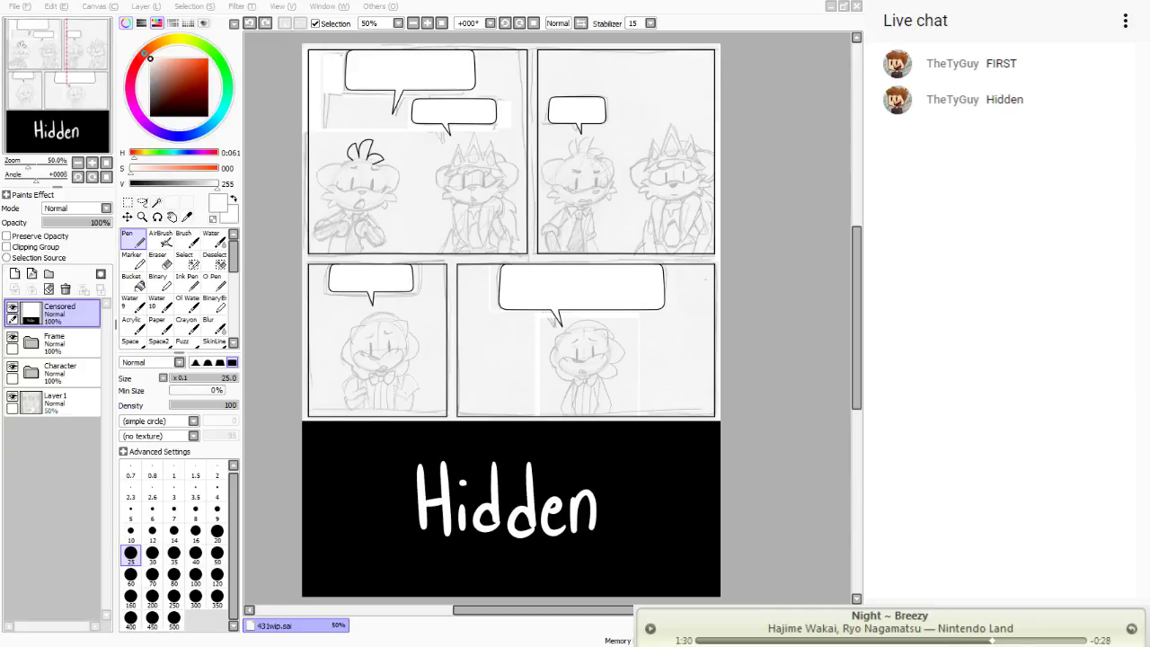
- Switch the drawing colour to black and make Layer7 in the Character folder the active layer
left_click(426, 20)
left_click(426, 20)
left_click(426, 21)
left_click(426, 20)
left_click_drag(35, 67, 23, 55)
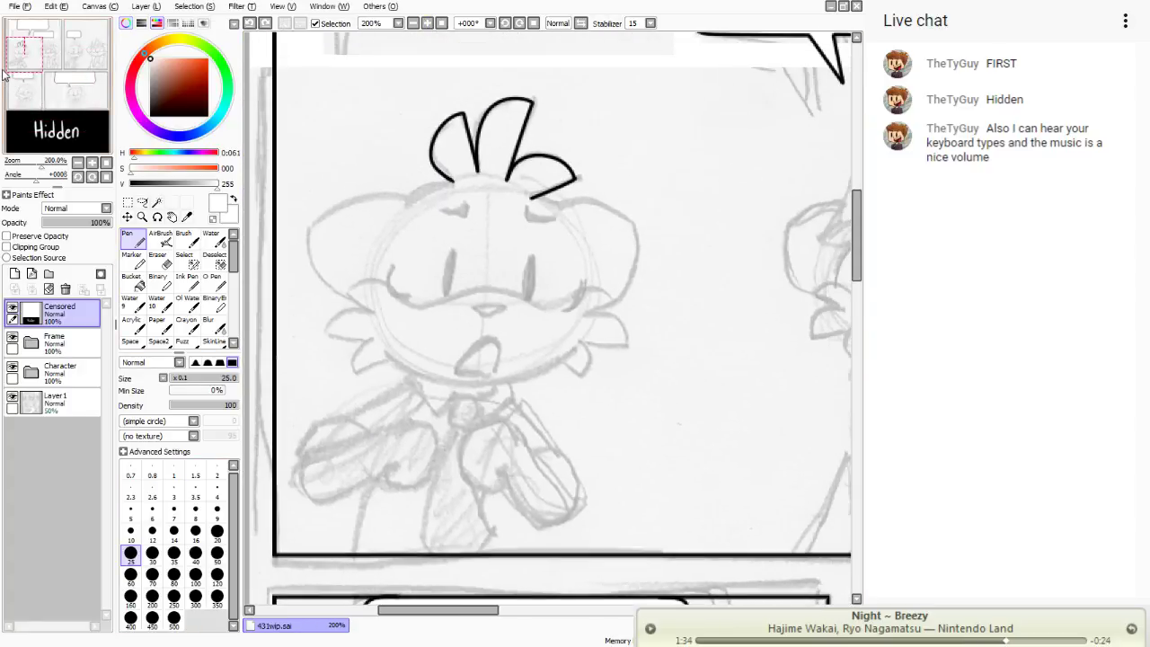
key("x")
left_click(34, 371)
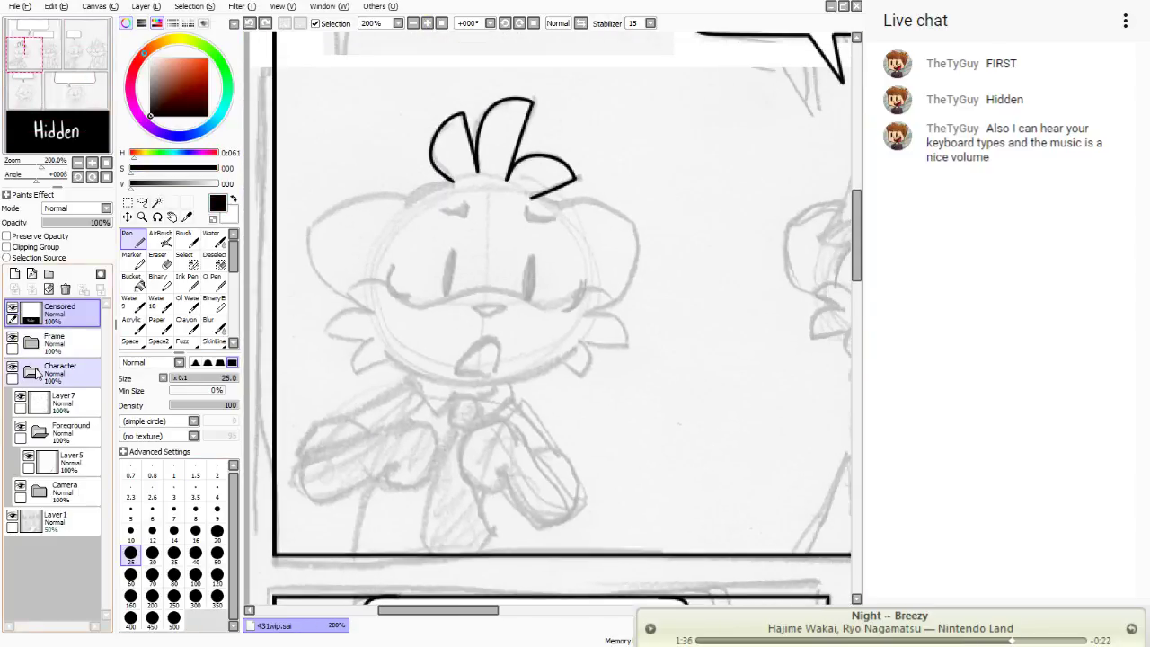
left_click(37, 432)
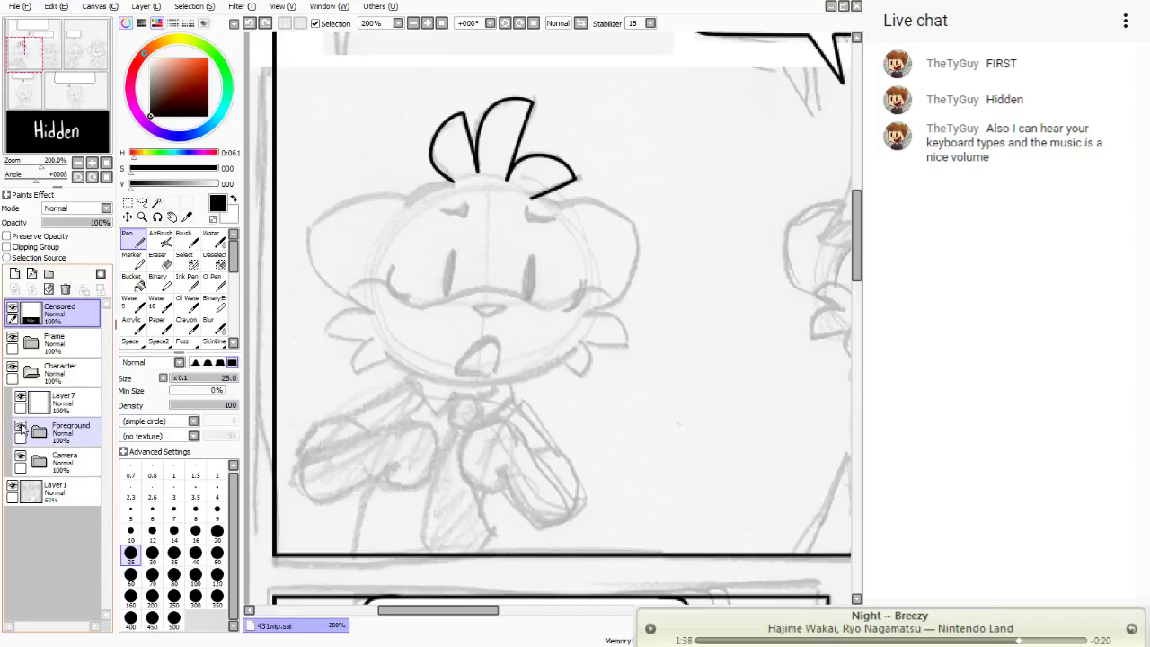
left_click(19, 427)
left_click(32, 404)
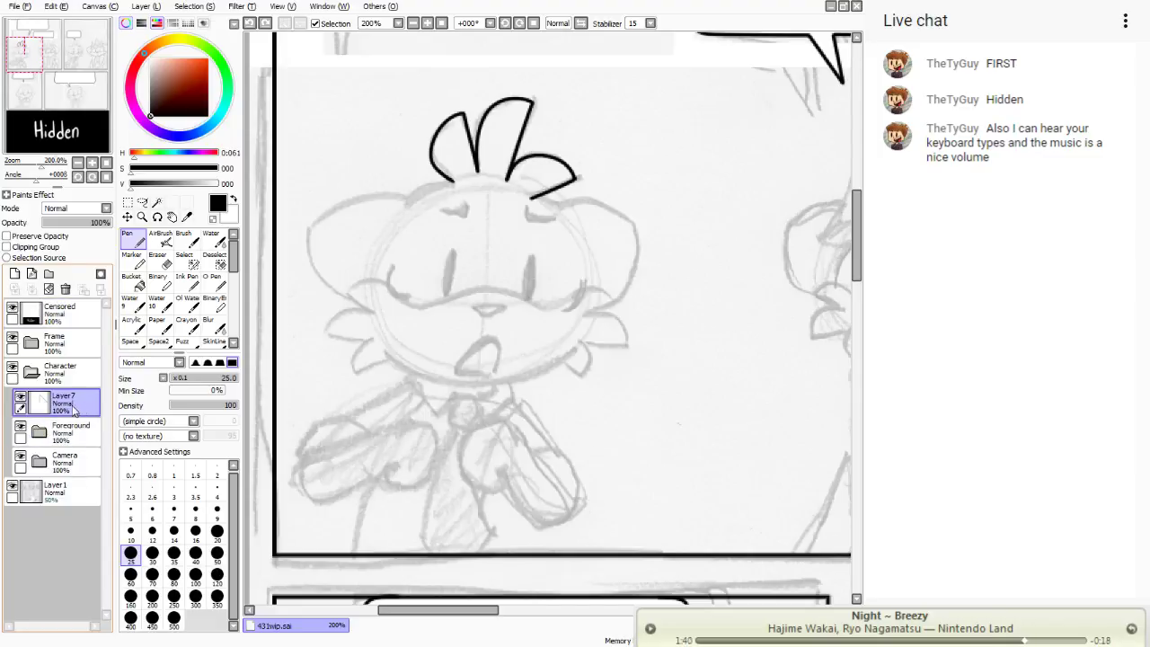
left_click(20, 398)
left_click(20, 398)
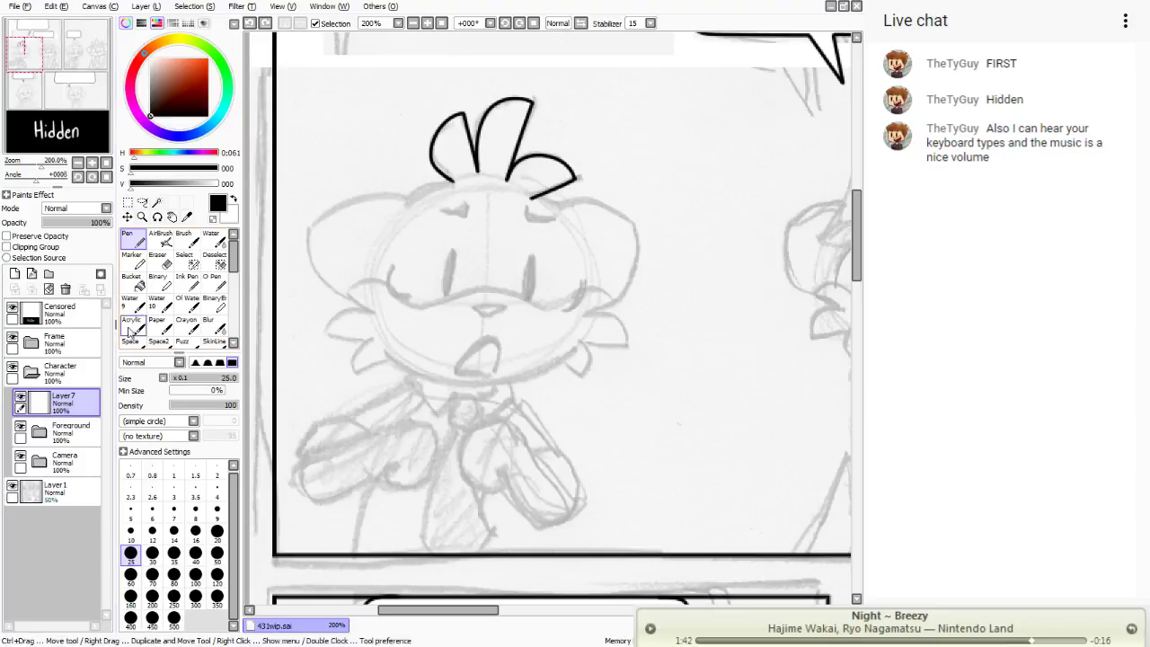
- With the Pen at size 3, ink the short curved head outline running down from the left base of the hair tuft
left_click(173, 494)
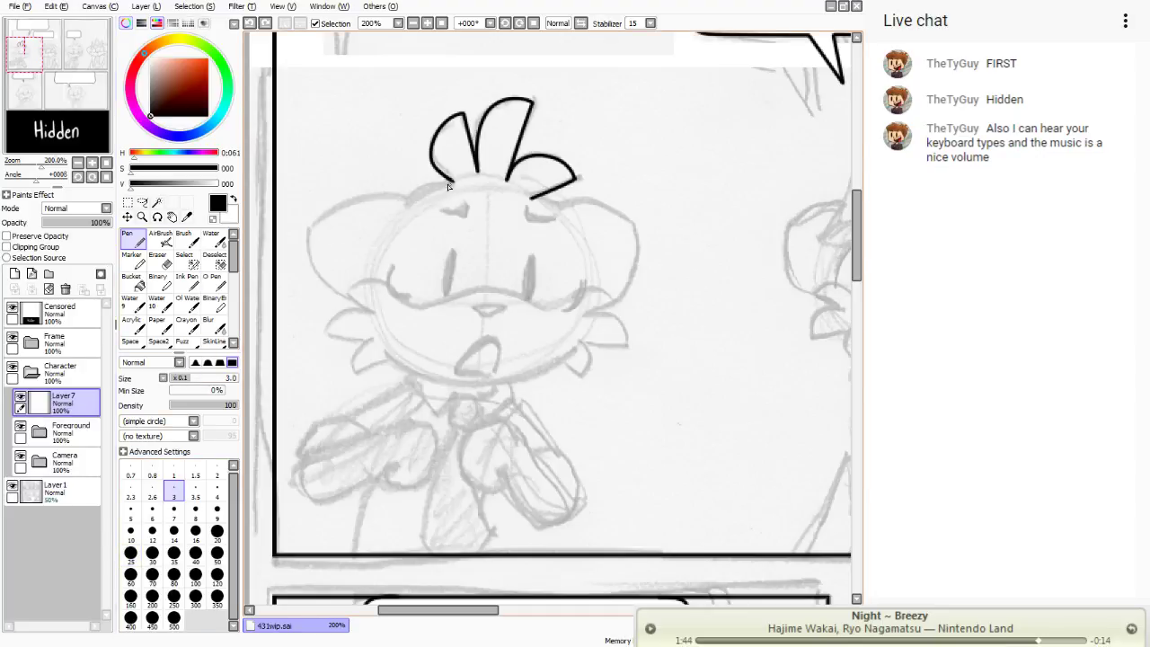
left_click_drag(454, 182, 407, 202)
left_click(250, 22)
left_click(427, 22)
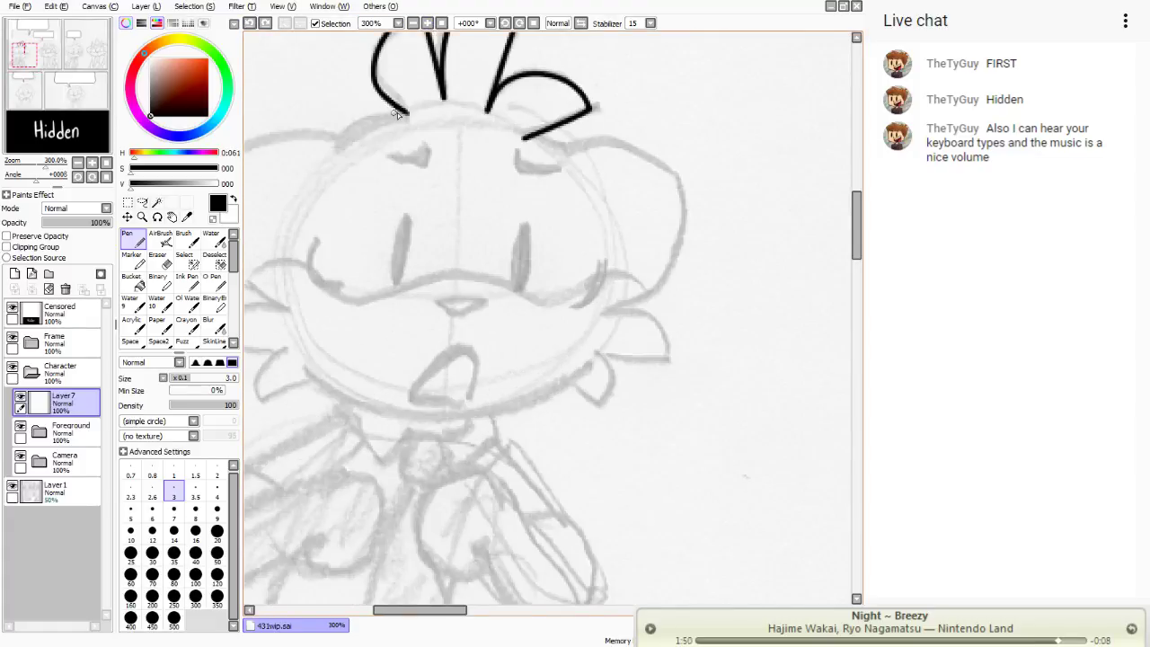
left_click_drag(410, 113, 339, 146)
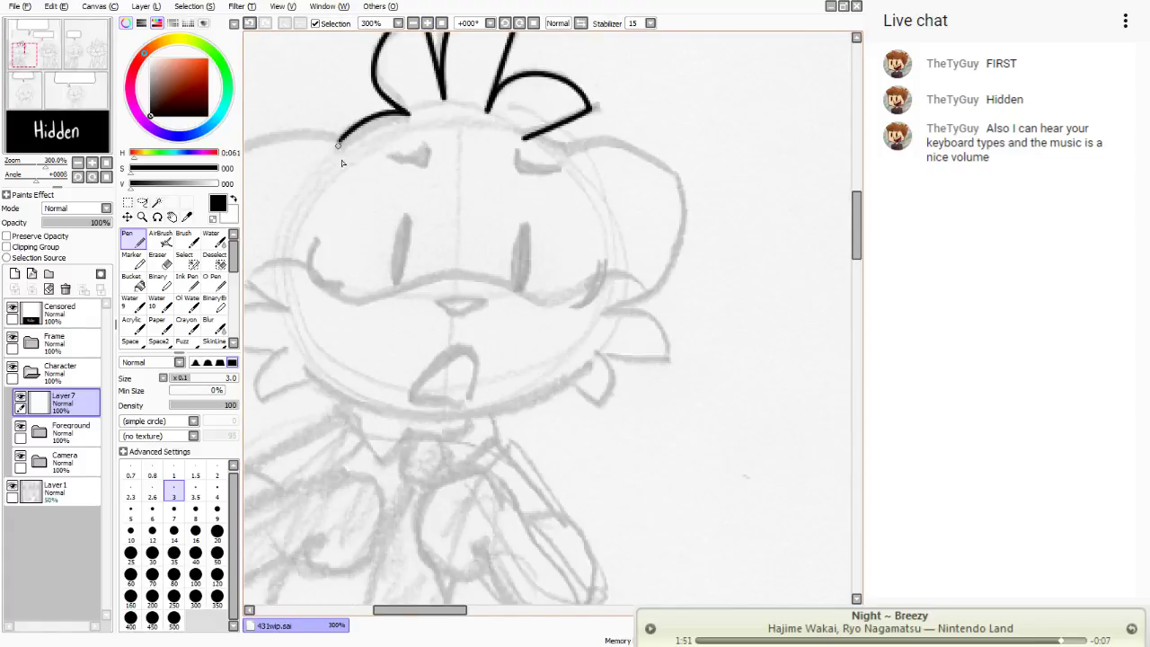
left_click(250, 23)
left_click_drag(54, 69, 59, 77)
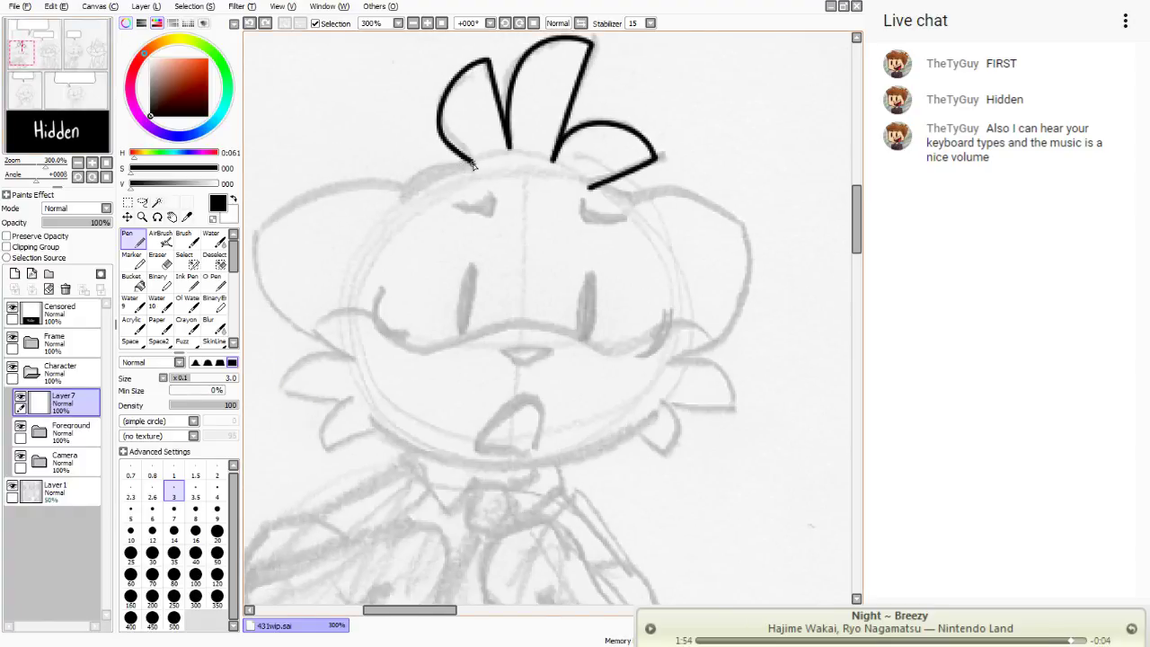
left_click_drag(475, 164, 407, 193)
left_click_drag(711, 343, 669, 365)
mouse_move(713, 339)
left_mouse_down()
mouse_move(606, 357)
mouse_move(545, 324)
mouse_move(455, 346)
mouse_move(328, 302)
mouse_move(358, 346)
left_mouse_up()
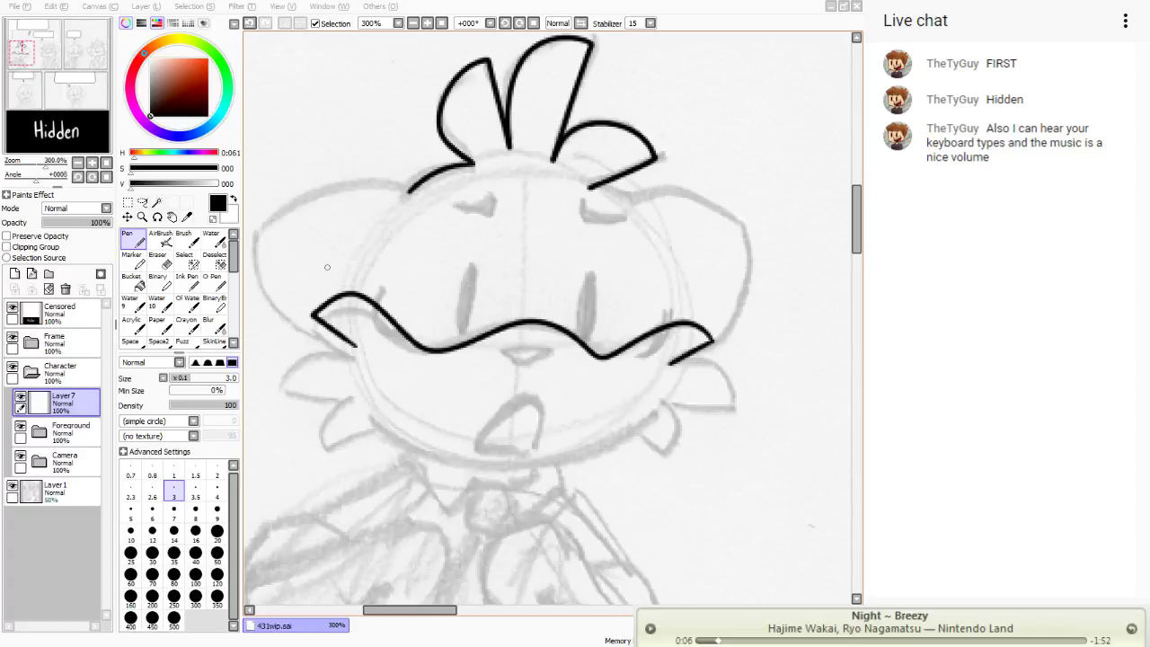
key("ctrl+z")
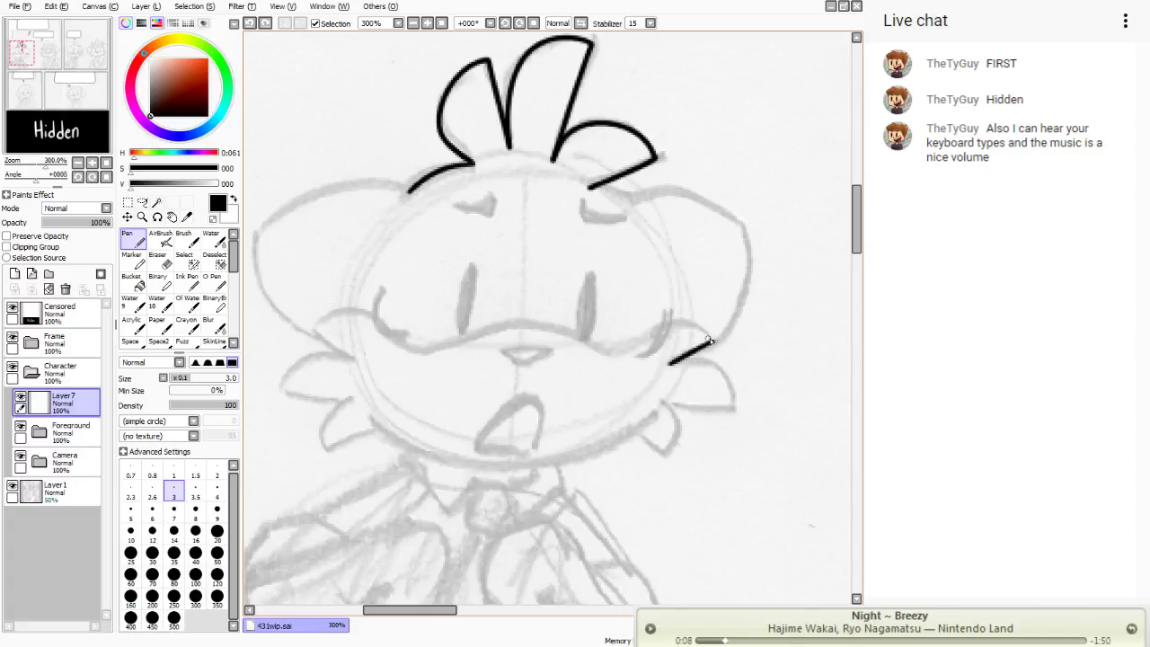
mouse_move(708, 340)
left_mouse_down()
mouse_move(625, 360)
mouse_move(503, 325)
mouse_move(314, 330)
mouse_move(369, 355)
left_mouse_up()
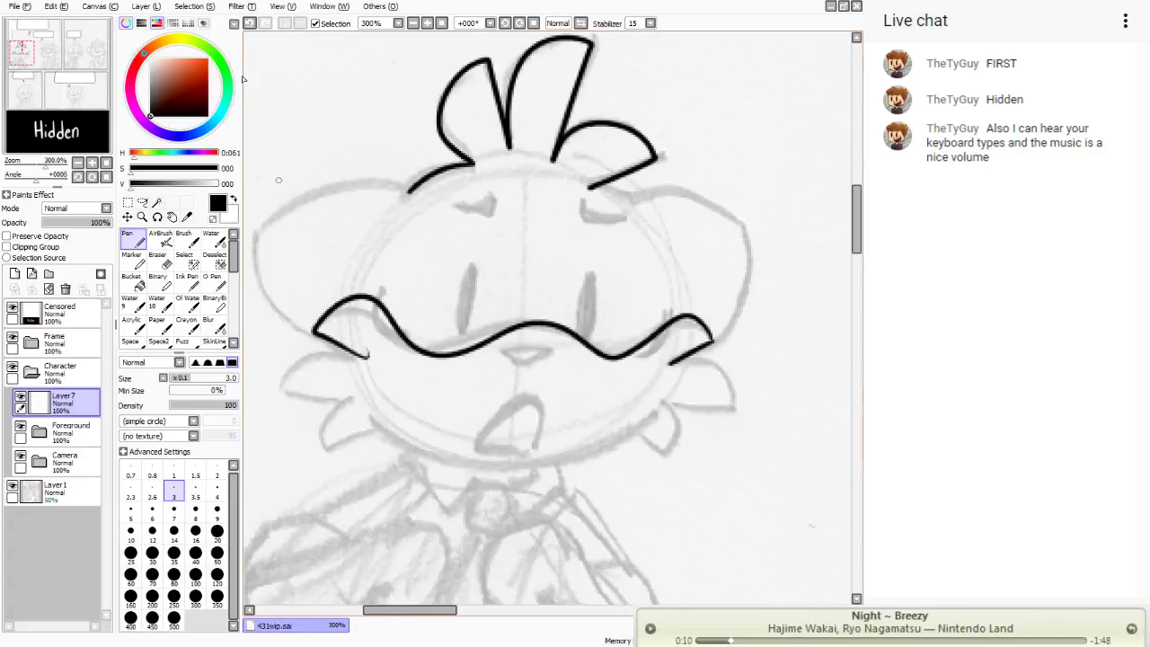
left_click(249, 22)
left_click(249, 23)
mouse_move(709, 339)
left_mouse_down()
mouse_move(675, 365)
mouse_move(704, 331)
mouse_move(589, 349)
mouse_move(534, 328)
mouse_move(472, 348)
mouse_move(393, 334)
mouse_move(336, 298)
mouse_move(312, 314)
mouse_move(358, 355)
left_mouse_up()
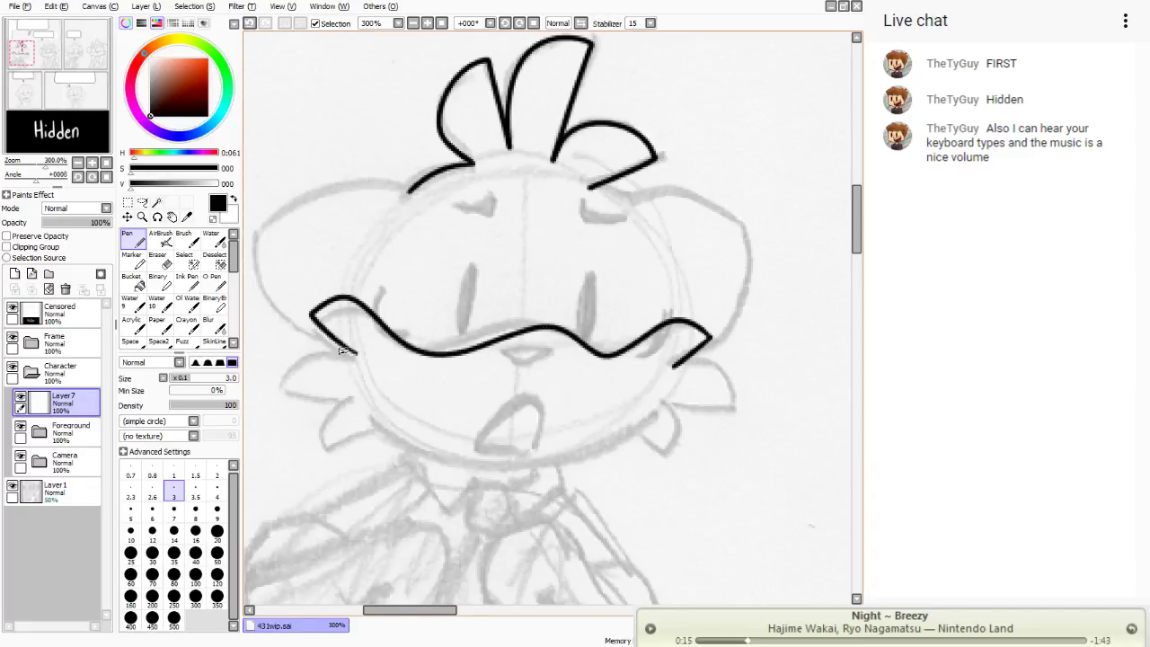
left_click(249, 22)
mouse_move(710, 340)
left_mouse_down()
mouse_move(627, 346)
mouse_move(525, 329)
mouse_move(447, 349)
mouse_move(382, 309)
mouse_move(322, 317)
mouse_move(359, 356)
left_mouse_up()
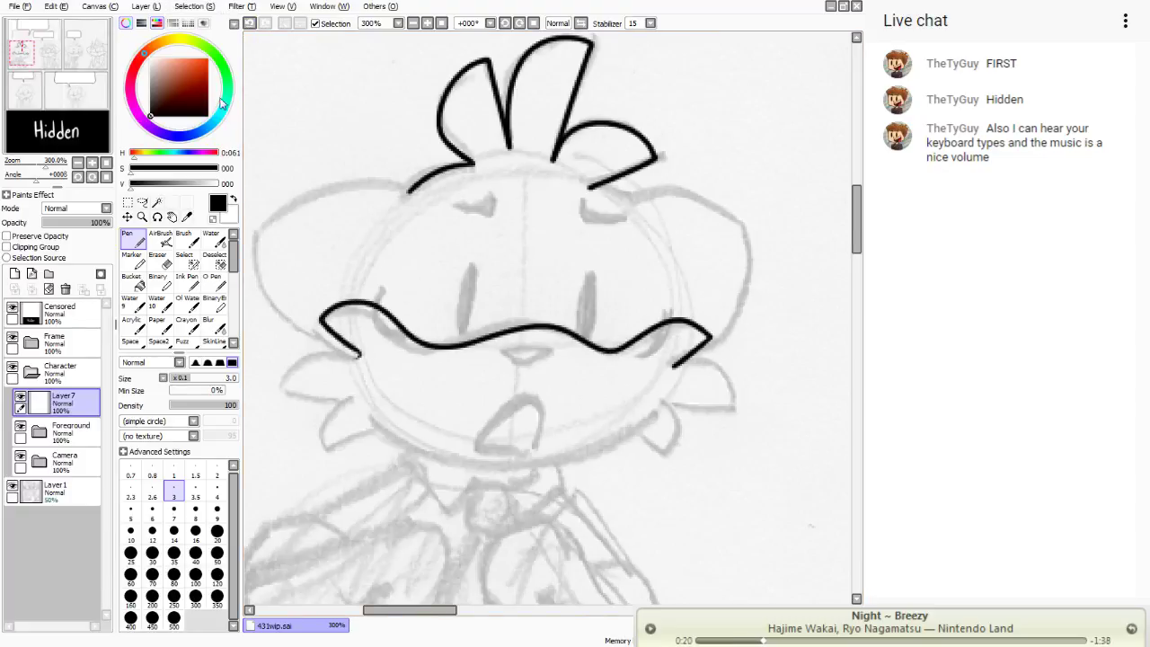
left_click(249, 23)
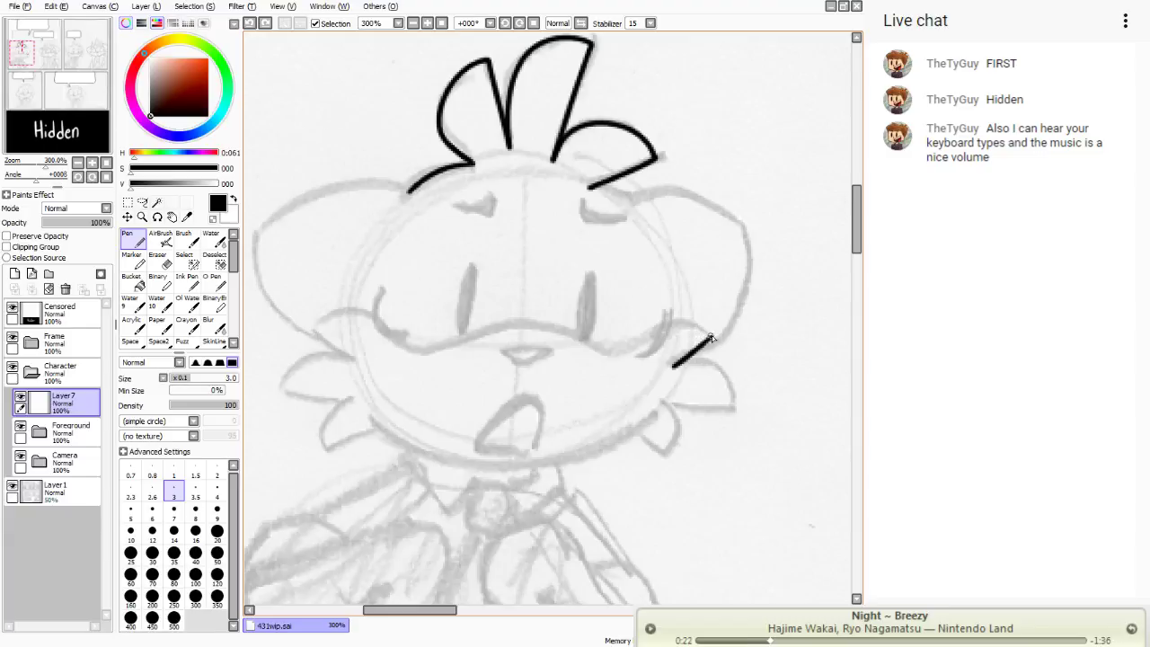
mouse_move(710, 338)
left_mouse_down()
mouse_move(615, 350)
mouse_move(575, 331)
mouse_move(497, 326)
mouse_move(411, 348)
mouse_move(334, 297)
mouse_move(360, 357)
left_mouse_up()
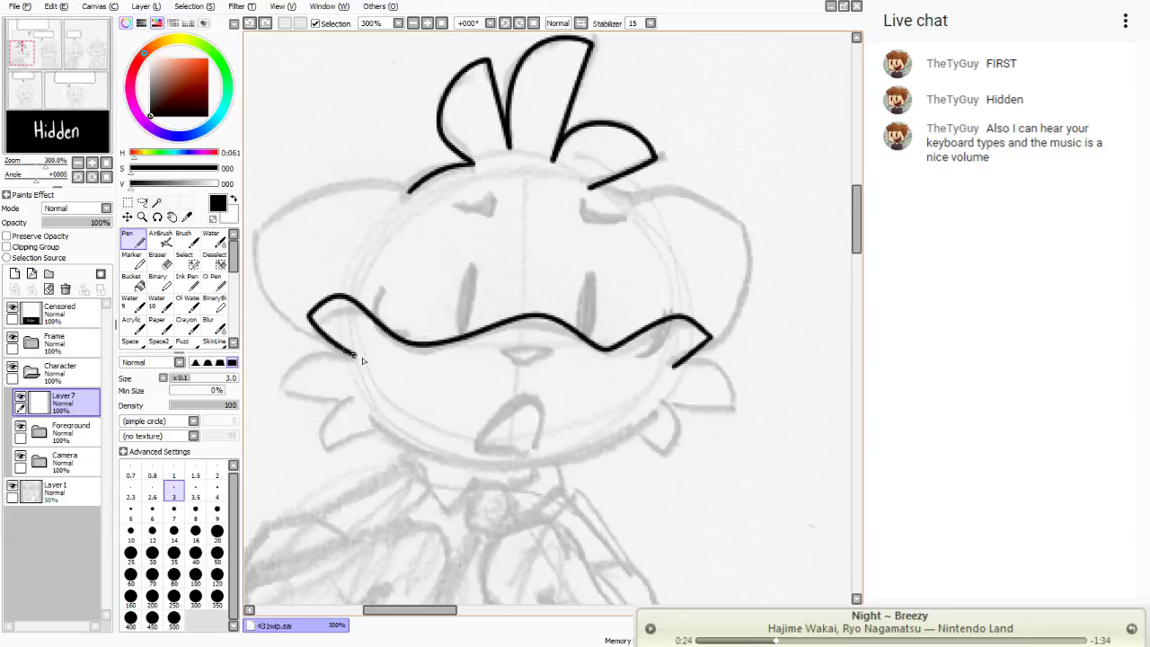
left_click(249, 22)
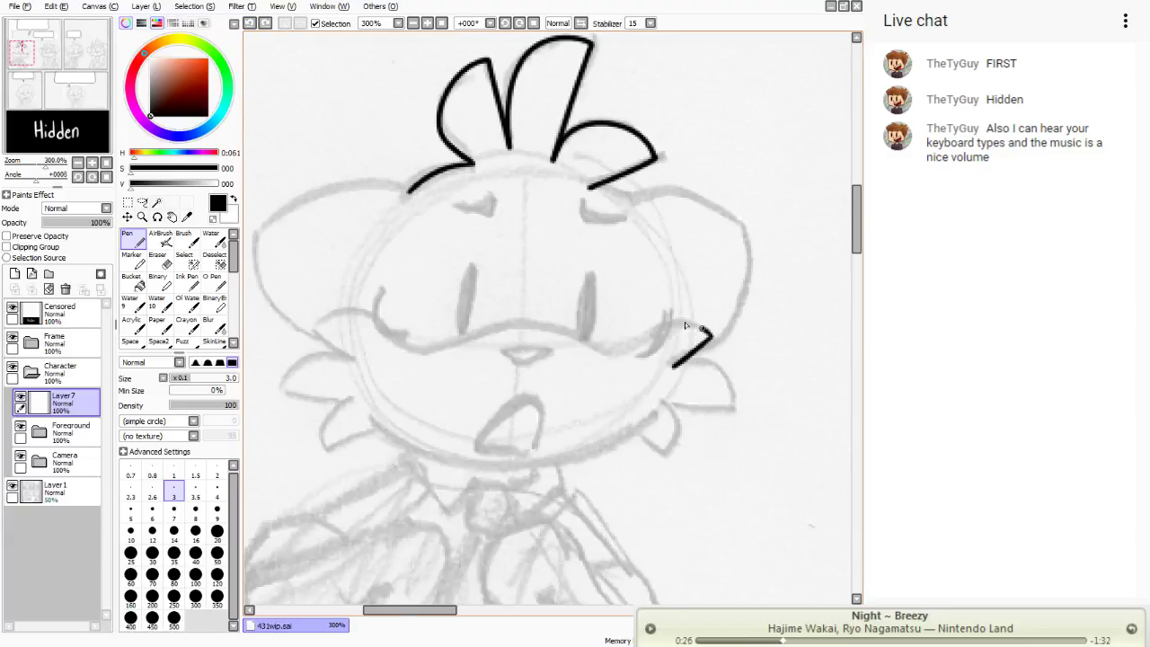
mouse_move(702, 329)
left_mouse_down()
mouse_move(625, 351)
mouse_move(558, 321)
mouse_move(402, 352)
mouse_move(343, 313)
mouse_move(315, 320)
mouse_move(355, 361)
left_mouse_up()
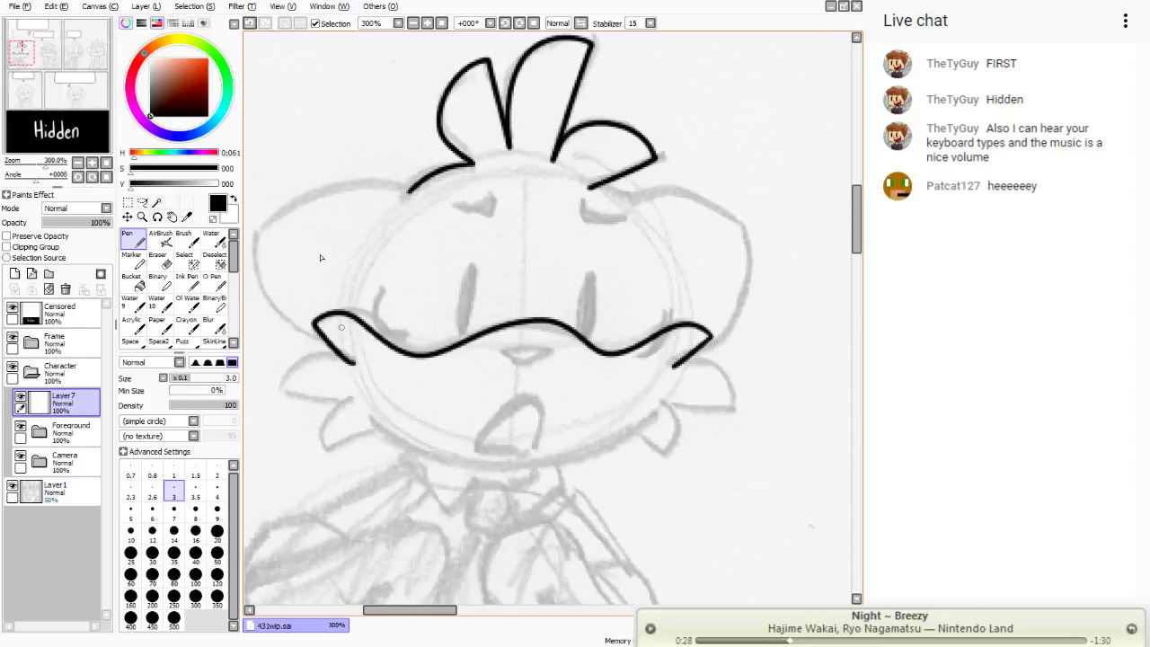
left_click(249, 23)
mouse_move(710, 338)
left_mouse_down()
mouse_move(666, 323)
mouse_move(609, 355)
mouse_move(546, 332)
mouse_move(426, 349)
mouse_move(361, 308)
mouse_move(322, 311)
mouse_move(359, 352)
left_mouse_up()
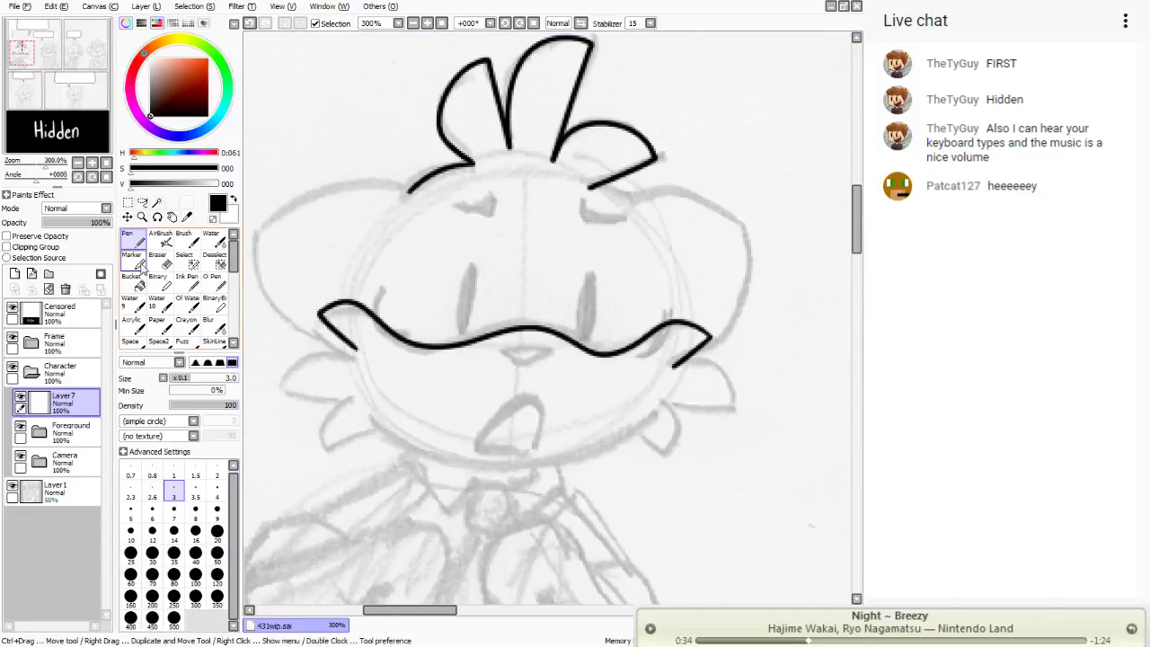
left_click(250, 23)
left_click(250, 23)
- Ink the wavy upper muzzle line between both cheek tips, and erase and redraw the short slanted edge at its left end
mouse_move(708, 335)
left_mouse_down()
mouse_move(630, 344)
mouse_move(511, 327)
mouse_move(440, 350)
mouse_move(337, 310)
mouse_move(316, 329)
mouse_move(348, 356)
left_mouse_up()
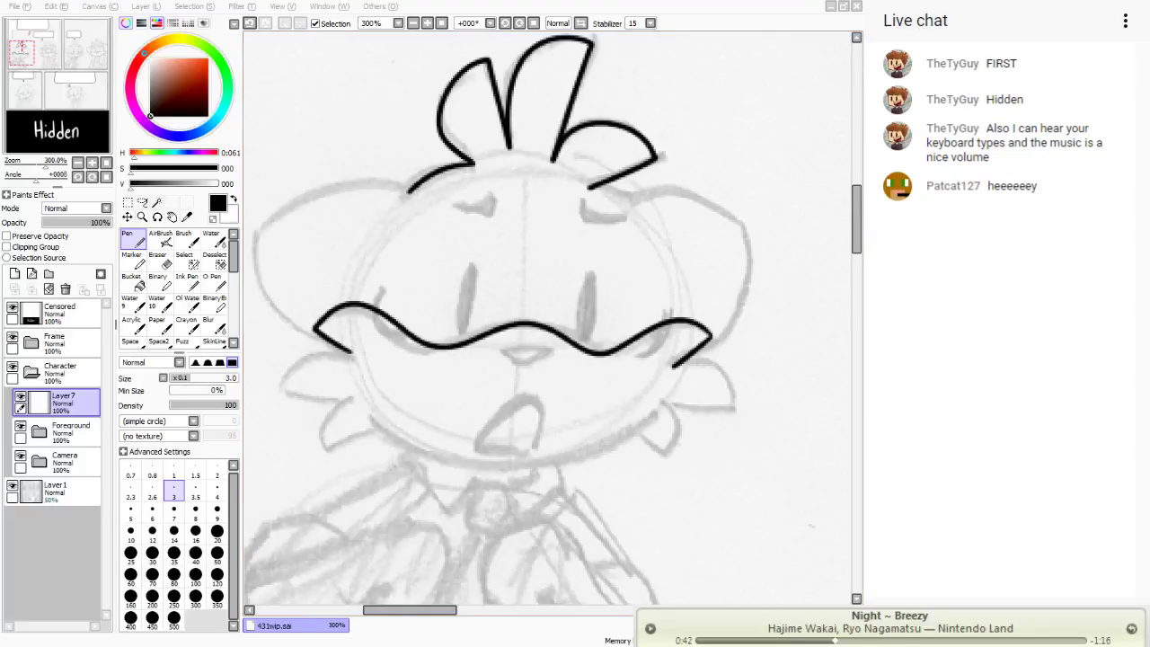
left_click(157, 258)
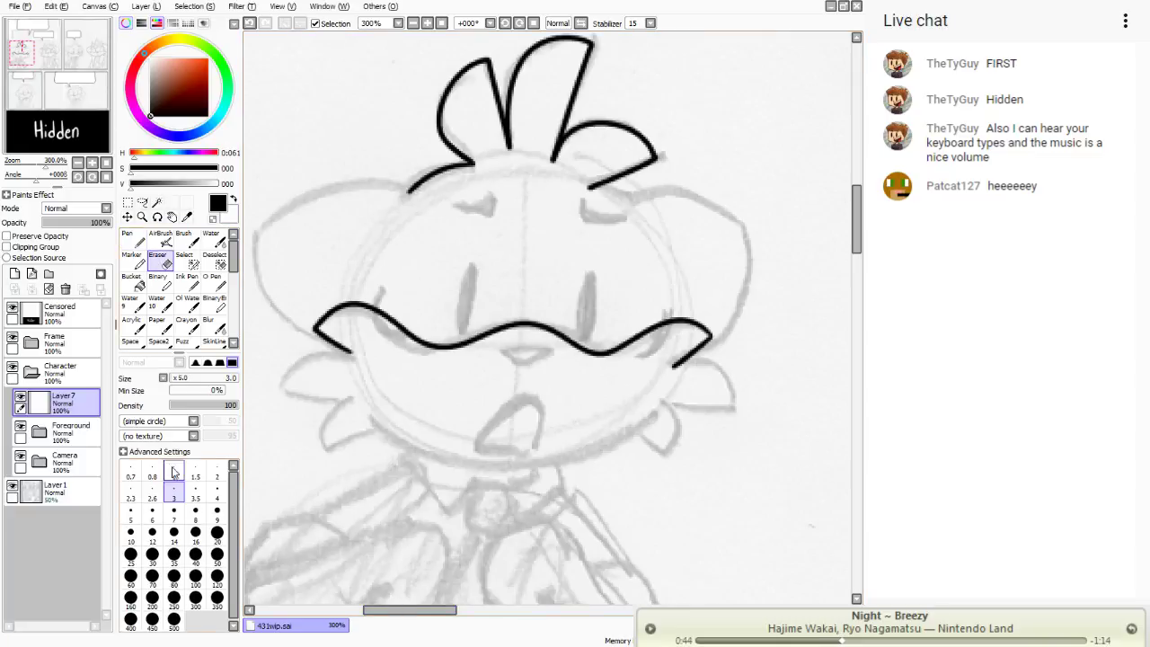
mouse_move(313, 324)
left_mouse_down()
mouse_move(363, 372)
mouse_move(315, 323)
mouse_move(353, 360)
left_mouse_up()
left_click(133, 238)
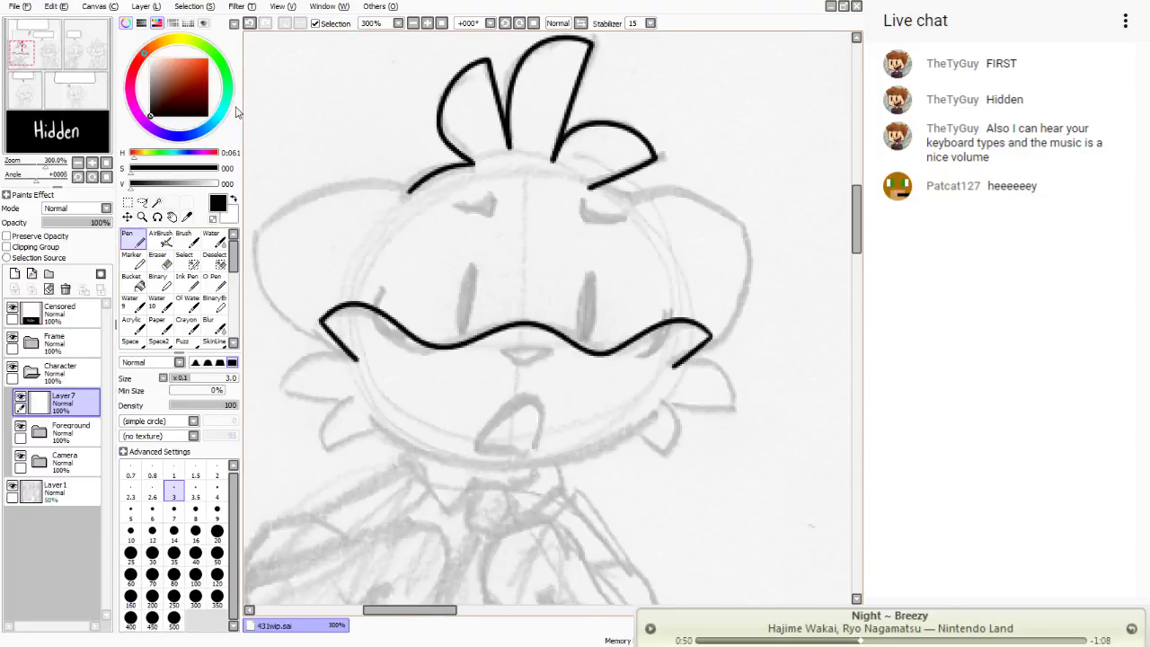
left_click(250, 23)
left_click_drag(320, 322, 357, 356)
- Ink the two fur tufts on each cheek, following the sketch below the muzzle line's ends
mouse_move(683, 362)
left_mouse_down()
mouse_move(716, 366)
mouse_move(729, 406)
mouse_move(672, 409)
left_mouse_up()
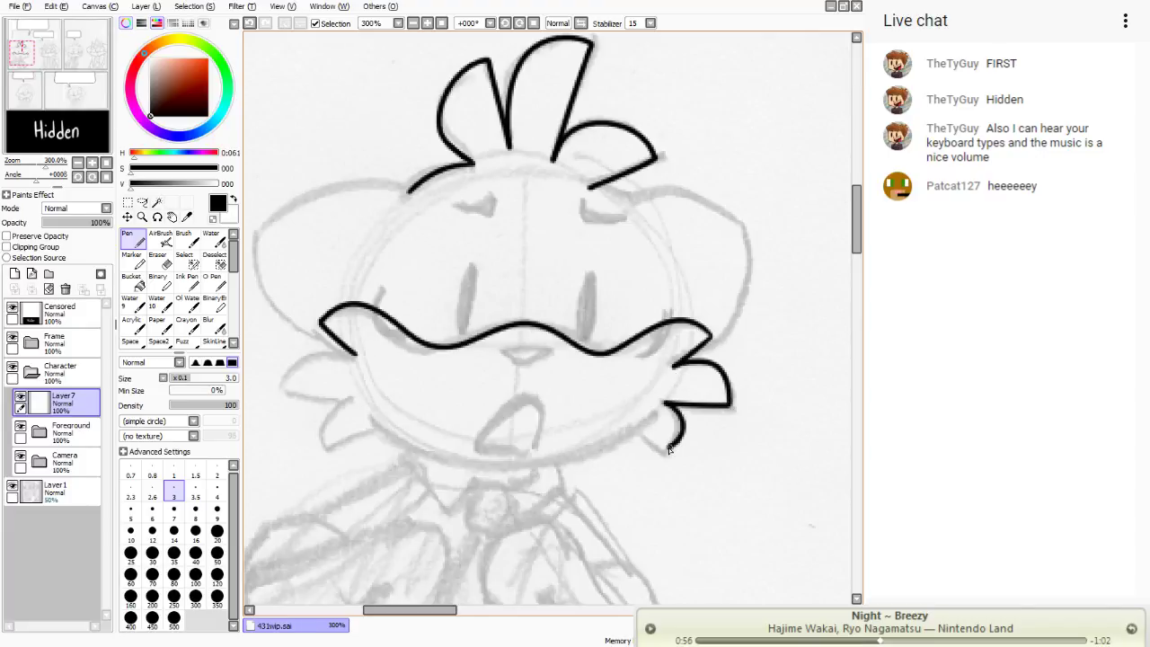
left_click_drag(669, 449, 627, 428)
mouse_move(357, 353)
left_mouse_down()
mouse_move(288, 398)
mouse_move(354, 395)
mouse_move(337, 406)
mouse_move(345, 455)
mouse_move(381, 428)
left_mouse_up()
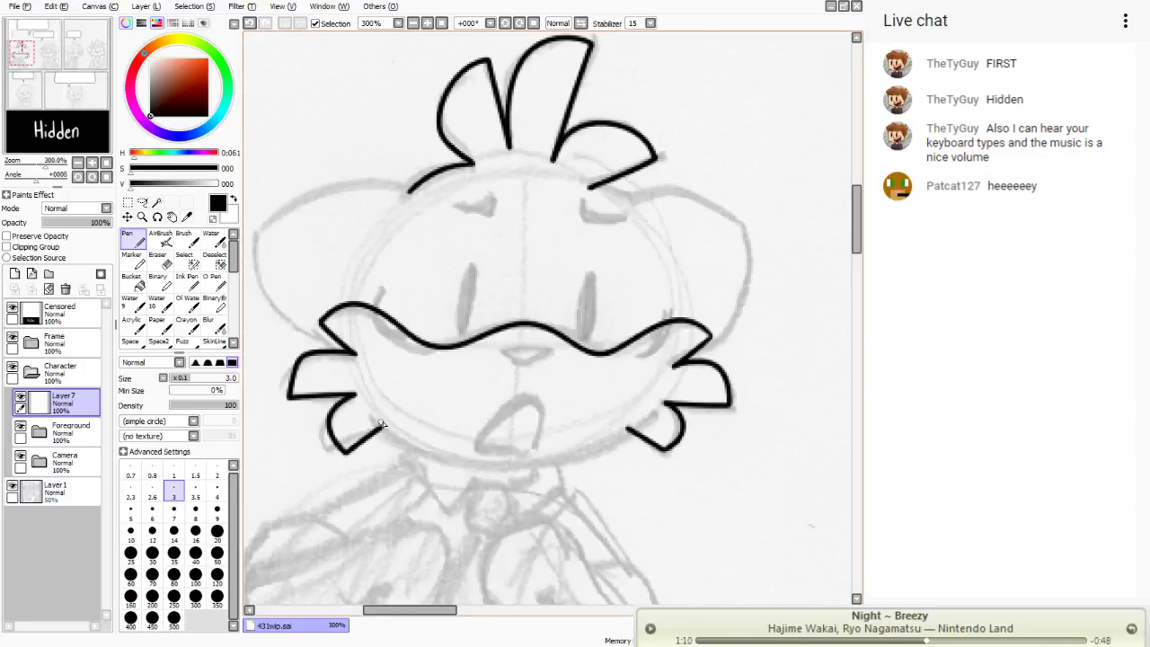
- Redraw the bottom edge of the lower left cheek tuft slightly higher and erase the surplus line beneath it
left_click_drag(383, 422, 342, 451)
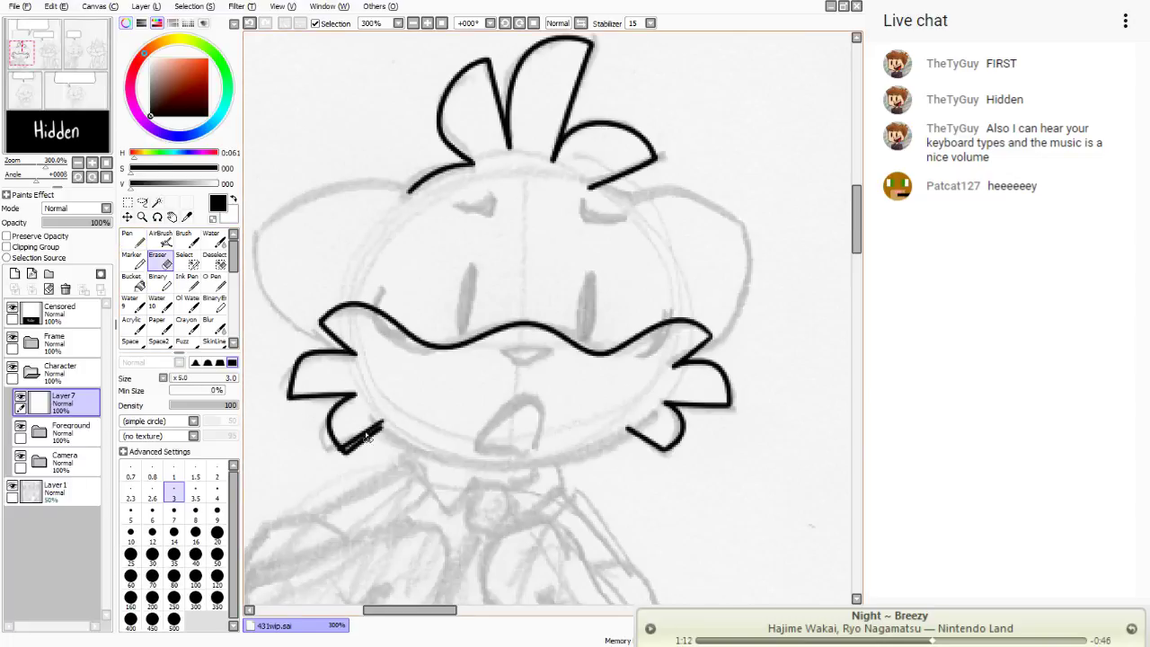
mouse_move(393, 423)
left_mouse_down()
mouse_move(339, 449)
mouse_move(386, 430)
mouse_move(359, 450)
left_mouse_up()
left_click(133, 239)
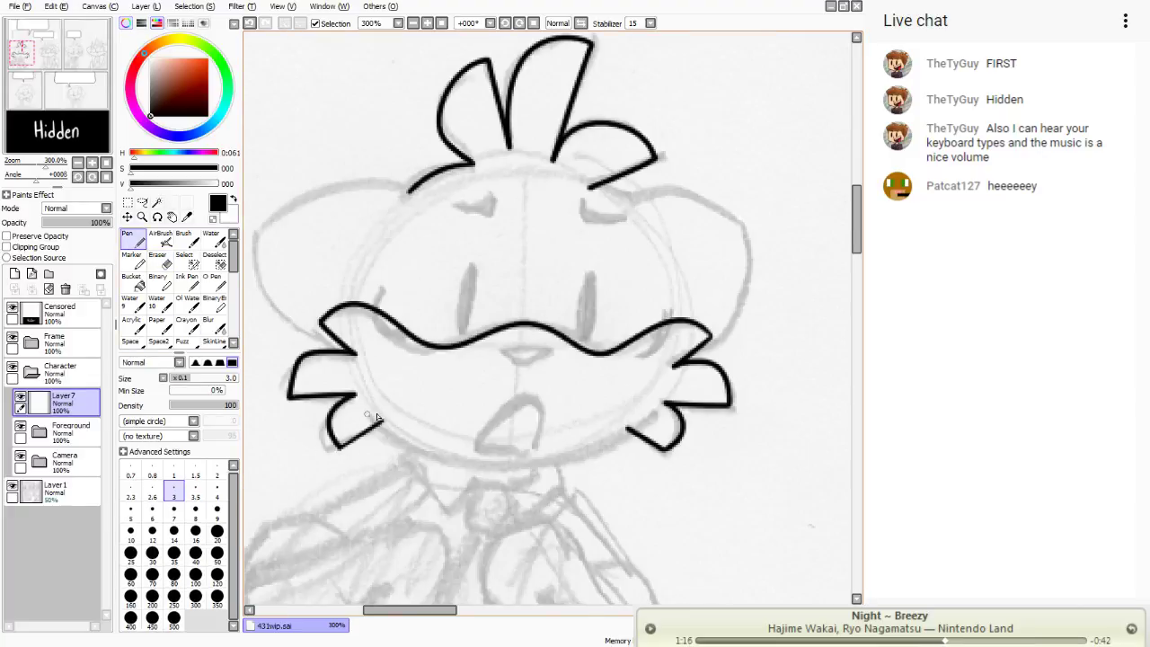
left_click_drag(381, 424, 342, 444)
left_click(251, 24)
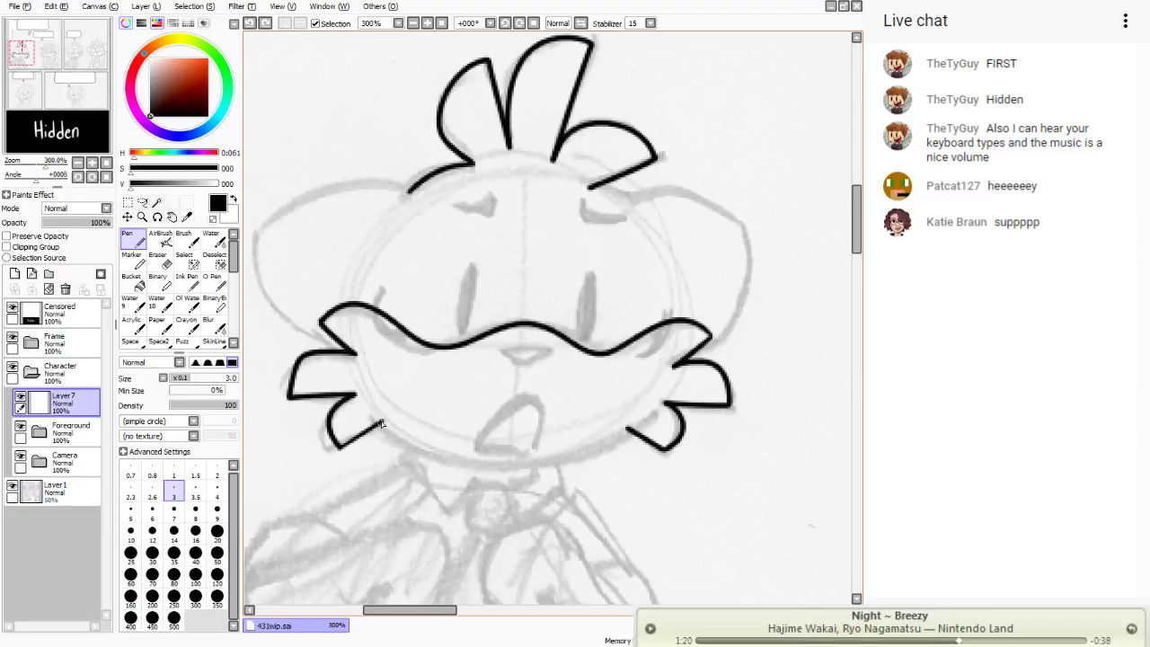
left_click_drag(381, 425, 331, 447)
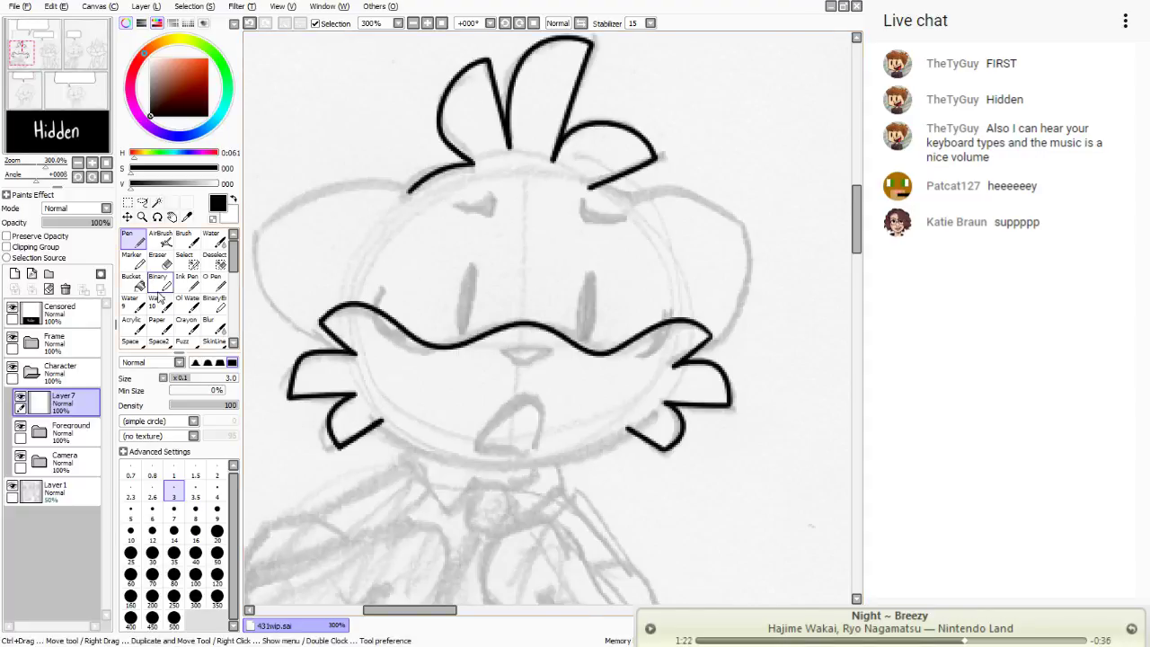
- Erase the outer edge of the upper left cheek tuft and redraw it as a rounder curve
left_click(159, 259)
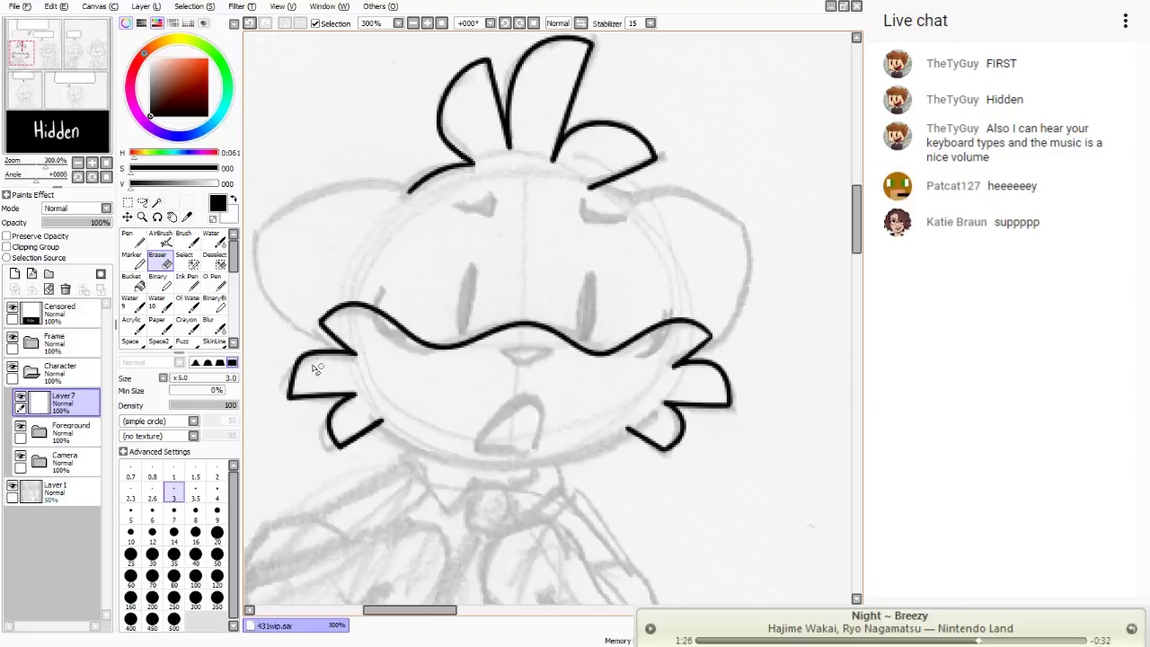
mouse_move(326, 362)
left_mouse_down()
mouse_move(289, 395)
mouse_move(301, 391)
mouse_move(306, 372)
mouse_move(281, 400)
mouse_move(300, 394)
mouse_move(259, 397)
left_mouse_up()
left_click(128, 239)
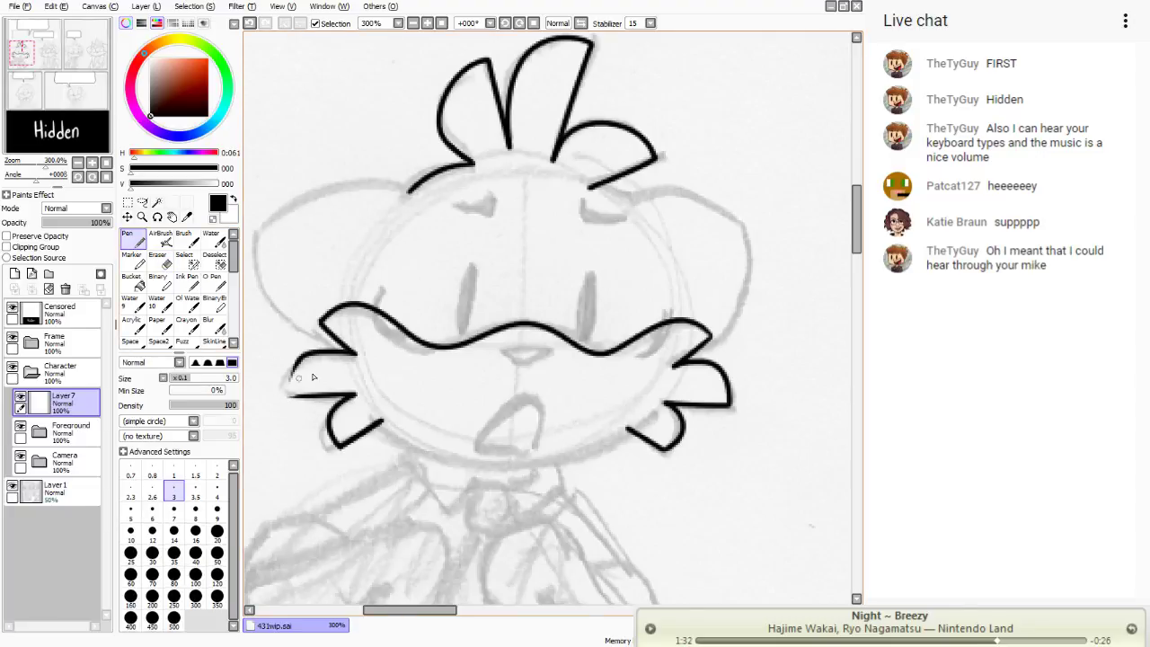
left_click_drag(306, 357, 285, 391)
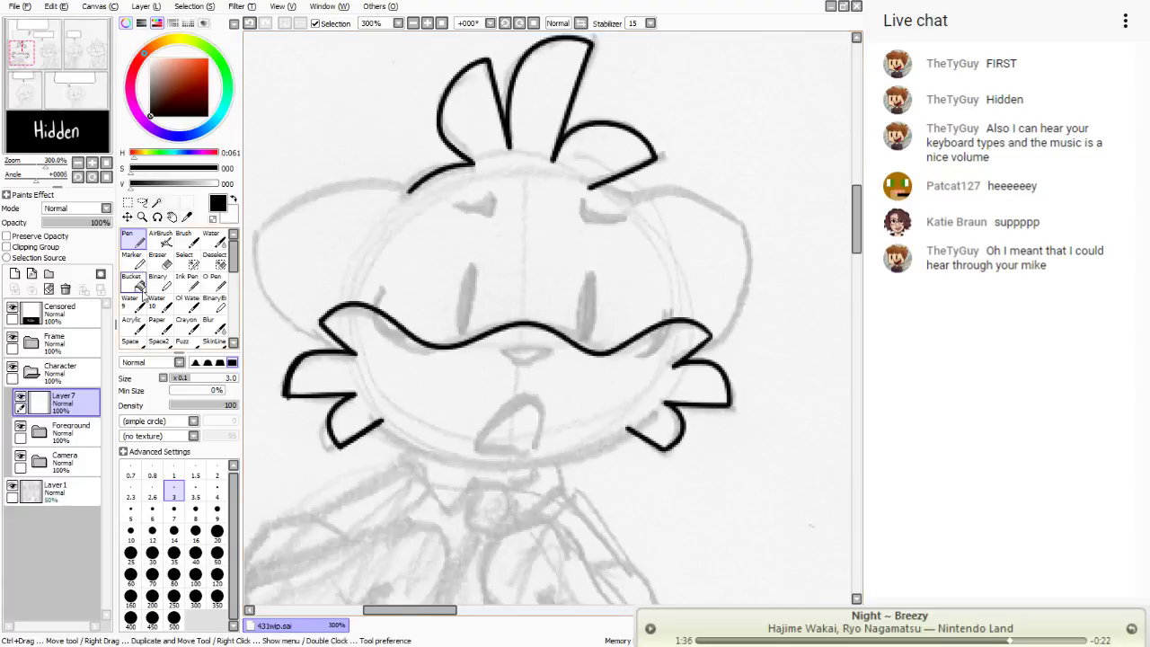
- Touch up the bottom outer corner of the upper left cheek tuft with the Eraser and Pen
left_click(157, 259)
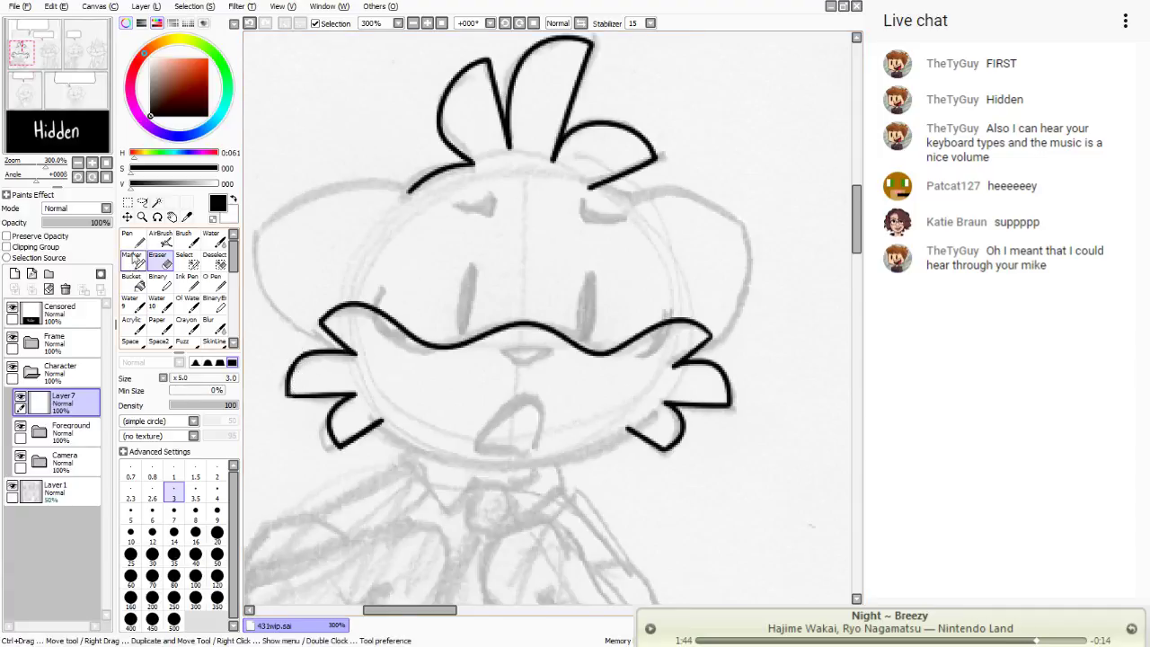
left_click(134, 239)
left_click_drag(332, 393, 286, 397)
left_click(250, 24)
left_click(159, 260)
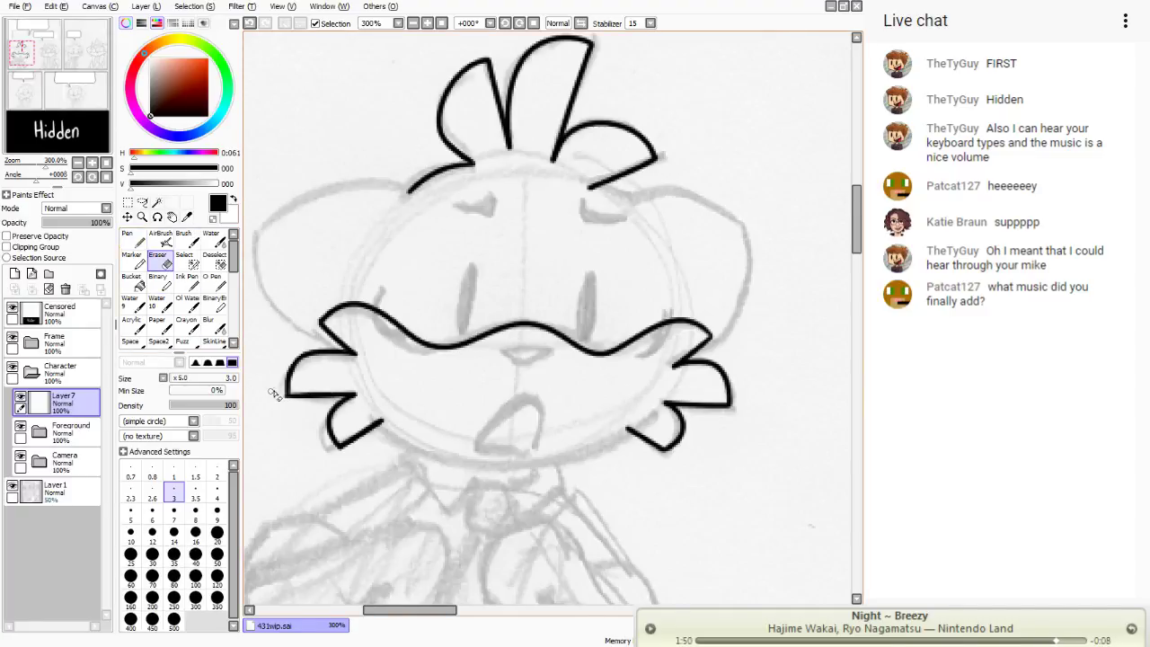
key("n")
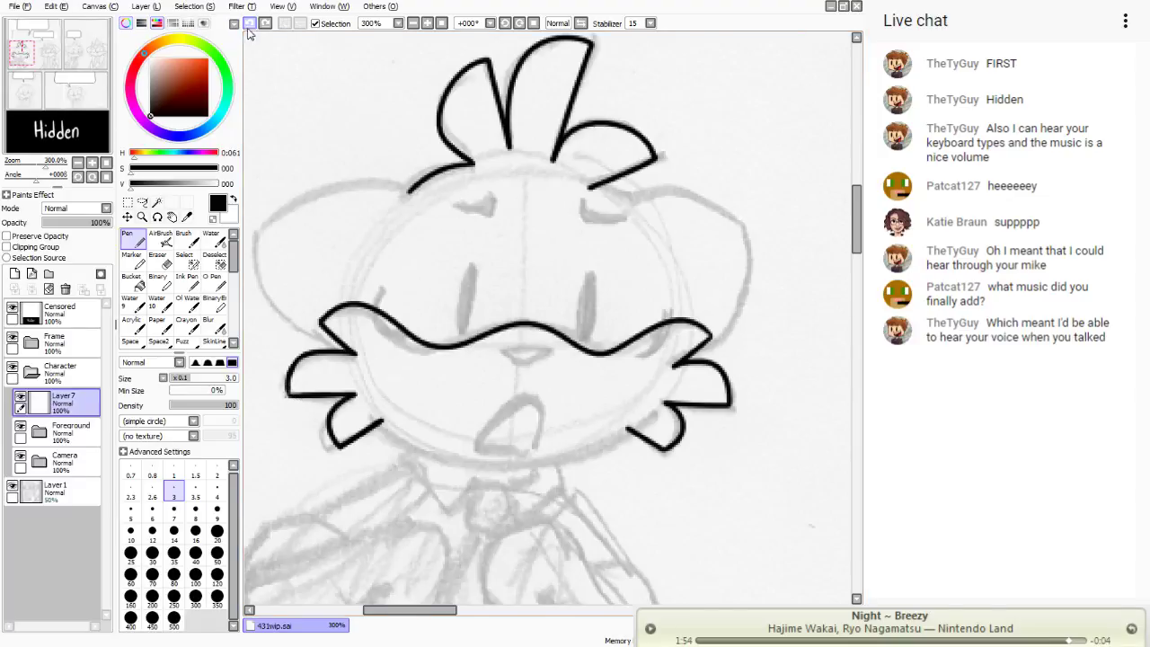
left_click_drag(287, 396, 297, 402)
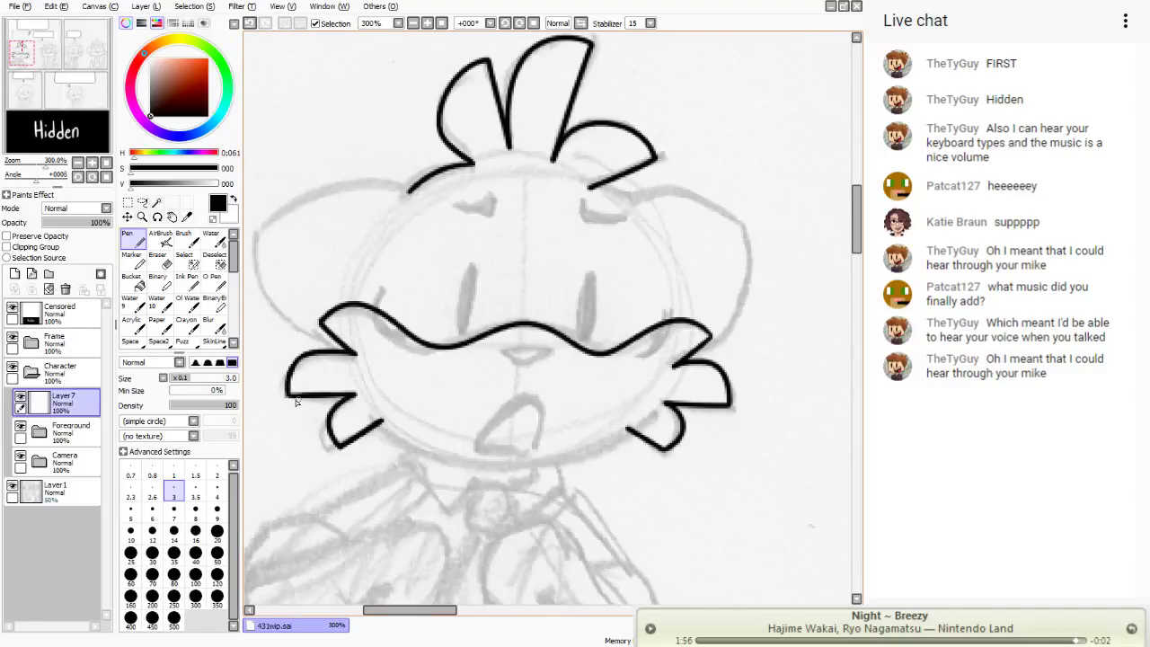
mouse_move(643, 415)
left_mouse_down()
mouse_move(563, 462)
mouse_move(379, 407)
left_mouse_up()
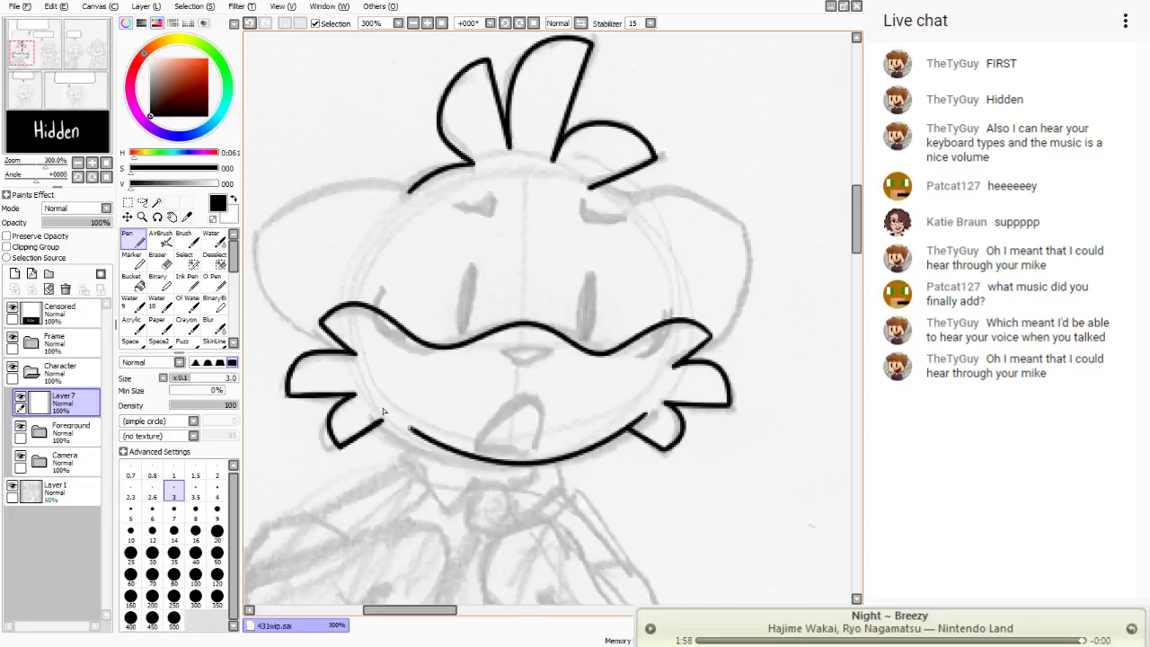
key("ctrl+z")
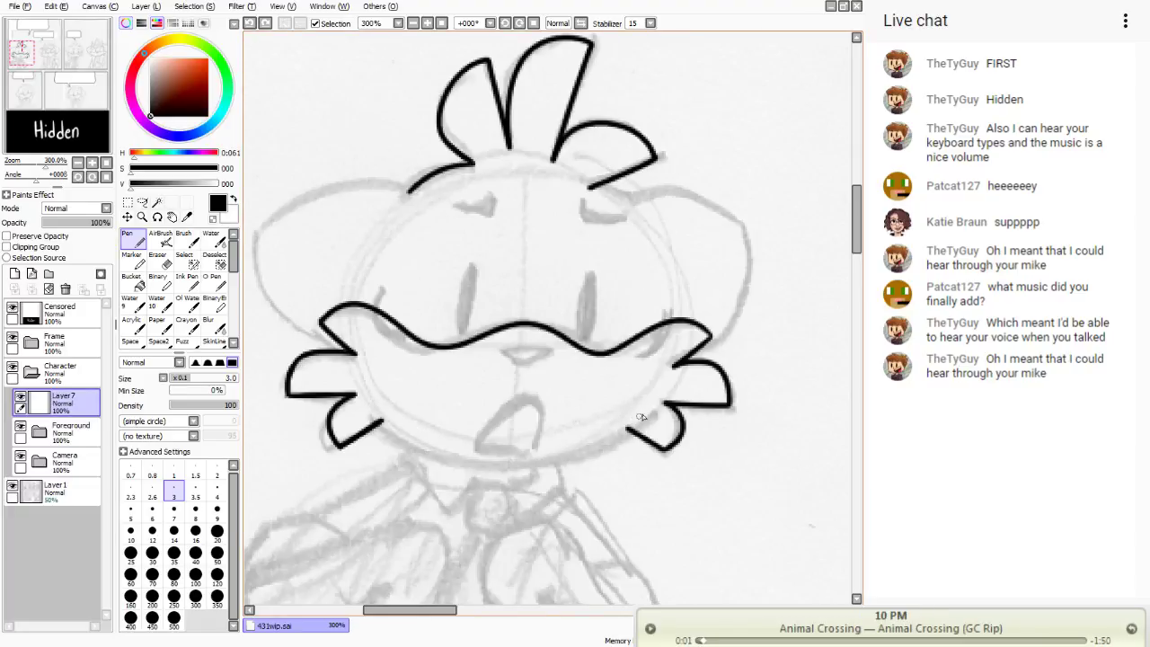
mouse_move(643, 415)
left_mouse_down()
mouse_move(509, 464)
mouse_move(379, 406)
left_mouse_up()
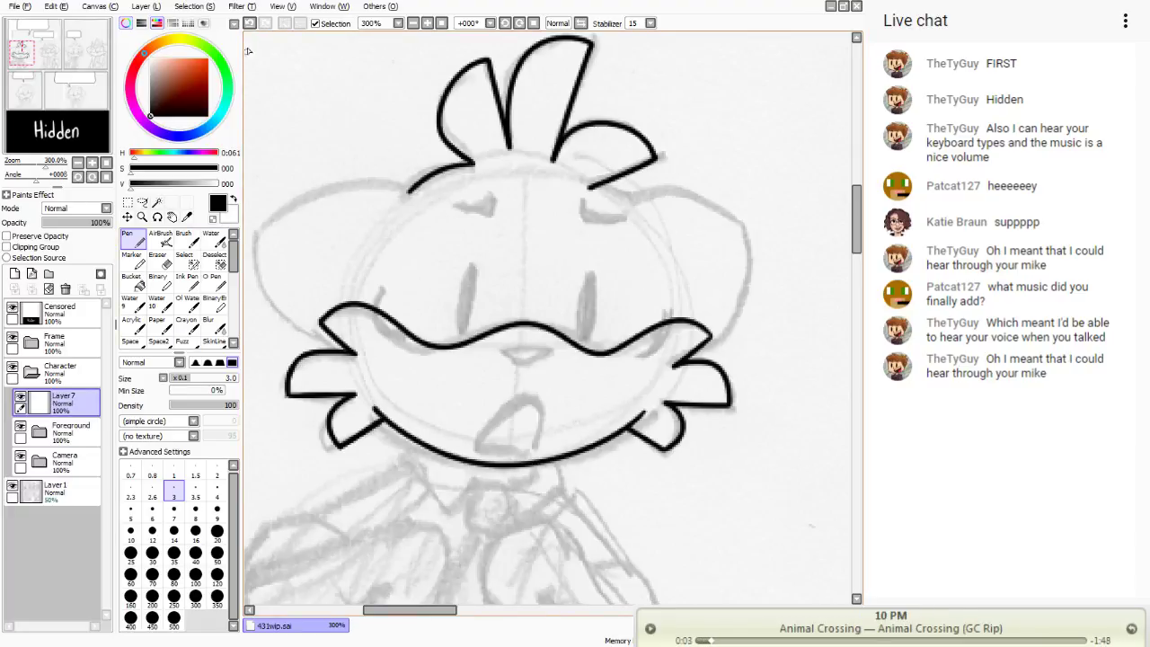
key("ctrl+z")
mouse_move(643, 415)
left_mouse_down()
mouse_move(565, 459)
mouse_move(371, 412)
left_mouse_up()
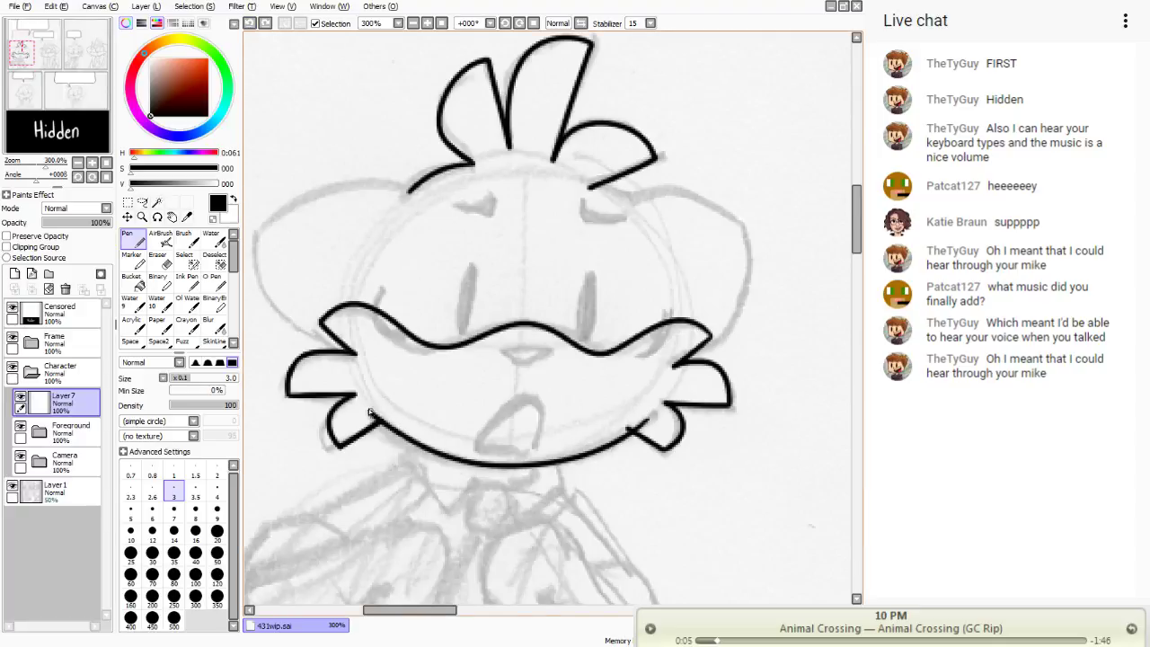
key("ctrl+z")
scroll(338, 244, "down", 3)
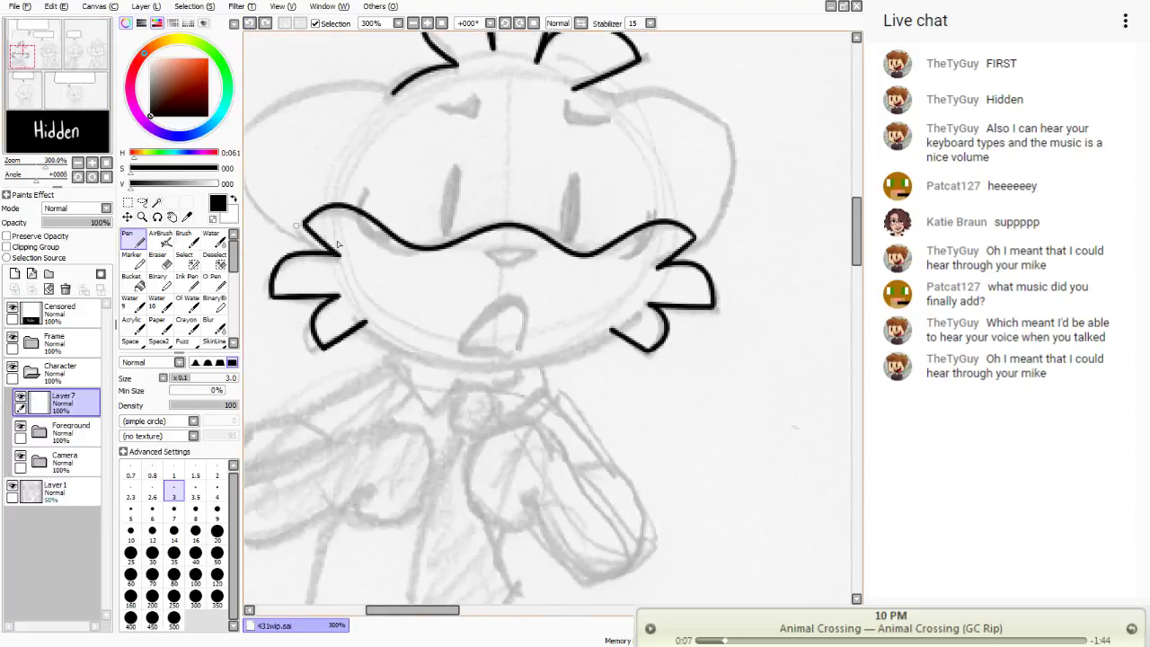
mouse_move(621, 325)
left_mouse_down()
mouse_move(492, 370)
mouse_move(349, 323)
left_mouse_up()
key("ctrl+z")
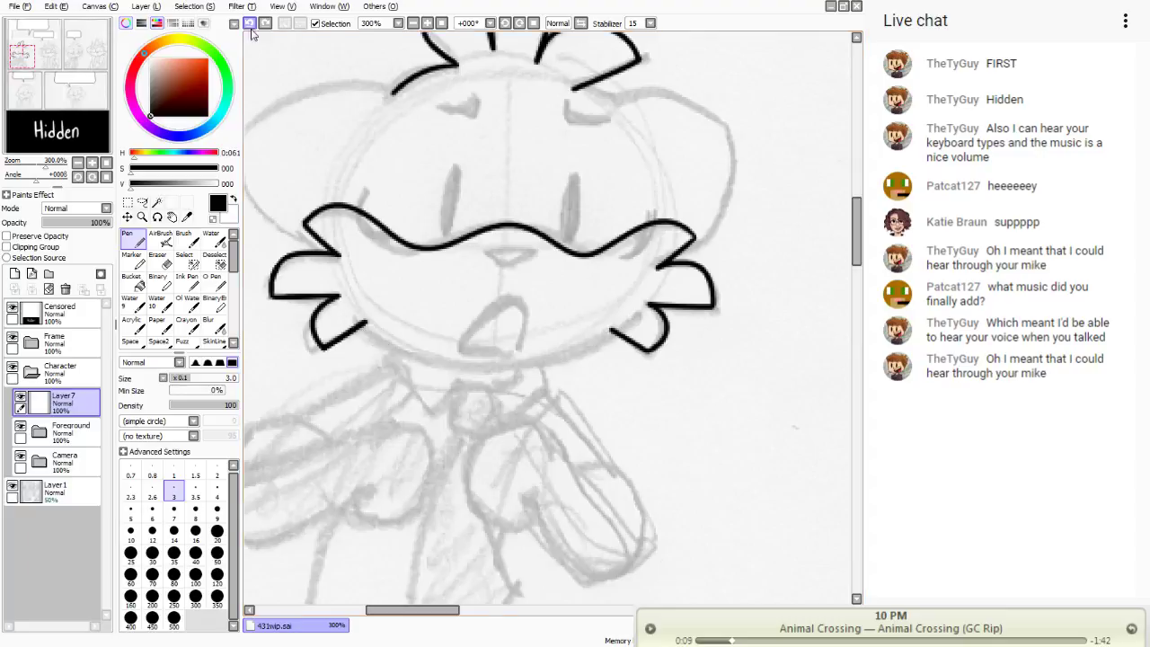
mouse_move(632, 318)
left_mouse_down()
mouse_move(523, 368)
mouse_move(365, 321)
left_mouse_up()
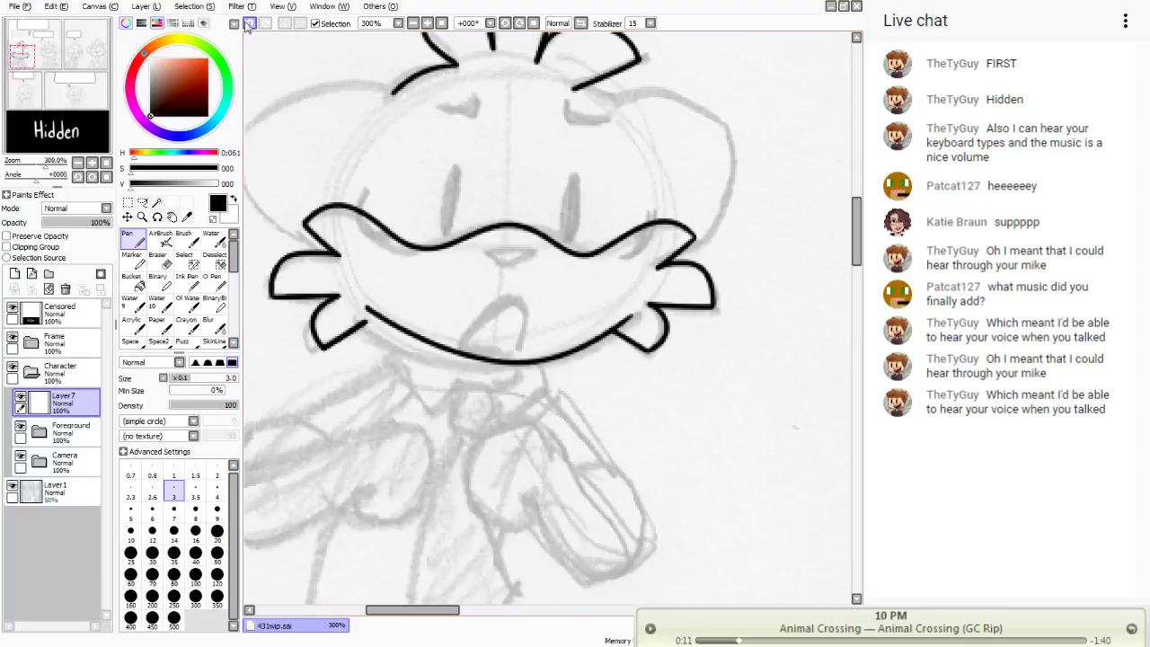
key("ctrl+z")
- Ink the chin curve between the two lower cheek tufts and erase its overshooting ends
mouse_move(632, 316)
left_mouse_down()
mouse_move(558, 355)
mouse_move(347, 305)
left_mouse_up()
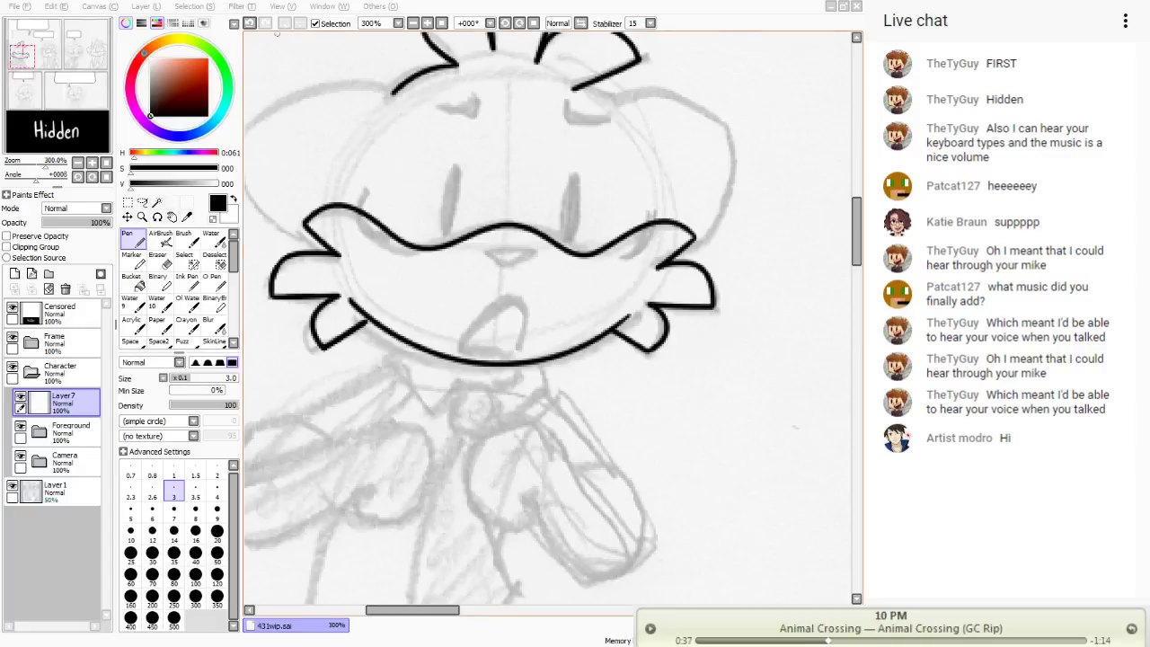
key("e")
mouse_move(364, 323)
left_mouse_down()
mouse_move(376, 311)
mouse_move(361, 320)
mouse_move(362, 307)
left_mouse_up()
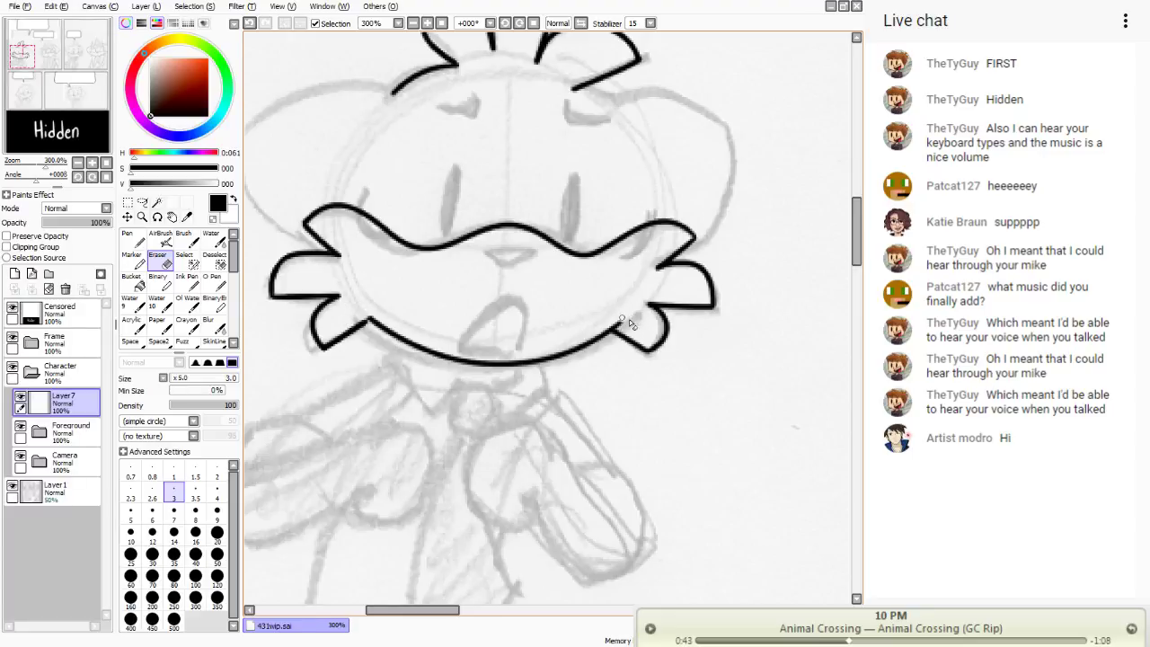
- Touch up the joints where the chin curve meets the lower cheek tufts with the Pen and Eraser
key("n")
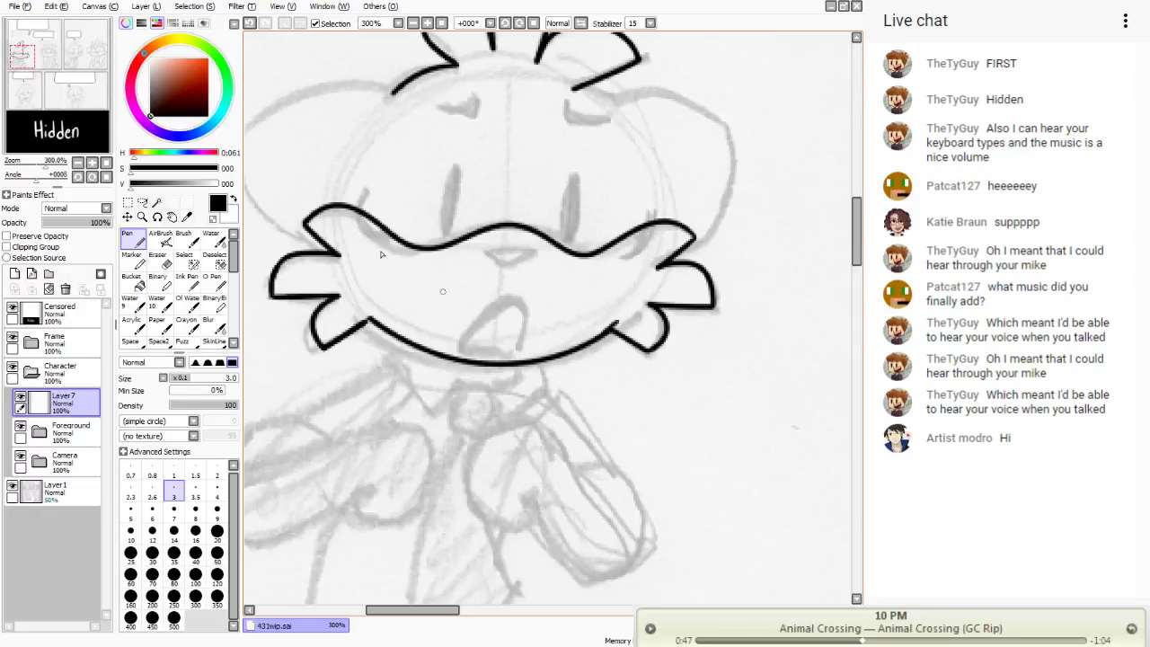
left_click(250, 24)
left_click_drag(620, 320, 599, 334)
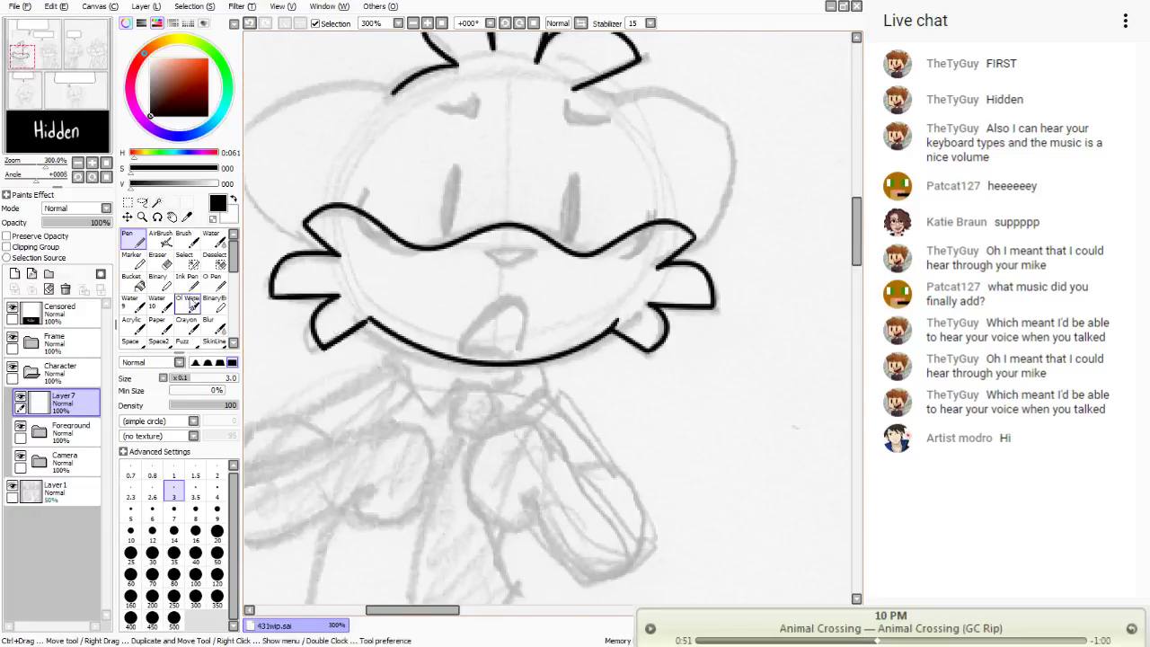
key("e")
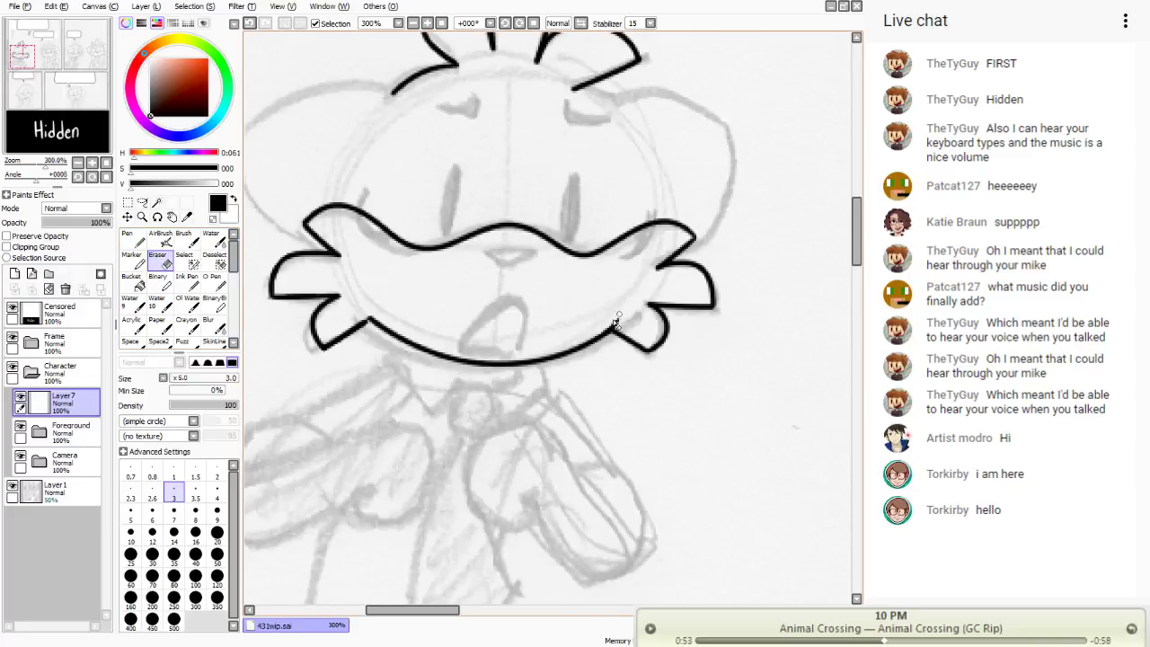
key("n")
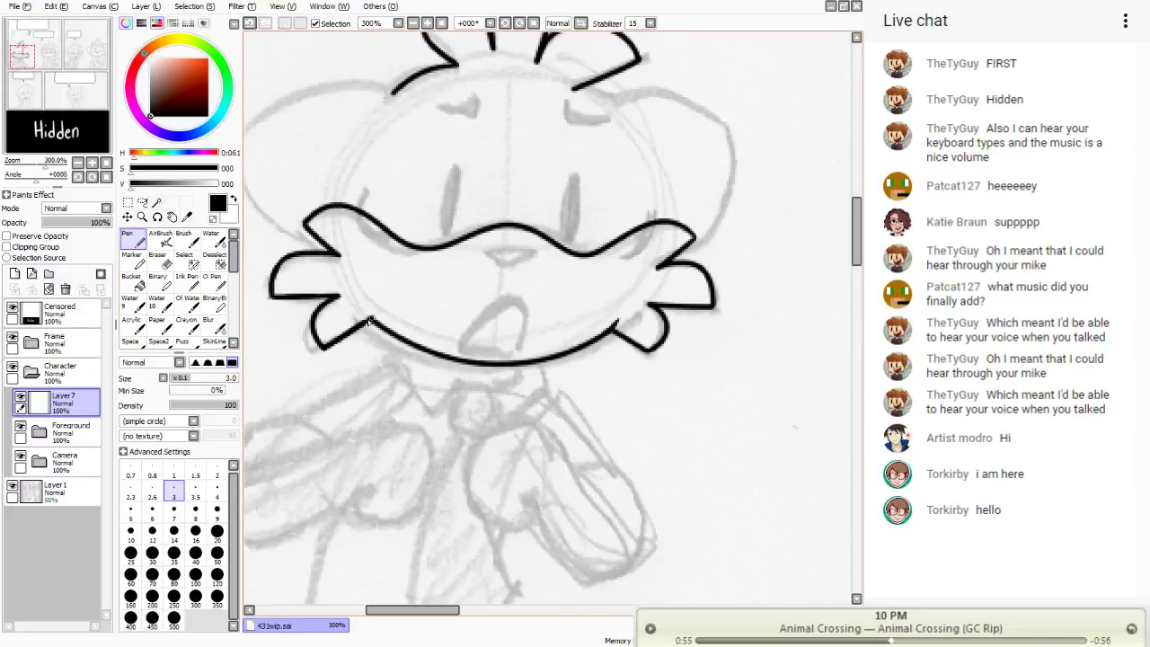
left_click_drag(357, 329, 368, 323)
mouse_move(494, 248)
left_mouse_down()
mouse_move(531, 253)
mouse_move(510, 265)
mouse_move(495, 251)
mouse_move(537, 253)
mouse_move(504, 262)
mouse_move(496, 247)
mouse_move(530, 247)
mouse_move(503, 252)
left_mouse_up()
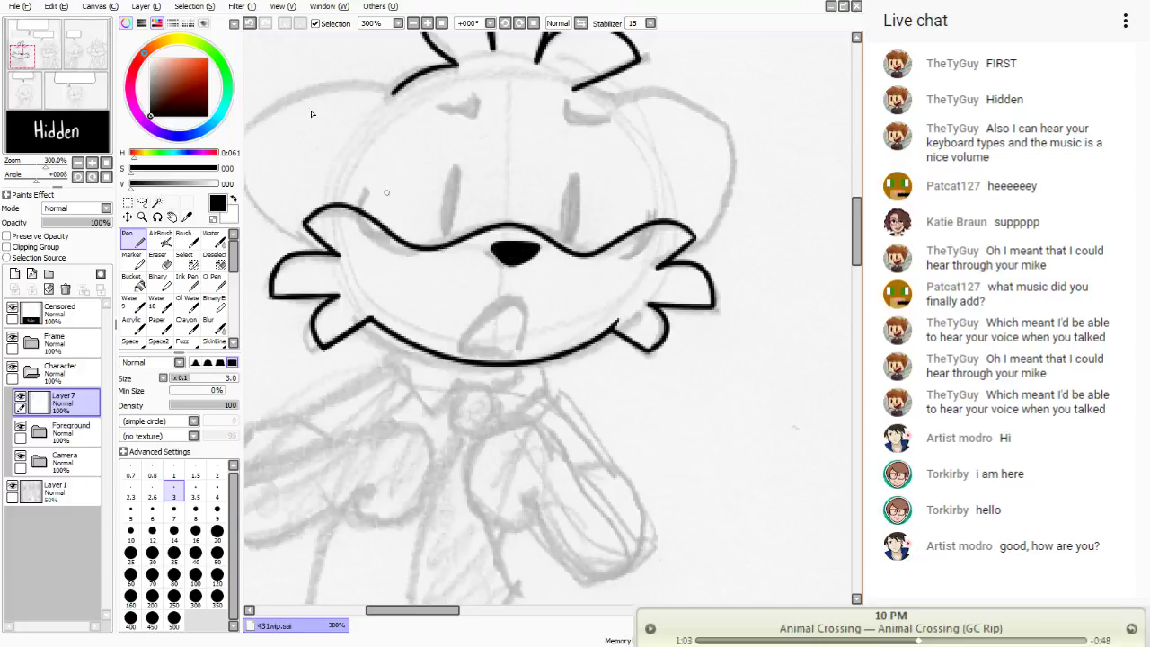
left_click(250, 22)
left_click(250, 23)
mouse_move(539, 254)
left_mouse_down()
mouse_move(490, 257)
mouse_move(542, 256)
mouse_move(499, 253)
mouse_move(540, 253)
mouse_move(515, 267)
mouse_move(499, 243)
mouse_move(532, 260)
mouse_move(501, 264)
left_mouse_up()
key("ctrl+z")
key("ctrl+z")
key("ctrl+z")
key("ctrl+z")
key("ctrl+z")
key("ctrl+z")
key("ctrl+z")
key("ctrl+z")
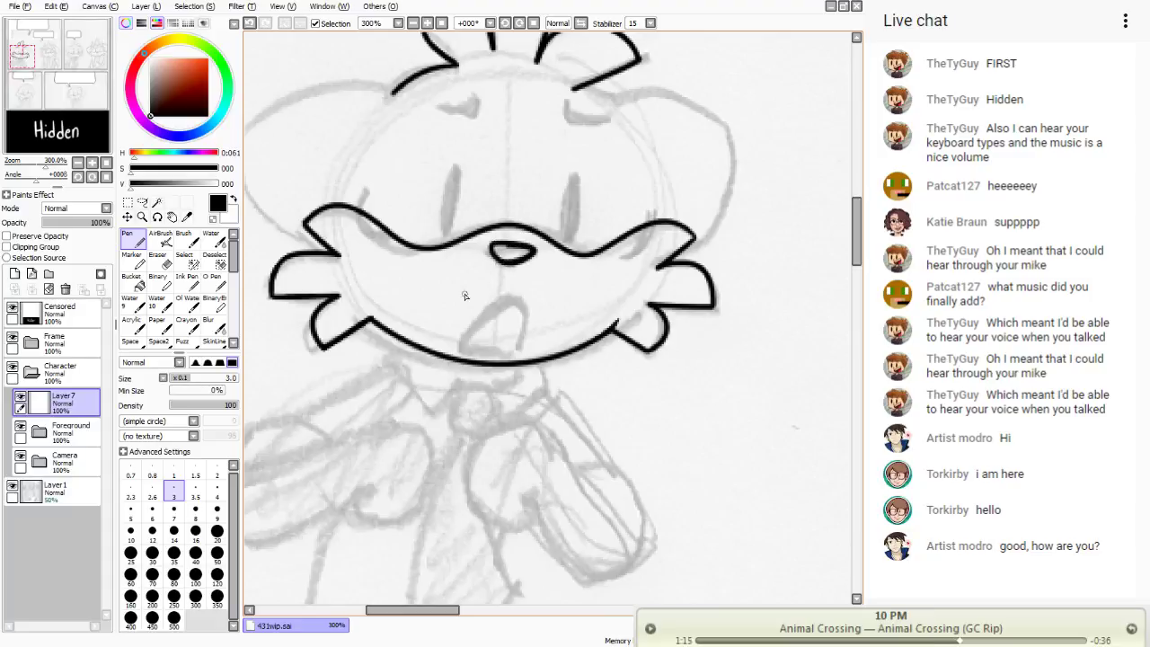
key("alt+Tab")
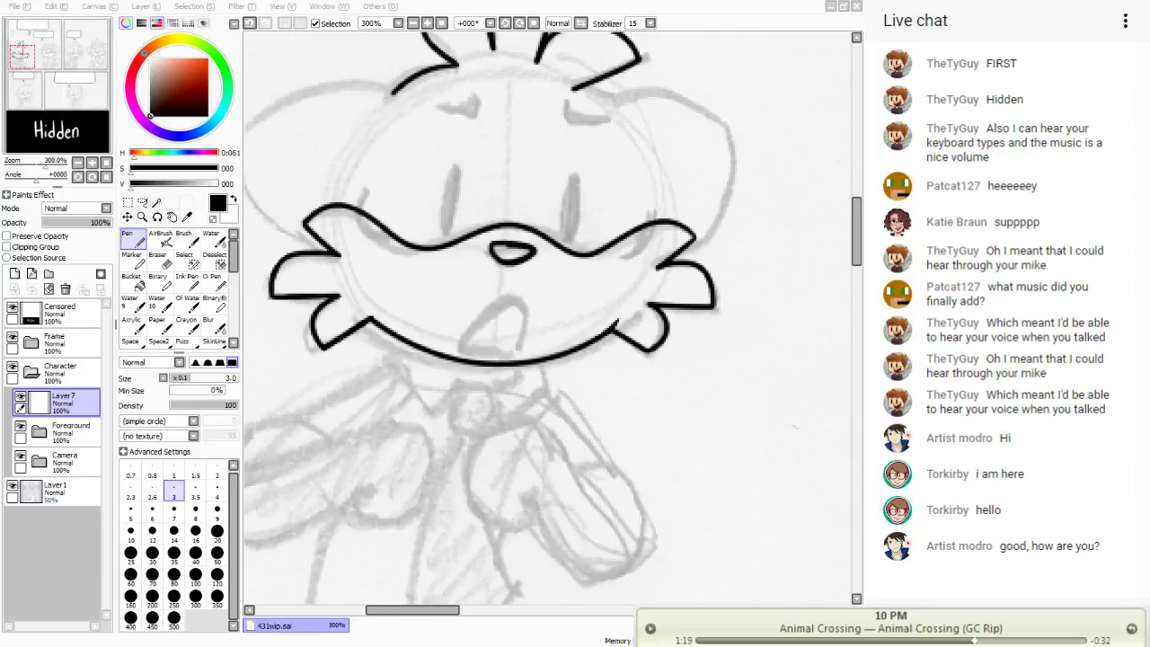
key("alt+Tab")
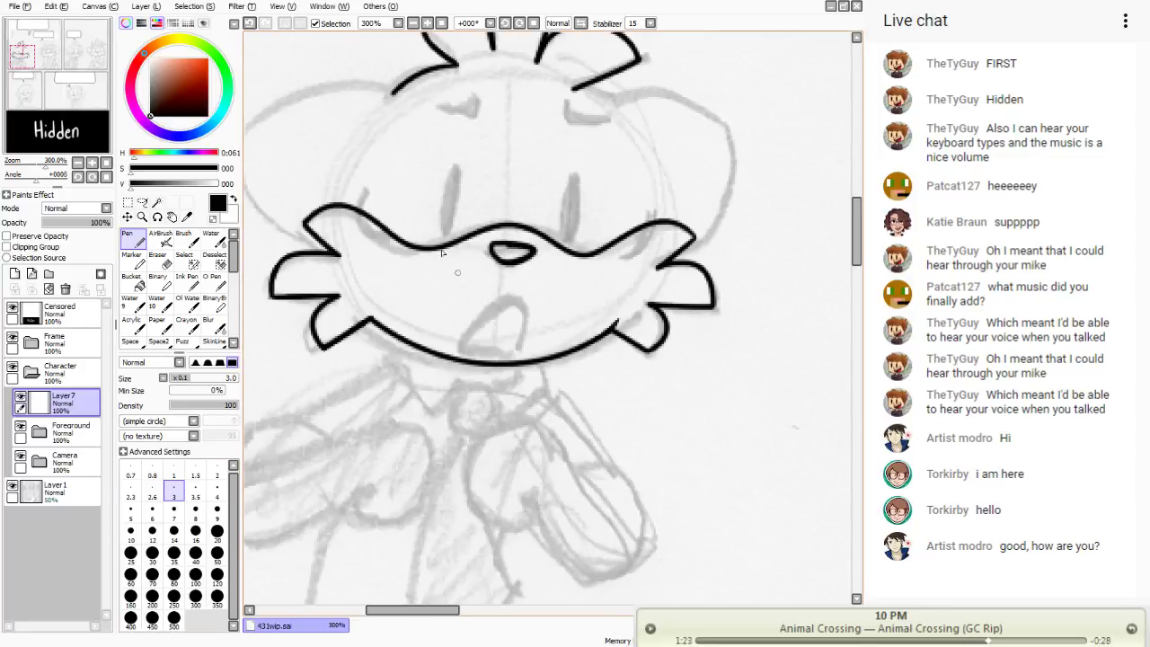
key("ctrl+z")
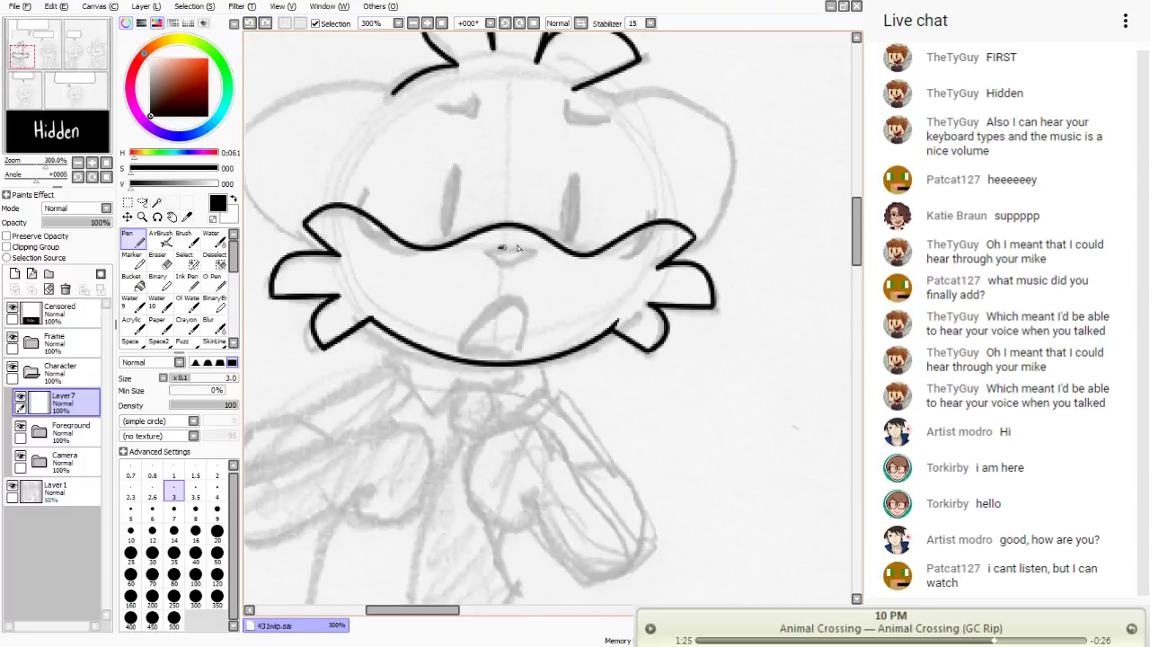
- Ink a solid black, rounded triangular nose under the middle of the muzzle line and clean up its edges
mouse_move(517, 248)
left_mouse_down()
mouse_move(512, 265)
mouse_move(492, 252)
mouse_move(530, 261)
mouse_move(516, 249)
mouse_move(494, 265)
mouse_move(517, 274)
mouse_move(482, 251)
left_mouse_up()
key("e")
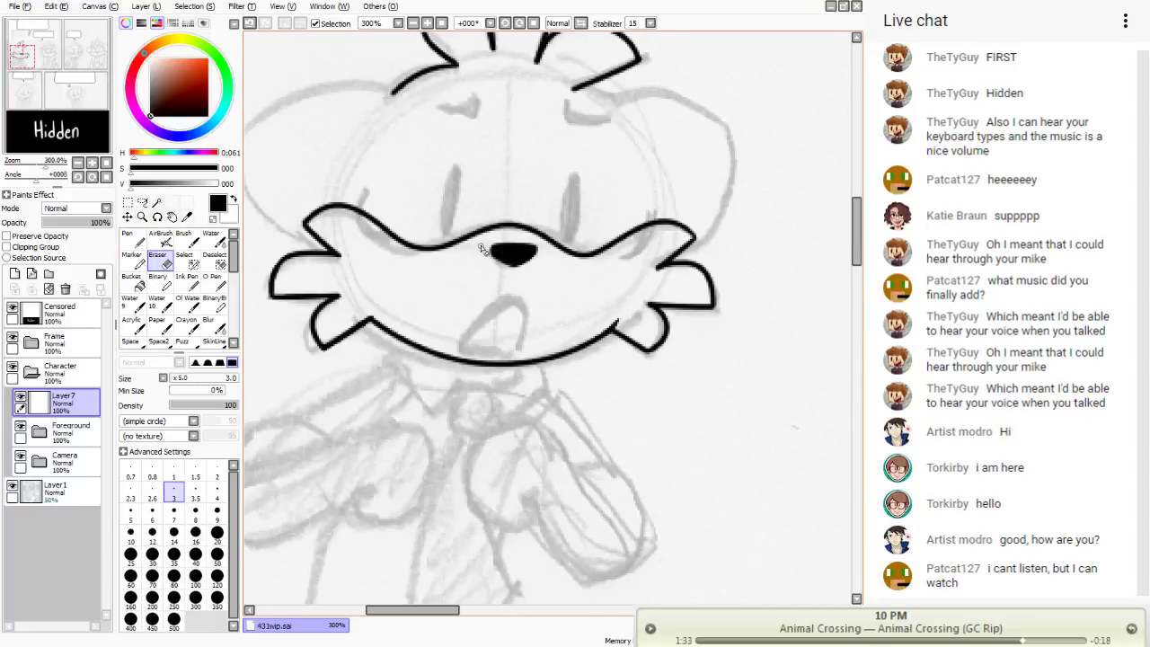
key("n")
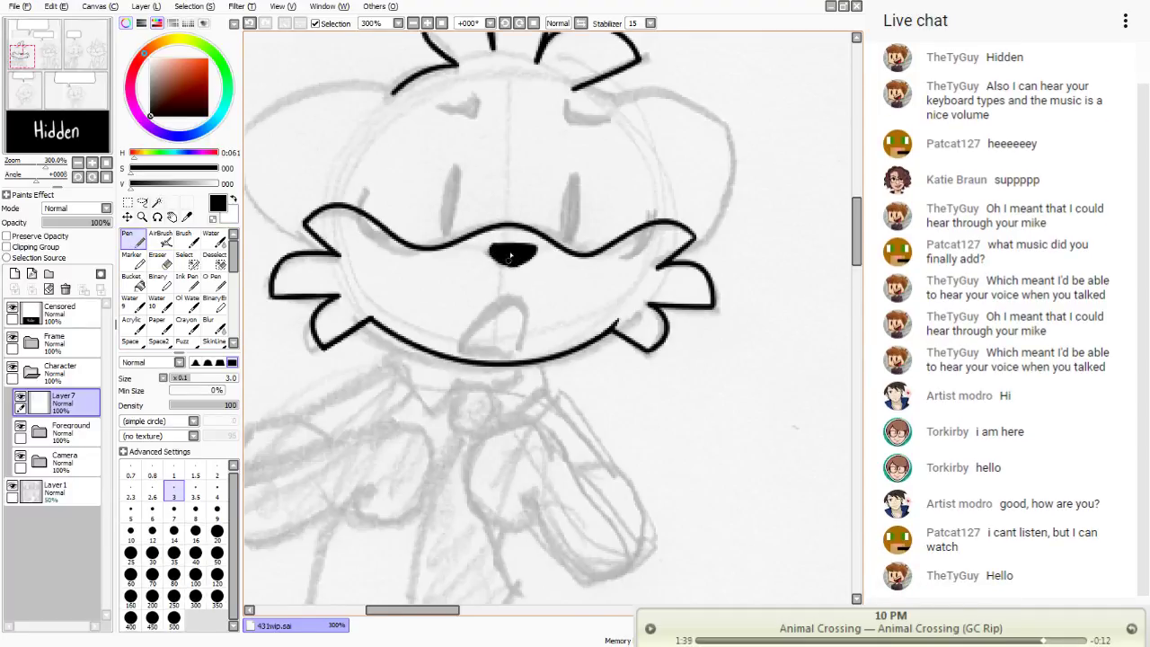
left_click_drag(509, 256, 528, 259)
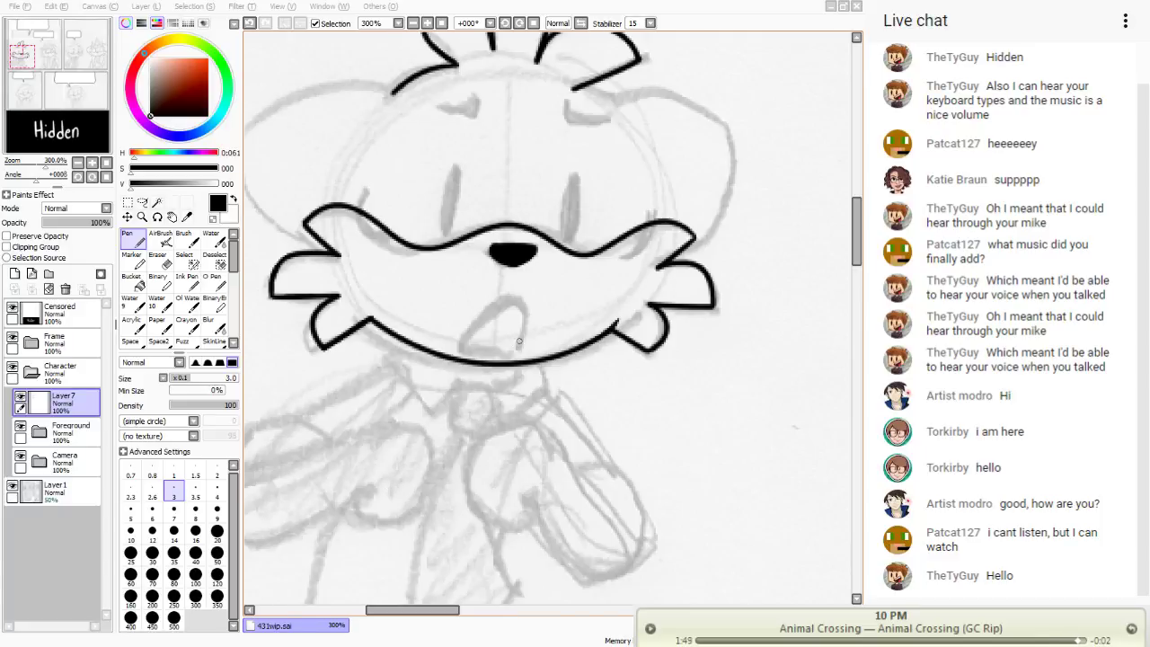
- Ink the outline of the open mouth between the nose and the chin, slightly narrower than the sketch
mouse_move(472, 351)
left_mouse_down()
mouse_move(529, 347)
mouse_move(495, 301)
mouse_move(490, 357)
mouse_move(521, 350)
left_mouse_up()
key("ctrl+z")
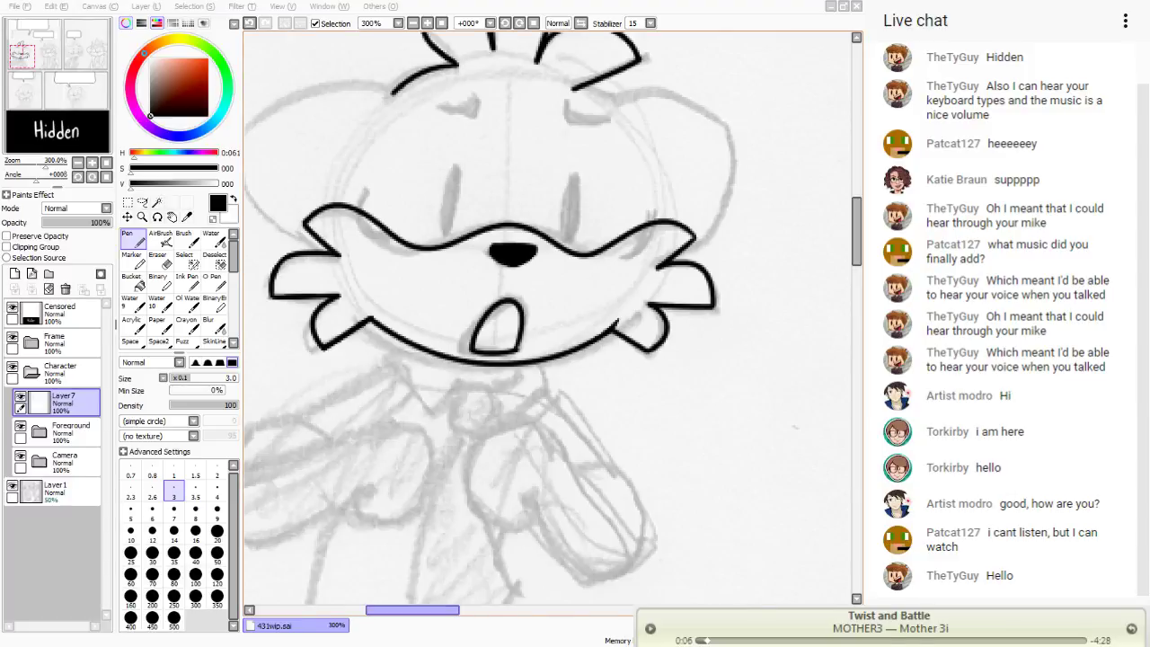
key("e")
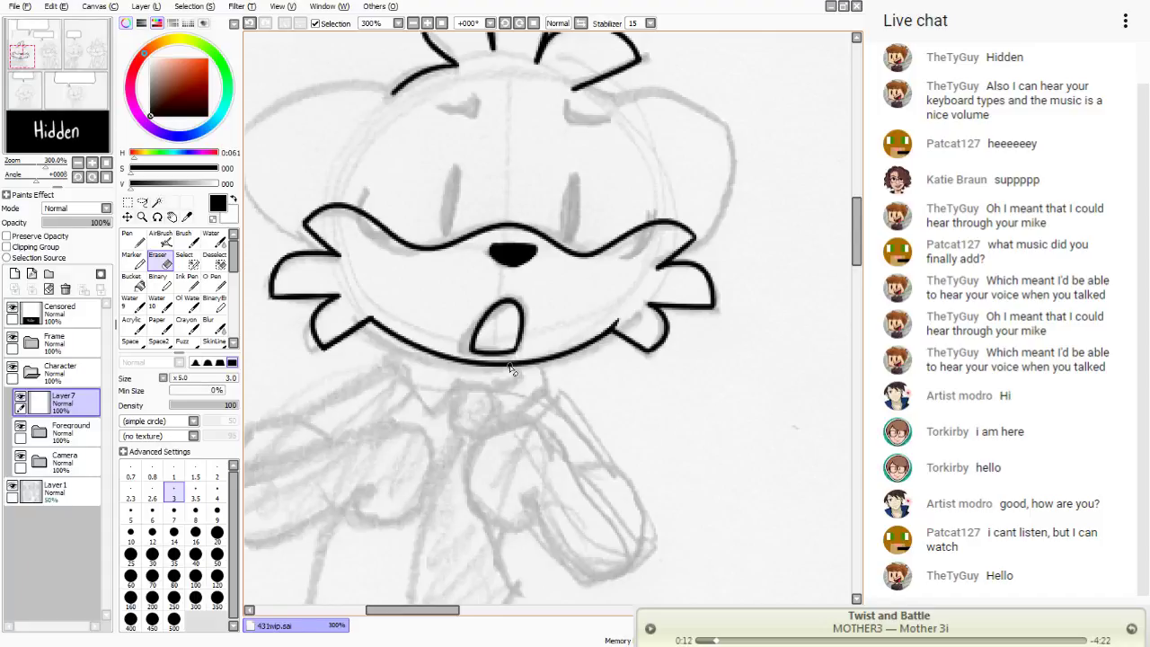
left_click(135, 240)
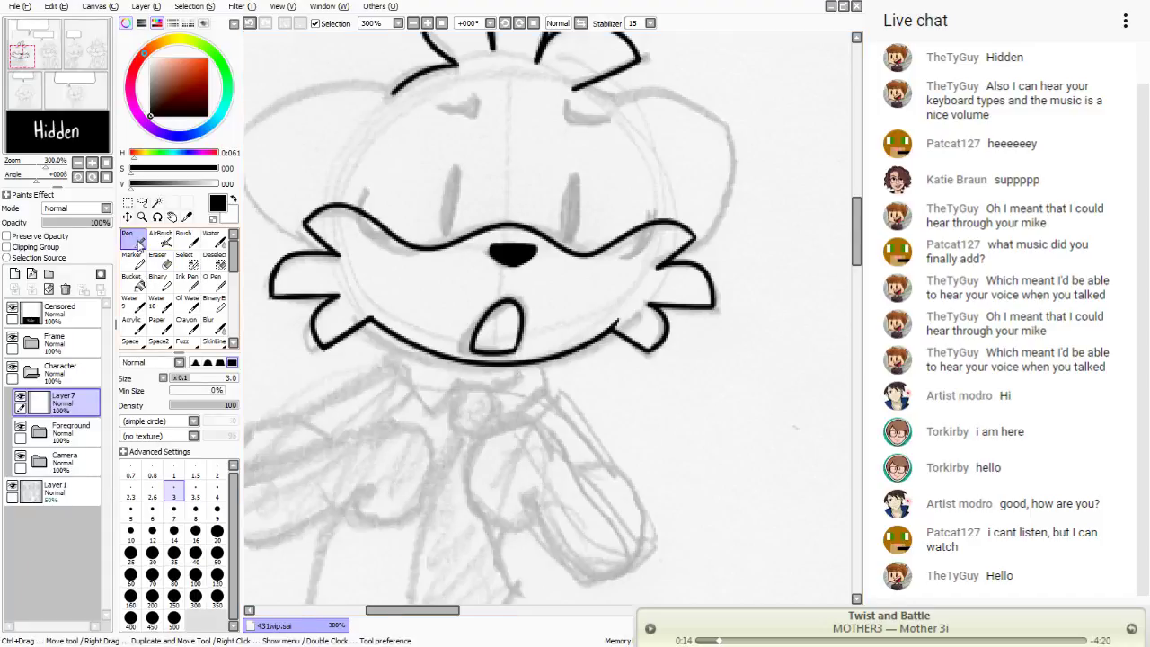
- Ink the short curve of the head's top from the right hair tuft down to the start of the right ear
left_click(21, 54)
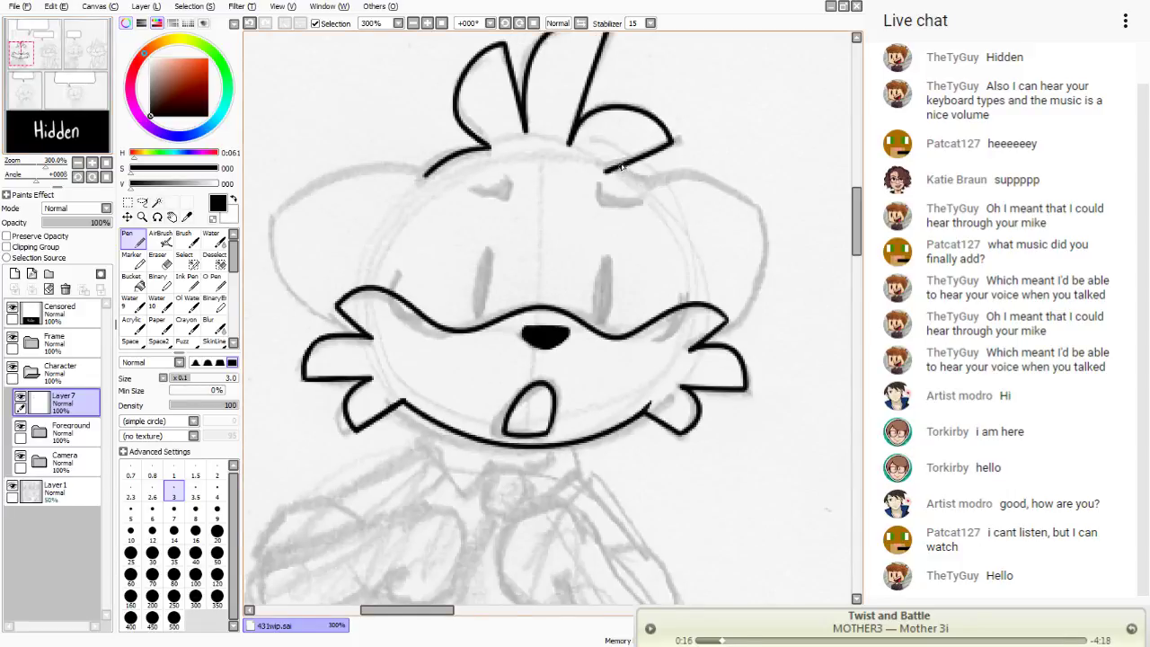
left_click_drag(620, 164, 649, 191)
key("ctrl+z")
left_click_drag(620, 167, 650, 192)
mouse_move(424, 168)
left_mouse_down()
mouse_move(260, 226)
mouse_move(351, 332)
left_mouse_up()
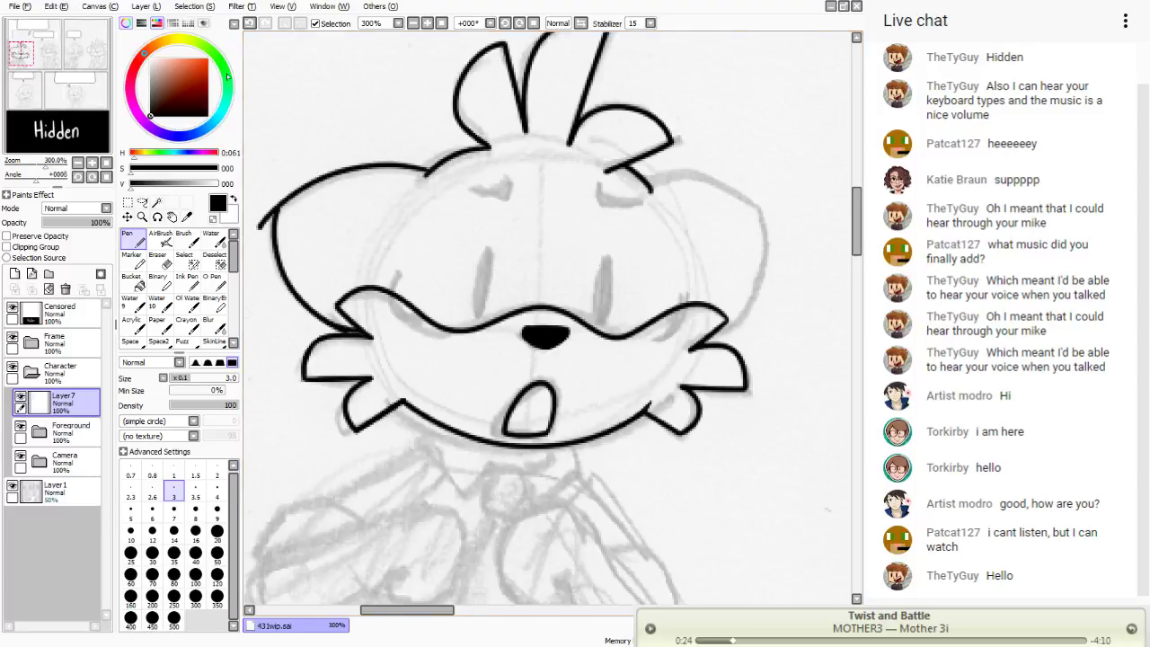
key("ctrl+z")
key("ctrl+z")
mouse_move(428, 171)
left_mouse_down()
mouse_move(323, 183)
mouse_move(277, 233)
mouse_move(278, 261)
mouse_move(350, 332)
left_mouse_up()
left_click(250, 22)
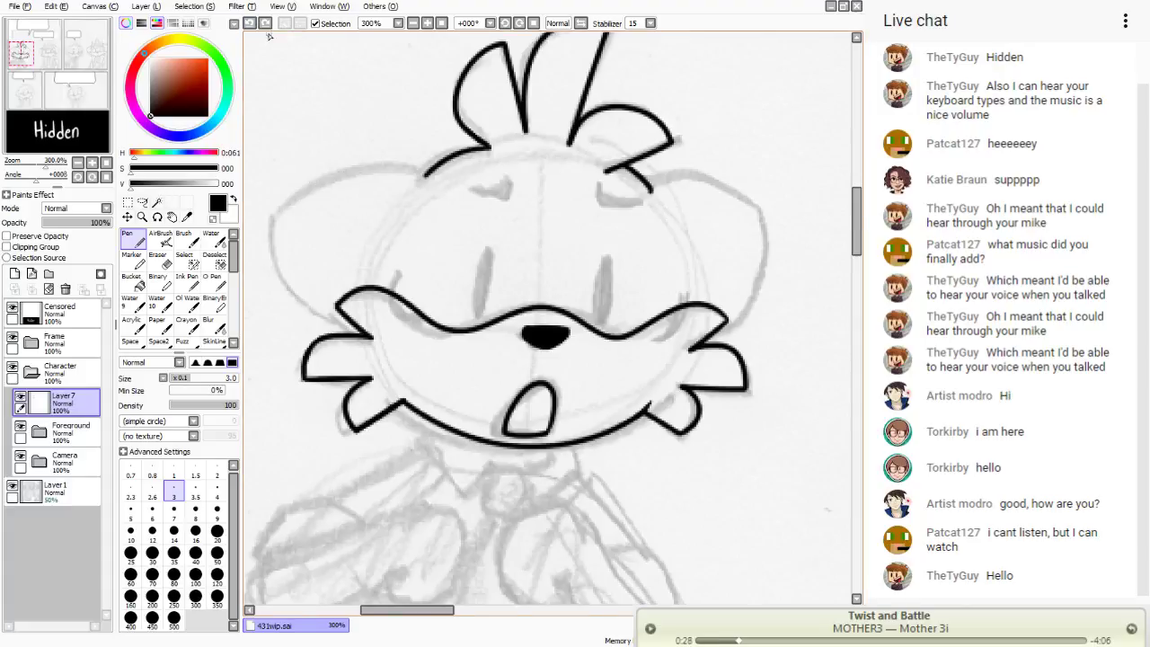
mouse_move(428, 171)
left_mouse_down()
mouse_move(389, 159)
mouse_move(279, 220)
mouse_move(283, 265)
mouse_move(365, 339)
left_mouse_up()
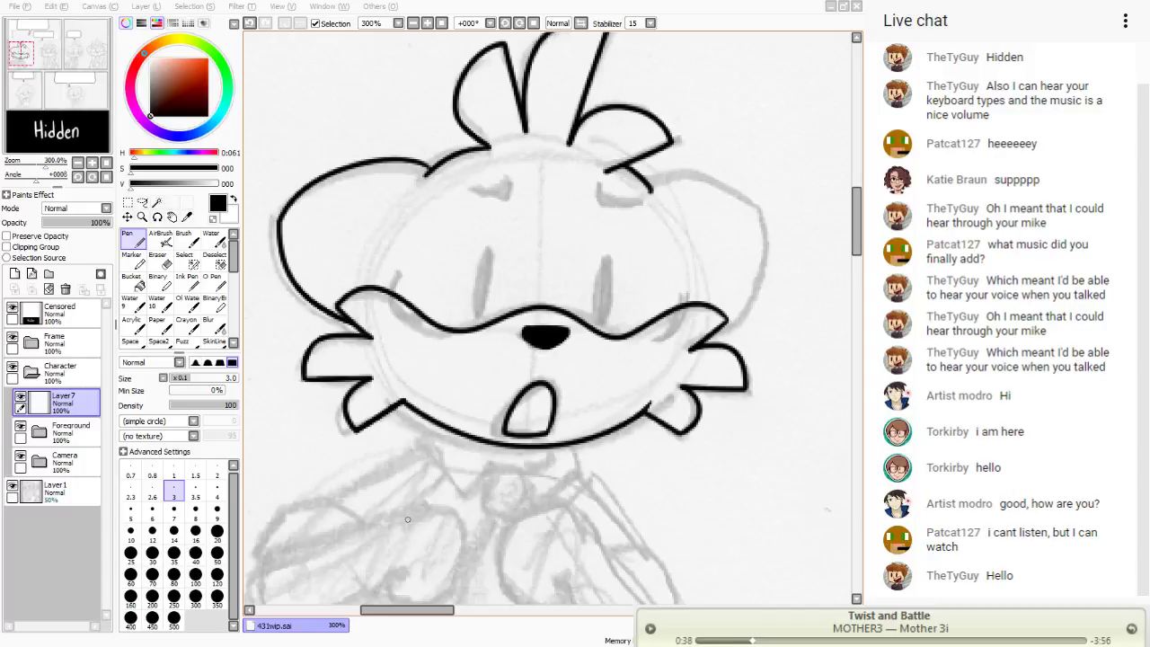
mouse_move(653, 177)
left_mouse_down()
mouse_move(734, 186)
mouse_move(759, 209)
mouse_move(707, 342)
left_mouse_up()
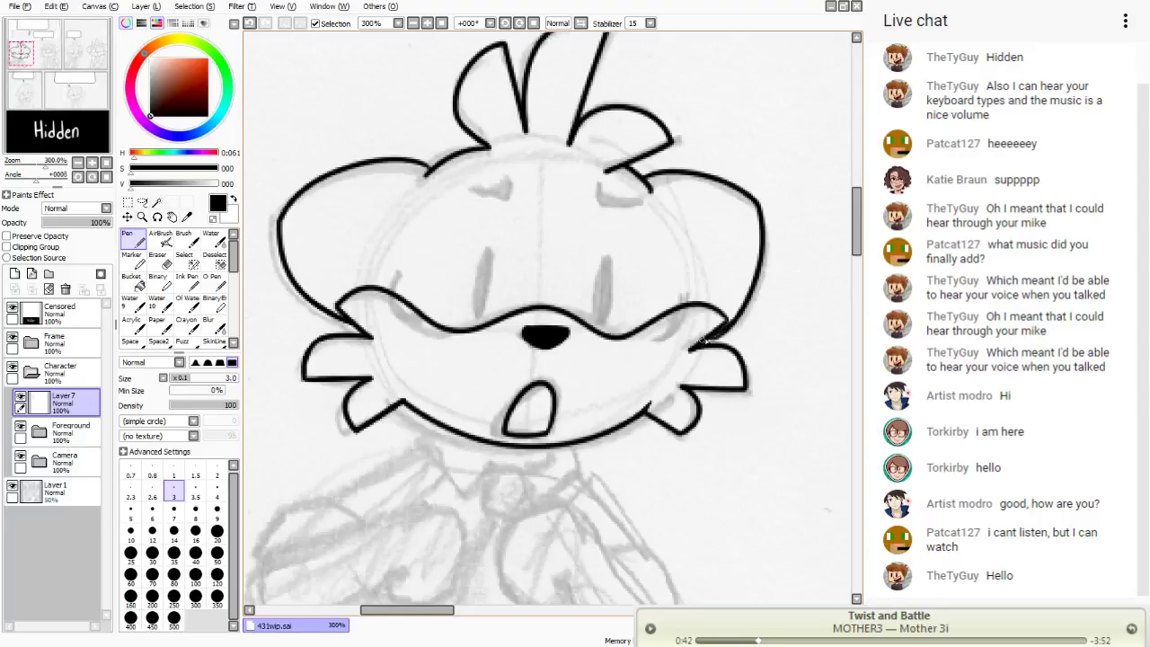
left_click(251, 23)
left_click(251, 23)
left_click(250, 22)
left_click(252, 23)
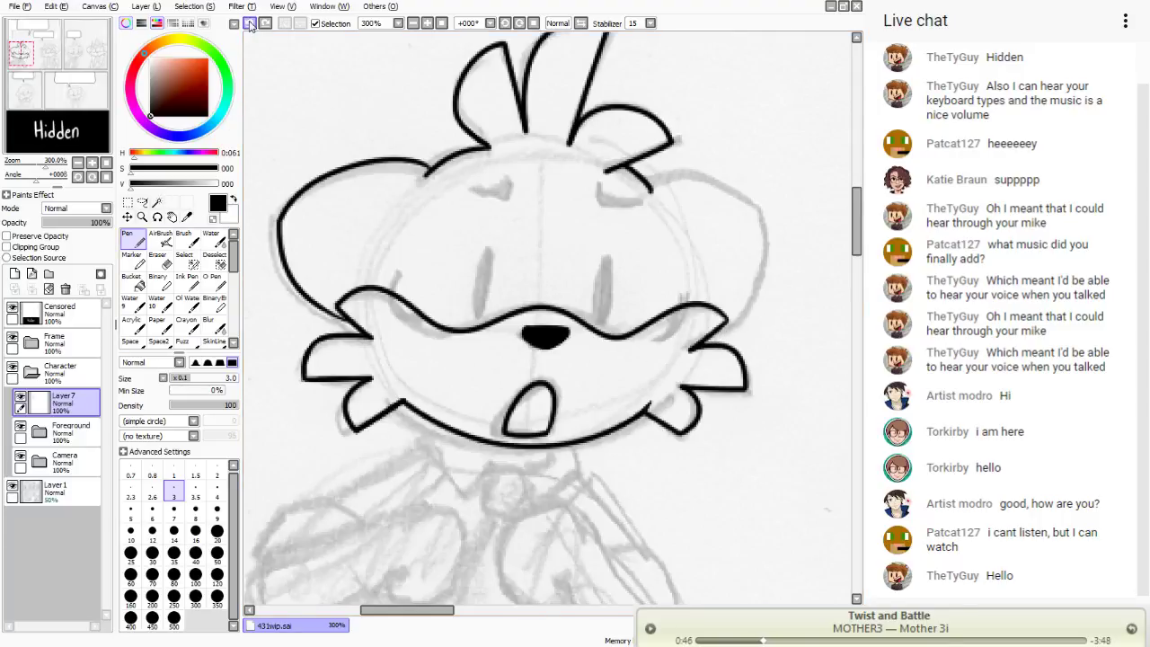
left_click(250, 22)
mouse_move(427, 167)
left_mouse_down()
mouse_move(262, 212)
mouse_move(346, 333)
left_mouse_up()
left_click(252, 23)
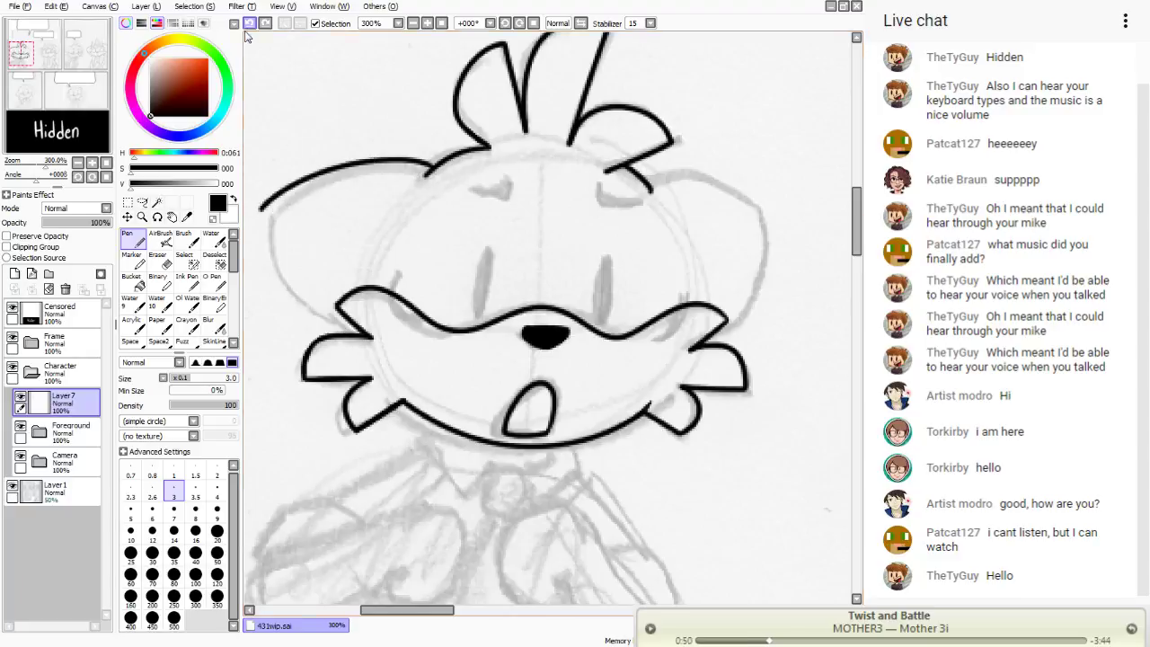
left_click(251, 22)
mouse_move(429, 169)
left_mouse_down()
mouse_move(278, 226)
mouse_move(279, 244)
mouse_move(344, 323)
left_mouse_up()
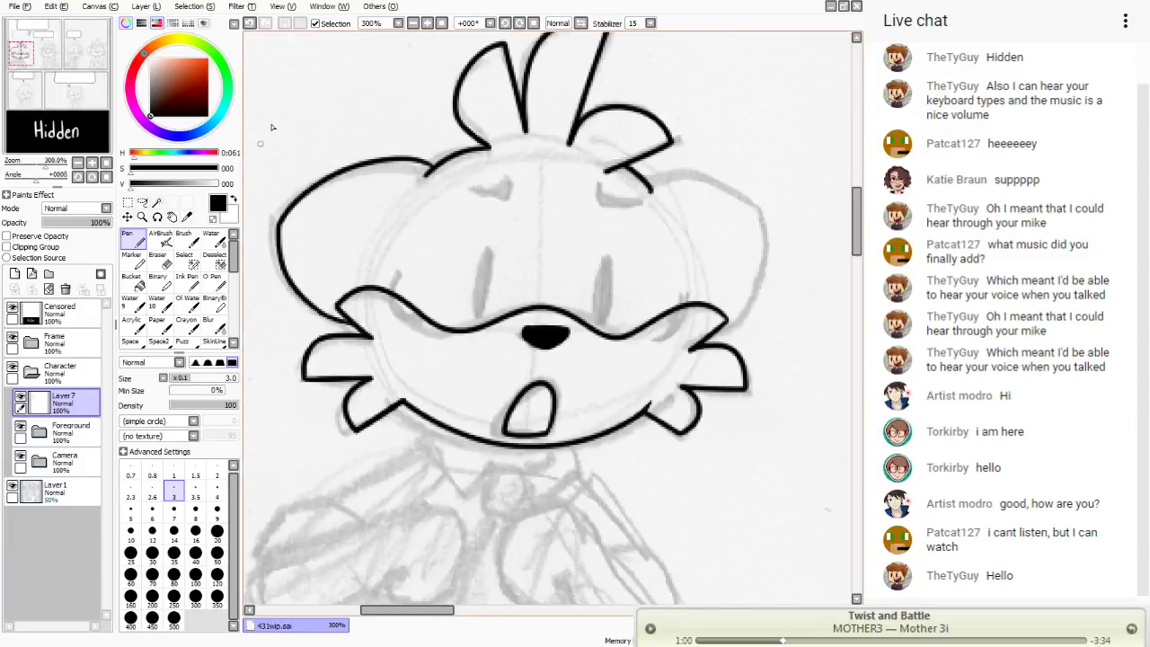
left_click(250, 24)
left_click(266, 23)
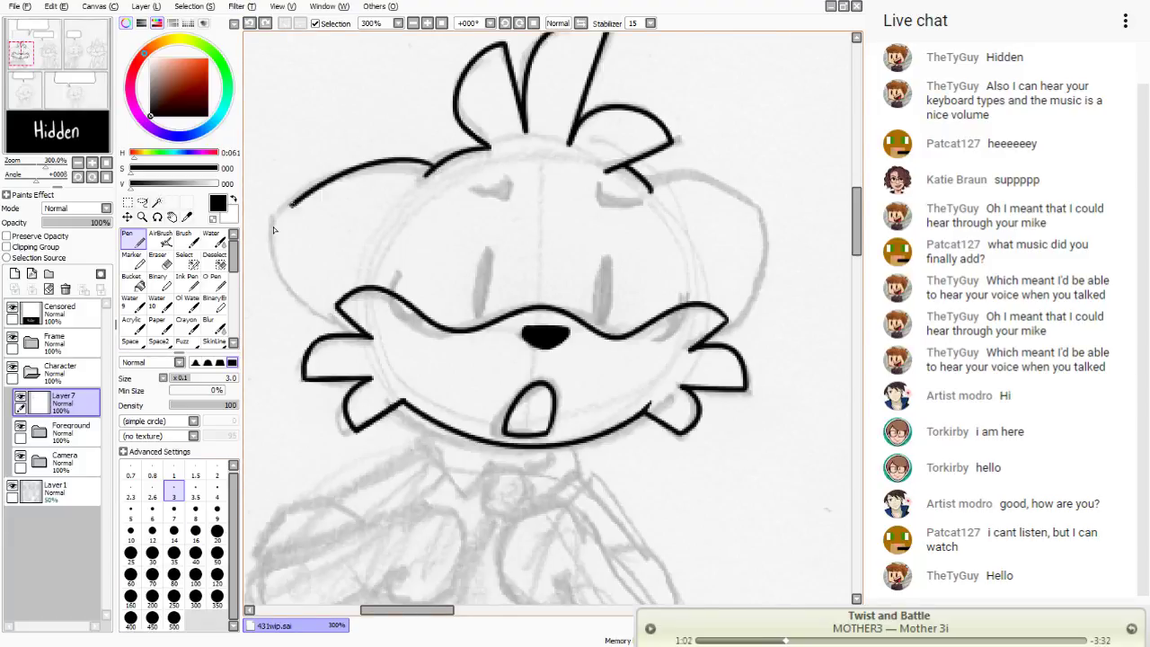
- Ink the outline of the left ear from the hairline around to the upper left cheek tuft, following the sketch
left_click(251, 24)
mouse_move(435, 167)
left_mouse_down()
mouse_move(397, 157)
mouse_move(275, 209)
mouse_move(322, 323)
left_mouse_up()
left_click(251, 24)
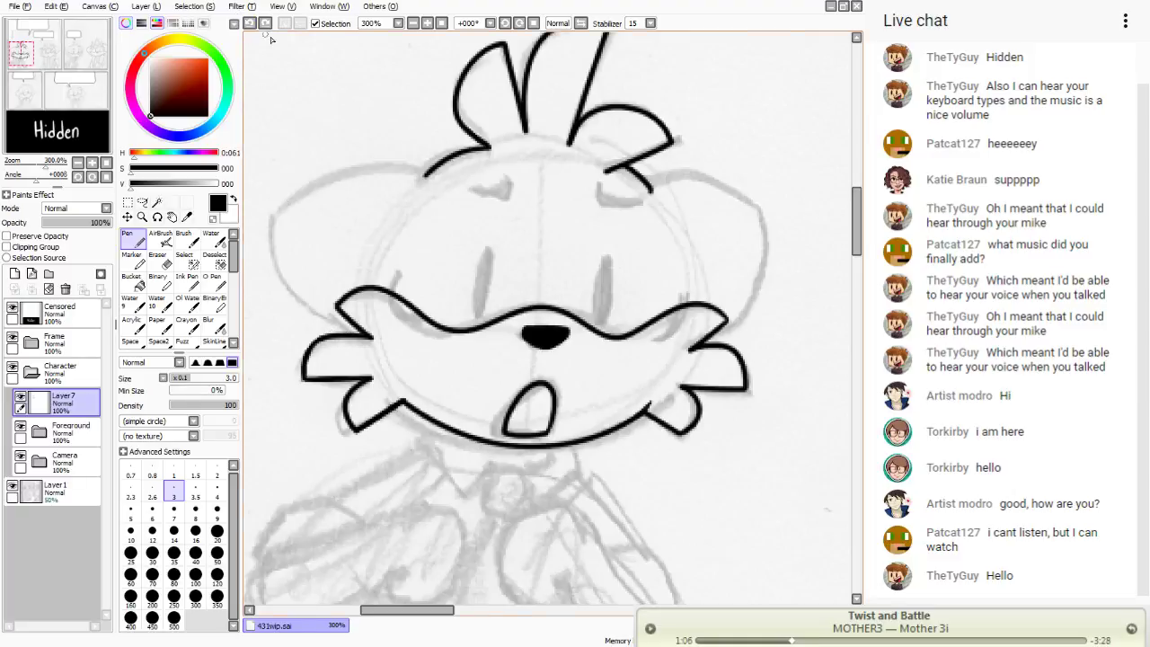
mouse_move(436, 167)
left_mouse_down()
mouse_move(273, 227)
mouse_move(326, 324)
mouse_move(356, 330)
mouse_move(314, 317)
mouse_move(342, 327)
left_mouse_up()
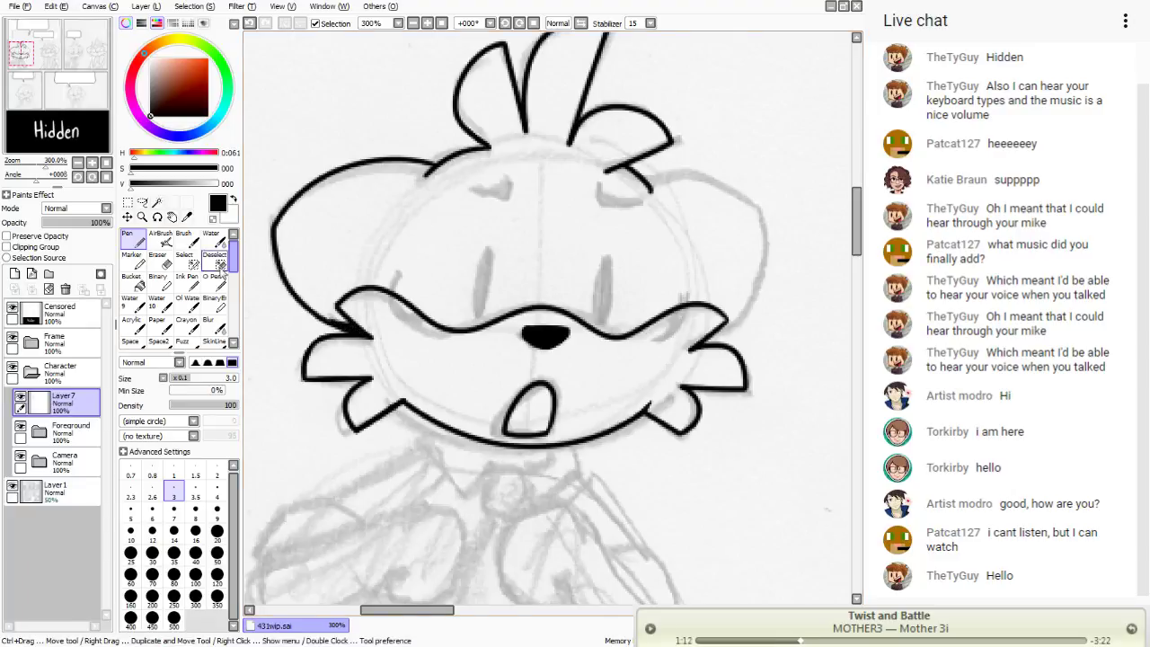
- Undo the left ear's outline and ink it again from the hairline around to the upper left cheek tuft, closer to the sketch
left_click(250, 23)
left_click(250, 22)
left_click(250, 23)
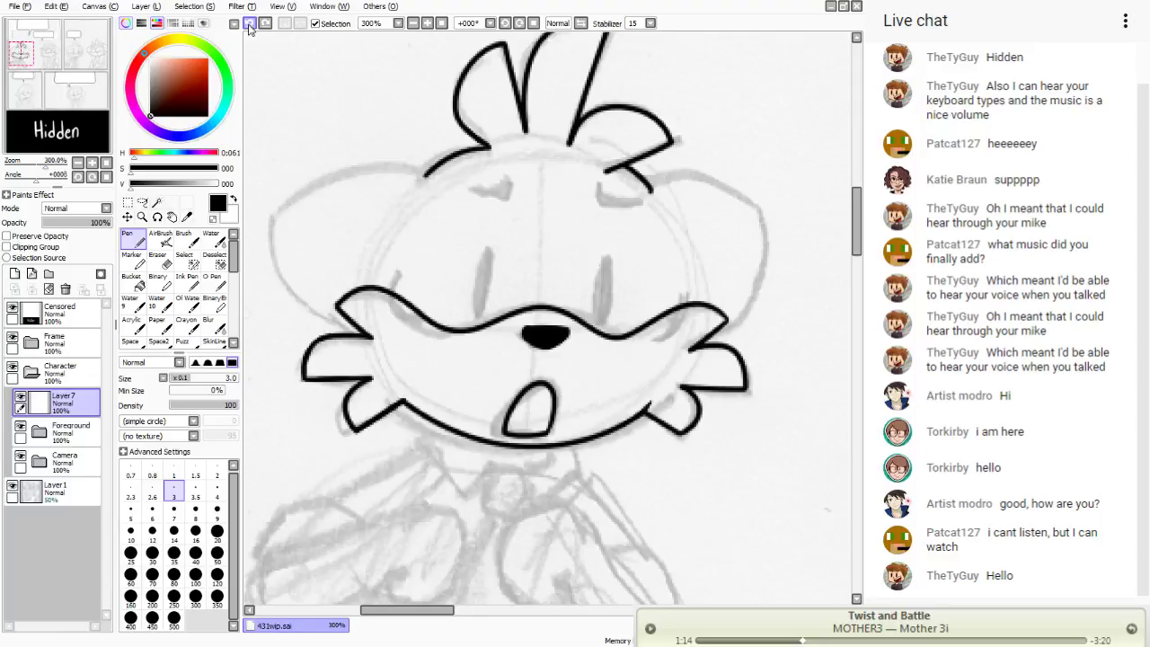
mouse_move(437, 162)
left_mouse_down()
mouse_move(286, 203)
mouse_move(270, 227)
mouse_move(282, 293)
mouse_move(352, 329)
left_mouse_up()
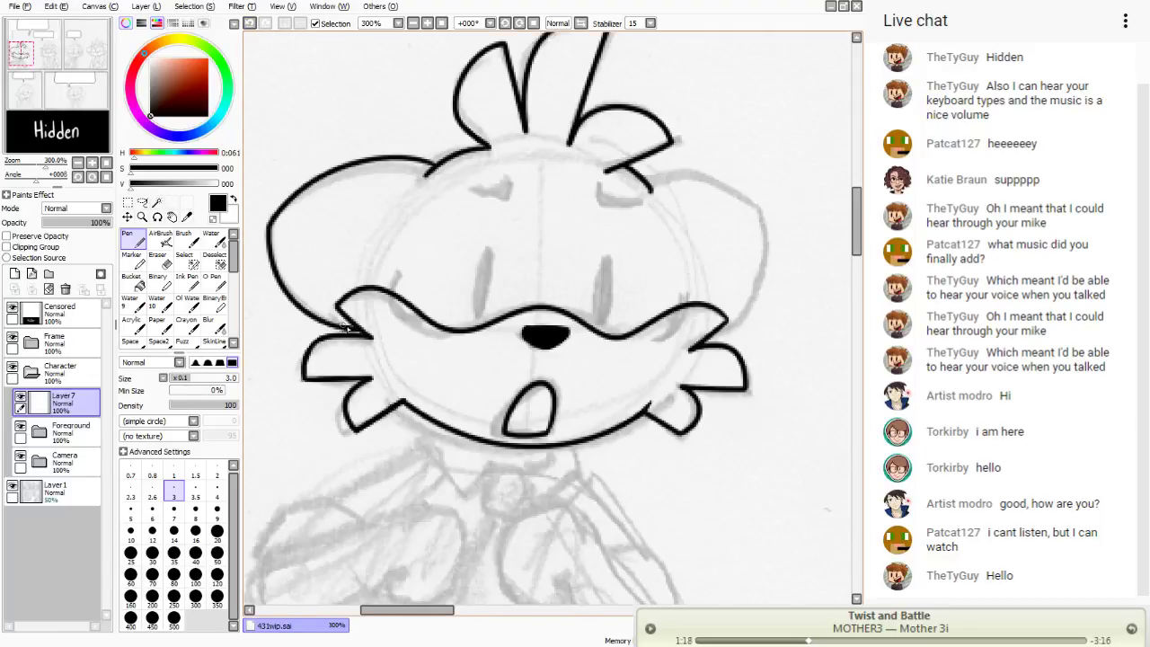
- Ink the right ear's outline from the hairline to the upper right cheek tuft, replacing the first try with a slightly wider curve
mouse_move(651, 180)
left_mouse_down()
mouse_move(757, 211)
mouse_move(763, 226)
mouse_move(712, 338)
left_mouse_up()
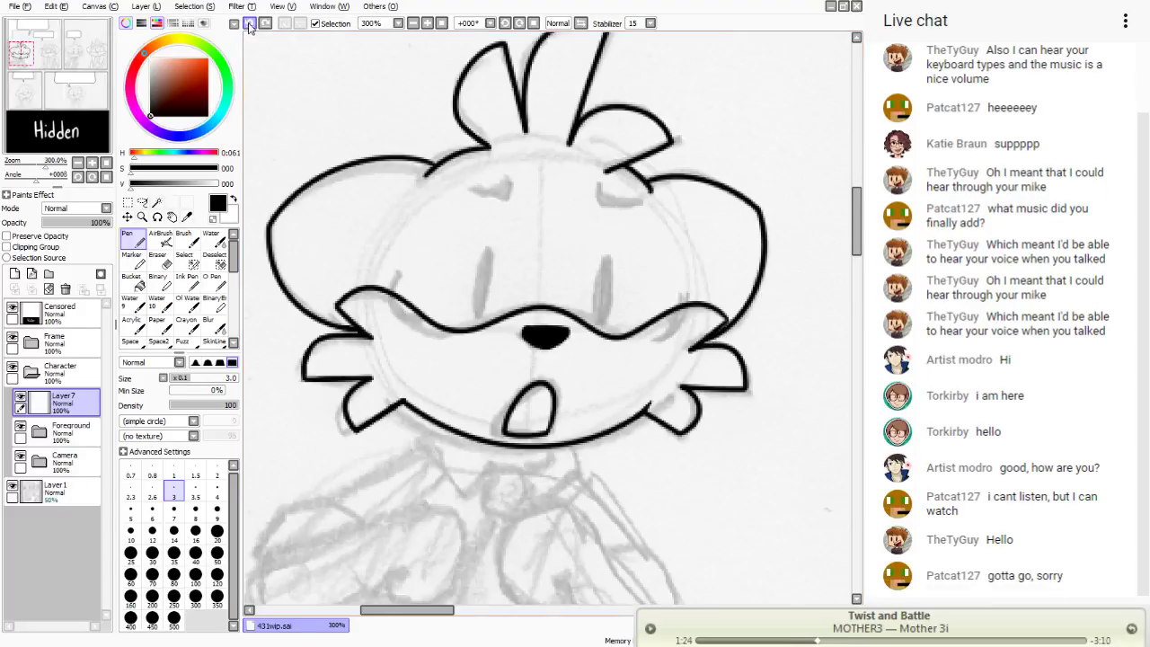
key("ctrl+z")
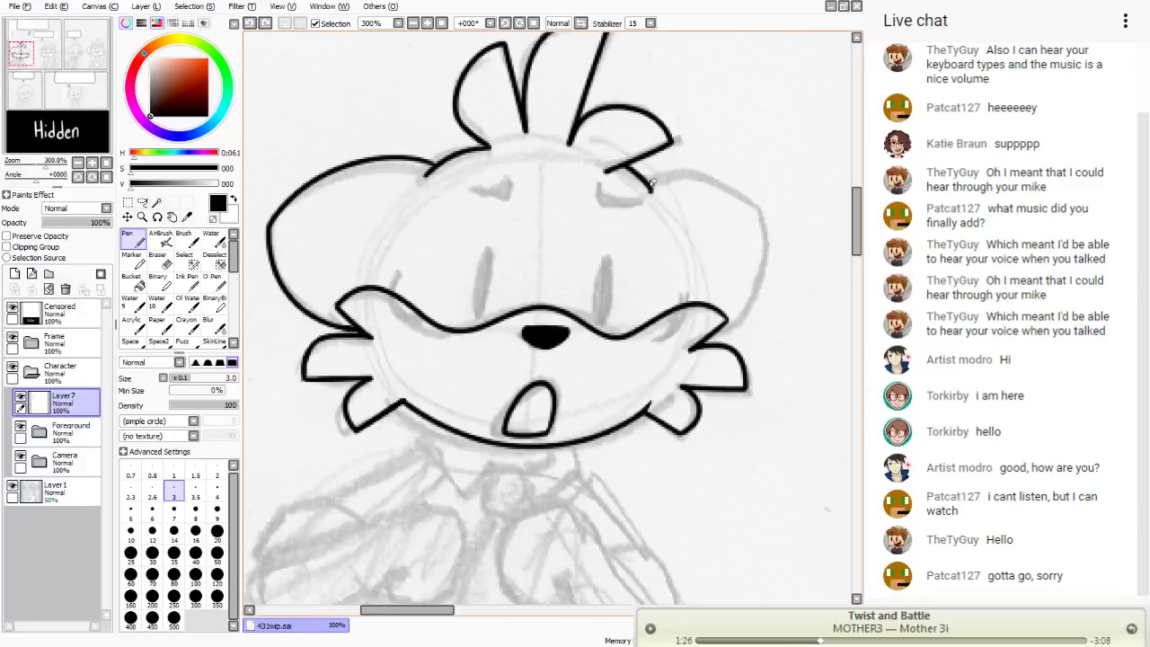
mouse_move(651, 183)
left_mouse_down()
mouse_move(720, 191)
mouse_move(771, 242)
mouse_move(769, 275)
mouse_move(704, 349)
left_mouse_up()
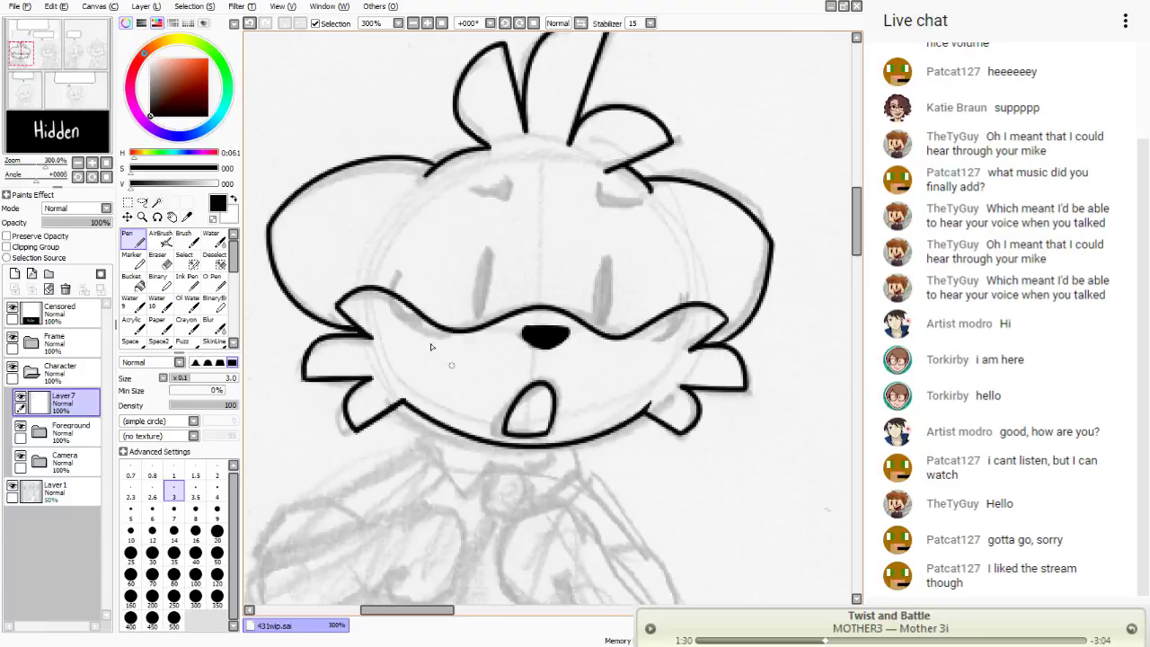
- Ink the short curved lines at both outer ends of the muzzle and fill the two tall, narrow oval eyes solid black
mouse_move(429, 331)
left_mouse_down()
mouse_move(402, 278)
mouse_move(420, 330)
mouse_move(395, 307)
mouse_move(422, 332)
left_mouse_up()
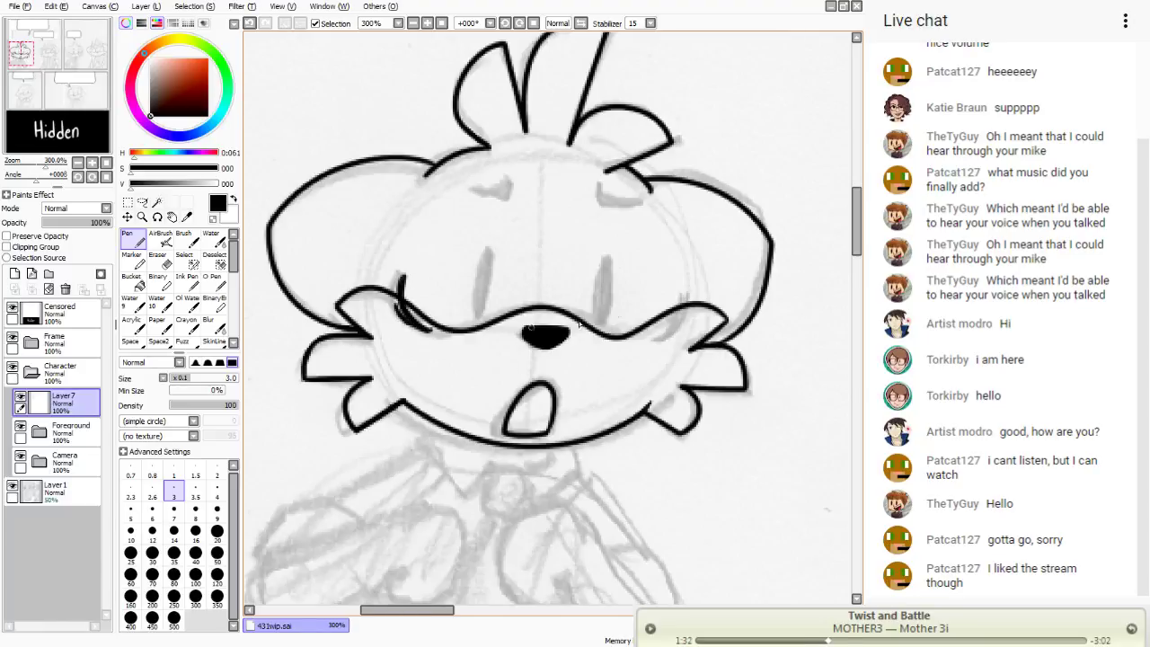
left_click_drag(675, 293, 649, 341)
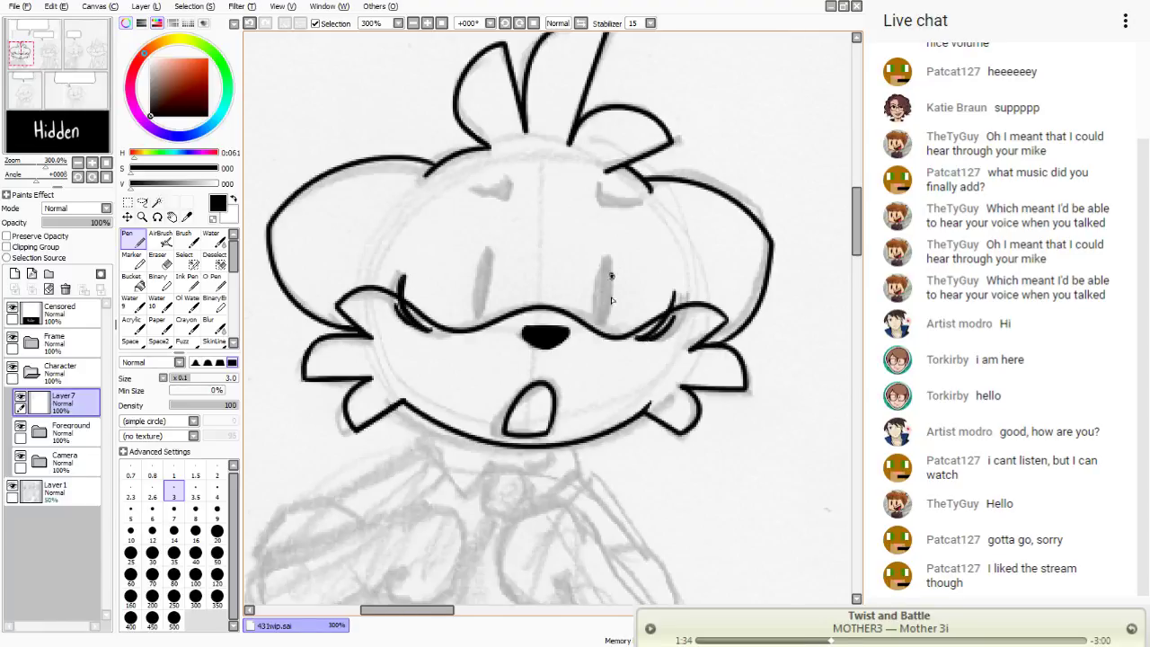
mouse_move(612, 278)
left_mouse_down()
mouse_move(604, 327)
mouse_move(606, 268)
mouse_move(602, 319)
mouse_move(609, 280)
left_mouse_up()
mouse_move(485, 308)
left_mouse_down()
mouse_move(483, 260)
mouse_move(480, 315)
mouse_move(486, 262)
mouse_move(487, 277)
left_mouse_up()
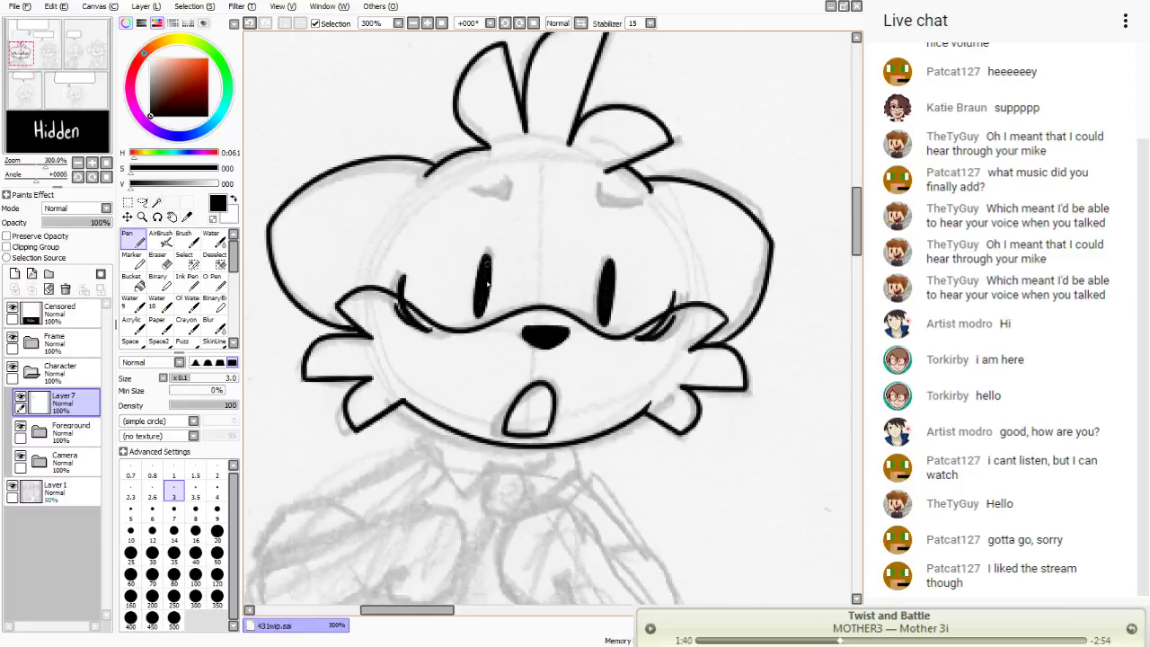
- Ink the two short slanted eyebrows above the eyes, redrawing the right one smaller than its sketch
mouse_move(509, 179)
left_mouse_down()
mouse_move(492, 202)
mouse_move(463, 188)
mouse_move(494, 197)
left_mouse_up()
left_click_drag(591, 189, 619, 197)
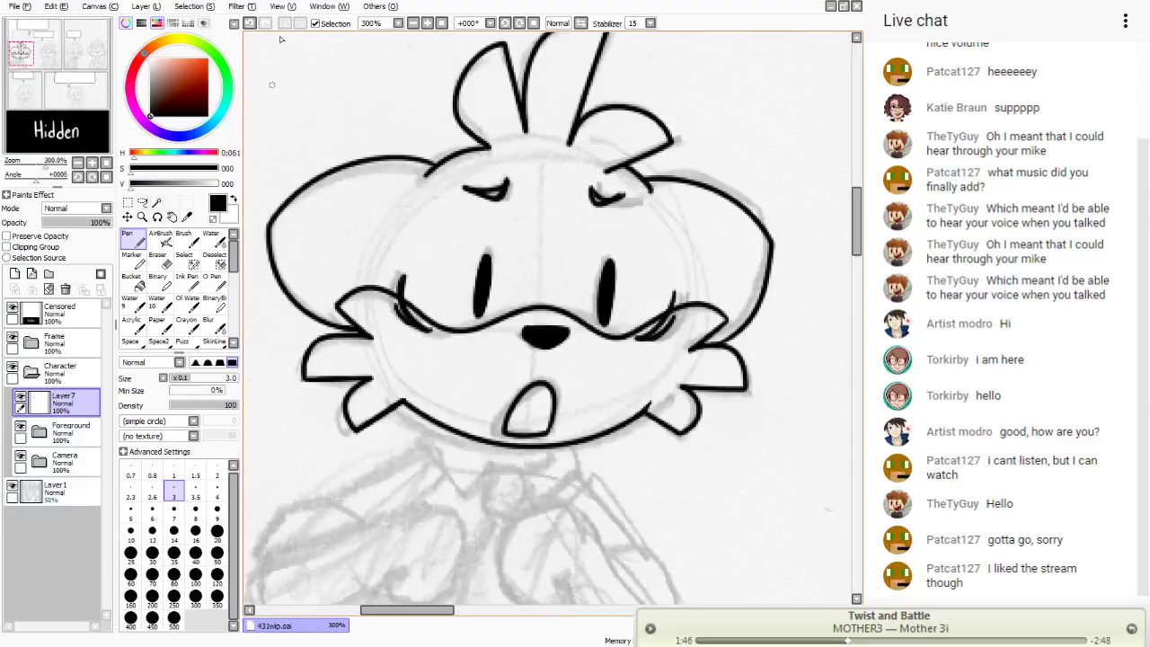
left_click(250, 22)
mouse_move(591, 187)
left_mouse_down()
mouse_move(621, 199)
mouse_move(614, 208)
left_mouse_up()
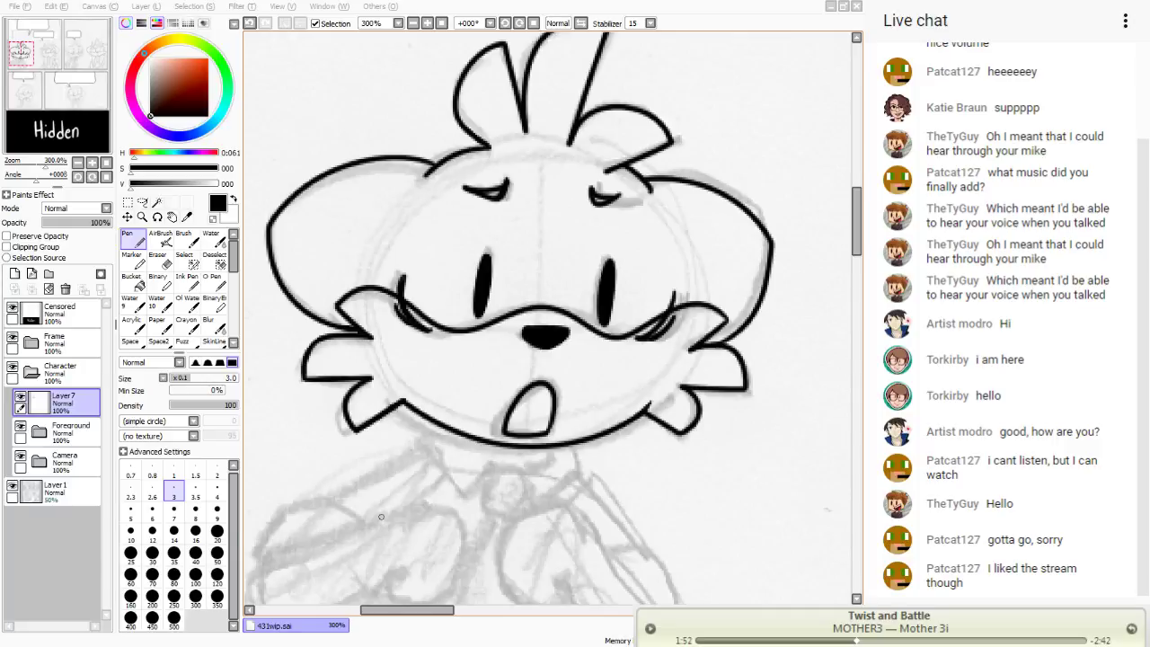
key("ctrl+z")
key("ctrl+z")
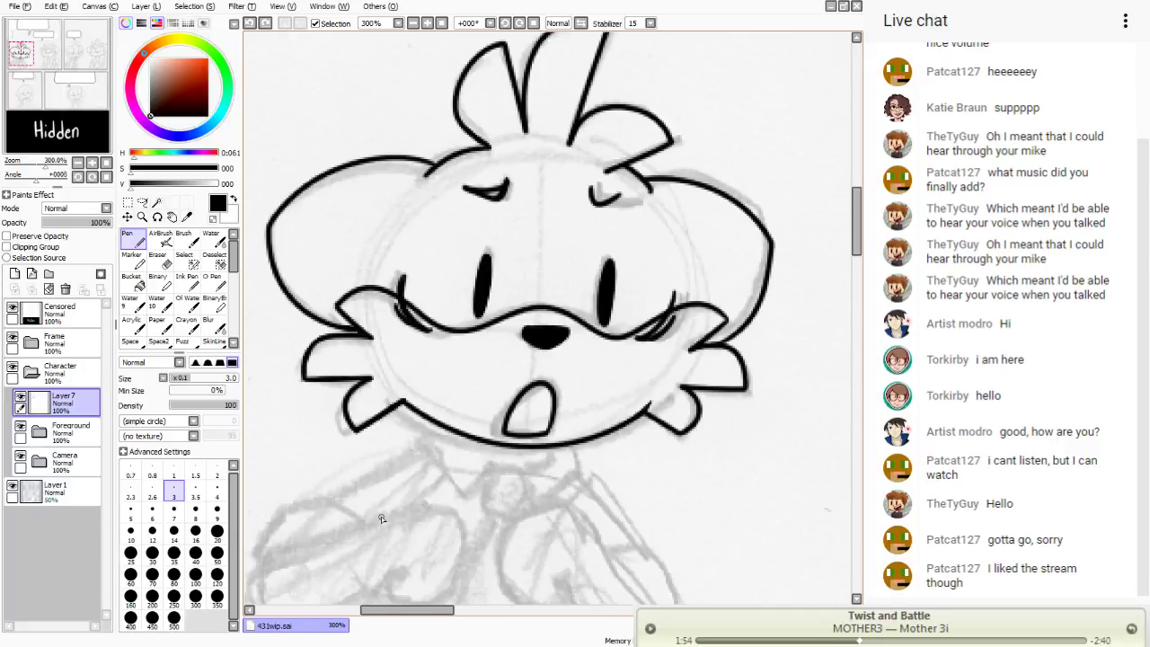
mouse_move(591, 187)
left_mouse_down()
mouse_move(629, 199)
mouse_move(633, 188)
mouse_move(595, 203)
mouse_move(575, 196)
mouse_move(627, 201)
mouse_move(590, 195)
left_mouse_up()
key("ctrl+z")
left_click(251, 24)
left_click(250, 24)
left_click(251, 24)
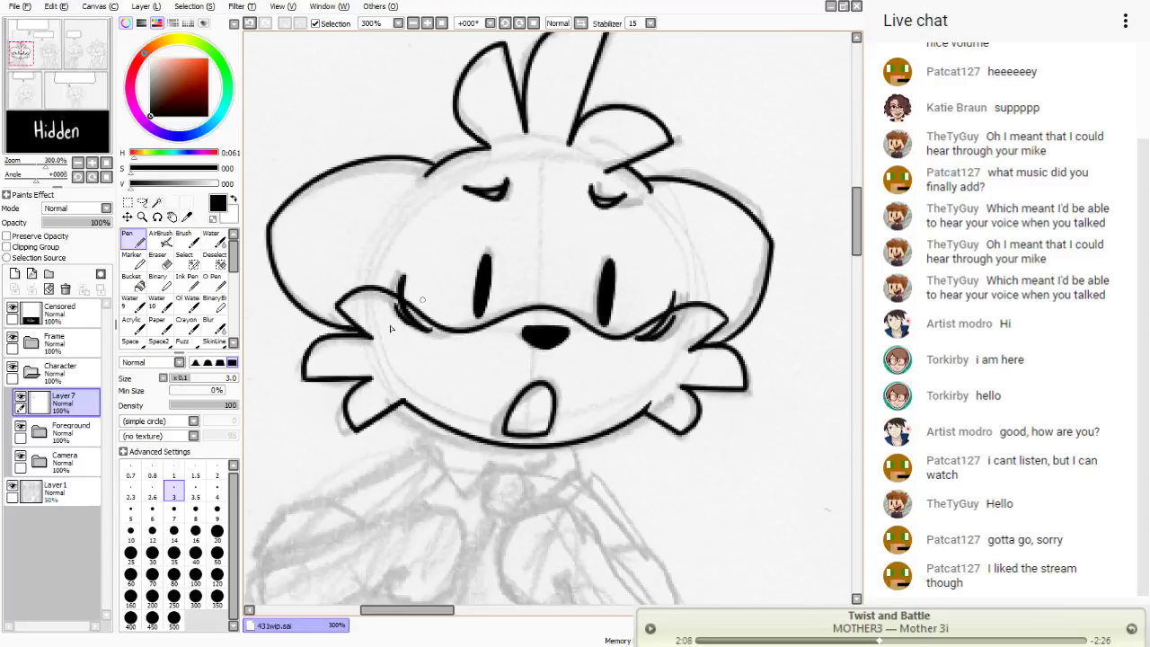
- Ink the two pointed shirt collar flaps below the chin and the tie knot between them
left_click_drag(55, 70, 58, 77)
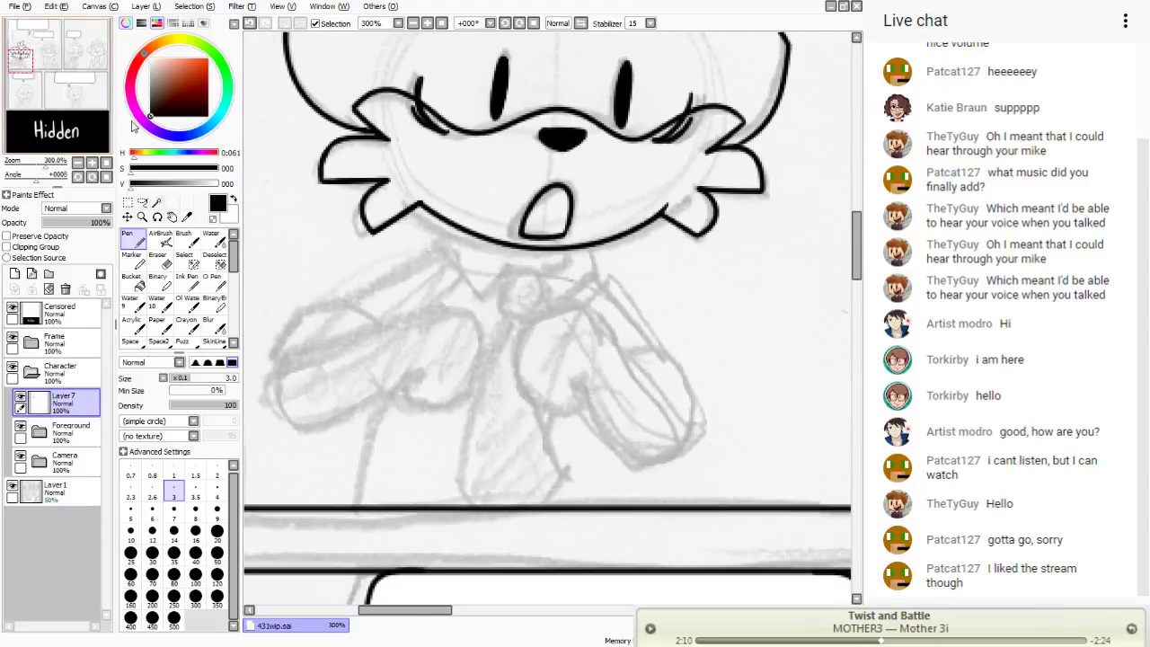
mouse_move(476, 238)
left_mouse_down()
mouse_move(503, 267)
mouse_move(473, 300)
mouse_move(435, 240)
mouse_move(457, 231)
left_mouse_up()
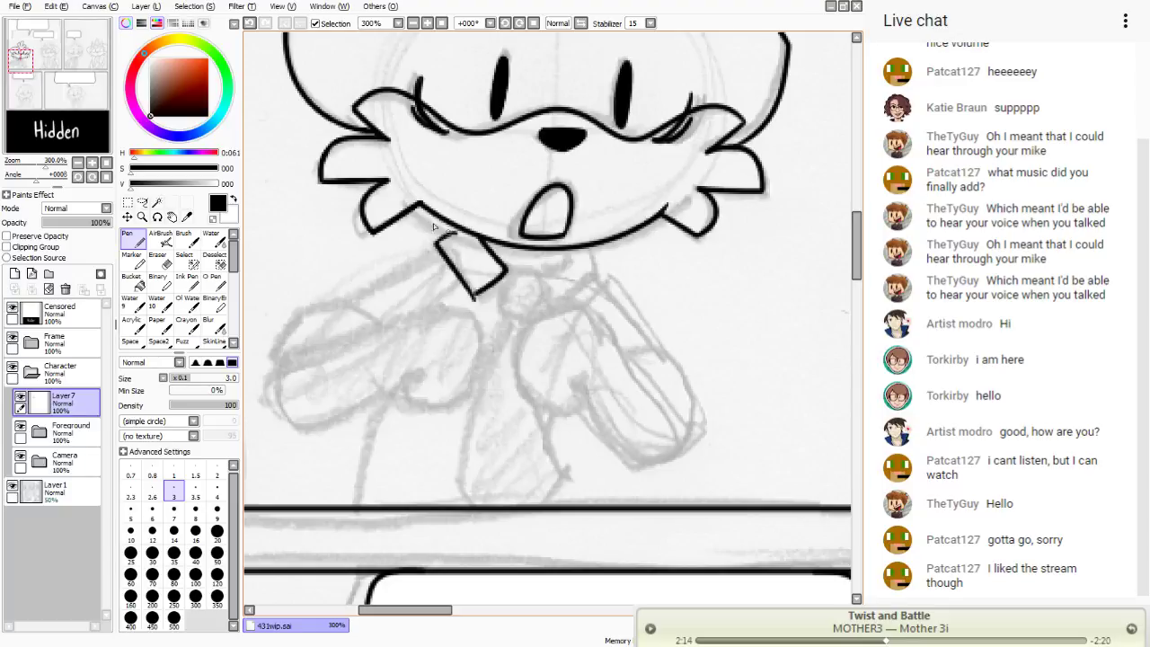
left_click(250, 24)
left_click(250, 23)
left_click(265, 23)
left_click(265, 23)
left_click(250, 24)
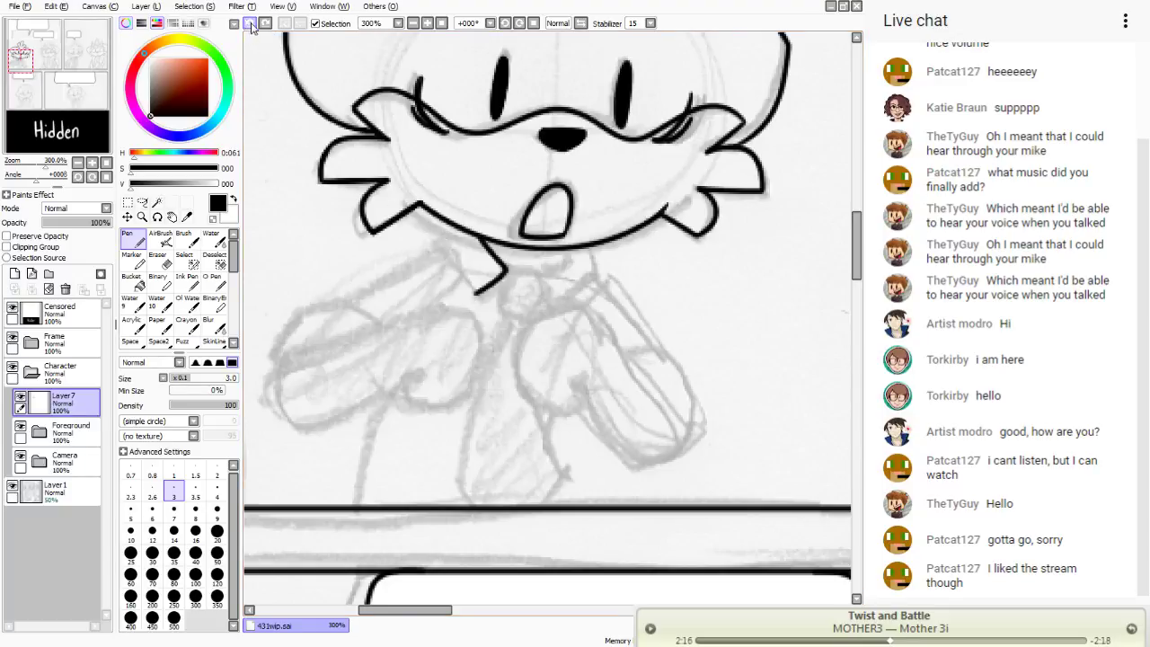
left_click(250, 25)
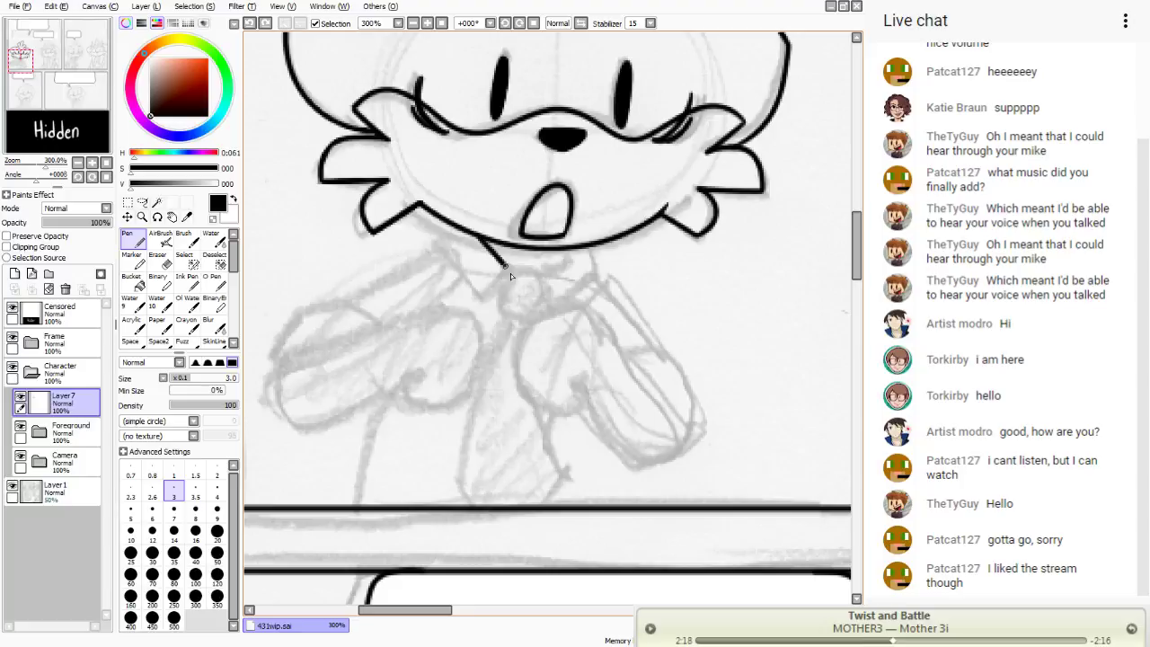
mouse_move(511, 273)
left_mouse_down()
mouse_move(485, 306)
mouse_move(439, 243)
mouse_move(455, 230)
left_mouse_up()
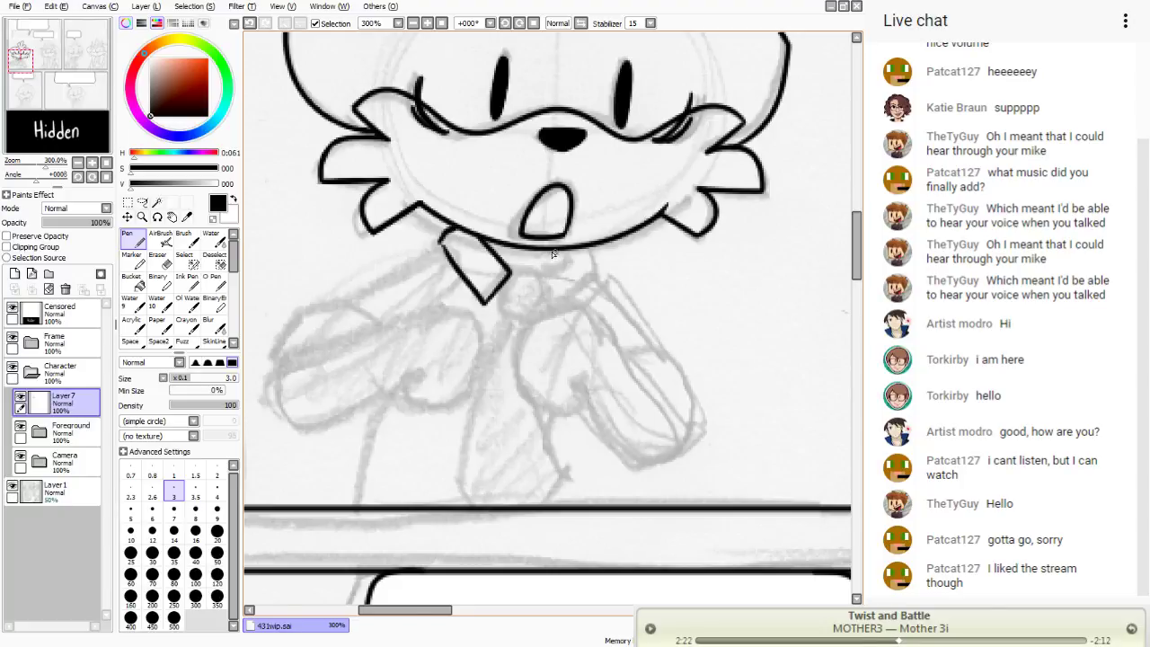
mouse_move(532, 258)
left_mouse_down()
mouse_move(539, 307)
mouse_move(559, 302)
mouse_move(577, 253)
mouse_move(560, 291)
mouse_move(514, 278)
mouse_move(536, 294)
mouse_move(525, 324)
mouse_move(498, 292)
left_mouse_up()
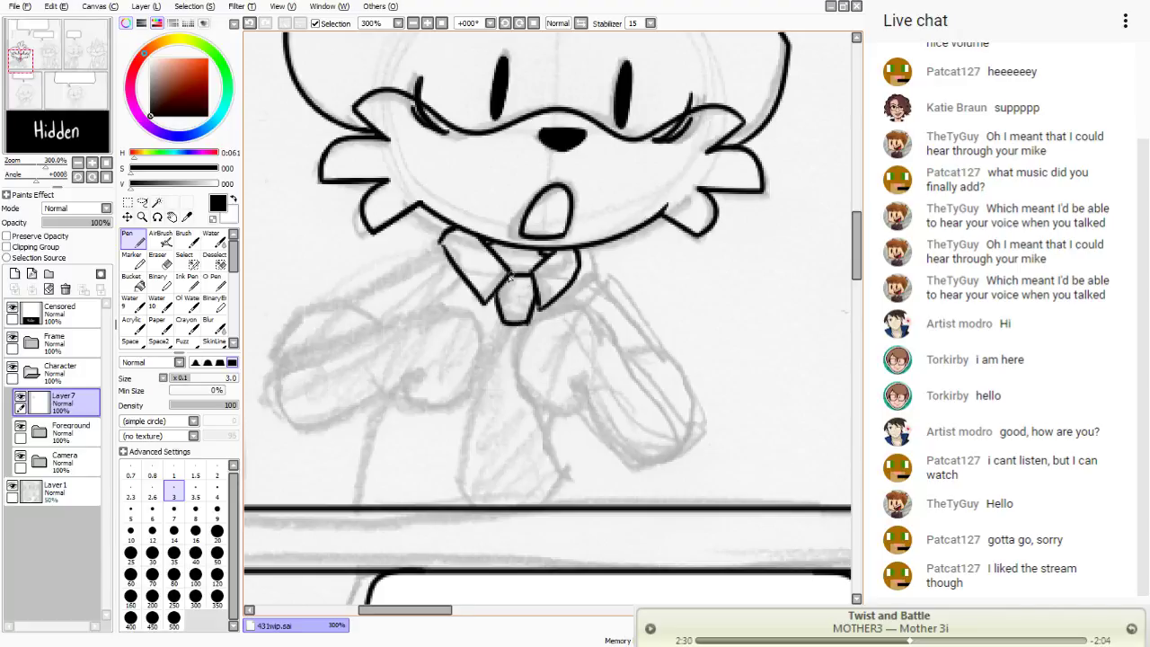
- Ink the outlines of both raised forearms with curled fists in front of the chest, following the sketch
mouse_move(618, 354)
left_mouse_down()
mouse_move(546, 311)
mouse_move(522, 371)
mouse_move(562, 408)
mouse_move(587, 402)
mouse_move(570, 380)
mouse_move(589, 372)
mouse_move(581, 380)
mouse_move(677, 431)
mouse_move(591, 415)
mouse_move(581, 379)
left_mouse_up()
mouse_move(391, 331)
left_mouse_down()
mouse_move(473, 334)
mouse_move(453, 401)
mouse_move(403, 388)
mouse_move(424, 370)
mouse_move(427, 382)
mouse_move(327, 429)
mouse_move(285, 369)
mouse_move(393, 327)
mouse_move(284, 381)
left_mouse_up()
key("ctrl+z")
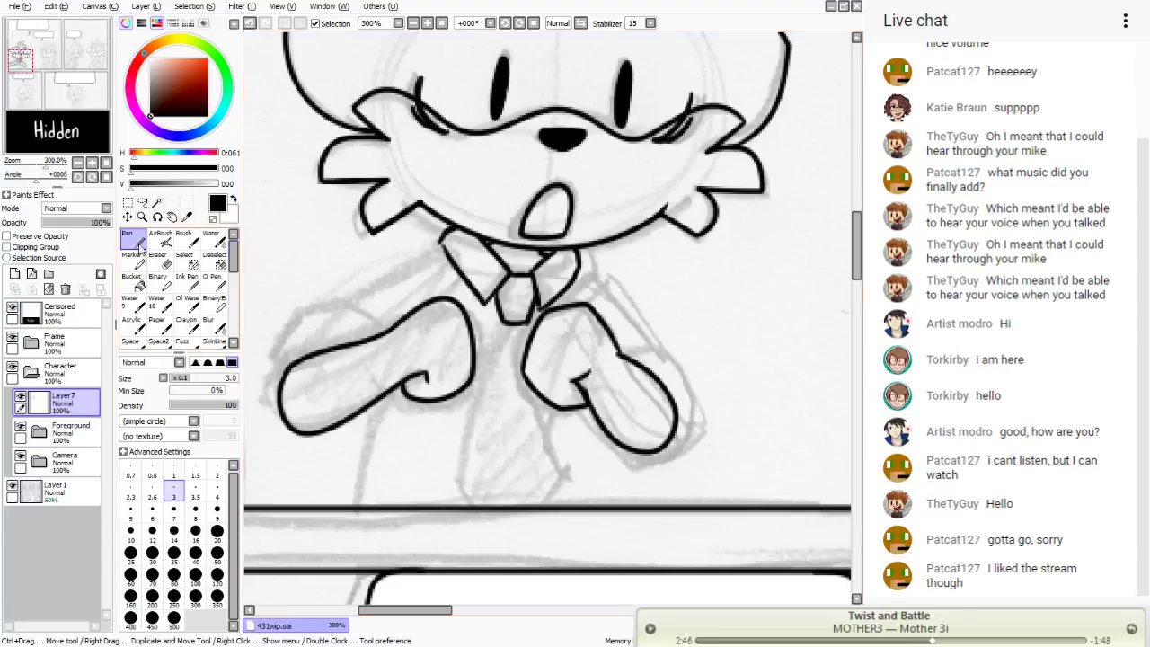
- Erase the entire outline of the right fist and forearm, leaving the collar, tie knot and left forearm intact
left_click(158, 259)
mouse_move(601, 334)
left_mouse_down()
mouse_move(575, 318)
mouse_move(583, 303)
mouse_move(543, 324)
mouse_move(555, 311)
mouse_move(521, 372)
mouse_move(537, 338)
mouse_move(524, 347)
mouse_move(530, 398)
mouse_move(610, 341)
left_mouse_up()
mouse_move(561, 412)
left_mouse_down()
mouse_move(661, 445)
mouse_move(669, 395)
mouse_move(673, 444)
left_mouse_up()
left_click(133, 239)
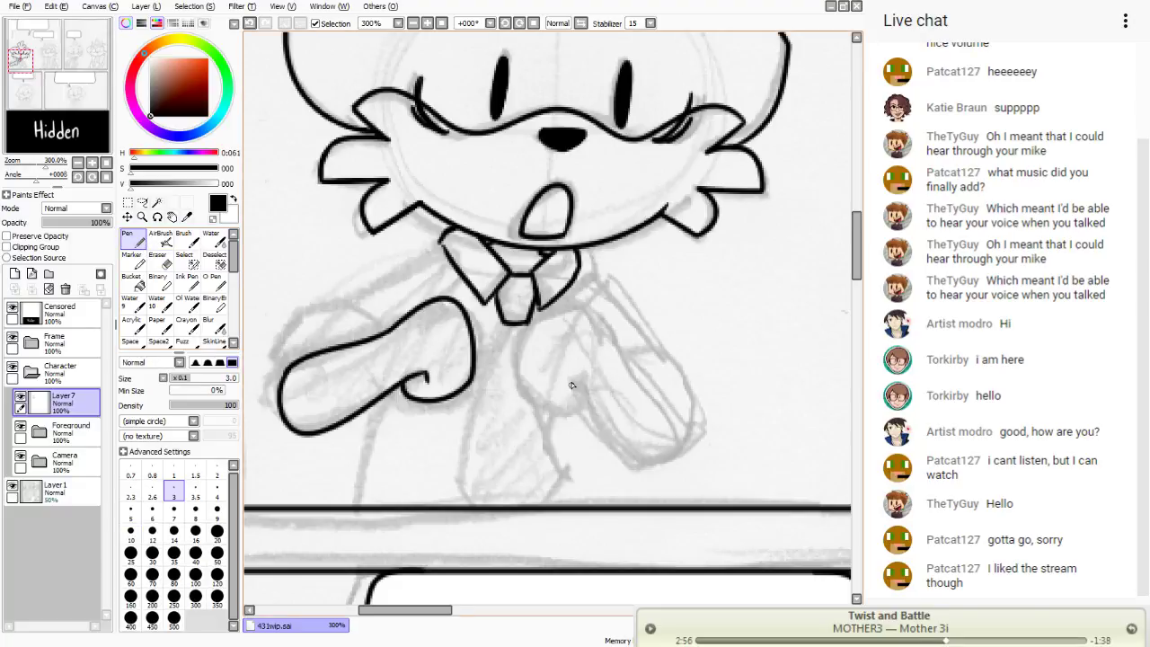
- Ink the small pointed notch inside the right fist, undoing the trial fist and forearm outlines around it
mouse_move(571, 376)
left_mouse_down()
mouse_move(562, 415)
mouse_move(536, 401)
mouse_move(523, 354)
mouse_move(563, 306)
mouse_move(588, 302)
mouse_move(626, 363)
mouse_move(689, 419)
mouse_move(676, 472)
mouse_move(593, 397)
left_mouse_up()
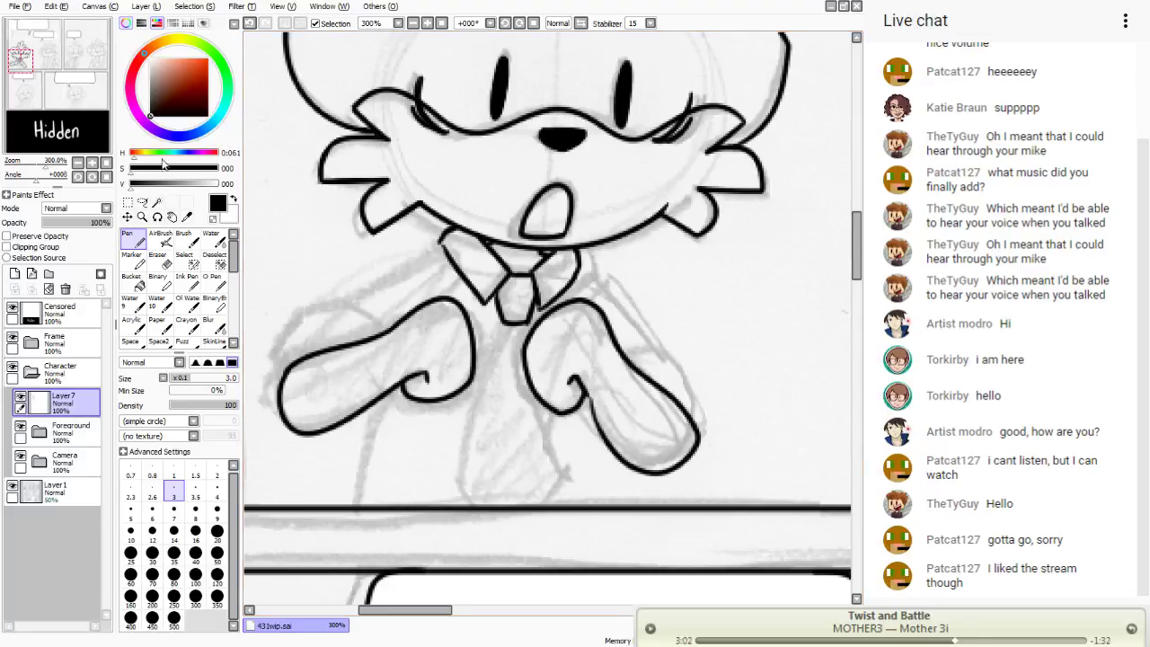
left_click(250, 23)
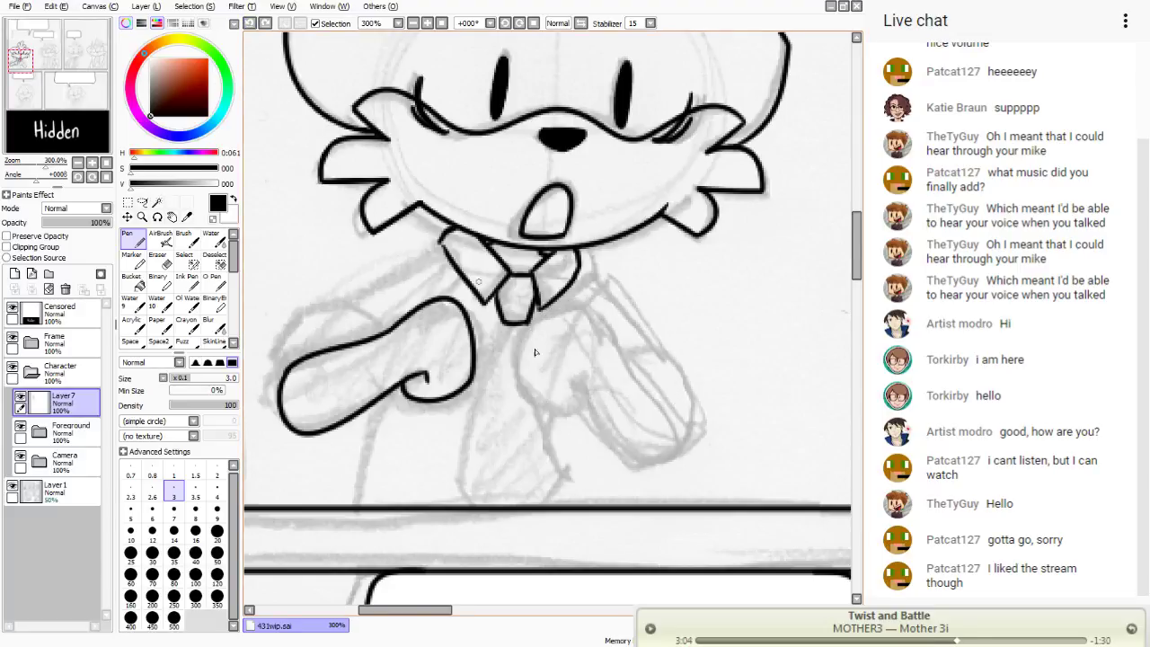
mouse_move(568, 376)
left_mouse_down()
mouse_move(580, 402)
mouse_move(532, 399)
mouse_move(543, 325)
mouse_move(601, 339)
mouse_move(673, 387)
mouse_move(660, 463)
mouse_move(580, 396)
left_mouse_up()
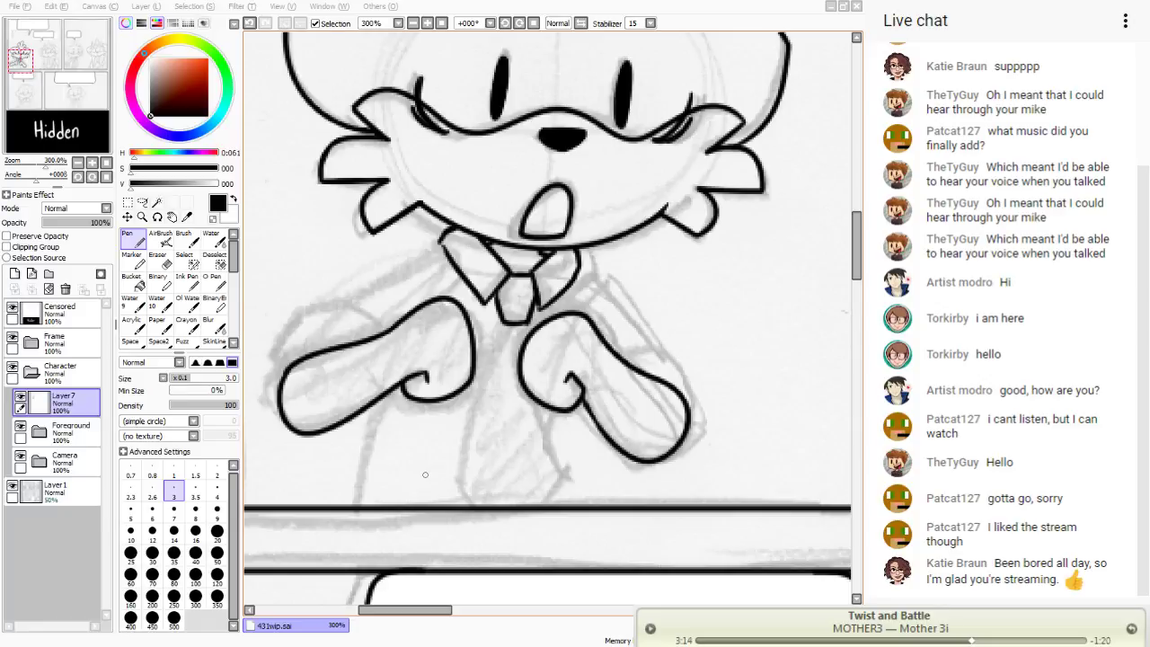
key("ctrl+z")
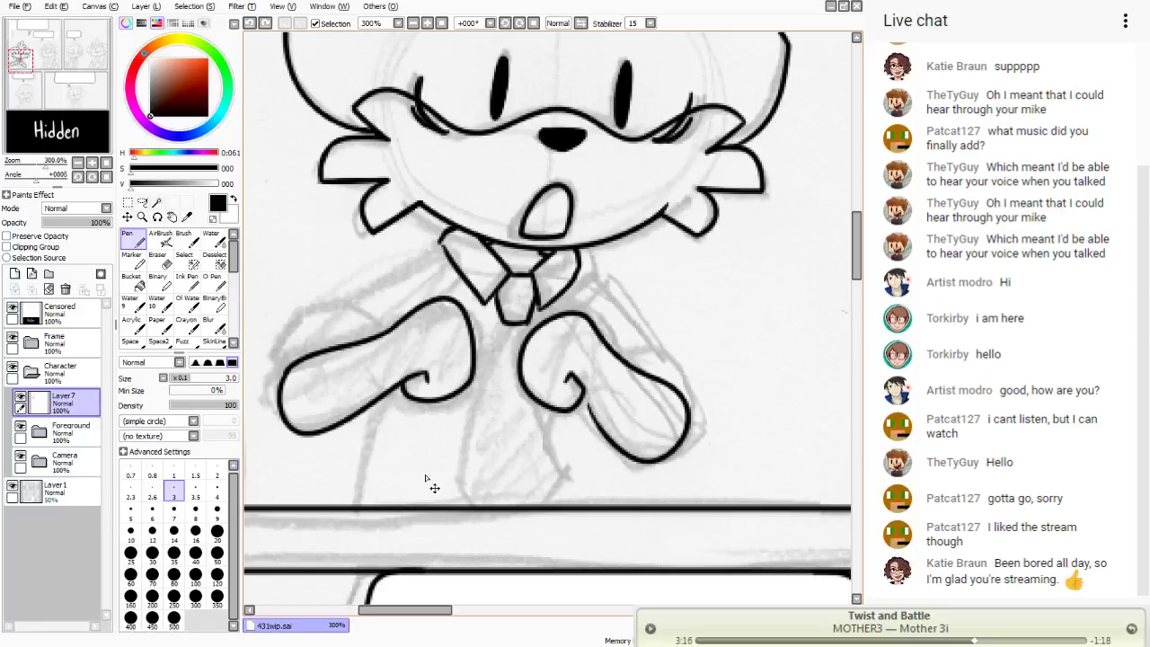
key("ctrl+z")
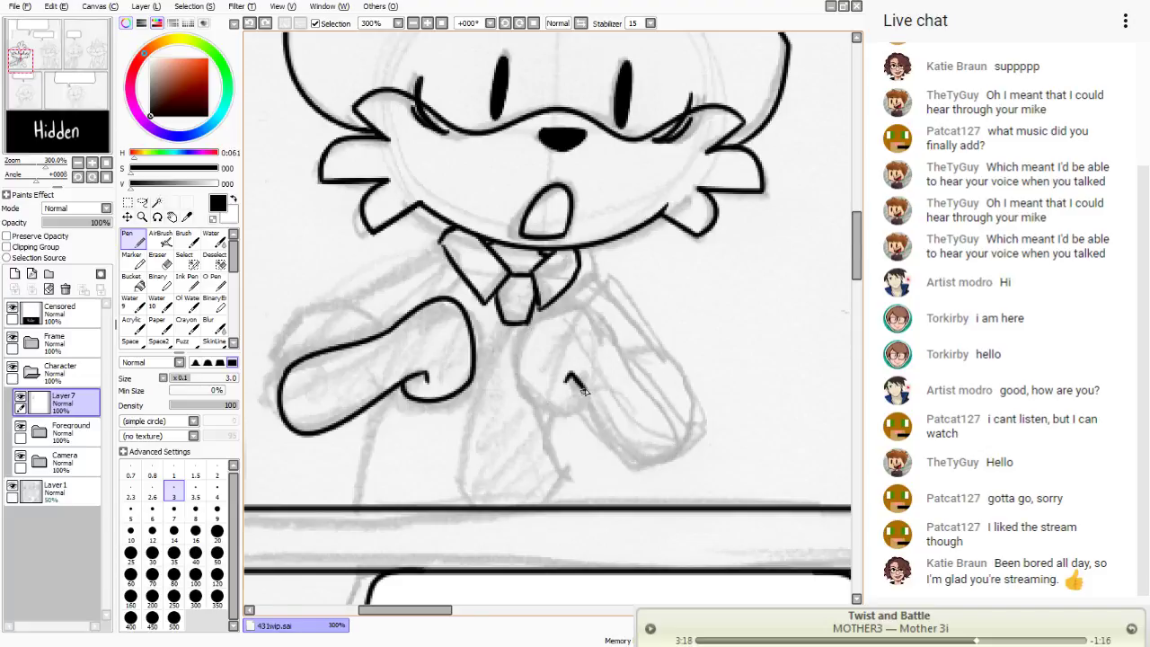
mouse_move(582, 388)
left_mouse_down()
mouse_move(565, 415)
mouse_move(539, 325)
mouse_move(613, 331)
mouse_move(679, 387)
mouse_move(629, 461)
mouse_move(584, 388)
mouse_move(556, 408)
mouse_move(532, 332)
mouse_move(589, 309)
mouse_move(608, 352)
mouse_move(669, 401)
mouse_move(621, 465)
mouse_move(568, 396)
left_mouse_up()
key("ctrl+z")
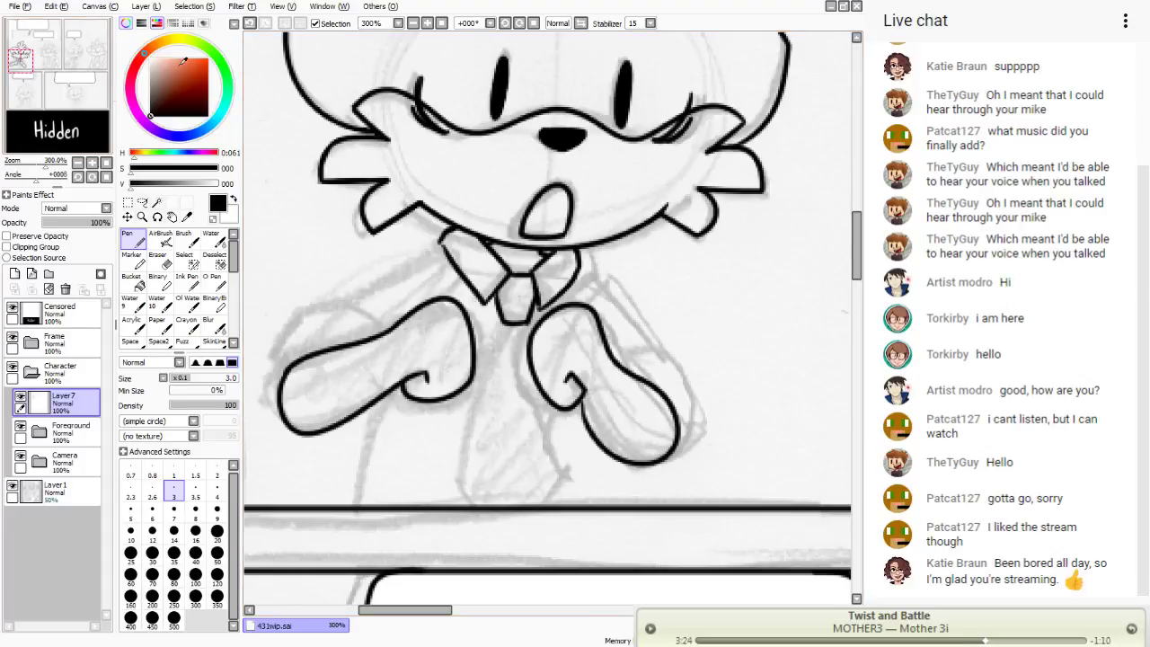
left_click(250, 23)
mouse_move(579, 388)
left_mouse_down()
mouse_move(528, 346)
mouse_move(638, 364)
mouse_move(582, 409)
mouse_move(519, 328)
mouse_move(642, 373)
mouse_move(593, 422)
mouse_move(529, 381)
mouse_move(611, 346)
mouse_move(647, 467)
mouse_move(582, 409)
left_mouse_up()
key("ctrl+z")
left_click(248, 24)
left_click(249, 24)
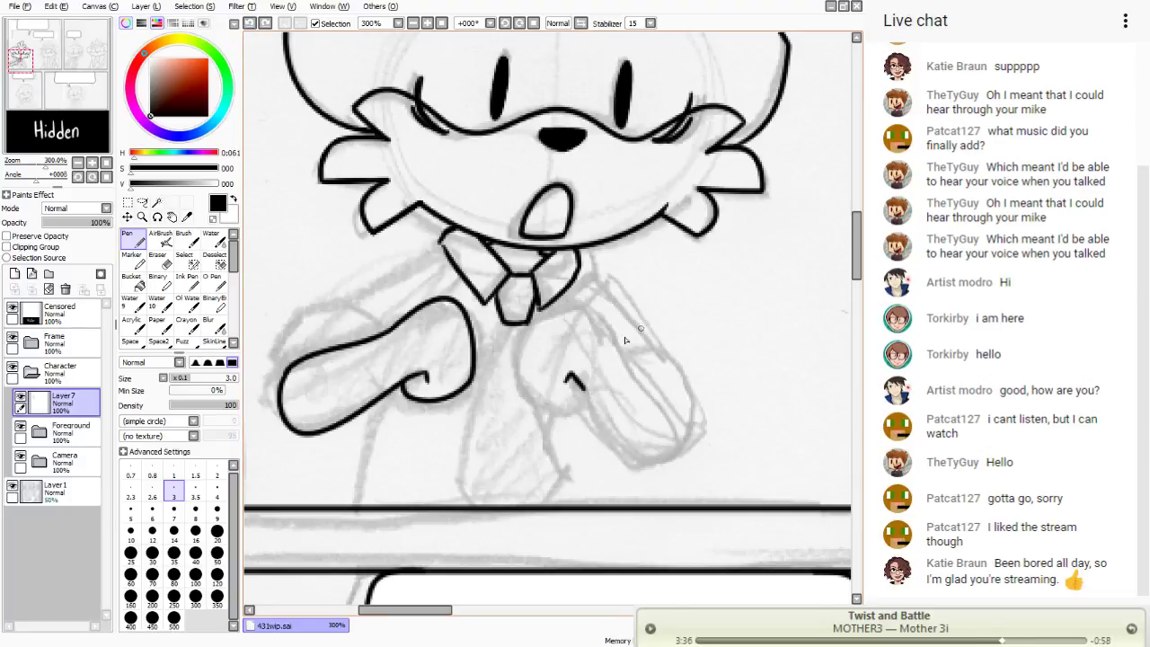
- Ink the right fist's rounded outline around the notch and extend it into the rounded forearm pointing down to the lower right
mouse_move(611, 350)
left_mouse_down()
mouse_move(543, 406)
mouse_move(581, 414)
mouse_move(593, 401)
mouse_move(566, 416)
left_mouse_up()
key("e")
key("n")
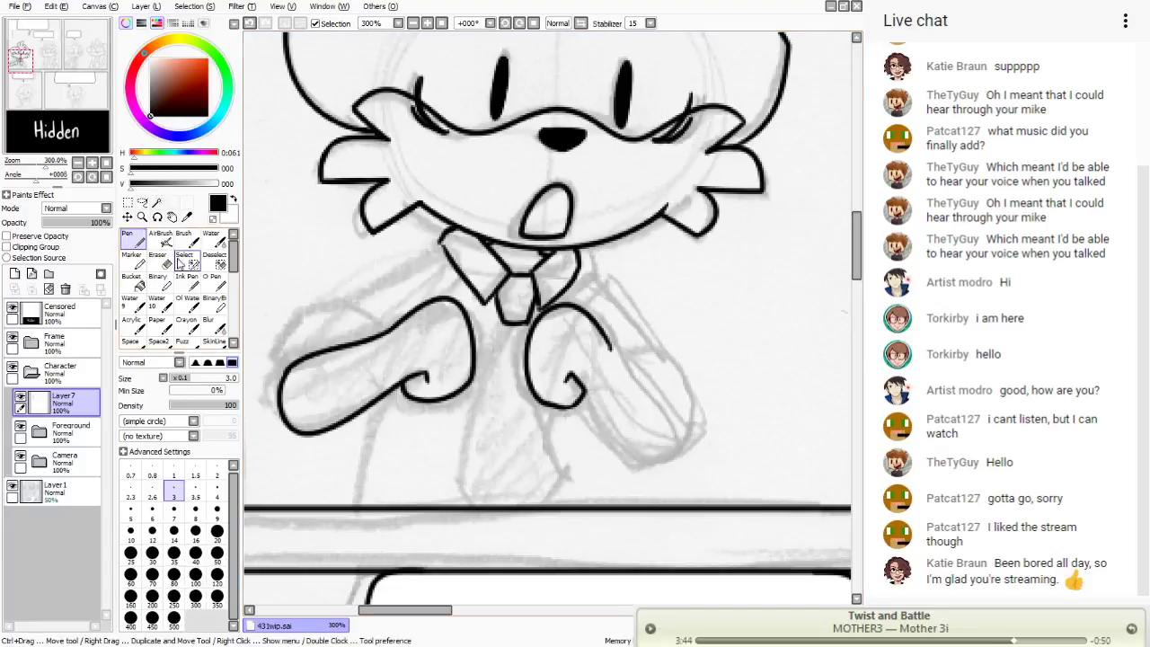
left_click_drag(571, 410, 581, 400)
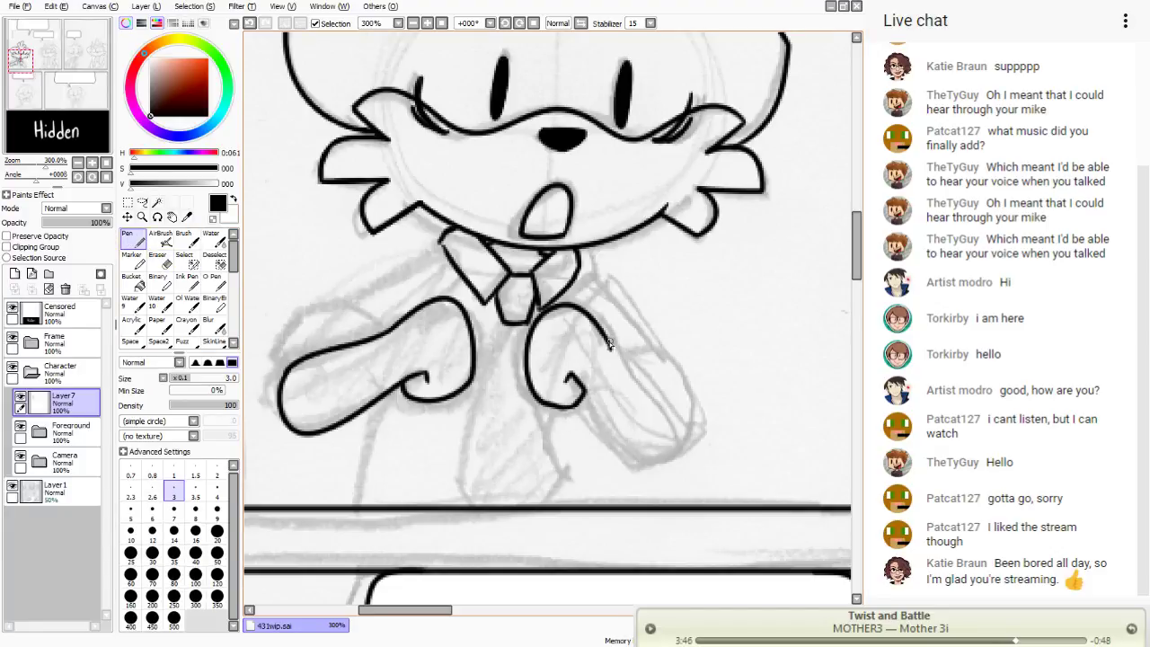
mouse_move(607, 343)
left_mouse_down()
mouse_move(692, 422)
mouse_move(577, 392)
left_mouse_up()
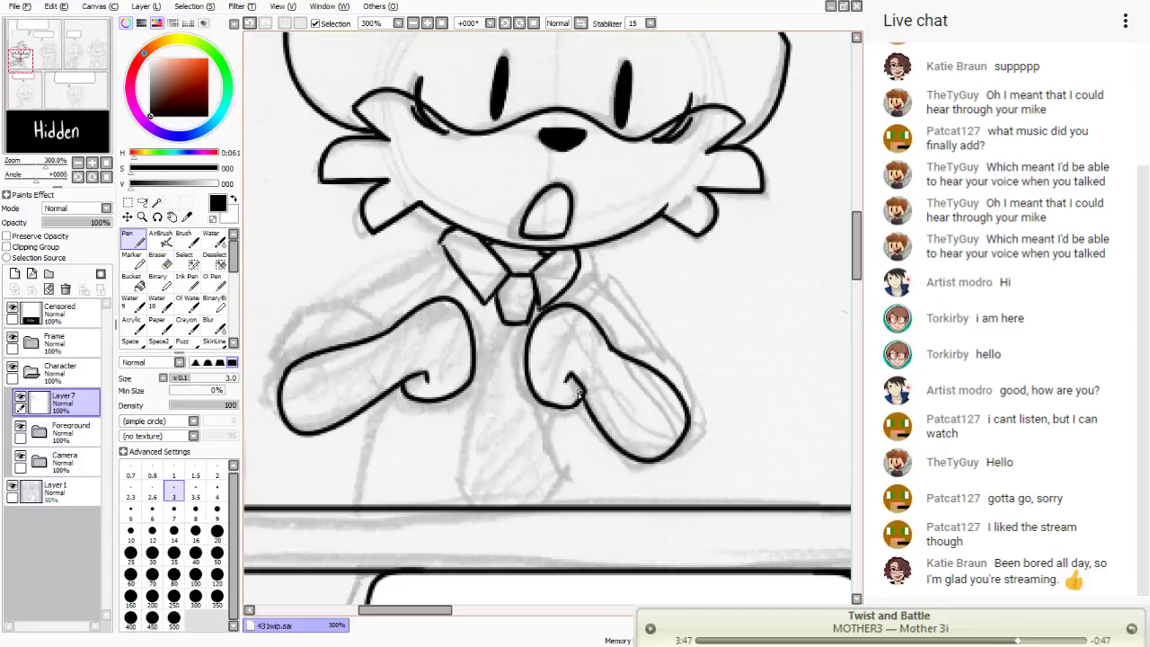
left_click(249, 24)
mouse_move(609, 349)
left_mouse_down()
mouse_move(626, 464)
mouse_move(584, 400)
left_mouse_up()
- Erase the notch inside the right fist, redraw it as a sharper point joined to the forearm, and trim its tip
left_click_drag(51, 79, 50, 77)
left_click(159, 258)
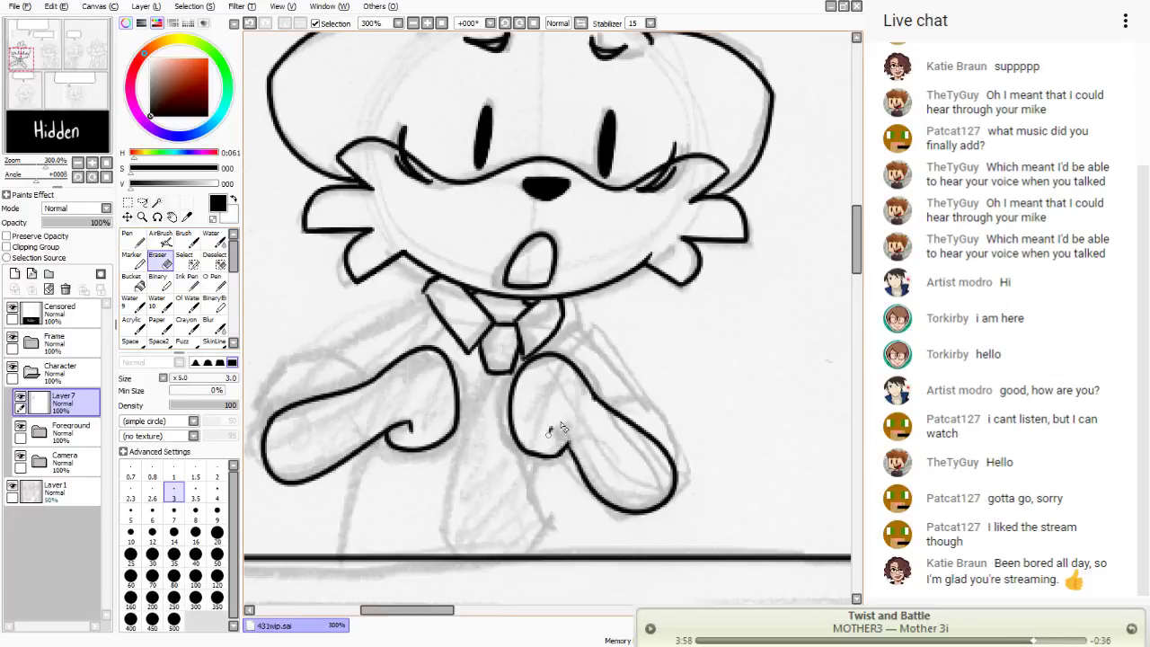
key("n")
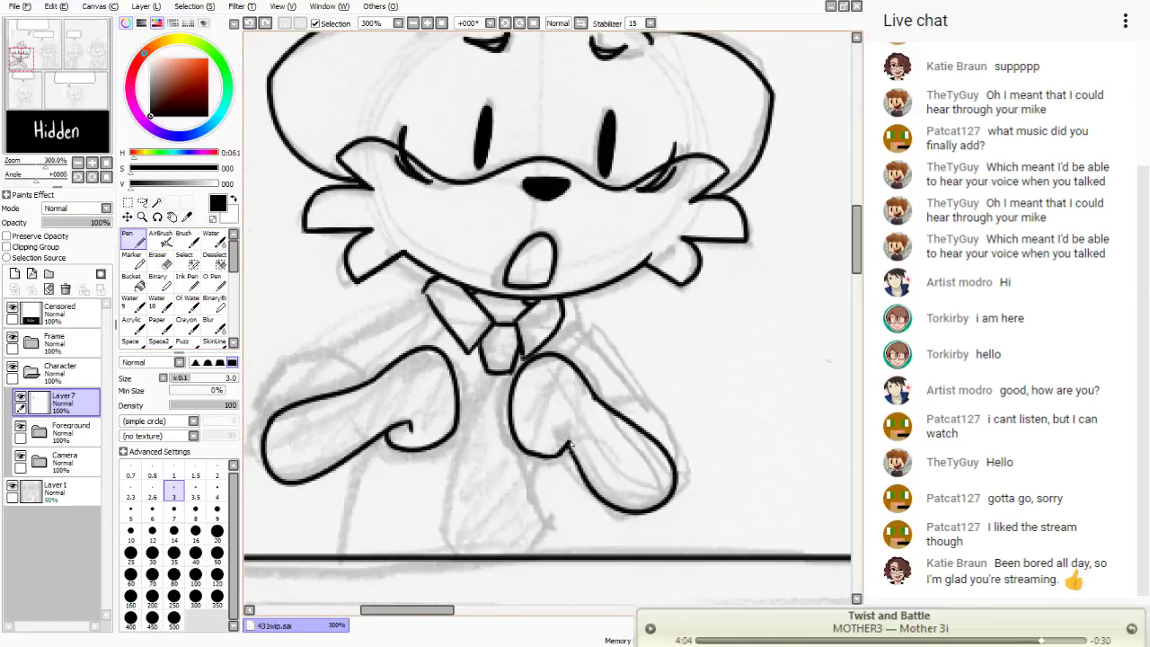
left_click_drag(575, 459, 542, 413)
left_click(159, 261)
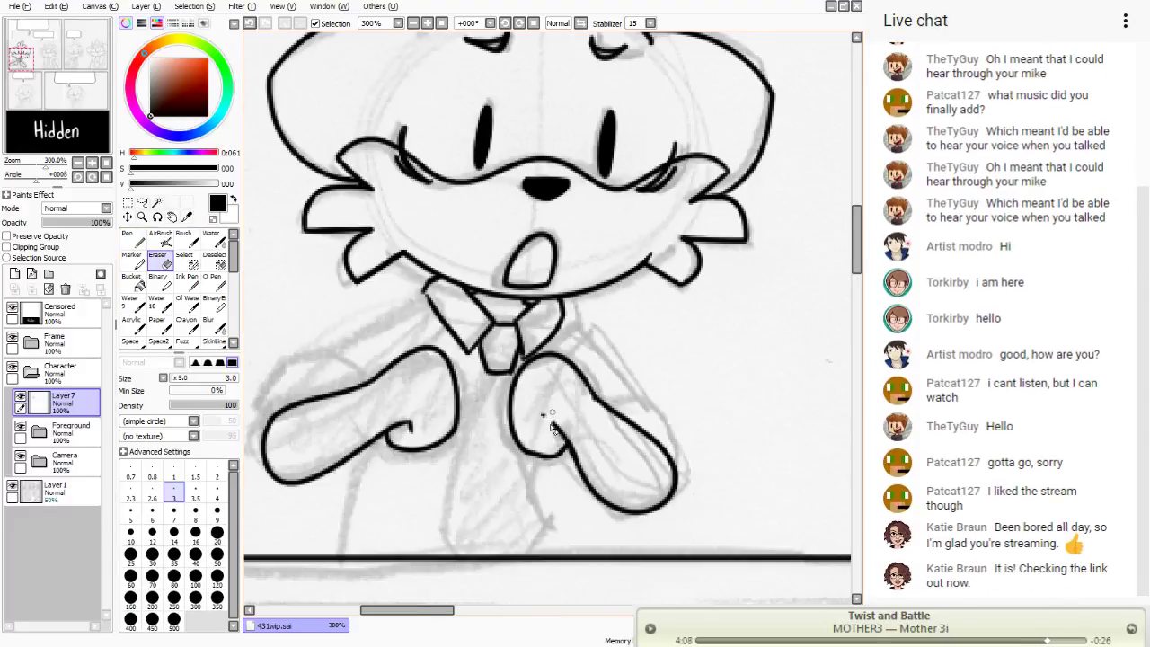
- Ink the curved sleeve cuff behind the left forearm and the shoulder line running from the collar down to it
left_click(132, 240)
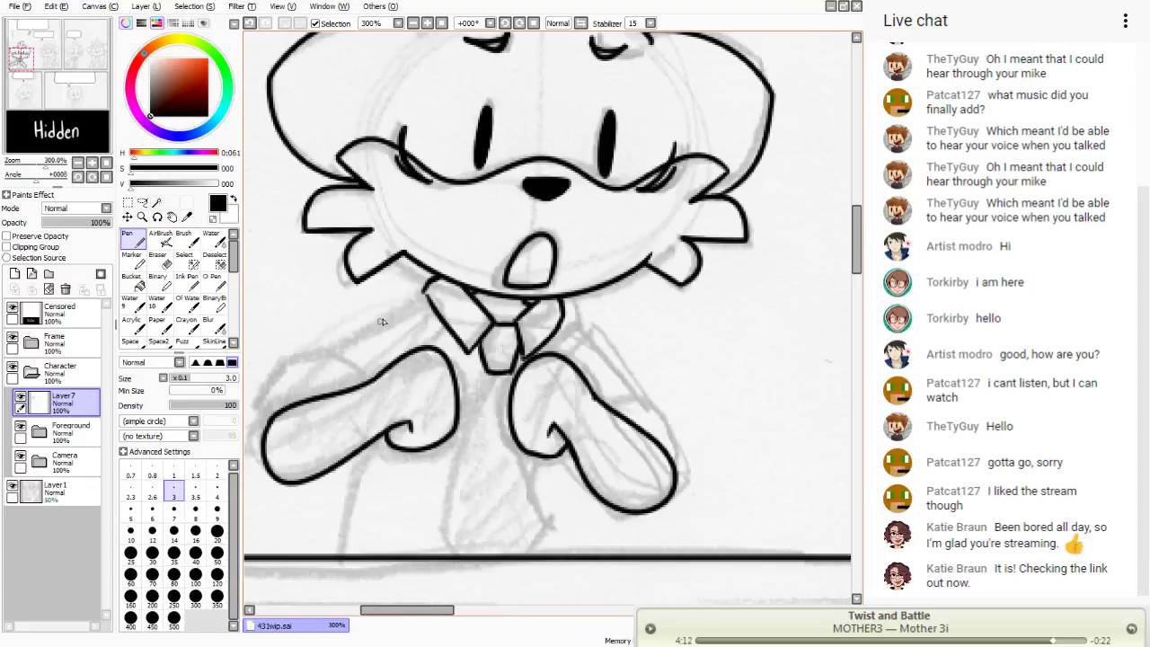
mouse_move(368, 358)
left_mouse_down()
mouse_move(275, 386)
mouse_move(267, 419)
left_mouse_up()
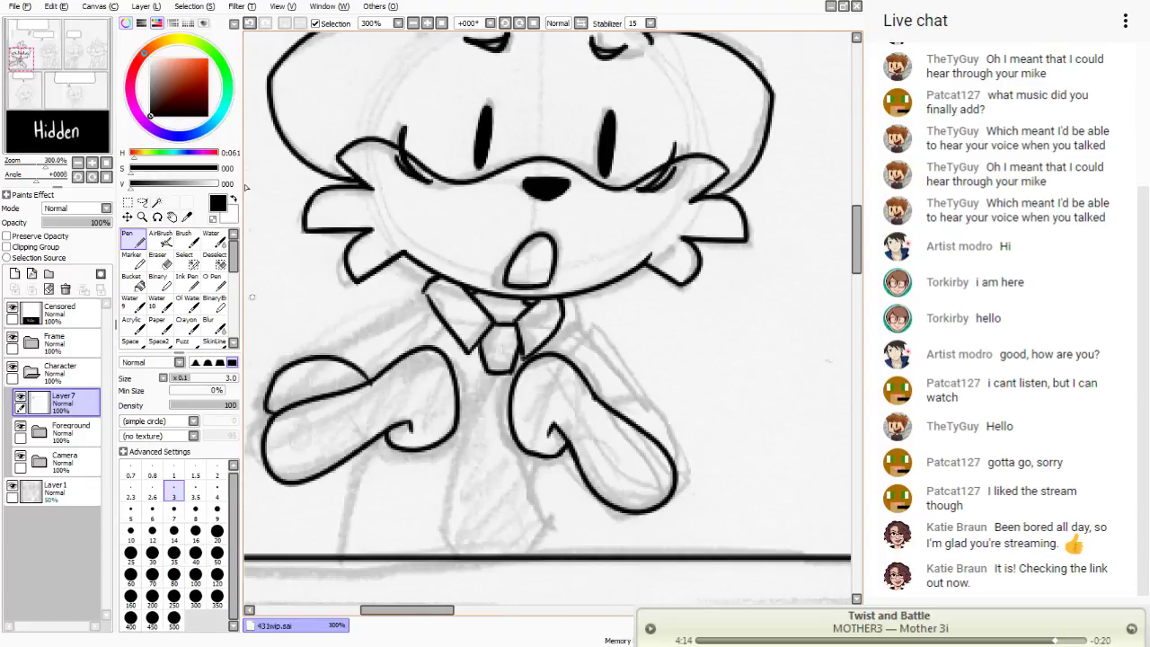
left_click(250, 23)
mouse_move(358, 388)
left_mouse_down()
mouse_move(297, 378)
mouse_move(269, 409)
left_mouse_up()
left_click_drag(420, 297, 302, 376)
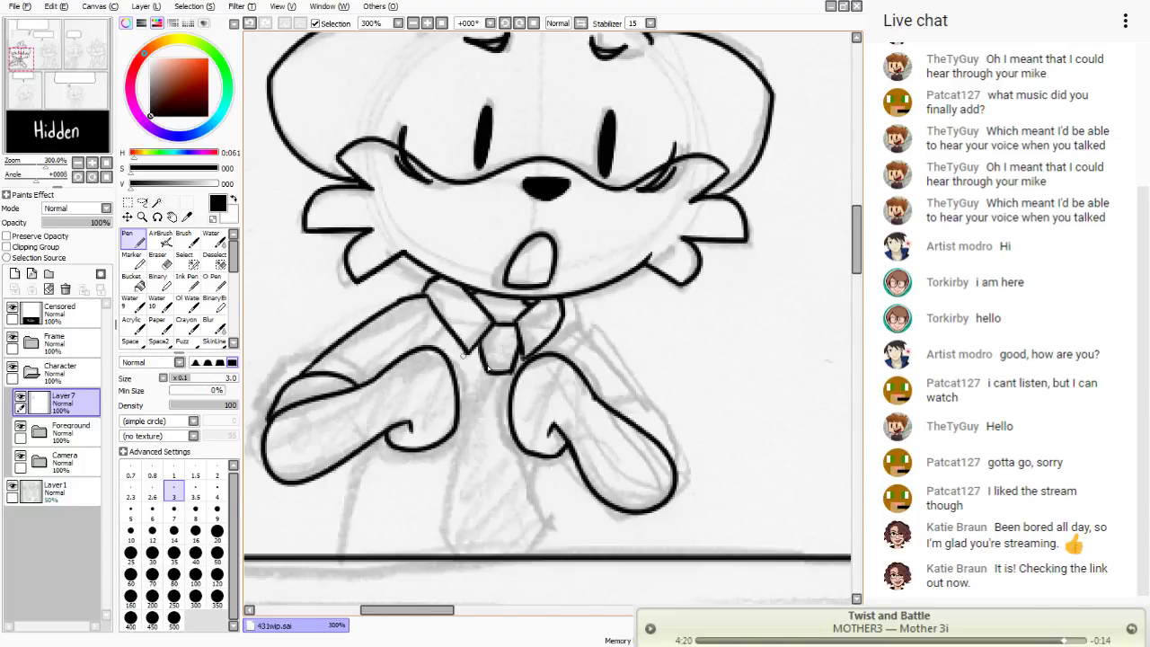
- Ink the right shoulder line from the collar to the forearm and add the curved sleeve cuff along the forearm's outer edge
mouse_move(566, 313)
left_mouse_down()
mouse_move(640, 414)
mouse_move(614, 417)
mouse_move(678, 457)
mouse_move(676, 492)
left_mouse_up()
left_click(250, 24)
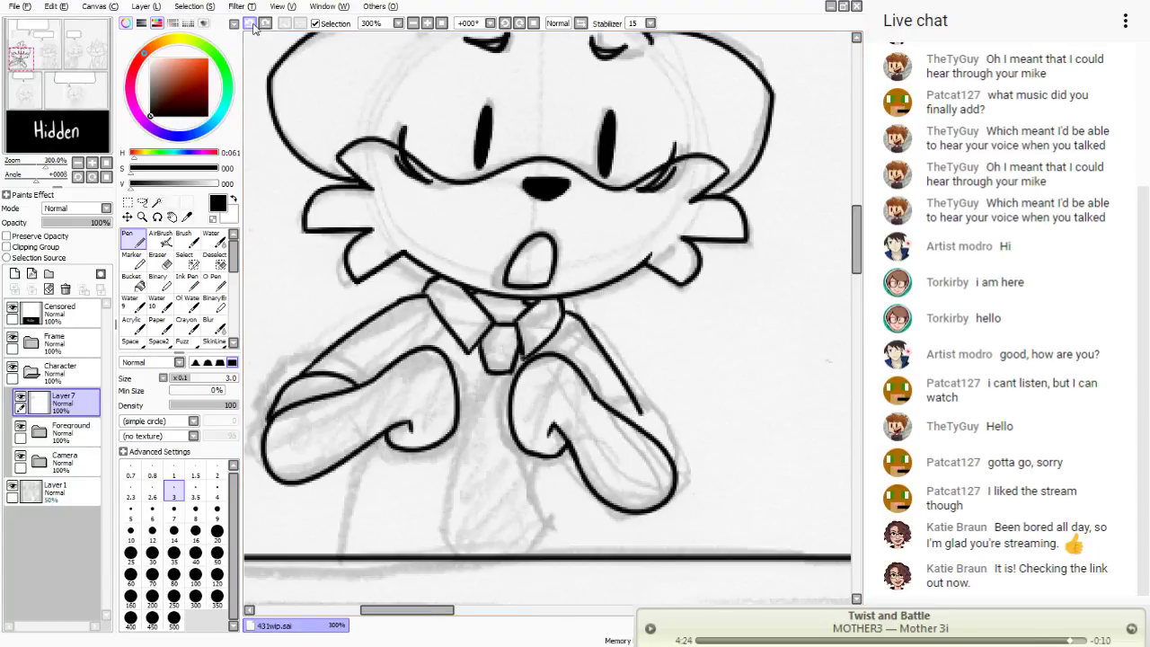
mouse_move(613, 410)
left_mouse_down()
mouse_move(651, 420)
mouse_move(672, 469)
left_mouse_up()
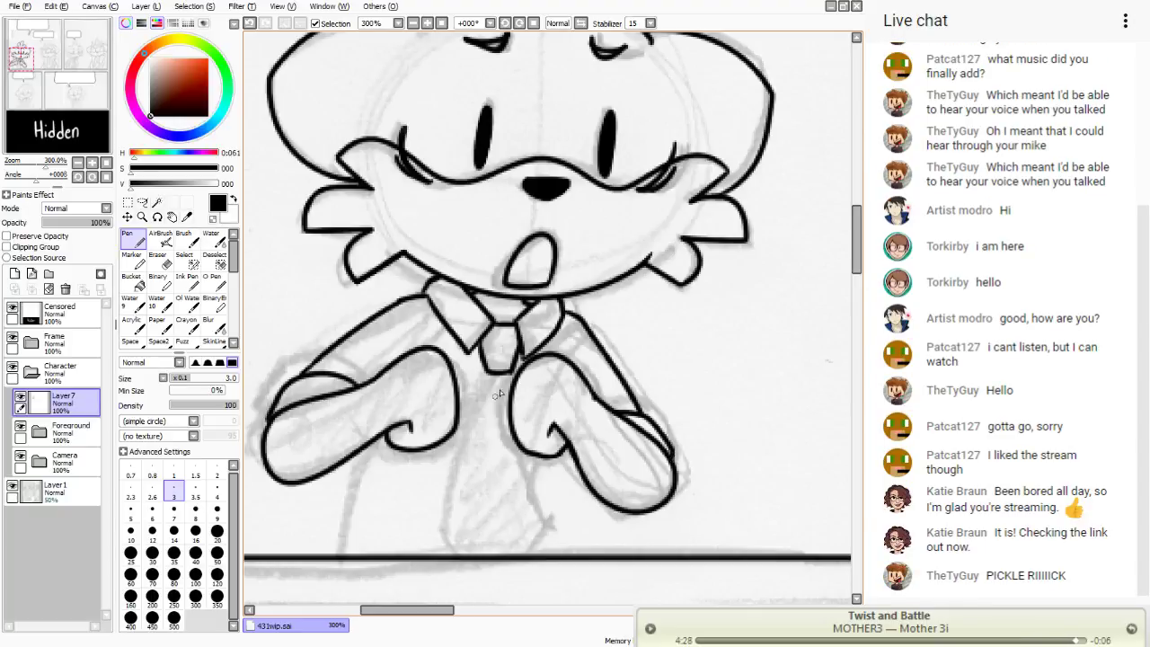
- Ink the tie's long edges and the torso's side lines down to the panel border, trimming the overshoot below the border
left_click_drag(492, 372, 460, 553)
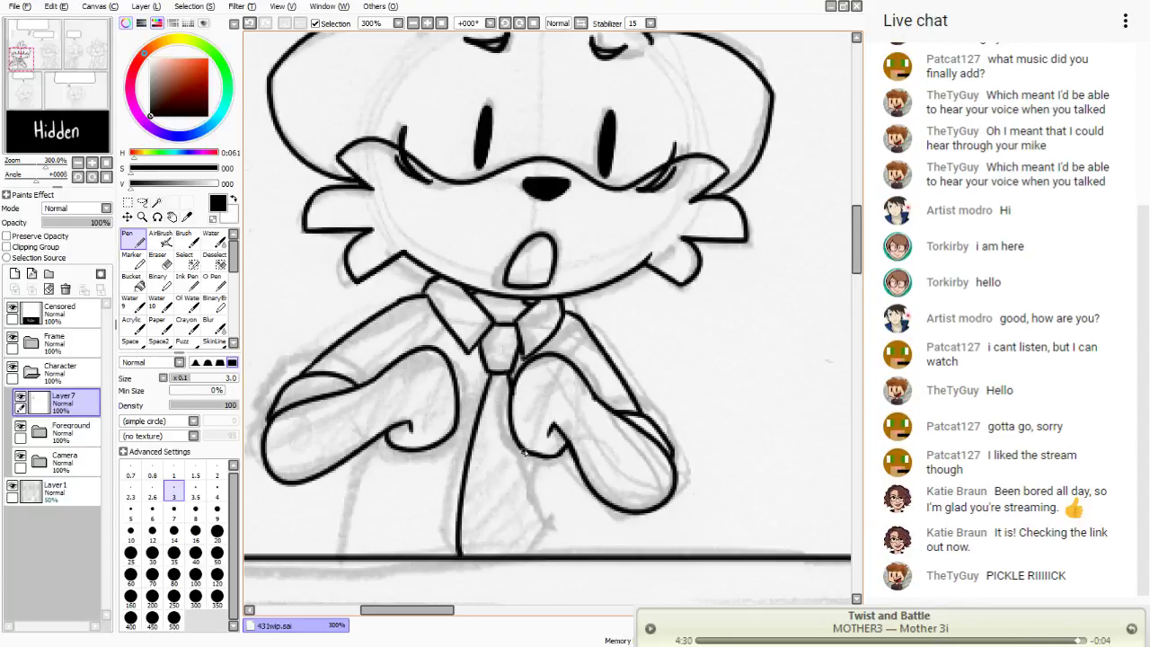
mouse_move(524, 452)
left_mouse_down()
mouse_move(571, 519)
mouse_move(566, 557)
left_mouse_up()
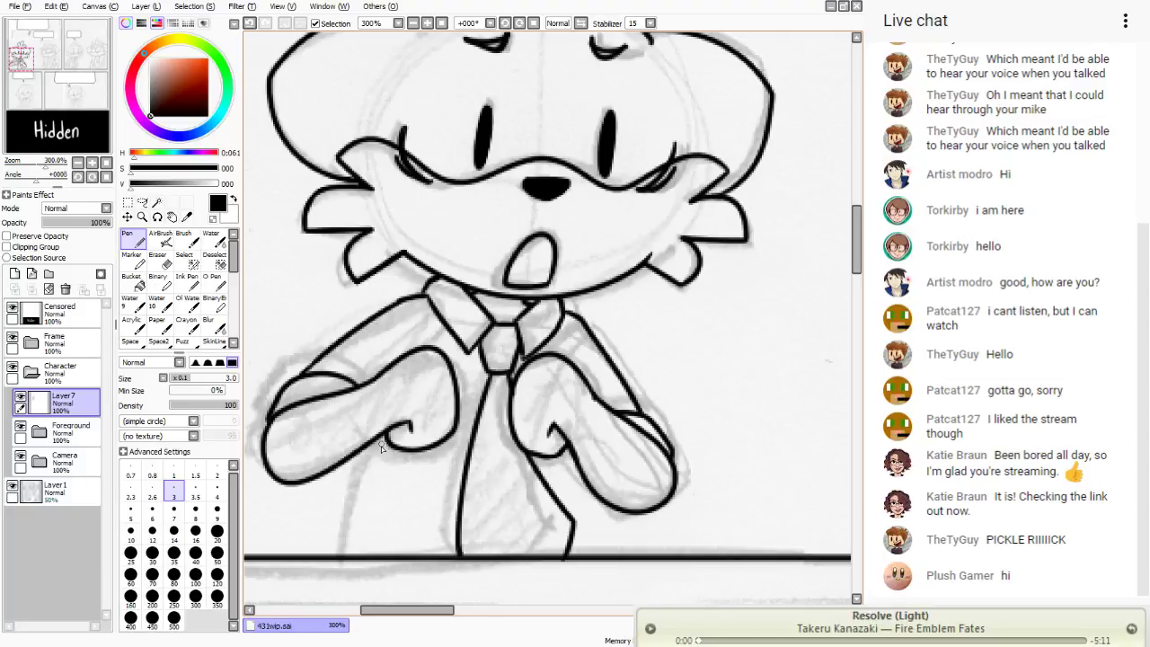
left_click_drag(385, 441, 358, 560)
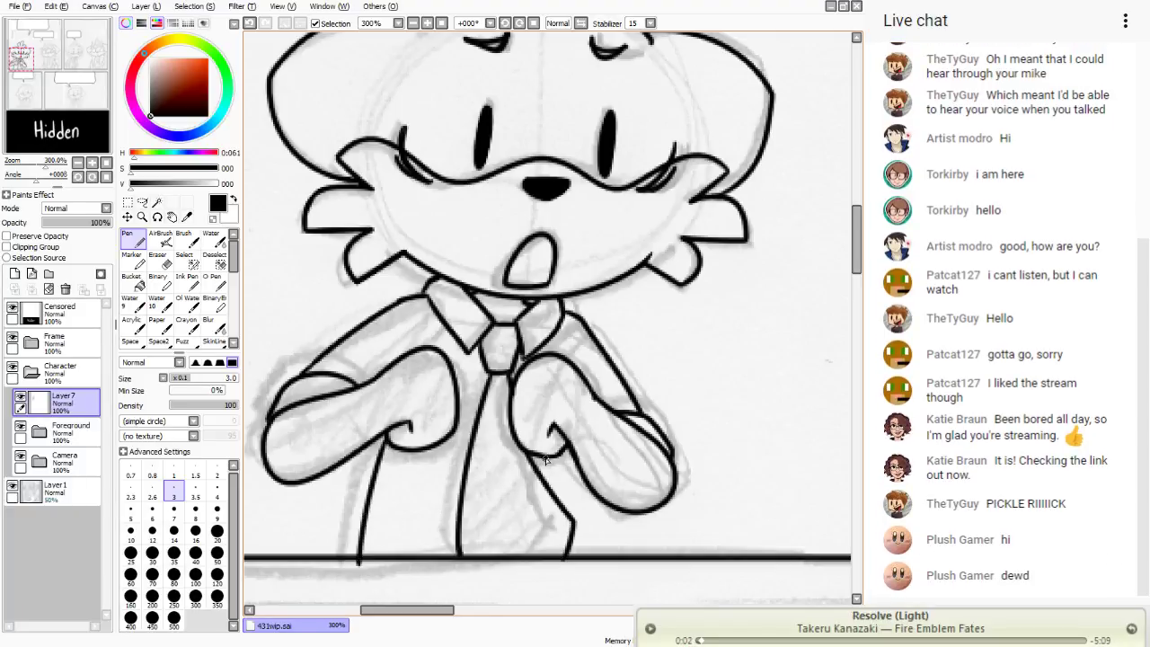
left_click(163, 262)
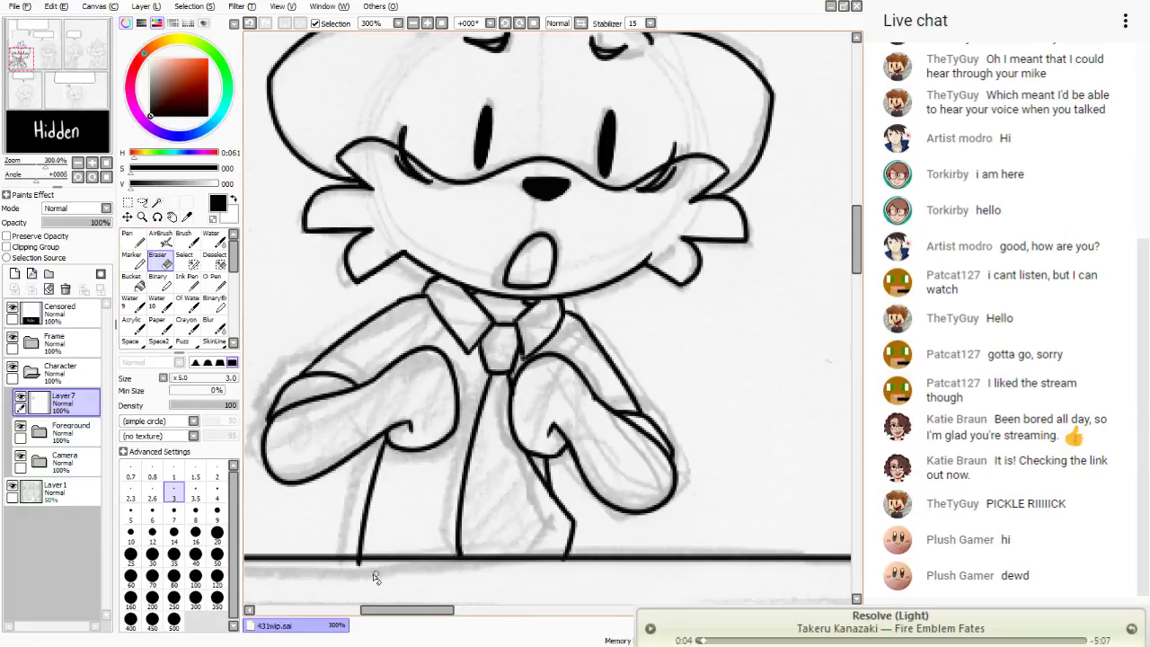
left_click_drag(360, 570, 376, 566)
- Ink short curved shoulder seams on both sides of the collar, redrawing the left one slightly farther out
left_click(133, 238)
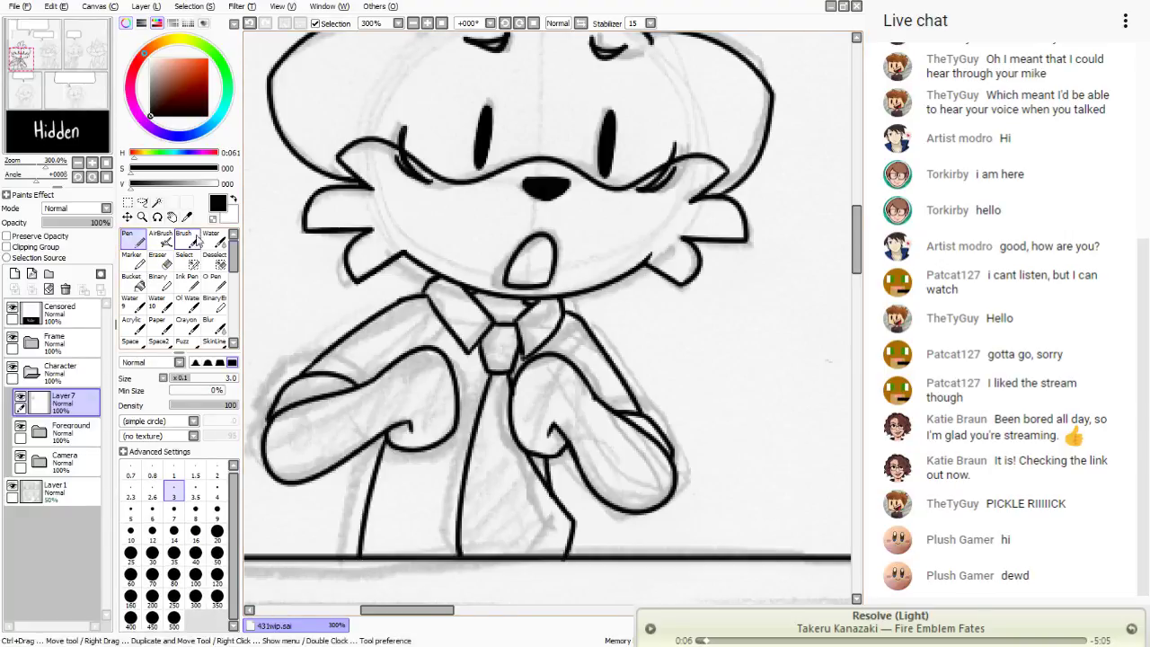
left_click_drag(422, 299, 434, 347)
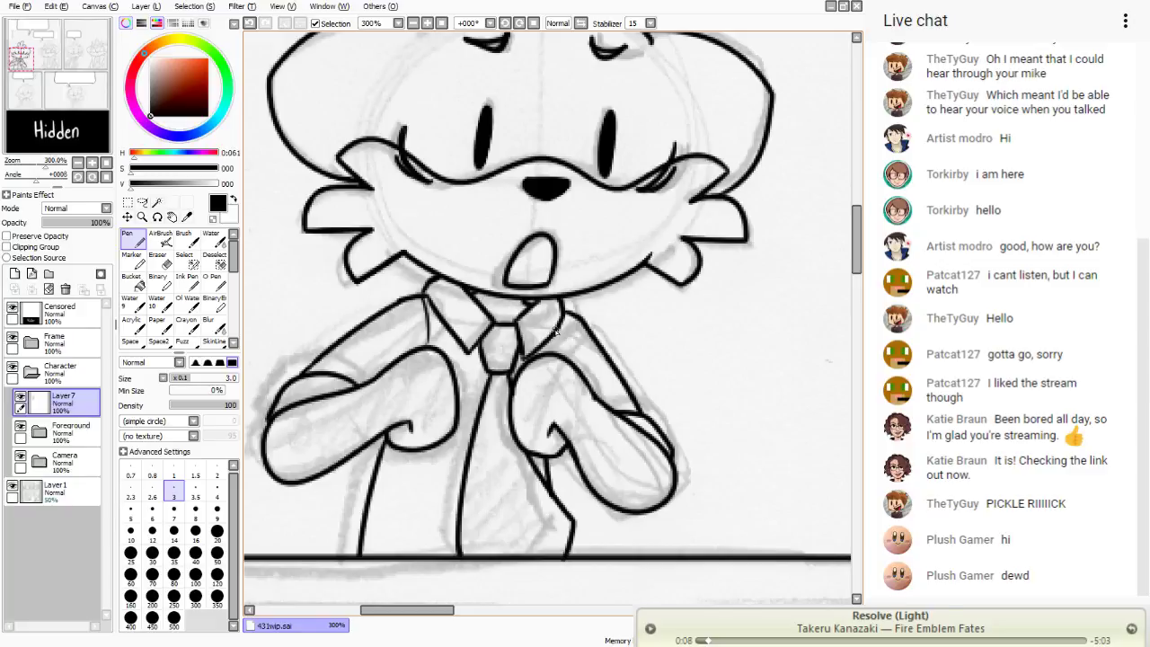
left_click(250, 23)
left_click_drag(415, 297, 435, 351)
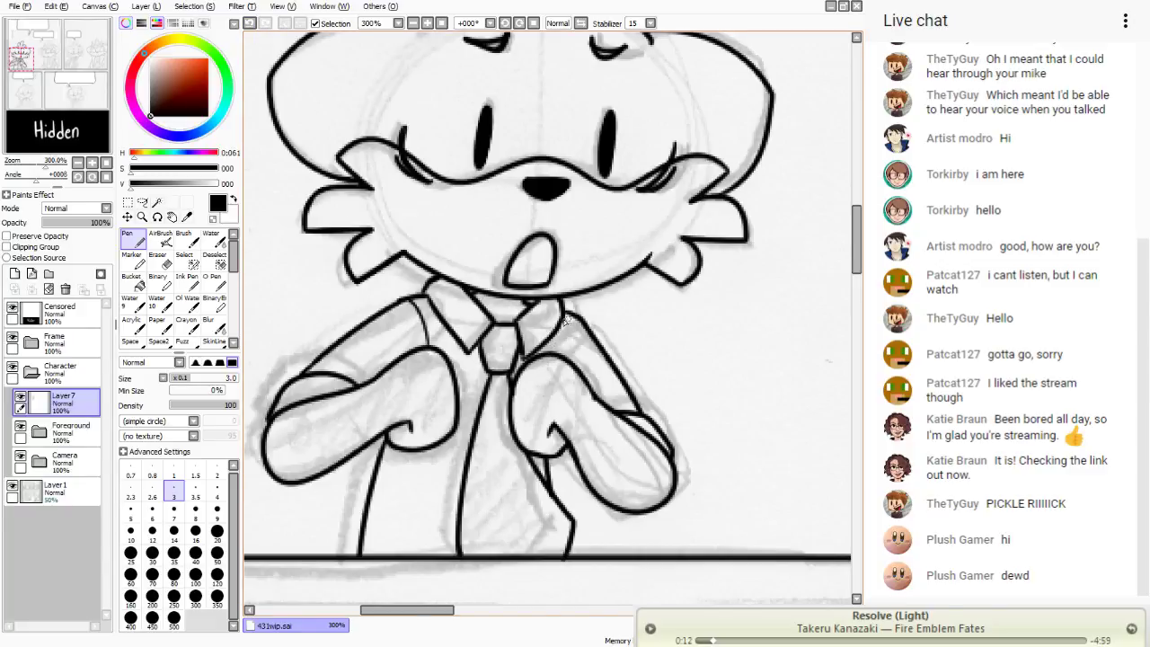
left_click_drag(563, 318, 553, 352)
- Ink the tall middle spike of the crown on the second character in the first panel
left_click_drag(65, 99, 61, 95)
left_click(435, 24)
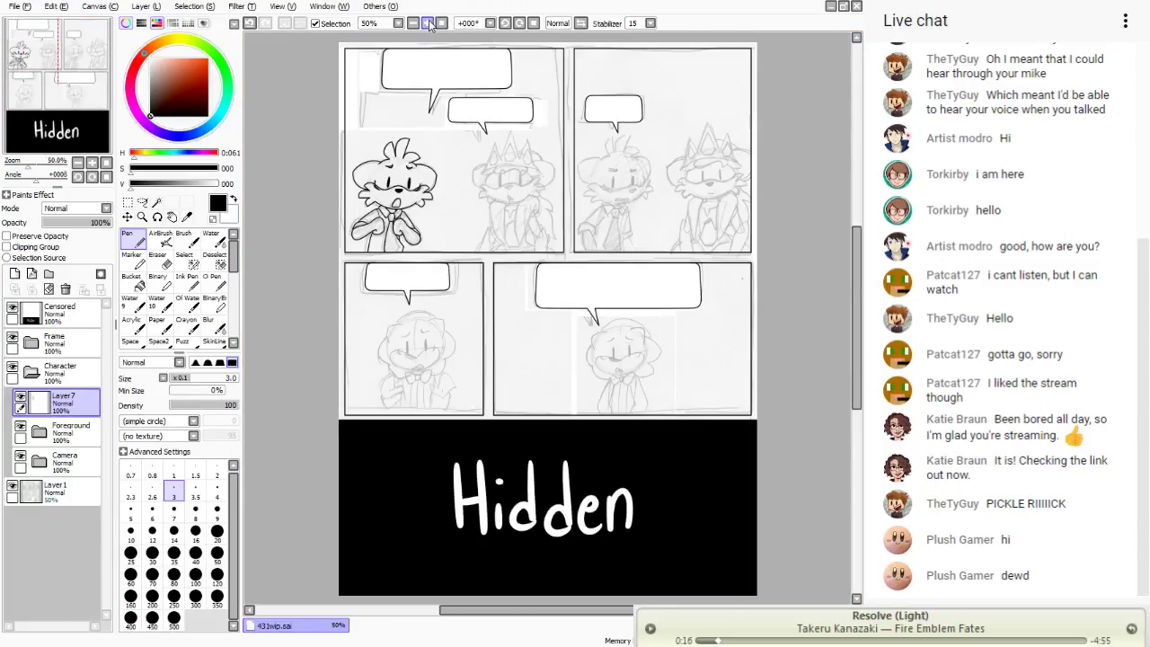
left_click(413, 24)
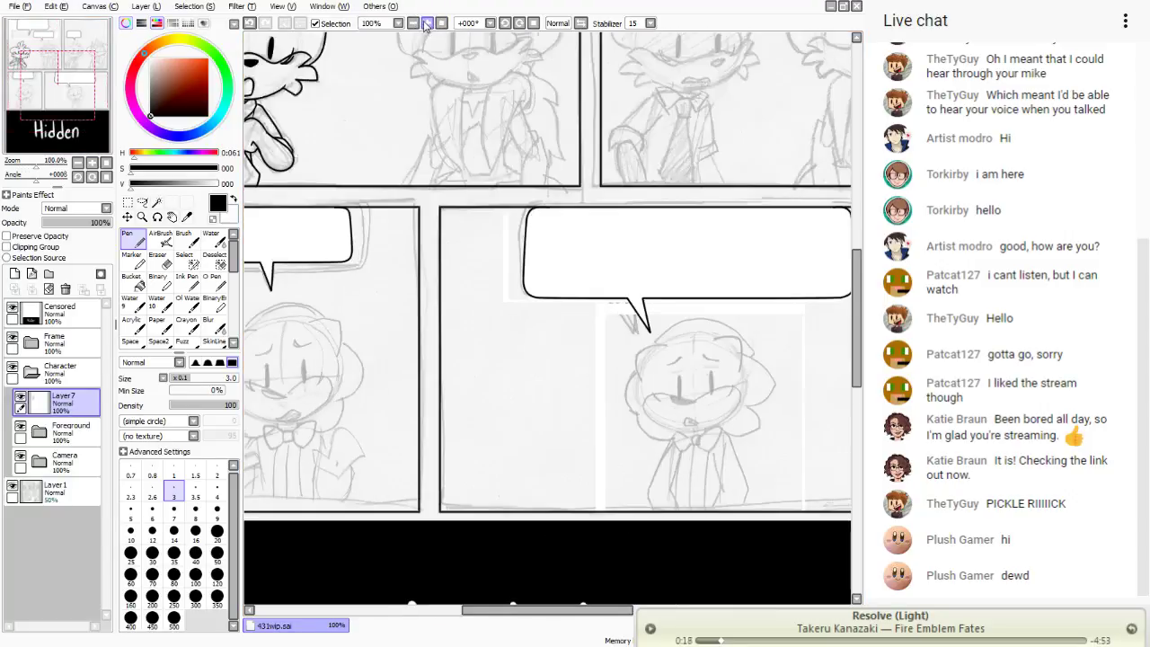
left_click(414, 23)
left_click(427, 25)
left_click_drag(57, 85, 48, 54)
left_click_drag(542, 84, 575, 186)
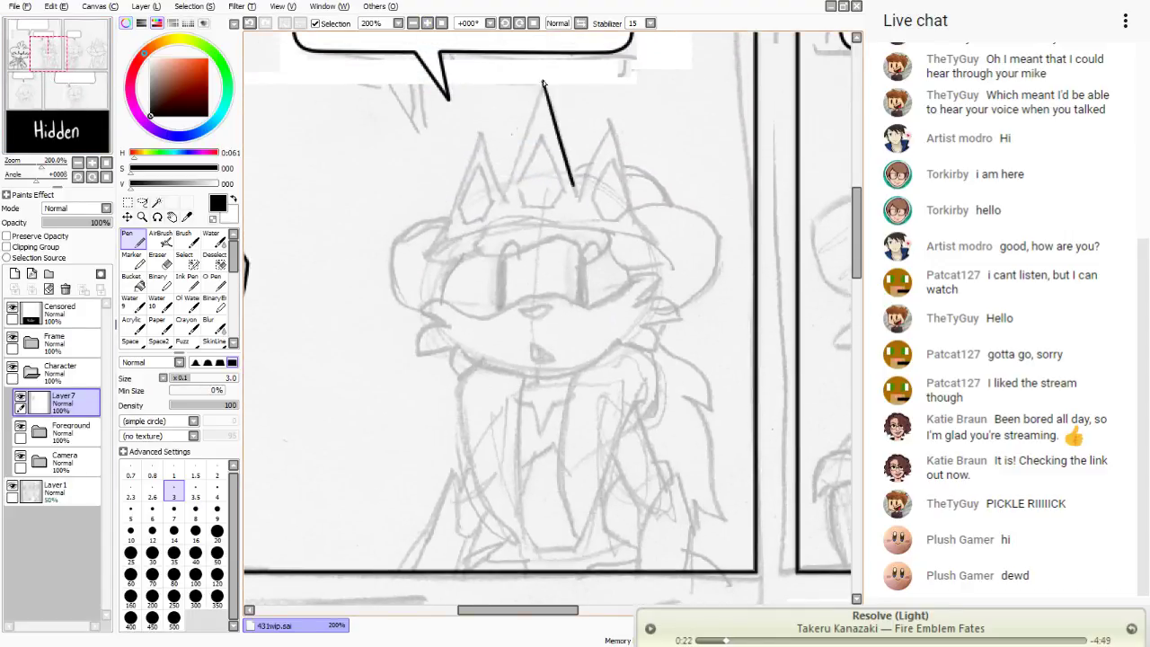
left_click_drag(542, 83, 503, 203)
left_click_drag(574, 186, 577, 193)
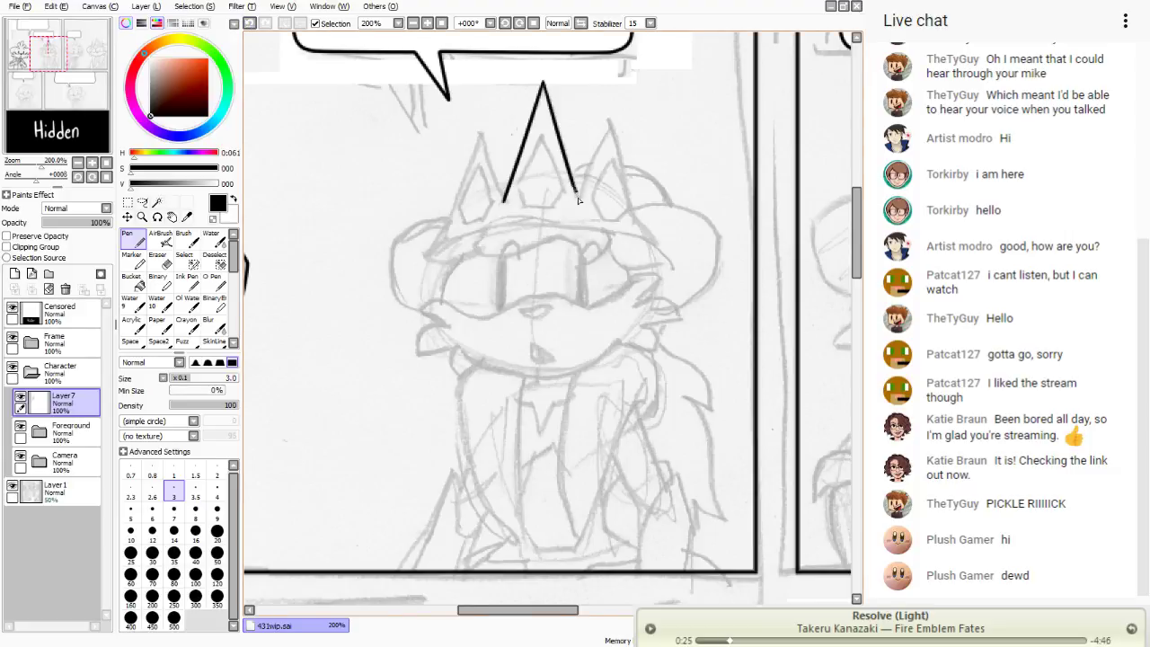
left_click(443, 646)
- Ink the crown's right spike, undoing the trial left spike and base line
left_click_drag(607, 116, 579, 199)
mouse_move(608, 117)
left_mouse_down()
mouse_move(633, 230)
mouse_move(634, 214)
mouse_move(655, 244)
mouse_move(454, 235)
mouse_move(503, 200)
mouse_move(480, 124)
mouse_move(454, 234)
left_mouse_up()
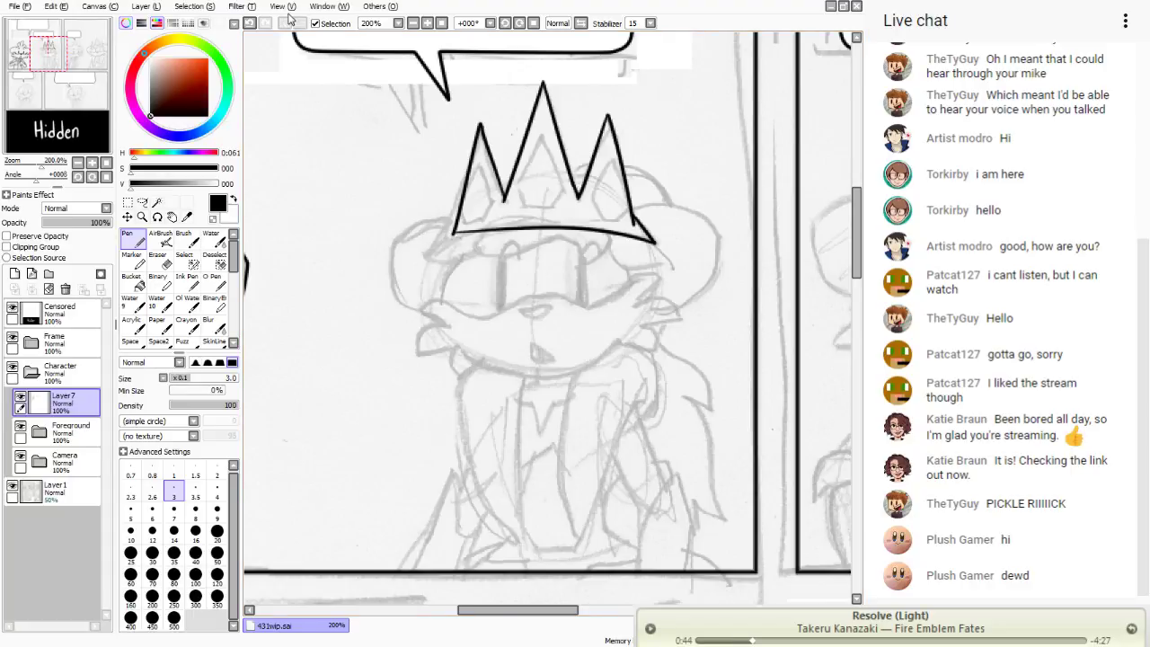
left_click(250, 22)
left_click(250, 23)
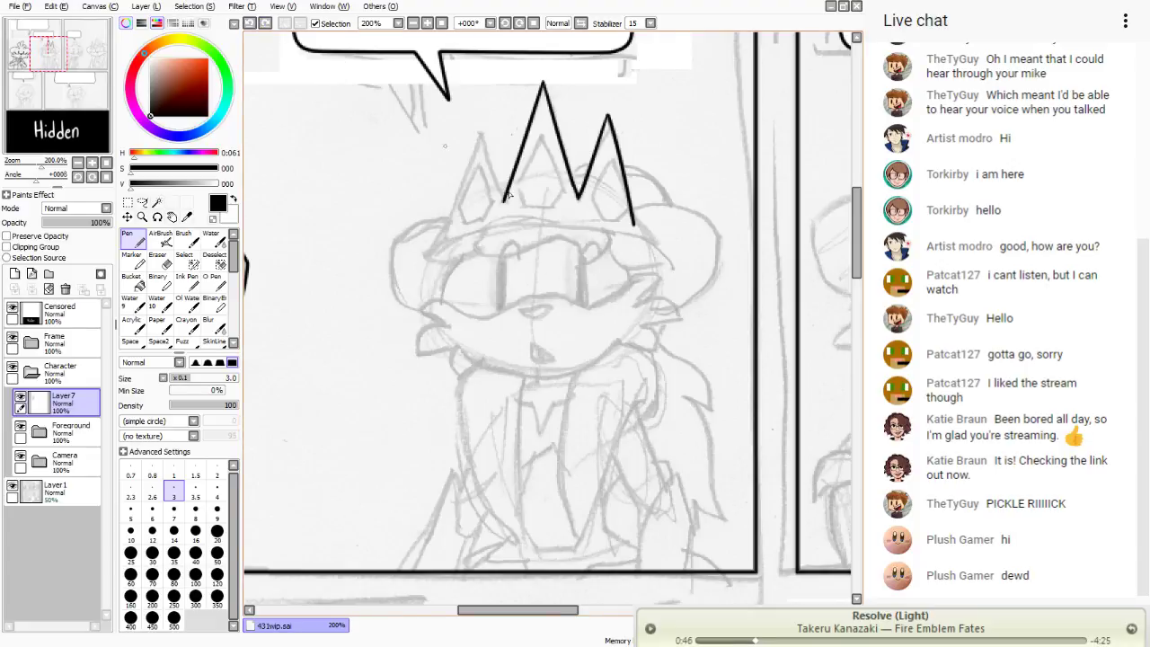
- Ink the crown's left spike down from the middle spike's lower end, undoing the first version and redrawing it
mouse_move(502, 200)
left_mouse_down()
mouse_move(479, 120)
mouse_move(450, 230)
left_mouse_up()
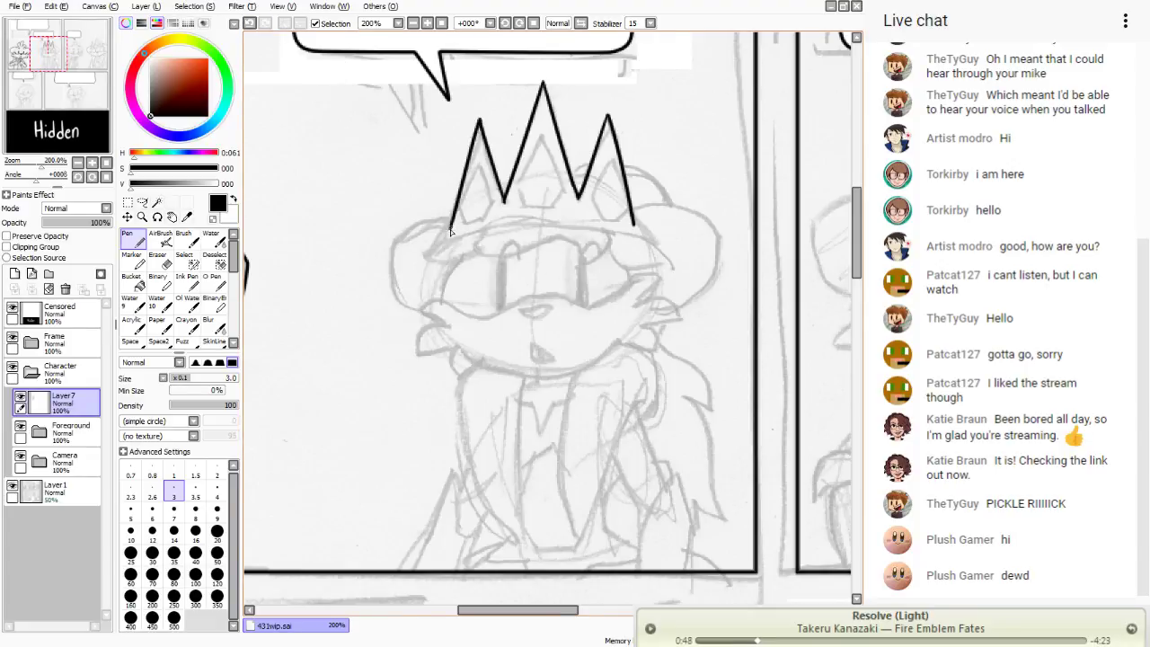
key("ctrl+z")
key("ctrl+z")
mouse_move(485, 125)
left_mouse_down()
mouse_move(506, 199)
mouse_move(444, 226)
left_mouse_up()
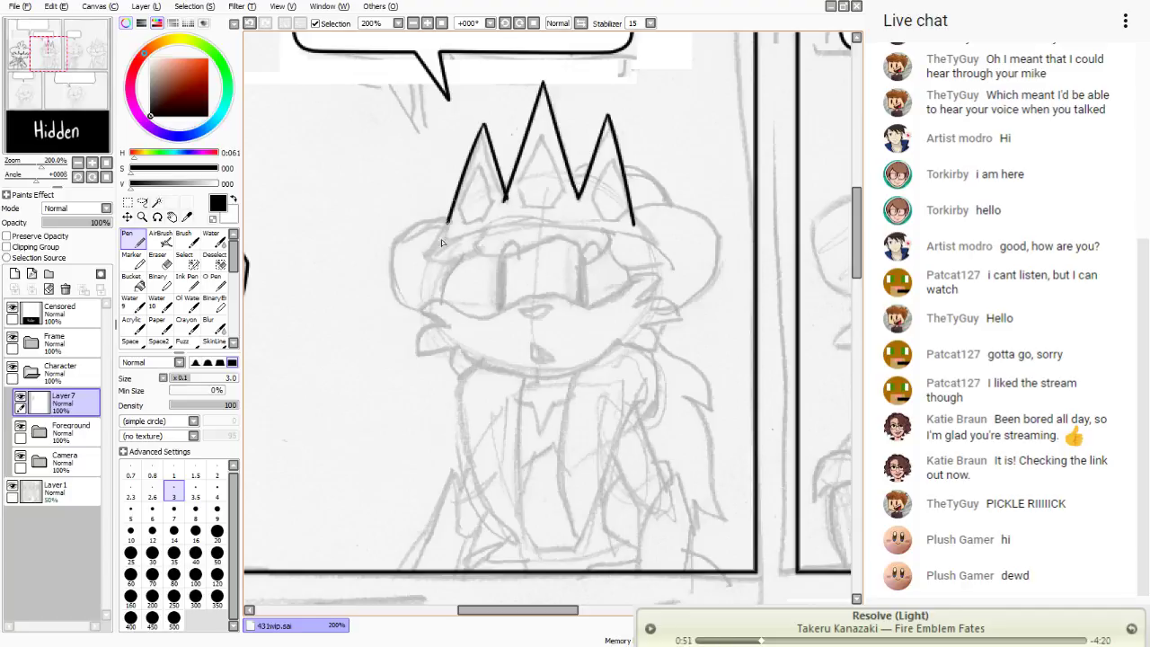
- Redraw the outer edge of the crown's left spike as a longer straight line, undoing the shorter tries and trial base curve
left_click(250, 23)
left_click_drag(484, 126, 446, 238)
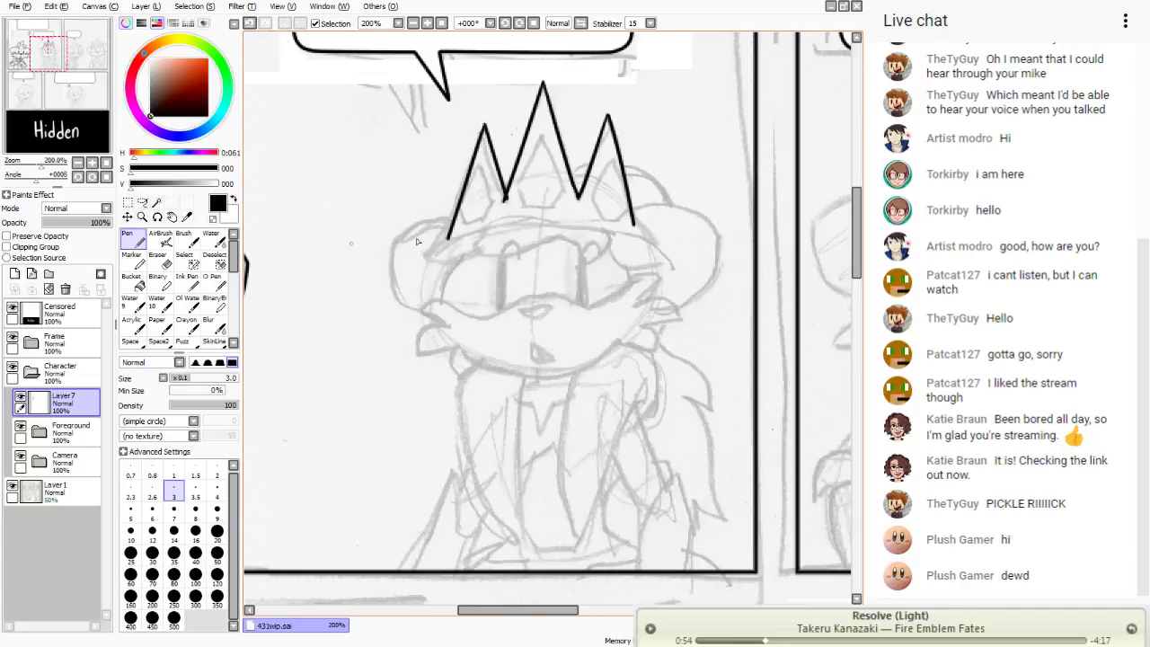
left_click_drag(646, 245, 445, 259)
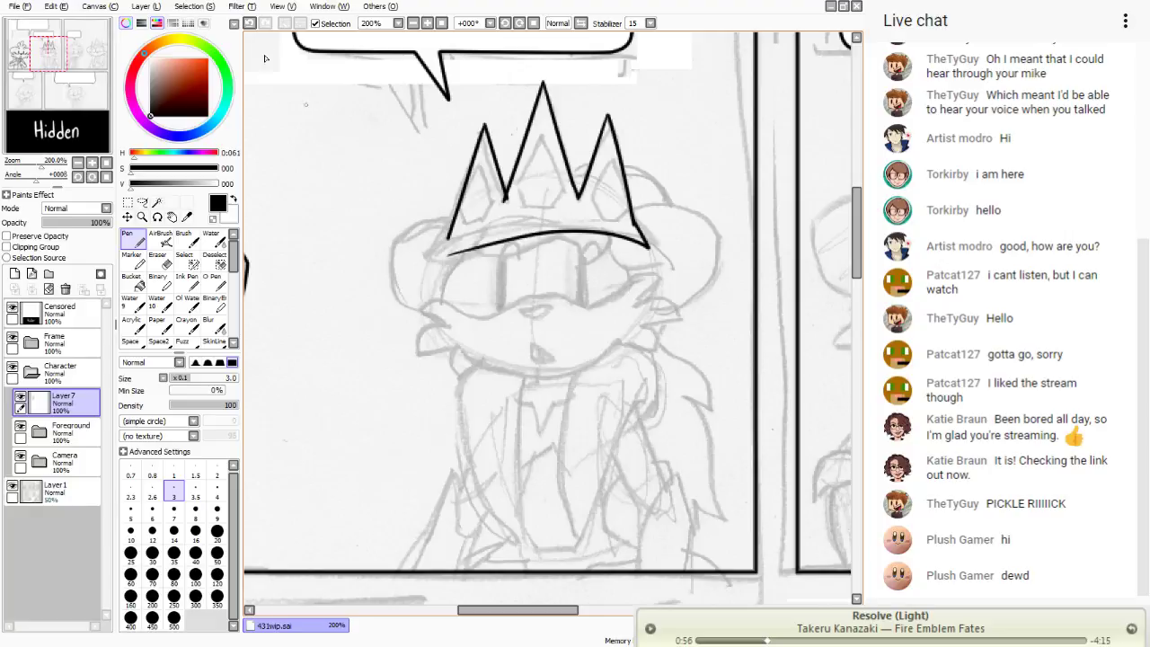
left_click(250, 23)
left_click(250, 22)
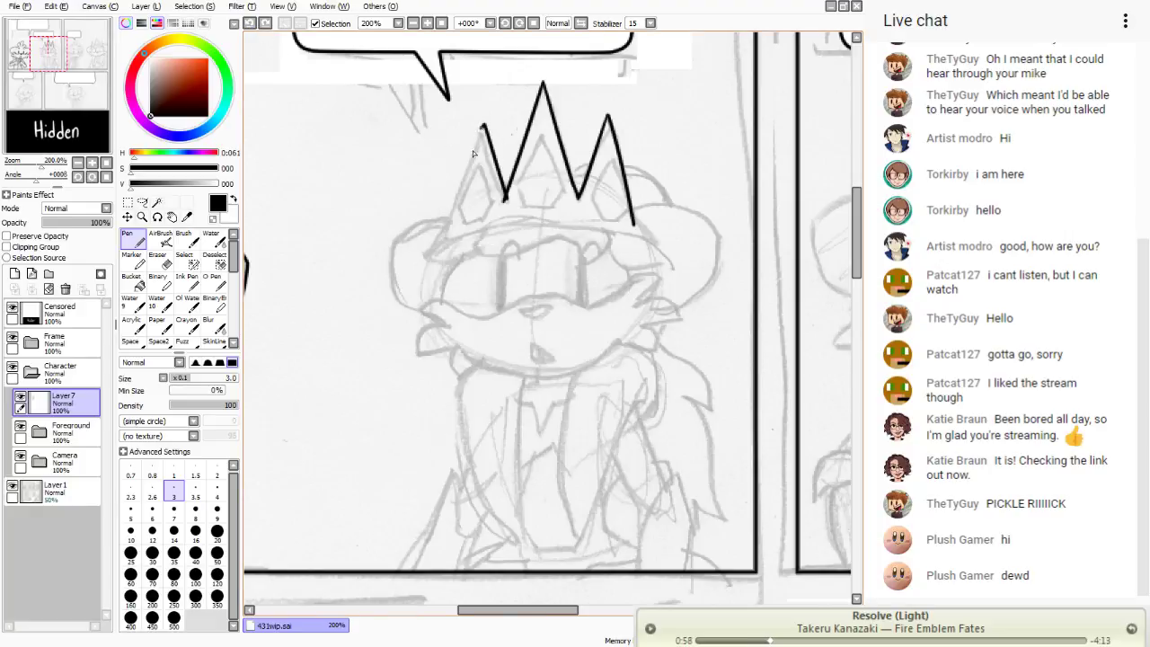
left_click_drag(484, 125, 441, 235)
left_click(250, 22)
left_click_drag(485, 126, 450, 226)
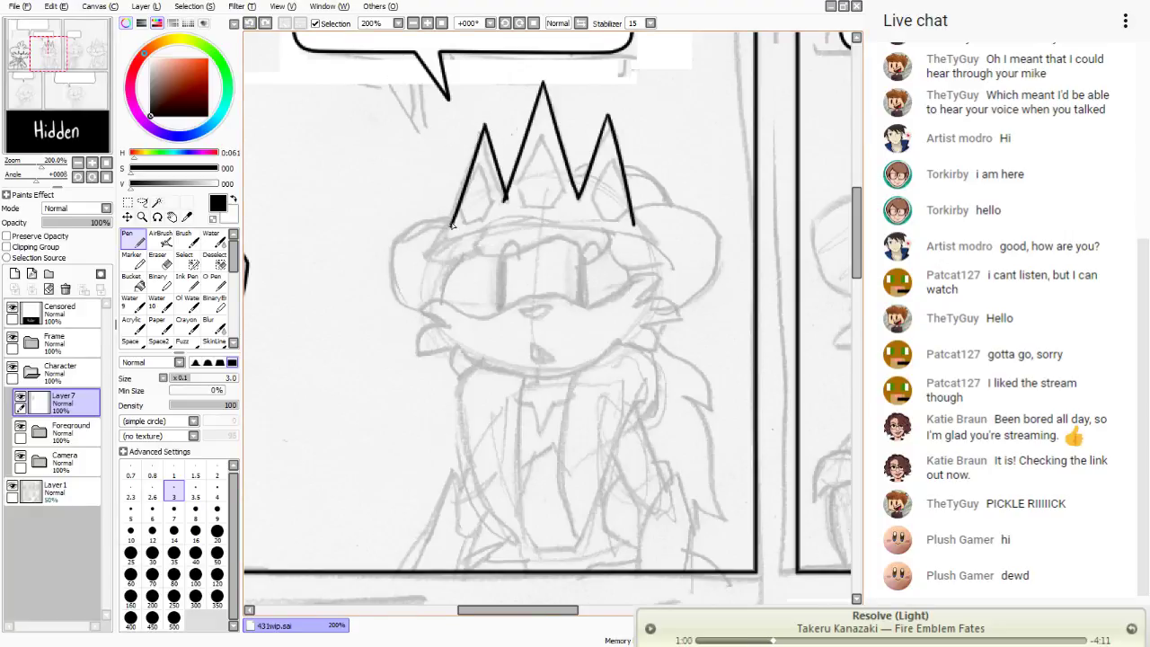
left_click(249, 23)
left_click_drag(483, 129, 449, 244)
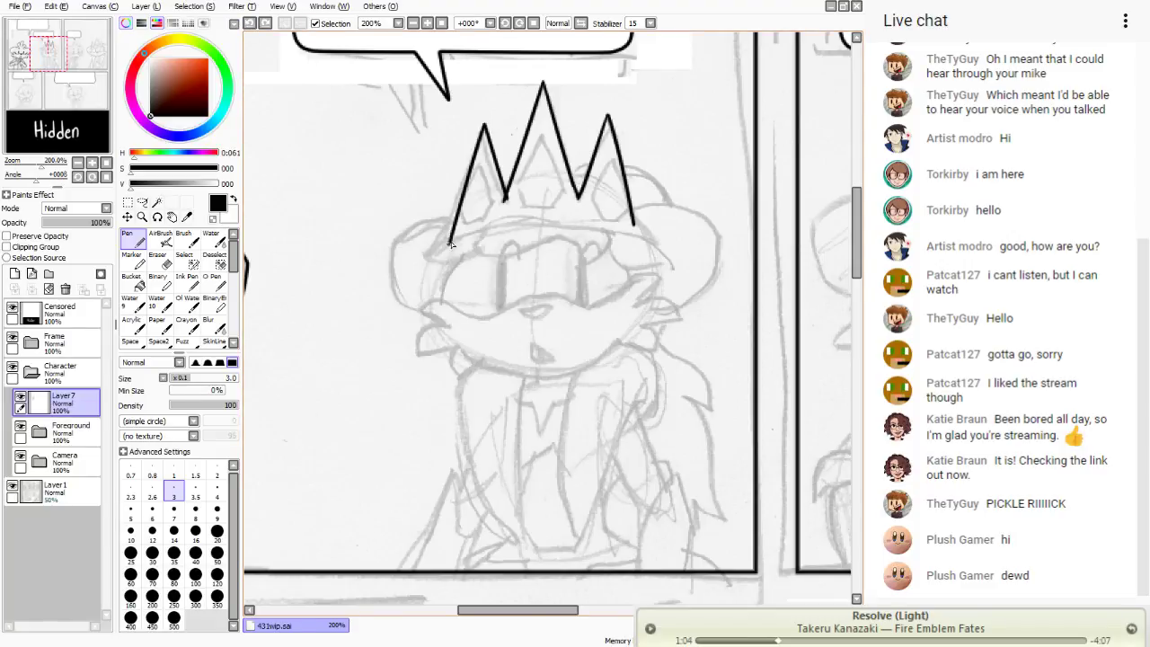
- Ink the short flared corner at the lower end of the crown's right spike, undoing the trial base curve
left_click_drag(51, 81, 55, 78)
left_click(428, 24)
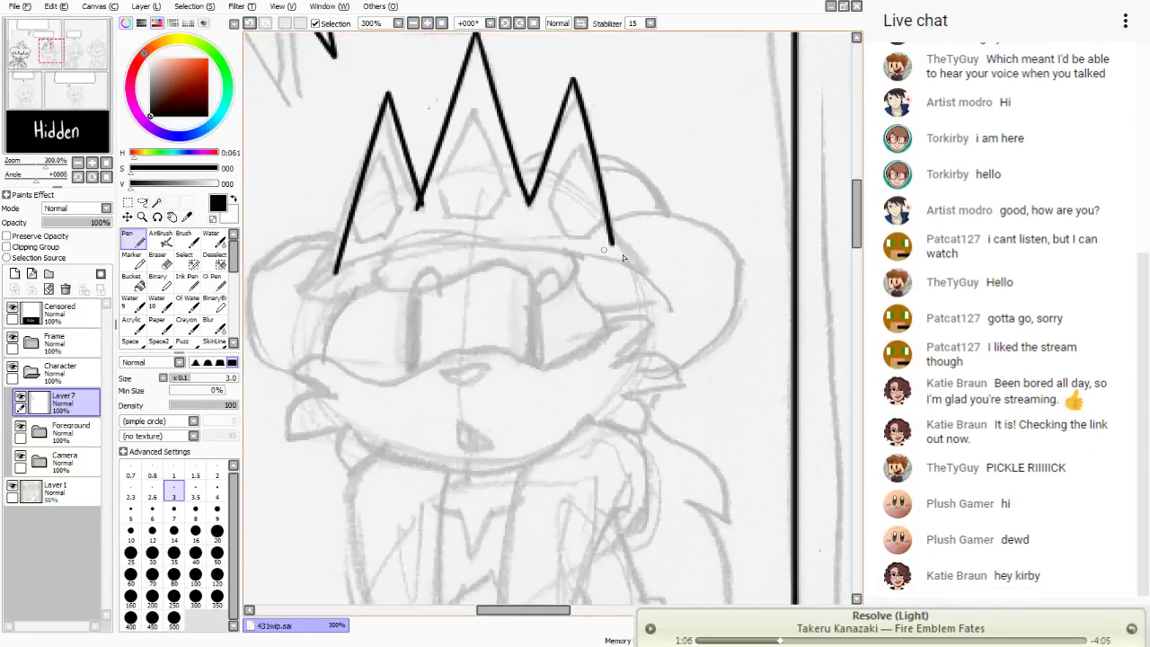
mouse_move(611, 230)
left_mouse_down()
mouse_move(644, 272)
mouse_move(516, 241)
mouse_move(316, 276)
left_mouse_up()
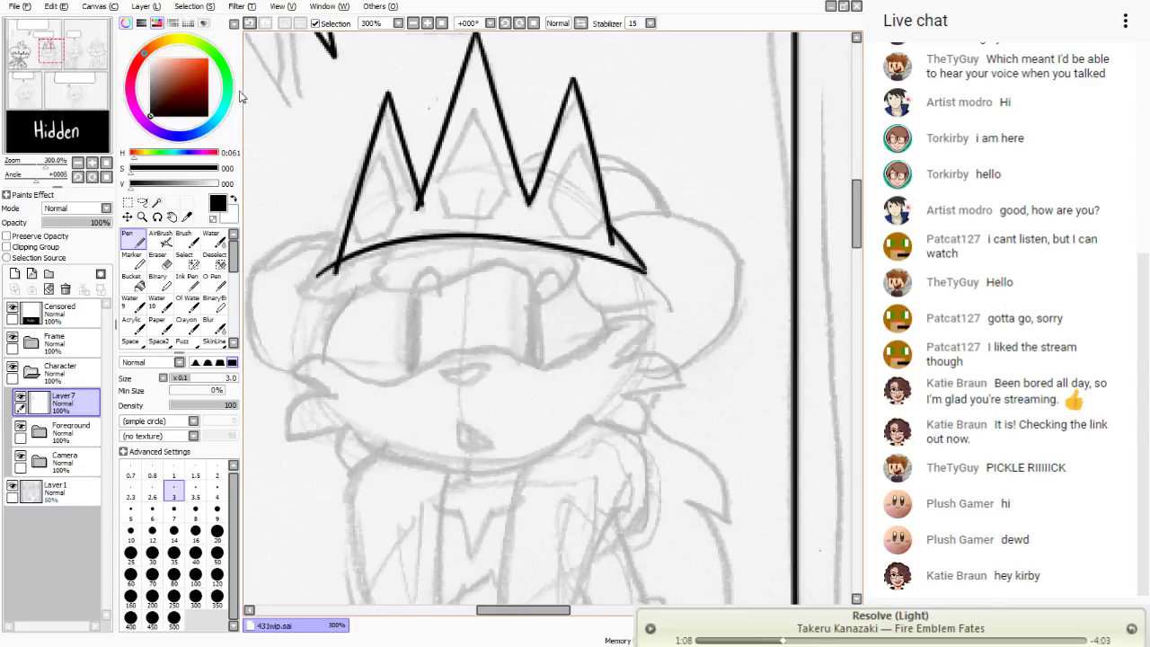
left_click(250, 23)
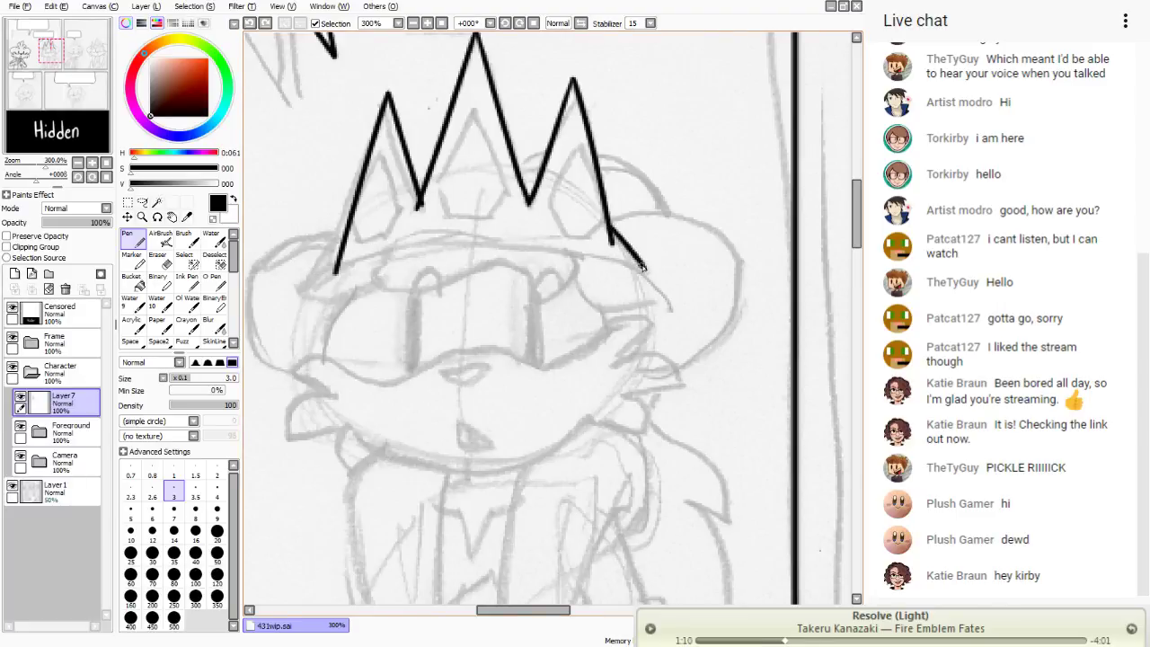
left_click_drag(644, 268, 331, 305)
left_click(251, 22)
left_click_drag(644, 267, 455, 246)
left_click_drag(382, 268, 325, 304)
left_click(251, 23)
mouse_move(644, 268)
left_mouse_down()
mouse_move(496, 233)
mouse_move(325, 290)
left_mouse_up()
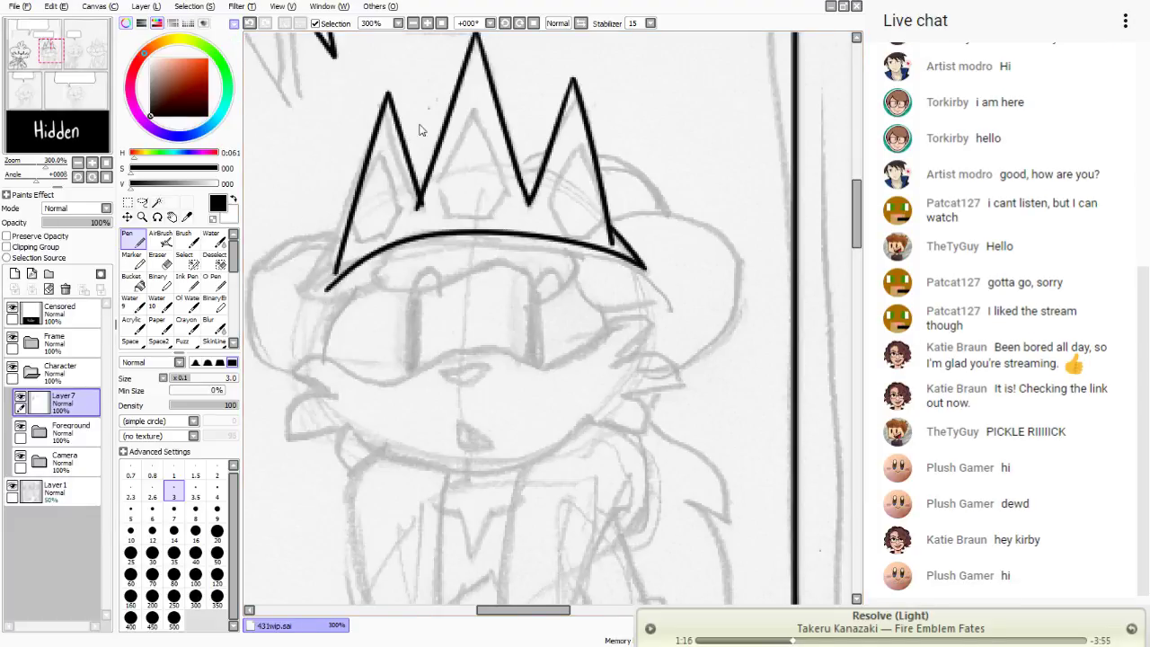
left_click(250, 22)
mouse_move(640, 264)
left_mouse_down()
mouse_move(363, 266)
mouse_move(301, 299)
mouse_move(369, 236)
mouse_move(326, 270)
mouse_move(345, 248)
left_mouse_up()
left_click(251, 22)
- Erase the overshooting lower ends of the crown's outer edges and ink a matching flared corner below the left spike
left_click(166, 261)
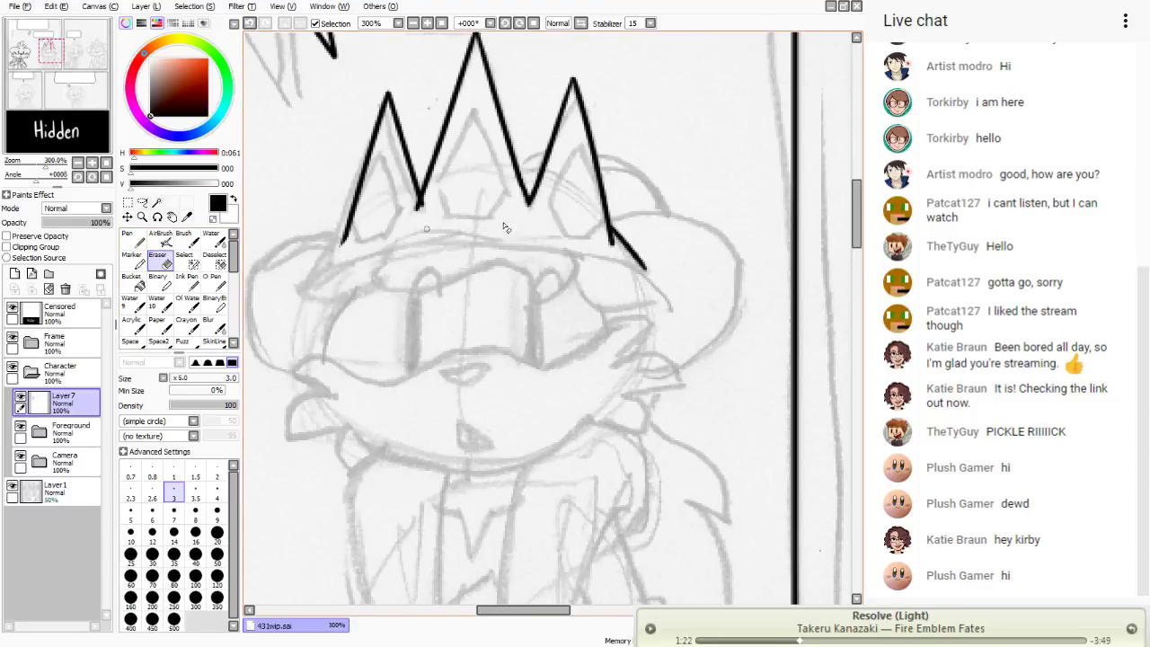
left_click_drag(616, 251, 608, 240)
left_click(133, 239)
left_click_drag(344, 239, 309, 290)
- Ink the crown's arched base line from the right flared corner to the left one, undoing the tries that miss the corner
mouse_move(647, 268)
left_mouse_down()
mouse_move(389, 249)
mouse_move(322, 301)
left_mouse_up()
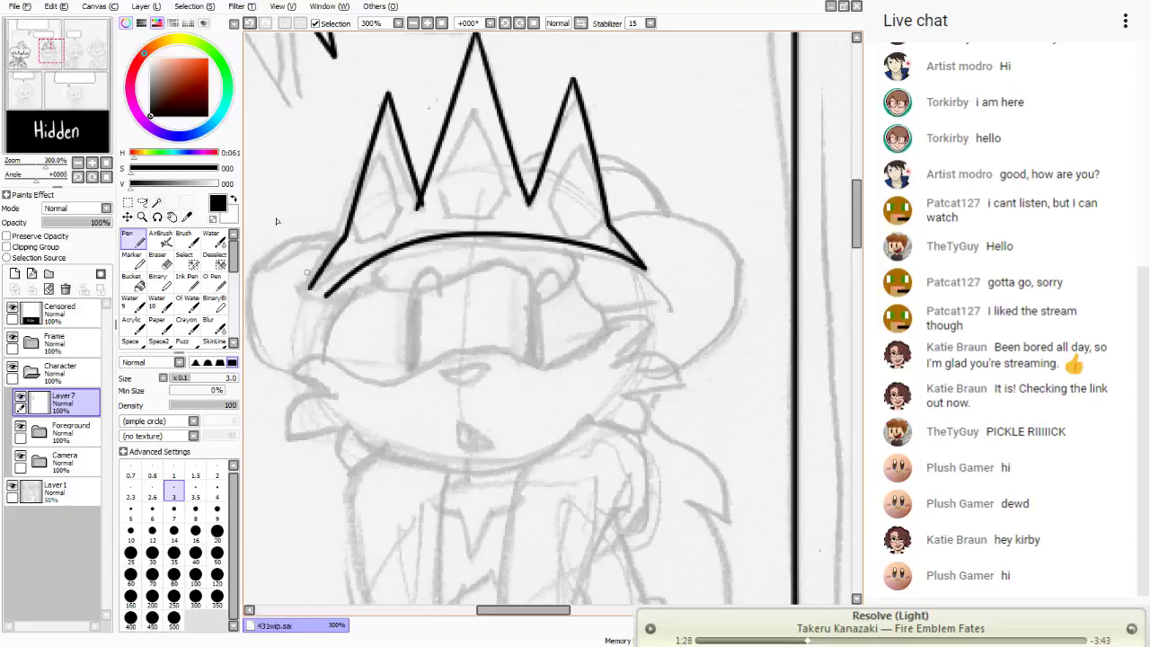
key("ctrl+z")
key("ctrl+z")
mouse_move(644, 268)
left_mouse_down()
mouse_move(423, 236)
mouse_move(306, 286)
left_mouse_up()
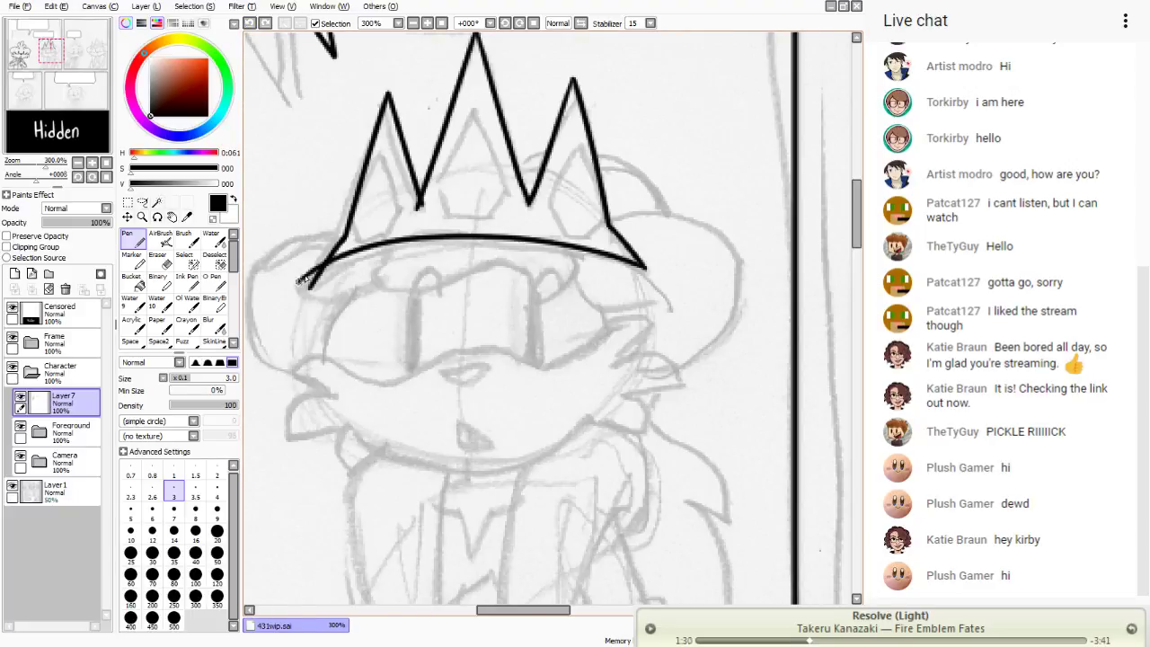
key("ctrl+z")
mouse_move(644, 270)
left_mouse_down()
mouse_move(408, 248)
mouse_move(309, 293)
left_mouse_up()
- Extend the crown's left flared corner to meet the base line and erase the surplus line thickness there
left_click_drag(345, 239, 310, 292)
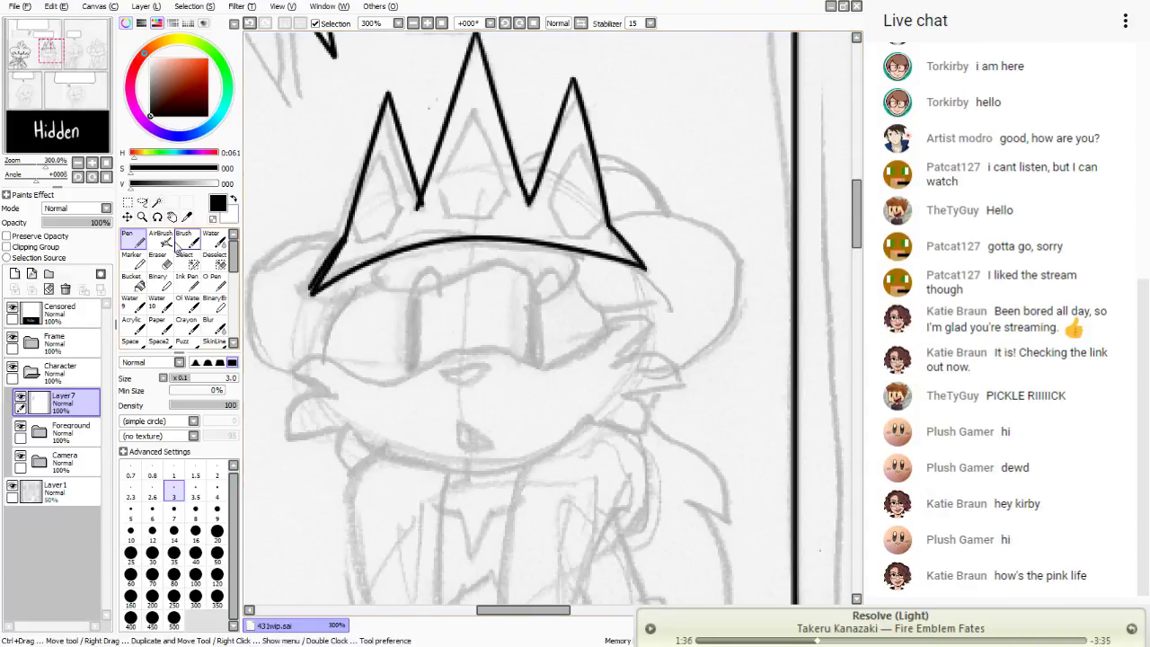
key("e")
left_click_drag(340, 241, 310, 289)
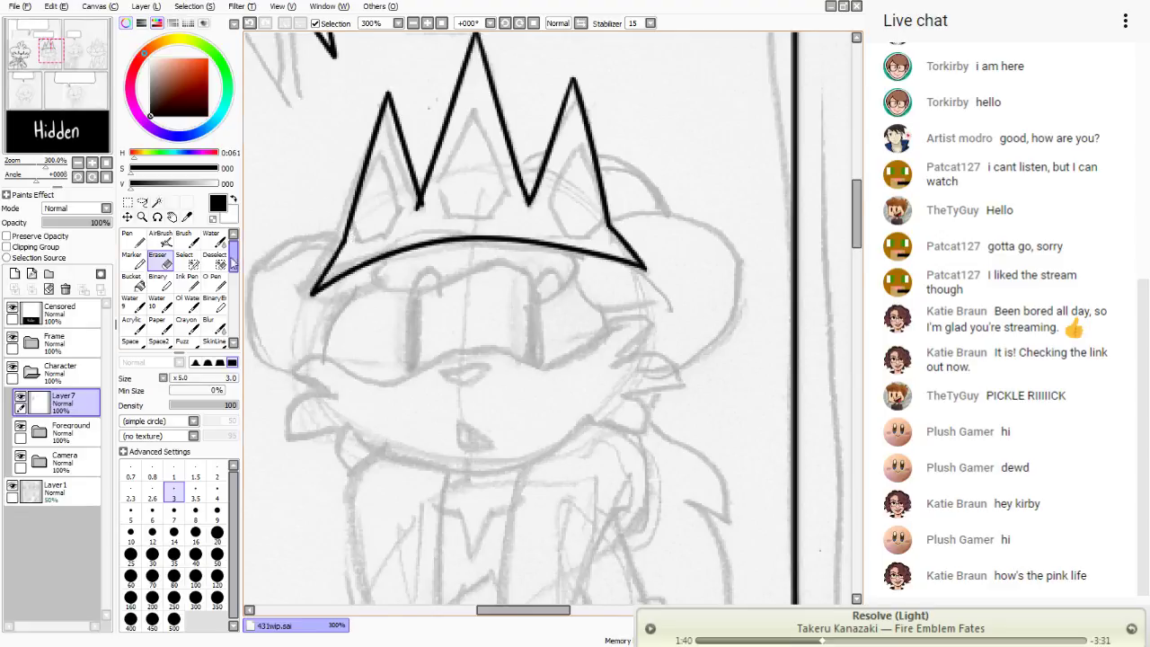
left_click_drag(54, 87, 54, 85)
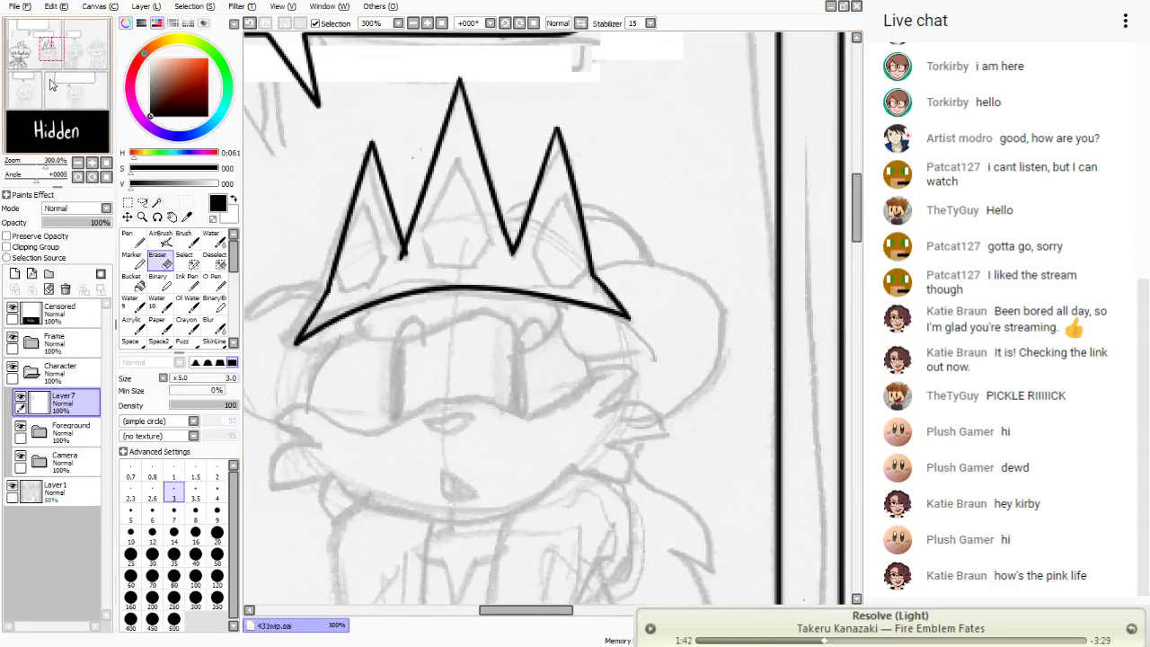
- Lasso the inked crown, shift it slightly to the right over the sketch, deselect it and return to the Pen tool
left_click(142, 202)
mouse_move(446, 93)
left_mouse_down()
mouse_move(614, 94)
mouse_move(288, 386)
mouse_move(374, 79)
mouse_move(446, 94)
left_mouse_up()
left_click_drag(431, 221, 442, 224)
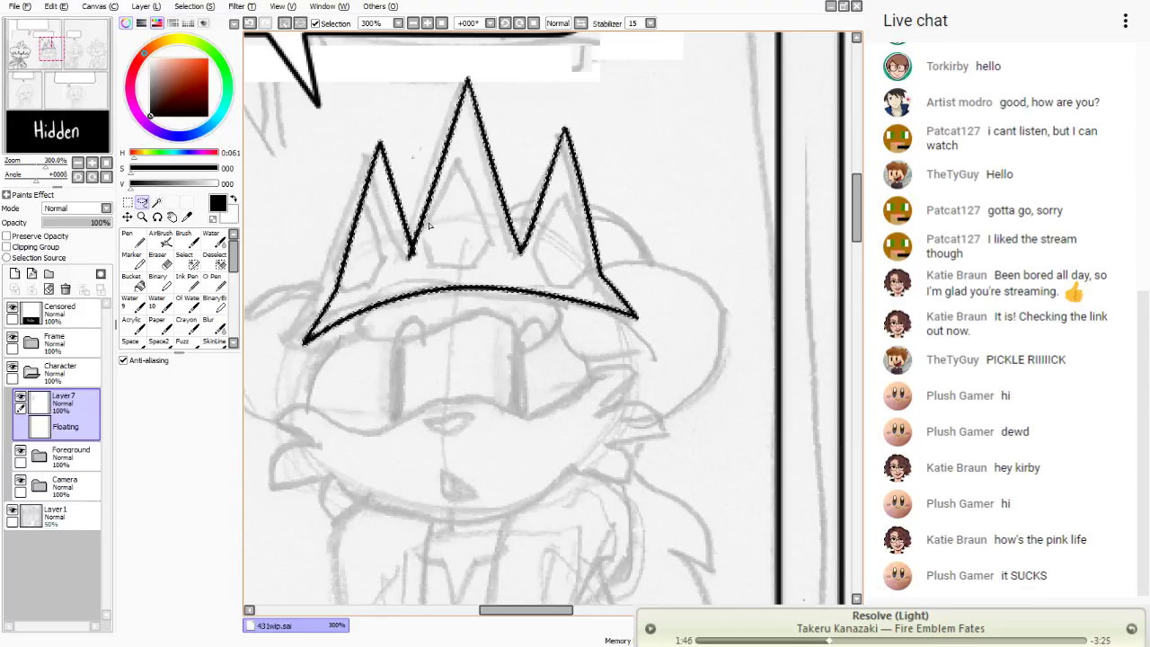
key("ctrl+d")
left_click(135, 239)
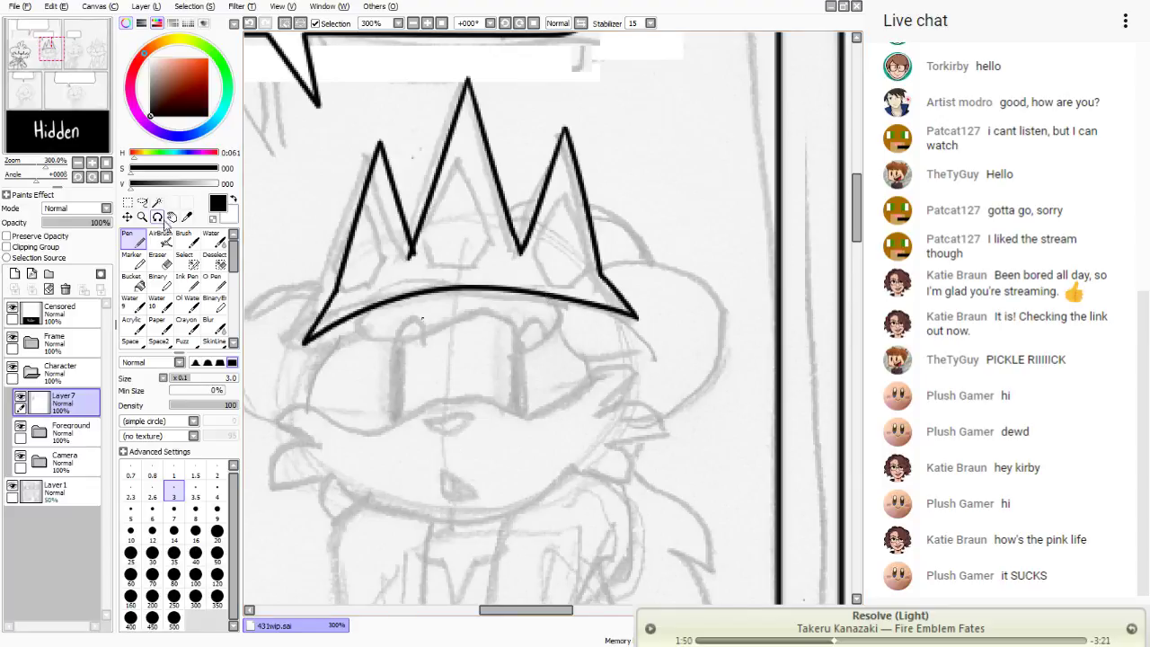
left_click(127, 217)
left_click(134, 239)
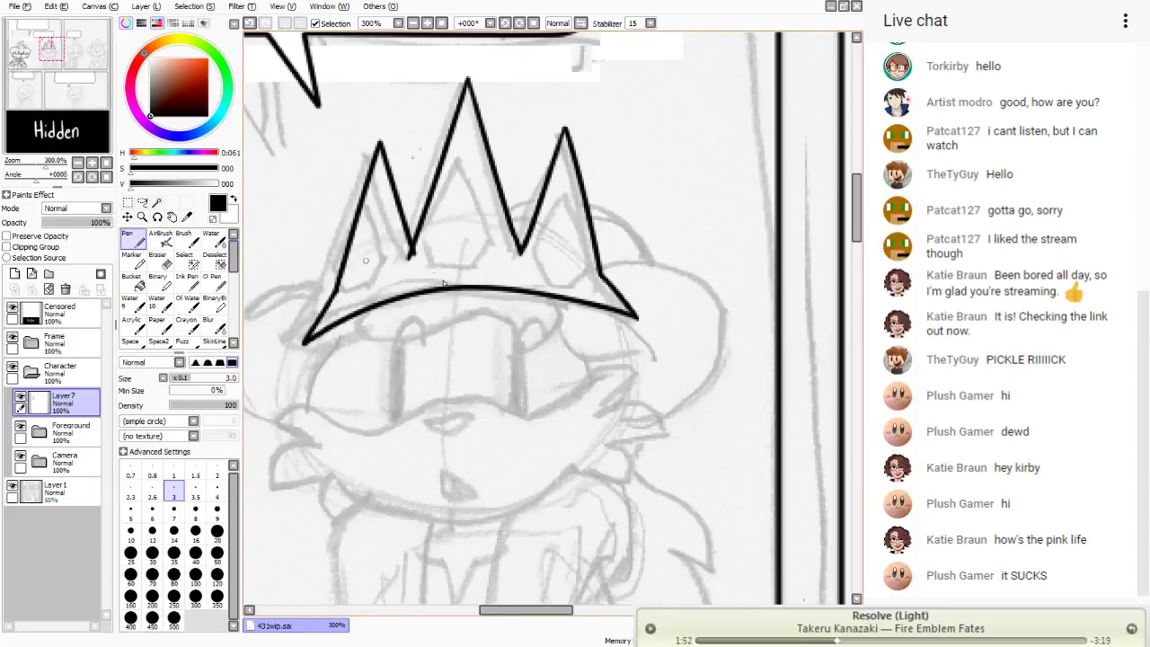
- Ink the wavy central fringe below the crown and a pointed hair tuft on each side, redrawing the right tuft
mouse_move(553, 304)
left_mouse_down()
mouse_move(511, 346)
mouse_move(498, 311)
mouse_move(397, 341)
mouse_move(371, 312)
left_mouse_up()
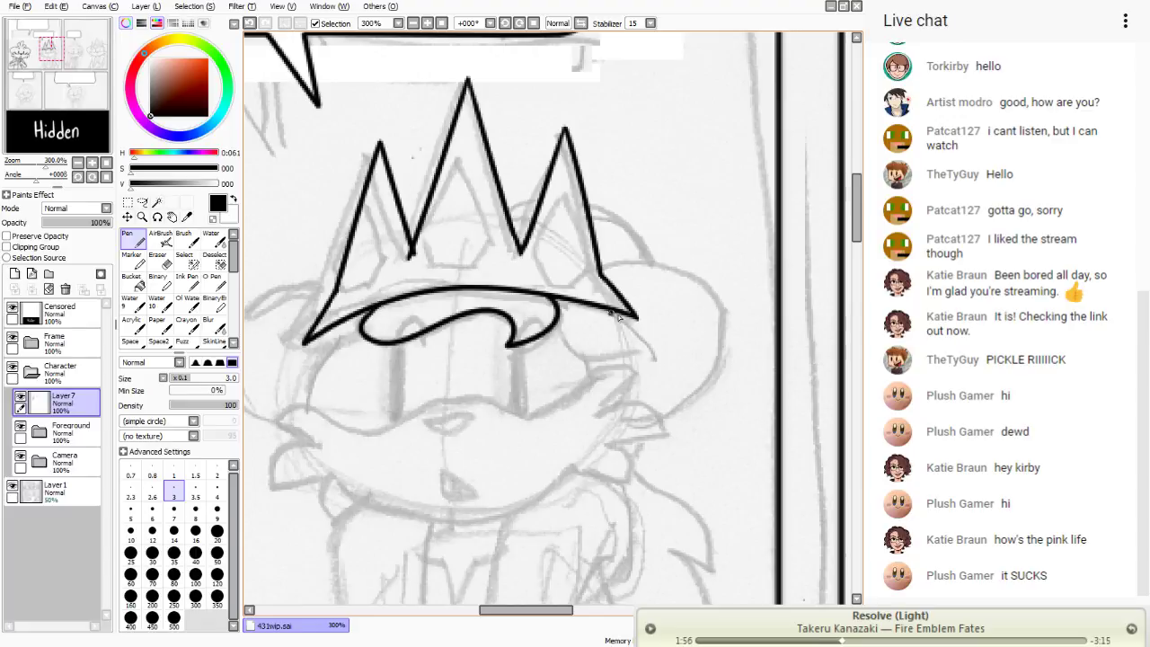
mouse_move(618, 316)
left_mouse_down()
mouse_move(646, 349)
mouse_move(561, 329)
left_mouse_up()
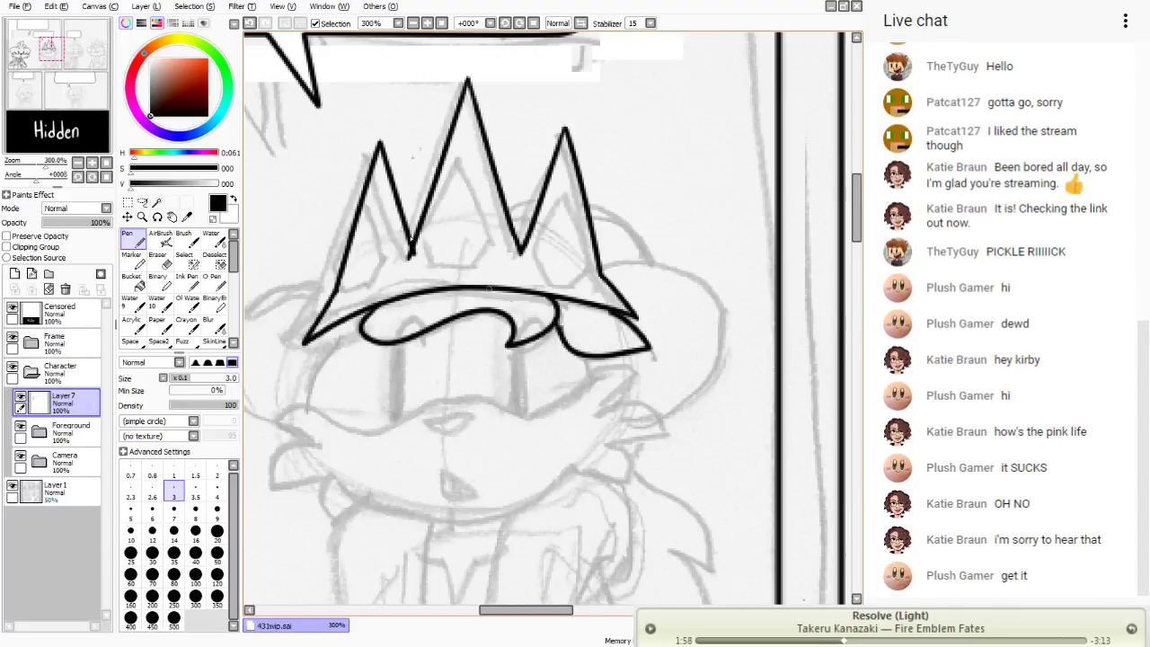
key("ctrl+z")
mouse_move(603, 310)
left_mouse_down()
mouse_move(656, 356)
mouse_move(557, 334)
mouse_move(557, 320)
mouse_move(653, 350)
mouse_move(557, 321)
left_mouse_up()
key("ctrl+z")
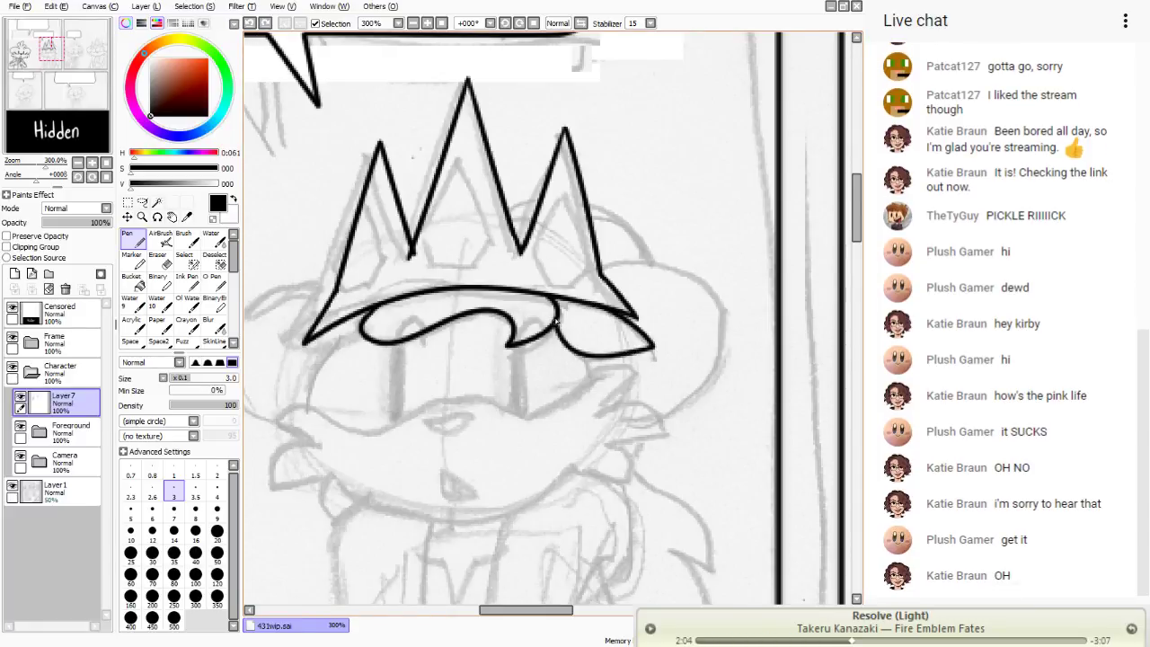
left_click_drag(364, 343, 291, 352)
key("e")
key("n")
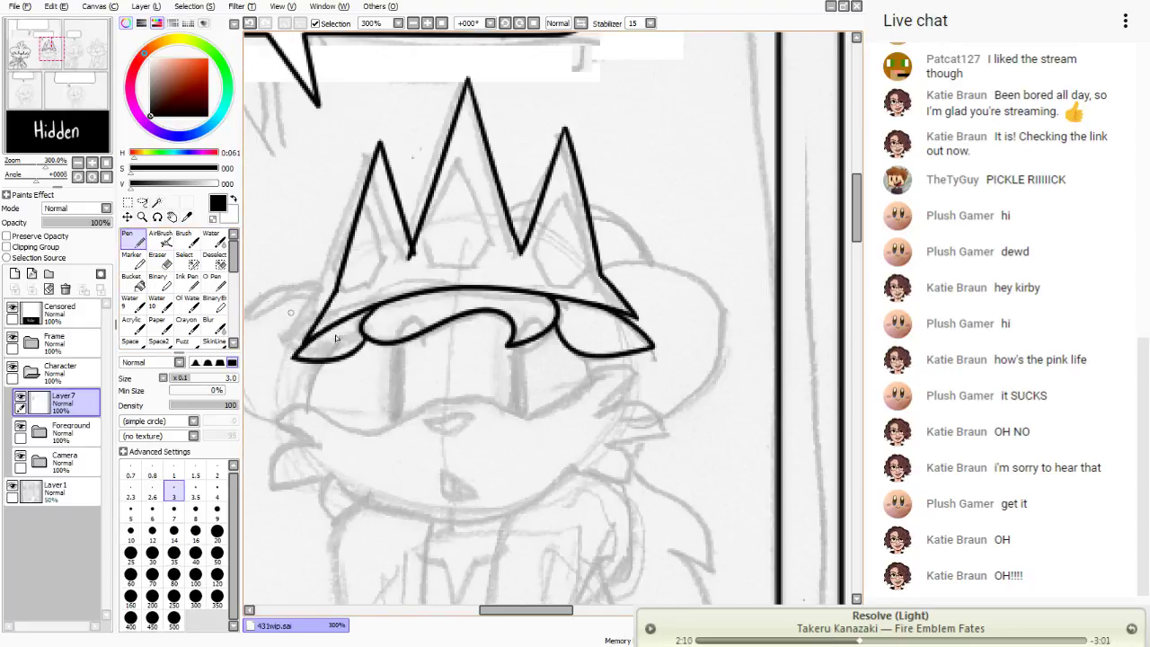
- Lasso the crown and hair fringe together, nudge them slightly left and up, and deselect them
left_click_drag(51, 50, 50, 52)
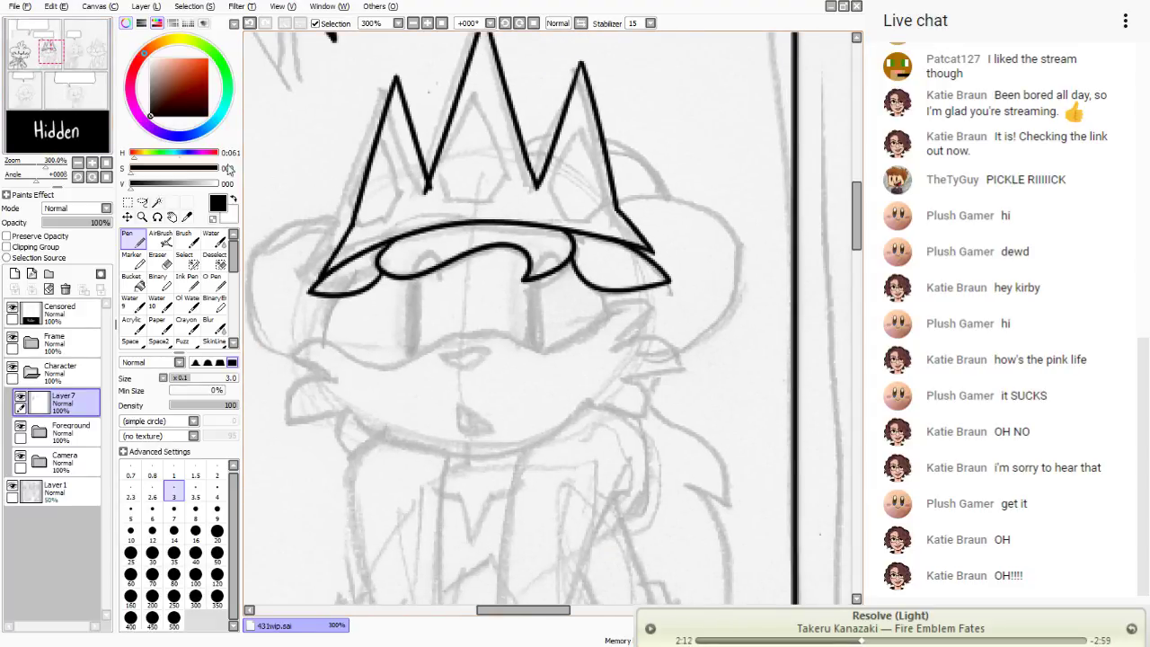
left_click(142, 203)
left_click_drag(65, 102, 63, 98)
mouse_move(509, 54)
left_mouse_down()
mouse_move(698, 157)
mouse_move(314, 449)
mouse_move(387, 98)
left_mouse_up()
left_click_drag(466, 187, 462, 185)
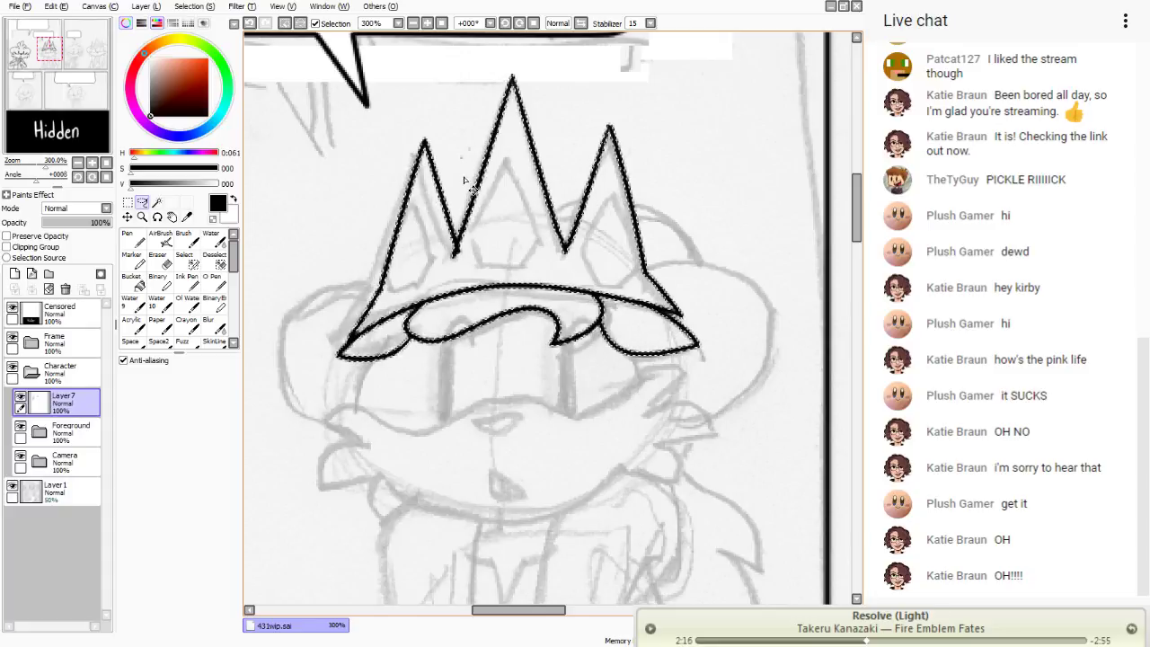
key("ctrl+d")
- Ink the short right cheek stroke and the wavy muzzle line across the face to the left cheek corner, undoing uneven tries
left_click(133, 238)
left_click_drag(59, 82, 59, 94)
mouse_move(682, 183)
left_mouse_down()
mouse_move(649, 218)
mouse_move(611, 193)
mouse_move(328, 215)
mouse_move(364, 236)
left_mouse_up()
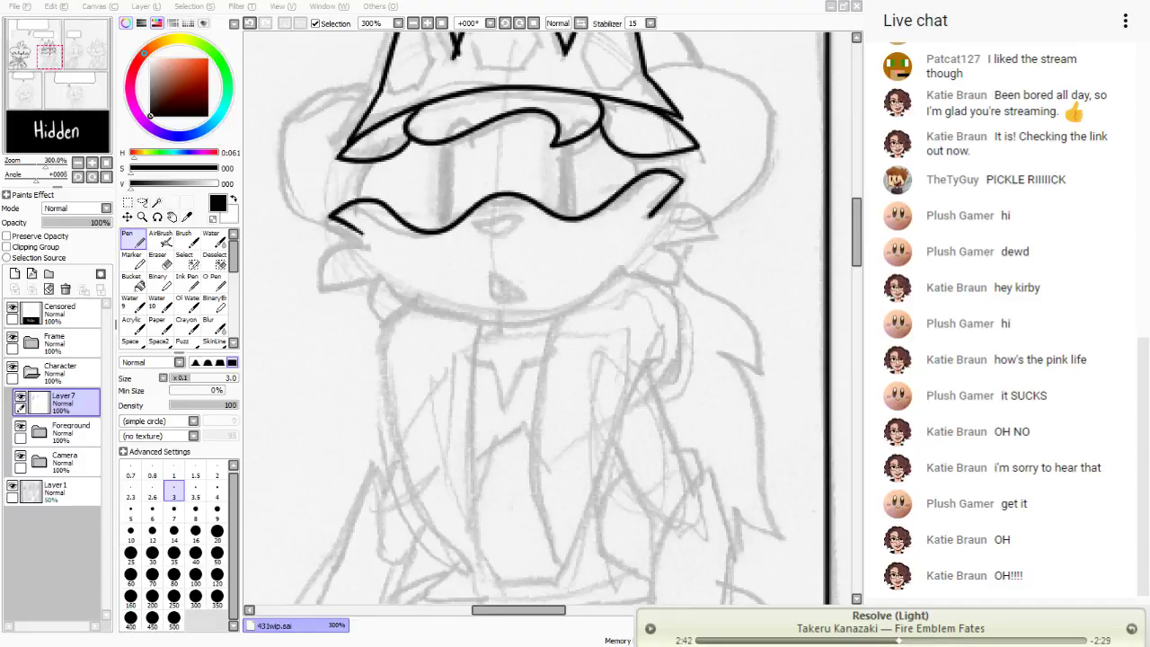
left_click(250, 23)
mouse_move(680, 179)
left_mouse_down()
mouse_move(555, 212)
mouse_move(340, 205)
left_mouse_up()
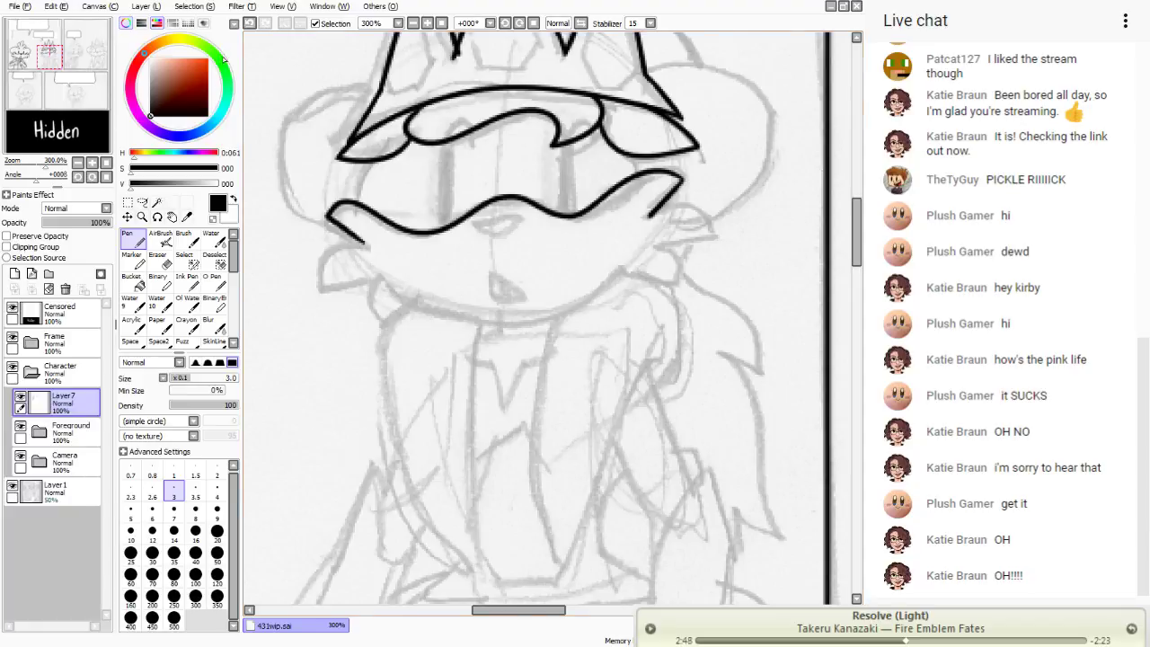
left_click(249, 24)
mouse_move(680, 180)
left_mouse_down()
mouse_move(638, 170)
mouse_move(538, 204)
mouse_move(474, 205)
mouse_move(408, 239)
mouse_move(347, 205)
mouse_move(327, 214)
mouse_move(364, 261)
left_mouse_up()
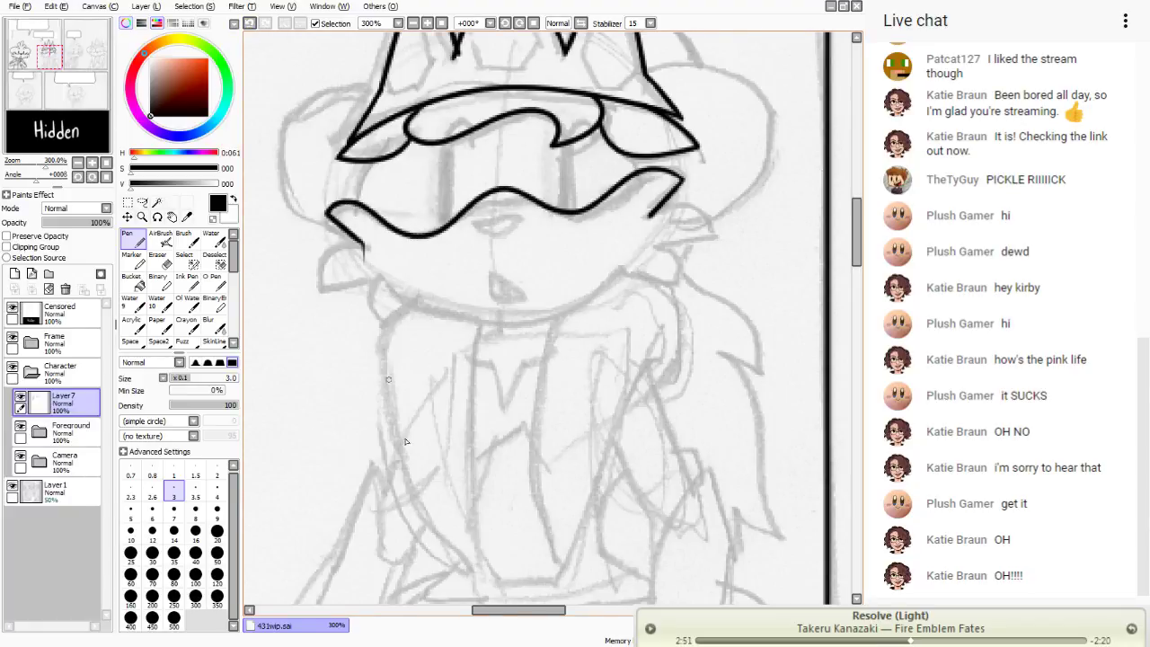
left_click(249, 23)
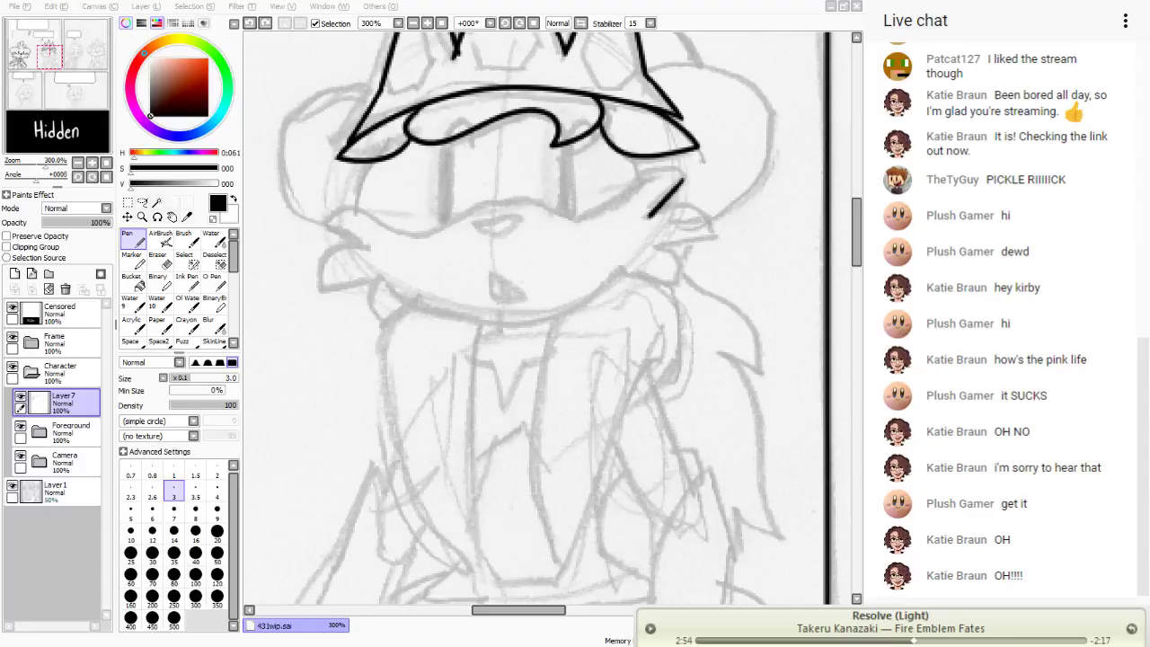
mouse_move(678, 182)
left_mouse_down()
mouse_move(629, 179)
mouse_move(542, 218)
mouse_move(411, 231)
mouse_move(329, 209)
mouse_move(368, 241)
left_mouse_up()
left_click(249, 23)
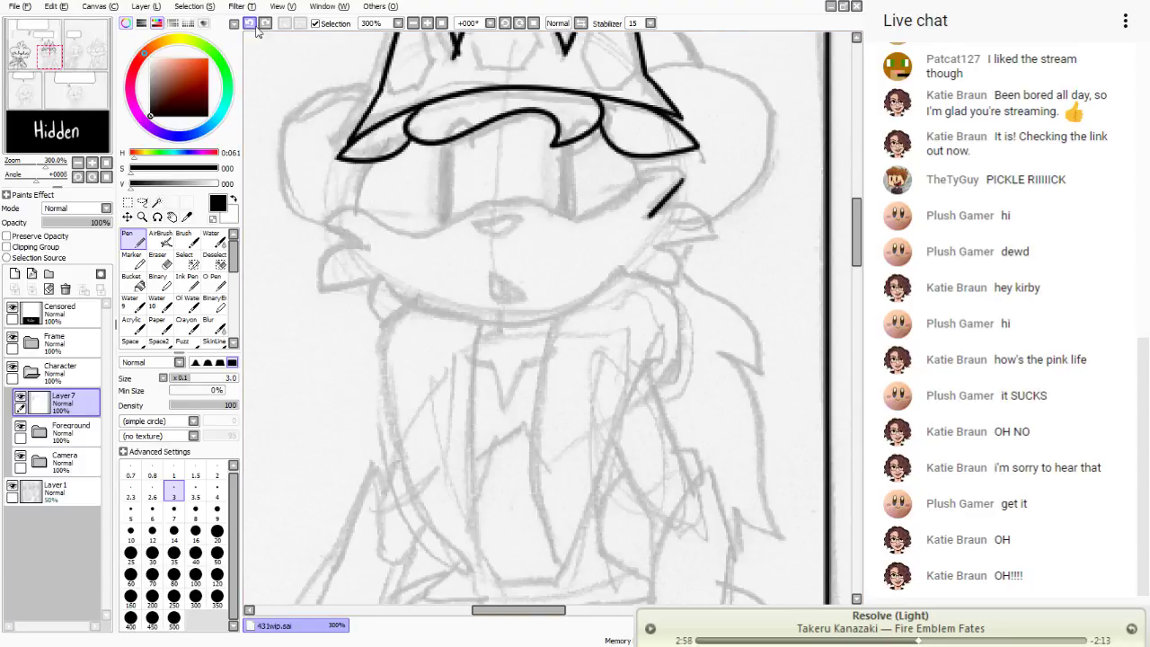
mouse_move(672, 177)
left_mouse_down()
mouse_move(571, 215)
mouse_move(510, 190)
mouse_move(460, 221)
mouse_move(374, 207)
mouse_move(368, 248)
left_mouse_up()
left_click(249, 23)
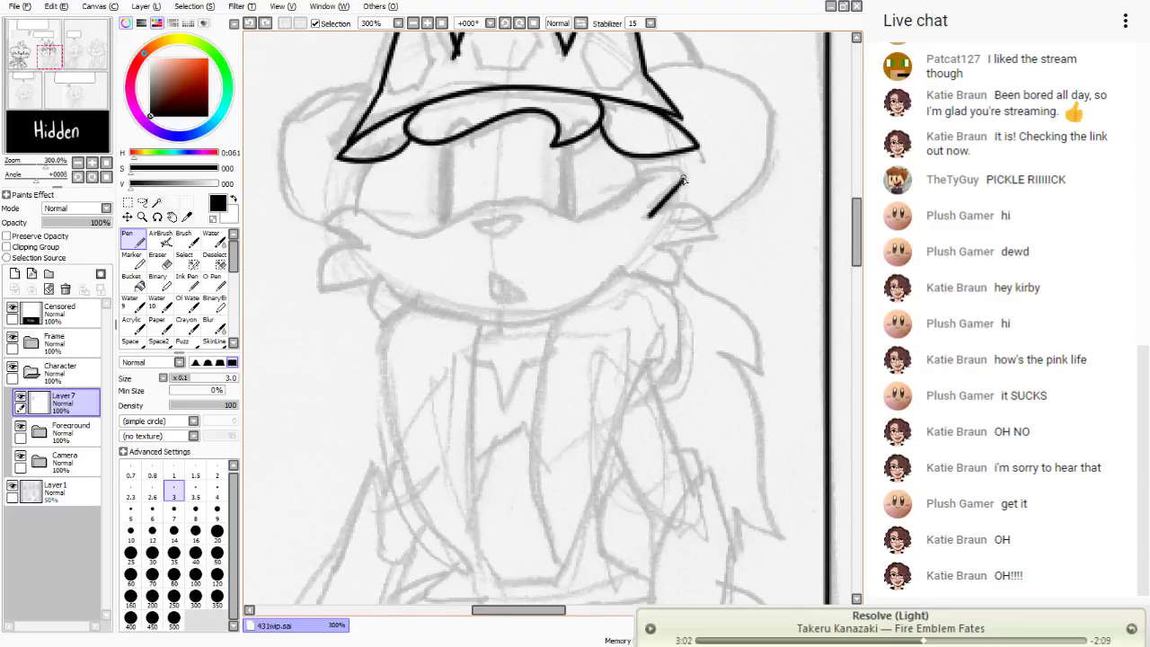
mouse_move(680, 178)
left_mouse_down()
mouse_move(543, 212)
mouse_move(482, 193)
mouse_move(432, 223)
mouse_move(324, 209)
mouse_move(320, 240)
left_mouse_up()
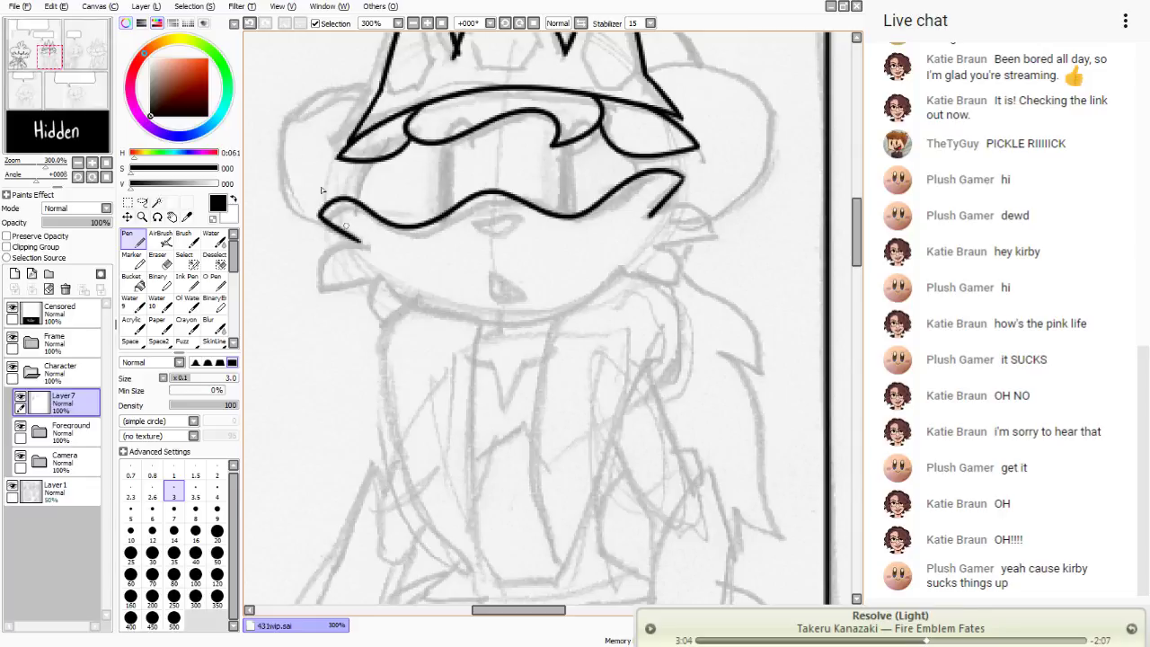
left_click(249, 23)
mouse_move(682, 178)
left_mouse_down()
mouse_move(591, 223)
mouse_move(488, 198)
mouse_move(428, 238)
mouse_move(344, 192)
mouse_move(321, 200)
mouse_move(364, 248)
left_mouse_up()
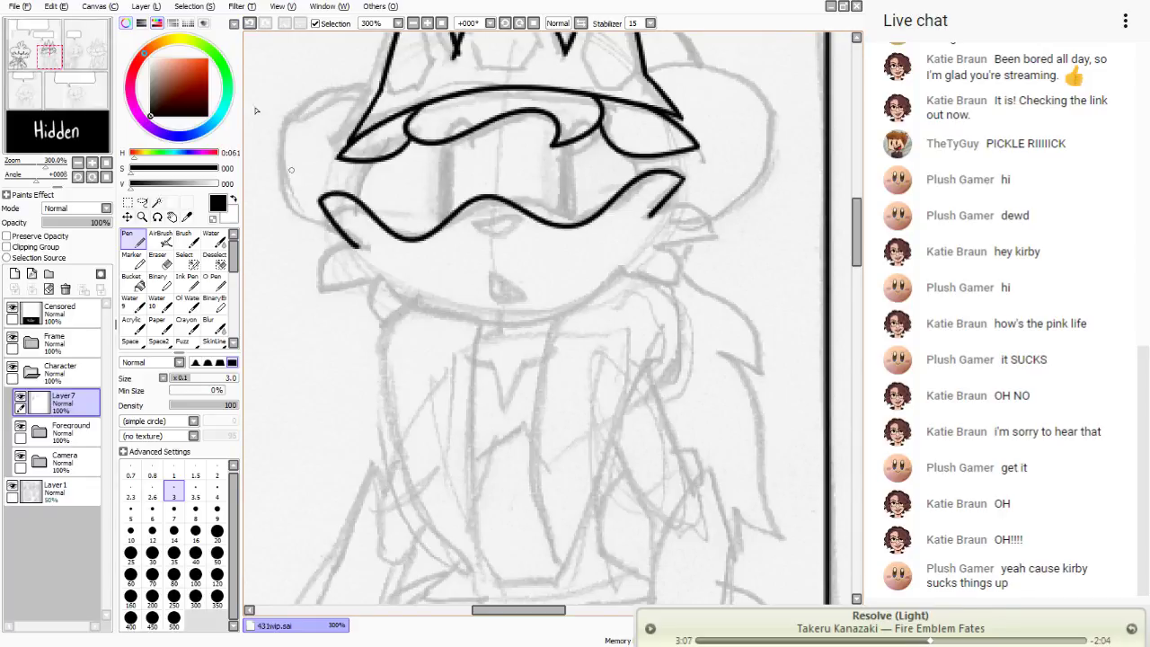
left_click(249, 24)
mouse_move(681, 179)
left_mouse_down()
mouse_move(598, 216)
mouse_move(478, 209)
mouse_move(425, 233)
mouse_move(371, 209)
mouse_move(329, 209)
mouse_move(369, 241)
left_mouse_up()
left_click(249, 23)
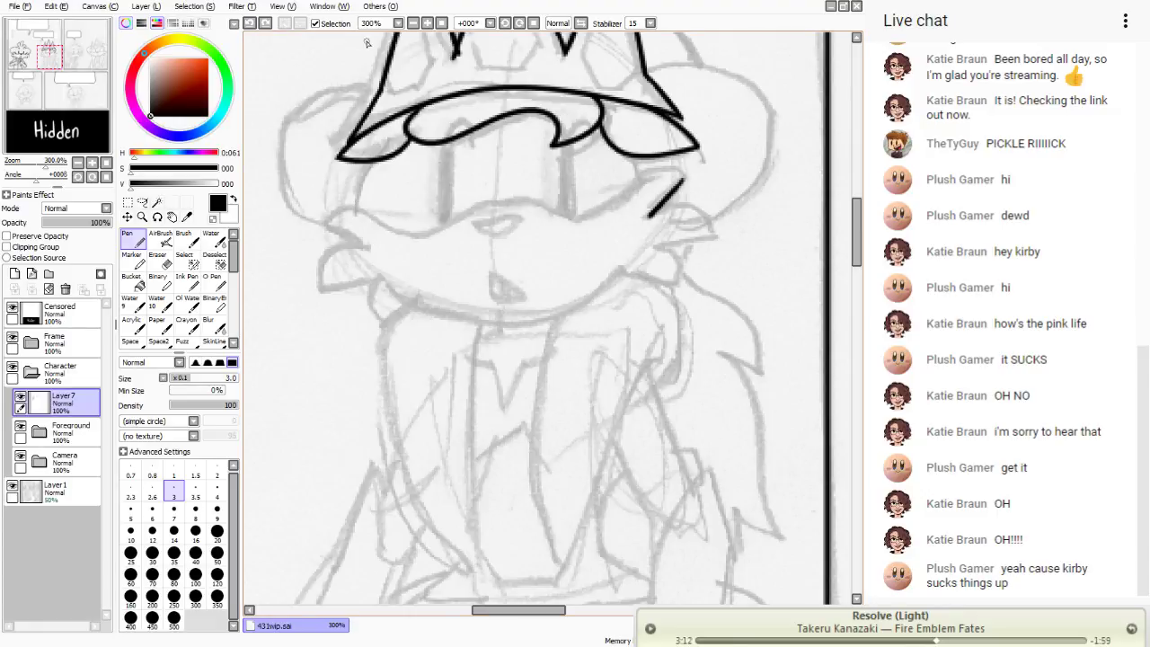
mouse_move(681, 178)
left_mouse_down()
mouse_move(538, 218)
mouse_move(471, 206)
mouse_move(409, 234)
mouse_move(338, 186)
mouse_move(365, 241)
left_mouse_up()
left_click(249, 24)
mouse_move(683, 183)
left_mouse_down()
mouse_move(632, 187)
mouse_move(555, 227)
mouse_move(475, 207)
mouse_move(408, 244)
mouse_move(344, 205)
mouse_move(340, 226)
mouse_move(364, 241)
left_mouse_up()
left_click(248, 23)
mouse_move(681, 180)
left_mouse_down()
mouse_move(584, 218)
mouse_move(479, 208)
mouse_move(424, 231)
mouse_move(333, 205)
mouse_move(364, 241)
left_mouse_up()
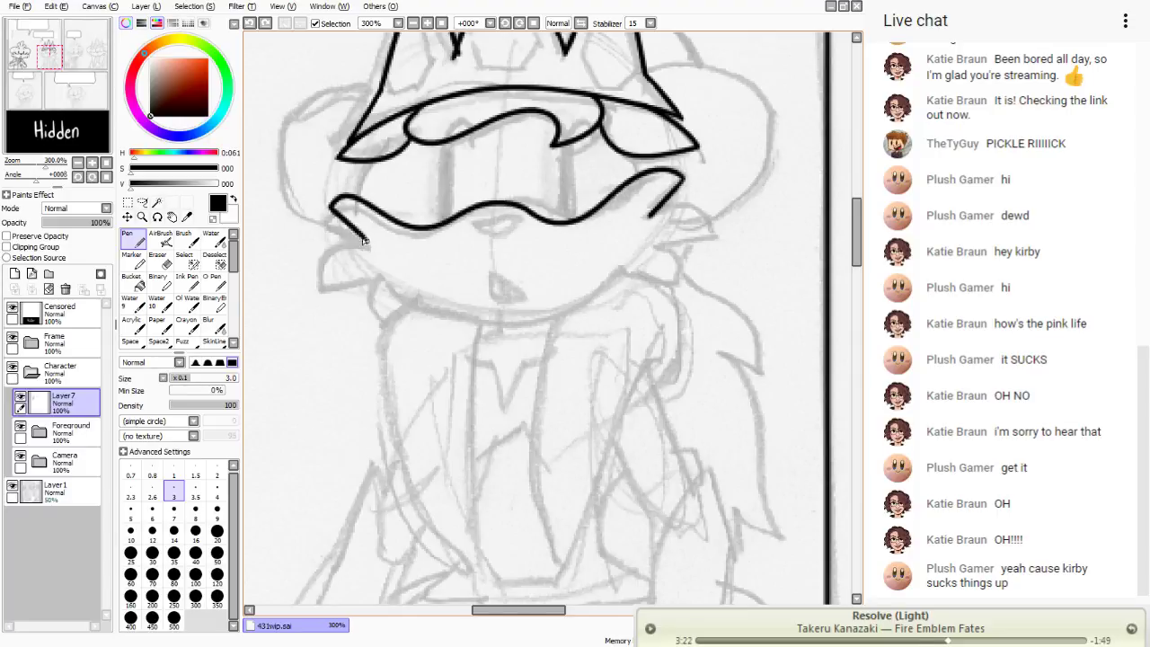
left_click(249, 24)
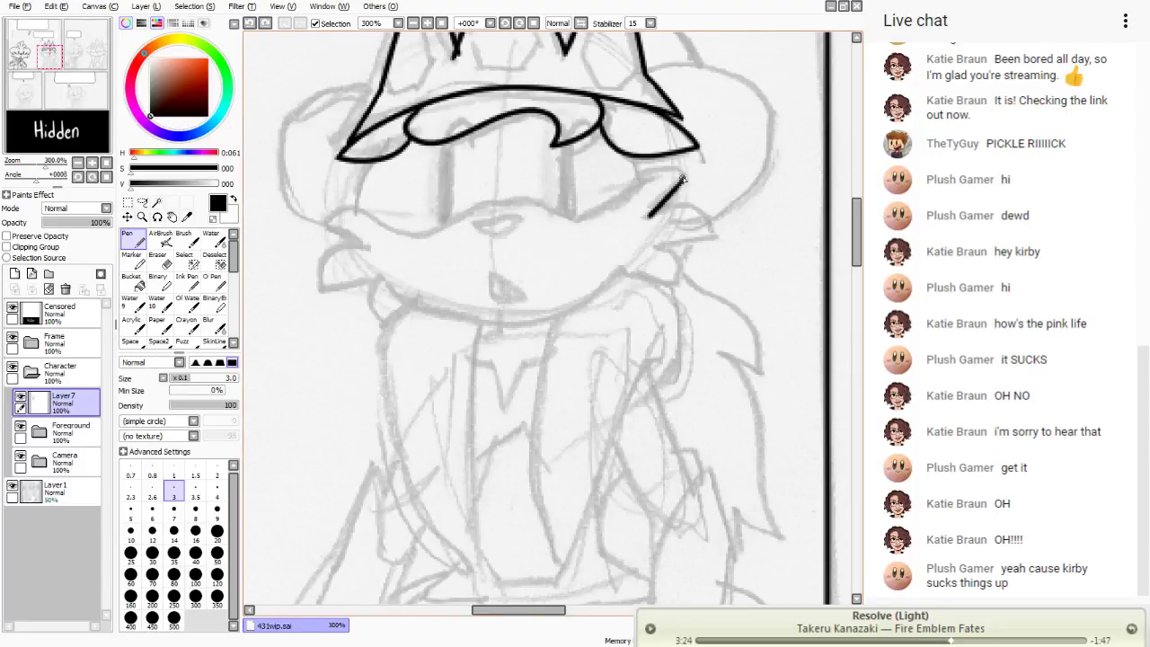
mouse_move(683, 179)
left_mouse_down()
mouse_move(634, 175)
mouse_move(548, 226)
mouse_move(489, 202)
mouse_move(428, 236)
mouse_move(362, 202)
mouse_move(324, 219)
mouse_move(355, 241)
left_mouse_up()
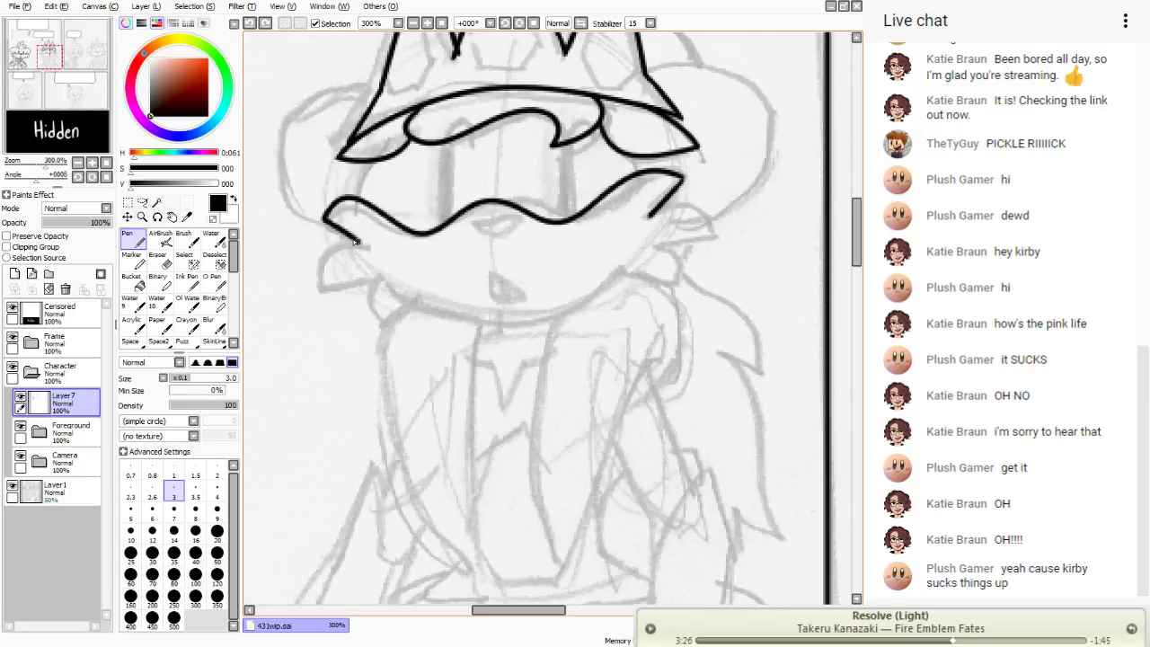
left_click_drag(70, 73, 63, 66)
left_click(249, 23)
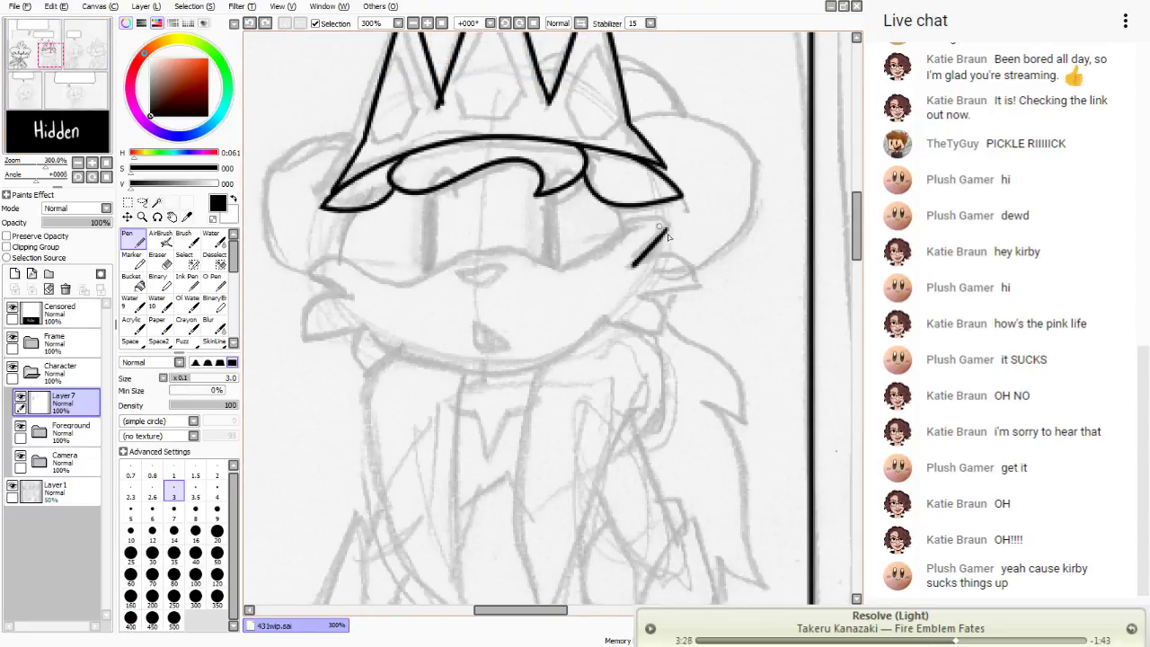
mouse_move(654, 220)
left_mouse_down()
mouse_move(563, 269)
mouse_move(505, 253)
mouse_move(445, 274)
mouse_move(383, 275)
mouse_move(332, 245)
mouse_move(305, 254)
left_mouse_up()
key("ctrl+z")
mouse_move(666, 231)
left_mouse_down()
mouse_move(529, 269)
mouse_move(469, 260)
mouse_move(418, 285)
mouse_move(349, 258)
mouse_move(310, 263)
mouse_move(346, 292)
left_mouse_up()
- Erase the middle arch of the wavy muzzle line, re-ink it more smoothly and clean away its surplus thickness
left_click(160, 260)
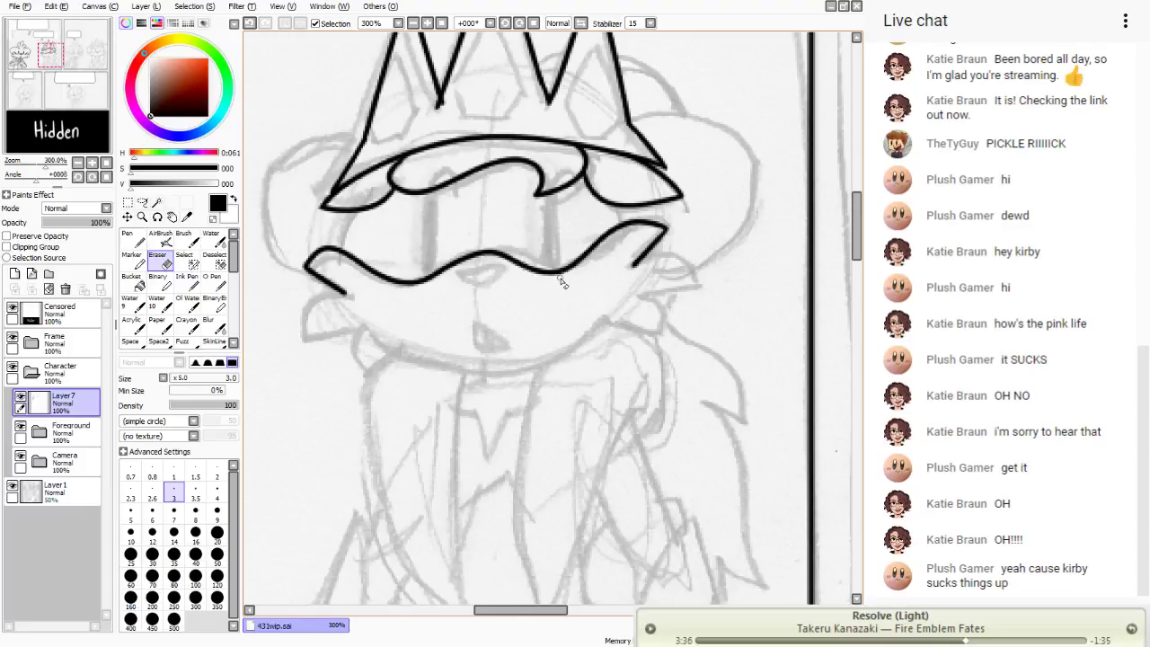
mouse_move(562, 283)
left_mouse_down()
mouse_move(557, 292)
mouse_move(503, 261)
mouse_move(477, 264)
mouse_move(526, 267)
mouse_move(458, 259)
left_mouse_up()
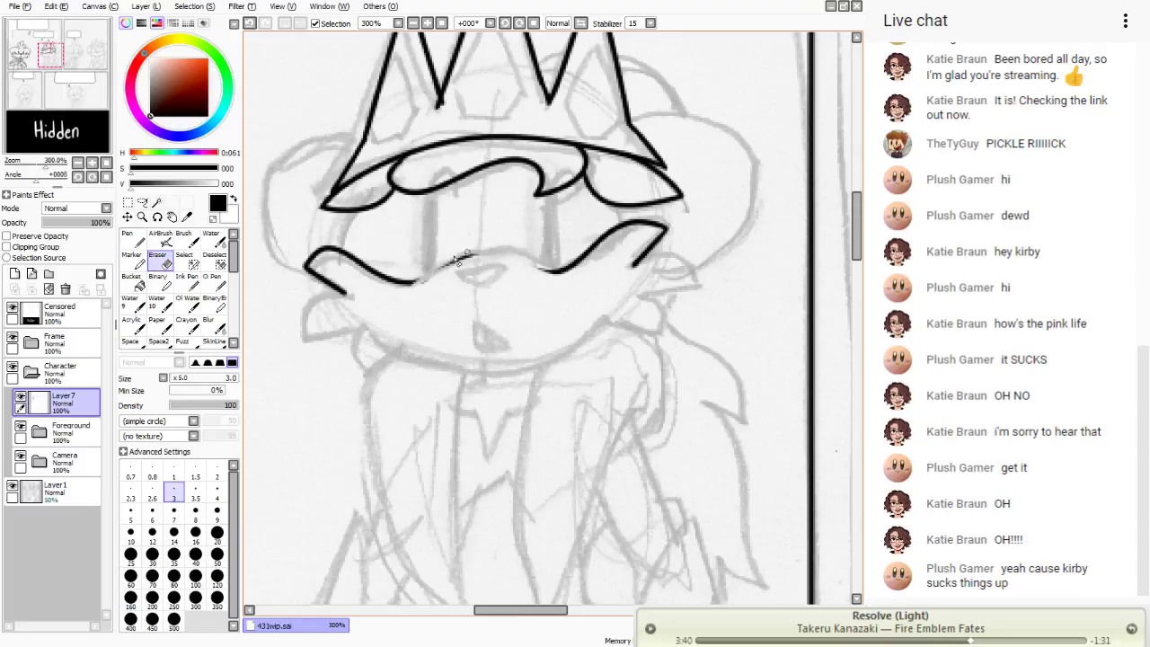
left_click(129, 239)
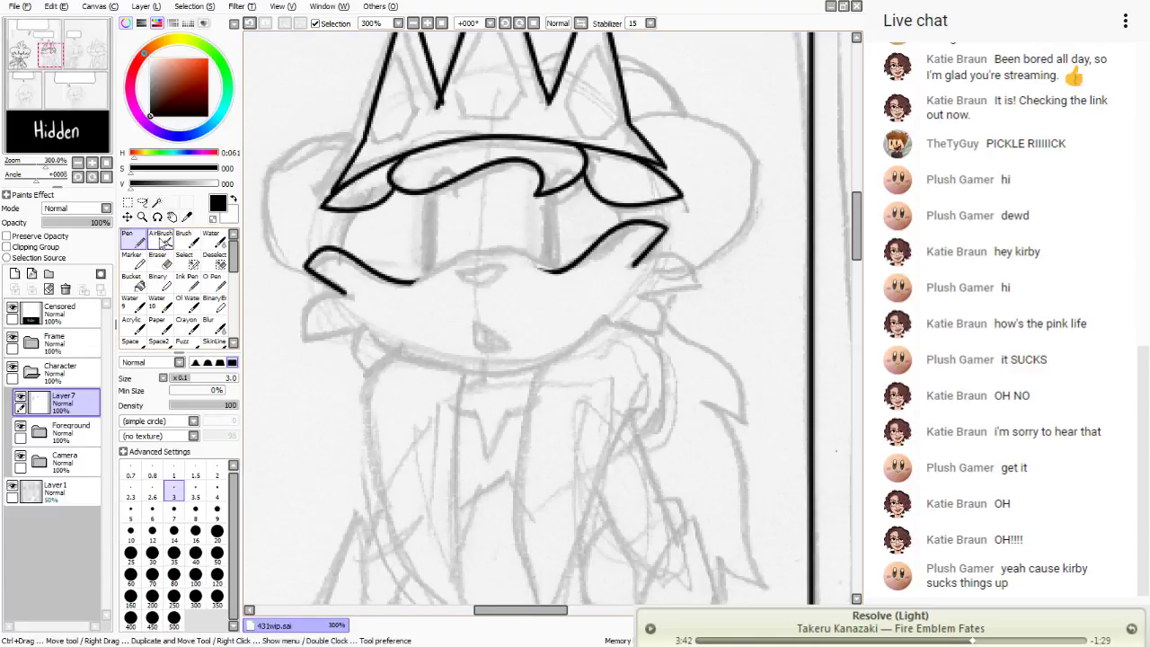
mouse_move(554, 274)
left_mouse_down()
mouse_move(477, 240)
mouse_move(395, 279)
left_mouse_up()
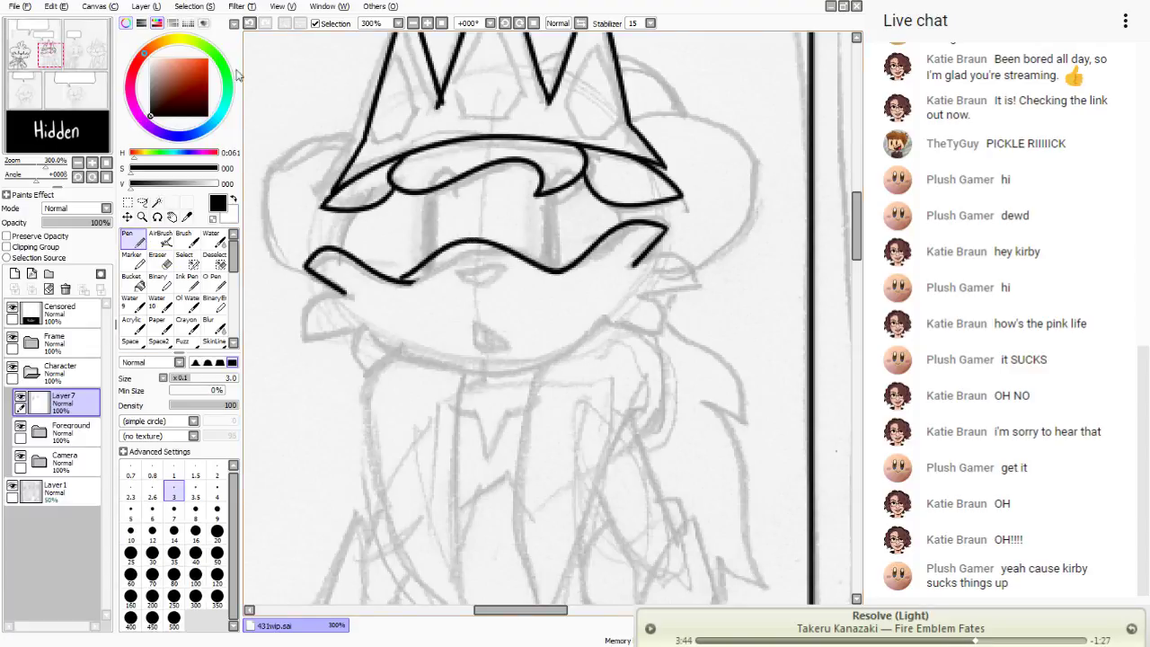
key("ctrl+z")
mouse_move(554, 271)
left_mouse_down()
mouse_move(519, 260)
mouse_move(401, 282)
left_mouse_up()
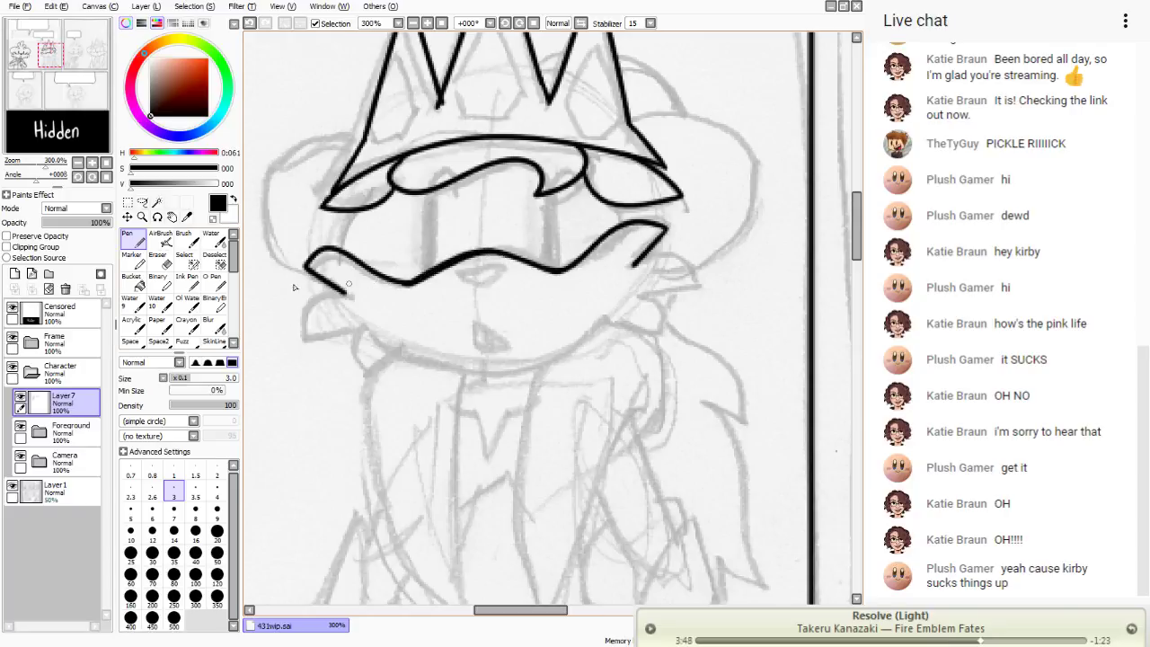
left_click(159, 260)
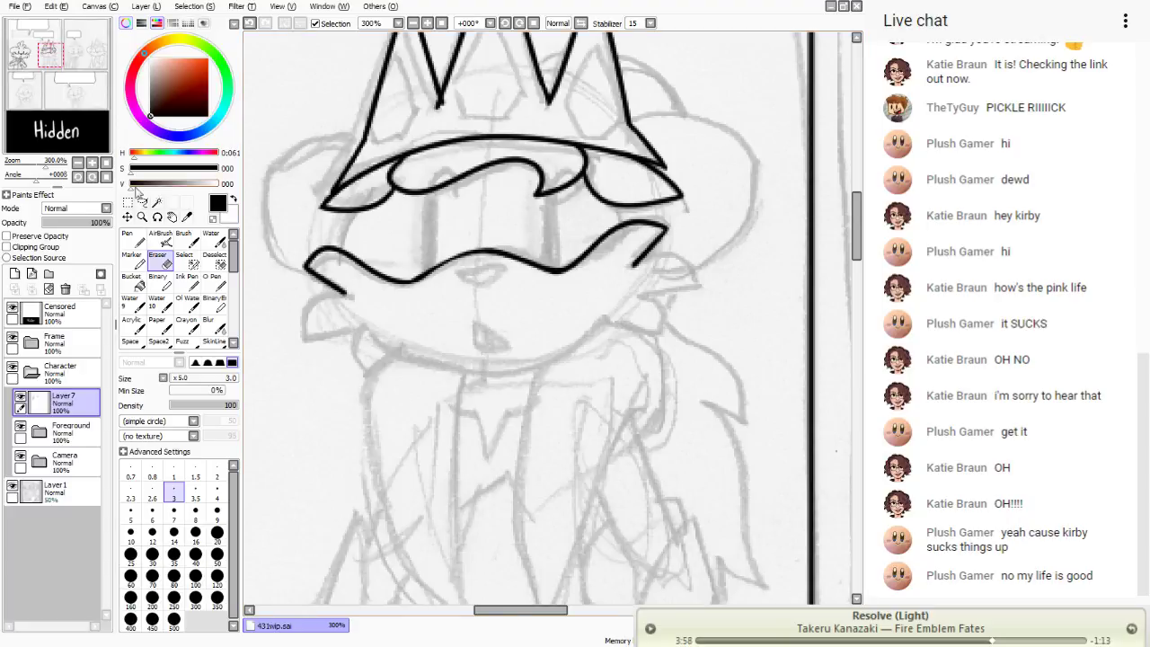
- Ink a small solid black nose just below the muzzle line's middle arch, undoing the trial strokes
key("n")
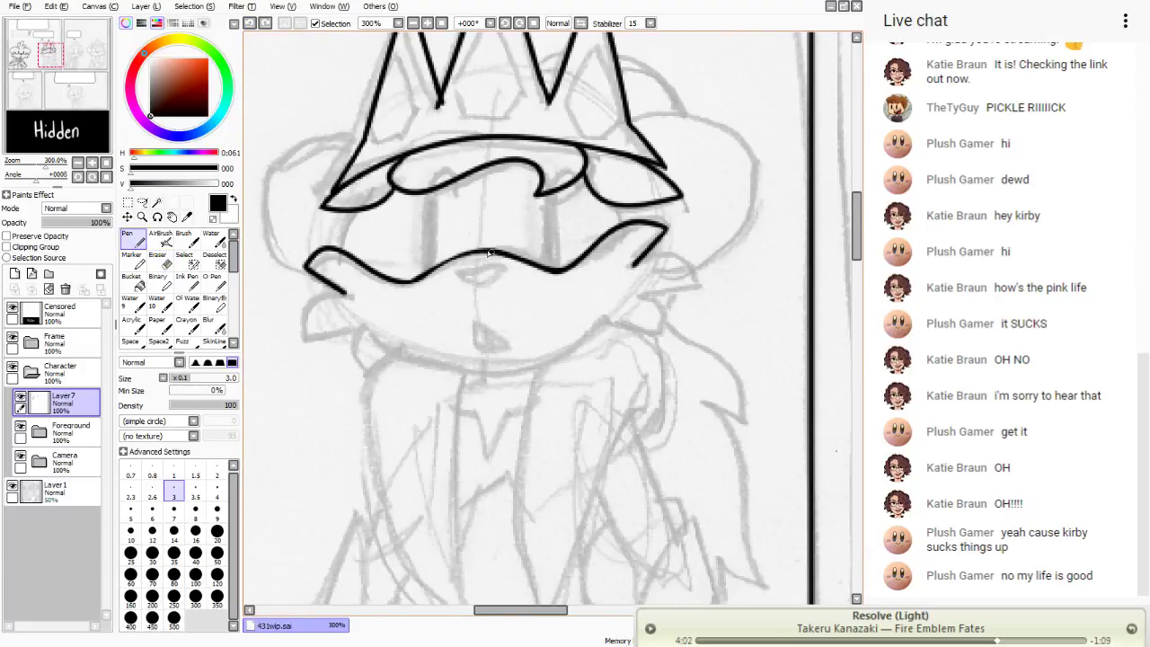
left_click_drag(489, 254, 417, 277)
key("ctrl+z")
left_click_drag(482, 254, 415, 277)
key("ctrl+z")
mouse_move(496, 254)
left_mouse_down()
mouse_move(473, 285)
mouse_move(453, 273)
mouse_move(485, 268)
mouse_move(475, 281)
mouse_move(456, 269)
mouse_move(488, 277)
left_mouse_up()
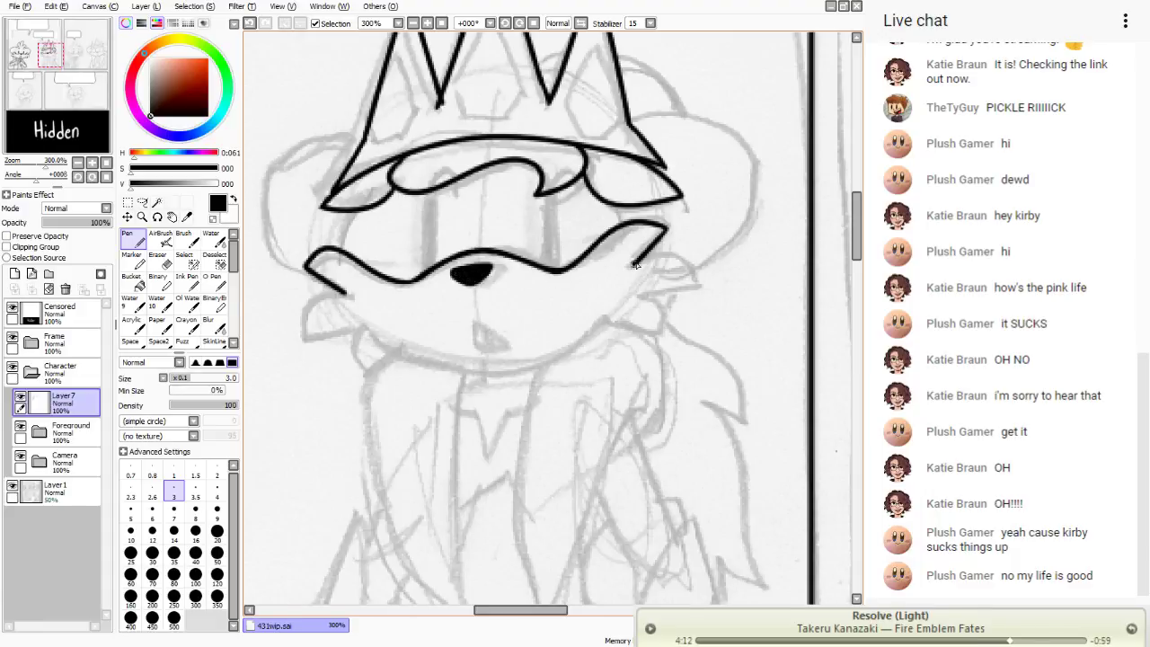
- Ink two pointed fur tufts on the right cheek, redrawing the lower one and undoing the trial chin line
mouse_move(634, 263)
left_mouse_down()
mouse_move(700, 269)
mouse_move(631, 301)
mouse_move(652, 342)
left_mouse_up()
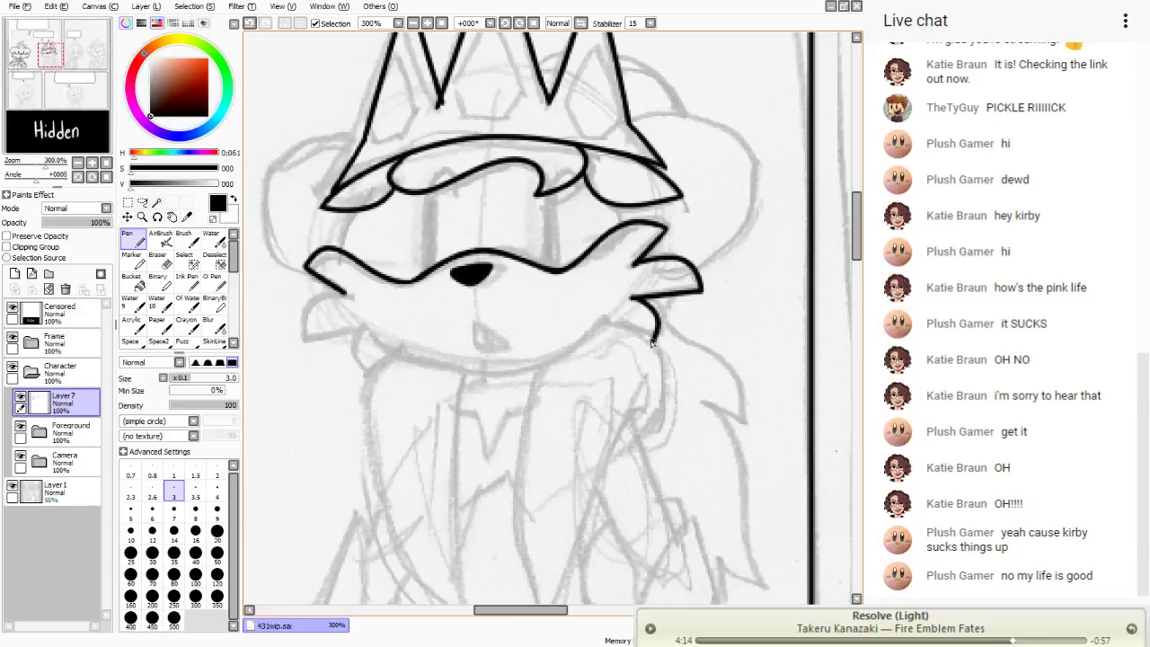
key("ctrl+z")
mouse_move(631, 302)
left_mouse_down()
mouse_move(651, 345)
mouse_move(597, 315)
mouse_move(388, 359)
mouse_move(374, 329)
left_mouse_up()
key("ctrl+z")
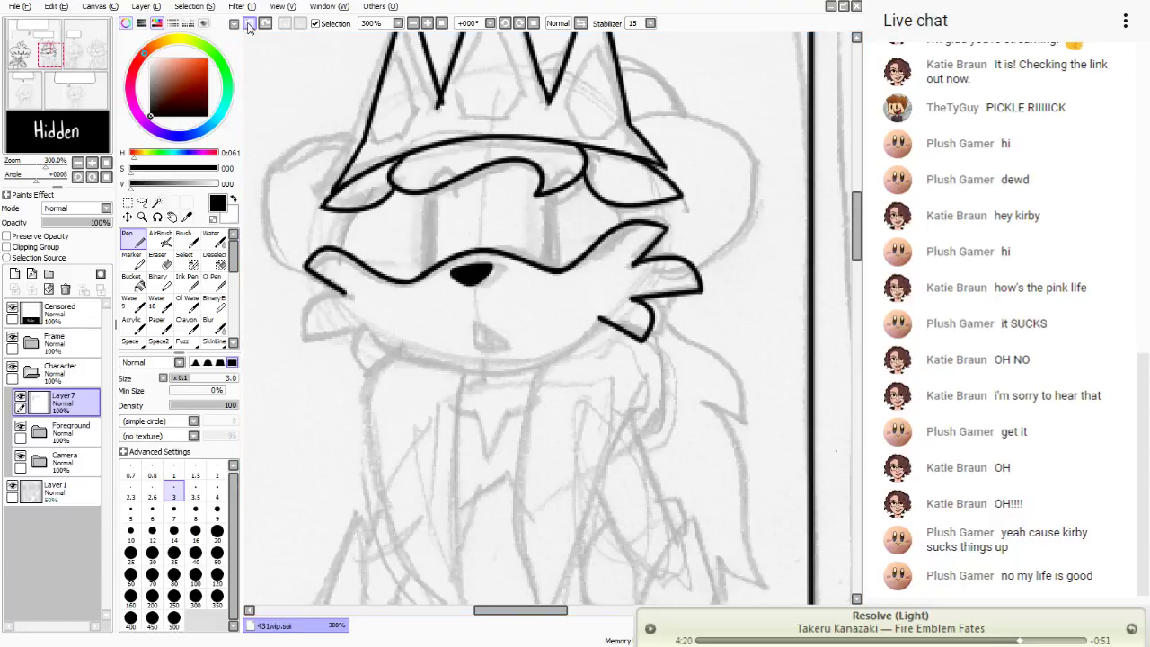
- Try to ink the curved chin line from the right cheek tuft to the left cheek, undoing each attempt
mouse_move(602, 321)
left_mouse_down()
mouse_move(463, 371)
mouse_move(357, 318)
left_mouse_up()
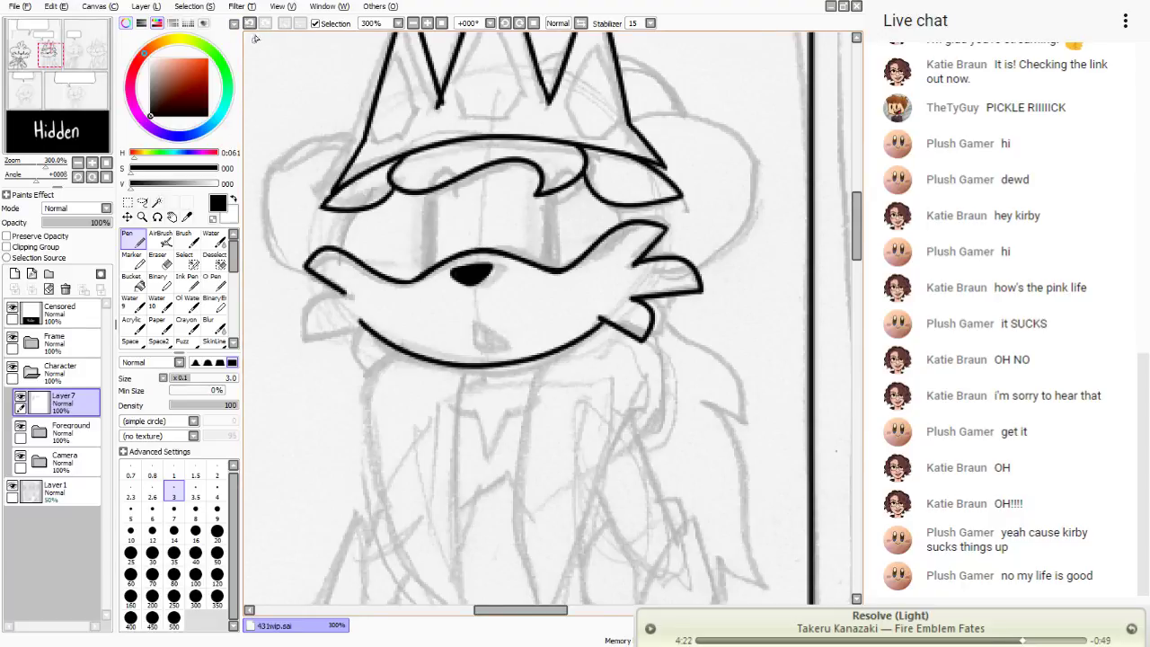
key("ctrl+z")
mouse_move(600, 322)
left_mouse_down()
mouse_move(521, 368)
mouse_move(377, 336)
left_mouse_up()
key("ctrl+z")
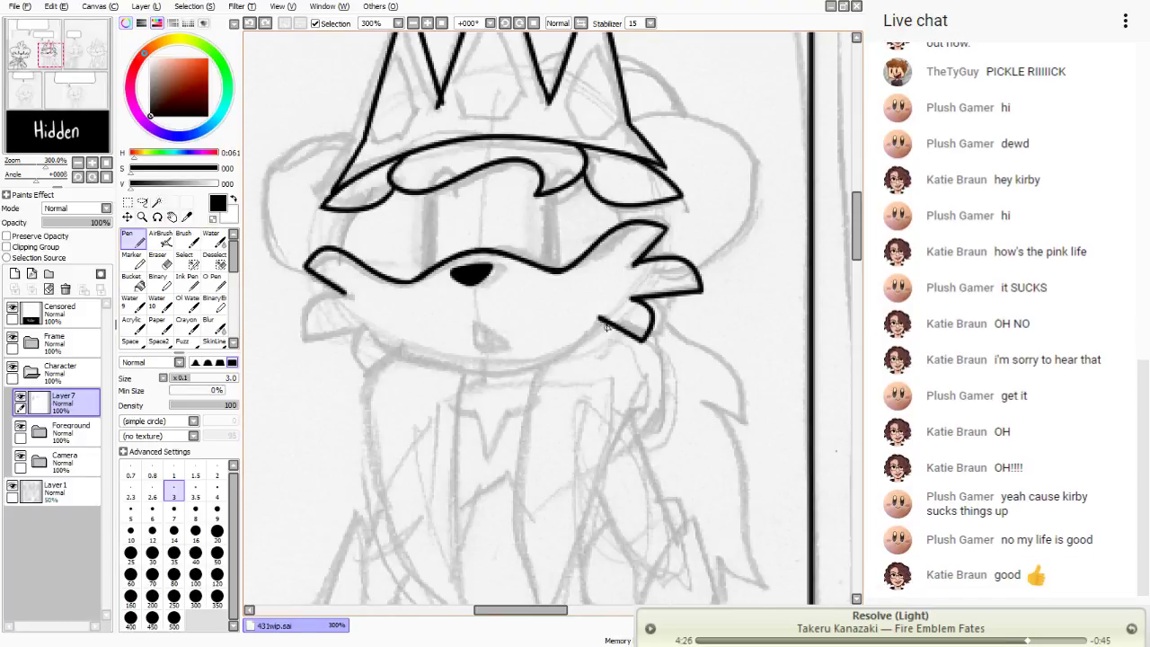
mouse_move(602, 321)
left_mouse_down()
mouse_move(560, 348)
mouse_move(377, 338)
left_mouse_up()
key("ctrl+z")
mouse_move(602, 323)
left_mouse_down()
mouse_move(432, 363)
mouse_move(380, 331)
left_mouse_up()
key("ctrl+z")
- Ink two pointed fur tufts on the left cheek to match those on the right
mouse_move(302, 331)
left_mouse_down()
mouse_move(346, 323)
mouse_move(326, 351)
mouse_move(336, 368)
mouse_move(379, 342)
left_mouse_up()
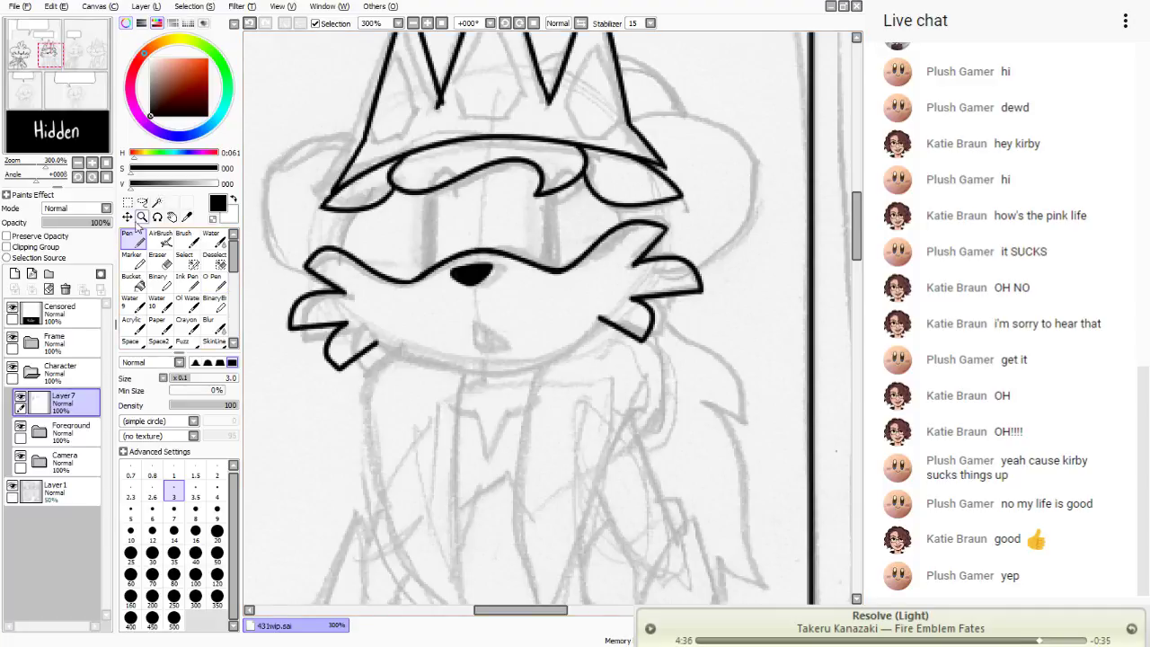
- Lasso the left cheek tufts, transform them slightly smaller and rotated to fit the face, and deselect
left_click(142, 202)
mouse_move(346, 227)
left_mouse_down()
mouse_move(396, 354)
mouse_move(299, 416)
mouse_move(296, 230)
left_mouse_up()
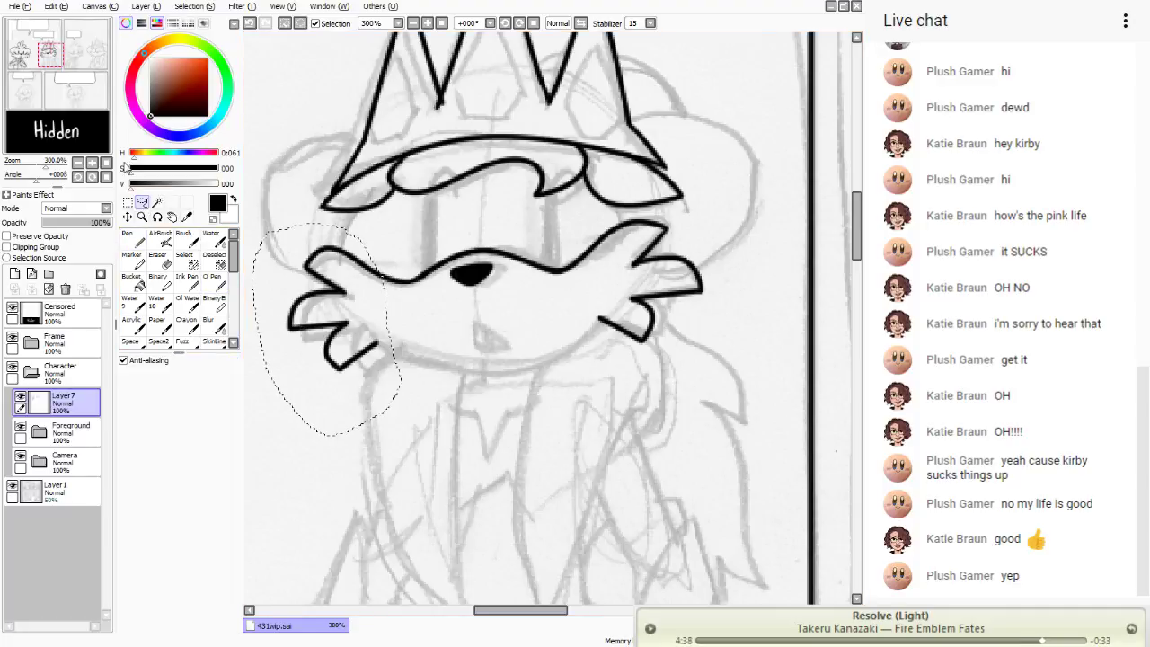
key("ctrl+t")
left_click_drag(366, 213, 302, 238)
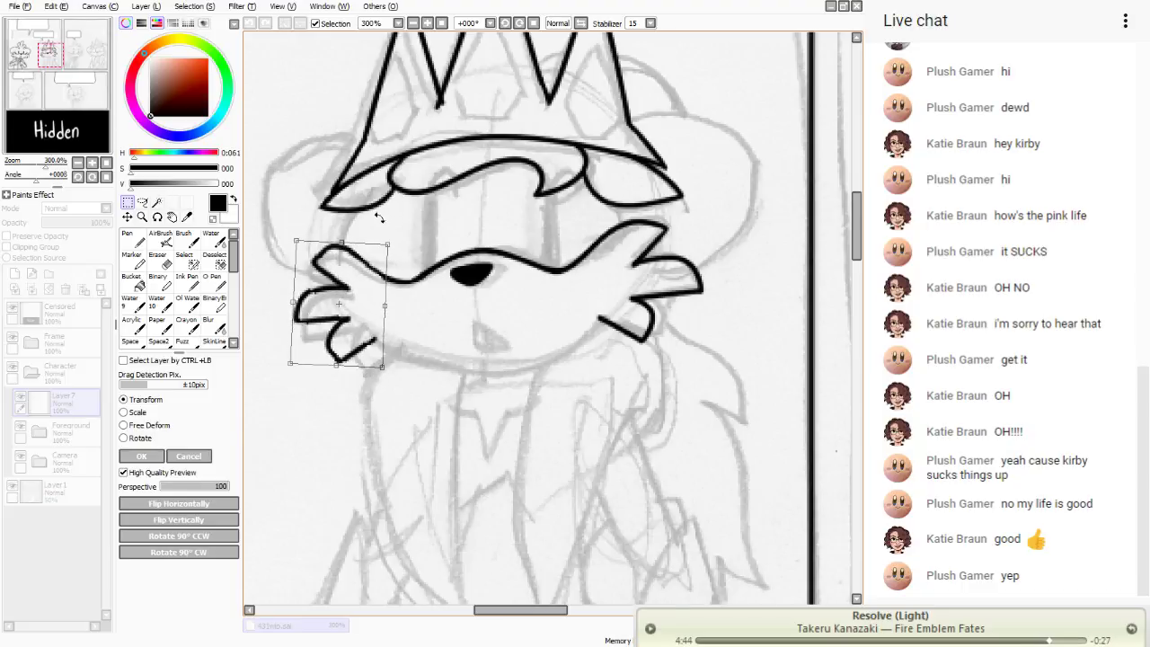
key("Return")
key("ctrl+d")
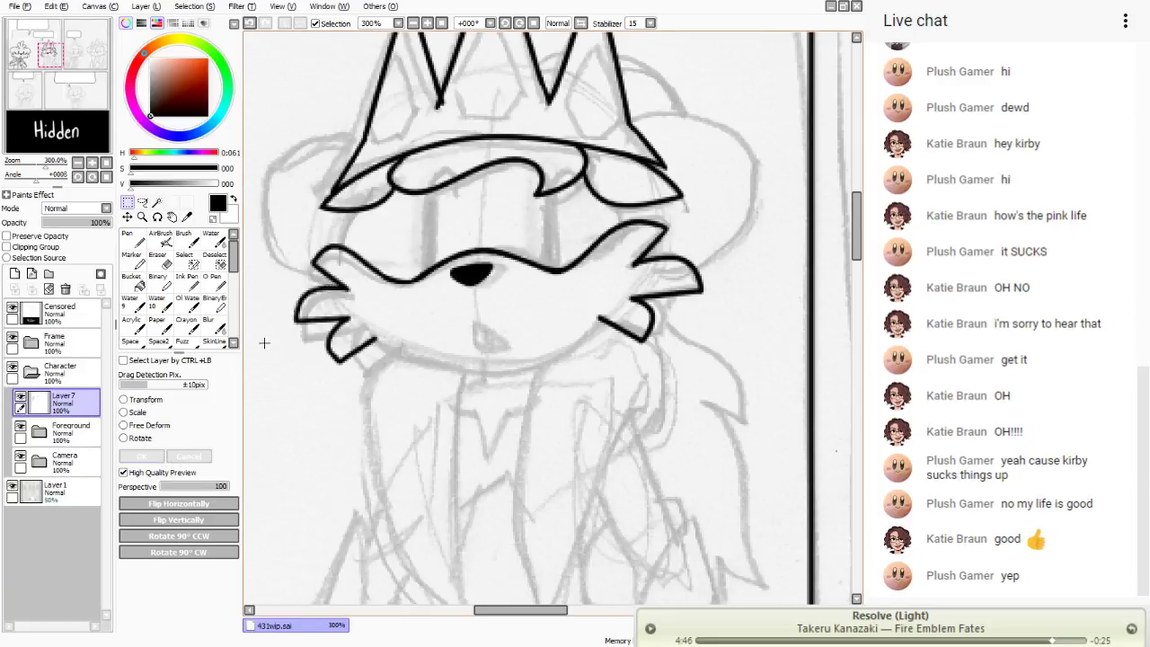
- Ink the curved chin line between the cheek tufts and the short side contours of the face beneath the crown, redrawing the left side
key("n")
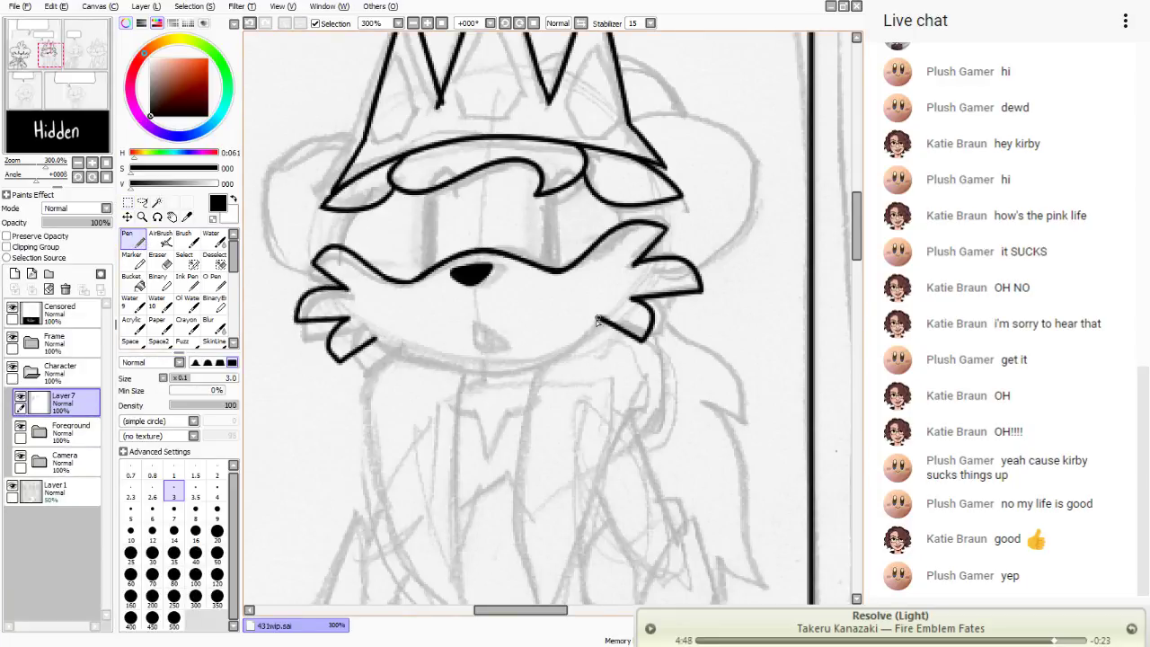
mouse_move(597, 321)
left_mouse_down()
mouse_move(470, 379)
mouse_move(371, 336)
left_mouse_up()
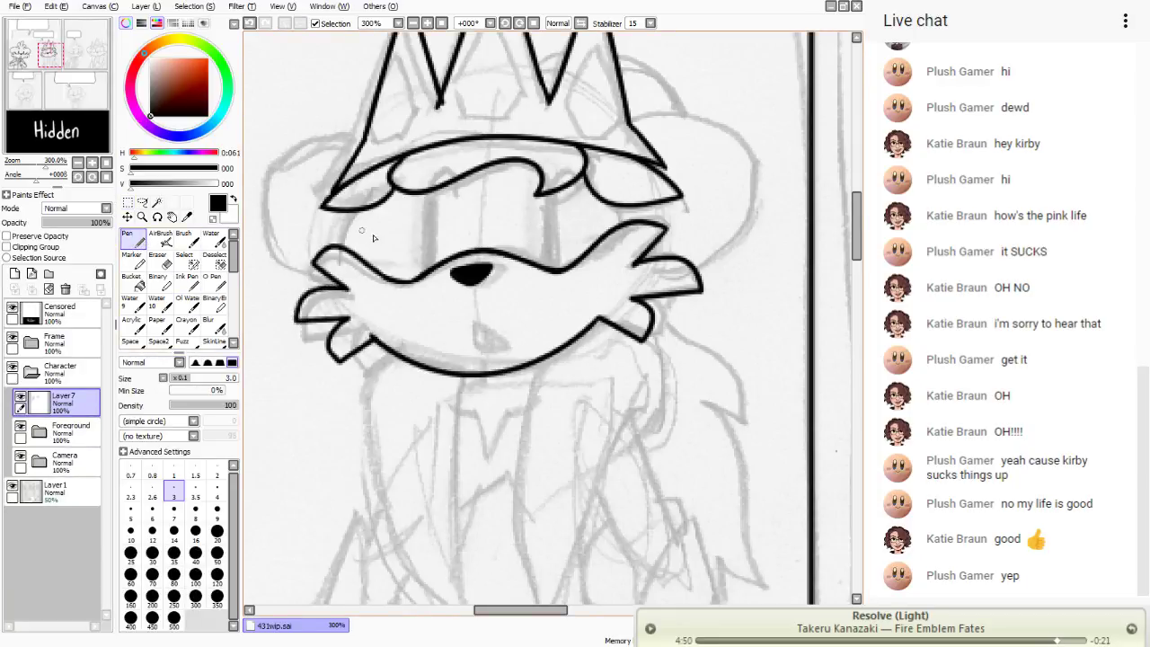
left_click_drag(368, 208, 341, 254)
key("ctrl+z")
left_click_drag(355, 214, 342, 254)
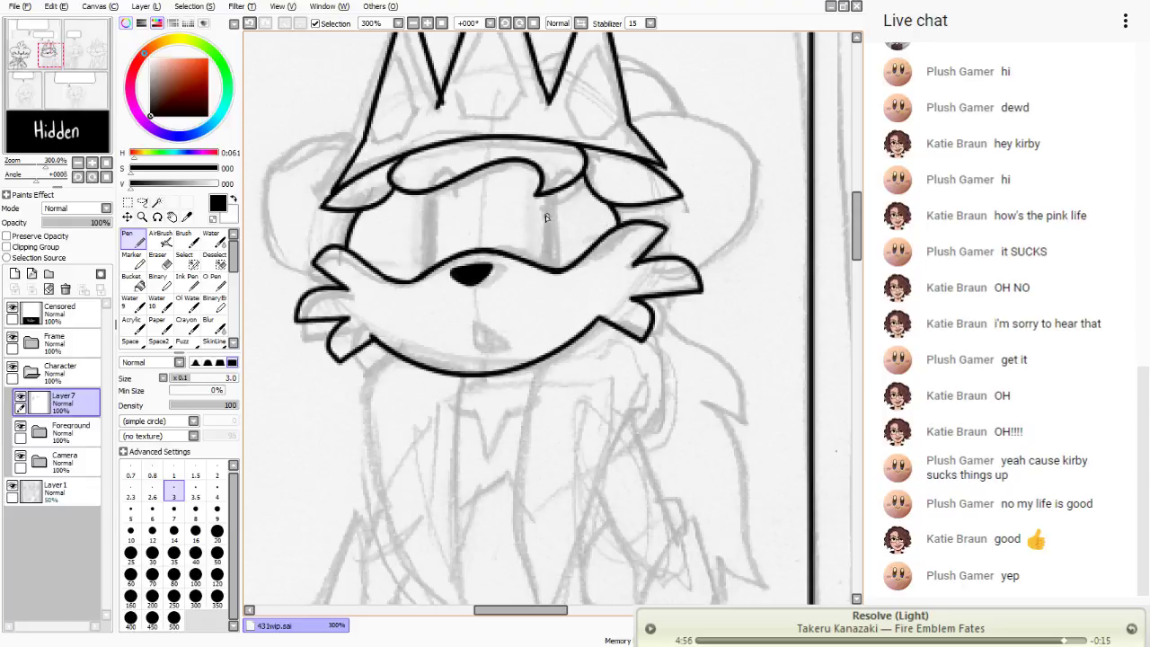
- Ink two tall solid black eyes with small arched brows over them, and a small open mouth below the nose
mouse_move(569, 198)
left_mouse_down()
mouse_move(536, 261)
mouse_move(547, 256)
mouse_move(539, 215)
mouse_move(544, 207)
mouse_move(546, 267)
mouse_move(541, 207)
mouse_move(542, 253)
left_mouse_up()
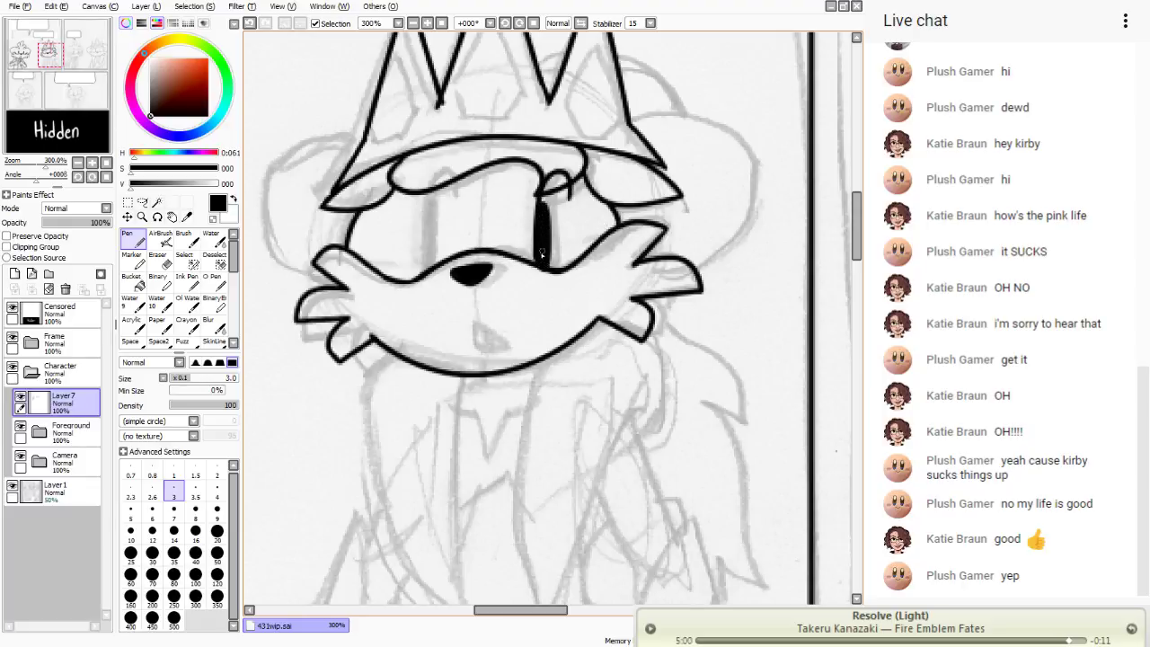
mouse_move(445, 190)
left_mouse_down()
mouse_move(454, 208)
mouse_move(423, 271)
mouse_move(429, 204)
mouse_move(431, 221)
left_mouse_up()
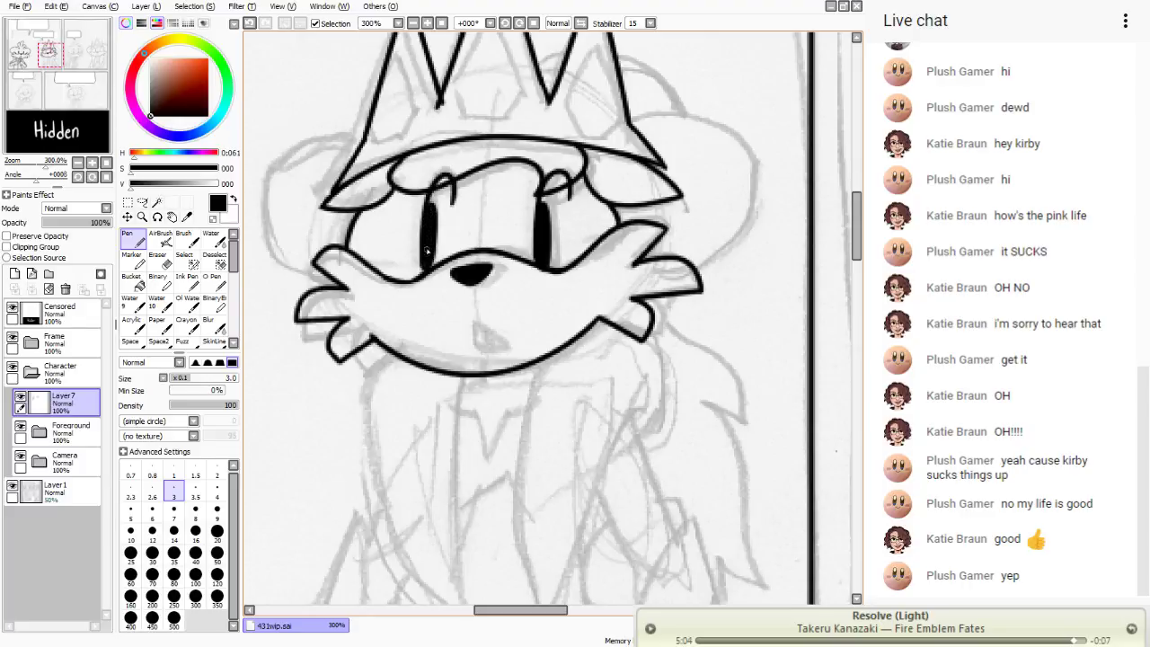
mouse_move(494, 355)
left_mouse_down()
mouse_move(467, 334)
mouse_move(474, 358)
mouse_move(496, 351)
left_mouse_up()
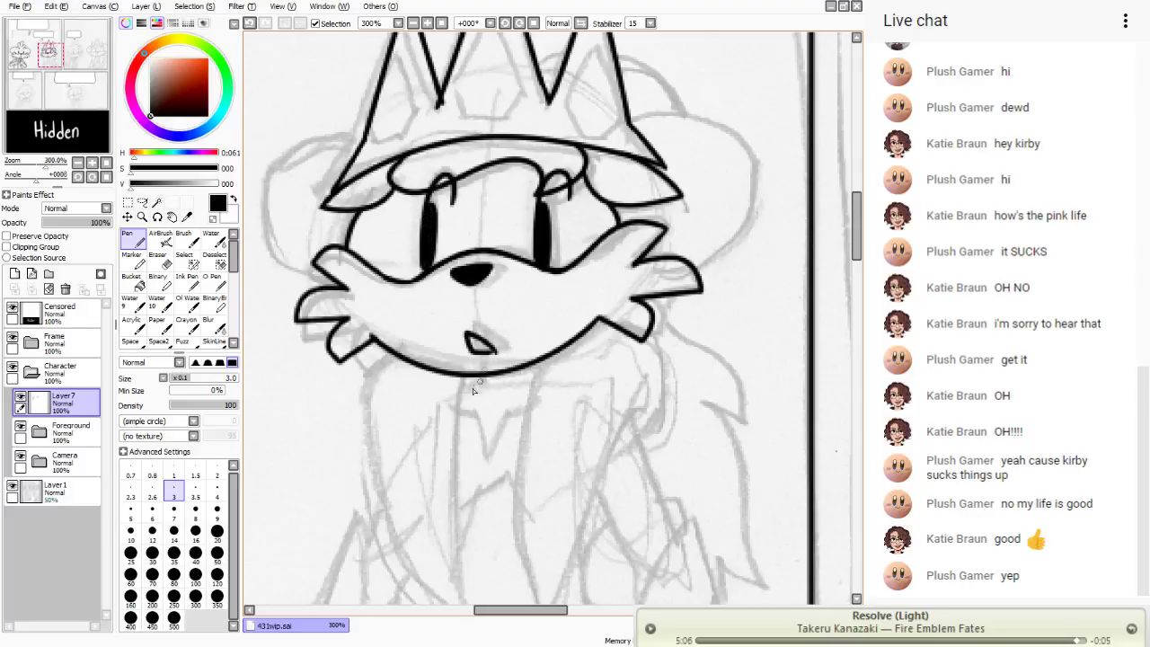
- Ink the large round ears on both sides of the head from crown to cheek tufts, redrawing the left one
scroll(662, 177, "up", 1)
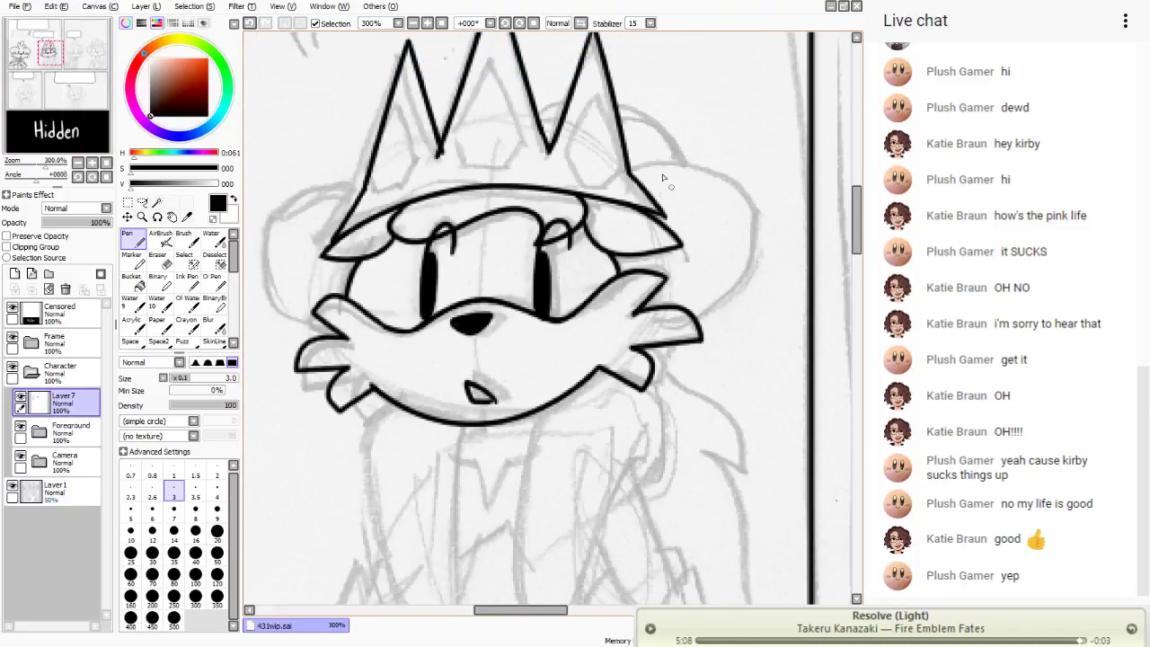
mouse_move(629, 167)
left_mouse_down()
mouse_move(759, 200)
mouse_move(748, 284)
mouse_move(694, 319)
left_mouse_up()
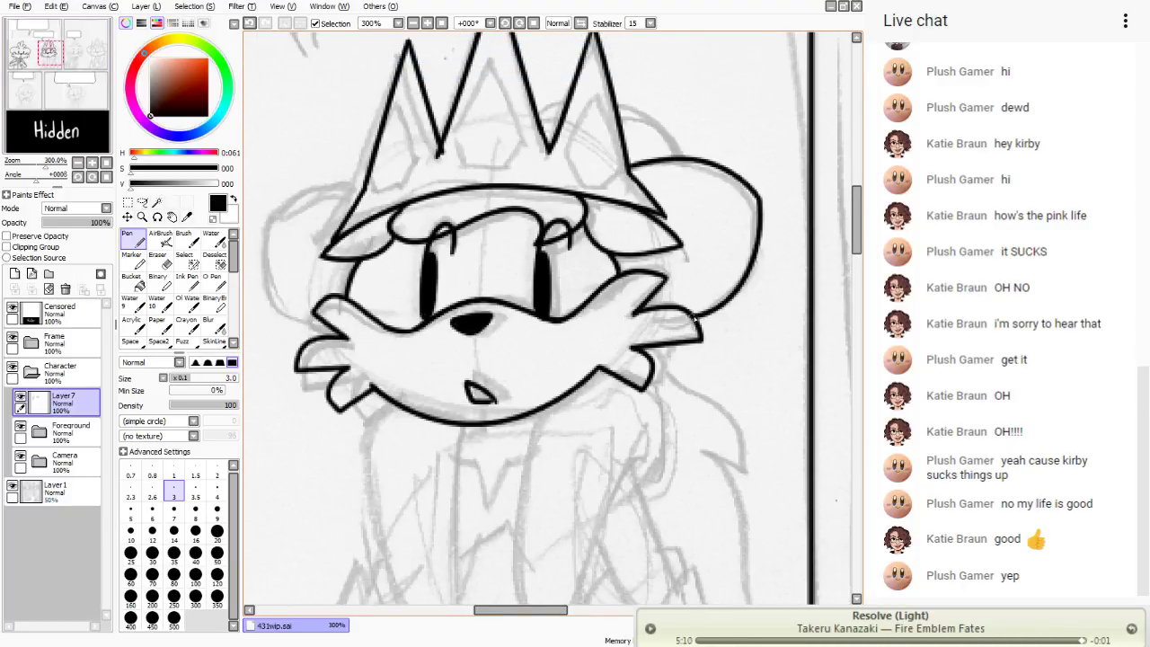
mouse_move(366, 189)
left_mouse_down()
mouse_move(285, 198)
mouse_move(319, 332)
left_mouse_up()
key("ctrl+z")
mouse_move(359, 189)
left_mouse_down()
mouse_move(284, 223)
mouse_move(314, 337)
mouse_move(300, 326)
left_mouse_up()
- Ink an elongated pointed gem inside the crown's central spike, undoing the first trial strokes
mouse_move(492, 67)
left_mouse_down()
mouse_move(522, 135)
mouse_move(505, 169)
left_mouse_up()
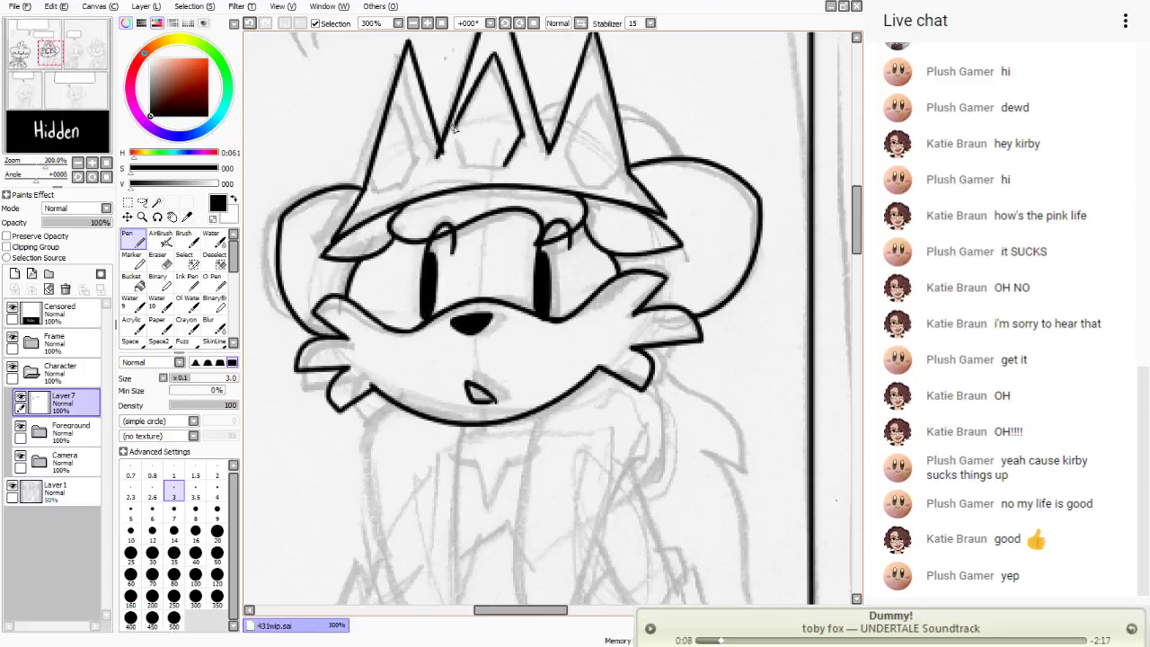
left_click(250, 22)
left_click(250, 22)
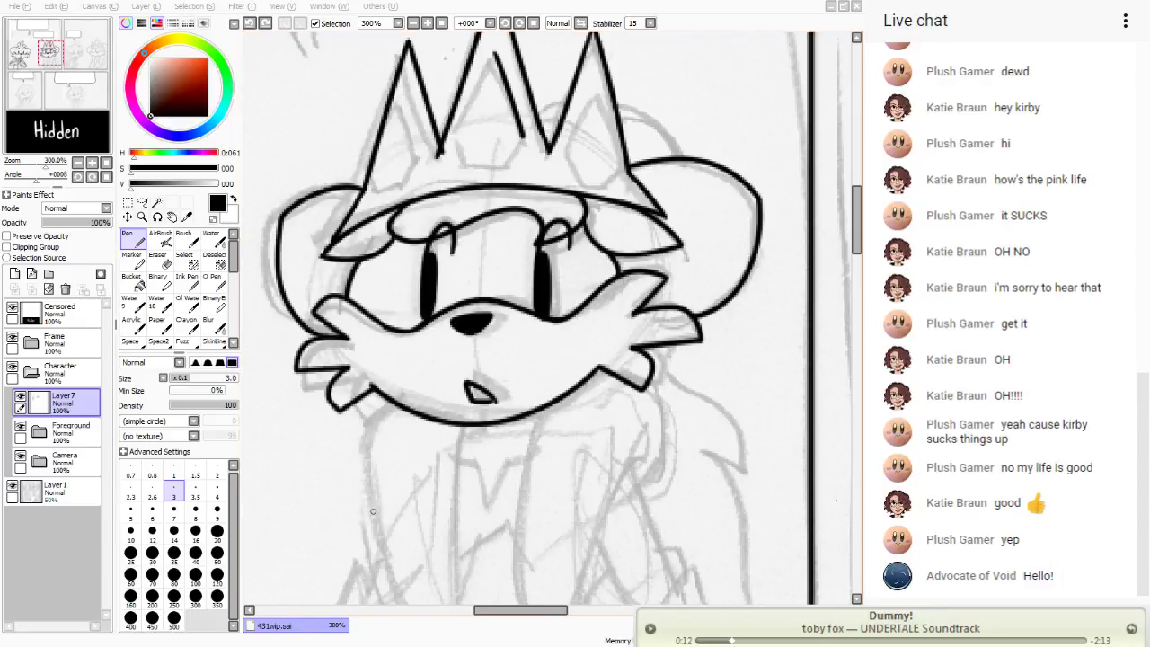
left_click_drag(54, 60, 55, 57)
left_click(249, 22)
mouse_move(460, 79)
left_mouse_down()
mouse_move(494, 157)
mouse_move(476, 200)
left_mouse_up()
mouse_move(463, 81)
left_mouse_down()
mouse_move(422, 180)
mouse_move(424, 160)
mouse_move(458, 186)
left_mouse_up()
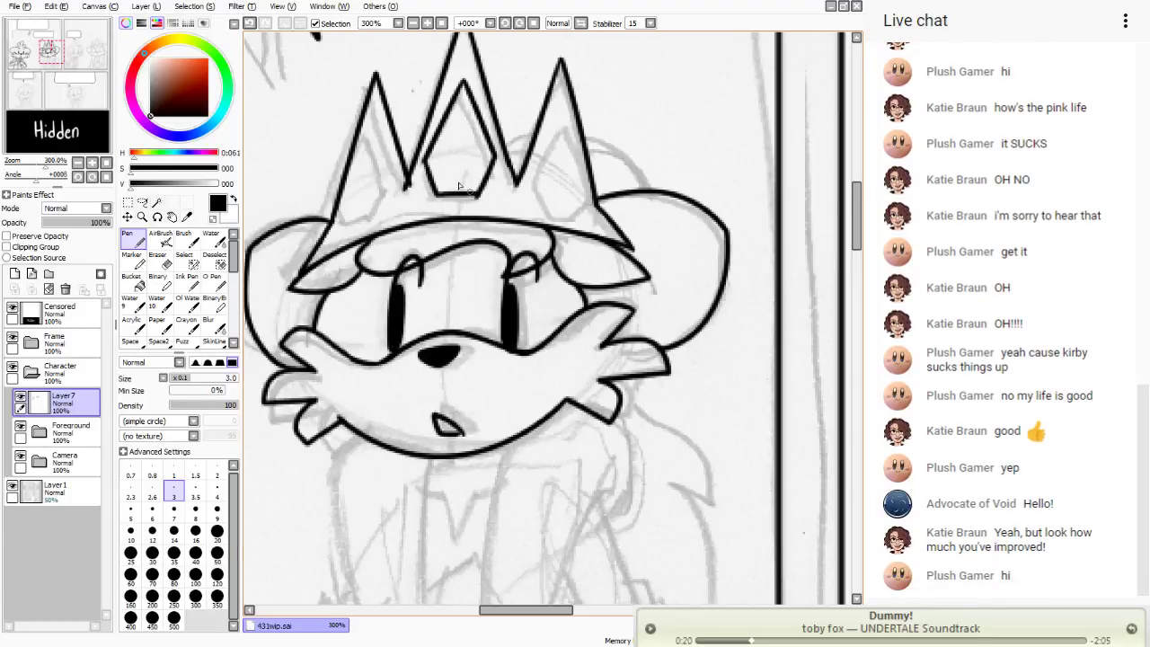
- Undo the central gem's last strokes and redraw its left side and flat base with a narrower outline
left_click(252, 23)
left_click(252, 24)
left_click(252, 24)
left_click(251, 23)
mouse_move(463, 83)
left_mouse_down()
mouse_move(430, 157)
mouse_move(435, 142)
mouse_move(480, 174)
mouse_move(496, 162)
mouse_move(480, 196)
mouse_move(435, 200)
left_mouse_up()
left_click_drag(427, 155, 438, 200)
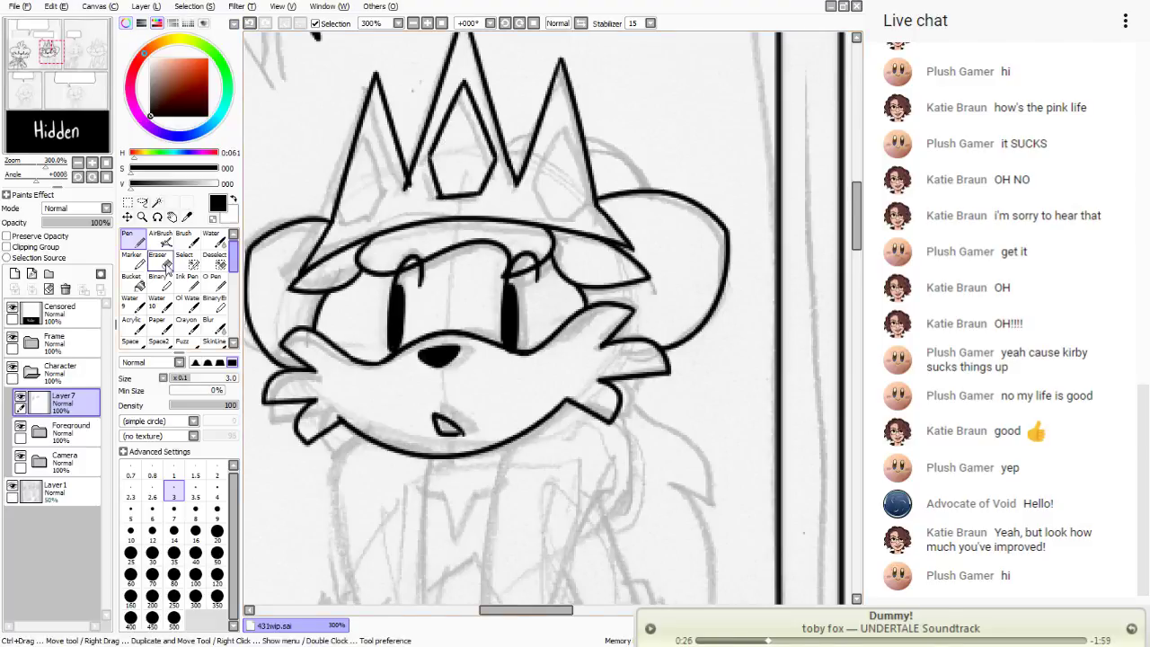
key("e")
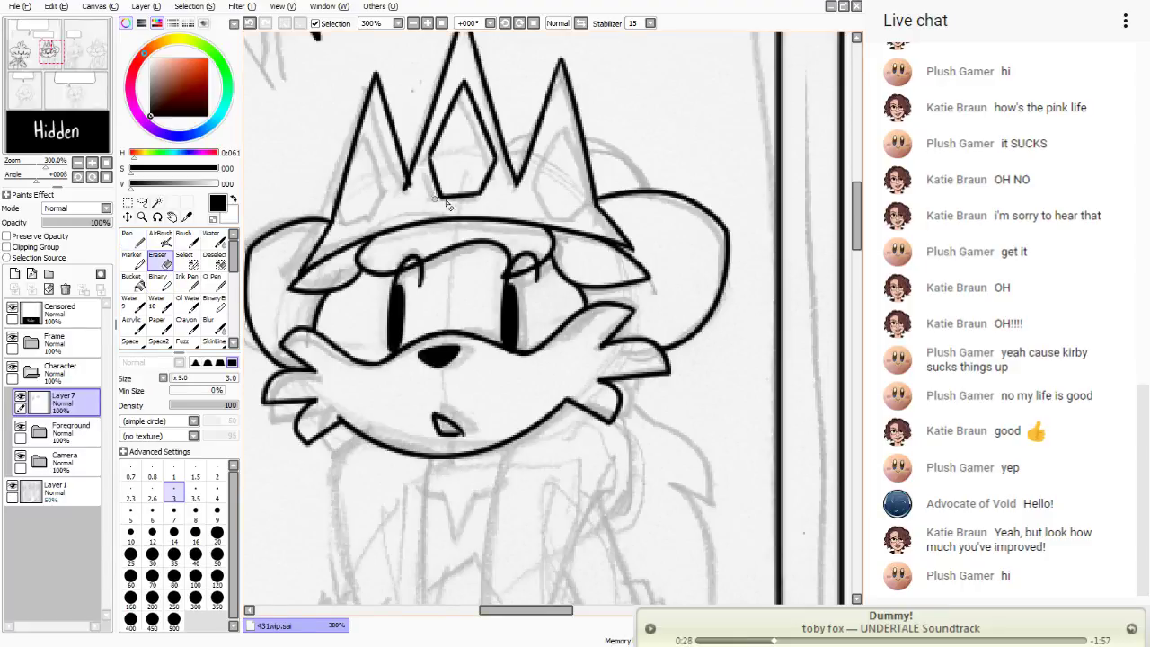
key("n")
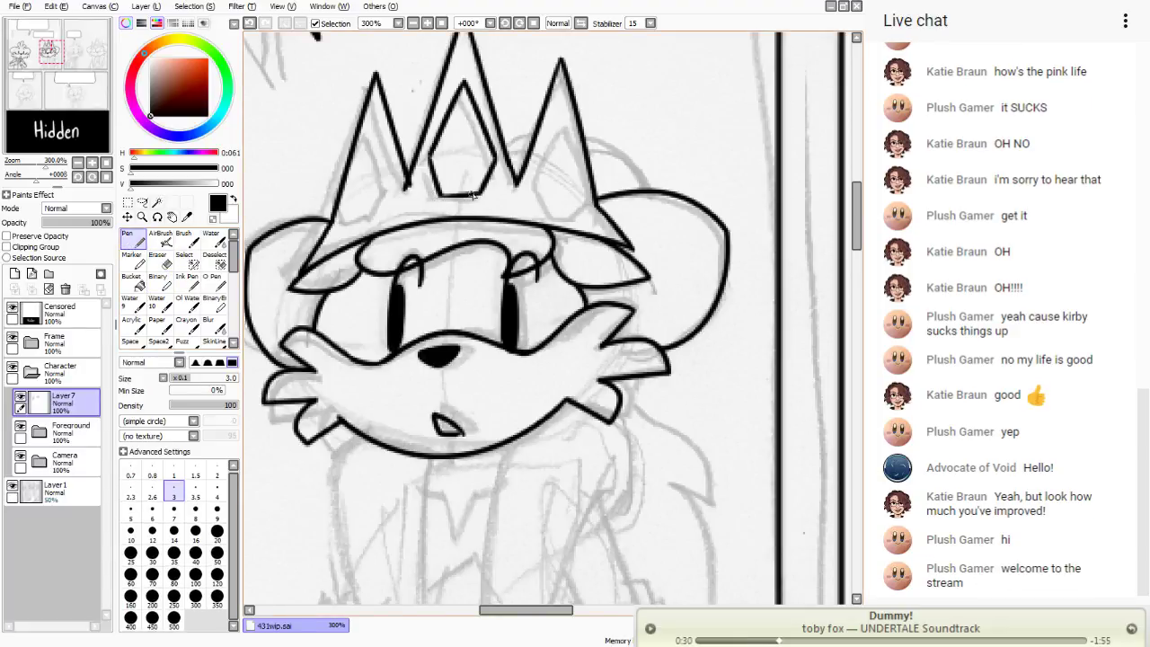
left_click_drag(484, 192, 439, 195)
- Ink smaller pointed gems inside the right and left crown spikes, redrawing the right gem's lower-left edges
mouse_move(559, 137)
left_mouse_down()
mouse_move(588, 193)
mouse_move(575, 209)
mouse_move(541, 180)
left_mouse_up()
left_click_drag(559, 137, 538, 184)
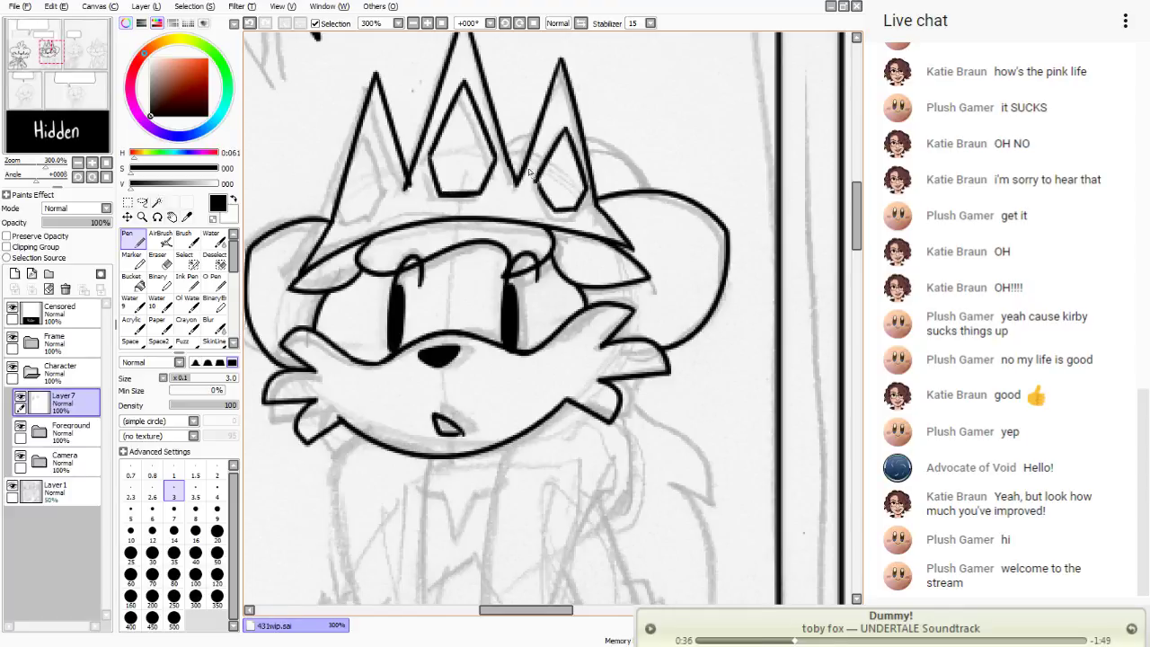
left_click(250, 24)
left_click_drag(564, 131, 539, 182)
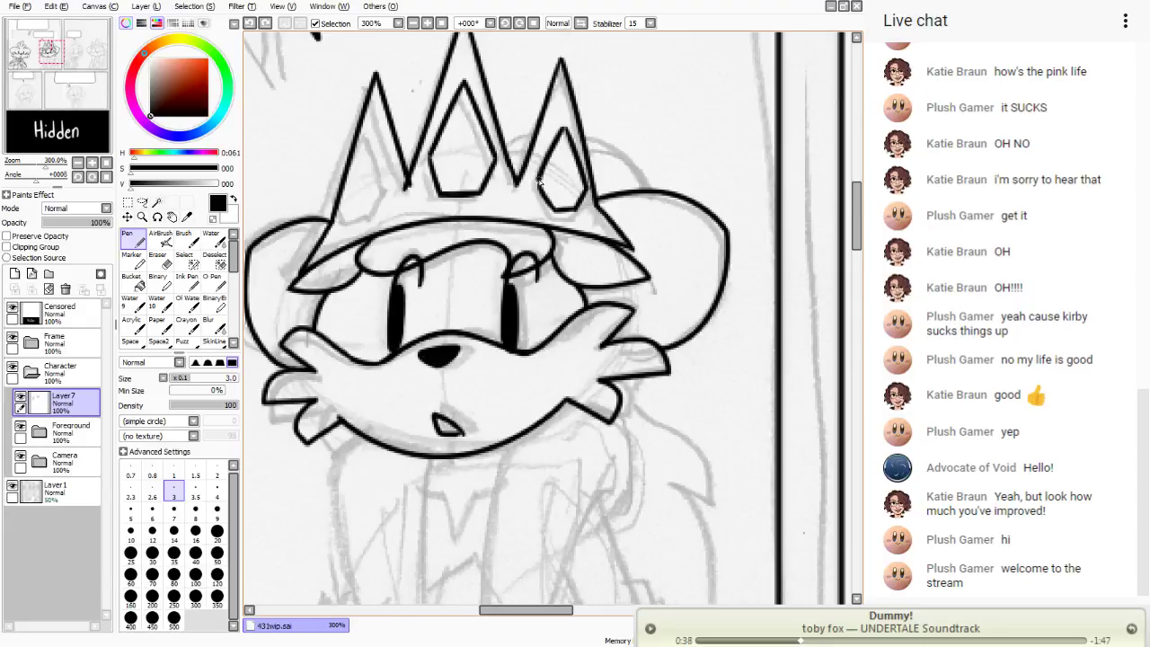
key("e")
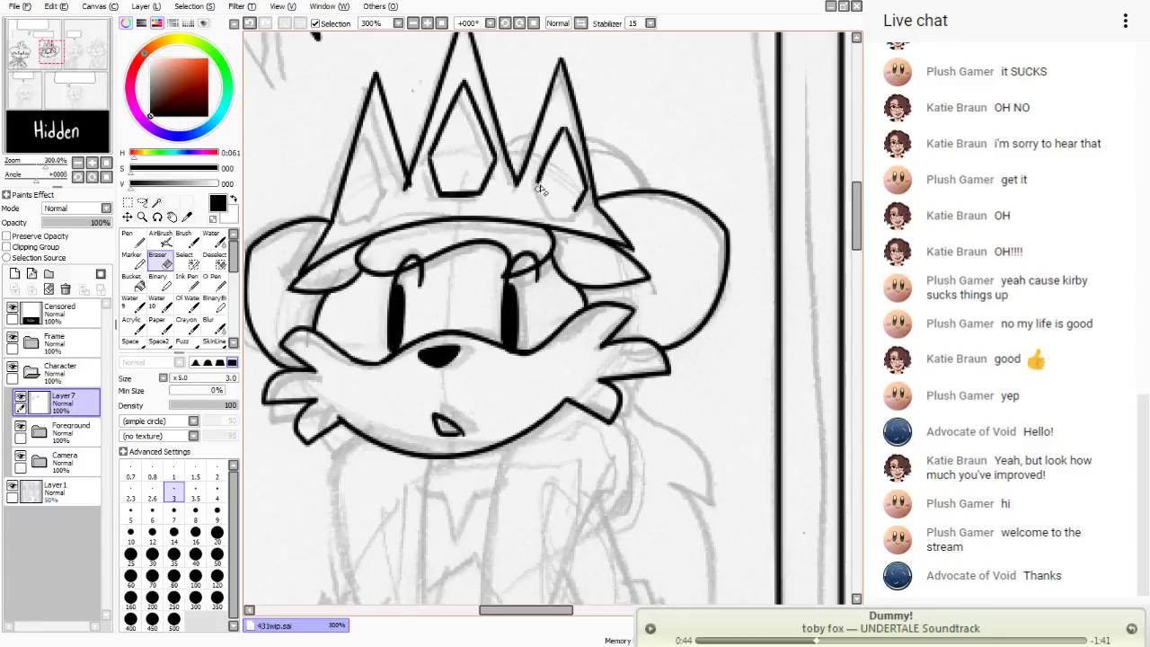
key("n")
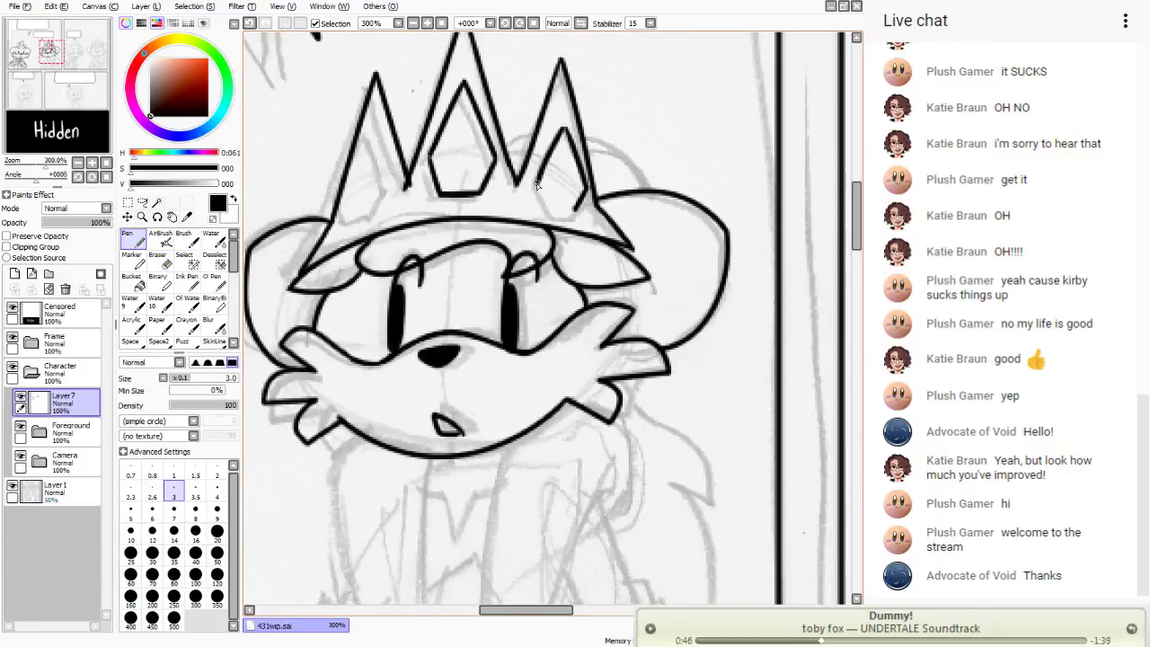
left_click_drag(542, 204, 568, 209)
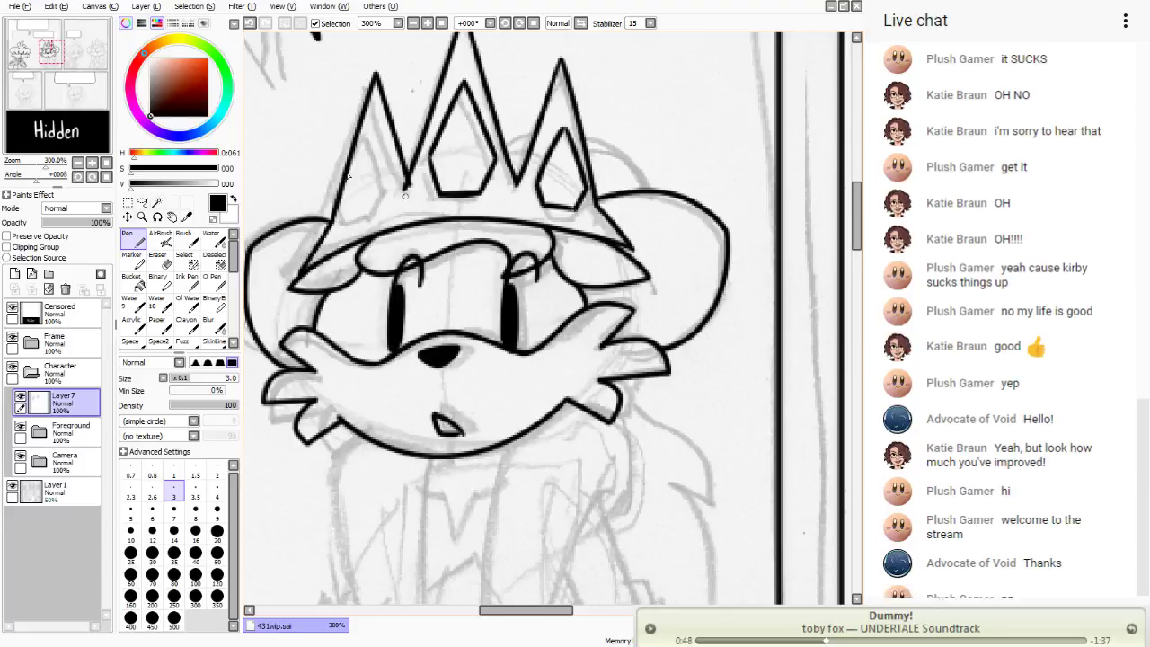
key("ctrl+z")
mouse_move(573, 210)
left_mouse_down()
mouse_move(541, 208)
mouse_move(537, 185)
left_mouse_up()
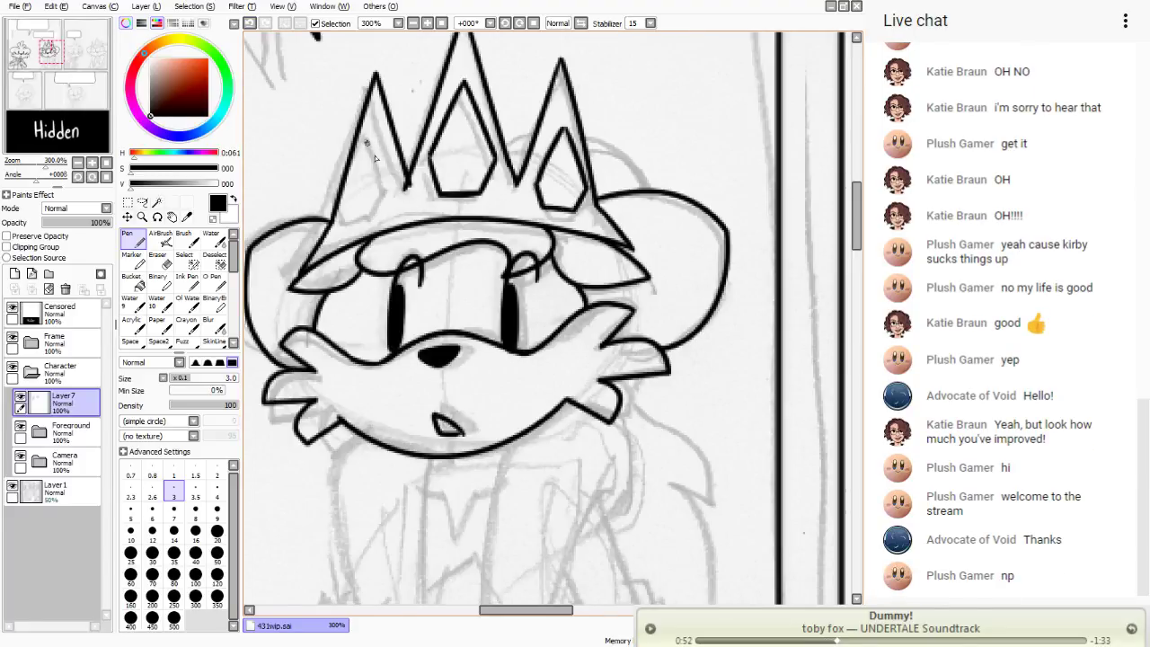
mouse_move(366, 142)
left_mouse_down()
mouse_move(392, 192)
mouse_move(377, 219)
mouse_move(347, 225)
mouse_move(335, 200)
mouse_move(346, 225)
left_mouse_up()
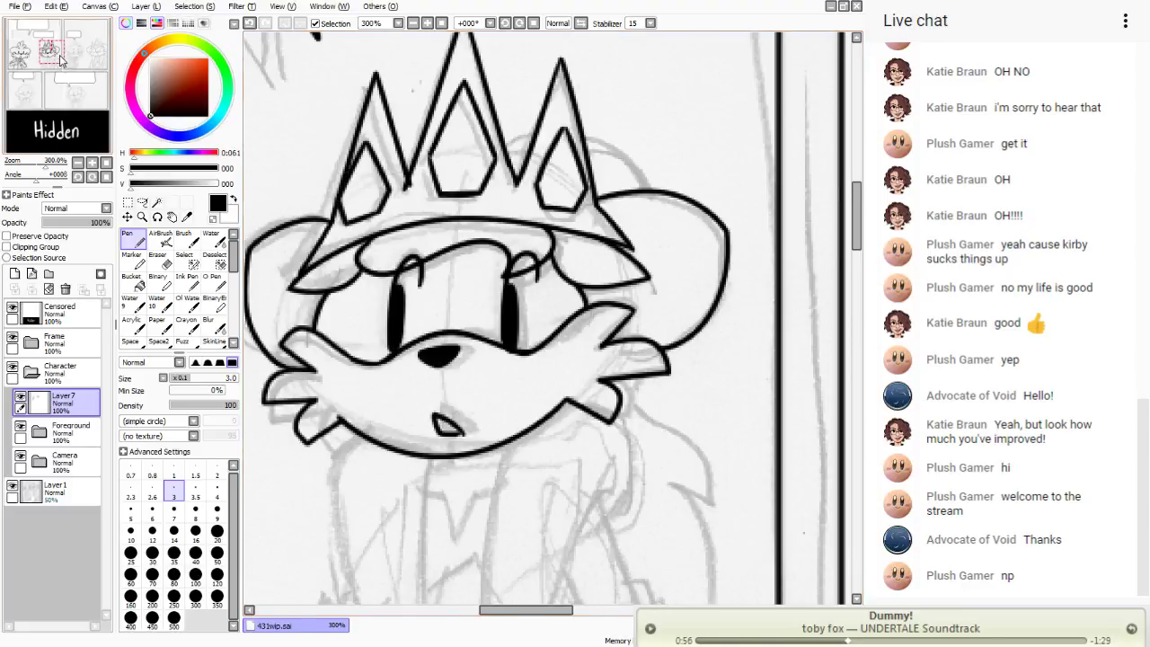
- Ink the long pointed flap hanging below the chin's right side, with a curved outer edge starting at the cheek tuft
scroll(584, 143, "down", 5)
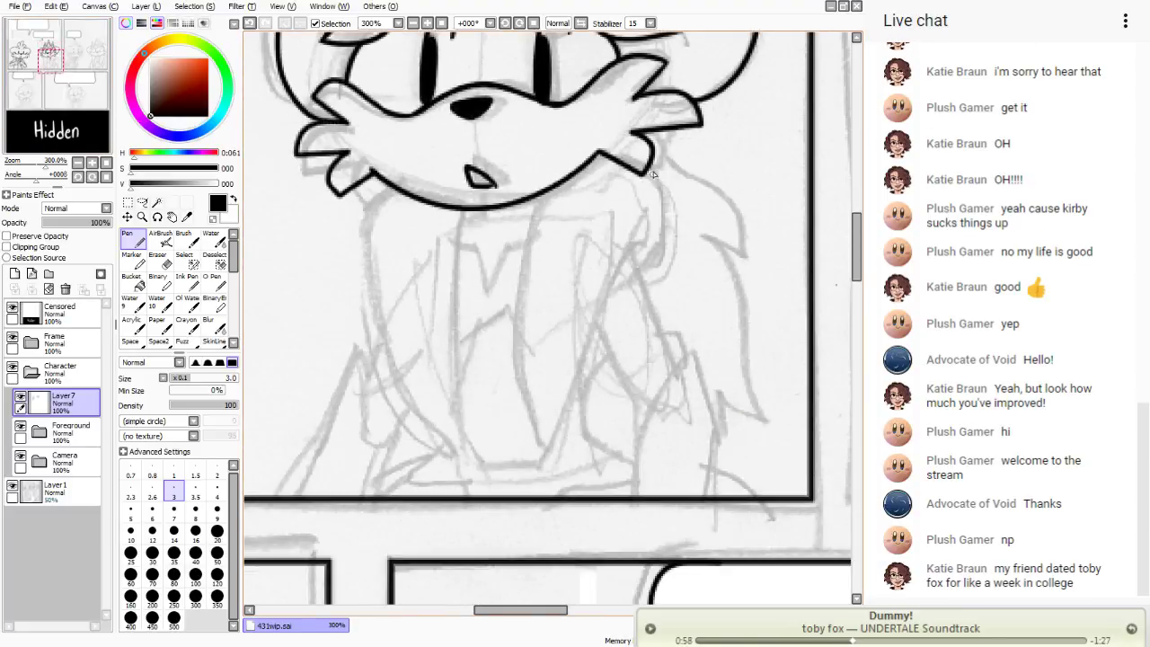
mouse_move(650, 170)
left_mouse_down()
mouse_move(668, 228)
mouse_move(648, 269)
mouse_move(639, 256)
mouse_move(552, 459)
mouse_move(540, 226)
left_mouse_up()
left_click_drag(554, 184, 529, 333)
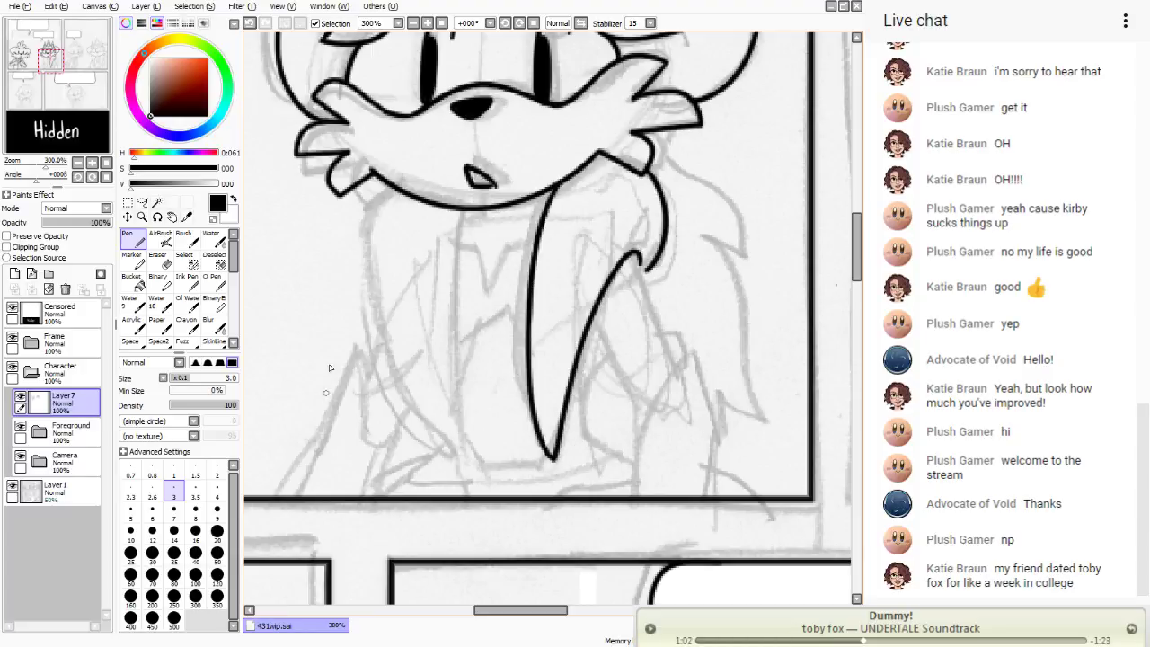
- Ink the matching long pointed flap below the chin's left side, redrawing its outer edge and cleaning up the tip
left_click_drag(447, 211, 490, 210)
left_click_drag(465, 216, 443, 462)
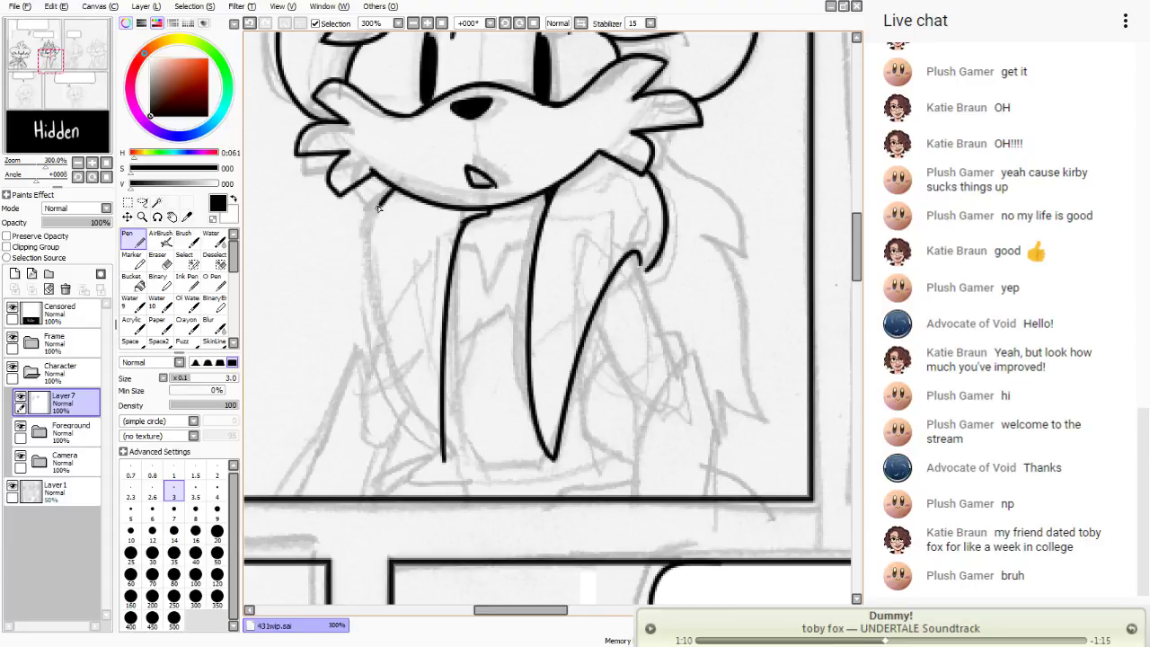
mouse_move(376, 201)
left_mouse_down()
mouse_move(386, 330)
mouse_move(440, 438)
left_mouse_up()
key("ctrl+z")
mouse_move(377, 201)
left_mouse_down()
mouse_move(439, 457)
mouse_move(449, 456)
mouse_move(437, 460)
left_mouse_up()
left_click(163, 262)
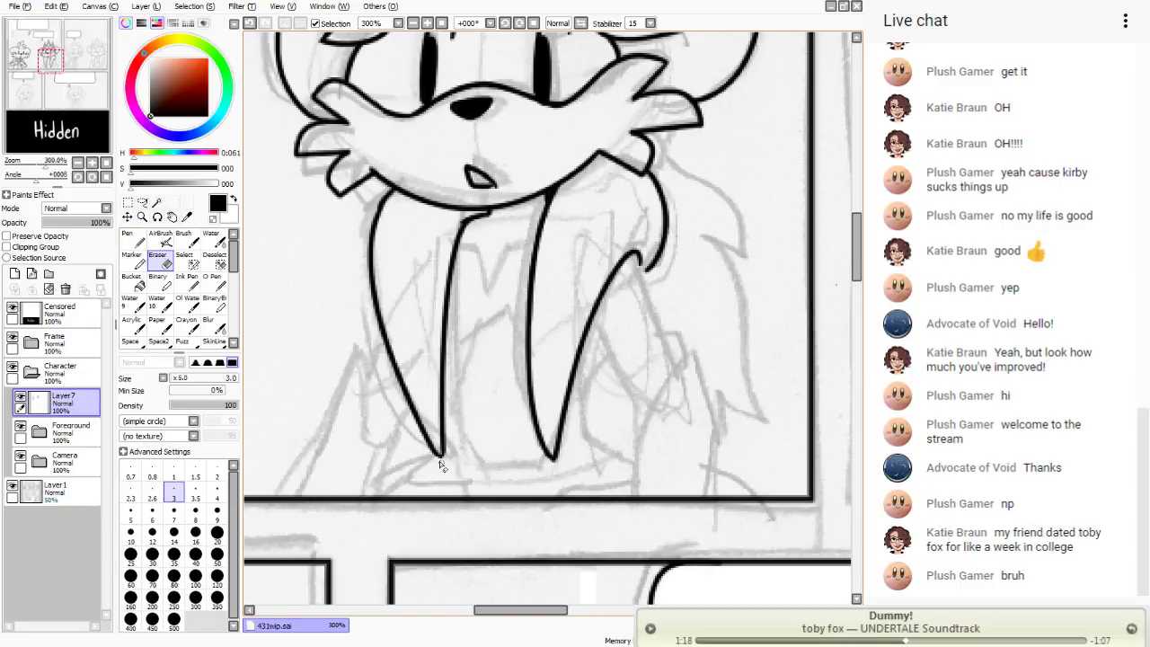
left_click(133, 243)
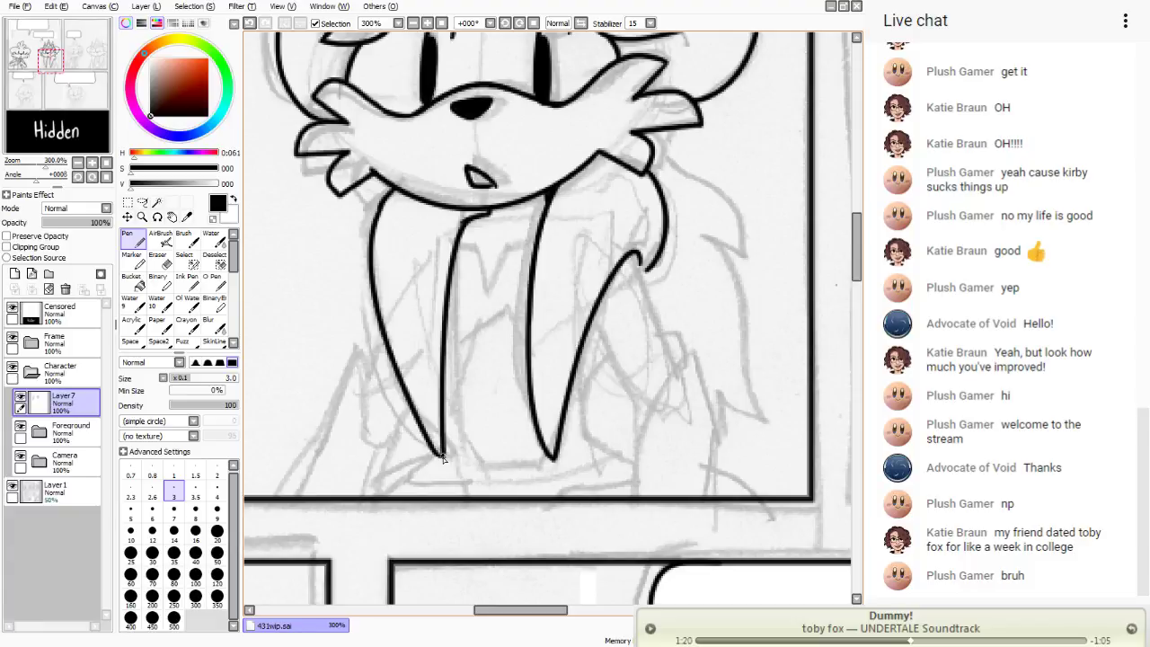
- Ink the pointed collar detail beneath the chin and a tapered belly panel between the two long flaps
mouse_move(539, 243)
left_mouse_down()
mouse_move(502, 252)
mouse_move(491, 286)
mouse_move(459, 240)
left_mouse_up()
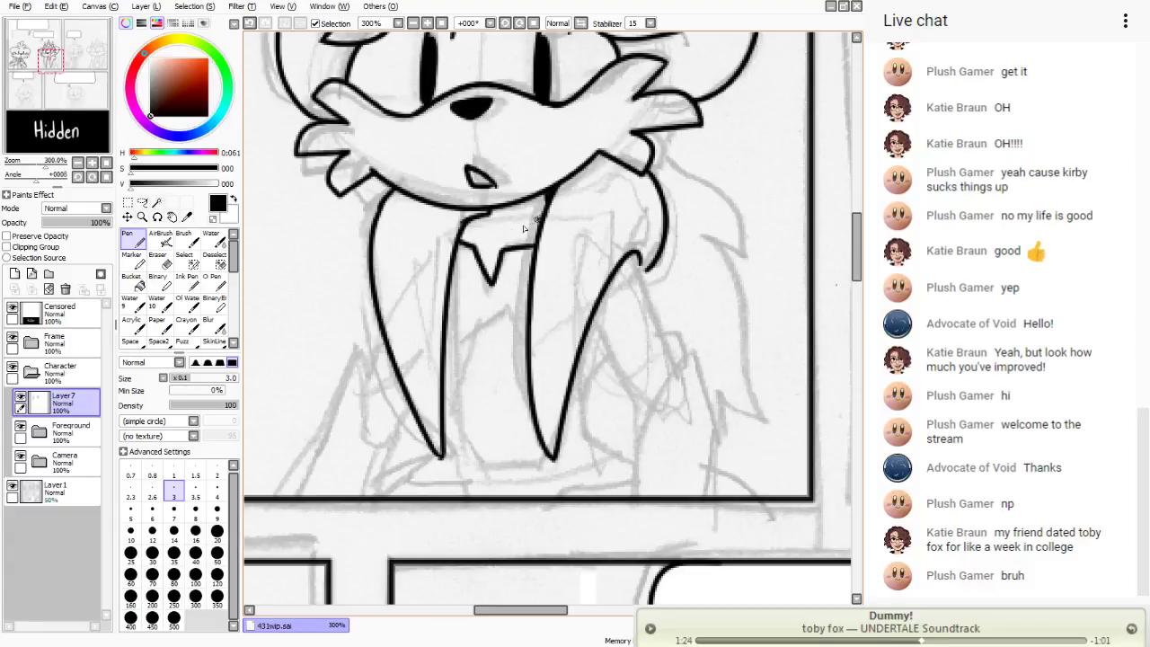
left_click_drag(540, 219, 491, 224)
mouse_move(500, 309)
left_mouse_down()
mouse_move(475, 319)
mouse_move(498, 311)
mouse_move(537, 422)
left_mouse_up()
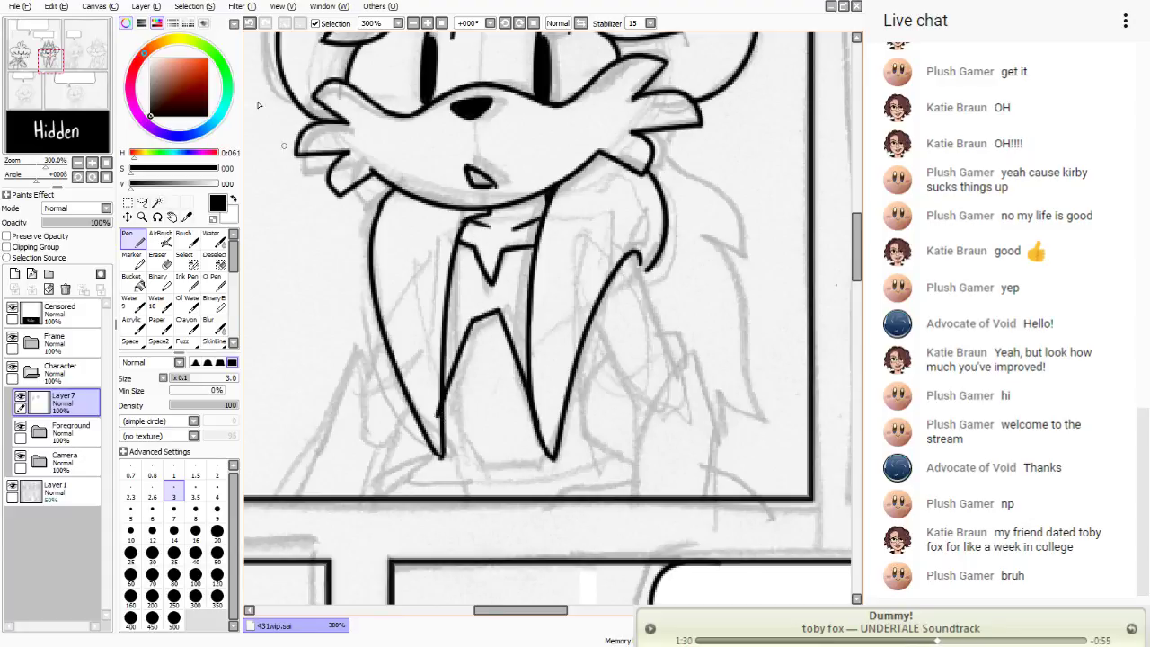
key("ctrl+z")
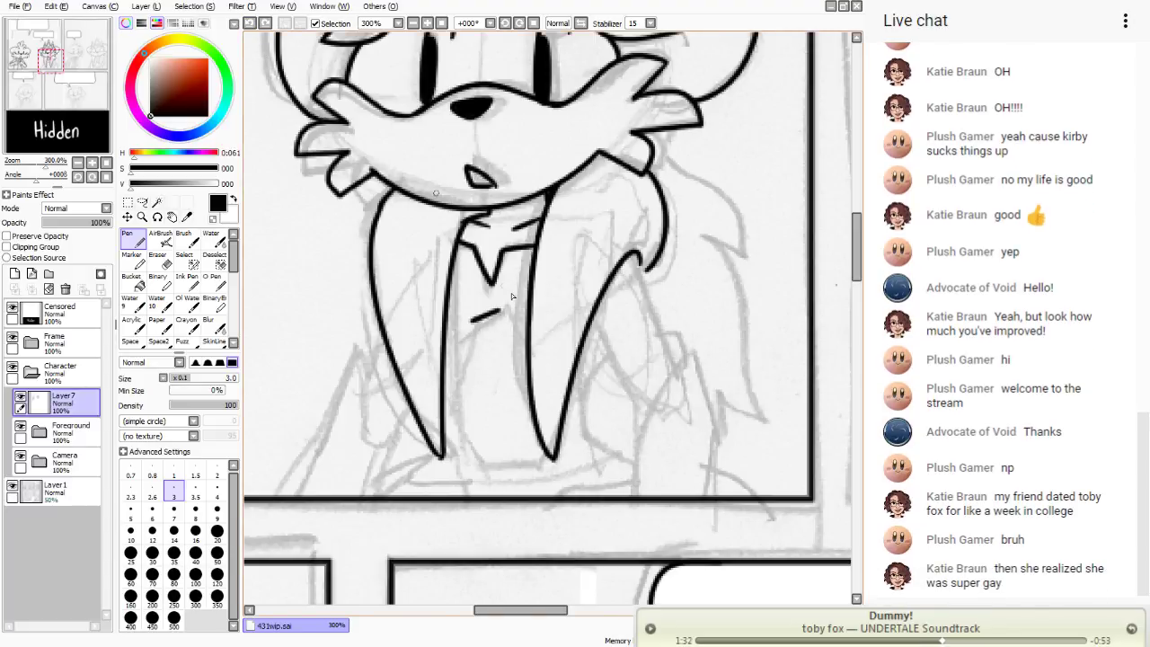
mouse_move(494, 309)
left_mouse_down()
mouse_move(527, 377)
mouse_move(446, 421)
left_mouse_up()
mouse_move(533, 434)
left_mouse_down()
mouse_move(517, 459)
mouse_move(473, 467)
mouse_move(448, 412)
left_mouse_up()
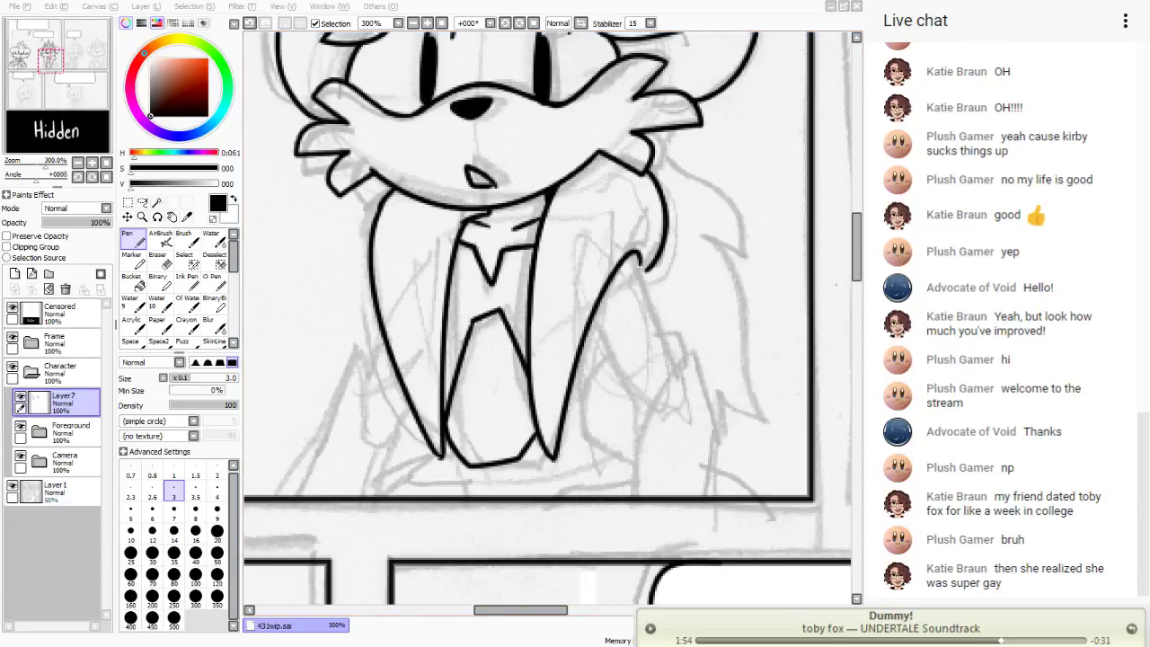
- Undo the belly panel's left edge and base, then redraw them with a shorter, flat bottom and angled corners
key("ctrl+z")
key("ctrl+z")
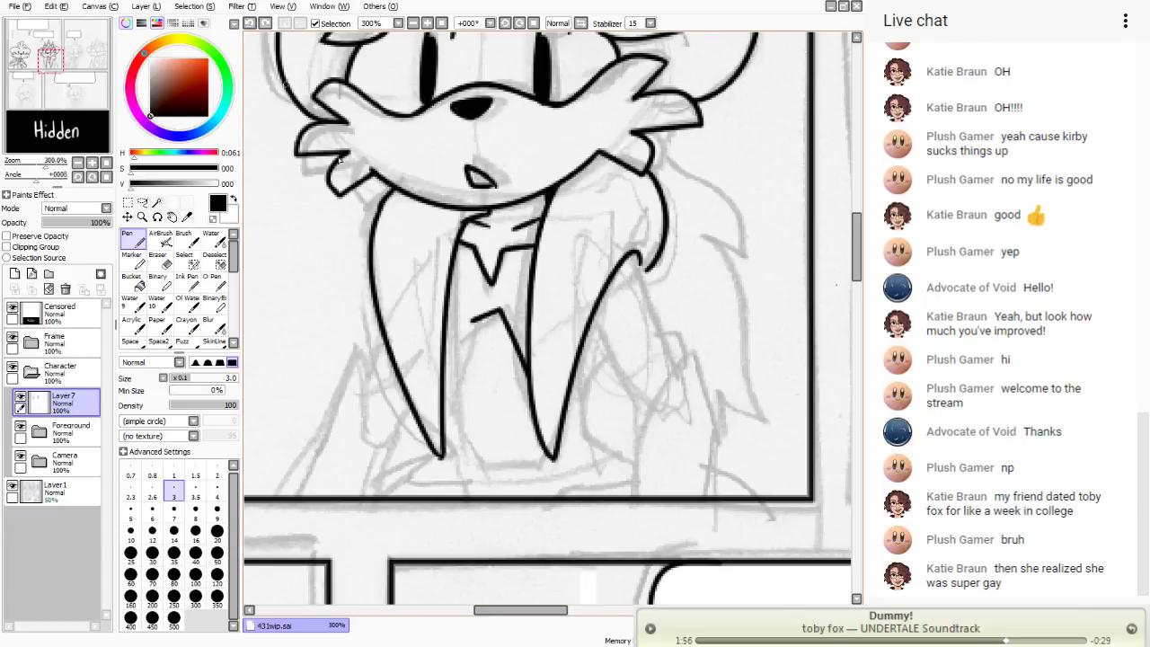
left_click_drag(471, 327, 442, 410)
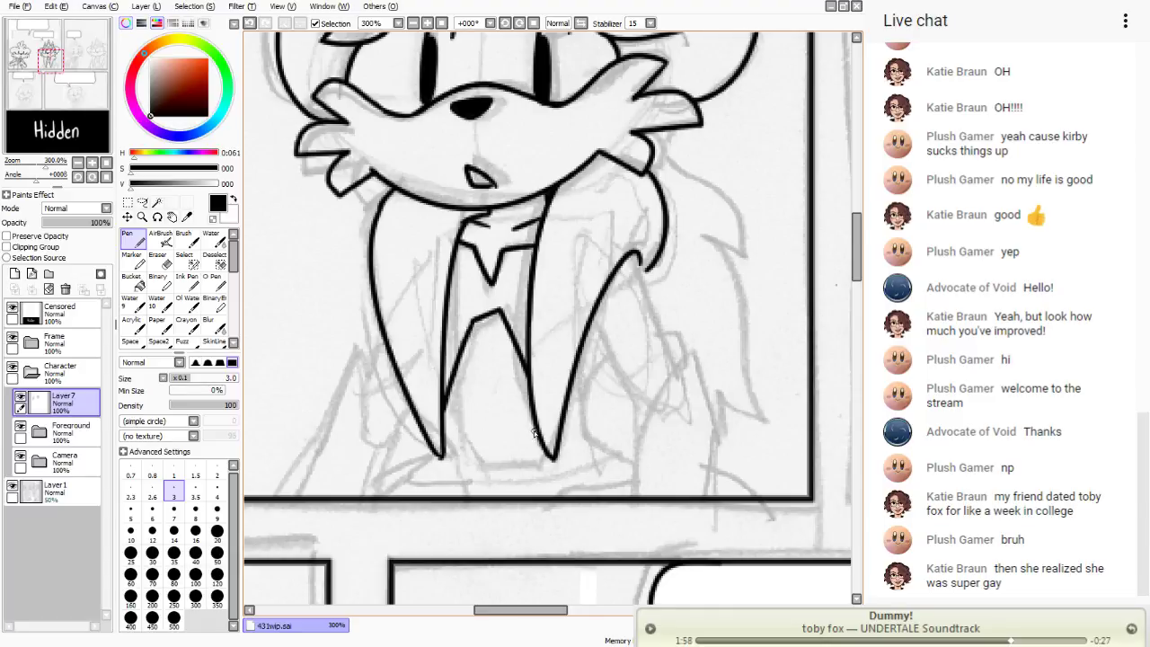
mouse_move(534, 433)
left_mouse_down()
mouse_move(517, 455)
mouse_move(475, 458)
mouse_move(454, 456)
mouse_move(439, 430)
left_mouse_up()
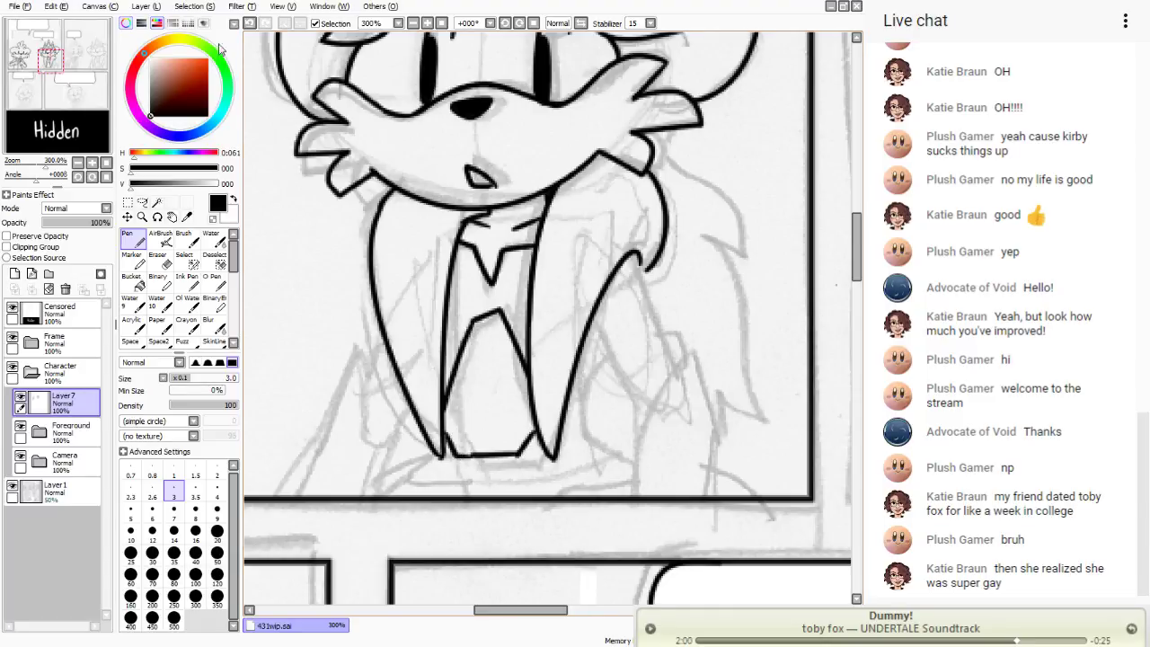
left_click(251, 24)
left_click(250, 24)
left_click(250, 25)
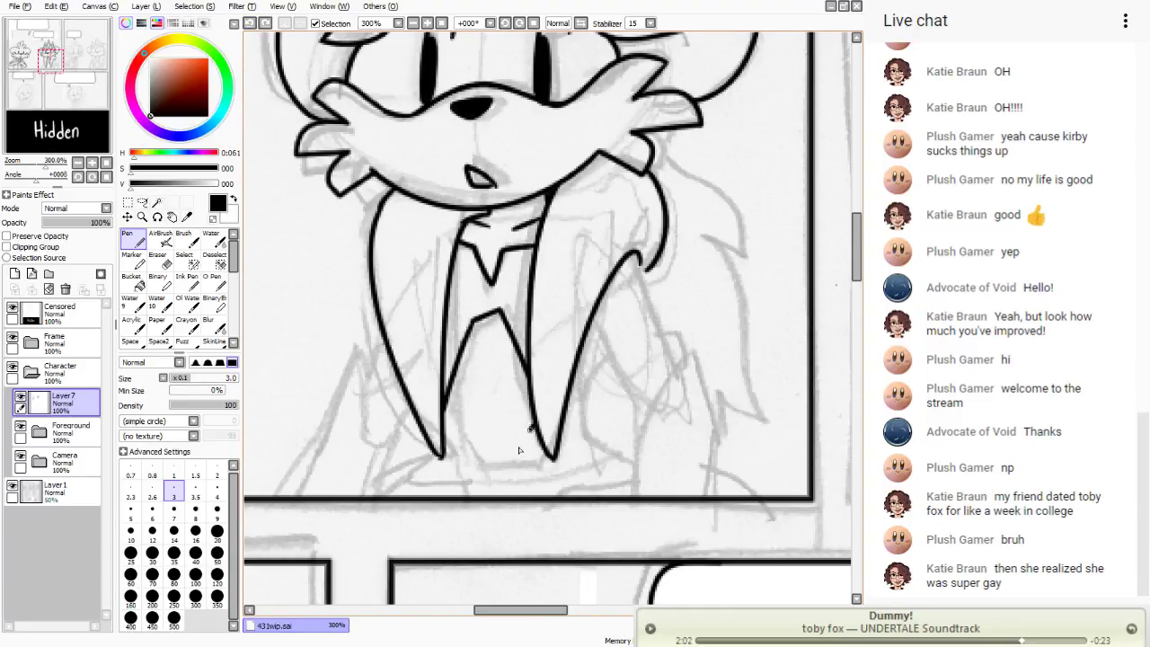
mouse_move(534, 433)
left_mouse_down()
mouse_move(503, 456)
mouse_move(458, 456)
mouse_move(442, 430)
left_mouse_up()
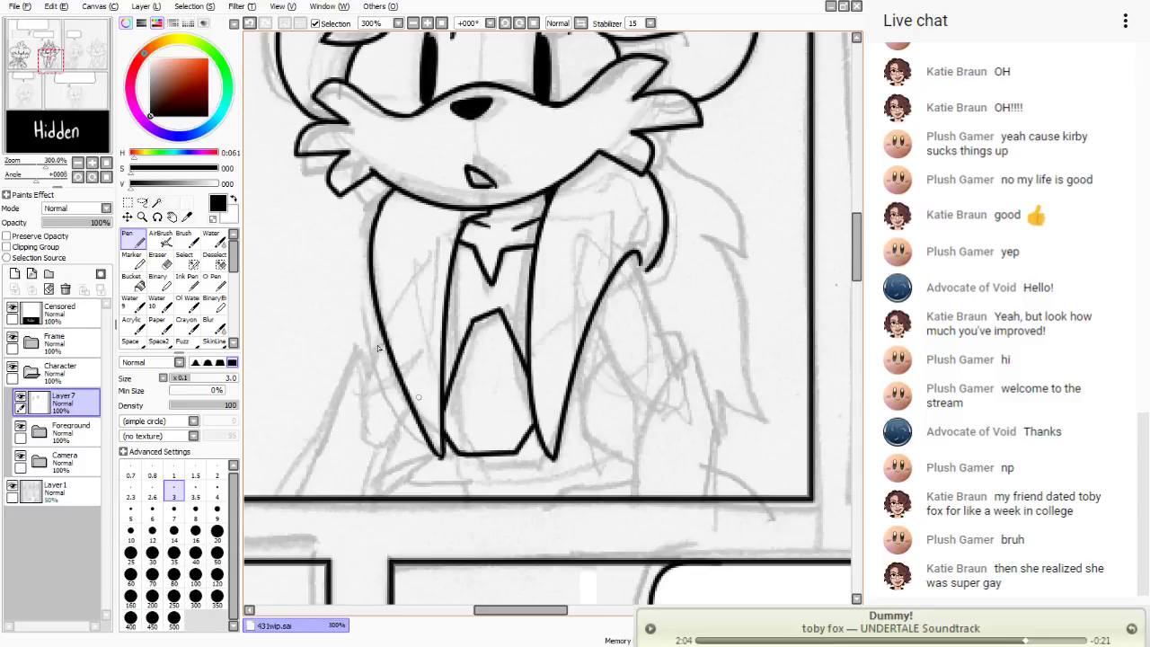
left_click(251, 24)
mouse_move(534, 417)
left_mouse_down()
mouse_move(517, 445)
mouse_move(493, 452)
mouse_move(463, 450)
mouse_move(444, 415)
left_mouse_up()
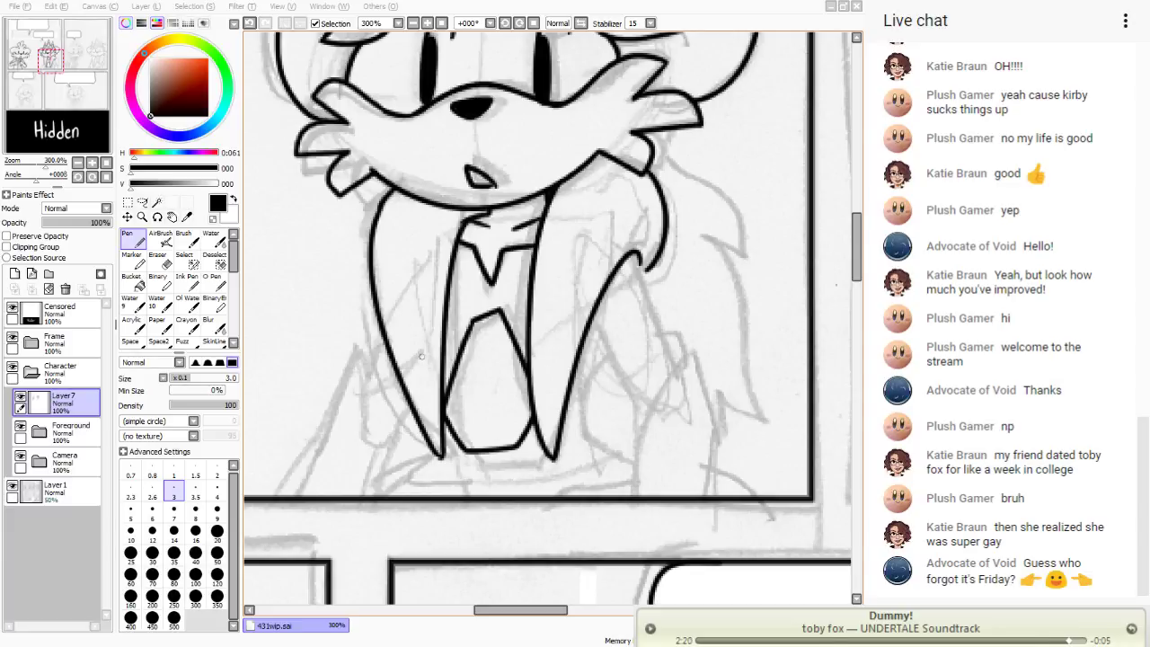
- Ink the arm on the torso's right side, ending in a pointed glove cuff that runs down to the panel border
left_click_drag(634, 259, 677, 367)
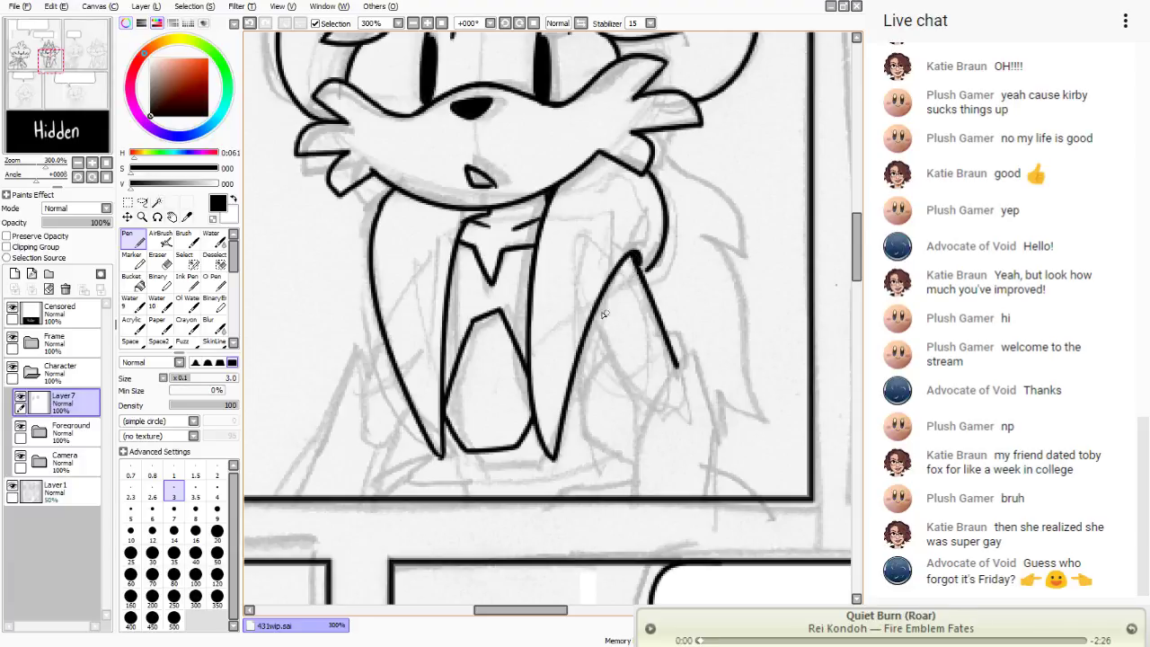
left_click_drag(593, 315, 649, 409)
left_click_drag(691, 353, 641, 430)
mouse_move(691, 356)
left_mouse_down()
mouse_move(714, 438)
mouse_move(689, 485)
left_mouse_up()
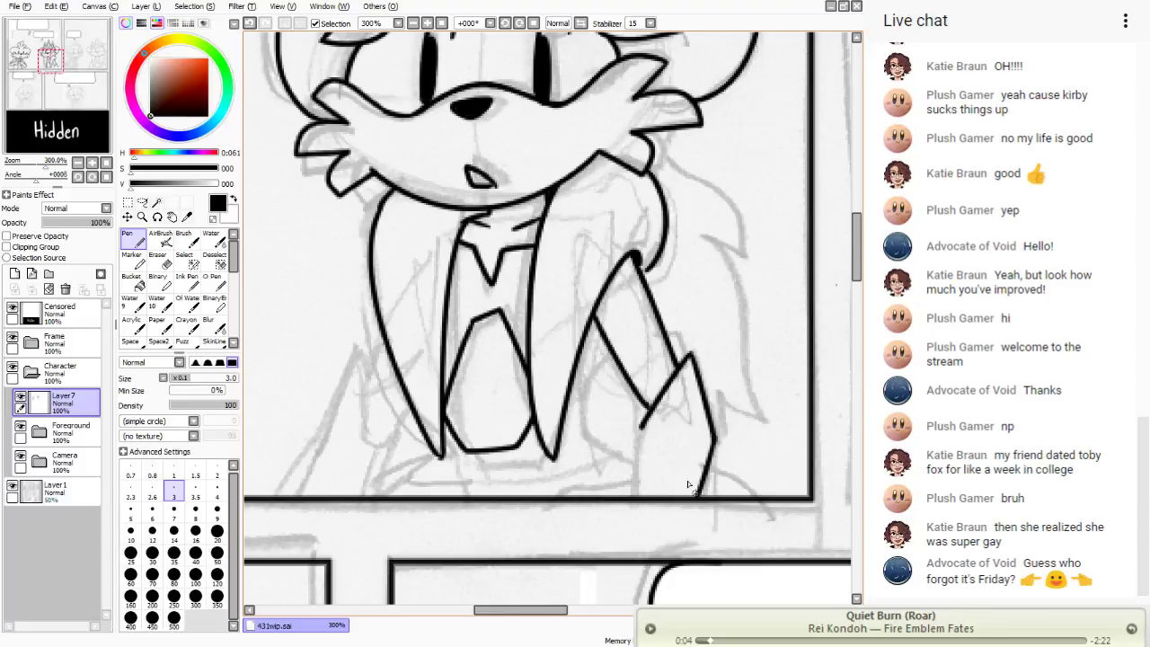
left_click_drag(640, 427, 636, 499)
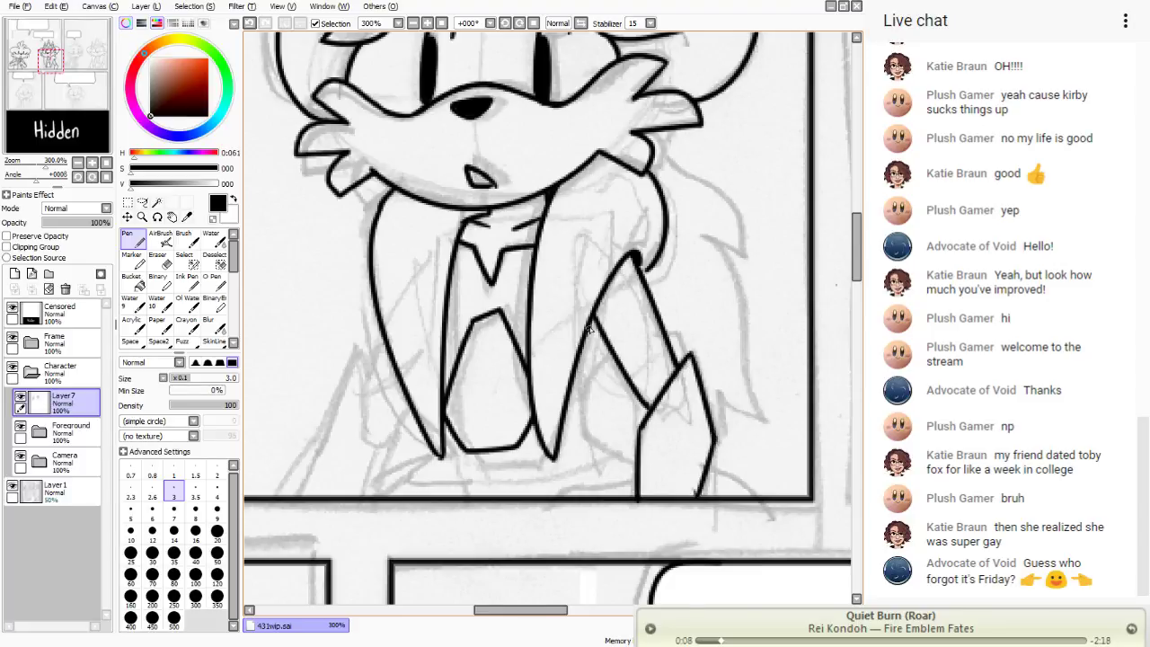
- Ink the torso's right side and the stepped lower hem, redrawing the hem's left corner wider below the left flap's tip
mouse_move(587, 328)
left_mouse_down()
mouse_move(579, 417)
mouse_move(631, 467)
mouse_move(621, 481)
mouse_move(638, 483)
mouse_move(549, 494)
left_mouse_up()
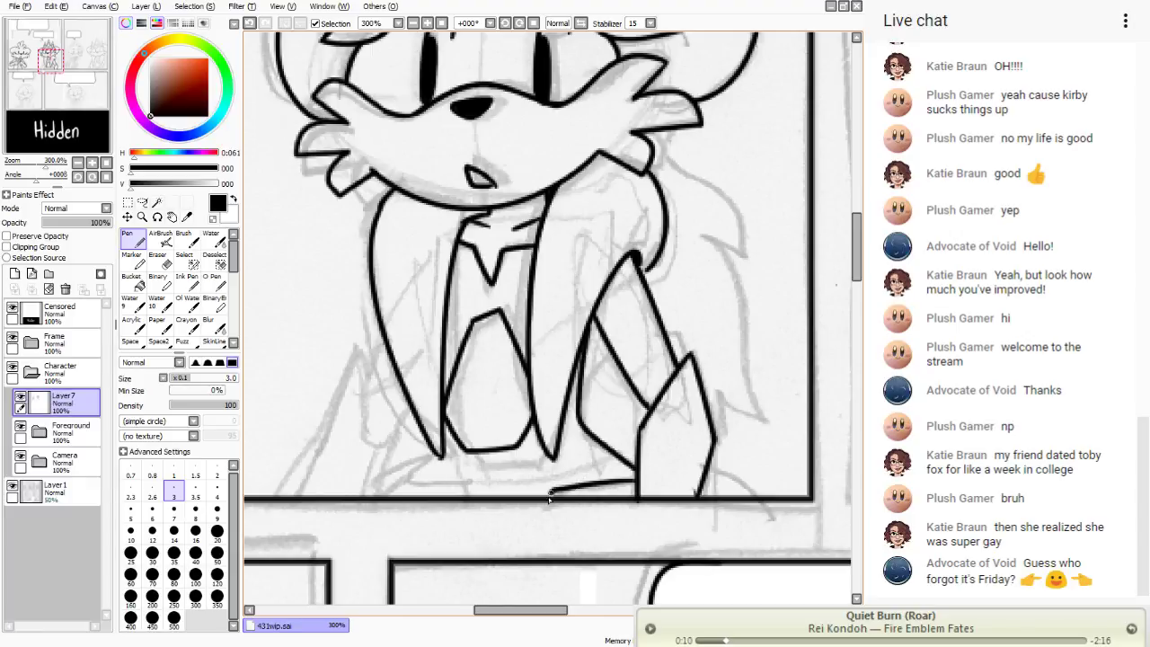
left_click_drag(445, 428, 455, 458)
left_click(237, 23)
left_click_drag(448, 309, 448, 395)
left_click(250, 23)
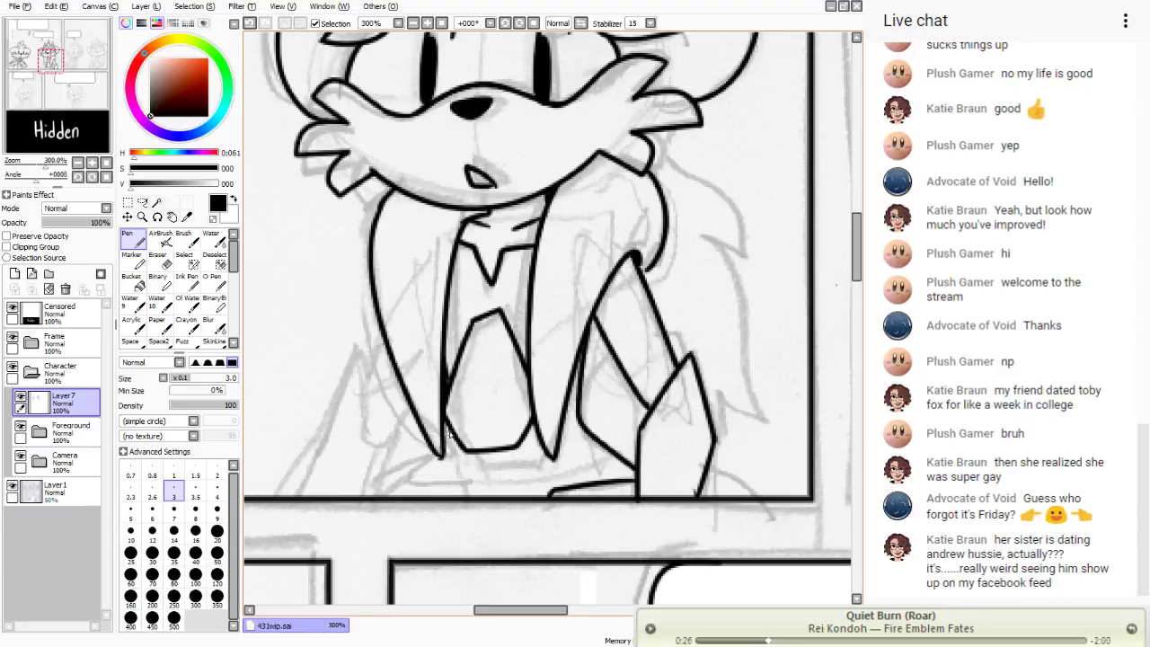
mouse_move(441, 450)
left_mouse_down()
mouse_move(405, 478)
mouse_move(468, 497)
left_mouse_up()
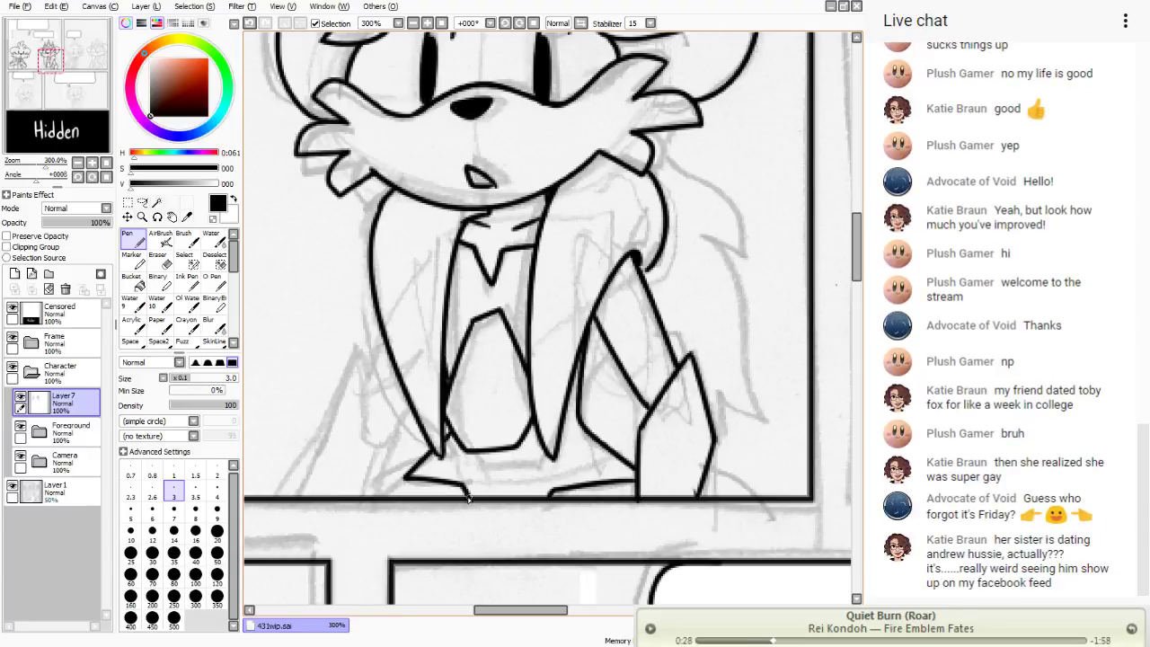
left_click(250, 22)
mouse_move(441, 453)
left_mouse_down()
mouse_move(396, 472)
mouse_move(462, 496)
left_mouse_up()
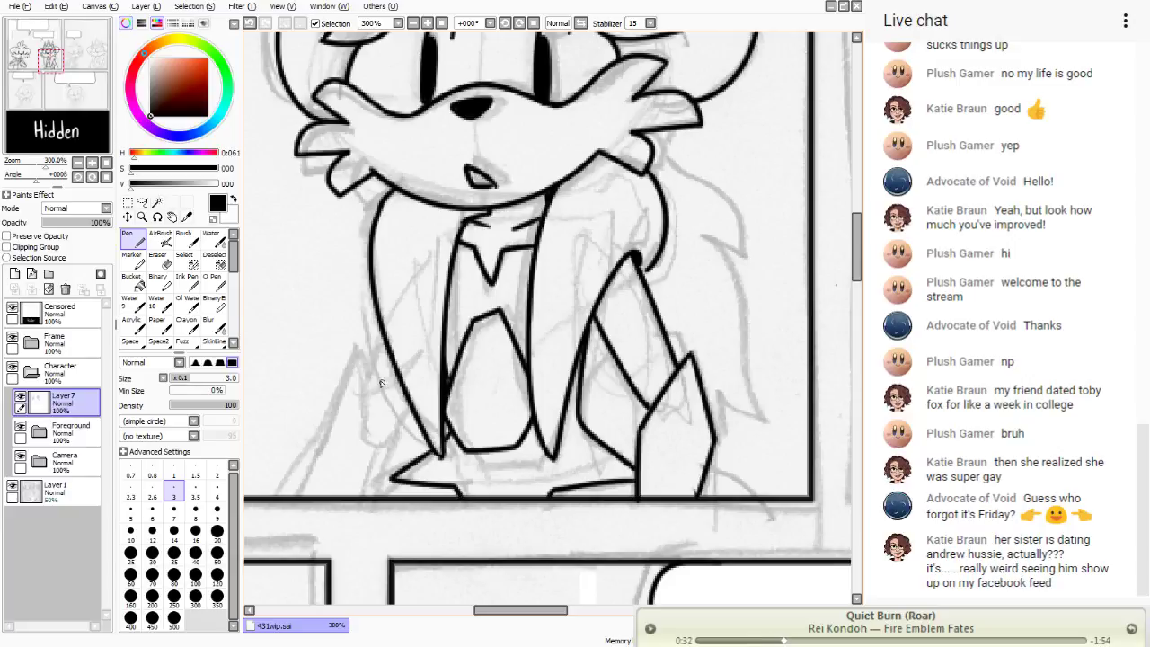
- Ink the waist and hip curves on both sides of the torso, the short lines inside the right arm, and the left pointed cuff
mouse_move(388, 348)
left_mouse_down()
mouse_move(366, 408)
mouse_move(383, 440)
mouse_move(411, 405)
mouse_move(385, 446)
mouse_move(416, 454)
mouse_move(428, 444)
mouse_move(340, 505)
left_mouse_up()
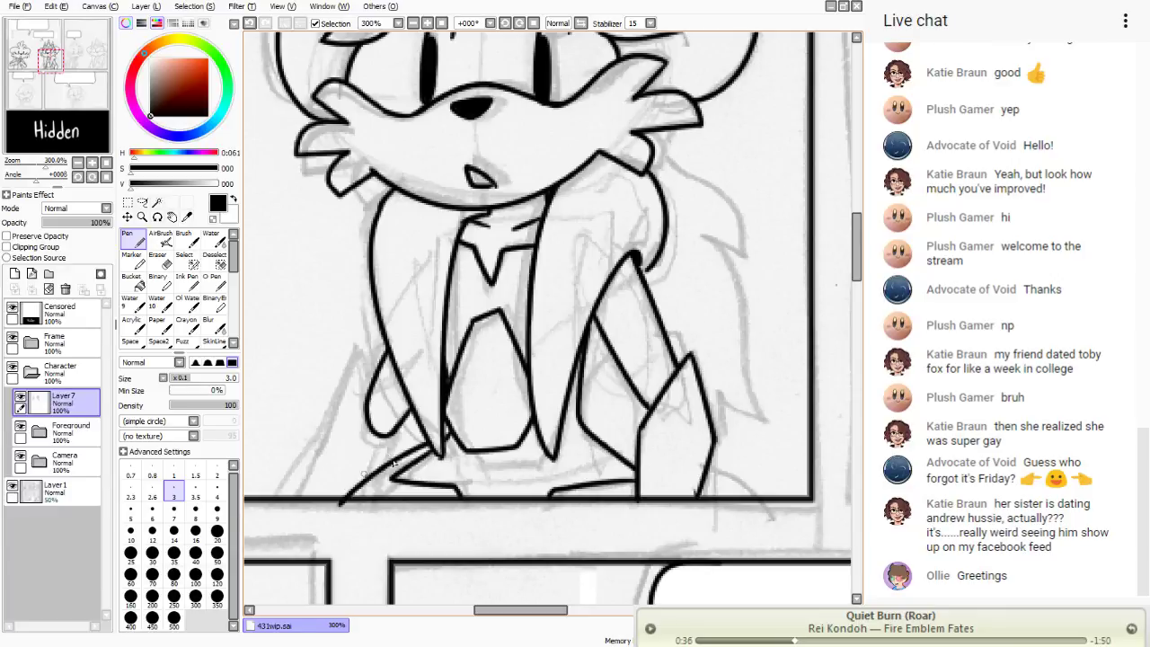
left_click_drag(580, 420, 640, 431)
left_click_drag(712, 447, 781, 533)
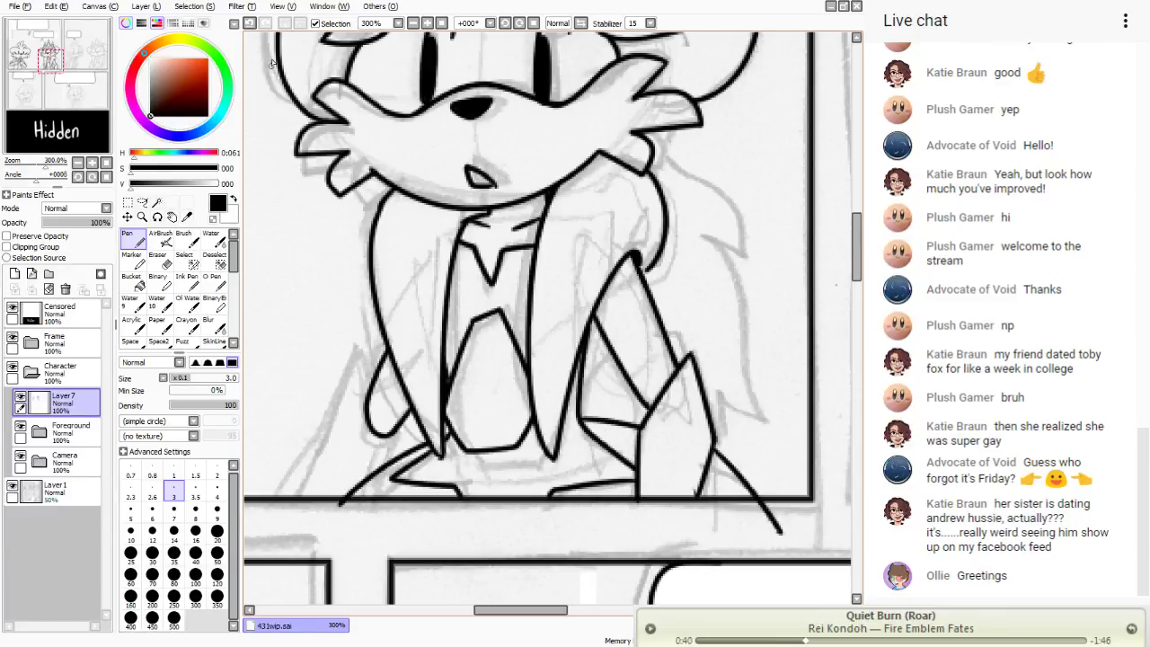
key("ctrl+z")
left_click_drag(713, 456, 778, 516)
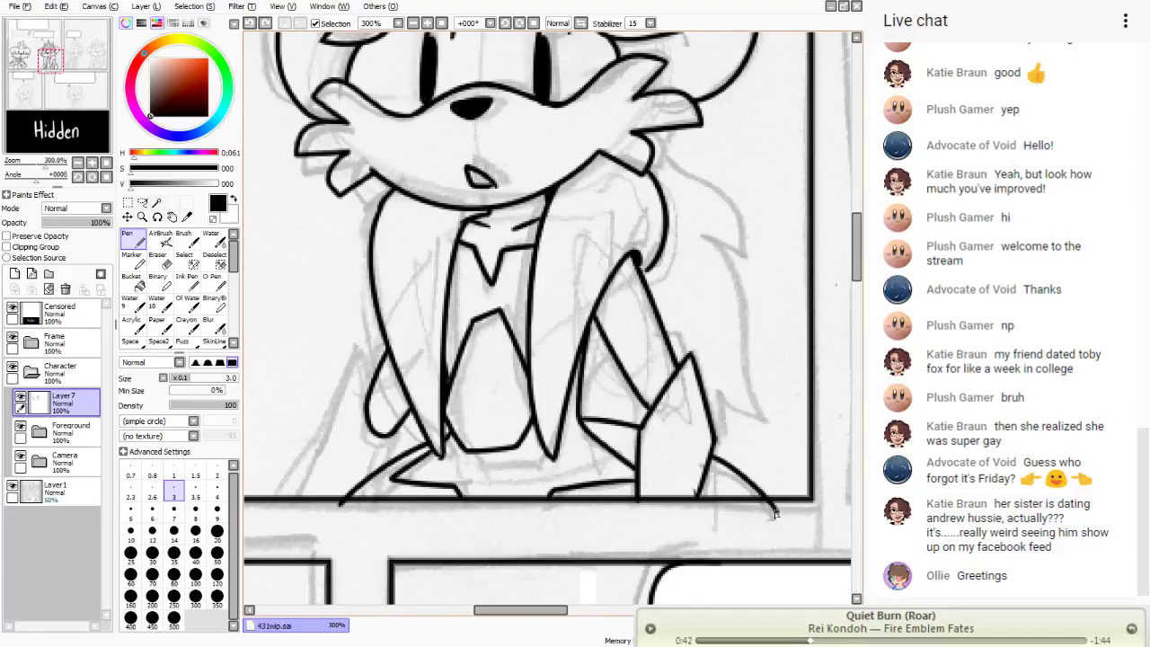
left_click_drag(581, 383, 614, 356)
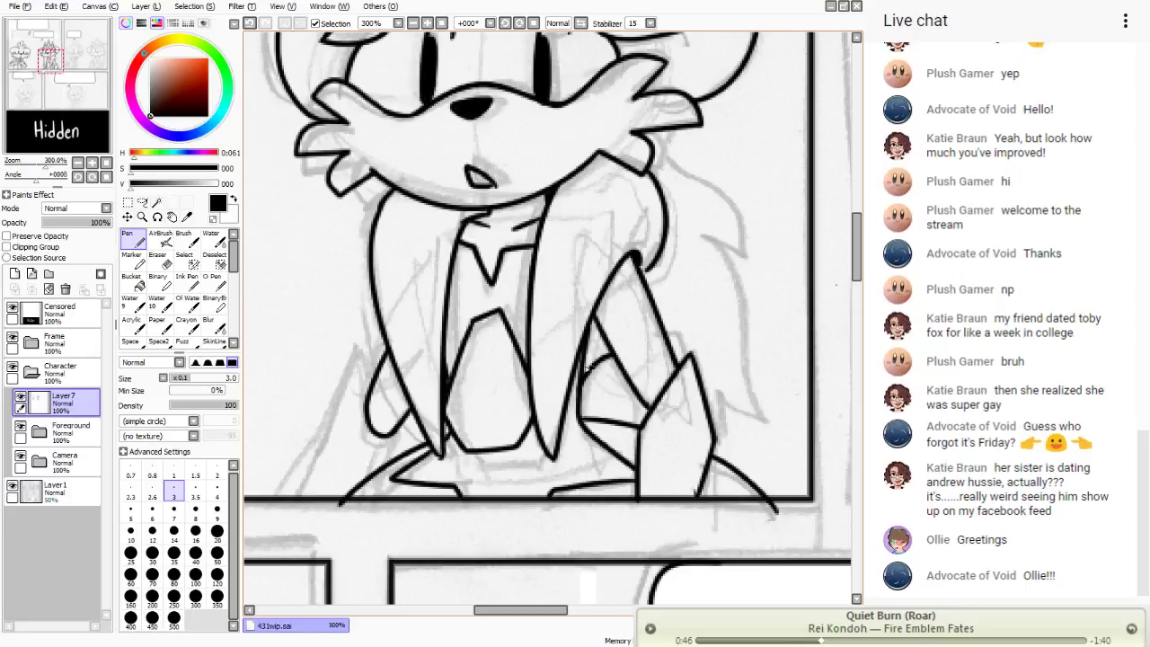
mouse_move(361, 346)
left_mouse_down()
mouse_move(342, 437)
mouse_move(306, 492)
left_mouse_up()
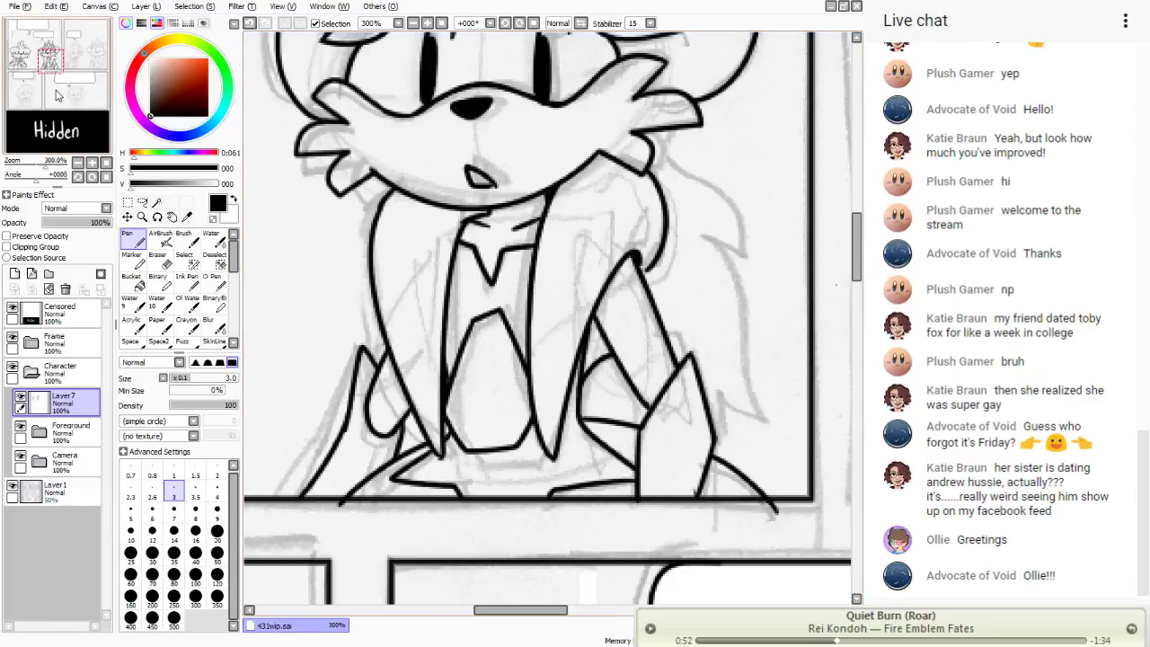
left_click_drag(59, 93, 57, 96)
key("e")
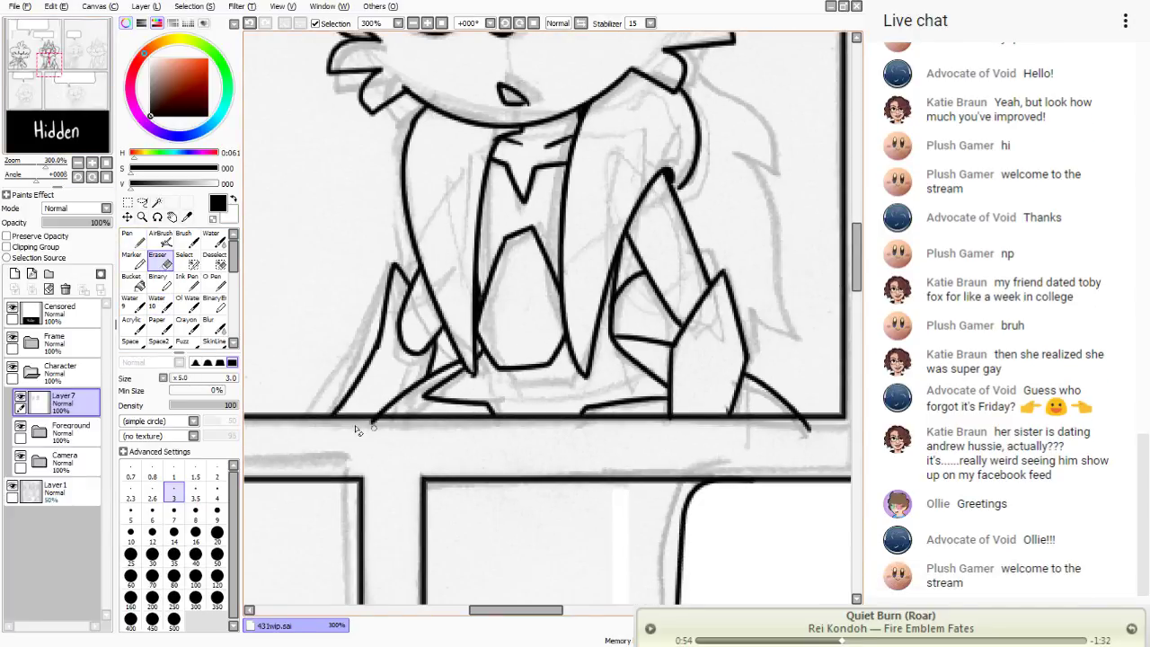
key("n")
- Add a new layer above Layer7 and ink the rounded top of the head as an arc across the right crown spike
left_click_drag(50, 59, 52, 50)
left_click(14, 273)
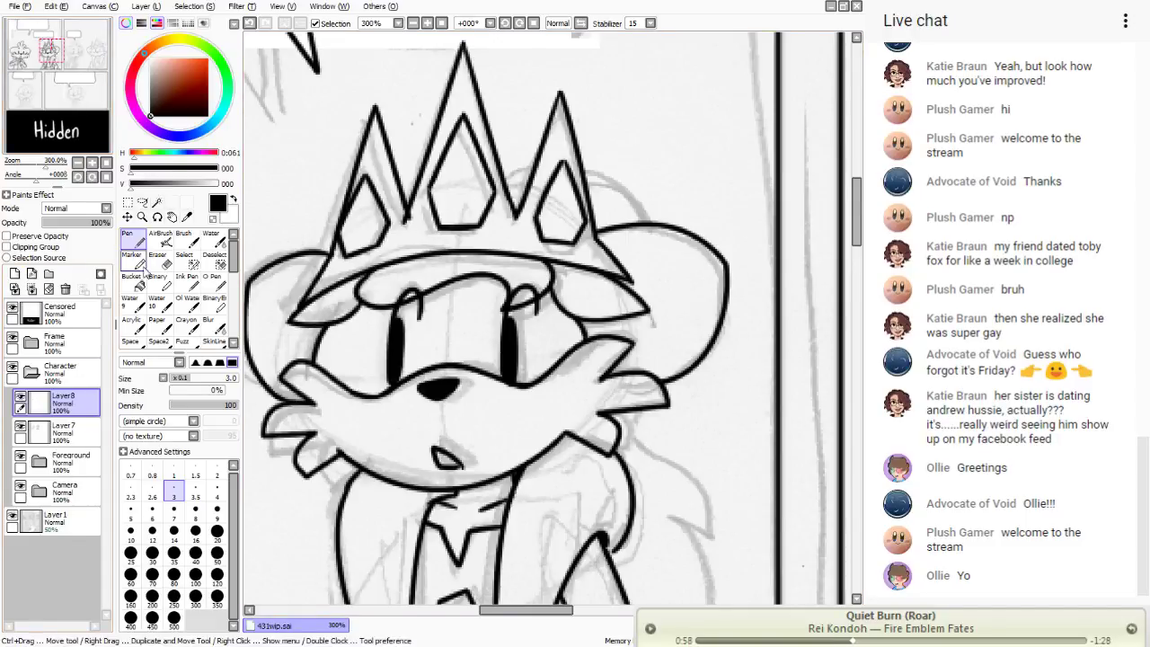
mouse_move(479, 189)
left_mouse_down()
mouse_move(606, 182)
mouse_move(647, 284)
left_mouse_up()
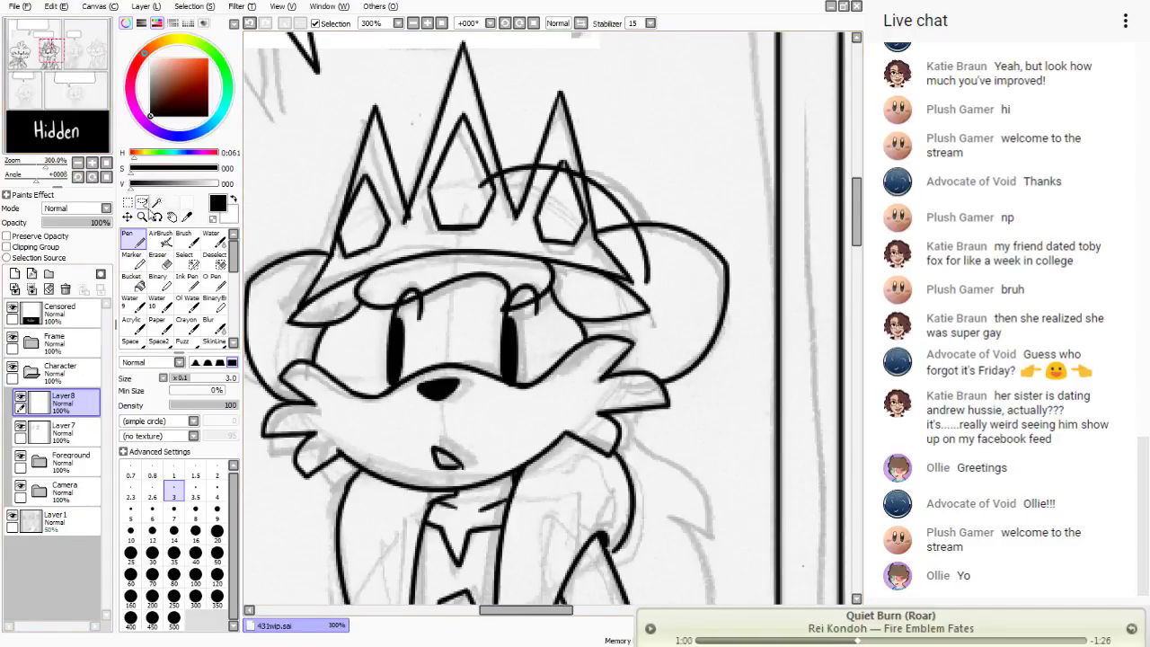
- Lasso the new head arc and shift it slightly to the right, toward the ear
left_click(142, 202)
left_click_drag(503, 95, 393, 155)
left_click(557, 173)
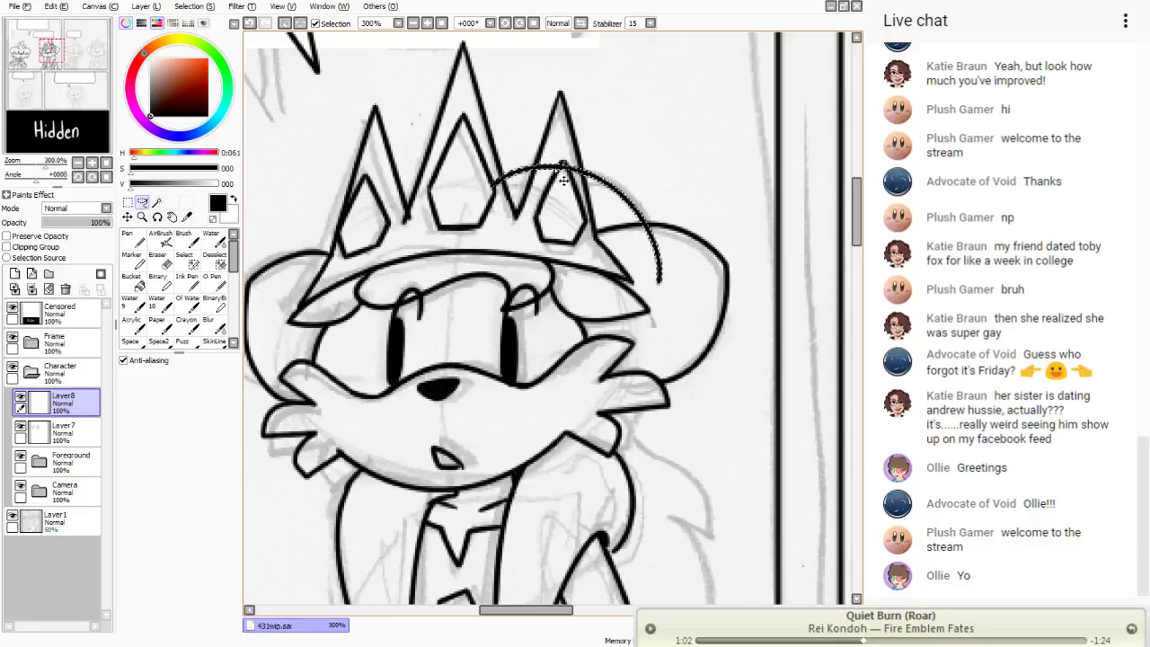
key("ctrl+d")
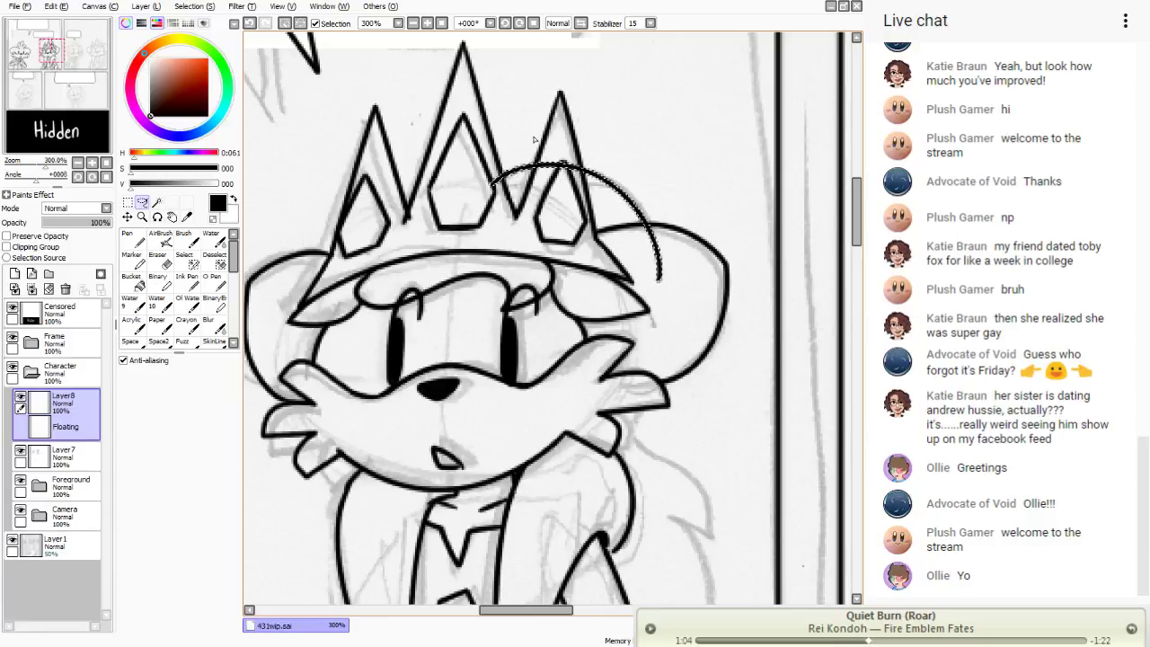
mouse_move(539, 121)
left_mouse_down()
mouse_move(682, 193)
mouse_move(638, 323)
mouse_move(546, 148)
left_mouse_up()
key("ctrl+t")
key("Return")
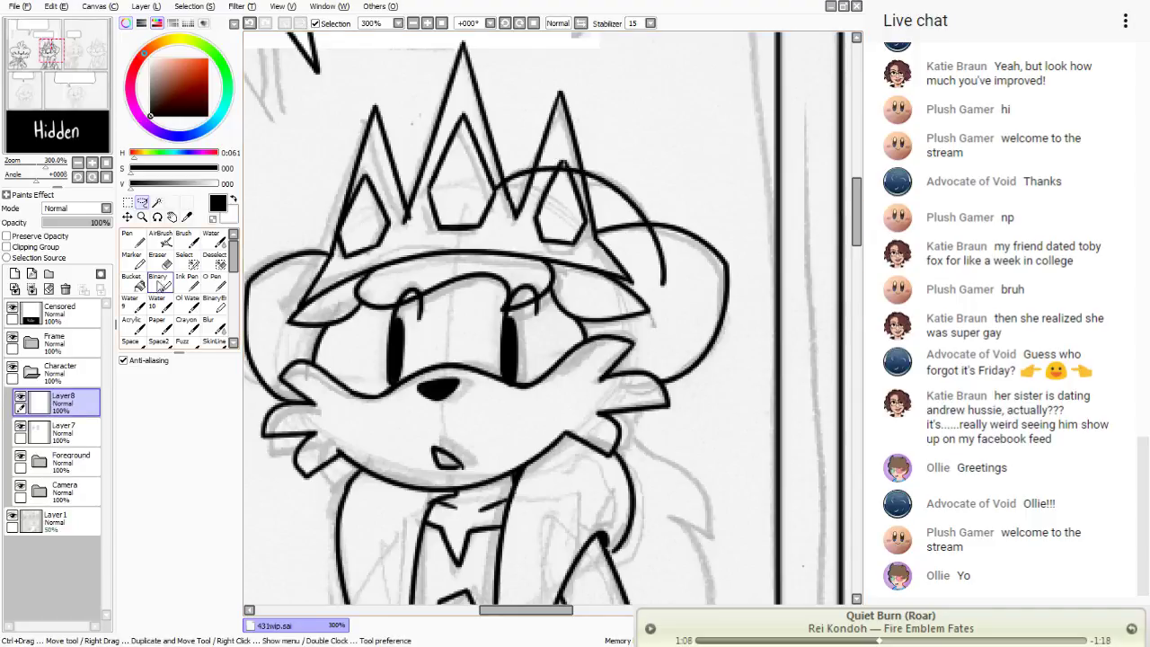
- Erase the head arc where it crosses the right crown spike and ear, redrawing the short piece between the spikes
key("e")
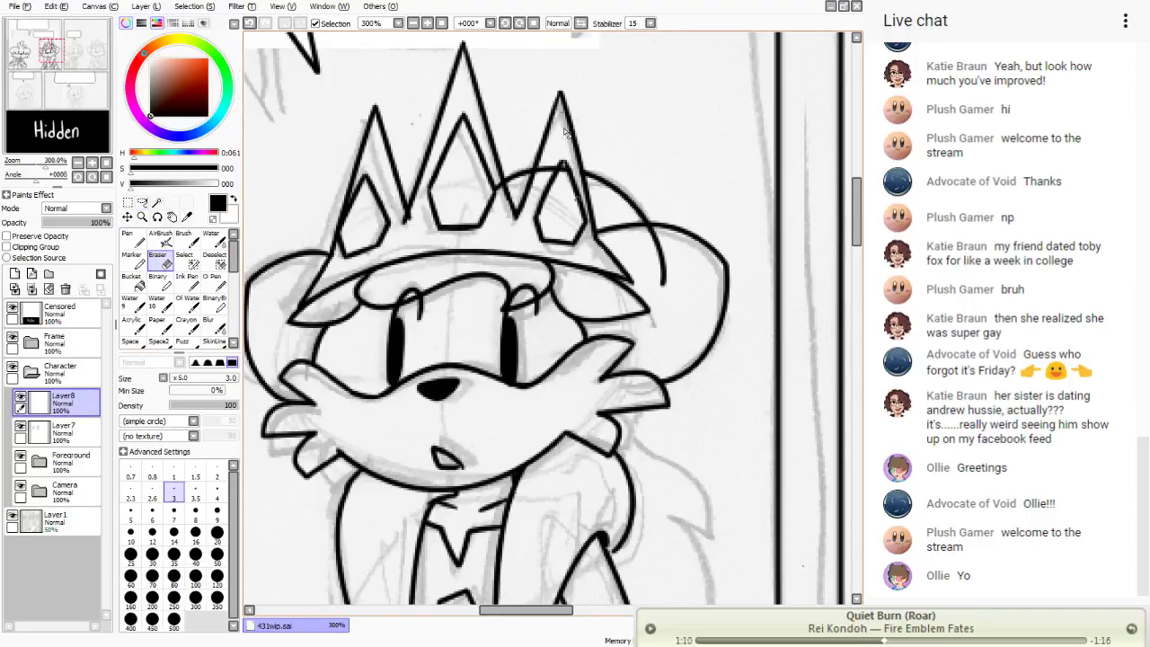
left_click_drag(557, 121, 552, 205)
key("n")
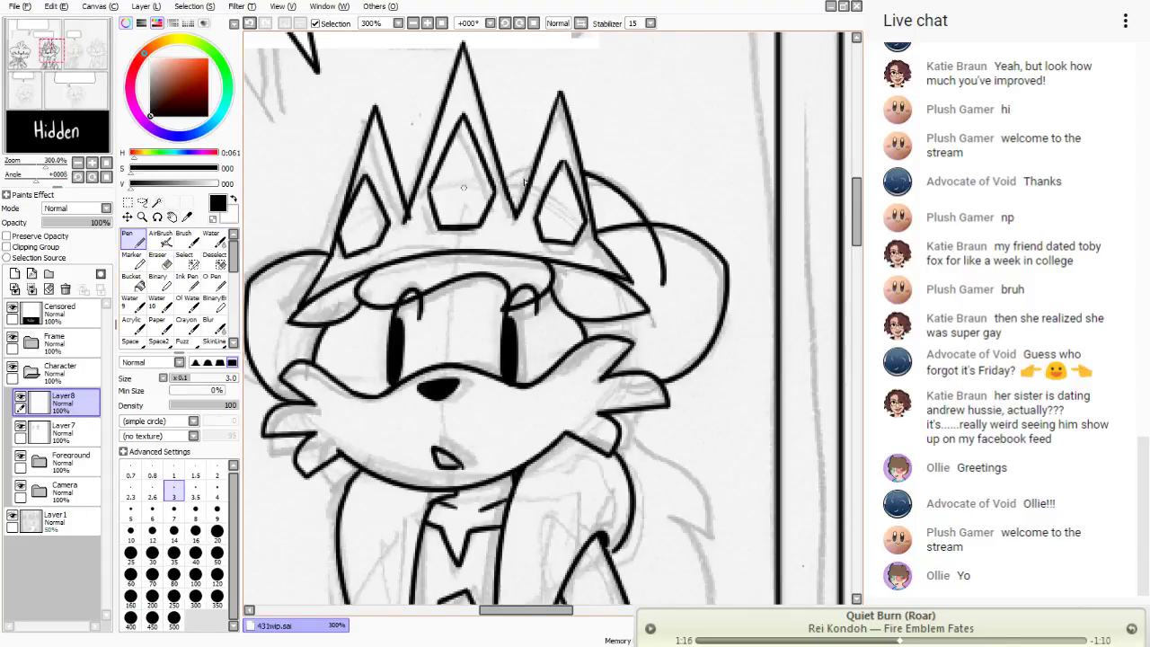
left_click_drag(534, 169, 502, 176)
left_click(160, 264)
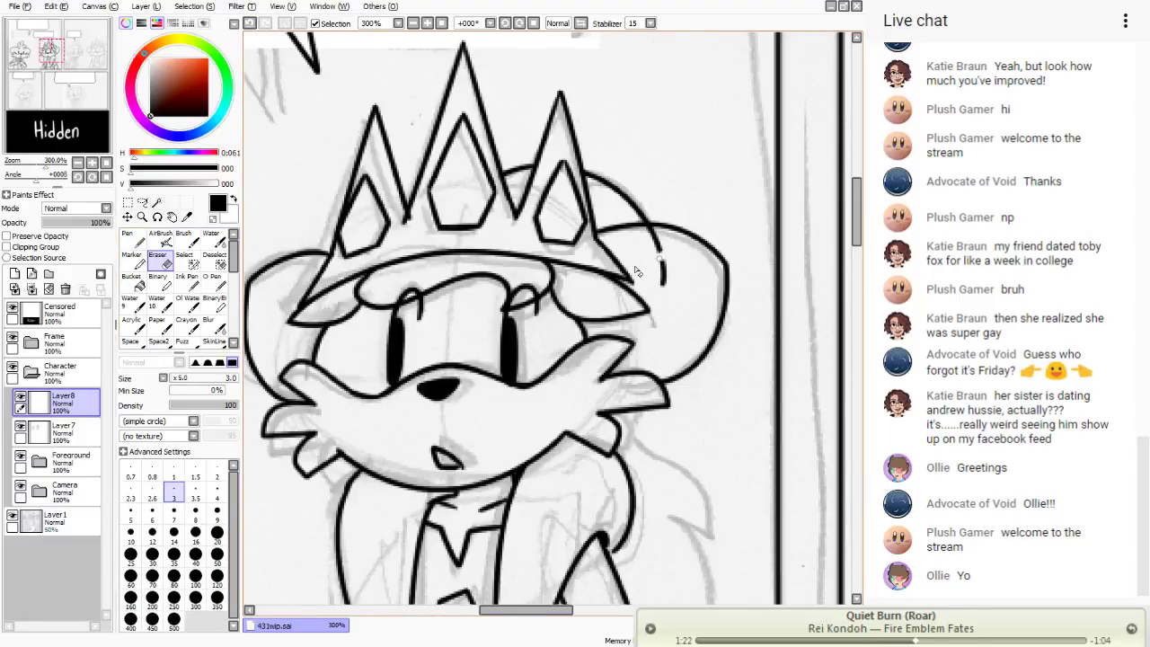
mouse_move(663, 263)
left_mouse_down()
mouse_move(667, 230)
mouse_move(653, 230)
mouse_move(664, 297)
mouse_move(660, 233)
left_mouse_up()
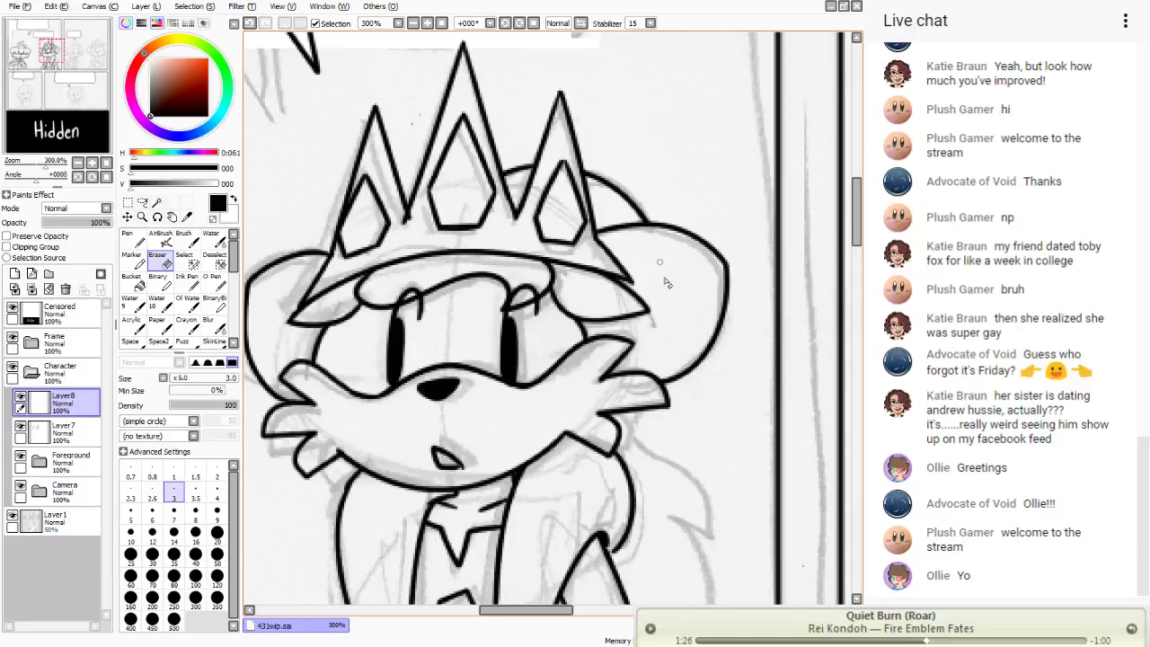
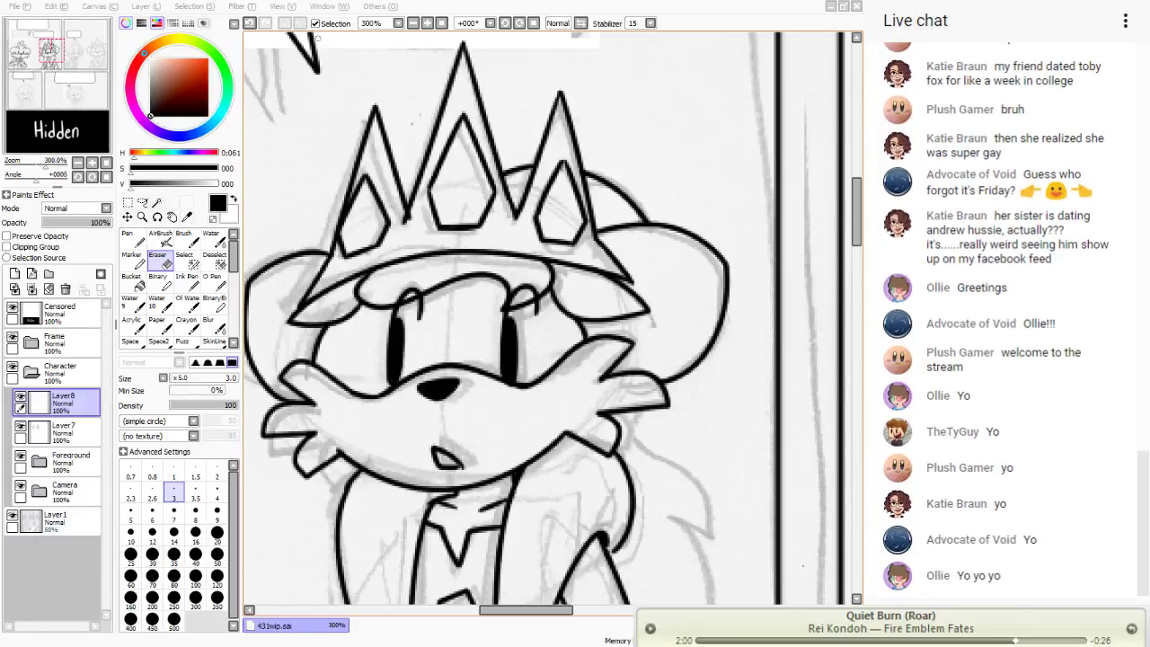
- Ink the crowned character's pointed back fur with the Pen, from below the right cheek down to the right cuff
left_click(127, 237)
left_click_drag(52, 70, 55, 79)
mouse_move(576, 228)
left_mouse_down()
mouse_move(665, 346)
mouse_move(683, 506)
mouse_move(602, 434)
left_mouse_up()
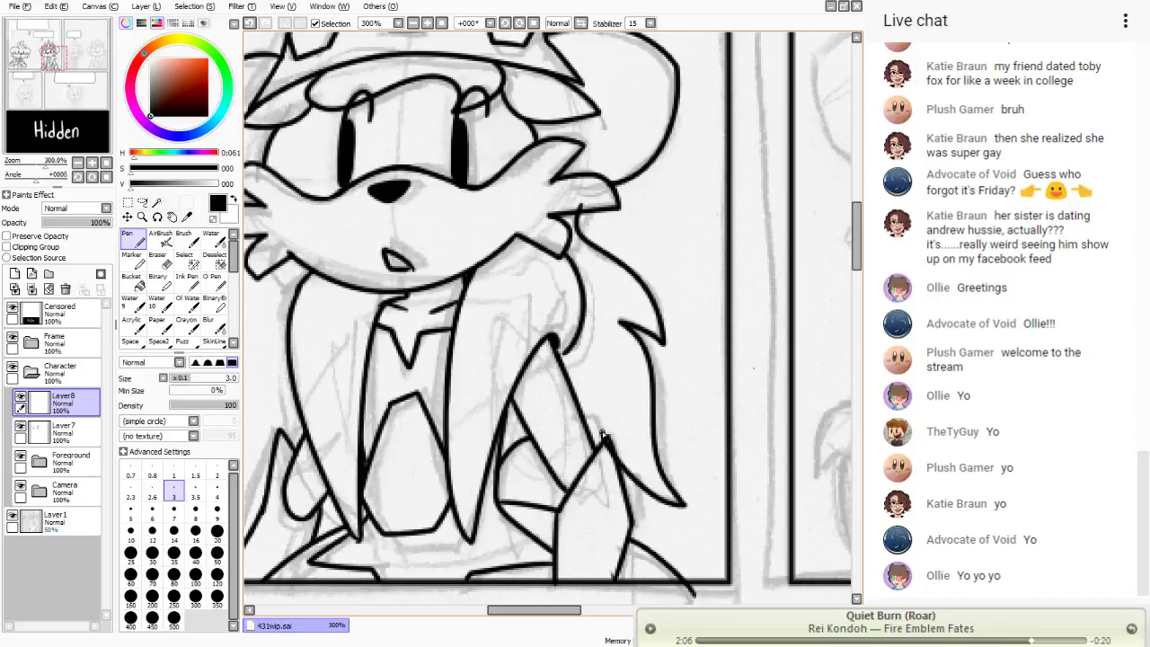
- Erase and redraw the lower edge of the back fur from its bottom tip to the right cuff, tidying the overlap there
left_click(157, 259)
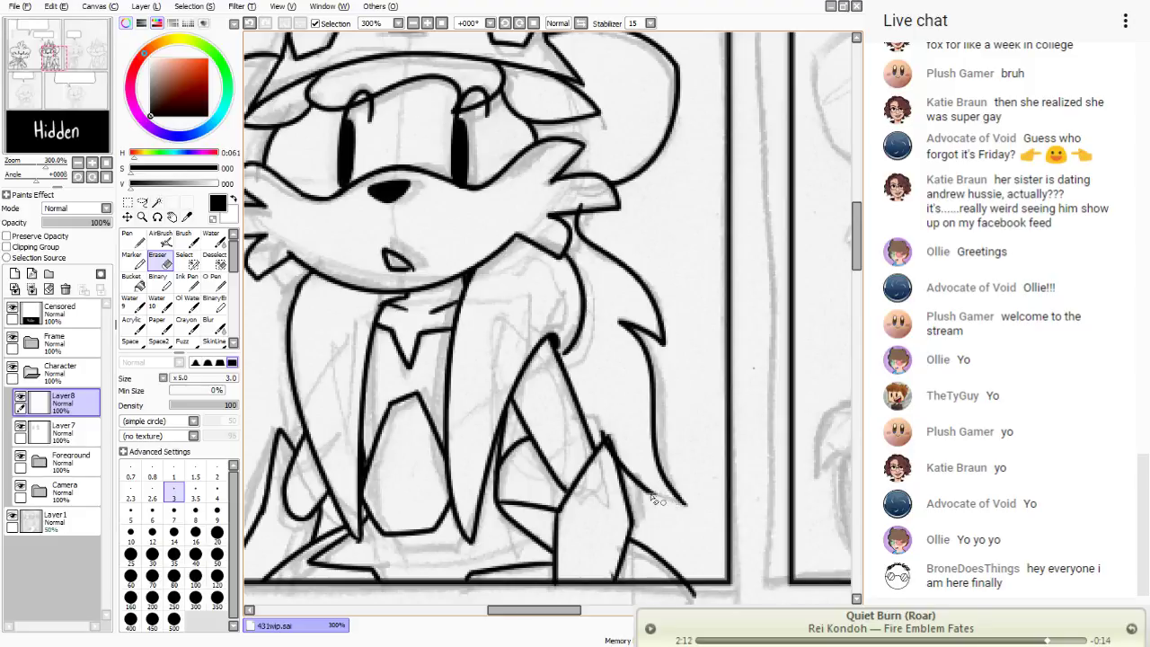
mouse_move(674, 500)
left_mouse_down()
mouse_move(646, 491)
mouse_move(666, 506)
mouse_move(593, 434)
left_mouse_up()
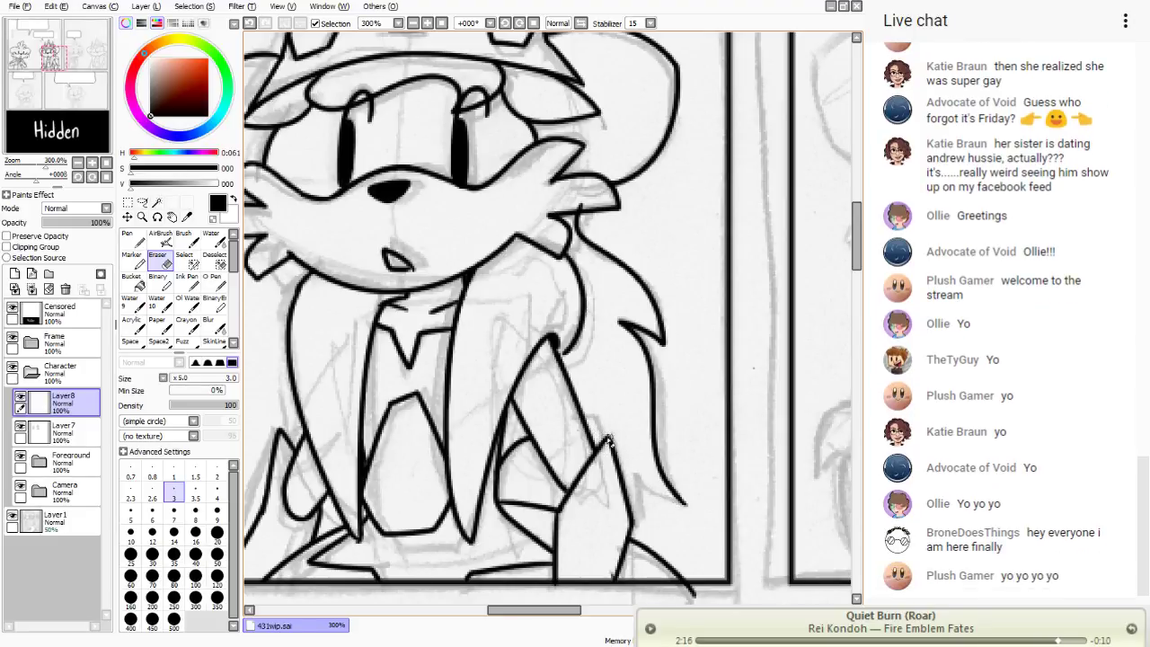
key("n")
mouse_move(683, 505)
left_mouse_down()
mouse_move(640, 496)
mouse_move(613, 466)
left_mouse_up()
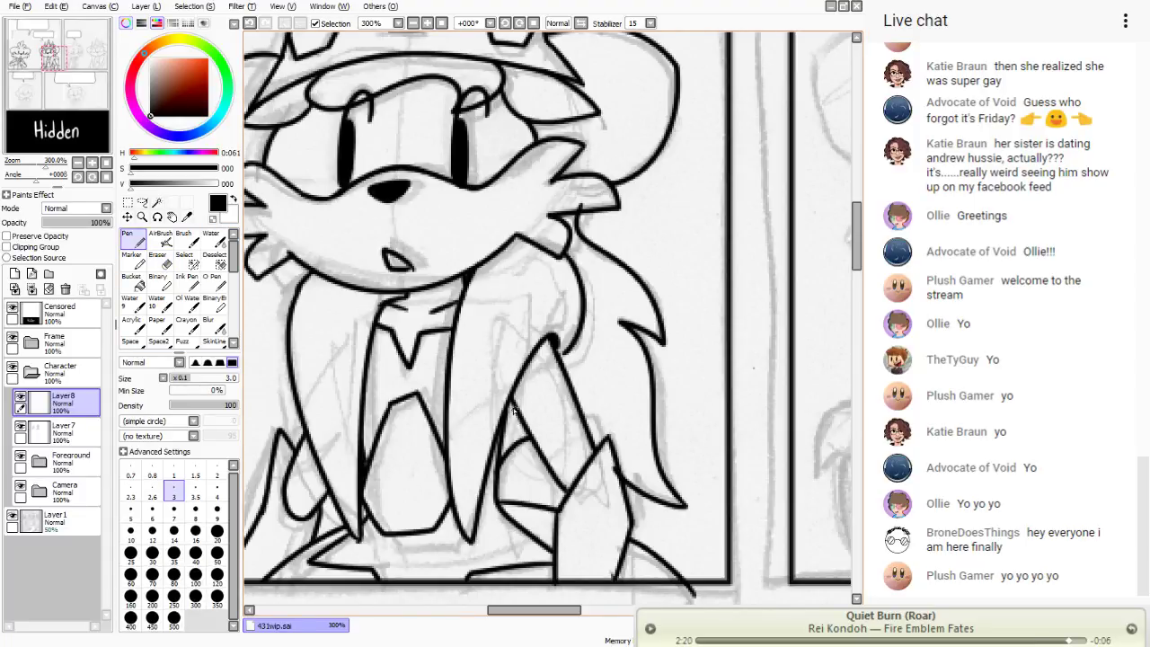
left_click_drag(514, 408, 517, 438)
key("ctrl+z")
left_click_drag(563, 352, 558, 403)
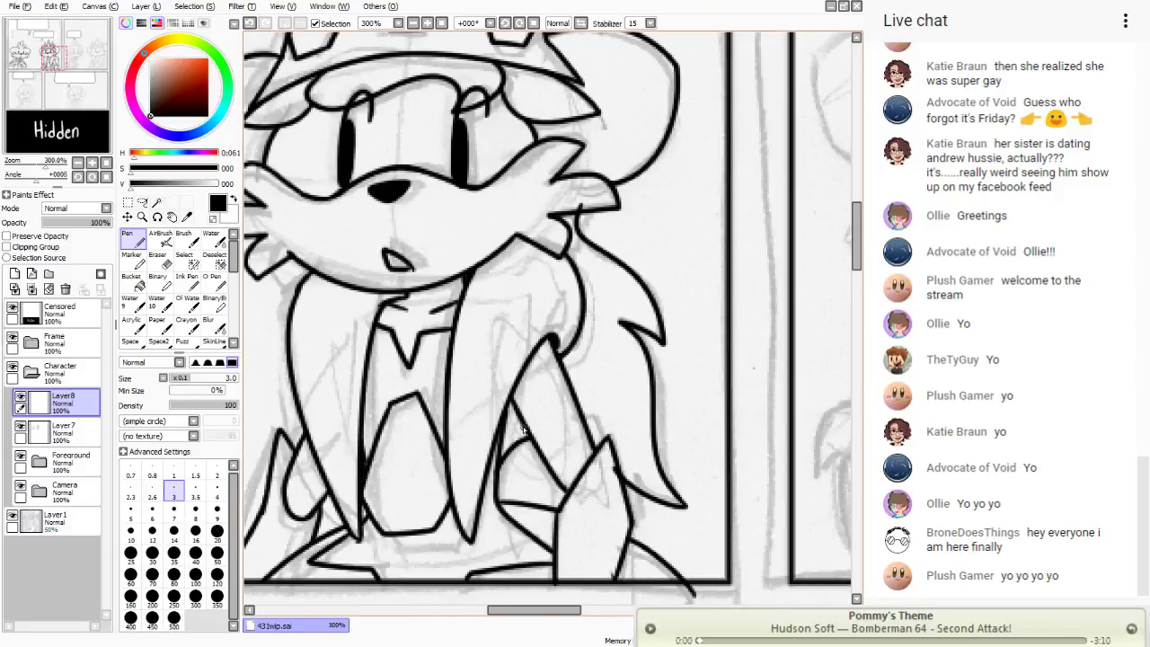
key("e")
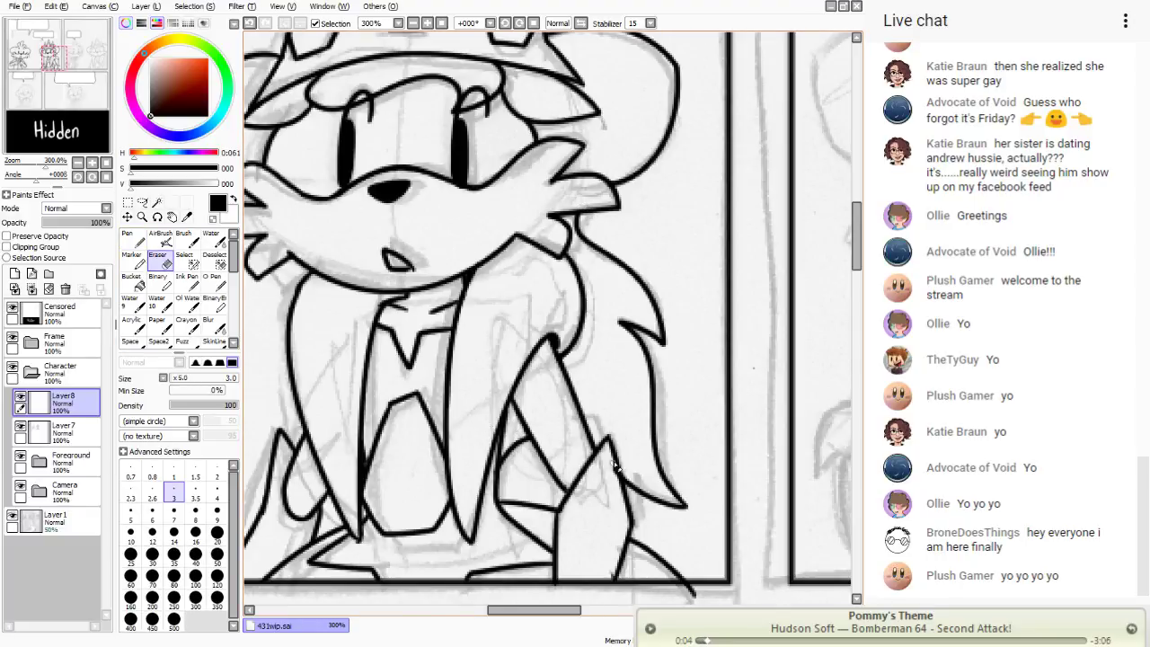
left_click(132, 238)
- Merge Layer8 down into Layer7
left_click(66, 81)
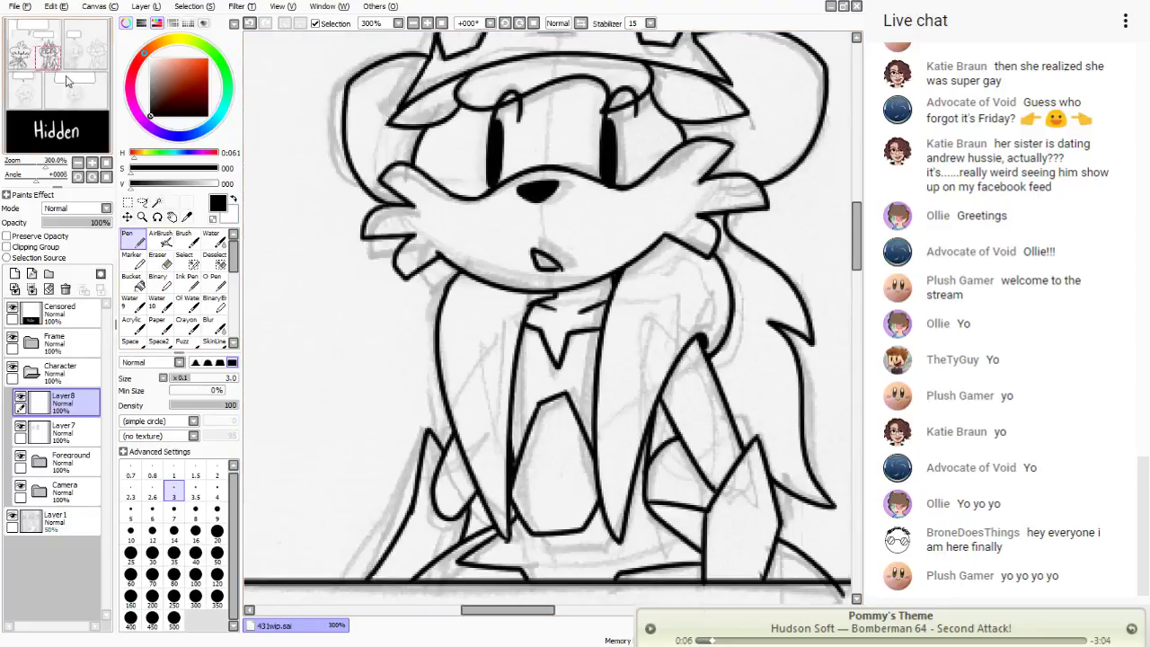
left_click_drag(65, 81, 56, 76)
left_click(412, 23)
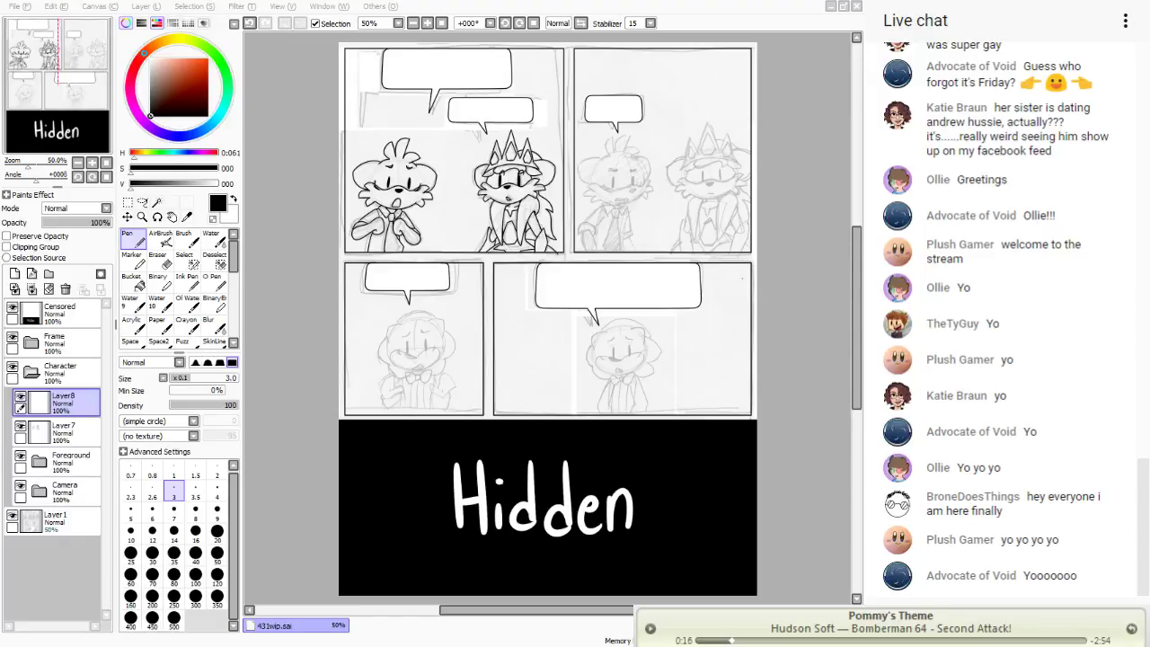
left_click(427, 23)
left_click(428, 23)
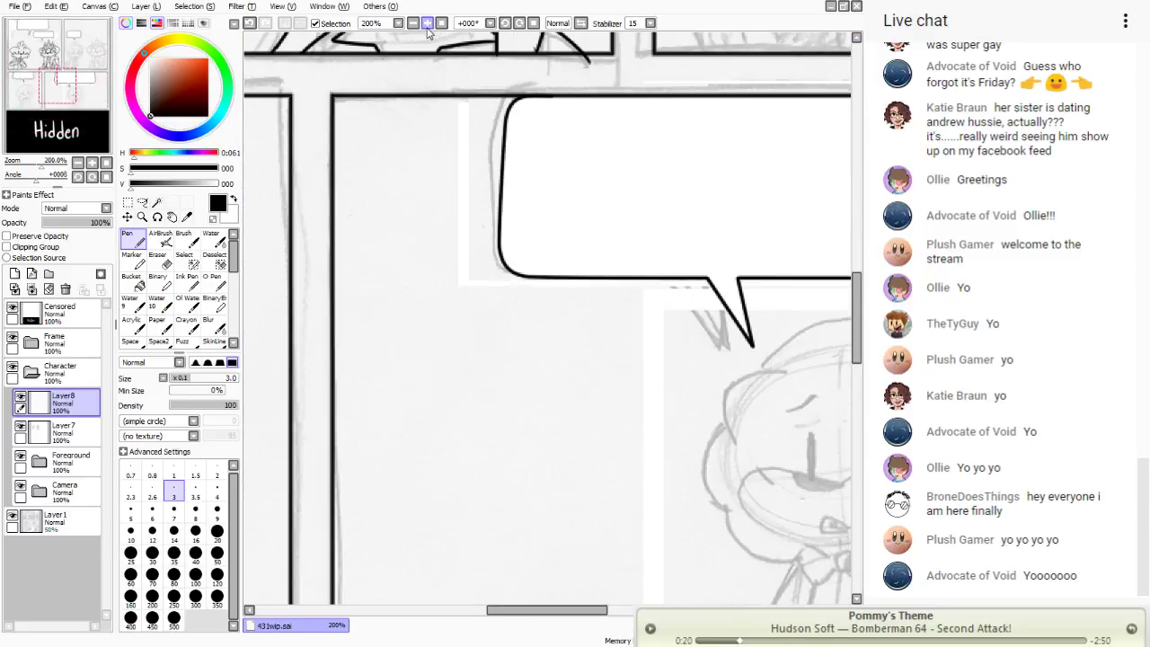
left_click_drag(41, 39, 54, 58)
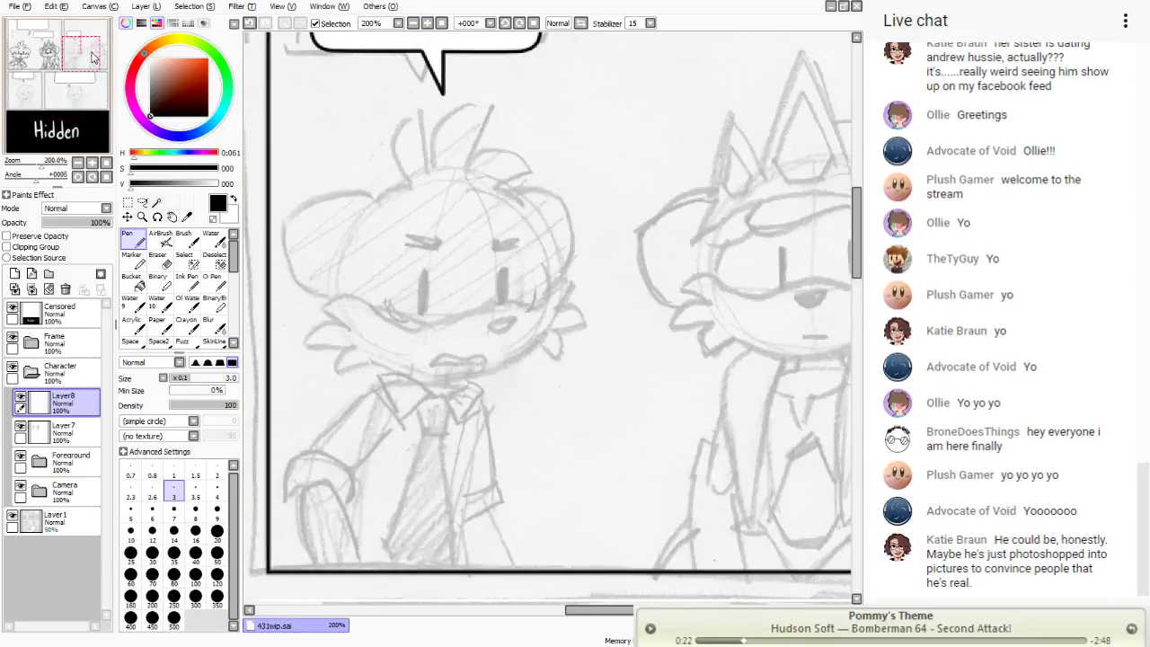
left_click(31, 289)
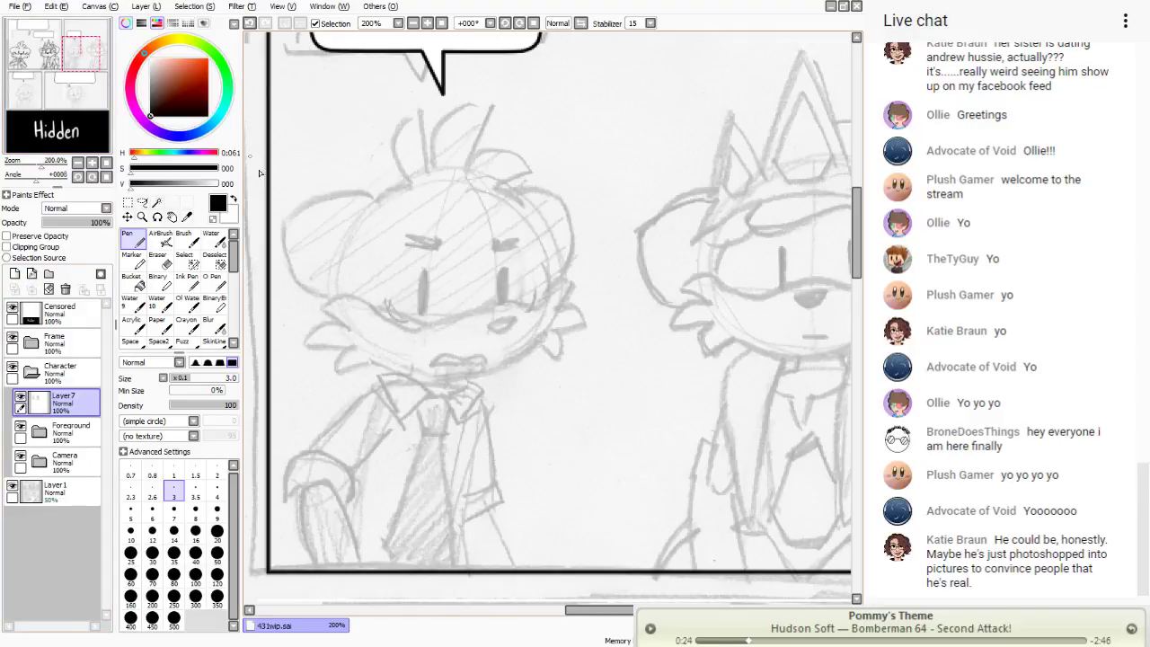
mouse_move(406, 180)
left_mouse_down()
mouse_move(416, 116)
mouse_move(429, 170)
mouse_move(485, 103)
mouse_move(460, 169)
mouse_move(521, 168)
mouse_move(475, 186)
left_mouse_up()
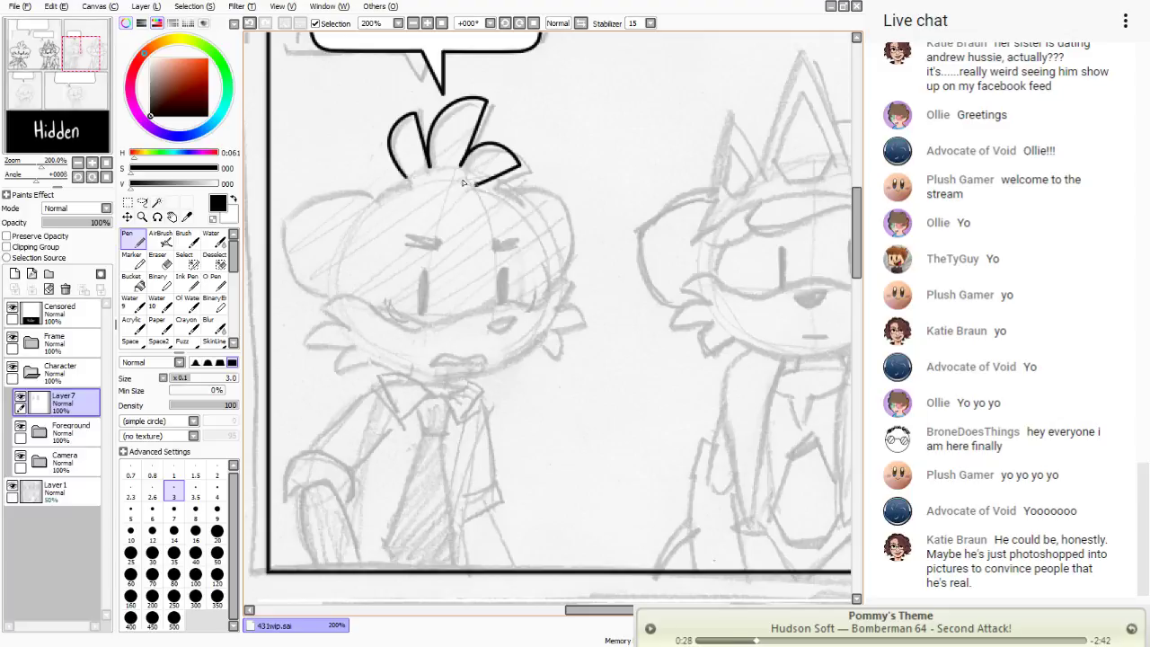
left_click(428, 24)
left_click_drag(81, 53, 79, 47)
left_click(249, 24)
mouse_move(366, 245)
left_mouse_down()
mouse_move(390, 146)
mouse_move(405, 224)
mouse_move(495, 135)
mouse_move(444, 233)
left_mouse_up()
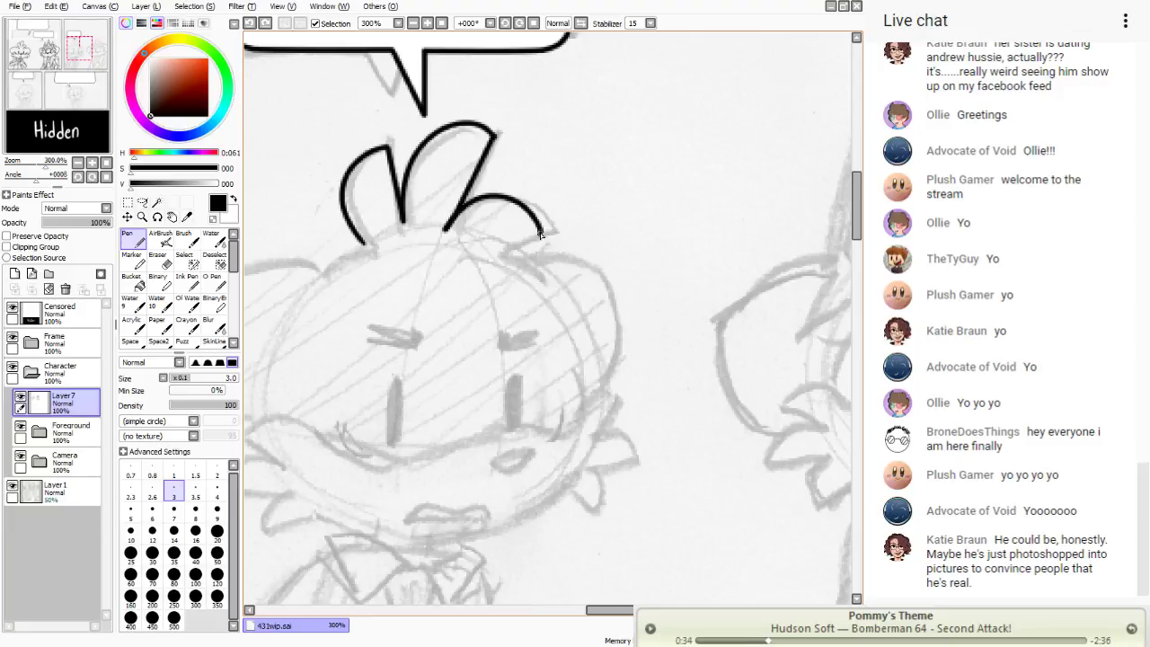
left_click(250, 23)
mouse_move(373, 249)
left_mouse_down()
mouse_move(391, 141)
mouse_move(409, 225)
mouse_move(519, 133)
mouse_move(516, 190)
mouse_move(414, 230)
left_mouse_up()
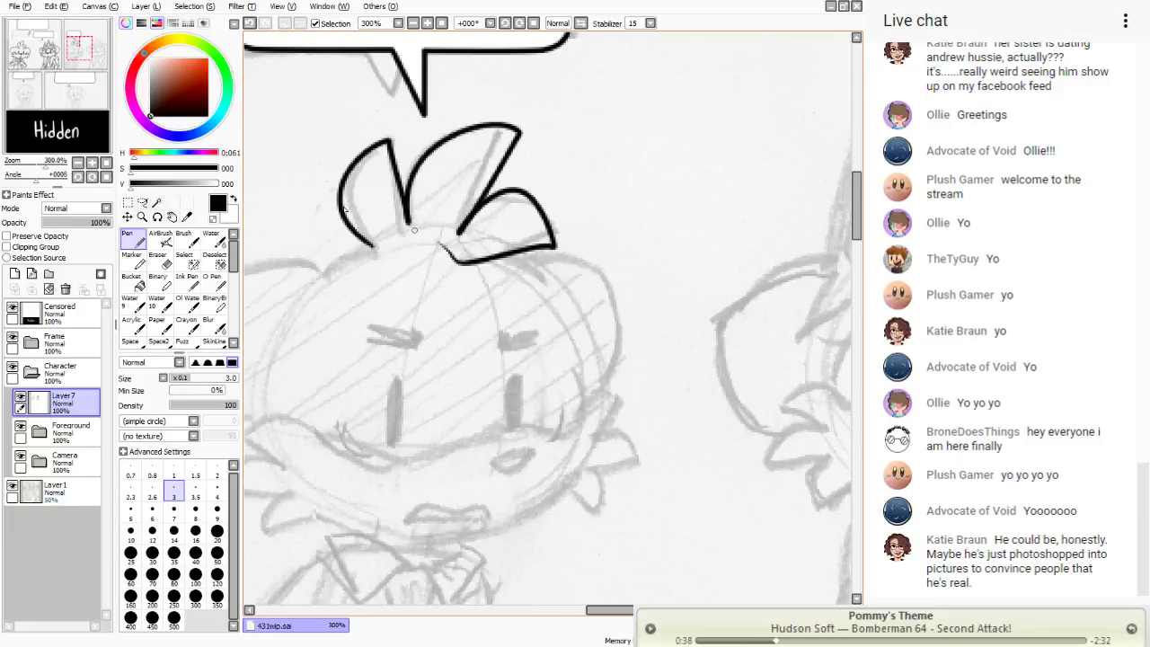
left_click(250, 23)
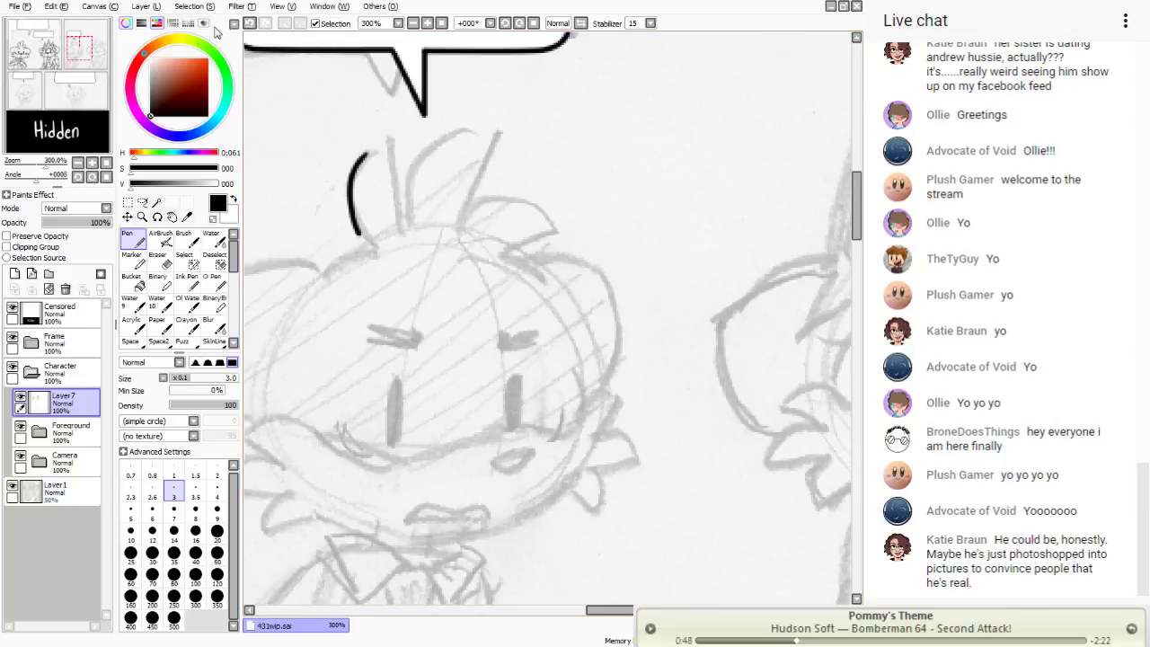
mouse_move(386, 139)
left_mouse_down()
mouse_move(354, 215)
mouse_move(368, 232)
mouse_move(403, 223)
mouse_move(454, 131)
mouse_move(501, 133)
mouse_move(450, 223)
left_mouse_up()
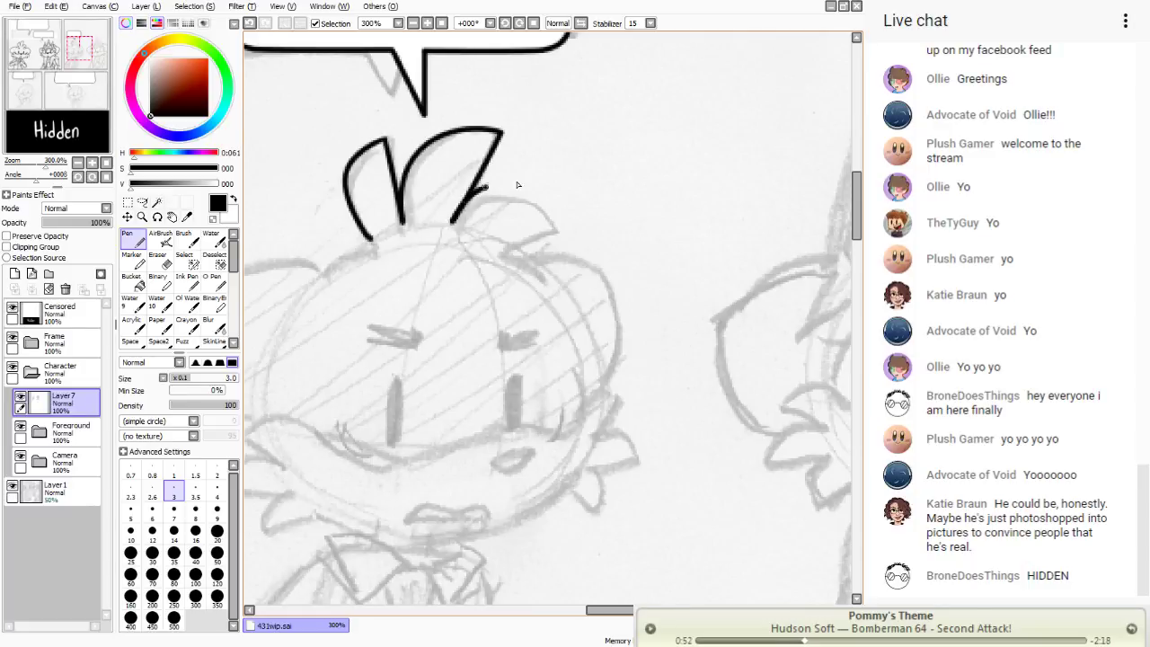
left_click_drag(474, 185, 468, 256)
key("ctrl+z")
key("ctrl+z")
key("ctrl+z")
key("ctrl+z")
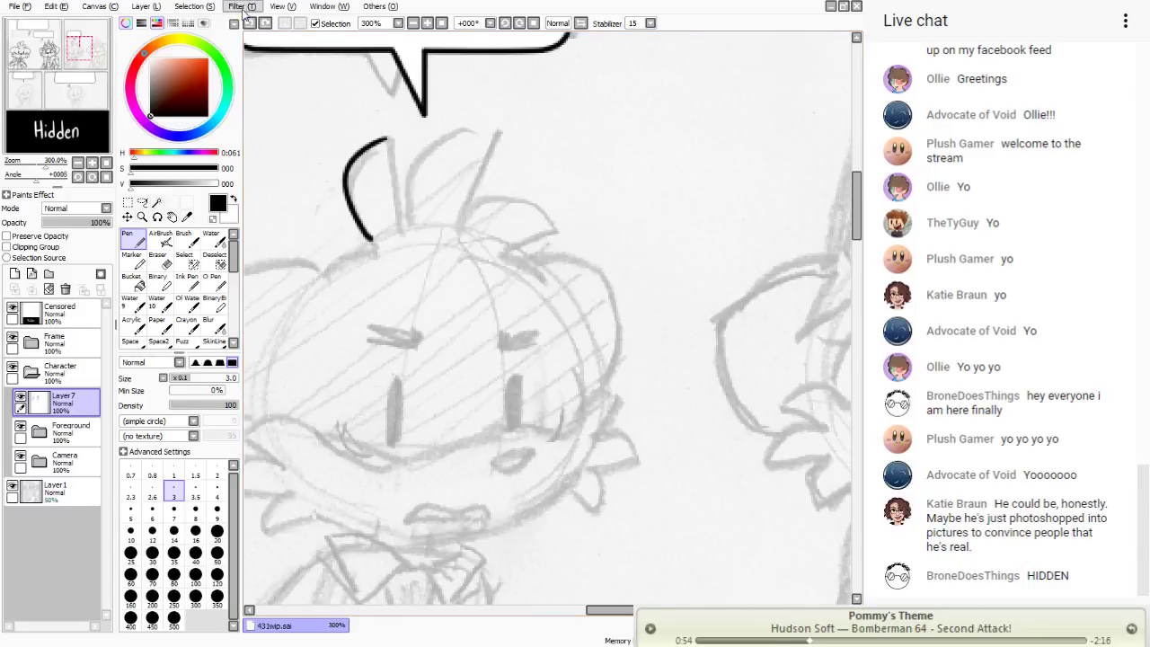
key("ctrl+z")
- Ink the three pointed hair tufts on top of the left character's head in panel two, redoing strokes that stray
left_click_drag(385, 140, 407, 227)
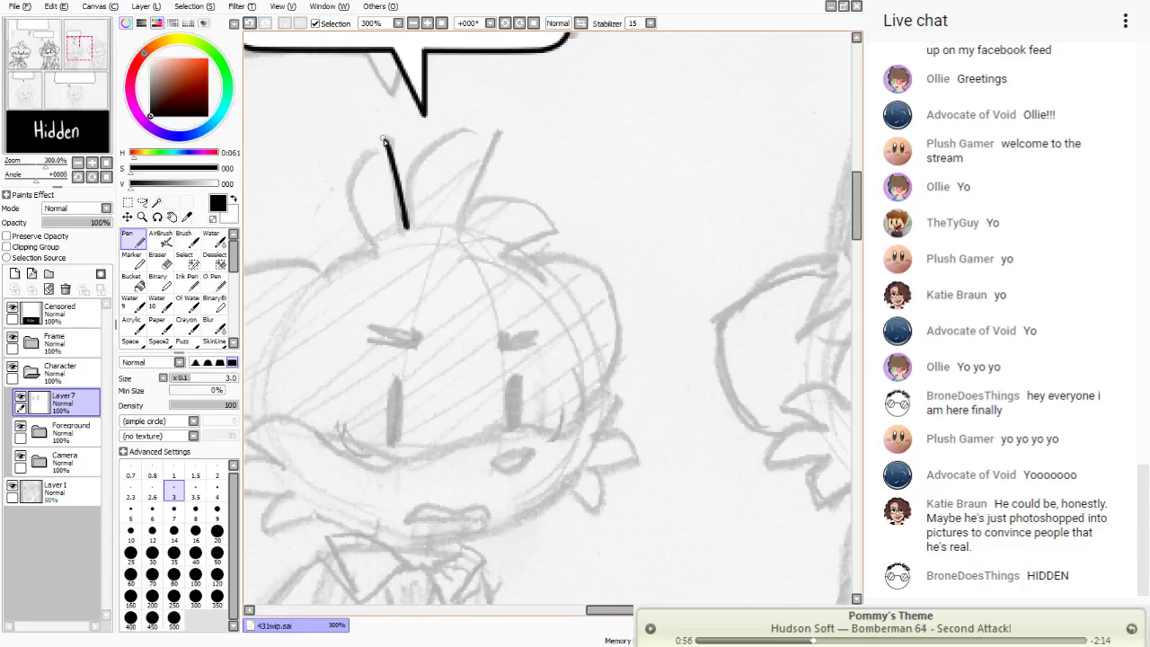
mouse_move(385, 141)
left_mouse_down()
mouse_move(376, 250)
mouse_move(485, 121)
mouse_move(482, 173)
left_mouse_up()
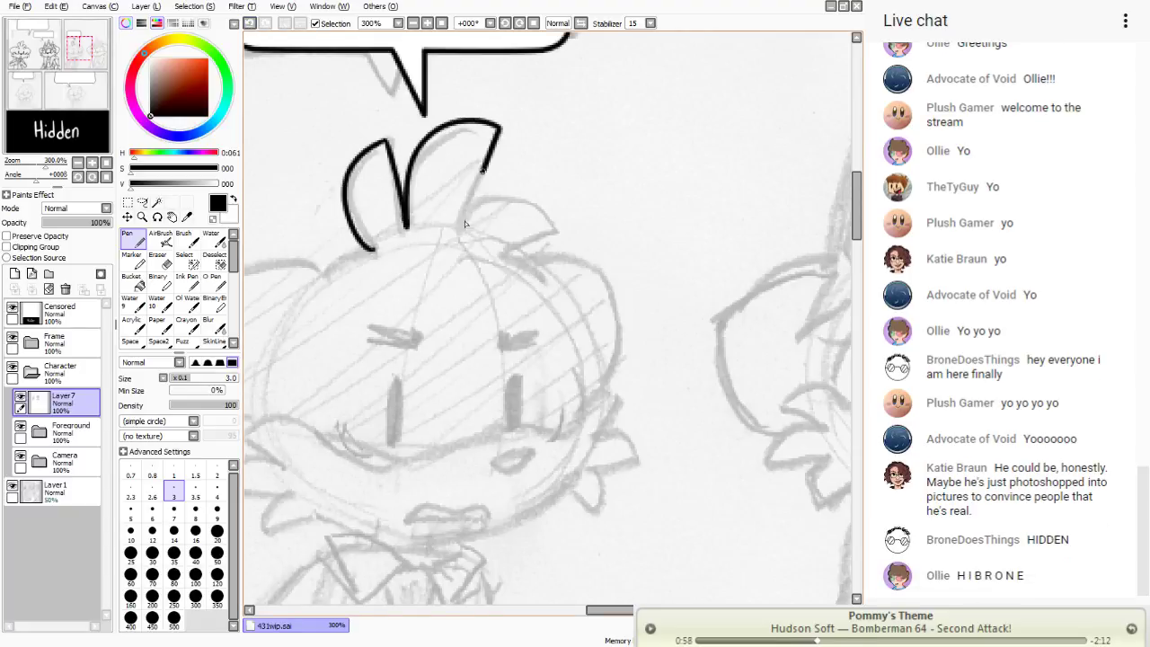
mouse_move(466, 223)
left_mouse_down()
mouse_move(531, 208)
mouse_move(547, 232)
mouse_move(469, 263)
left_mouse_up()
left_click(251, 24)
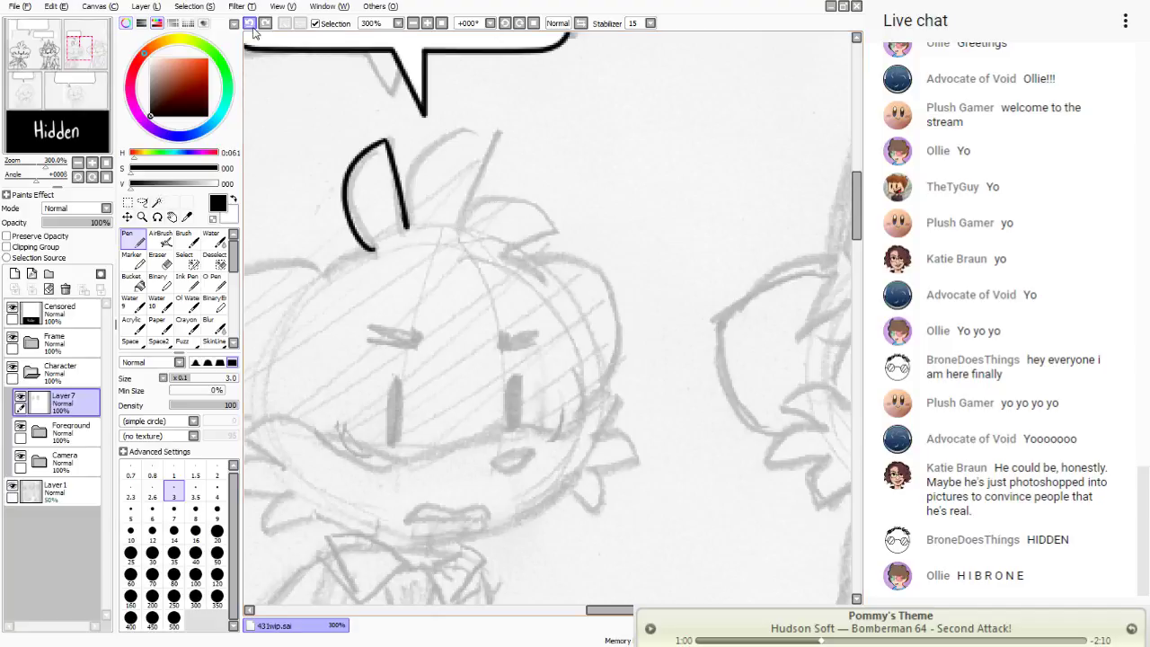
left_click(251, 24)
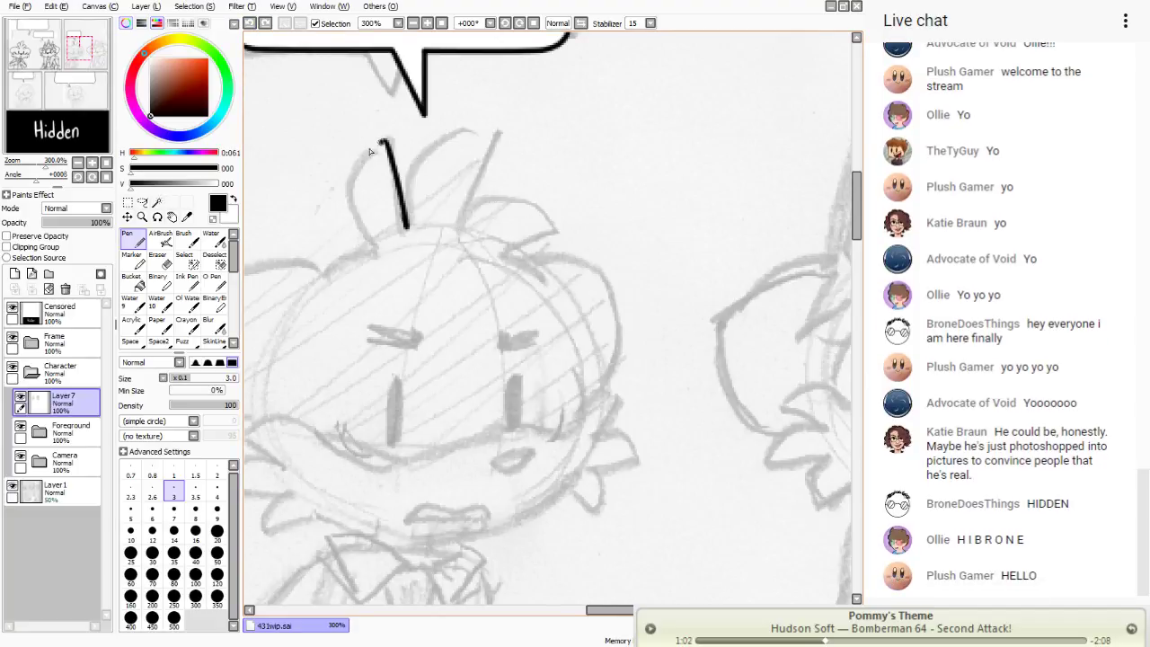
mouse_move(385, 141)
left_mouse_down()
mouse_move(364, 250)
mouse_move(432, 145)
mouse_move(512, 144)
mouse_move(456, 231)
mouse_move(539, 217)
mouse_move(477, 256)
left_mouse_up()
left_click(251, 24)
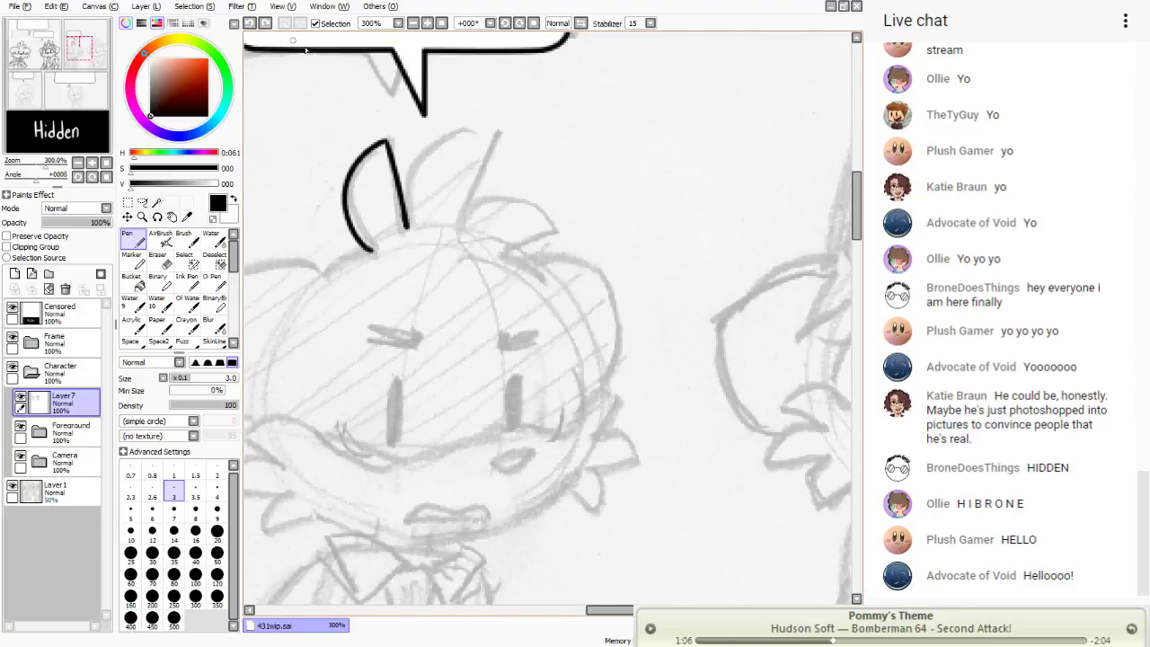
mouse_move(496, 130)
left_mouse_down()
mouse_move(444, 122)
mouse_move(406, 216)
left_mouse_up()
left_click_drag(499, 130, 485, 153)
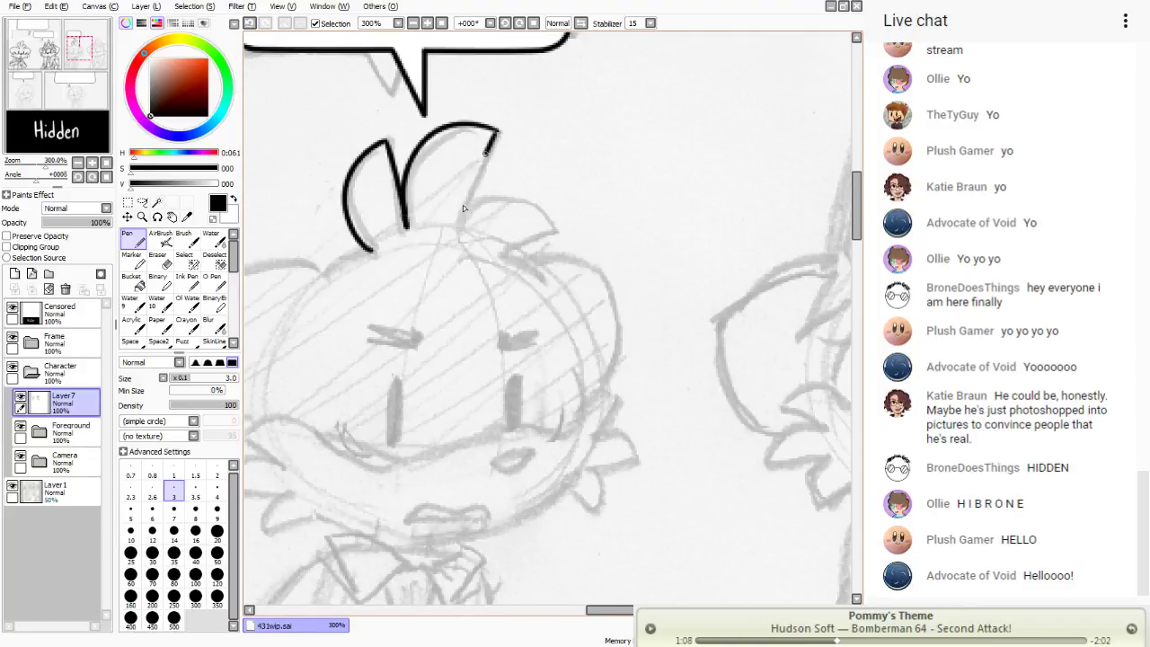
mouse_move(449, 235)
left_mouse_down()
mouse_move(555, 239)
mouse_move(475, 267)
left_mouse_up()
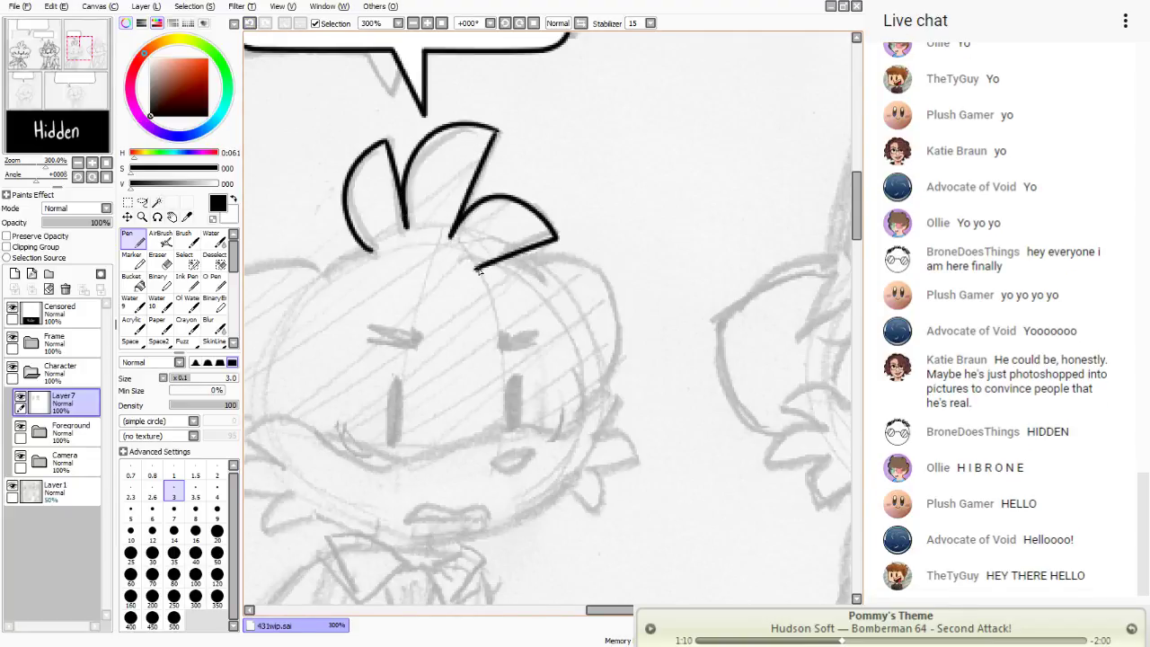
- Ink the wavy top edge of the muzzle from the right cheek tip across the face, ending in three pointed fur tips on the left cheek
left_click_drag(70, 87, 64, 93)
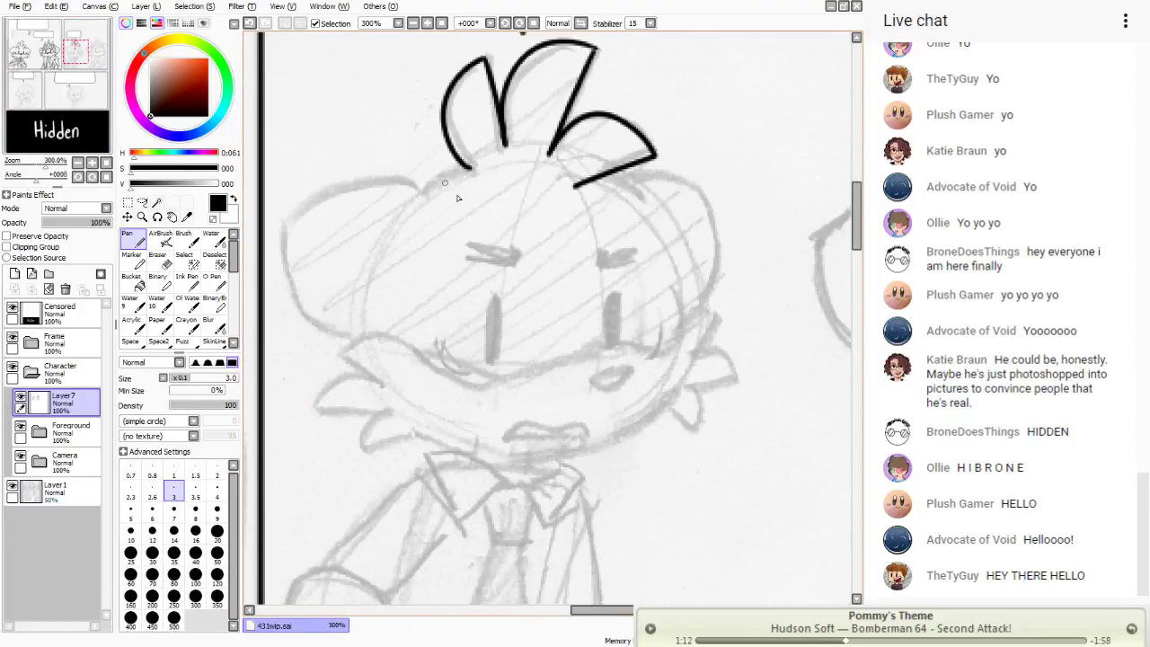
mouse_move(715, 321)
left_mouse_down()
mouse_move(695, 354)
mouse_move(713, 322)
mouse_move(636, 359)
mouse_move(568, 354)
mouse_move(514, 388)
mouse_move(379, 338)
mouse_move(353, 358)
mouse_move(381, 374)
mouse_move(328, 385)
mouse_move(387, 409)
left_mouse_up()
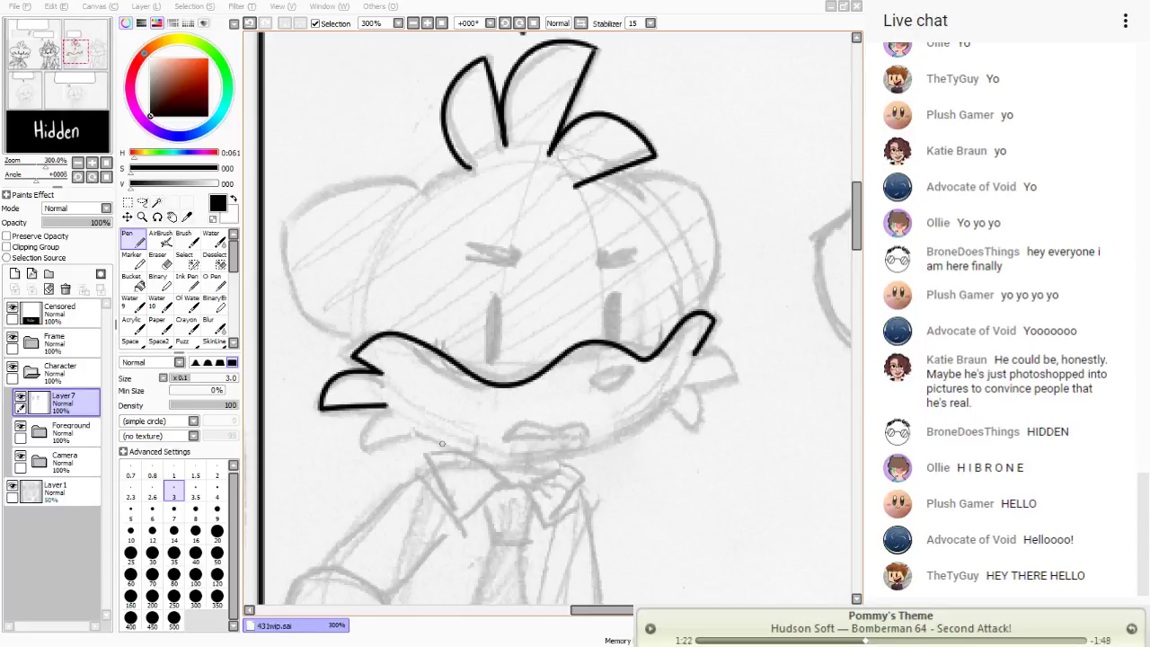
key("ctrl+z")
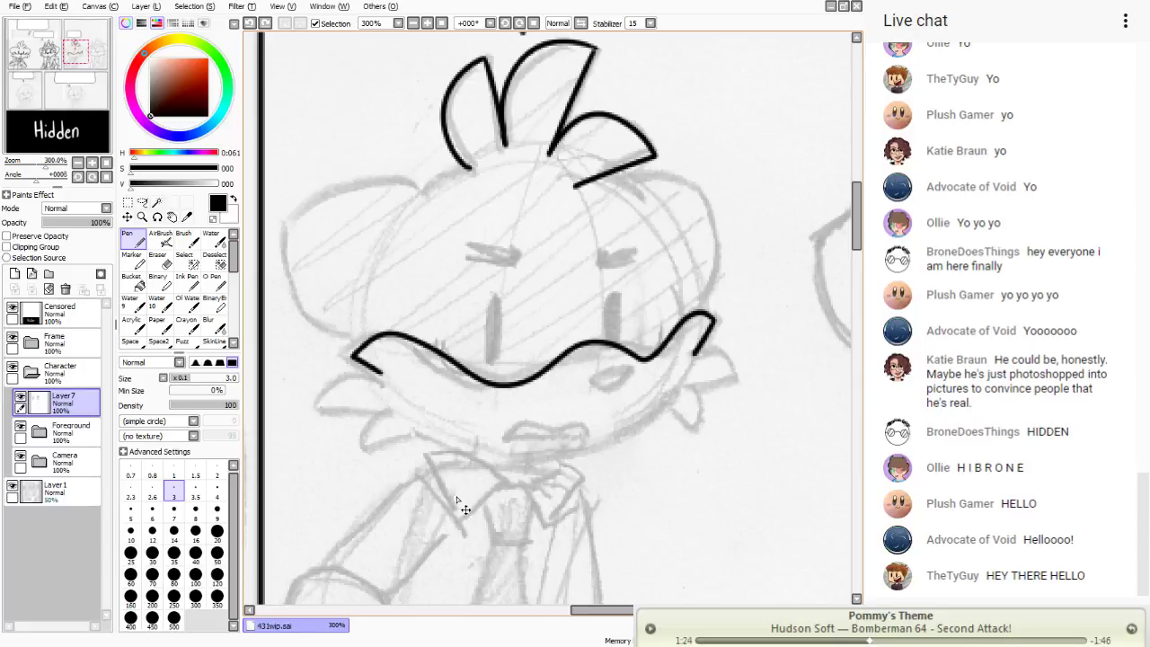
key("ctrl+z")
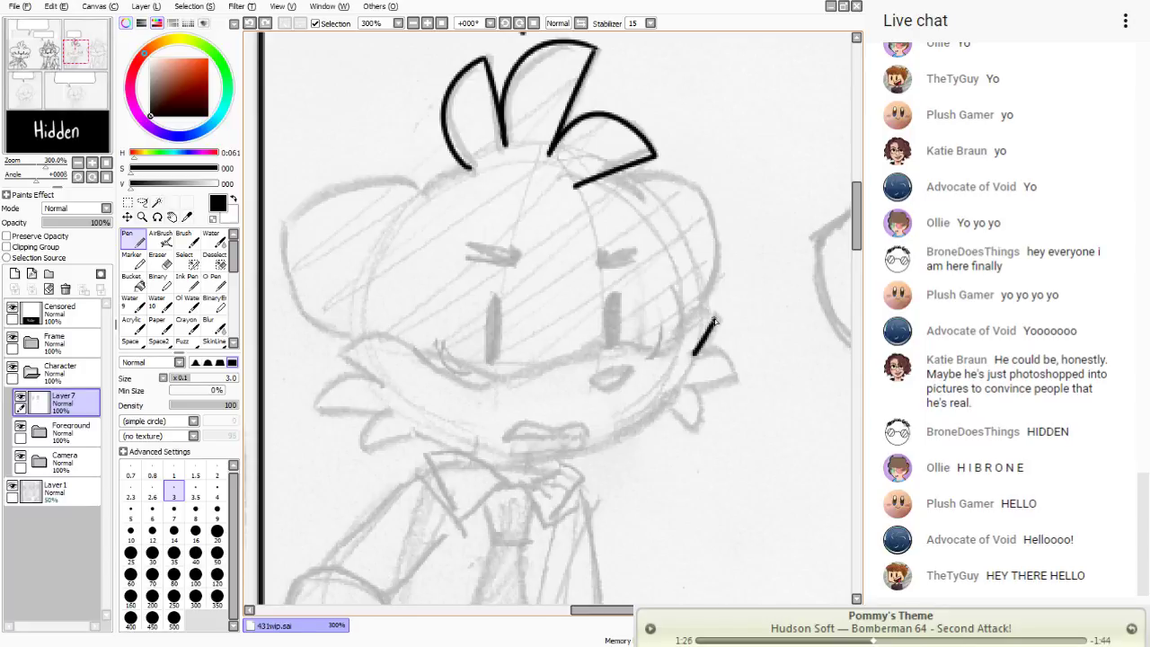
mouse_move(715, 318)
left_mouse_down()
mouse_move(647, 367)
mouse_move(538, 381)
mouse_move(392, 331)
mouse_move(346, 350)
mouse_move(388, 379)
mouse_move(320, 397)
mouse_move(388, 410)
left_mouse_up()
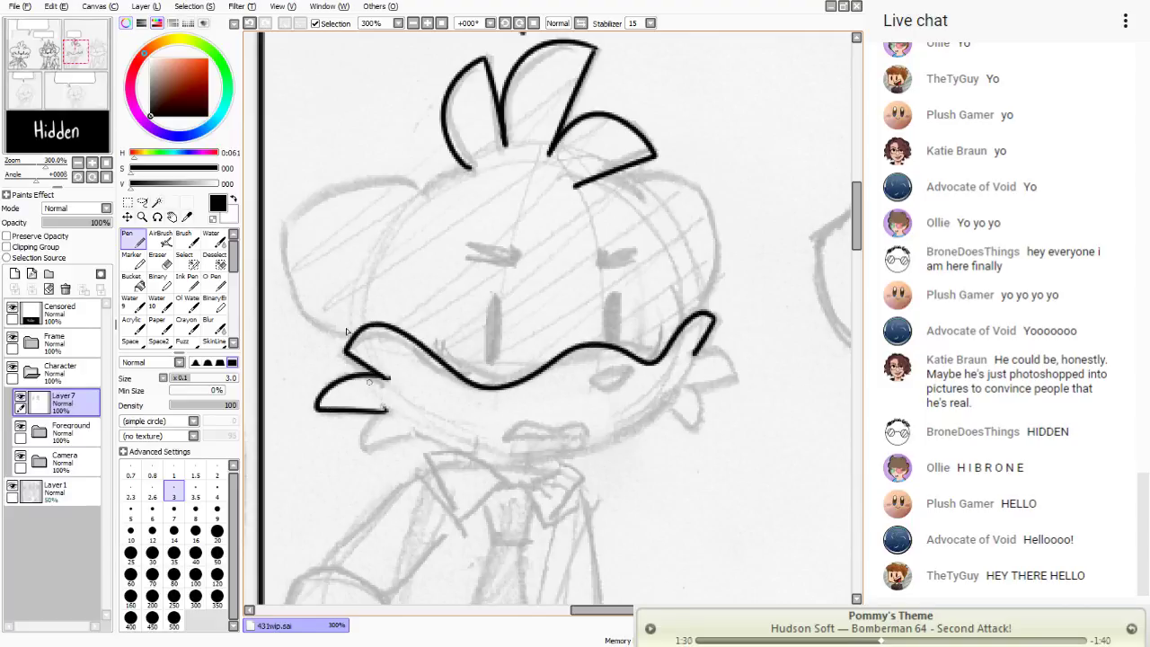
left_click(250, 23)
left_click(251, 23)
mouse_move(714, 321)
left_mouse_down()
mouse_move(681, 322)
mouse_move(630, 355)
mouse_move(565, 359)
mouse_move(504, 389)
mouse_move(430, 349)
mouse_move(332, 343)
mouse_move(360, 366)
left_mouse_up()
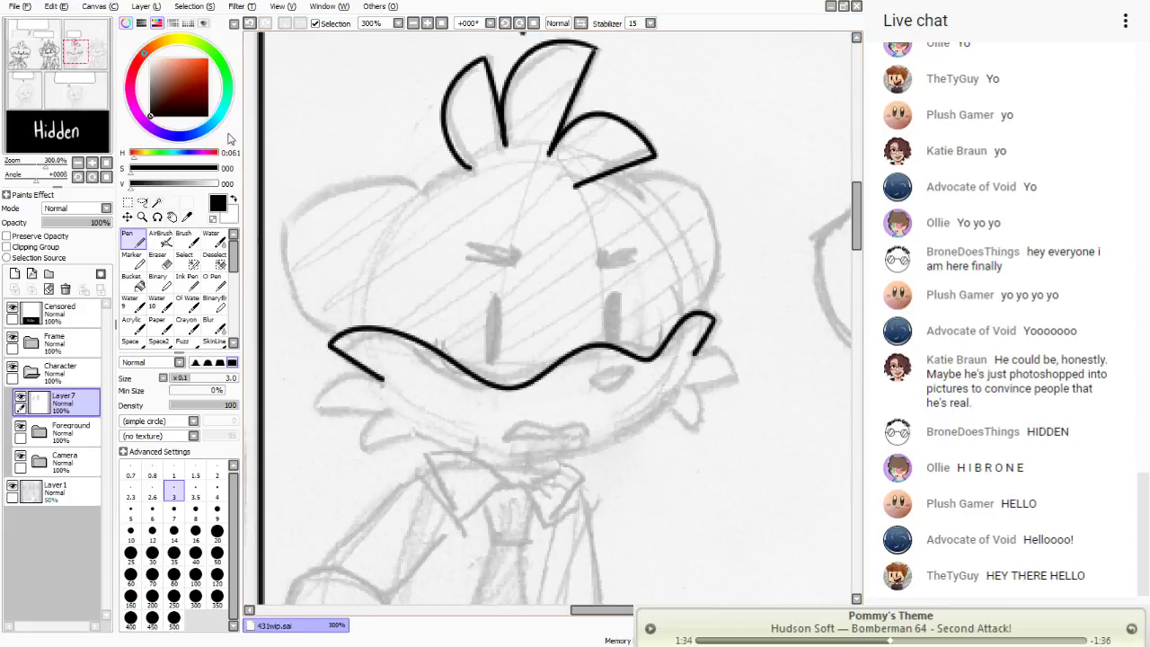
left_click(251, 23)
mouse_move(710, 320)
left_mouse_down()
mouse_move(649, 357)
mouse_move(596, 343)
mouse_move(529, 379)
mouse_move(356, 334)
mouse_move(333, 353)
left_mouse_up()
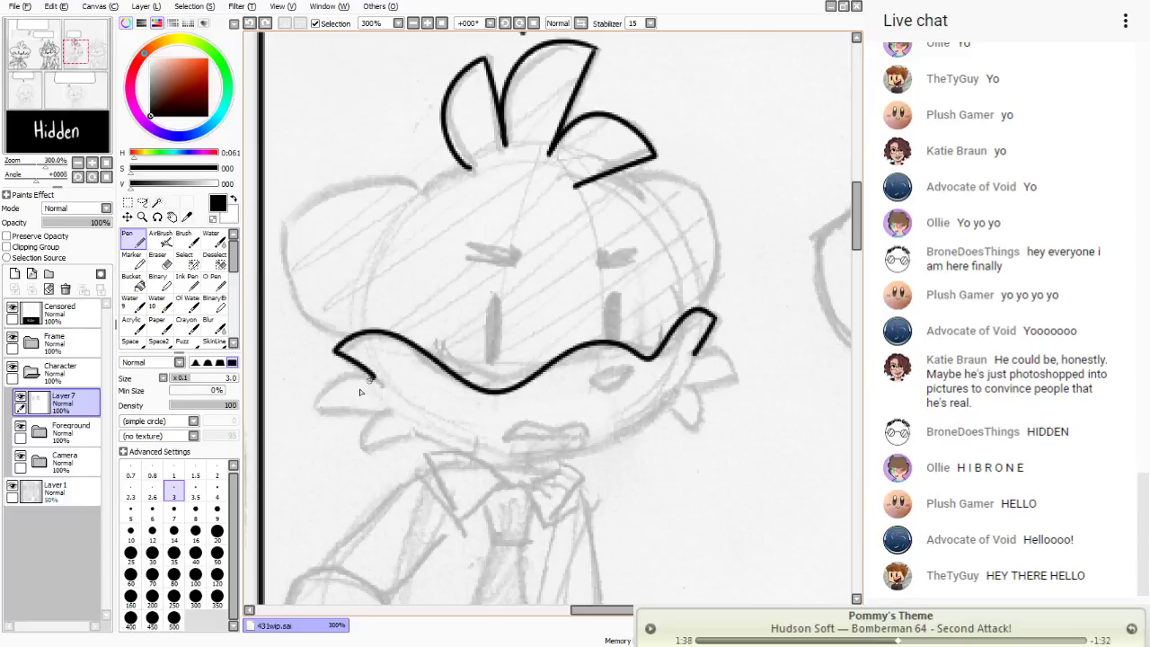
left_click(250, 23)
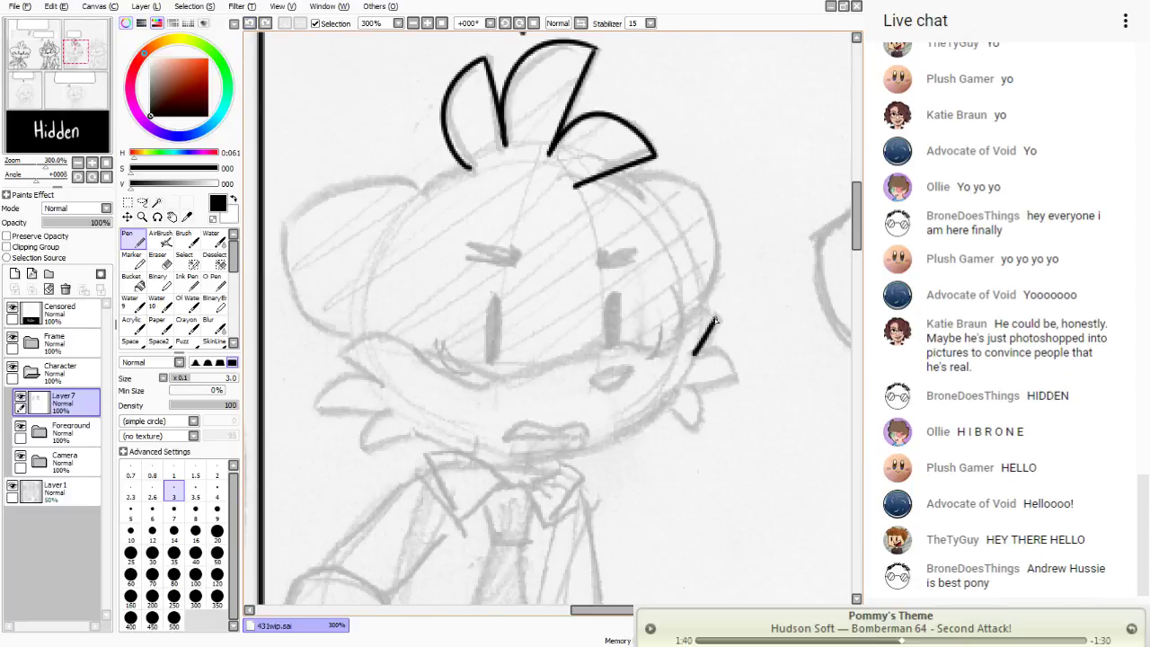
mouse_move(715, 319)
left_mouse_down()
mouse_move(644, 357)
mouse_move(584, 350)
mouse_move(509, 393)
mouse_move(431, 359)
mouse_move(334, 351)
mouse_move(379, 384)
mouse_move(332, 383)
mouse_move(315, 412)
mouse_move(374, 412)
mouse_move(372, 451)
mouse_move(421, 432)
left_mouse_up()
- Erase the lowest part of the wavy muzzle line between the eyes, leaving a gap beside the nose
key("e")
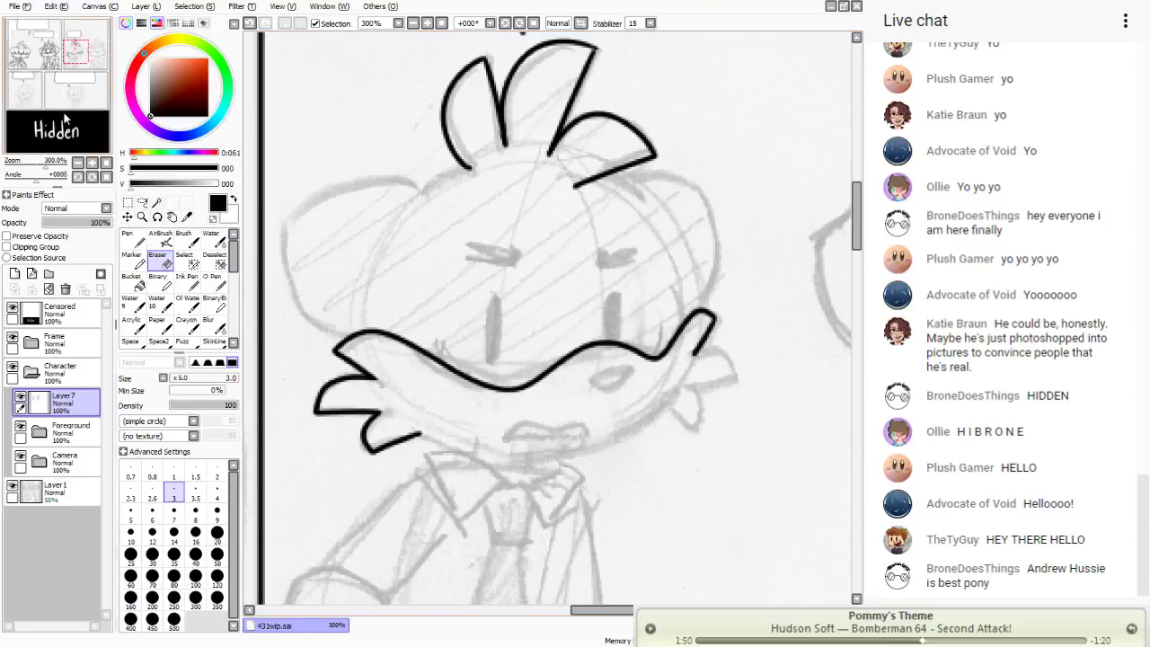
left_click_drag(66, 118, 66, 124)
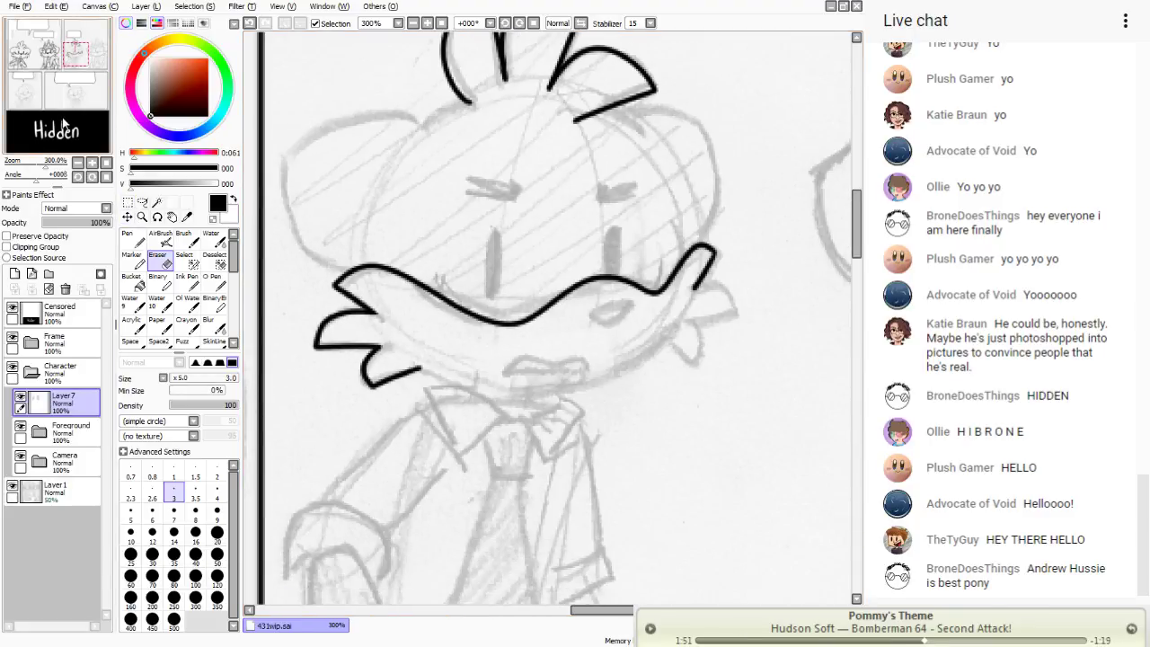
left_click(131, 510)
mouse_move(484, 337)
left_mouse_down()
mouse_move(578, 303)
mouse_move(463, 333)
mouse_move(580, 300)
mouse_move(490, 333)
mouse_move(551, 319)
mouse_move(449, 313)
mouse_move(484, 328)
mouse_move(532, 327)
left_mouse_up()
key("n")
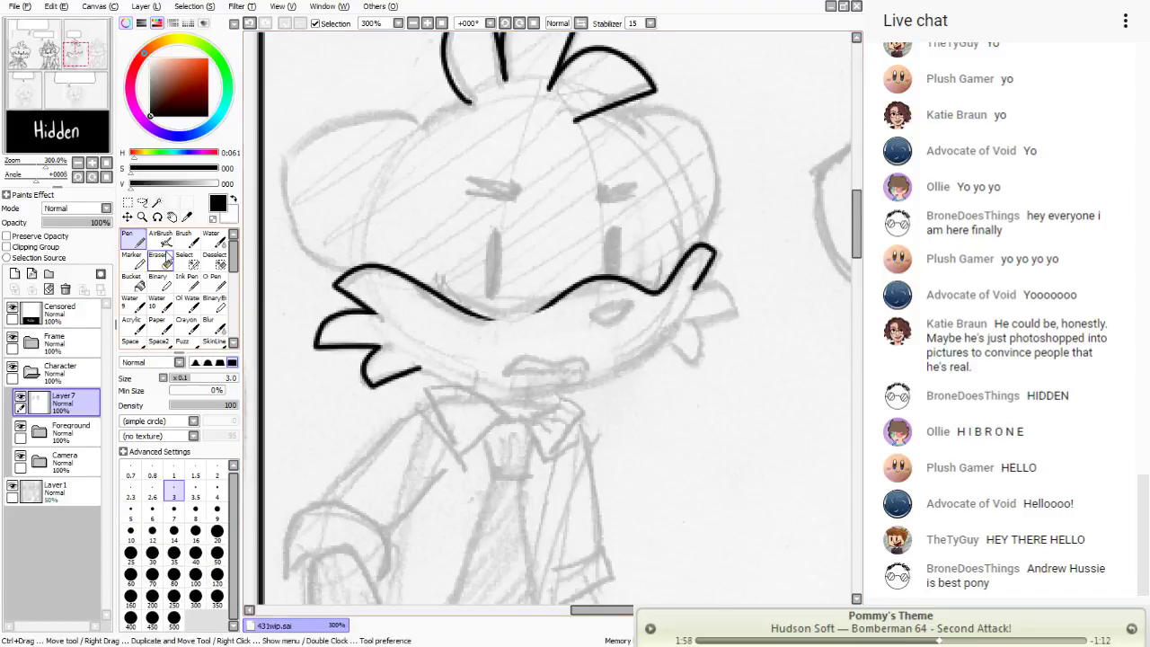
- Close the gap in the muzzle's wavy top line between the eyes with a new ink stroke
left_click_drag(552, 306, 468, 306)
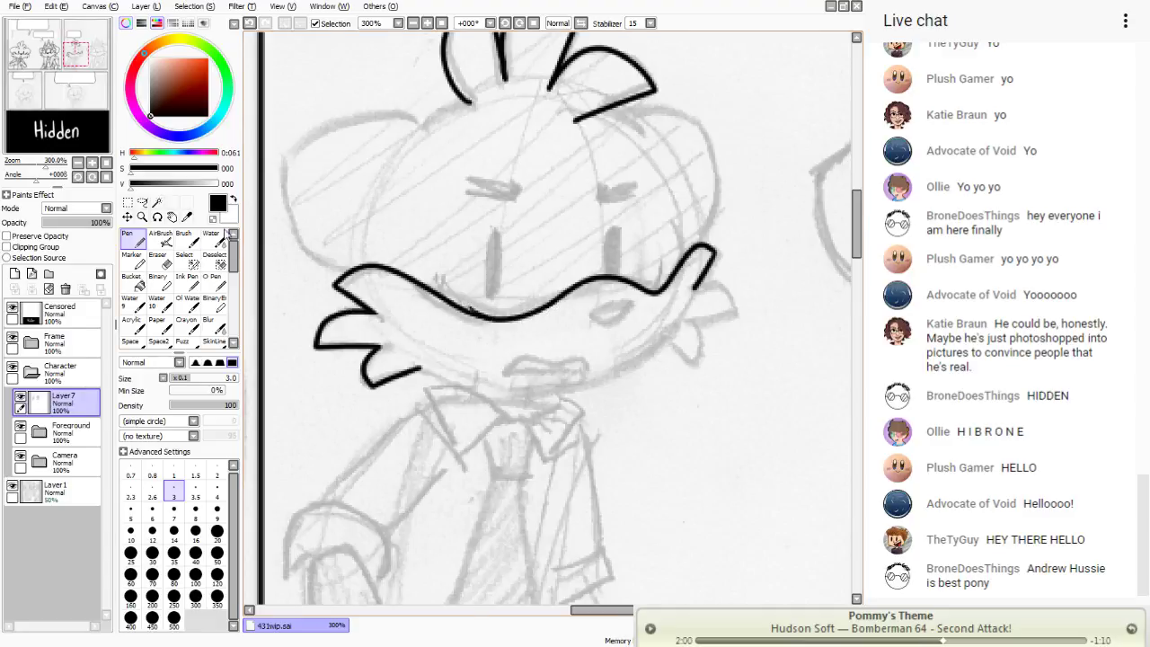
key("e")
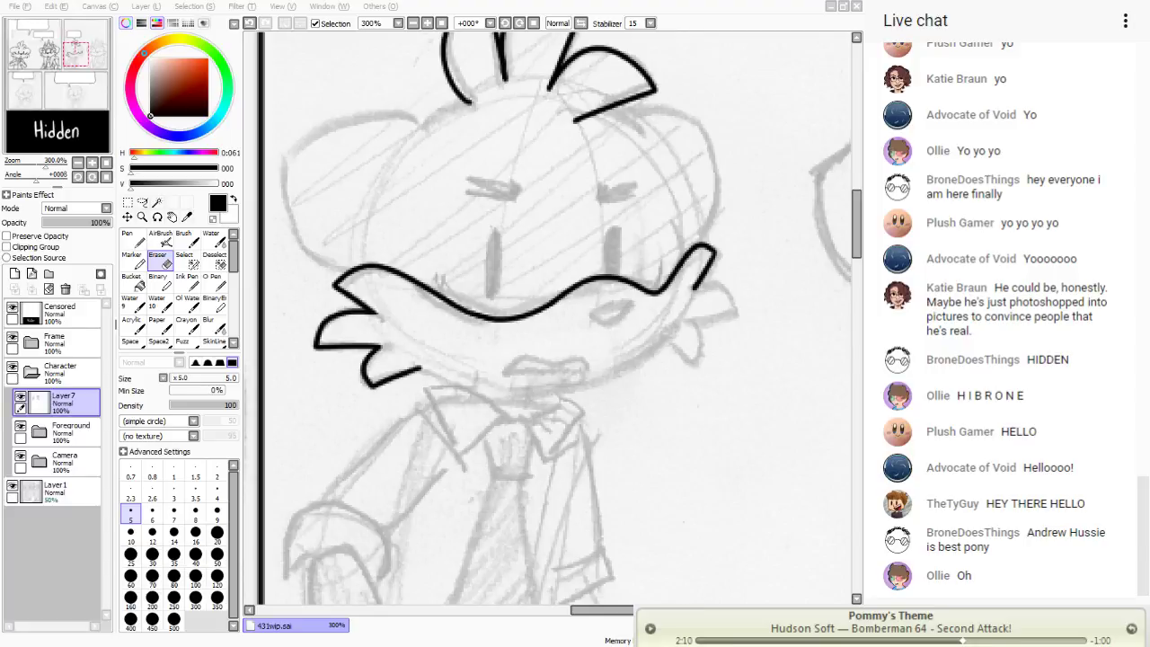
- Ink the two lower pointed fur tips on the right cheek, redoing them slightly smaller
key("n")
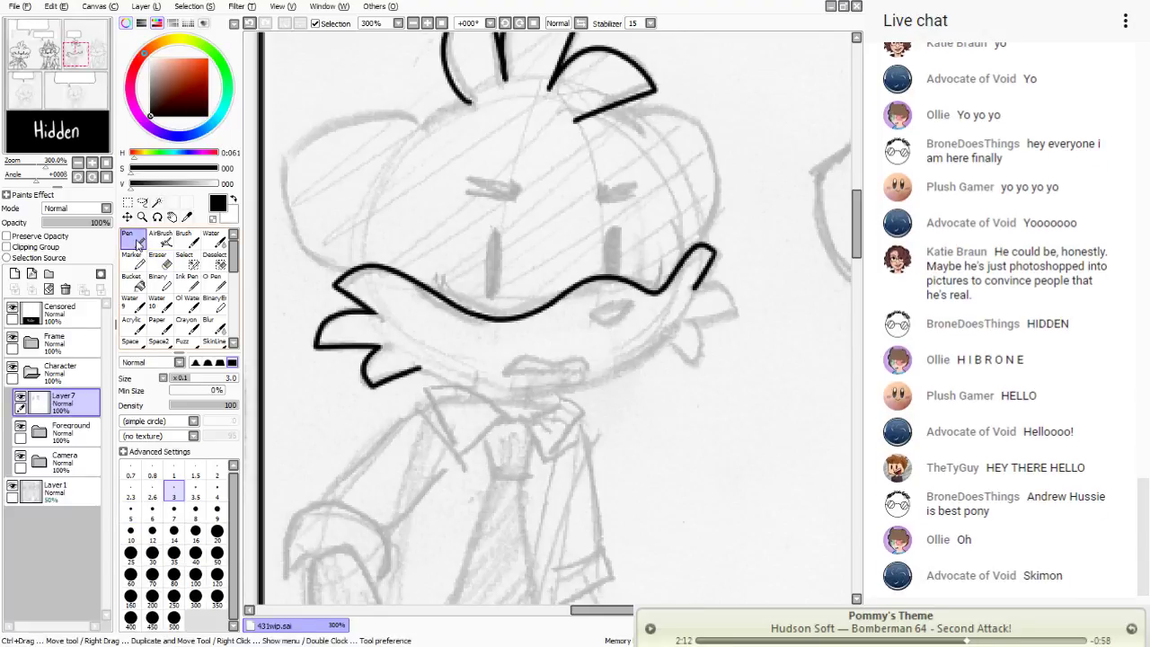
mouse_move(696, 286)
left_mouse_down()
mouse_move(731, 289)
mouse_move(733, 308)
mouse_move(691, 315)
mouse_move(670, 338)
left_mouse_up()
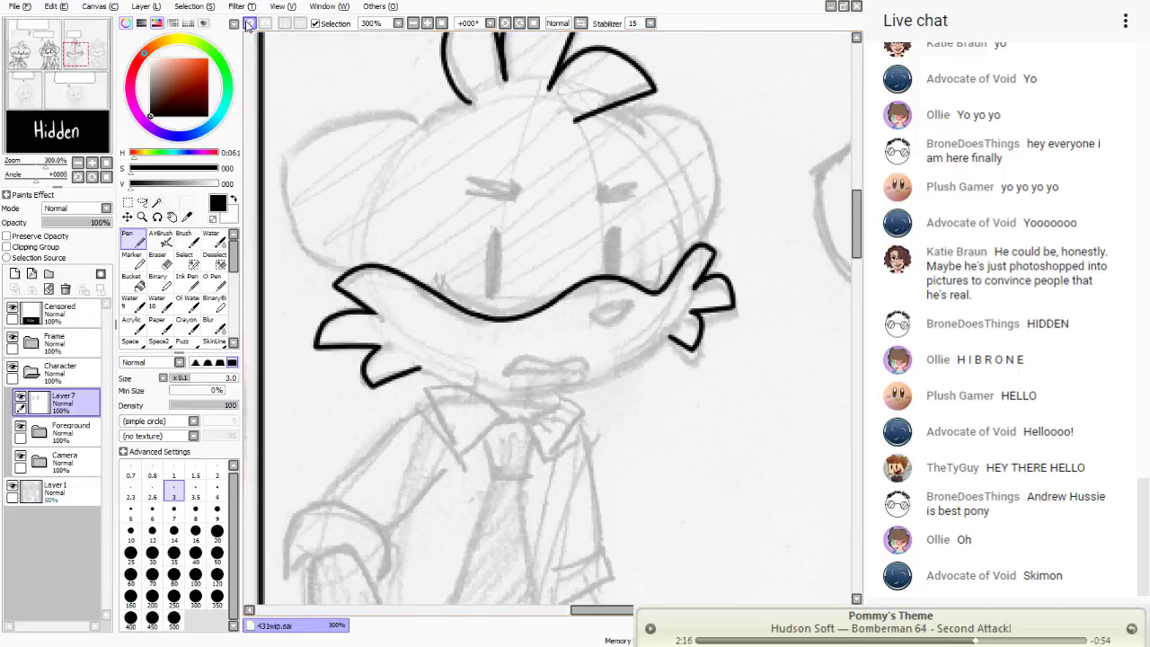
key("ctrl+z")
key("ctrl+z")
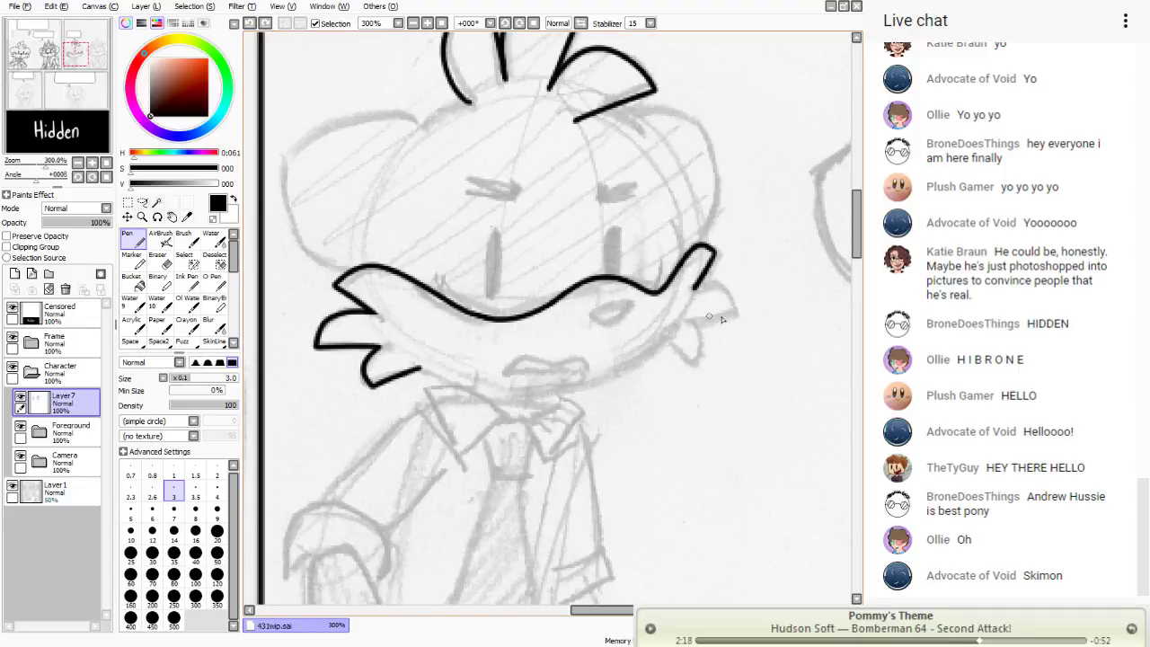
mouse_move(697, 286)
left_mouse_down()
mouse_move(723, 297)
mouse_move(727, 316)
mouse_move(690, 318)
mouse_move(685, 354)
mouse_move(670, 340)
mouse_move(491, 381)
mouse_move(433, 341)
left_mouse_up()
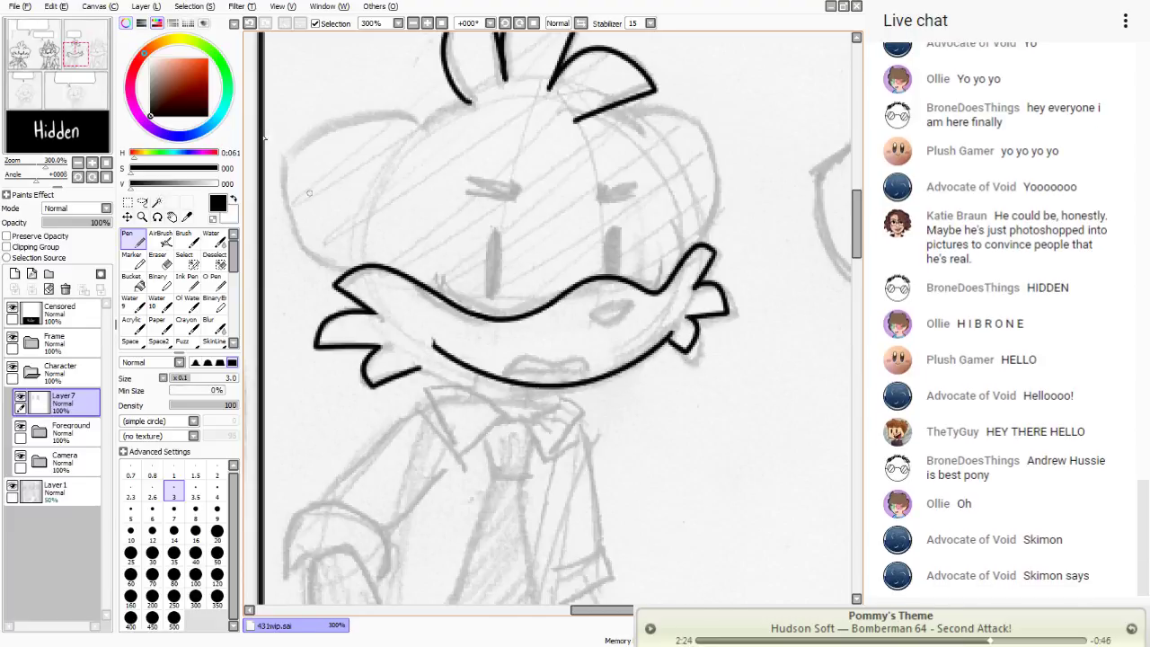
- Redo the chin curve from the right cheek's lowest fur tip to the left cheek's, following a lower arc
left_click(250, 22)
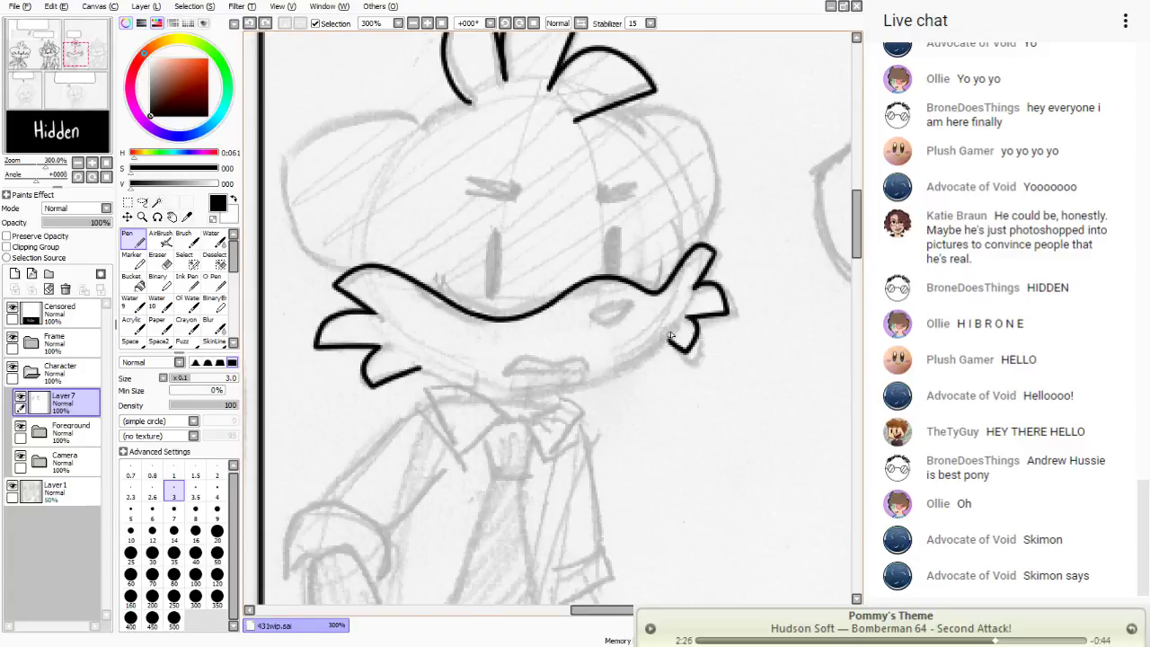
mouse_move(669, 336)
left_mouse_down()
mouse_move(495, 392)
mouse_move(426, 352)
left_mouse_up()
left_click(250, 23)
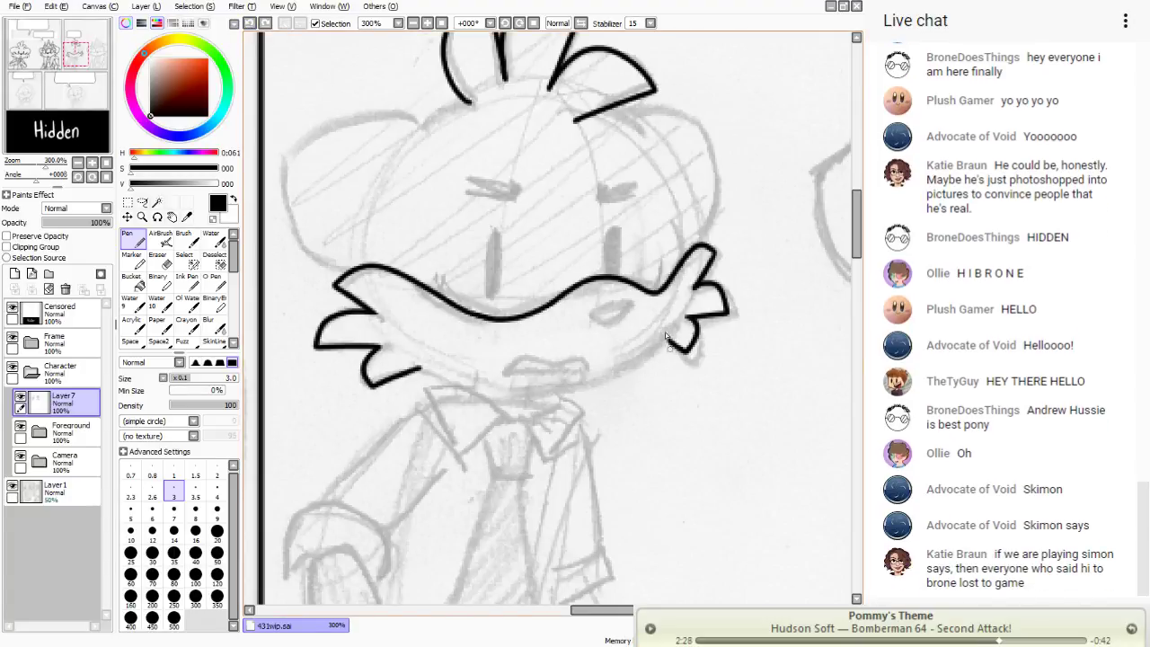
mouse_move(671, 334)
left_mouse_down()
mouse_move(417, 372)
mouse_move(412, 357)
mouse_move(418, 369)
mouse_move(424, 354)
mouse_move(417, 377)
mouse_move(418, 358)
mouse_move(390, 383)
mouse_move(417, 360)
left_mouse_up()
left_click(158, 260)
left_click(134, 238)
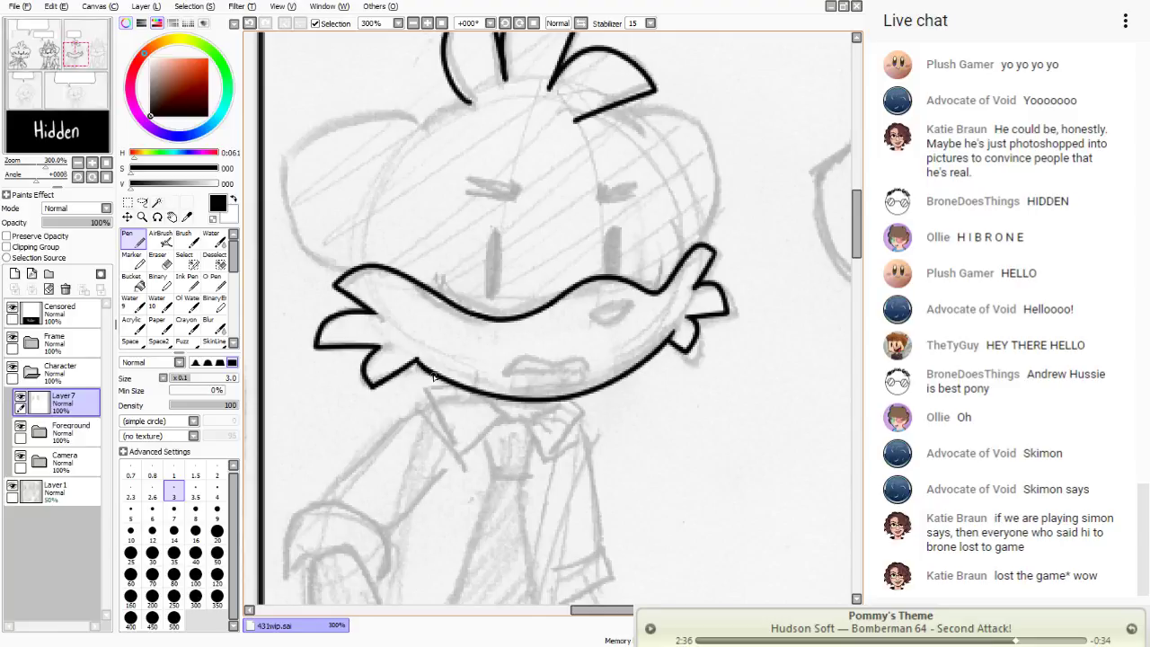
- Erase the rough left end of the chin line and re-ink it to meet the left cheek's lowest fur tip
key("e")
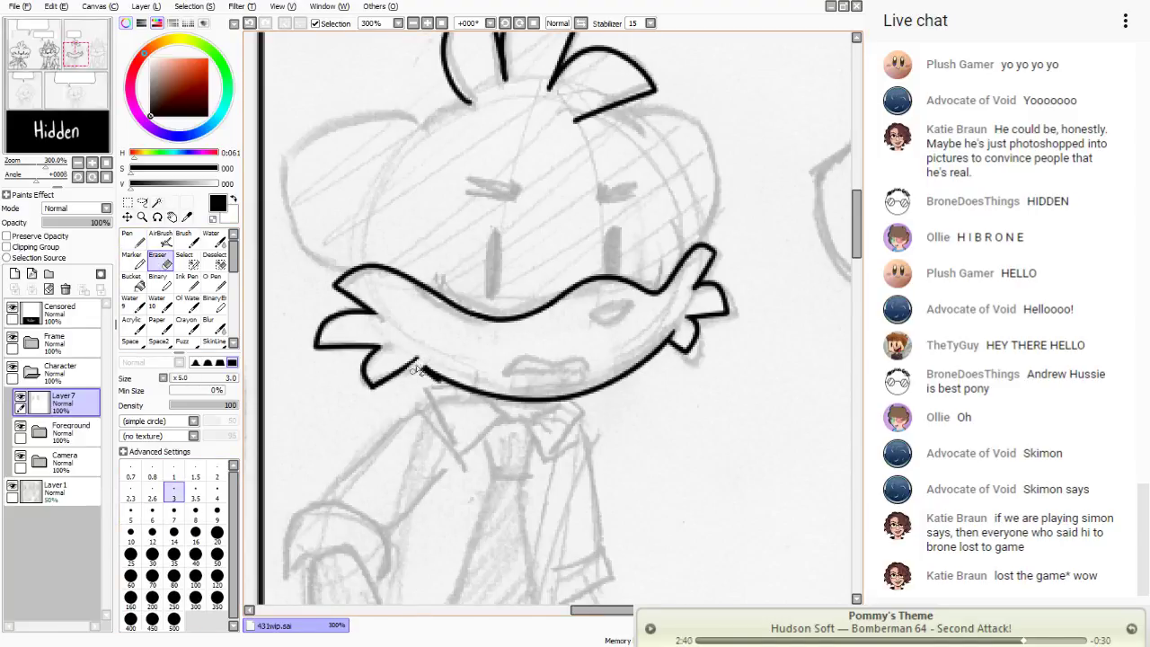
mouse_move(418, 369)
left_mouse_down()
mouse_move(477, 402)
mouse_move(428, 379)
left_mouse_up()
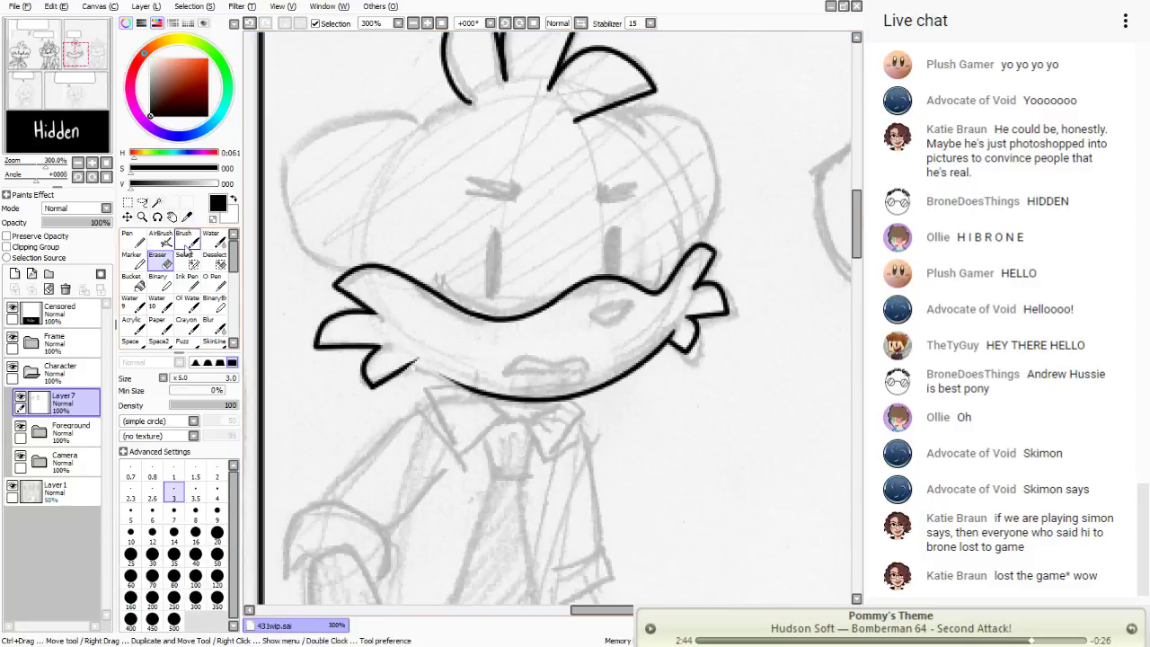
key("n")
left_click_drag(475, 392, 410, 360)
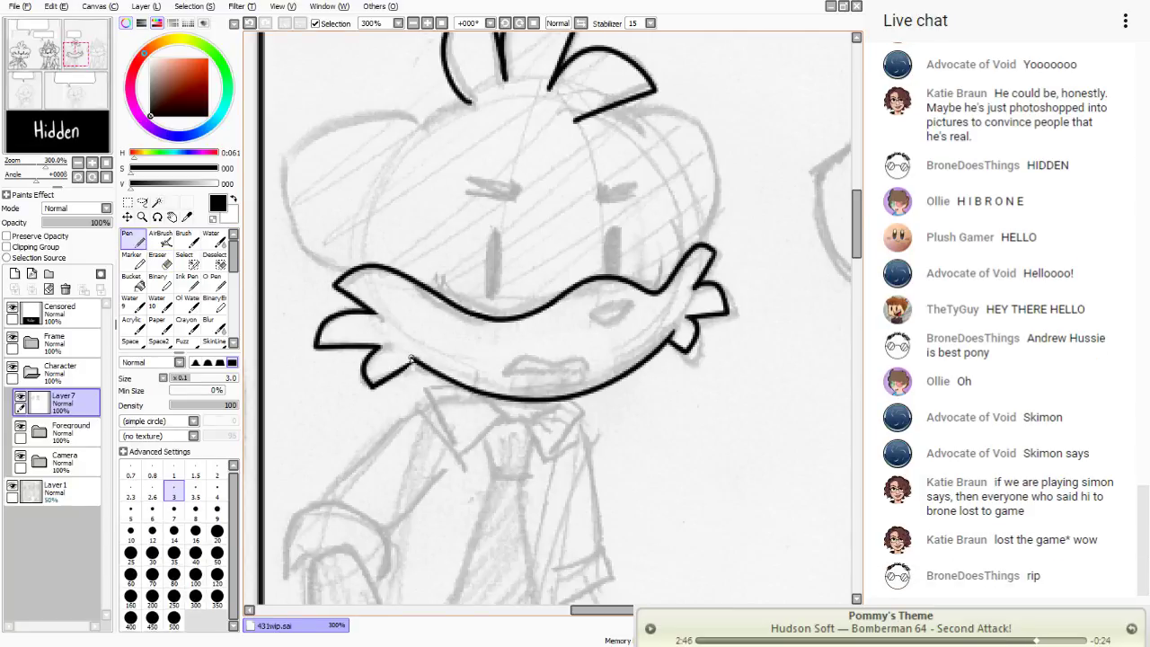
- Erase the left part of the muzzle's top line with a size 10 eraser and re-ink it to a shorter upper cheek tip
key("e")
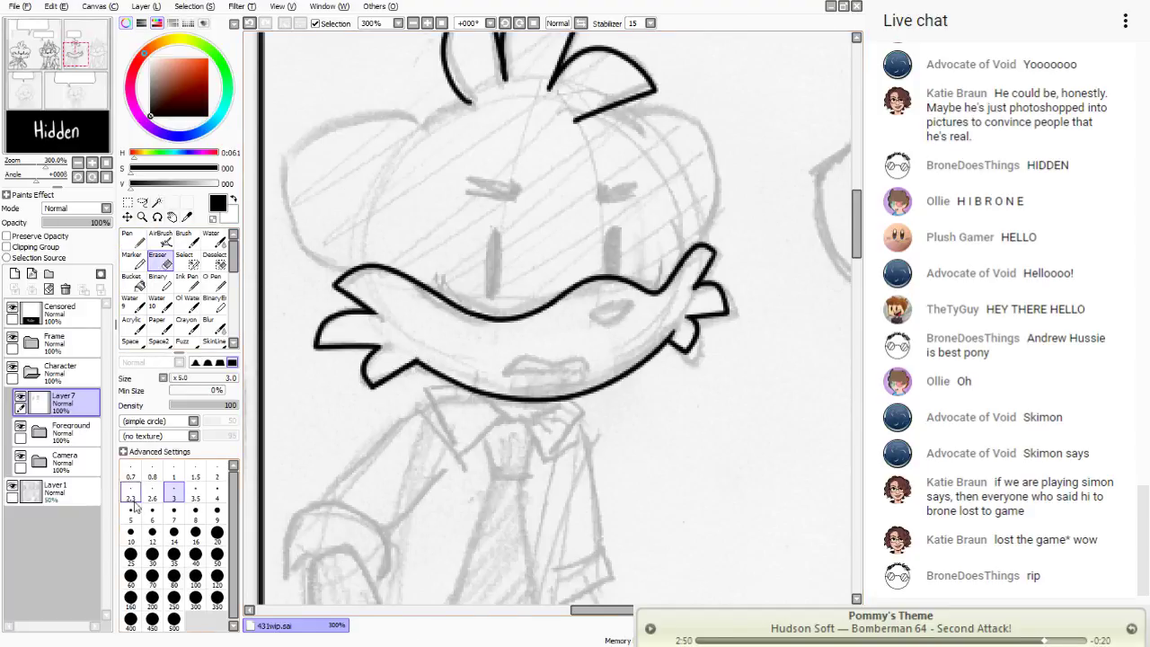
left_click(131, 533)
mouse_move(379, 270)
left_mouse_down()
mouse_move(344, 263)
mouse_move(369, 300)
mouse_move(336, 289)
mouse_move(384, 291)
mouse_move(409, 273)
mouse_move(396, 297)
left_mouse_up()
left_click(140, 241)
mouse_move(469, 314)
left_mouse_down()
mouse_move(369, 262)
mouse_move(353, 274)
left_mouse_up()
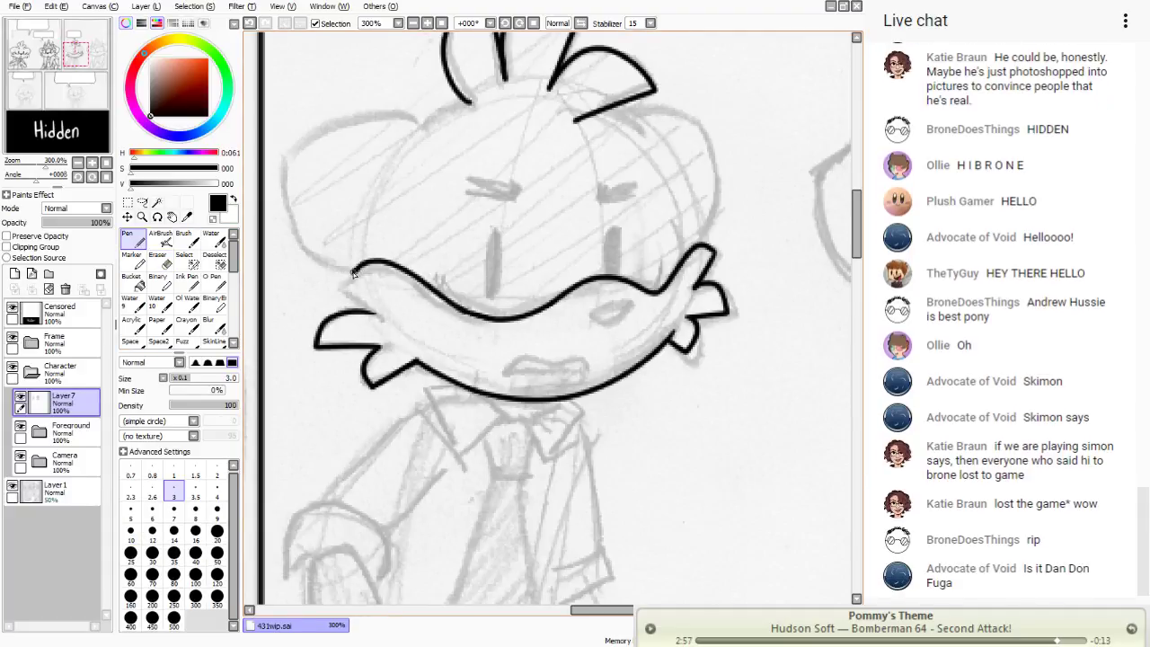
key("ctrl+z")
mouse_move(474, 316)
left_mouse_down()
mouse_move(352, 262)
mouse_move(346, 292)
mouse_move(379, 313)
left_mouse_up()
left_click(250, 24)
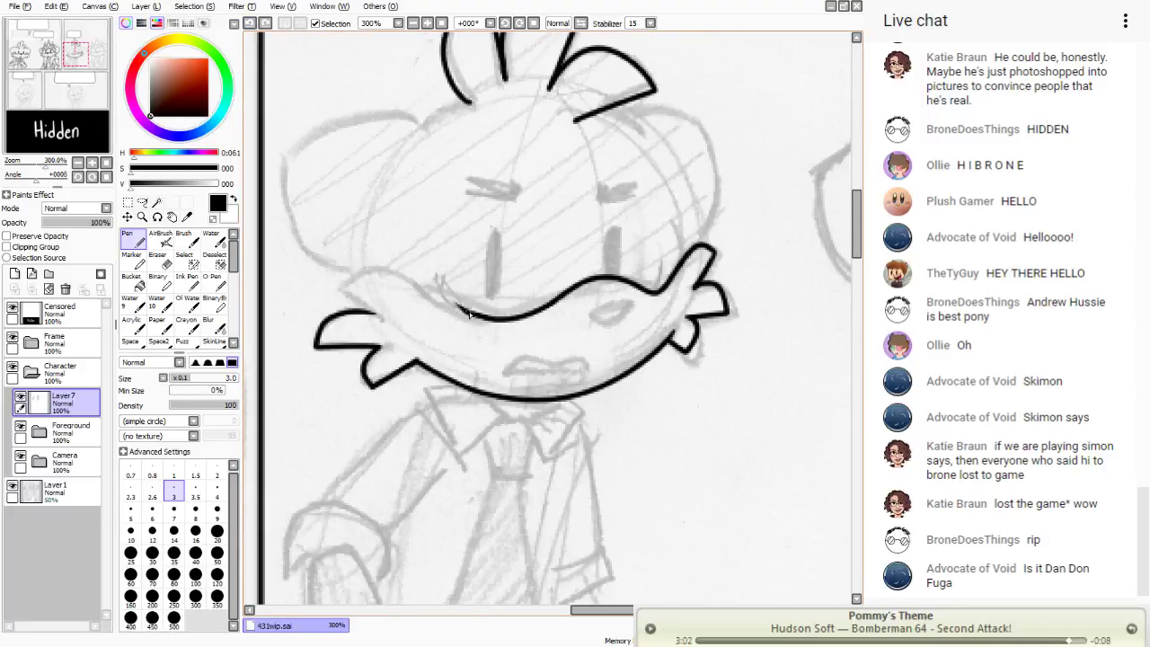
mouse_move(468, 313)
left_mouse_down()
mouse_move(415, 277)
mouse_move(339, 284)
left_mouse_up()
left_click(251, 24)
mouse_move(473, 318)
left_mouse_down()
mouse_move(423, 289)
mouse_move(364, 279)
mouse_move(355, 285)
mouse_move(388, 314)
mouse_move(355, 328)
mouse_move(376, 316)
mouse_move(340, 318)
mouse_move(312, 346)
mouse_move(384, 344)
mouse_move(307, 355)
mouse_move(396, 350)
mouse_move(349, 388)
left_mouse_up()
- Erase the two lower fur tips on the left cheek and re-ink them closer to the face, redoing strokes that stray
key("e")
key("n")
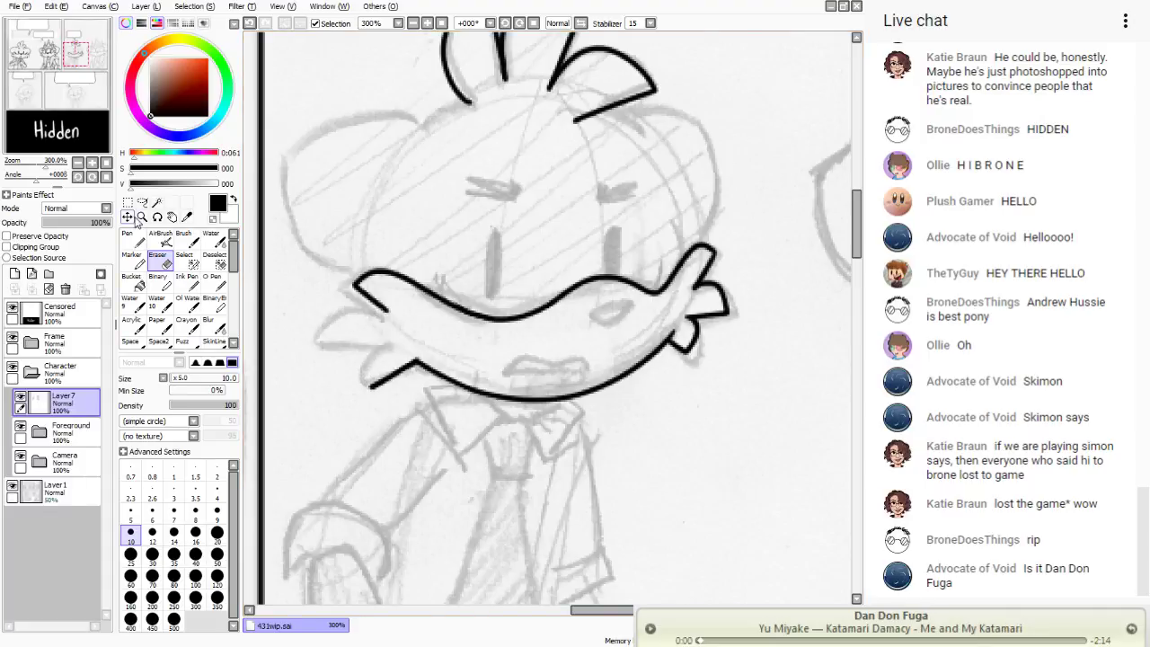
mouse_move(384, 312)
left_mouse_down()
mouse_move(342, 321)
mouse_move(335, 346)
mouse_move(392, 339)
left_mouse_up()
left_click_drag(363, 369, 374, 389)
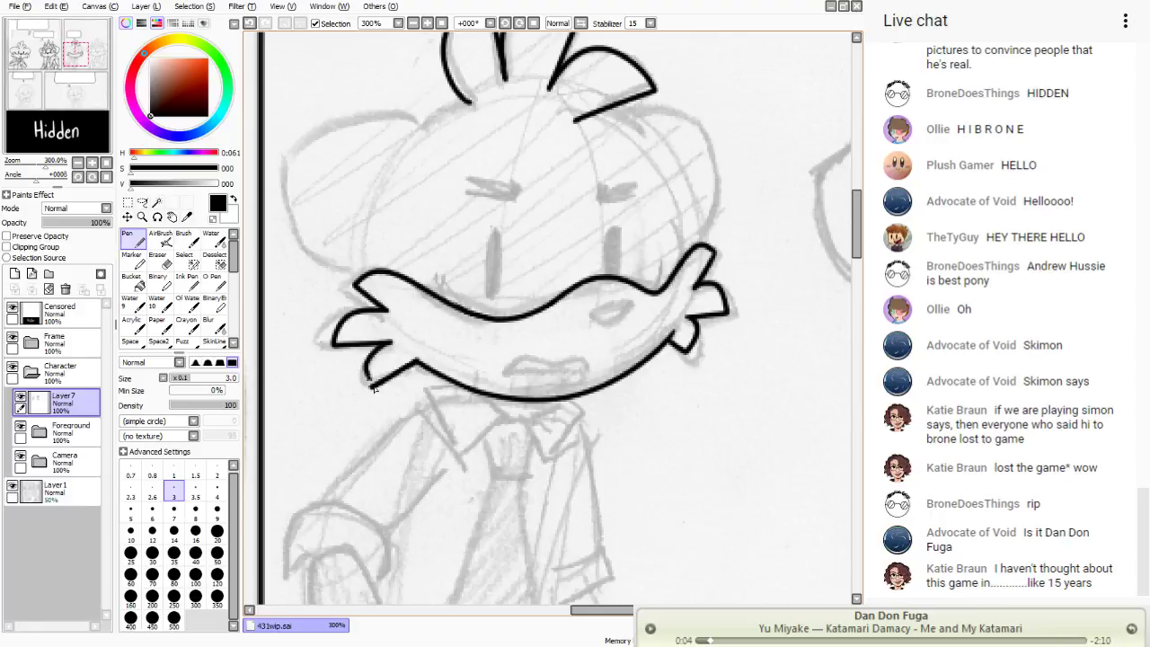
left_click(250, 22)
left_click(250, 23)
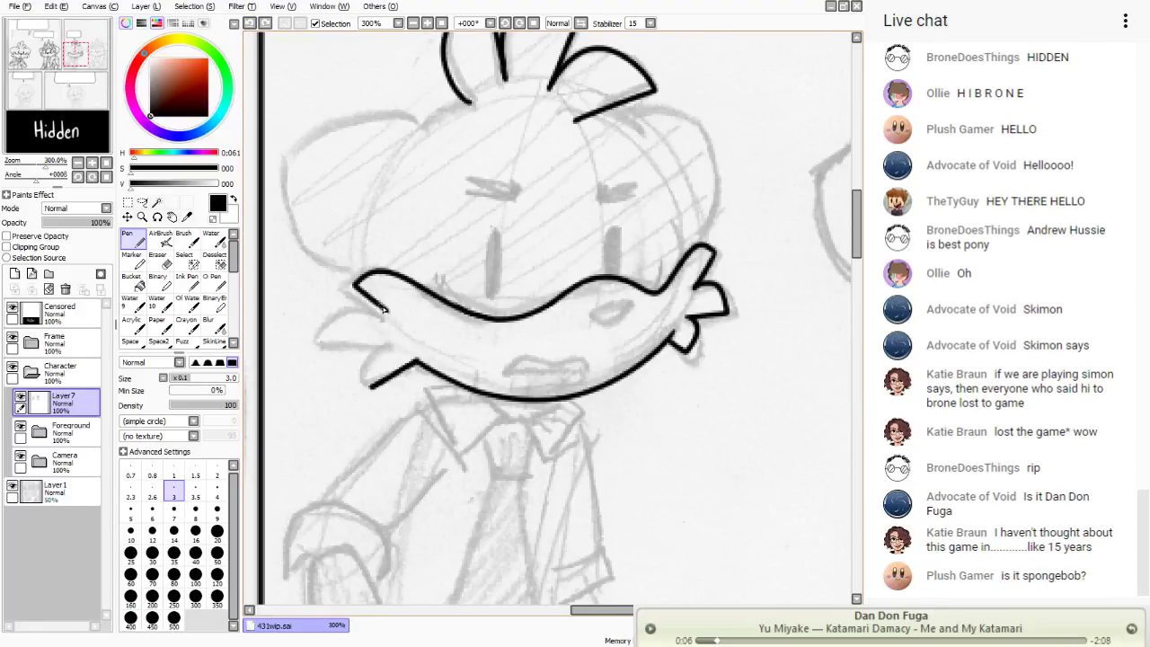
mouse_move(383, 310)
left_mouse_down()
mouse_move(345, 309)
mouse_move(323, 344)
mouse_move(388, 344)
left_mouse_up()
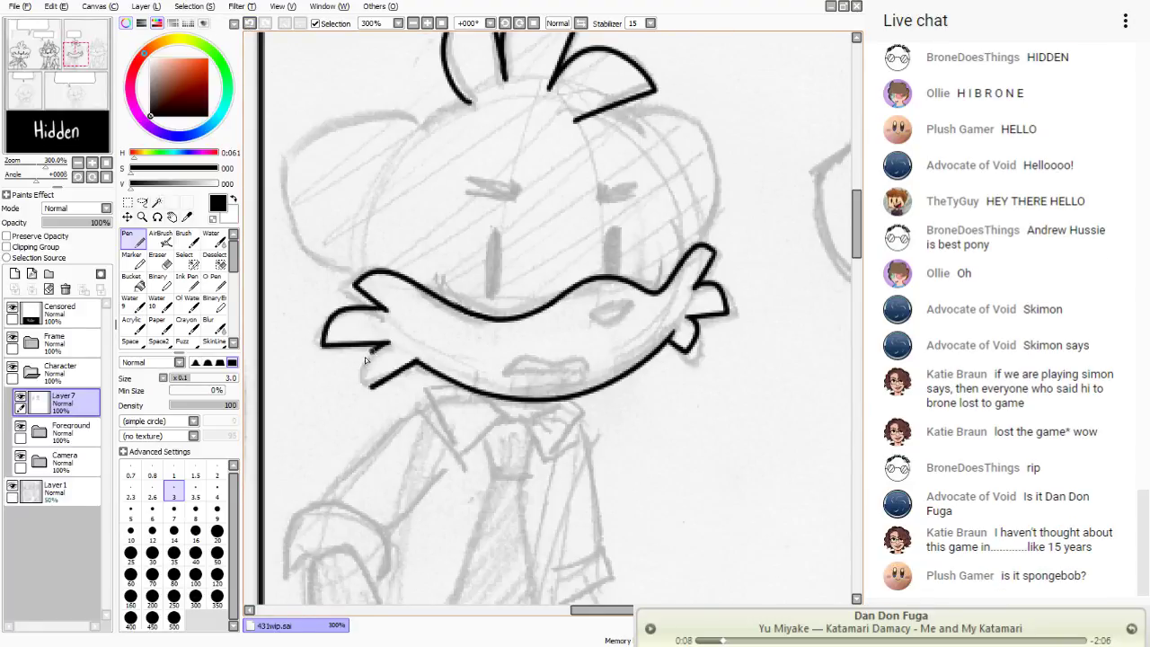
left_click(158, 282)
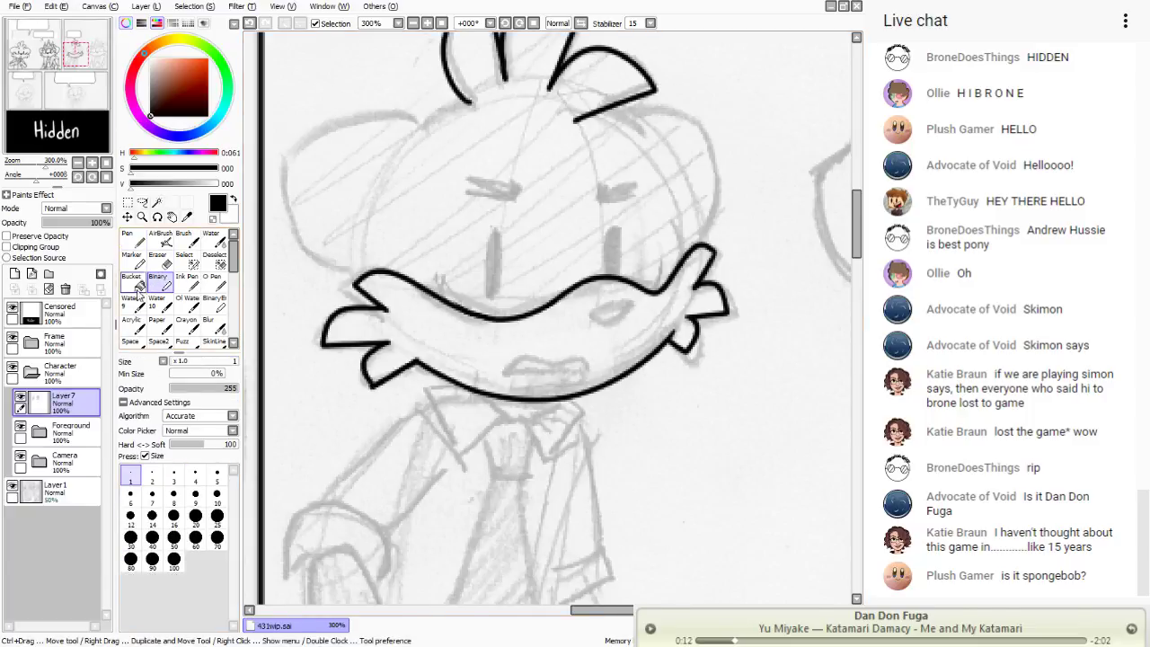
key("e")
- With the canvas view mirrored, lasso the muzzle line art and free-deform it, lowering the cheek nearest the nose and pulling its lower corner outward
left_click(566, 23)
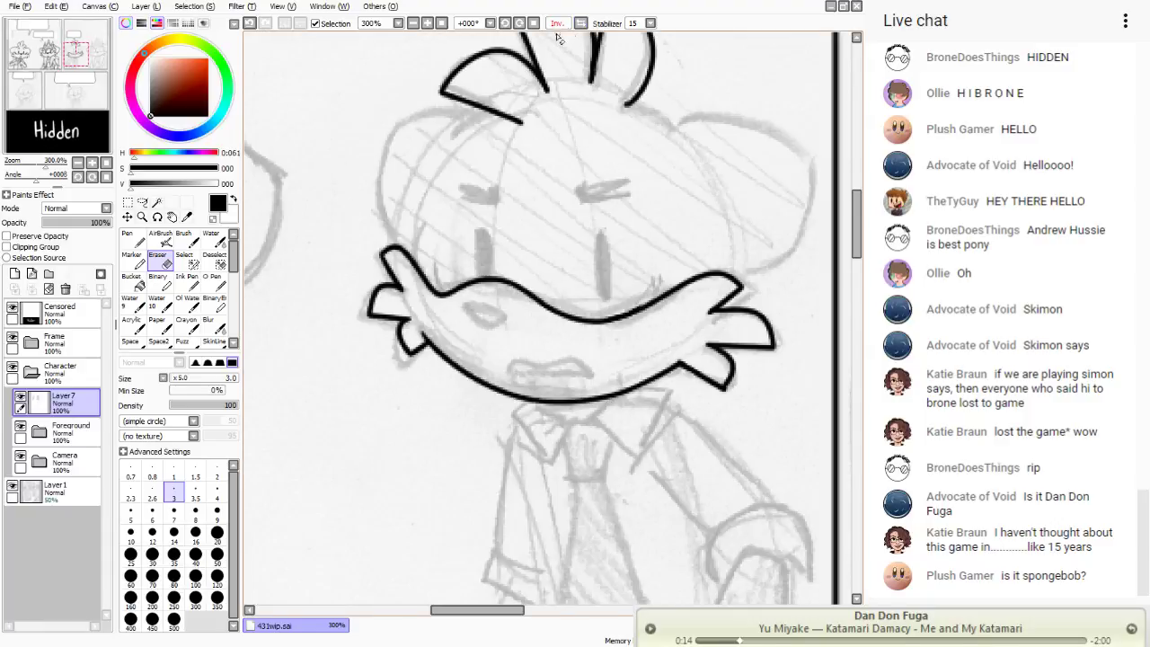
left_click(142, 202)
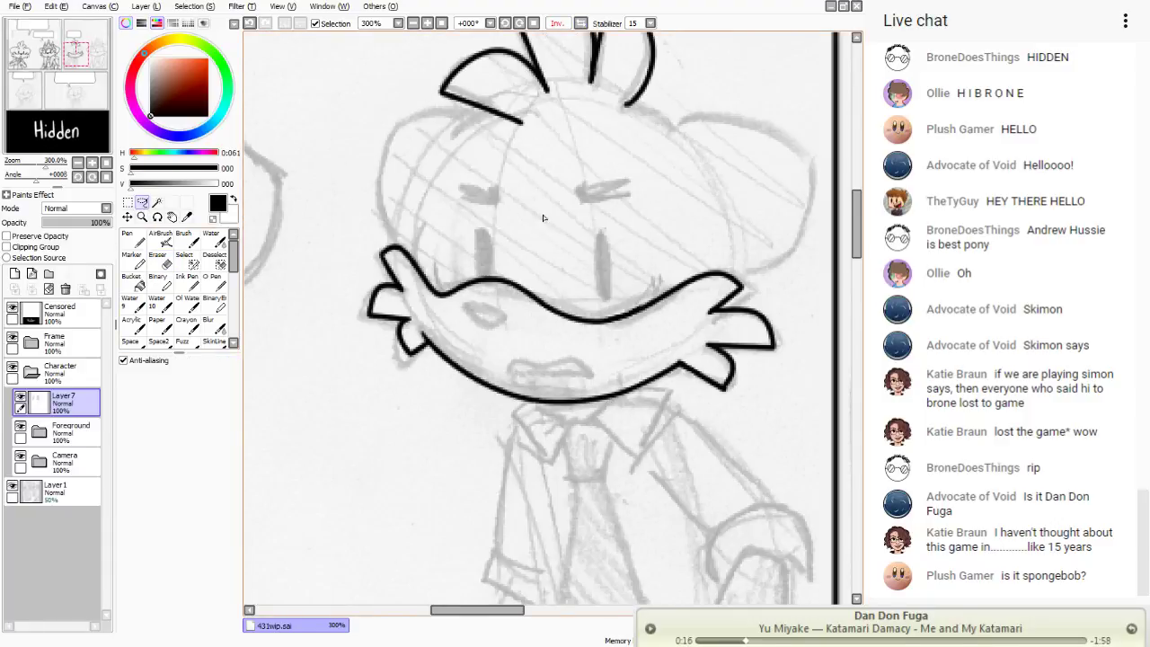
mouse_move(657, 228)
left_mouse_down()
mouse_move(726, 488)
mouse_move(471, 150)
mouse_move(656, 227)
left_mouse_up()
key("ctrl+t")
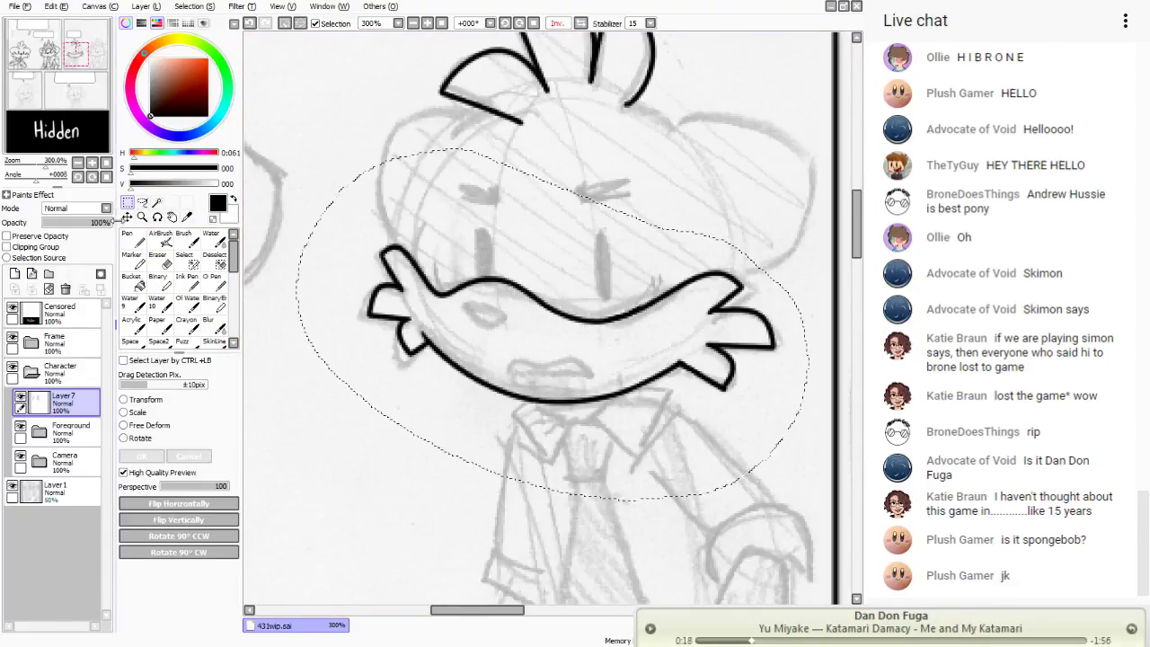
left_click_drag(365, 324, 390, 309)
left_click_drag(779, 308, 782, 314)
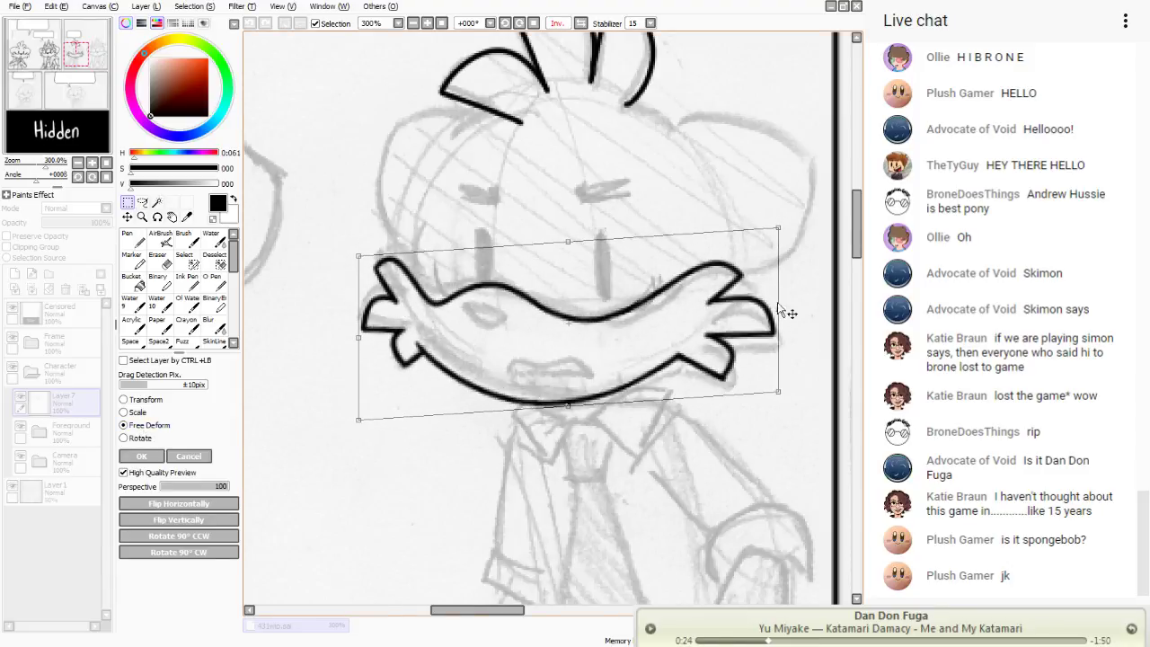
left_click_drag(540, 302, 543, 303)
left_click_drag(362, 255, 363, 251)
left_click_drag(363, 419, 337, 419)
left_click(141, 455)
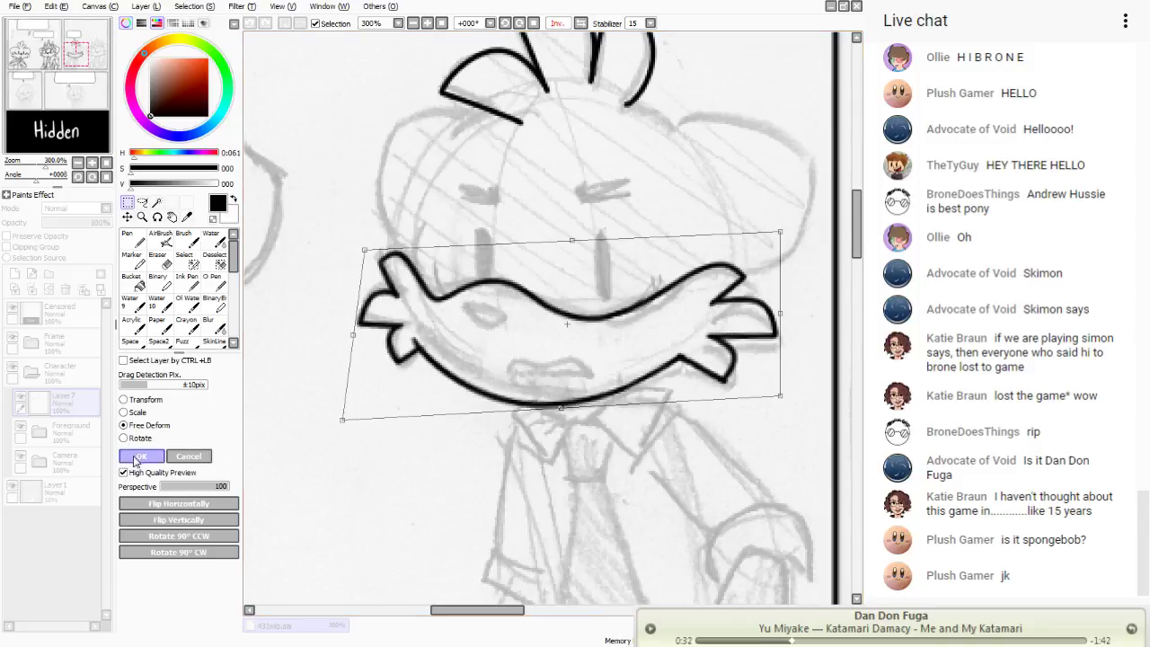
left_click(519, 24)
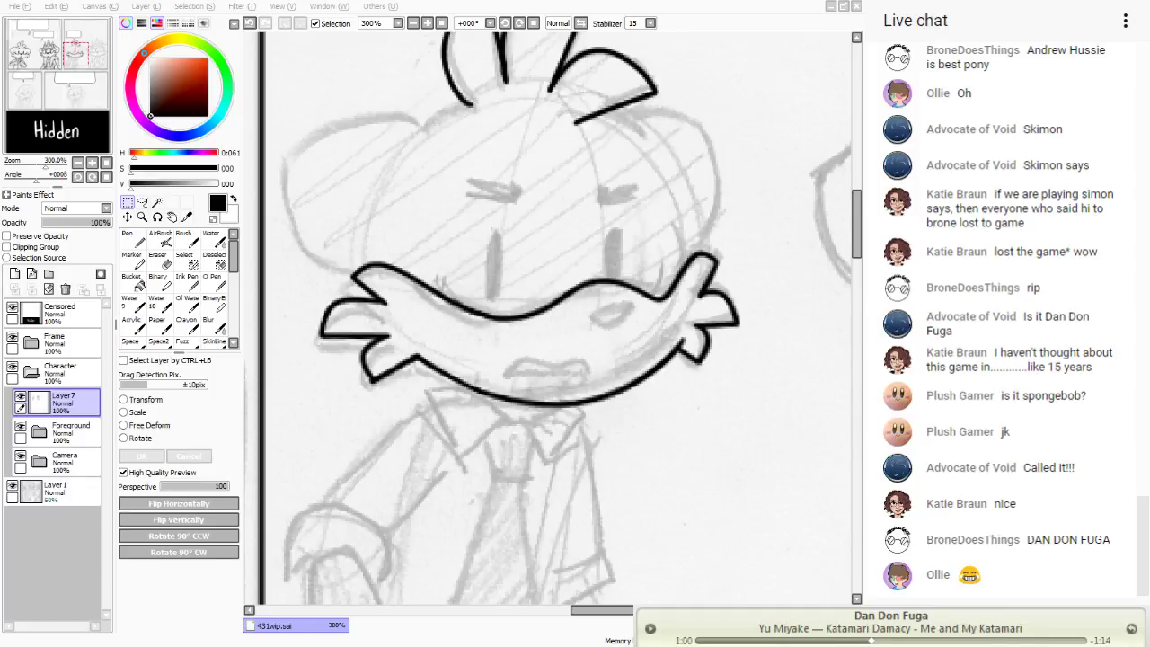
- Ink the head edge and round left ear from the hair tuft to the left cheek, erasing the overshoot at the ear's outer edge
left_click(132, 237)
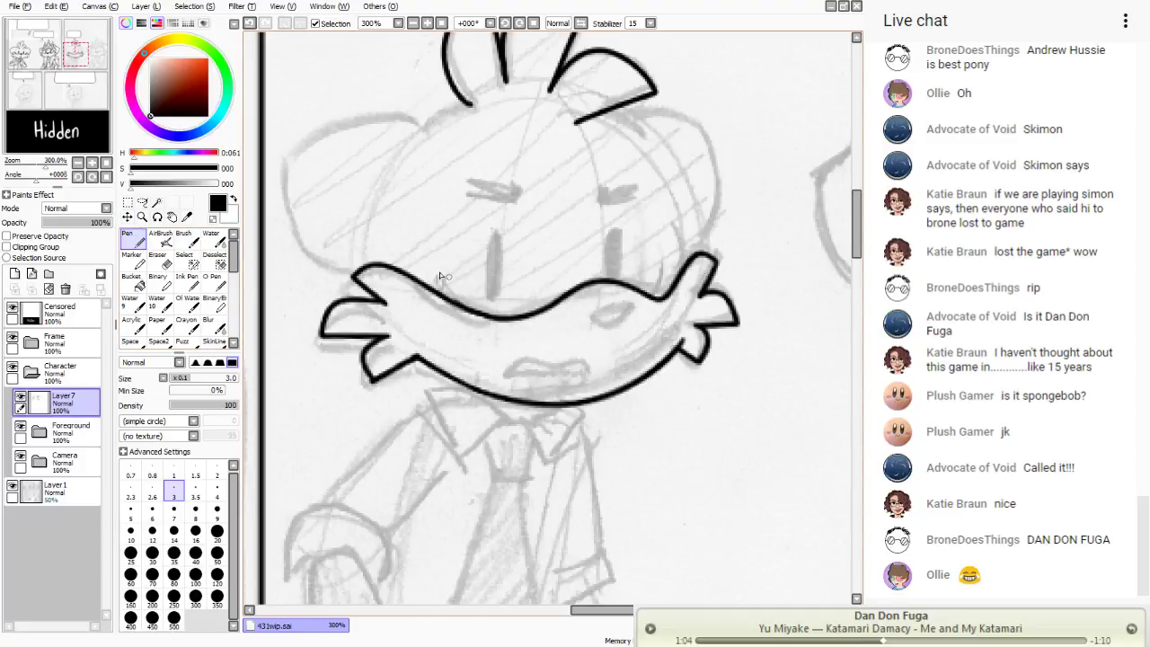
left_click(158, 260)
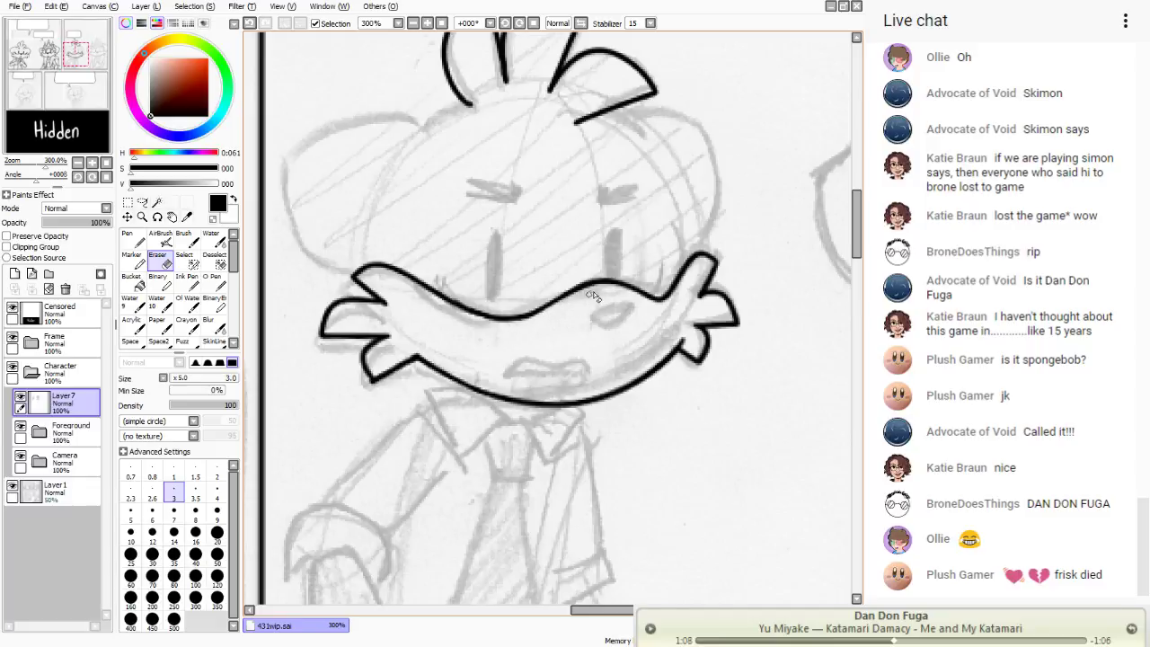
key("n")
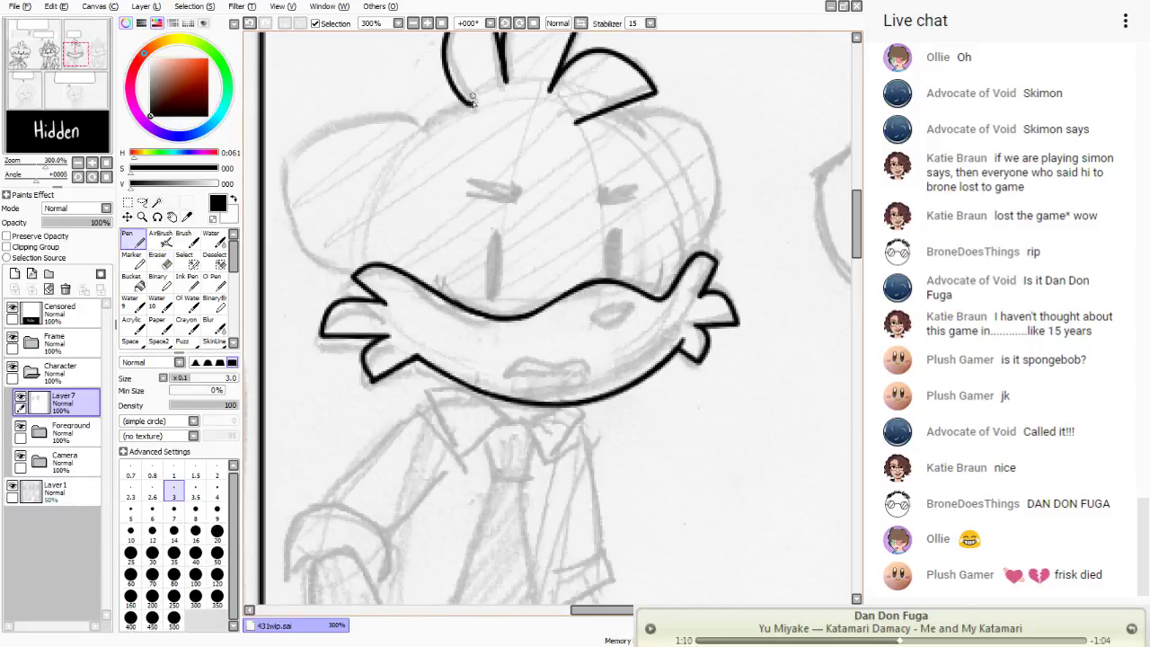
mouse_move(432, 122)
left_mouse_down()
mouse_move(356, 118)
mouse_move(272, 175)
mouse_move(294, 242)
mouse_move(350, 281)
mouse_move(298, 261)
left_mouse_up()
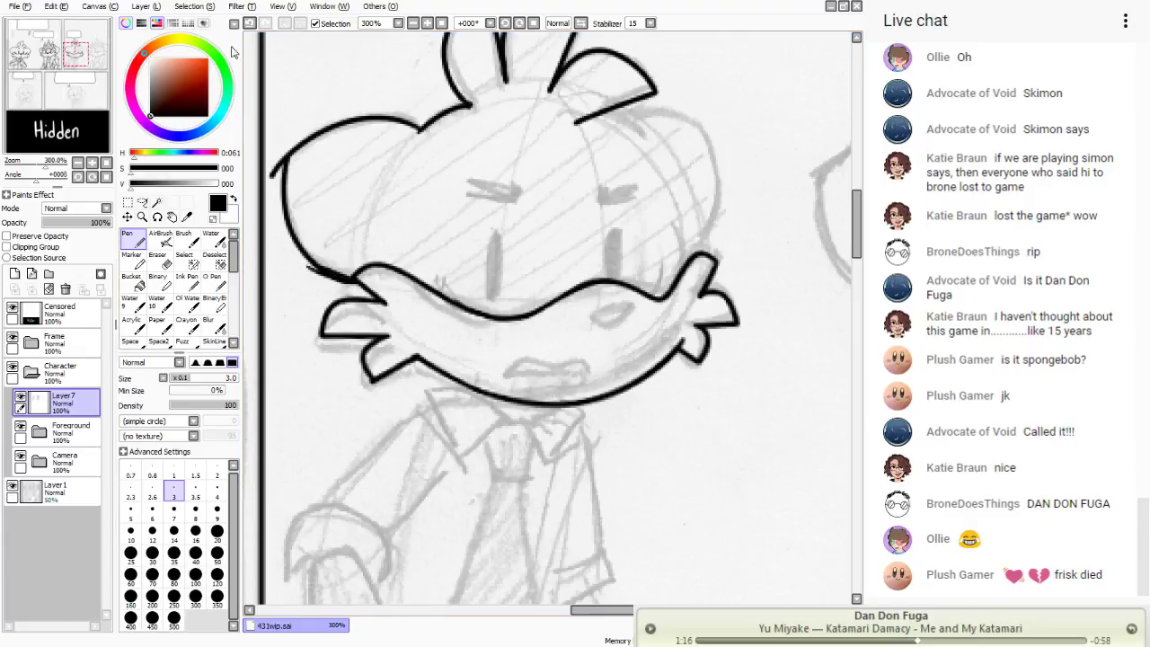
left_click(250, 22)
left_click(249, 22)
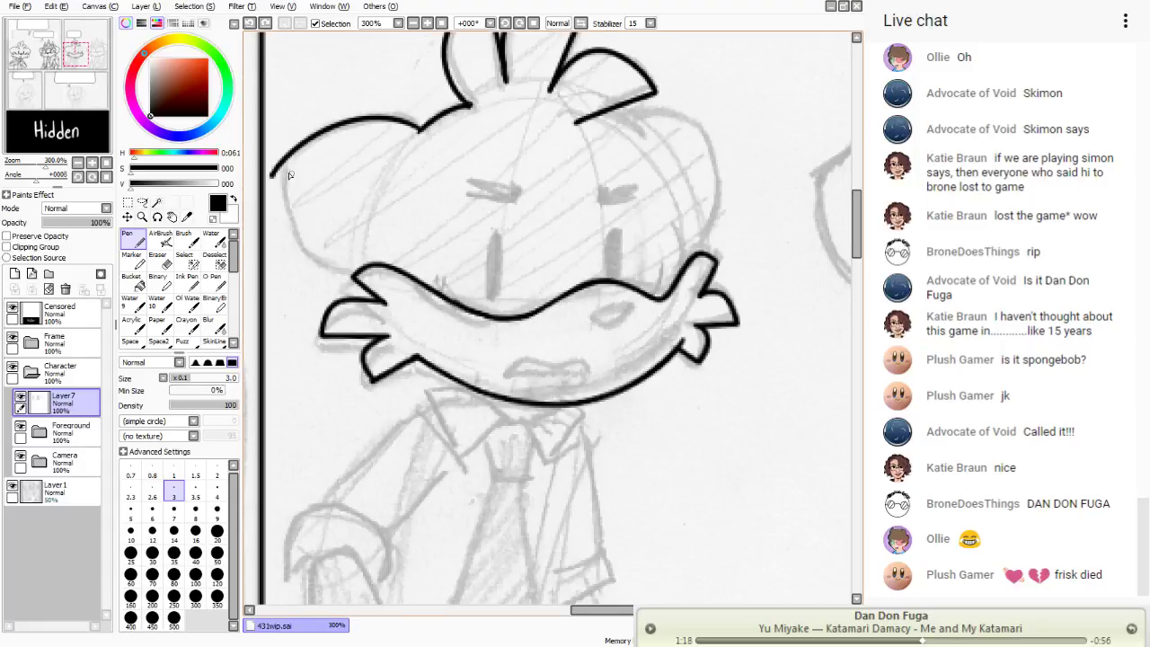
mouse_move(288, 160)
left_mouse_down()
mouse_move(307, 255)
mouse_move(361, 271)
mouse_move(328, 265)
left_mouse_up()
key("e")
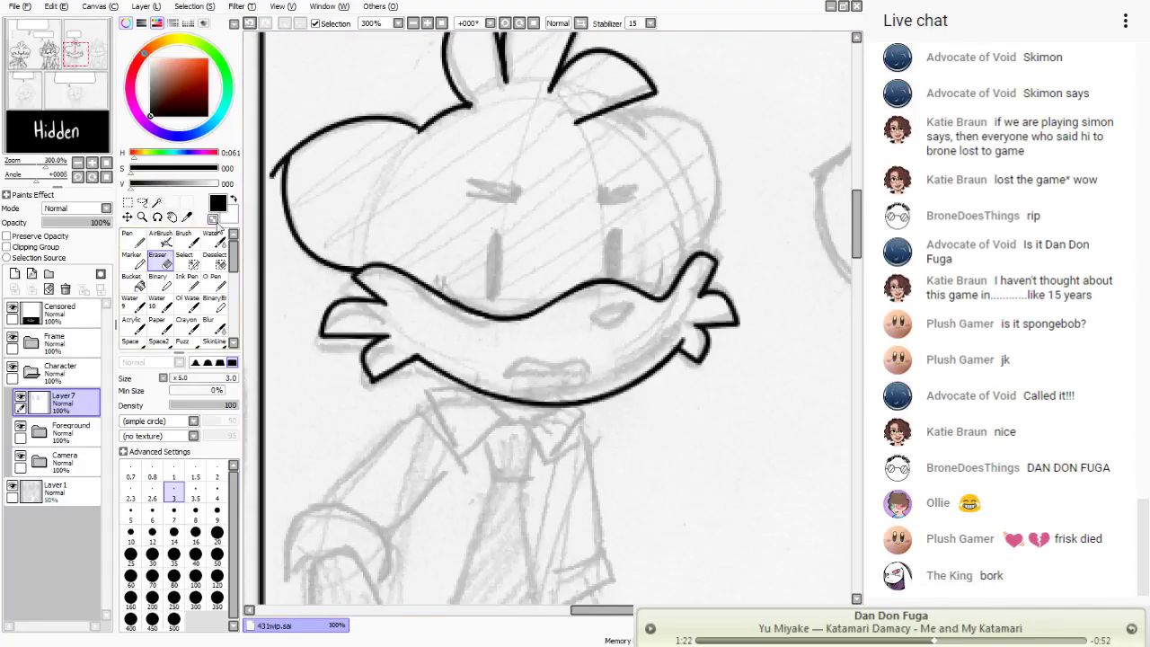
left_click_drag(284, 154, 274, 186)
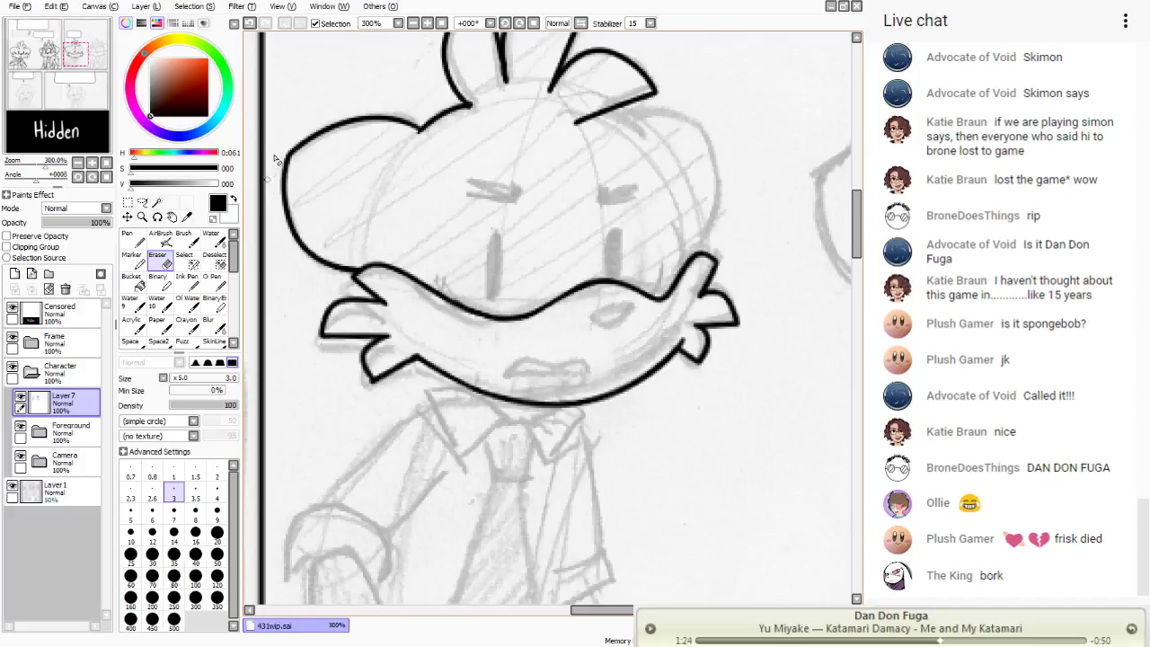
- Ink the round right ear from the hair tuft to the right cheek, with short head-edge strokes at both ends, redoing the lower one
key("n")
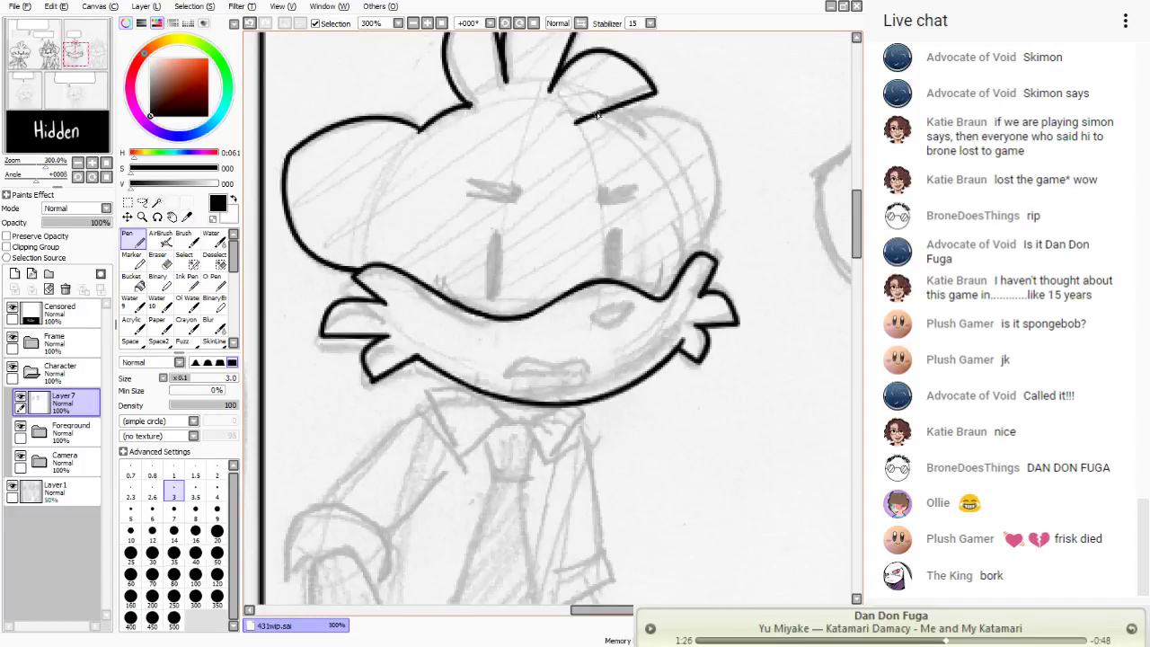
mouse_move(597, 114)
left_mouse_down()
mouse_move(639, 144)
mouse_move(706, 137)
mouse_move(719, 177)
mouse_move(682, 261)
mouse_move(674, 243)
mouse_move(679, 279)
left_mouse_up()
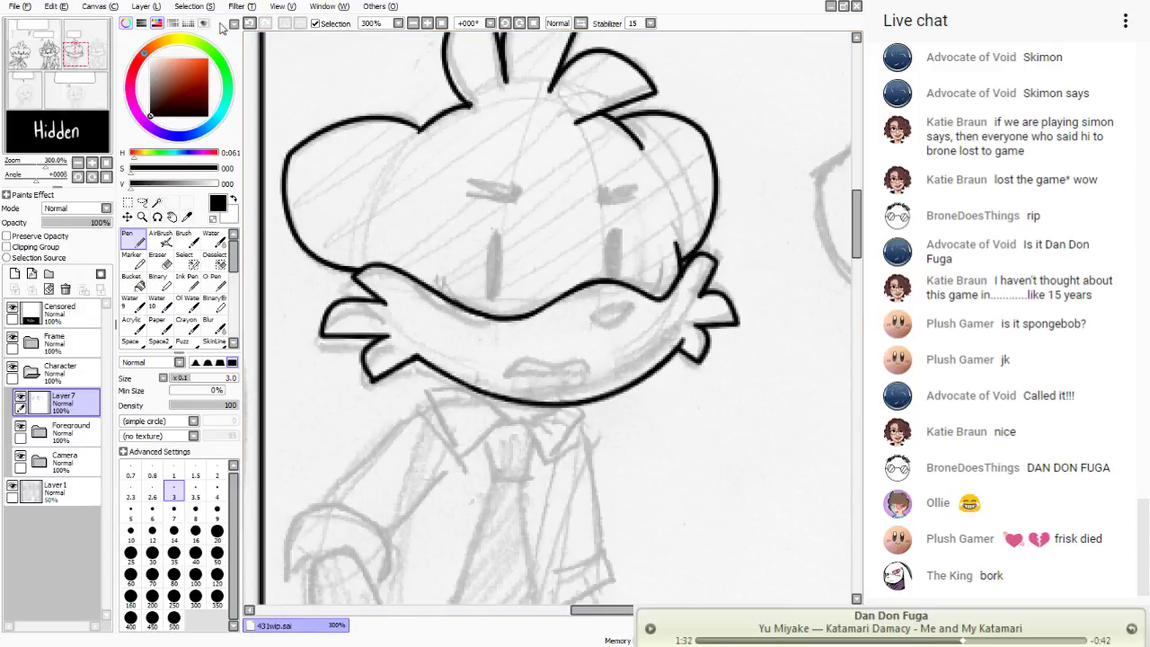
left_click(250, 22)
left_click_drag(676, 242, 683, 274)
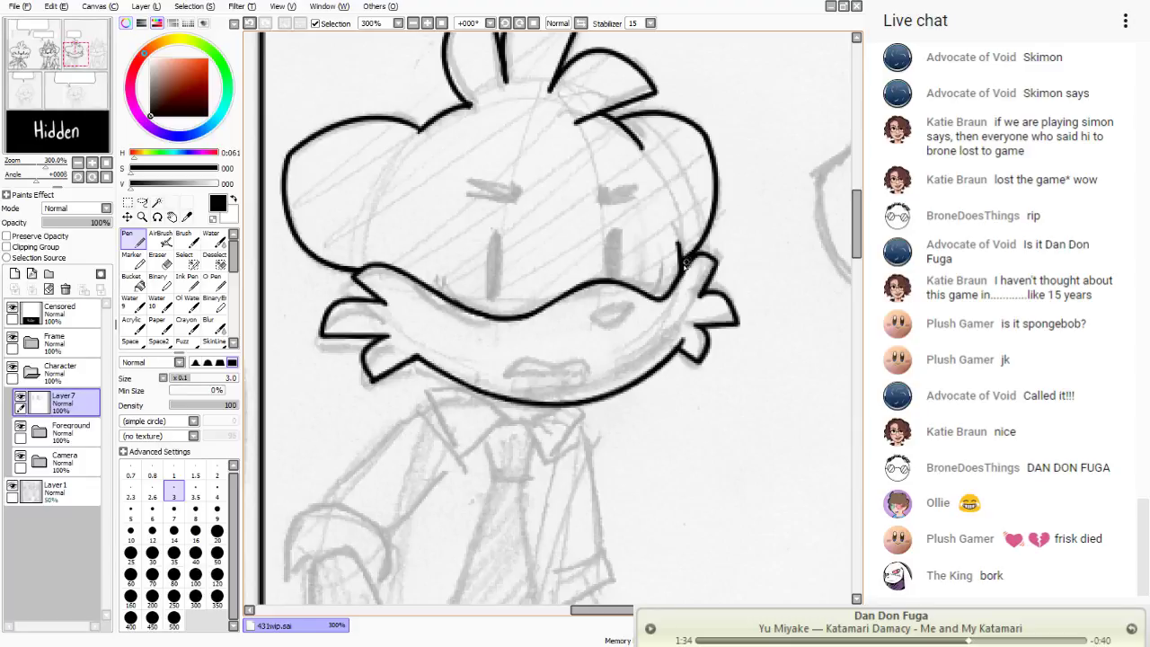
- Erase the muzzle's lower curve between the cheek tufts with a size 10 eraser and re-ink it as one smooth line, redoing strays
key("e")
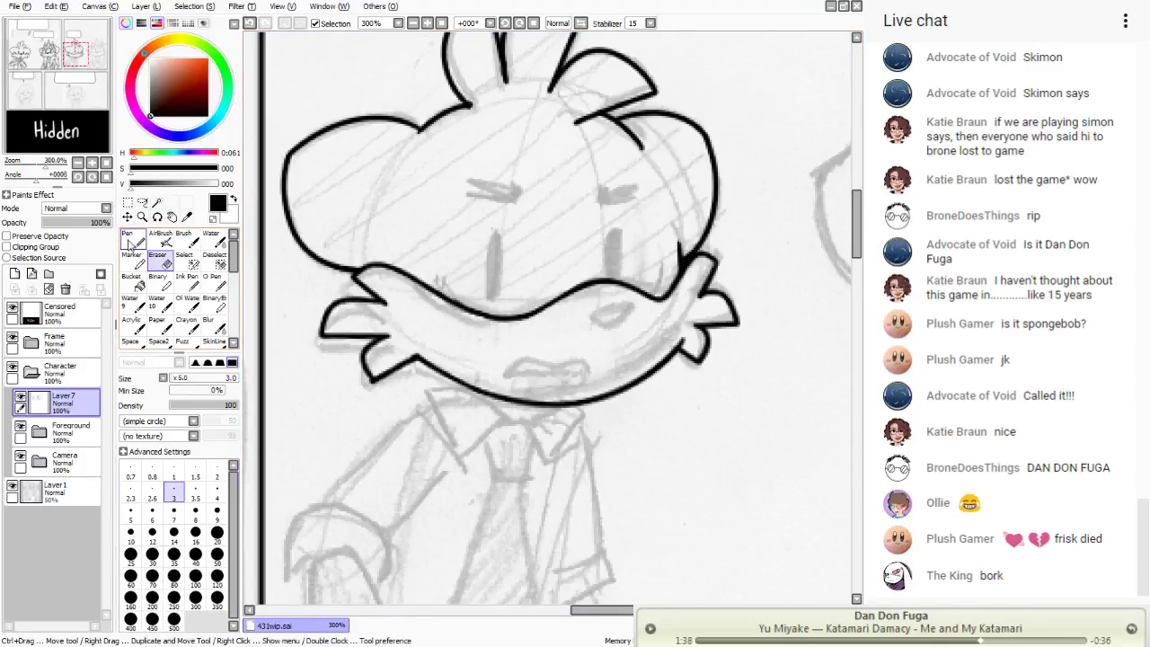
left_click(130, 534)
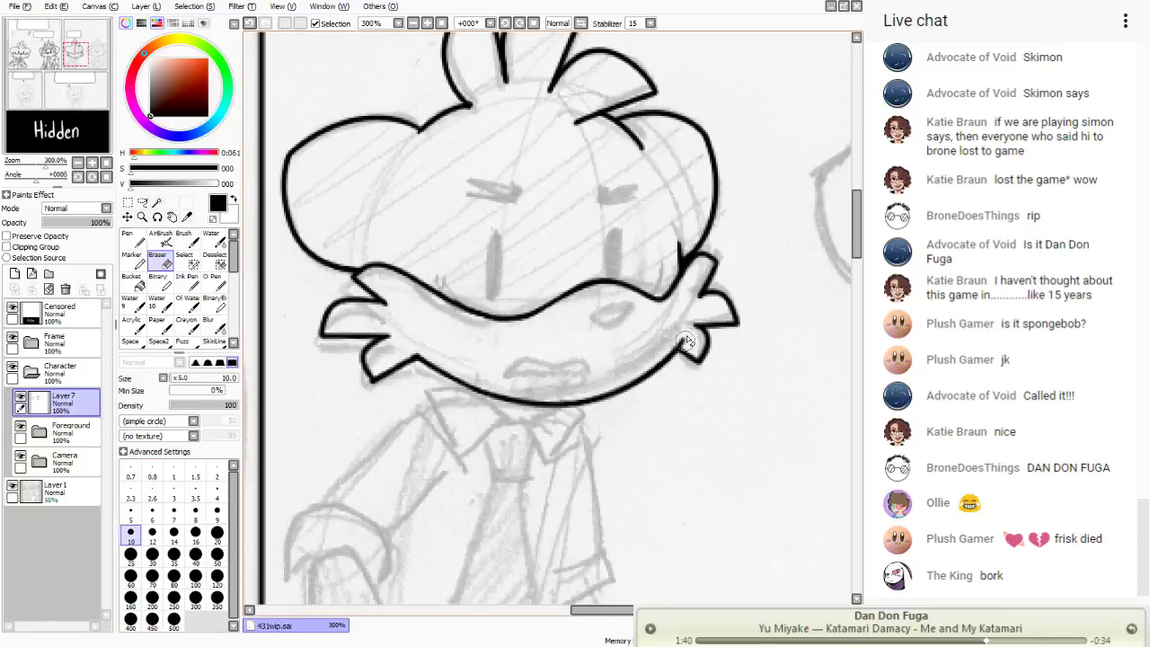
mouse_move(676, 337)
left_mouse_down()
mouse_move(656, 374)
mouse_move(617, 391)
mouse_move(643, 368)
mouse_move(487, 403)
mouse_move(505, 394)
mouse_move(419, 359)
left_mouse_up()
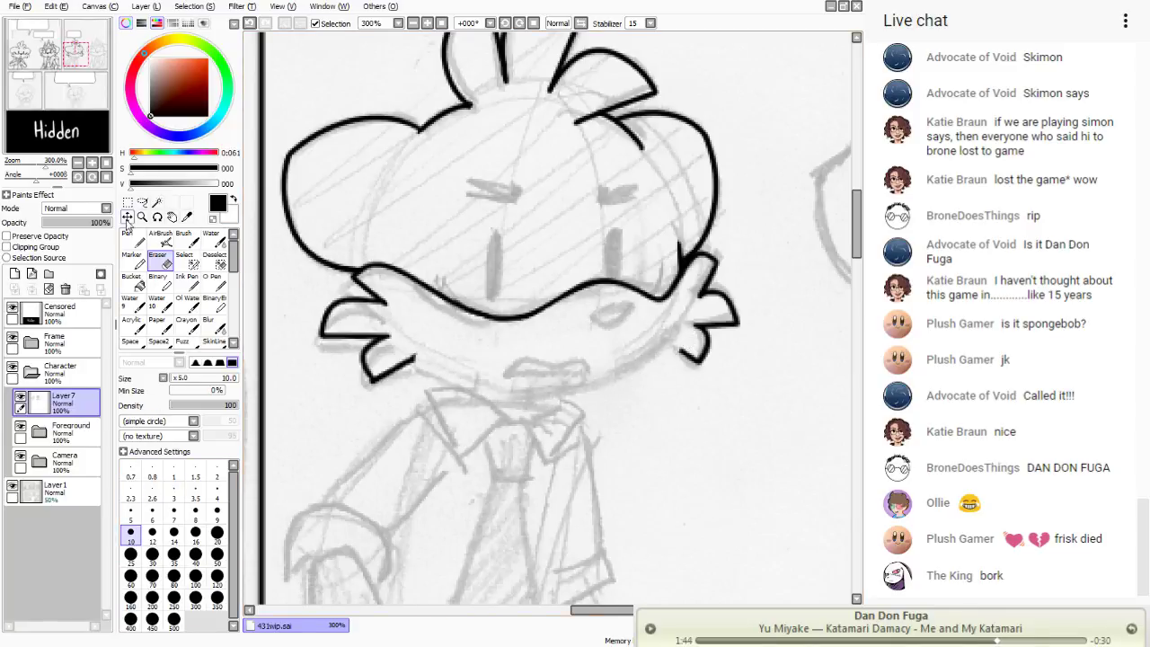
left_click(133, 238)
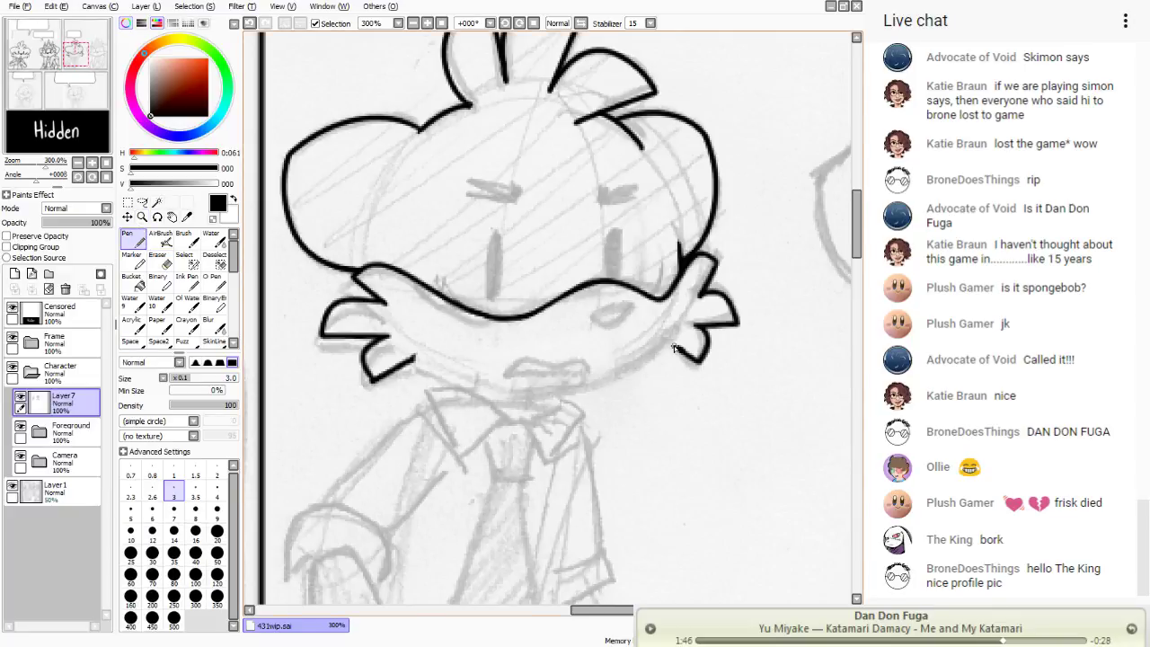
mouse_move(672, 346)
left_mouse_down()
mouse_move(526, 401)
mouse_move(428, 354)
left_mouse_up()
key("ctrl+z")
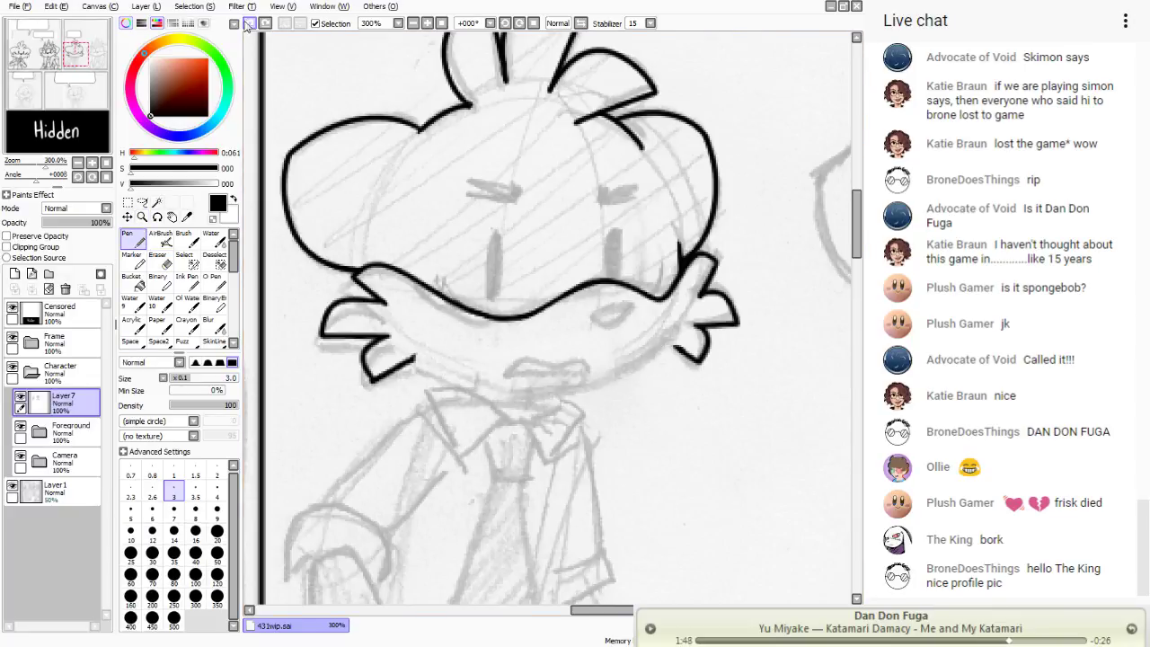
mouse_move(674, 346)
left_mouse_down()
mouse_move(647, 369)
mouse_move(497, 393)
mouse_move(430, 347)
left_mouse_up()
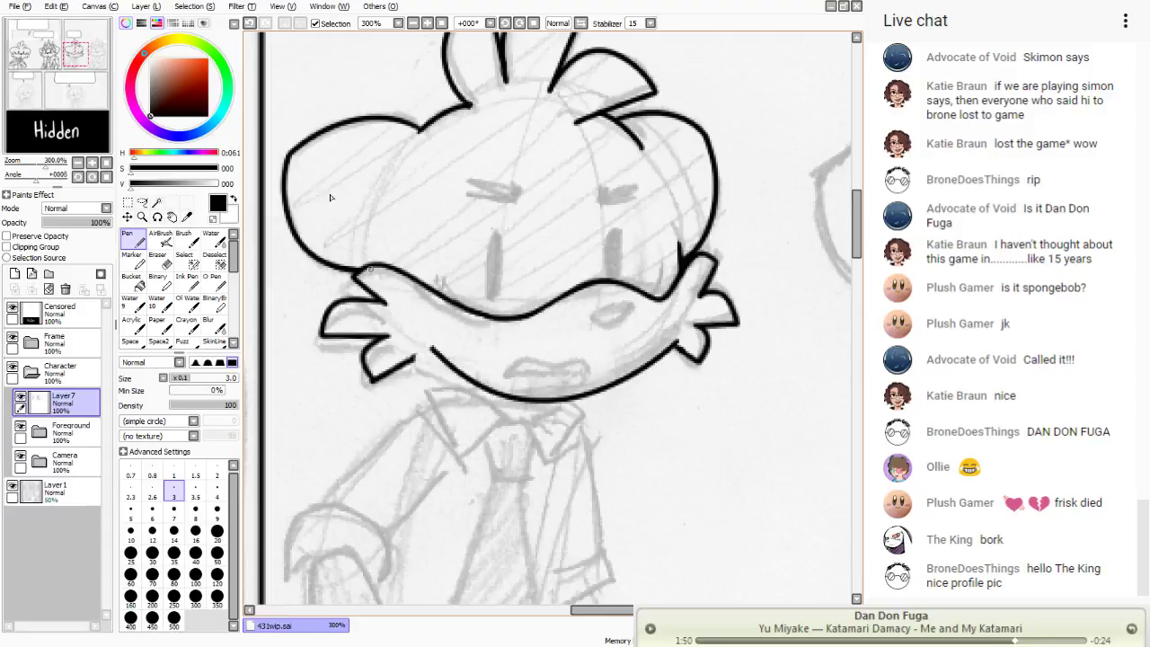
left_click(249, 23)
mouse_move(678, 344)
left_mouse_down()
mouse_move(542, 408)
mouse_move(409, 357)
left_mouse_up()
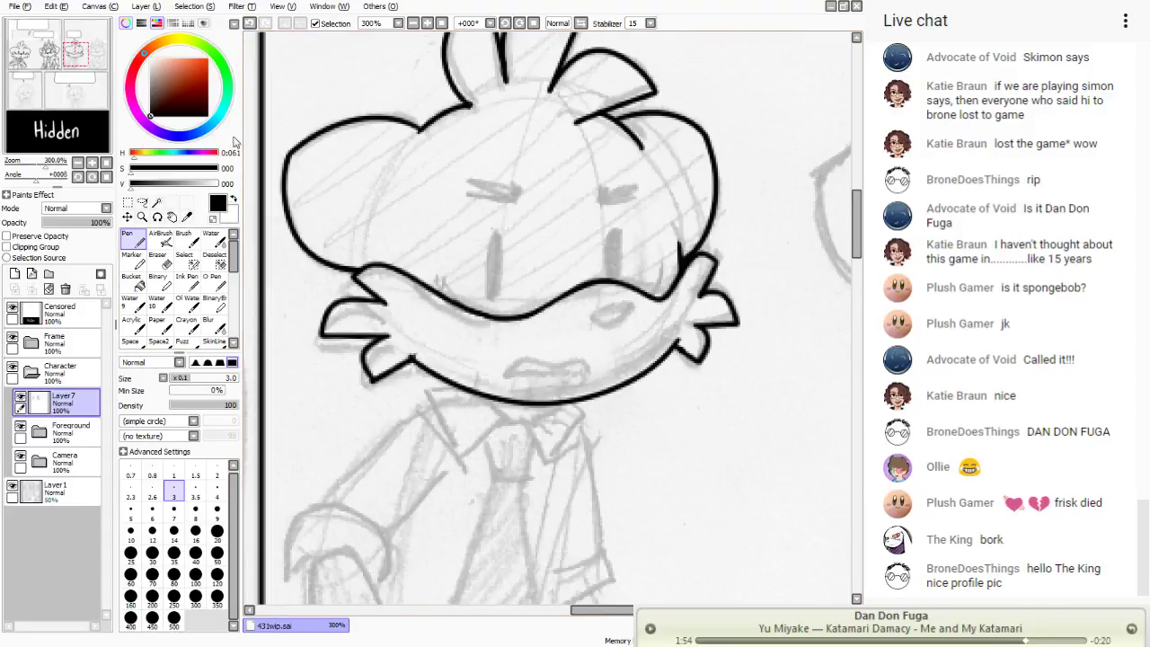
- Erase the left end of the muzzle's lower curve and re-ink it to meet the left cheek's lower fur tip
left_click(157, 260)
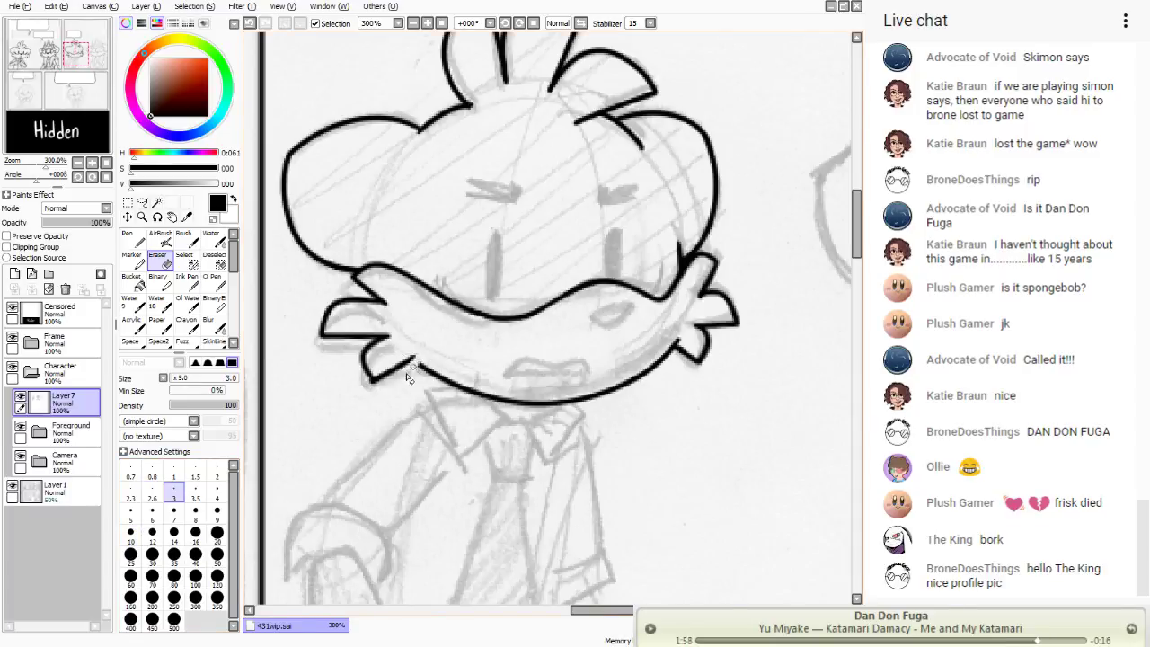
left_click_drag(424, 367, 460, 388)
left_click(133, 238)
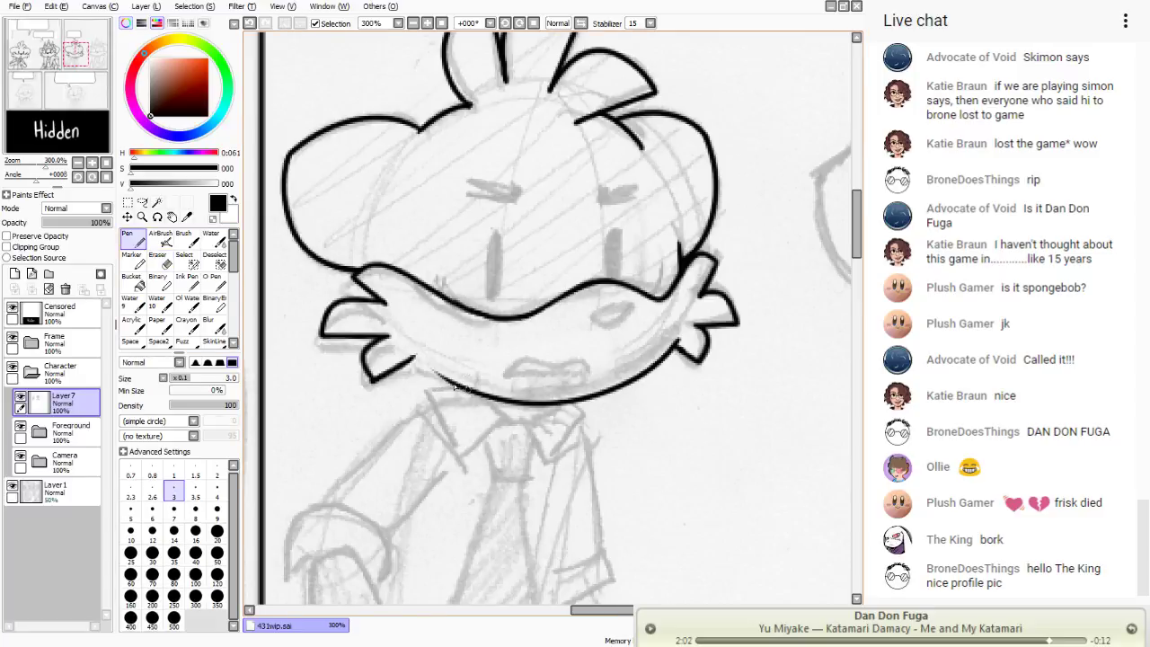
left_click_drag(456, 385, 415, 358)
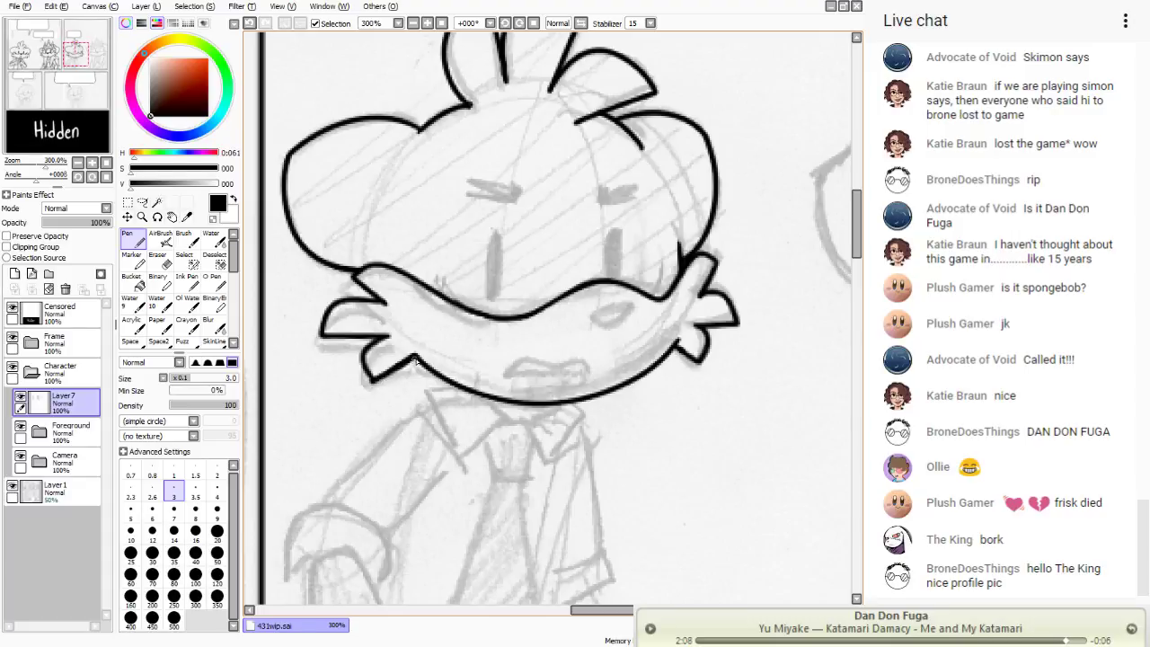
- Ink the nose as a solid black shape and outline the open mouth with a wavy top and flat bottom
key("e")
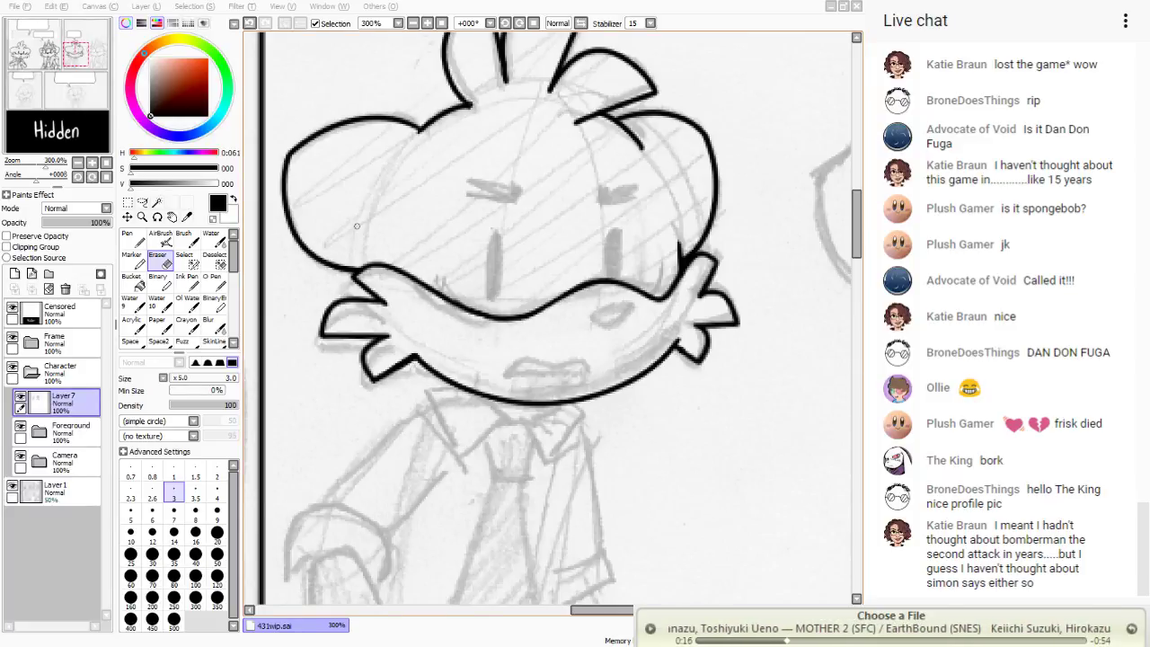
key("n")
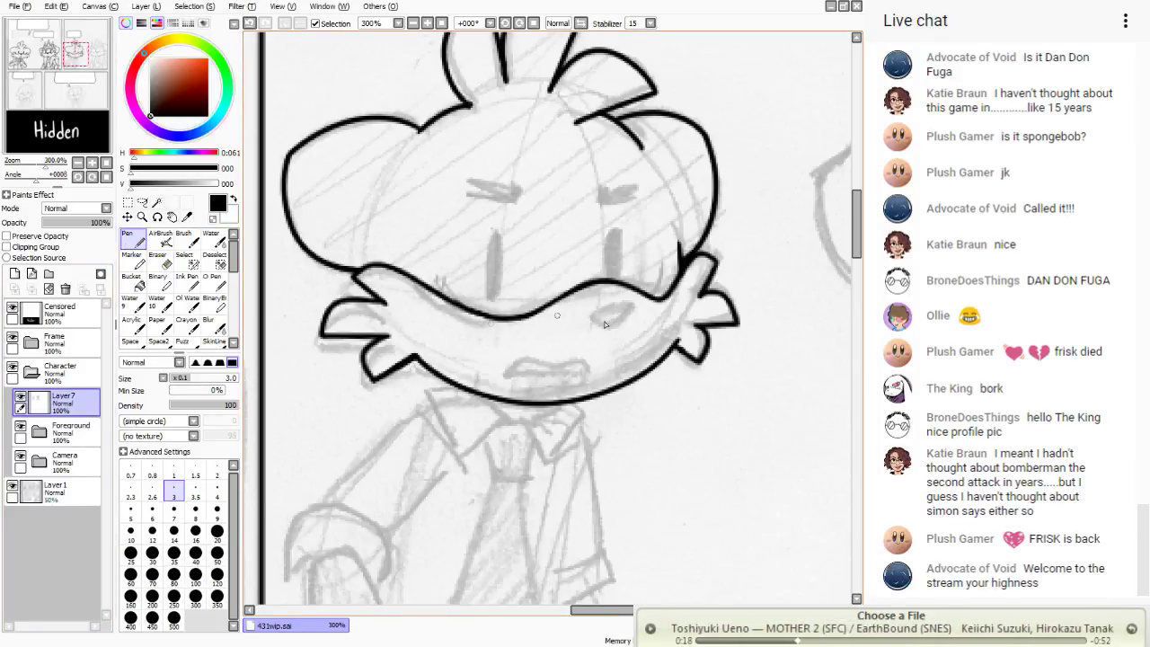
mouse_move(605, 321)
left_mouse_down()
mouse_move(597, 305)
mouse_move(629, 301)
mouse_move(589, 310)
mouse_move(602, 312)
left_mouse_up()
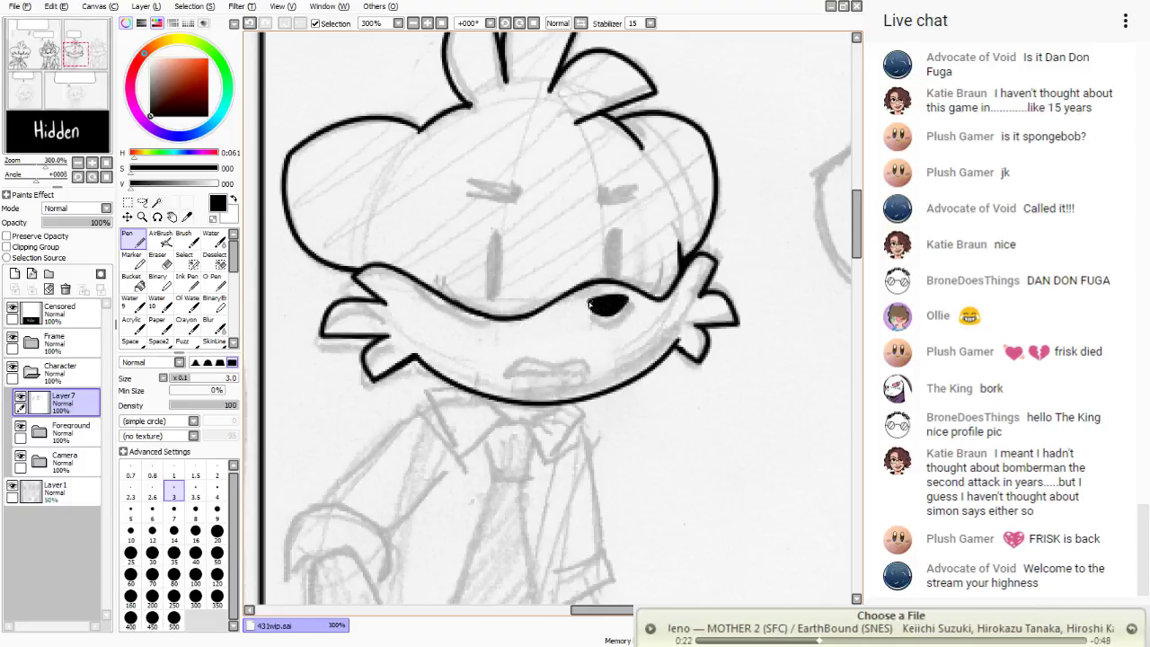
mouse_move(617, 308)
left_mouse_down()
mouse_move(627, 304)
mouse_move(603, 314)
left_mouse_up()
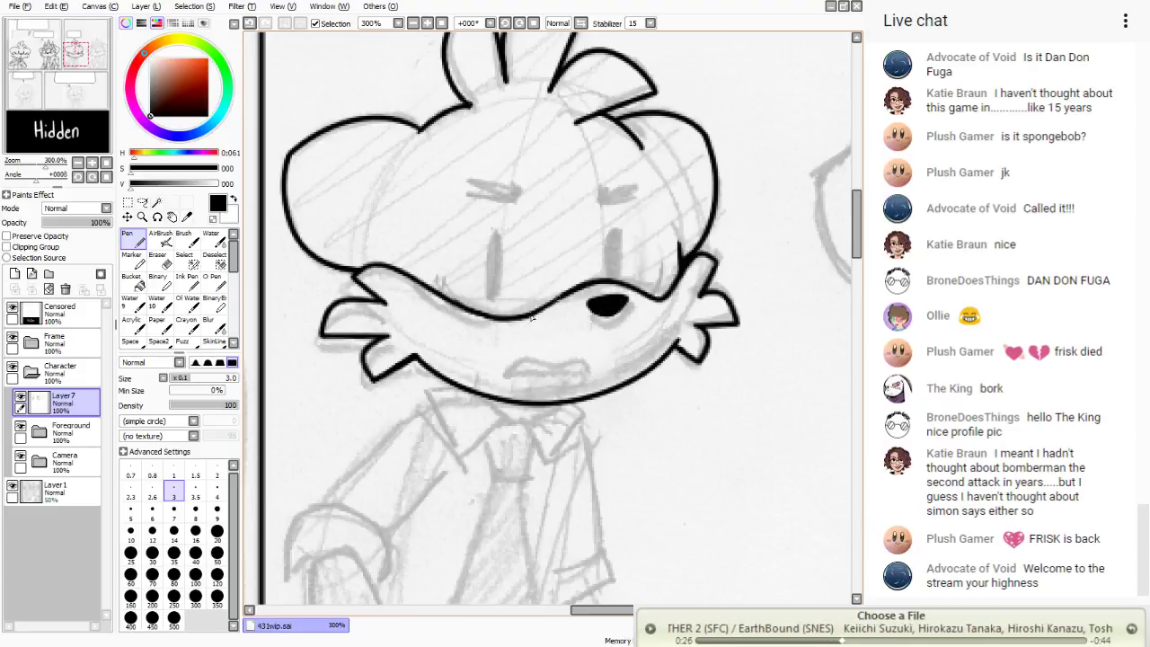
mouse_move(585, 377)
left_mouse_down()
mouse_move(516, 363)
mouse_move(501, 380)
mouse_move(581, 376)
mouse_move(567, 386)
mouse_move(586, 367)
mouse_move(534, 353)
mouse_move(495, 380)
mouse_move(566, 373)
left_mouse_up()
key("ctrl+z")
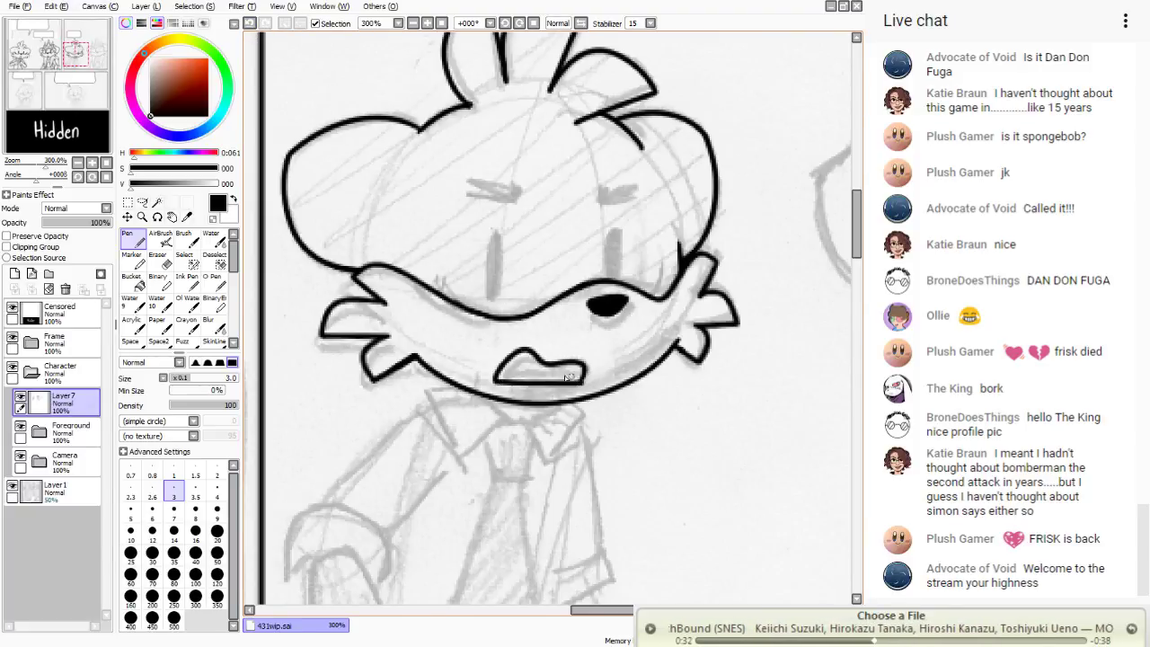
left_click(159, 260)
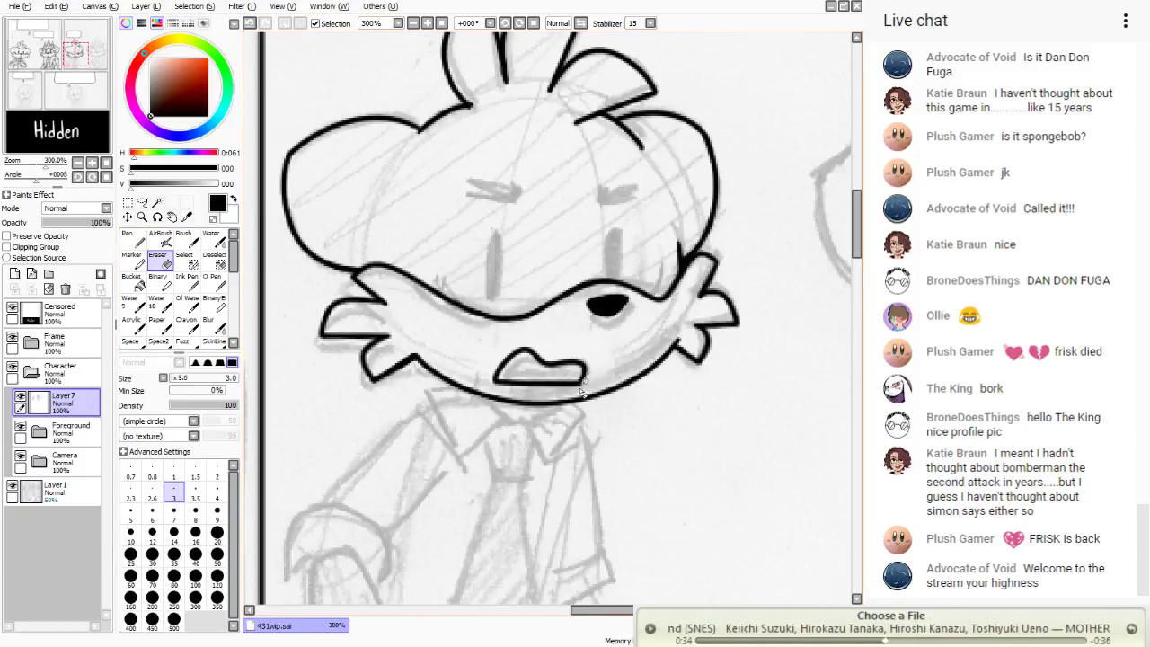
key("n")
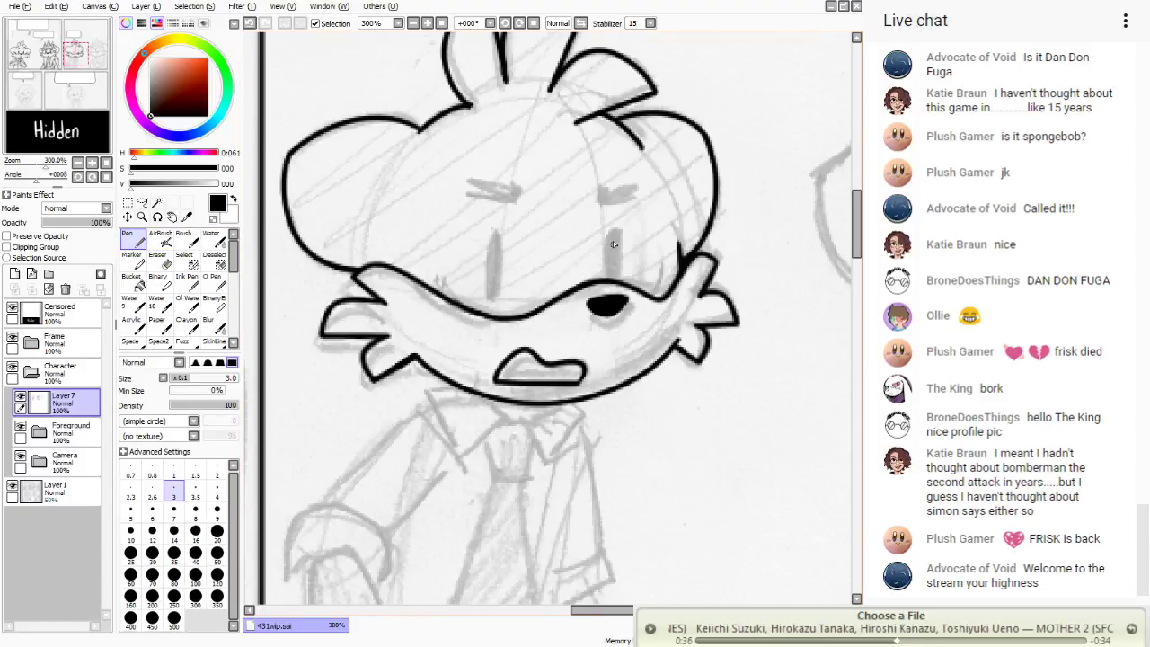
- Ink both eyes as solid black vertical ovals over the sketch, redoing each one for a cleaner shape
left_click_drag(617, 235, 617, 276)
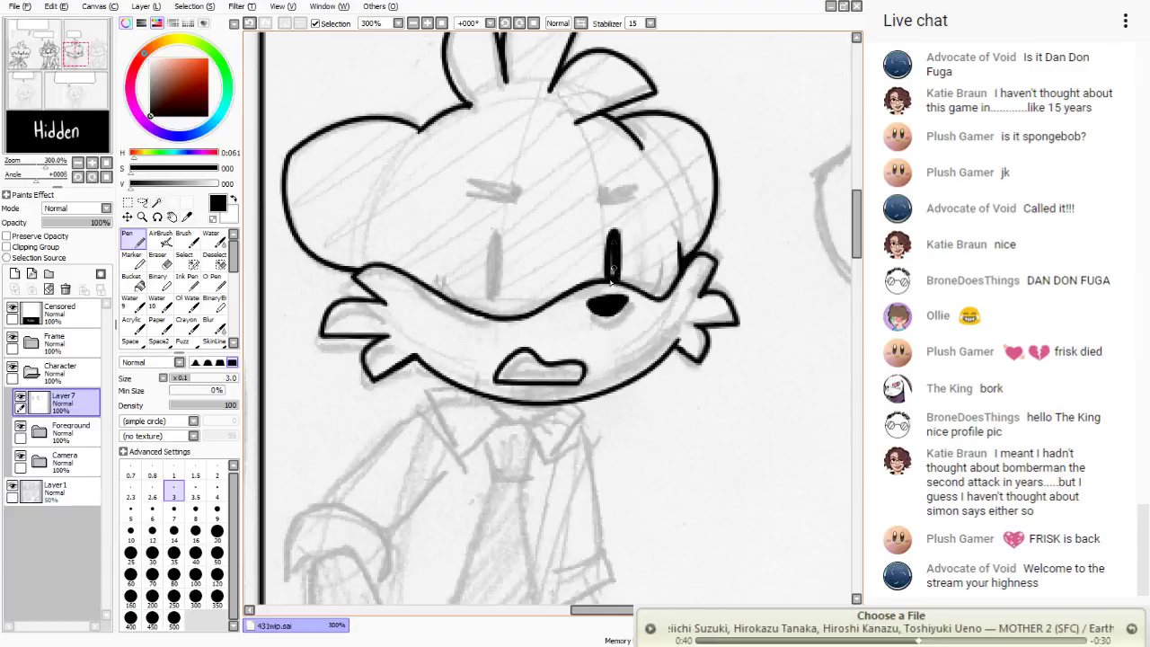
key("ctrl+z")
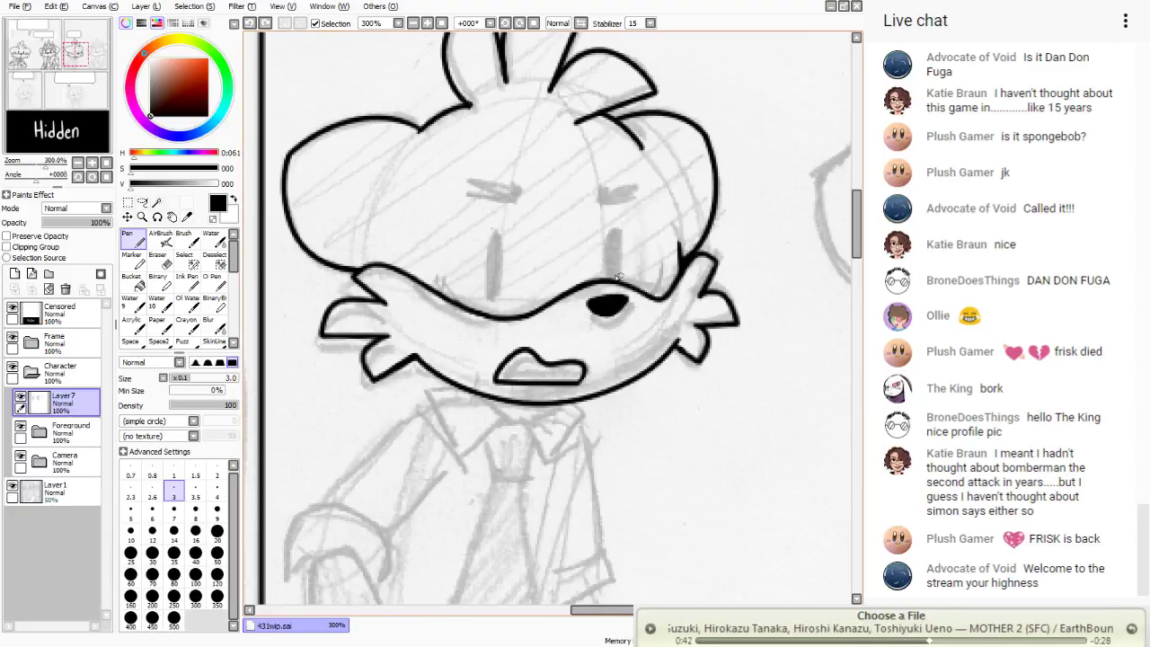
mouse_move(622, 265)
left_mouse_down()
mouse_move(620, 286)
mouse_move(615, 236)
mouse_move(614, 267)
left_mouse_up()
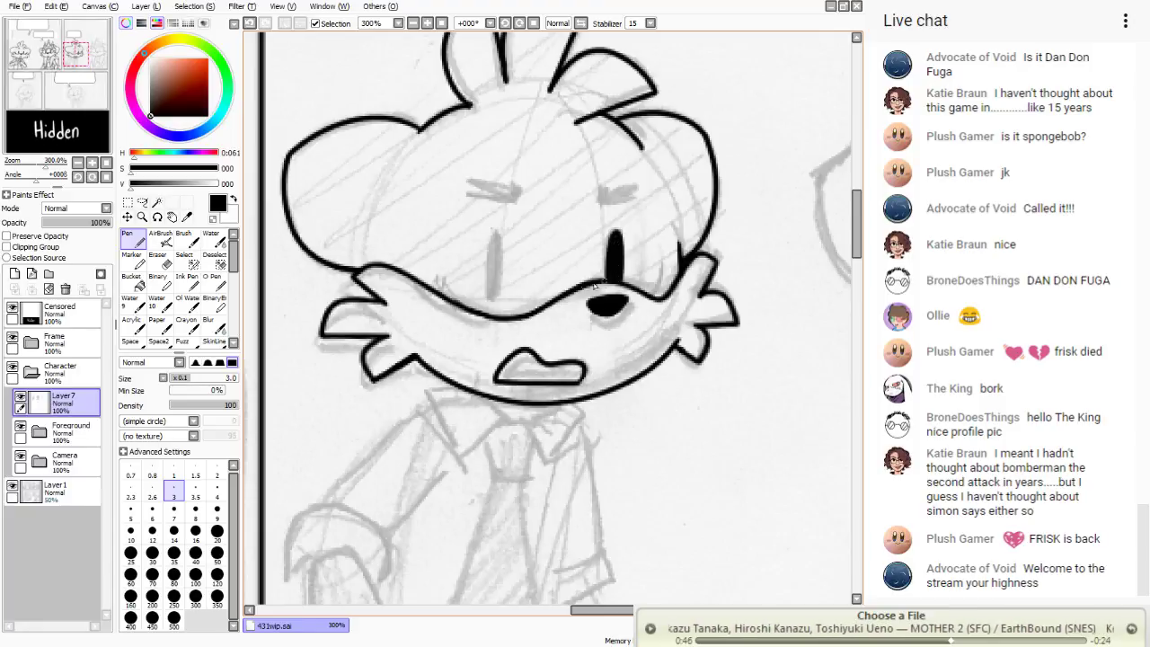
mouse_move(490, 303)
left_mouse_down()
mouse_move(496, 232)
mouse_move(491, 260)
left_mouse_up()
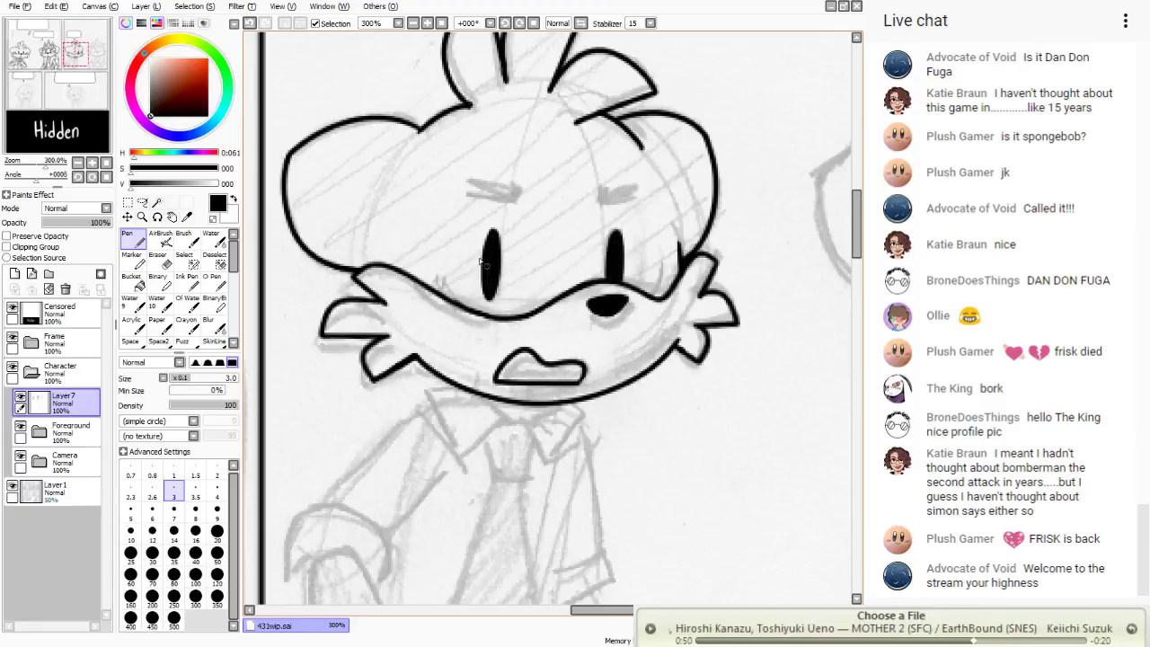
key("ctrl+z")
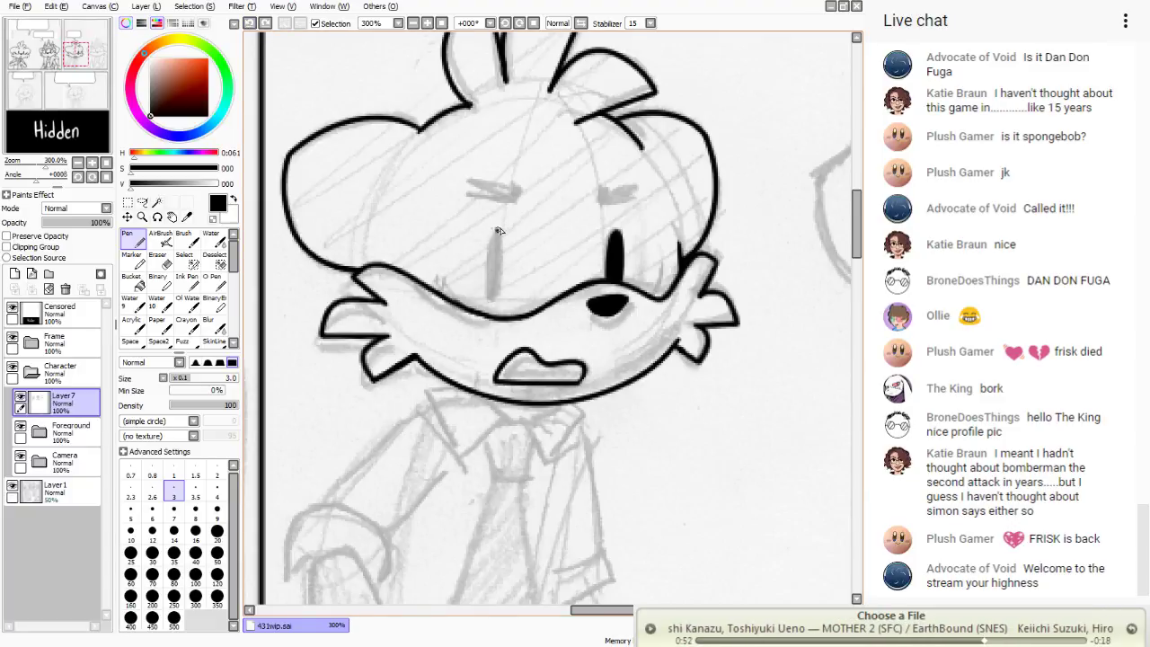
mouse_move(498, 231)
left_mouse_down()
mouse_move(495, 315)
mouse_move(499, 234)
left_mouse_up()
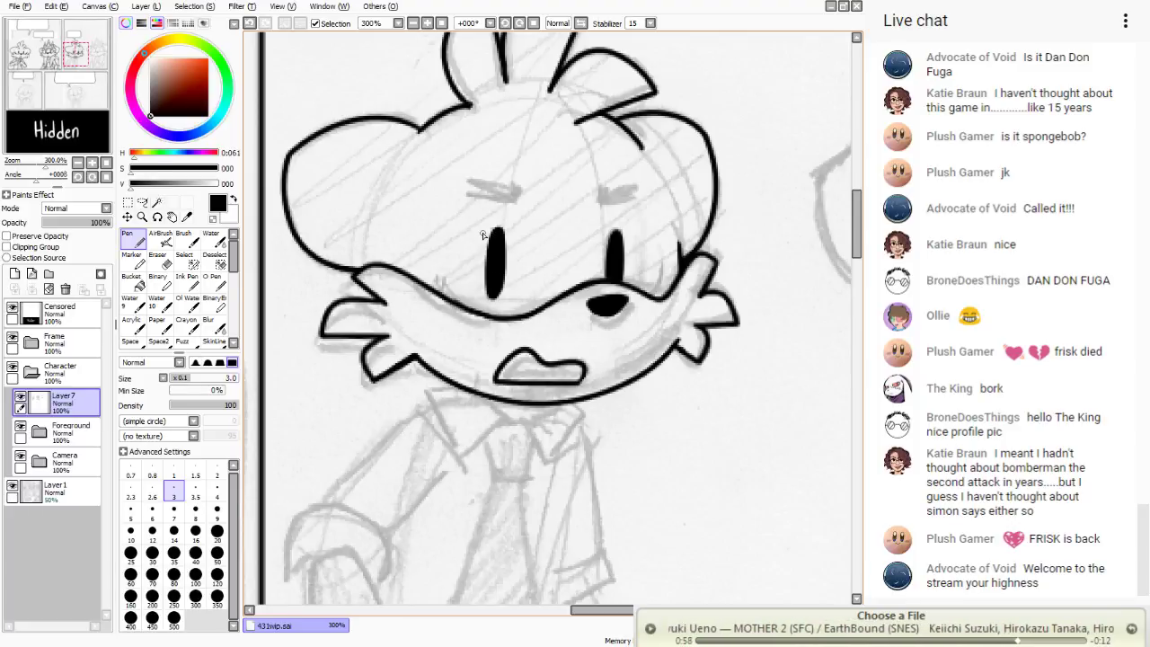
- Ink a curved cheek line beside each eye above the muzzle and two short slanted eyebrows
left_click_drag(57, 96, 59, 92)
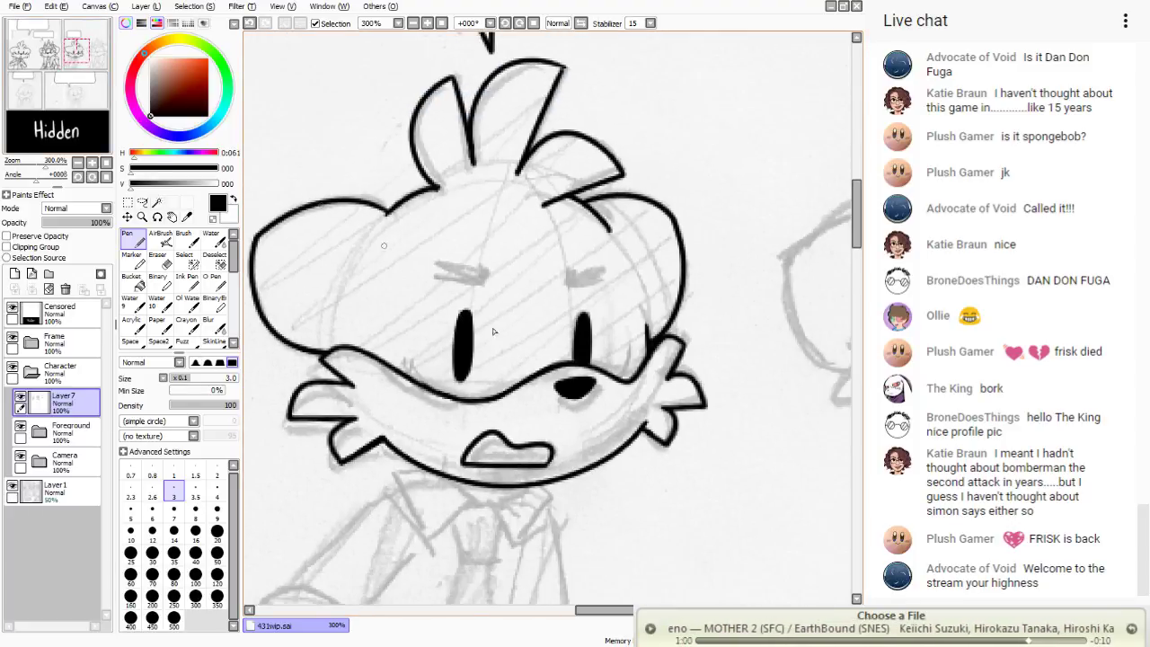
left_click_drag(617, 381, 628, 352)
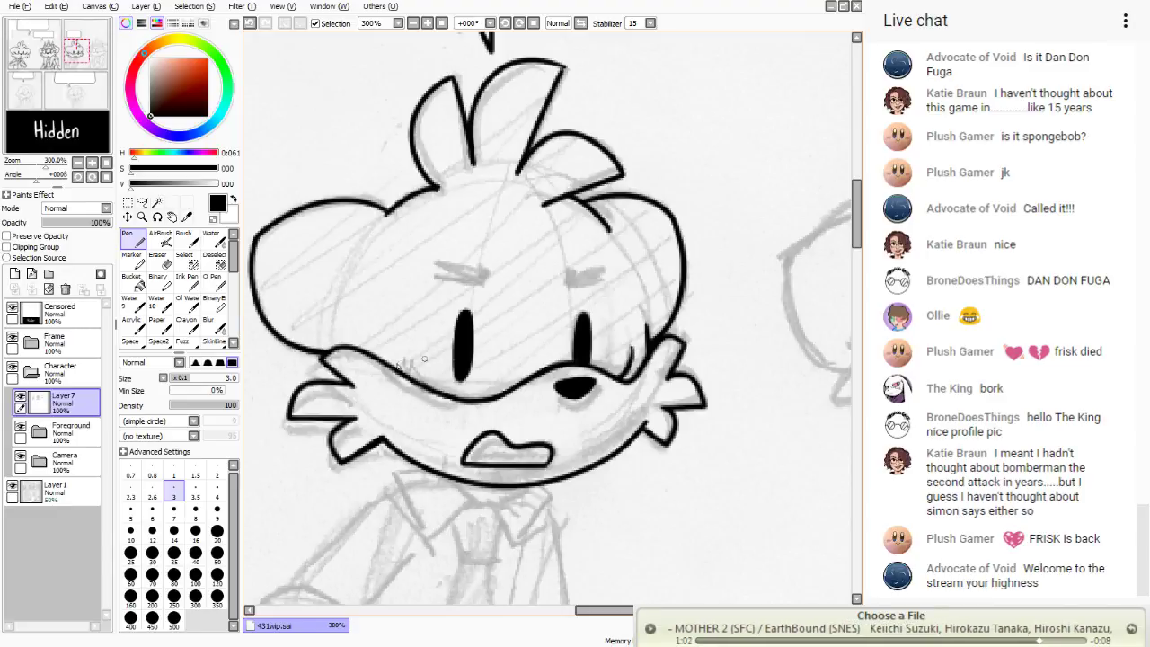
left_click_drag(419, 388, 396, 338)
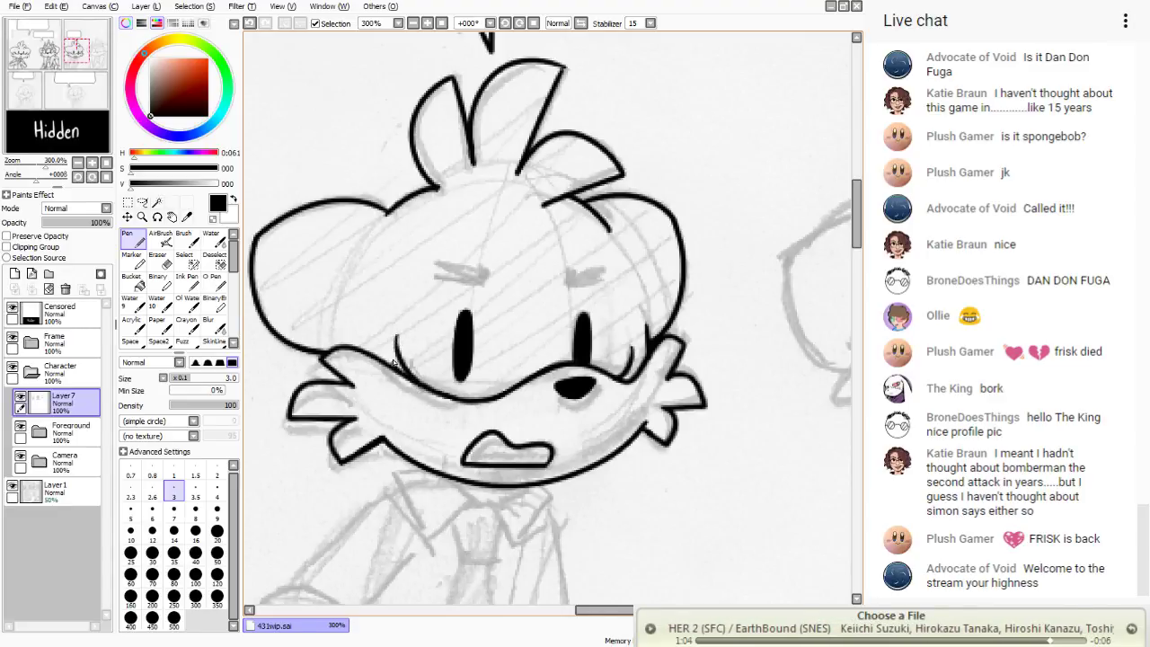
left_click_drag(483, 281, 438, 270)
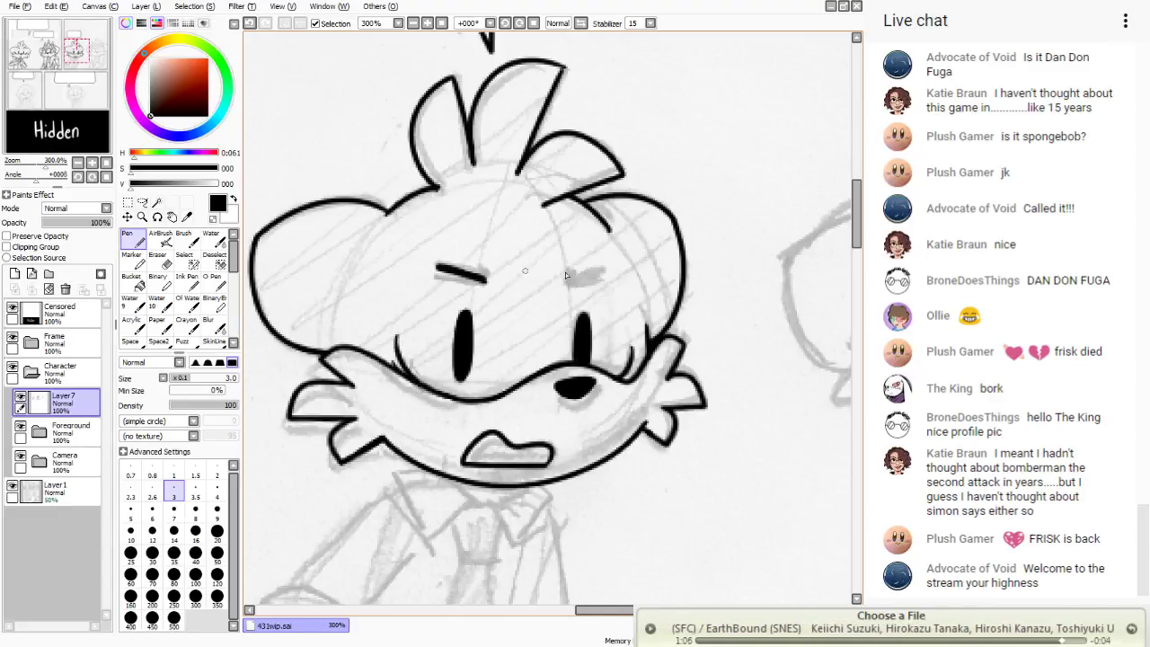
left_click_drag(598, 272, 569, 286)
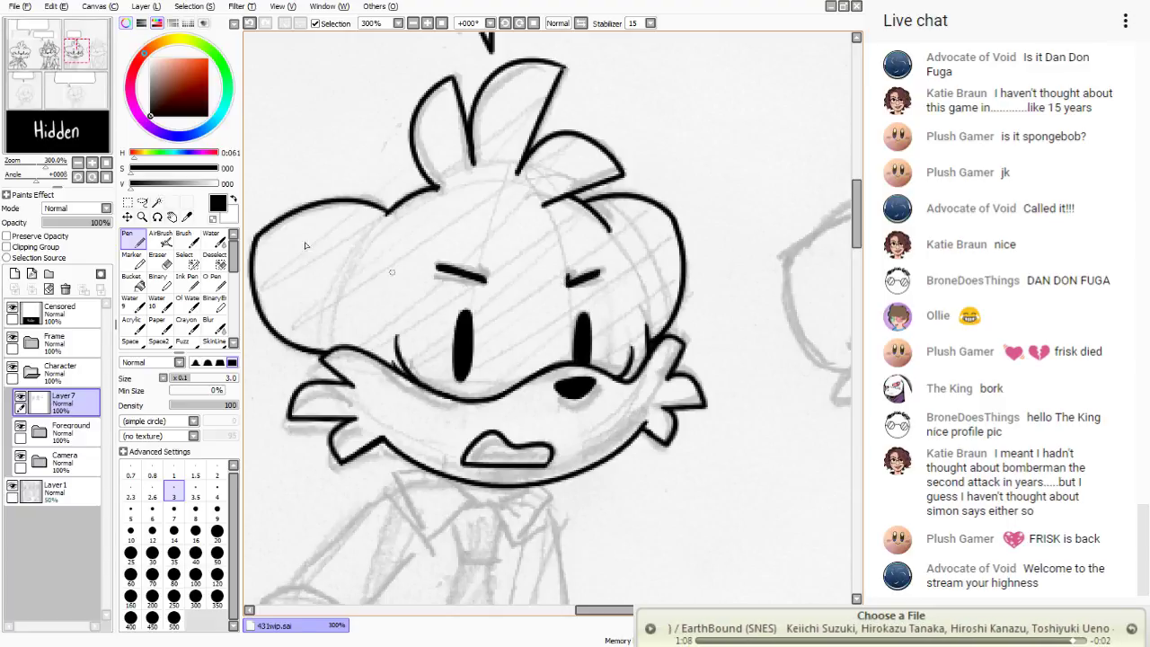
- Ink both pointed shirt collar flaps under the chin and the tapered tie knot between them, following the sketch
left_click_drag(63, 87, 61, 93)
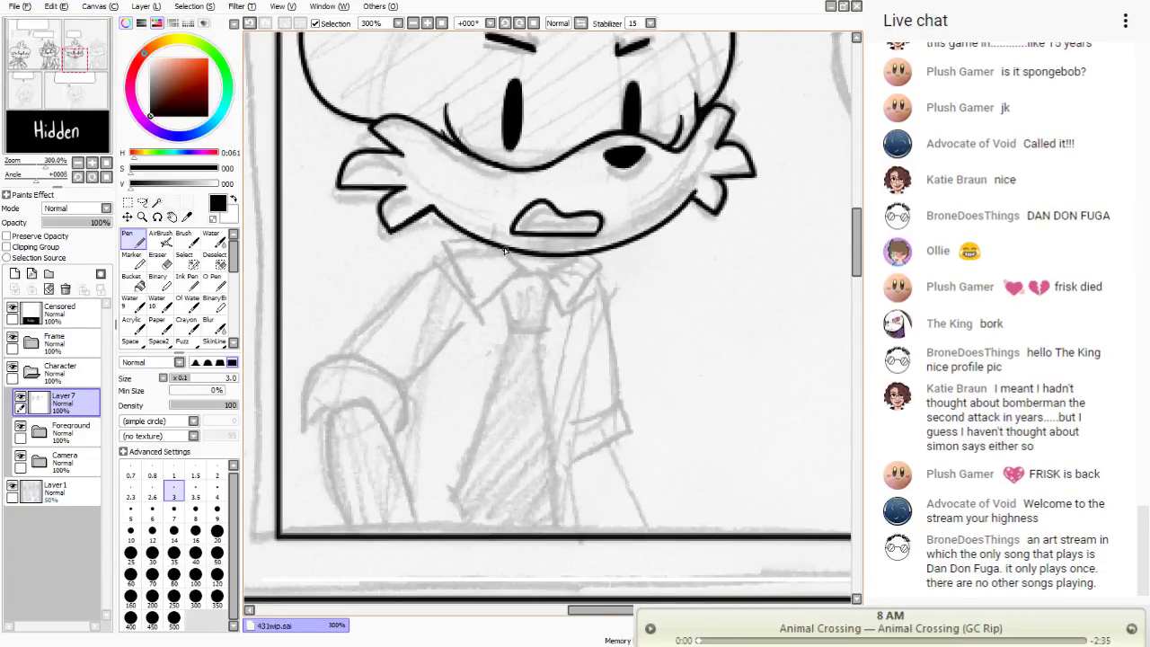
mouse_move(518, 264)
left_mouse_down()
mouse_move(485, 306)
mouse_move(449, 251)
mouse_move(467, 238)
left_mouse_up()
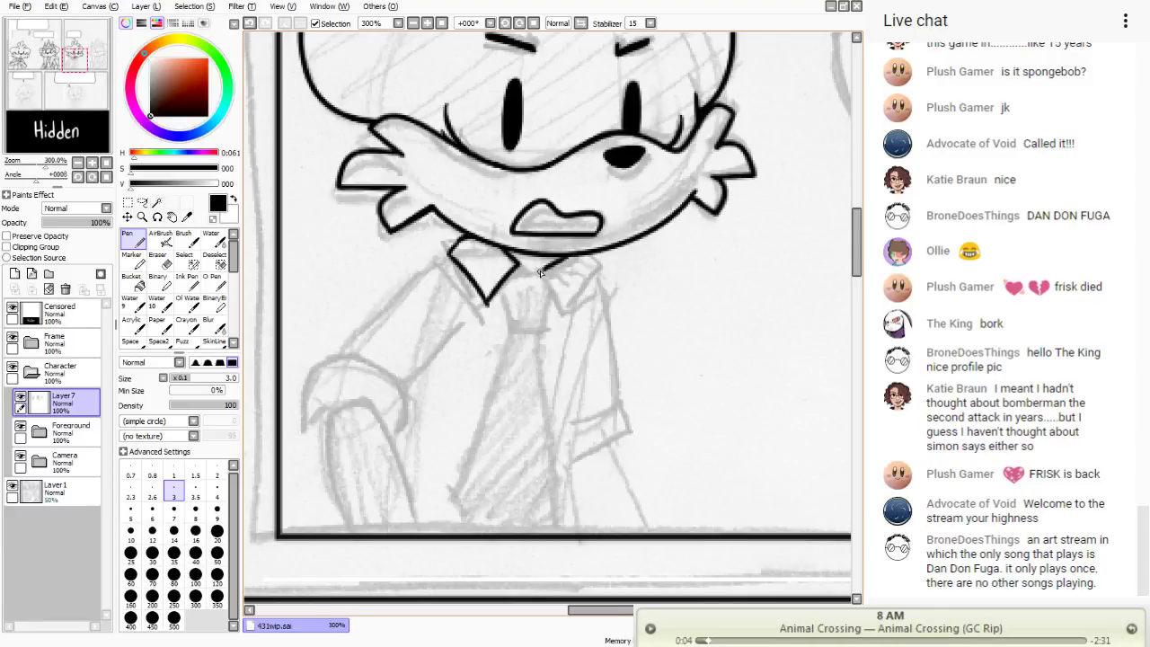
left_click_drag(541, 267, 586, 277)
mouse_move(514, 266)
left_mouse_down()
mouse_move(549, 289)
mouse_move(538, 326)
mouse_move(510, 327)
mouse_move(510, 280)
left_mouse_up()
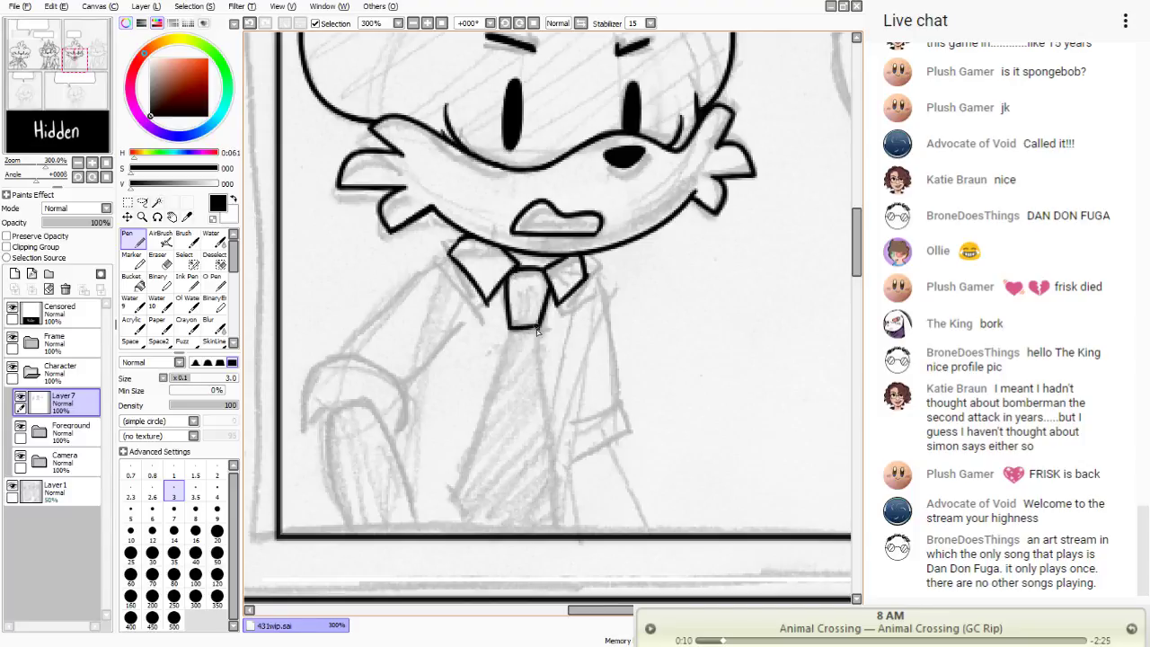
- Ink the long tie widening from the knot down to the panel border, and erase the stray line ends at its lower corners
left_click_drag(538, 329, 559, 500)
mouse_move(509, 330)
left_mouse_down()
mouse_move(442, 505)
mouse_move(466, 550)
left_mouse_up()
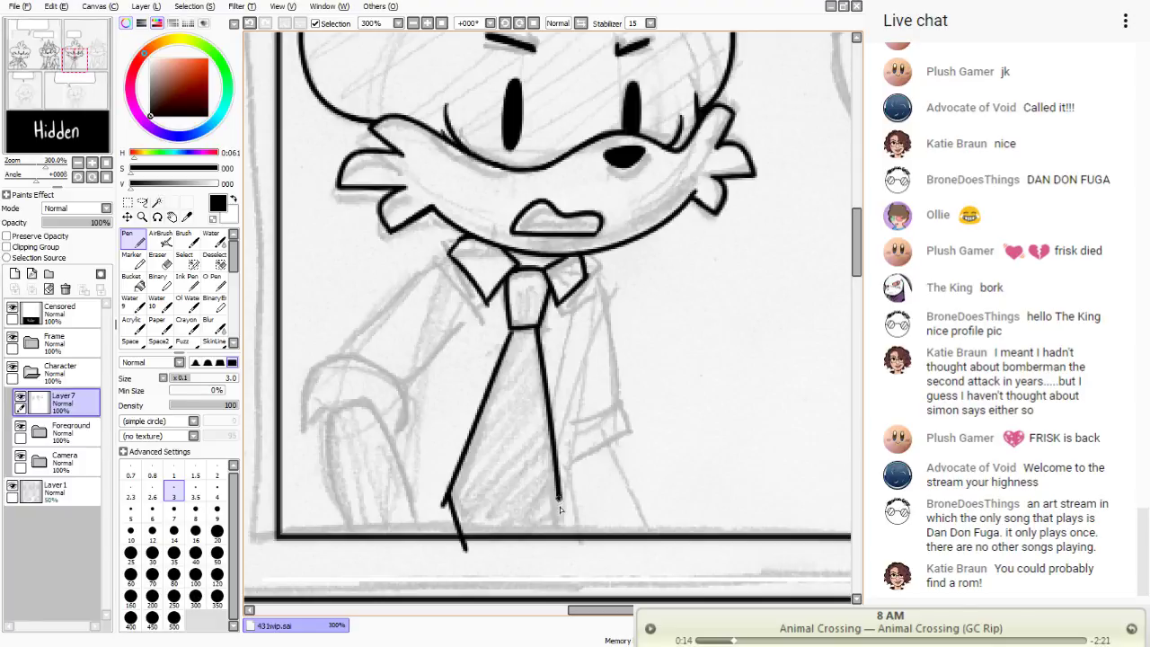
left_click_drag(558, 510, 534, 541)
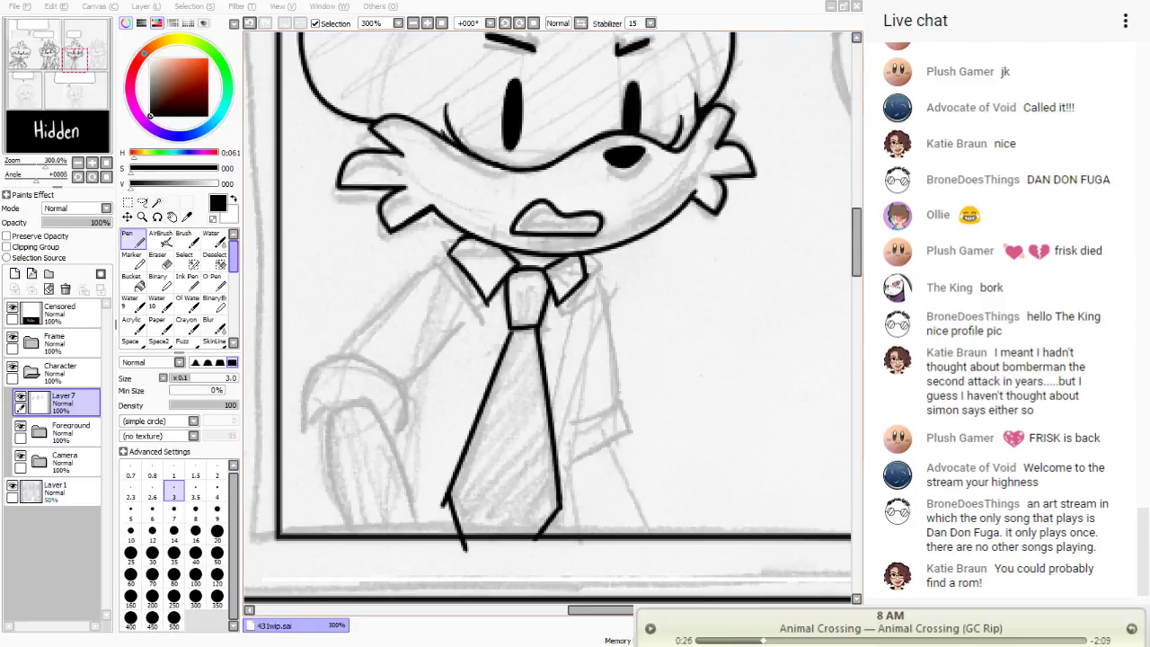
left_click(158, 261)
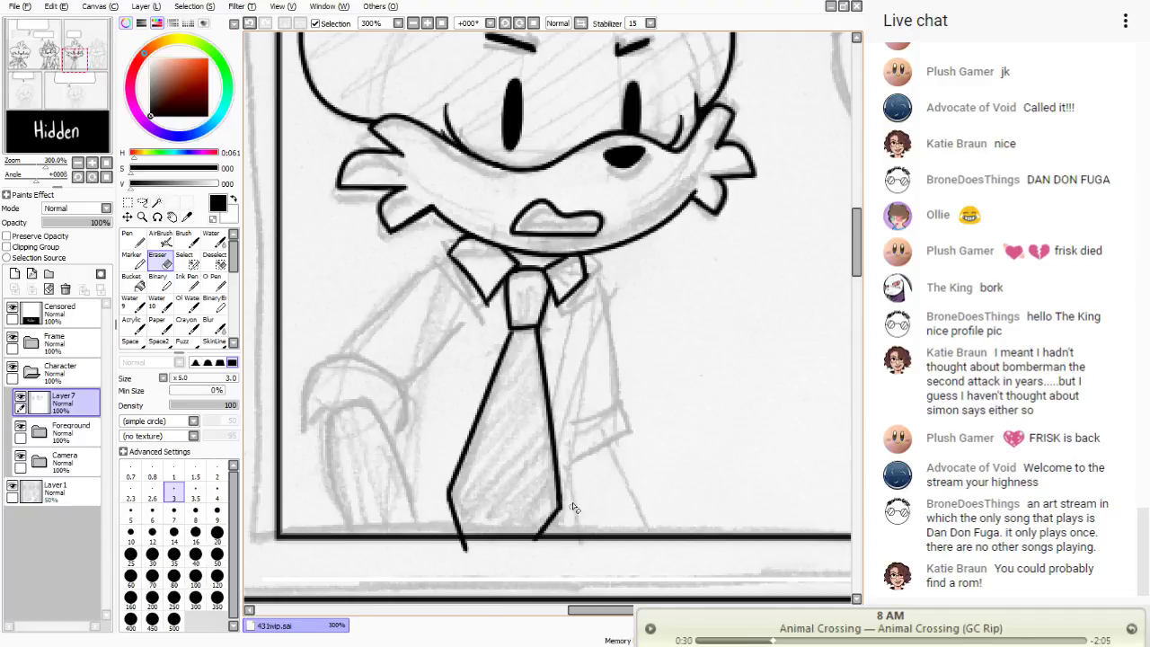
mouse_move(572, 507)
left_mouse_down()
mouse_move(552, 535)
mouse_move(460, 552)
mouse_move(475, 545)
left_mouse_up()
- Ink the left sleeve's outer line from the collar to the rolled cuff and its inner line beside the chest
left_click(133, 236)
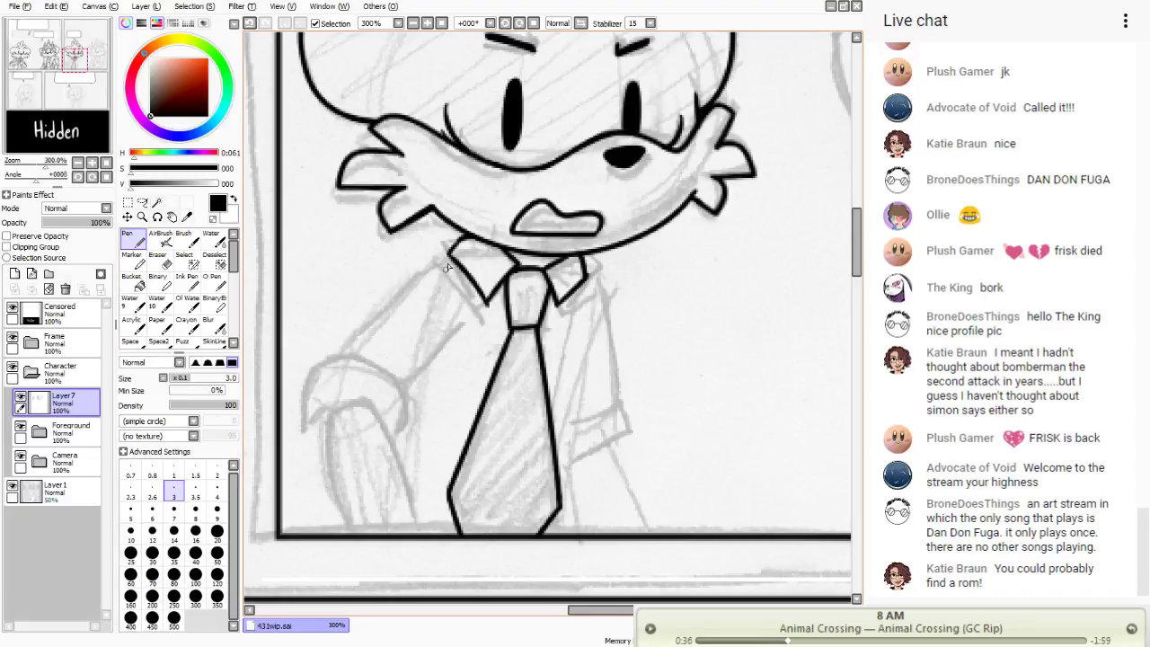
left_click_drag(379, 200, 429, 214)
left_click_drag(449, 258, 342, 358)
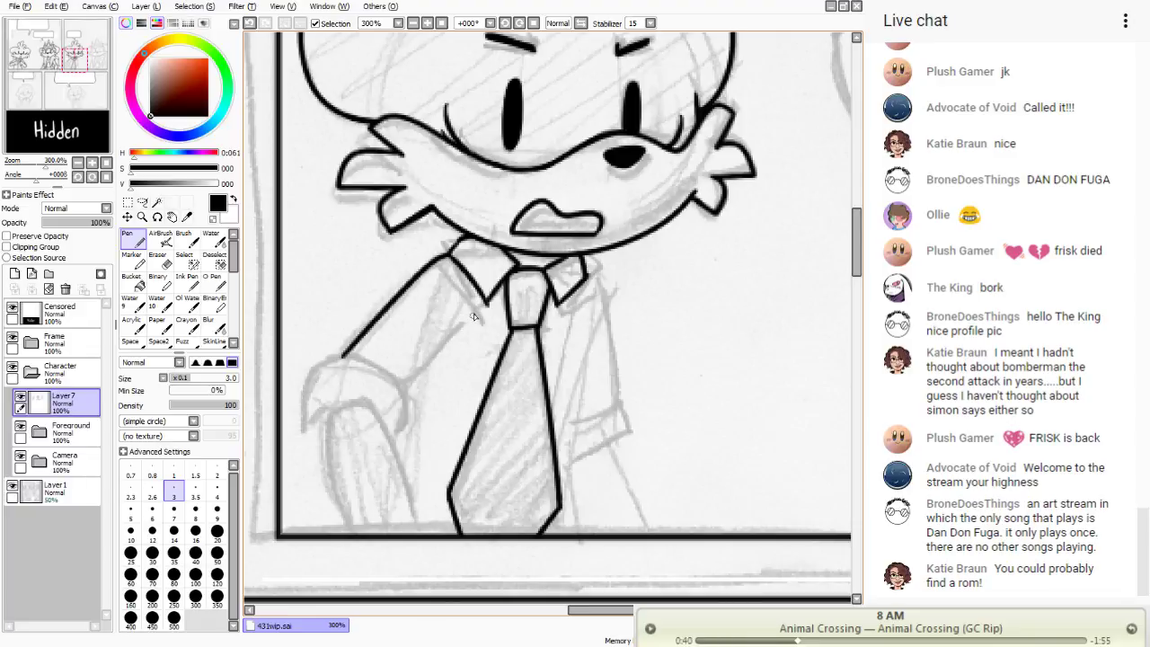
left_click_drag(476, 316, 398, 379)
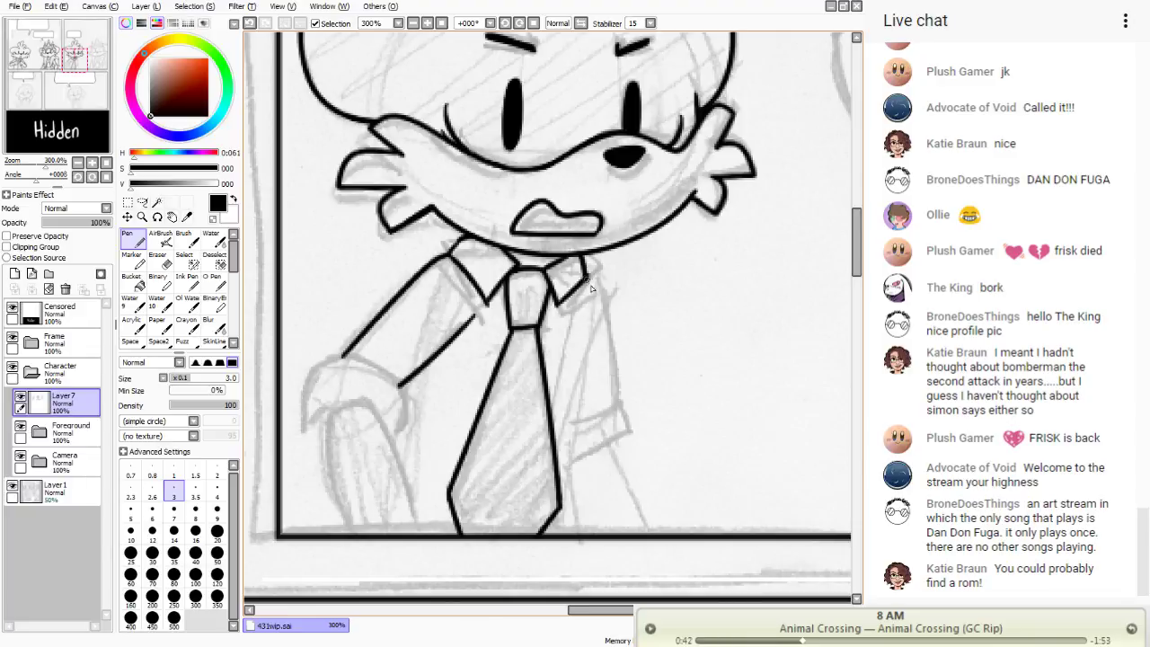
- Ink the right sleeve with its rolled cuff, the shirt's side line, and the forearm's outer edge running past the panel border
mouse_move(591, 286)
left_mouse_down()
mouse_move(559, 448)
mouse_move(563, 437)
mouse_move(579, 537)
left_mouse_up()
mouse_move(595, 296)
left_mouse_down()
mouse_move(616, 407)
mouse_move(566, 437)
left_mouse_up()
mouse_move(619, 401)
left_mouse_down()
mouse_move(628, 440)
mouse_move(568, 466)
mouse_move(672, 559)
left_mouse_up()
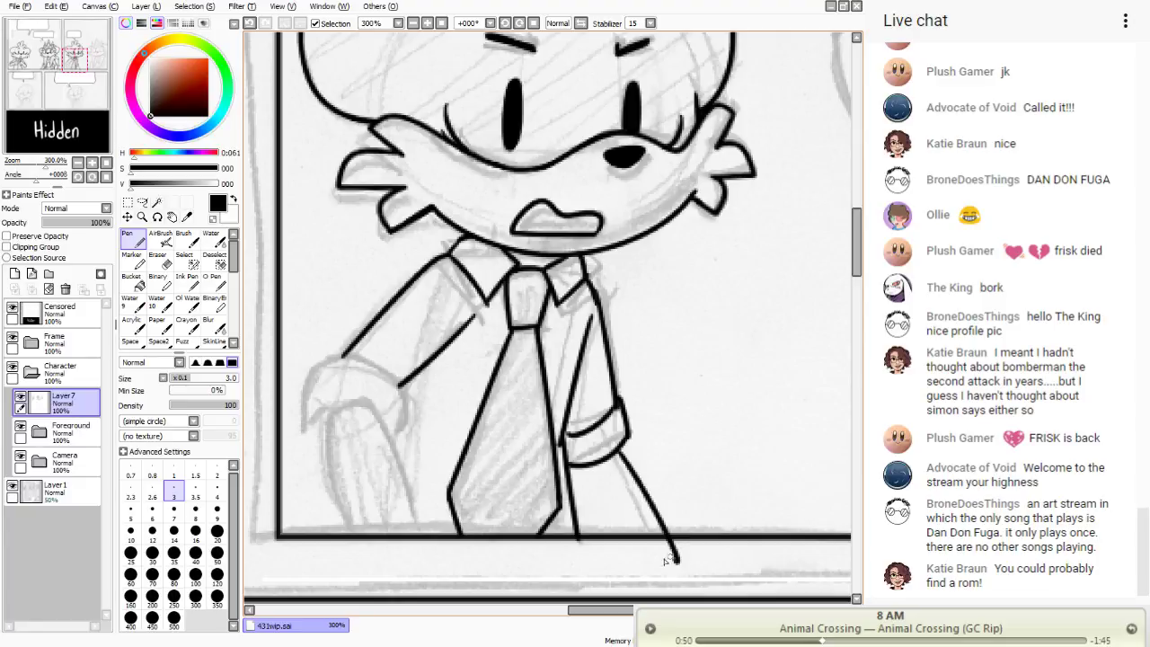
- Redraw the outer line of the right-hand forearm past the panel border and ink the rolled cuff on the left-hand sleeve
key("ctrl+z")
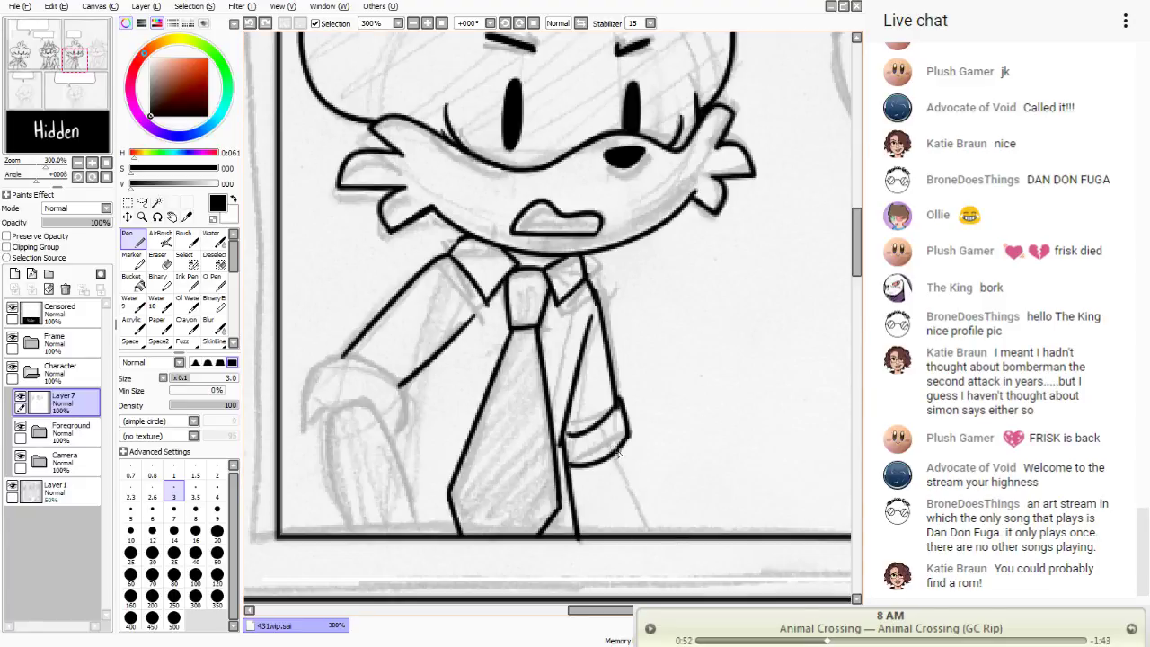
left_click_drag(618, 453, 698, 581)
mouse_move(339, 356)
left_mouse_down()
mouse_move(377, 372)
mouse_move(392, 431)
left_mouse_up()
mouse_move(341, 358)
left_mouse_down()
mouse_move(311, 418)
mouse_move(397, 429)
mouse_move(313, 419)
left_mouse_up()
key("ctrl+z")
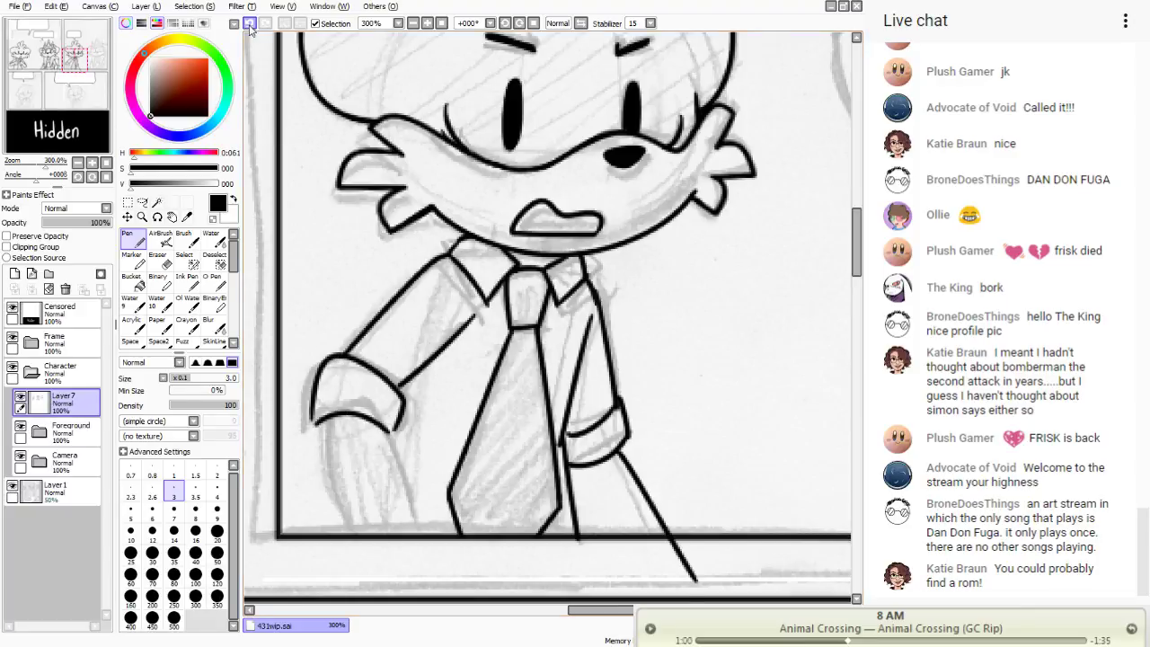
key("ctrl+z")
left_click_drag(390, 429, 316, 424)
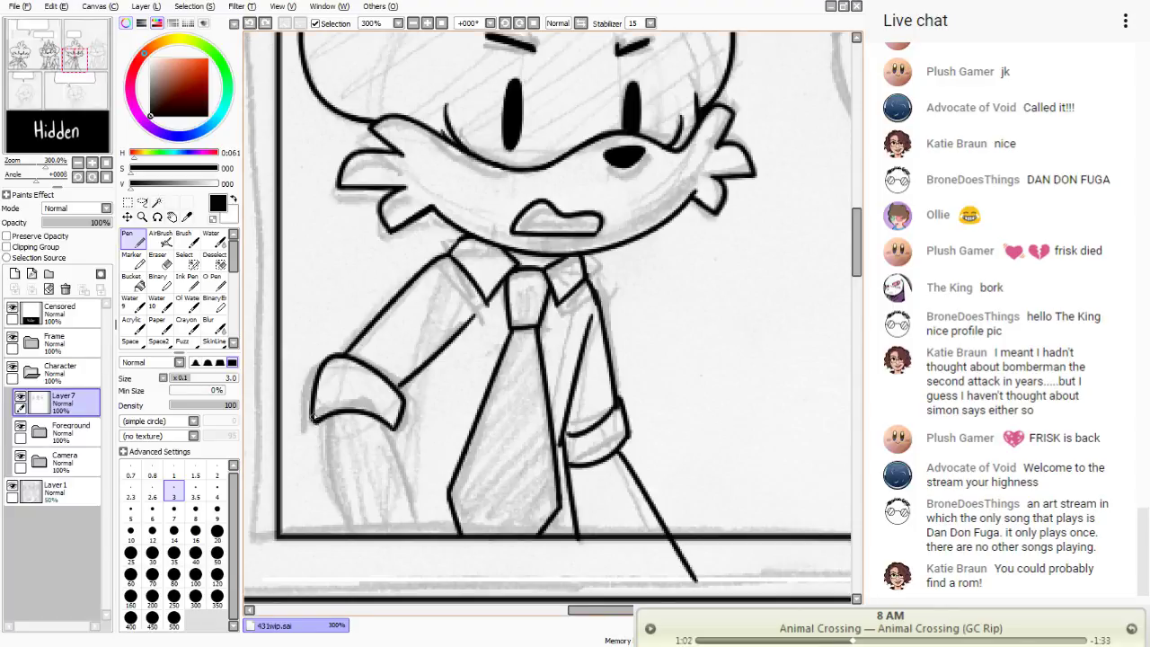
left_click_drag(388, 427, 434, 560)
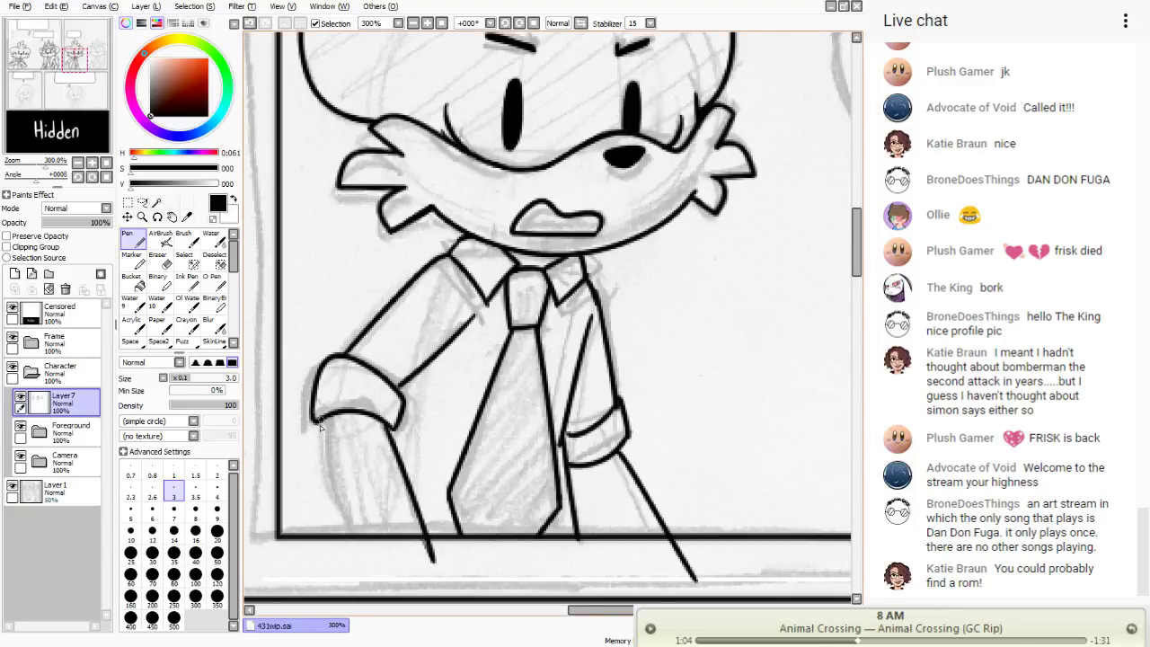
left_click_drag(319, 427, 372, 545)
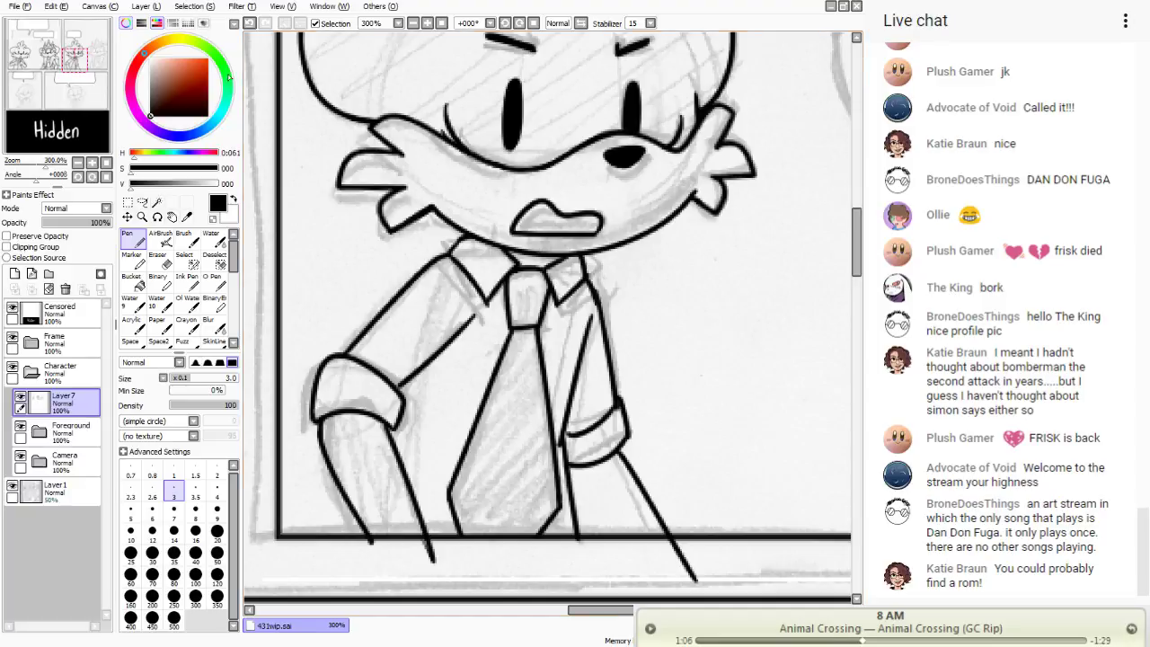
left_click(249, 25)
left_click(250, 25)
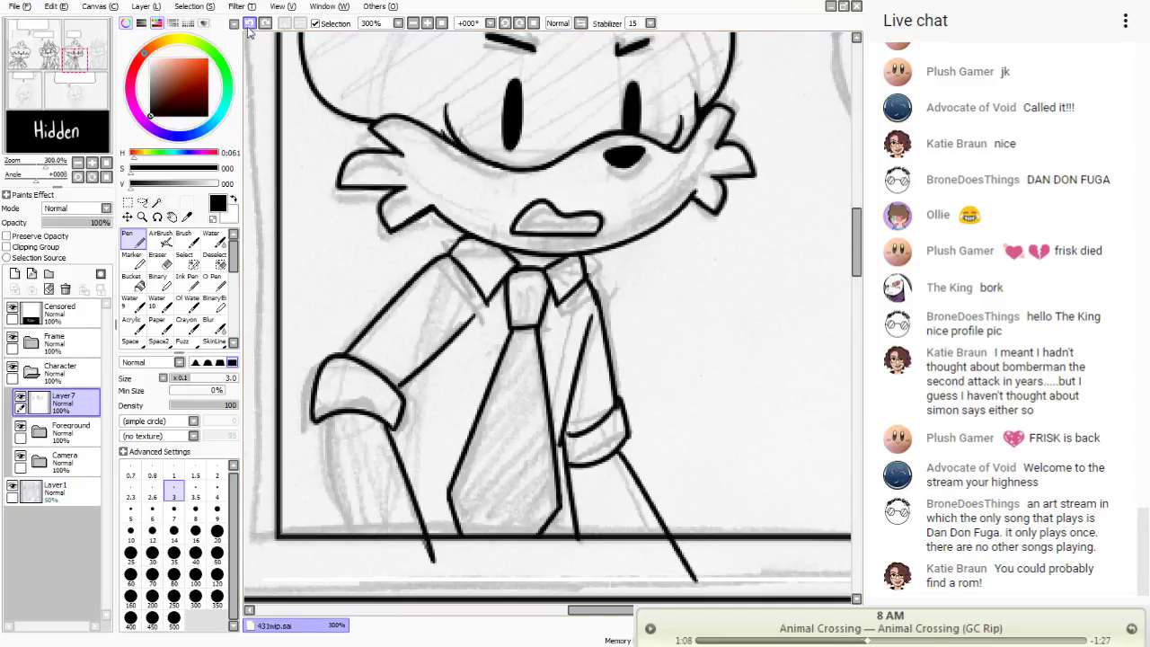
left_click(250, 25)
left_click(250, 25)
- Reink the left-hand cuff and both forearm lines below it down to the panel's bottom border
mouse_move(338, 356)
left_mouse_down()
mouse_move(318, 406)
mouse_move(364, 435)
mouse_move(393, 429)
mouse_move(314, 406)
mouse_move(362, 431)
mouse_move(386, 426)
mouse_move(418, 547)
left_mouse_up()
left_click_drag(326, 406, 352, 537)
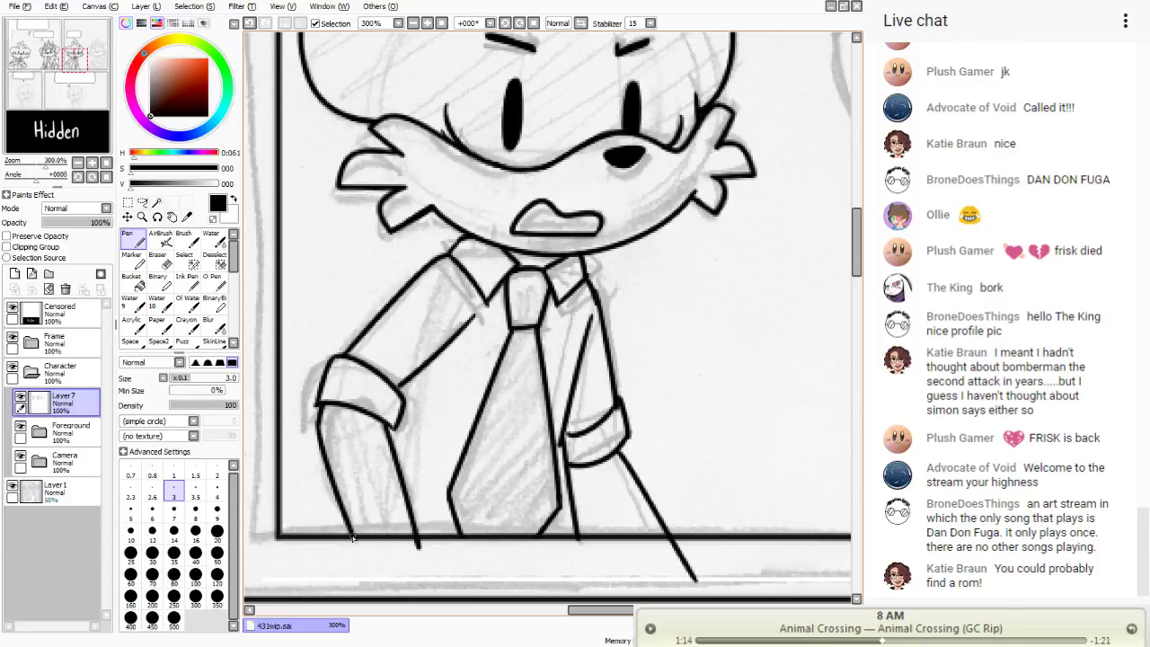
left_click_drag(428, 368, 396, 458)
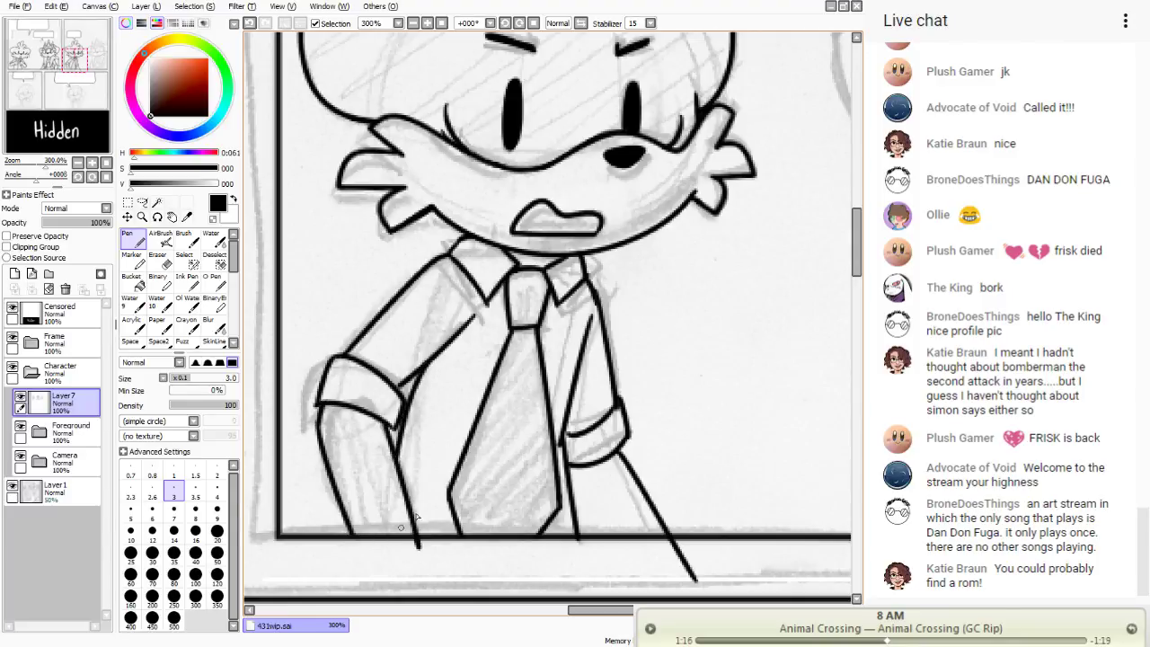
key("ctrl+z")
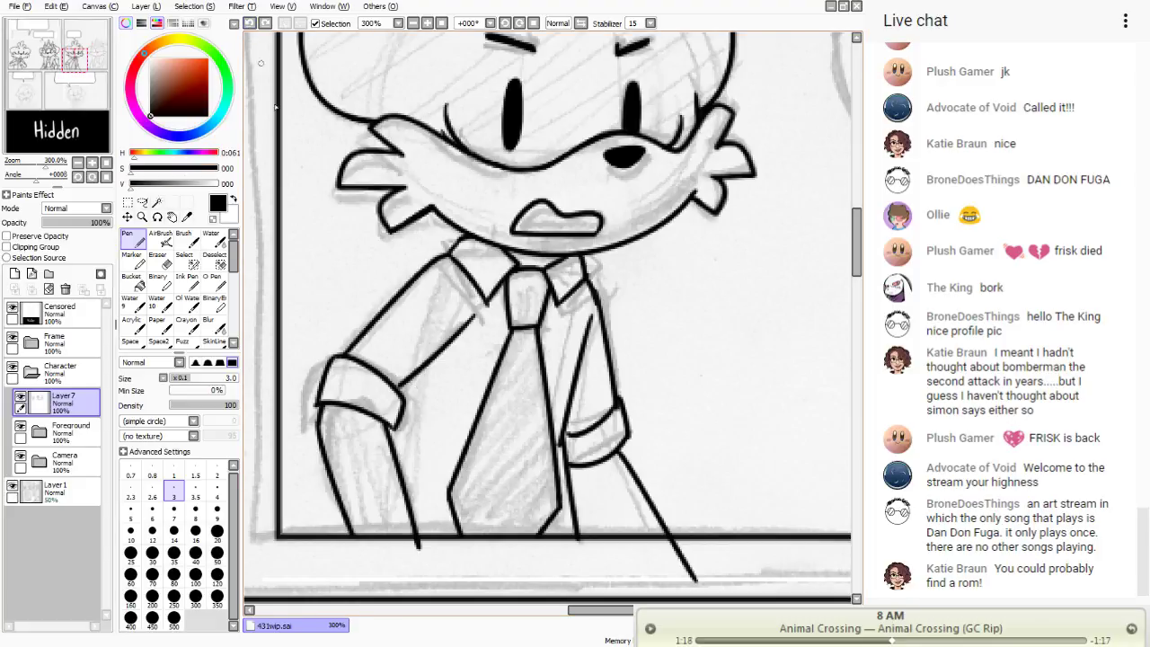
- Ink a short fold where the left-hand sleeve's inner line meets the cuff, and redraw that line's upper end near the collar
left_click_drag(406, 385, 401, 402)
key("e")
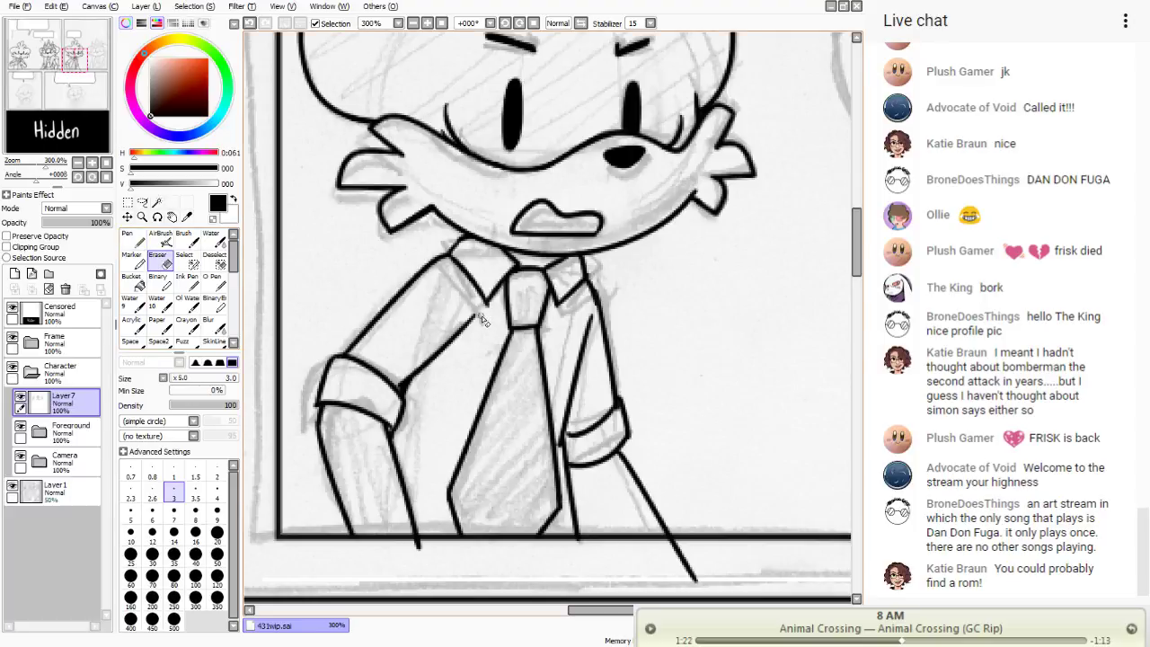
key("n")
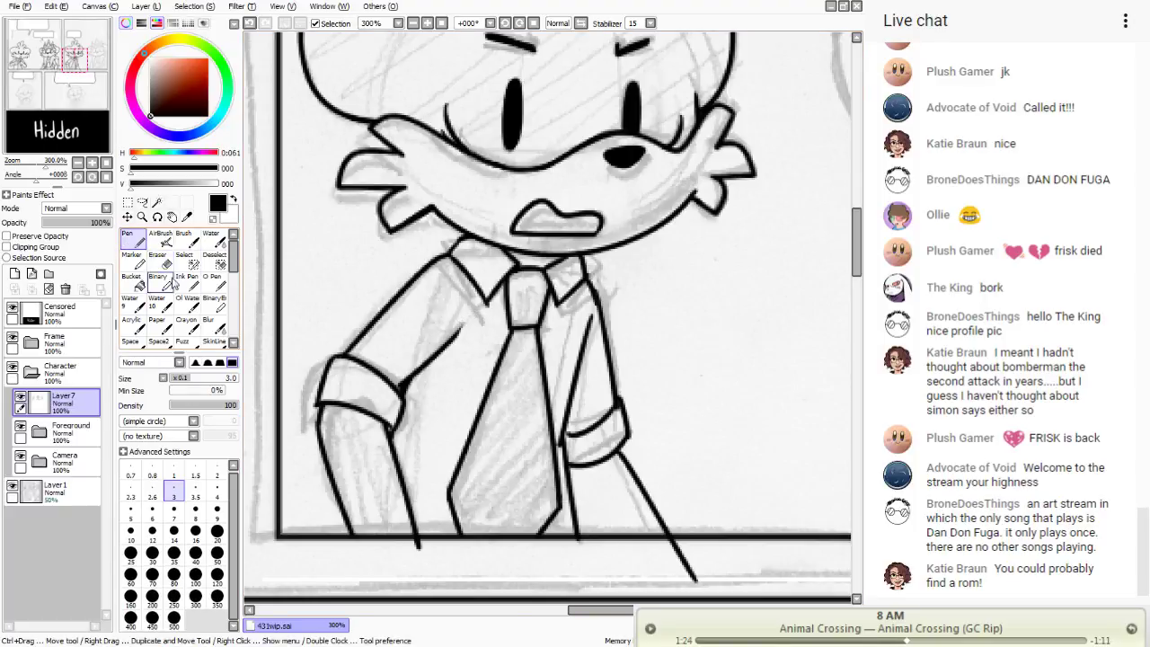
left_click_drag(472, 305, 436, 352)
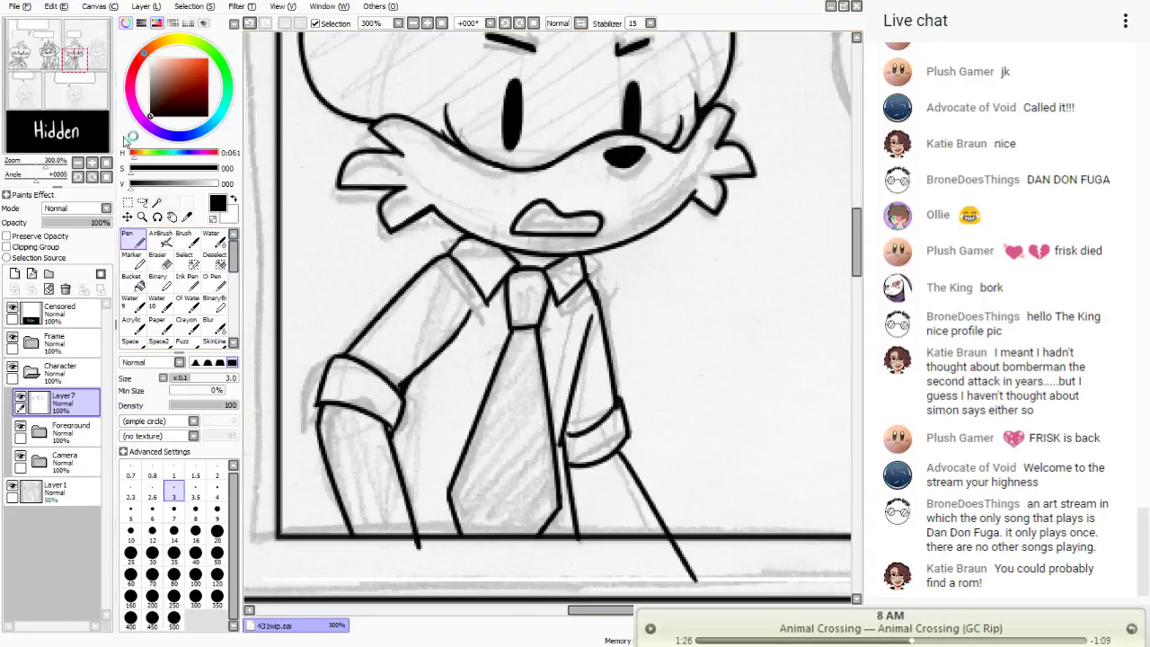
- Erase the ends of both forearm lines that extend below the panel's bottom border
left_click(58, 90)
left_click(60, 92)
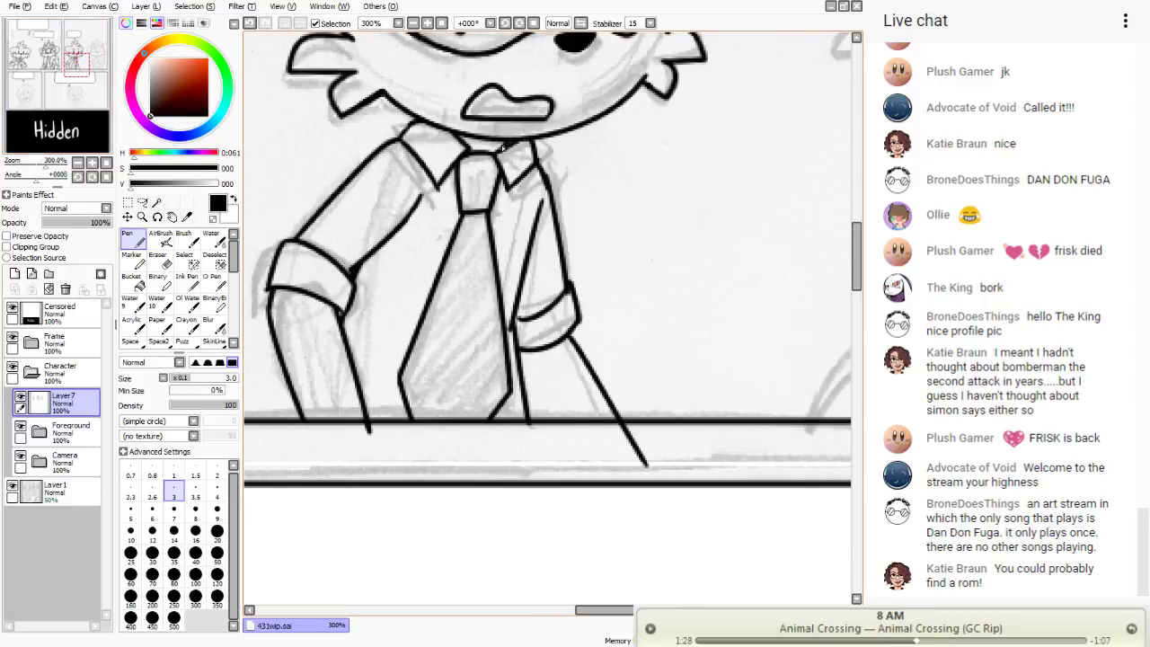
key("e")
mouse_move(659, 457)
left_mouse_down()
mouse_move(614, 464)
mouse_move(659, 454)
mouse_move(632, 443)
mouse_move(646, 435)
mouse_move(621, 433)
mouse_move(640, 426)
mouse_move(607, 429)
left_mouse_up()
left_click_drag(370, 431, 352, 430)
left_click(133, 238)
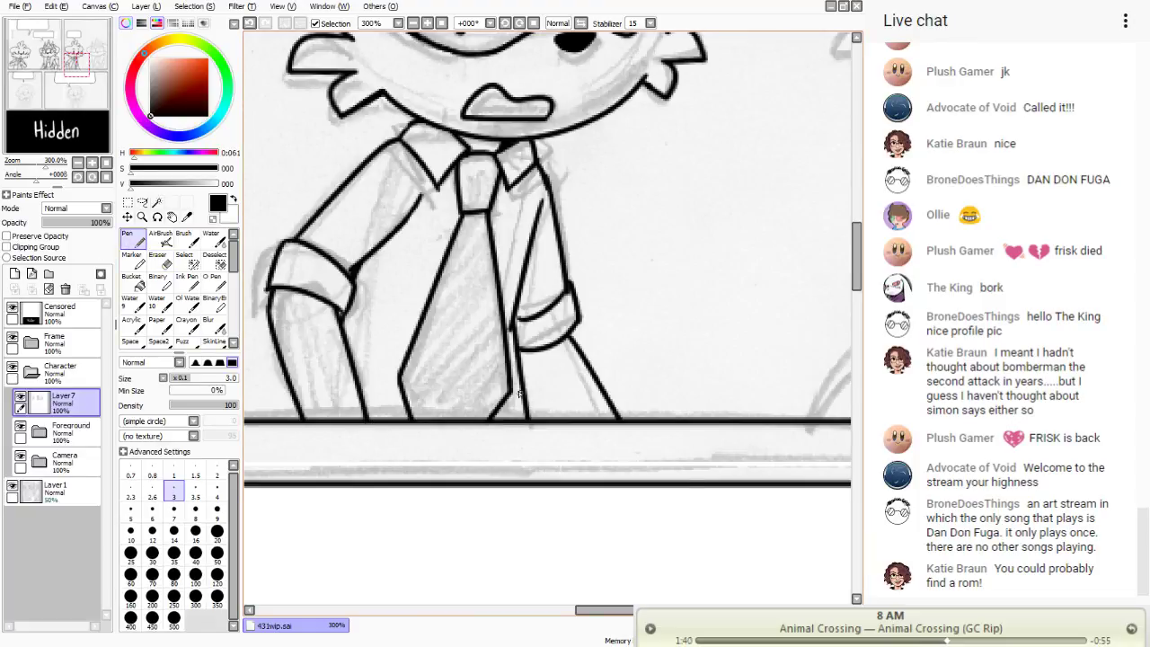
- Ink the inner edge of the right-hand forearm from the cuff down to the panel border, beside the shirt's side line
left_click_drag(524, 388, 550, 424)
left_click(253, 23)
left_click_drag(519, 362, 542, 417)
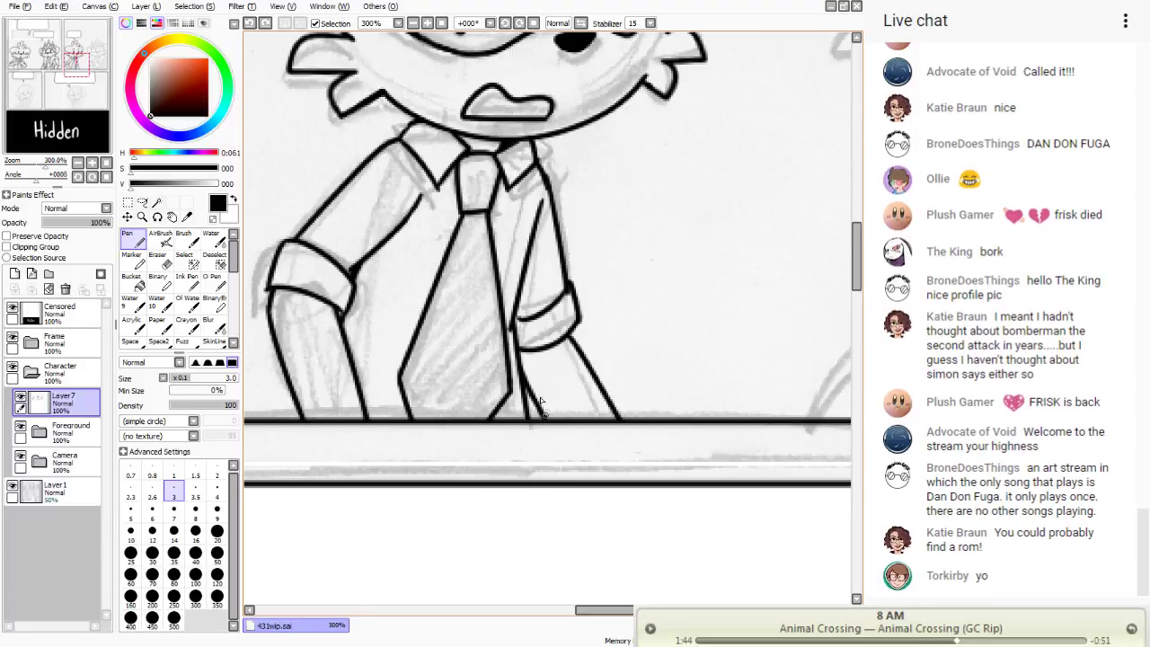
left_click_drag(48, 81, 49, 90)
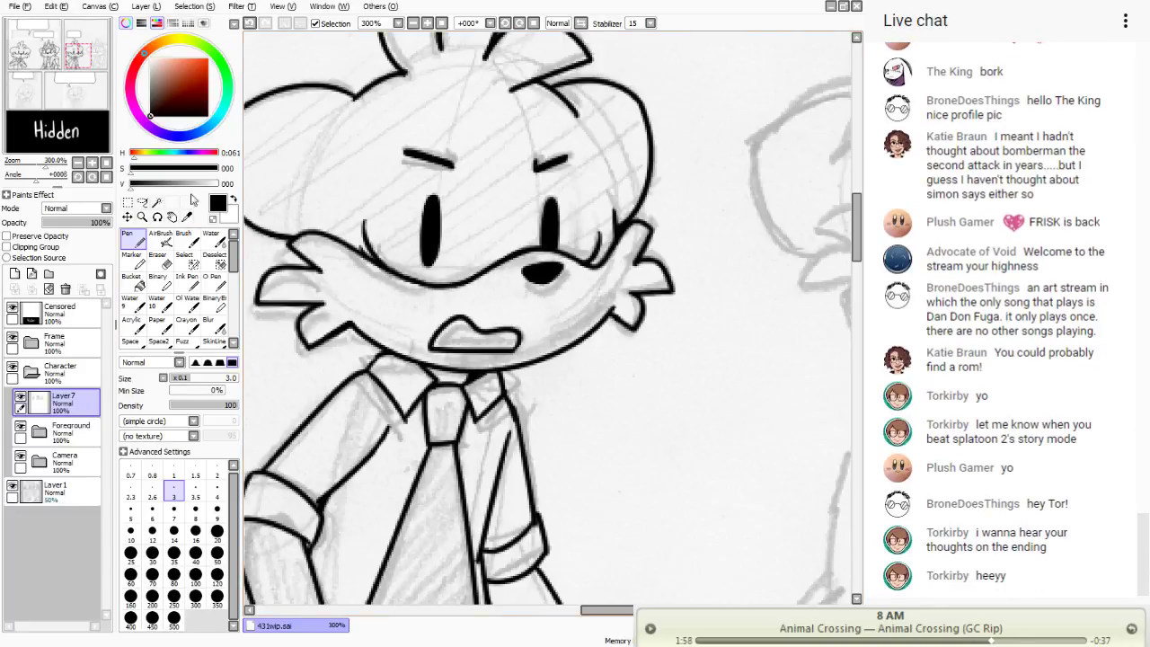
mouse_move(52, 93)
left_mouse_down()
mouse_move(52, 75)
mouse_move(55, 93)
left_mouse_up()
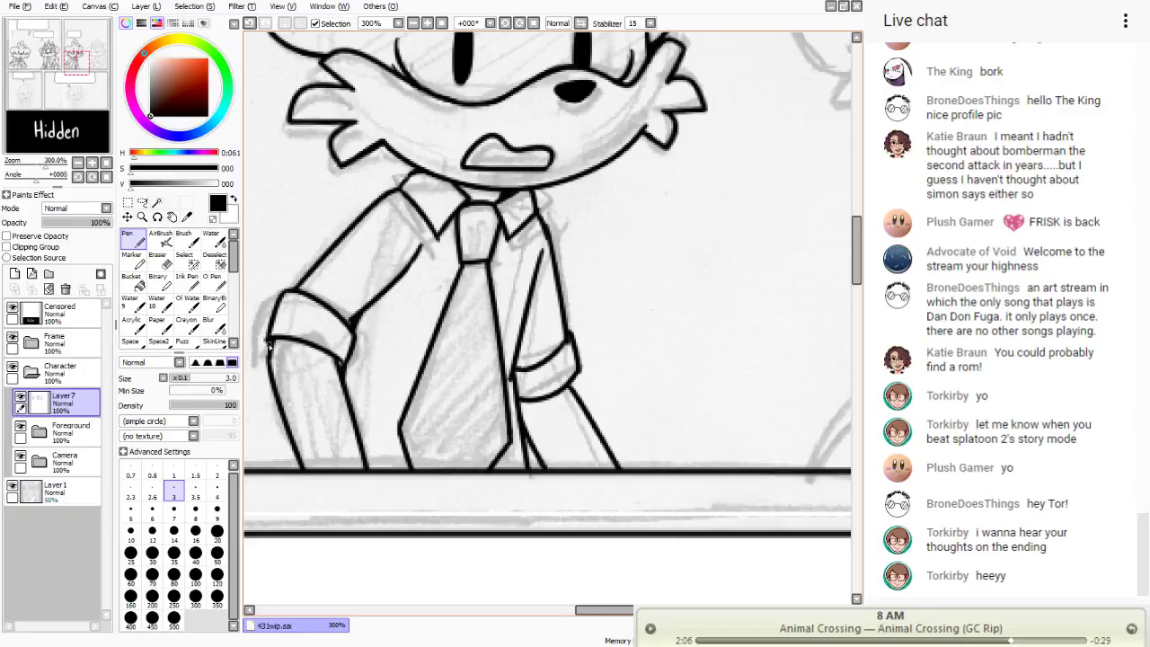
key("e")
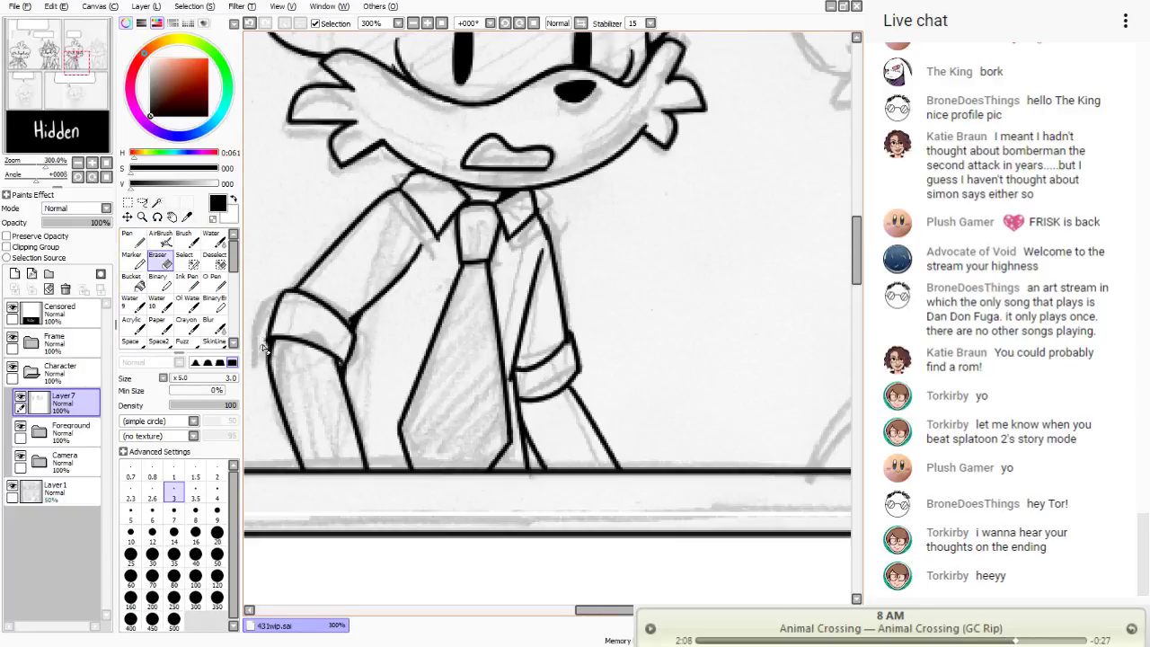
left_click(132, 236)
- Ink both sides of the crown's tall central spike on the crowned character in the last upper panel
left_click_drag(43, 88, 63, 78)
left_click_drag(504, 74, 571, 259)
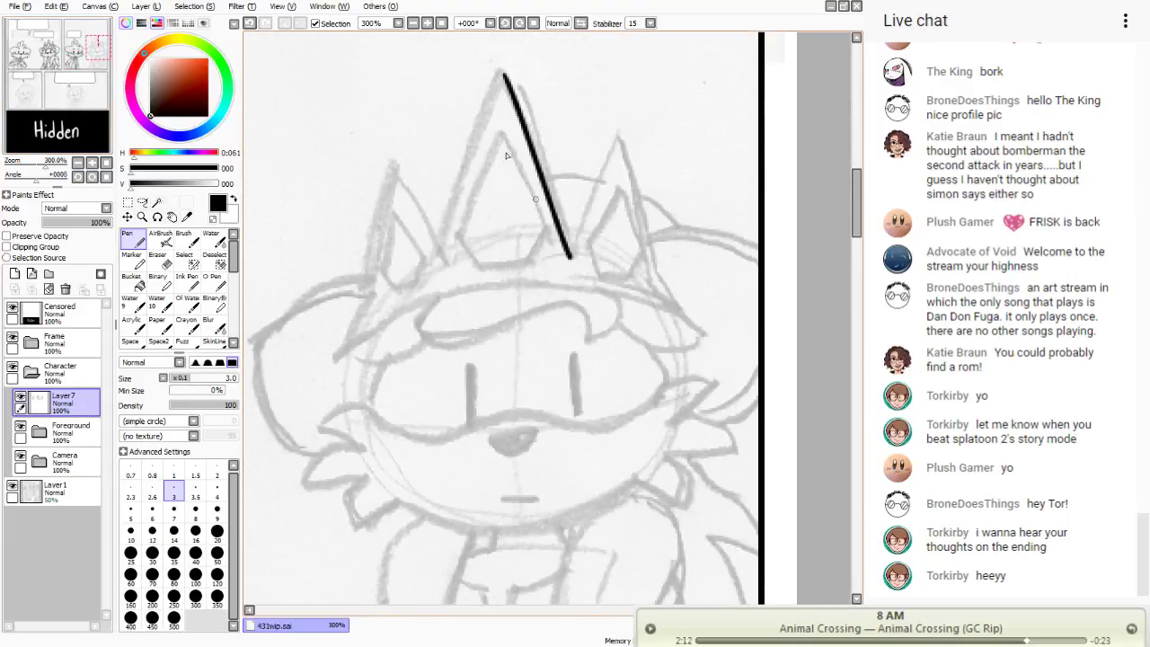
left_click(250, 23)
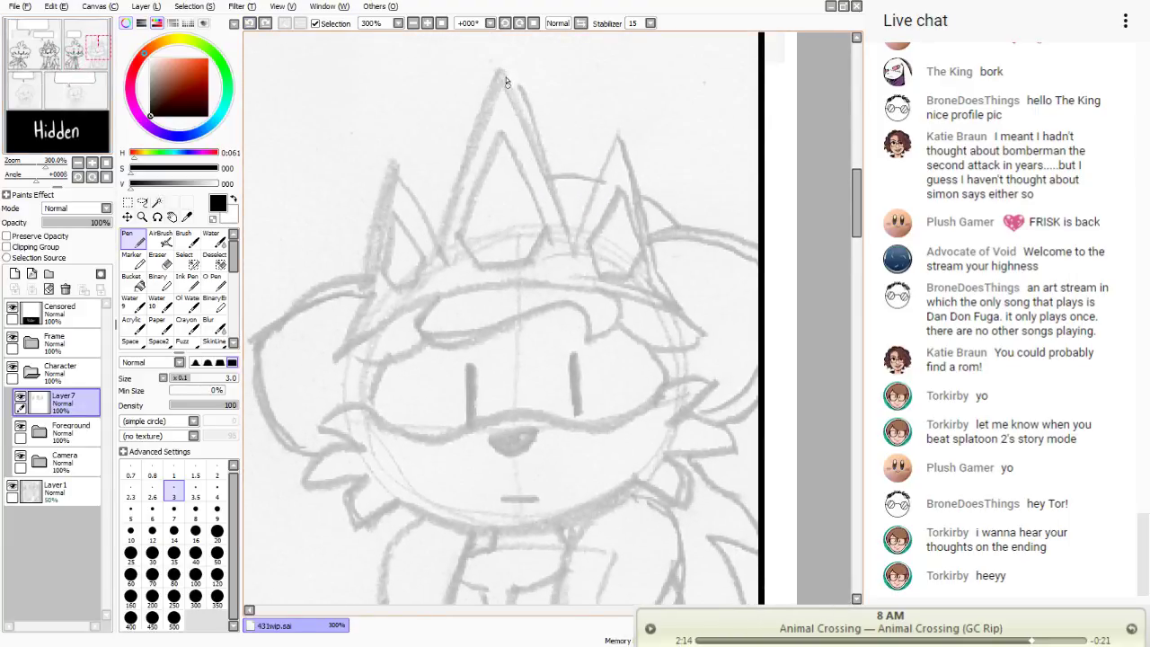
left_click_drag(506, 79, 572, 254)
left_click(251, 23)
mouse_move(501, 71)
left_mouse_down()
mouse_move(574, 255)
mouse_move(492, 89)
left_mouse_up()
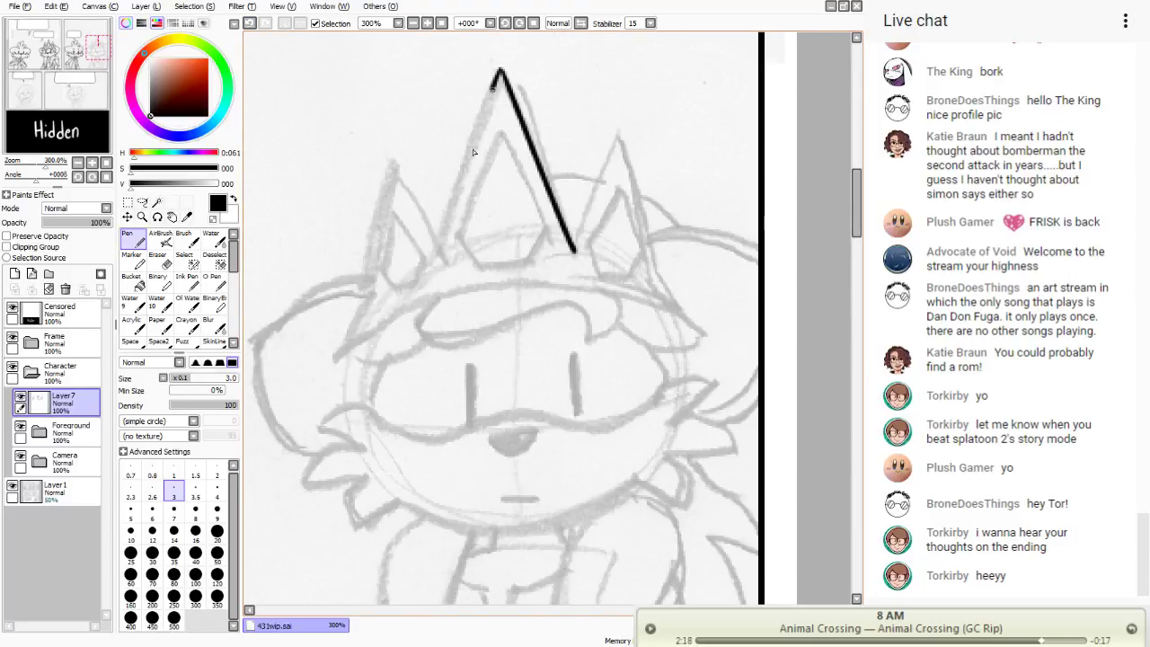
left_click_drag(474, 152, 441, 268)
- Ink the crown's two side spikes and the short flared edge below the right-hand spike
mouse_move(612, 159)
left_mouse_down()
mouse_move(539, 34)
mouse_move(580, 192)
mouse_move(577, 159)
mouse_move(543, 252)
left_mouse_up()
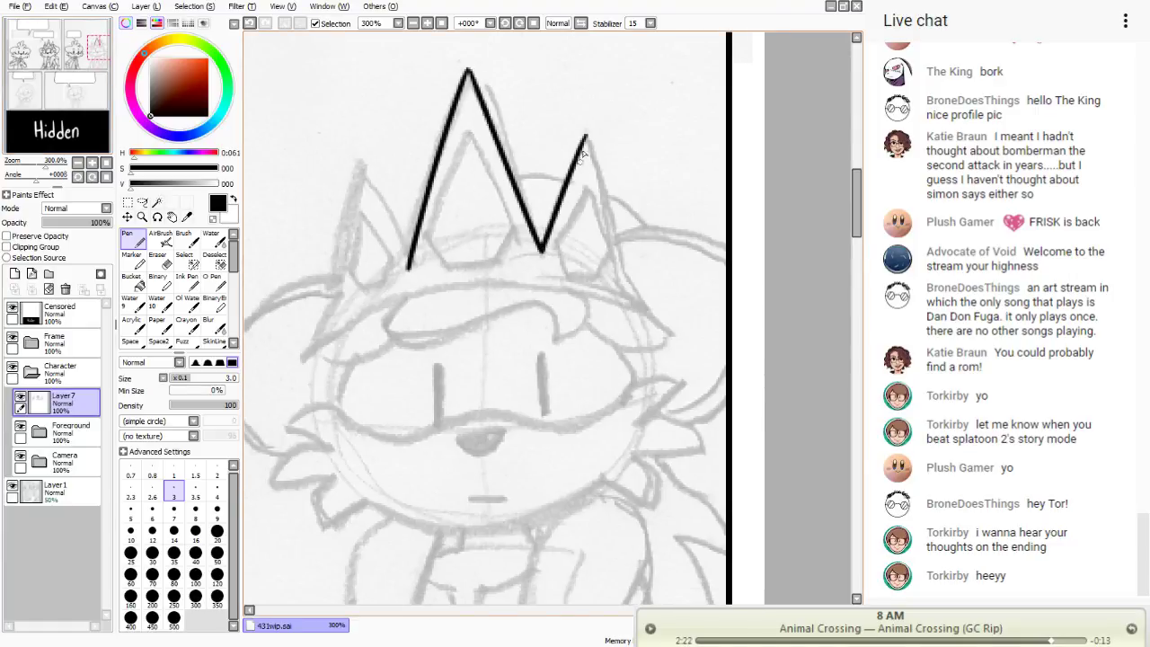
left_click_drag(587, 137, 625, 266)
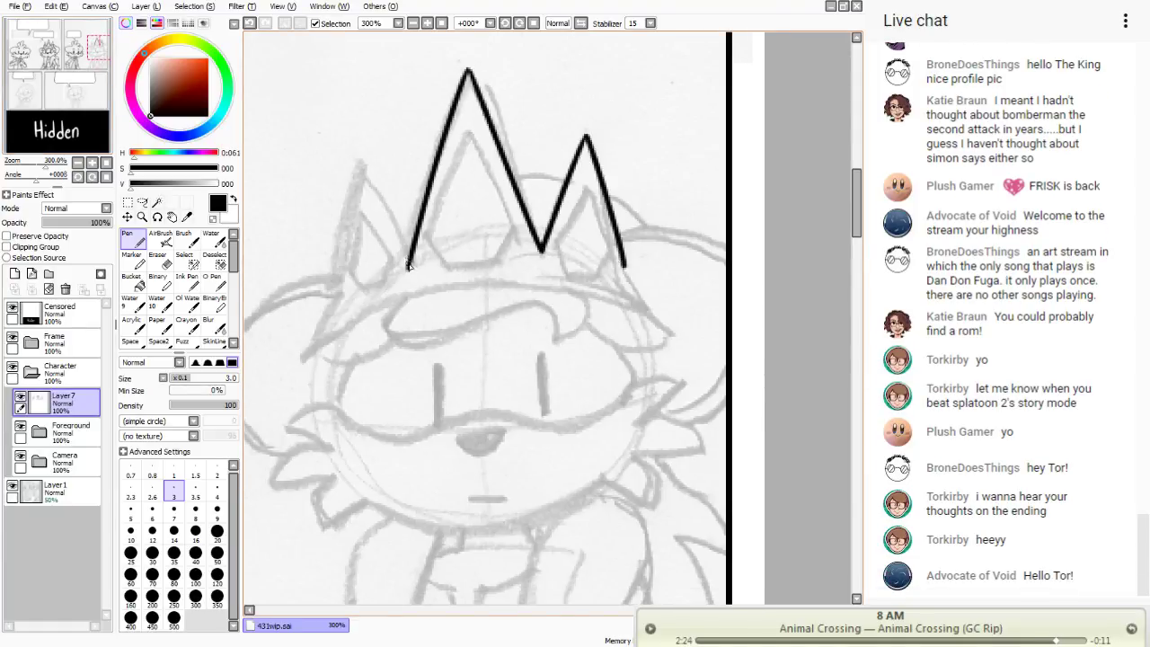
mouse_move(409, 266)
left_mouse_down()
mouse_move(360, 166)
mouse_move(334, 302)
left_mouse_up()
left_click(159, 259)
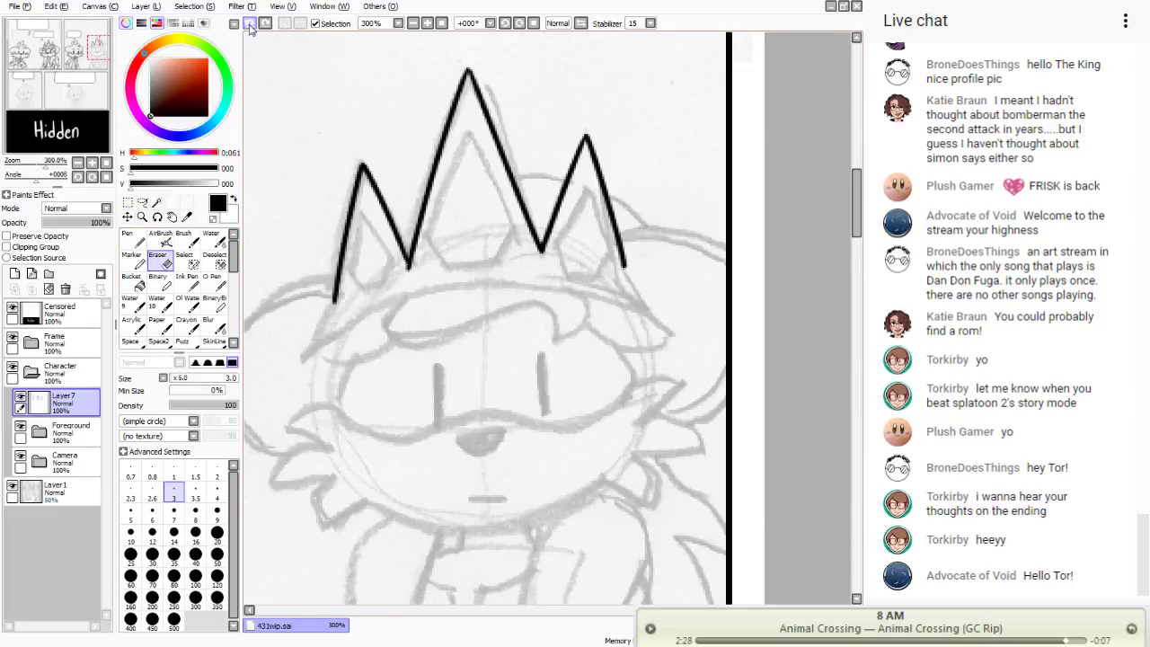
left_click(130, 238)
mouse_move(624, 266)
left_mouse_down()
mouse_move(657, 315)
mouse_move(313, 315)
left_mouse_up()
left_click(250, 24)
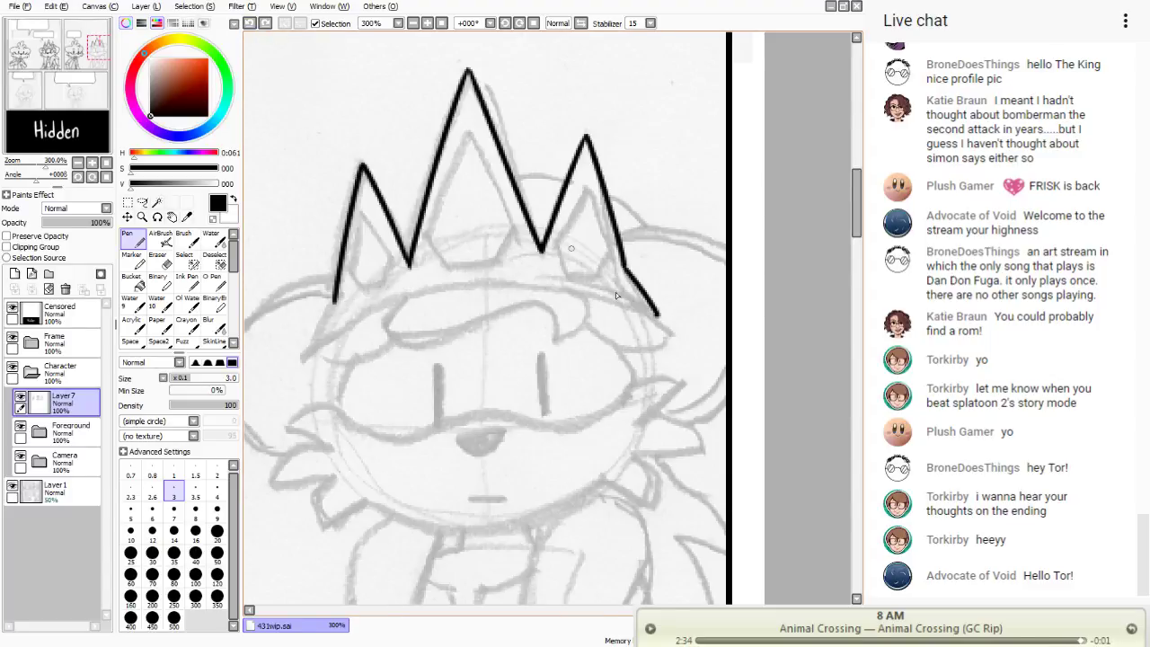
mouse_move(657, 315)
left_mouse_down()
mouse_move(369, 302)
mouse_move(312, 336)
left_mouse_up()
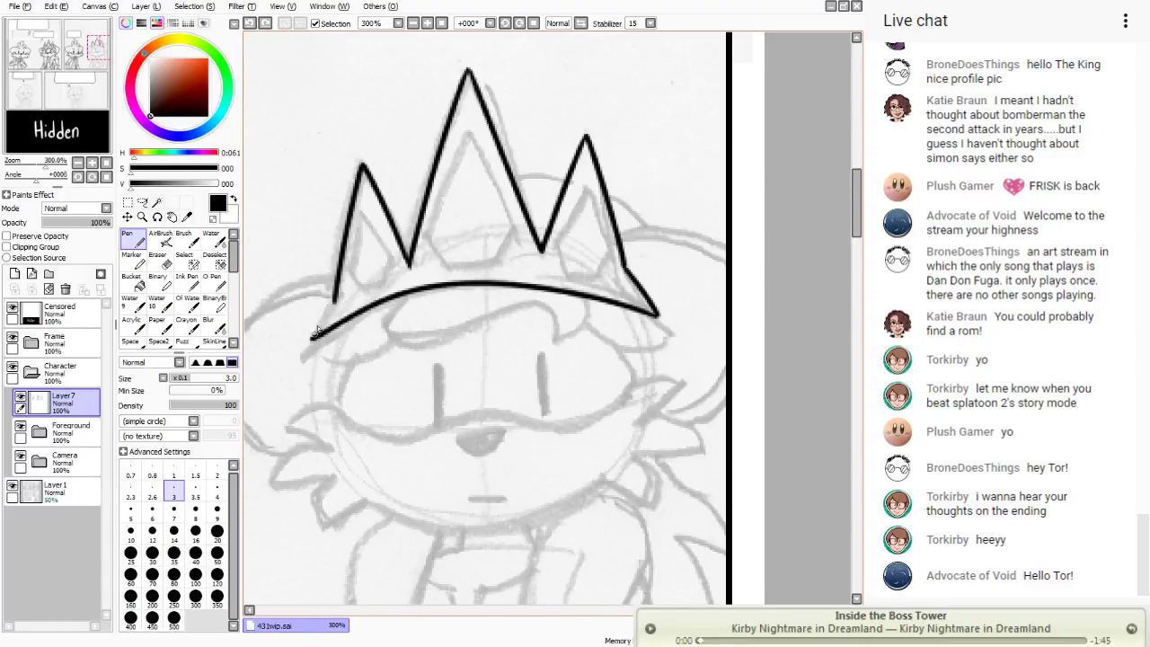
left_click(249, 23)
mouse_move(657, 315)
left_mouse_down()
mouse_move(337, 329)
mouse_move(292, 359)
left_mouse_up()
left_click(249, 23)
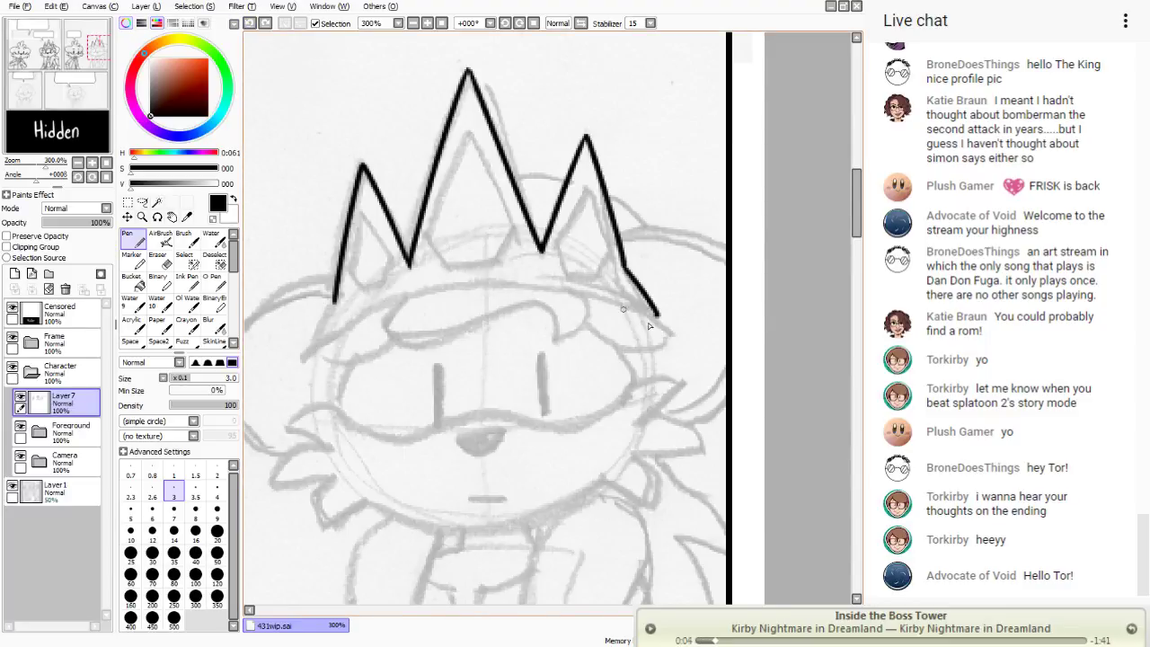
left_click_drag(656, 315, 350, 325)
left_click(250, 23)
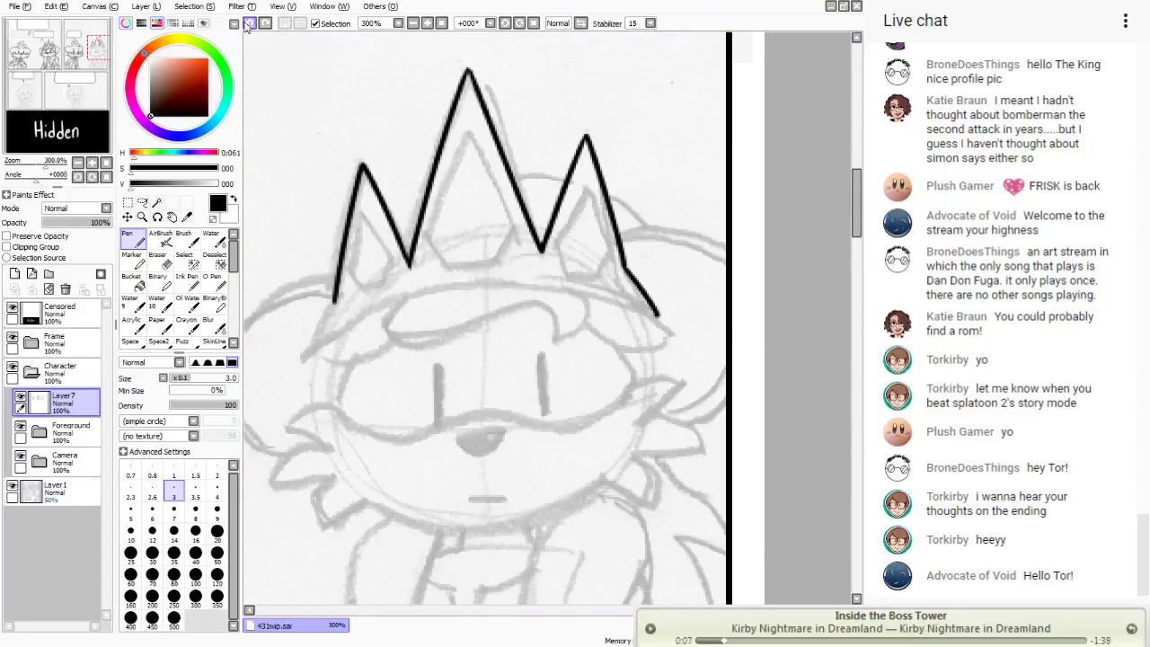
mouse_move(657, 315)
left_mouse_down()
mouse_move(616, 300)
mouse_move(302, 359)
left_mouse_up()
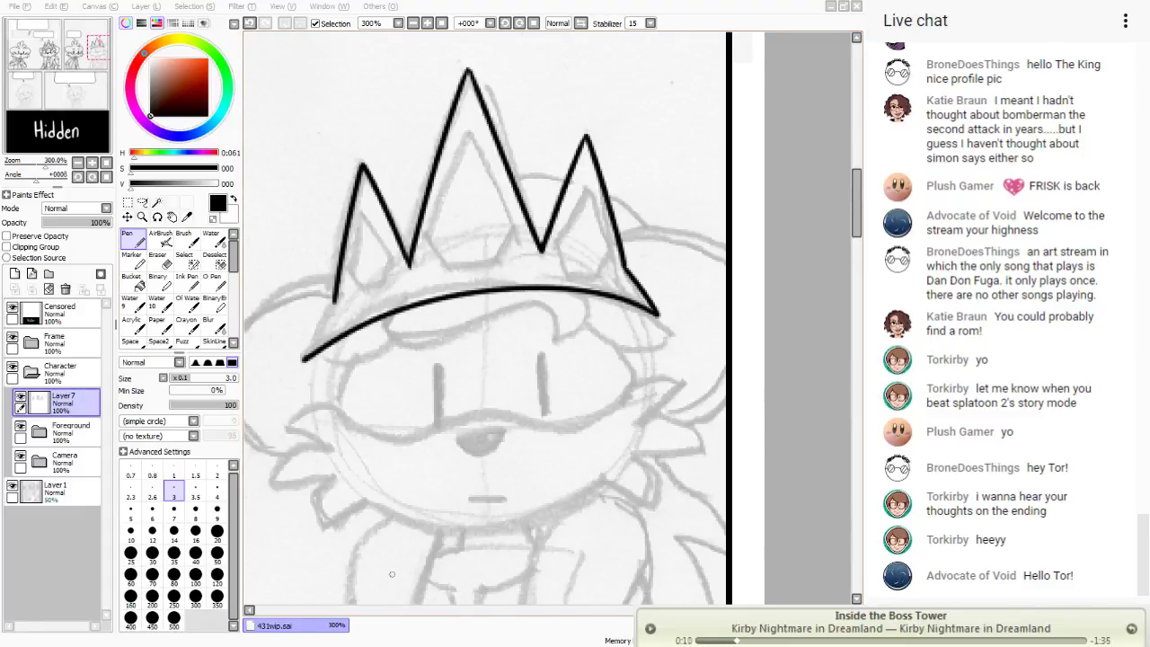
key("ctrl+z")
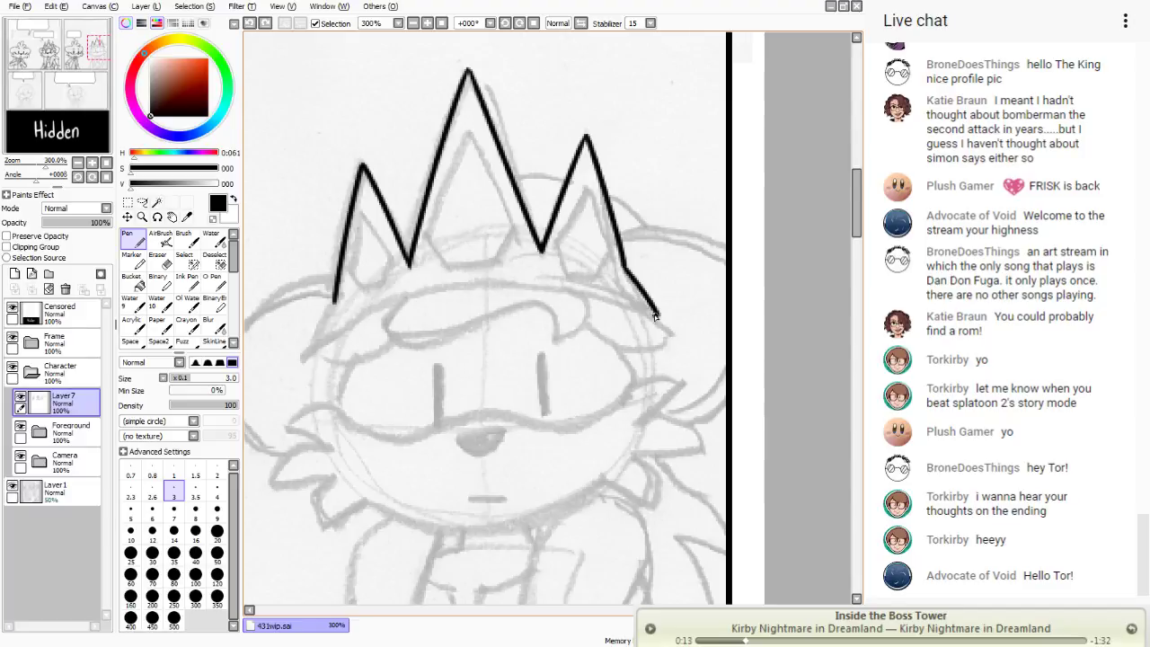
mouse_move(655, 316)
left_mouse_down()
mouse_move(422, 302)
mouse_move(302, 362)
left_mouse_up()
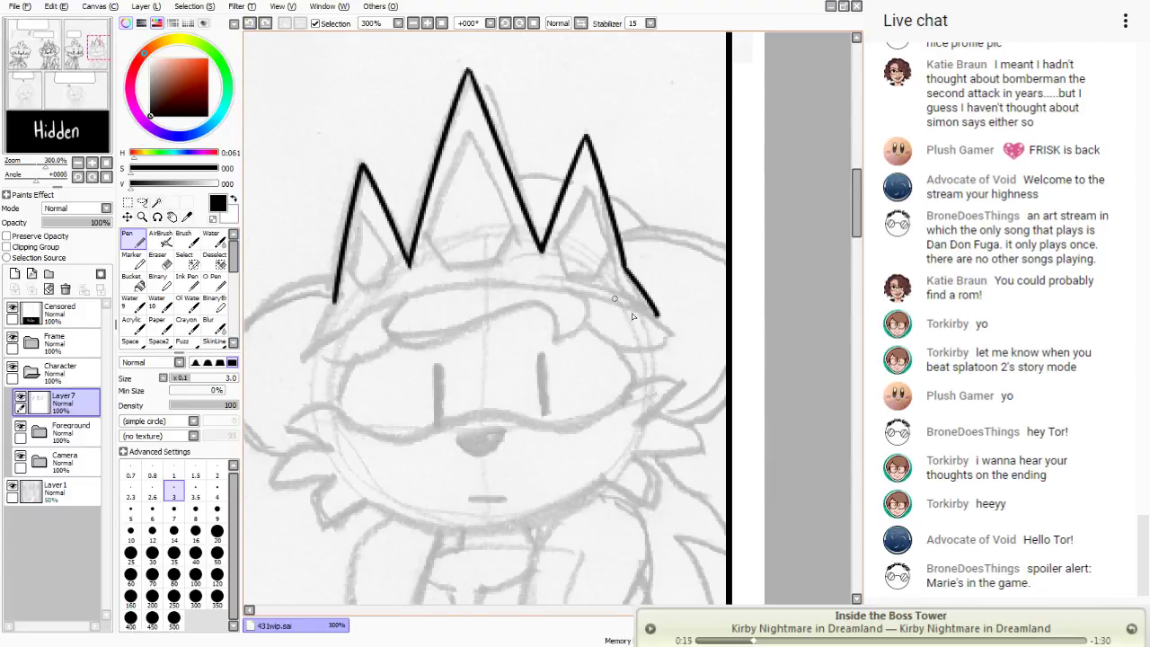
- Ink the crown's curved lower edge and close its outline with a short flared edge below the left-hand spike
mouse_move(661, 314)
left_mouse_down()
mouse_move(506, 284)
mouse_move(306, 356)
left_mouse_up()
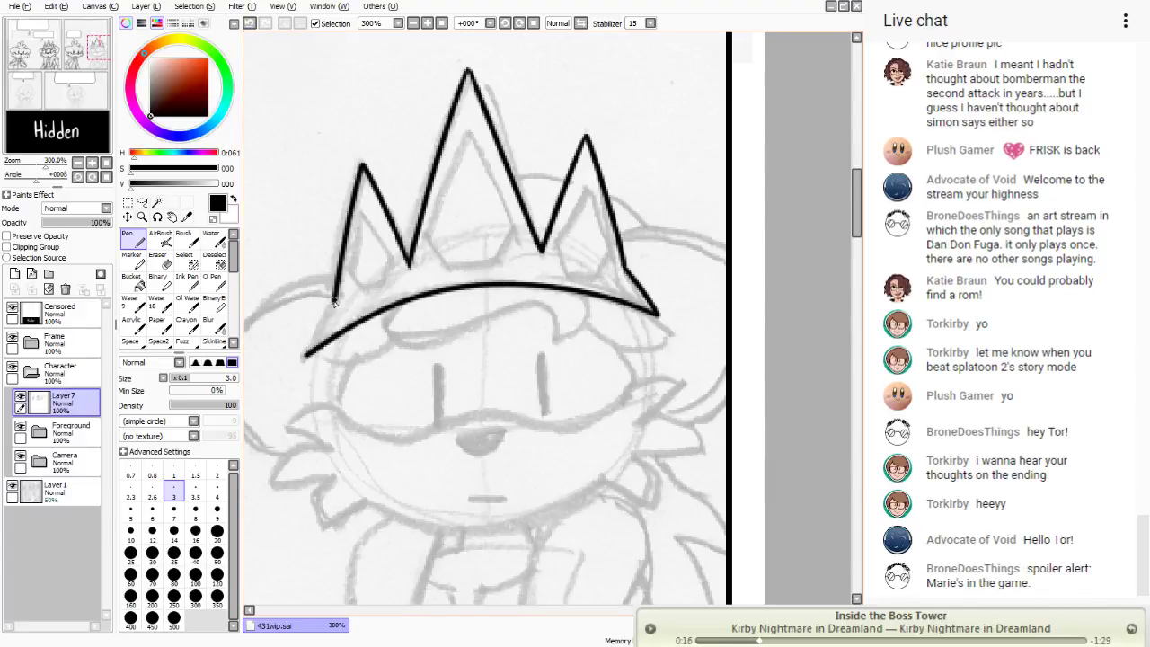
left_click_drag(333, 303, 305, 355)
- Ink the five-sided gem inside the crown's central spike and erase the overshoot at its lower right corner
mouse_move(467, 132)
left_mouse_down()
mouse_move(514, 220)
mouse_move(494, 267)
mouse_move(449, 171)
mouse_move(426, 230)
mouse_move(447, 267)
left_mouse_up()
key("ctrl+z")
key("ctrl+z")
key("ctrl+z")
key("ctrl+z")
left_click_drag(468, 131, 485, 160)
mouse_move(508, 206)
left_mouse_down()
mouse_move(514, 224)
mouse_move(494, 262)
left_mouse_up()
mouse_move(469, 132)
left_mouse_down()
mouse_move(429, 230)
mouse_move(443, 265)
mouse_move(495, 261)
left_mouse_up()
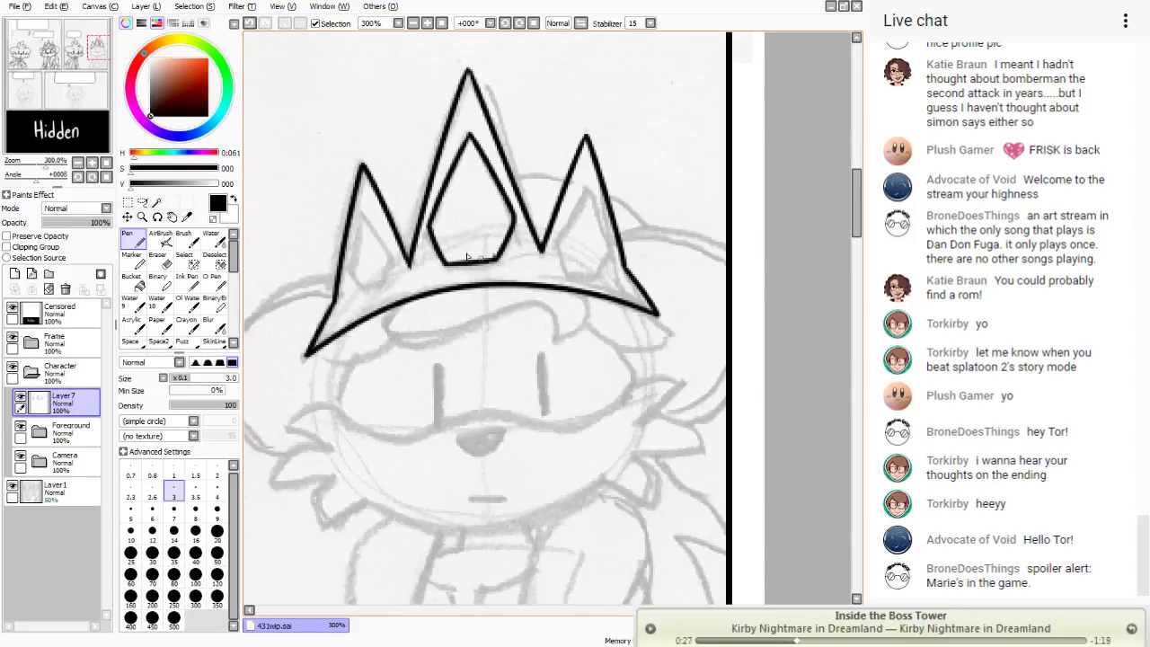
left_click(159, 259)
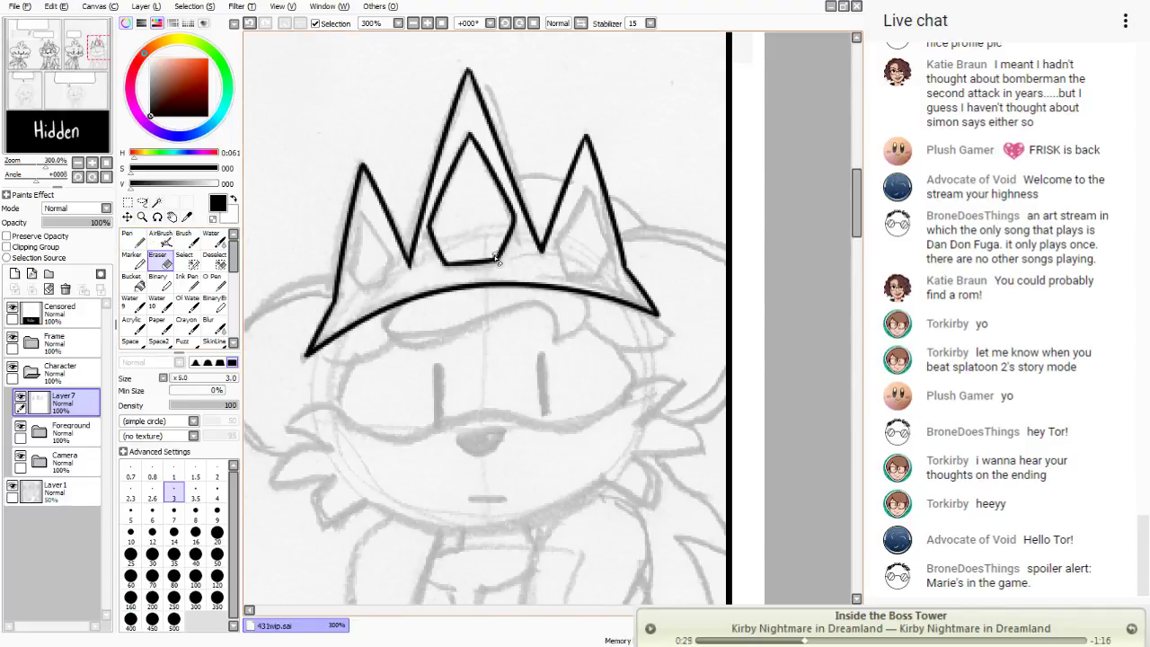
left_click(133, 239)
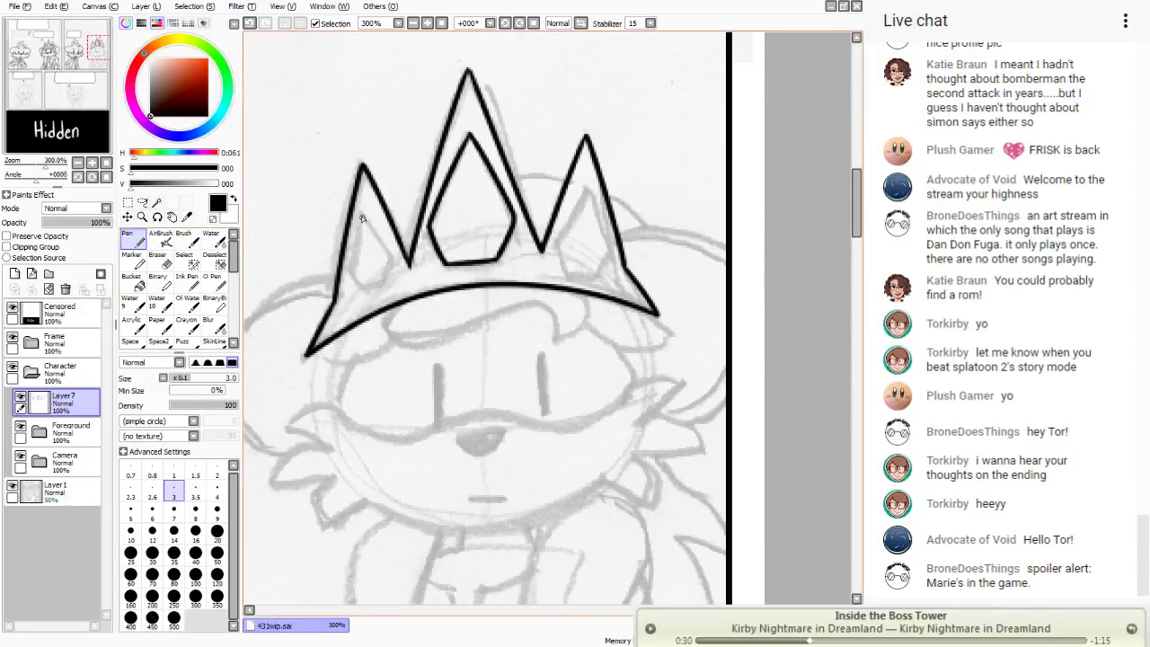
- Ink the small faceted gems inside the crown's left and right side spikes
mouse_move(362, 218)
left_mouse_down()
mouse_move(393, 266)
mouse_move(389, 285)
mouse_move(357, 298)
mouse_move(361, 214)
mouse_move(389, 255)
mouse_move(384, 280)
mouse_move(350, 276)
mouse_move(356, 225)
left_mouse_up()
key("ctrl+z")
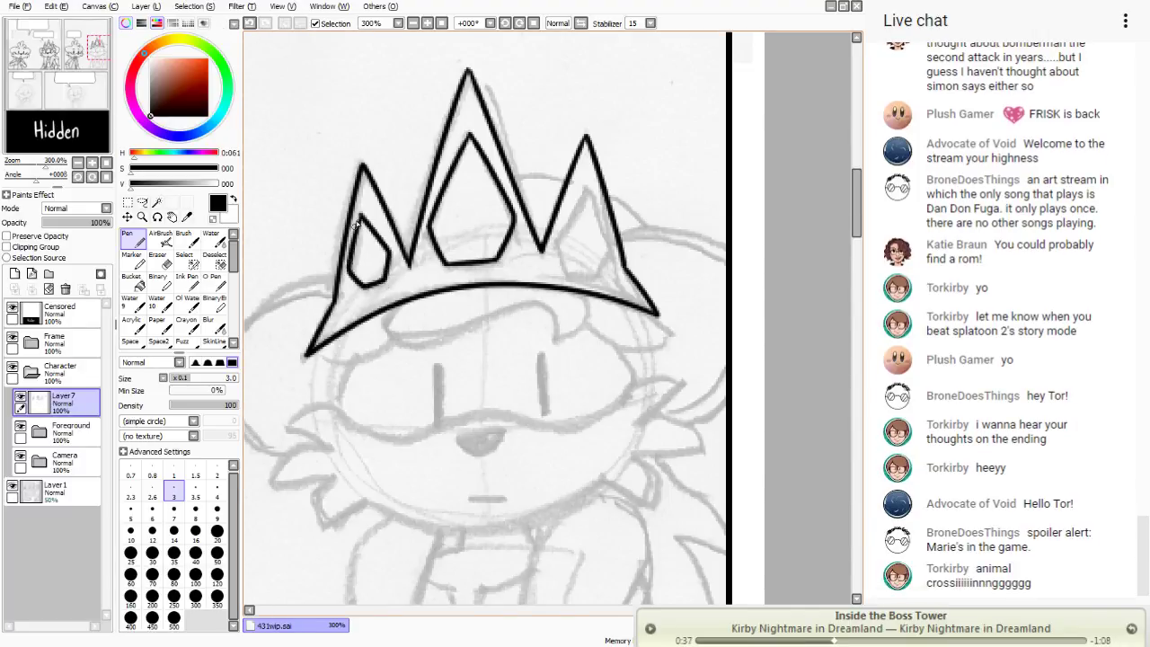
mouse_move(591, 197)
left_mouse_down()
mouse_move(609, 244)
mouse_move(601, 268)
mouse_move(571, 266)
mouse_move(564, 232)
left_mouse_up()
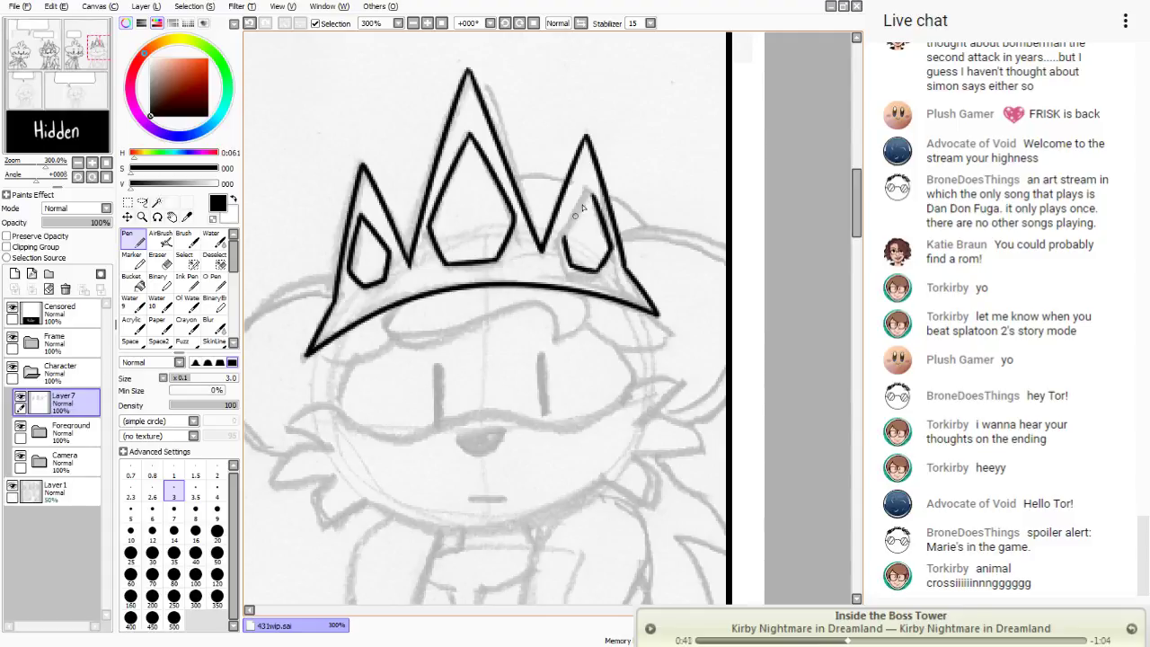
left_click_drag(593, 194, 565, 245)
mouse_move(584, 301)
left_mouse_down()
mouse_move(558, 339)
mouse_move(546, 307)
left_mouse_up()
mouse_move(454, 346)
left_mouse_down()
mouse_move(394, 336)
mouse_move(406, 296)
left_mouse_up()
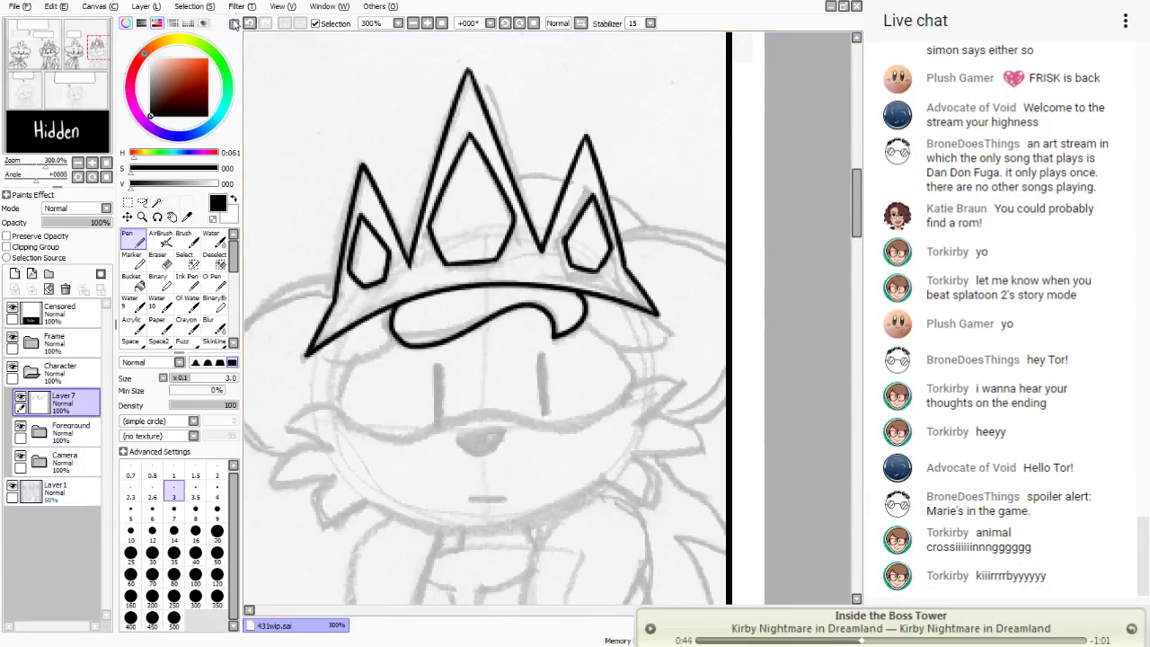
left_click(233, 24)
left_click_drag(676, 385, 636, 430)
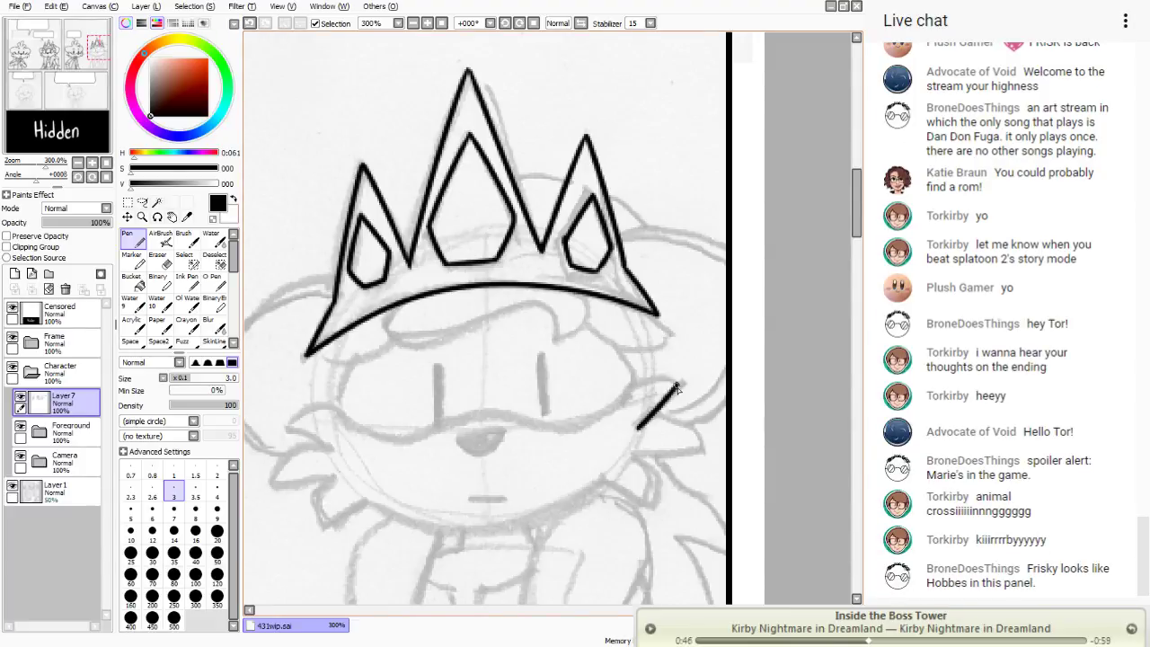
mouse_move(676, 386)
left_mouse_down()
mouse_move(530, 436)
mouse_move(432, 414)
mouse_move(345, 429)
mouse_move(597, 580)
mouse_move(467, 251)
mouse_move(359, 539)
mouse_move(270, 404)
left_mouse_up()
left_click(233, 23)
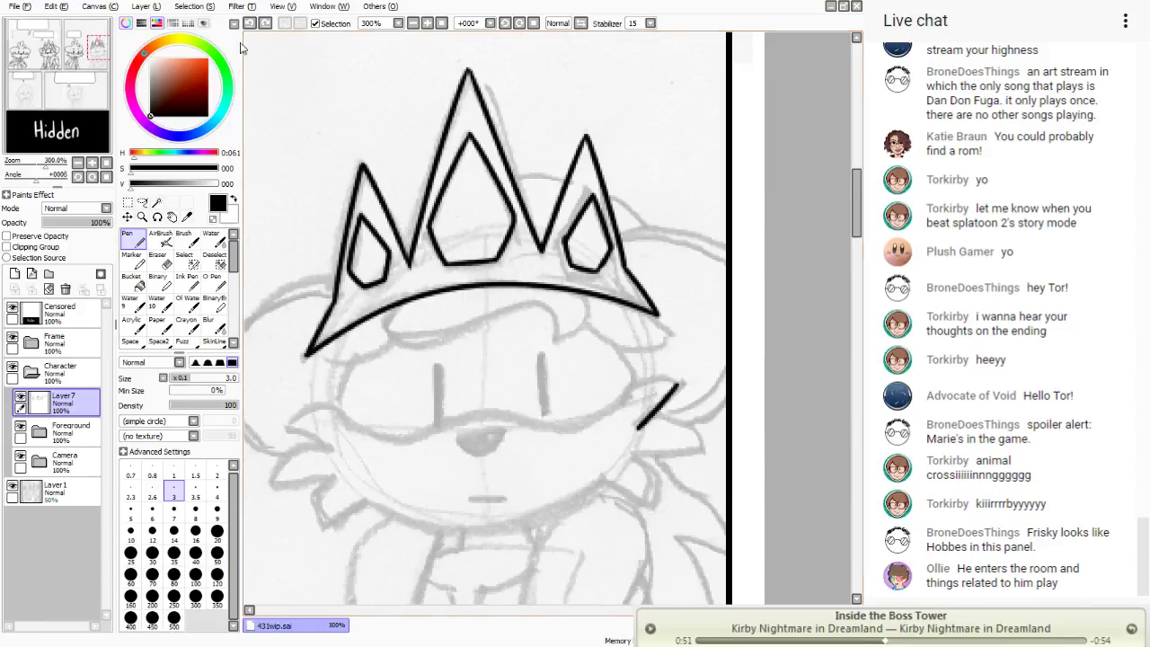
left_click(249, 24)
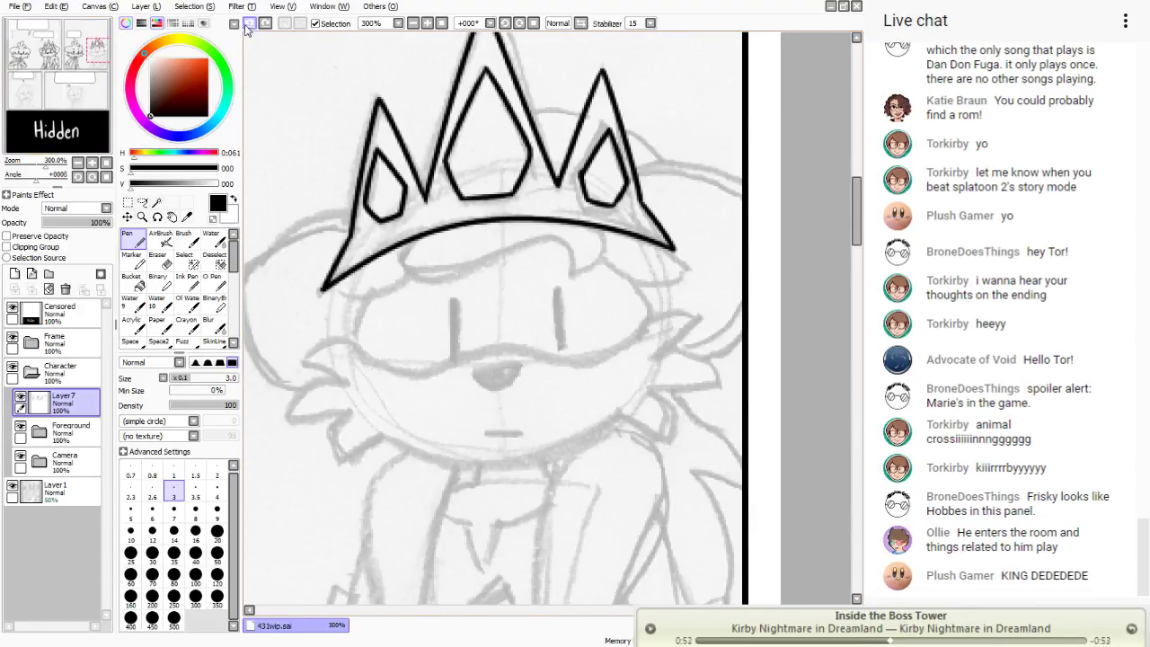
mouse_move(697, 315)
left_mouse_down()
mouse_move(452, 370)
mouse_move(363, 319)
left_mouse_up()
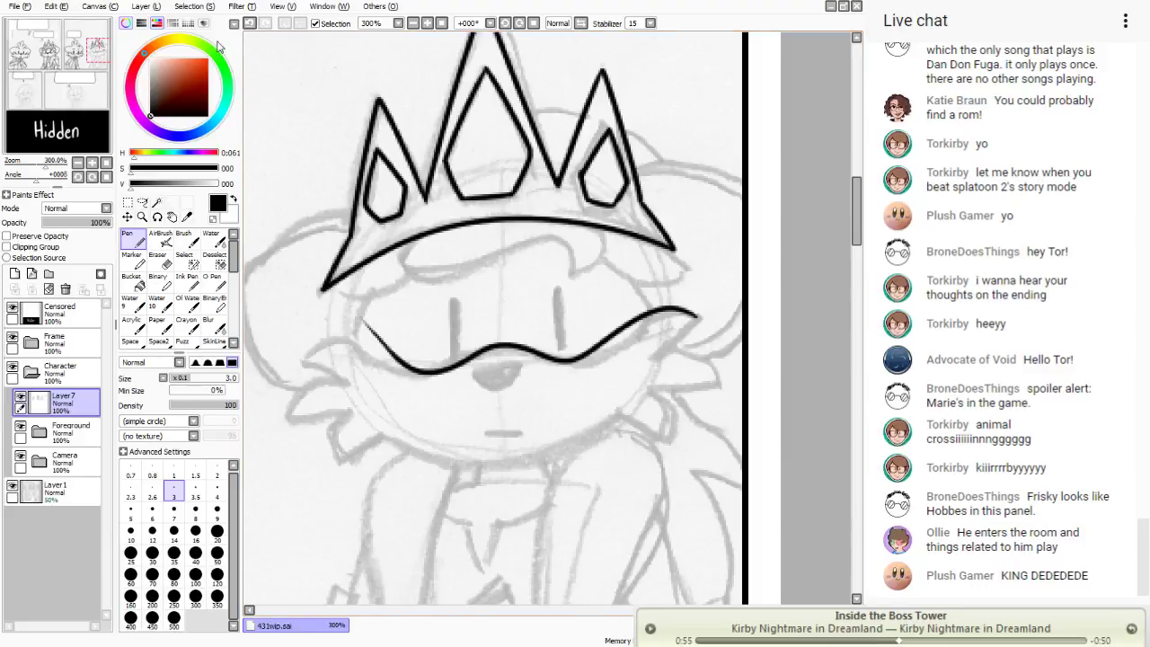
left_click(249, 23)
mouse_move(690, 315)
left_mouse_down()
mouse_move(549, 362)
mouse_move(469, 350)
mouse_move(405, 373)
mouse_move(317, 348)
left_mouse_up()
left_click(249, 24)
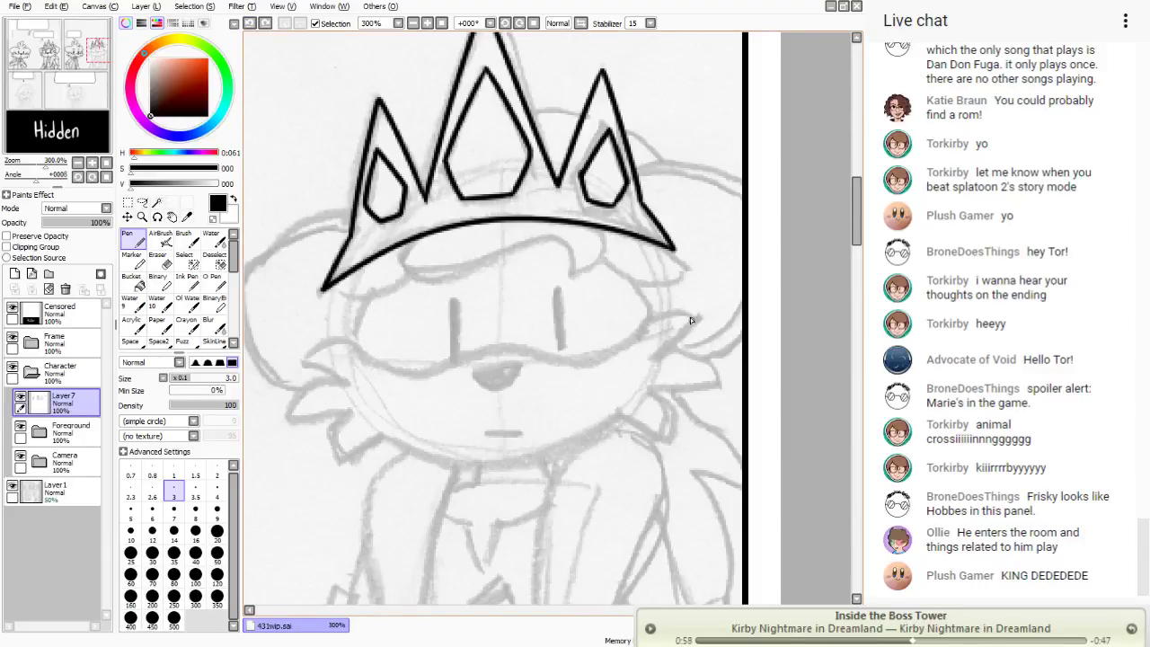
mouse_move(690, 318)
left_mouse_down()
mouse_move(548, 358)
mouse_move(464, 354)
mouse_move(388, 374)
mouse_move(306, 355)
left_mouse_up()
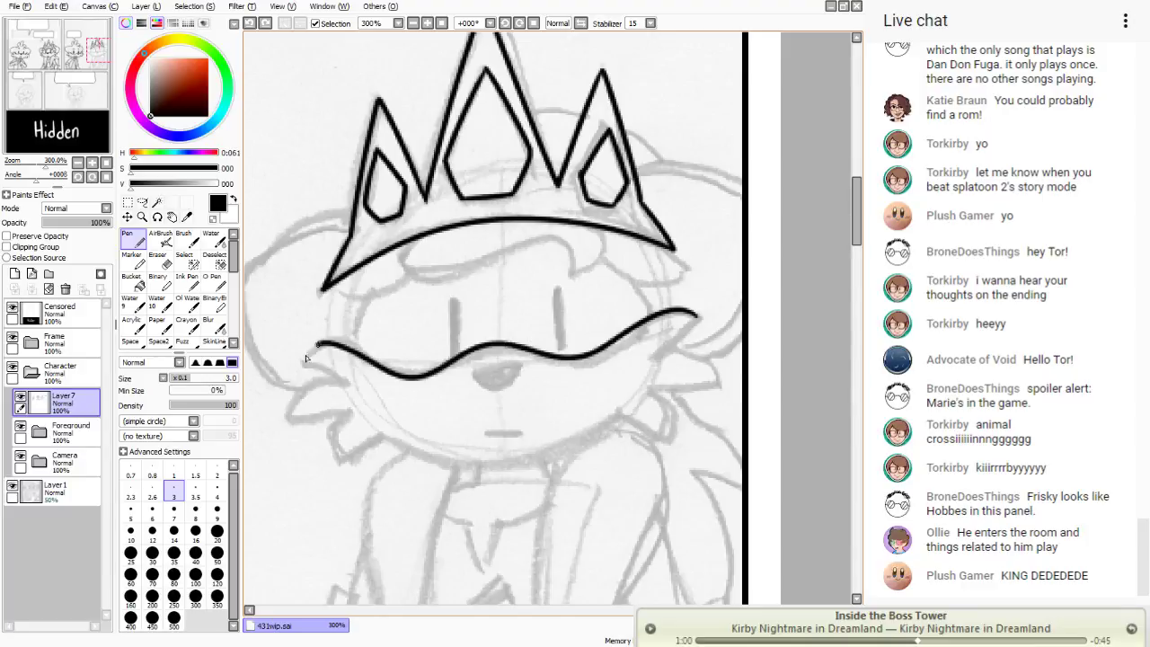
left_click(249, 24)
- Ink the wavy upper edge of the muzzle from cheek to cheek, erasing and redrawing its left end
mouse_move(695, 310)
left_mouse_down()
mouse_move(535, 356)
mouse_move(388, 377)
mouse_move(310, 343)
left_mouse_up()
left_click(157, 259)
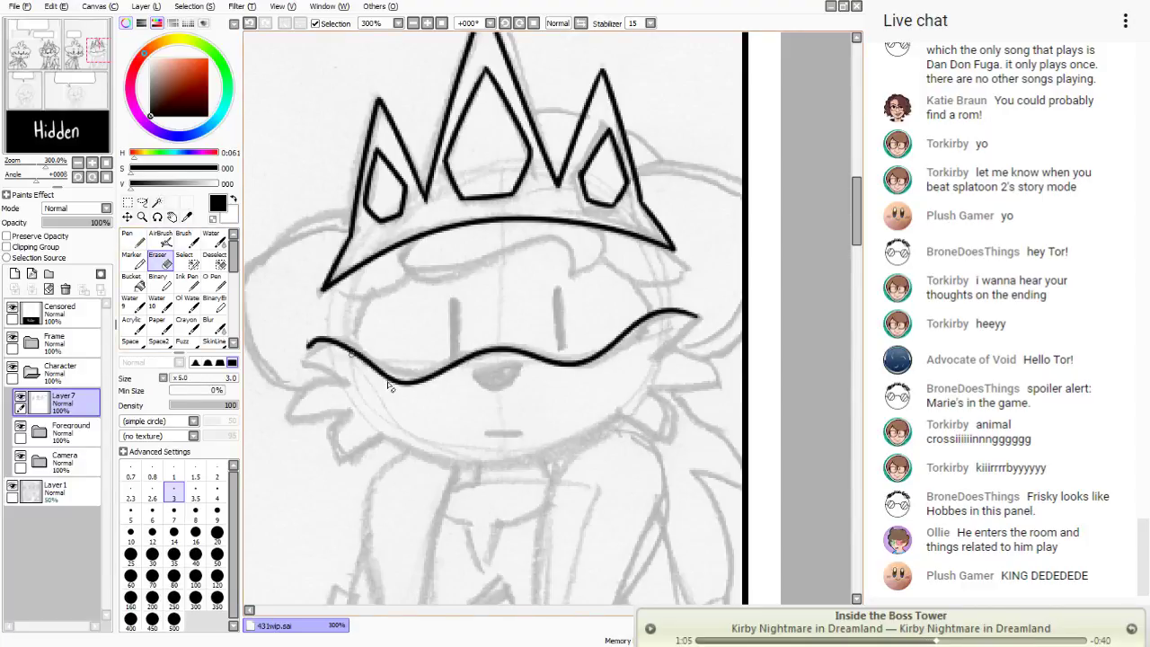
mouse_move(445, 391)
left_mouse_down()
mouse_move(360, 360)
mouse_move(390, 387)
mouse_move(369, 395)
mouse_move(348, 346)
mouse_move(335, 342)
mouse_move(302, 364)
mouse_move(316, 339)
left_mouse_up()
key("n")
mouse_move(433, 372)
left_mouse_down()
mouse_move(360, 350)
mouse_move(307, 356)
mouse_move(345, 382)
left_mouse_up()
left_click(250, 26)
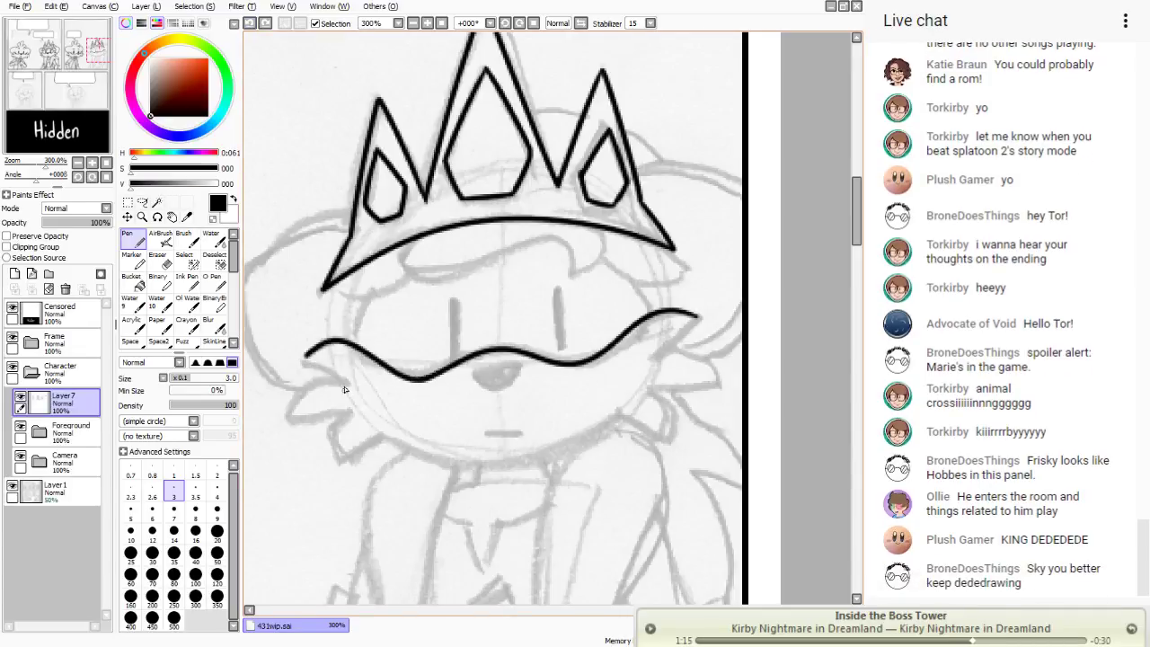
- Ink the pointed fur tufts on both cheeks, continuing from the ends of the muzzle's wavy upper edge
left_click_drag(307, 356, 342, 383)
left_click_drag(697, 315, 659, 357)
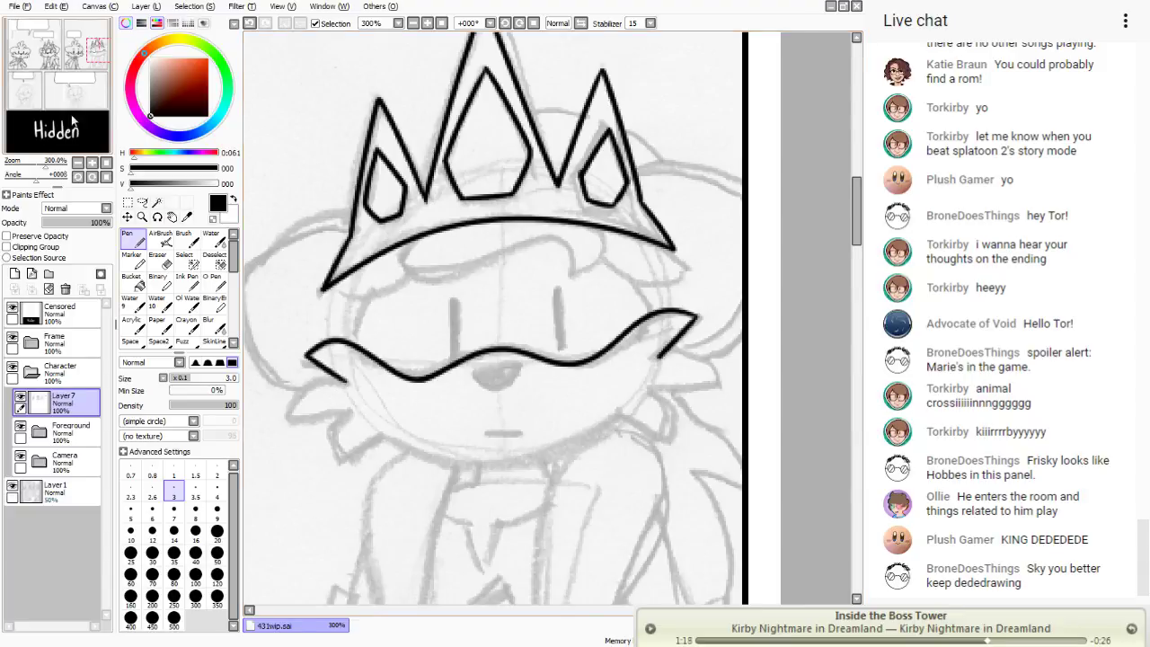
left_click(99, 52)
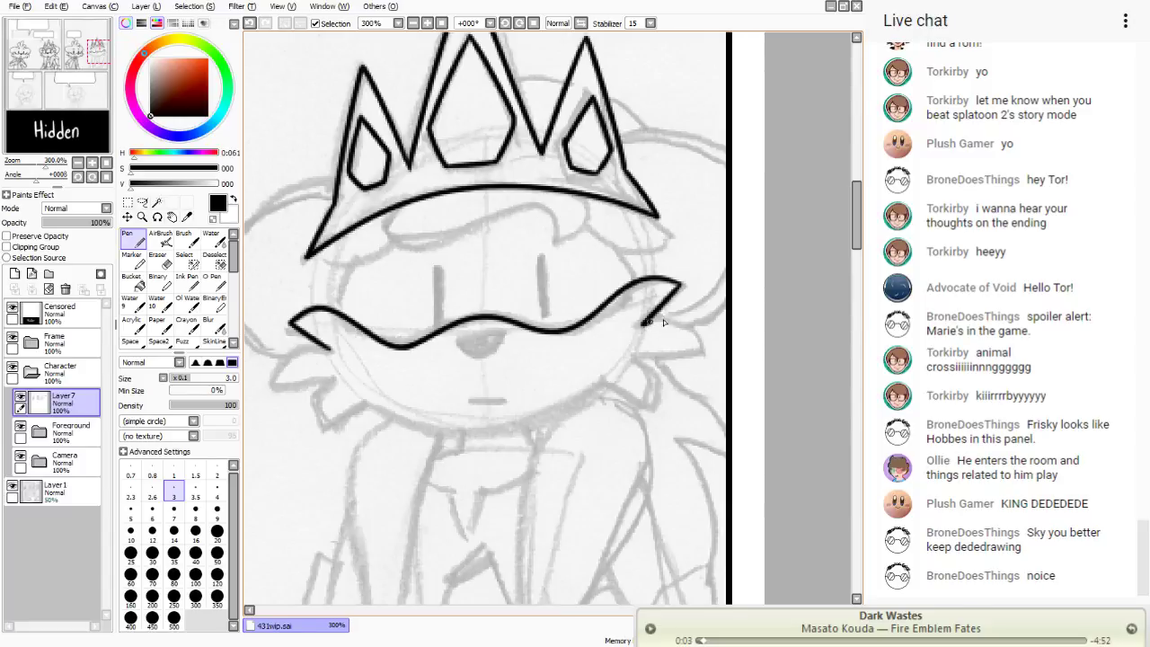
mouse_move(647, 320)
left_mouse_down()
mouse_move(702, 351)
mouse_move(636, 356)
mouse_move(656, 372)
mouse_move(651, 401)
mouse_move(606, 378)
left_mouse_up()
mouse_move(331, 345)
left_mouse_down()
mouse_move(297, 353)
mouse_move(274, 387)
mouse_move(333, 380)
left_mouse_up()
key("ctrl+z")
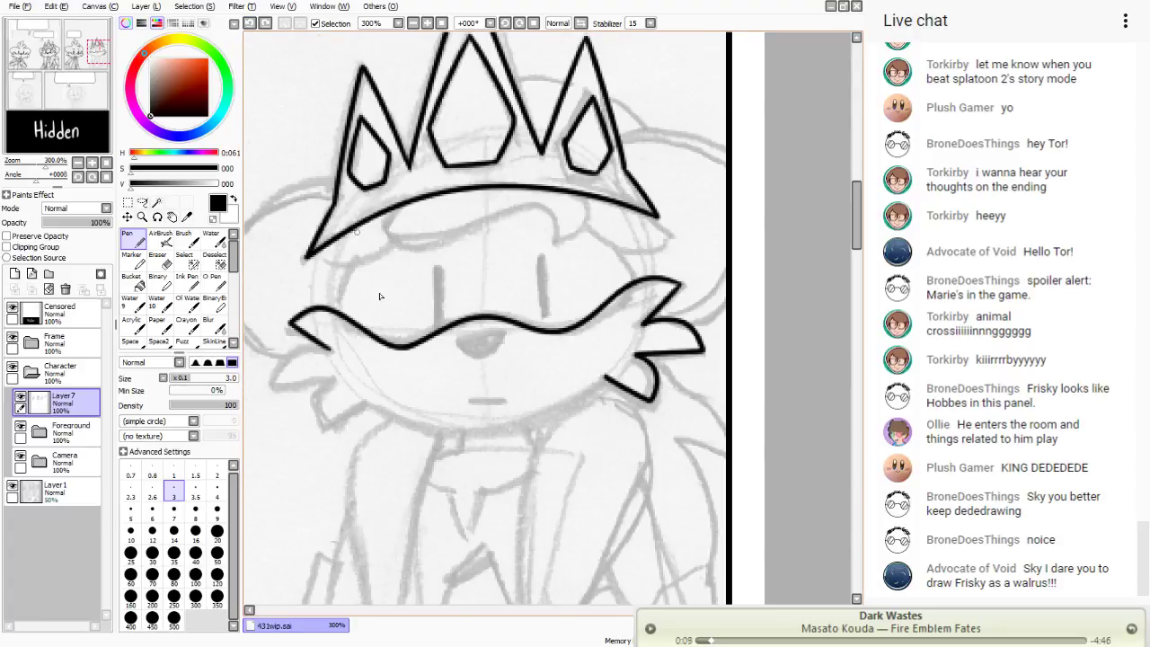
mouse_move(330, 348)
left_mouse_down()
mouse_move(277, 391)
mouse_move(333, 386)
mouse_move(322, 407)
mouse_move(333, 435)
mouse_move(376, 393)
left_mouse_up()
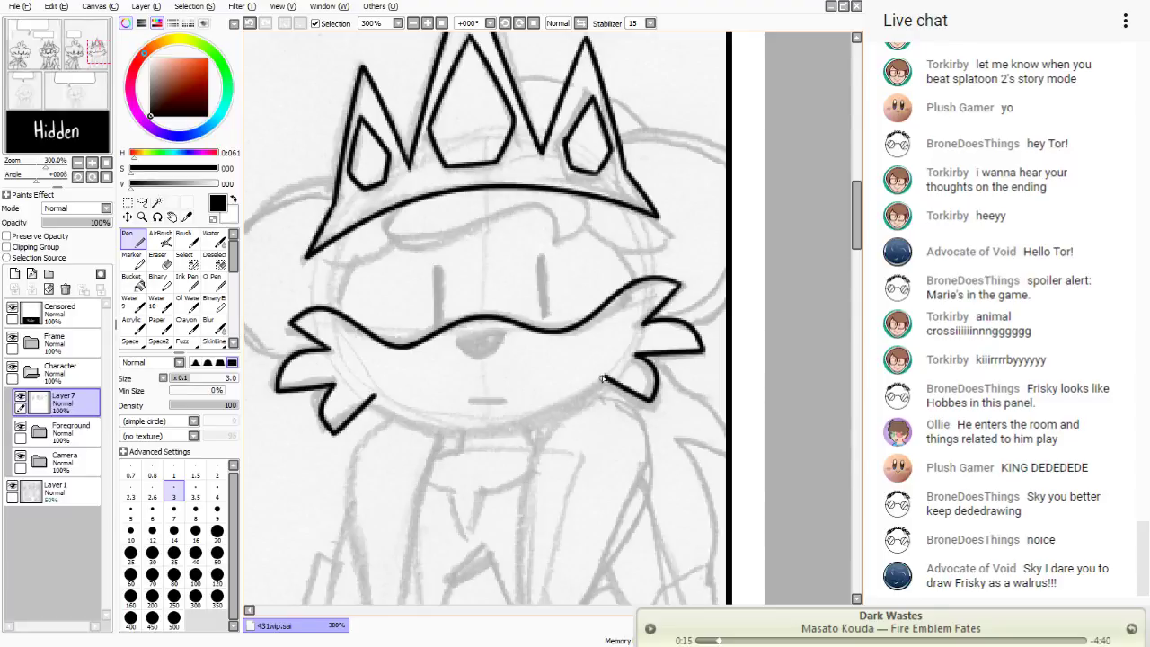
mouse_move(602, 379)
left_mouse_down()
mouse_move(491, 434)
mouse_move(370, 395)
left_mouse_up()
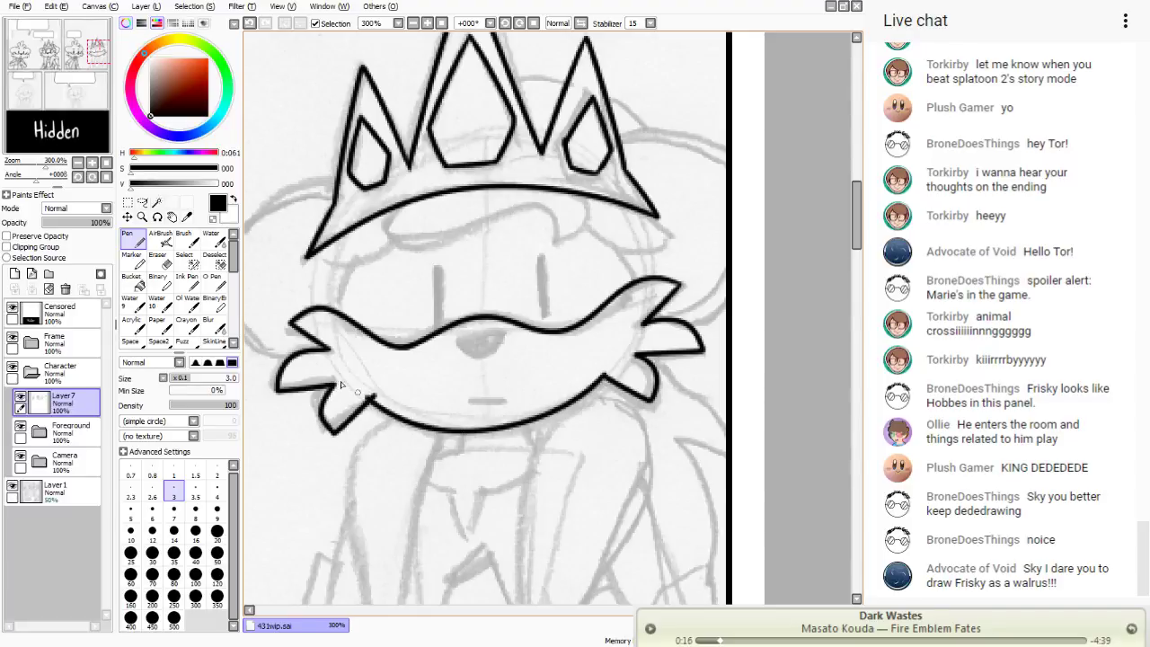
left_click(249, 24)
mouse_move(606, 379)
left_mouse_down()
mouse_move(544, 420)
mouse_move(350, 372)
left_mouse_up()
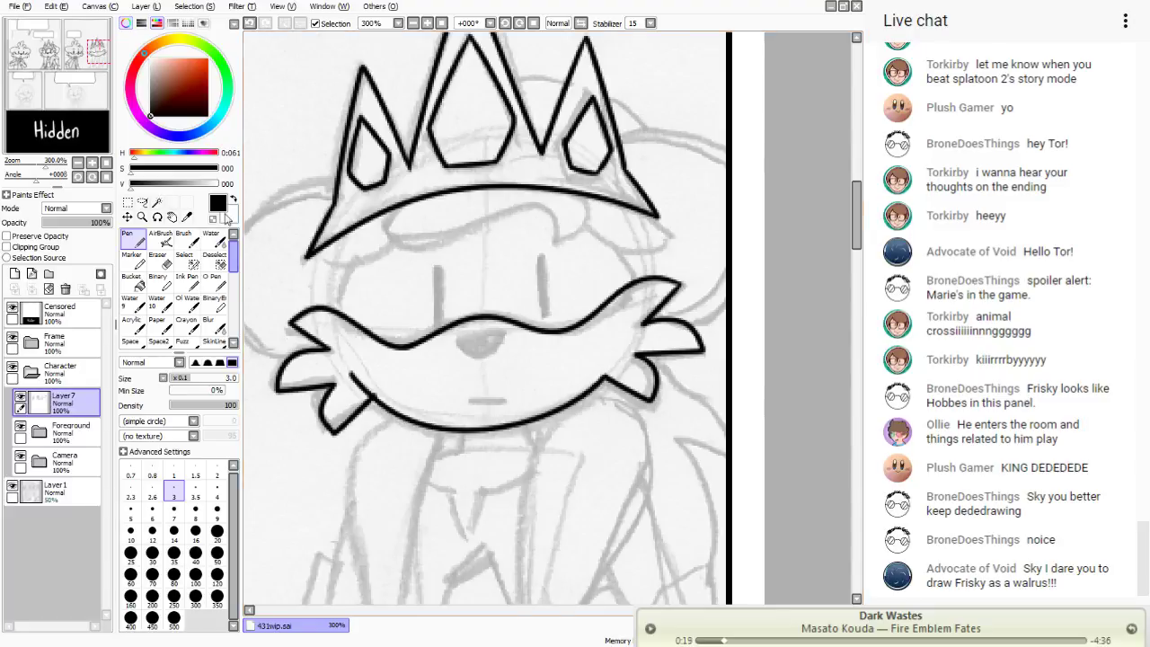
left_click(248, 23)
mouse_move(604, 377)
left_mouse_down()
mouse_move(549, 418)
mouse_move(355, 388)
left_mouse_up()
left_click(248, 27)
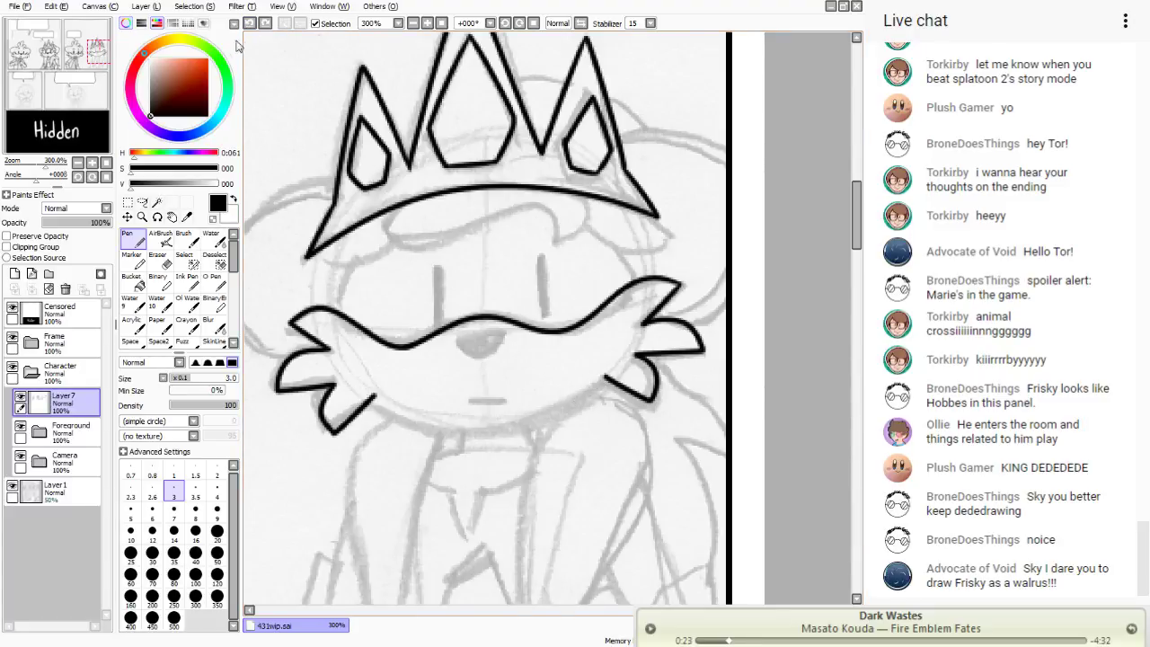
- Redraw the lowest fur tuft on the left cheek and clean up its pointed tip
left_click(249, 23)
mouse_move(334, 387)
left_mouse_down()
mouse_move(325, 437)
mouse_move(371, 399)
mouse_move(318, 403)
mouse_move(325, 435)
mouse_move(333, 385)
mouse_move(318, 407)
mouse_move(329, 430)
mouse_move(367, 399)
left_mouse_up()
left_click(249, 23)
left_click(249, 24)
key("e")
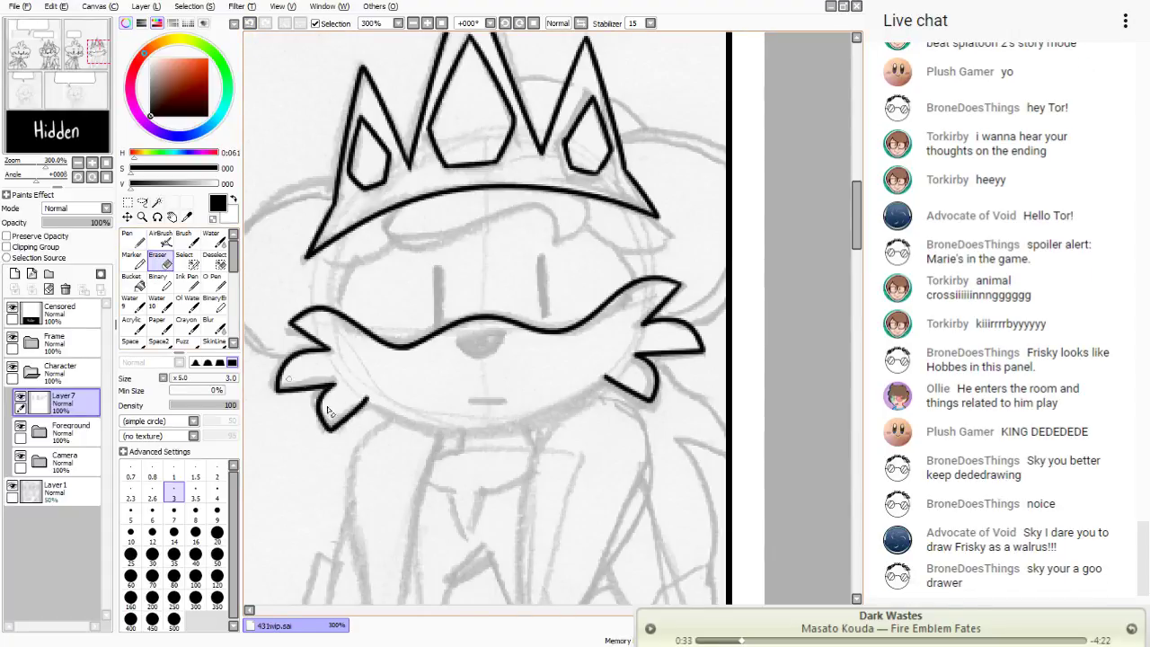
left_click_drag(329, 449, 325, 456)
left_click(137, 239)
left_click_drag(364, 400, 329, 430)
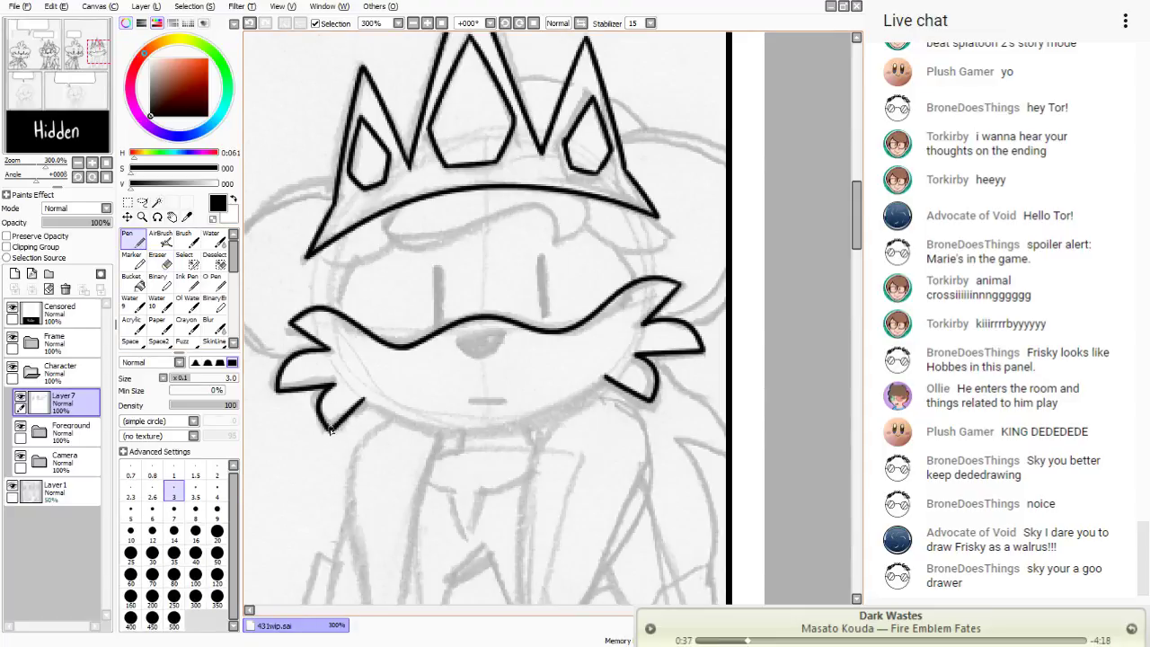
- Ink the curved chin line between the lowest cheek tufts and tidy its junction with the left tuft
mouse_move(606, 378)
left_mouse_down()
mouse_move(559, 413)
mouse_move(409, 424)
mouse_move(360, 384)
mouse_move(405, 408)
mouse_move(355, 385)
mouse_move(453, 418)
mouse_move(395, 415)
left_mouse_up()
left_click(158, 259)
key("n")
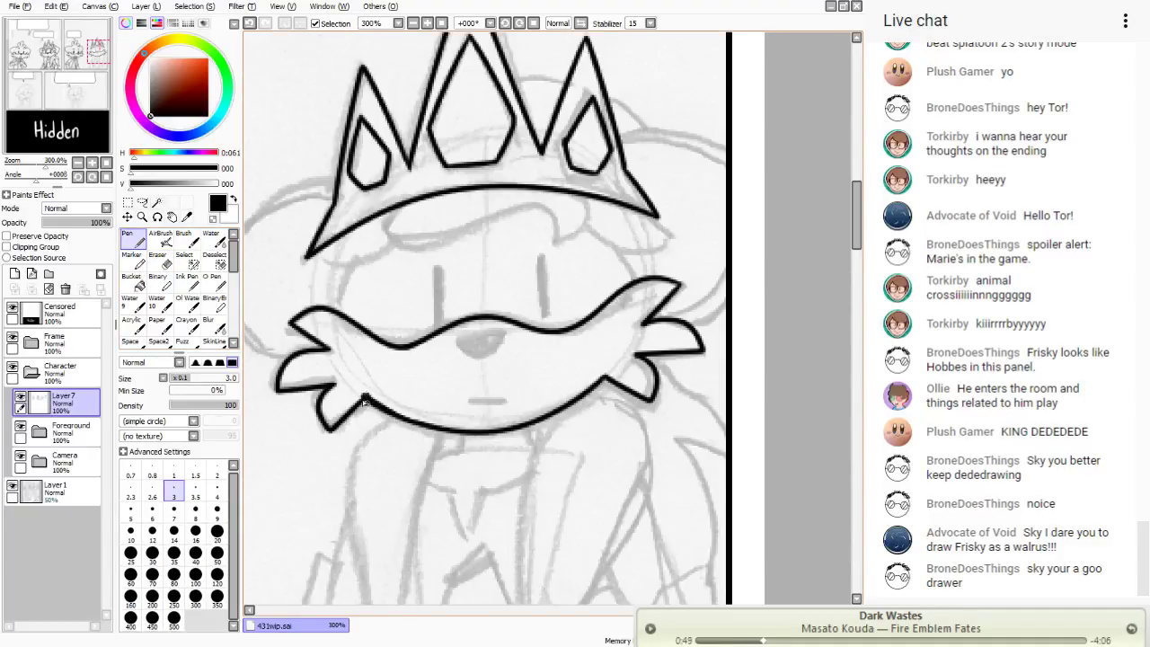
key("e")
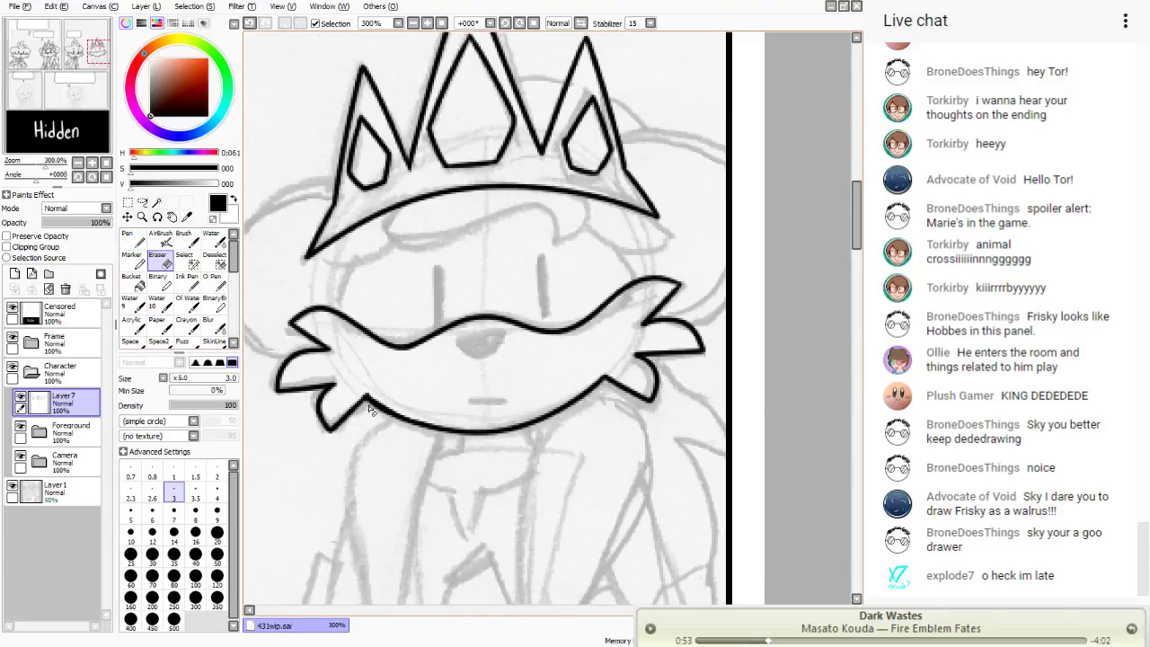
key("n")
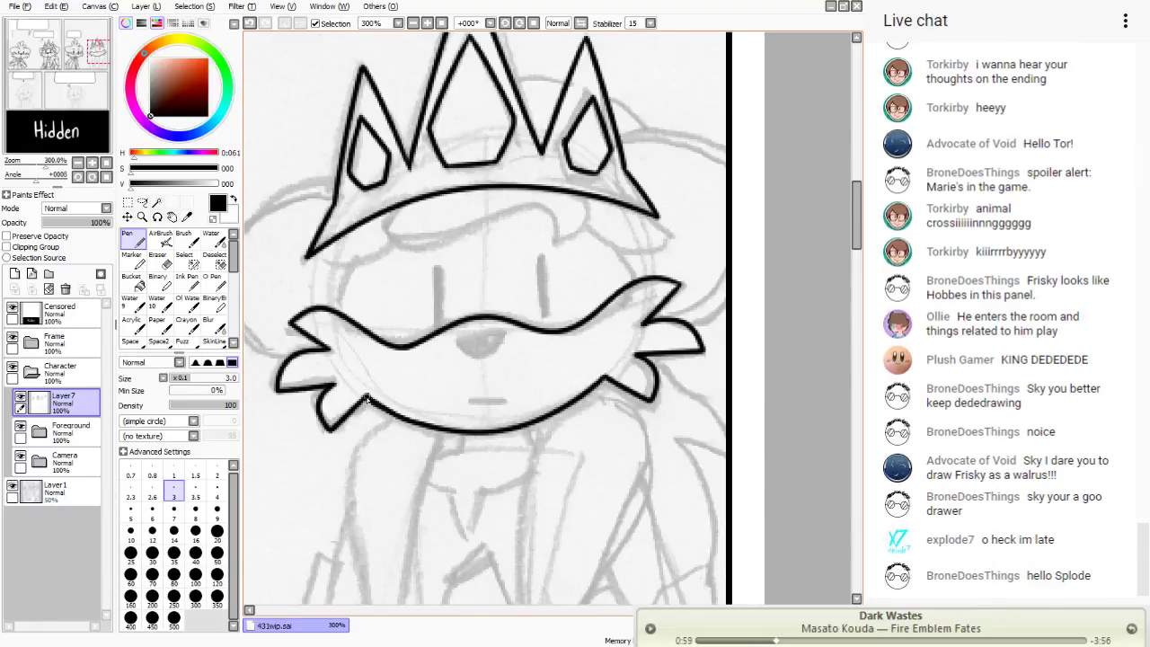
- Ink the short straight mouth line and the solid black nose, cleaning up the nose's edge with the eraser
mouse_move(469, 402)
left_mouse_down()
mouse_move(506, 402)
mouse_move(467, 404)
left_mouse_up()
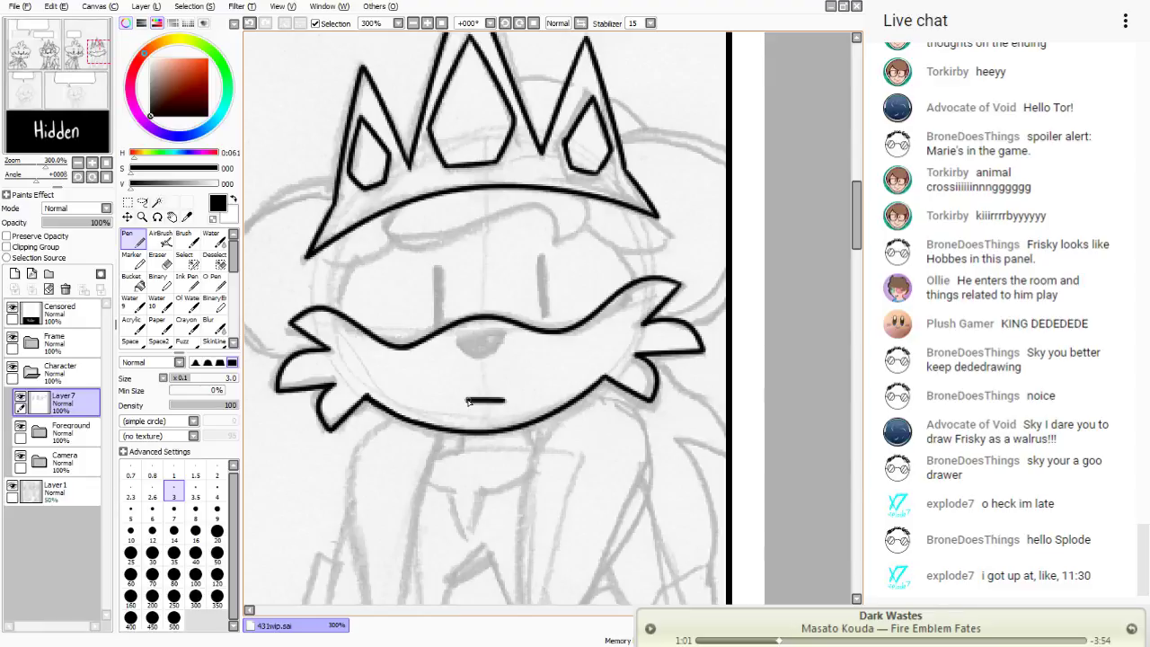
mouse_move(497, 336)
left_mouse_down()
mouse_move(458, 351)
mouse_move(500, 336)
mouse_move(466, 348)
mouse_move(491, 343)
left_mouse_up()
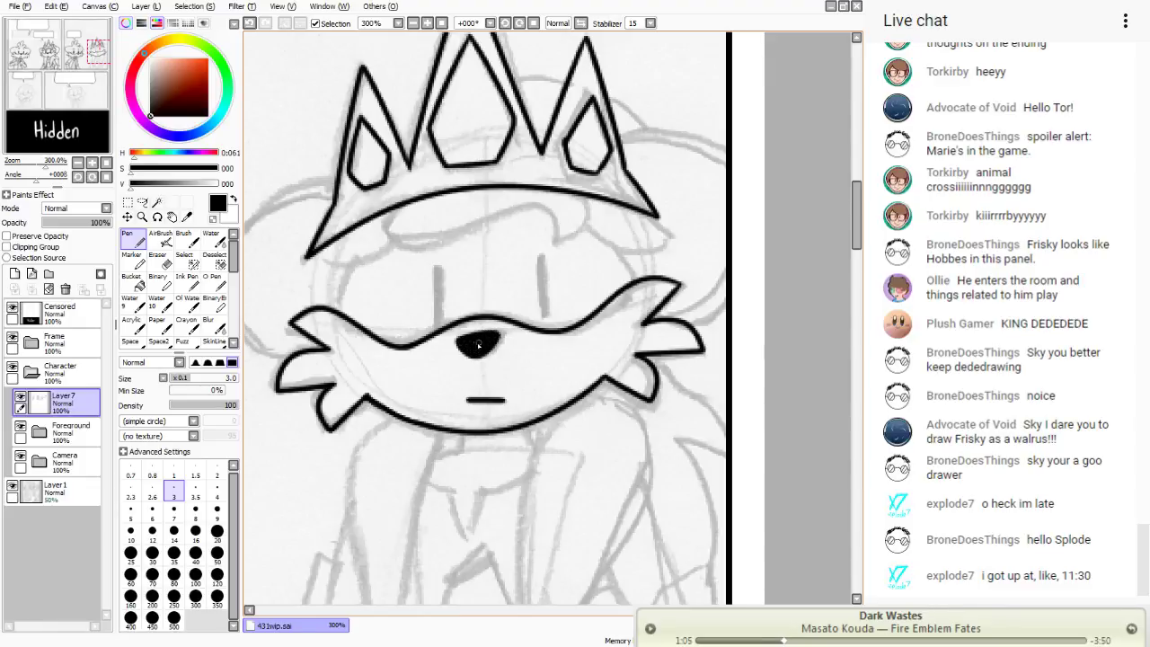
key("alt+Tab")
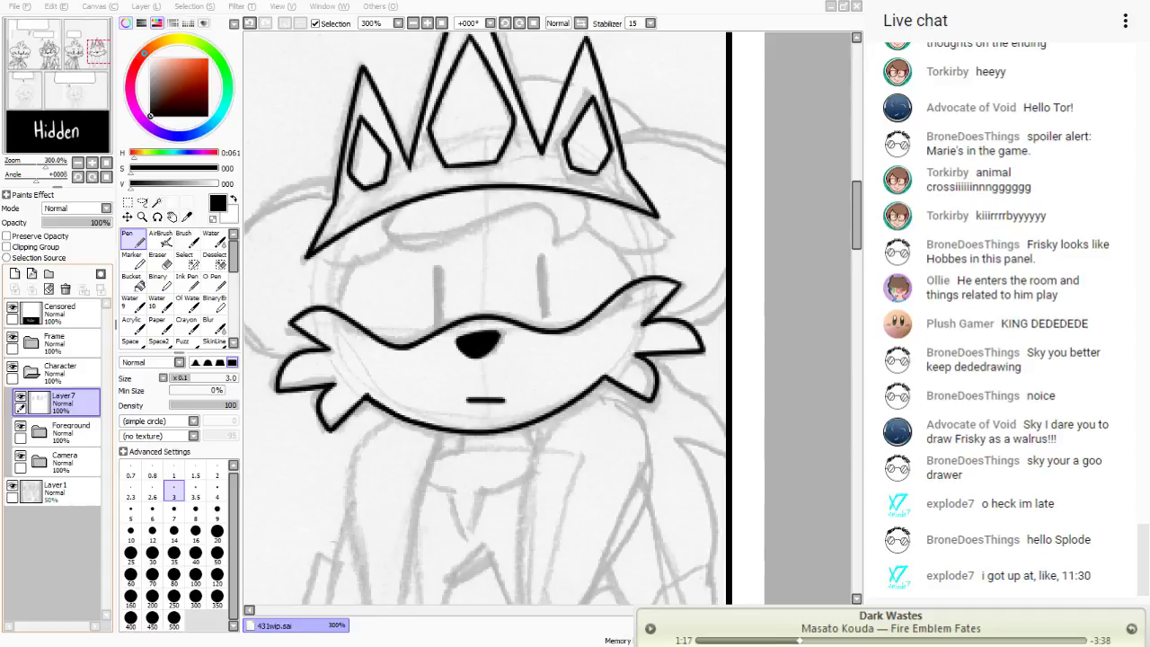
left_click_drag(88, 103, 81, 103)
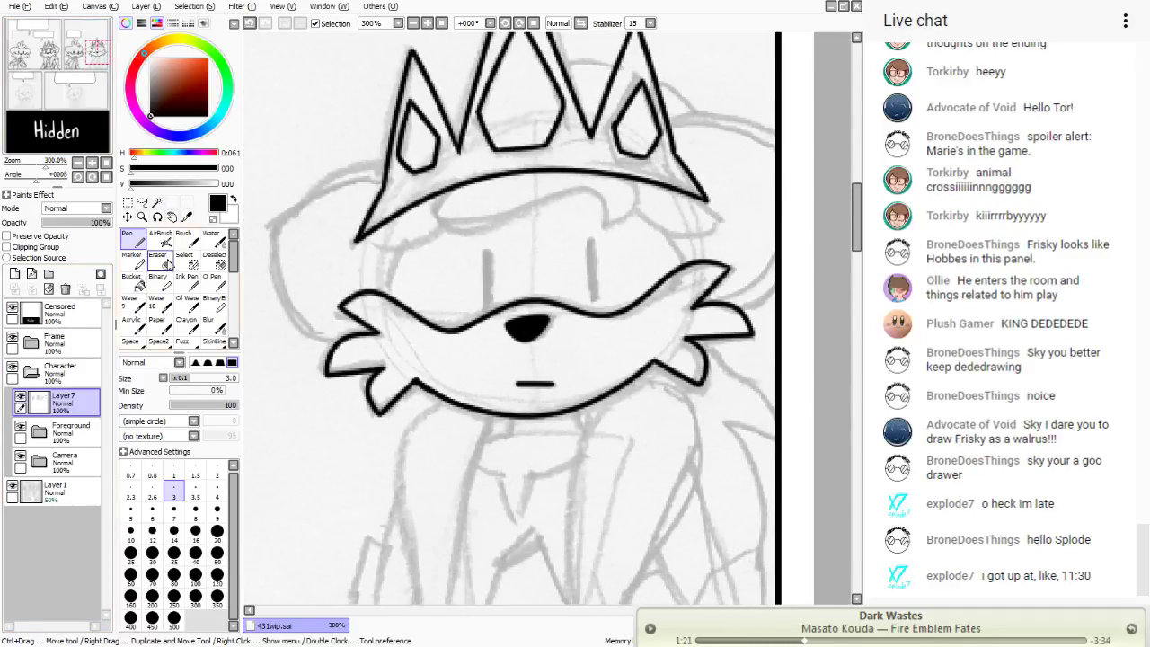
left_click(162, 262)
left_click_drag(548, 317, 501, 325)
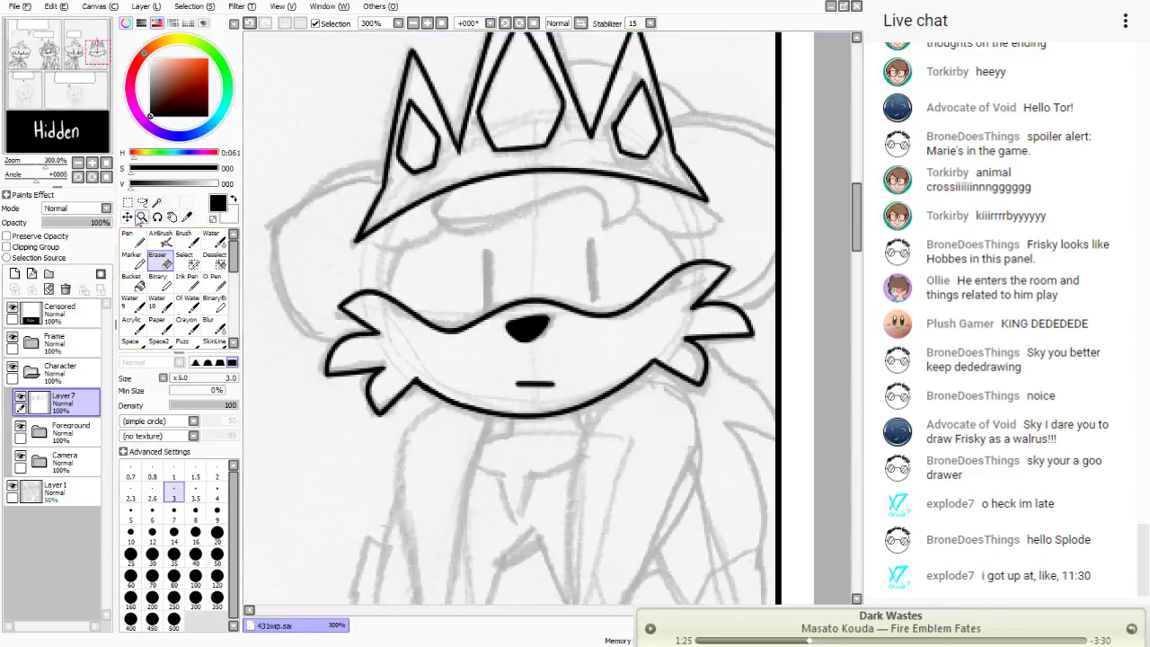
left_click(133, 239)
- Doodle a small walrus head with a crown, tusks and wavy hair in the blank space between the last two characters
left_click_drag(36, 115, 47, 96)
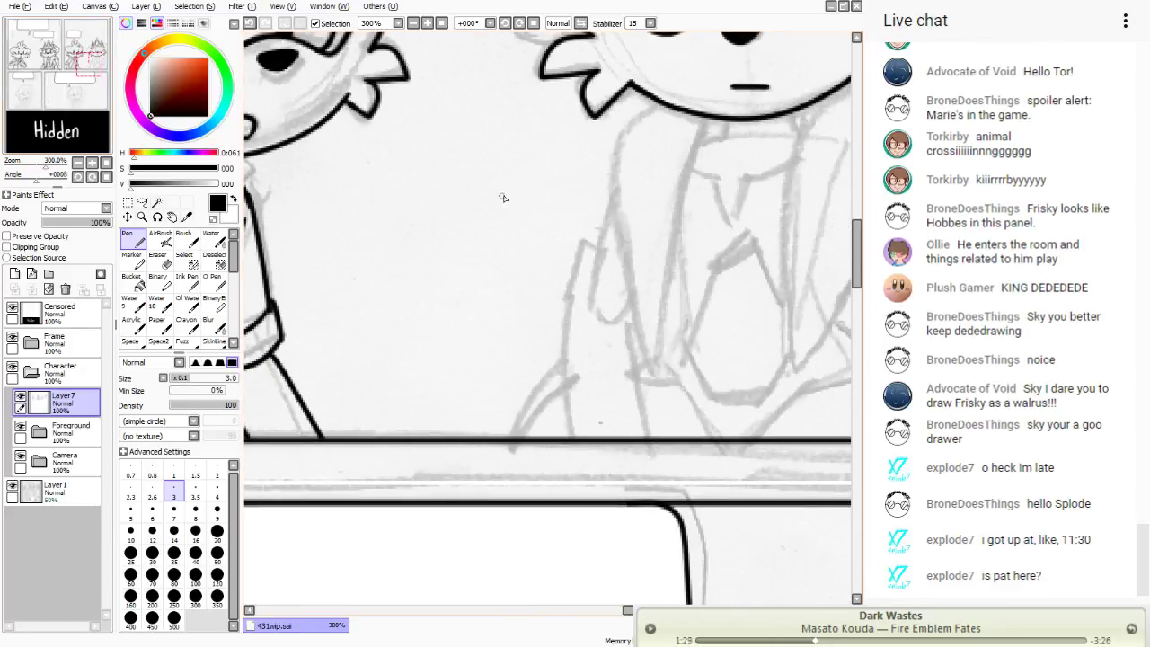
mouse_move(505, 202)
left_mouse_down()
mouse_move(472, 191)
mouse_move(525, 199)
mouse_move(522, 216)
mouse_move(451, 205)
mouse_move(469, 194)
mouse_move(542, 274)
left_mouse_up()
mouse_move(458, 206)
left_mouse_down()
mouse_move(429, 259)
mouse_move(431, 296)
mouse_move(451, 277)
left_mouse_up()
mouse_move(428, 273)
left_mouse_down()
mouse_move(448, 296)
mouse_move(429, 293)
left_mouse_up()
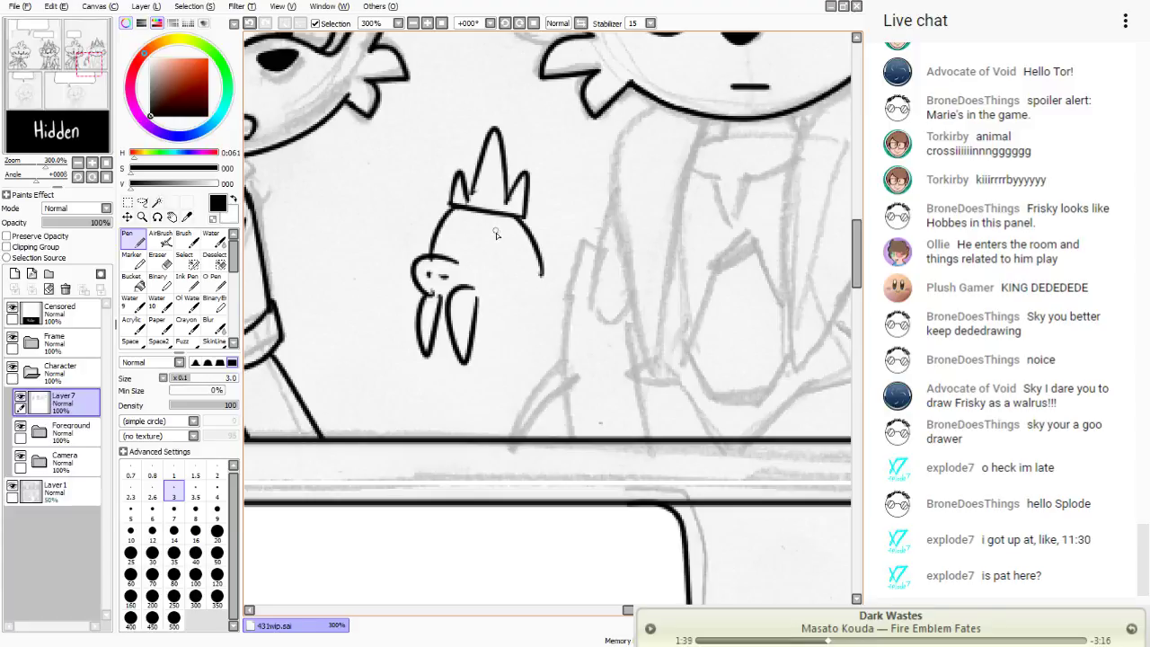
mouse_move(496, 233)
left_mouse_down()
mouse_move(477, 236)
mouse_move(446, 212)
mouse_move(514, 236)
left_mouse_up()
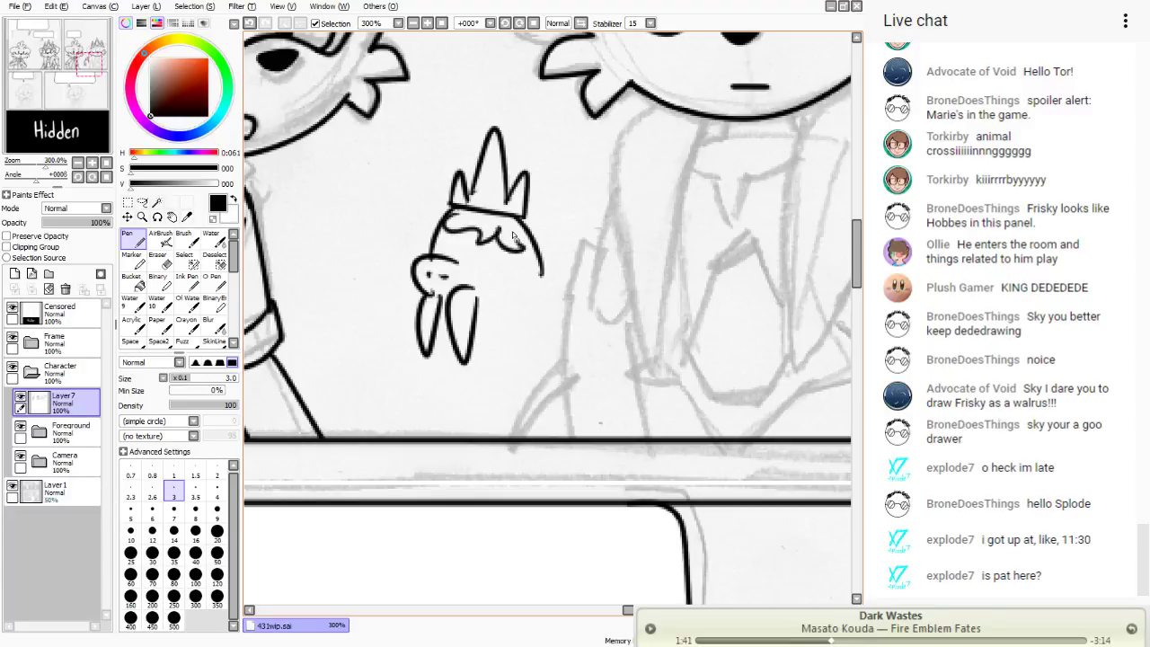
mouse_move(436, 221)
left_mouse_down()
mouse_move(421, 218)
mouse_move(442, 214)
left_mouse_up()
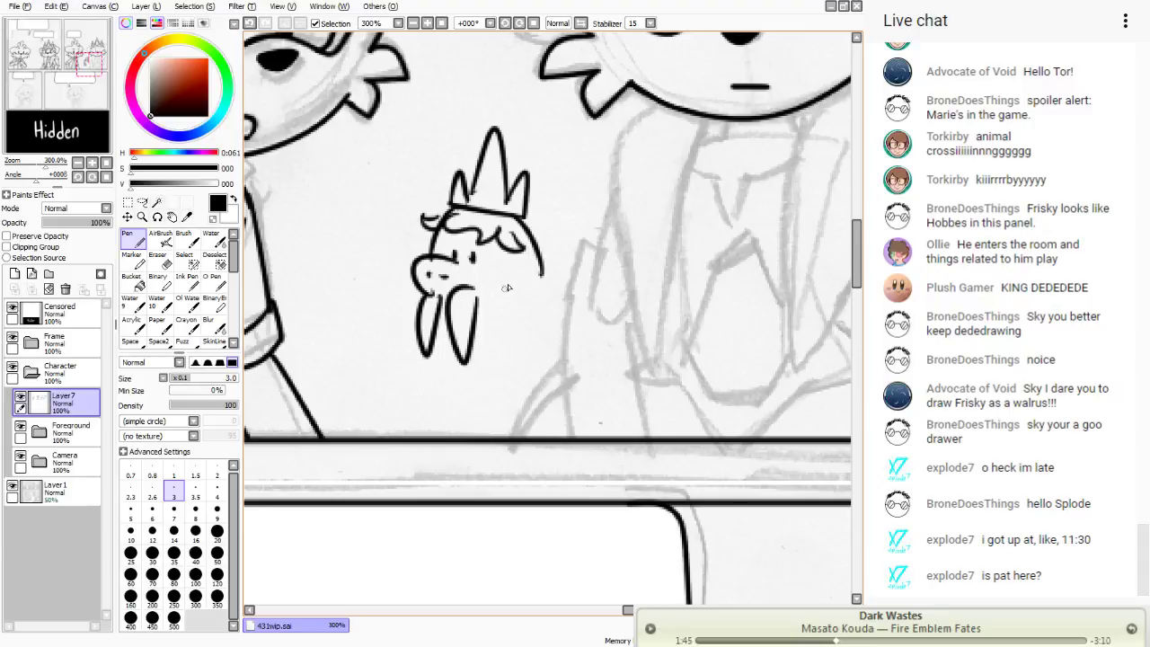
- Add cheek fur, front flippers, a rounded back and a raised forked tail to the walrus doodle
mouse_move(499, 275)
left_mouse_down()
mouse_move(511, 291)
mouse_move(485, 315)
mouse_move(458, 297)
left_mouse_up()
mouse_move(412, 270)
left_mouse_down()
mouse_move(406, 288)
mouse_move(424, 303)
left_mouse_up()
mouse_move(543, 268)
left_mouse_down()
mouse_move(598, 373)
mouse_move(491, 347)
mouse_move(492, 331)
mouse_move(483, 350)
mouse_move(438, 340)
mouse_move(443, 366)
mouse_move(380, 346)
mouse_move(415, 334)
left_mouse_up()
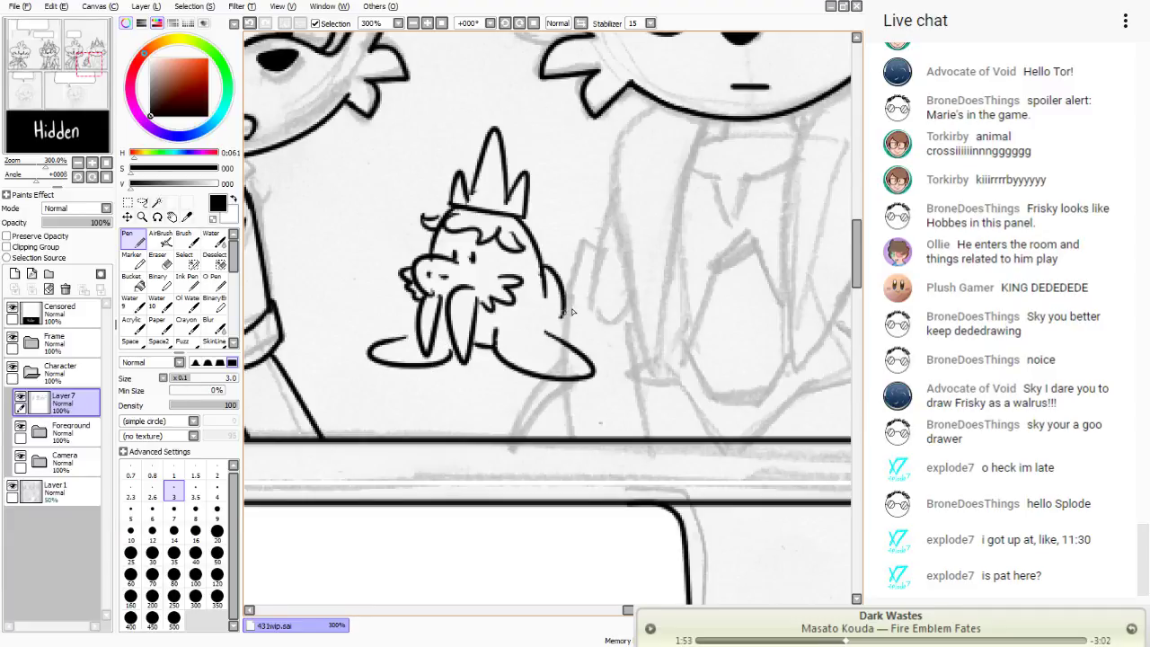
mouse_move(562, 315)
left_mouse_down()
mouse_move(615, 272)
mouse_move(608, 264)
mouse_move(640, 235)
mouse_move(638, 268)
mouse_move(667, 288)
mouse_move(658, 306)
mouse_move(626, 298)
mouse_move(599, 349)
left_mouse_up()
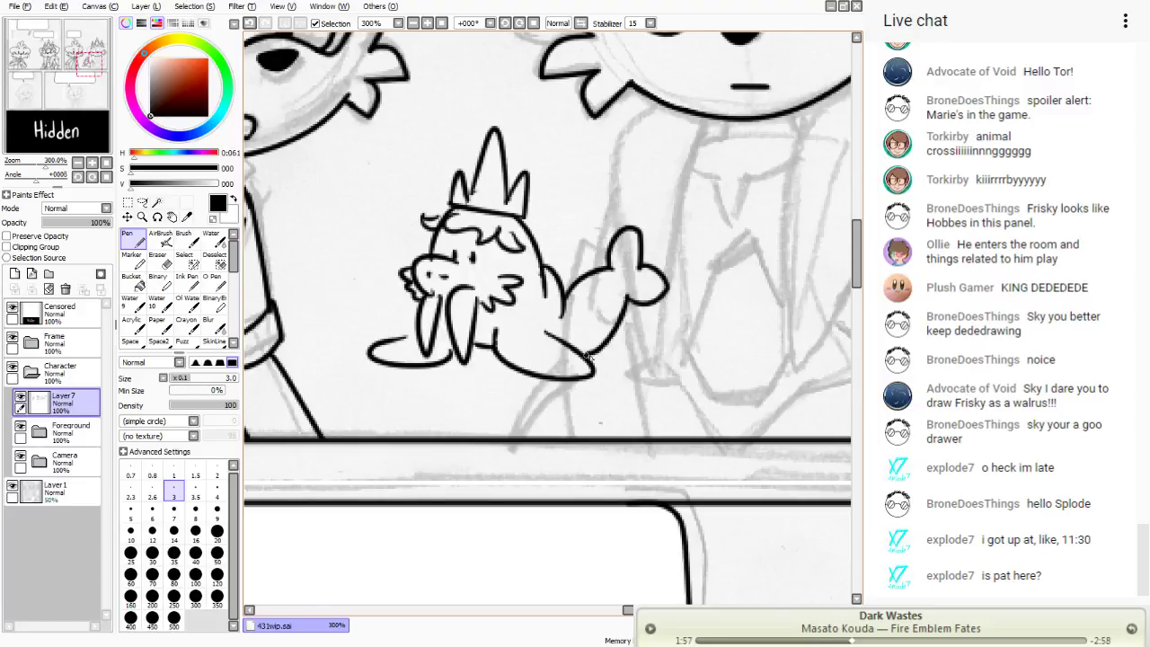
- Draw gems inside the walrus's crown spikes and inner detail lines on both tusks
mouse_move(492, 167)
left_mouse_down()
mouse_move(495, 198)
mouse_move(484, 204)
mouse_move(481, 189)
mouse_move(520, 216)
left_mouse_up()
left_click_drag(446, 187, 460, 208)
left_click_drag(476, 304, 466, 345)
left_click_drag(424, 301, 424, 345)
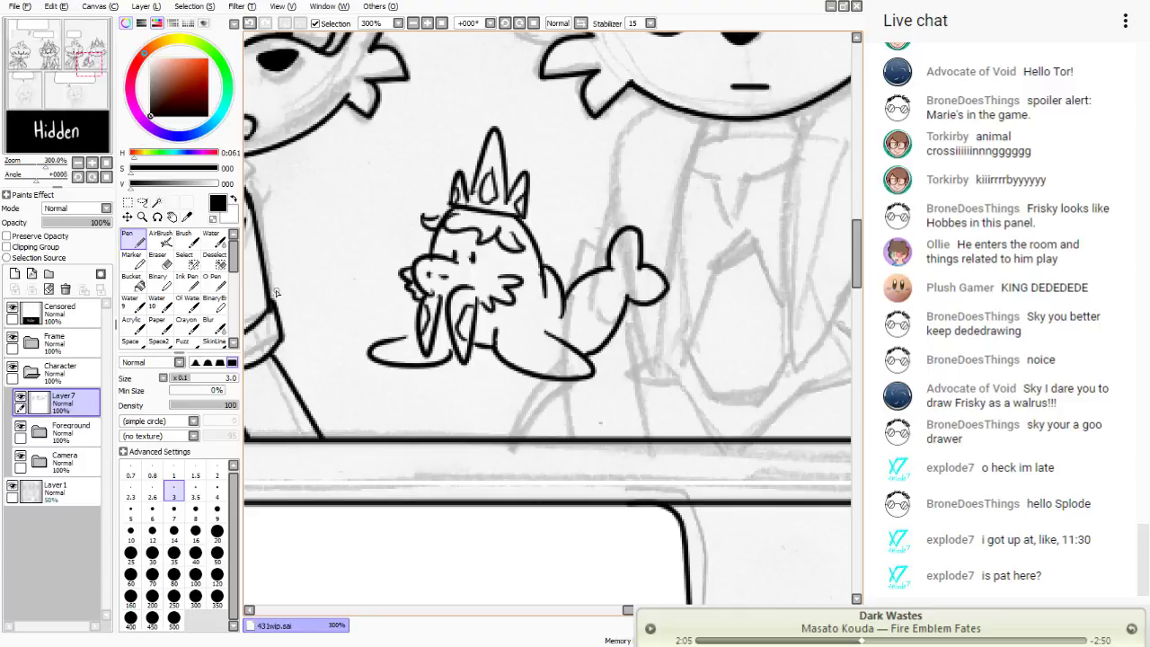
- Lasso the whole walrus doodle, clear it from the layer, and remove the selection
left_click(142, 201)
mouse_move(542, 115)
left_mouse_down()
mouse_move(708, 221)
mouse_move(584, 456)
mouse_move(367, 314)
mouse_move(363, 212)
left_mouse_up()
mouse_move(439, 128)
left_mouse_down()
mouse_move(566, 153)
mouse_move(666, 370)
mouse_move(346, 369)
mouse_move(395, 162)
left_mouse_up()
left_click(47, 289)
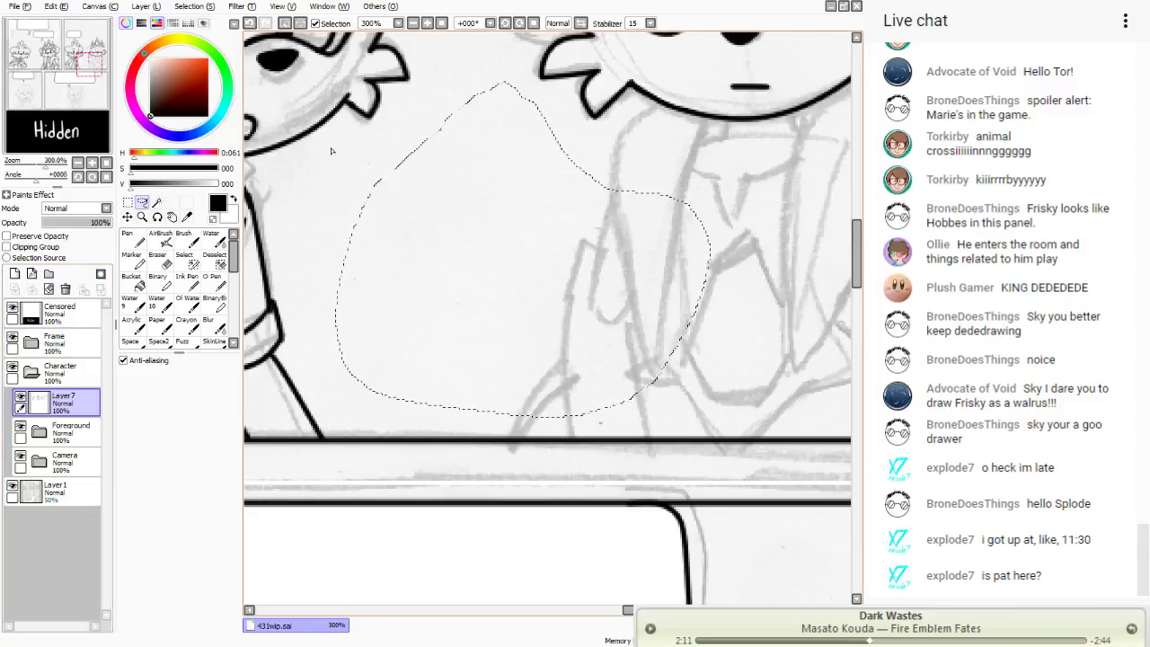
key("ctrl+d")
- Try a pen stroke for the fringe under the crown, undo it, and add a new layer above Layer7
left_click_drag(18, 137, 28, 114)
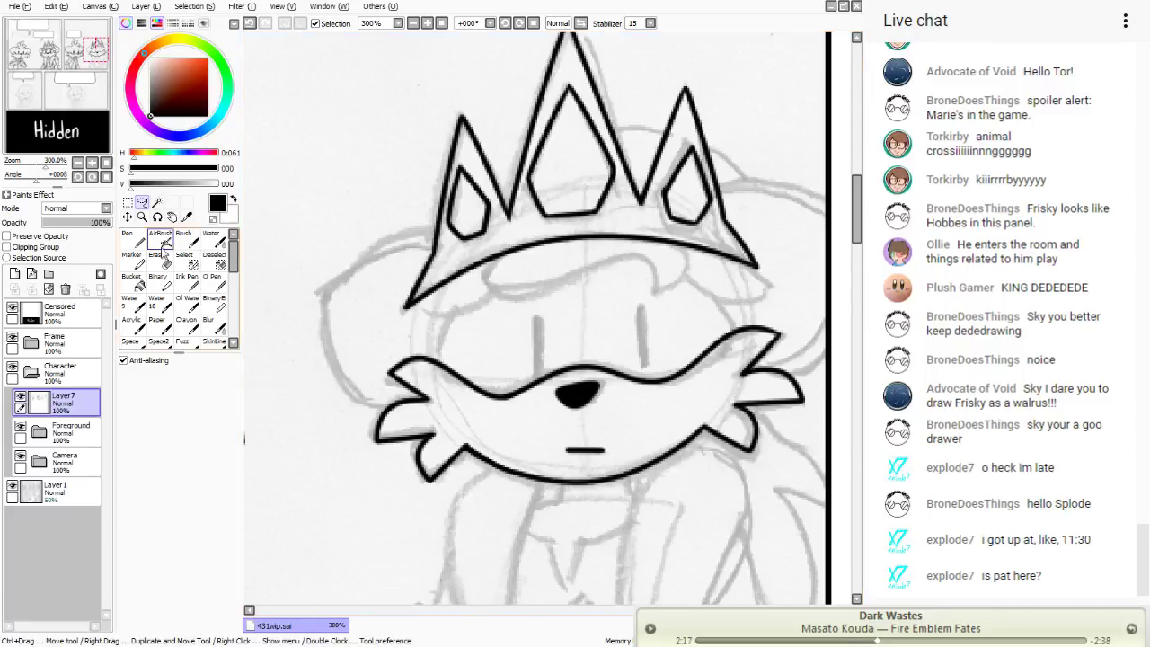
left_click(133, 237)
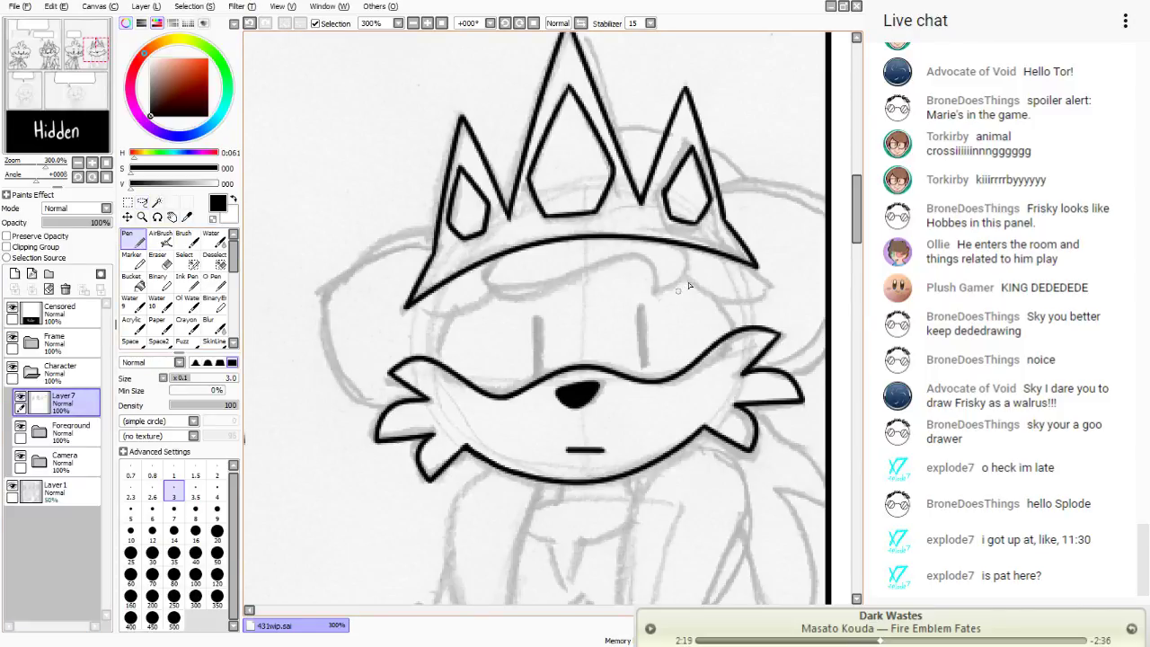
mouse_move(660, 292)
left_mouse_down()
mouse_move(619, 267)
mouse_move(517, 311)
mouse_move(479, 286)
left_mouse_up()
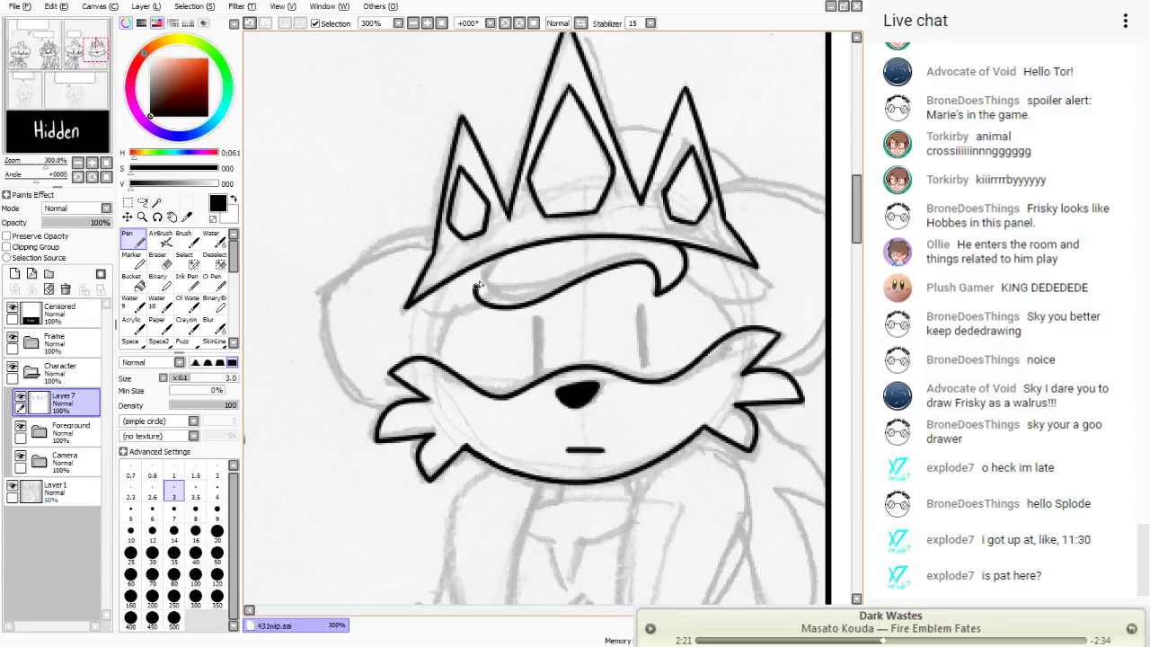
left_click(250, 22)
left_click(14, 273)
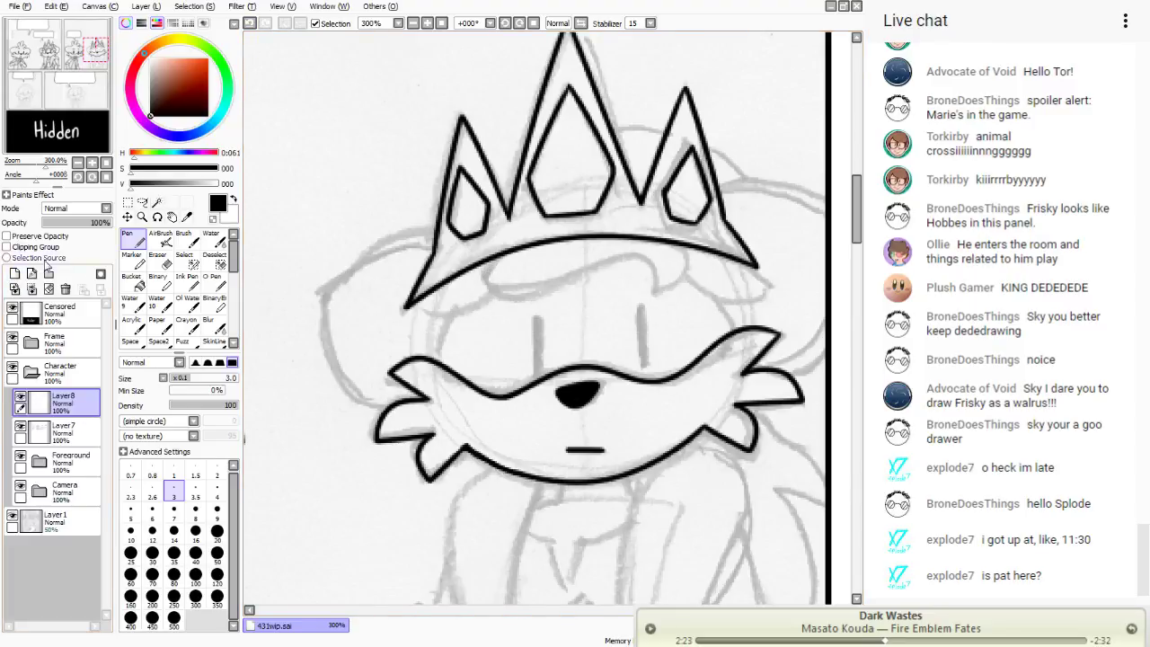
mouse_move(676, 245)
left_mouse_down()
mouse_move(653, 292)
mouse_move(602, 262)
mouse_move(497, 287)
mouse_move(500, 241)
left_mouse_up()
left_click(251, 23)
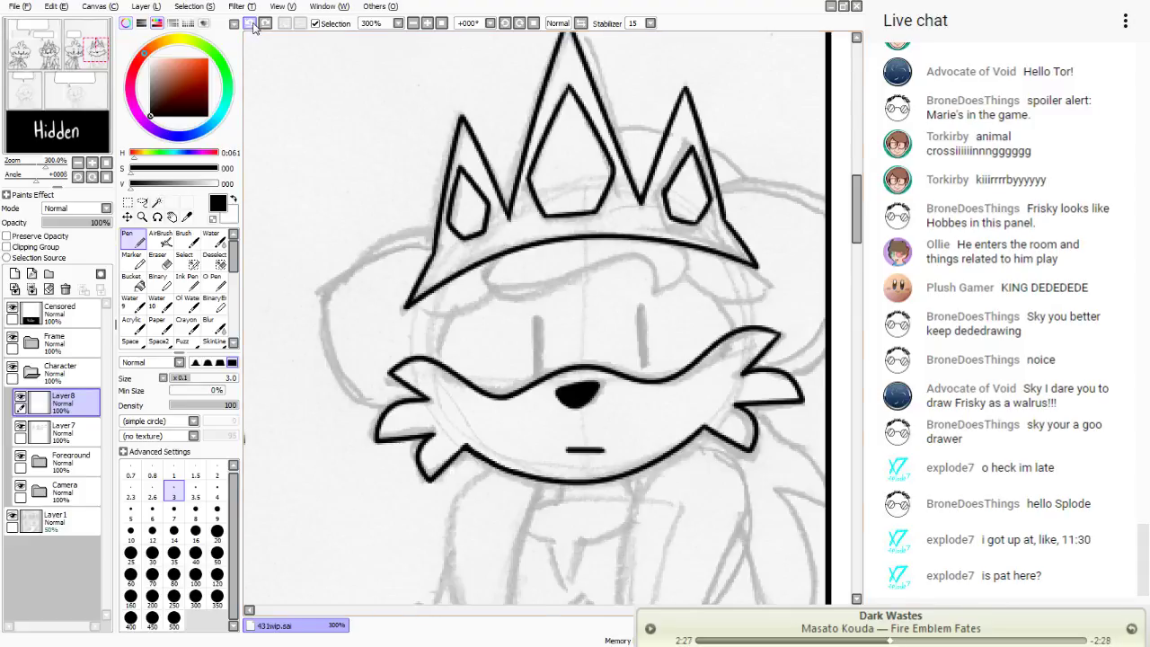
mouse_move(680, 237)
left_mouse_down()
mouse_move(652, 302)
mouse_move(652, 271)
mouse_move(558, 291)
mouse_move(492, 258)
mouse_move(514, 232)
left_mouse_up()
left_click(250, 23)
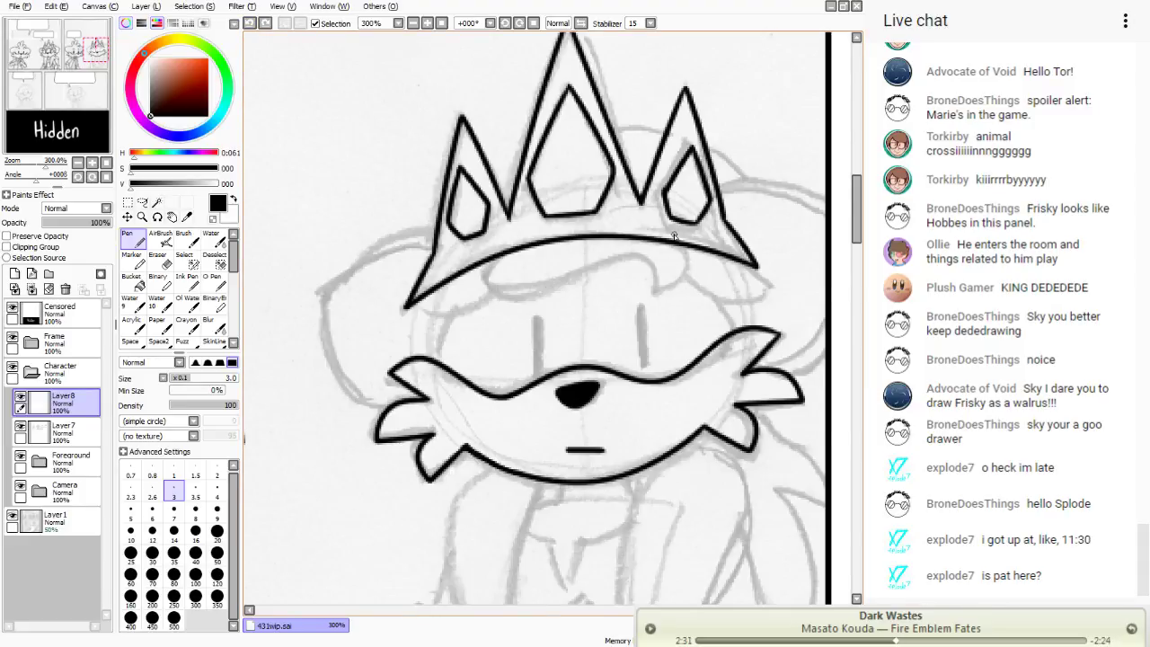
mouse_move(674, 236)
left_mouse_down()
mouse_move(650, 293)
mouse_move(630, 262)
mouse_move(502, 298)
mouse_move(478, 239)
left_mouse_up()
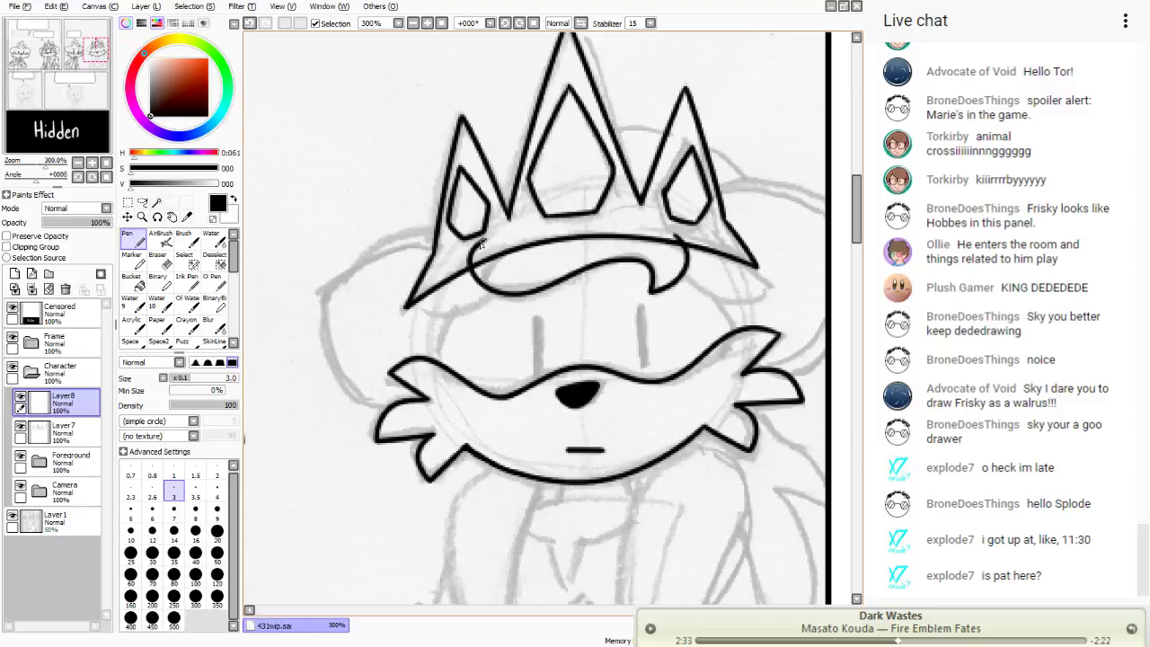
left_click(250, 24)
mouse_move(674, 236)
left_mouse_down()
mouse_move(654, 294)
mouse_move(656, 270)
mouse_move(561, 285)
mouse_move(517, 229)
left_mouse_up()
left_click(251, 24)
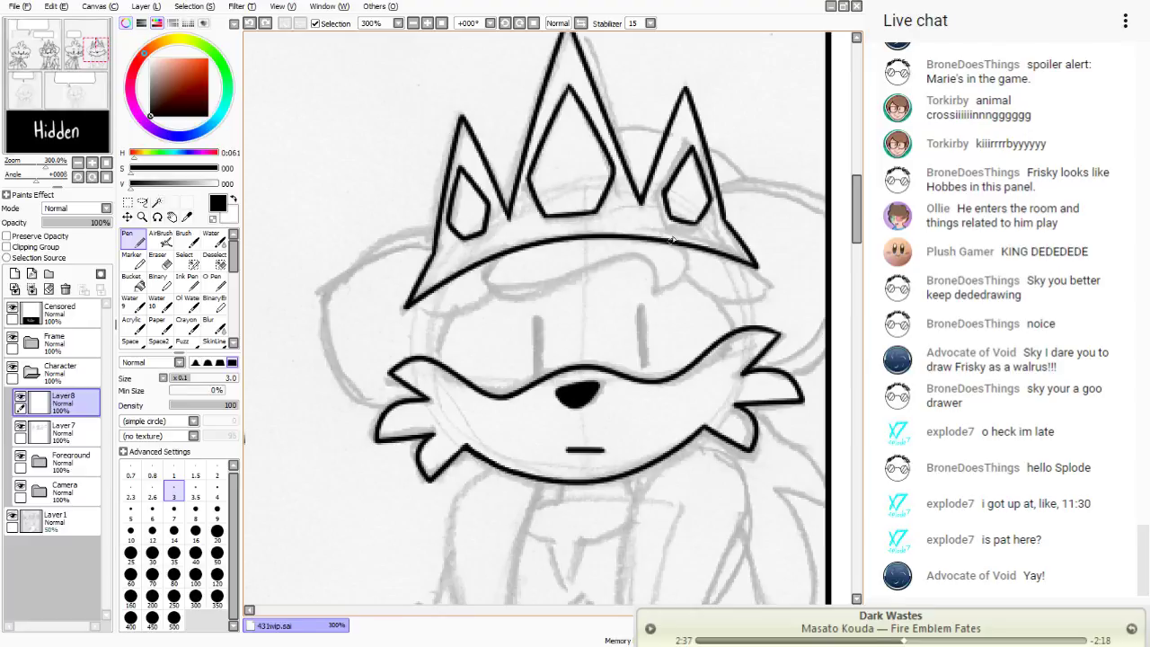
- Ink the wavy central fringe lock and the rounded hair tufts under both sides of the crown
mouse_move(674, 235)
left_mouse_down()
mouse_move(659, 289)
mouse_move(588, 275)
mouse_move(517, 232)
left_mouse_up()
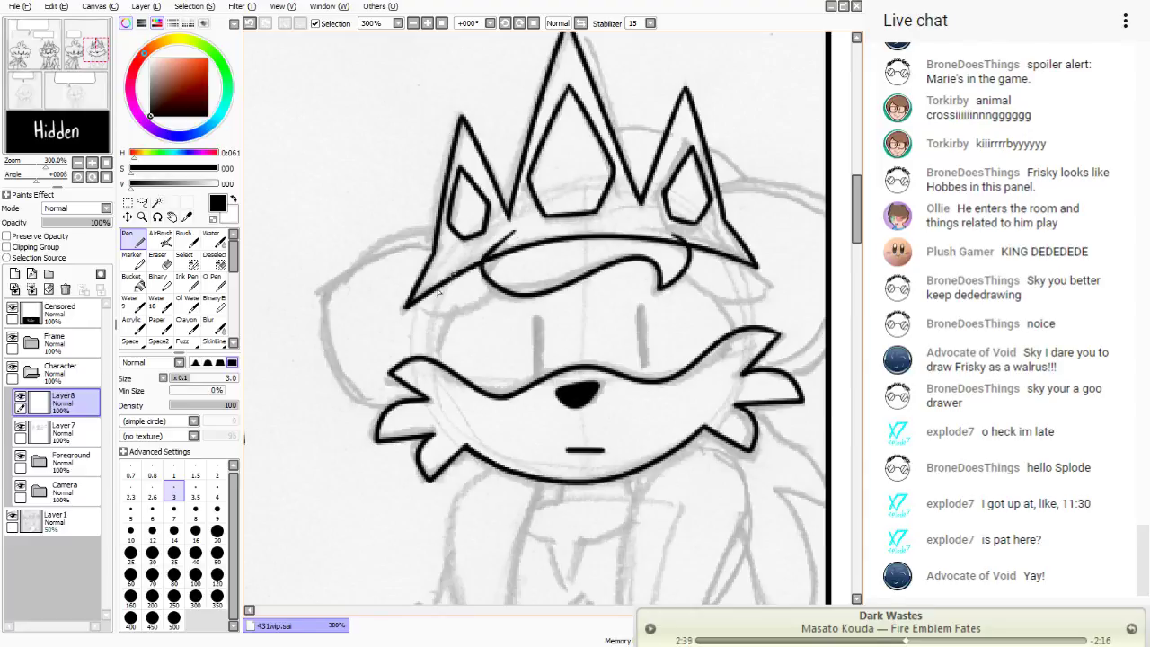
mouse_move(500, 297)
left_mouse_down()
mouse_move(421, 320)
mouse_move(450, 284)
left_mouse_up()
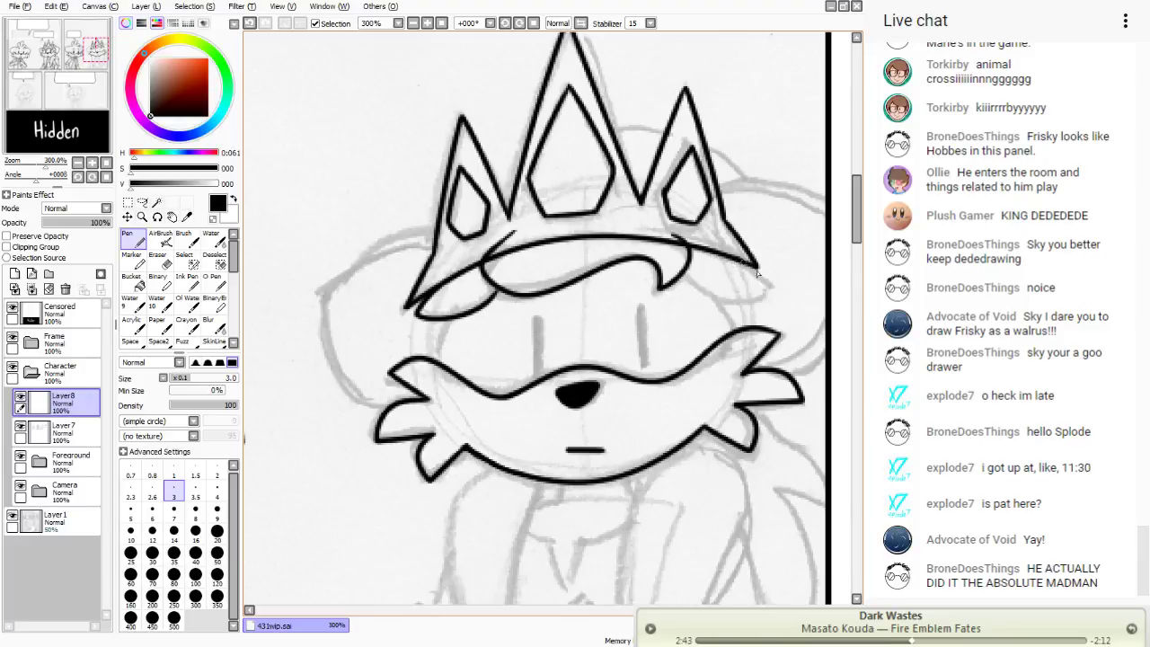
mouse_move(740, 260)
left_mouse_down()
mouse_move(724, 306)
mouse_move(670, 268)
left_mouse_up()
left_click(250, 24)
mouse_move(744, 262)
left_mouse_down()
mouse_move(768, 302)
mouse_move(685, 263)
left_mouse_up()
left_click(249, 24)
mouse_move(766, 288)
left_mouse_down()
mouse_move(711, 294)
mouse_move(685, 271)
left_mouse_up()
- Erase the ends of the fringe lines that overlap the crown's lower band
left_click(160, 260)
mouse_move(503, 248)
left_mouse_down()
mouse_move(525, 230)
mouse_move(460, 270)
left_mouse_up()
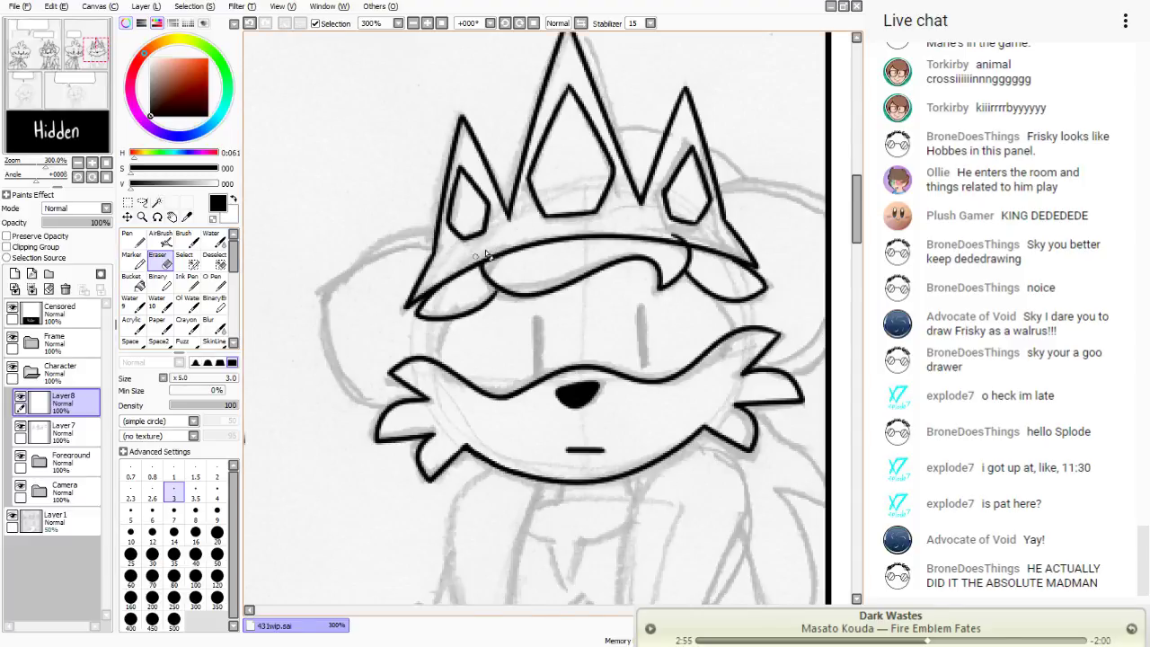
left_click_drag(670, 235, 692, 237)
- Ink the curved sides of the face between the hair tufts and the cheek fur
left_click(133, 238)
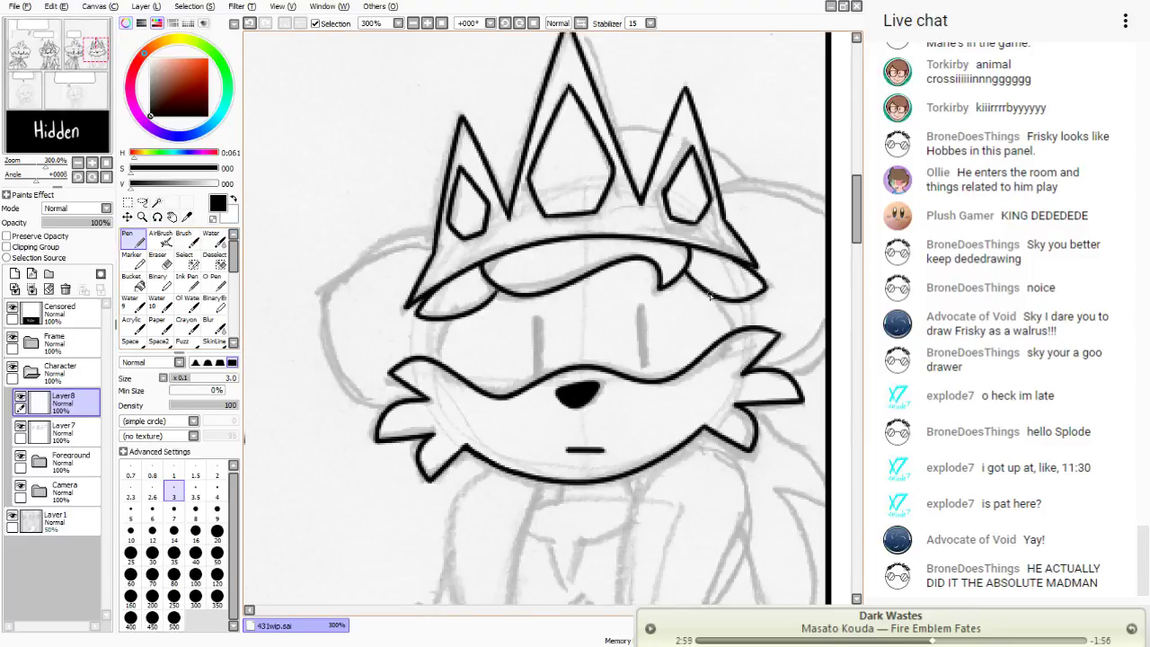
left_click_drag(712, 295, 725, 334)
left_click_drag(462, 314, 434, 371)
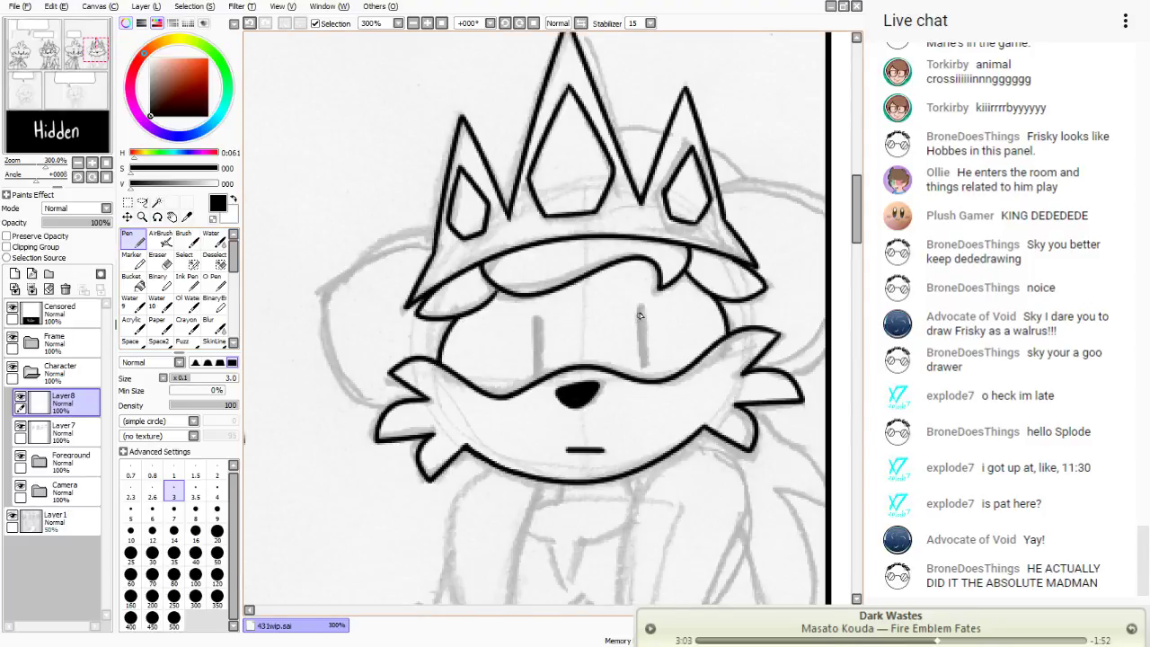
- Ink both eyes as thick vertical strokes over the sketch, redoing the eye on the viewer's left
left_click_drag(641, 309, 643, 365)
left_click_drag(641, 310, 644, 366)
left_click_drag(539, 320, 538, 374)
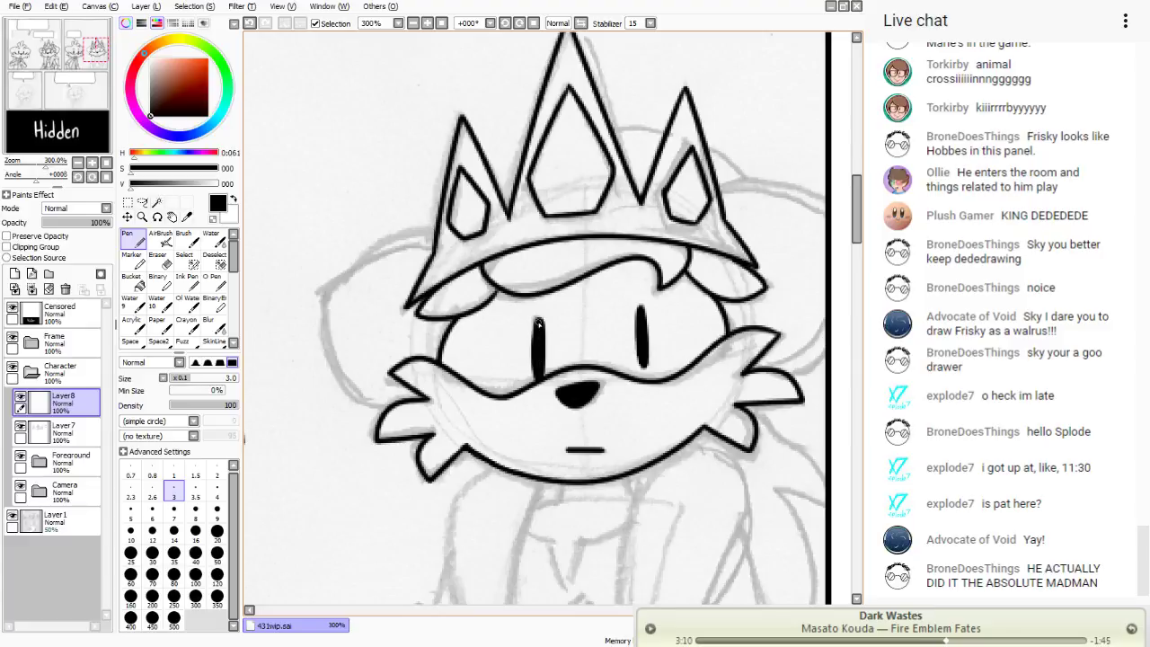
left_click(251, 22)
left_click_drag(539, 320, 541, 379)
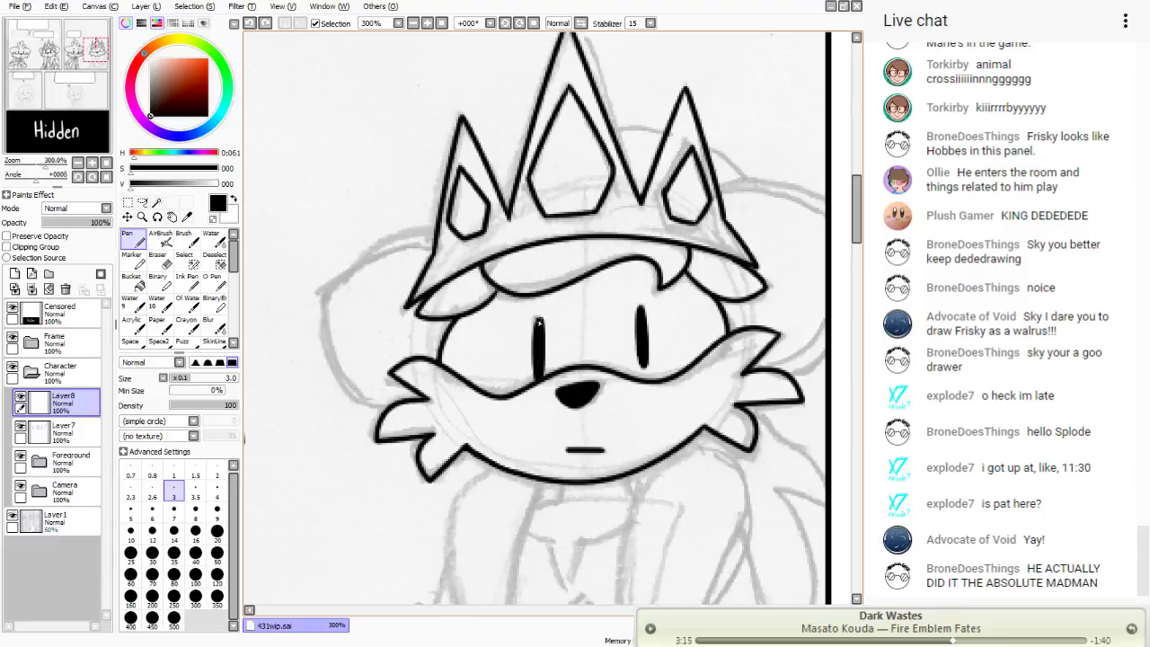
left_click_drag(539, 320, 535, 353)
- Ink the tapered arm on the viewer's right from under the chin, erasing the overshoot at its pointed tip
mouse_move(670, 457)
left_mouse_down()
mouse_move(607, 331)
mouse_move(578, 315)
mouse_move(573, 226)
mouse_move(648, 262)
mouse_move(528, 492)
left_mouse_up()
left_click_drag(543, 250, 521, 503)
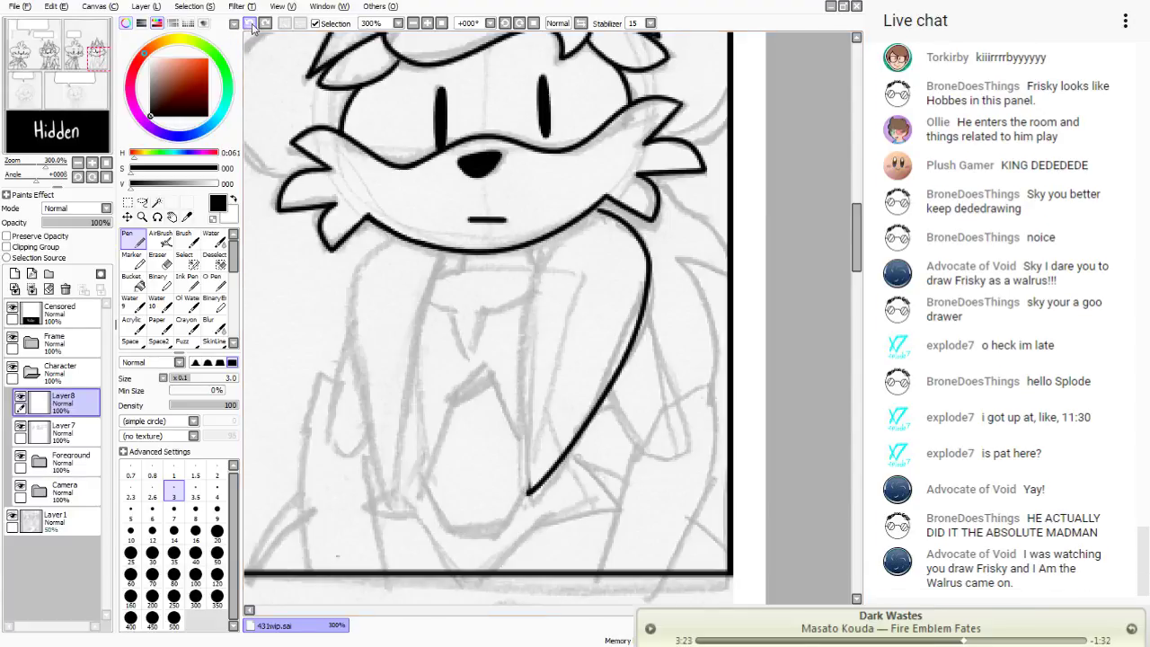
key("ctrl+z")
key("ctrl+z")
mouse_move(569, 227)
left_mouse_down()
mouse_move(526, 327)
mouse_move(530, 507)
left_mouse_up()
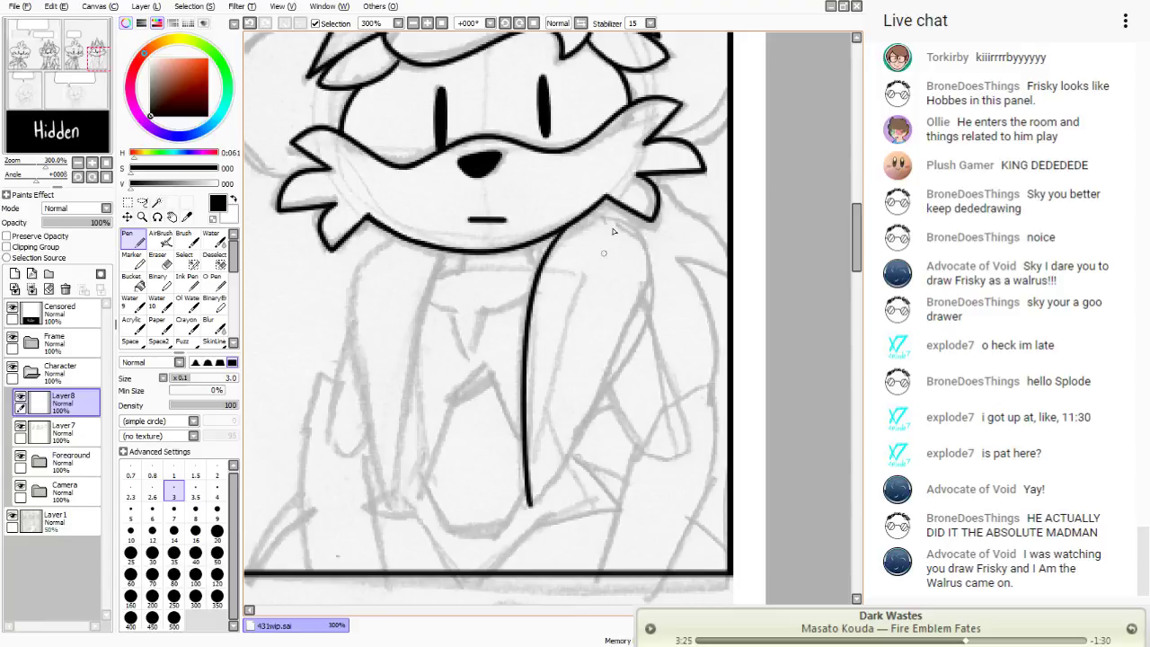
mouse_move(595, 210)
left_mouse_down()
mouse_move(629, 224)
mouse_move(646, 268)
mouse_move(573, 447)
mouse_move(524, 512)
left_mouse_up()
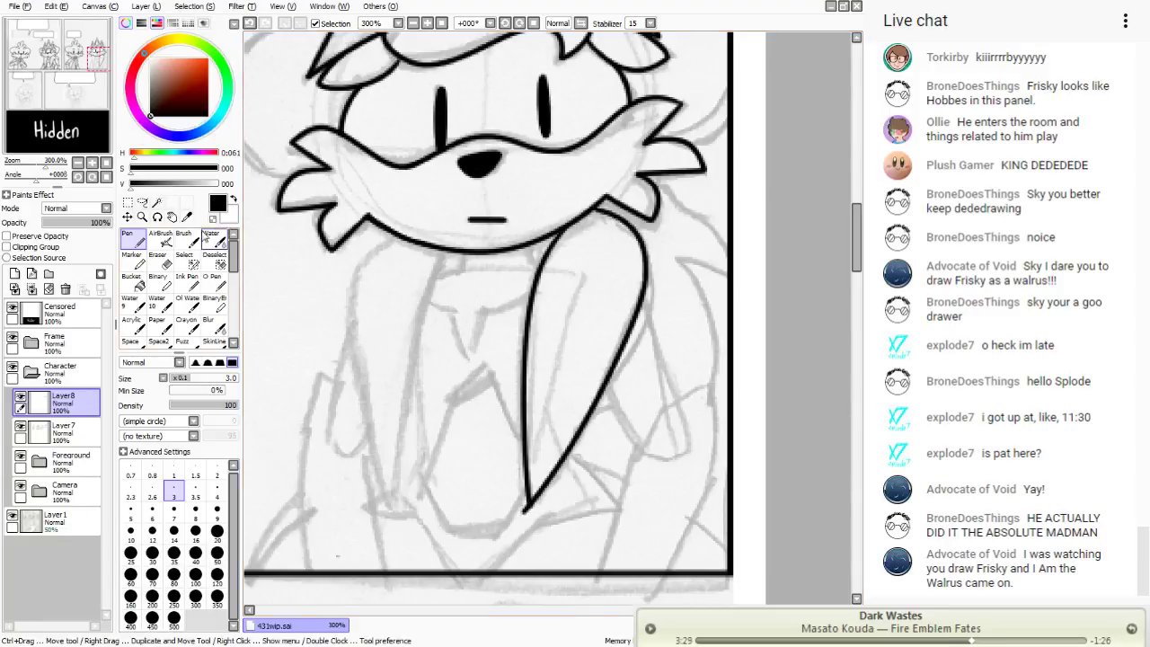
left_click(161, 260)
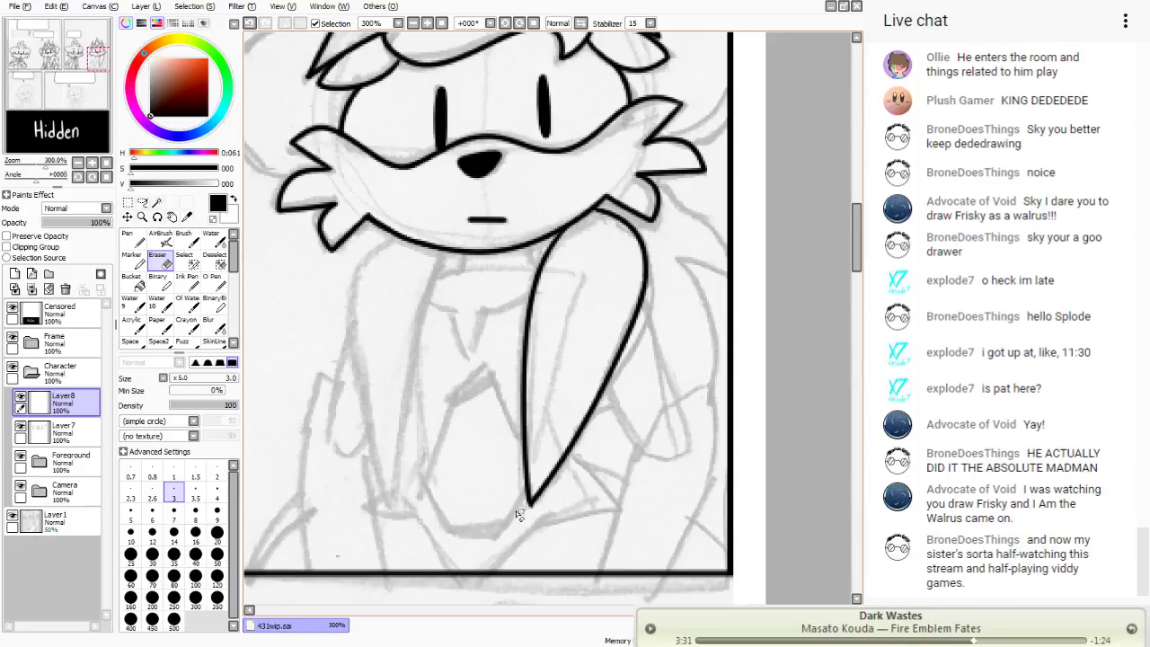
left_click(406, 643)
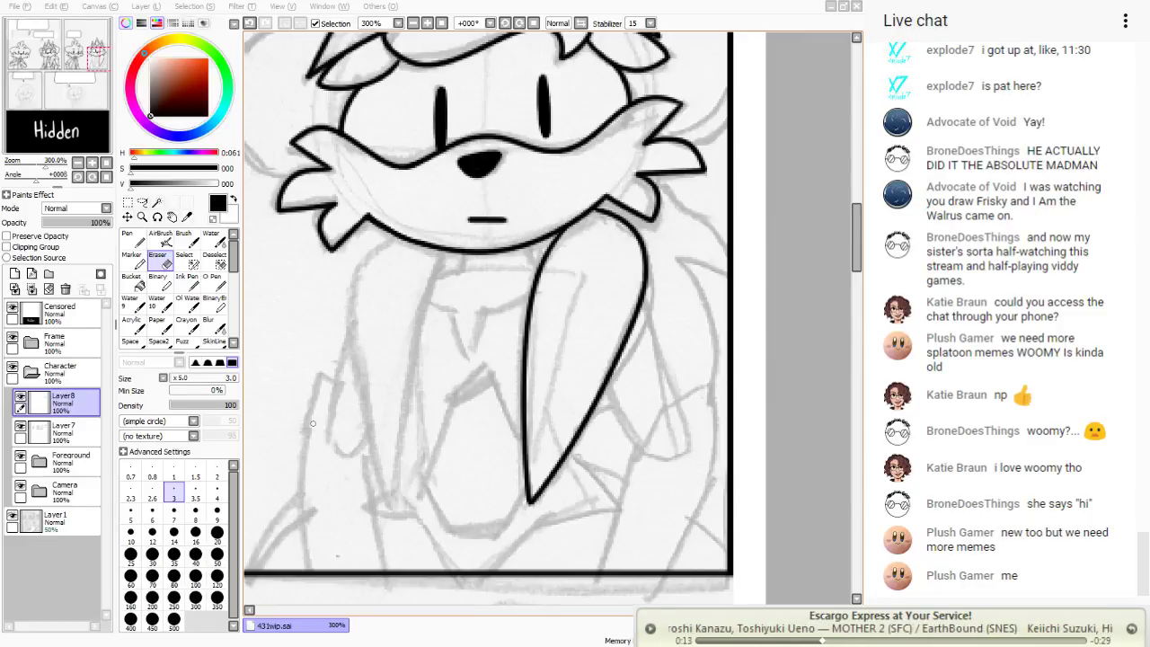
- Ink the short neck lines below the chin and the long inner line of the arm on the viewer's left
key("n")
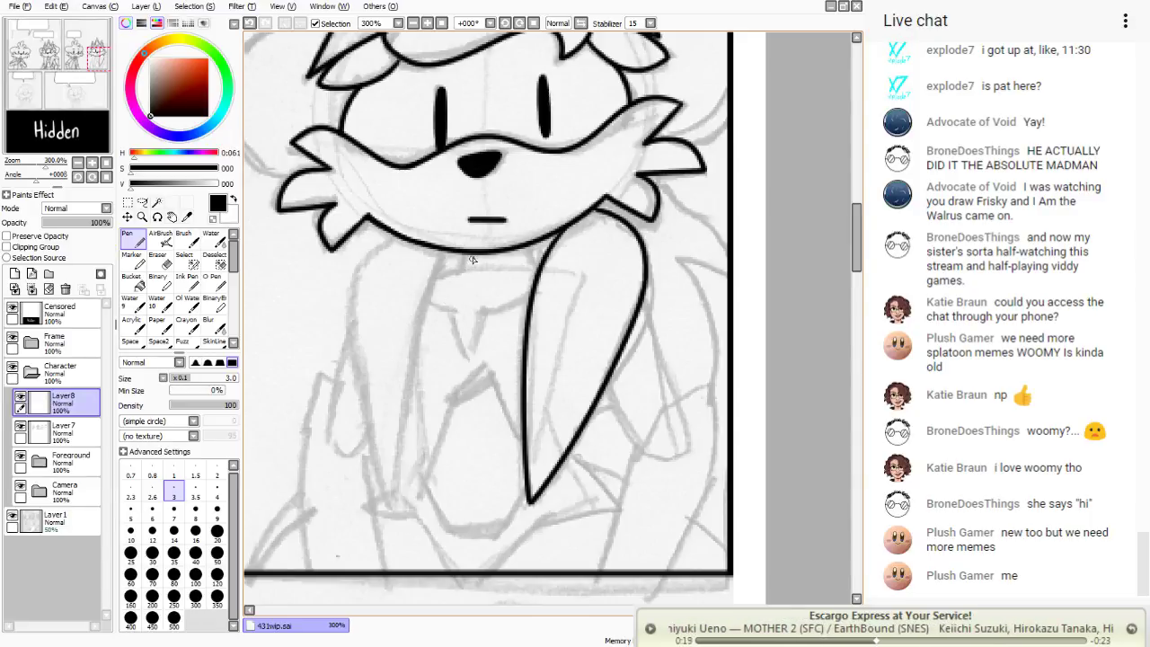
left_click_drag(472, 257, 432, 275)
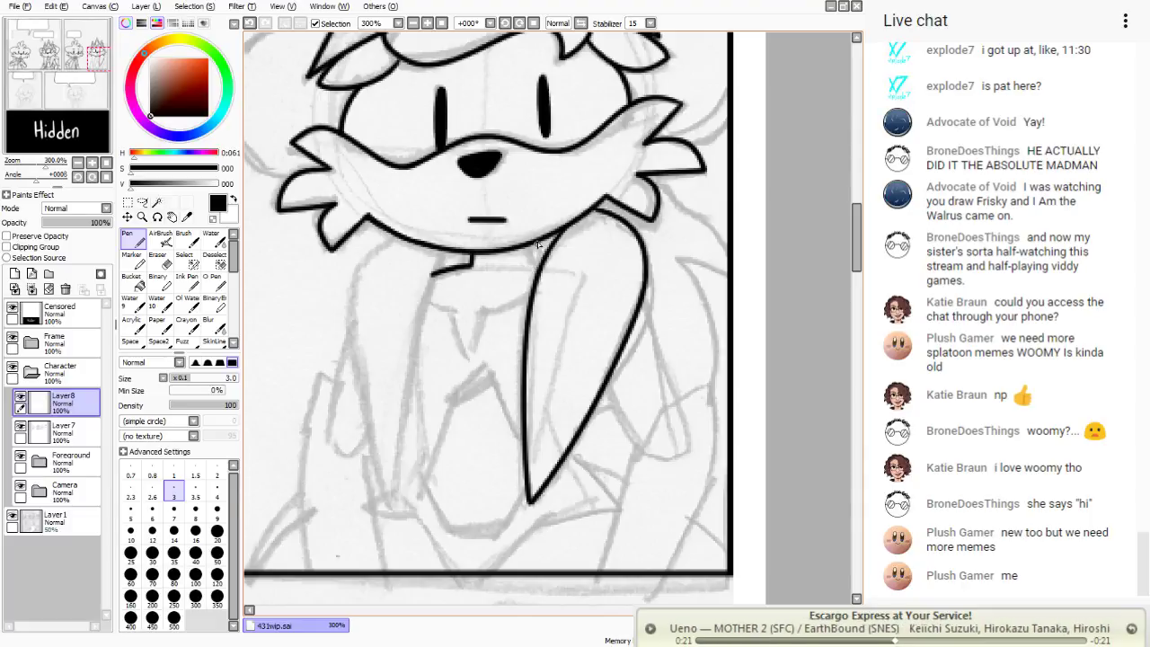
left_click_drag(540, 240, 541, 263)
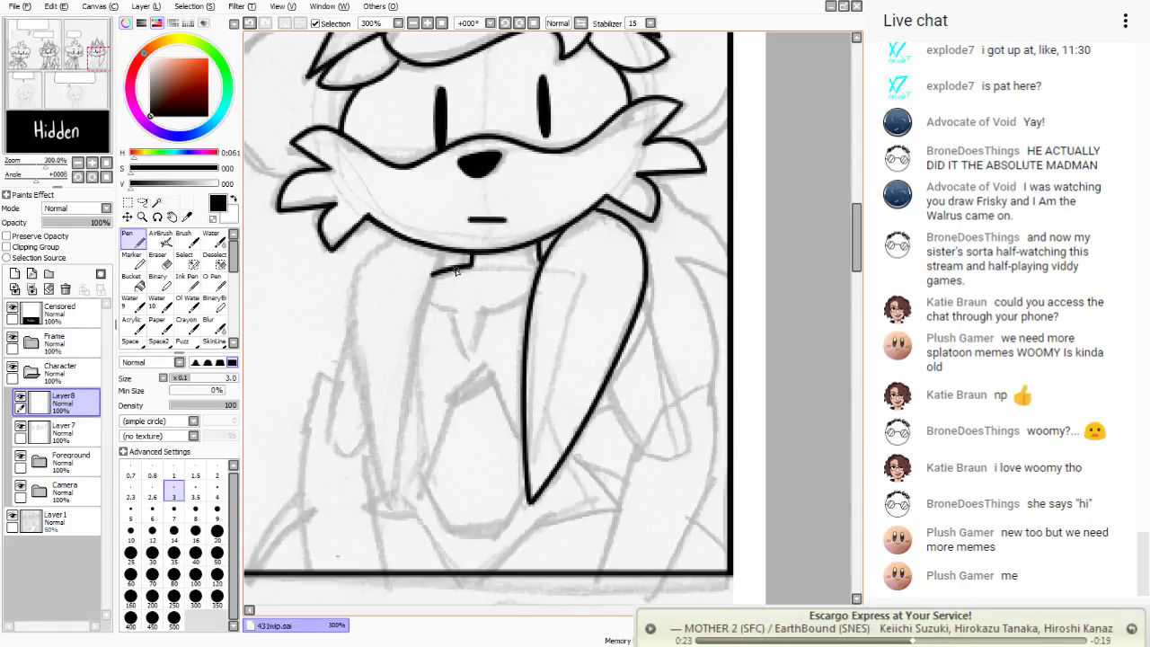
left_click_drag(455, 271, 377, 502)
left_click(249, 22)
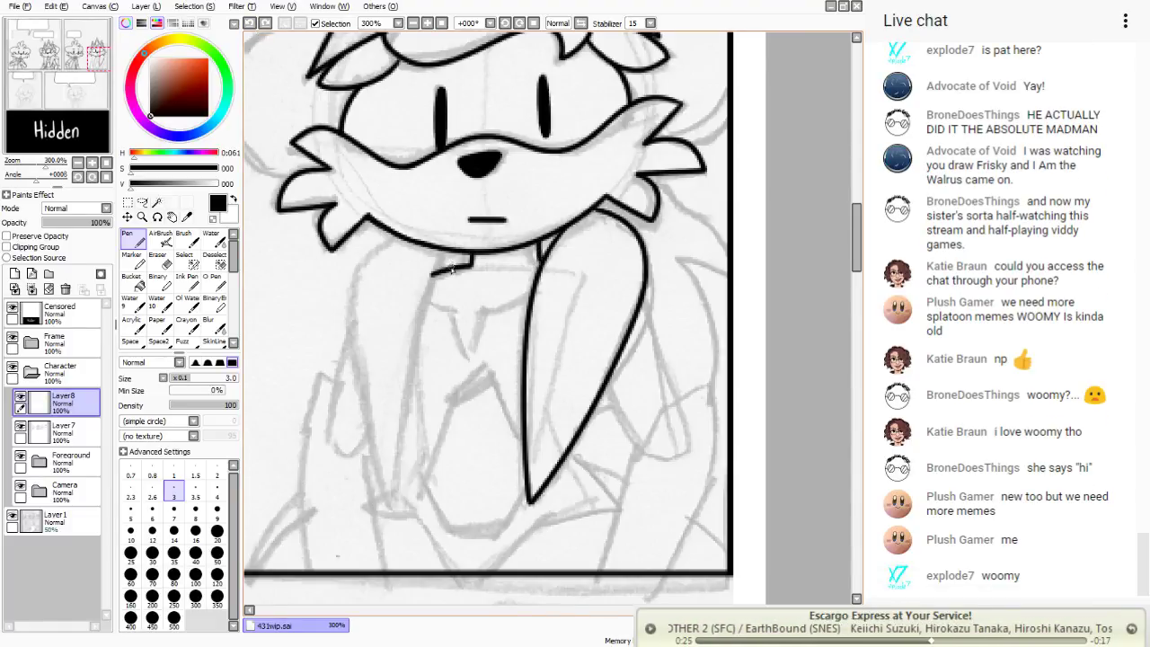
left_click_drag(452, 269, 405, 527)
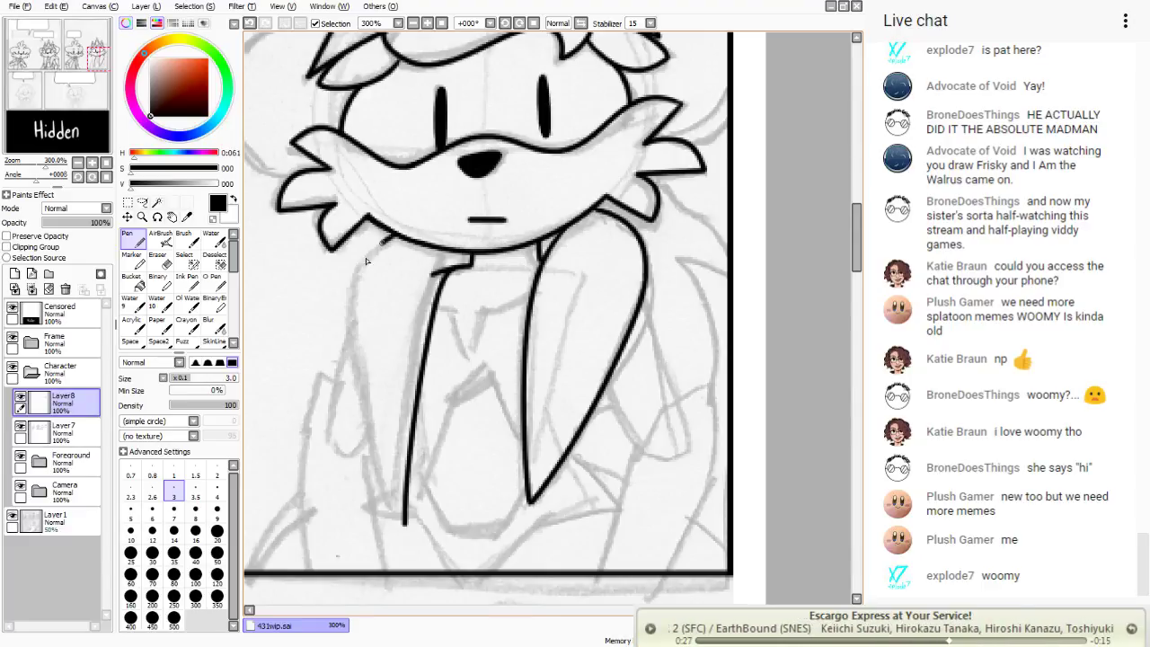
mouse_move(377, 241)
left_mouse_down()
mouse_move(359, 269)
mouse_move(353, 342)
mouse_move(399, 524)
left_mouse_up()
key("ctrl+z")
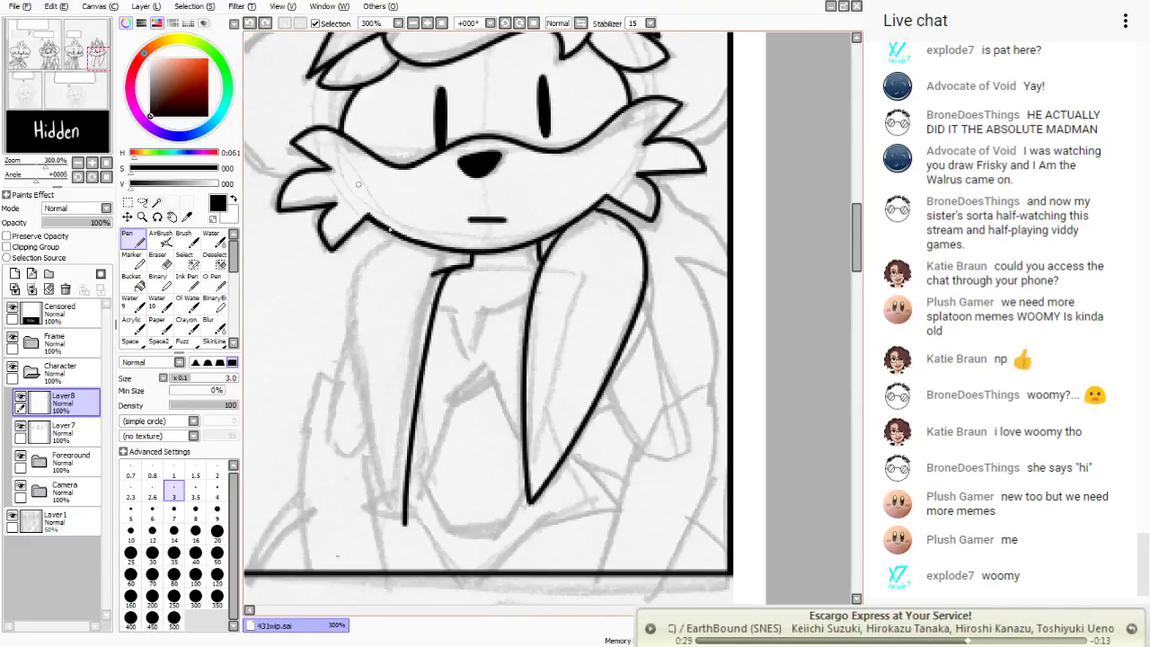
left_click_drag(352, 281, 387, 518)
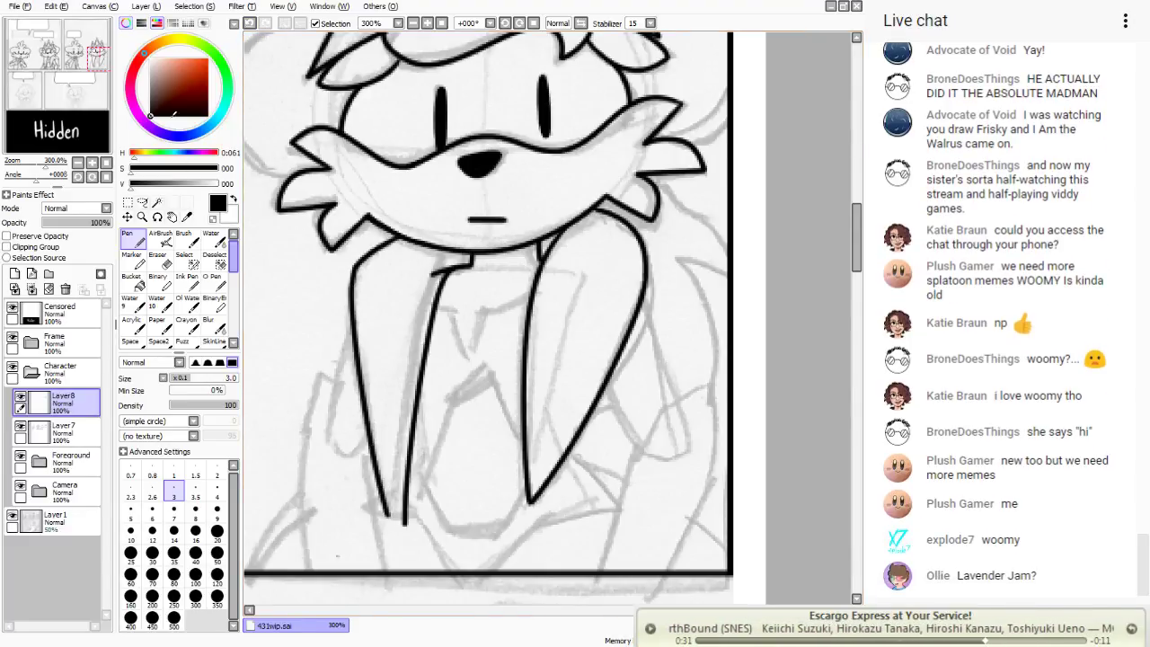
left_click(252, 25)
- Erase the overhanging corner at the neck and ink the outer line of the arm on the viewer's left
key("e")
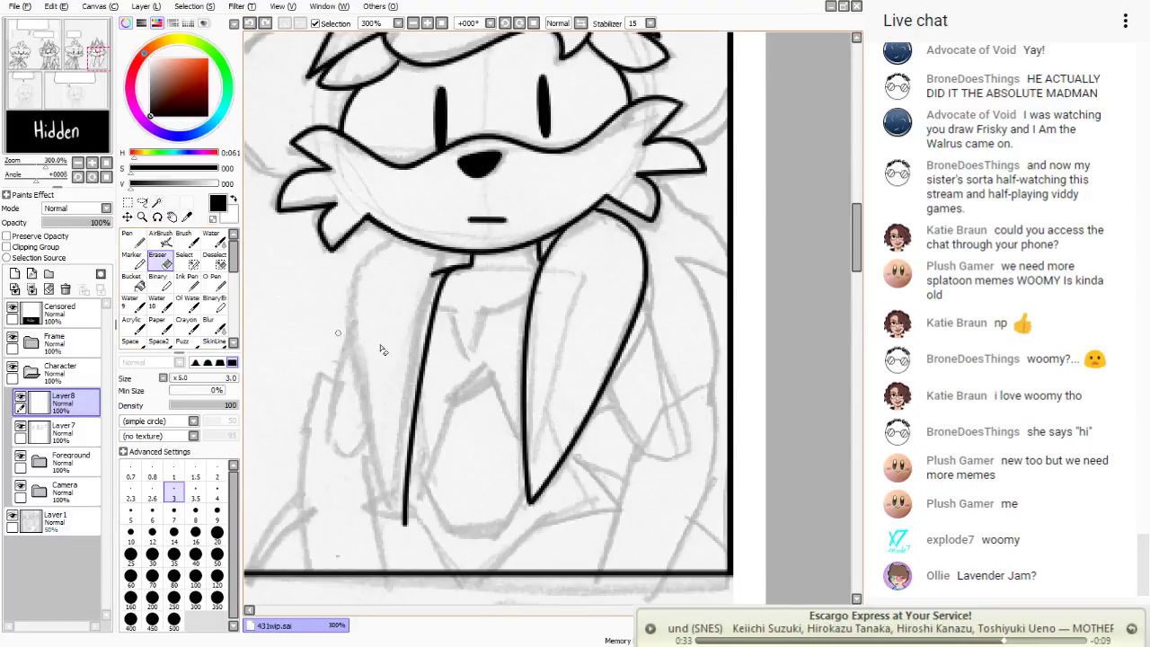
mouse_move(441, 268)
left_mouse_down()
mouse_move(335, 274)
mouse_move(430, 299)
left_mouse_up()
key("n")
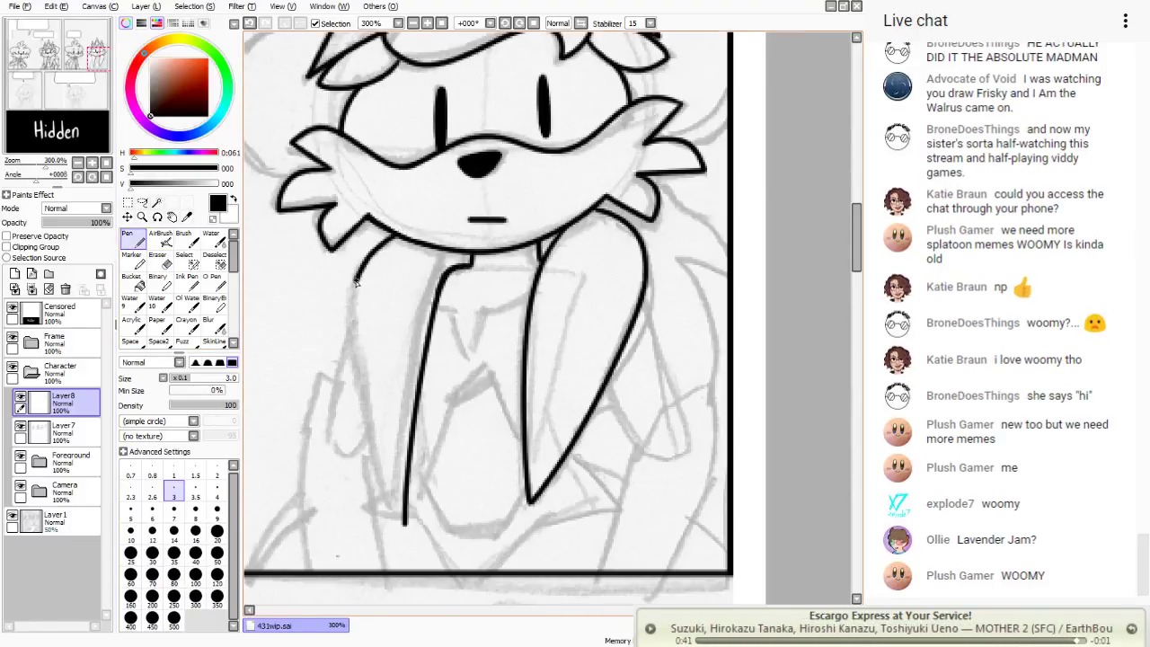
mouse_move(400, 235)
left_mouse_down()
mouse_move(377, 437)
mouse_move(393, 511)
left_mouse_up()
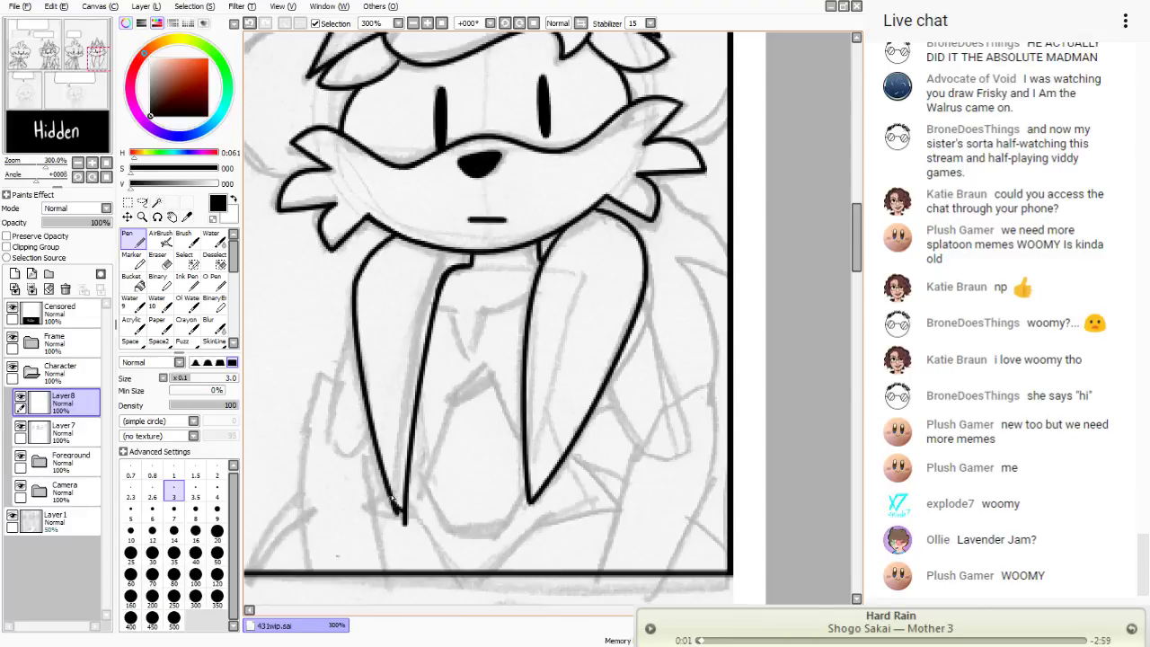
- Erase the overshoot at the pointed tip of the arm on the viewer's left and clean up its outer line
left_click(158, 260)
mouse_move(410, 517)
left_mouse_down()
mouse_move(383, 508)
mouse_move(402, 519)
mouse_move(372, 468)
mouse_move(402, 520)
left_mouse_up()
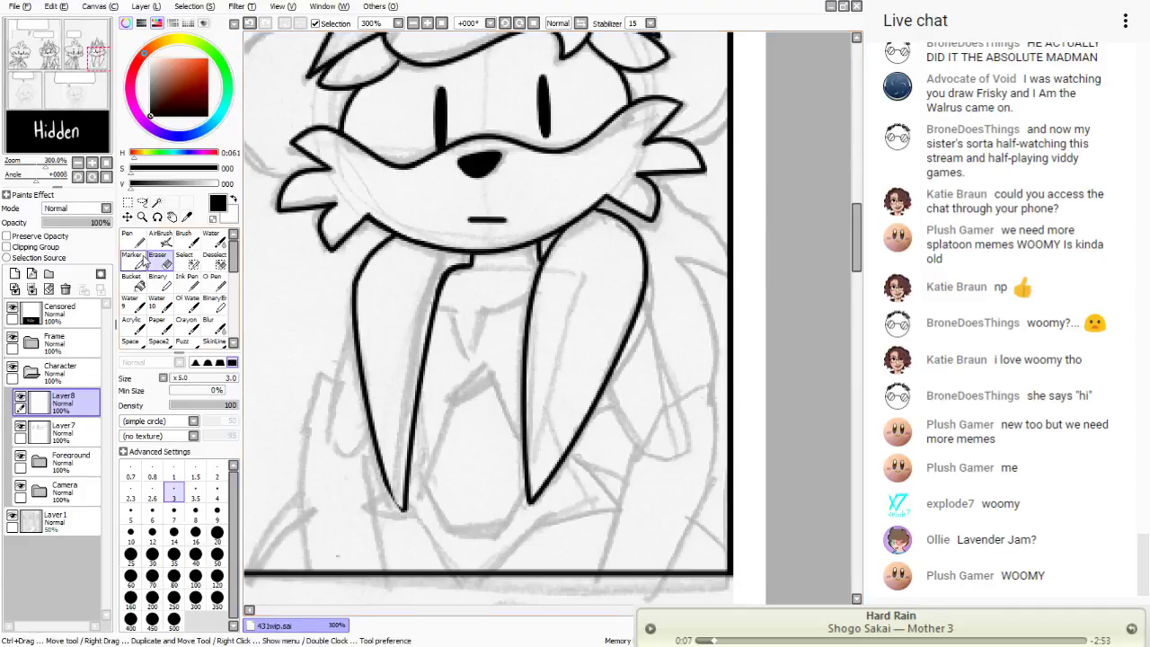
key("n")
left_click_drag(404, 509, 385, 472)
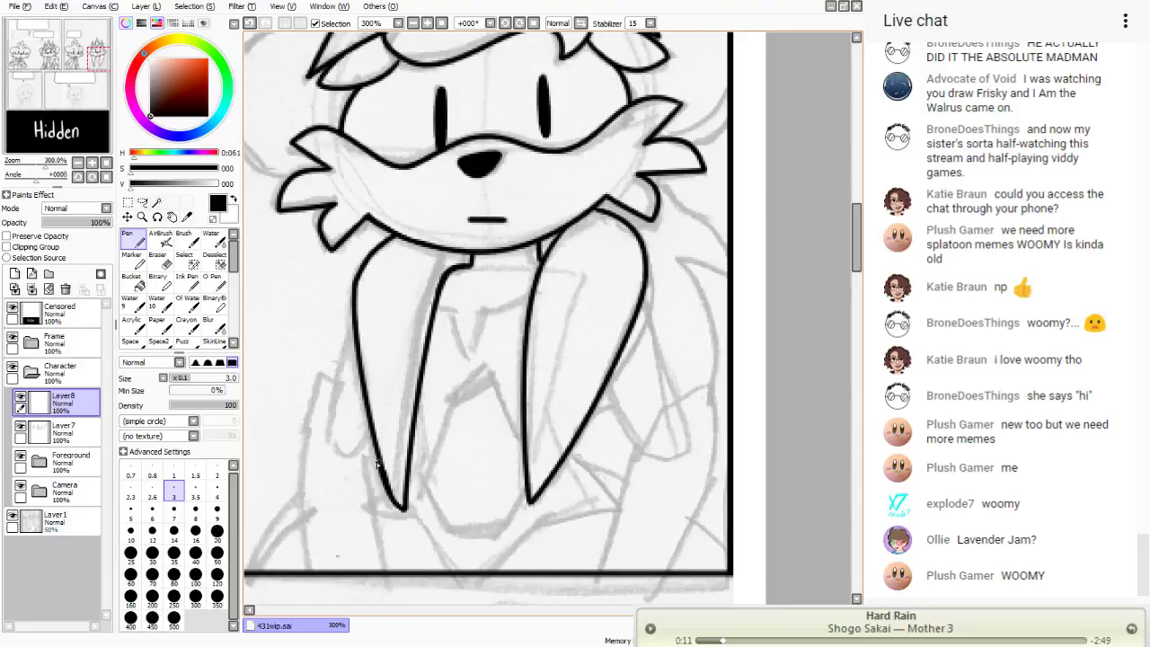
key("ctrl+z")
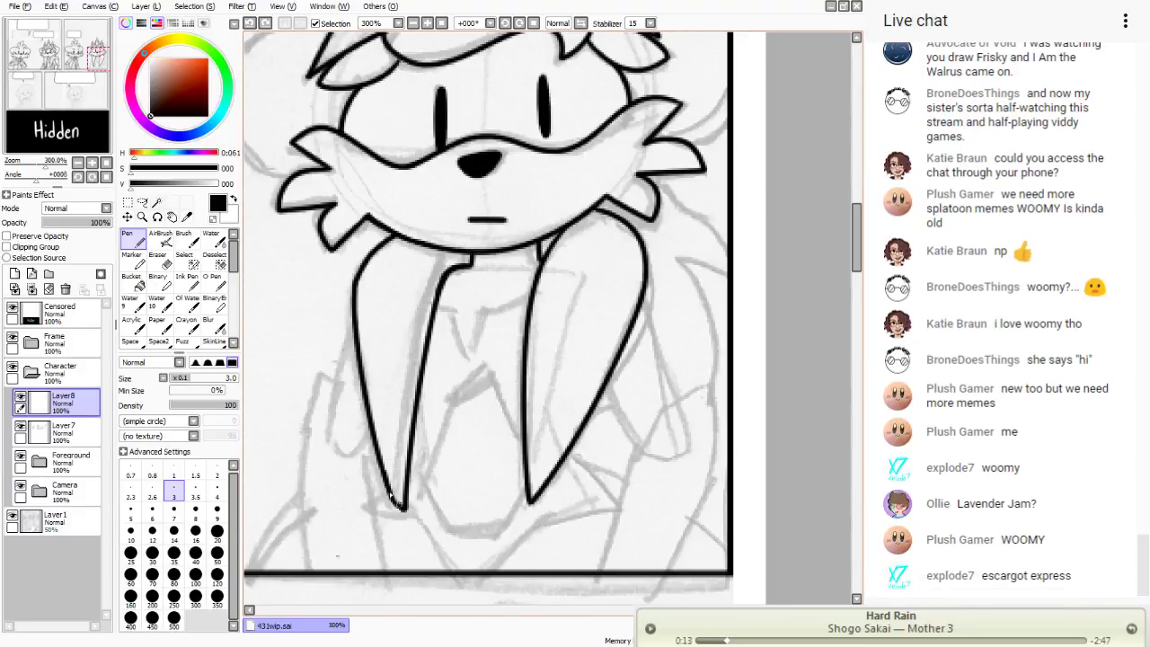
key("e")
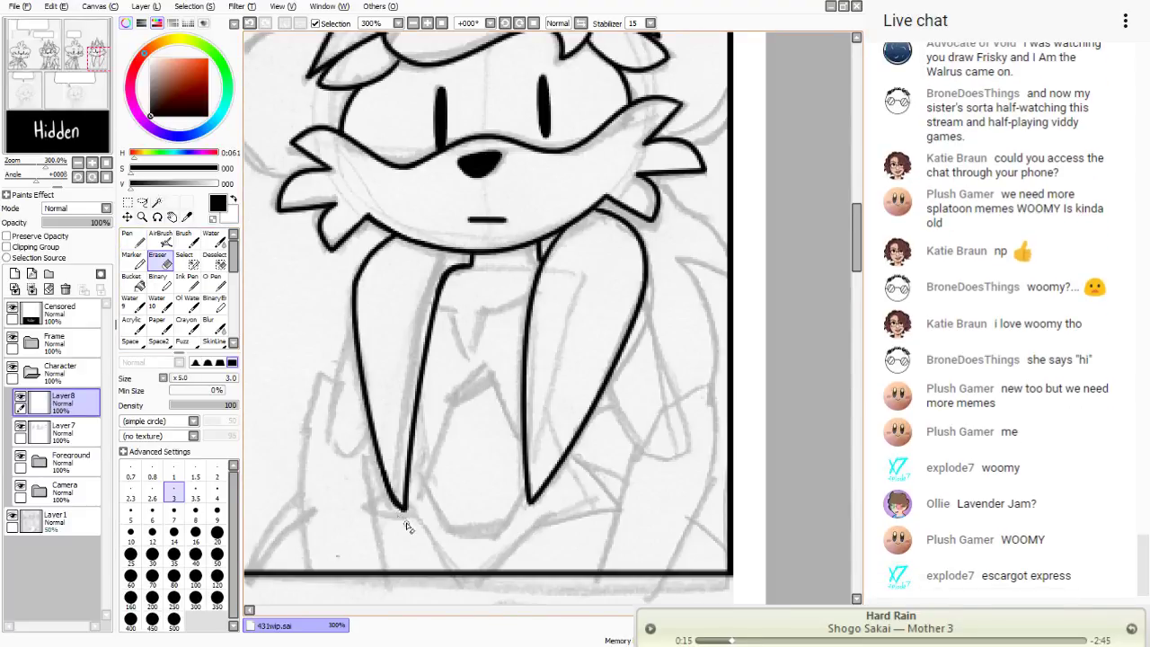
left_click_drag(384, 486, 395, 511)
key("n")
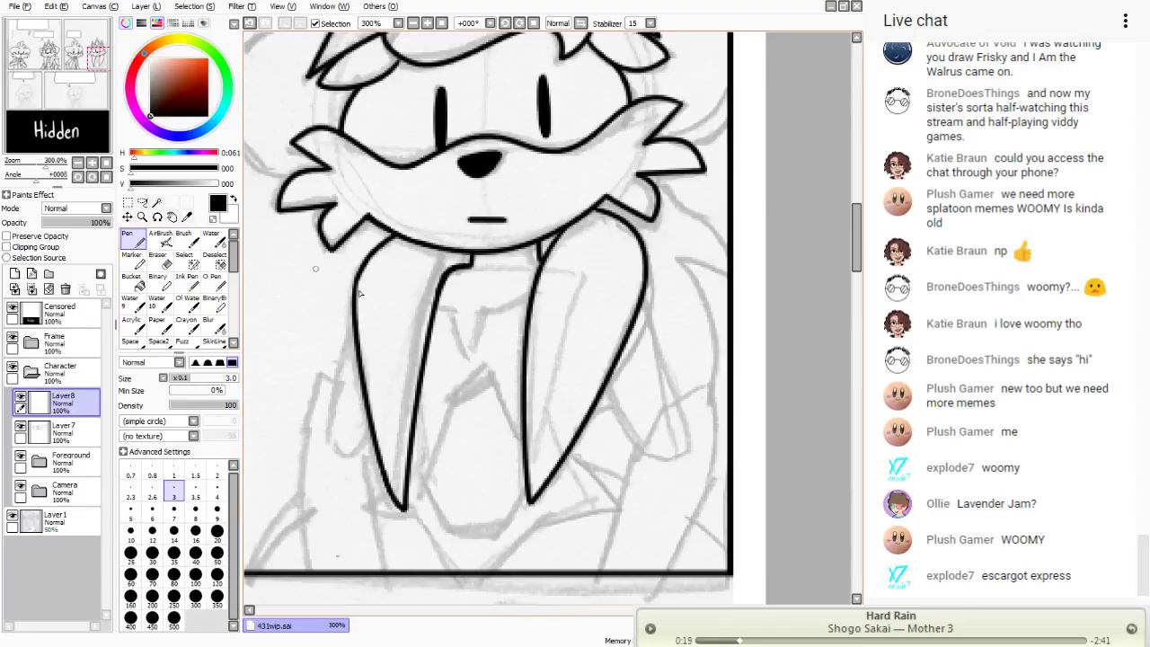
key("e")
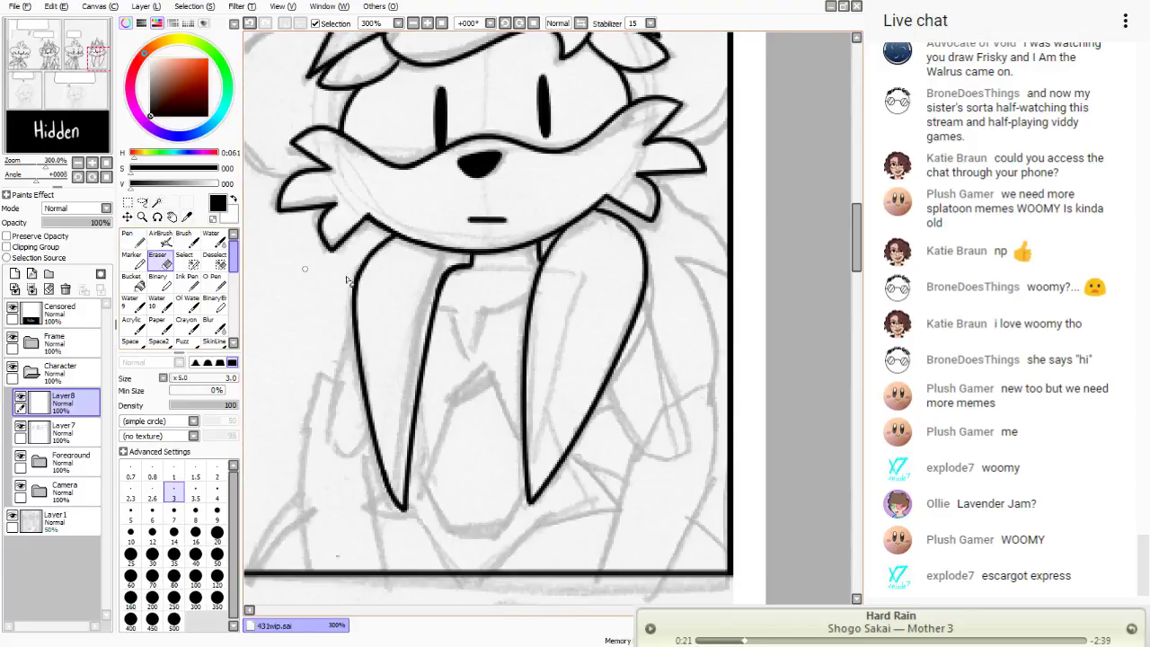
key("n")
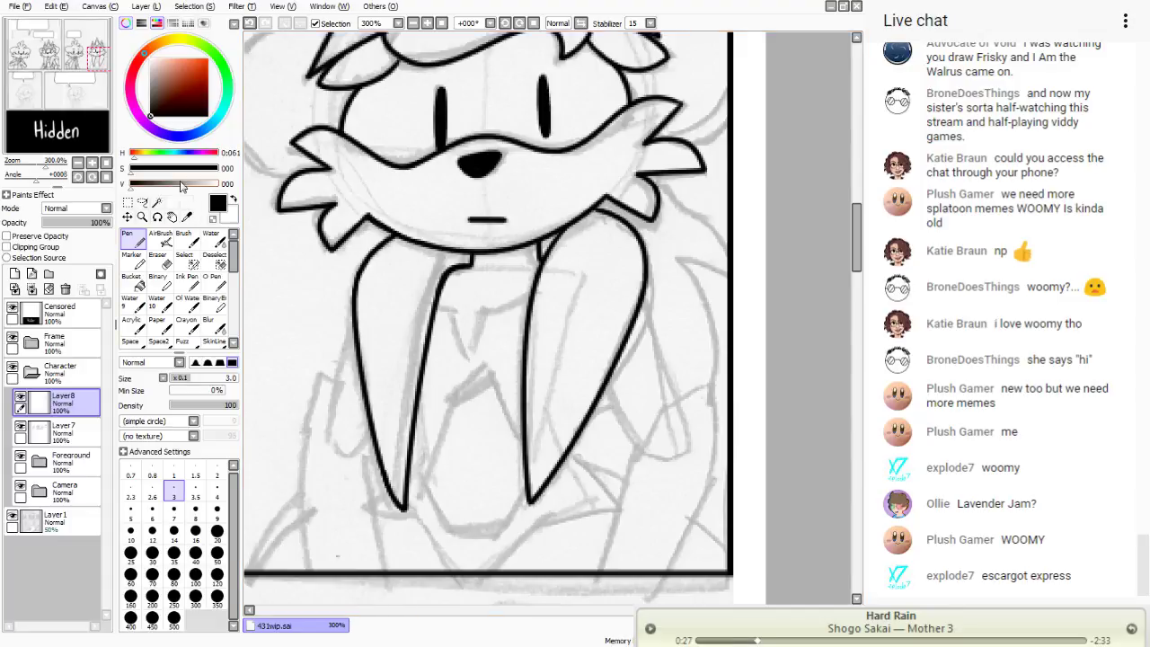
- Touch up the short neck line where it meets the arm on the viewer's right
left_click(158, 260)
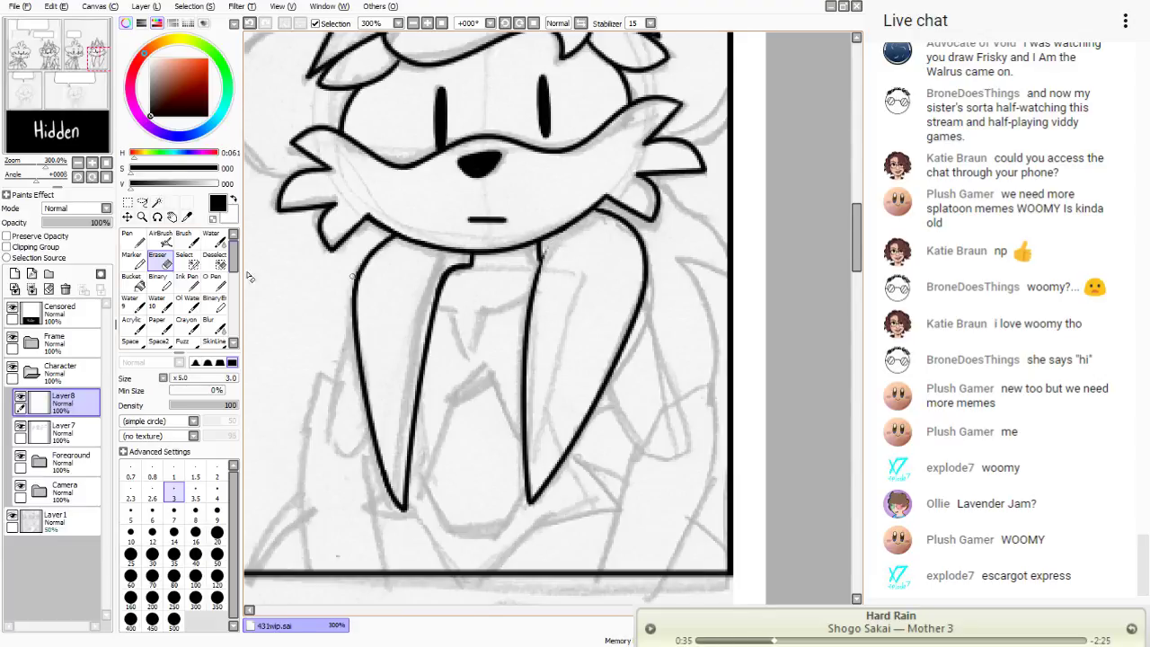
left_click(133, 239)
left_click_drag(543, 236, 537, 274)
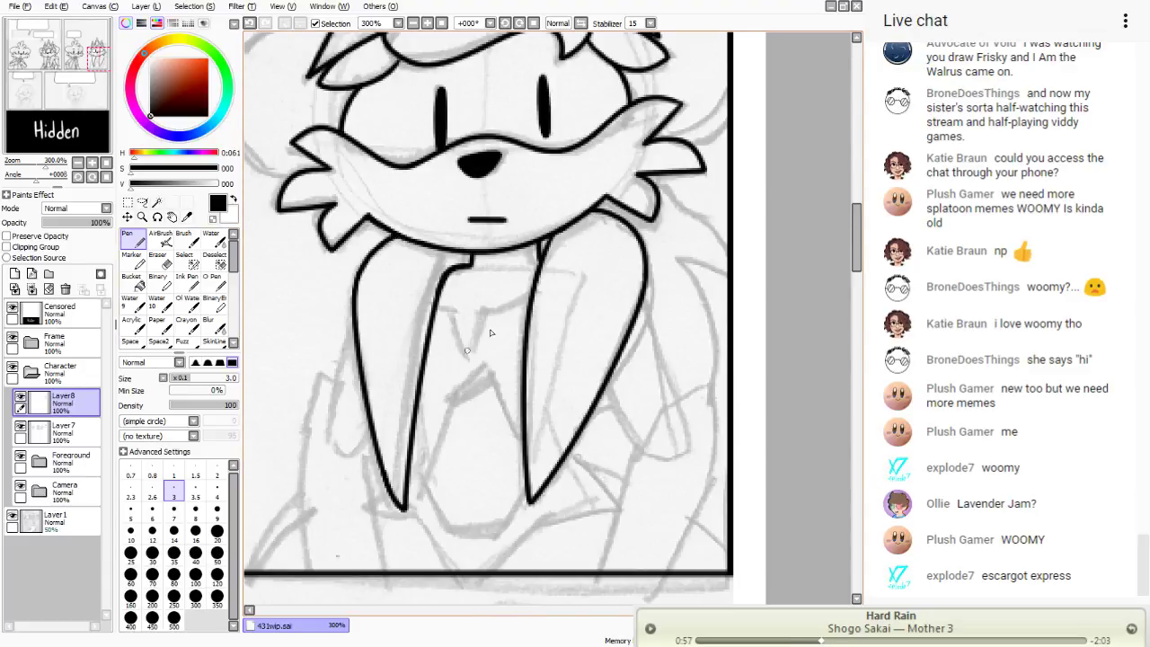
- Ink the pointed V-shaped chest tuft between the two arms, redoing the first attempt
mouse_move(530, 303)
left_mouse_down()
mouse_move(494, 305)
mouse_move(472, 356)
mouse_move(456, 304)
left_mouse_up()
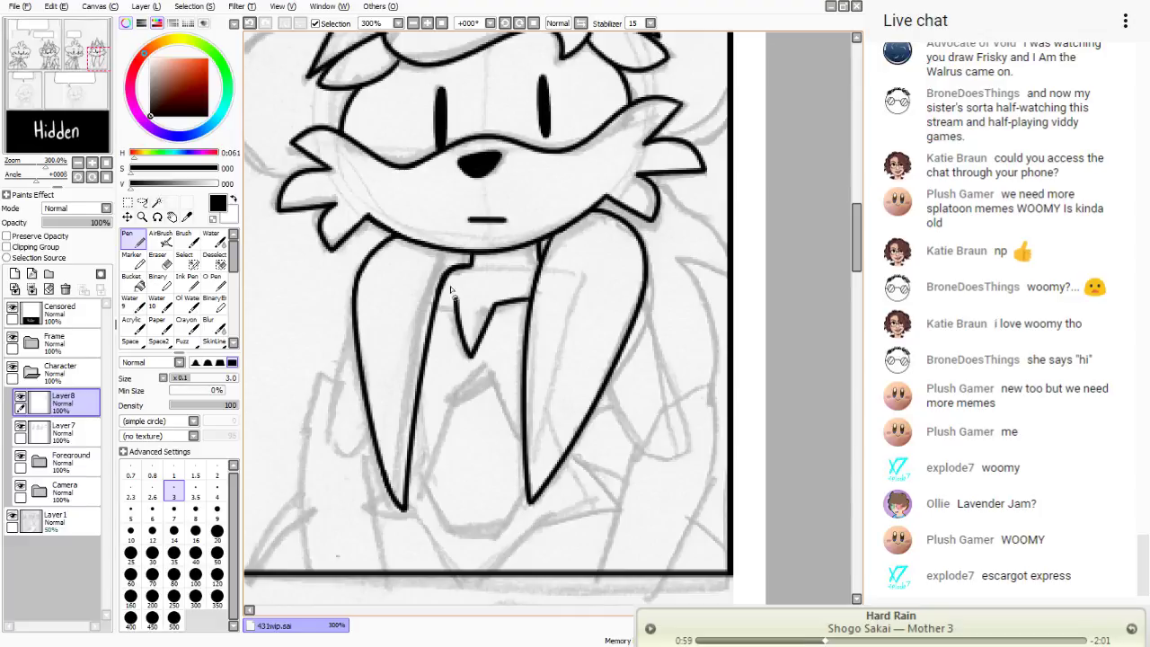
left_click(250, 23)
mouse_move(530, 303)
left_mouse_down()
mouse_move(486, 312)
mouse_move(473, 352)
mouse_move(439, 296)
left_mouse_up()
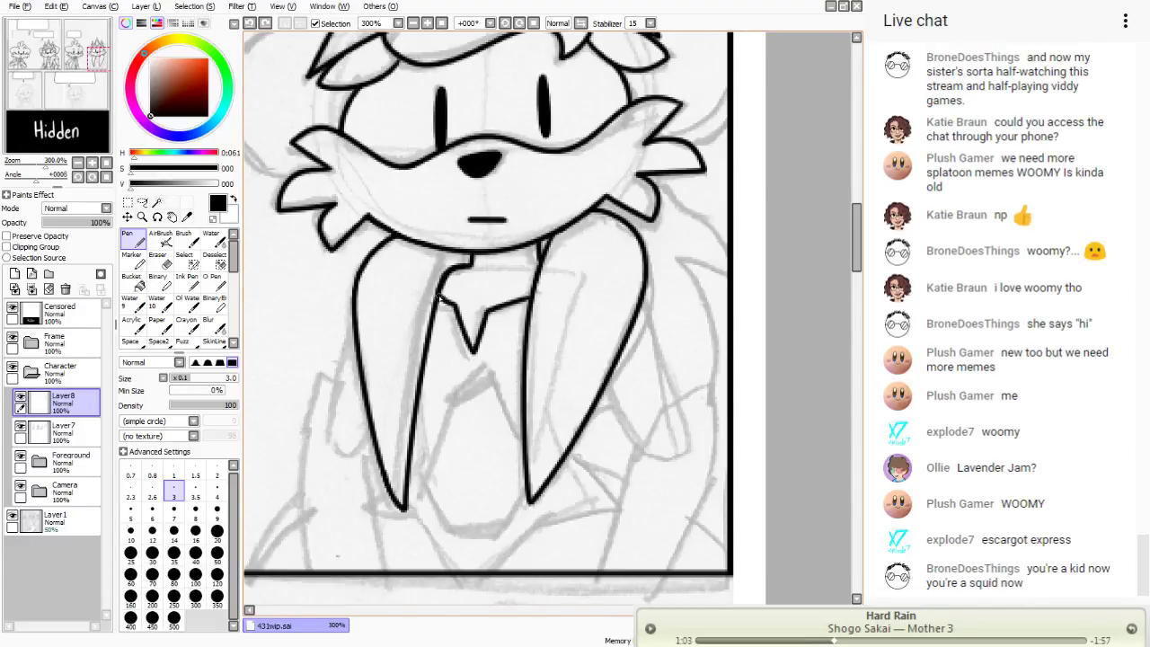
key("ctrl+z")
- Ink a pair of short collarbone lines above the chest tuft, replacing the first strokes with shorter ones
left_click_drag(540, 278, 499, 292)
left_click_drag(446, 276, 479, 297)
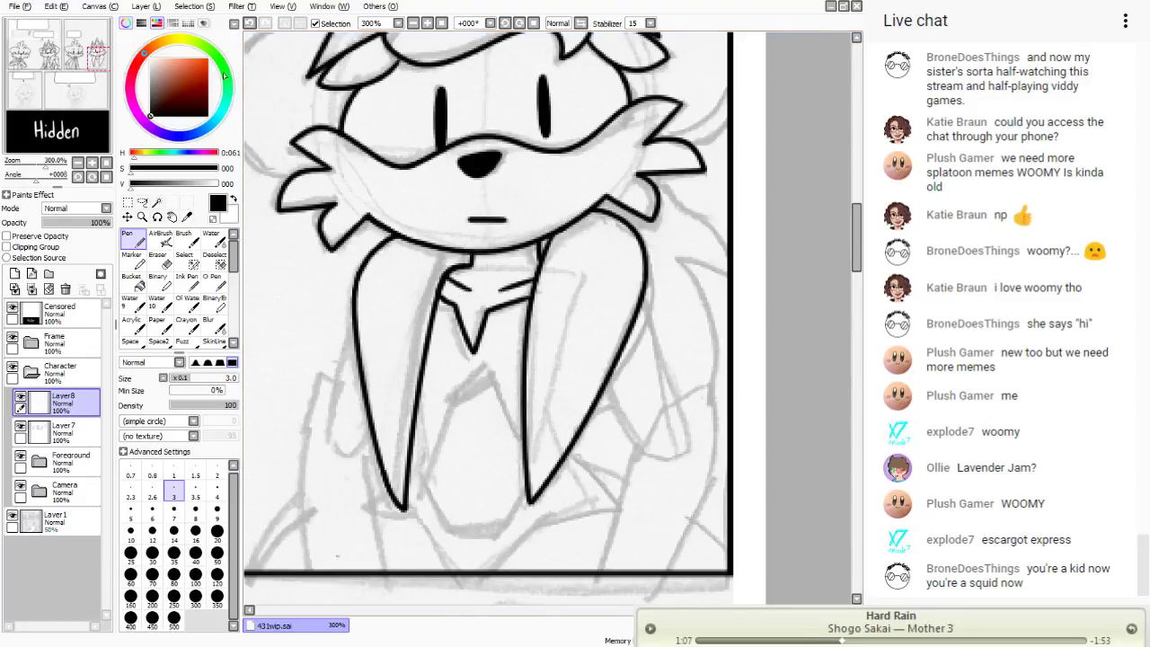
key("ctrl+z")
key("ctrl+z")
key("ctrl+z")
left_click_drag(537, 275, 469, 287)
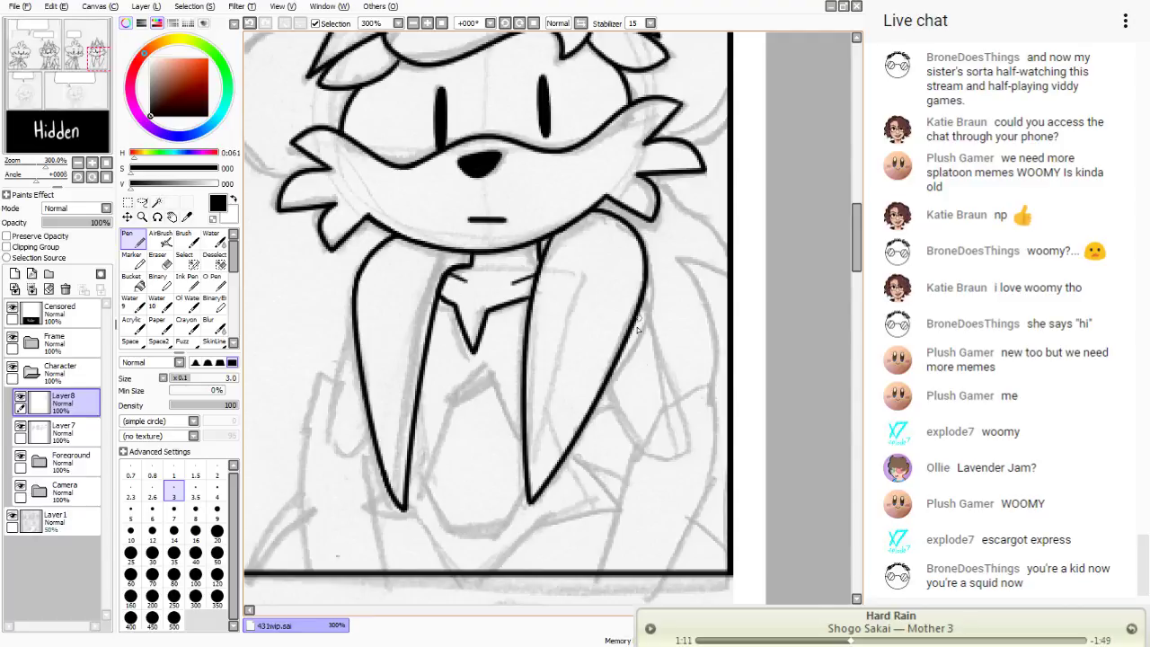
- Ink the raised knee on the viewer's right and run both sides of the leg down to the panel border
mouse_move(708, 387)
left_mouse_down()
mouse_move(669, 402)
mouse_move(631, 462)
left_mouse_up()
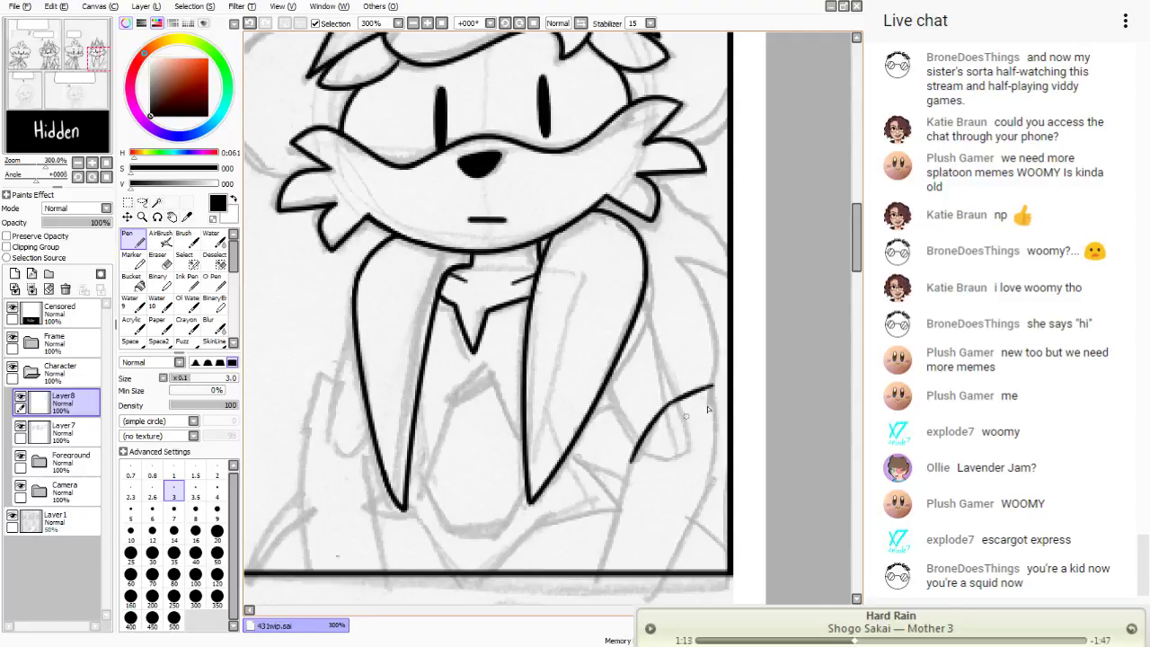
mouse_move(712, 387)
left_mouse_down()
mouse_move(715, 474)
mouse_move(665, 572)
left_mouse_up()
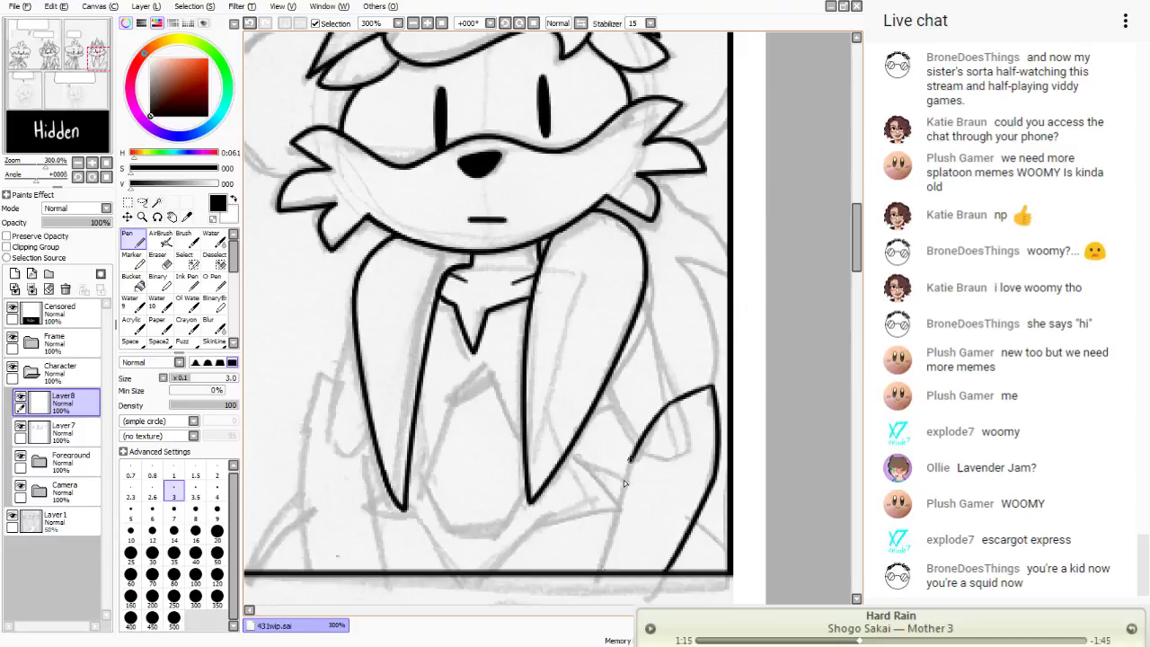
left_click_drag(630, 459, 597, 590)
- Ink the two lines joining the arm on the viewer's right to the knee and erase the overshoot inside the leg
left_click_drag(643, 299, 673, 404)
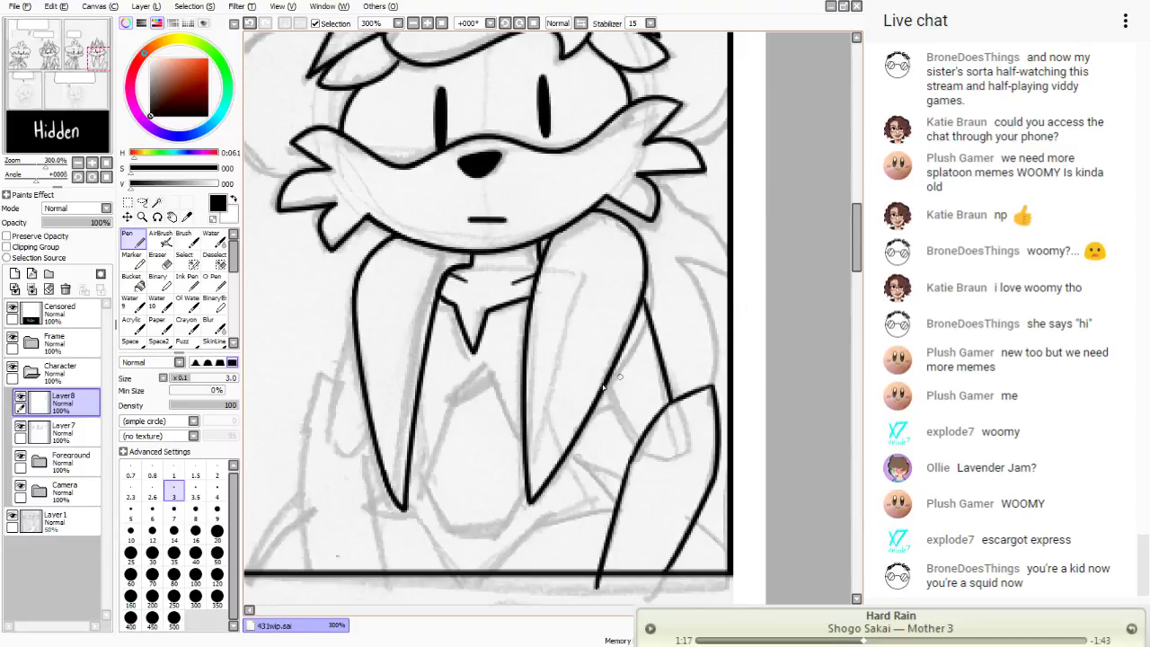
left_click_drag(604, 386, 636, 454)
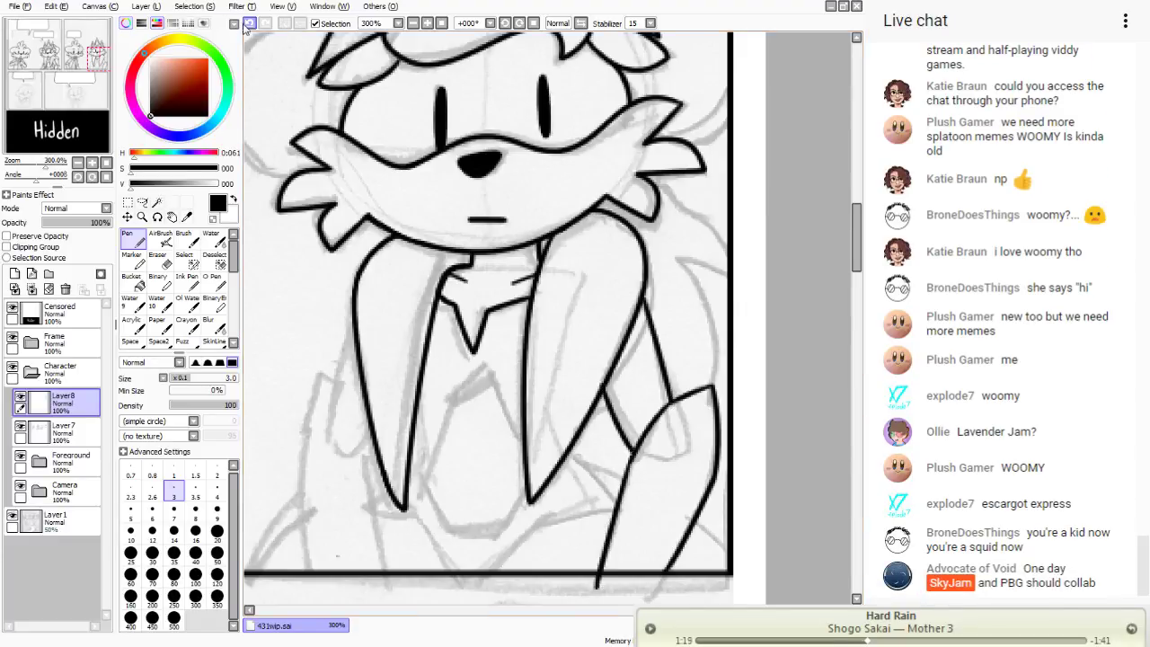
left_click_drag(604, 387, 641, 449)
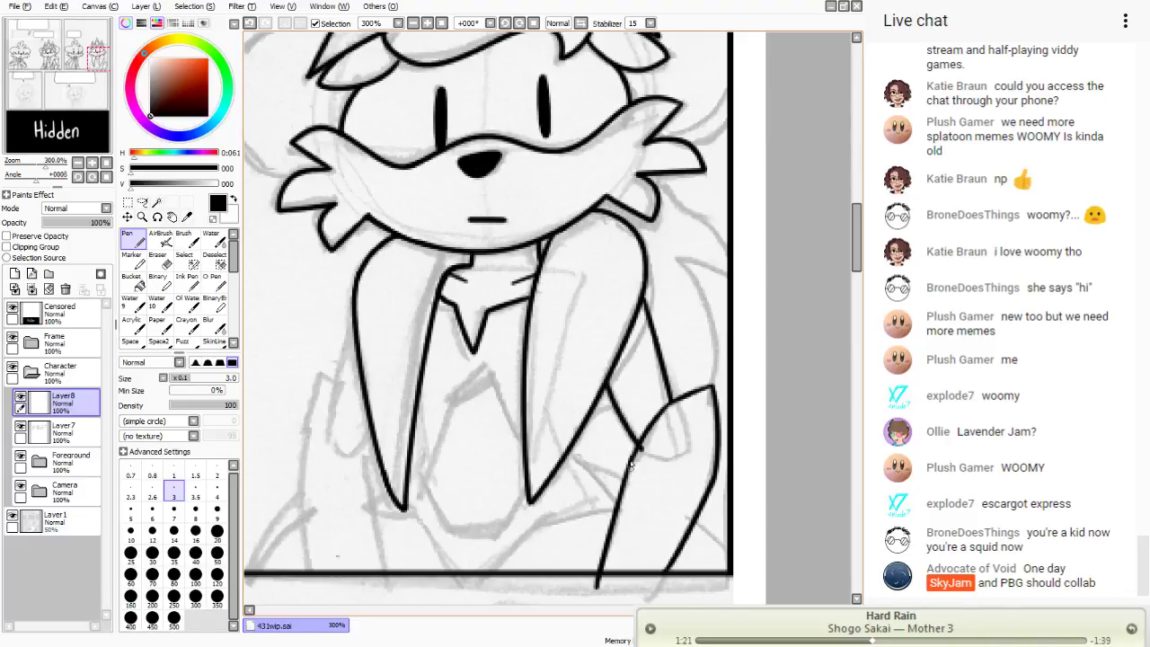
left_click(158, 261)
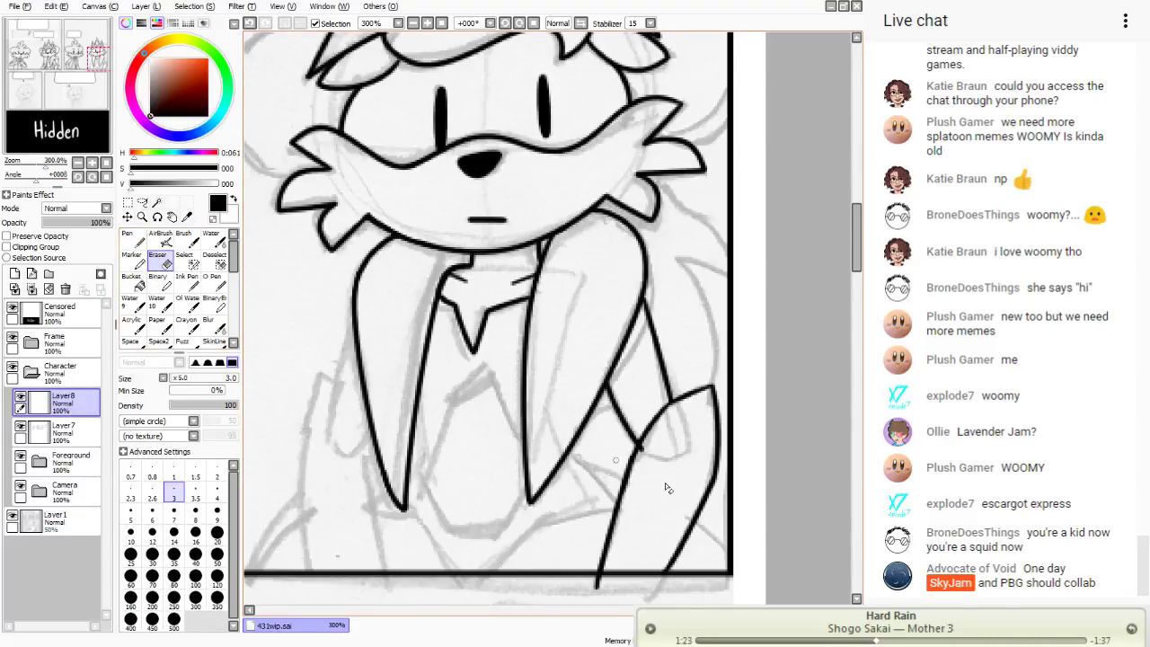
left_click_drag(641, 454, 641, 452)
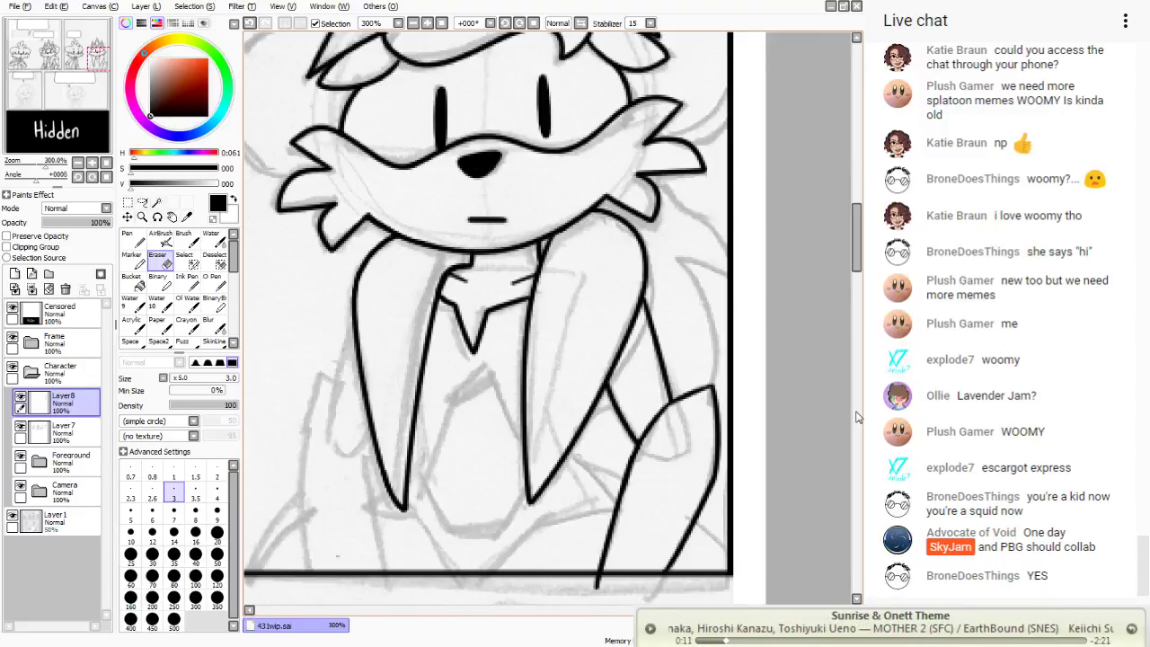
- Ink the short line from the arm on the viewer's right to the leg and the bent line down to the panel border
left_click(133, 238)
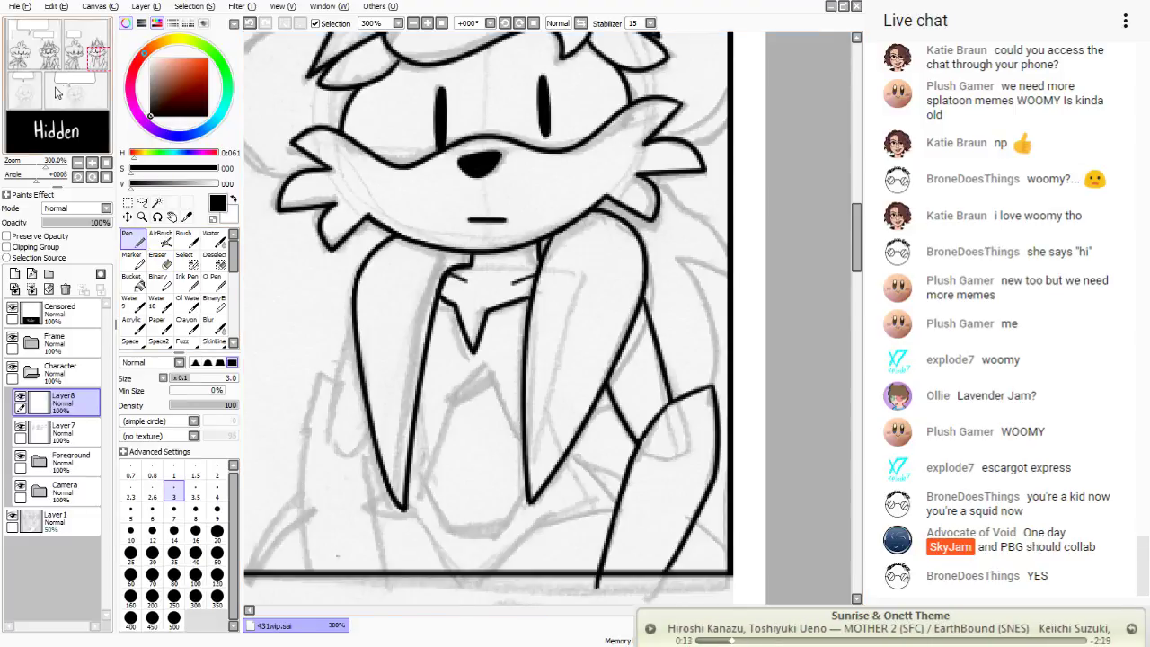
left_click_drag(47, 100, 47, 101)
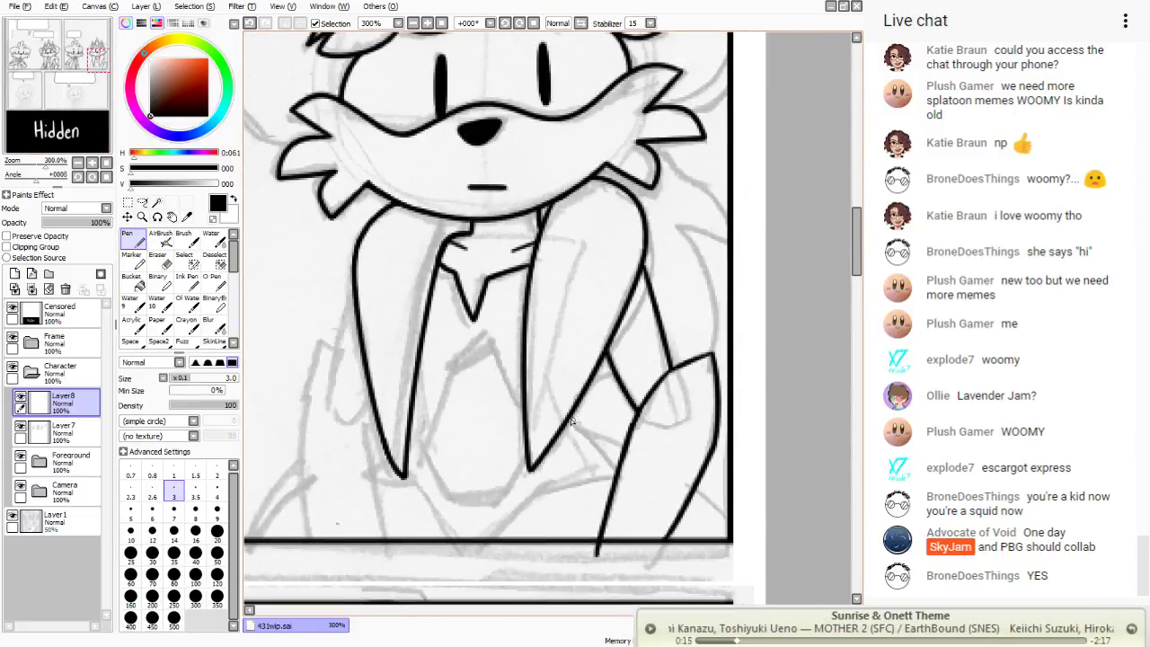
mouse_move(570, 421)
left_mouse_down()
mouse_move(616, 463)
mouse_move(611, 475)
mouse_move(547, 491)
mouse_move(490, 544)
left_mouse_up()
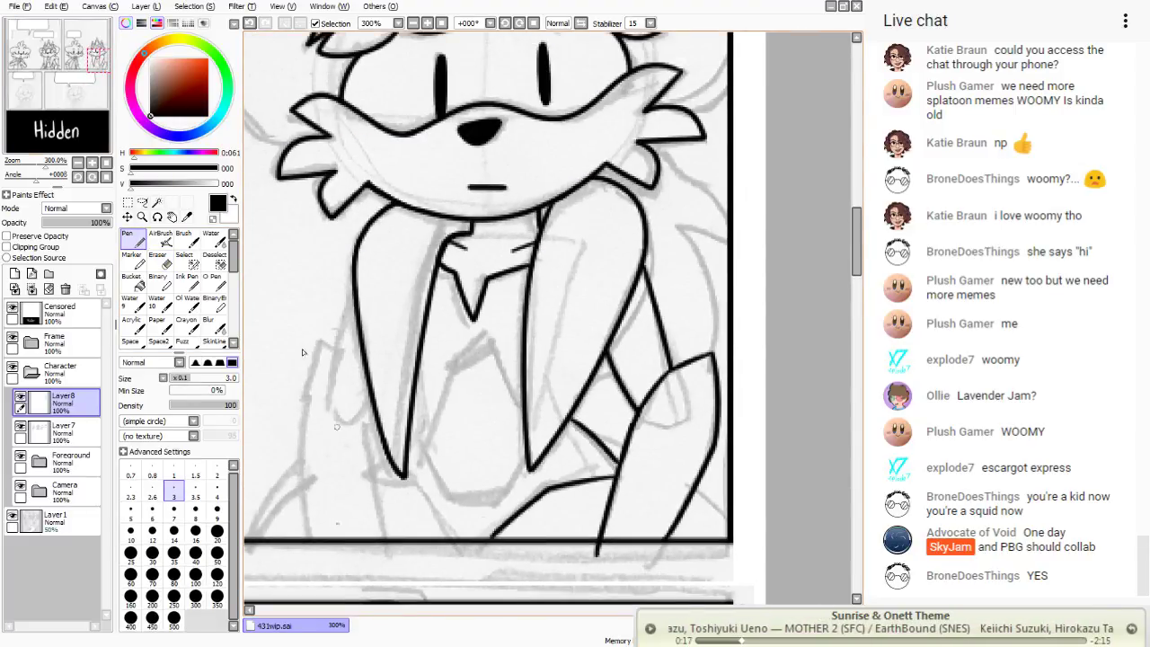
left_click(250, 22)
left_click(249, 23)
mouse_move(568, 419)
left_mouse_down()
mouse_move(615, 475)
mouse_move(544, 495)
mouse_move(499, 551)
left_mouse_up()
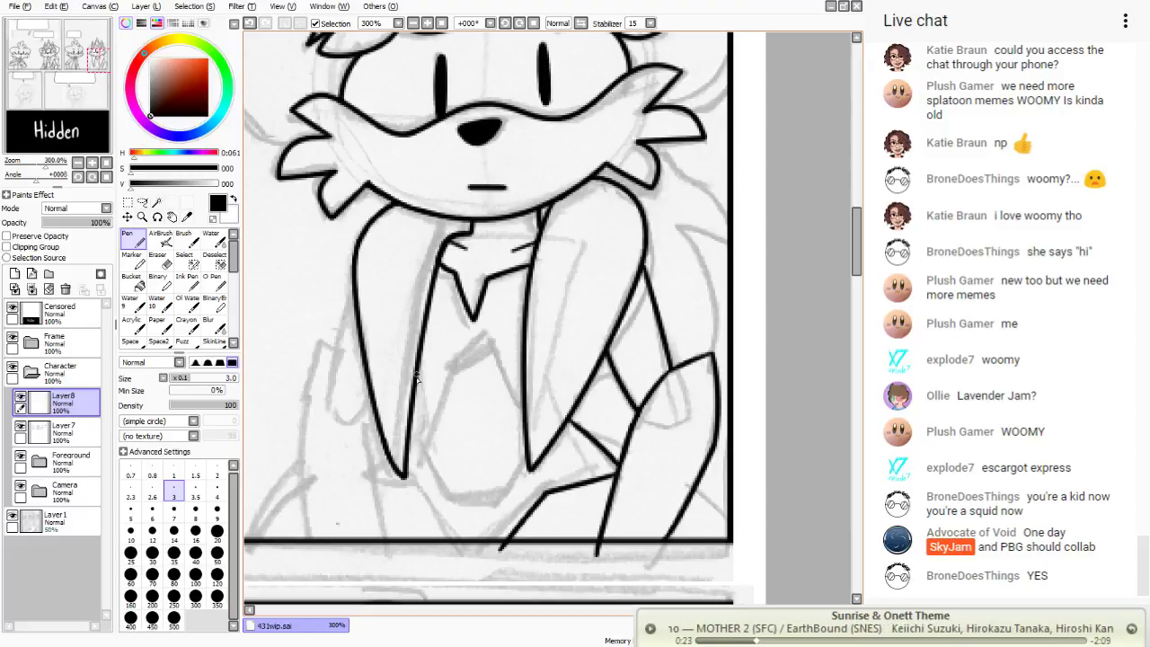
- Undo the trial stroke beside the arm on the viewer's left and redraw the bent line from the leg to the panel border
left_click_drag(416, 378, 412, 449)
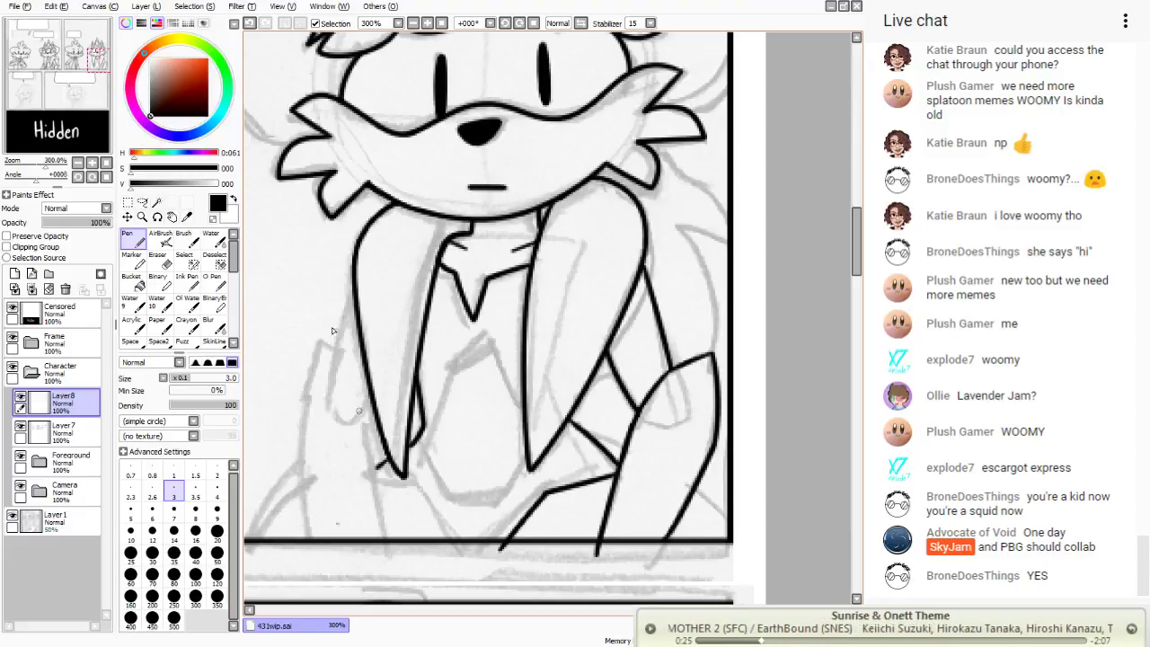
key("ctrl+z")
key("ctrl+z")
key("ctrl+z")
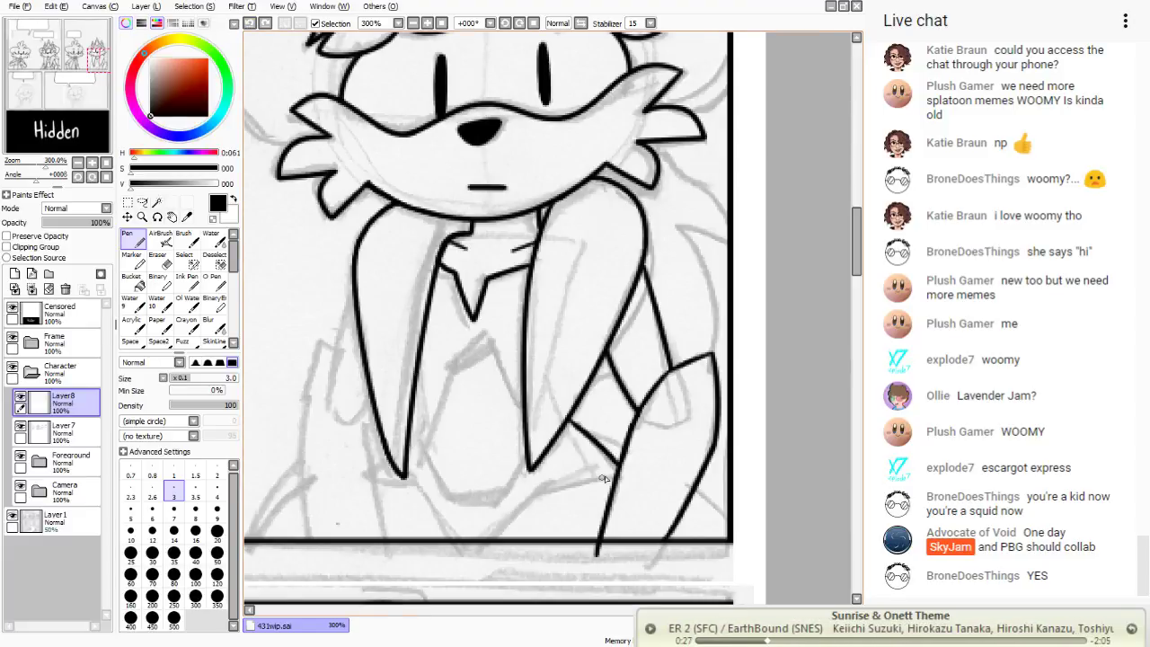
mouse_move(616, 466)
left_mouse_down()
mouse_move(539, 497)
mouse_move(481, 550)
left_mouse_up()
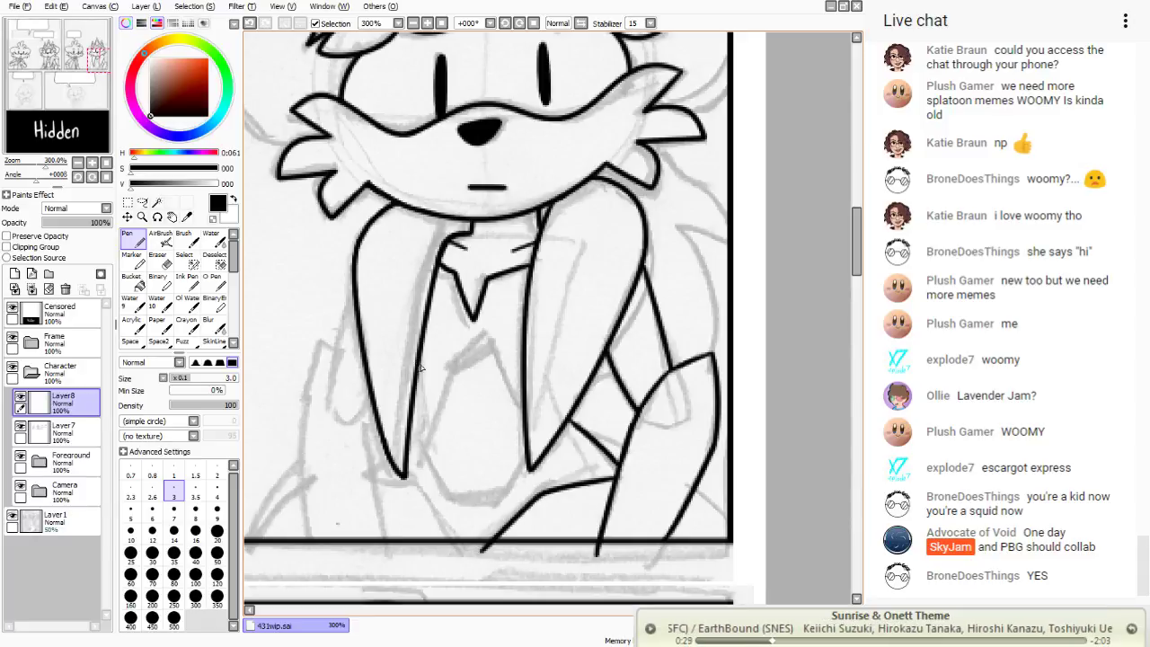
- Ink the small angled body line along the inner side of the arm on the viewer's left, redoing it until it fits the sketch
mouse_move(420, 366)
left_mouse_down()
mouse_move(425, 417)
mouse_move(409, 444)
left_mouse_up()
left_click(251, 23)
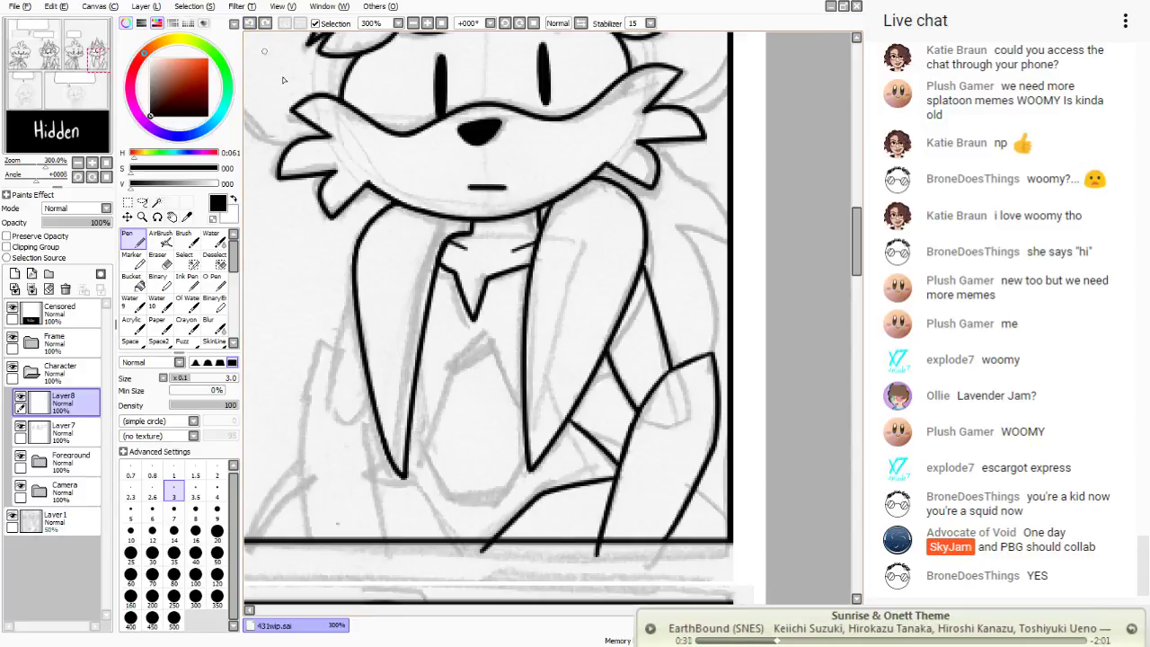
left_click_drag(422, 371, 408, 434)
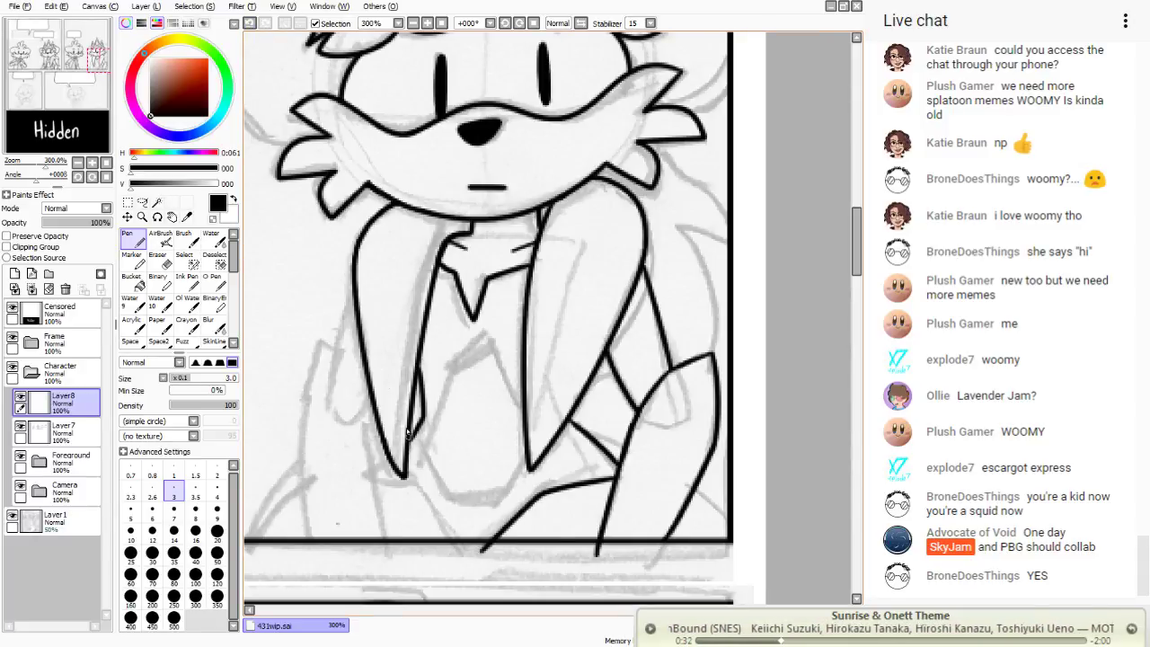
left_click(250, 23)
left_click_drag(420, 368, 408, 444)
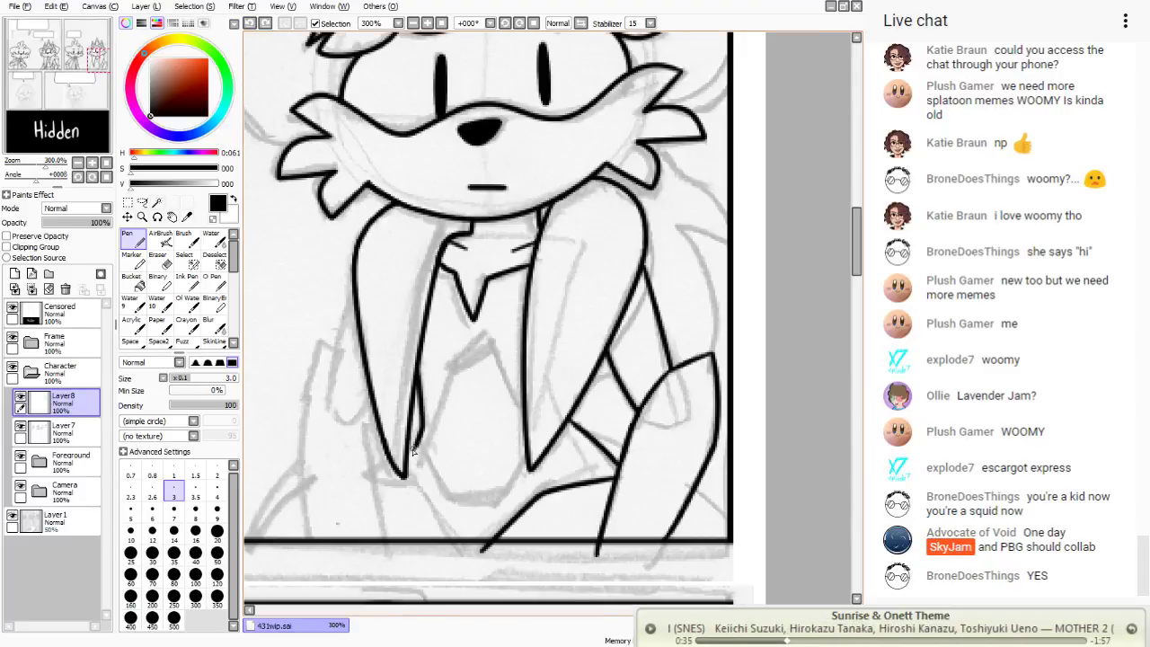
left_click(251, 23)
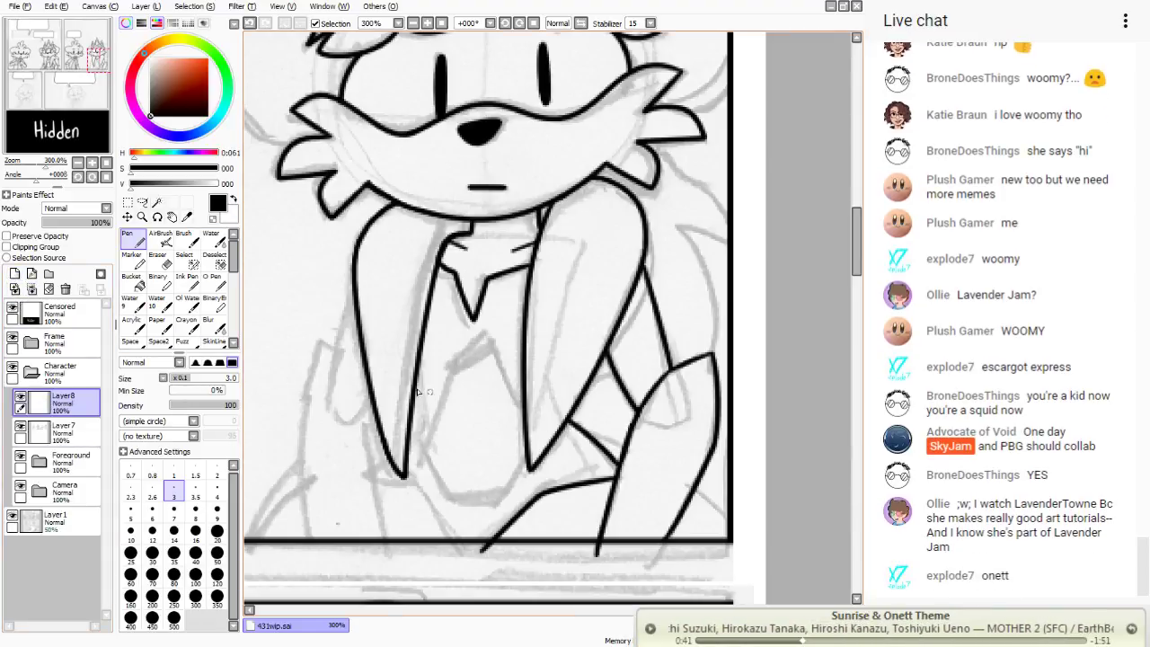
mouse_move(419, 365)
left_mouse_down()
mouse_move(415, 419)
mouse_move(364, 489)
left_mouse_up()
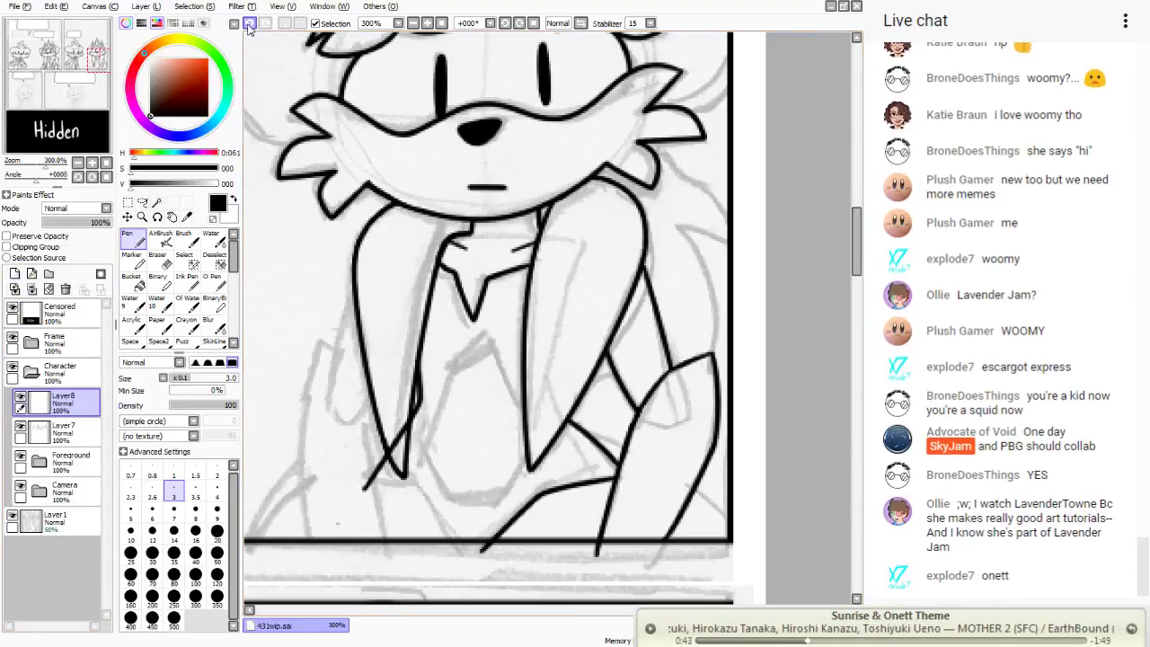
key("ctrl+z")
mouse_move(419, 365)
left_mouse_down()
mouse_move(423, 414)
mouse_move(395, 462)
left_mouse_up()
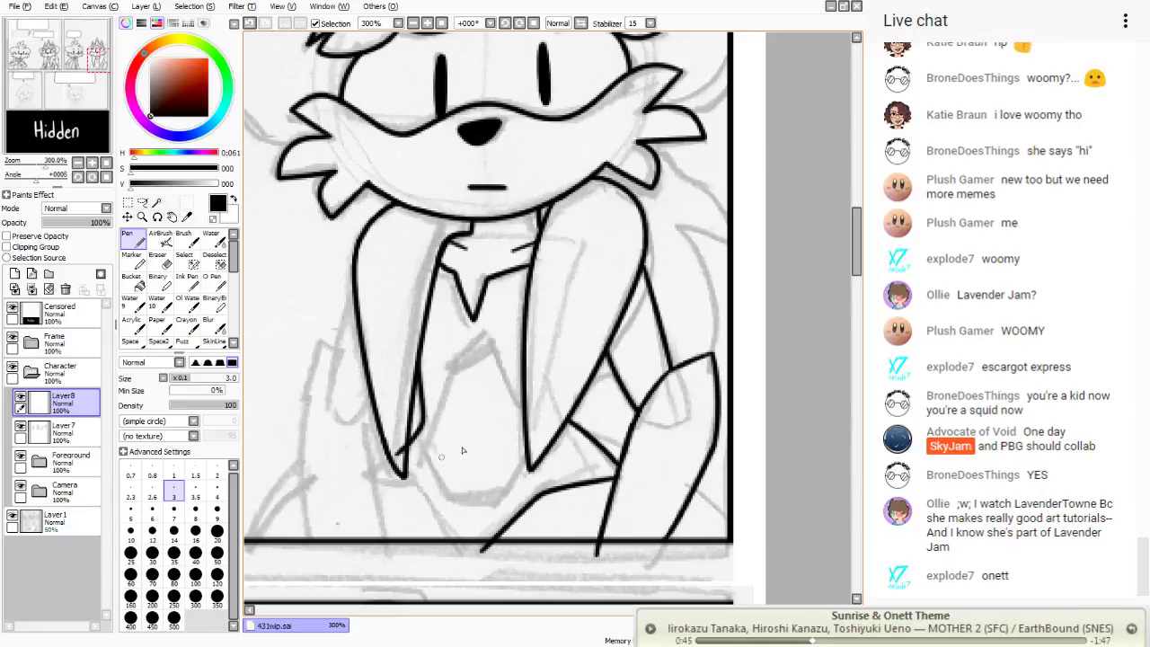
mouse_move(485, 345)
left_mouse_down()
mouse_move(449, 366)
mouse_move(487, 343)
mouse_move(521, 442)
mouse_move(501, 493)
mouse_move(430, 467)
left_mouse_up()
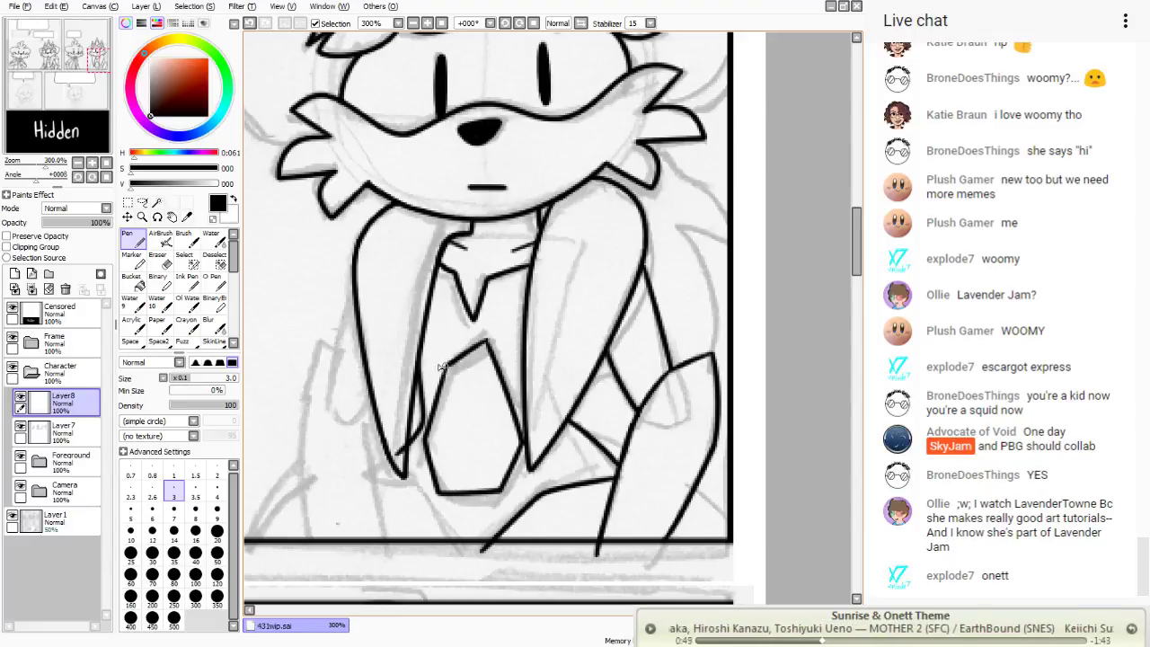
key("ctrl+z")
key("ctrl+z")
key("ctrl+z")
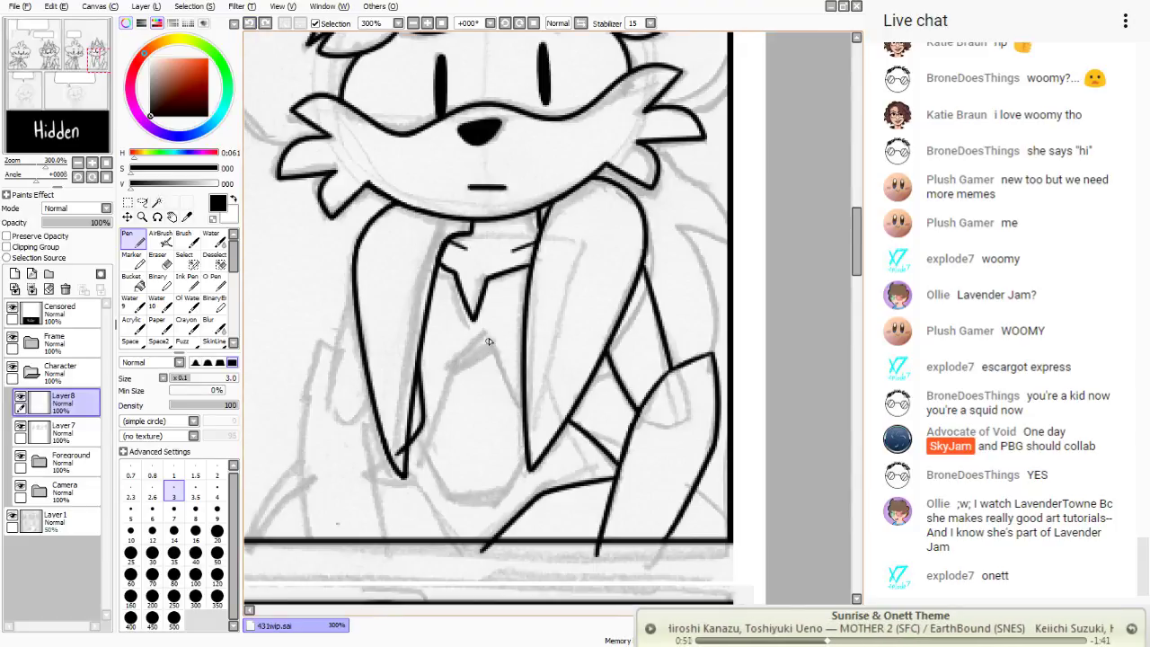
- Ink the pointed belly patch outline between the two arms, redoing the edge on the viewer's left and the bottom
mouse_move(489, 338)
left_mouse_down()
mouse_move(452, 365)
mouse_move(531, 437)
mouse_move(504, 487)
mouse_move(454, 489)
left_mouse_up()
mouse_move(452, 363)
left_mouse_down()
mouse_move(421, 448)
mouse_move(445, 490)
left_mouse_up()
key("ctrl+z")
key("ctrl+z")
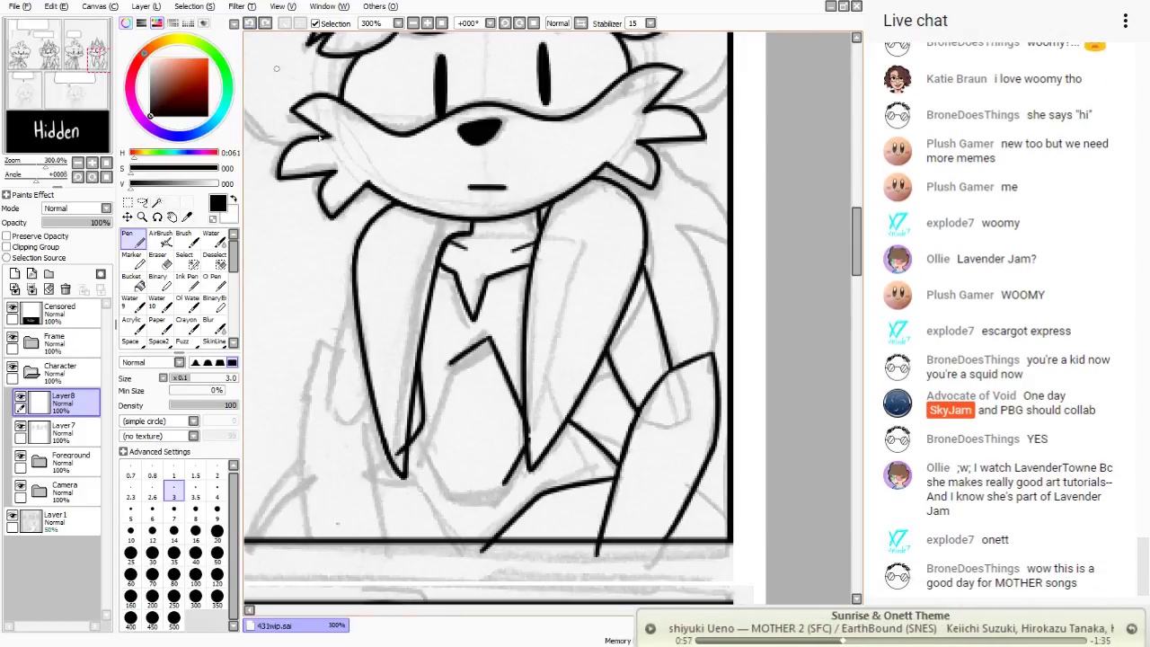
mouse_move(451, 367)
left_mouse_down()
mouse_move(428, 444)
mouse_move(444, 475)
mouse_move(509, 474)
mouse_move(438, 458)
left_mouse_up()
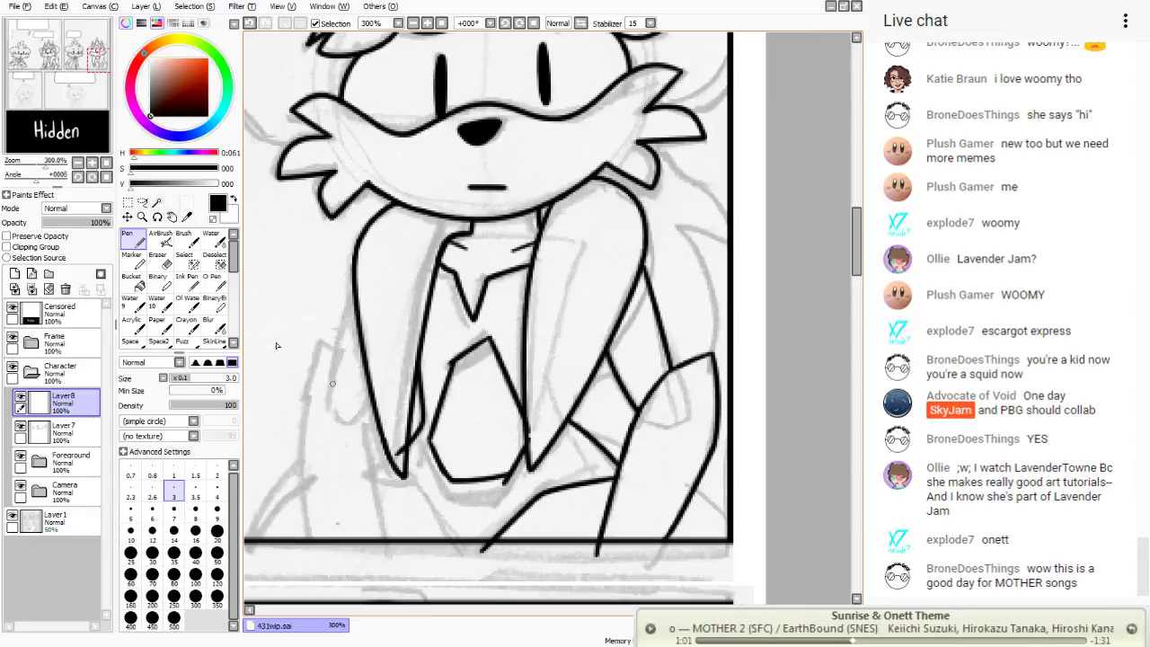
- Erase the overshoots at the belly patch's lower corner and inside the tip of the arm on the viewer's left
left_click(157, 256)
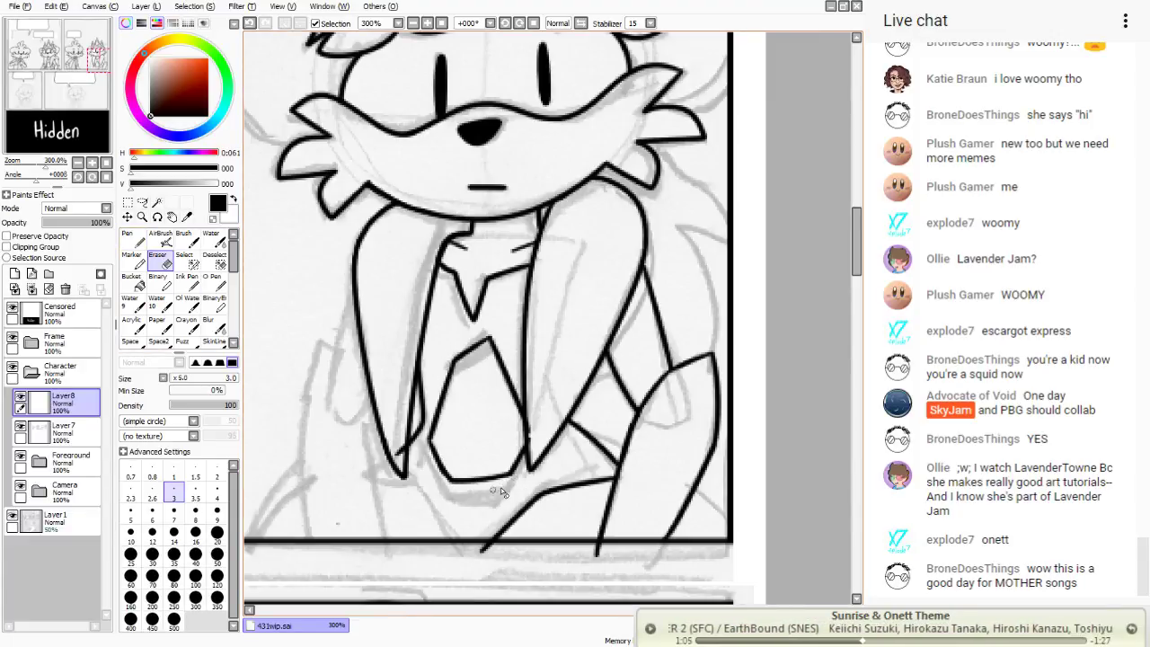
key("n")
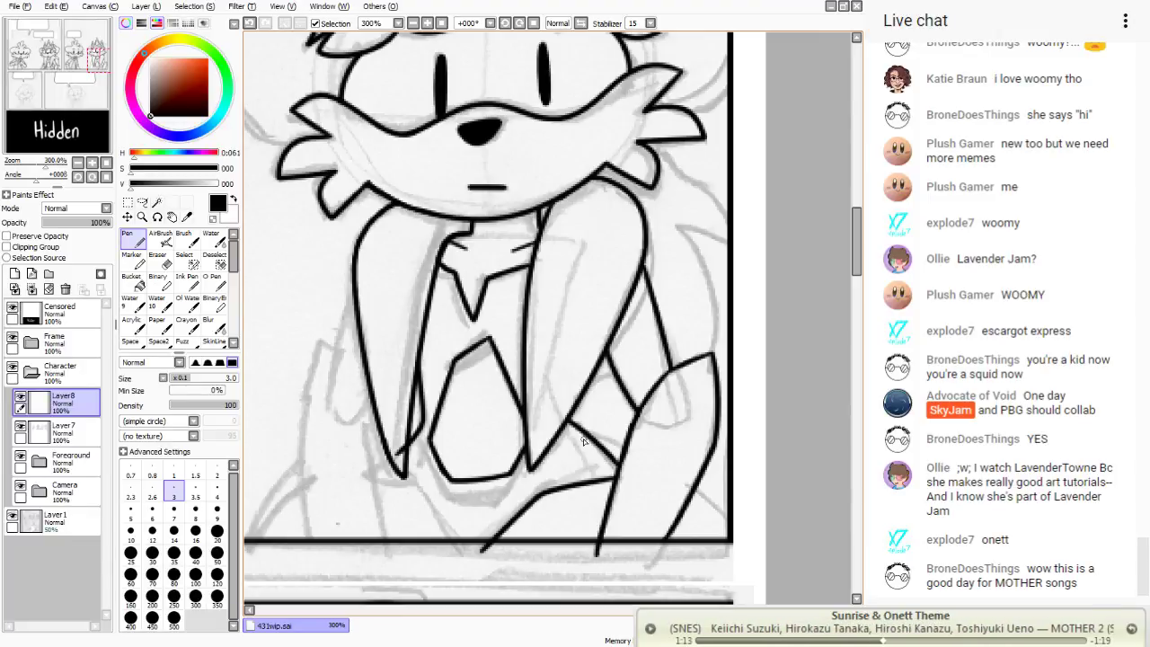
key("e")
left_click_drag(400, 469, 406, 427)
key("n")
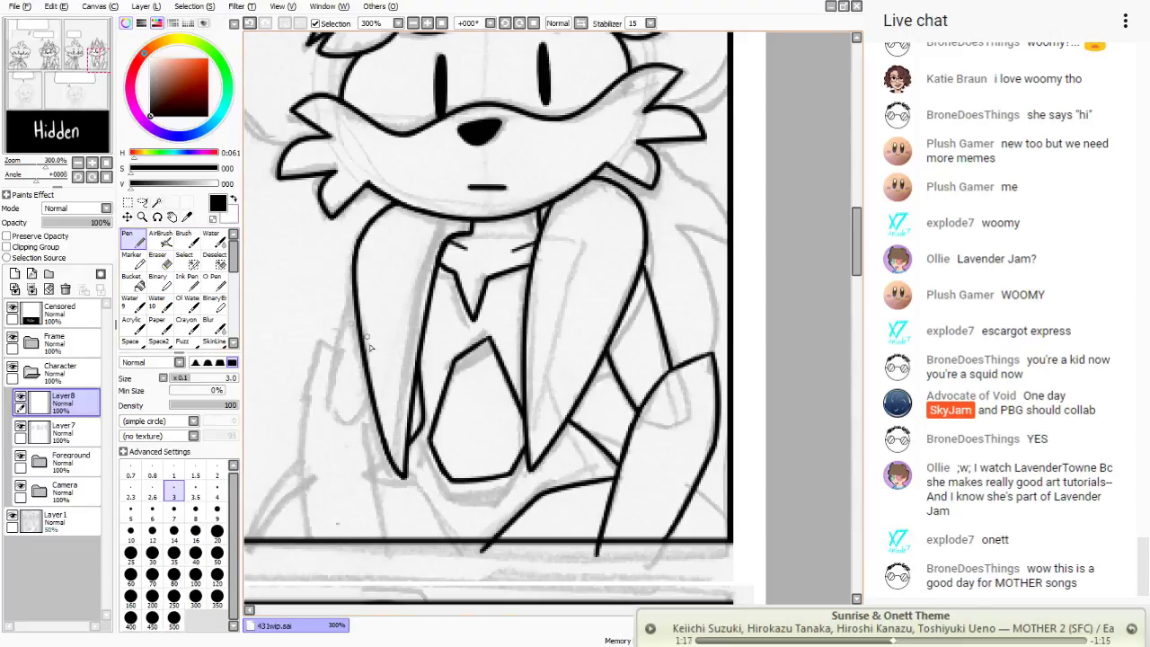
mouse_move(352, 306)
left_mouse_down()
mouse_move(323, 379)
mouse_move(372, 406)
left_mouse_up()
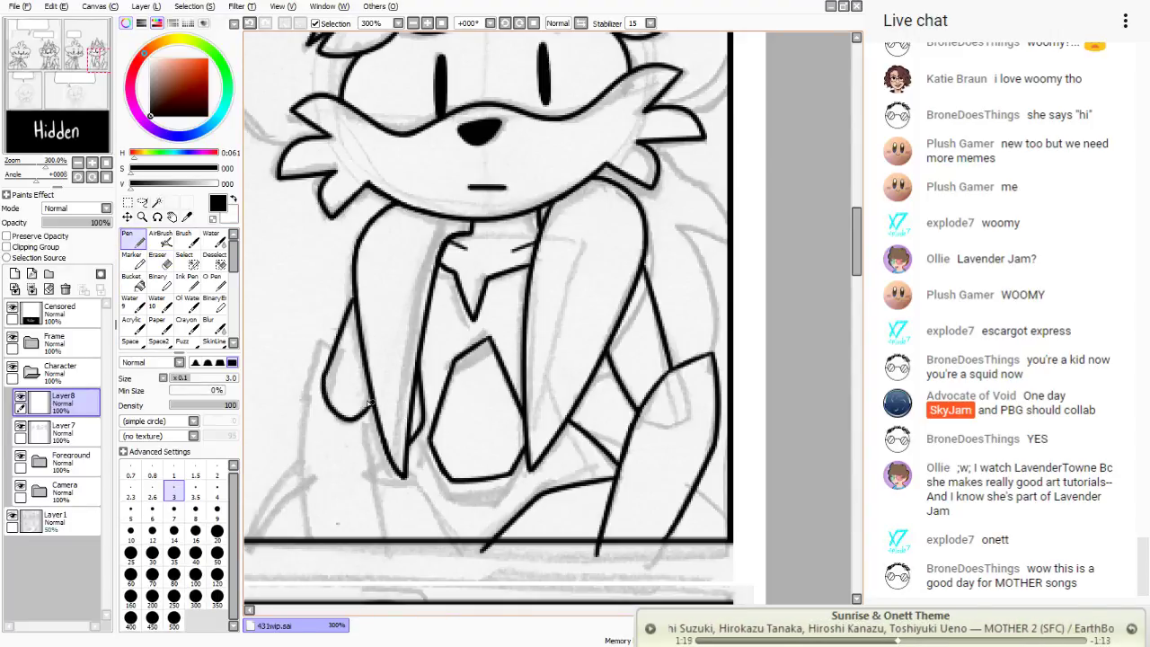
left_click(249, 23)
left_click(249, 23)
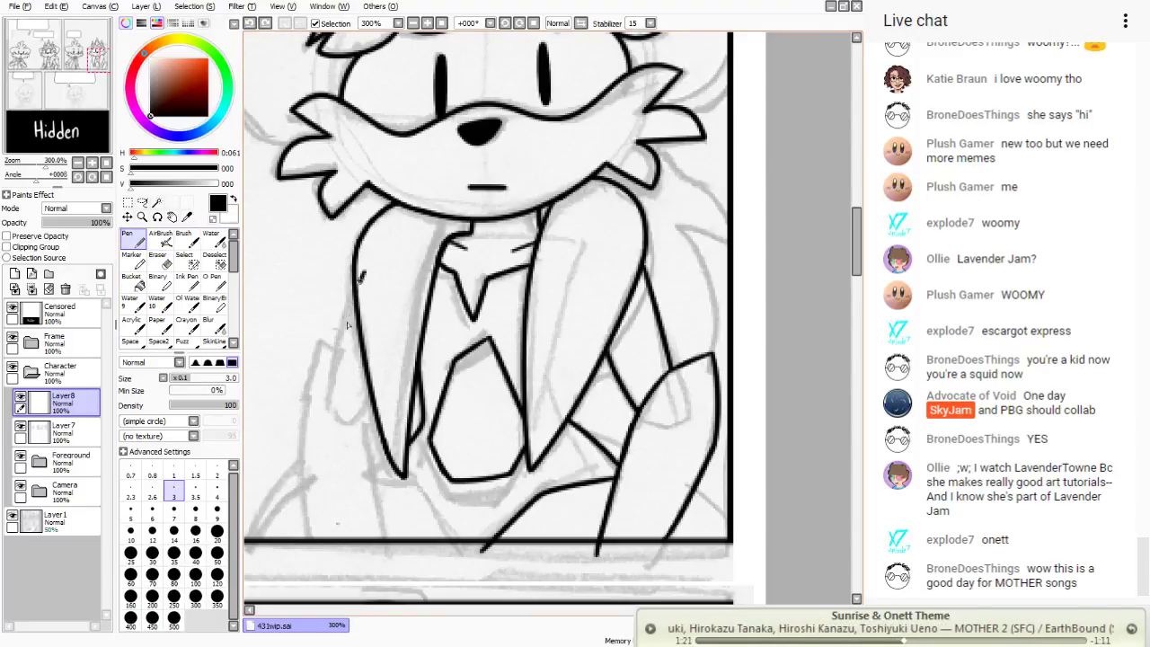
mouse_move(348, 326)
left_mouse_down()
mouse_move(325, 389)
mouse_move(342, 418)
mouse_move(382, 361)
left_mouse_up()
left_click(250, 23)
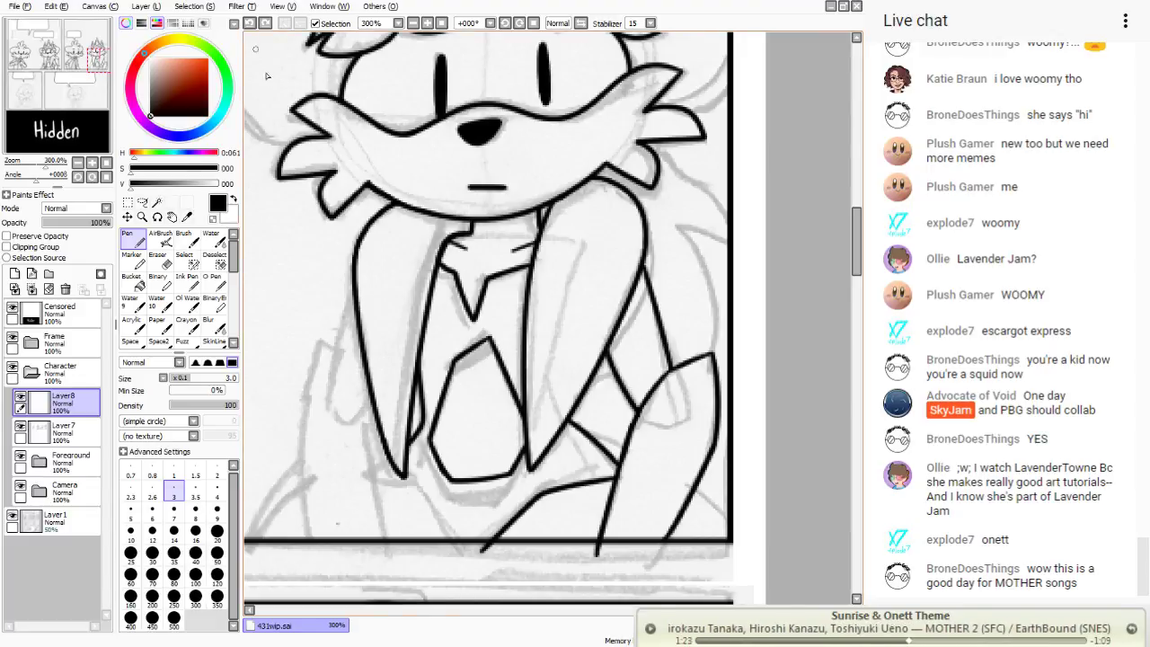
- Ink the rounded shape behind the outer side of the arm on the viewer's left and erase its overshoots inside the arm
mouse_move(362, 272)
left_mouse_down()
mouse_move(336, 358)
mouse_move(337, 419)
mouse_move(379, 376)
left_mouse_up()
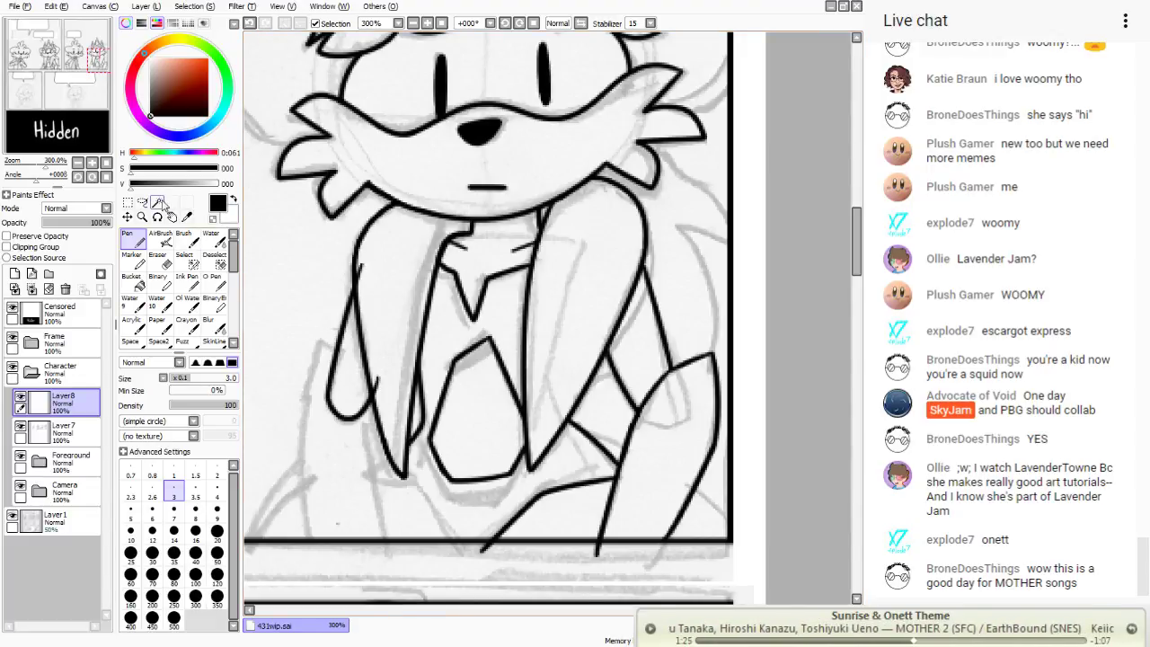
left_click(162, 263)
left_click_drag(363, 283, 372, 259)
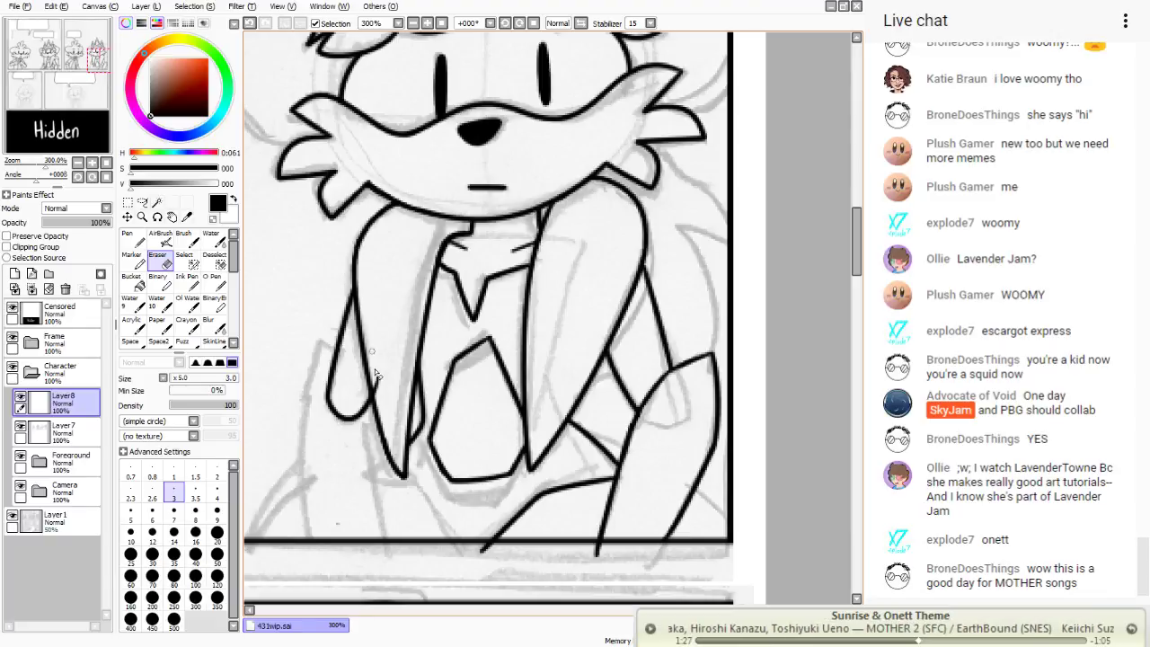
- Ink the pointed knee on the viewer's left and the inner line of that leg down to the panel border
left_click(132, 238)
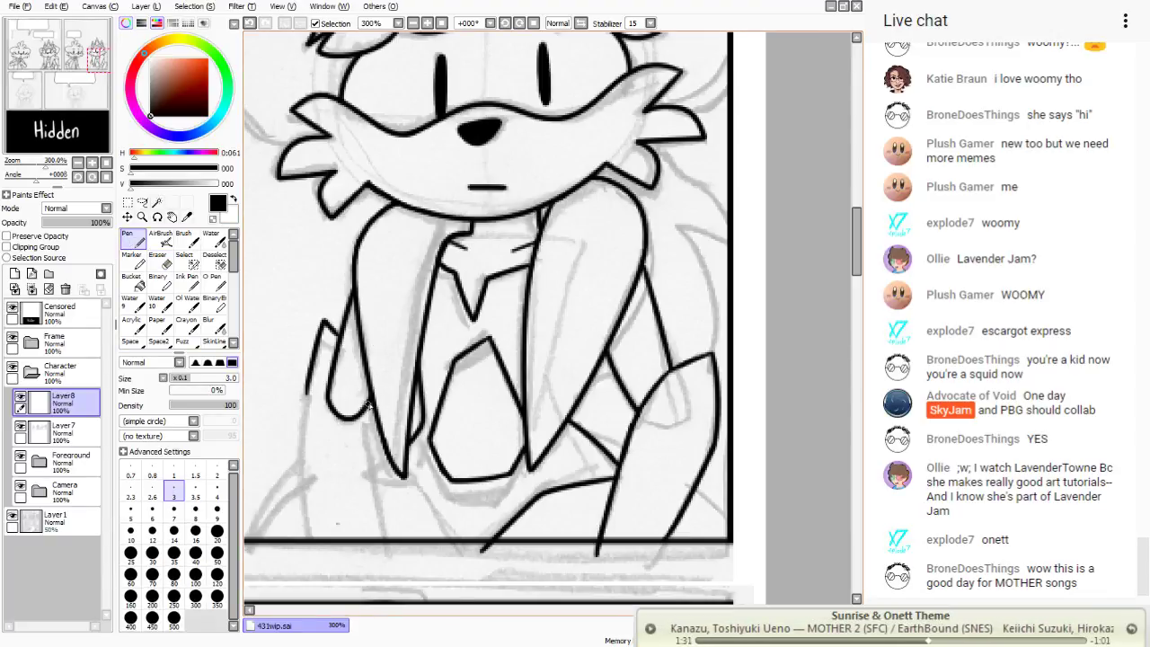
left_click_drag(368, 404, 385, 540)
left_click(250, 23)
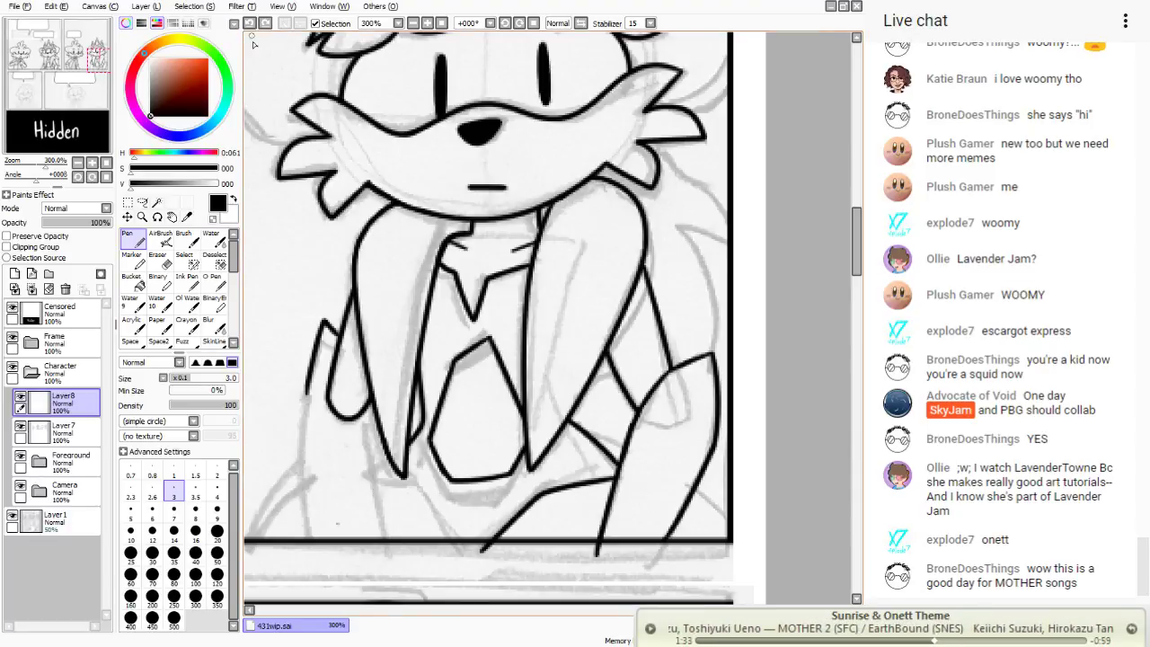
left_click_drag(376, 409, 389, 541)
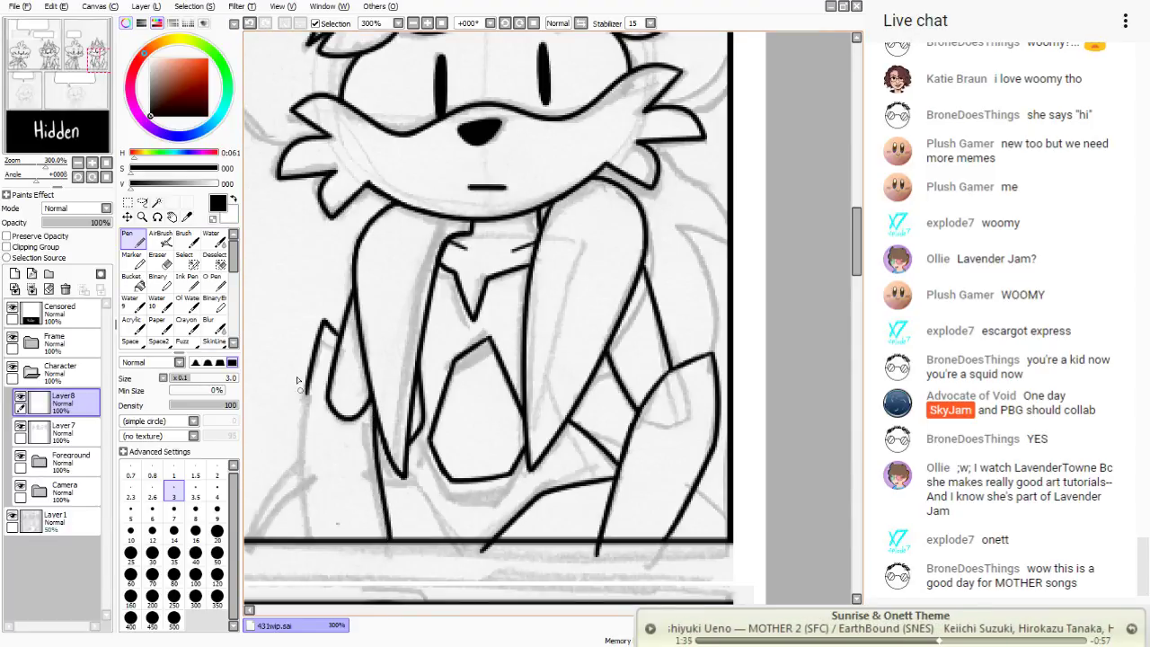
- Ink the outer line of the leg on the viewer's left from the knee to the panel border, redoing it until it fits
left_click_drag(305, 369, 321, 546)
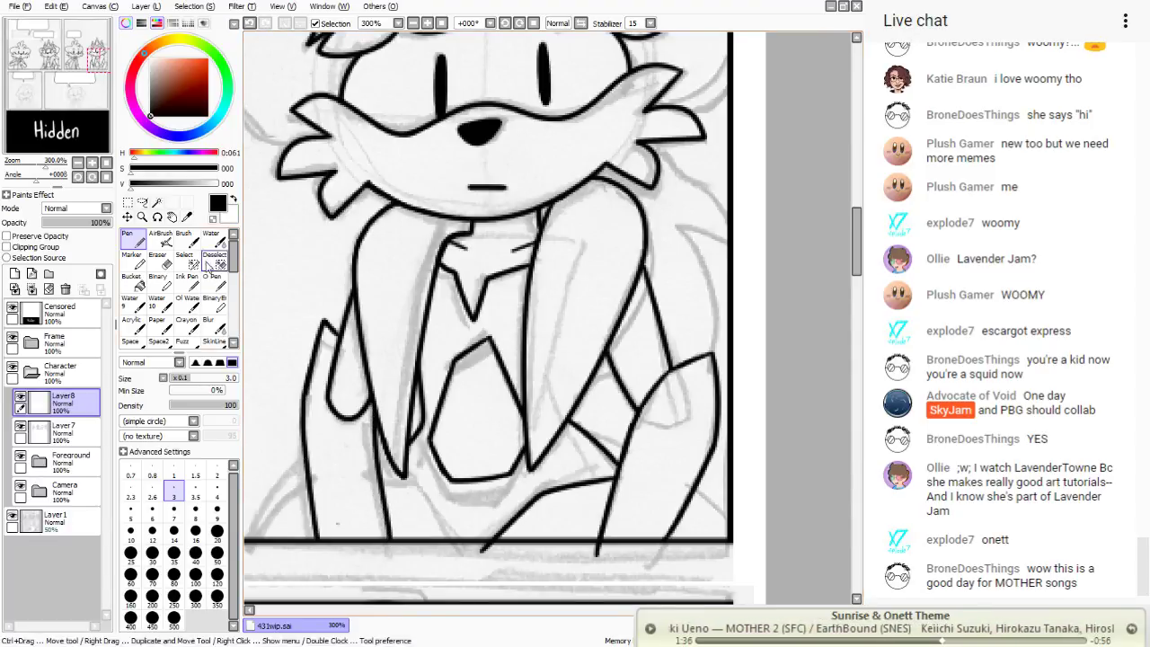
left_click(250, 24)
left_click_drag(309, 373, 303, 540)
left_click(252, 26)
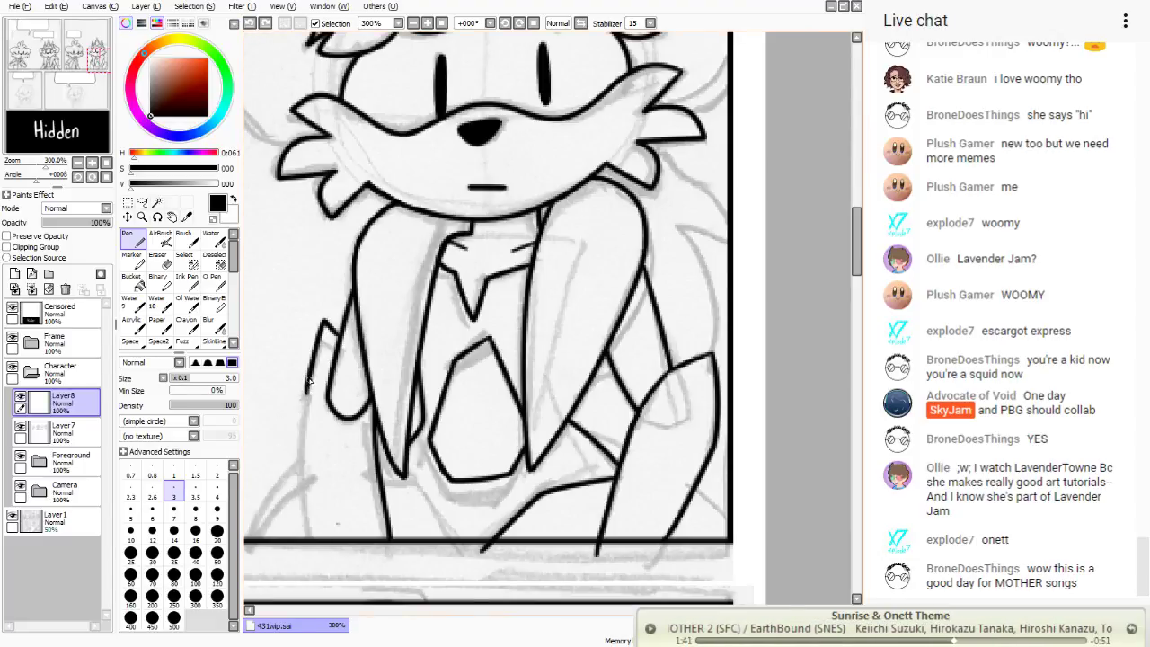
left_click_drag(308, 378, 313, 543)
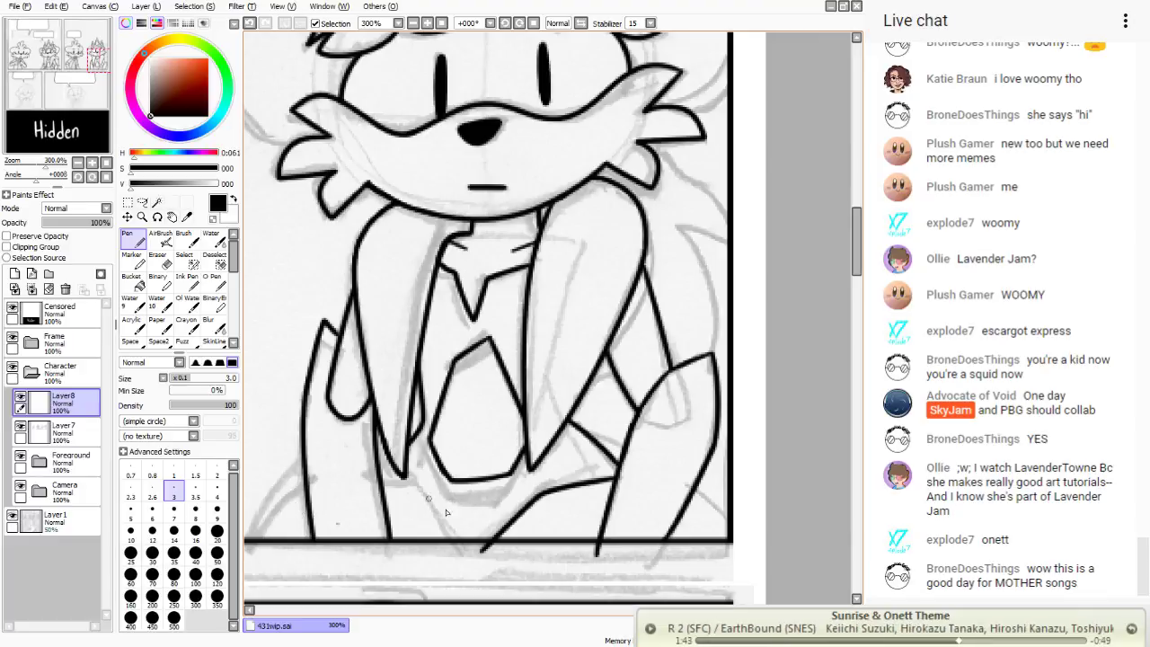
mouse_move(456, 537)
left_mouse_down()
mouse_move(426, 491)
mouse_move(396, 482)
left_mouse_up()
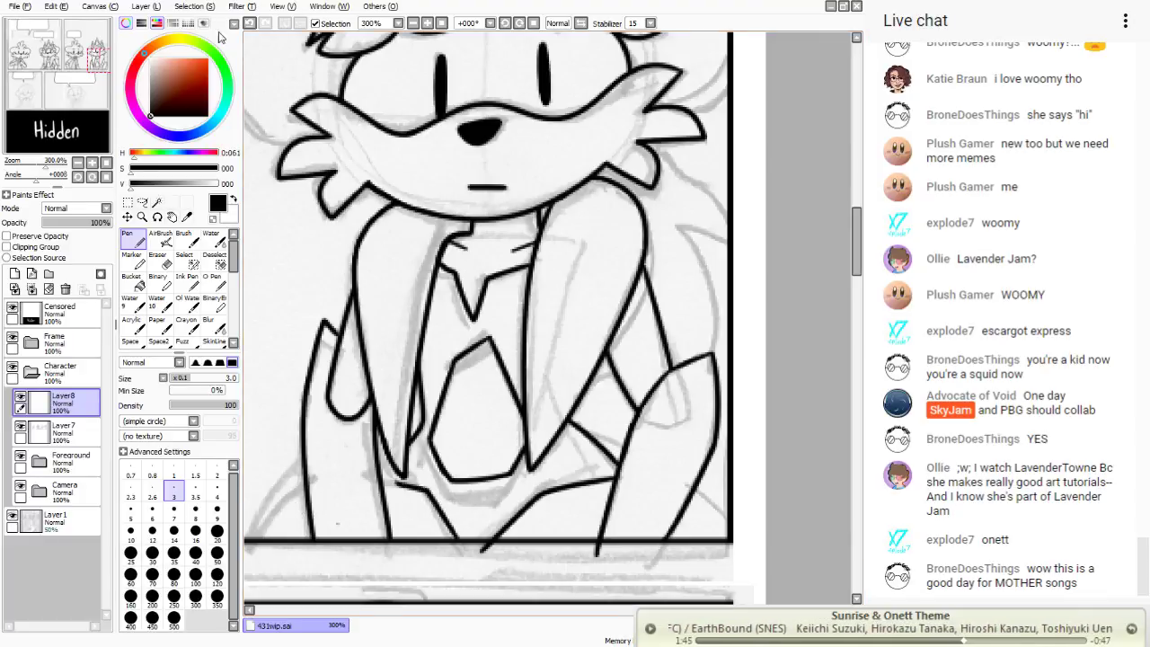
left_click(251, 24)
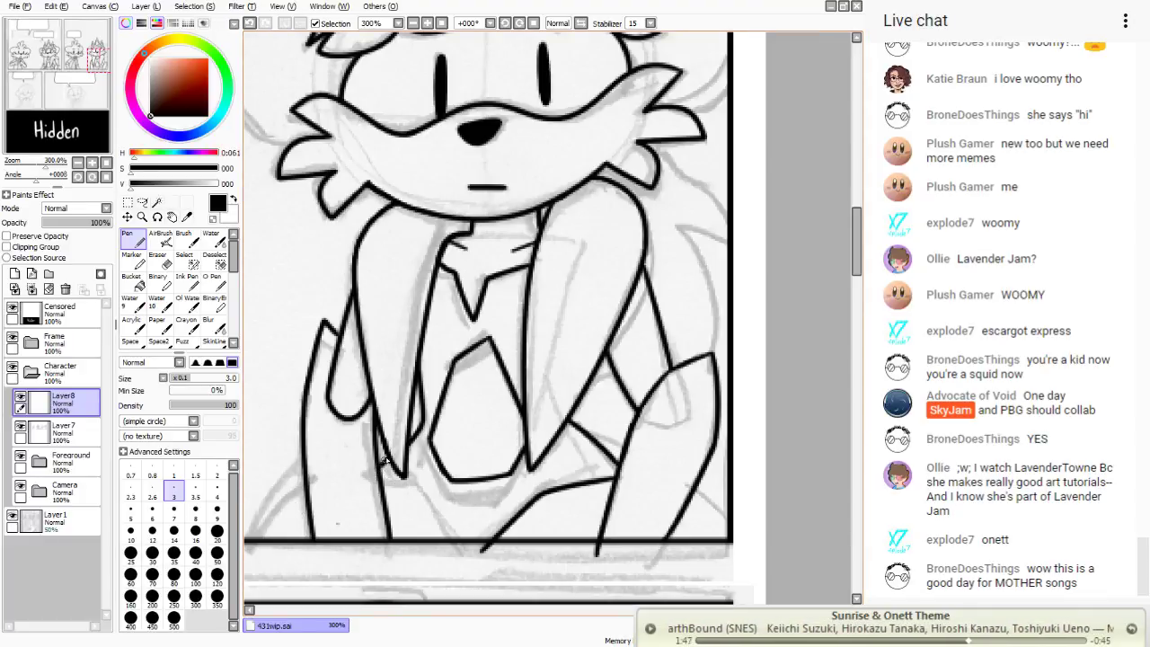
mouse_move(377, 478)
left_mouse_down()
mouse_move(415, 488)
mouse_move(462, 530)
left_mouse_up()
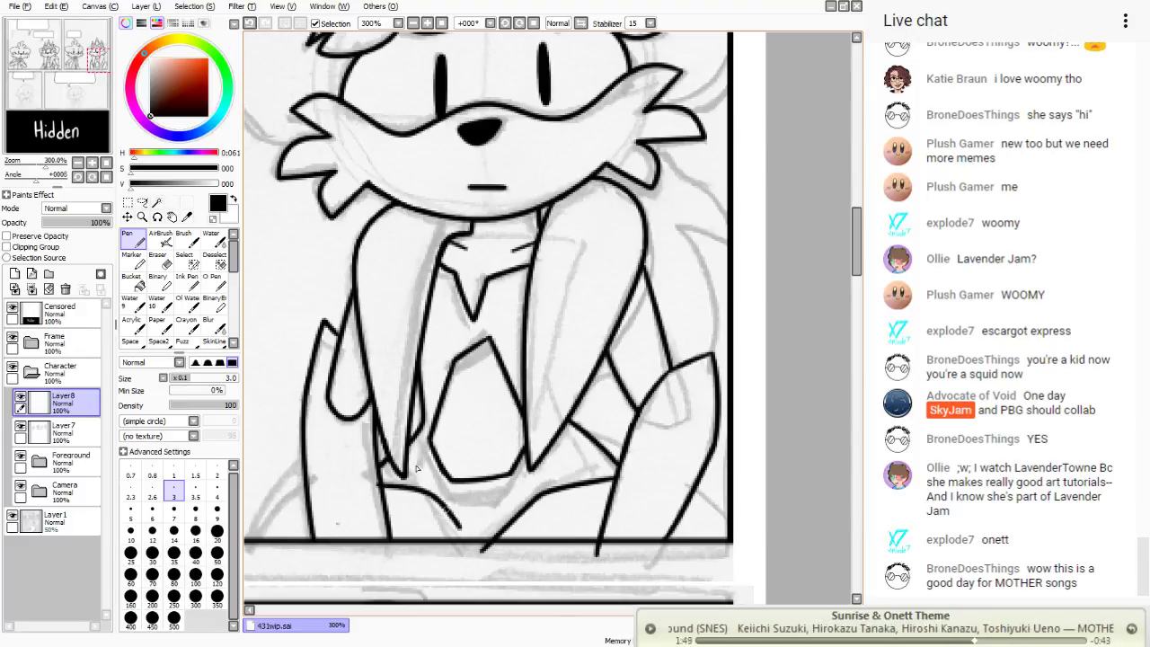
left_click(251, 24)
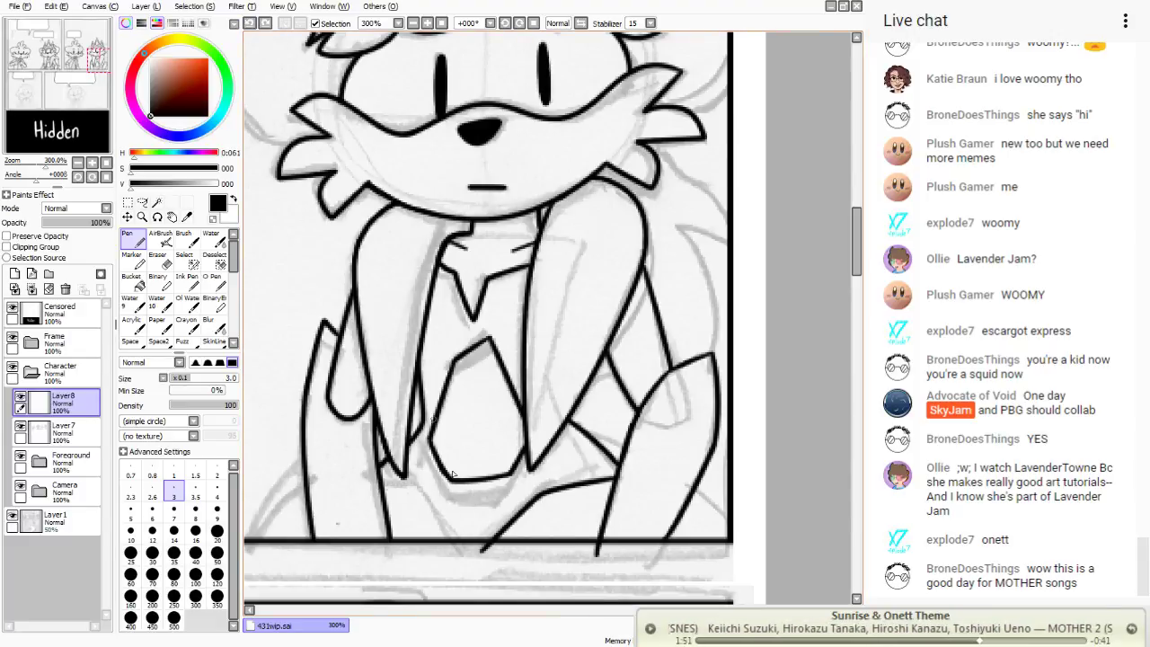
key("ctrl+y")
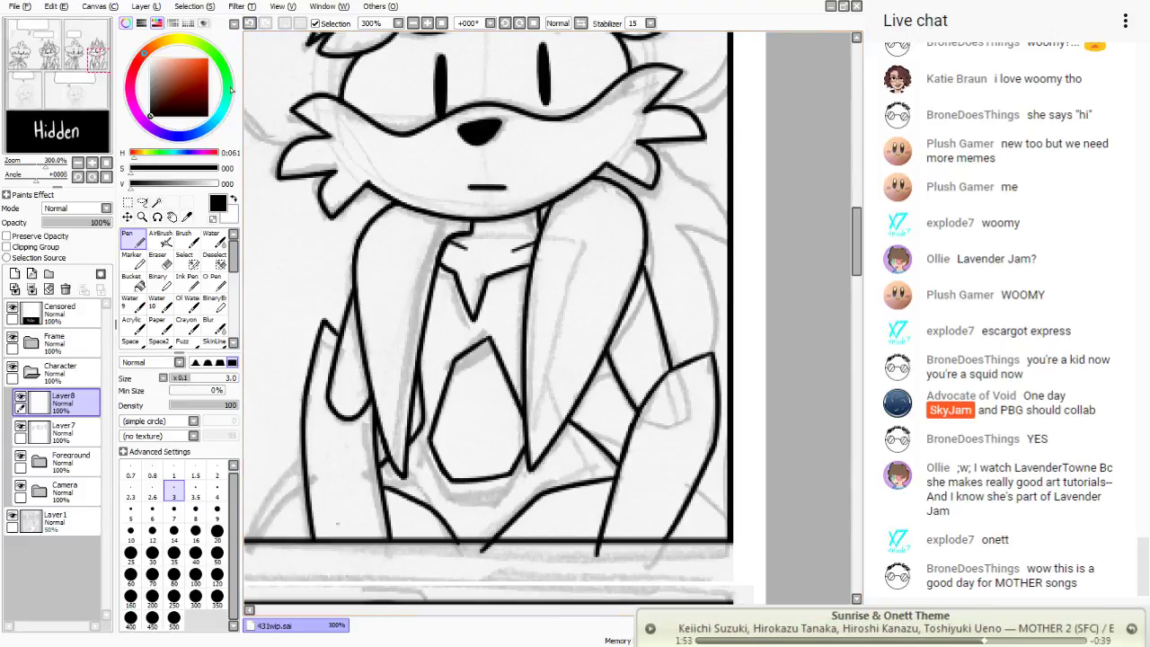
left_click(250, 24)
mouse_move(384, 491)
left_mouse_down()
mouse_move(421, 501)
mouse_move(438, 531)
left_mouse_up()
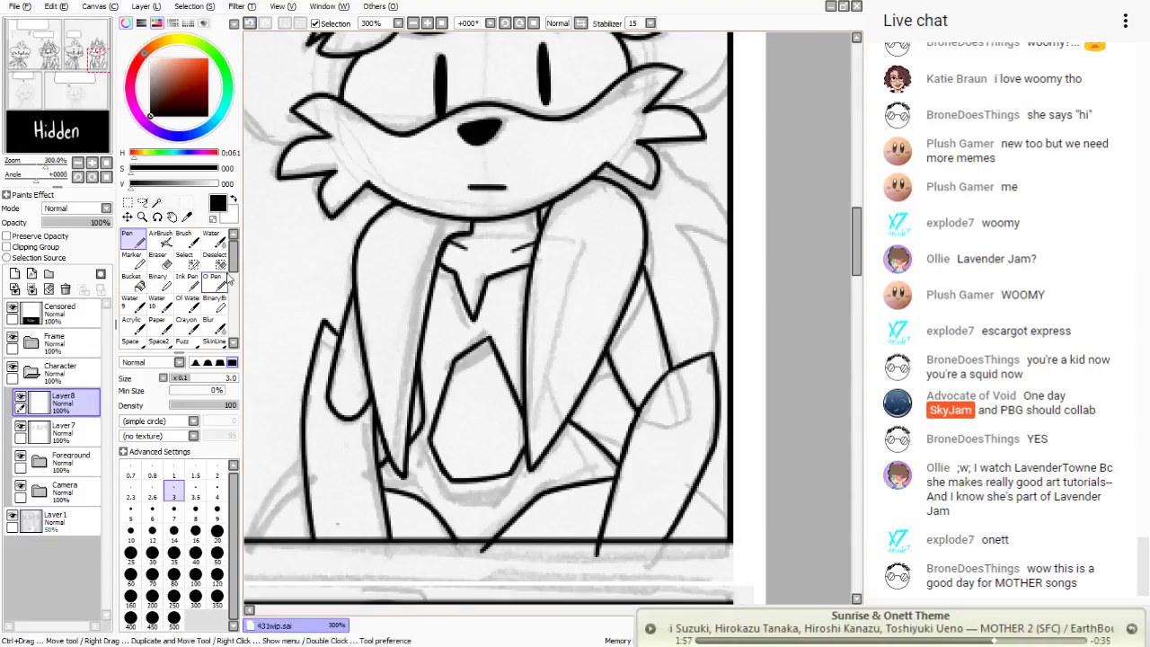
left_click(251, 23)
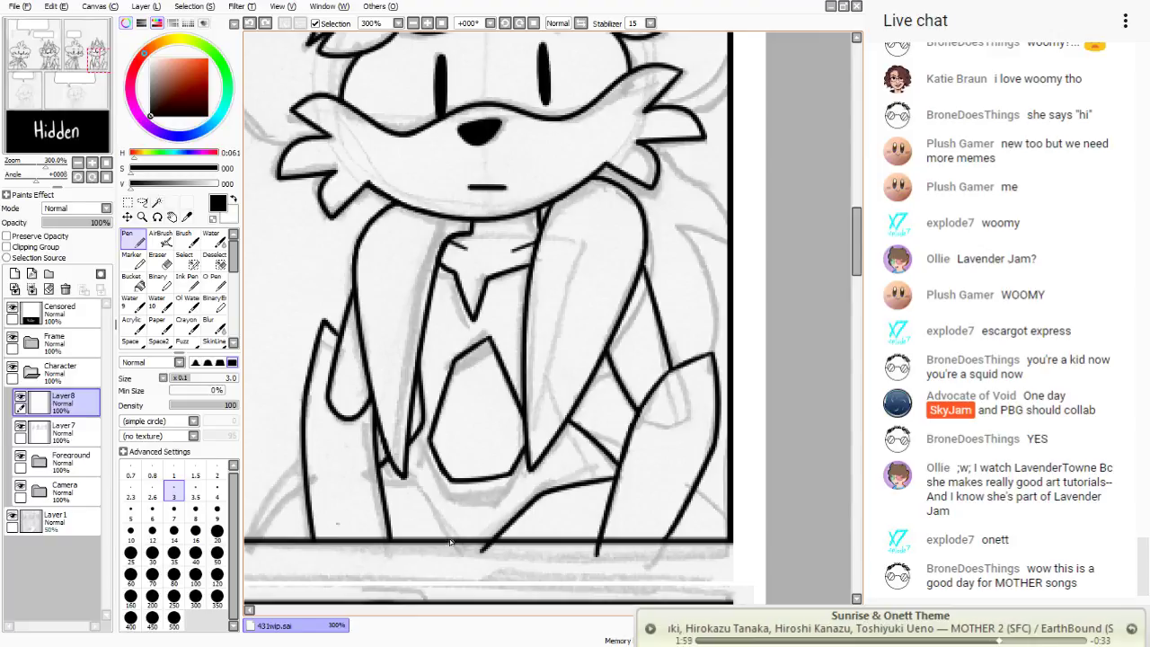
left_click_drag(455, 544, 383, 476)
left_click(251, 23)
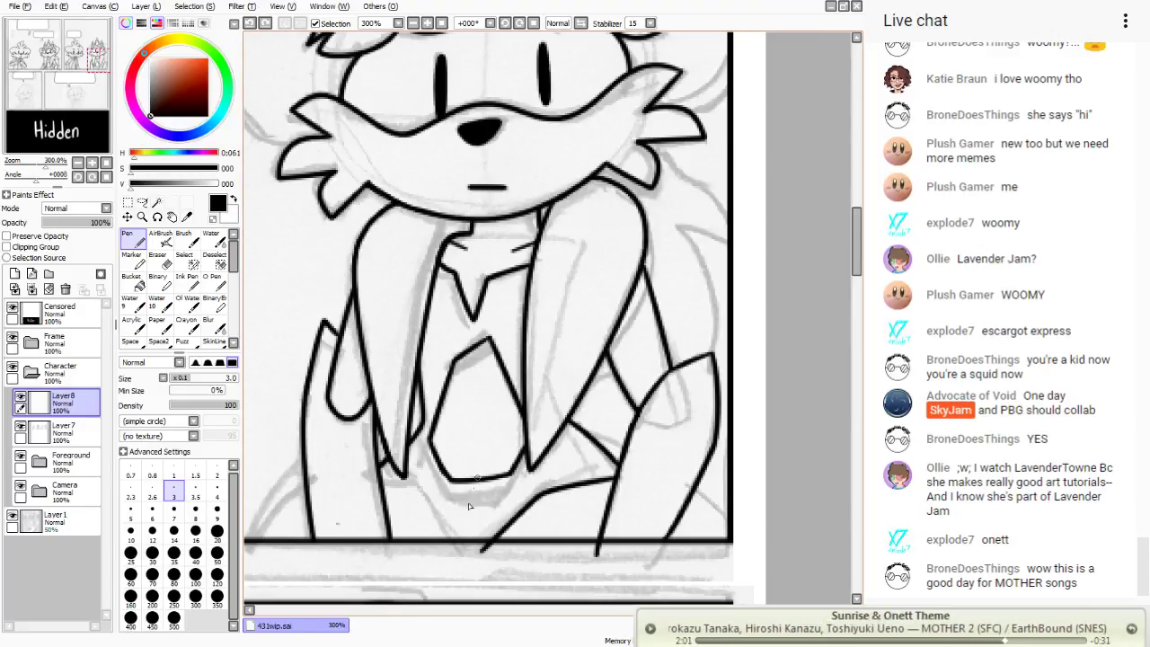
mouse_move(455, 538)
left_mouse_down()
mouse_move(410, 493)
mouse_move(378, 480)
left_mouse_up()
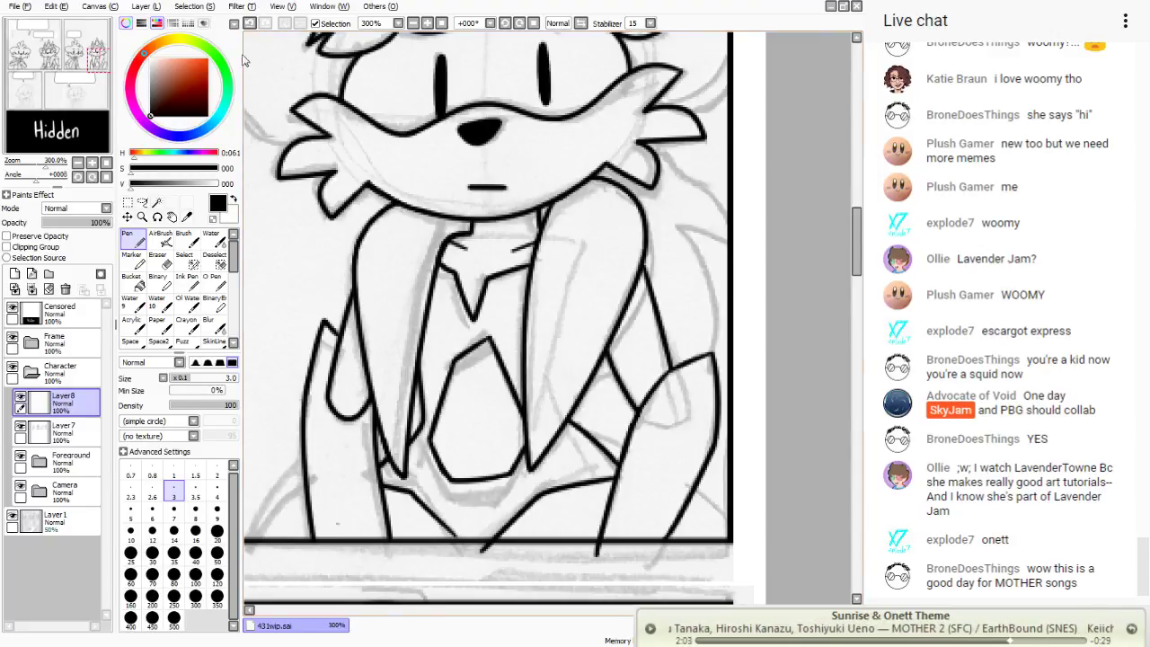
left_click(251, 24)
mouse_move(438, 518)
left_mouse_down()
mouse_move(409, 488)
mouse_move(362, 486)
left_mouse_up()
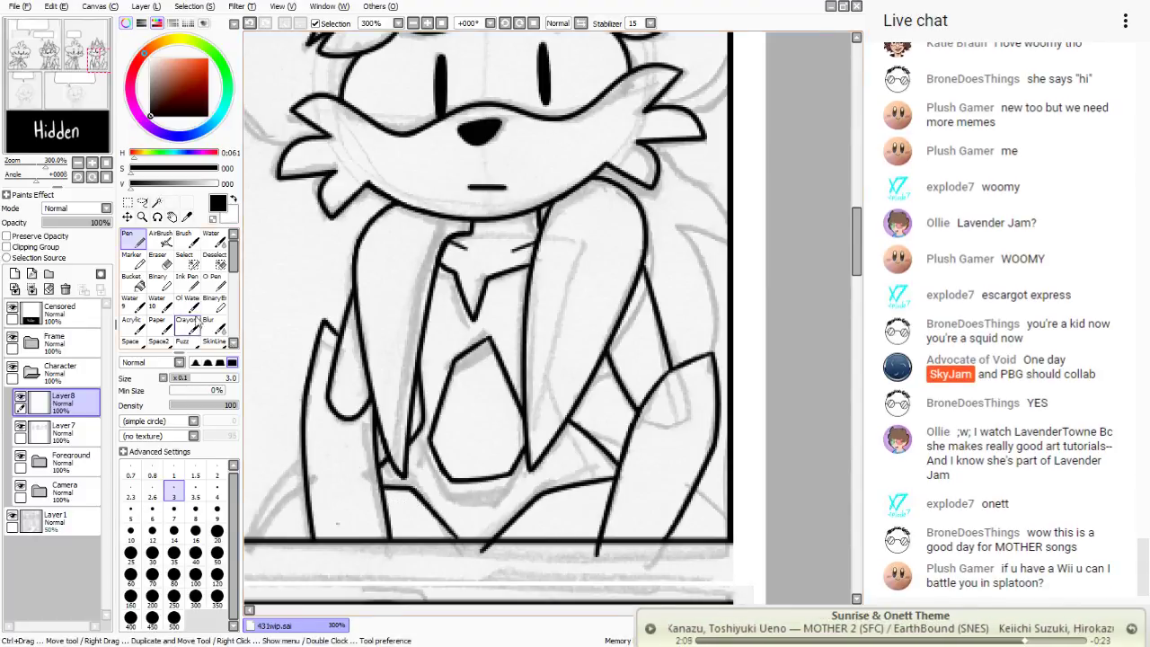
left_click(251, 24)
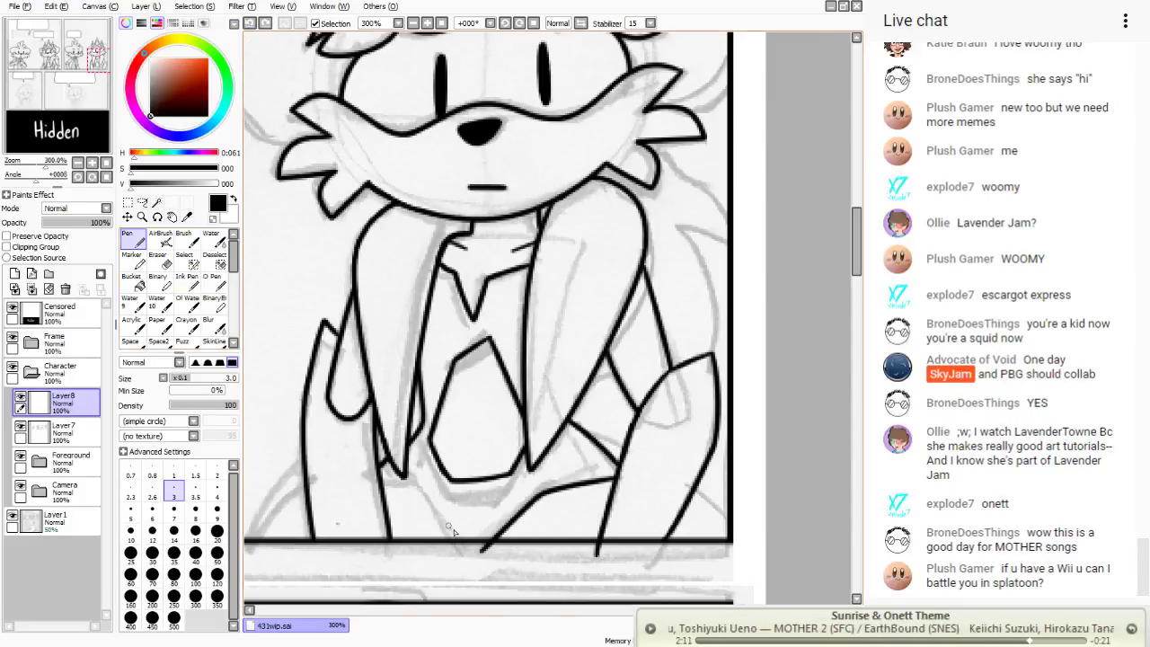
mouse_move(447, 534)
left_mouse_down()
mouse_move(414, 496)
mouse_move(370, 481)
left_mouse_up()
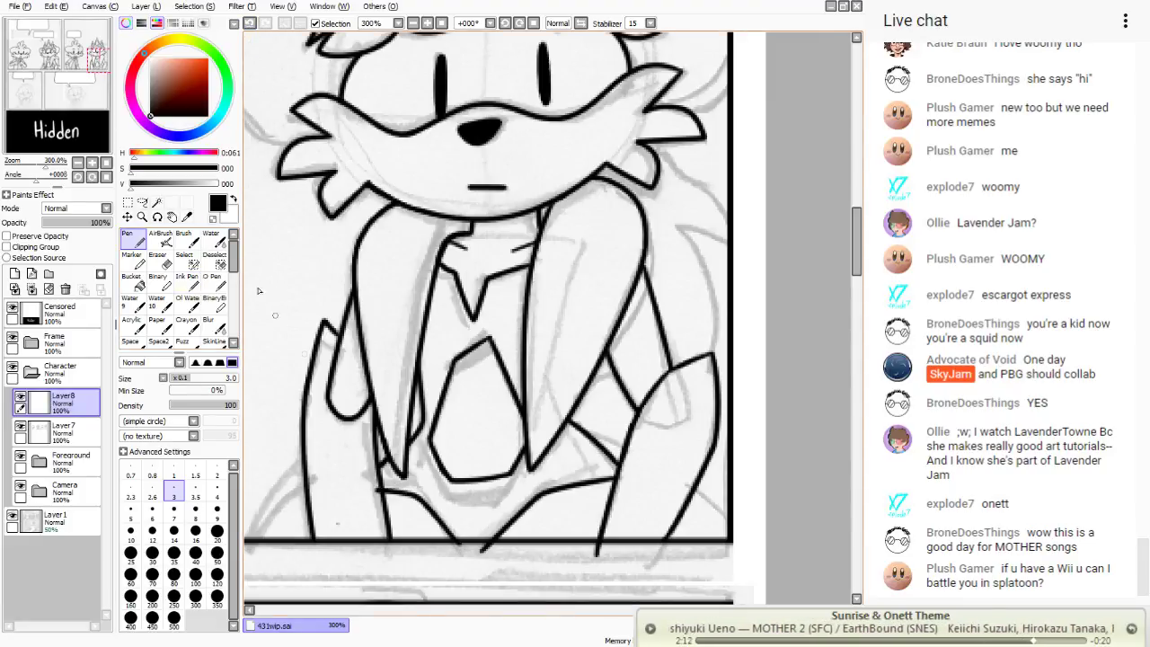
left_click(251, 23)
left_click_drag(443, 532, 376, 480)
left_click(251, 24)
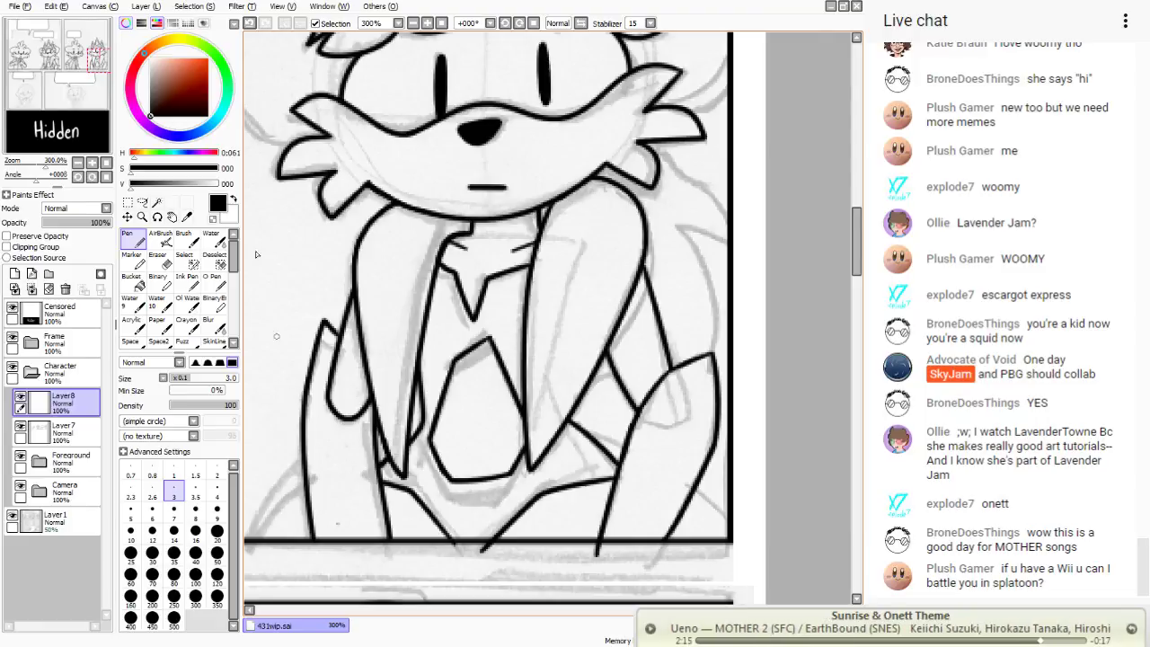
left_click(249, 24)
- Ink the bent line from the leg on the viewer's left to the panel border and clean up its overshoot inside the leg
mouse_move(459, 545)
left_mouse_down()
mouse_move(414, 493)
mouse_move(376, 483)
left_mouse_up()
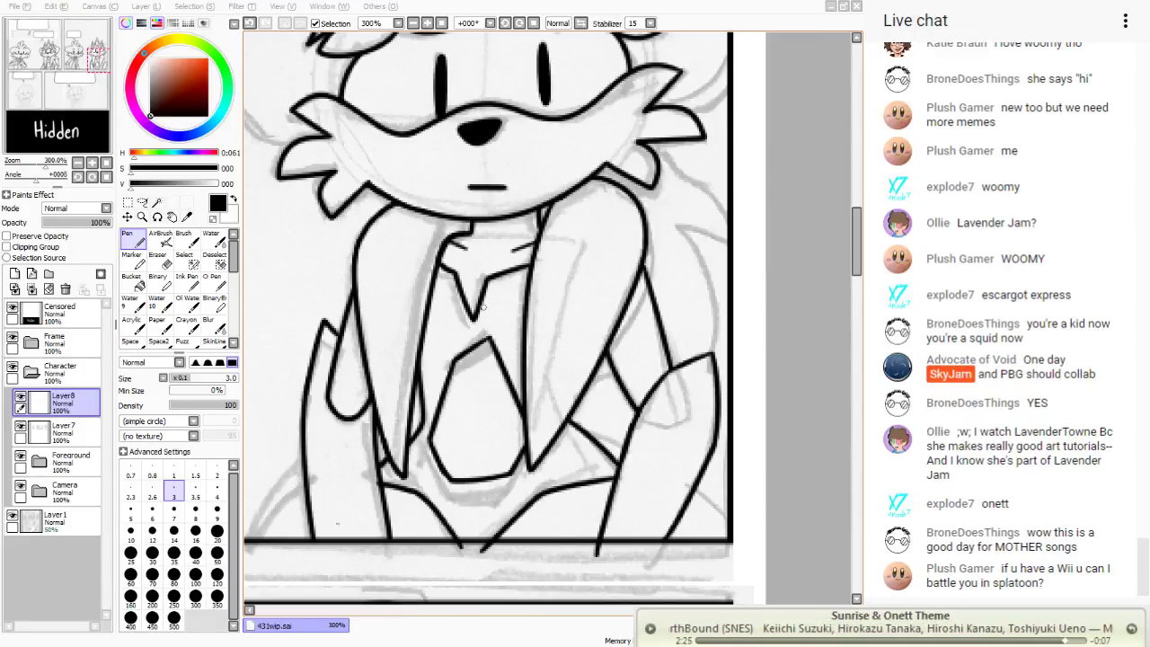
key("e")
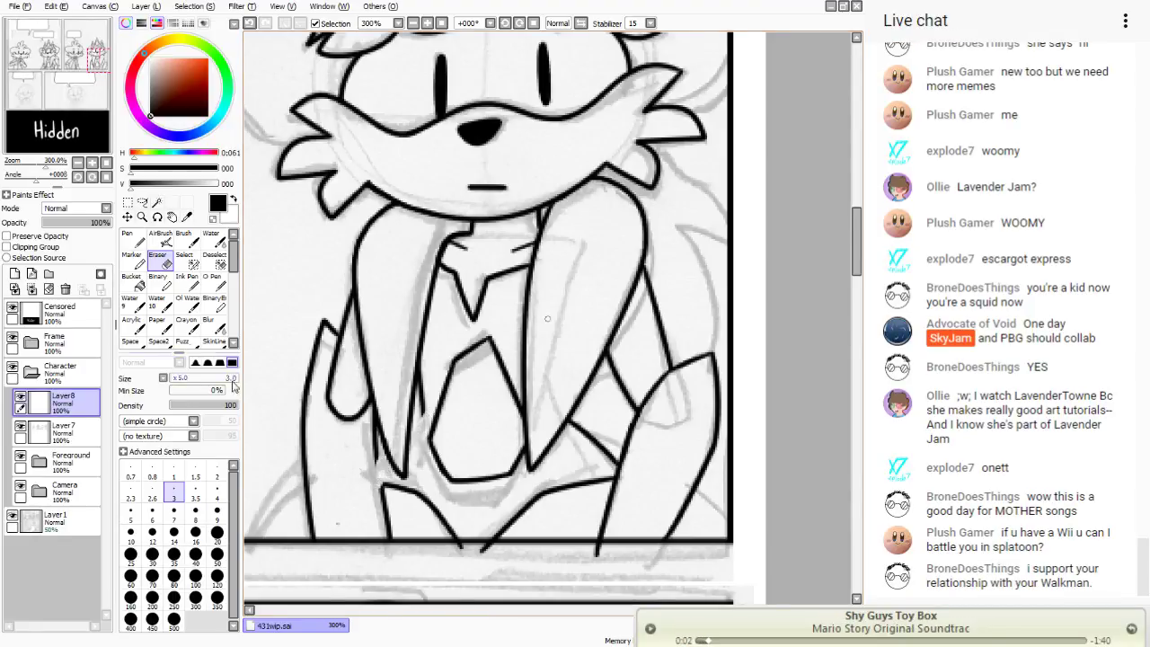
left_click(131, 247)
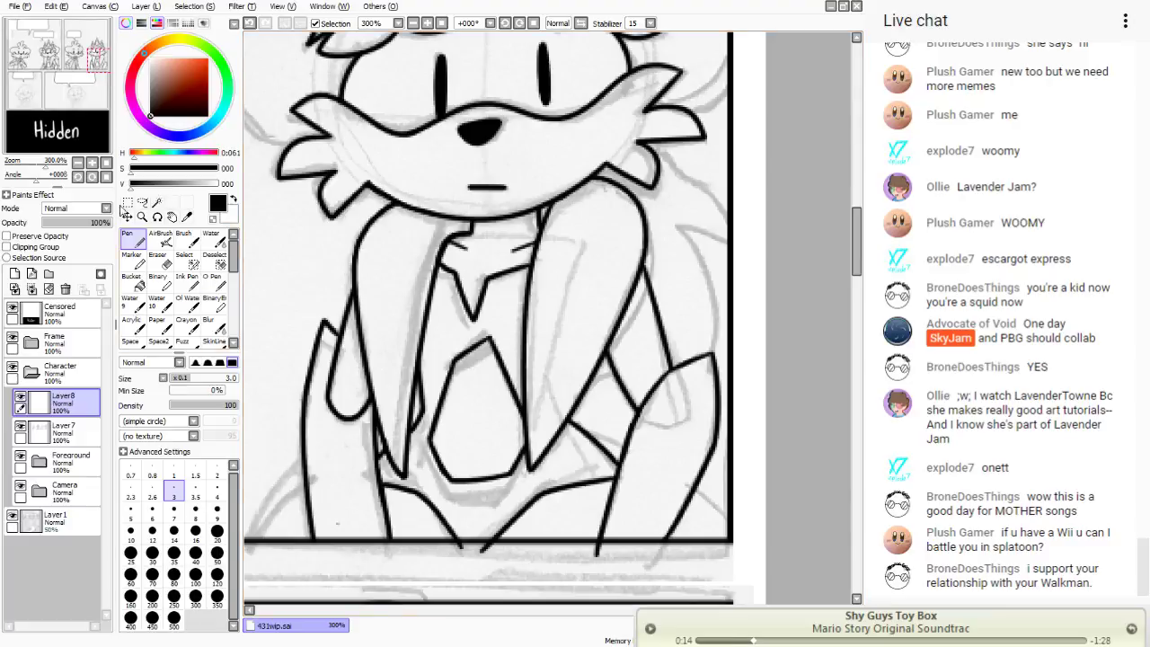
- Clear the leg line overshoots below the panel border and merge the inked layer down into Layer7
left_click(129, 203)
left_click_drag(708, 591, 260, 542)
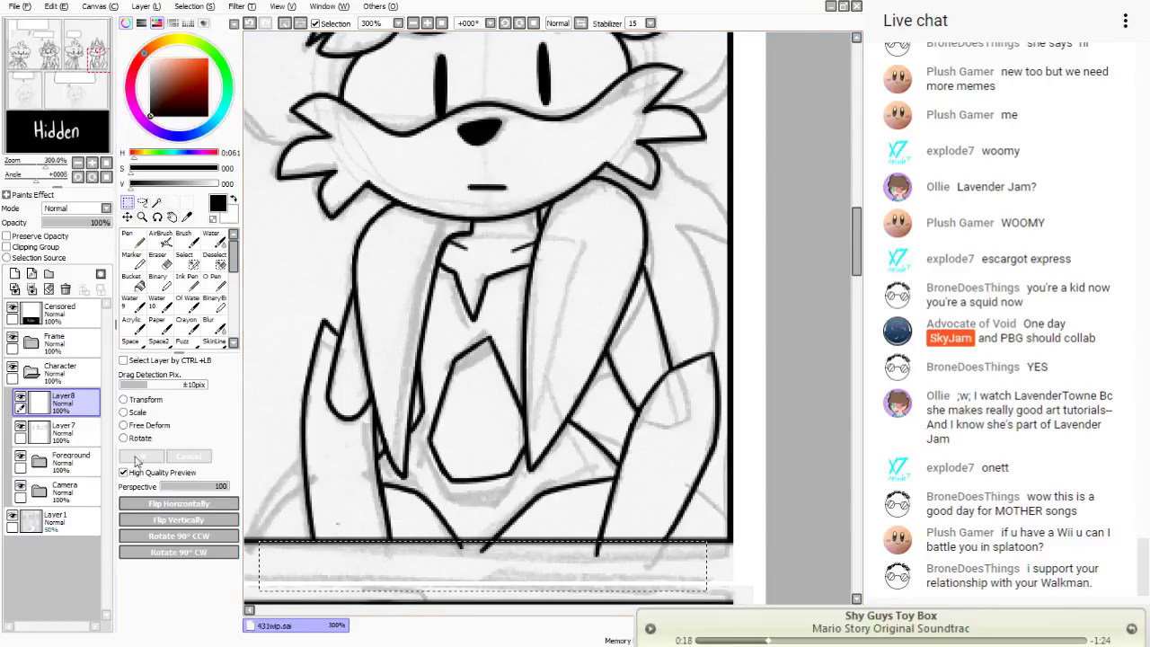
left_click_drag(102, 406, 65, 288)
left_click(337, 349)
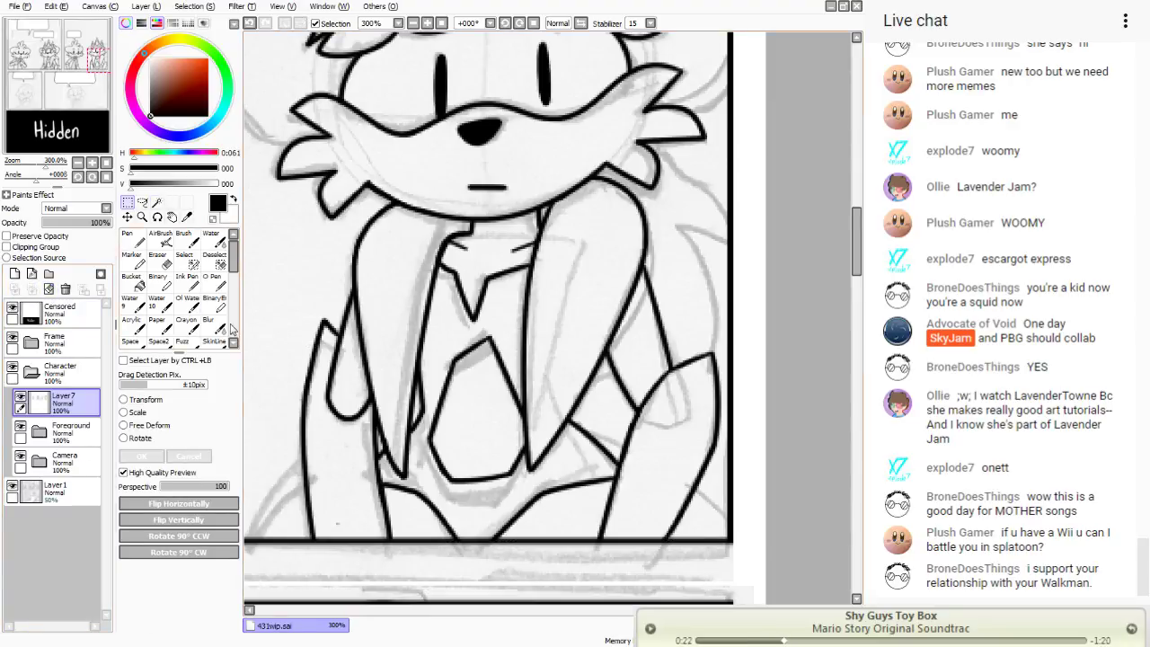
- On a new layer, ink the wide arc behind the crowned character's legs, redoing it until it fits, and shift it slightly into place
left_click(133, 239)
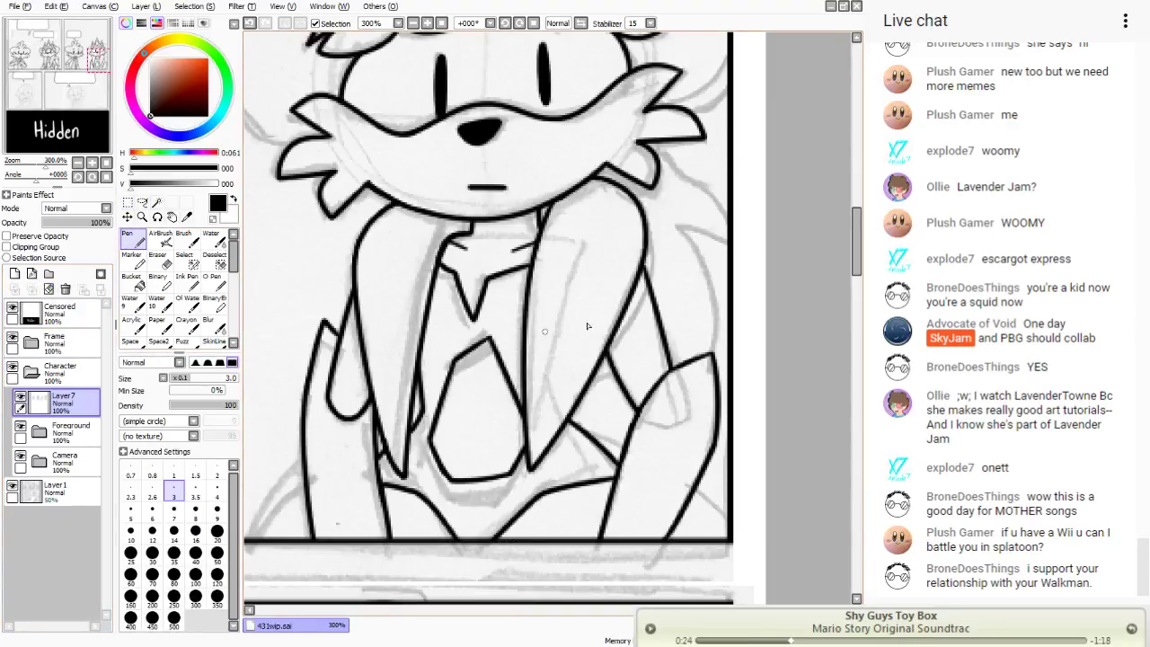
left_click(14, 273)
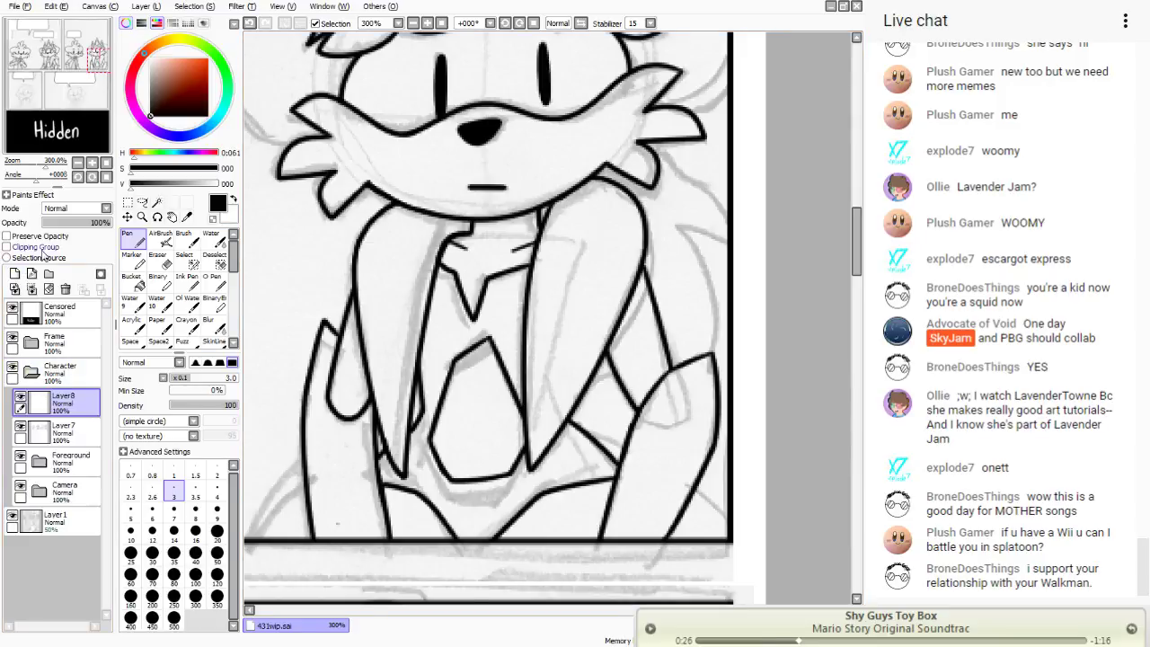
left_click(417, 22)
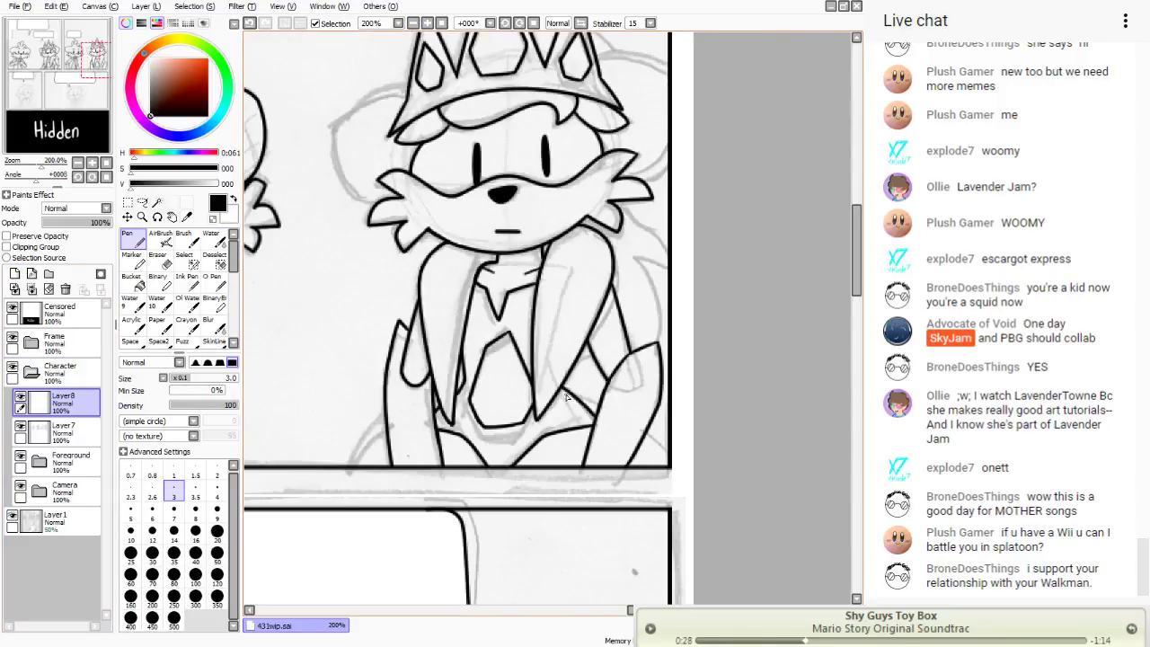
mouse_move(671, 454)
left_mouse_down()
mouse_move(593, 395)
mouse_move(341, 454)
left_mouse_up()
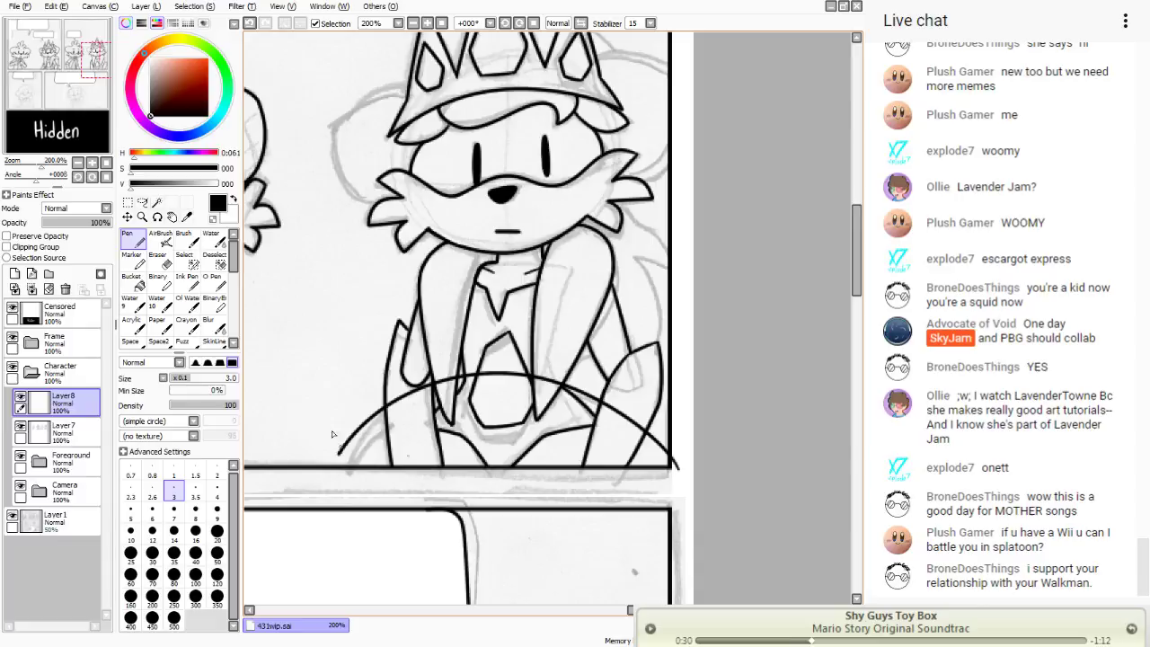
left_click(250, 22)
mouse_move(681, 474)
left_mouse_down()
mouse_move(491, 391)
mouse_move(316, 485)
left_mouse_up()
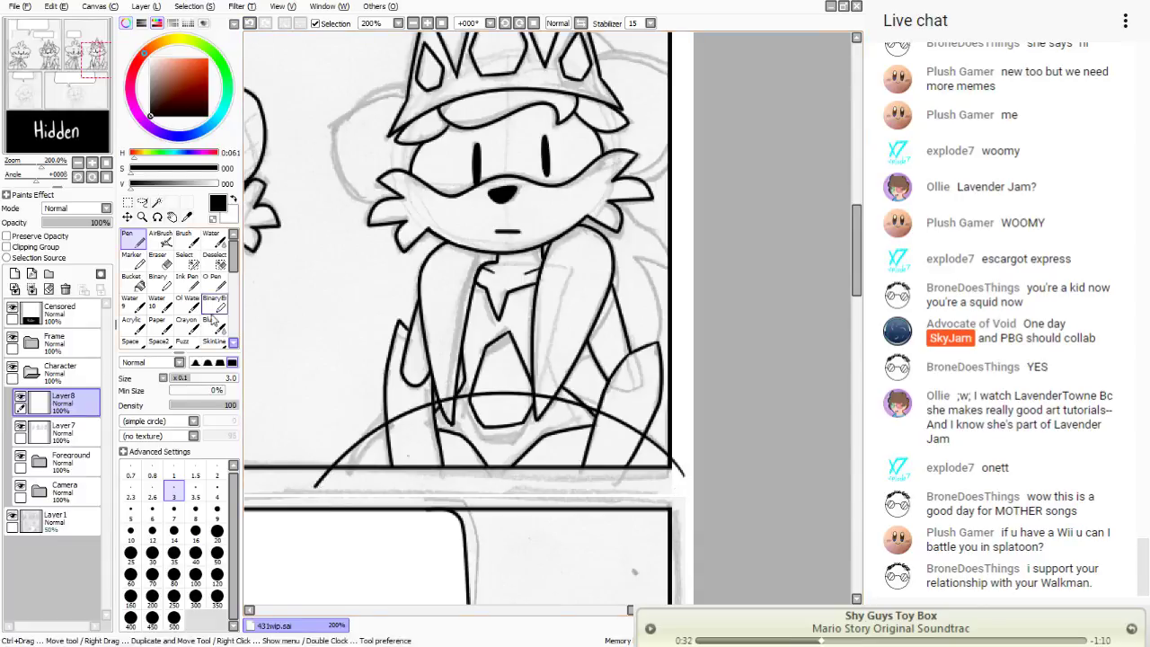
left_click(250, 22)
mouse_move(675, 454)
left_mouse_down()
mouse_move(393, 422)
mouse_move(334, 481)
left_mouse_up()
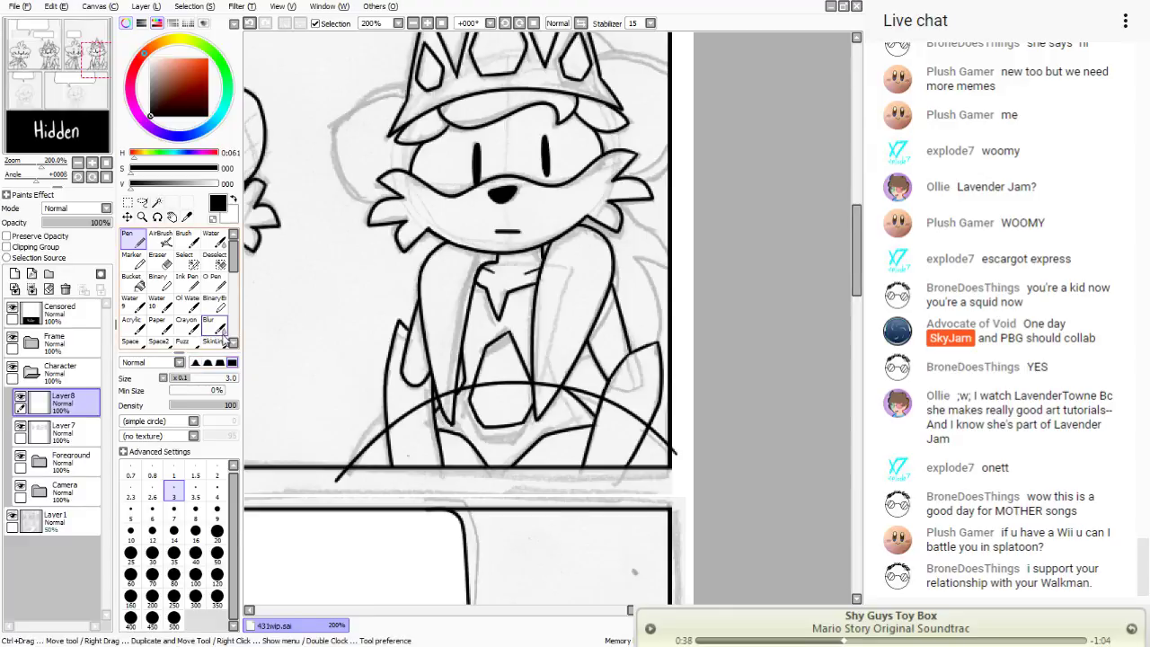
left_click(142, 203)
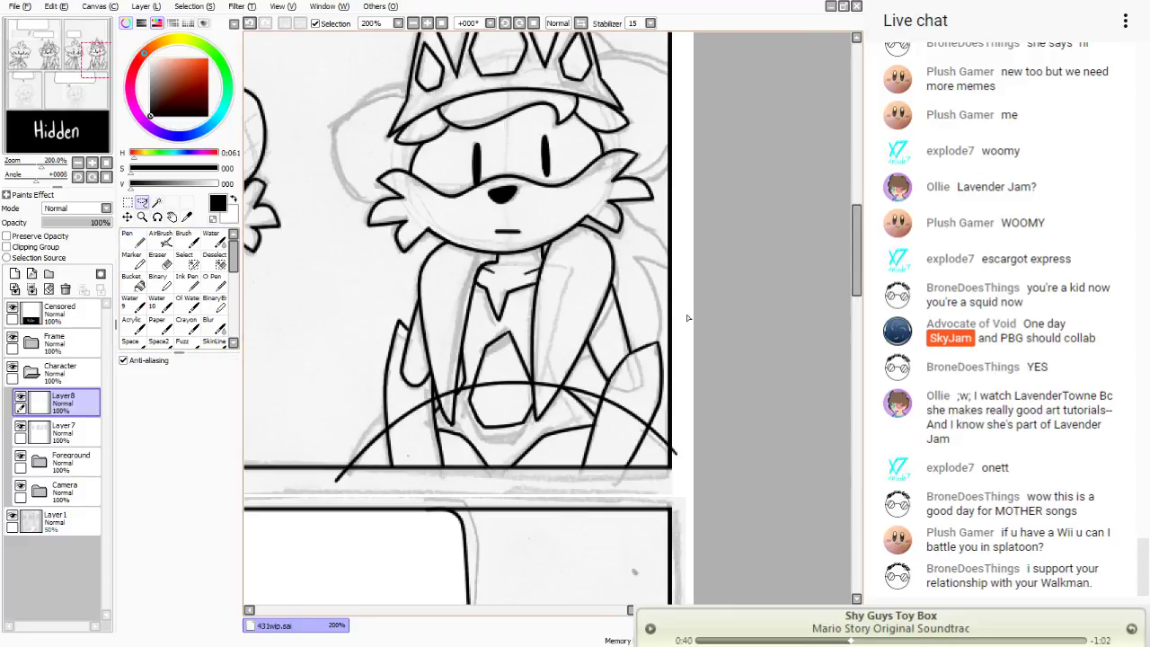
mouse_move(692, 317)
left_mouse_down()
mouse_move(256, 478)
mouse_move(270, 386)
mouse_move(418, 416)
left_mouse_up()
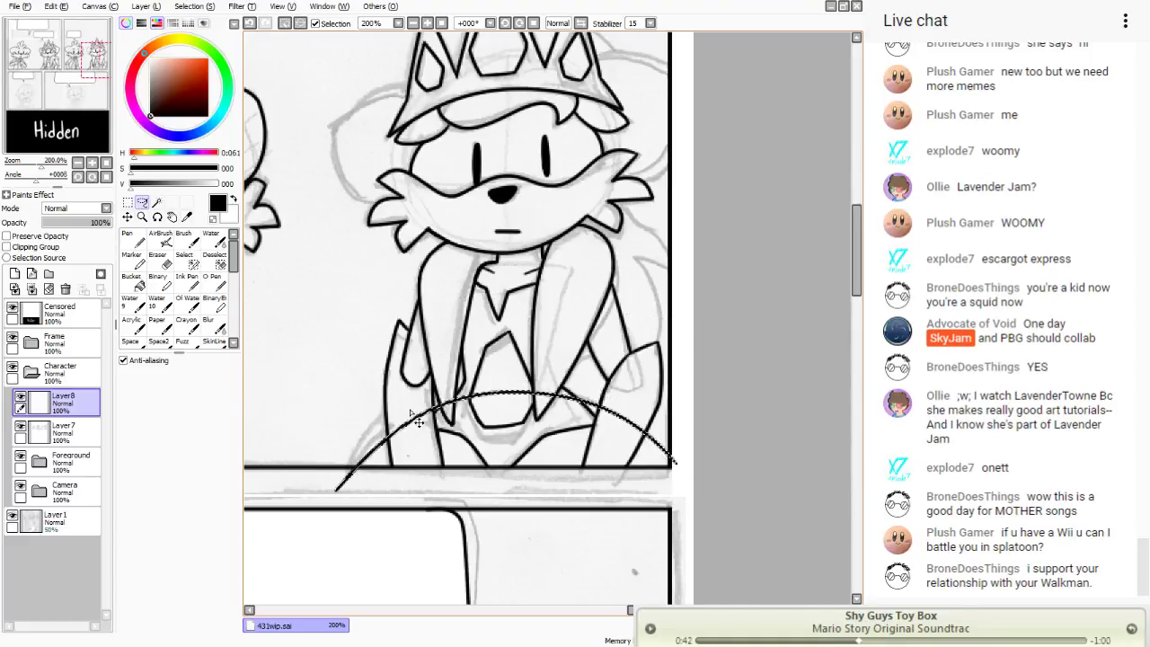
- Erase the parts of the arc that cross the belly, arms and legs or extend past the panel border
key("e")
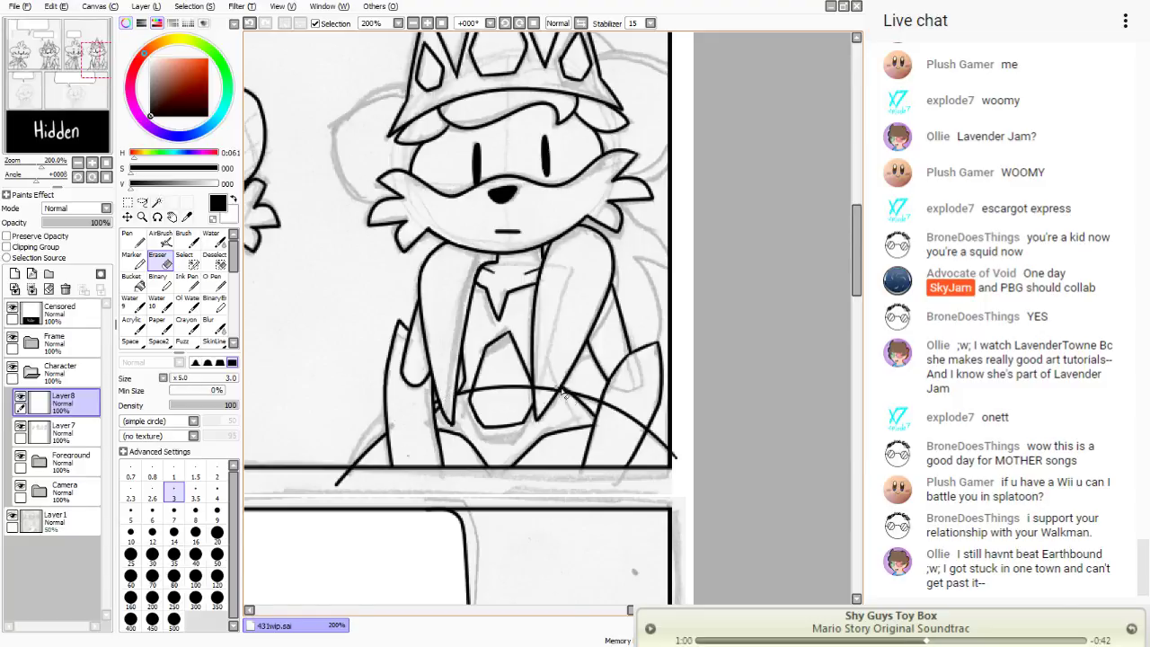
mouse_move(545, 393)
left_mouse_down()
mouse_move(490, 391)
mouse_move(532, 385)
mouse_move(476, 398)
left_mouse_up()
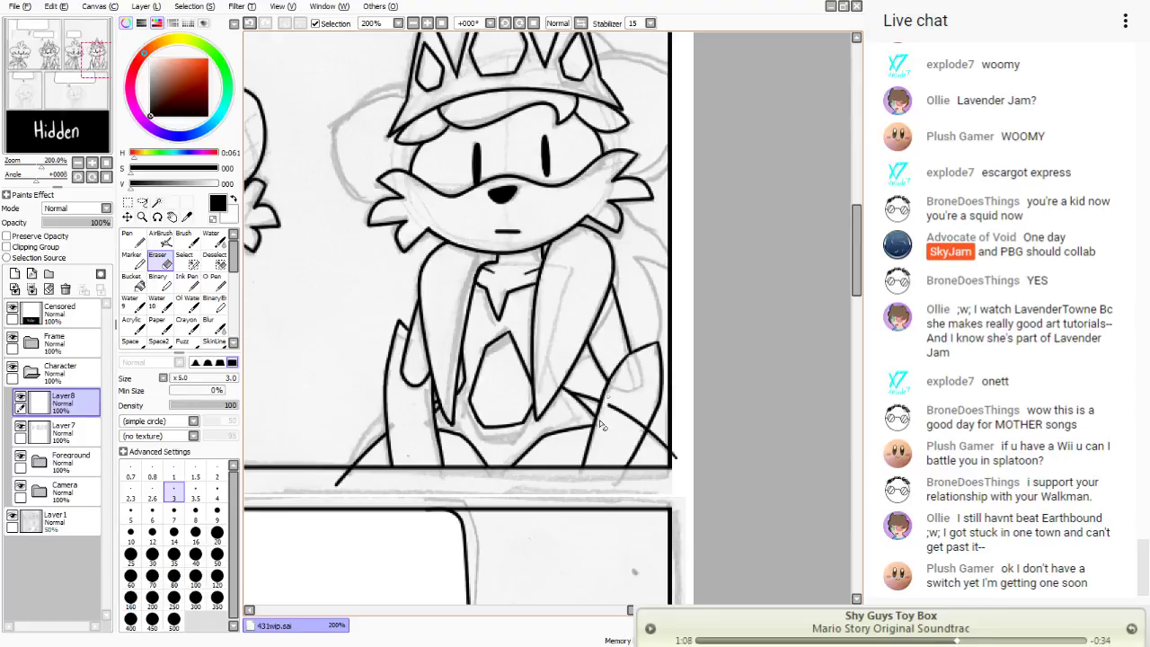
mouse_move(599, 420)
left_mouse_down()
mouse_move(616, 445)
mouse_move(628, 418)
mouse_move(635, 457)
mouse_move(645, 418)
mouse_move(628, 465)
left_mouse_up()
mouse_move(329, 489)
left_mouse_down()
mouse_move(355, 470)
mouse_move(329, 502)
left_mouse_up()
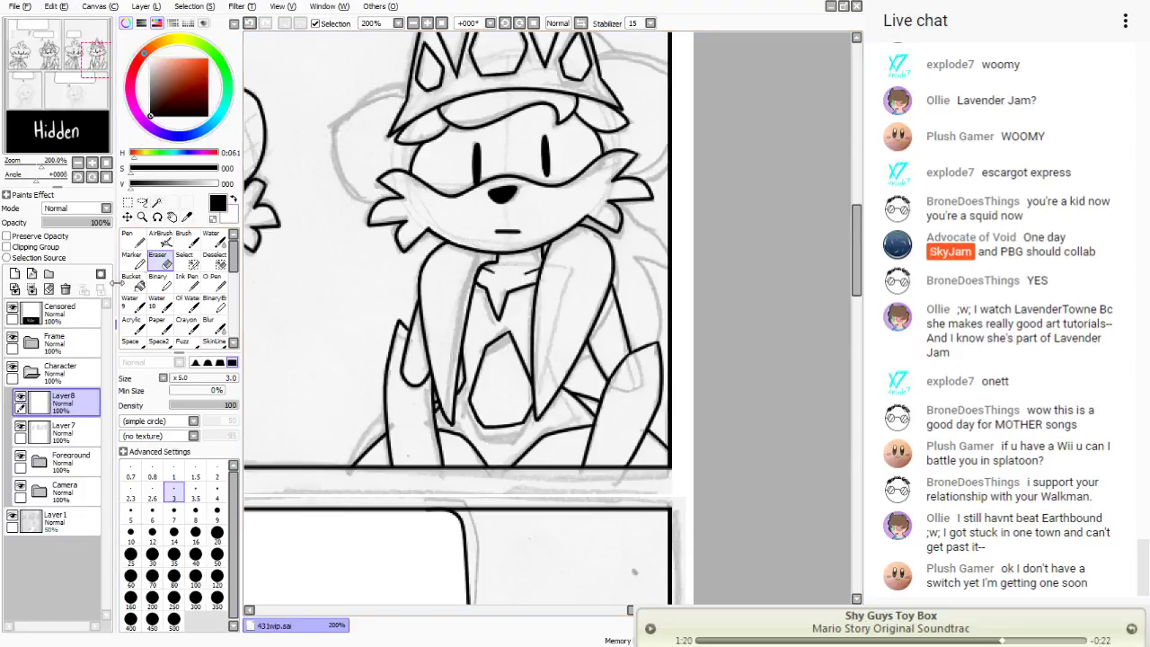
- Ink the small curved line in the gap between the arm and the knee on the viewer's right
key("n")
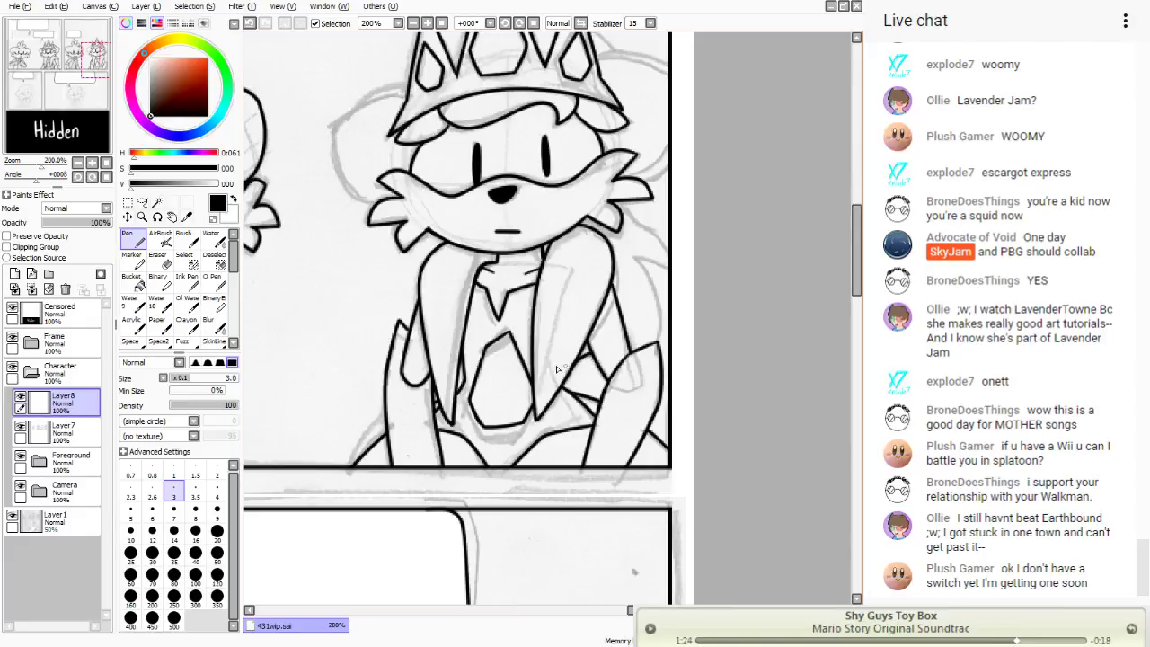
left_click(250, 24)
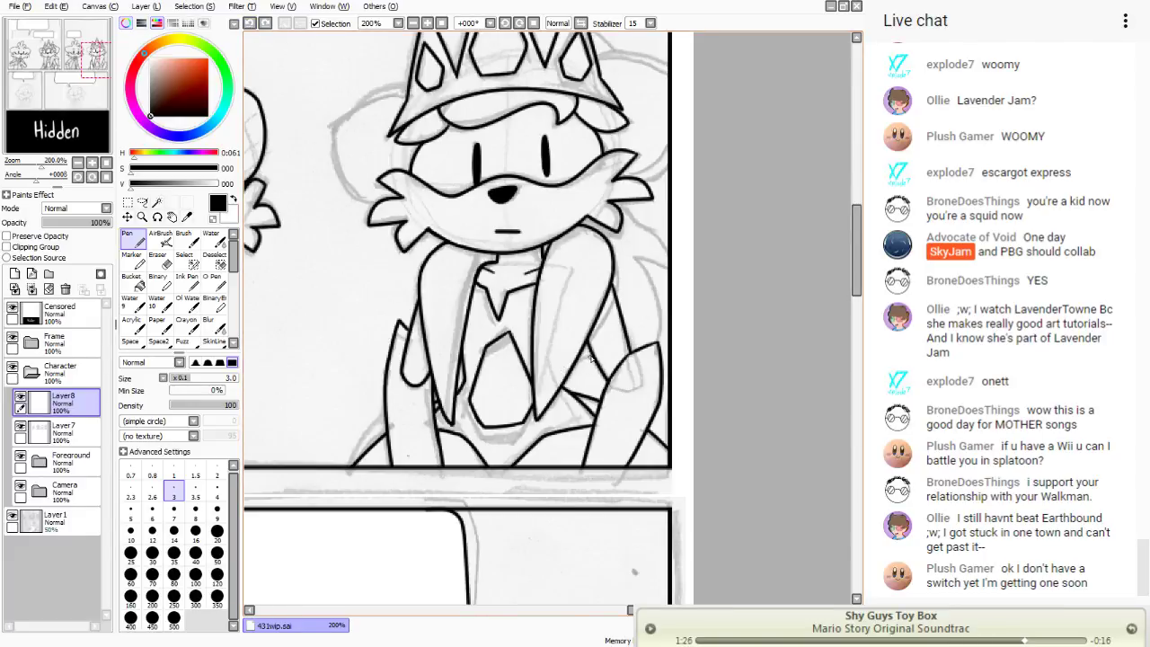
left_click_drag(580, 362, 576, 376)
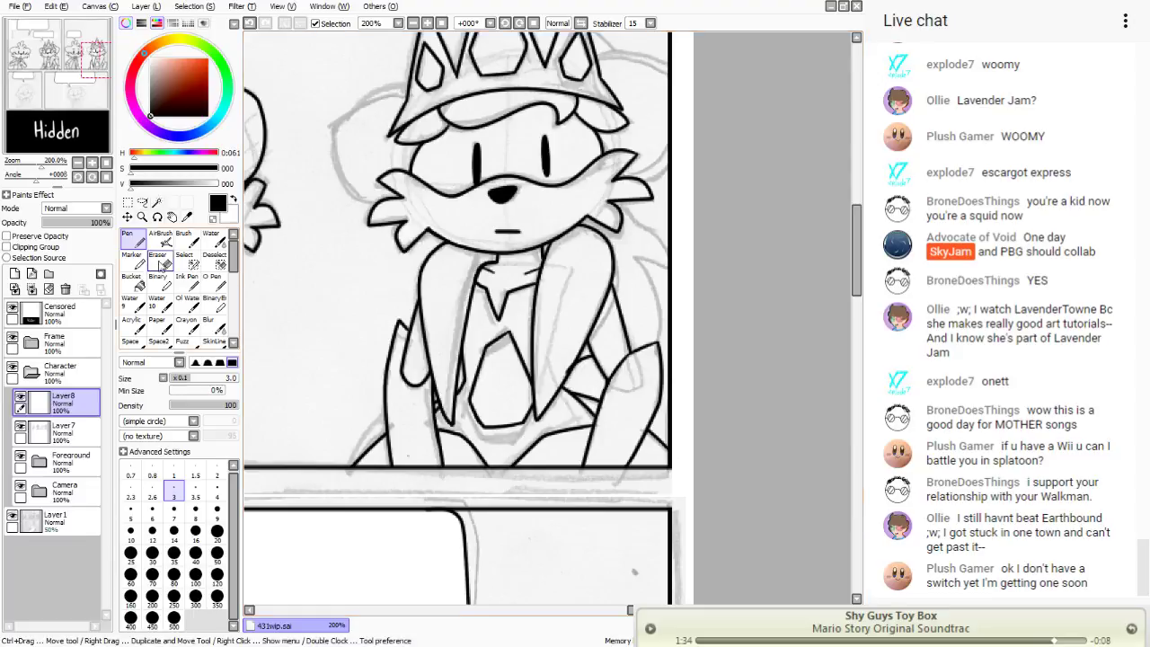
key("e")
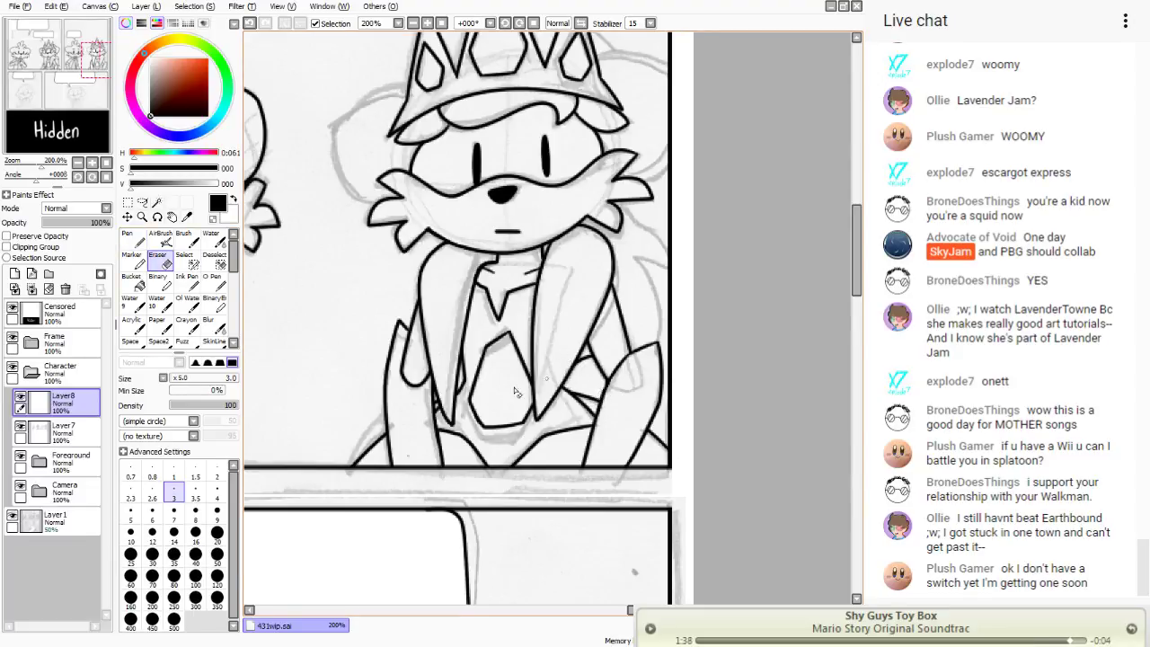
left_click(63, 431)
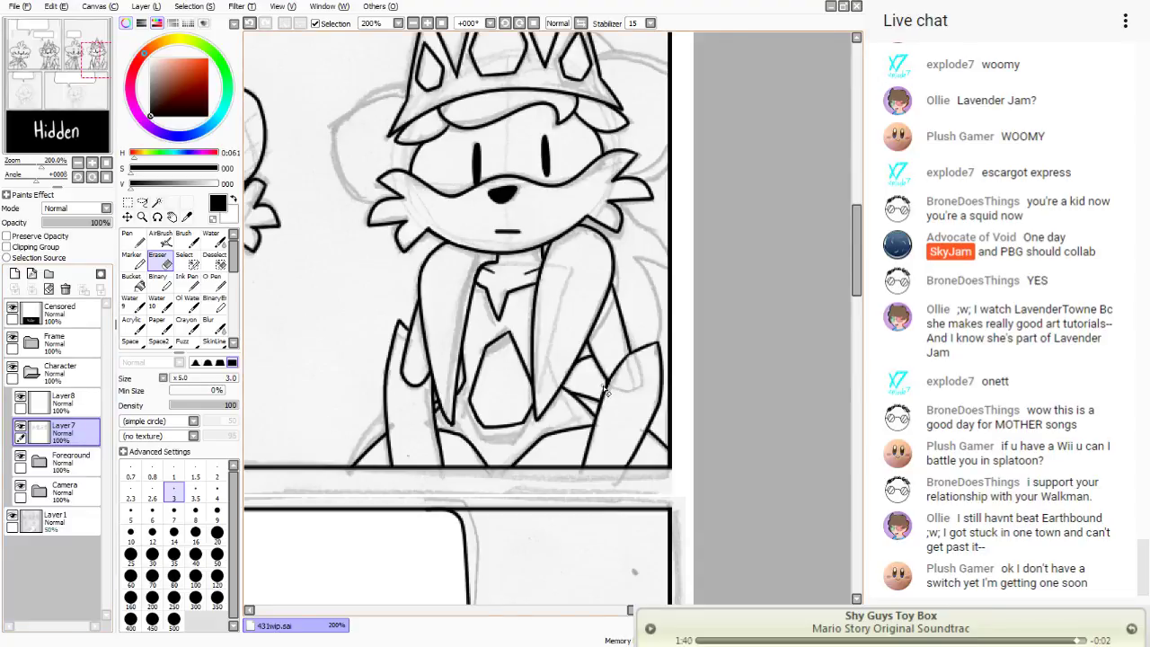
left_click(59, 402)
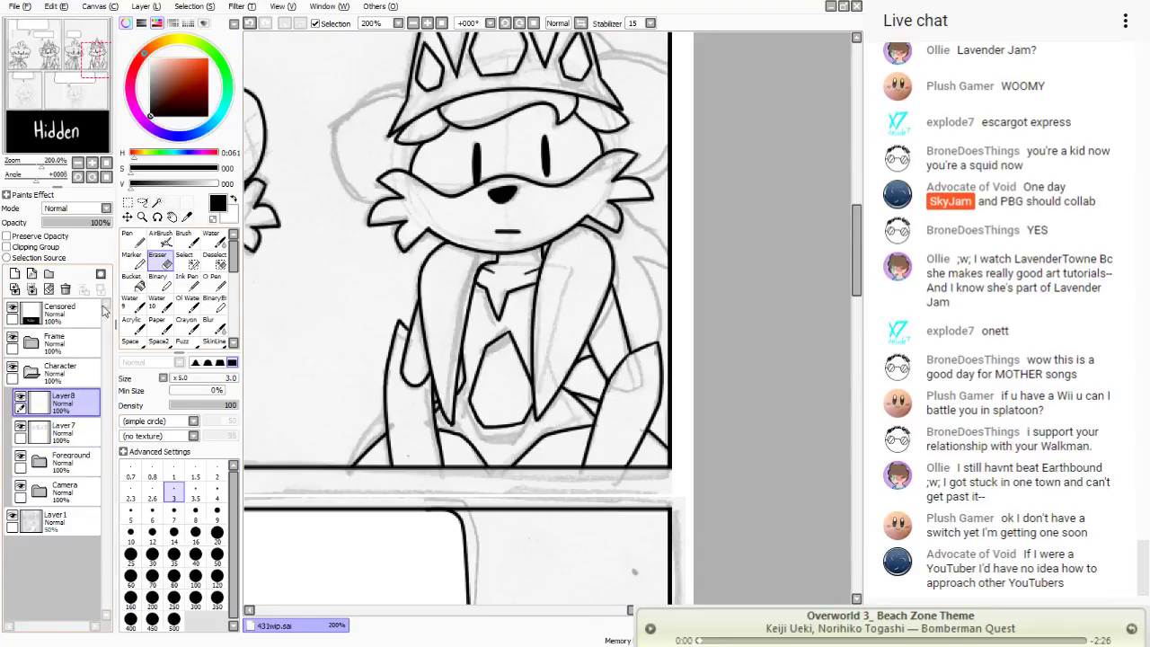
- Merge the finished arc line work down into Layer7 and set up an empty layer above it
left_click(133, 238)
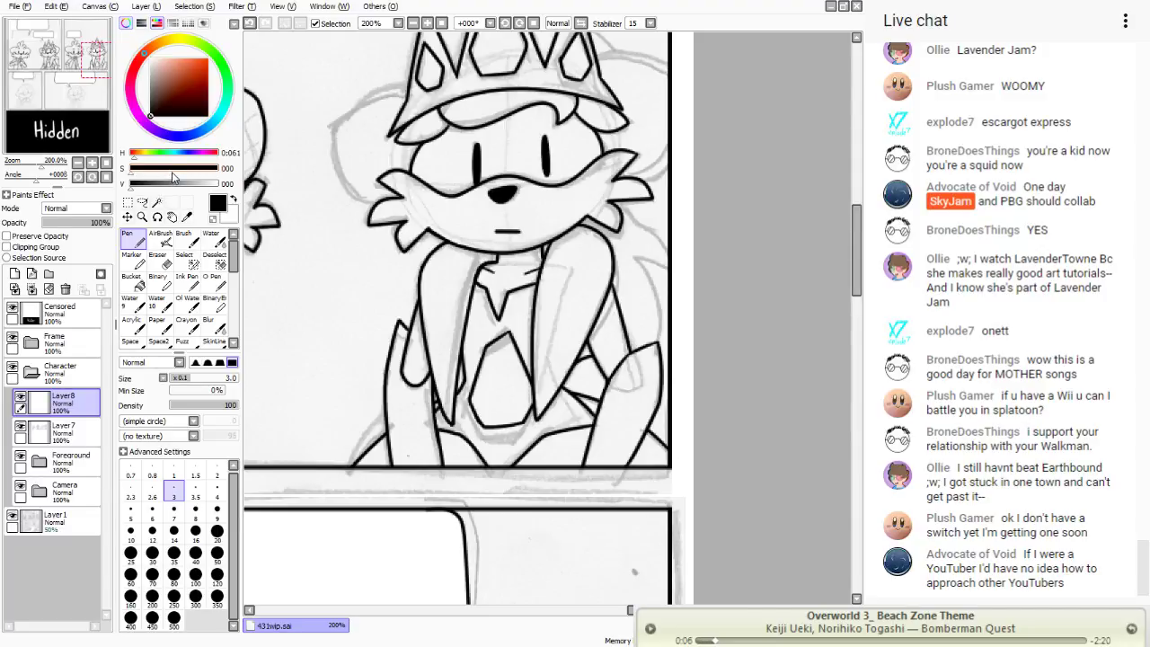
left_click(15, 291)
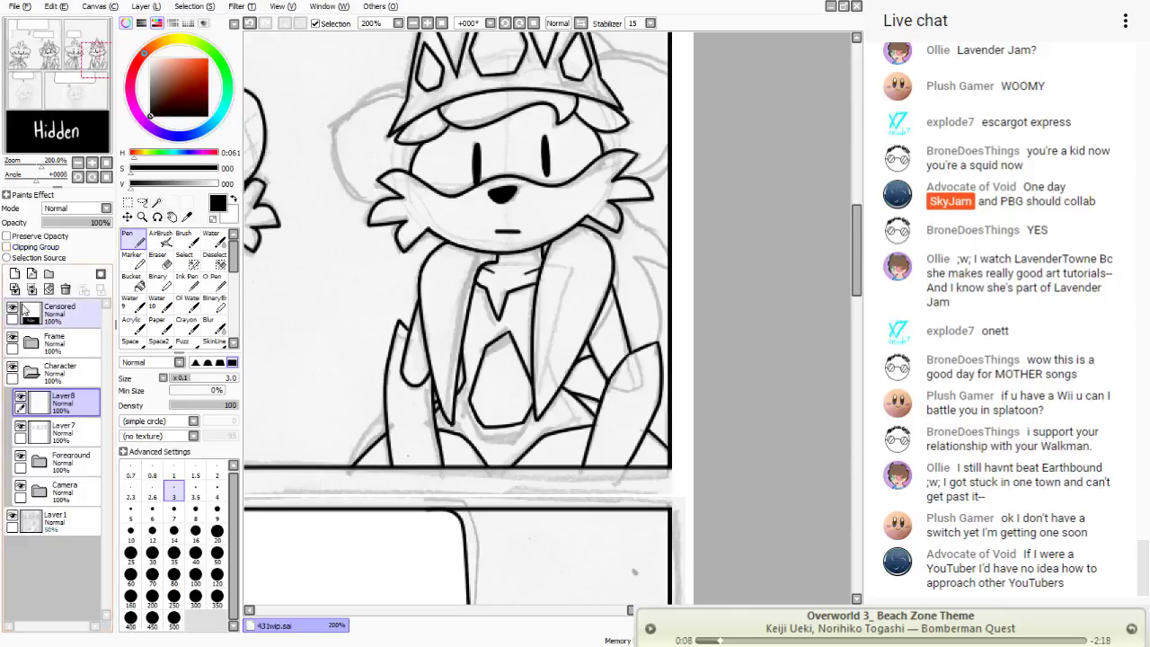
left_click(14, 273)
left_click_drag(603, 120, 571, 238)
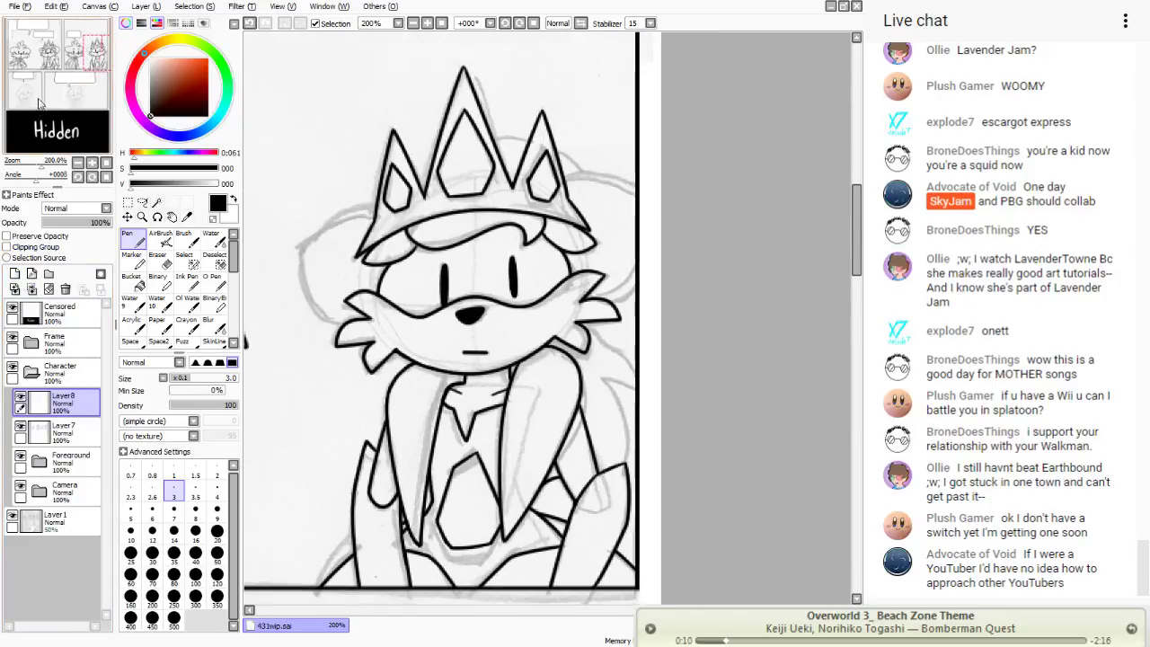
- Lasso the sketched round ear on the viewer's right on Layer1 and move it inward toward the head
left_click(142, 202)
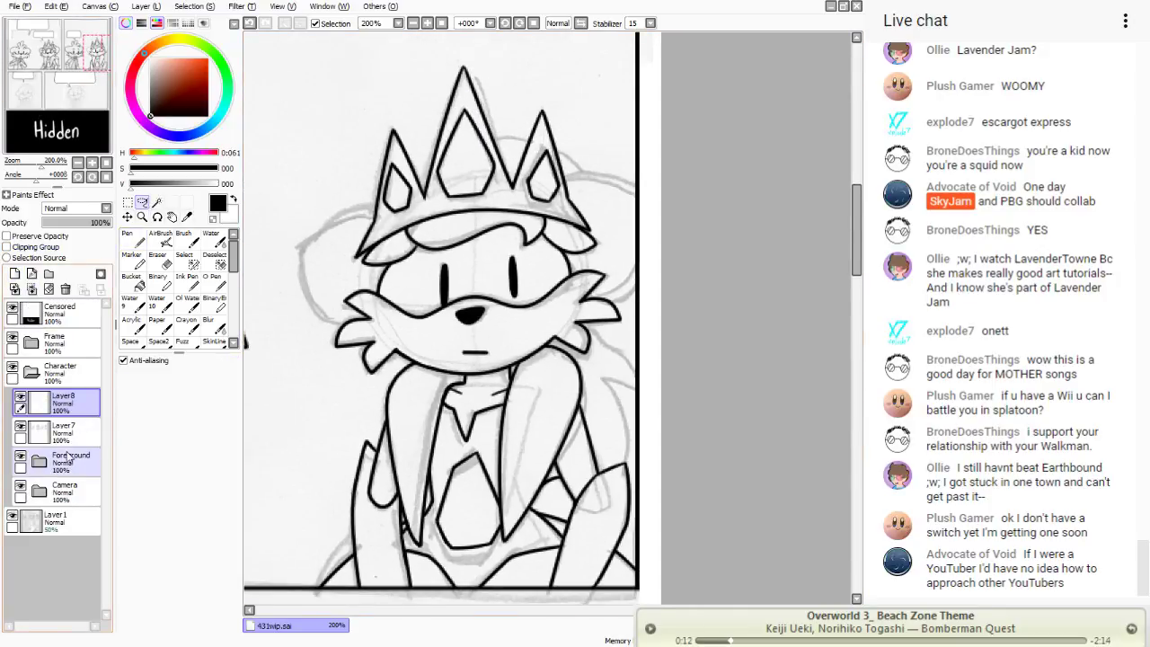
left_click(72, 485)
left_click(63, 433)
left_click(67, 521)
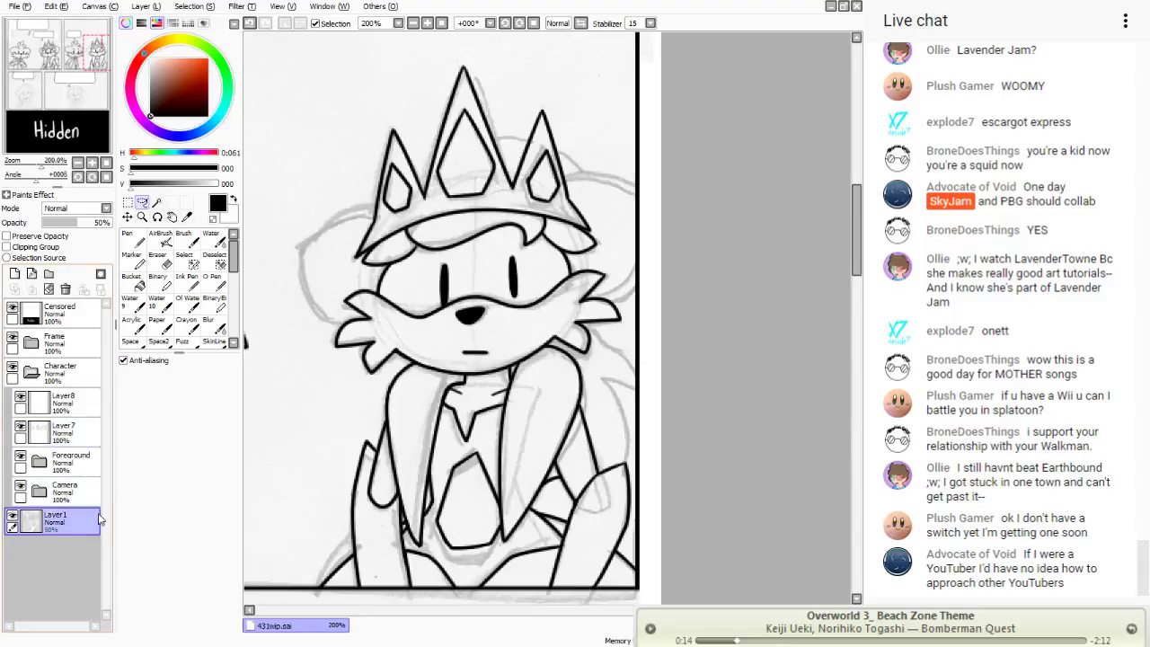
mouse_move(557, 177)
left_mouse_down()
mouse_move(605, 172)
mouse_move(647, 198)
left_mouse_up()
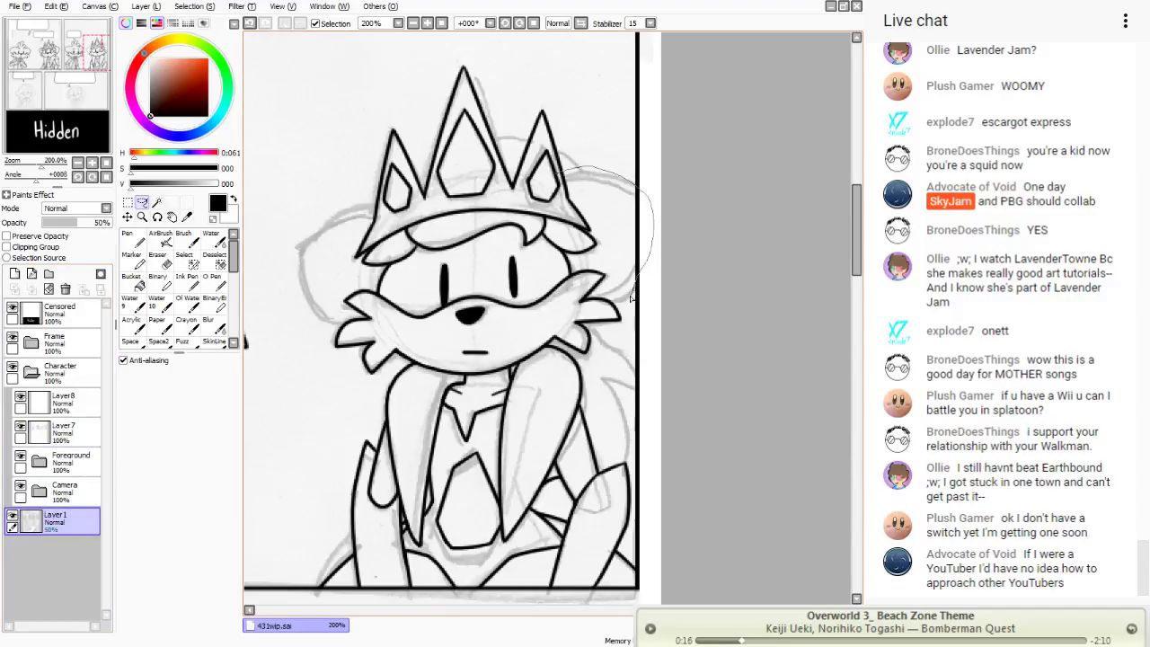
mouse_move(631, 299)
left_mouse_down()
mouse_move(613, 289)
mouse_move(579, 191)
mouse_move(559, 180)
left_mouse_up()
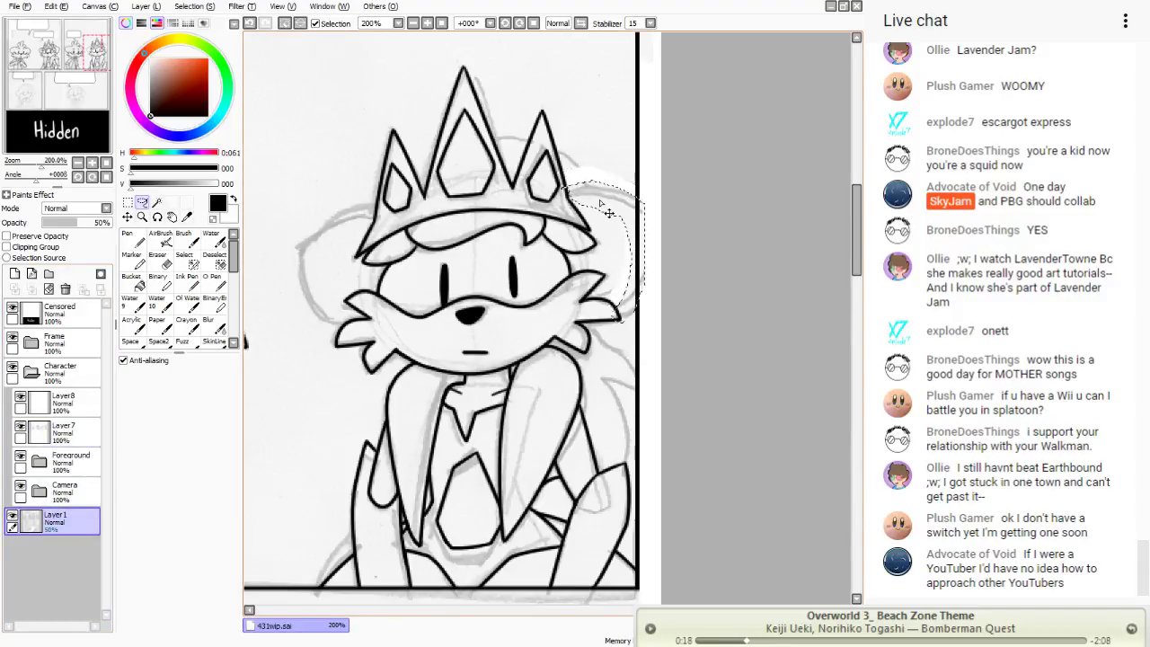
key("Delete")
key("ctrl+d")
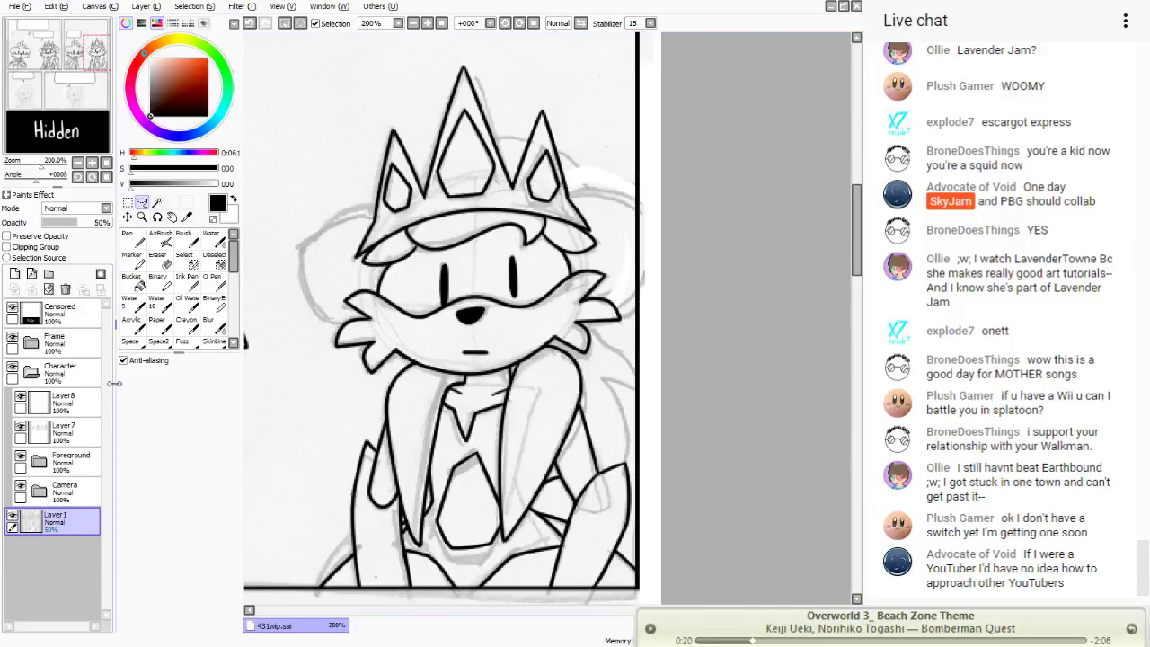
- On Layer8, ink the round ear on the viewer's left from the crown to the cheek fur, redoing it until it fits
left_click(53, 402)
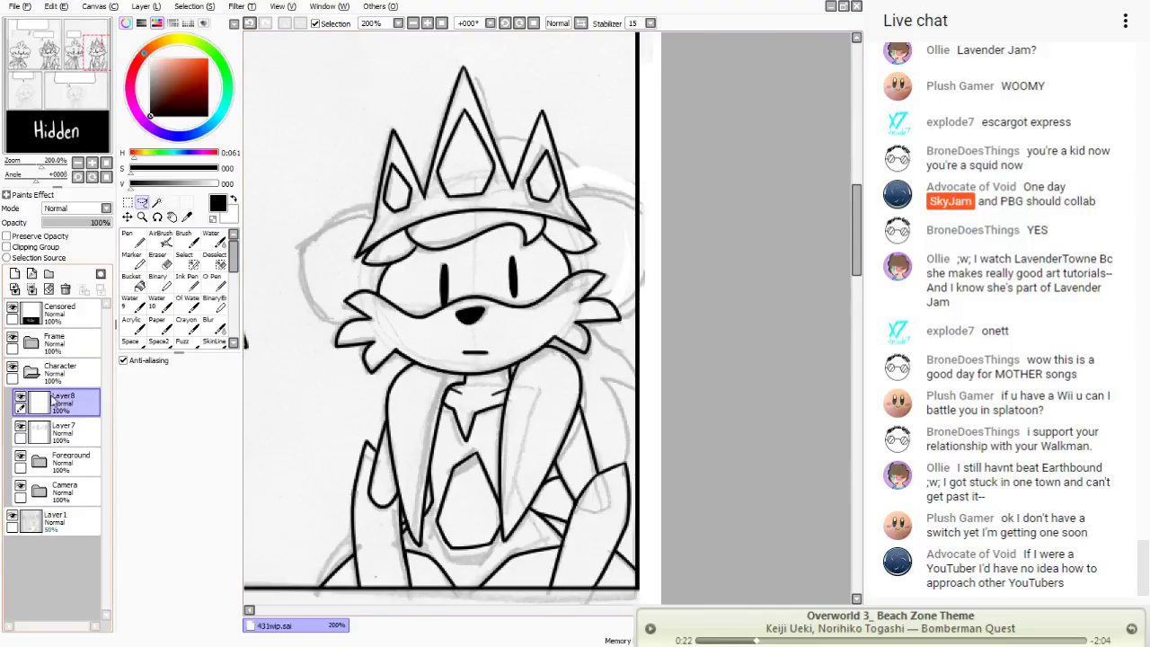
left_click(133, 238)
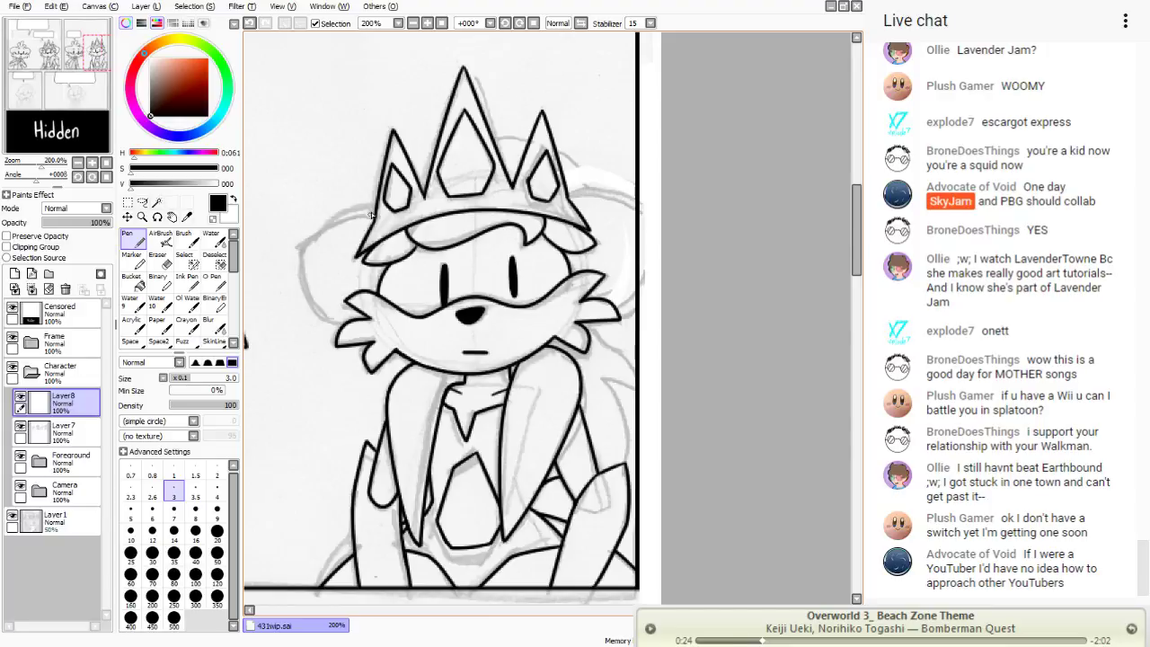
mouse_move(370, 216)
left_mouse_down()
mouse_move(336, 219)
mouse_move(305, 254)
mouse_move(322, 325)
left_mouse_up()
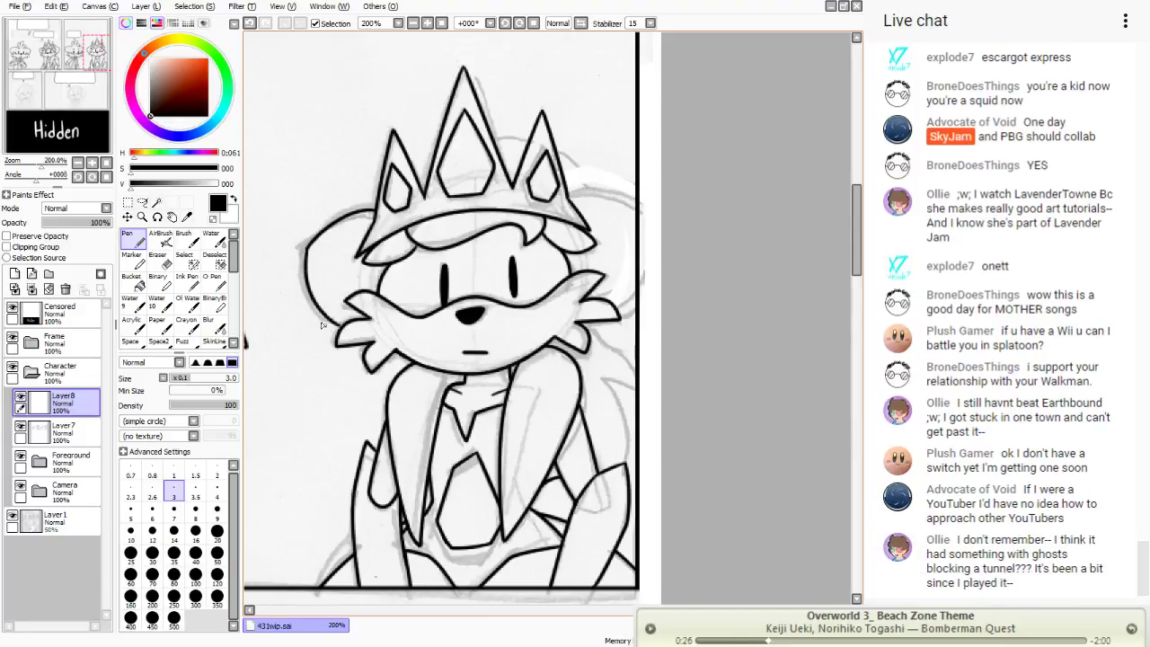
key("ctrl+z")
key("ctrl+z")
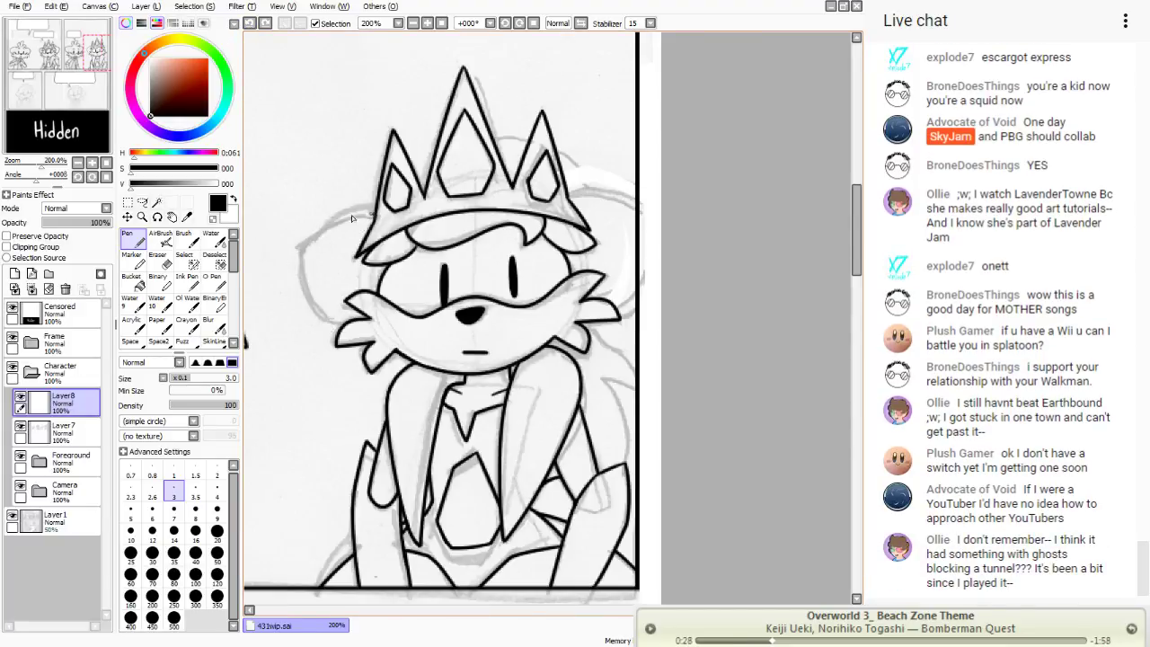
mouse_move(372, 214)
left_mouse_down()
mouse_move(300, 263)
mouse_move(342, 332)
left_mouse_up()
key("ctrl+z")
left_click_drag(372, 214, 307, 256)
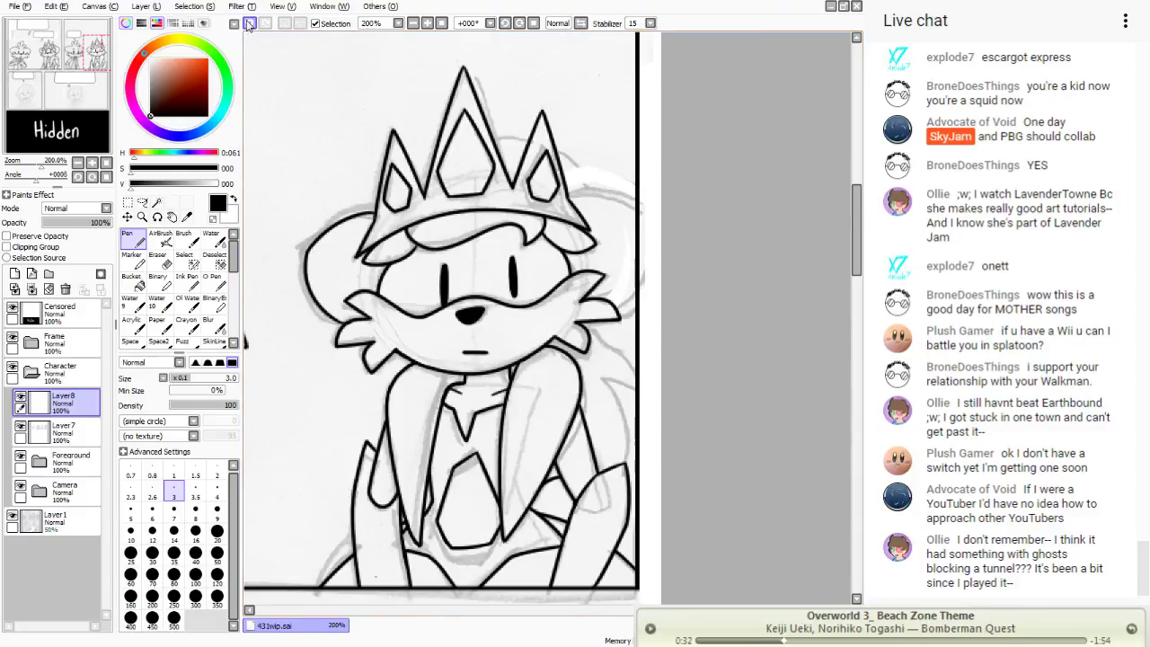
key("ctrl+z")
mouse_move(371, 216)
left_mouse_down()
mouse_move(303, 255)
mouse_move(307, 306)
mouse_move(335, 329)
left_mouse_up()
- Ink the round ear on the viewer's right out to the panel border and erase its overshoot inside the crown
mouse_move(564, 194)
left_mouse_down()
mouse_move(640, 220)
mouse_move(546, 196)
left_mouse_up()
key("ctrl+z")
mouse_move(644, 267)
left_mouse_down()
mouse_move(642, 288)
mouse_move(594, 318)
left_mouse_up()
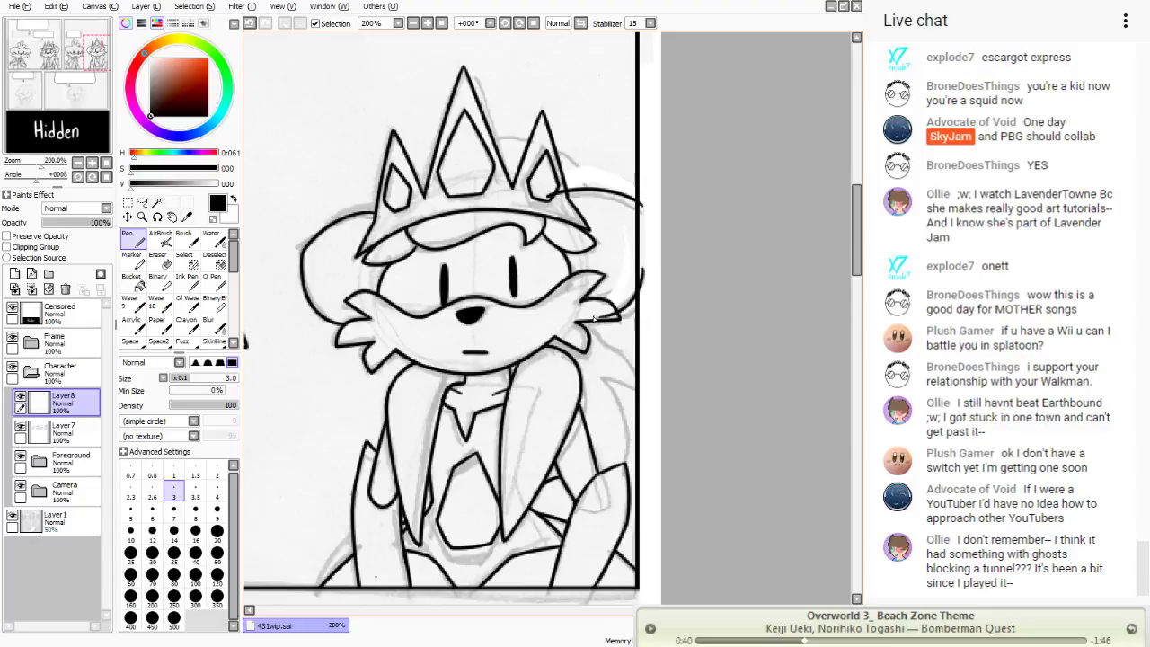
left_click(162, 261)
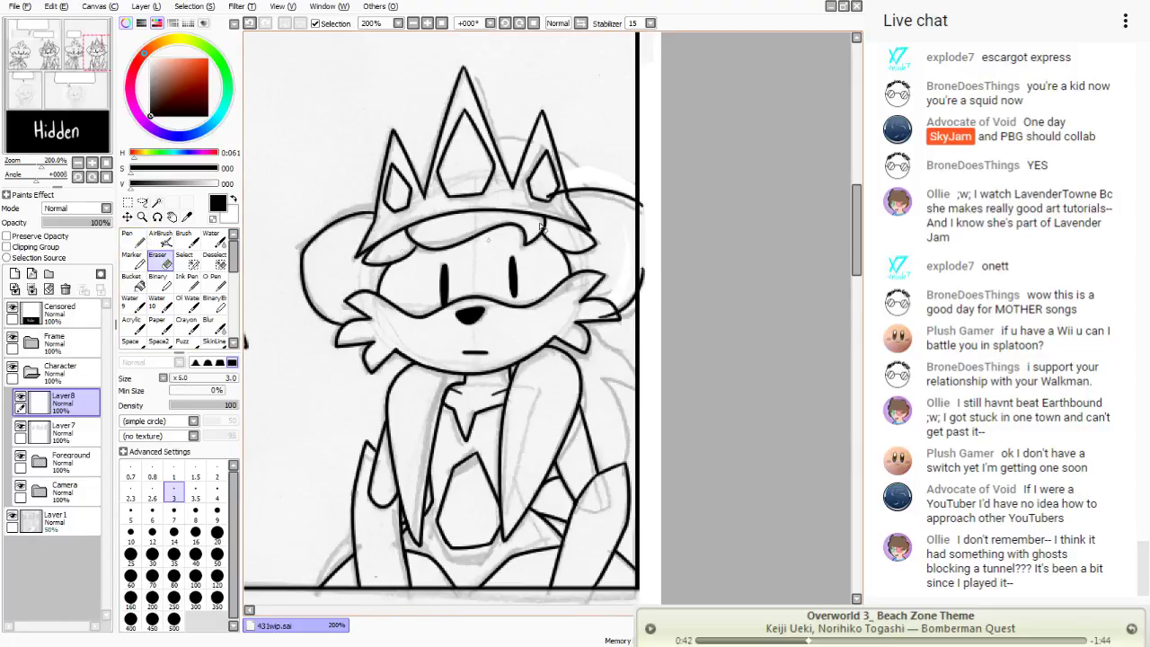
left_click_drag(570, 191, 541, 199)
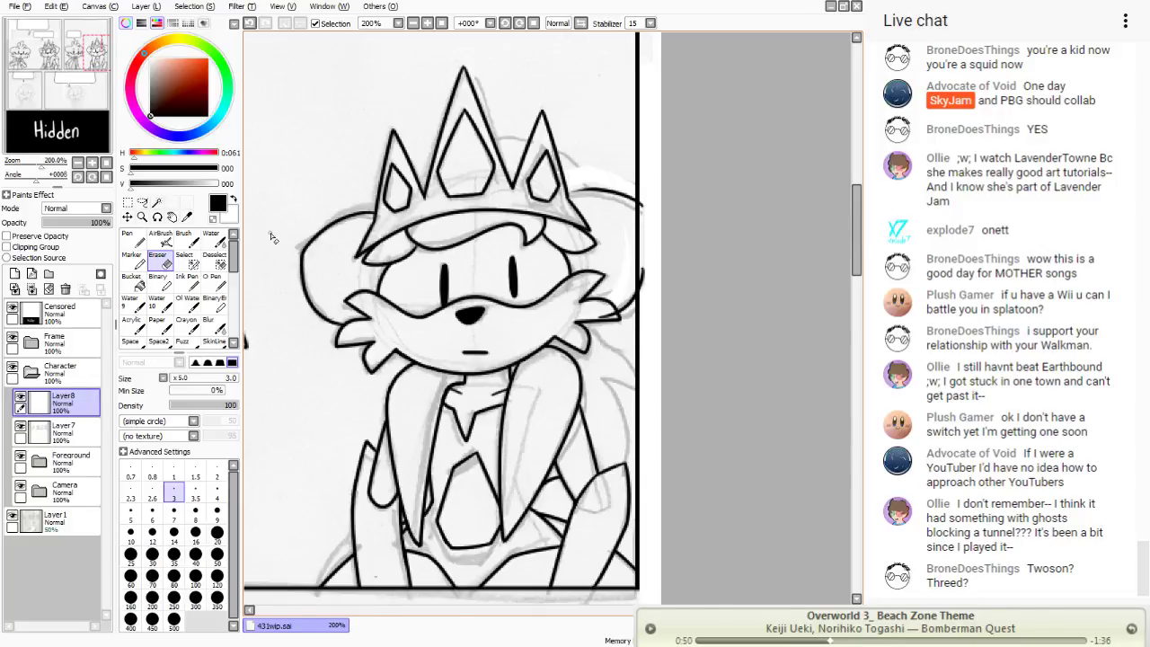
- Restore the overshoot of the viewer's-right ear's upper line inside the crown by undoing the recent strokes and erasing
key("n")
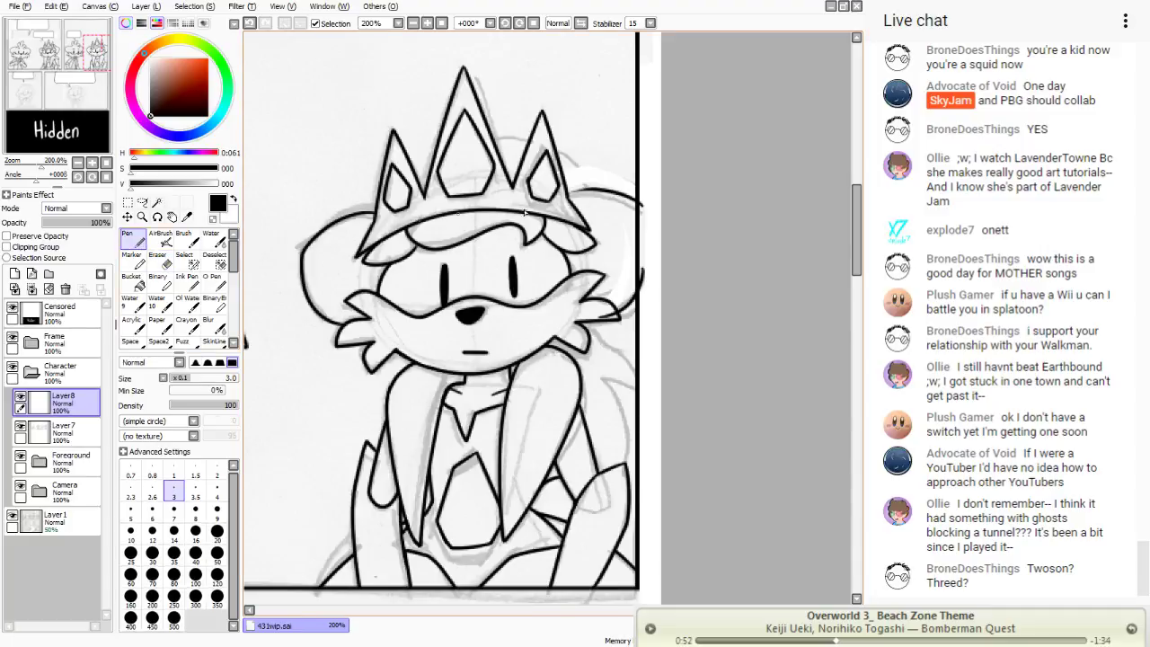
left_click_drag(591, 190, 570, 196)
left_click(251, 25)
left_click(251, 25)
left_click(250, 25)
left_click(264, 25)
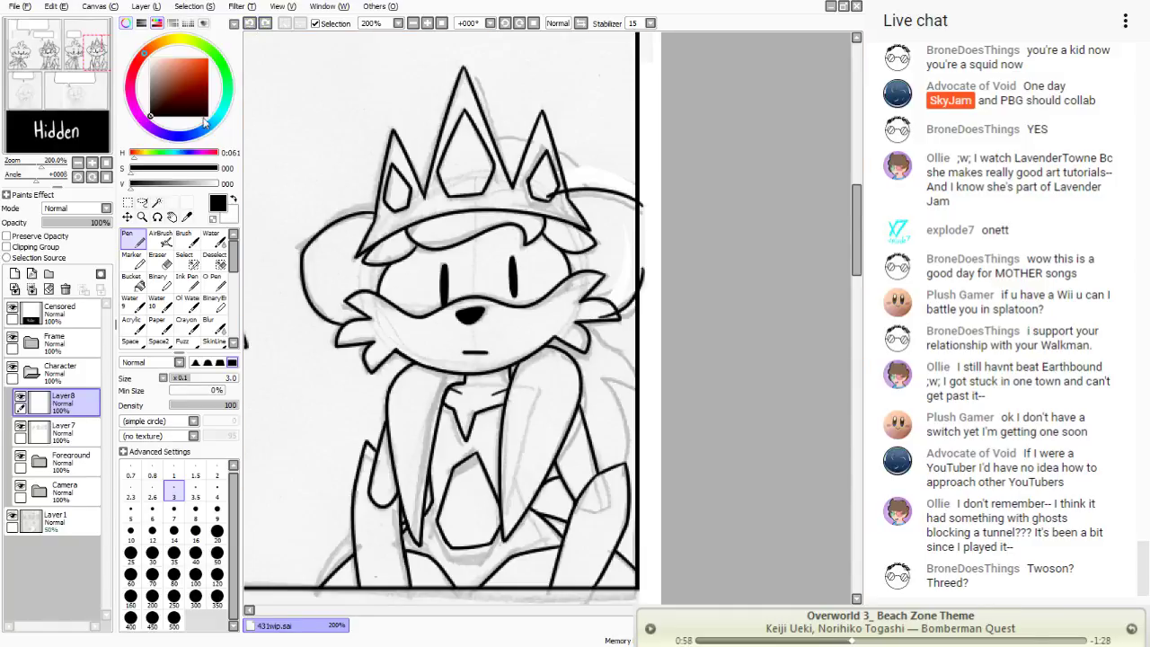
- Lasso the upper line of the viewer's-right ear, shift it slightly down and outward, and deselect it
left_click(142, 202)
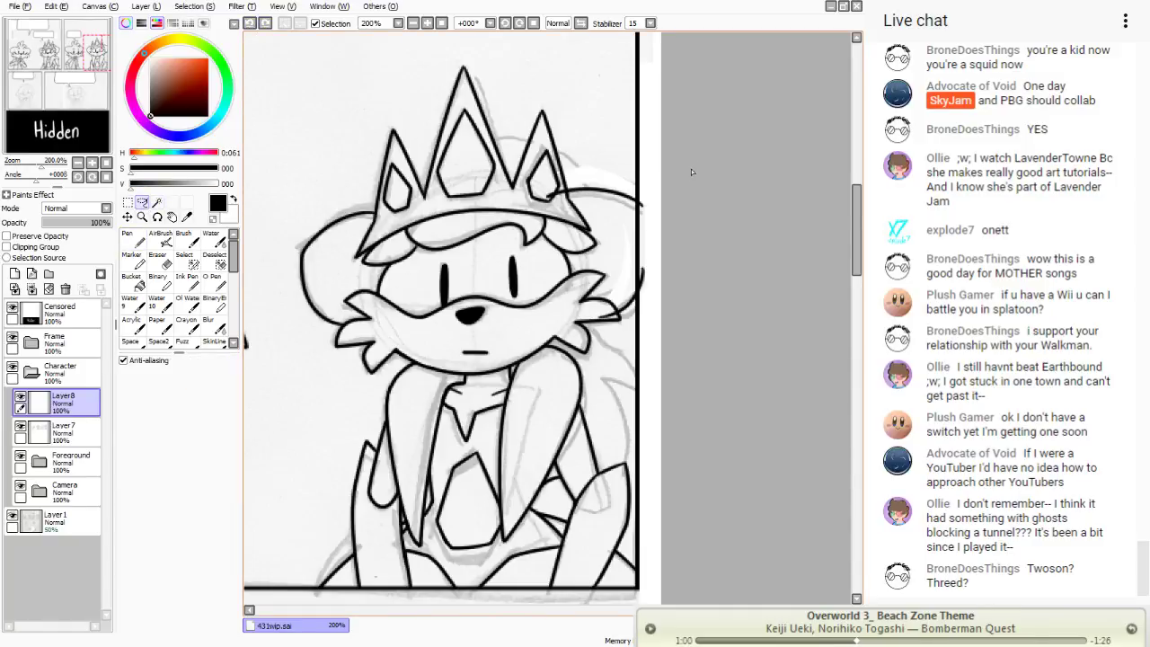
mouse_move(692, 172)
left_mouse_down()
mouse_move(560, 256)
mouse_move(469, 232)
mouse_move(678, 198)
mouse_move(635, 235)
mouse_move(544, 128)
left_mouse_up()
mouse_move(580, 163)
left_mouse_down()
mouse_move(554, 191)
mouse_move(681, 238)
mouse_move(503, 215)
left_mouse_up()
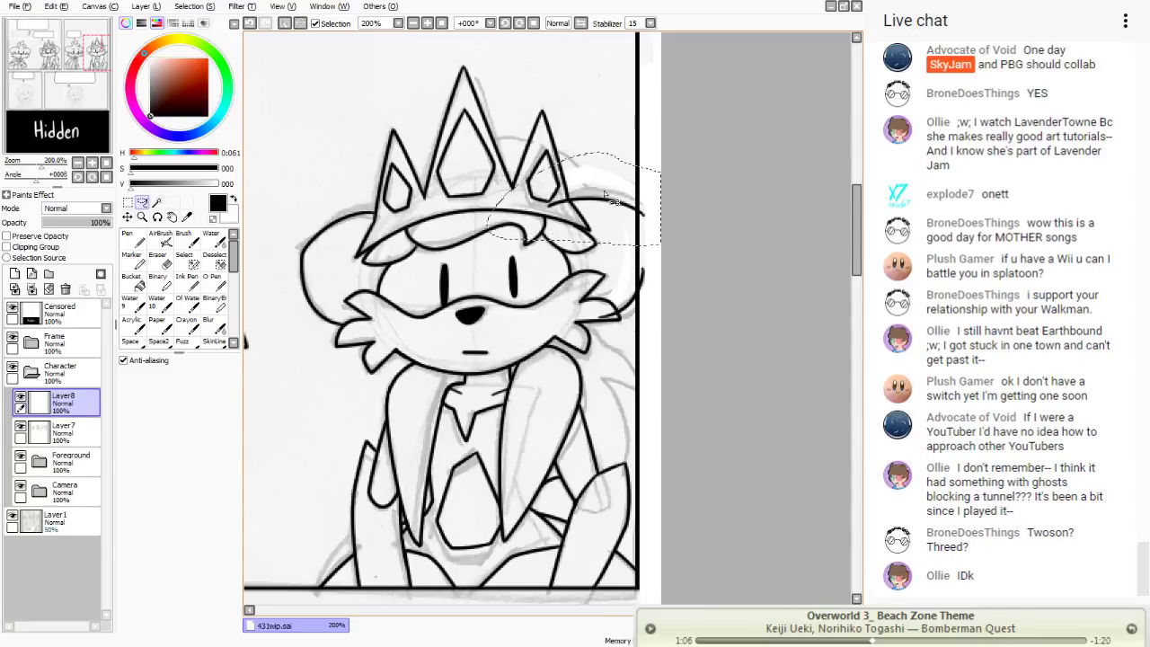
key("ctrl+d")
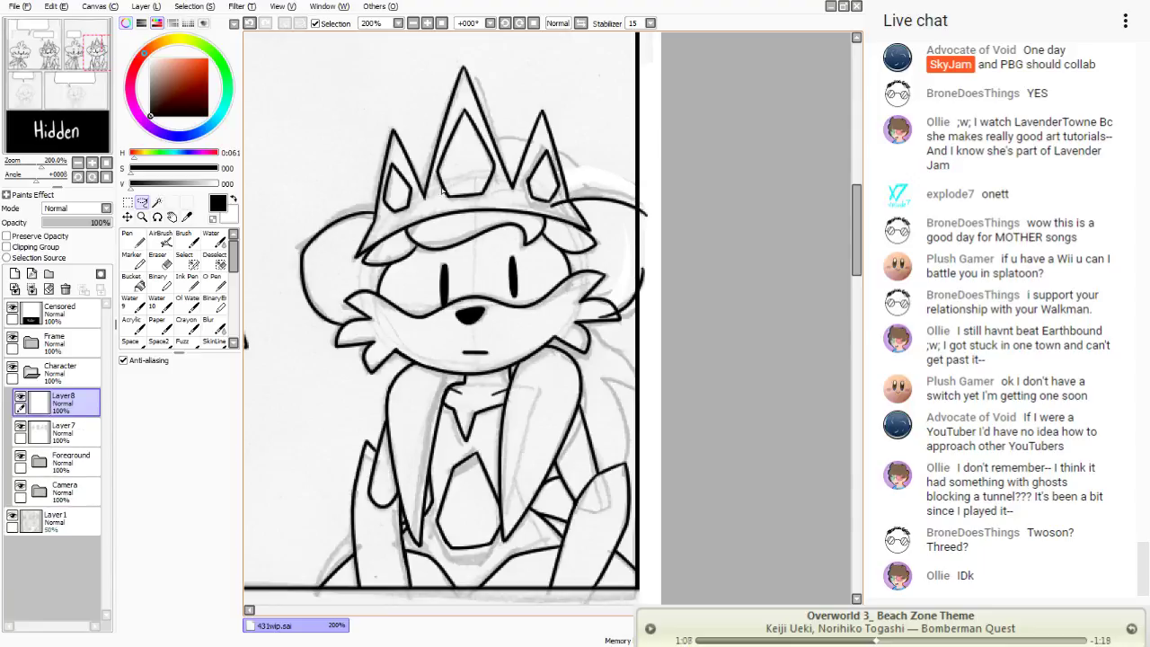
- Erase and re-ink the lower curve of the viewer's-right ear at the cheek fur, trimming ear lines outside the panel border
left_click(153, 261)
mouse_move(614, 292)
left_mouse_down()
mouse_move(651, 316)
mouse_move(626, 336)
mouse_move(620, 314)
mouse_move(643, 269)
mouse_move(609, 332)
left_mouse_up()
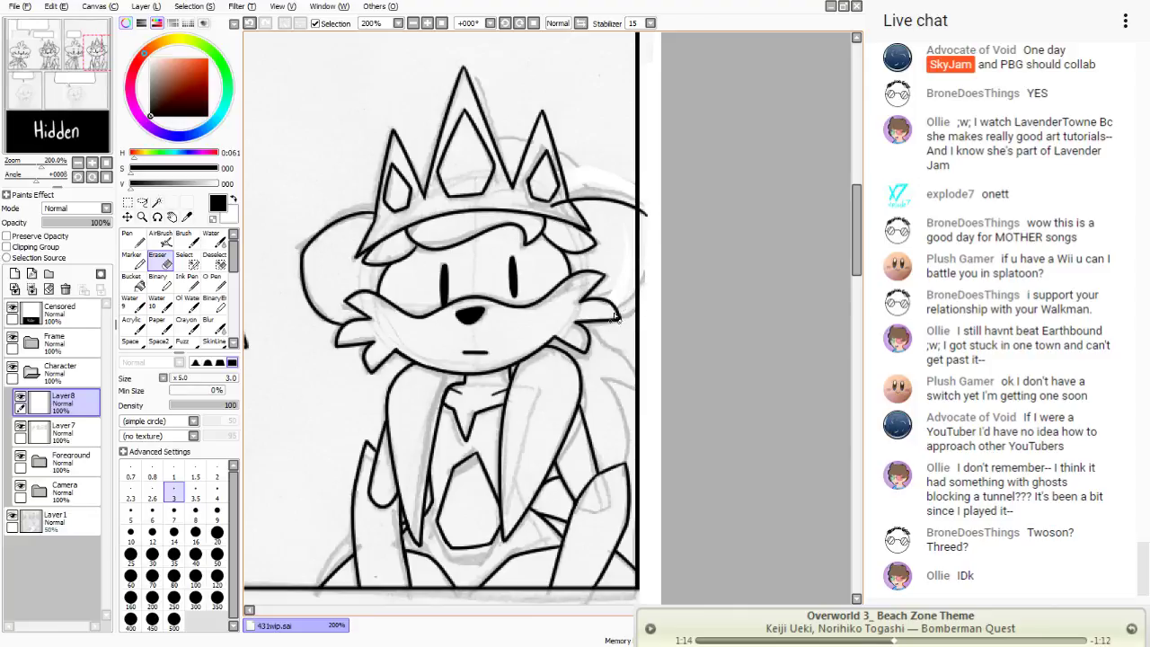
key("n")
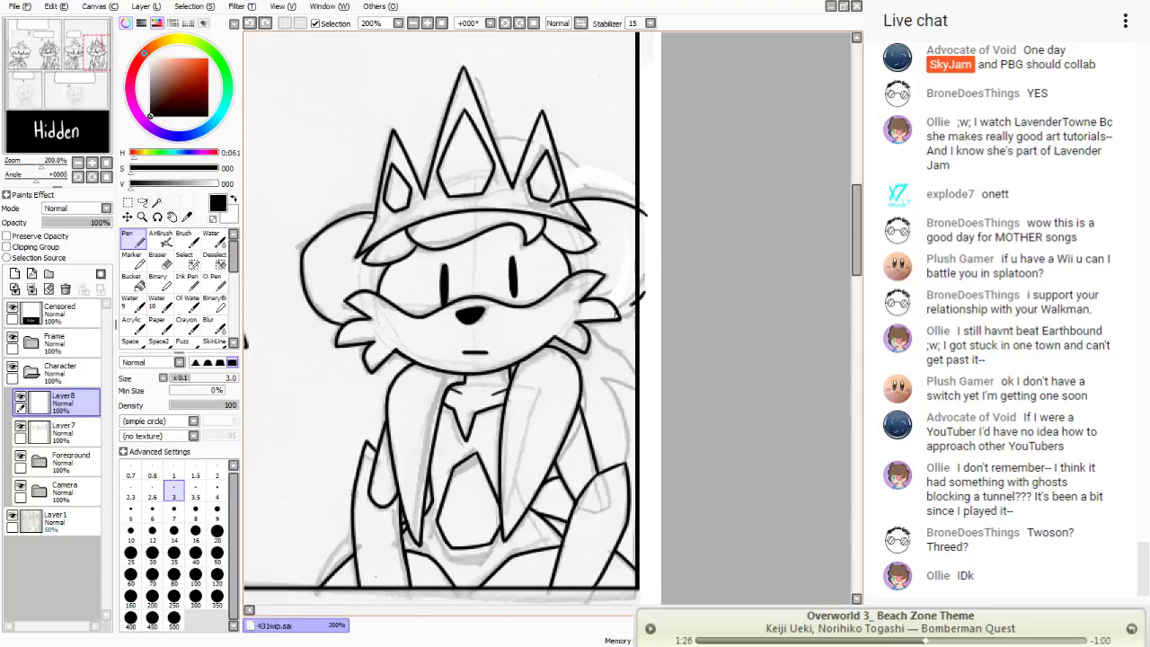
left_click_drag(636, 302, 608, 318)
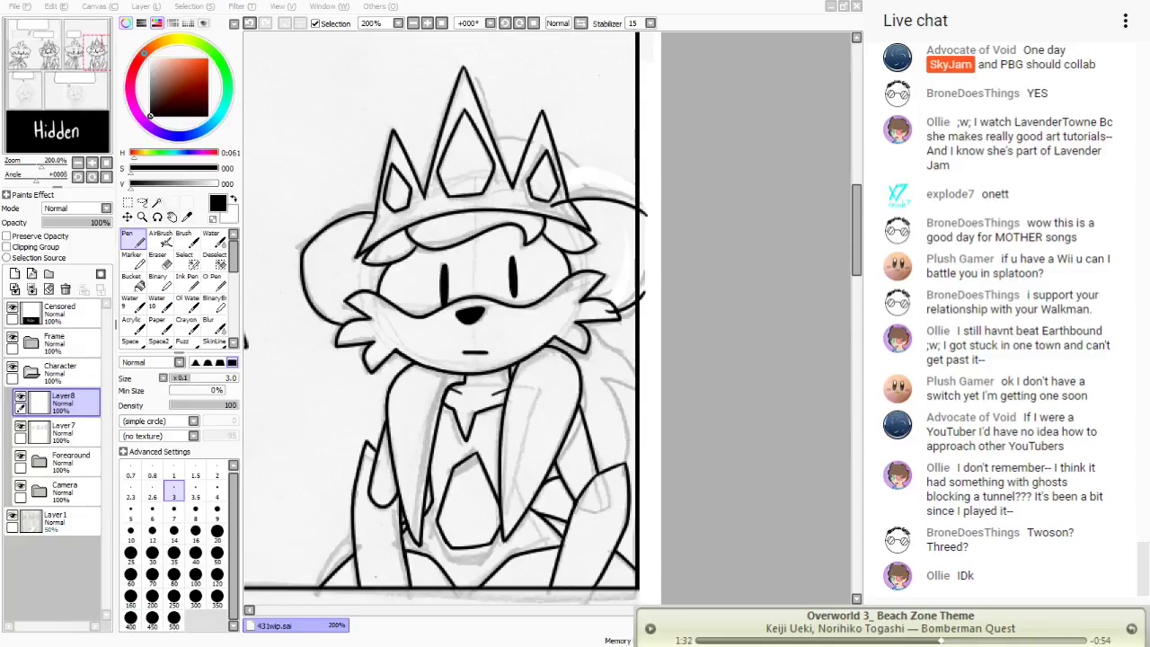
key("alt+Tab")
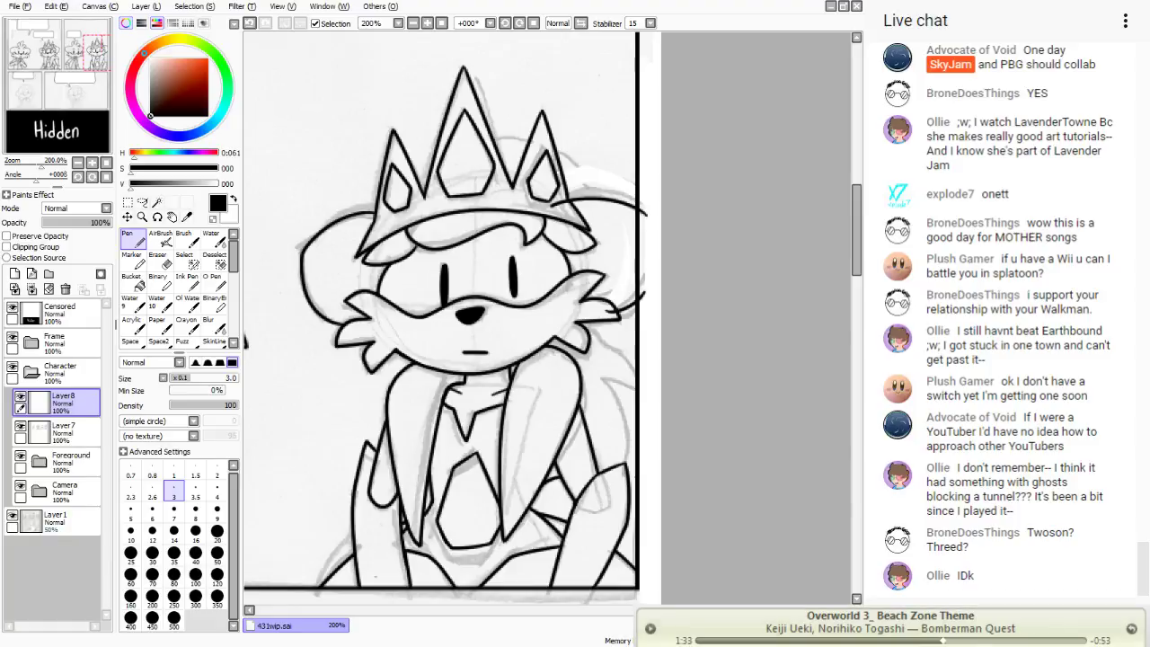
mouse_move(646, 299)
left_mouse_down()
mouse_move(637, 312)
mouse_move(583, 319)
mouse_move(619, 331)
mouse_move(594, 324)
left_mouse_up()
left_click(248, 25)
left_click(158, 261)
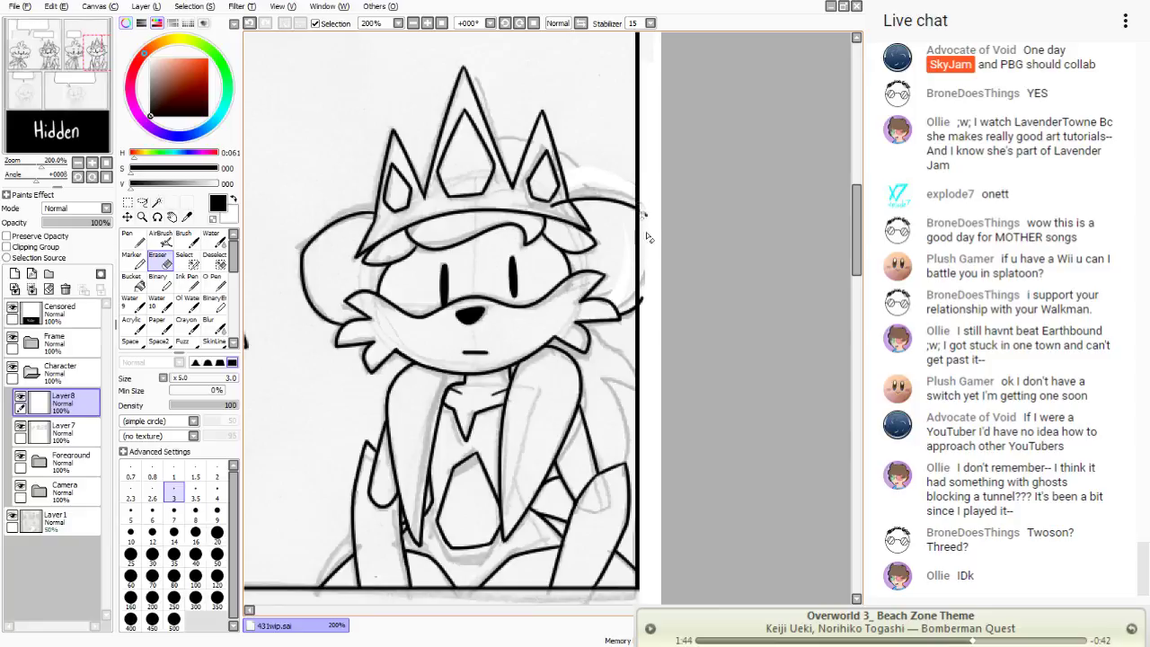
left_click_drag(649, 236, 646, 326)
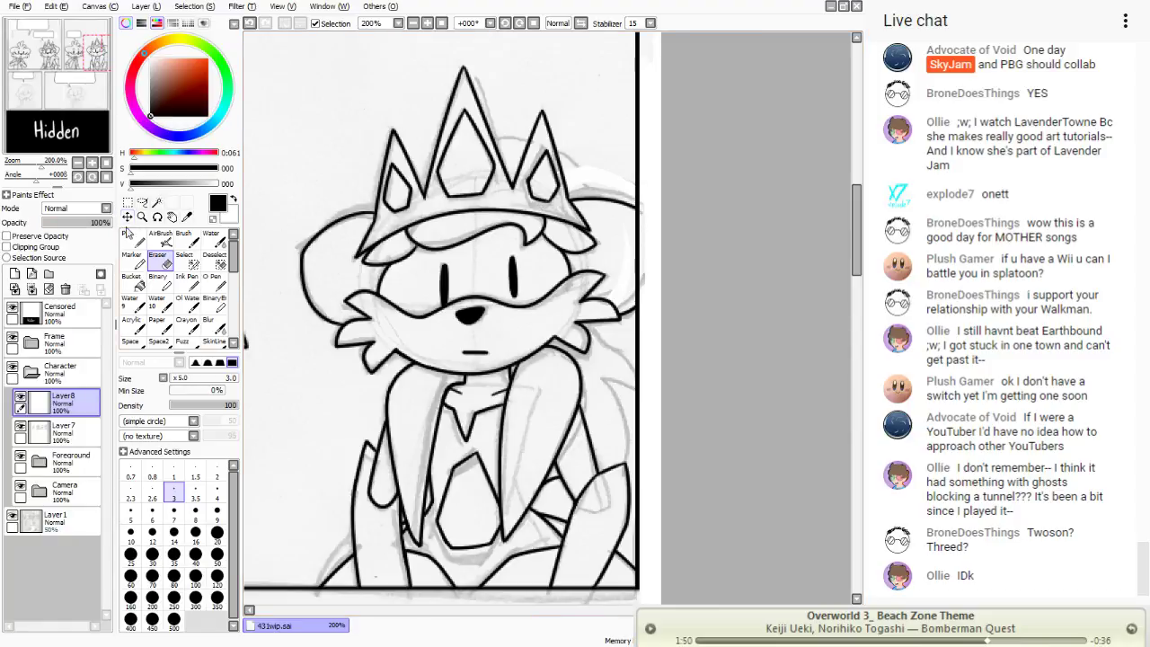
- Ink the arc behind the crown and the spiky strands below the ear, and erase their overshoots at the panel border
left_click(131, 237)
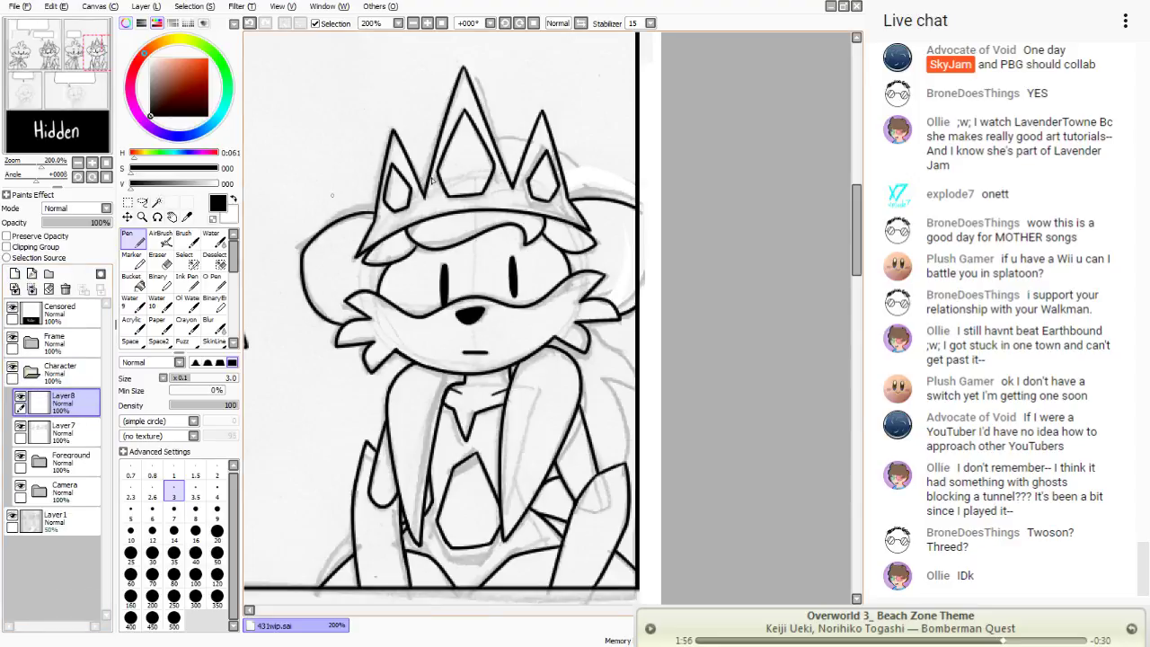
mouse_move(491, 155)
left_mouse_down()
mouse_move(520, 140)
mouse_move(622, 220)
left_mouse_up()
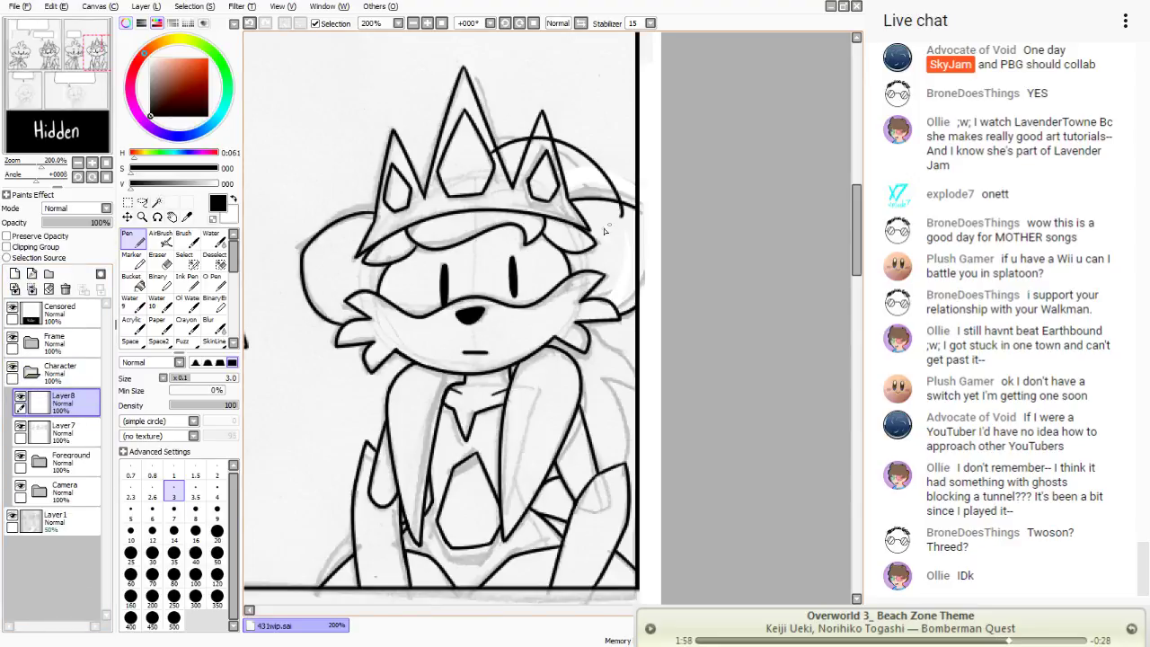
mouse_move(603, 313)
left_mouse_down()
mouse_move(598, 335)
mouse_move(657, 433)
mouse_move(640, 395)
mouse_move(609, 383)
mouse_move(642, 523)
mouse_move(620, 510)
left_mouse_up()
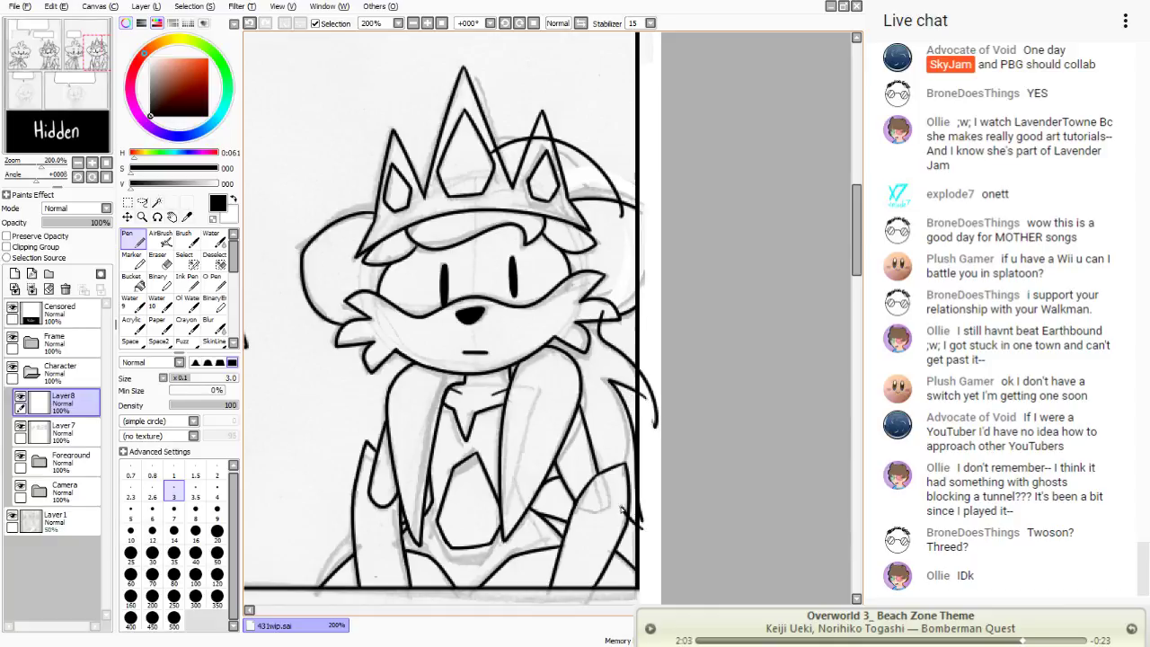
left_click(159, 260)
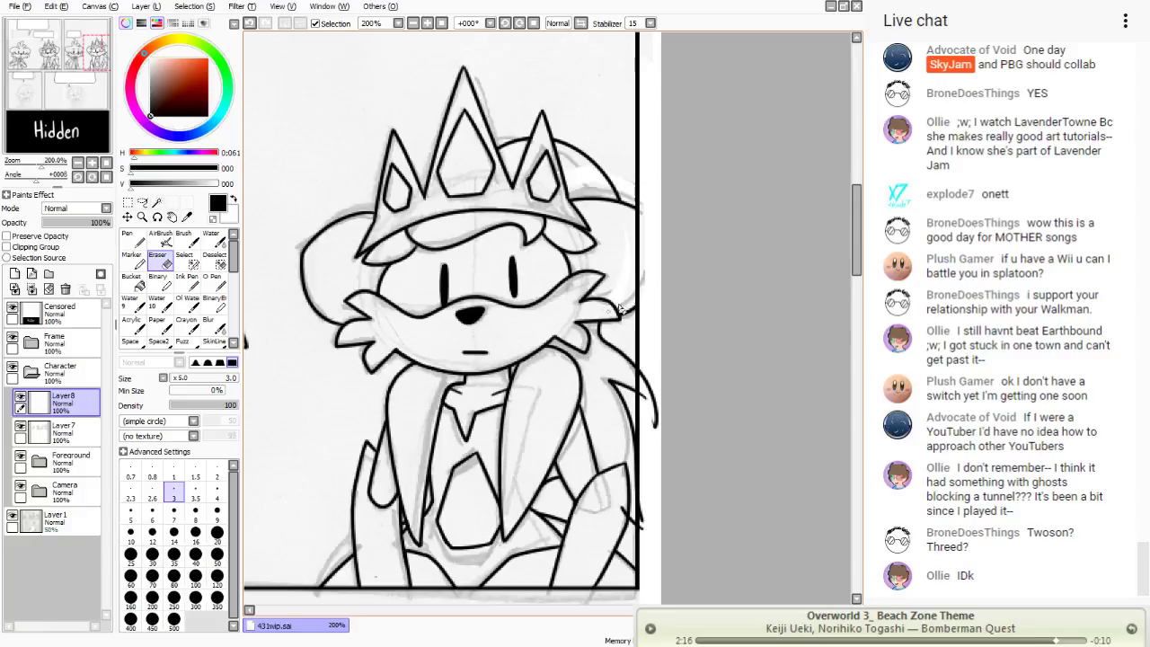
mouse_move(641, 377)
left_mouse_down()
mouse_move(647, 357)
mouse_move(656, 448)
mouse_move(640, 537)
mouse_move(627, 503)
mouse_move(629, 530)
left_mouse_up()
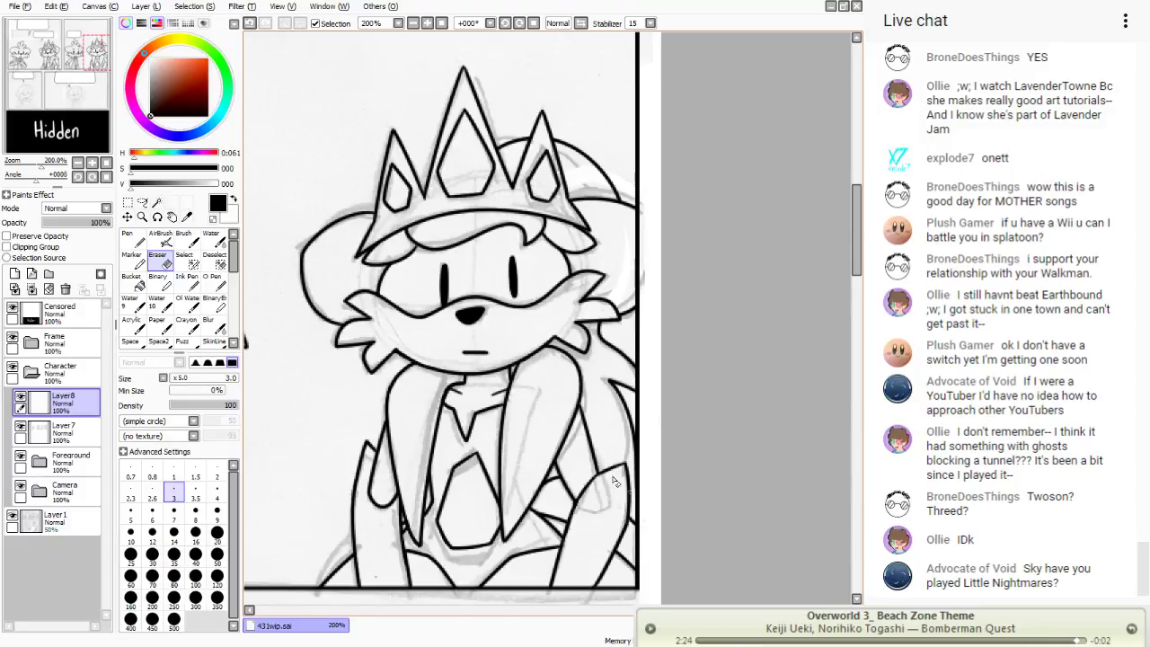
- Hide the sketch on Layer1 and check the finished line art of the upper panels across the whole page
scroll(271, 284, "down", 3)
left_click(127, 236)
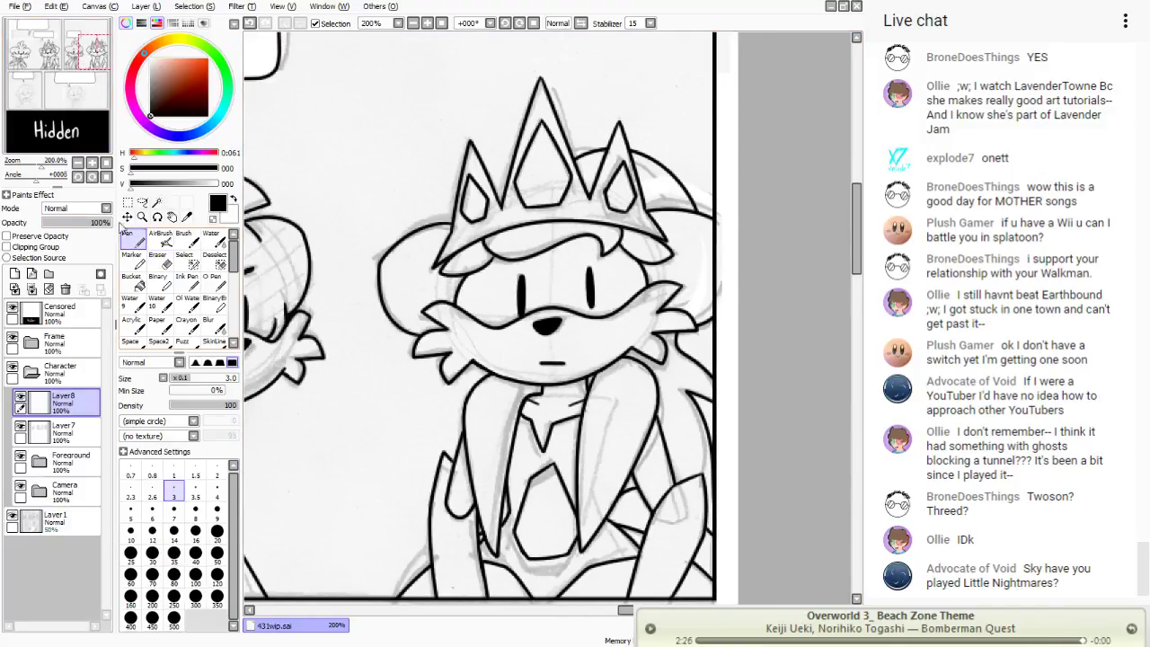
left_click(68, 63)
left_click(68, 63)
left_click(12, 516)
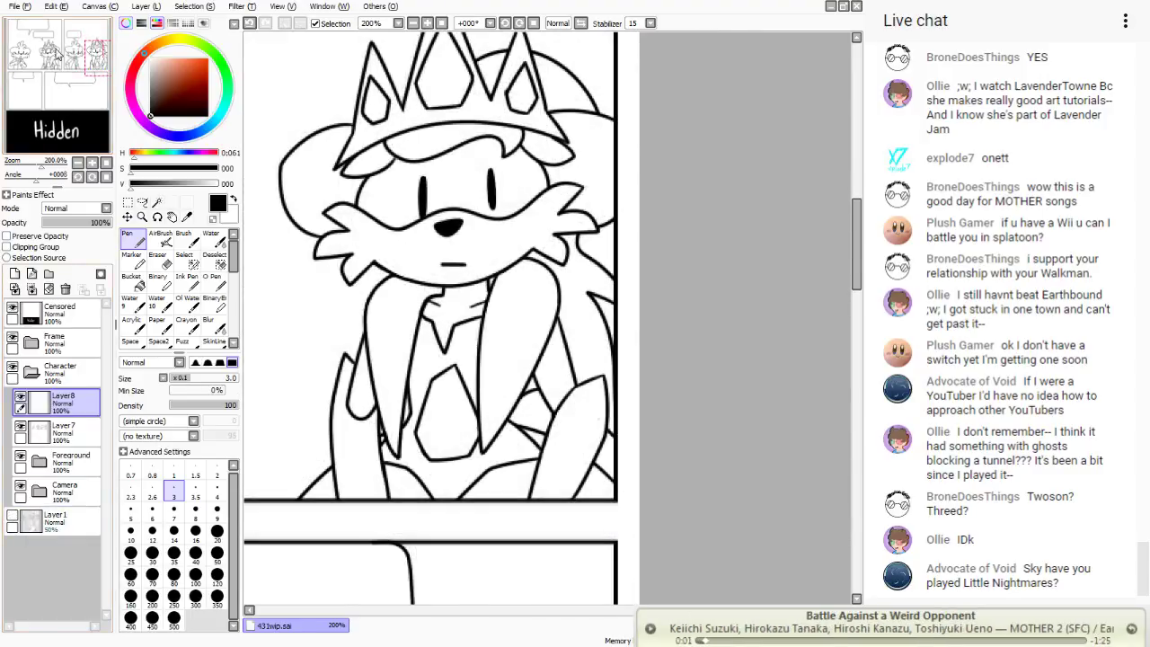
left_click(43, 36)
left_click(426, 23)
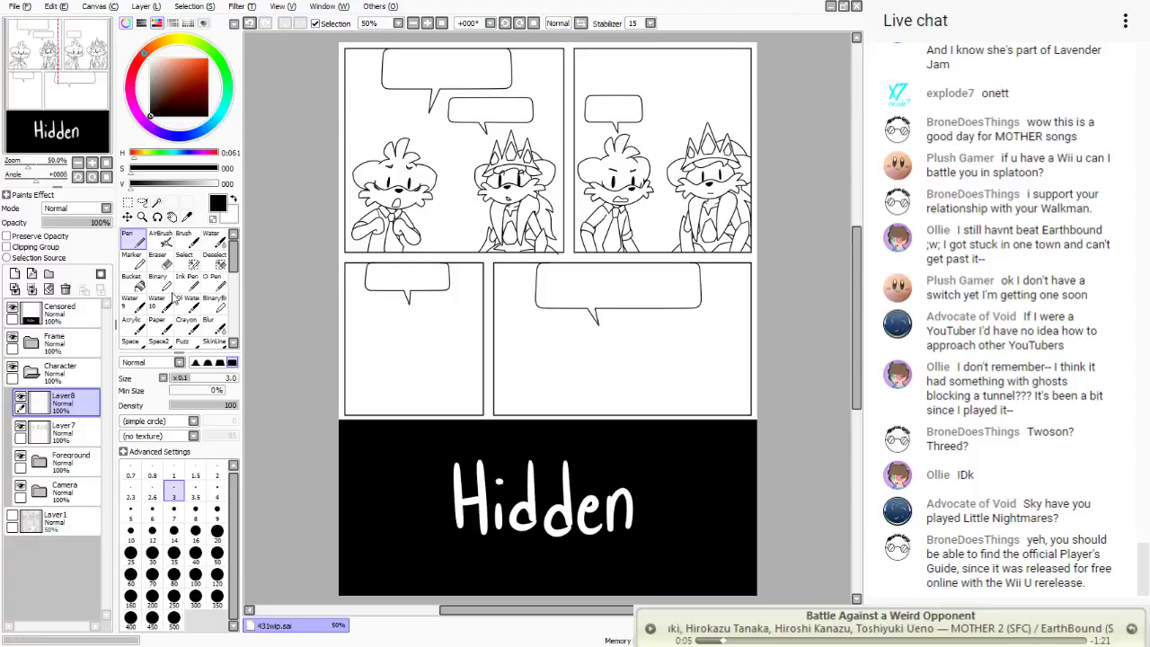
- Go to the third panel at 200% zoom, show the Layer1 sketch again and remove Layer8 so Layer7 is active
left_click(427, 23)
left_click(427, 24)
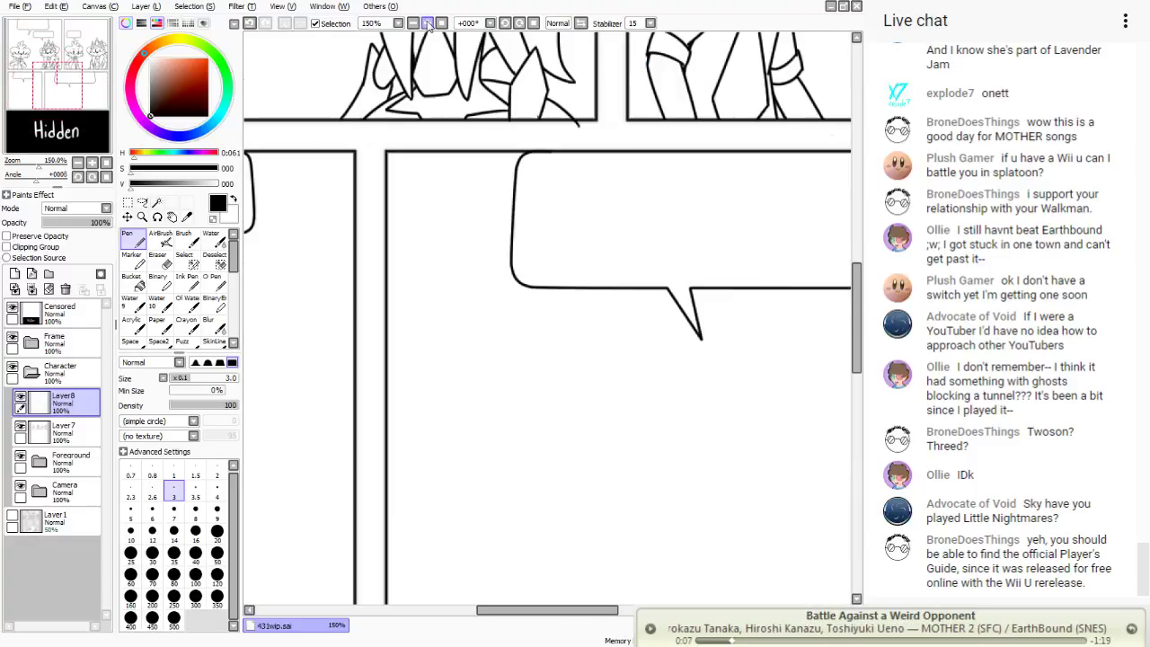
left_click(428, 23)
left_click_drag(59, 85, 27, 92)
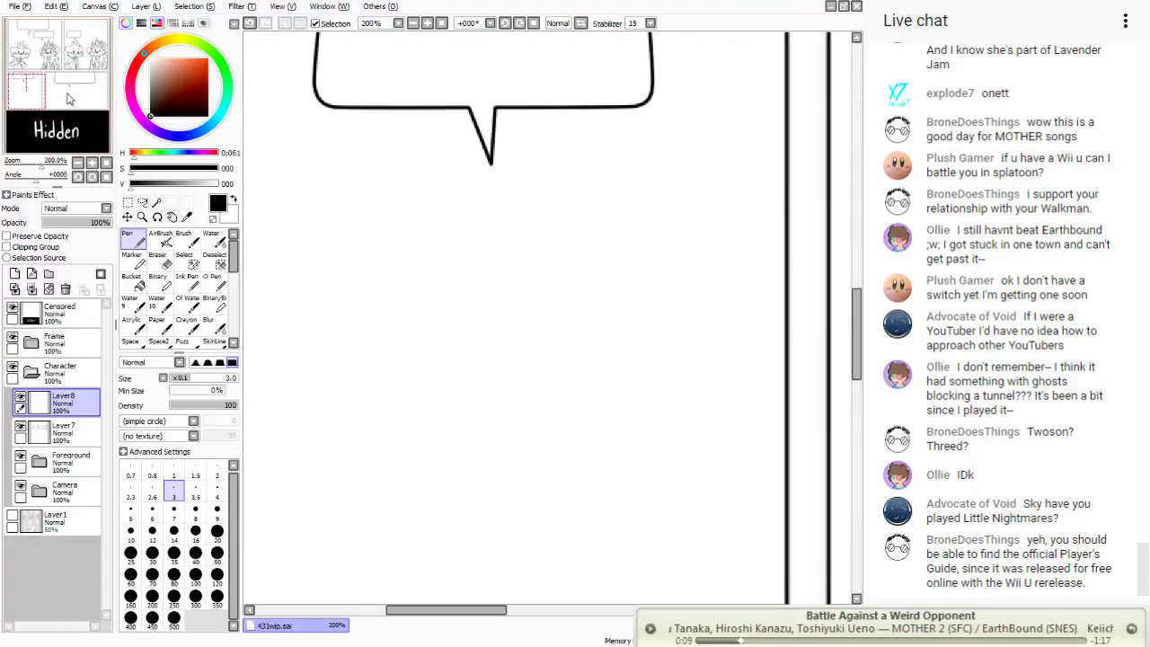
left_click(12, 515)
left_click(65, 289)
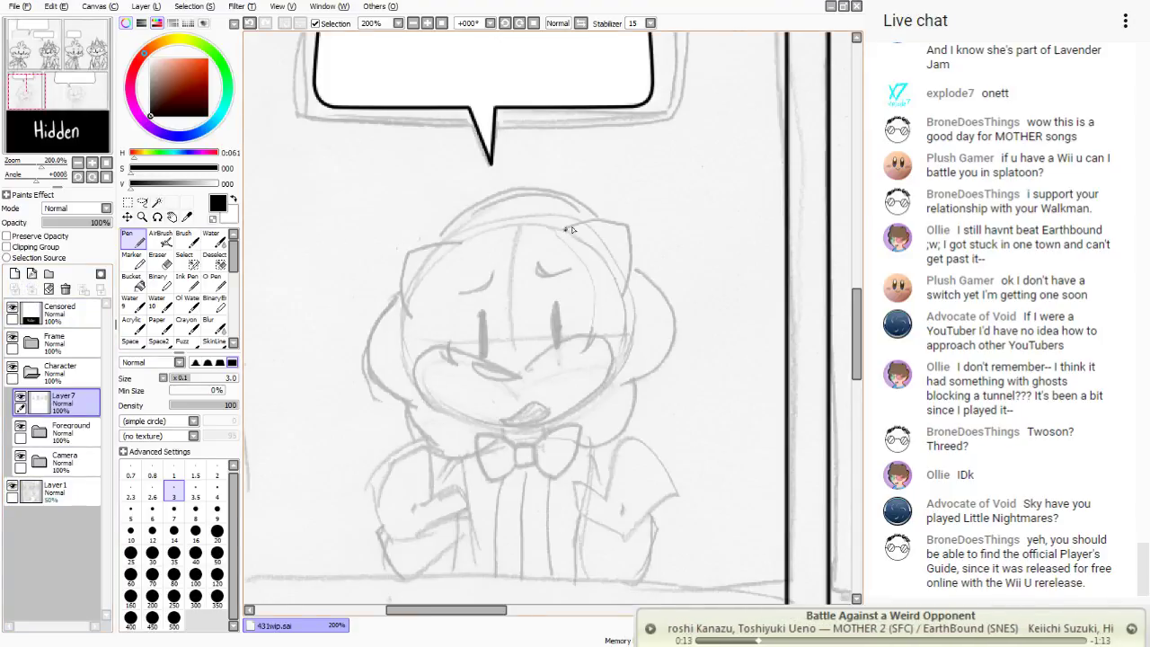
- Ink the angular corners on both upper sides of the bow-tied character's head, redoing the one on the viewer's left
mouse_move(566, 230)
left_mouse_down()
mouse_move(626, 232)
mouse_move(628, 306)
left_mouse_up()
left_click(427, 23)
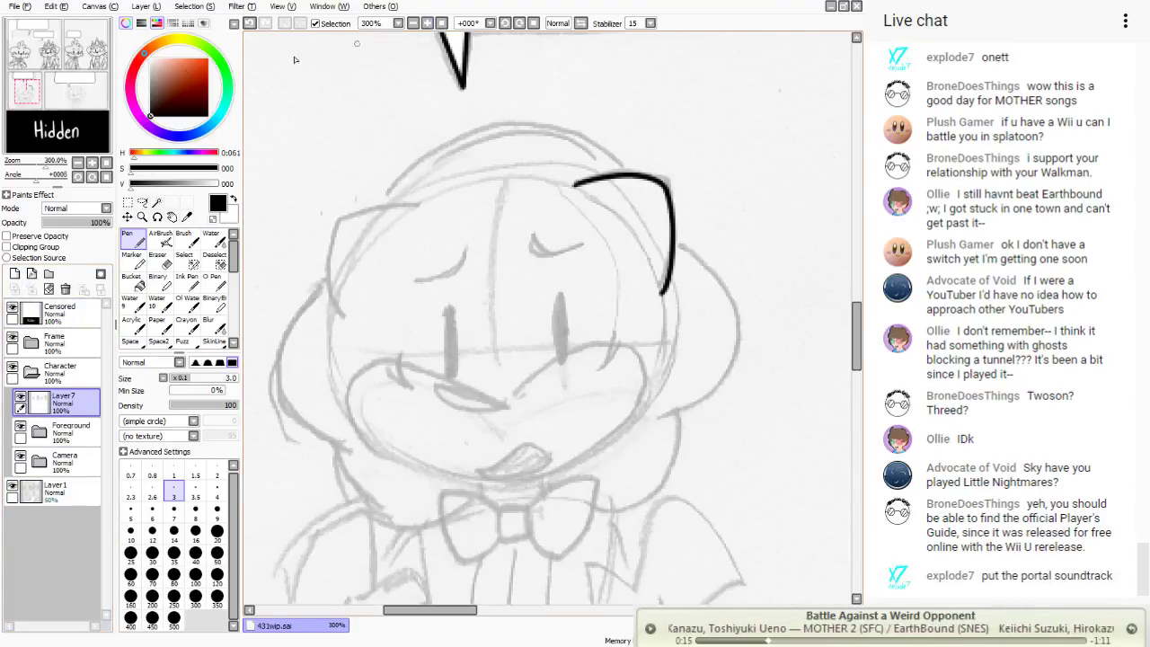
left_click_drag(47, 79, 44, 88)
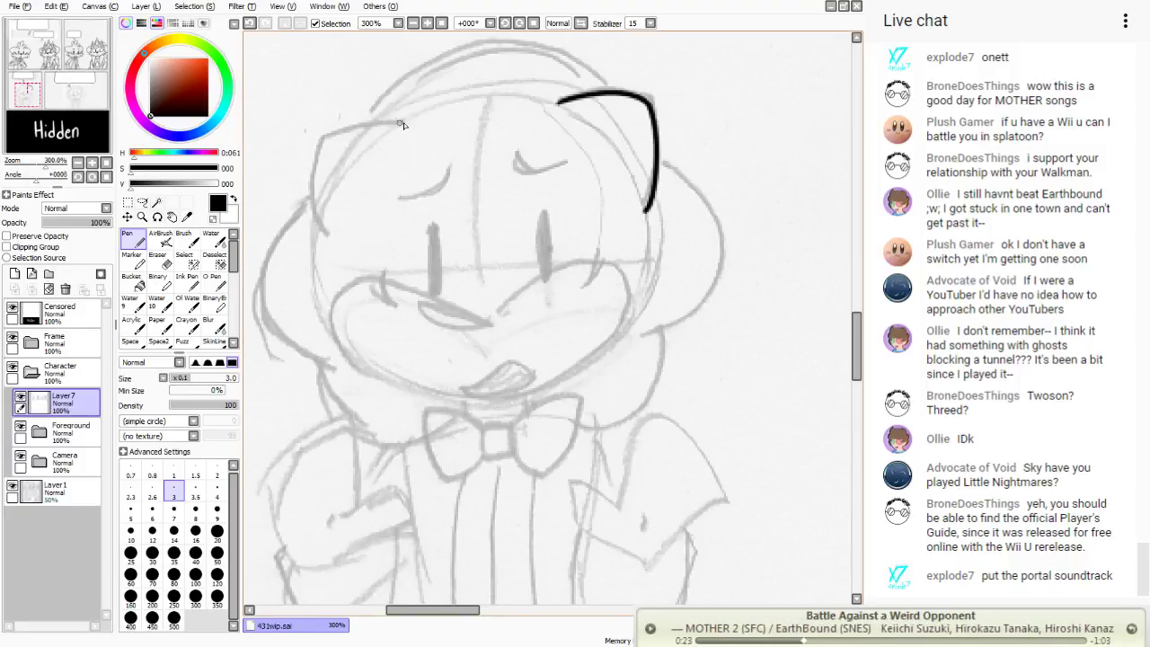
mouse_move(402, 125)
left_mouse_down()
mouse_move(334, 141)
mouse_move(329, 238)
left_mouse_up()
key("ctrl+z")
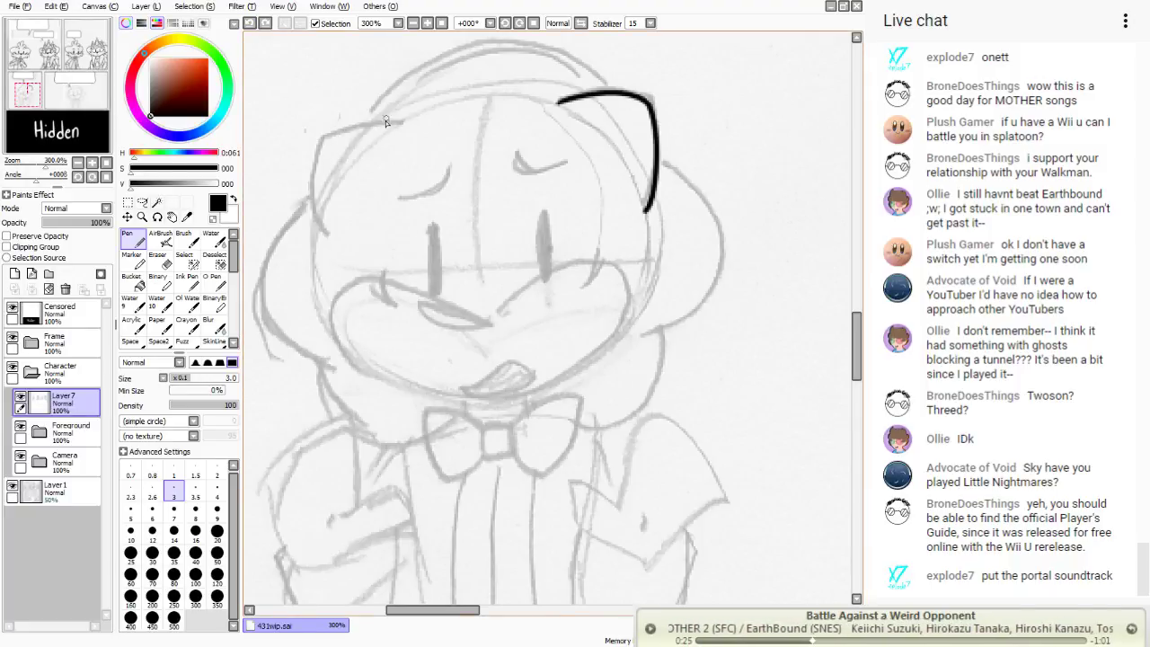
mouse_move(401, 124)
left_mouse_down()
mouse_move(334, 140)
mouse_move(320, 205)
mouse_move(331, 232)
left_mouse_up()
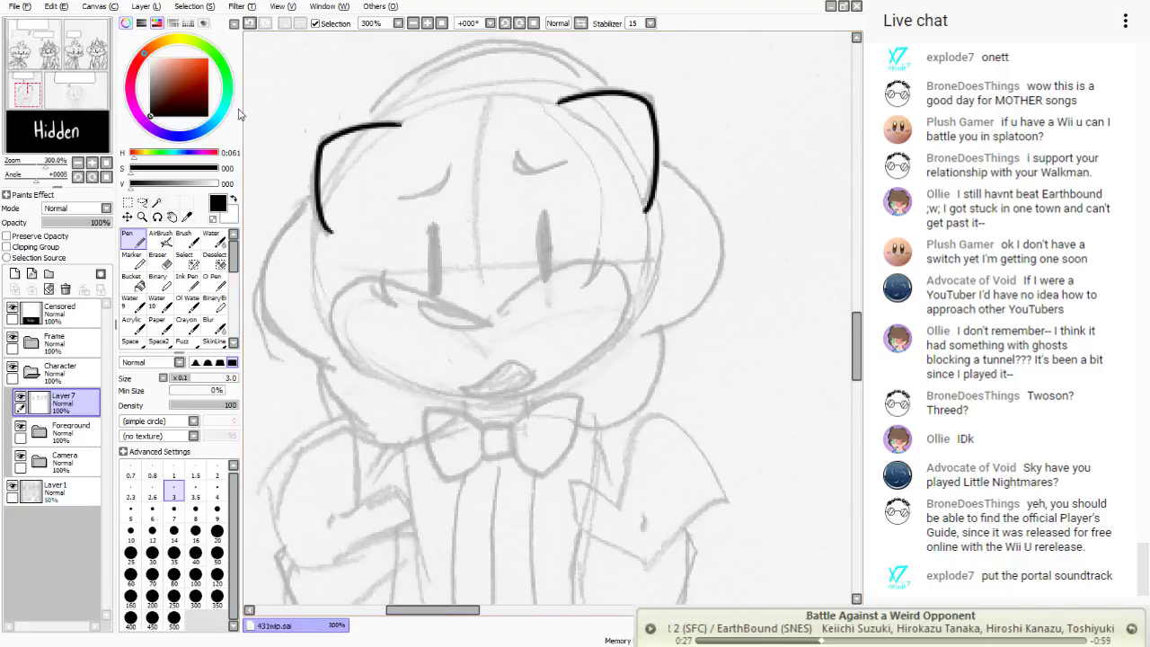
- Ink the bow-tied character's wide muzzle outline from the central notch around both cheeks, redoing the first attempt
mouse_move(490, 317)
left_mouse_down()
mouse_move(567, 271)
mouse_move(624, 305)
mouse_move(405, 375)
left_mouse_up()
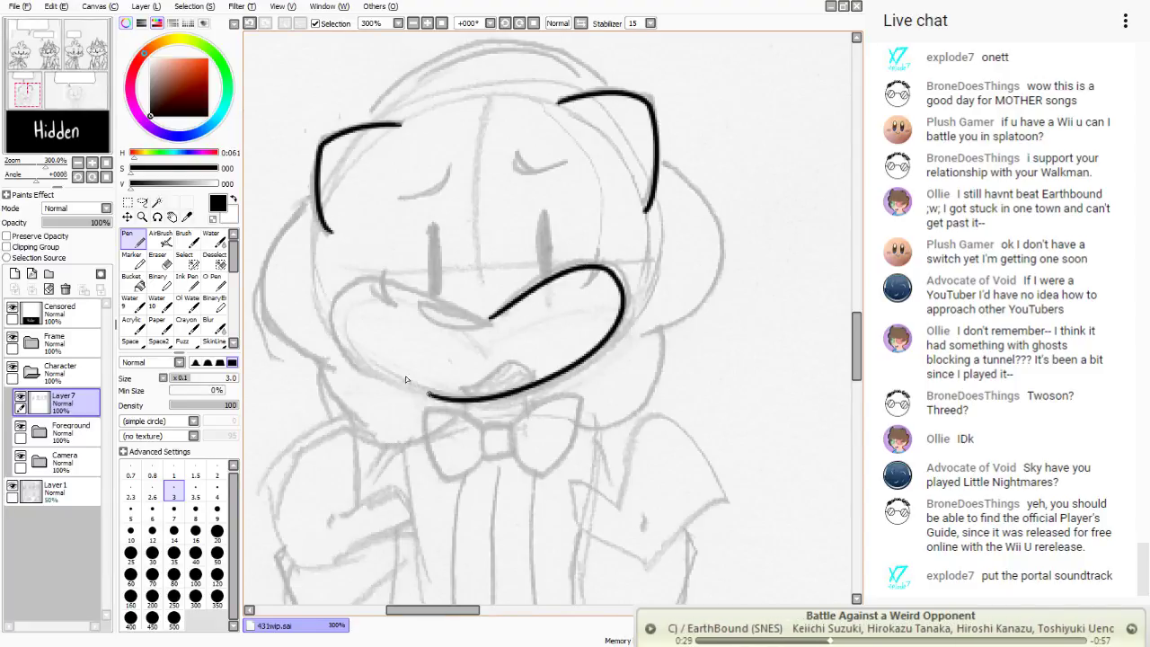
left_click(250, 24)
mouse_move(485, 316)
left_mouse_down()
mouse_move(615, 269)
mouse_move(587, 356)
mouse_move(405, 381)
left_mouse_up()
mouse_move(483, 321)
left_mouse_down()
mouse_move(360, 274)
mouse_move(421, 396)
left_mouse_up()
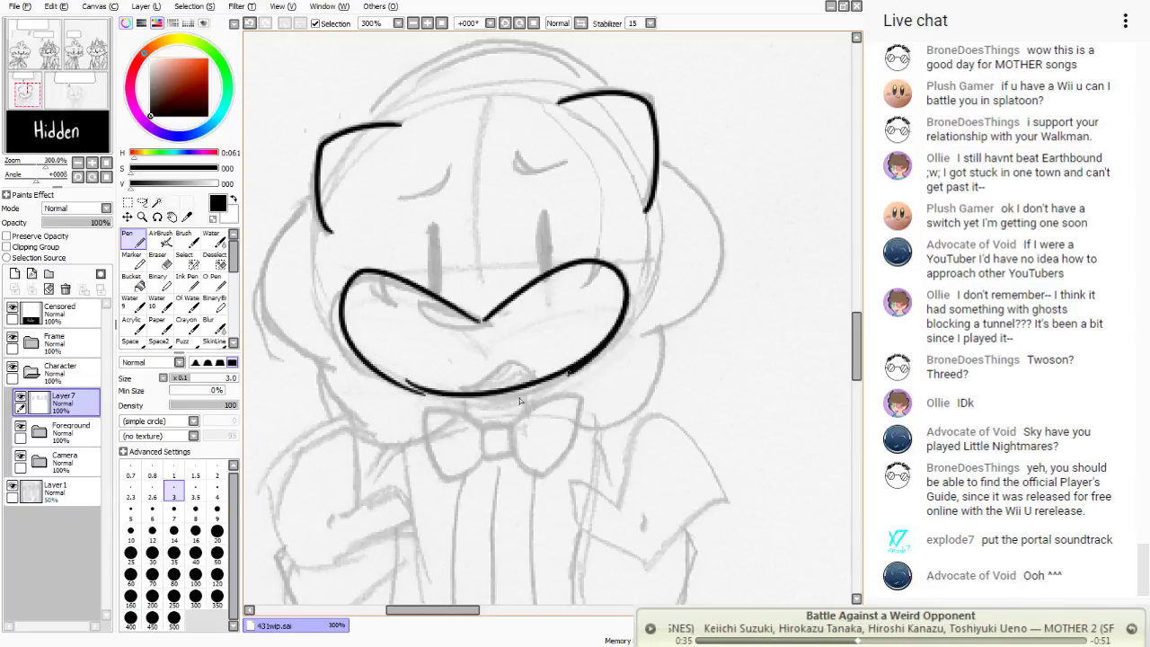
- Re-ink the muzzle's bottom edge slightly lower and erase the doubled inner line
left_click_drag(582, 366, 388, 374)
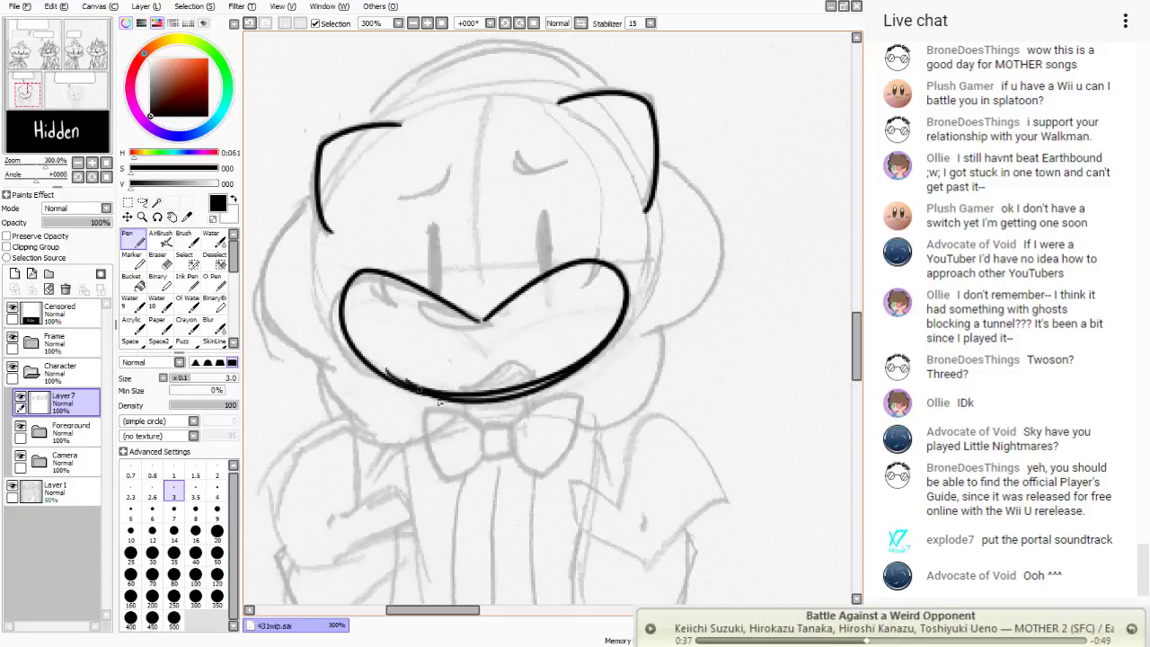
left_click_drag(439, 403, 377, 368)
key("e")
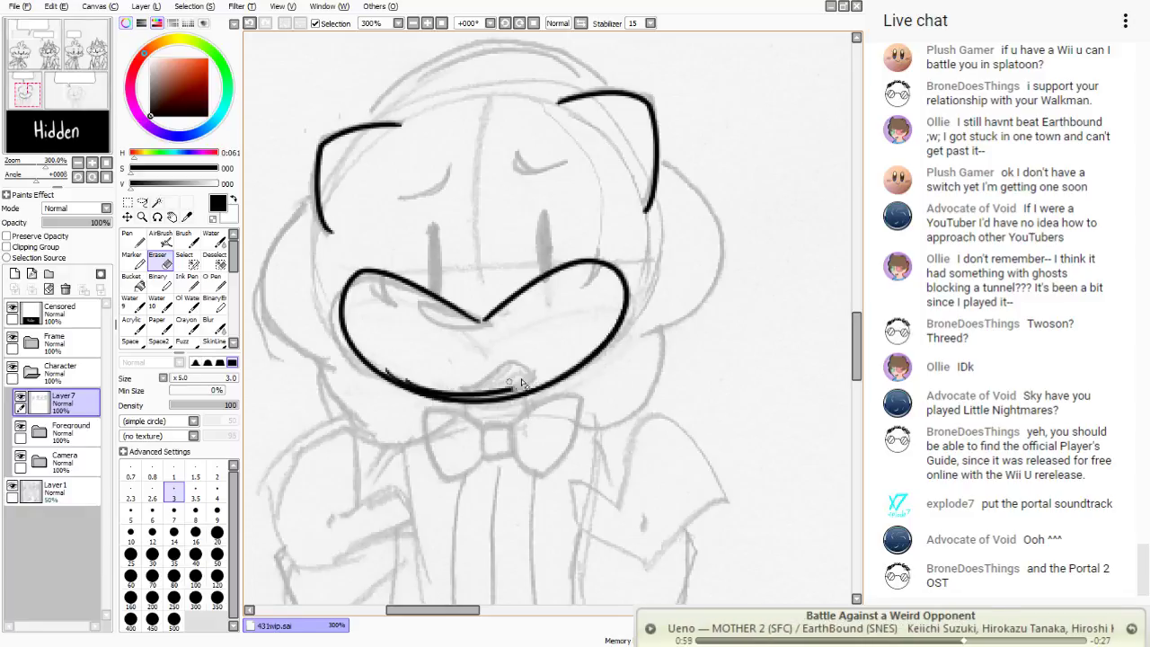
mouse_move(514, 392)
left_mouse_down()
mouse_move(471, 396)
mouse_move(491, 398)
mouse_move(494, 389)
mouse_move(425, 384)
mouse_move(464, 401)
mouse_move(384, 371)
left_mouse_up()
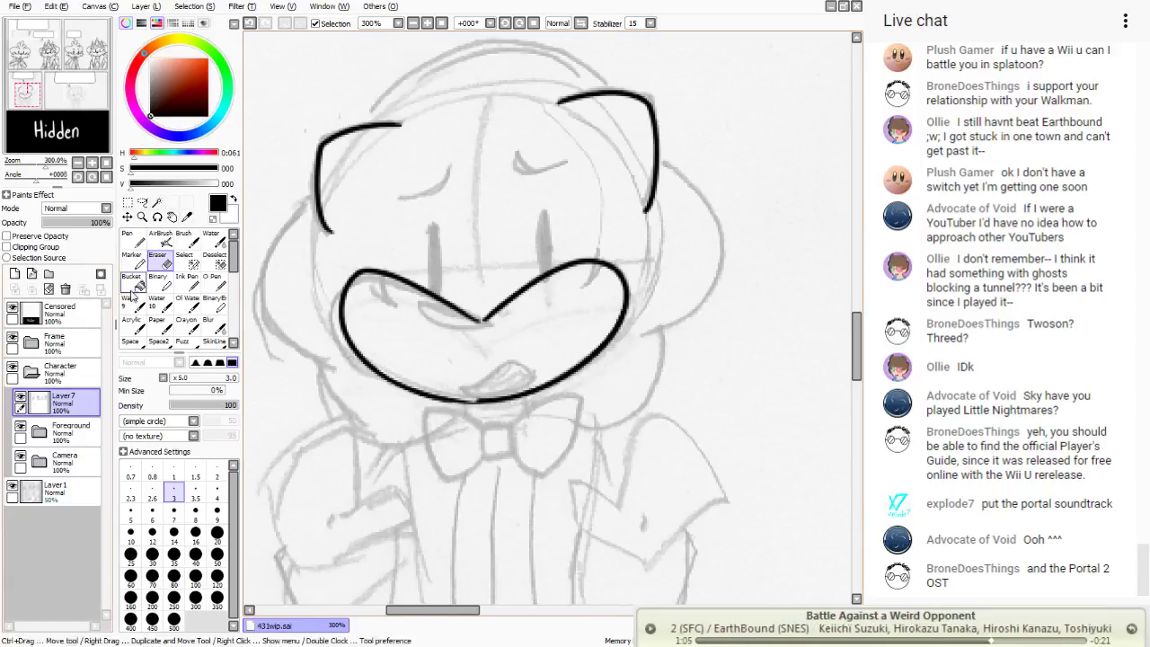
- Smooth the bottom centre of the muzzle curve with short pen strokes and eraser touch-ups
left_click(133, 239)
left_click_drag(484, 401, 430, 396)
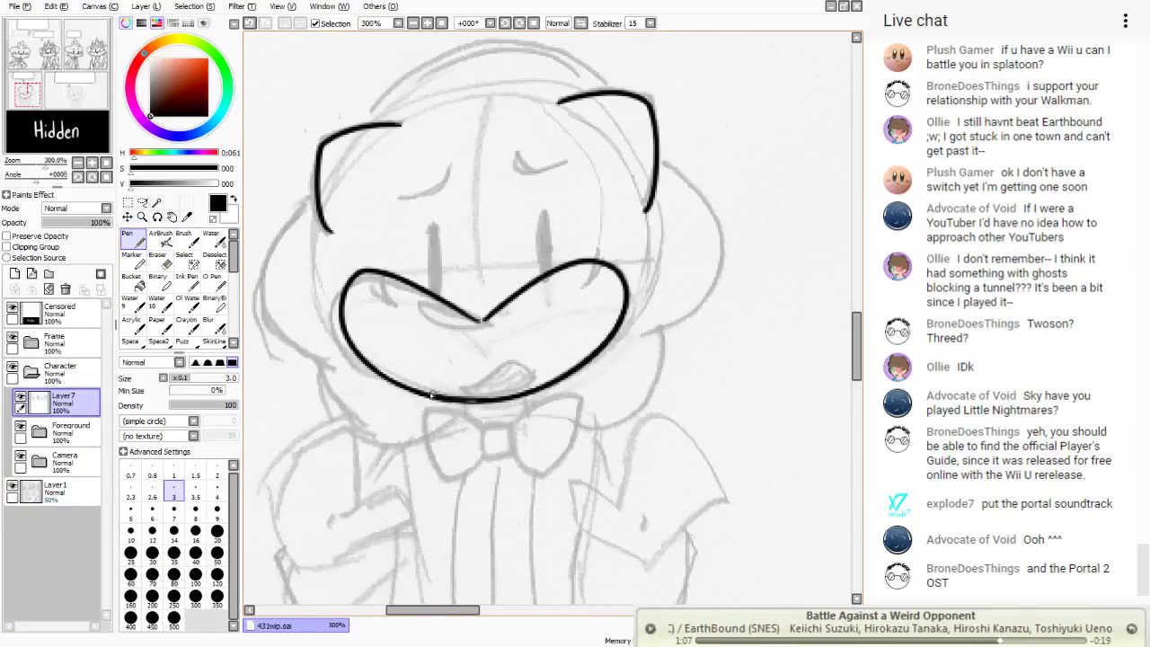
key("e")
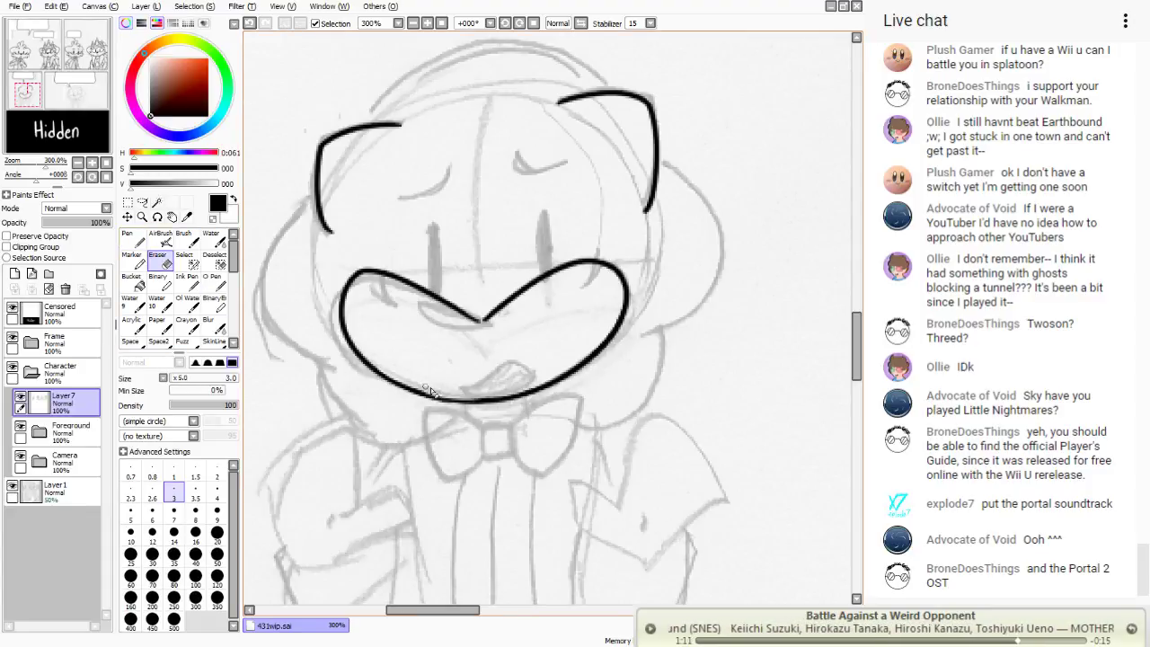
key("n")
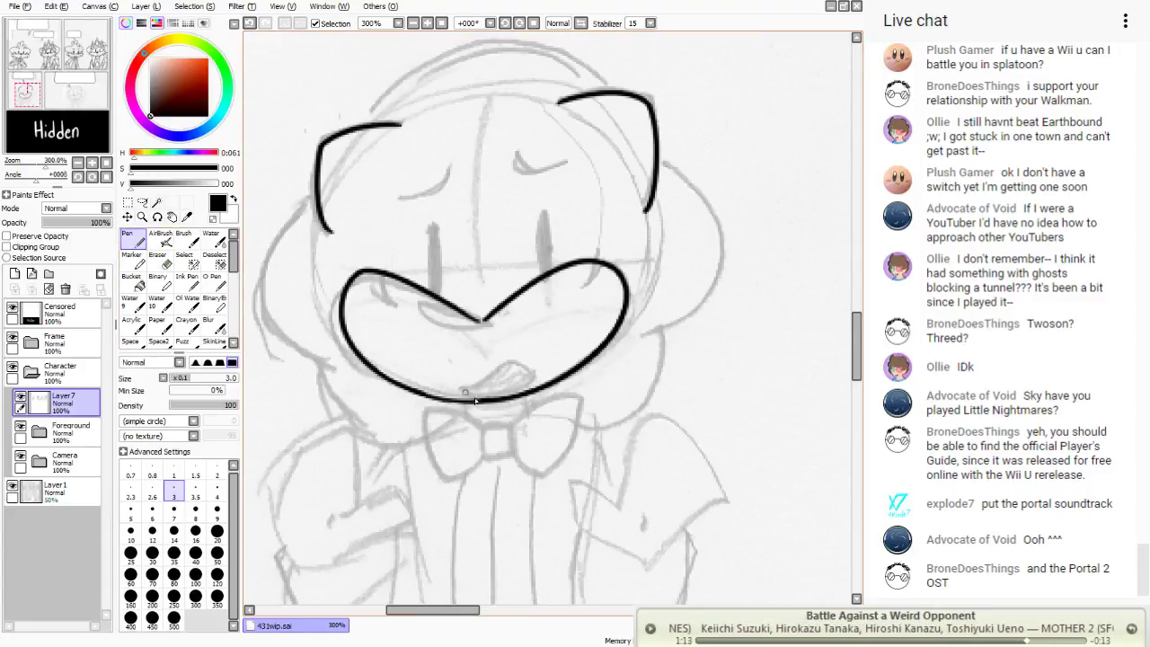
left_click_drag(479, 402, 416, 389)
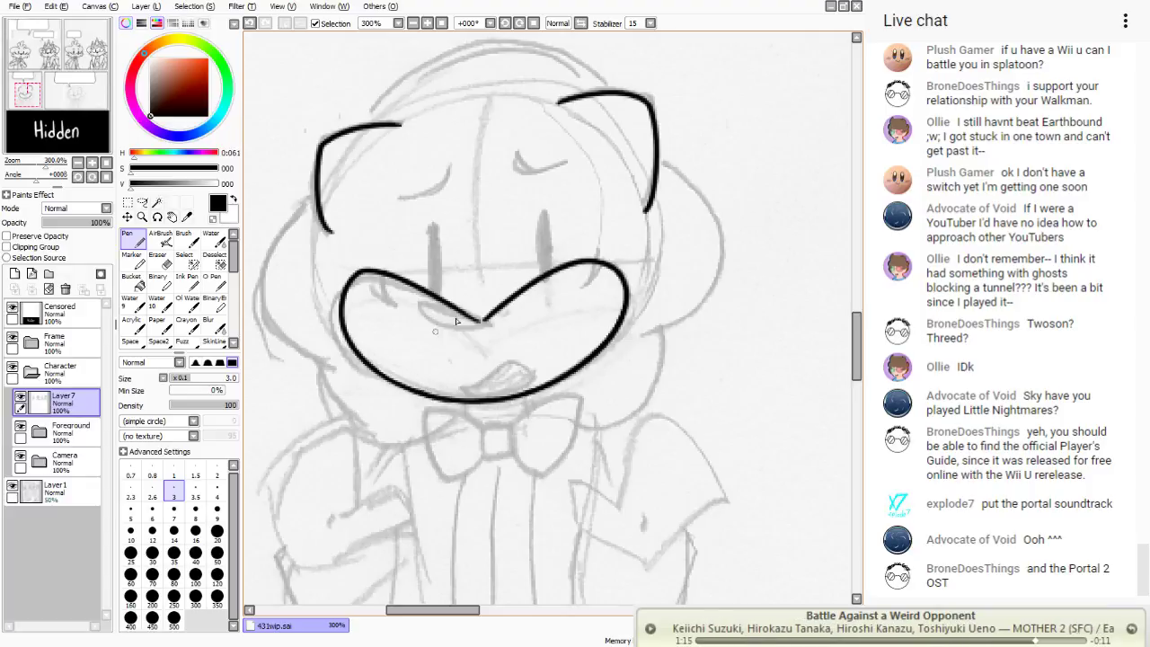
- Ink and fill the slanted black nose along the muzzle's central notch, refining its edges with eraser and pen touch-ups
mouse_move(476, 319)
left_mouse_down()
mouse_move(492, 327)
mouse_move(419, 305)
mouse_move(490, 325)
mouse_move(422, 311)
mouse_move(432, 307)
left_mouse_up()
key("e")
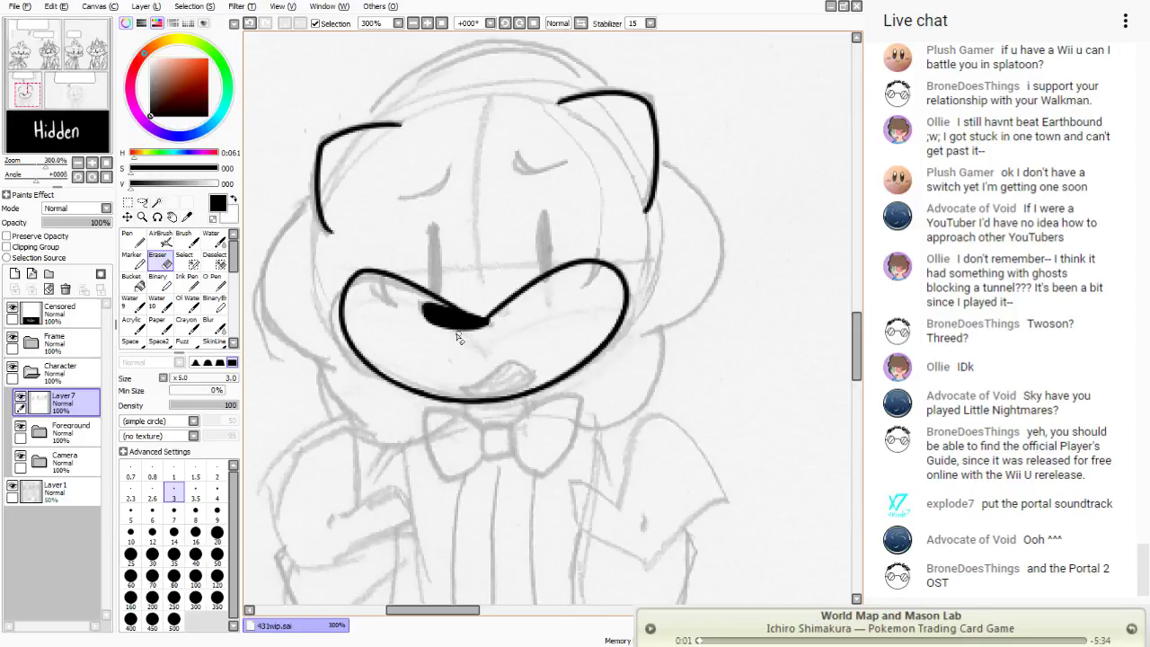
key("n")
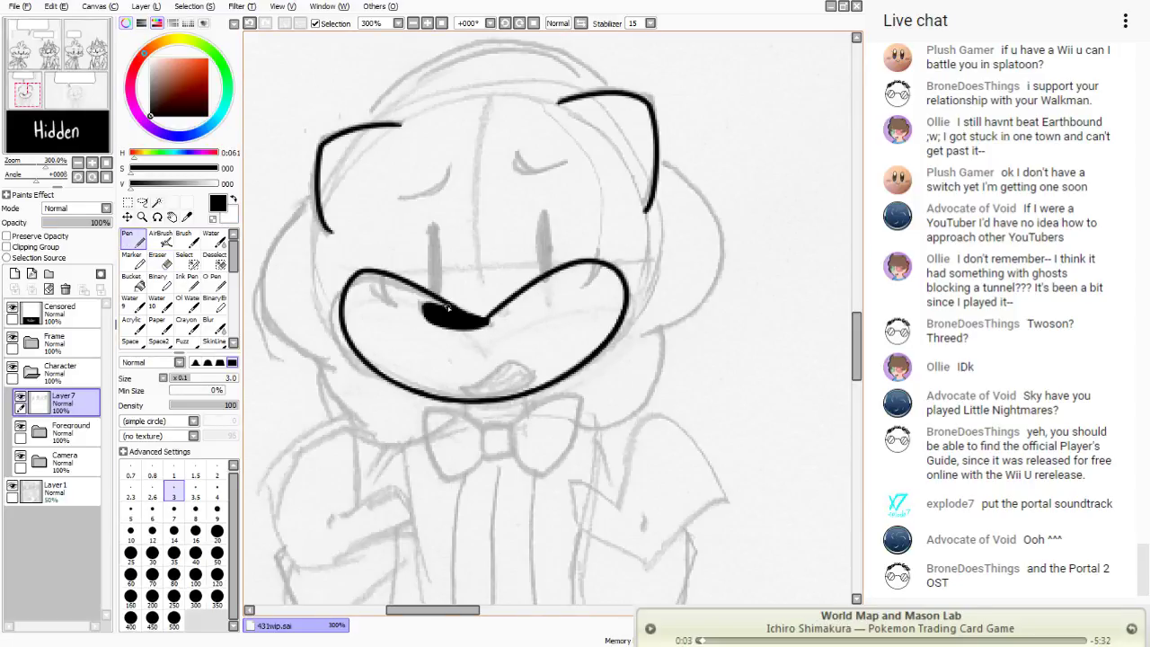
mouse_move(482, 320)
left_mouse_down()
mouse_move(432, 301)
mouse_move(434, 322)
left_mouse_up()
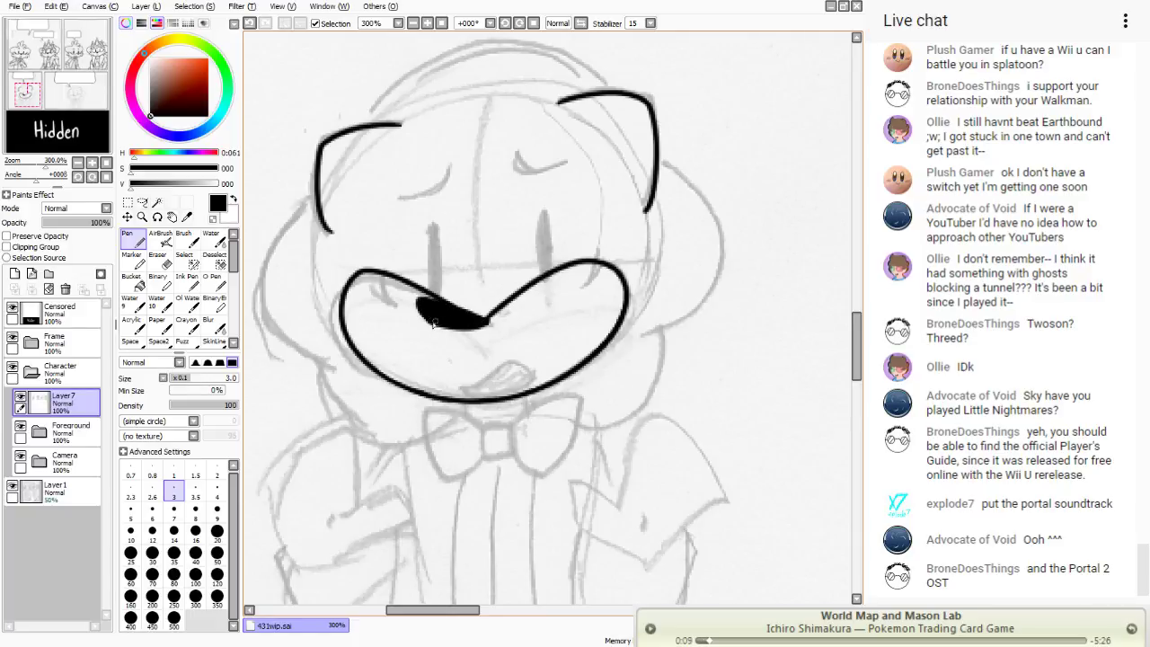
left_click(158, 261)
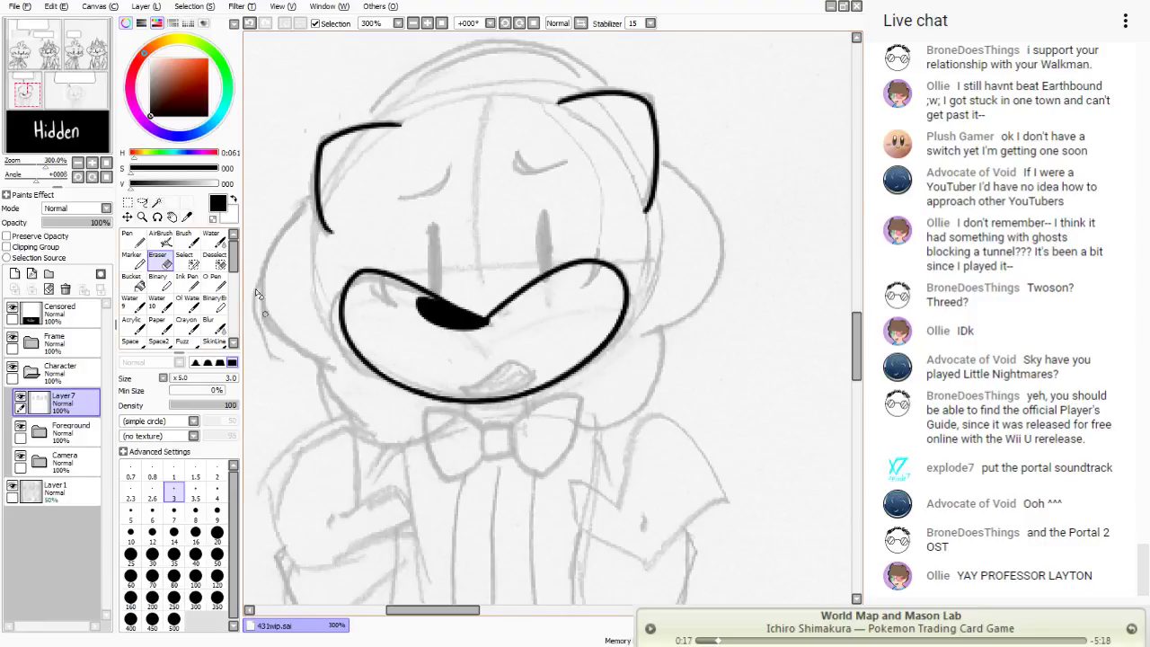
left_click(138, 241)
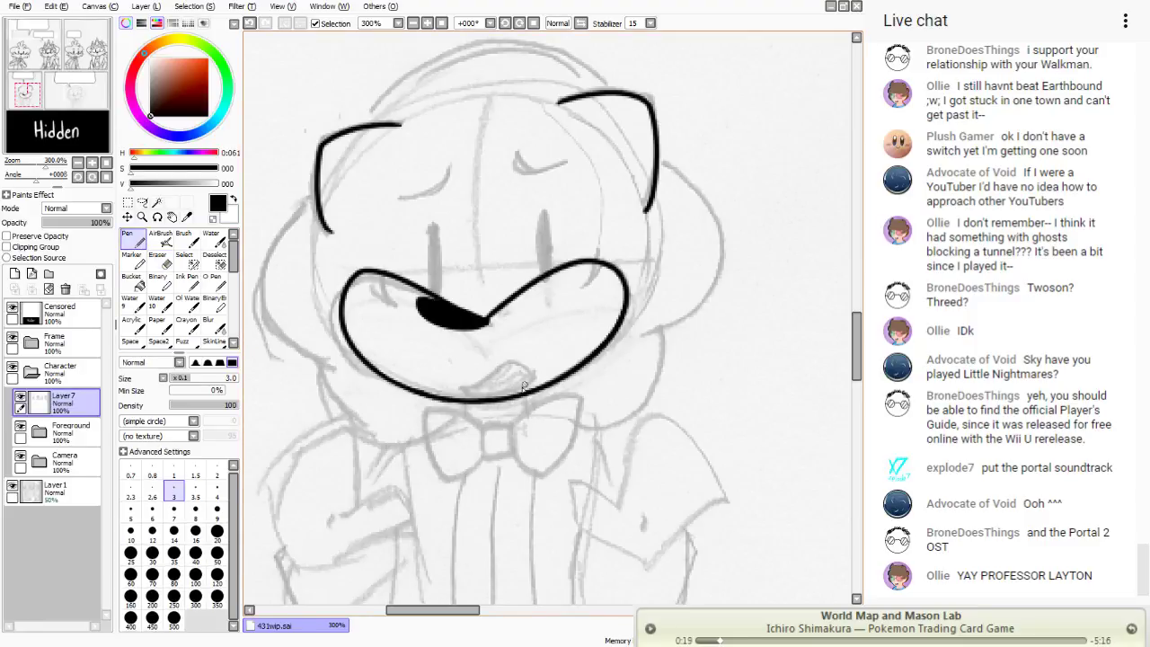
mouse_move(503, 398)
left_mouse_down()
mouse_move(535, 383)
mouse_move(506, 369)
mouse_move(471, 398)
left_mouse_up()
left_click(235, 23)
mouse_move(534, 378)
left_mouse_down()
mouse_move(496, 398)
mouse_move(525, 372)
mouse_move(534, 379)
mouse_move(460, 392)
left_mouse_up()
key("ctrl+z")
key("ctrl+z")
key("ctrl+z")
key("ctrl+z")
left_click_drag(534, 378, 460, 388)
left_click_drag(534, 378, 477, 399)
mouse_move(544, 214)
left_mouse_down()
mouse_move(541, 277)
mouse_move(550, 220)
mouse_move(543, 274)
mouse_move(543, 224)
mouse_move(545, 253)
left_mouse_up()
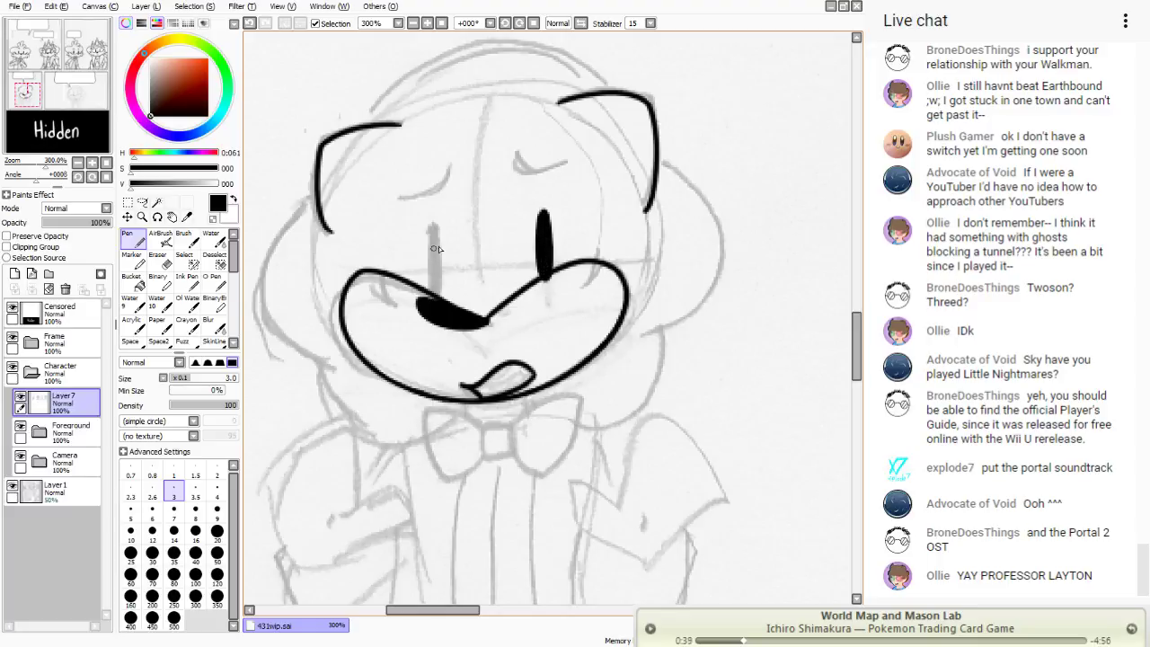
mouse_move(437, 248)
left_mouse_down()
mouse_move(436, 294)
mouse_move(439, 235)
mouse_move(436, 300)
mouse_move(439, 235)
mouse_move(434, 290)
mouse_move(436, 253)
left_mouse_up()
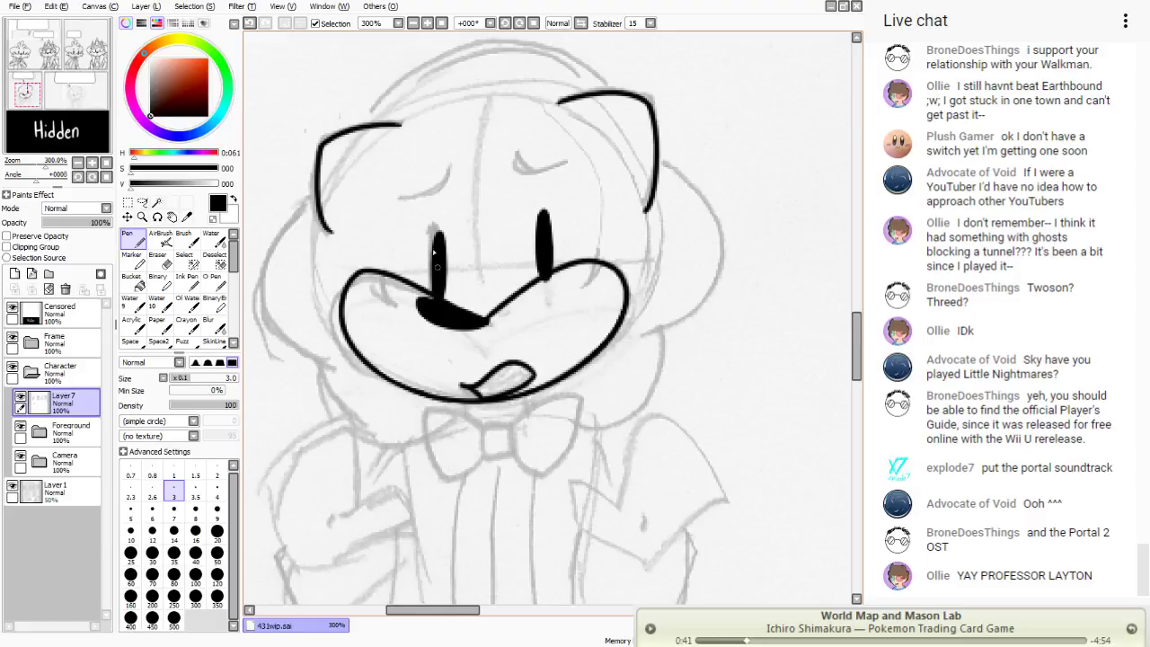
key("ctrl+z")
key("ctrl+z")
key("ctrl+z")
key("ctrl+z")
key("ctrl+z")
key("ctrl+z")
key("ctrl+z")
key("ctrl+z")
mouse_move(545, 225)
left_mouse_down()
mouse_move(550, 287)
mouse_move(544, 225)
left_mouse_up()
left_click(252, 26)
left_click(251, 25)
left_click(252, 25)
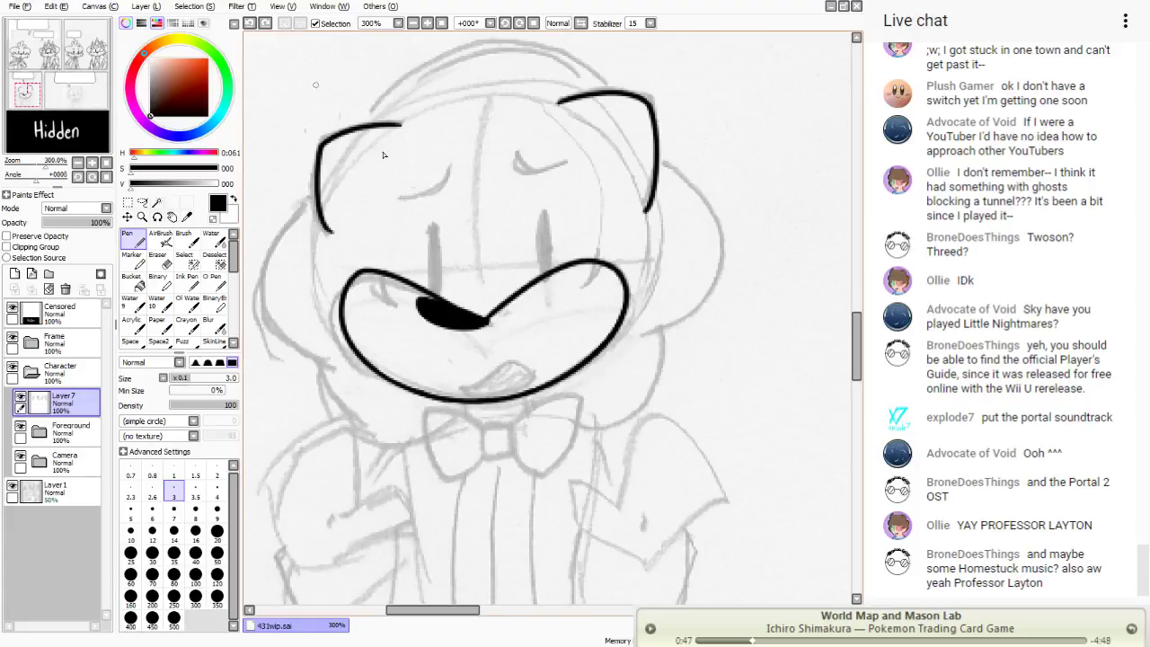
- Ink the small slanted open mouth near the muzzle's bottom edge, closing its lower outline and redoing strokes as needed
mouse_move(514, 350)
left_mouse_down()
mouse_move(536, 368)
mouse_move(457, 384)
mouse_move(525, 387)
mouse_move(539, 364)
mouse_move(459, 389)
mouse_move(537, 365)
mouse_move(532, 376)
mouse_move(523, 355)
mouse_move(460, 380)
mouse_move(473, 389)
left_mouse_up()
left_click(252, 25)
left_click(252, 25)
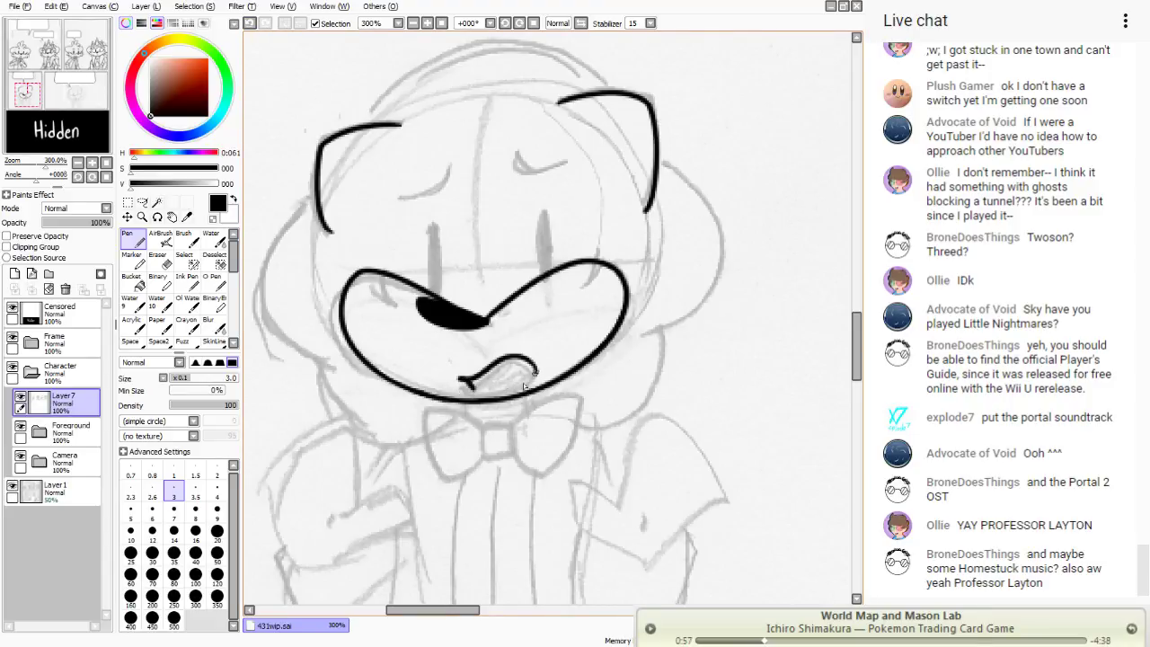
mouse_move(537, 372)
left_mouse_down()
mouse_move(470, 390)
mouse_move(460, 376)
mouse_move(536, 375)
mouse_move(462, 379)
left_mouse_up()
left_click(250, 23)
left_click(250, 23)
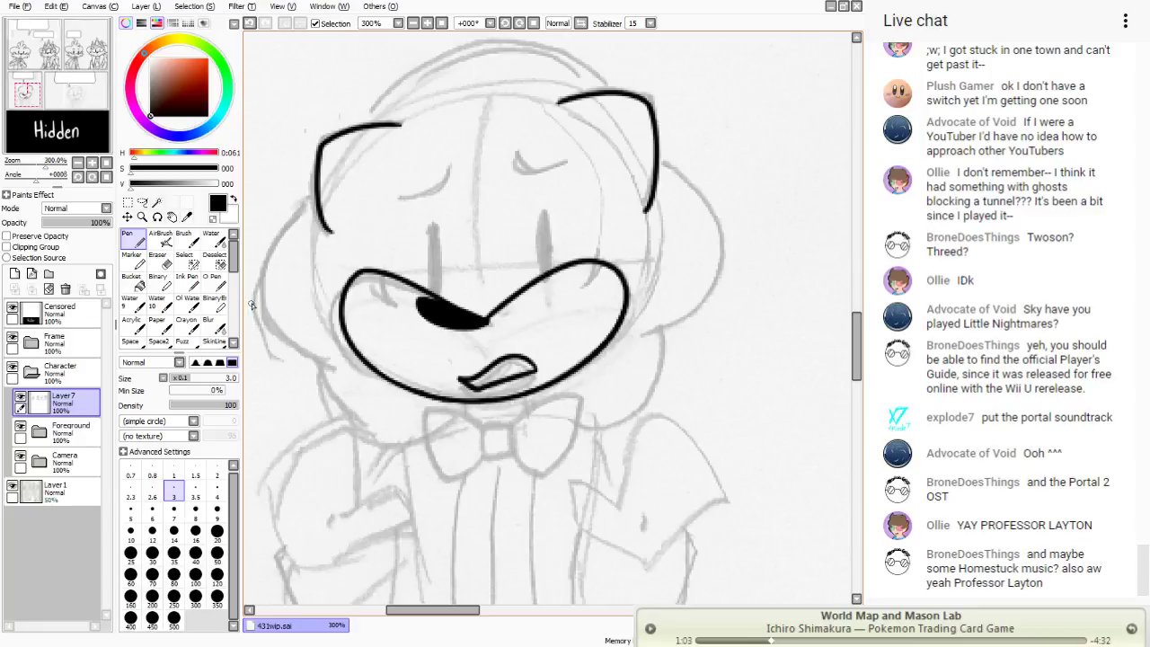
- Ink two solid tall oval eyes above the muzzle, redoing the one on the viewer's left
mouse_move(541, 237)
left_mouse_down()
mouse_move(542, 274)
mouse_move(543, 216)
mouse_move(547, 281)
mouse_move(544, 239)
left_mouse_up()
mouse_move(442, 249)
left_mouse_down()
mouse_move(436, 296)
mouse_move(438, 229)
mouse_move(435, 294)
mouse_move(446, 230)
mouse_move(444, 266)
left_mouse_up()
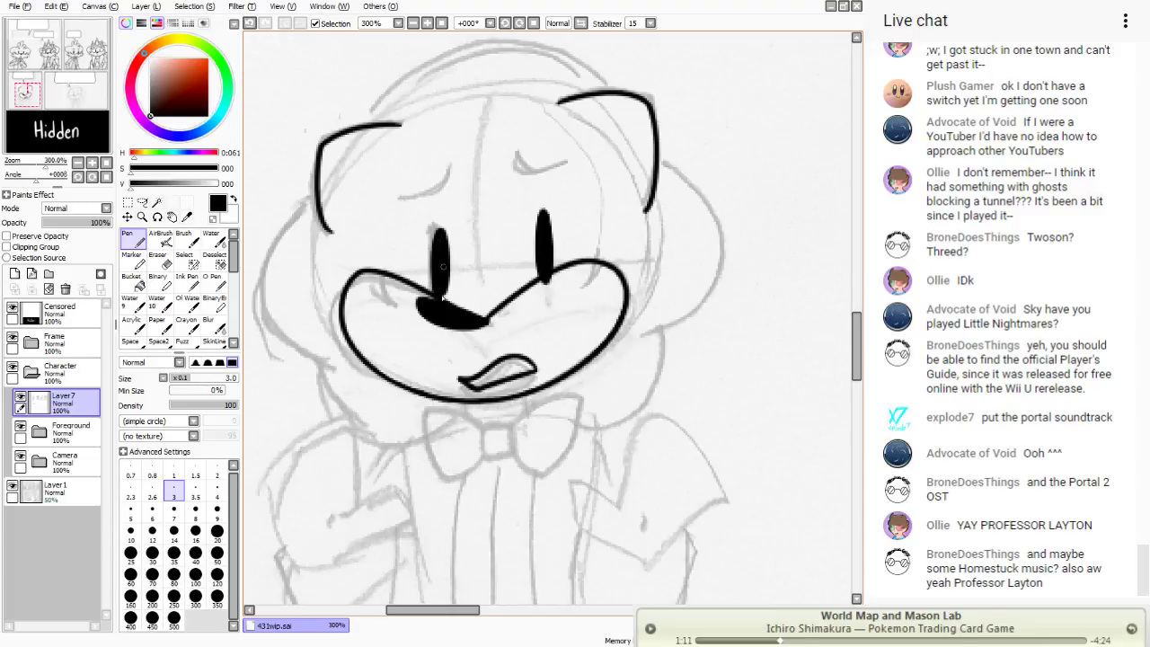
key("ctrl+z")
key("ctrl+z")
key("ctrl+z")
key("ctrl+z")
key("ctrl+z")
key("ctrl+z")
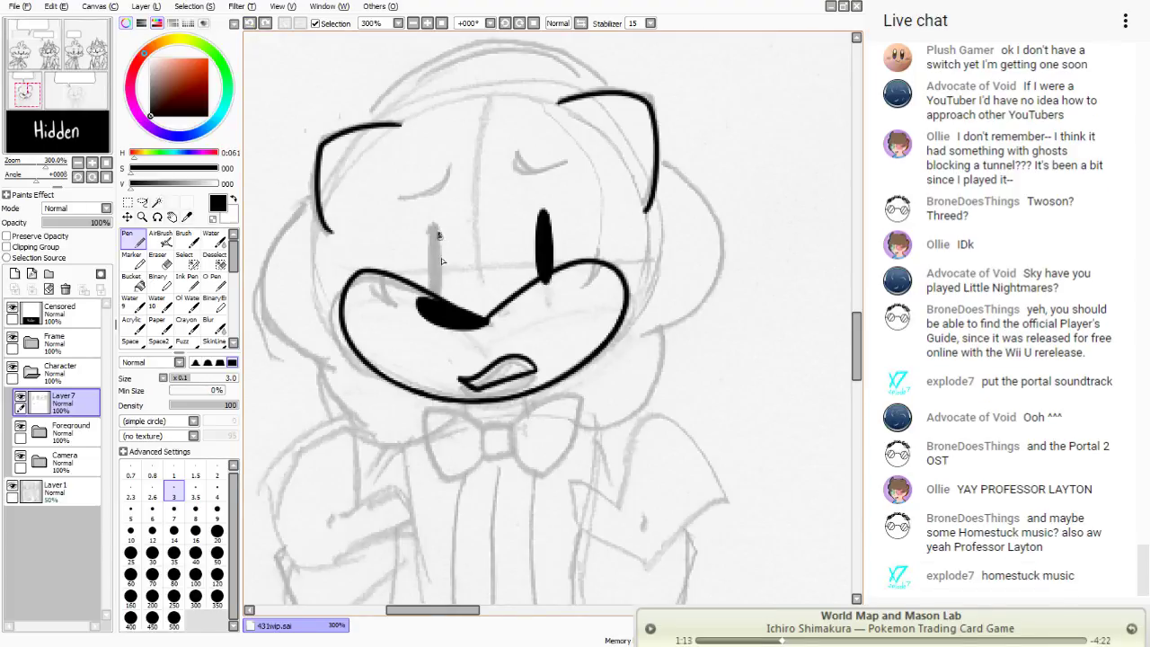
mouse_move(438, 236)
left_mouse_down()
mouse_move(439, 296)
mouse_move(435, 266)
mouse_move(424, 304)
mouse_move(433, 314)
left_mouse_up()
- Ink short curved cheek marks across the muzzle's upper edge on both sides and touch up the eye on the viewer's left
left_click_drag(598, 252, 586, 286)
mouse_move(381, 266)
left_mouse_down()
mouse_move(387, 289)
mouse_move(381, 279)
left_mouse_up()
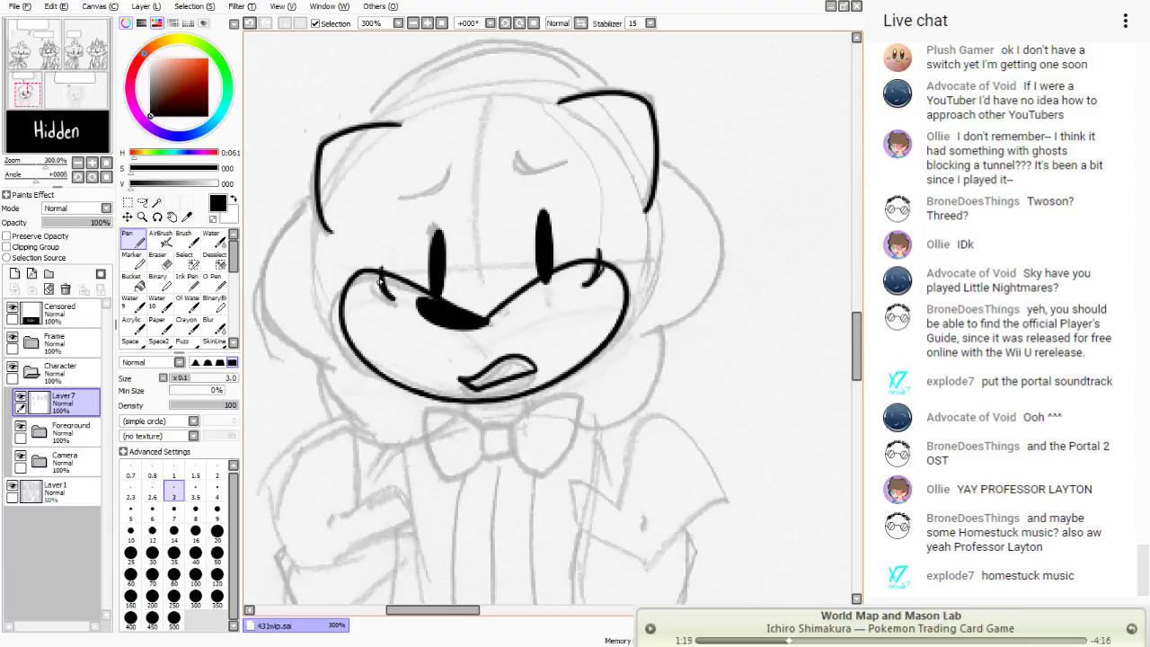
left_click_drag(438, 236, 441, 292)
- Ink the curved worried eyebrow on the viewer's right, trimming its inner tip and thickening the stroke
mouse_move(516, 153)
left_mouse_down()
mouse_move(518, 167)
mouse_move(564, 161)
left_mouse_up()
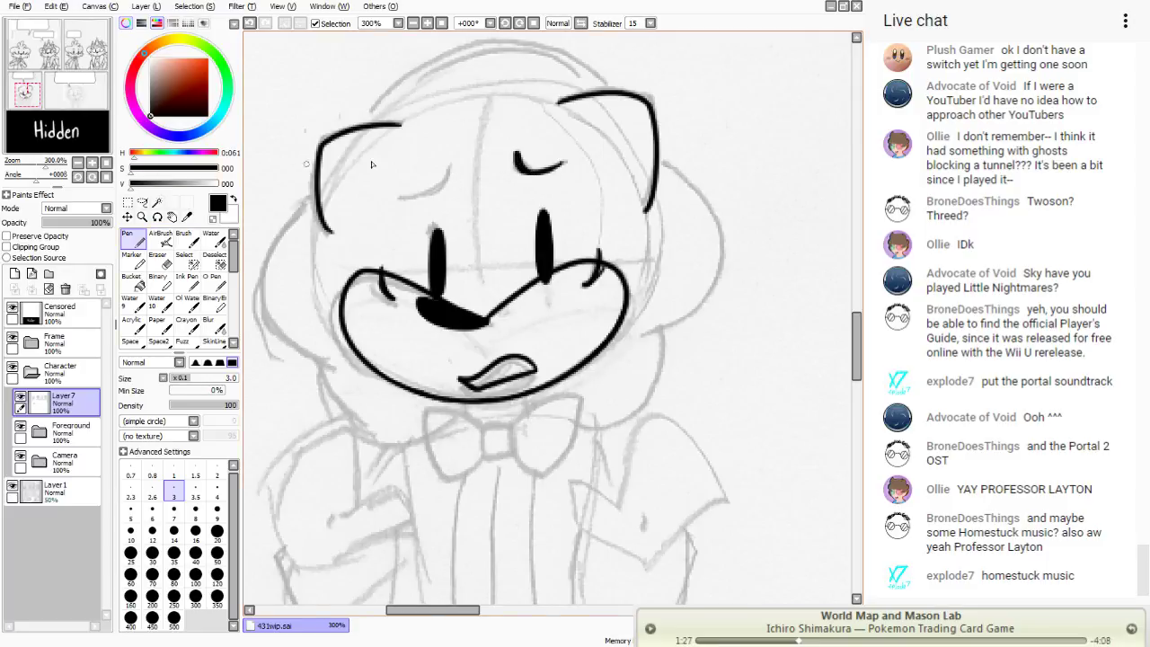
mouse_move(515, 155)
left_mouse_down()
mouse_move(537, 173)
mouse_move(520, 156)
left_mouse_up()
key("e")
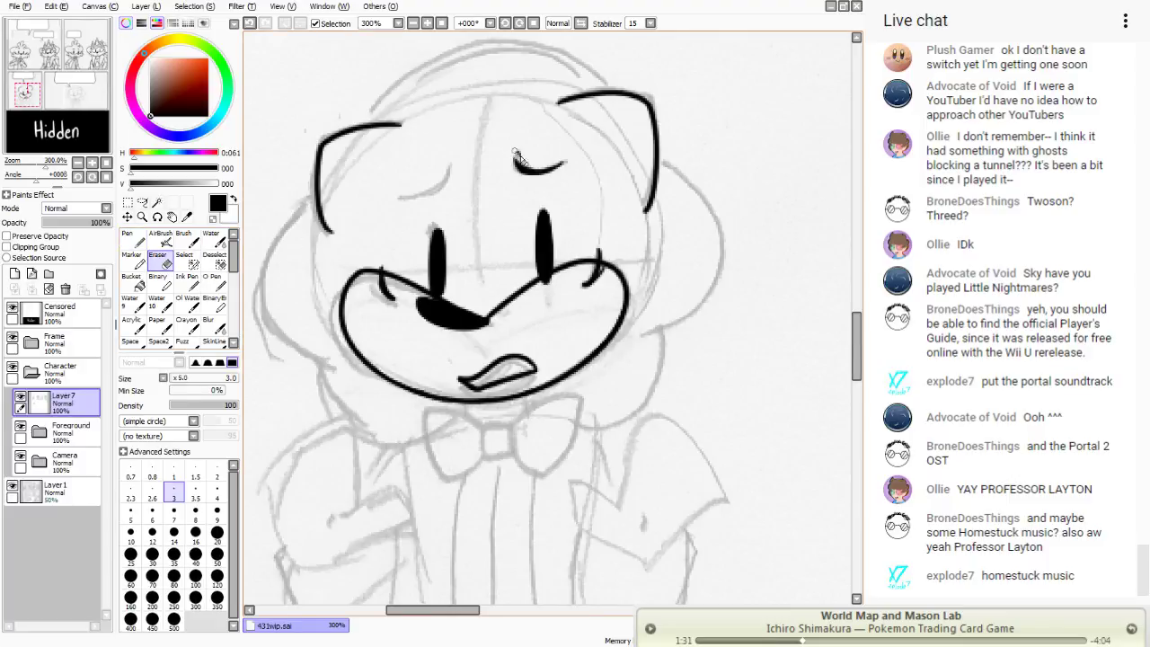
left_click(133, 238)
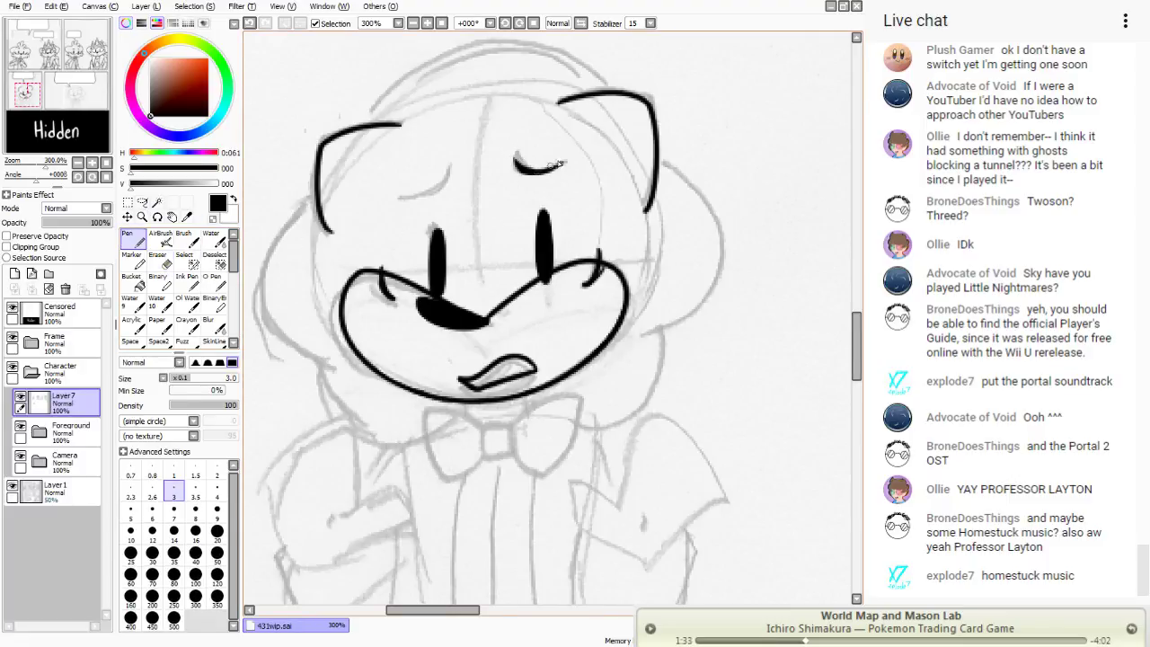
left_click_drag(562, 164, 521, 167)
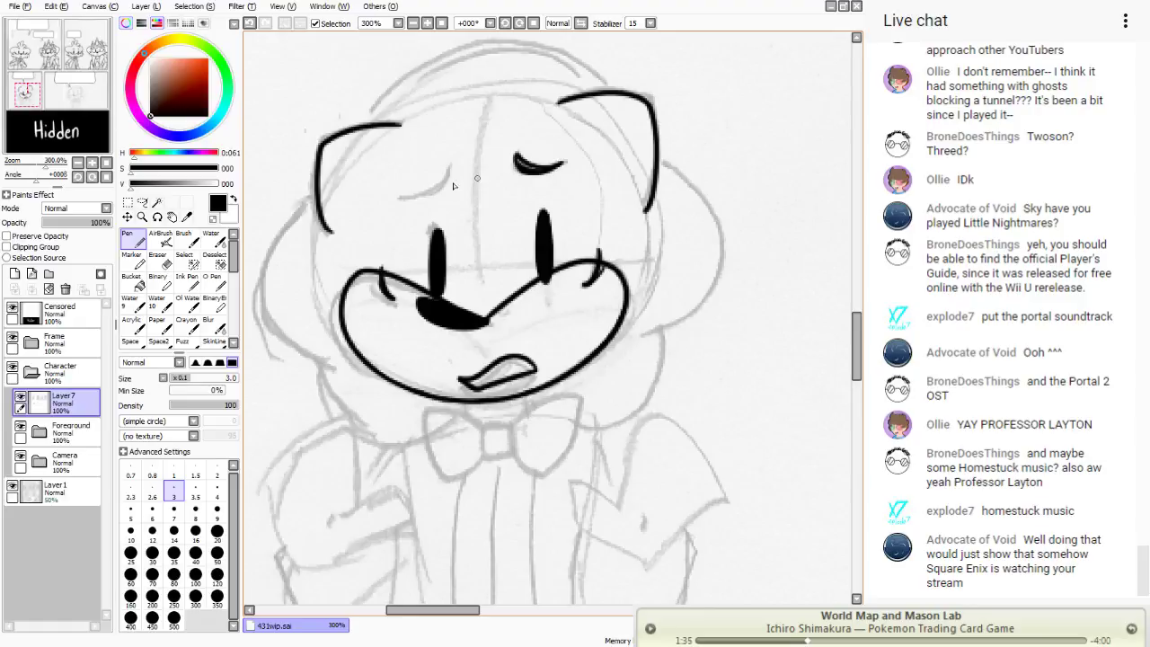
- Ink the slanted eyebrow on the viewer's left with a tapered inner end, and slim the upper edge of the other eyebrow
mouse_move(449, 171)
left_mouse_down()
mouse_move(408, 203)
mouse_move(450, 169)
mouse_move(428, 198)
mouse_move(400, 199)
left_mouse_up()
key("e")
left_click_drag(462, 162, 439, 178)
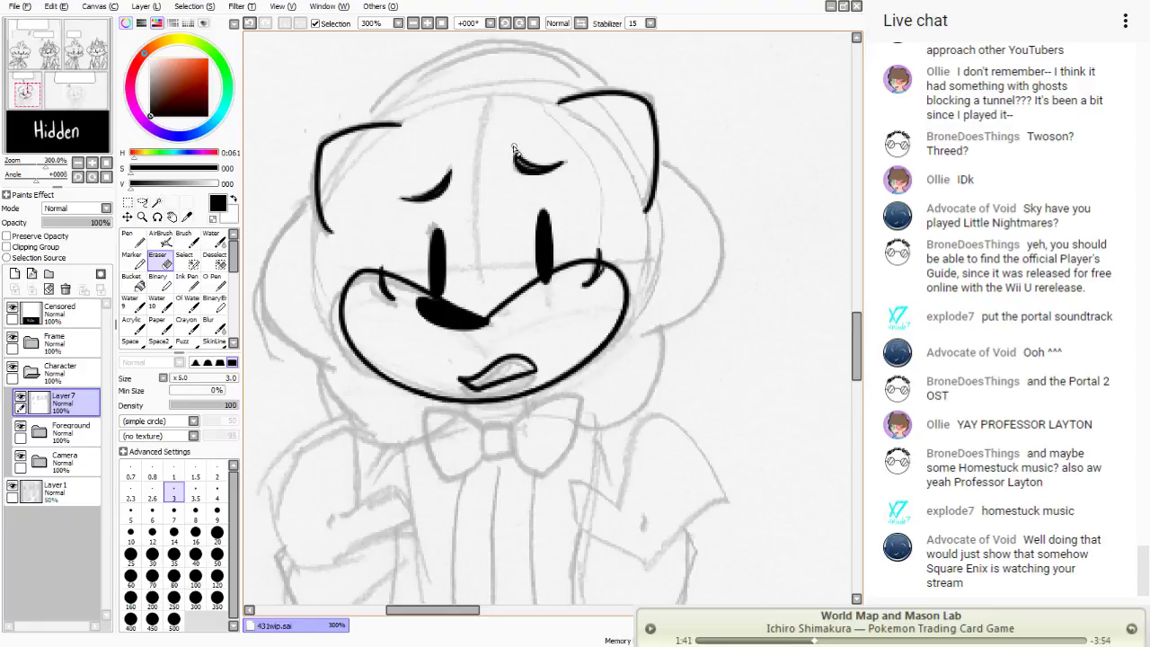
mouse_move(515, 149)
left_mouse_down()
mouse_move(532, 164)
mouse_move(564, 158)
left_mouse_up()
left_click(132, 238)
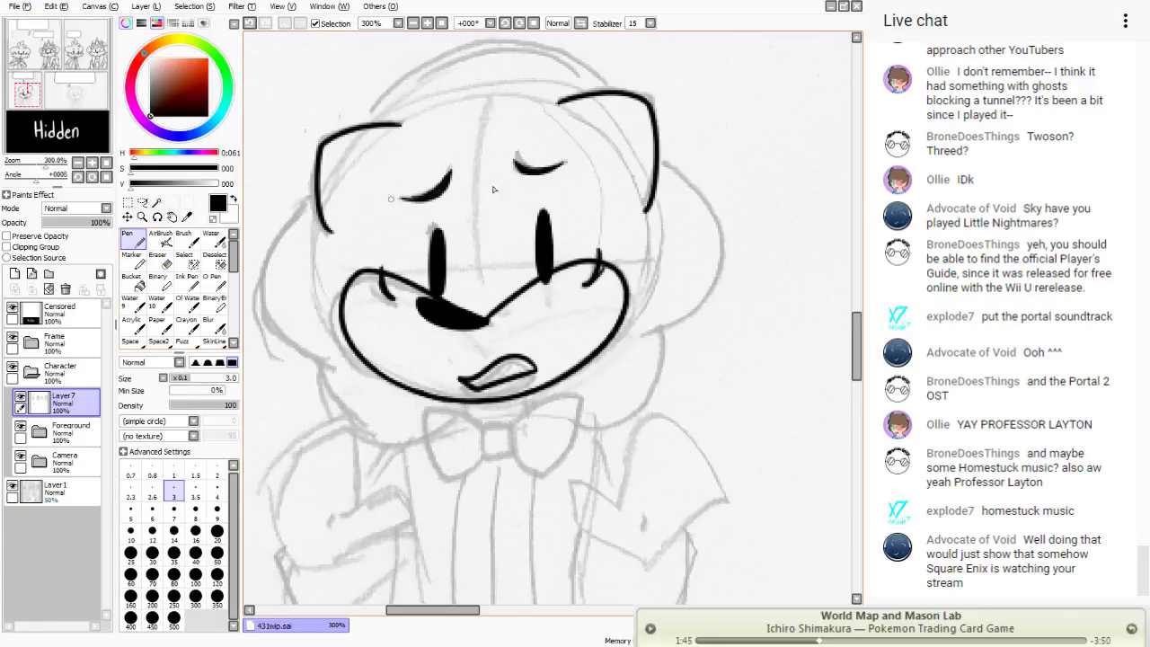
mouse_move(534, 172)
left_mouse_down()
mouse_move(566, 164)
mouse_move(508, 158)
left_mouse_up()
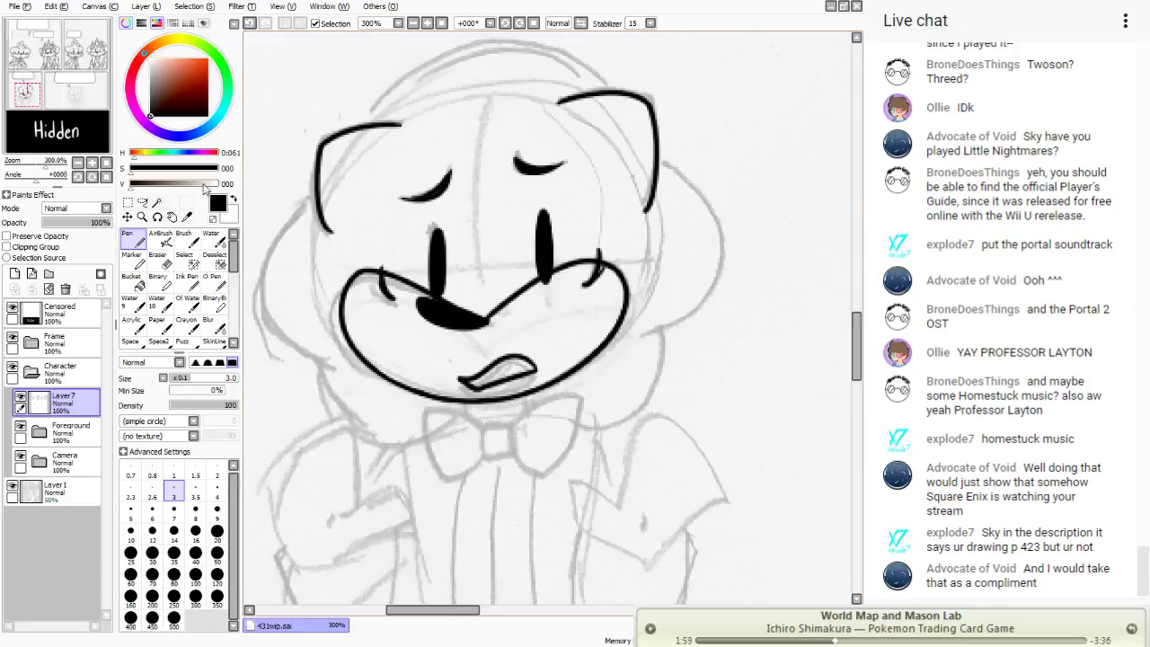
- Refine the eyebrow on the viewer's left into a smooth tapered curve with alternating eraser and pen touch-ups
left_click(184, 257)
left_click(157, 257)
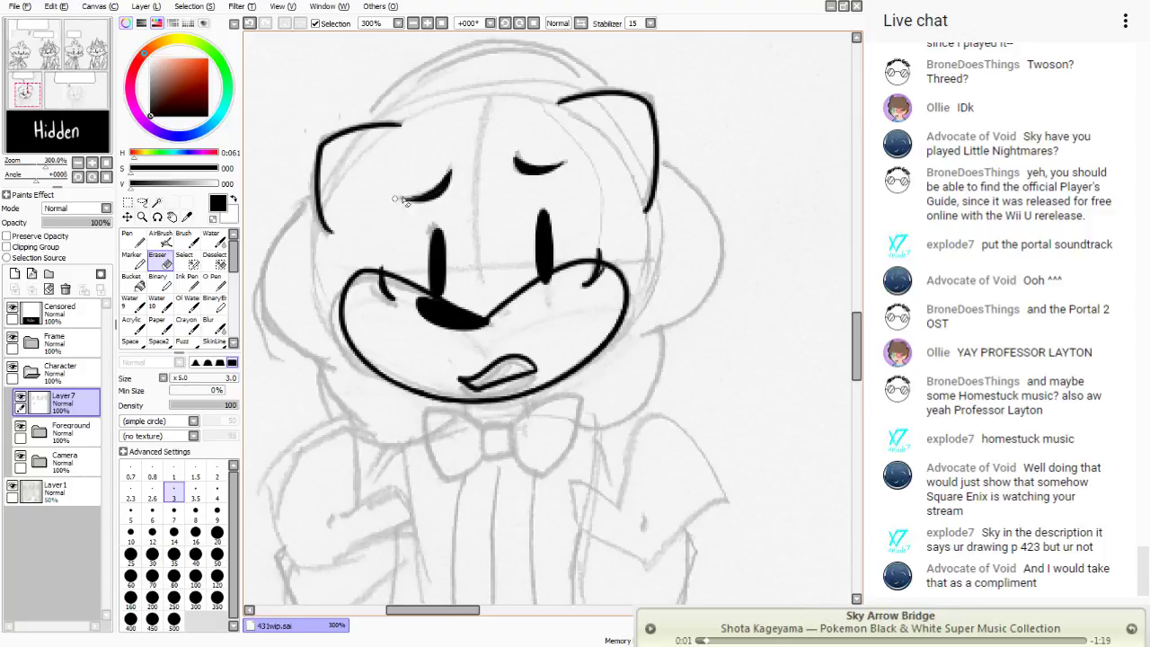
key("n")
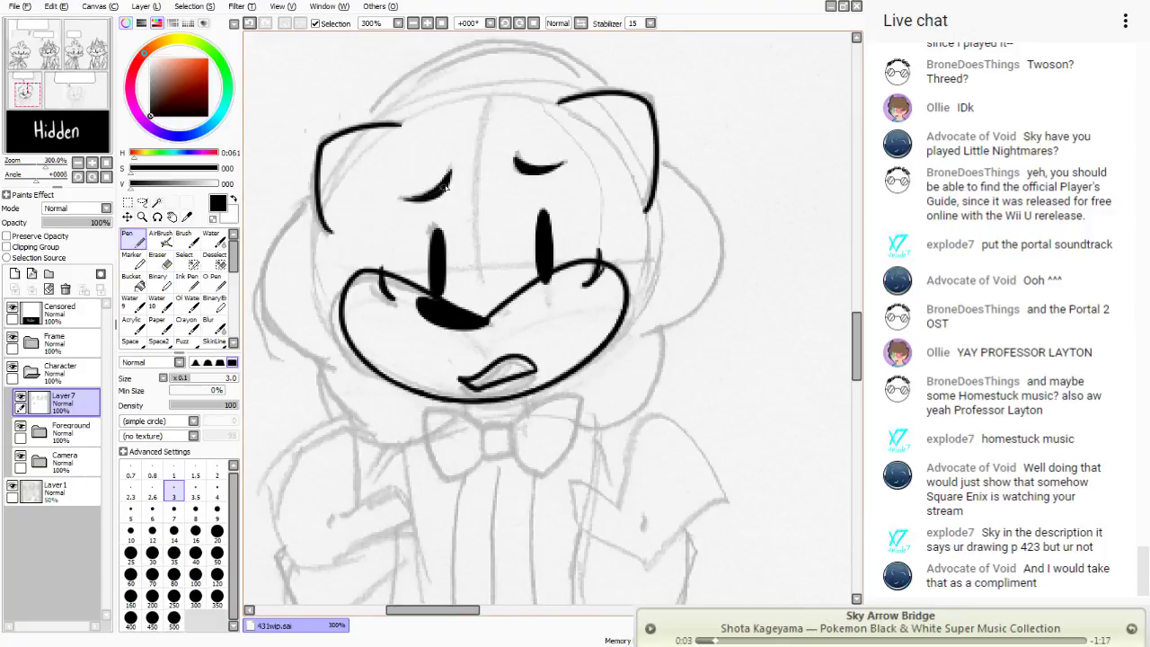
left_click_drag(449, 184, 406, 198)
left_click_drag(406, 198, 399, 199)
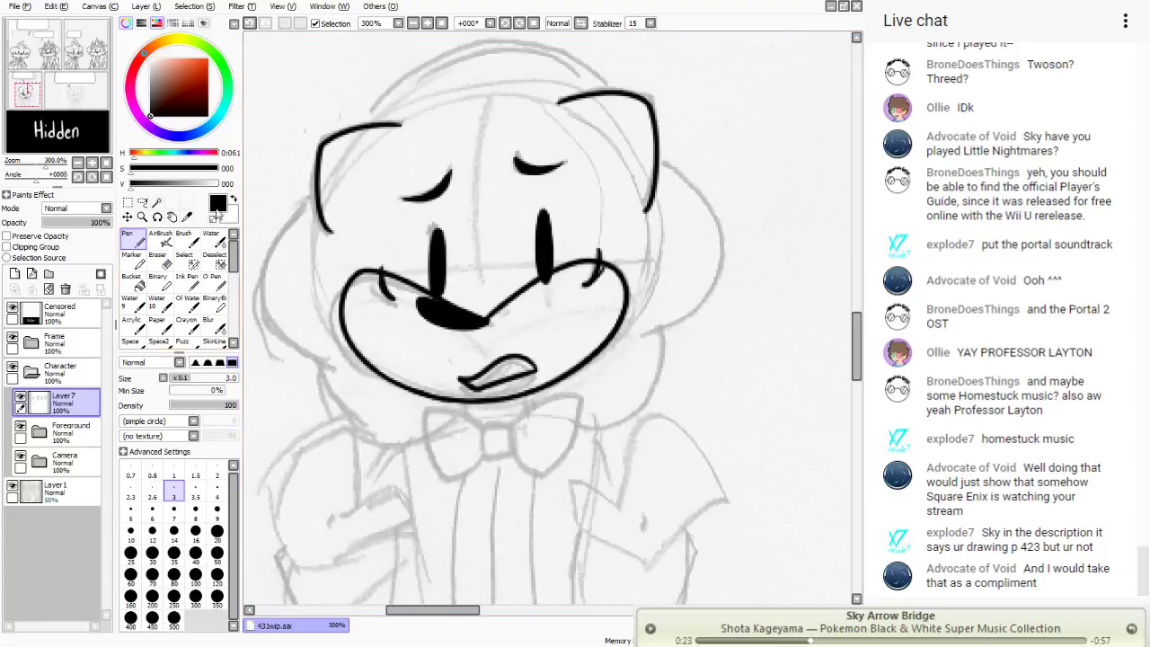
key("e")
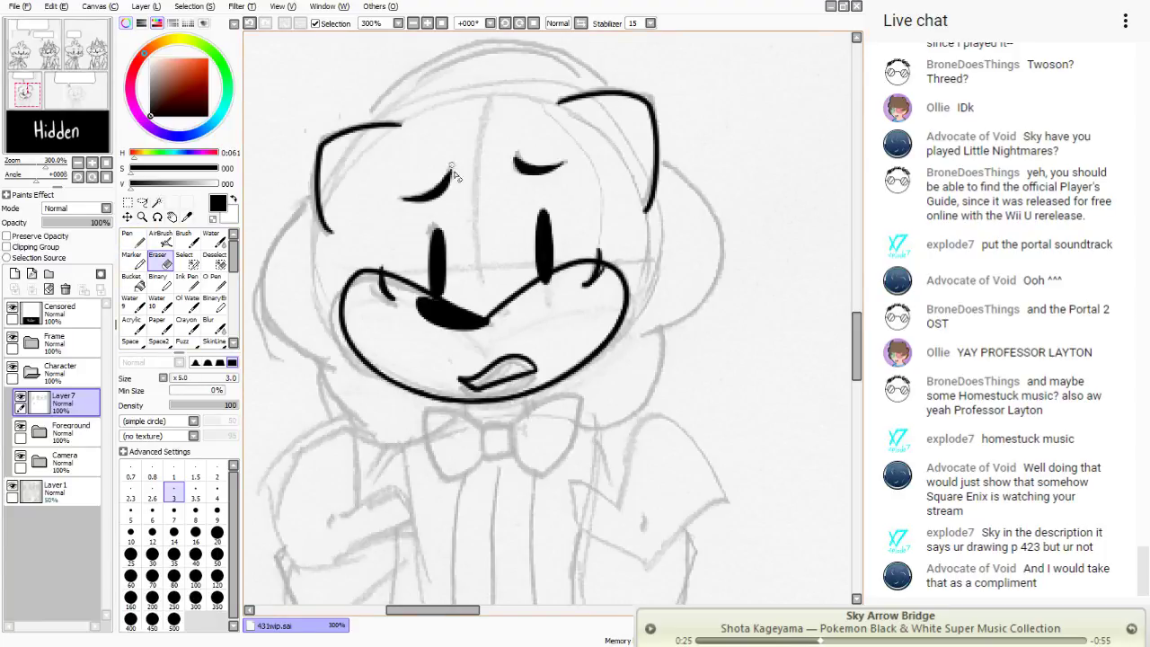
left_click(131, 241)
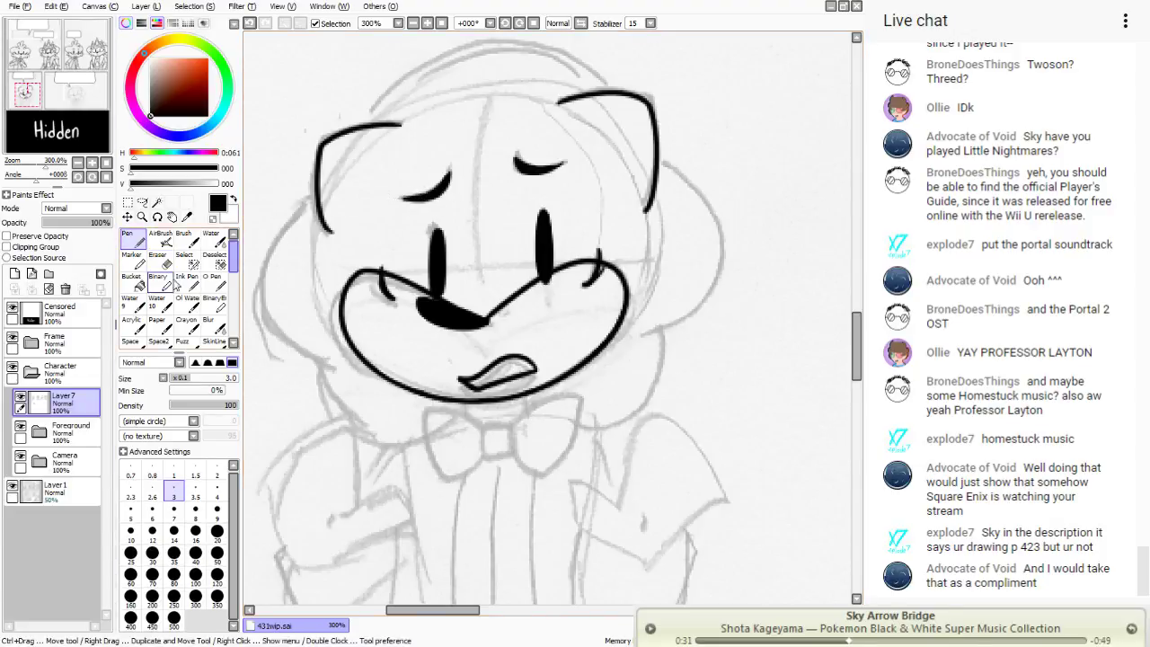
left_click(157, 260)
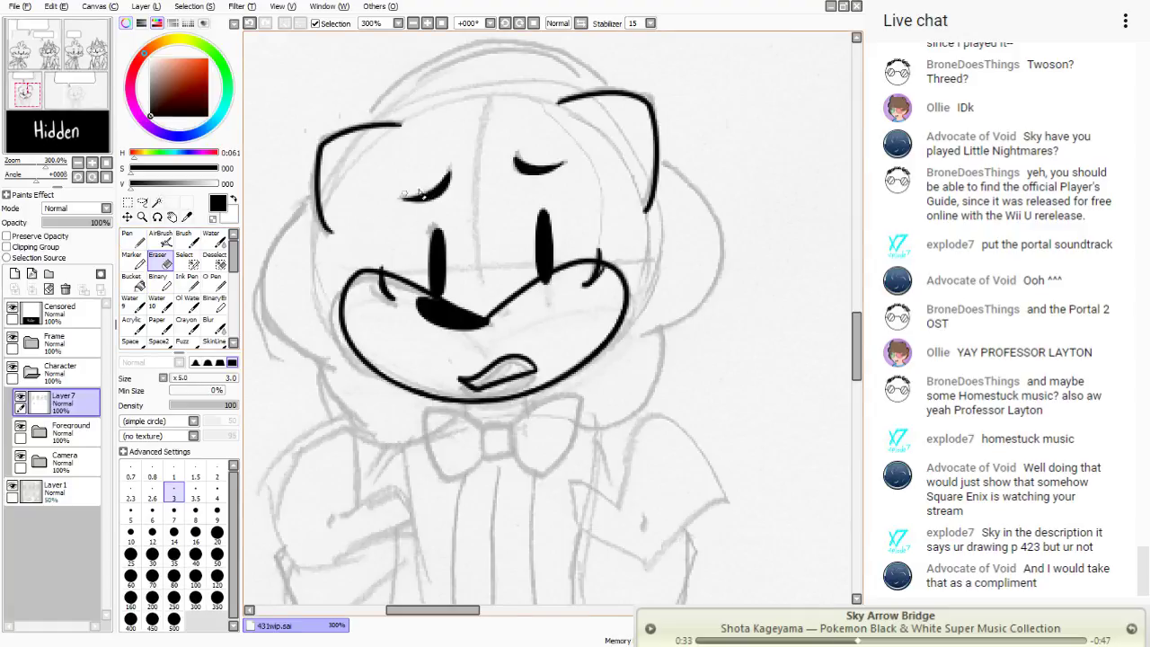
left_click(133, 241)
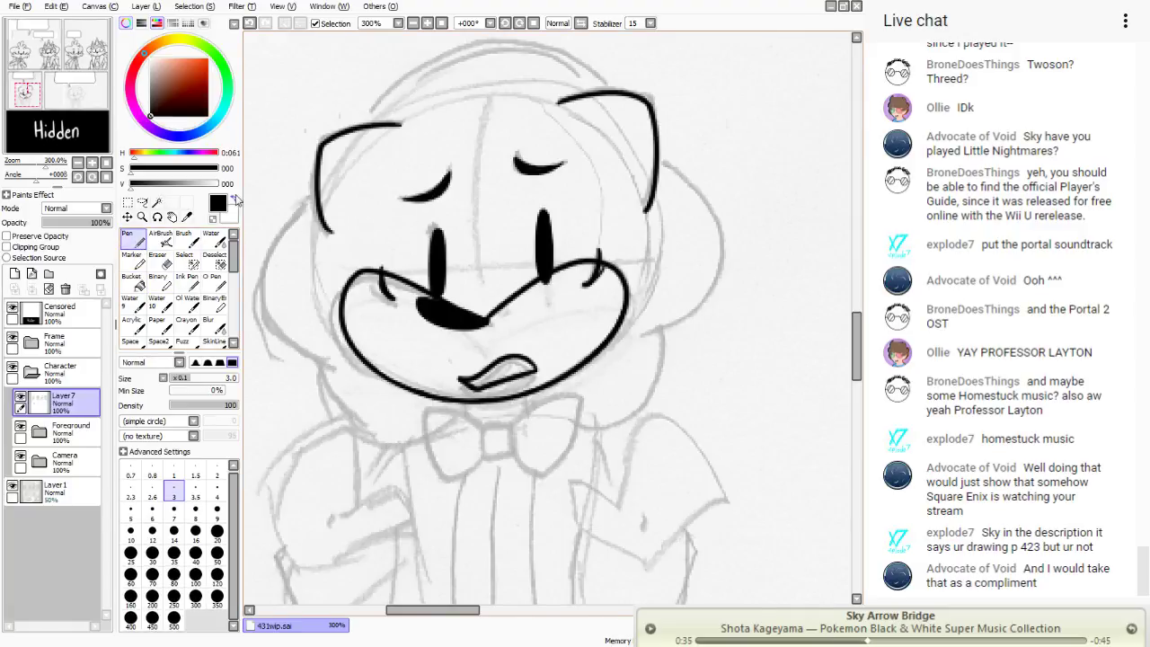
- Add a new layer above the face line art and ink the arched top of the head between the two upper corners
mouse_move(658, 159)
left_mouse_down()
mouse_move(690, 175)
mouse_move(683, 308)
mouse_move(650, 315)
left_mouse_up()
left_click(249, 22)
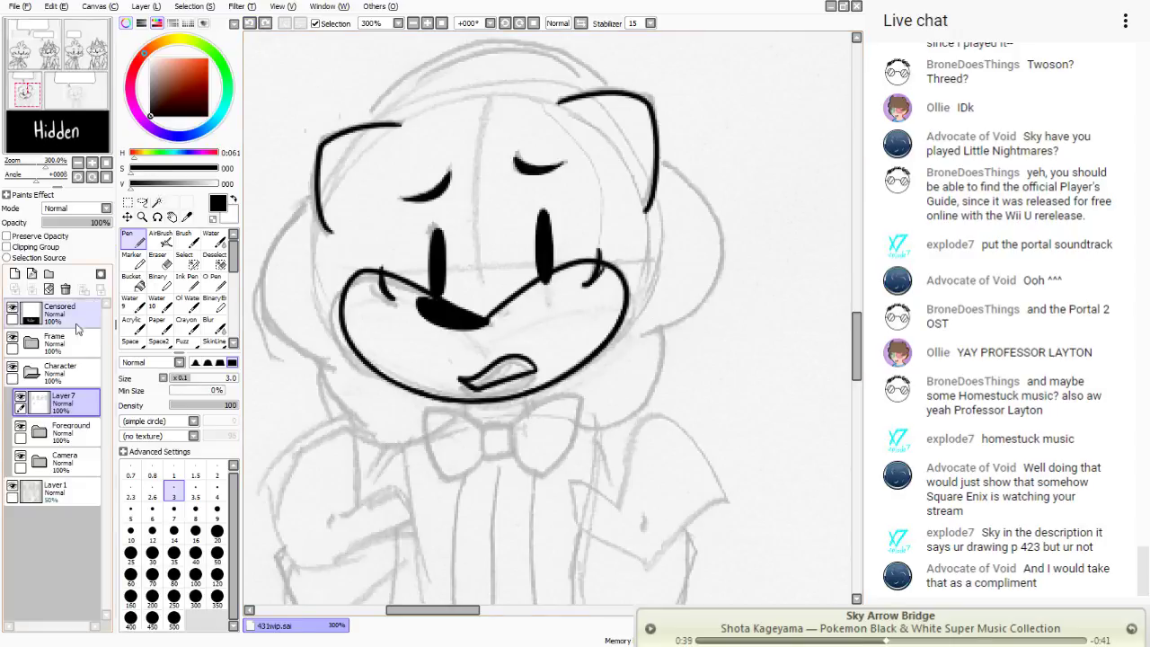
left_click(15, 273)
left_click_drag(42, 101, 42, 98)
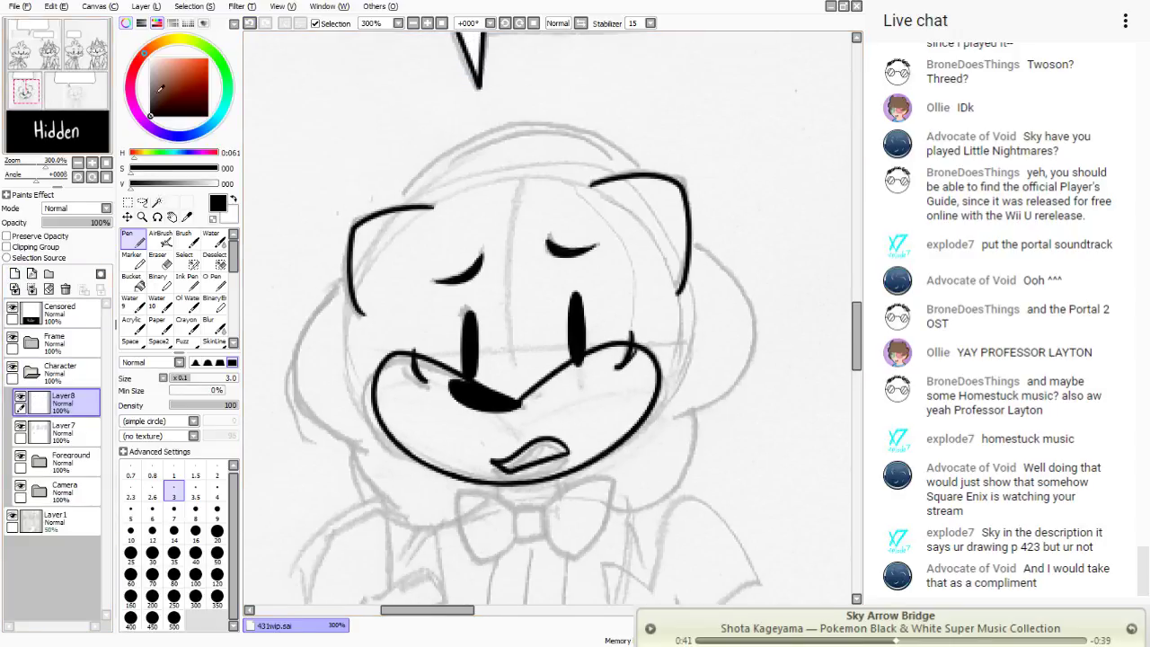
mouse_move(642, 184)
left_mouse_down()
mouse_move(480, 137)
mouse_move(382, 230)
left_mouse_up()
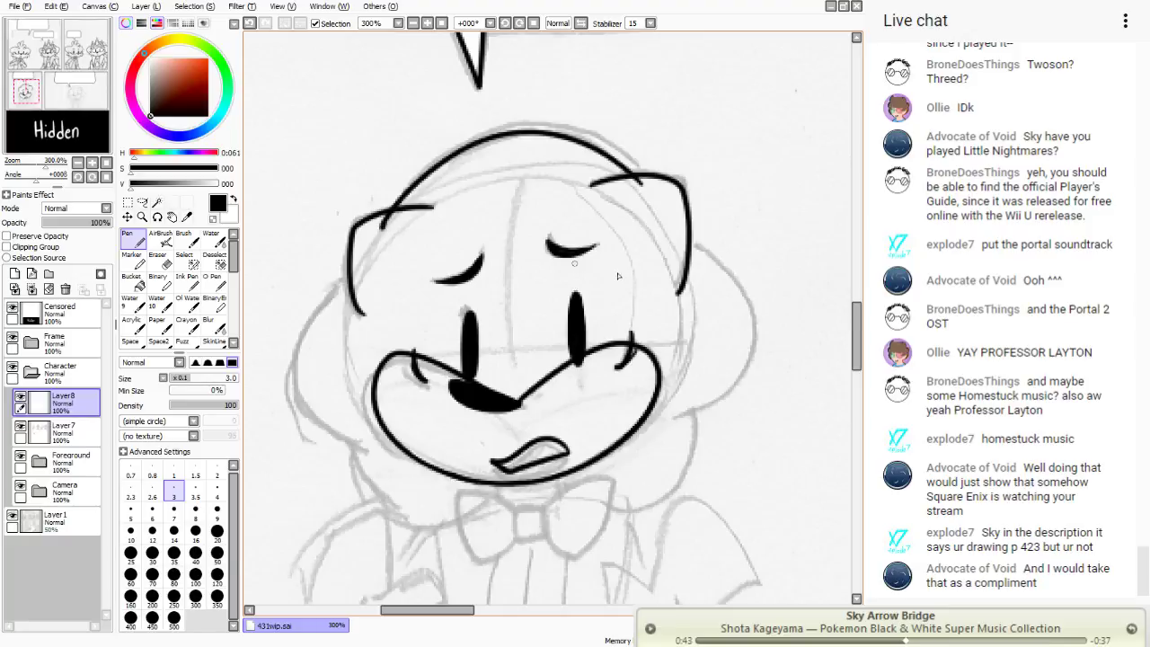
- Ink the rounded side lobe and lower cheek curve on the viewer's right down to the bow tie, redoing the first attempt
mouse_move(680, 230)
left_mouse_down()
mouse_move(757, 374)
mouse_move(701, 412)
mouse_move(620, 521)
left_mouse_up()
left_click(250, 22)
left_click(250, 22)
mouse_move(680, 225)
left_mouse_down()
mouse_move(755, 292)
mouse_move(681, 411)
mouse_move(685, 427)
mouse_move(622, 504)
left_mouse_up()
- Ink the large rounded side lobe on the viewer's left of the head, redoing it until it follows the sketch more closely
mouse_move(360, 267)
left_mouse_down()
mouse_move(301, 400)
mouse_move(366, 452)
mouse_move(359, 465)
mouse_move(353, 444)
mouse_move(358, 476)
mouse_move(463, 509)
left_mouse_up()
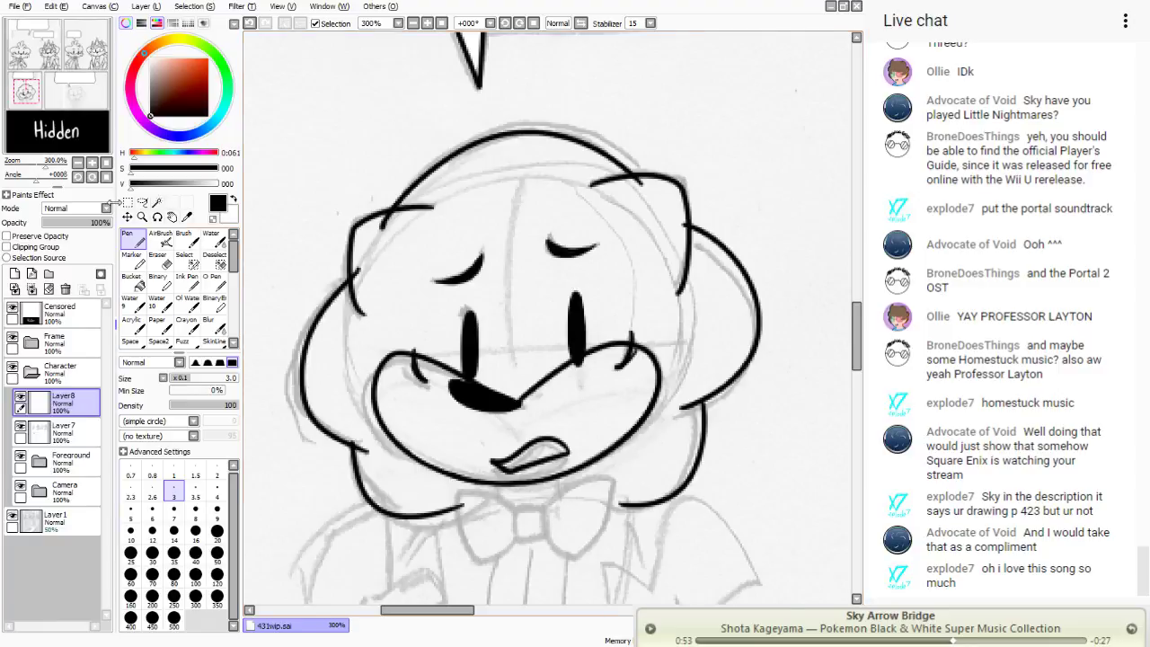
left_click(250, 24)
left_click(250, 23)
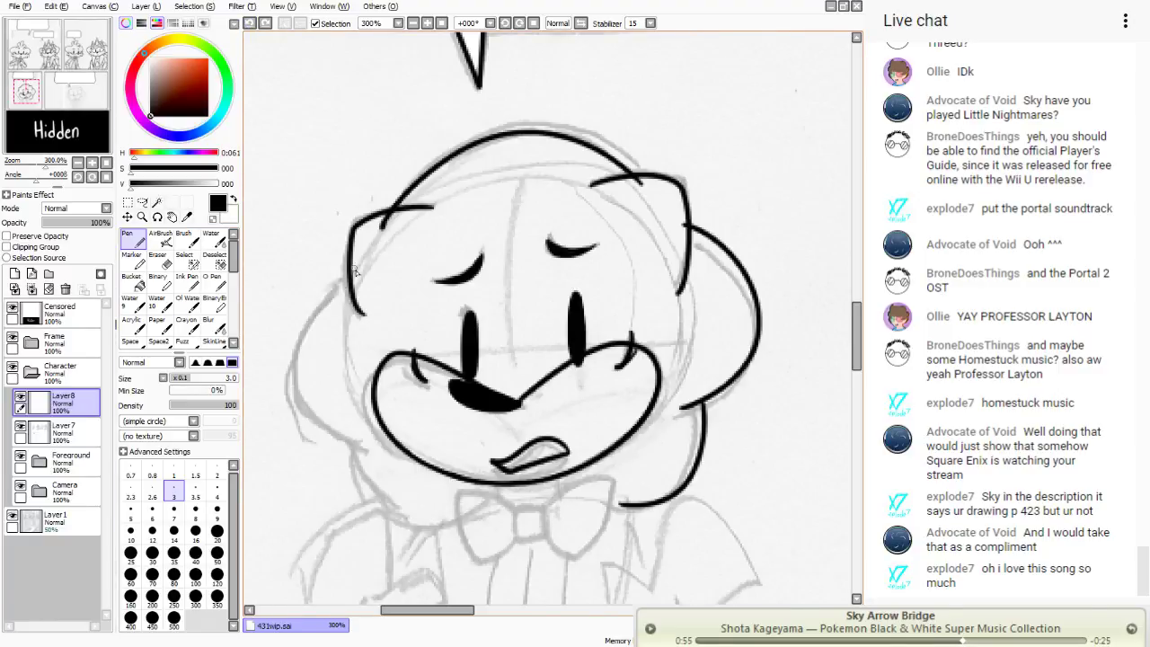
mouse_move(354, 271)
left_mouse_down()
mouse_move(317, 306)
mouse_move(363, 441)
left_mouse_up()
left_click(250, 23)
mouse_move(354, 270)
left_mouse_down()
mouse_move(300, 387)
mouse_move(362, 444)
left_mouse_up()
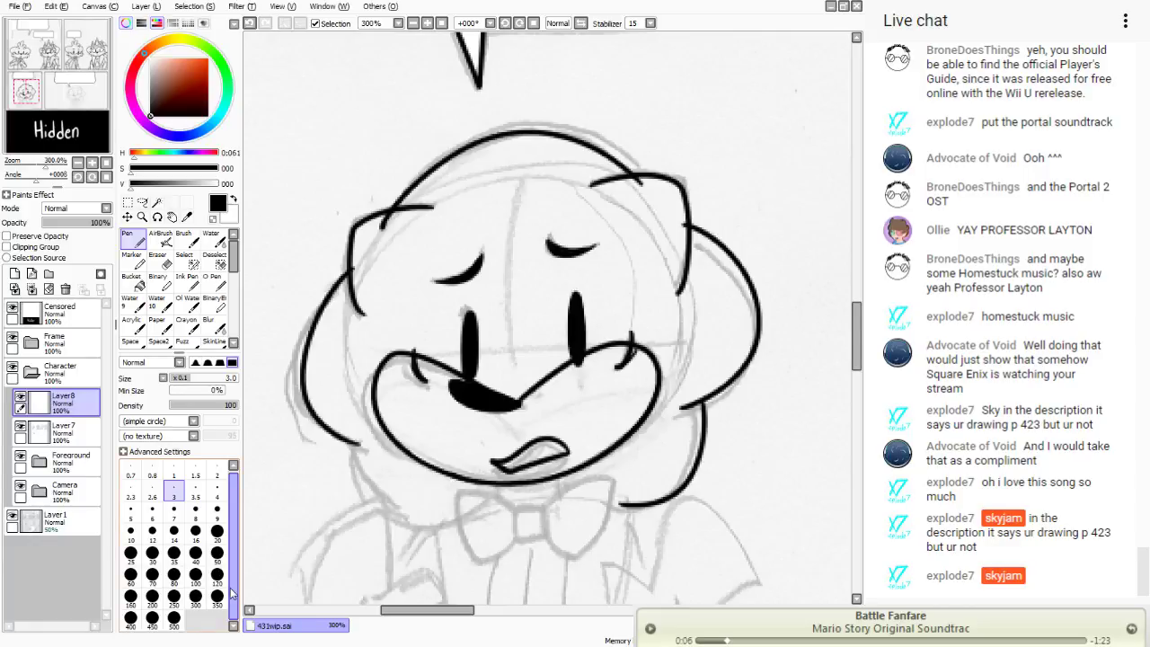
key("ctrl+z")
left_click_drag(355, 268, 301, 338)
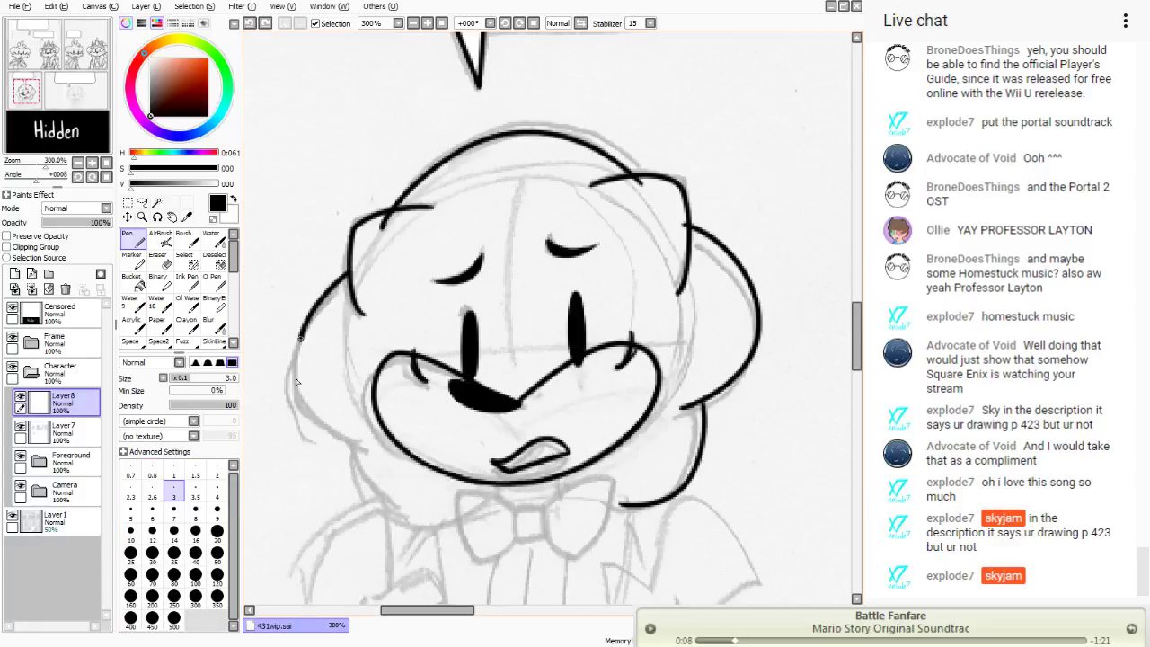
left_click_drag(297, 382, 355, 434)
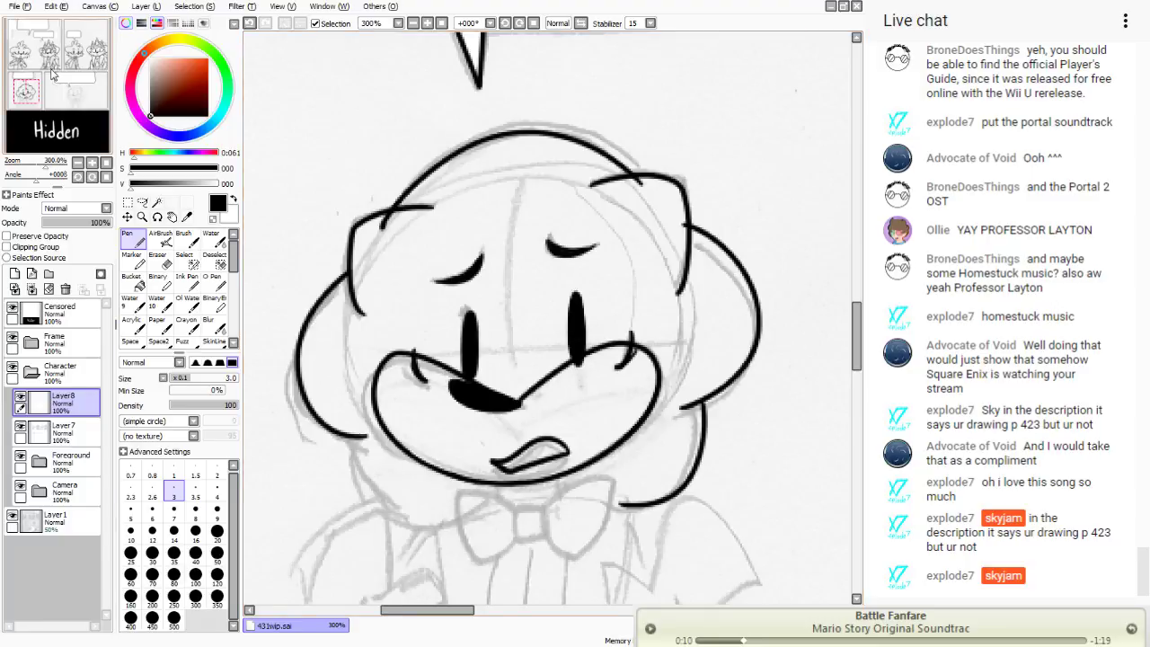
- Lasso the side lobe and cheek curve on the viewer's right, shift them slightly down, and erase their overhanging ends
left_click_drag(413, 469, 397, 388)
left_click(142, 203)
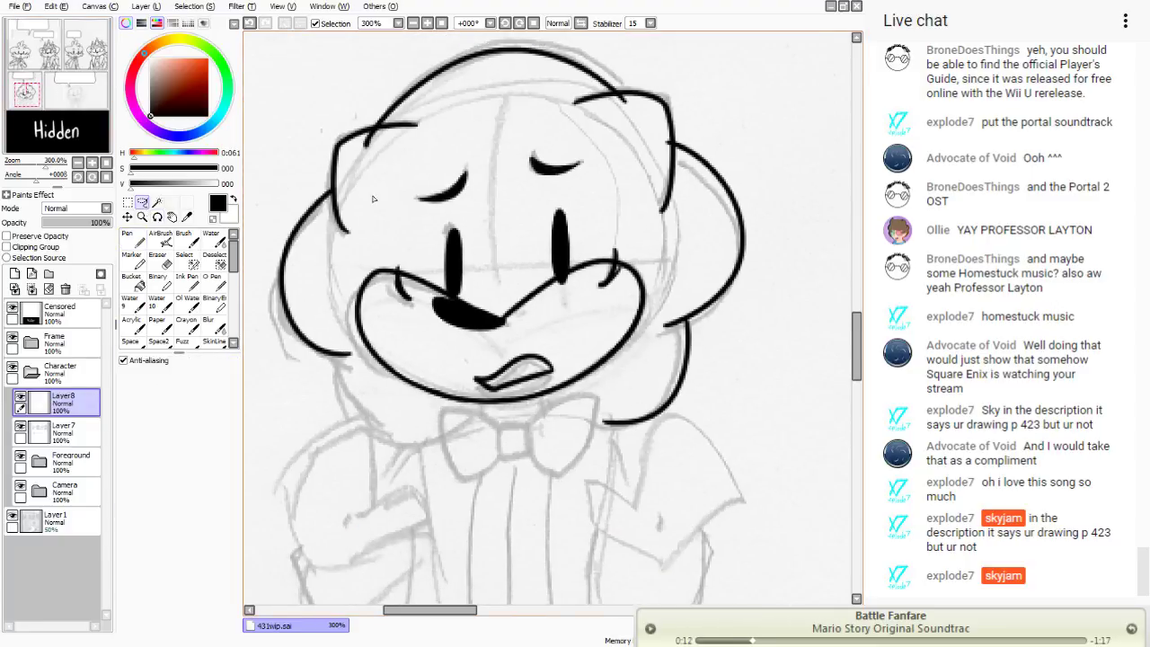
mouse_move(683, 117)
left_mouse_down()
mouse_move(760, 185)
mouse_move(697, 436)
mouse_move(638, 179)
mouse_move(669, 135)
left_mouse_up()
left_click(689, 194, "ctrl")
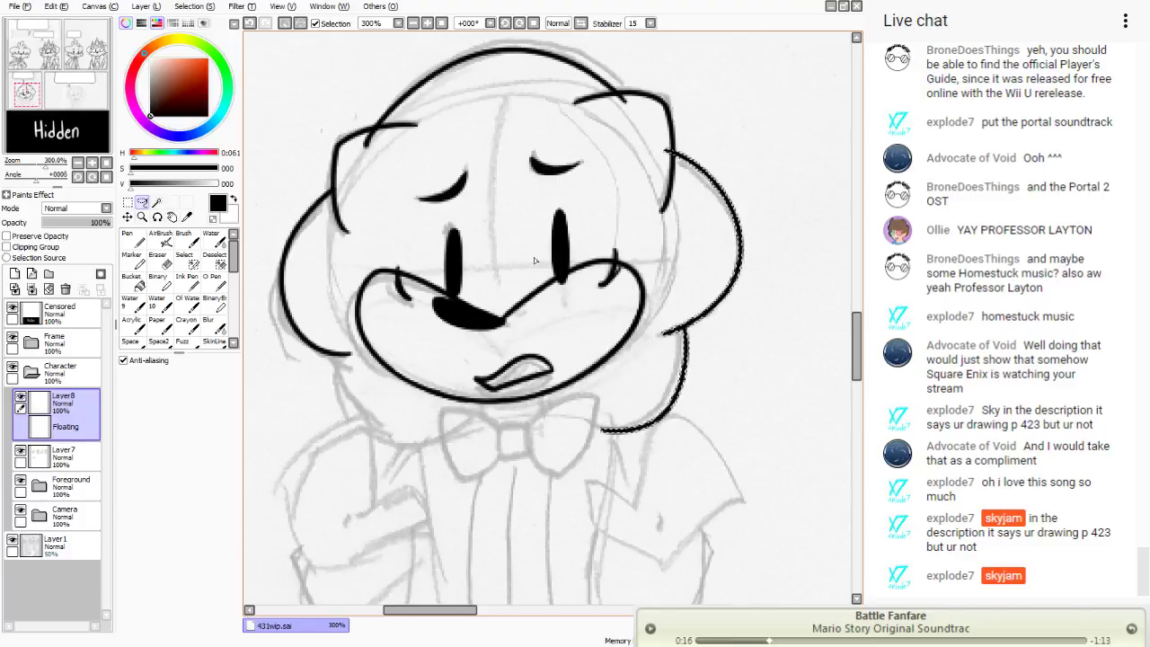
key("ctrl+d")
left_click(162, 260)
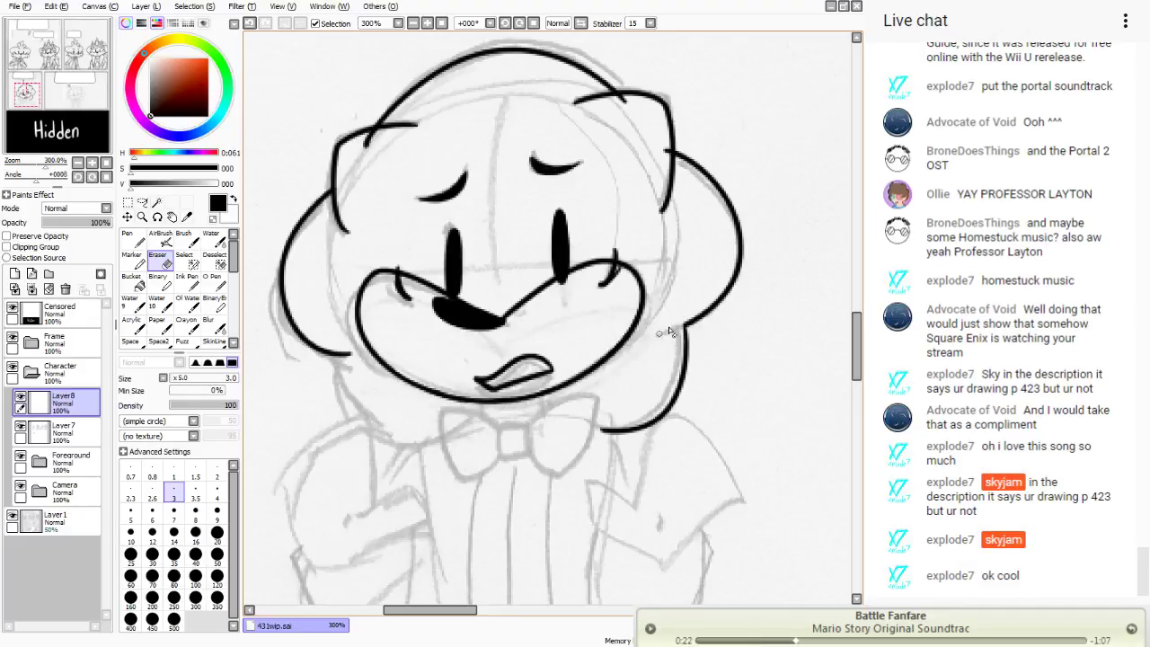
left_click(133, 239)
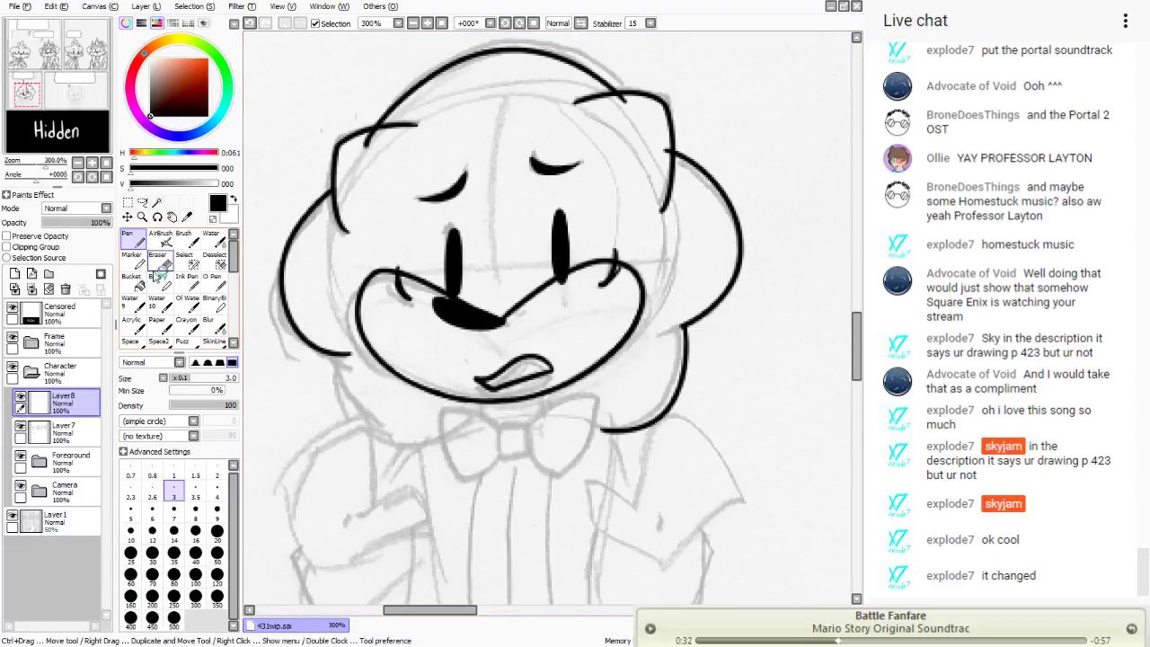
key("e")
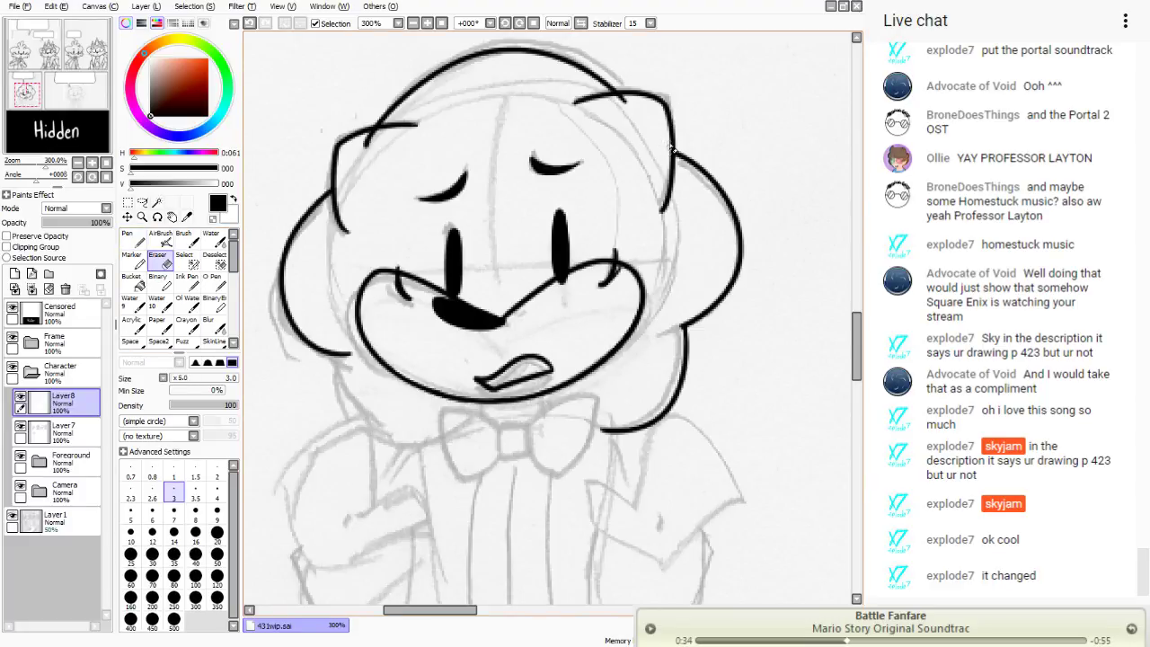
- Lasso the arched top of the head, nudge it slightly, and erase its overlap with the corner on the viewer's right
left_click(142, 202)
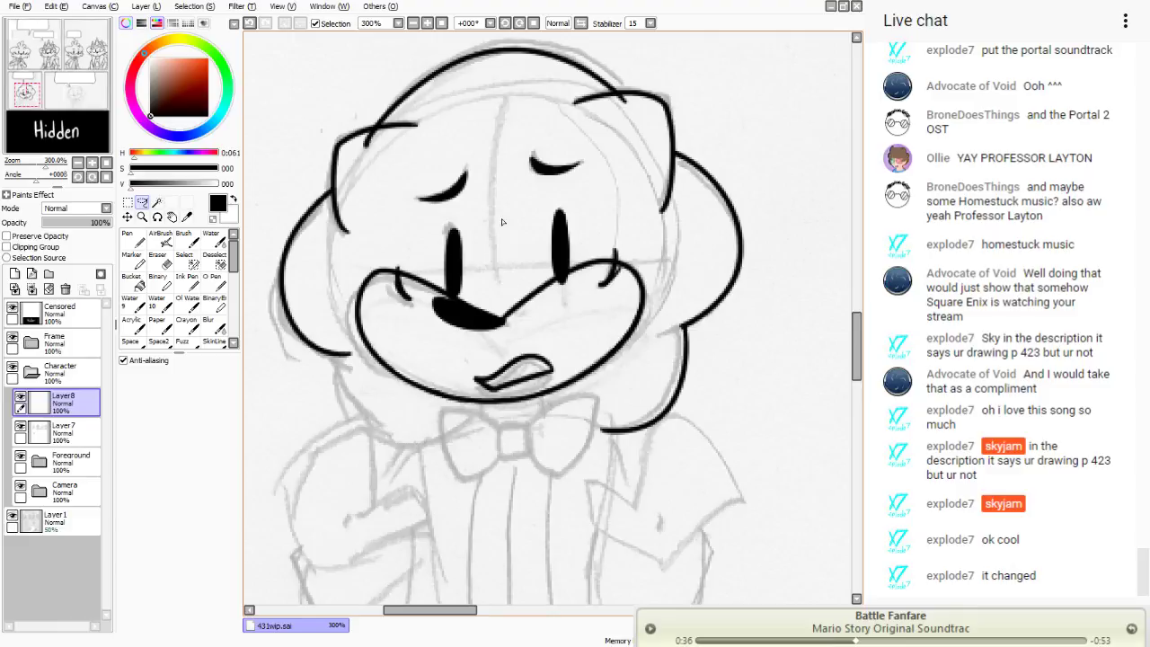
mouse_move(637, 63)
left_mouse_down()
mouse_move(654, 85)
mouse_move(469, 179)
mouse_move(343, 165)
mouse_move(367, 93)
mouse_move(487, 39)
mouse_move(623, 55)
mouse_move(634, 86)
left_mouse_up()
left_click_drag(532, 123, 529, 124)
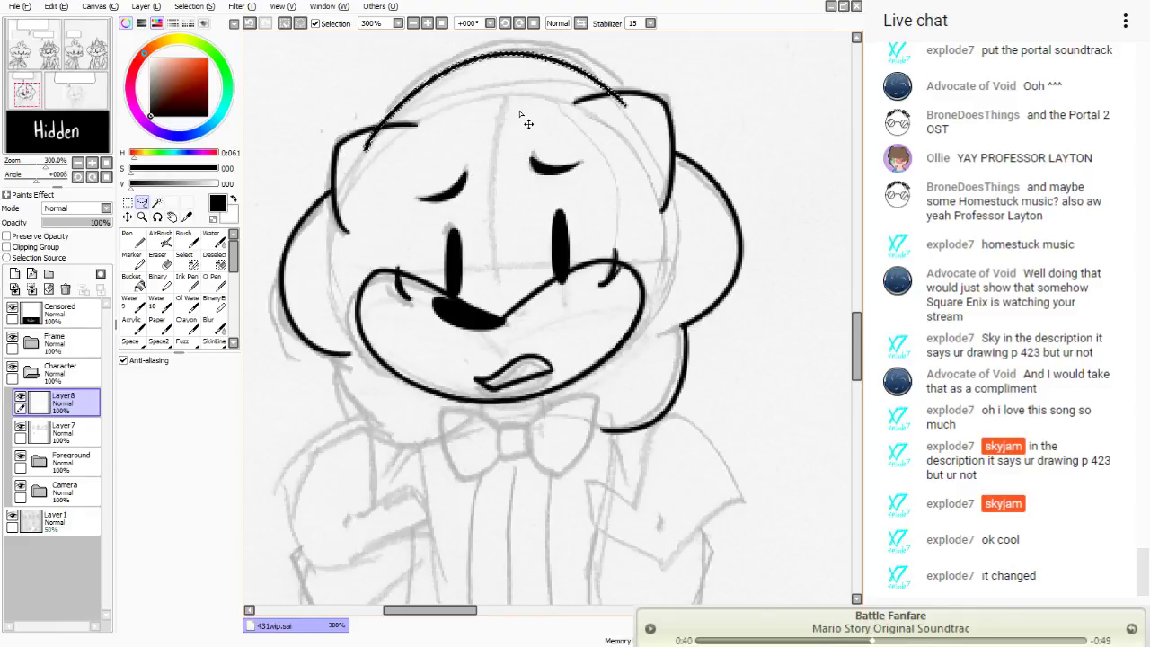
key("ctrl+d")
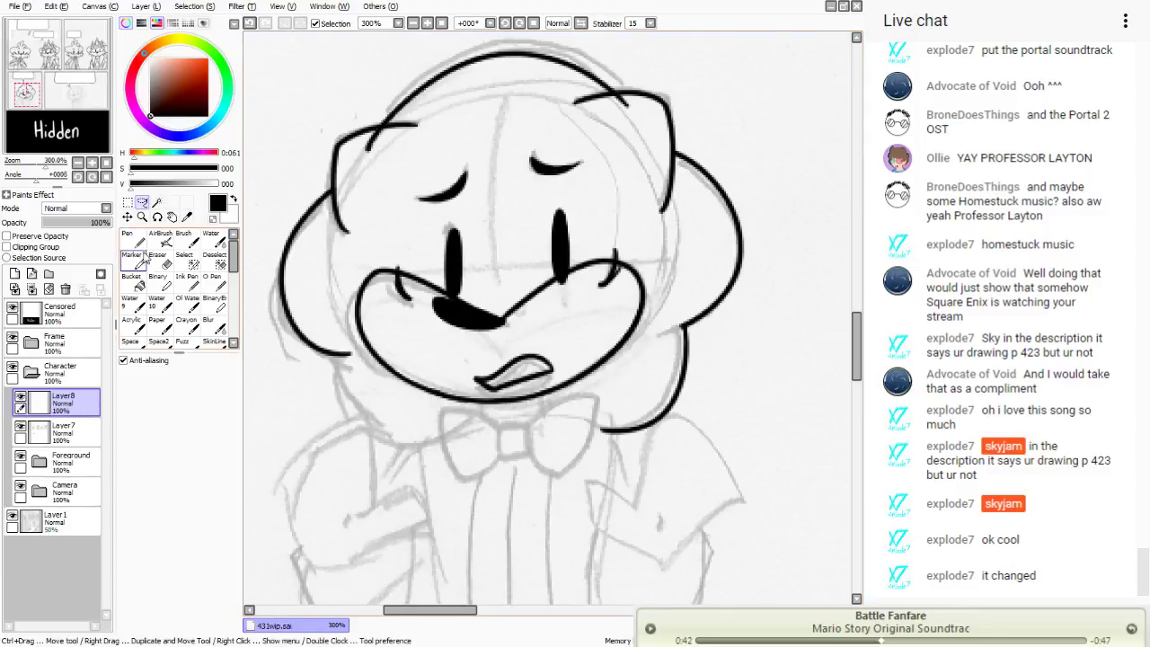
left_click(159, 259)
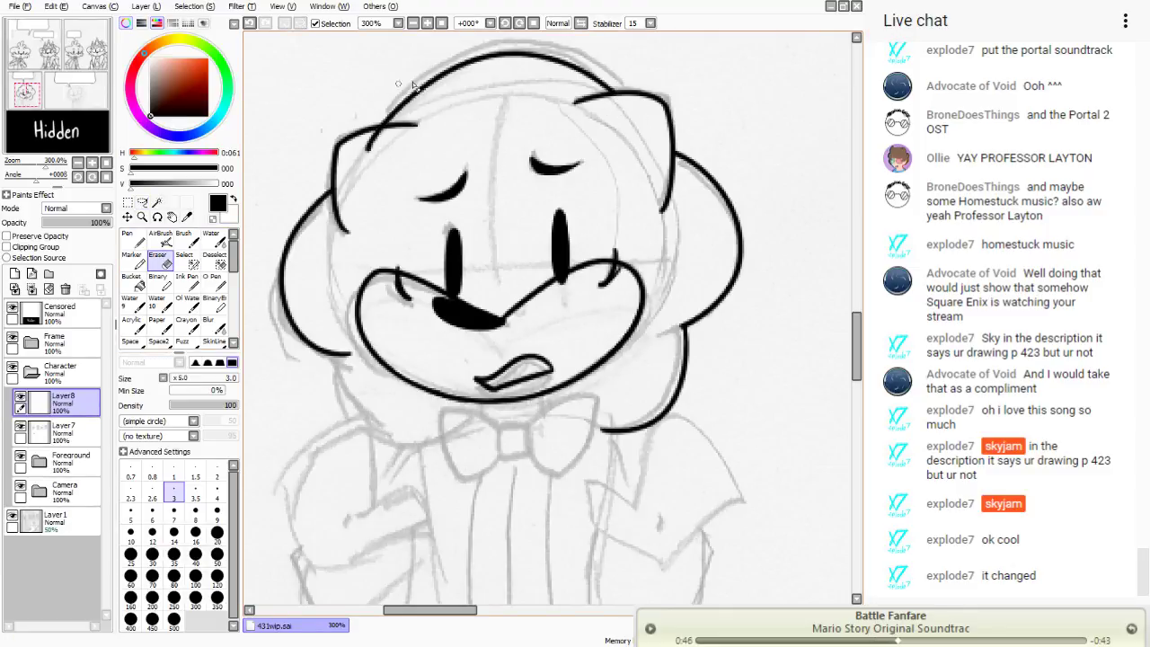
- Erase and re-ink the head arch's end on the viewer's left, and trim the tip of the side lobe below it
left_click_drag(379, 135, 408, 88)
key("n")
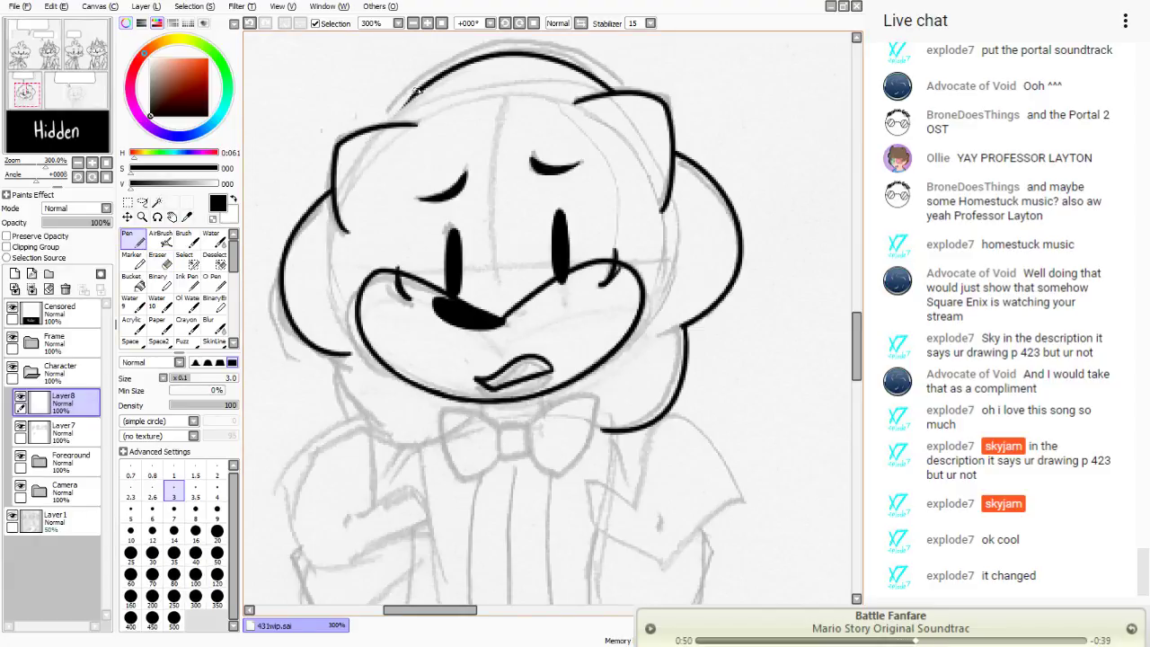
left_click_drag(418, 90, 390, 129)
key("e")
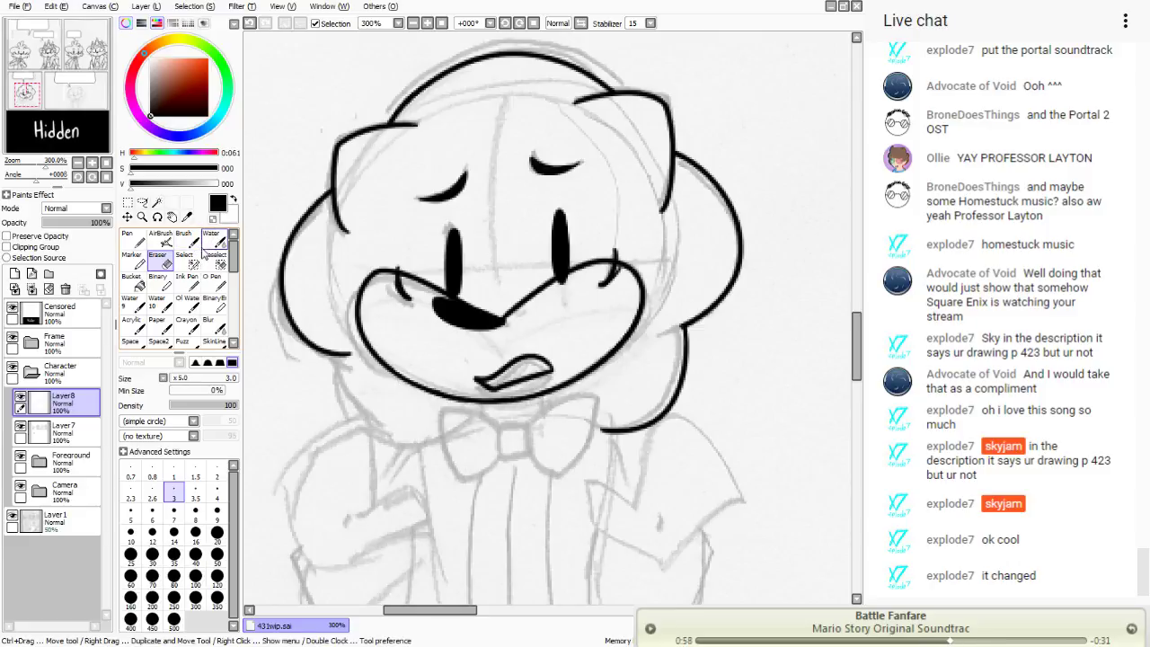
left_click_drag(353, 345, 358, 382)
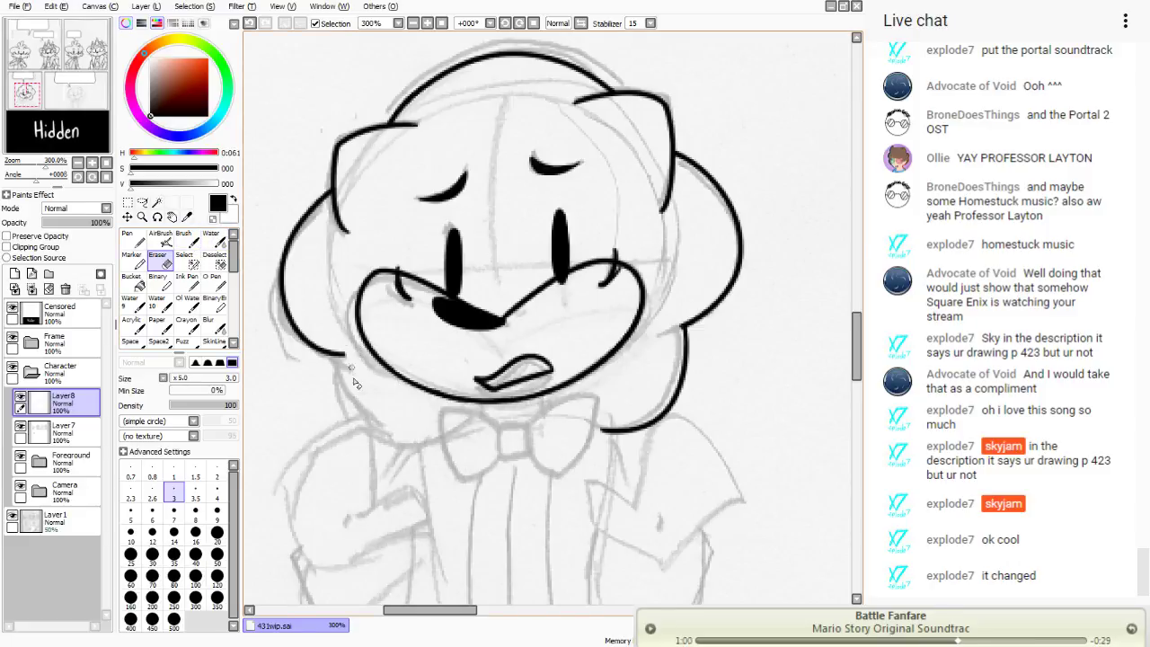
left_click(132, 240)
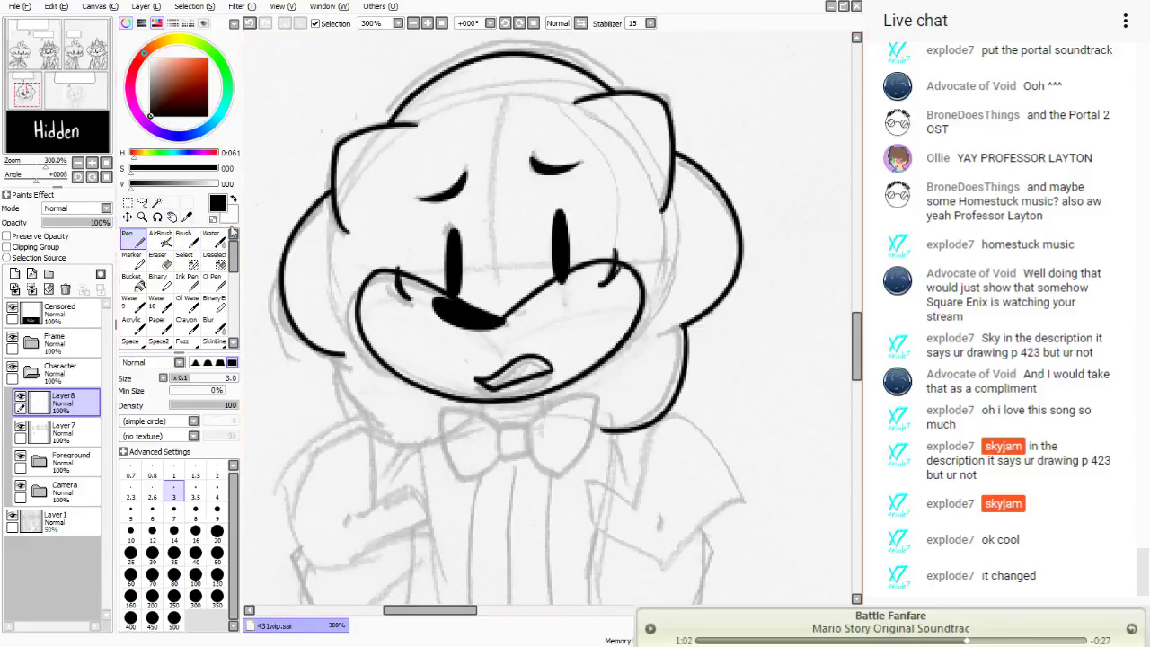
left_click_drag(60, 101, 61, 108)
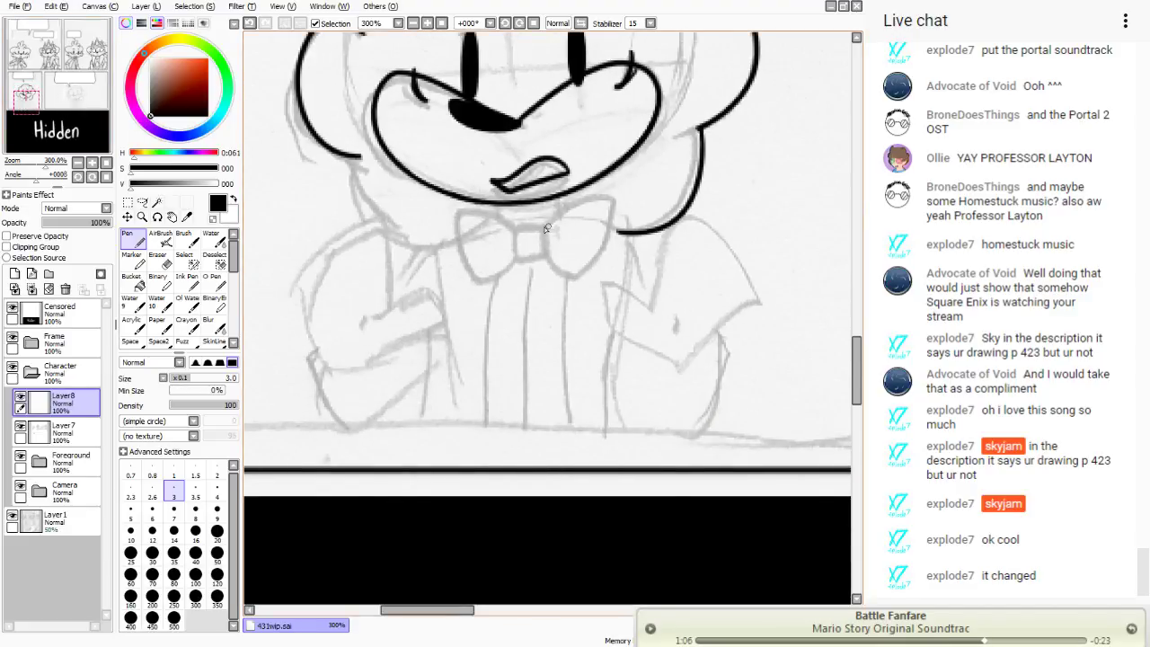
mouse_move(546, 228)
left_mouse_down()
mouse_move(612, 193)
mouse_move(571, 281)
mouse_move(545, 224)
mouse_move(550, 255)
mouse_move(518, 257)
mouse_move(537, 226)
left_mouse_up()
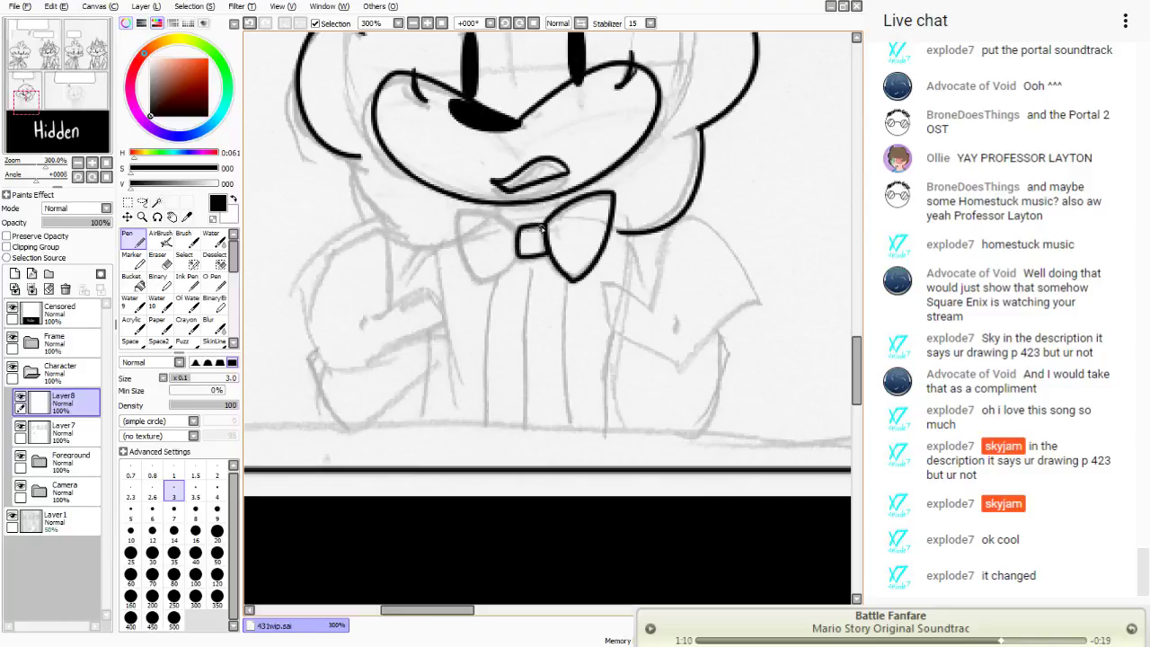
left_click(250, 23)
left_click(250, 23)
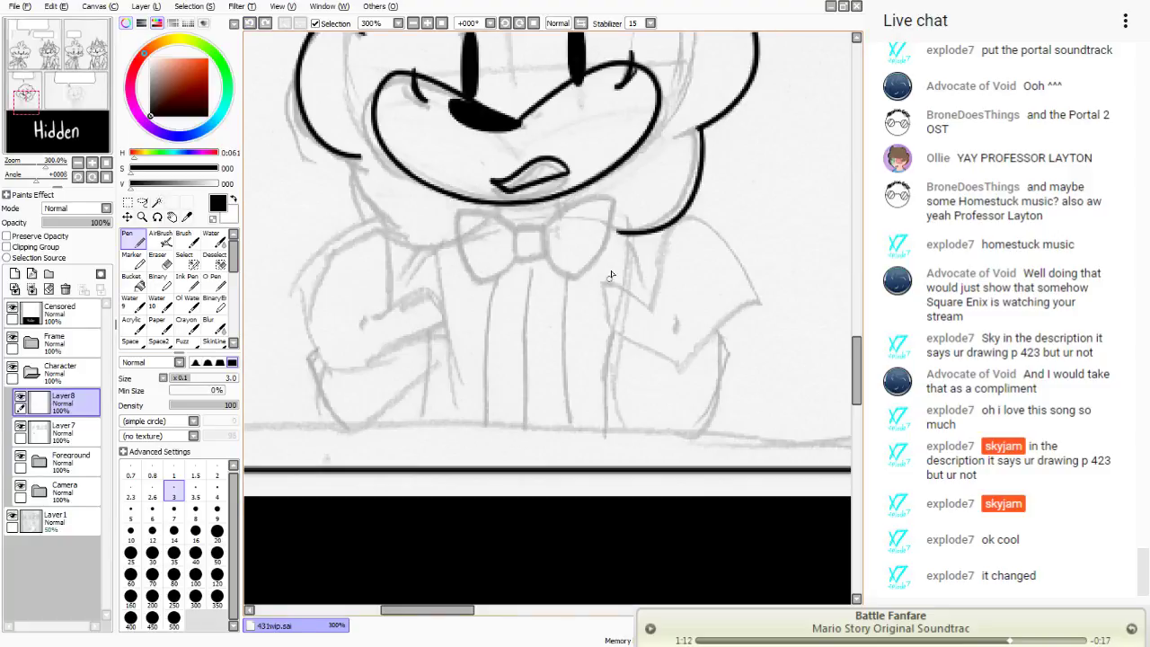
- Ink the bow tie's knot and both wings, erase the stray line on the viewer's left, and add the short neck lines under the chin
mouse_move(546, 232)
left_mouse_down()
mouse_move(612, 203)
mouse_move(570, 285)
mouse_move(546, 229)
mouse_move(545, 254)
mouse_move(544, 230)
mouse_move(520, 233)
mouse_move(544, 259)
mouse_move(516, 262)
mouse_move(516, 232)
mouse_move(530, 237)
mouse_move(541, 257)
mouse_move(517, 261)
mouse_move(516, 236)
mouse_move(458, 214)
mouse_move(496, 282)
left_mouse_up()
key("ctrl+z")
key("ctrl+z")
key("ctrl+z")
key("ctrl+z")
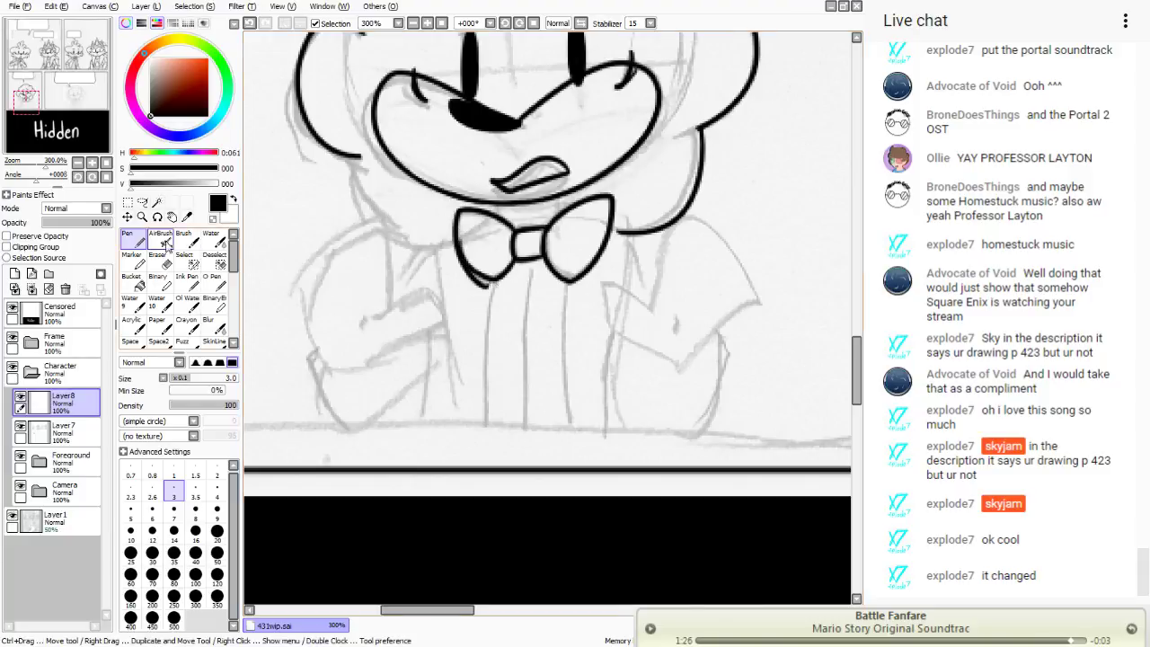
key("e")
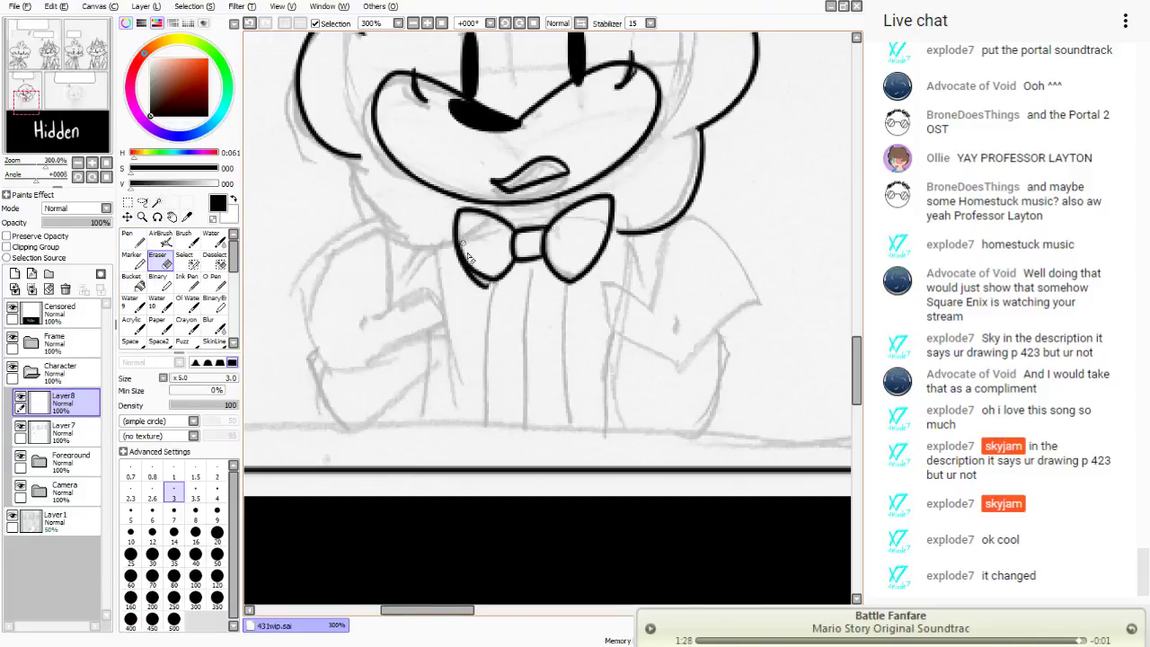
left_click_drag(494, 289, 450, 259)
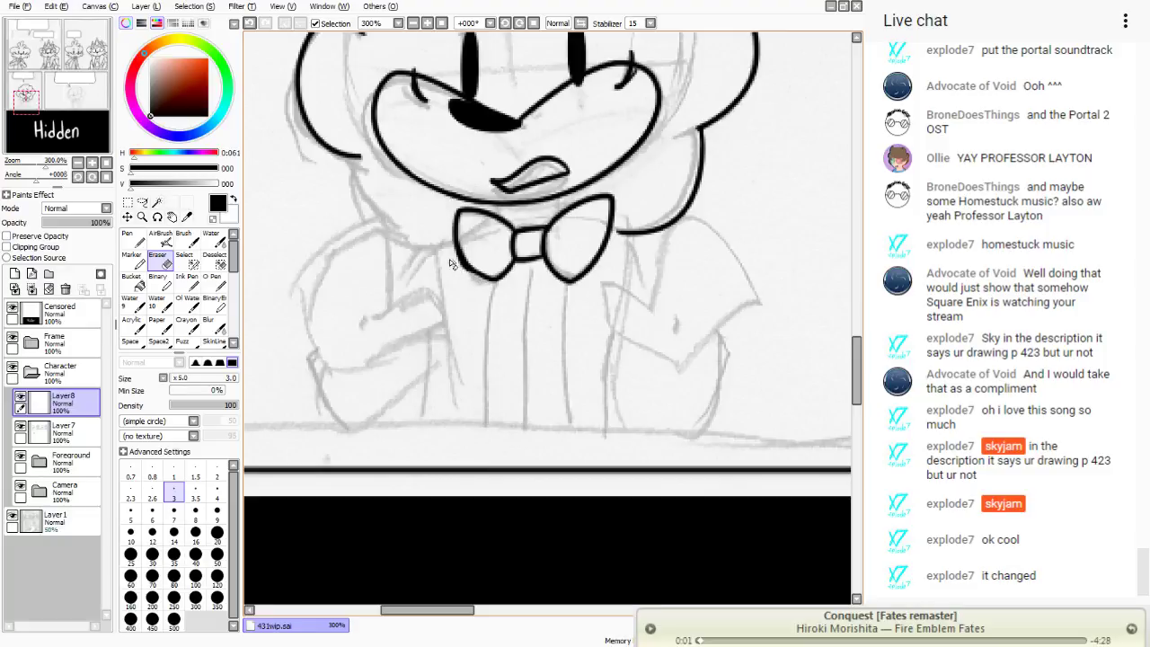
key("n")
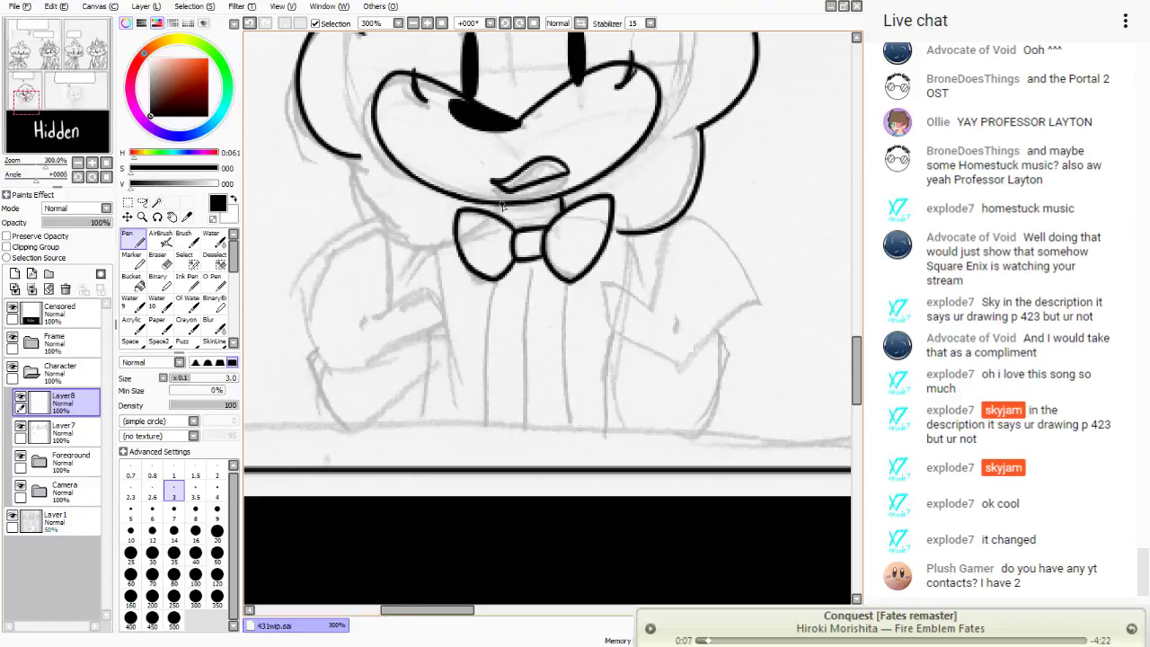
left_click_drag(42, 115, 41, 106)
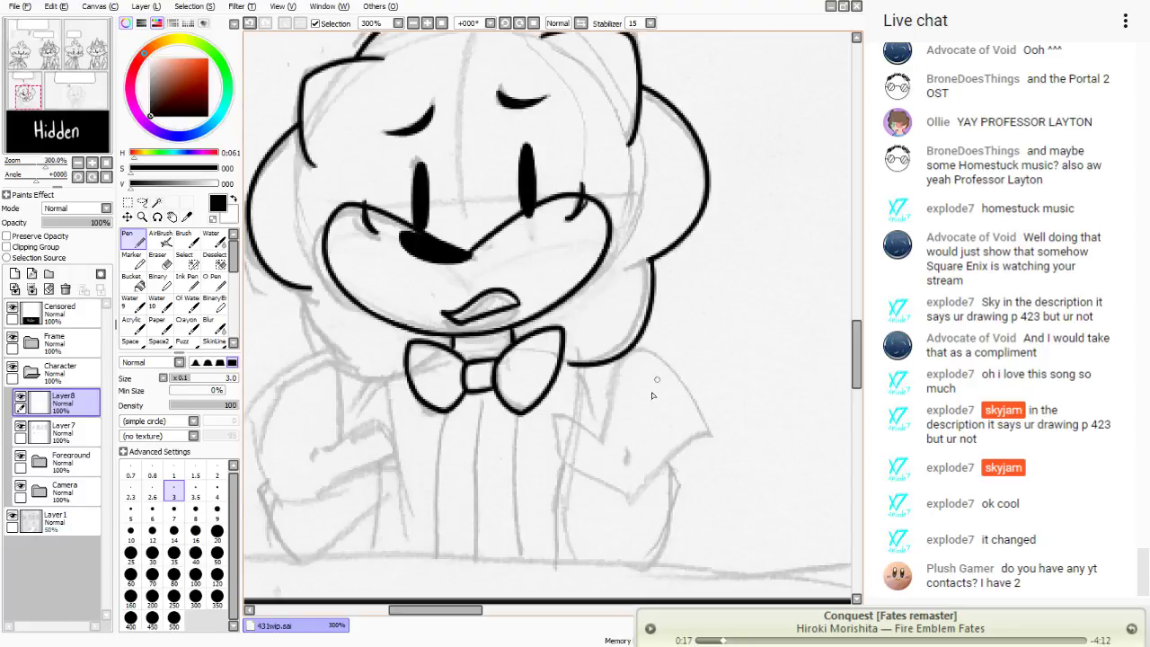
mouse_move(600, 439)
left_mouse_down()
mouse_move(666, 347)
mouse_move(698, 441)
mouse_move(637, 496)
mouse_move(600, 491)
mouse_move(552, 449)
mouse_move(555, 428)
mouse_move(593, 440)
left_mouse_up()
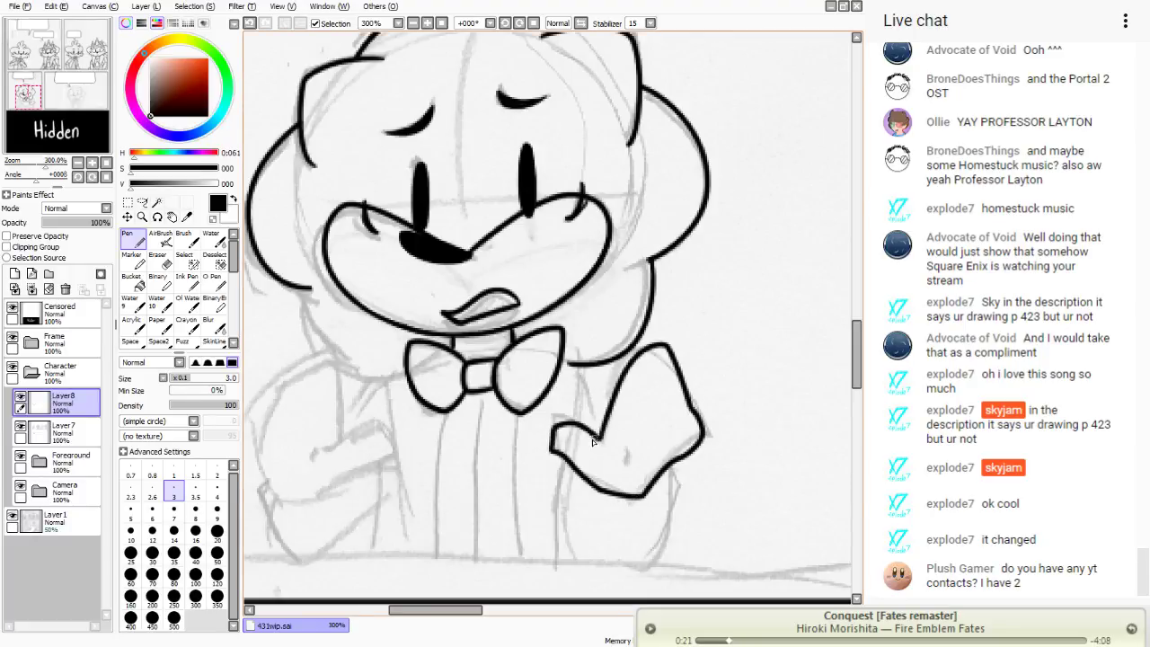
mouse_move(39, 129)
left_mouse_down()
mouse_move(50, 128)
mouse_move(41, 89)
left_mouse_up()
key("ctrl+z")
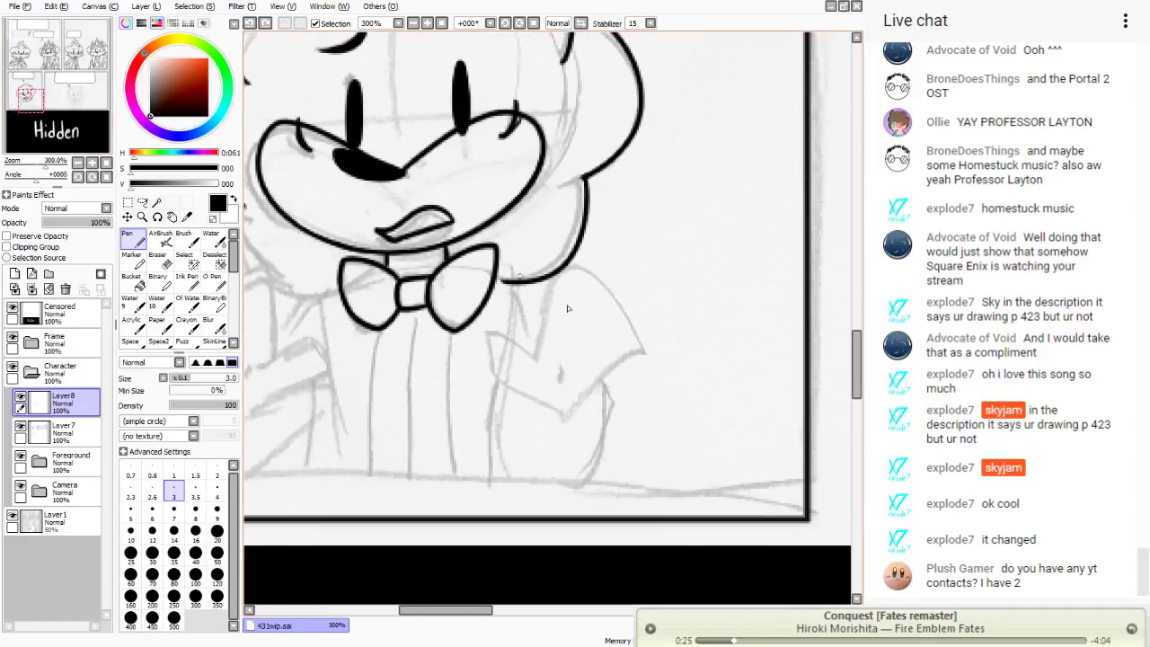
mouse_move(539, 354)
left_mouse_down()
mouse_move(614, 282)
mouse_move(636, 360)
mouse_move(572, 411)
mouse_move(538, 406)
mouse_move(494, 370)
mouse_move(500, 348)
mouse_move(537, 360)
mouse_move(539, 348)
mouse_move(559, 379)
left_mouse_up()
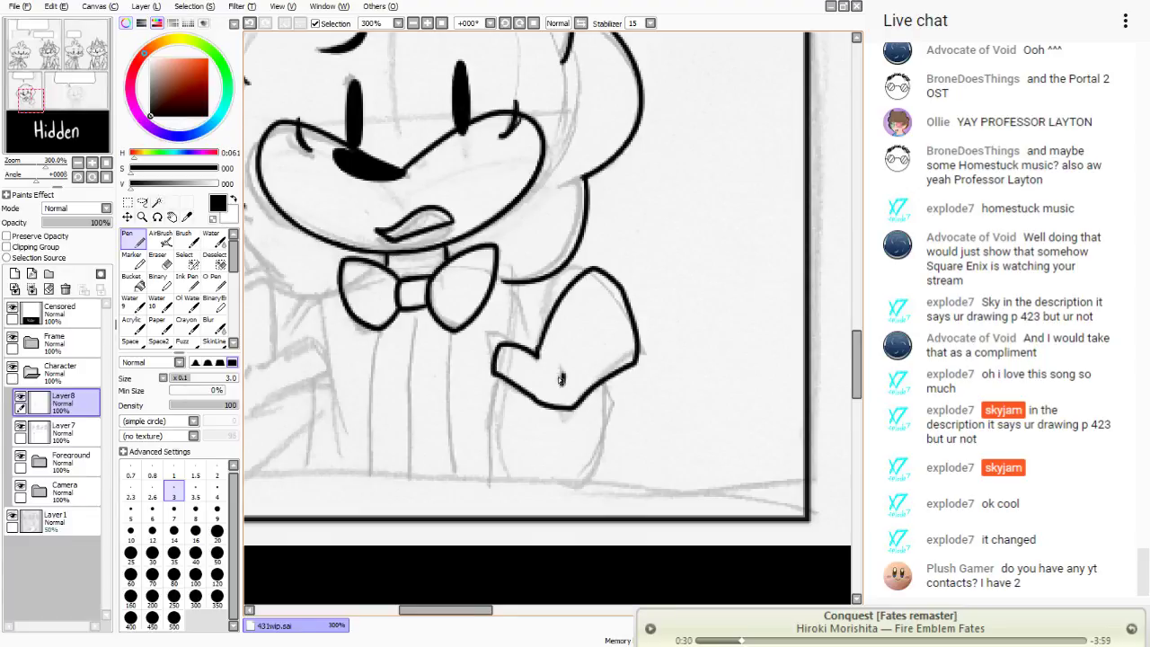
left_click(250, 22)
left_click(250, 22)
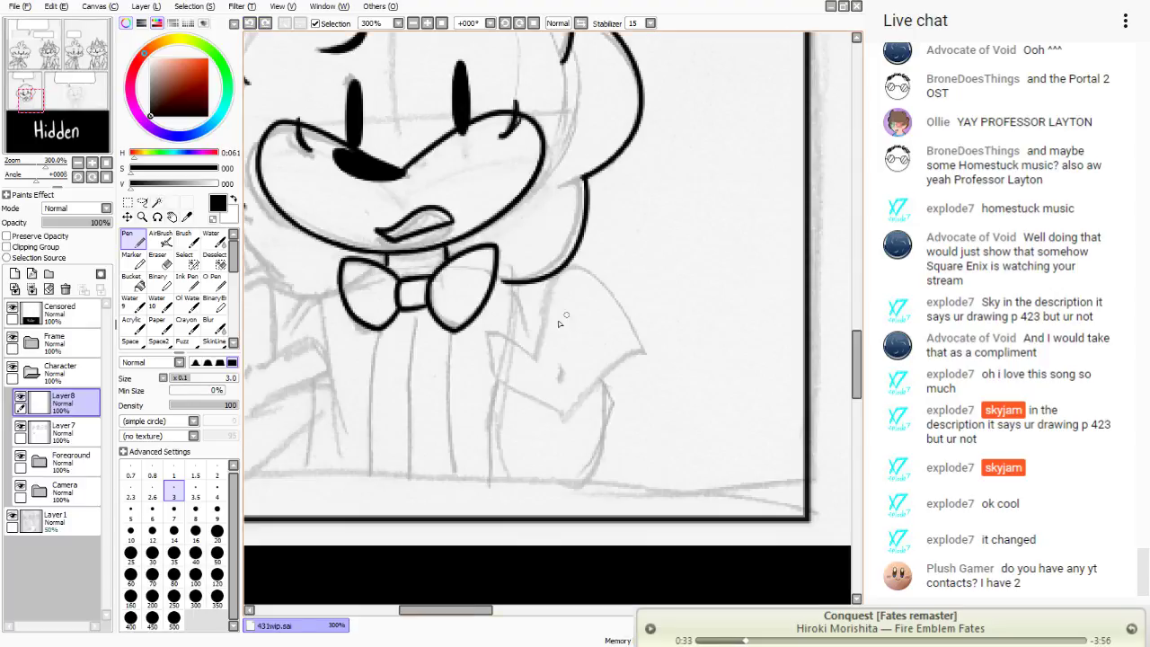
- Ink the raised mitten-shaped hand on the viewer's right, clean up its thumb corner, and add the short palm mark
mouse_move(536, 345)
left_mouse_down()
mouse_move(612, 282)
mouse_move(638, 351)
mouse_move(561, 422)
left_mouse_up()
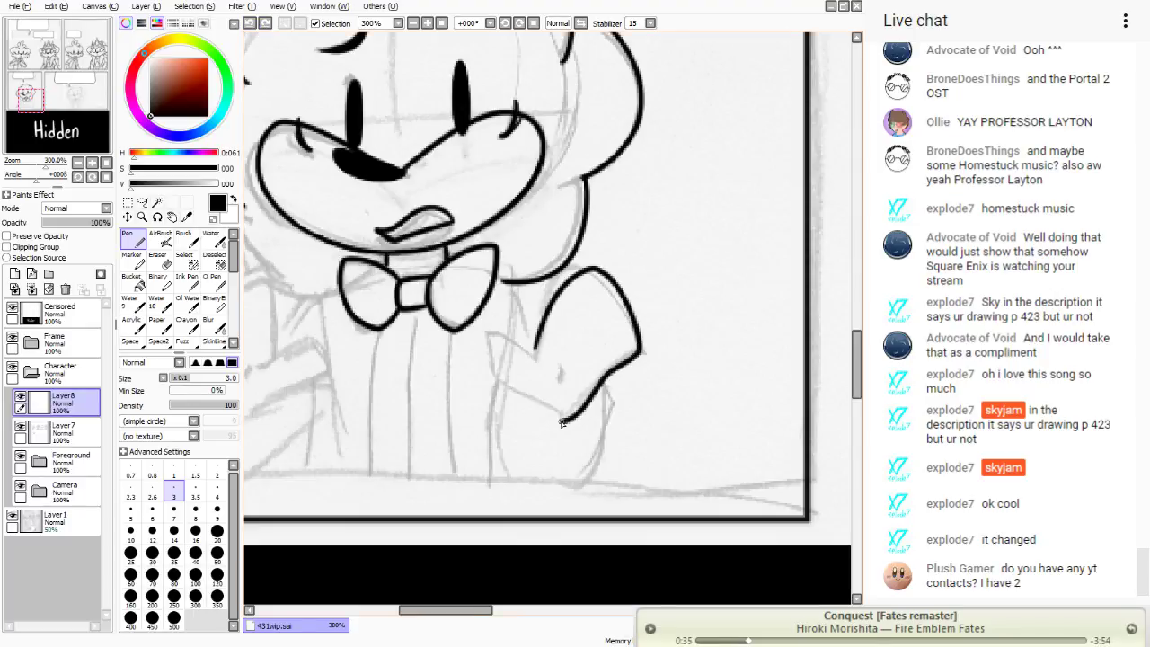
mouse_move(499, 388)
left_mouse_down()
mouse_move(493, 341)
mouse_move(536, 359)
mouse_move(541, 335)
left_mouse_up()
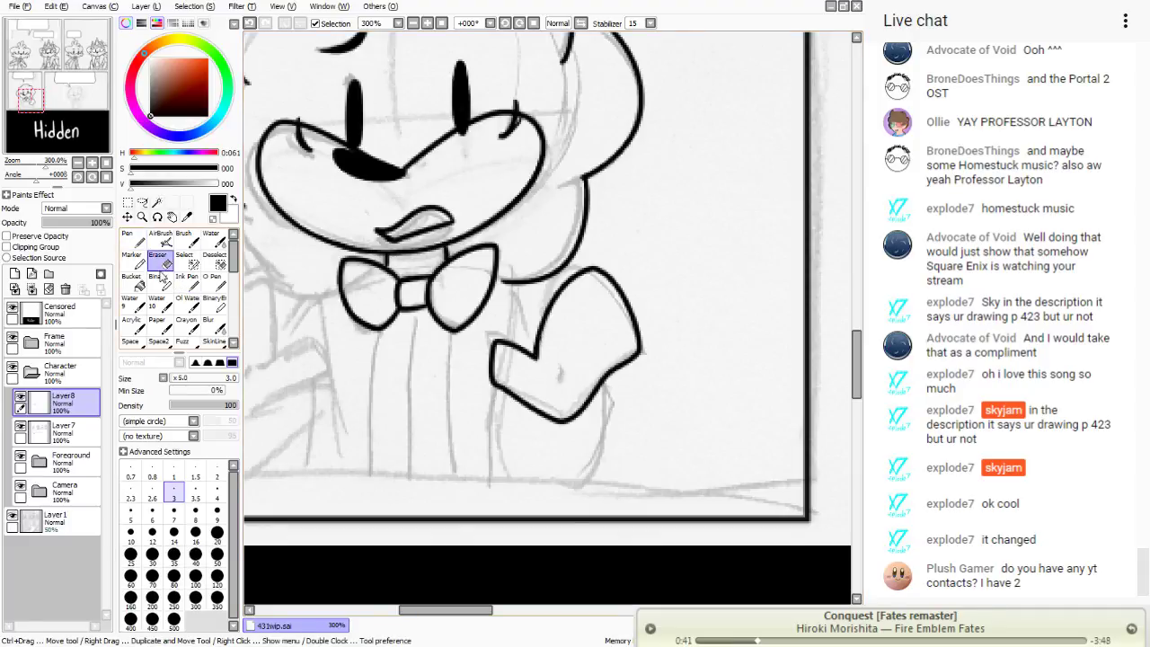
key("e")
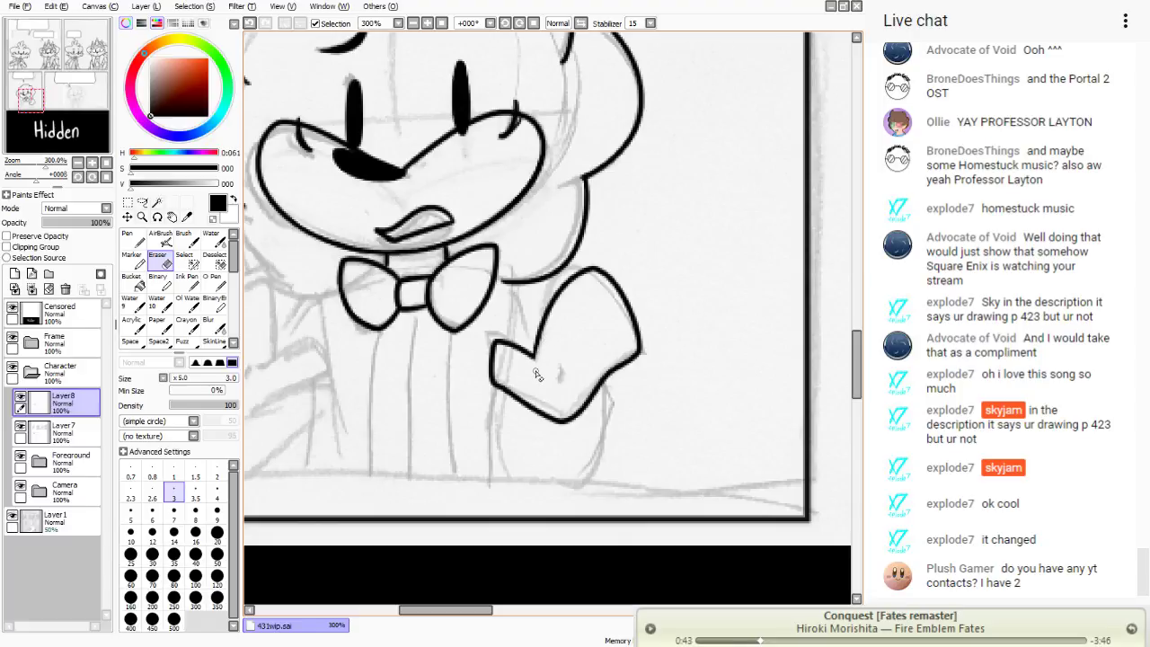
key("n")
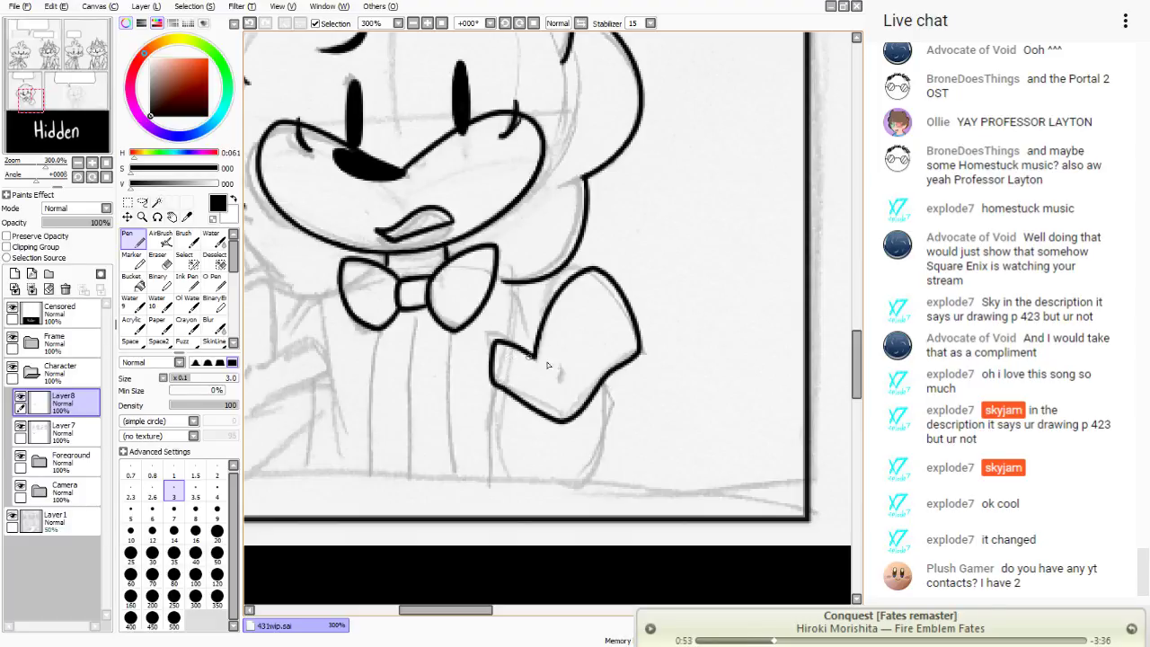
left_click_drag(557, 368, 558, 385)
- Ink the raised mitten-shaped hand on the viewer's left, redoing its main outline until it follows the sketch
left_click_drag(391, 375, 539, 359)
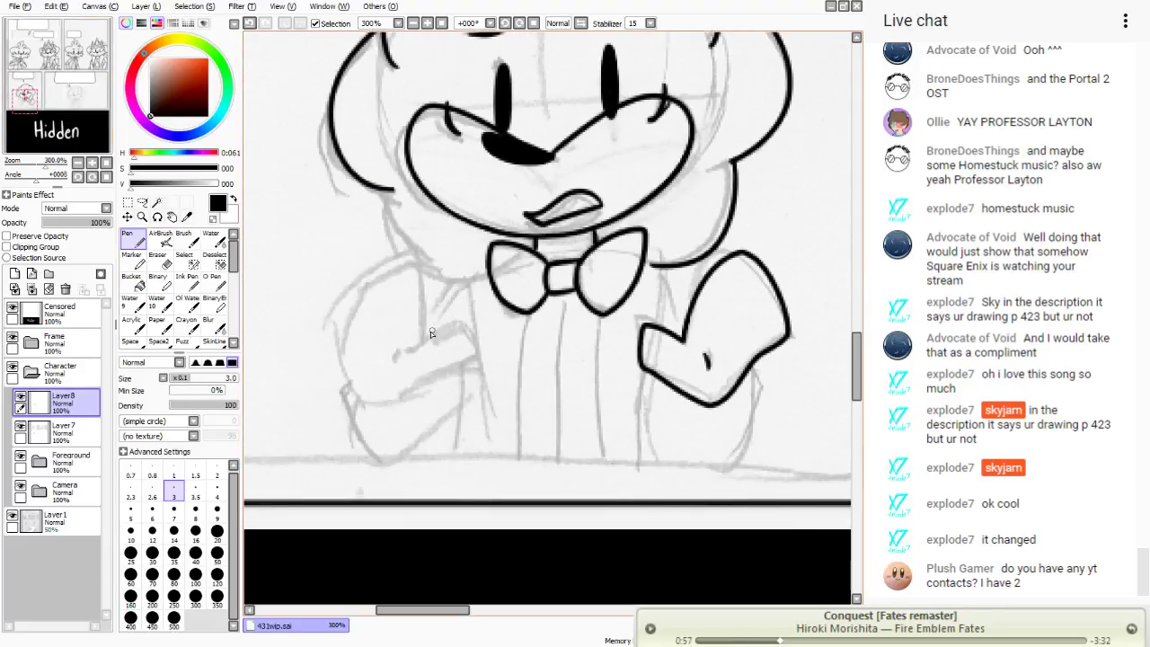
mouse_move(429, 336)
left_mouse_down()
mouse_move(472, 353)
mouse_move(404, 393)
left_mouse_up()
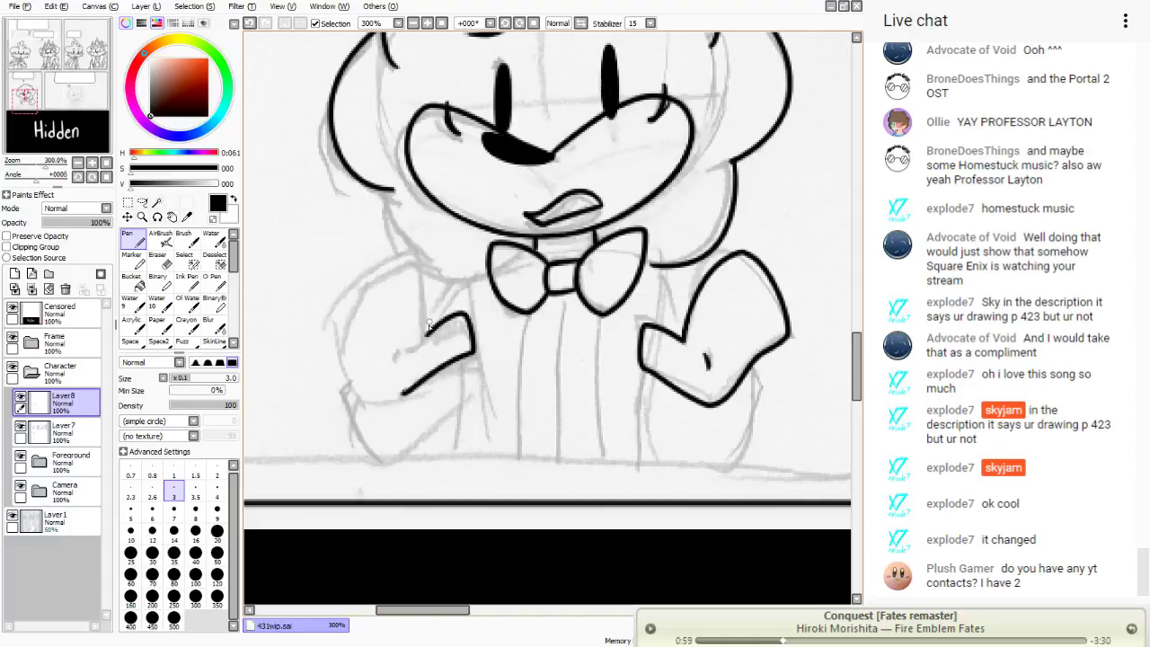
mouse_move(429, 331)
left_mouse_down()
mouse_move(422, 255)
mouse_move(363, 282)
mouse_move(347, 304)
mouse_move(361, 397)
mouse_move(400, 397)
left_mouse_up()
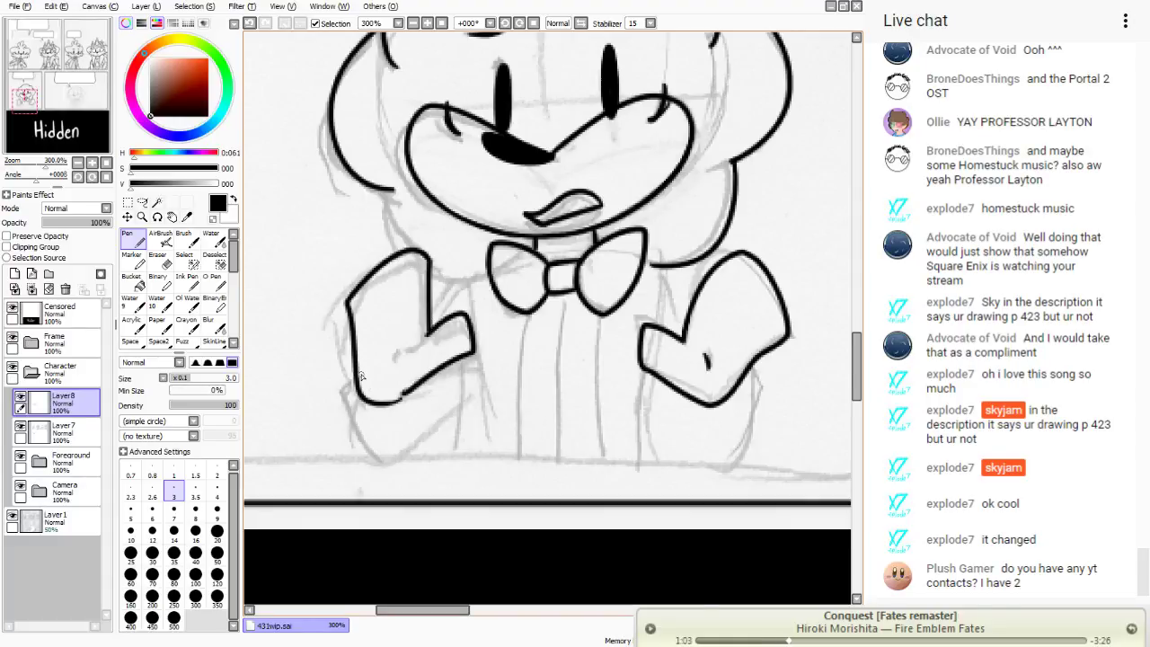
key("ctrl+z")
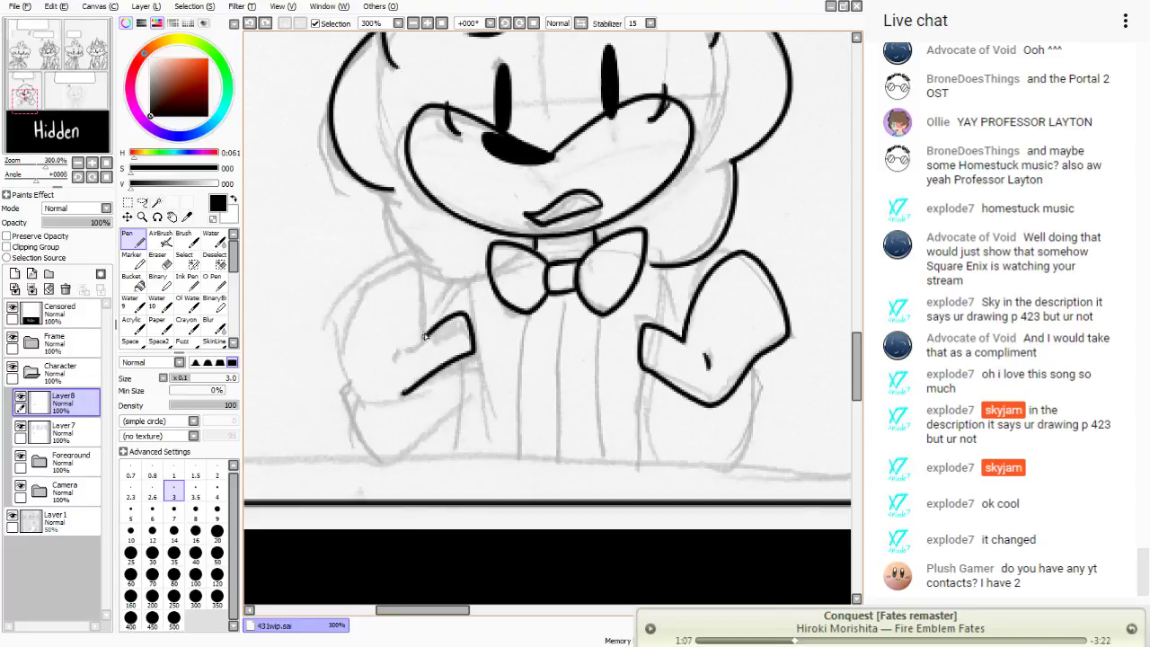
mouse_move(426, 336)
left_mouse_down()
mouse_move(378, 266)
mouse_move(354, 283)
mouse_move(345, 375)
mouse_move(402, 392)
left_mouse_up()
key("ctrl+z")
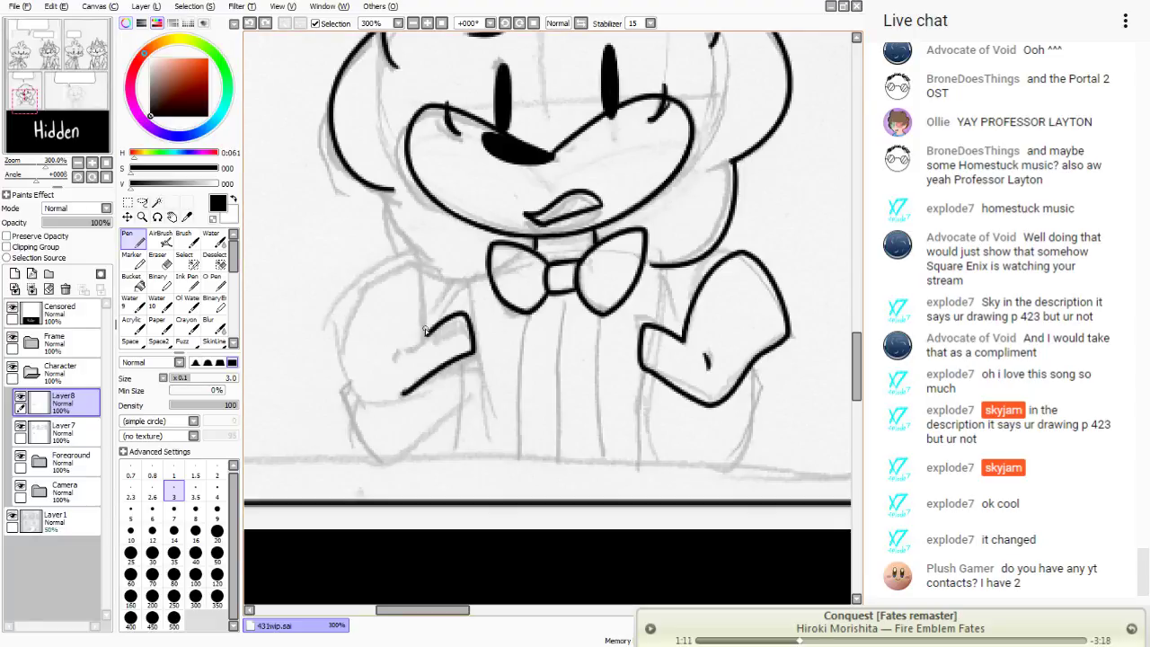
mouse_move(426, 330)
left_mouse_down()
mouse_move(389, 258)
mouse_move(333, 298)
mouse_move(357, 386)
mouse_move(404, 390)
mouse_move(357, 389)
left_mouse_up()
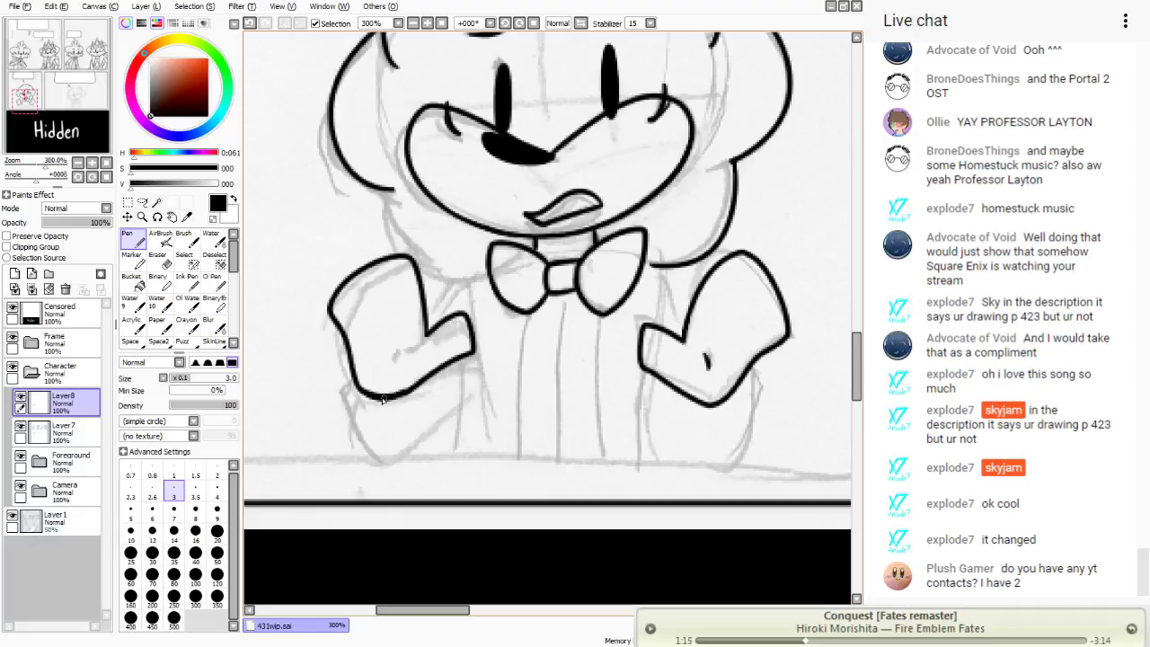
- Tidy the bottom edge of the raised hand on the viewer's left and add its short palm mark
key("e")
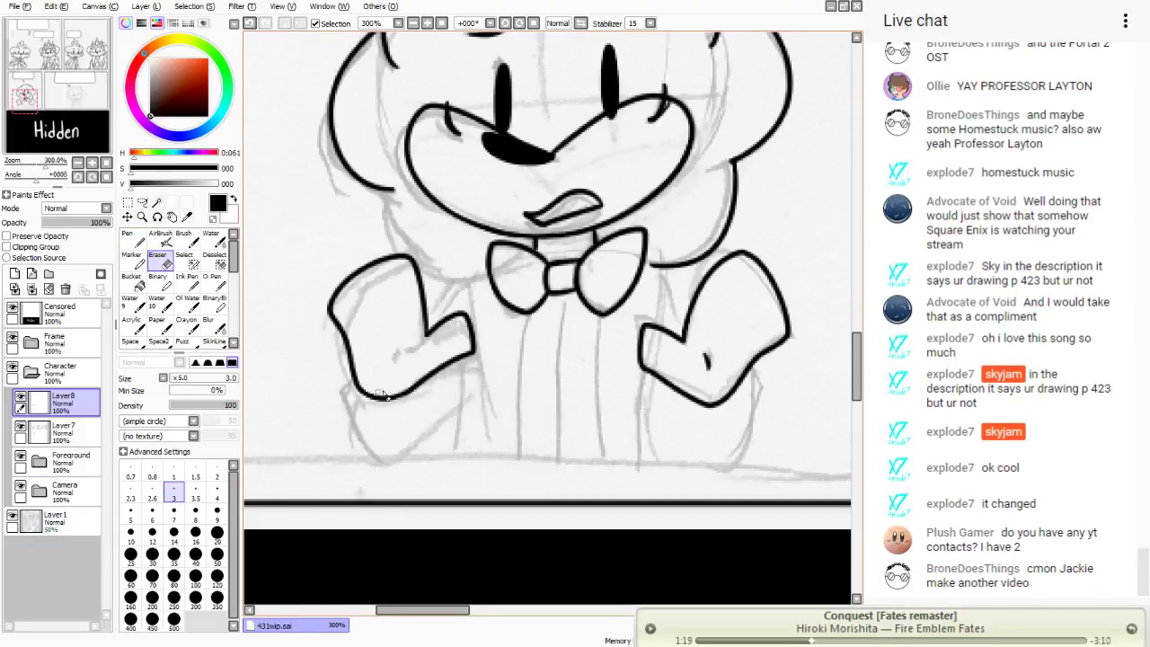
key("n")
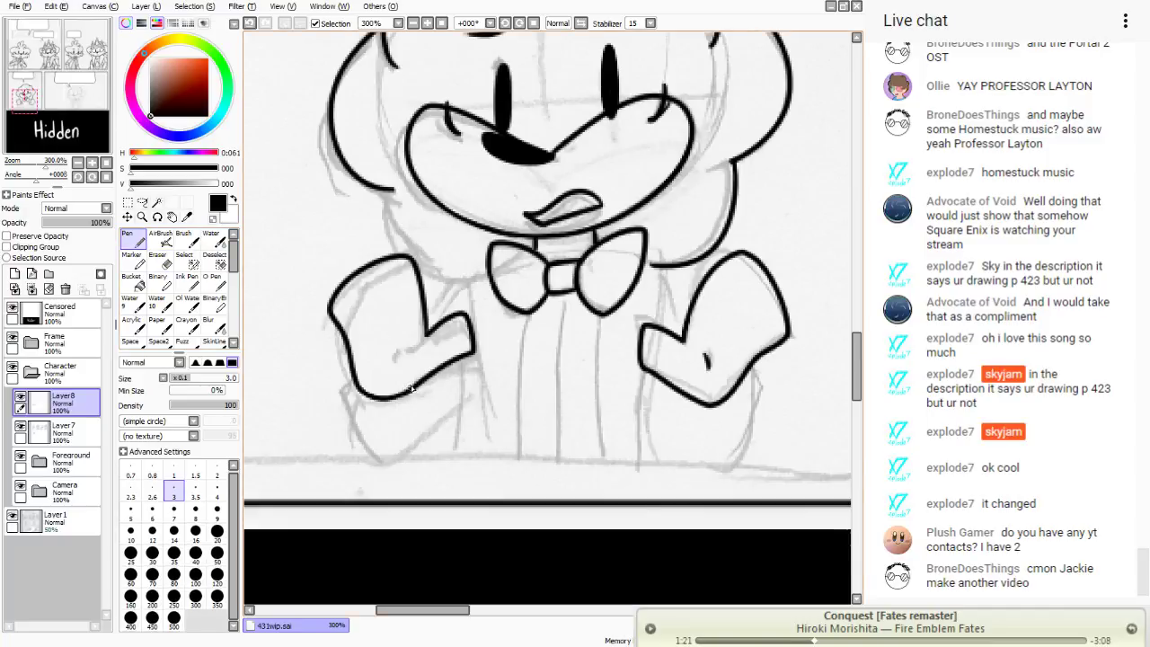
left_click_drag(400, 351, 396, 360)
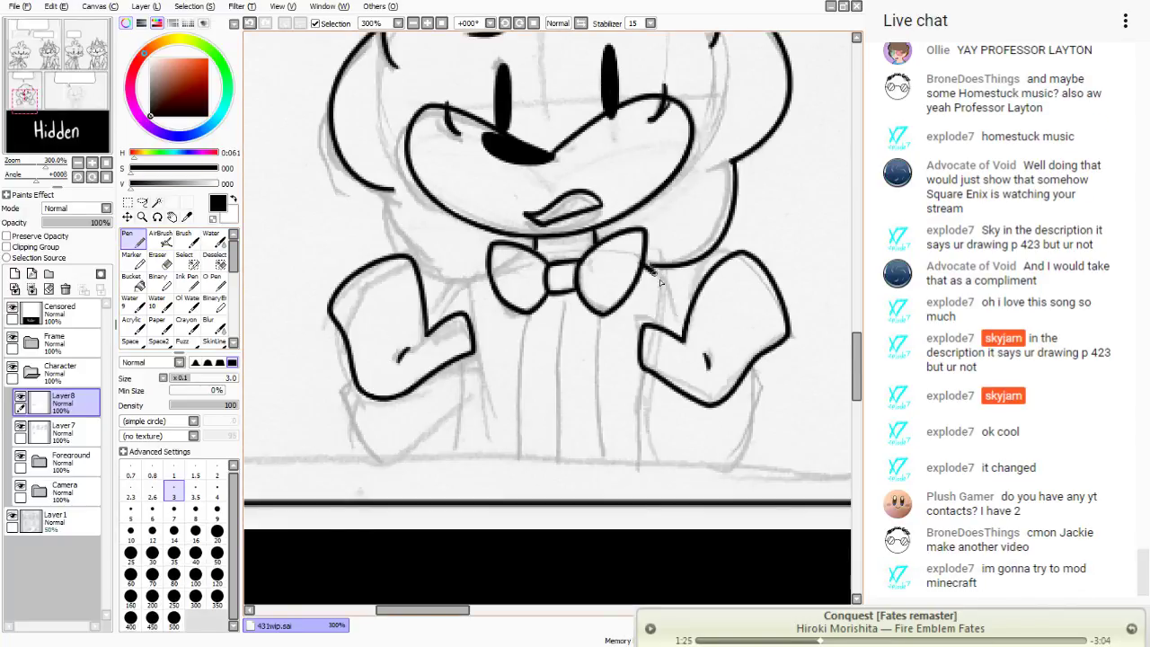
- Ink the shoulder lines from the bow tie to both hands, redoing the one on the viewer's left
left_click_drag(654, 272, 685, 340)
left_click_drag(483, 272, 434, 300)
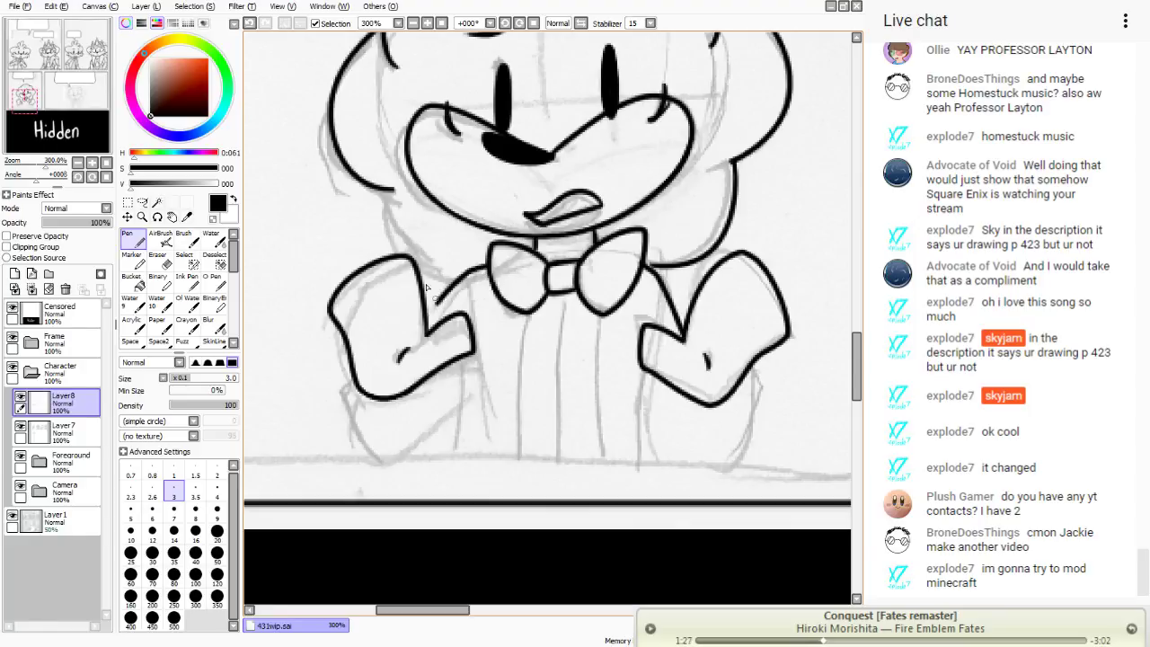
left_click(249, 21)
left_click_drag(490, 261, 435, 321)
- Ink the rounded forearm curves hanging below both raised hands
left_click_drag(71, 91, 56, 83)
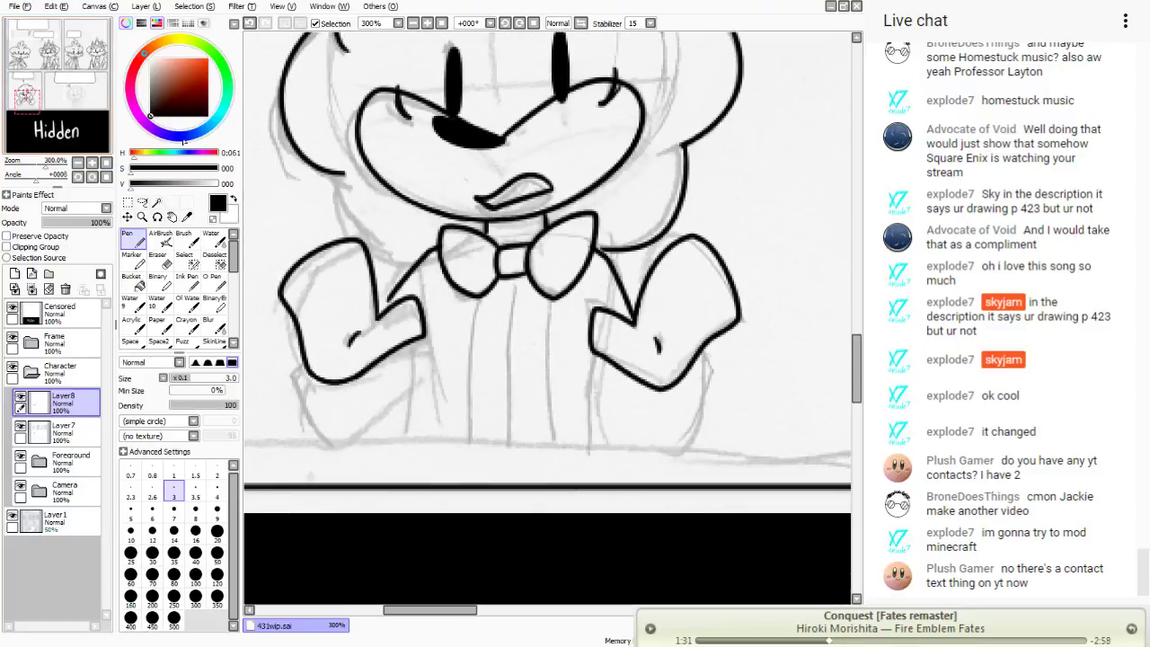
mouse_move(706, 353)
left_mouse_down()
mouse_move(704, 471)
mouse_move(685, 487)
mouse_move(662, 486)
mouse_move(591, 360)
left_mouse_up()
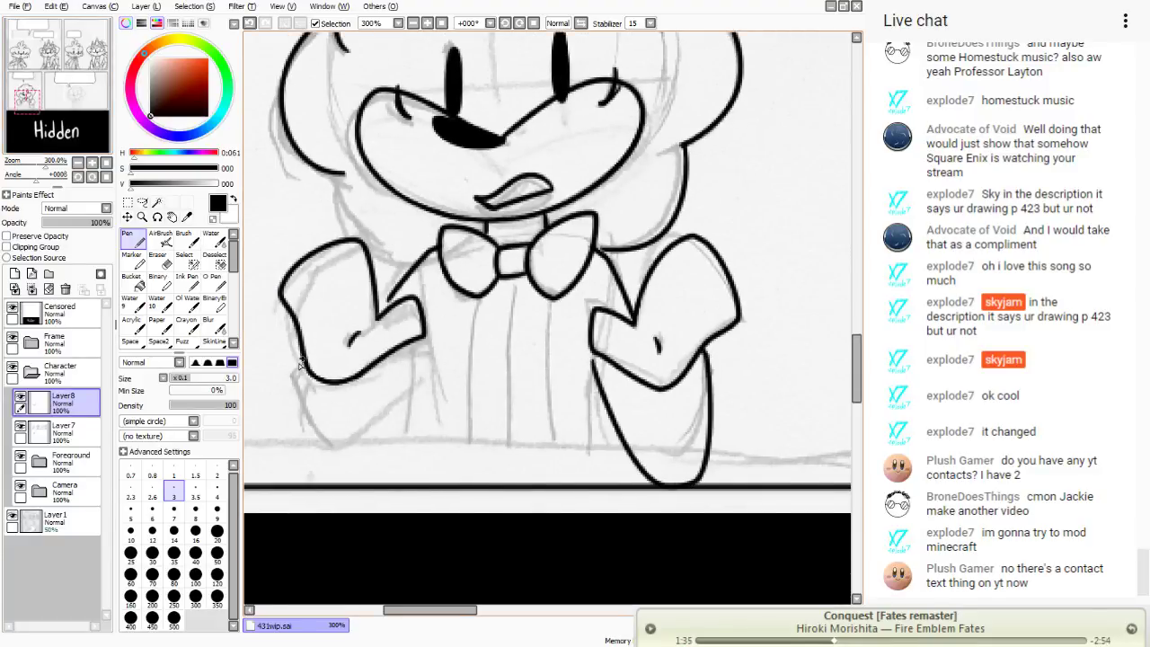
mouse_move(301, 364)
left_mouse_down()
mouse_move(300, 411)
mouse_move(319, 461)
mouse_move(349, 469)
mouse_move(415, 379)
left_mouse_up()
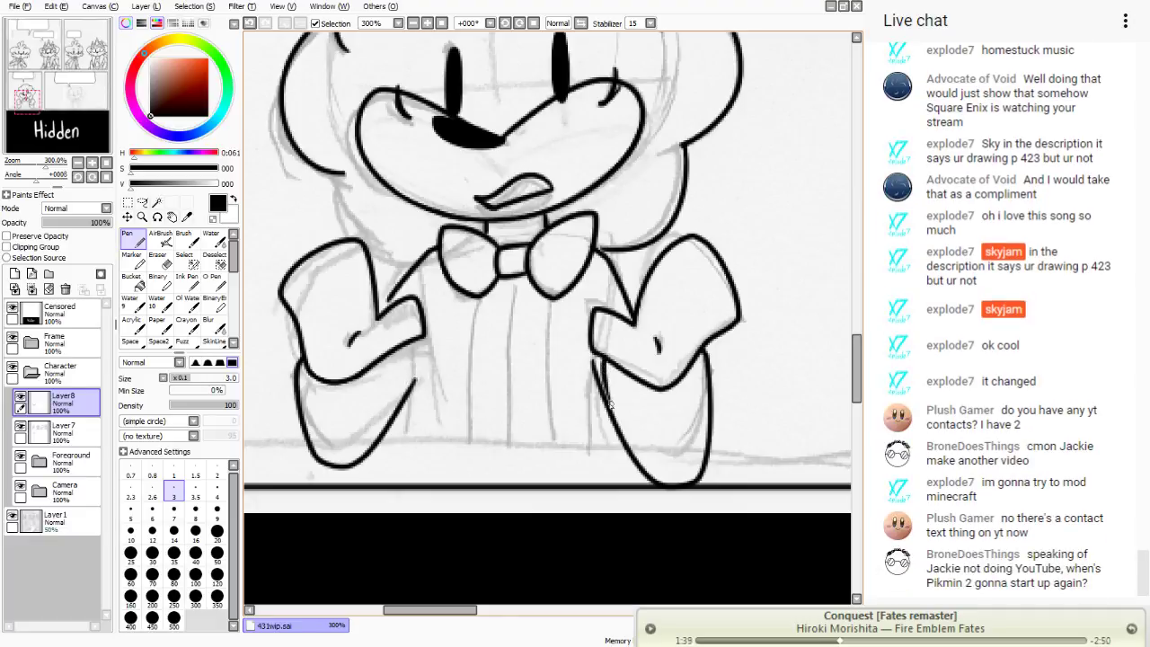
mouse_move(395, 357)
left_mouse_down()
mouse_move(399, 393)
mouse_move(379, 440)
left_mouse_up()
key("ctrl+z")
key("ctrl+z")
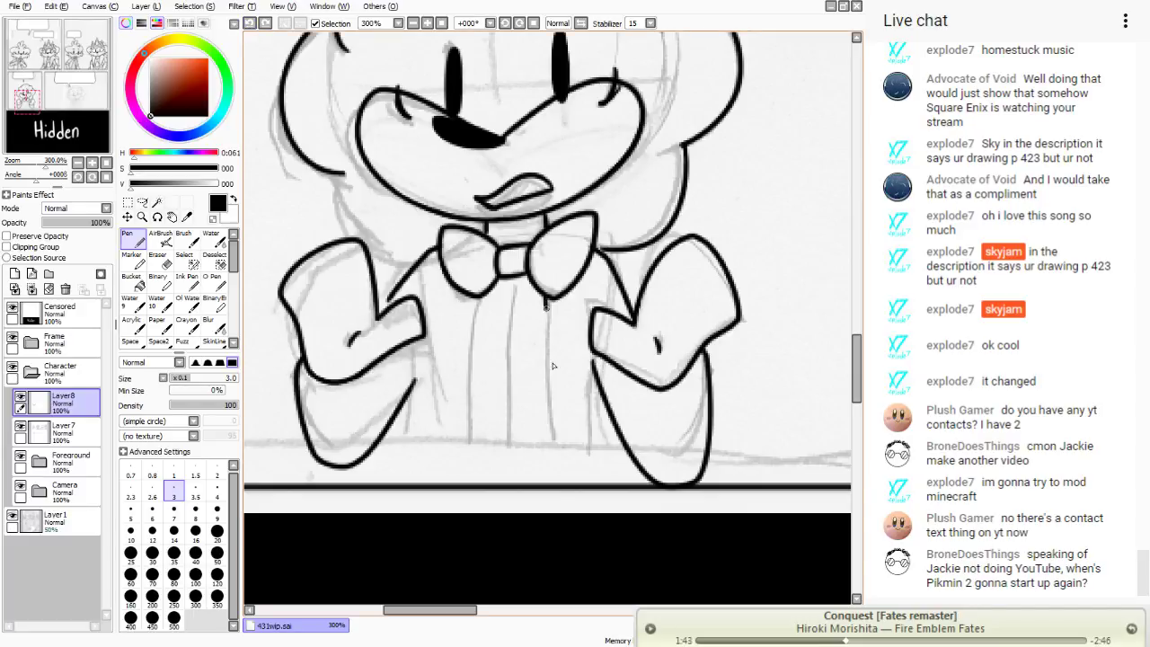
- Ink the three long vertical shirt-front lines from the bow tie down to the panel's lower border
left_click_drag(548, 308, 554, 486)
left_click_drag(478, 297, 463, 508)
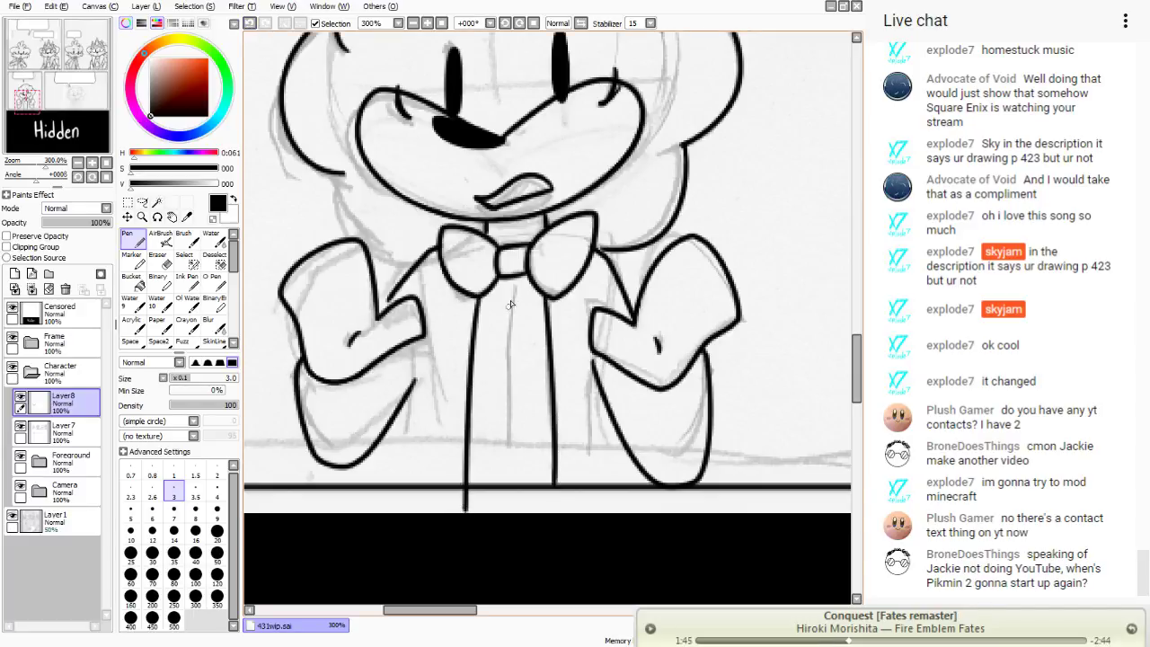
left_click_drag(509, 286, 508, 492)
- Ink the head's lower lobe on the viewer's left down to the bow tie, redoing the curve until it follows the sketch
left_click_drag(27, 51, 26, 48)
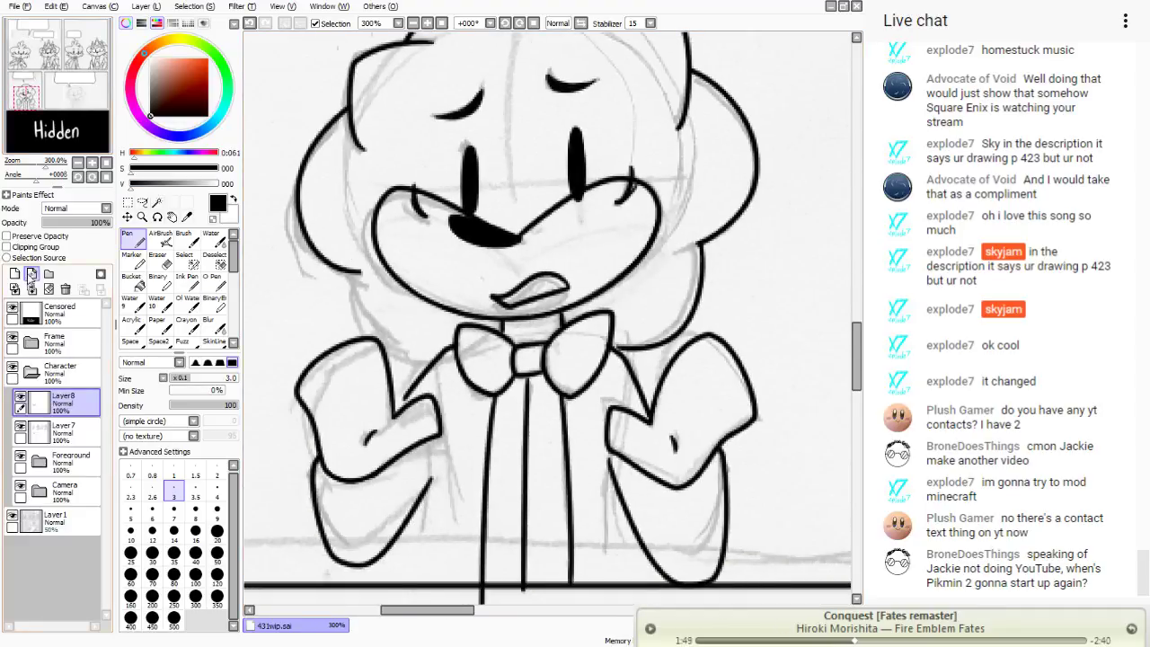
left_click_drag(353, 272, 453, 355)
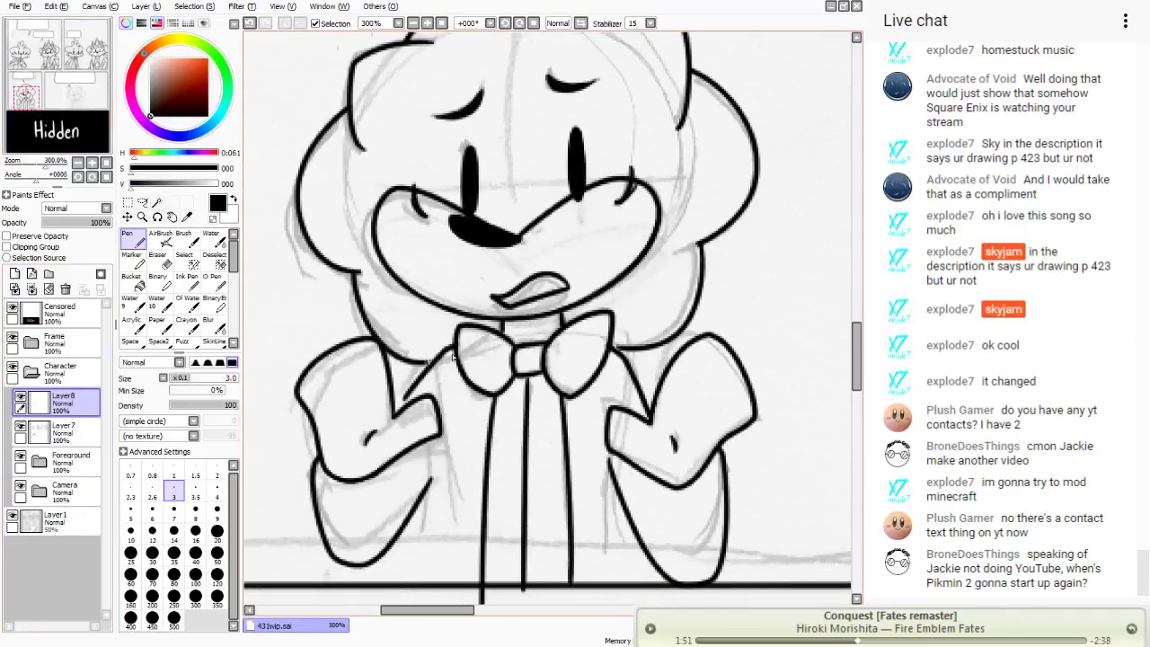
left_click(250, 23)
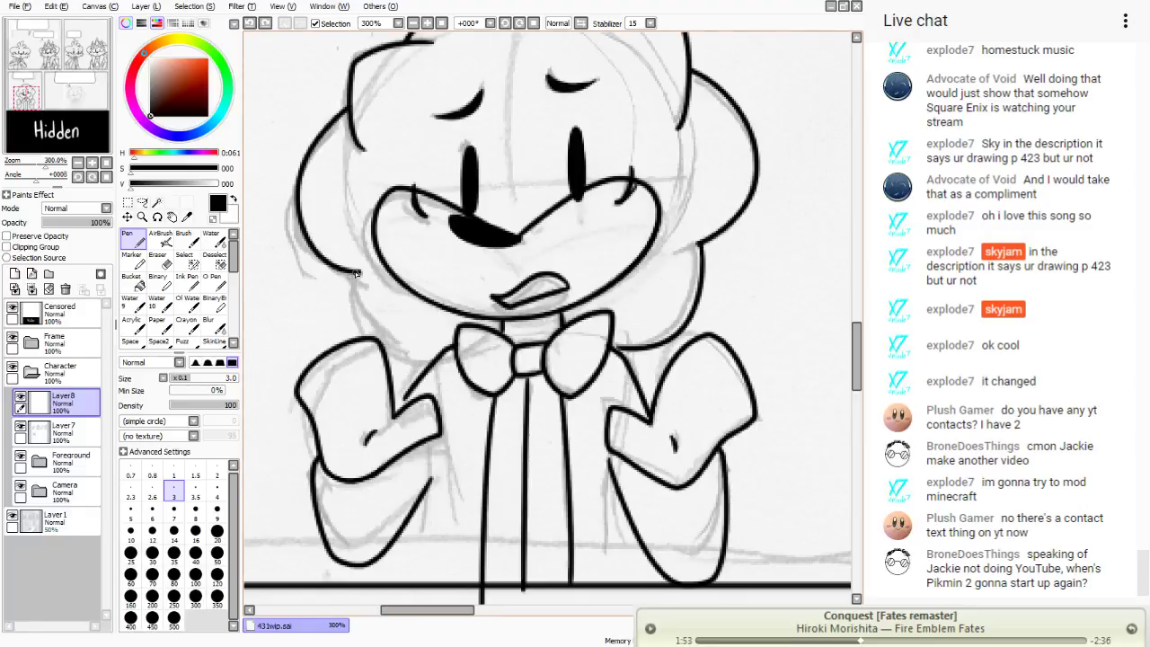
mouse_move(354, 284)
left_mouse_down()
mouse_move(358, 312)
mouse_move(452, 356)
left_mouse_up()
left_click(250, 22)
left_click_drag(352, 275, 453, 378)
left_click(250, 23)
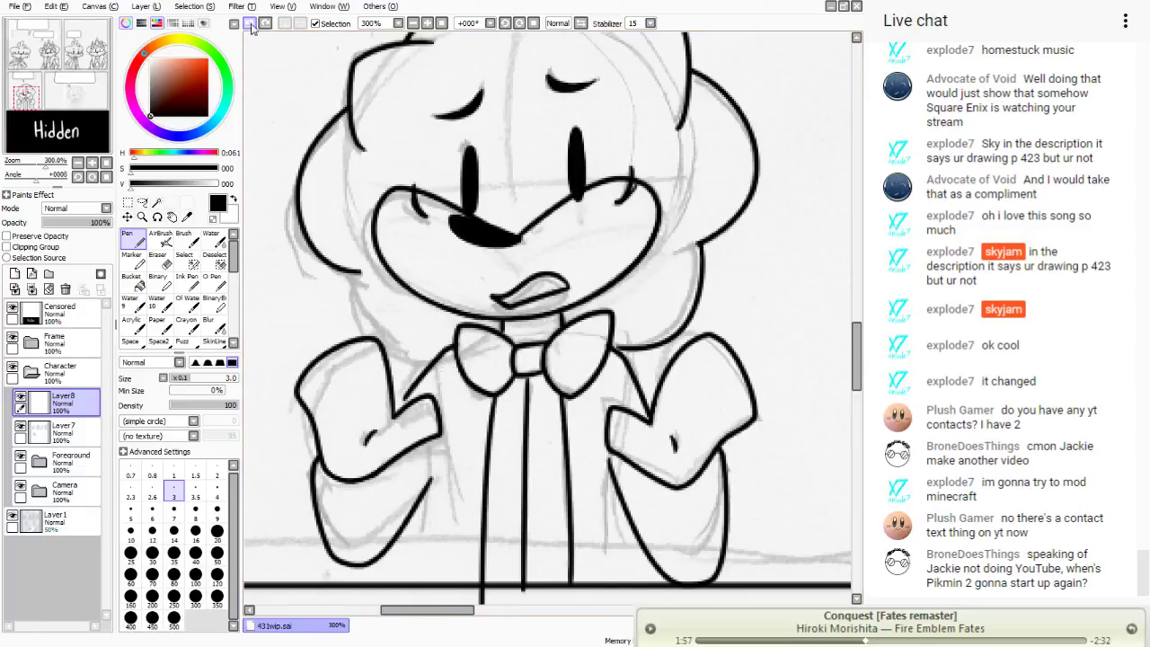
left_click_drag(352, 283, 460, 359)
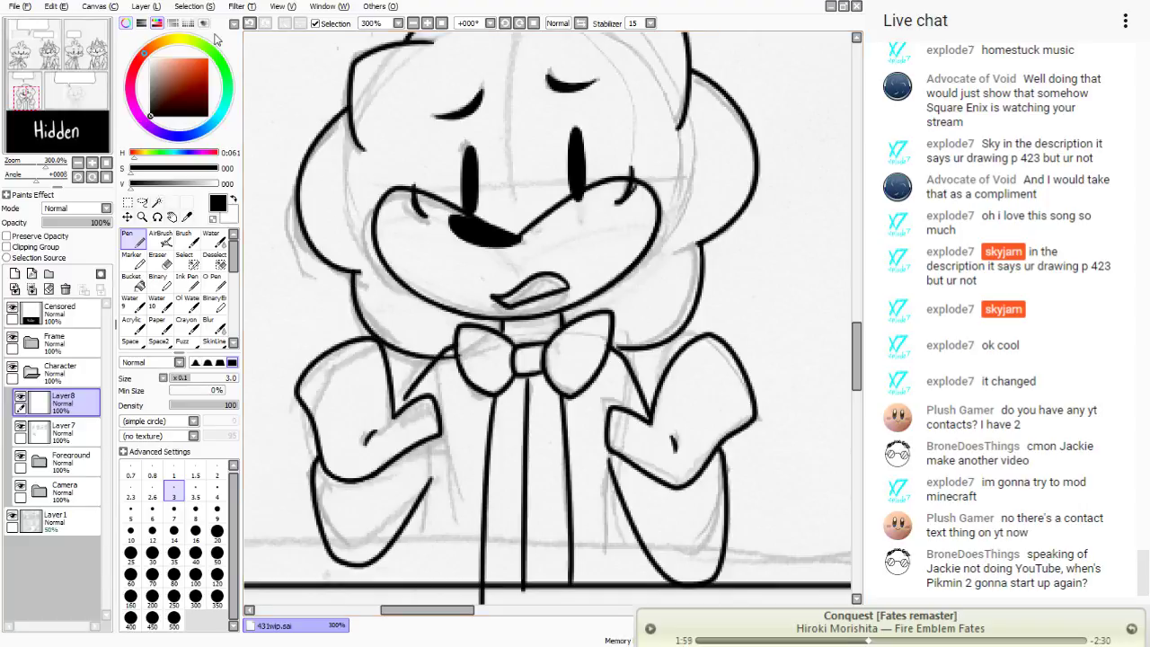
left_click(250, 22)
mouse_move(353, 274)
left_mouse_down()
mouse_move(351, 316)
mouse_move(453, 360)
left_mouse_up()
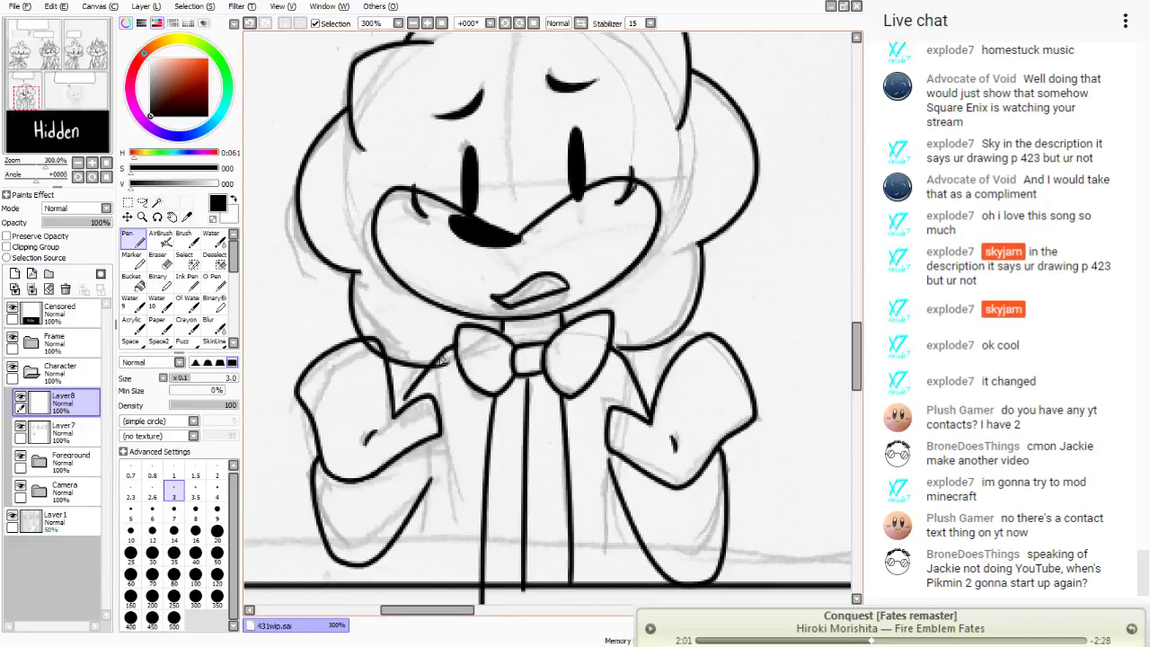
left_click(250, 22)
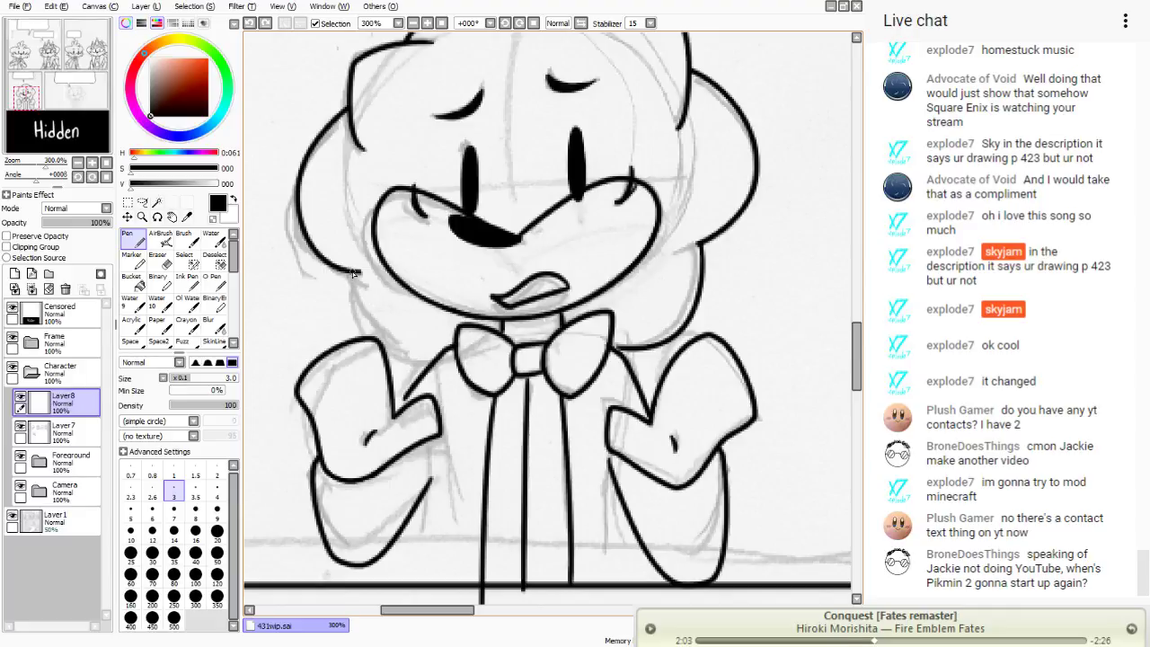
mouse_move(353, 274)
left_mouse_down()
mouse_move(374, 342)
mouse_move(460, 358)
left_mouse_up()
left_click(250, 22)
mouse_move(353, 272)
left_mouse_down()
mouse_move(415, 362)
mouse_move(461, 358)
left_mouse_up()
left_click_drag(55, 102, 51, 94)
left_click(165, 261)
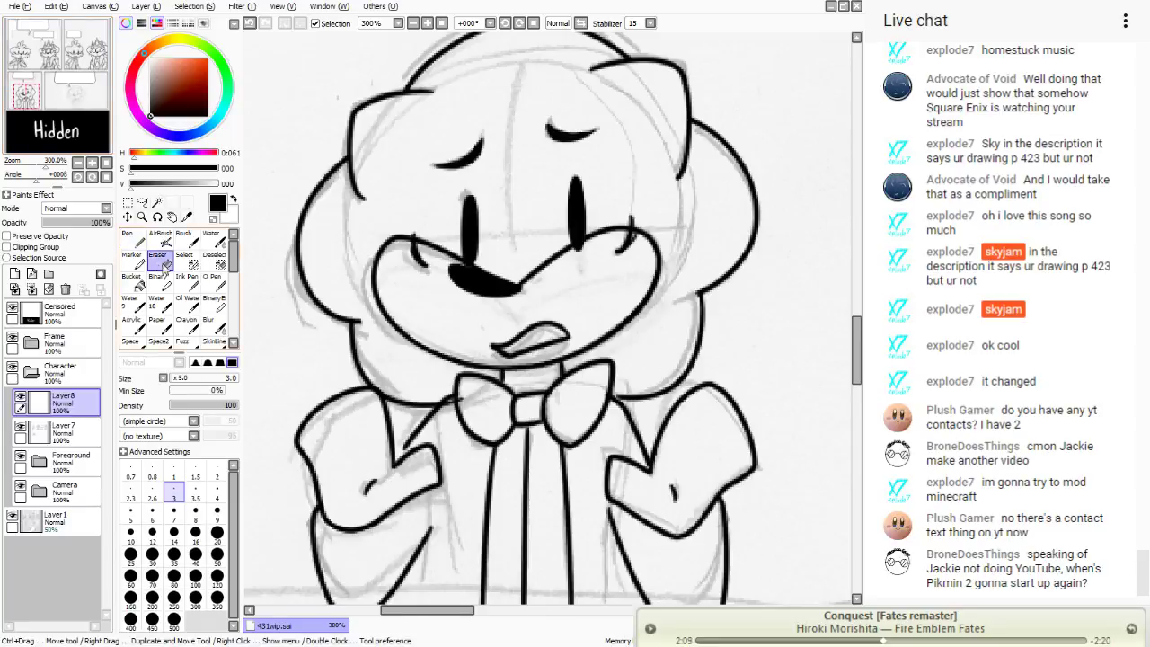
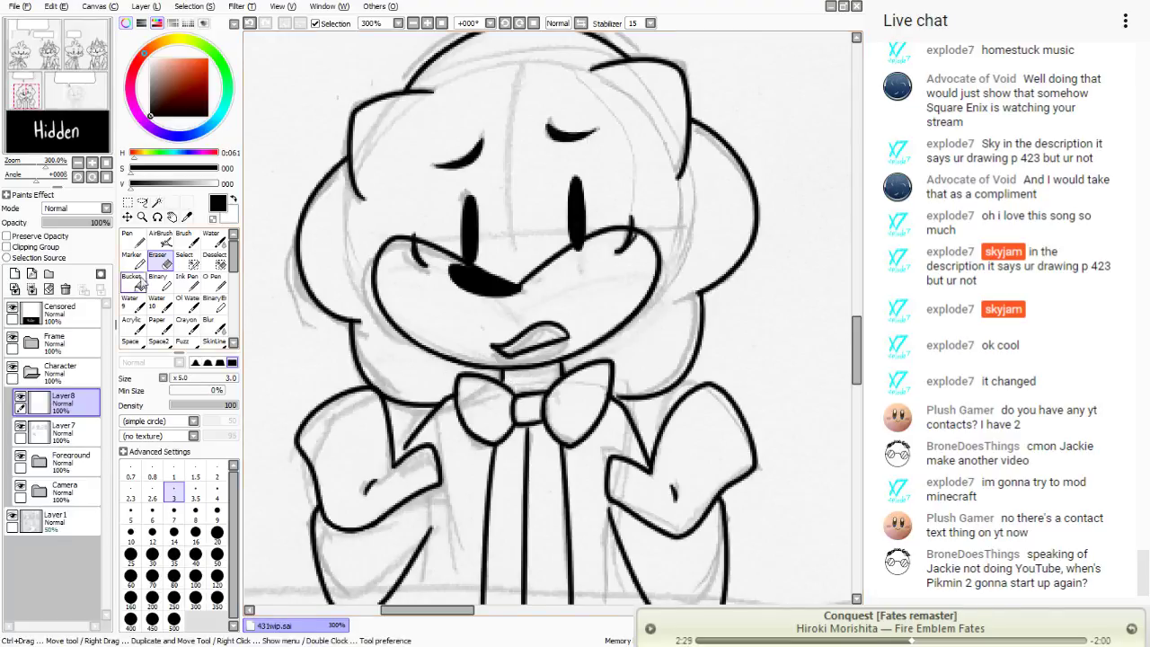
key("n")
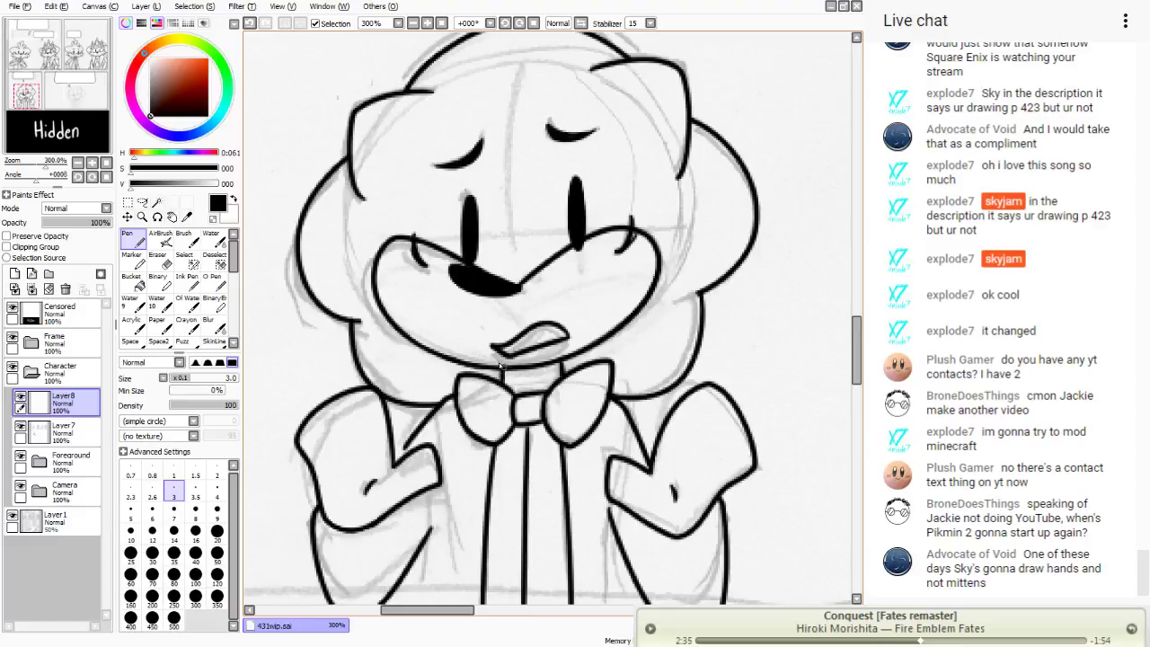
- Ink the torso's outer side lines on both sides, running from beside the hands past the panel's lower border
scroll(500, 364, "down", 4)
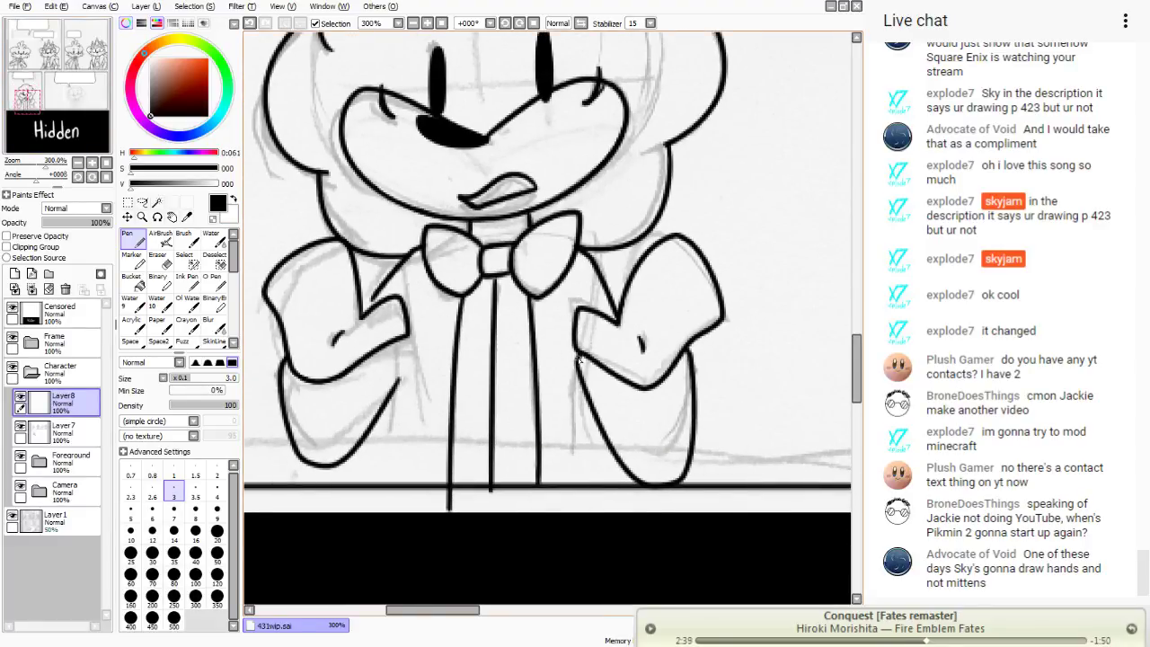
left_click_drag(581, 384, 580, 504)
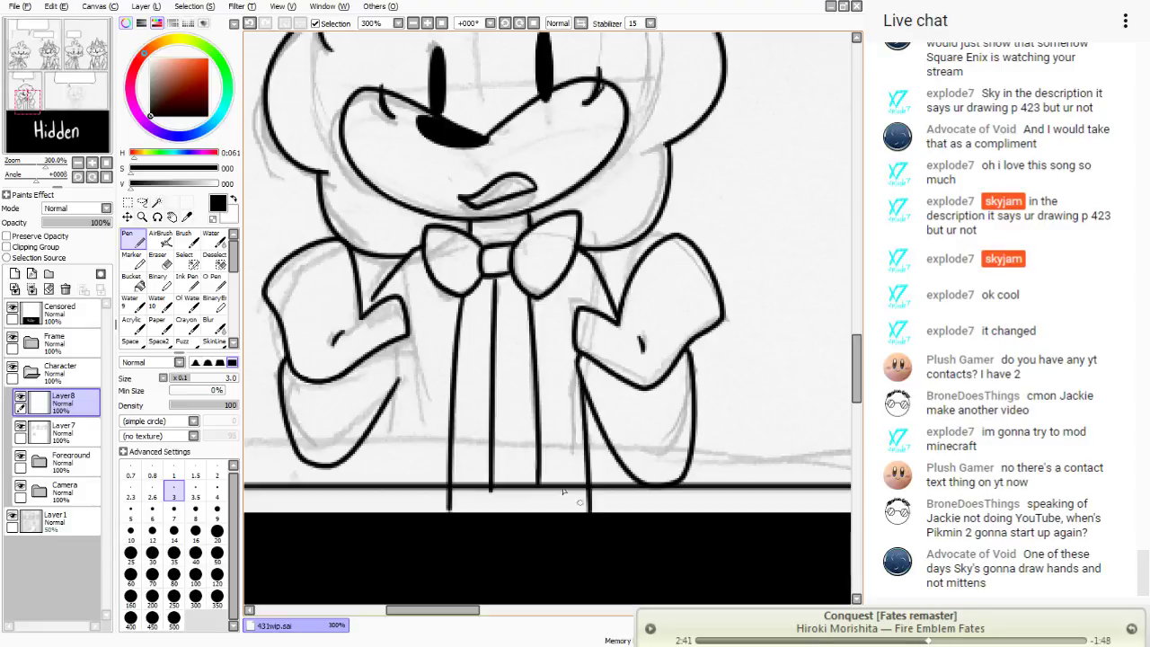
left_click_drag(419, 297, 390, 505)
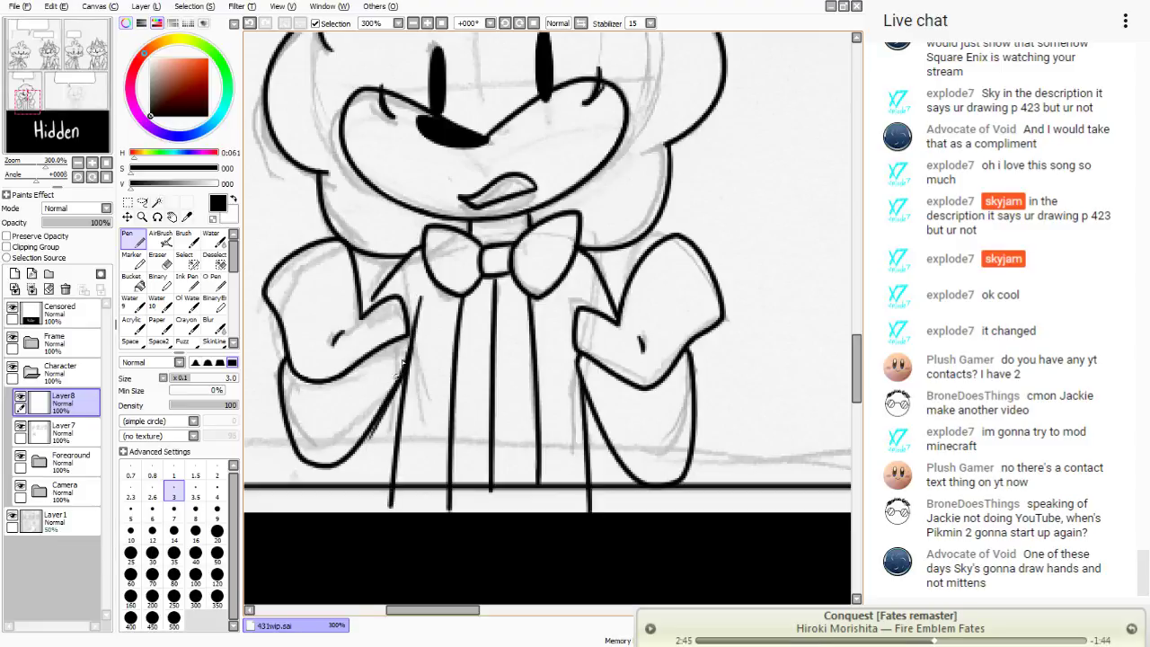
- Erase the lower part of the torso's side line on the viewer's left, beside the forearm curve
key("e")
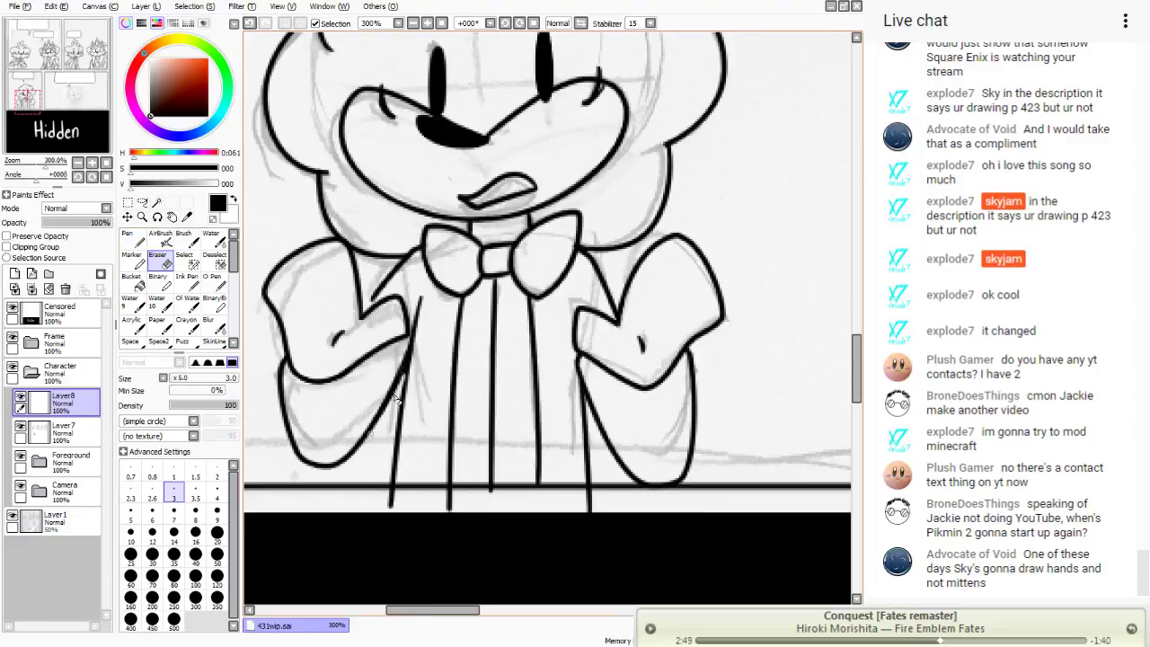
key("n")
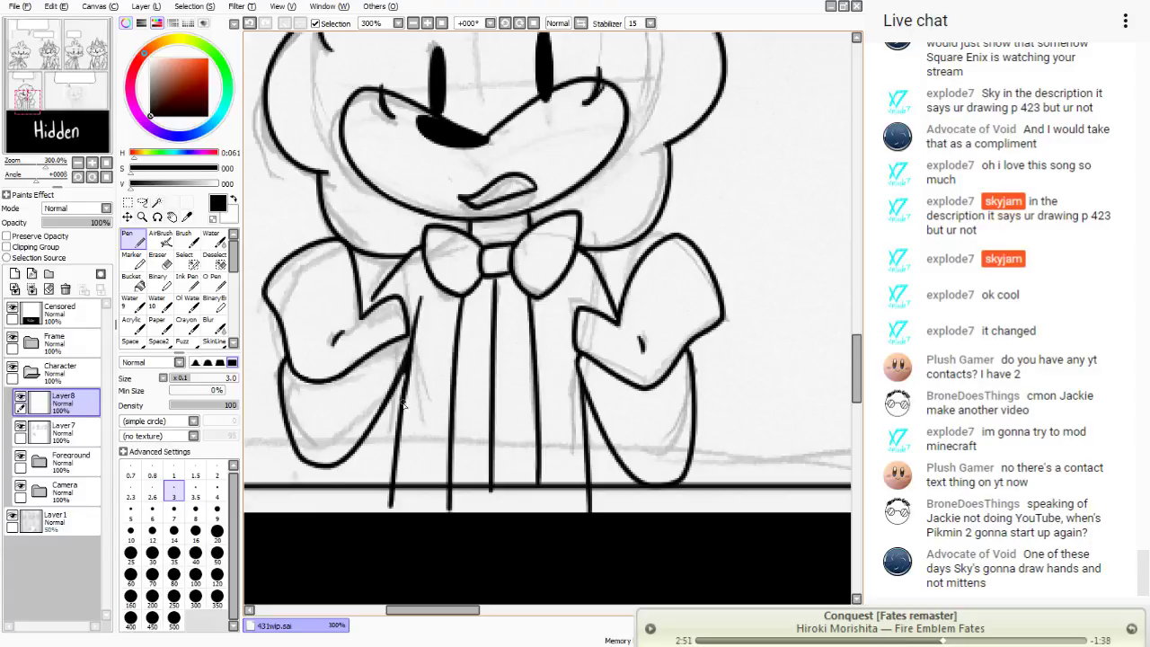
key("e")
left_click_drag(404, 434, 428, 332)
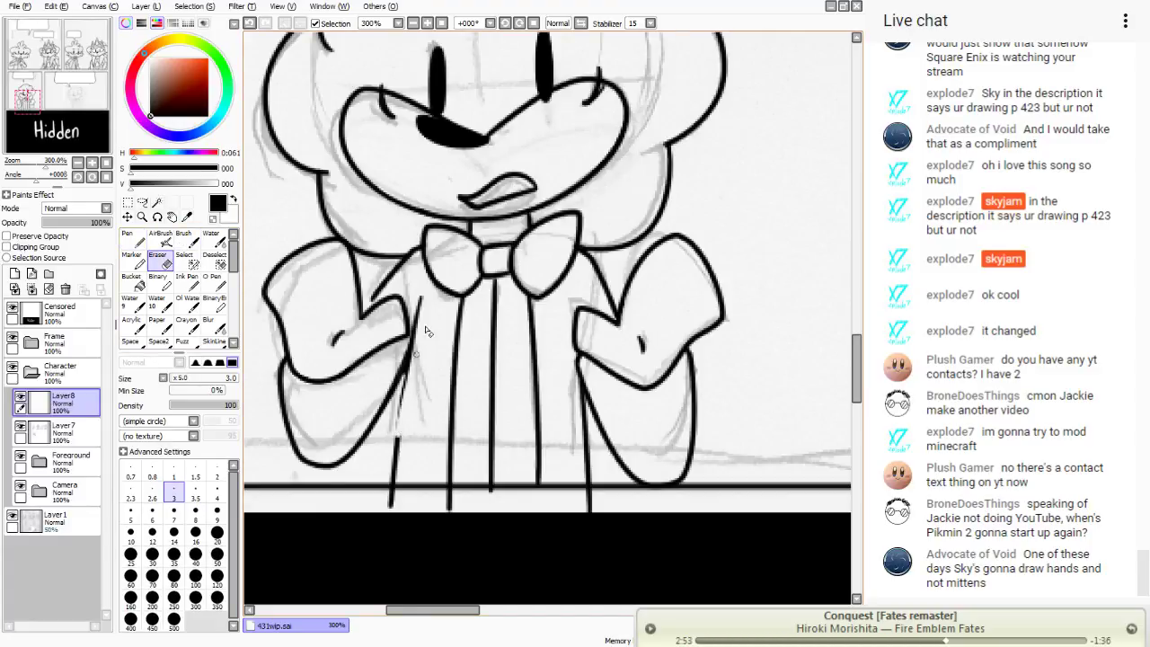
mouse_move(387, 503)
left_mouse_down()
mouse_move(401, 444)
mouse_move(402, 454)
left_mouse_up()
key("n")
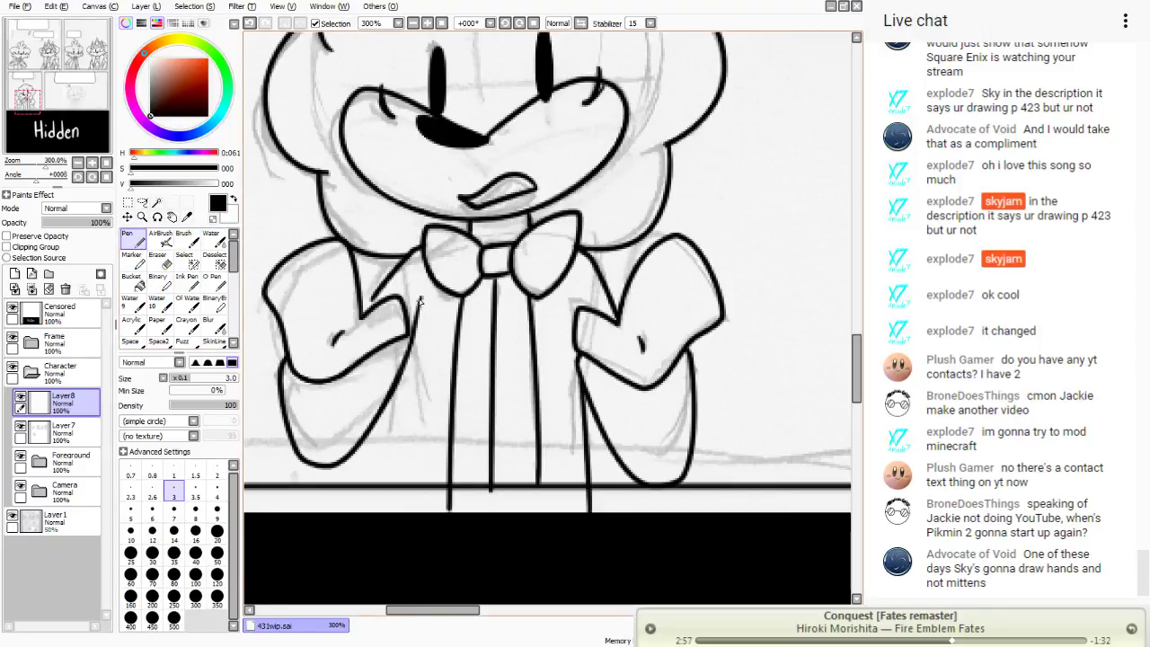
- Re-ink the torso's side line on the viewer's left down to the panel border, redoing it repeatedly, and clean up its overlap with the Eraser
mouse_move(419, 301)
left_mouse_down()
mouse_move(405, 423)
mouse_move(382, 496)
left_mouse_up()
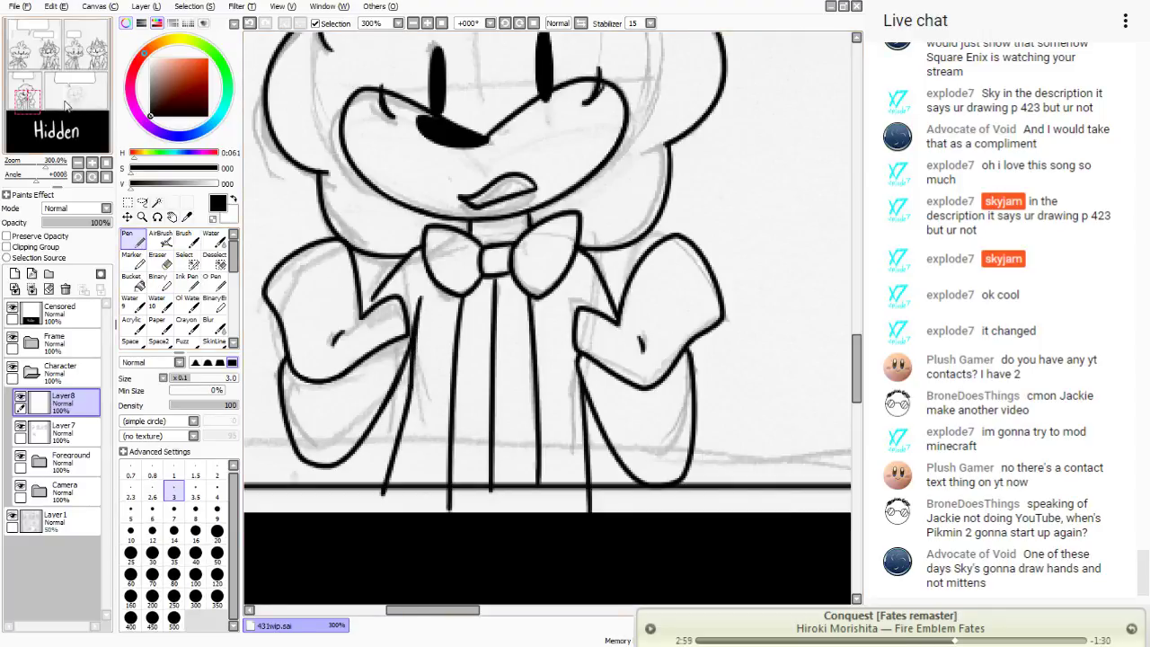
left_click(250, 23)
mouse_move(418, 300)
left_mouse_down()
mouse_move(421, 394)
mouse_move(399, 488)
left_mouse_up()
left_click_drag(386, 214, 422, 281)
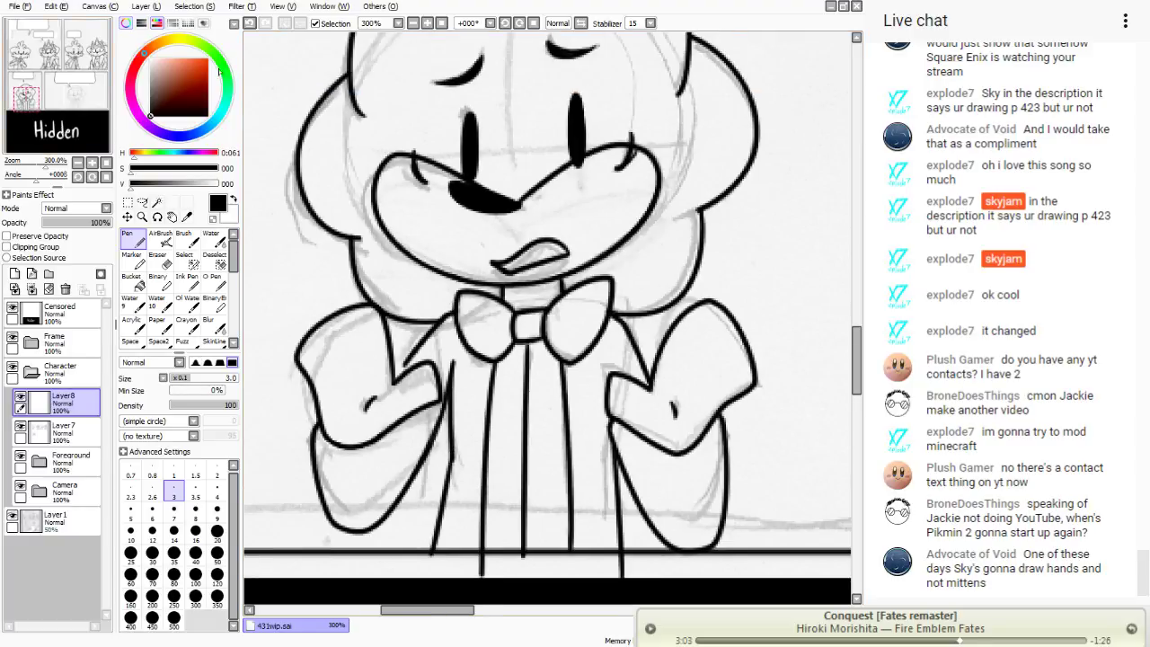
key("ctrl+z")
key("ctrl+z")
left_click_drag(454, 364, 428, 555)
key("ctrl+z")
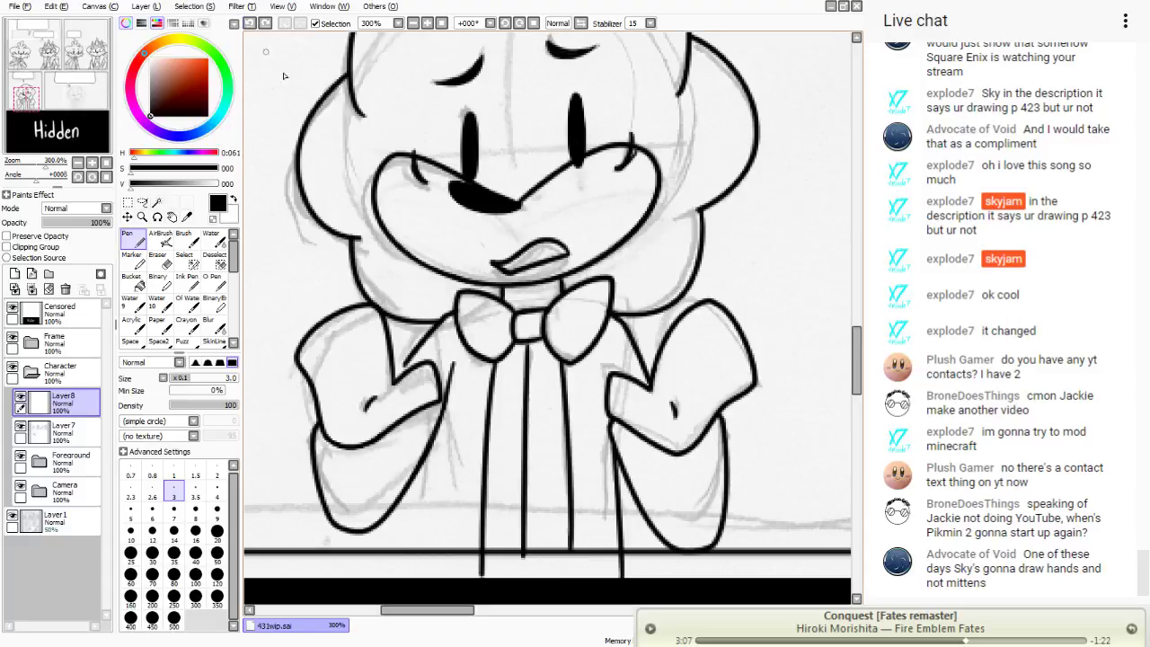
mouse_move(449, 363)
left_mouse_down()
mouse_move(449, 479)
mouse_move(429, 554)
left_mouse_up()
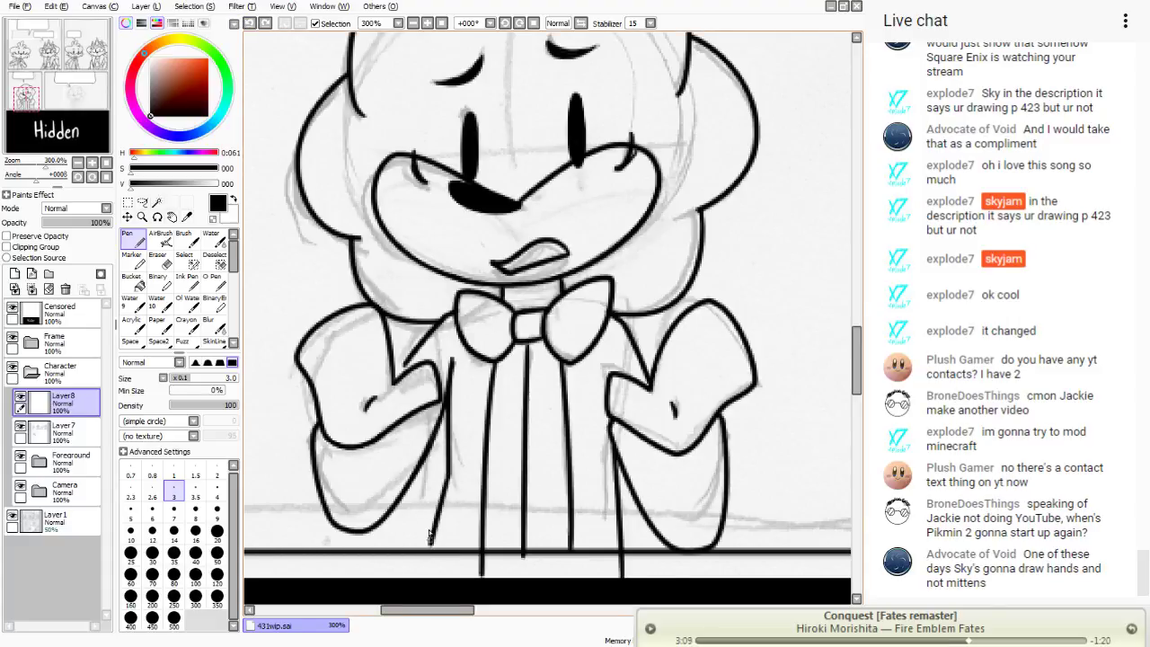
key("ctrl+z")
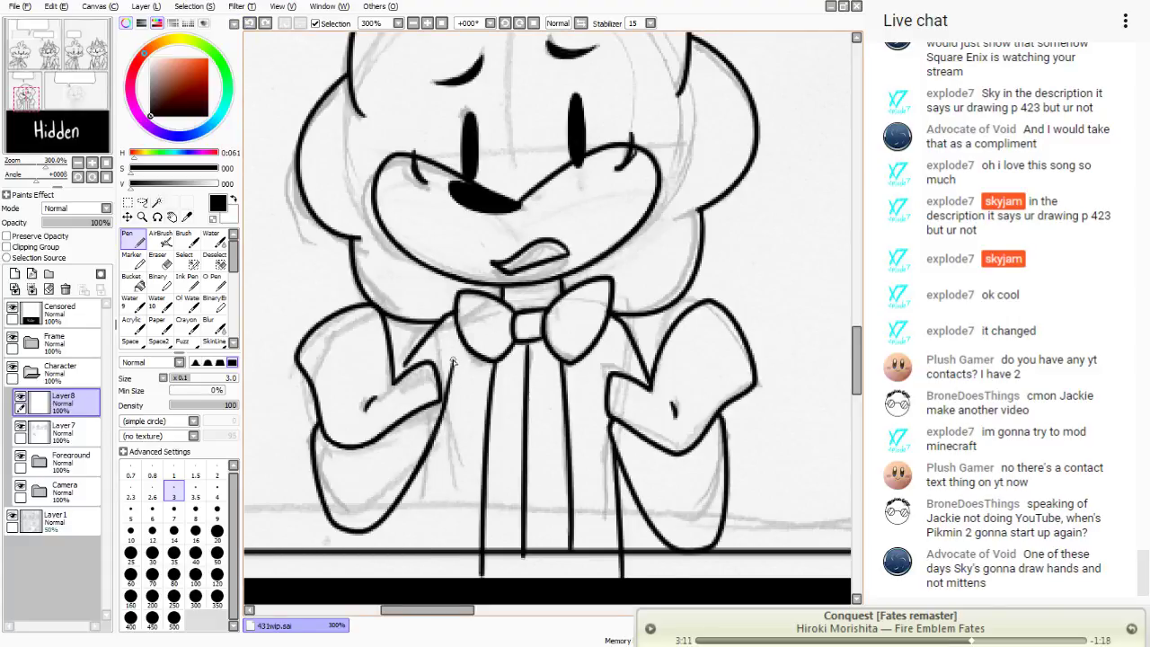
left_click_drag(453, 361, 430, 578)
left_click(250, 25)
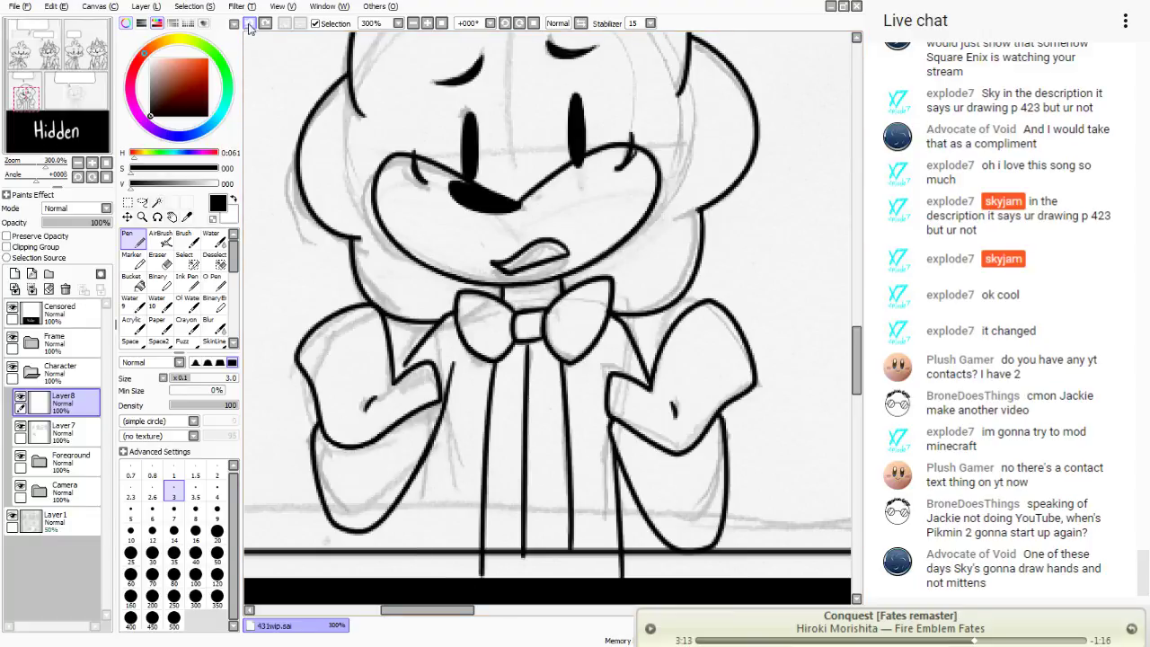
left_click_drag(454, 361, 426, 555)
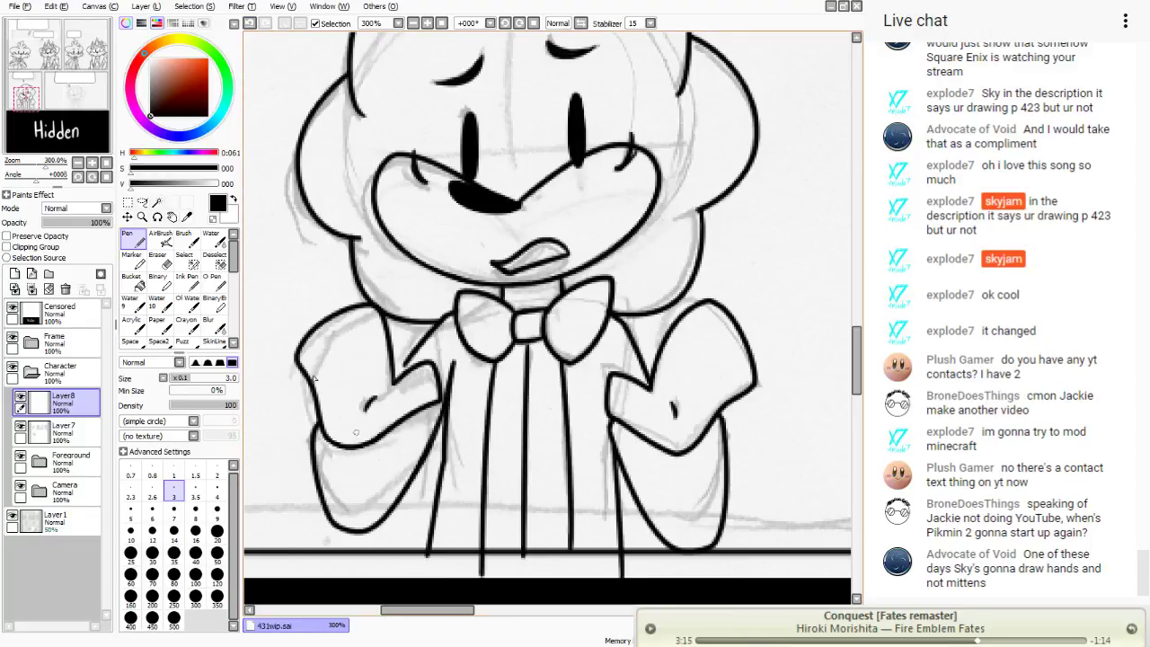
left_click(250, 25)
left_click_drag(451, 361, 426, 552)
left_click(165, 241)
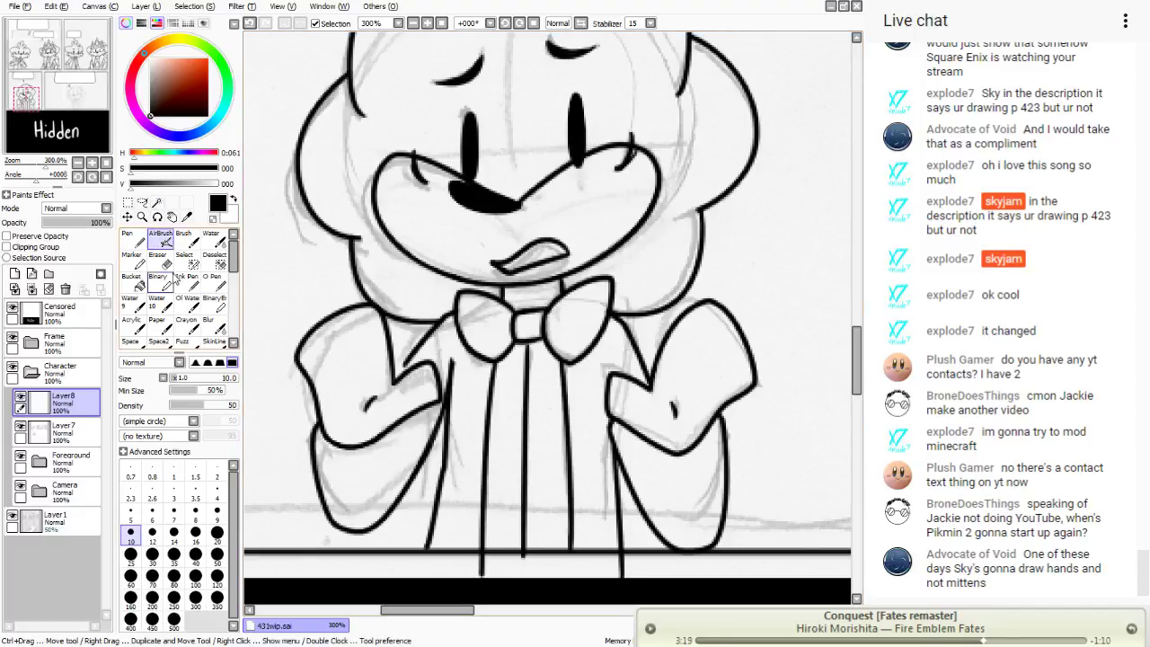
left_click(158, 260)
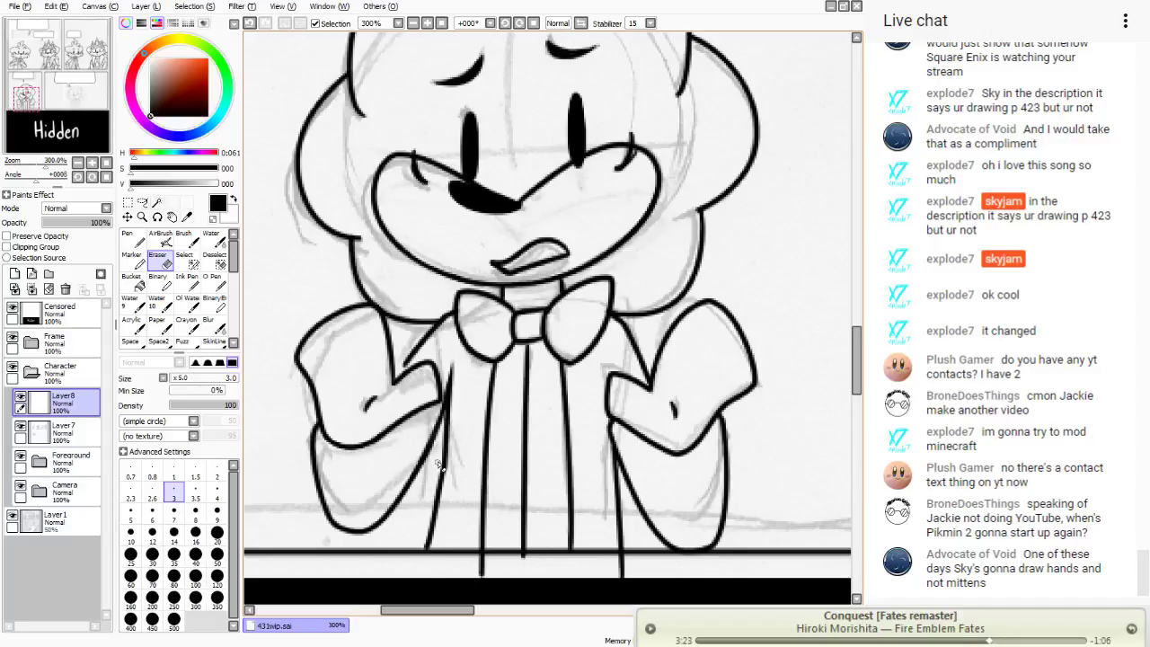
- Erase and re-ink the lower part of the torso's left edge down past the panel border with the size 3 Pen
left_click_drag(440, 468, 426, 550)
left_click(132, 238)
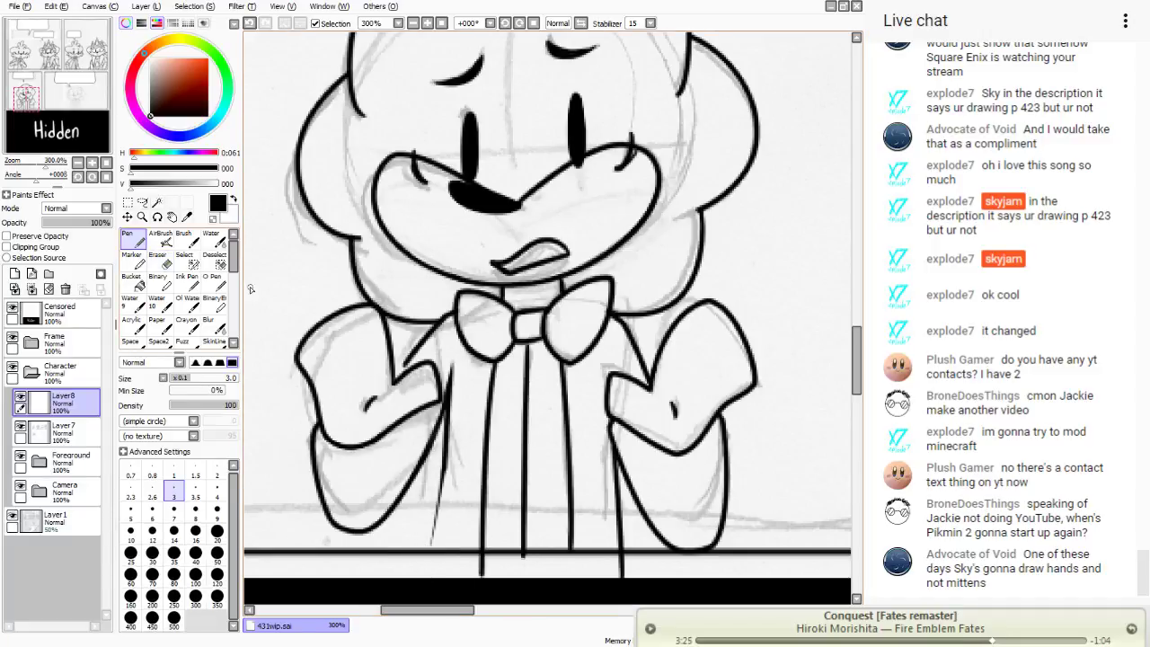
left_click_drag(443, 465, 426, 554)
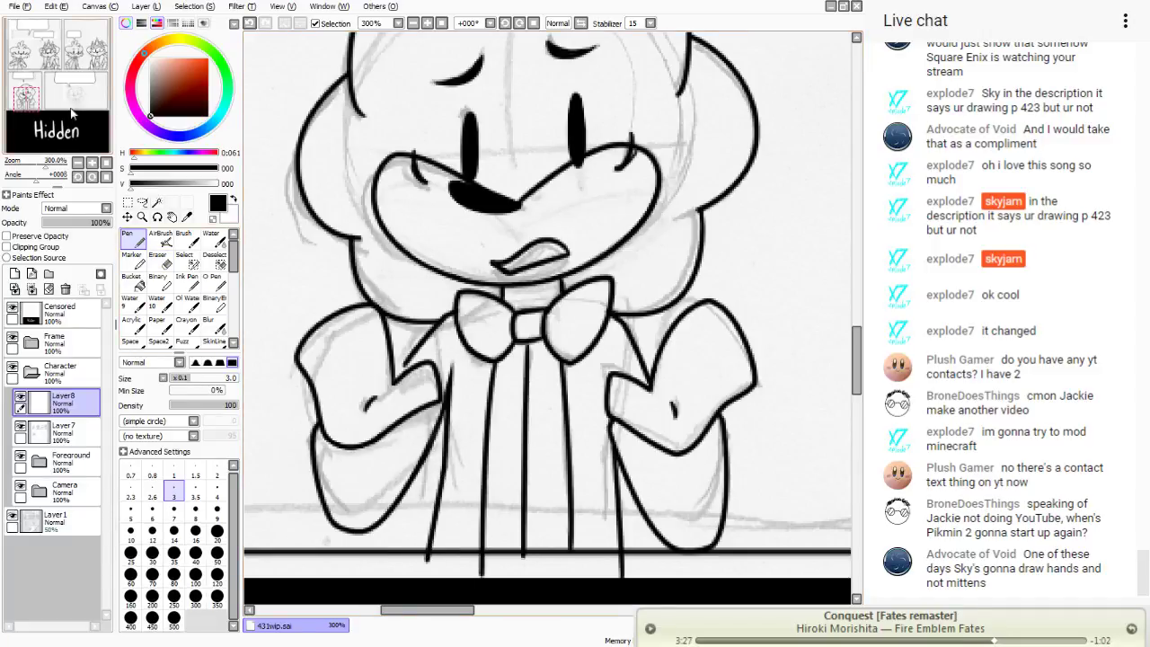
- Ink the short end of the left shoulder line down into the notch of the left mitten on Layer8
left_click_drag(72, 113, 73, 118)
left_click(162, 258)
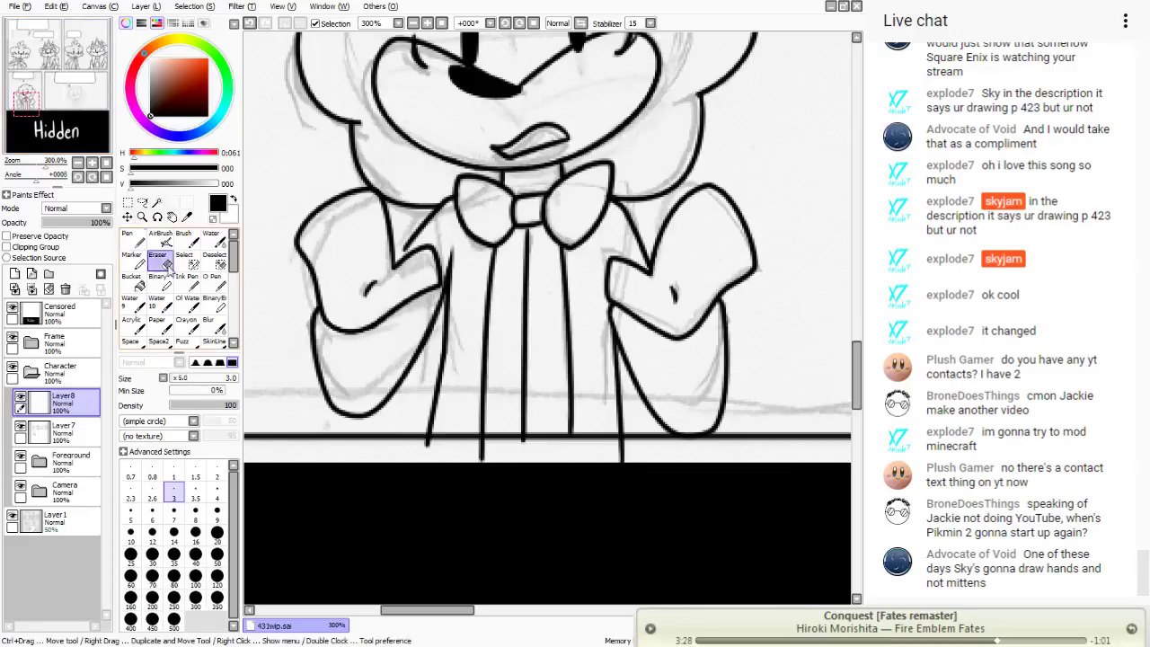
left_click(74, 435)
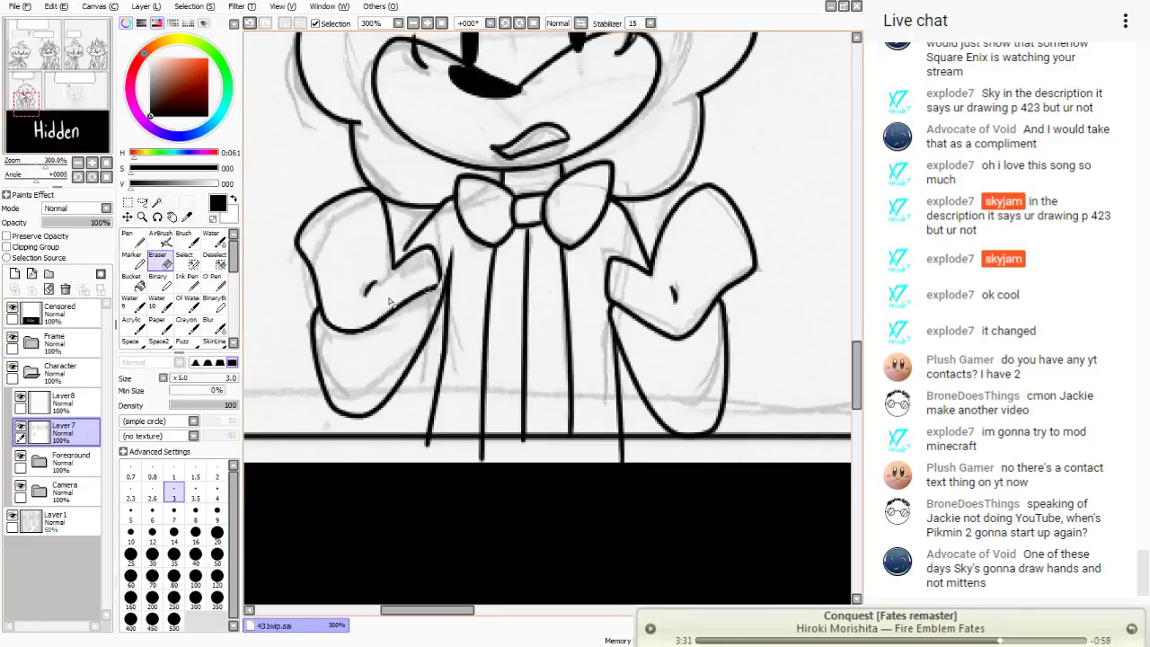
left_click(132, 237)
left_click(63, 400)
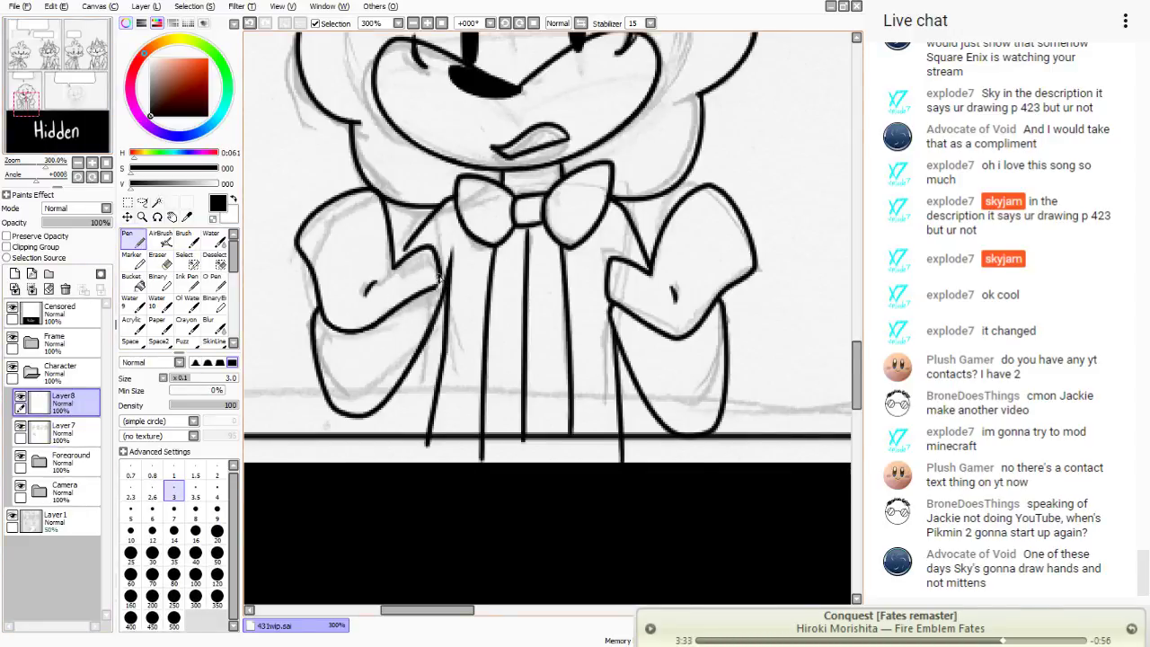
left_click_drag(406, 242, 397, 265)
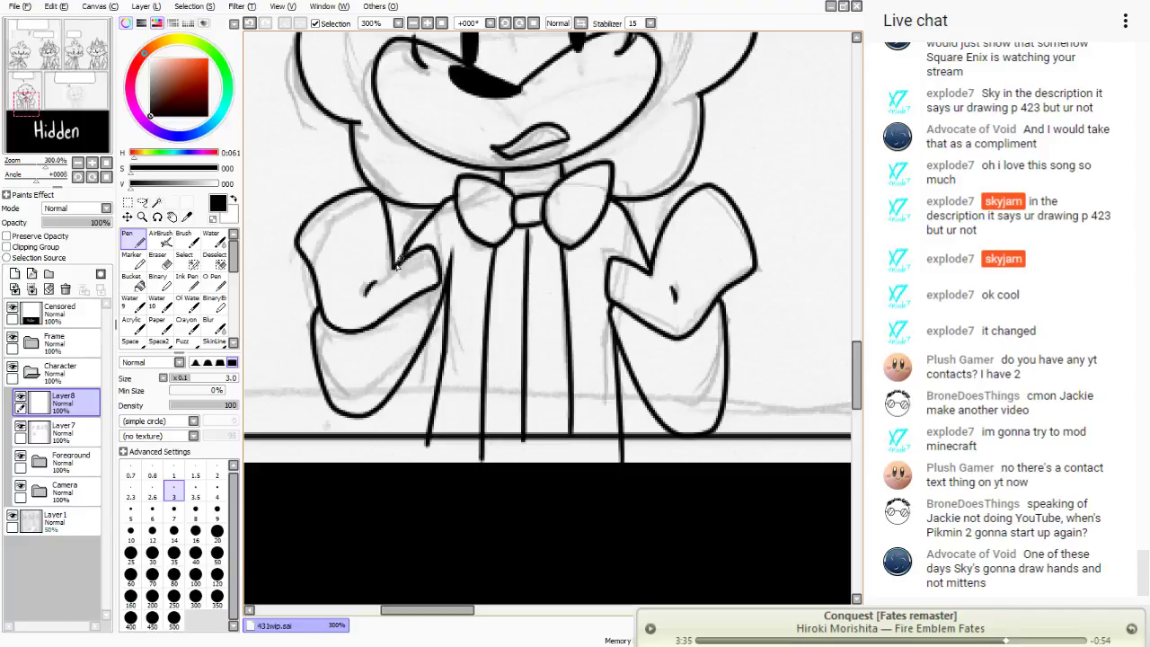
left_click(250, 23)
left_click_drag(406, 244, 386, 275)
left_click(159, 261)
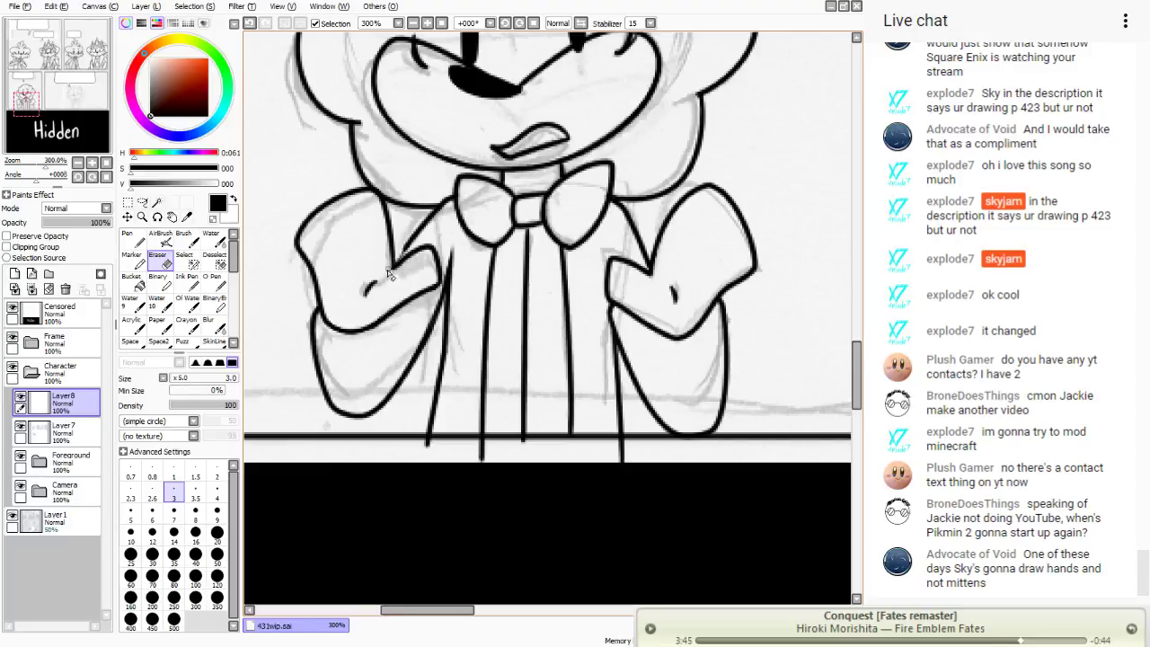
key("n")
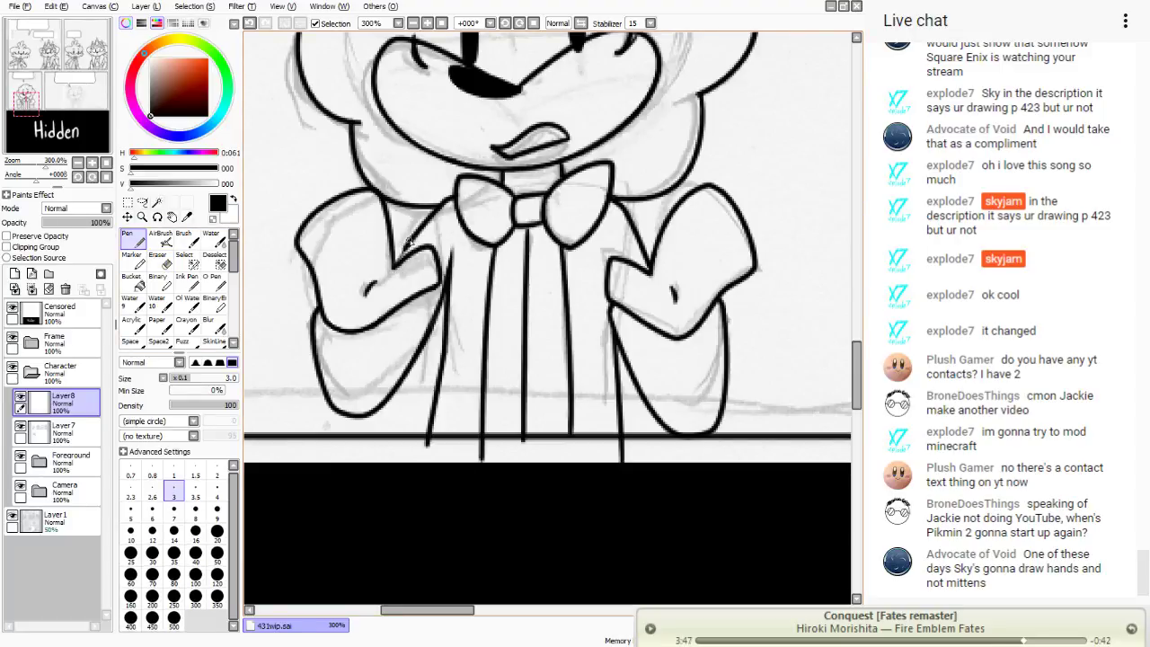
left_click_drag(409, 241, 396, 259)
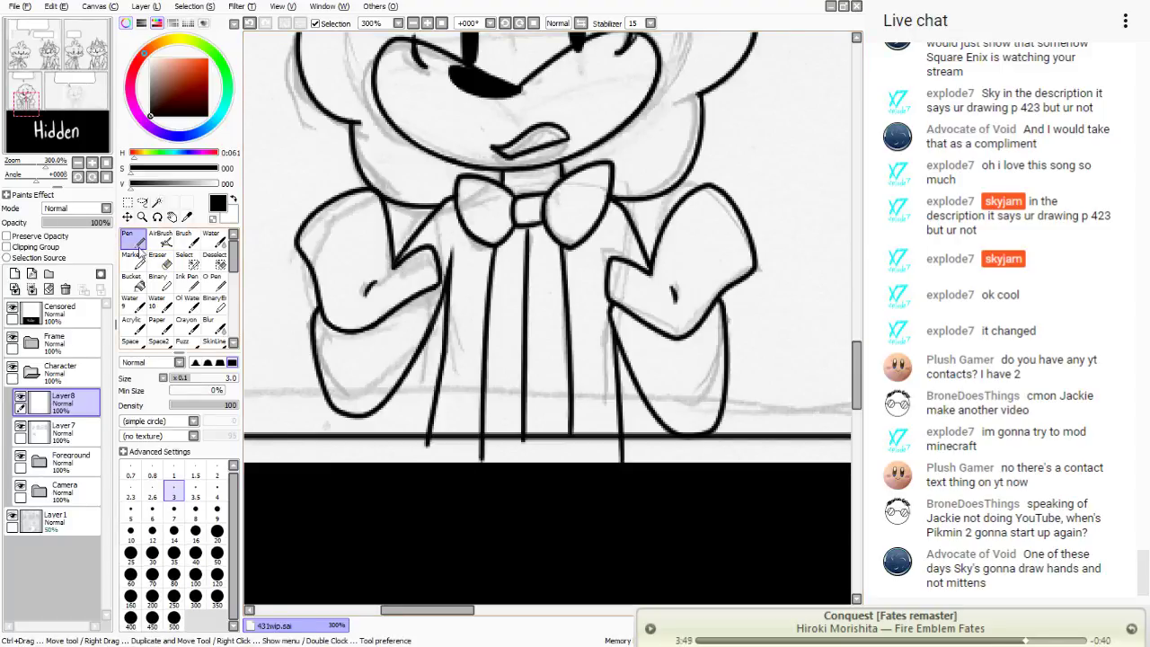
- Erase the torso line ends overhanging the panel's lower border on Layer8 and Layer7, and touch up the right mitten's edge with the Pen
key("e")
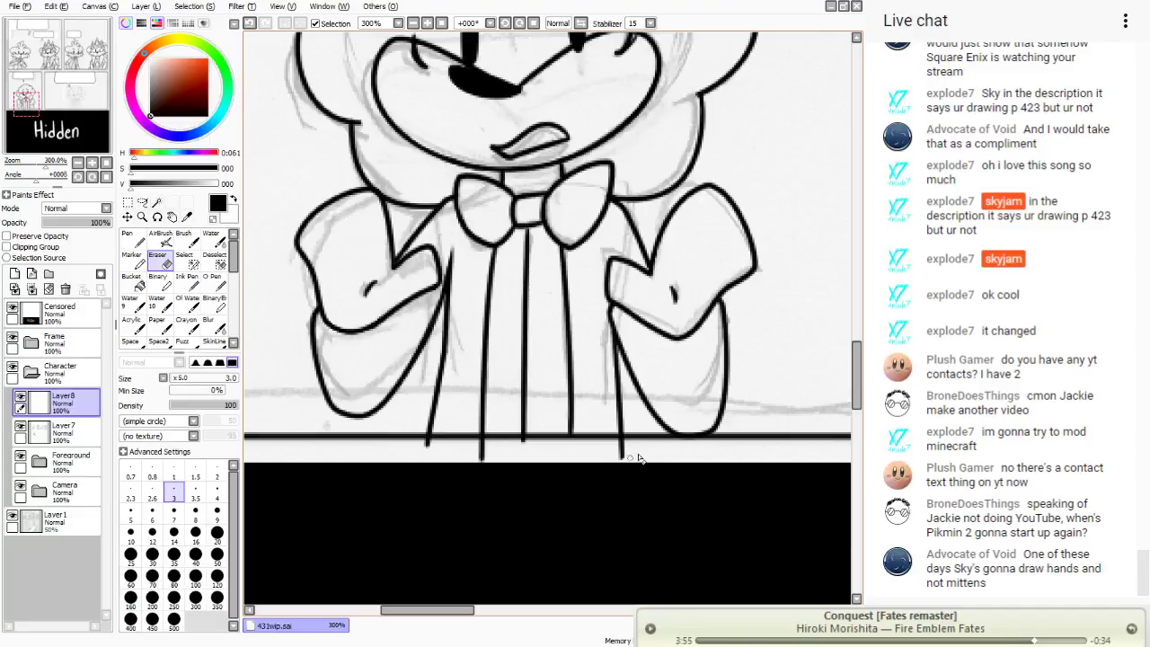
left_click_drag(636, 458, 616, 446)
left_click_drag(442, 446, 428, 444)
left_click(63, 432)
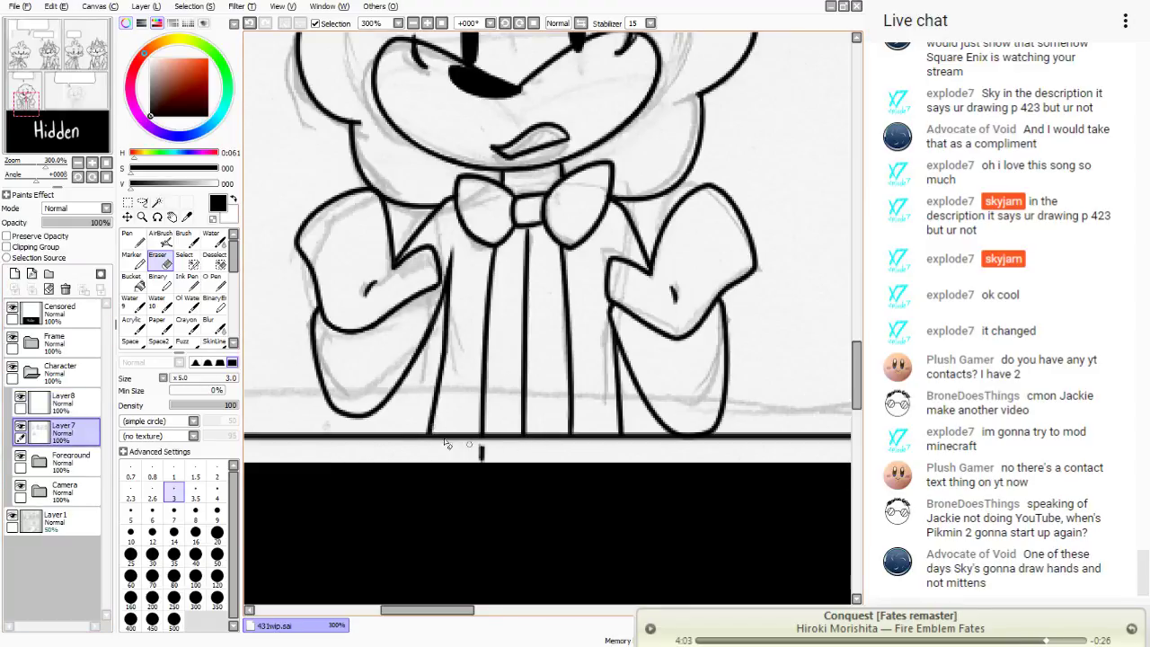
mouse_move(25, 101)
left_mouse_down()
mouse_move(55, 131)
mouse_move(73, 123)
mouse_move(36, 103)
left_mouse_up()
left_click(414, 23)
left_click(413, 23)
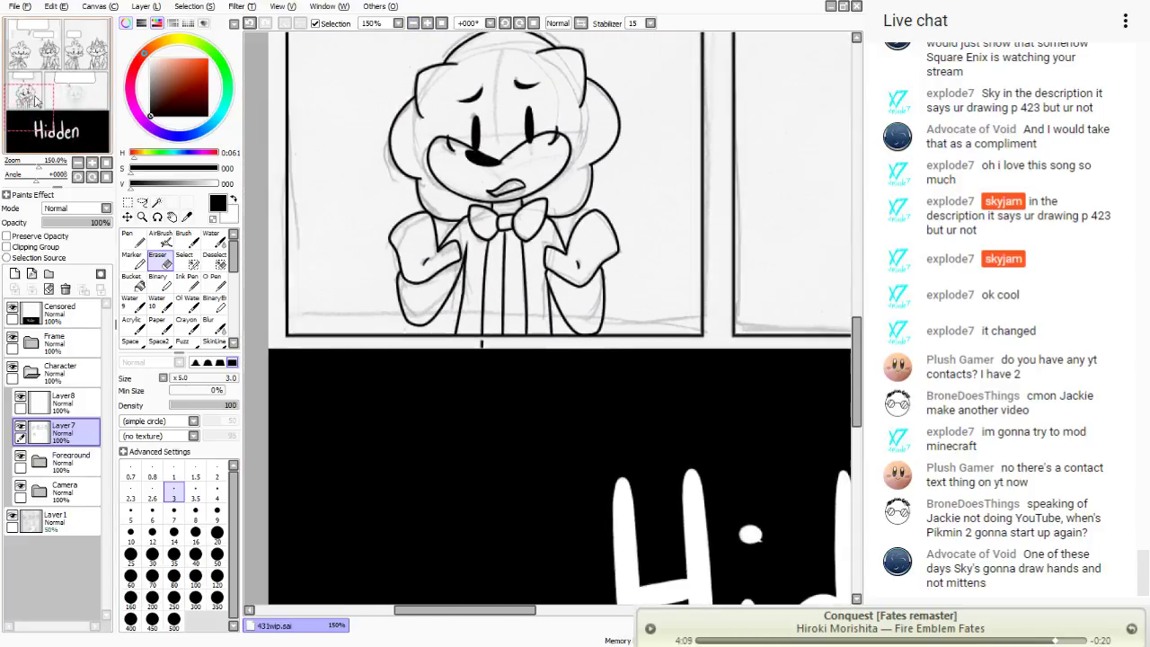
left_click(428, 23)
left_click(427, 24)
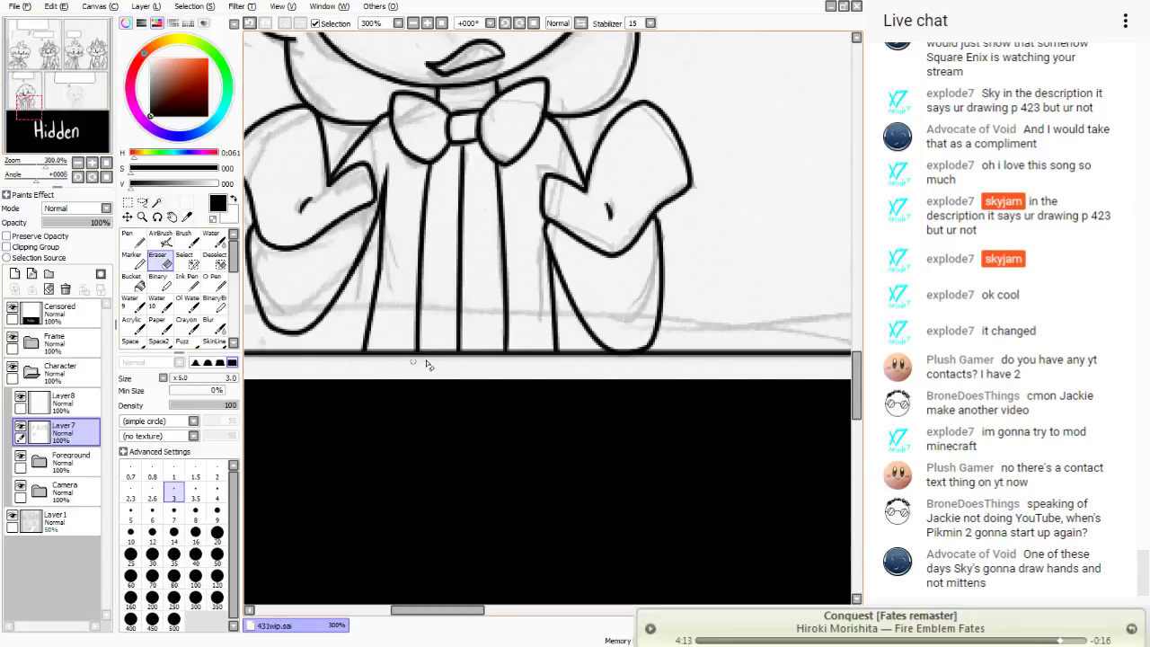
left_click(133, 238)
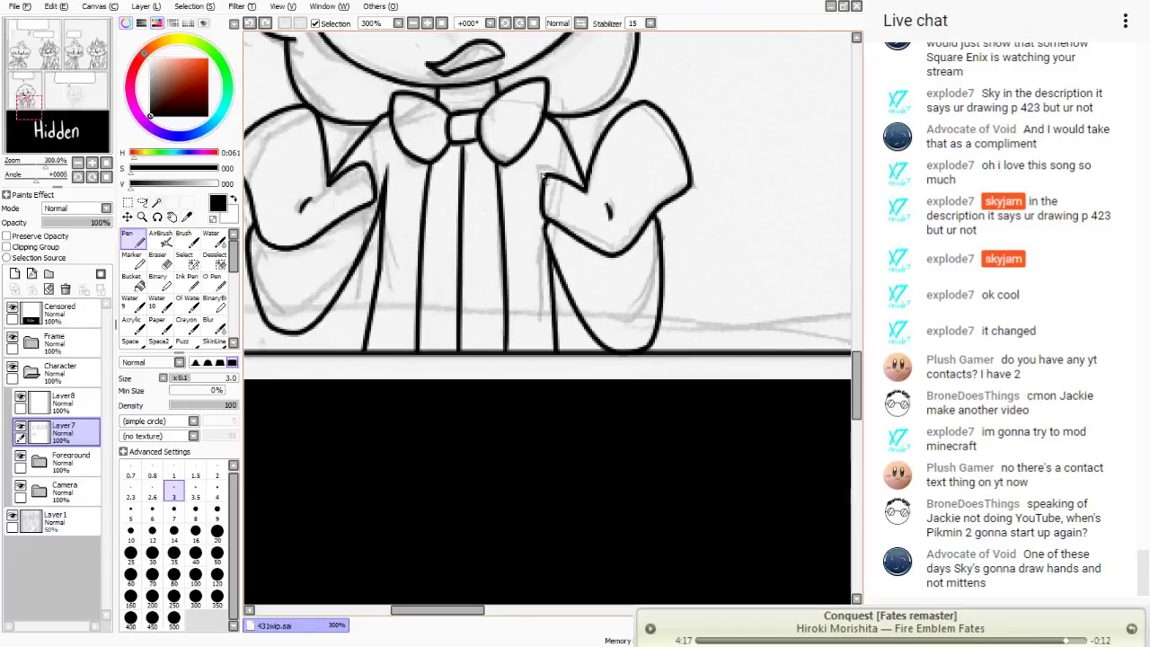
left_click_drag(539, 168, 546, 193)
- Bring the uninked character sketch in the next panel into view and make Layer8 the active layer
mouse_move(25, 62)
left_mouse_down()
mouse_move(19, 51)
mouse_move(42, 91)
mouse_move(74, 96)
left_mouse_up()
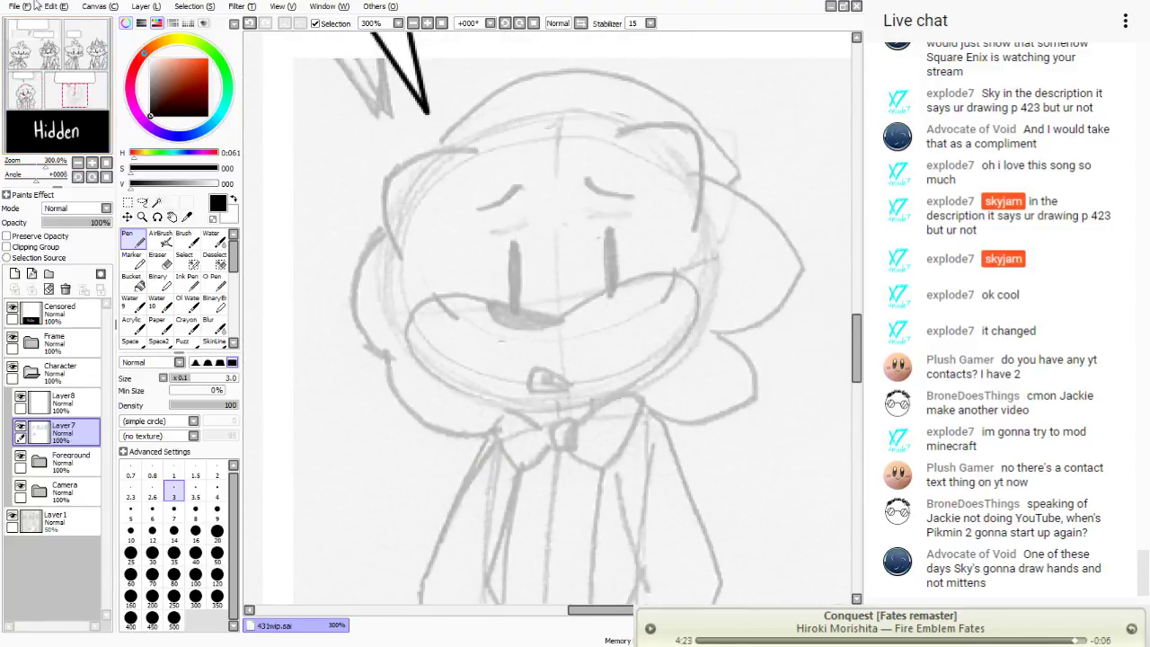
left_click(70, 404)
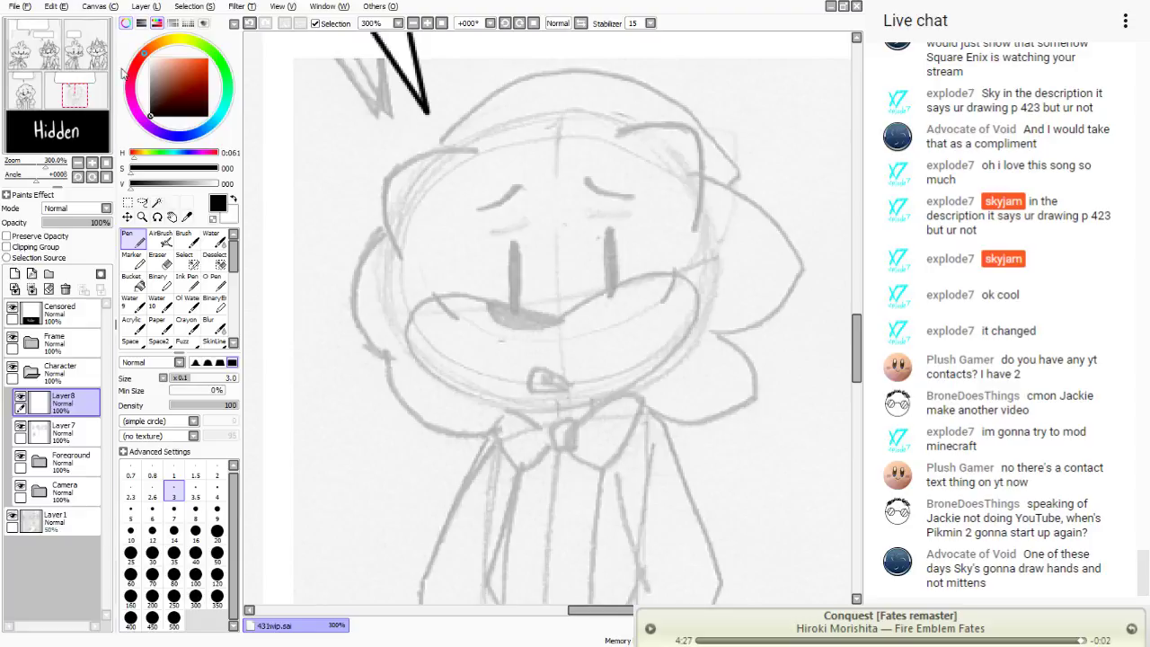
mouse_move(559, 324)
left_mouse_down()
mouse_move(631, 282)
mouse_move(682, 331)
mouse_move(498, 405)
mouse_move(431, 320)
mouse_move(548, 320)
mouse_move(633, 275)
mouse_move(687, 334)
mouse_move(475, 388)
mouse_move(431, 275)
mouse_move(537, 322)
mouse_move(619, 282)
mouse_move(682, 308)
mouse_move(509, 409)
mouse_move(408, 314)
mouse_move(529, 316)
mouse_move(690, 287)
mouse_move(592, 405)
mouse_move(413, 356)
mouse_move(486, 285)
mouse_move(568, 309)
left_mouse_up()
key("ctrl+z")
key("ctrl+z")
left_click(249, 23)
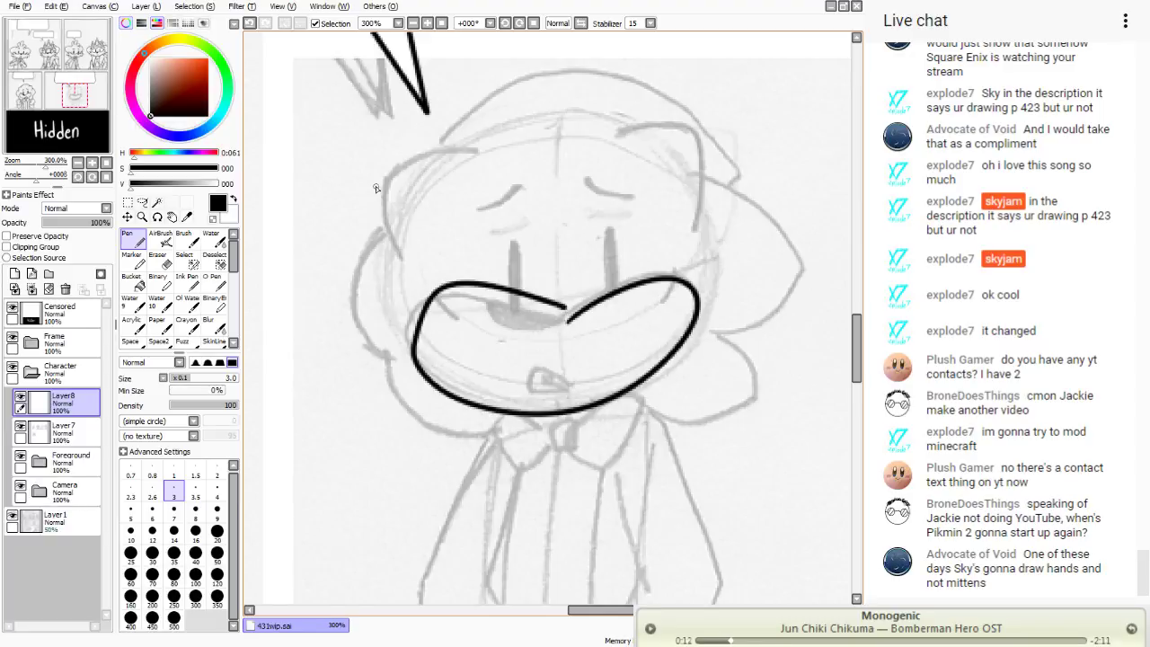
key("ctrl+z")
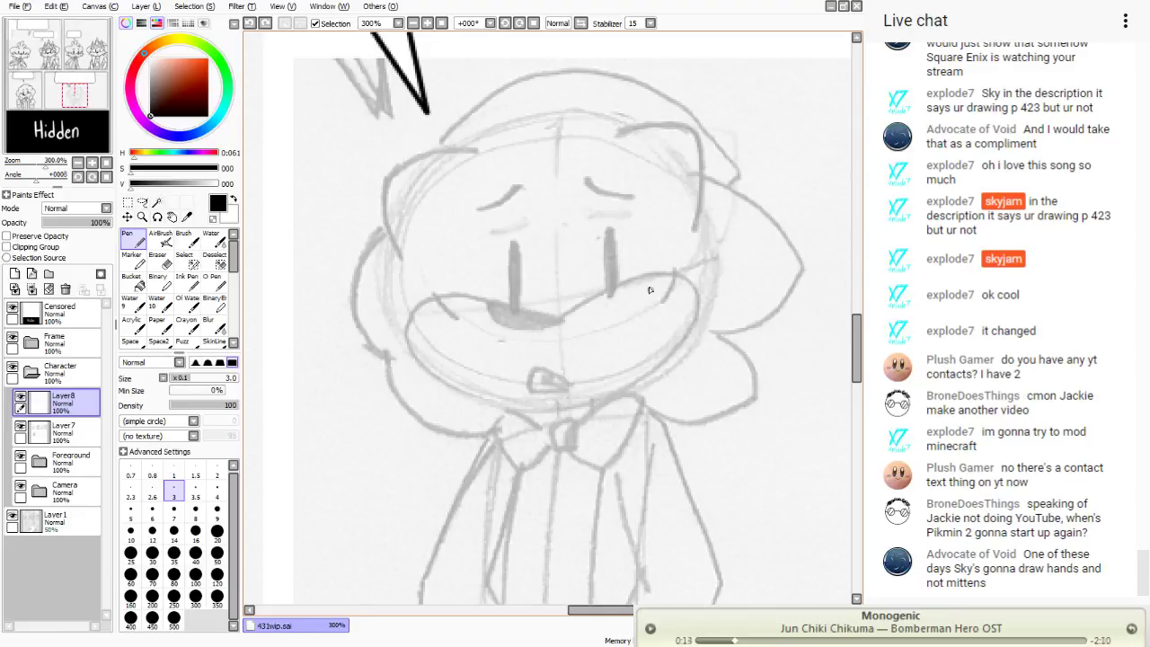
- Ink the wide muzzle outline over the sketch, lasso it to shift it slightly down and right, and touch up its line
mouse_move(556, 329)
left_mouse_down()
mouse_move(704, 311)
mouse_move(582, 413)
mouse_move(418, 365)
mouse_move(417, 296)
mouse_move(558, 338)
mouse_move(637, 274)
mouse_move(691, 295)
mouse_move(587, 395)
mouse_move(431, 362)
left_mouse_up()
left_click(257, 22)
mouse_move(548, 321)
left_mouse_down()
mouse_move(453, 290)
mouse_move(410, 314)
mouse_move(478, 392)
left_mouse_up()
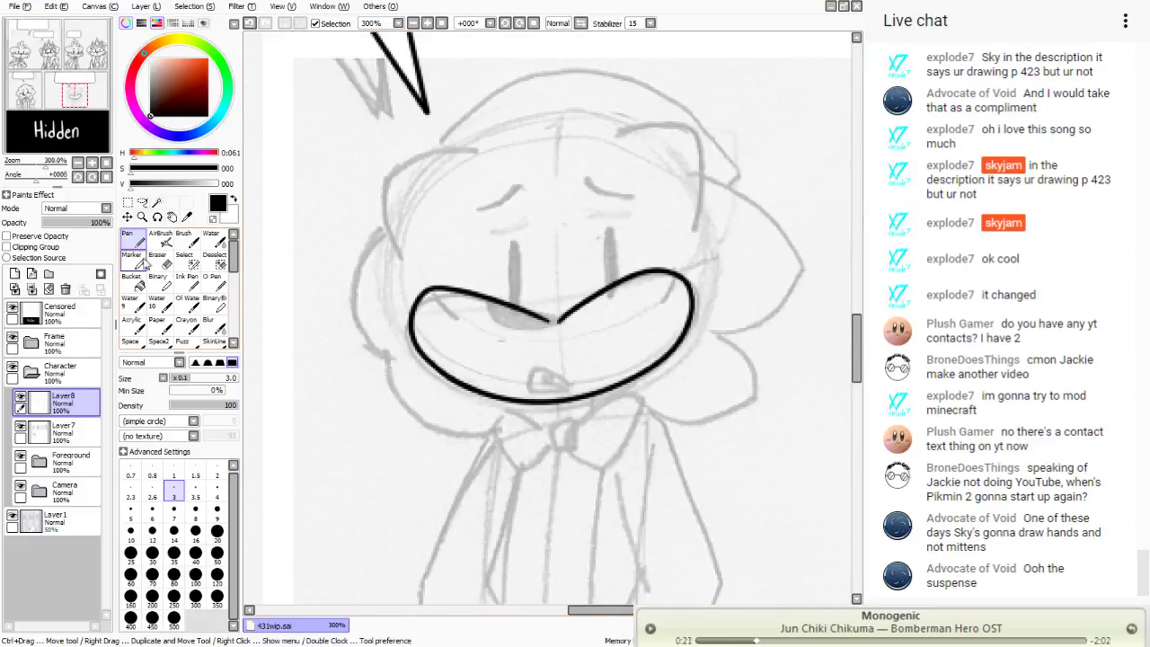
left_click(142, 202)
mouse_move(697, 248)
left_mouse_down()
mouse_move(702, 451)
mouse_move(365, 278)
mouse_move(526, 278)
left_mouse_up()
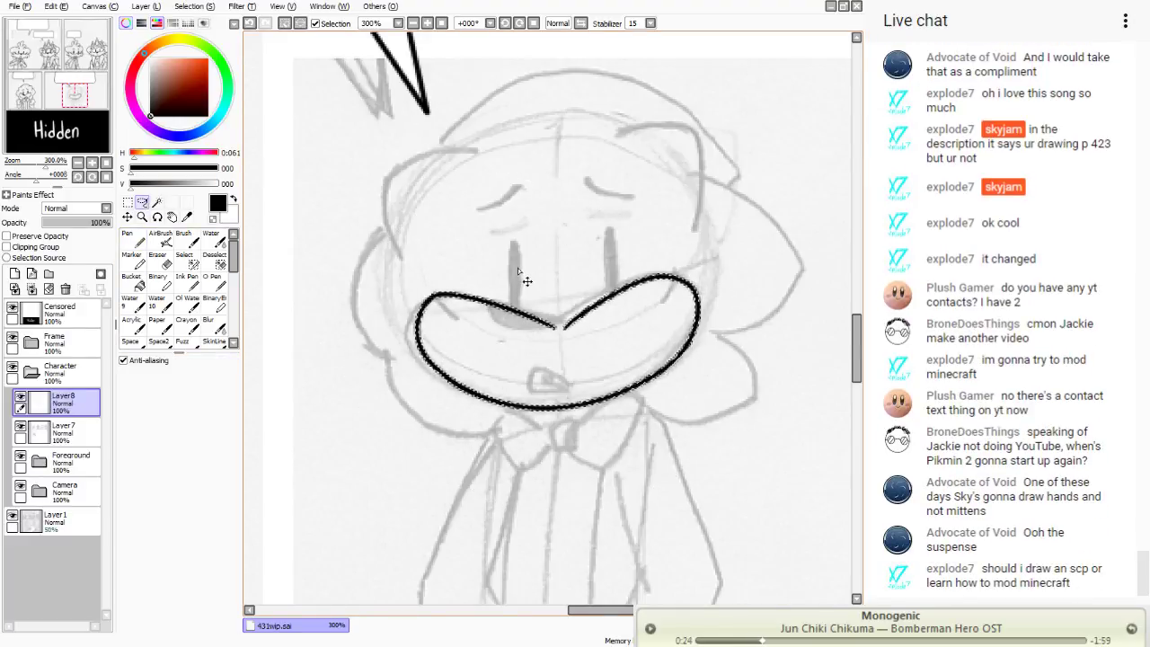
key("ctrl+d")
left_click(160, 260)
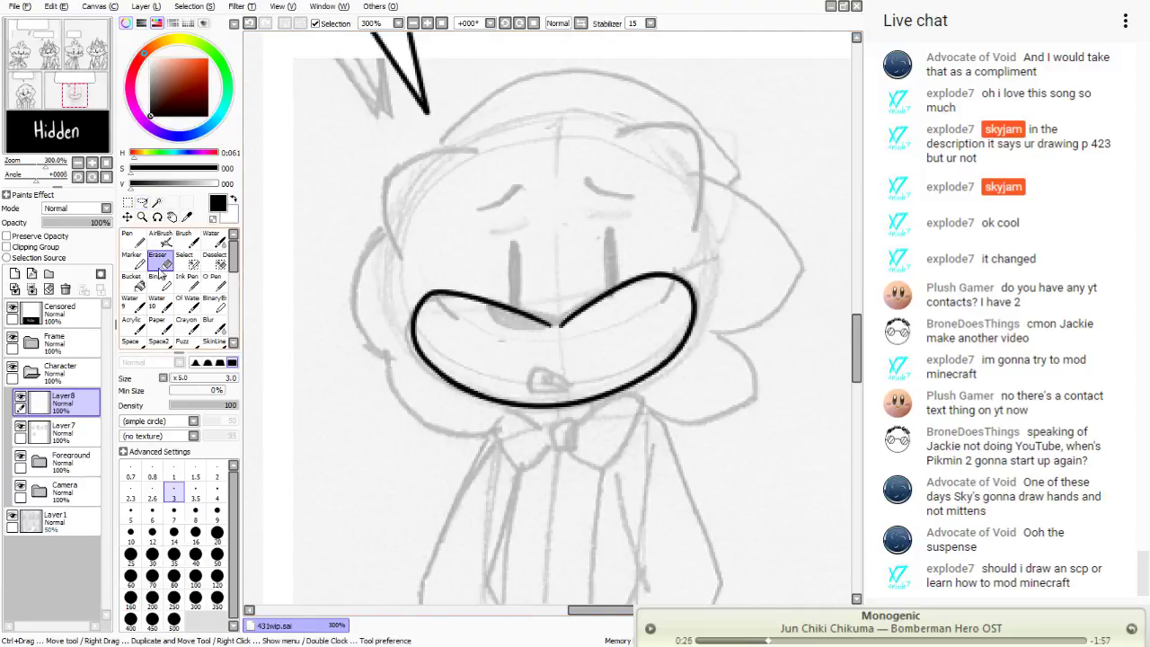
key("n")
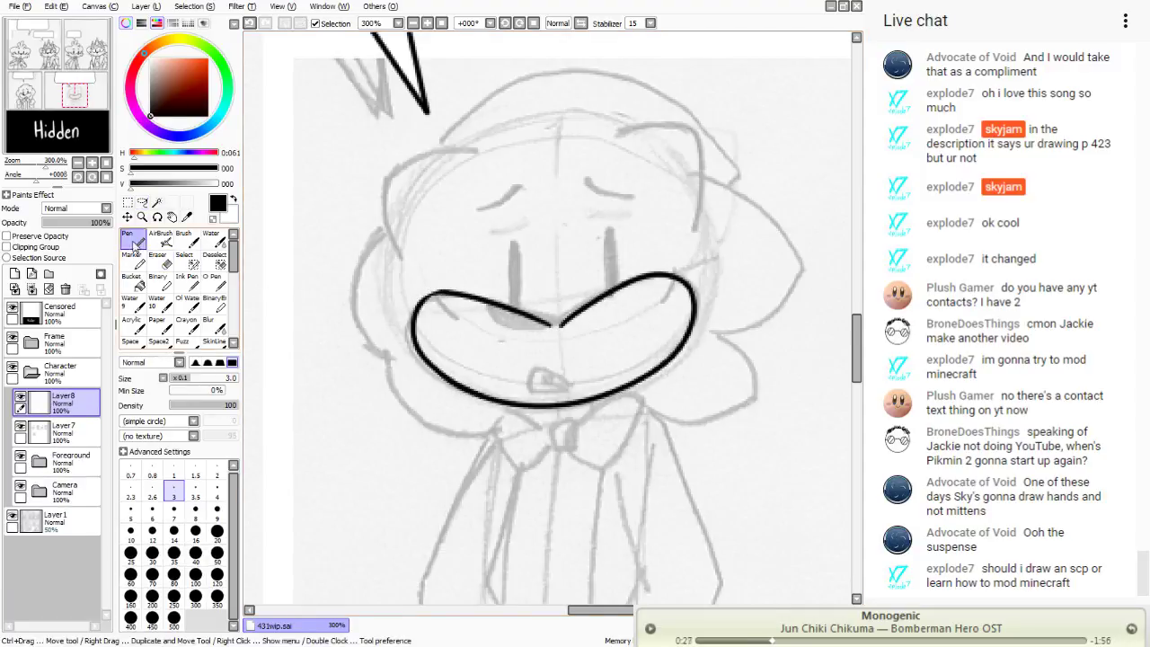
left_click_drag(447, 297, 427, 300)
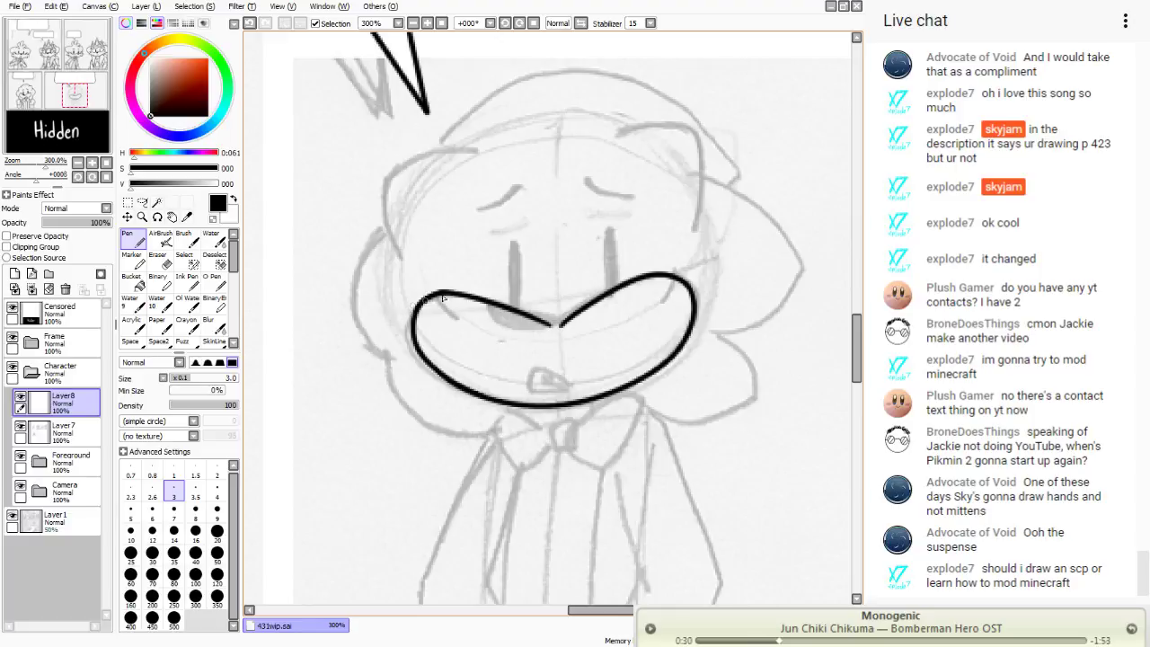
- Ink a filled black nose beneath the muzzle's centre dip and a small open mouth near its lower edge
mouse_move(559, 325)
left_mouse_down()
mouse_move(502, 312)
mouse_move(558, 326)
mouse_move(532, 337)
mouse_move(556, 327)
mouse_move(494, 313)
mouse_move(539, 326)
mouse_move(506, 316)
left_mouse_up()
mouse_move(549, 379)
left_mouse_down()
mouse_move(571, 386)
mouse_move(531, 382)
mouse_move(575, 388)
left_mouse_up()
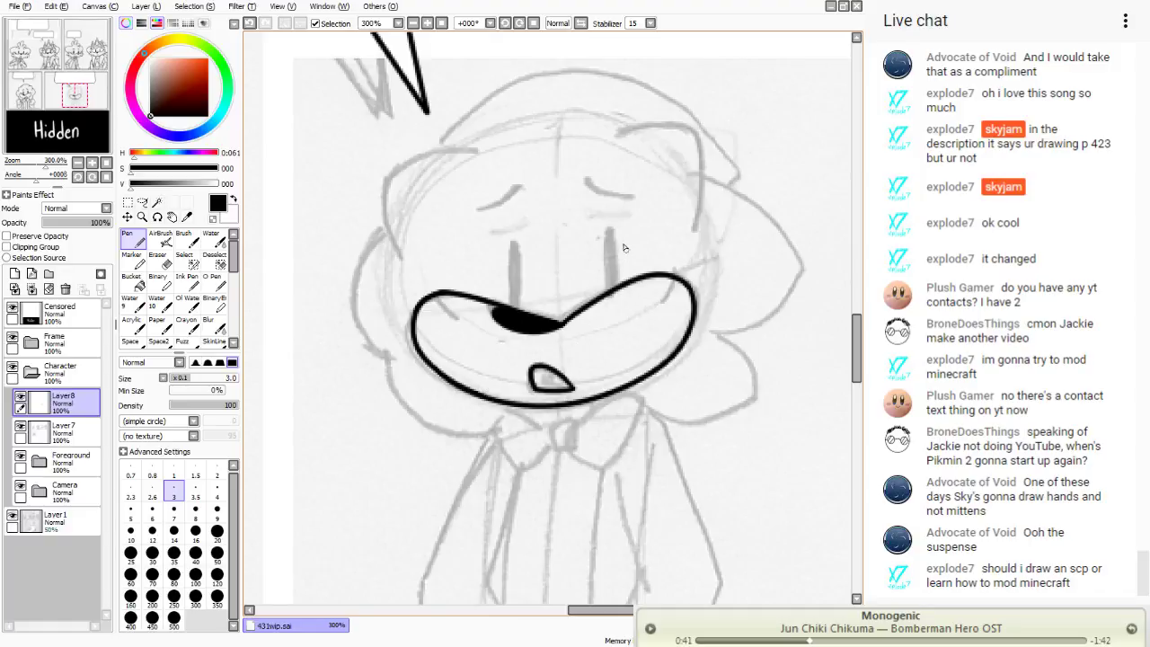
- Ink both eyes as solid black vertical ovals above the muzzle, redrawing the left one
mouse_move(610, 239)
left_mouse_down()
mouse_move(606, 288)
mouse_move(608, 232)
mouse_move(607, 278)
mouse_move(609, 236)
mouse_move(609, 255)
left_mouse_up()
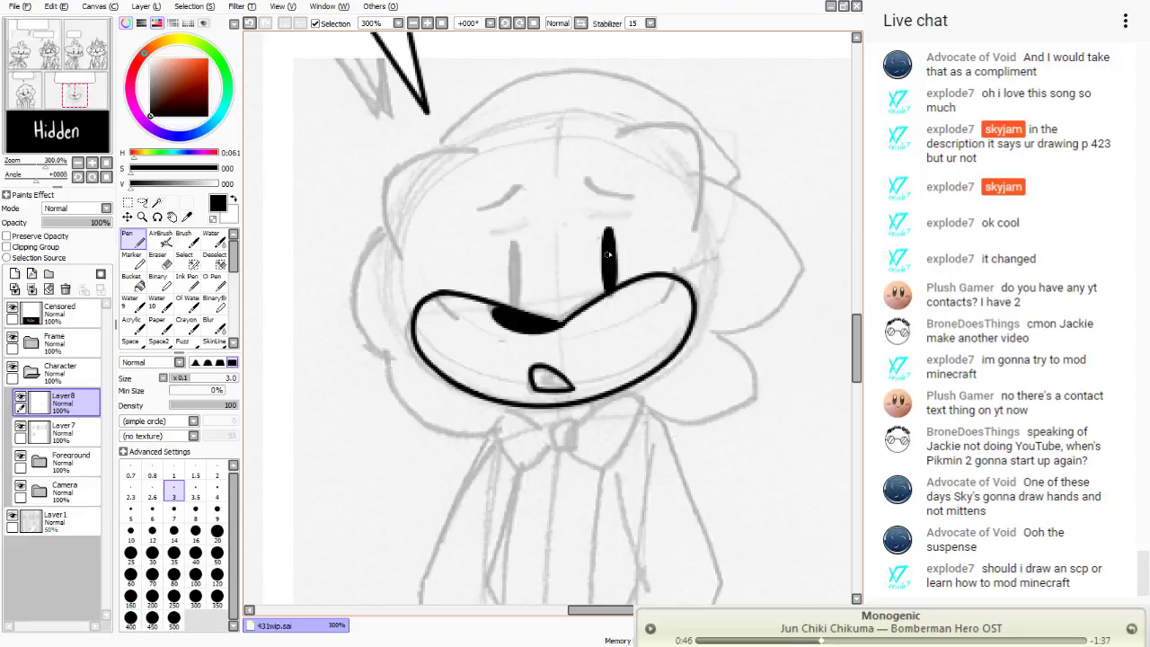
mouse_move(516, 259)
left_mouse_down()
mouse_move(513, 303)
mouse_move(515, 248)
left_mouse_up()
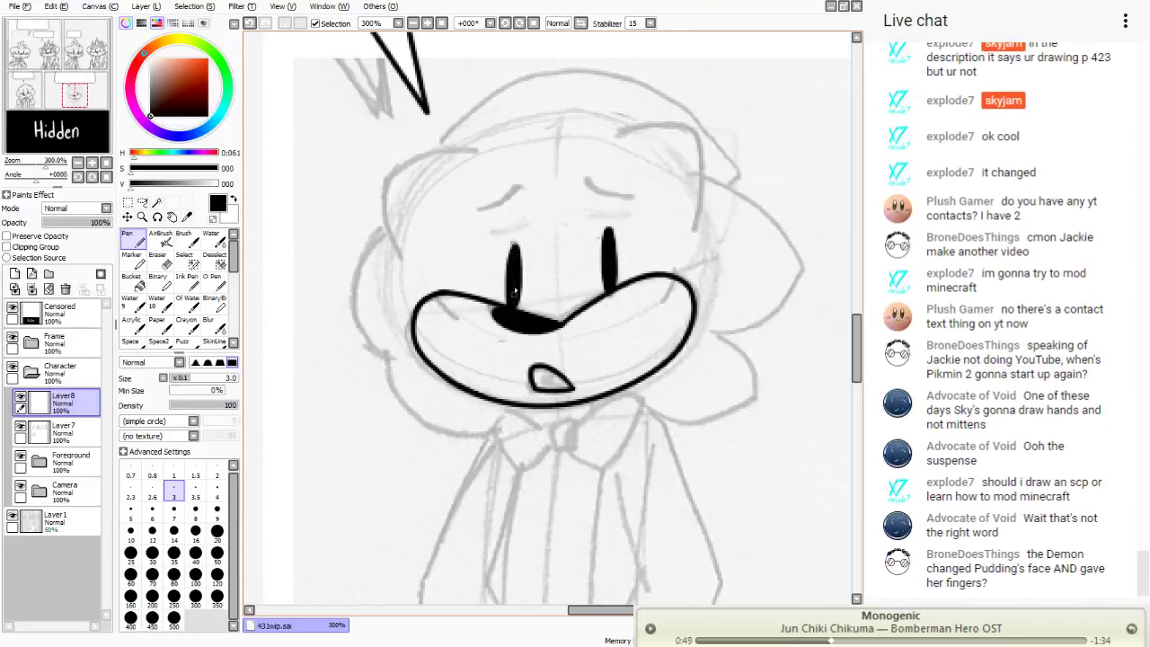
left_click_drag(515, 291, 516, 250)
left_click(251, 23)
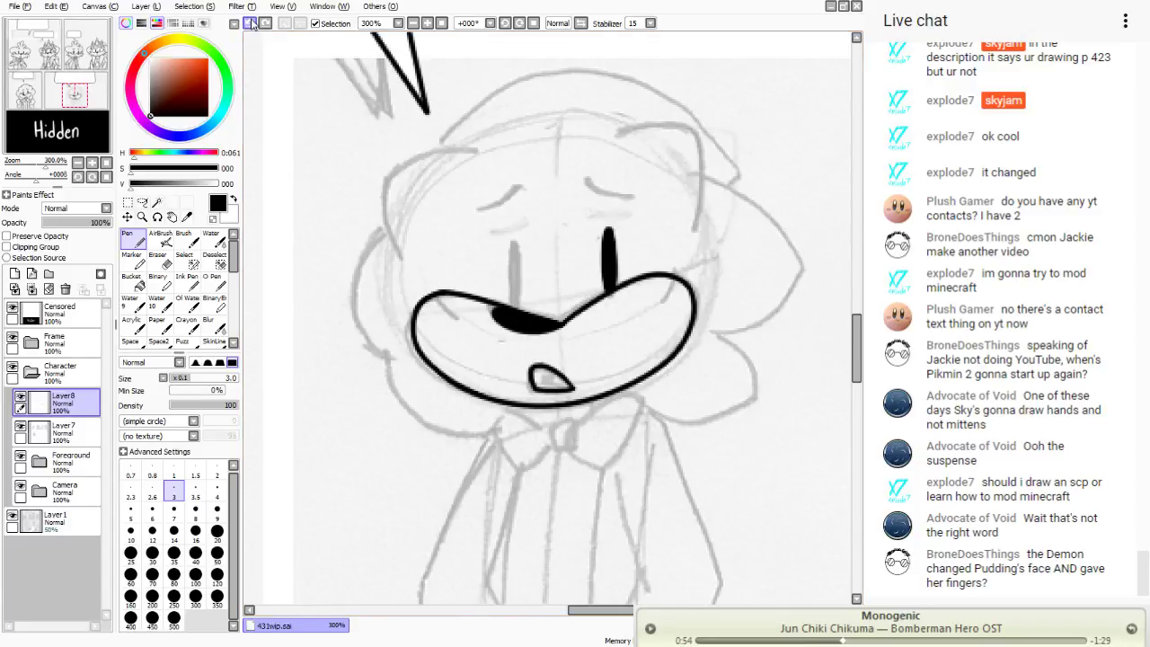
mouse_move(515, 253)
left_mouse_down()
mouse_move(513, 307)
mouse_move(515, 252)
left_mouse_up()
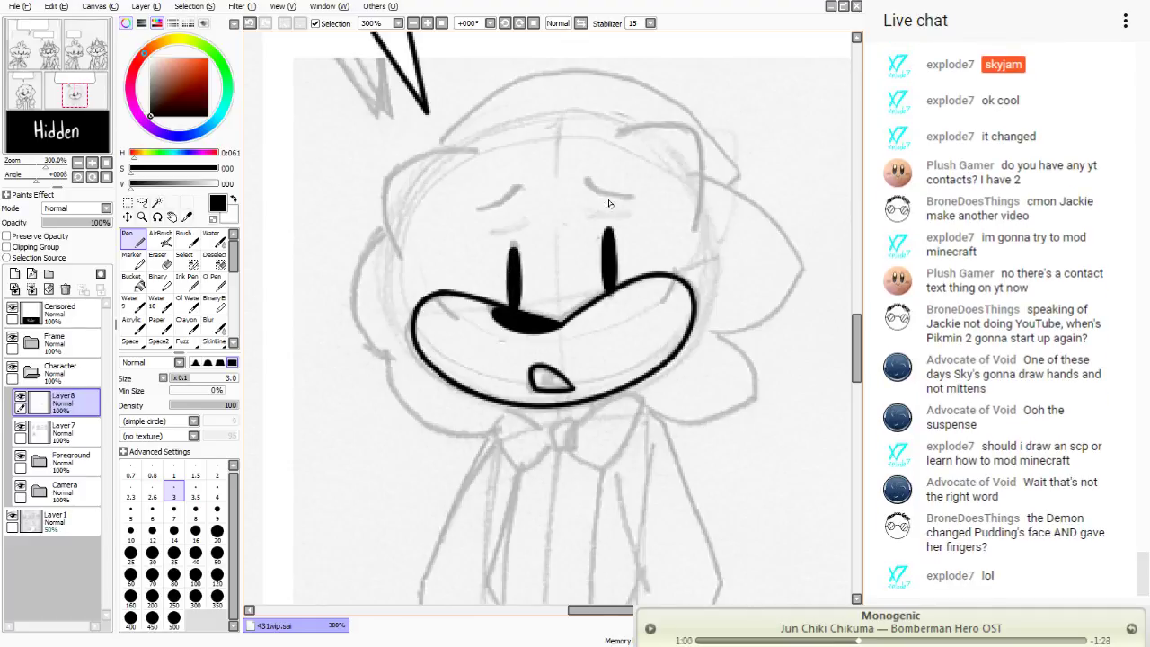
- Ink the two worried eyebrows above the eyes and trim the outer tip of the right one with the Eraser
left_click_drag(587, 177, 640, 196)
left_click_drag(517, 187, 475, 212)
left_click(249, 24)
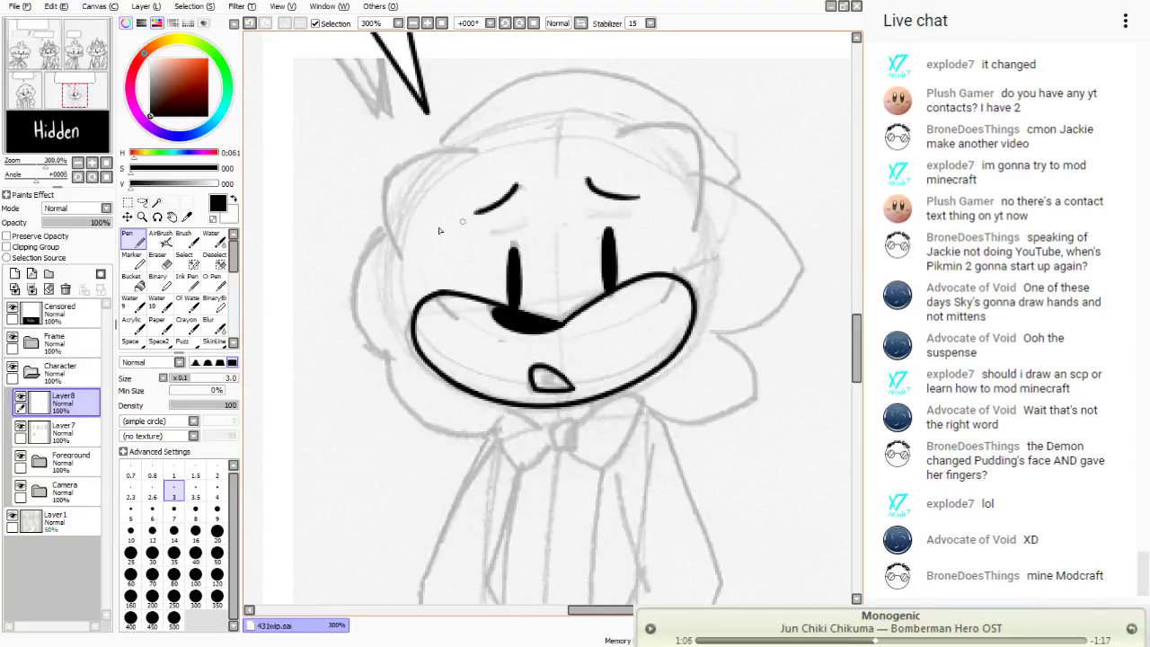
left_click(162, 259)
left_click_drag(643, 196, 636, 198)
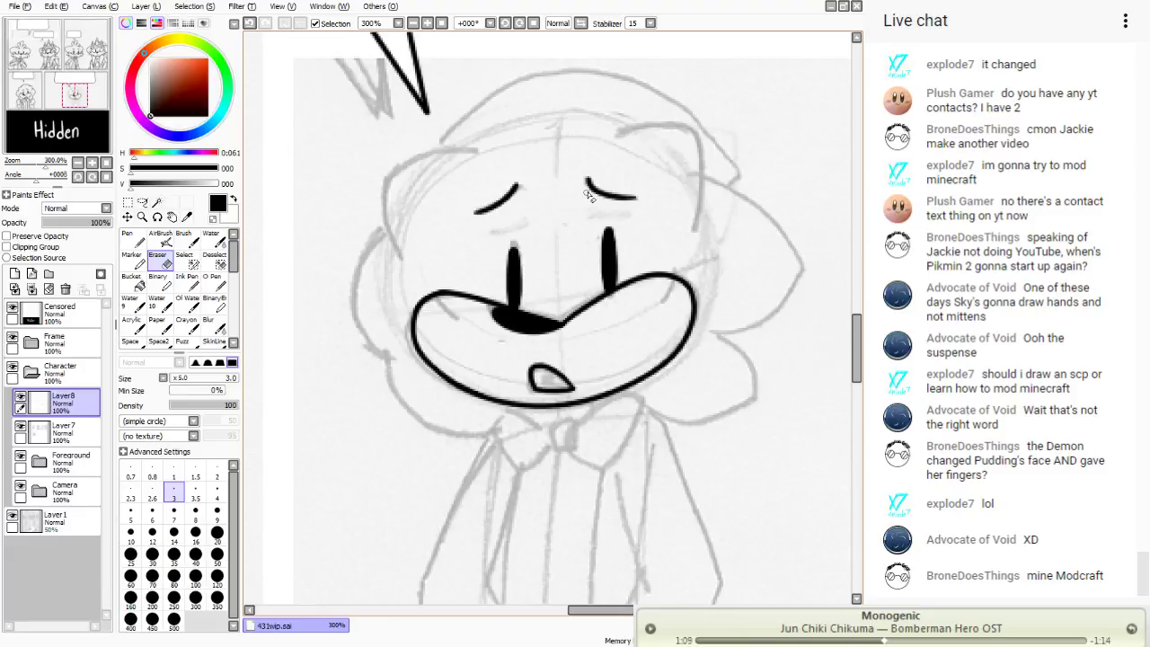
- Ink the curved hair outlines on both sides of the forehead with the Pen, redrawing the left one slightly inside the sketch line
left_click(133, 237)
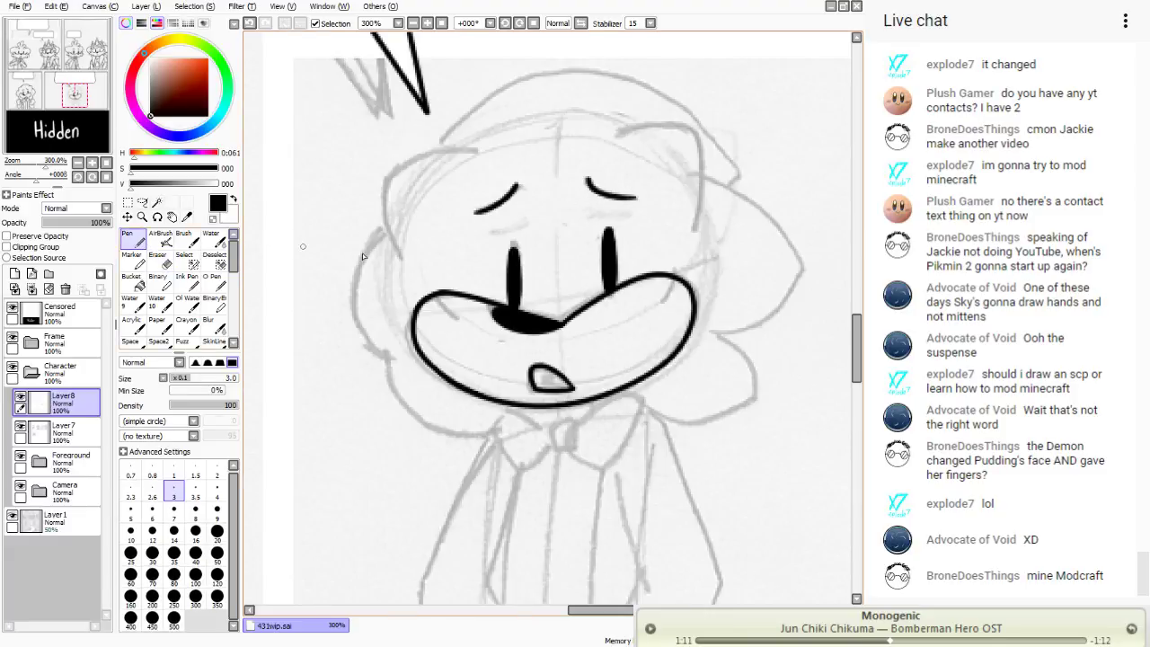
mouse_move(613, 131)
left_mouse_down()
mouse_move(693, 134)
mouse_move(706, 178)
mouse_move(692, 223)
left_mouse_up()
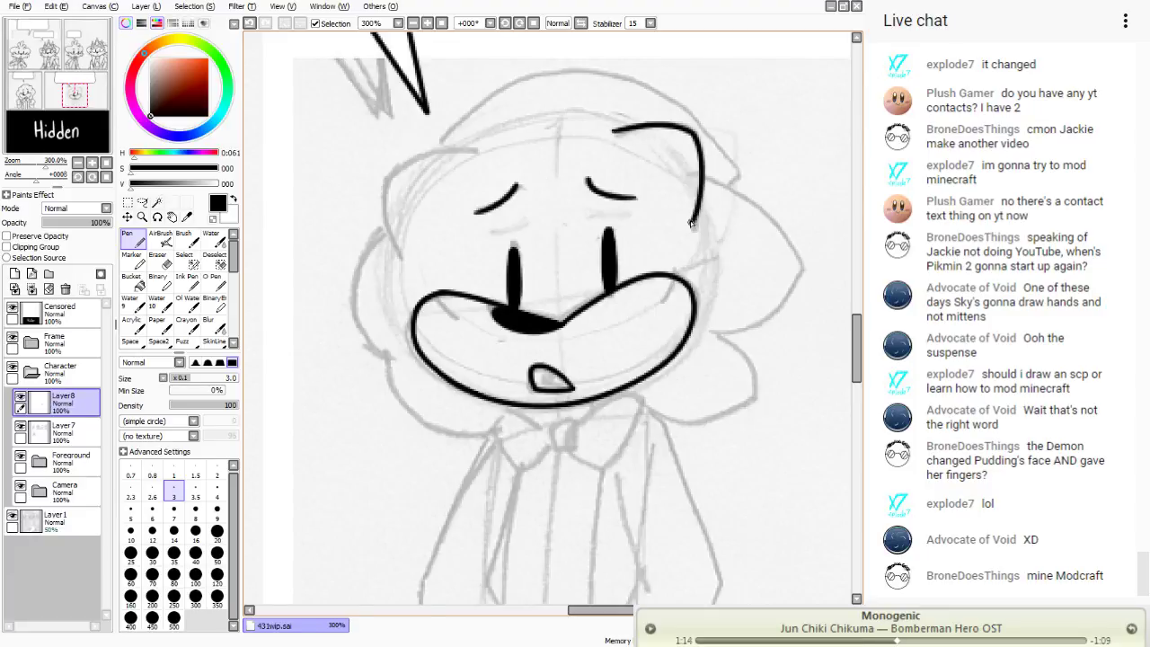
mouse_move(467, 157)
left_mouse_down()
mouse_move(398, 176)
mouse_move(402, 259)
left_mouse_up()
key("ctrl+z")
mouse_move(474, 145)
left_mouse_down()
mouse_move(407, 166)
mouse_move(415, 259)
left_mouse_up()
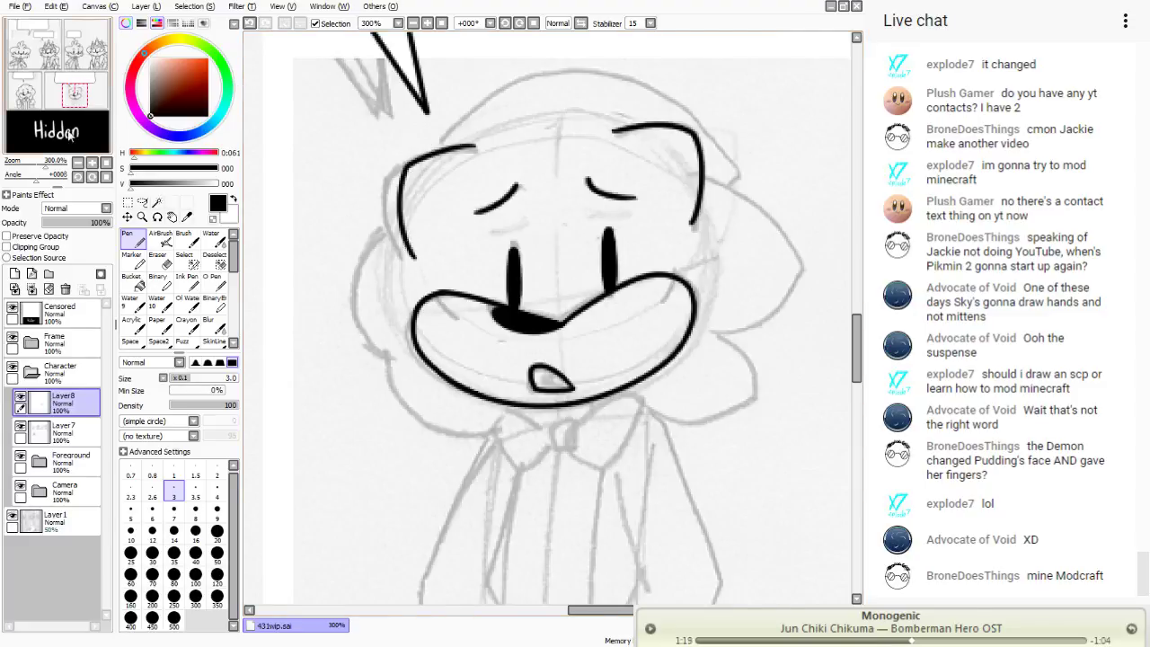
left_click(48, 94)
key("ctrl+z")
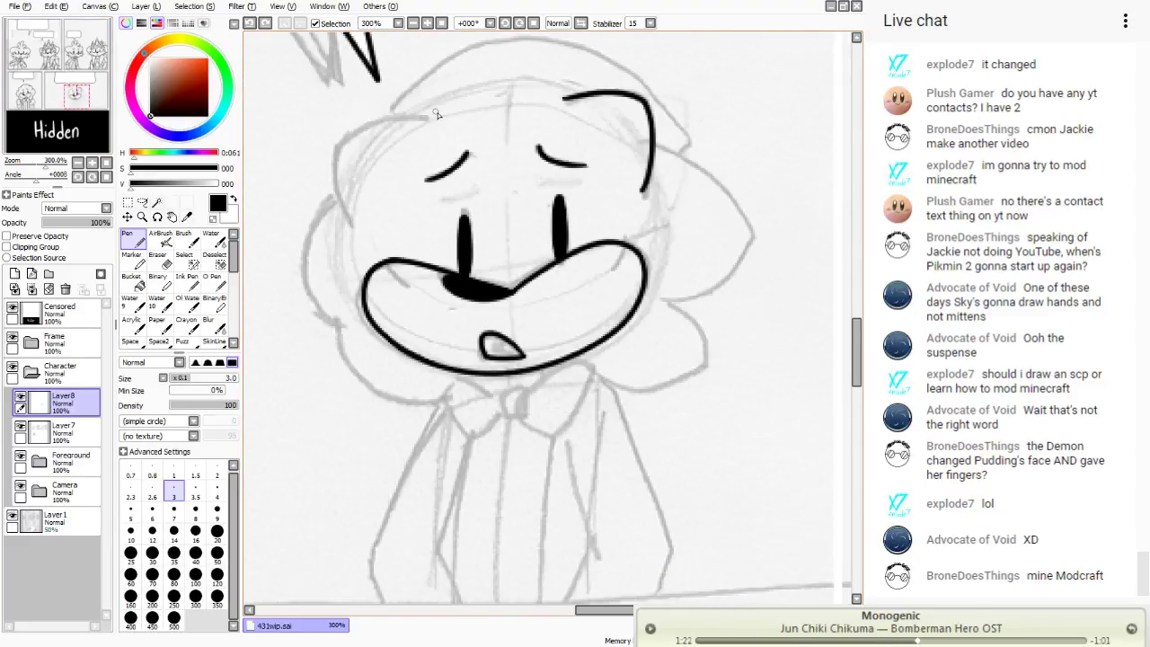
mouse_move(436, 114)
left_mouse_down()
mouse_move(367, 127)
mouse_move(359, 206)
left_mouse_up()
left_click(263, 25)
mouse_move(432, 114)
left_mouse_down()
mouse_move(365, 129)
mouse_move(359, 214)
left_mouse_up()
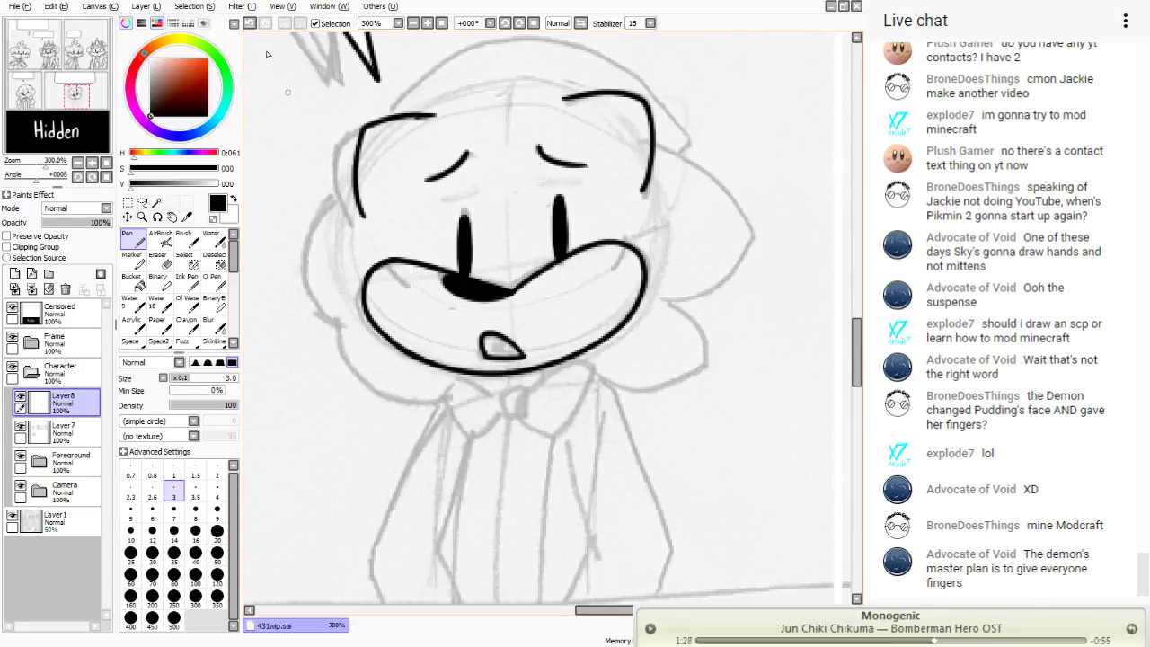
- Redraw the hair outline on the left side of the forehead with the Pen
left_click(250, 23)
mouse_move(432, 117)
left_mouse_down()
mouse_move(361, 135)
mouse_move(354, 186)
mouse_move(360, 219)
left_mouse_up()
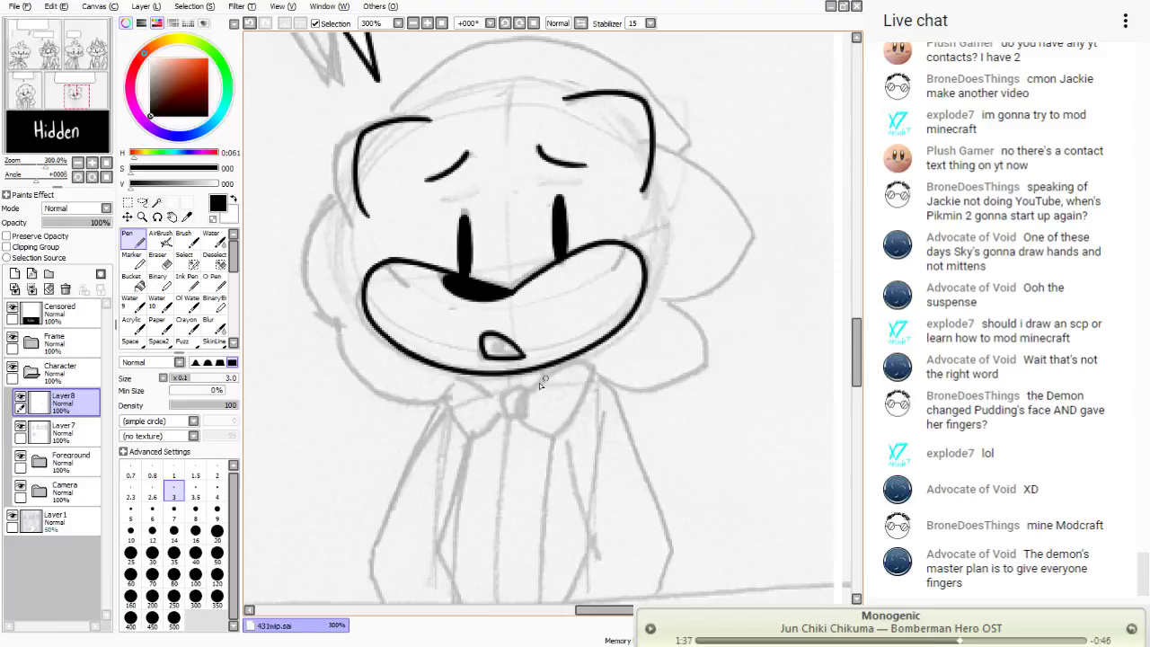
- Ink the bow tie under the muzzle with a squarish knot and two pointed wings, redrawing the left wing
mouse_move(530, 387)
left_mouse_down()
mouse_move(593, 357)
mouse_move(568, 415)
mouse_move(548, 422)
mouse_move(531, 399)
mouse_move(589, 352)
mouse_move(592, 372)
mouse_move(553, 435)
mouse_move(528, 416)
mouse_move(597, 362)
mouse_move(548, 437)
mouse_move(528, 409)
mouse_move(508, 420)
mouse_move(503, 410)
mouse_move(505, 390)
mouse_move(530, 389)
mouse_move(521, 399)
mouse_move(454, 376)
mouse_move(477, 430)
left_mouse_up()
left_click(250, 23)
left_click(250, 24)
left_click(249, 22)
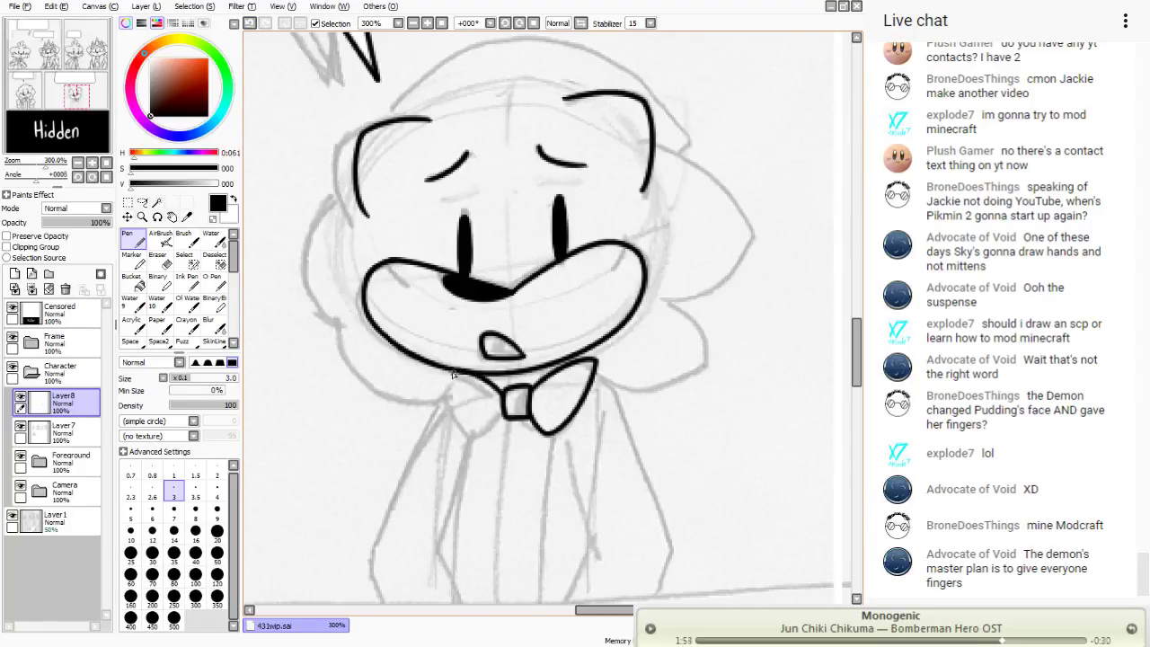
mouse_move(453, 374)
left_mouse_down()
mouse_move(476, 438)
mouse_move(504, 414)
mouse_move(480, 434)
left_mouse_up()
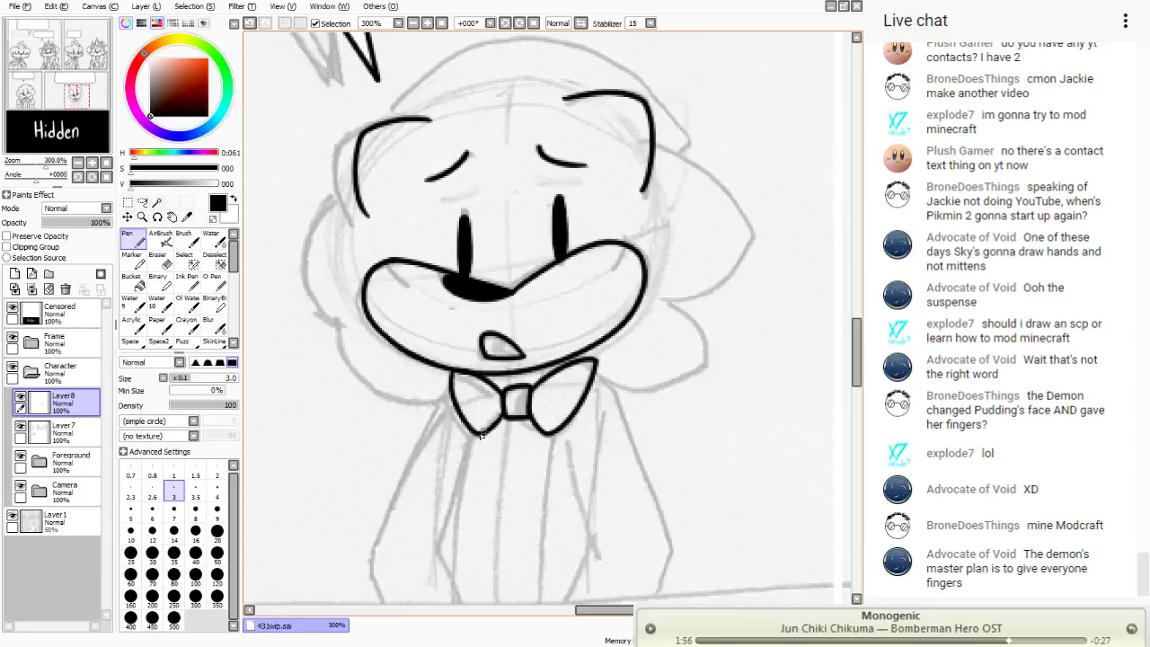
left_click(250, 23)
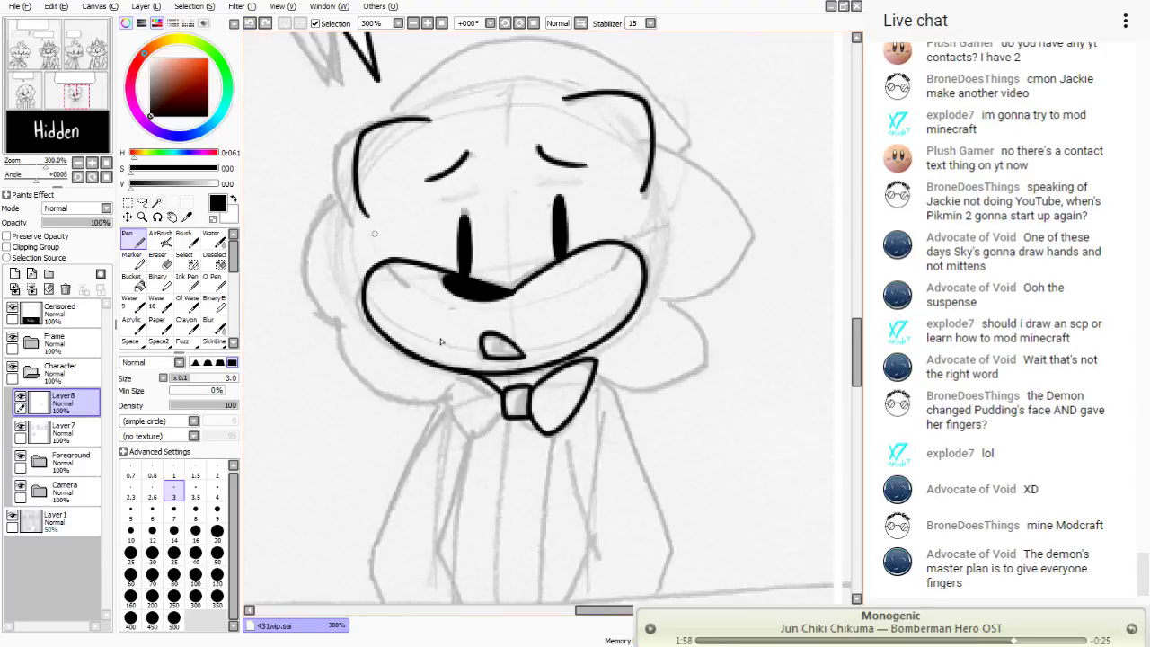
mouse_move(505, 415)
left_mouse_down()
mouse_move(485, 434)
mouse_move(448, 378)
left_mouse_up()
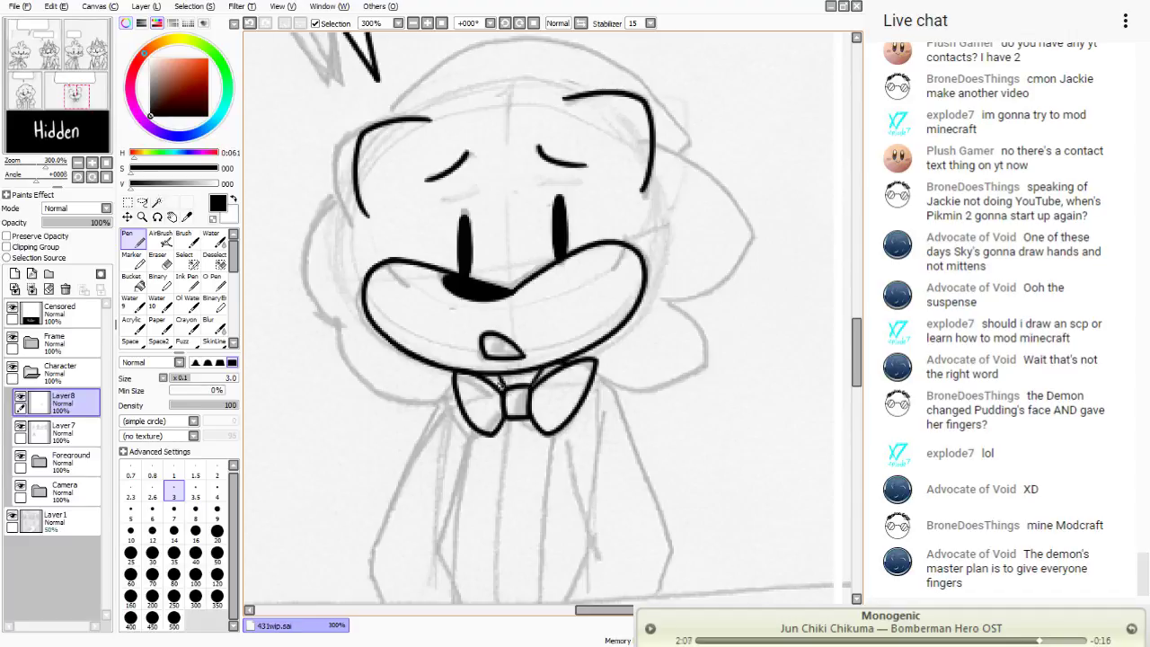
- Ink the outer arm lines sloping from both sides of the bow tie down towards the panel's lower border
mouse_move(591, 379)
left_mouse_down()
mouse_move(636, 453)
mouse_move(666, 566)
left_mouse_up()
left_click_drag(52, 74, 65, 68)
key("ctrl+z")
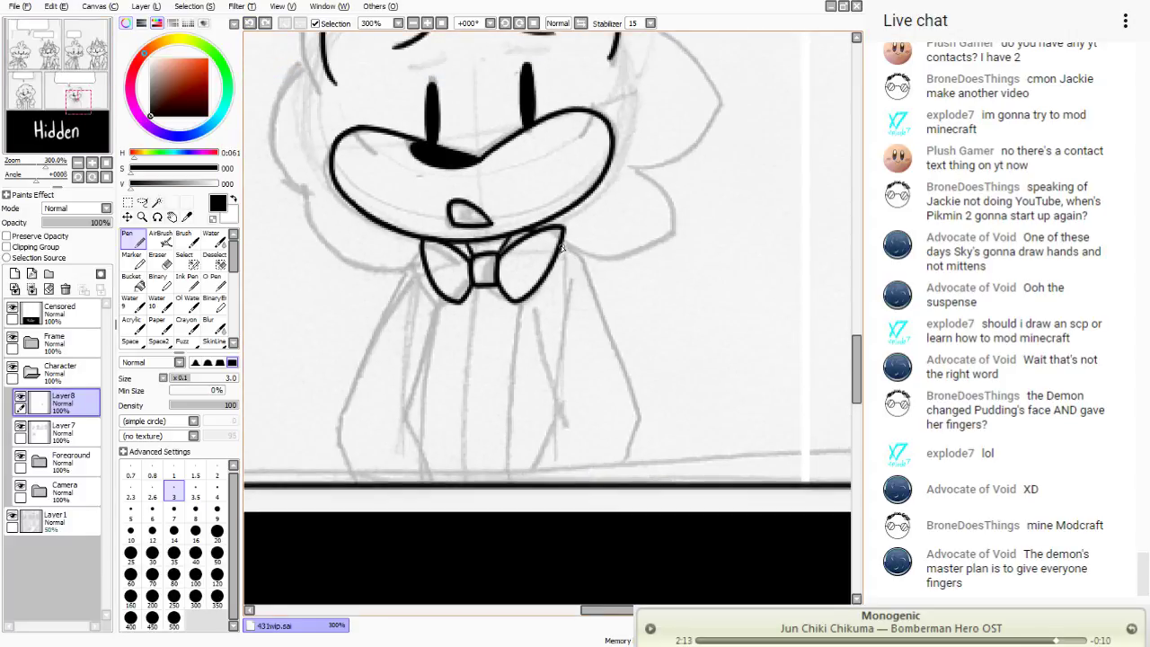
mouse_move(562, 245)
left_mouse_down()
mouse_move(584, 280)
mouse_move(629, 455)
mouse_move(620, 474)
left_mouse_up()
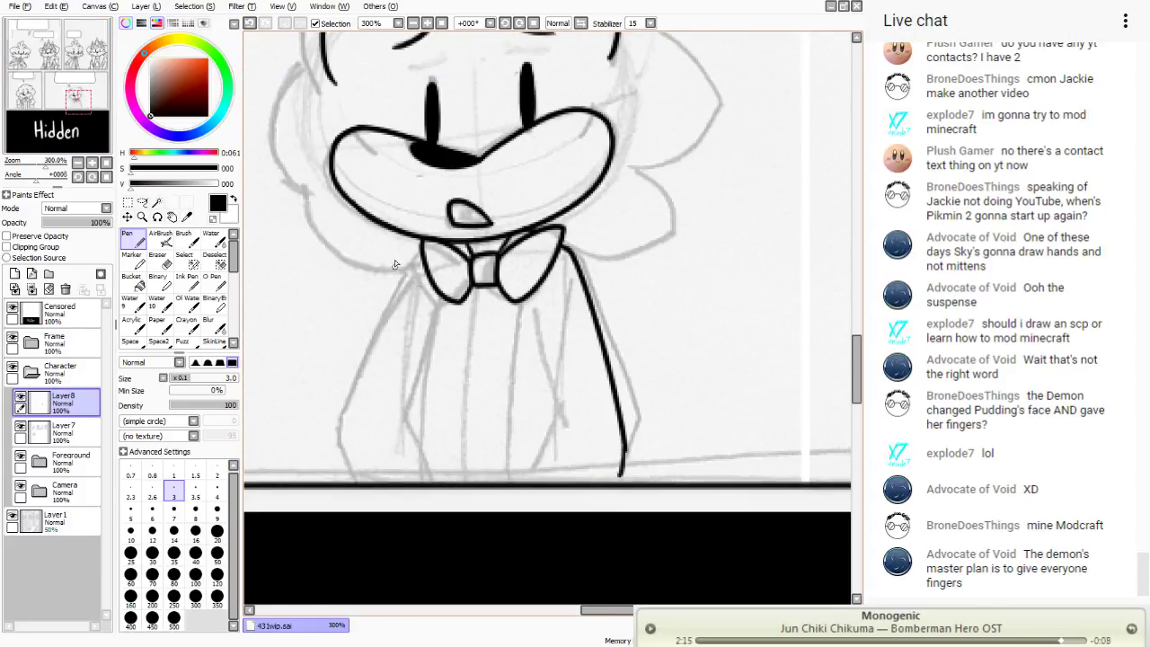
left_click_drag(415, 263, 348, 474)
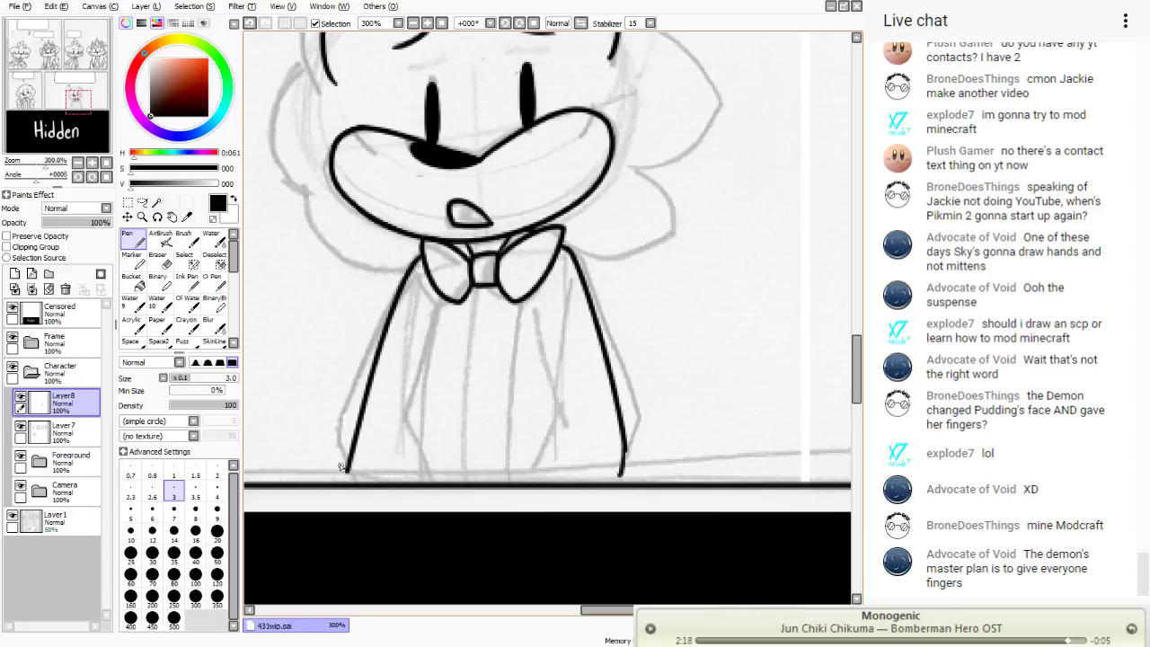
- Ink the right arm's inner line, angling outward to the elbow and back in to the panel border, redrawing it until clean
left_click_drag(536, 311, 561, 412)
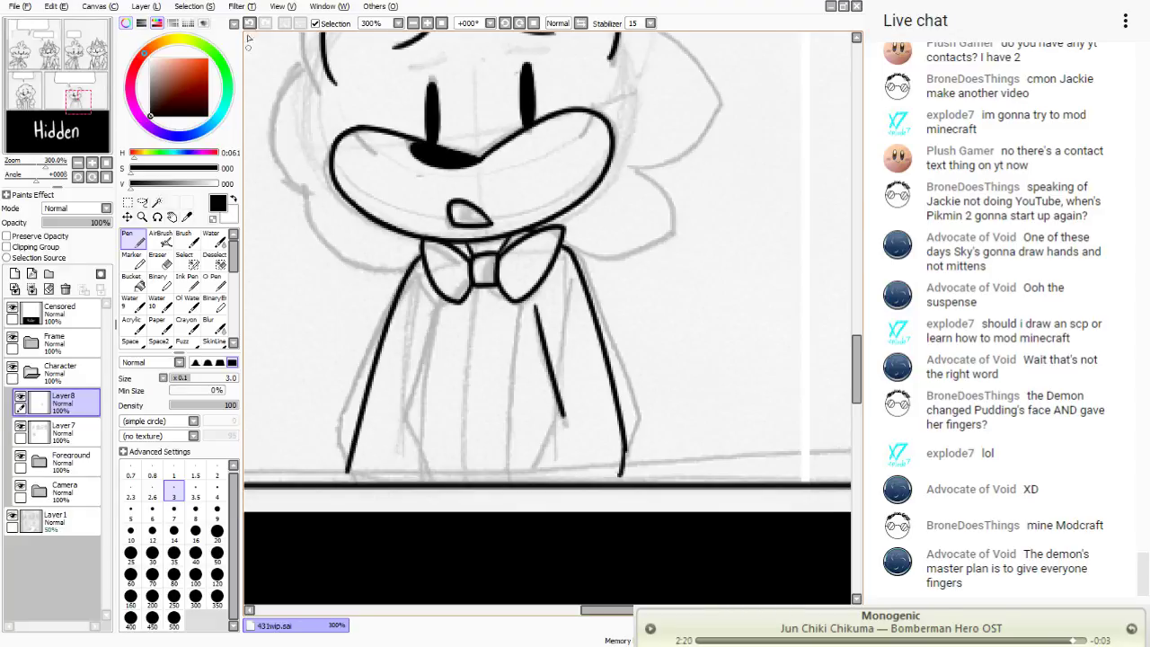
left_click(250, 22)
mouse_move(533, 315)
left_mouse_down()
mouse_move(555, 415)
mouse_move(536, 489)
left_mouse_up()
left_click(250, 22)
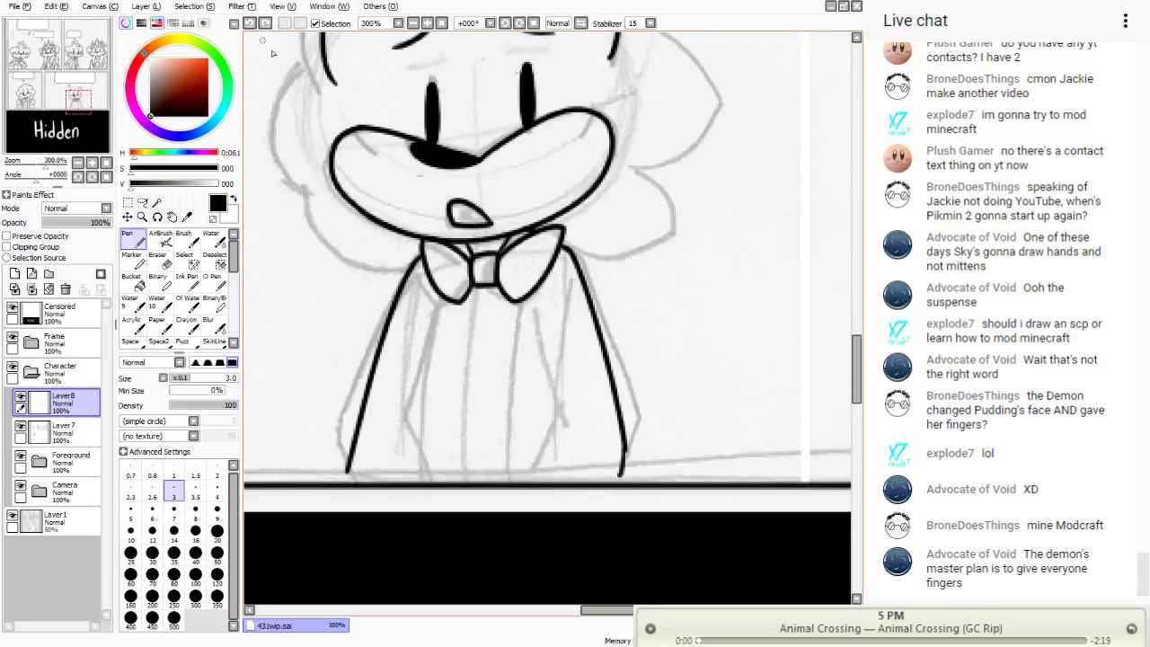
mouse_move(537, 328)
left_mouse_down()
mouse_move(564, 419)
mouse_move(544, 486)
left_mouse_up()
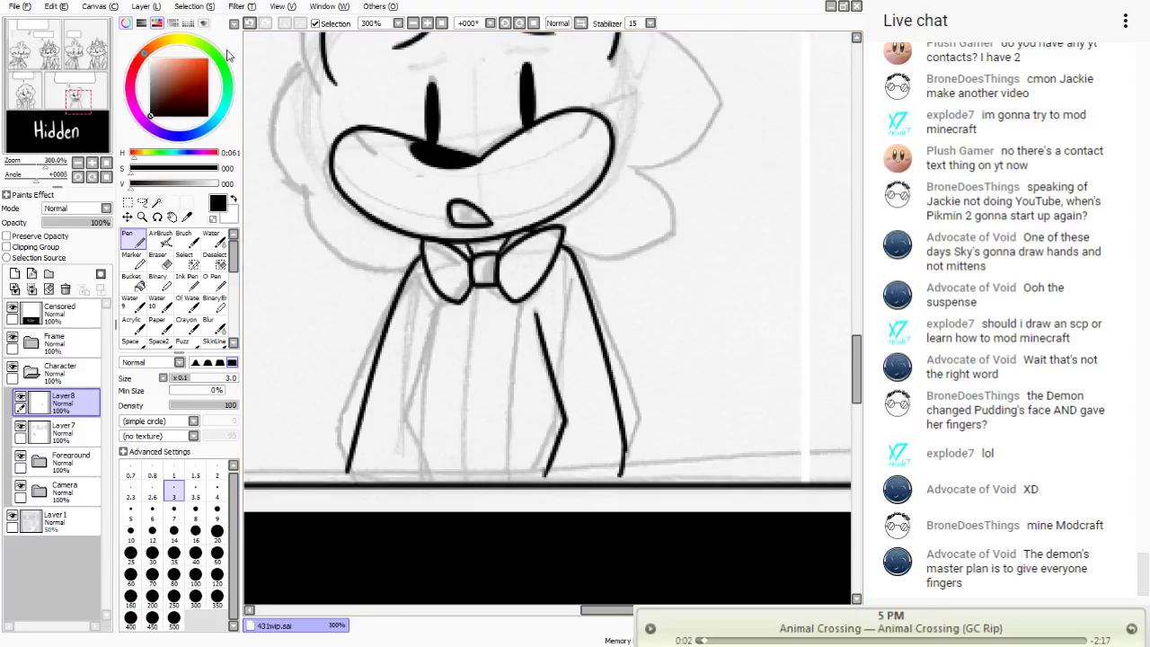
left_click(250, 22)
mouse_move(535, 313)
left_mouse_down()
mouse_move(555, 422)
mouse_move(542, 485)
left_mouse_up()
- Ink the left arm's inner line with a matching elbow bend down to the panel border, replacing the first strokes
mouse_move(442, 317)
left_mouse_down()
mouse_move(421, 426)
mouse_move(438, 504)
left_mouse_up()
left_click(249, 22)
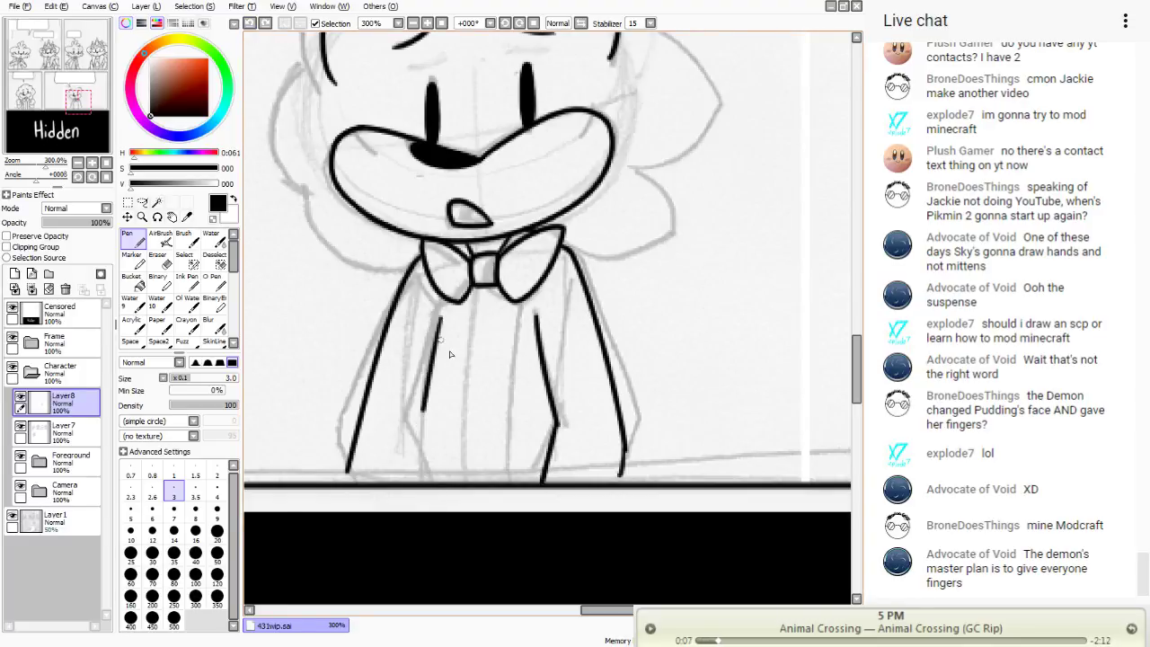
left_click(250, 23)
mouse_move(440, 317)
left_mouse_down()
mouse_move(408, 422)
mouse_move(429, 485)
left_mouse_up()
- Extend both outer arm lines to the panel's lower border and erase the doubled stroke and overshooting ends with the Eraser
left_click_drag(363, 414, 354, 494)
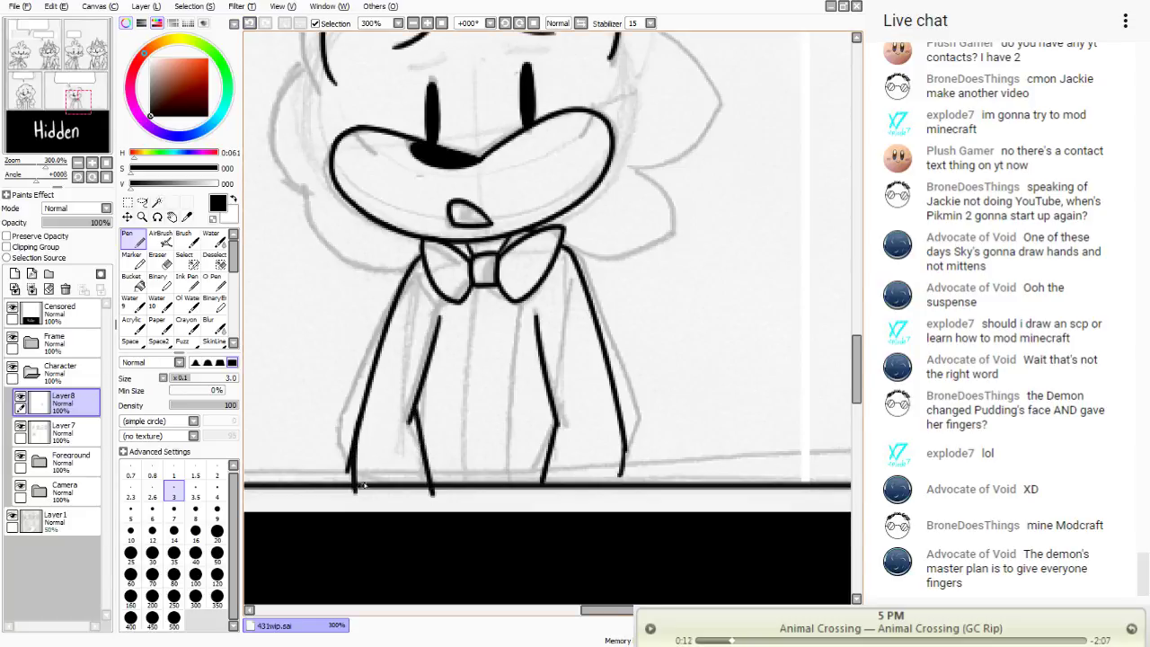
left_click_drag(624, 444, 619, 491)
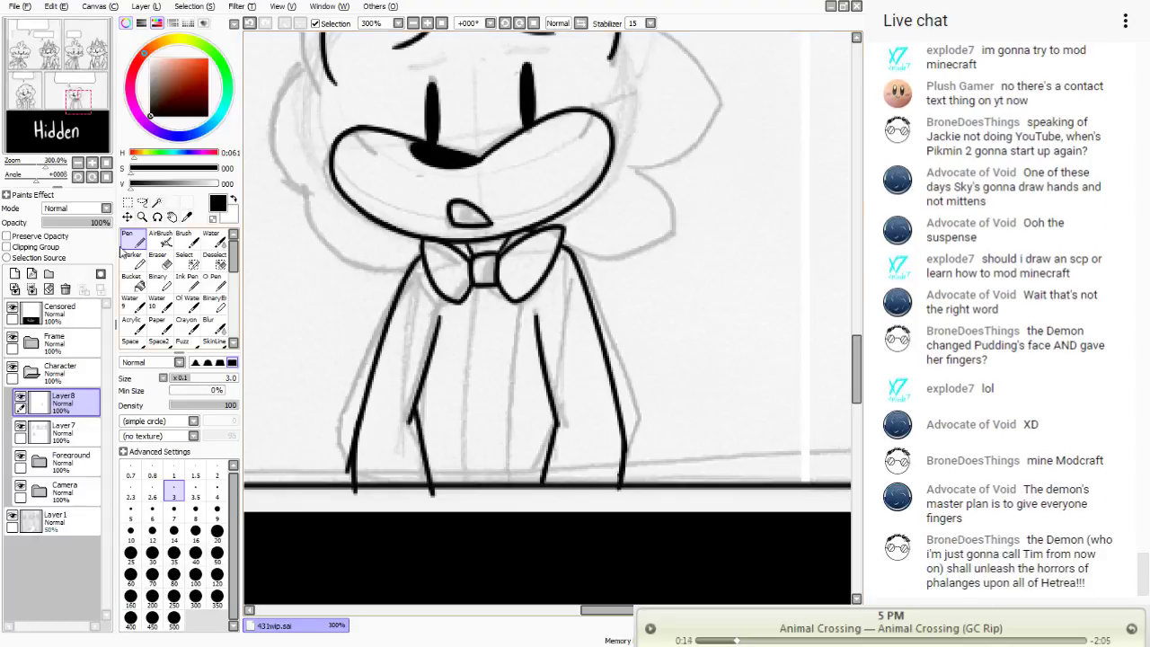
key("e")
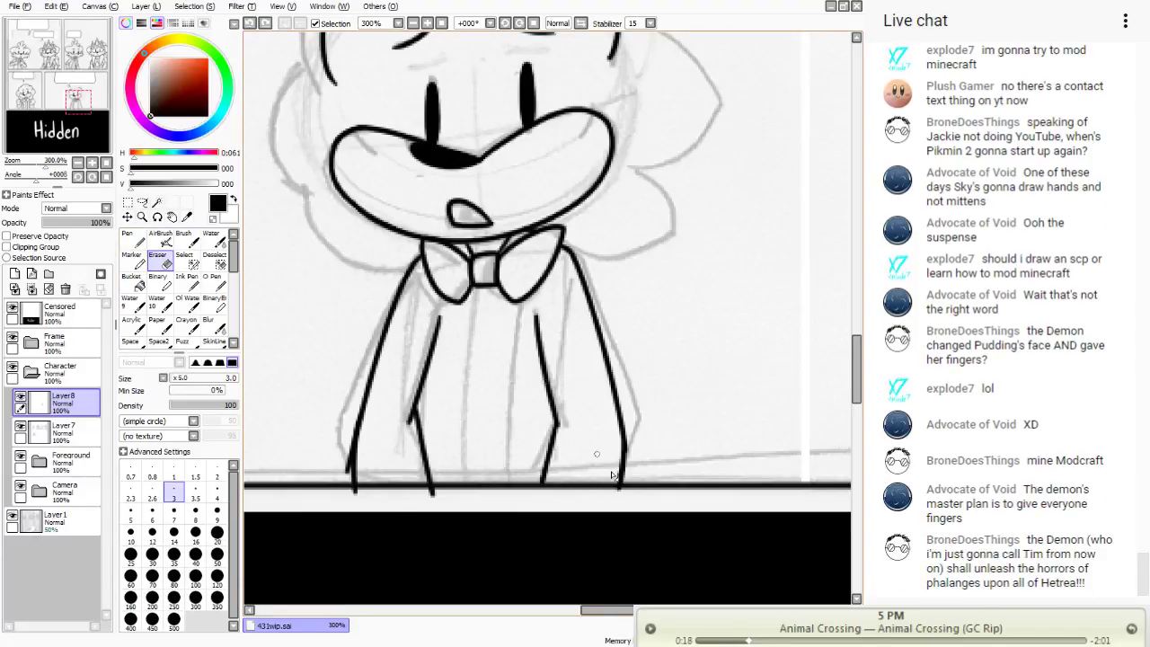
left_click_drag(616, 495, 625, 487)
mouse_move(354, 430)
left_mouse_down()
mouse_move(348, 500)
mouse_move(346, 467)
mouse_move(345, 494)
left_mouse_up()
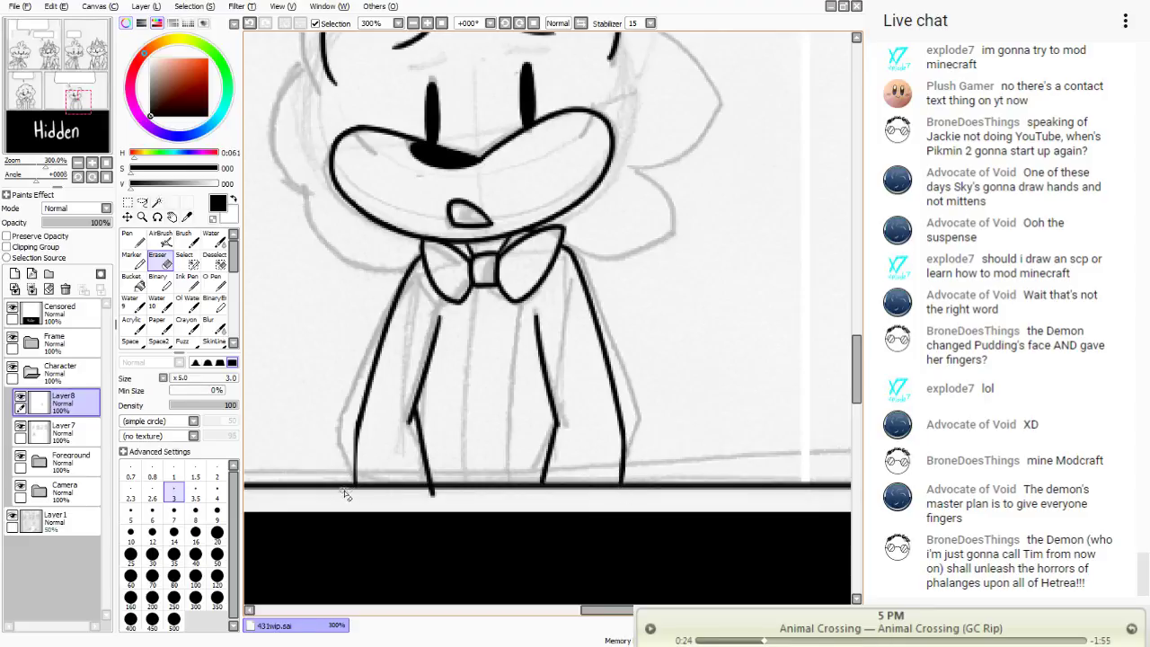
left_click_drag(421, 502, 428, 493)
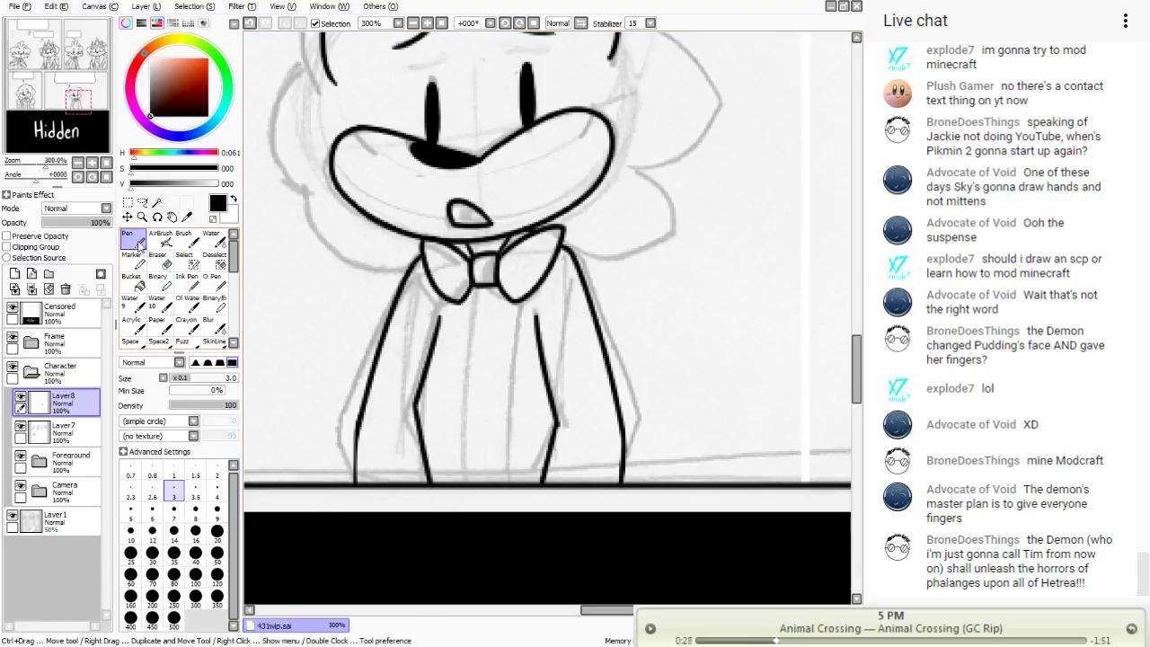
- Erase the lower part of the left outer arm line and redraw it with the Pen down past the panel border
mouse_move(357, 398)
left_mouse_down()
mouse_move(354, 495)
mouse_move(354, 409)
mouse_move(355, 476)
left_mouse_up()
left_click(132, 240)
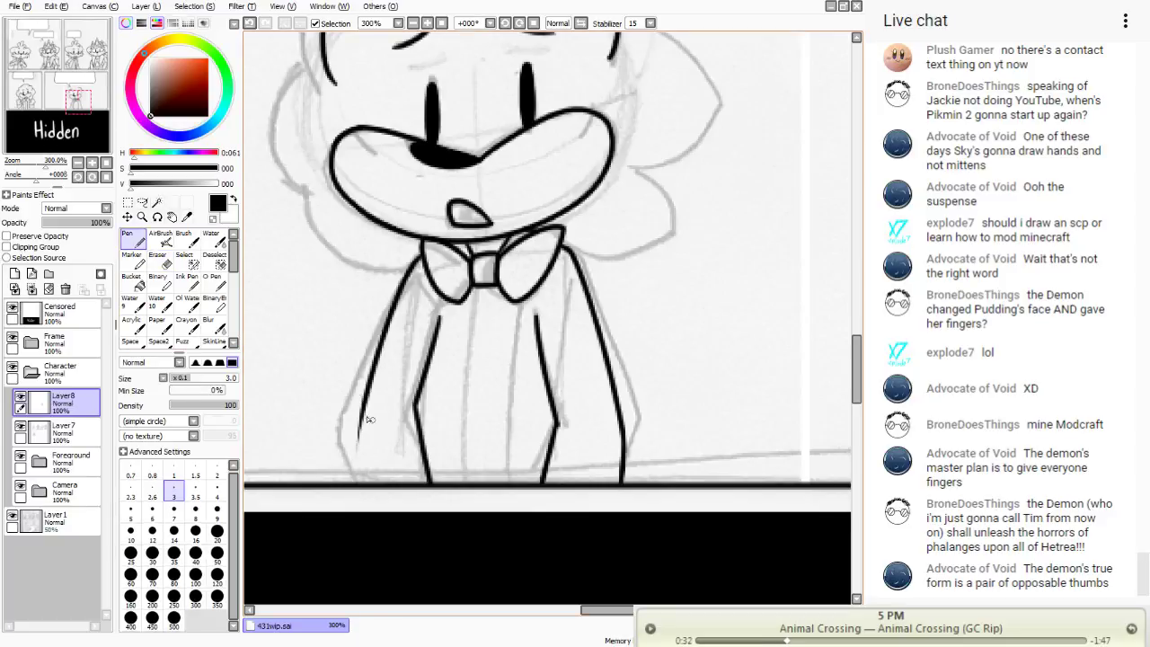
left_click_drag(363, 397, 357, 492)
- Ink the shirt's centre line and the two vest edges from the bow tie down to the panel border, redrawing uneven strokes
left_click_drag(518, 302, 518, 494)
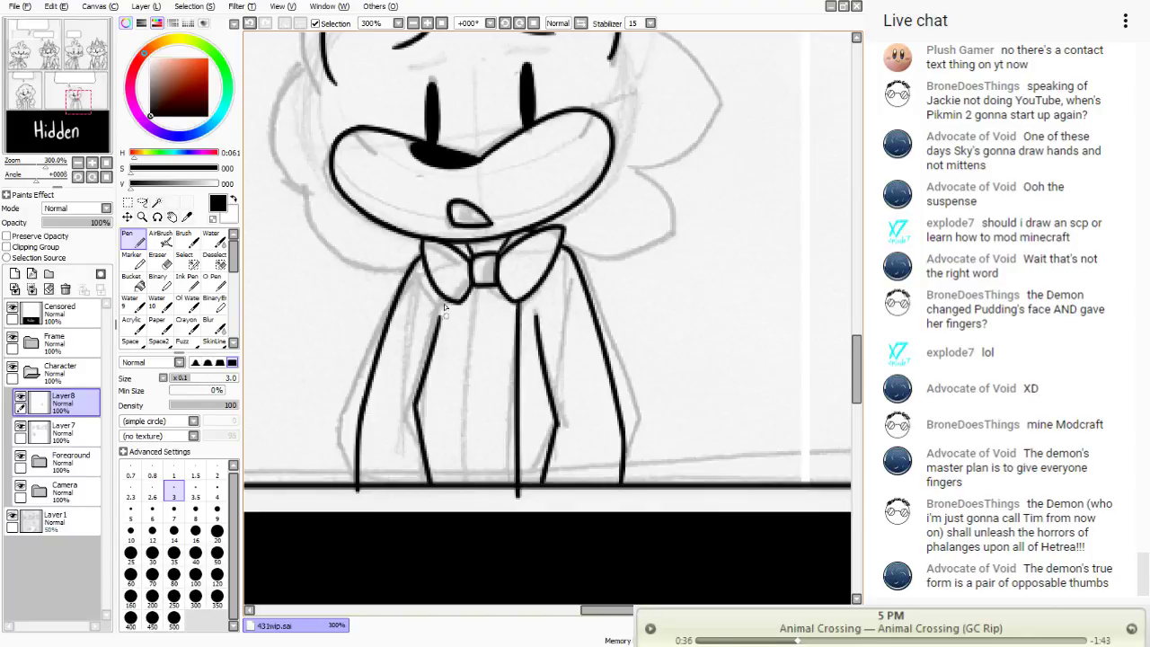
left_click_drag(453, 308, 451, 501)
key("ctrl+z")
key("ctrl+z")
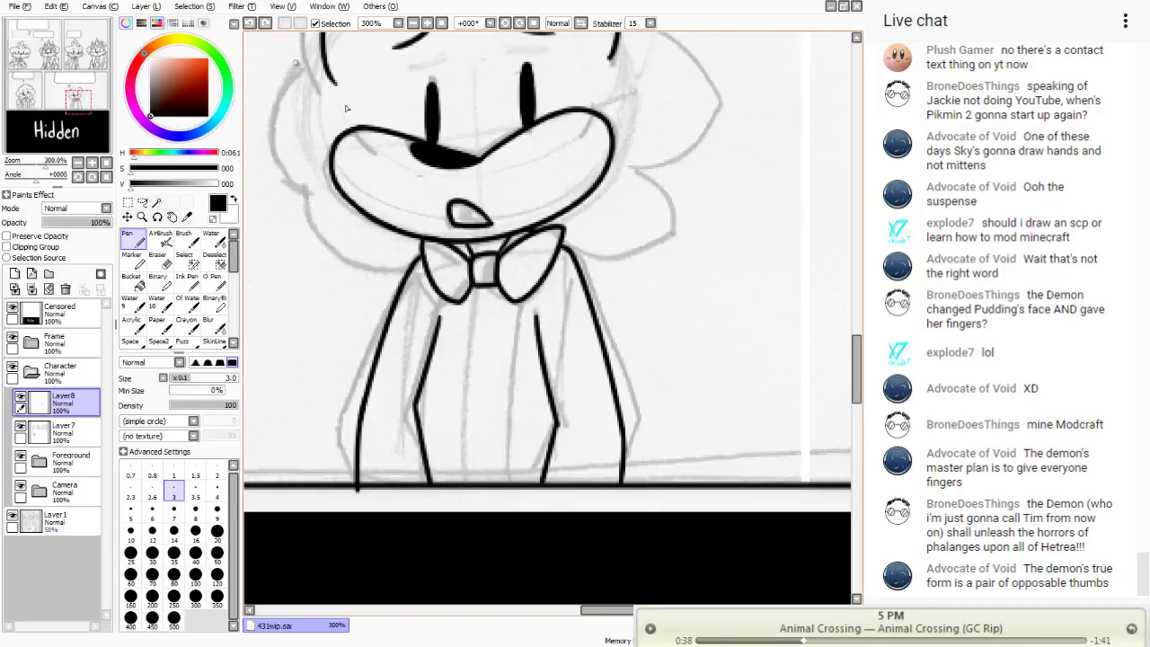
left_click_drag(519, 302, 531, 497)
left_click_drag(452, 300, 446, 503)
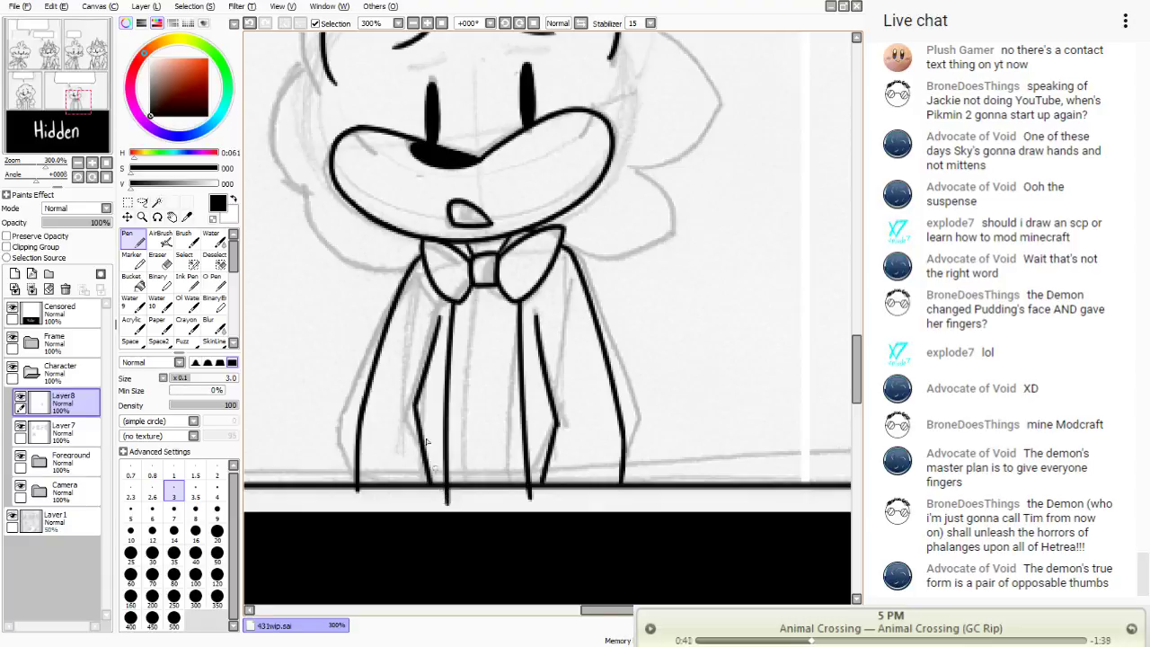
left_click_drag(485, 290, 496, 492)
left_click(250, 23)
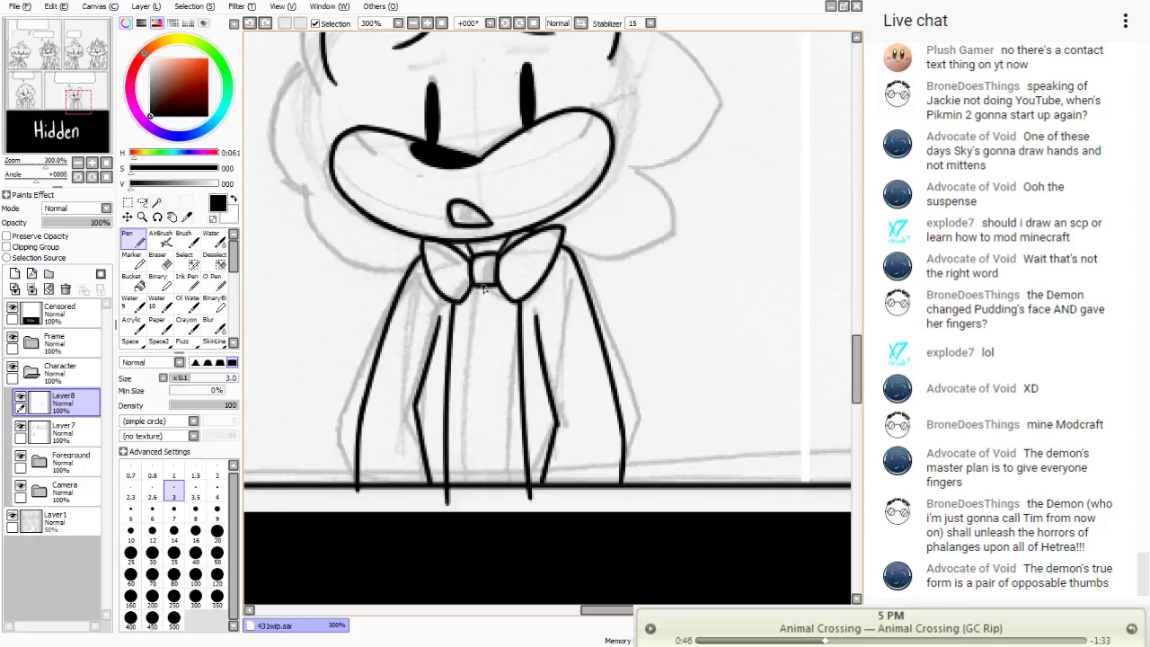
left_click_drag(482, 287, 484, 485)
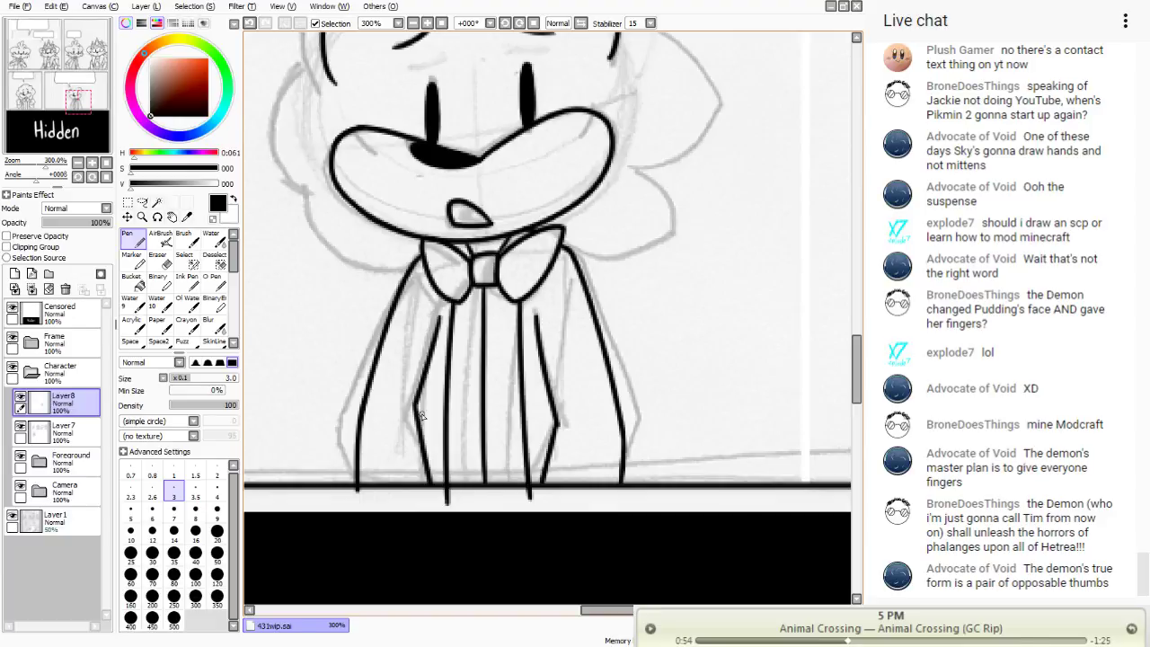
- Select the strip just below the panel's lower border, delete the overshooting line ends on Layer8 and deselect
key("ctrl+t")
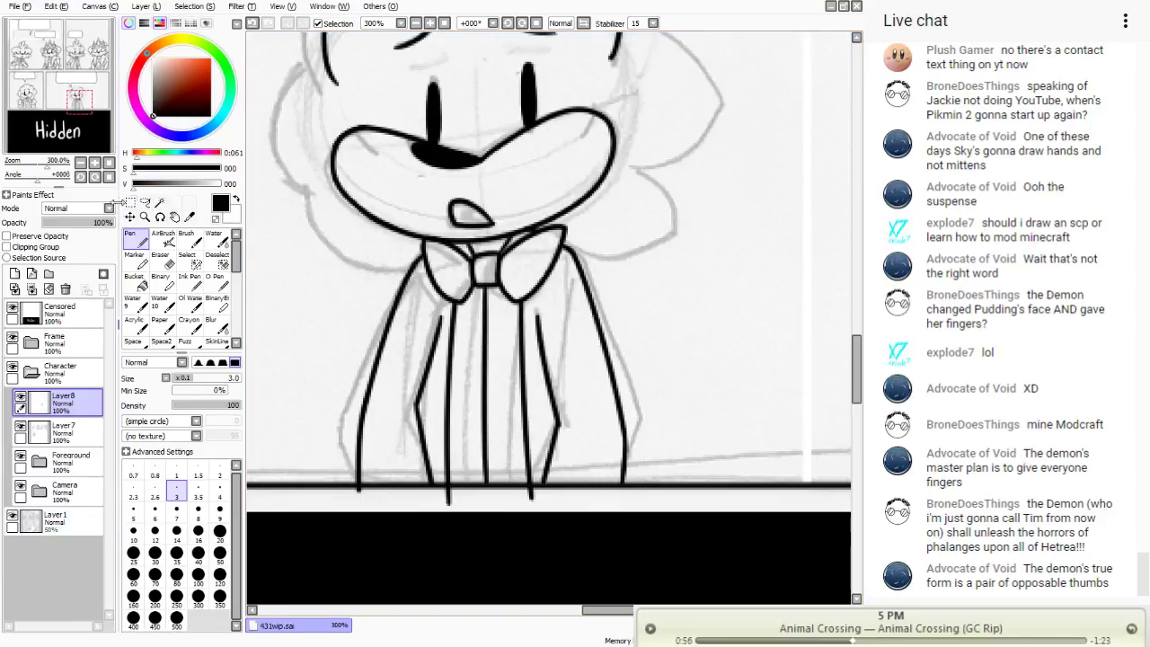
left_click_drag(696, 550, 282, 486)
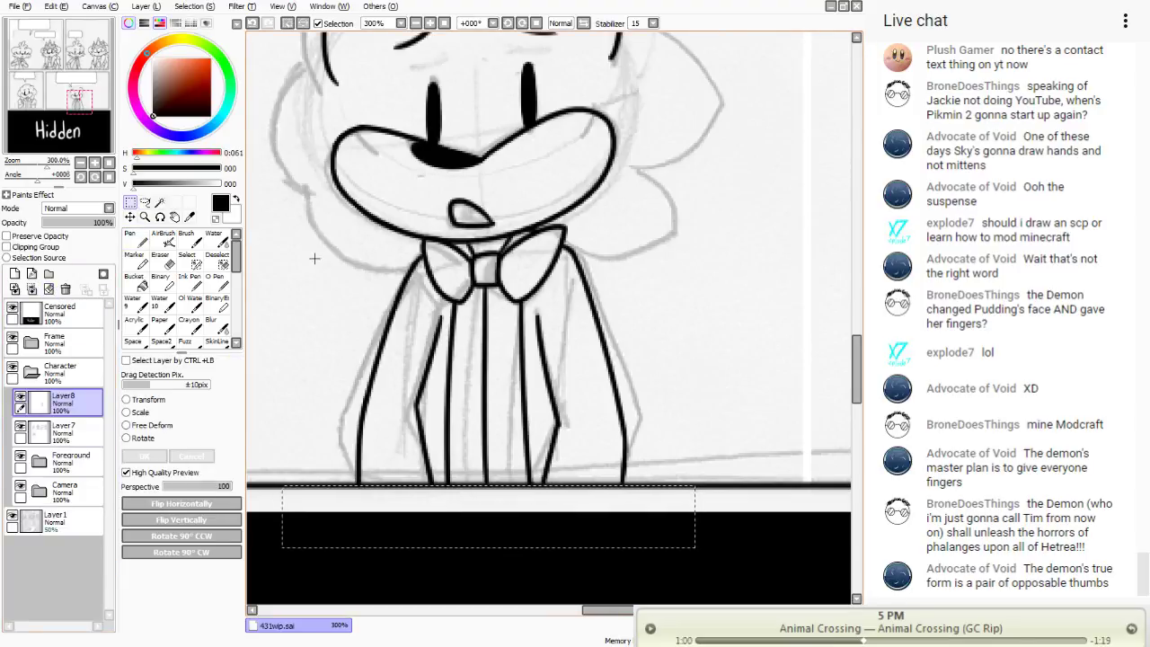
key("ctrl+d")
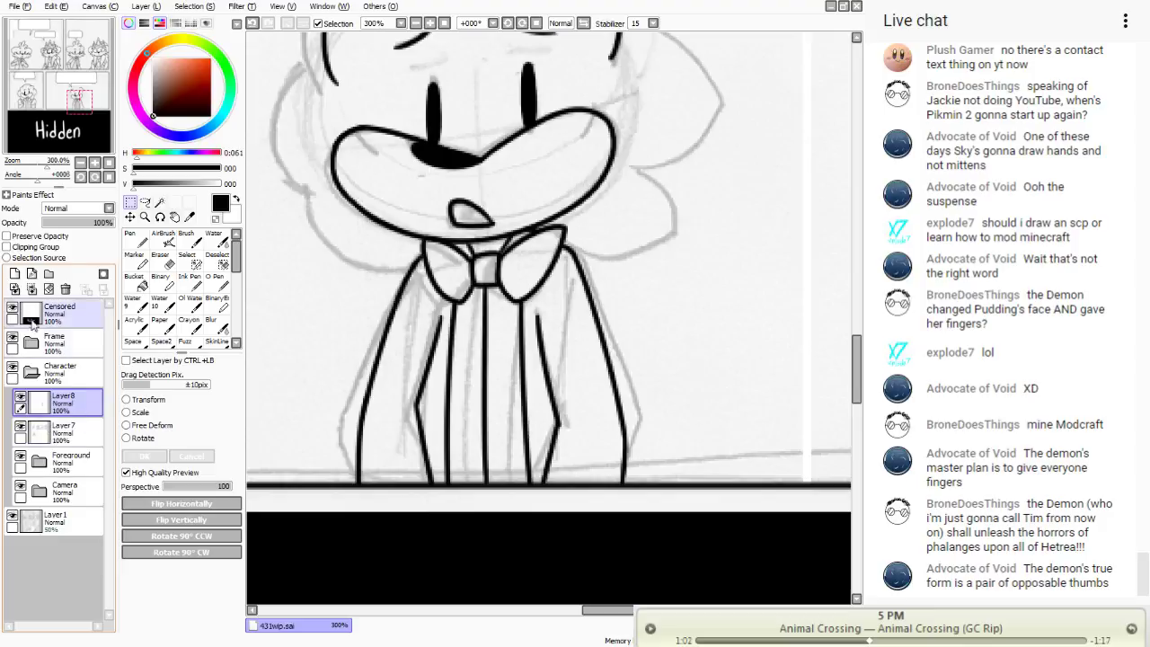
- Ink the hair outline over the crown and the tufts down the right side, erasing its overlap with the left forehead hair
key("n")
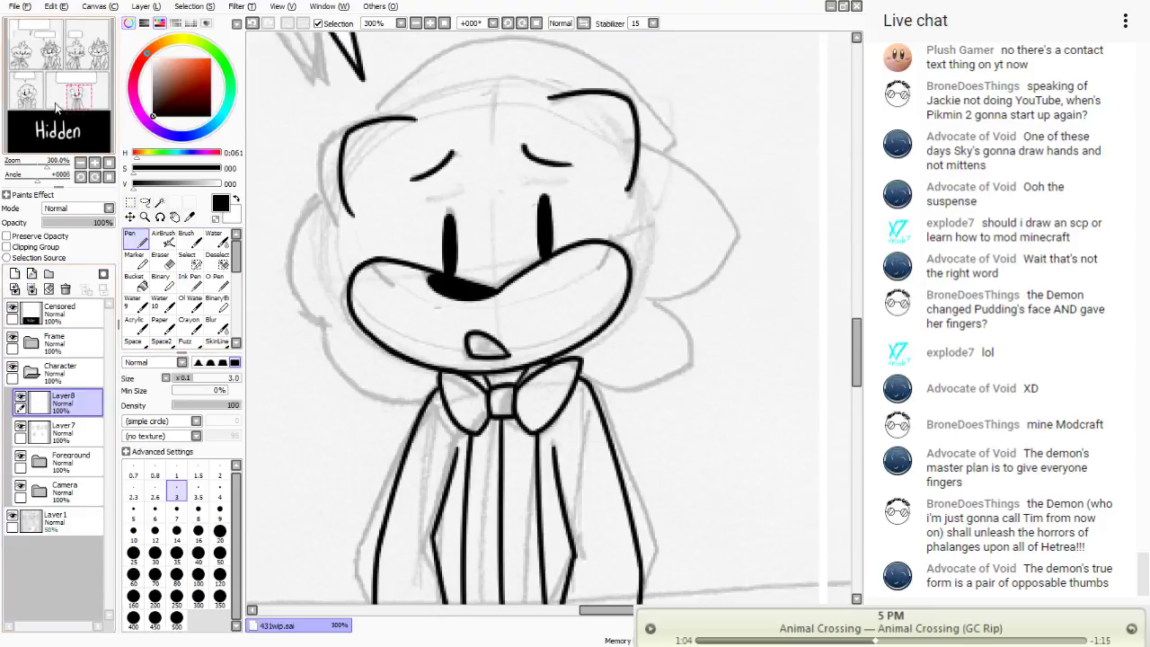
scroll(389, 201, "up", 5)
mouse_move(347, 217)
left_mouse_down()
mouse_move(380, 171)
mouse_move(567, 167)
mouse_move(619, 223)
mouse_move(597, 245)
left_mouse_up()
key("ctrl+z")
mouse_move(342, 225)
left_mouse_down()
mouse_move(370, 169)
mouse_move(579, 147)
mouse_move(651, 230)
mouse_move(611, 243)
mouse_move(693, 307)
mouse_move(708, 363)
mouse_move(696, 379)
mouse_move(595, 389)
mouse_move(650, 455)
mouse_move(648, 471)
mouse_move(567, 476)
left_mouse_up()
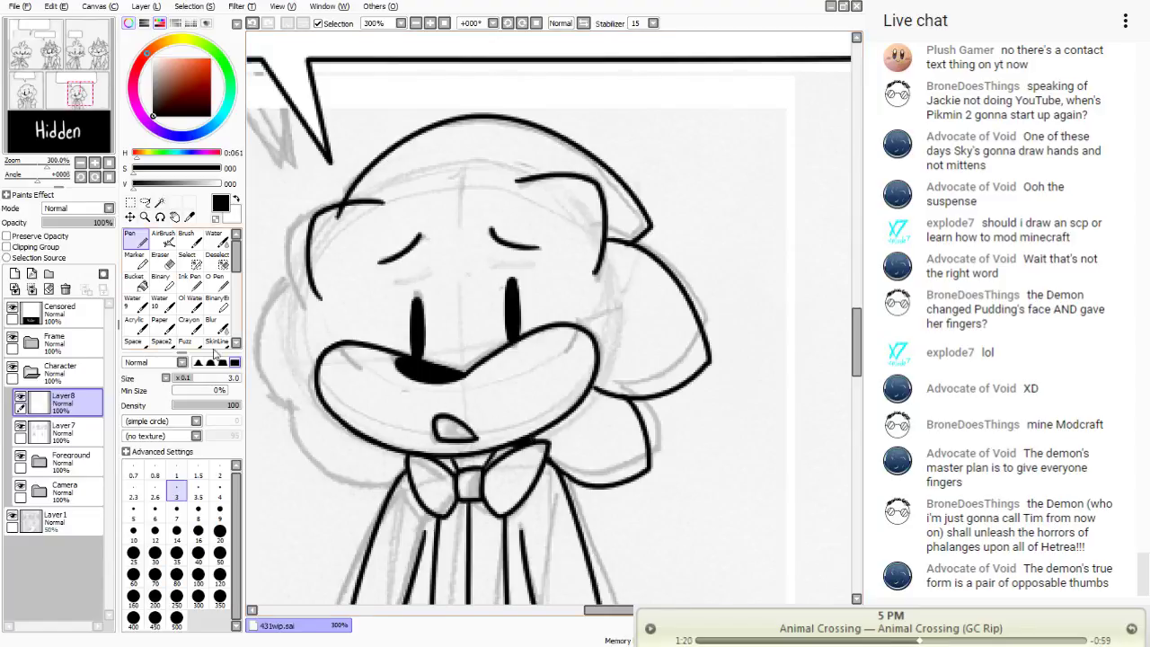
left_click(159, 260)
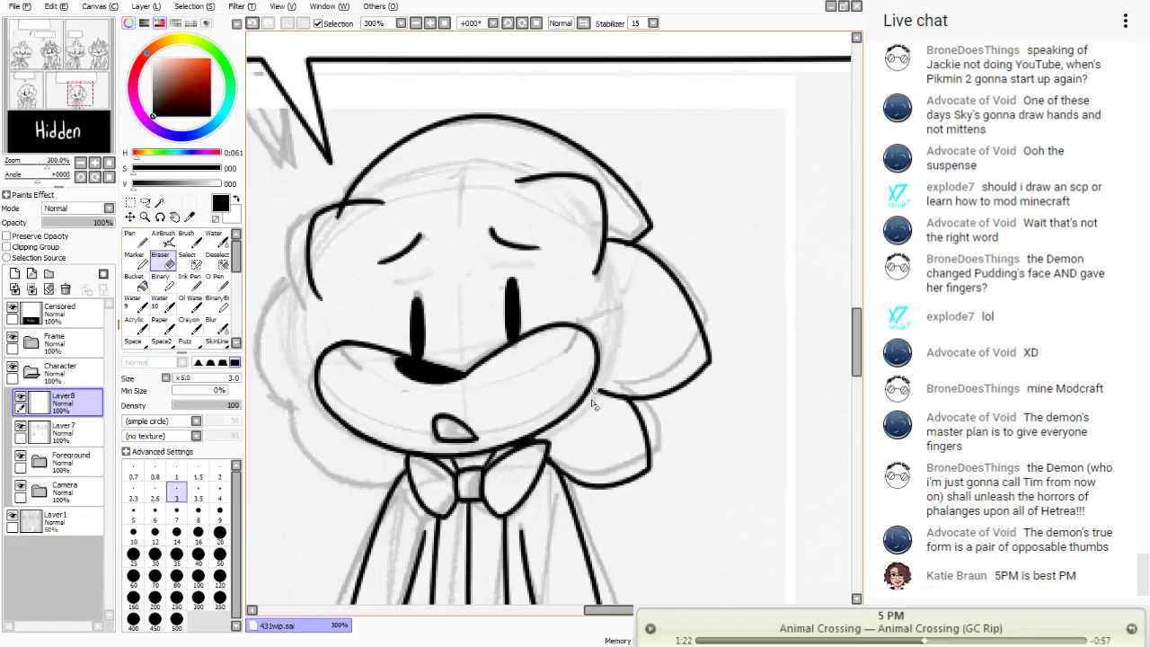
mouse_move(342, 227)
left_mouse_down()
mouse_move(352, 212)
mouse_move(332, 214)
mouse_move(327, 199)
left_mouse_up()
- Ink the rounded hair tuft beside the left cheek with the Pen, replacing the first attempts
left_click(68, 96)
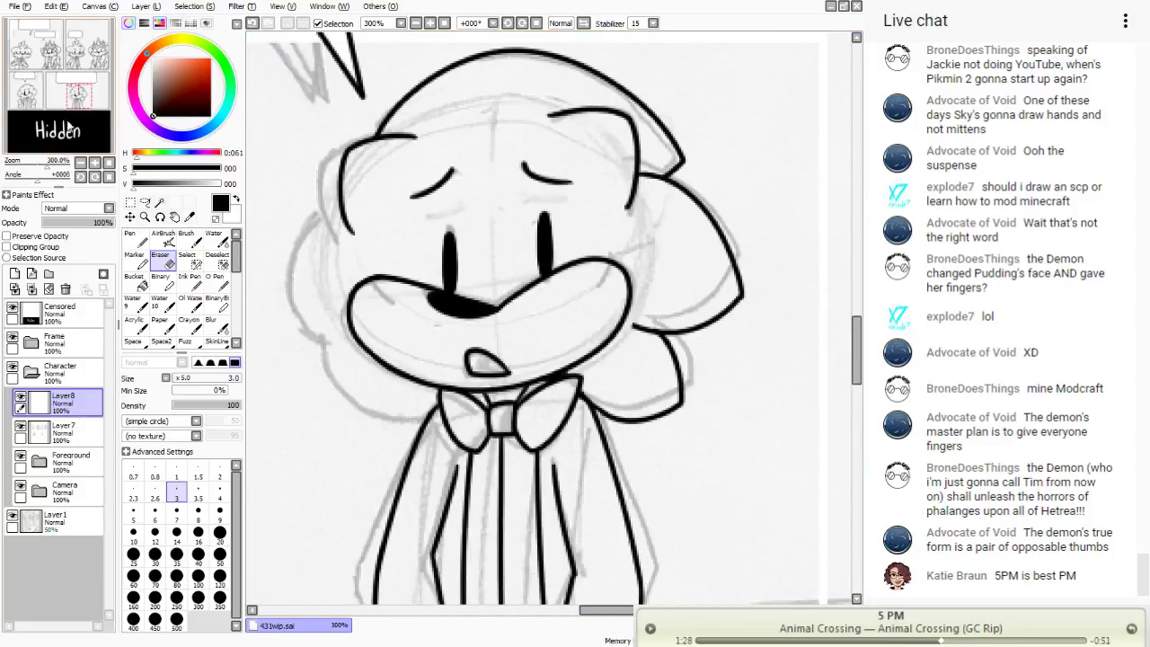
left_click(135, 239)
mouse_move(330, 210)
left_mouse_down()
mouse_move(289, 288)
mouse_move(336, 349)
left_mouse_up()
left_click(253, 22)
mouse_move(335, 216)
left_mouse_down()
mouse_move(293, 275)
mouse_move(333, 348)
left_mouse_up()
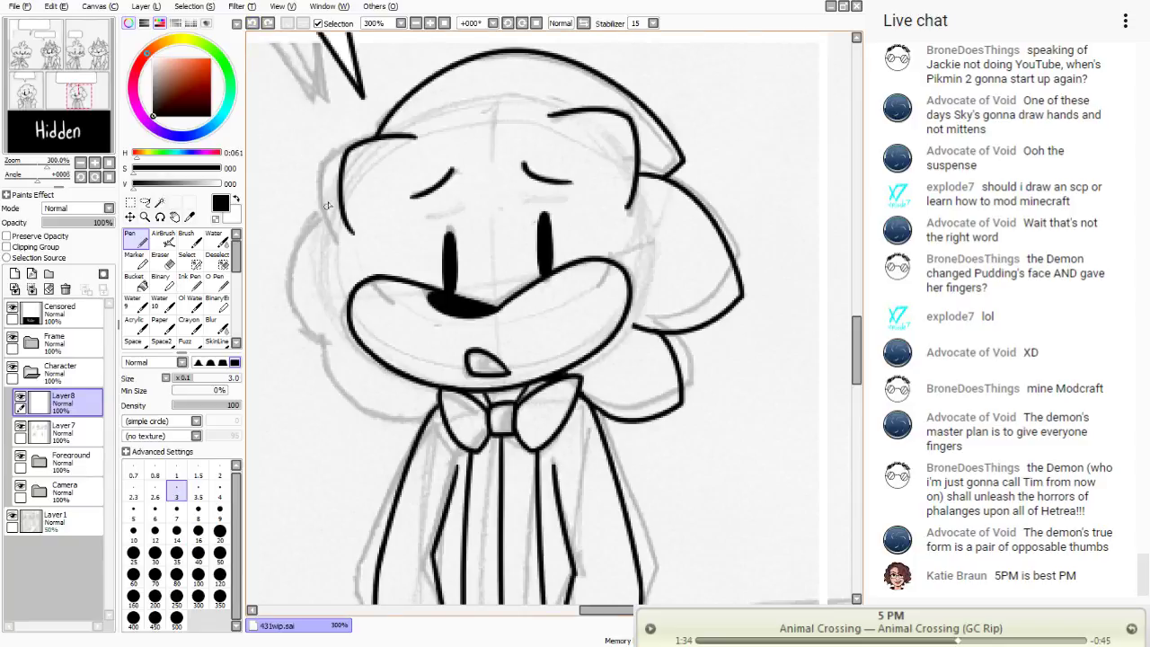
mouse_move(339, 191)
left_mouse_down()
mouse_move(334, 339)
mouse_move(347, 395)
mouse_move(421, 439)
left_mouse_up()
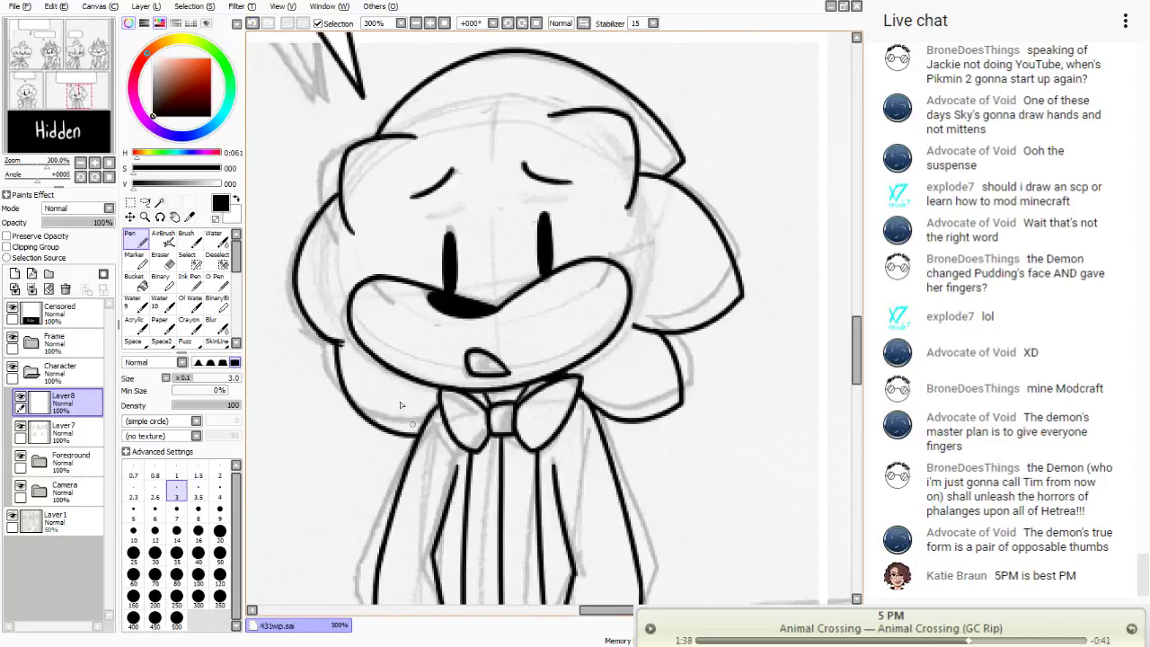
key("ctrl+z")
mouse_move(340, 340)
left_mouse_down()
mouse_move(347, 398)
mouse_move(420, 419)
left_mouse_up()
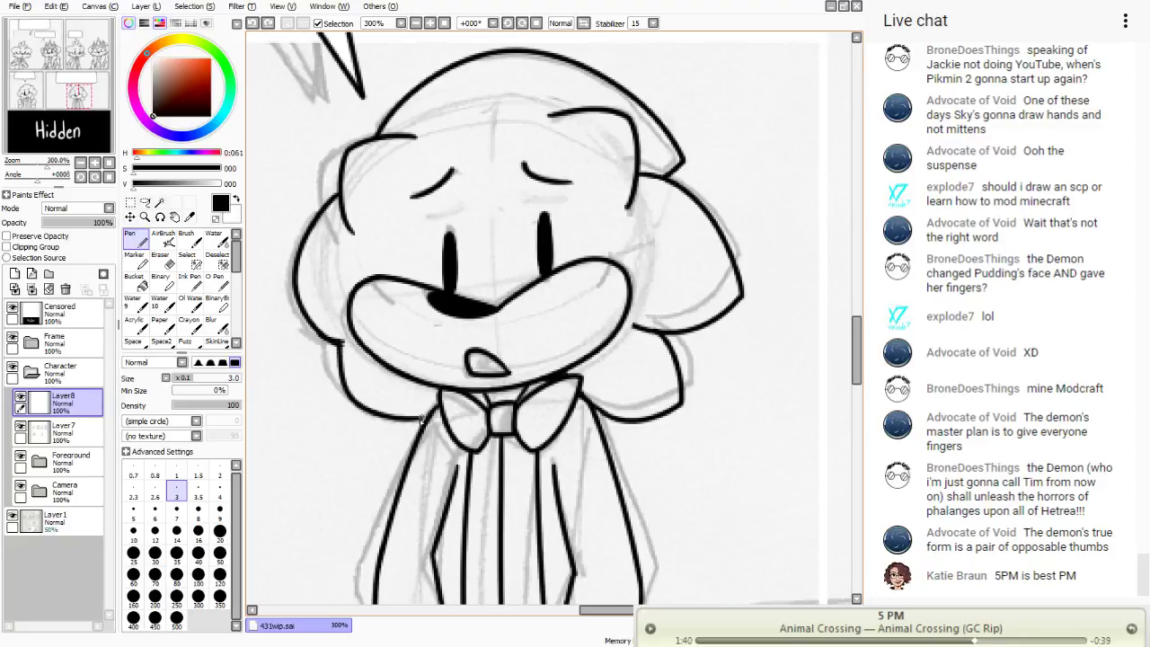
key("ctrl+z")
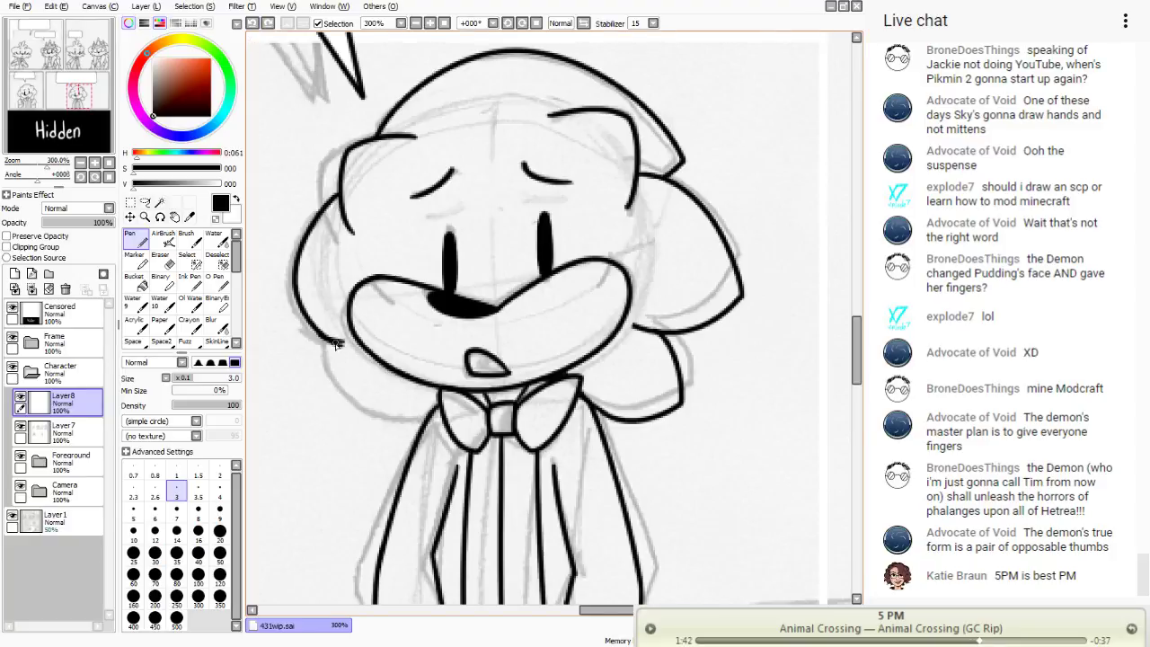
mouse_move(336, 344)
left_mouse_down()
mouse_move(376, 430)
mouse_move(420, 437)
left_mouse_up()
left_click(252, 23)
mouse_move(336, 342)
left_mouse_down()
mouse_move(351, 388)
mouse_move(428, 422)
left_mouse_up()
left_click(253, 22)
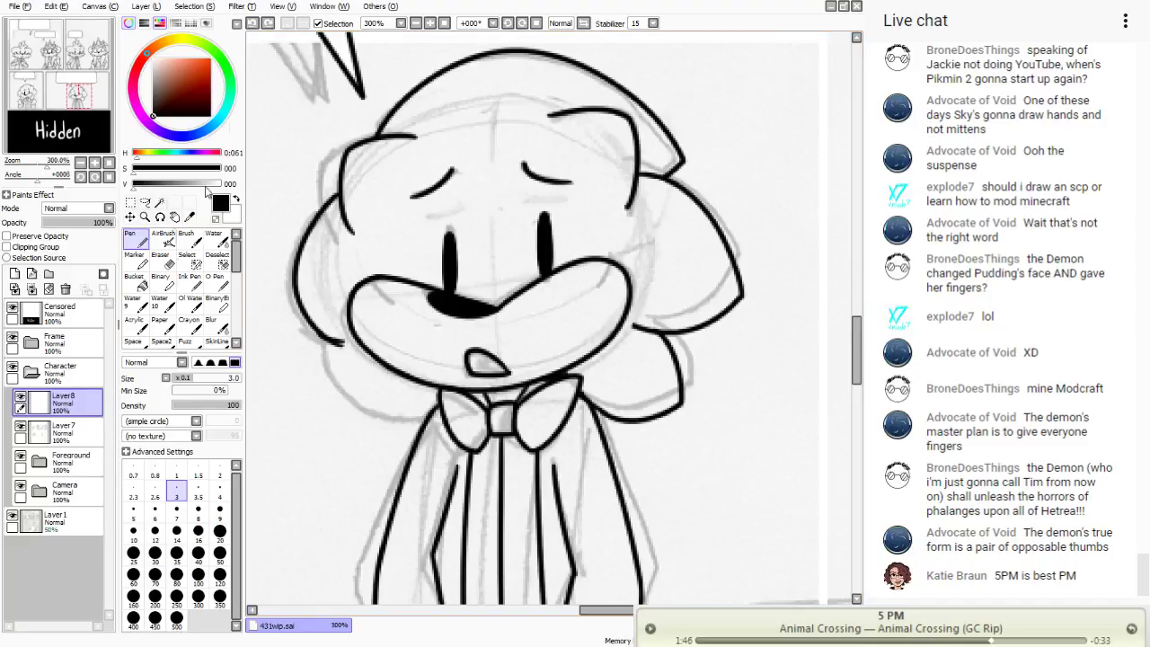
- Erase the overshooting end of the large hair tuft beside the left cheek and re-ink its tip
key("e")
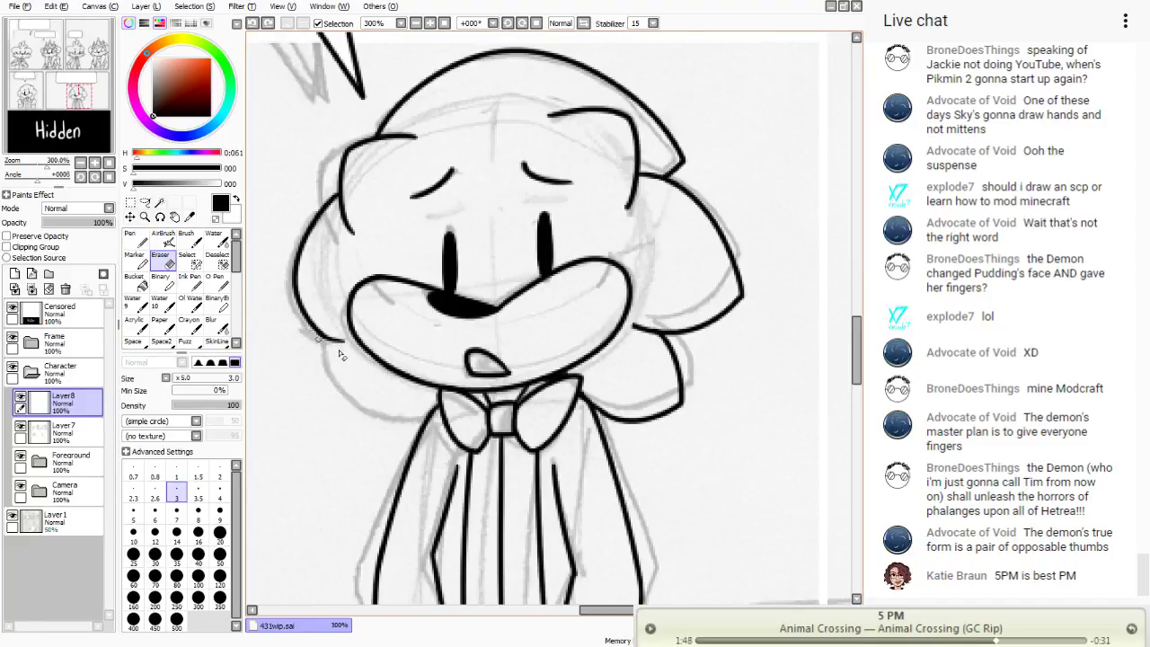
left_click_drag(325, 340, 307, 332)
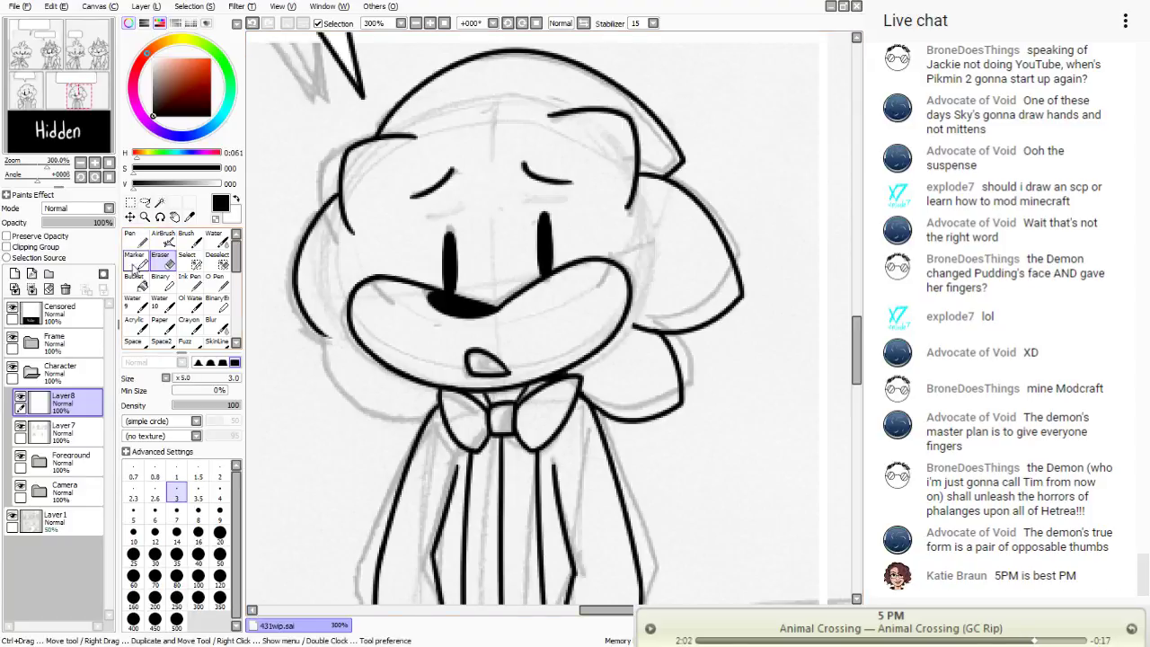
key("n")
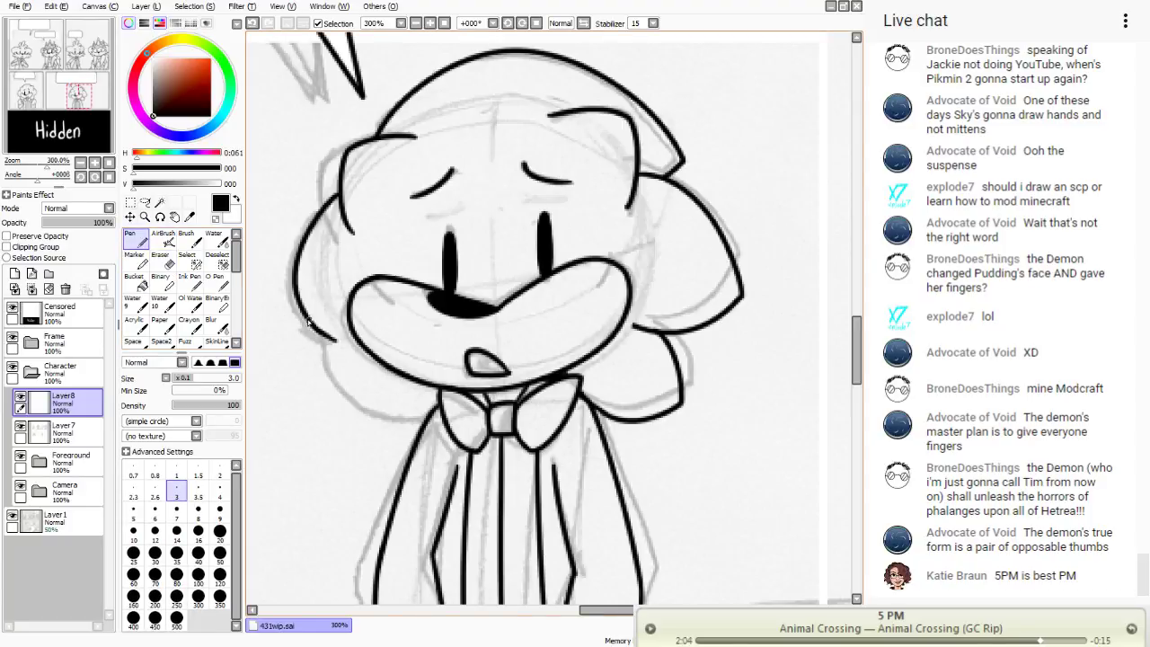
left_click_drag(311, 320, 337, 341)
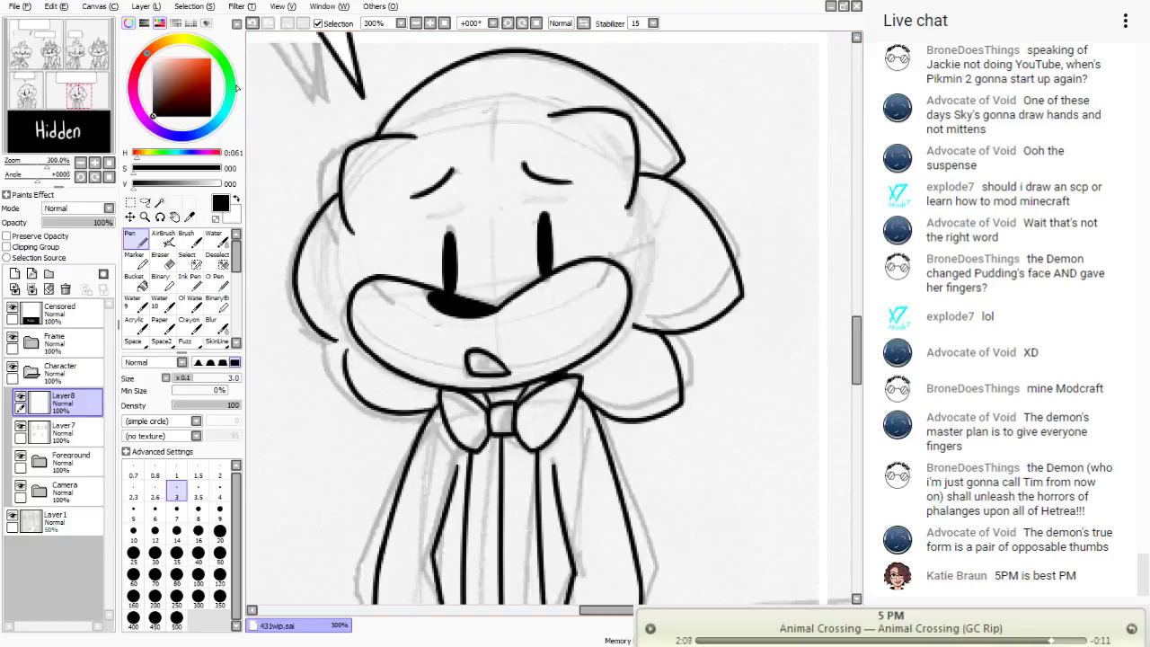
mouse_move(332, 341)
left_mouse_down()
mouse_move(343, 390)
mouse_move(418, 418)
left_mouse_up()
key("ctrl+z")
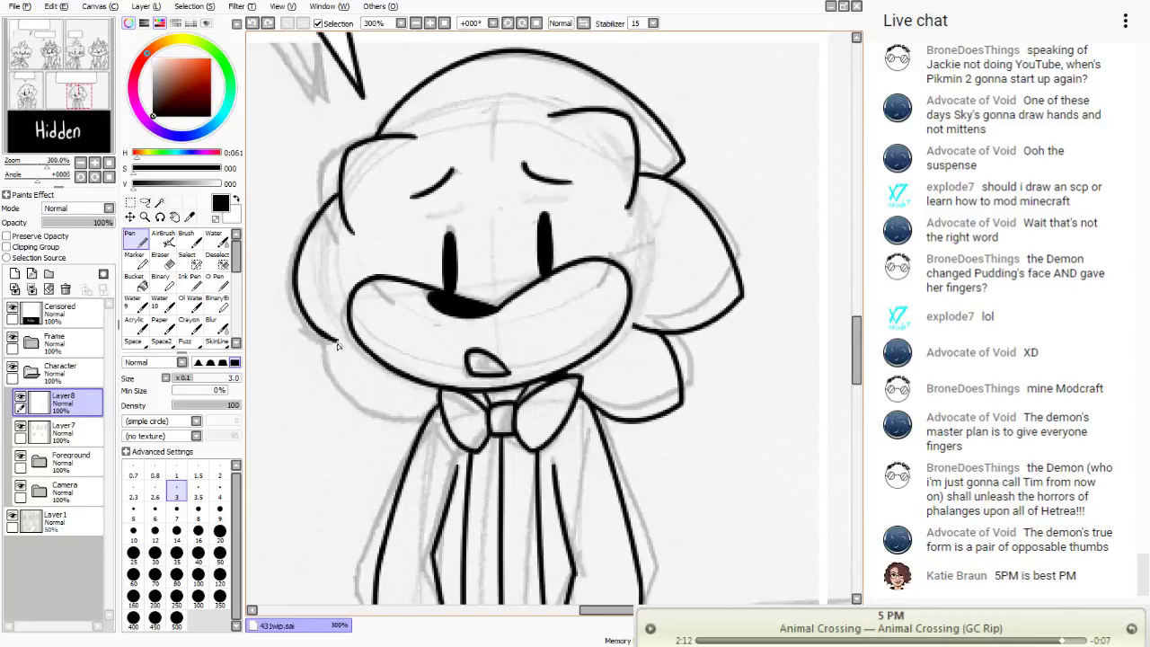
mouse_move(341, 347)
left_mouse_down()
mouse_move(337, 379)
mouse_move(423, 426)
left_mouse_up()
left_click(254, 26)
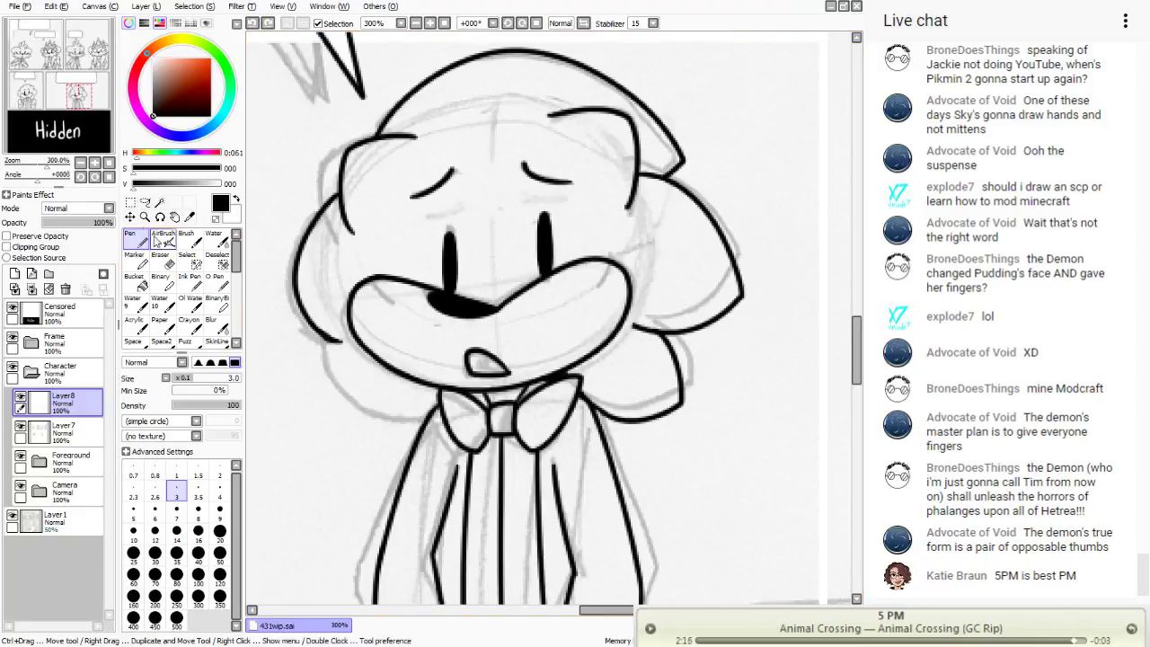
- Clean the upper tuft's end with the Eraser and ink the smaller hair tuft curving beneath it to the left shoulder
key("e")
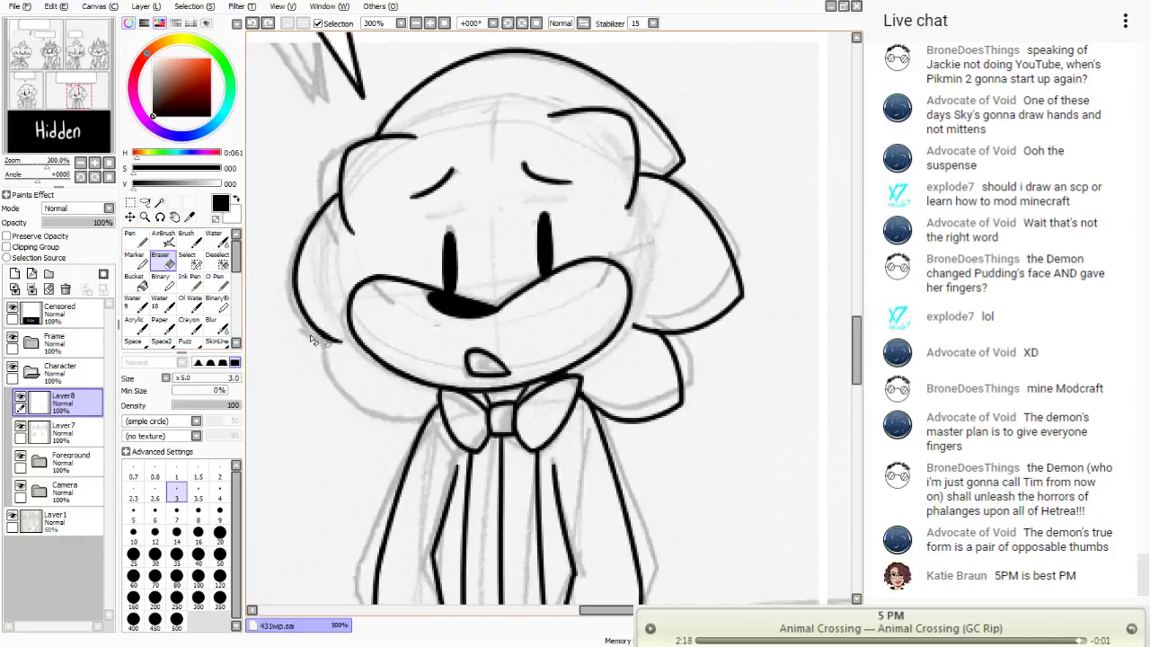
left_click_drag(316, 336, 330, 338)
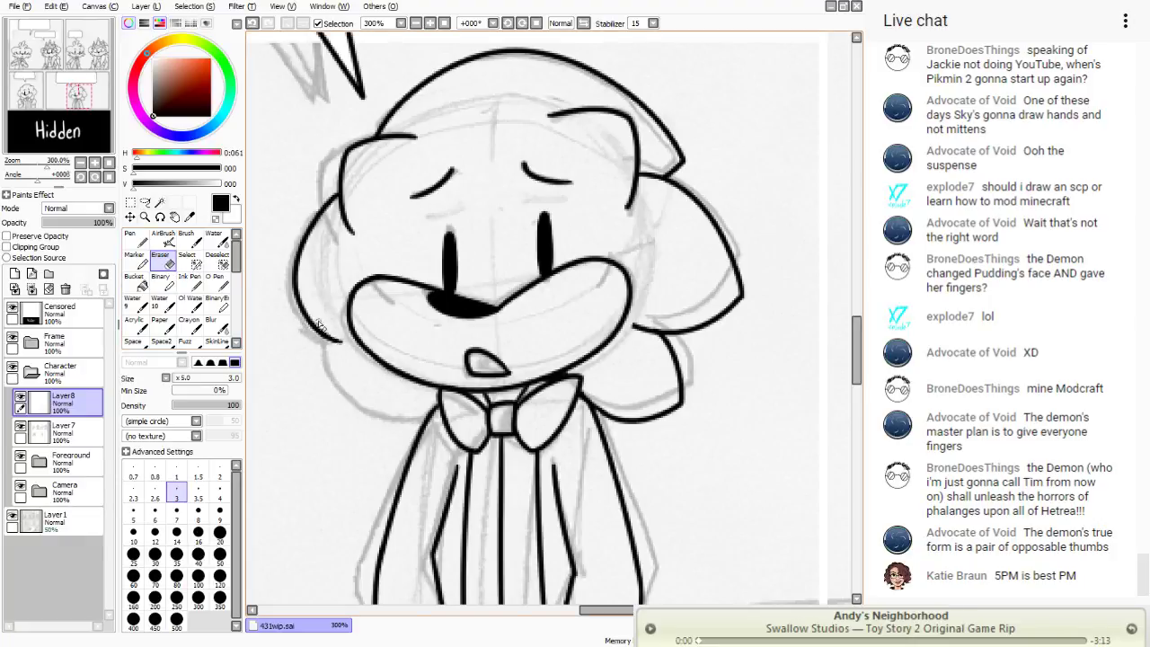
left_click(130, 238)
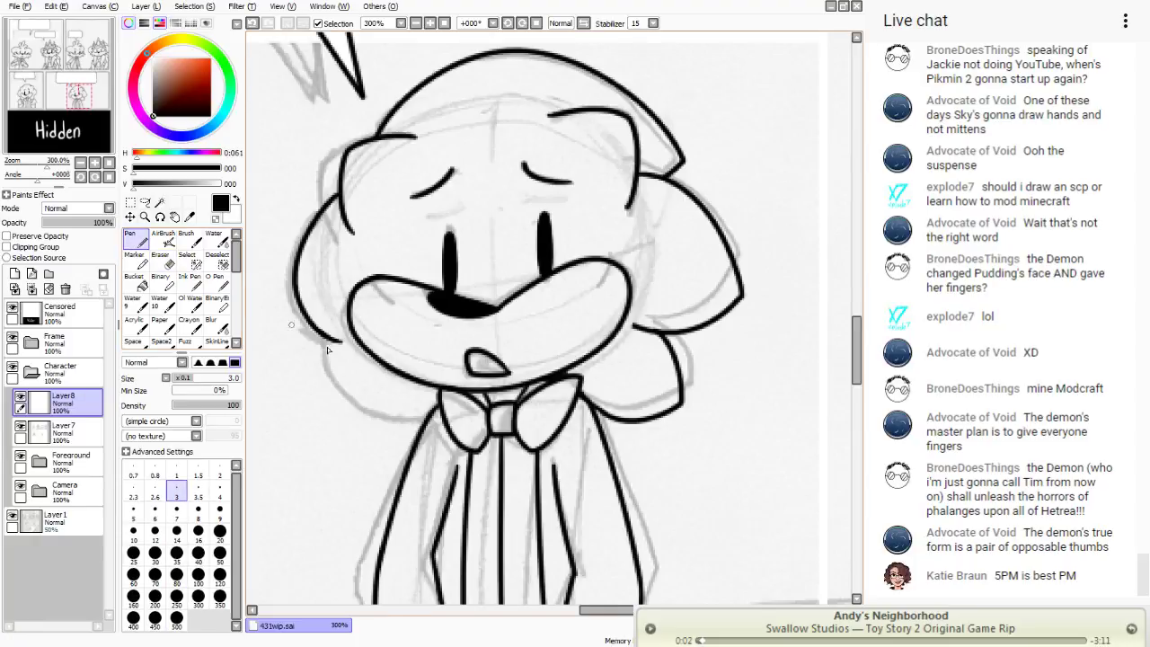
mouse_move(338, 341)
left_mouse_down()
mouse_move(337, 391)
mouse_move(416, 430)
mouse_move(333, 359)
mouse_move(406, 427)
mouse_move(431, 391)
left_mouse_up()
key("ctrl+z")
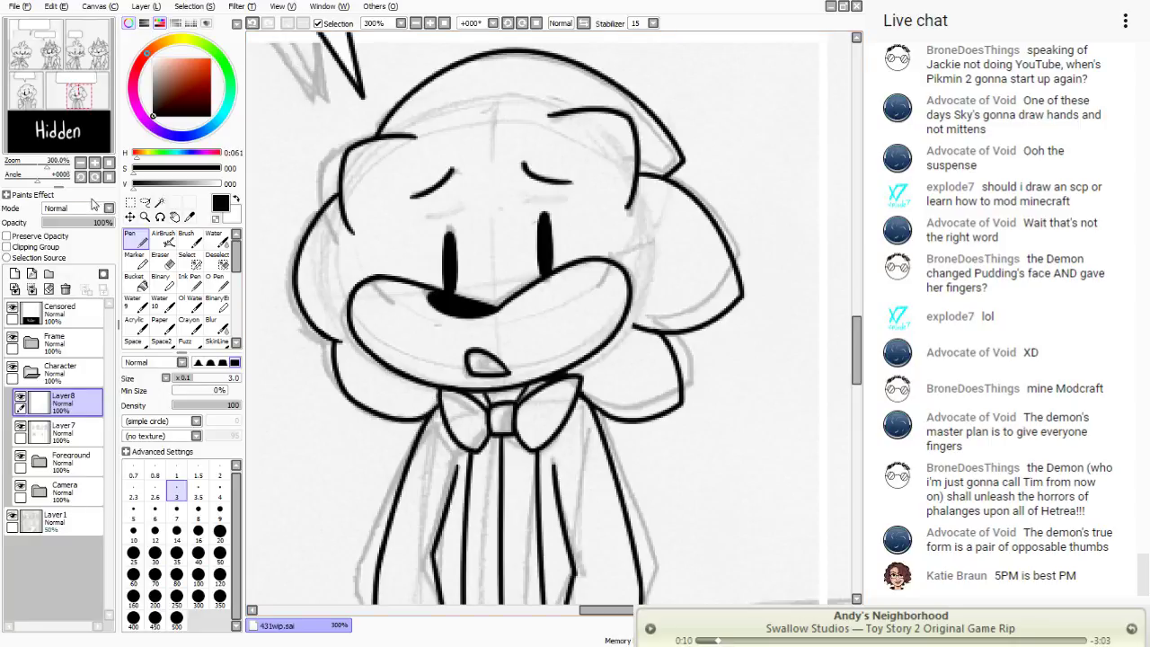
- Try to thin the underside of the lower left hair tuft with the Eraser and re-ink its curve to the shoulder
left_click(160, 259)
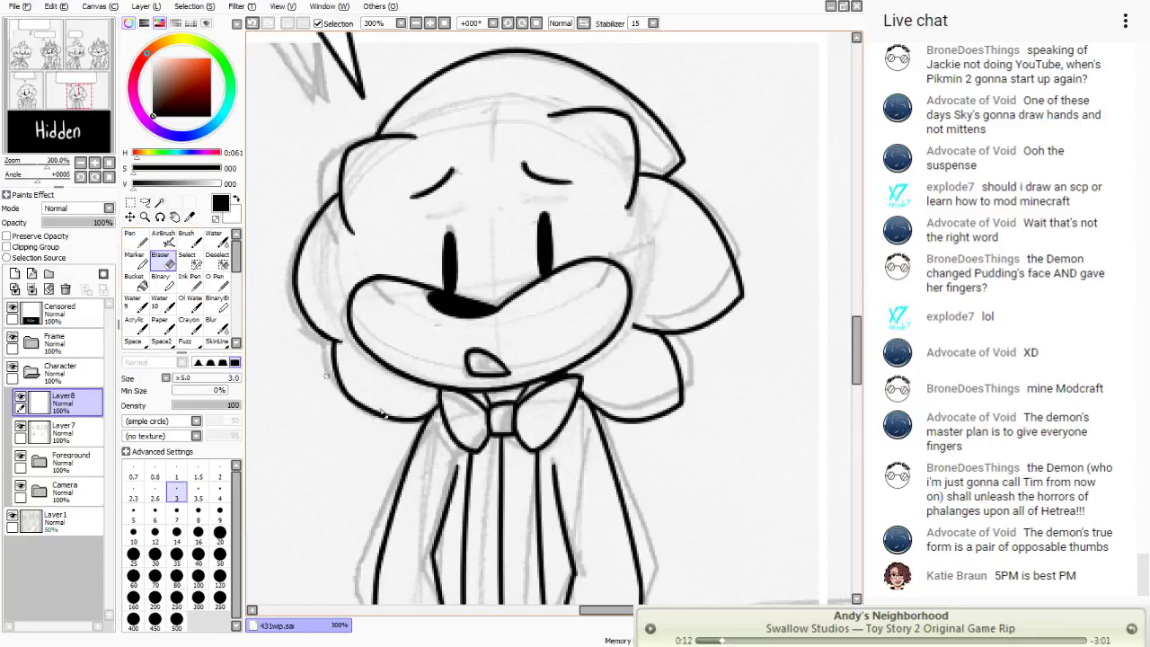
mouse_move(429, 406)
left_mouse_down()
mouse_move(388, 420)
mouse_move(350, 393)
left_mouse_up()
left_click_drag(421, 411, 374, 410)
left_click(135, 238)
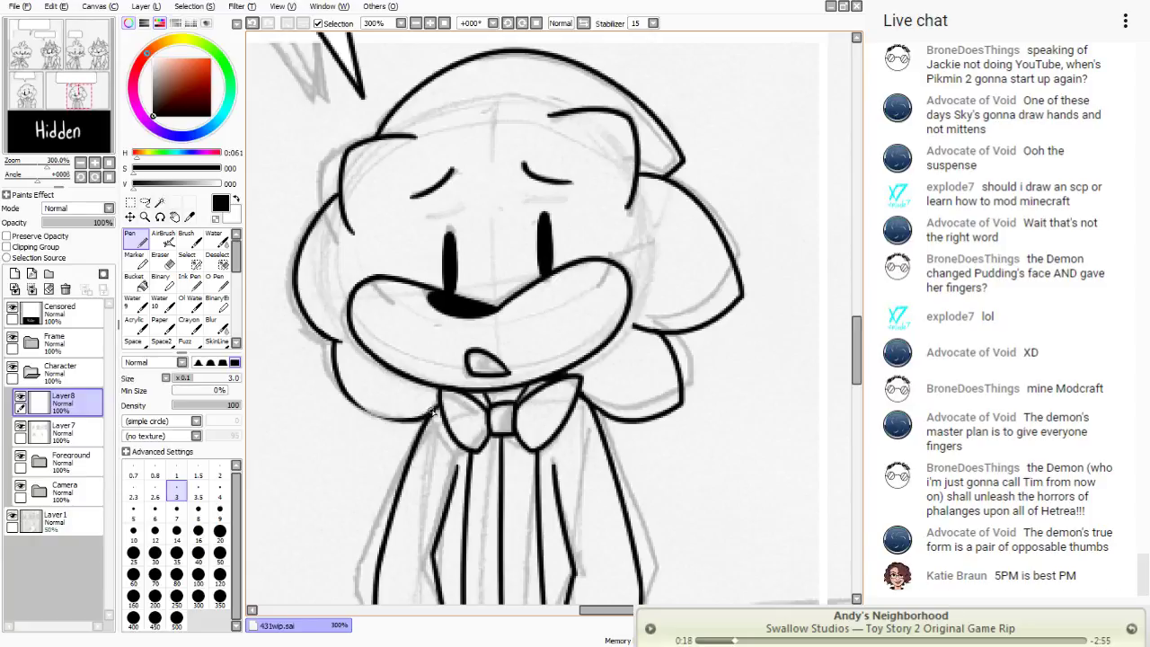
mouse_move(429, 412)
left_mouse_down()
mouse_move(368, 420)
mouse_move(347, 398)
left_mouse_up()
left_click_drag(406, 420, 344, 395)
left_click(253, 22)
left_click(253, 23)
left_click_drag(430, 411, 345, 395)
left_click(253, 22)
mouse_move(431, 411)
left_mouse_down()
mouse_move(344, 396)
mouse_move(389, 418)
mouse_move(346, 390)
left_mouse_up()
left_click(252, 22)
left_click(253, 22)
- Touch up the outer curve of the lower left hair tuft with a short Pen stroke
key("e")
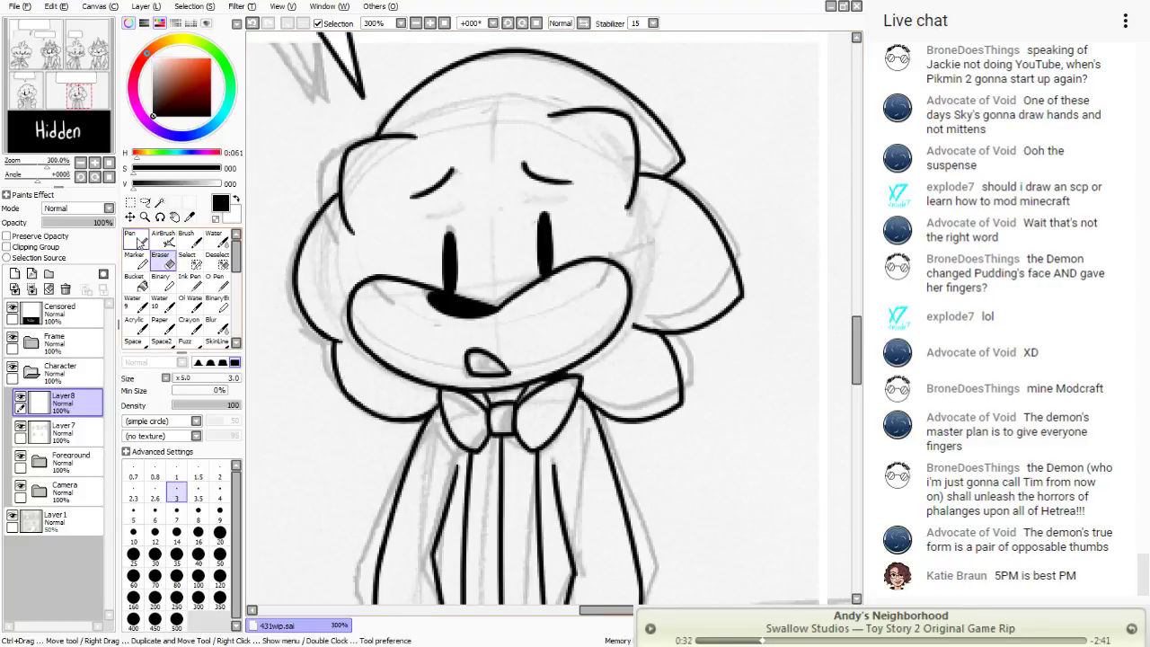
left_click(139, 242)
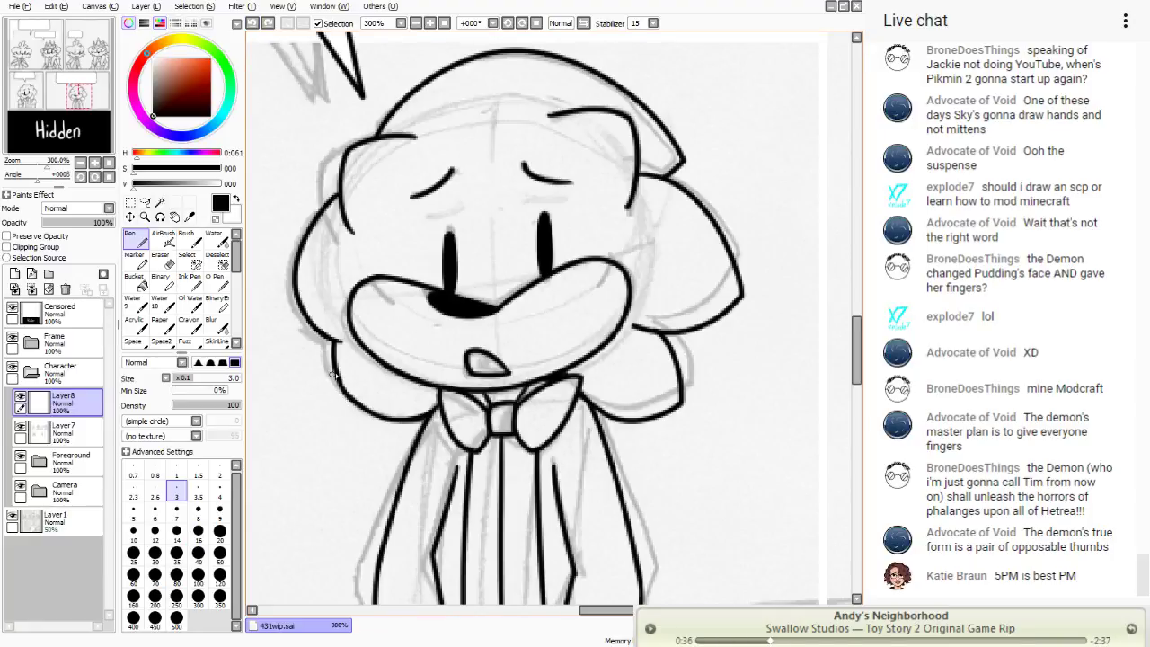
left_click_drag(333, 373, 352, 397)
left_click(160, 255)
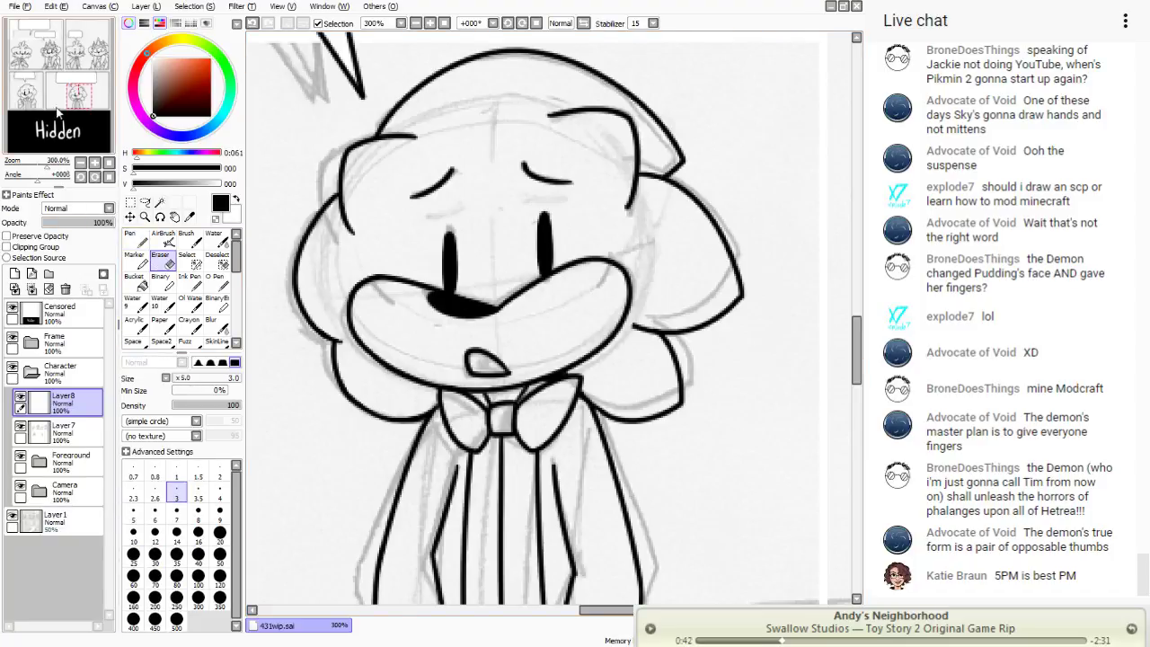
left_click_drag(59, 113, 59, 119)
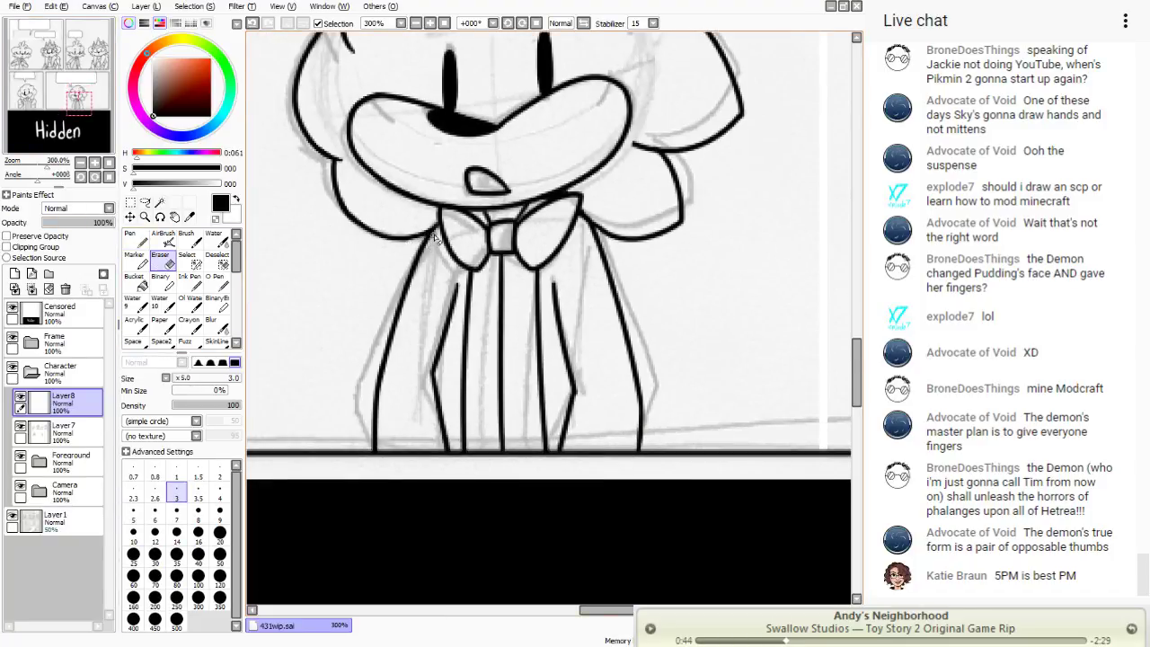
key("n")
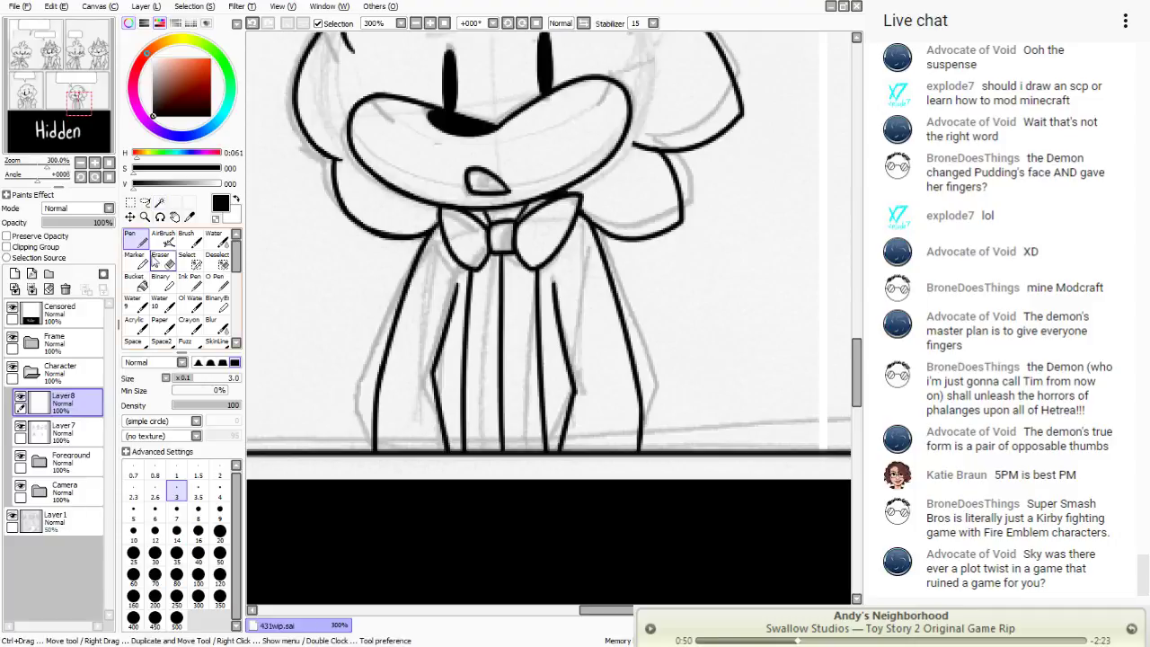
left_click(159, 257)
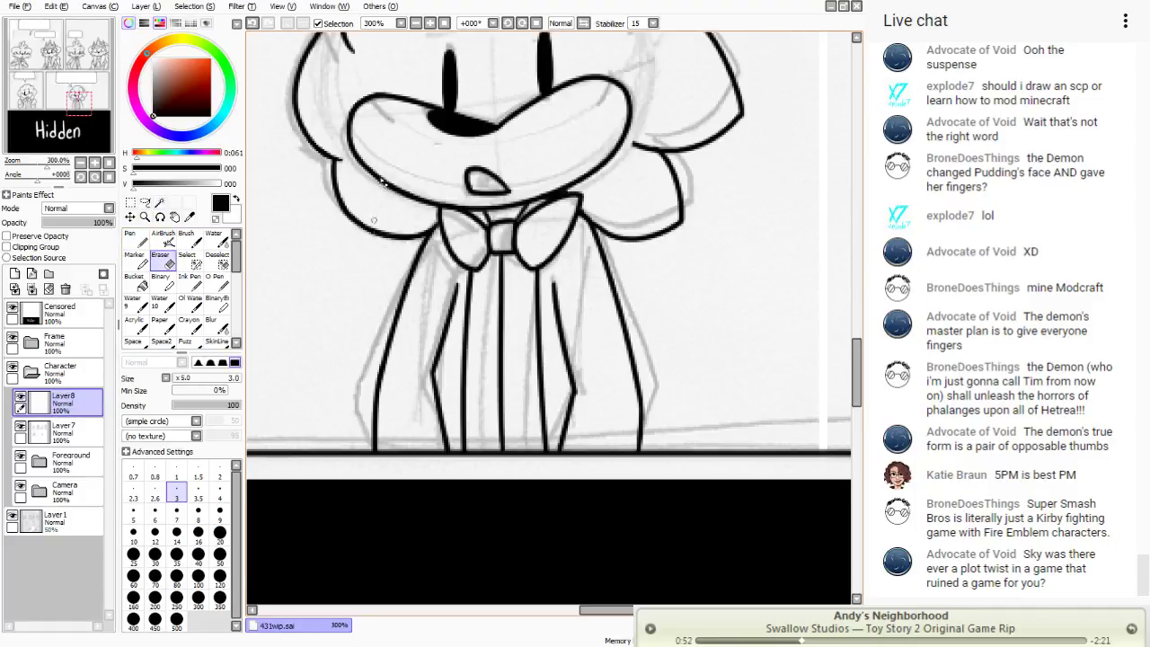
- Merge Layer8 down into Layer7 and hide the sketch on Layer1
left_click(444, 23)
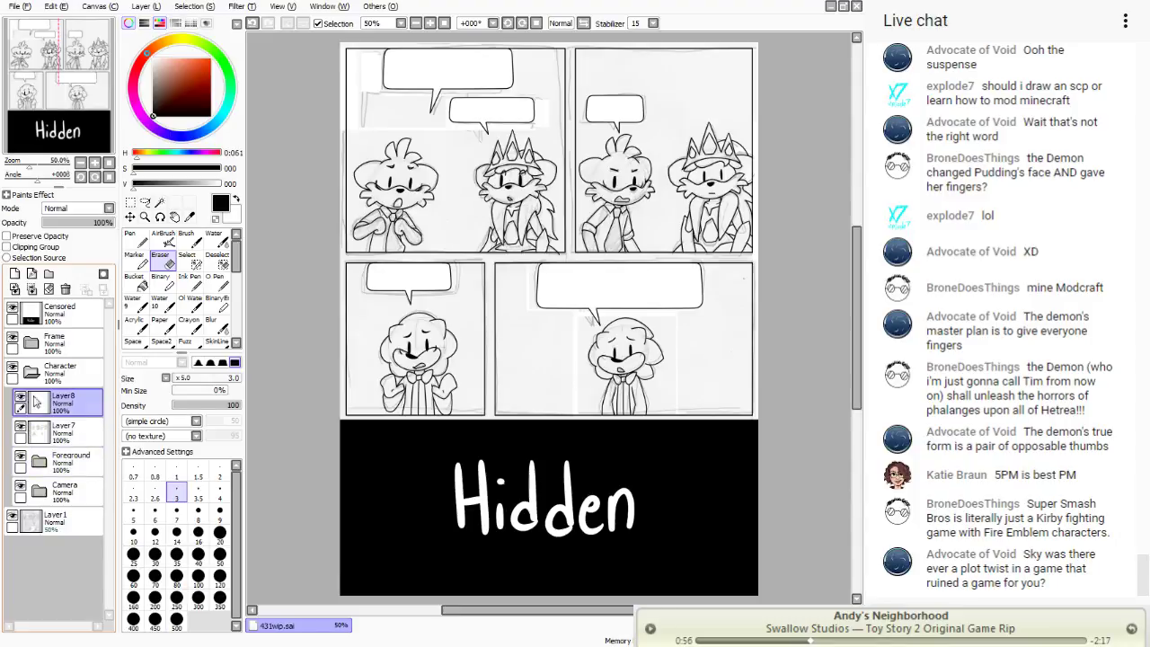
left_click(32, 288)
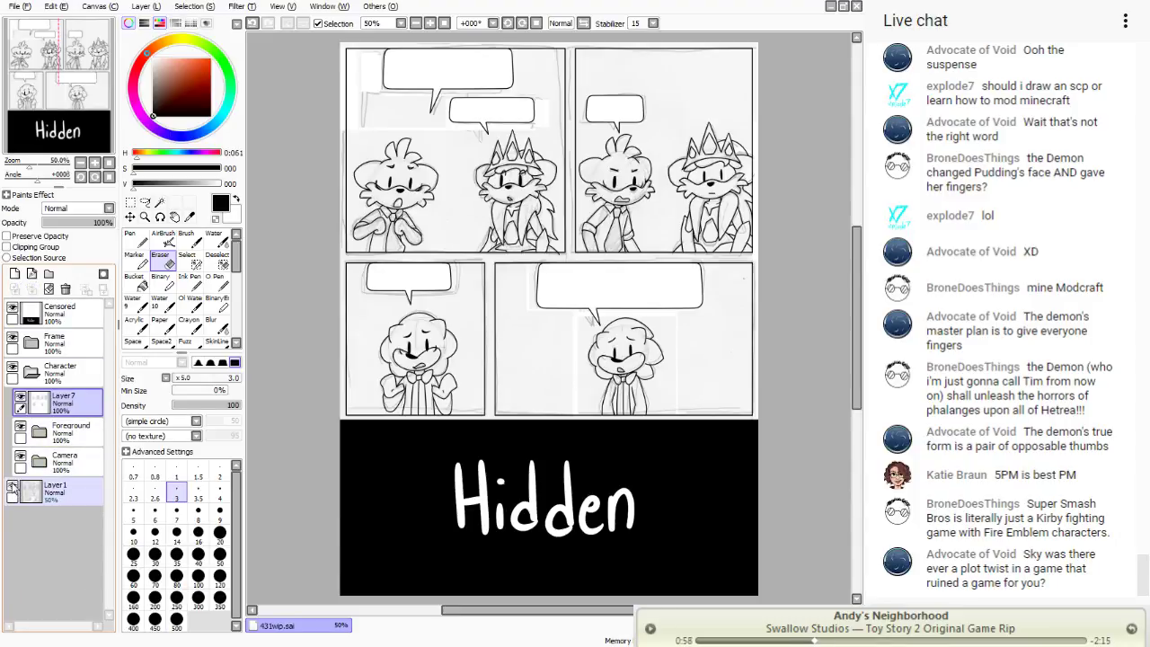
left_click(12, 487)
- Delete the Censored layer that covers the bottom panel
left_click(130, 202)
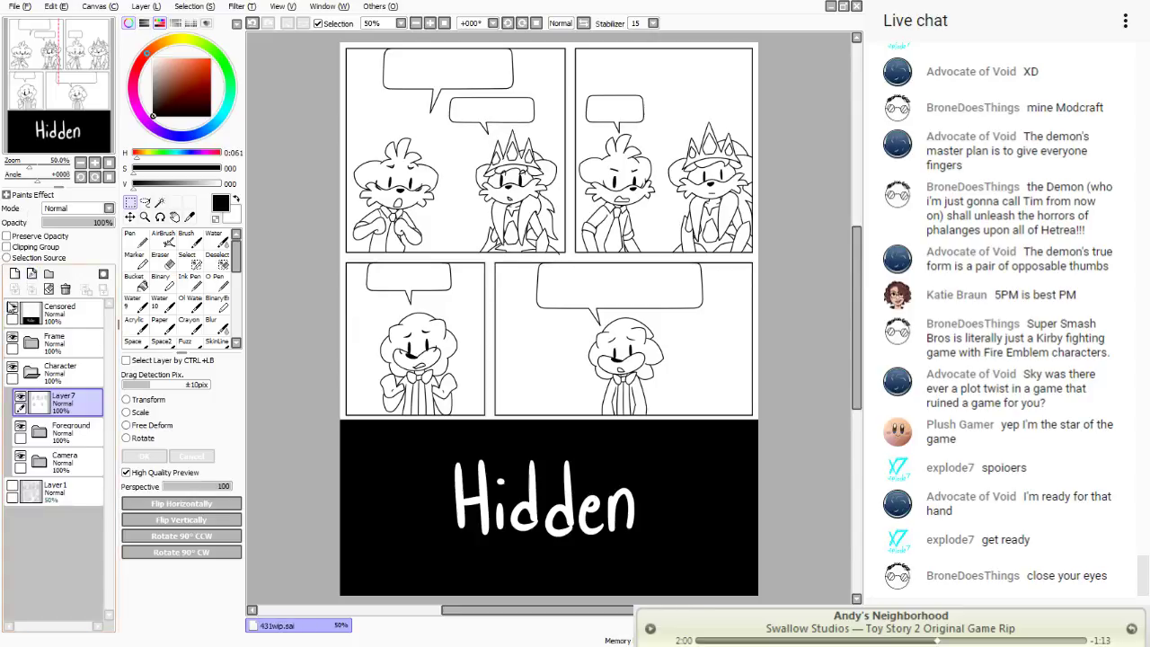
left_click(50, 314)
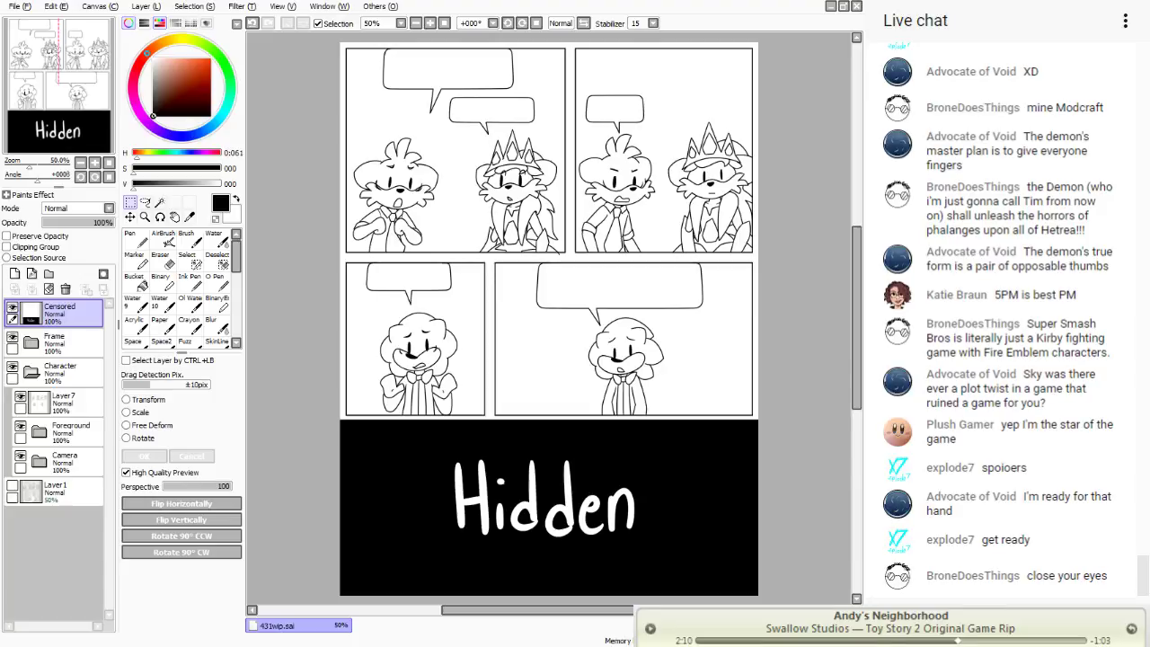
left_click(64, 290)
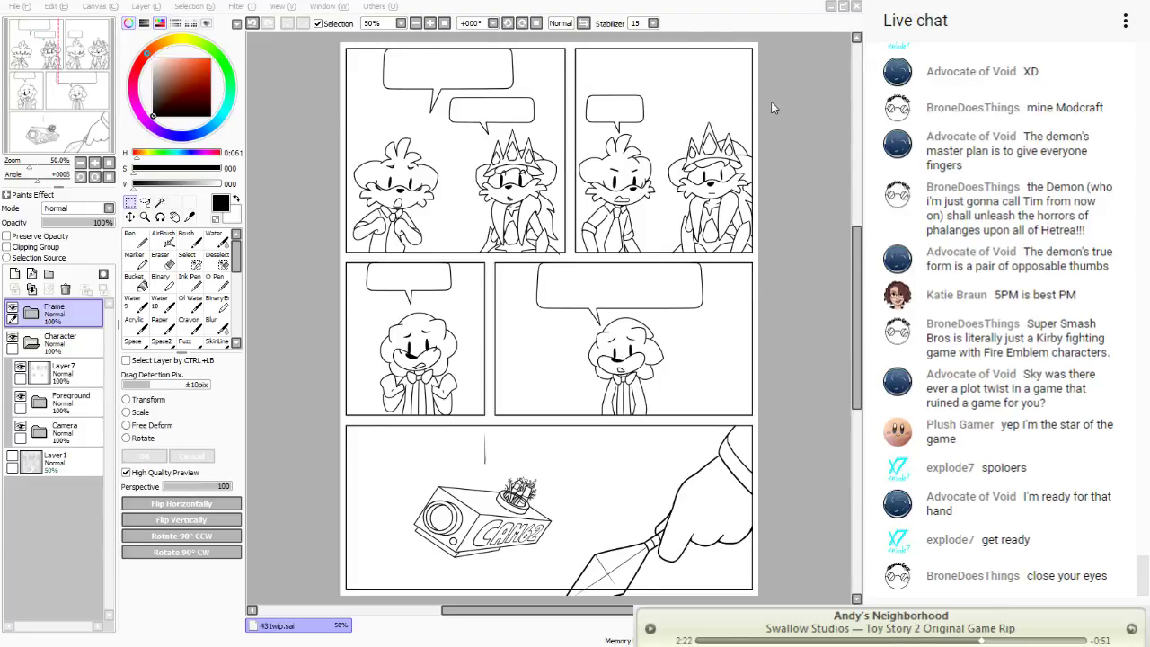
- Open the reference page 0430.png, sample the bow-tied character's grey hair colour and return to 431wip.sai
double_click(615, 430)
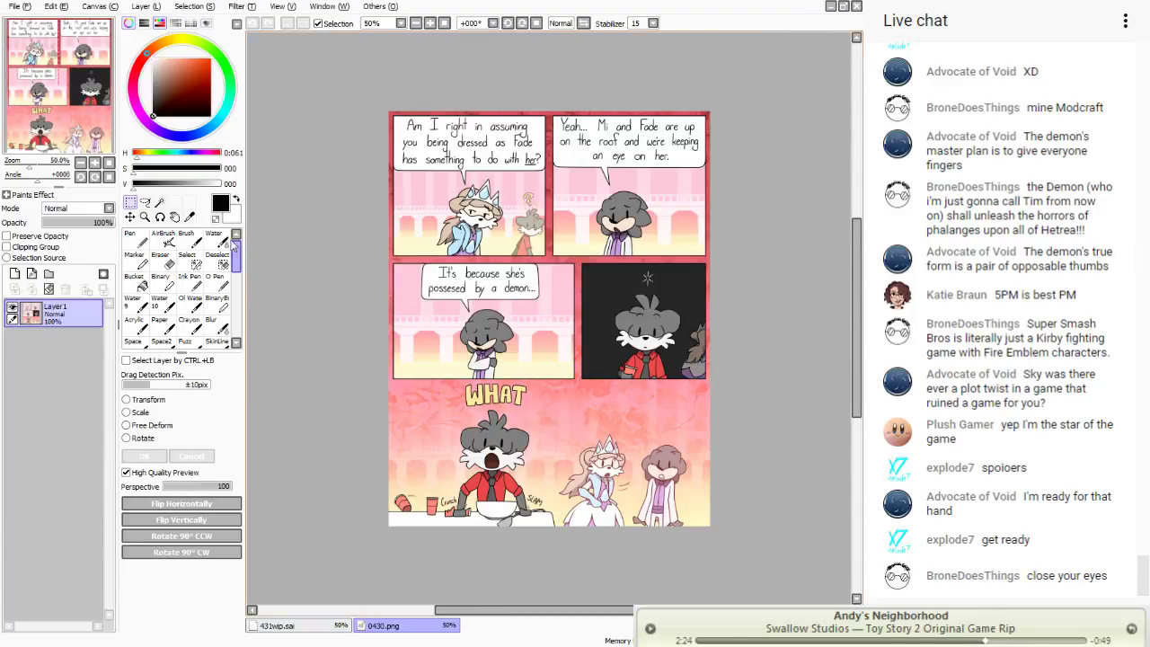
left_click(190, 216)
left_click(416, 23)
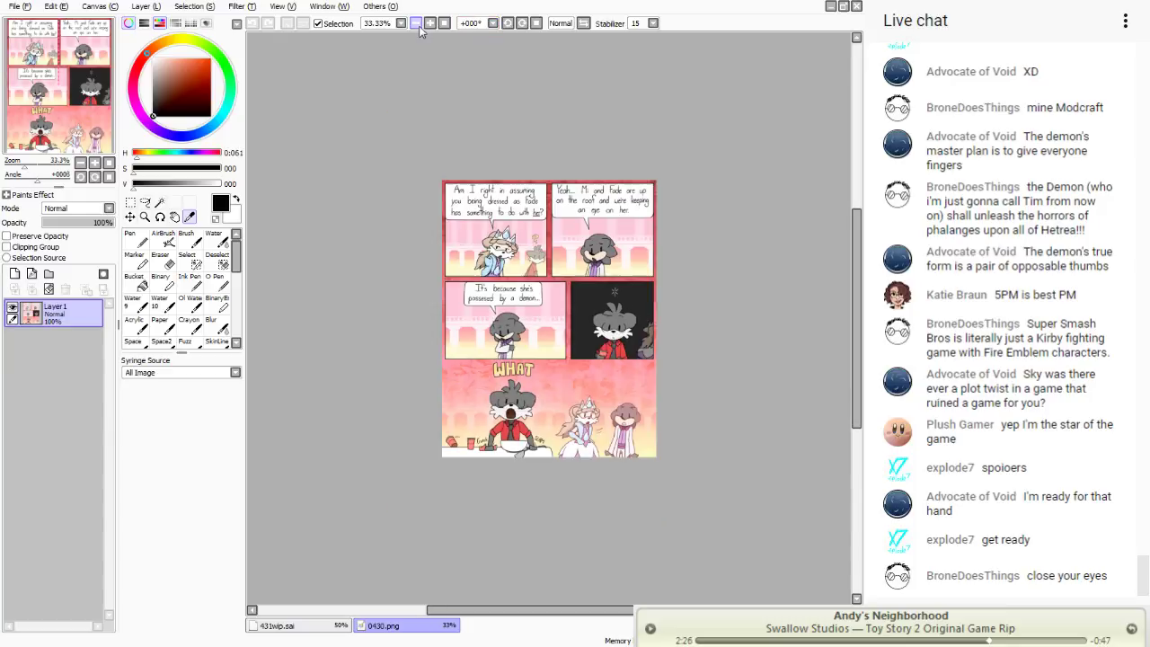
left_click(430, 23)
left_click(430, 23)
left_click(416, 24)
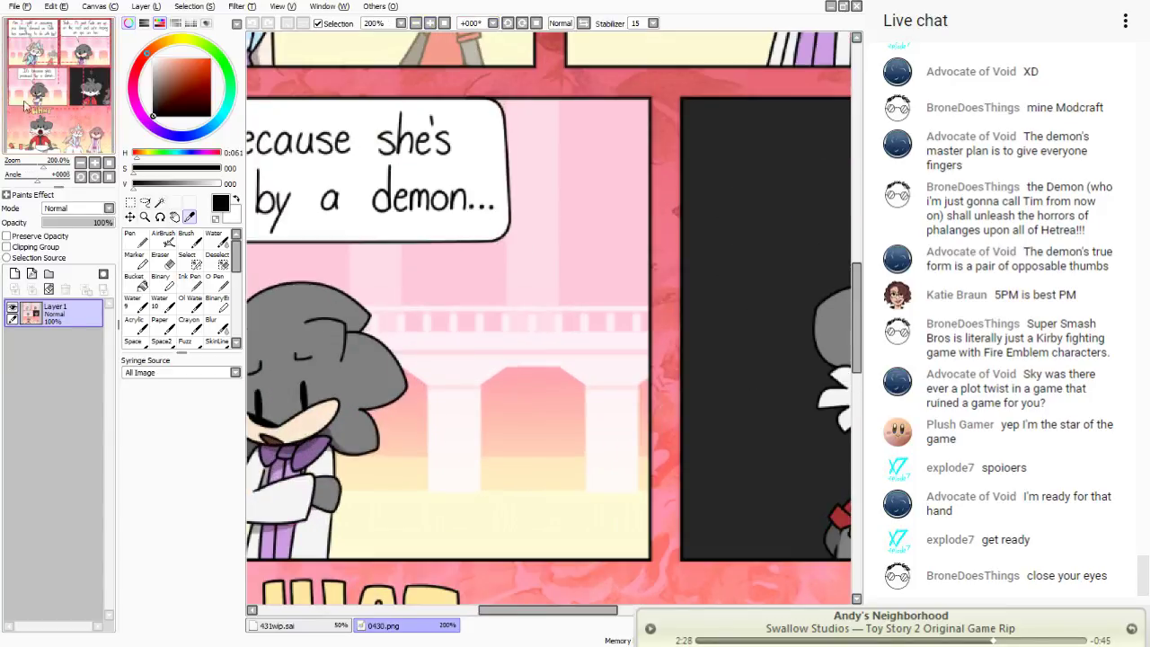
left_click(25, 106)
left_click(398, 267)
left_click(316, 626)
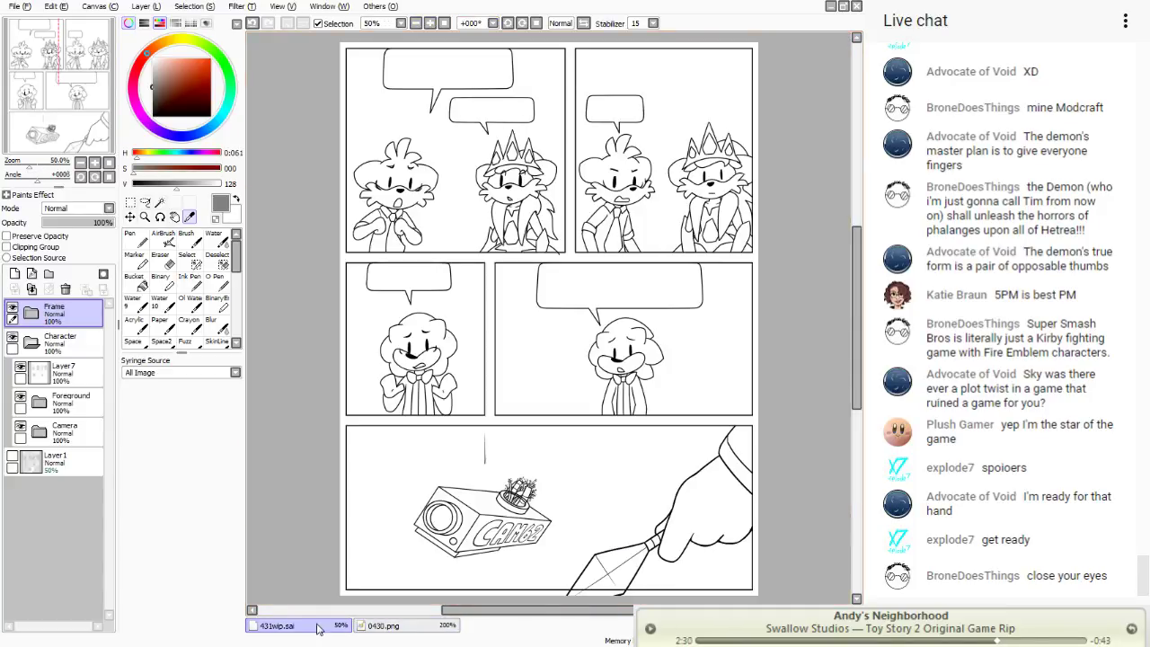
- Move the Camera folder above the Foreground folder inside the Character folder
left_click(70, 368)
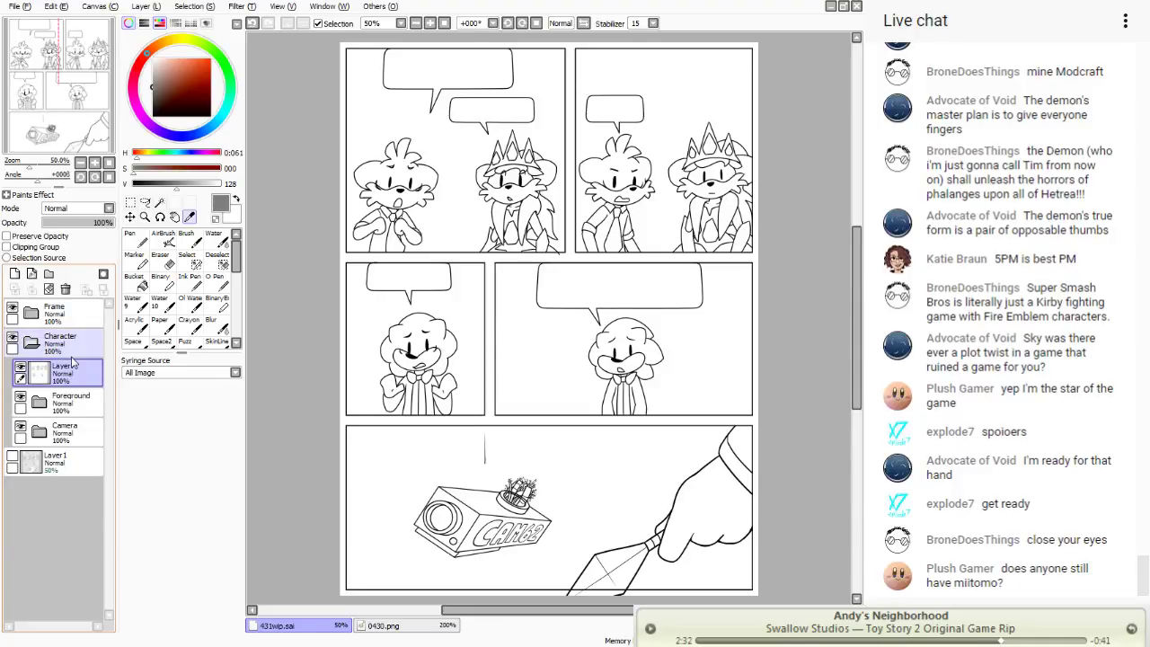
left_click(39, 403)
left_click_drag(63, 430, 78, 401)
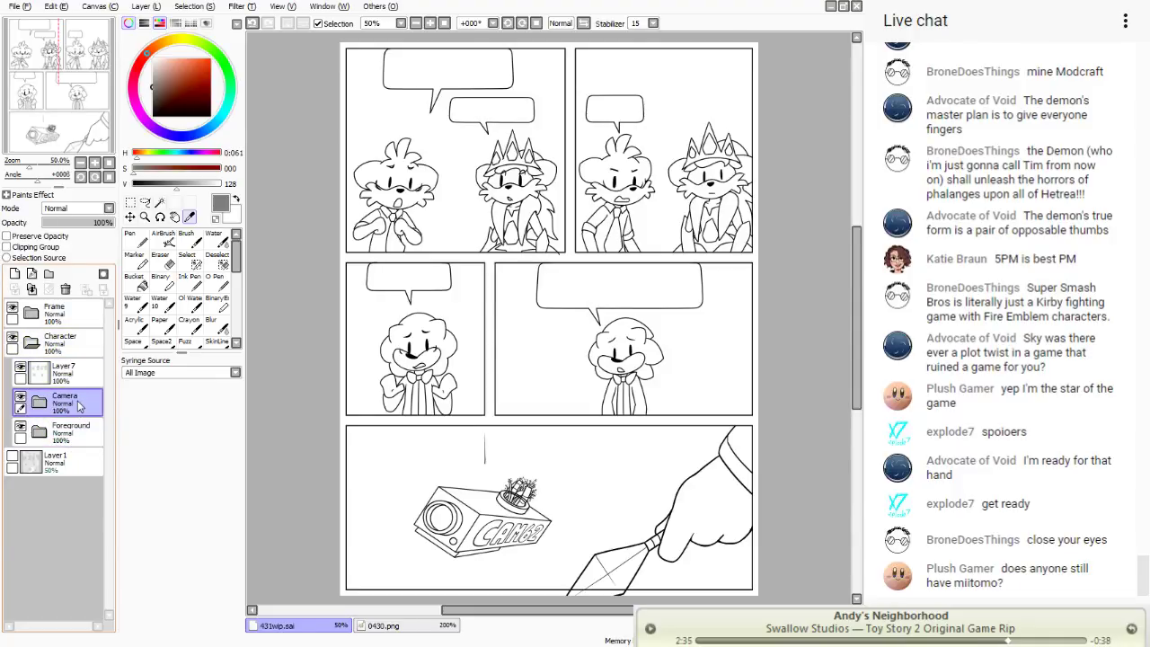
- Add a new layer directly below Layer7, set Layer7 as the selection source and make the new layer active
left_click(72, 376)
left_click(14, 274)
left_click_drag(63, 399, 59, 366)
left_click(39, 259)
left_click(62, 402)
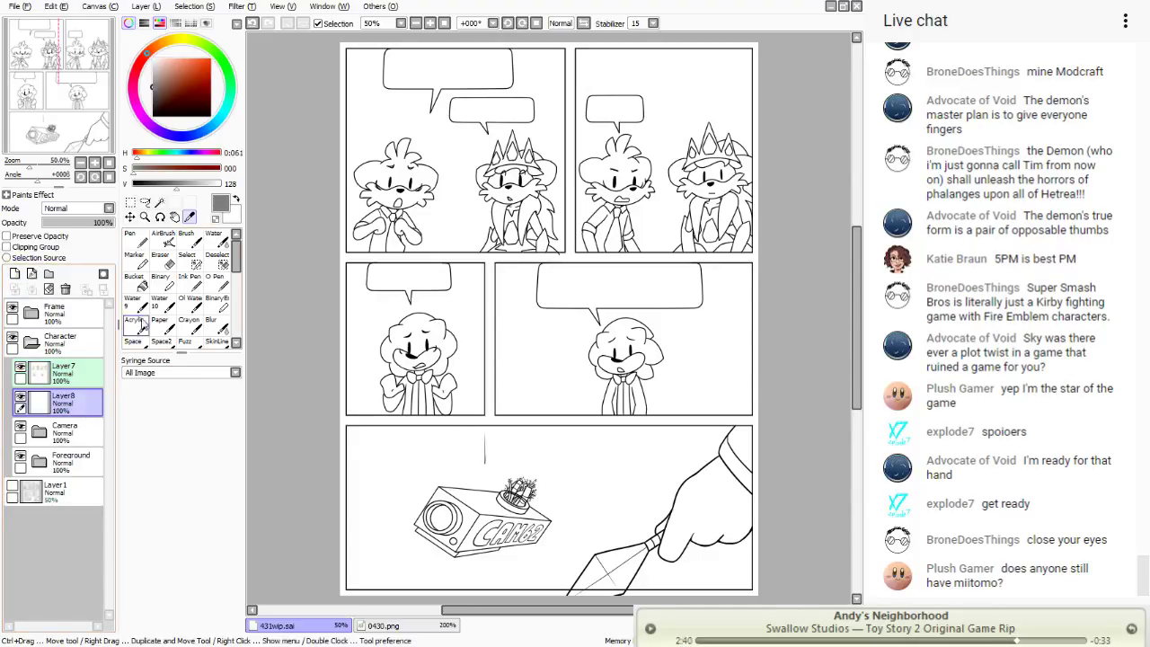
- Flood-fill the necktie character's head and hair in the first panel with grey and touch up the unfilled brow gaps
left_click(134, 281)
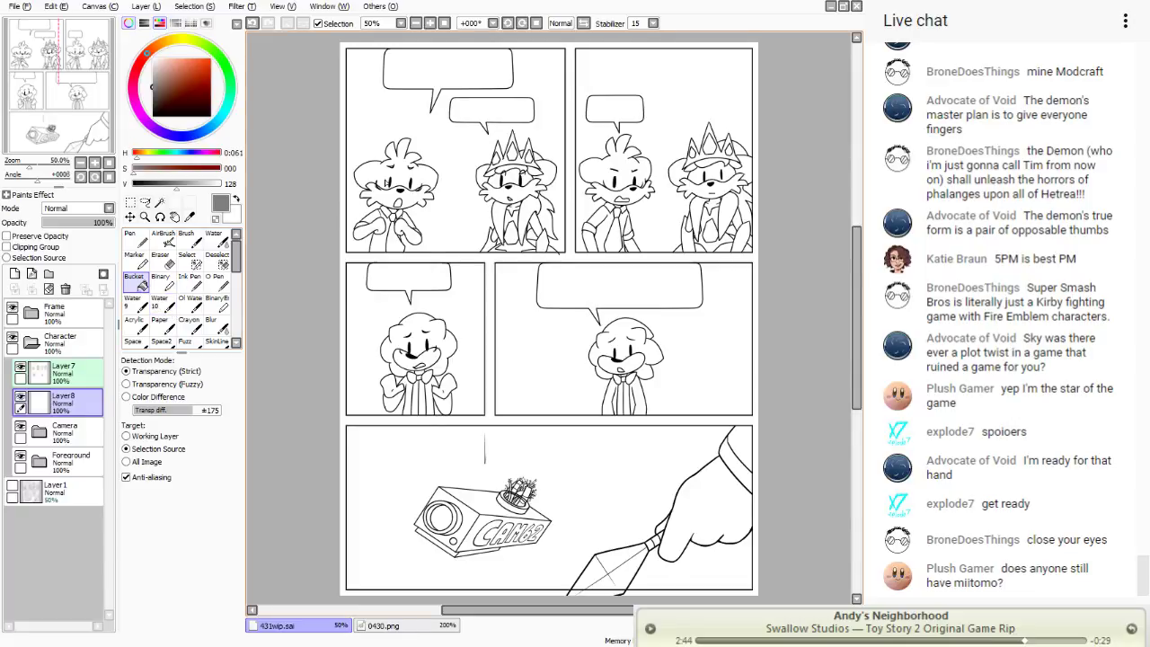
left_click(396, 177)
left_click(430, 22)
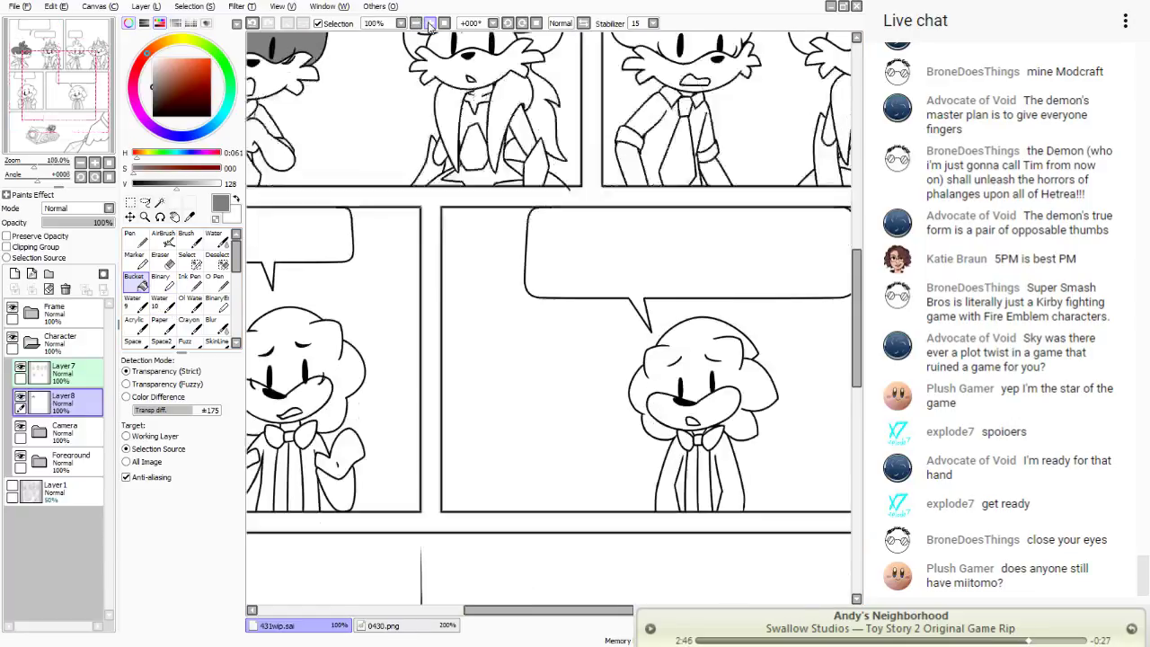
left_click(430, 23)
left_click(429, 22)
left_click_drag(75, 88, 36, 57)
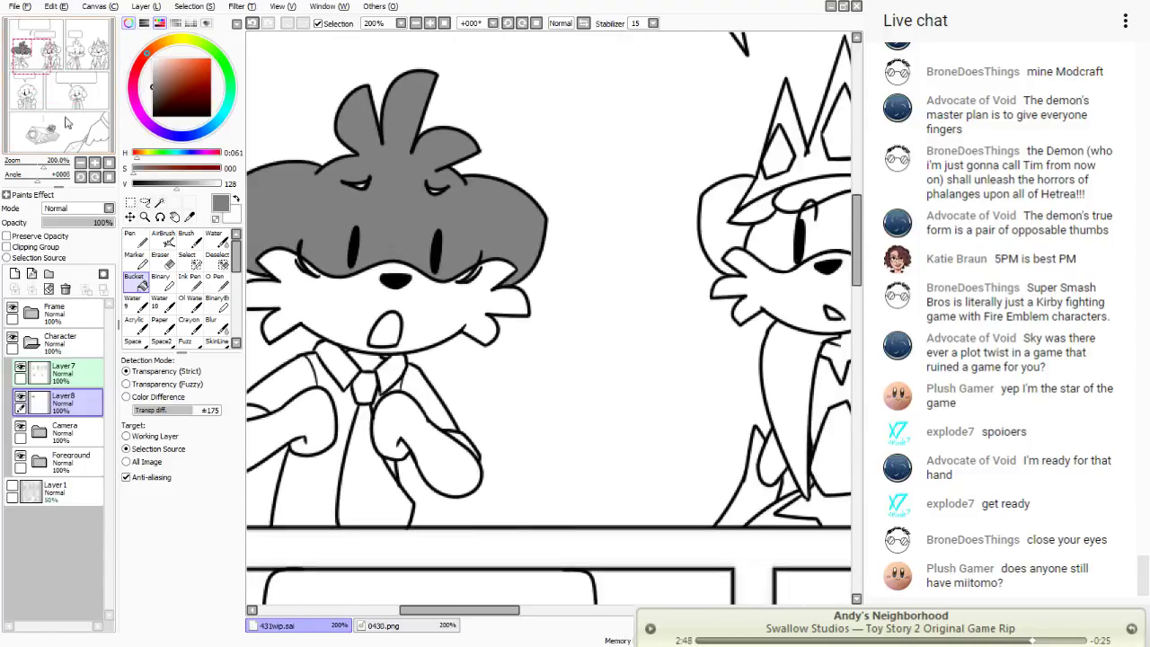
left_click(138, 239)
left_click(133, 529)
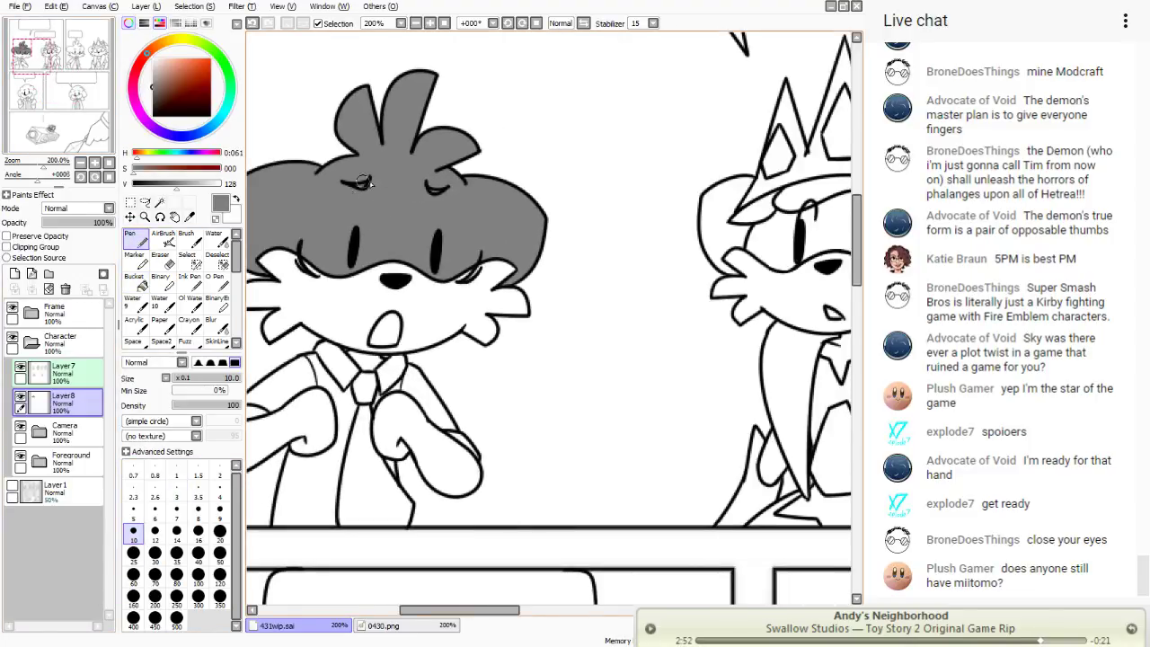
left_click_drag(40, 95, 33, 100)
- Fill the necktie character's neck and both forearms and hands in the first panel with the same grey
left_click(135, 280)
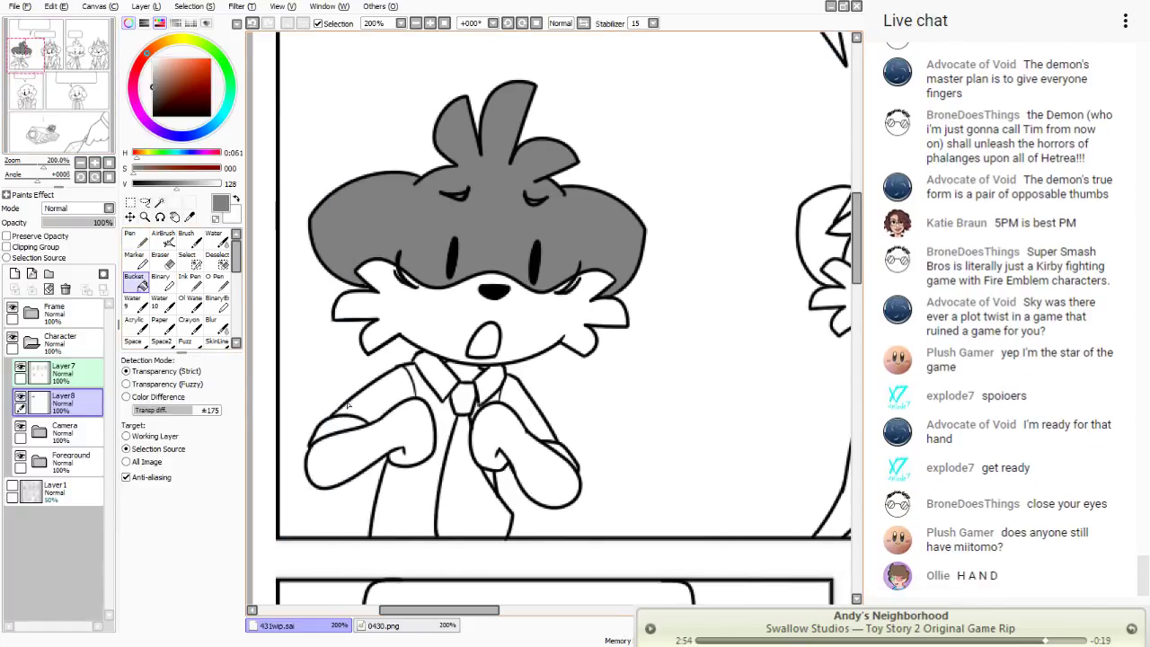
left_click(463, 371)
left_click(499, 454)
left_click(391, 427)
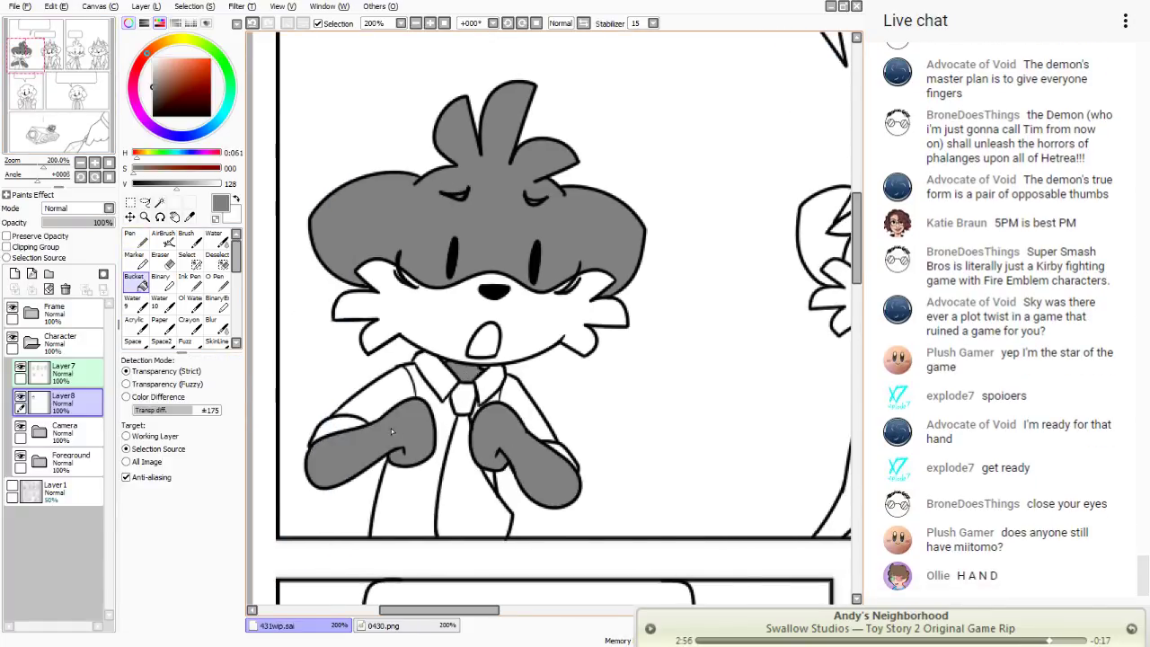
- Fill the necktie character's head, hair and neck grey in the second panel
left_click_drag(48, 81, 94, 77)
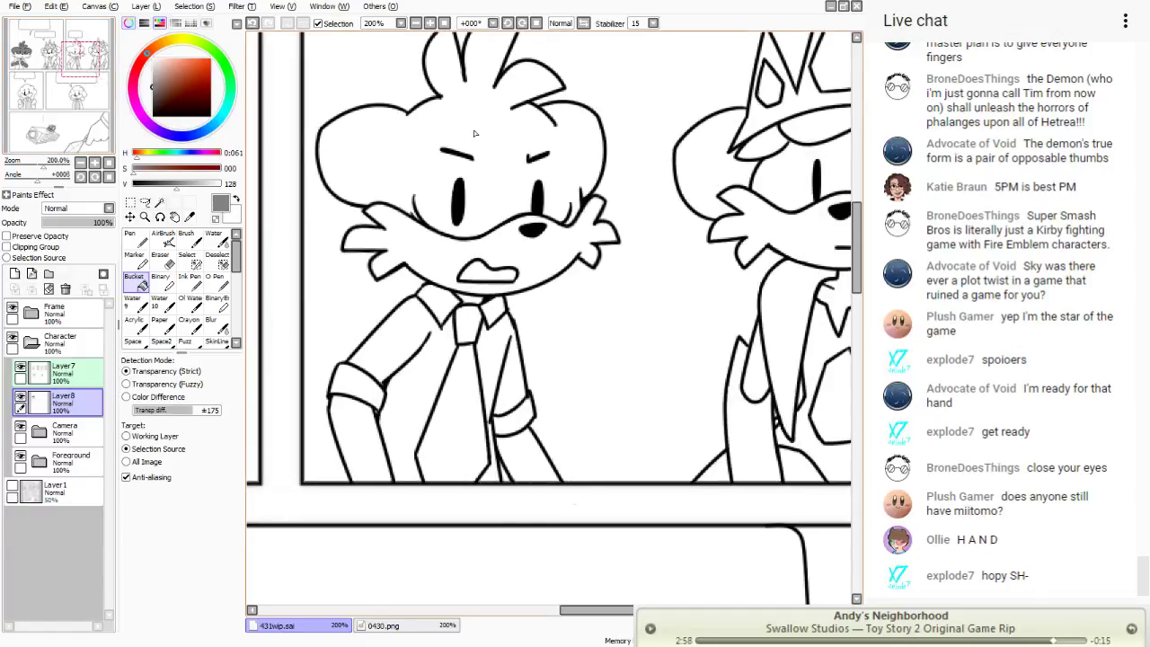
left_click(476, 134)
left_click(469, 305)
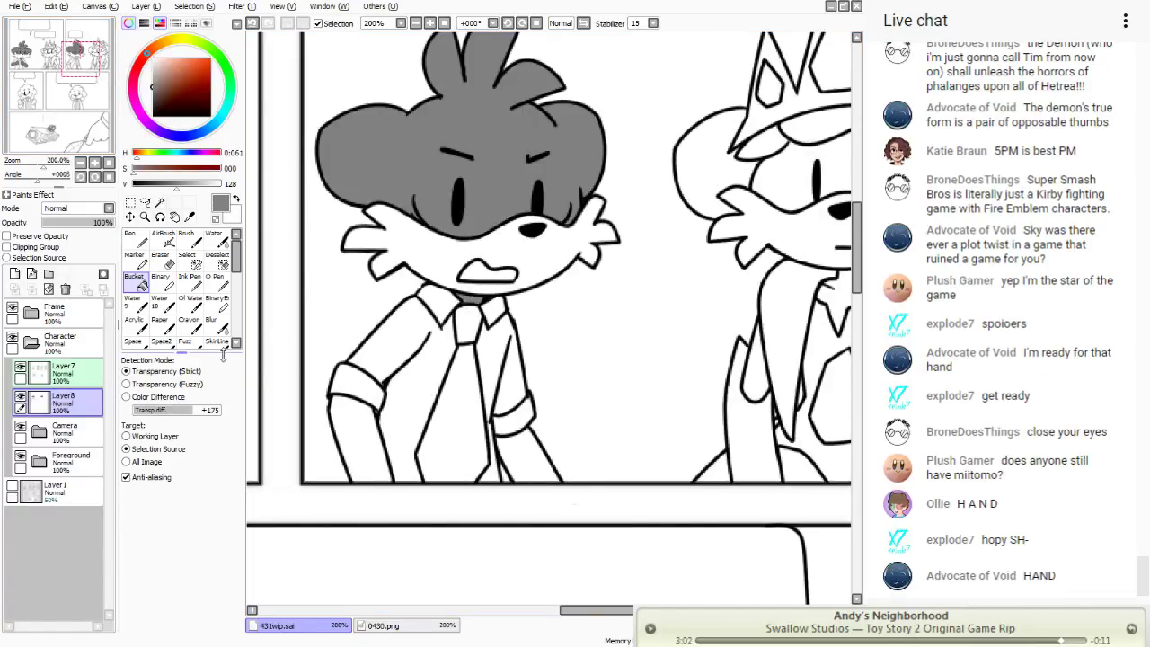
- Close off both open forearms at the second panel's lower border with a size 5 grey pen and fill the arms grey
left_click(134, 240)
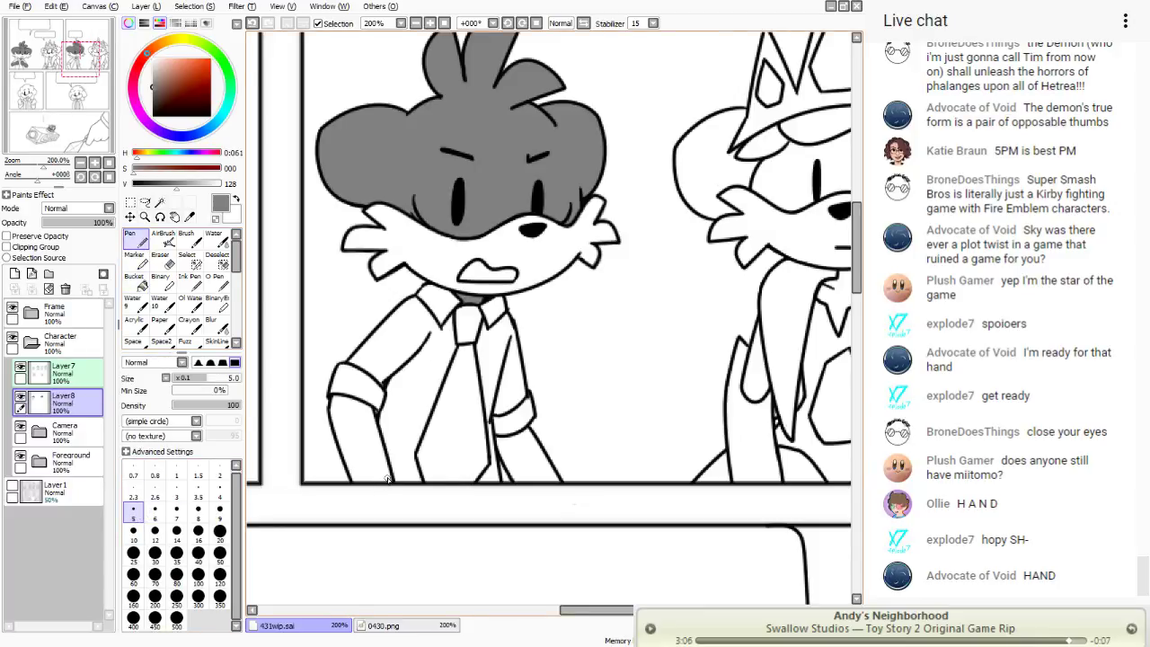
mouse_move(391, 482)
left_mouse_down()
mouse_move(359, 483)
mouse_move(379, 479)
left_mouse_up()
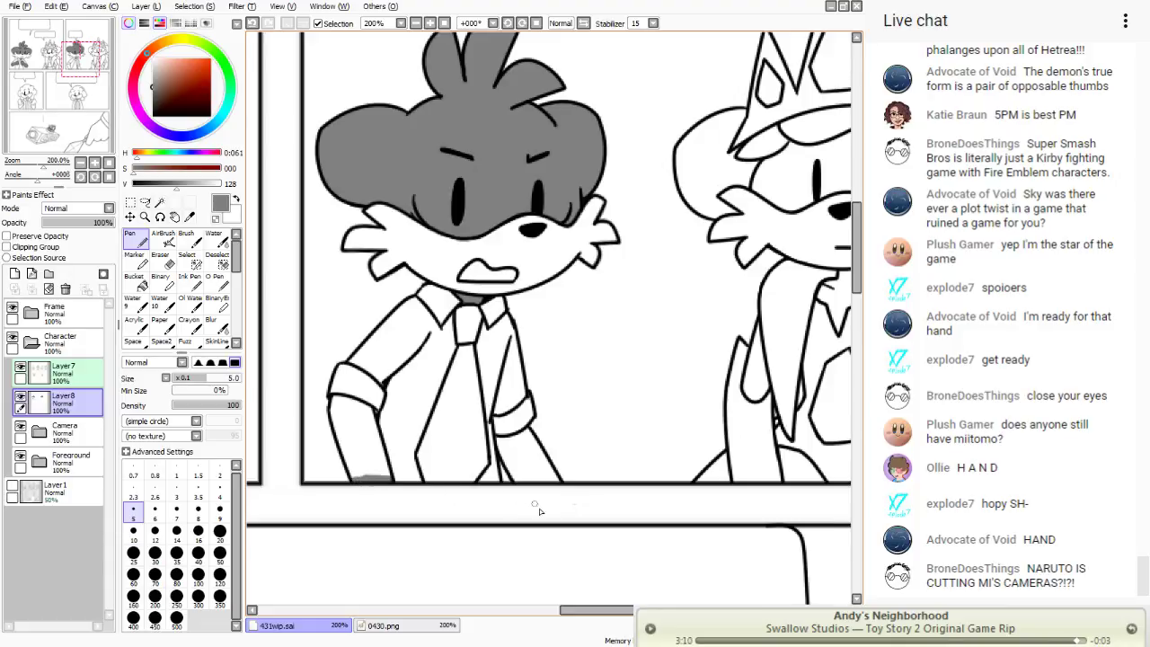
mouse_move(557, 481)
left_mouse_down()
mouse_move(521, 479)
mouse_move(556, 480)
left_mouse_up()
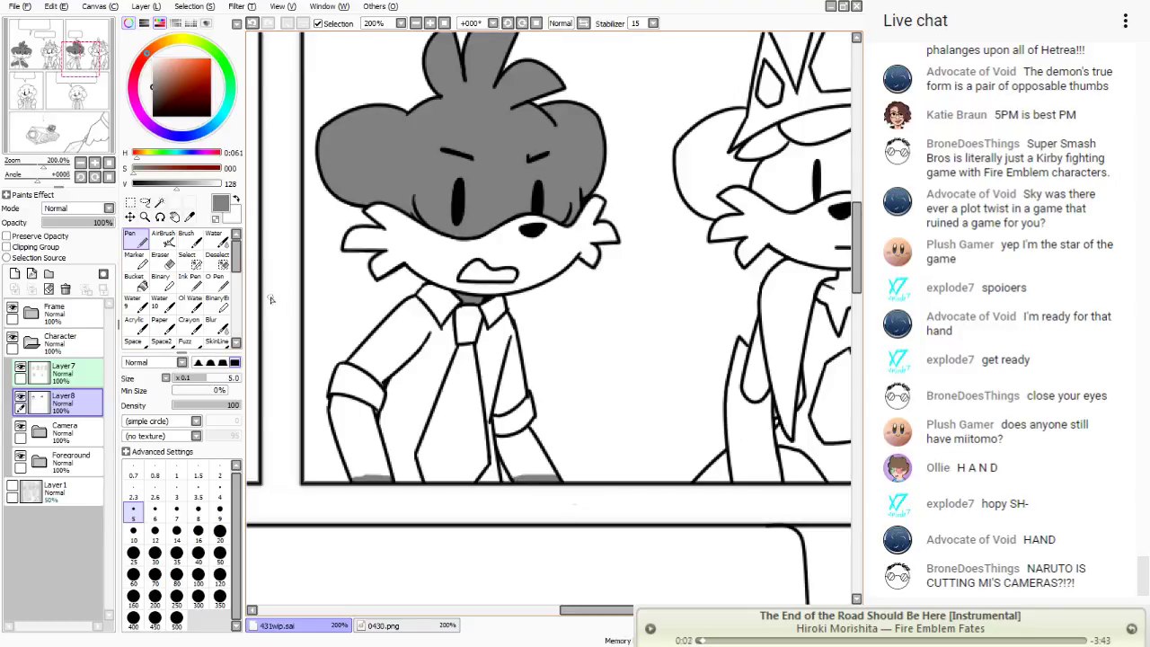
left_click(133, 278)
left_click(343, 431)
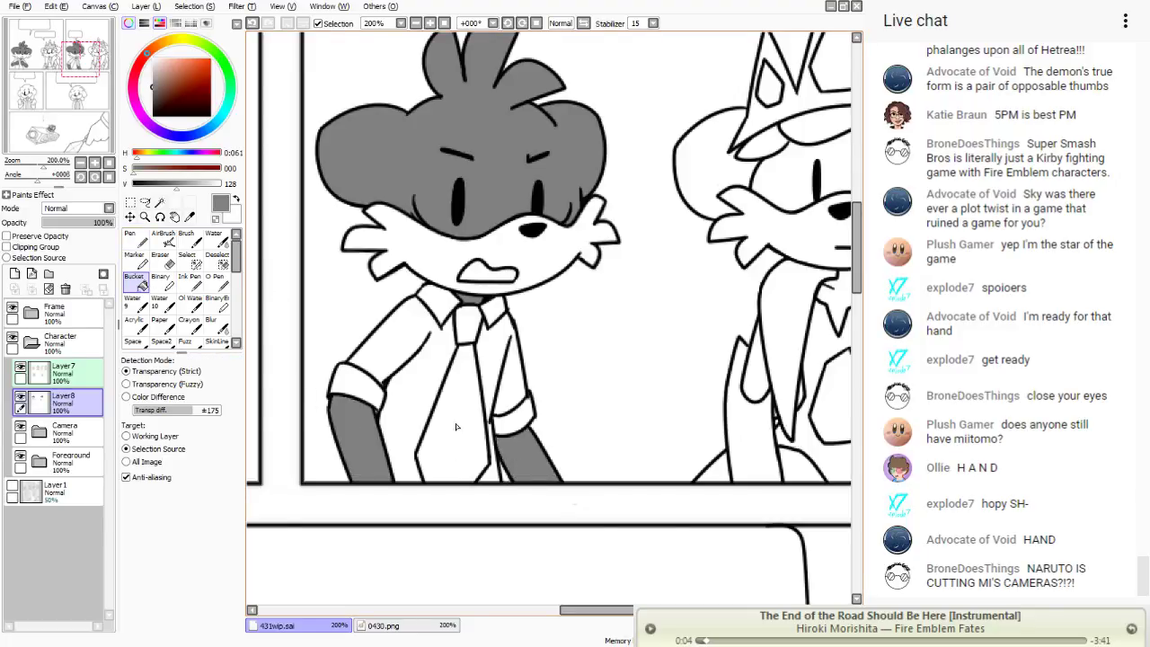
- Fill the bow-tied character's hair, neck and both hands grey in the third panel
left_click(134, 236)
mouse_move(87, 84)
left_mouse_down()
mouse_move(97, 83)
mouse_move(32, 122)
left_mouse_up()
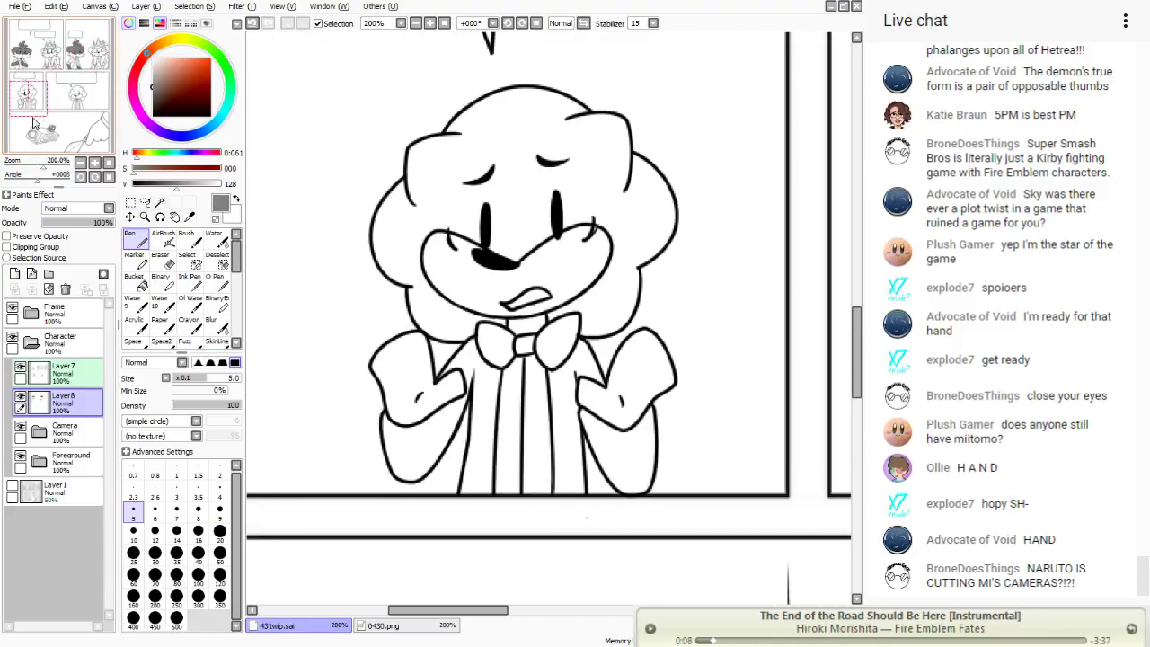
left_click(134, 277)
left_click(540, 316)
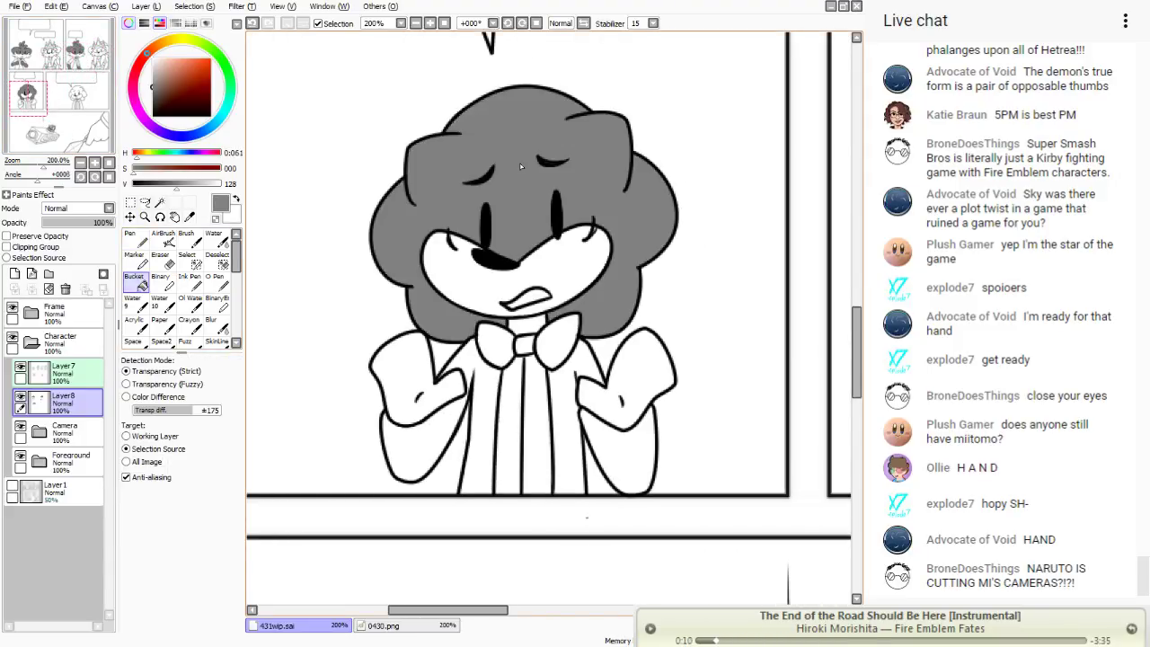
left_click(537, 326)
left_click(628, 394)
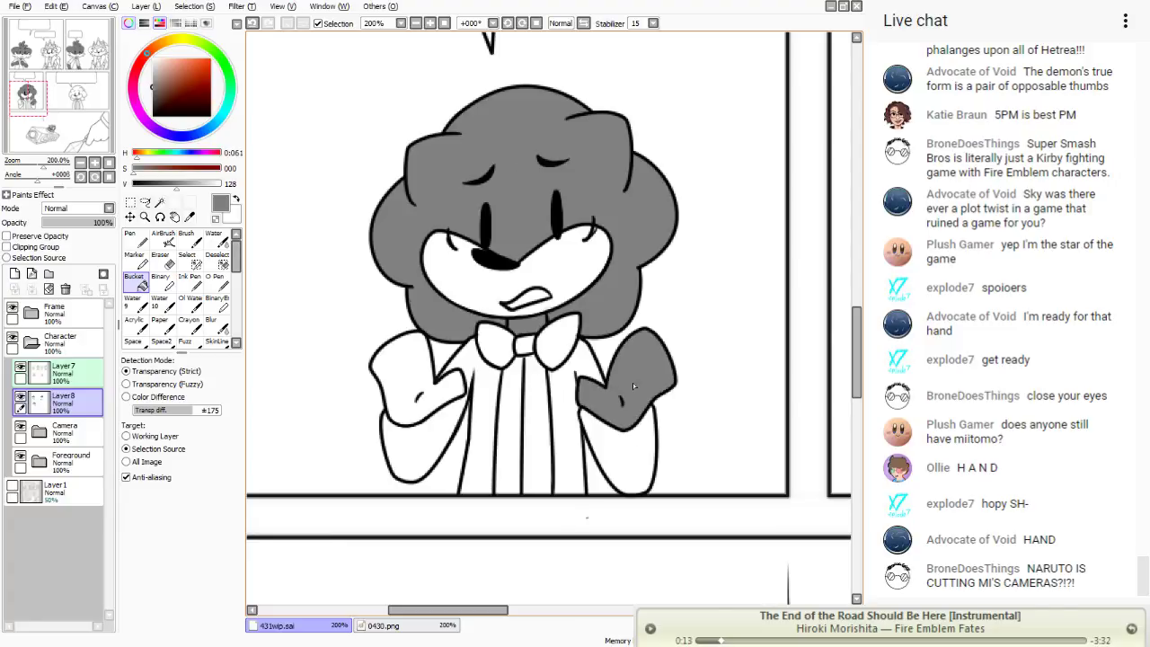
left_click(403, 385)
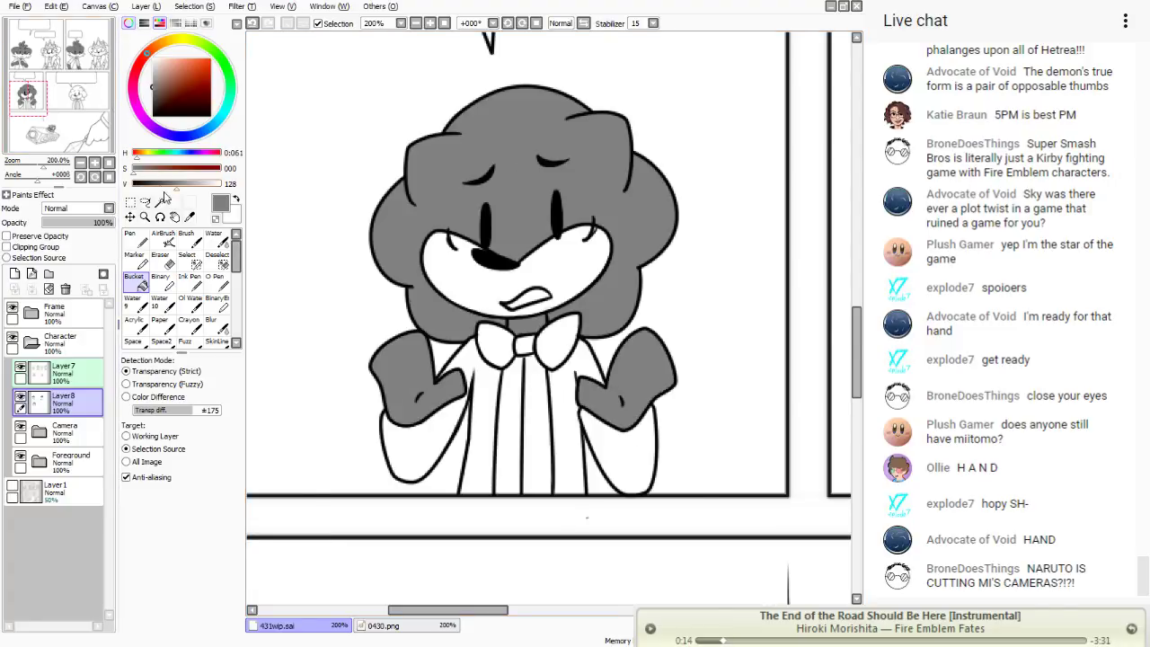
left_click(135, 238)
left_click(45, 379)
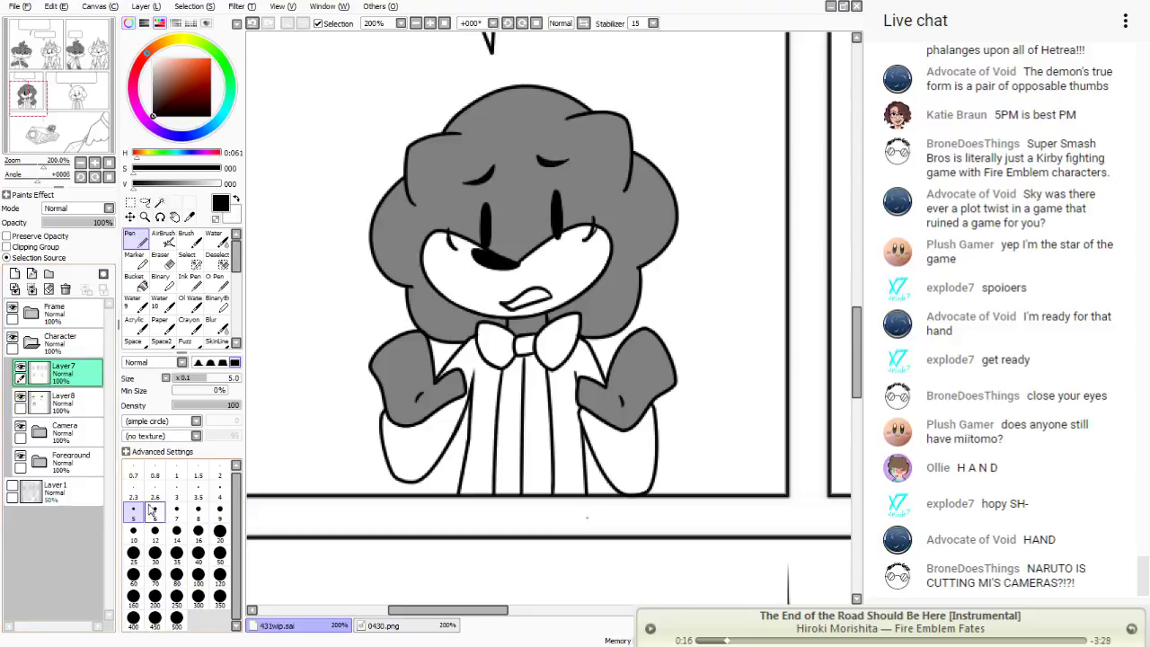
left_click(176, 488)
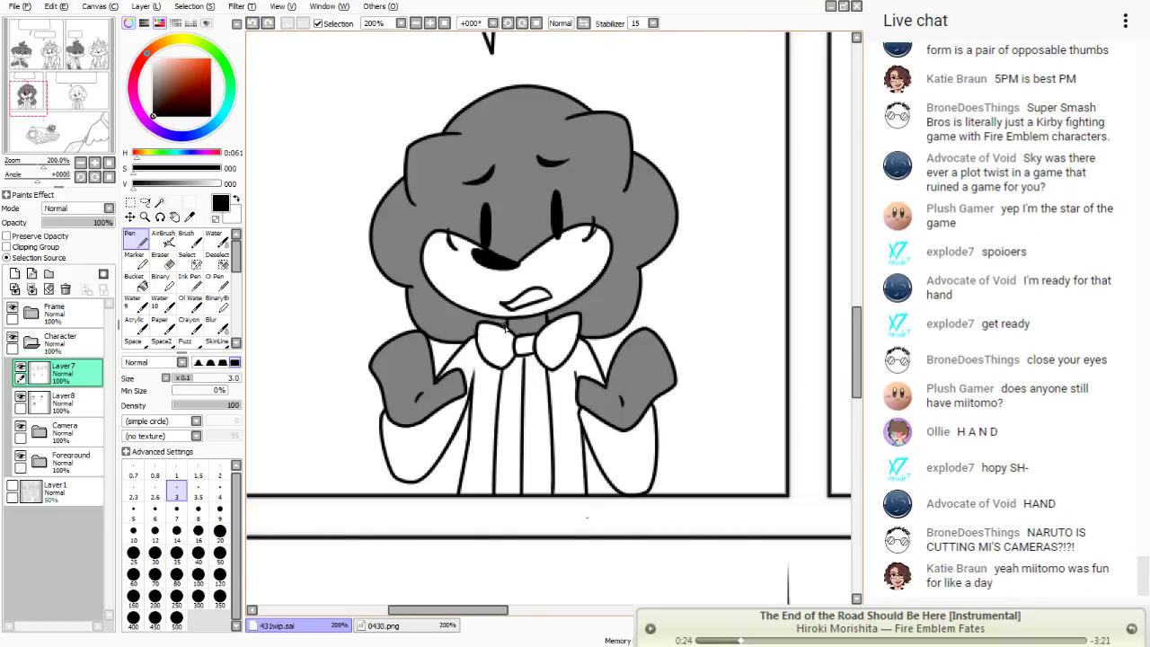
left_click_drag(508, 319, 507, 325)
key("ctrl+z")
left_click(189, 217)
left_click(508, 198)
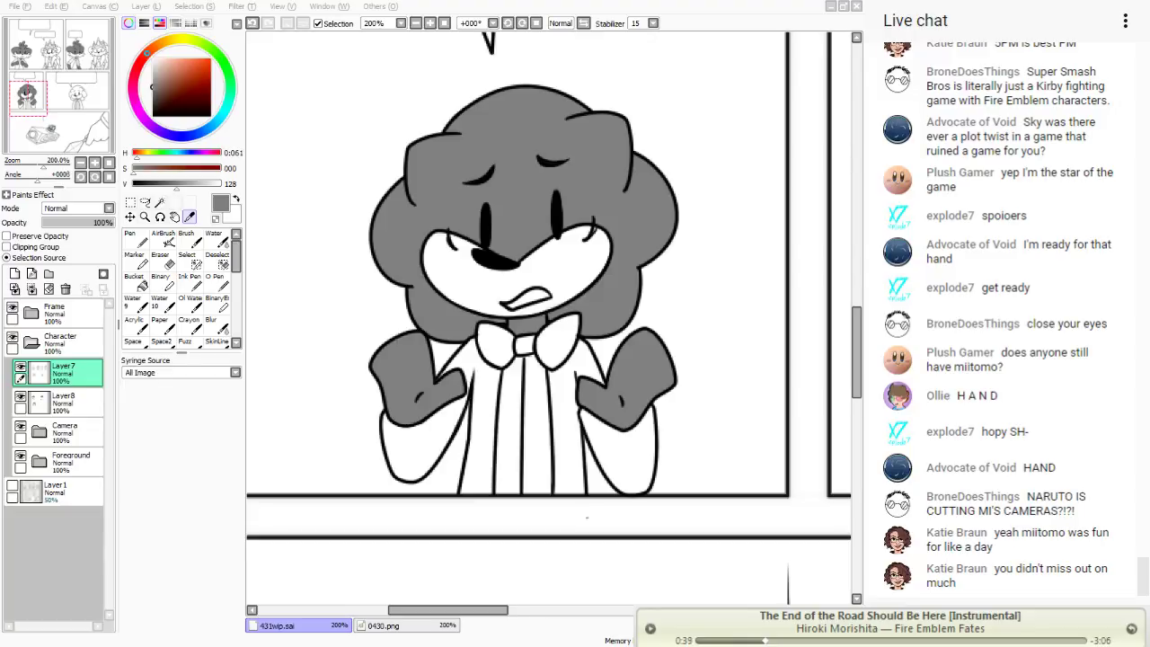
key("alt+Tab")
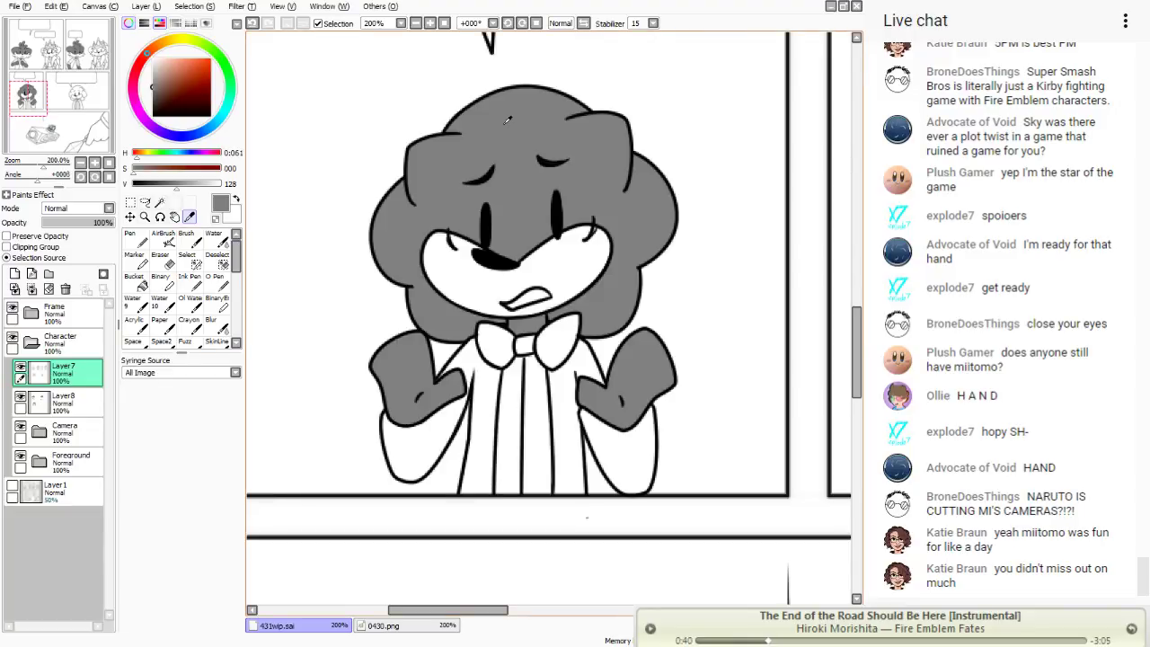
left_click(160, 259)
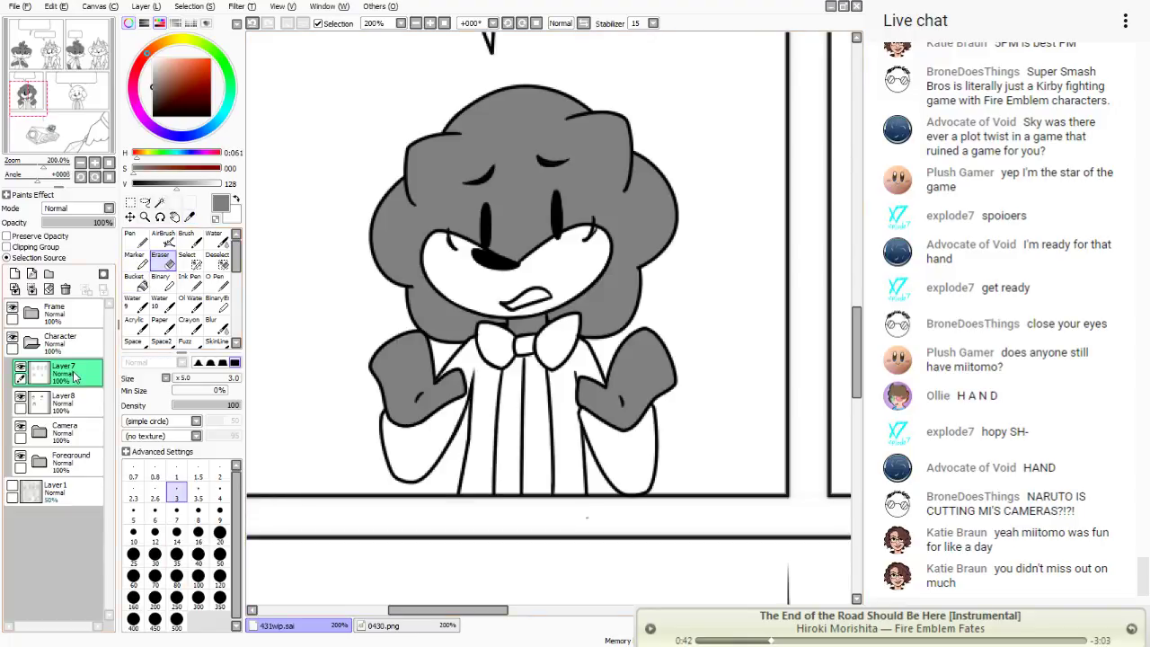
left_click_drag(466, 183, 463, 183)
key("ctrl+z")
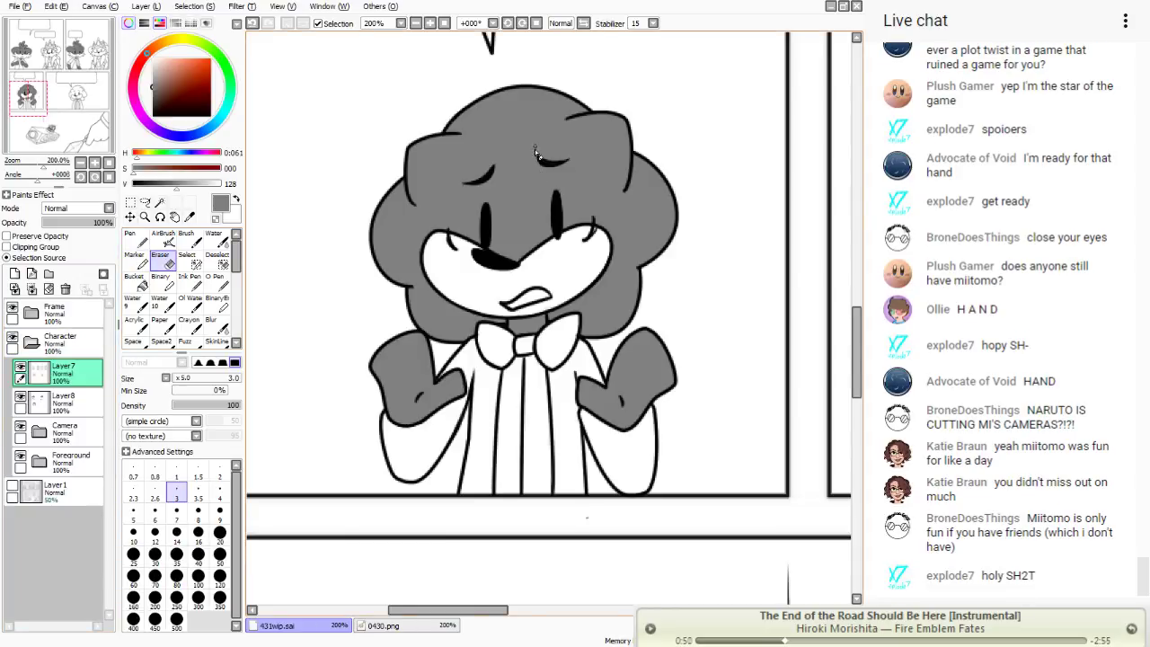
- Return to Layer8 and fill the bow-tied character's hair and head grey in the fourth panel
left_click(135, 279)
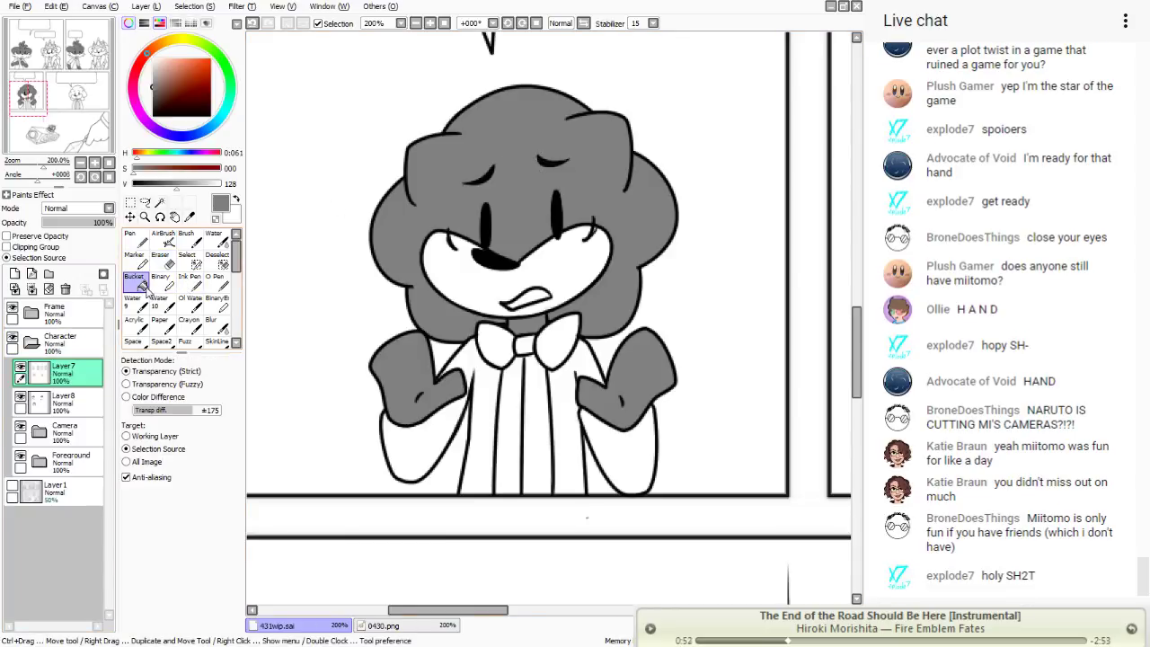
left_click(74, 405)
left_click(77, 94)
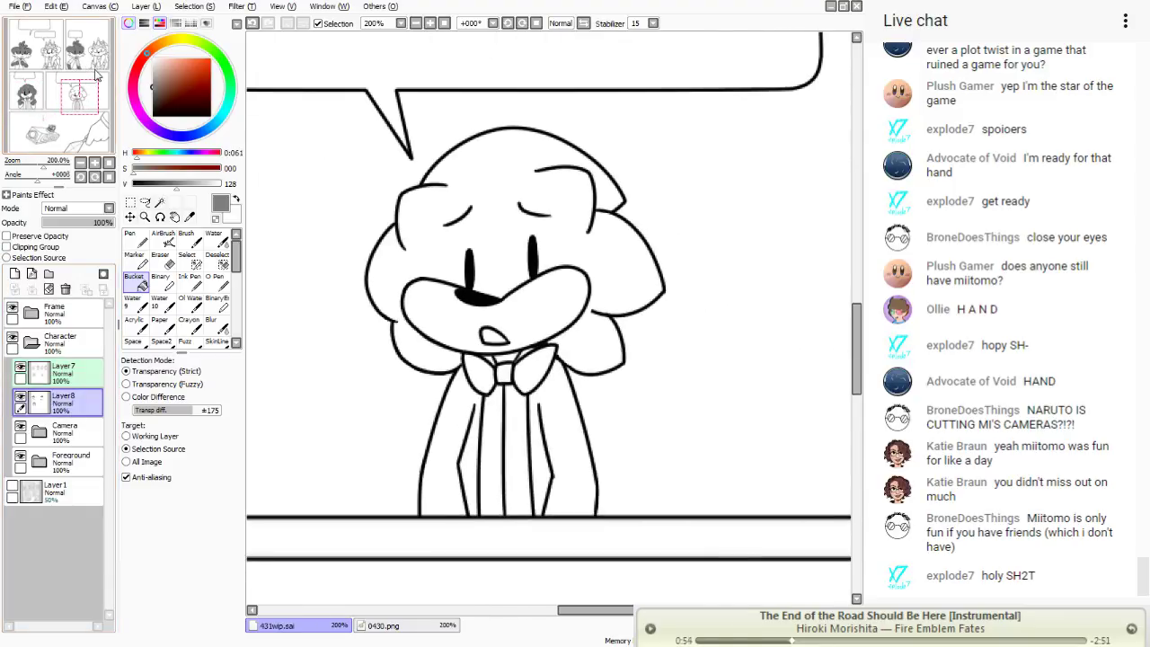
left_click(526, 288)
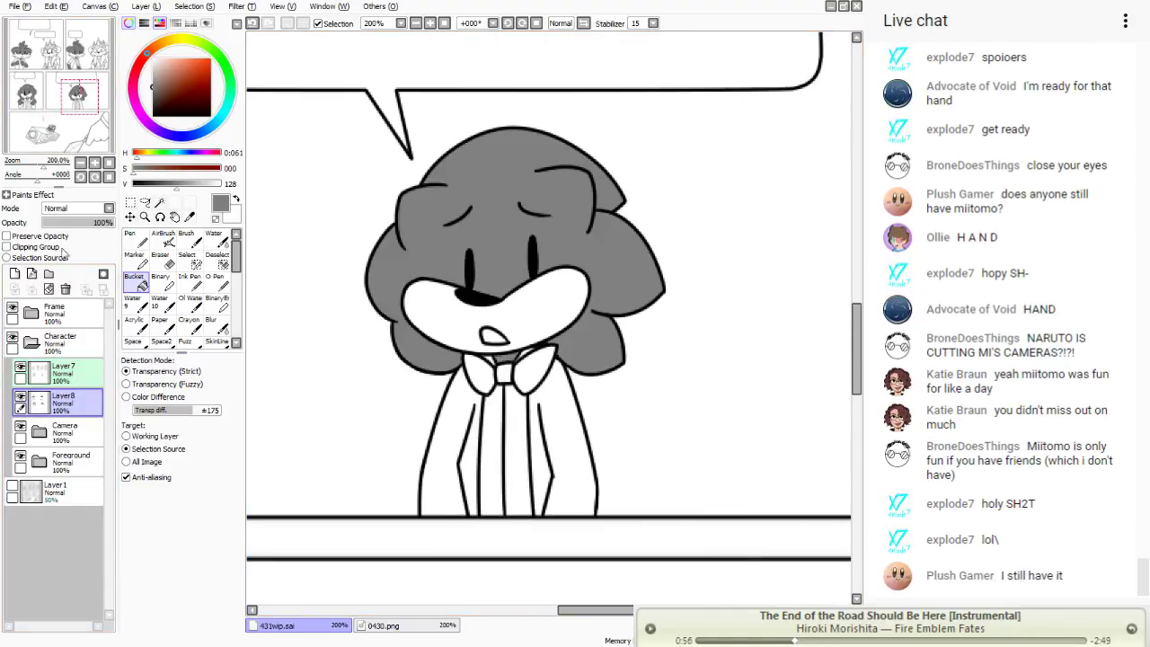
- Sample the bow tie's purple from the reference page 0430.png and return to 431wip.sai
left_click(33, 51)
left_click_drag(33, 52, 44, 87)
left_click(395, 625)
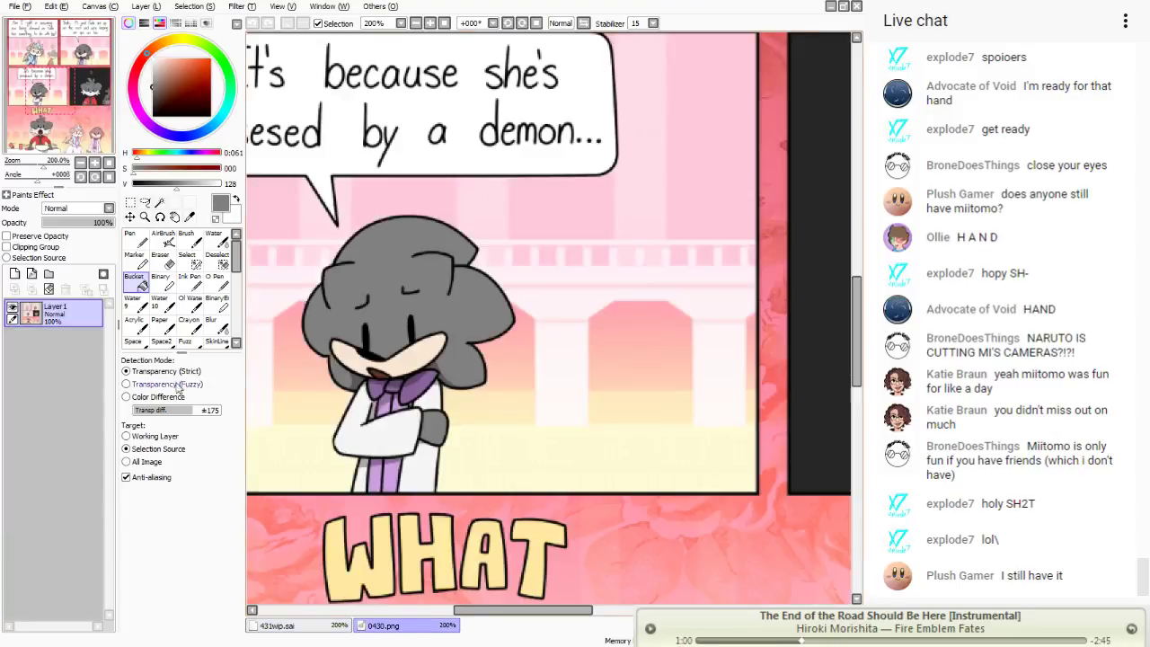
left_click(189, 216)
left_click_drag(526, 377, 566, 279)
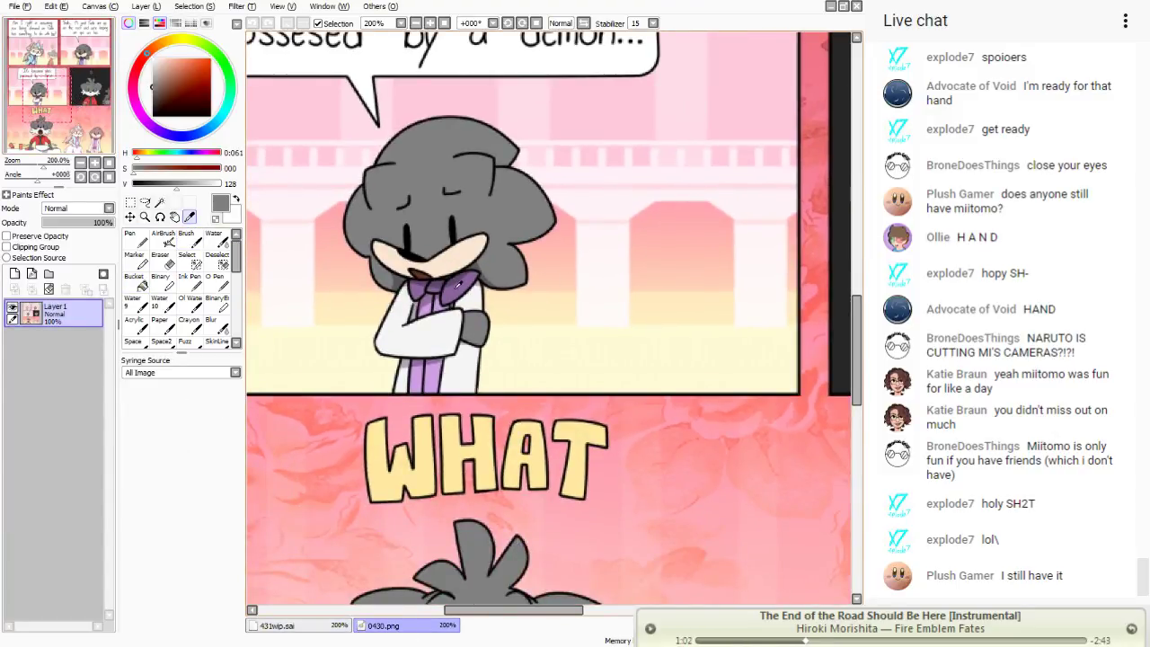
left_click(458, 286)
left_click(332, 626)
- Fill the fourth panel's bow tie with the sampled purple, undoing the fill that floods the whole canvas
left_click(133, 279)
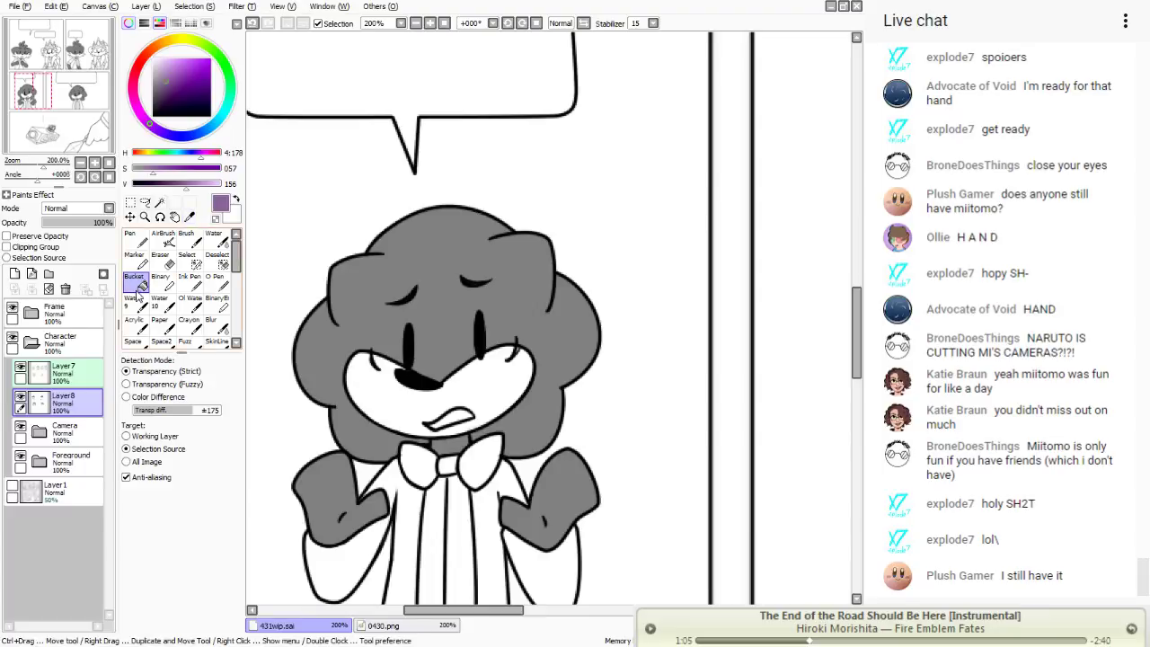
left_click_drag(64, 82, 97, 100)
left_click(542, 312)
left_click(535, 308)
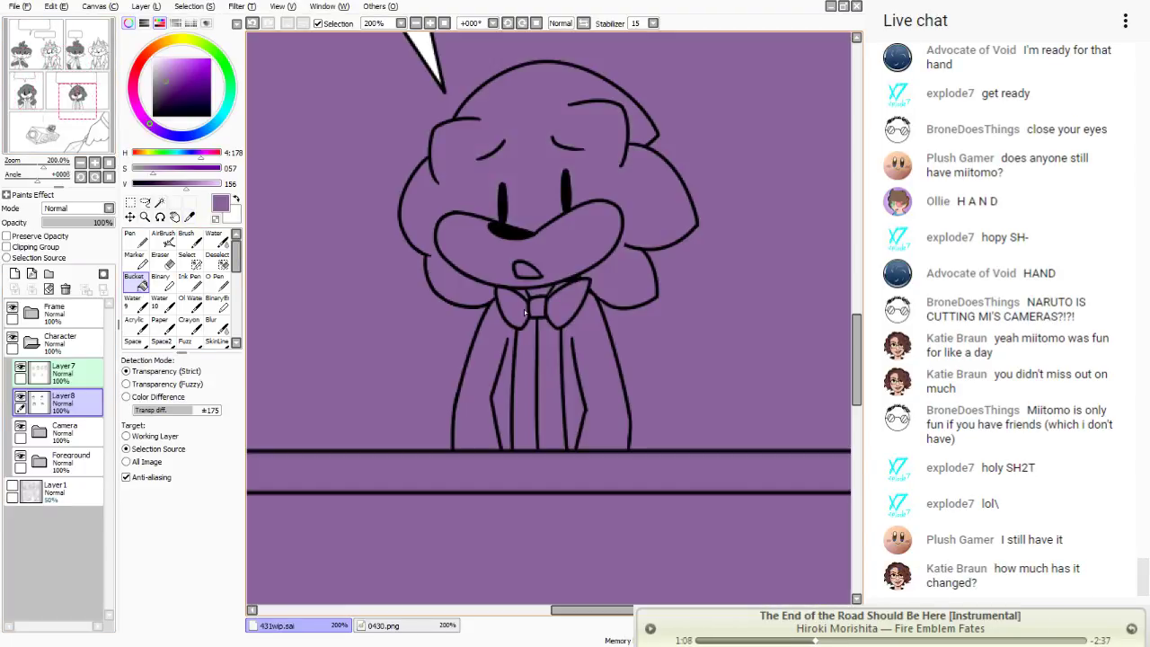
key("ctrl+z")
left_click(513, 303)
- Fill both wings and the knot of the bow tie in the third panel with purple
left_click_drag(7, 131, 32, 101)
left_click(516, 345)
left_click(469, 344)
left_click(429, 348)
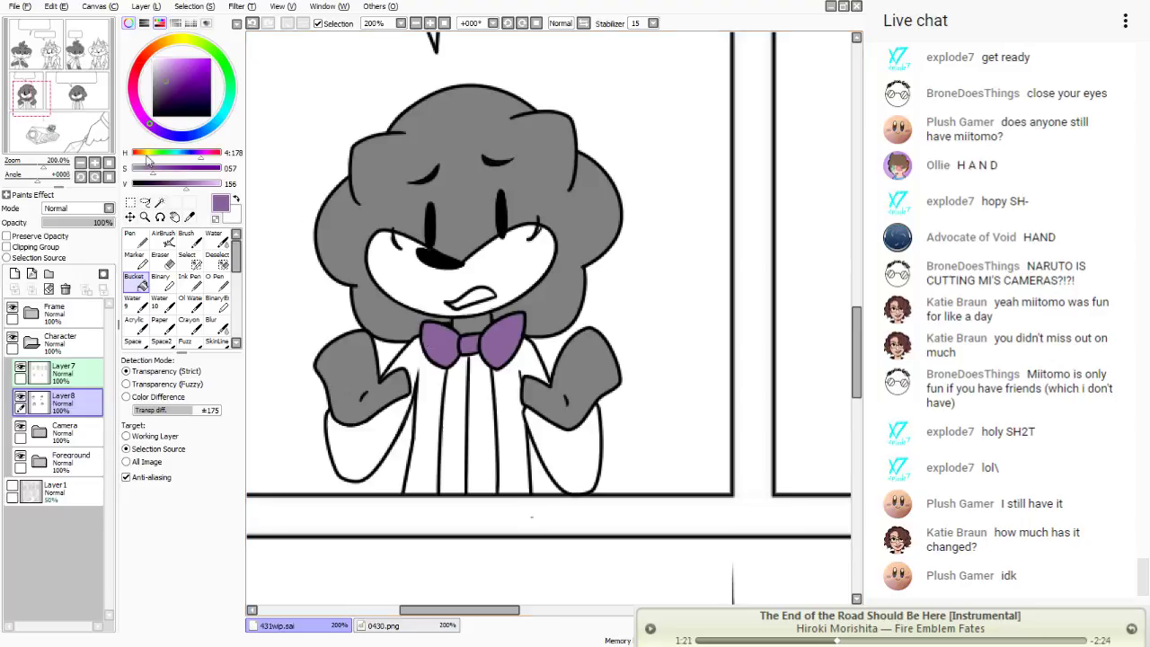
- Sample the pink background colour from the reference page 0430.png and return to 431wip.sai
key("alt")
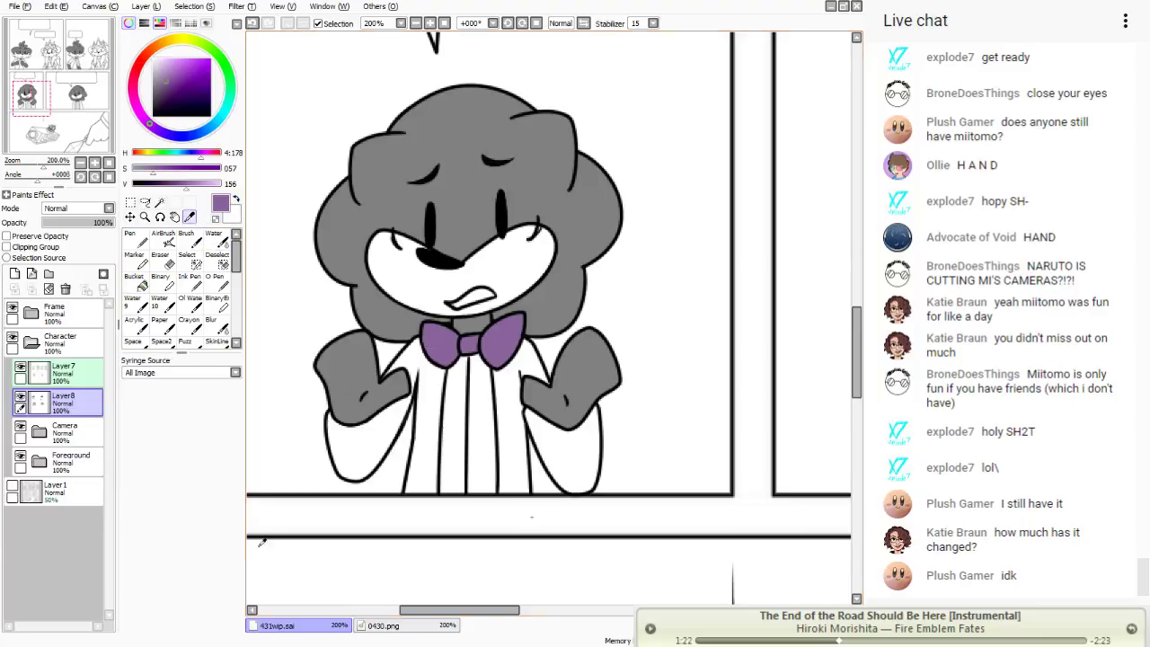
left_click(381, 626)
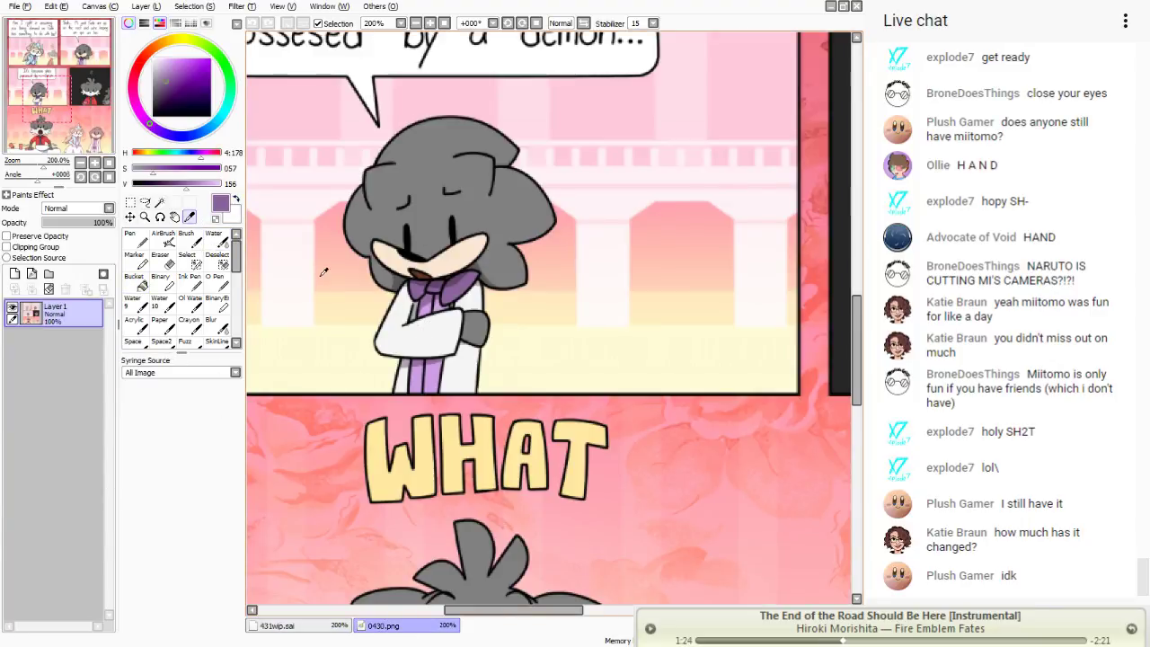
left_click(266, 627)
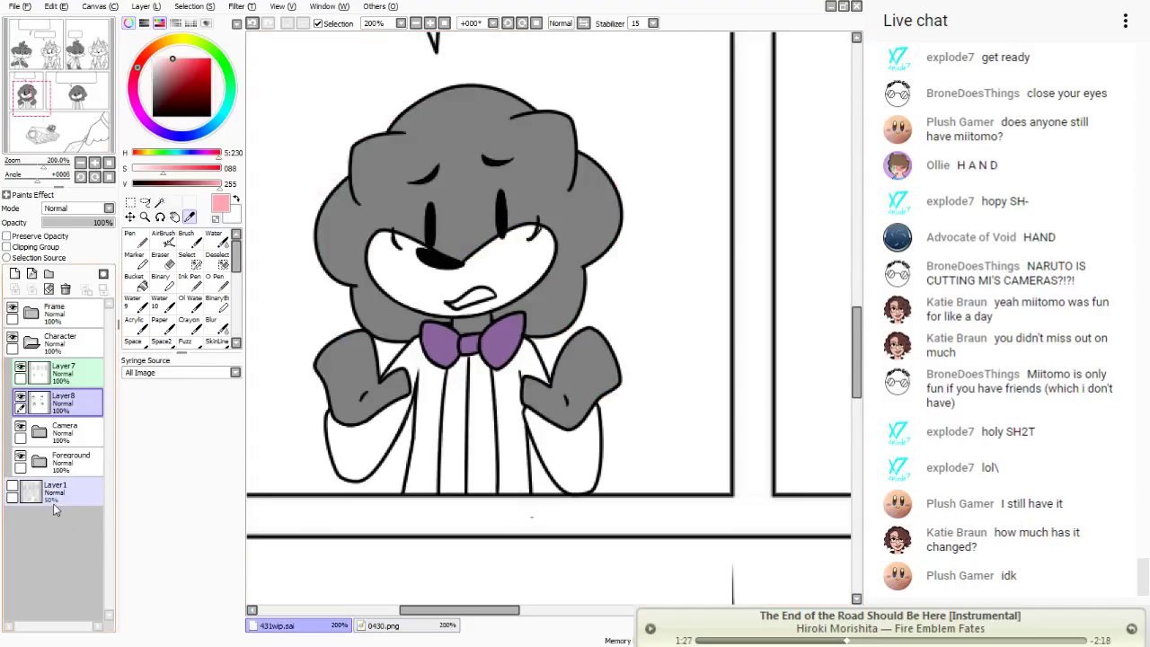
- Add a new layer directly above Layer1, flood-fill it with the sampled pink and make the Character folder active
left_click(54, 509)
left_click(14, 273)
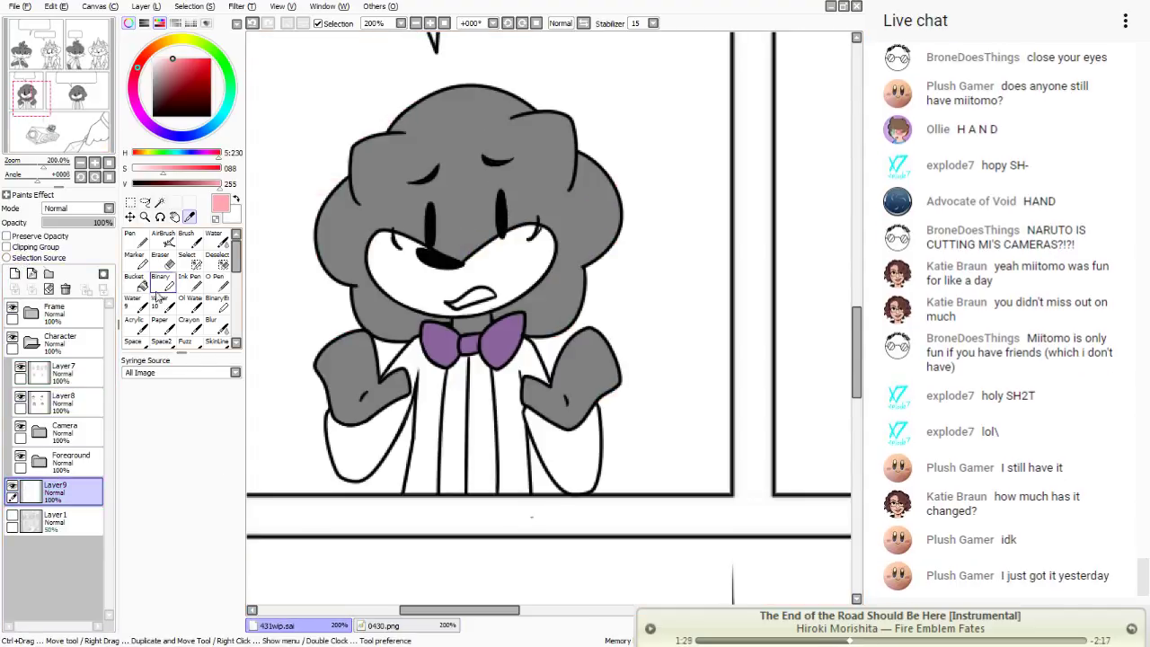
left_click(135, 279)
left_click(665, 270)
left_click(59, 341)
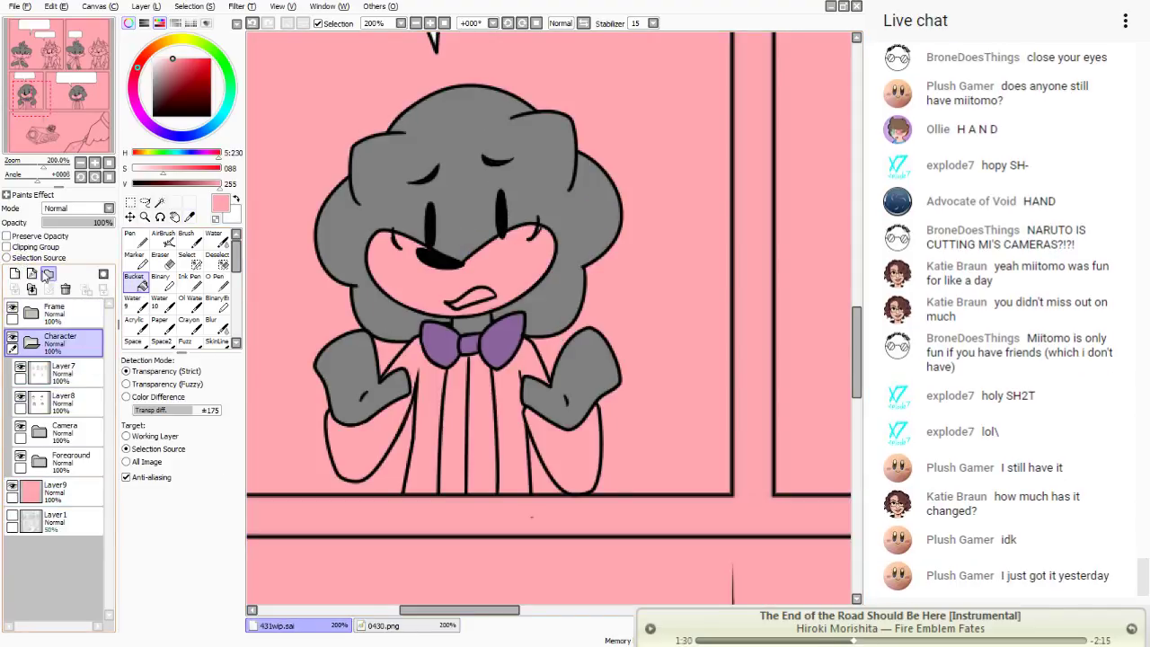
- Make the line art on Layer7 the selection source and Layer8 the active layer for filling
left_click(59, 371)
left_click(7, 258)
left_click(59, 401)
- Sample the off-white coat colour from the reference page 0430.png and return to 431wip.sai with the Bucket tool
left_click(189, 218)
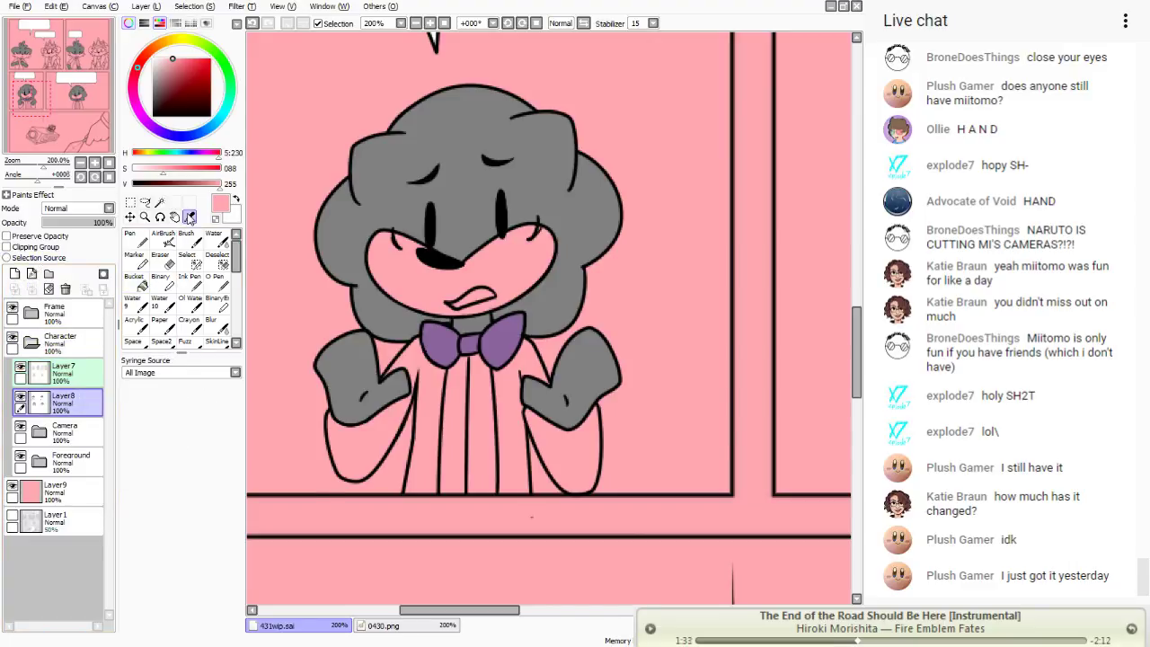
left_click(383, 626)
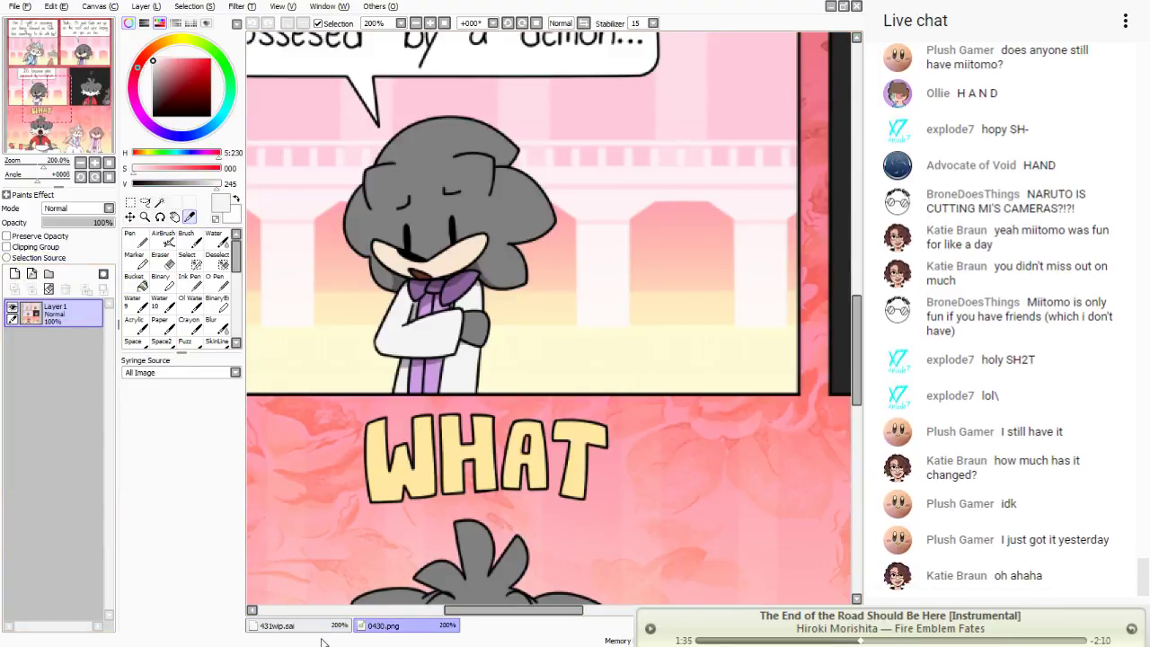
left_click(314, 627)
left_click(135, 279)
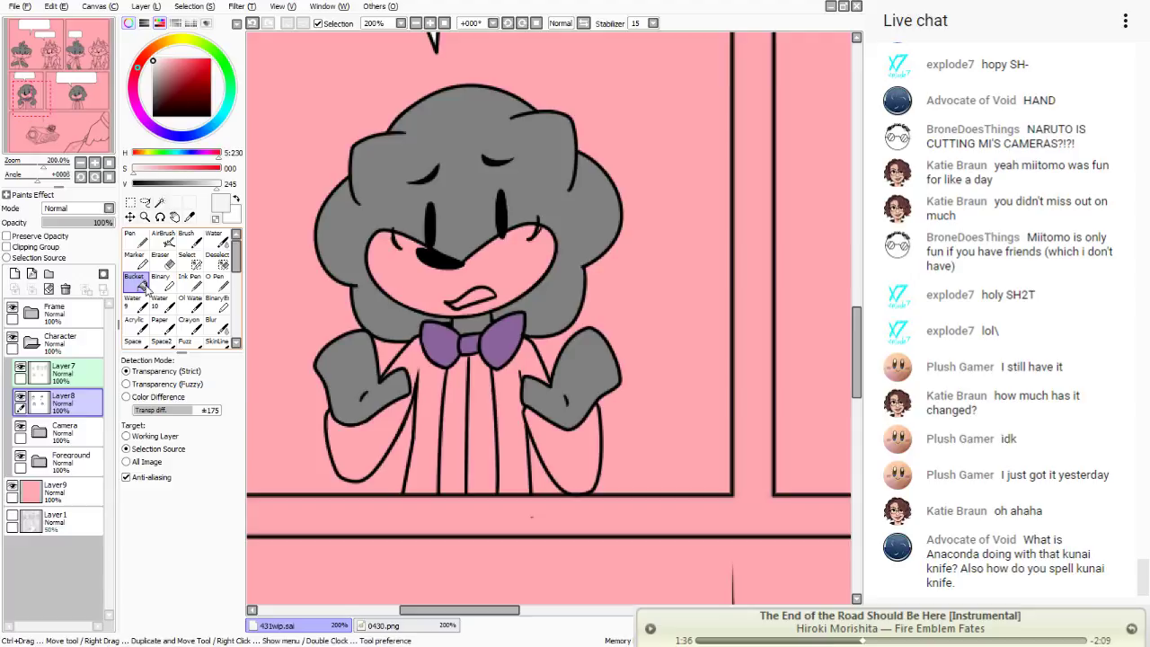
- Undo the leaking coat fill and close the gaps along the bottom edge of the third panel's coat with off-white size 3 Pen strokes
left_click(358, 452)
key("n")
key("ctrl+z")
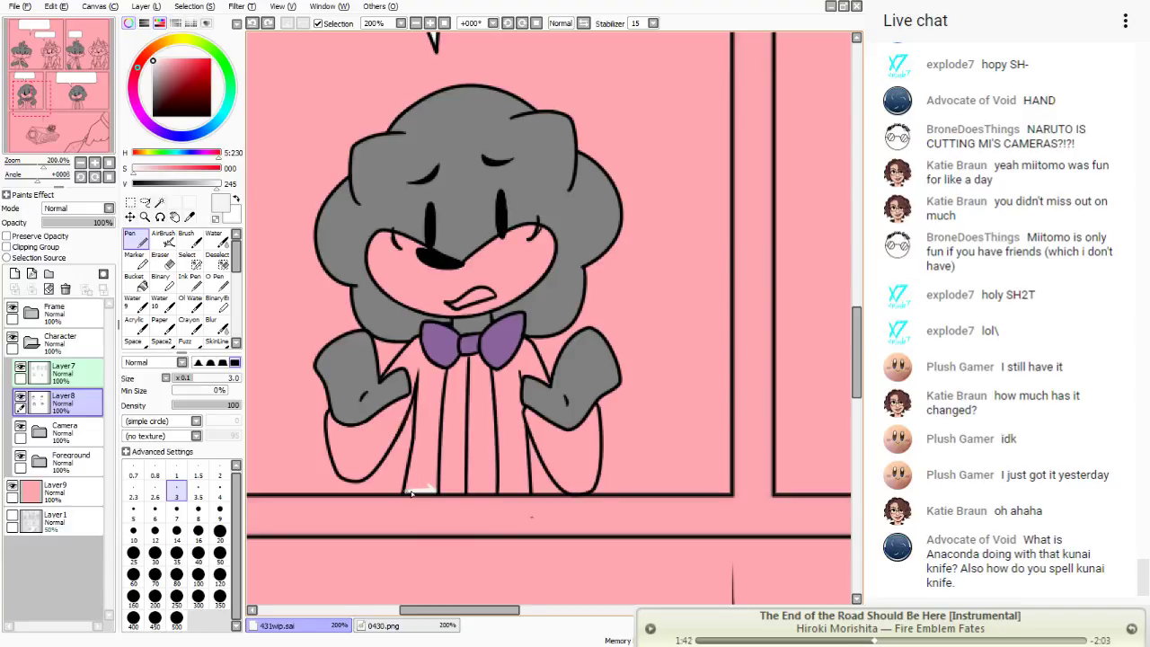
left_click_drag(410, 492, 405, 494)
left_click_drag(530, 493, 525, 491)
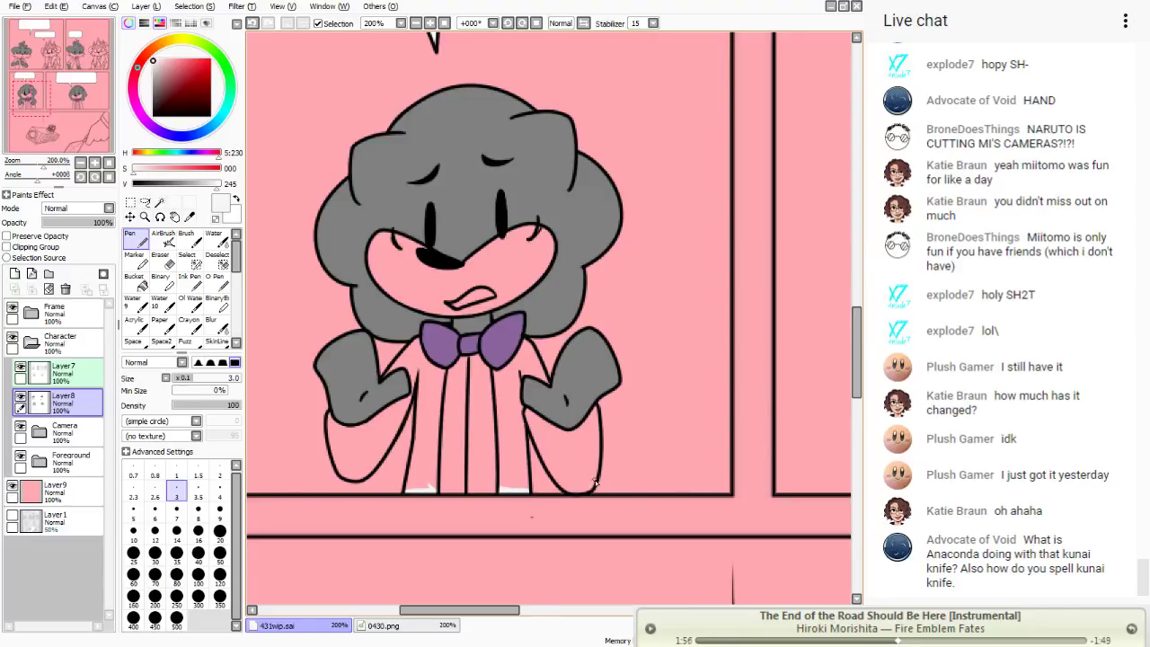
left_click_drag(595, 483, 577, 489)
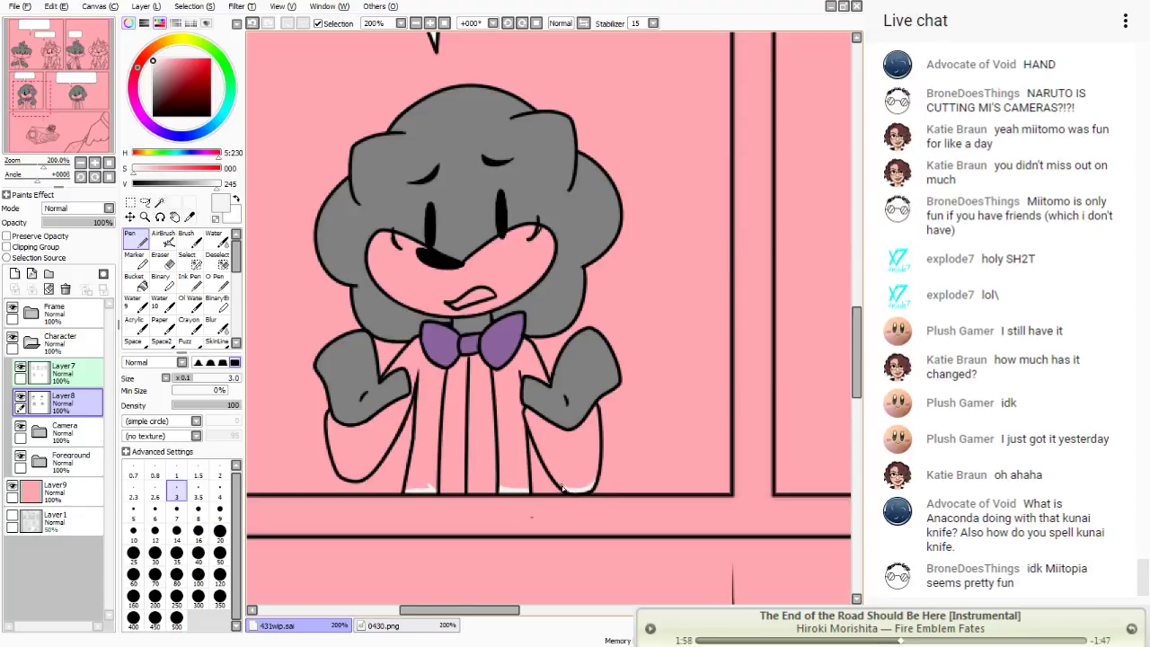
- Fill both sleeves and both sides of the third-panel character's coat with off-white
left_click(135, 279)
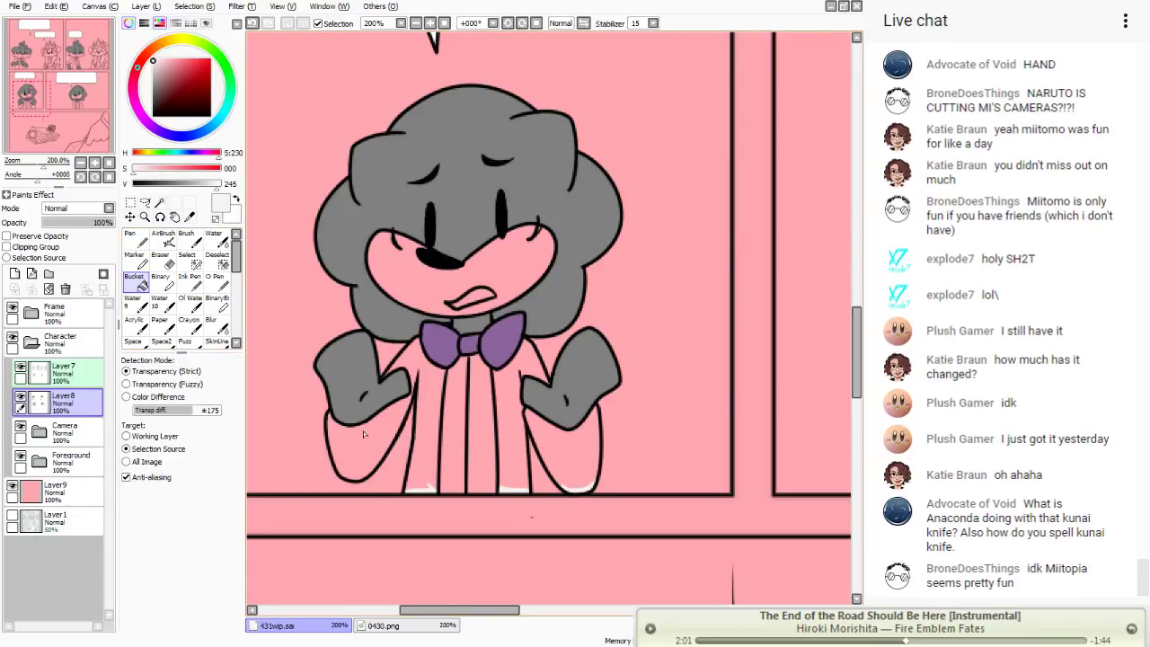
left_click(363, 431)
left_click(501, 421)
left_click(555, 451)
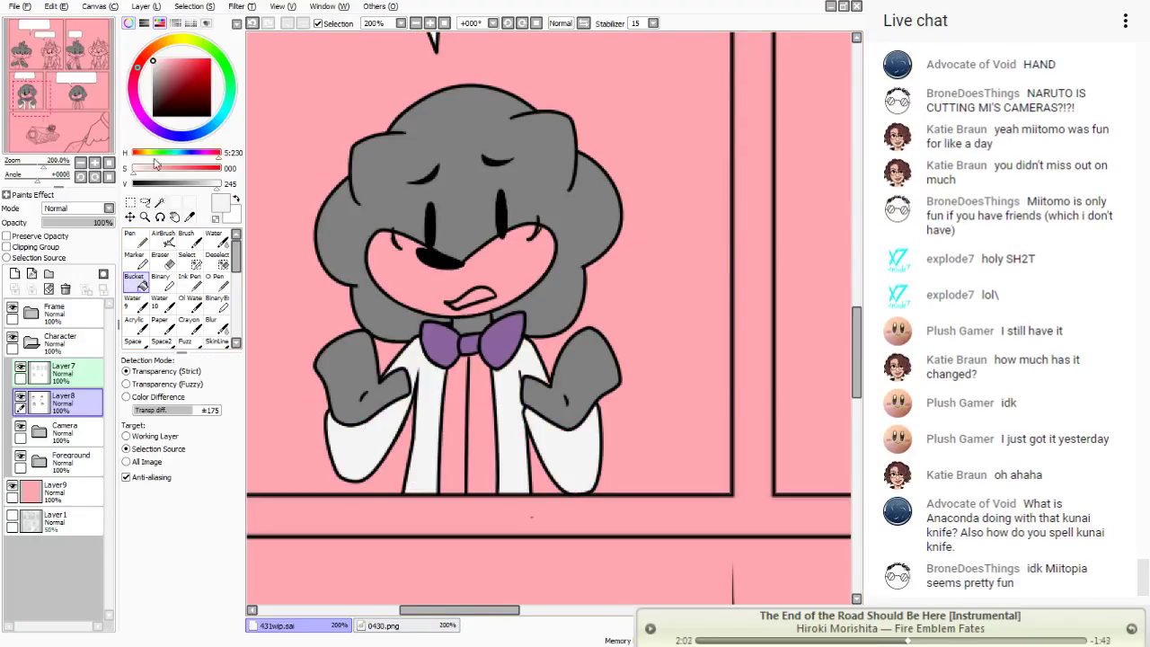
- Close the gaps along the bottom edge of the fourth panel's coat with the Pen and fill both sides of the coat off-white
mouse_move(79, 99)
left_mouse_down()
mouse_move(27, 58)
mouse_move(77, 106)
left_mouse_up()
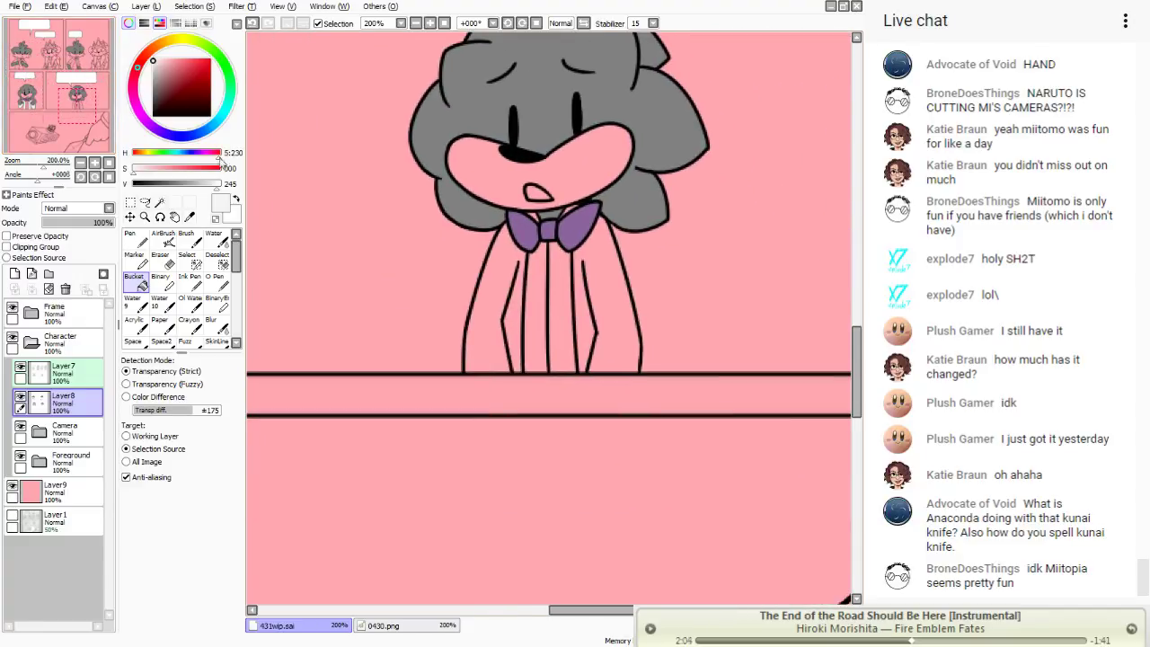
left_click(135, 238)
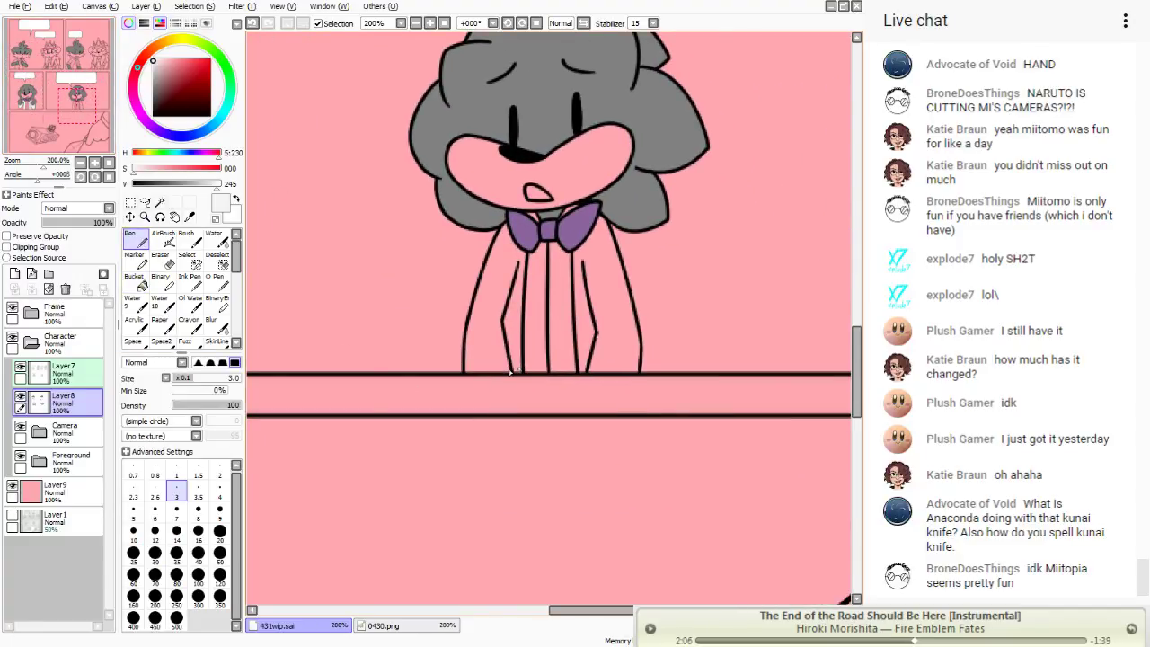
left_click_drag(509, 372, 465, 373)
left_click_drag(636, 372, 586, 373)
left_click_drag(593, 371, 579, 370)
left_click(134, 283)
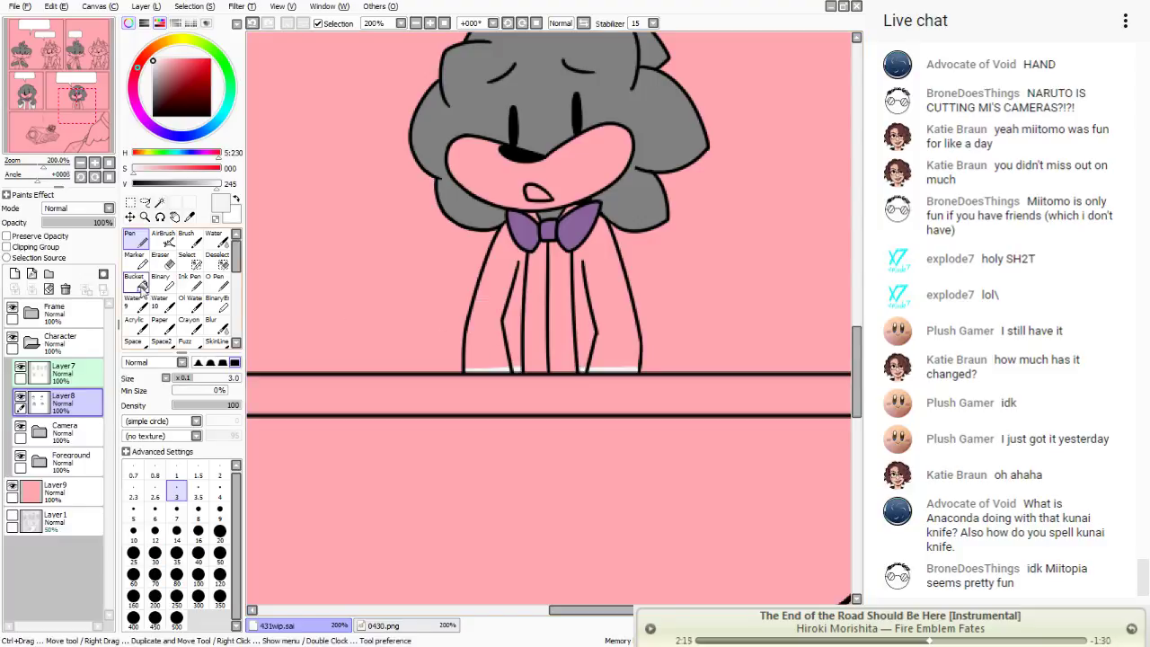
left_click(493, 305)
left_click(592, 268)
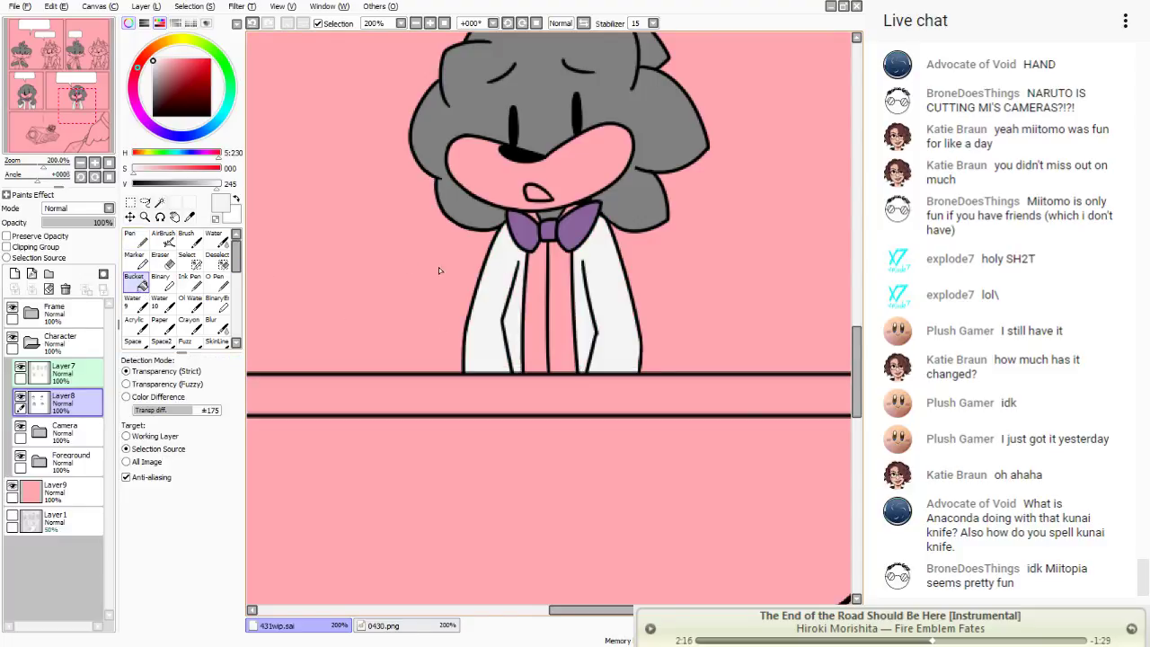
- Check the grey character's face in 0430.png and paint the unfilled gaps beside the first-panel character's eyes off-white with the Pen
left_click(189, 217)
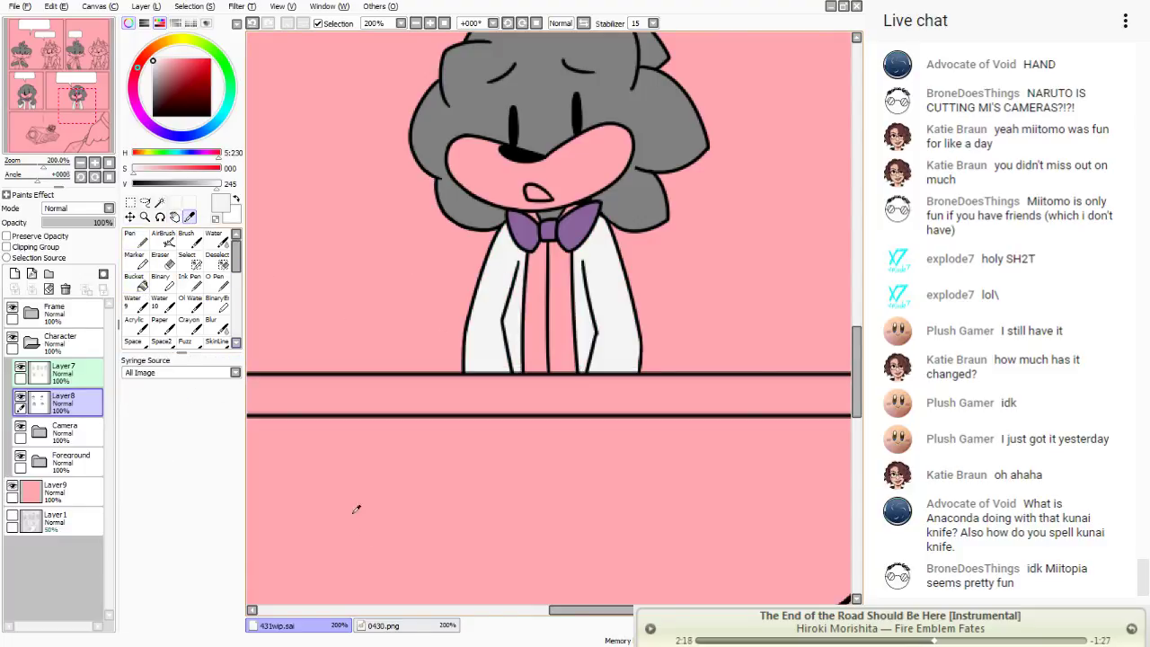
left_click(386, 625)
left_click_drag(79, 78, 67, 129)
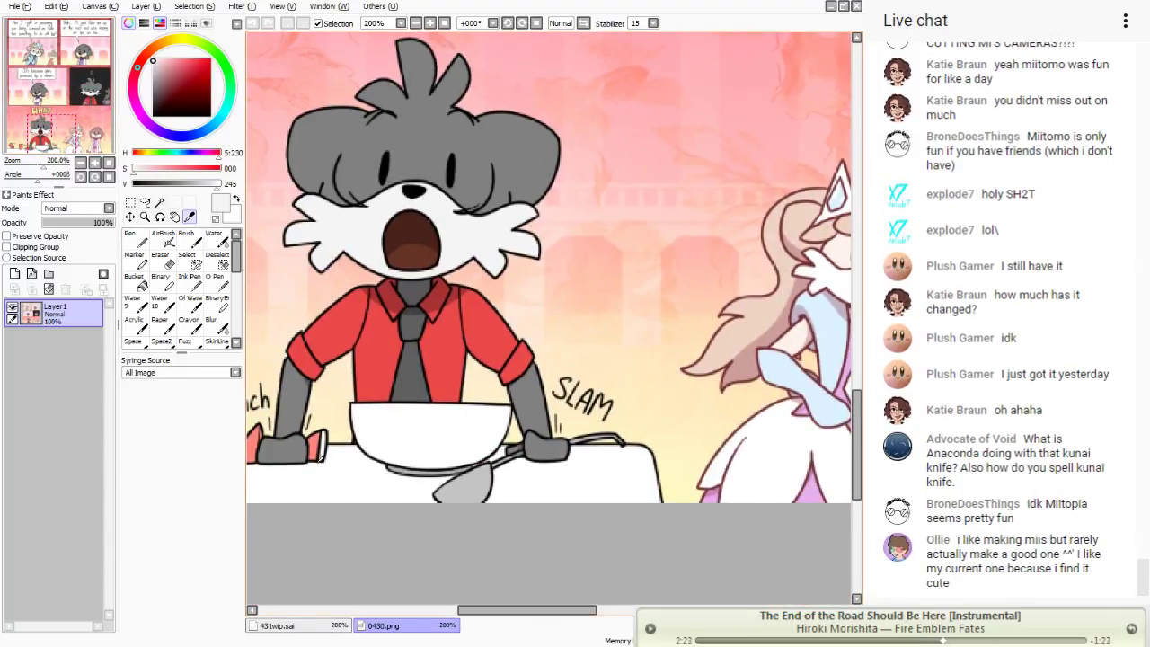
left_click(286, 626)
left_click(135, 281)
mouse_move(23, 118)
left_mouse_down()
mouse_move(11, 83)
mouse_move(34, 65)
mouse_move(84, 94)
mouse_move(50, 63)
mouse_move(37, 78)
left_mouse_up()
left_click(130, 235)
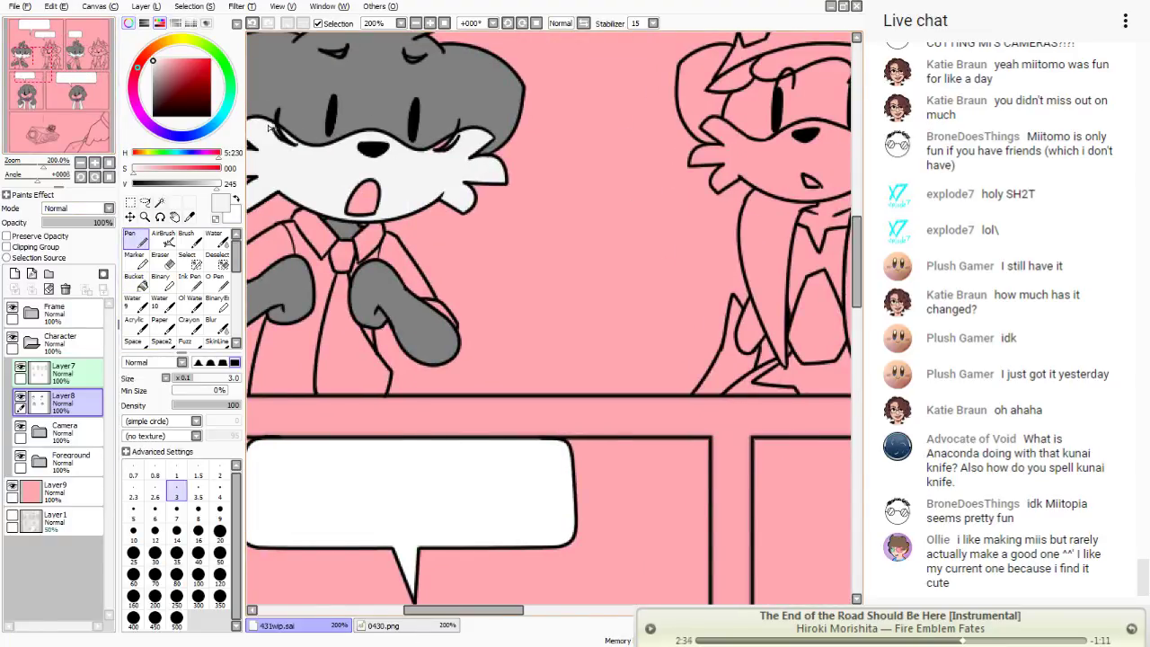
left_click_drag(405, 153, 417, 146)
left_click_drag(477, 150, 424, 154)
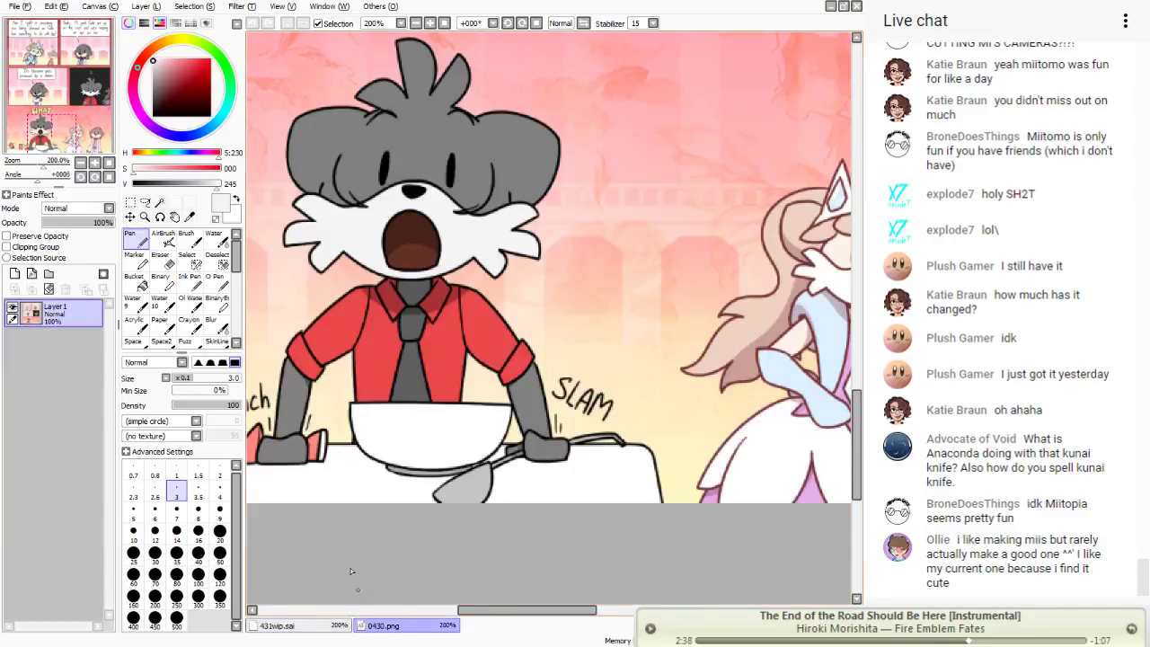
- Sample the dark brown mouth colour from the shouting character in 0430.png and return to 431wip.sai
left_click(381, 625)
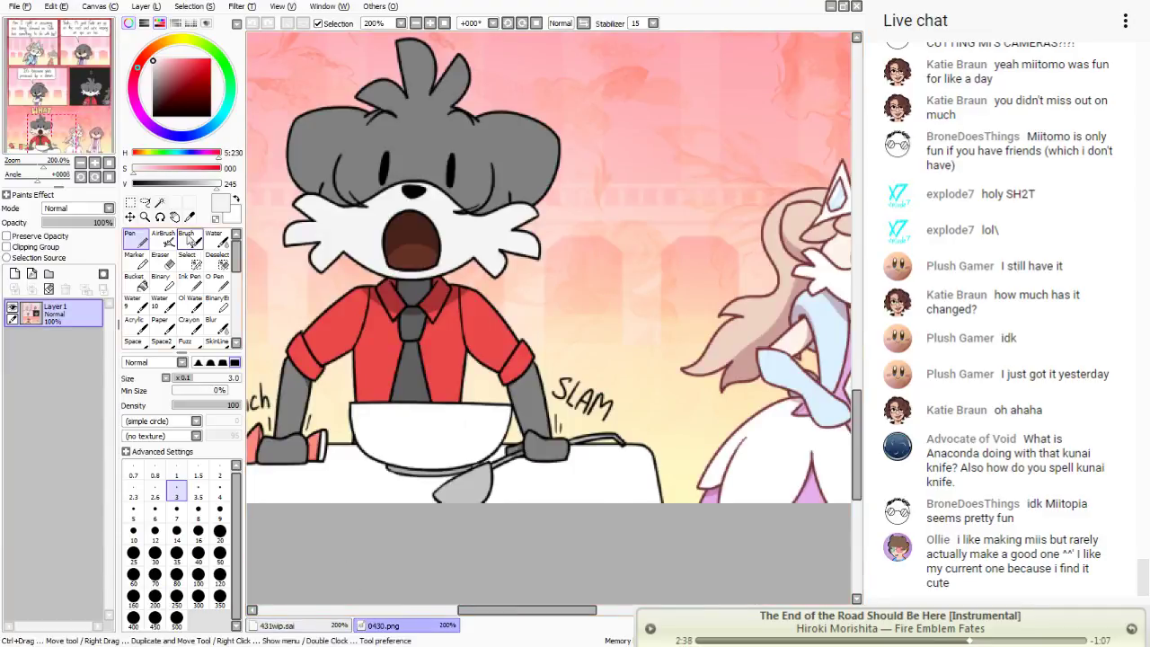
left_click(175, 216)
key("alt")
left_click(286, 624)
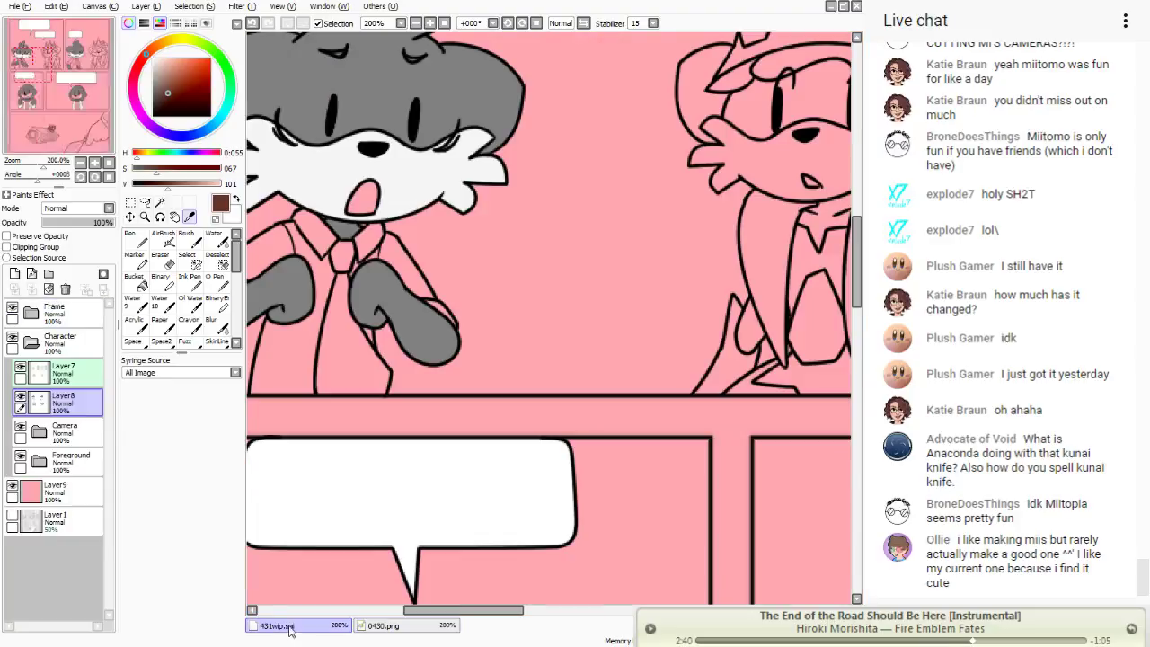
- Fill the characters' open mouths across the upper and lower panels with the sampled dark brown
left_click(135, 280)
scroll(357, 193, "right", 5)
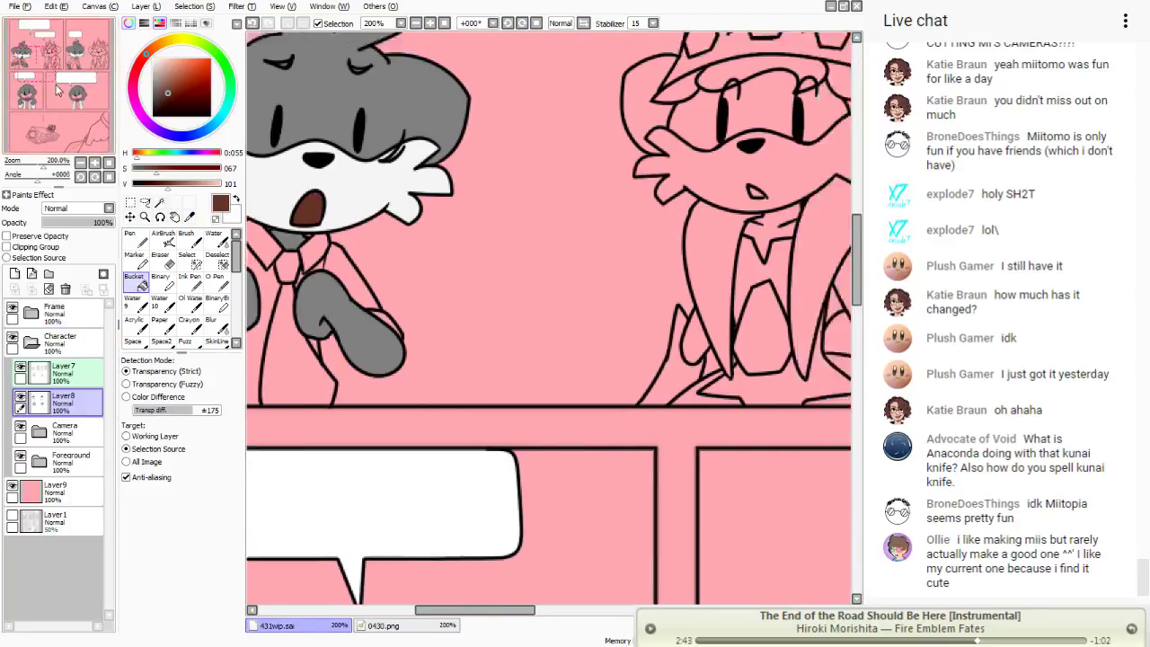
left_click_drag(37, 74, 38, 80)
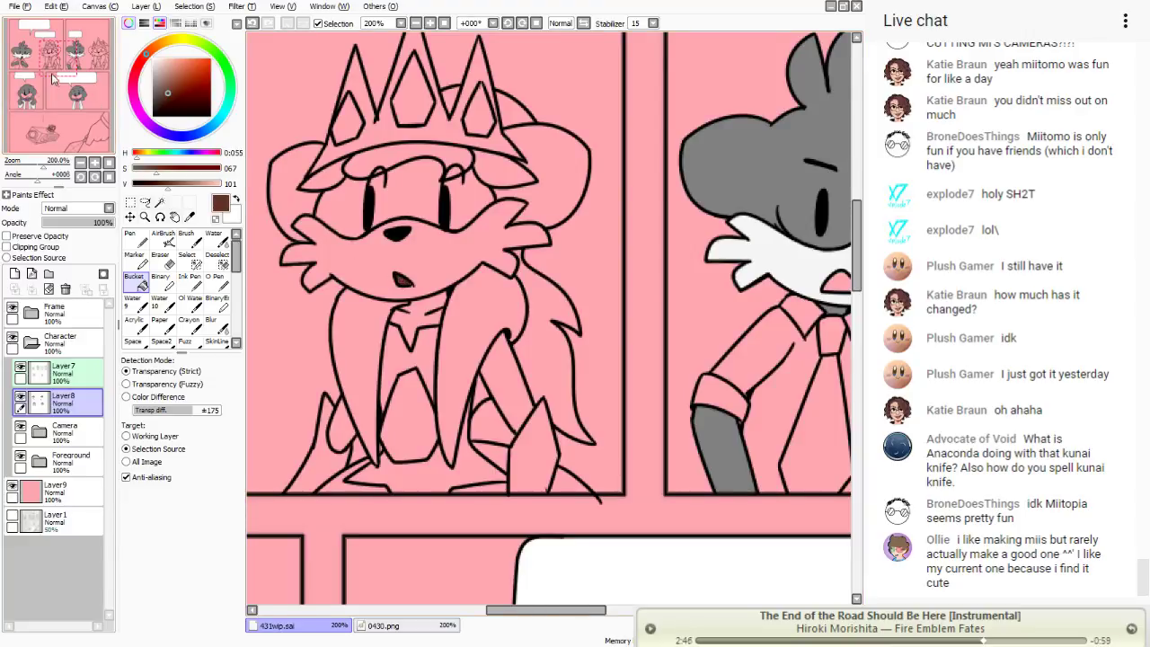
scroll(400, 281, "right", 5)
left_click(365, 264)
scroll(365, 264, "down", 5)
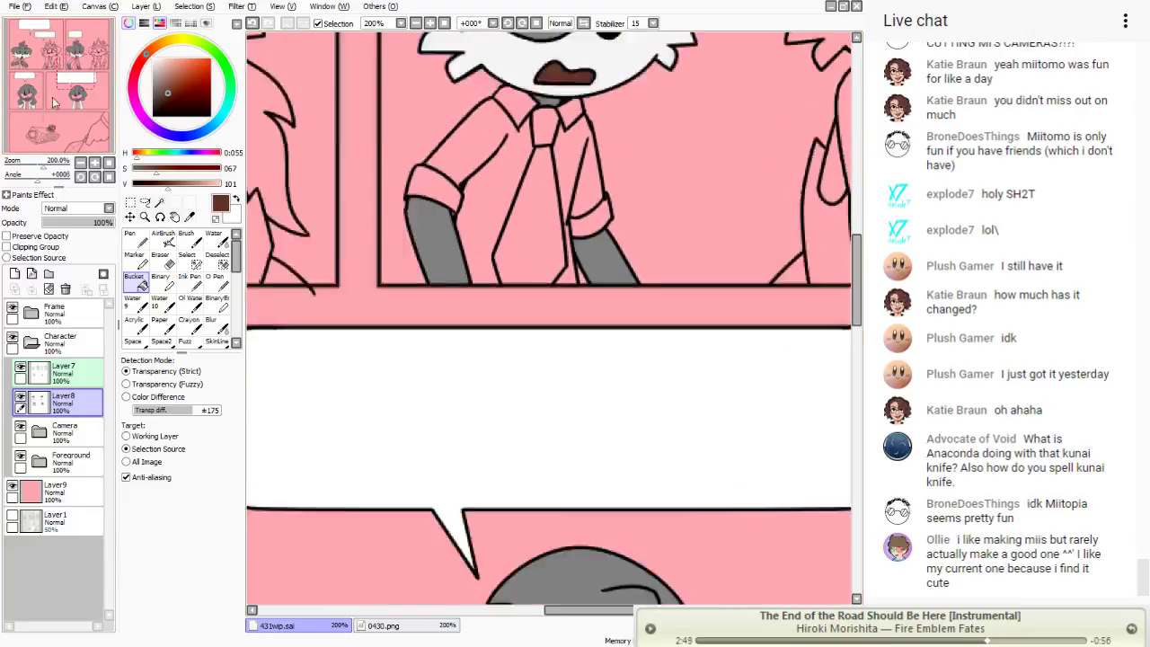
scroll(365, 264, "left", 5)
left_click(445, 200)
scroll(445, 199, "right", 5)
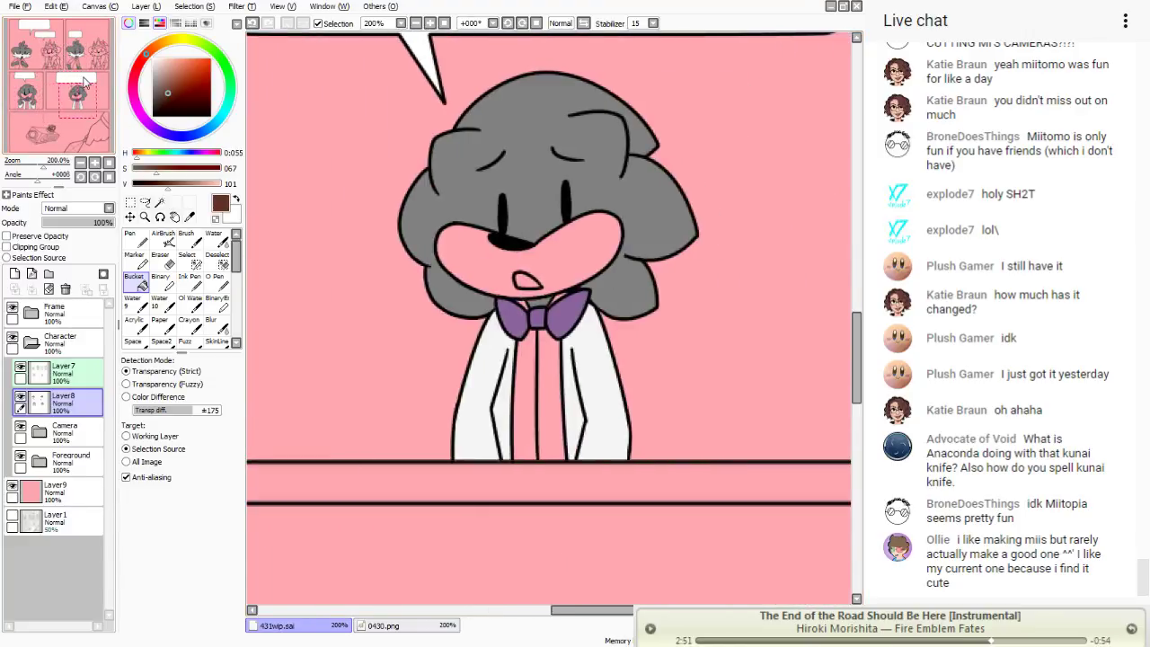
left_click(483, 281)
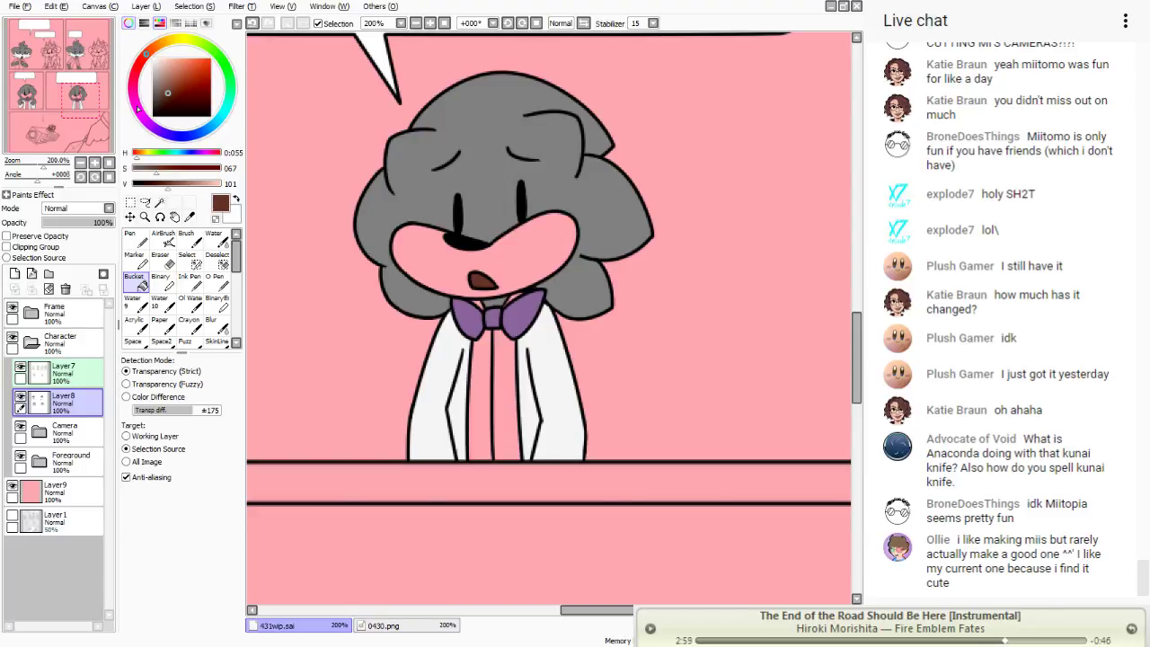
- Touch up the line art beside the crowned character's mouth on Layer7 with the Eraser and make Layer8 active again
mouse_move(93, 100)
left_mouse_down()
mouse_move(40, 87)
mouse_move(52, 65)
left_mouse_up()
key("e")
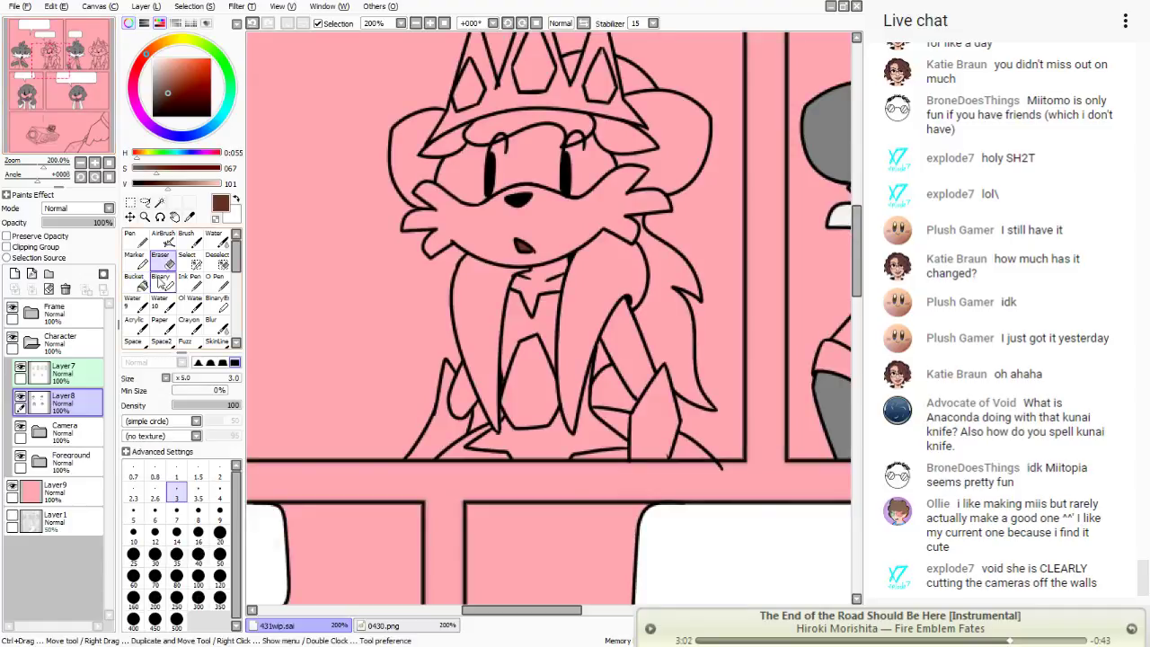
left_click(72, 378)
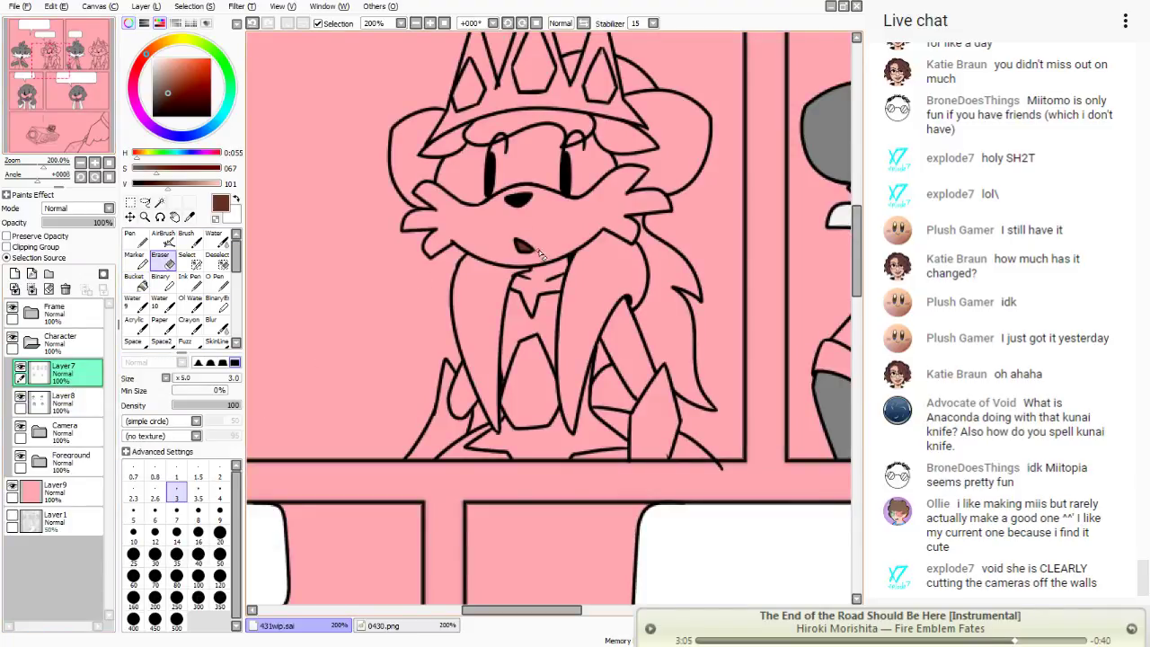
left_click(134, 286)
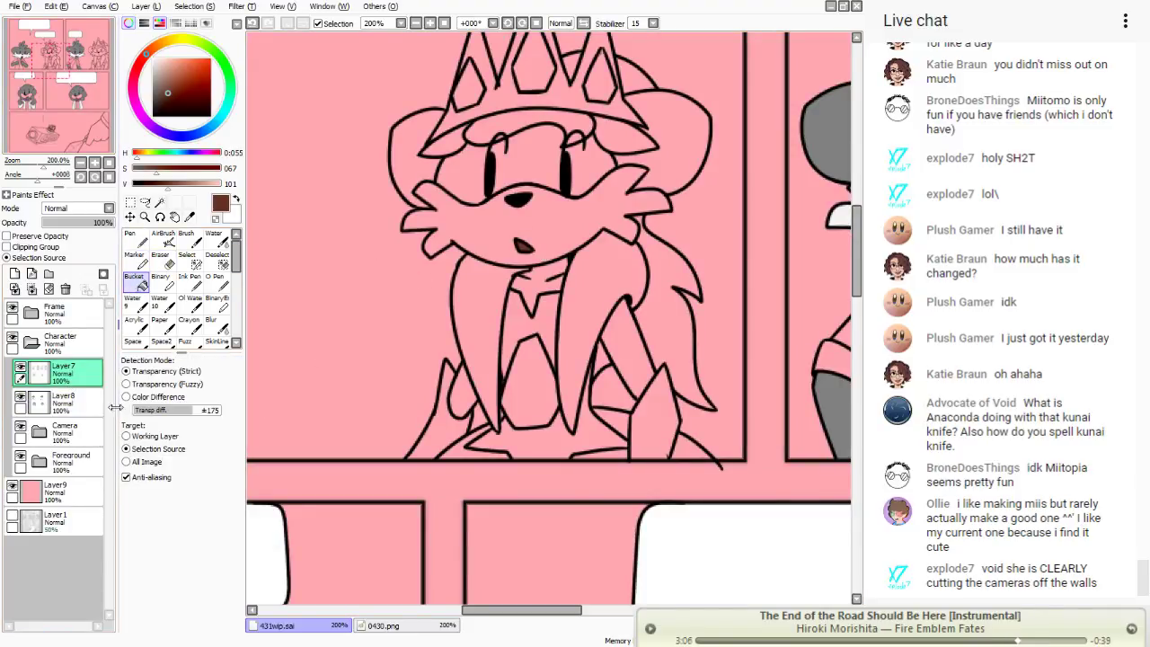
left_click(72, 402)
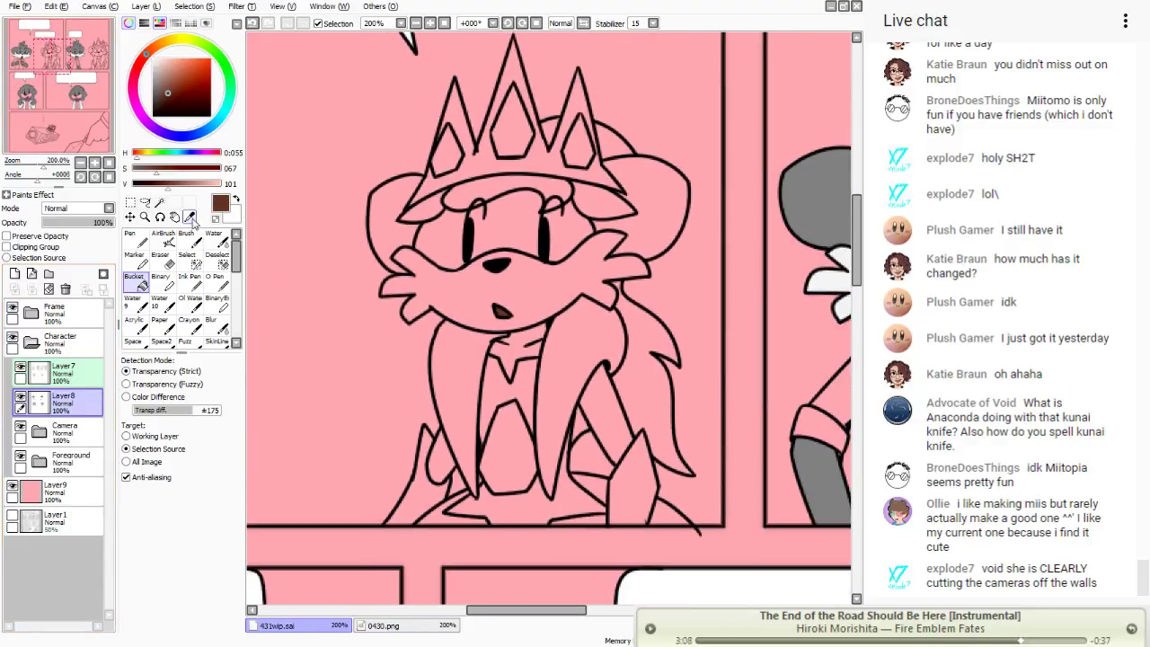
- Sample the red shirt colour from 0430.png and return to 431wip.sai with the Bucket tool
left_click(189, 218)
left_click(387, 625)
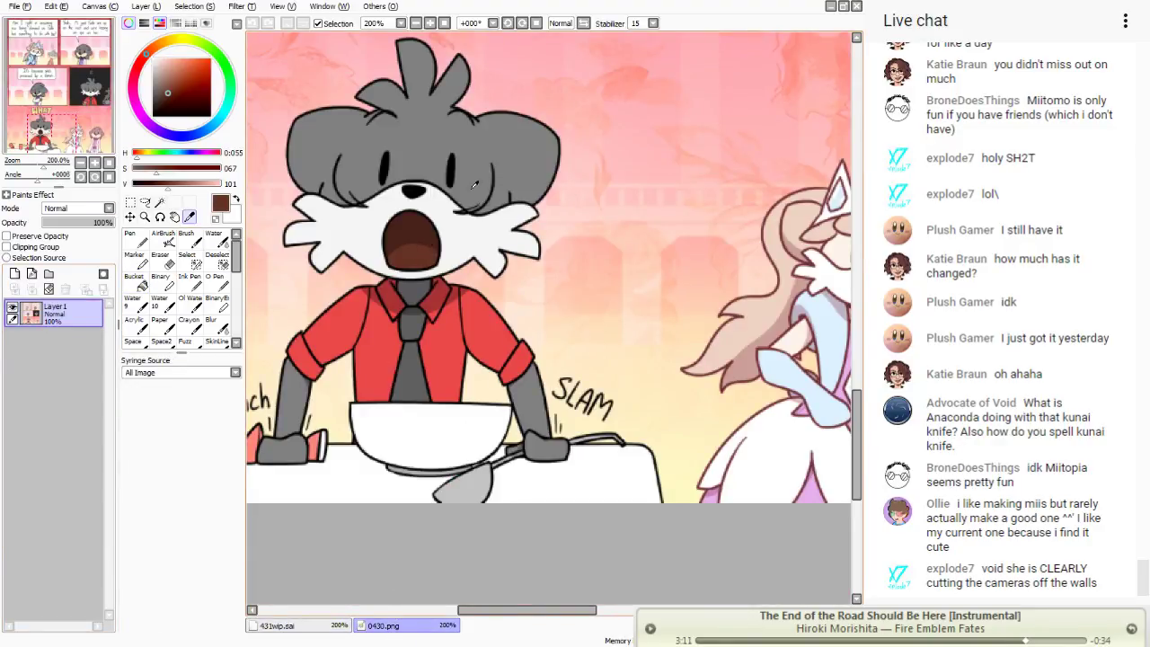
left_click(446, 340)
left_click(305, 626)
left_click(134, 299)
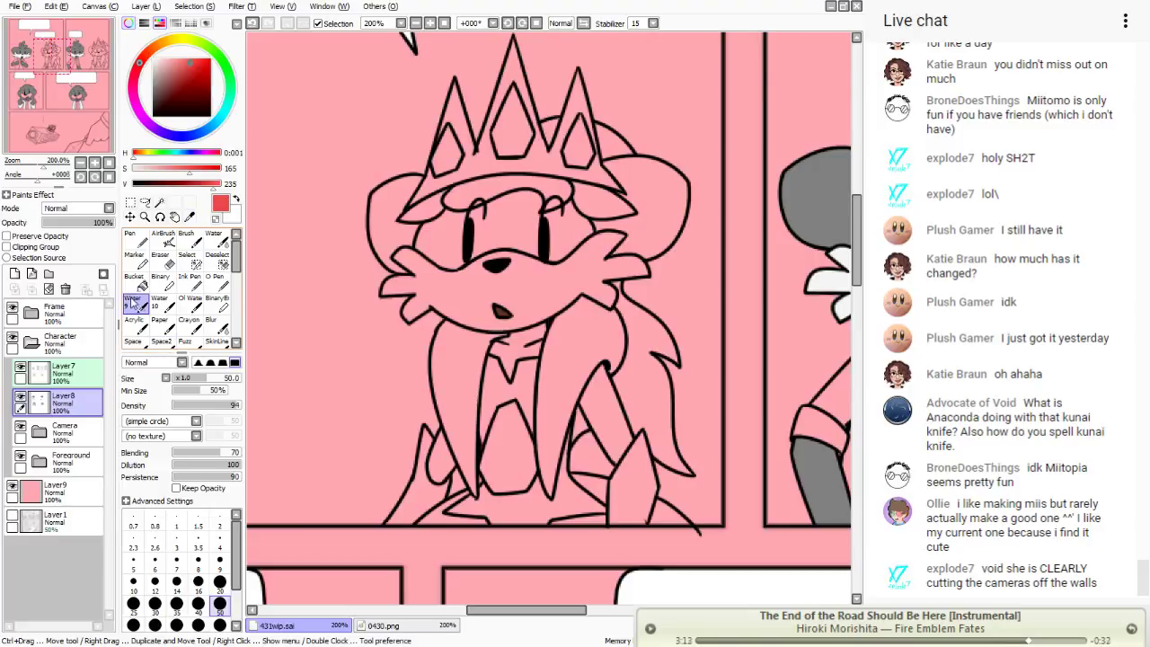
left_click(134, 278)
- Undo the leaking shirt fill in the first panel and work on closing the gap along the shirt's bottom edge with the Pen
left_click_drag(28, 55, 30, 57)
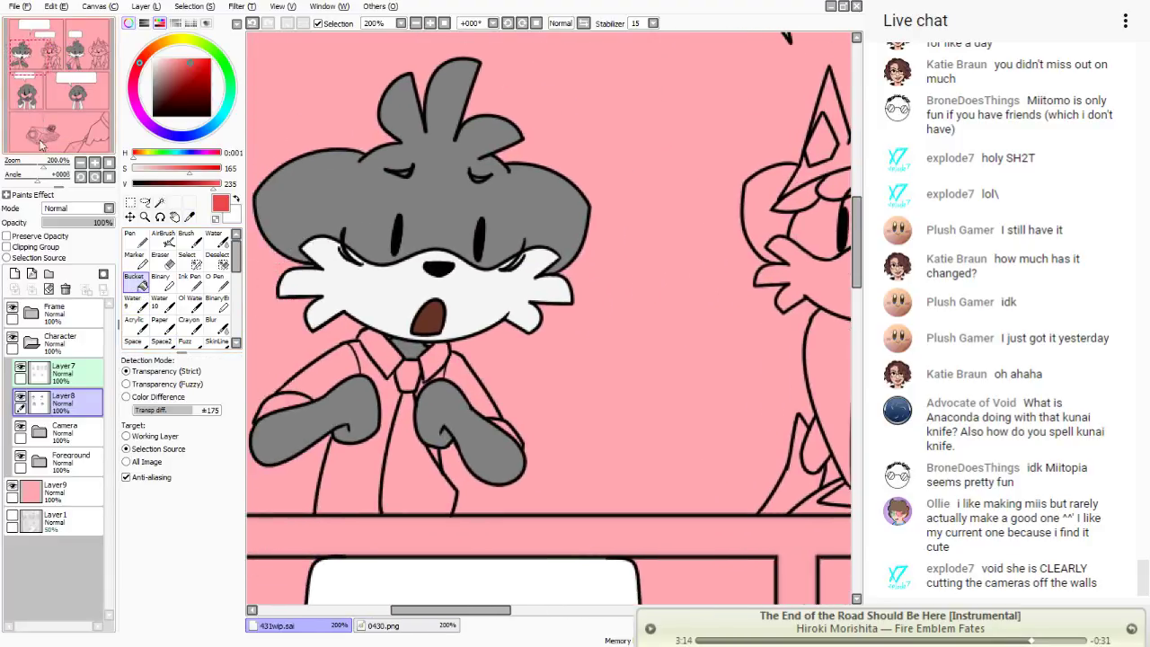
left_click(368, 367)
key("ctrl+z")
key("n")
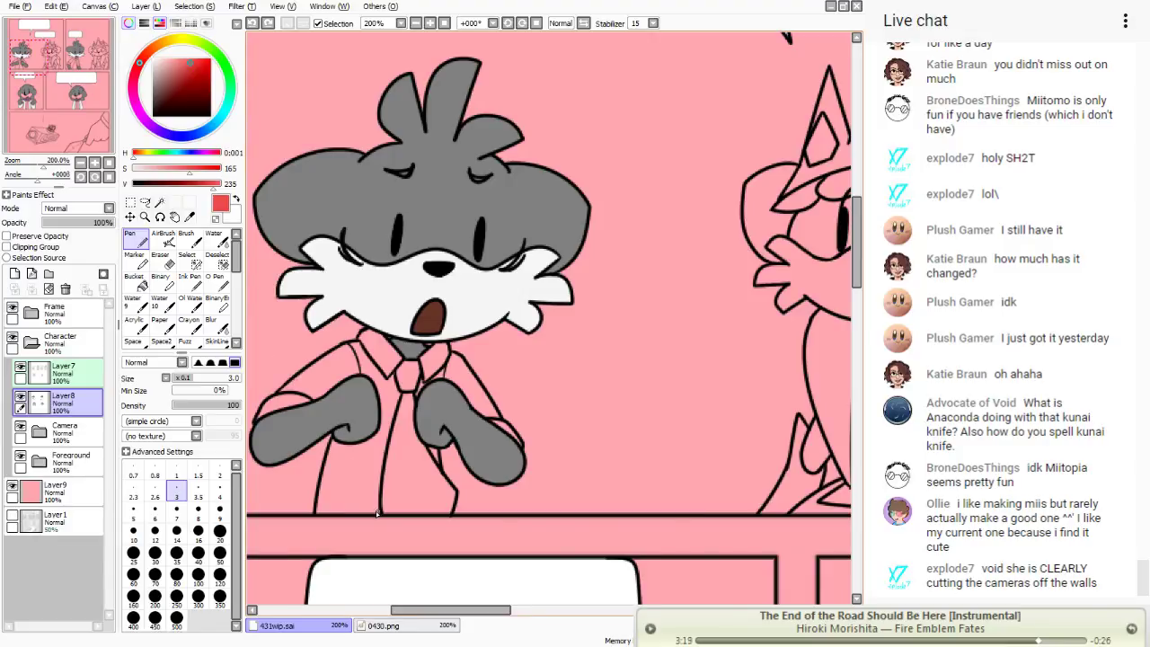
mouse_move(367, 514)
left_mouse_down()
mouse_move(328, 511)
mouse_move(344, 513)
left_mouse_up()
key("ctrl+z")
key("g")
- Fill the first-panel grey character's shirt front, collar, sleeves and cuffs with red, touching up small gaps with the Pen
left_click(302, 386)
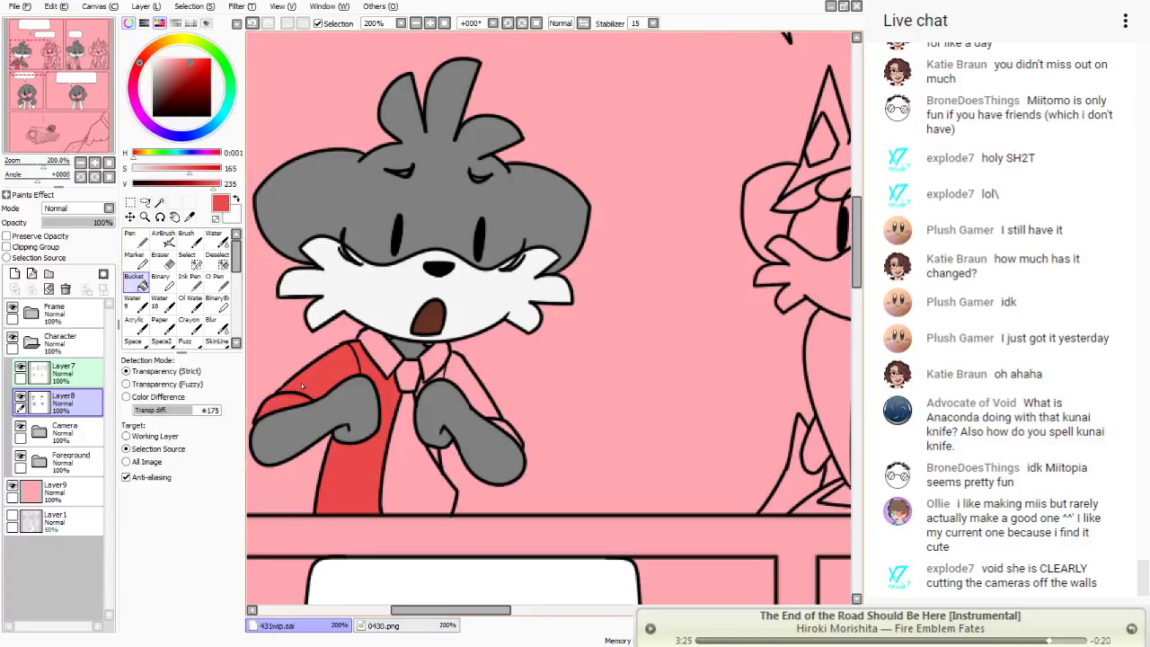
left_click(394, 356)
left_click(436, 361)
left_click(474, 396)
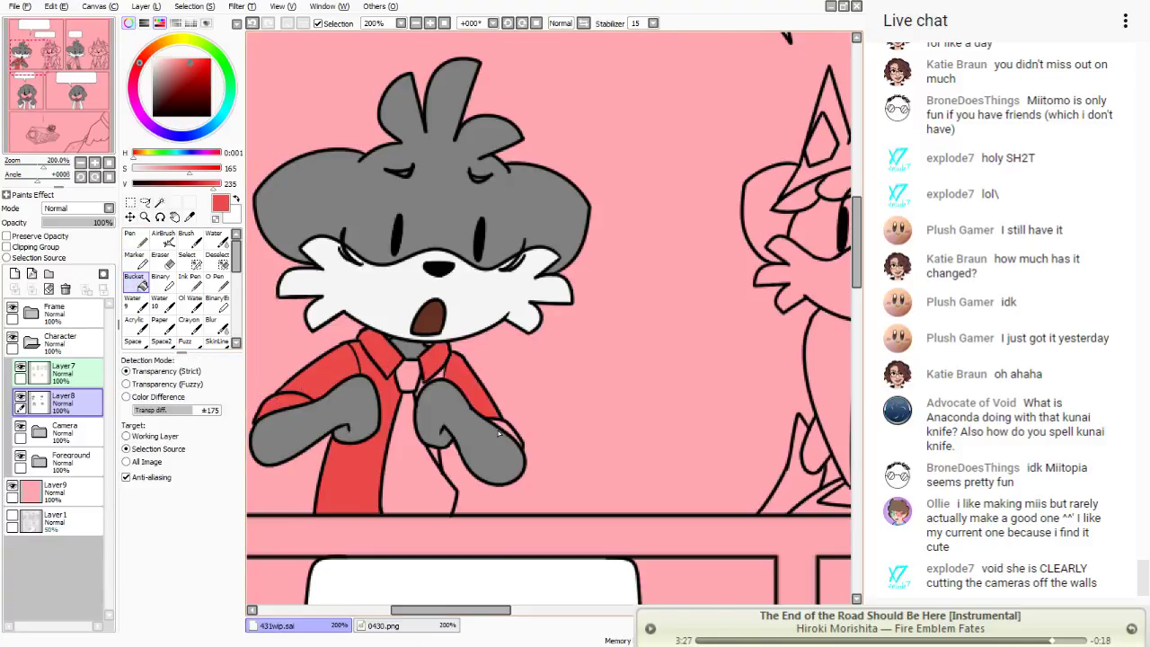
left_click(505, 434)
key("n")
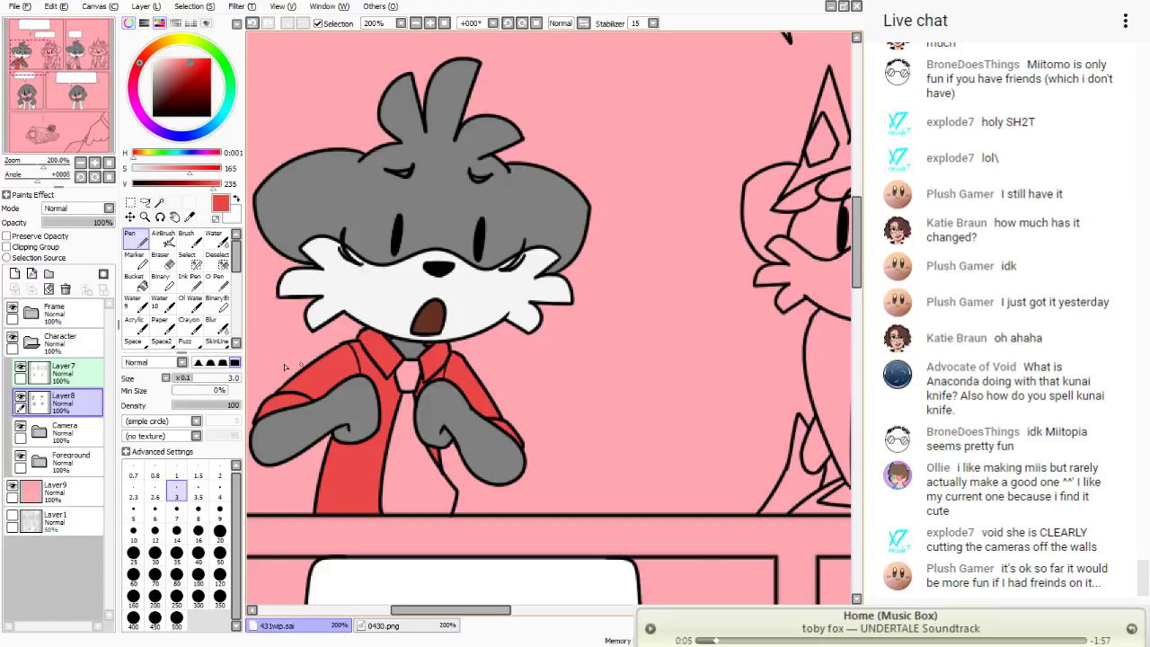
left_click(136, 281)
left_click(45, 118)
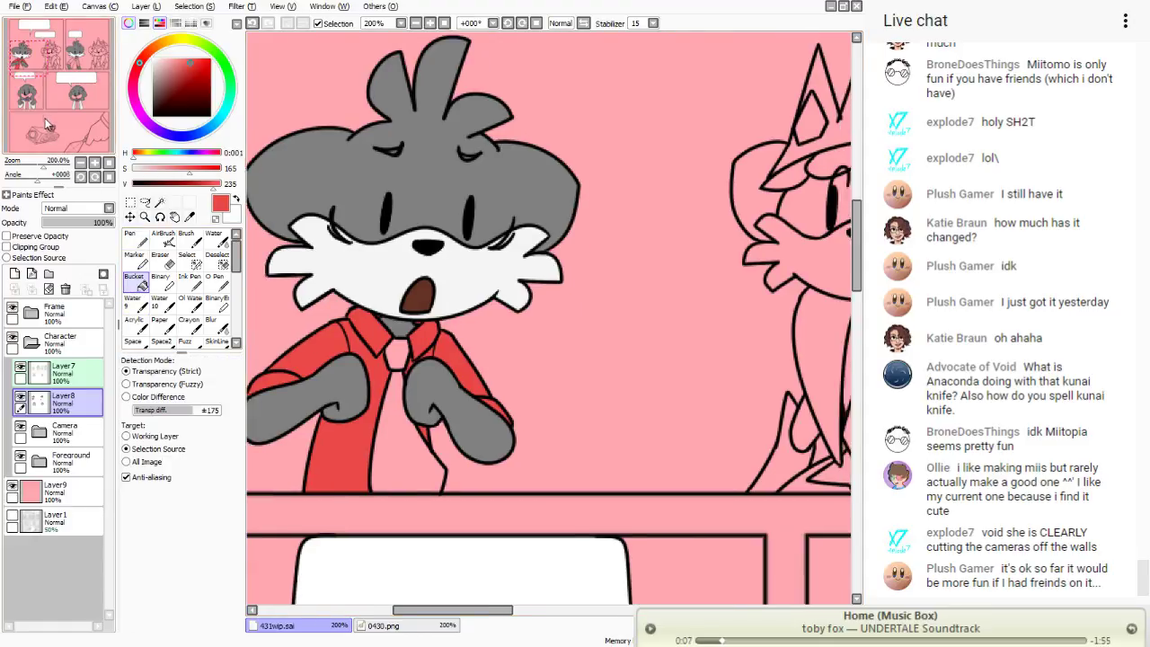
- Fill the third-panel grey character's shirt collar and rolled-up cuffs with red on Layer8
left_click_drag(45, 117, 93, 135)
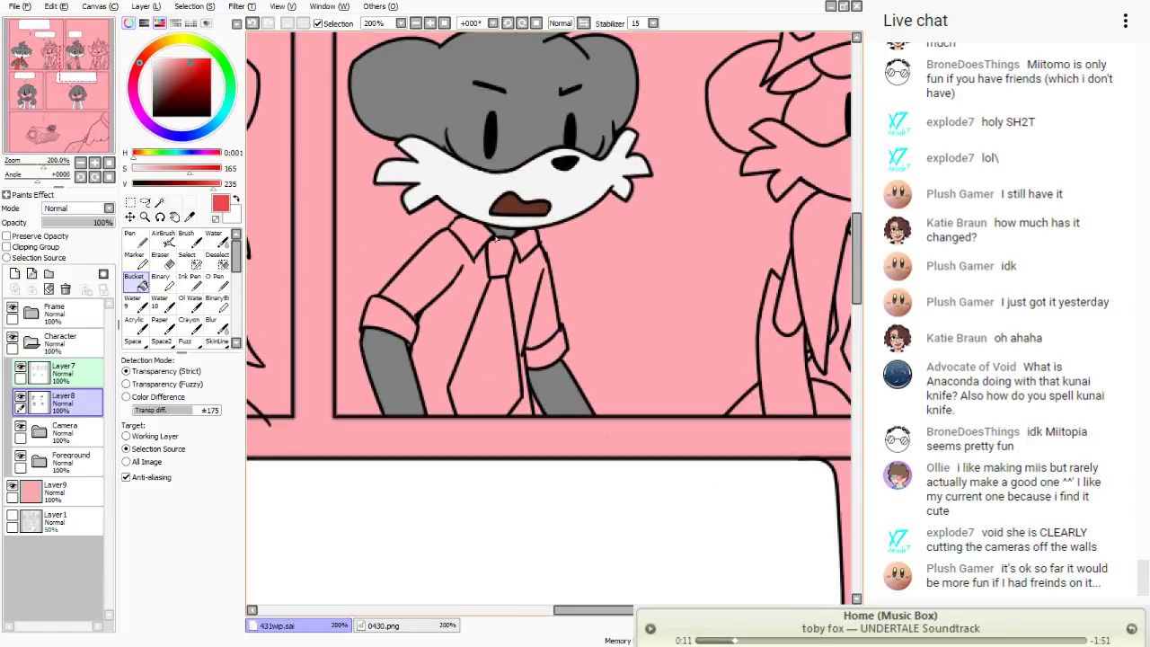
left_click(474, 230)
left_click(526, 241)
left_click(391, 330)
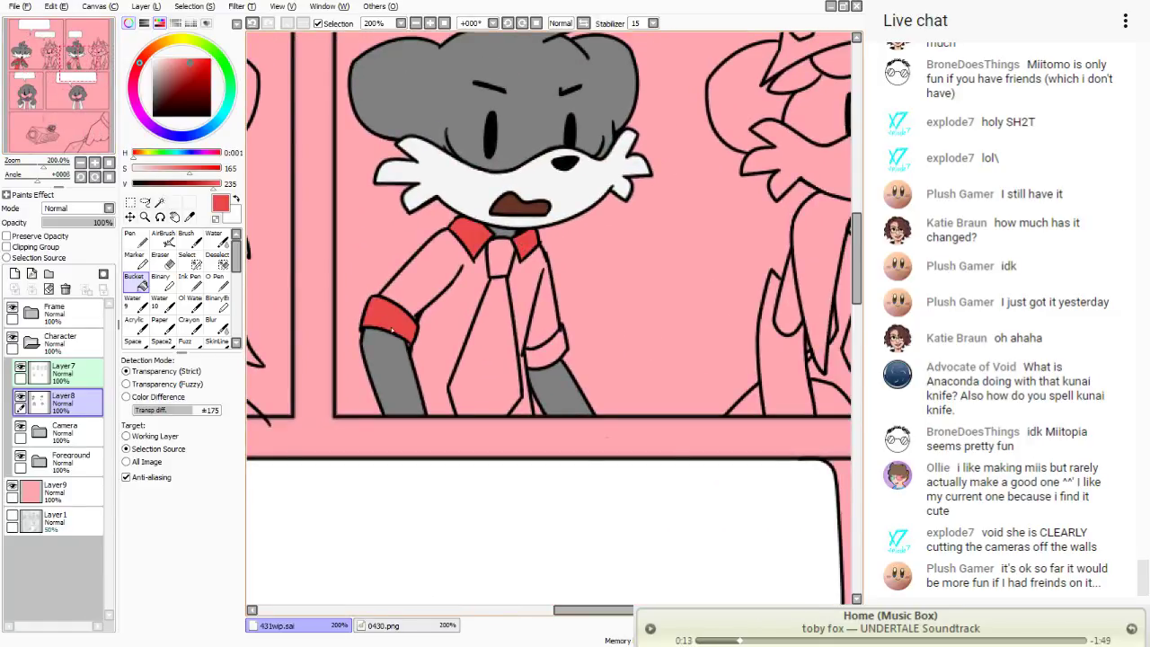
left_click(545, 342)
- Close the gaps along the shirt's bottom edge with the Pen and fill the third-panel character's sleeves and shirt front with red
key("n")
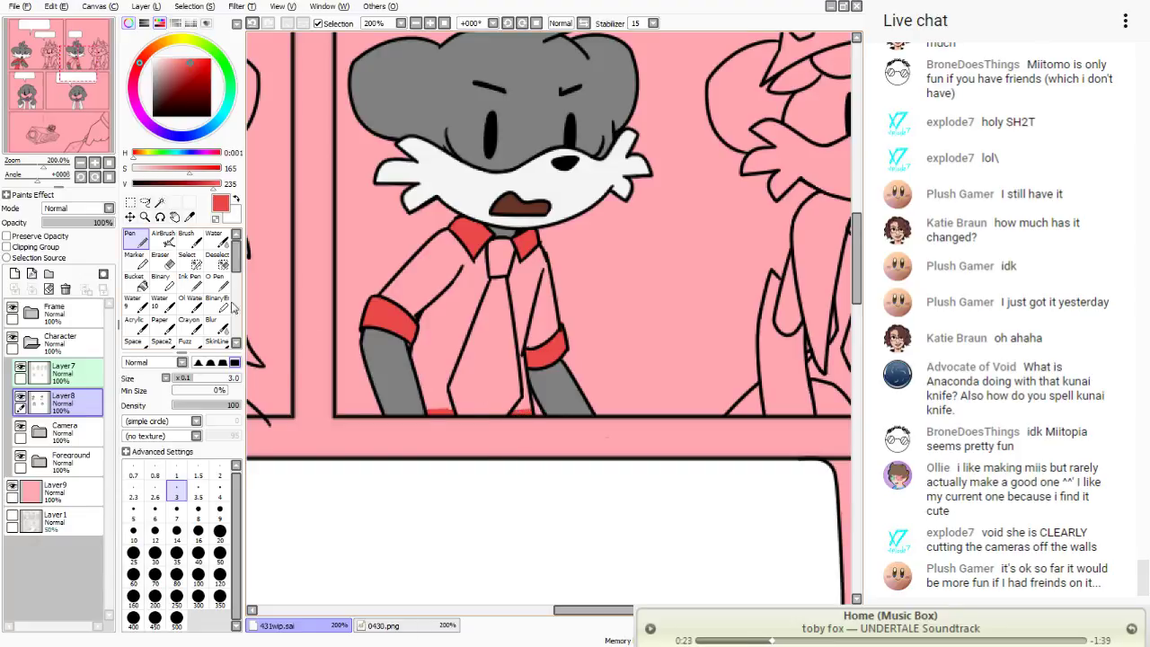
left_click(135, 279)
left_click(438, 279)
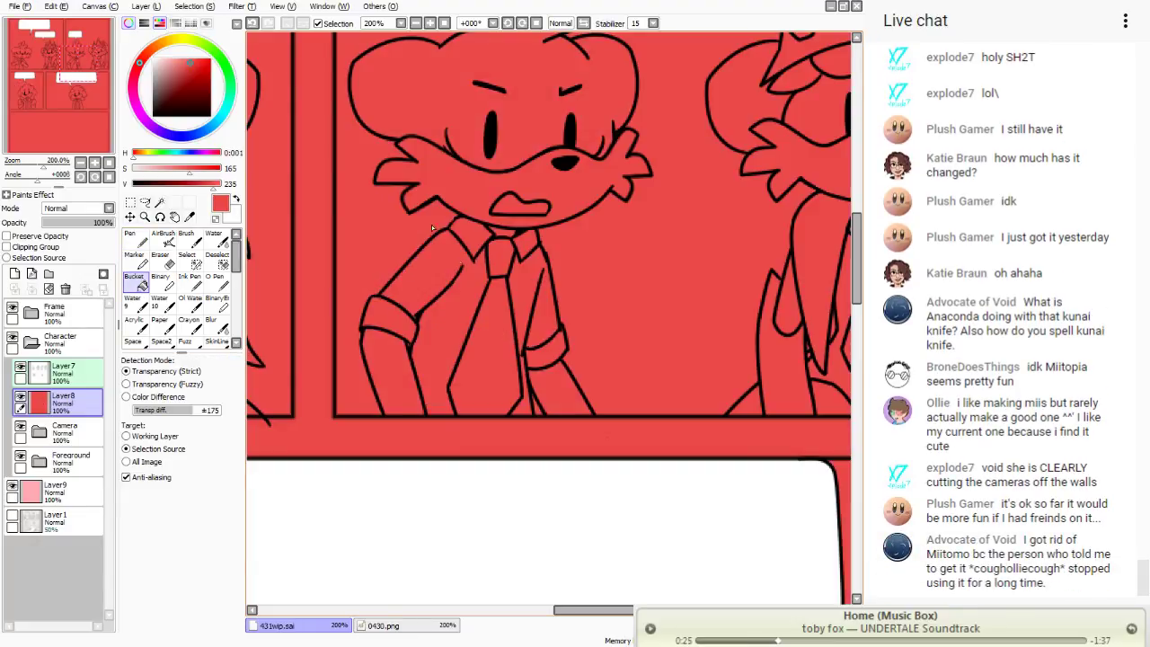
left_click(519, 297)
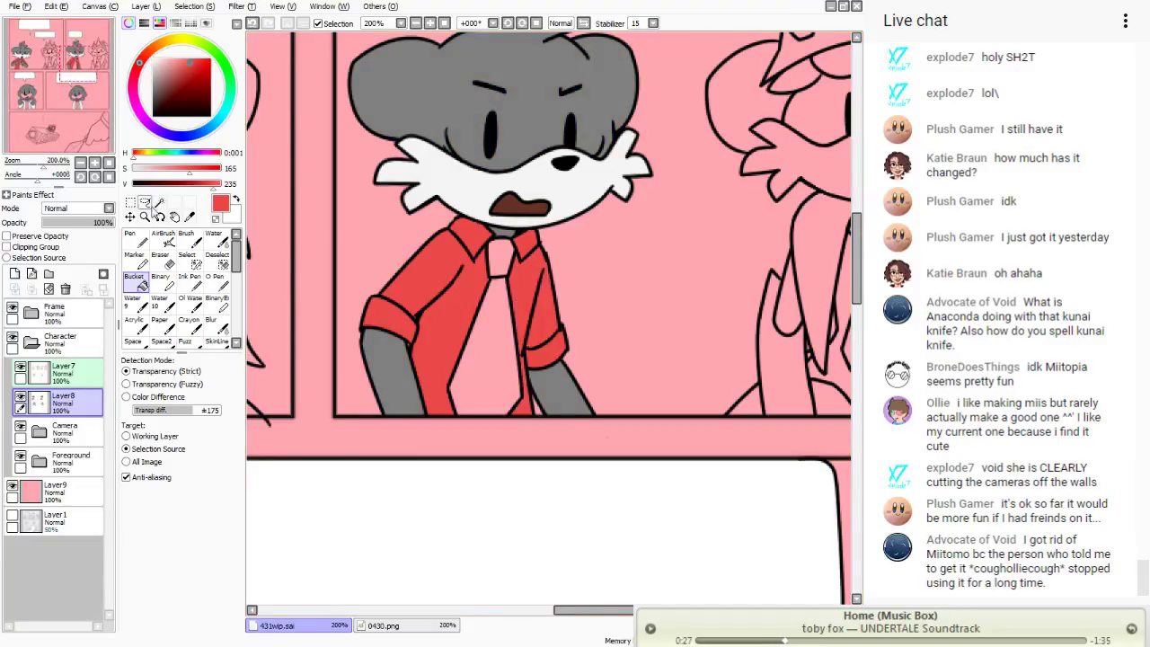
- Sample the dark grey tie colour from 0430.png and return to 431wip.sai with the Bucket tool
left_click(142, 235)
left_click(189, 217)
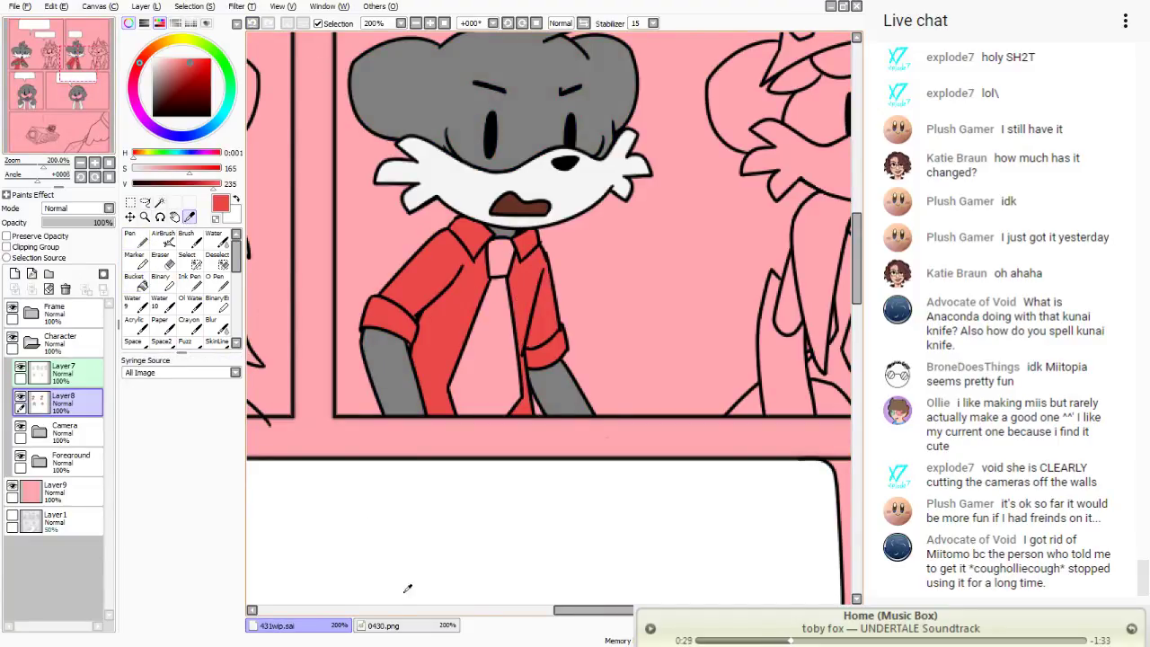
left_click(400, 625)
left_click(412, 368)
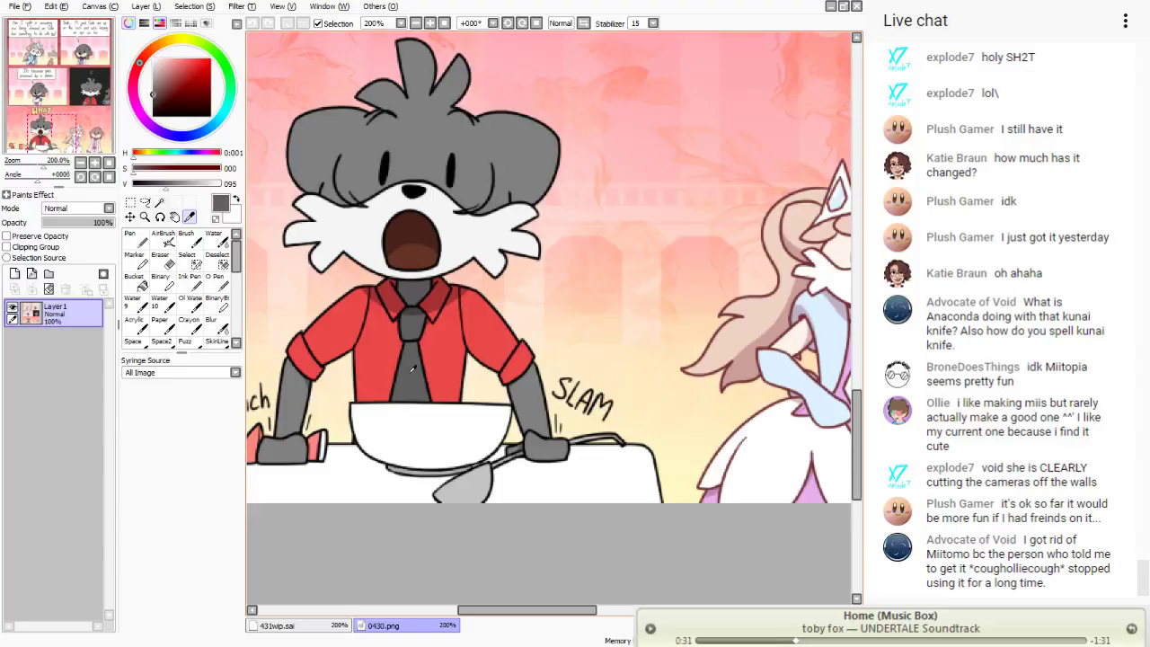
left_click(279, 625)
left_click(135, 279)
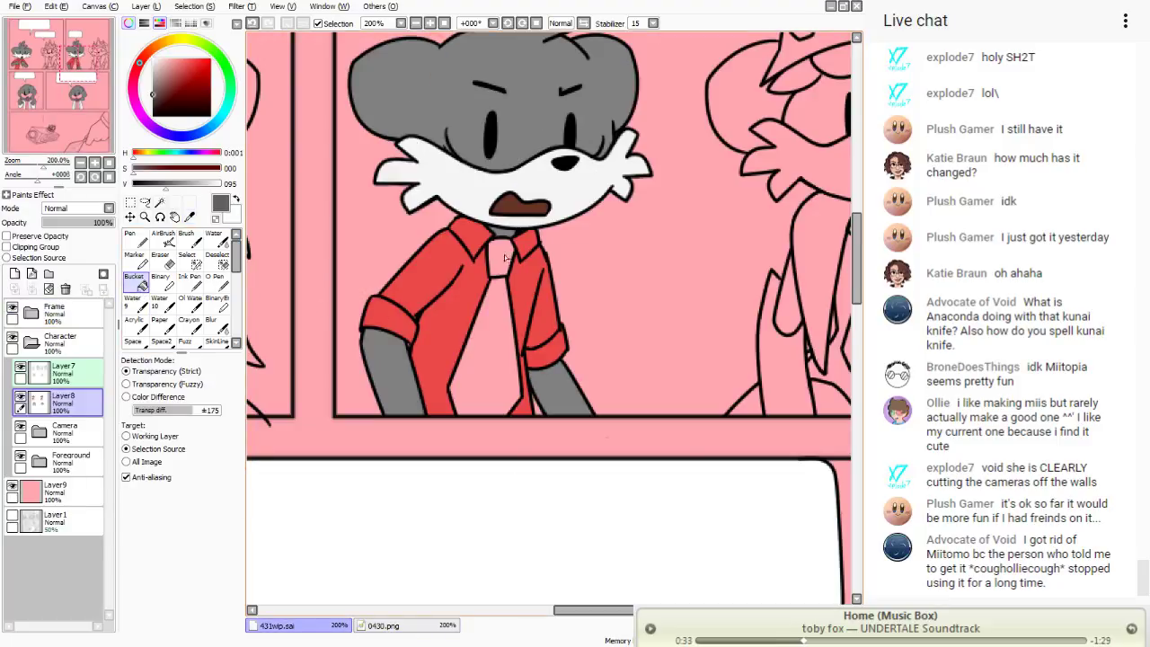
- Fill both grey characters' tie knots and the first-panel tie with dark grey, closing the tie's bottom edge with the Pen
left_click_drag(504, 255, 429, 104)
left_click(431, 101)
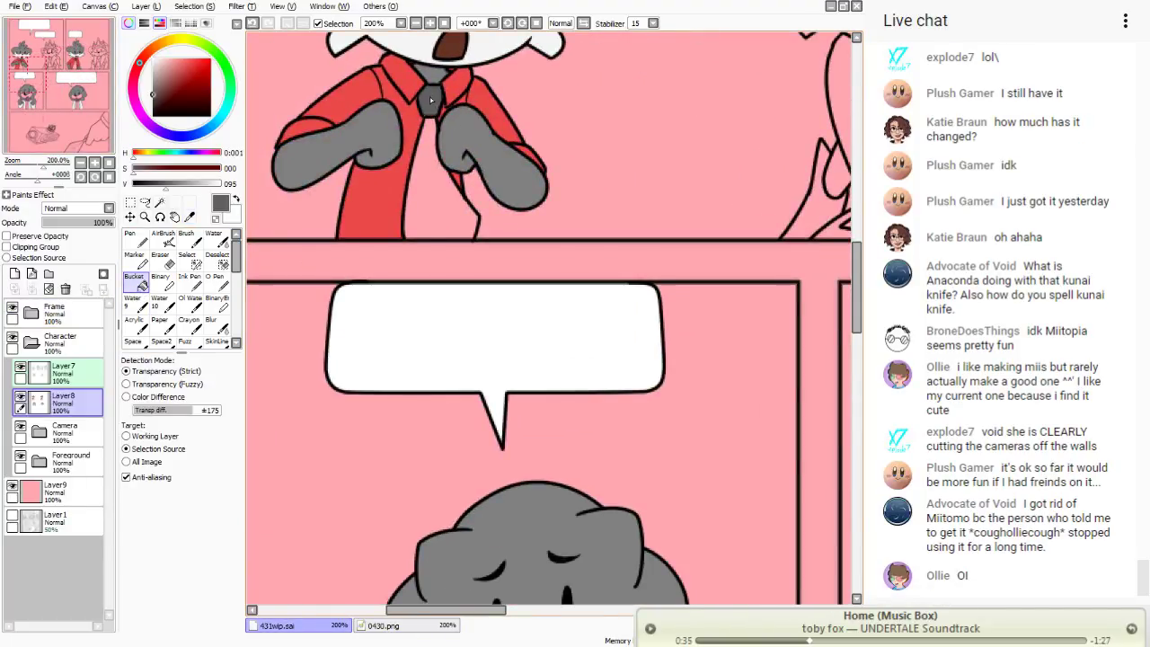
key("n")
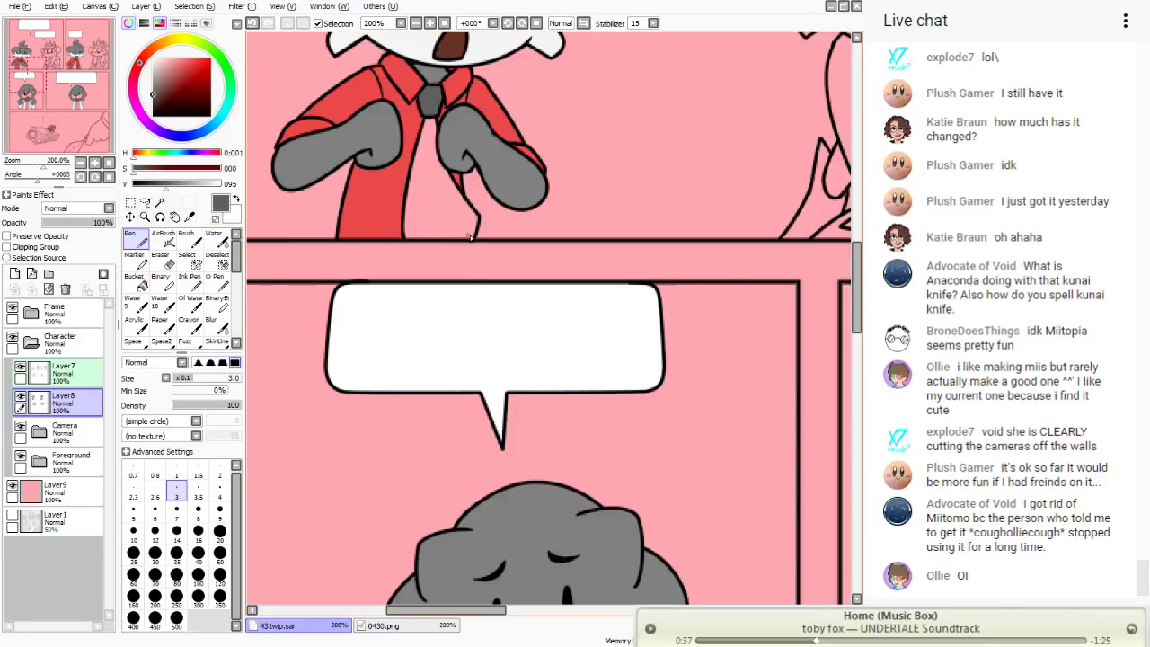
mouse_move(460, 239)
left_mouse_down()
mouse_move(473, 236)
mouse_move(411, 239)
left_mouse_up()
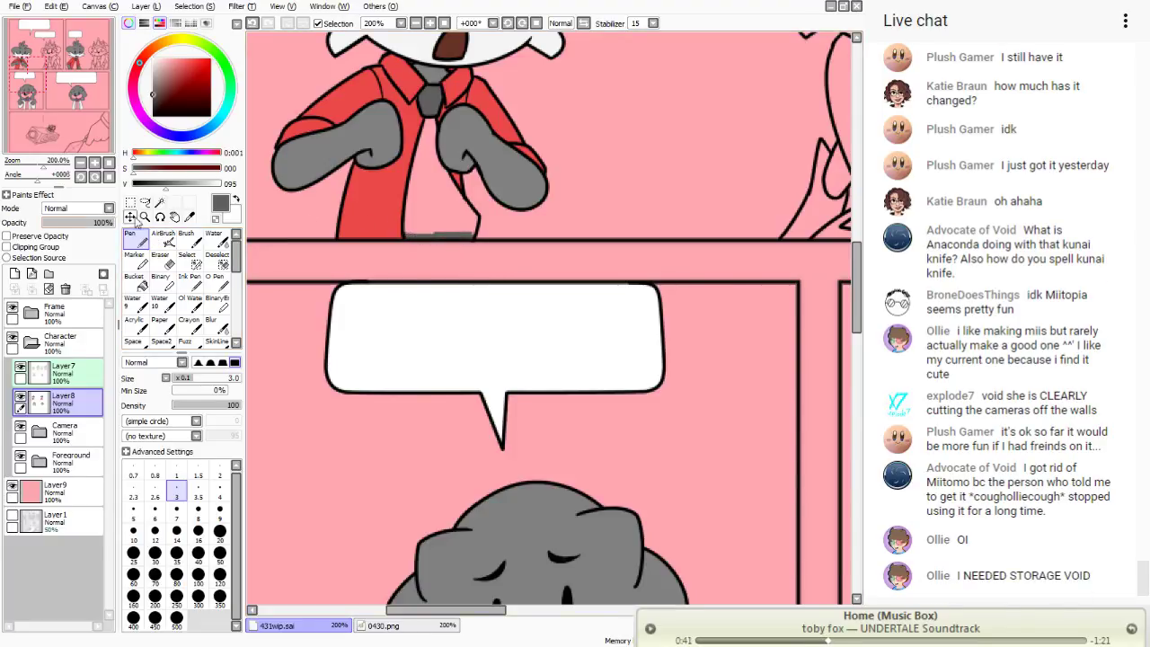
left_click(135, 281)
left_click(439, 189)
- Close the bottom edge of the third-panel character's tie with the Pen and fill the tie with dark grey
left_click(51, 77)
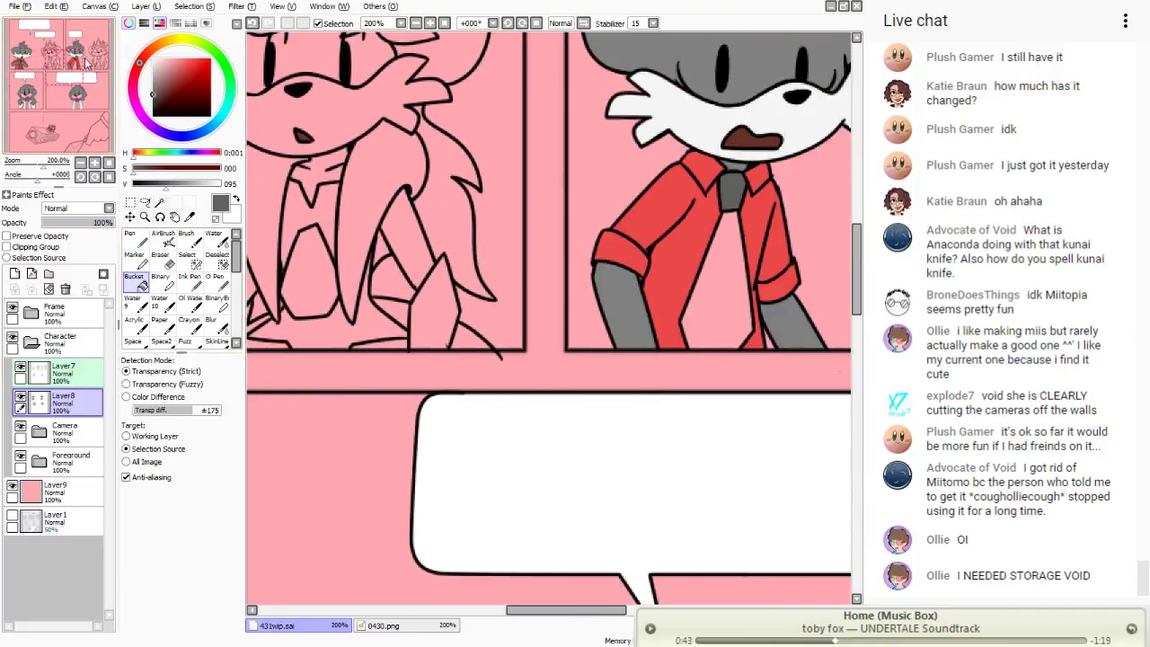
key("n")
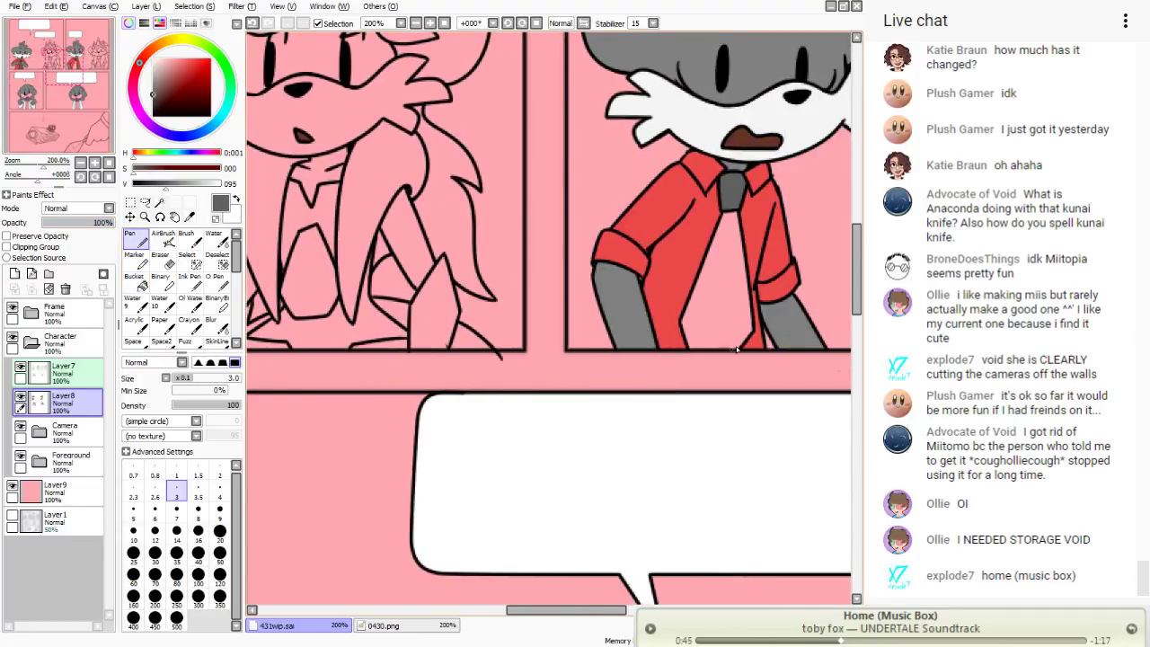
mouse_move(712, 349)
left_mouse_down()
mouse_move(740, 348)
mouse_move(712, 351)
left_mouse_up()
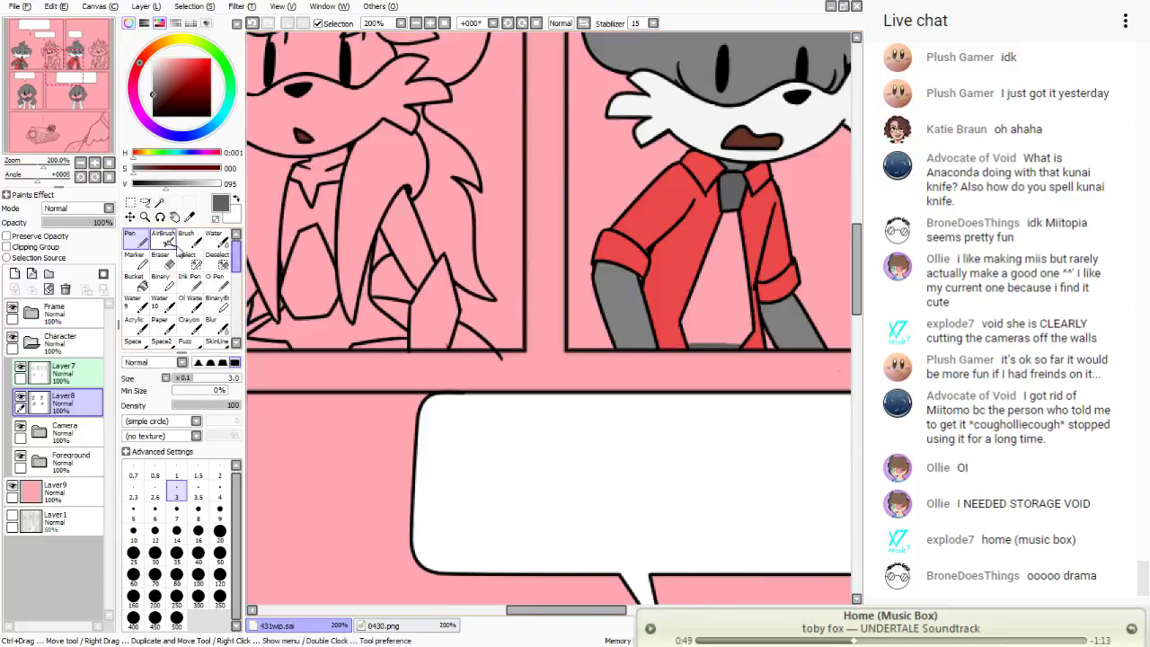
left_click(135, 282)
left_click(708, 315)
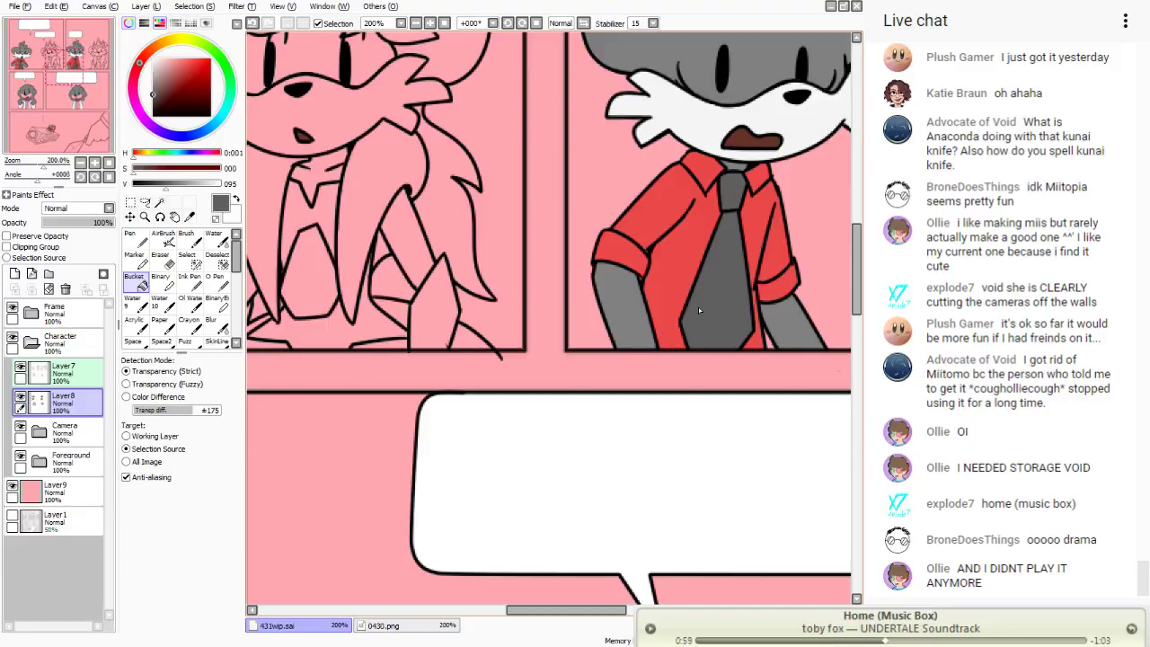
- Resample the shirt red in the first panel and touch up the grey character's shirt near the collar with the Pen
left_click(181, 262)
left_click(165, 261)
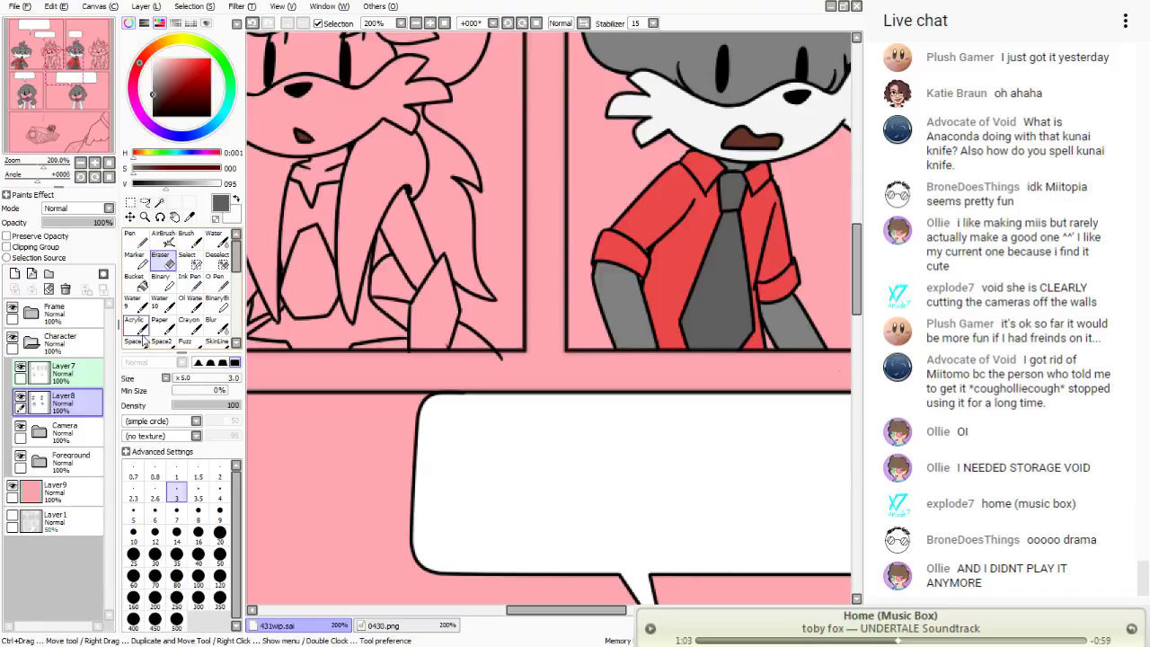
left_click(32, 90)
left_click(27, 59)
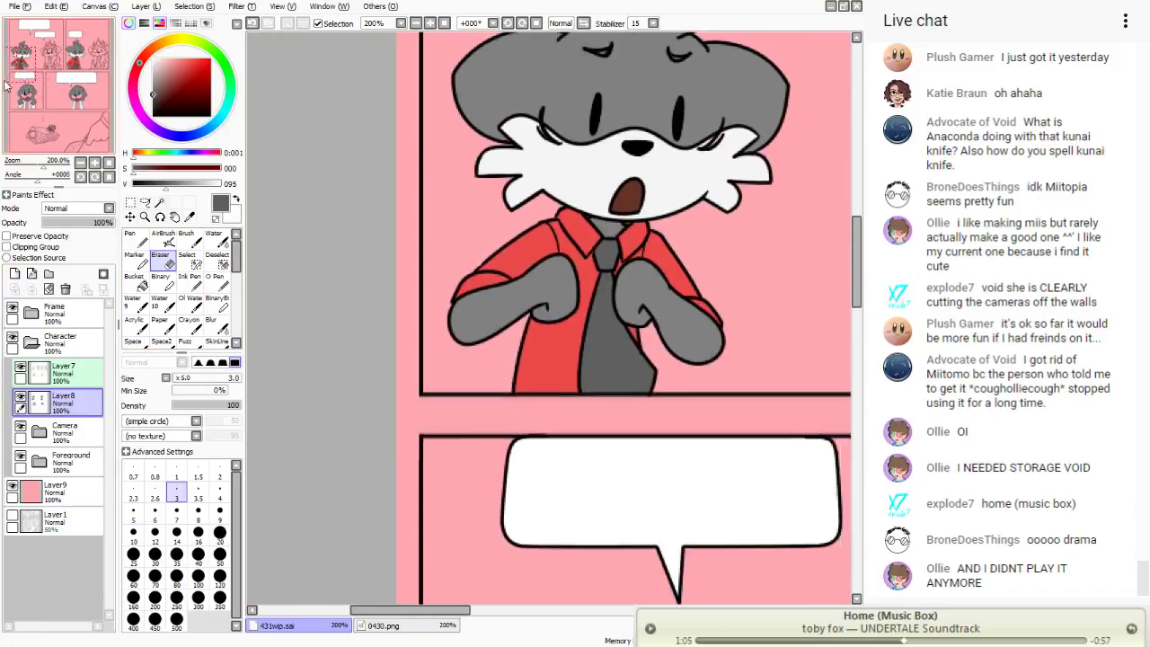
left_click(188, 216)
left_click(365, 283)
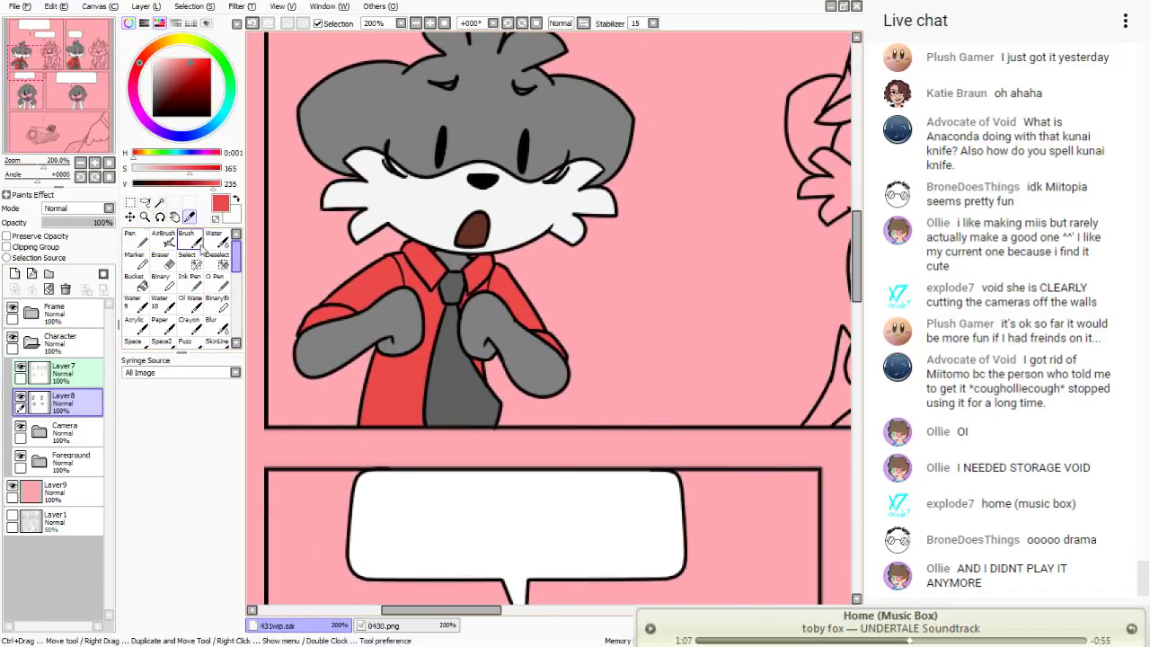
left_click(135, 238)
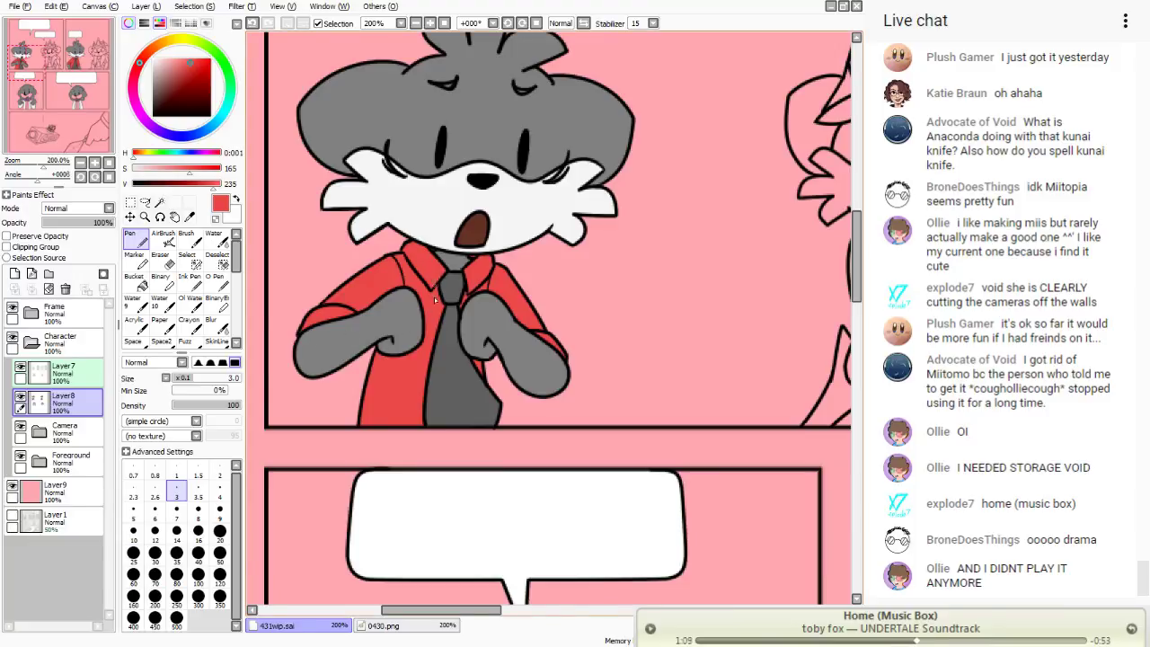
- Sample white from the crowned character in 0430.png and return to 431wip.sai with the Bucket tool
left_click(189, 216)
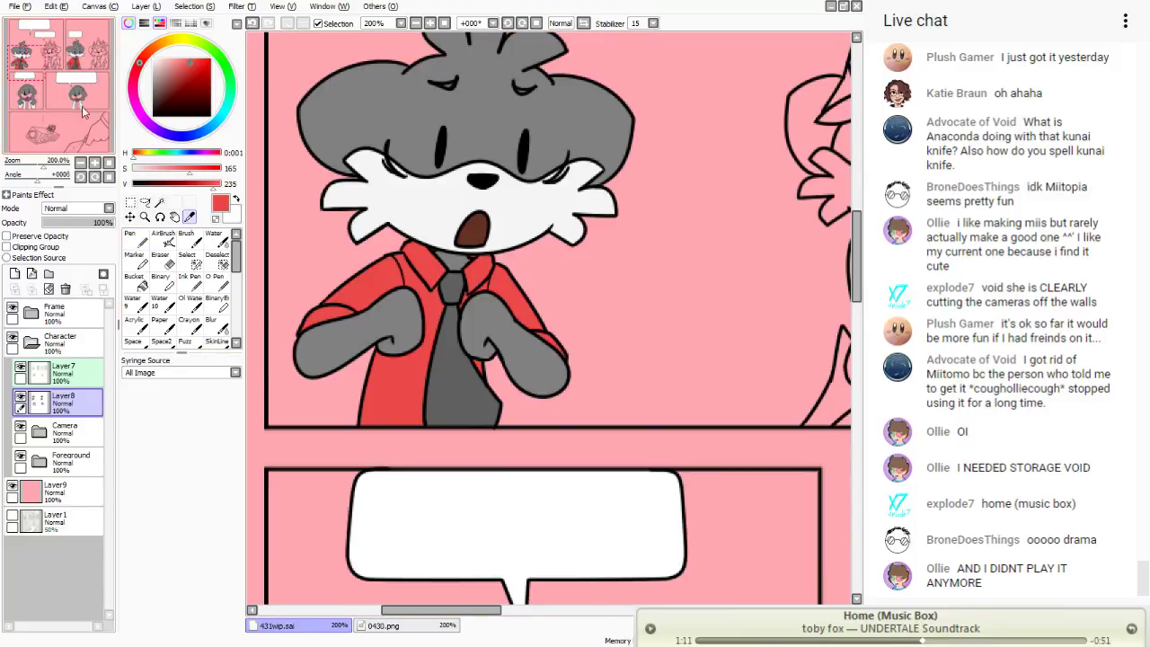
left_click_drag(82, 106, 93, 93)
left_click_drag(34, 59, 51, 34)
left_click(380, 627)
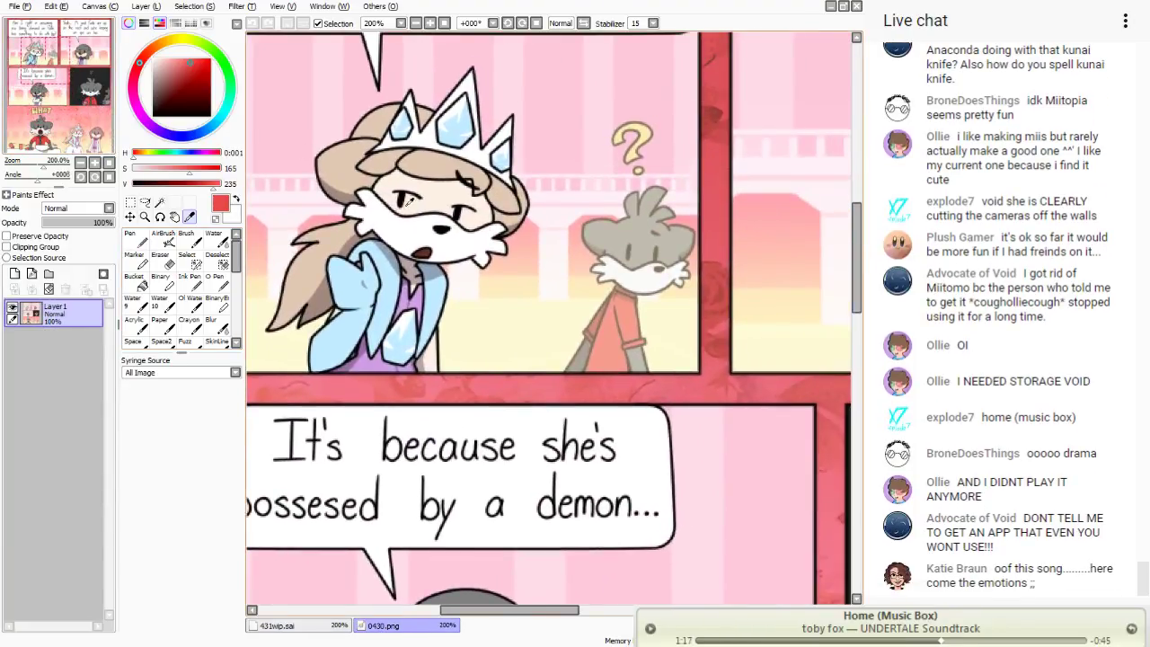
left_click(296, 629)
left_click(135, 277)
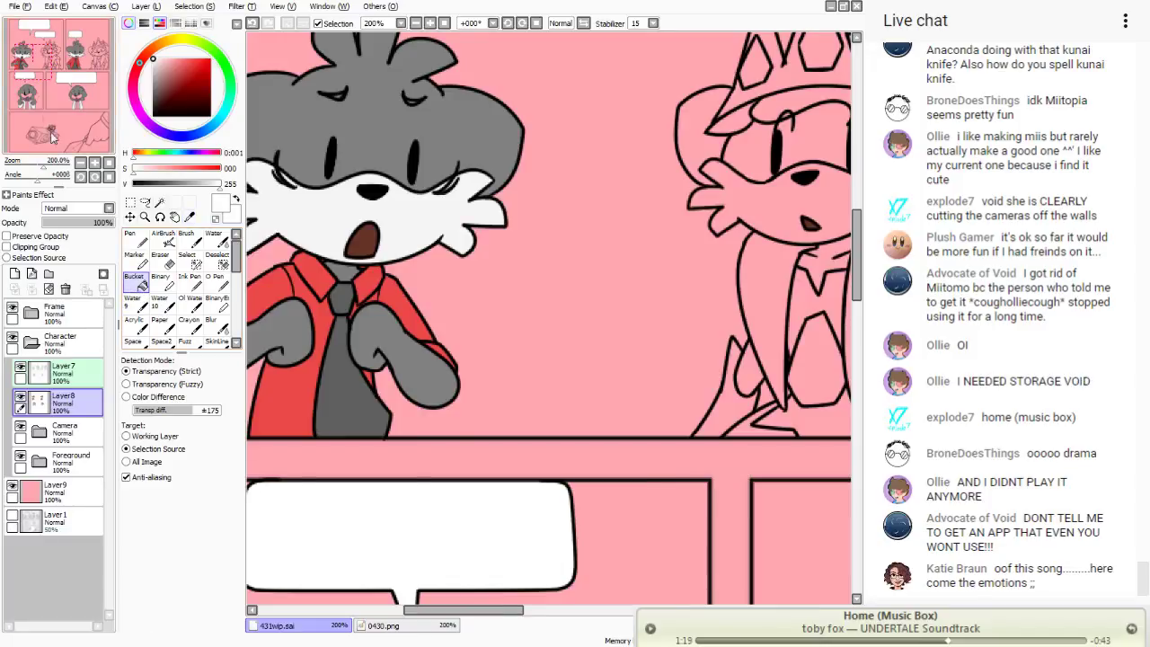
- Fill the second-panel crowned character's muzzle and the small area beside the lower sleeve with white
left_click_drag(54, 90, 105, 113)
left_click(520, 274)
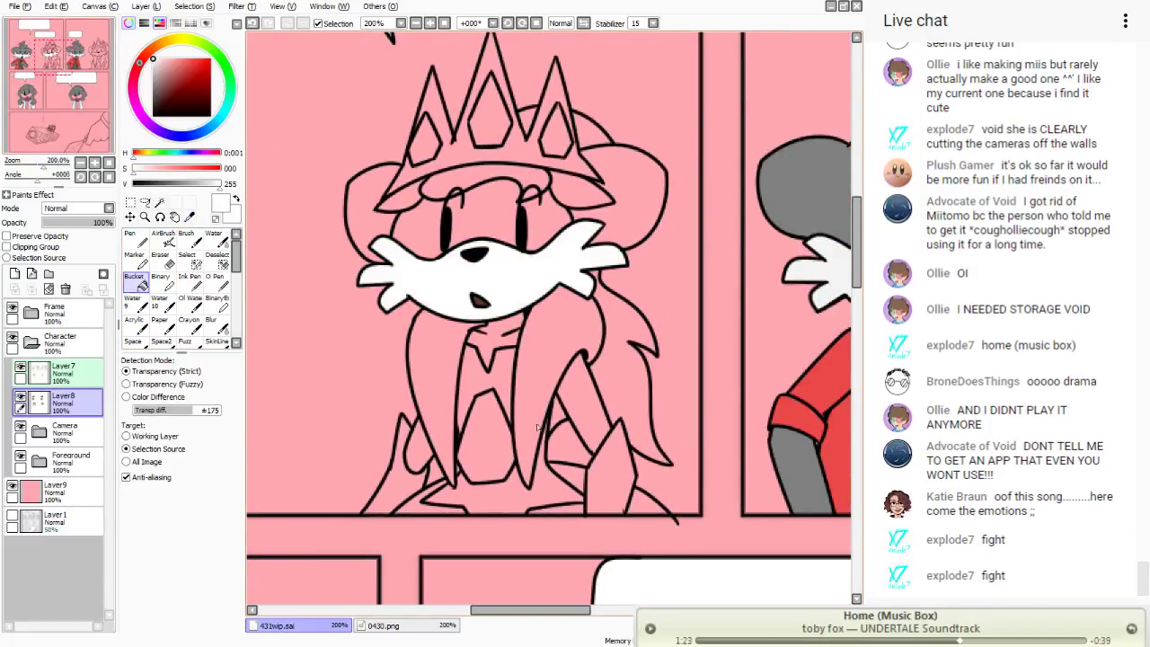
left_click(580, 483)
- Erase the line art on Layer7 that overshoots the second panel's bottom border
key("e")
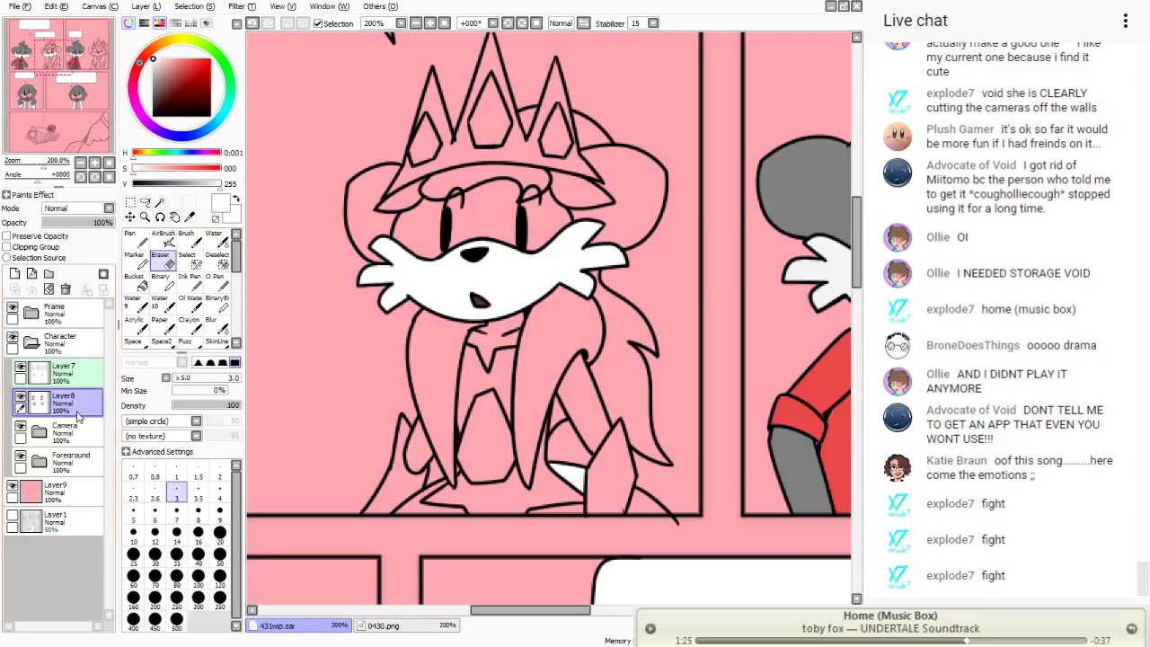
left_click(62, 370)
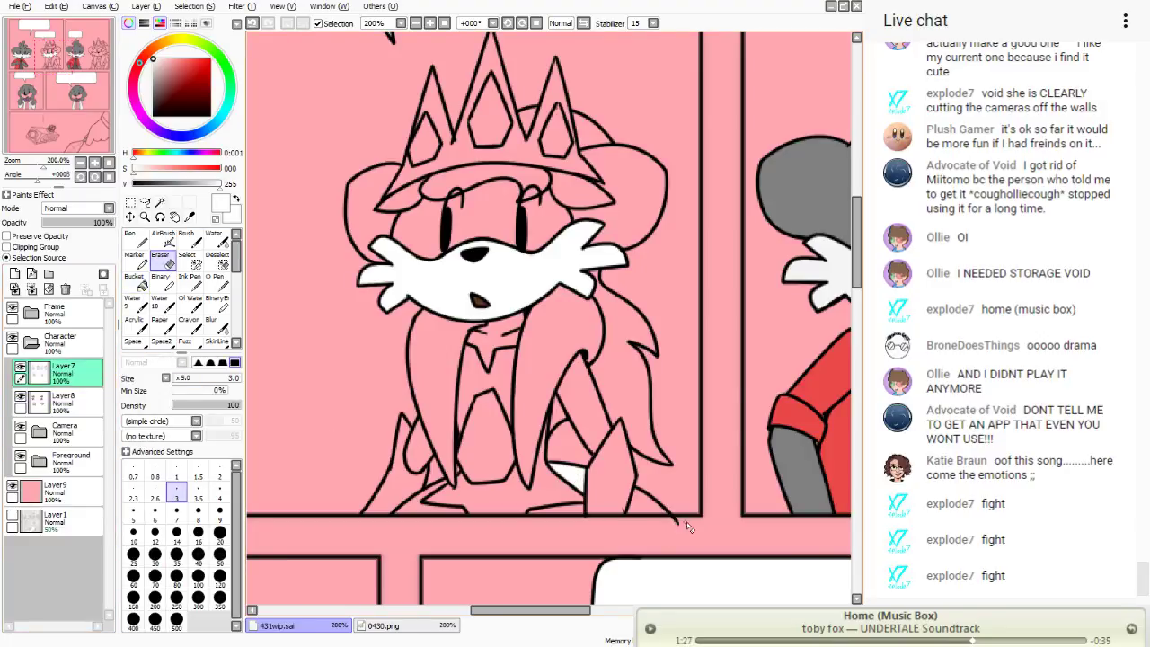
left_click_drag(688, 526, 669, 520)
- Fill the second-panel character's crown with white on Layer8 using the Bucket
left_click(134, 280)
left_click(63, 399)
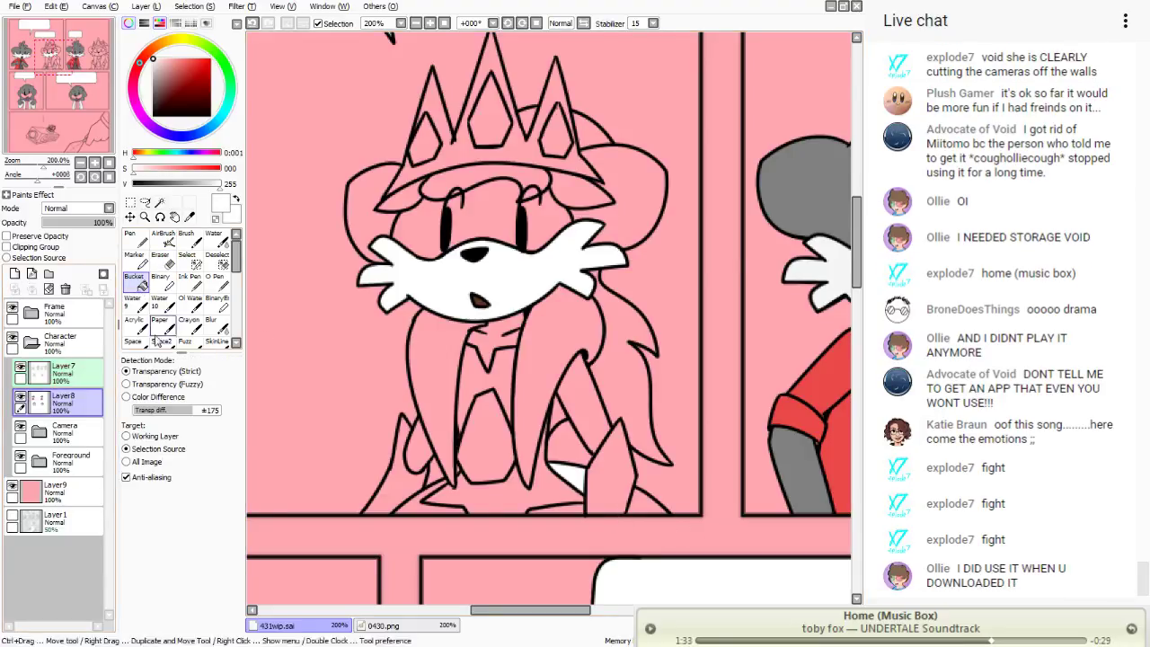
left_click(449, 180)
- Erase the stray line between the crown's points on Layer7 and make Layer8 active again
left_click(160, 258)
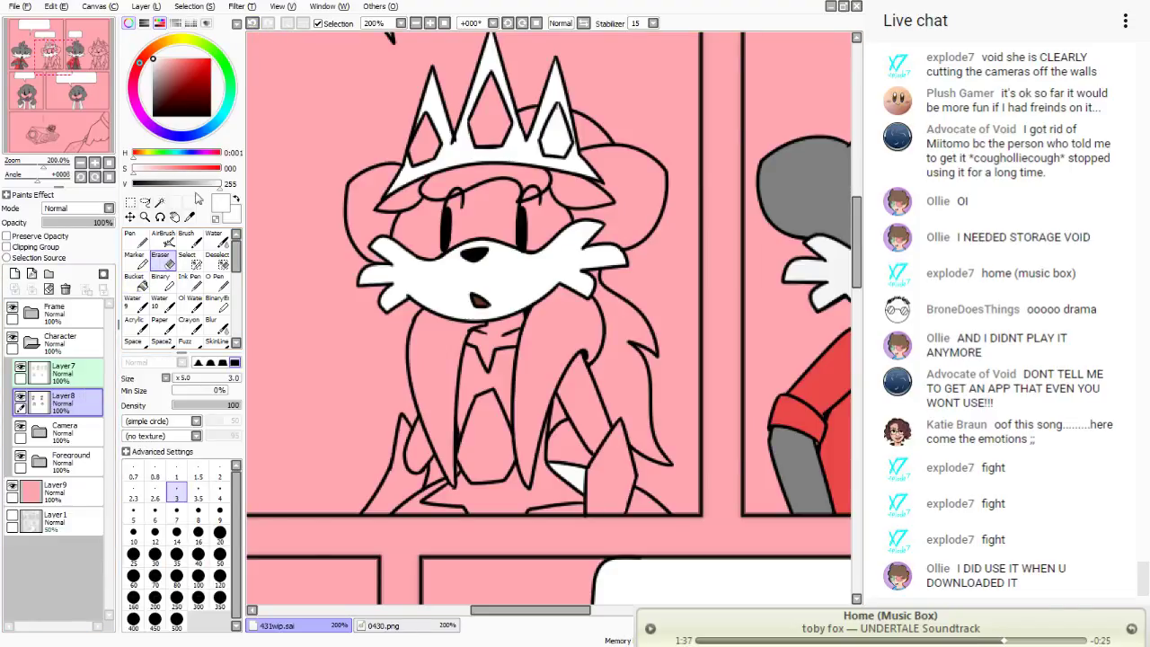
left_click(59, 372)
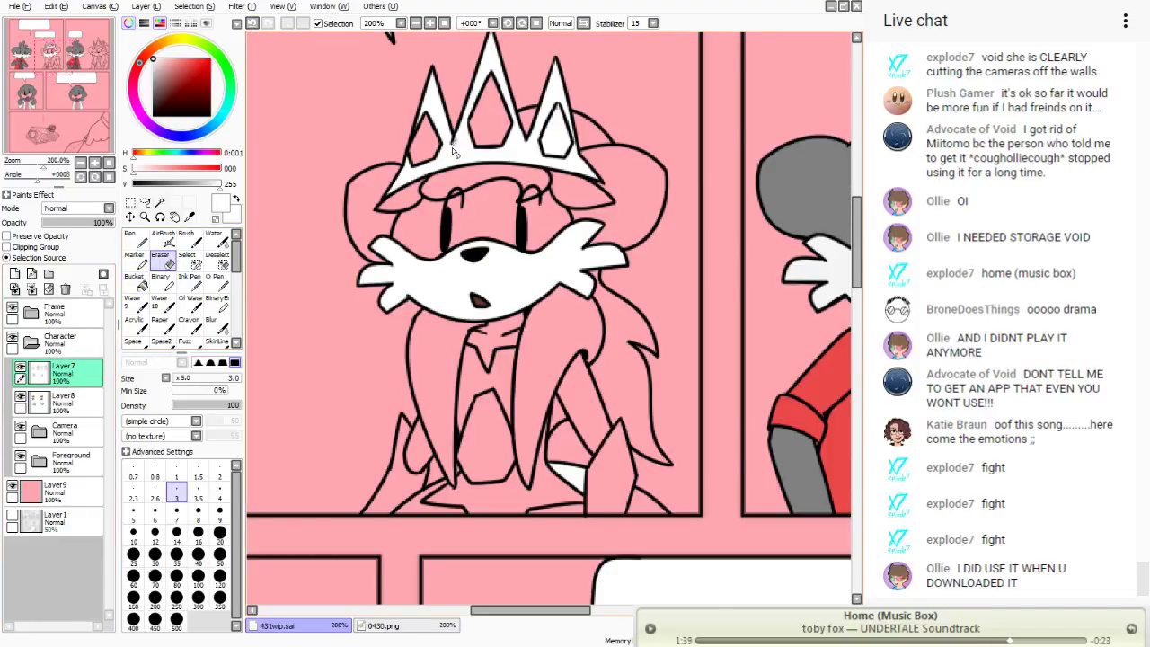
left_click(79, 395)
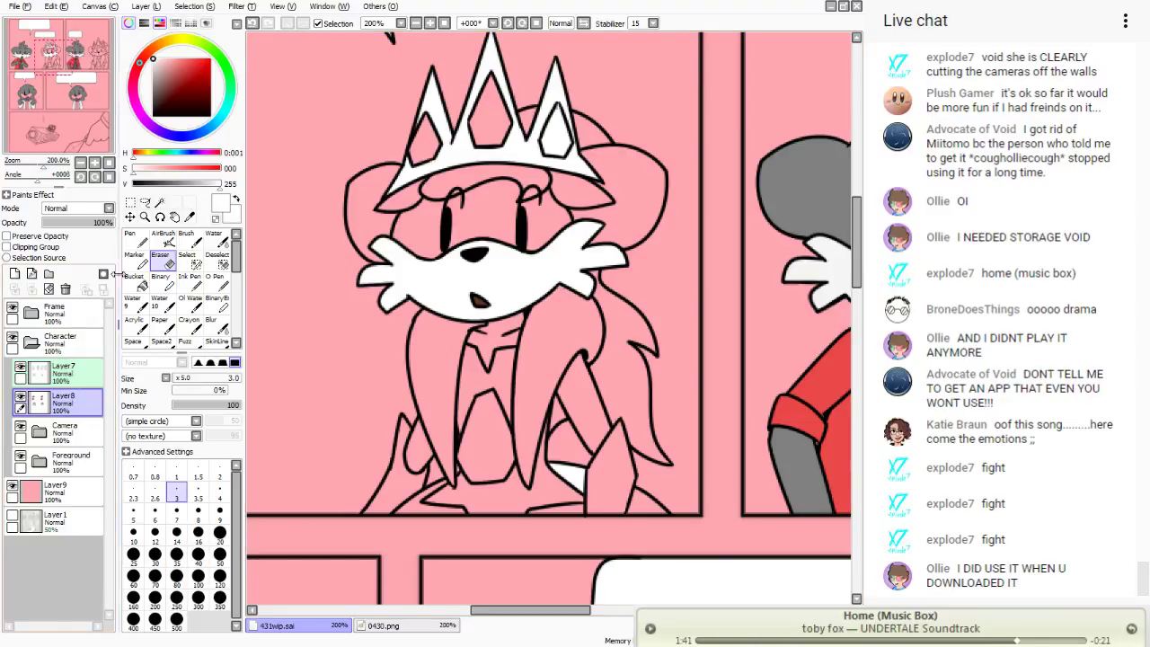
- Erase the white fill from inside the crown's right-hand gem on Layer8
left_click(137, 283)
left_click(160, 257)
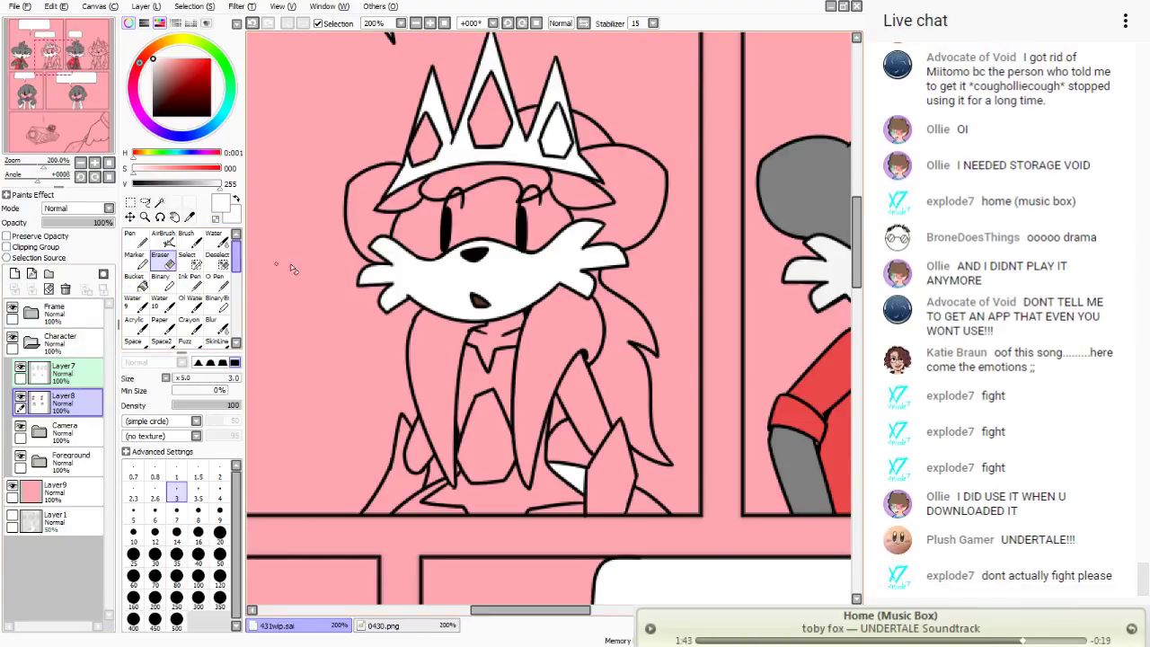
mouse_move(558, 110)
left_mouse_down()
mouse_move(570, 149)
mouse_move(568, 160)
mouse_move(560, 136)
mouse_move(550, 160)
mouse_move(557, 109)
mouse_move(545, 154)
mouse_move(566, 114)
mouse_move(553, 156)
left_mouse_up()
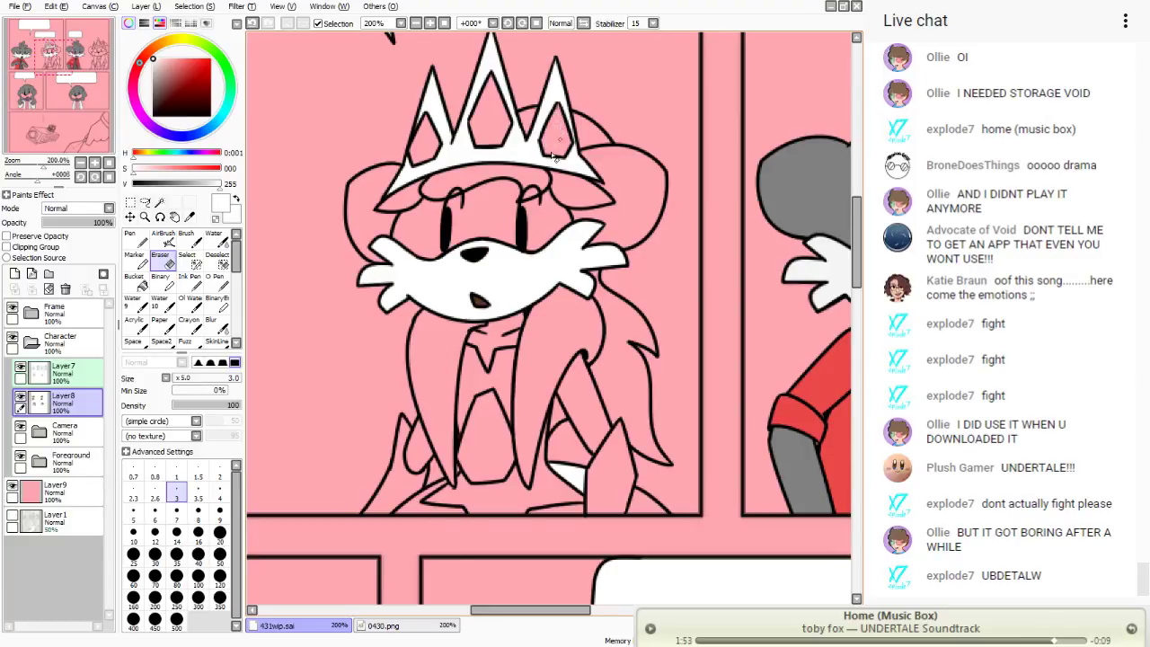
- Touch up the tip of the right-hand gem's outline on Layer7 with a black Pen and resample white from the crown
left_click(63, 370)
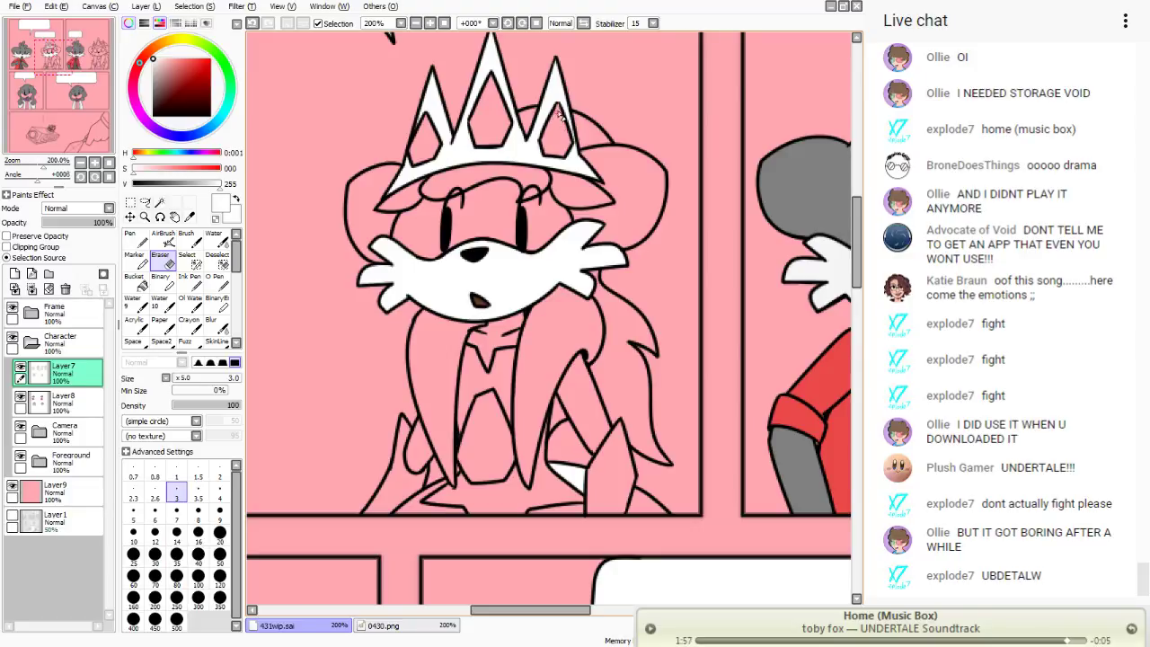
left_click(133, 236)
key("x")
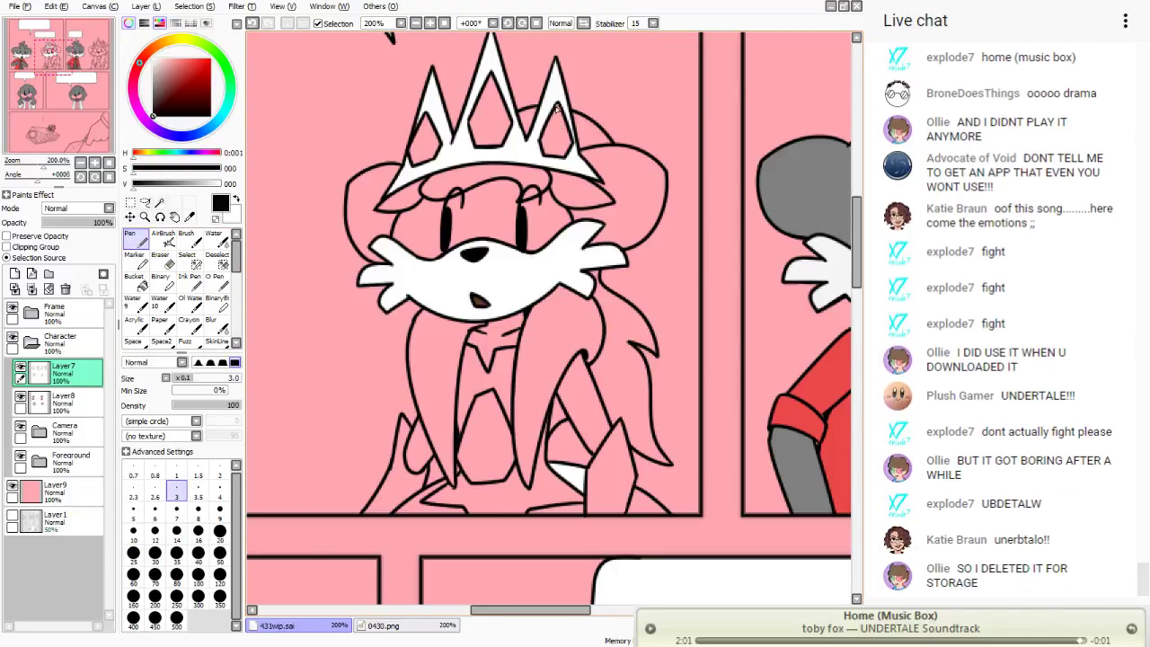
key("alt")
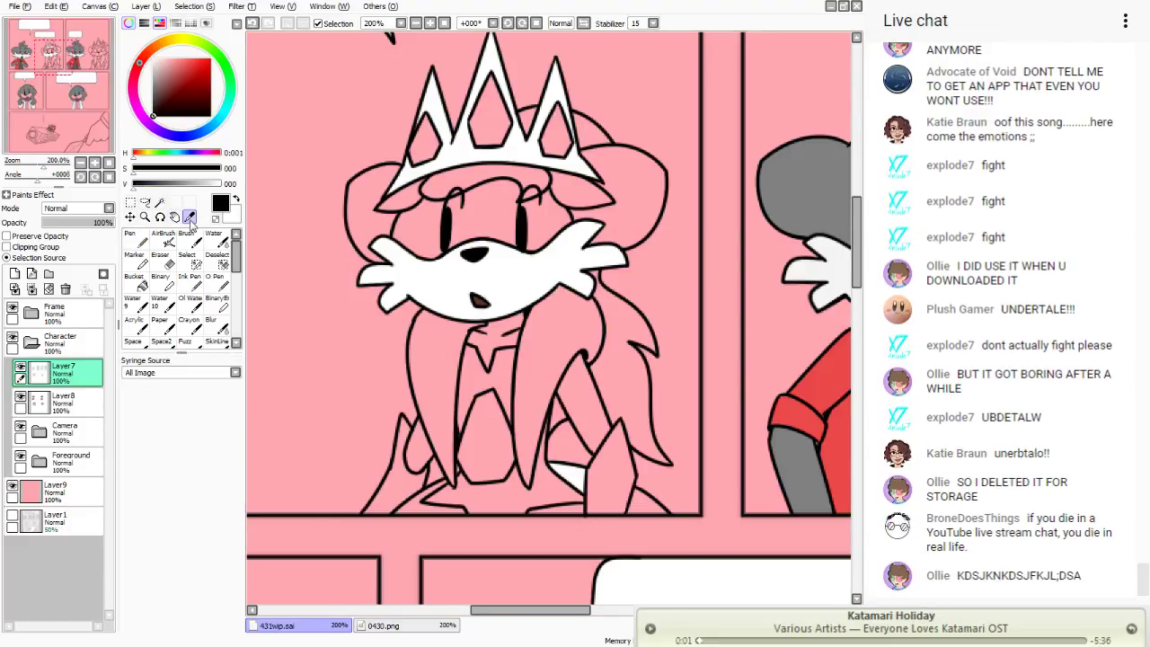
left_click(466, 143)
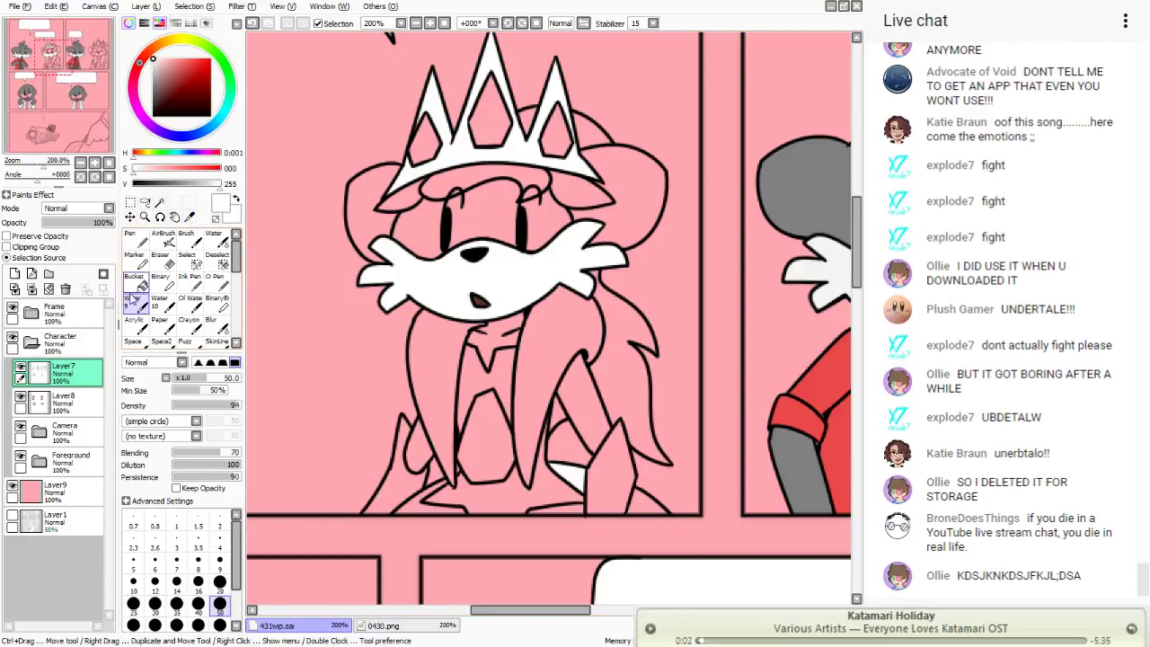
- Paint the second-panel character's lower frills along the panel's bottom edge white on Layer8 with a size 3 Pen and erase the overspill
left_click(134, 280)
left_click(76, 414)
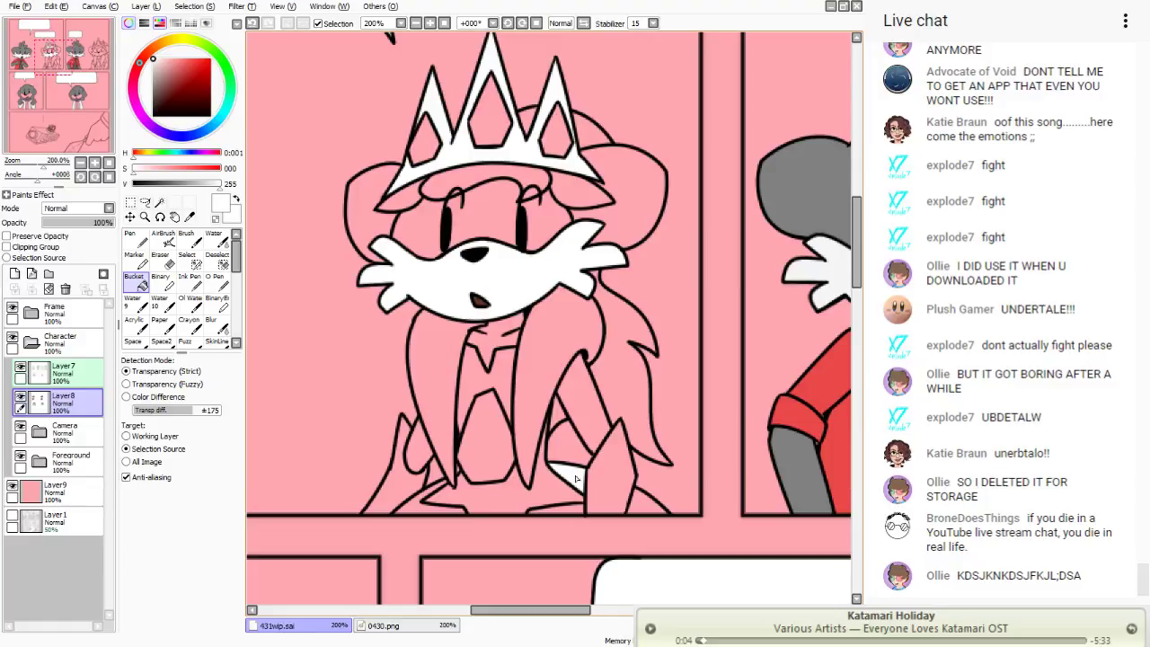
key("n")
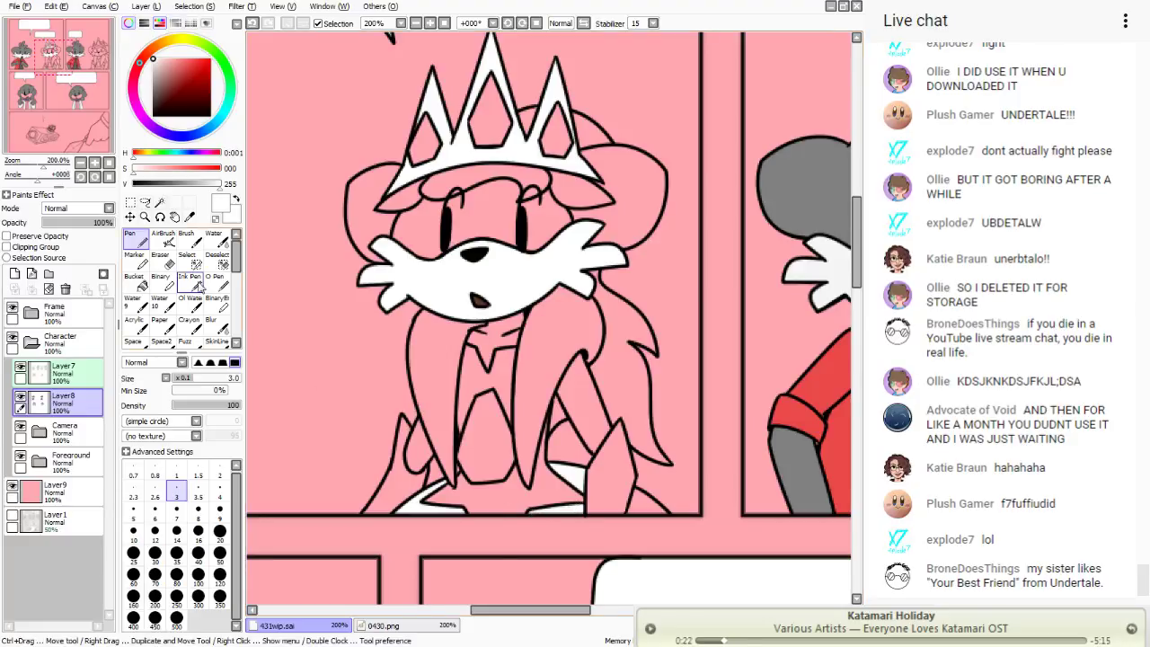
key("e")
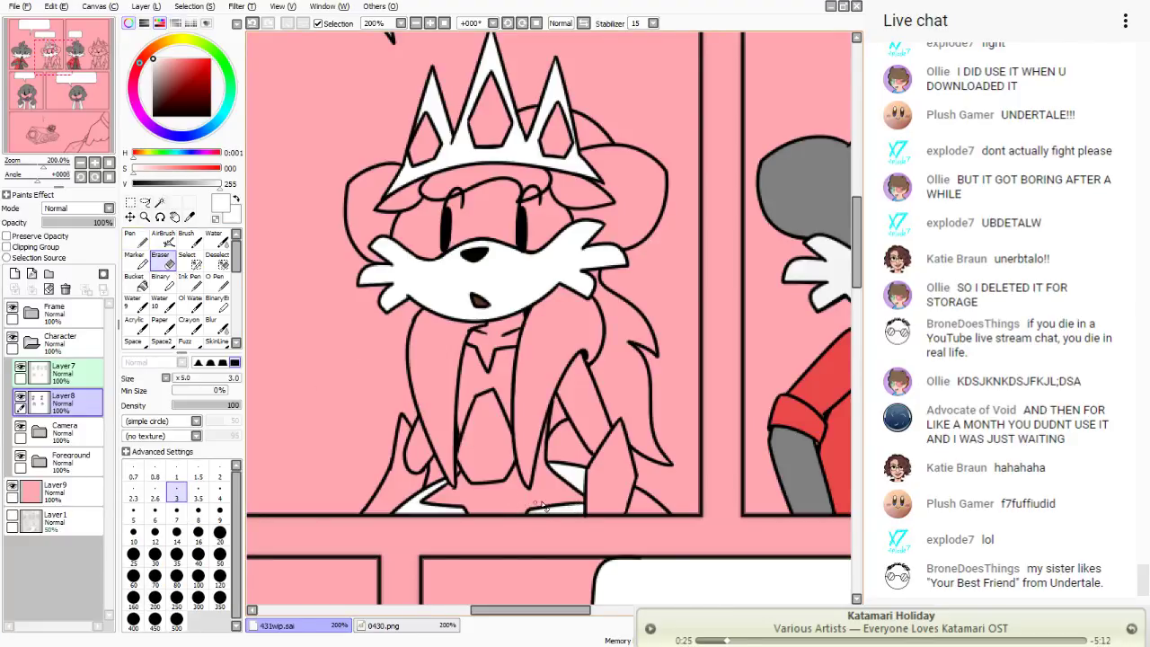
left_click_drag(526, 510, 511, 510)
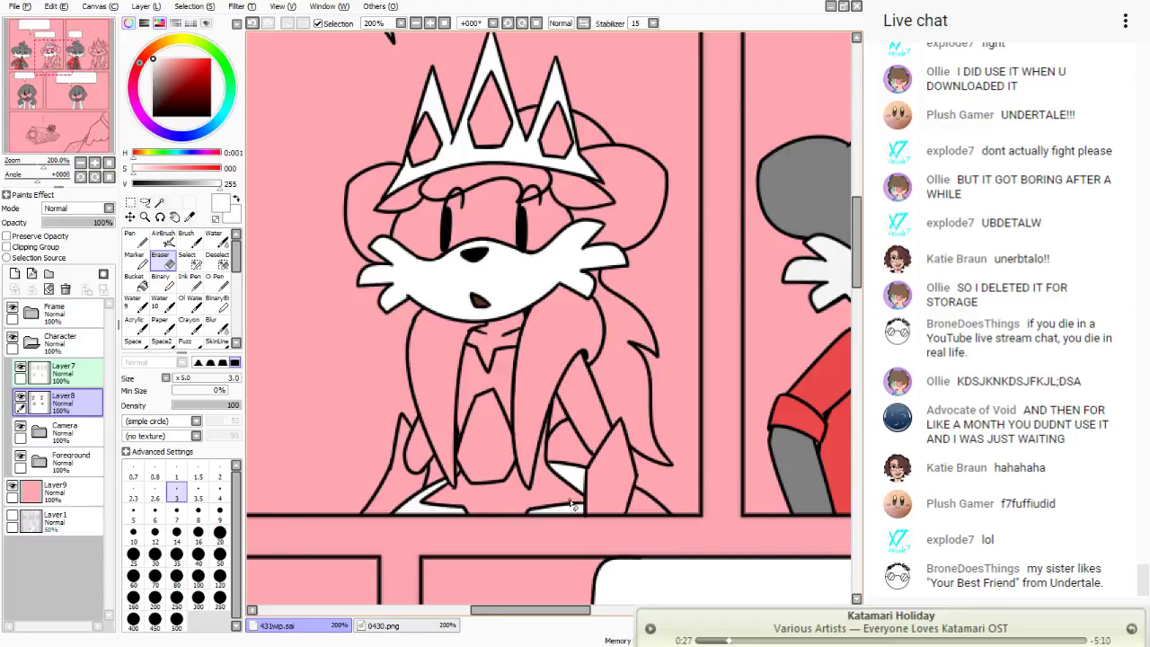
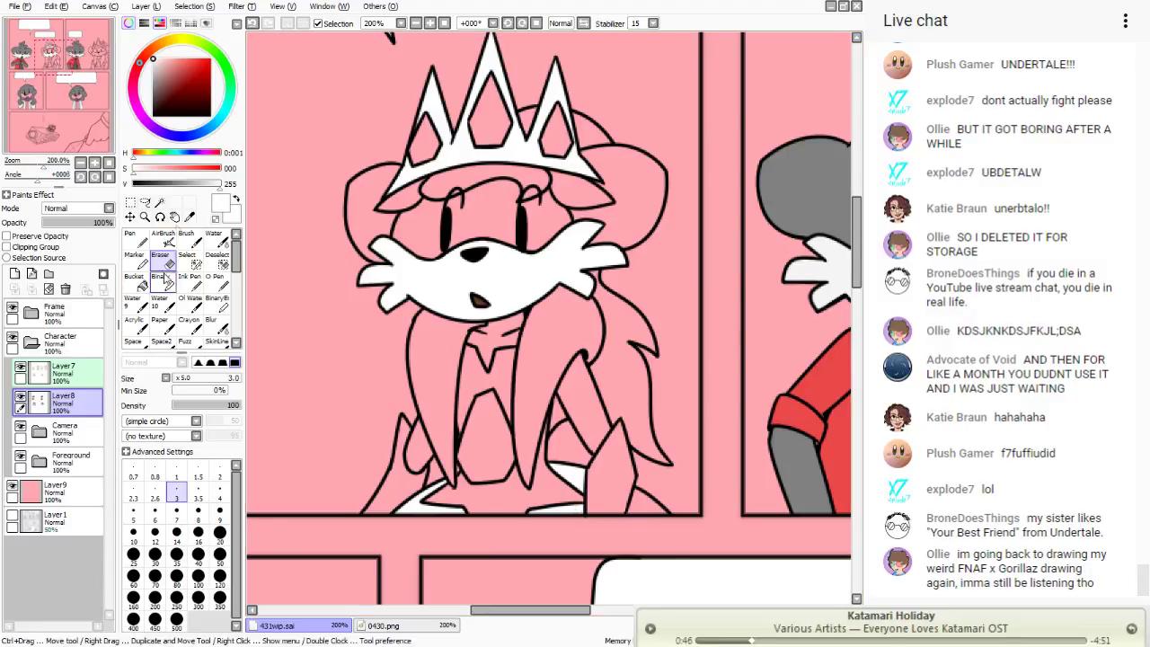
- Close the gap at the second-panel character's lower right frill with the Pen on Layer8 and fill the frill with white
left_click(79, 372)
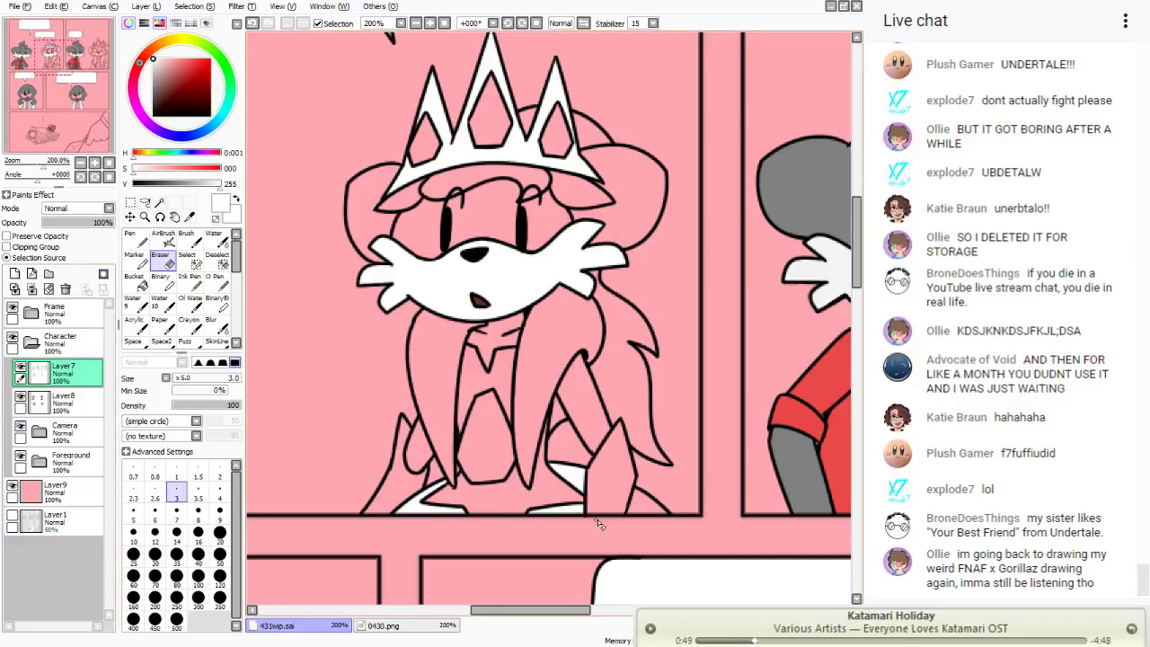
left_click(63, 401)
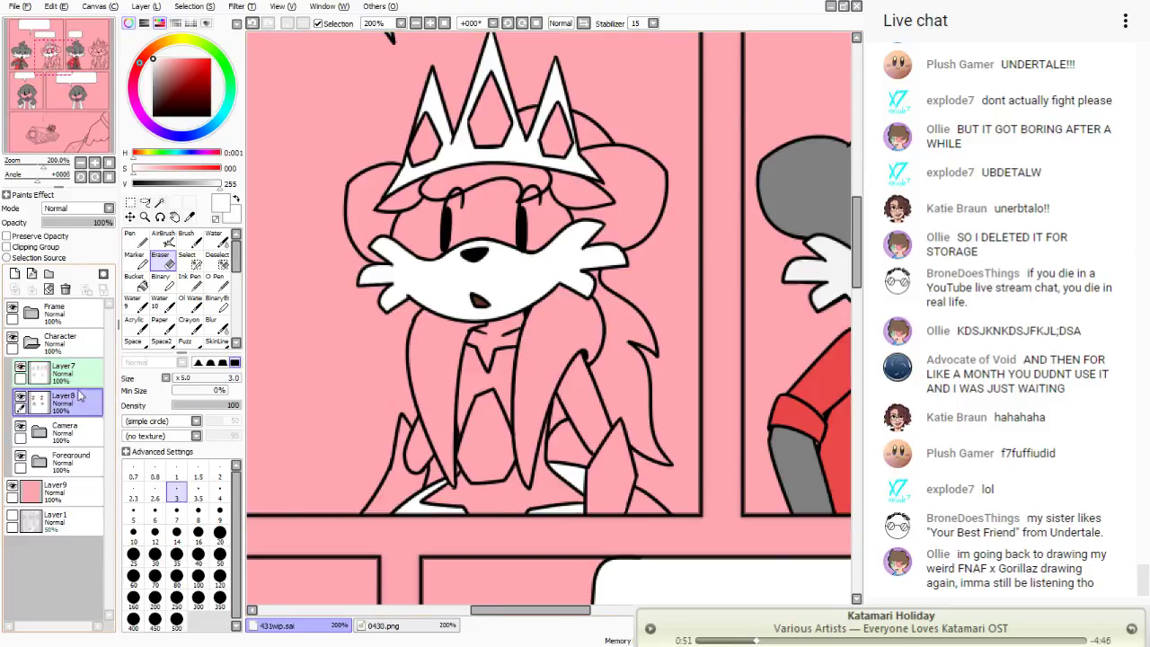
left_click(135, 238)
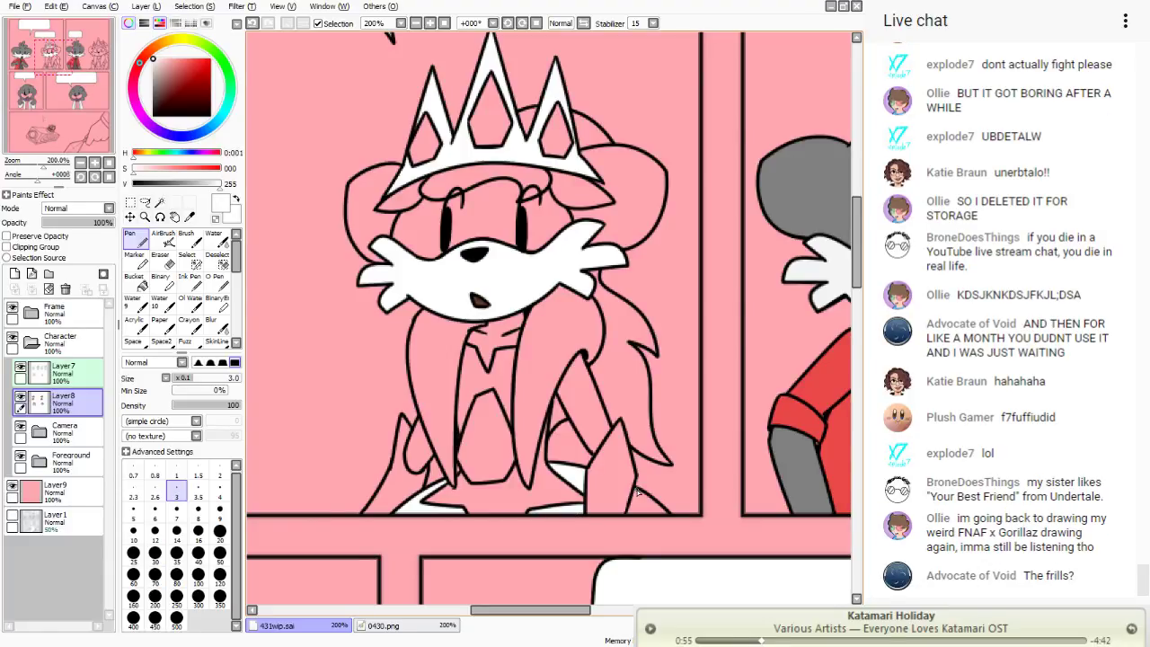
mouse_move(630, 510)
left_mouse_down()
mouse_move(666, 516)
mouse_move(631, 512)
left_mouse_up()
left_click(137, 285)
left_click(602, 476)
left_click(648, 501)
left_click(521, 477)
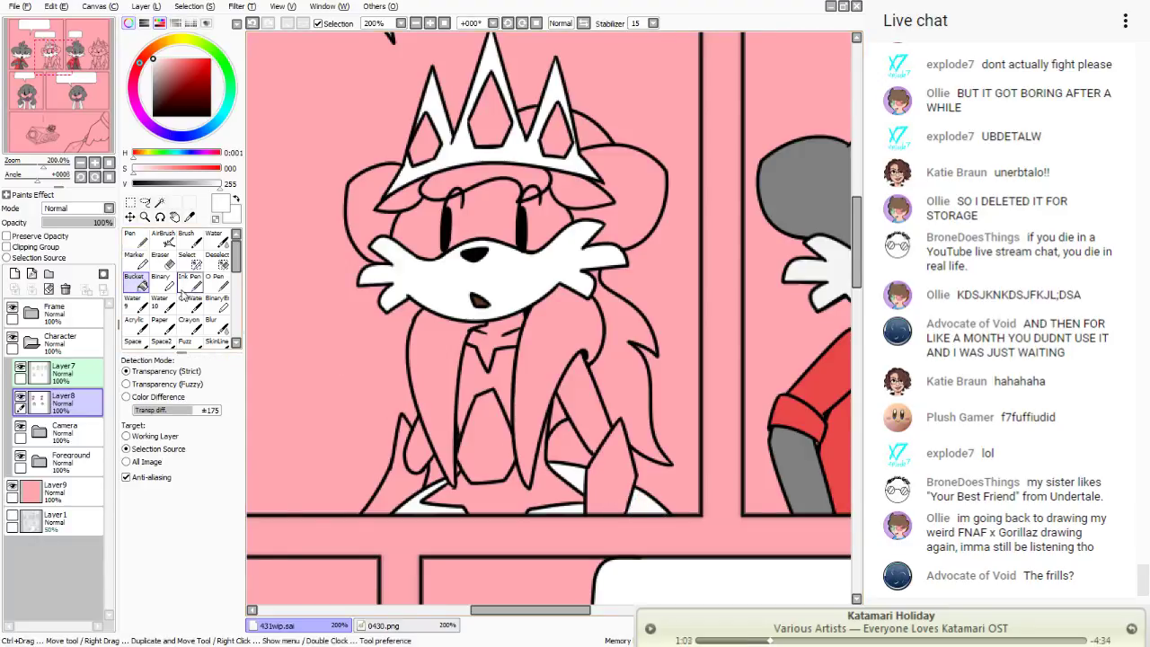
- Fill the fourth-panel character's crown, muzzle and the small gap beside the right arm with white using the Bucket
left_click(131, 237)
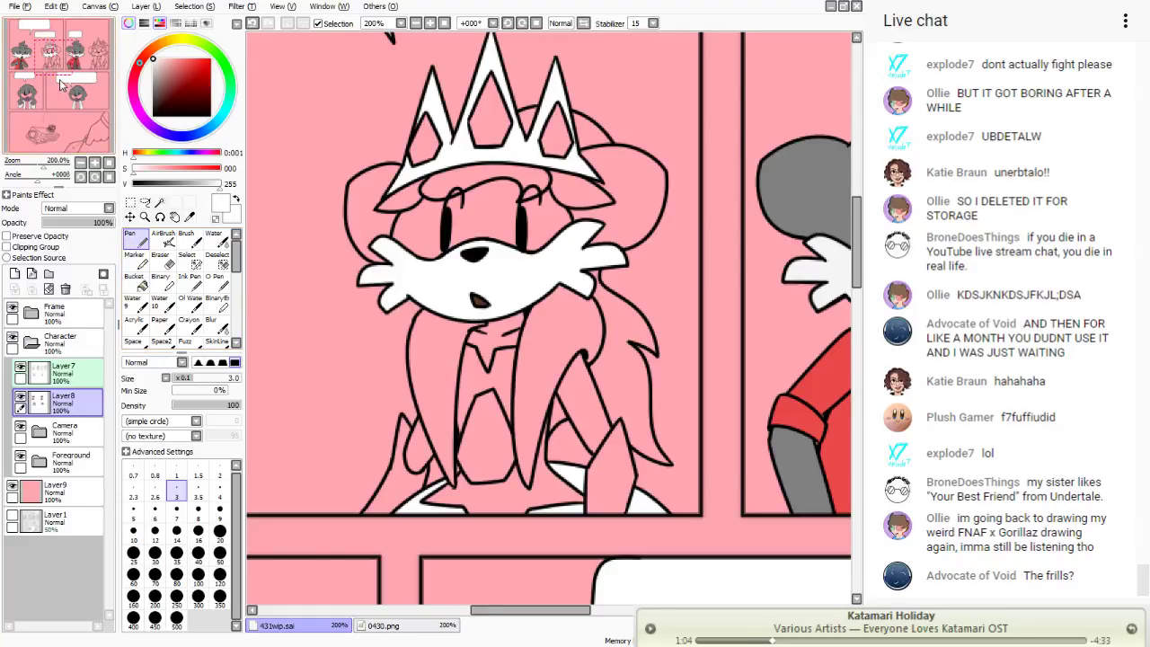
left_click_drag(61, 84, 103, 82)
left_click(136, 285)
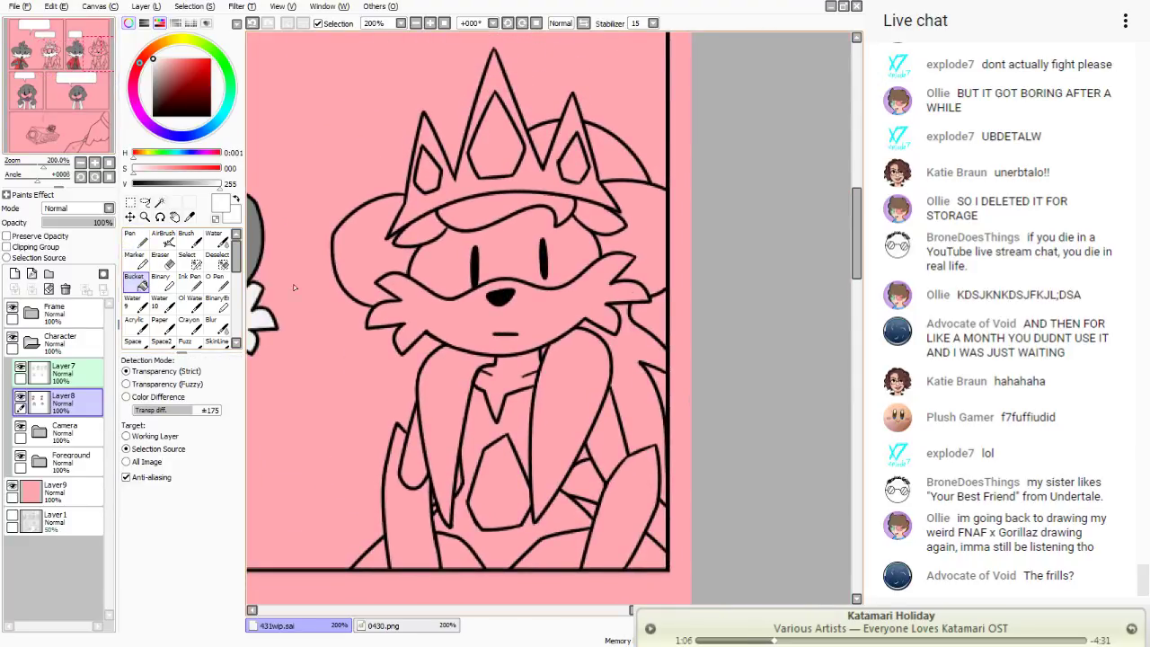
left_click(492, 191)
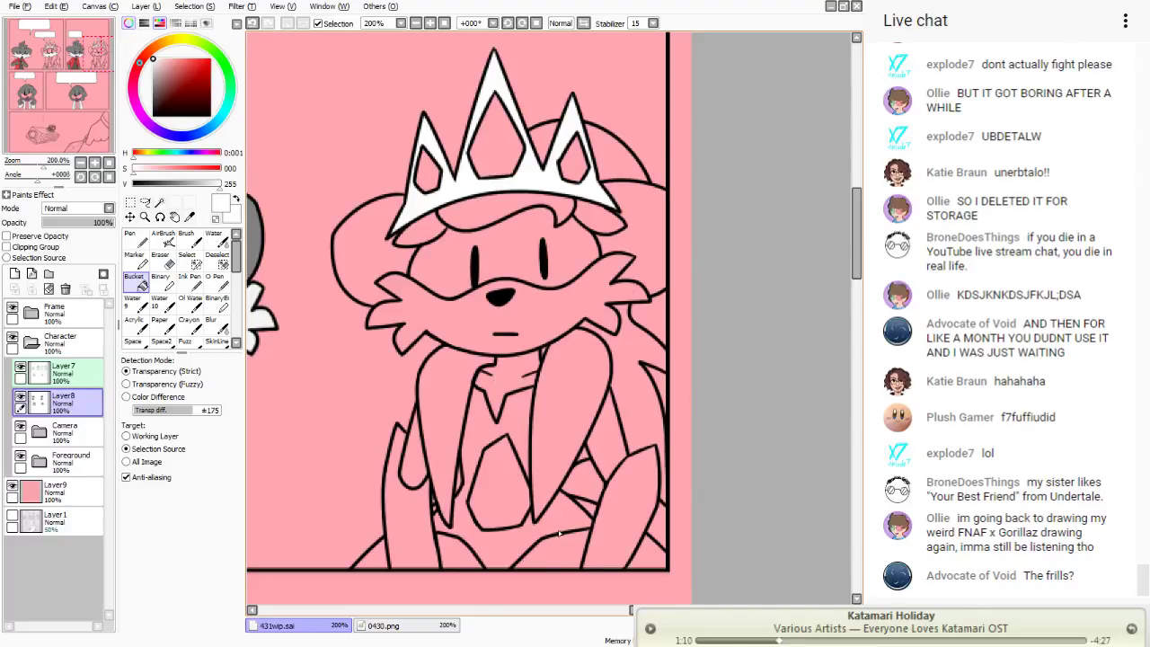
left_click(589, 510)
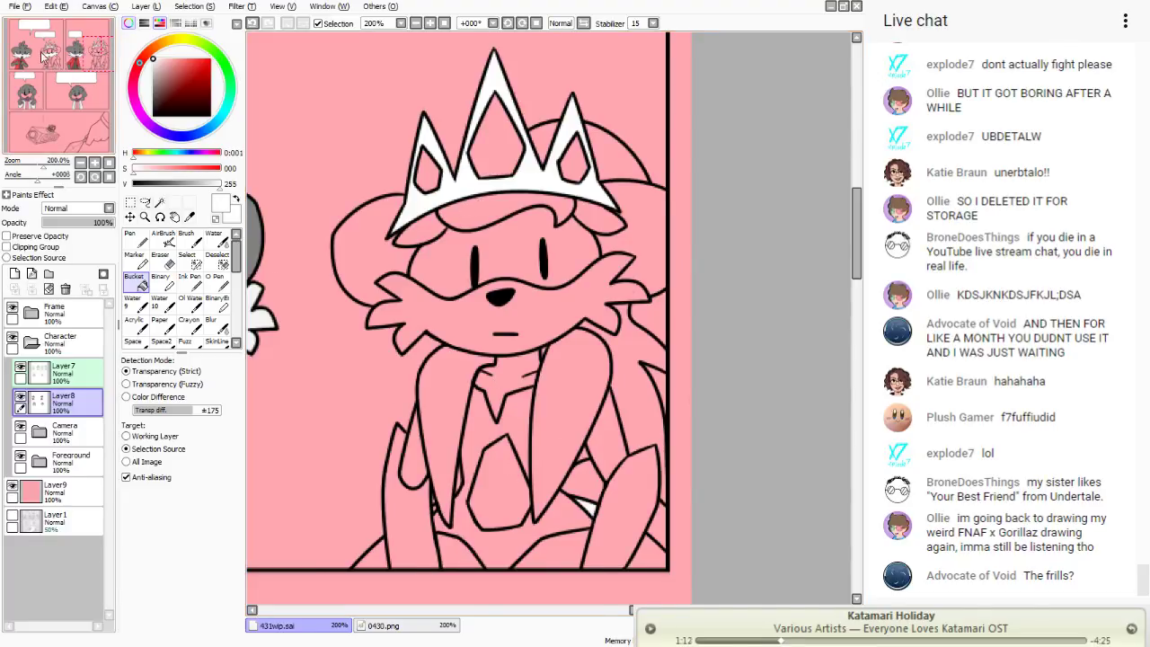
left_click_drag(65, 75, 66, 79)
left_click(380, 230)
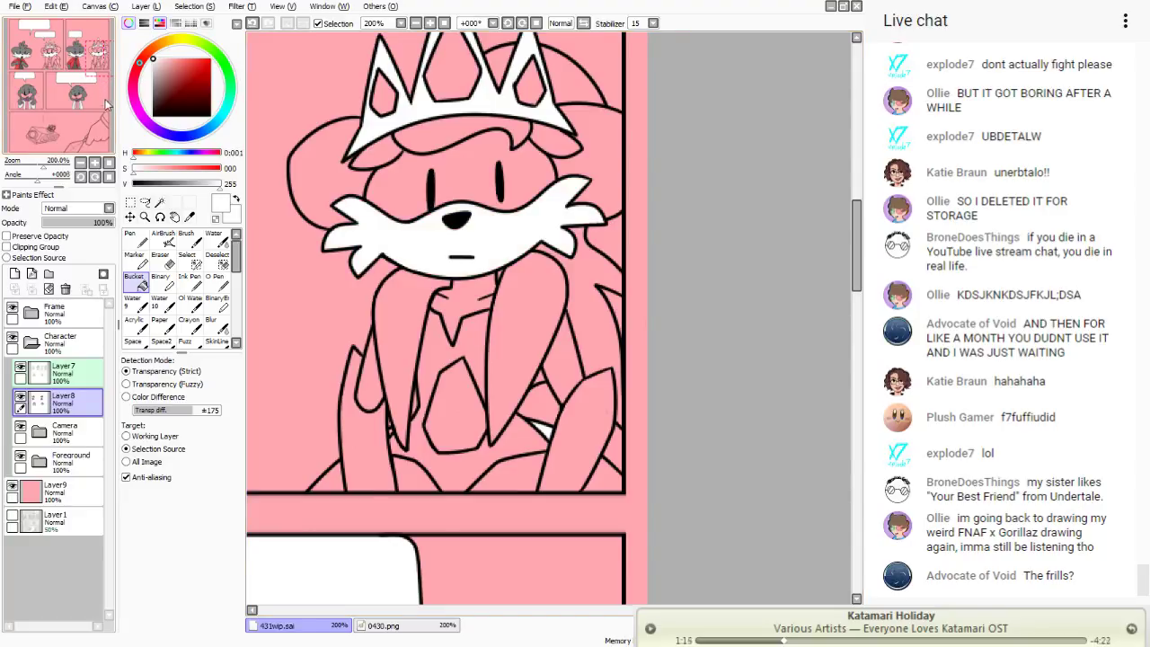
- Paint the fourth-panel character's lower right corner frill white with a size 5 Pen and begin whitening the one beside it
left_click(135, 243)
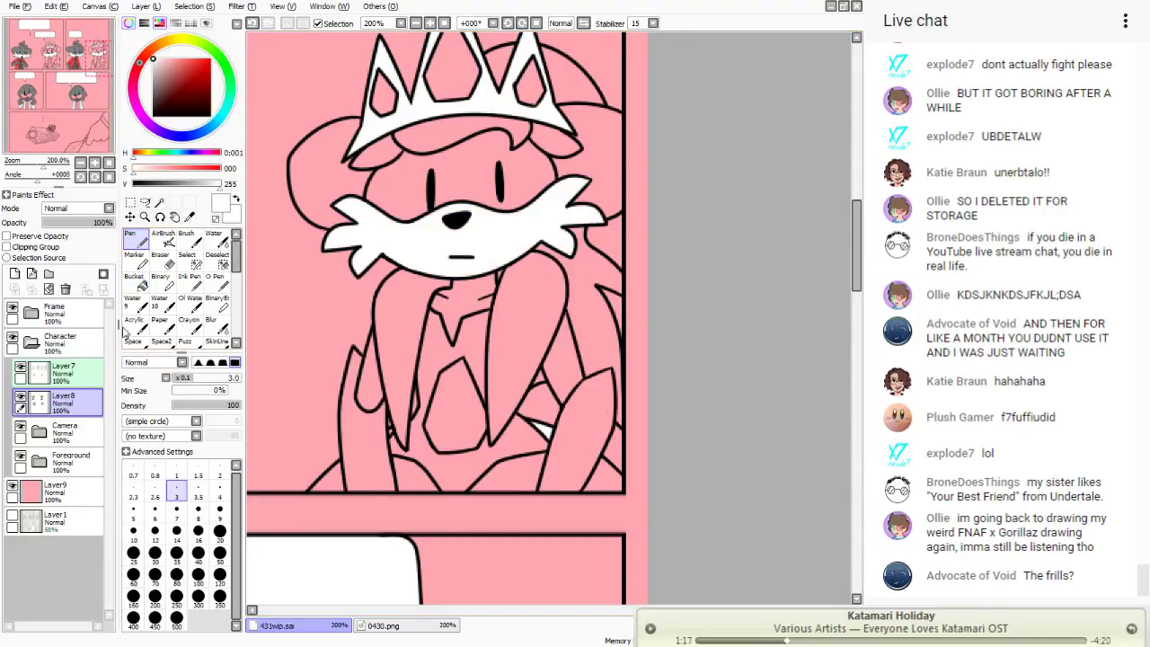
left_click(133, 511)
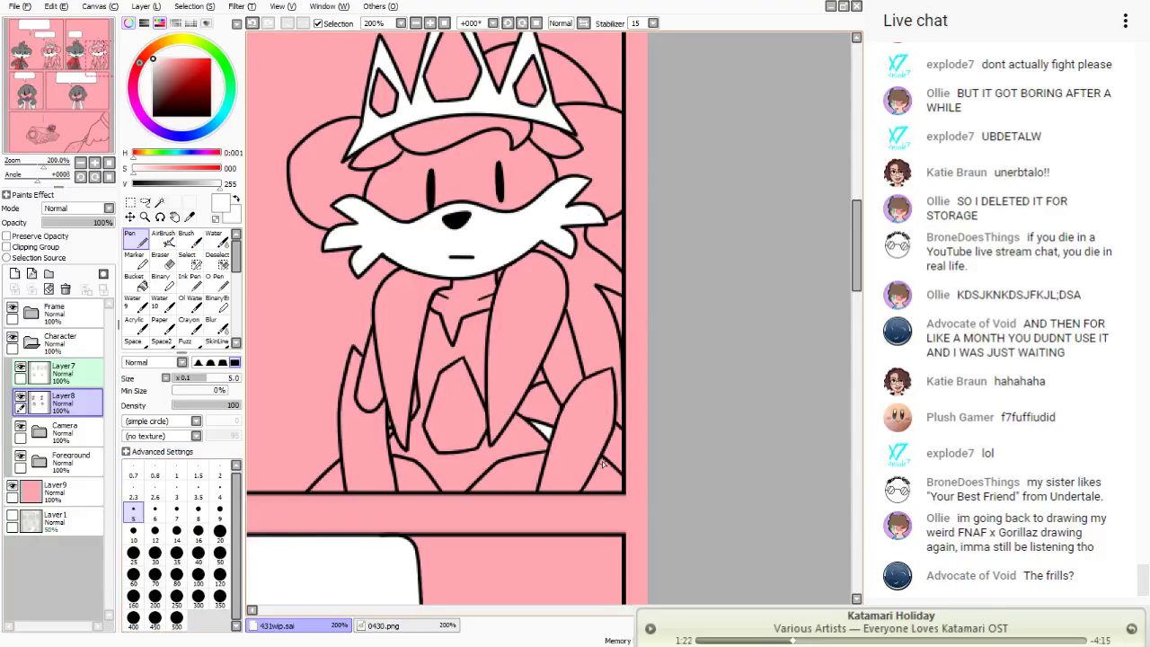
mouse_move(601, 462)
left_mouse_down()
mouse_move(620, 478)
mouse_move(604, 463)
mouse_move(588, 485)
mouse_move(615, 488)
mouse_move(601, 486)
mouse_move(618, 482)
mouse_move(603, 471)
mouse_move(531, 467)
left_mouse_up()
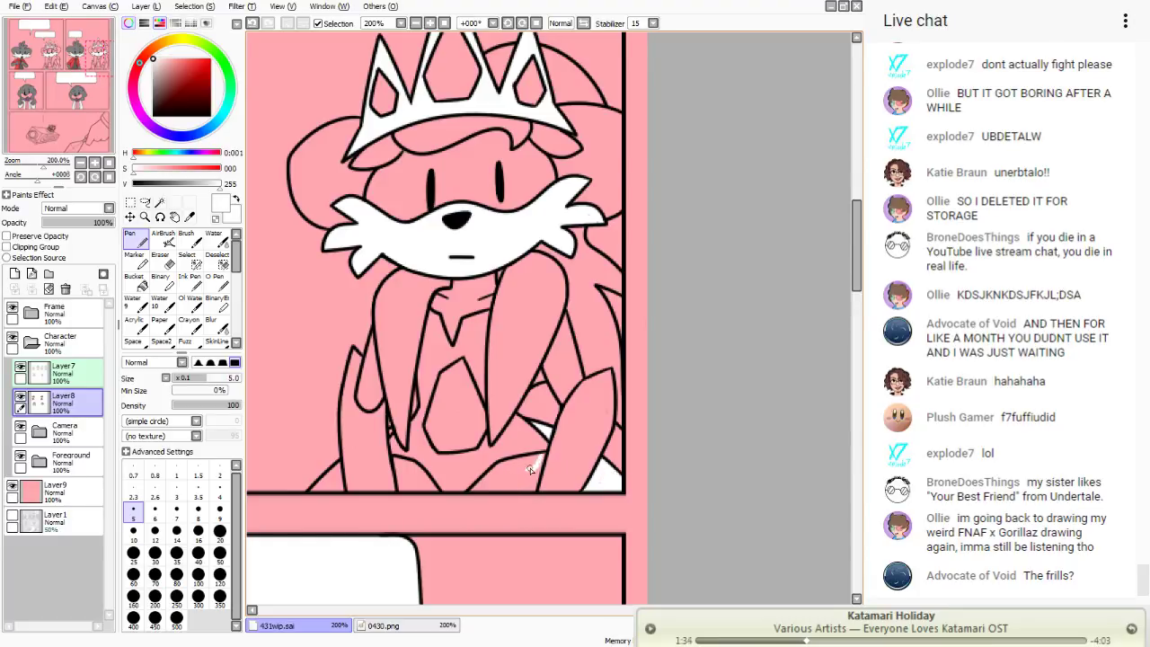
left_click_drag(531, 466, 543, 469)
- Doodle a small white figure in a wide gown with a braid between the third- and fourth-panel characters
left_click_drag(39, 81, 28, 72)
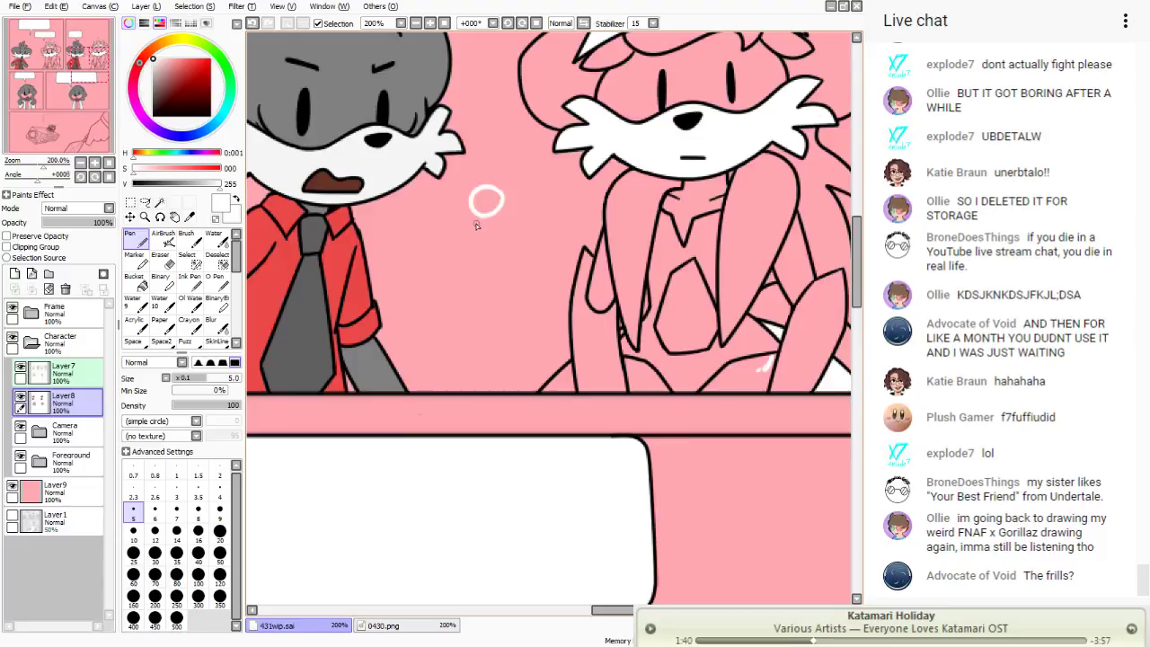
mouse_move(492, 258)
left_mouse_down()
mouse_move(473, 236)
mouse_move(475, 247)
mouse_move(505, 221)
mouse_move(473, 234)
mouse_move(469, 261)
left_mouse_up()
left_click_drag(484, 220, 459, 259)
left_click(253, 22)
mouse_move(494, 250)
left_mouse_down()
mouse_move(519, 321)
mouse_move(462, 331)
mouse_move(430, 315)
mouse_move(472, 253)
left_mouse_up()
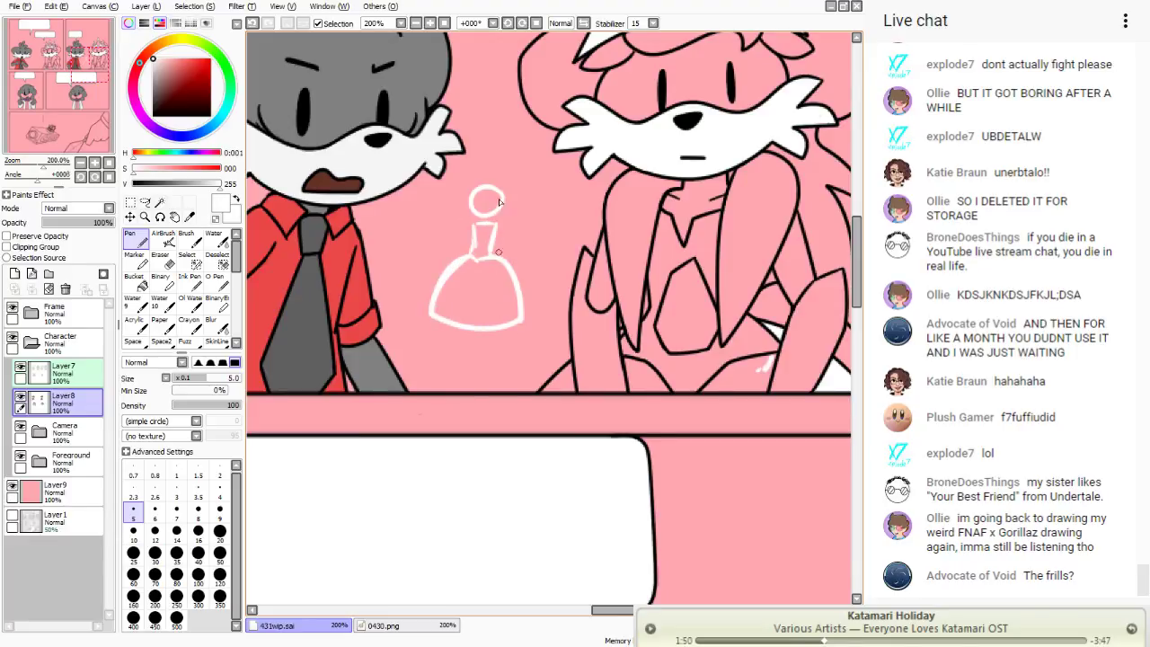
mouse_move(499, 189)
left_mouse_down()
mouse_move(534, 261)
mouse_move(525, 257)
left_mouse_up()
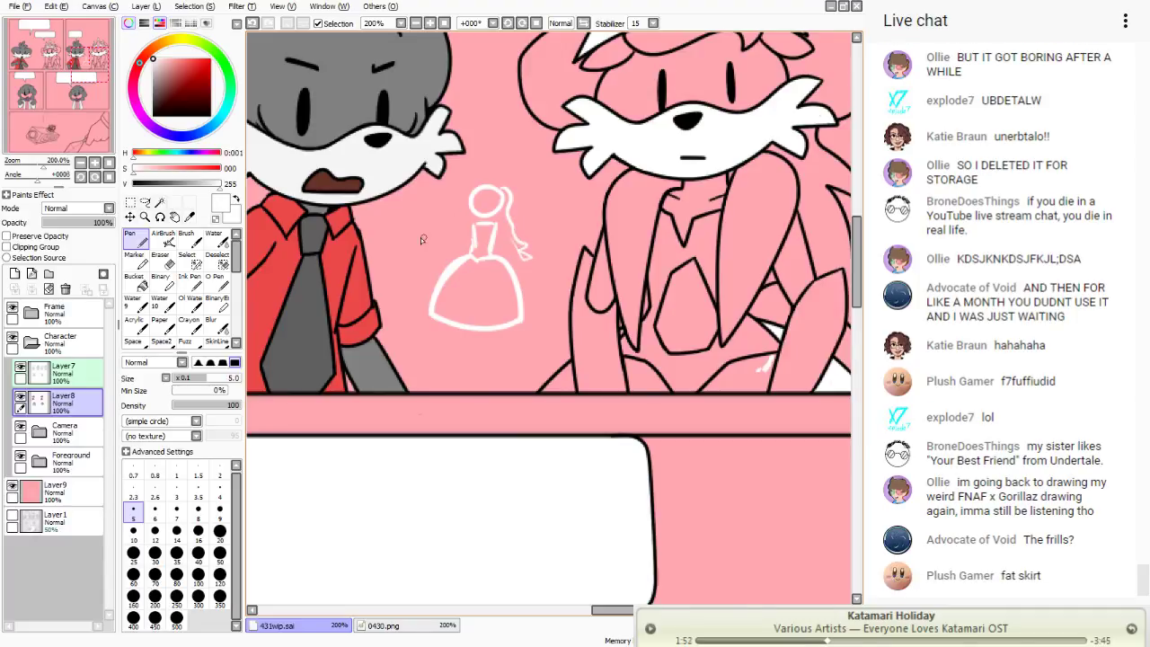
- Doodle a large white beast figure over the third-panel character, reaching its arms out to the gowned figure
left_click_drag(385, 159, 428, 184)
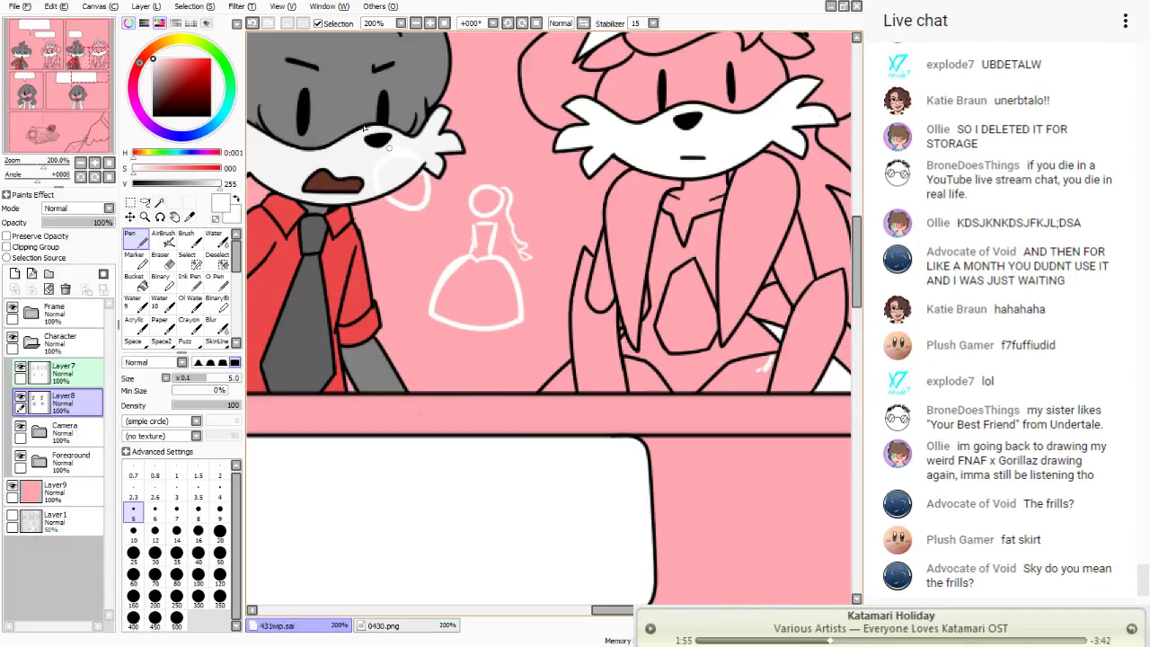
mouse_move(364, 130)
left_mouse_down()
mouse_move(312, 266)
mouse_move(396, 242)
left_mouse_up()
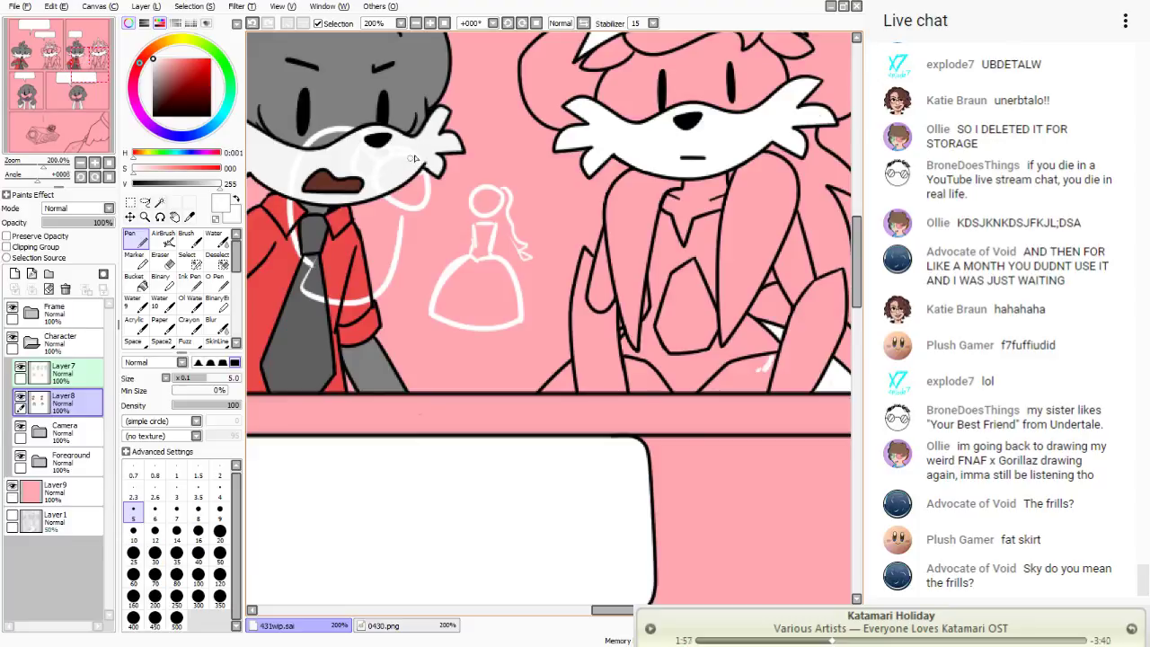
mouse_move(413, 158)
left_mouse_down()
mouse_move(418, 194)
mouse_move(379, 238)
mouse_move(389, 236)
mouse_move(381, 266)
mouse_move(415, 218)
mouse_move(421, 235)
mouse_move(485, 238)
mouse_move(423, 257)
mouse_move(473, 233)
mouse_move(436, 225)
mouse_move(482, 230)
left_mouse_up()
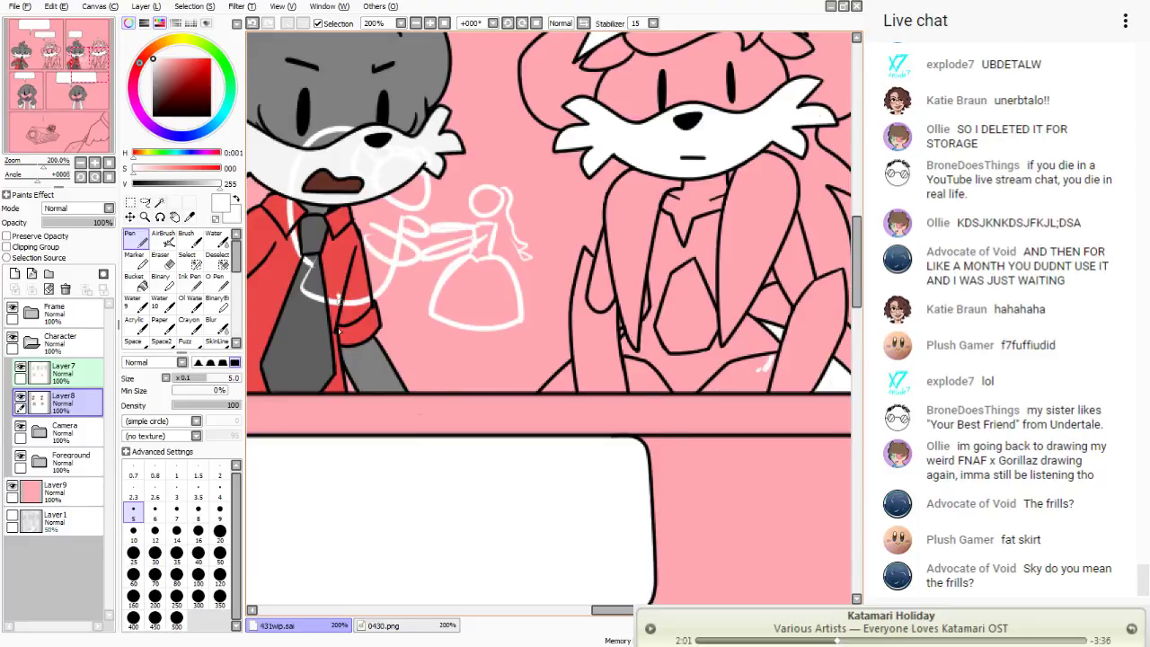
mouse_move(338, 333)
left_mouse_down()
mouse_move(317, 298)
mouse_move(387, 314)
left_mouse_up()
- Doodle a small white candlestick and a clock below the gowned figure
left_click_drag(453, 355, 470, 356)
left_click_drag(463, 352, 472, 401)
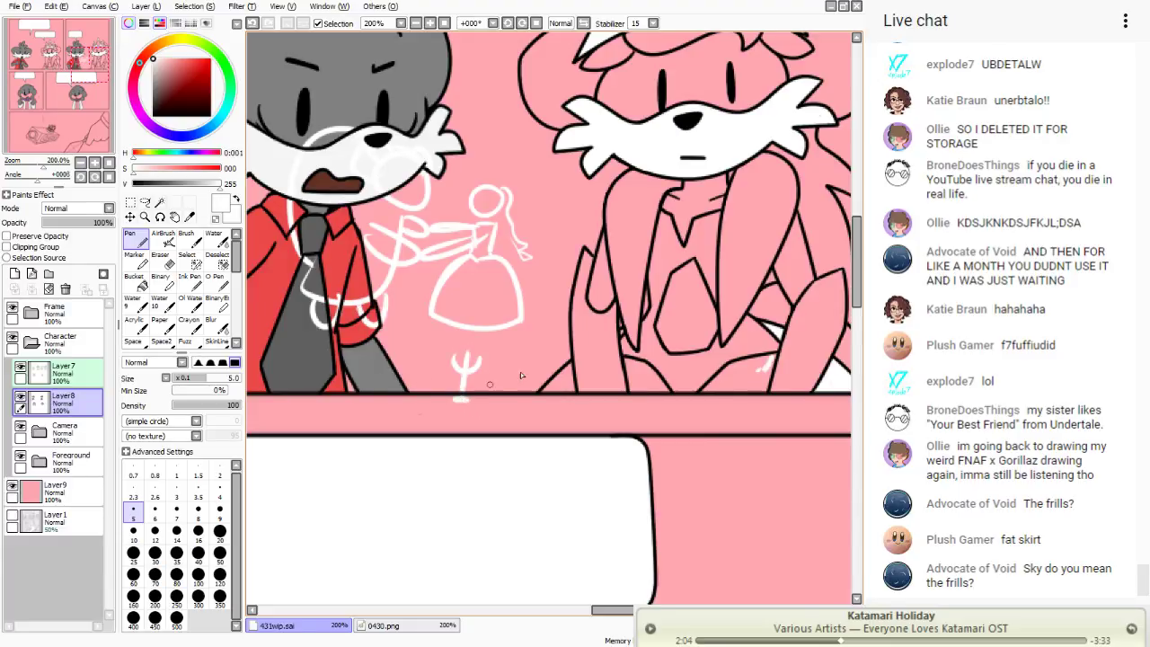
left_click_drag(506, 363, 523, 399)
mouse_move(521, 405)
left_mouse_down()
mouse_move(491, 392)
mouse_move(513, 355)
mouse_move(530, 383)
left_mouse_up()
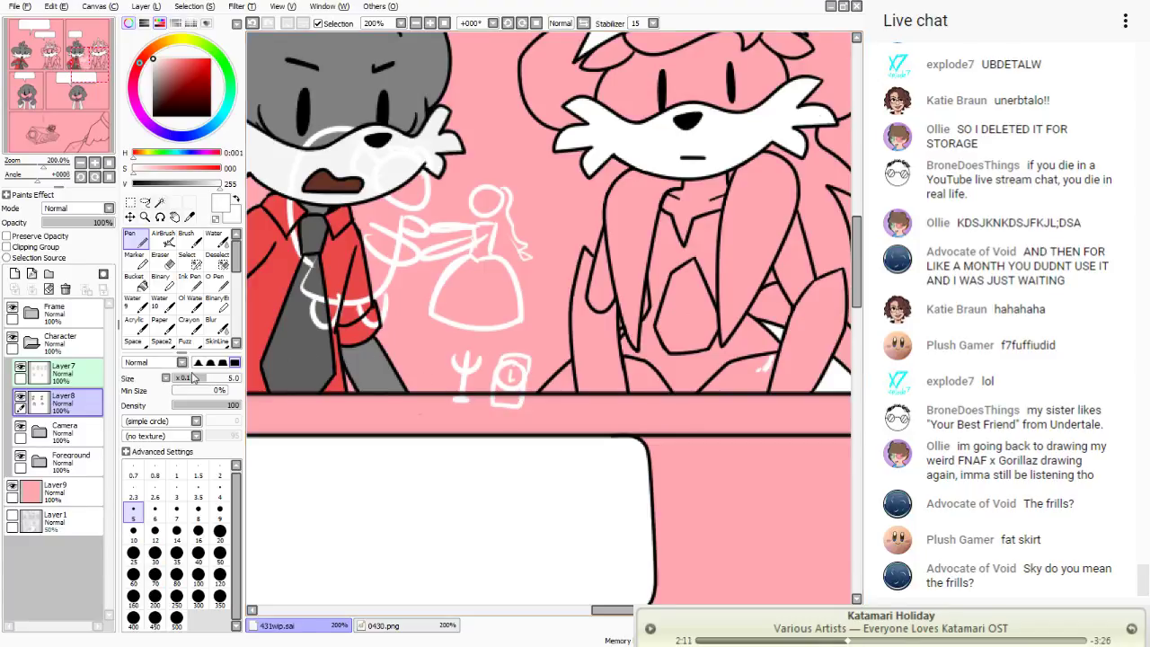
- Try to remove the doodles by lassoing them and clearing the selected area on Layer8
left_click(146, 202)
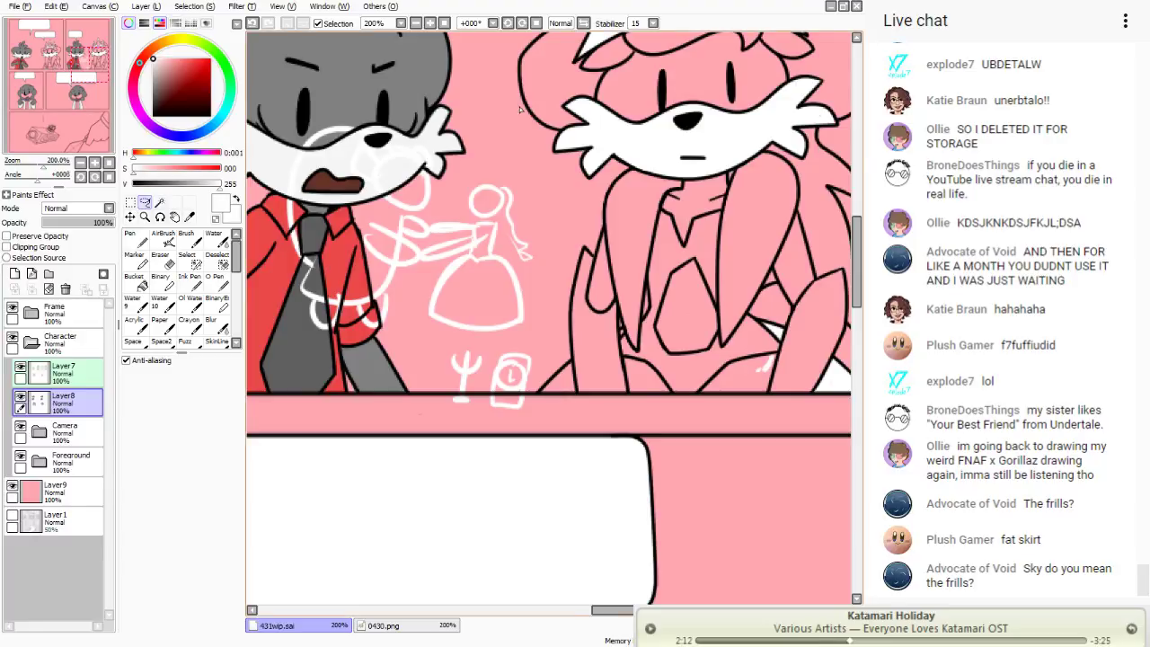
mouse_move(519, 106)
left_mouse_down()
mouse_move(589, 322)
mouse_move(562, 442)
mouse_move(366, 457)
mouse_move(263, 127)
left_mouse_up()
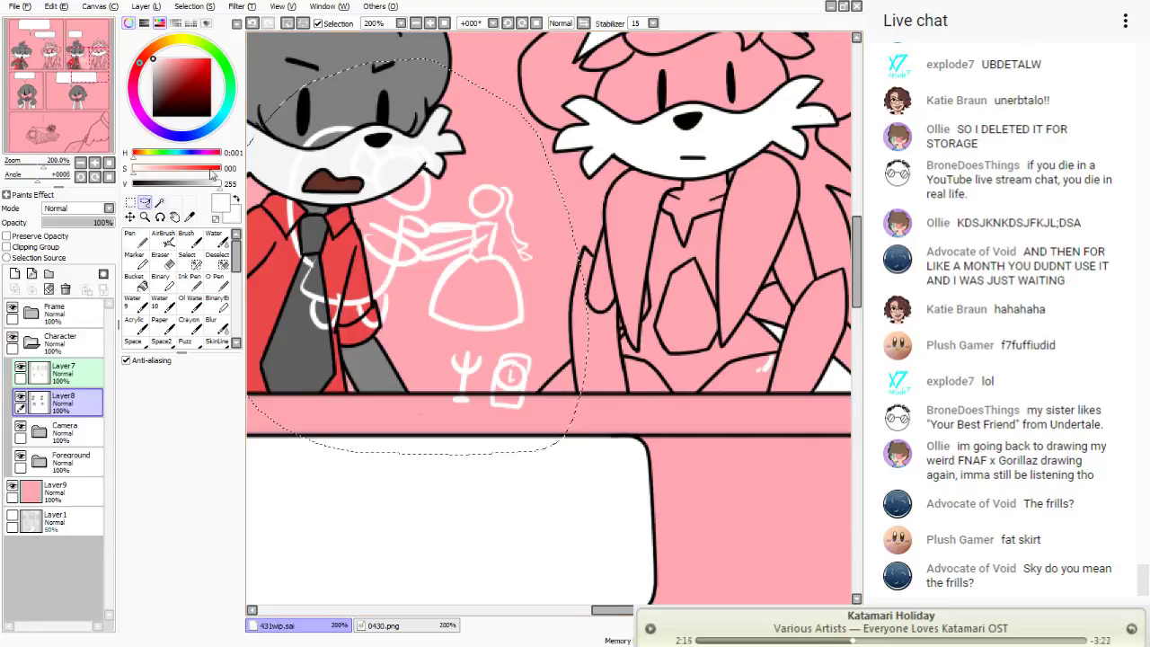
left_click(49, 289)
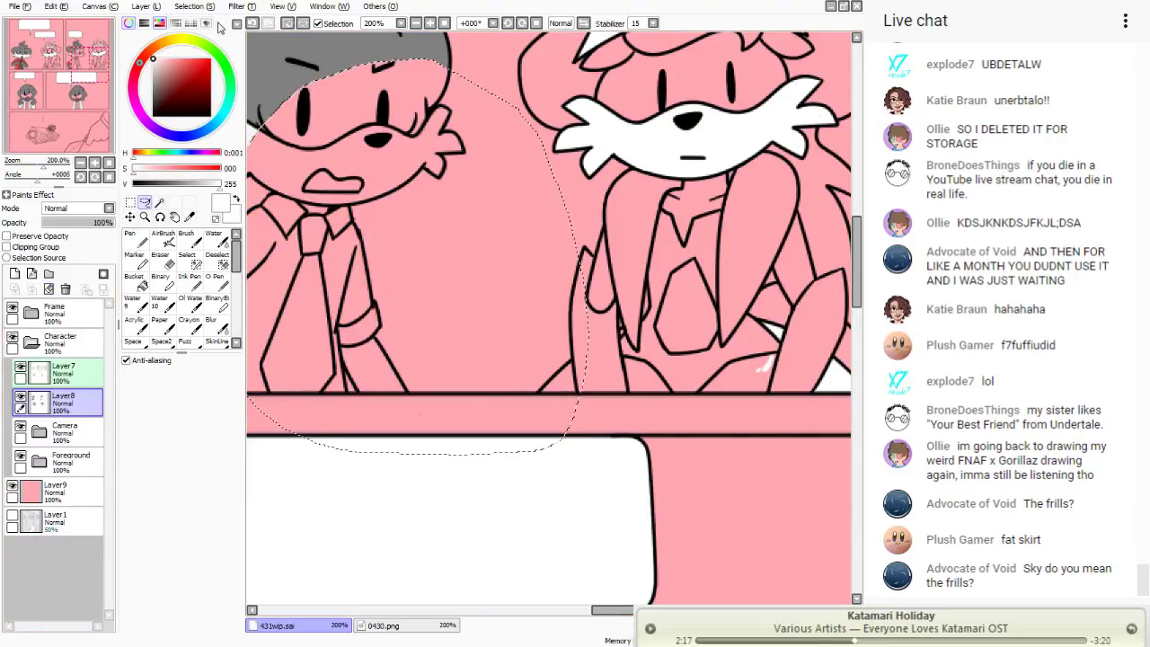
- Undo the cleared selection and all the white doodle strokes, keeping the characters' base colours
left_click(252, 23)
left_click(253, 24)
left_click(253, 24)
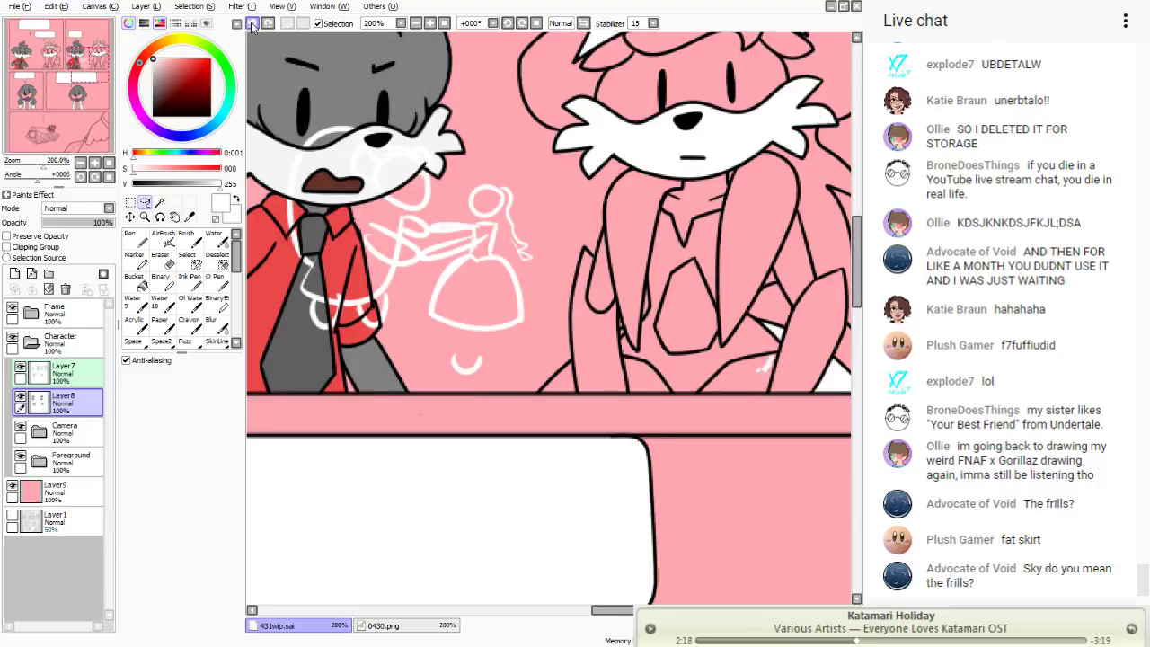
left_click(252, 24)
left_click(253, 24)
left_click(252, 24)
left_click(252, 23)
left_click(253, 23)
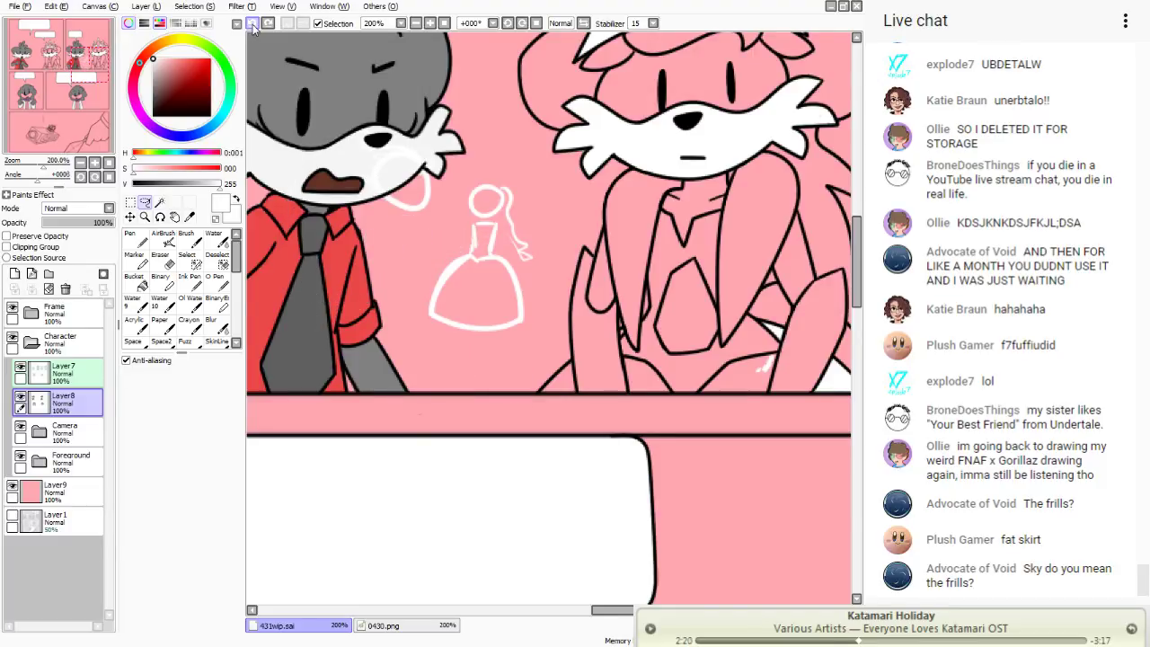
left_click(252, 23)
left_click(252, 23)
left_click(253, 24)
left_click(252, 24)
left_click(253, 23)
left_click(253, 24)
left_click(252, 24)
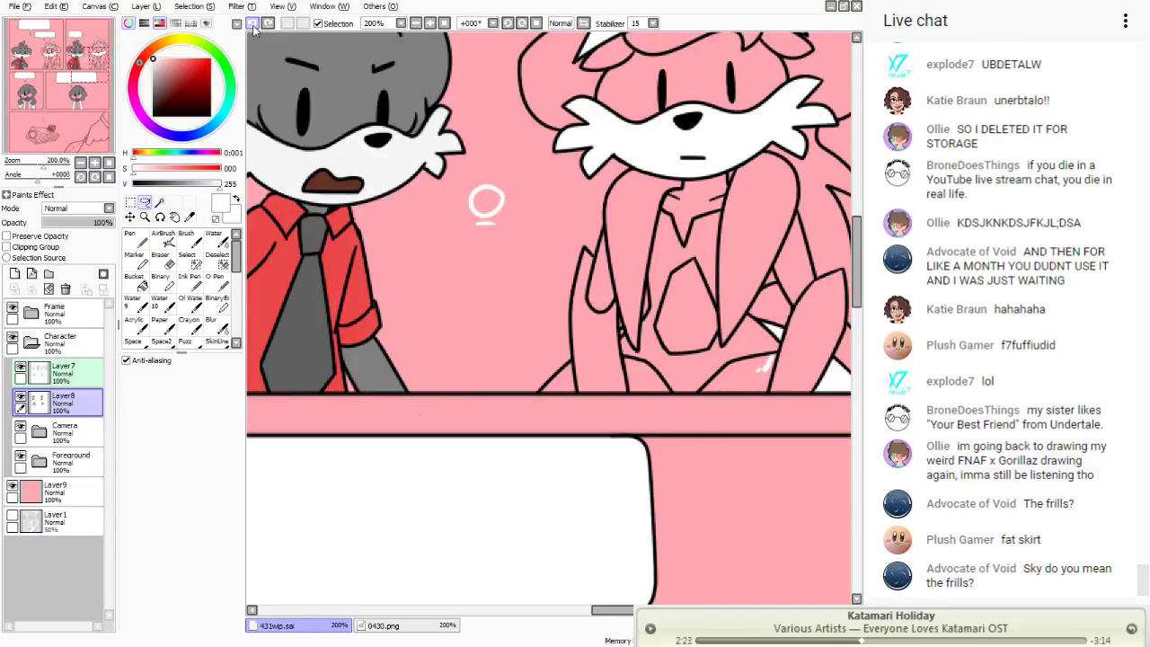
left_click(252, 24)
left_click(252, 23)
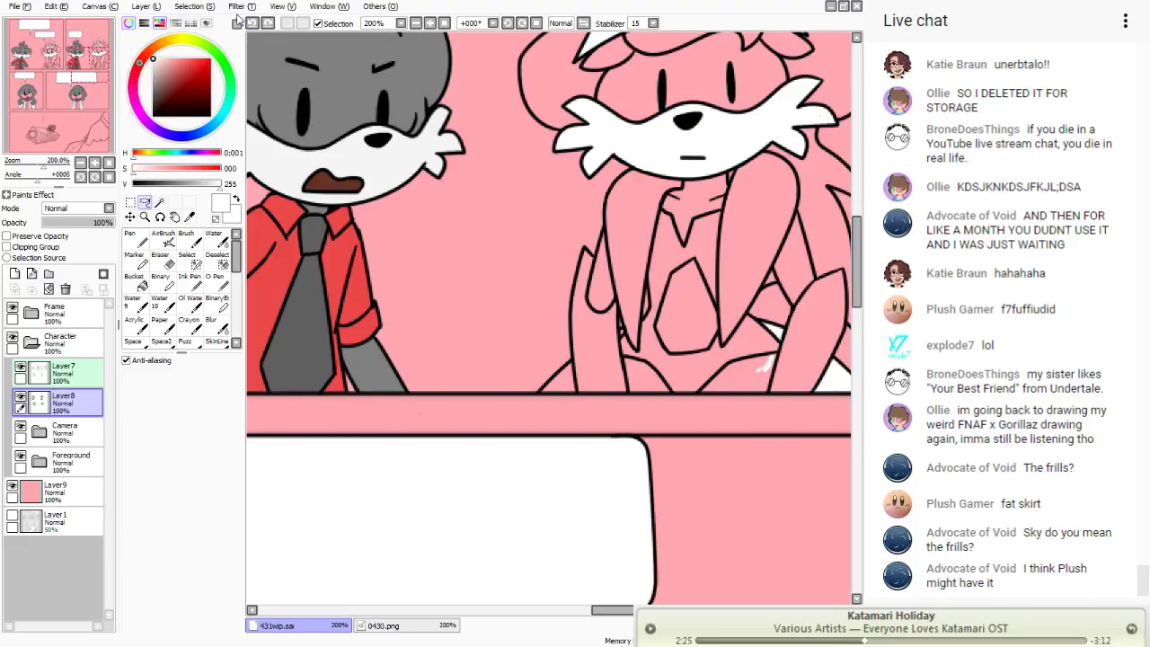
- Paint the fourth-panel character's remaining lower frills along the panel's bottom edge white on Layer8 with a size 5 Pen
left_click(135, 237)
left_click_drag(50, 95, 61, 94)
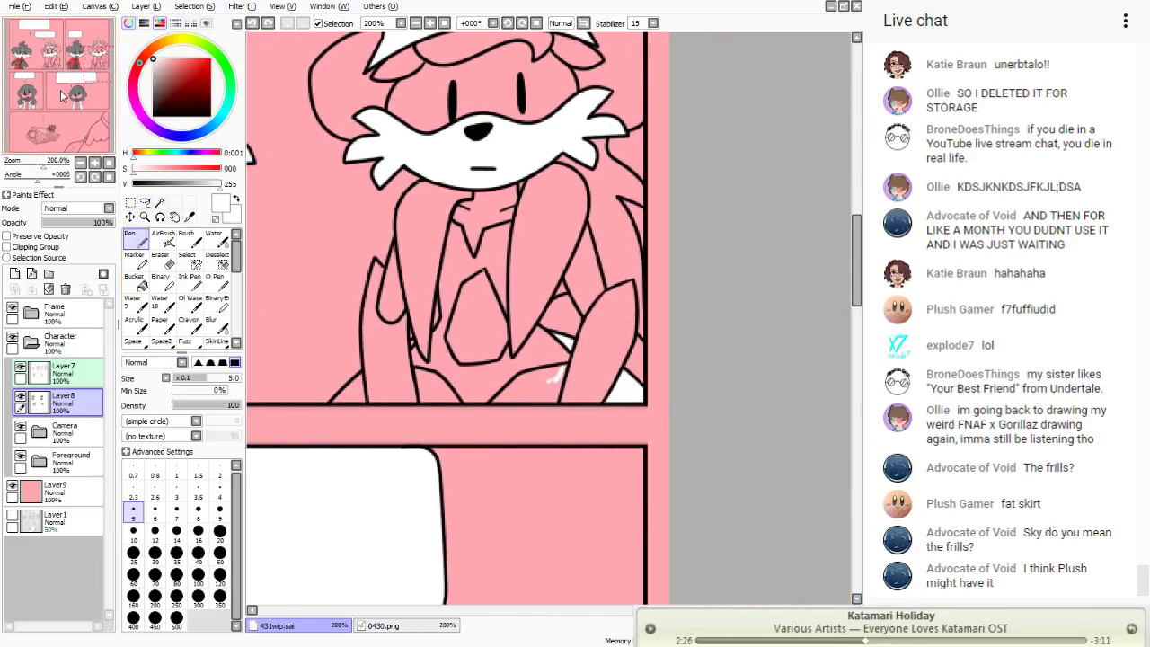
left_click_drag(566, 363, 546, 384)
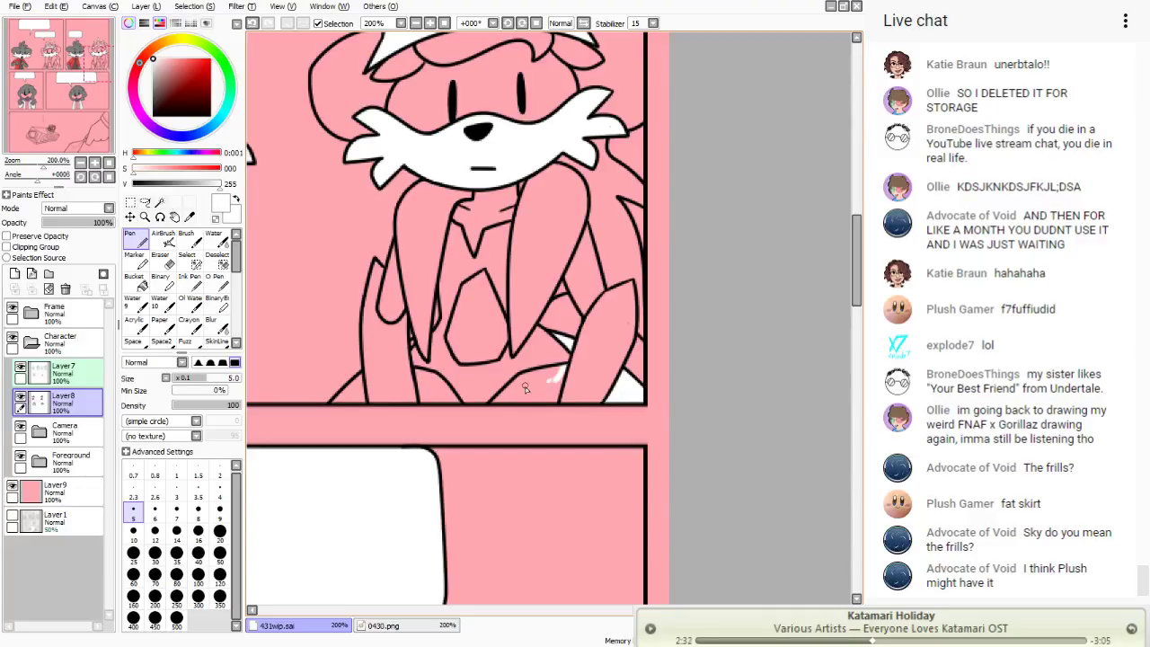
mouse_move(566, 357)
left_mouse_down()
mouse_move(556, 402)
mouse_move(509, 402)
left_mouse_up()
mouse_move(515, 388)
left_mouse_down()
mouse_move(562, 368)
mouse_move(518, 378)
mouse_move(561, 372)
mouse_move(519, 382)
mouse_move(552, 376)
mouse_move(542, 394)
mouse_move(526, 386)
left_mouse_up()
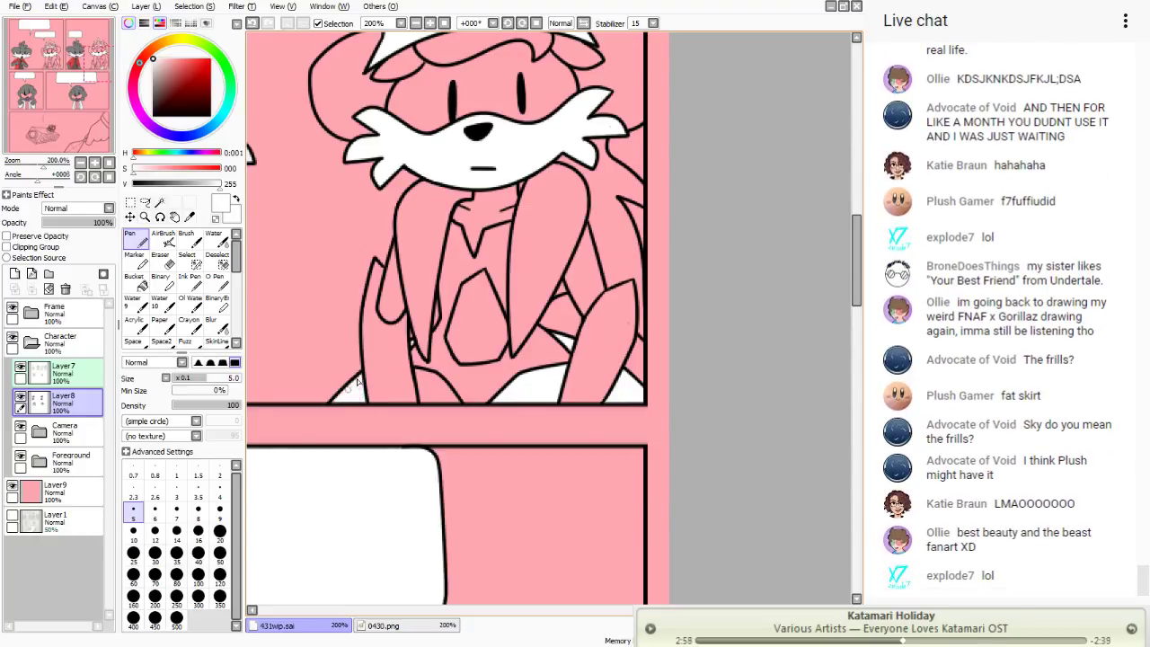
- Fill the leftover pink gaps in the fourth-panel character's frills beside the legs with white and switch to the Eraser for touch-ups
left_click_drag(359, 379, 339, 400)
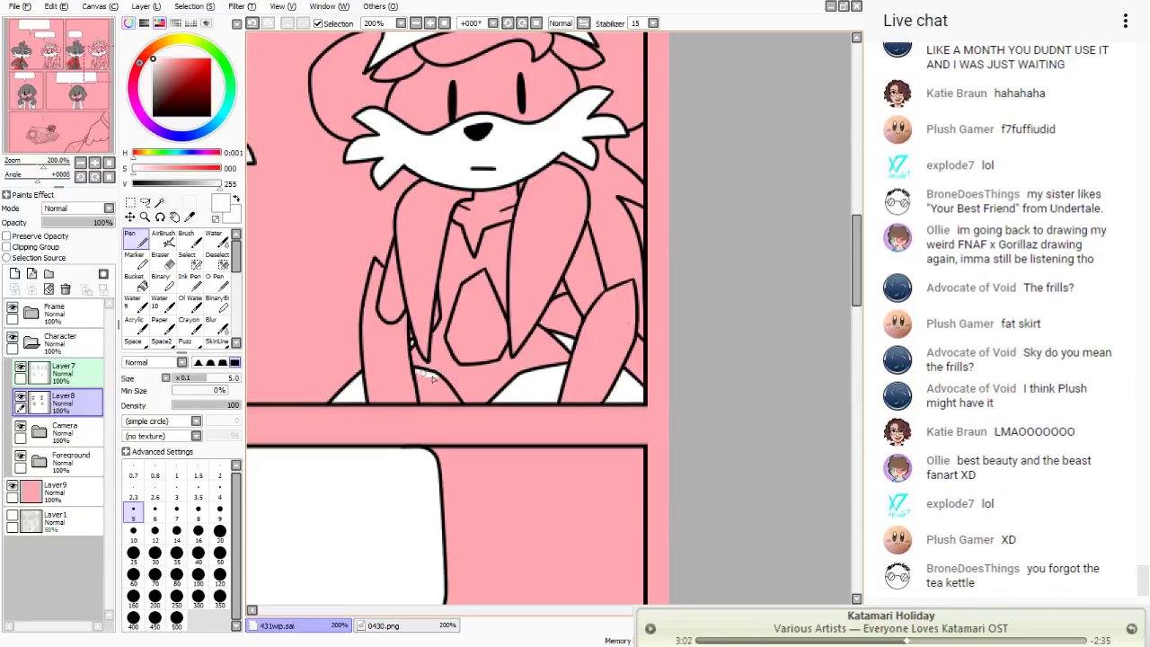
mouse_move(419, 372)
left_mouse_down()
mouse_move(421, 398)
mouse_move(454, 402)
mouse_move(445, 382)
mouse_move(454, 395)
mouse_move(428, 400)
mouse_move(420, 380)
left_mouse_up()
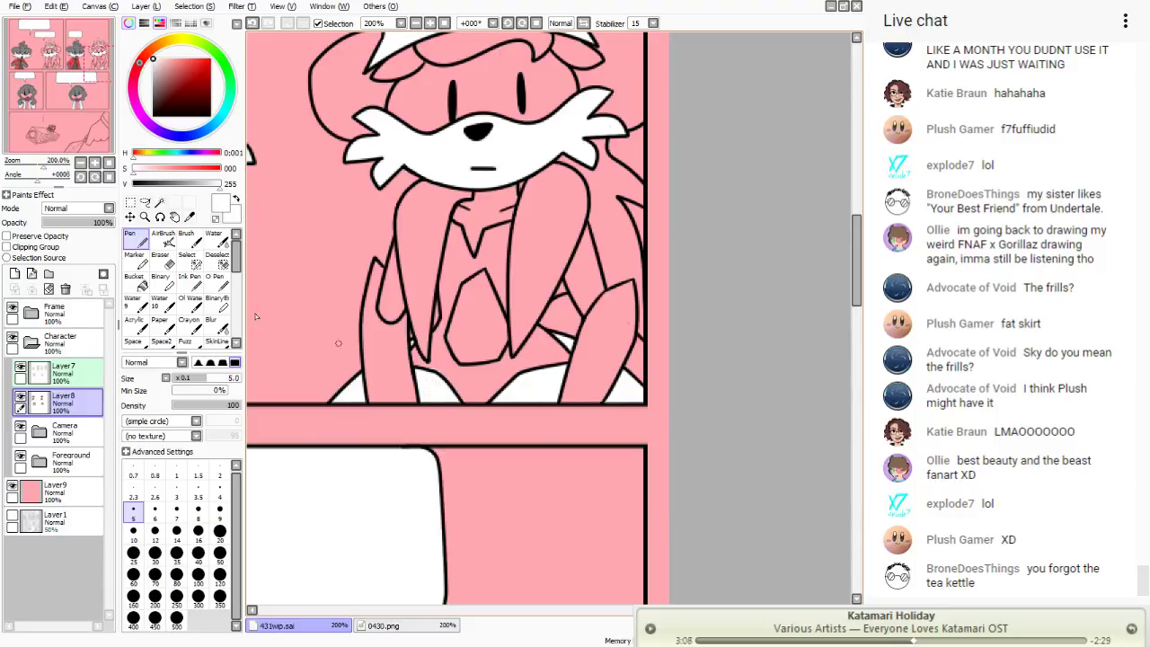
key("e")
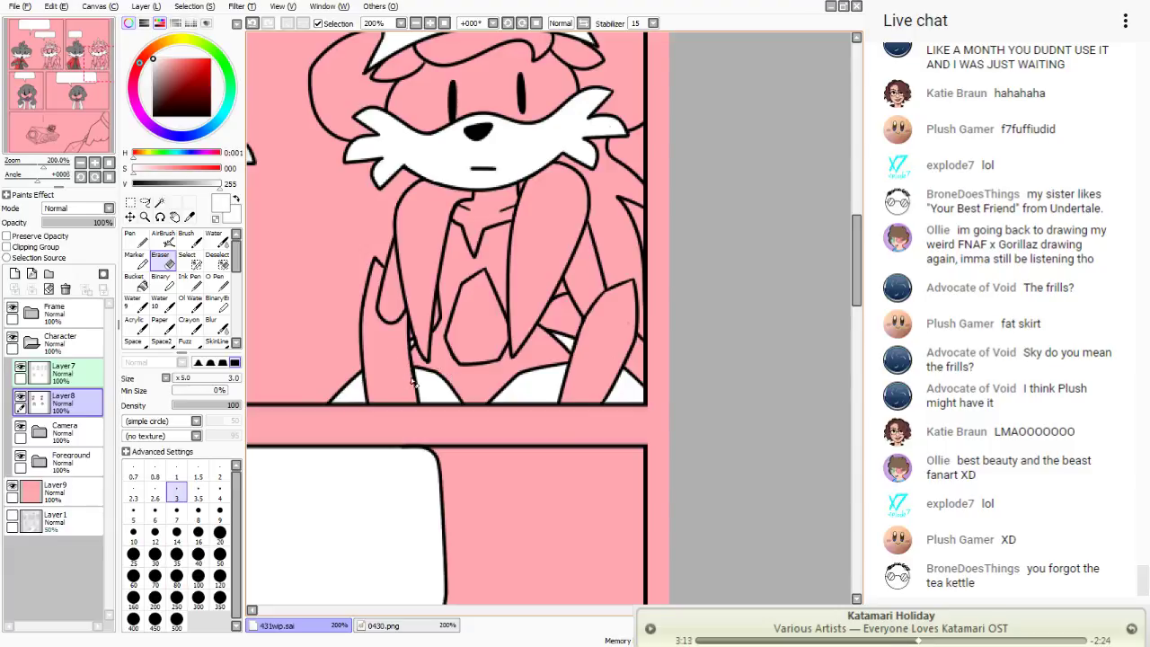
- Doodle a white teapot with a spout, lid, handle, base and smiling face in the empty area beside the bow-tied character
left_click(136, 238)
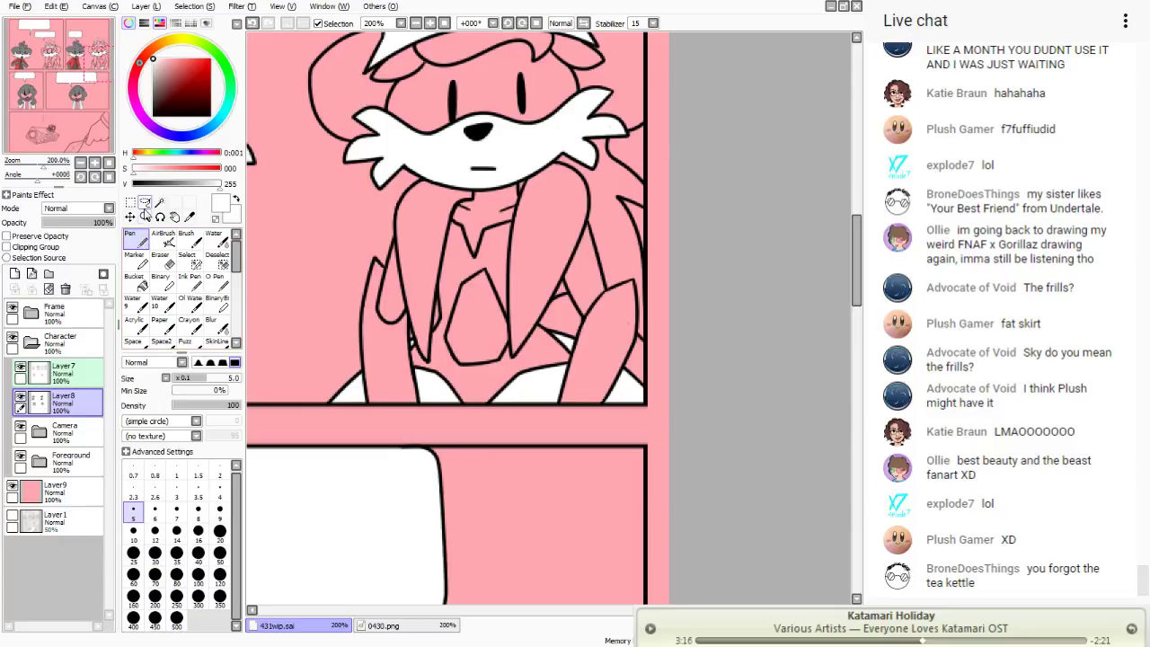
left_click_drag(58, 131, 56, 162)
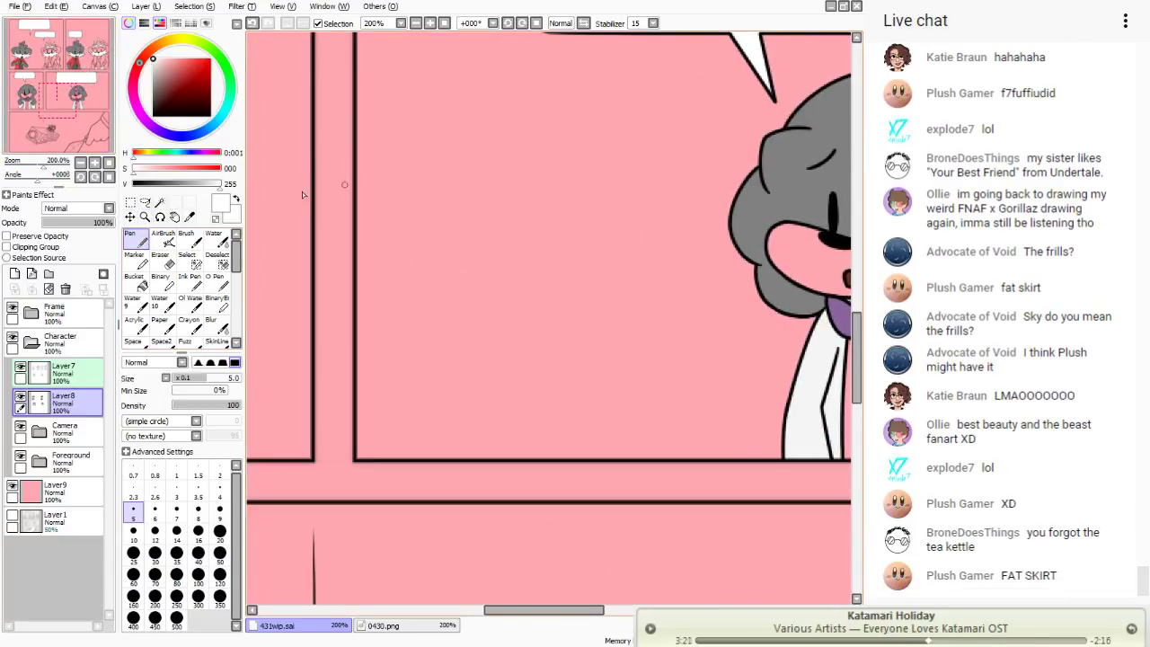
mouse_move(562, 139)
left_mouse_down()
mouse_move(485, 270)
mouse_move(564, 133)
mouse_move(558, 143)
mouse_move(579, 131)
mouse_move(517, 124)
left_mouse_up()
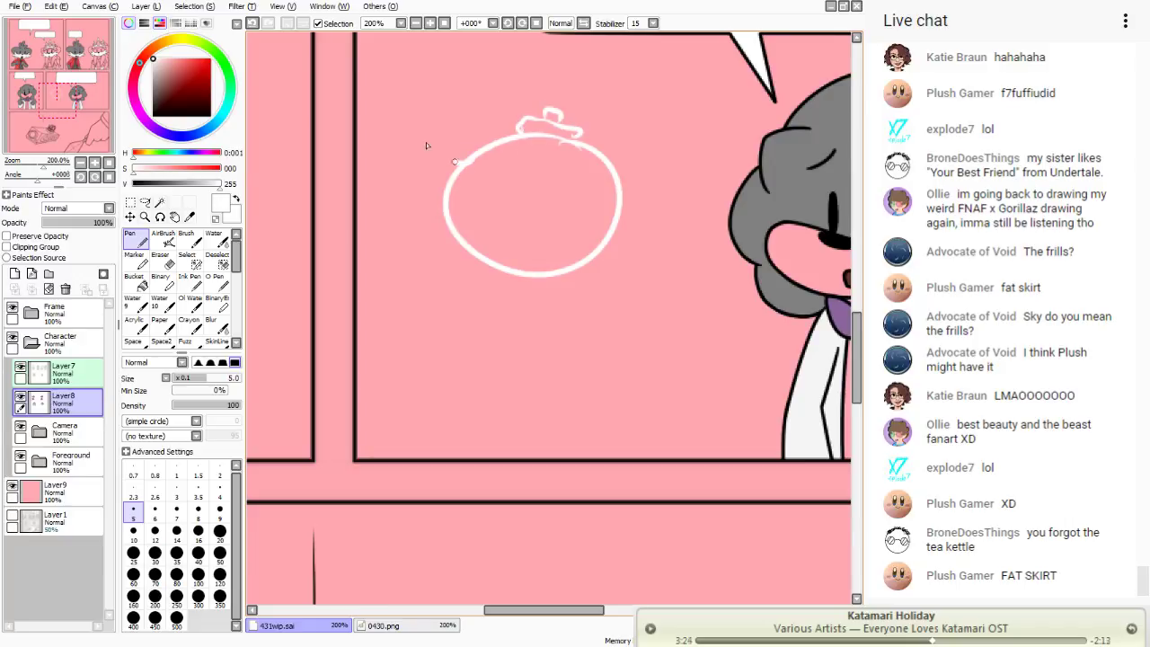
mouse_move(454, 161)
left_mouse_down()
mouse_move(381, 124)
mouse_move(467, 225)
left_mouse_up()
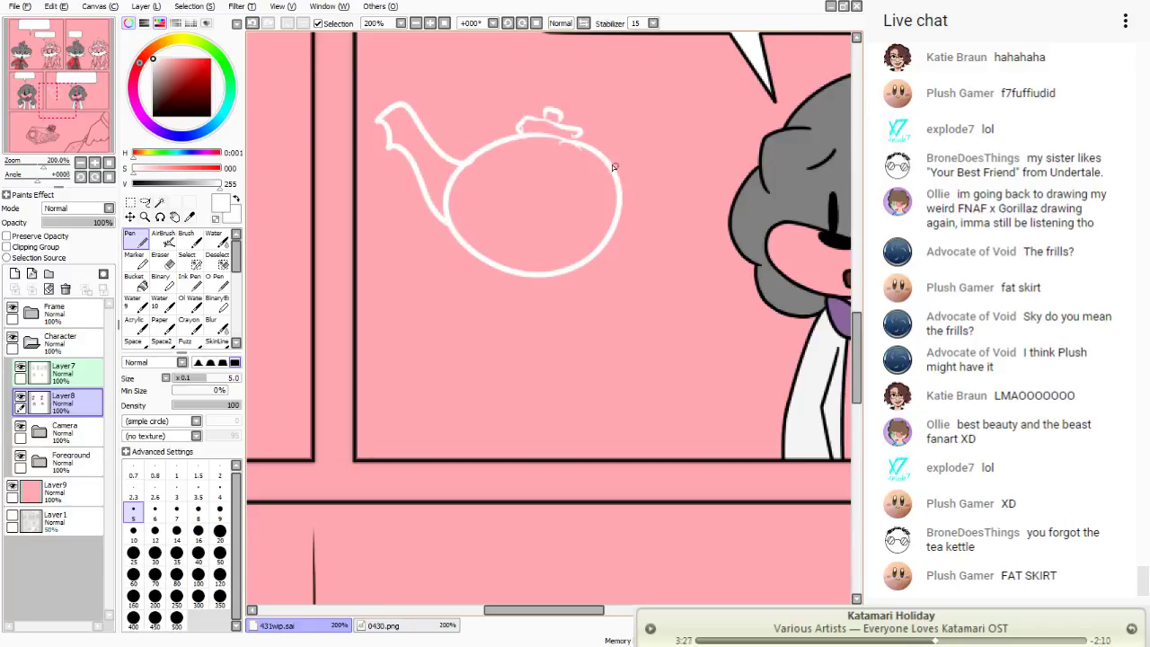
mouse_move(615, 167)
left_mouse_down()
mouse_move(686, 186)
mouse_move(615, 244)
mouse_move(614, 263)
mouse_move(619, 190)
left_mouse_up()
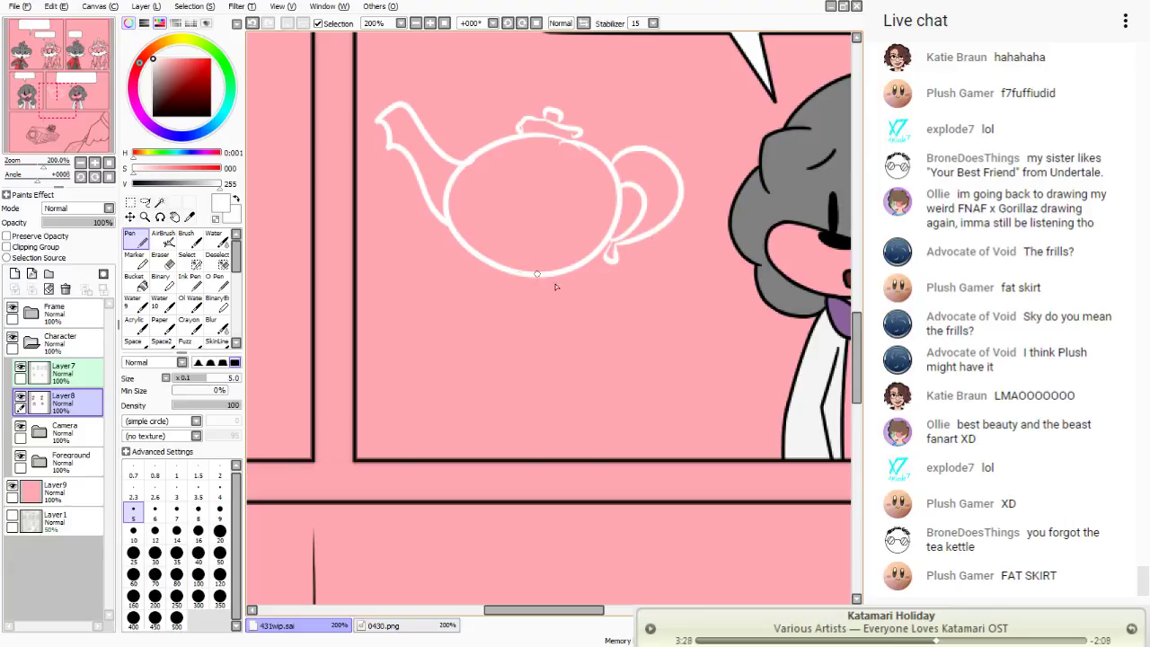
mouse_move(553, 296)
left_mouse_down()
mouse_move(490, 286)
mouse_move(492, 269)
left_mouse_up()
left_click_drag(541, 169, 543, 190)
left_click_drag(512, 179, 522, 222)
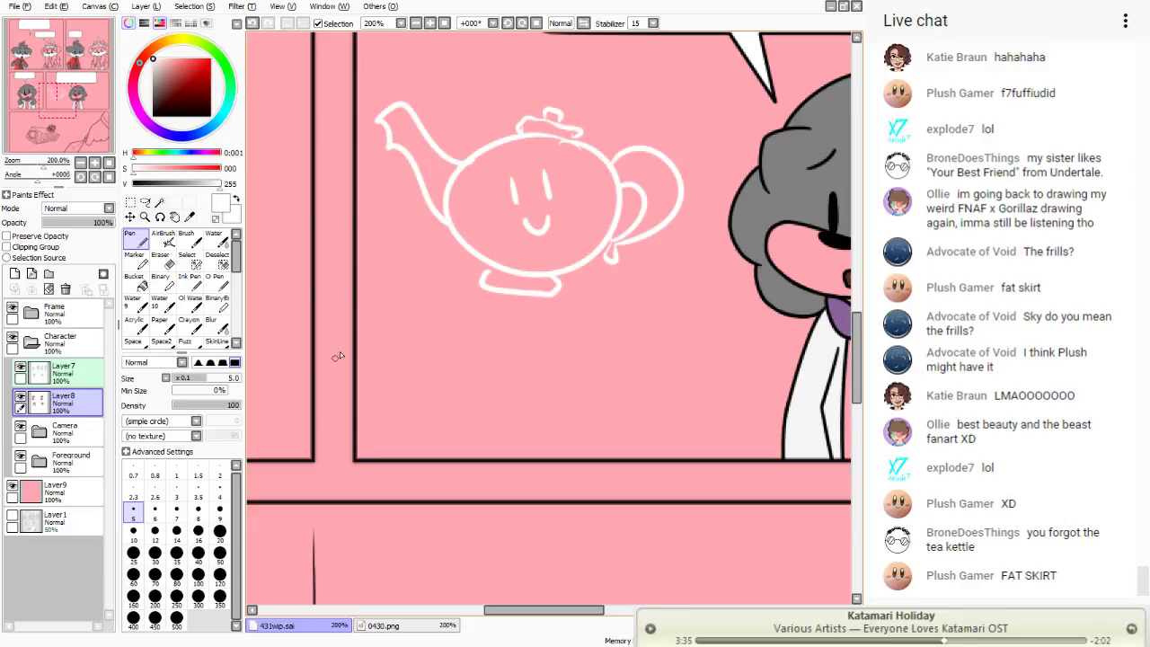
- Doodle a row of three small white teacups below the teapot, giving the chipped middle cup a face
mouse_move(577, 376)
left_mouse_down()
mouse_move(501, 350)
mouse_move(513, 327)
mouse_move(511, 352)
mouse_move(493, 344)
mouse_move(509, 379)
mouse_move(489, 366)
mouse_move(510, 355)
mouse_move(544, 363)
mouse_move(521, 389)
left_mouse_up()
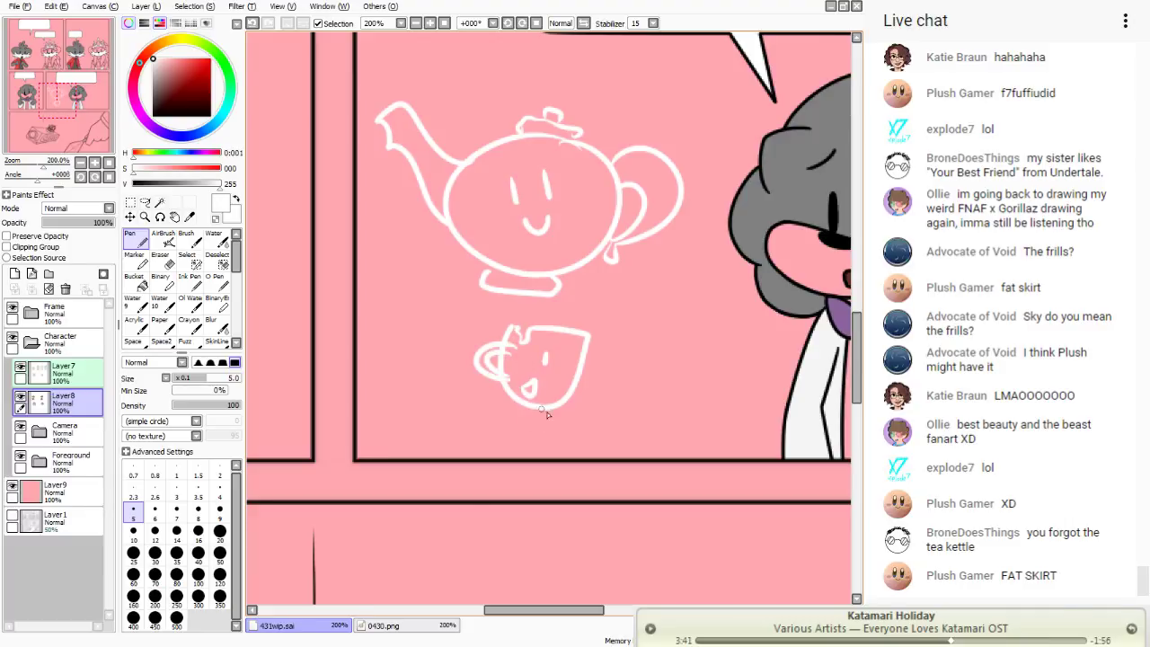
mouse_move(665, 344)
left_mouse_down()
mouse_move(690, 388)
mouse_move(676, 410)
left_mouse_up()
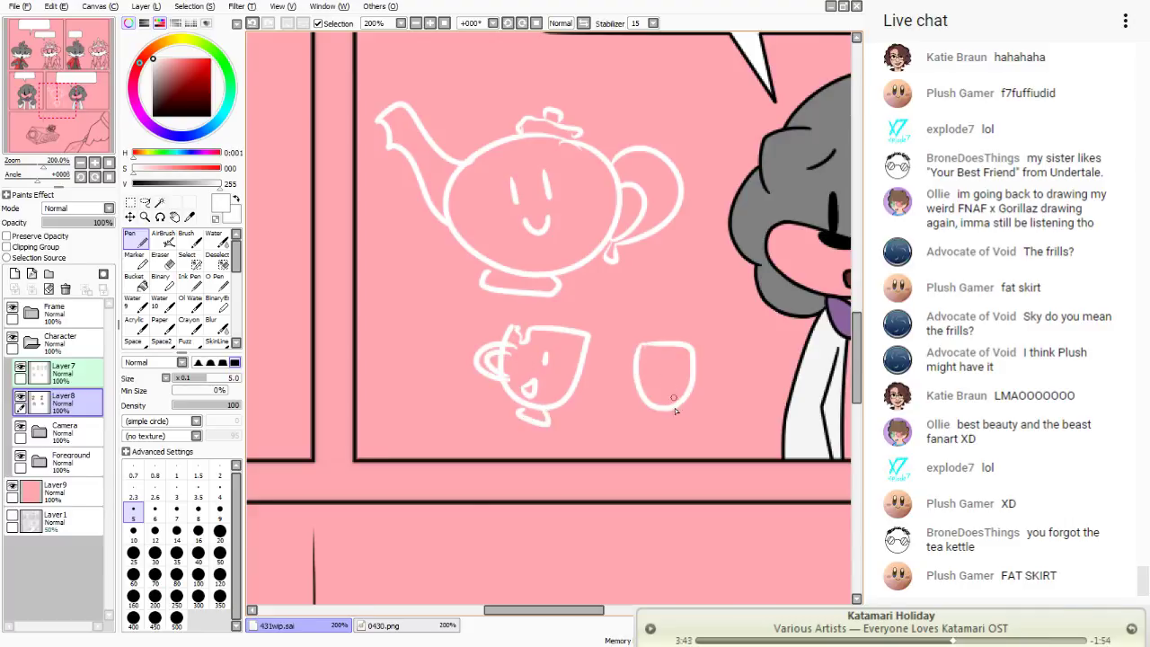
left_click_drag(696, 351, 694, 395)
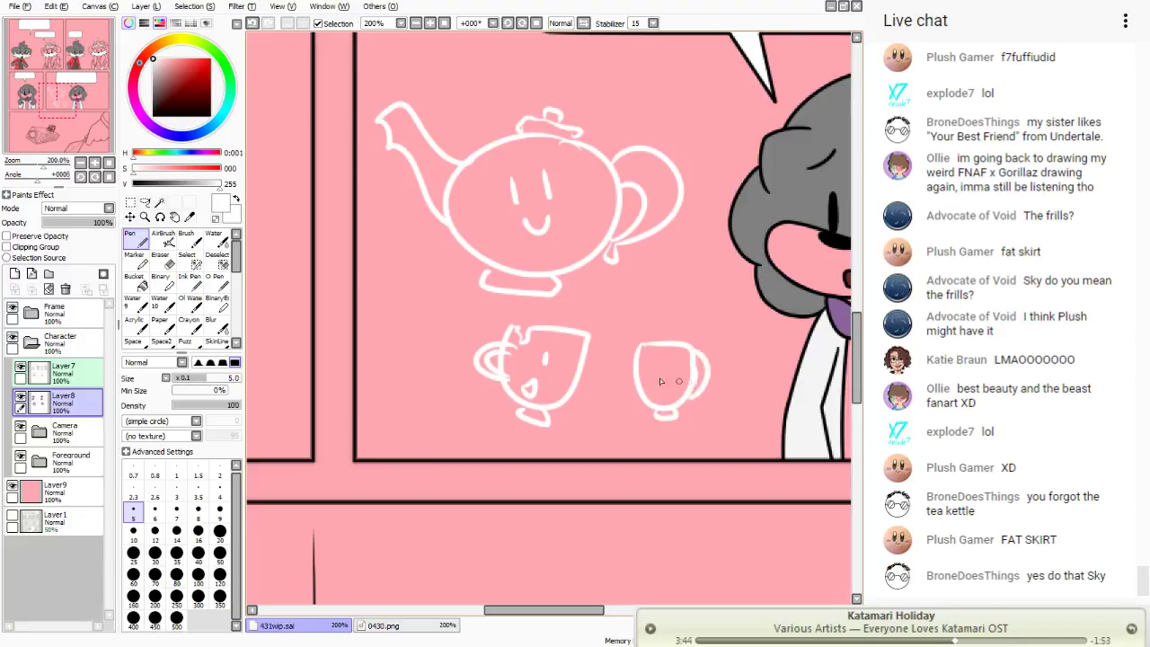
mouse_move(384, 338)
left_mouse_down()
mouse_move(419, 334)
mouse_move(416, 403)
mouse_move(378, 344)
mouse_move(376, 382)
mouse_move(386, 413)
left_mouse_up()
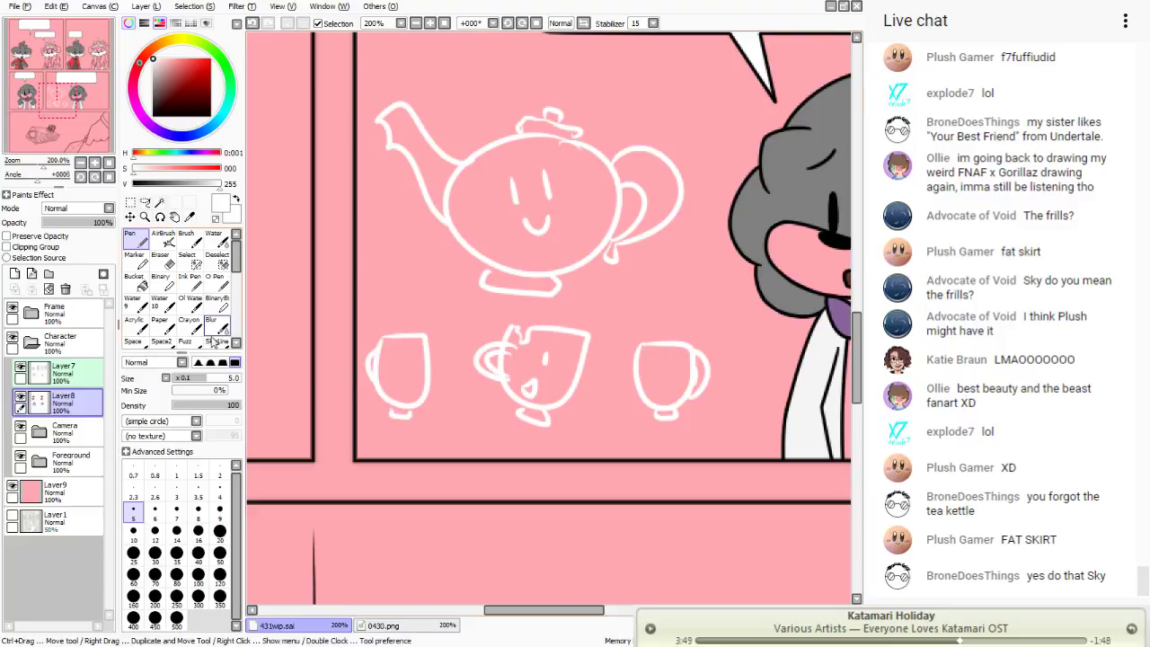
- Lasso the teapot and teacup doodles on Layer8, clear the selected area and deselect
left_click(145, 202)
mouse_move(550, 81)
left_mouse_down()
mouse_move(687, 124)
mouse_move(735, 313)
mouse_move(400, 469)
mouse_move(359, 76)
mouse_move(449, 52)
left_mouse_up()
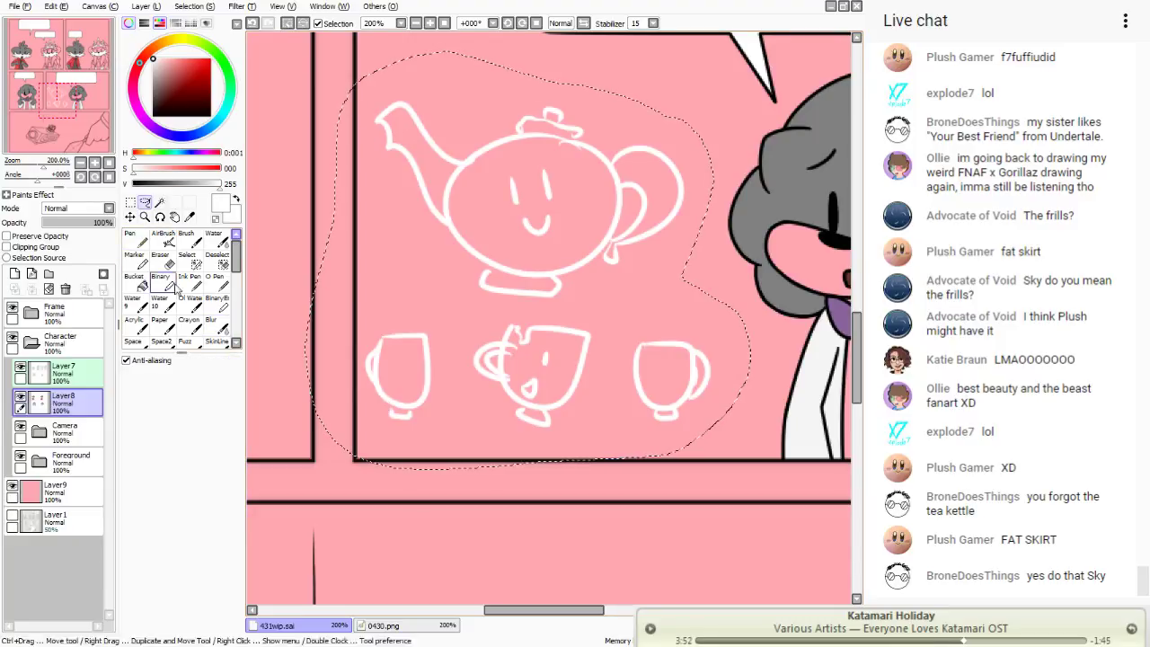
left_click(64, 289)
key("ctrl+d")
- Doodle a tall white wardrobe with a side edge, an inner door frame and a face with large lips using the Pen
key("n")
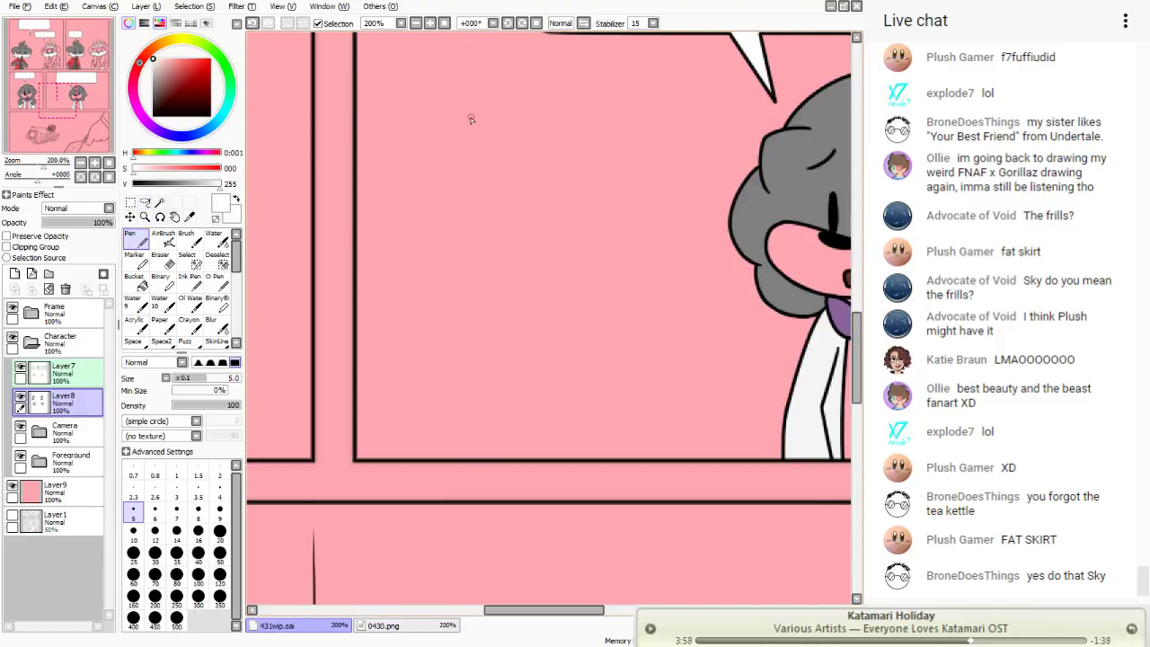
mouse_move(534, 94)
left_mouse_down()
mouse_move(625, 134)
mouse_move(603, 240)
mouse_move(621, 361)
mouse_move(484, 372)
mouse_move(440, 187)
left_mouse_up()
mouse_move(475, 116)
left_mouse_down()
mouse_move(427, 140)
mouse_move(447, 192)
left_mouse_up()
left_click_drag(452, 135, 513, 400)
mouse_move(550, 146)
left_mouse_down()
mouse_move(499, 166)
mouse_move(600, 310)
mouse_move(586, 180)
left_mouse_up()
mouse_move(528, 263)
left_mouse_down()
mouse_move(590, 263)
mouse_move(589, 233)
mouse_move(590, 247)
mouse_move(562, 255)
left_mouse_up()
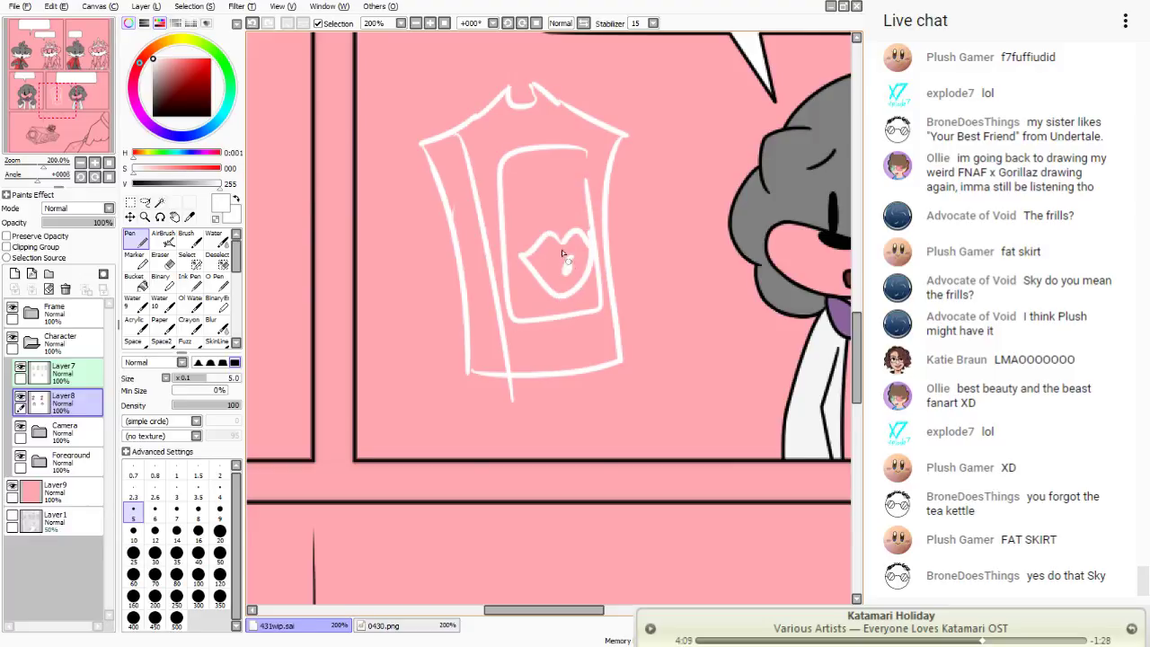
mouse_move(533, 205)
left_mouse_down()
mouse_move(534, 219)
mouse_move(567, 215)
left_mouse_up()
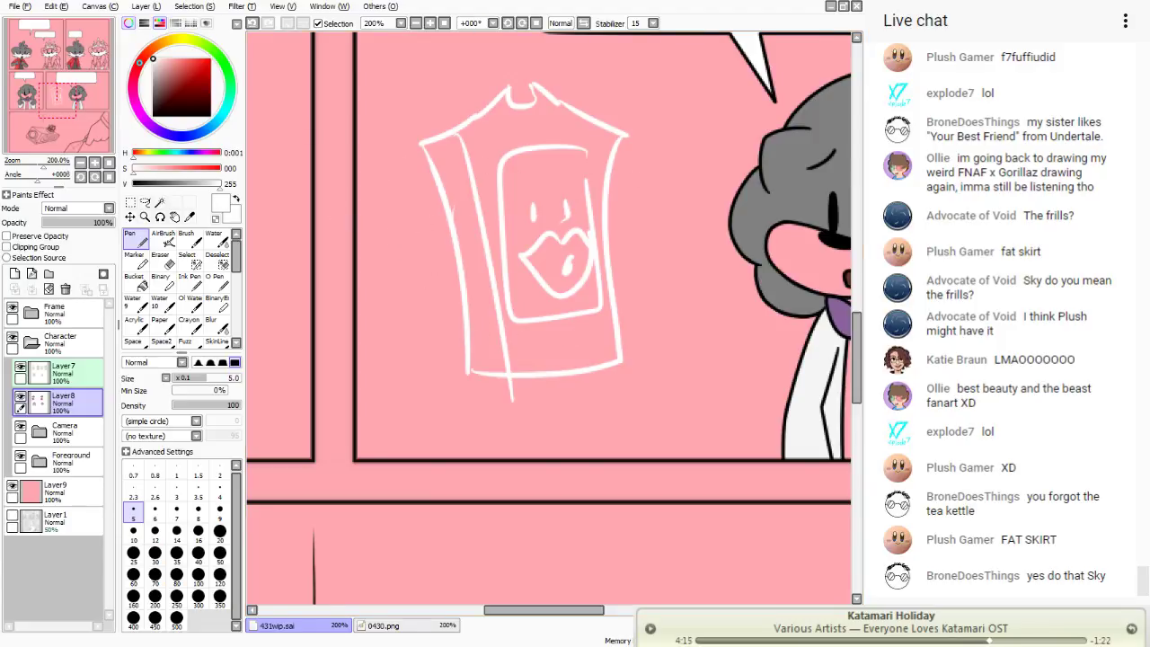
- Undo the wardrobe's face strokes, and clear the rest of the doodle from Layer8 with a lasso selection
left_click(252, 23)
left_click(252, 23)
left_click(252, 23)
left_click(253, 22)
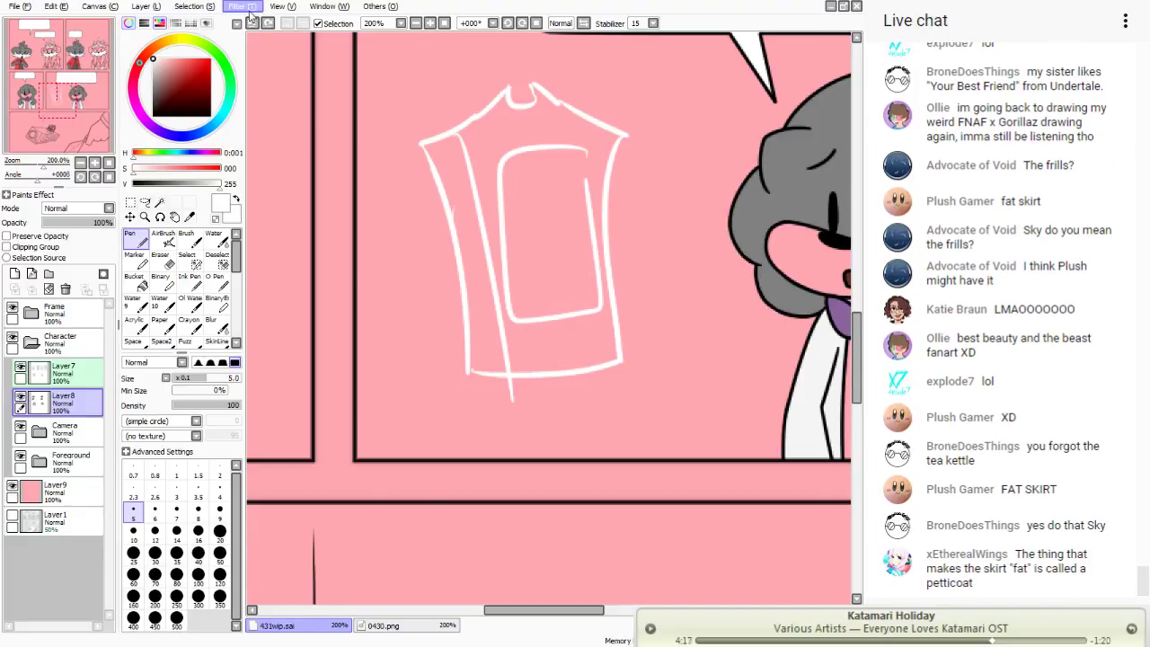
left_click(145, 202)
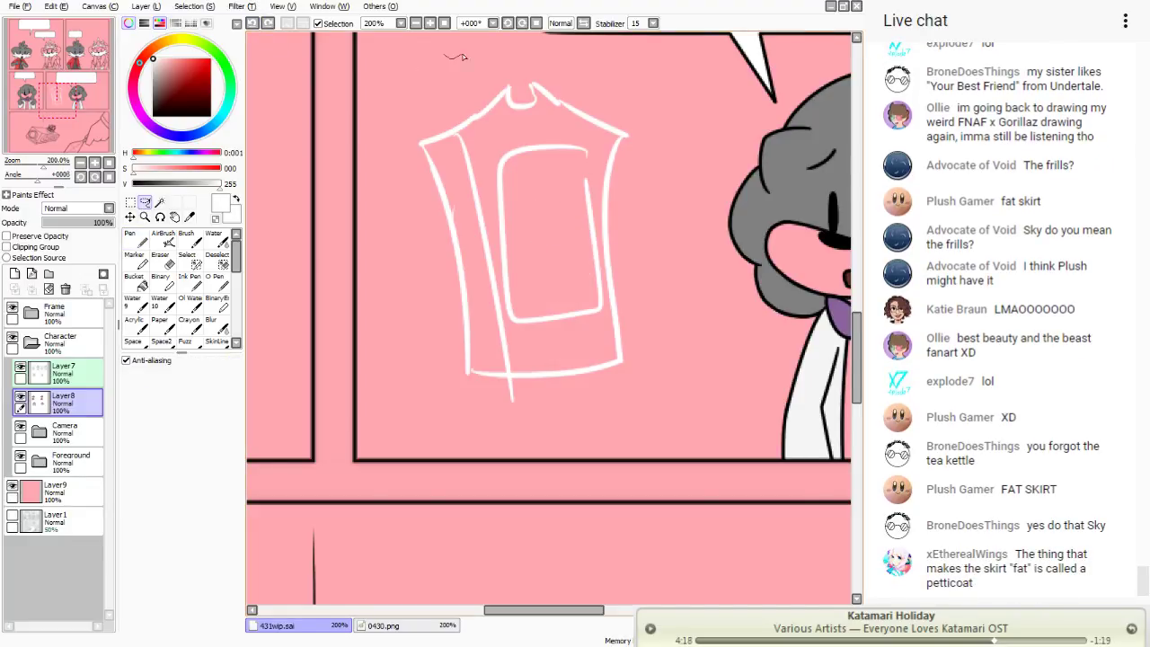
mouse_move(455, 56)
left_mouse_down()
mouse_move(696, 288)
mouse_move(372, 265)
mouse_move(443, 56)
left_mouse_up()
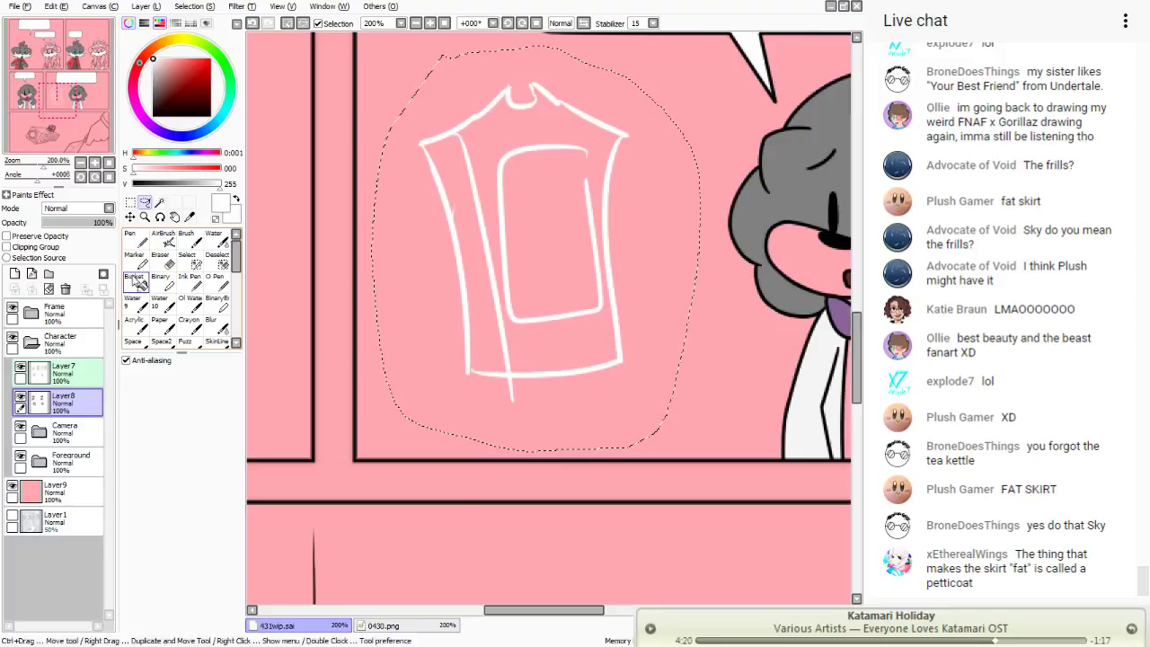
left_click(64, 288)
key("ctrl+d")
- Doodle a white footstool dog with a slanted cushion body, fringed edge, small feet and tufted tail using the Pen
left_click(136, 238)
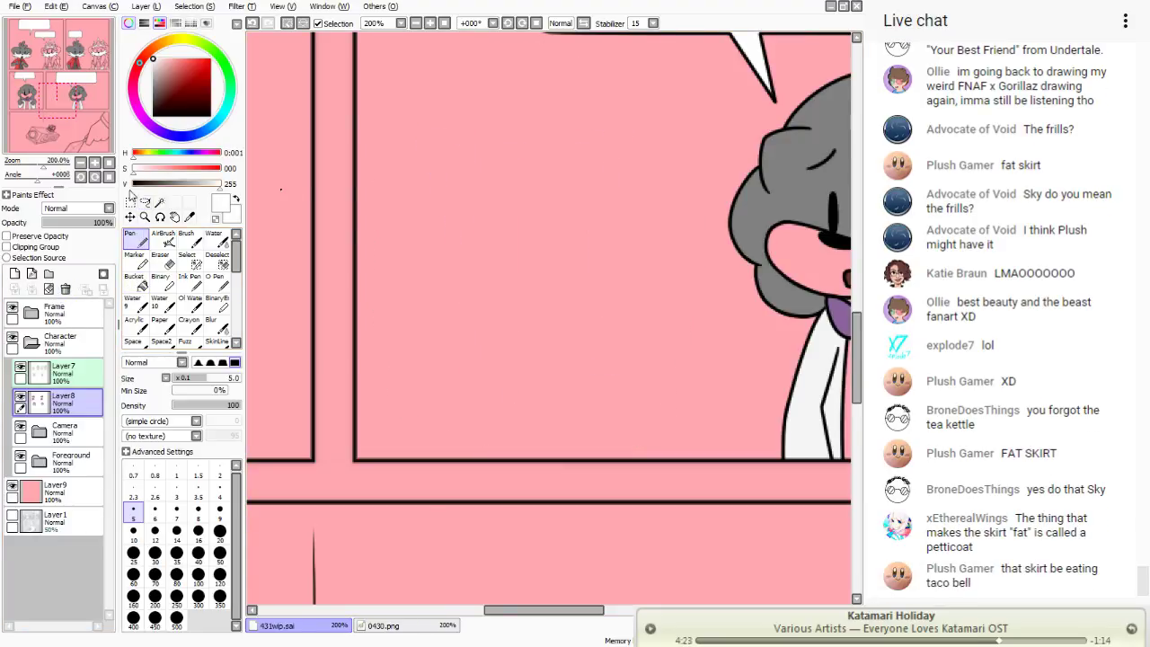
key("ctrl")
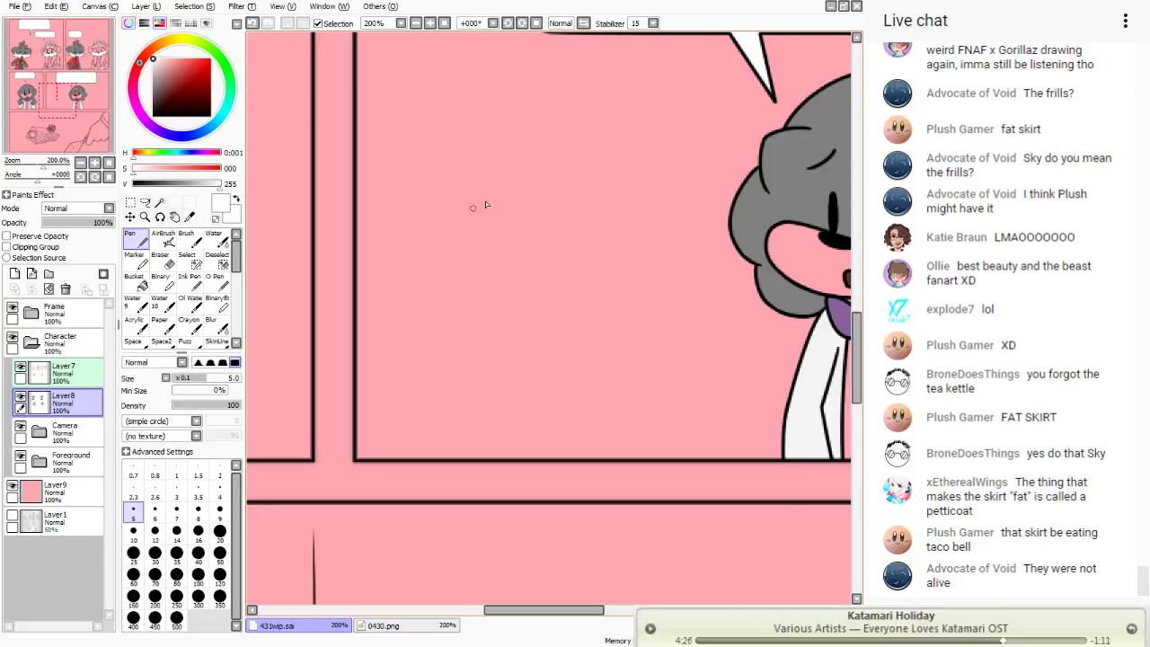
mouse_move(486, 205)
left_mouse_down()
mouse_move(606, 224)
mouse_move(490, 193)
left_mouse_up()
left_click_drag(598, 165, 558, 222)
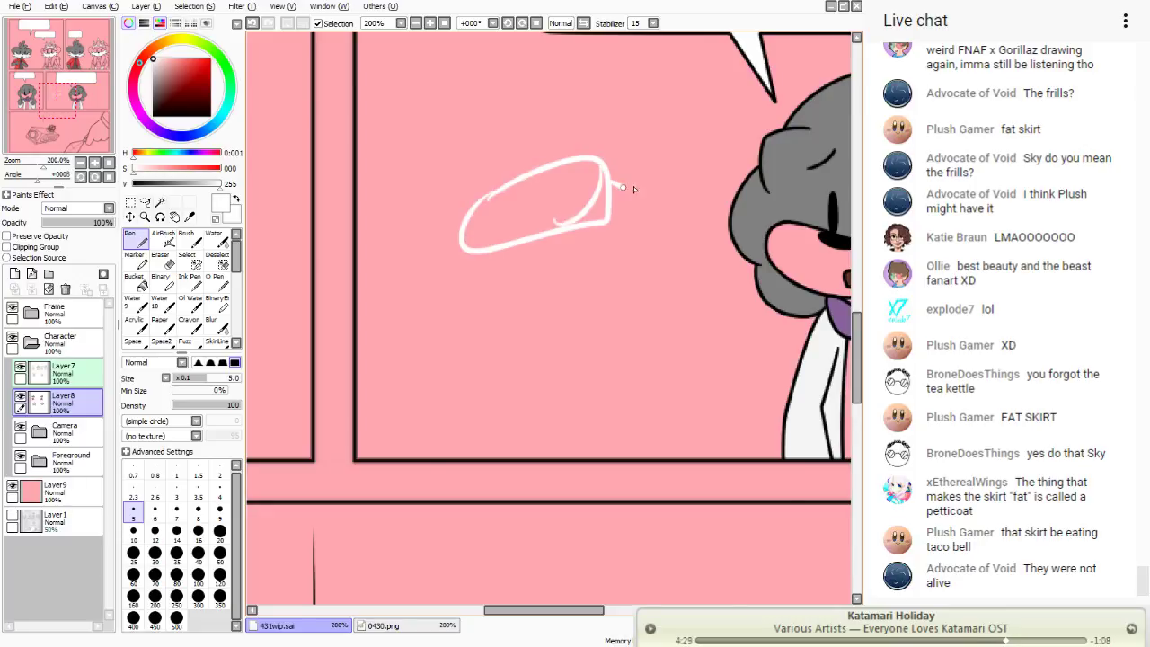
left_click_drag(627, 233, 578, 249)
mouse_move(501, 265)
left_mouse_down()
mouse_move(462, 259)
mouse_move(460, 239)
mouse_move(408, 206)
left_mouse_up()
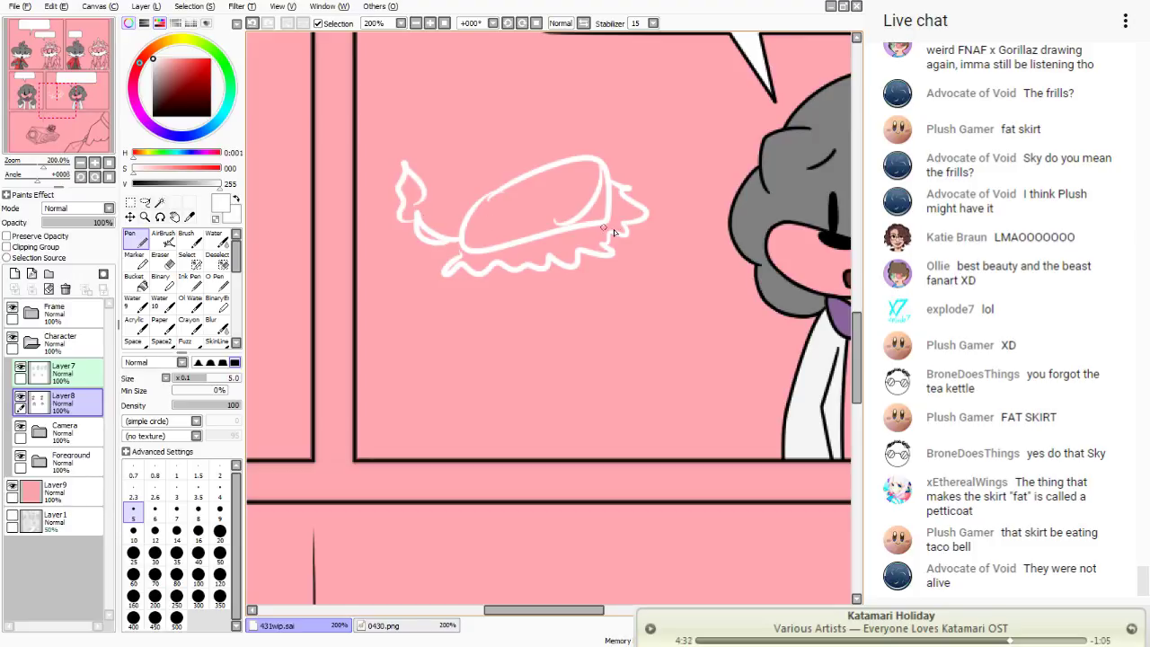
mouse_move(614, 230)
left_mouse_down()
mouse_move(639, 241)
mouse_move(577, 269)
left_mouse_up()
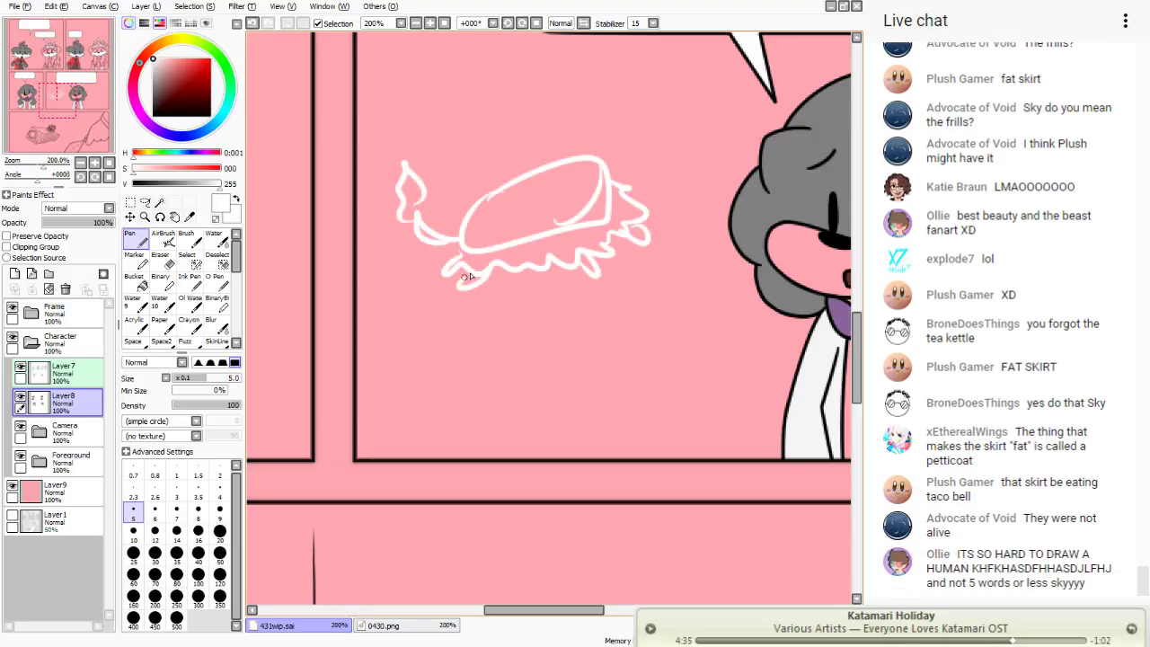
left_click_drag(467, 277, 485, 278)
- Add two large jagged wings and small details on the cushion to the white footstool doodle
left_click(144, 216)
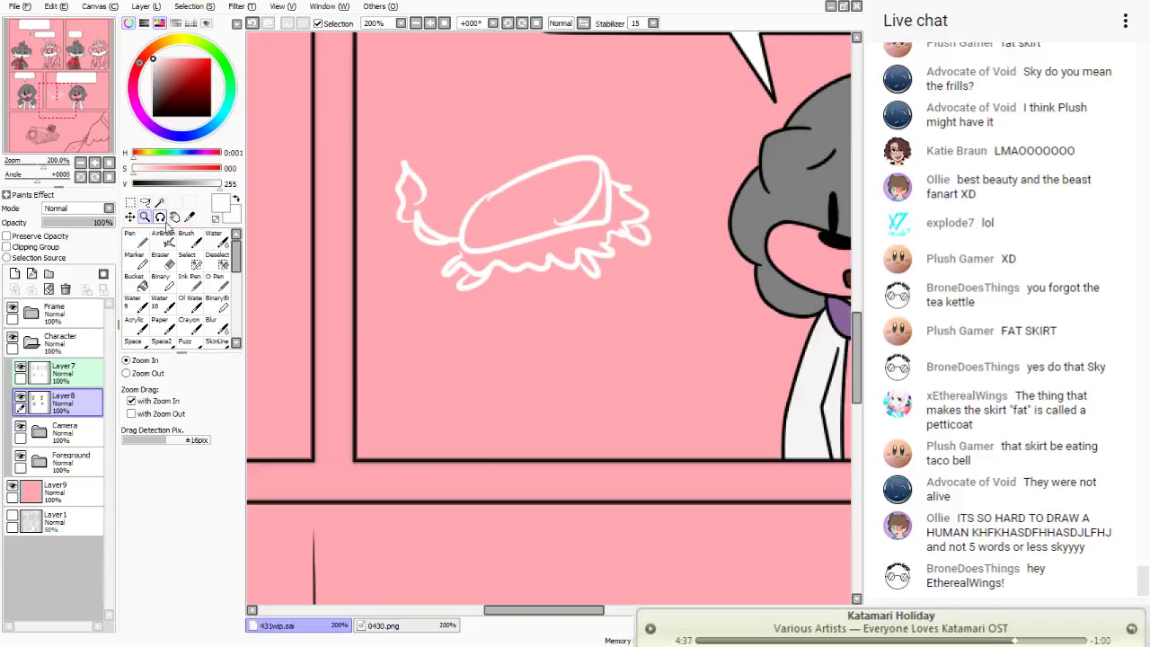
left_click(135, 232)
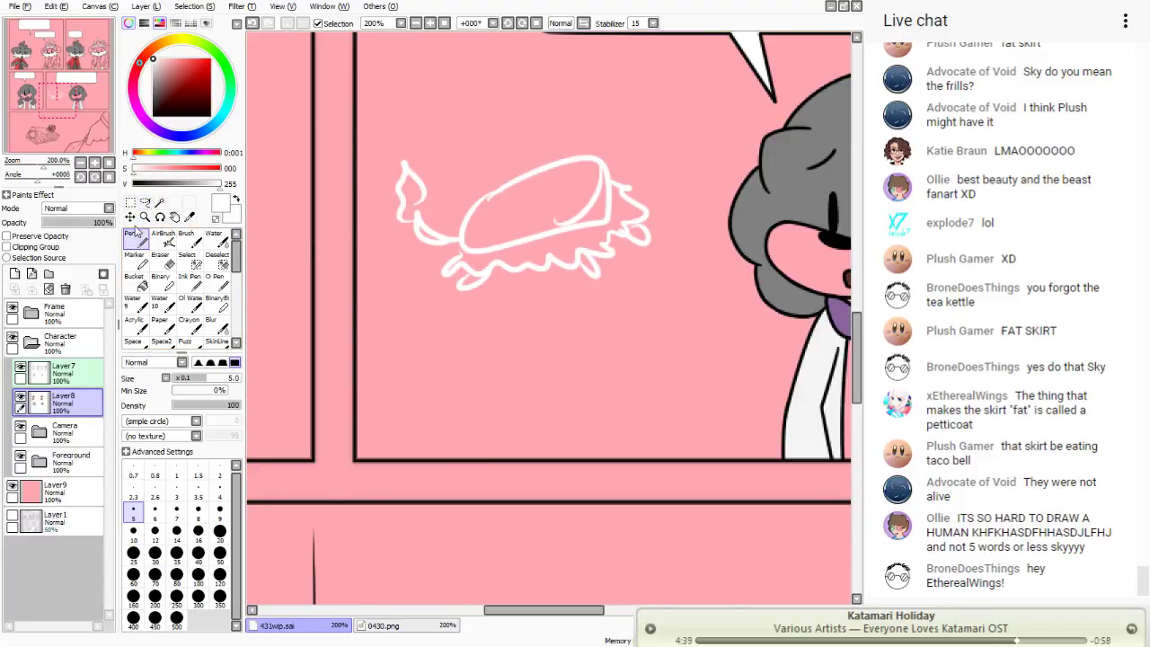
mouse_move(578, 160)
left_mouse_down()
mouse_move(542, 134)
mouse_move(564, 167)
mouse_move(563, 191)
mouse_move(531, 184)
mouse_move(560, 206)
mouse_move(472, 170)
mouse_move(513, 176)
mouse_move(493, 122)
mouse_move(409, 87)
mouse_move(423, 145)
mouse_move(493, 191)
left_mouse_up()
mouse_move(518, 251)
left_mouse_down()
mouse_move(501, 306)
mouse_move(365, 377)
mouse_move(449, 302)
left_mouse_up()
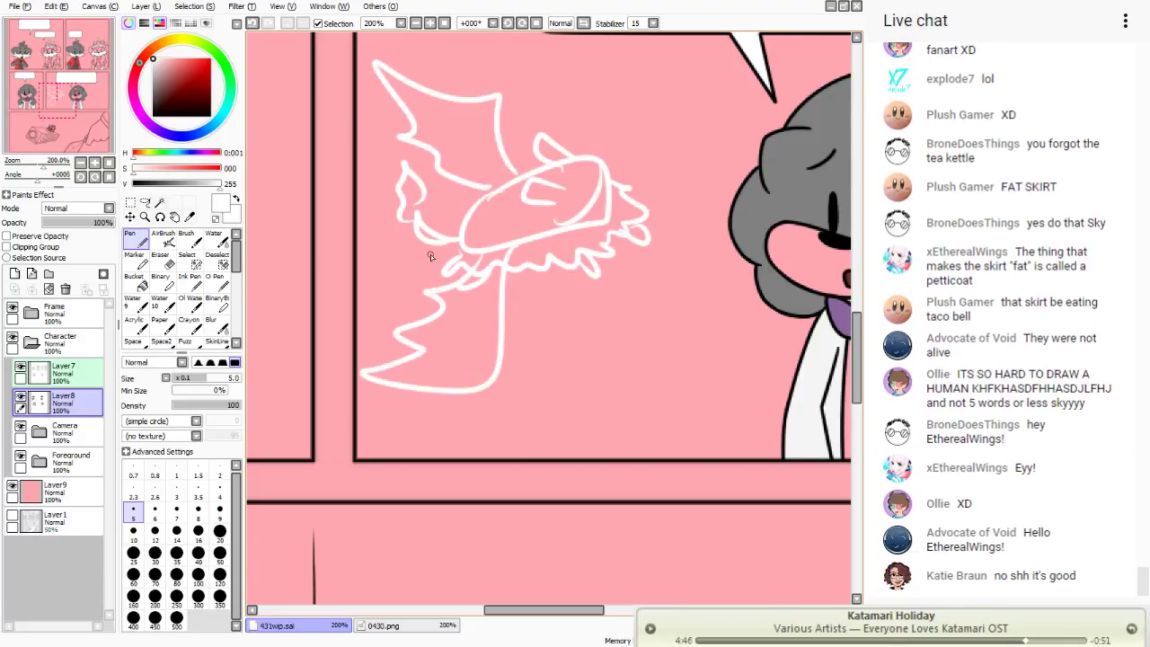
- Lasso the winged footstool doodle on Layer8, clear the selected area and deselect
left_click(144, 201)
mouse_move(375, 46)
left_mouse_down()
mouse_move(674, 180)
mouse_move(325, 401)
mouse_move(364, 54)
left_mouse_up()
left_click(48, 289)
key("ctrl+d")
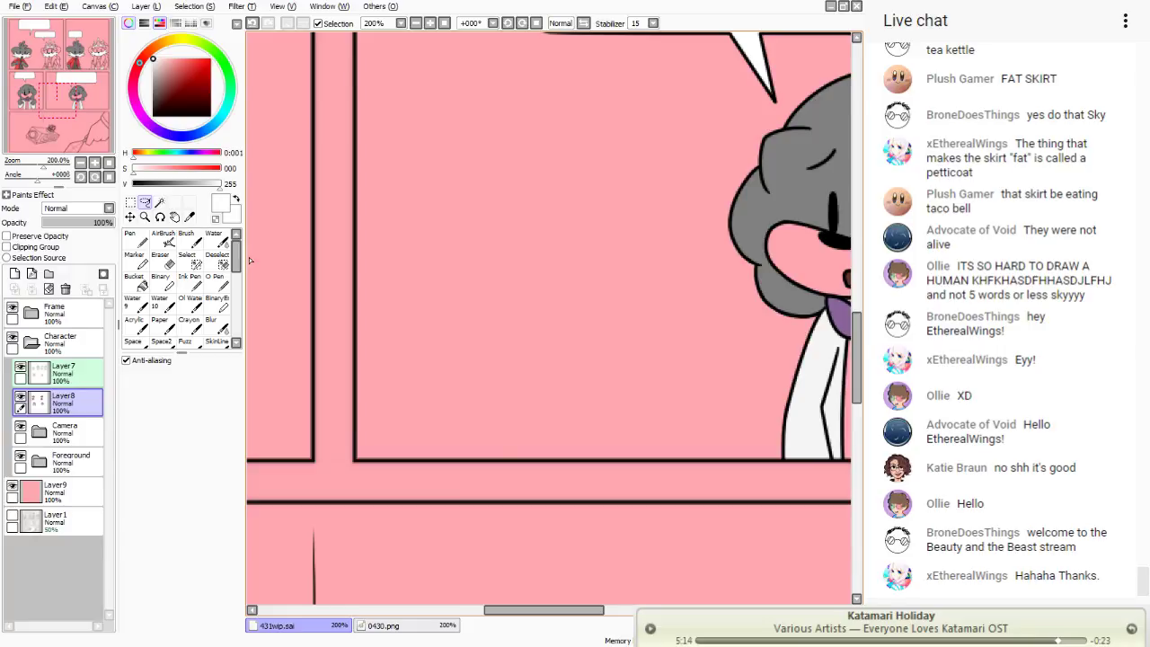
- Sample the light blue of the crown's middle gem in 0430.png as the drawing colour and return to 431wip.sai
left_click(135, 238)
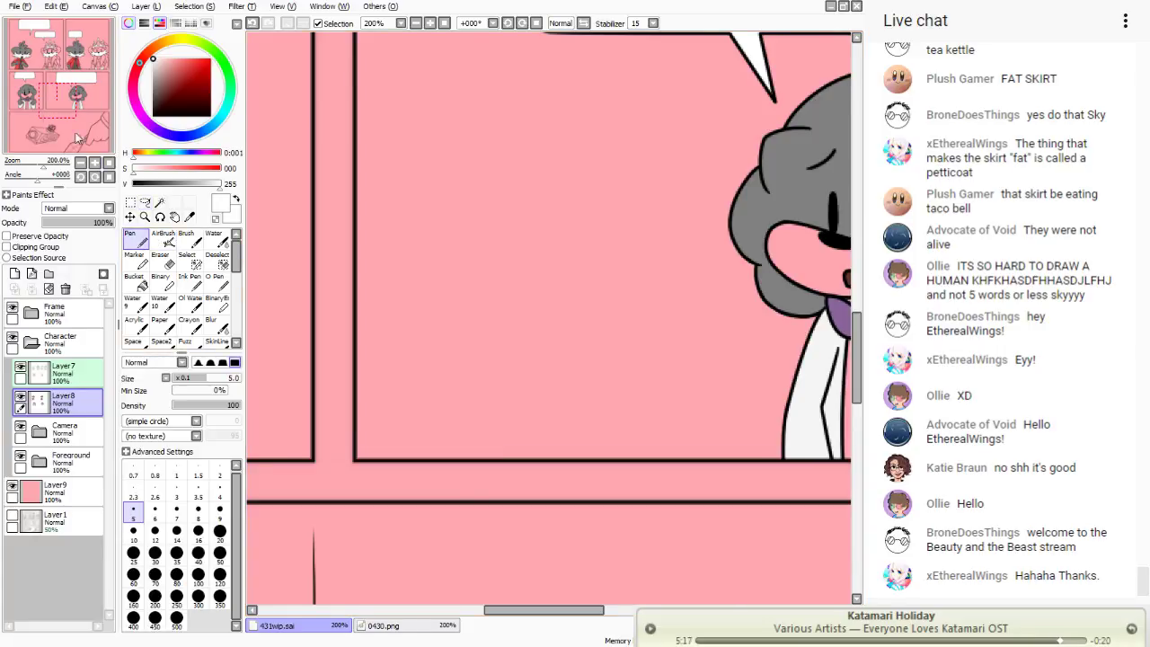
mouse_move(73, 56)
left_mouse_down()
mouse_move(114, 58)
mouse_move(70, 106)
mouse_move(77, 54)
left_mouse_up()
left_click(189, 217)
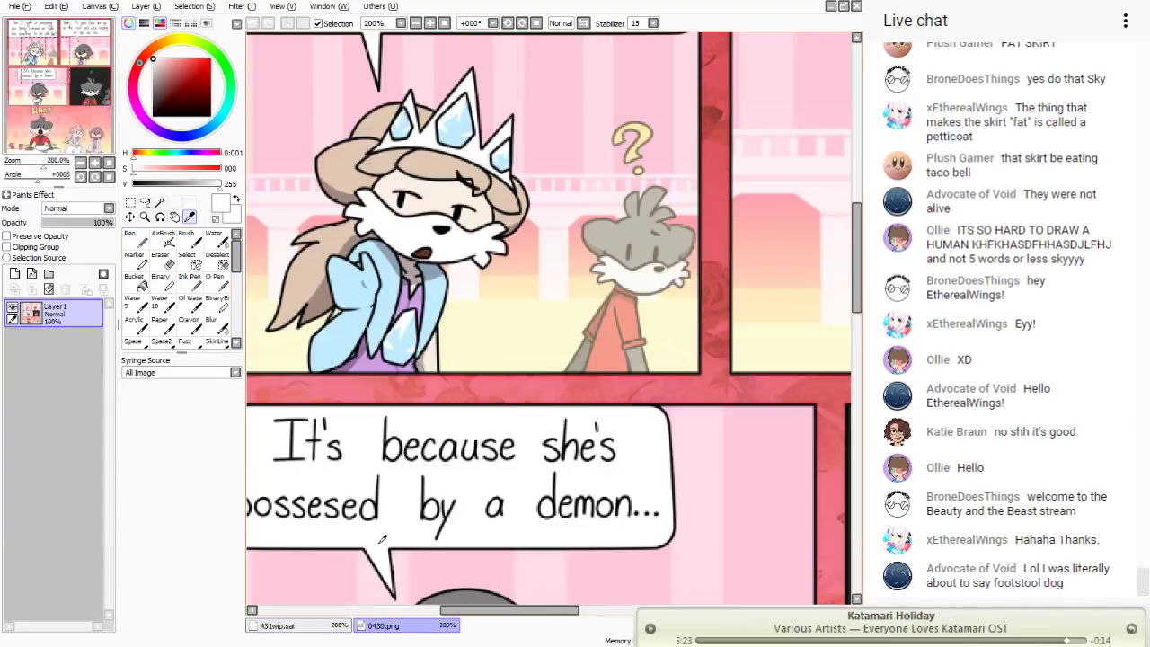
left_click(374, 626)
left_click(454, 130)
left_click(296, 625)
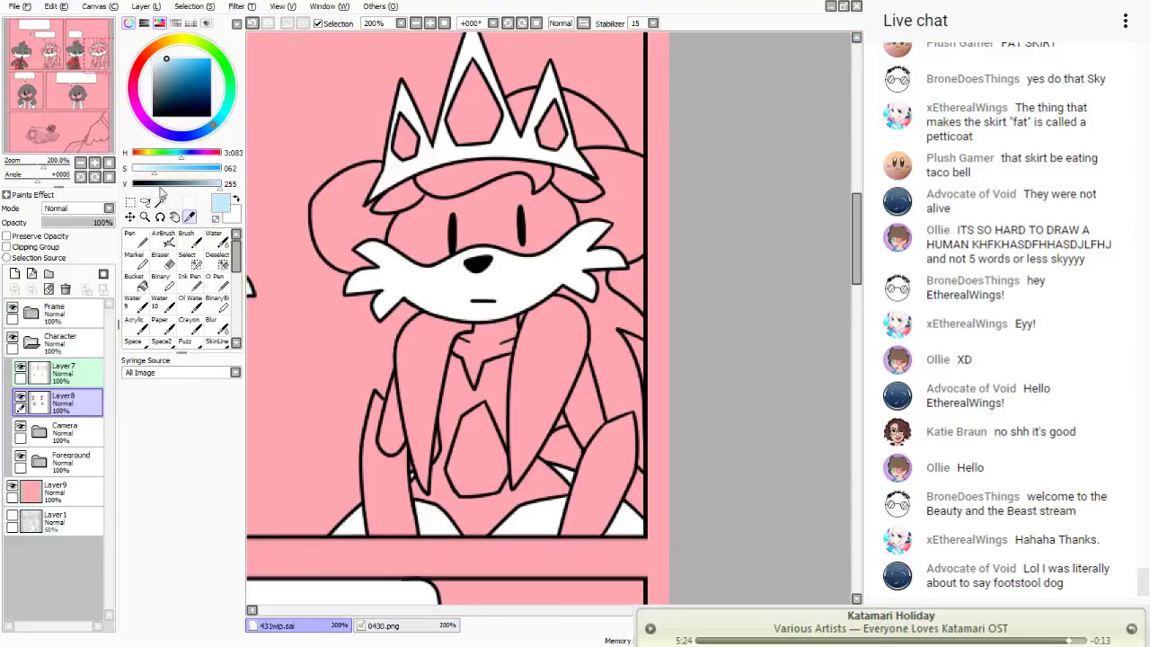
- Doodle a light blue head outline in the empty panel space with swept-back hair, ear, ponytail, heavy jaw and dot eyes using the Pen
left_click(136, 238)
left_click_drag(82, 77, 72, 91)
mouse_move(522, 201)
left_mouse_down()
mouse_move(578, 124)
mouse_move(582, 182)
mouse_move(629, 229)
mouse_move(617, 289)
mouse_move(558, 193)
mouse_move(557, 309)
left_mouse_up()
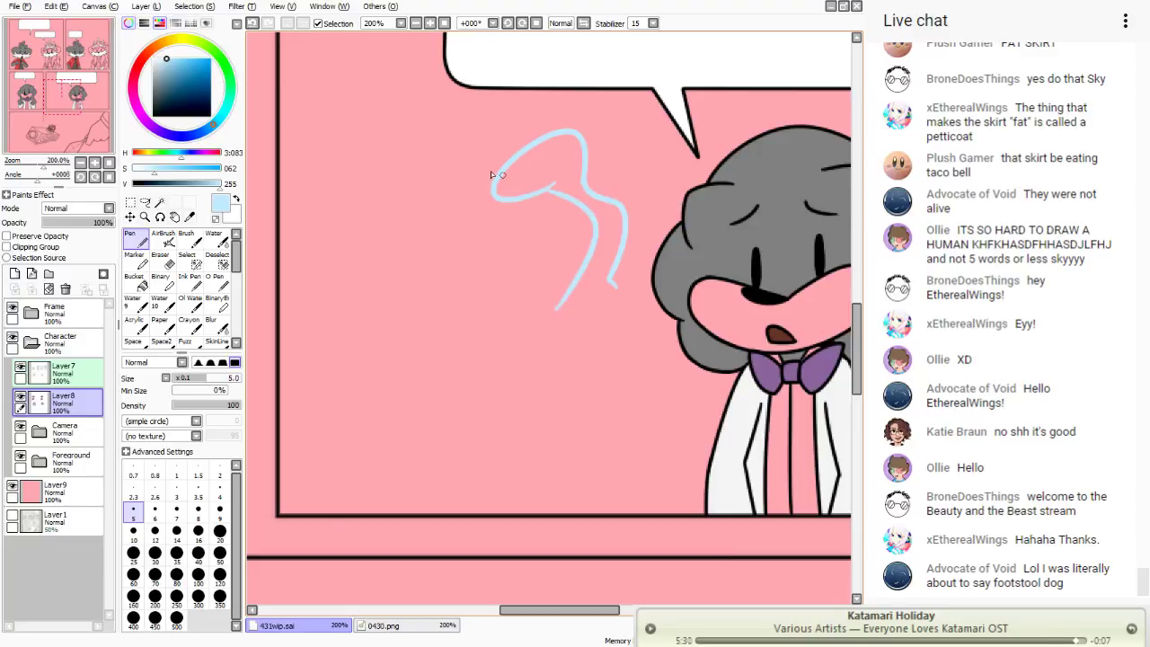
left_click_drag(493, 193, 456, 229)
left_click_drag(432, 238, 428, 243)
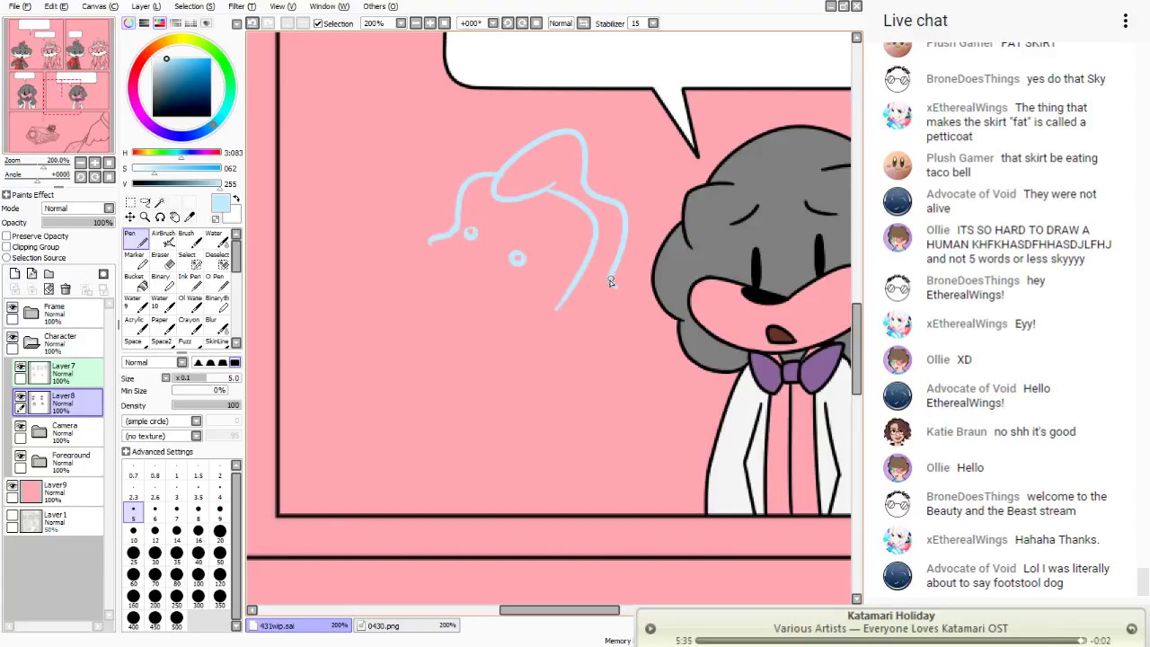
mouse_move(610, 281)
left_mouse_down()
mouse_move(581, 328)
mouse_move(618, 347)
mouse_move(583, 359)
left_mouse_up()
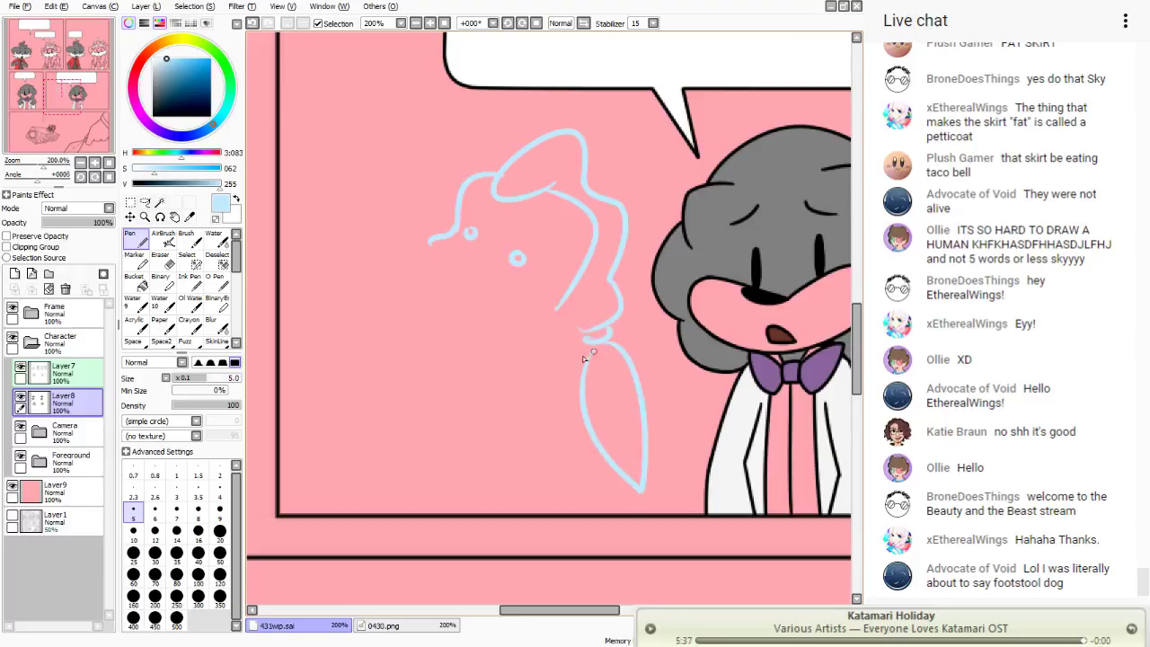
mouse_move(545, 311)
left_mouse_down()
mouse_move(501, 382)
mouse_move(364, 379)
left_mouse_up()
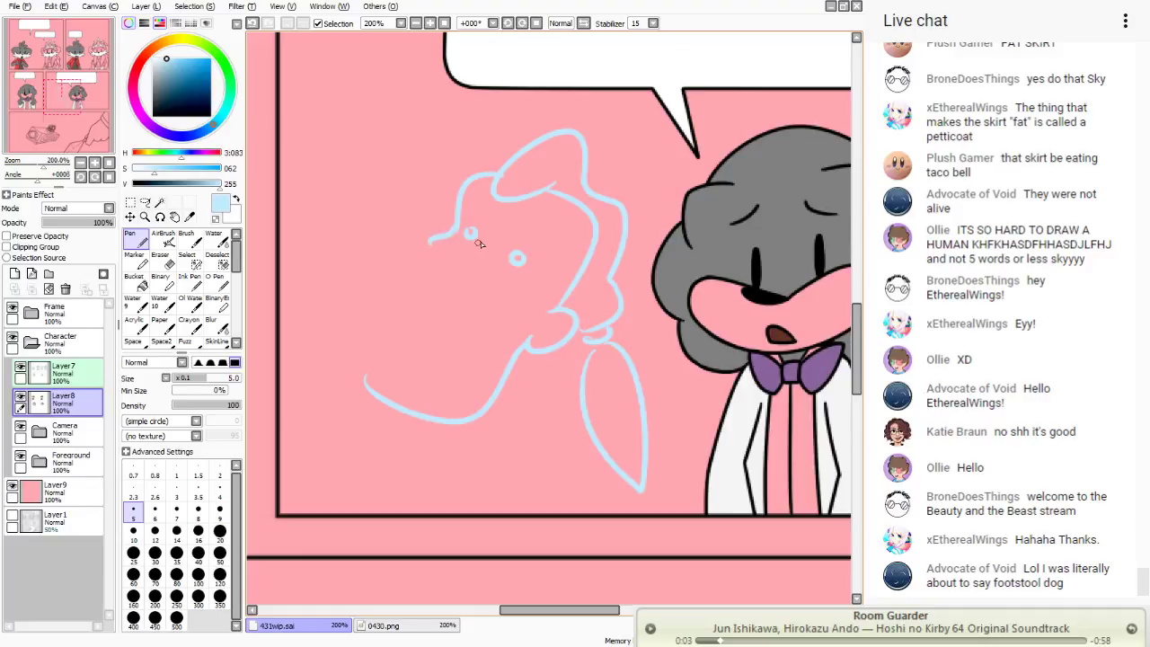
- Add a nose, a wide open mouth with two rows of teeth, a tongue and eyebrows to the doodled head
mouse_move(479, 243)
left_mouse_down()
mouse_move(431, 245)
mouse_move(437, 265)
mouse_move(389, 276)
mouse_move(492, 338)
mouse_move(361, 344)
mouse_move(352, 334)
mouse_move(351, 372)
mouse_move(345, 360)
mouse_move(373, 386)
left_mouse_up()
mouse_move(485, 334)
left_mouse_down()
mouse_move(455, 323)
mouse_move(390, 289)
mouse_move(446, 312)
left_mouse_up()
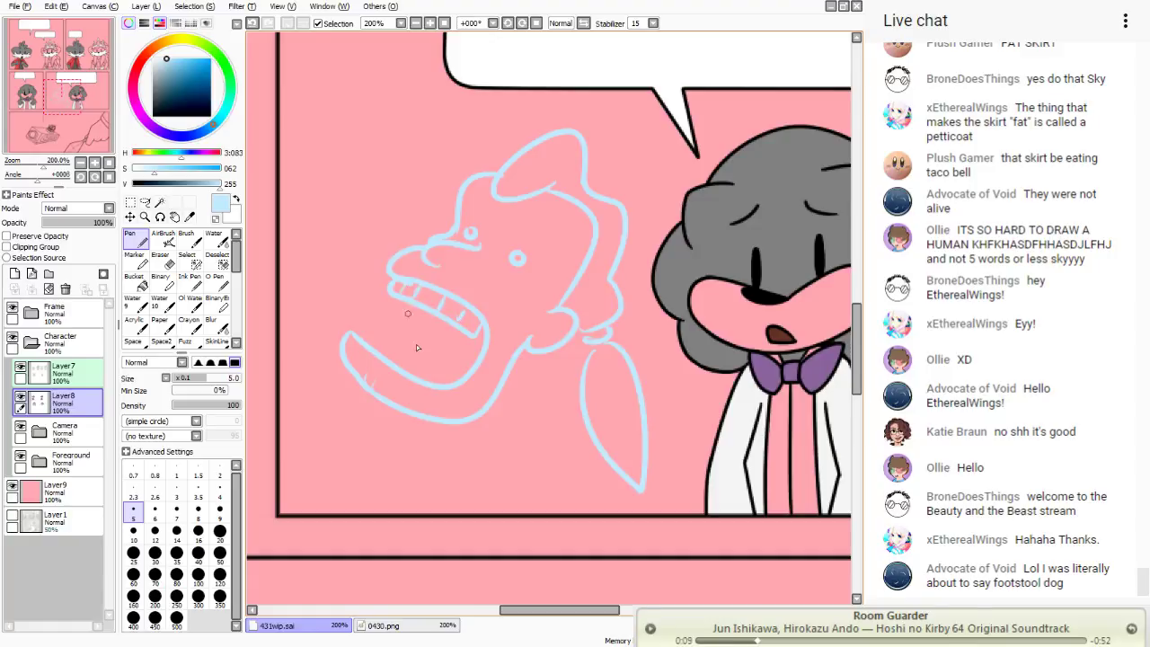
mouse_move(454, 382)
left_mouse_down()
mouse_move(375, 325)
mouse_move(362, 335)
mouse_move(432, 377)
left_mouse_up()
mouse_move(412, 350)
left_mouse_down()
mouse_move(413, 363)
mouse_move(368, 330)
mouse_move(441, 321)
mouse_move(364, 310)
left_mouse_up()
left_click_drag(436, 331, 385, 312)
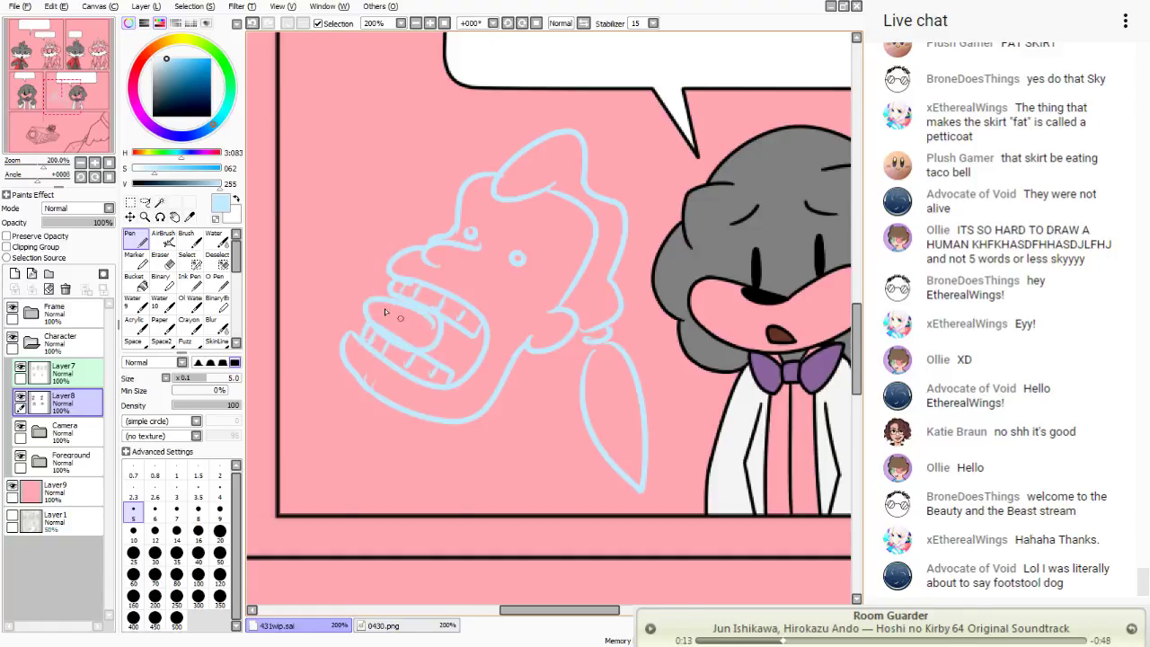
key("ctrl+z")
mouse_move(437, 351)
left_mouse_down()
mouse_move(413, 352)
mouse_move(425, 302)
left_mouse_up()
mouse_move(542, 228)
left_mouse_down()
mouse_move(488, 216)
mouse_move(444, 237)
left_mouse_up()
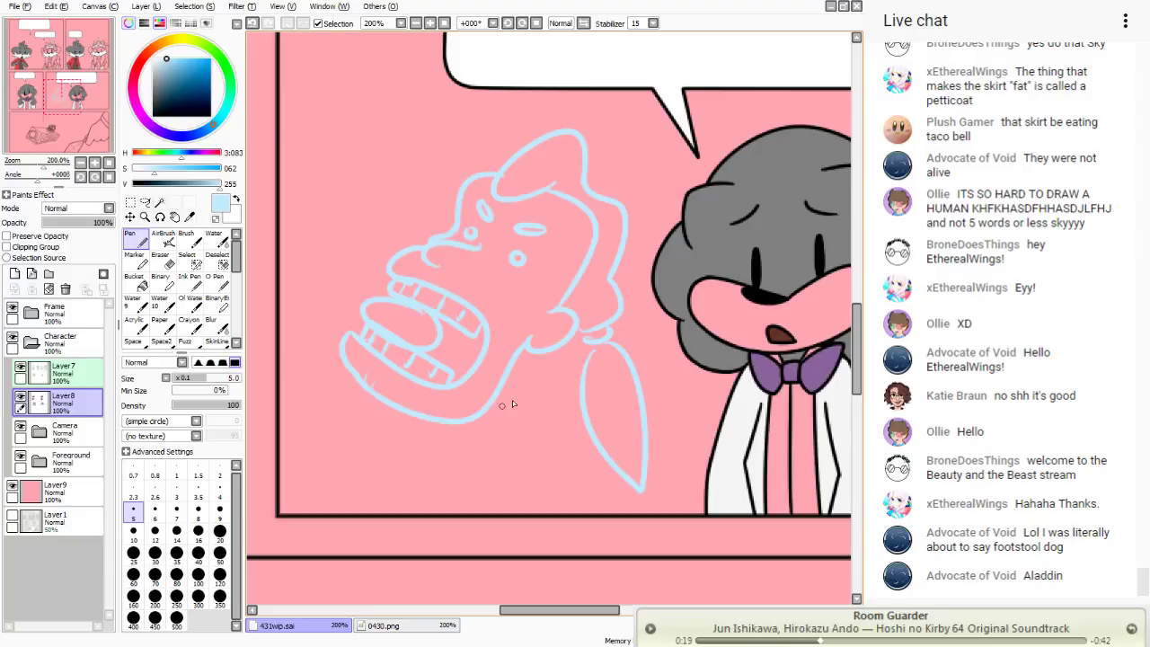
- Add broad shoulder lines below the doodled head and letter "AM LARG" beside it
left_click_drag(505, 383, 585, 538)
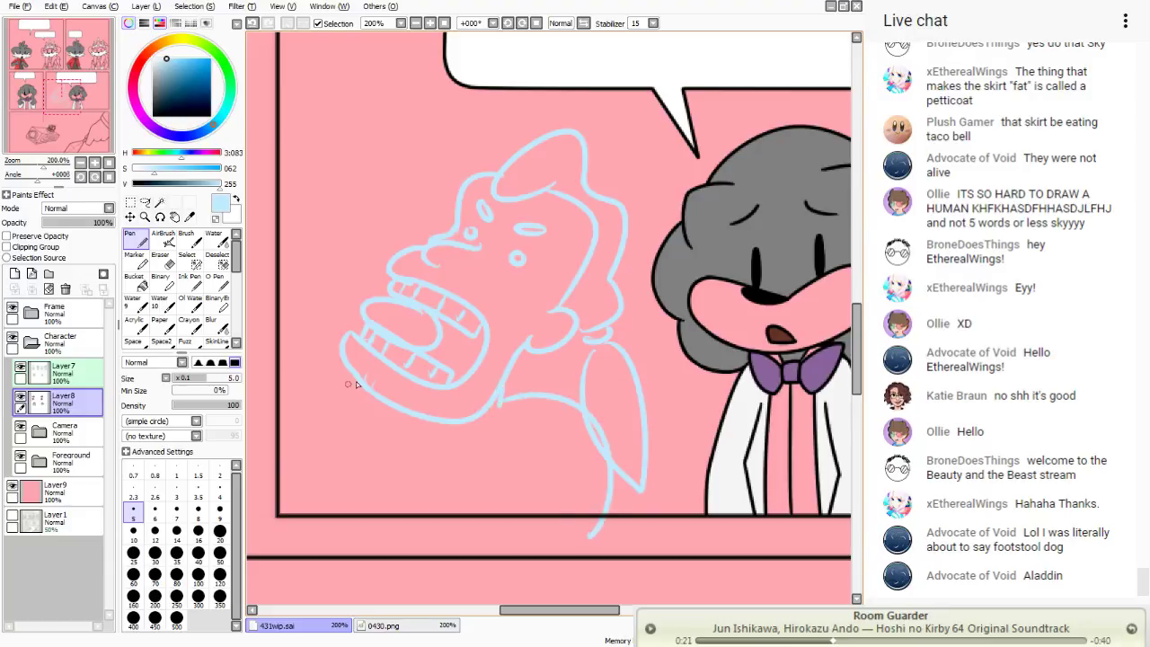
left_click_drag(356, 383, 267, 411)
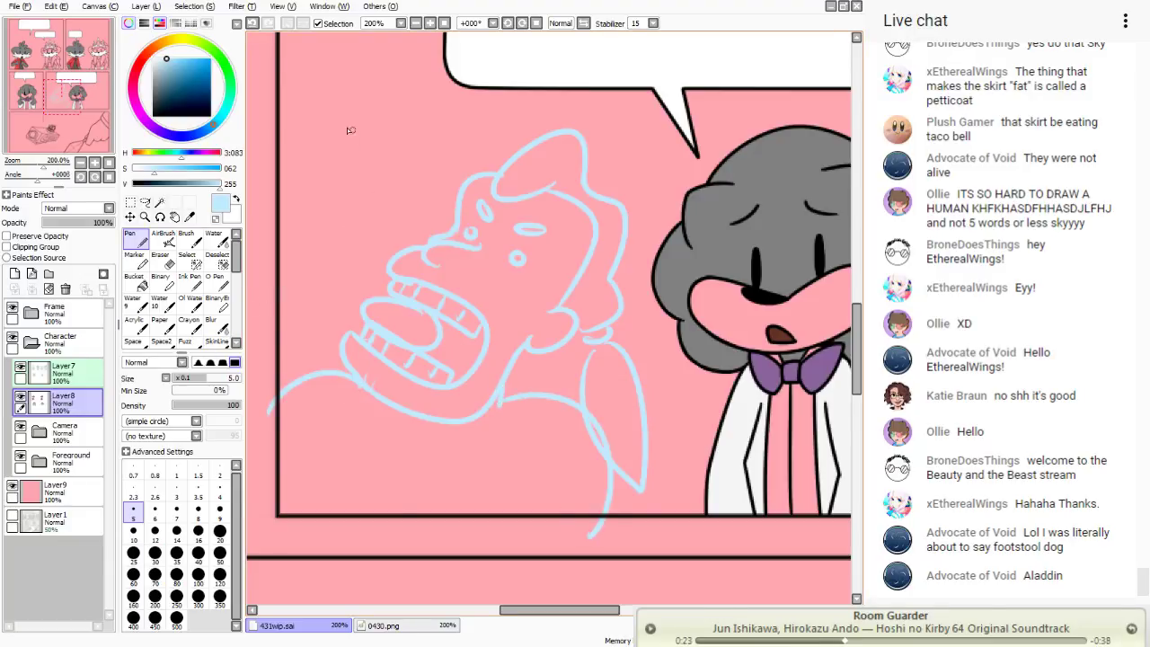
mouse_move(340, 159)
left_mouse_down()
mouse_move(369, 158)
mouse_move(344, 136)
mouse_move(399, 129)
mouse_move(413, 163)
left_mouse_up()
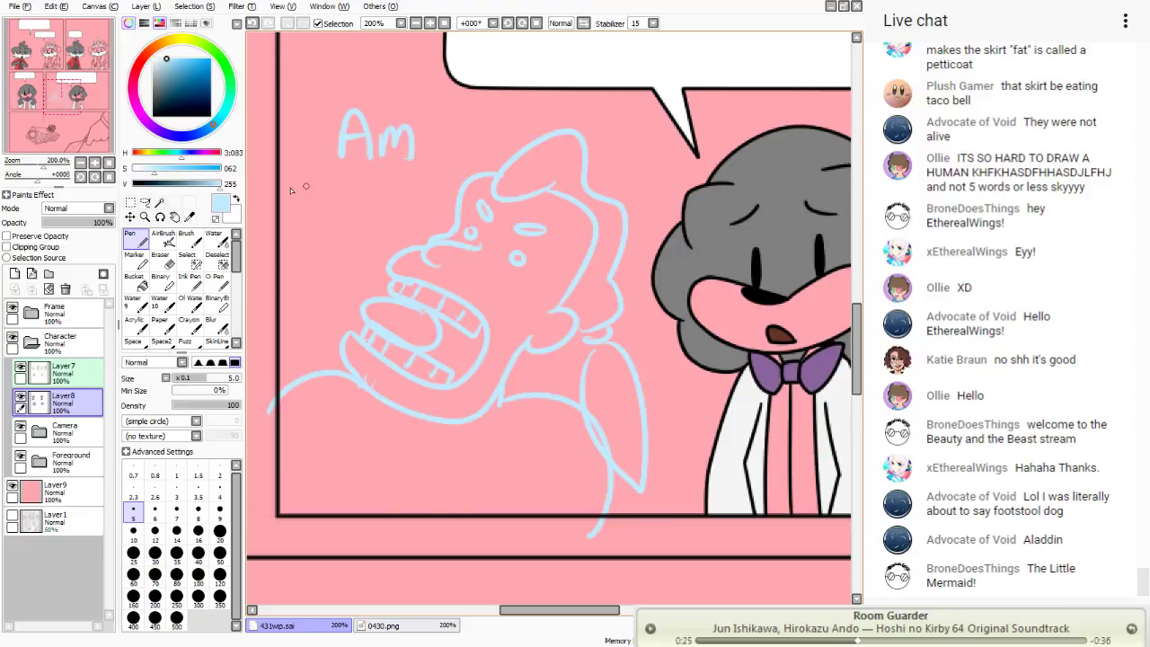
mouse_move(291, 183)
left_mouse_down()
mouse_move(313, 225)
mouse_move(325, 190)
mouse_move(336, 219)
mouse_move(322, 206)
mouse_move(356, 184)
mouse_move(349, 221)
left_mouse_up()
mouse_move(409, 189)
left_mouse_down()
mouse_move(383, 226)
mouse_move(413, 211)
left_mouse_up()
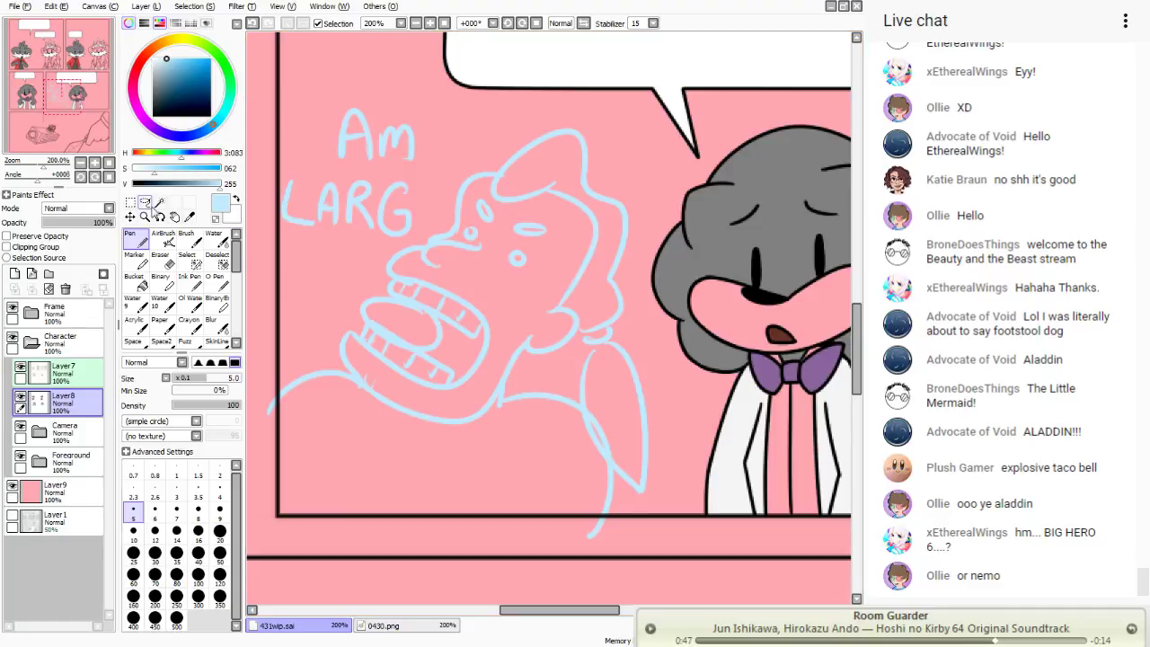
- Lasso the doodled man and its lettering on Layer8, clear the selected area and deselect
left_click(145, 202)
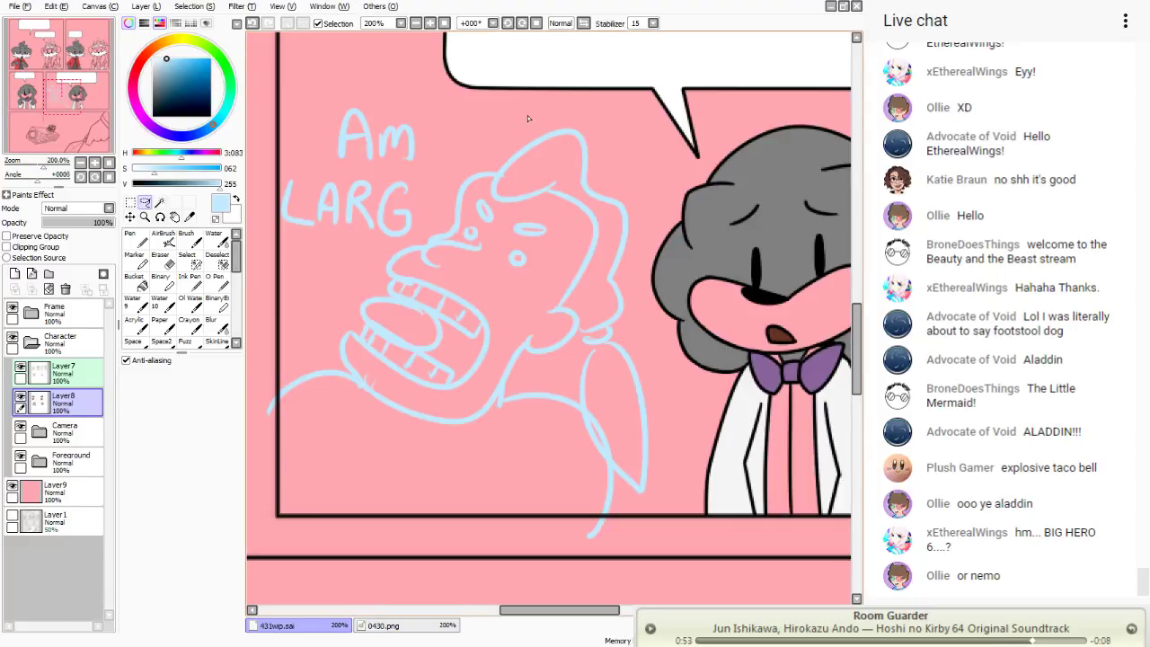
mouse_move(528, 117)
left_mouse_down()
mouse_move(638, 180)
mouse_move(665, 503)
mouse_move(375, 546)
mouse_move(252, 476)
mouse_move(261, 149)
mouse_move(445, 99)
mouse_move(528, 112)
left_mouse_up()
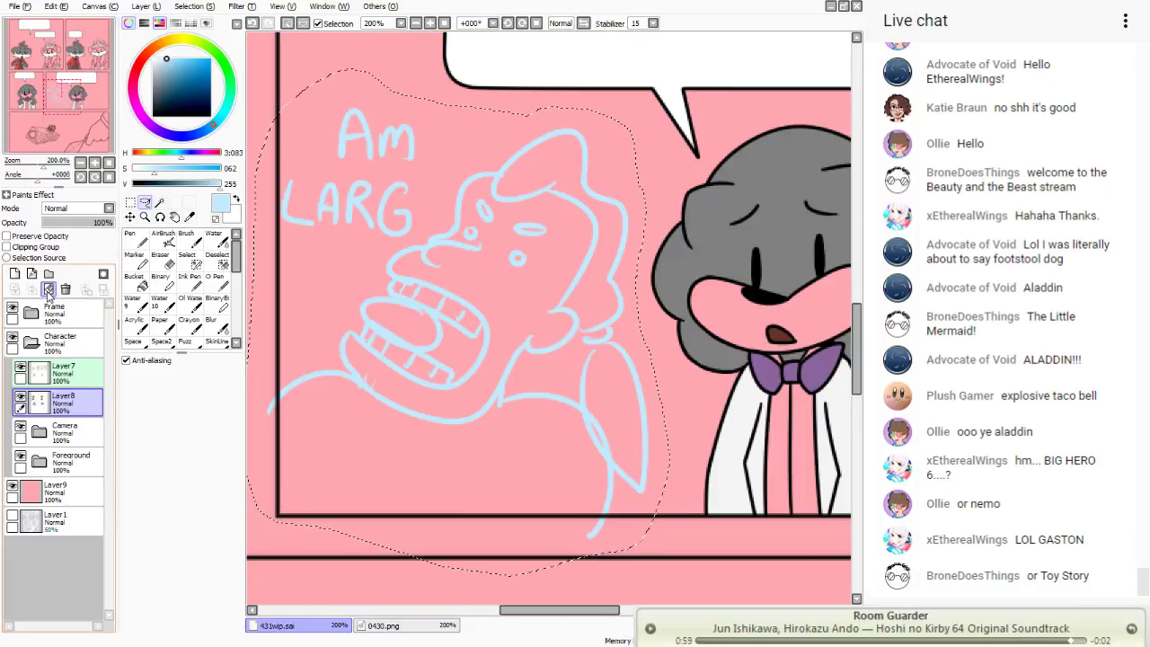
left_click(48, 289)
key("ctrl+d")
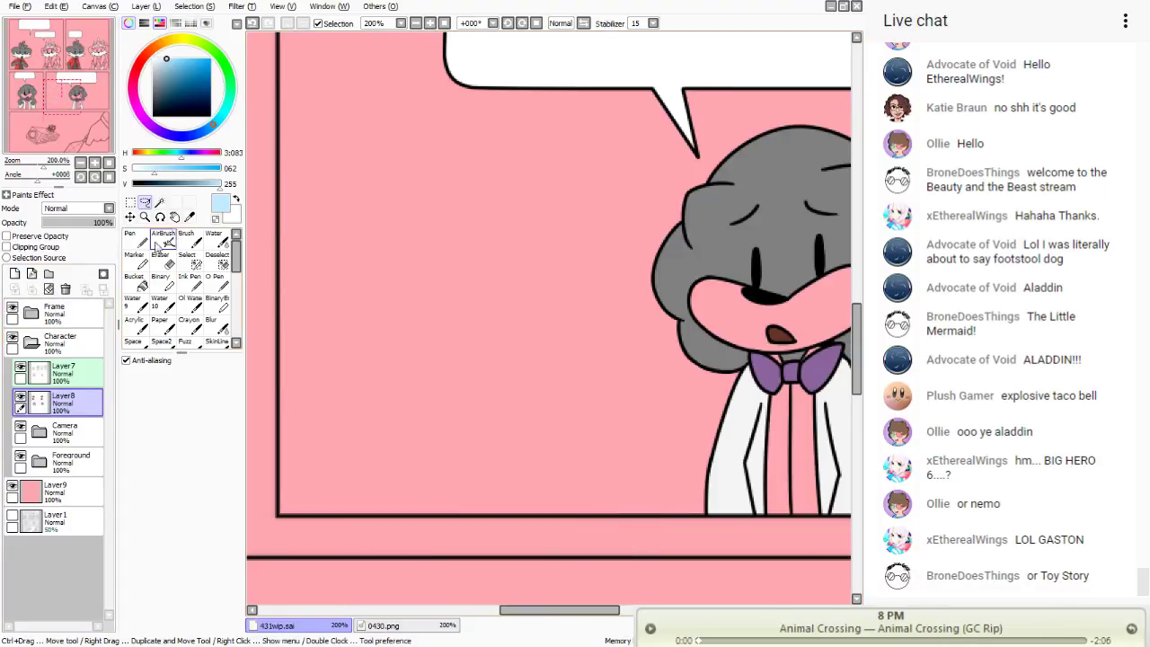
- Bucket-fill the first crowned character's three crown gems, chest gem and the small area beside the arm with light blue
left_click(136, 240)
mouse_move(95, 60)
left_mouse_down()
mouse_move(102, 49)
mouse_move(51, 54)
left_mouse_up()
left_click(136, 282)
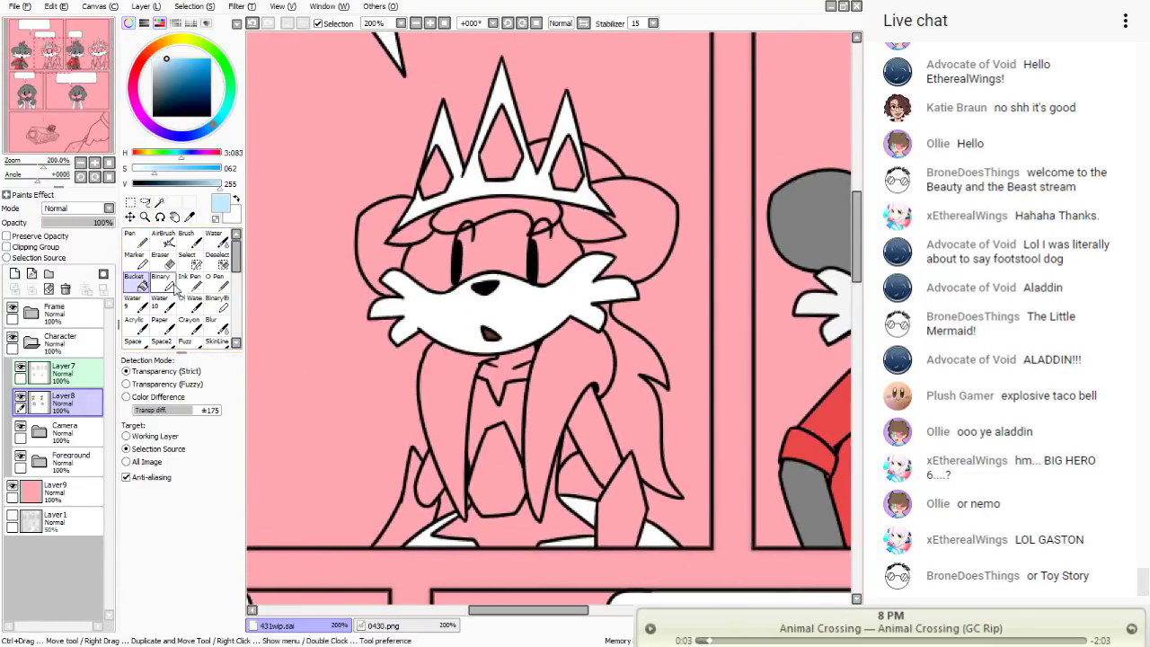
left_click(494, 162)
left_click(567, 166)
left_click(437, 178)
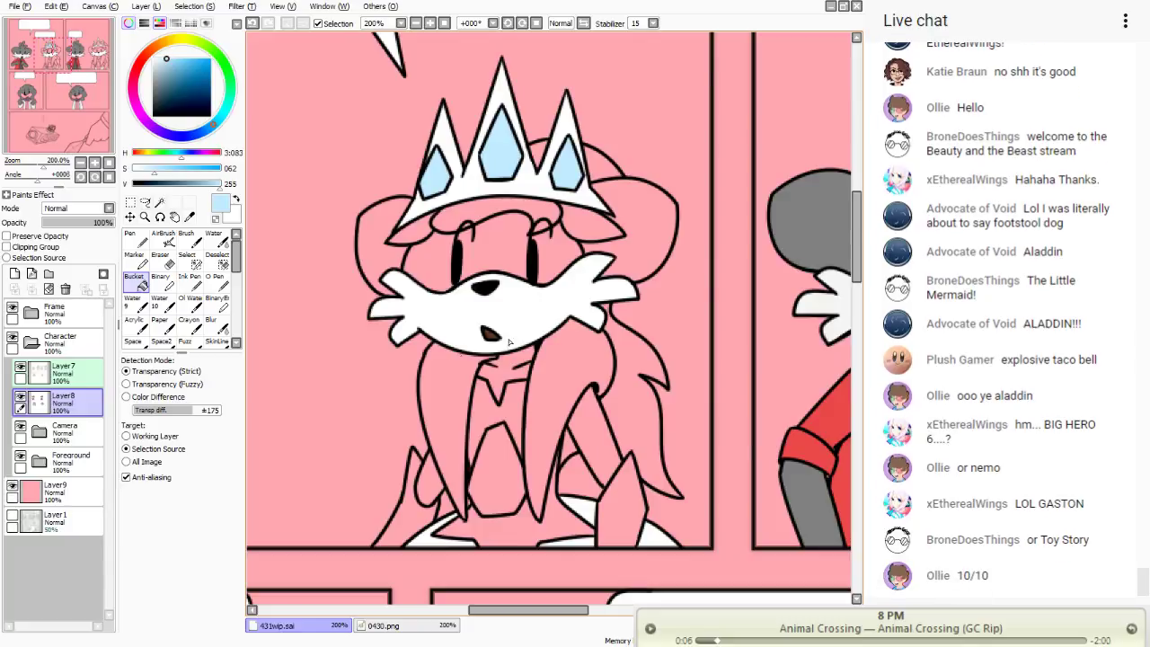
left_click(487, 445)
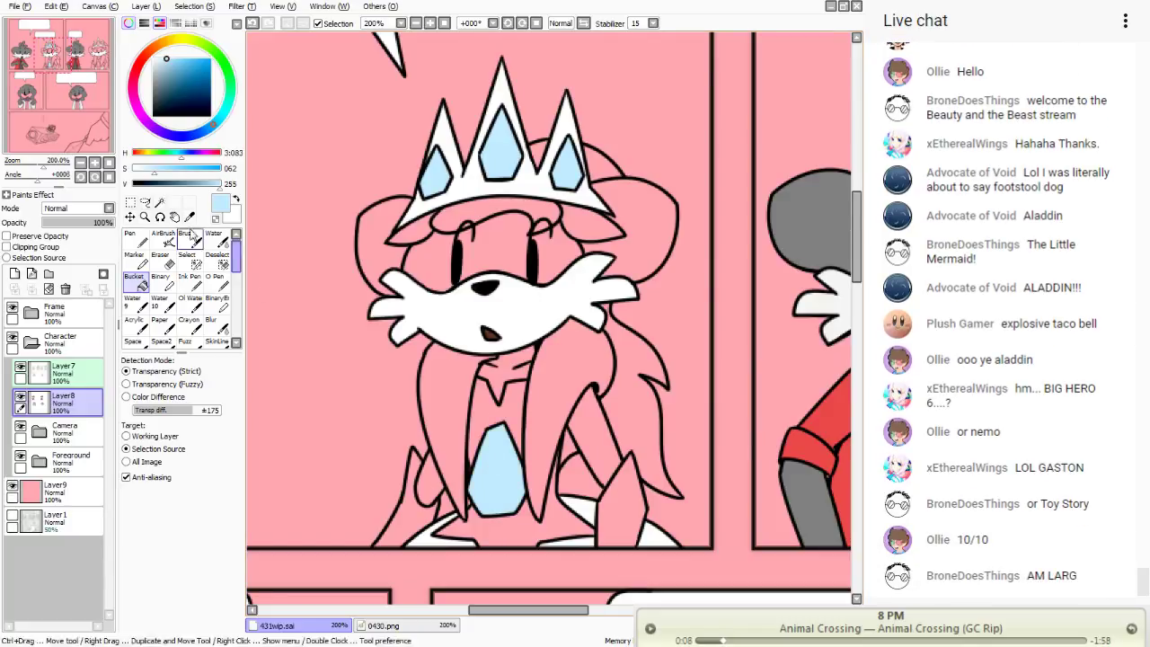
left_click(579, 479)
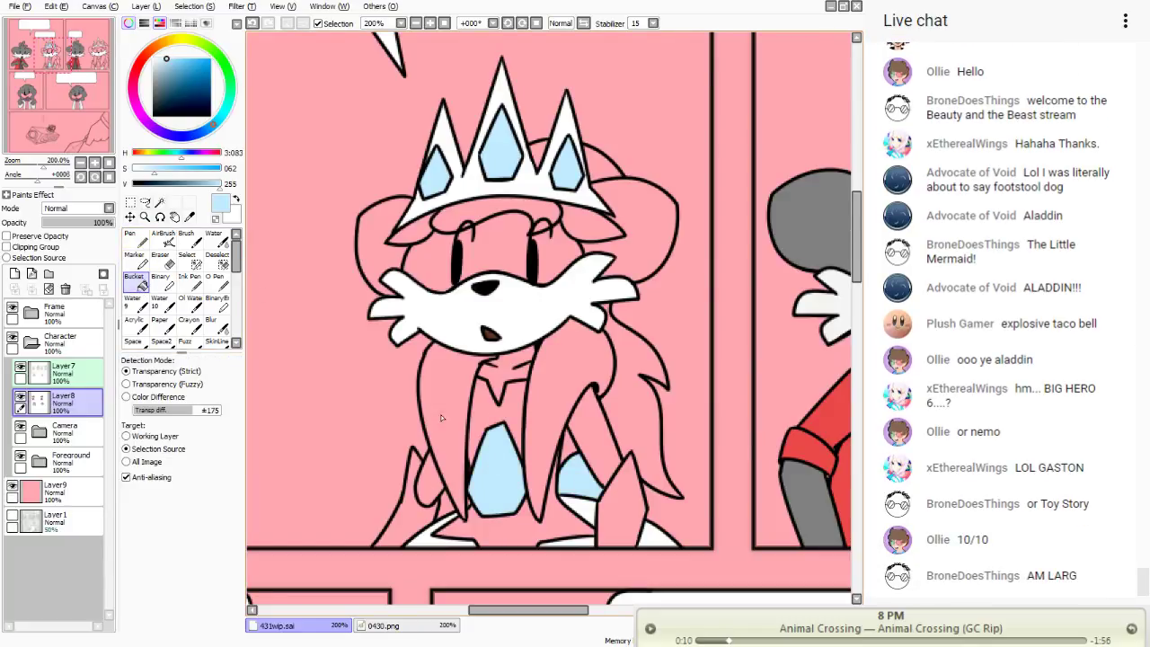
- Close the open edges of the first crowned character's left glove with the Pen and fill the glove light blue
key("n")
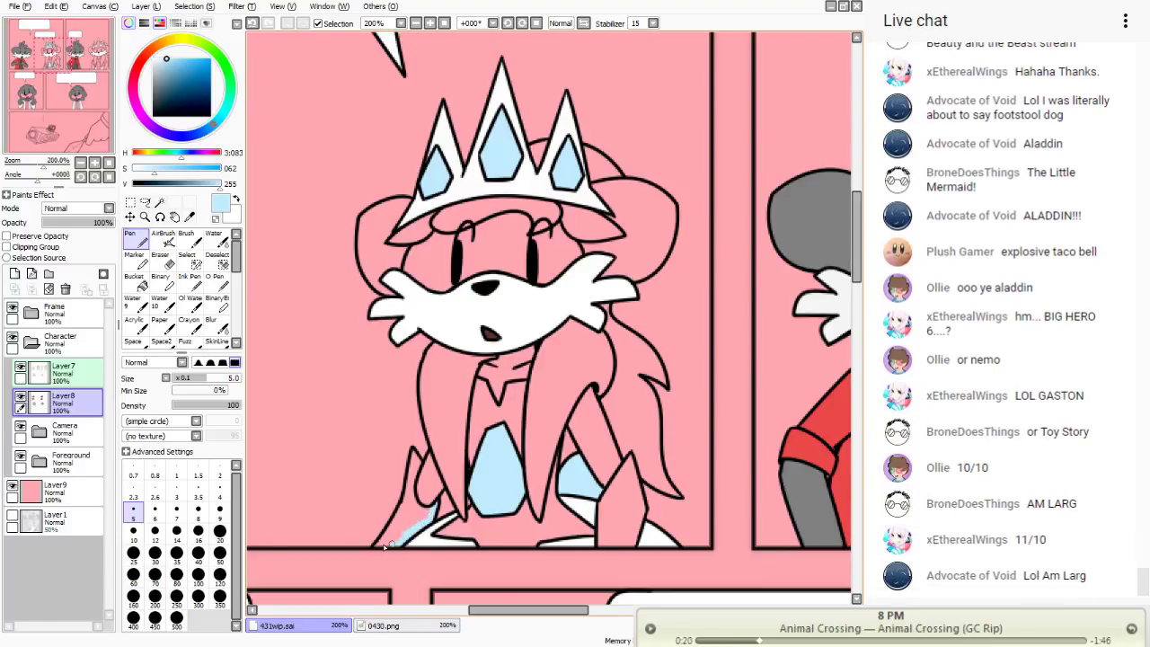
left_click_drag(379, 542, 400, 543)
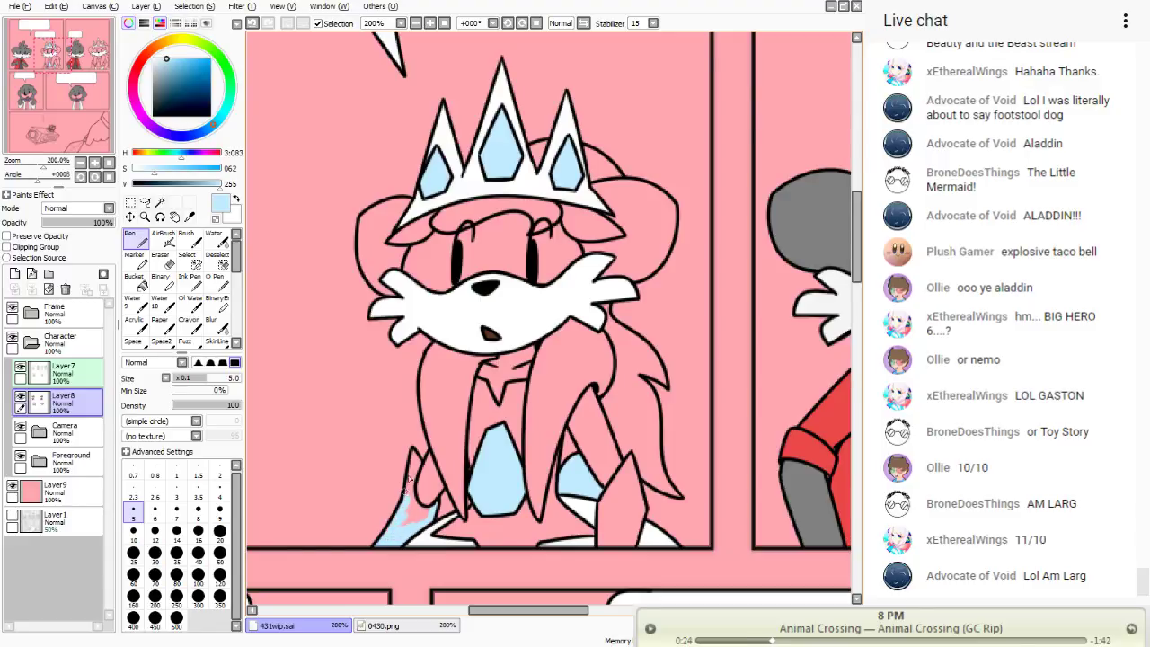
key("e")
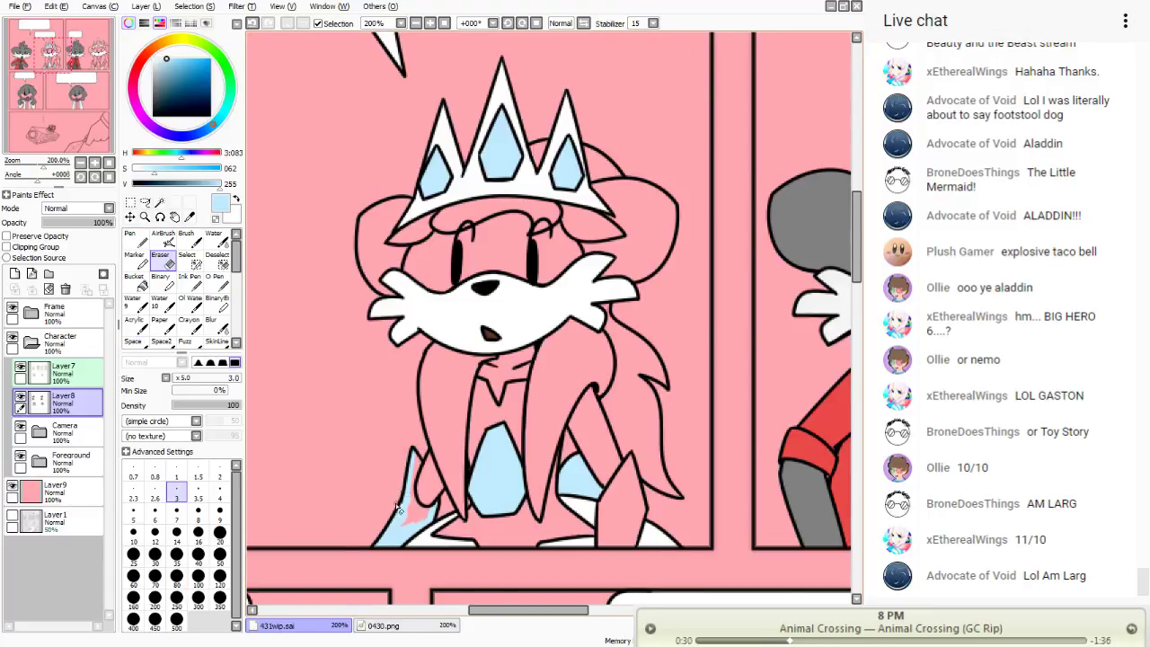
left_click(136, 280)
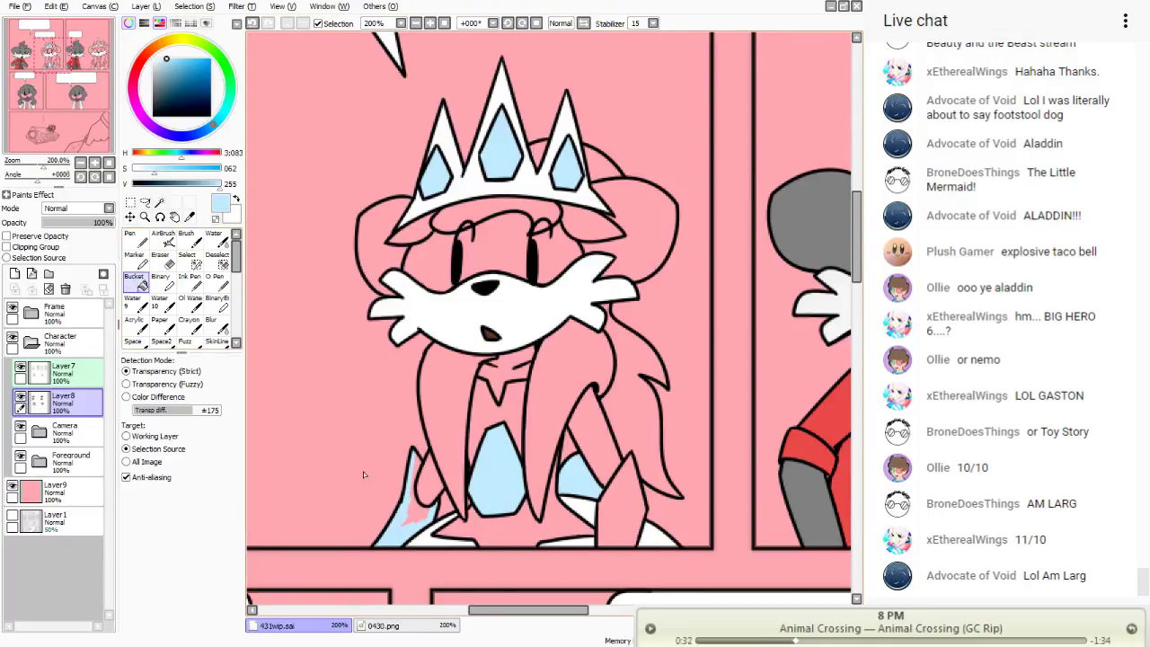
left_click(411, 515)
- Close the right glove's lower edge, then fill that glove and the two long pointed shapes below the muzzle light blue
key("n")
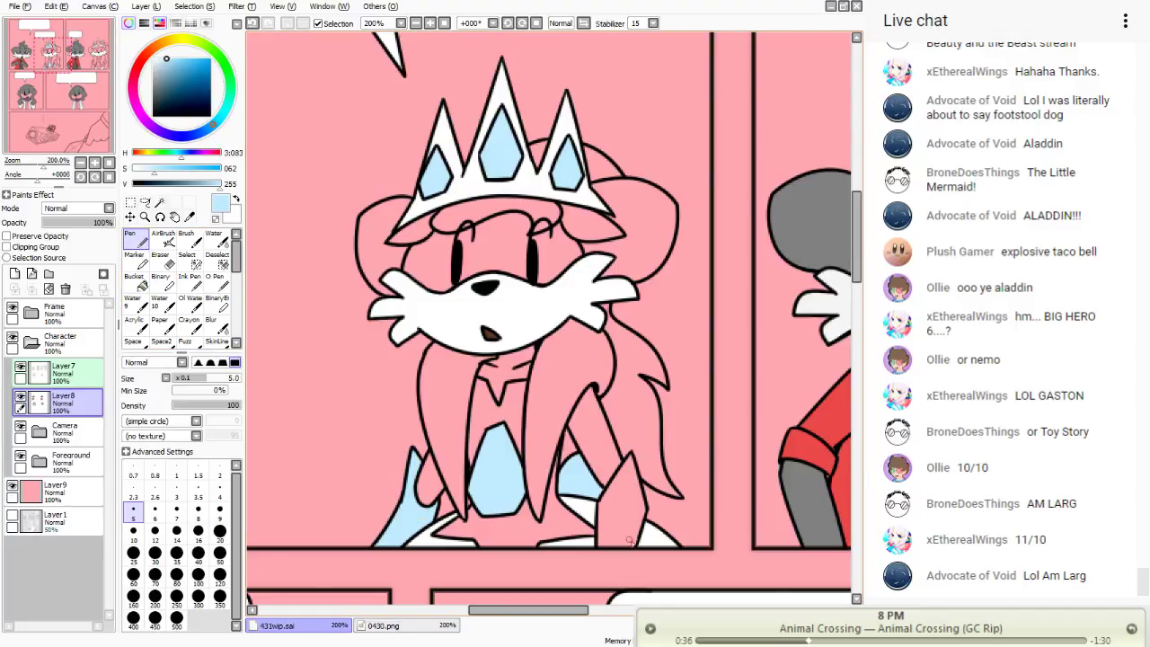
left_click_drag(636, 547, 599, 546)
key("g")
left_click(607, 499)
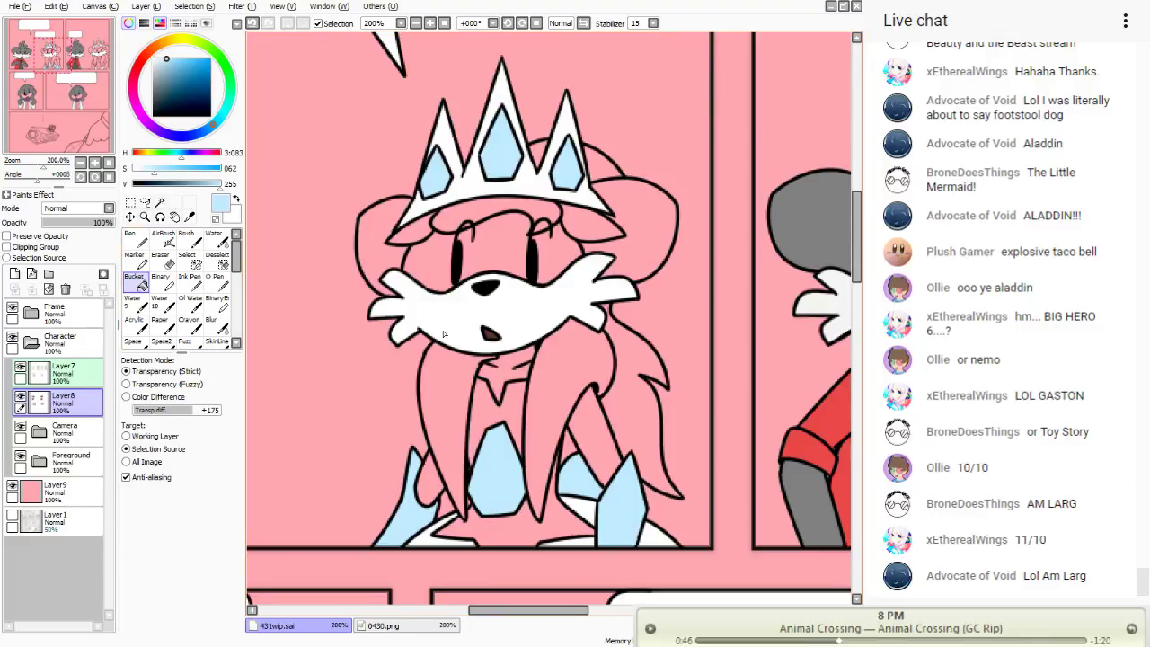
left_click(562, 414)
left_click(439, 377)
key("n")
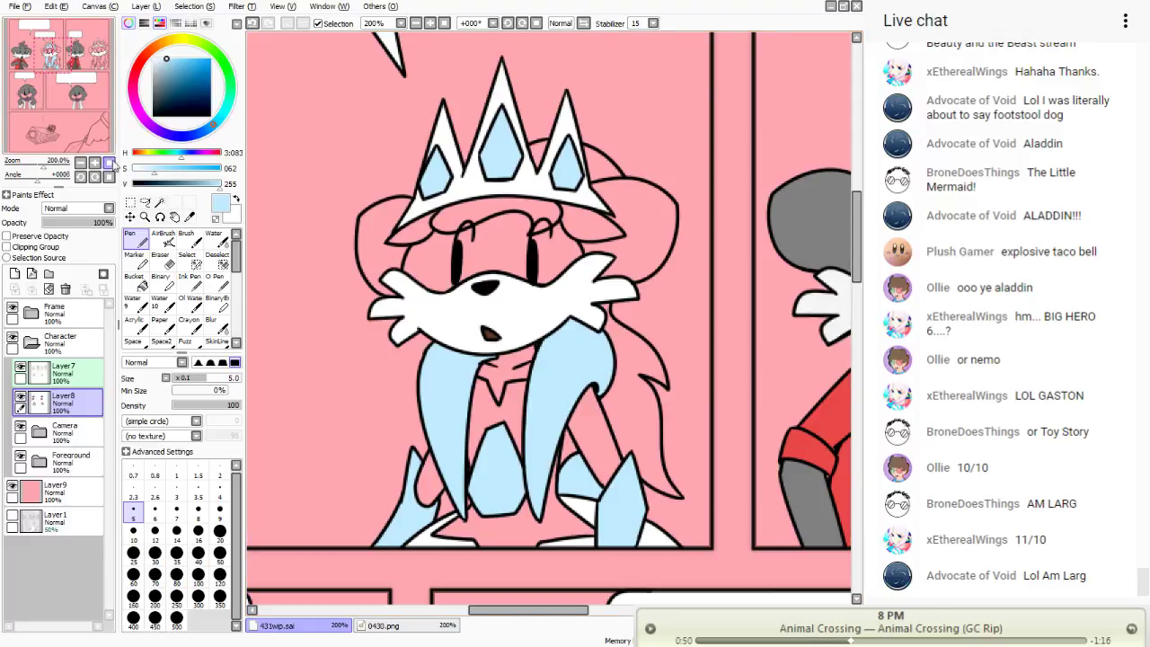
- Bucket-fill the three crown gems of the crowned character in the last top-row panel with light blue
left_click_drag(85, 52, 101, 54)
left_click(141, 284)
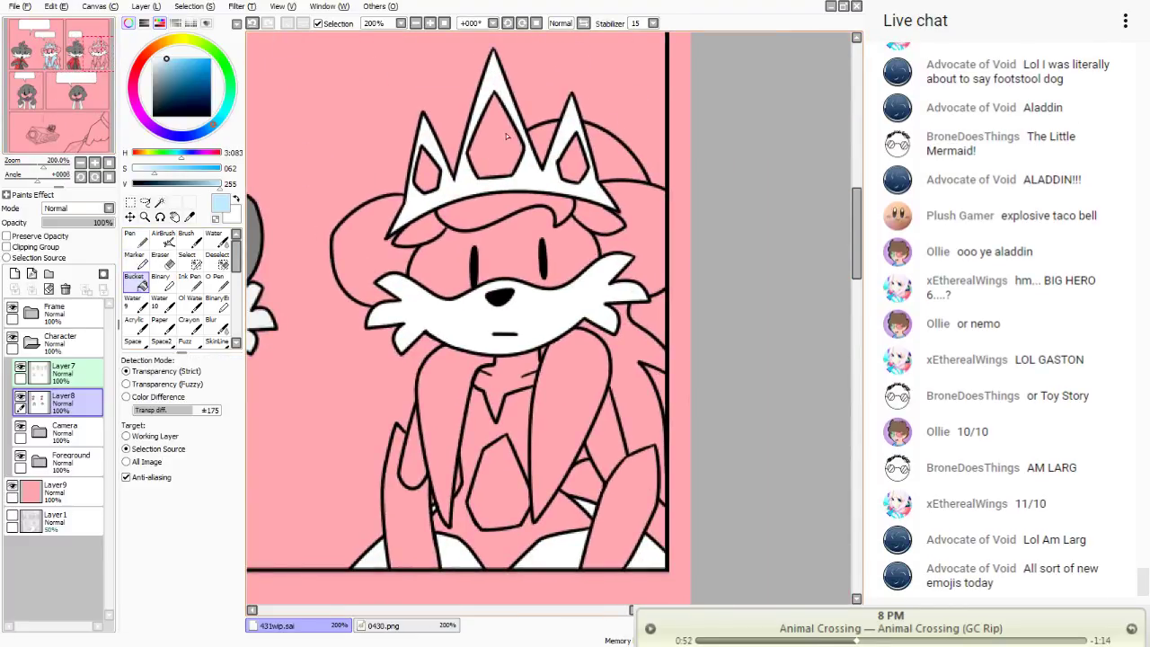
left_click(494, 139)
left_click(573, 164)
left_click(422, 177)
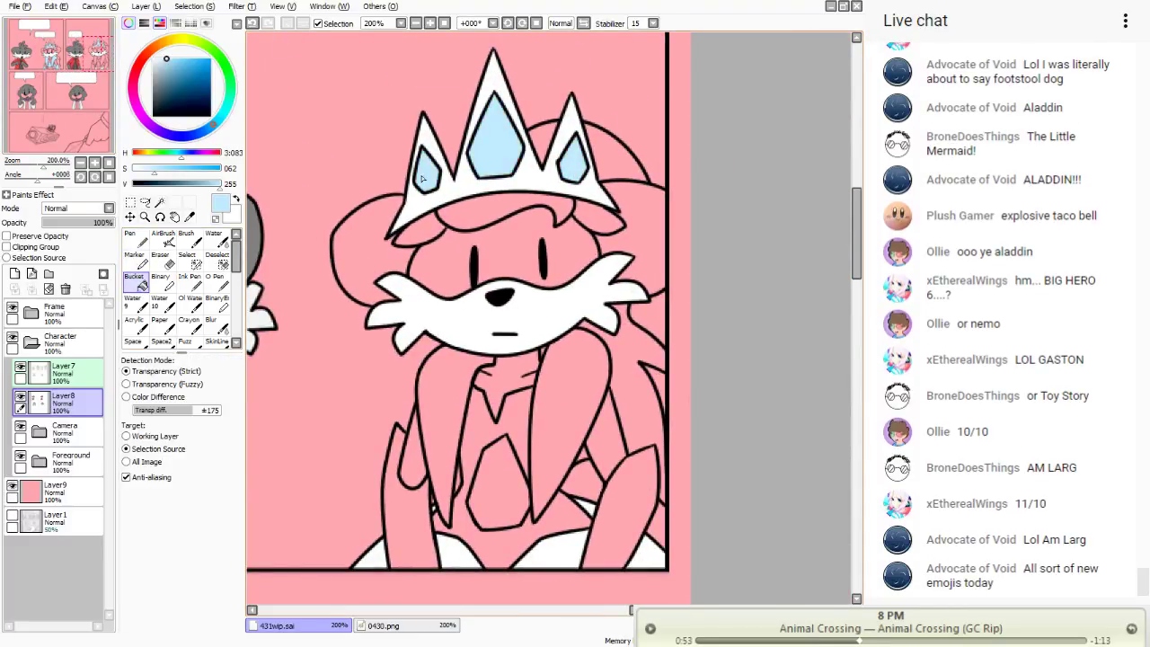
- Fill that character's two long pointed shapes below the muzzle light blue, undo the stray flood fill and touch up the corner
left_click(555, 370)
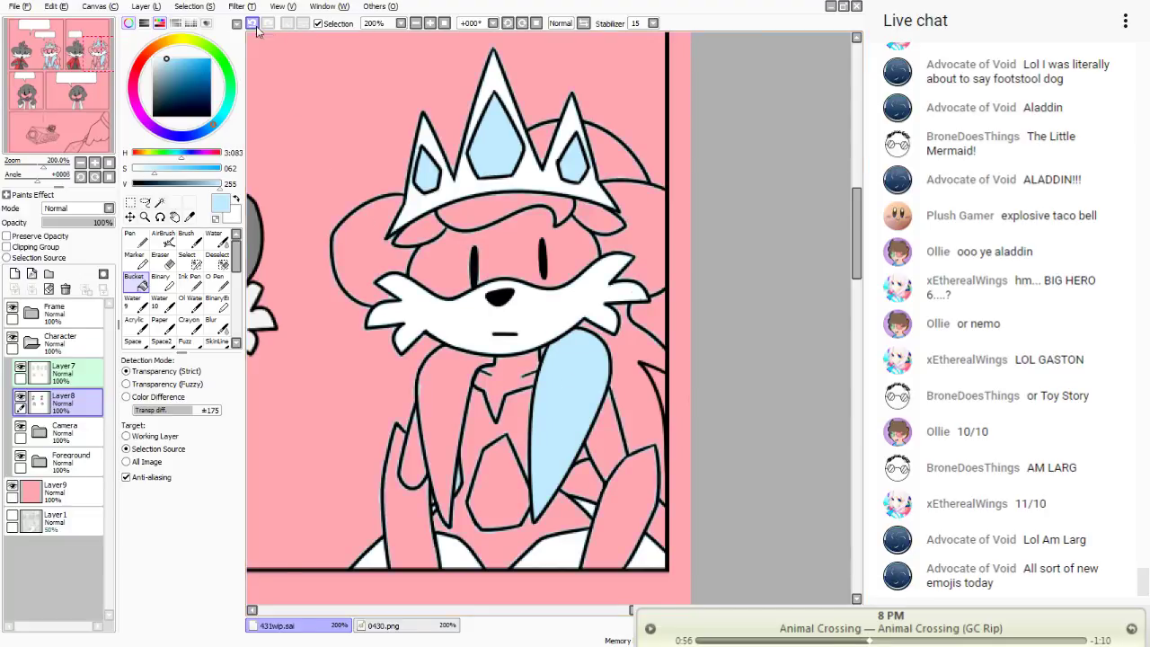
left_click(447, 431)
left_click(545, 354)
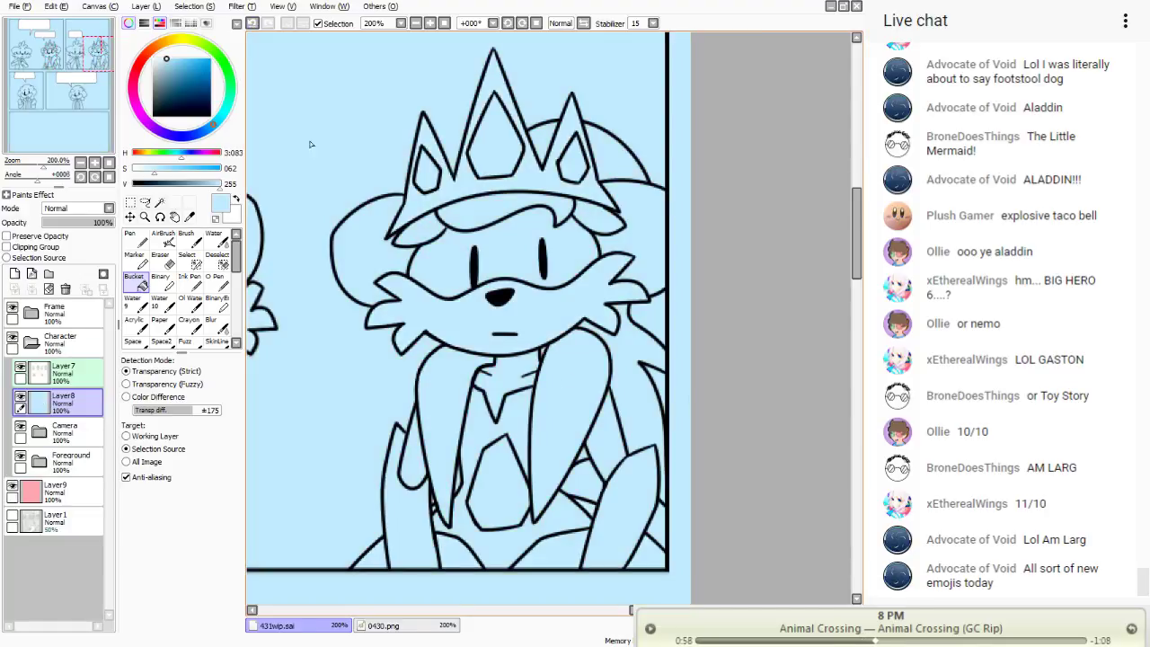
key("ctrl+z")
key("n")
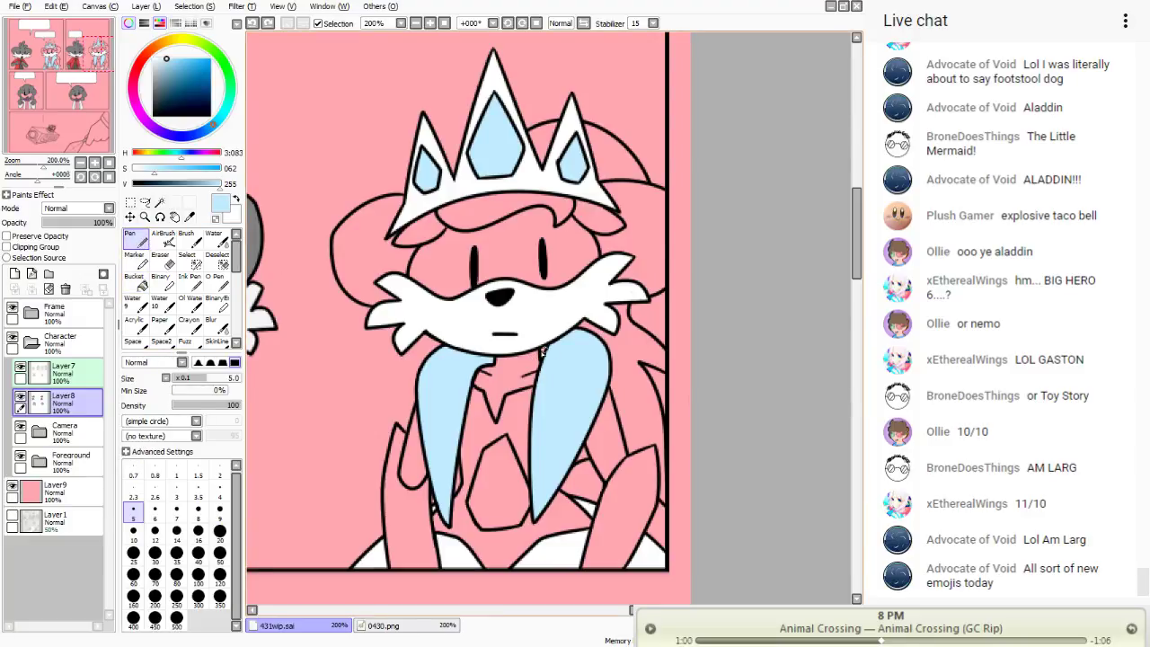
left_click_drag(543, 353, 541, 358)
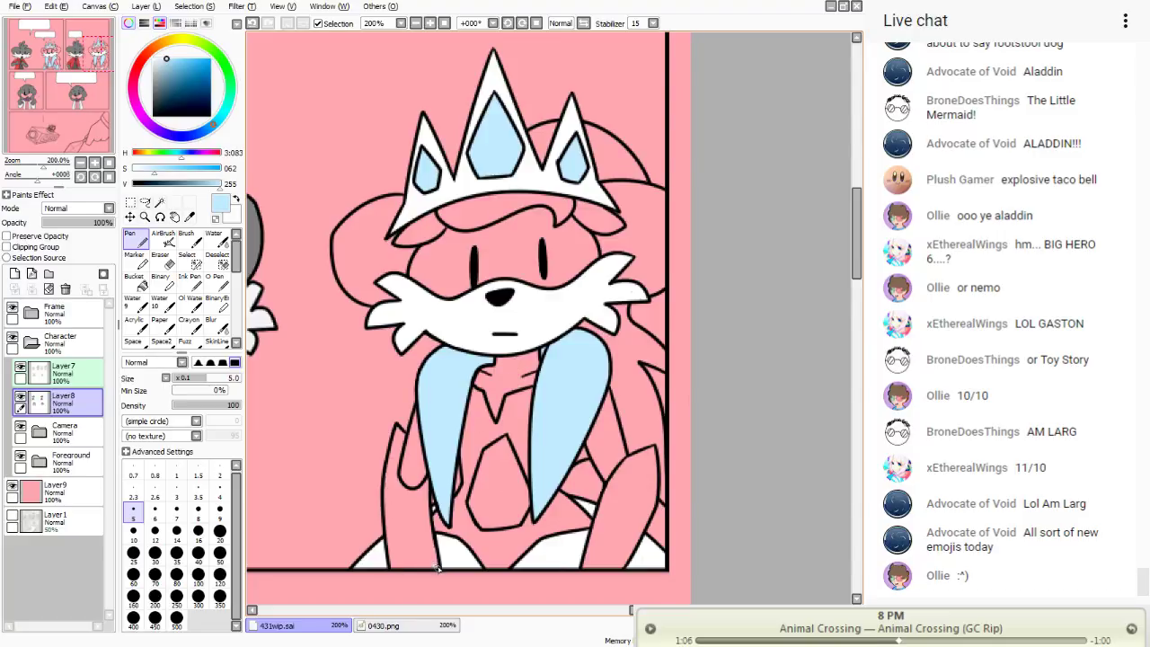
- Close both gloves along the panel's lower edge, then fill the gloves, chest gem and small area beside the arm light blue
left_click_drag(438, 568, 394, 564)
left_click_drag(621, 568, 590, 566)
left_click(137, 281)
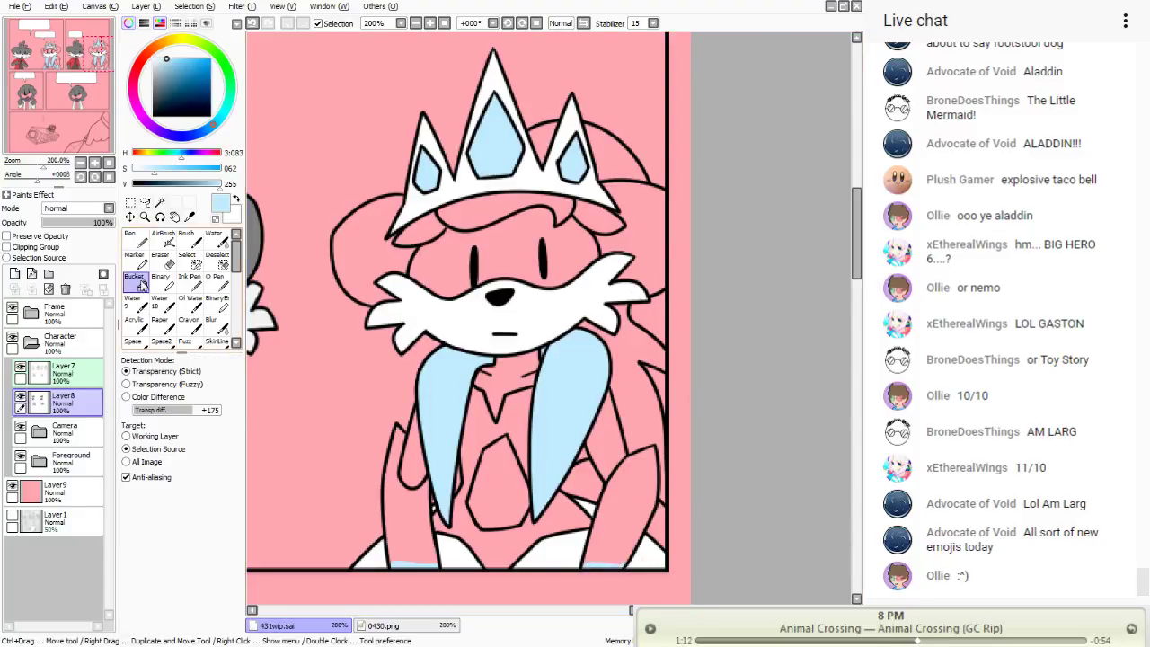
left_click(406, 503)
left_click(608, 512)
left_click(493, 481)
left_click(569, 483)
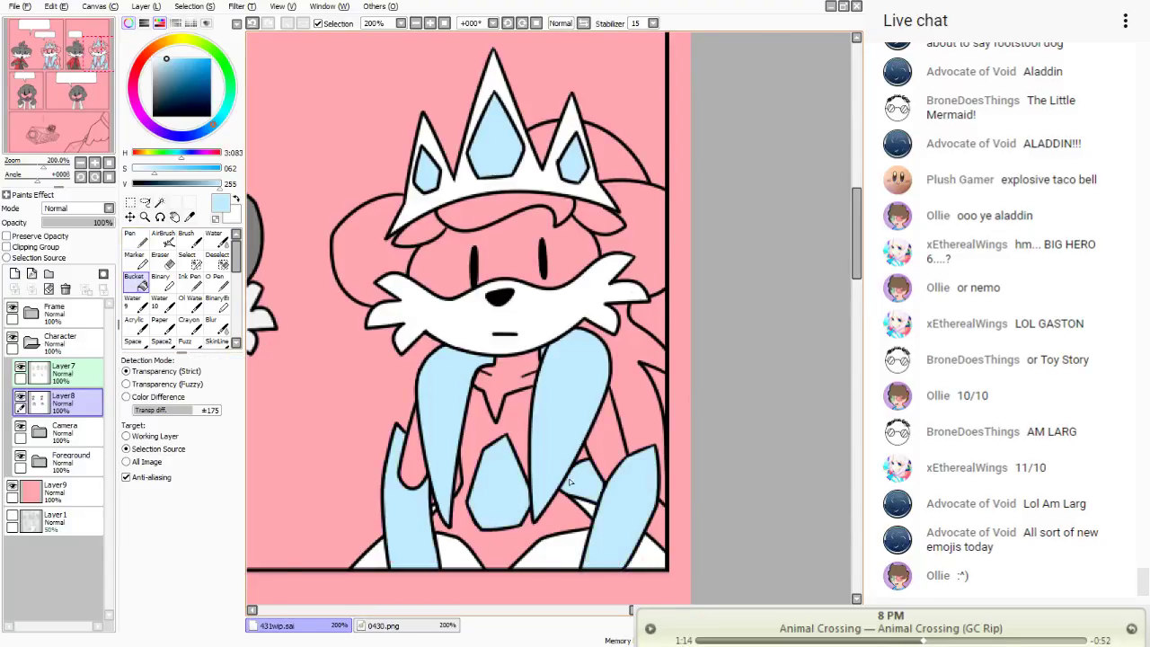
- Hide the pink backdrop layer Layer9
left_click_drag(71, 91, 73, 90)
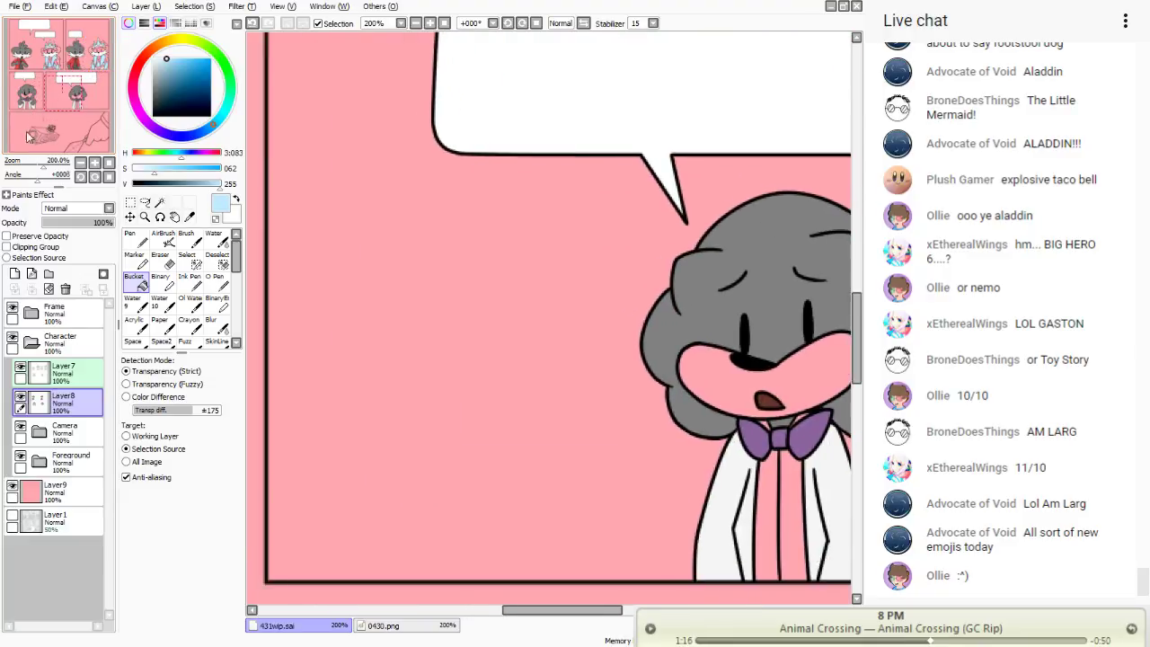
left_click(12, 491)
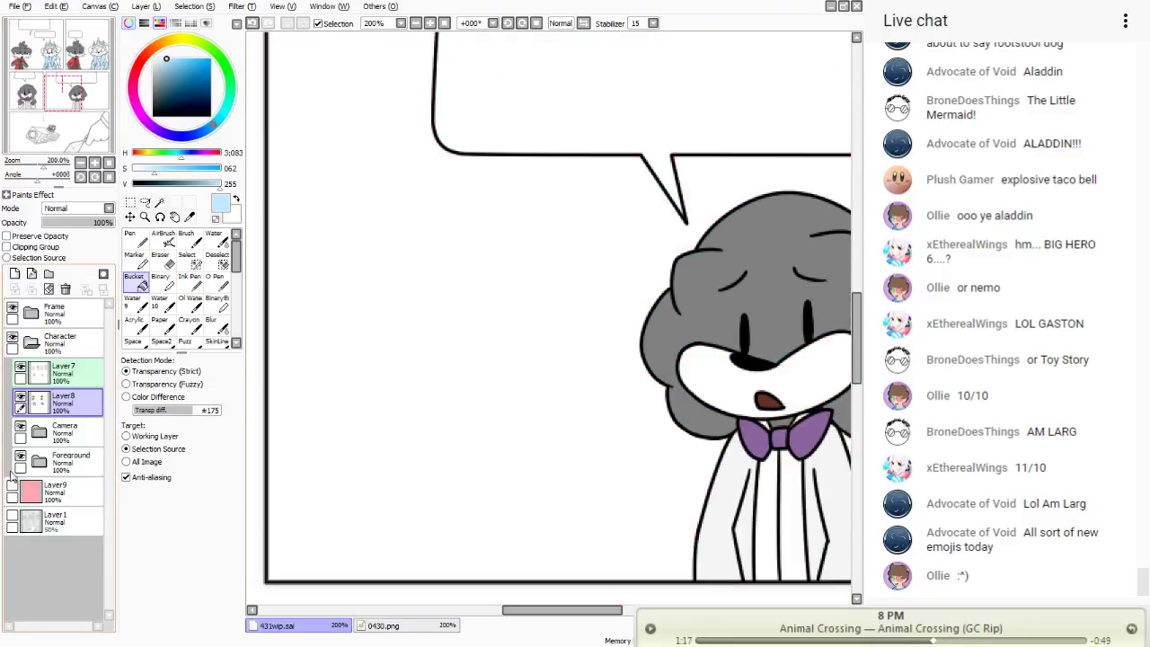
- Add a new layer above Layer8 and draw a genie's rounded head, ear and protruding bearded chin with the light blue size 10 pen
left_click(15, 274)
left_click(135, 238)
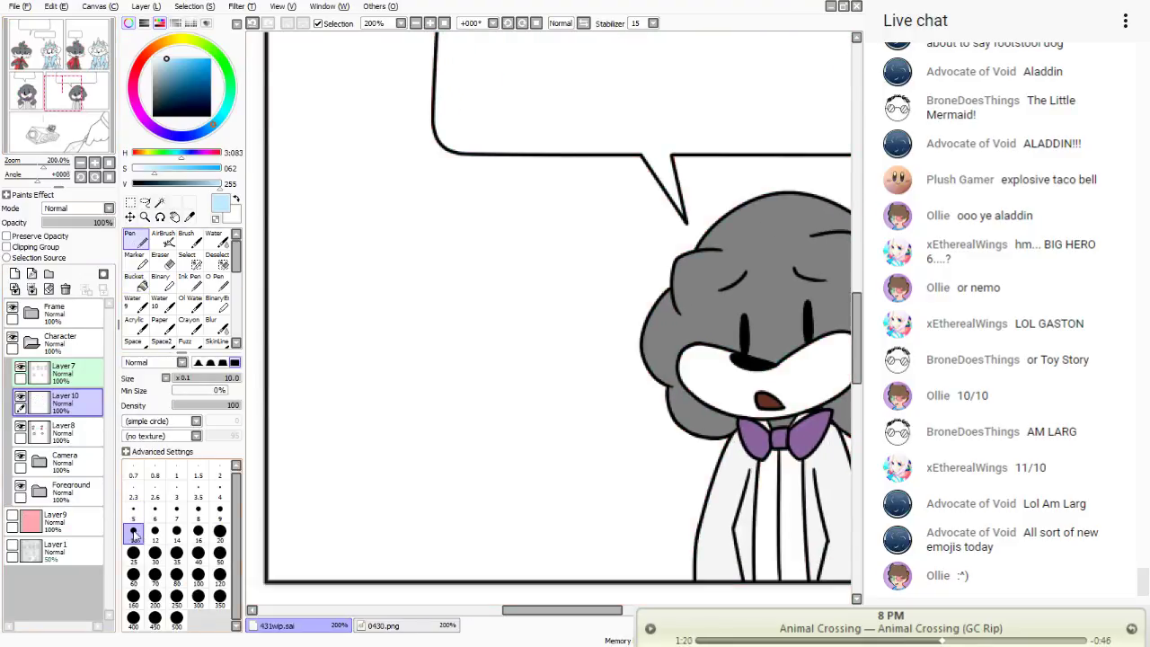
mouse_move(502, 273)
left_mouse_down()
mouse_move(469, 190)
mouse_move(411, 259)
left_mouse_up()
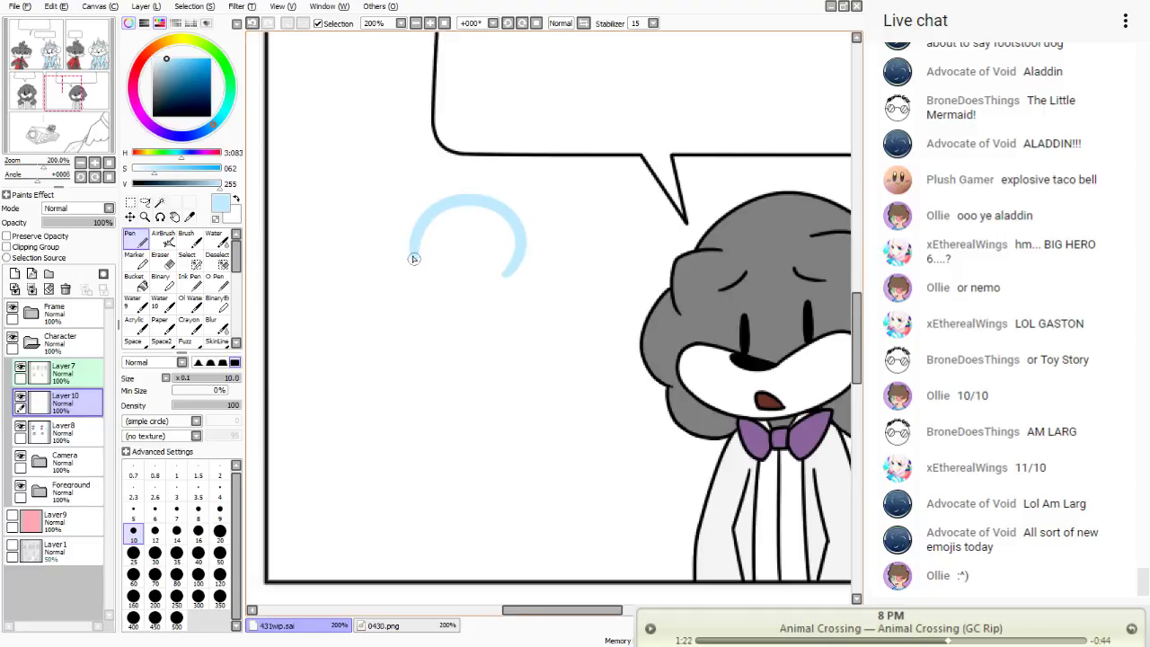
left_click_drag(503, 292, 487, 310)
left_click_drag(414, 267, 420, 358)
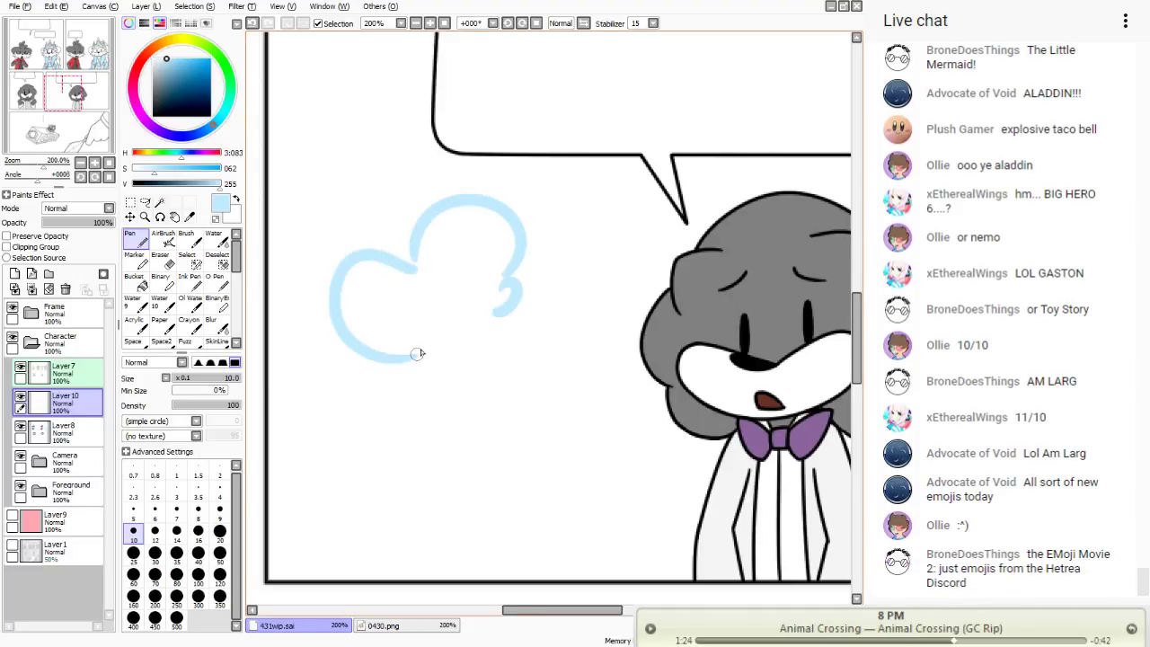
left_click_drag(354, 326, 337, 343)
- Give the genie a hair tuft, wide grin, eyes, brows and jawline, and undo the last stray stroke
left_click_drag(493, 202, 535, 172)
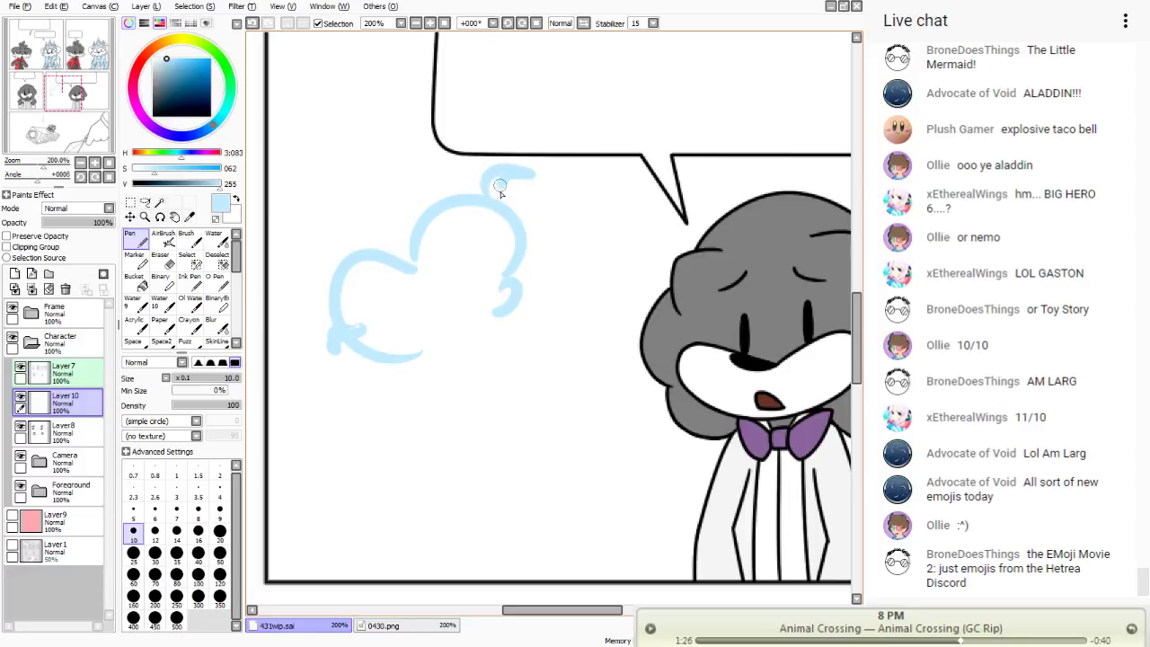
mouse_move(412, 248)
left_mouse_down()
mouse_move(415, 268)
mouse_move(478, 309)
mouse_move(392, 285)
mouse_move(377, 268)
left_mouse_up()
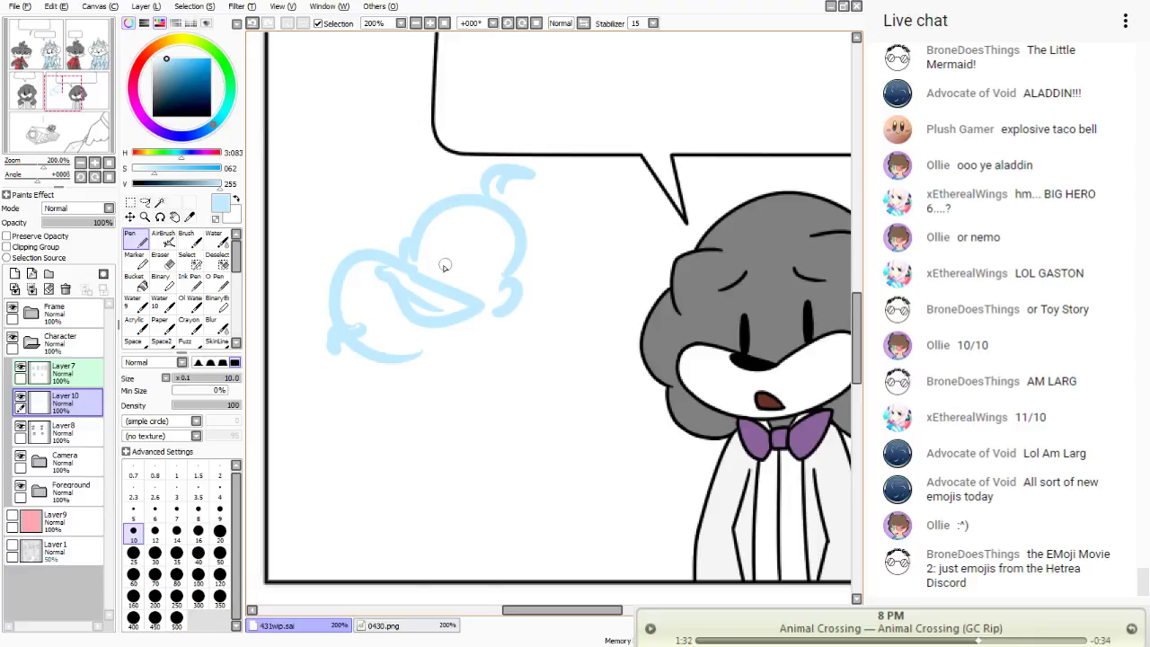
mouse_move(443, 245)
left_mouse_down()
mouse_move(473, 260)
mouse_move(475, 277)
left_mouse_up()
left_click_drag(490, 315, 419, 351)
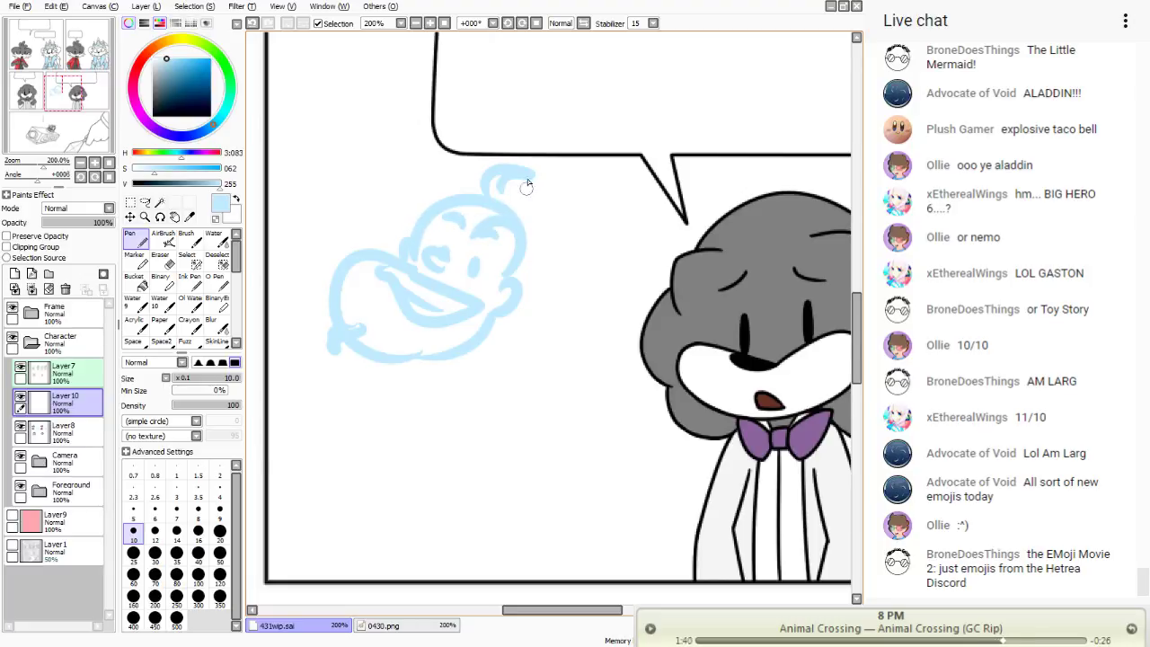
key("ctrl+z")
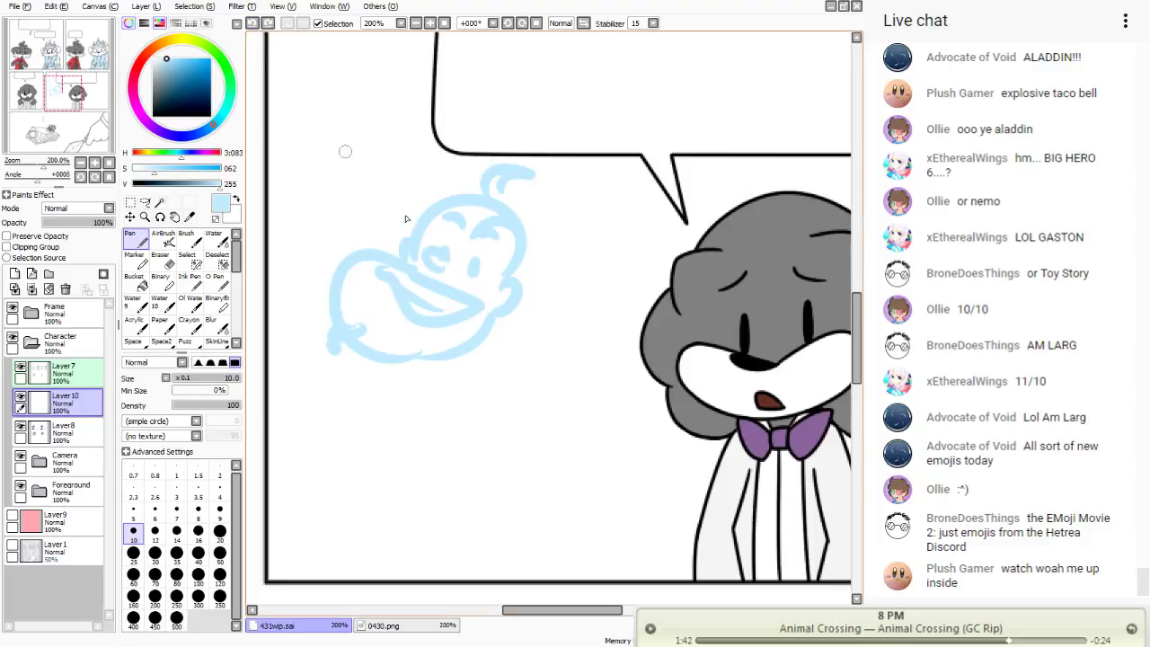
- Draw the genie's broad torso, bent arms, sash and pointed tail, and letter "Gene" in quotation marks beside the head
mouse_move(478, 342)
left_mouse_down()
mouse_move(527, 433)
mouse_move(493, 406)
mouse_move(527, 437)
mouse_move(504, 419)
mouse_move(515, 417)
mouse_move(511, 370)
mouse_move(403, 551)
mouse_move(345, 391)
mouse_move(367, 370)
mouse_move(311, 339)
mouse_move(323, 402)
mouse_move(339, 371)
mouse_move(331, 405)
mouse_move(305, 416)
mouse_move(333, 413)
left_mouse_up()
mouse_move(444, 456)
left_mouse_down()
mouse_move(331, 410)
mouse_move(445, 450)
left_mouse_up()
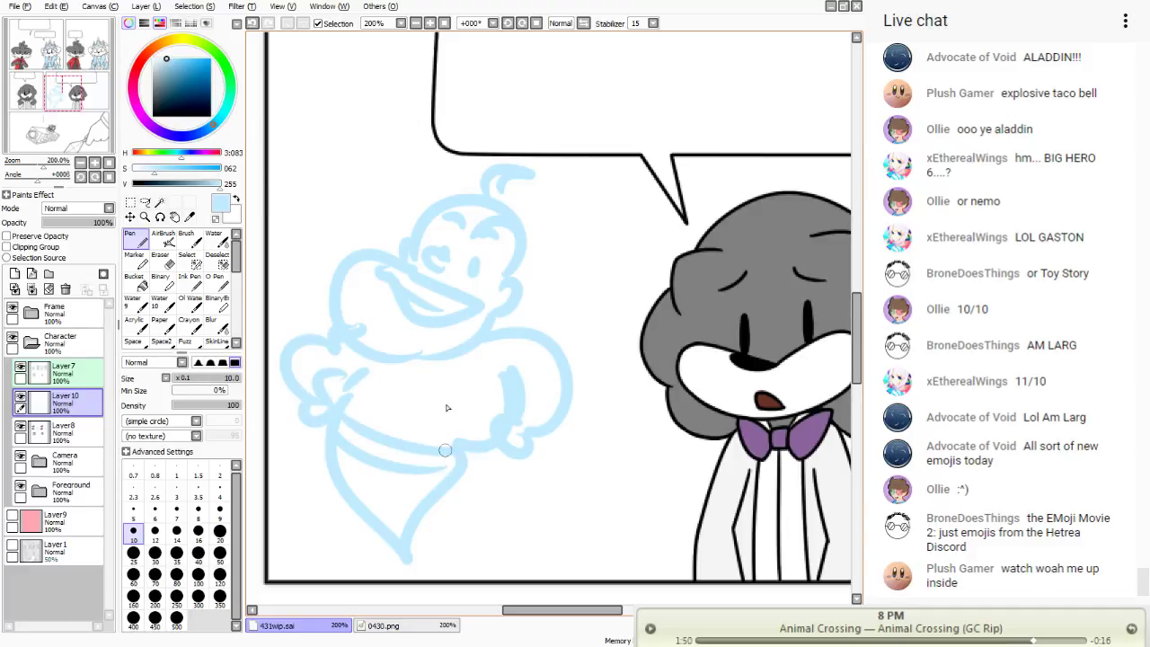
left_click_drag(291, 141, 289, 151)
mouse_move(303, 139)
left_mouse_down()
mouse_move(343, 193)
mouse_move(331, 179)
mouse_move(369, 189)
mouse_move(376, 177)
mouse_move(386, 192)
mouse_move(415, 190)
left_mouse_up()
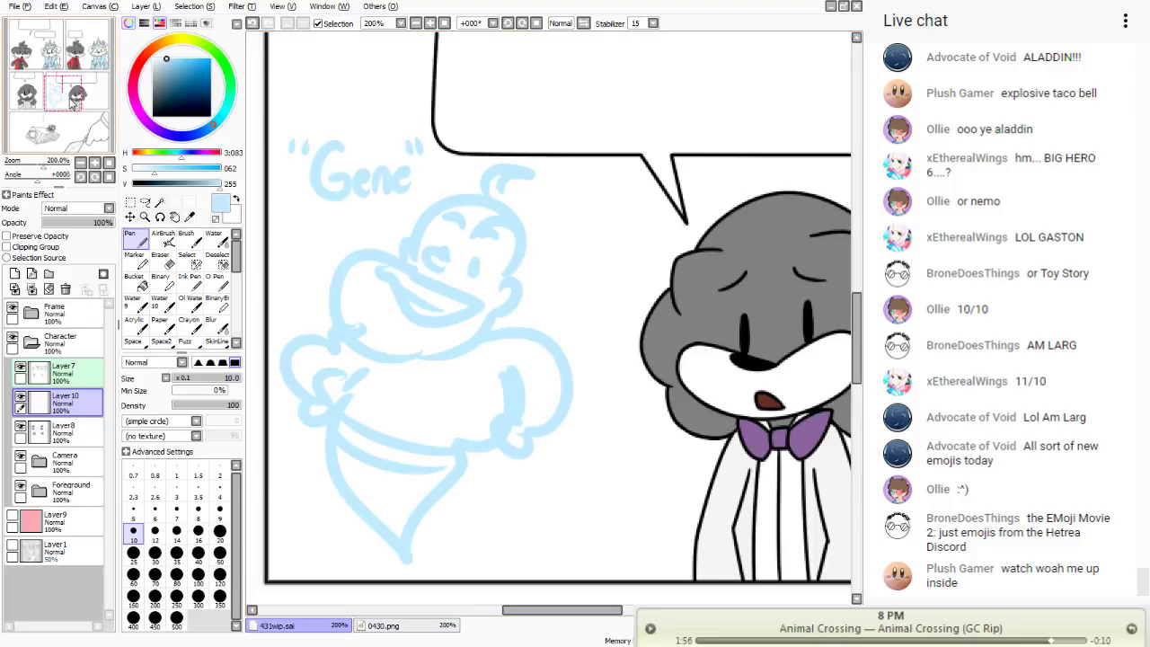
- Sketch a light blue leg-shaped lamp with a shade, pull cord and high-heeled foot below the genie
scroll(468, 288, "down", 5)
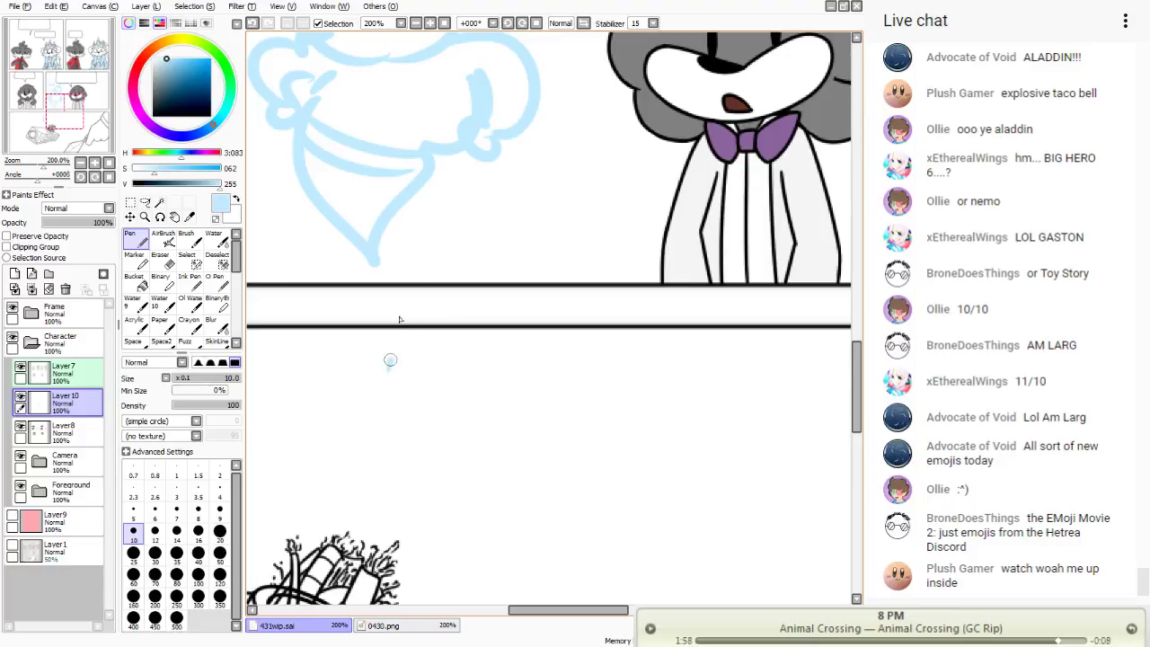
mouse_move(390, 359)
left_mouse_down()
mouse_move(439, 302)
mouse_move(472, 366)
mouse_move(427, 384)
mouse_move(393, 342)
left_mouse_up()
mouse_move(449, 393)
left_mouse_down()
mouse_move(449, 527)
mouse_move(432, 498)
mouse_move(399, 528)
mouse_move(370, 496)
mouse_move(403, 500)
mouse_move(416, 384)
mouse_move(444, 409)
mouse_move(417, 394)
mouse_move(397, 440)
left_mouse_up()
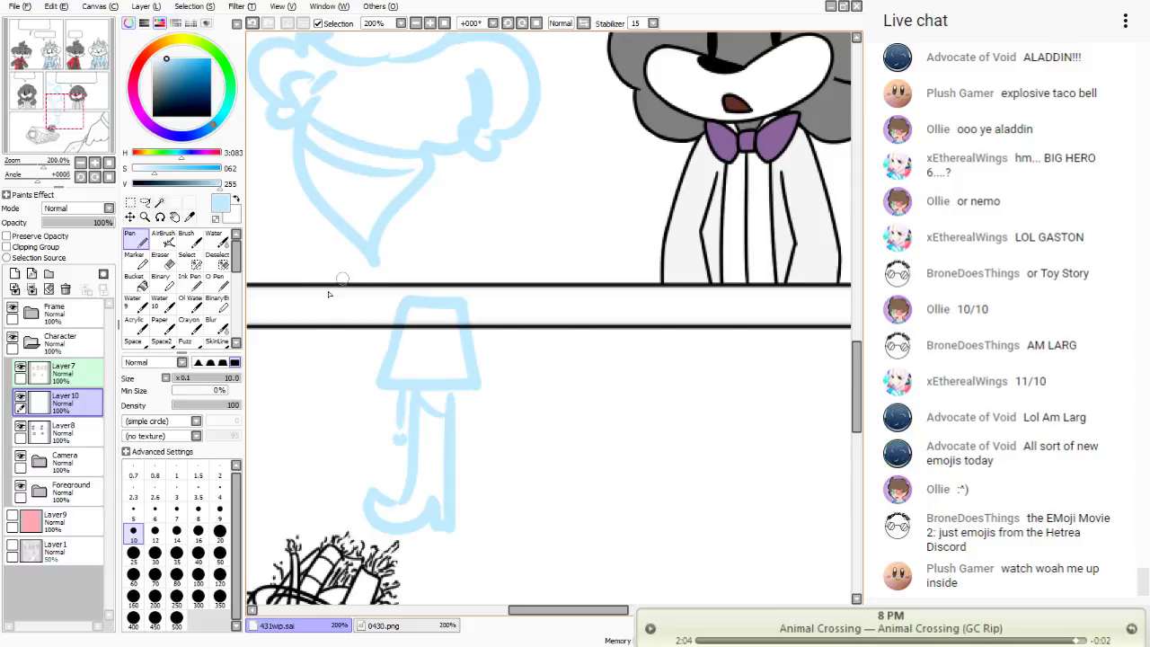
- Choose a light orange and sketch a smiling head with thick shaded hair and dot eyes in the last panel
left_click_drag(63, 97, 77, 113)
left_click_drag(157, 53, 176, 62)
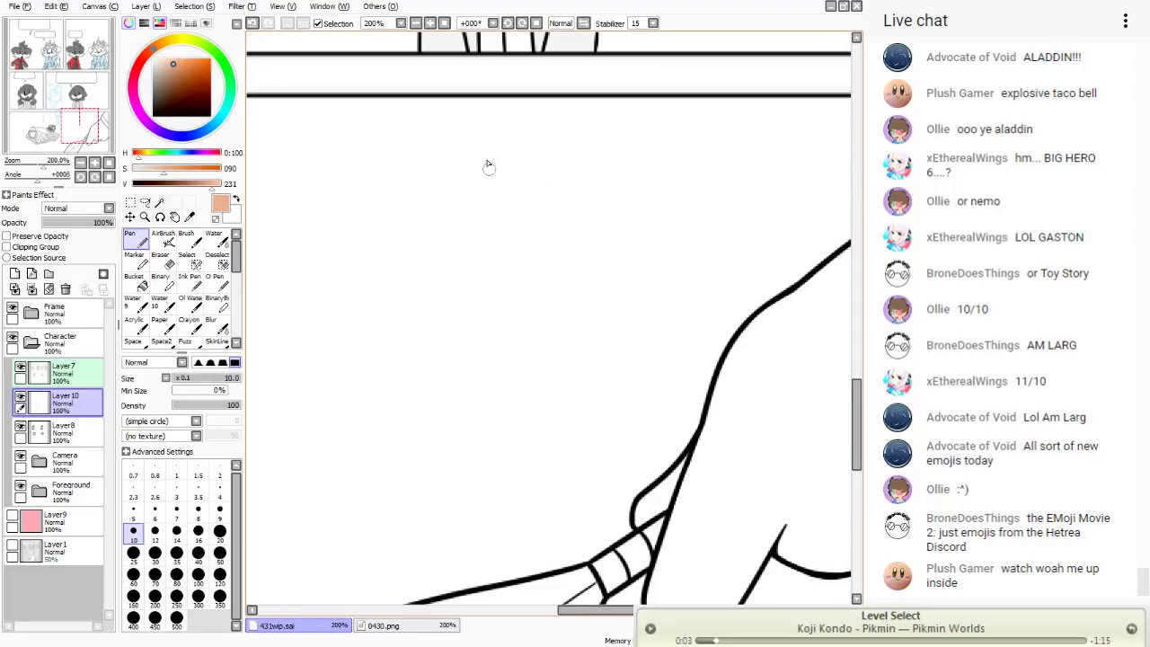
mouse_move(485, 157)
left_mouse_down()
mouse_move(505, 250)
mouse_move(467, 184)
mouse_move(428, 194)
mouse_move(436, 185)
mouse_move(429, 229)
left_mouse_up()
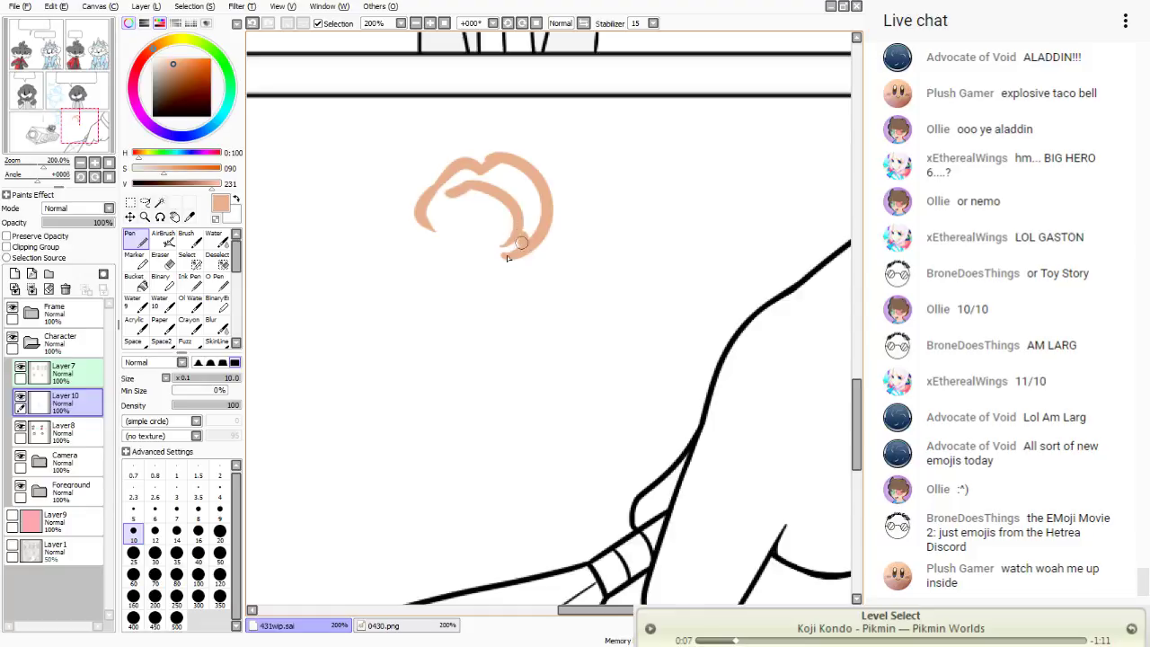
mouse_move(503, 250)
left_mouse_down()
mouse_move(454, 271)
mouse_move(417, 223)
mouse_move(427, 205)
left_mouse_up()
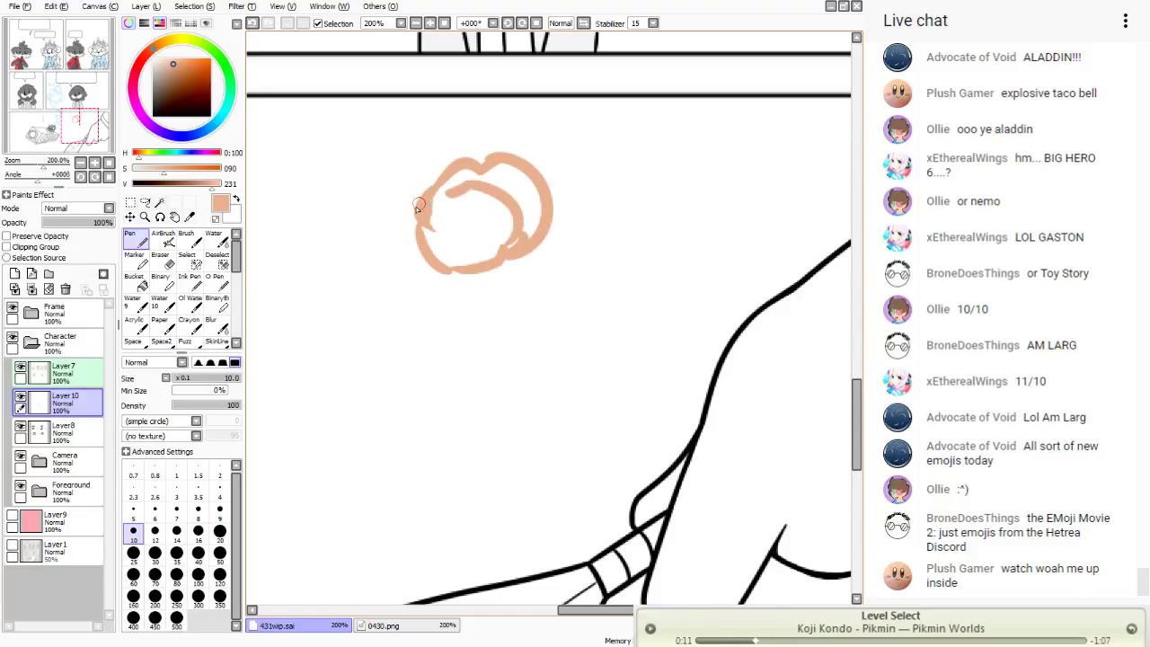
left_click_drag(462, 208, 440, 229)
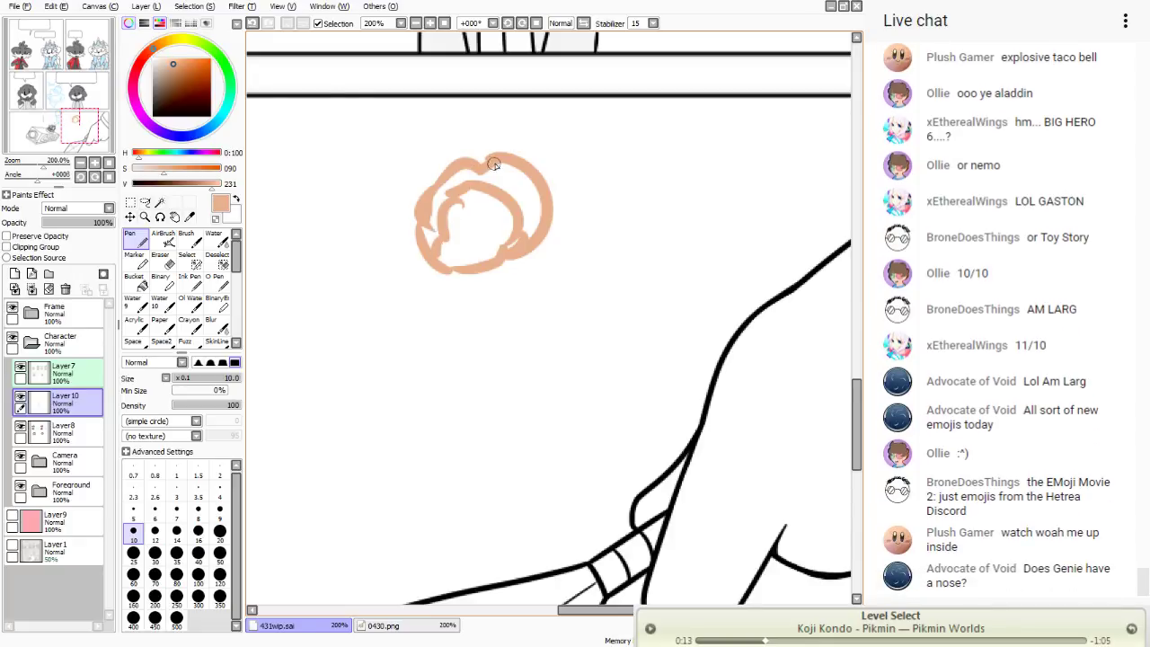
mouse_move(490, 177)
left_mouse_down()
mouse_move(510, 221)
mouse_move(527, 234)
mouse_move(505, 180)
mouse_move(537, 226)
mouse_move(508, 187)
mouse_move(465, 169)
left_mouse_up()
left_click(485, 222)
left_click(464, 222)
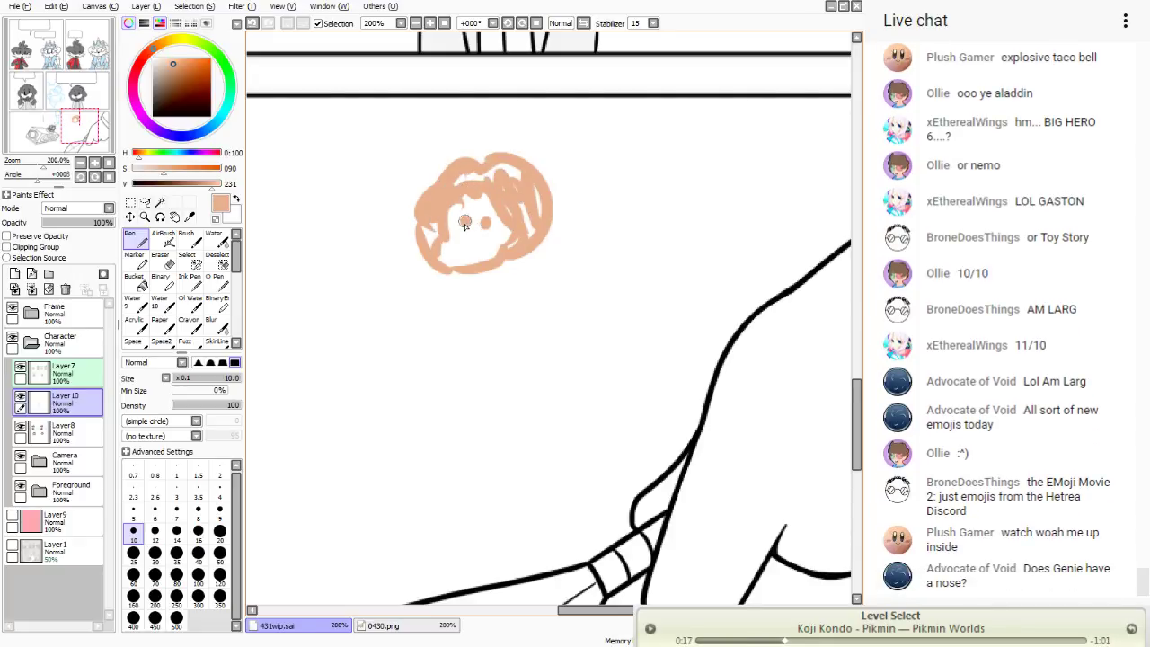
left_click_drag(460, 227, 466, 243)
- Draw the orange figure's open vest and waistband, large puffy pants and two small feet
mouse_move(445, 286)
left_mouse_down()
mouse_move(490, 286)
mouse_move(480, 347)
mouse_move(434, 308)
mouse_move(432, 352)
mouse_move(474, 368)
mouse_move(485, 356)
mouse_move(504, 541)
mouse_move(400, 540)
mouse_move(427, 373)
left_mouse_up()
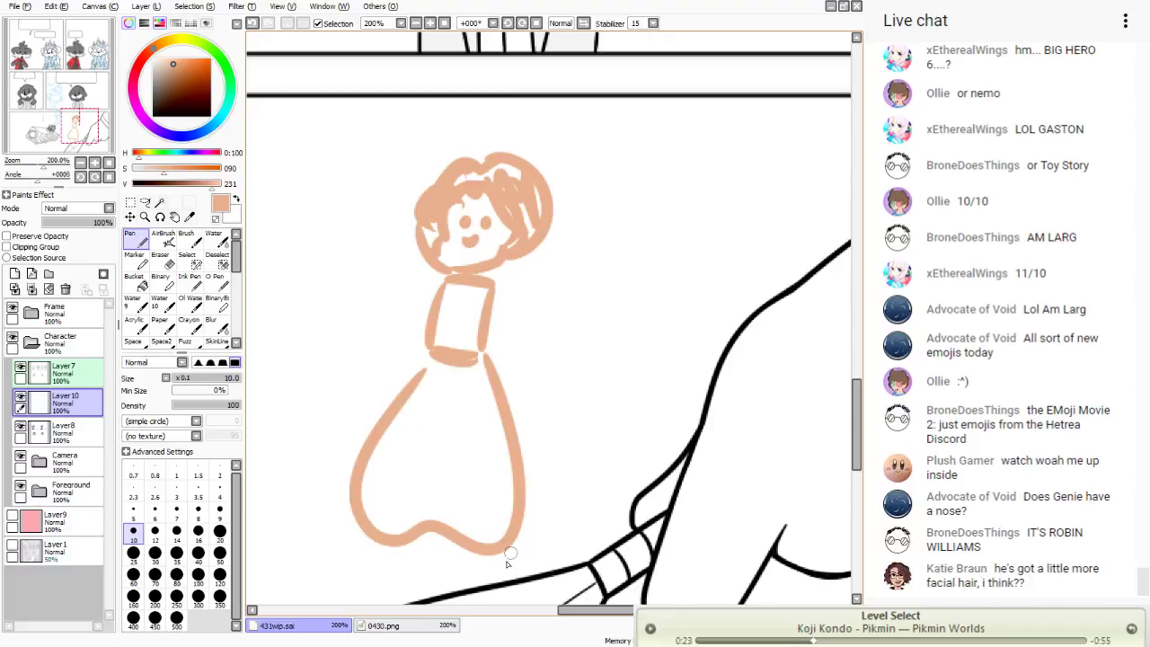
mouse_move(495, 550)
left_mouse_down()
mouse_move(489, 567)
mouse_move(483, 557)
left_mouse_up()
left_click_drag(396, 551, 368, 539)
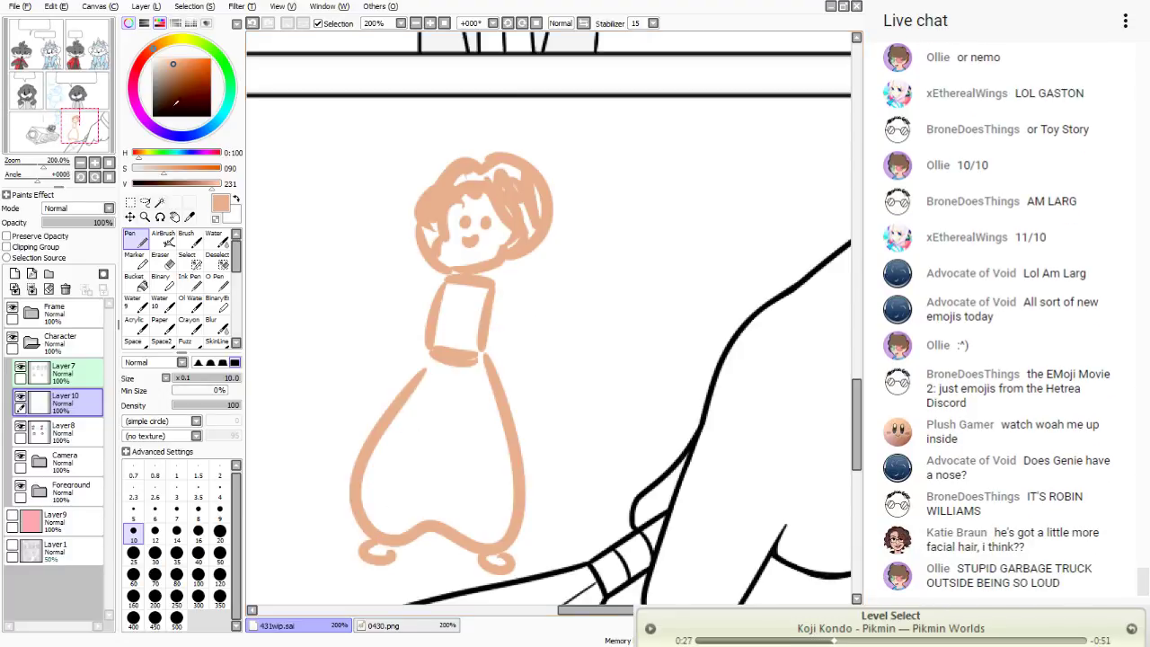
- Draw a curled light orange moustache on the genie's face above the grin
mouse_move(67, 110)
left_mouse_down()
mouse_move(57, 113)
mouse_move(58, 94)
left_mouse_up()
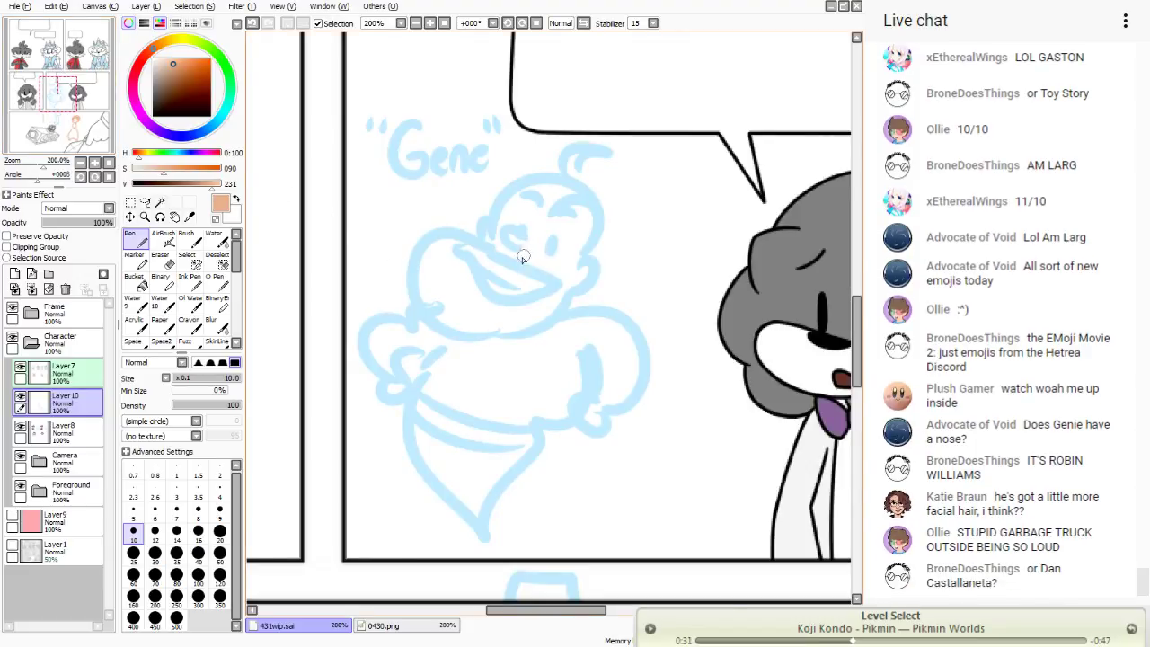
mouse_move(522, 255)
left_mouse_down()
mouse_move(560, 263)
mouse_move(478, 229)
left_mouse_up()
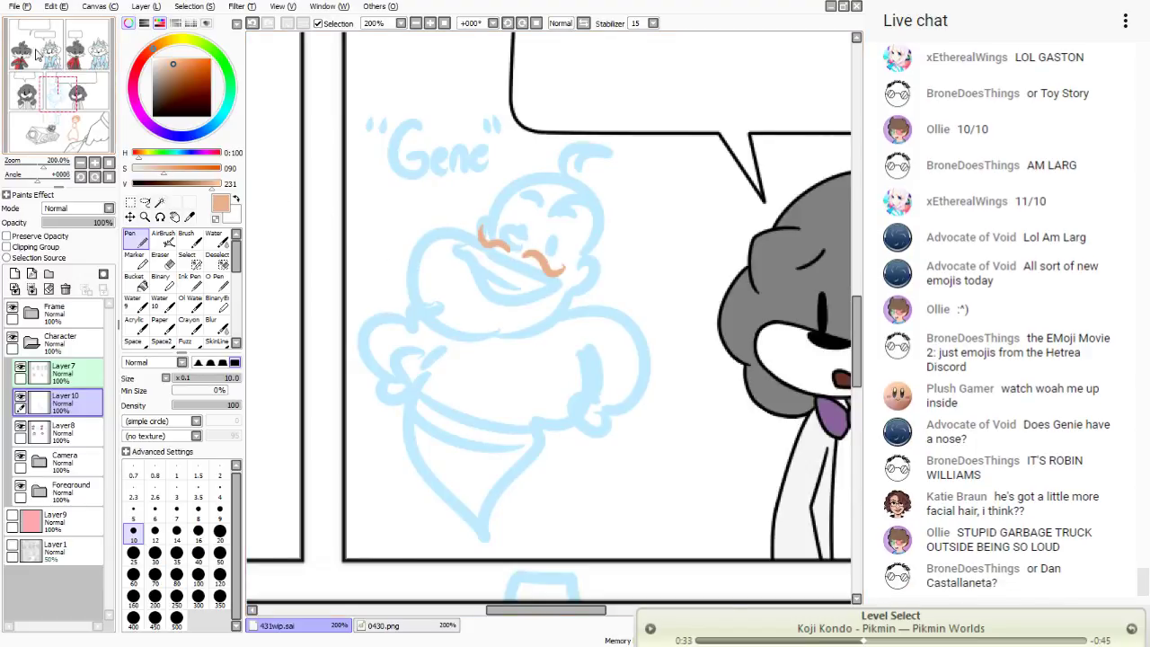
left_click_drag(36, 54, 39, 54)
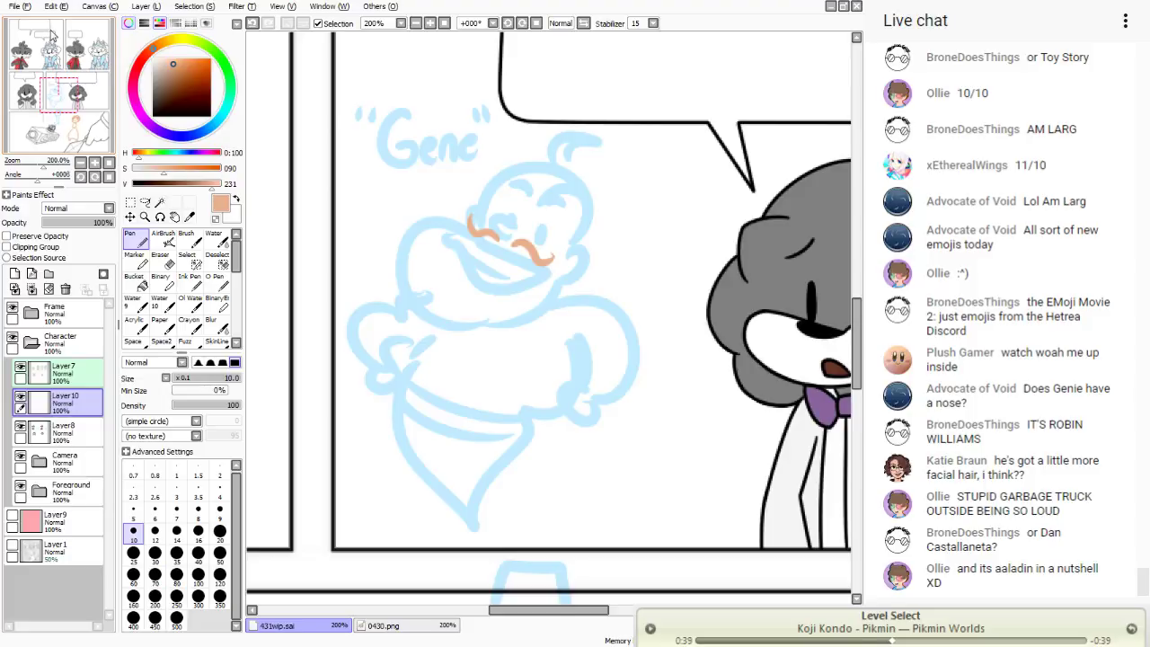
- Add arms with hands on the hips and a long, striped, upward-curving tail to the orange figure
left_click_drag(63, 87, 76, 118)
mouse_move(622, 261)
left_mouse_down()
mouse_move(675, 309)
mouse_move(611, 269)
mouse_move(667, 297)
mouse_move(633, 334)
mouse_move(645, 320)
mouse_move(607, 323)
left_mouse_up()
mouse_move(550, 261)
left_mouse_down()
mouse_move(508, 301)
mouse_move(539, 336)
mouse_move(522, 332)
left_mouse_up()
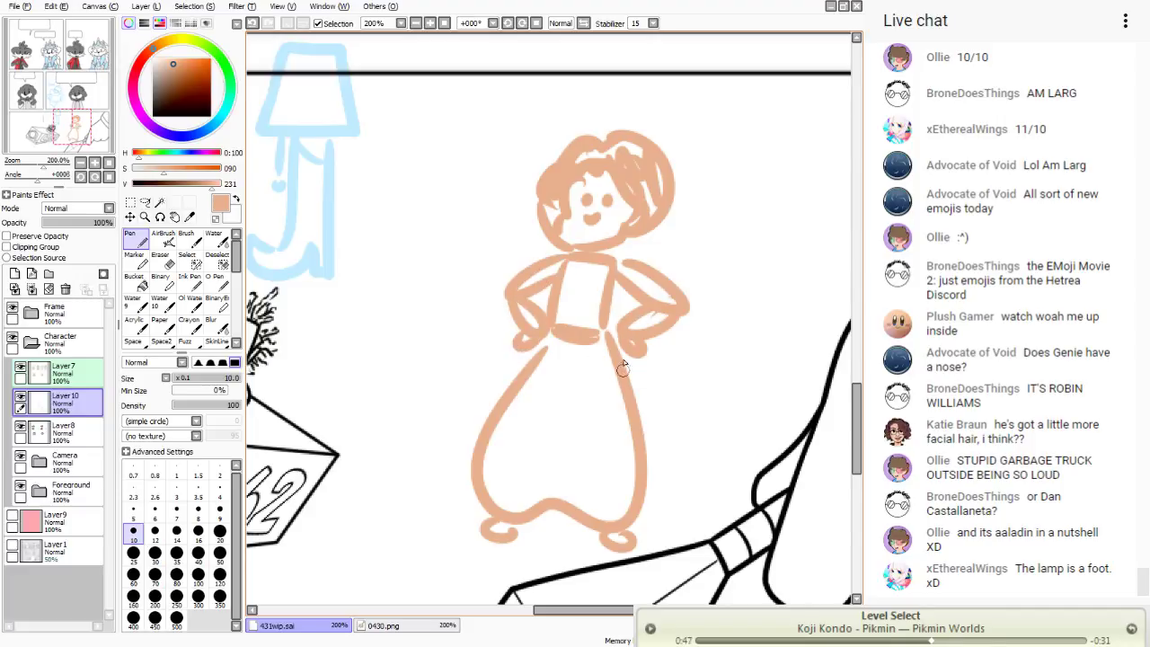
mouse_move(629, 375)
left_mouse_down()
mouse_move(726, 218)
mouse_move(826, 156)
mouse_move(834, 164)
mouse_move(763, 207)
mouse_move(696, 454)
mouse_move(653, 422)
mouse_move(663, 454)
mouse_move(701, 378)
mouse_move(727, 383)
mouse_move(717, 282)
mouse_move(744, 251)
mouse_move(758, 186)
mouse_move(781, 154)
left_mouse_up()
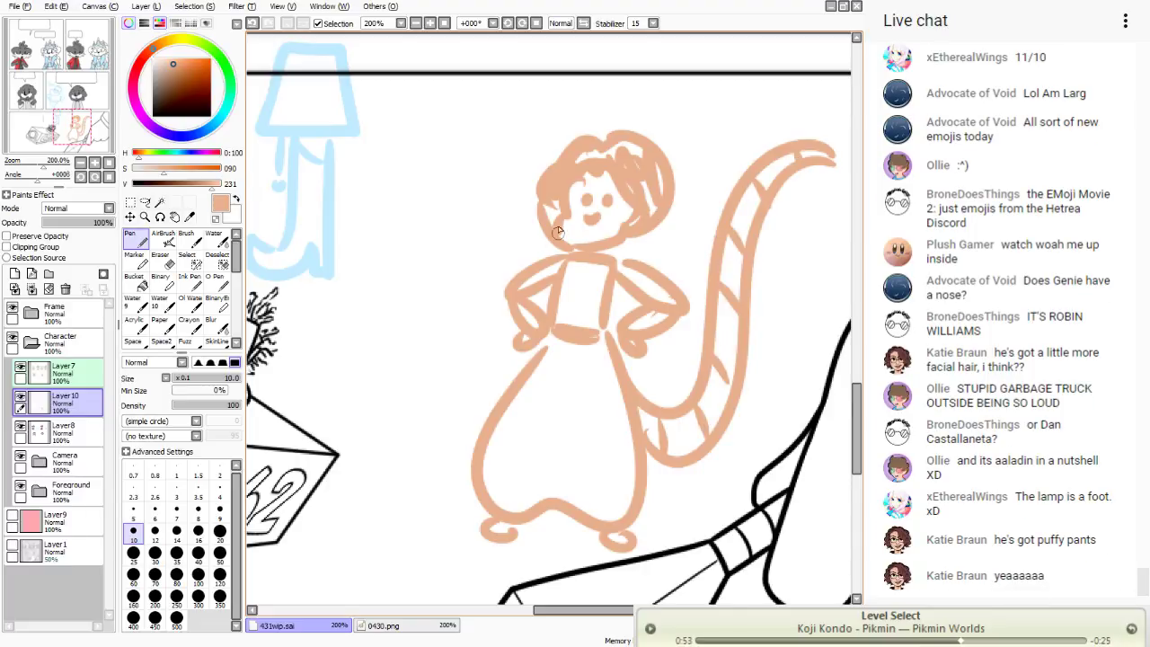
- Sketch a small orange monkey with round ears, a tasselled hat, a vest and feet beside the orange figure
mouse_move(411, 297)
left_mouse_down()
mouse_move(444, 317)
mouse_move(415, 290)
mouse_move(425, 320)
mouse_move(405, 317)
mouse_move(454, 346)
left_mouse_up()
left_click(405, 316)
mouse_move(412, 283)
left_mouse_down()
mouse_move(442, 267)
mouse_move(428, 268)
mouse_move(435, 259)
mouse_move(479, 298)
left_mouse_up()
mouse_move(390, 351)
left_mouse_down()
mouse_move(395, 409)
mouse_move(429, 412)
left_mouse_up()
mouse_move(434, 355)
left_mouse_down()
mouse_move(454, 395)
mouse_move(429, 397)
mouse_move(395, 365)
mouse_move(354, 372)
mouse_move(429, 438)
left_mouse_up()
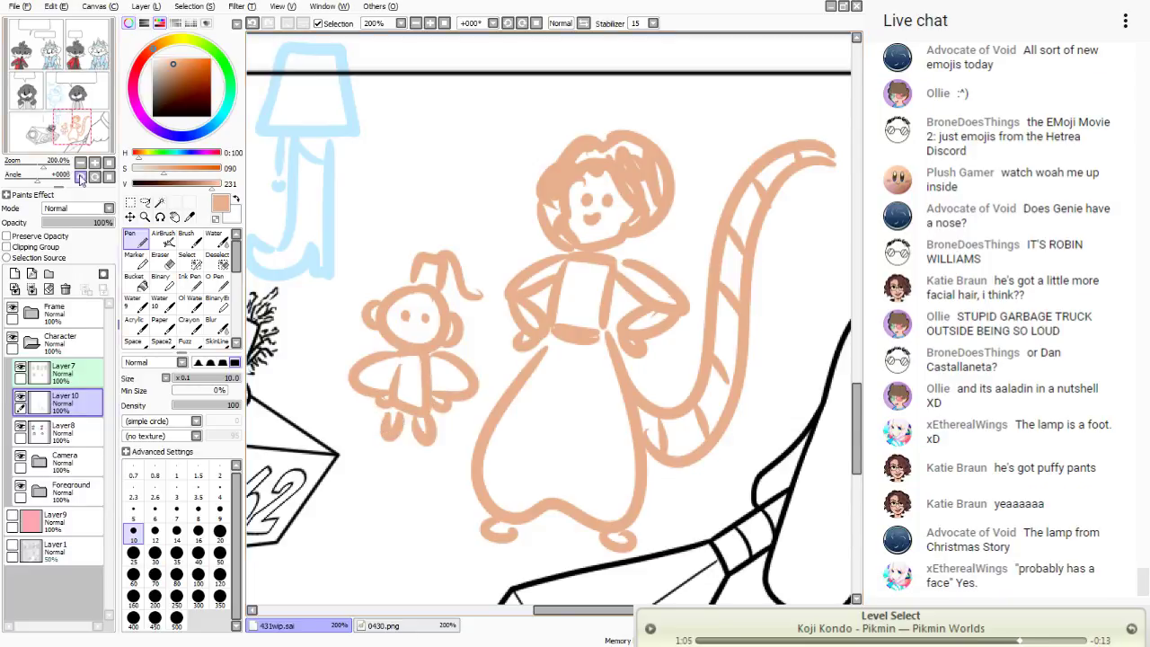
- Choose a muted dark blue and draw a large beast's snout, nostrils and curved forehead above the camera in the bottom-row panel
mouse_move(64, 142)
left_mouse_down()
mouse_move(45, 156)
mouse_move(19, 142)
mouse_move(63, 135)
left_mouse_up()
left_click(206, 132)
left_click_drag(173, 64, 169, 85)
left_click(189, 137)
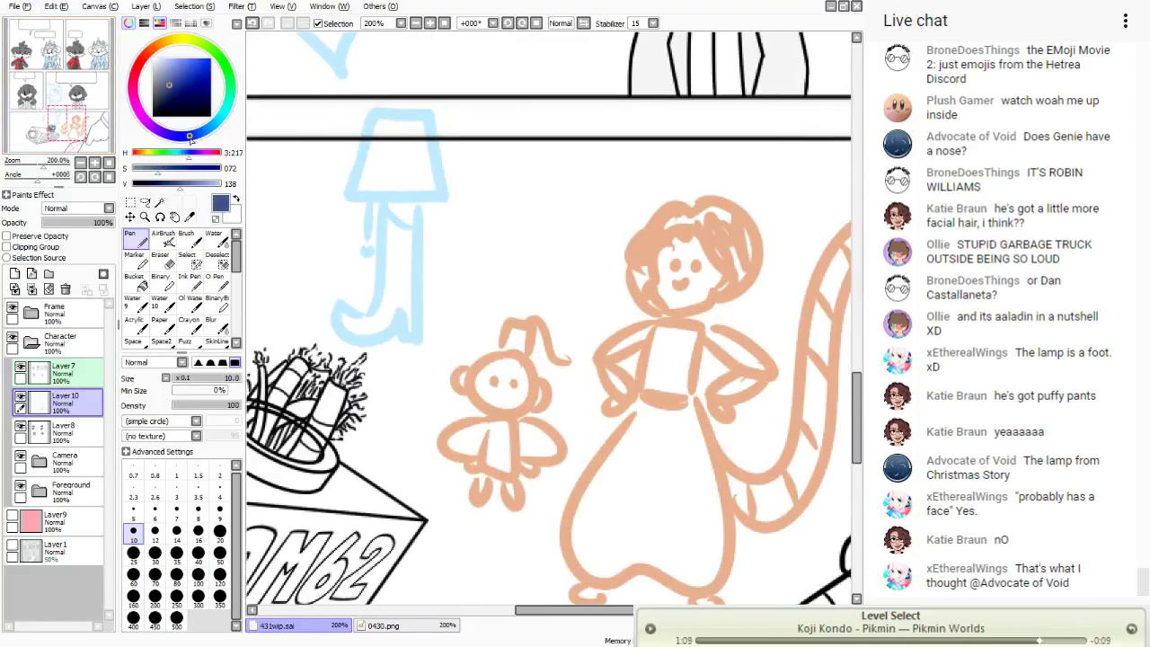
left_click_drag(60, 101, 27, 127)
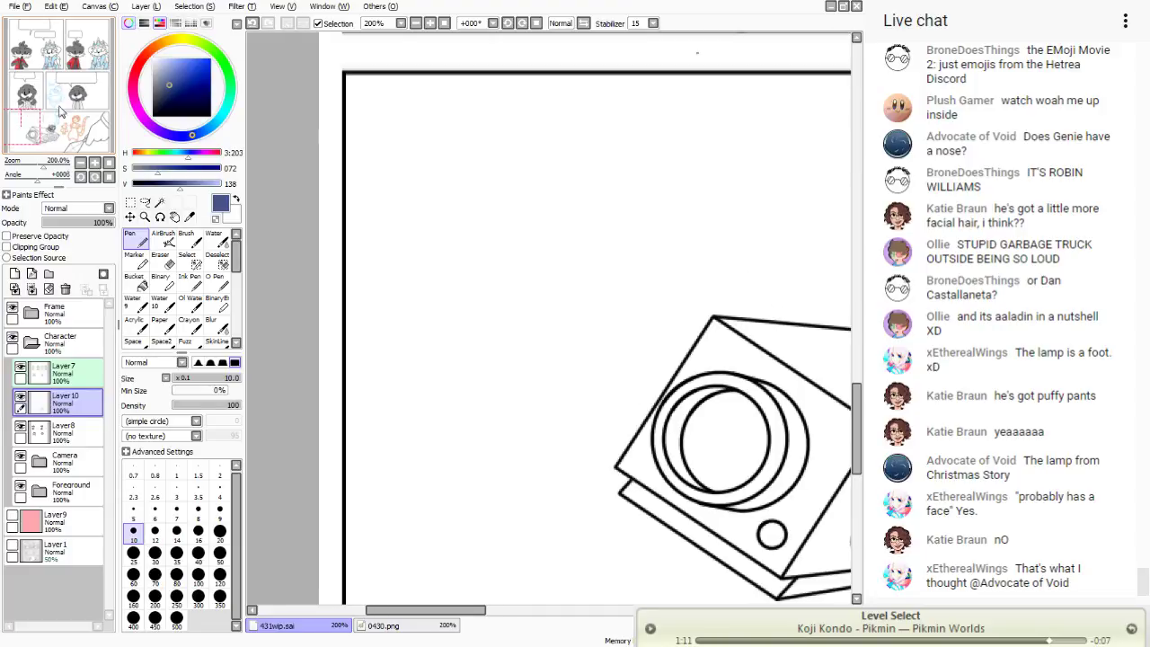
left_click_drag(582, 155, 700, 184)
left_click(638, 154)
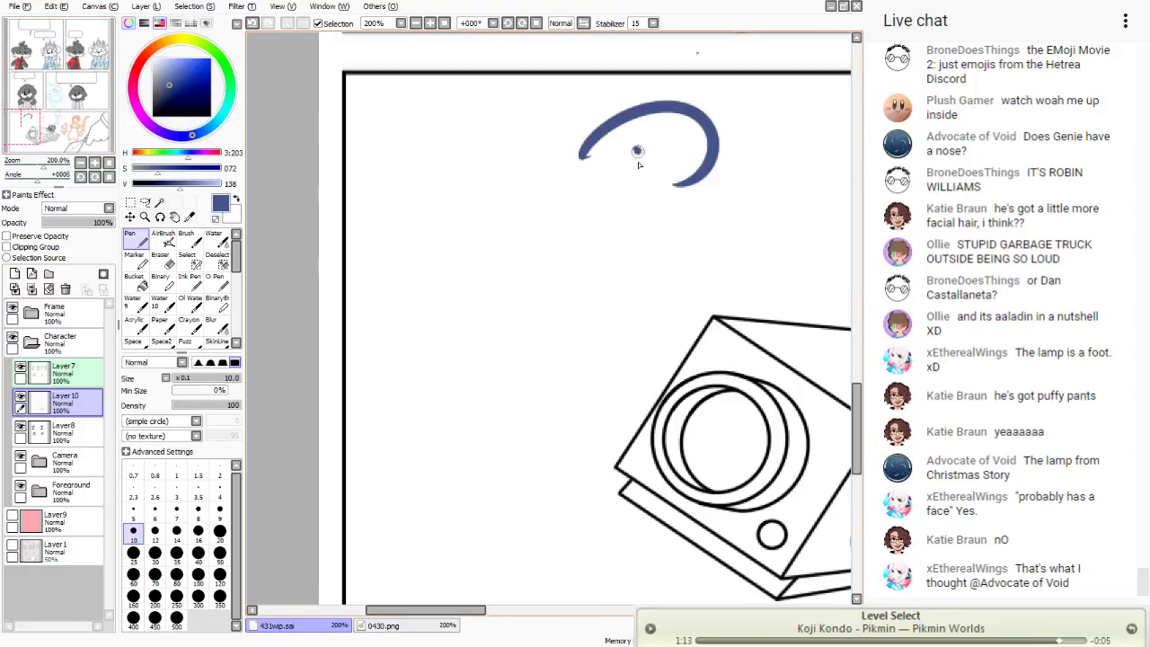
left_click(676, 149)
left_click_drag(608, 120, 431, 204)
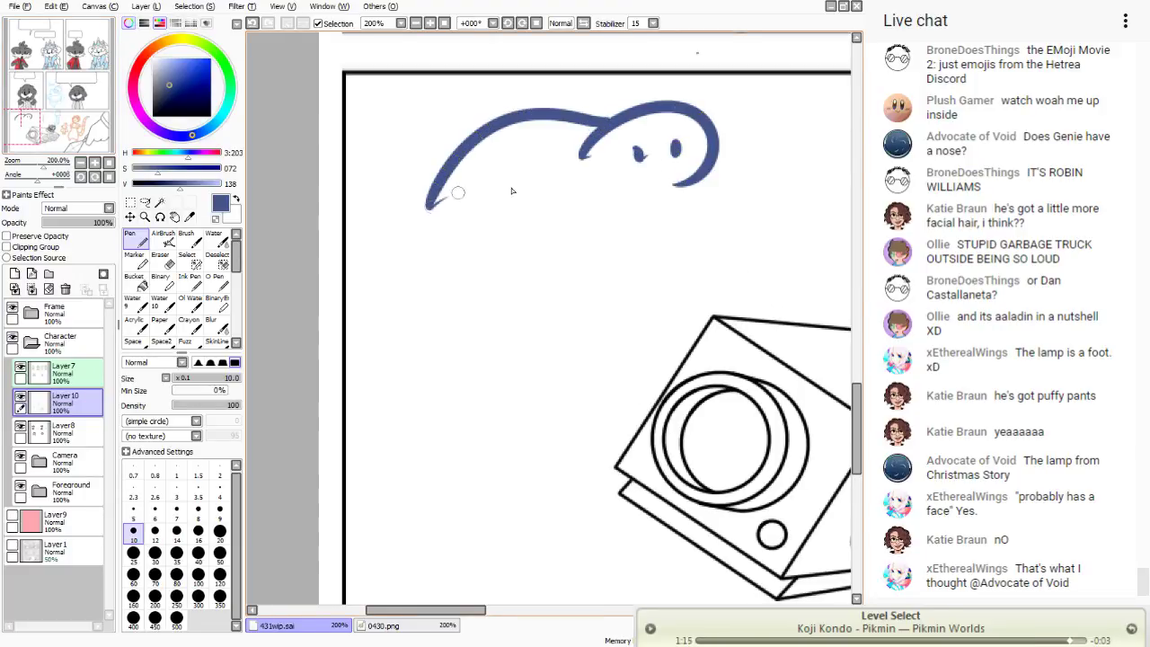
- Draw the beast's two-lobed upper lip with hanging teeth, its eye with marks beneath, and its ear
mouse_move(669, 174)
left_mouse_down()
mouse_move(670, 238)
mouse_move(598, 291)
mouse_move(549, 262)
left_mouse_up()
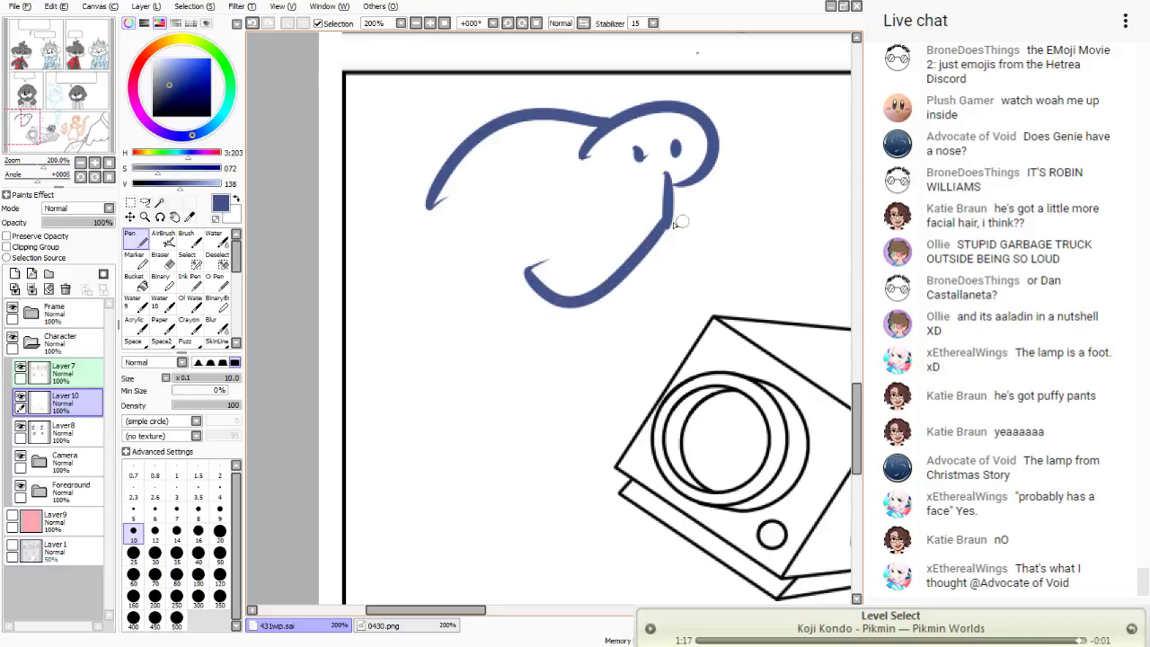
left_click_drag(671, 225, 748, 215)
mouse_move(714, 171)
left_mouse_down()
mouse_move(760, 244)
mouse_move(713, 269)
mouse_move(663, 235)
mouse_move(538, 303)
left_mouse_up()
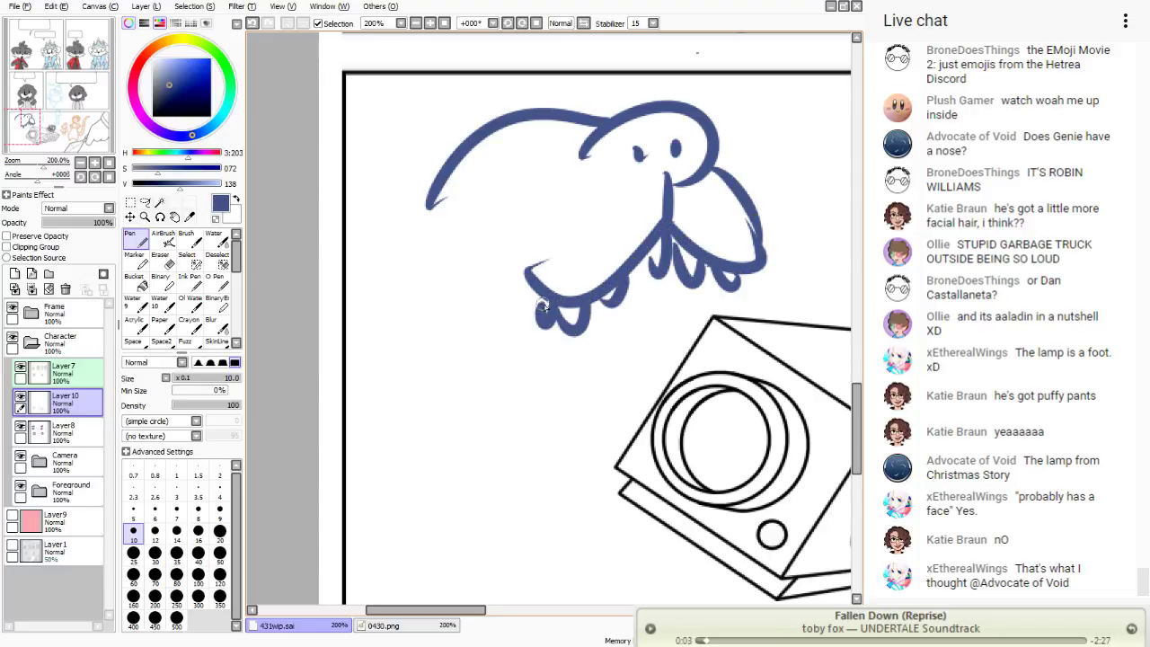
left_click_drag(517, 189, 472, 238)
left_click_drag(442, 162, 405, 262)
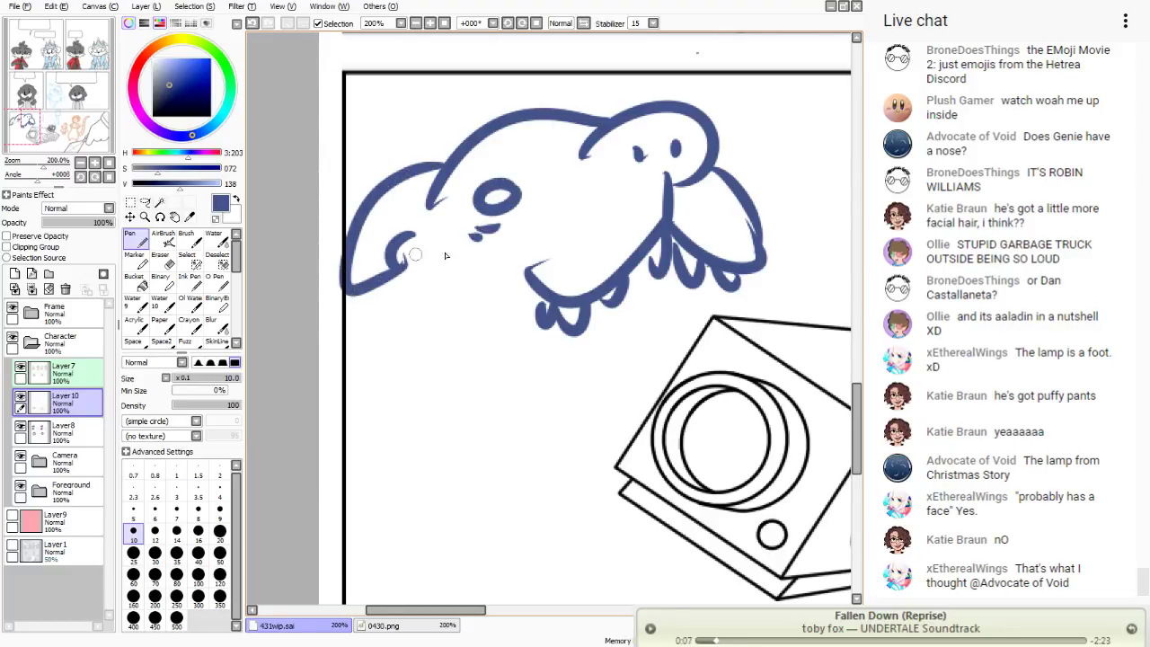
- Draw the beast's open mouth curve, tongue and projecting lower jaw over the camera, and undo the last stray stroke
mouse_move(545, 295)
left_mouse_down()
mouse_move(477, 329)
mouse_move(501, 459)
left_mouse_up()
left_click_drag(521, 457, 601, 491)
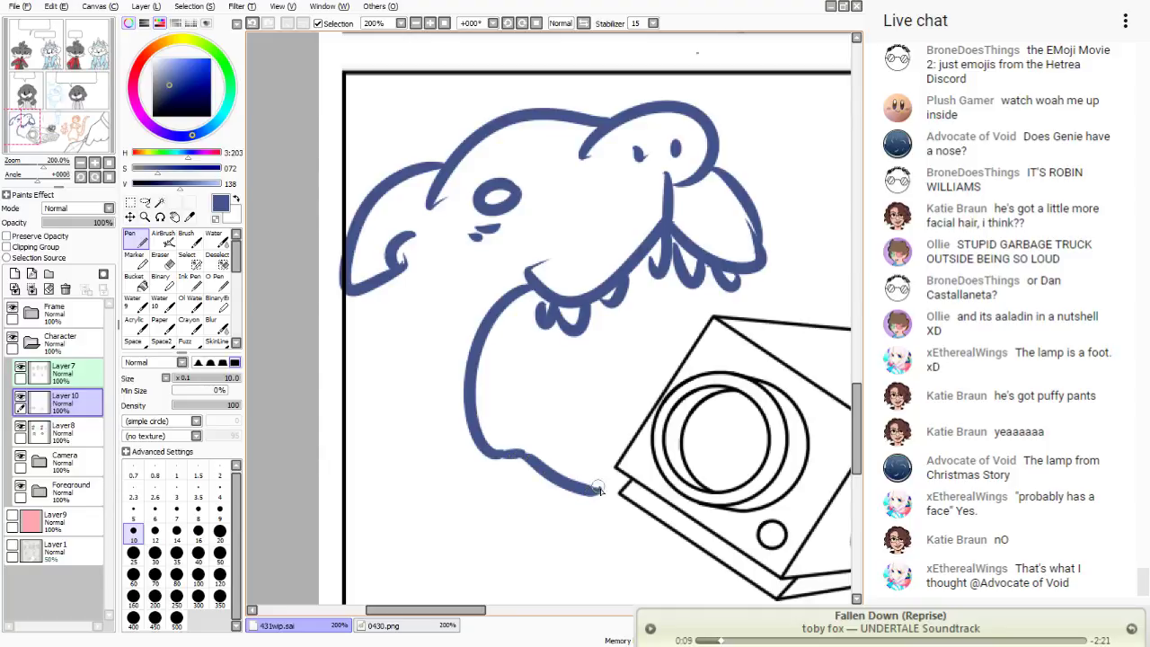
mouse_move(545, 440)
left_mouse_down()
mouse_move(620, 436)
mouse_move(668, 467)
mouse_move(717, 451)
mouse_move(785, 568)
mouse_move(593, 491)
left_mouse_up()
left_click_drag(706, 281, 701, 315)
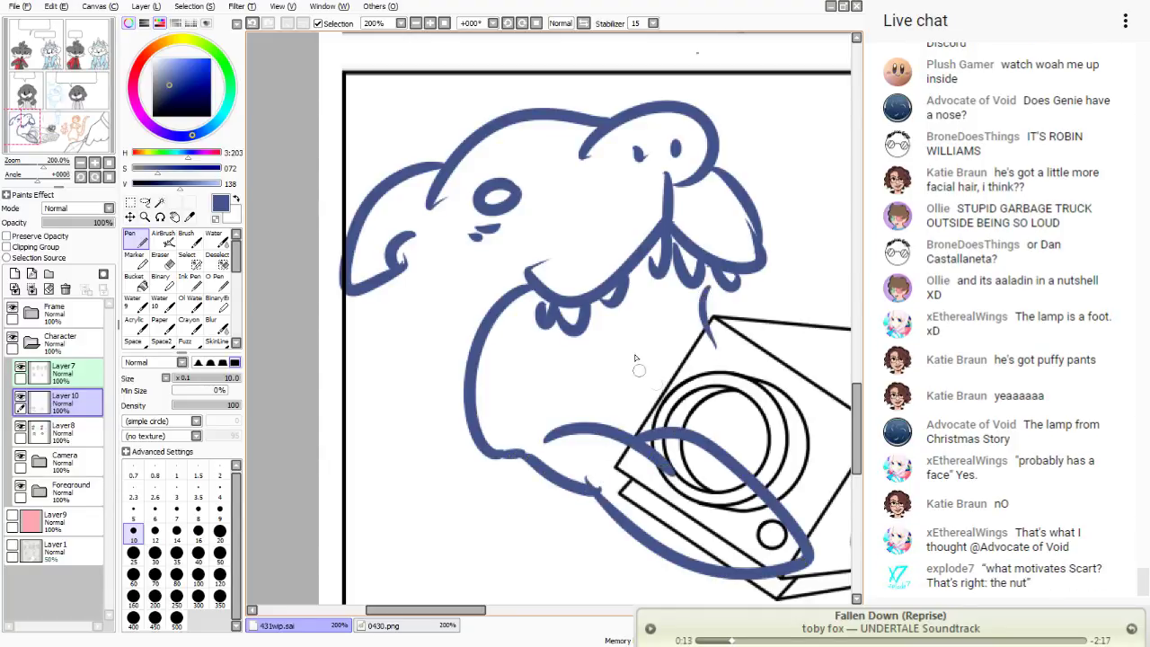
left_click_drag(636, 353, 649, 356)
key("ctrl+z")
- Draw the back of the beast's head down from the ear, with cheek fur strokes and the underside of the jaw
left_click_drag(48, 87, 57, 103)
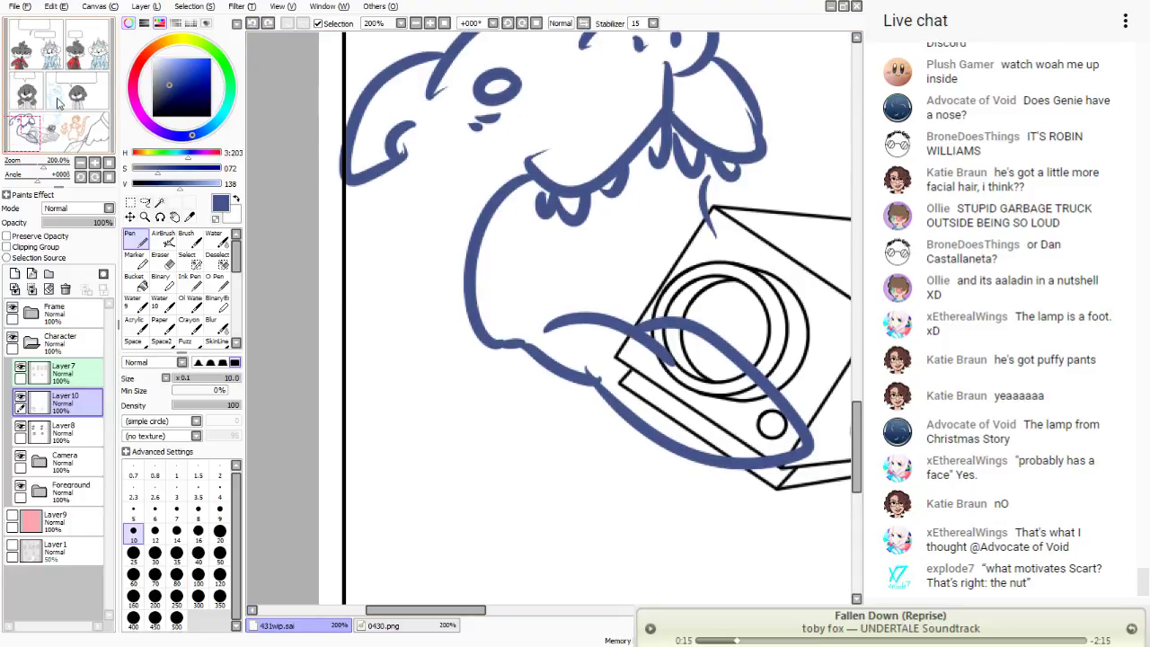
mouse_move(384, 177)
left_mouse_down()
mouse_move(382, 353)
mouse_move(422, 384)
left_mouse_up()
left_click_drag(364, 342, 408, 396)
left_click_drag(357, 346, 412, 411)
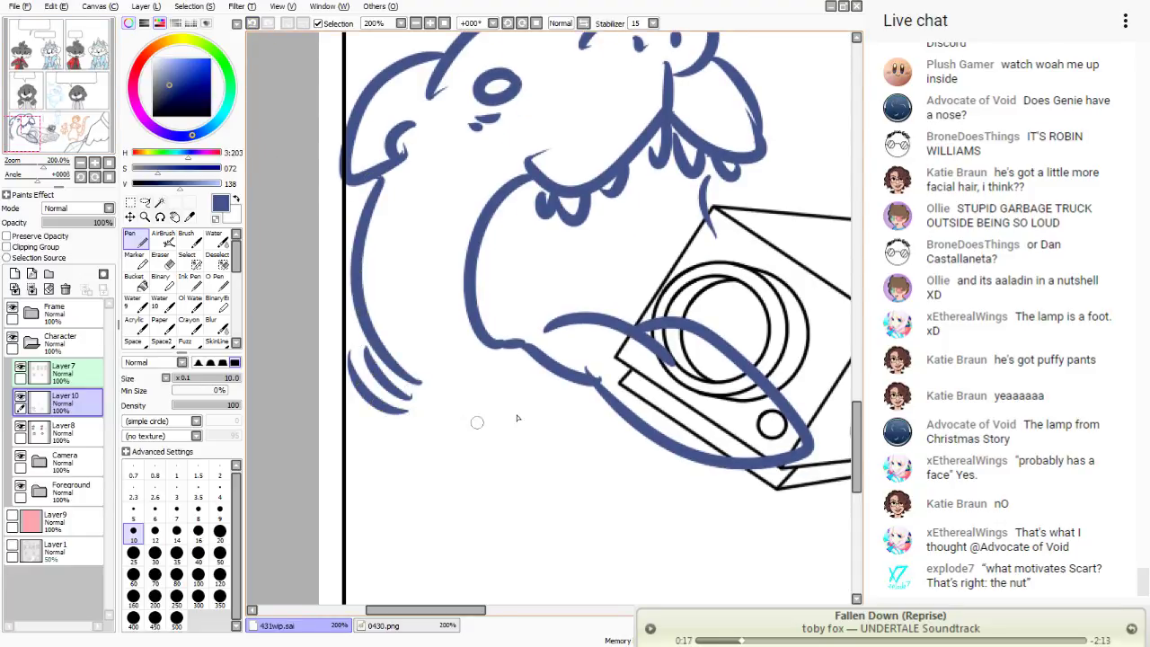
left_click_drag(655, 452, 444, 428)
left_click_drag(515, 460, 418, 441)
left_click_drag(539, 270, 440, 373)
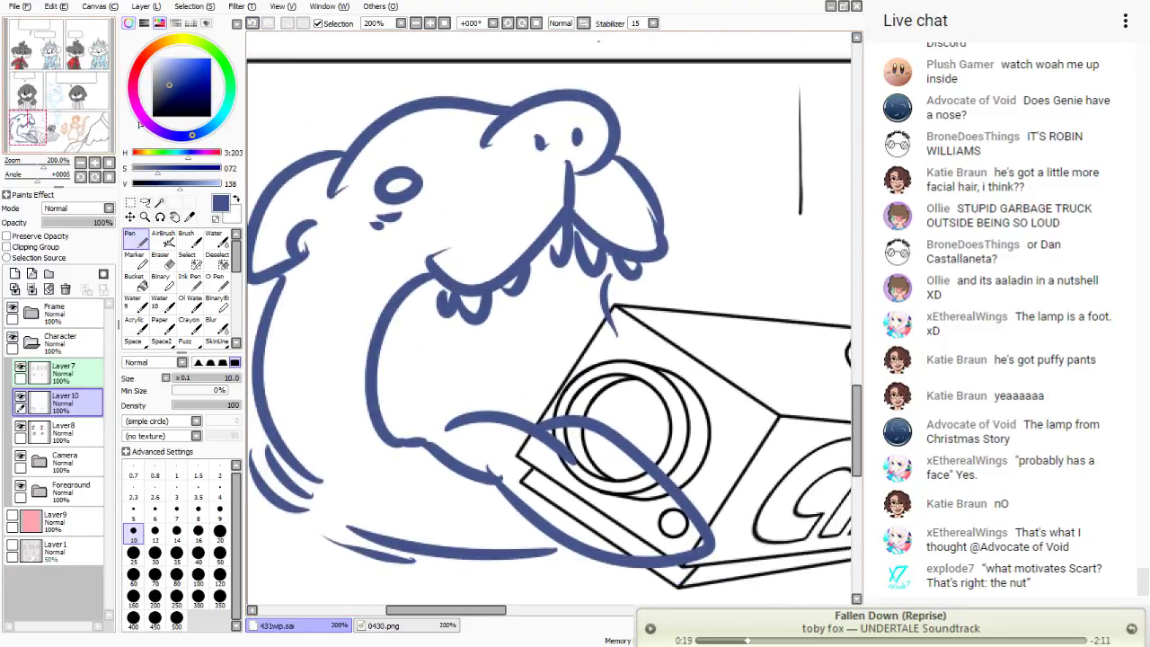
- Letter "Hurk" in blue beside the cave creature's head, and draw yellow coils from its mouth across the camera
mouse_move(665, 124)
left_mouse_down()
mouse_move(715, 168)
mouse_move(710, 154)
mouse_move(746, 163)
left_mouse_up()
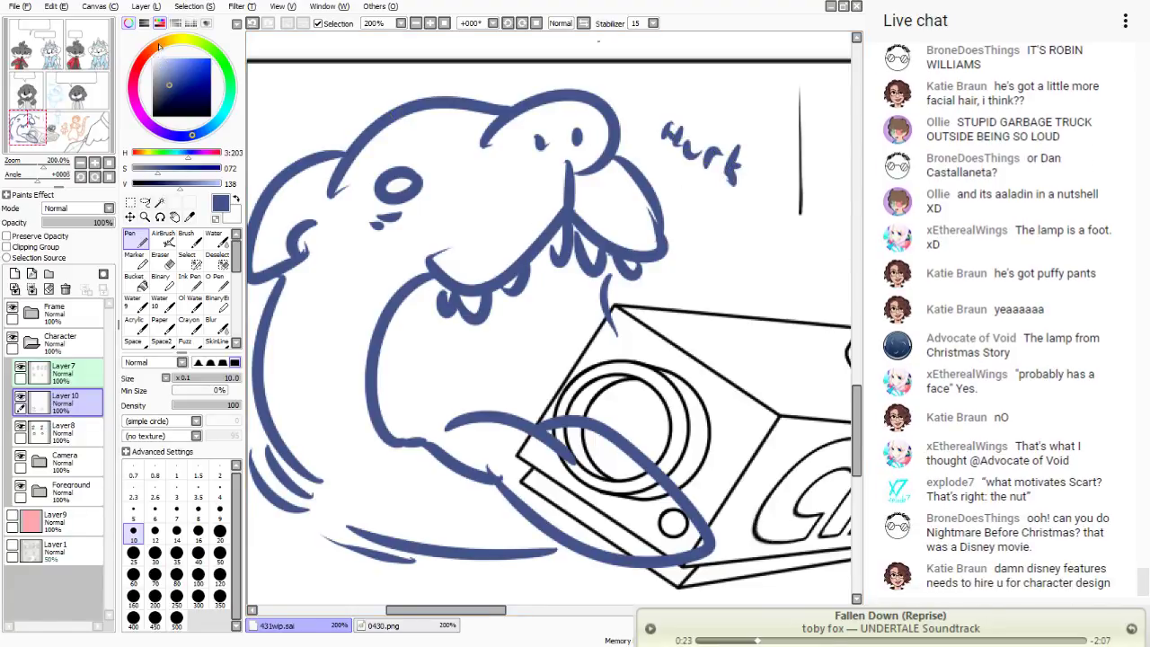
left_click(165, 43)
left_click(183, 70)
left_click_drag(182, 70, 188, 58)
left_click(177, 40)
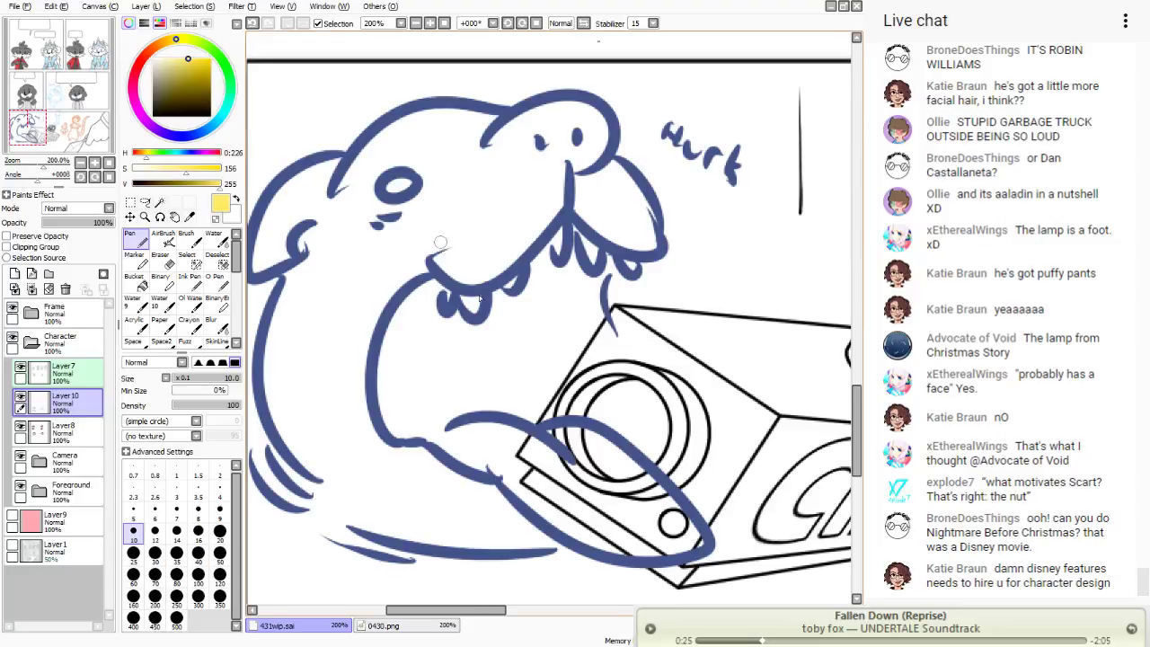
mouse_move(408, 347)
left_mouse_down()
mouse_move(426, 394)
mouse_move(528, 327)
mouse_move(720, 391)
mouse_move(777, 468)
mouse_move(782, 516)
left_mouse_up()
- Circle the light blue leg lamp in yellow and label it "Lamp" beside the circle
mouse_move(35, 104)
left_mouse_down()
mouse_move(70, 101)
mouse_move(61, 97)
left_mouse_up()
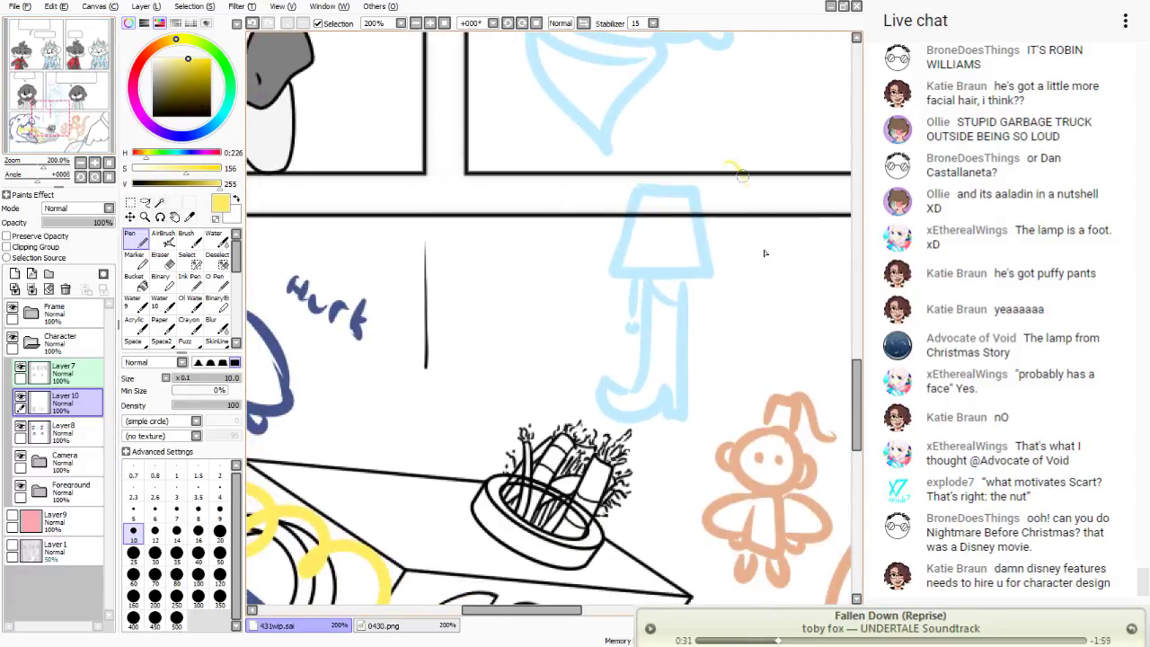
left_click_drag(732, 166, 702, 147)
mouse_move(500, 240)
left_mouse_down()
mouse_move(508, 262)
mouse_move(521, 249)
mouse_move(539, 256)
mouse_move(550, 220)
left_mouse_up()
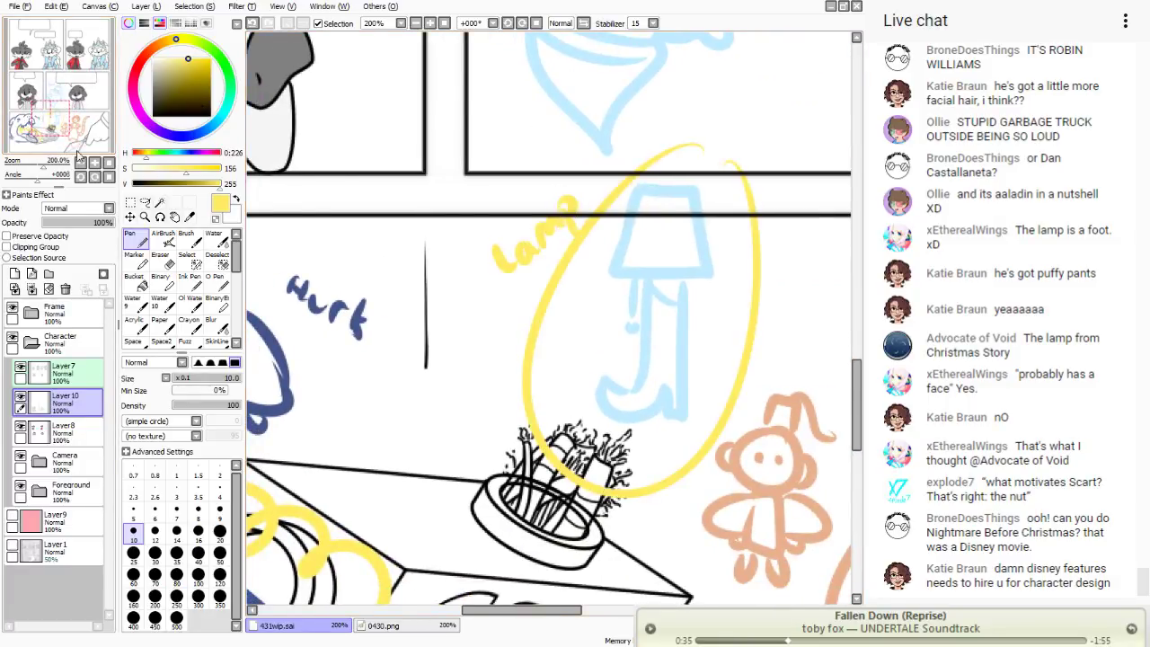
- Draw a small yellow hat with a tassel on top of the larger orange figure's head
mouse_move(93, 153)
left_mouse_down()
mouse_move(105, 161)
mouse_move(118, 108)
left_mouse_up()
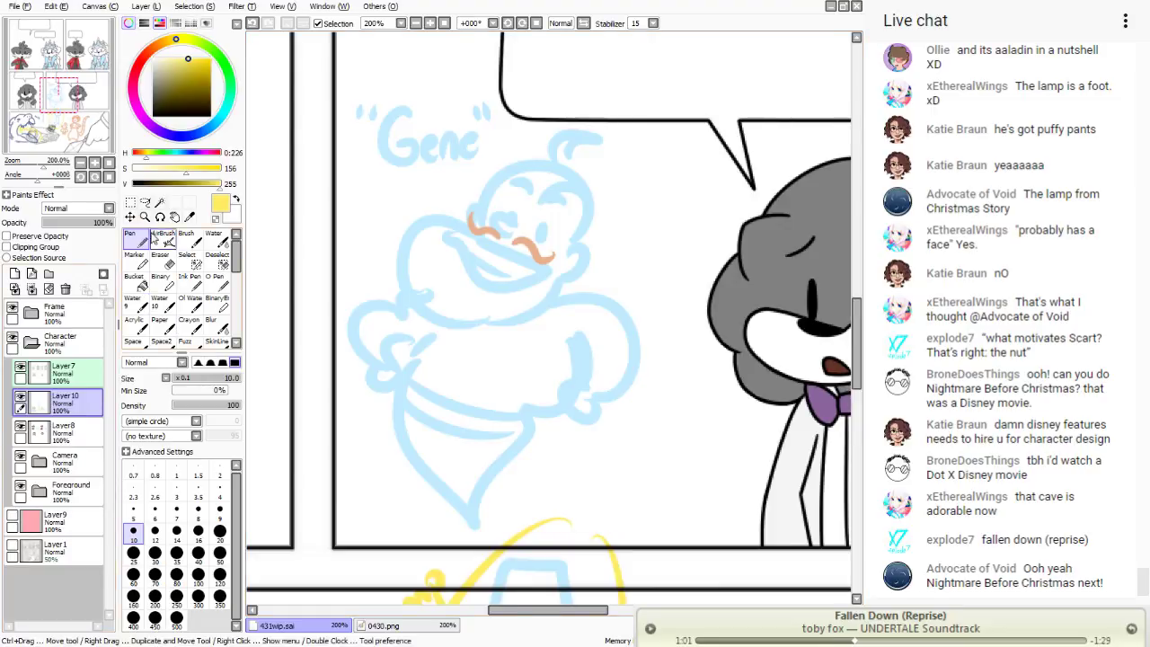
mouse_move(79, 123)
left_mouse_down()
mouse_move(70, 114)
mouse_move(89, 146)
mouse_move(81, 133)
left_mouse_up()
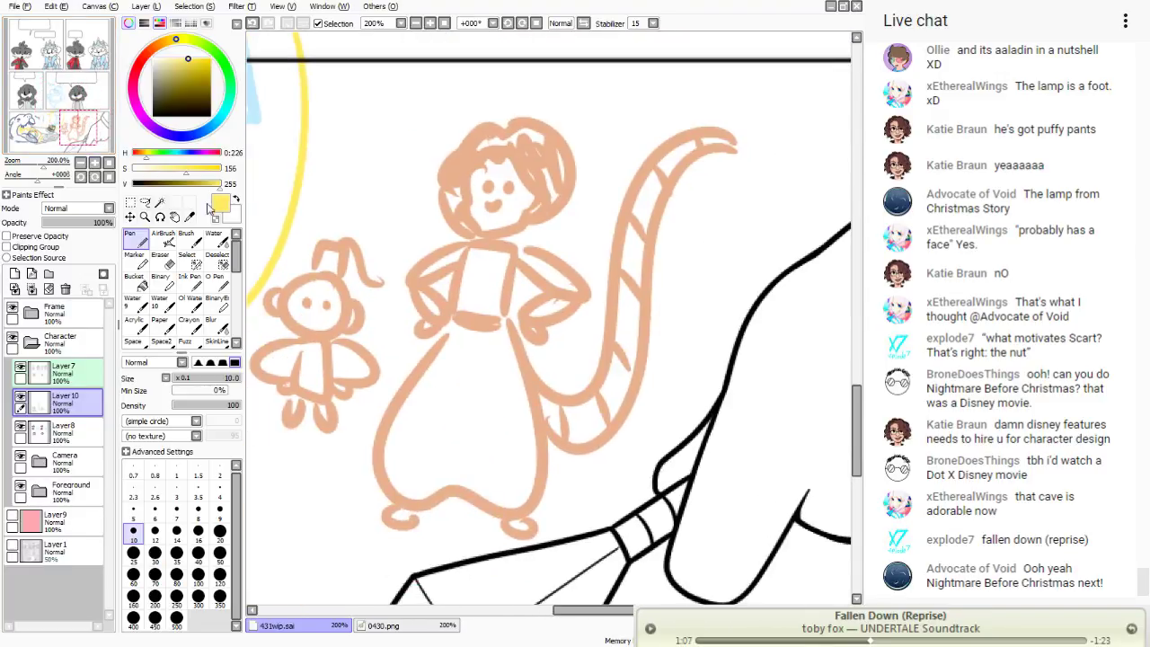
mouse_move(529, 115)
left_mouse_down()
mouse_move(529, 88)
mouse_move(504, 102)
mouse_move(561, 125)
left_mouse_up()
- Choose a muted teal and sketch a woman's head with parted hair in the blank space beside the fourth panel's bow-tied character
left_click_drag(48, 79, 66, 54)
left_click(154, 128)
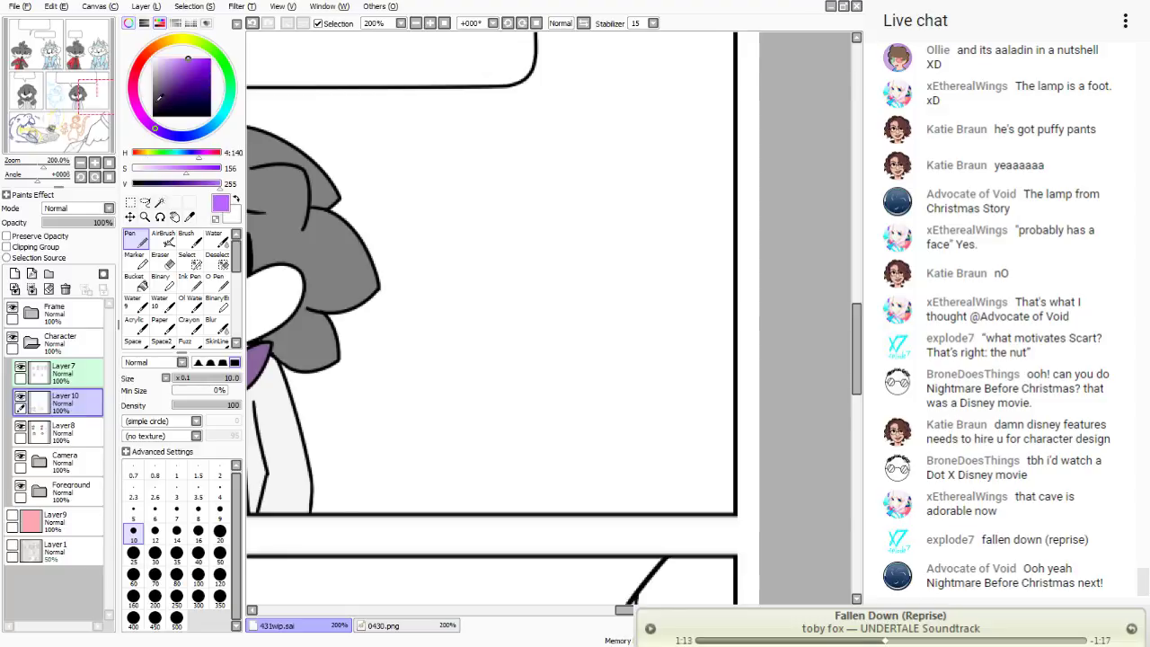
left_click(179, 62)
left_click_drag(179, 61, 176, 57)
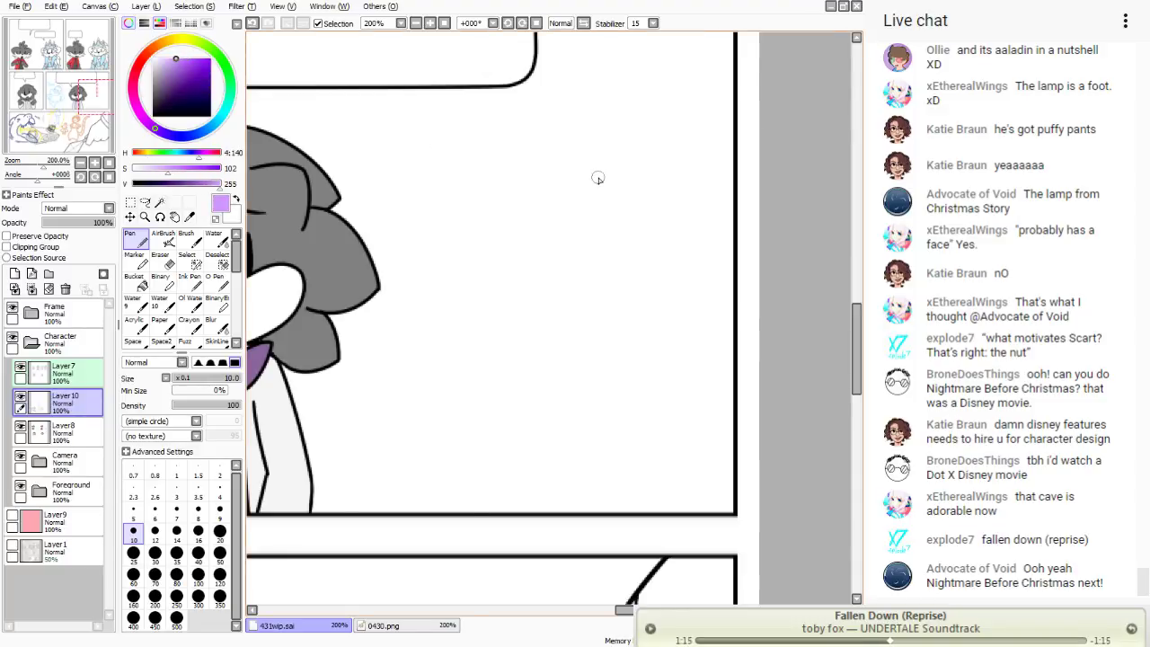
left_click(209, 131)
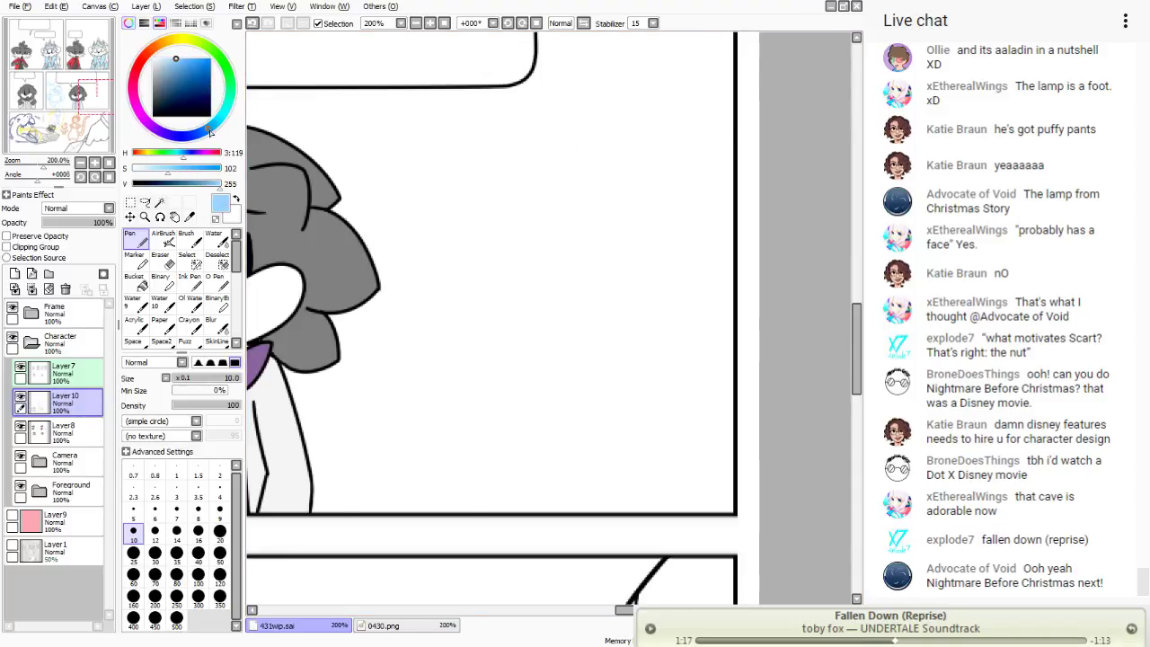
left_click_drag(190, 65, 170, 77)
left_click(222, 114)
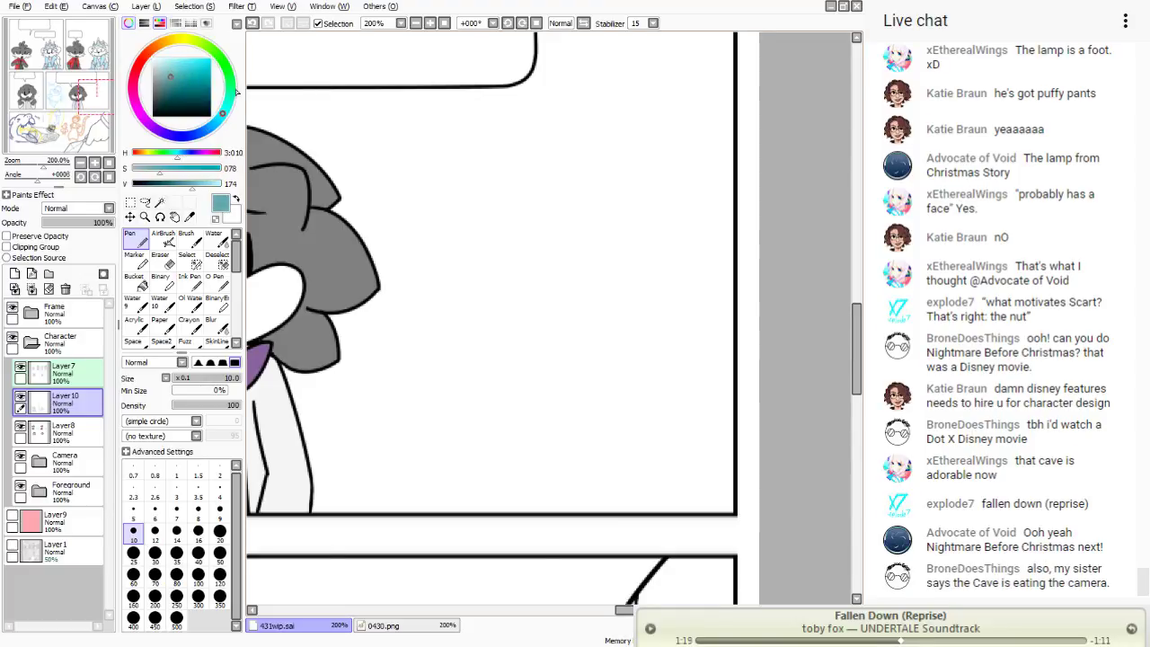
mouse_move(568, 116)
left_mouse_down()
mouse_move(625, 208)
mouse_move(559, 116)
mouse_move(493, 179)
mouse_move(527, 213)
left_mouse_up()
mouse_move(588, 166)
left_mouse_down()
mouse_move(585, 195)
mouse_move(524, 192)
mouse_move(546, 145)
mouse_move(597, 195)
left_mouse_up()
left_click_drag(520, 160, 522, 187)
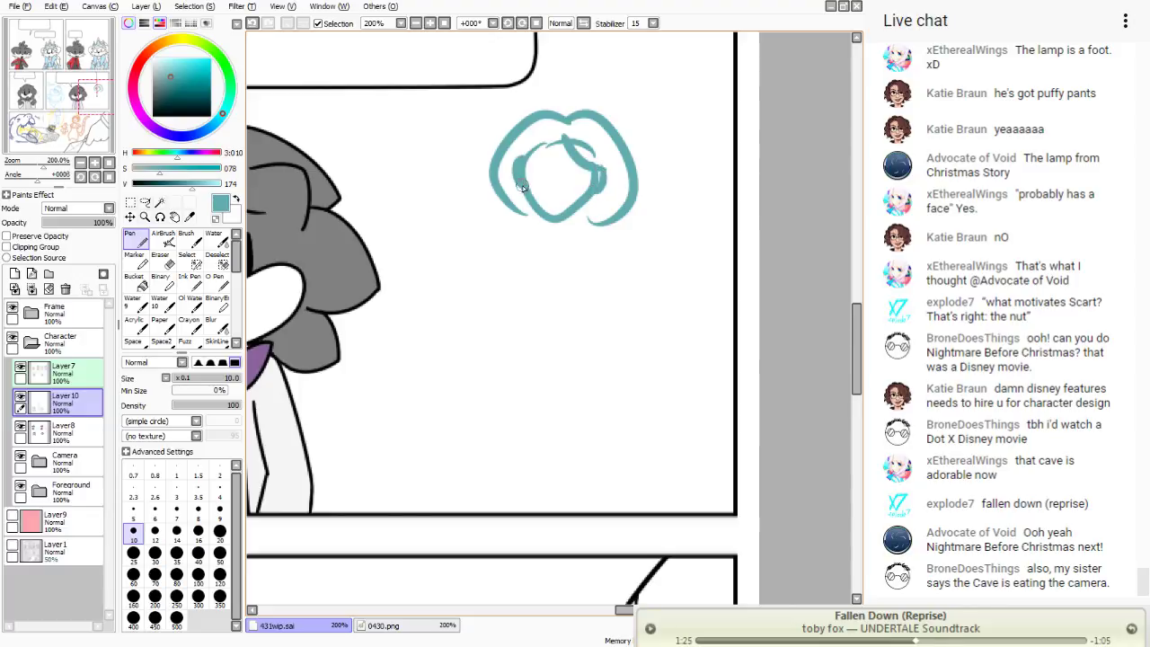
- Draw the teal woman's ponytail and curved body with a waistband and pedestal base, and fill in her top
mouse_move(588, 225)
left_mouse_down()
mouse_move(632, 268)
mouse_move(595, 254)
left_mouse_up()
mouse_move(537, 228)
left_mouse_down()
mouse_move(570, 233)
mouse_move(572, 252)
mouse_move(570, 233)
mouse_move(573, 284)
mouse_move(547, 415)
left_mouse_up()
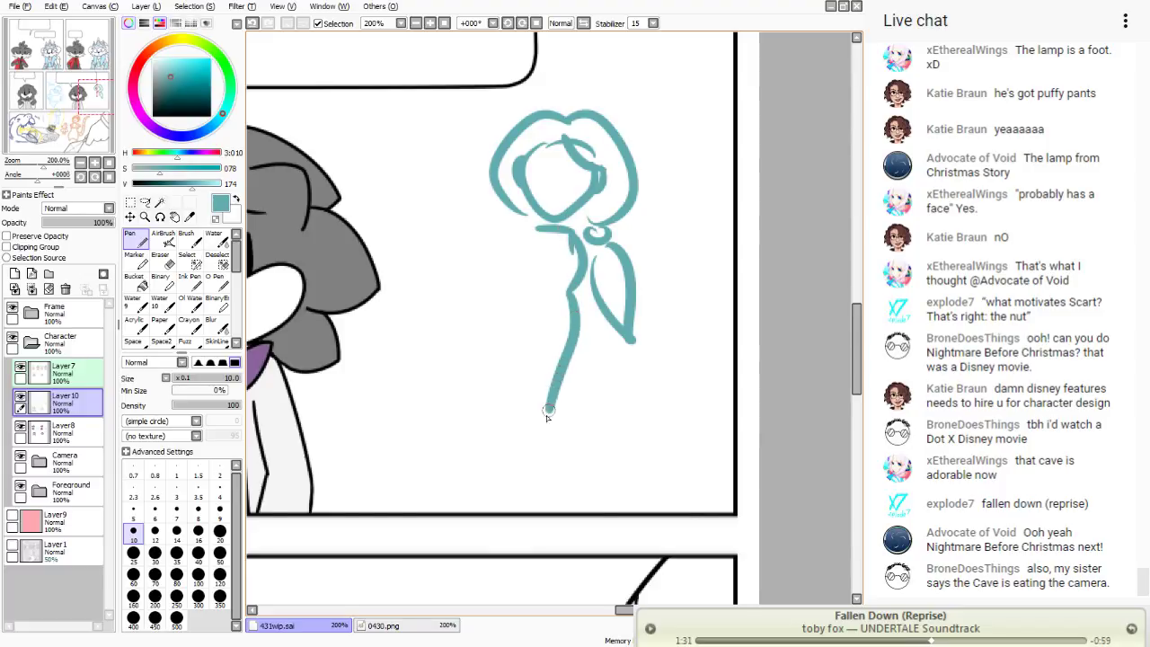
mouse_move(536, 235)
left_mouse_down()
mouse_move(505, 368)
mouse_move(515, 406)
left_mouse_up()
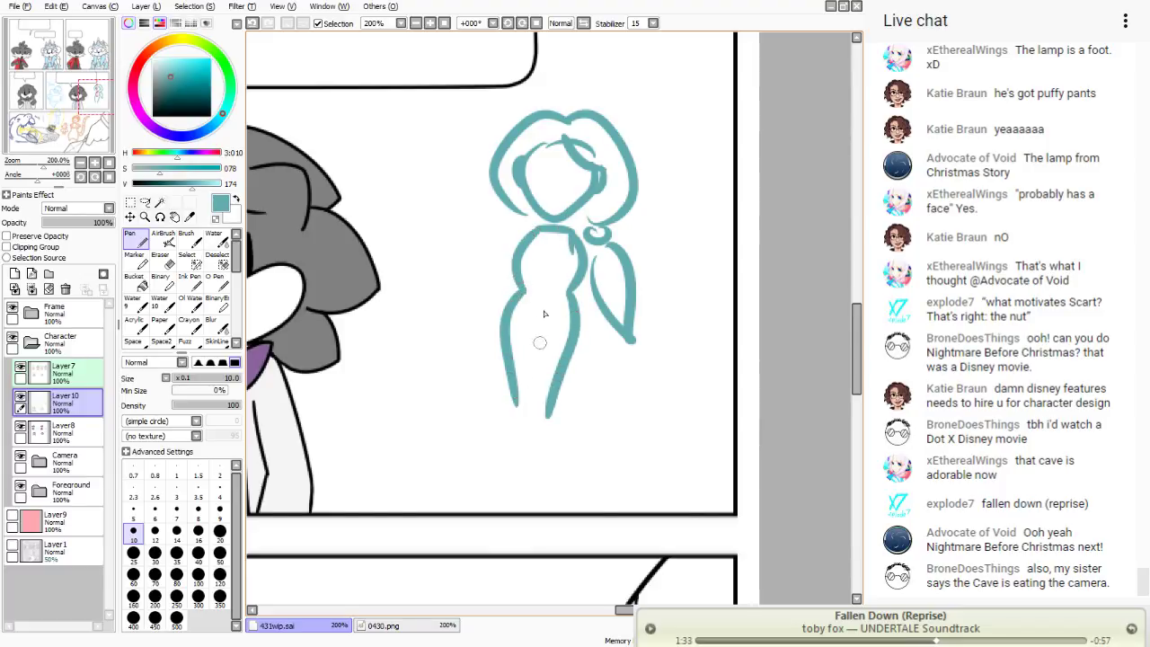
left_click_drag(562, 332, 511, 321)
mouse_move(549, 409)
left_mouse_down()
mouse_move(514, 395)
mouse_move(561, 428)
mouse_move(507, 427)
mouse_move(521, 415)
mouse_move(566, 449)
left_mouse_up()
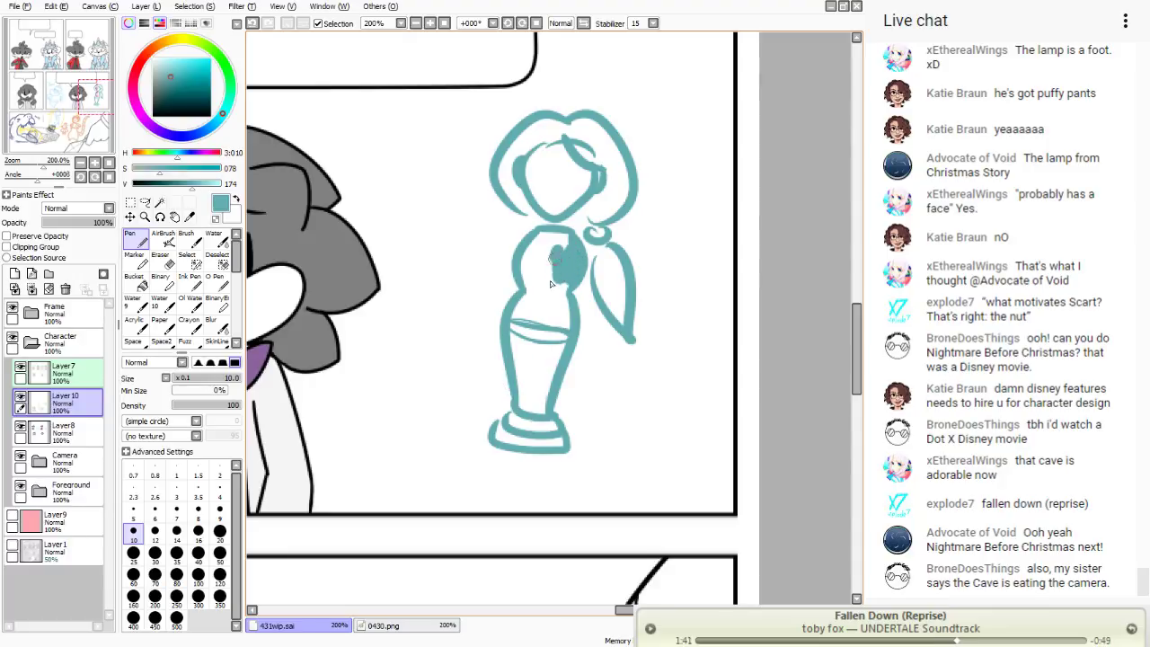
mouse_move(551, 284)
left_mouse_down()
mouse_move(535, 256)
mouse_move(513, 265)
left_mouse_up()
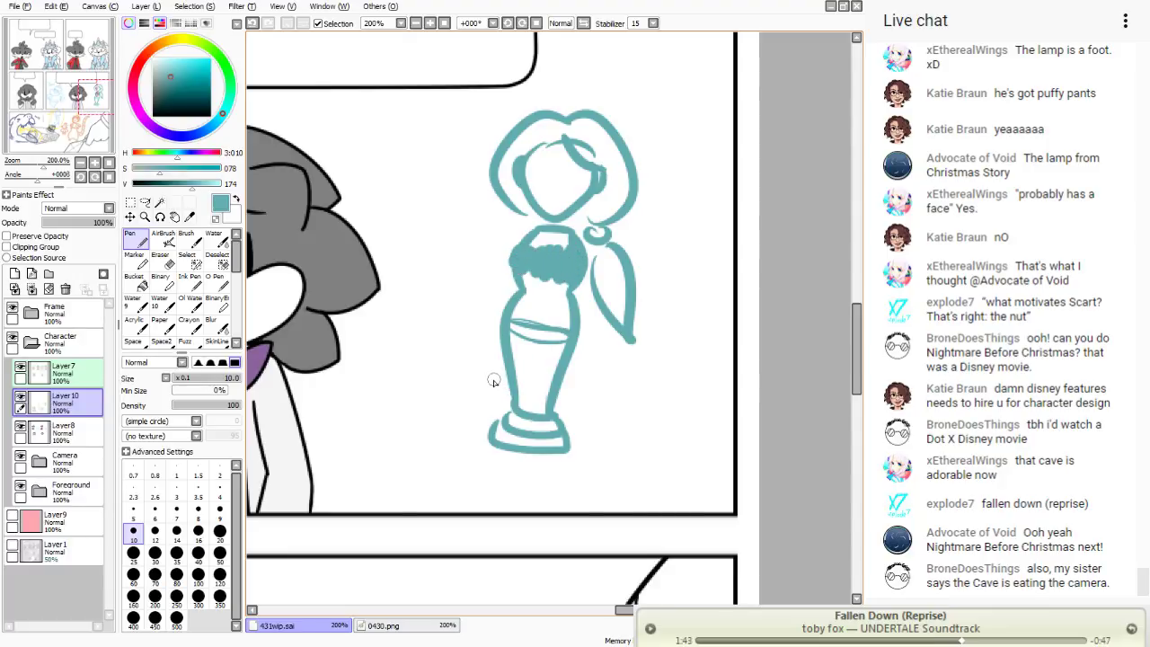
- Add eyes and a mouth to the teal woman's face and draw a pointed crown above her hair
left_click_drag(574, 172, 575, 178)
left_click_drag(548, 170, 569, 186)
mouse_move(602, 90)
left_mouse_down()
mouse_move(554, 94)
mouse_move(549, 107)
mouse_move(613, 90)
mouse_move(618, 67)
mouse_move(590, 80)
mouse_move(594, 51)
mouse_move(571, 83)
mouse_move(561, 60)
mouse_move(550, 94)
left_mouse_up()
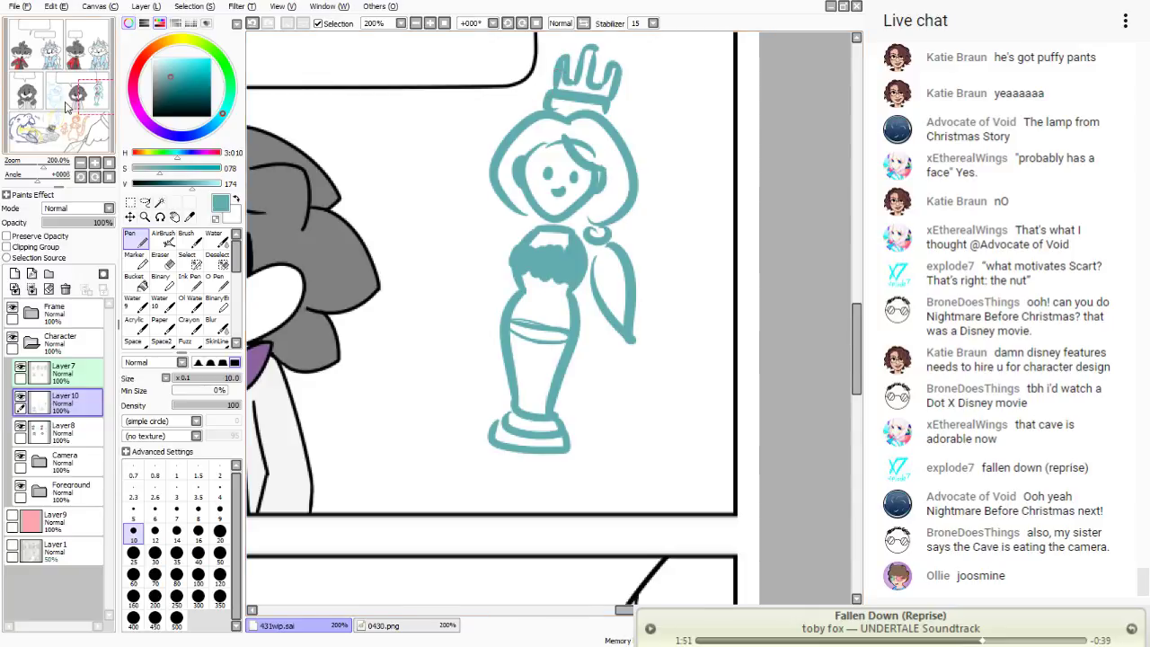
- Letter "1: Shirt?" in teal between the bow-tied character and the teal woman's pedestal
left_click_drag(64, 108, 88, 79)
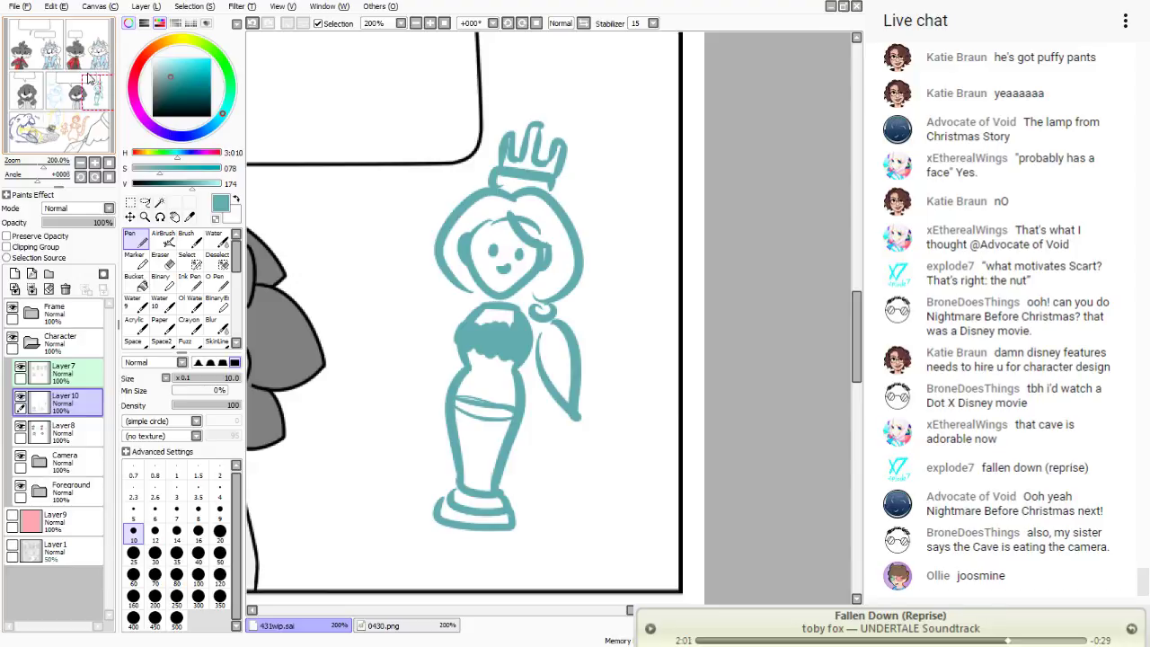
mouse_move(88, 81)
left_mouse_down()
mouse_move(67, 68)
mouse_move(143, 96)
left_mouse_up()
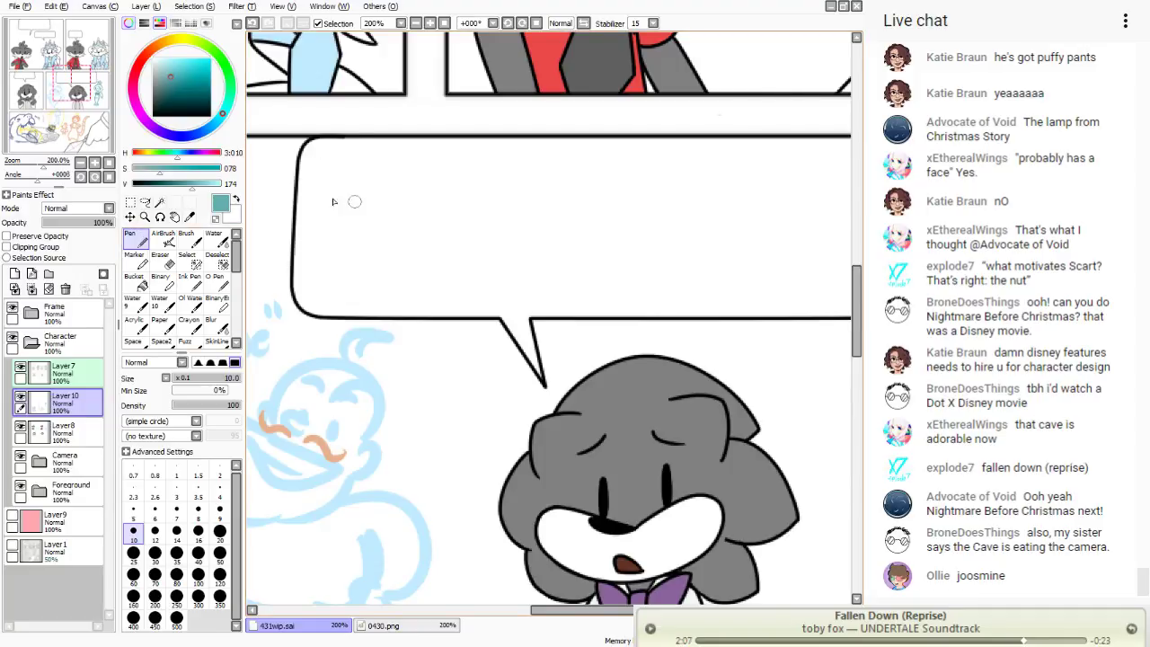
left_click_drag(104, 87, 97, 115)
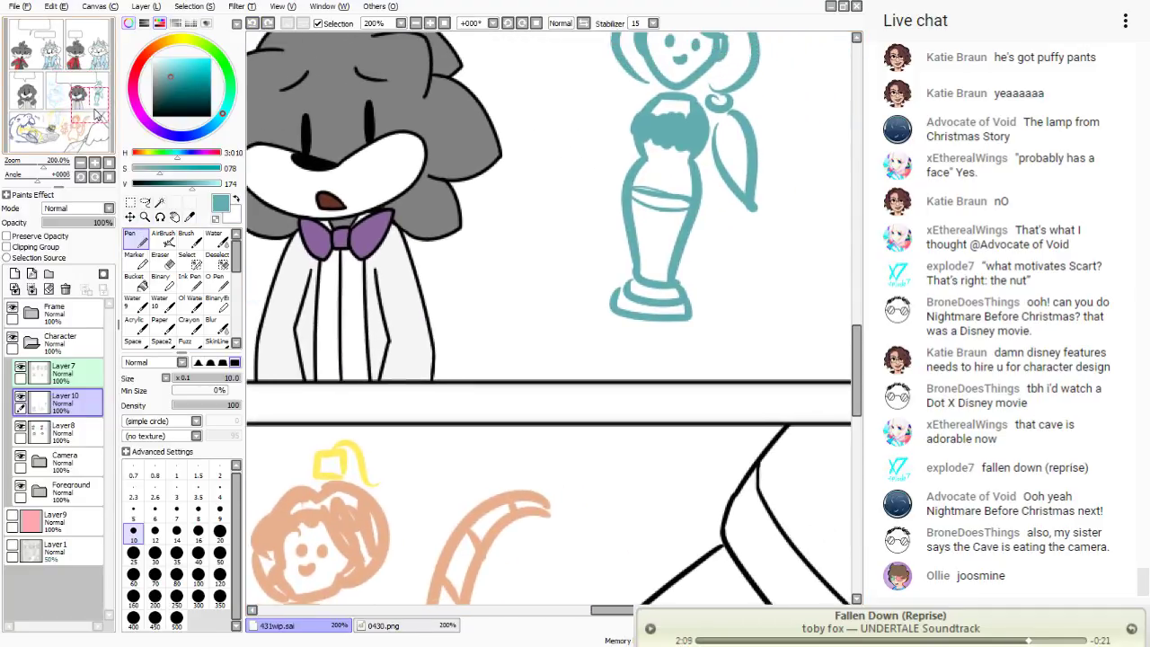
left_click_drag(464, 256, 452, 293)
left_click(468, 296)
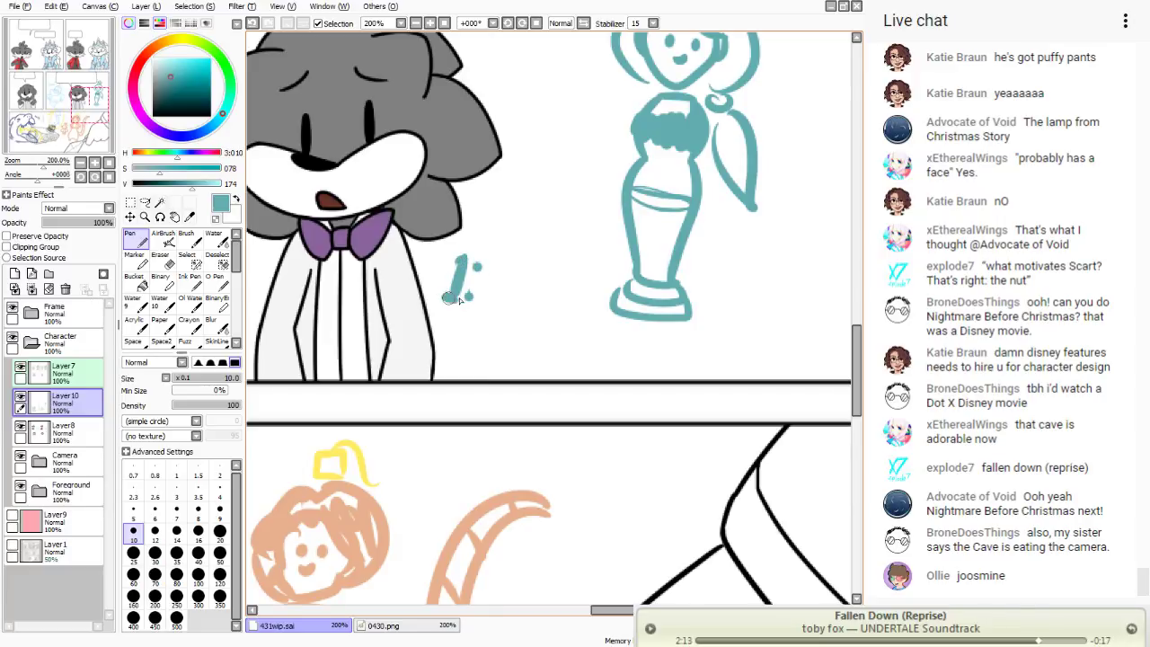
left_click_drag(510, 276, 487, 321)
mouse_move(532, 289)
left_mouse_down()
mouse_move(538, 337)
mouse_move(577, 362)
left_mouse_up()
mouse_move(565, 336)
left_mouse_down()
mouse_move(585, 332)
mouse_move(589, 357)
left_mouse_up()
left_click(576, 366)
- Sample the light blue from the "Gene" sketch and draw an open vest on the larger orange figure's torso
left_click_drag(92, 120, 65, 99)
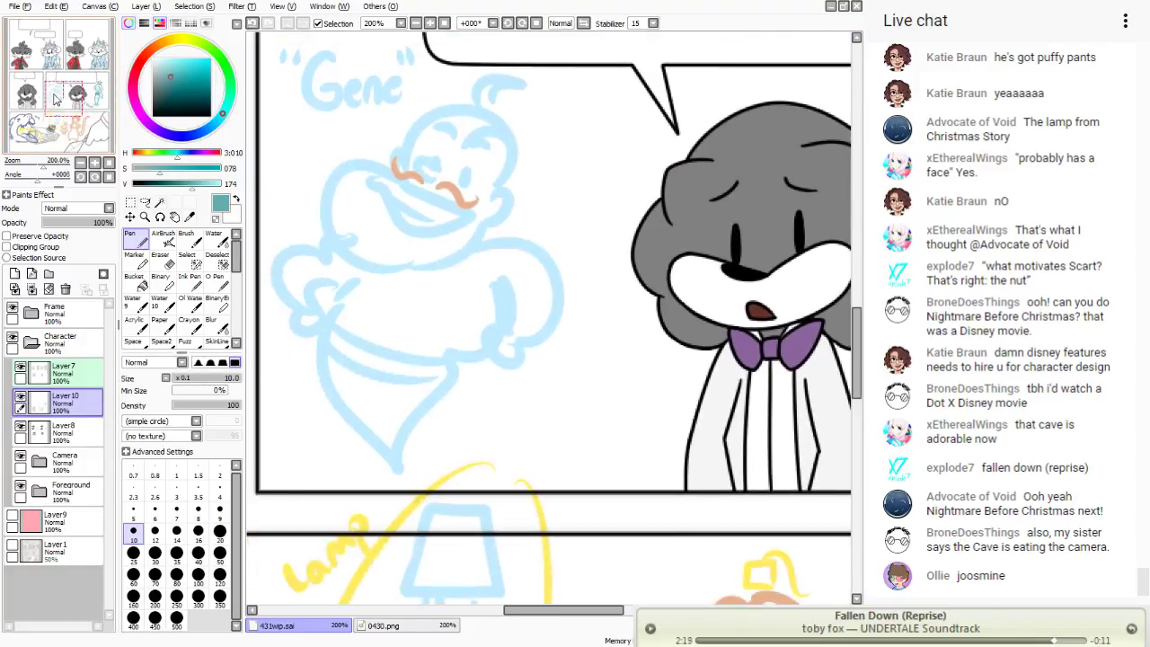
left_click(190, 216)
left_click(336, 154)
left_click(135, 237)
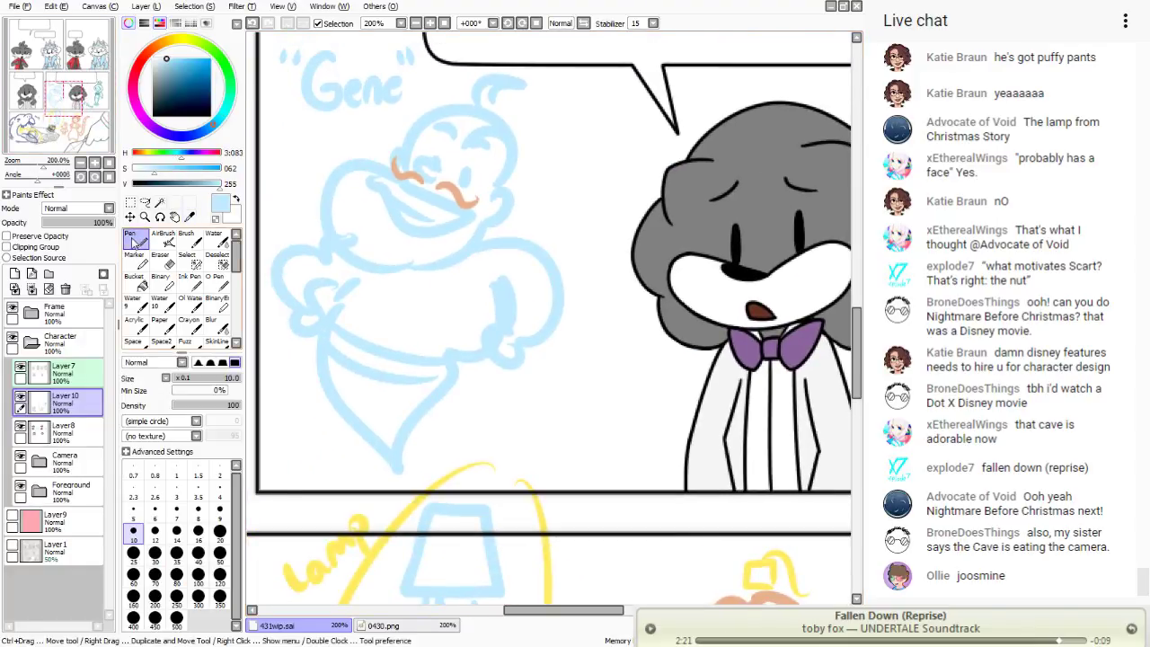
left_click_drag(77, 104, 98, 138)
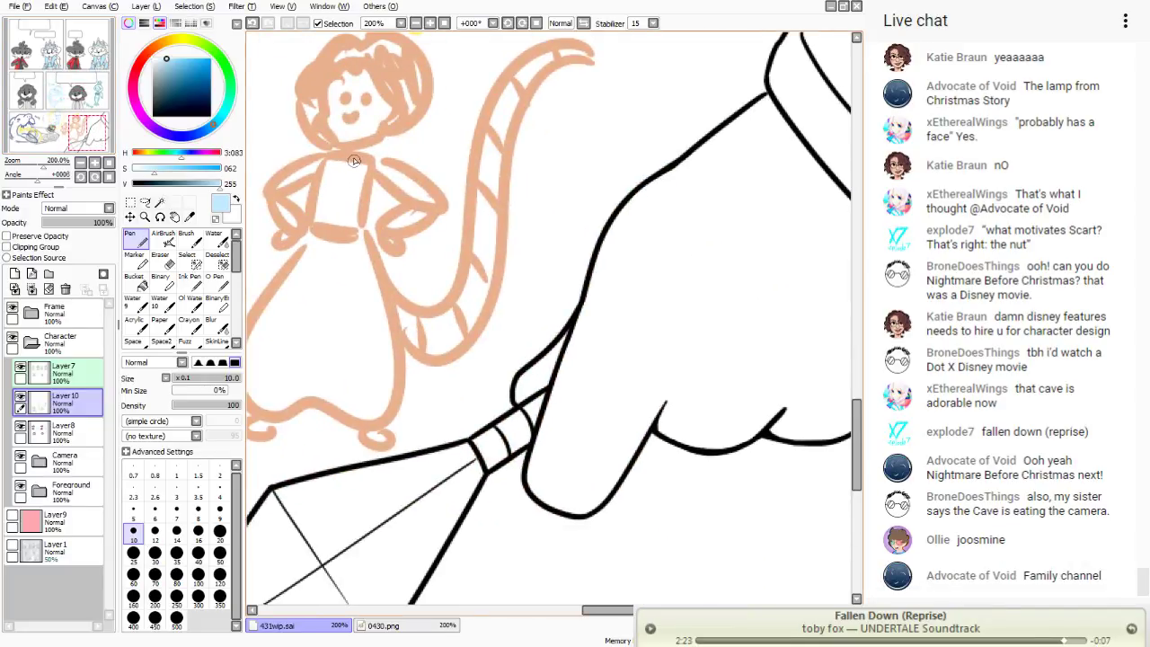
mouse_move(345, 158)
left_mouse_down()
mouse_move(354, 225)
mouse_move(338, 209)
mouse_move(314, 216)
left_mouse_up()
- Letter "2: Carpet" in light blue below the "1: Shirt?" note
left_click_drag(87, 133, 90, 118)
left_click_drag(465, 160, 493, 212)
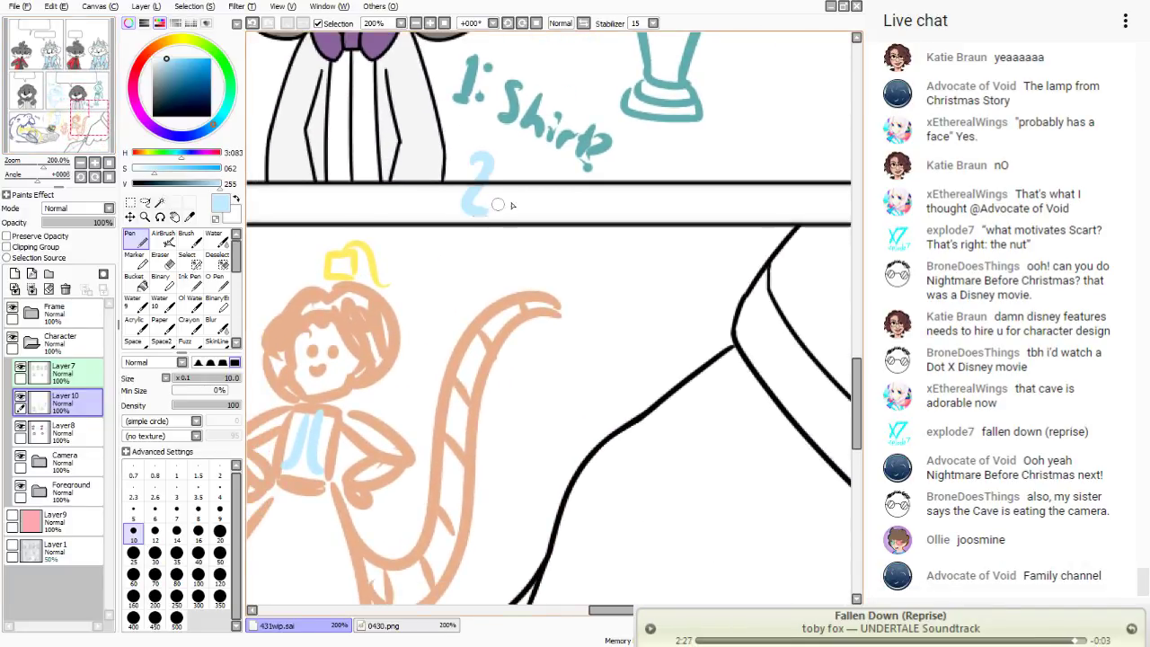
left_click(505, 205)
left_click(510, 169)
mouse_move(569, 185)
left_mouse_down()
mouse_move(544, 191)
mouse_move(564, 235)
mouse_move(640, 221)
mouse_move(634, 262)
mouse_move(654, 235)
mouse_move(679, 235)
left_mouse_up()
mouse_move(699, 185)
left_mouse_down()
mouse_move(692, 235)
mouse_move(708, 203)
left_mouse_up()
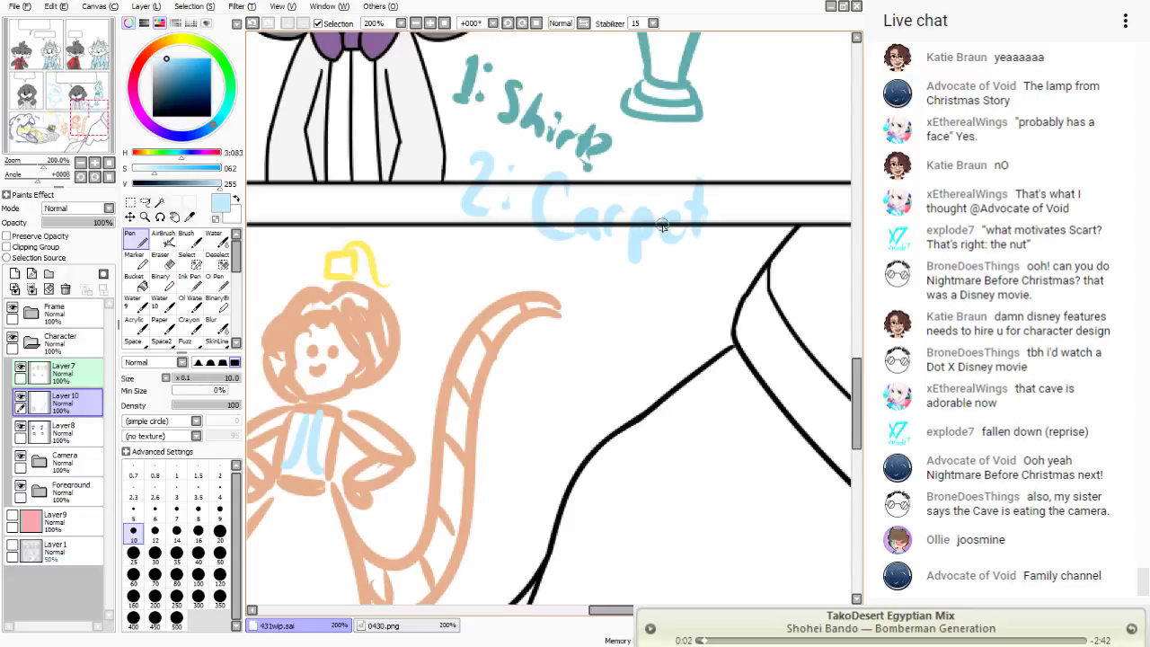
- Choose a light red and draw a flying carpet with inner border lines under the larger orange figure's feet
left_click_drag(56, 92, 53, 93)
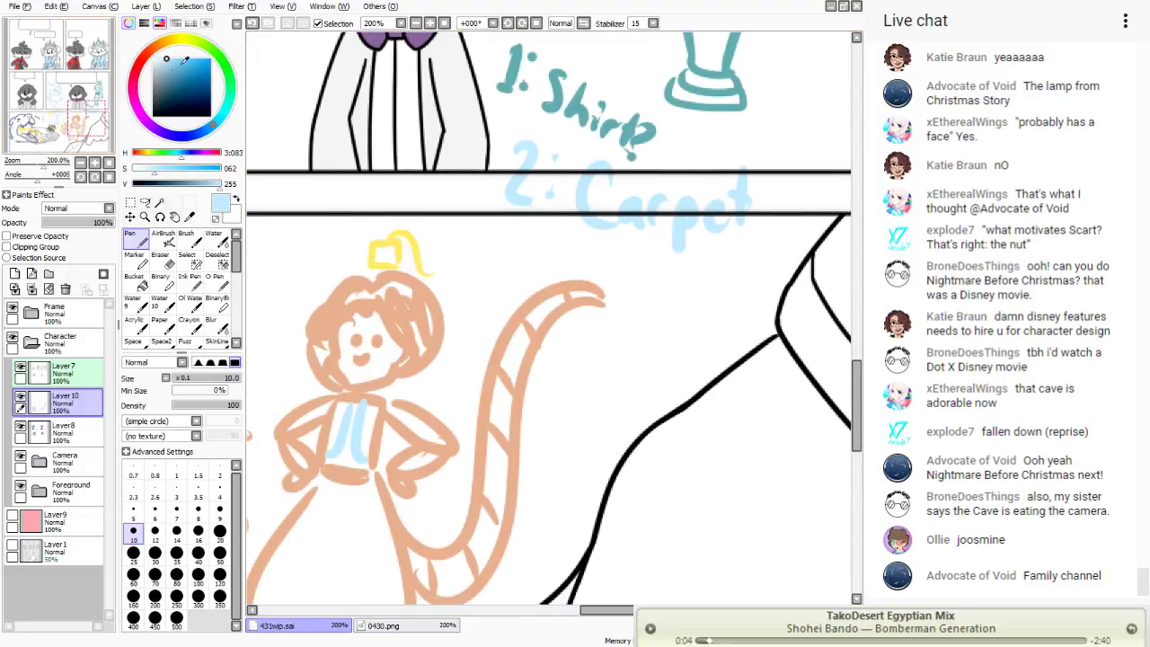
left_click(142, 59)
left_click(187, 60)
left_click_drag(69, 142, 61, 151)
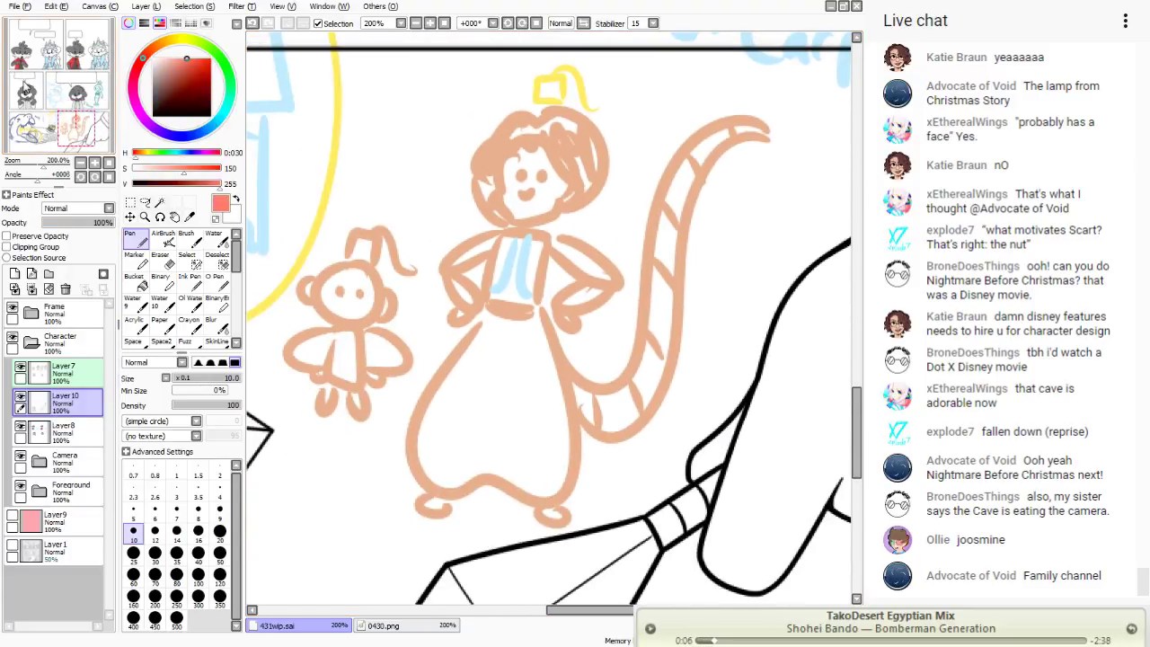
mouse_move(575, 483)
left_mouse_down()
mouse_move(710, 570)
mouse_move(316, 519)
mouse_move(337, 460)
mouse_move(409, 469)
left_mouse_up()
mouse_move(616, 508)
left_mouse_down()
mouse_move(589, 530)
mouse_move(350, 469)
mouse_move(382, 514)
left_mouse_up()
left_click_drag(579, 490, 602, 528)
- Letter "3: Love" in light red below the "2: Carpet" note
left_click_drag(46, 88, 59, 64)
mouse_move(490, 319)
left_mouse_down()
mouse_move(518, 346)
mouse_move(481, 361)
left_mouse_up()
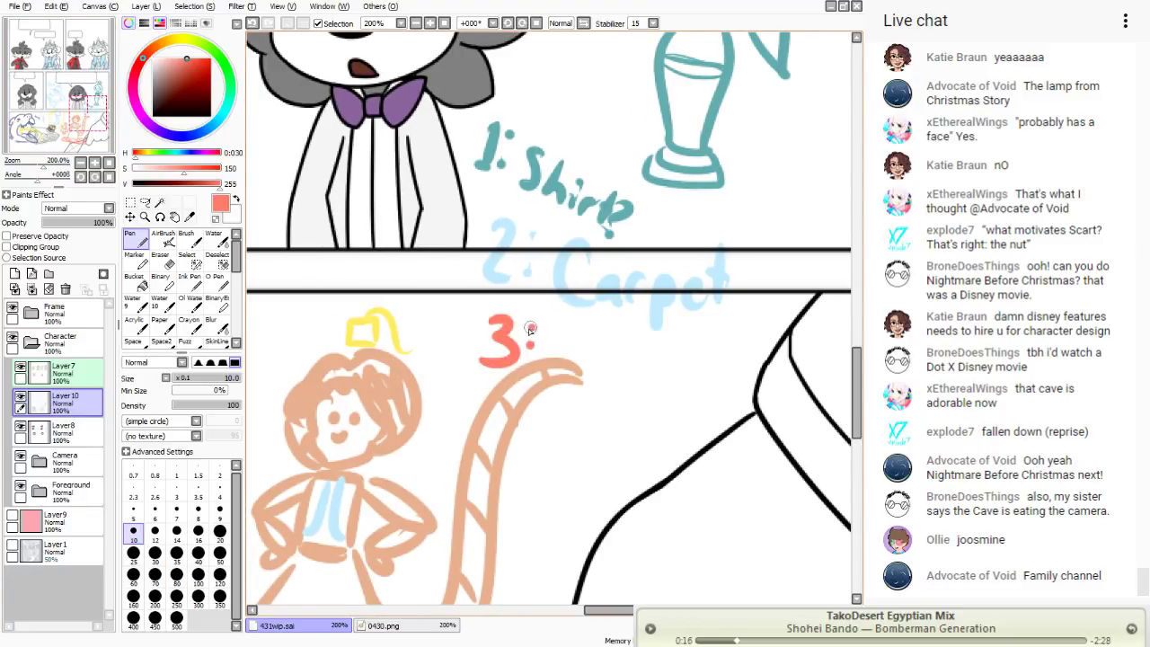
mouse_move(577, 314)
left_mouse_down()
mouse_move(600, 370)
mouse_move(613, 347)
mouse_move(656, 347)
mouse_move(674, 372)
left_mouse_up()
- Draw a light red arm and hand over the "Gene" figure, and a red heart on the vested orange figure's chest
left_click_drag(81, 106, 55, 90)
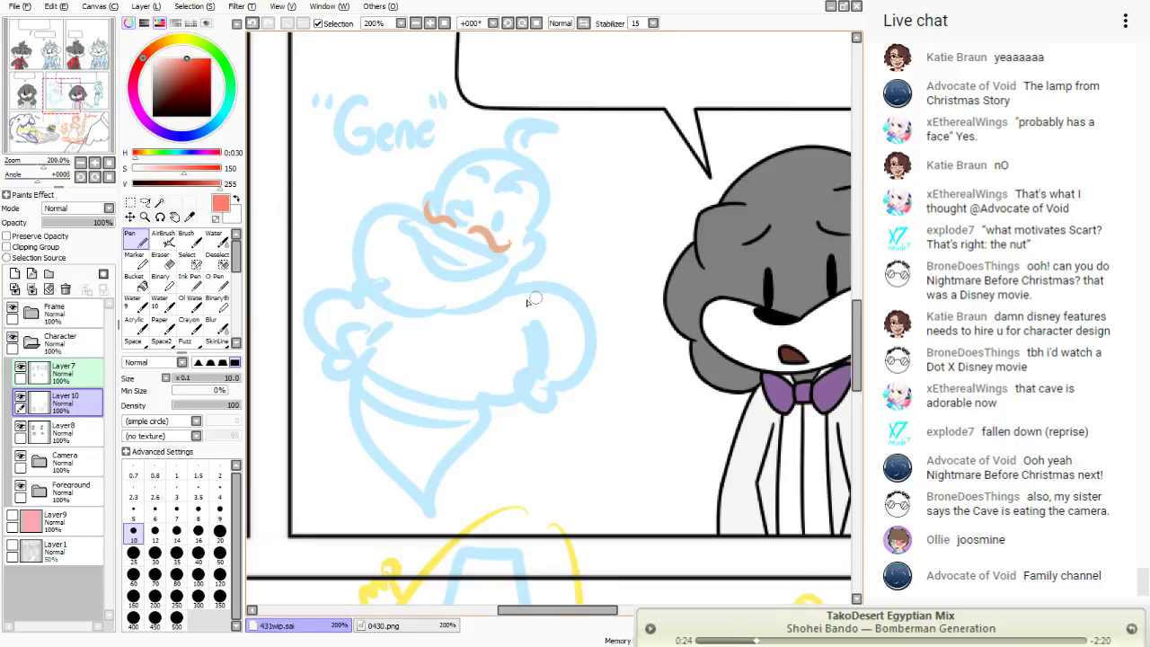
left_click_drag(526, 296, 602, 430)
mouse_move(514, 346)
left_mouse_down()
mouse_move(600, 432)
mouse_move(601, 448)
mouse_move(584, 429)
left_mouse_up()
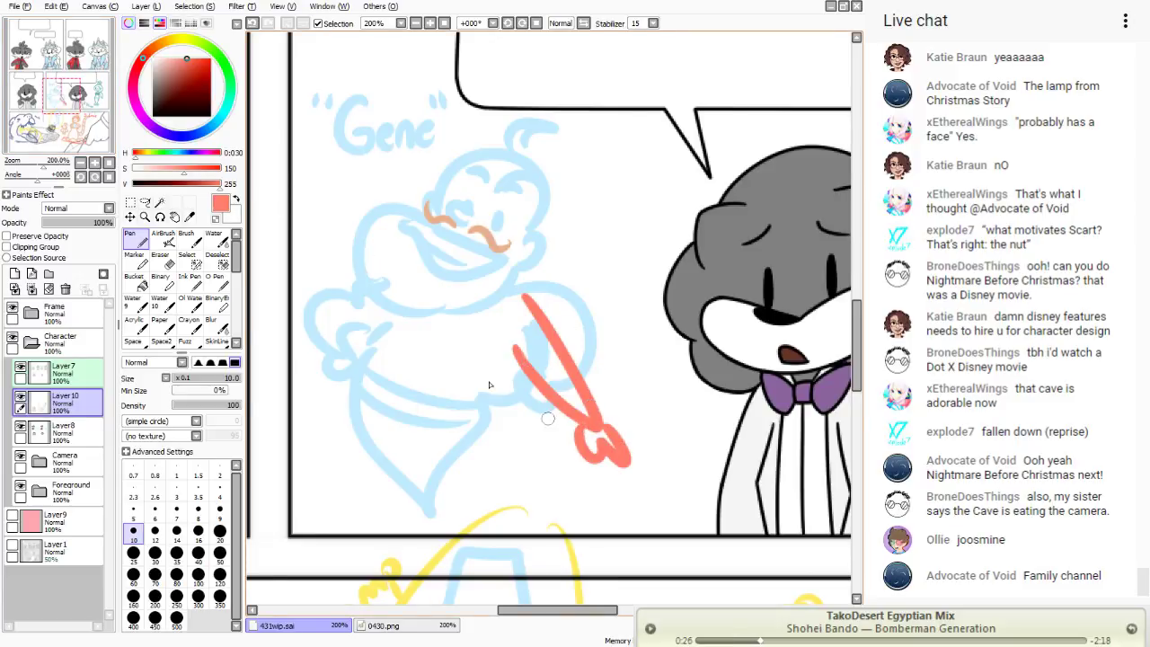
left_click_drag(62, 54, 78, 85)
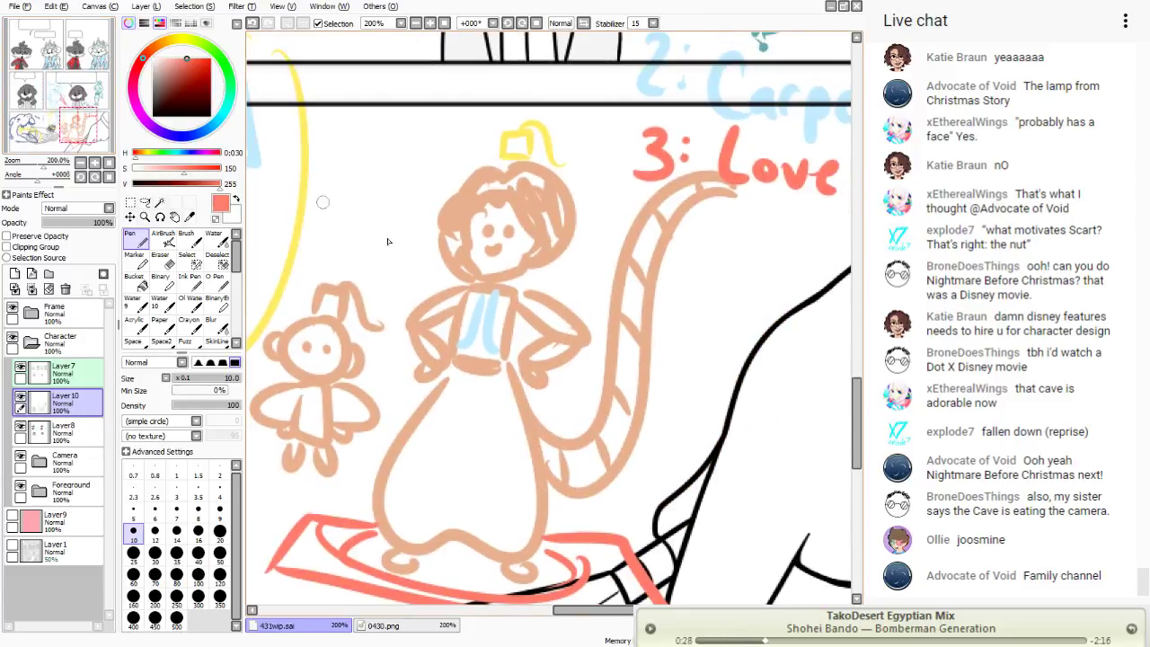
mouse_move(490, 316)
left_mouse_down()
mouse_move(476, 334)
mouse_move(479, 307)
left_mouse_up()
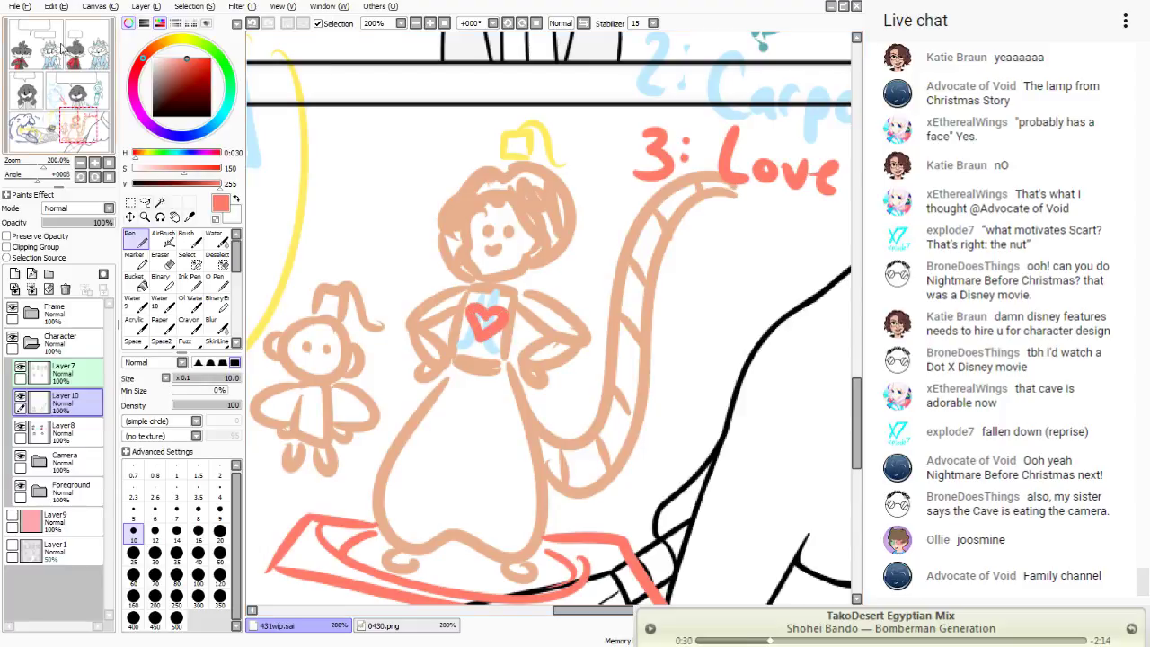
- Draw a small light red bird with raised wings in the blank space above the second panel's characters
left_click_drag(57, 77, 45, 43)
left_click(429, 22)
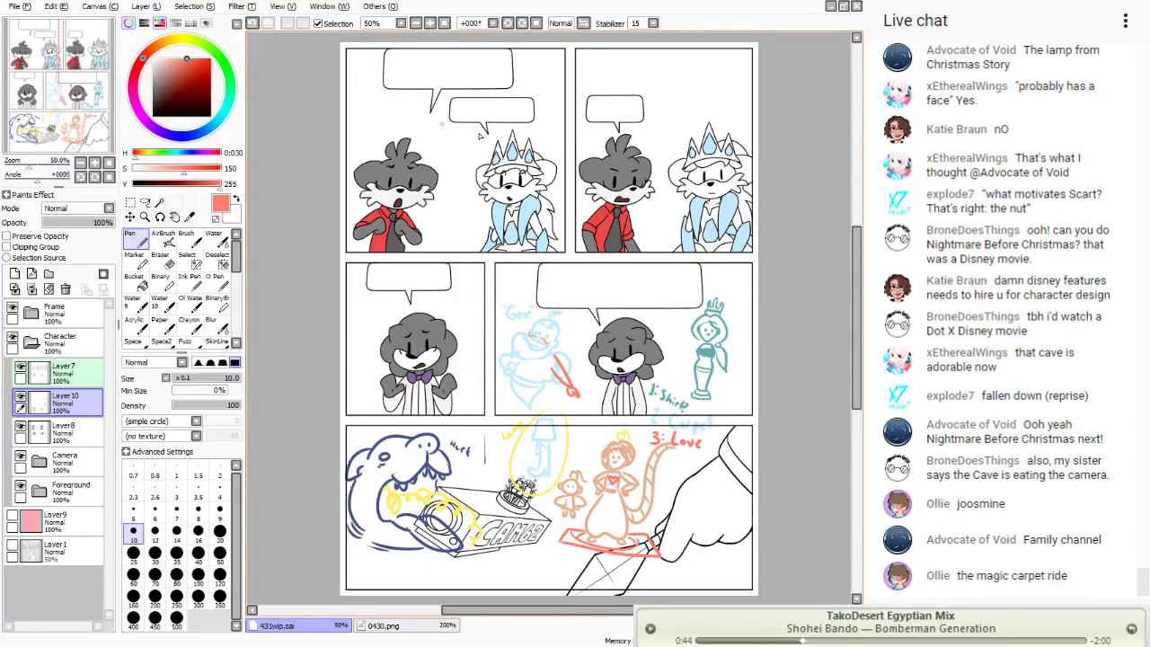
left_click_drag(682, 78, 692, 81)
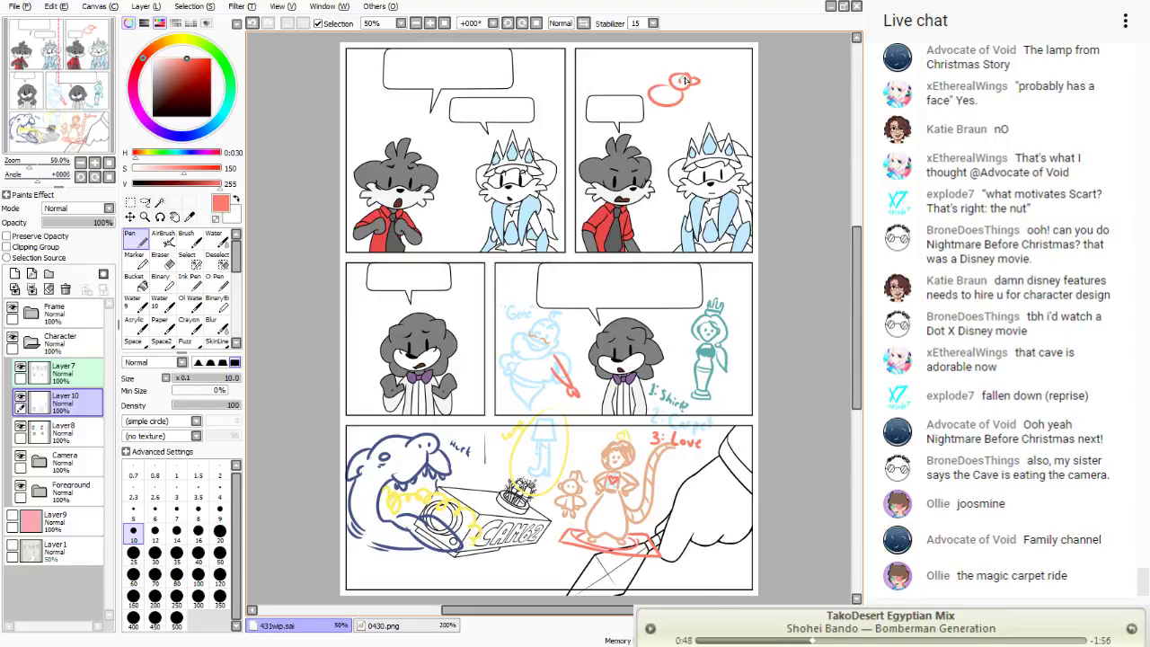
left_click_drag(637, 60, 683, 76)
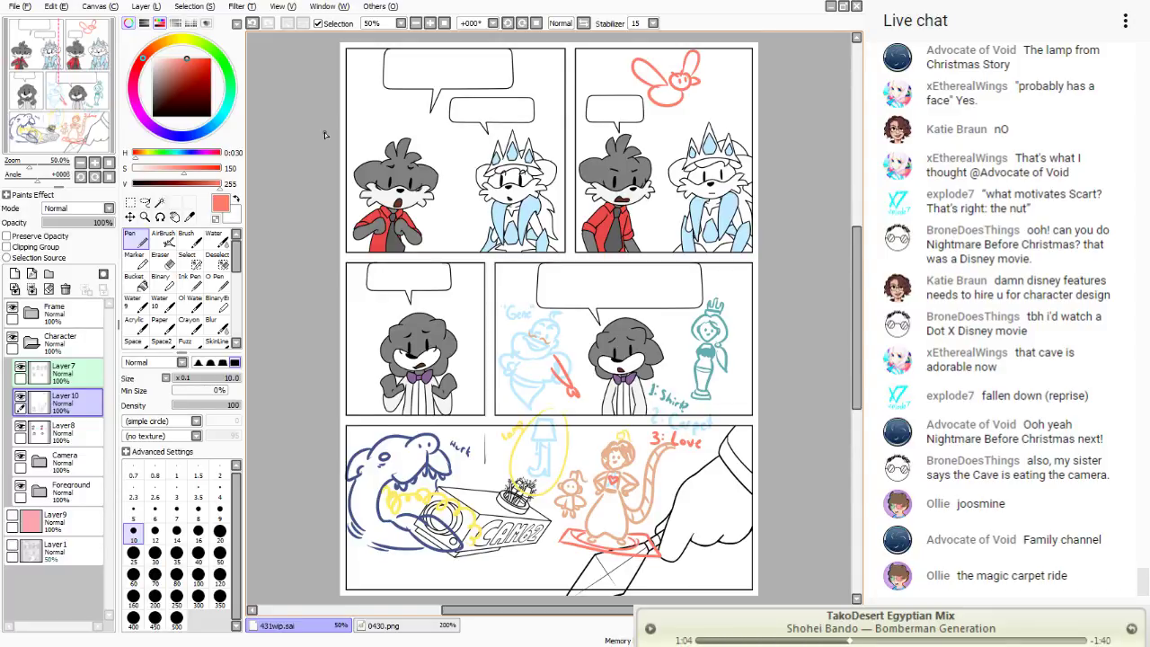
- Delete the doodle layer Layer10 and sample the crowned character's tan hair colour from 0430.png for use in 431wip.sai
left_click(64, 289)
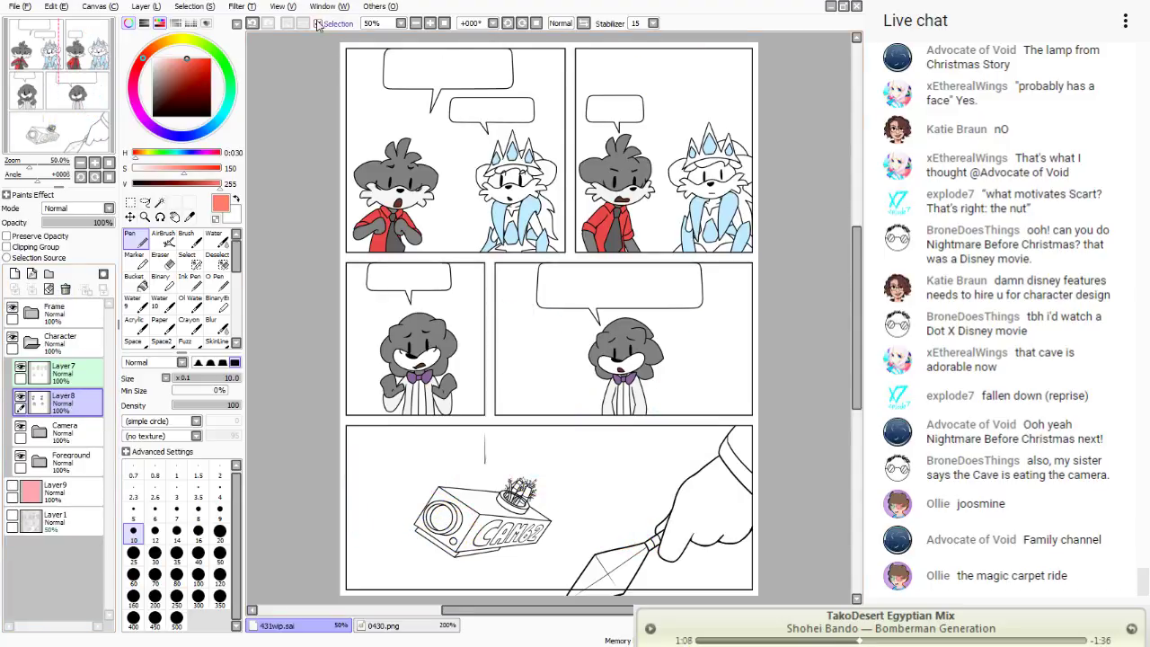
left_click(431, 22)
left_click(430, 23)
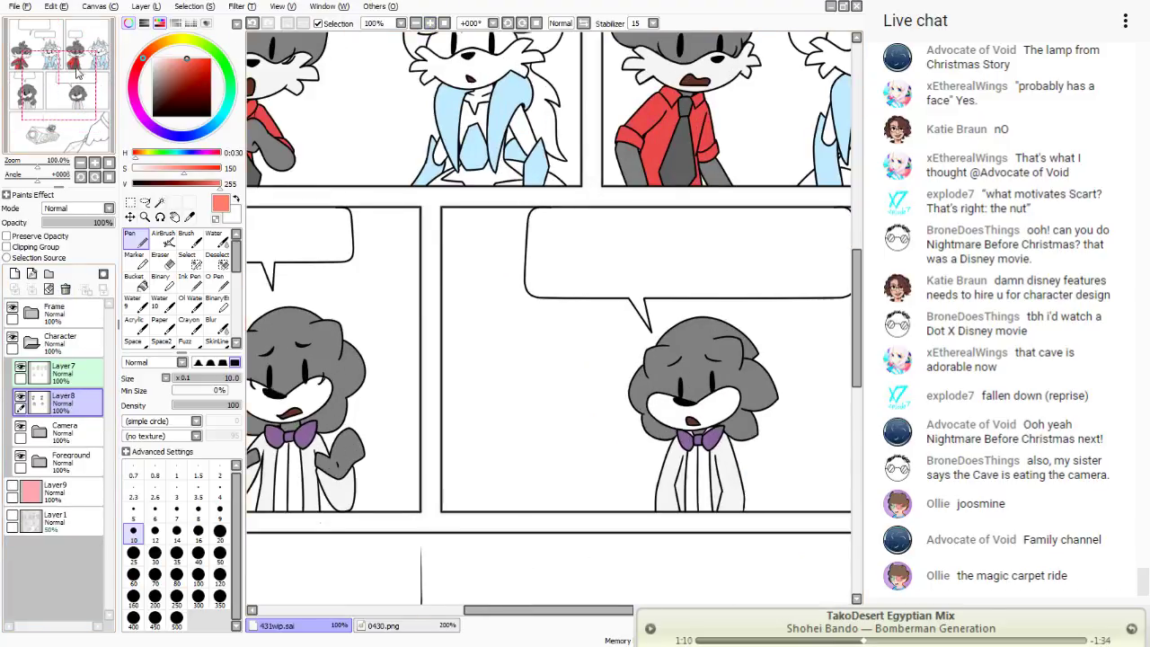
scroll(548, 315, "up", 3)
key("alt")
left_click(394, 620)
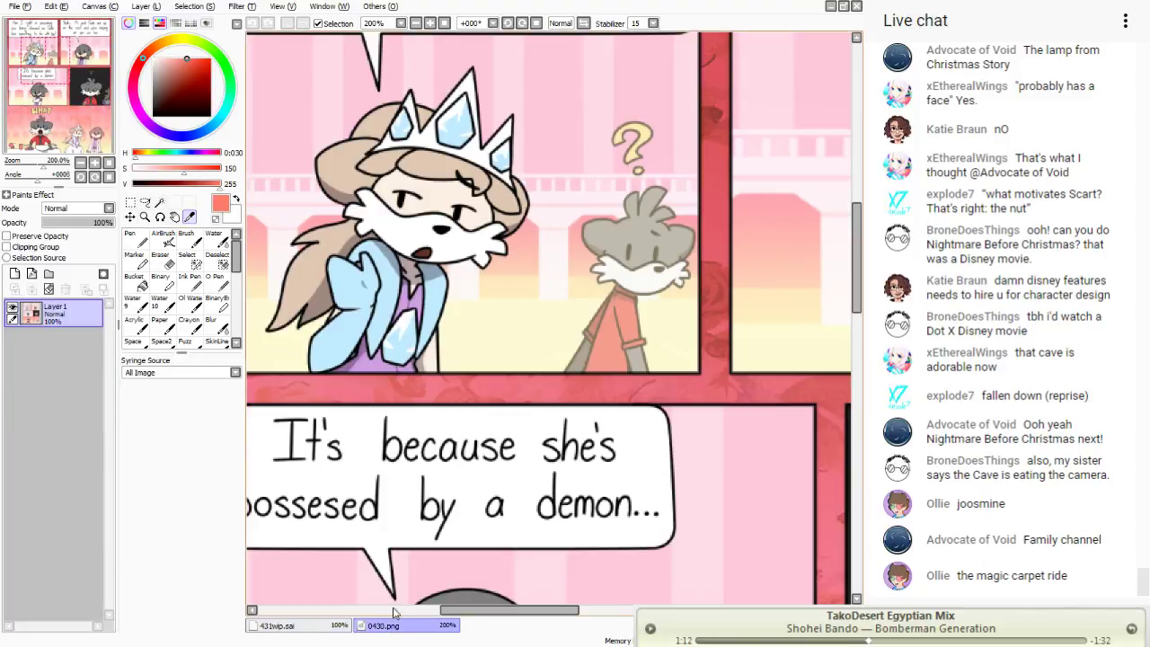
left_click(306, 623)
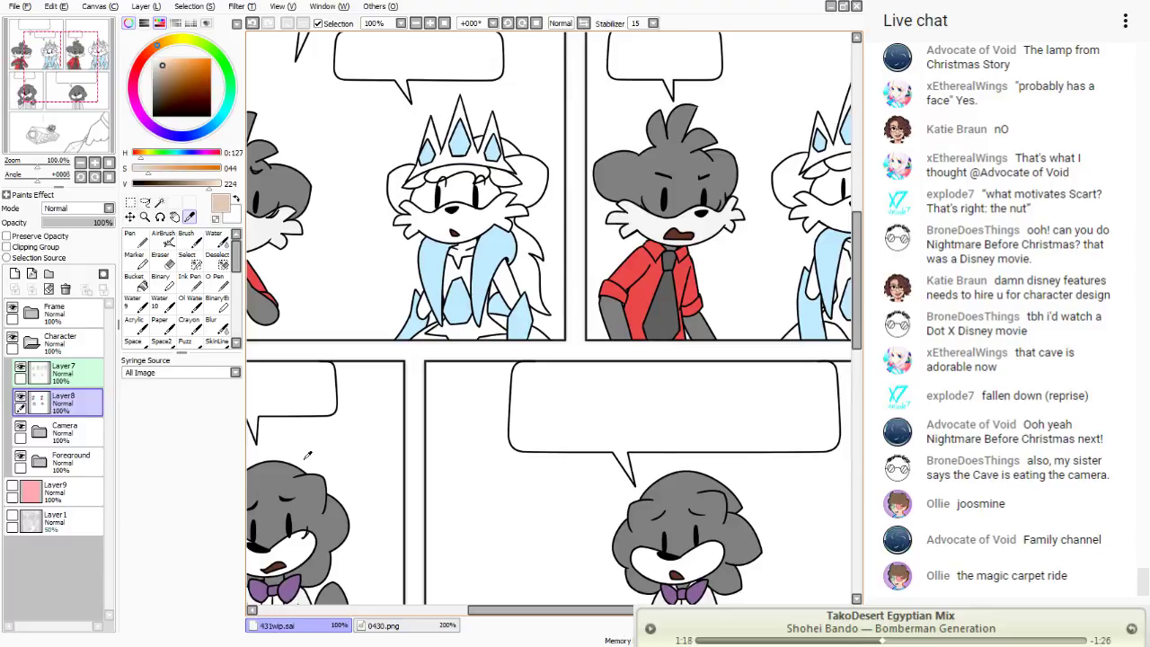
- Bucket-fill the crowned character's hair buns, fringe and ponytail in the first panel with tan on Layer8
left_click(134, 277)
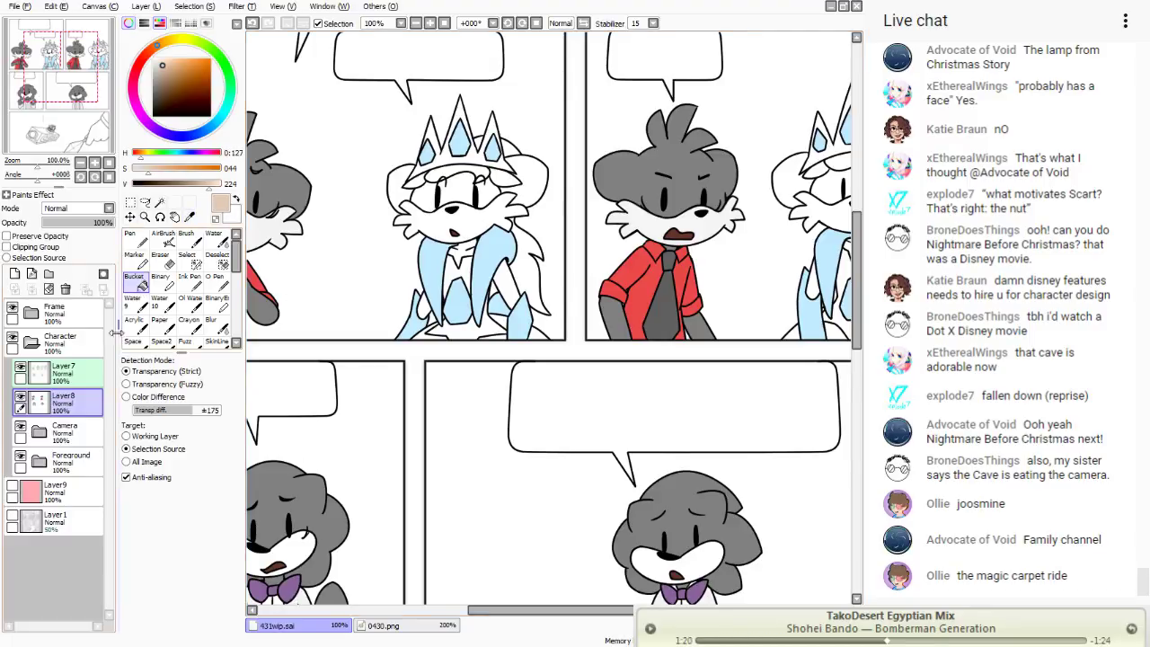
left_click(77, 398)
left_click(527, 188)
left_click(503, 177)
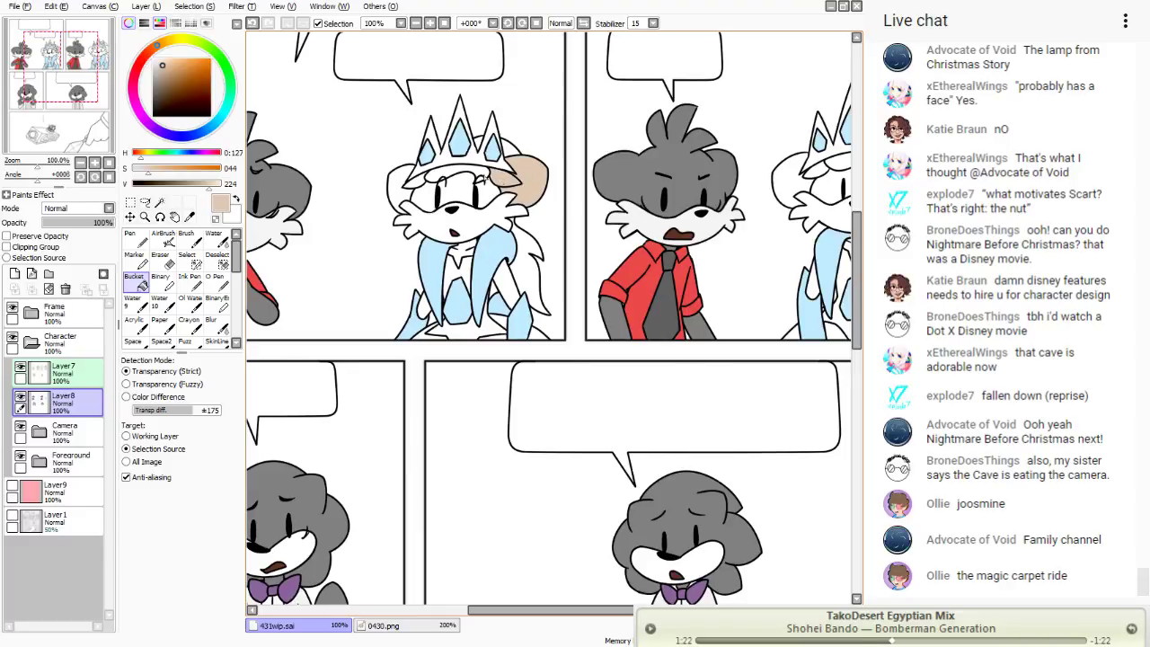
left_click(476, 175)
left_click(415, 182)
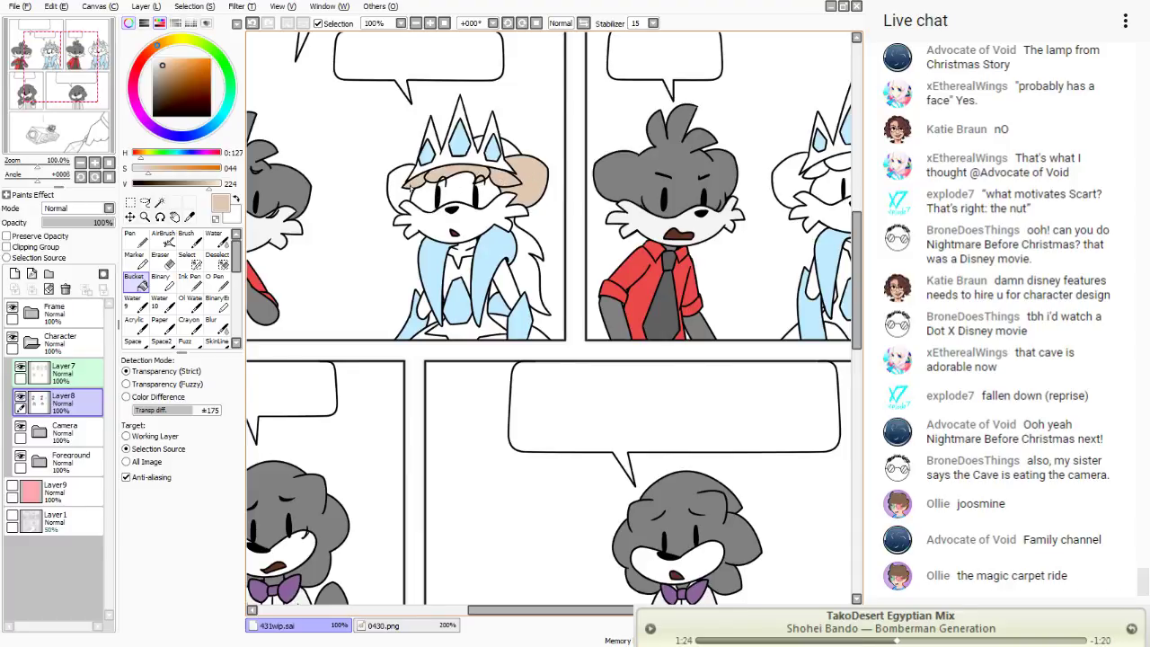
left_click(400, 189)
left_click(482, 160)
left_click(522, 259)
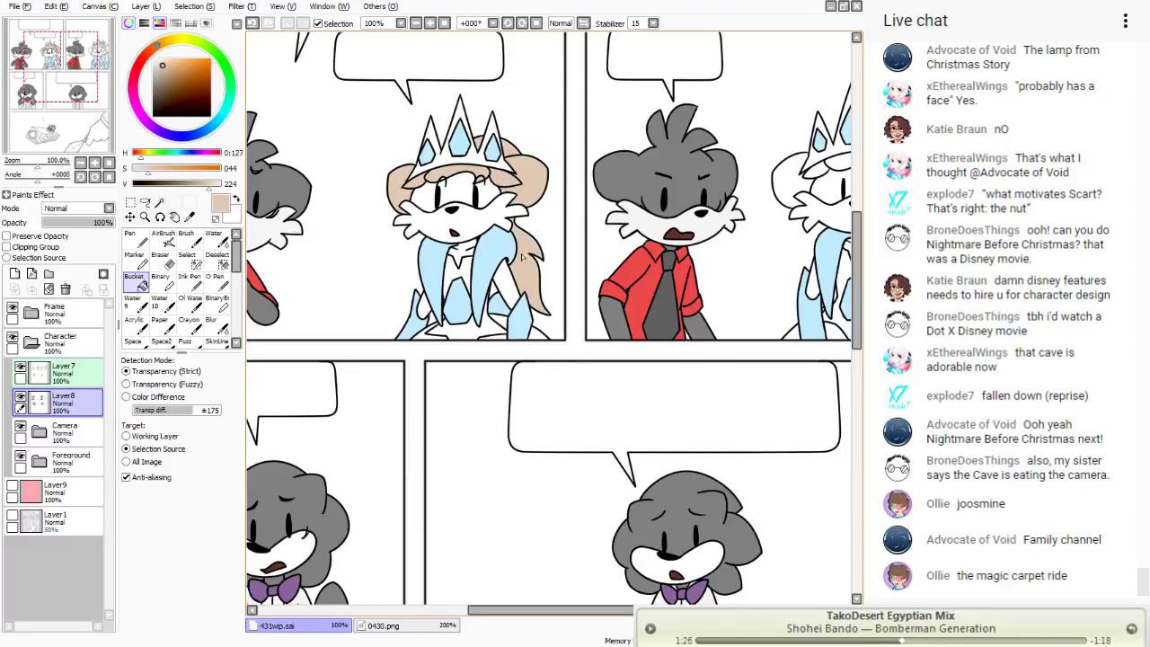
- Show the pink Layer9 backdrop and bucket-fill the crowned character's fringe in the second panel with tan, undoing any spill
left_click(430, 22)
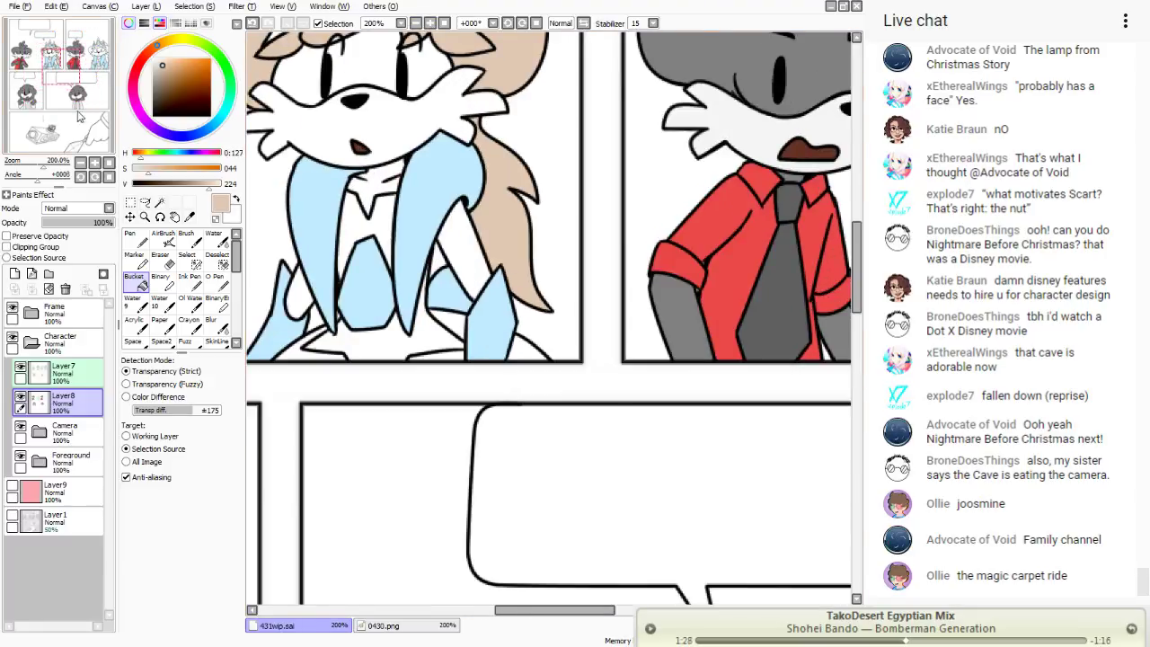
left_click_drag(63, 66, 58, 54)
left_click(135, 239)
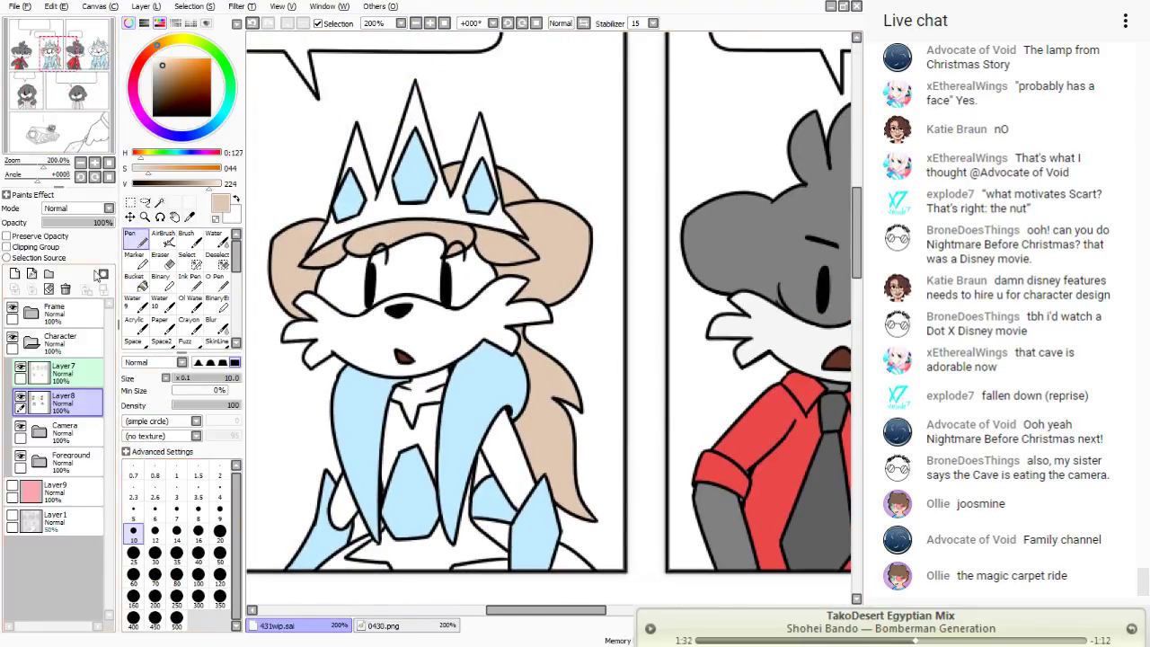
left_click_drag(64, 71, 106, 65)
left_click(136, 280)
left_click(12, 486)
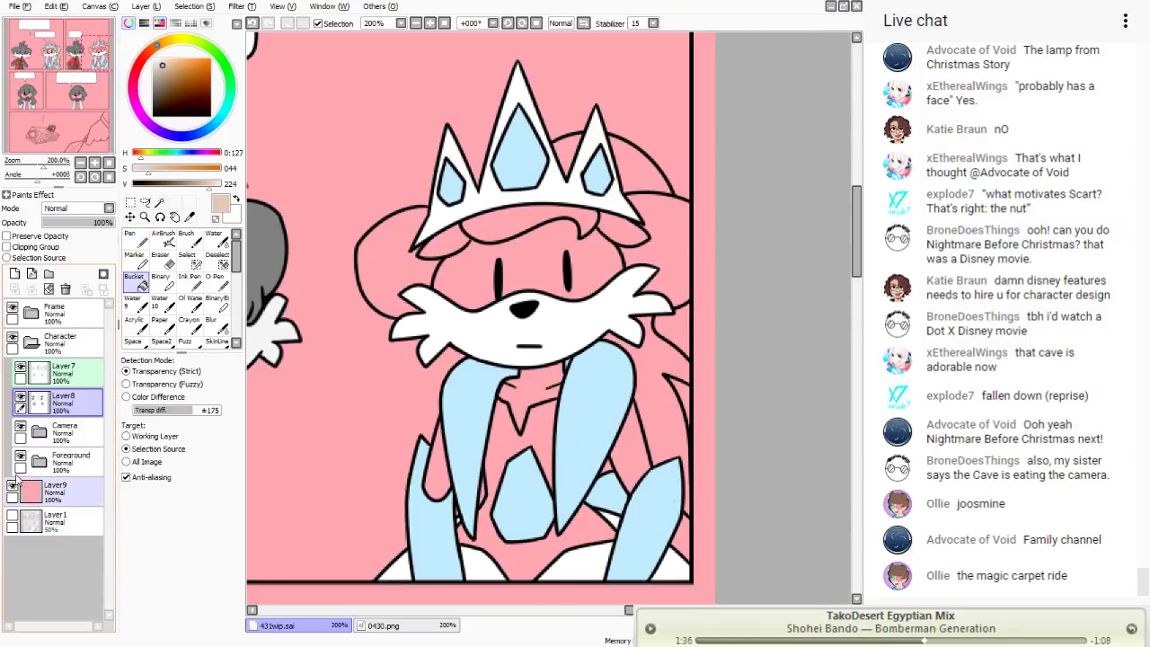
left_click(593, 220)
left_click(620, 231)
left_click(683, 236)
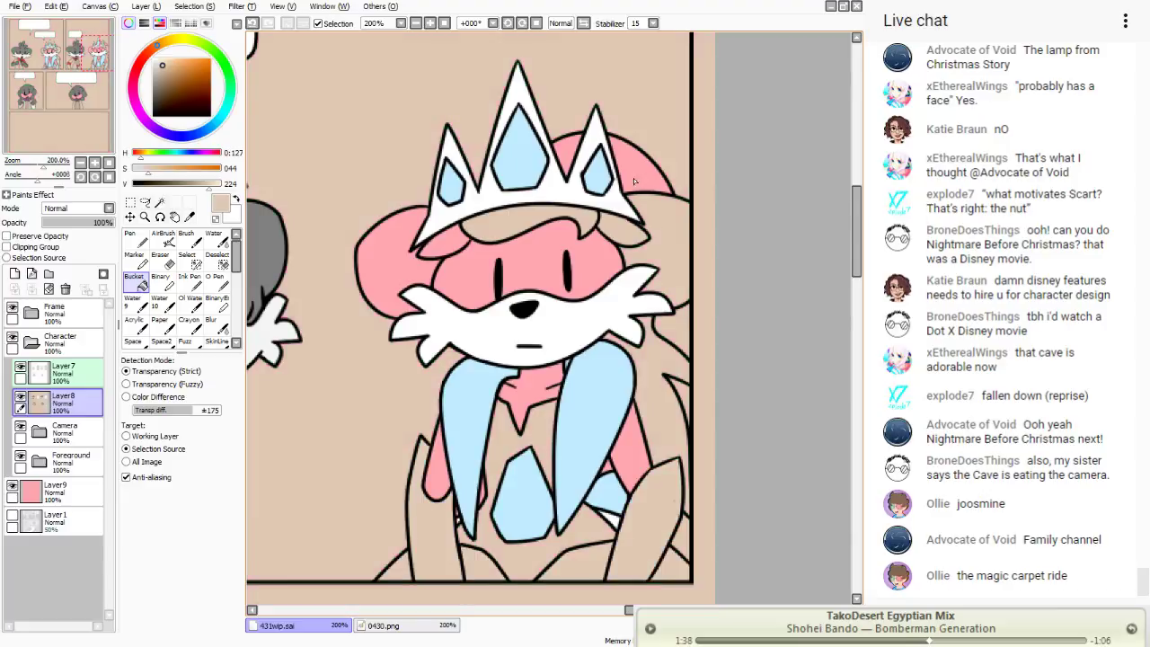
left_click(252, 22)
- Fill the hair behind the crown and the left hair bun in the second panel with tan
left_click(566, 154)
left_click(641, 171)
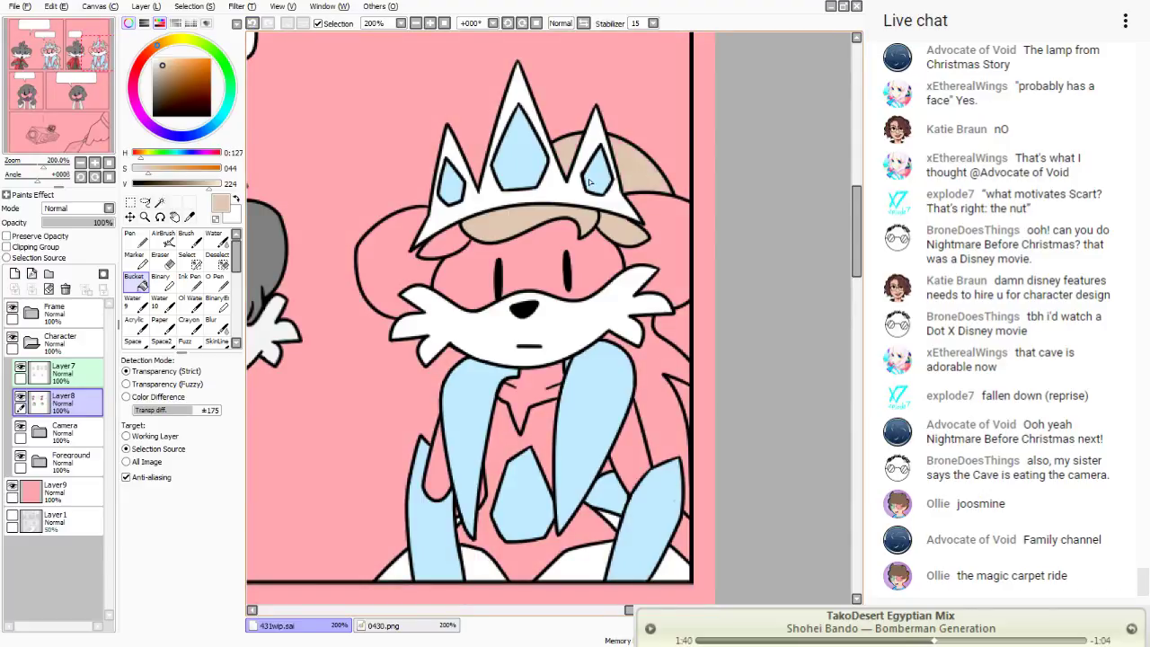
left_click(395, 266)
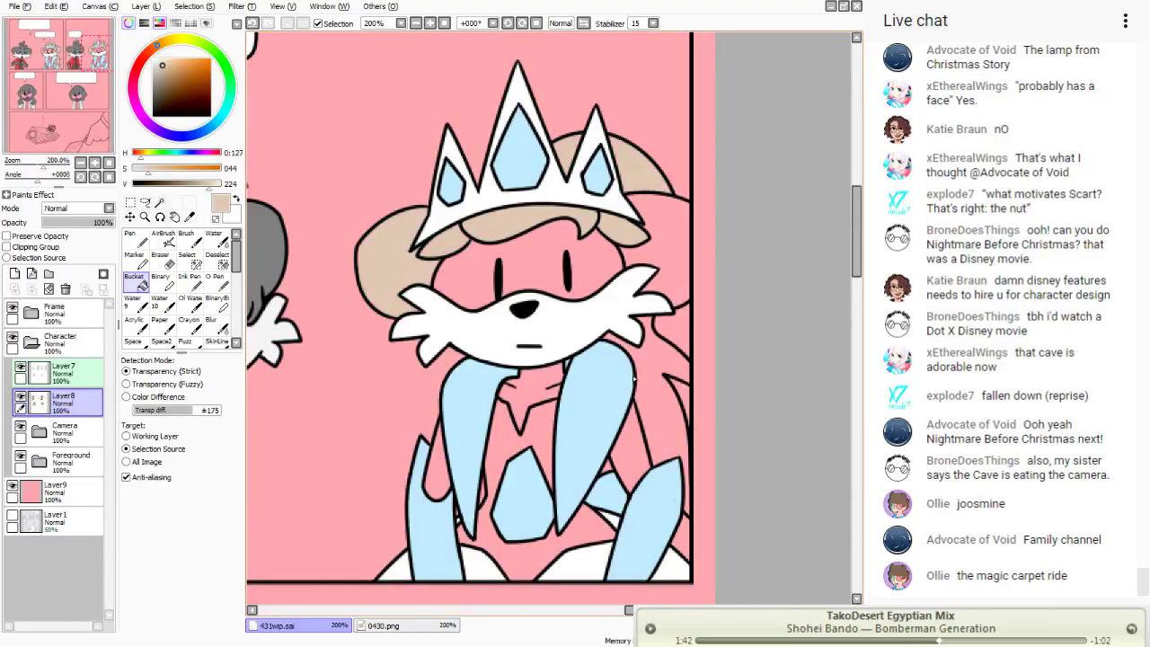
left_click(634, 380)
left_click(253, 23)
- Hide Layer9, seal the right hair bun's open side along the second panel's border with the pen, and fill the bun tan
left_click(136, 236)
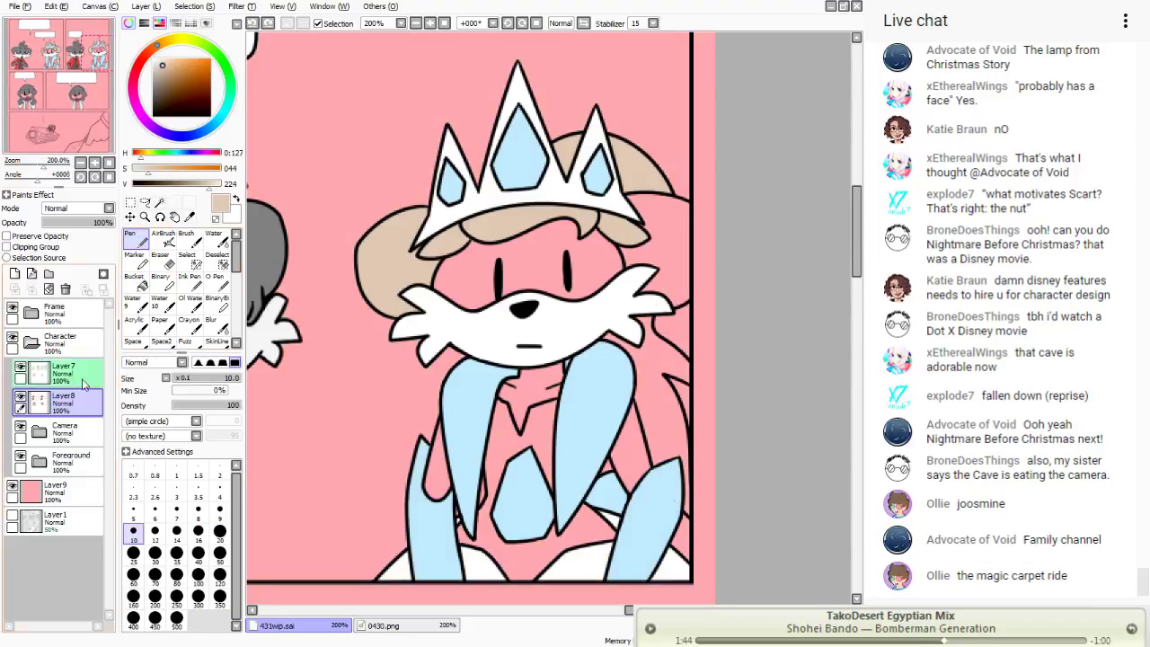
left_click(12, 486)
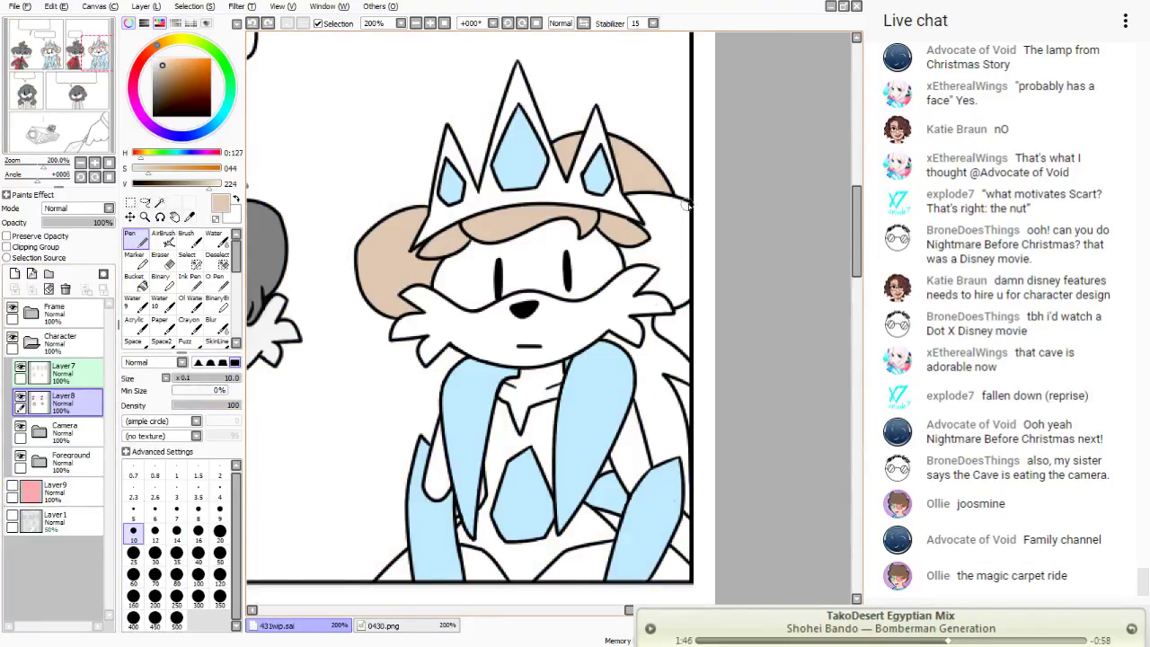
left_click_drag(684, 206, 685, 298)
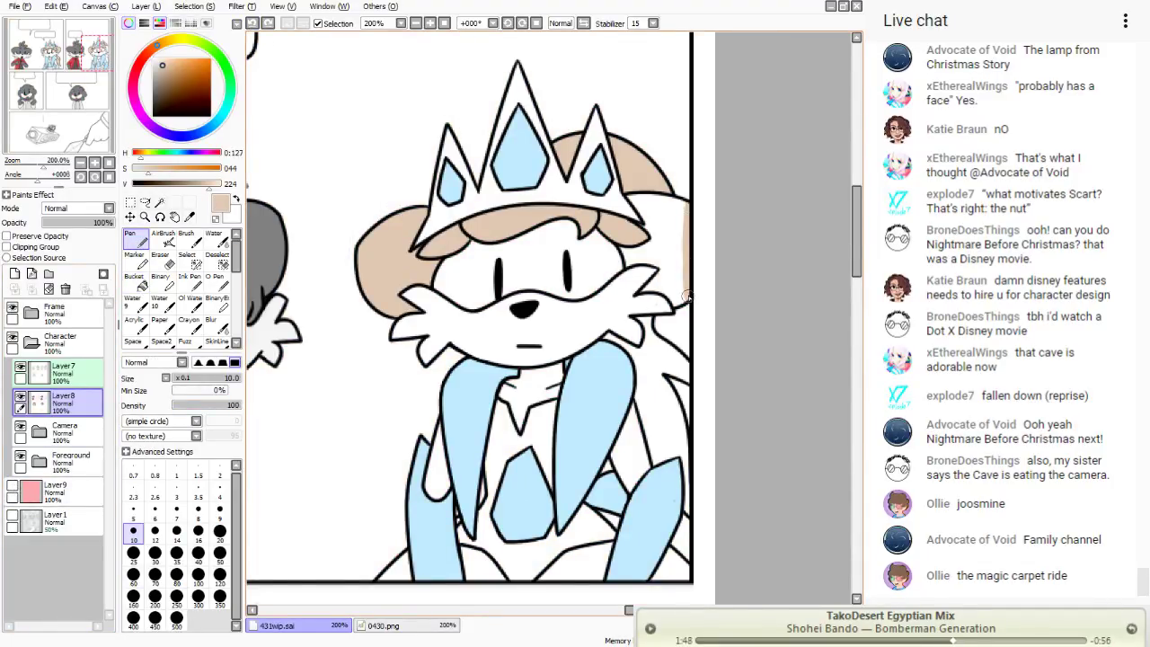
left_click_drag(685, 202, 673, 202)
key("g")
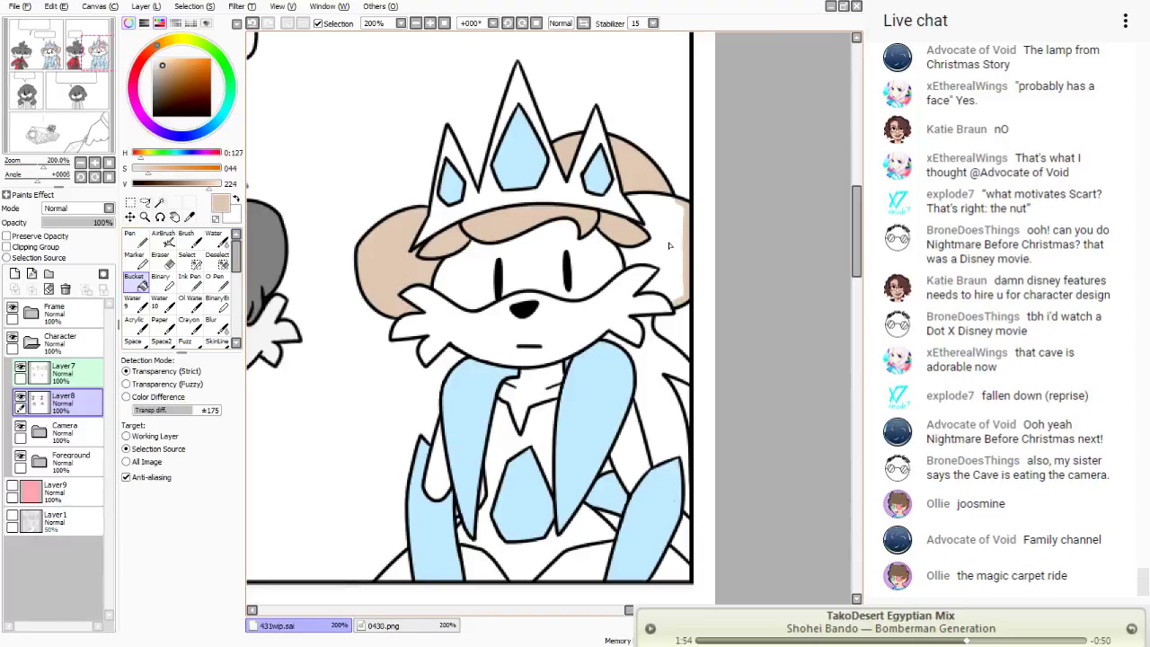
left_click(669, 244)
- Seal the second-panel ponytail along the panel border with a size 5 pen and fill the ponytail tan
key("n")
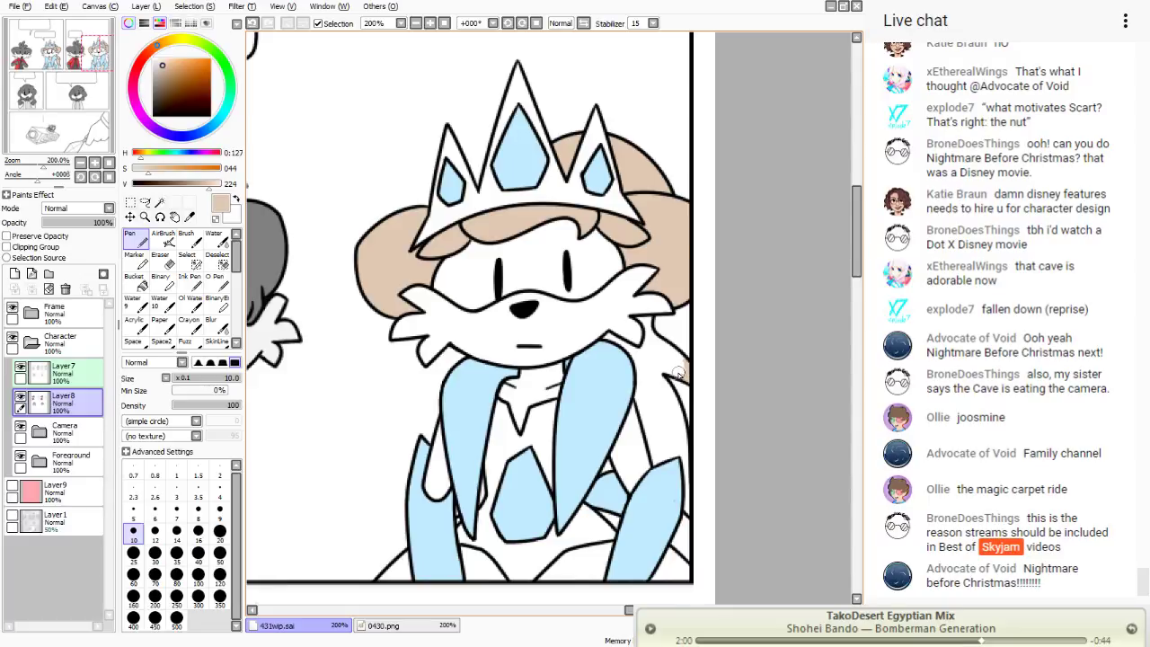
left_click(133, 510)
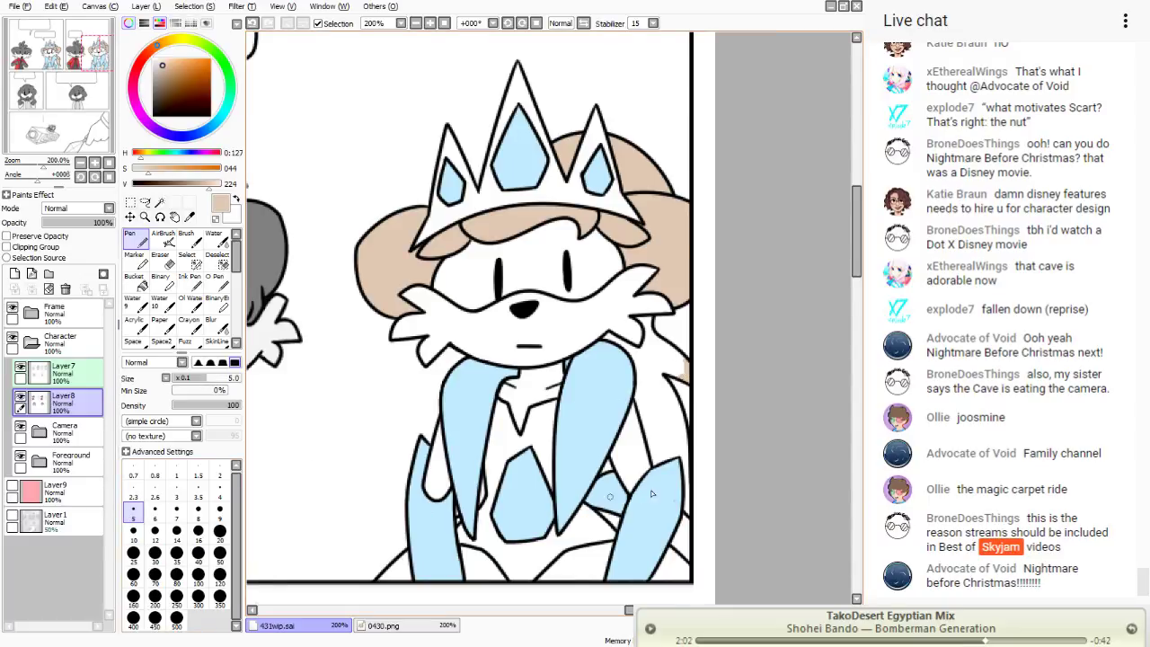
mouse_move(683, 430)
left_mouse_down()
mouse_move(689, 517)
mouse_move(685, 440)
left_mouse_up()
left_click(135, 284)
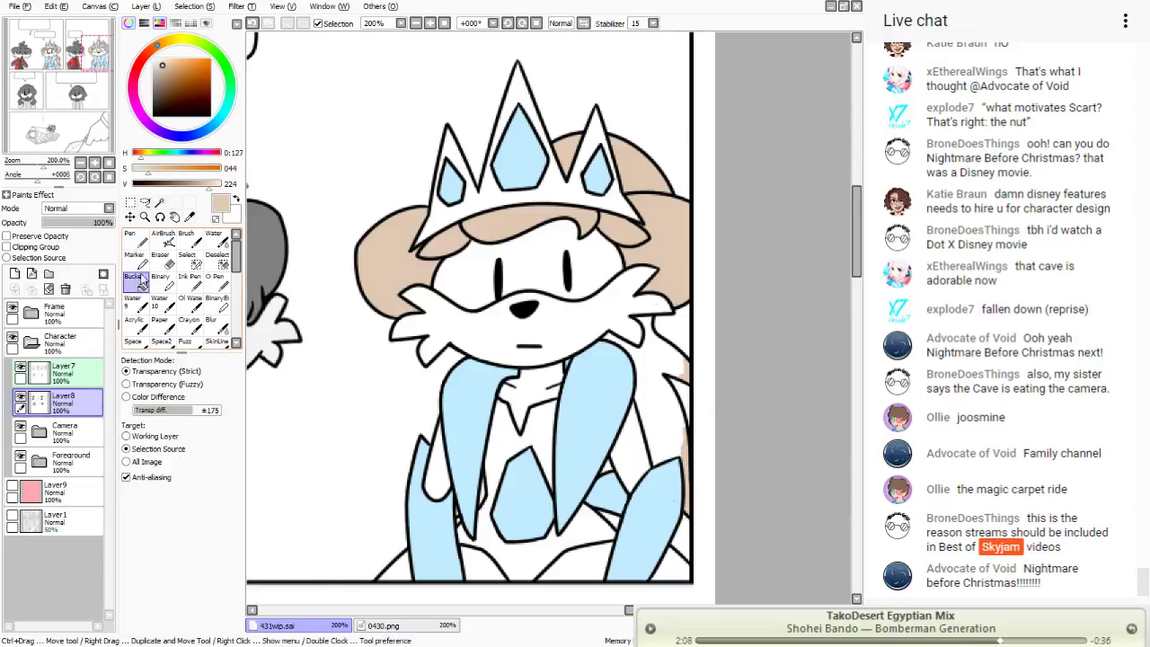
left_click(651, 360)
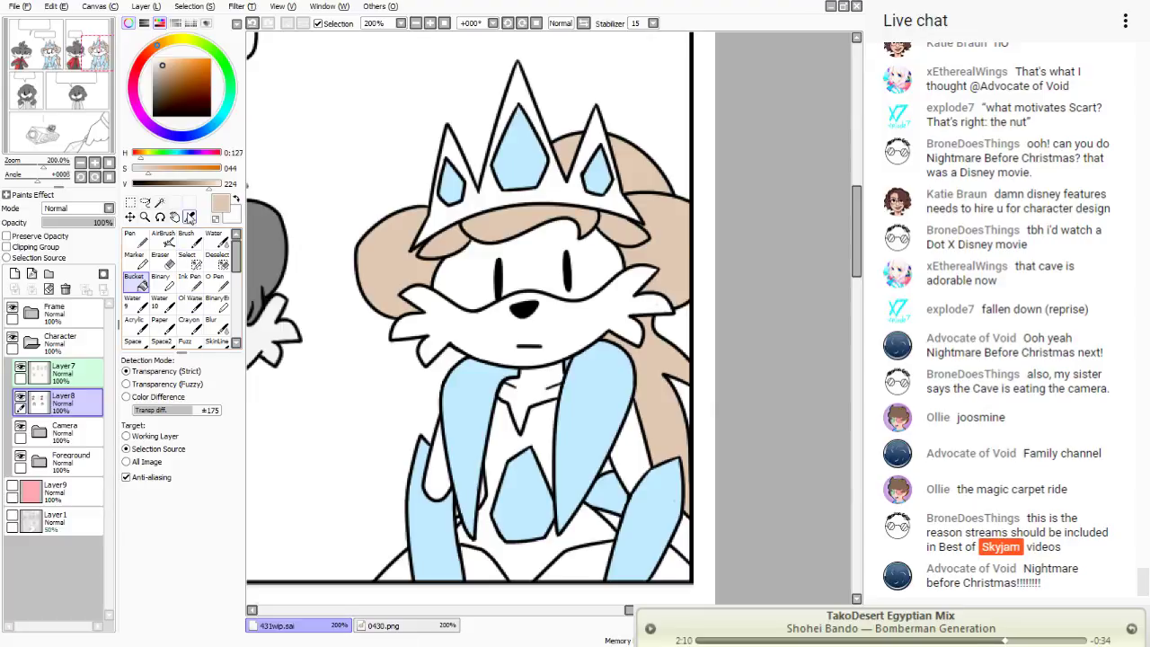
- Sample the crowned character's pale cream face colour from 0430.png and return to 431wip.sai
left_click(189, 216)
left_click(382, 625)
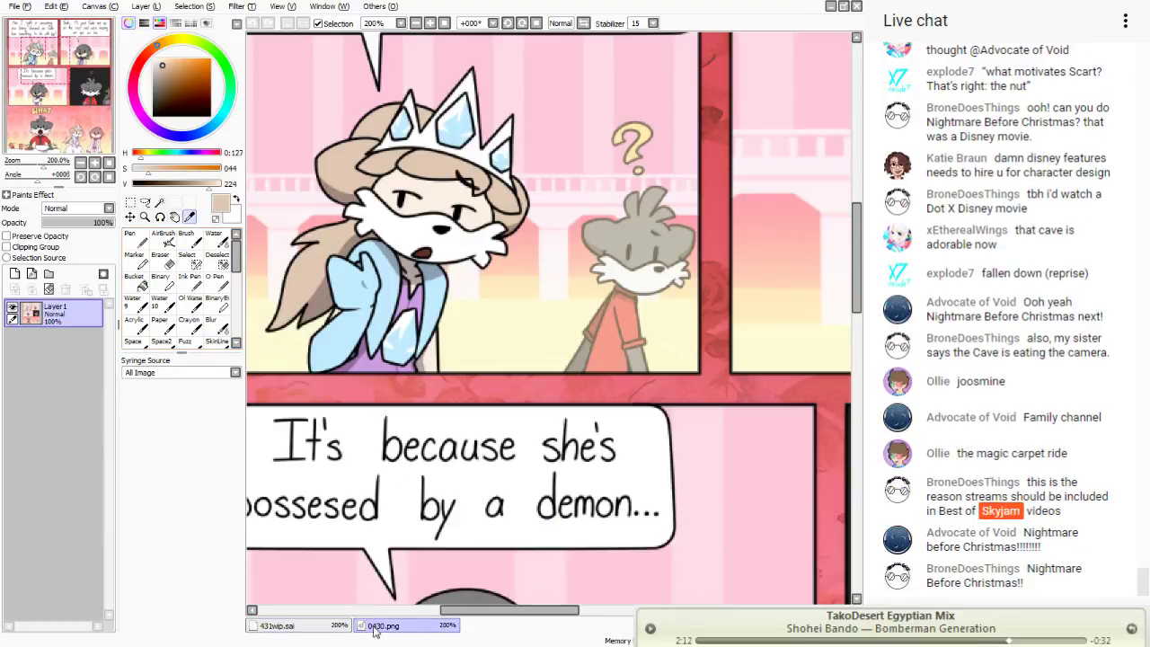
left_click(415, 198)
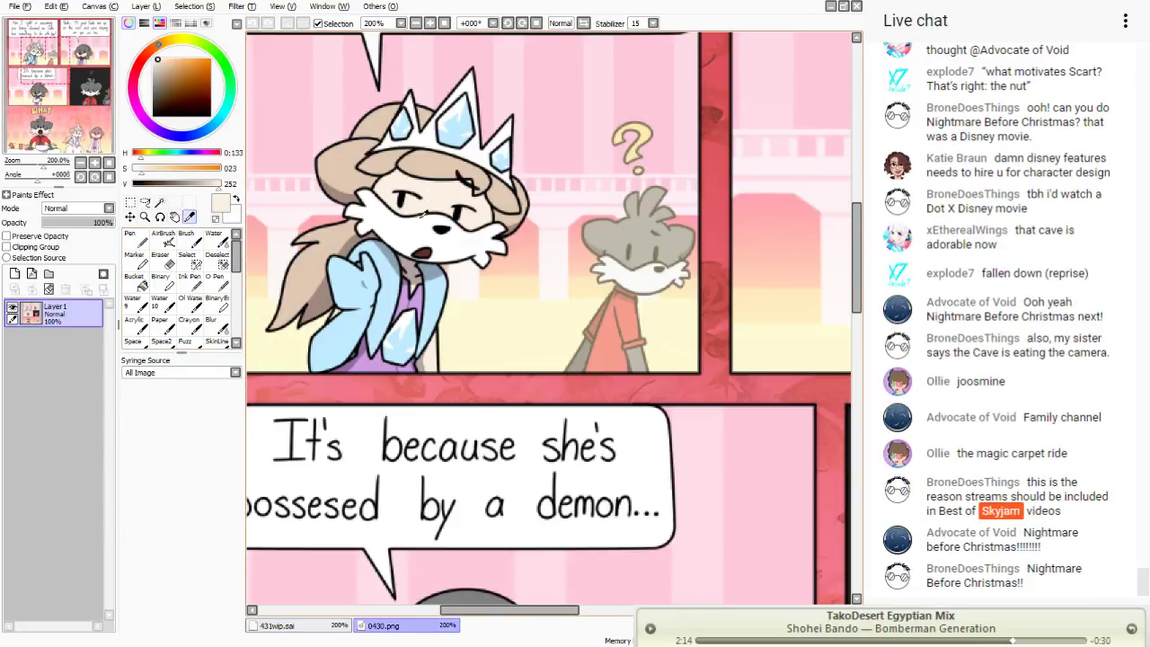
left_click(277, 626)
- Bucket-fill the crowned character's upper face, neck and bare arms in the second panel with pale cream
left_click(139, 283)
left_click(539, 290)
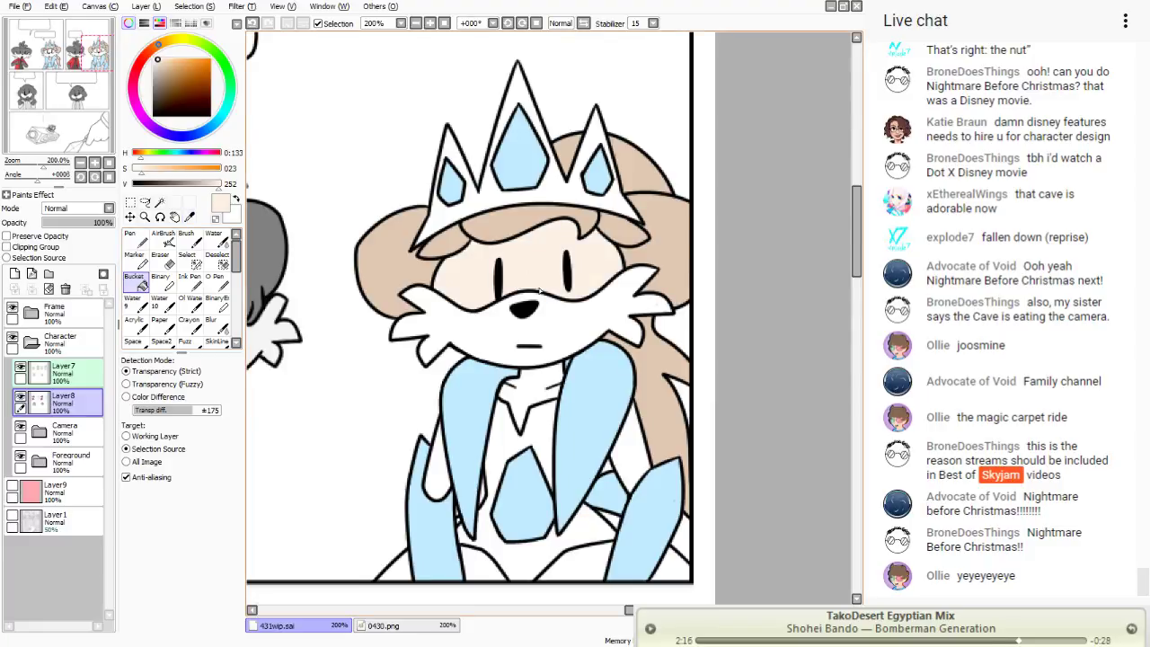
left_click(530, 403)
left_click(624, 438)
left_click(431, 472)
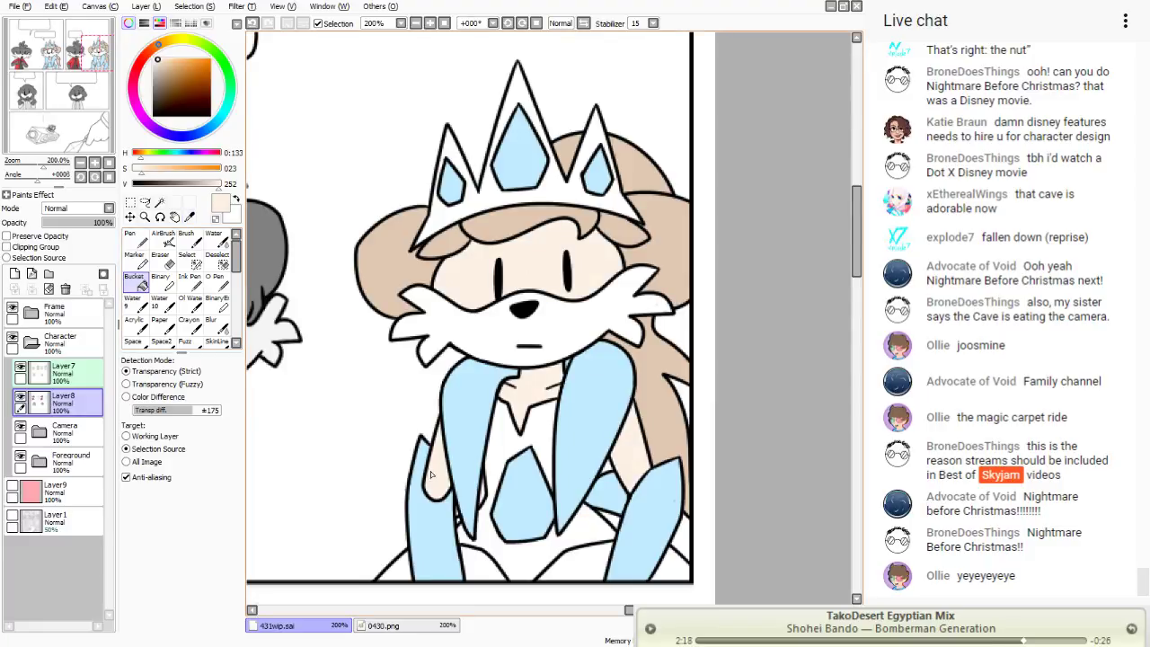
- Fill the crowned character's upper face, neck and bare arms in the first panel with the same pale cream
left_click_drag(79, 107, 41, 110)
left_click(522, 192)
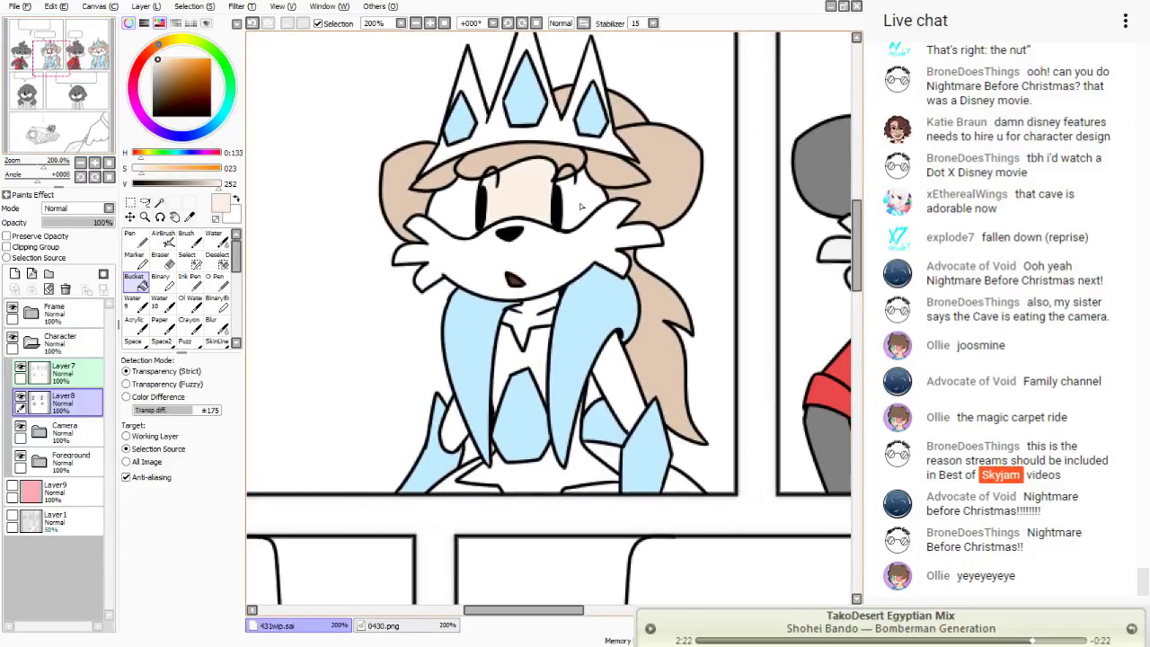
left_click(575, 205)
left_click(524, 313)
left_click(604, 376)
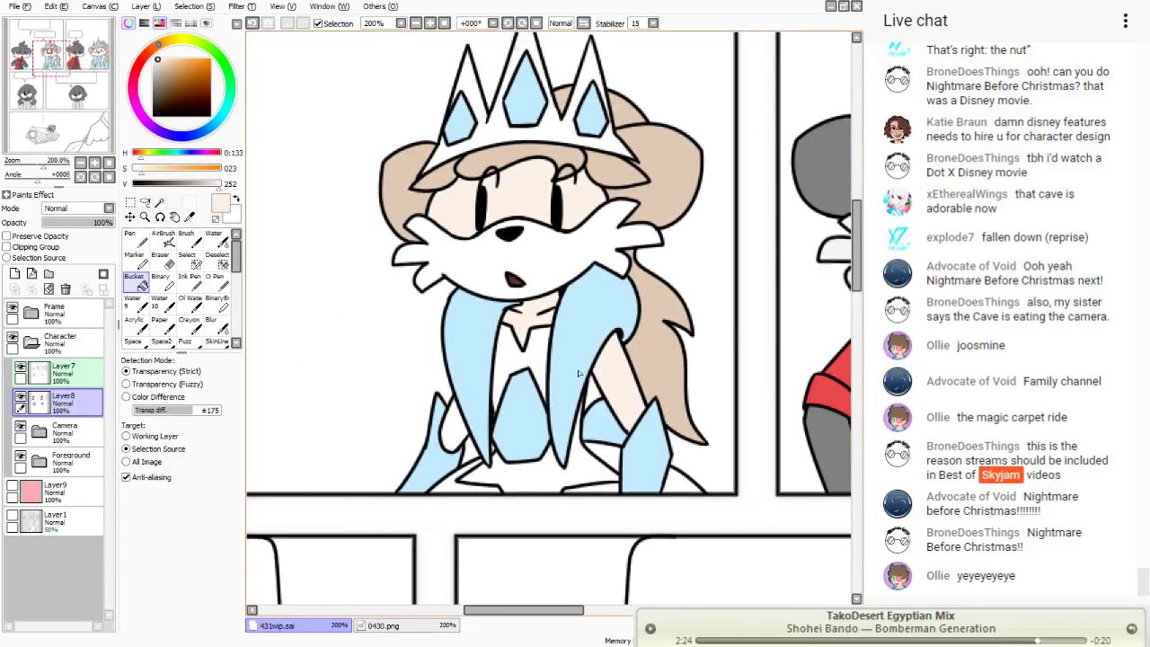
left_click(458, 431)
- Sample the light purple dress colour from 0430.png and return to 431wip.sai
key("alt")
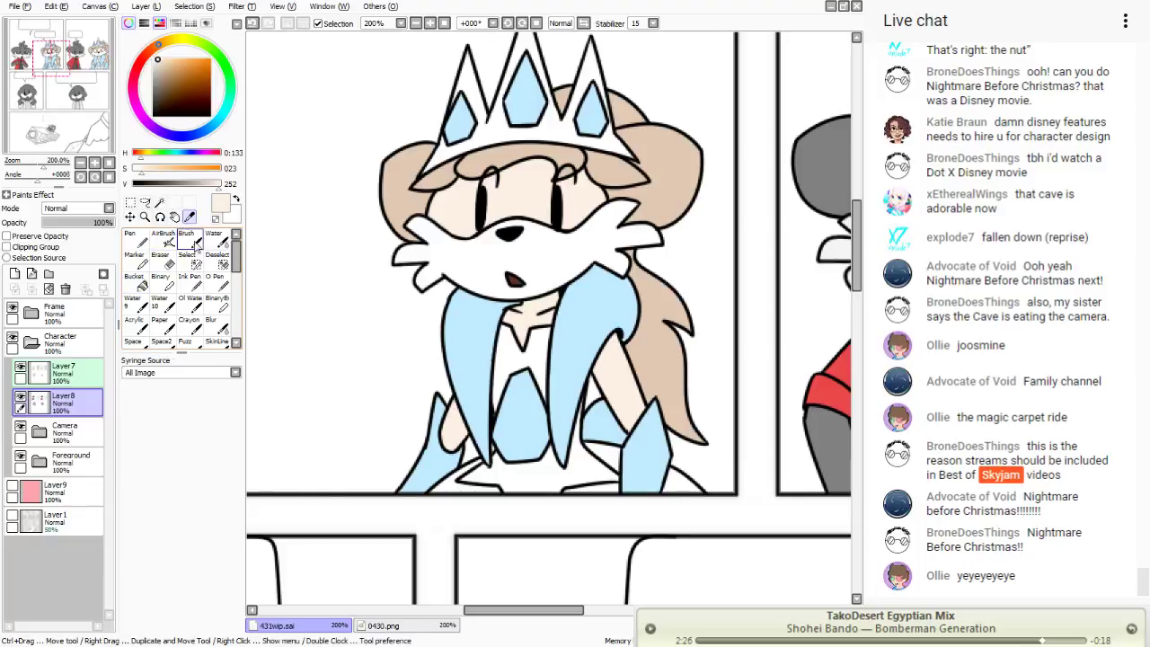
left_click(380, 625)
left_click(370, 362)
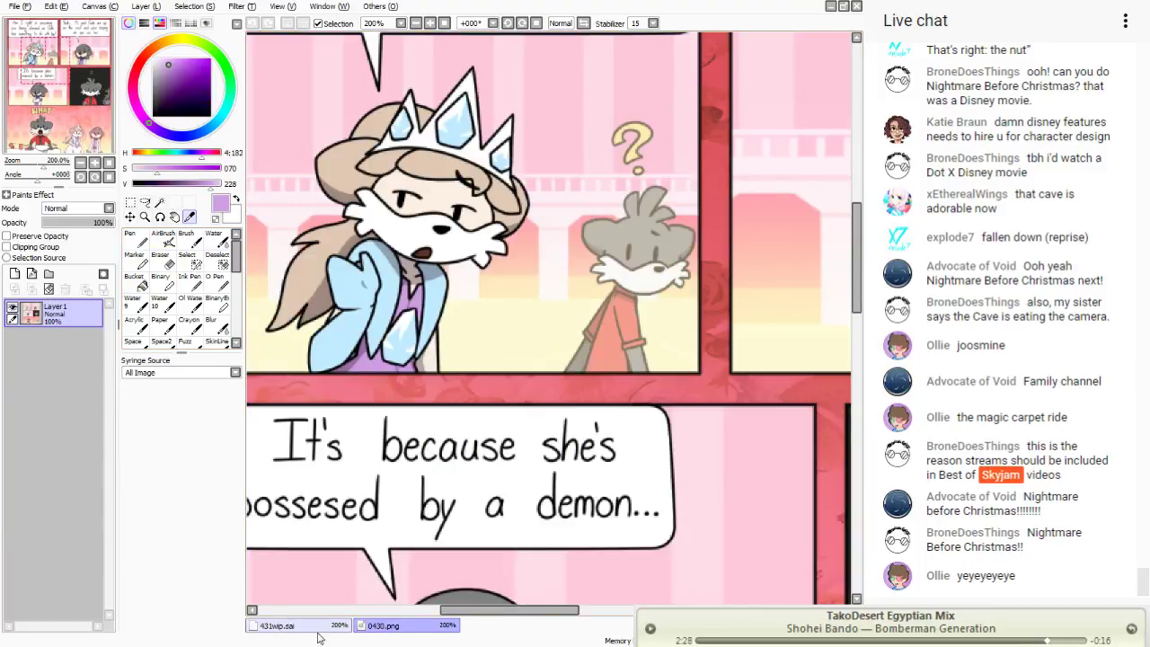
left_click(278, 625)
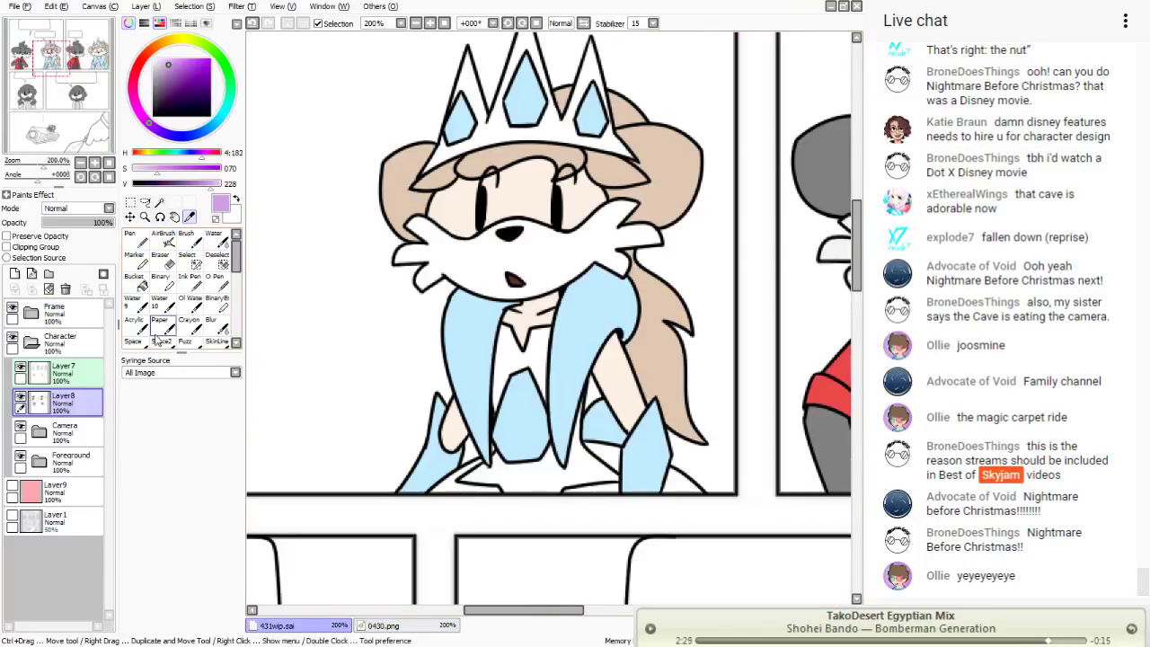
- Bucket-fill the crowned character's bodice in the first panel with light purple, undoing the extra fill on the skirt
left_click(533, 360)
left_click(533, 478)
left_click(251, 23)
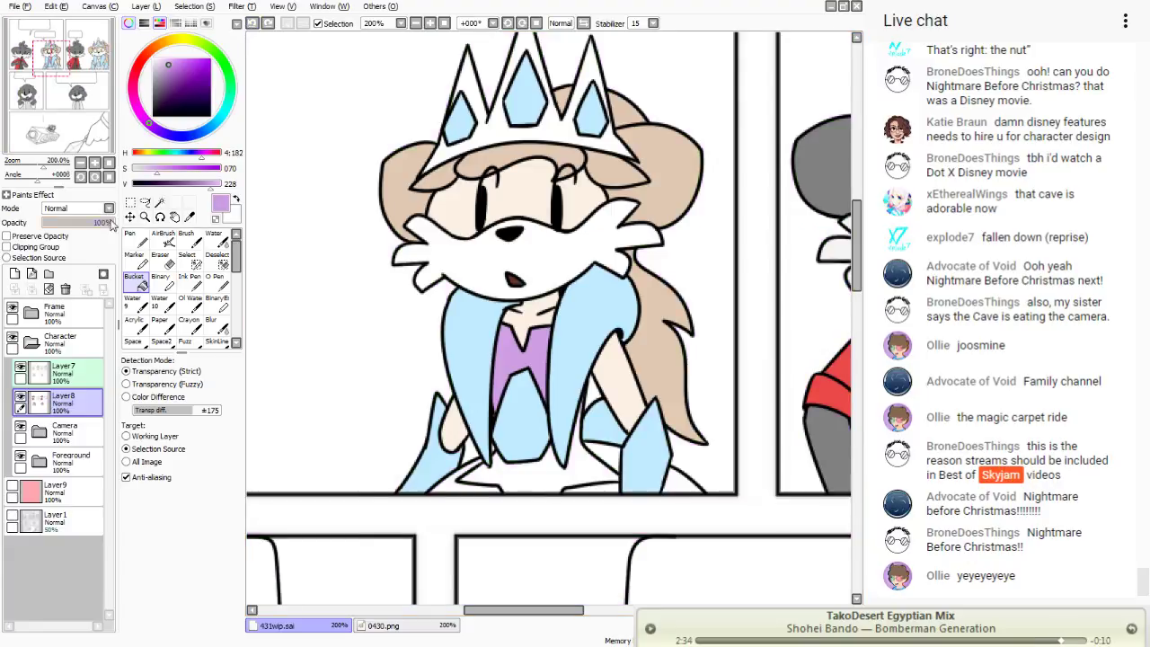
- Paint the first-panel dress's side and lower edge light purple with the size 5 pen, and bucket-fill the rest of the skirt
left_click(133, 238)
mouse_move(579, 395)
left_mouse_down()
mouse_move(571, 457)
mouse_move(577, 439)
mouse_move(579, 461)
mouse_move(574, 443)
mouse_move(618, 482)
mouse_move(550, 489)
mouse_move(587, 464)
left_mouse_up()
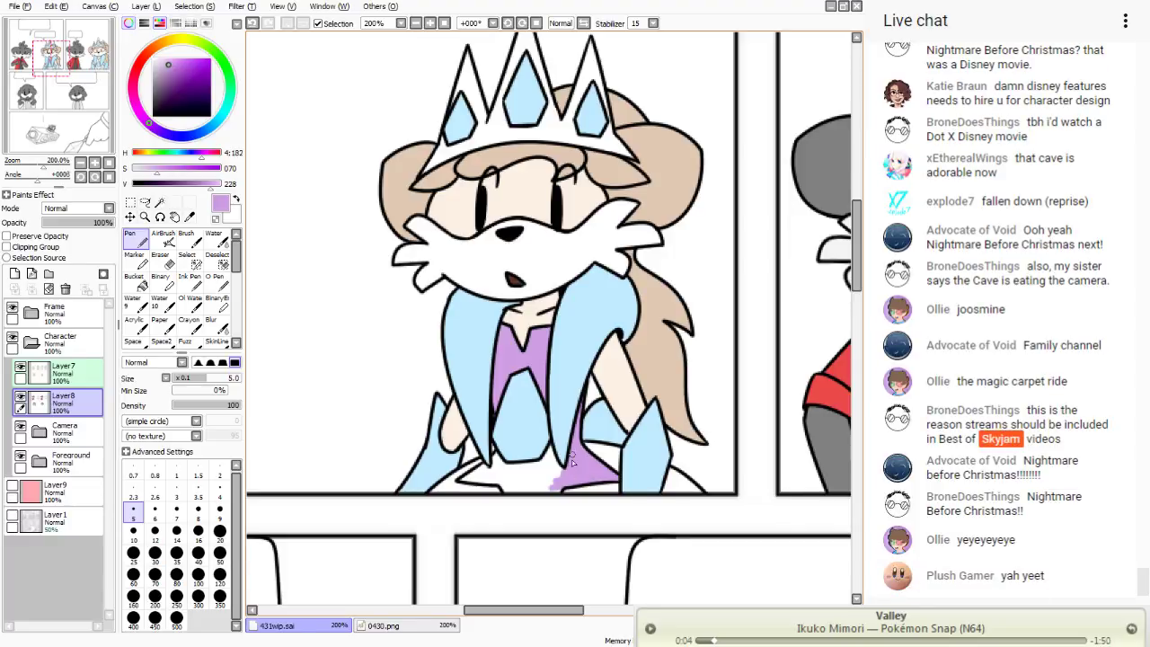
left_click_drag(557, 489, 508, 490)
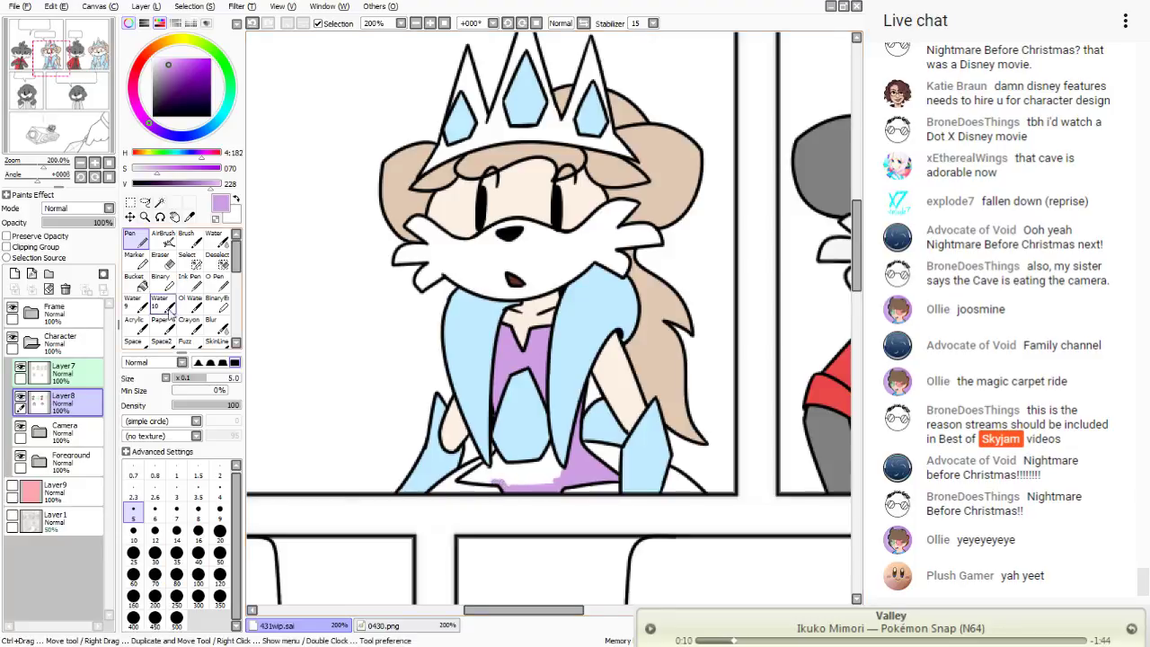
left_click(134, 281)
left_click(511, 477)
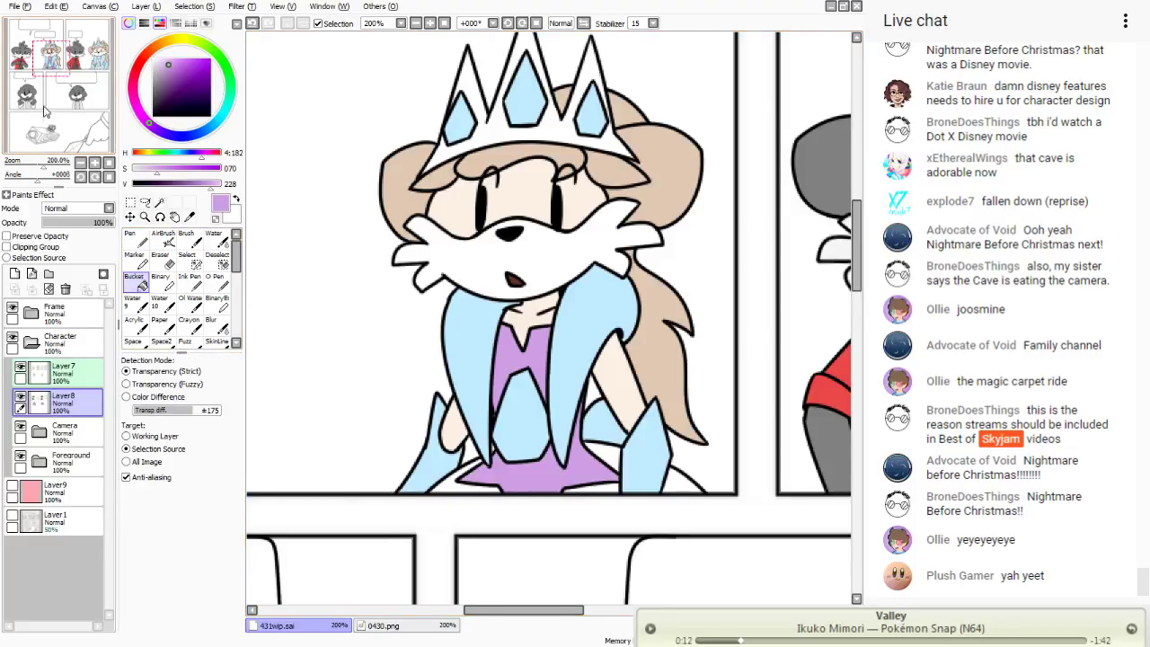
- Paint the lower edge of the crowned character's dress in the second panel light purple and bucket-fill the rest of the dress
left_click_drag(48, 109, 93, 113)
left_click(469, 302)
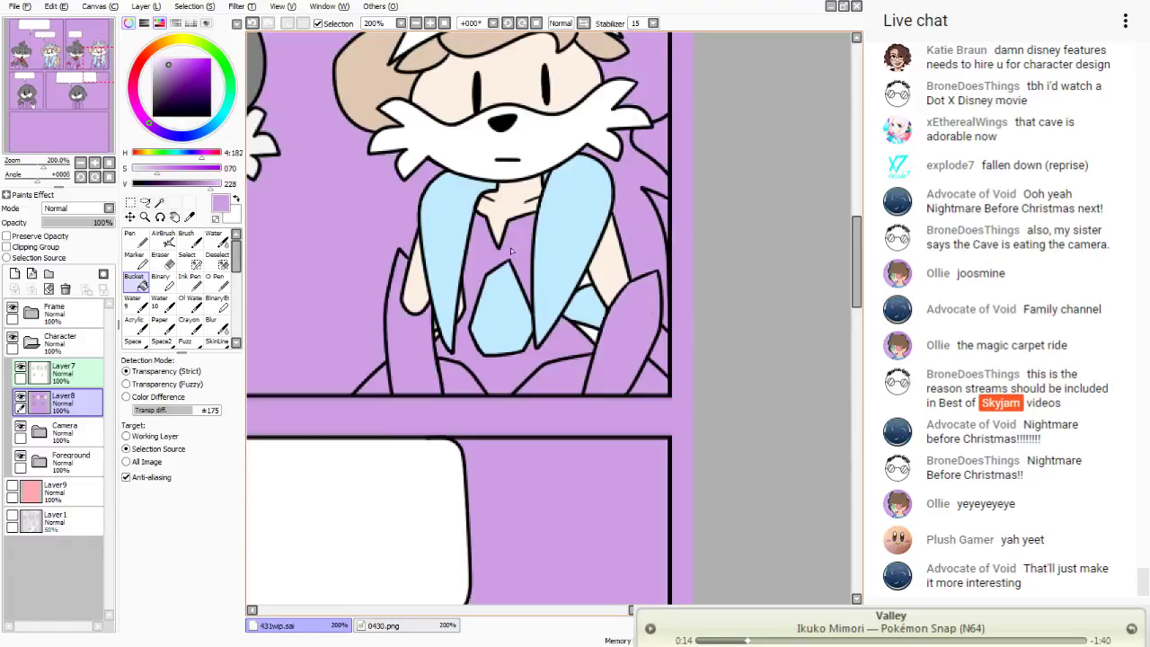
left_click(252, 23)
left_click(135, 239)
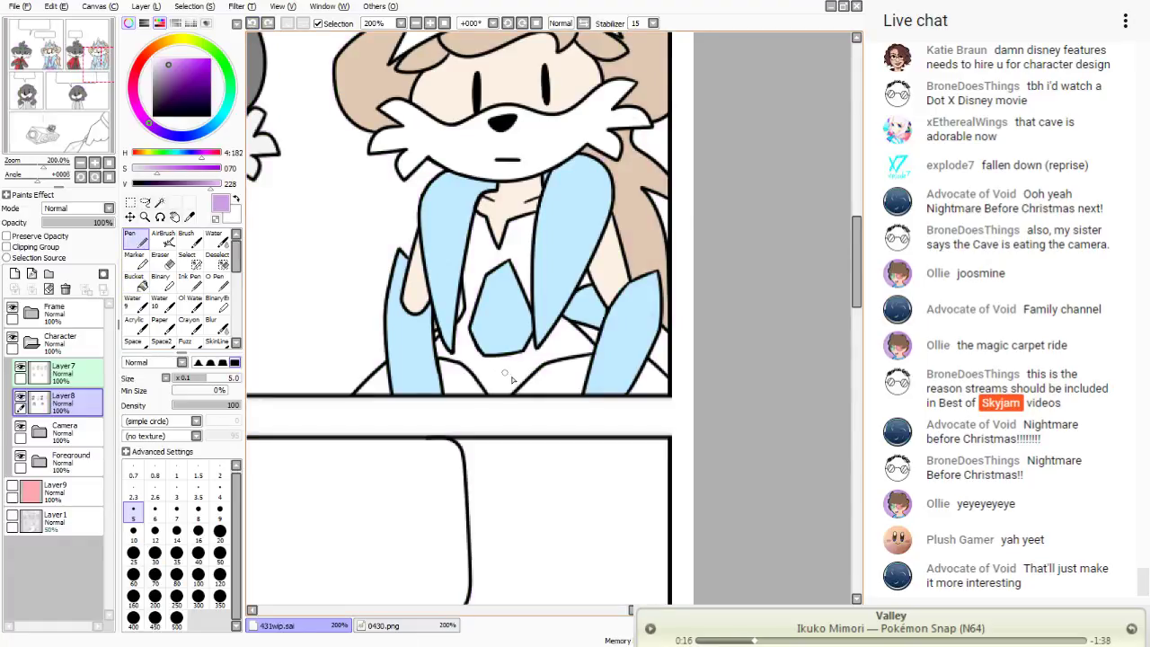
left_click_drag(508, 390, 503, 392)
left_click(136, 282)
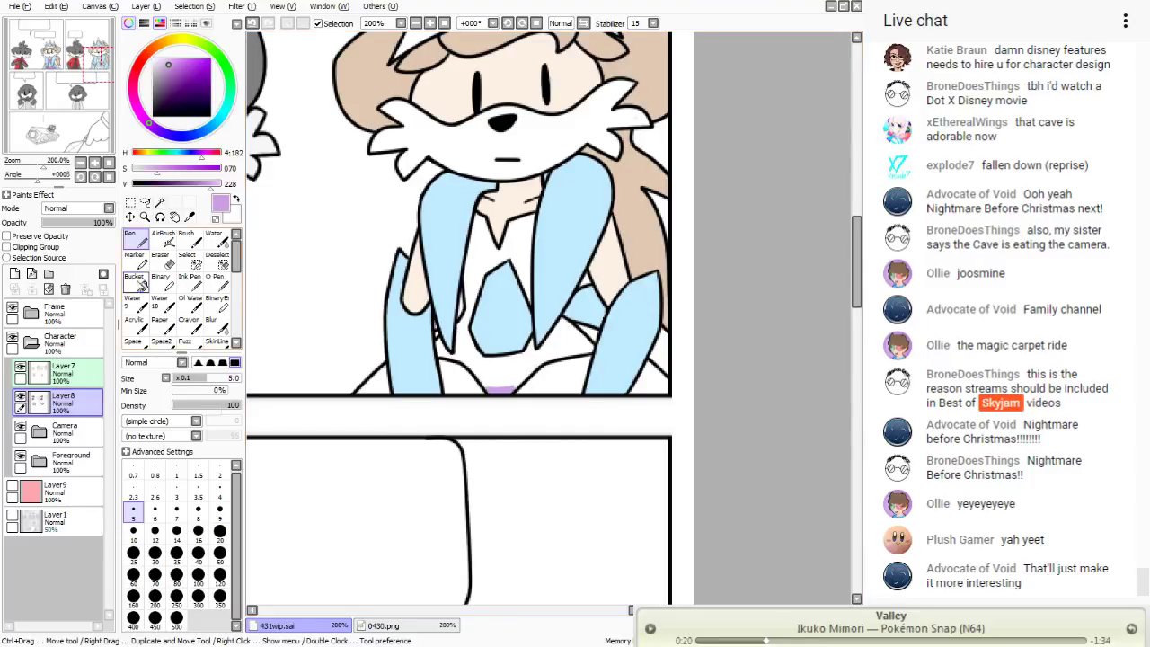
left_click(458, 355)
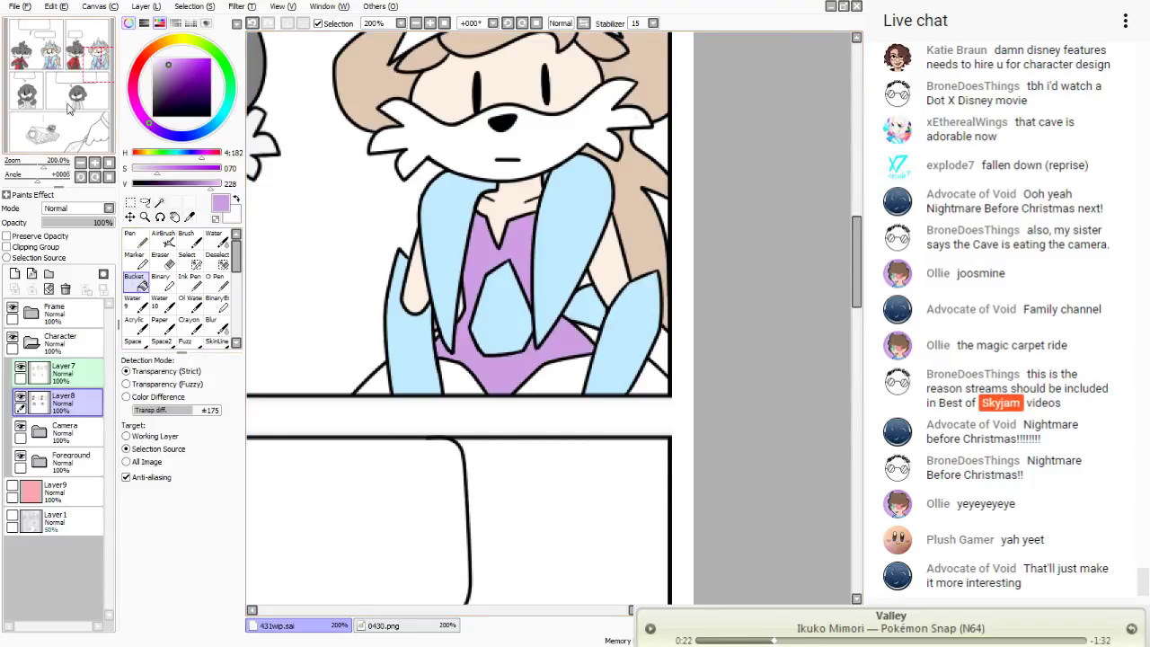
left_click_drag(57, 90, 56, 85)
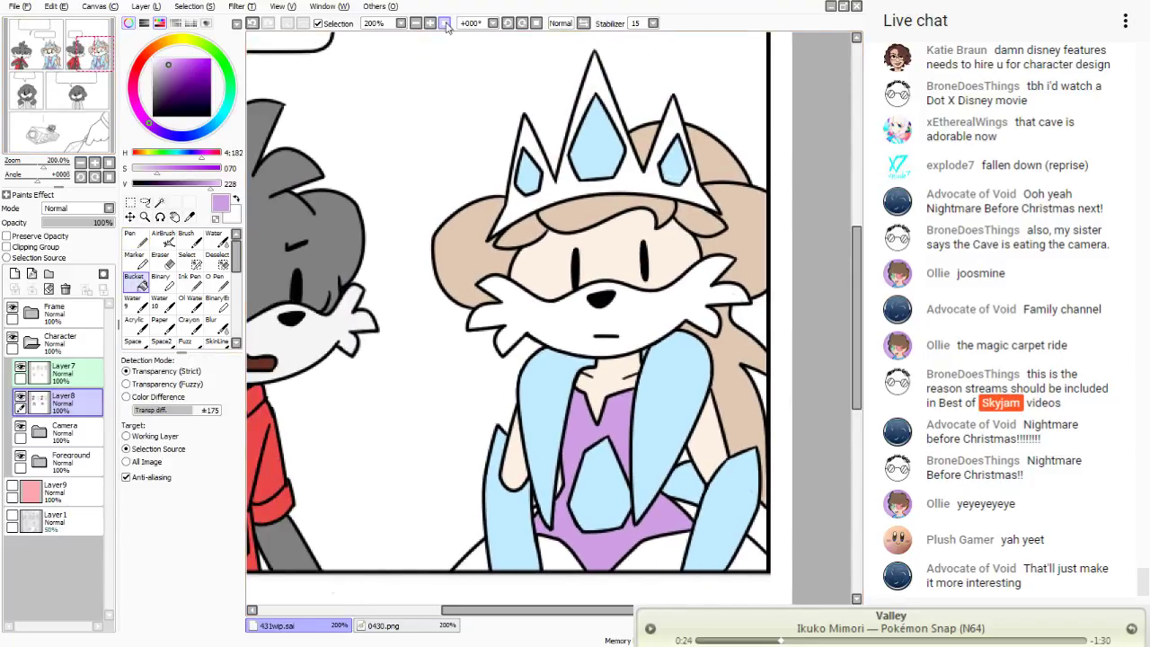
left_click(445, 25)
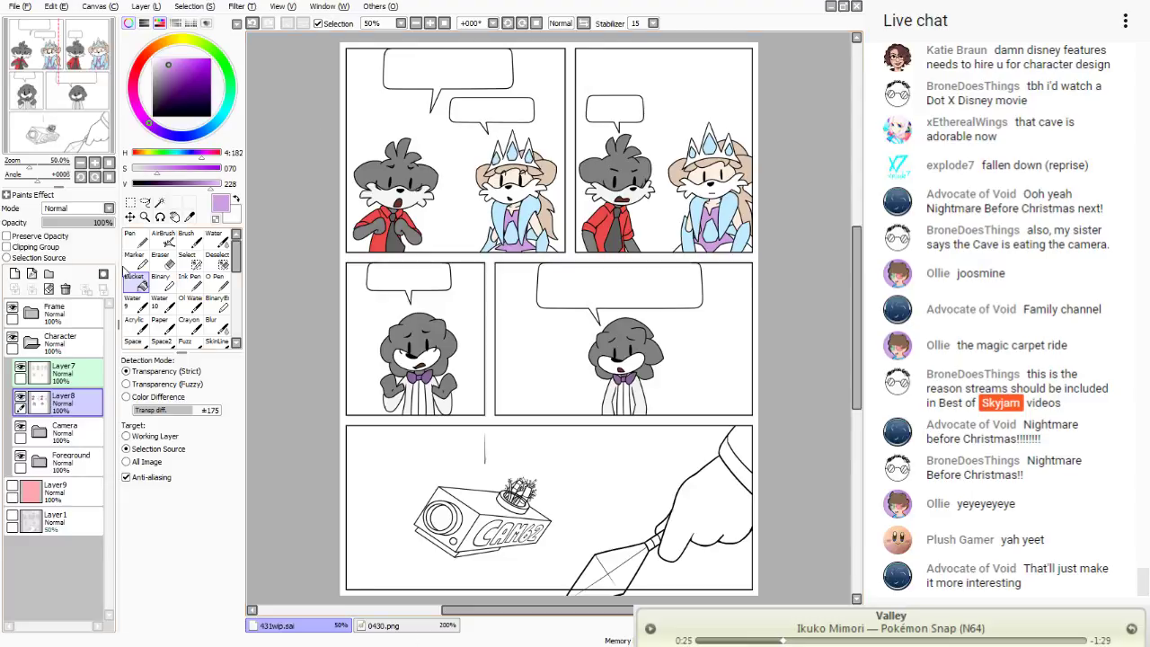
left_click(12, 486)
left_click(12, 486)
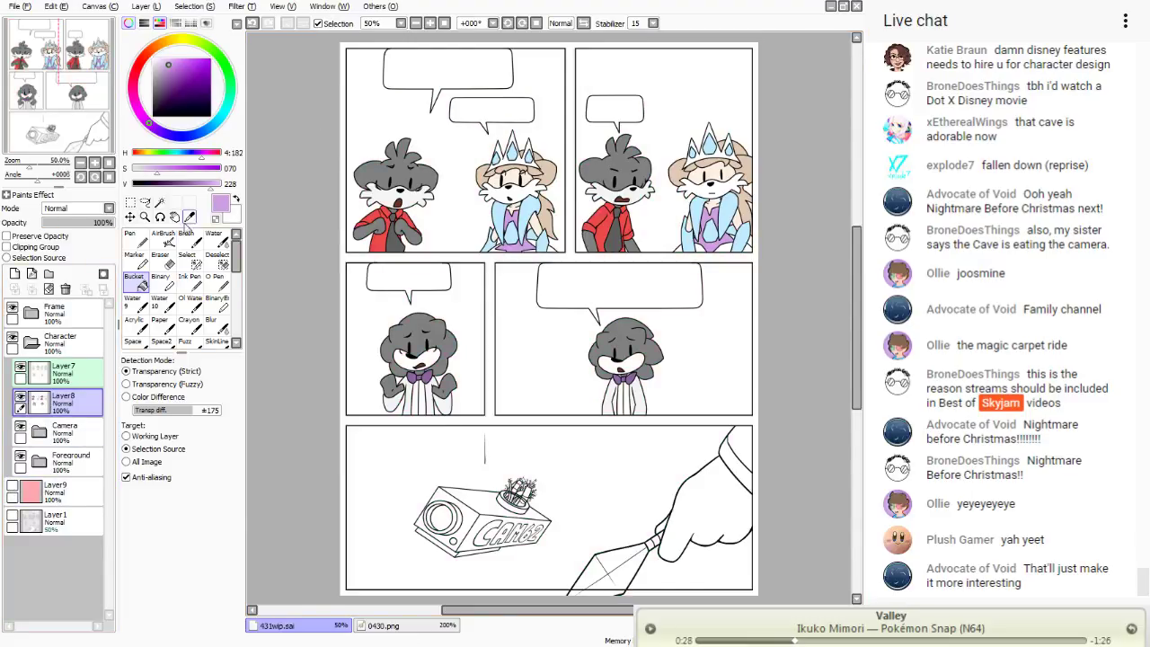
left_click(189, 217)
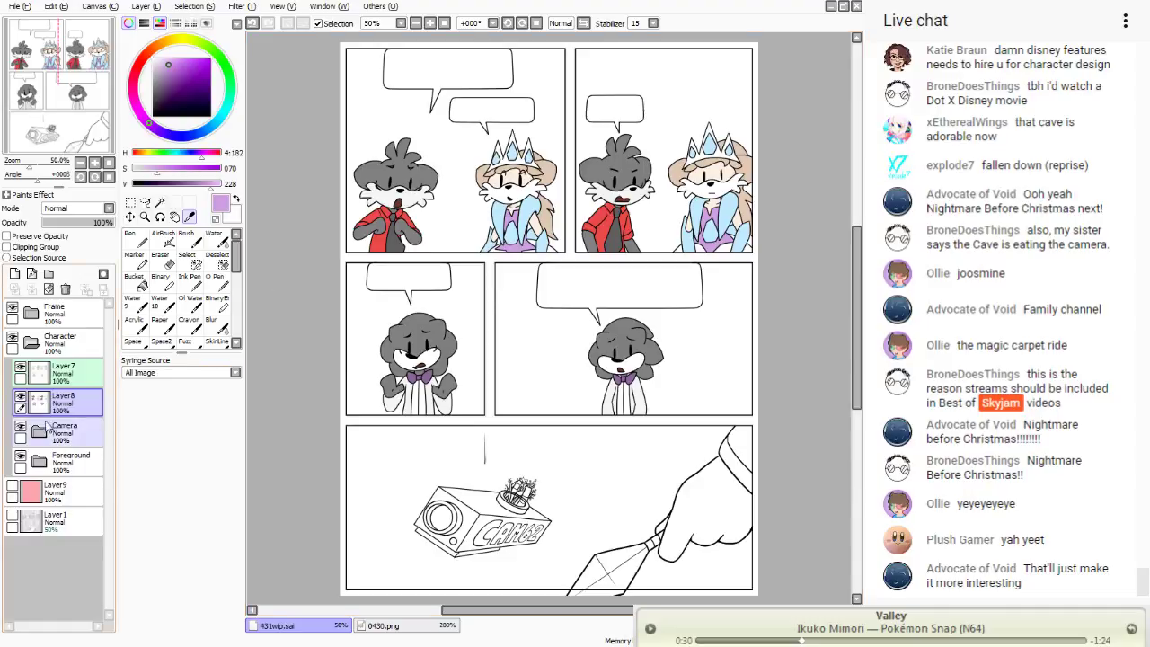
left_click(135, 281)
- Paint the lower edge of the third-panel character's central vest strips light purple with the size 5 pen
left_click(431, 23)
left_click(432, 23)
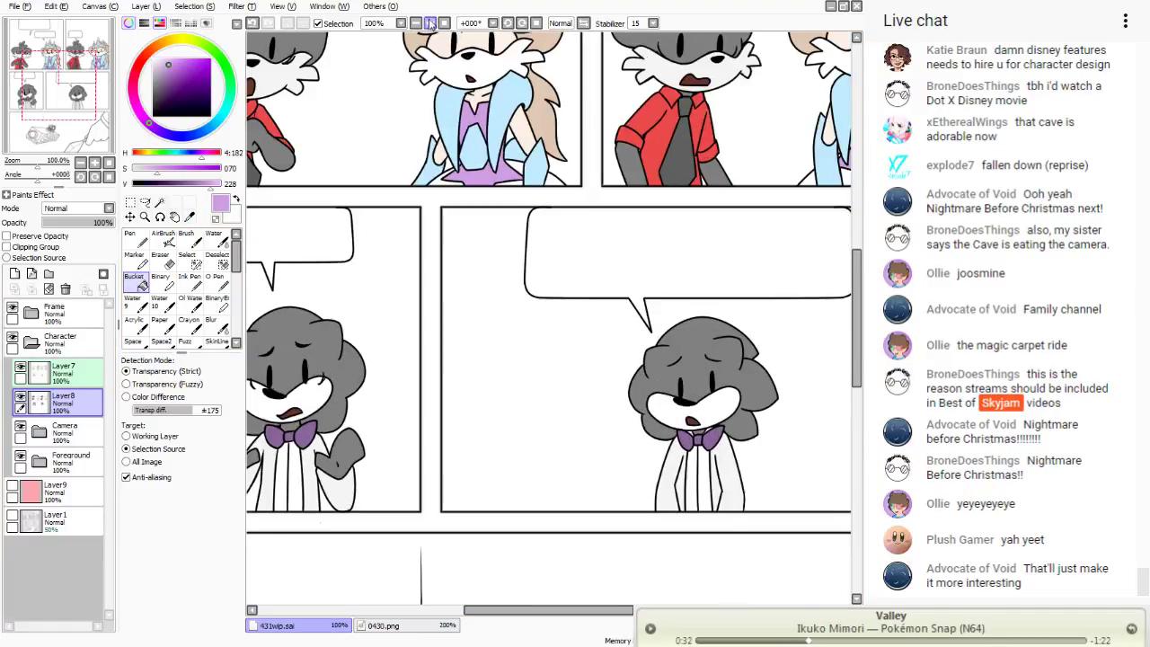
left_click(431, 23)
left_click(431, 23)
left_click(432, 23)
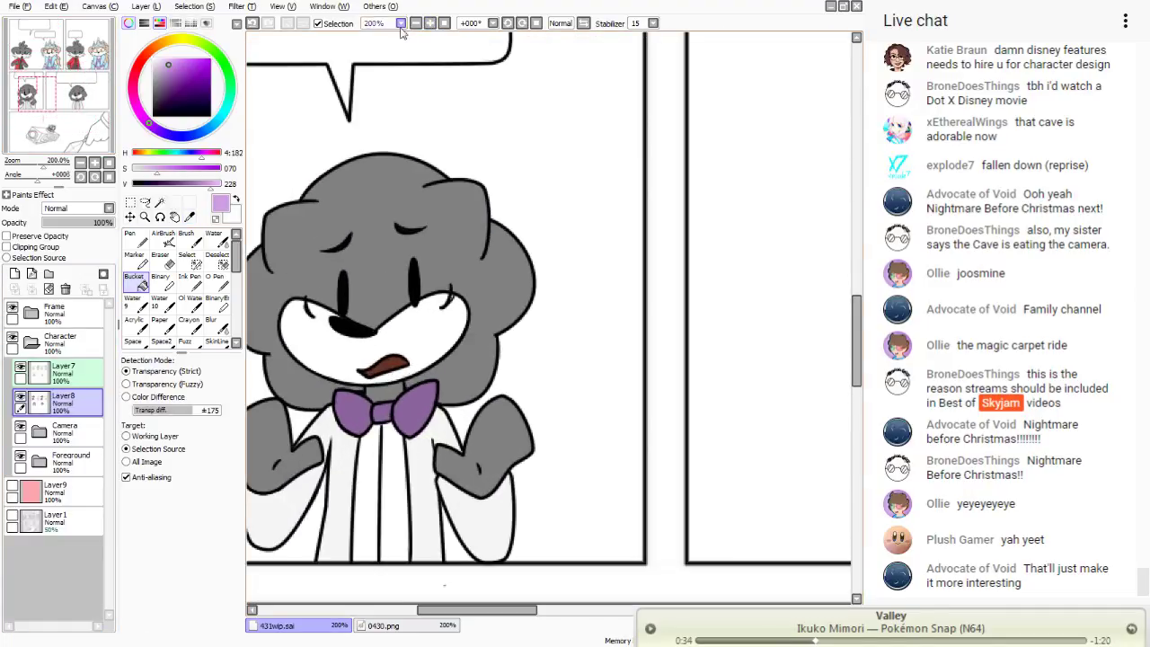
scroll(468, 270, "down", 3)
left_click(136, 238)
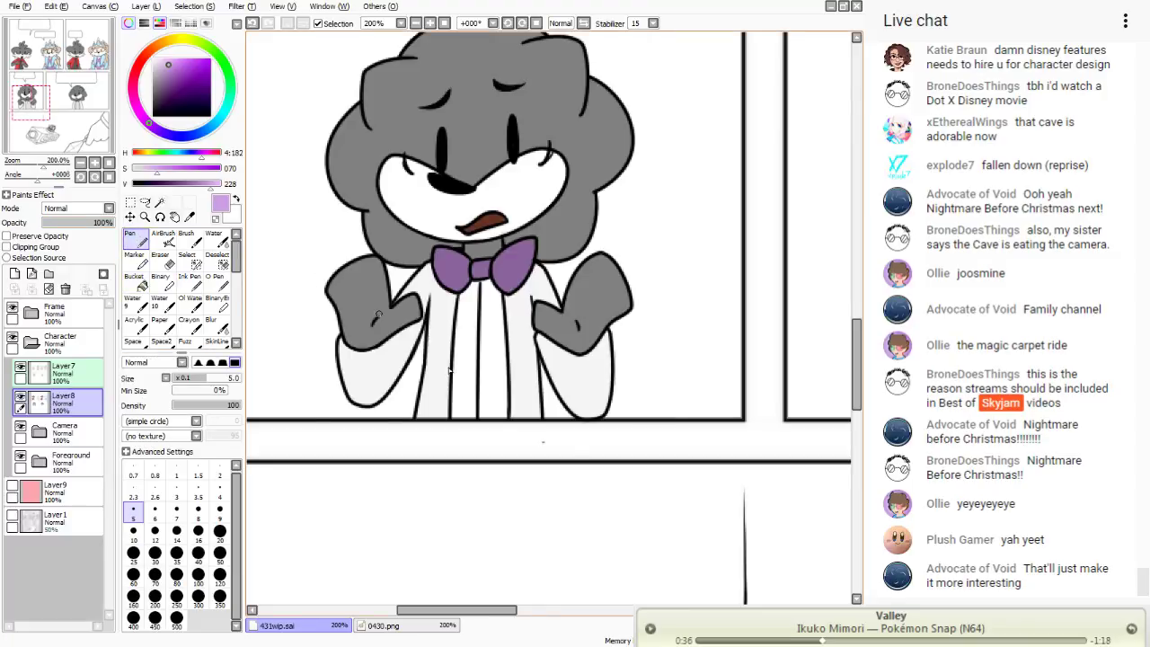
mouse_move(508, 413)
left_mouse_down()
mouse_move(471, 419)
mouse_move(504, 413)
left_mouse_up()
- Erase the stray speck below the third panel on Layer7, and bucket-fill the vest strips light purple on Layer8
left_click(160, 258)
left_click(65, 370)
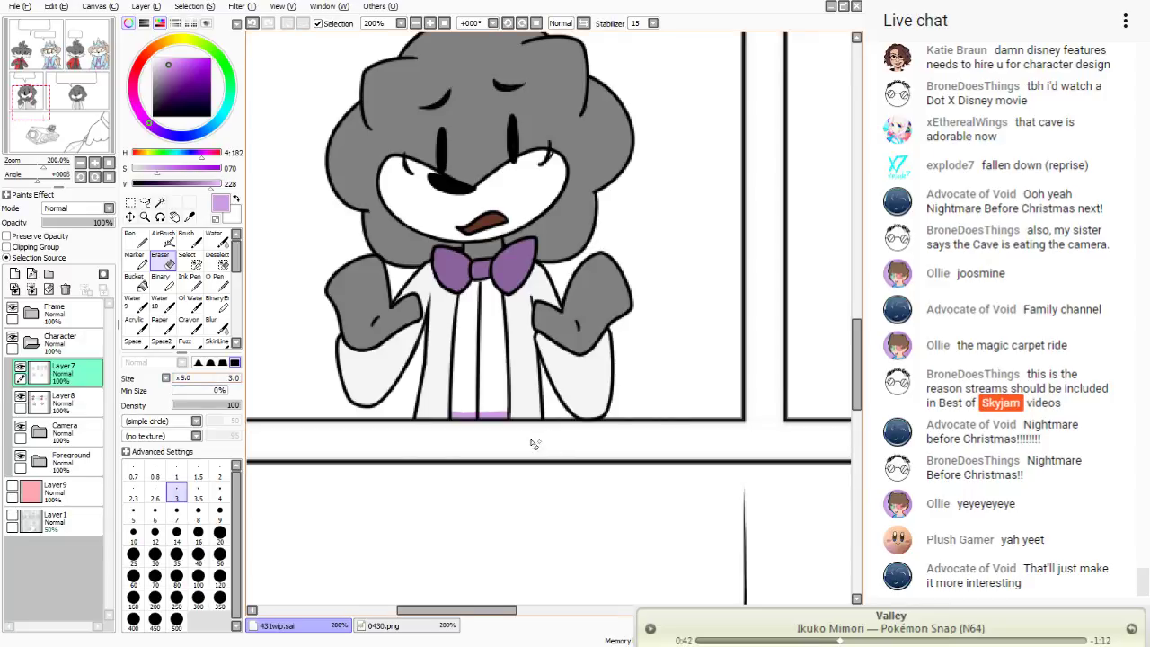
left_click(63, 400)
left_click(134, 260)
left_click(137, 299)
left_click(134, 281)
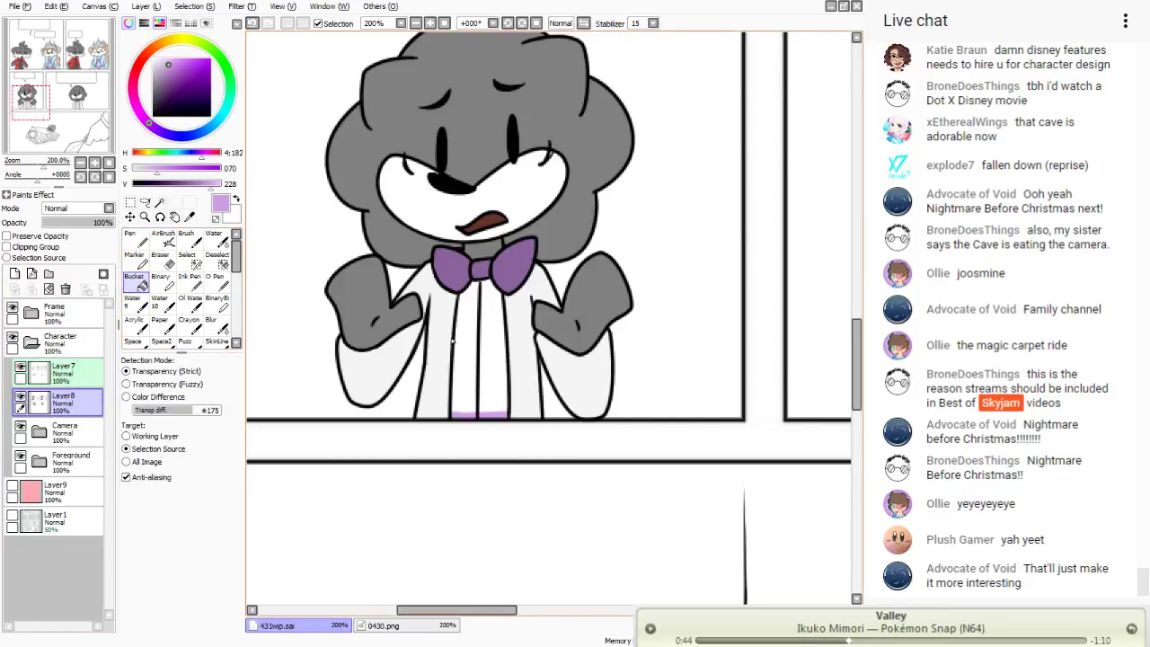
left_click(487, 332)
- Paint the lower edge of the fourth-panel character's vest light purple and bucket-fill its two central strips
left_click(134, 239)
left_click_drag(43, 114, 87, 112)
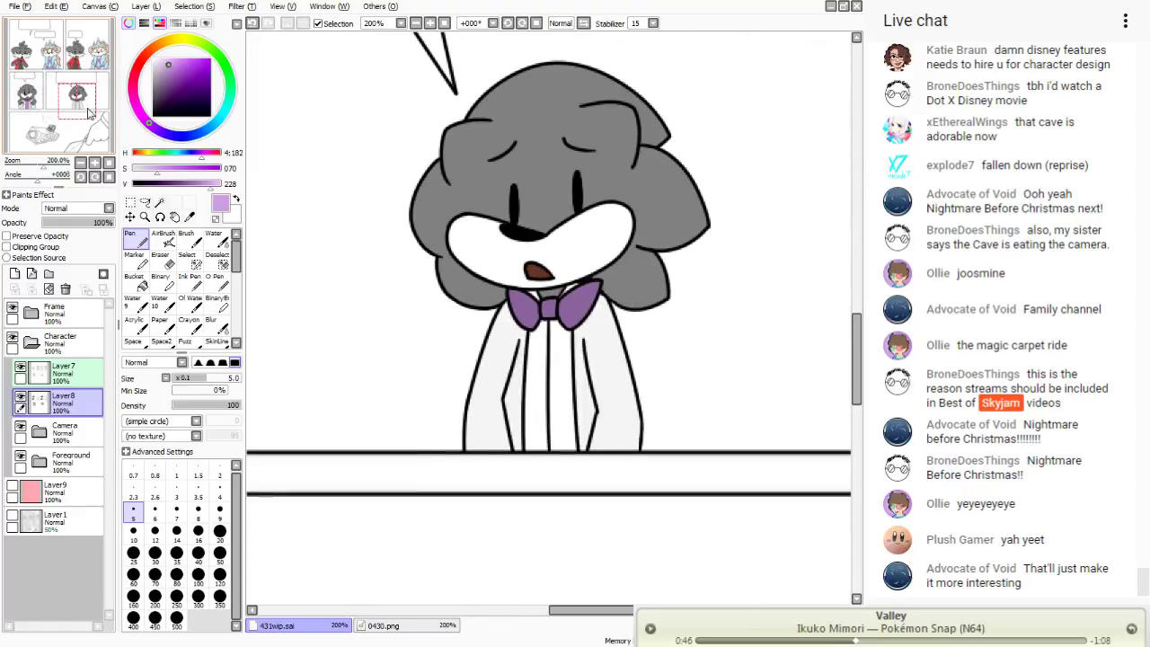
left_click_drag(543, 447, 561, 450)
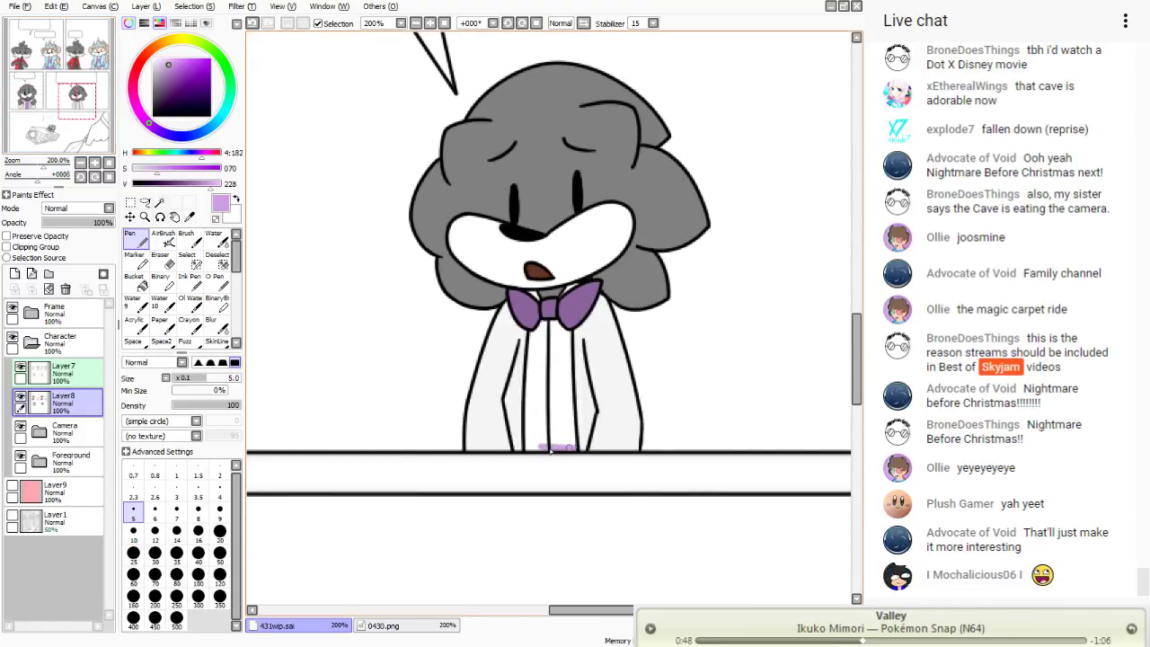
left_click(134, 281)
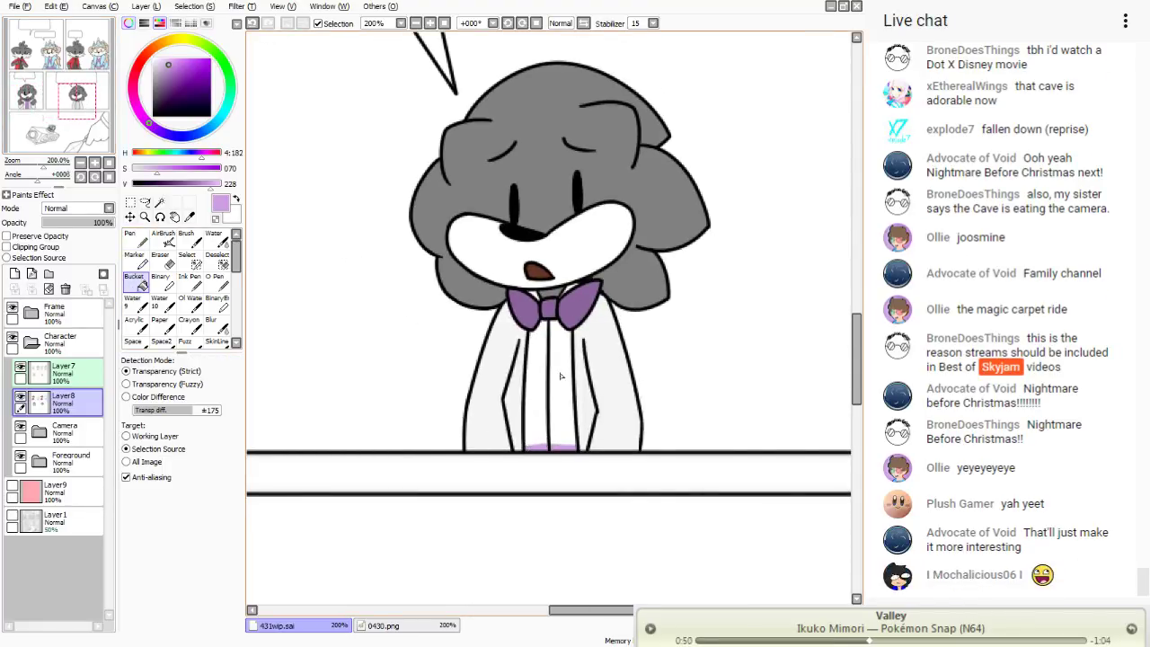
left_click(559, 342)
left_click(542, 333)
- Undo the bucket fill that flooded the page, and touch up the small gaps above the fourth-panel bow tie with the pen
left_click(532, 295)
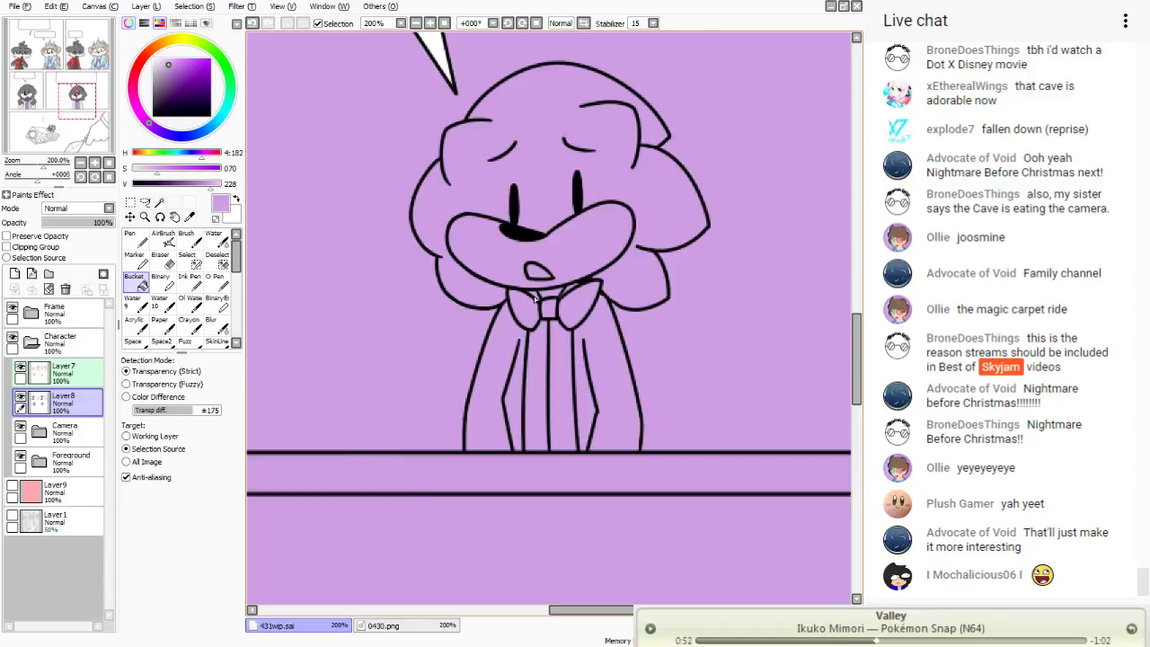
left_click(252, 22)
left_click(135, 237)
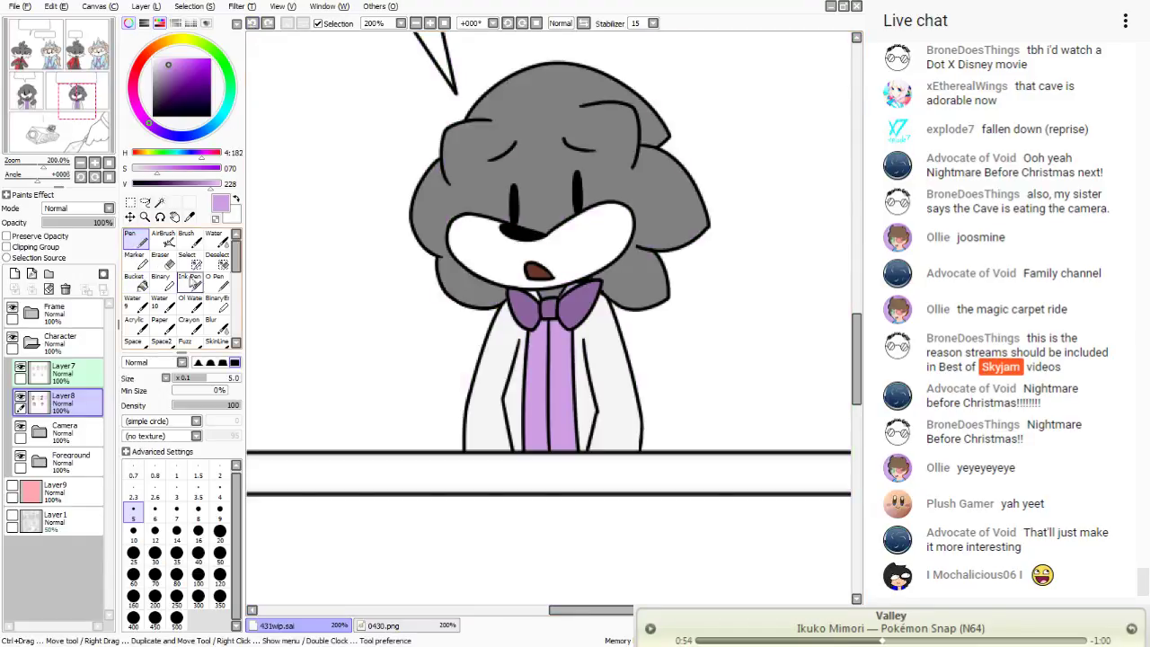
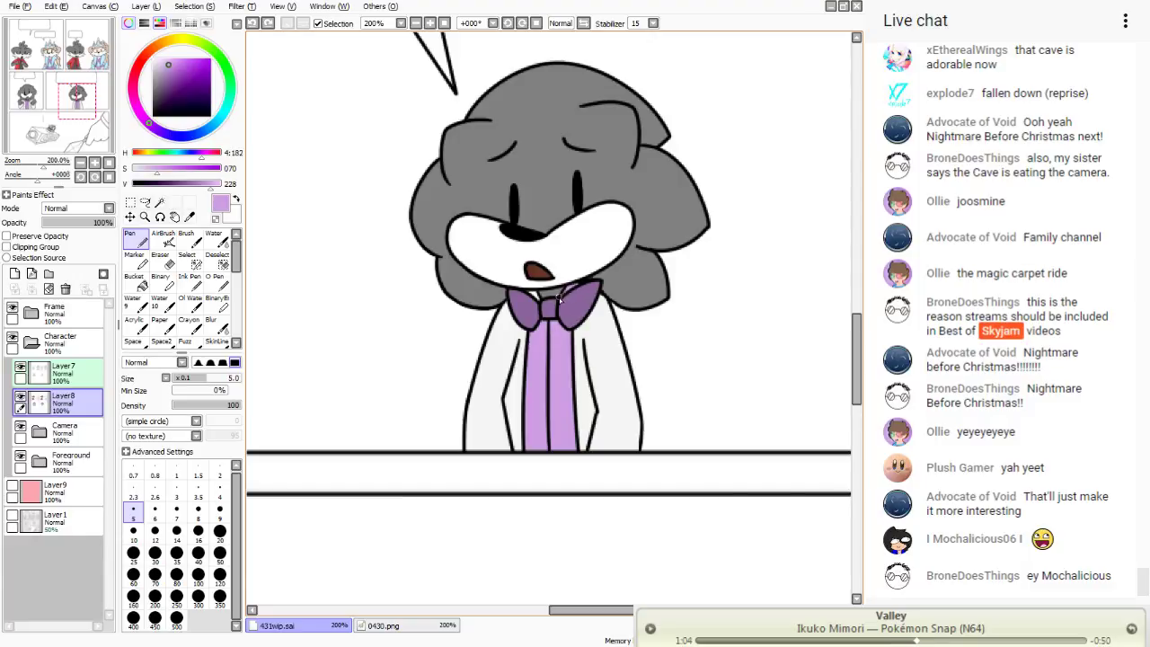
left_click_drag(560, 299, 537, 296)
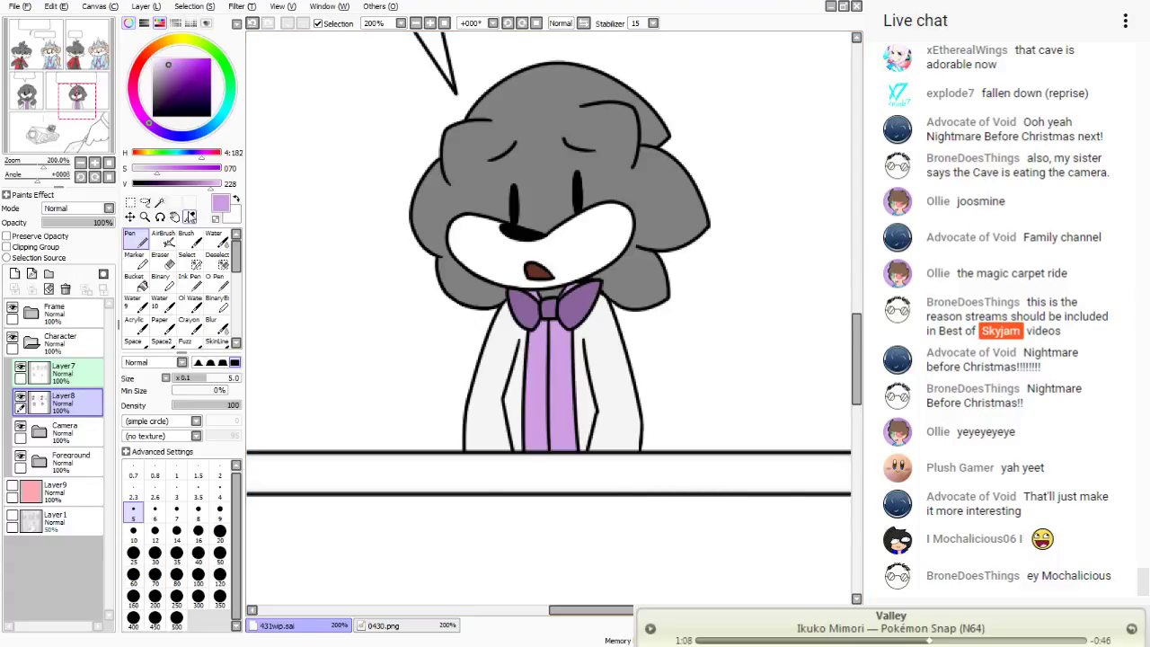
- Sample the pale cream muzzle colour of the bow-tied character from 0430.png and return to 431wip.sai
left_click(189, 217)
left_click(383, 626)
scroll(449, 255, "down", 10)
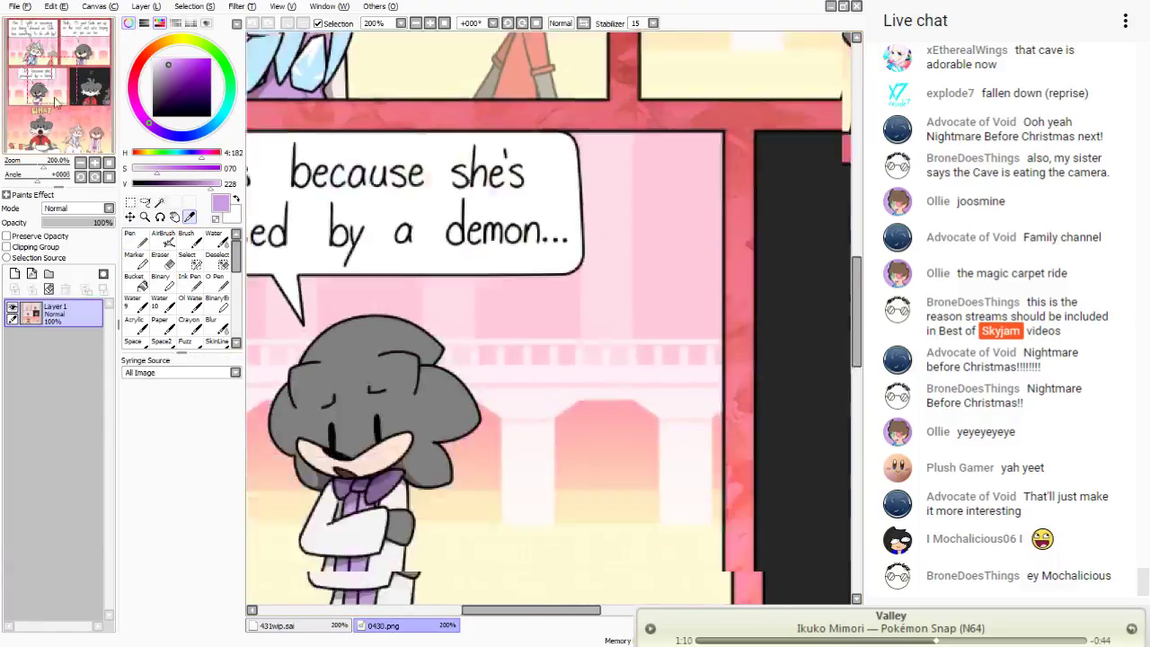
scroll(452, 435, "up", 5)
left_click(452, 435)
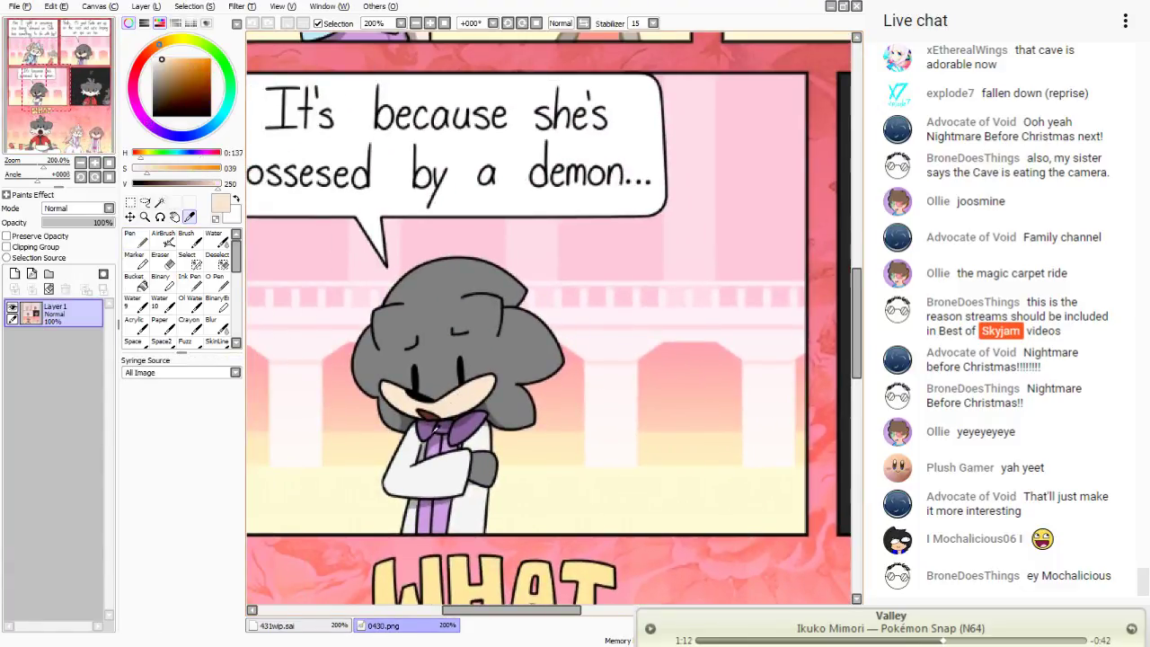
left_click(288, 626)
- Bucket-fill the muzzles of the bow-tied characters in the fourth and third panels with pale cream
left_click(135, 280)
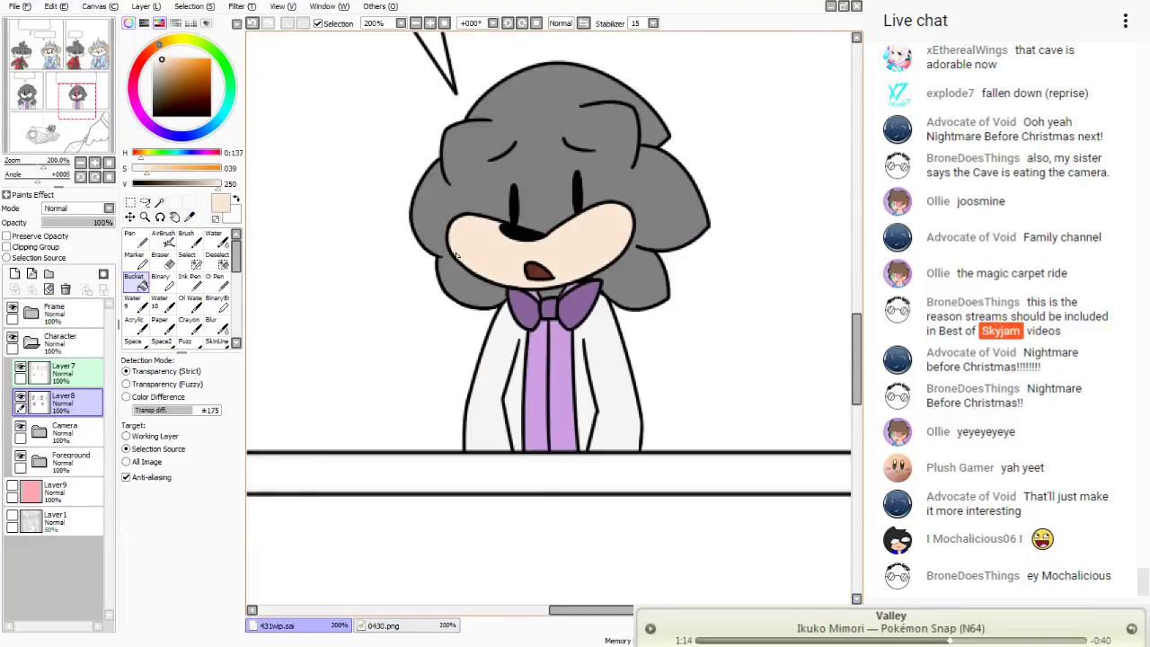
left_click_drag(50, 107, 51, 114)
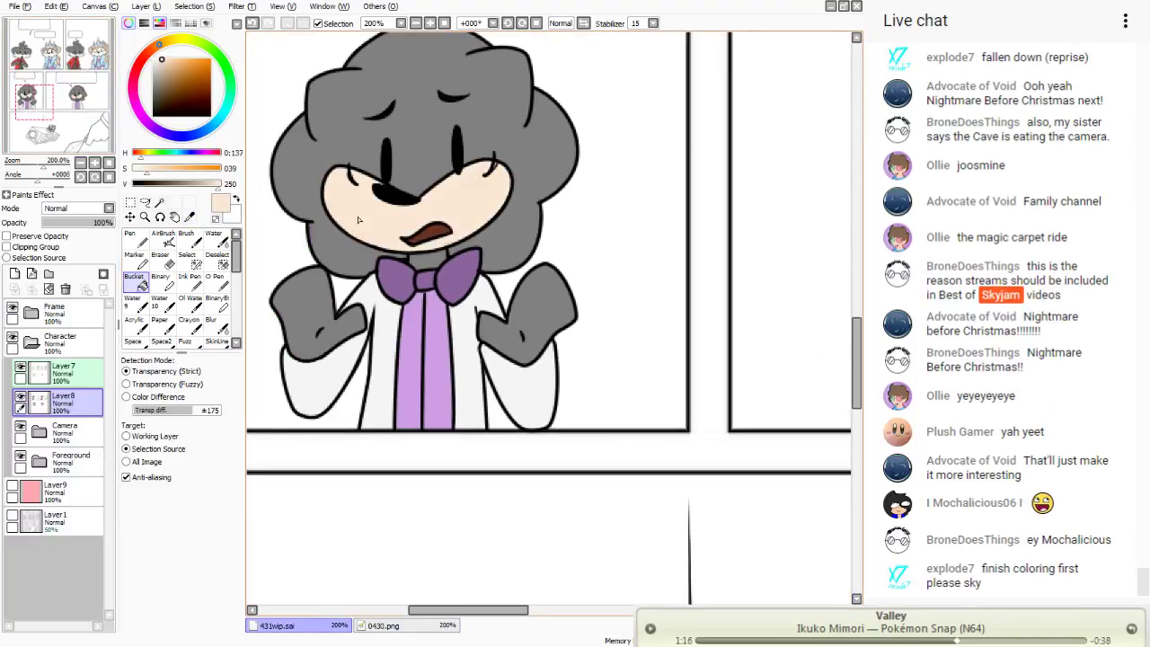
left_click(490, 175)
key("n")
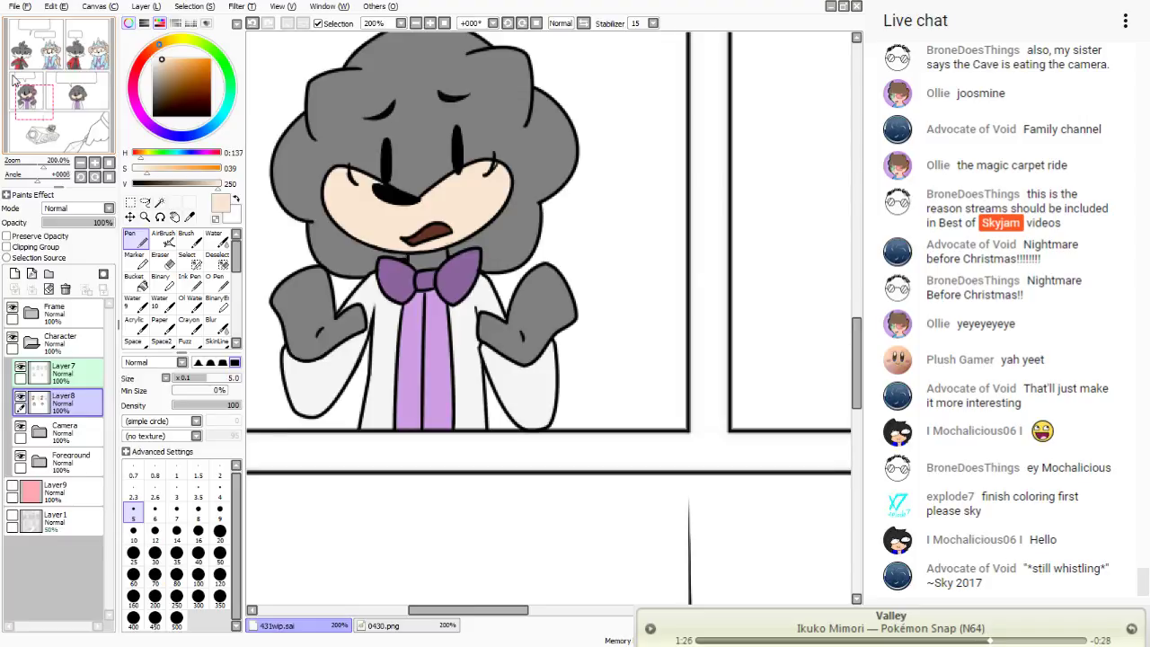
left_click(444, 23)
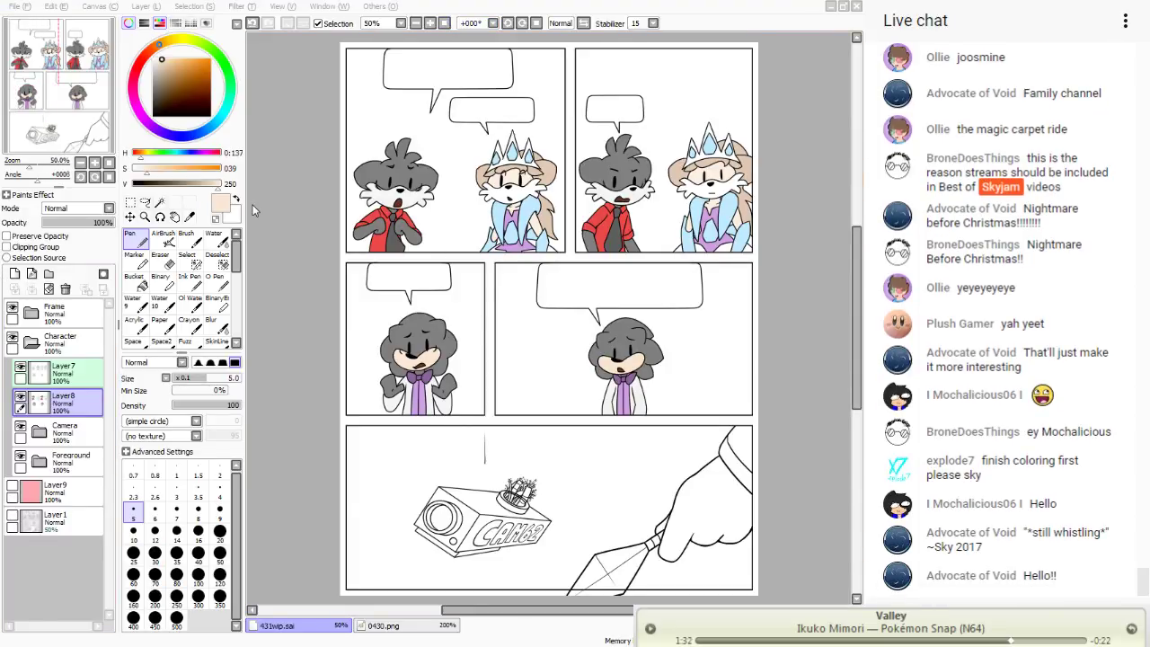
- Create a new canvas and set the pen to near-black at size 10
key("ctrl+n")
left_click(323, 122)
left_click_drag(126, 118, 129, 105)
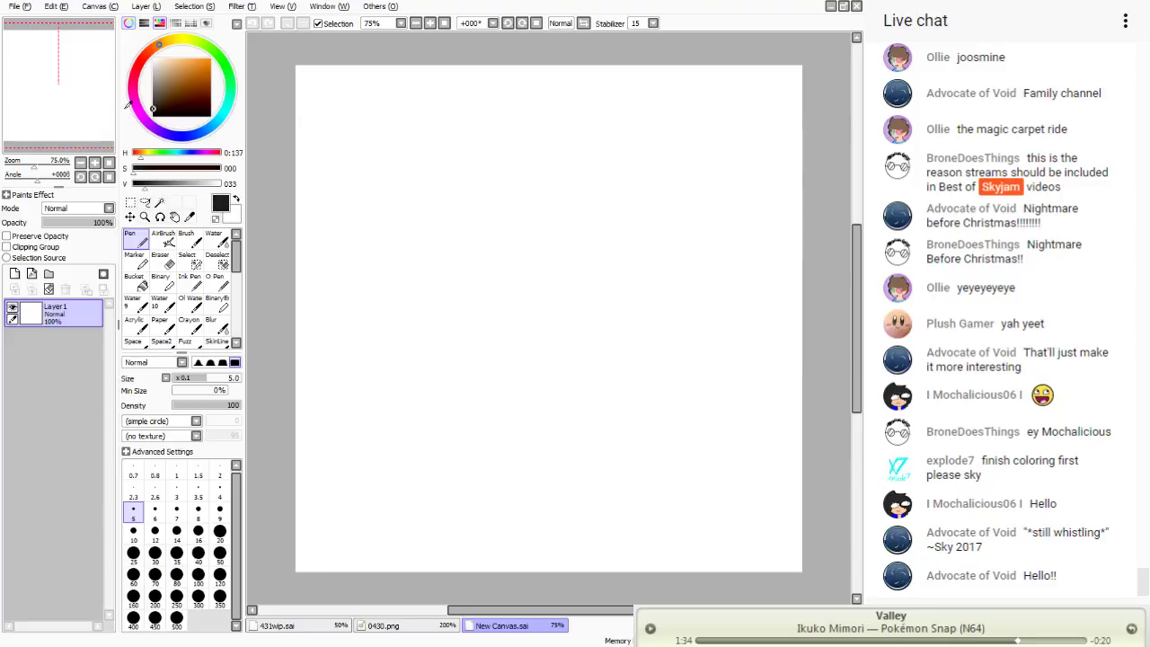
left_click(133, 530)
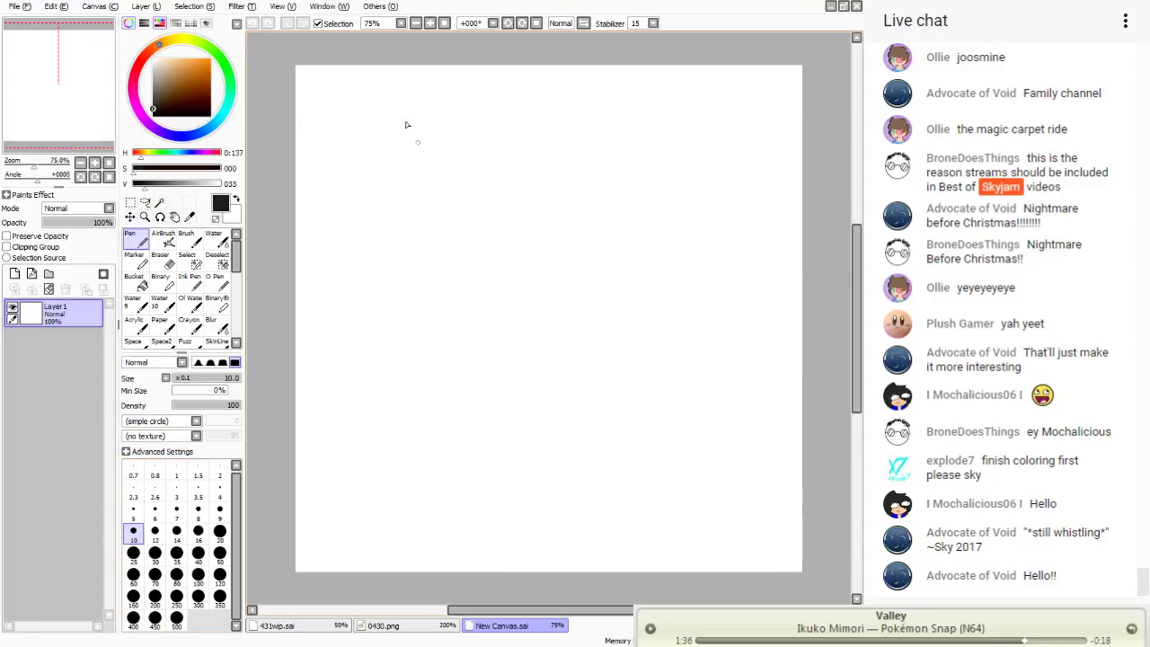
- Handwrite the title "Tim Curryies: The Nightmare before Christmas" across the upper part of the new canvas
left_click_drag(405, 121, 392, 125)
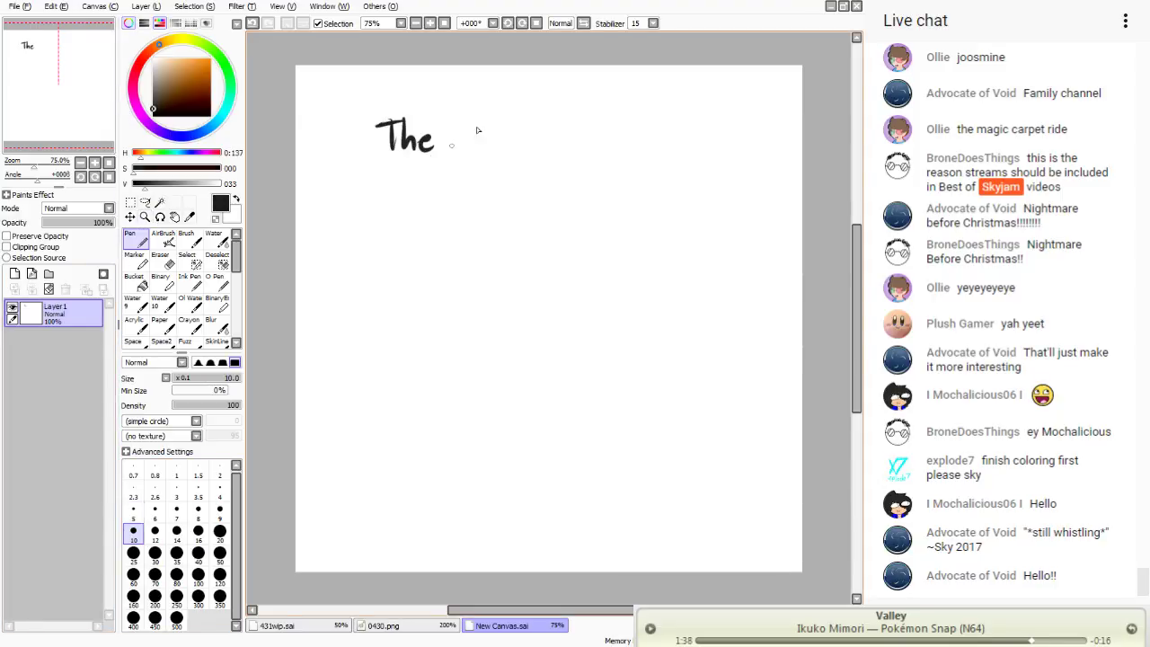
mouse_move(473, 113)
left_mouse_down()
mouse_move(465, 169)
mouse_move(497, 115)
mouse_move(496, 196)
left_mouse_up()
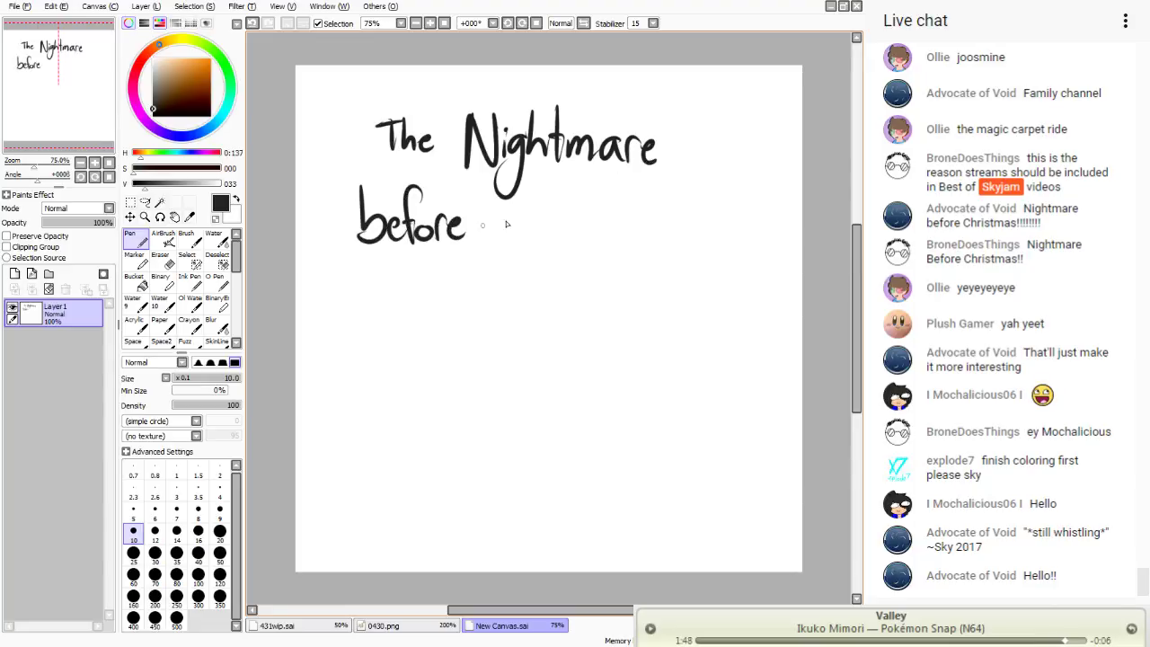
left_click_drag(523, 193, 531, 243)
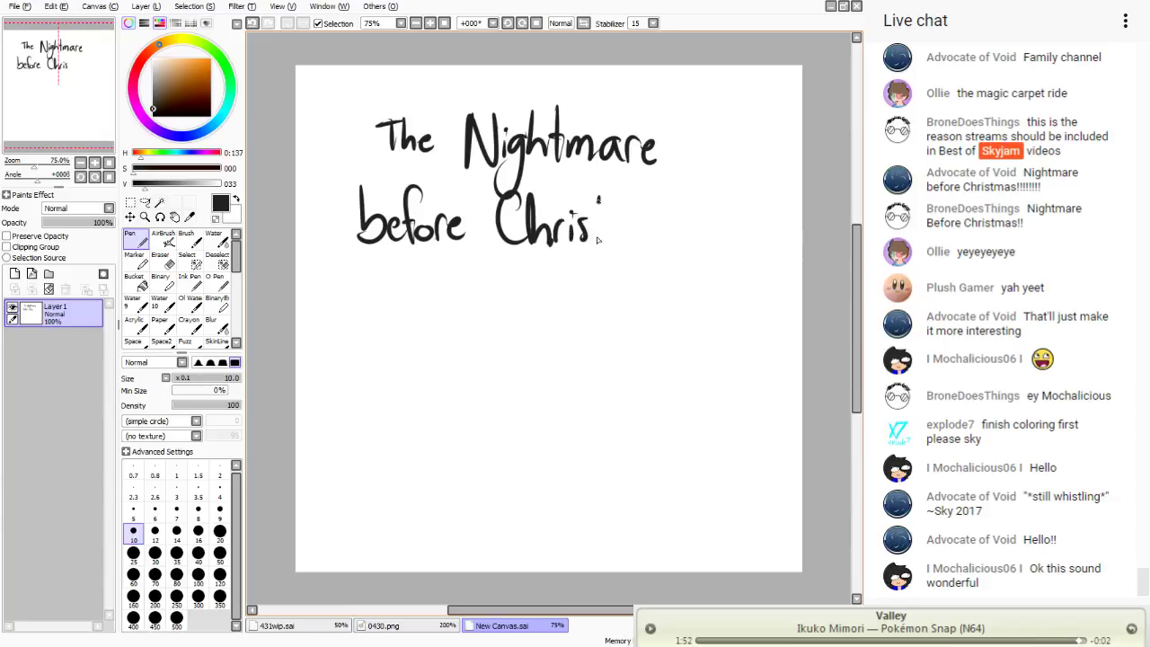
left_click_drag(630, 226, 638, 236)
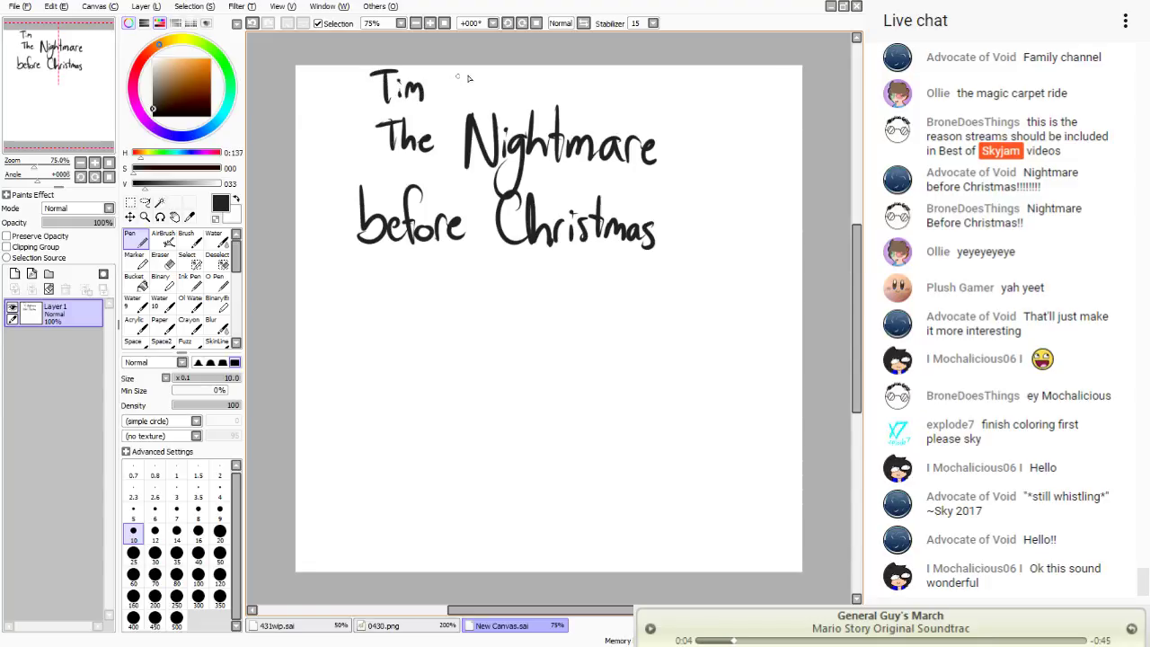
mouse_move(474, 72)
left_mouse_down()
mouse_move(452, 104)
mouse_move(480, 99)
left_mouse_up()
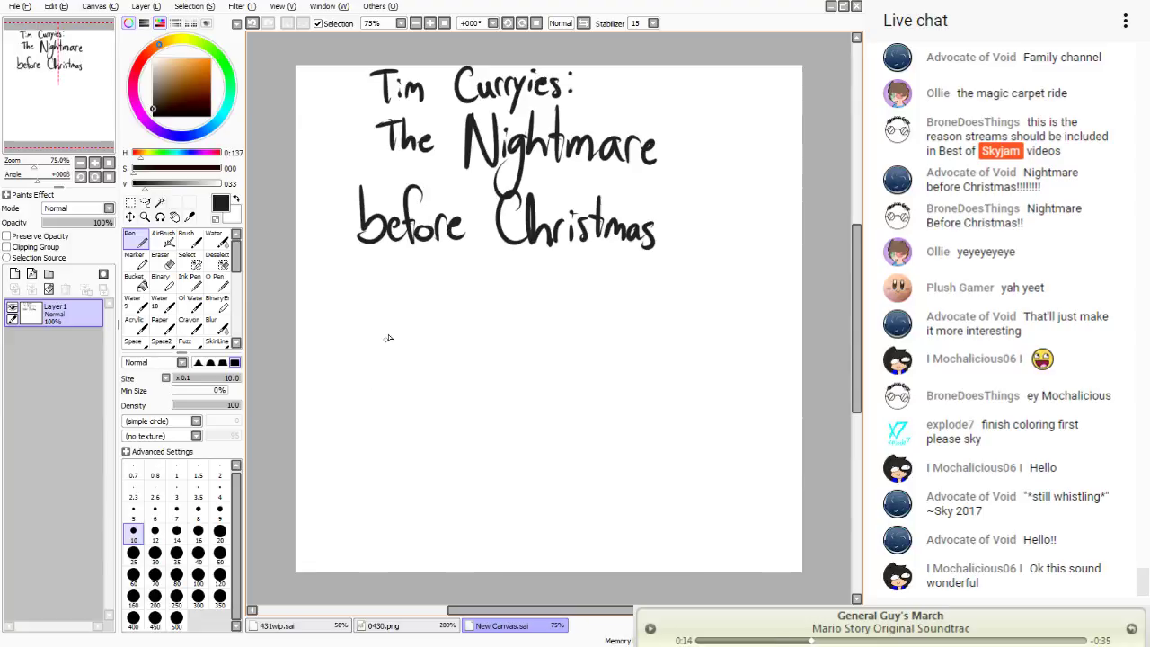
- Draw a round skeleton head with two solid dot eyes and a small jagged mouth below the word "Christmas"
left_click(430, 23)
left_click(429, 24)
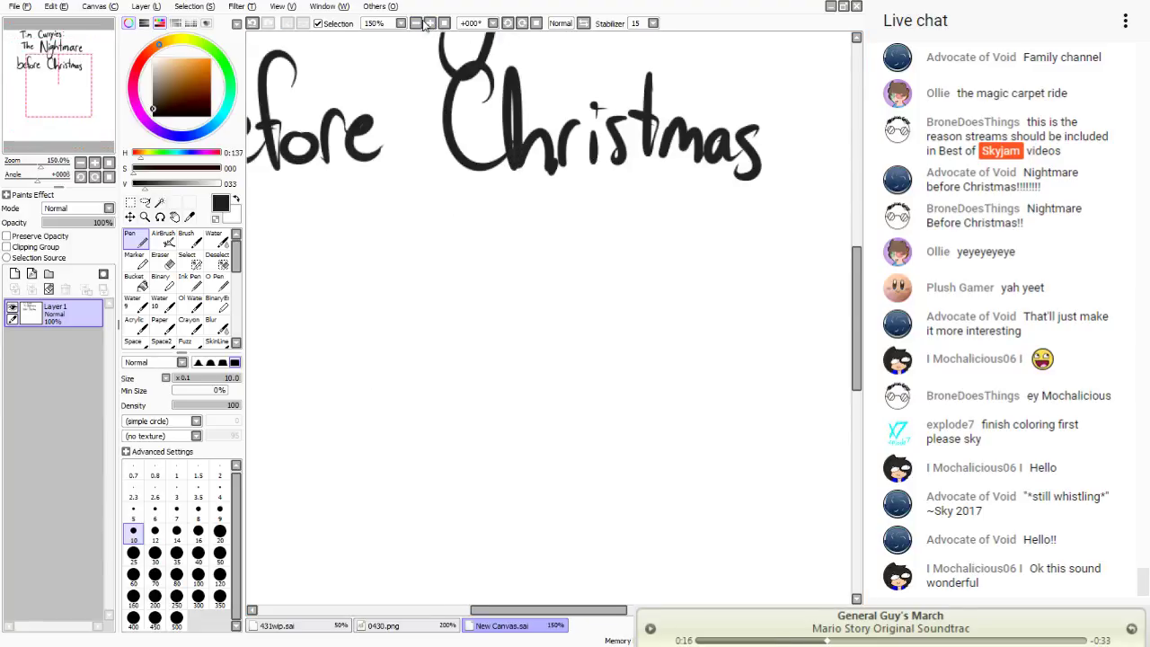
left_click(430, 23)
mouse_move(545, 213)
left_mouse_down()
mouse_move(447, 334)
mouse_move(559, 217)
left_mouse_up()
left_click_drag(556, 259, 552, 270)
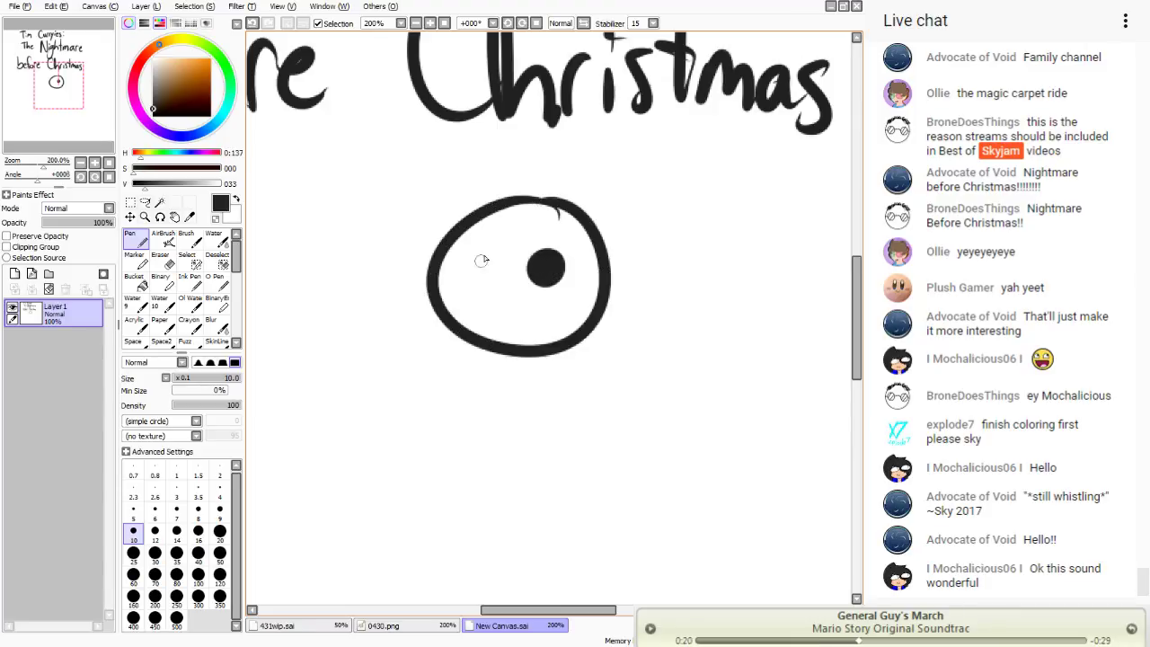
left_click_drag(482, 260, 485, 260)
left_click_drag(516, 294, 488, 302)
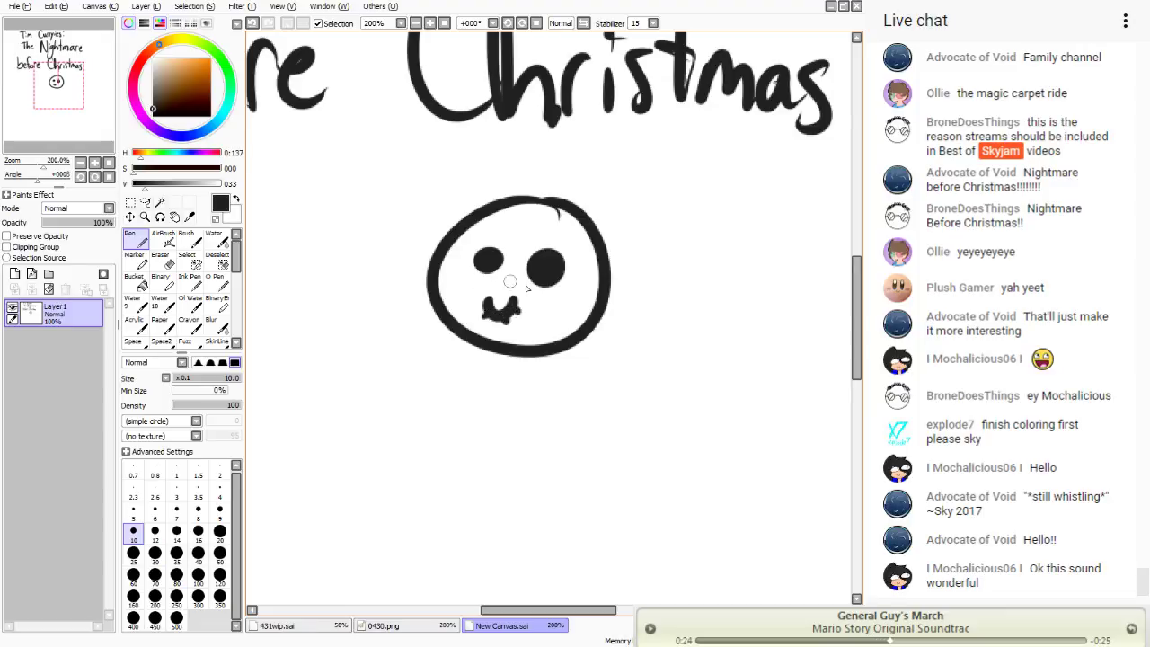
- Draw the skeleton's thin neck, tapering torso, raised spikes and small winged collar beneath the head
left_click_drag(500, 353, 497, 393)
left_click_drag(382, 356, 390, 223)
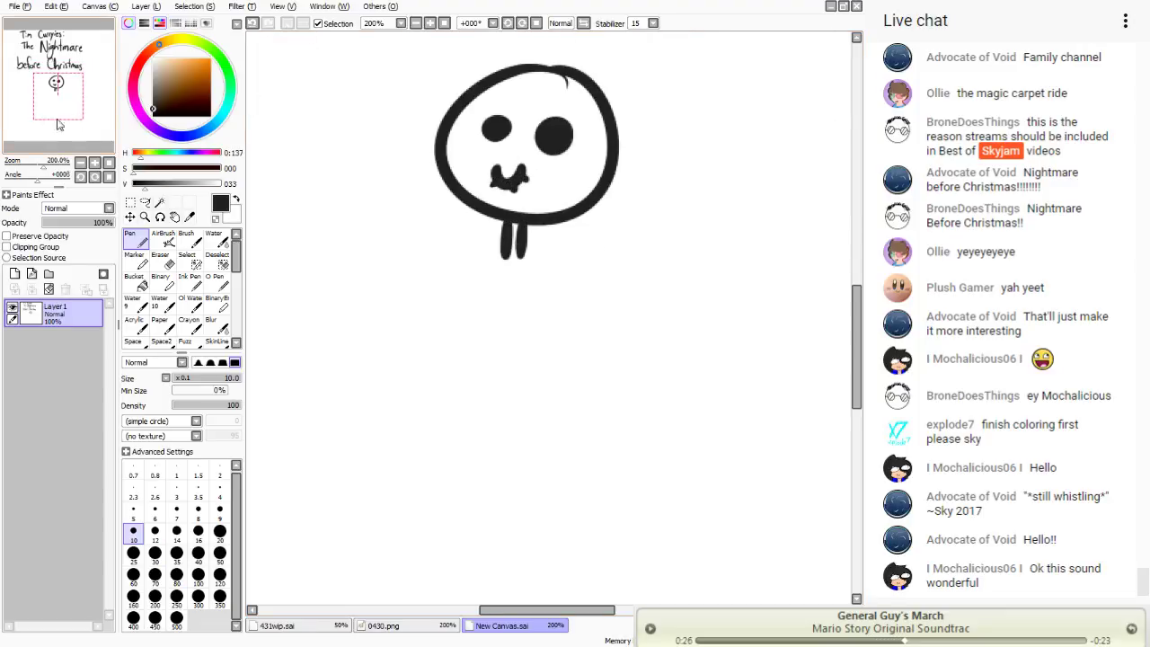
mouse_move(462, 265)
left_mouse_down()
mouse_move(582, 265)
mouse_move(535, 406)
left_mouse_up()
left_click_drag(460, 264, 467, 411)
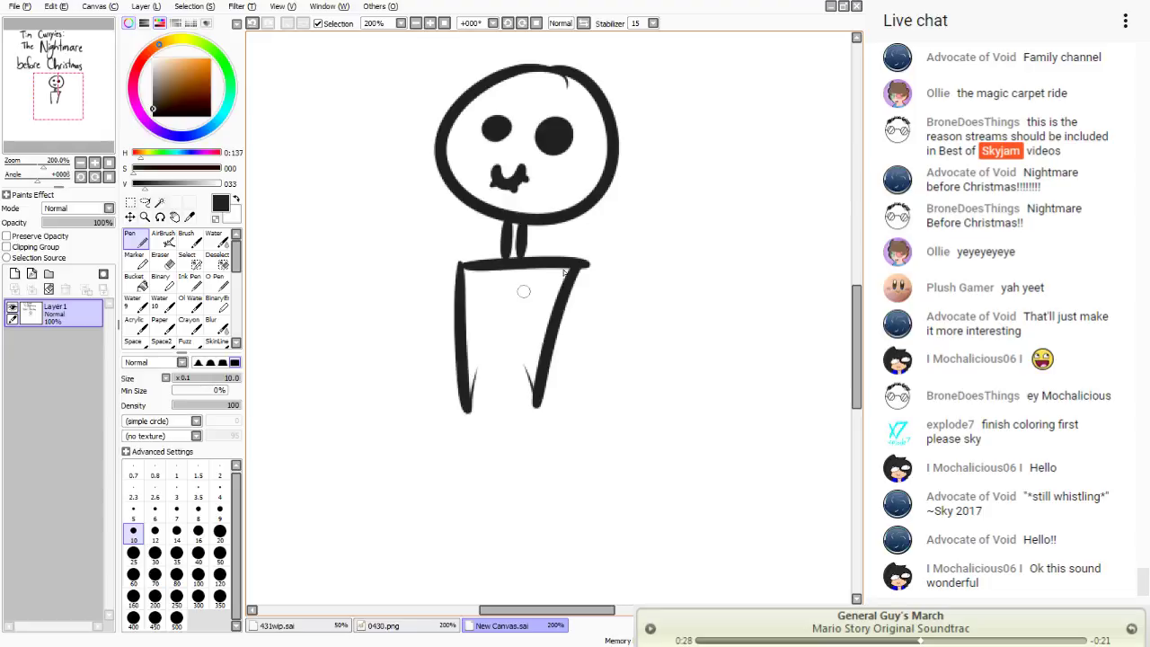
mouse_move(564, 253)
left_mouse_down()
mouse_move(654, 187)
mouse_move(561, 258)
mouse_move(565, 269)
mouse_move(636, 262)
left_mouse_up()
mouse_move(494, 252)
left_mouse_down()
mouse_move(426, 185)
mouse_move(490, 256)
left_mouse_up()
mouse_move(460, 266)
left_mouse_down()
mouse_move(423, 259)
mouse_move(454, 283)
left_mouse_up()
- Extend the skeleton's outer body lines into very long legs and draw the narrow inner leg lines between them
left_click_drag(539, 350, 533, 554)
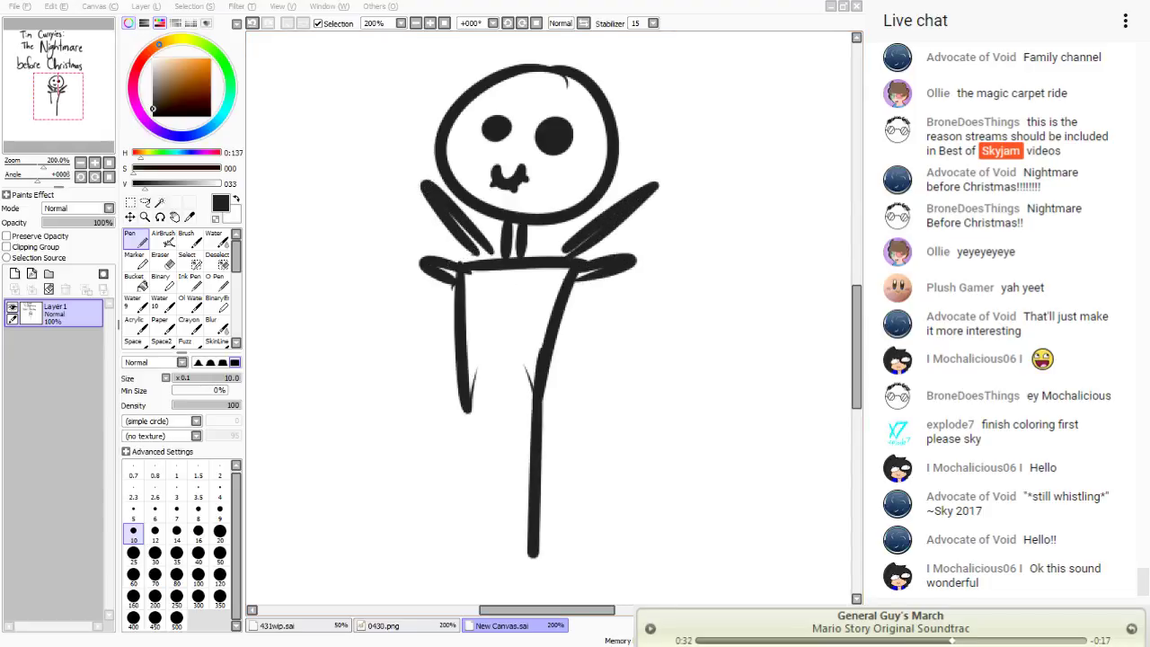
left_click_drag(458, 280, 458, 594)
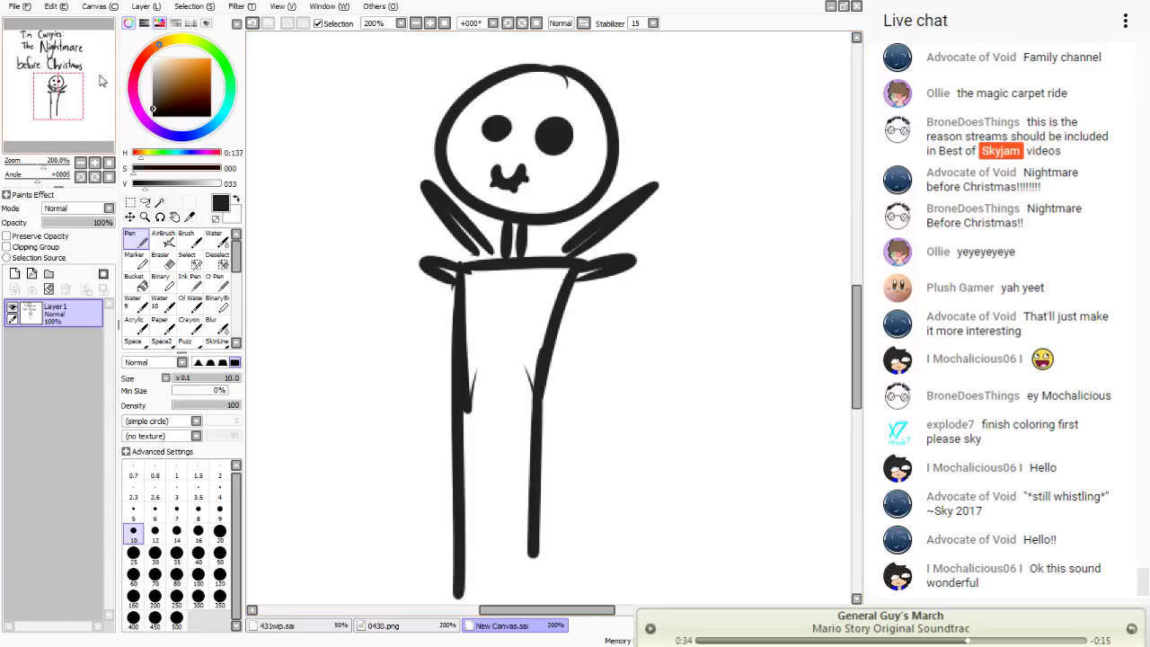
scroll(244, 179, "down", 3)
left_click_drag(521, 191, 528, 562)
left_click_drag(442, 270, 432, 584)
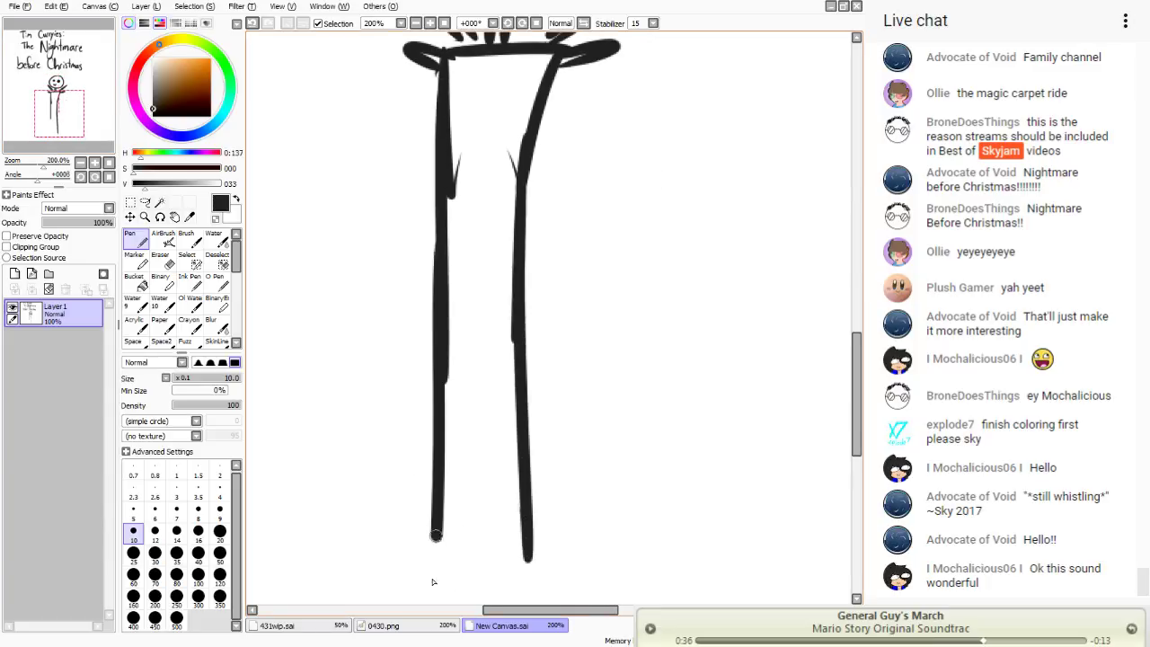
left_click_drag(512, 58, 485, 355)
left_click_drag(476, 48, 451, 343)
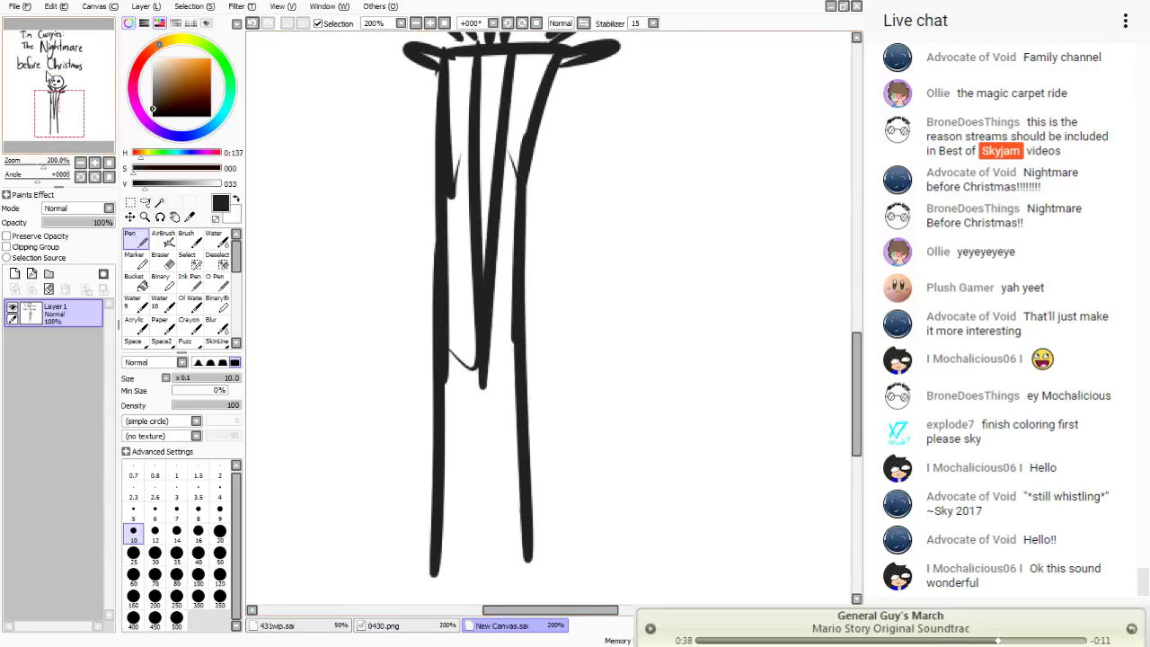
- Draw a second figure beside the skeleton with a split oval face, tiny top hat and triangular gown
left_click_drag(55, 80, 37, 61)
mouse_move(424, 145)
left_mouse_down()
mouse_move(455, 181)
mouse_move(369, 180)
mouse_move(406, 146)
mouse_move(426, 288)
left_mouse_up()
mouse_move(426, 226)
left_mouse_down()
mouse_move(429, 289)
mouse_move(402, 264)
mouse_move(418, 232)
left_mouse_up()
left_click(437, 209)
mouse_move(374, 134)
left_mouse_down()
mouse_move(398, 116)
mouse_move(389, 63)
mouse_move(383, 126)
left_mouse_up()
mouse_move(433, 290)
left_mouse_down()
mouse_move(305, 413)
mouse_move(374, 280)
left_mouse_up()
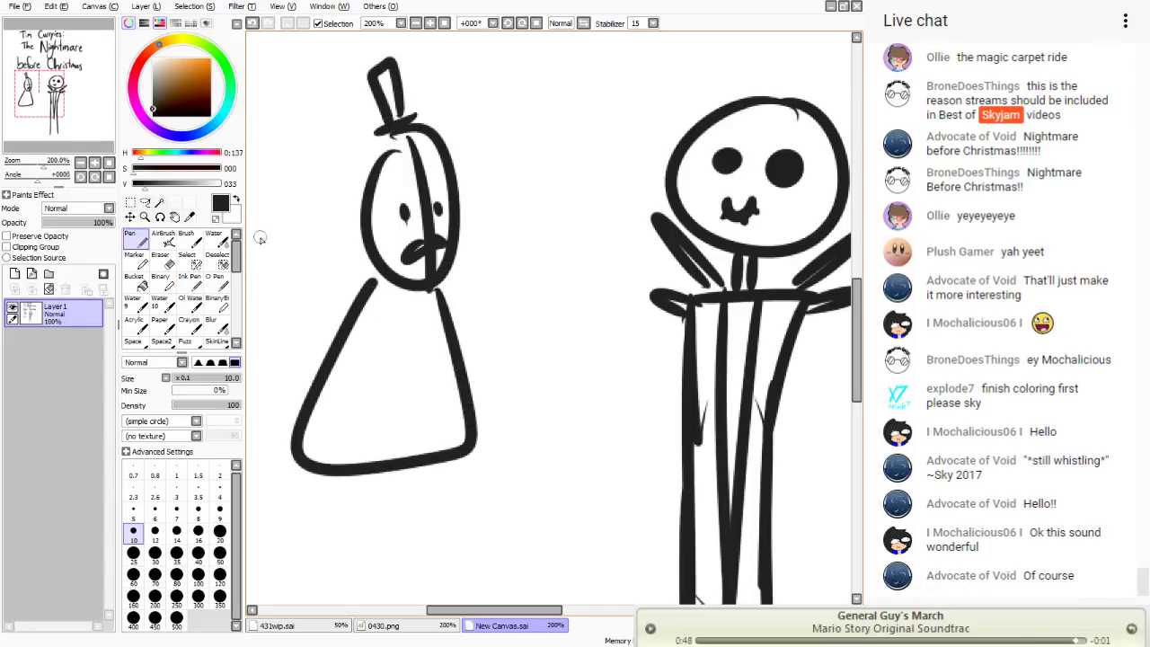
- Add two raised arms and two small feet to the split-faced figure
mouse_move(64, 87)
left_mouse_down()
mouse_move(80, 87)
mouse_move(61, 86)
left_mouse_up()
mouse_move(419, 260)
left_mouse_down()
mouse_move(415, 282)
mouse_move(488, 300)
left_mouse_up()
mouse_move(469, 456)
left_mouse_down()
mouse_move(453, 490)
mouse_move(415, 492)
left_mouse_up()
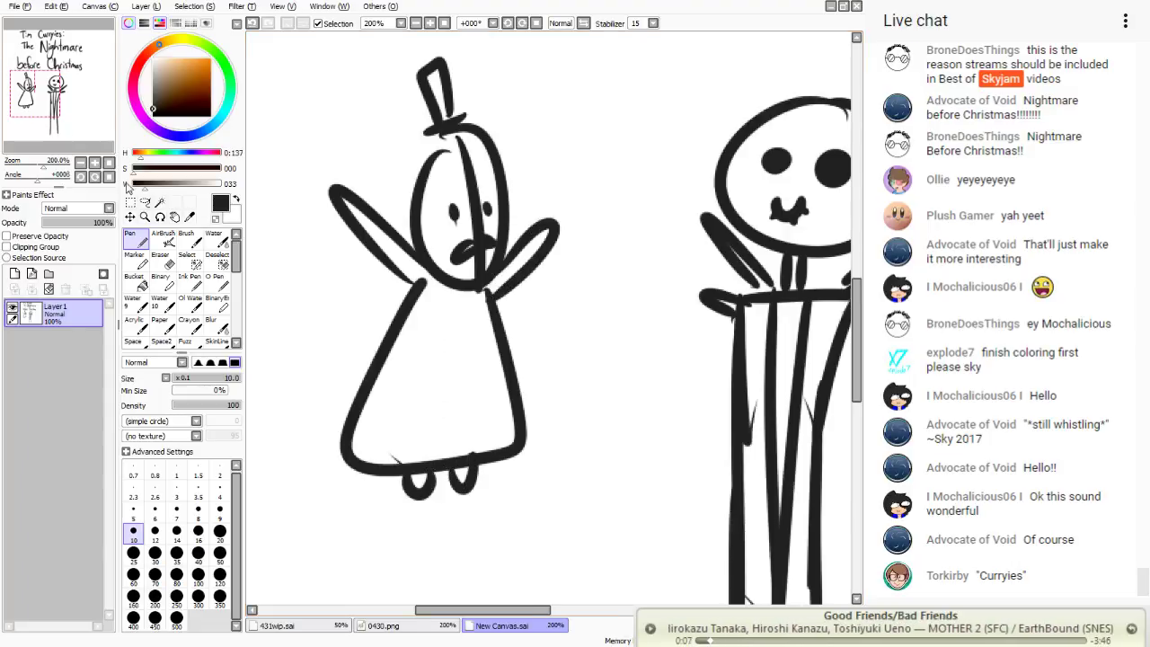
- Set the pen to light orange and outline a pumpkin with a stem between the two figures
mouse_move(54, 122)
left_mouse_down()
mouse_move(74, 113)
mouse_move(51, 107)
mouse_move(82, 126)
mouse_move(62, 79)
mouse_move(80, 129)
mouse_move(67, 126)
mouse_move(76, 122)
left_mouse_up()
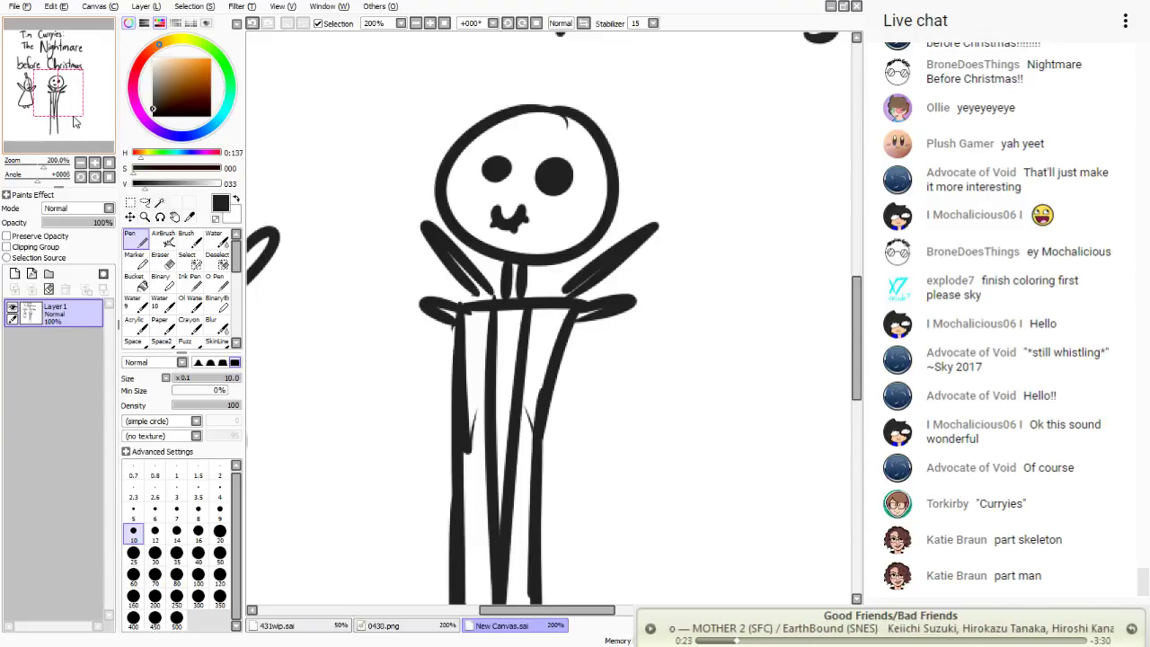
left_click_drag(205, 85, 192, 59)
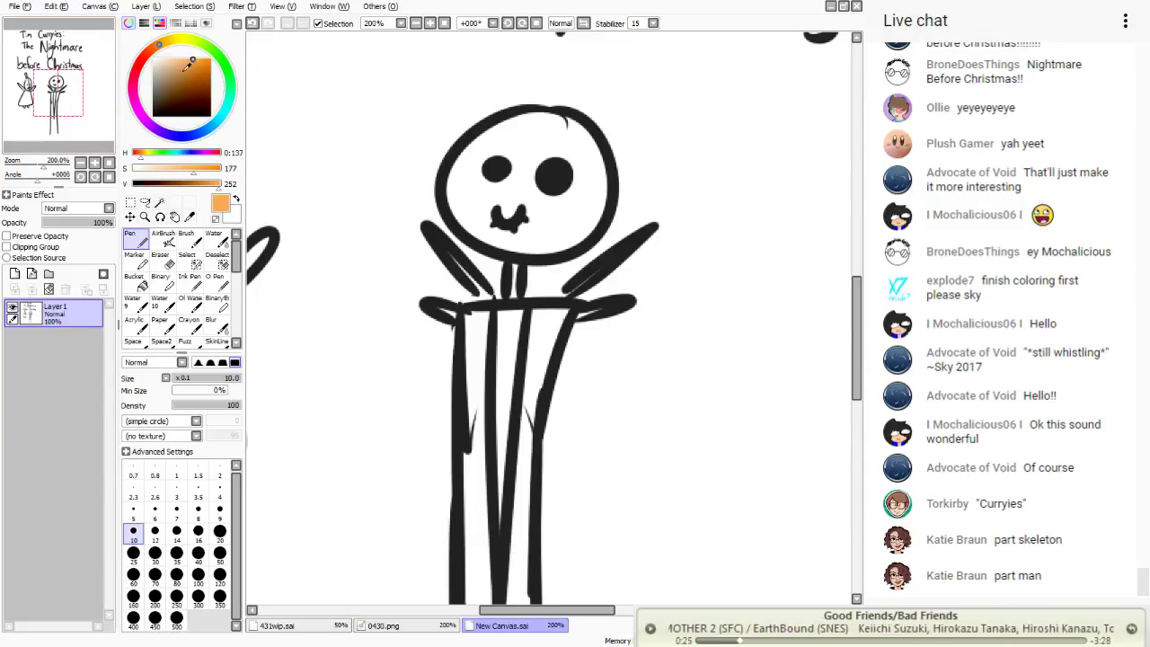
mouse_move(74, 106)
left_mouse_down()
mouse_move(71, 115)
mouse_move(65, 97)
left_mouse_up()
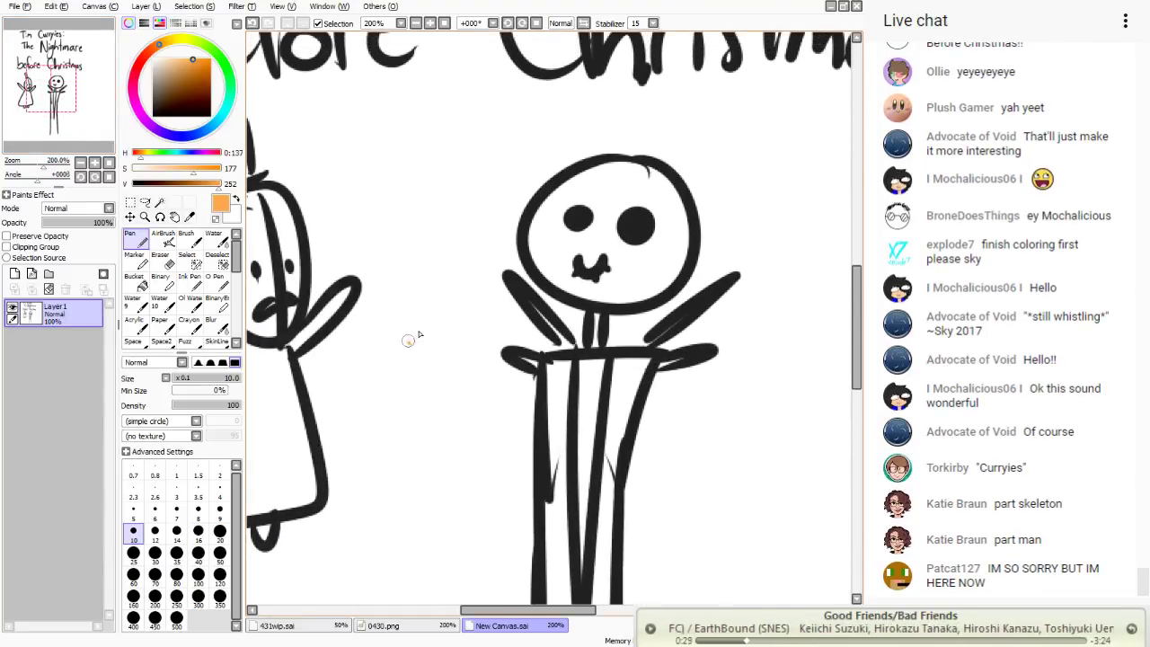
mouse_move(408, 334)
left_mouse_down()
mouse_move(346, 449)
mouse_move(411, 335)
mouse_move(367, 316)
left_mouse_up()
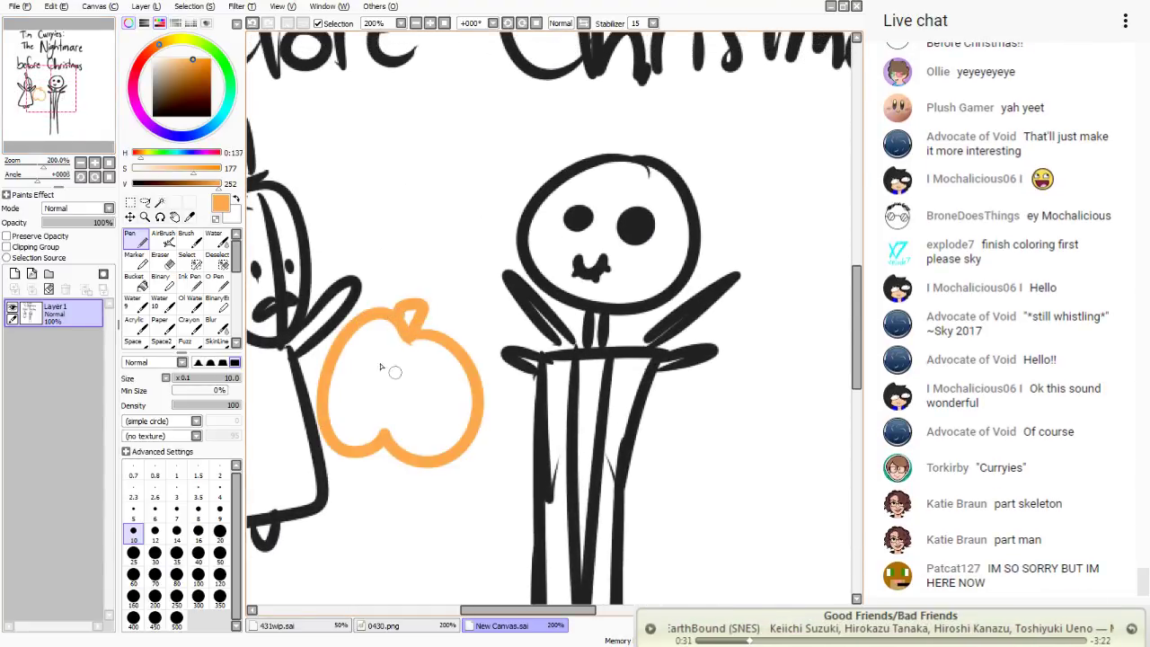
- Set the pen to red and draw Santa with a tall hat, moustache, buttoned body and arms on the skeleton's free side
left_click_drag(65, 97, 97, 115)
left_click(141, 182)
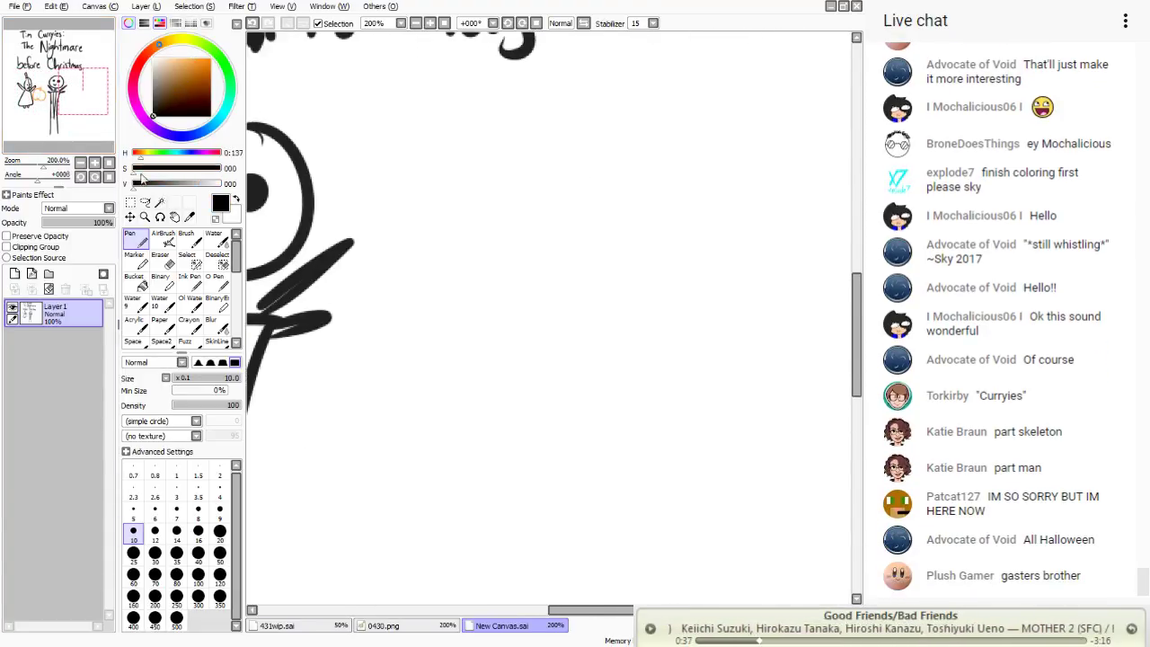
mouse_move(161, 66)
left_mouse_down()
mouse_move(183, 55)
mouse_move(200, 64)
left_mouse_up()
mouse_move(627, 216)
left_mouse_down()
mouse_move(573, 216)
mouse_move(626, 215)
mouse_move(643, 231)
mouse_move(641, 292)
left_mouse_up()
mouse_move(575, 214)
left_mouse_down()
mouse_move(561, 295)
mouse_move(631, 336)
mouse_move(598, 319)
left_mouse_up()
mouse_move(596, 269)
left_mouse_down()
mouse_move(558, 318)
mouse_move(653, 331)
mouse_move(666, 465)
mouse_move(499, 442)
mouse_move(550, 329)
left_mouse_up()
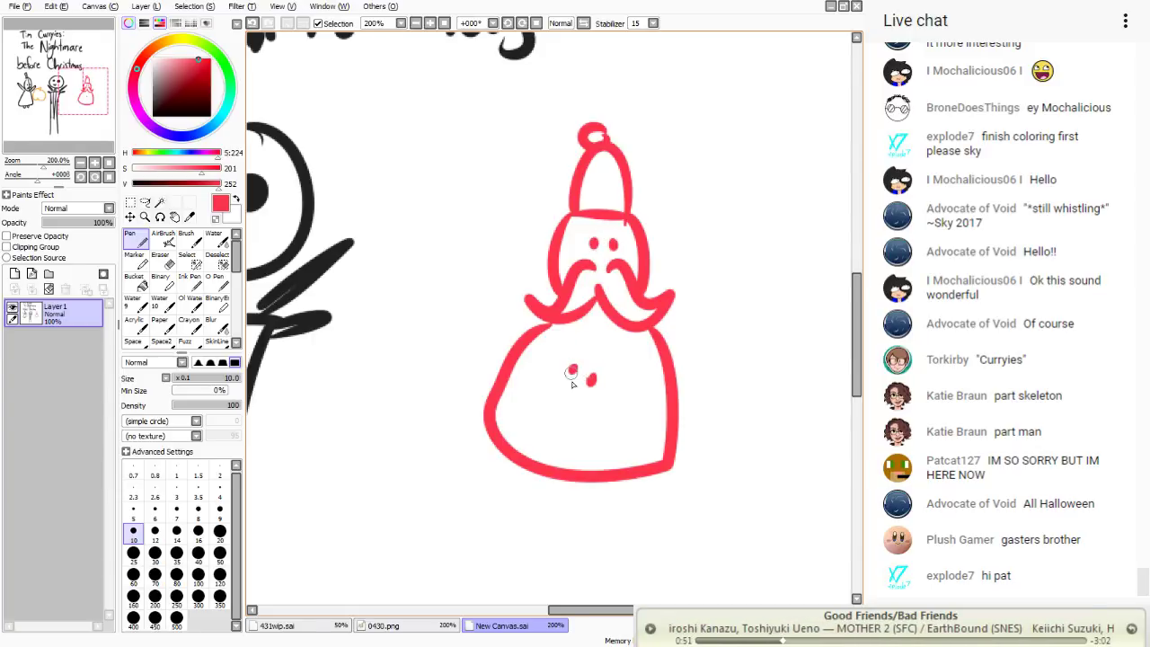
mouse_move(561, 384)
left_mouse_down()
mouse_move(560, 416)
mouse_move(561, 403)
left_mouse_up()
mouse_move(416, 293)
left_mouse_down()
mouse_move(462, 309)
mouse_move(461, 324)
mouse_move(513, 332)
left_mouse_up()
- Draw a red box filled with a grid of crossing lines below the split-faced figure
left_click_drag(88, 89, 43, 127)
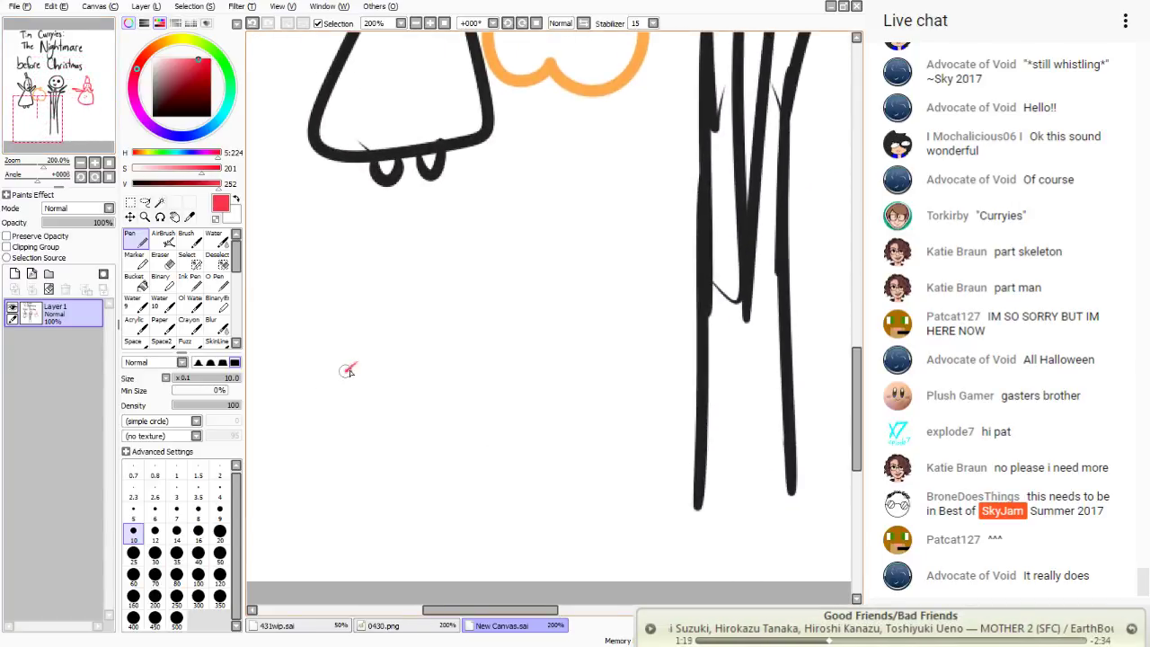
mouse_move(347, 370)
left_mouse_down()
mouse_move(543, 552)
mouse_move(321, 400)
left_mouse_up()
left_click_drag(467, 364, 480, 546)
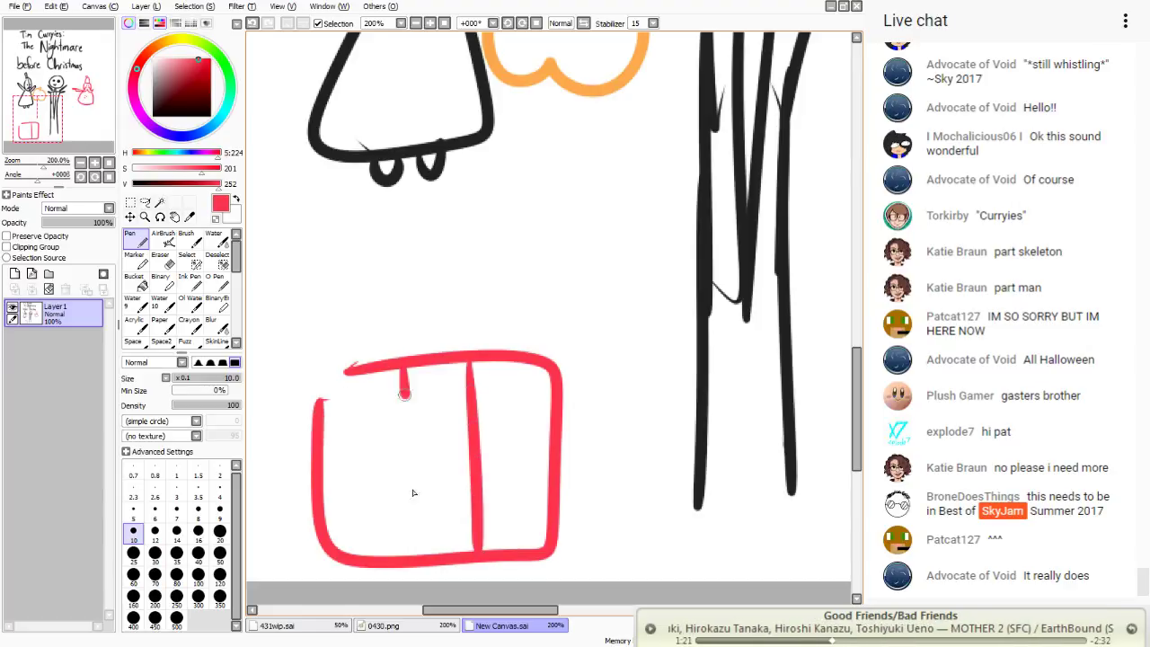
left_click_drag(414, 492, 422, 539)
left_click_drag(549, 432, 332, 437)
left_click_drag(544, 484, 343, 480)
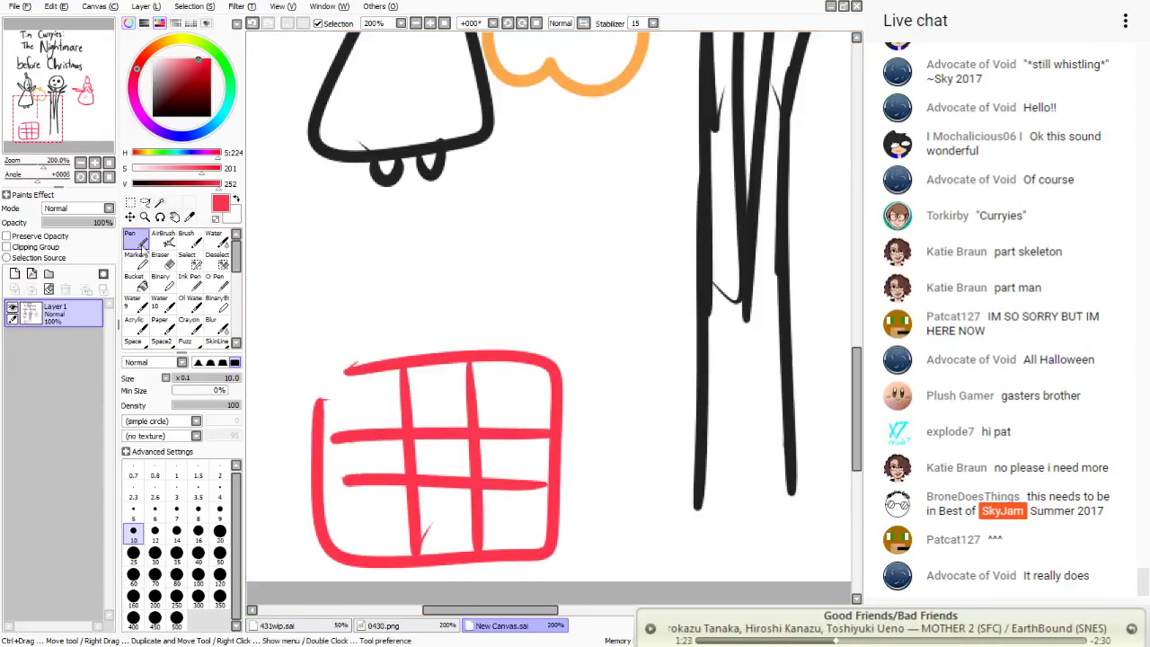
- Set the pen to black and draw a circle, a triangle and a square in a row above the red box
left_click_drag(150, 95, 153, 115)
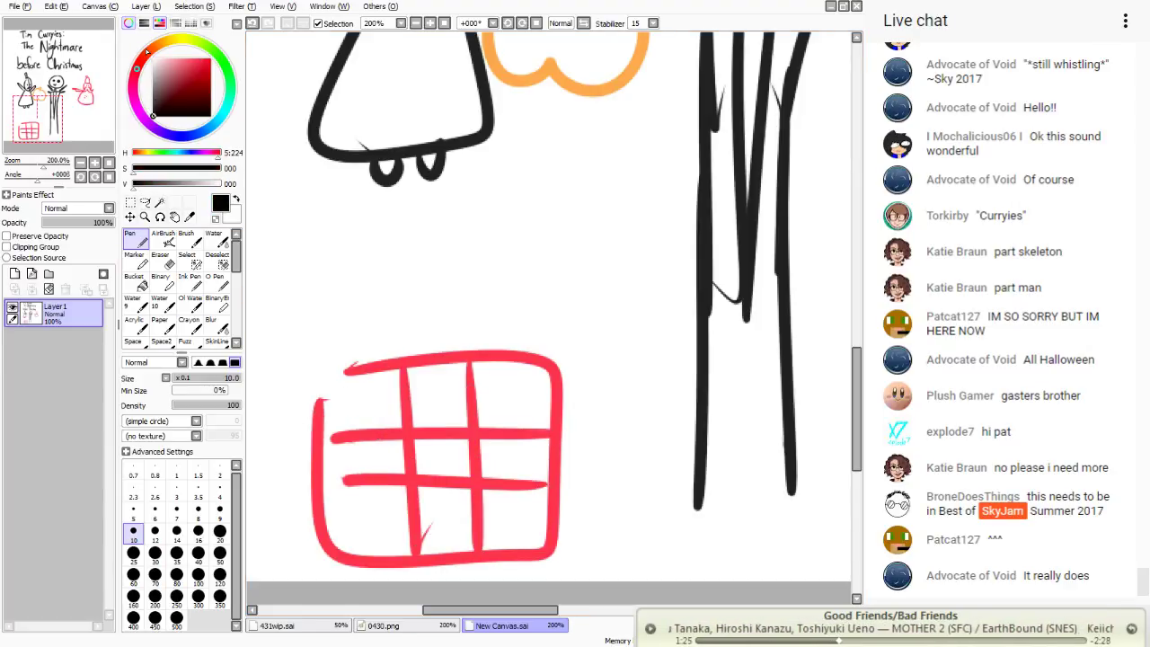
left_click(147, 52)
mouse_move(256, 208)
left_mouse_down()
mouse_move(322, 200)
mouse_move(304, 230)
left_mouse_up()
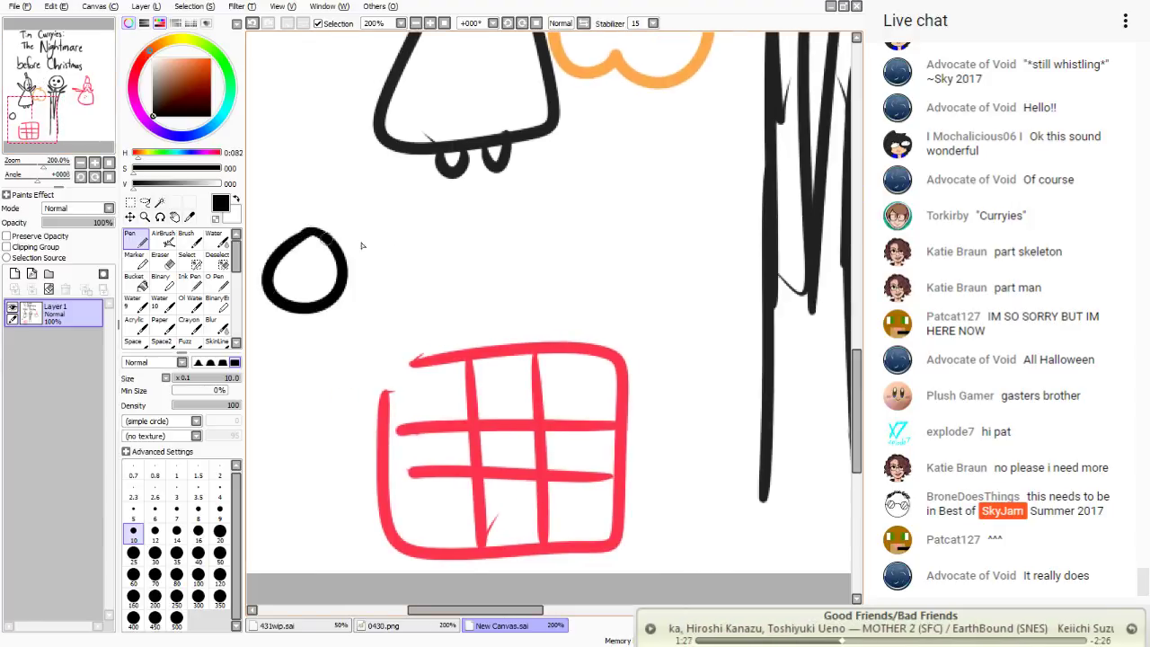
mouse_move(409, 220)
left_mouse_down()
mouse_move(423, 302)
mouse_move(409, 222)
left_mouse_up()
mouse_move(494, 226)
left_mouse_down()
mouse_move(554, 302)
mouse_move(482, 233)
left_mouse_up()
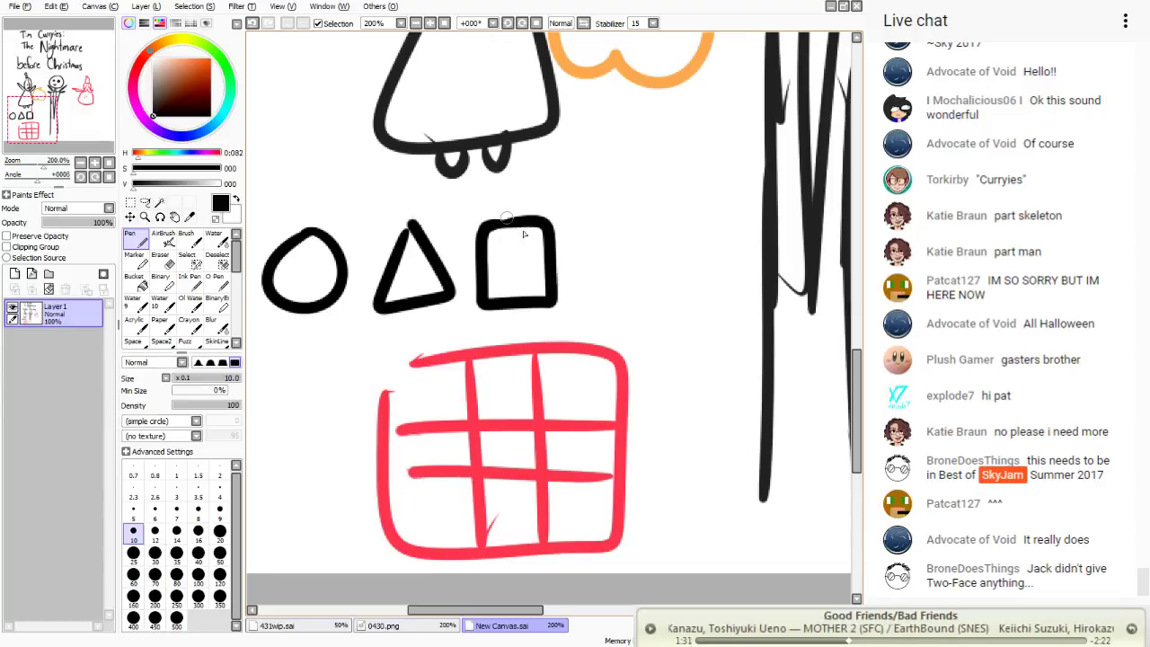
- Lasso the square, triangle and circle one at a time, move each into the red box, and deselect
left_click(145, 203)
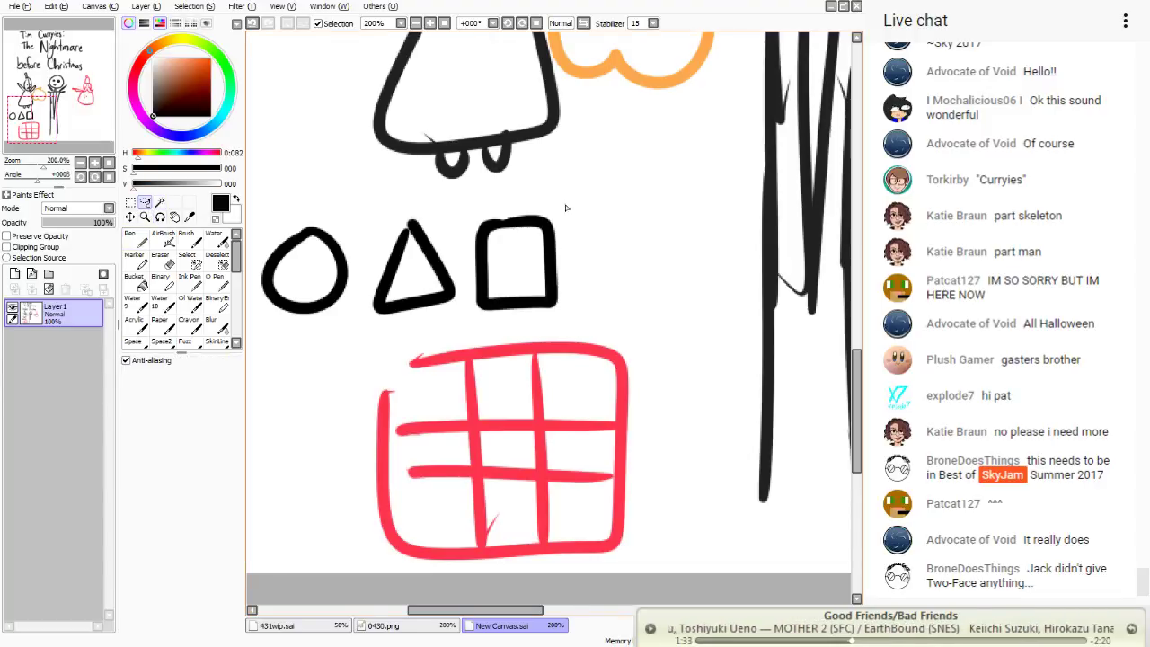
left_click_drag(474, 329, 469, 214)
left_click_drag(517, 262, 543, 469)
left_click_drag(440, 200, 464, 240)
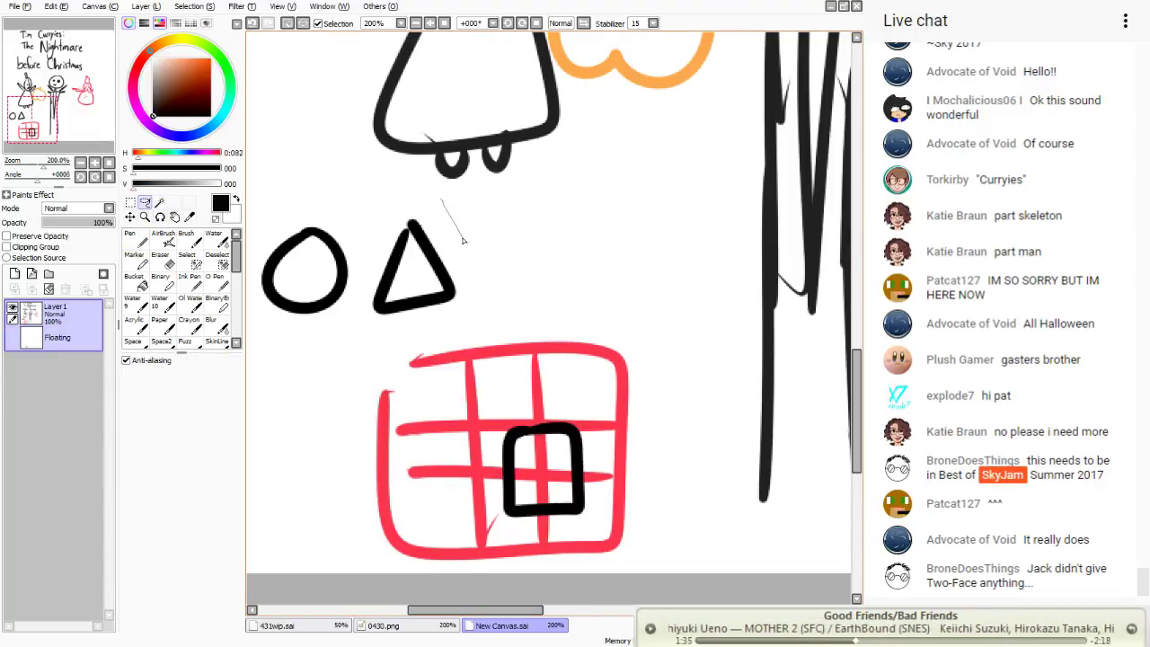
left_click_drag(392, 208, 431, 201)
mouse_move(432, 272)
left_mouse_down()
mouse_move(465, 361)
mouse_move(452, 389)
mouse_move(460, 496)
left_mouse_up()
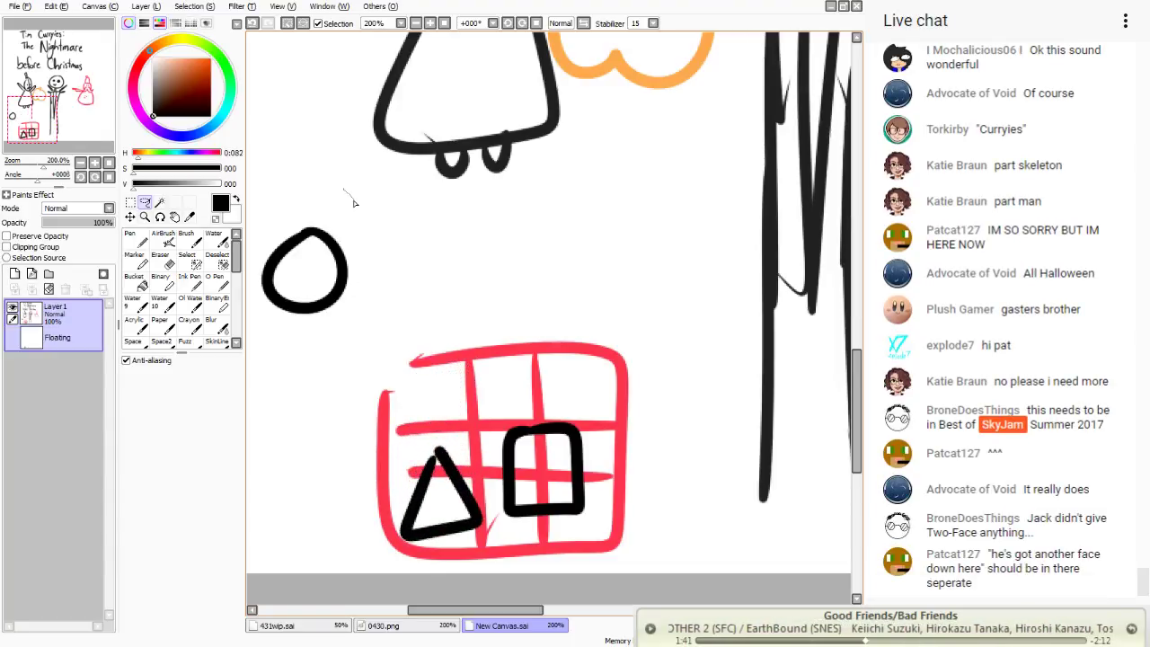
left_click_drag(305, 342, 343, 190)
mouse_move(321, 255)
left_mouse_down()
mouse_move(383, 334)
mouse_move(406, 398)
mouse_move(404, 370)
mouse_move(489, 391)
left_mouse_up()
key("ctrl+d")
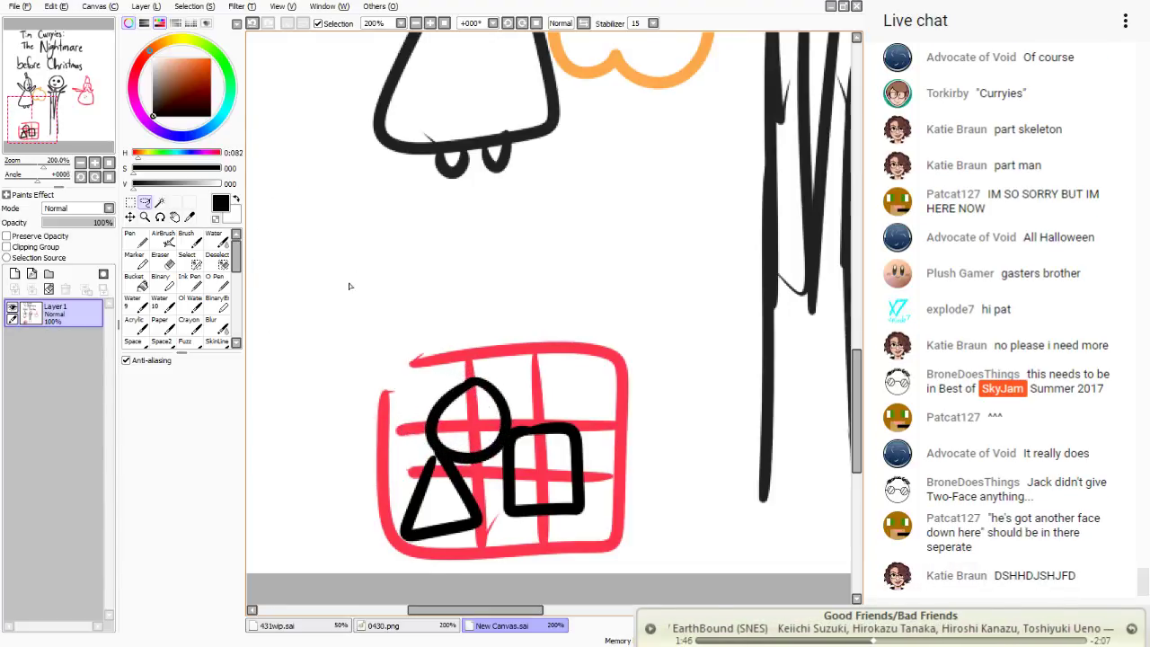
- Draw an orange lid with a two-loop bow on top of the red box
left_click(192, 59)
key("n")
mouse_move(612, 359)
left_mouse_down()
mouse_move(604, 306)
mouse_move(378, 381)
left_mouse_up()
mouse_move(493, 310)
left_mouse_down()
mouse_move(507, 324)
mouse_move(476, 322)
left_mouse_up()
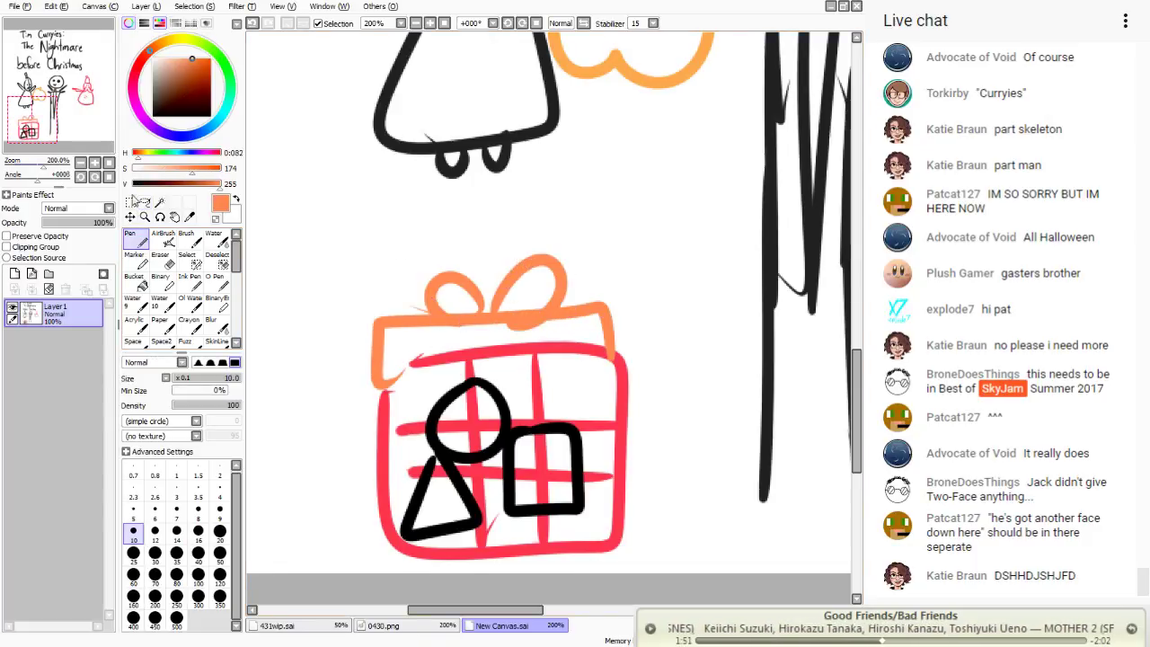
- Paint a large solid black oval below Santa with the black pen at size 100
left_click_drag(72, 131, 72, 124)
left_click_drag(182, 110, 66, 140)
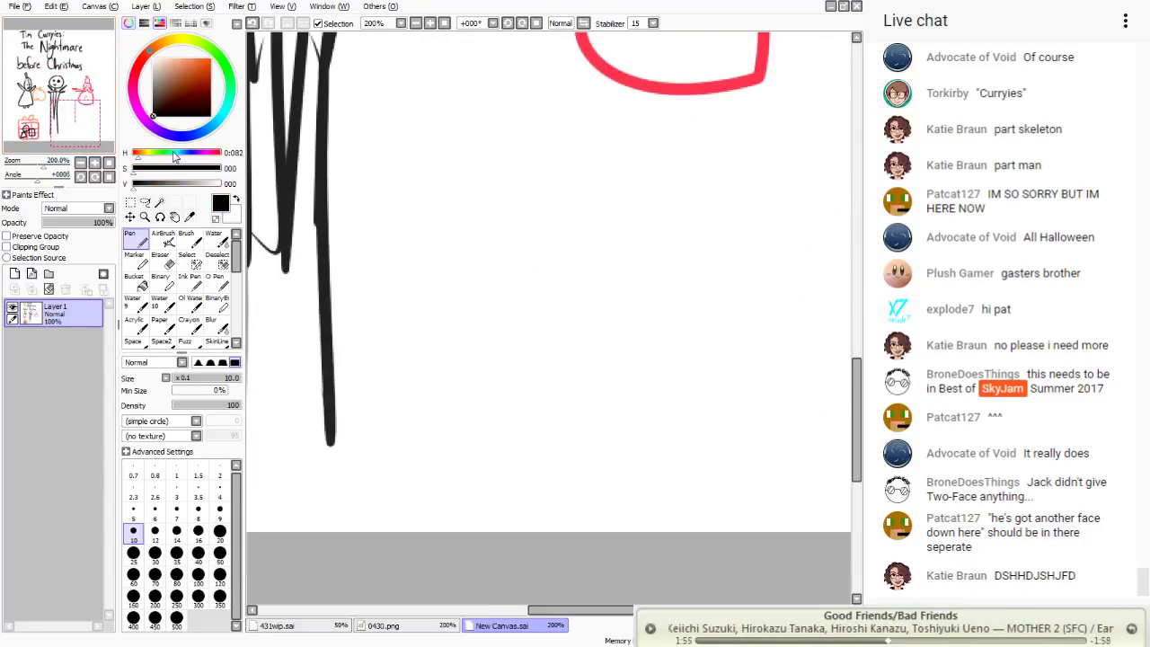
left_click(198, 573)
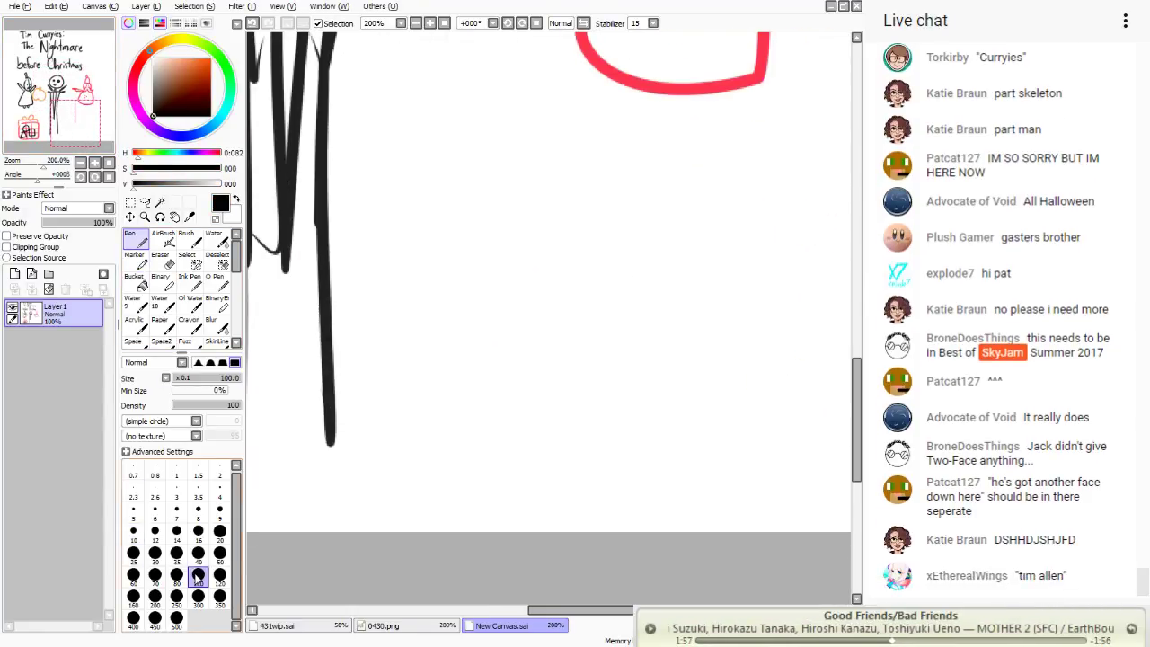
mouse_move(565, 290)
left_mouse_down()
mouse_move(629, 288)
mouse_move(575, 487)
mouse_move(437, 321)
mouse_move(575, 207)
left_mouse_up()
left_click(133, 530)
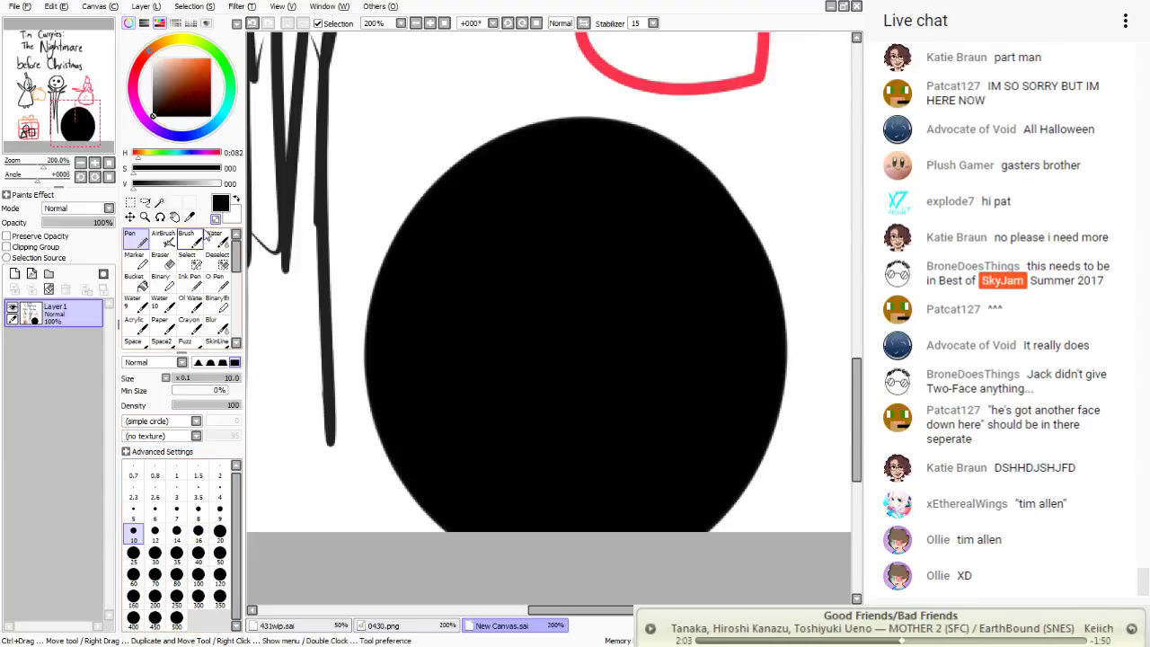
- Erase the lower part of the black oval at size 50 to give it a flat base, undoing the extra stroke inside
left_click(160, 259)
left_click(133, 553)
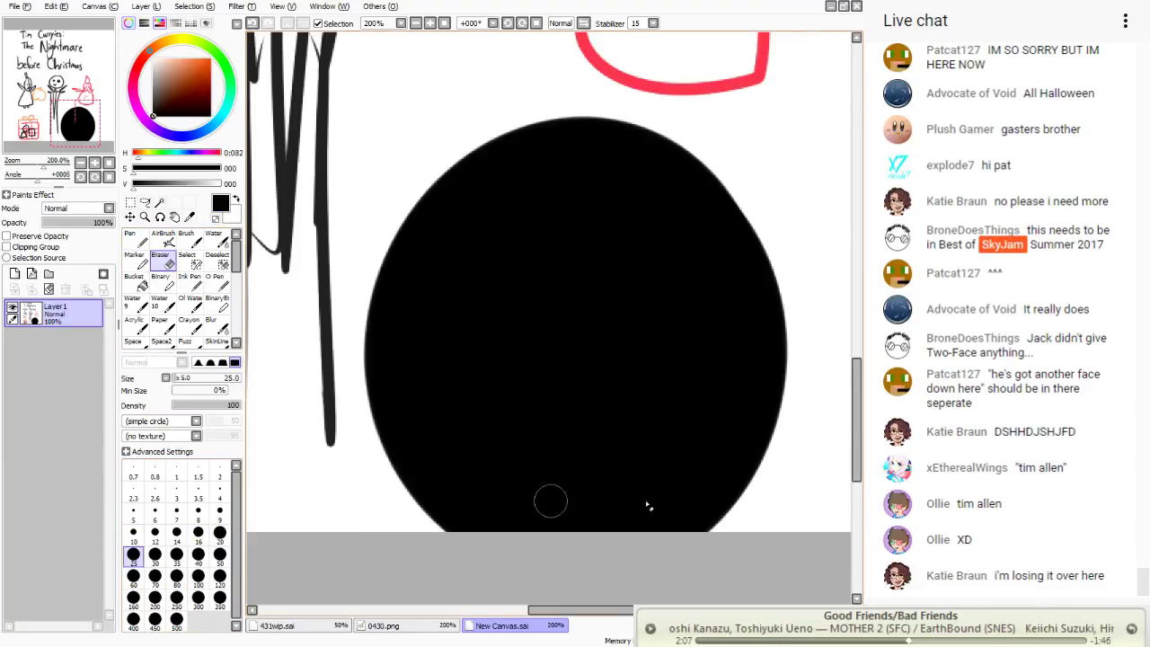
left_click(219, 554)
mouse_move(757, 527)
left_mouse_down()
mouse_move(308, 480)
mouse_move(732, 546)
mouse_move(422, 498)
left_mouse_up()
mouse_move(665, 346)
left_mouse_down()
mouse_move(534, 297)
mouse_move(539, 319)
left_mouse_up()
left_click(252, 23)
- Carve a curling spiral and an open gap into the black mound with the eraser at size 25
left_click(133, 554)
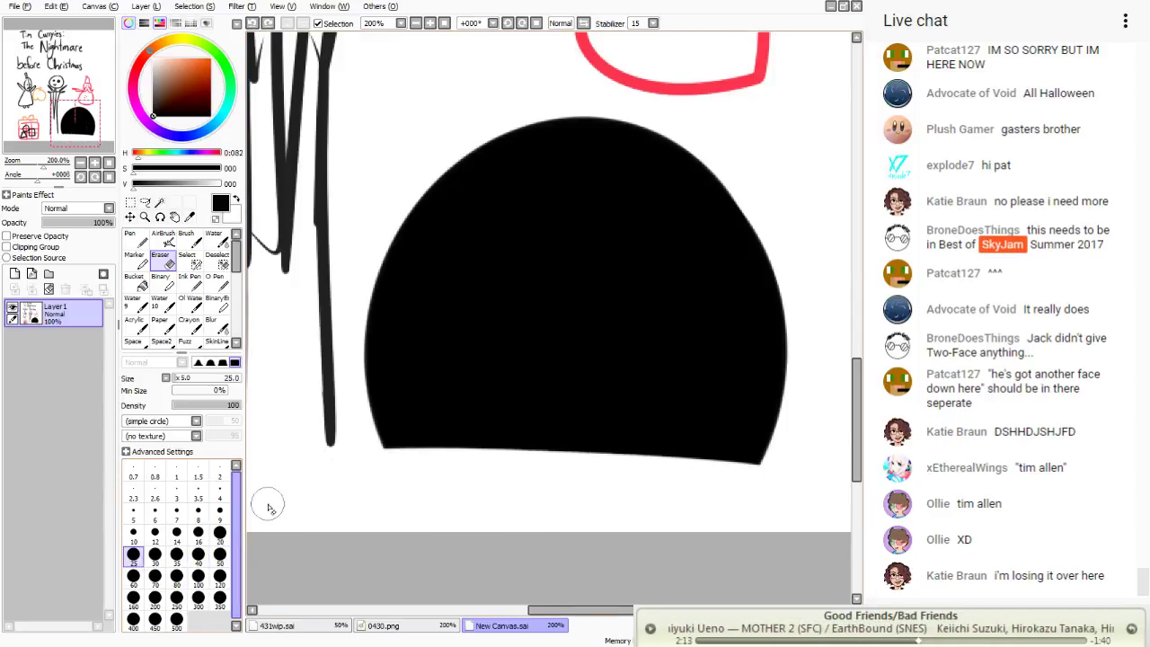
mouse_move(435, 458)
left_mouse_down()
mouse_move(592, 392)
mouse_move(510, 241)
mouse_move(514, 301)
left_mouse_up()
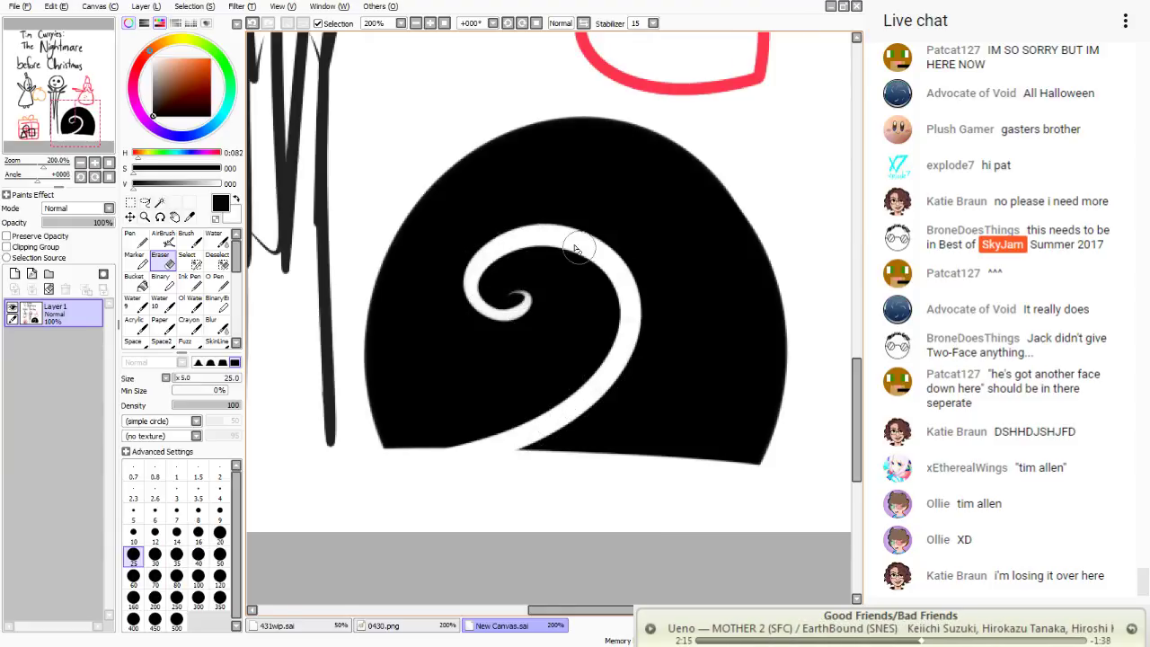
mouse_move(575, 238)
left_mouse_down()
mouse_move(683, 404)
mouse_move(669, 463)
left_mouse_up()
mouse_move(637, 308)
left_mouse_down()
mouse_move(634, 454)
mouse_move(582, 459)
mouse_move(547, 447)
left_mouse_up()
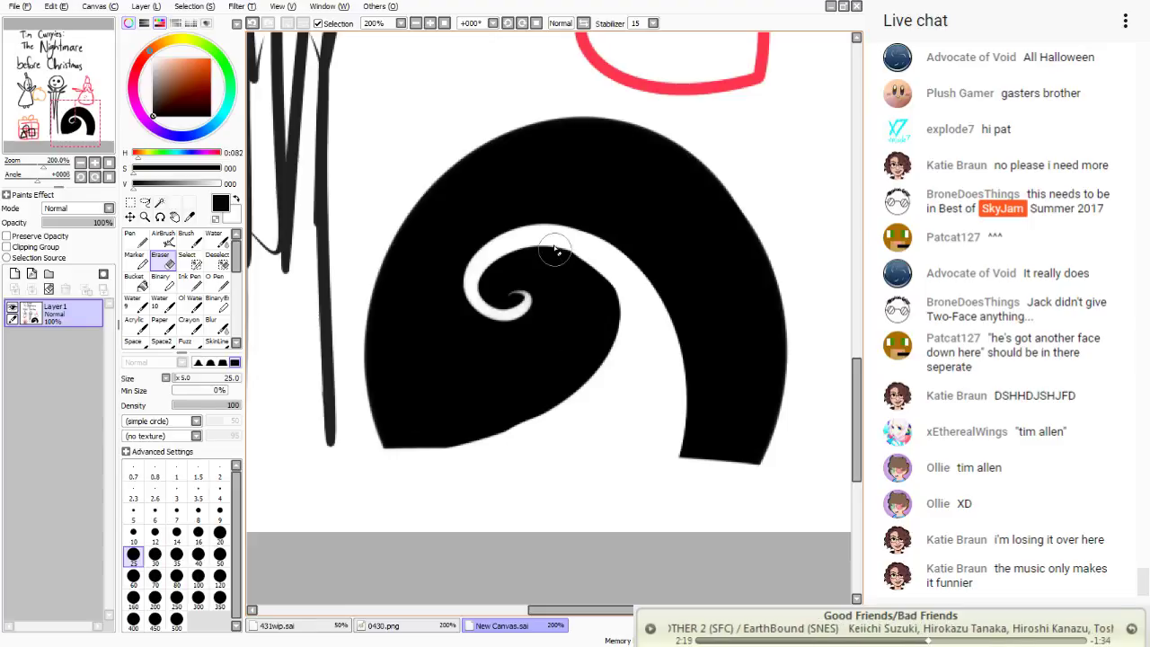
- Taper the mound's open gap with the eraser at size 25, and carve a small waving stick figure above the spiral at size 5
mouse_move(577, 241)
left_mouse_down()
mouse_move(742, 421)
mouse_move(711, 388)
mouse_move(727, 480)
mouse_move(694, 471)
left_mouse_up()
left_click(133, 513)
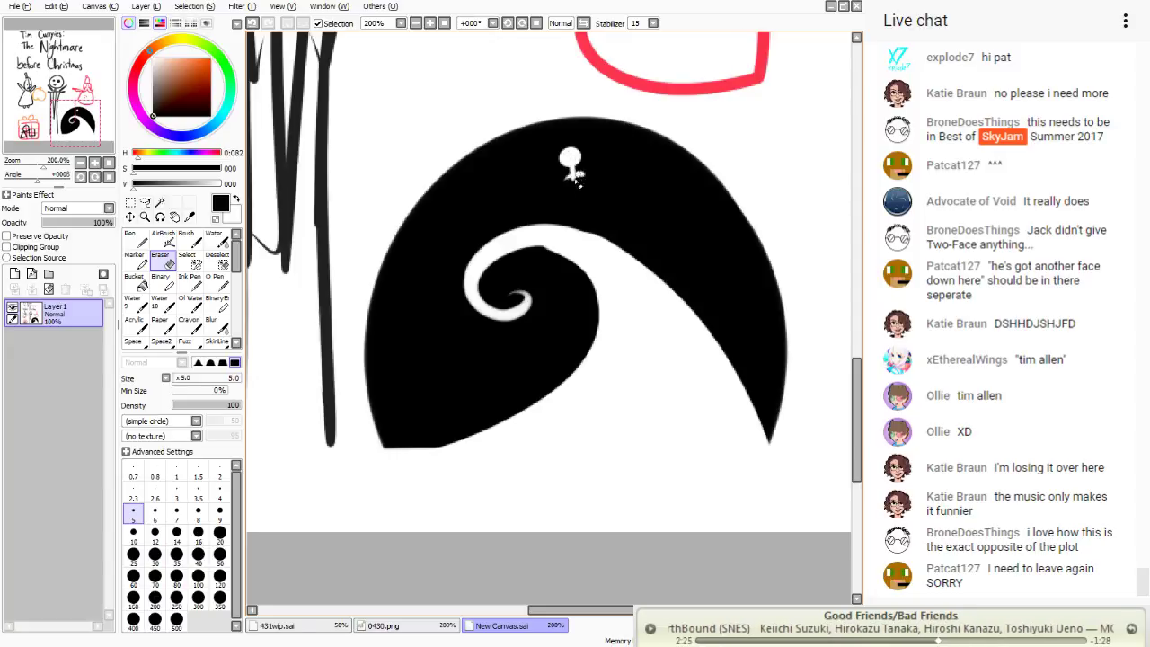
left_click_drag(572, 202, 585, 232)
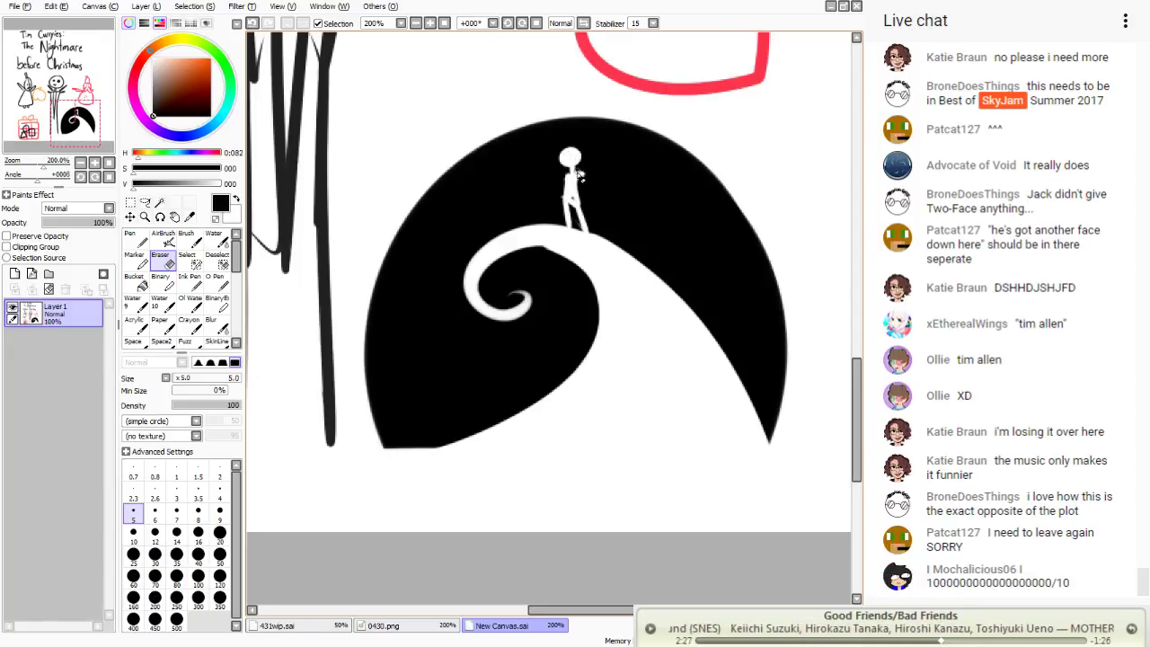
left_click_drag(58, 122, 83, 129)
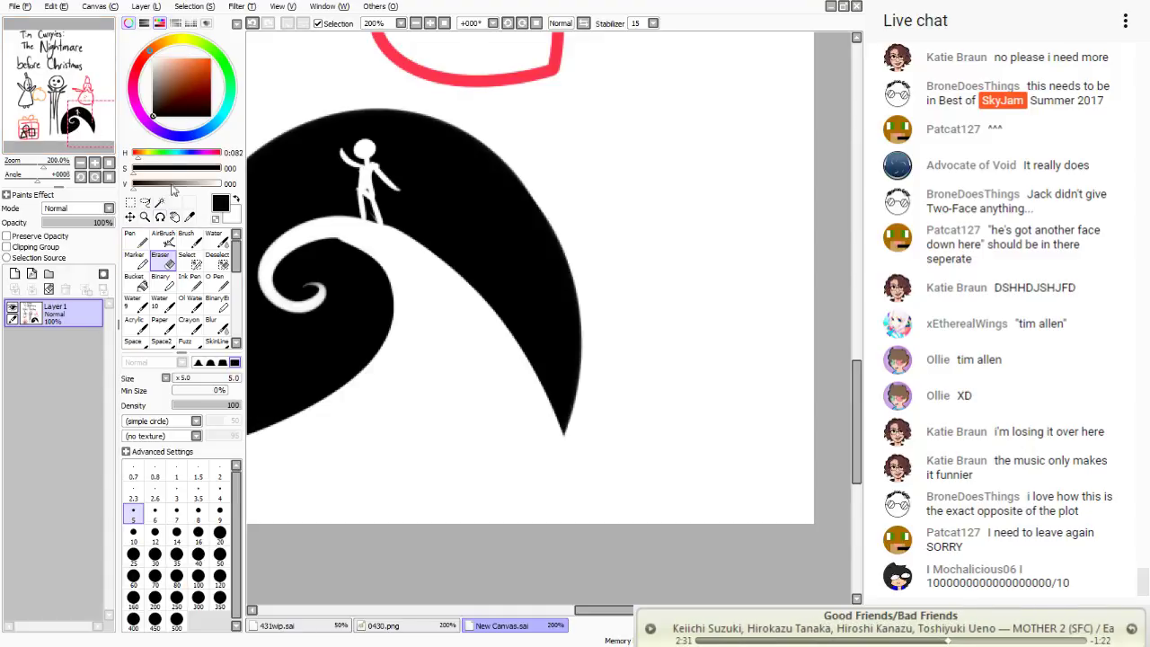
- Draw a long-haired rag-doll girl with stitches and a raised arm beside the mound with the black pen at size 10
key("n")
mouse_move(691, 190)
left_mouse_down()
mouse_move(710, 261)
mouse_move(719, 198)
mouse_move(710, 352)
mouse_move(640, 350)
left_mouse_up()
left_click_drag(710, 232, 688, 224)
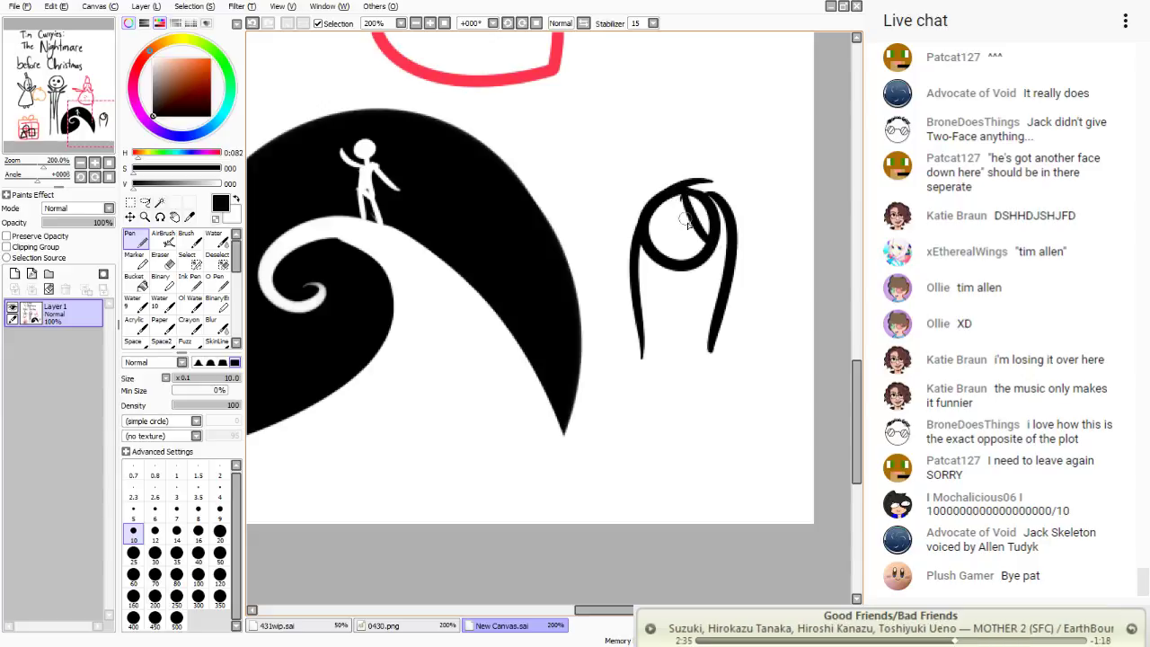
mouse_move(694, 284)
left_mouse_down()
mouse_move(685, 384)
mouse_move(653, 324)
mouse_move(683, 480)
mouse_move(669, 393)
mouse_move(663, 487)
left_mouse_up()
left_click_drag(663, 487, 645, 380)
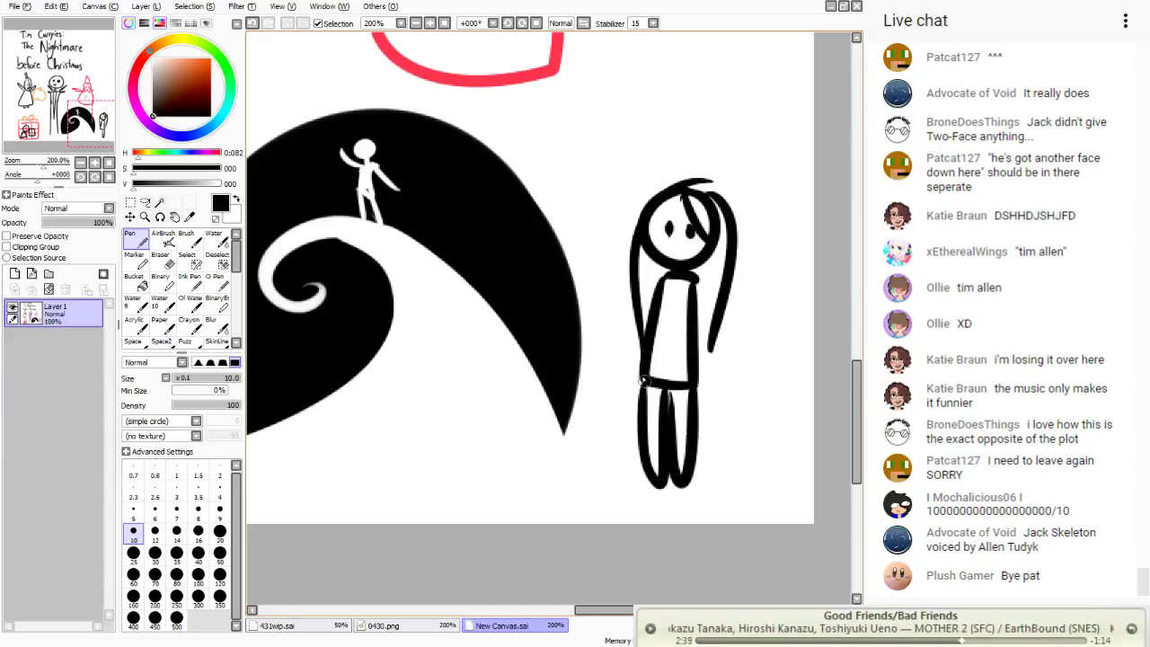
mouse_move(668, 286)
left_mouse_down()
mouse_move(607, 222)
mouse_move(654, 293)
left_mouse_up()
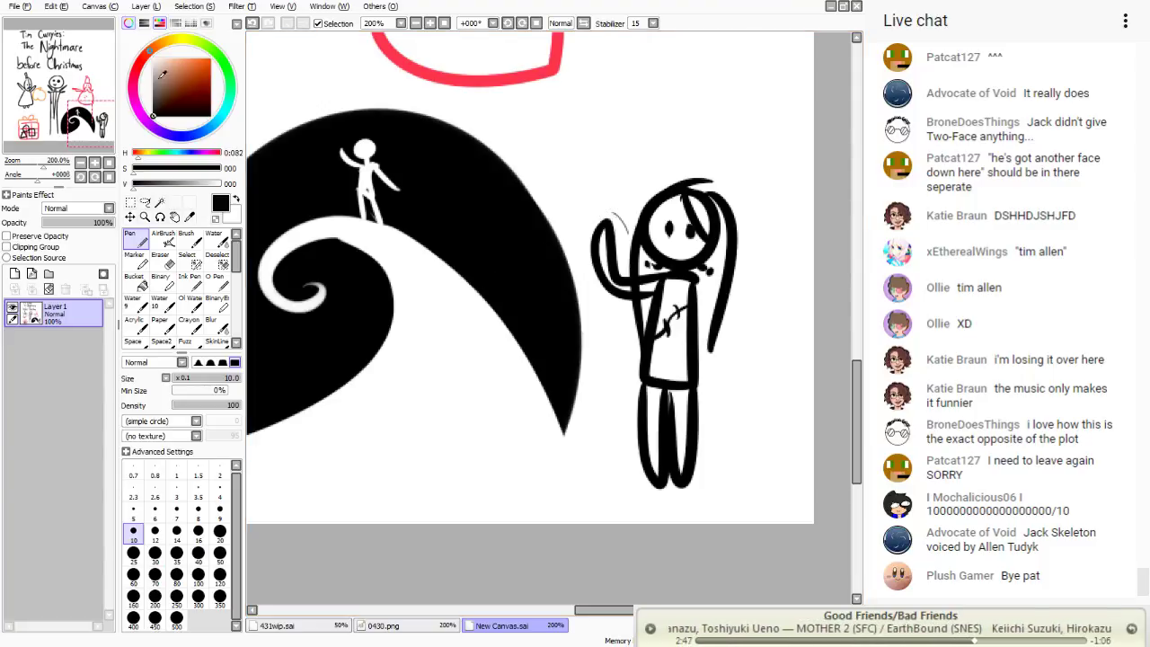
- Draw two orange pumpkin outlines with stems, one between the mound and the rag-doll girl and one over Santa's outstretched arm
left_click(192, 60)
left_click_drag(158, 49, 160, 43)
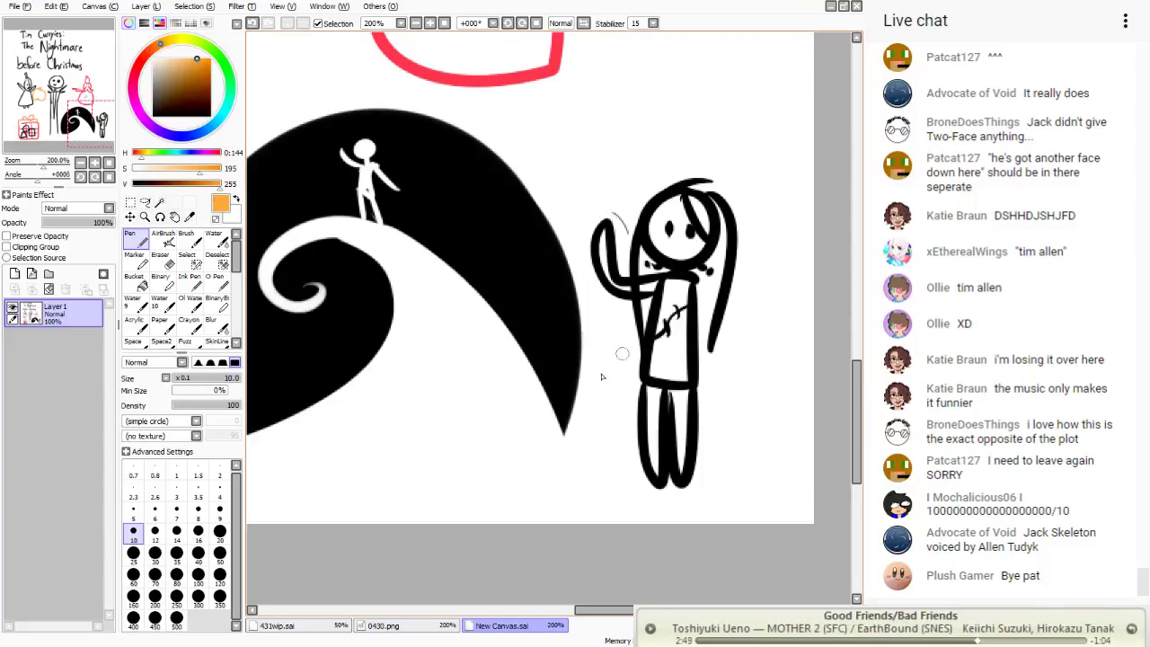
mouse_move(583, 342)
left_mouse_down()
mouse_move(635, 329)
mouse_move(585, 428)
mouse_move(509, 429)
mouse_move(581, 341)
mouse_move(580, 315)
left_mouse_up()
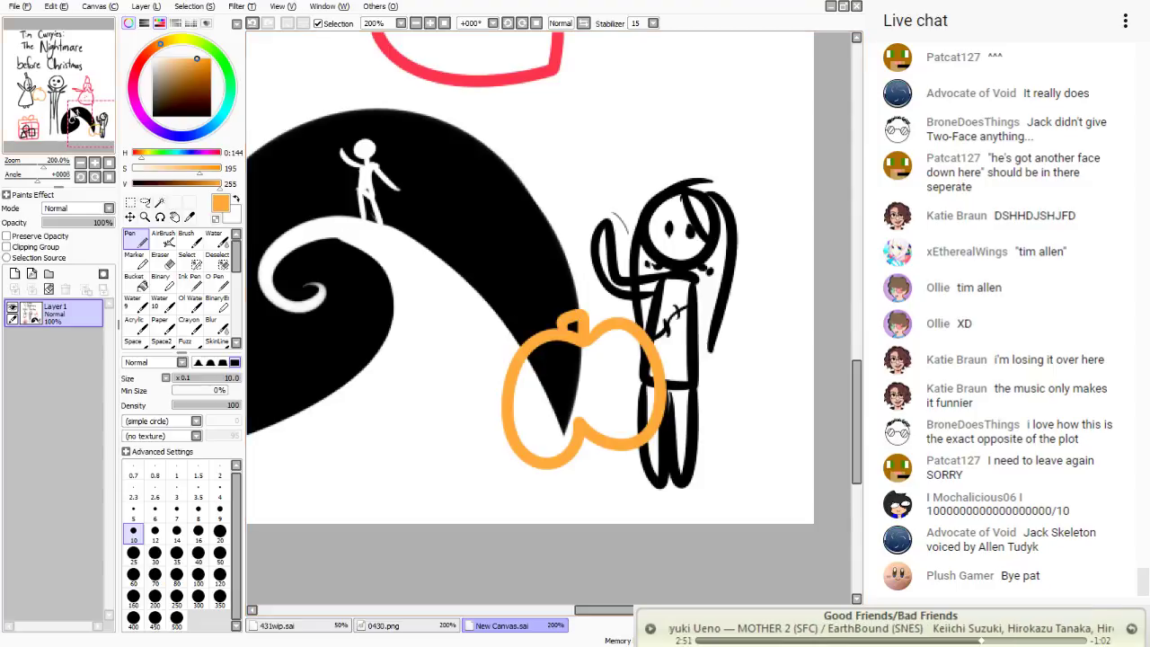
left_click_drag(404, 297, 746, 269)
left_click_drag(629, 89, 493, 320)
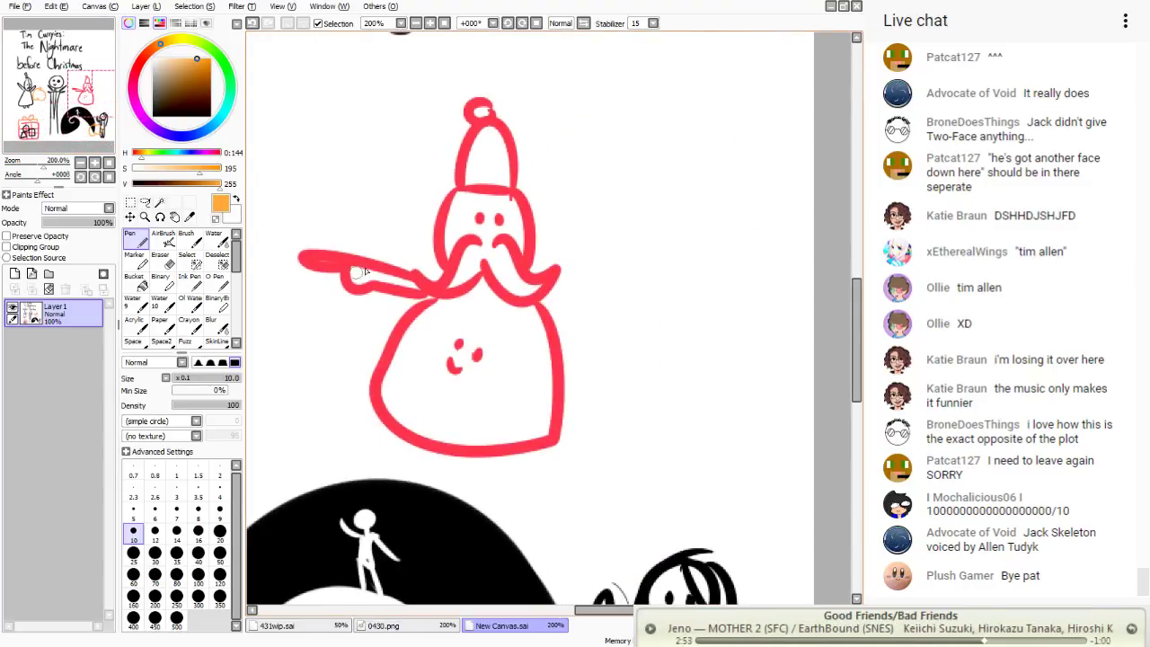
mouse_move(401, 183)
left_mouse_down()
mouse_move(498, 183)
mouse_move(399, 261)
mouse_move(304, 242)
mouse_move(373, 160)
left_mouse_up()
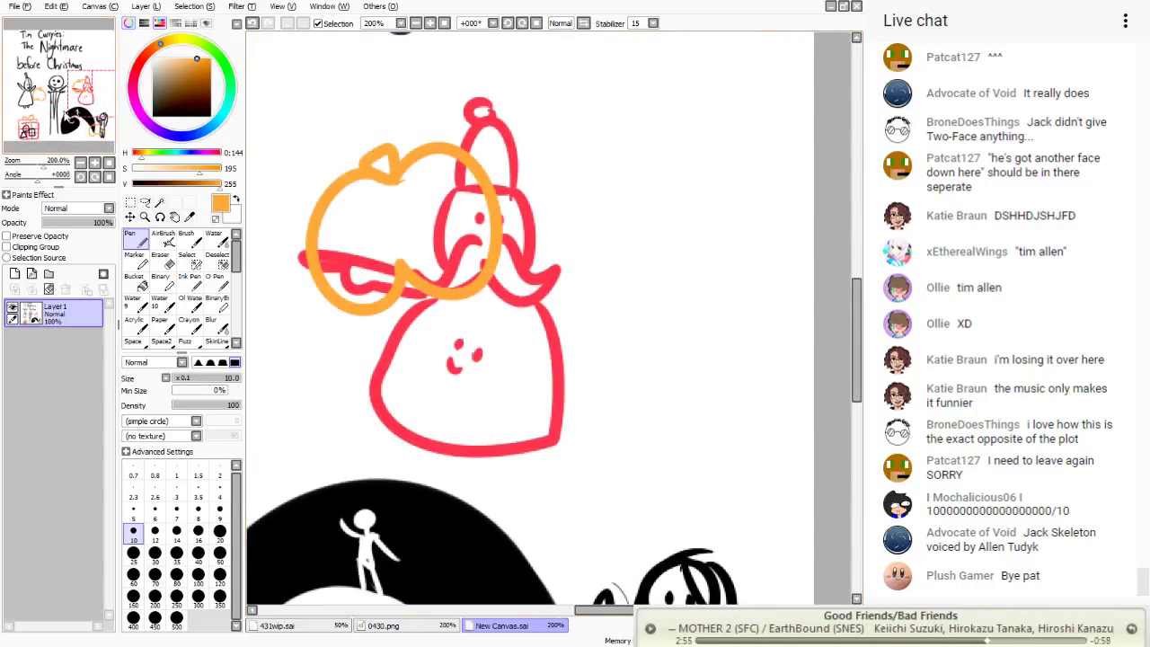
- Draw a green figure with a pointed head, big open mouth, raised arms and two feet in the blank area beside the title
mouse_move(359, 405)
left_mouse_down()
mouse_move(607, 311)
mouse_move(727, 304)
mouse_move(790, 375)
left_mouse_up()
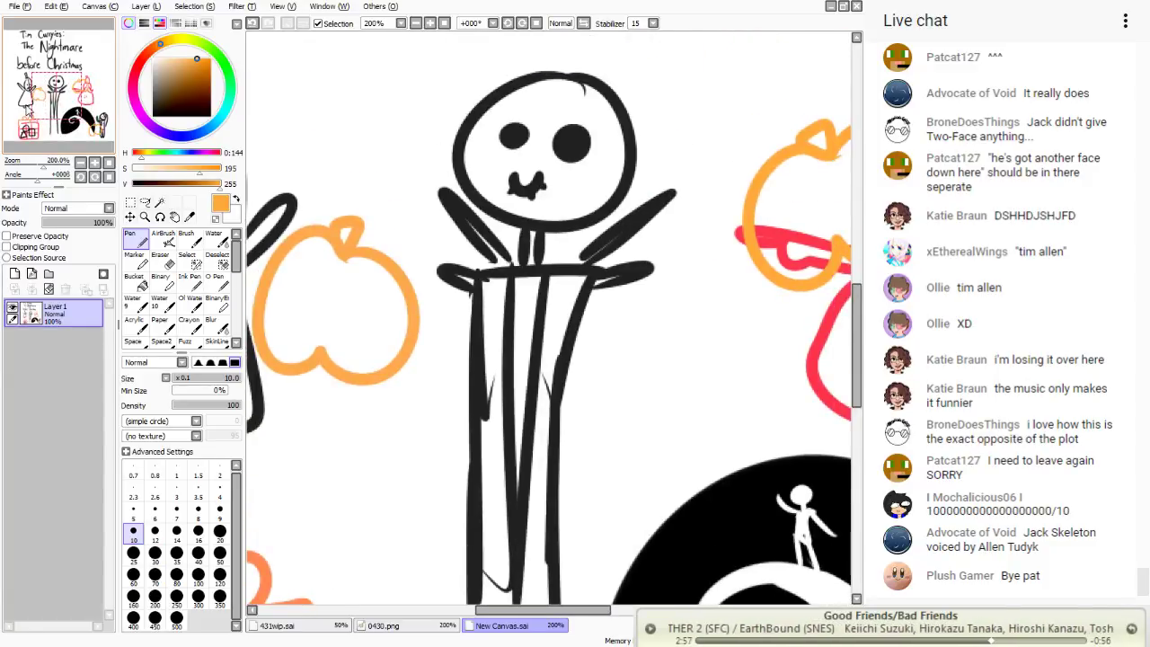
mouse_move(30, 111)
left_mouse_down()
mouse_move(69, 97)
mouse_move(55, 71)
mouse_move(40, 131)
mouse_move(124, 45)
left_mouse_up()
left_click(214, 55)
left_click(175, 80)
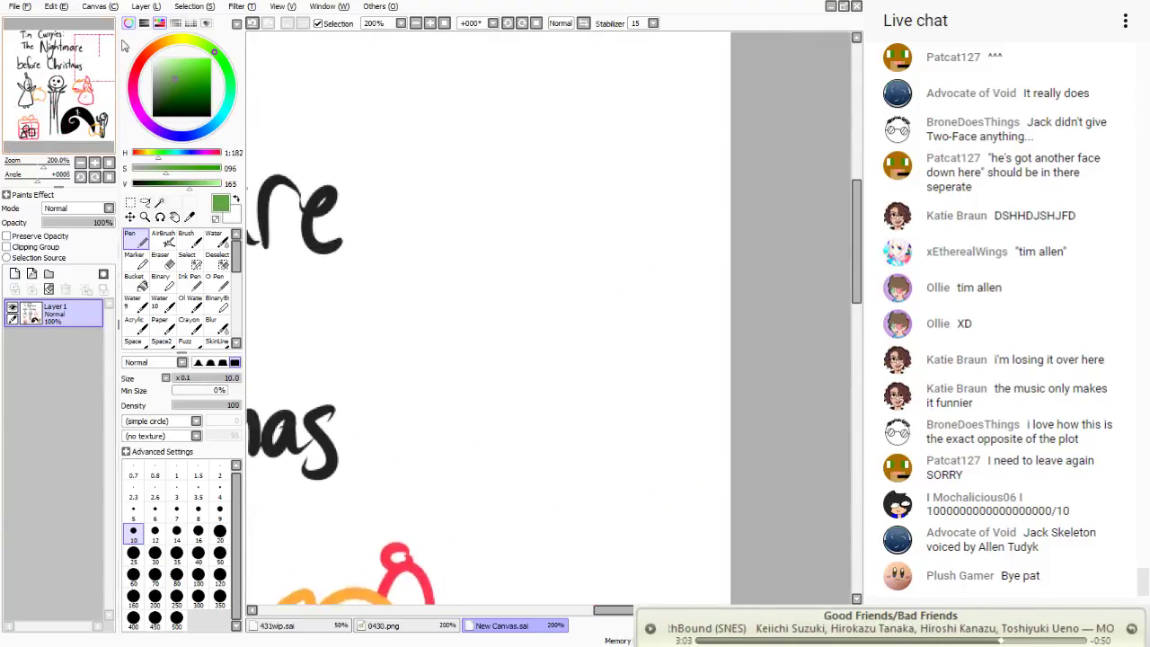
mouse_move(653, 237)
left_mouse_down()
mouse_move(607, 55)
mouse_move(550, 265)
left_mouse_up()
mouse_move(656, 233)
left_mouse_down()
mouse_move(674, 278)
mouse_move(683, 450)
mouse_move(487, 344)
mouse_move(536, 235)
mouse_move(545, 250)
mouse_move(627, 212)
mouse_move(591, 201)
mouse_move(510, 241)
mouse_move(692, 264)
left_mouse_up()
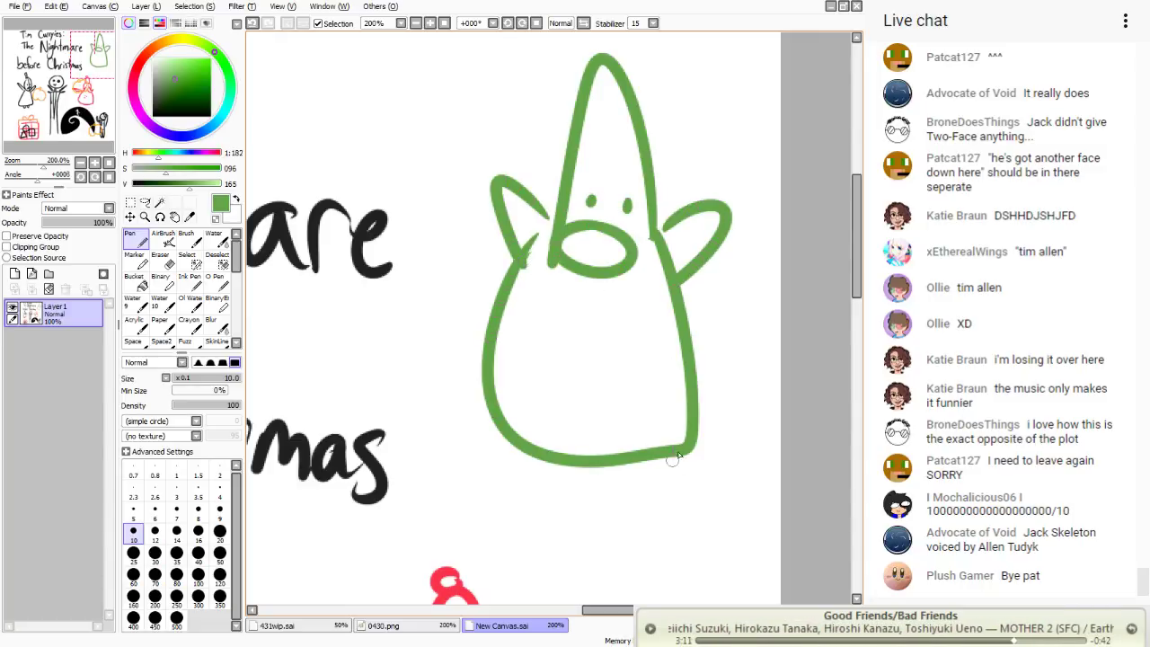
left_click_drag(706, 419, 648, 465)
mouse_move(513, 448)
left_mouse_down()
mouse_move(444, 429)
mouse_move(486, 407)
left_mouse_up()
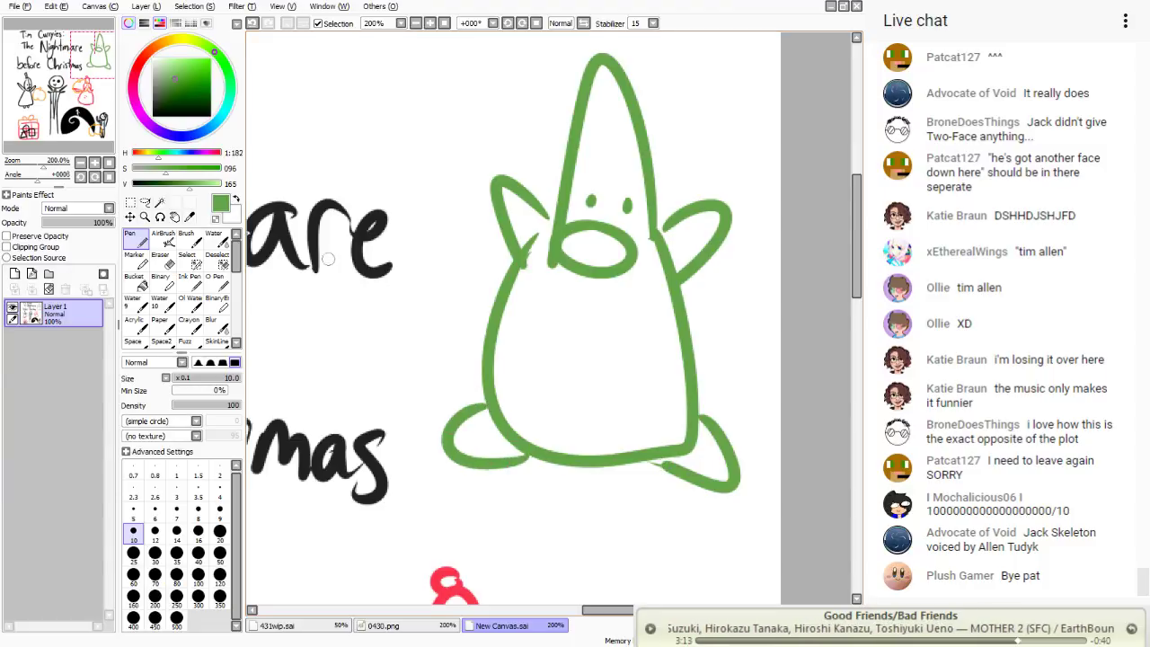
- Lasso Santa together with his pumpkin, move them on top of the green pointed figure, and deselect
left_click_drag(91, 132, 92, 131)
left_click_drag(97, 55, 89, 86)
left_click(145, 202)
mouse_move(568, 141)
left_mouse_down()
mouse_move(640, 175)
mouse_move(535, 577)
mouse_move(503, 142)
mouse_move(539, 141)
left_mouse_up()
left_click_drag(90, 86, 94, 76)
mouse_move(374, 484)
left_mouse_down()
mouse_move(528, 261)
mouse_move(559, 36)
mouse_move(629, 142)
mouse_move(631, 202)
mouse_move(629, 188)
left_mouse_up()
key("ctrl+d")
left_click_drag(392, 263, 431, 265)
- Draw a green gnome with a curled hat, brim, moustache and tall body with the pen in the space above the mound
left_click(139, 238)
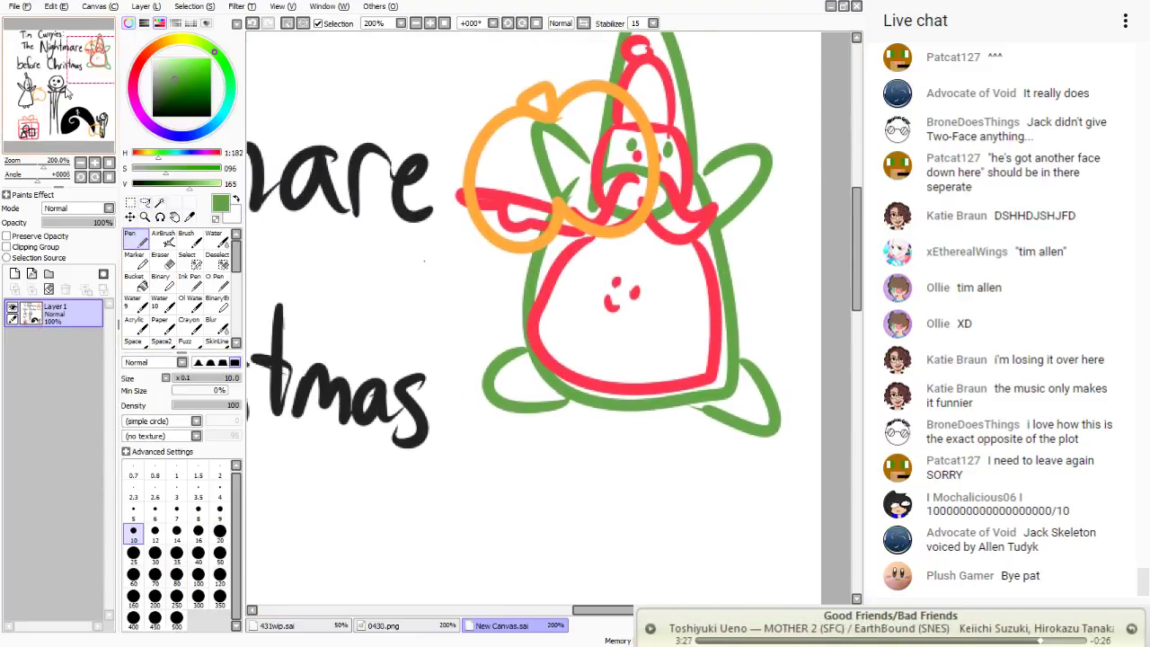
scroll(540, 315, "down", 5)
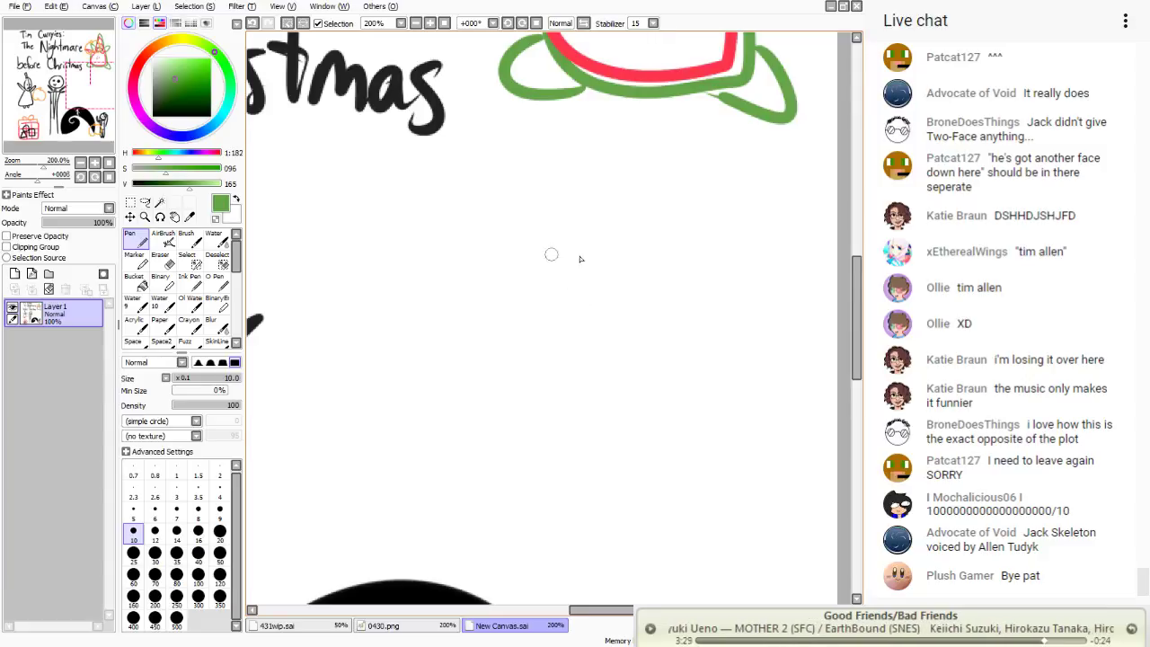
left_click(143, 218)
left_click(135, 237)
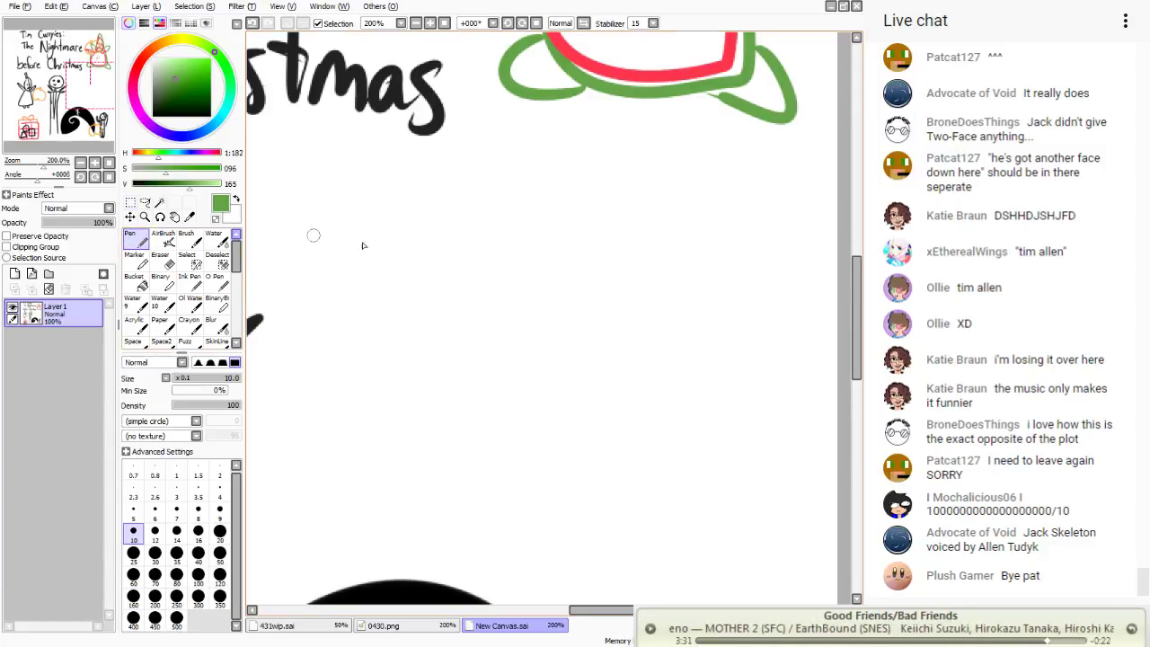
mouse_move(629, 282)
left_mouse_down()
mouse_move(550, 286)
mouse_move(621, 281)
mouse_move(593, 264)
mouse_move(617, 276)
mouse_move(655, 223)
mouse_move(652, 246)
mouse_move(612, 179)
mouse_move(539, 265)
left_mouse_up()
mouse_move(615, 292)
left_mouse_down()
mouse_move(628, 510)
mouse_move(549, 300)
left_mouse_up()
mouse_move(569, 339)
left_mouse_down()
mouse_move(616, 323)
mouse_move(654, 342)
mouse_move(501, 332)
left_mouse_up()
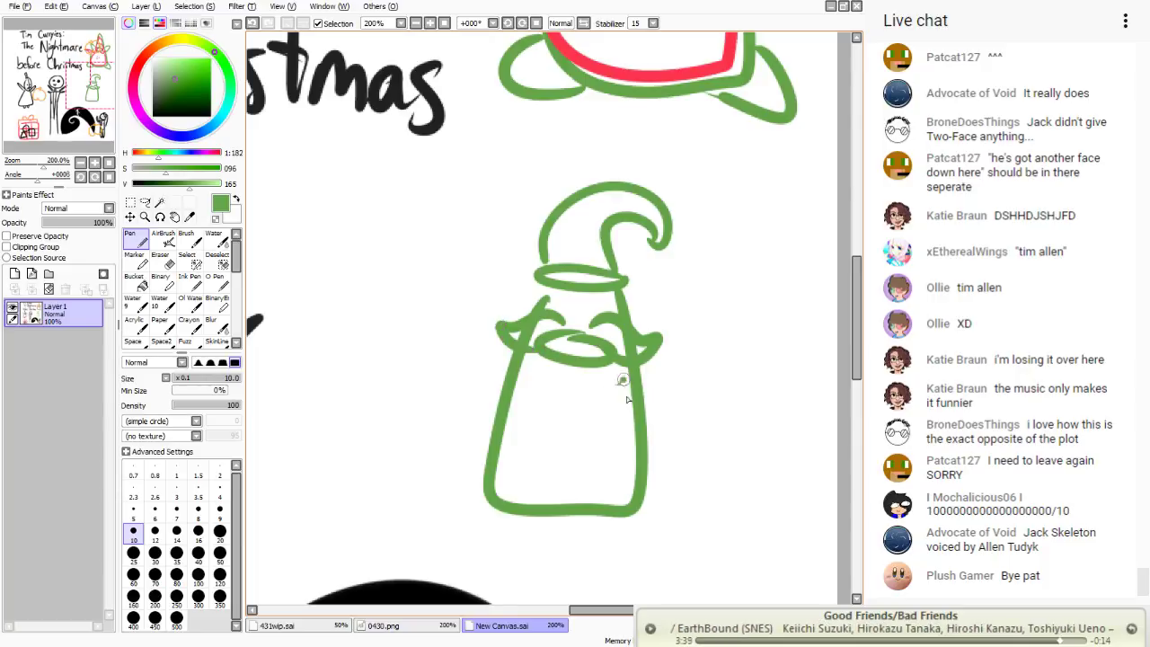
- Add a pointed beard, eyes, raised arms, two feet and a small spiral at the hat's tip to the green gnome
mouse_move(622, 380)
left_mouse_down()
mouse_move(556, 457)
mouse_move(542, 344)
left_mouse_up()
left_click_drag(539, 301, 490, 300)
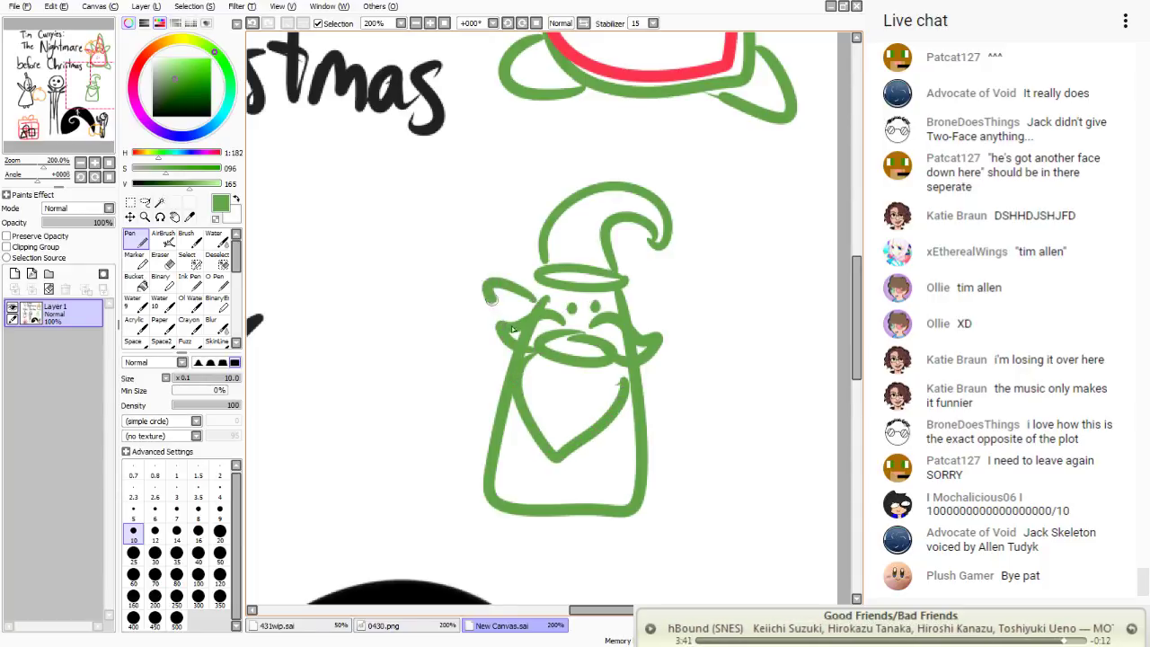
left_click_drag(629, 295, 641, 335)
left_click_drag(686, 501, 615, 513)
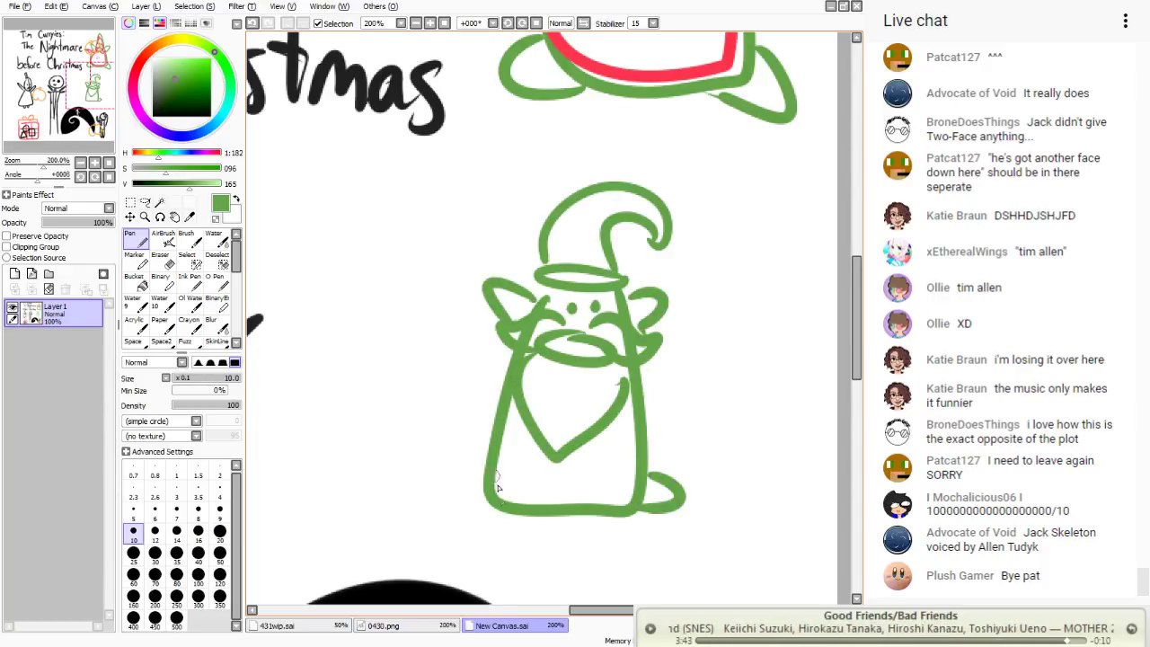
mouse_move(492, 508)
left_mouse_down()
mouse_move(457, 502)
mouse_move(476, 469)
left_mouse_up()
left_click_drag(642, 250, 643, 253)
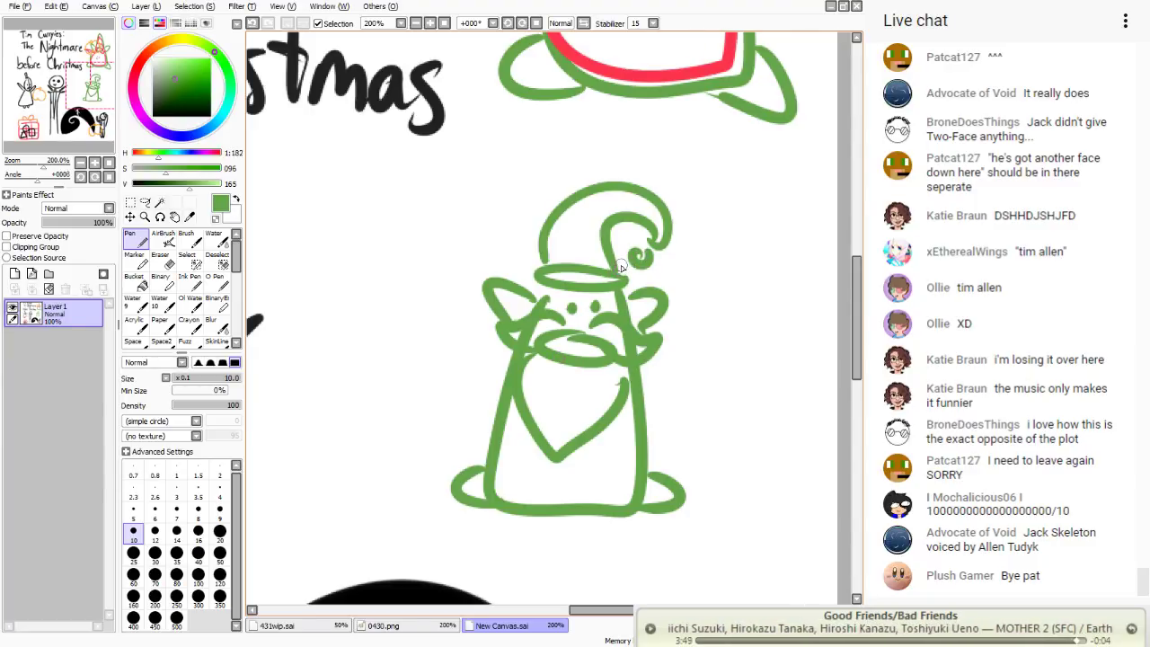
- Draw a long coral-red loop down each side of the gnome's robe
left_click(144, 56)
left_click(192, 60)
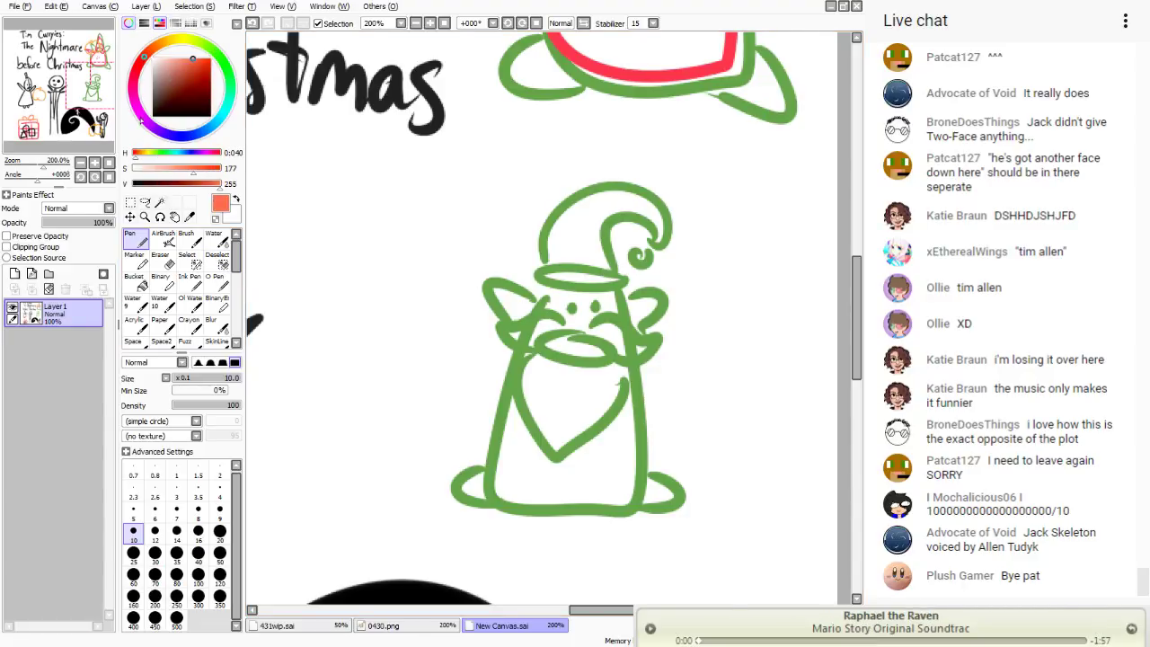
mouse_move(638, 388)
left_mouse_down()
mouse_move(620, 511)
mouse_move(598, 411)
left_mouse_up()
left_click_drag(520, 419, 500, 394)
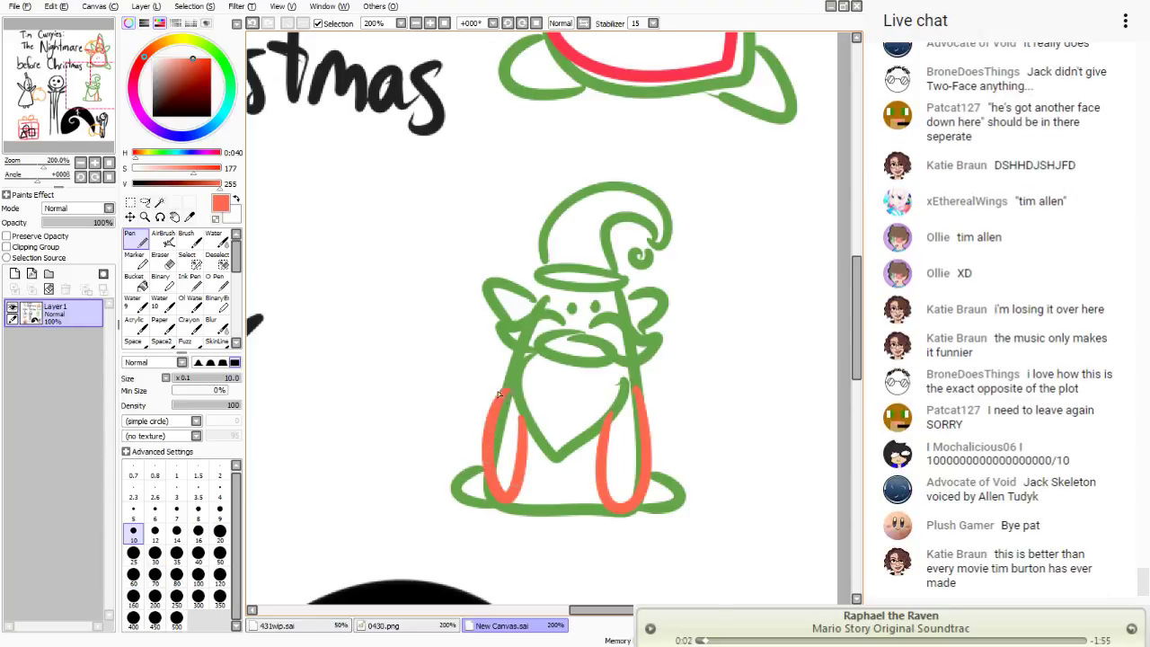
- Lasso the green gnome, try it over the skeleton, place it in the space between the skeleton and the canvas edge, and deselect
left_click(144, 201)
mouse_move(611, 137)
left_mouse_down()
mouse_move(755, 297)
mouse_move(395, 260)
mouse_move(496, 142)
left_mouse_up()
mouse_move(454, 328)
left_mouse_down()
mouse_move(261, 457)
mouse_move(254, 422)
left_mouse_up()
left_click(42, 109)
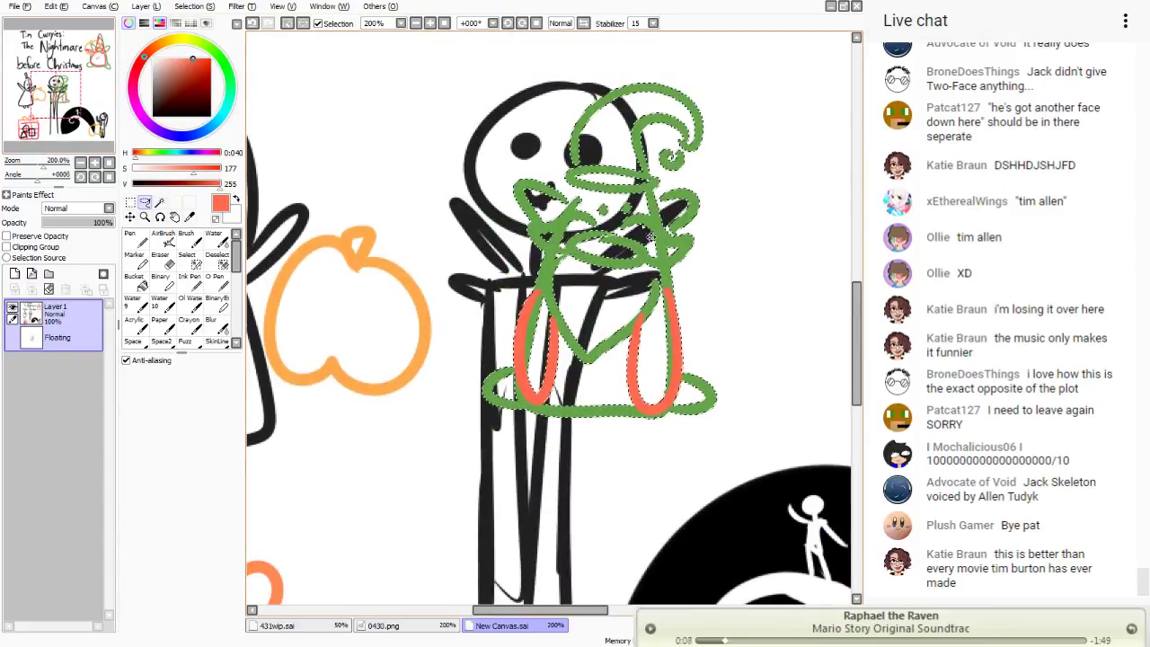
mouse_move(650, 235)
left_mouse_down()
mouse_move(786, 487)
mouse_move(662, 321)
mouse_move(695, 310)
mouse_move(803, 336)
mouse_move(723, 287)
mouse_move(368, 301)
mouse_move(471, 265)
mouse_move(346, 238)
mouse_move(388, 165)
mouse_move(484, 205)
mouse_move(818, 288)
mouse_move(775, 375)
mouse_move(551, 401)
mouse_move(552, 477)
mouse_move(629, 401)
mouse_move(306, 130)
mouse_move(701, 396)
mouse_move(584, 337)
mouse_move(952, 310)
left_mouse_up()
key("ctrl+d")
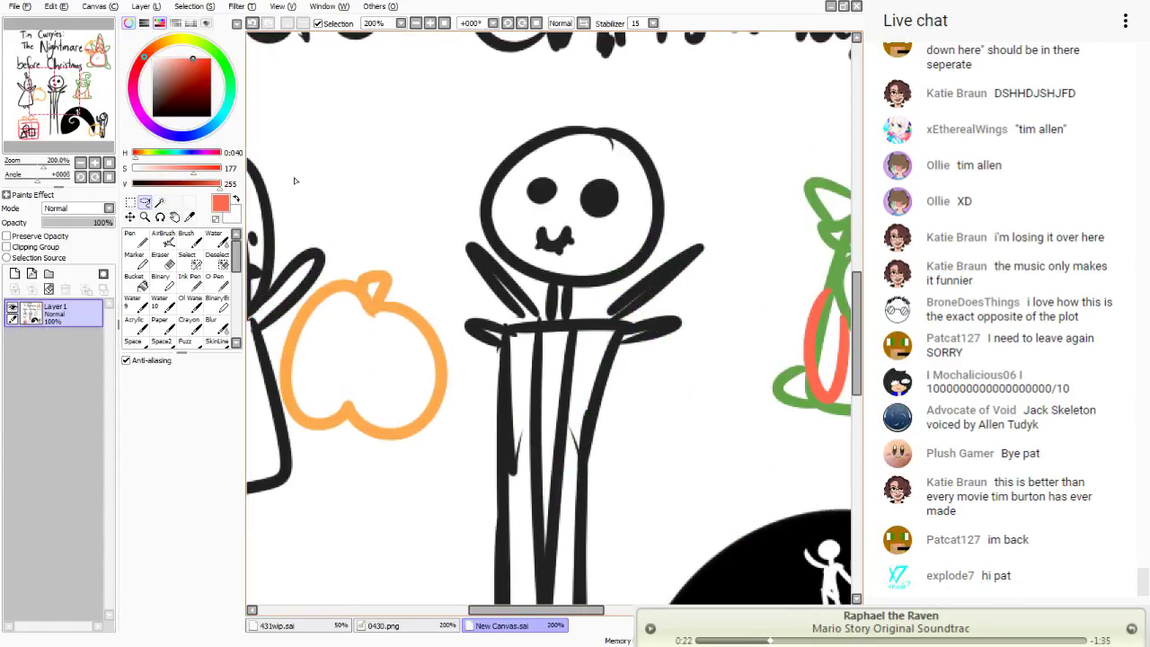
- Draw a bent dark grey arm from the skeleton's shoulder across the pumpkin, raising a rounded shape with a ring inside
key("n")
left_click(157, 45)
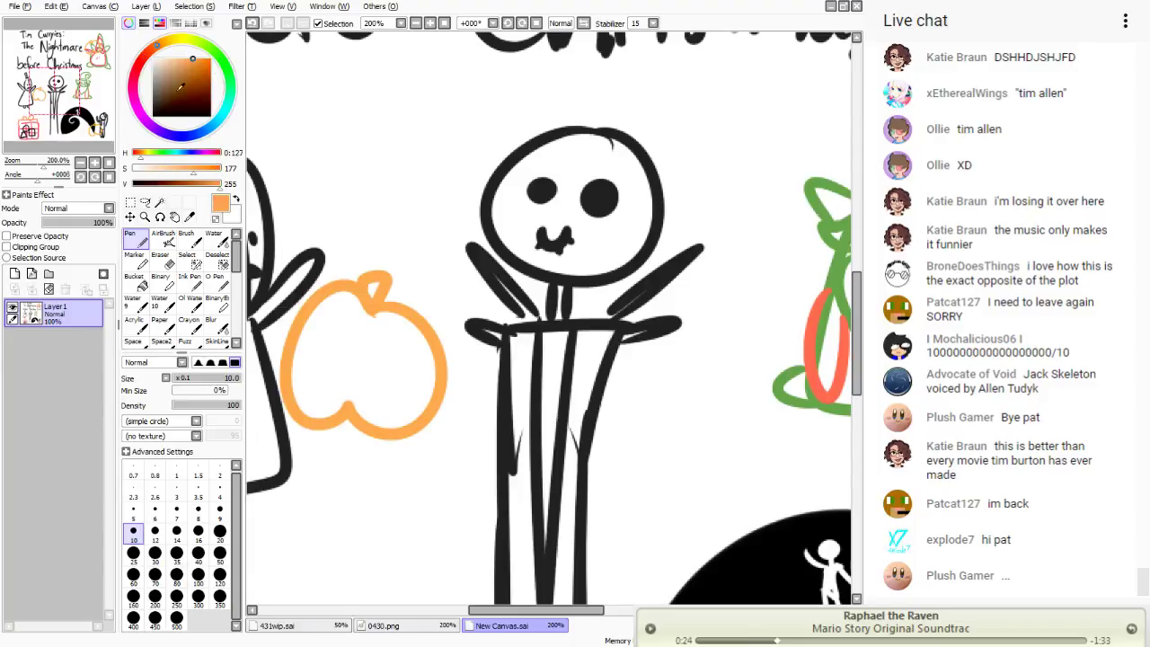
left_click_drag(168, 74, 102, 106)
left_click(54, 95)
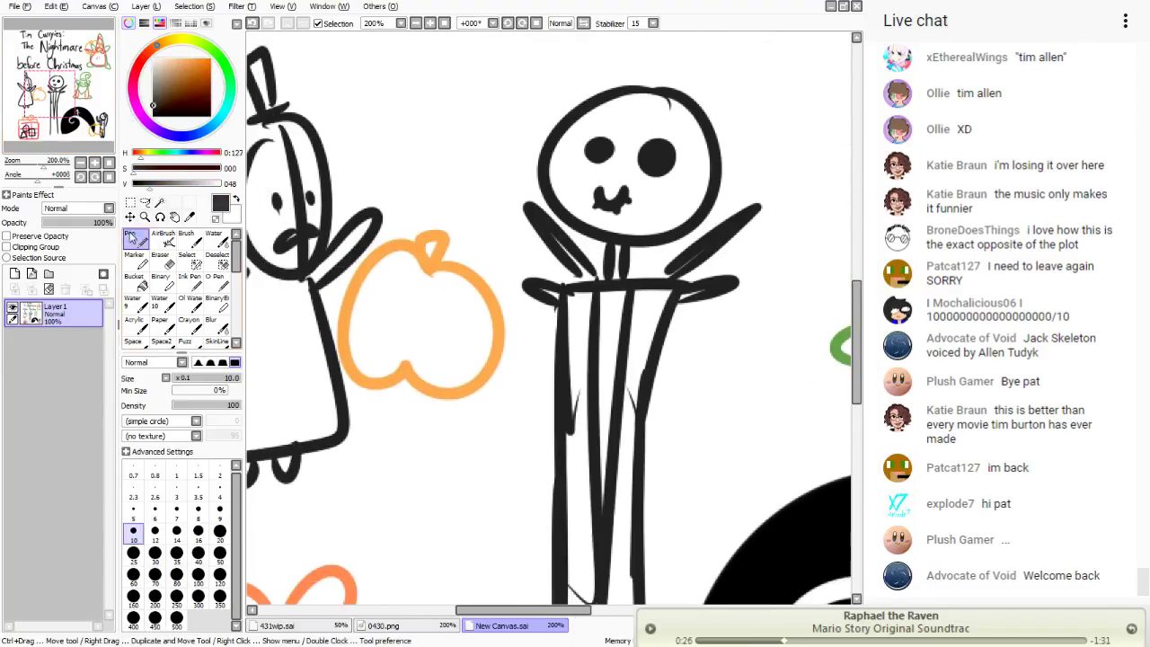
mouse_move(581, 300)
left_mouse_down()
mouse_move(408, 270)
mouse_move(550, 309)
left_mouse_up()
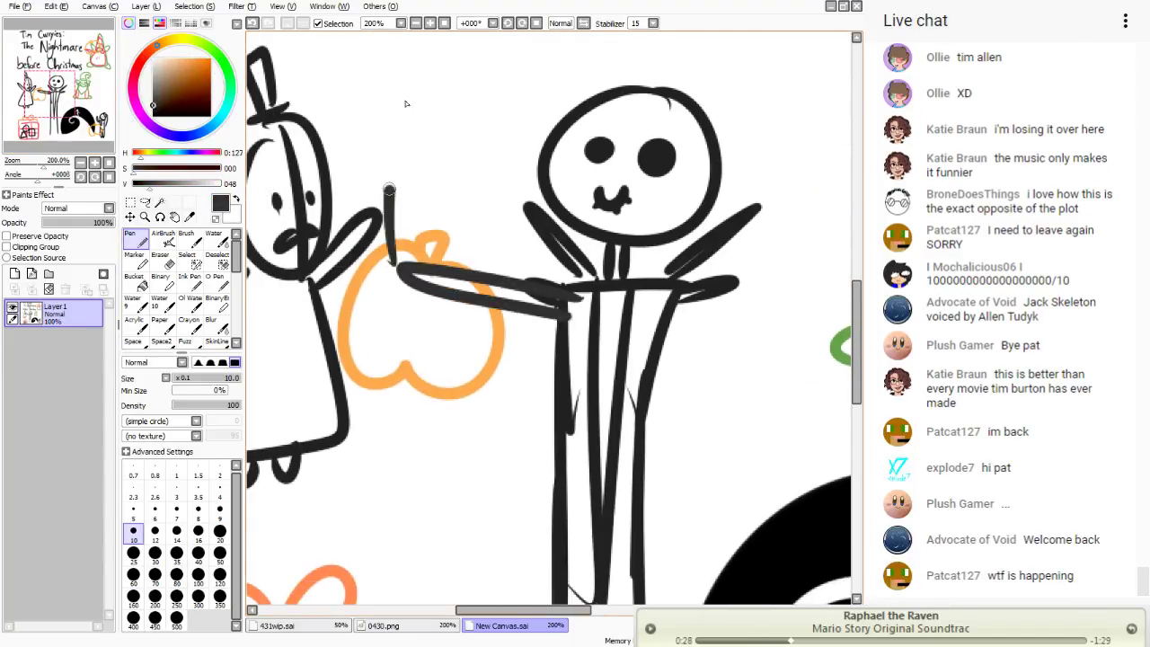
left_click_drag(410, 83, 403, 261)
scroll(402, 224, "up", 2)
mouse_move(422, 161)
left_mouse_down()
mouse_move(492, 119)
mouse_move(440, 172)
mouse_move(491, 185)
mouse_move(483, 161)
left_mouse_up()
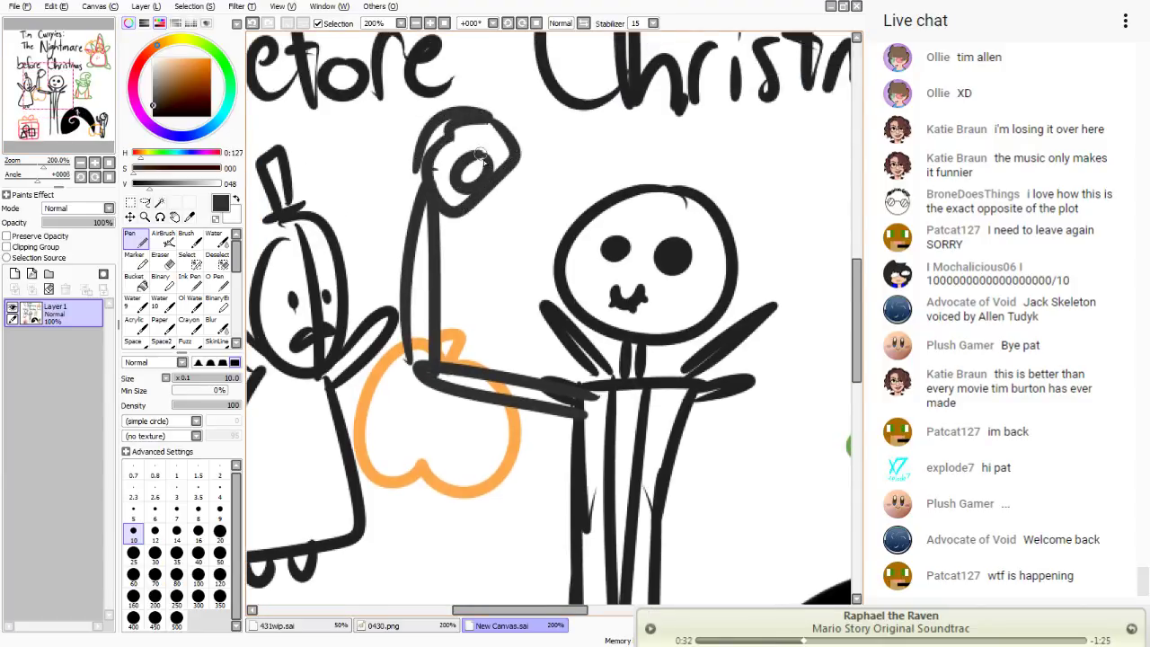
- Draw the skeleton's second bent arm from the far shoulder up to the raised round shape, and scribble inside its ring
left_click_drag(703, 393, 467, 309)
mouse_move(467, 320)
left_mouse_down()
mouse_move(690, 418)
mouse_move(476, 330)
mouse_move(457, 202)
left_mouse_up()
left_click_drag(471, 203, 486, 297)
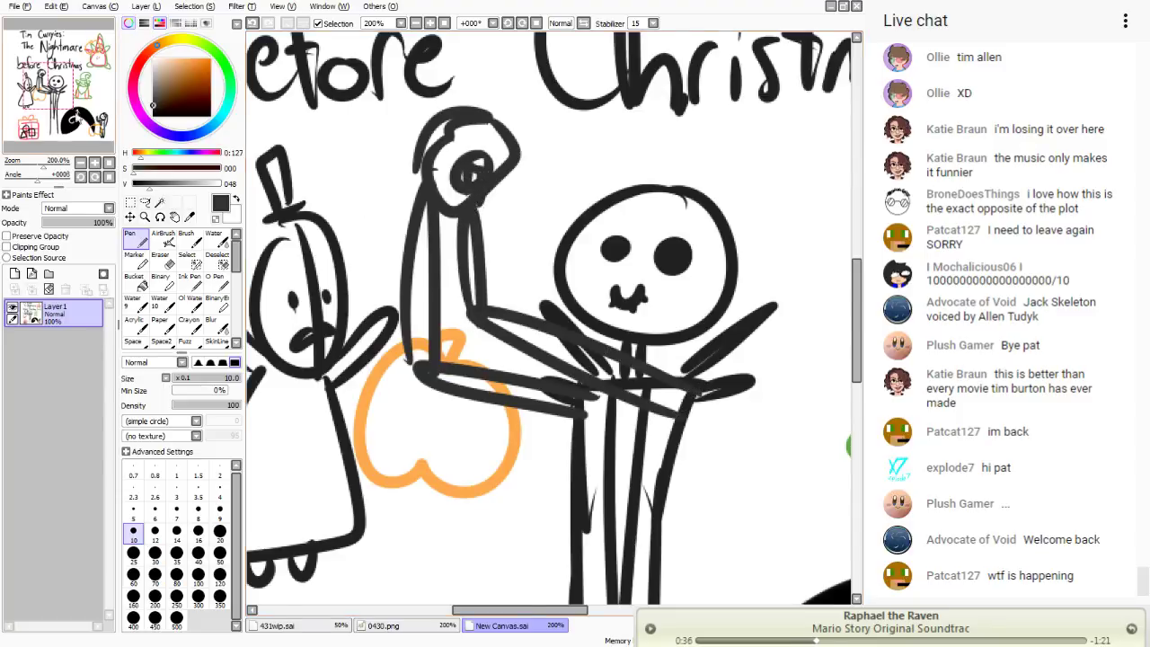
- Undo the brush stroke on the drawing layer, and paint soft red glows at size 500 over the dressed figure and rag-doll girl on a new layer
left_click_drag(66, 108, 32, 96)
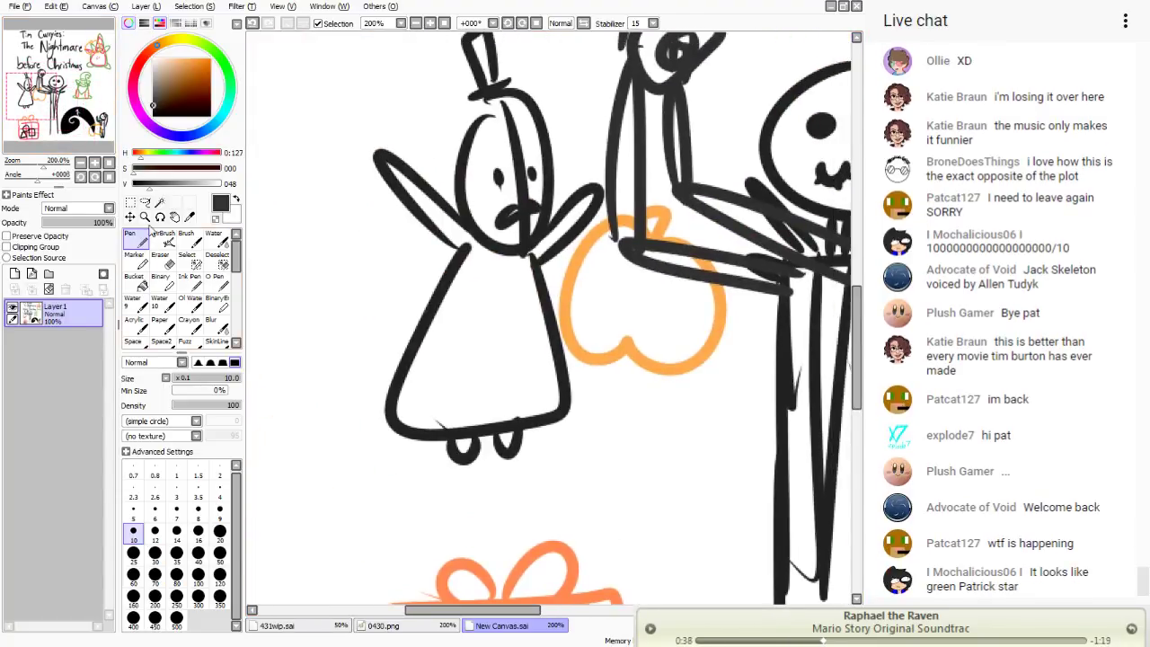
left_click(141, 61)
left_click(196, 59)
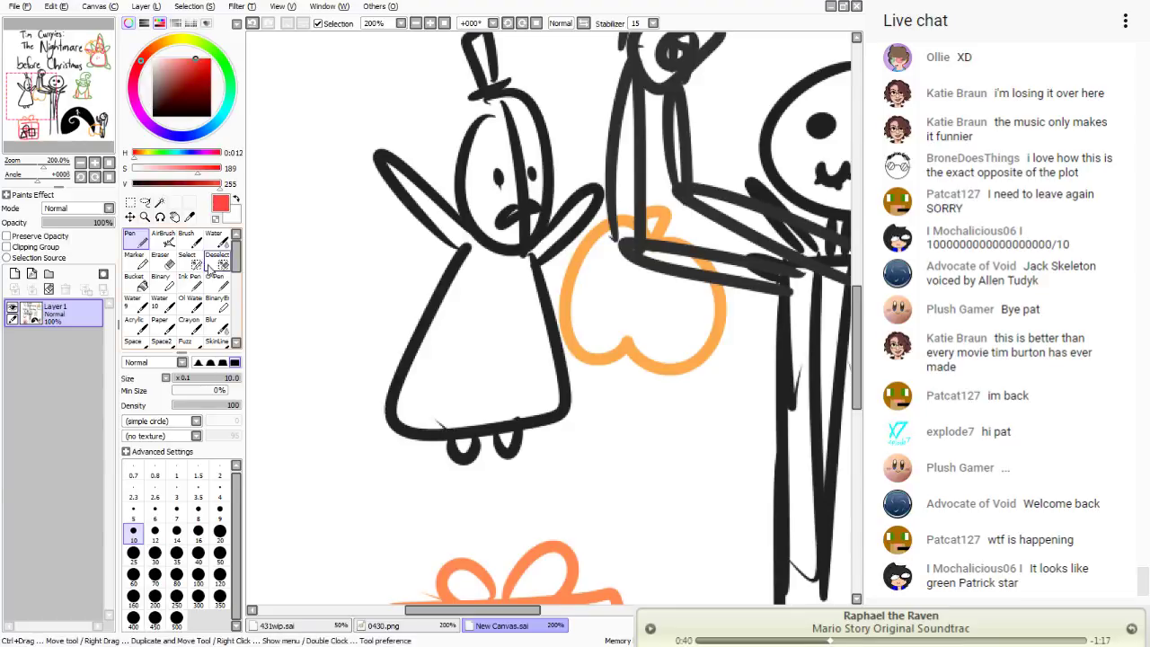
left_click(186, 236)
left_click_drag(575, 297, 504, 284)
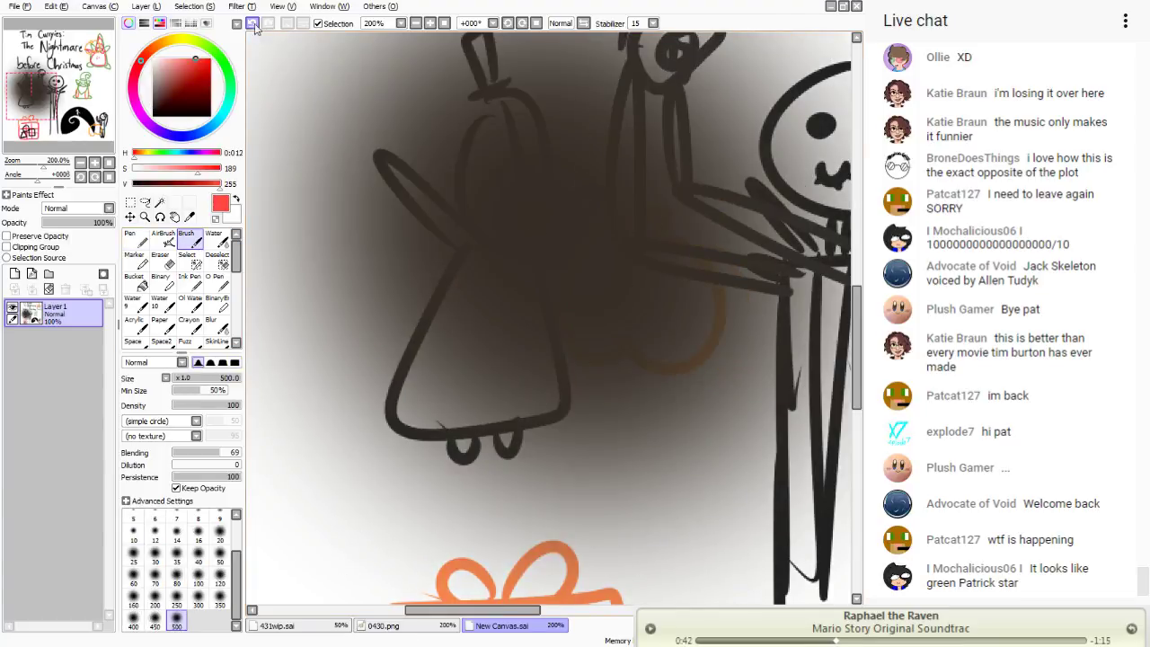
left_click(252, 23)
left_click(15, 273)
mouse_move(575, 229)
left_mouse_down()
mouse_move(566, 299)
mouse_move(321, 235)
left_mouse_up()
left_click_drag(59, 83, 124, 124)
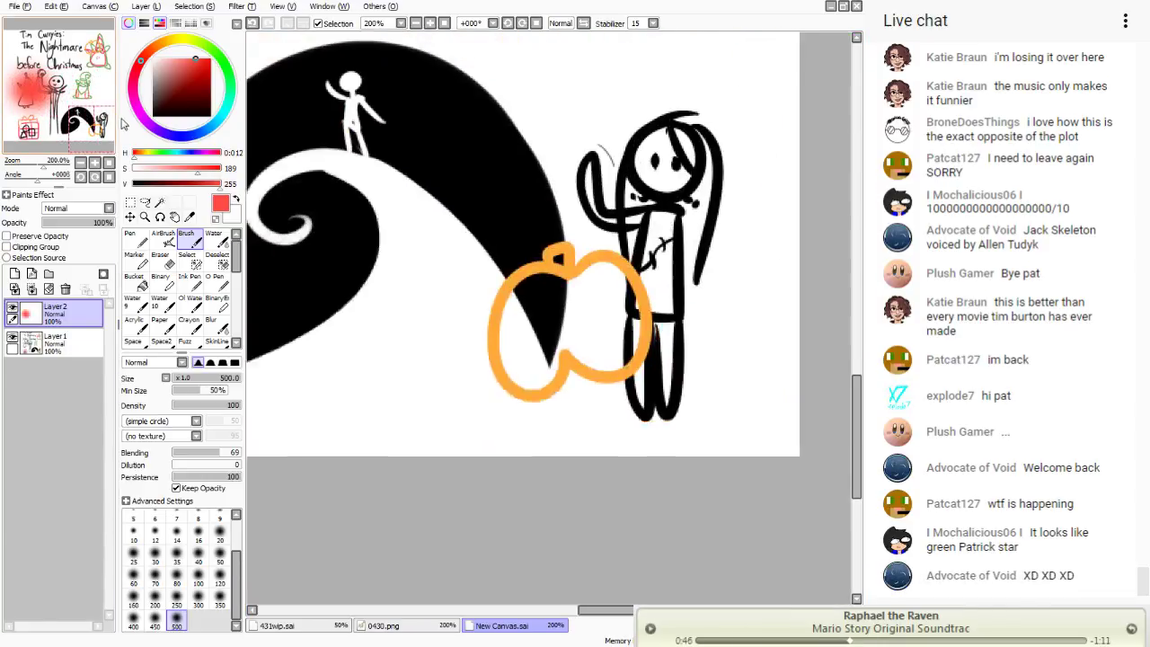
mouse_move(683, 269)
left_mouse_down()
mouse_move(631, 282)
mouse_move(670, 373)
mouse_move(674, 306)
left_mouse_up()
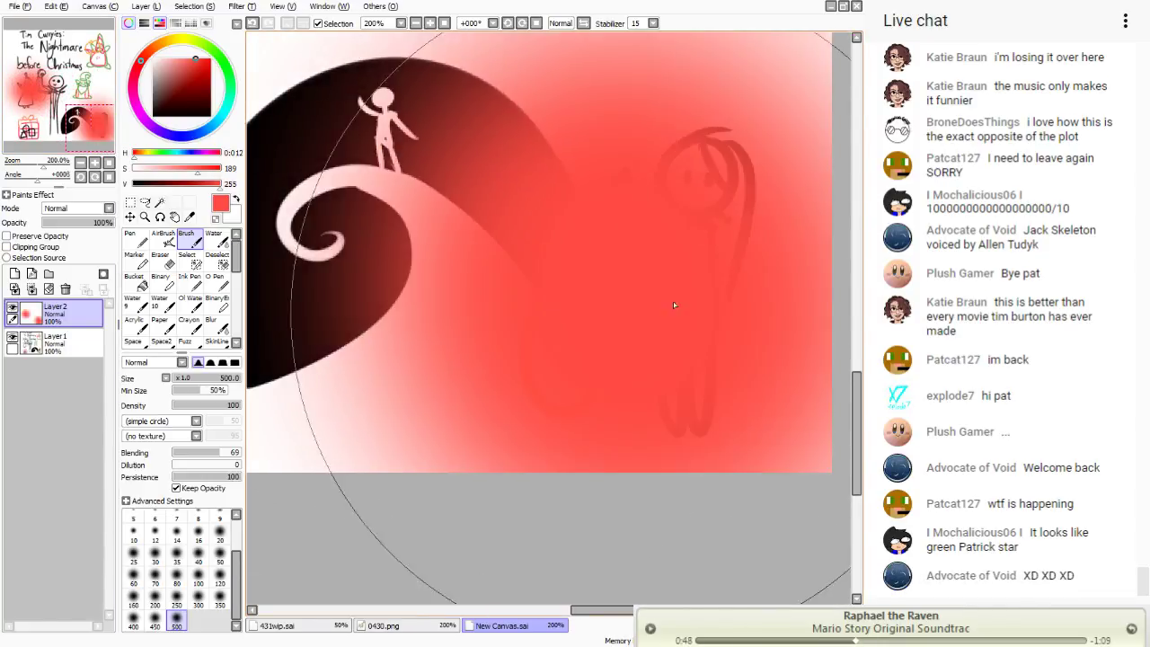
- Paint a soft red glow at size 500 over the green gnome beside the skeleton on the glow layer
left_click_drag(81, 122, 70, 80)
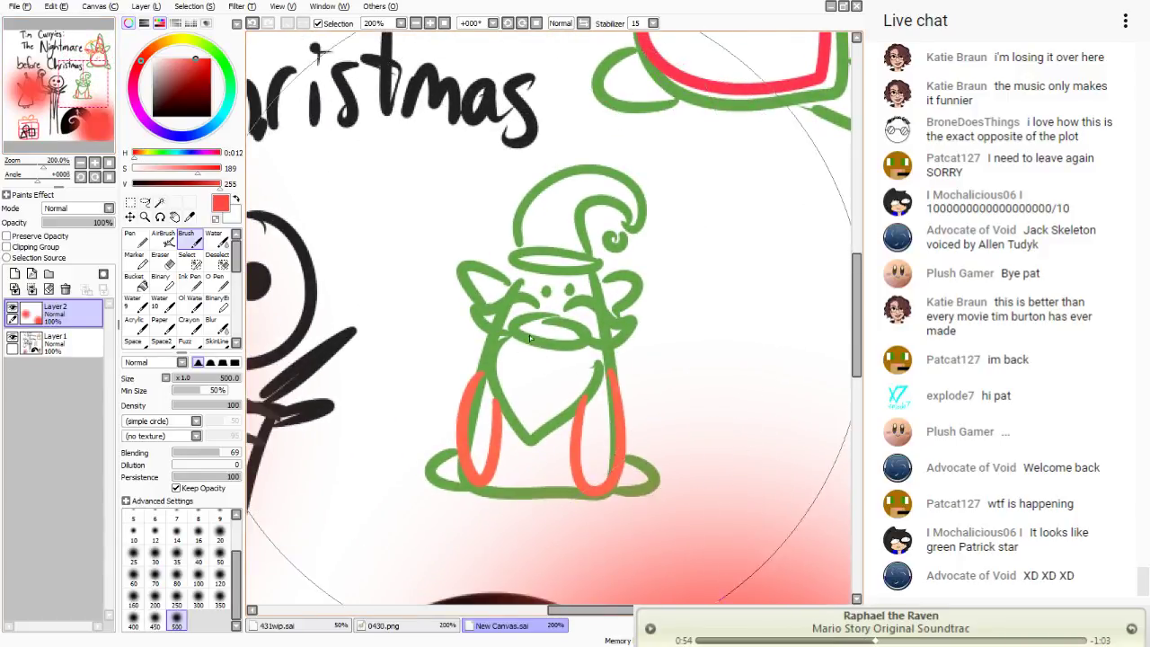
mouse_move(530, 338)
left_mouse_down()
mouse_move(599, 434)
mouse_move(292, 206)
left_mouse_up()
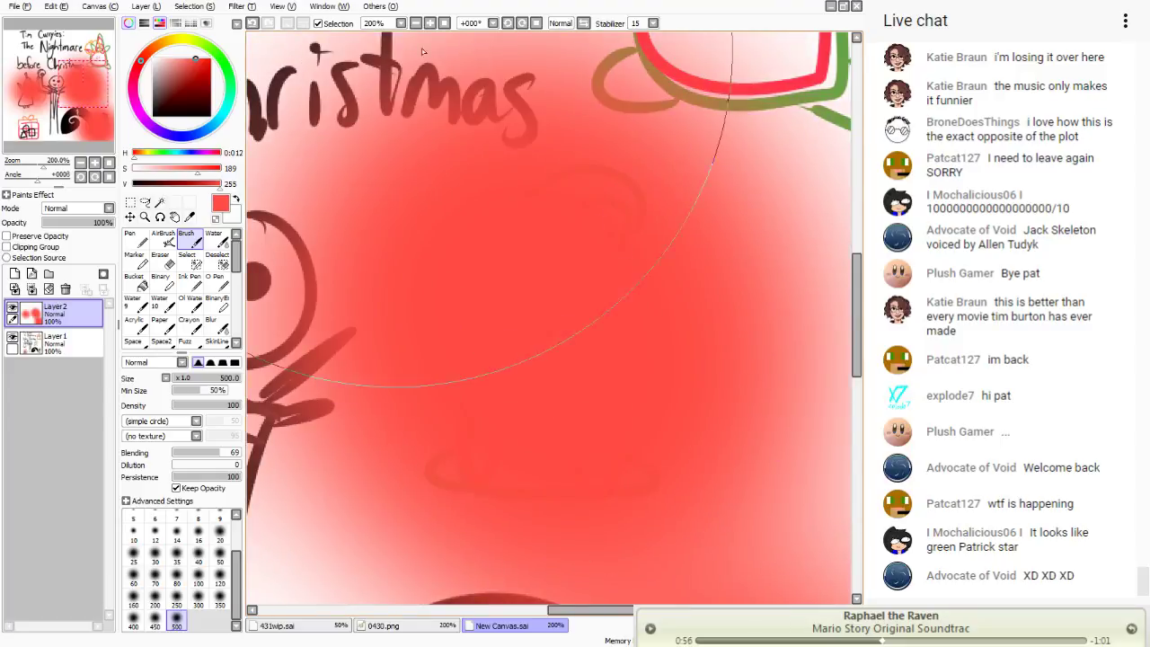
left_click(444, 23)
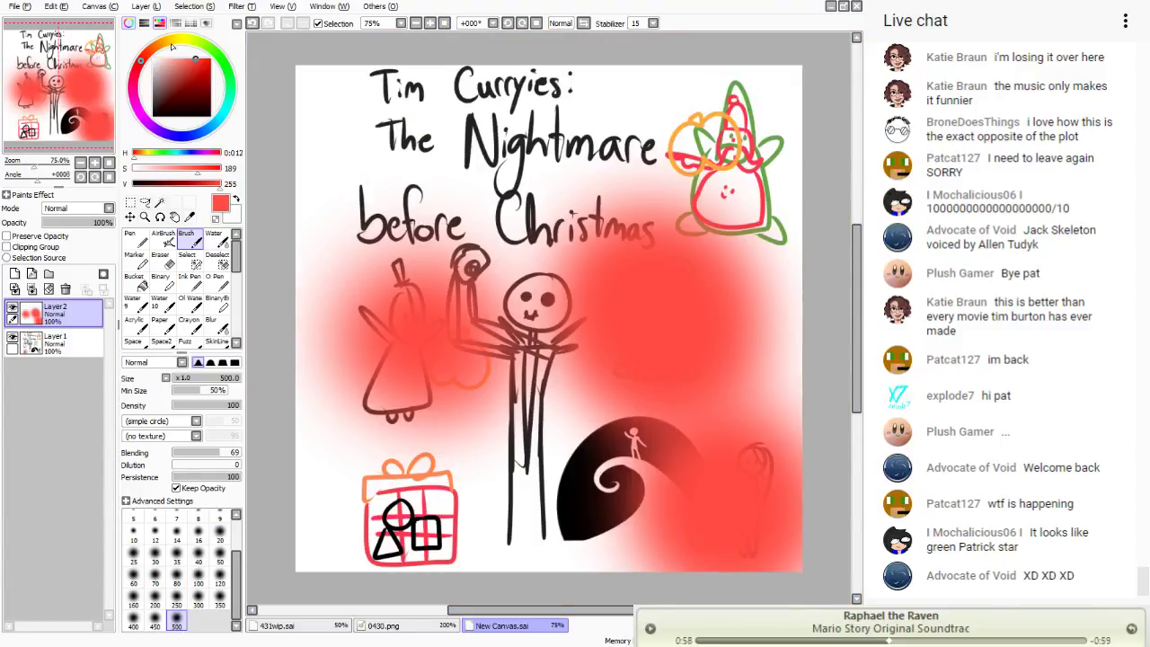
- Draw small light green circles with stubby knobs around them over the gnome's red glow, using the Pen at size 10
left_click_drag(172, 46, 210, 47)
left_click(178, 70)
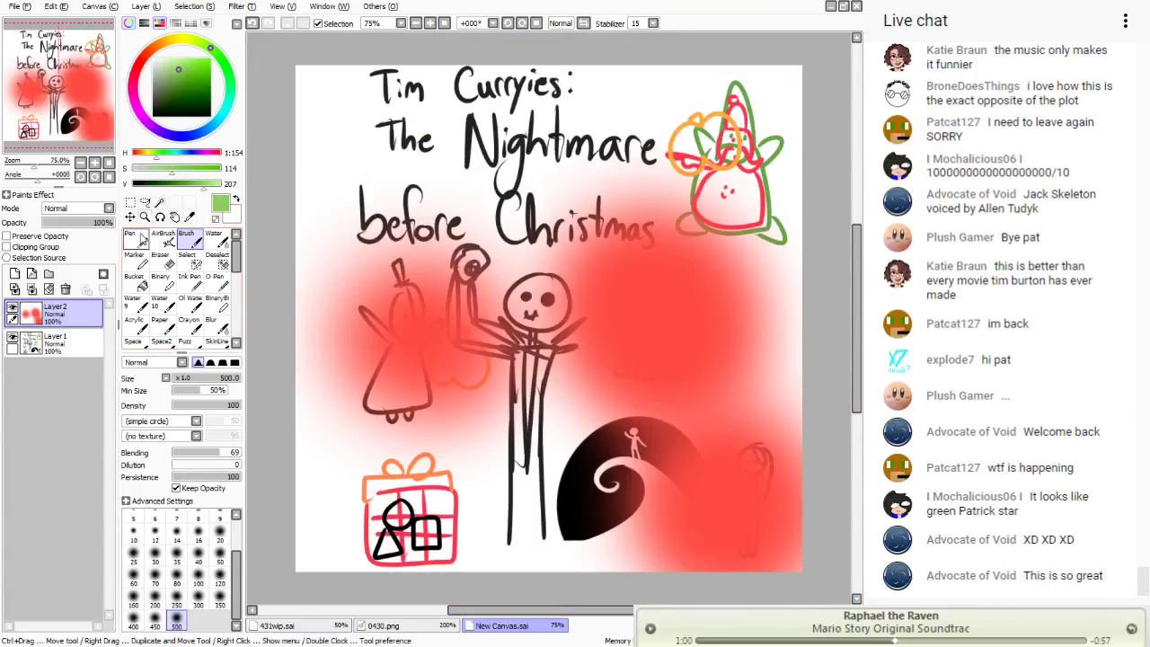
left_click(134, 236)
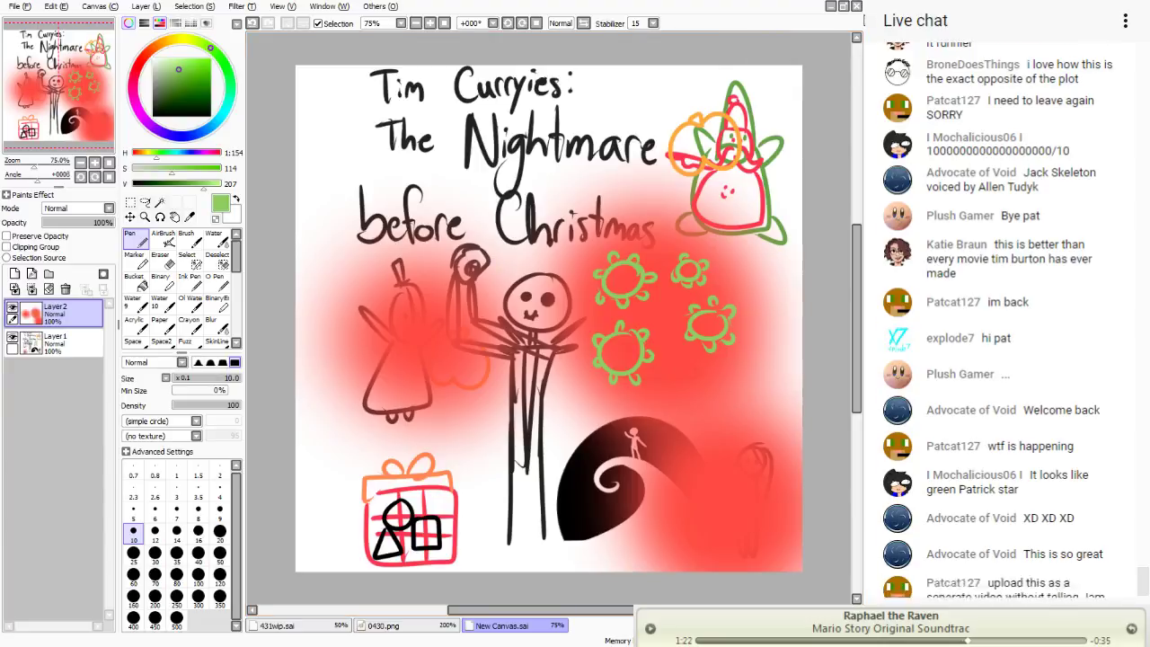
- Close the doodle canvas and the 0430.png reference, leaving 431wip.sai open
key("ctrl+w")
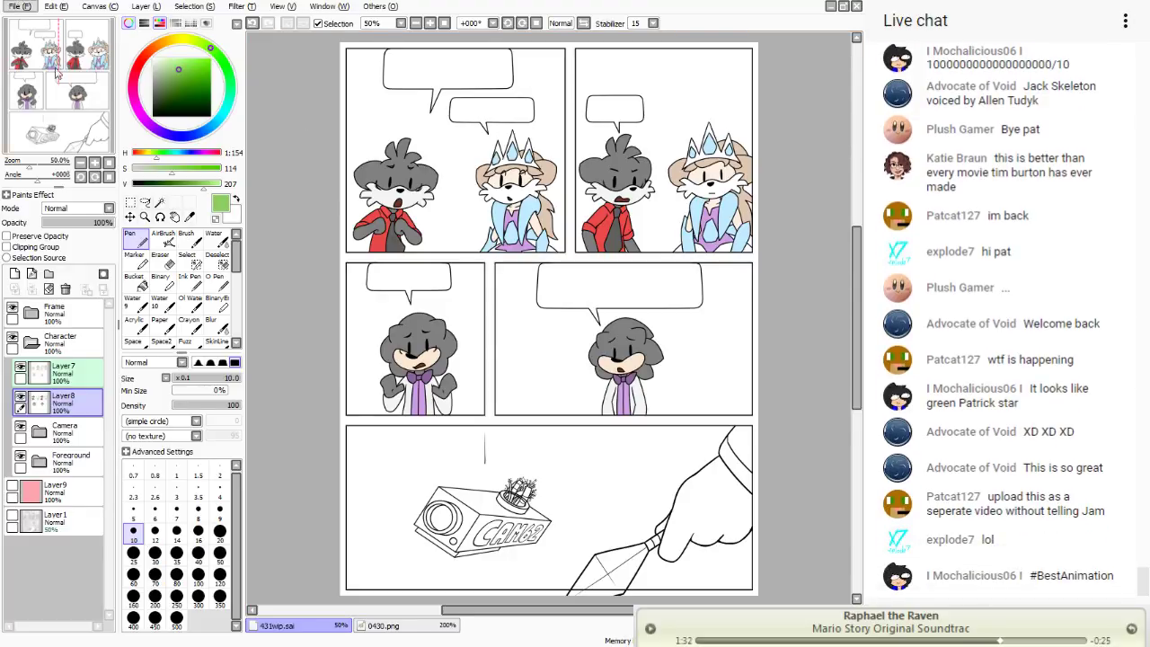
left_click(387, 626)
left_click(857, 6)
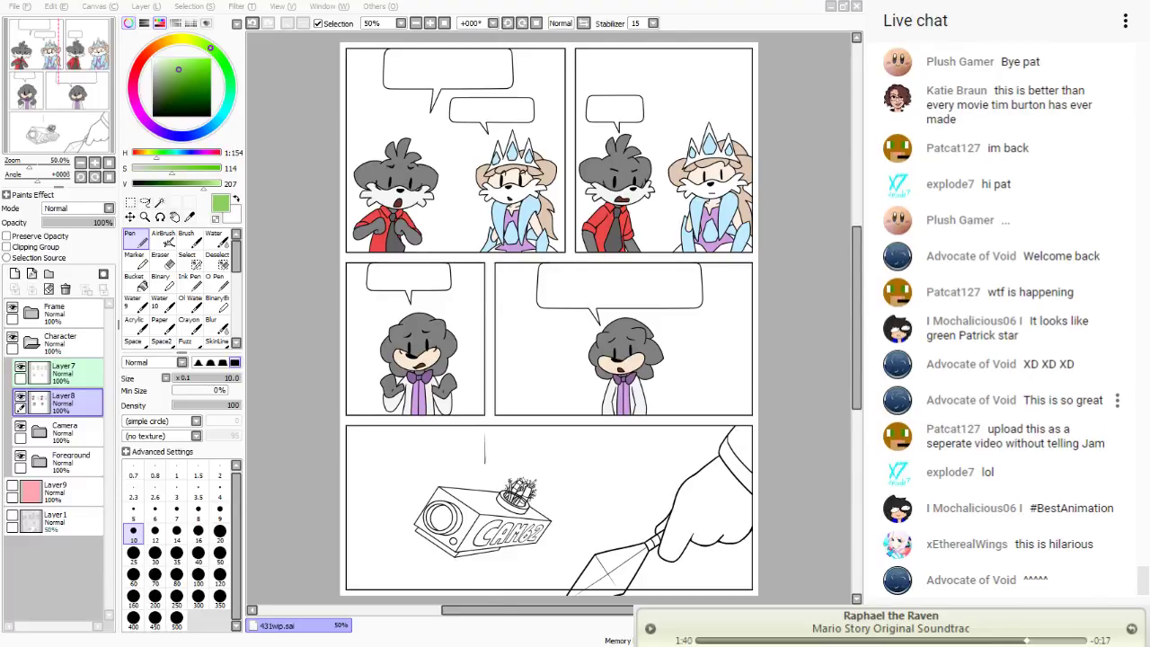
- Read back through the earlier live chat messages, and return to the newest ones
scroll(1007, 396, "up", 5)
scroll(1006, 395, "up", 3)
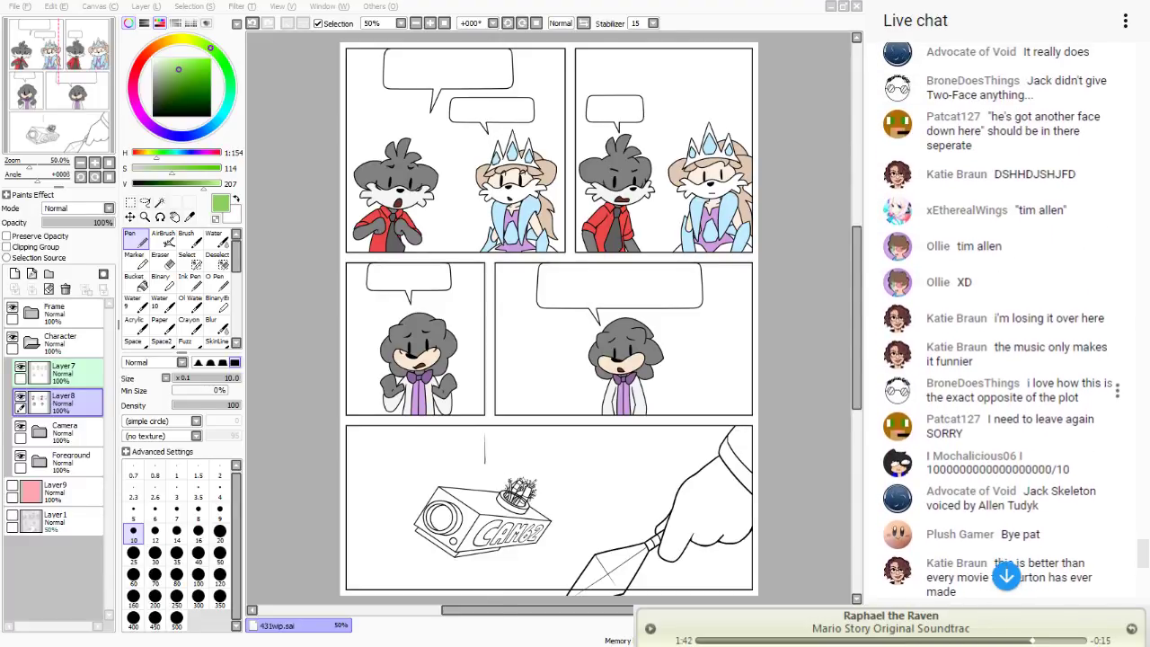
scroll(1006, 396, "up", 3)
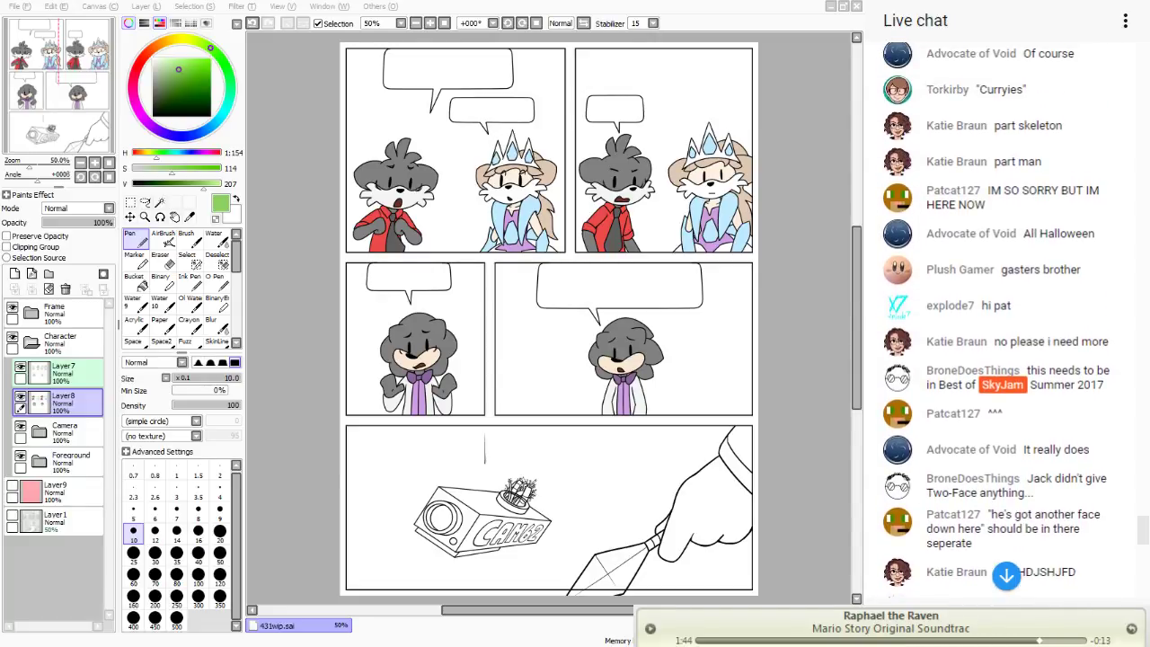
scroll(1007, 396, "up", 1)
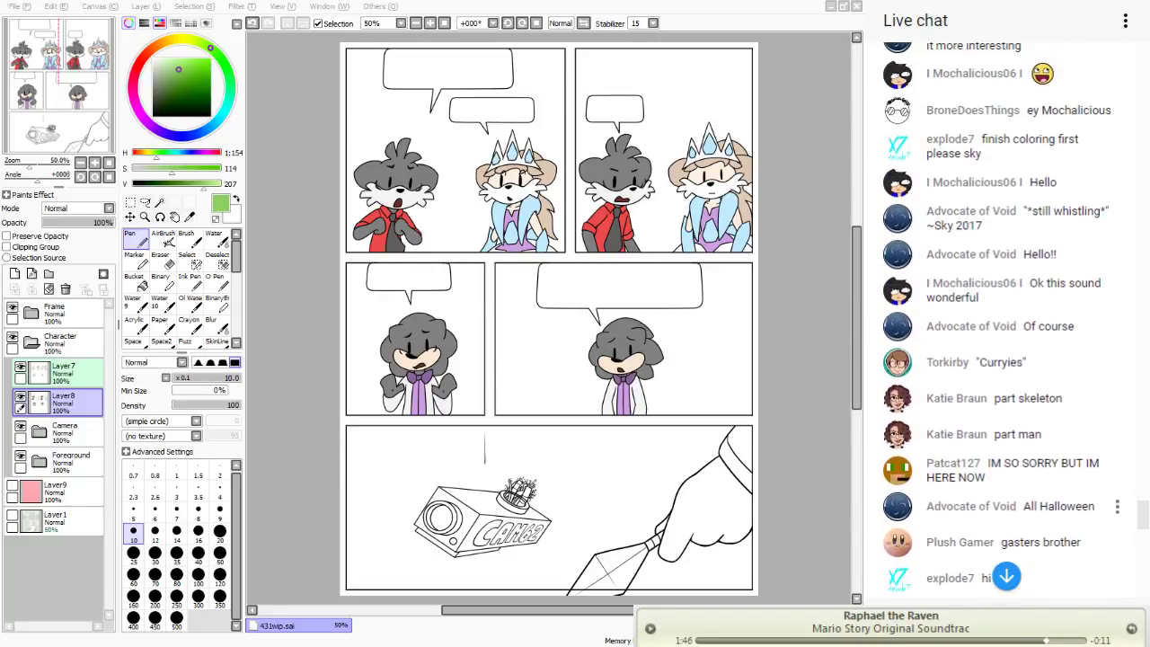
left_click(1006, 576)
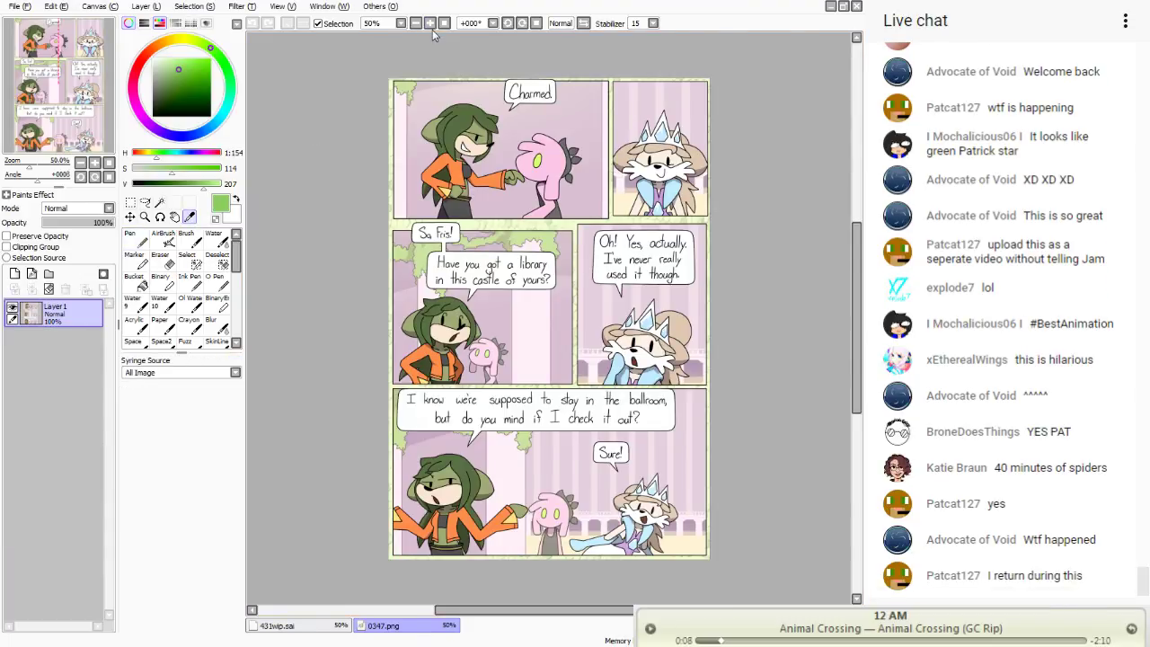
- Sample the light green skin colour from the orange-jacketed character's face in 0347.png
left_click(431, 24)
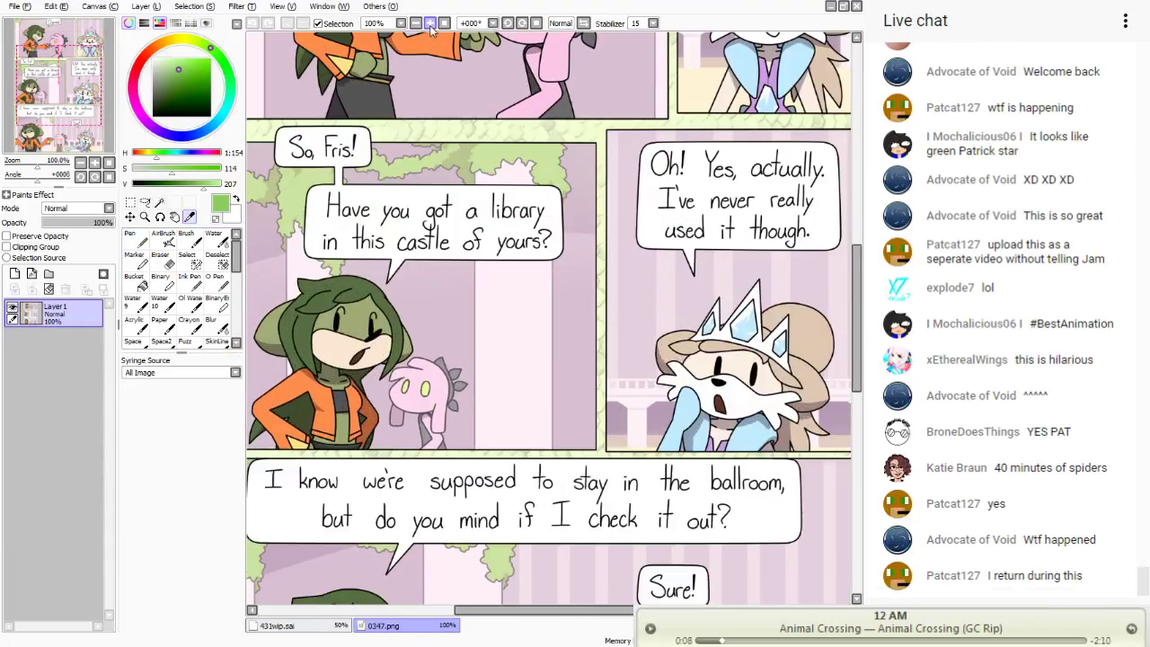
left_click(430, 25)
left_click_drag(32, 99, 4, 106)
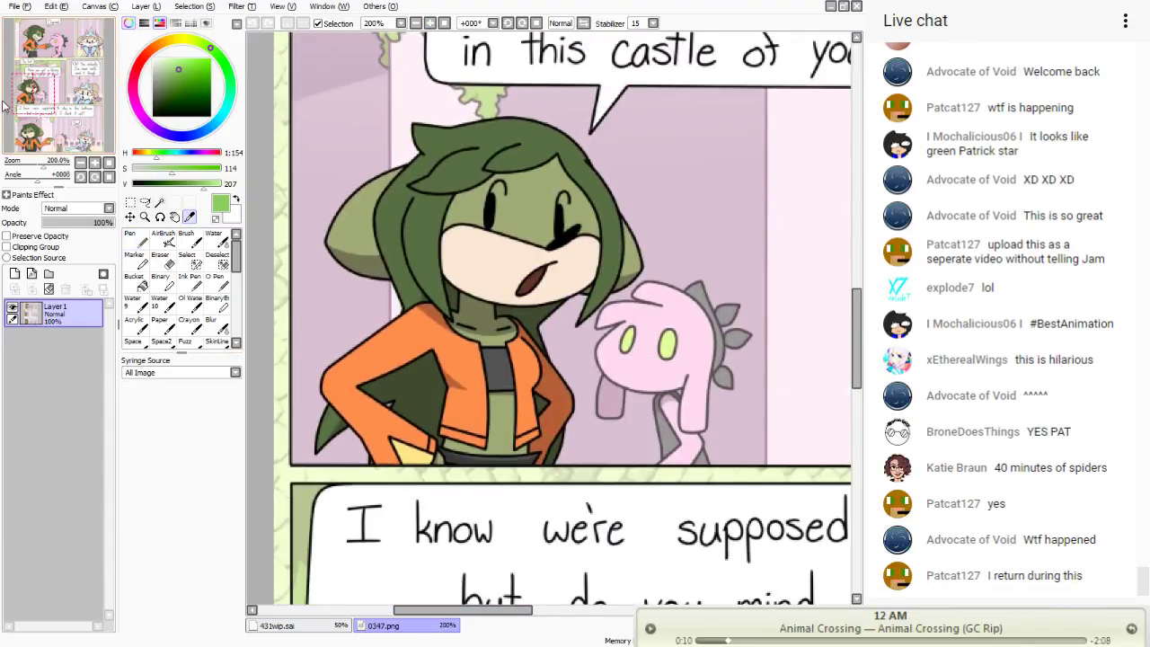
left_click(526, 192)
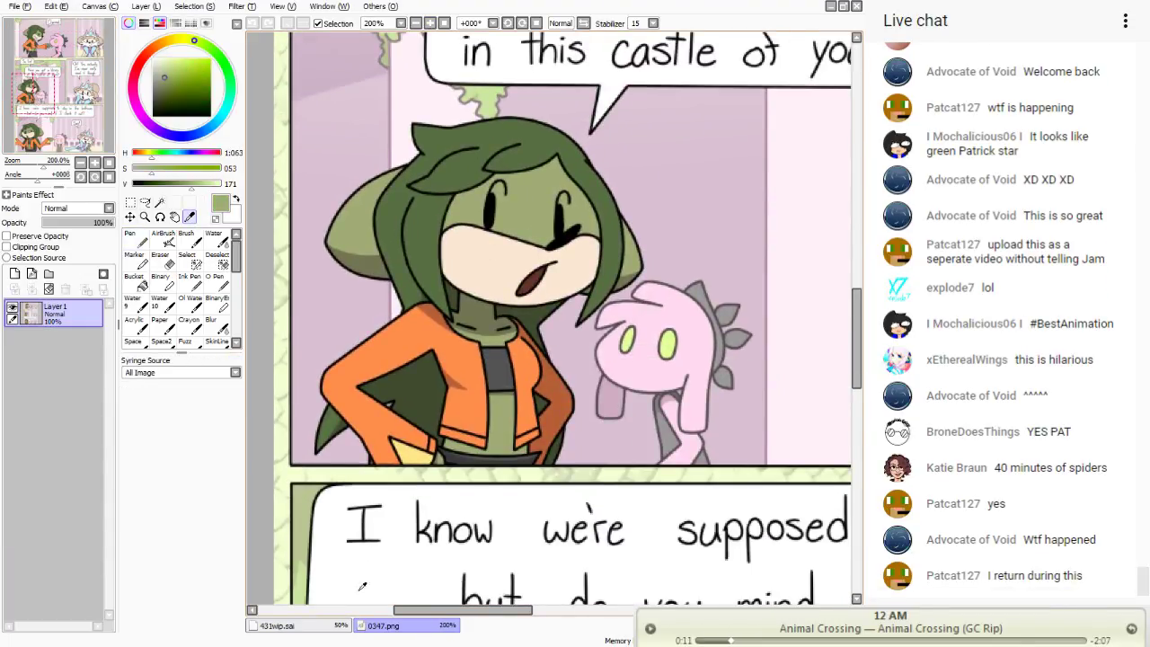
- In 431wip.sai, add a new layer below Layer5 in the Foreground folder, with Layer5 set as the selection source
left_click(327, 629)
left_click(135, 238)
left_click(29, 122)
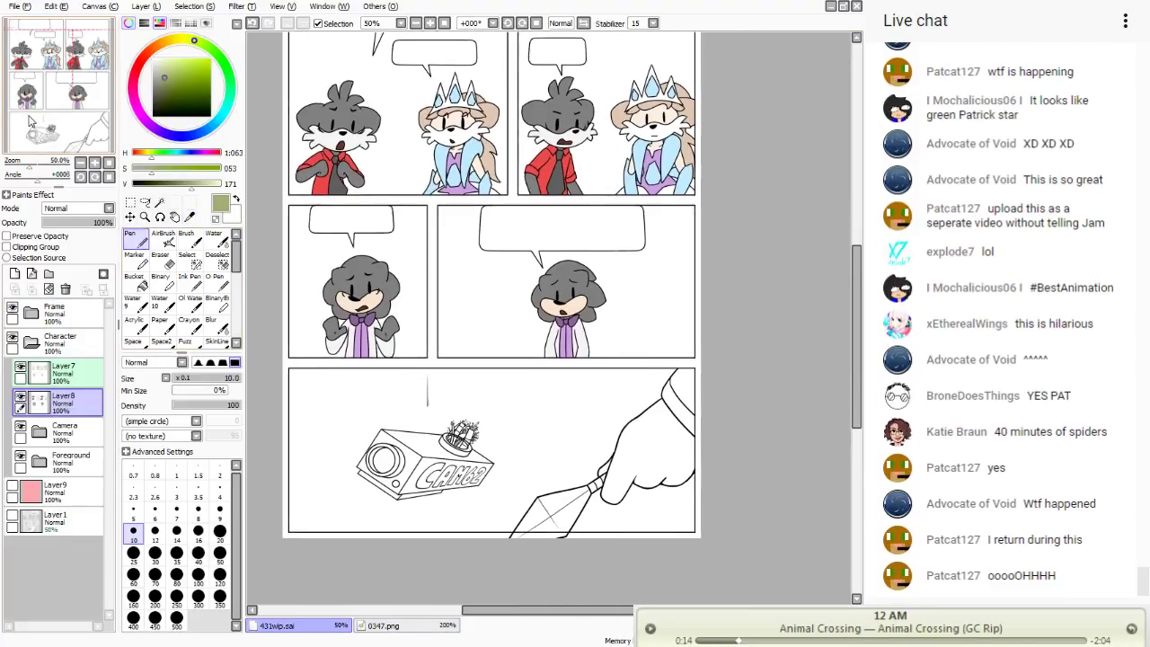
left_click_drag(30, 121, 31, 126)
left_click(41, 464)
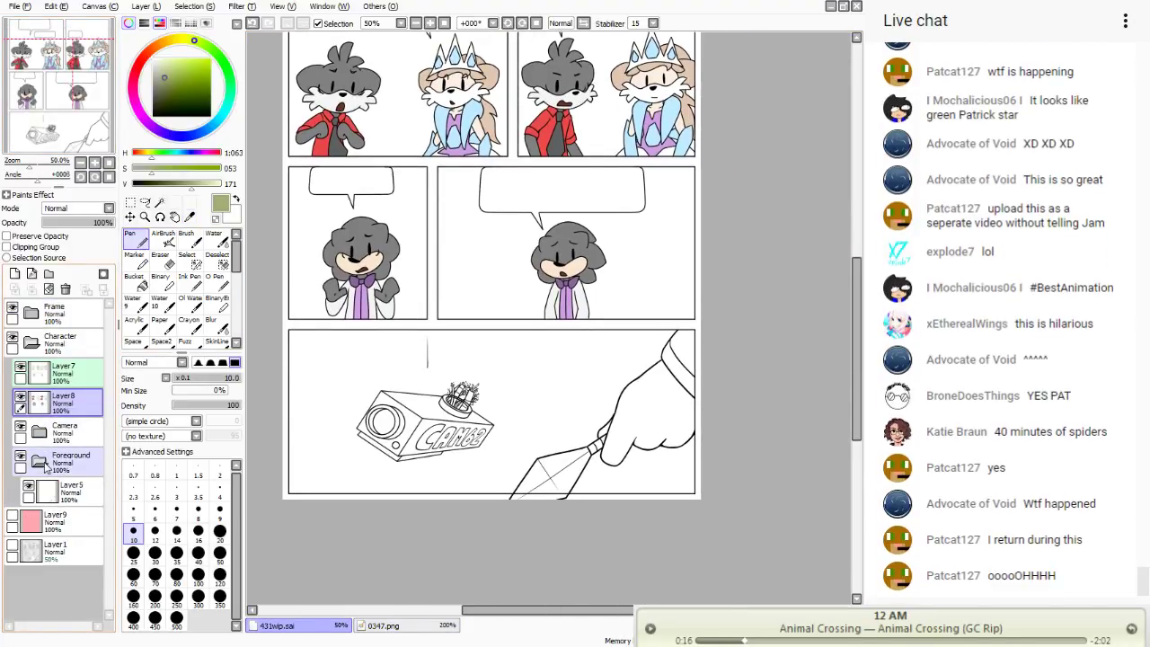
left_click(68, 491)
left_click(14, 273)
left_click_drag(82, 503, 80, 542)
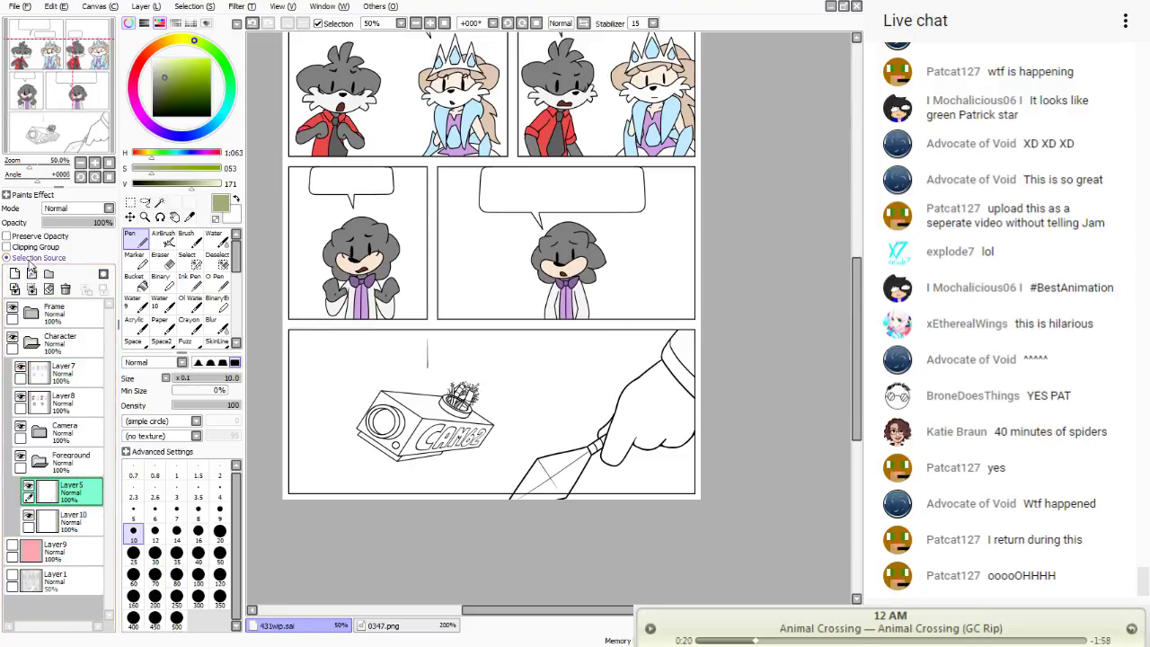
left_click(68, 521)
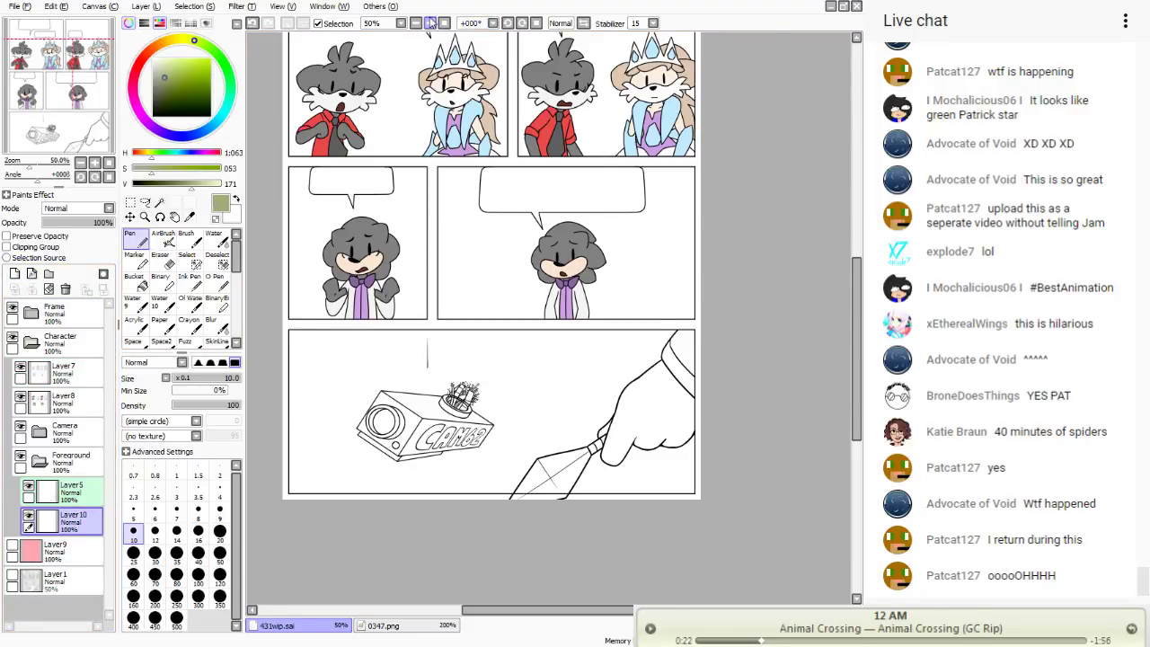
- Try to fill the hand in the last panel with the sampled green, and undo the fill
left_click(415, 23)
left_click(415, 23)
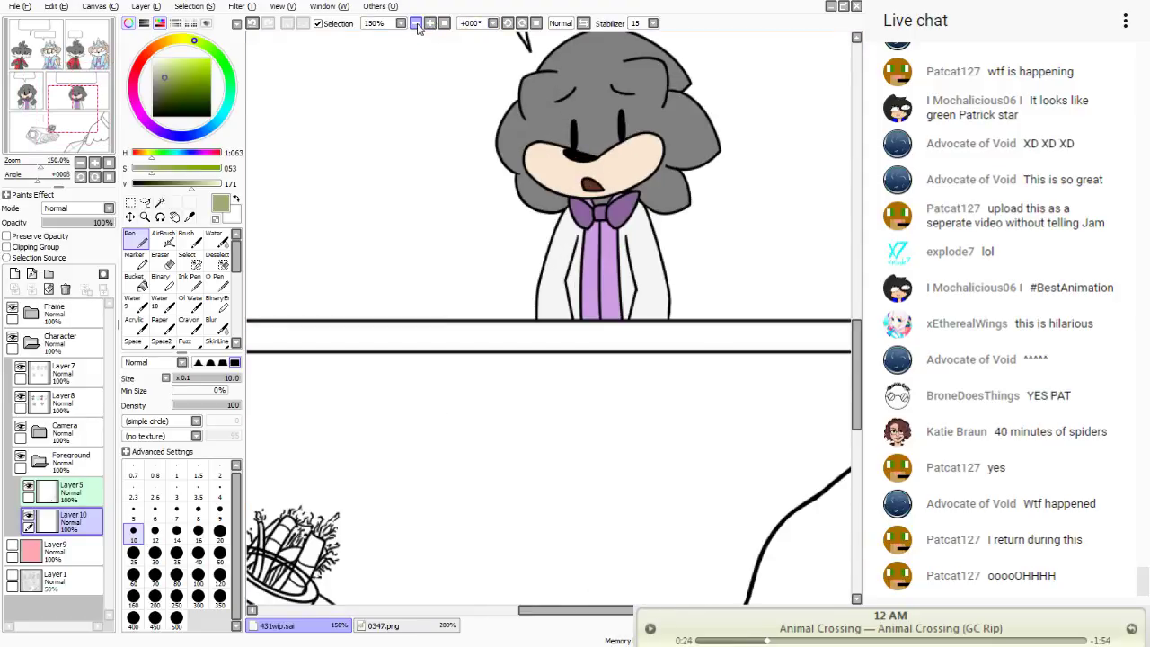
left_click(416, 24)
left_click_drag(25, 134, 34, 151)
left_click(134, 279)
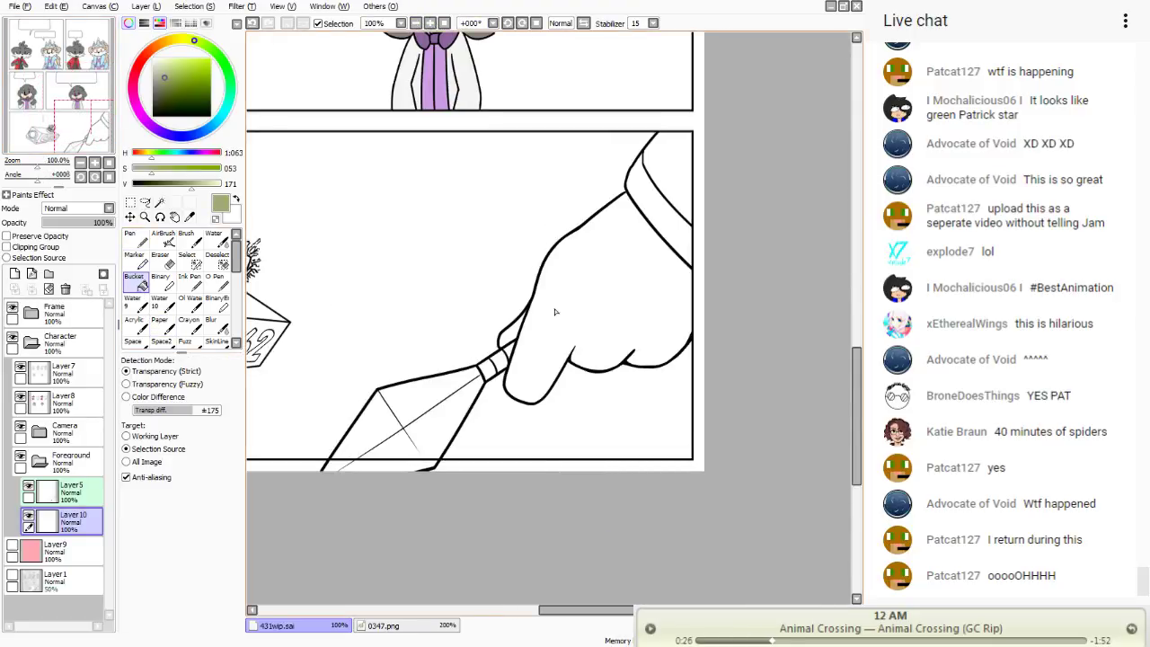
left_click(589, 300)
key("ctrl+z")
- Draw green Pen strokes at size 10 inside the hand, and close its open edge along the panel border
left_click(429, 22)
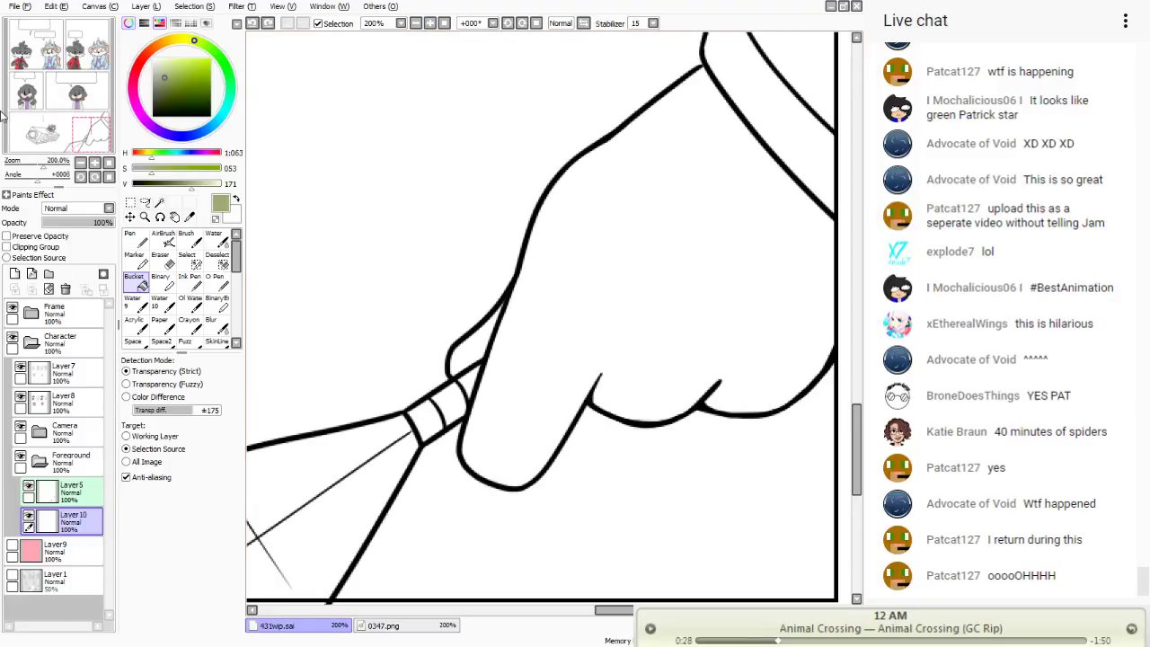
left_click_drag(34, 135, 41, 138)
left_click(135, 237)
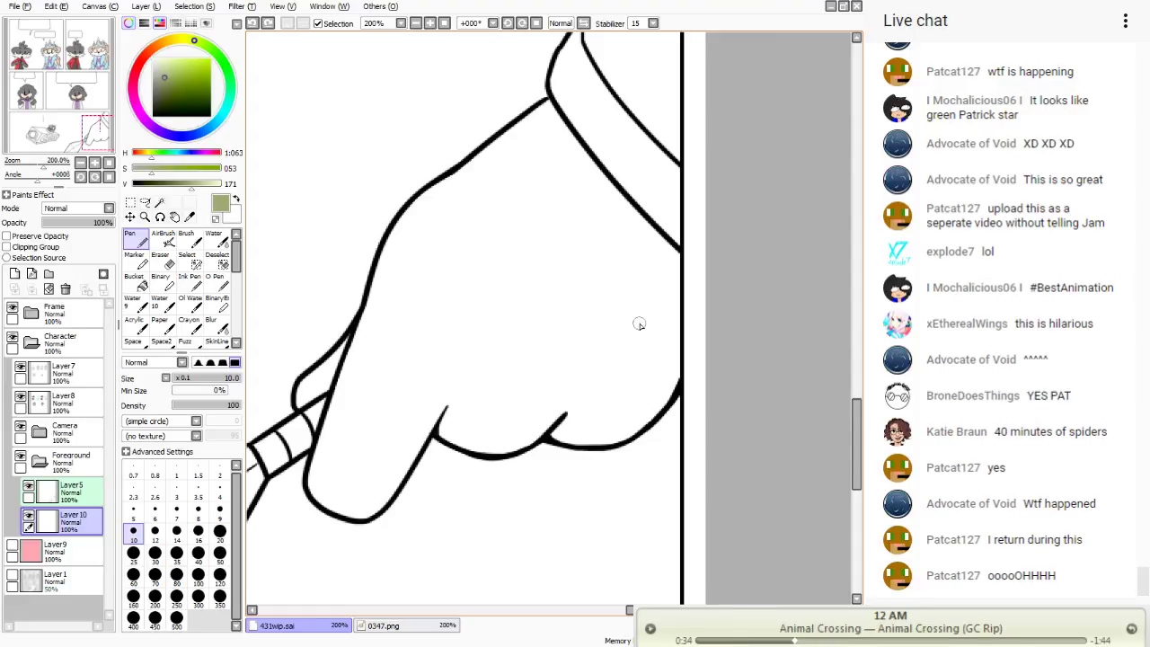
left_click(667, 265)
left_click_drag(636, 284, 588, 331)
left_click_drag(593, 305, 552, 341)
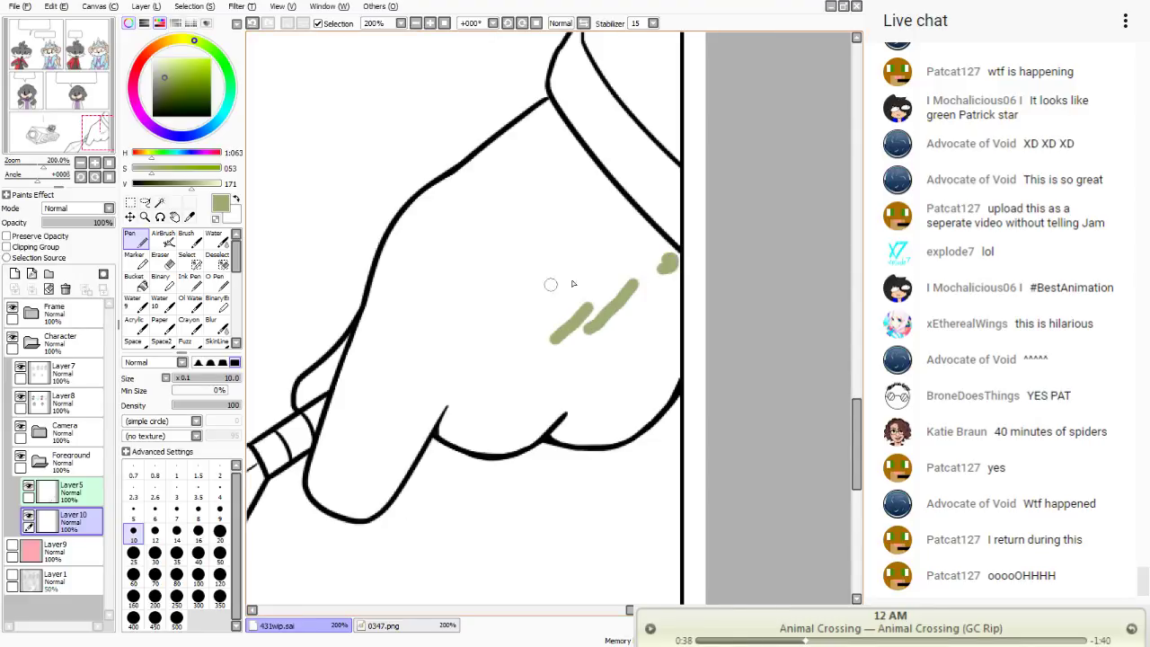
mouse_move(548, 282)
left_mouse_down()
mouse_move(539, 270)
mouse_move(568, 275)
left_mouse_up()
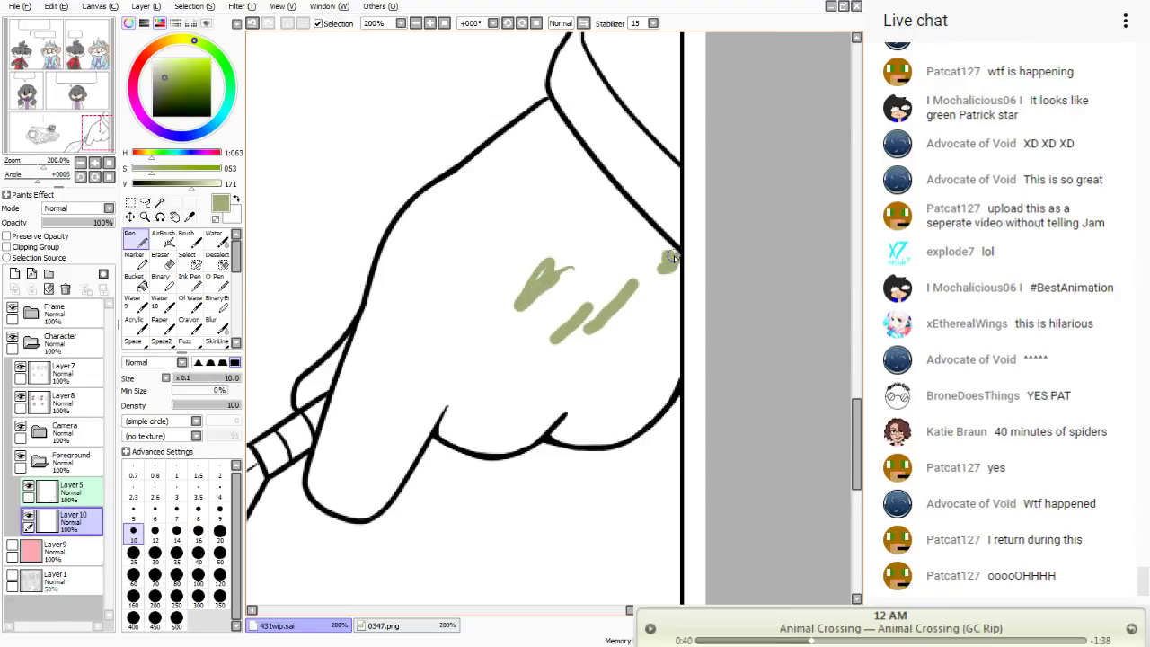
left_click_drag(675, 257, 672, 394)
- Fill the hand and the finger behind it with the green, and touch up the unfilled speck with the Pen
left_click(135, 280)
left_click(325, 351)
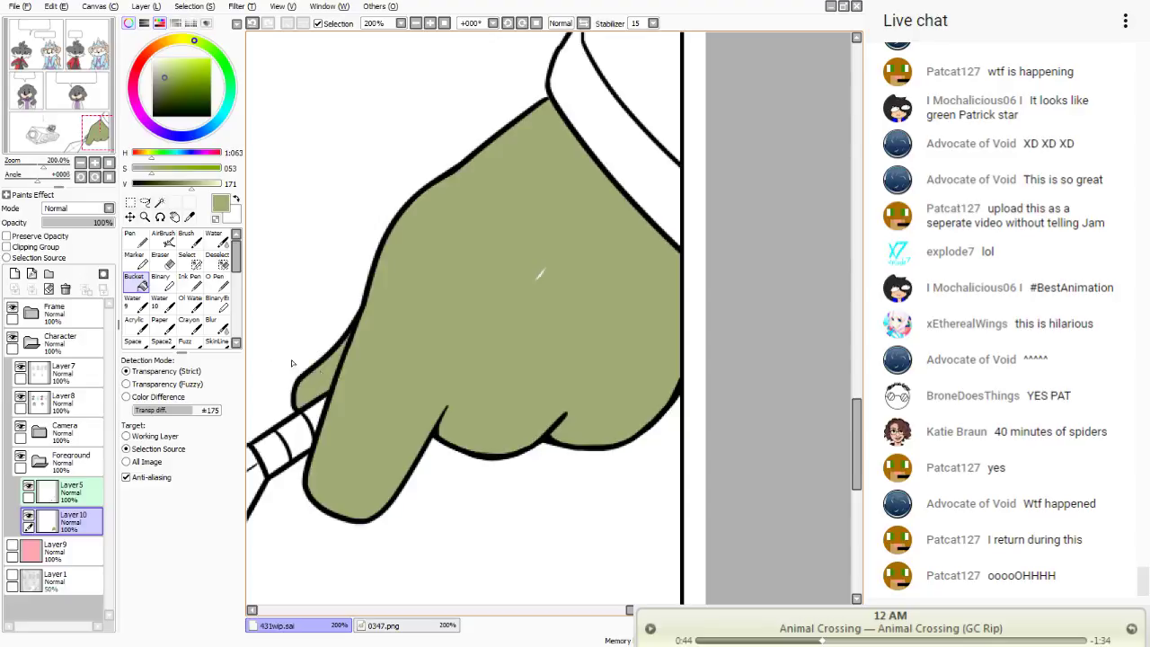
left_click(134, 238)
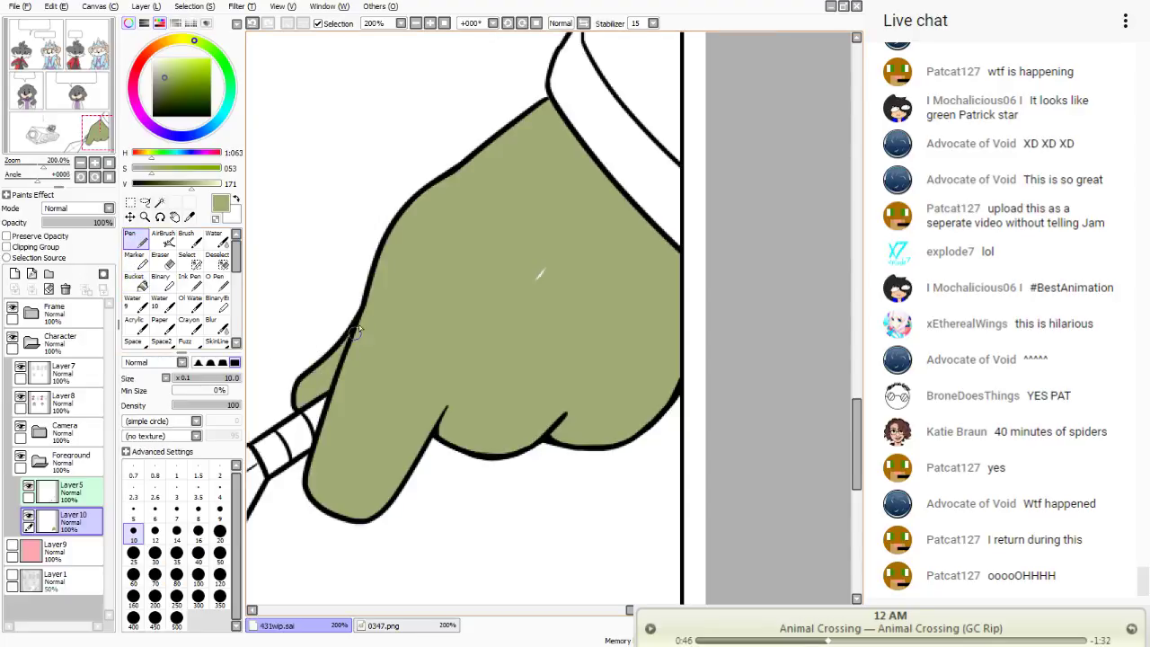
mouse_move(78, 106)
left_mouse_down()
mouse_move(83, 115)
mouse_move(72, 83)
mouse_move(79, 115)
left_mouse_up()
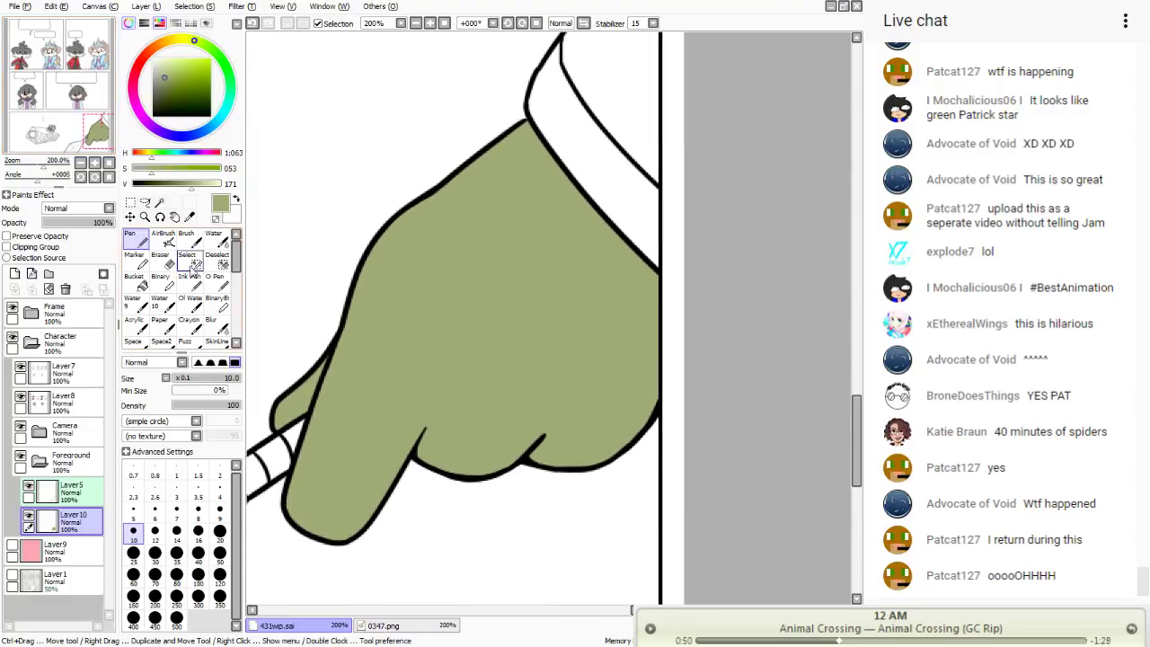
- Sample the orange of the character's jacket in 0347.png
key("alt")
left_click(371, 628)
left_click(446, 357)
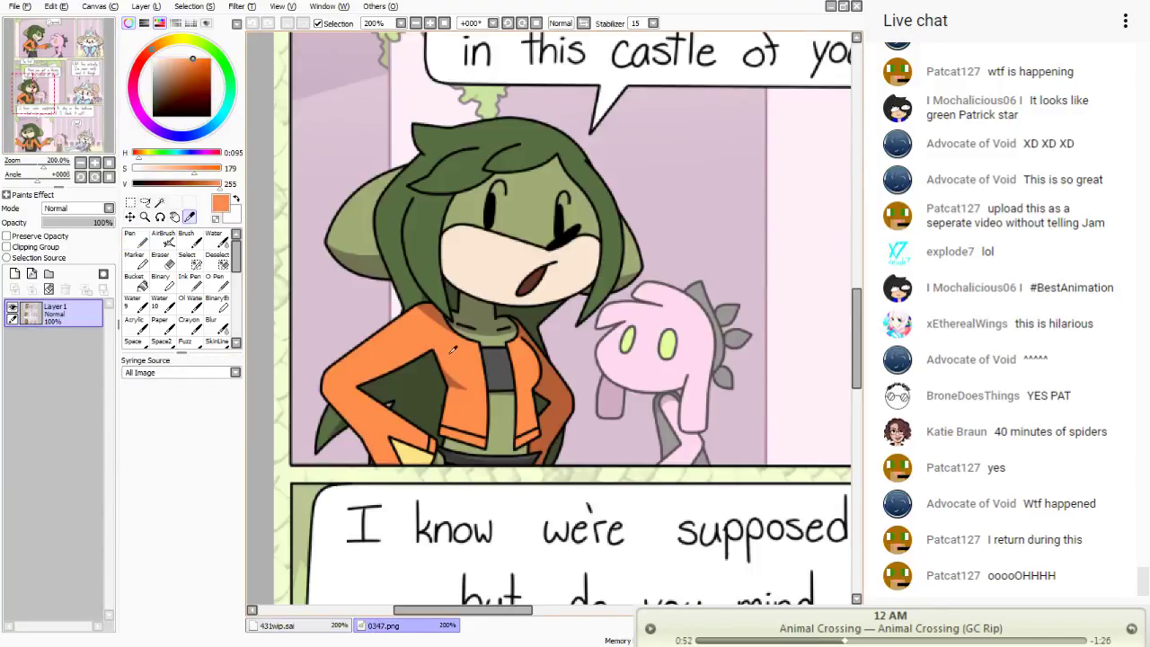
- Try a Bucket fill with the sampled orange in 431wip.sai near the sleeve, and undo it
left_click(294, 627)
left_click(135, 281)
left_click_drag(97, 130, 93, 117)
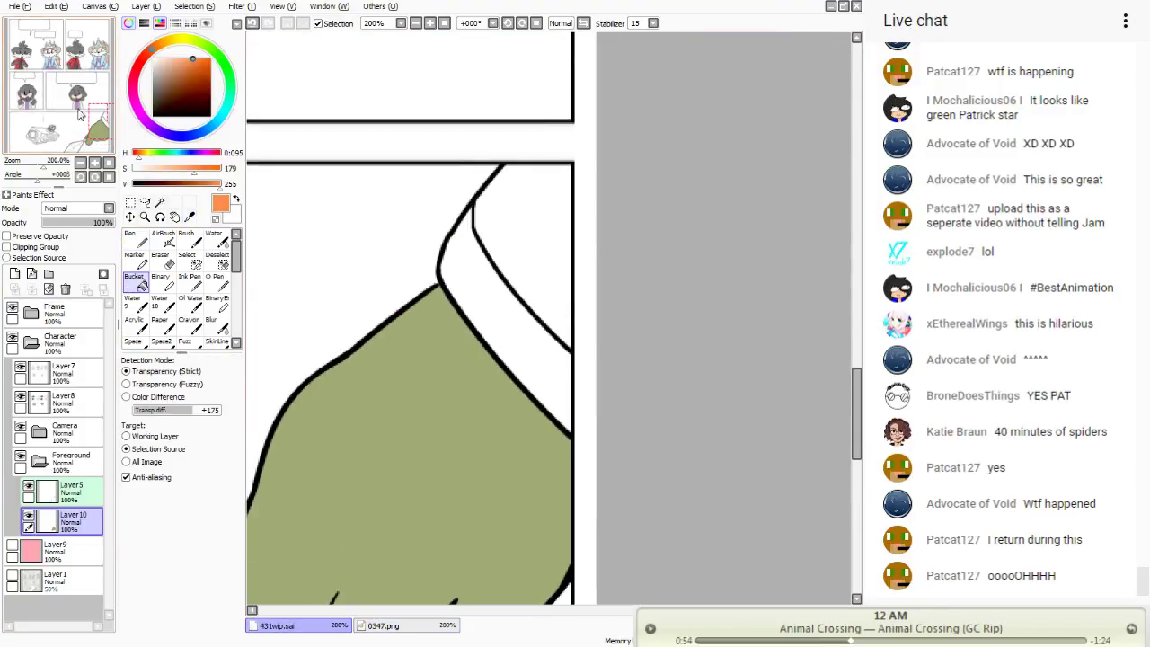
left_click(287, 54)
left_click(252, 23)
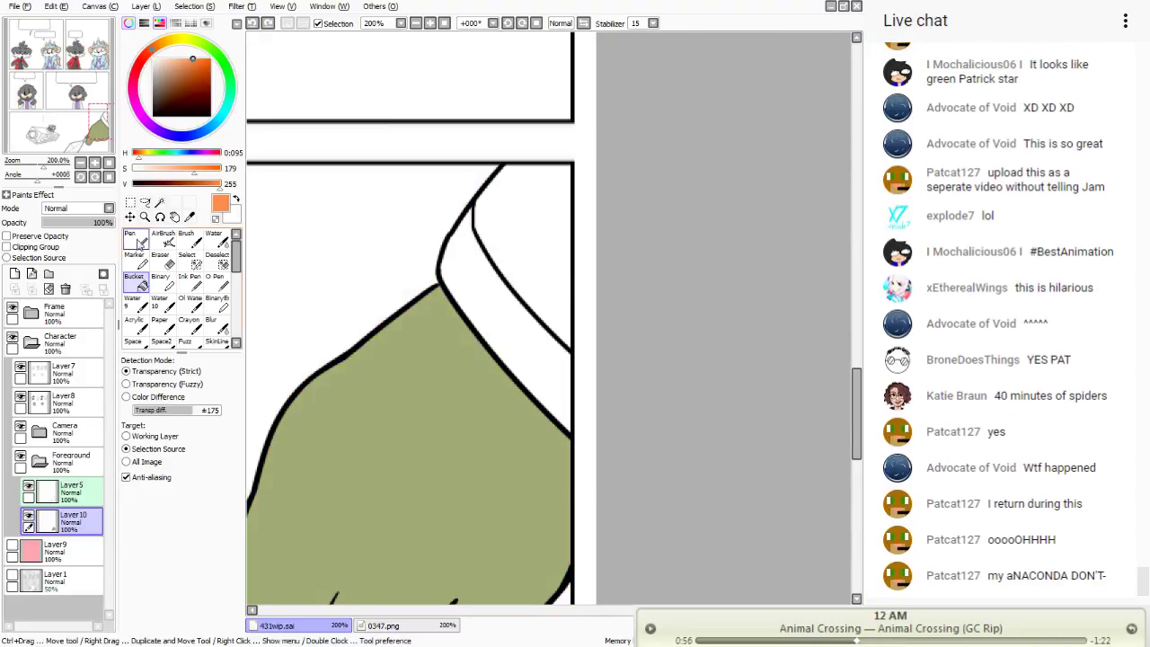
- Close the sleeve's open edges along the panel border with orange Pen strokes at size 10, and fill the sleeve and cuff
left_click(134, 237)
left_click_drag(572, 167, 528, 168)
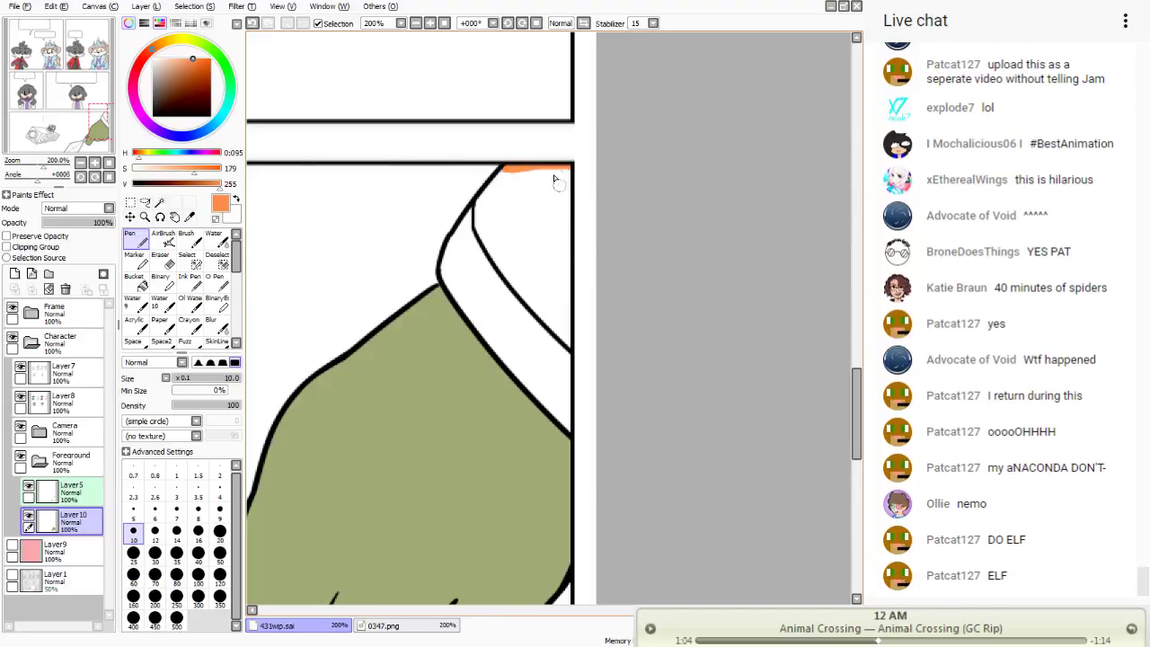
left_click_drag(570, 169, 564, 286)
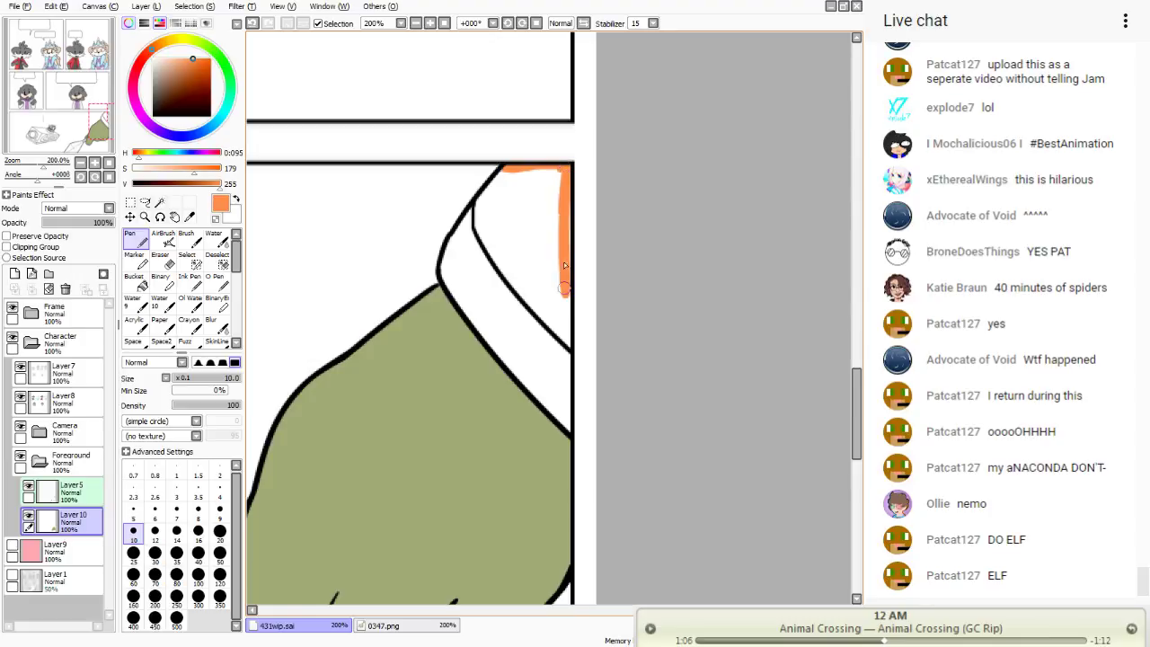
left_click_drag(568, 205, 567, 427)
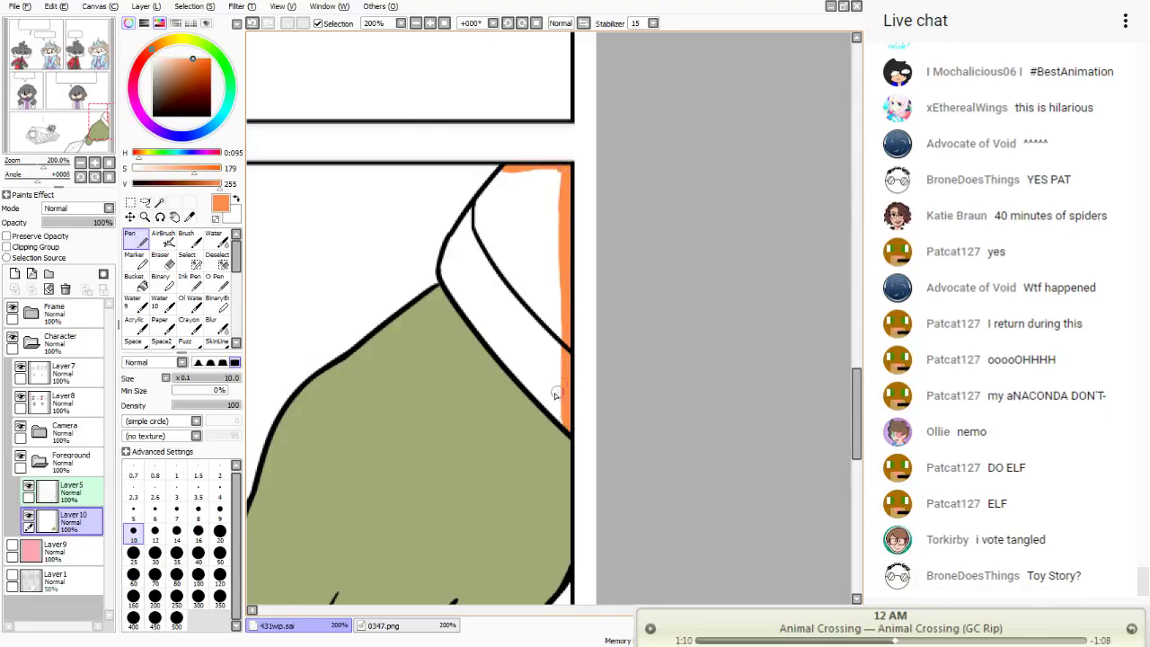
key("g")
left_click(493, 261)
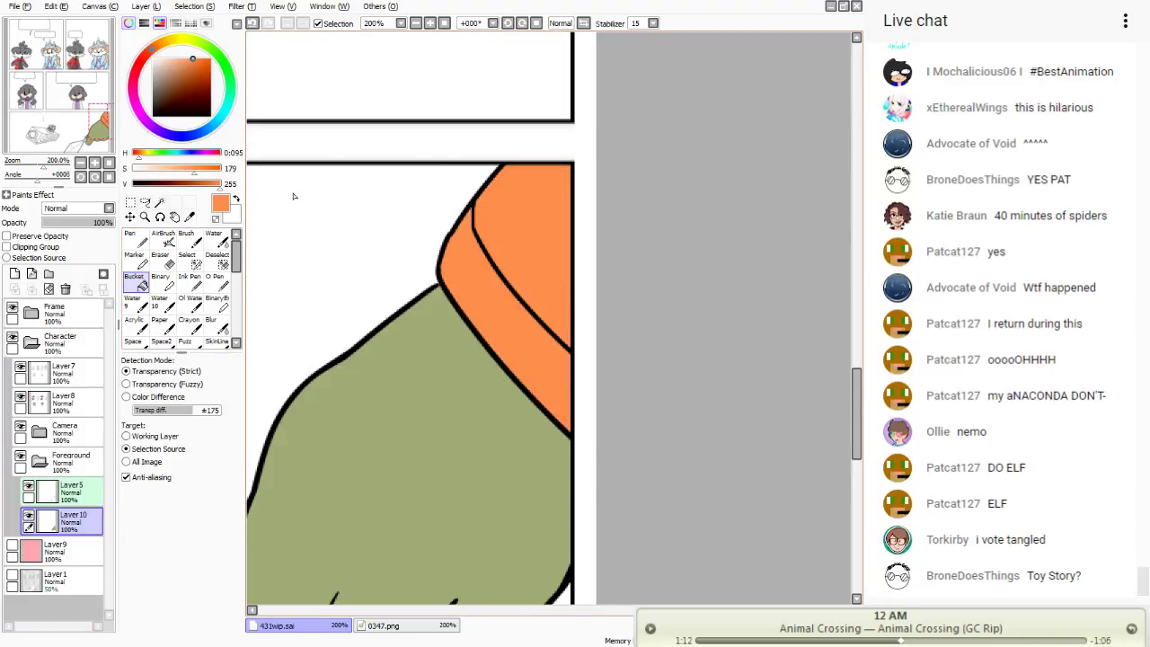
- Close the 0347.png reference and save 431wip.sai
left_click_drag(83, 112, 65, 130)
left_click(384, 626)
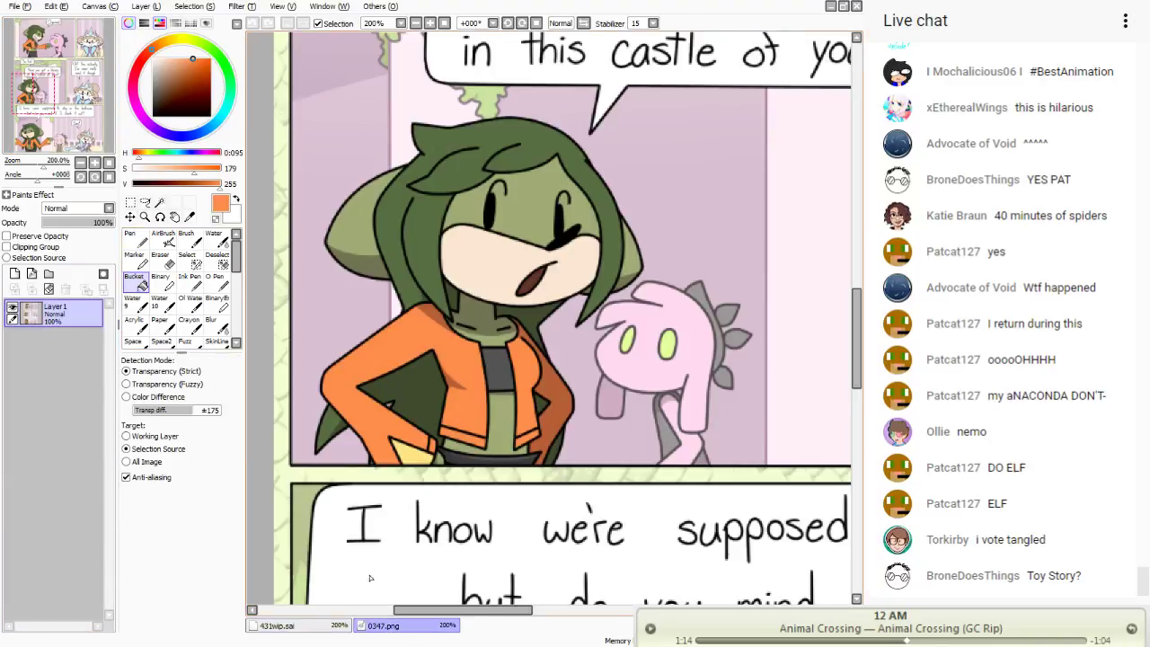
left_click(283, 627)
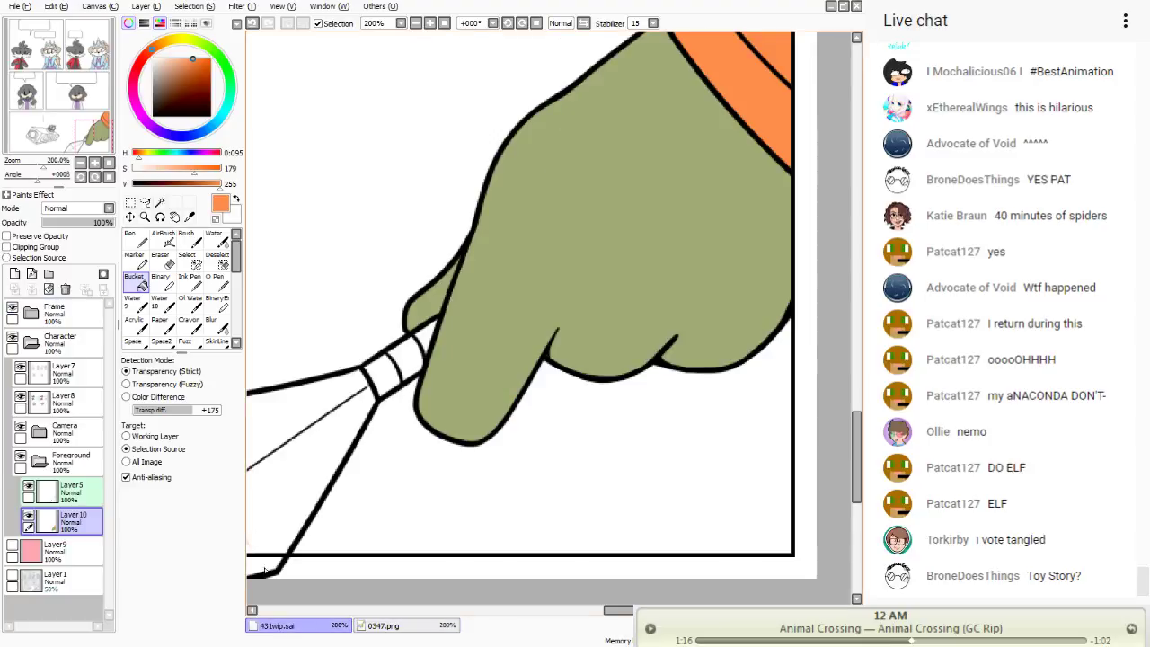
left_click(384, 627)
left_click(856, 6)
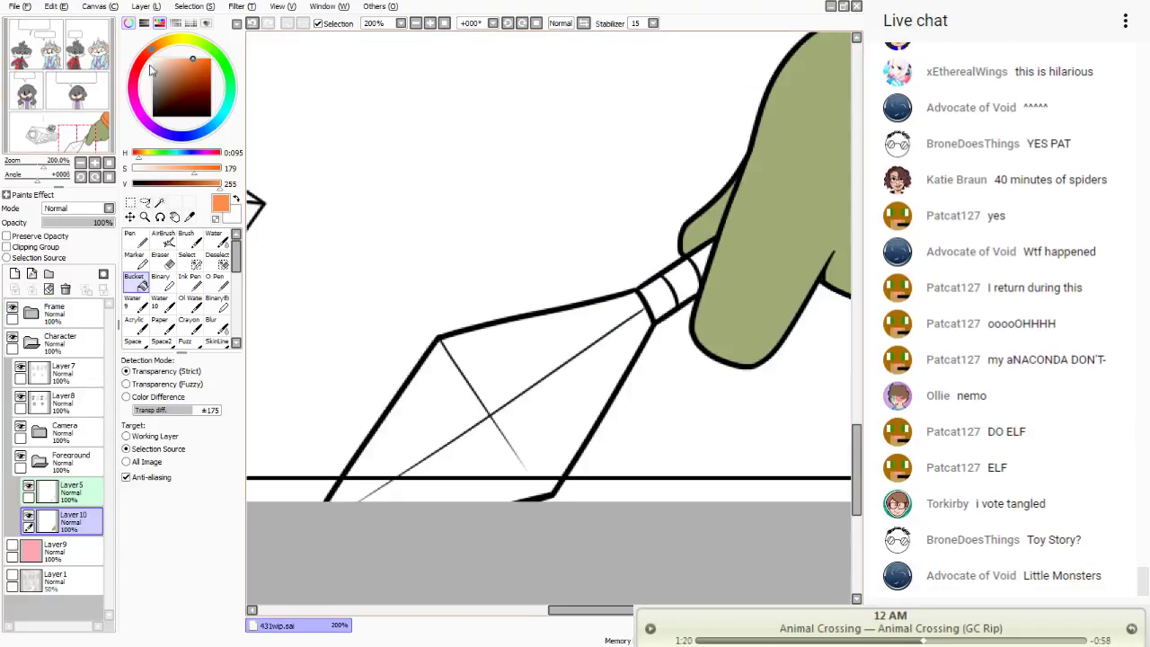
key("ctrl+s")
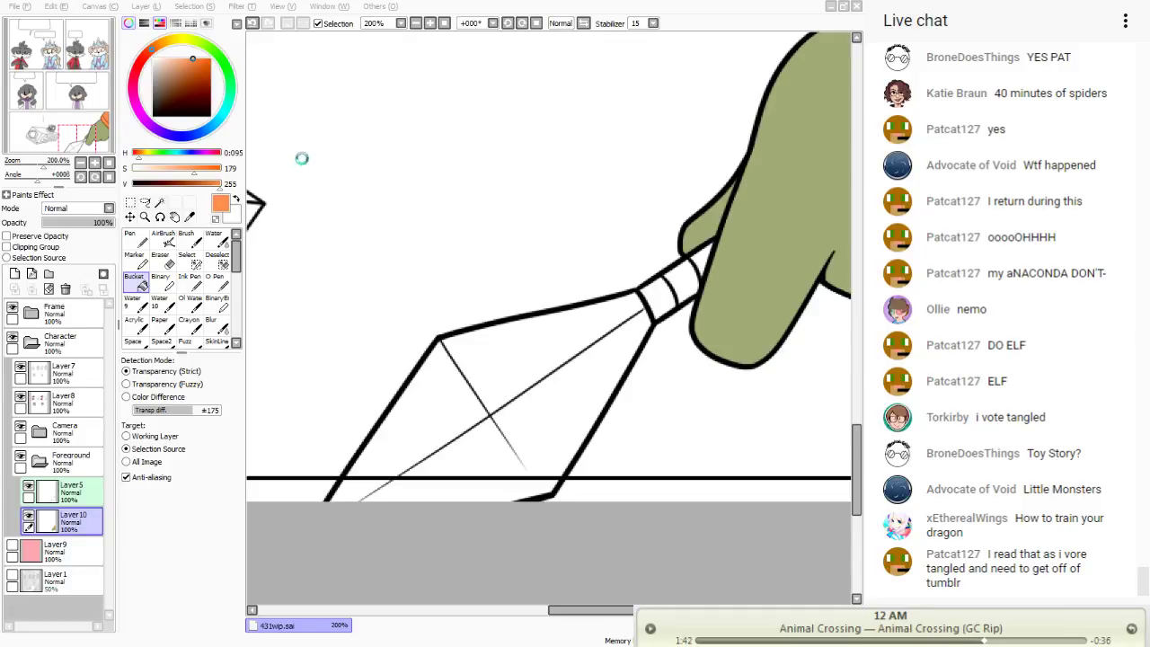
- Open Anacondsart.sai, sample the grey of the character's blade, close it, and fill the large foreground blade with that grey
left_click(272, 216)
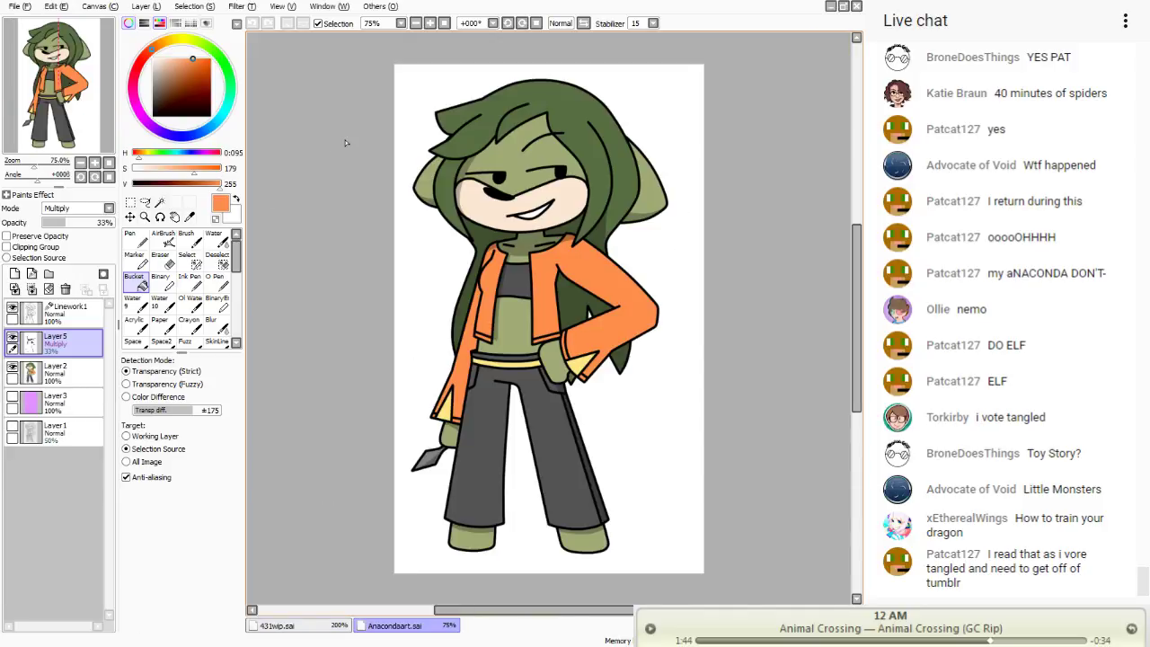
key("alt")
left_click(413, 468)
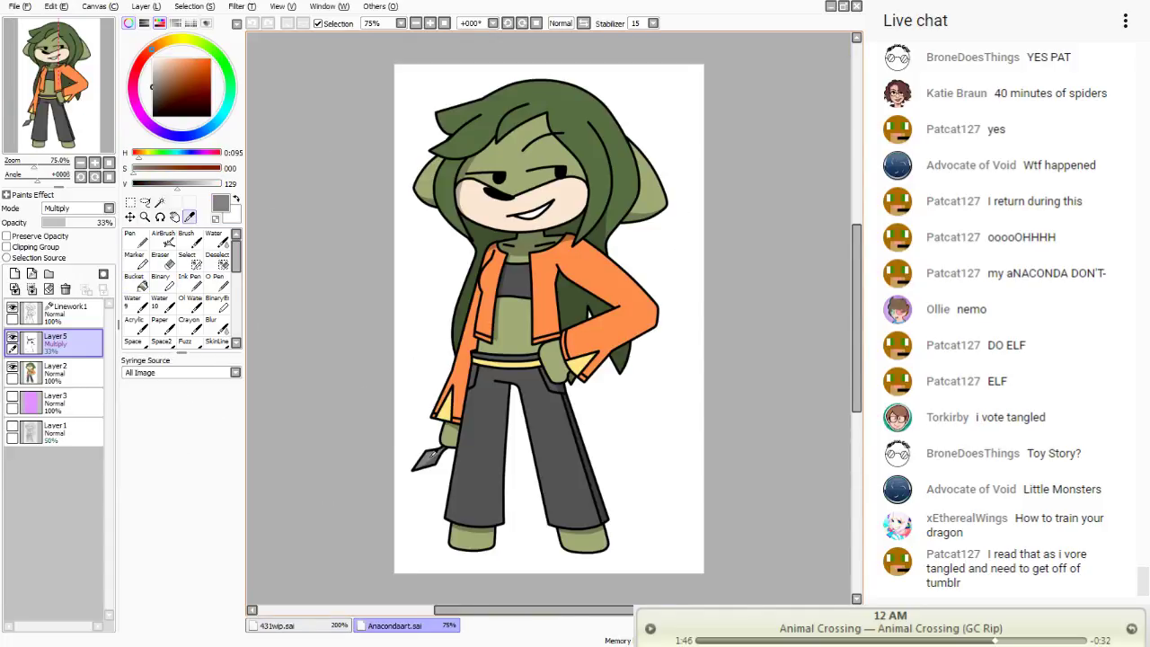
left_click(306, 627)
left_click(378, 627)
left_click(857, 7)
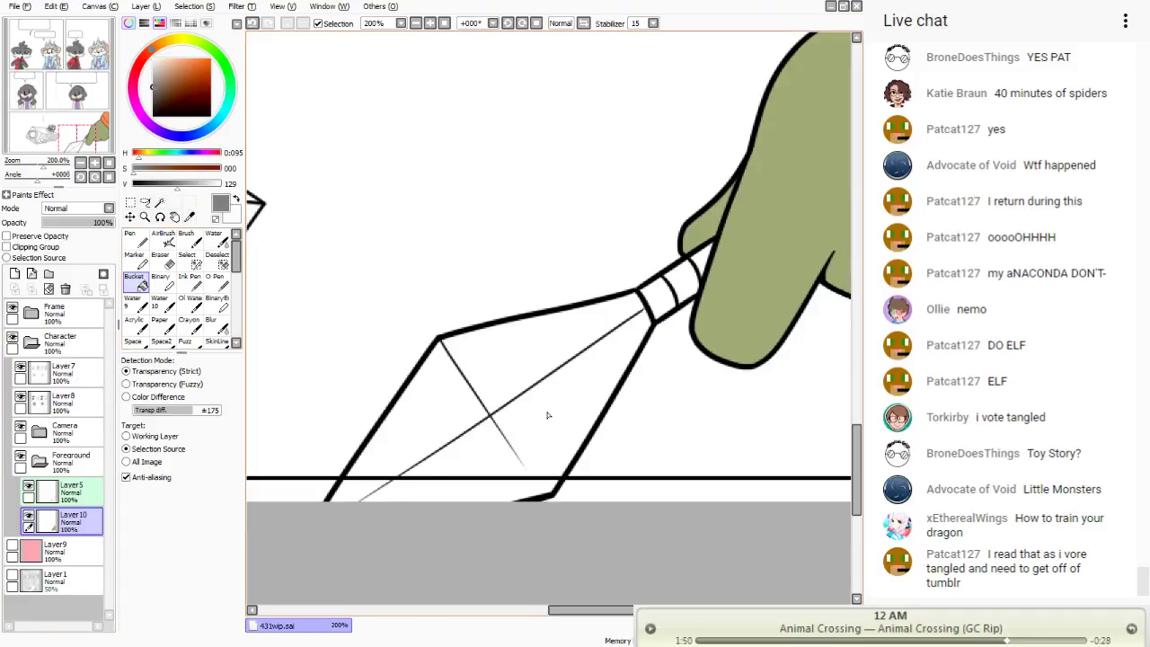
left_click(513, 393)
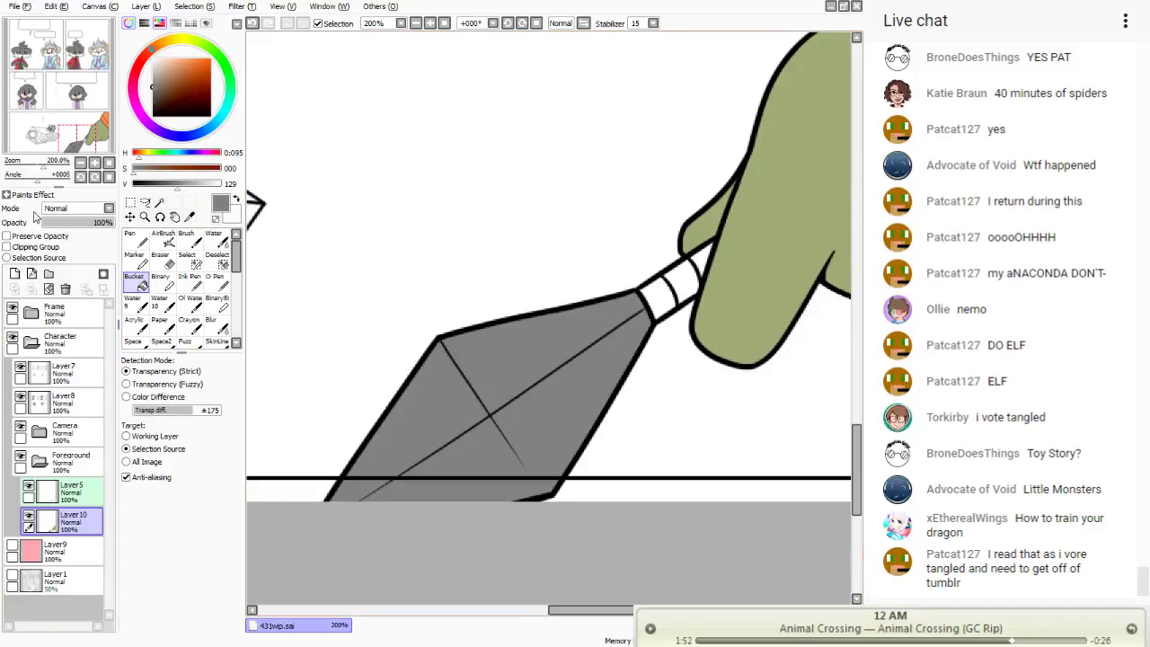
- Fill the handle sections between the blade and the hand with pale cream, saturation 24 and value 243
left_click_drag(153, 88, 166, 43)
left_click(158, 60)
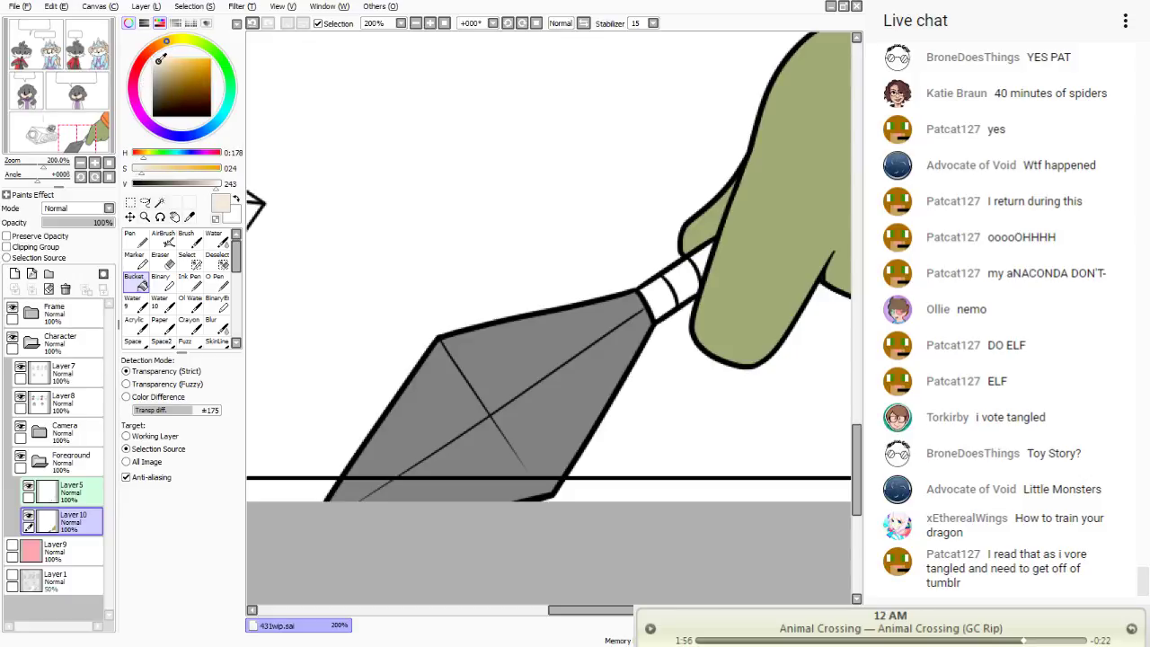
left_click(681, 281)
left_click(700, 261)
left_click(659, 303)
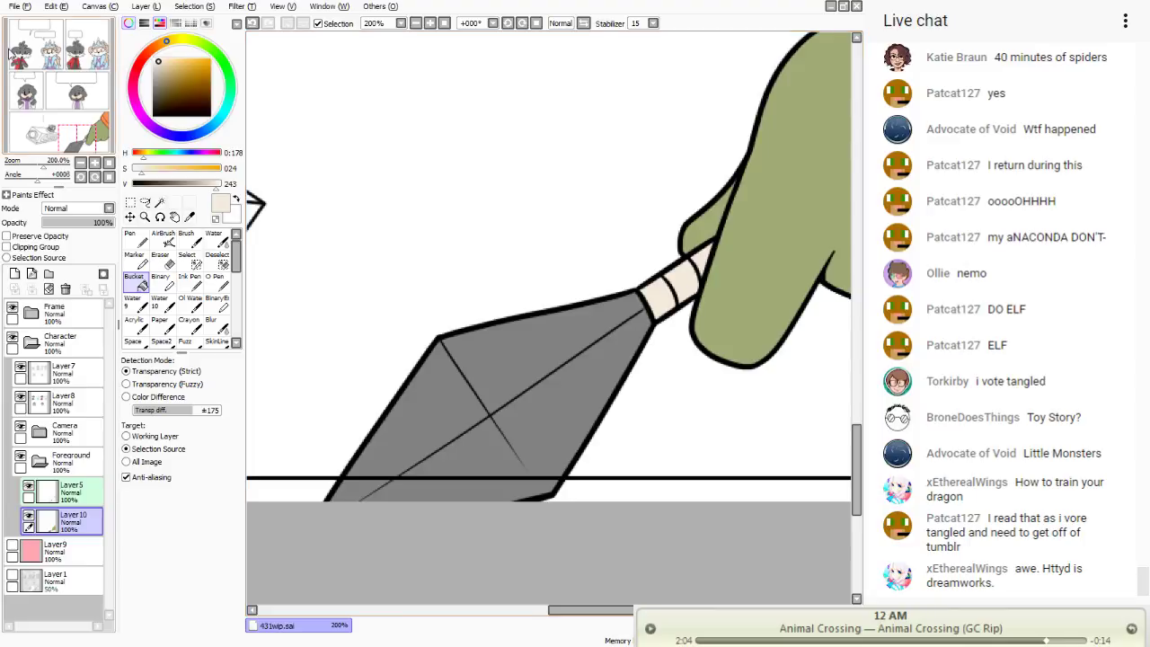
- Choose a warm grey, saturation 9 and value 147, and add a new layer beneath the linework in the Camera folder
left_click_drag(55, 96, 27, 90)
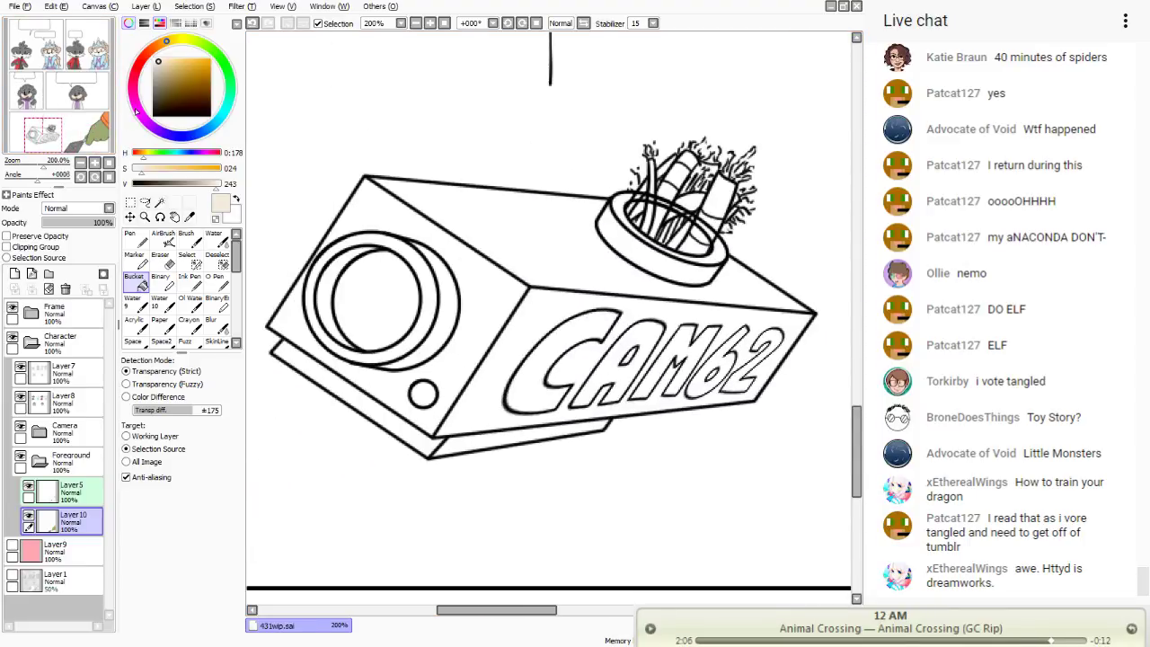
left_click_drag(154, 90, 157, 80)
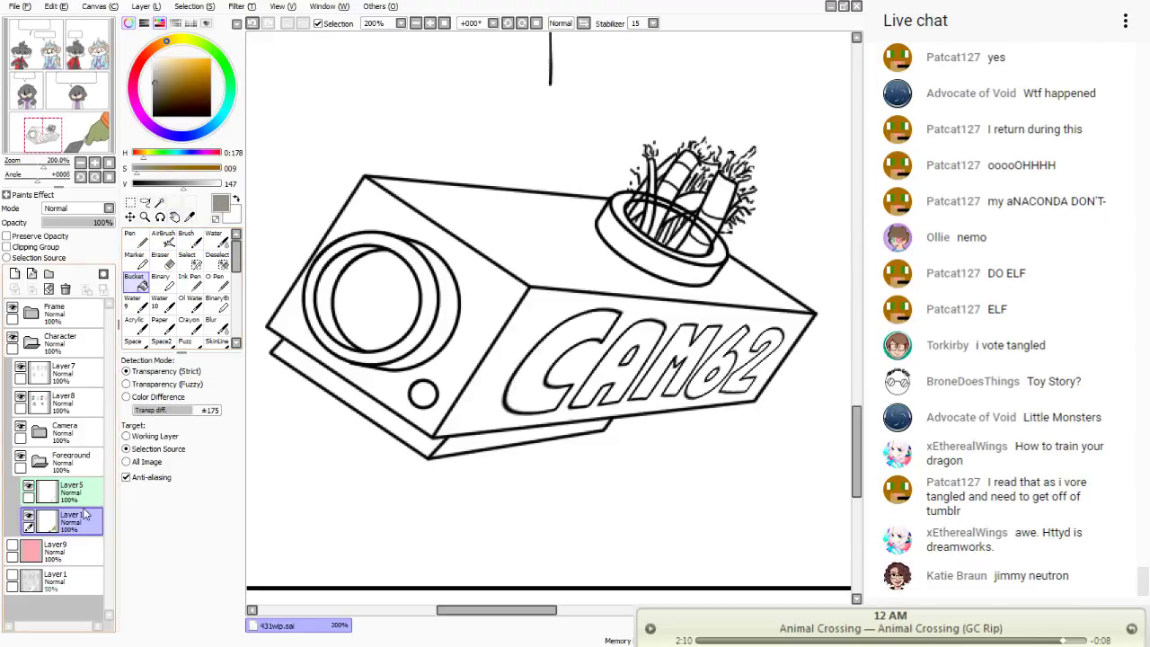
left_click(41, 461)
left_click(66, 433)
left_click(43, 435)
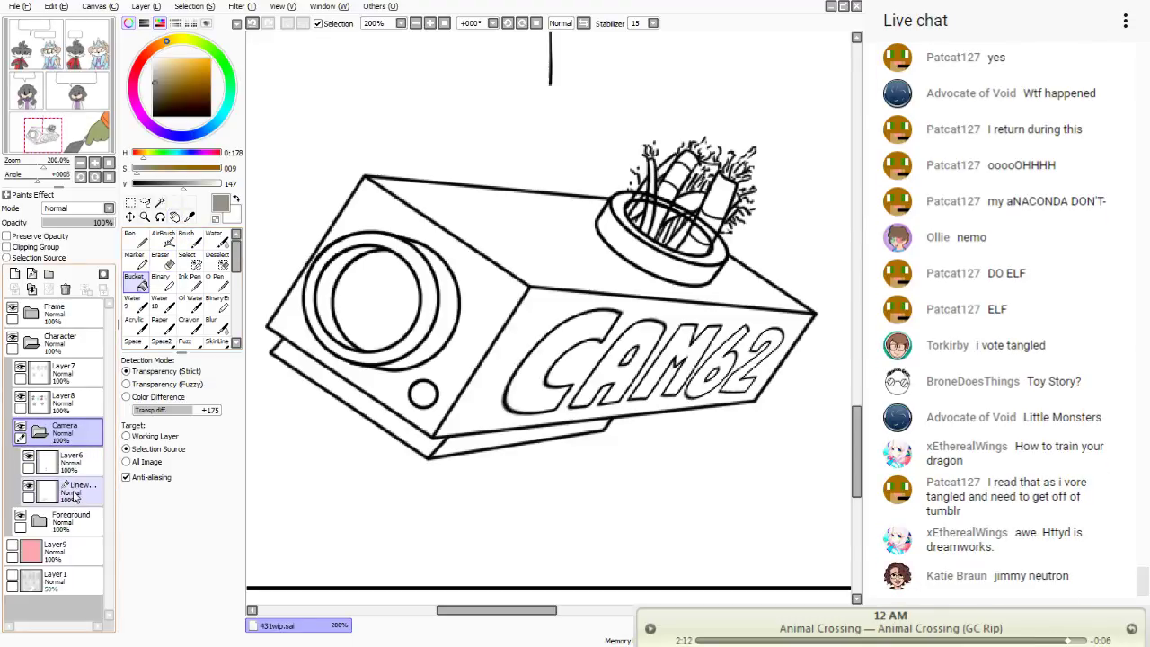
left_click(74, 497)
left_click(70, 463)
left_click(73, 492)
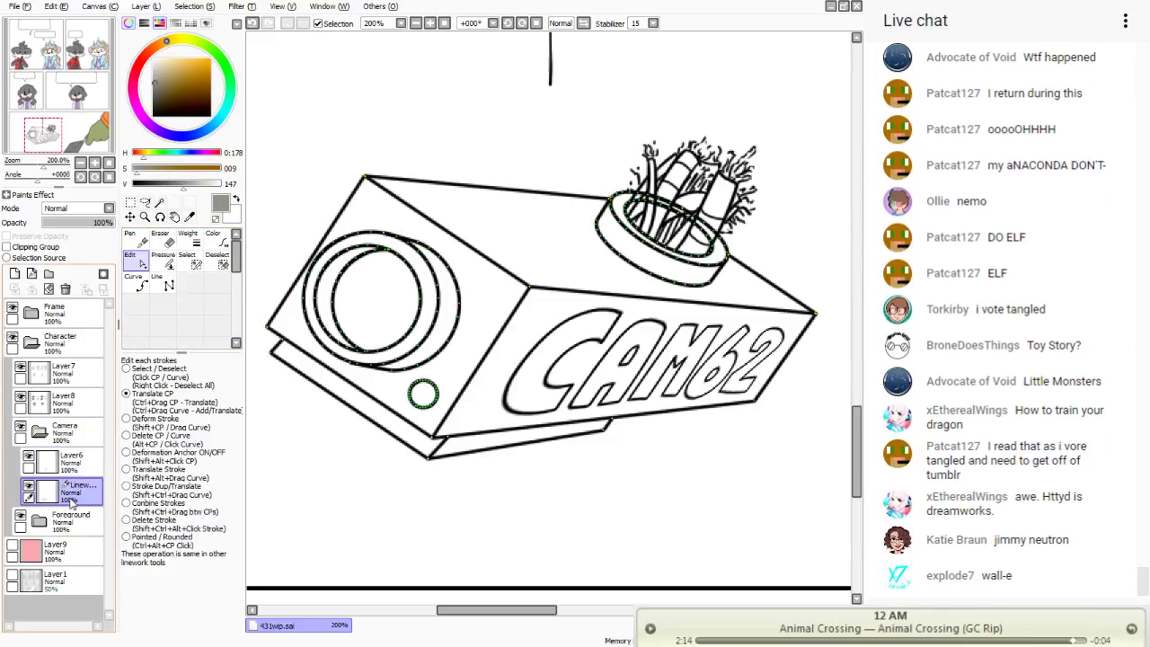
left_click(14, 273)
left_click_drag(62, 493, 65, 532)
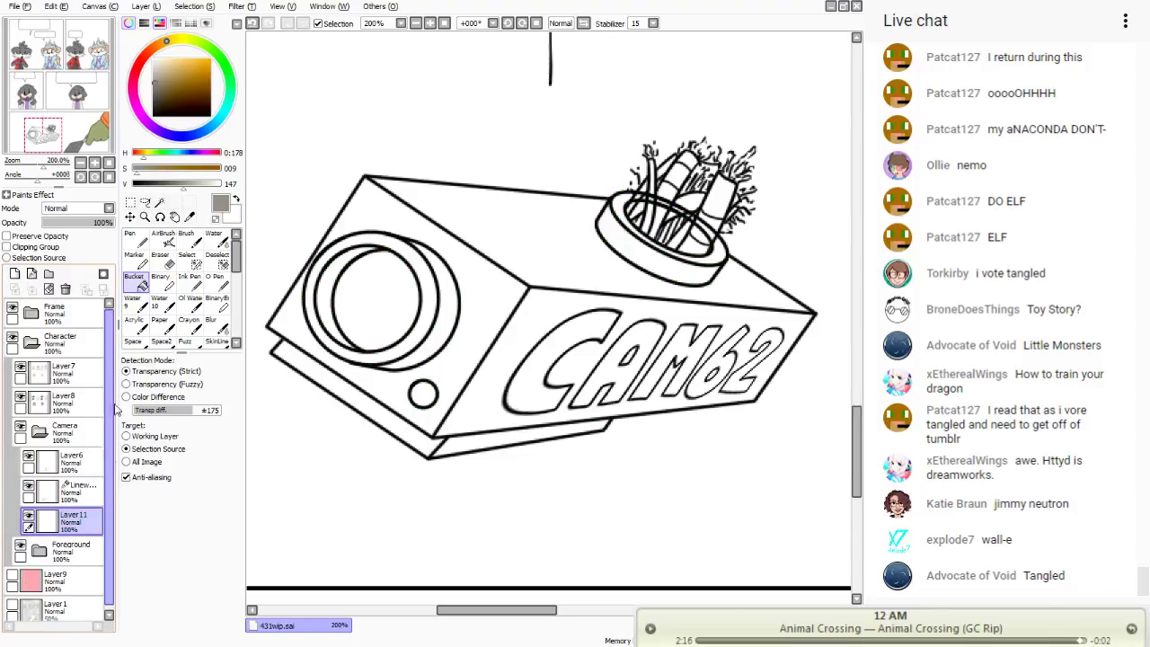
- Set the camera linework as the selection source, and fill the camera's body faces and underside base with warm grey on the new layer
left_click(78, 490)
left_click(7, 258)
left_click(76, 520)
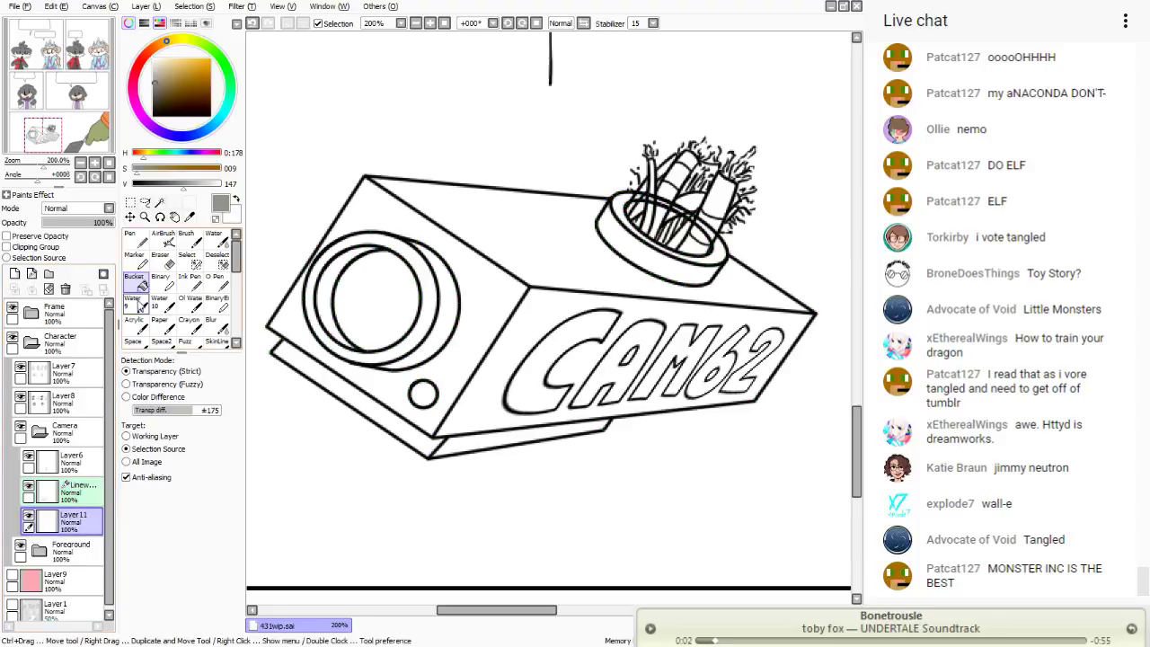
left_click(483, 233)
left_click(495, 300)
left_click(545, 315)
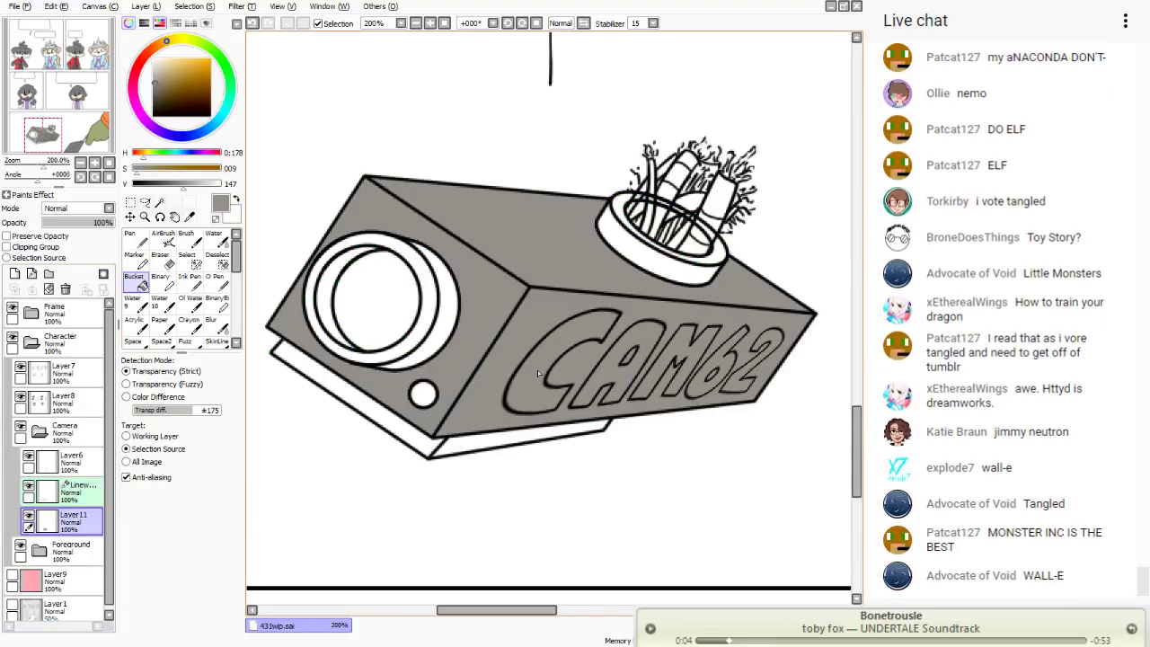
left_click(519, 442)
left_click(418, 442)
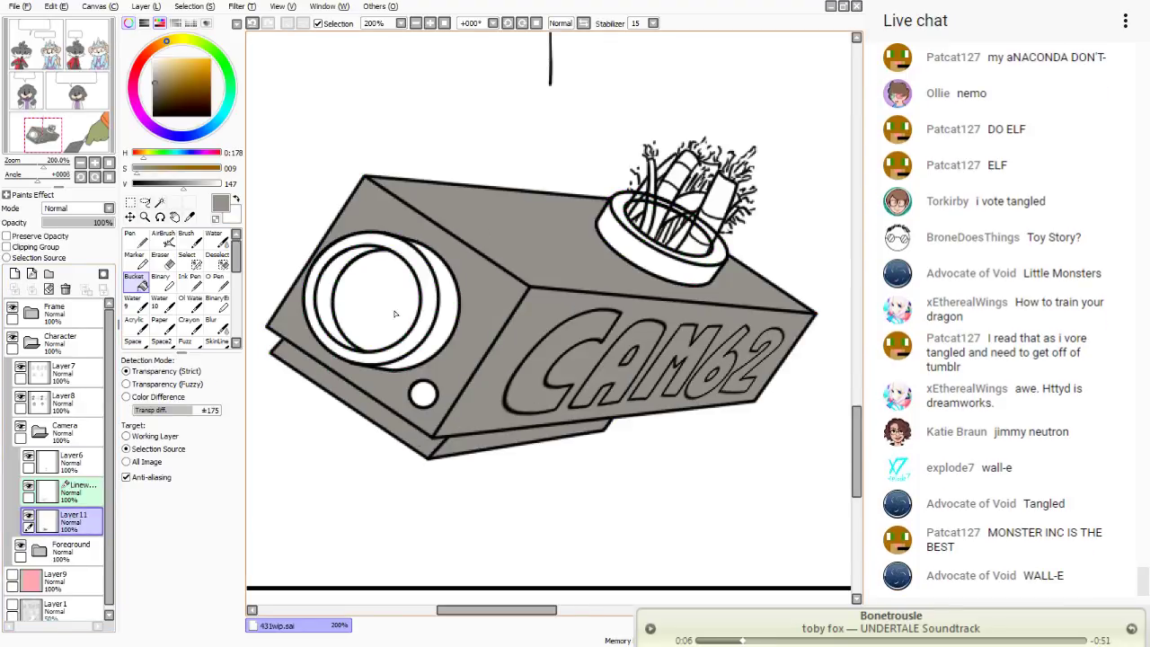
- Fill the camera's lens rings and the raised rim around the wires with the same warm grey
left_click(427, 317)
left_click(449, 313)
left_click(359, 262)
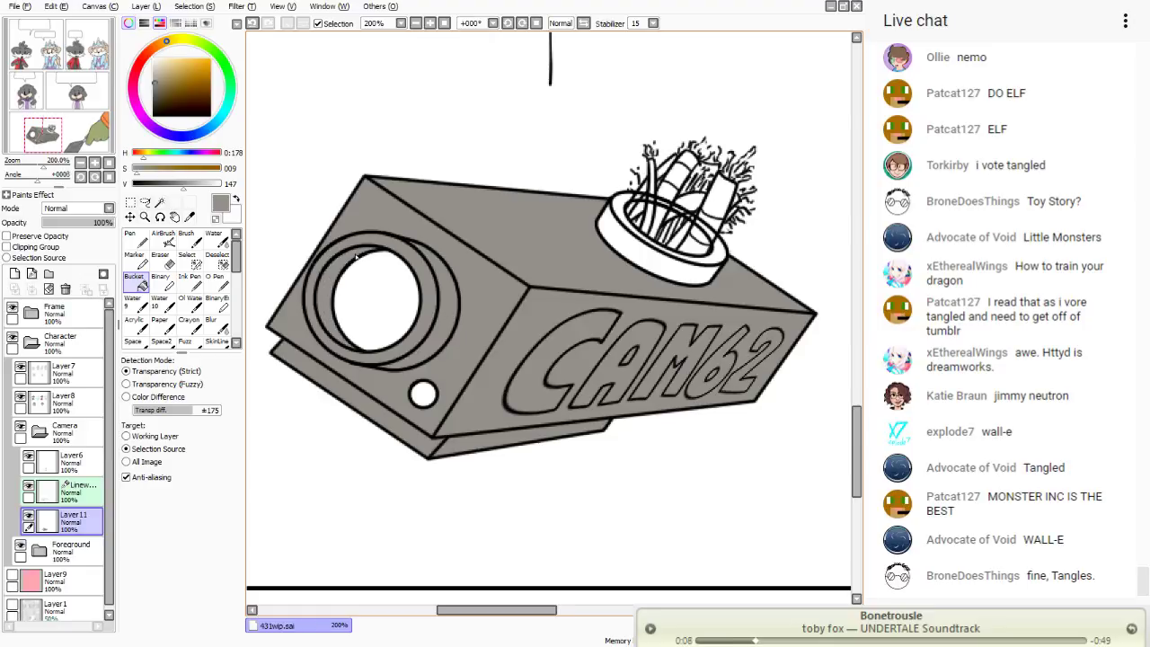
left_click(135, 239)
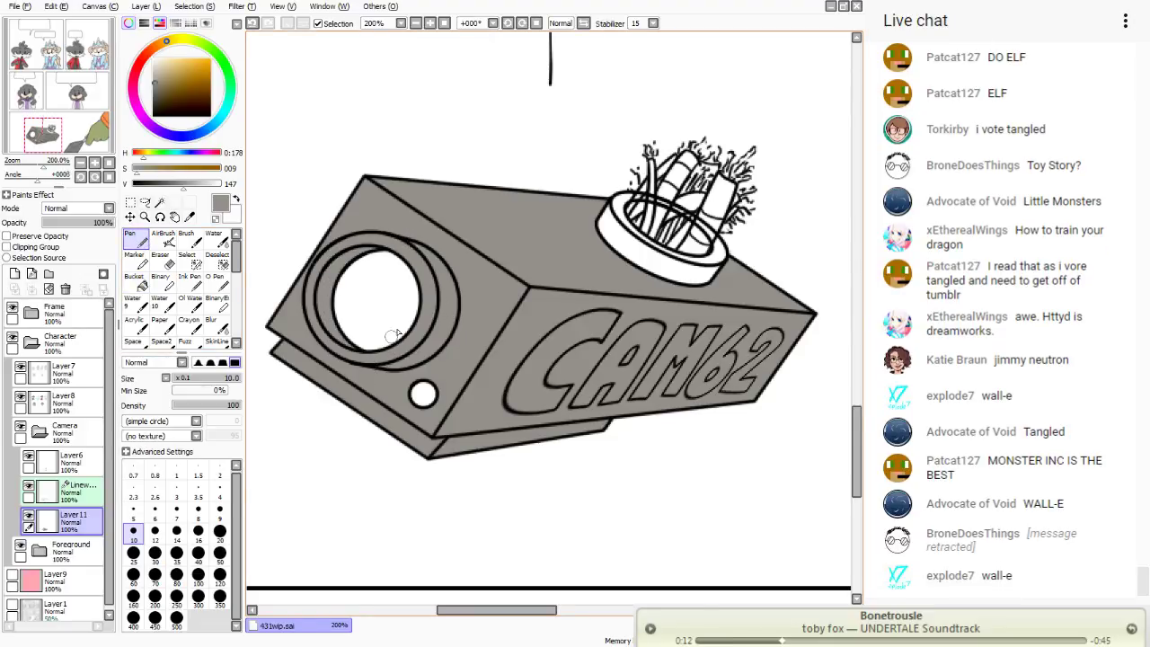
left_click(139, 286)
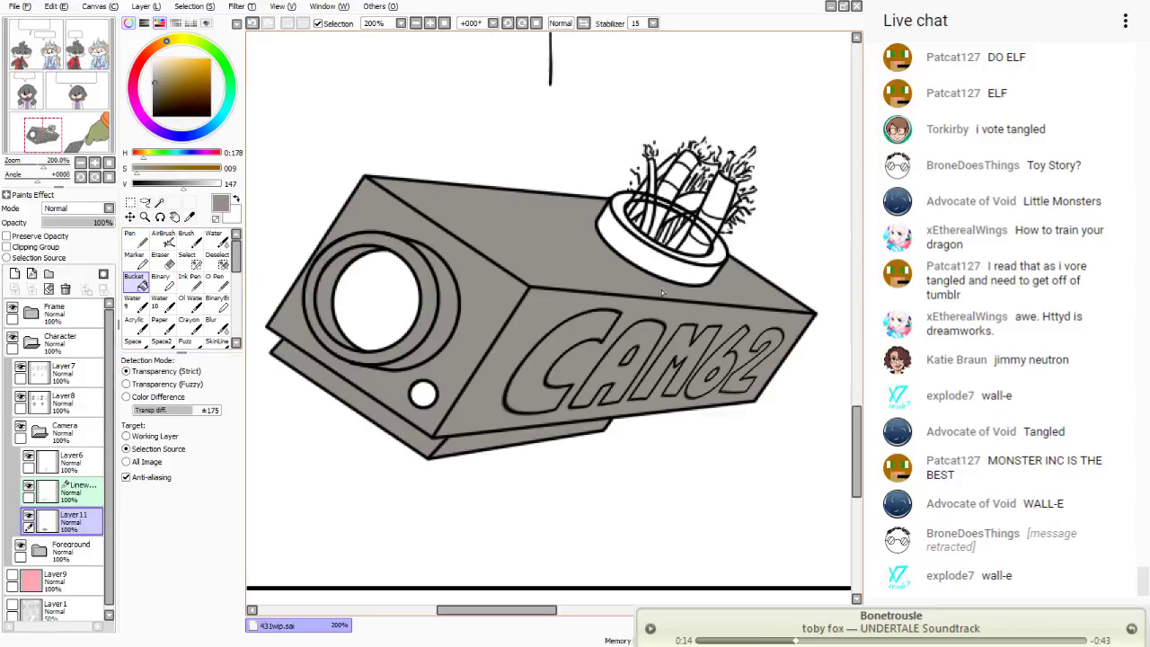
left_click(701, 270)
left_click(716, 257)
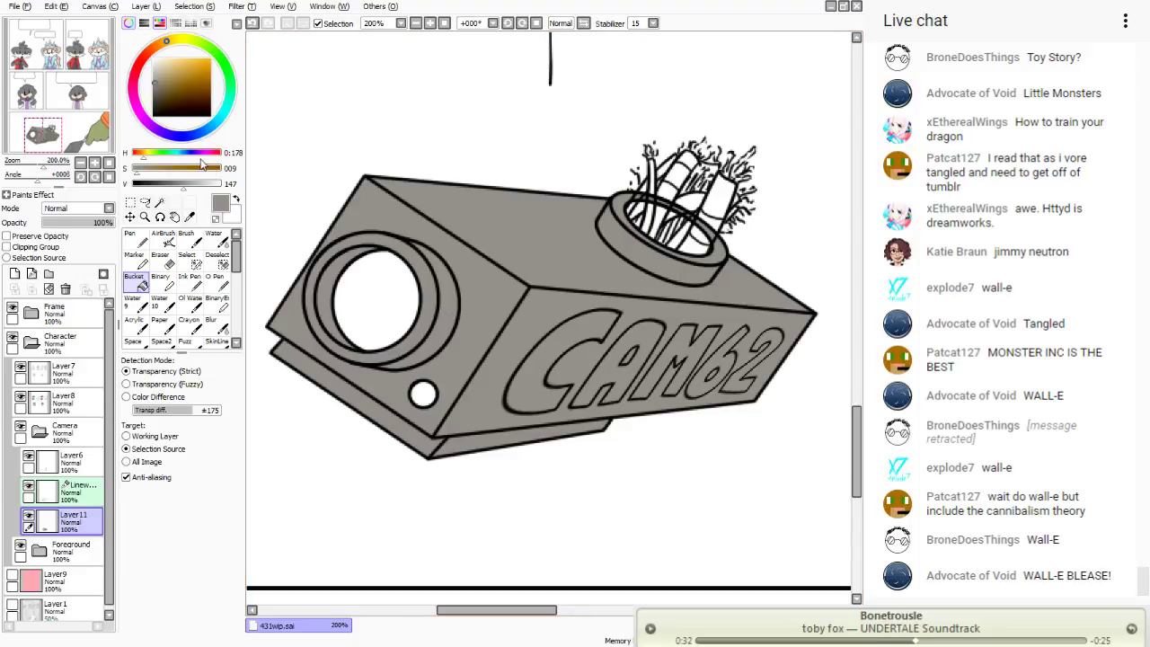
- Add a layer clipped to the camera's base colour, and fill the whole camera on it with neutral dark grey, value 87
left_click(182, 57)
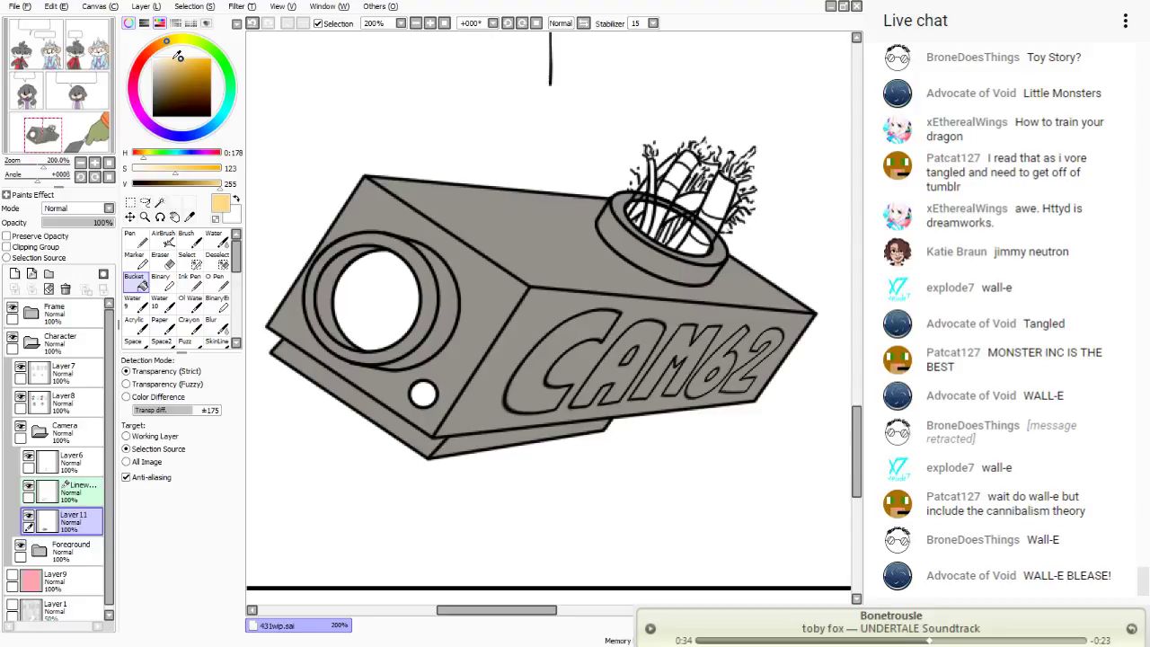
left_click_drag(161, 96, 153, 97)
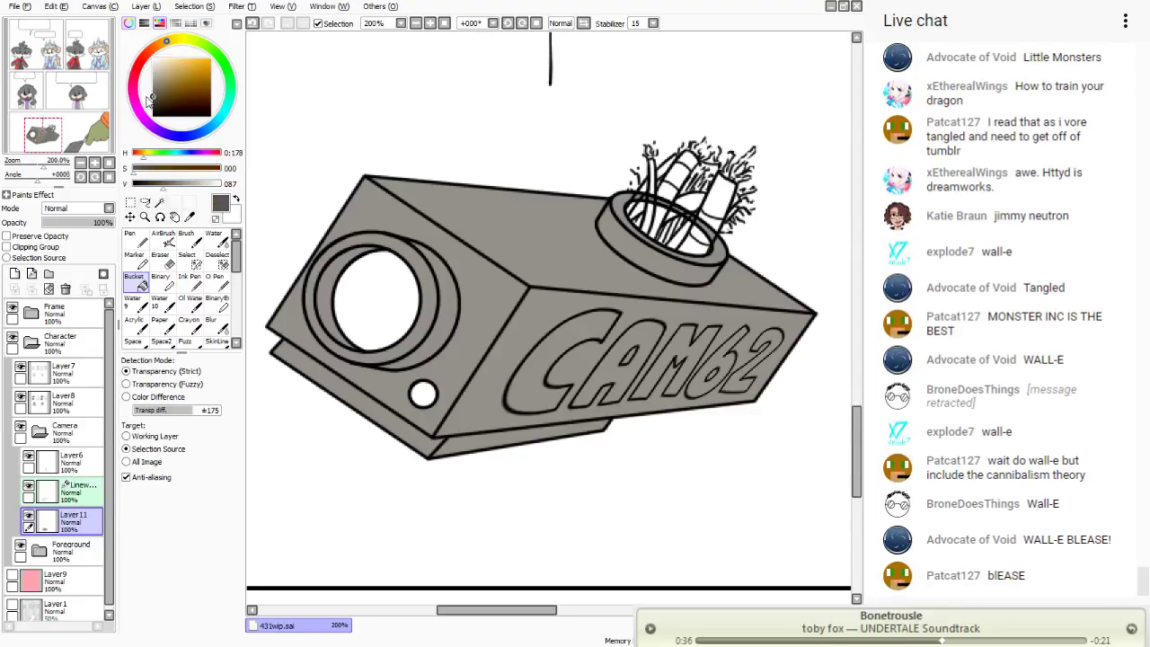
left_click(14, 274)
left_click(7, 247)
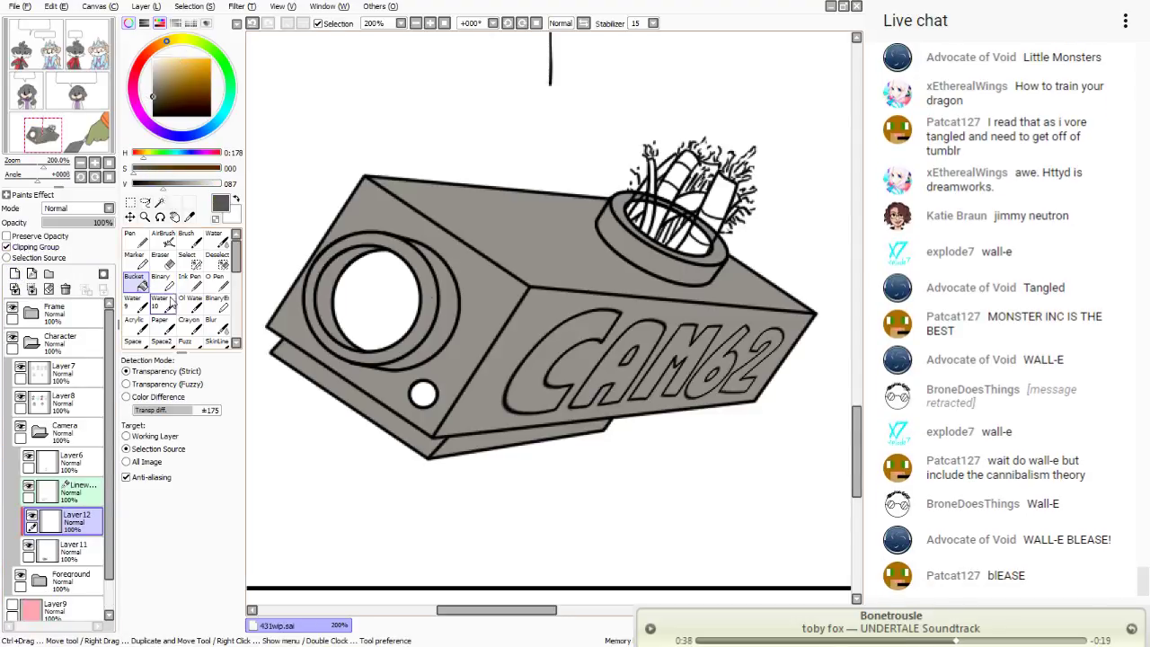
left_click(521, 301)
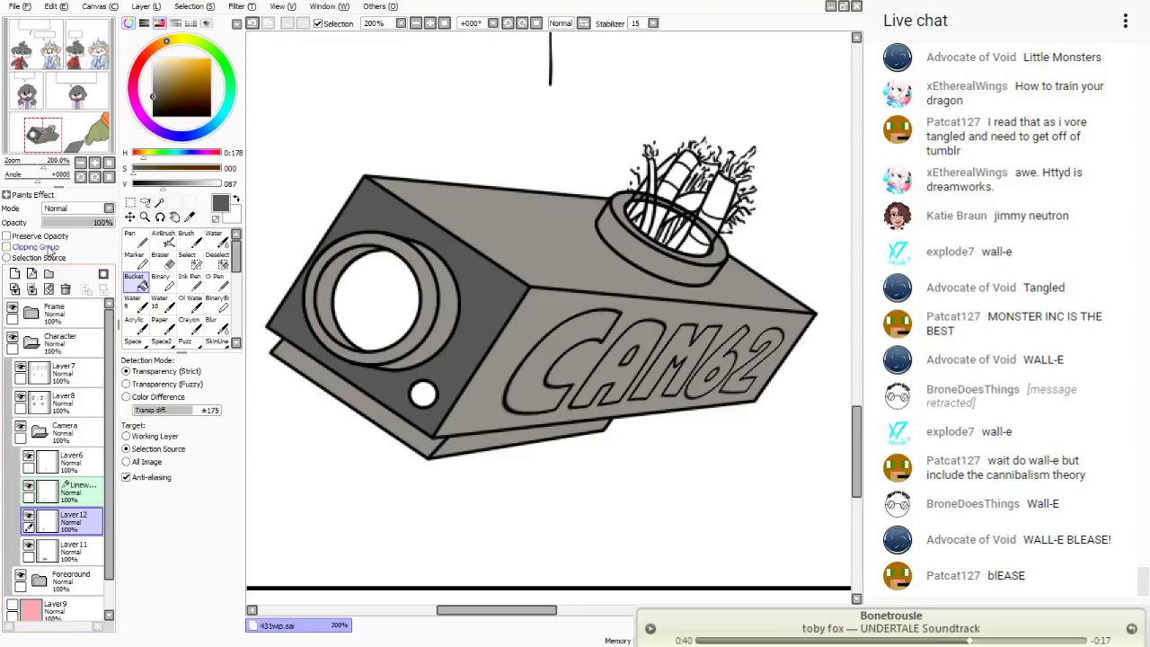
left_click(578, 239)
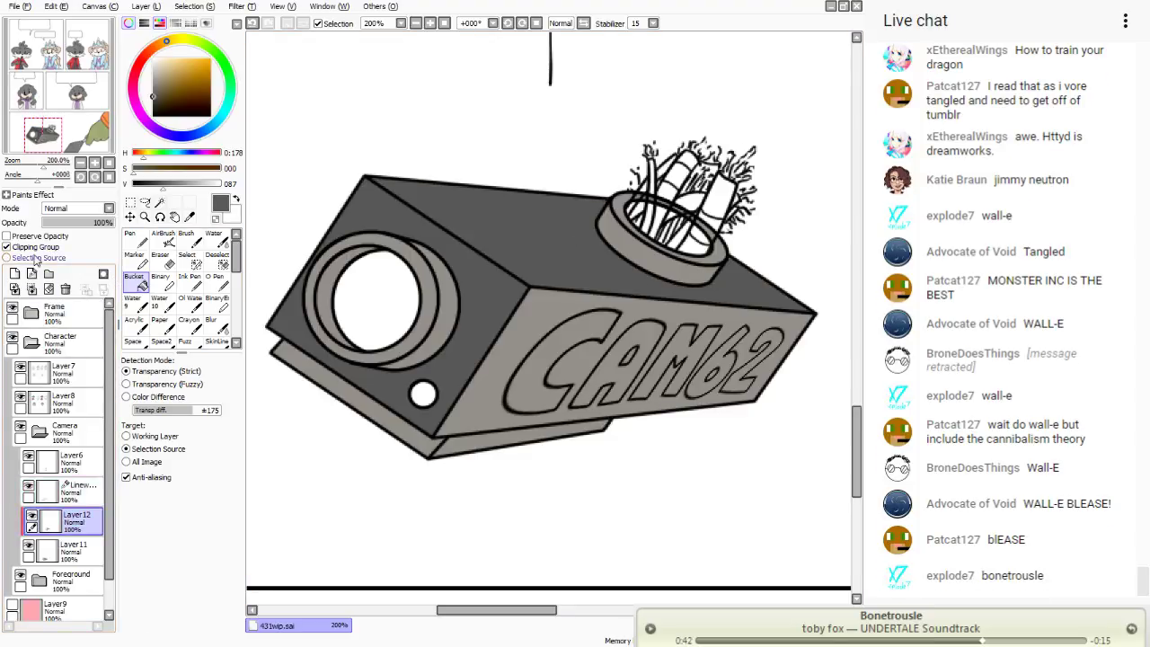
left_click(329, 157)
left_click(444, 321)
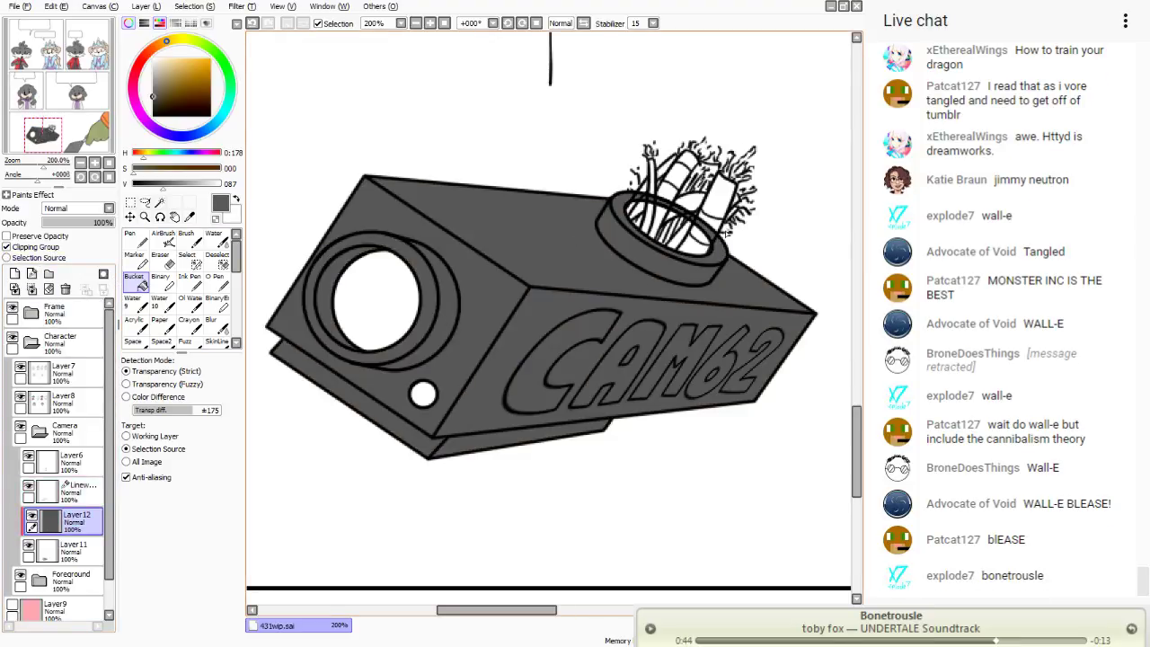
- Refill the clipped camera layer with lighter neutral greys, ending on value 198
left_click_drag(153, 108, 151, 87)
left_click(518, 338)
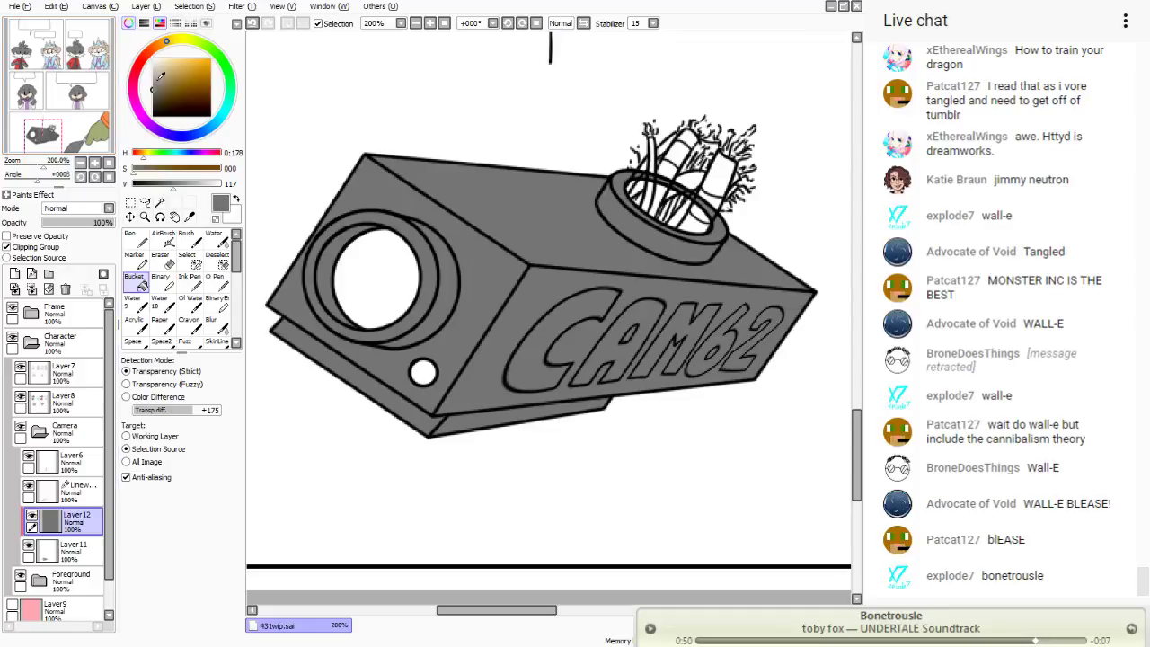
left_click_drag(161, 77, 153, 67)
left_click(526, 207)
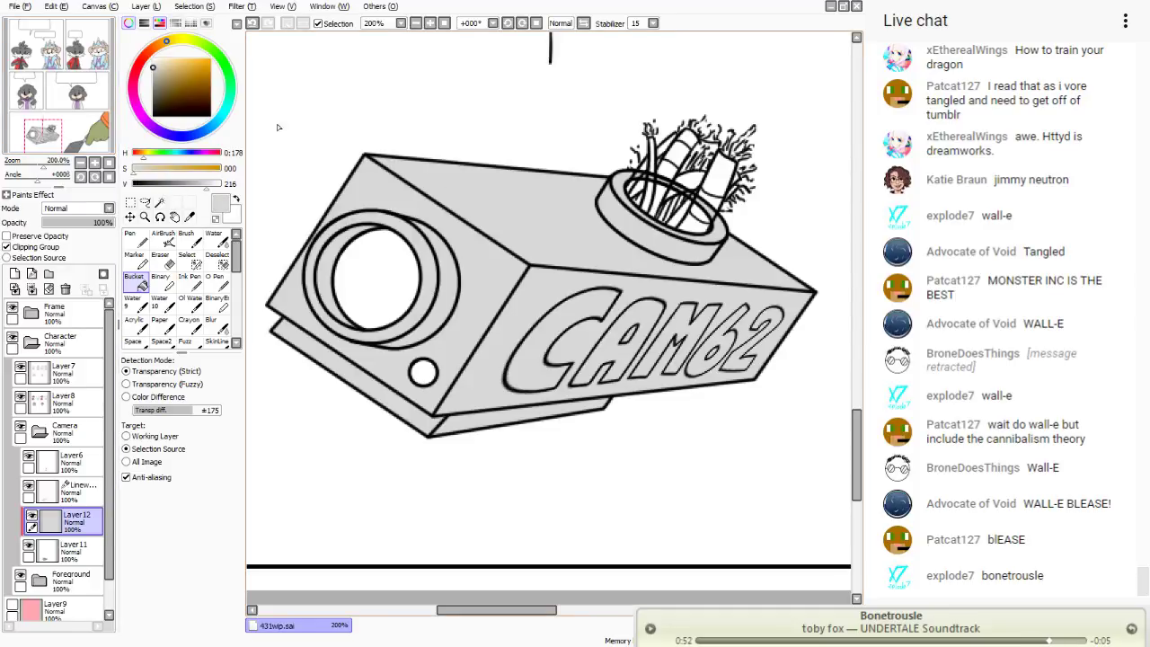
left_click_drag(47, 80, 48, 82)
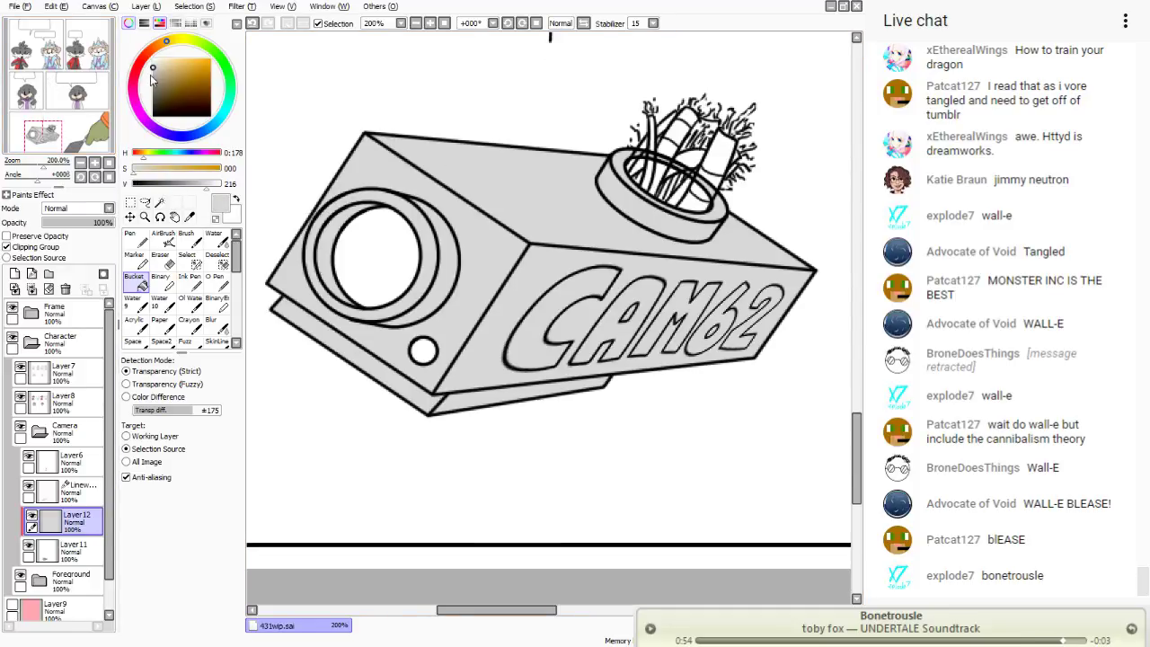
left_click(153, 71)
left_click(479, 254)
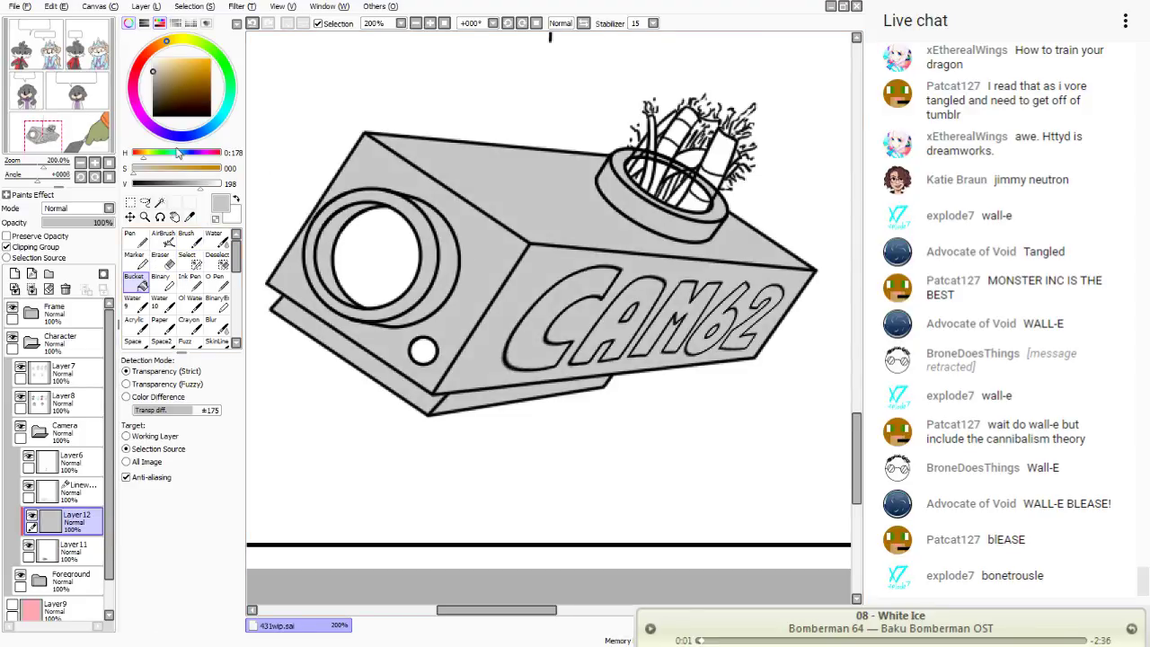
- Choose a dark grey of value 72, merge the clipped layer into the camera's base colour, and make the linework the selection source
left_click_drag(163, 93, 139, 97)
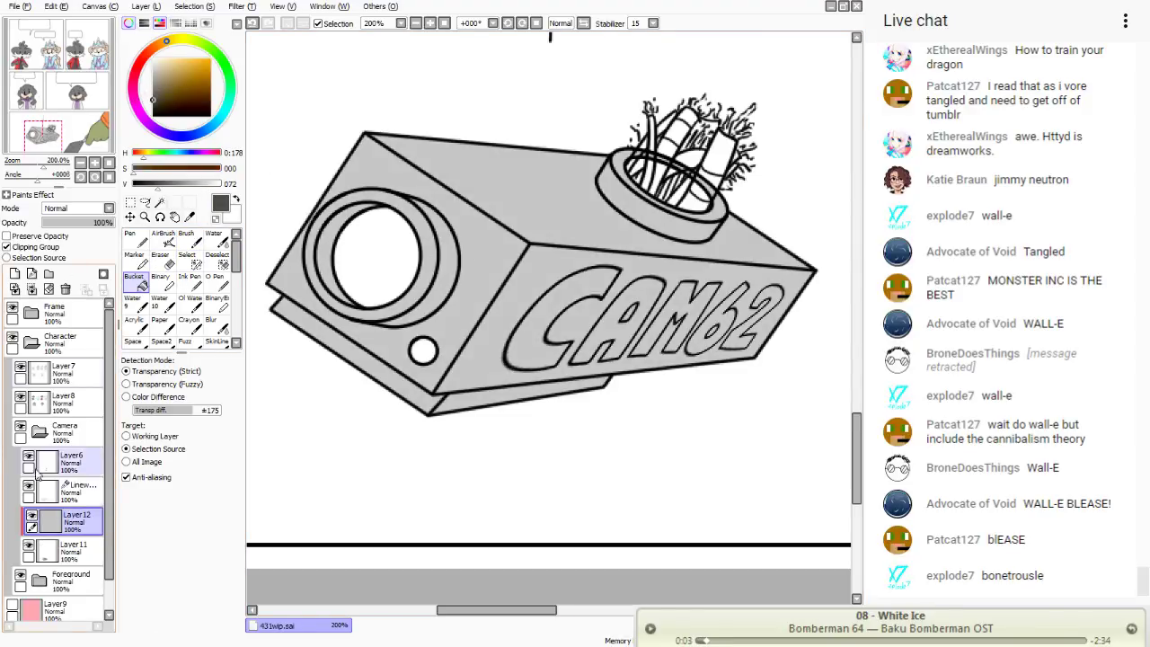
left_click(31, 288)
left_click(77, 491)
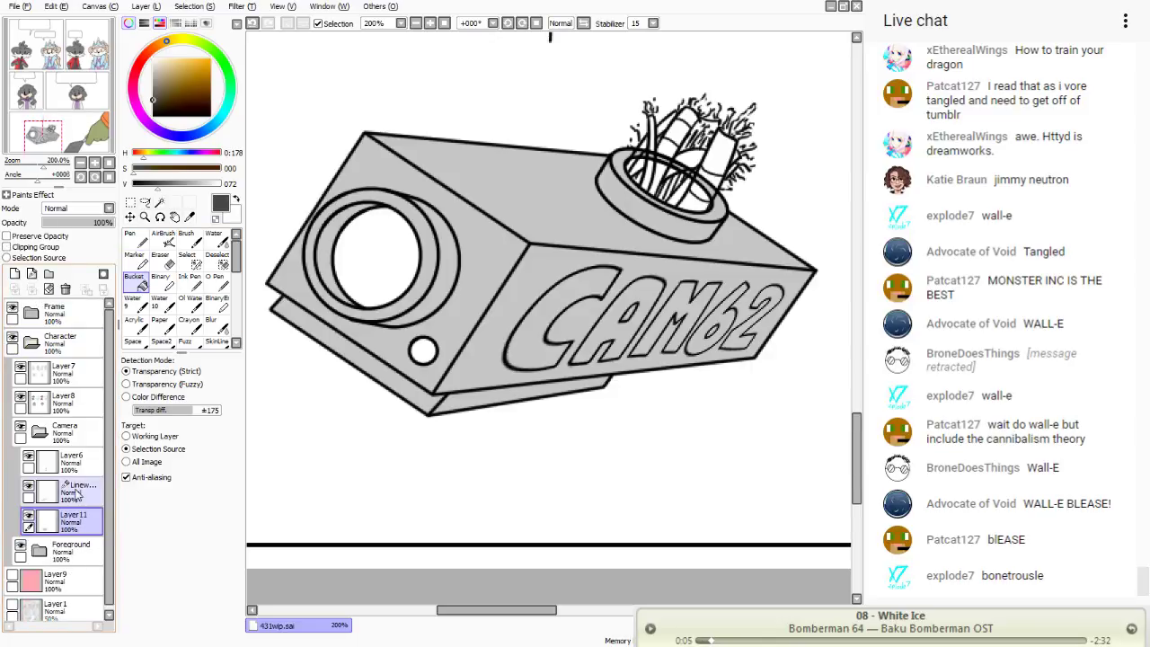
left_click(76, 519)
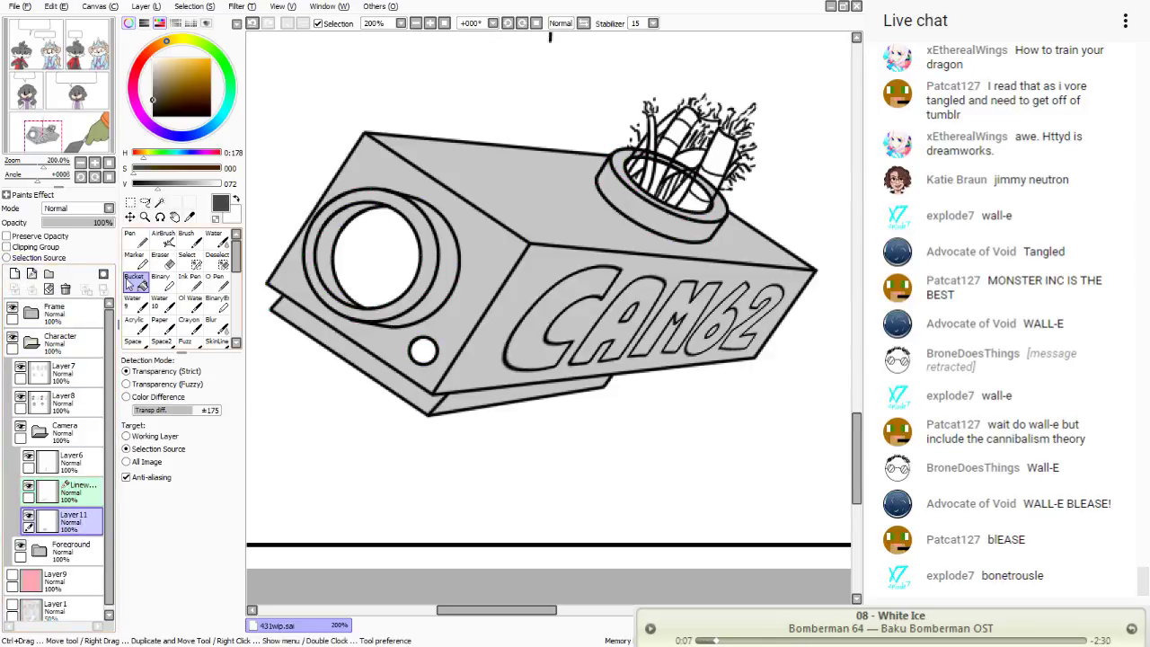
- Fill the camera's lens and the small circle beneath it with dark grey, ending on value 99
left_click(134, 278)
left_click(422, 351)
left_click(365, 262)
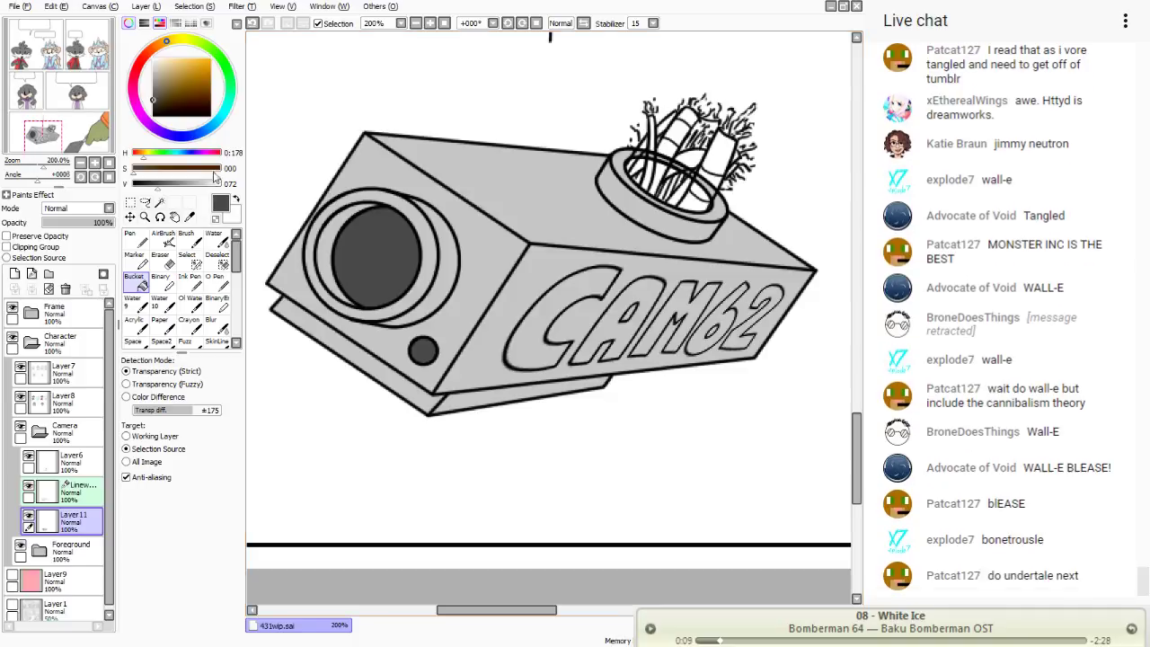
left_click(153, 93)
left_click(382, 265)
left_click(424, 350)
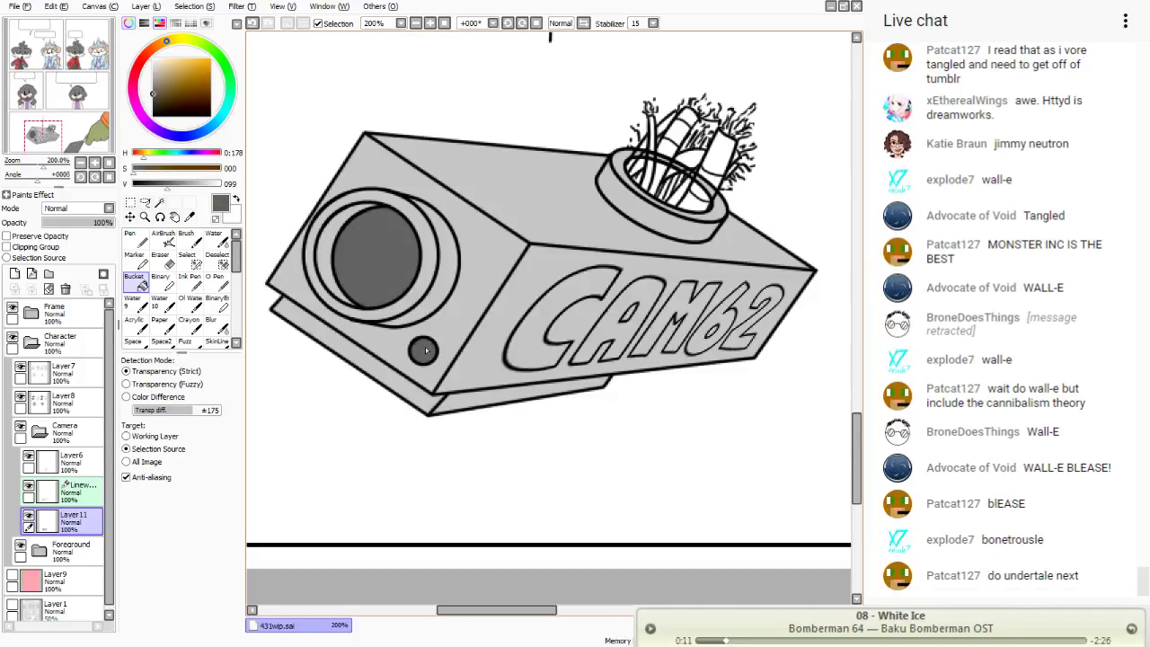
- Add a layer above the camera's linework and paint the thick front wire and the lower wires grey on it at pen size 10
left_click(134, 235)
left_click(68, 114)
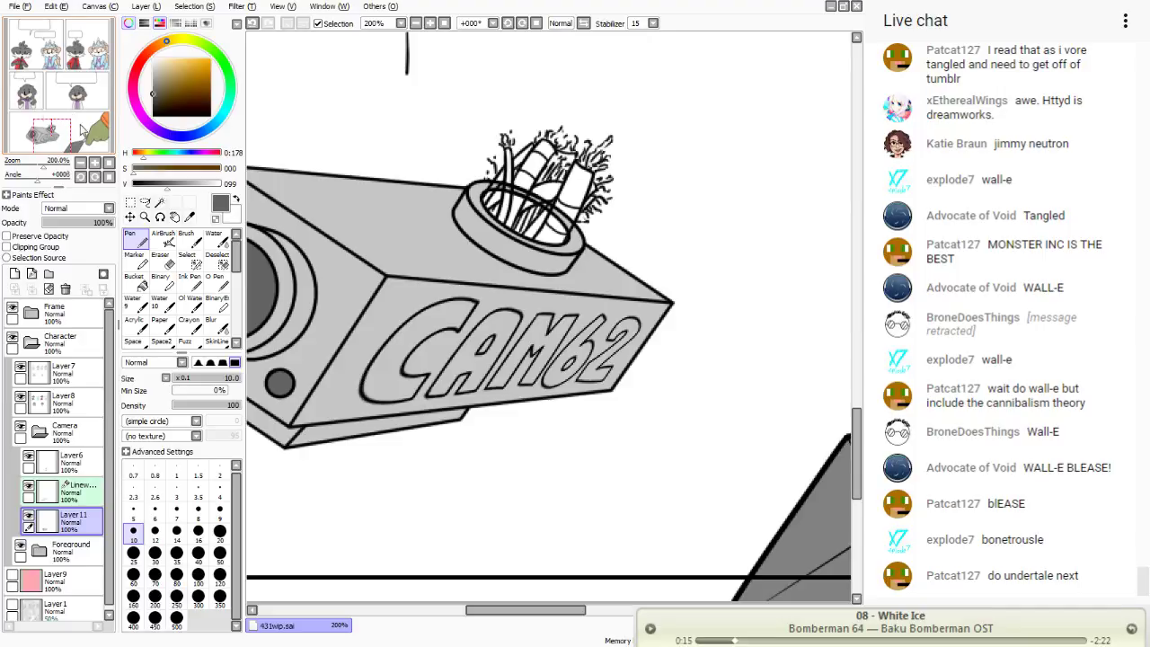
mouse_move(545, 230)
left_mouse_down()
mouse_move(564, 219)
mouse_move(539, 218)
mouse_move(509, 239)
left_mouse_up()
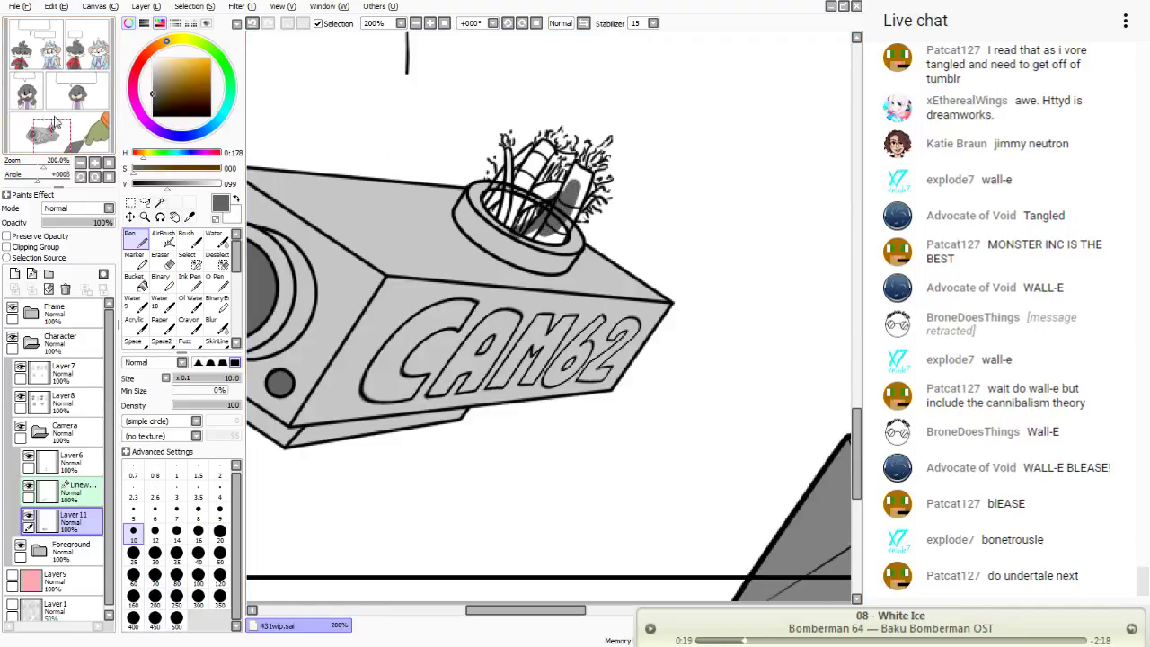
key("ctrl+z")
left_click_drag(27, 99, 47, 105)
left_click(443, 24)
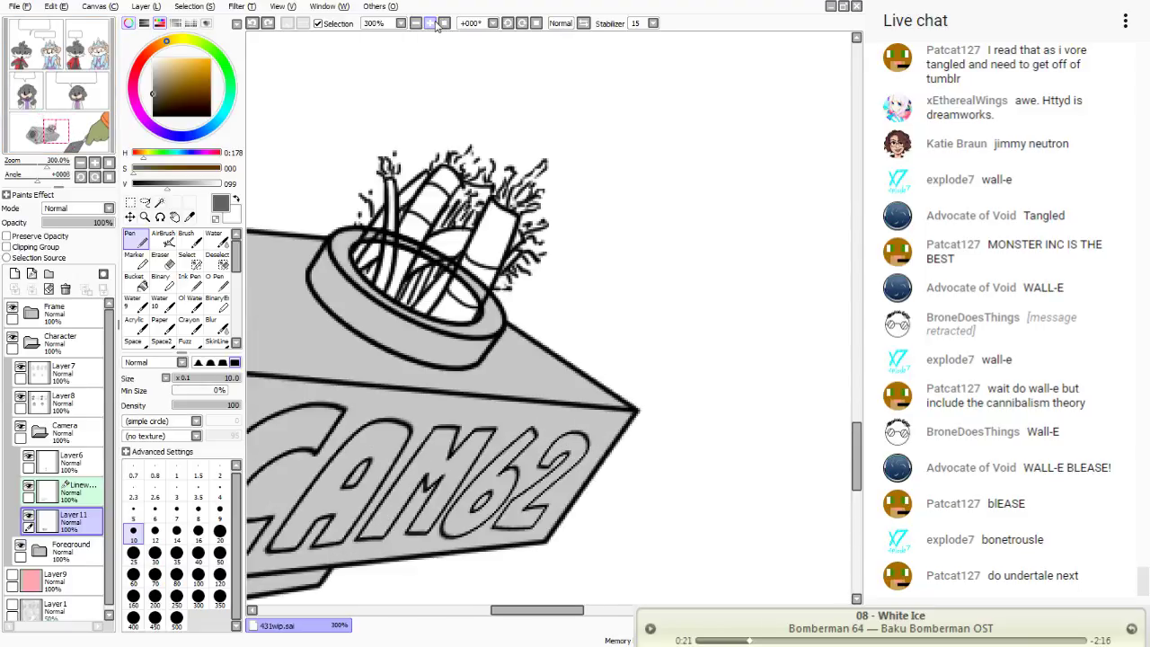
scroll(85, 130, "up", 1)
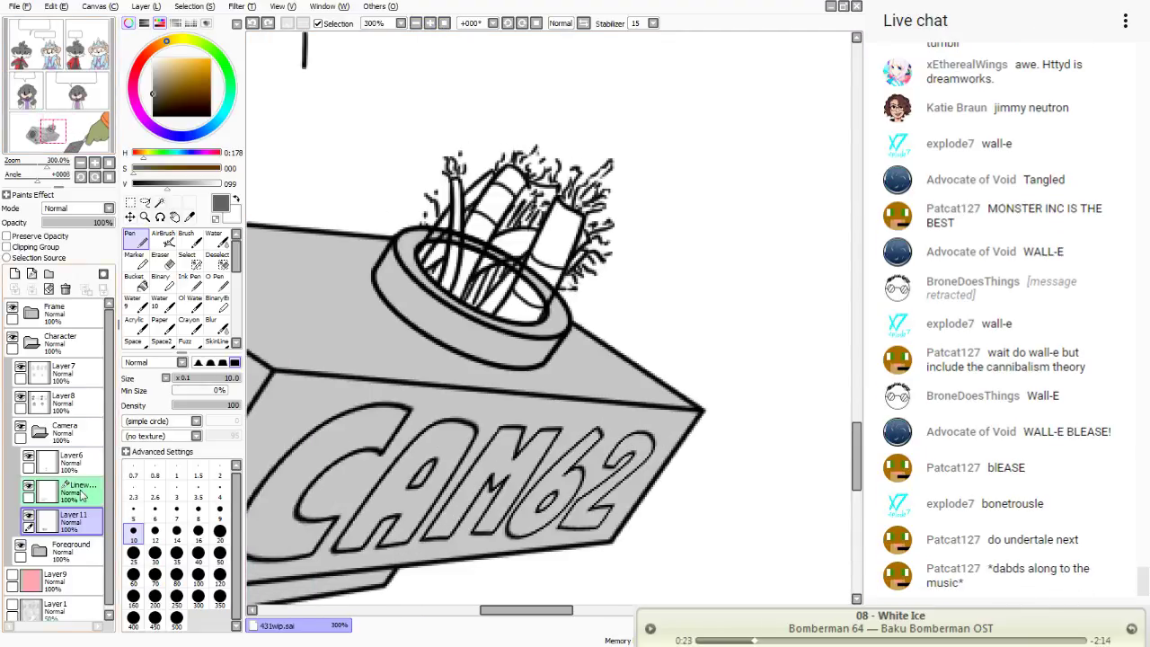
left_click(131, 511)
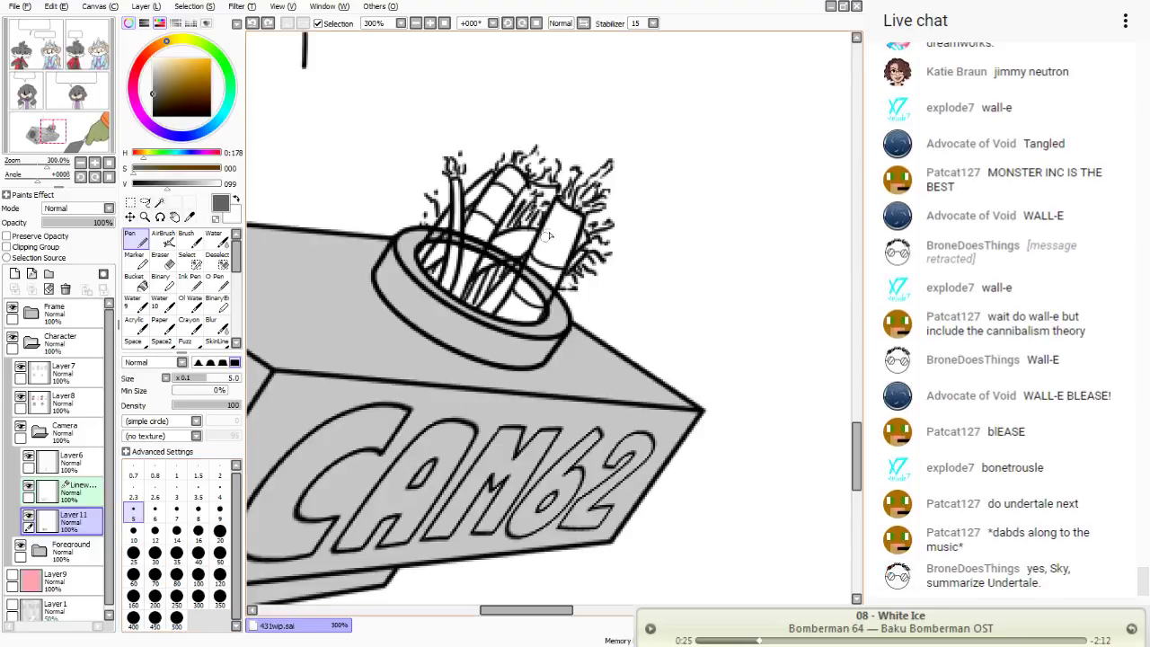
left_click(76, 490)
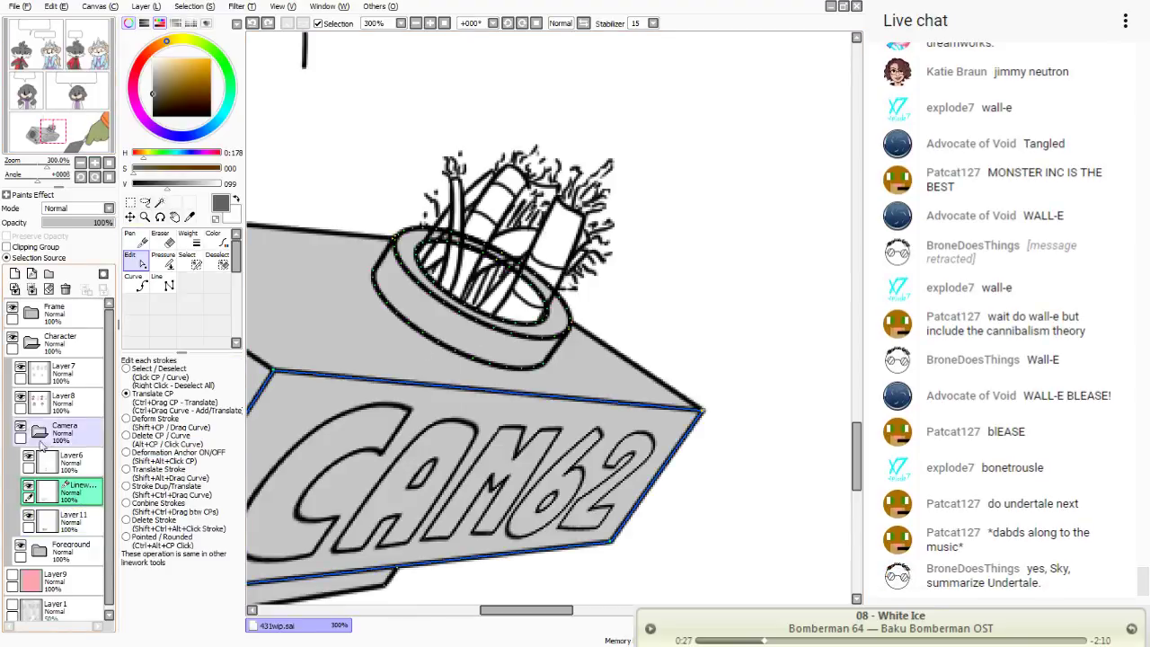
left_click(14, 273)
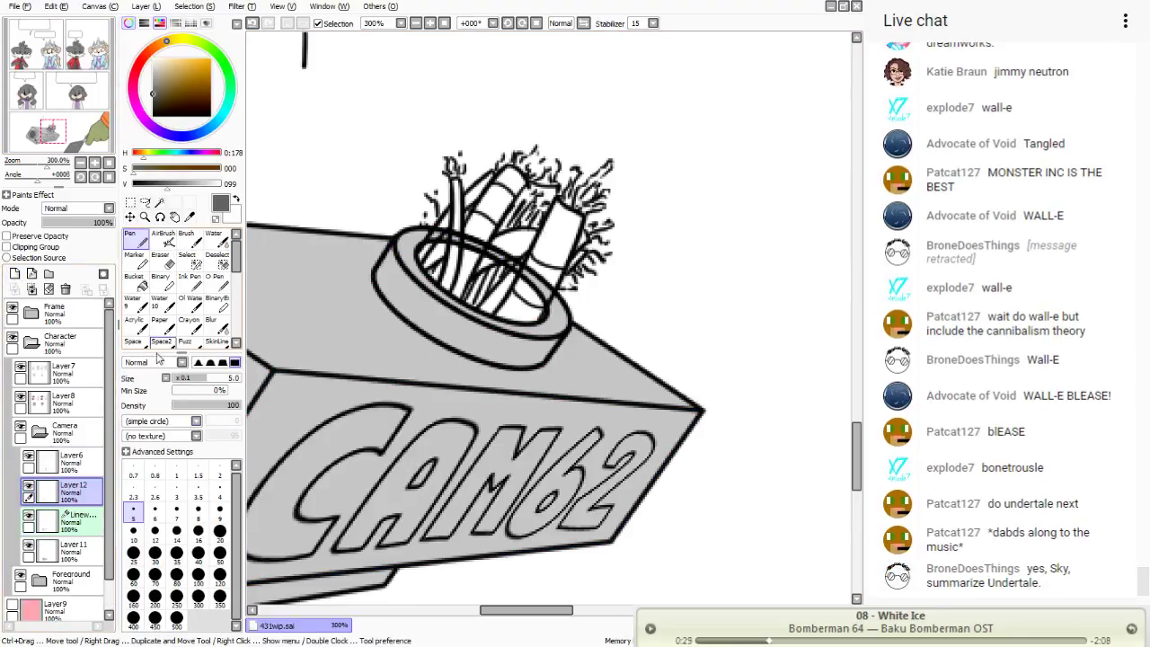
left_click(134, 531)
mouse_move(526, 244)
left_mouse_down()
mouse_move(476, 286)
mouse_move(542, 239)
mouse_move(507, 241)
mouse_move(539, 241)
mouse_move(562, 218)
mouse_move(558, 202)
mouse_move(545, 236)
mouse_move(560, 212)
mouse_move(575, 217)
mouse_move(570, 284)
mouse_move(567, 236)
mouse_move(531, 287)
mouse_move(544, 286)
mouse_move(532, 313)
mouse_move(478, 299)
mouse_move(514, 306)
mouse_move(467, 292)
mouse_move(462, 254)
left_mouse_up()
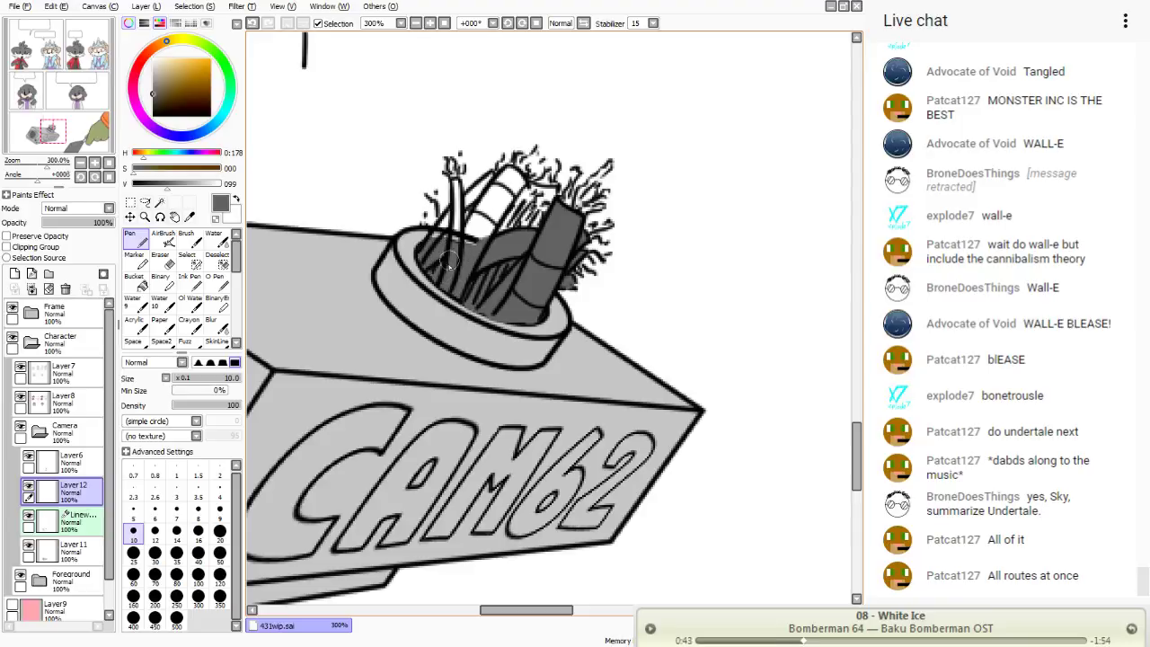
- Erase the grey spilling over the opening's rim, and fill the gap along its inner edge on the base colour layer
left_click(162, 260)
mouse_move(512, 314)
left_mouse_down()
mouse_move(541, 324)
mouse_move(426, 293)
mouse_move(498, 320)
mouse_move(402, 245)
mouse_move(410, 290)
mouse_move(393, 268)
left_mouse_up()
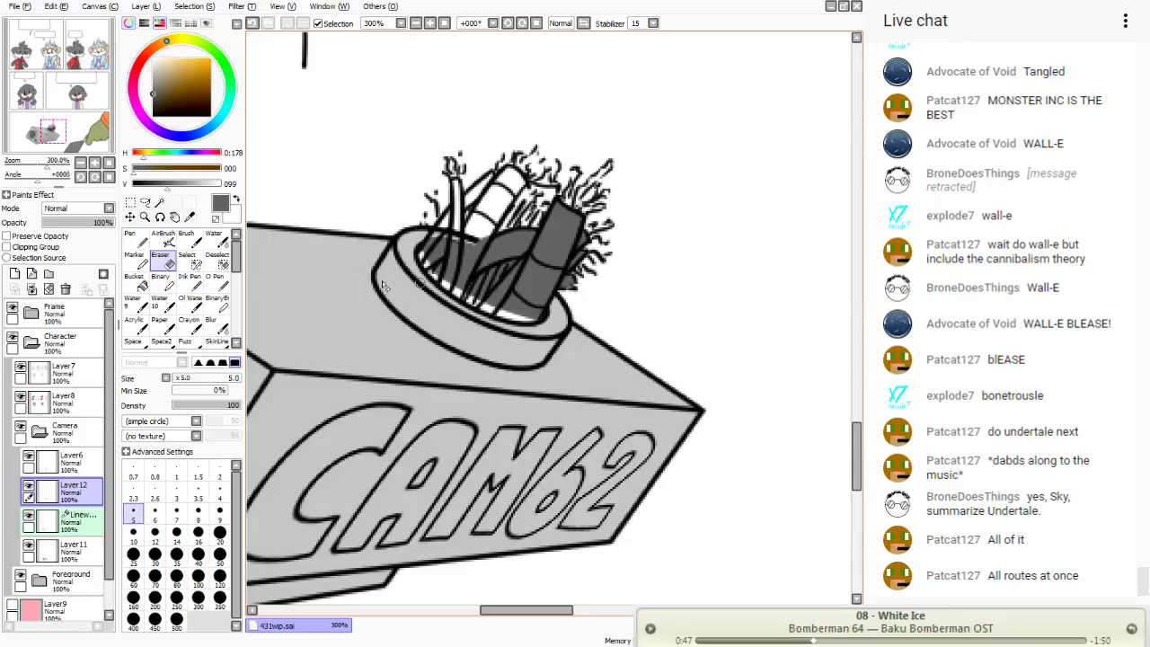
left_click(63, 548)
left_click(131, 235)
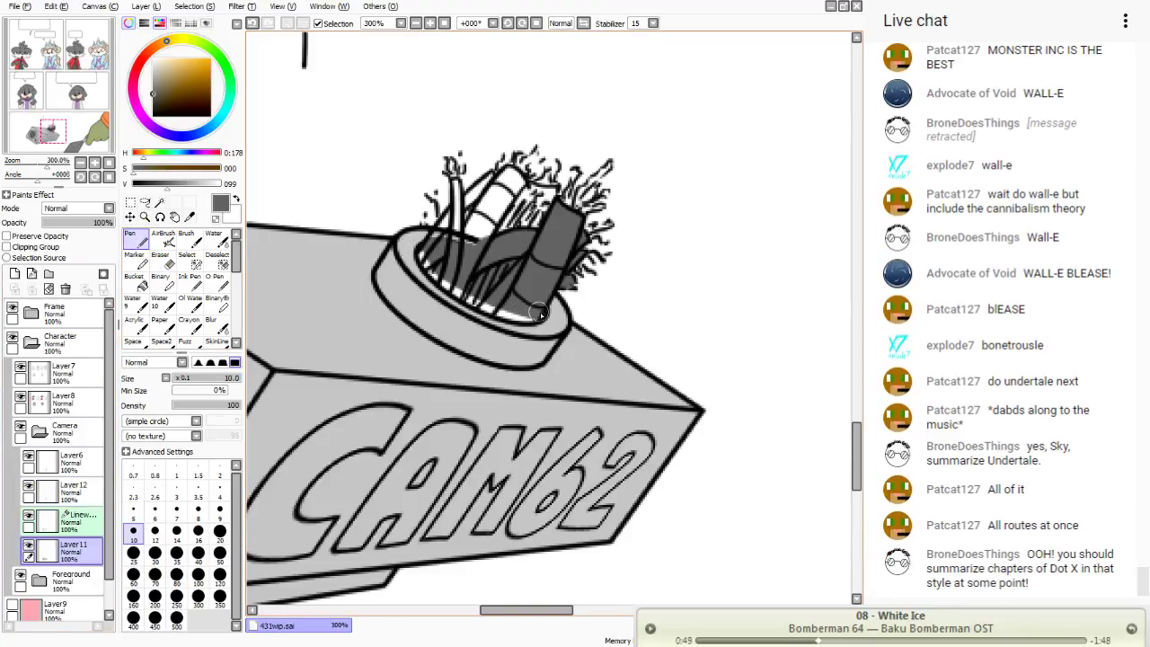
mouse_move(539, 316)
left_mouse_down()
mouse_move(465, 295)
mouse_move(506, 309)
mouse_move(411, 246)
left_mouse_up()
- Paint the remaining wires the same grey on the layer above the linework, and erase the spill beside the thick front wire
left_click(83, 499)
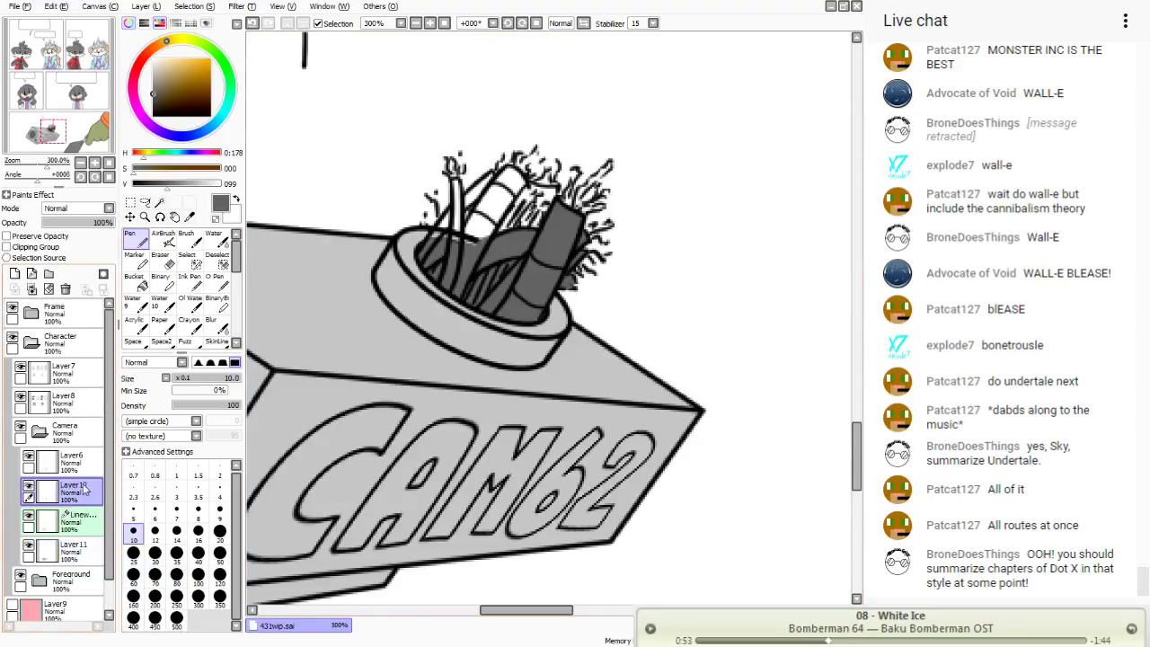
mouse_move(485, 184)
left_mouse_down()
mouse_move(468, 263)
mouse_move(494, 210)
mouse_move(467, 209)
mouse_move(434, 245)
mouse_move(476, 203)
mouse_move(445, 225)
left_mouse_up()
mouse_move(482, 188)
left_mouse_down()
mouse_move(515, 184)
mouse_move(489, 197)
mouse_move(504, 231)
mouse_move(511, 207)
mouse_move(485, 251)
mouse_move(527, 229)
left_mouse_up()
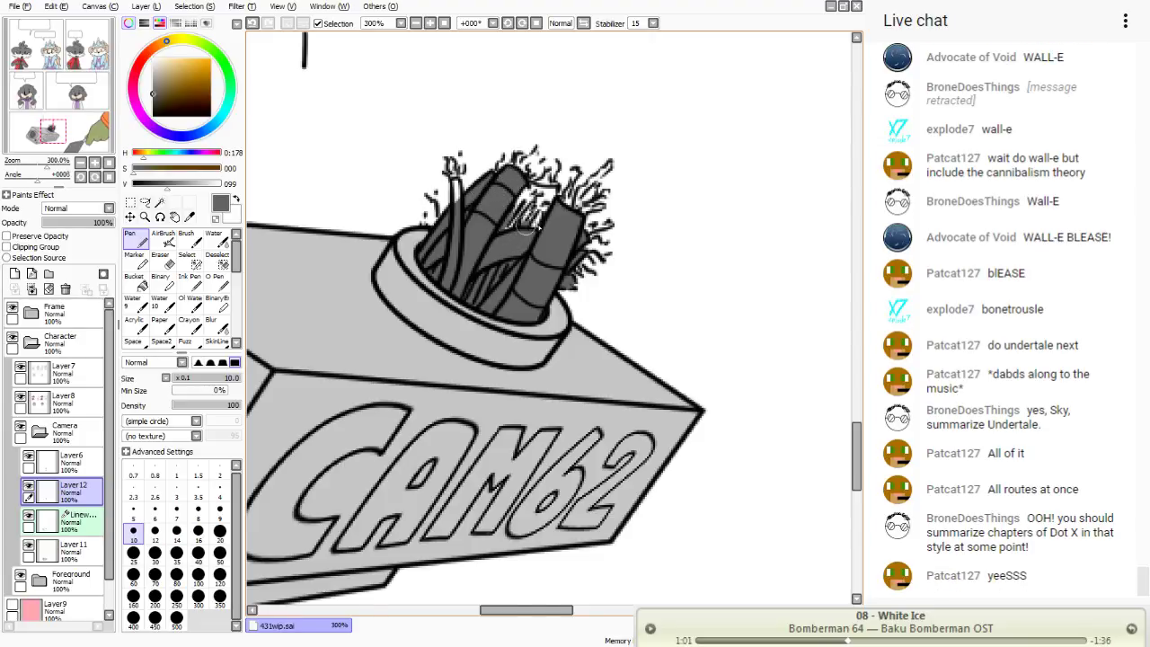
key("e")
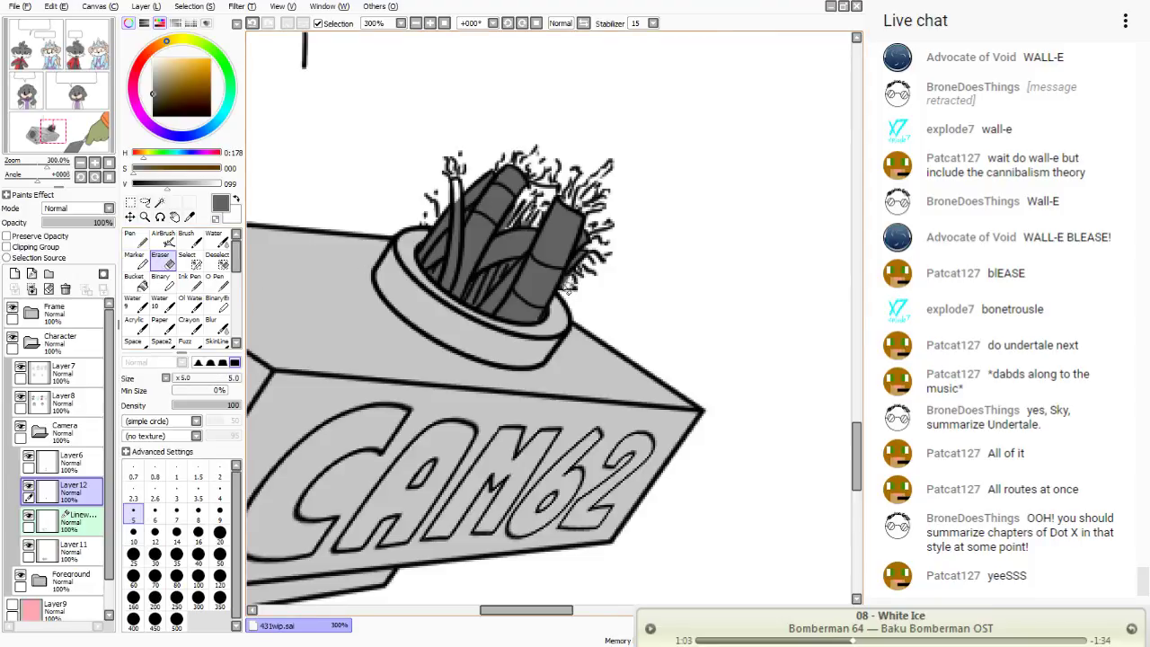
- Paint the small circle below the lens muted red, hue 27, saturation 42, value 126, on the camera's base colour layer
left_click(415, 23)
left_click(415, 23)
left_click(431, 24)
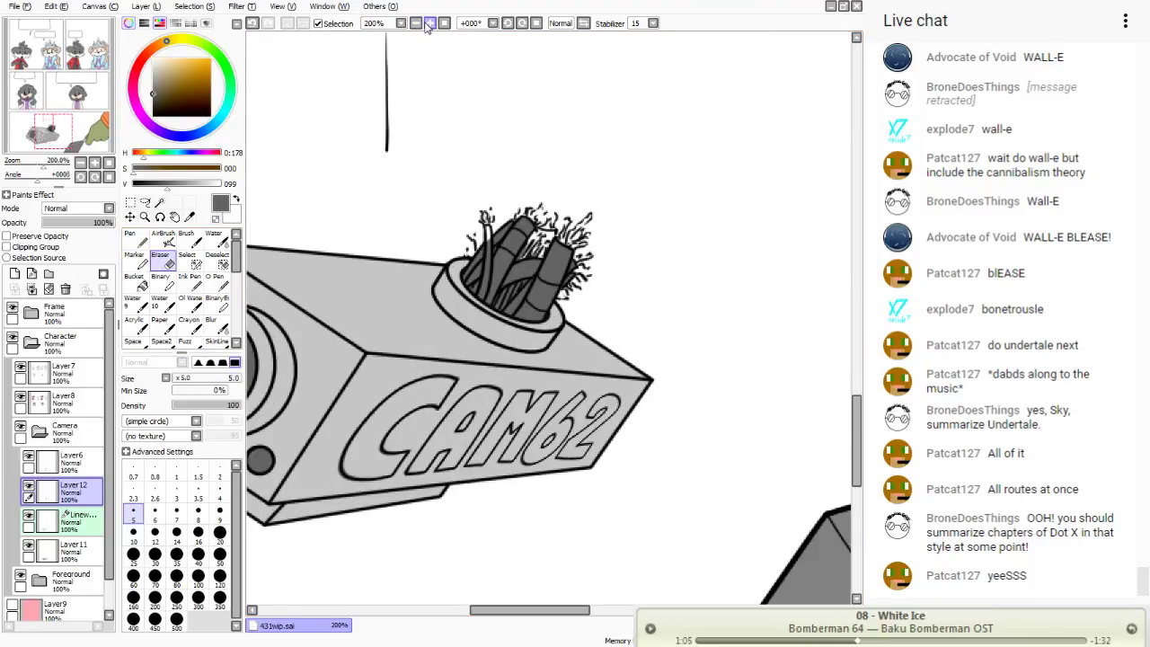
left_click(430, 23)
left_click_drag(53, 132, 33, 136)
left_click(141, 58)
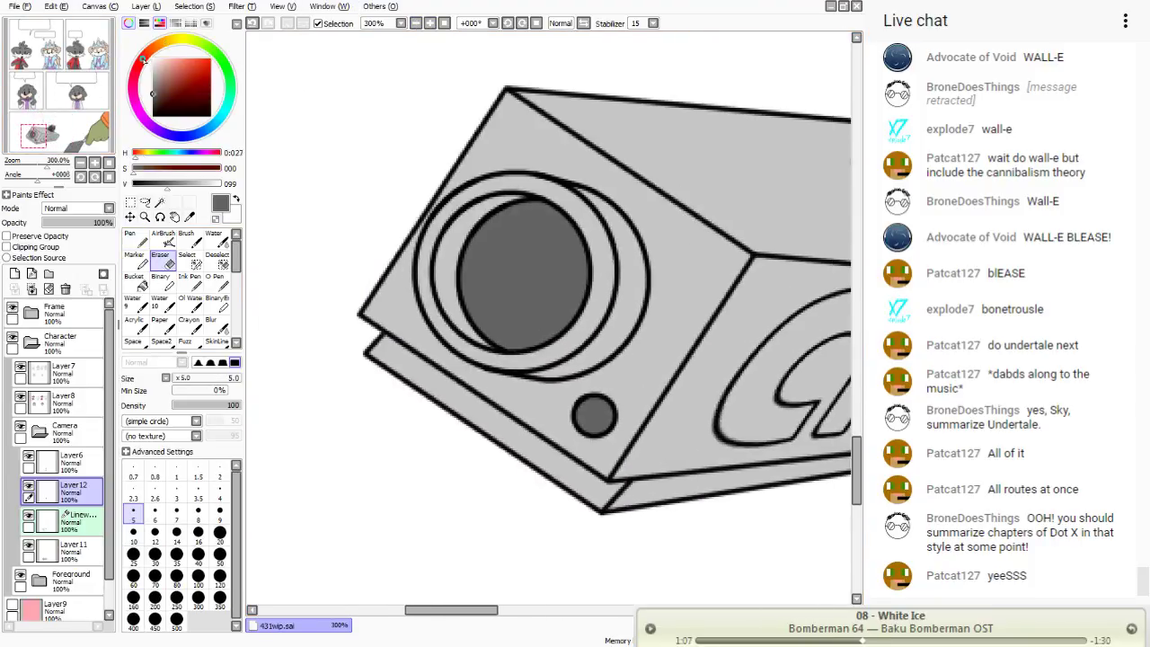
left_click(166, 83)
left_click_drag(166, 83, 163, 86)
key("n")
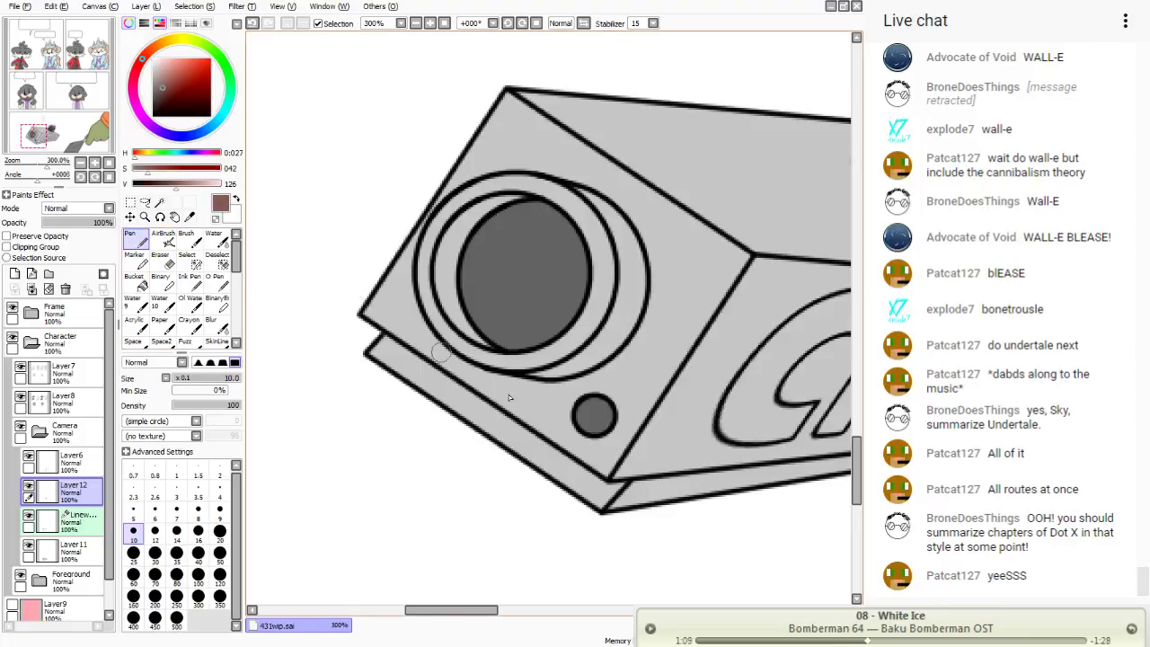
left_click_drag(594, 408, 593, 413)
key("ctrl+z")
left_click(82, 559)
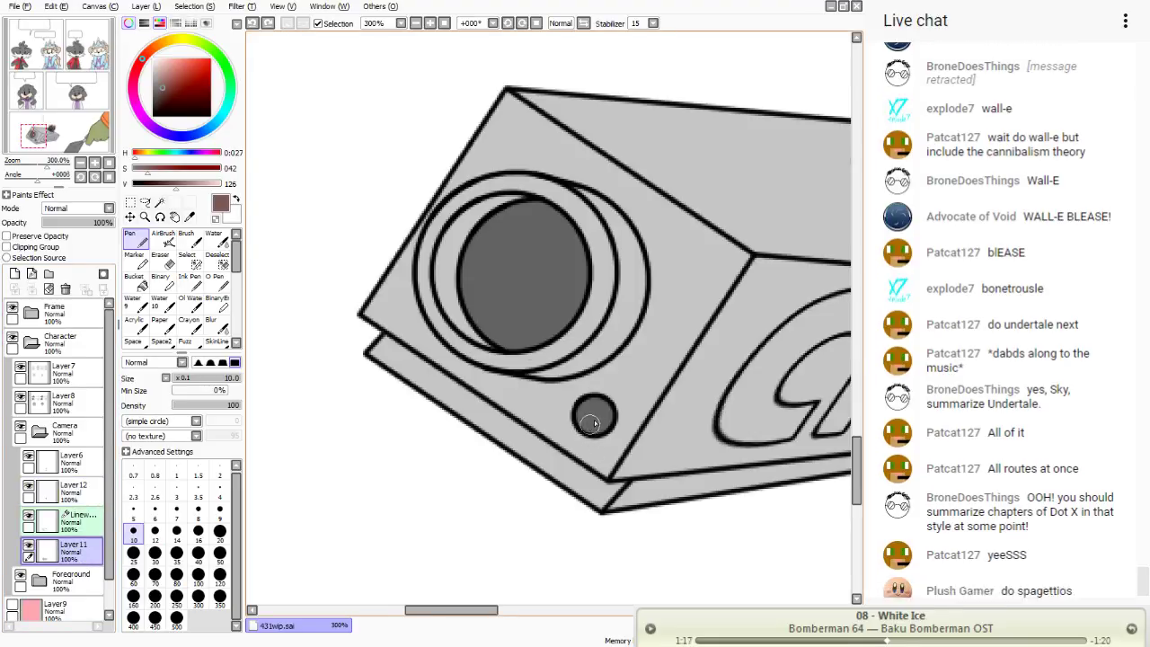
mouse_move(593, 419)
left_mouse_down()
mouse_move(603, 415)
mouse_move(589, 408)
left_mouse_up()
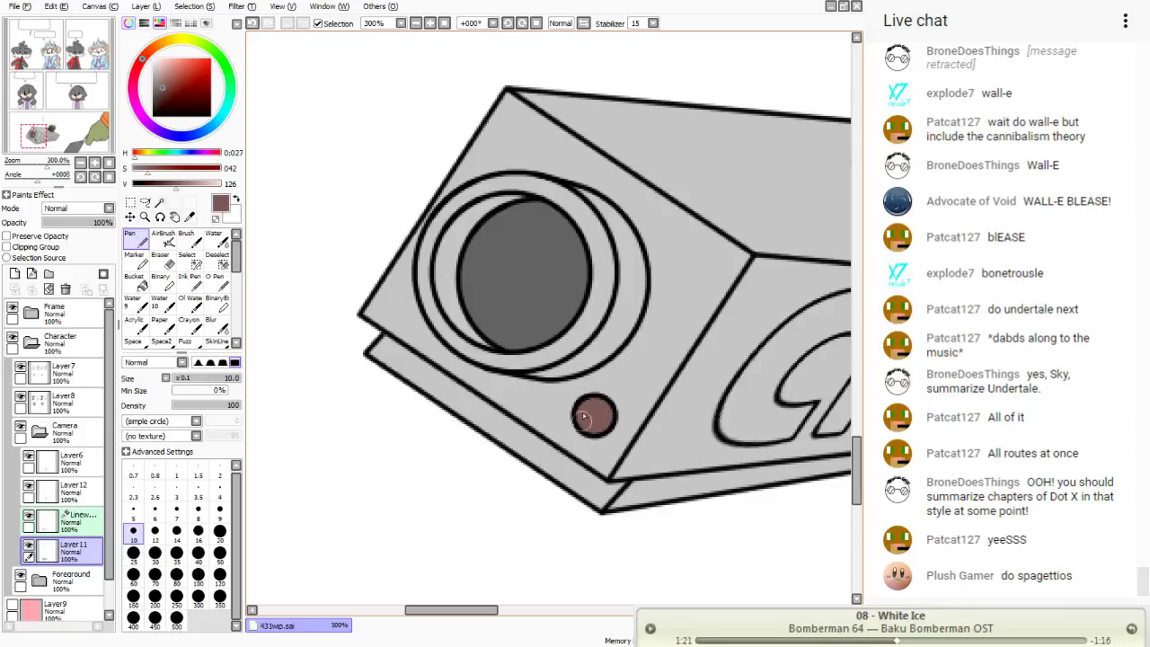
- Choose a light yellow-orange, hue 186, saturation 132, value 255, and try to fill the letter C with it
left_click_drag(34, 81, 48, 82)
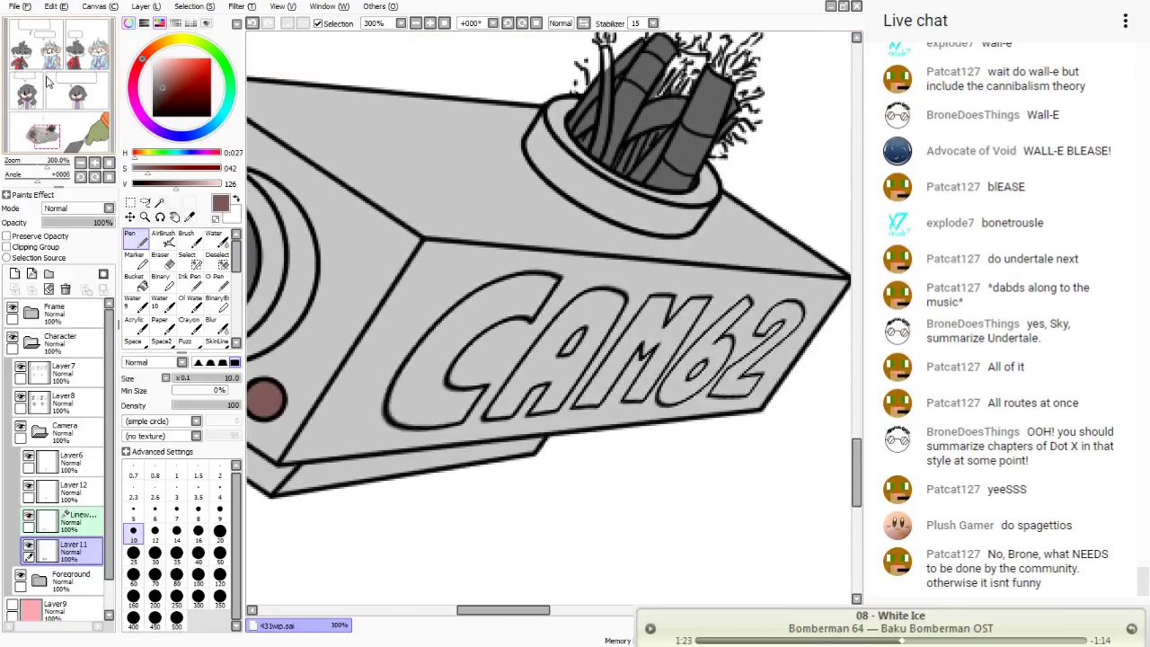
left_click(172, 42)
left_click_drag(181, 62, 185, 45)
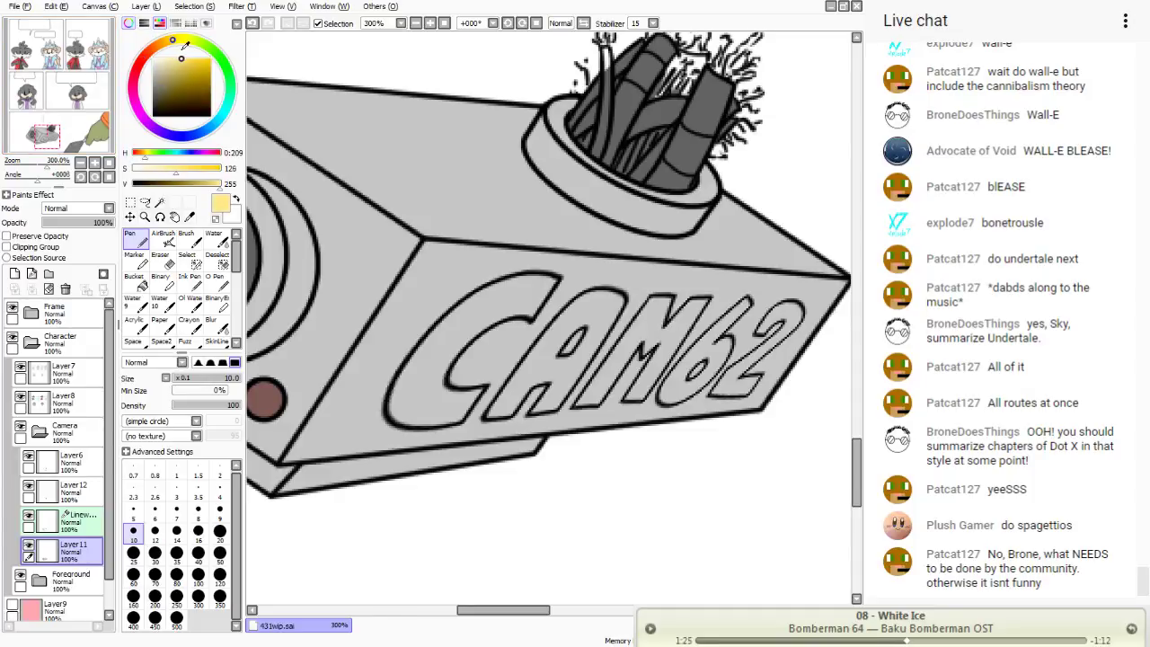
left_click(134, 281)
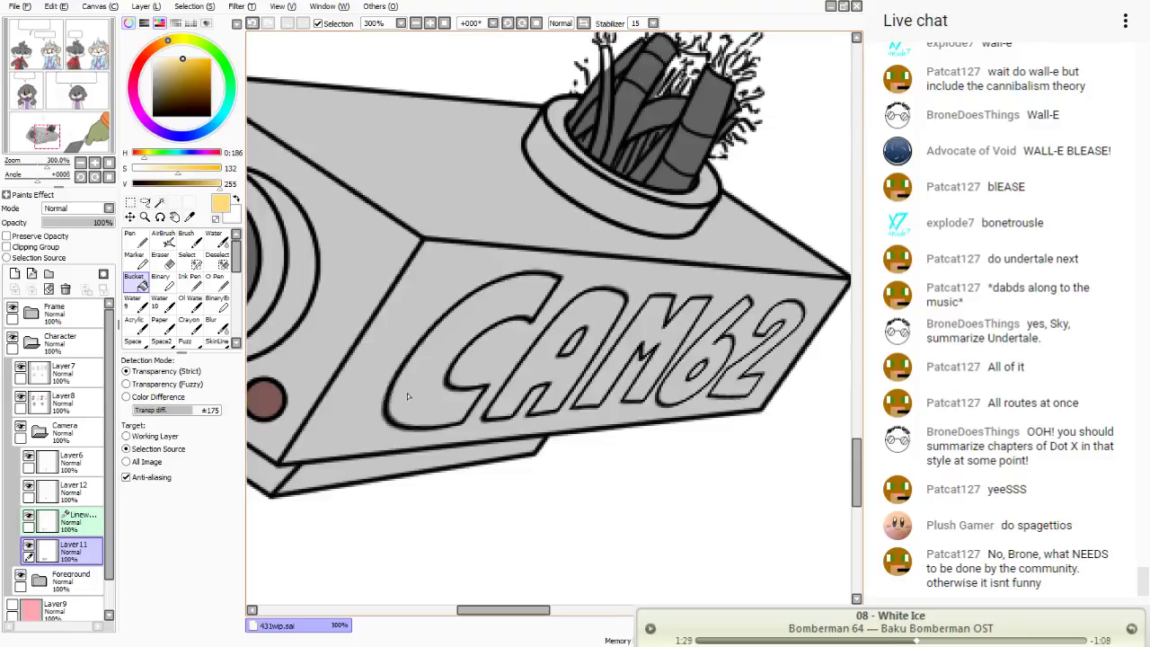
left_click(389, 376)
key("ctrl+z")
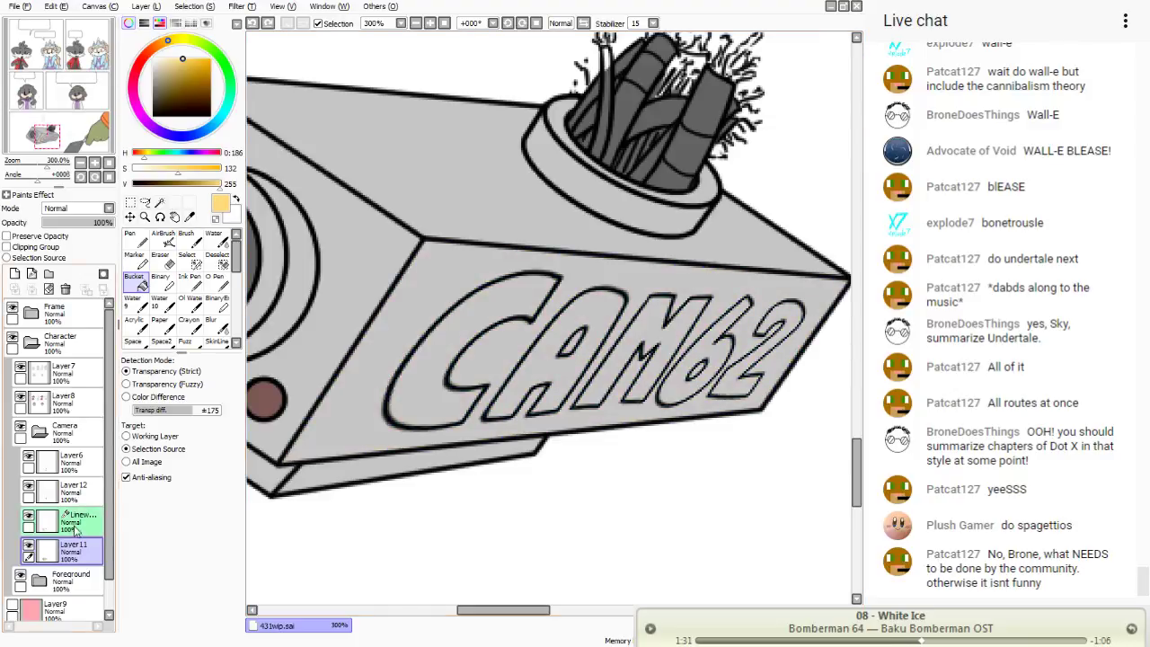
- Make the lettering layer the selection source, and fill C, A, M and 6 yellow-orange on the camera's base colour layer
left_click(68, 463)
left_click(7, 257)
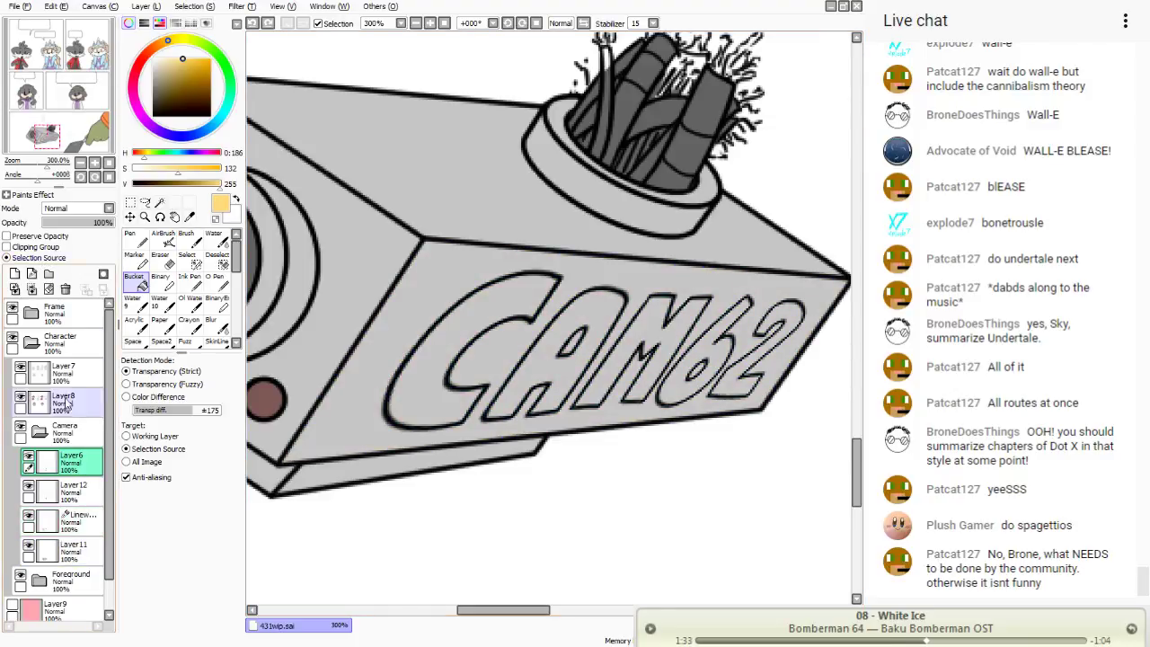
left_click(72, 492)
left_click(446, 337)
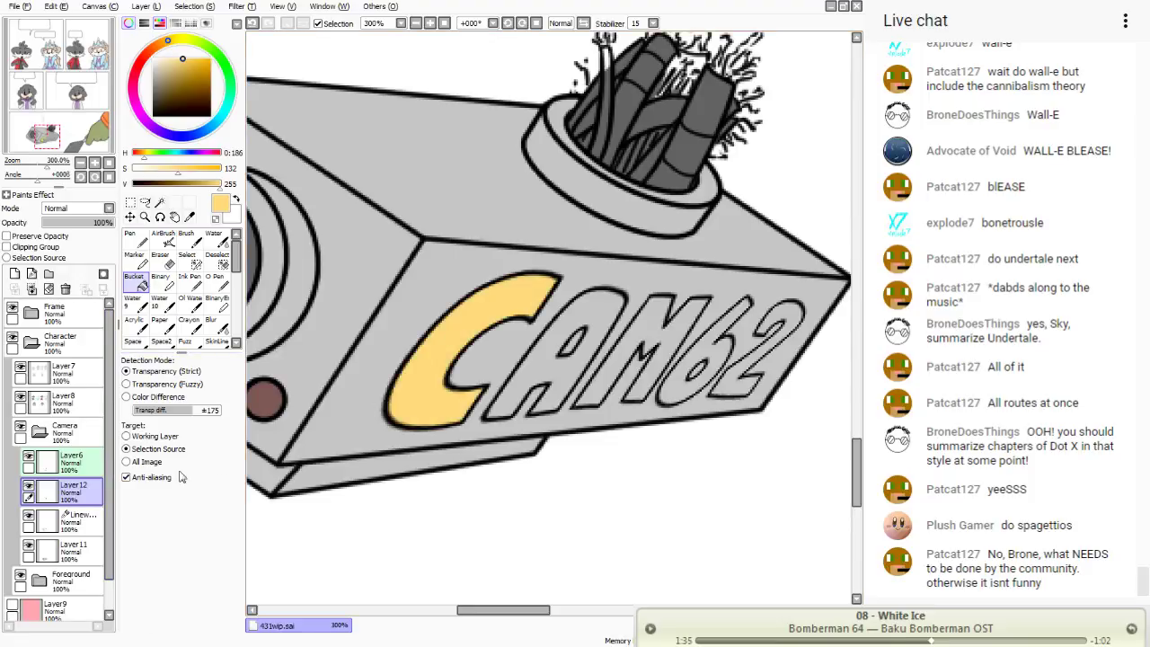
key("ctrl+z")
left_click(72, 550)
left_click(453, 334)
left_click(563, 341)
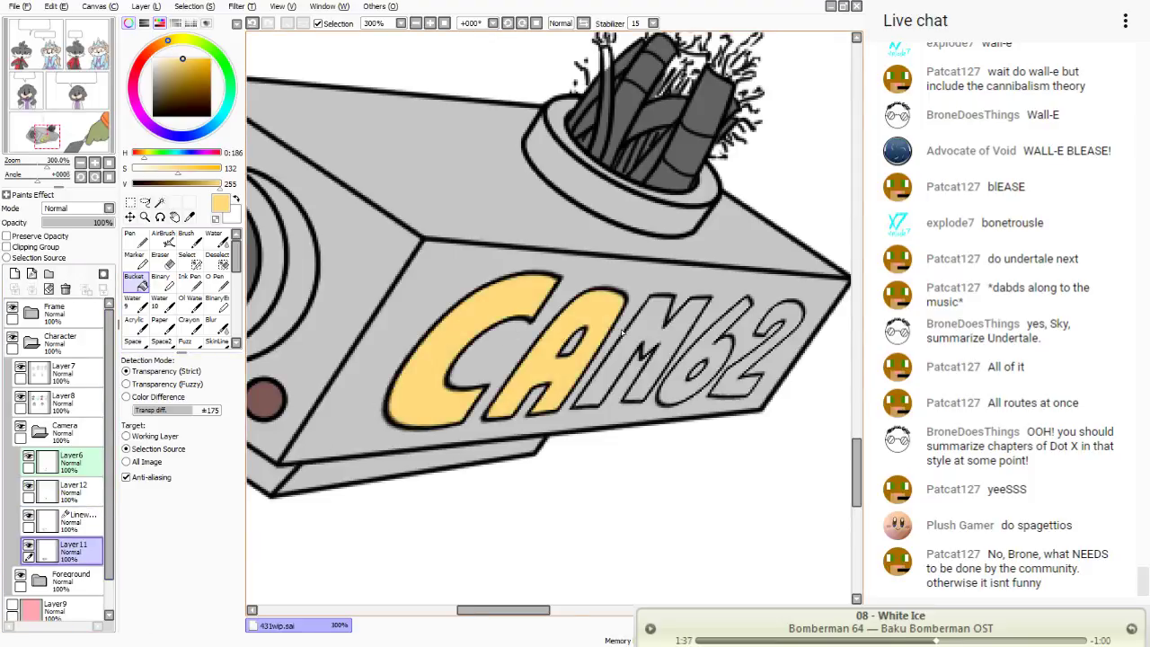
left_click(645, 330)
left_click(715, 355)
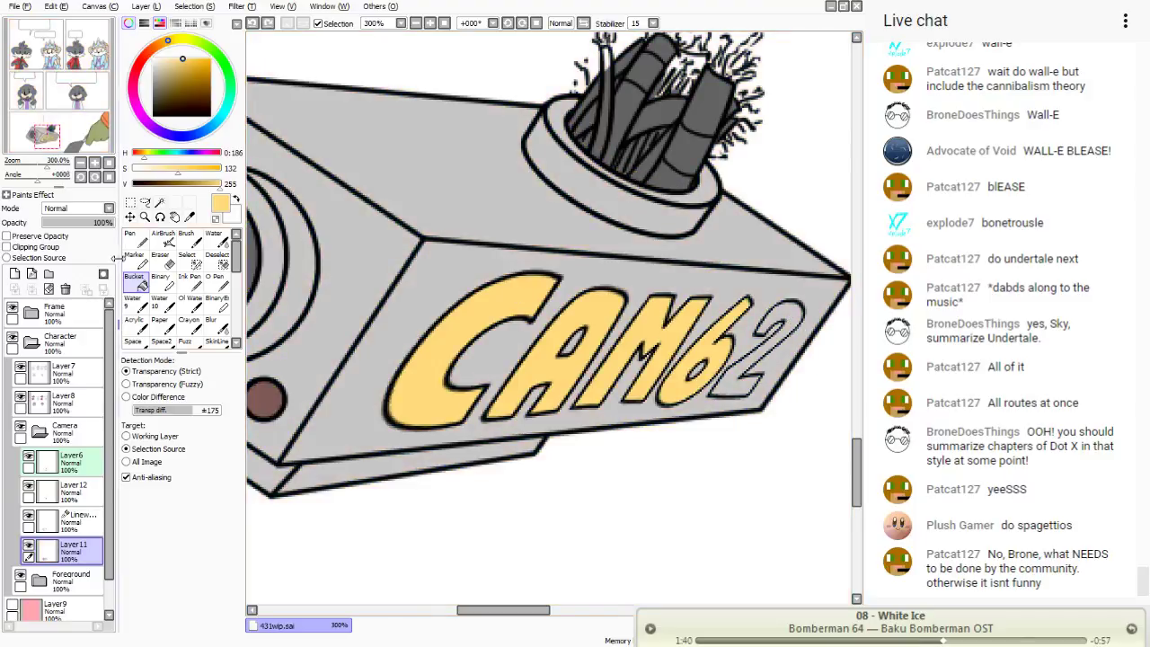
- Paint the lettering's 2 by hand with the same yellow-orange, using the pen at size 10
left_click(134, 236)
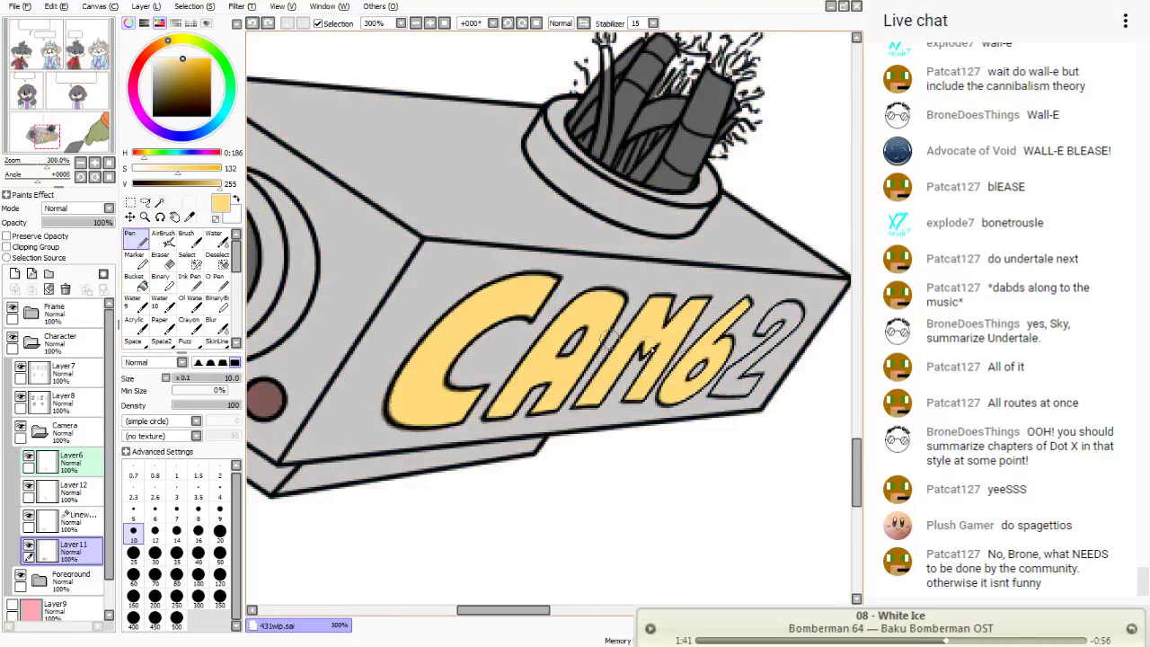
left_click_drag(779, 318, 772, 326)
left_click_drag(786, 329, 751, 355)
left_click_drag(797, 316, 761, 345)
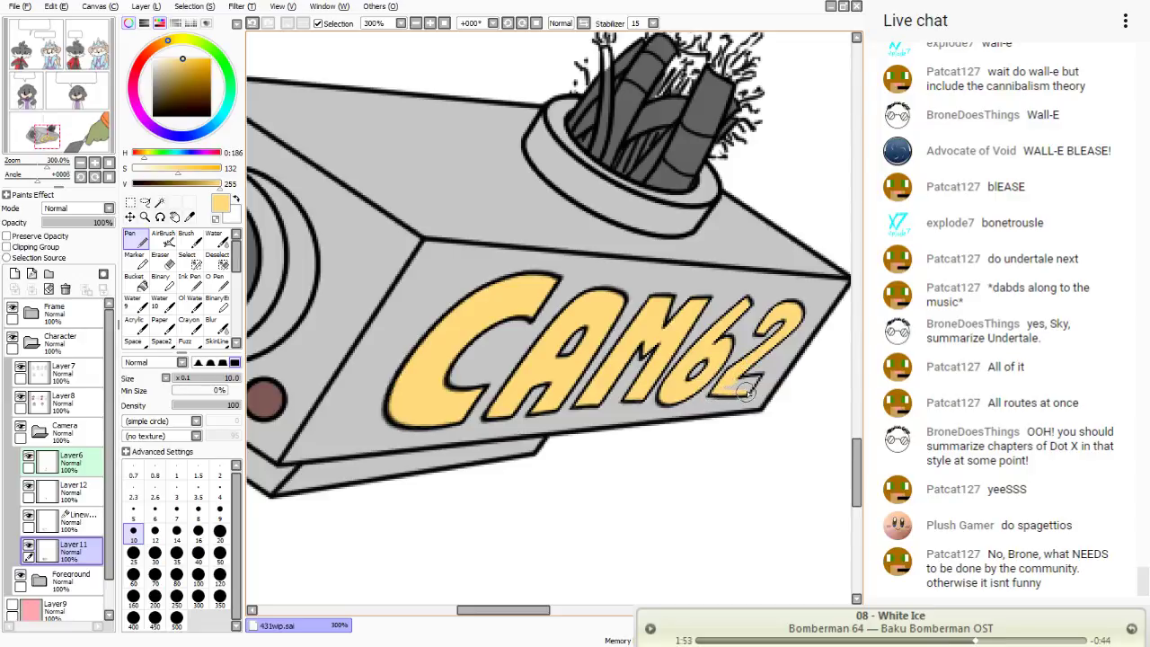
mouse_move(746, 393)
left_mouse_down()
mouse_move(756, 375)
mouse_move(730, 383)
mouse_move(751, 384)
left_mouse_up()
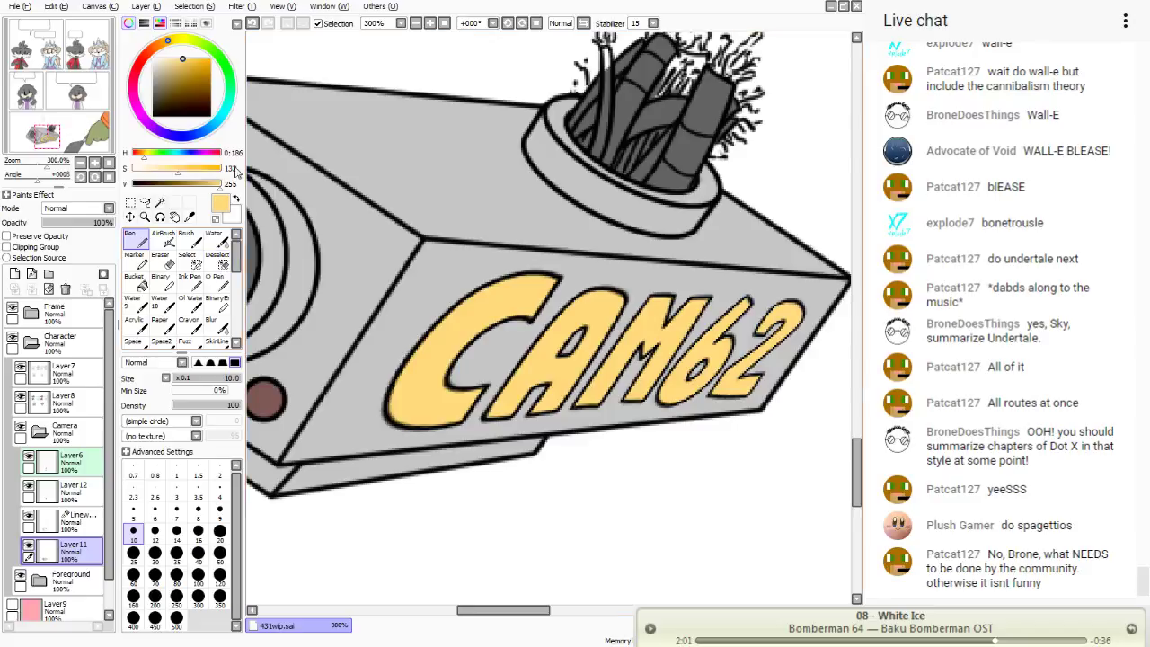
left_click_drag(65, 90, 61, 83)
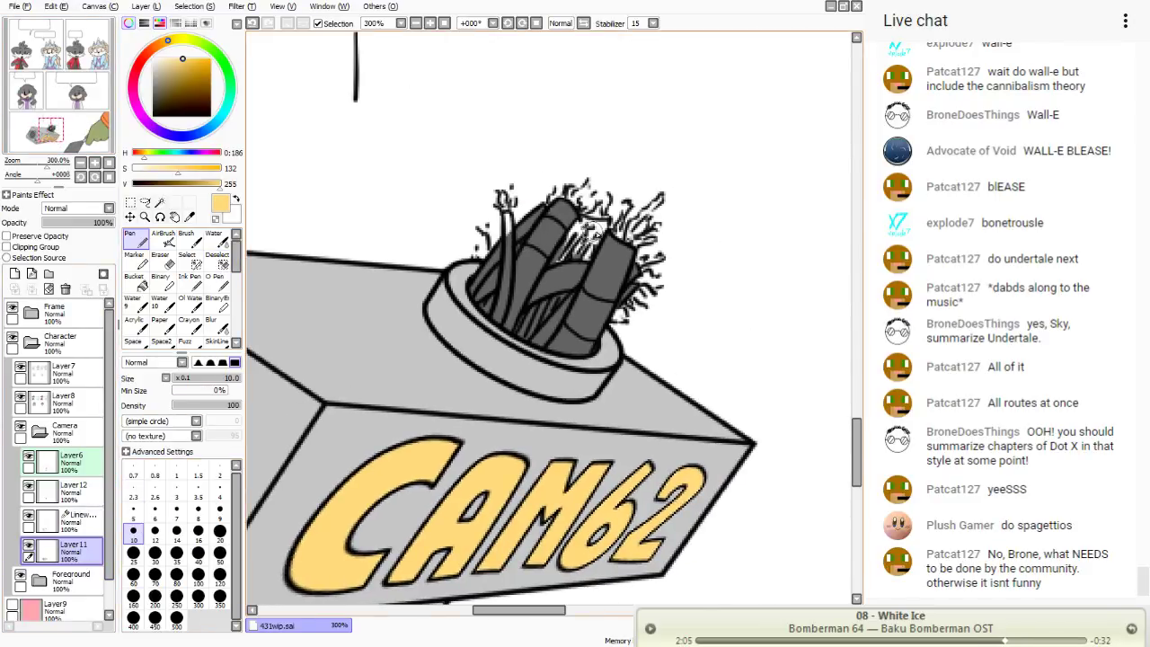
mouse_move(593, 224)
left_mouse_down()
mouse_move(591, 254)
mouse_move(606, 200)
mouse_move(566, 241)
mouse_move(593, 198)
mouse_move(588, 185)
mouse_move(560, 203)
mouse_move(559, 194)
mouse_move(564, 253)
mouse_move(625, 207)
mouse_move(629, 238)
left_mouse_up()
left_click(253, 23)
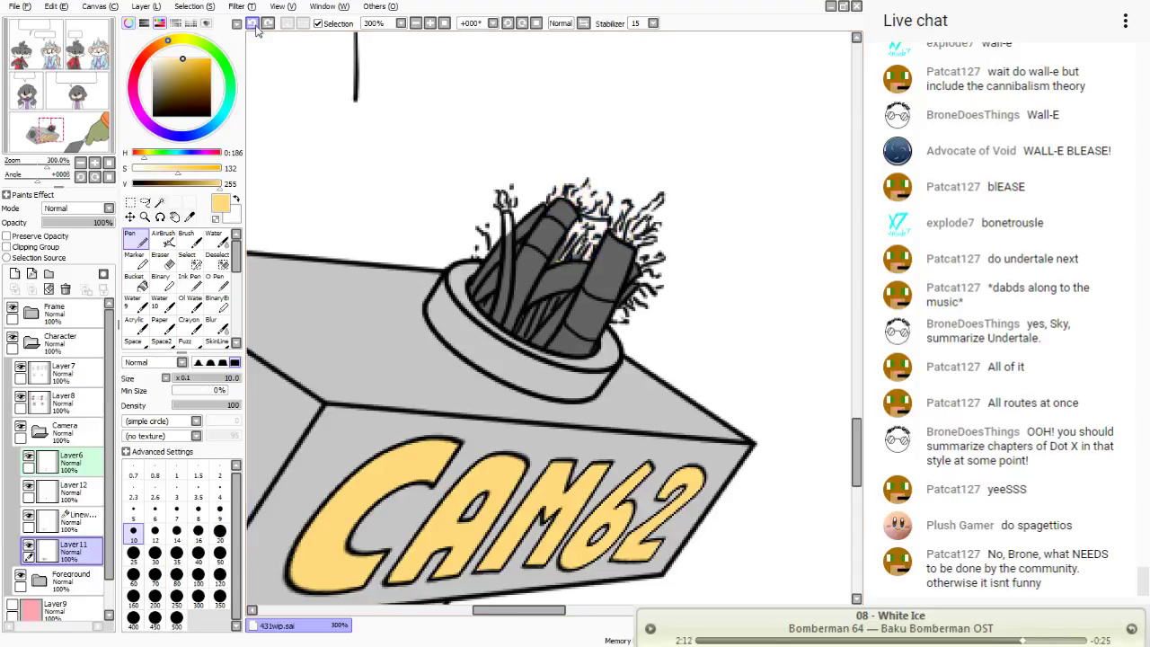
- Add a layer above the camera's linework layer and paint the frayed wire ends light yellow-orange with the pen at size 10
left_click(63, 518)
left_click(13, 274)
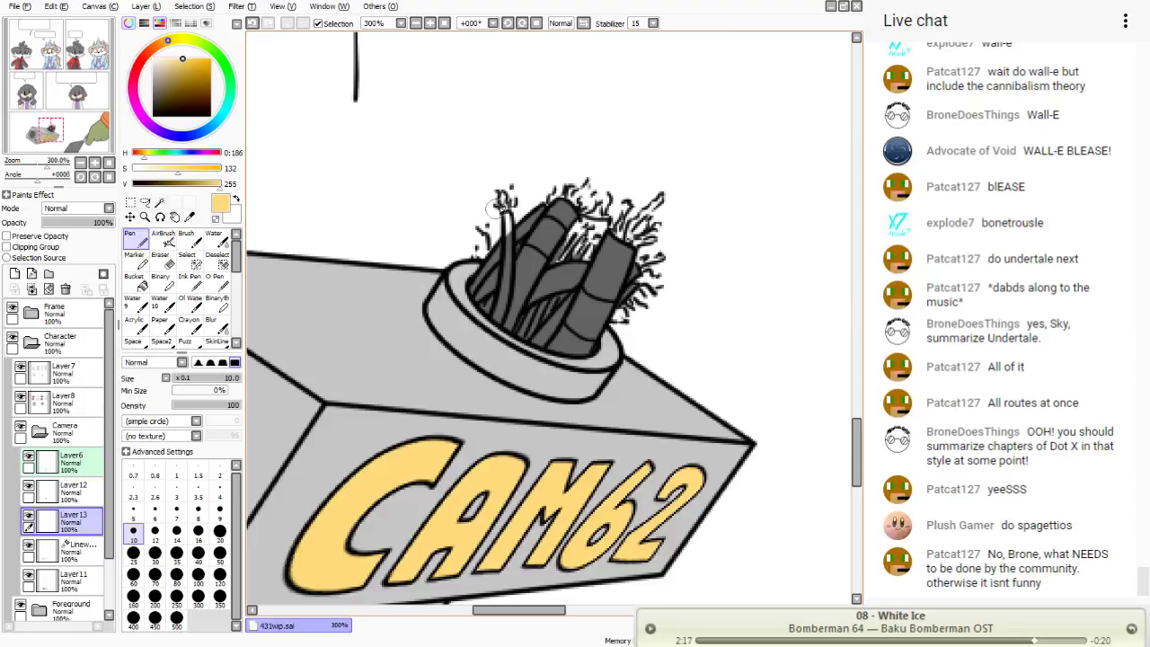
mouse_move(496, 209)
left_mouse_down()
mouse_move(510, 194)
mouse_move(480, 248)
left_mouse_up()
mouse_move(566, 192)
left_mouse_down()
mouse_move(551, 202)
mouse_move(590, 205)
mouse_move(629, 239)
mouse_move(629, 205)
mouse_move(661, 197)
left_mouse_up()
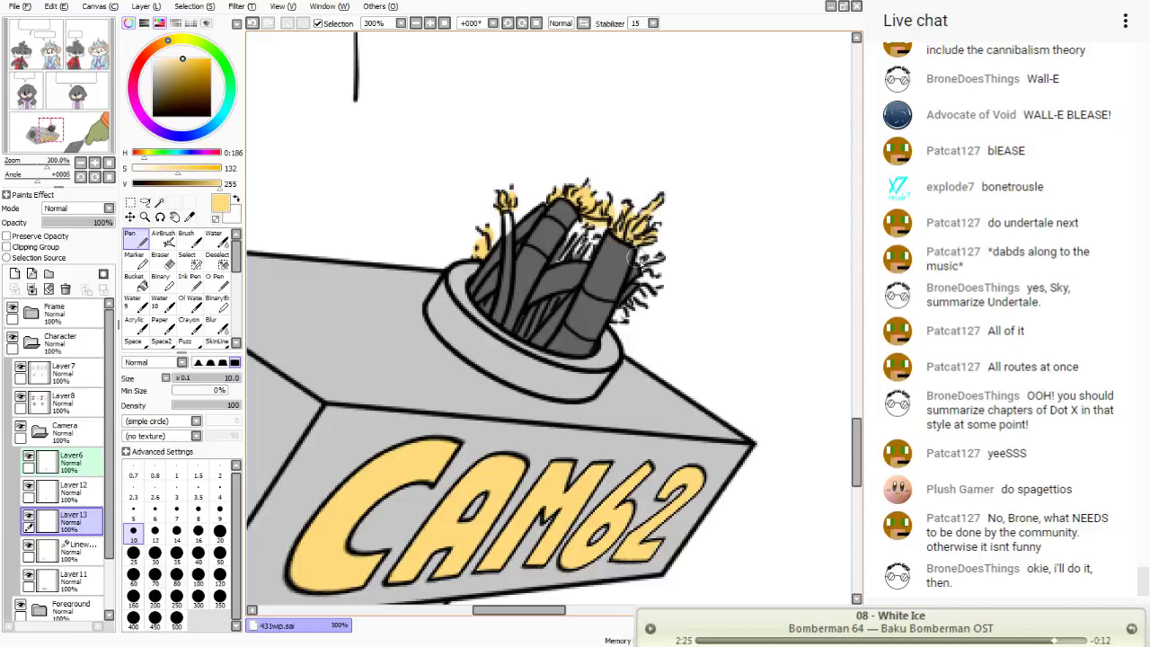
mouse_move(640, 258)
left_mouse_down()
mouse_move(643, 306)
mouse_move(616, 323)
left_mouse_up()
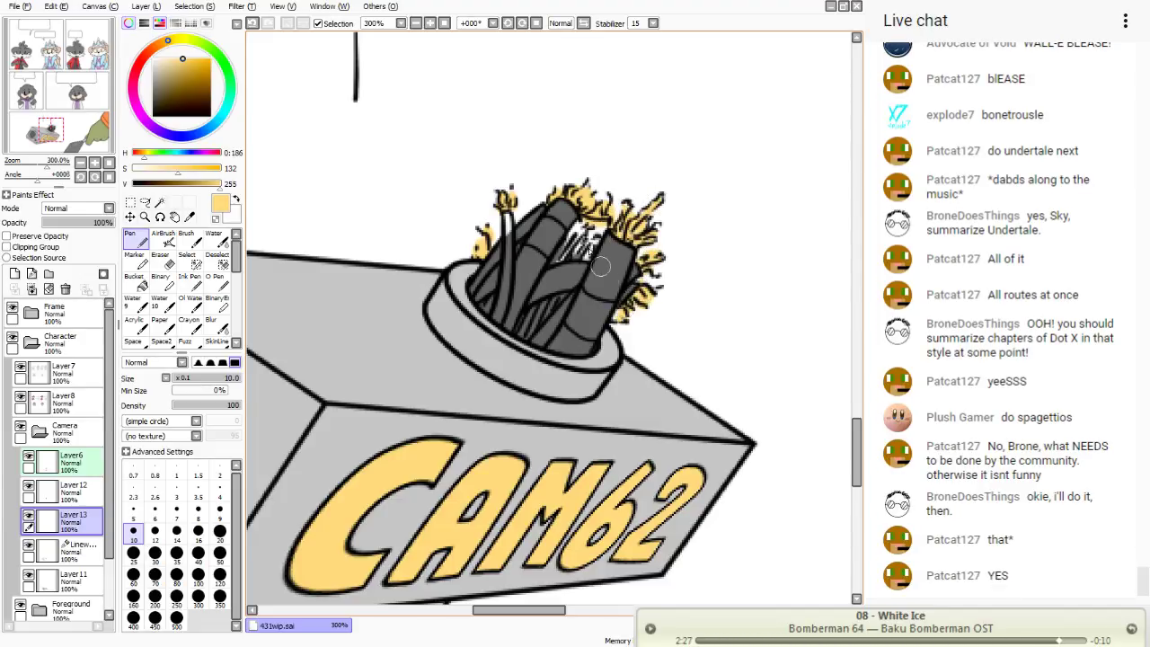
mouse_move(601, 266)
left_mouse_down()
mouse_move(566, 234)
mouse_move(577, 219)
mouse_move(557, 239)
left_mouse_up()
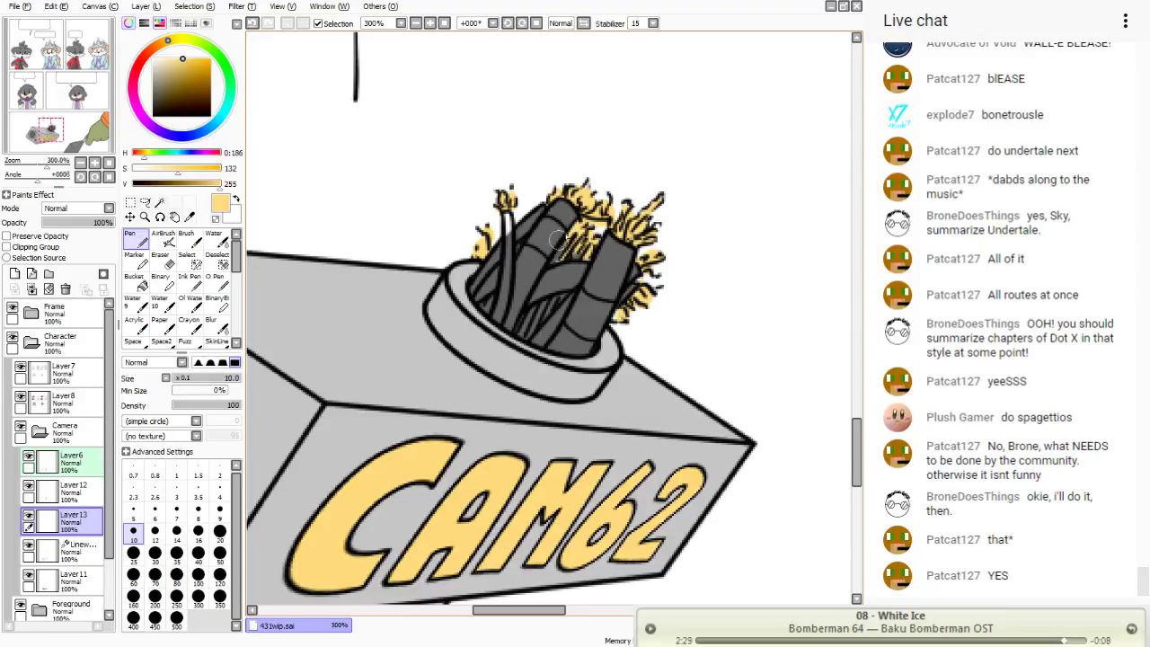
left_click(190, 217)
left_click(549, 244)
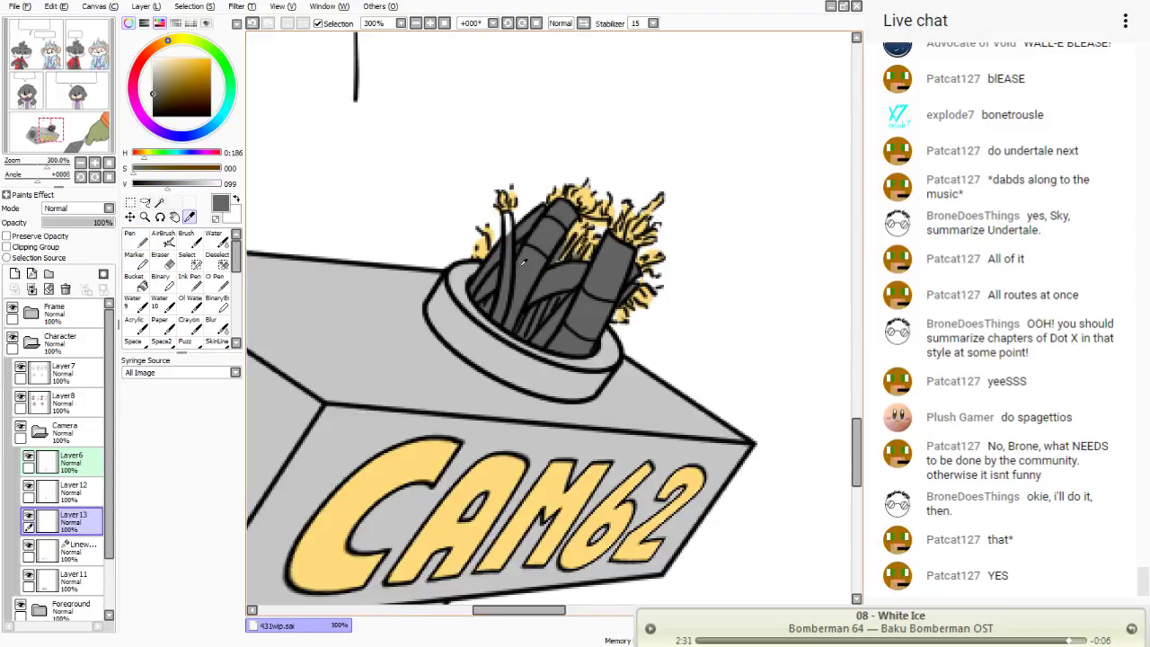
left_click(135, 239)
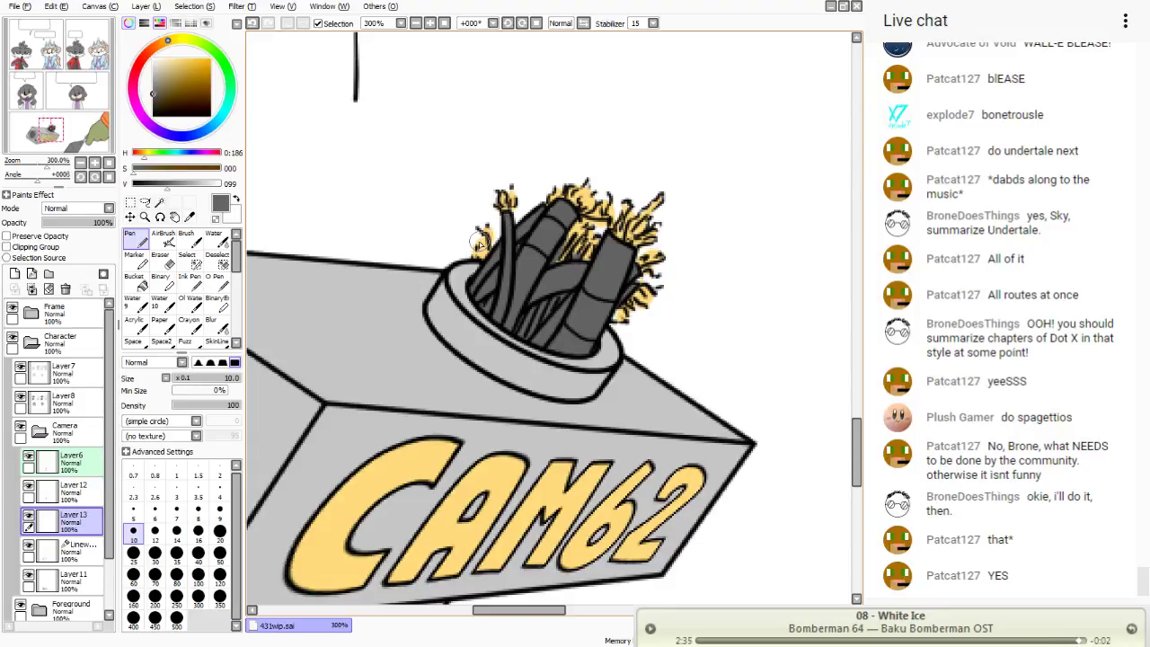
- Recolour the frayed ends brownish gold, hue 187, saturation 114, value 183, by filling a new clipped layer and merging it down
key("alt")
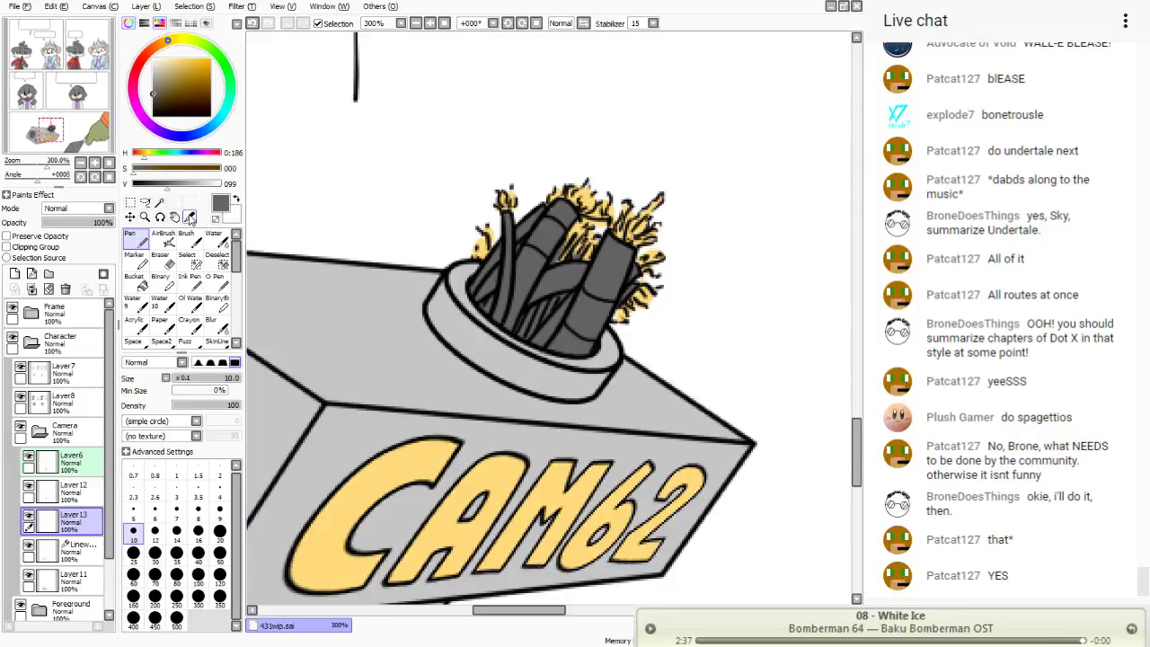
left_click(588, 191)
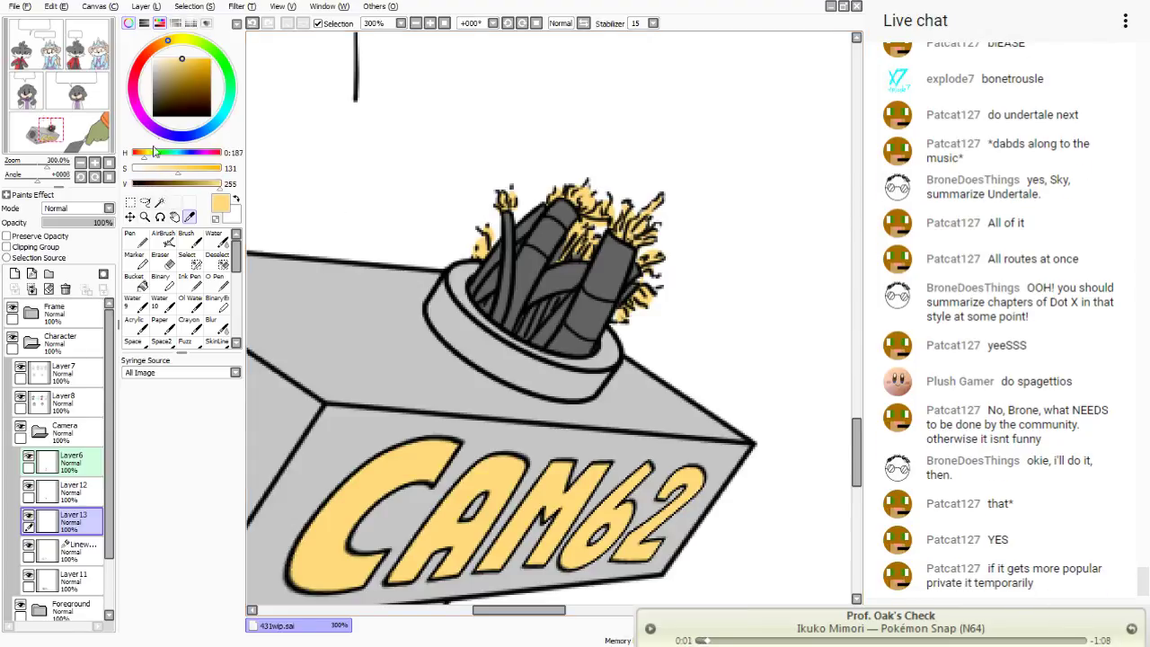
left_click_drag(174, 84, 178, 75)
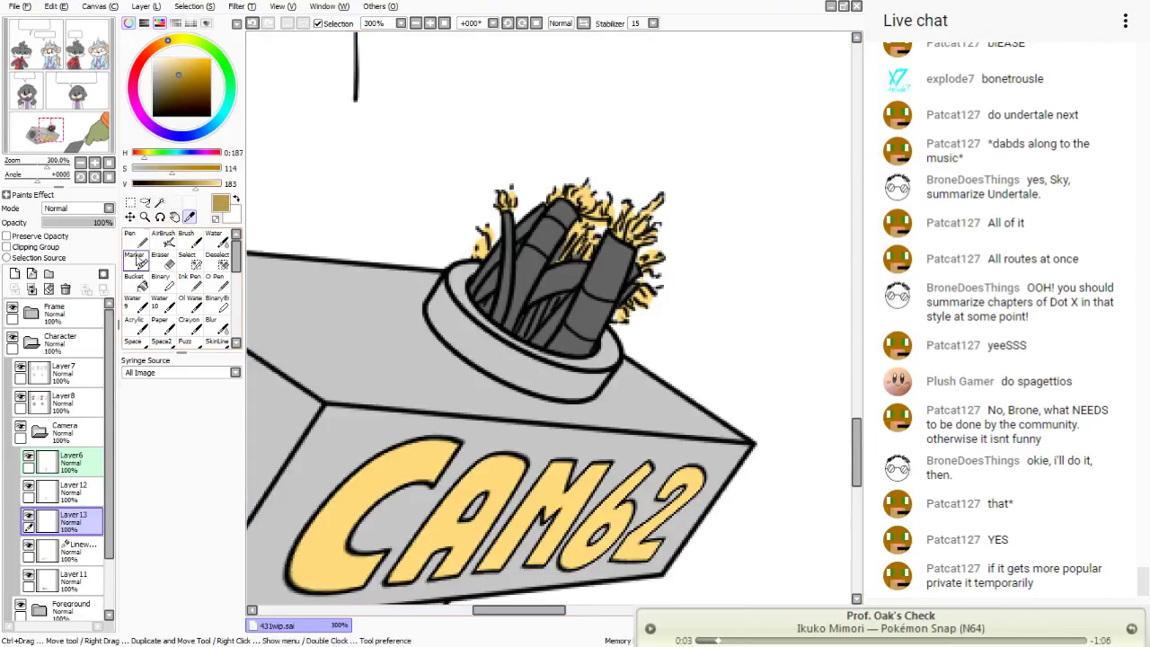
left_click(135, 281)
left_click(14, 274)
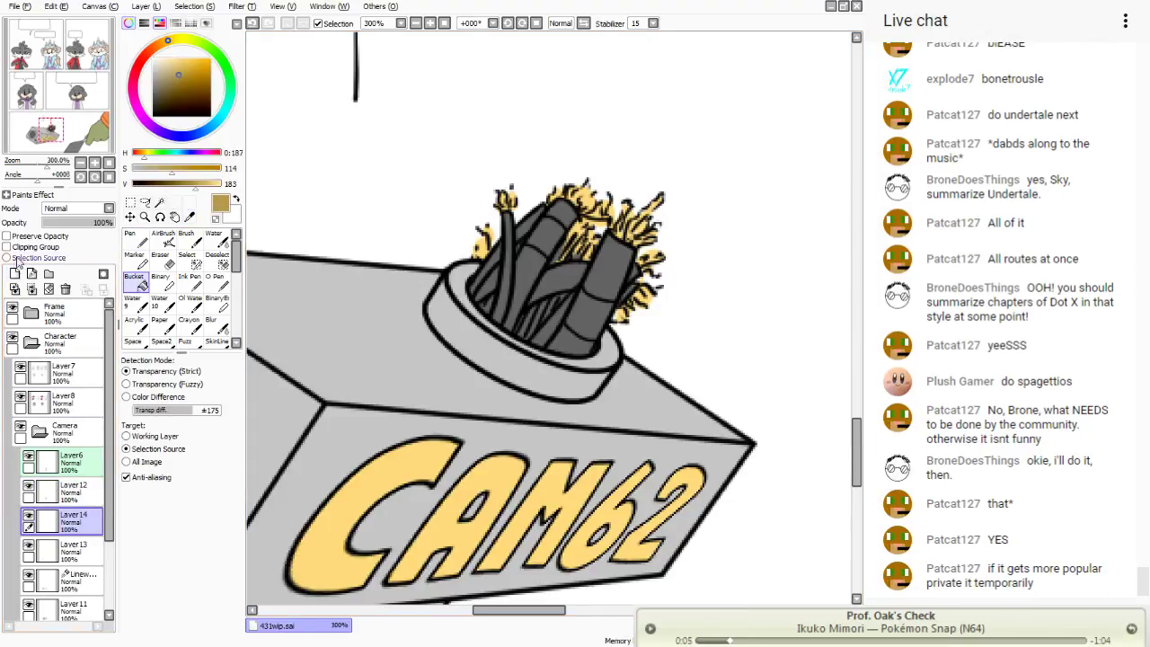
left_click(7, 246)
left_click(405, 229)
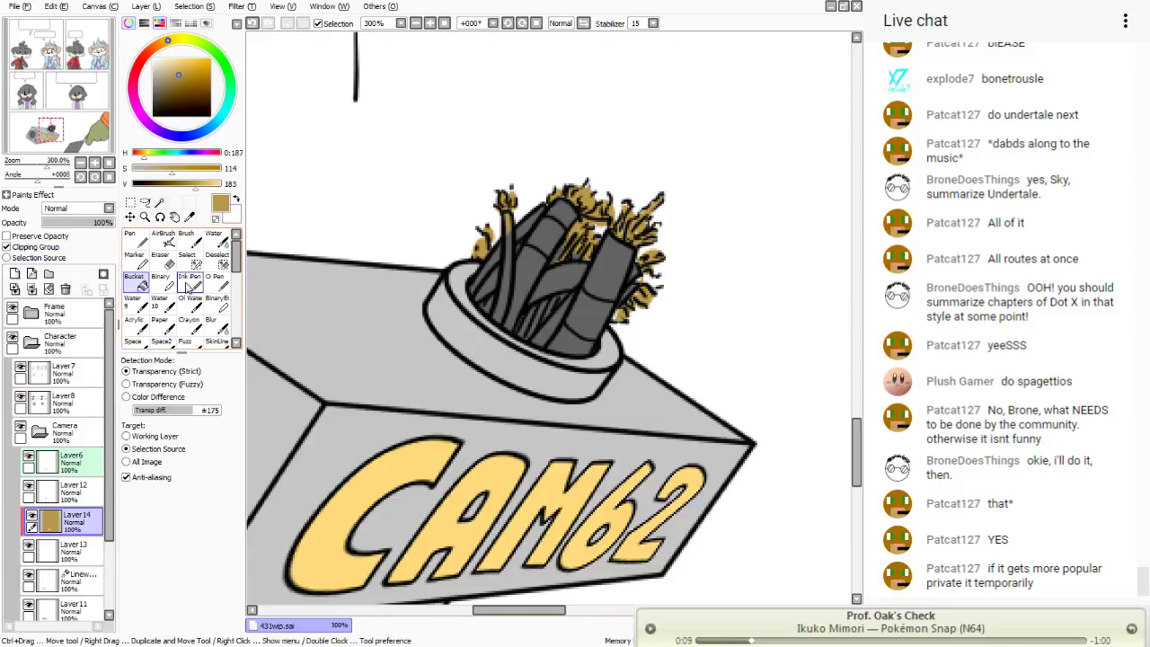
left_click(31, 288)
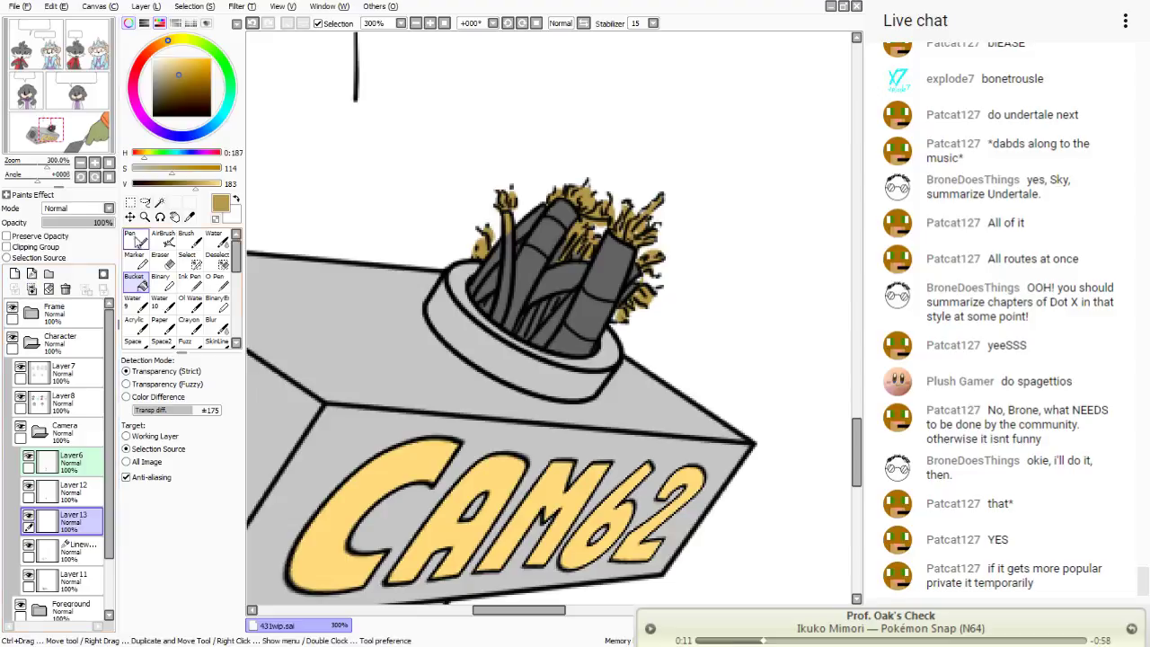
- Sample the wires' dark grey, merge Layer12 down into the frayed-ends layer, and touch up the thin wire with the pen at size 5
left_click(136, 240)
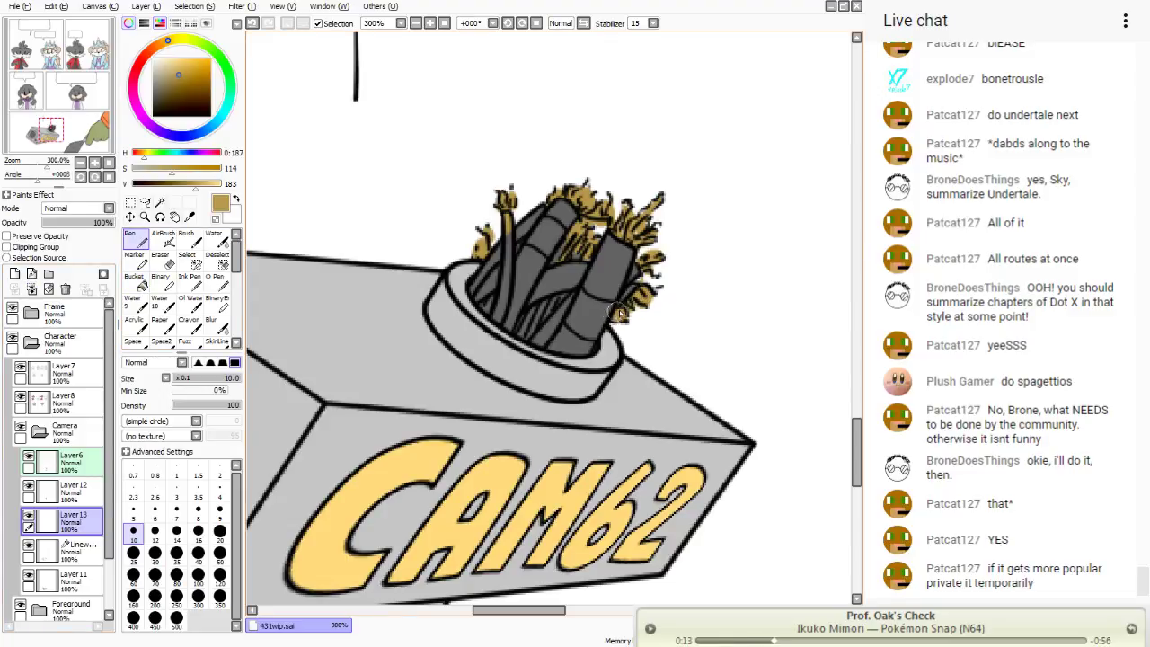
left_click(557, 231, "alt")
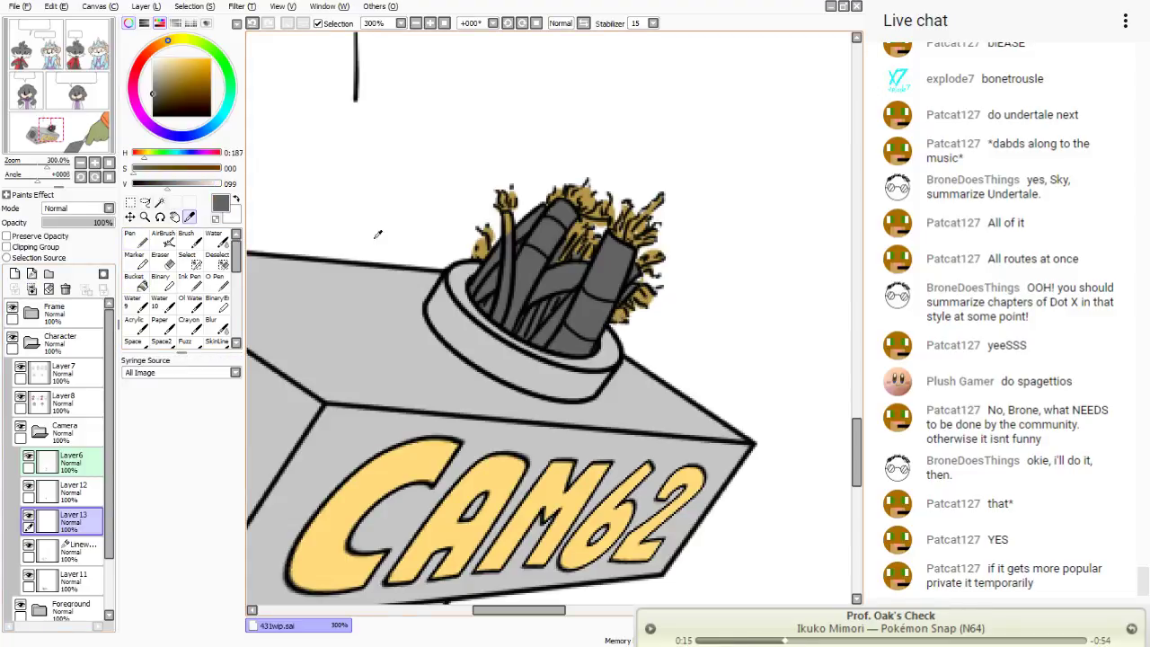
left_click(73, 490)
left_click(65, 288)
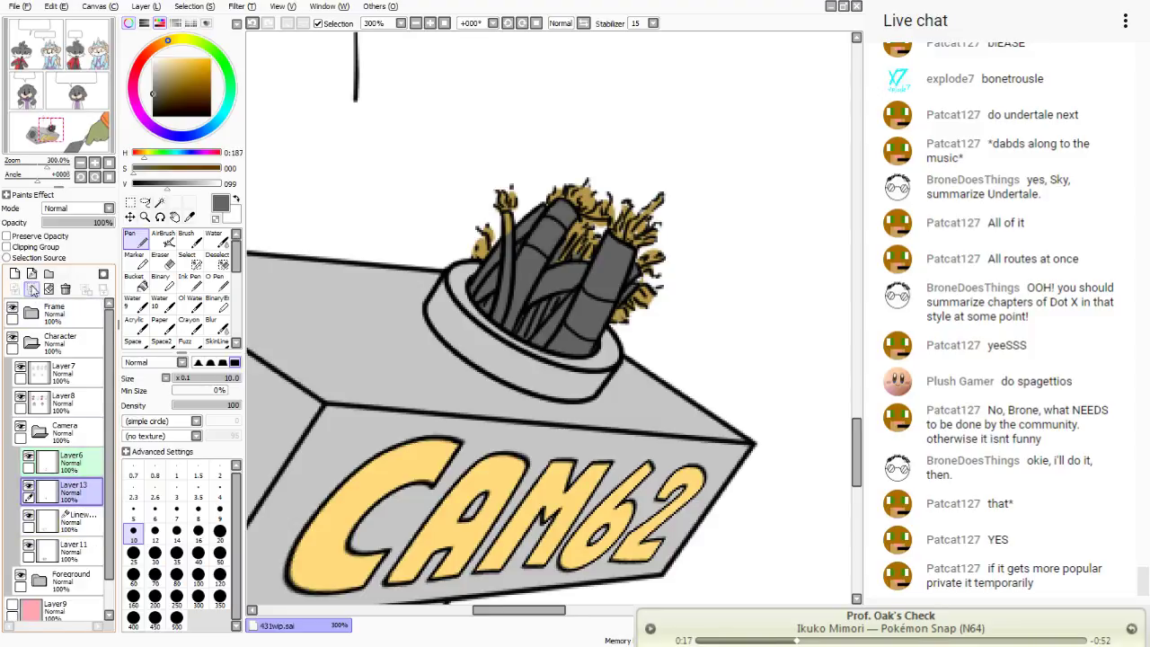
left_click(133, 510)
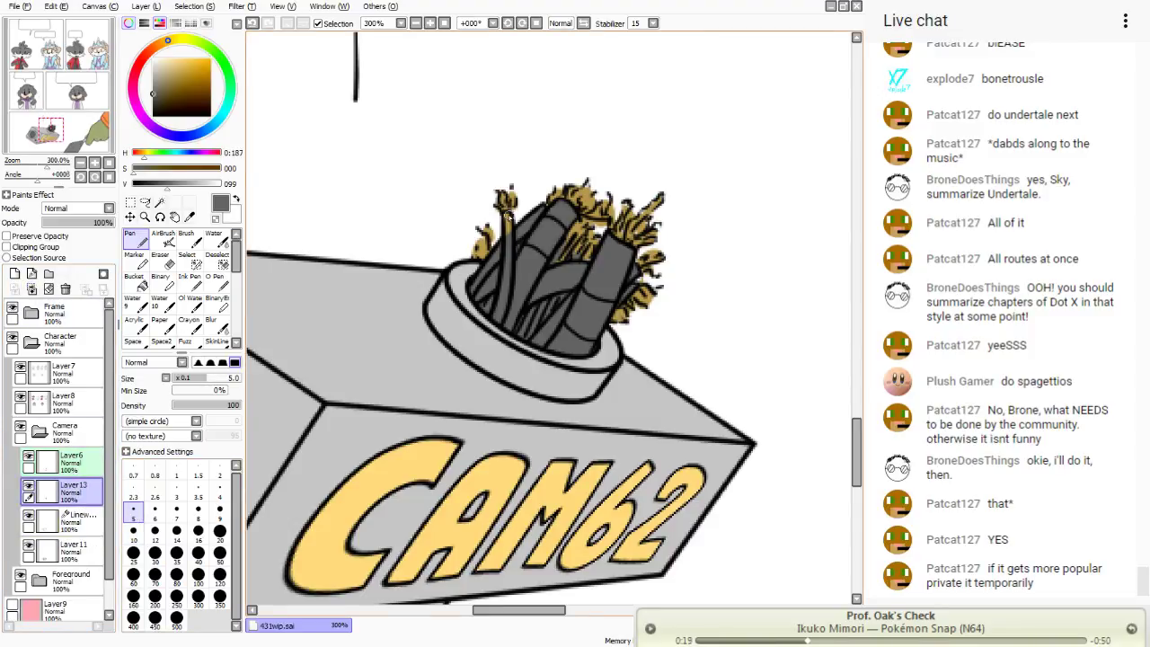
left_click_drag(509, 245, 508, 218)
- Choose a salmon, hue 57, saturation 141, value 255, and paint the outer left wire and a narrow inner wire with it
left_click(159, 80)
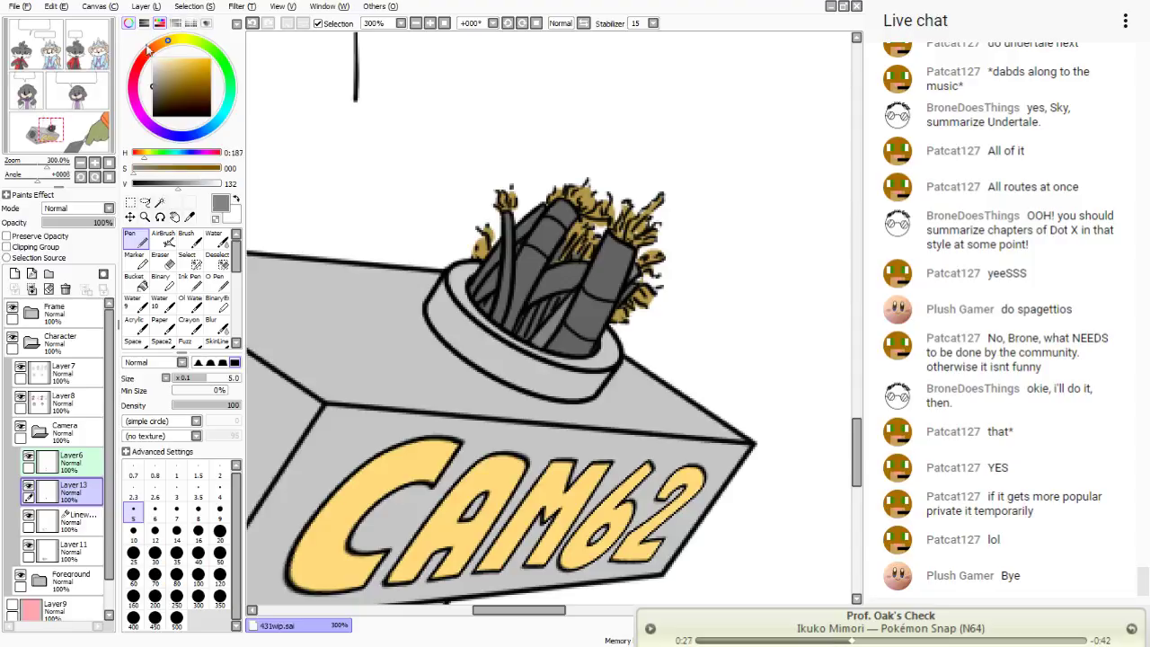
left_click(147, 53)
left_click(187, 58)
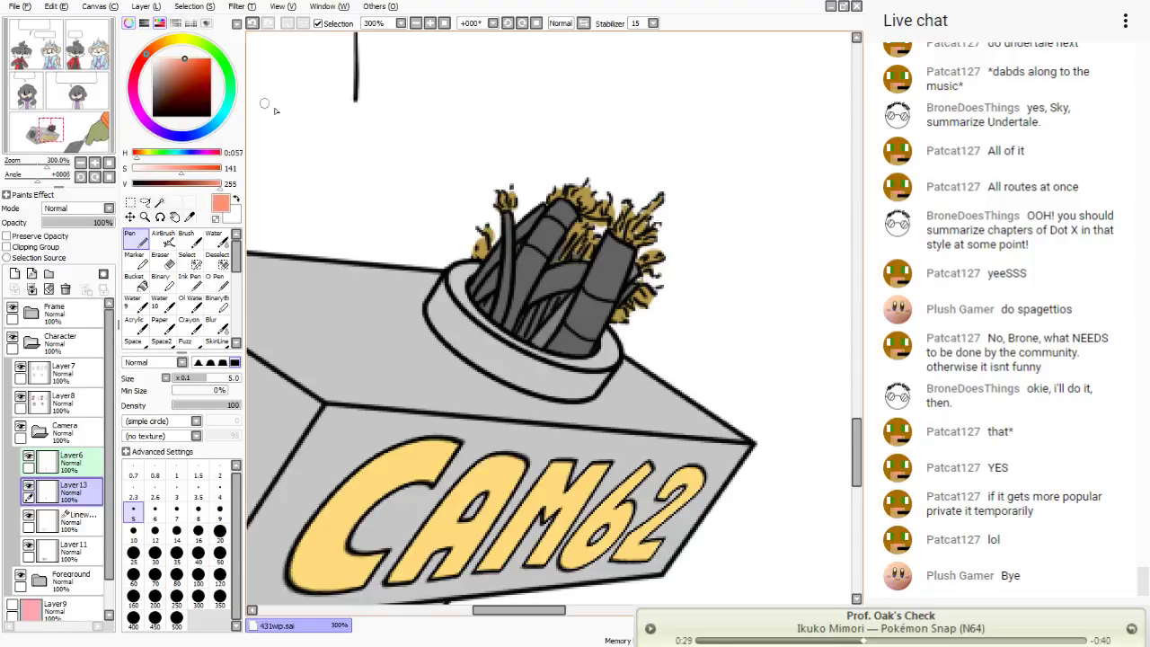
left_click_drag(545, 205, 470, 290)
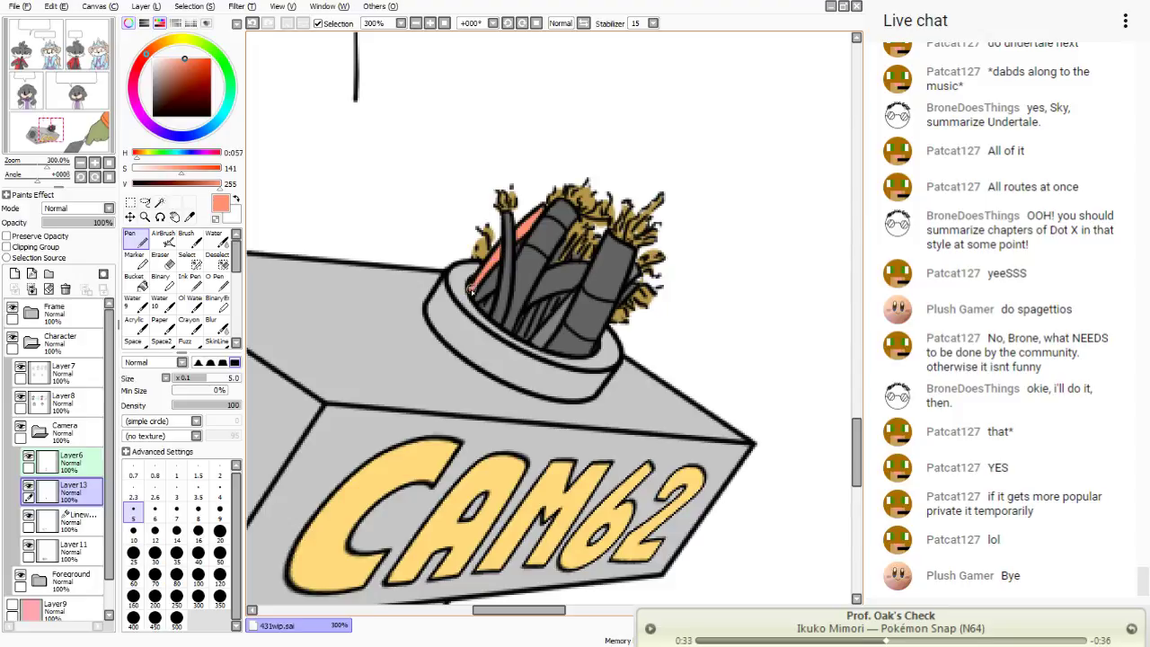
left_click_drag(545, 298, 525, 341)
mouse_move(591, 298)
left_mouse_down()
mouse_move(594, 340)
mouse_move(606, 312)
mouse_move(587, 336)
mouse_move(600, 306)
mouse_move(574, 322)
mouse_move(595, 286)
left_mouse_up()
left_click(159, 259)
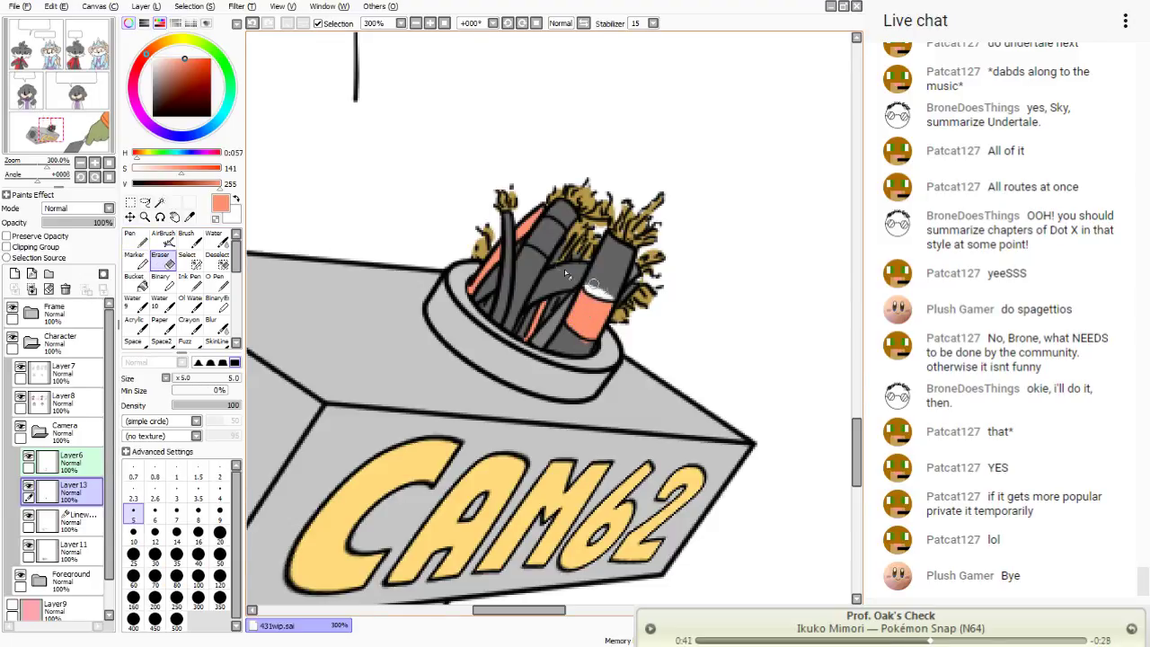
left_click(251, 24)
left_click(252, 24)
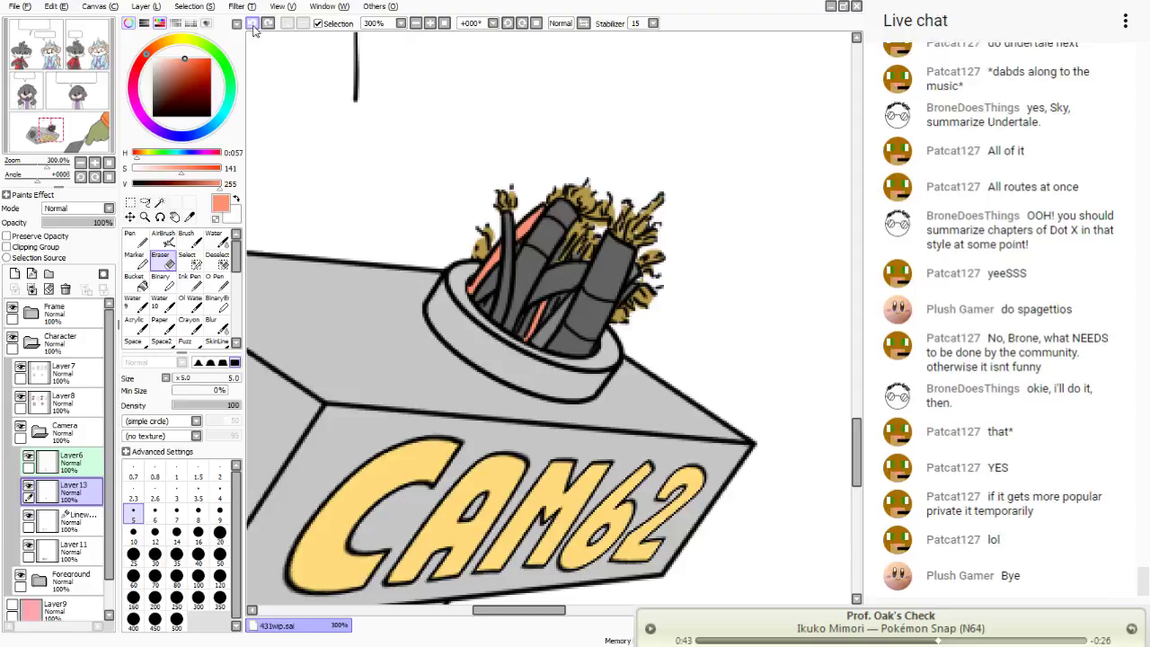
- Paint the middle band of the thick right-hand wire salmon with the pen at size 5
left_click(135, 237)
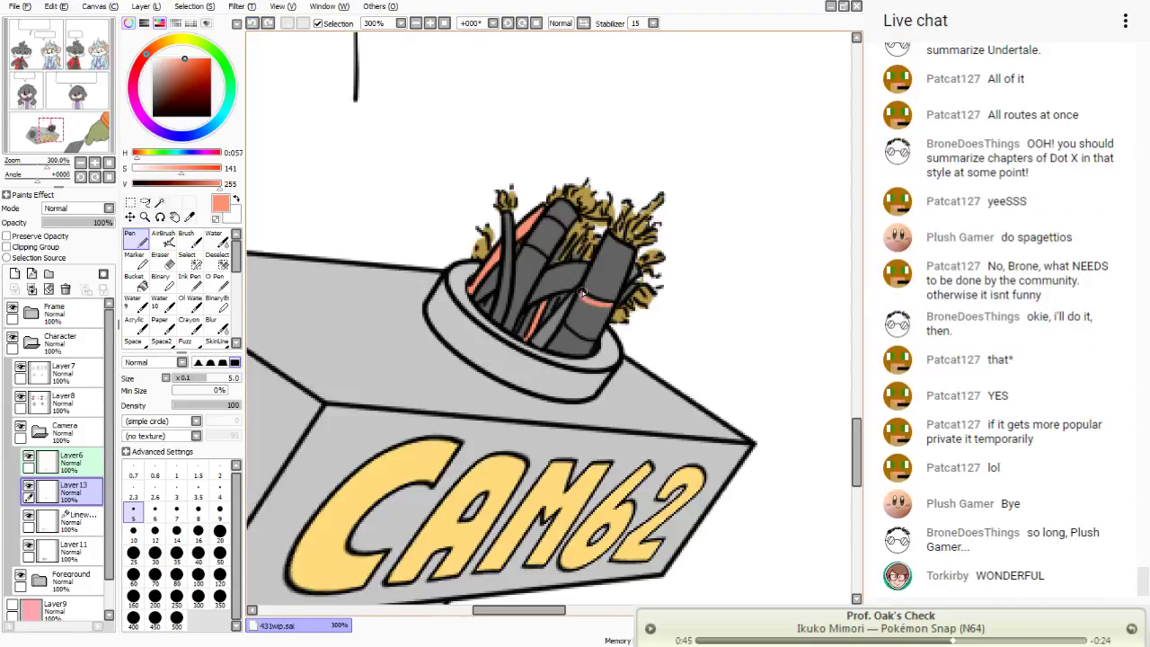
mouse_move(583, 297)
left_mouse_down()
mouse_move(606, 306)
mouse_move(578, 302)
mouse_move(564, 325)
mouse_move(595, 336)
mouse_move(582, 338)
mouse_move(601, 305)
mouse_move(543, 310)
left_mouse_up()
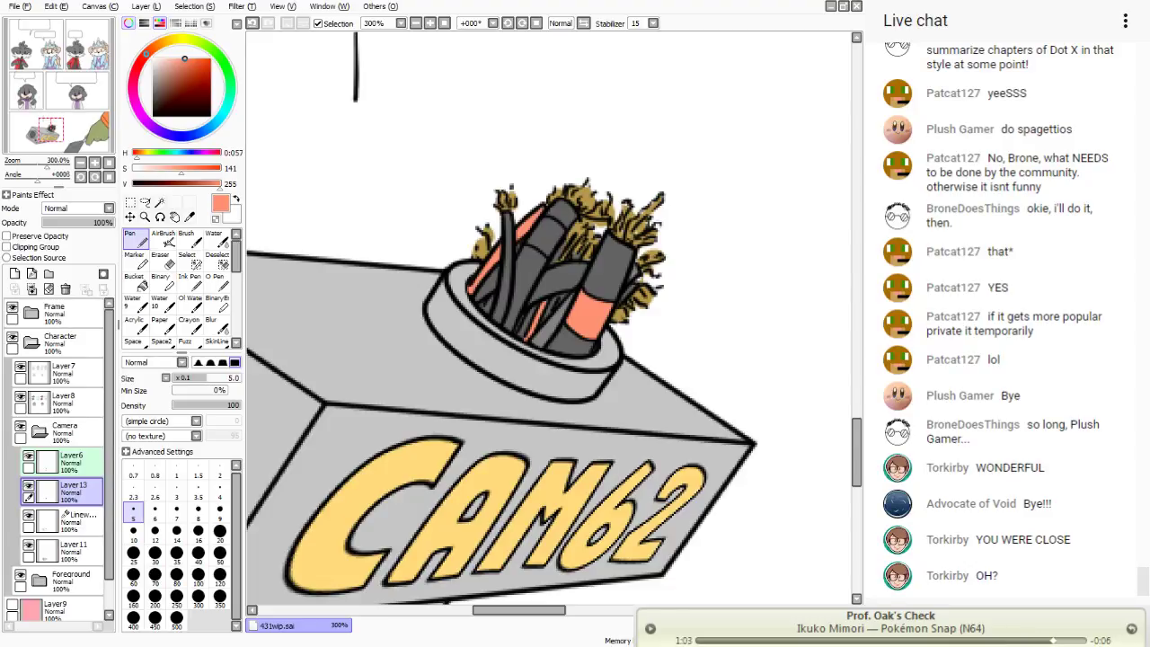
- Choose a medium blue, hue 3:144, saturation 129, value 228, and paint two narrow wire sections between the thick wires with it
left_click(189, 216)
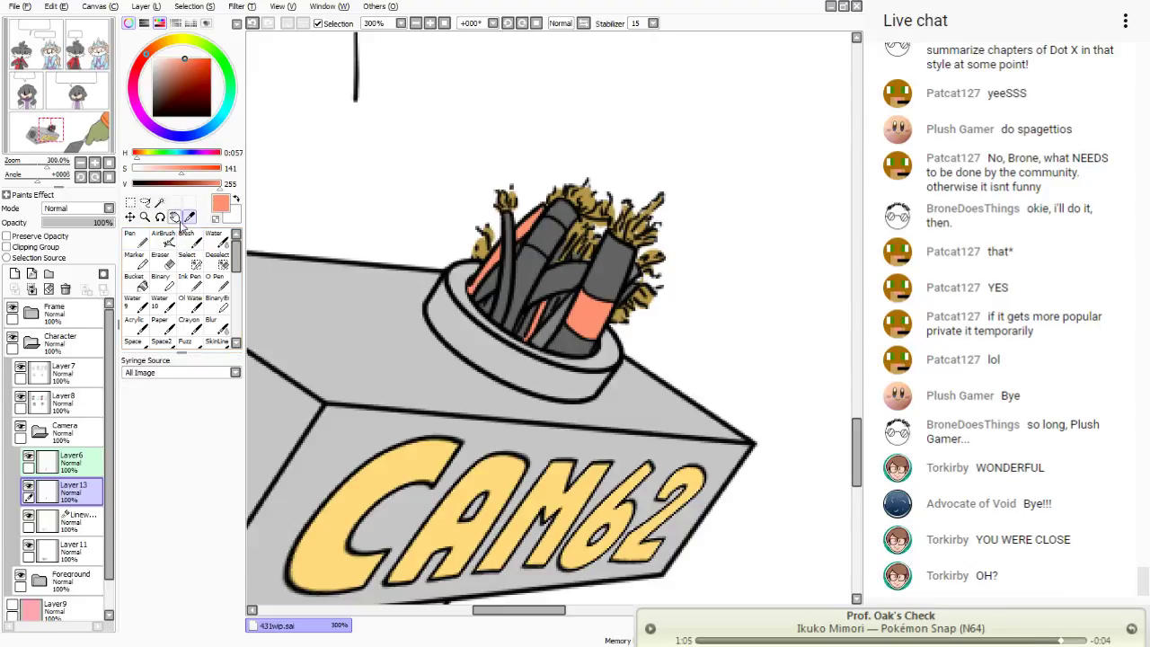
left_click(204, 132)
left_click_drag(205, 132, 204, 138)
left_click(135, 238)
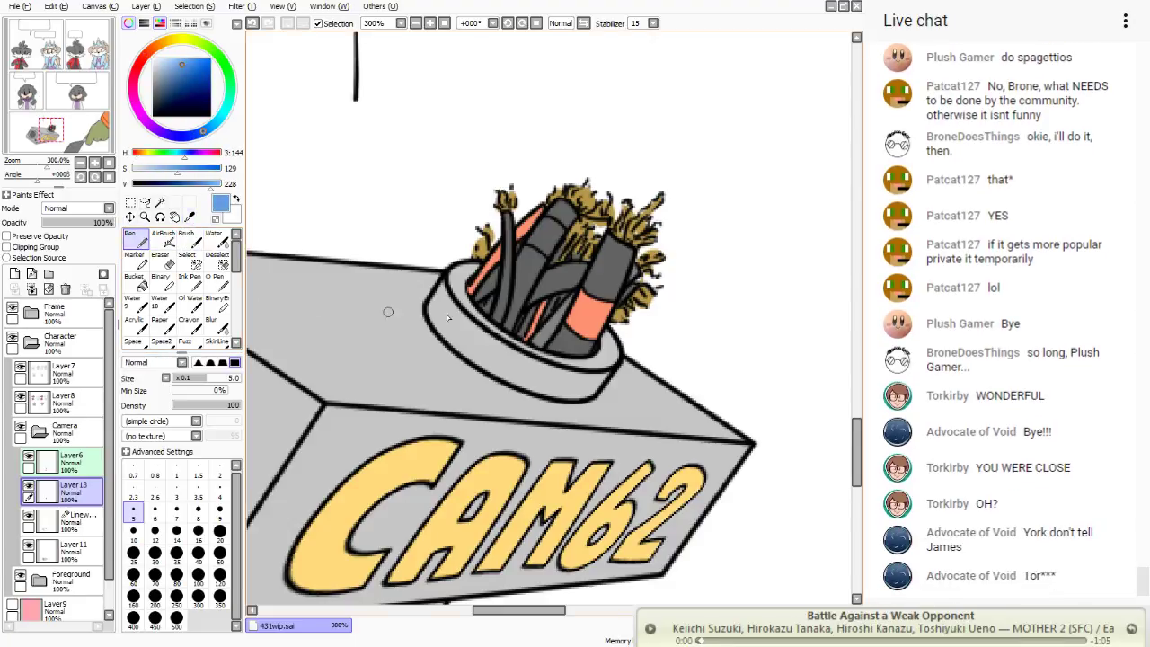
left_click_drag(534, 306, 520, 335)
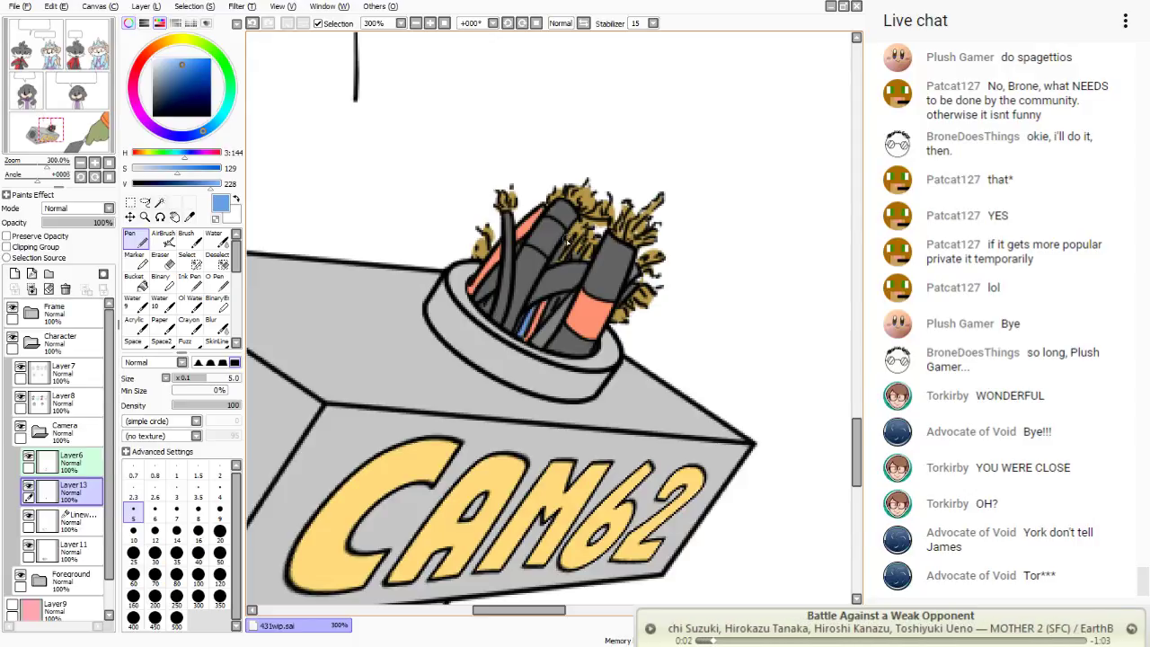
left_click_drag(565, 241, 553, 264)
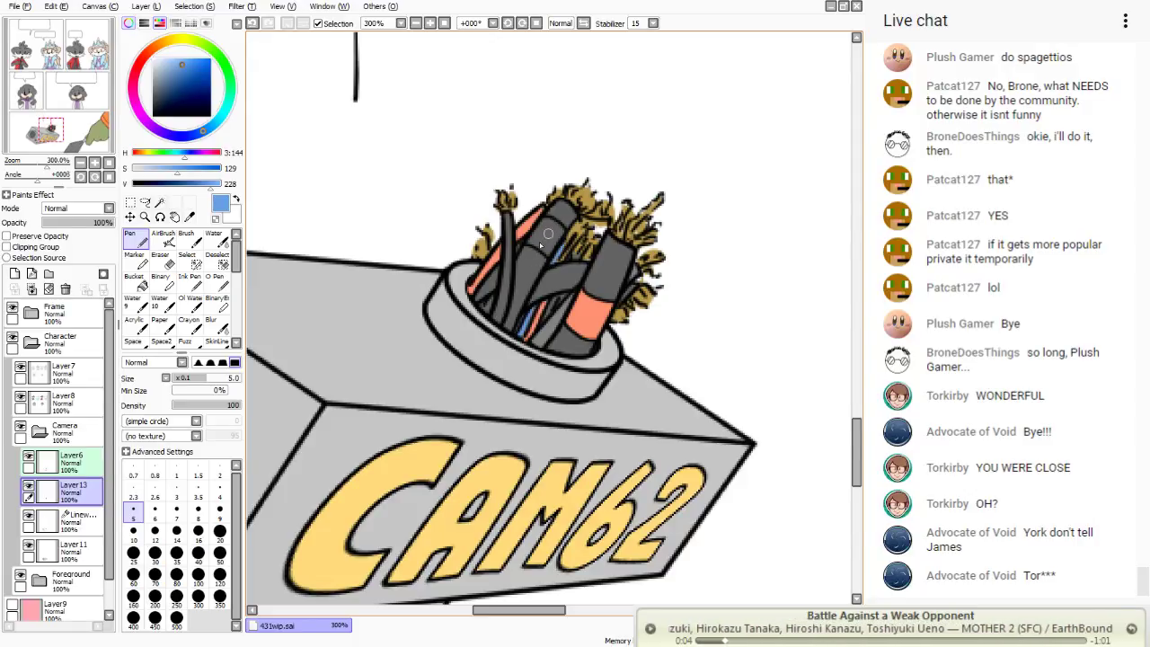
- Choose a light grey, saturation 0, value 228, and paint the thick left wire's band and a thin strip beside the salmon wire
left_click_drag(163, 88, 152, 64)
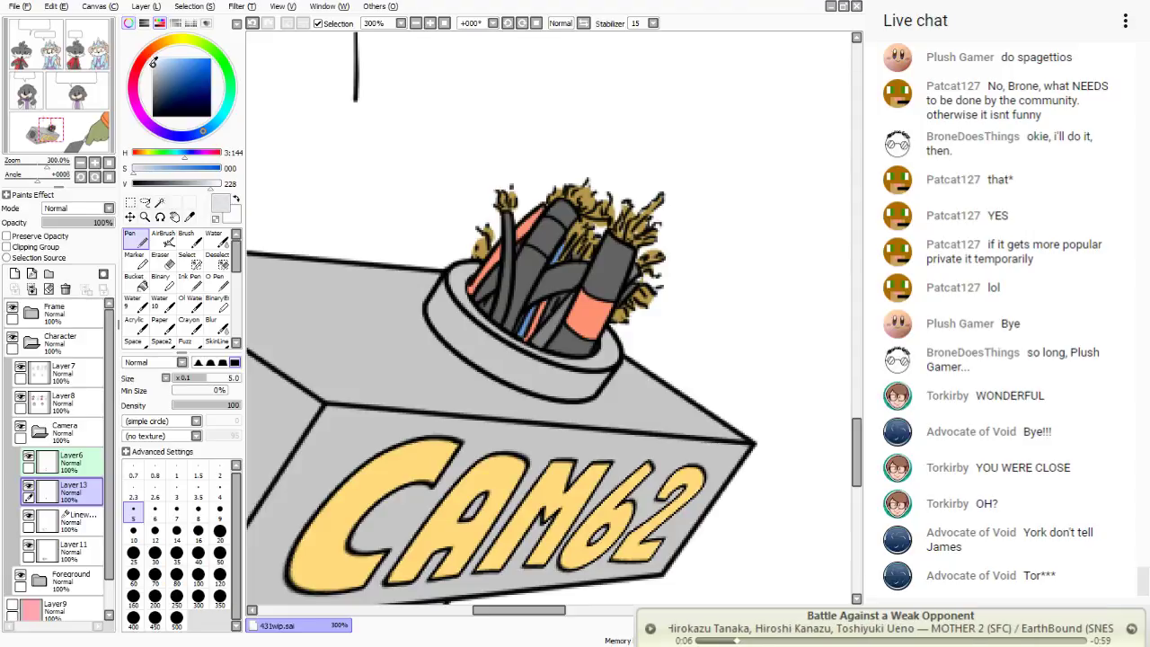
left_click_drag(557, 230, 534, 236)
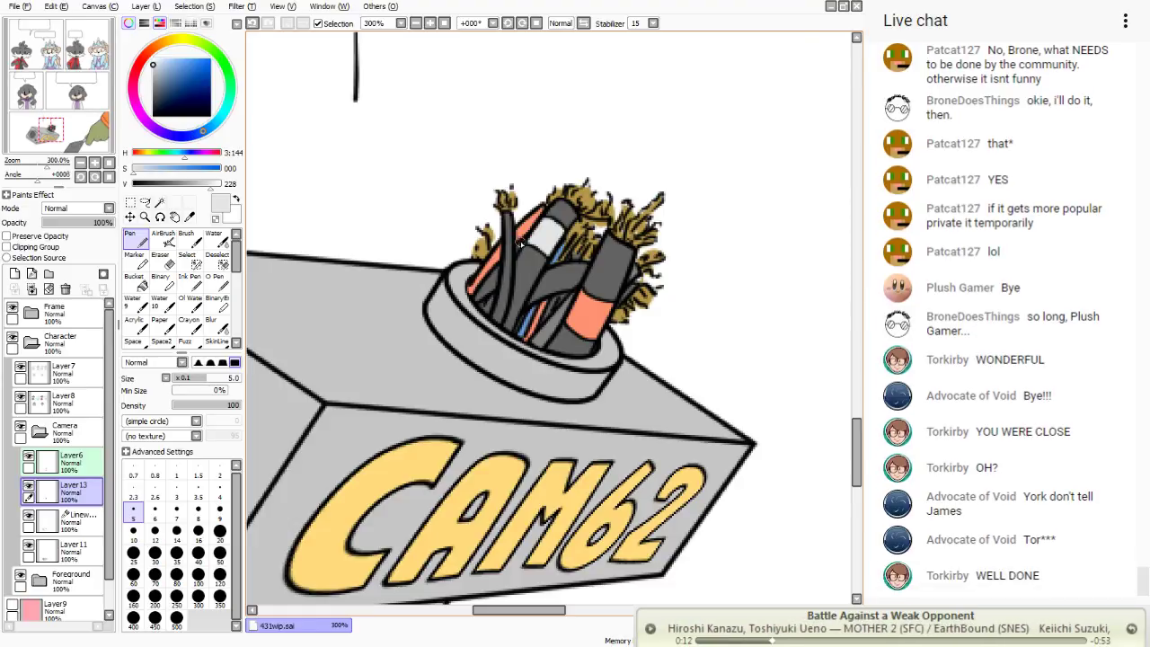
left_click_drag(496, 280, 479, 298)
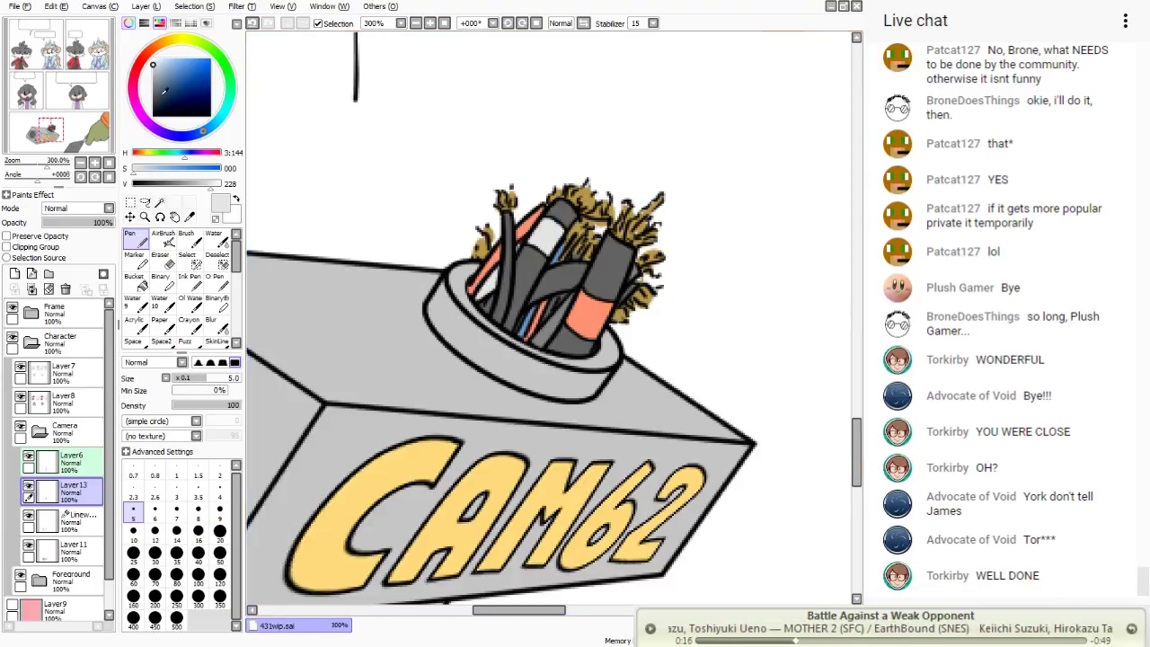
- Choose a pale yellow, hue 212, saturation 75, value 249, and paint highlight strokes on the frayed wire ends
left_click(172, 40)
left_click_drag(168, 56, 168, 60)
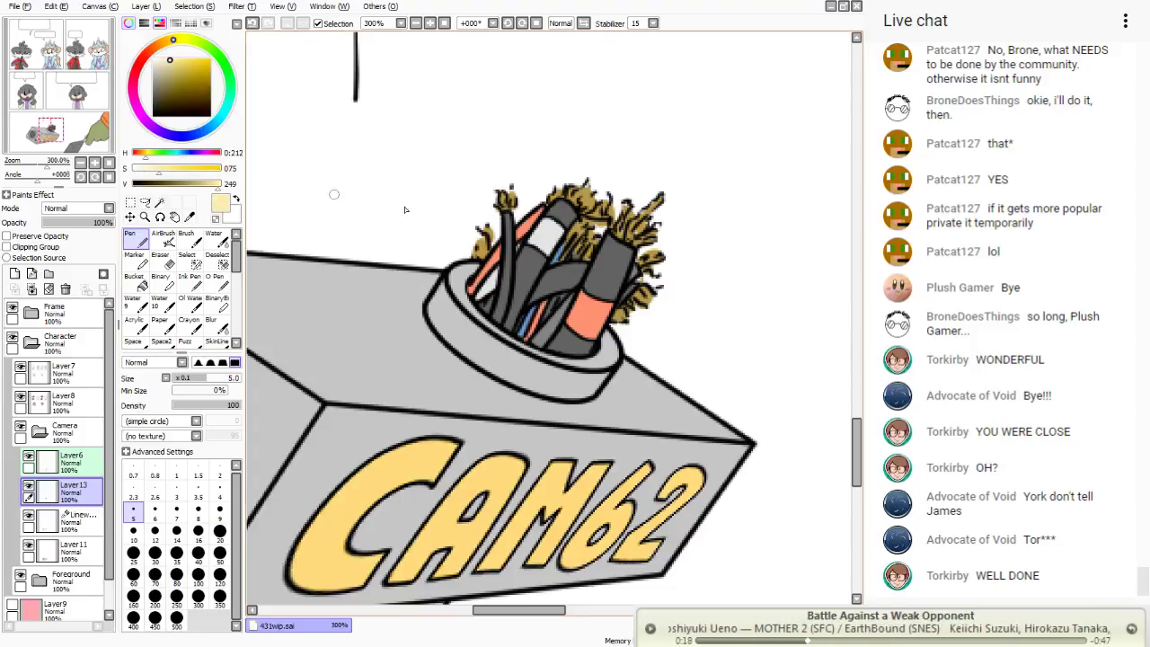
mouse_move(573, 188)
left_mouse_down()
mouse_move(605, 216)
mouse_move(593, 252)
left_mouse_up()
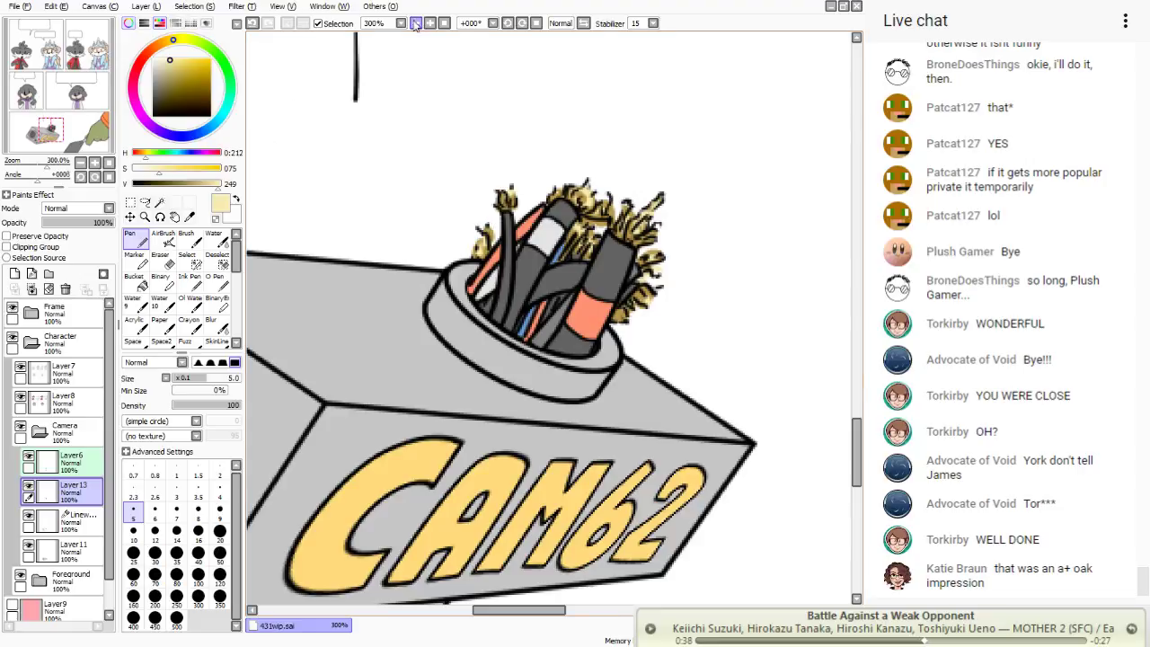
left_click(442, 21)
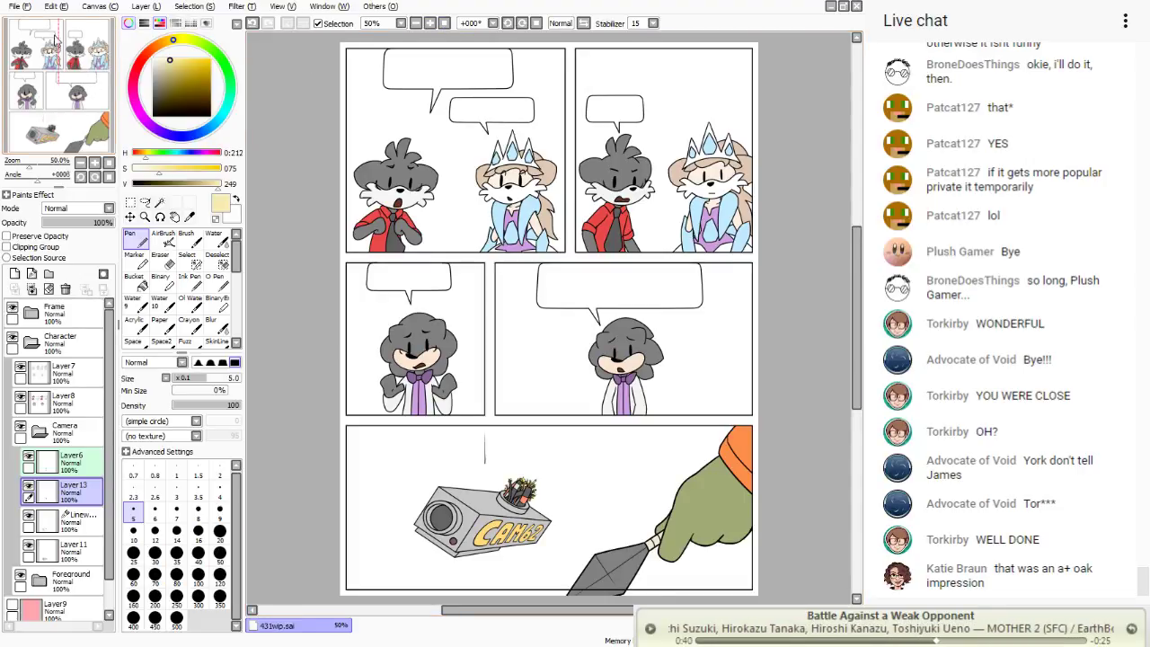
- Choose a mid grey, saturation 0, value 195, and repaint the thick left wire's light band with it
left_click(432, 23)
left_click(432, 23)
left_click(431, 23)
left_click(431, 23)
left_click(431, 24)
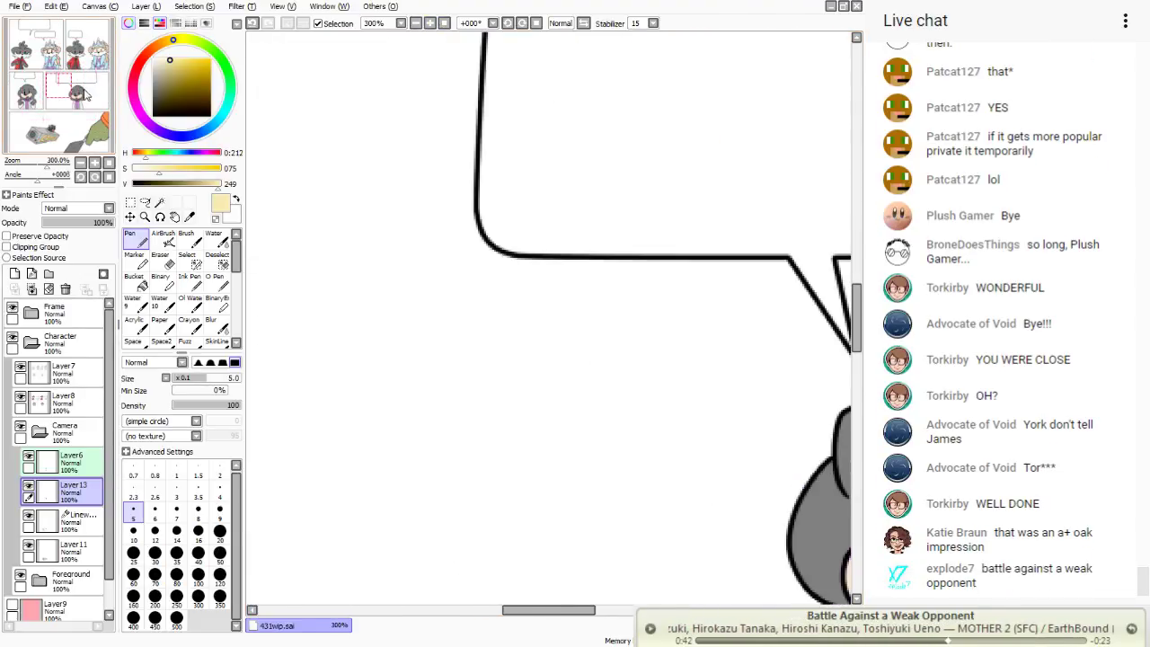
left_click_drag(52, 126, 51, 132)
left_click_drag(167, 85, 151, 60)
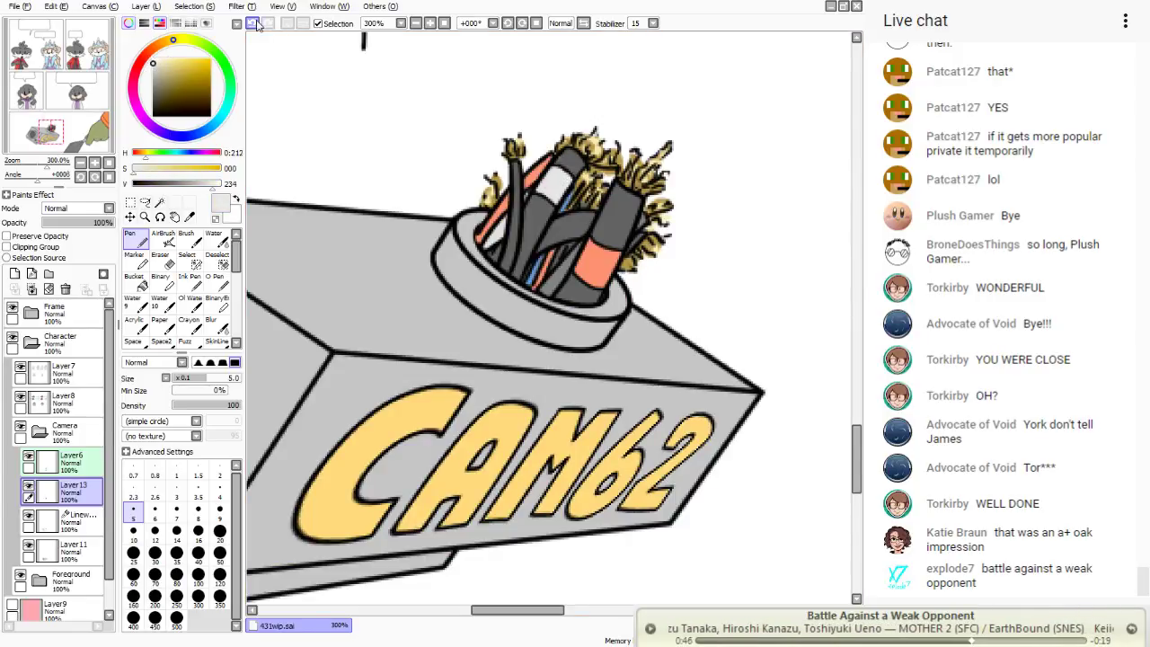
left_click(153, 71)
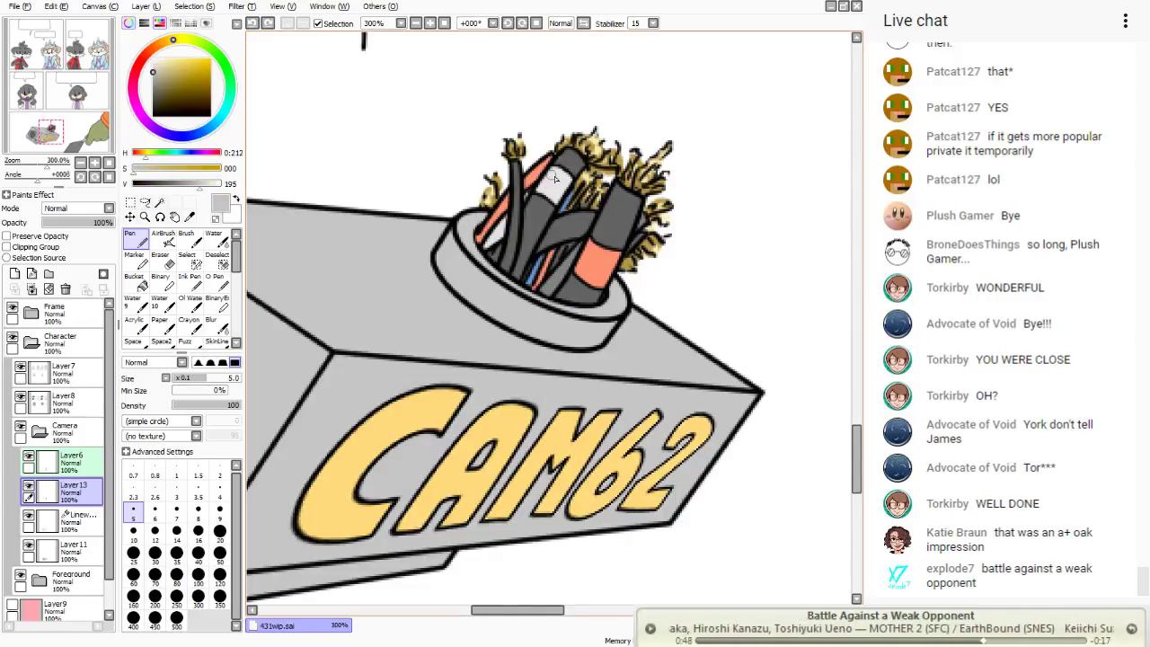
mouse_move(566, 180)
left_mouse_down()
mouse_move(559, 194)
mouse_move(544, 184)
mouse_move(552, 173)
mouse_move(494, 243)
mouse_move(500, 229)
left_mouse_up()
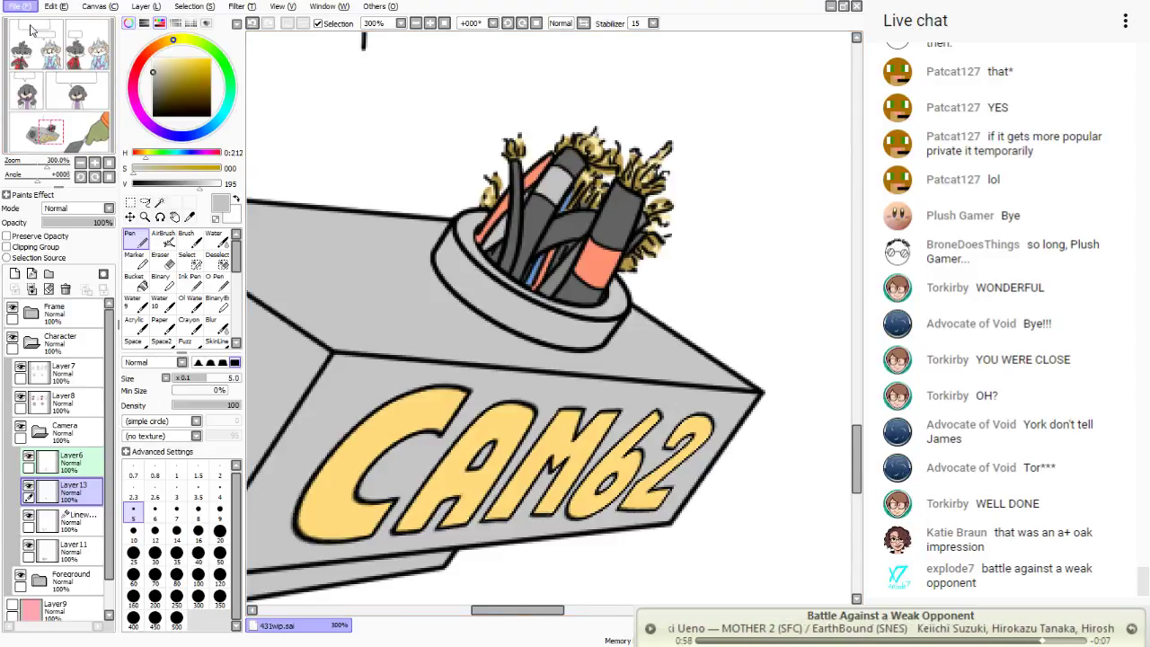
- Create a new blank canvas and choose a brown, hue 0:145, saturation 135, value 132
key("Return")
left_click(180, 89)
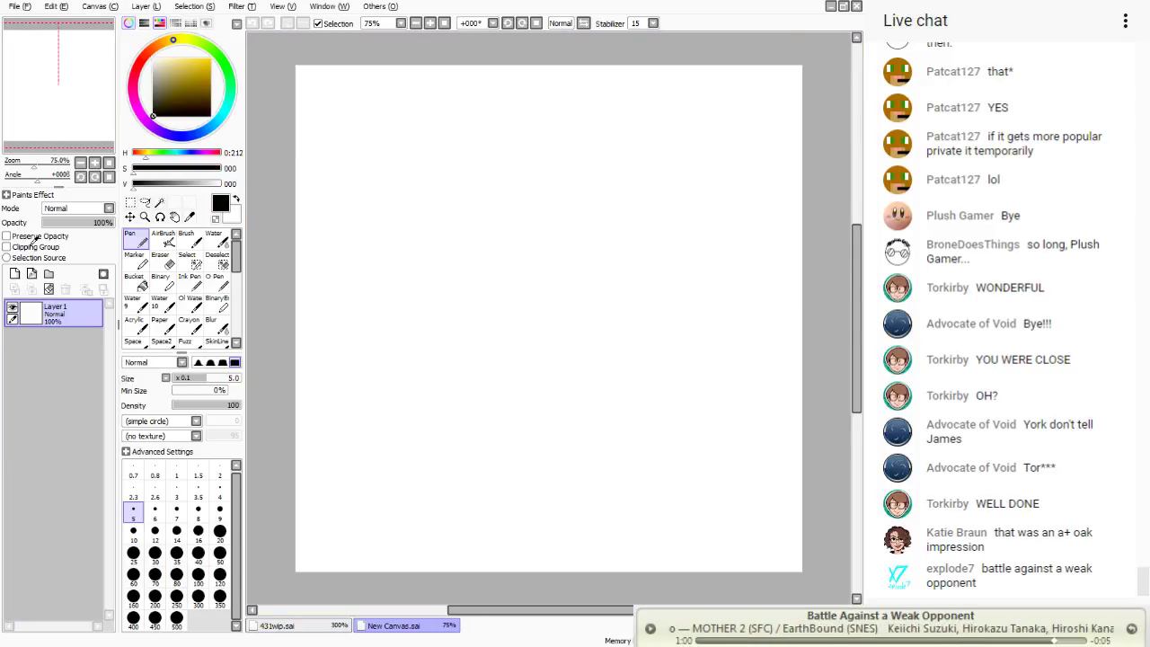
left_click(193, 85)
left_click(183, 86)
left_click(163, 47)
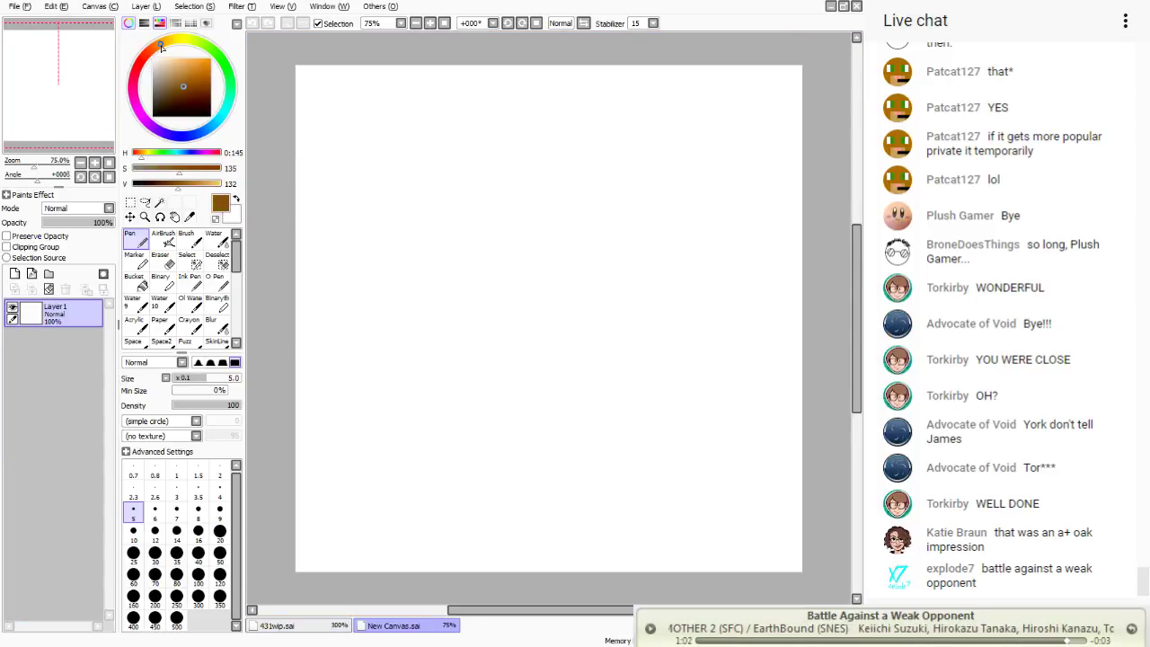
- Letter the word WALLY in brown across the upper part of the canvas with the pen at size 25
left_click(133, 531)
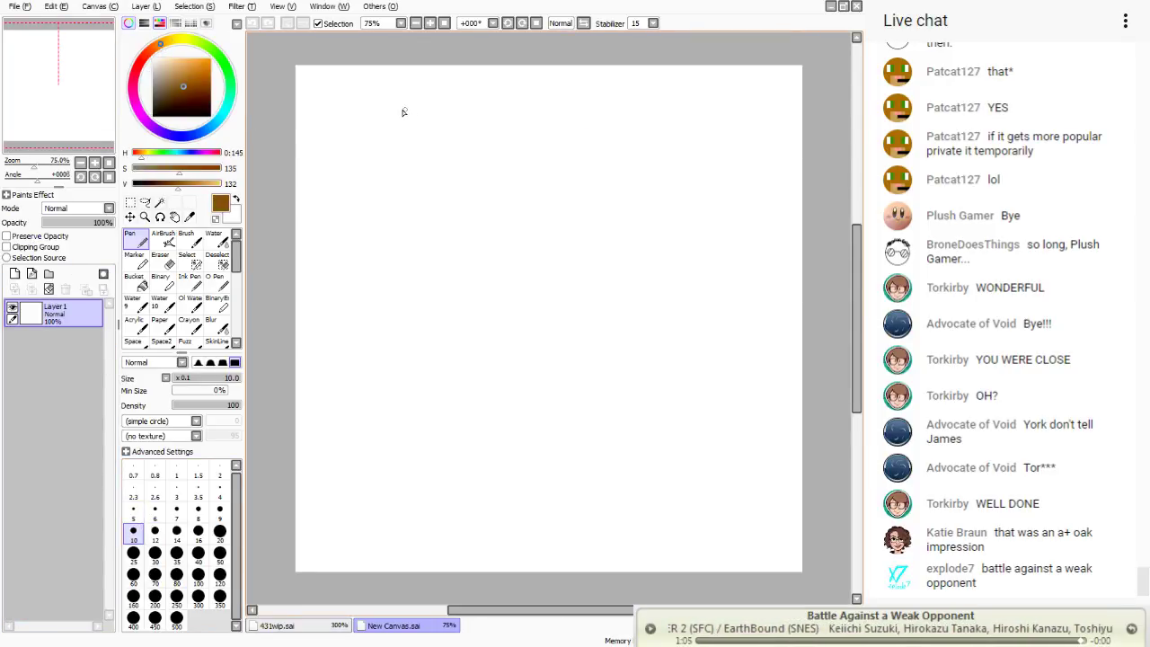
mouse_move(388, 90)
left_mouse_down()
mouse_move(375, 189)
mouse_move(447, 122)
mouse_move(436, 92)
mouse_move(368, 171)
mouse_move(392, 177)
mouse_move(393, 150)
mouse_move(391, 179)
mouse_move(418, 178)
mouse_move(420, 82)
left_mouse_up()
left_click(252, 24)
left_click(133, 552)
left_click_drag(439, 178, 476, 185)
left_click_drag(440, 135, 469, 137)
left_click_drag(500, 83, 530, 175)
mouse_move(536, 87)
left_mouse_down()
mouse_move(535, 188)
mouse_move(572, 182)
mouse_move(570, 112)
mouse_move(616, 107)
mouse_move(597, 189)
left_mouse_up()
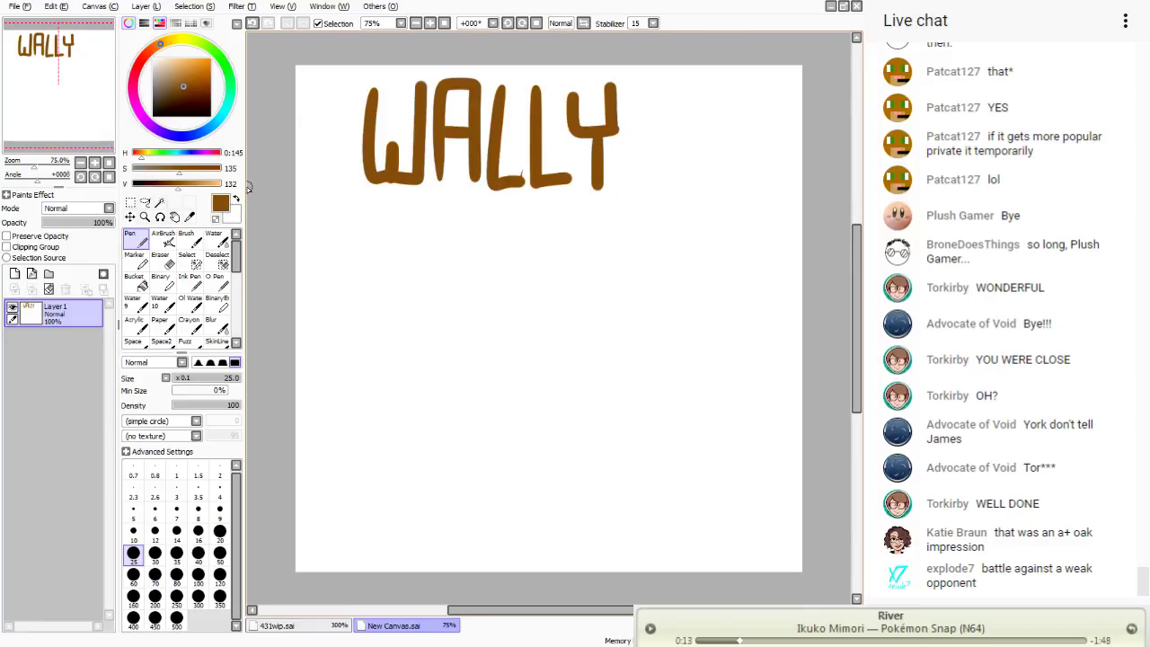
- Draw a square robot body with two small round wheels below the lettering, using the brown pen at size 10
left_click(429, 23)
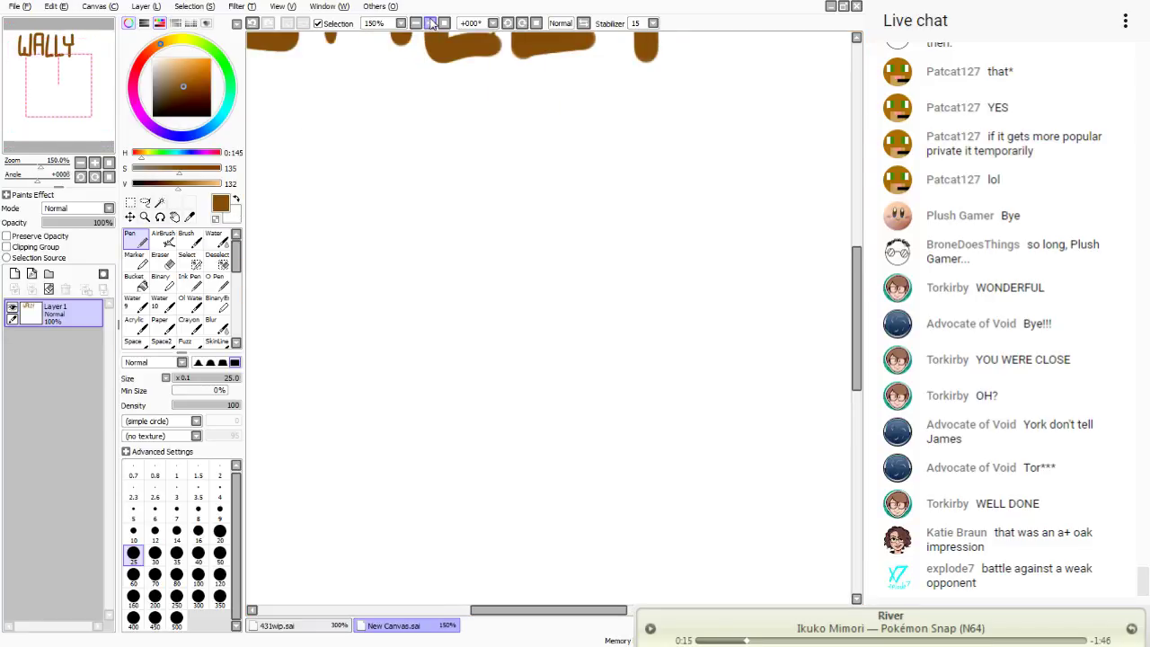
left_click(430, 23)
left_click_drag(102, 102, 92, 87)
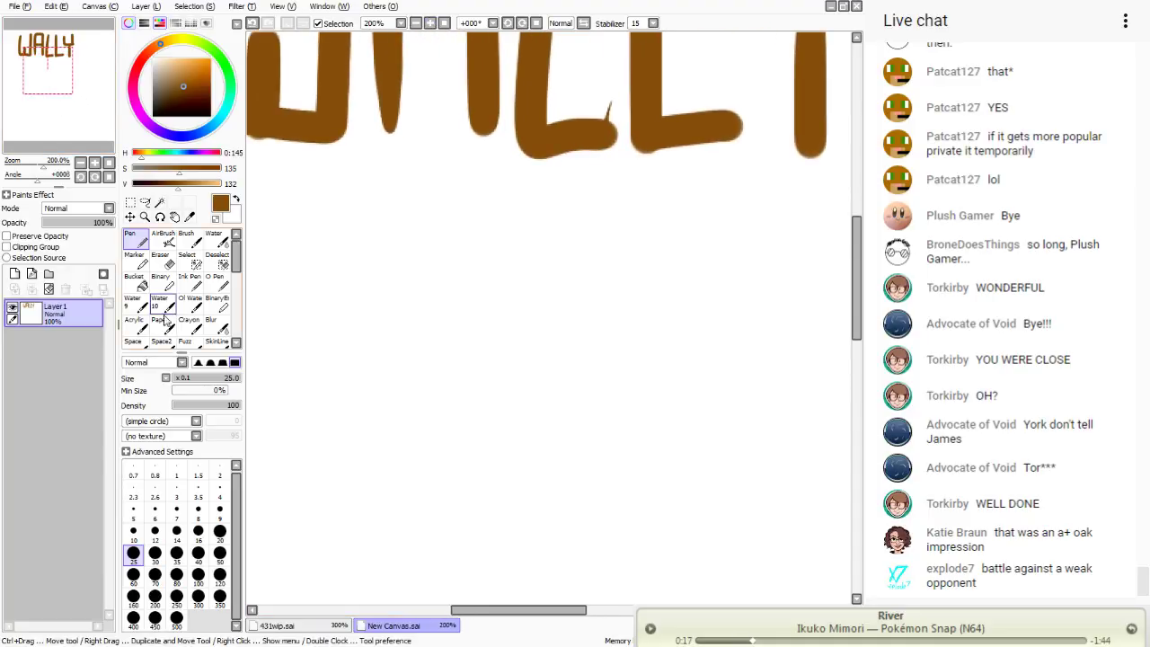
left_click(133, 532)
mouse_move(437, 293)
left_mouse_down()
mouse_move(527, 277)
mouse_move(545, 364)
mouse_move(407, 413)
mouse_move(395, 298)
mouse_move(445, 292)
left_mouse_up()
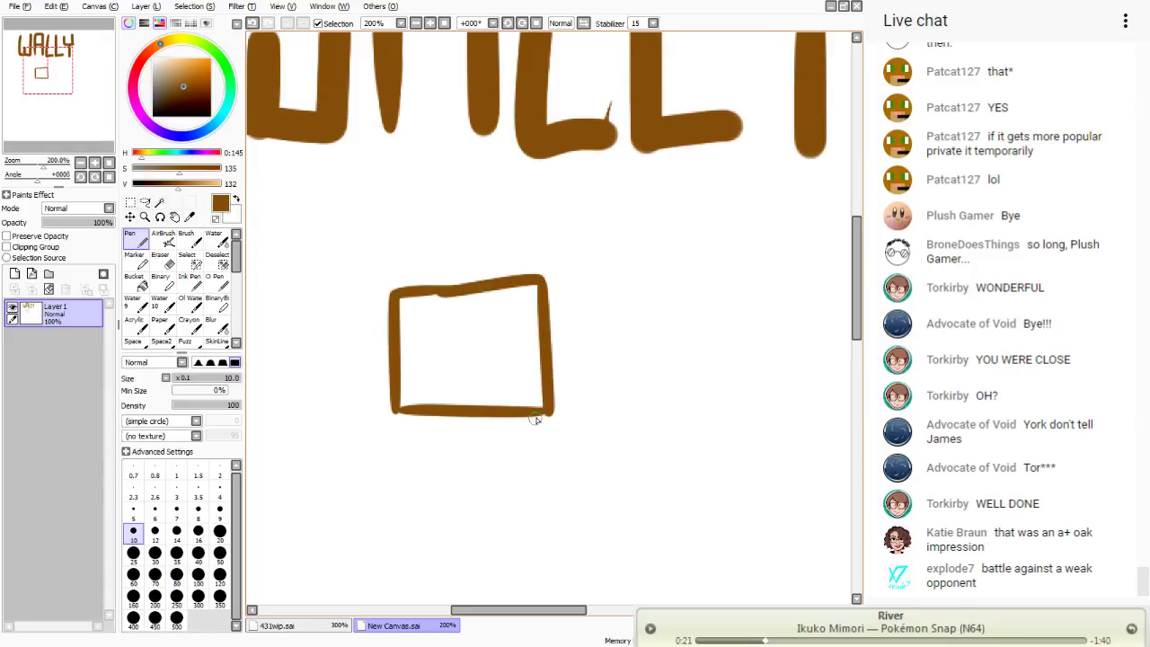
left_click_drag(540, 416, 407, 416)
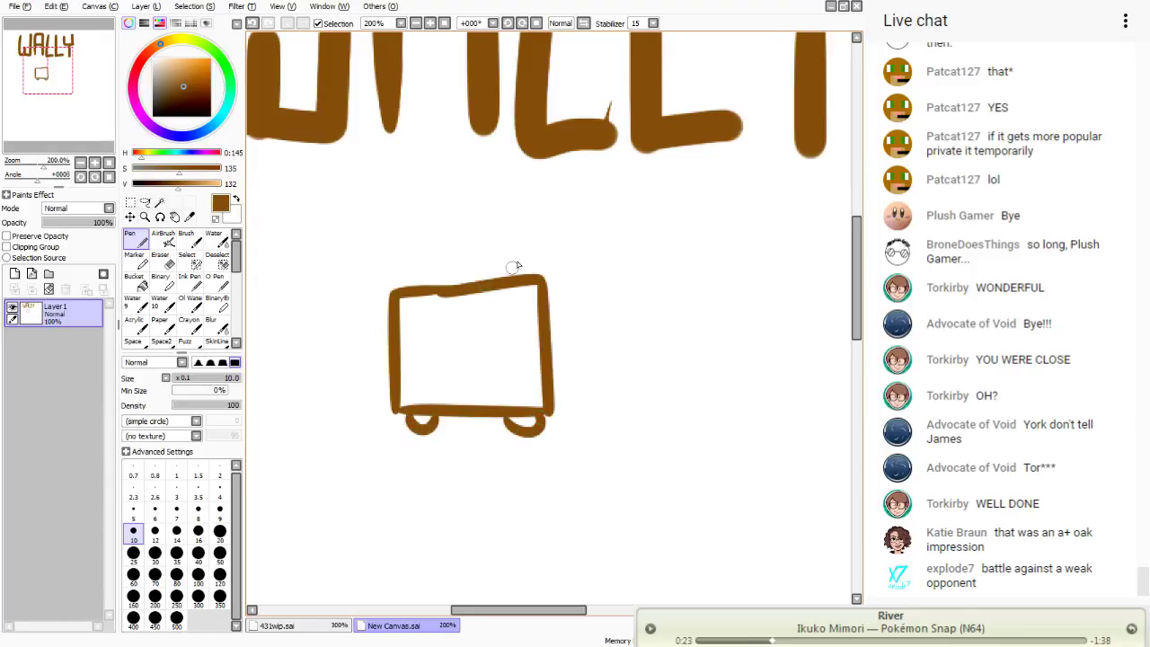
- Add a flat-topped head with two half-closed eyes and a narrow arm on each side of the robot's body
mouse_move(534, 232)
left_mouse_down()
mouse_move(458, 259)
mouse_move(398, 261)
mouse_move(476, 220)
mouse_move(539, 227)
mouse_move(515, 256)
mouse_move(442, 262)
mouse_move(429, 274)
mouse_move(440, 260)
mouse_move(513, 258)
mouse_move(494, 270)
mouse_move(525, 253)
mouse_move(492, 282)
mouse_move(465, 275)
mouse_move(428, 292)
mouse_move(412, 269)
left_mouse_up()
mouse_move(382, 315)
left_mouse_down()
mouse_move(362, 382)
mouse_move(375, 317)
mouse_move(385, 341)
left_mouse_up()
mouse_move(564, 317)
left_mouse_down()
mouse_move(582, 367)
mouse_move(564, 372)
mouse_move(565, 330)
mouse_move(553, 358)
left_mouse_up()
- Lasso the robot drawing, move it slightly down from the lettering and deselect it
left_click(147, 202)
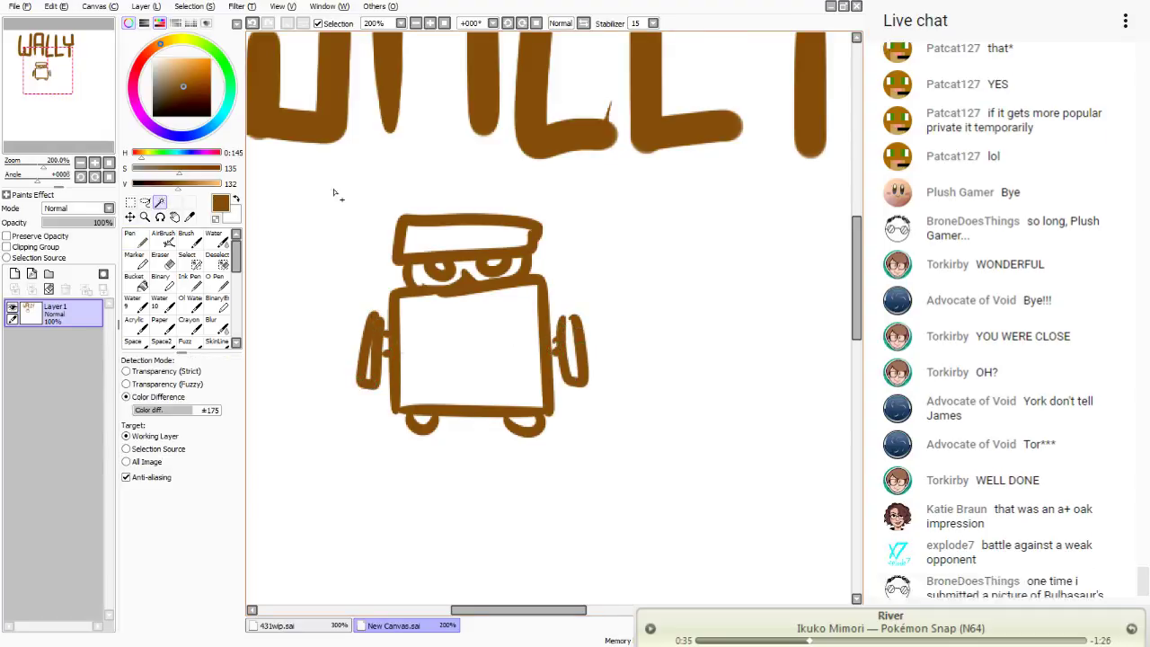
mouse_move(513, 173)
left_mouse_down()
mouse_move(456, 526)
mouse_move(503, 175)
left_mouse_up()
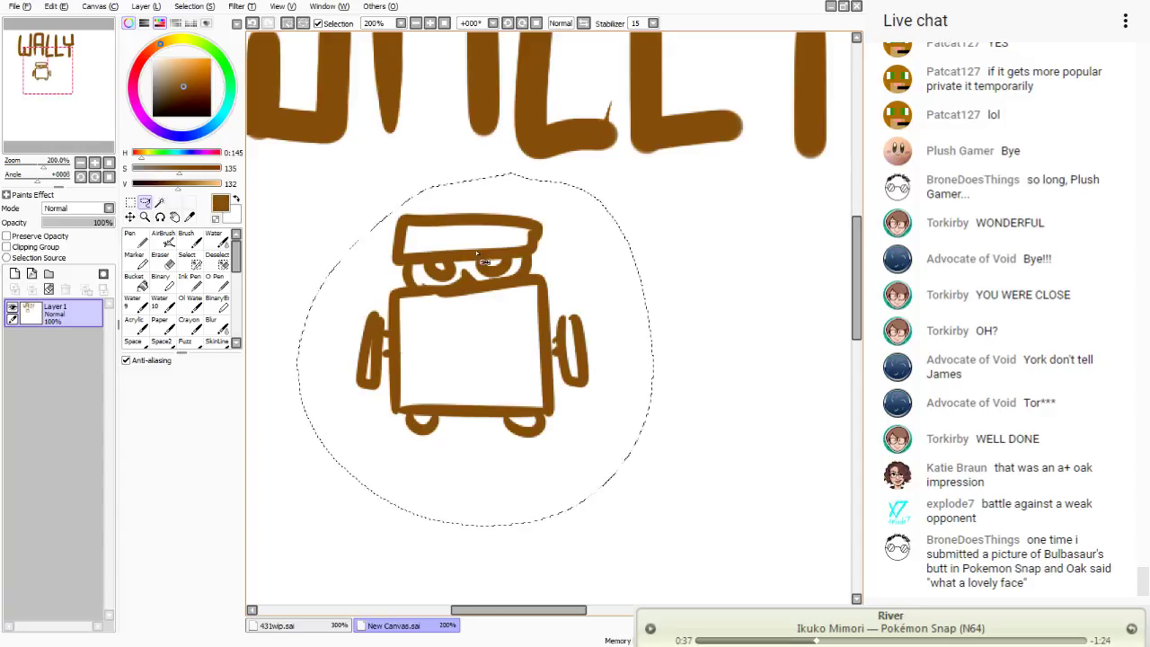
left_click_drag(468, 351, 487, 417)
left_click(444, 23)
left_click(303, 238)
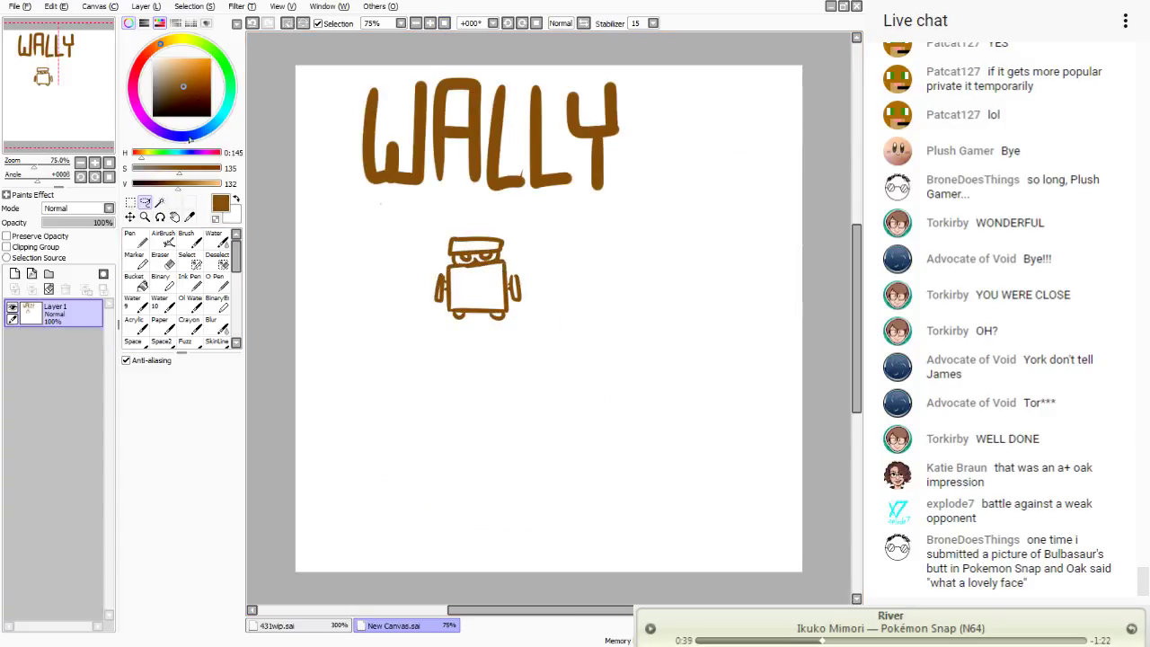
- Choose a light blue, hue 3:168, saturation 144, value 255, and draw a wide arc over the robot across the whole canvas
left_click_drag(189, 140, 199, 132)
left_click(185, 59)
left_click(139, 238)
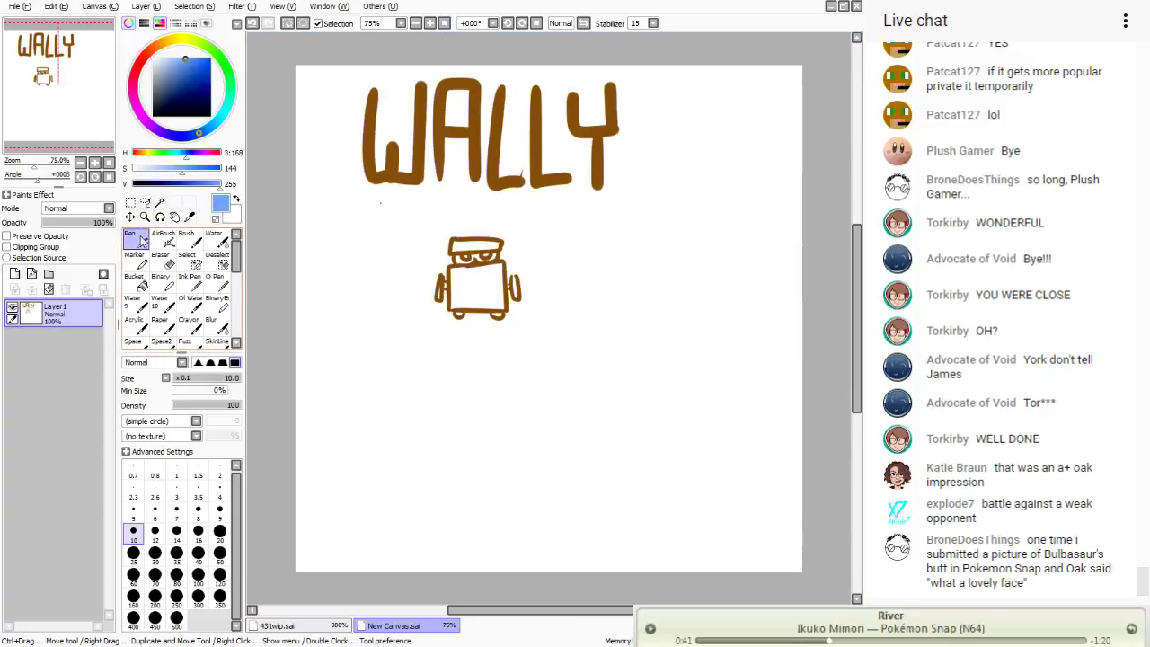
left_click(131, 203)
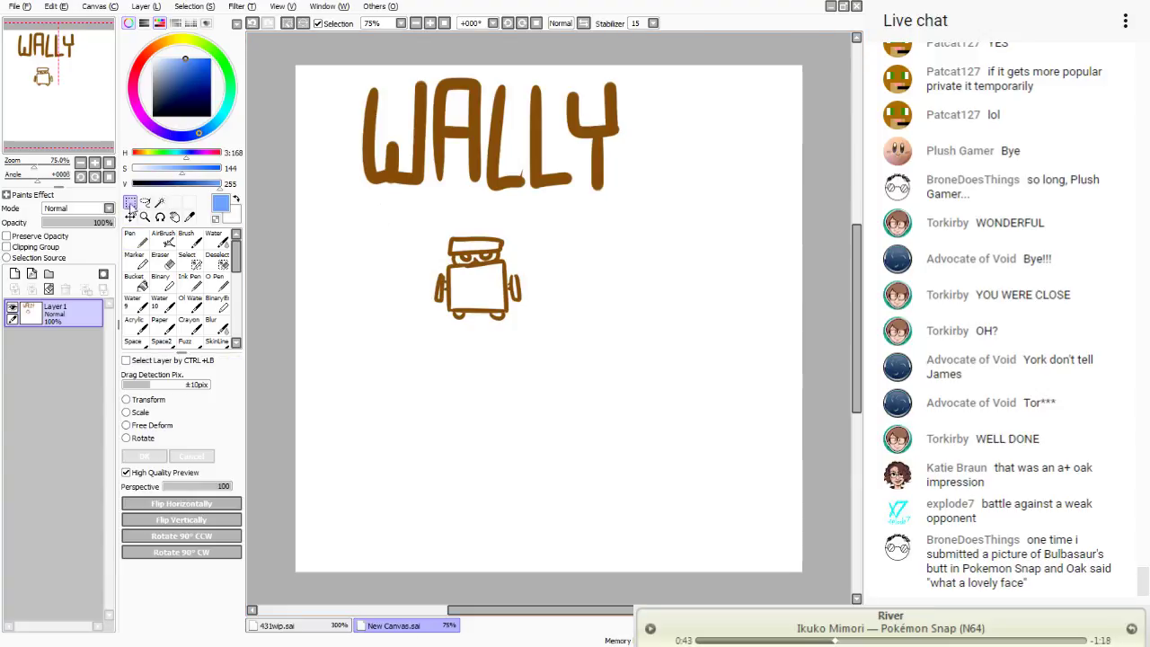
left_click(136, 239)
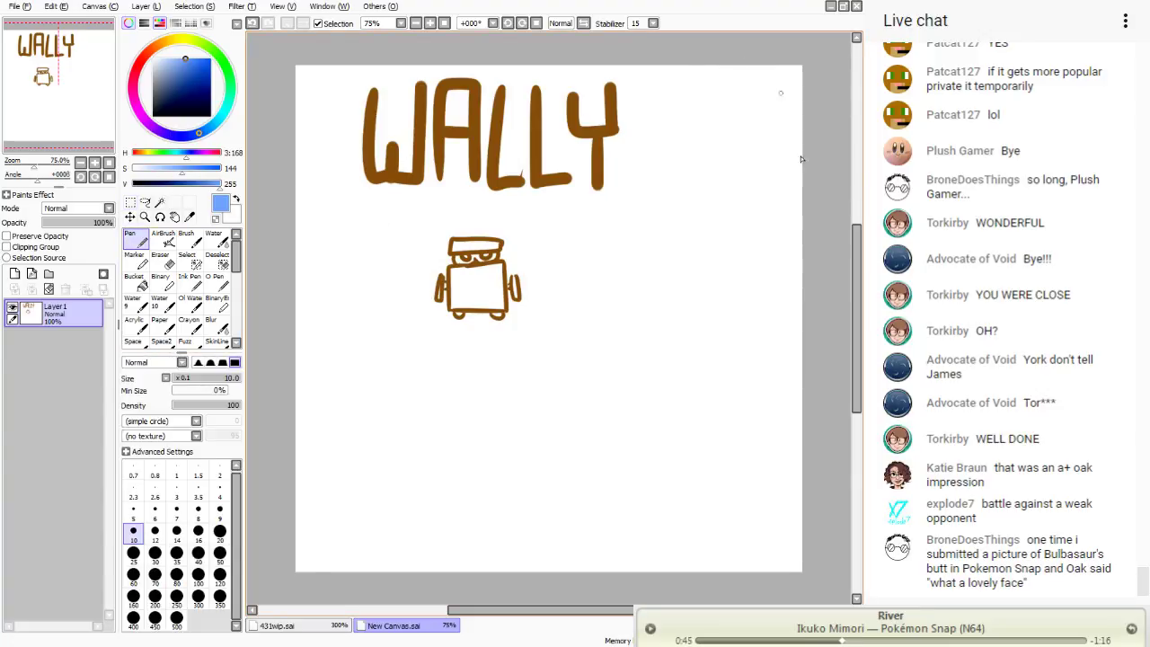
mouse_move(806, 378)
left_mouse_down()
mouse_move(351, 237)
mouse_move(264, 282)
left_mouse_up()
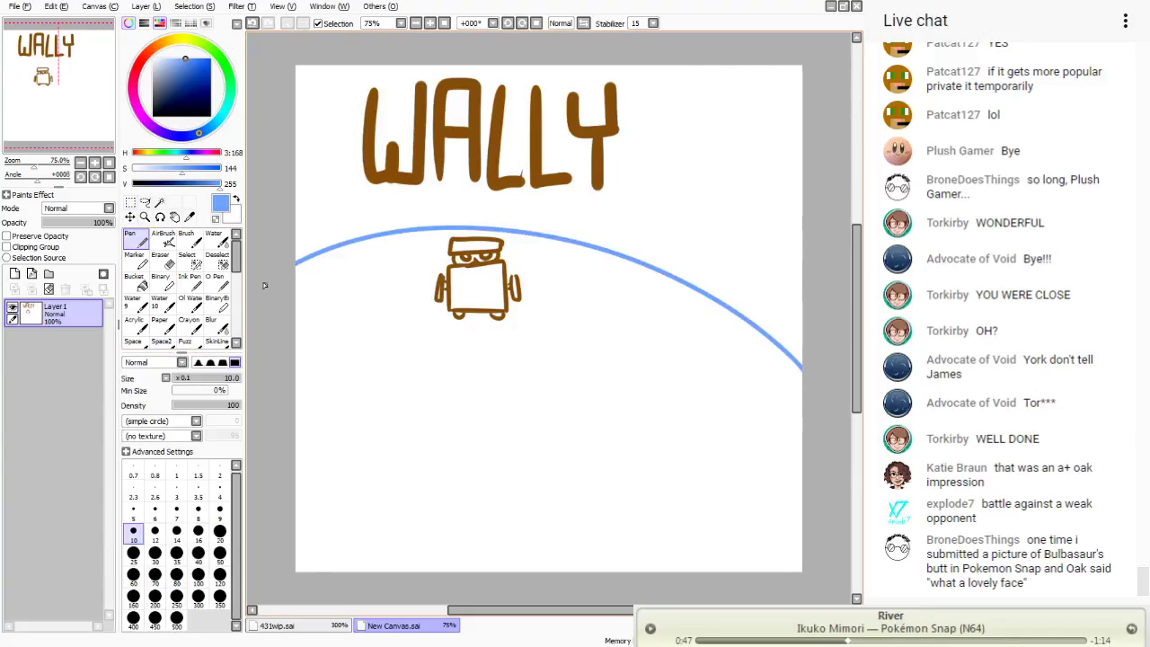
- Lasso the robot without the blue arc, move it down to the left under the arc, and deselect it
key("l")
left_click_drag(557, 336, 528, 256)
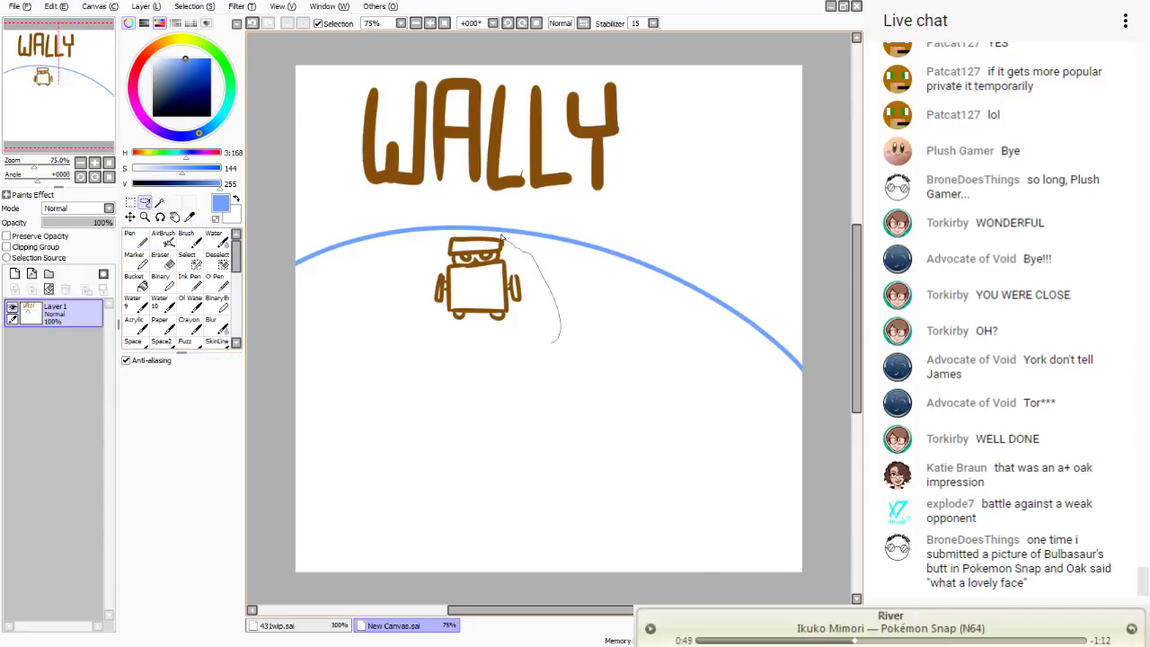
mouse_move(434, 242)
left_mouse_down()
mouse_move(419, 269)
mouse_move(447, 237)
mouse_move(486, 357)
mouse_move(419, 244)
left_mouse_up()
mouse_move(488, 288)
left_mouse_down()
mouse_move(379, 342)
mouse_move(384, 359)
mouse_move(373, 344)
left_mouse_up()
mouse_move(372, 344)
left_mouse_down()
mouse_move(361, 371)
mouse_move(378, 342)
left_mouse_up()
left_click(424, 305)
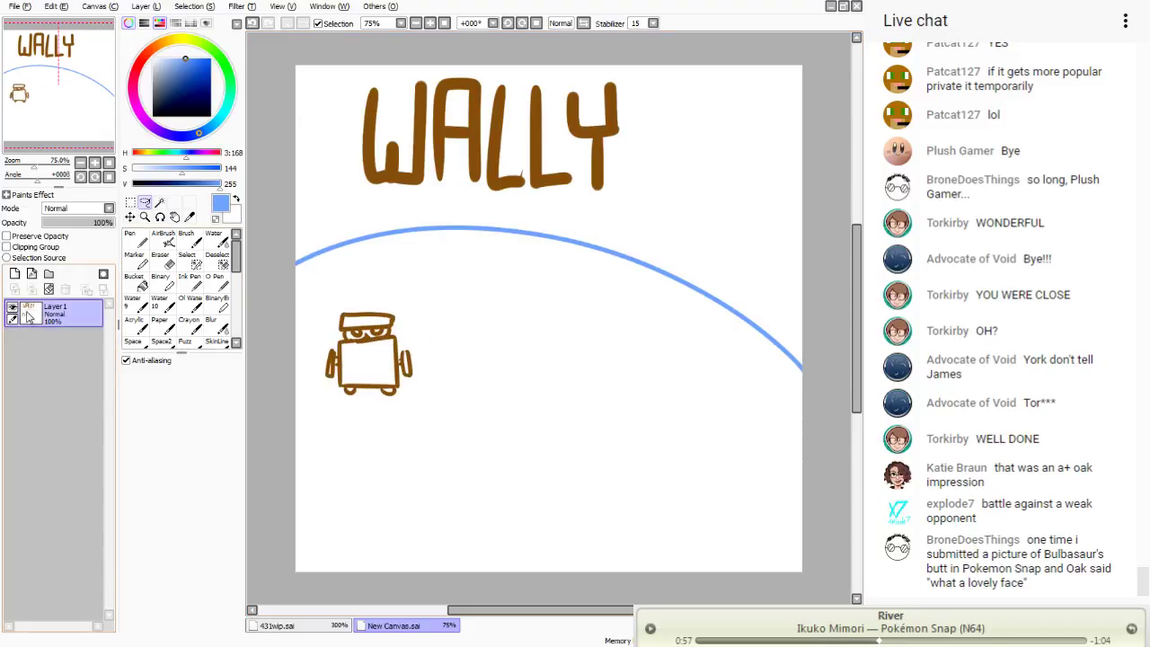
- Add a new layer beneath Layer1 and choose a grey, saturation 0, value 180, for the pen
left_click(14, 274)
left_click_drag(35, 310, 36, 348)
left_click(133, 278)
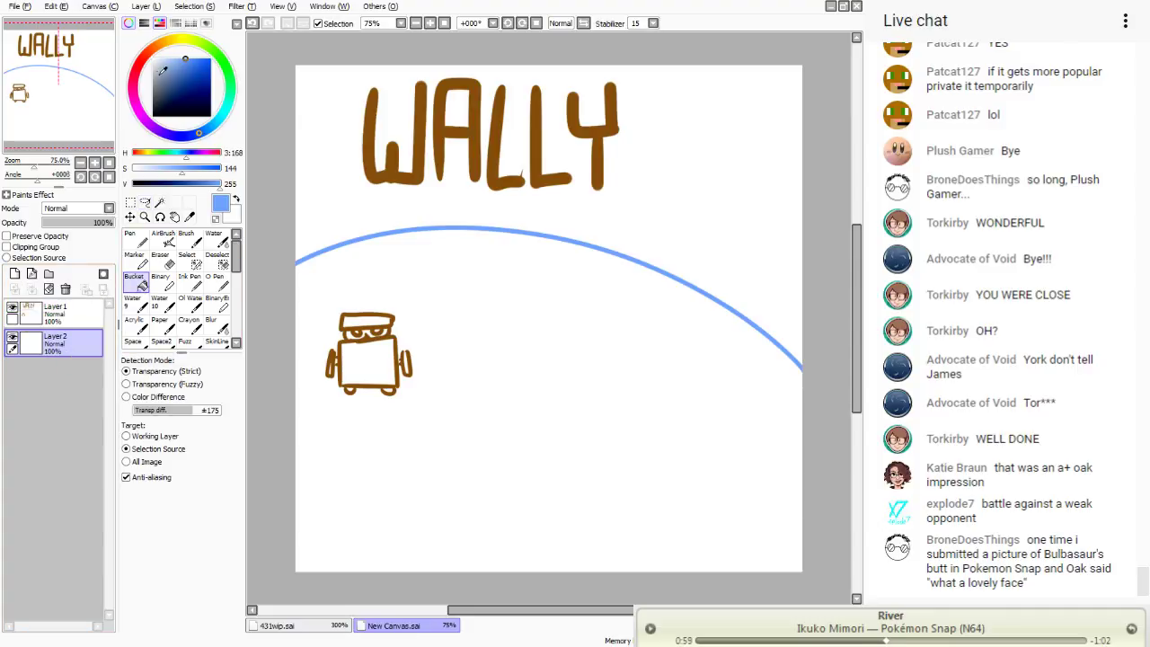
left_click(153, 74)
left_click(134, 237)
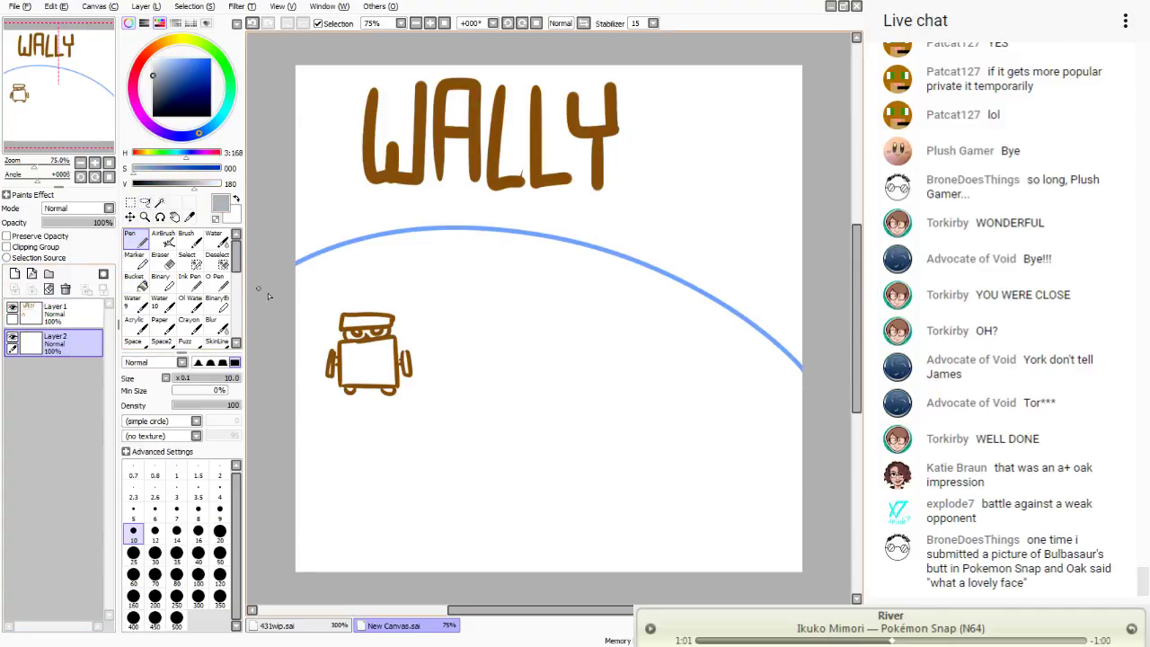
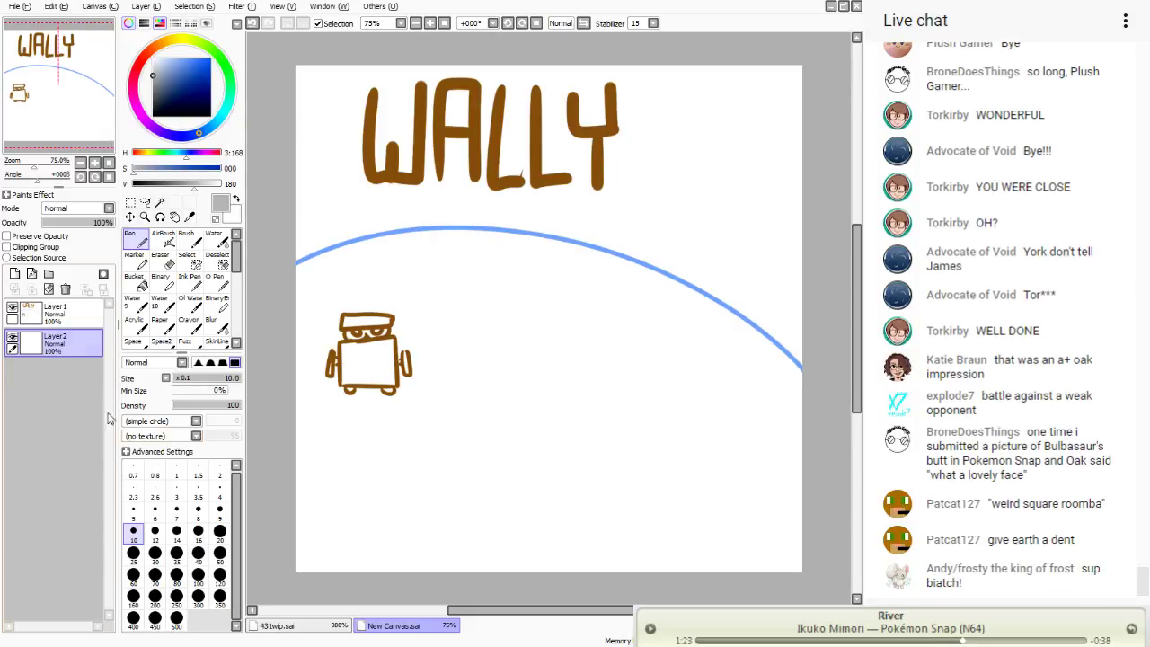
- Paste the Sonic the Hedgehog cover image and enlarge it to fill the canvas area below the lettering
key("ctrl+v")
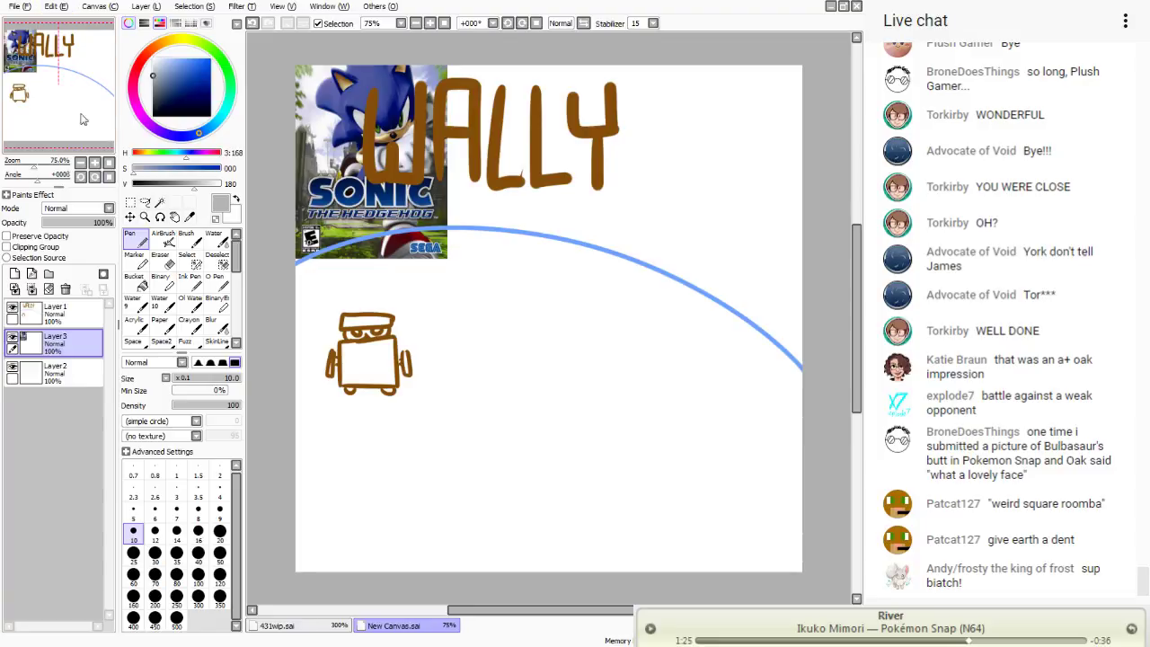
key("ctrl+t")
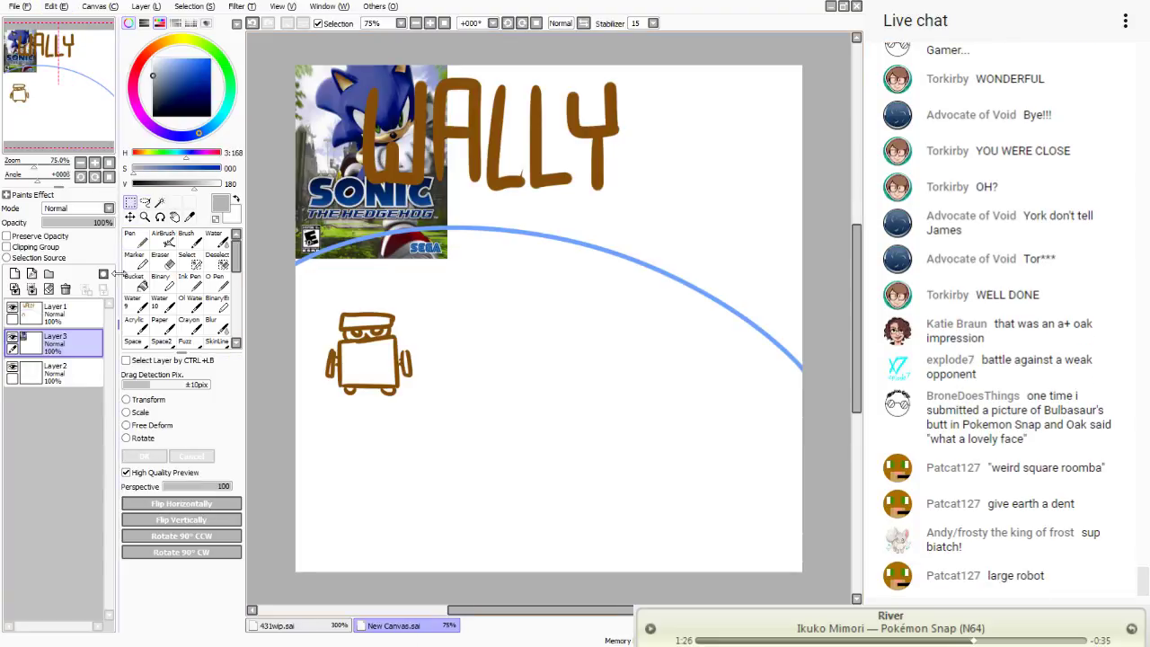
left_click(139, 399)
left_click_drag(396, 245, 804, 602)
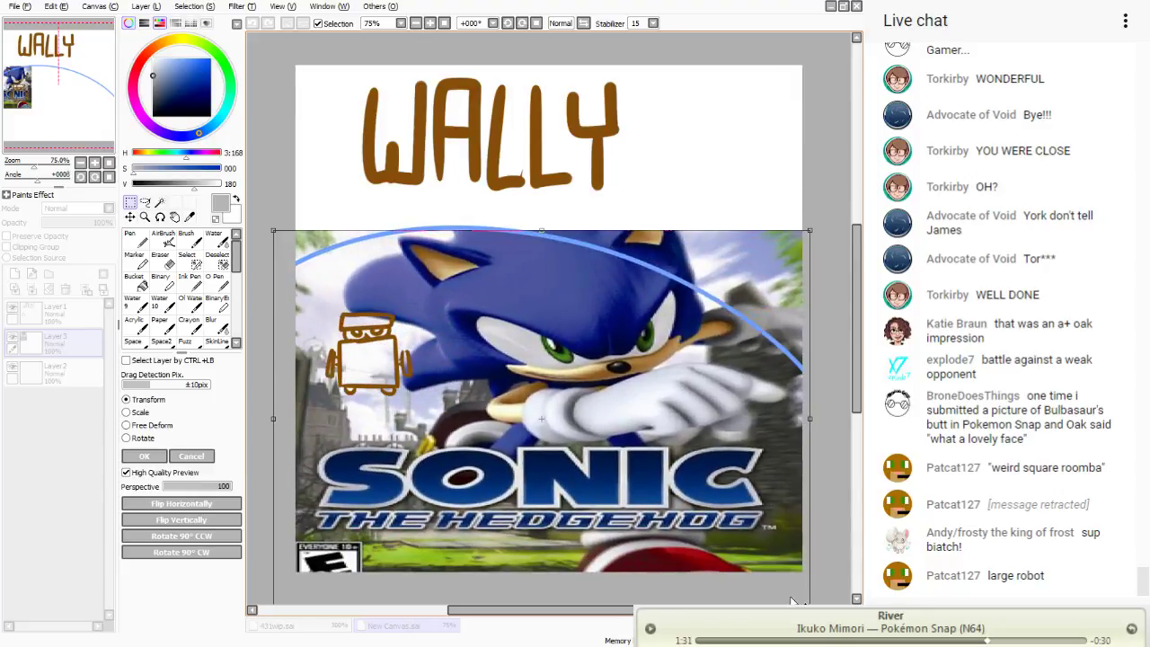
left_click(147, 457)
- Add a layer clipped to the Sonic image and fill it with a grey, saturation 0, value 126
left_click(14, 273)
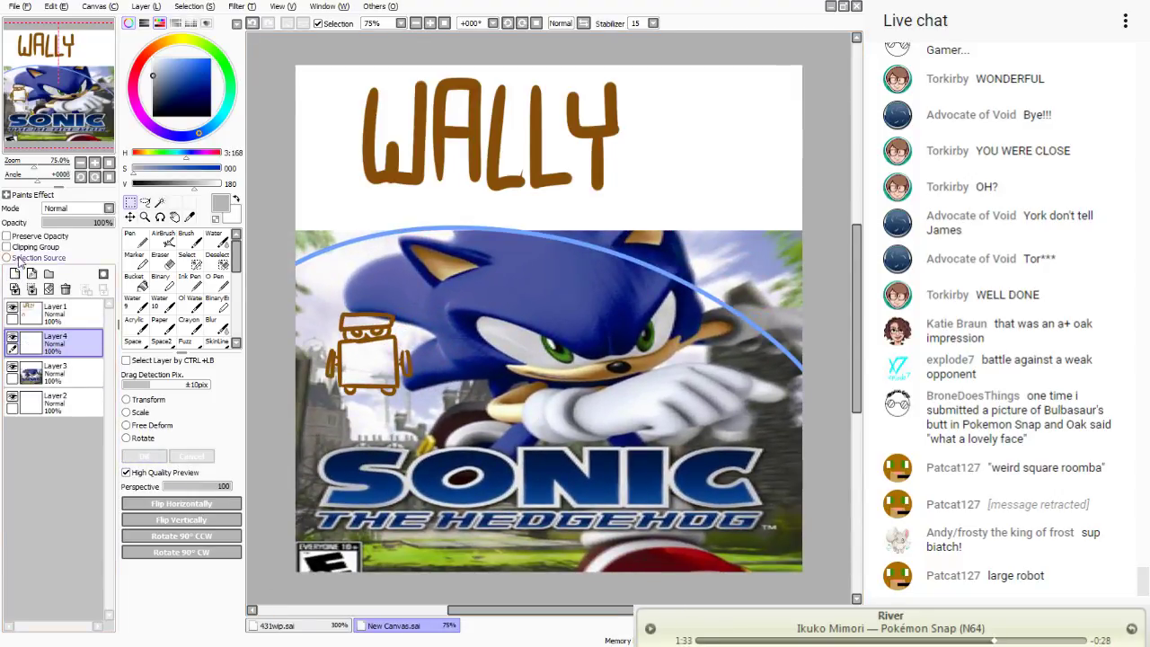
left_click(7, 246)
left_click(135, 280)
left_click(164, 93)
left_click_drag(164, 92, 126, 86)
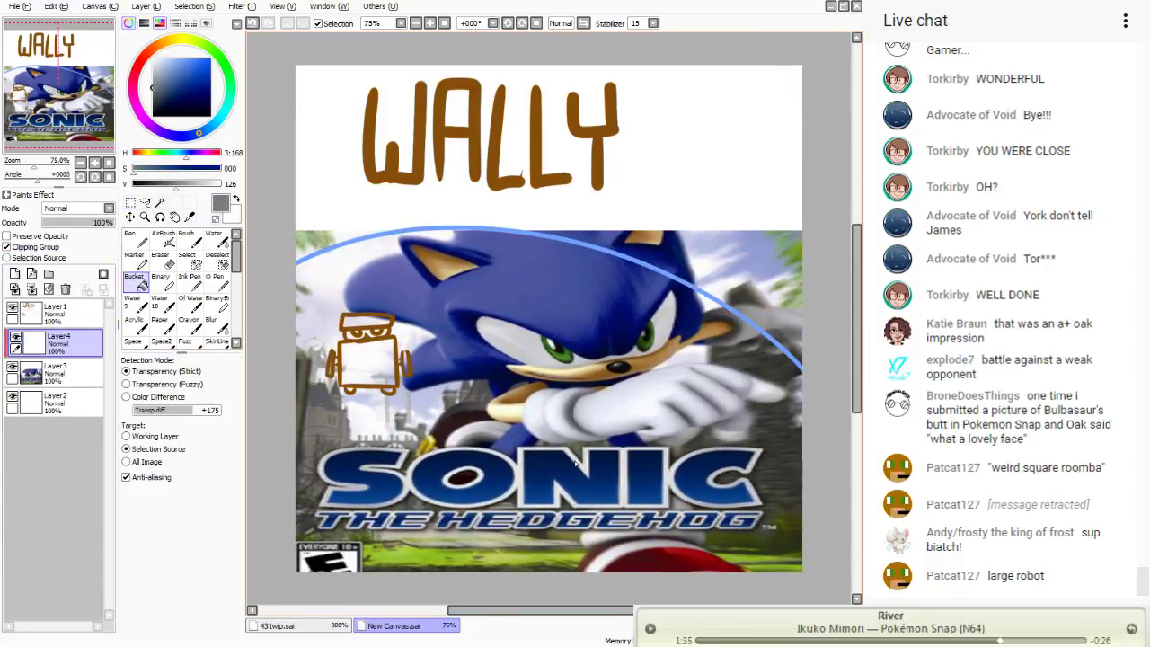
left_click(576, 463)
- Try Overlay and Screen blending on the grey layer, set it to Normal at reduced opacity and transfer it into the image layer
key("Down")
key("Down")
key("Down")
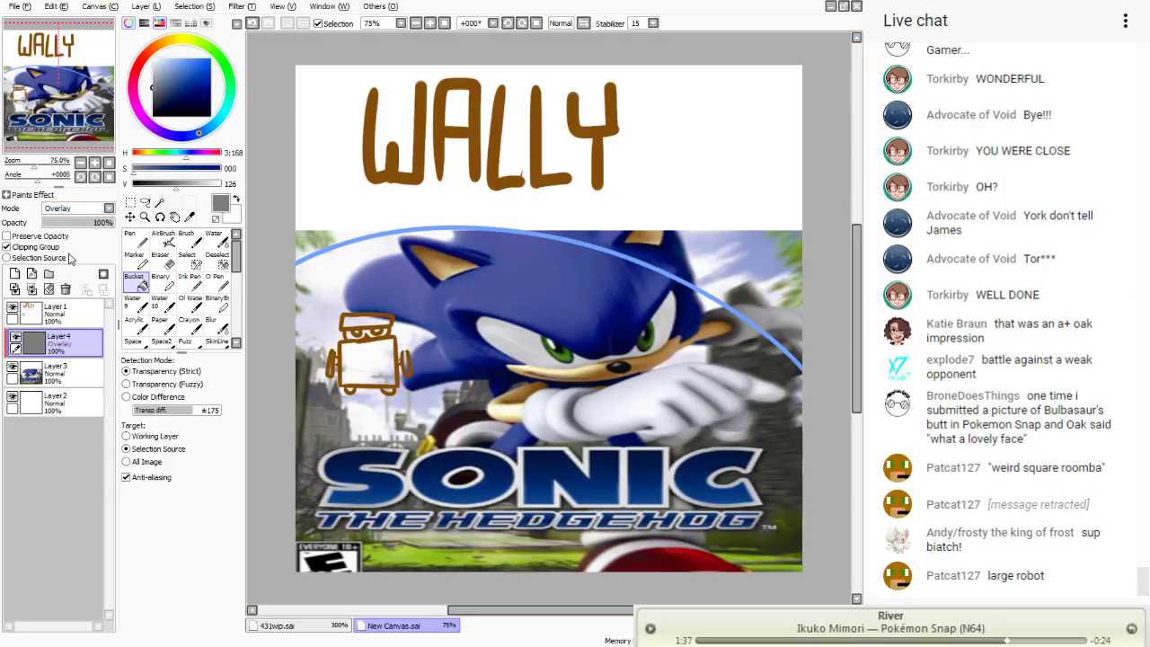
key("Up")
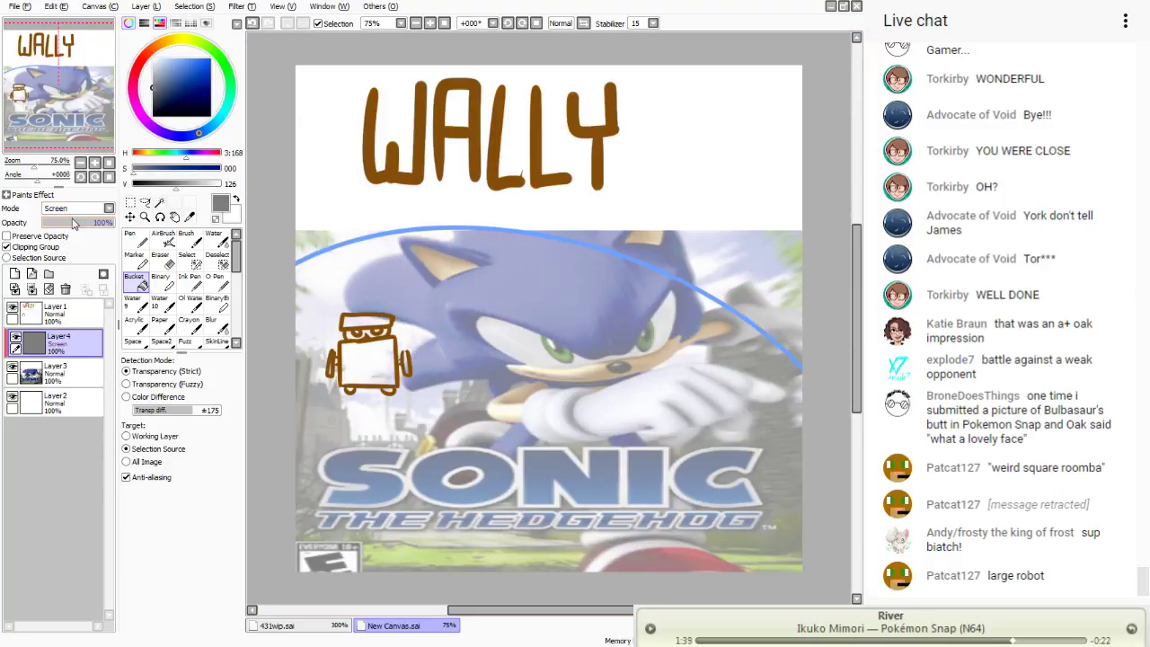
left_click_drag(73, 223, 101, 230)
scroll(79, 211, "up", 4)
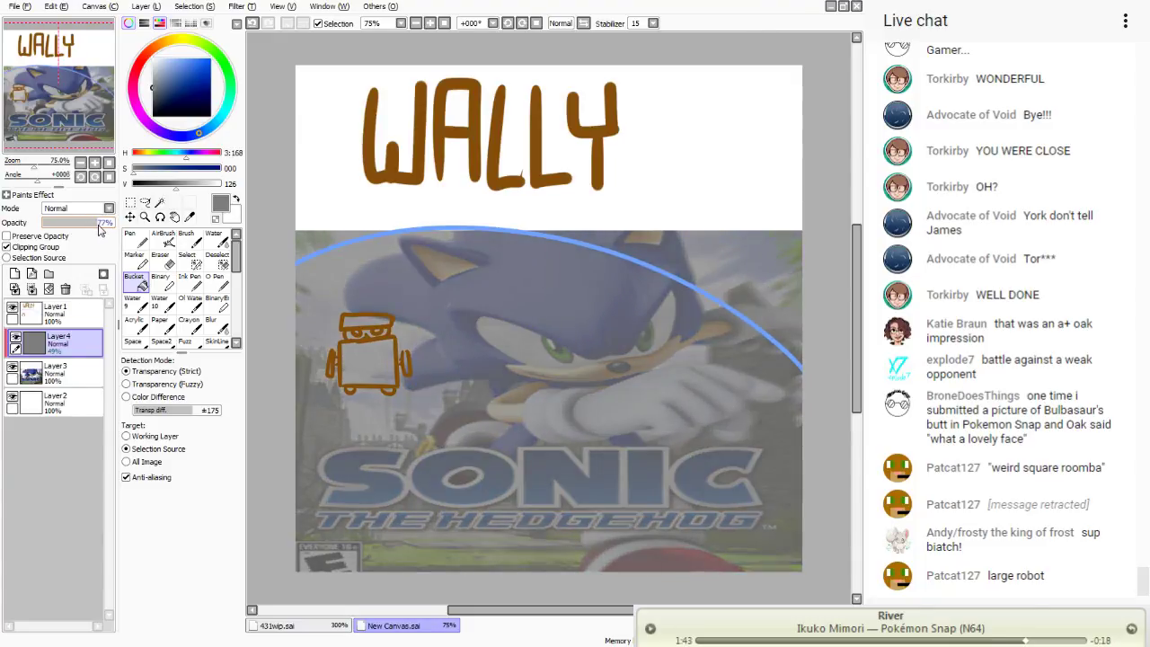
left_click(15, 287)
- Fade the Sonic image further with the clipped grey layer in Screen mode at 100% opacity and merge it down
key("ctrl+z")
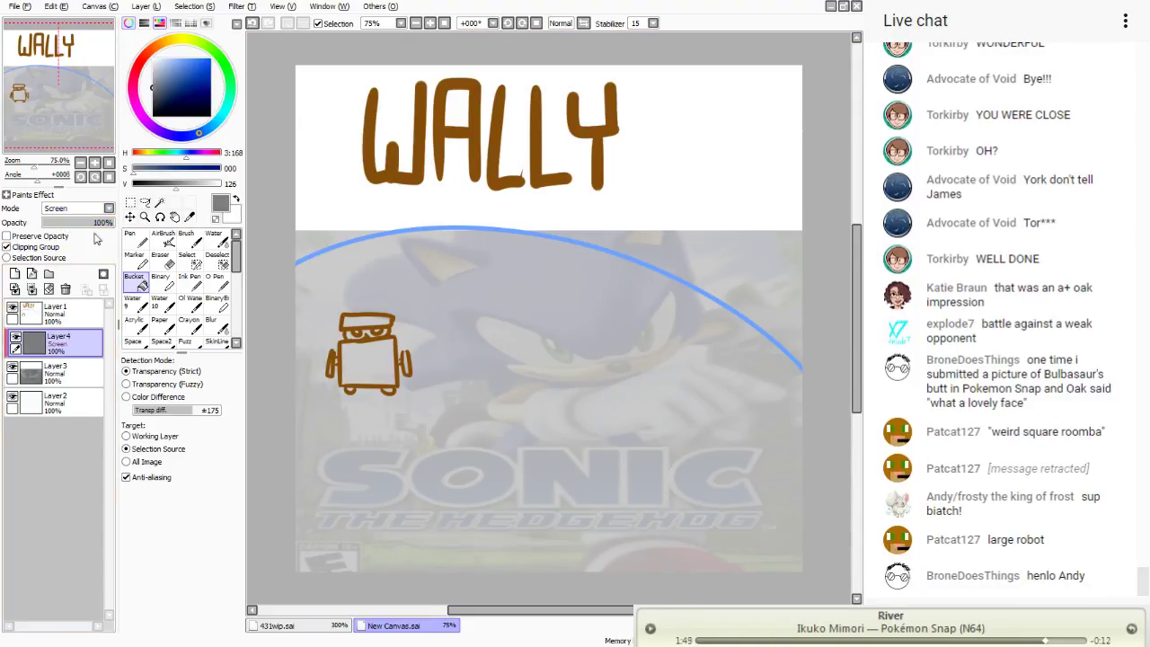
left_click(130, 201)
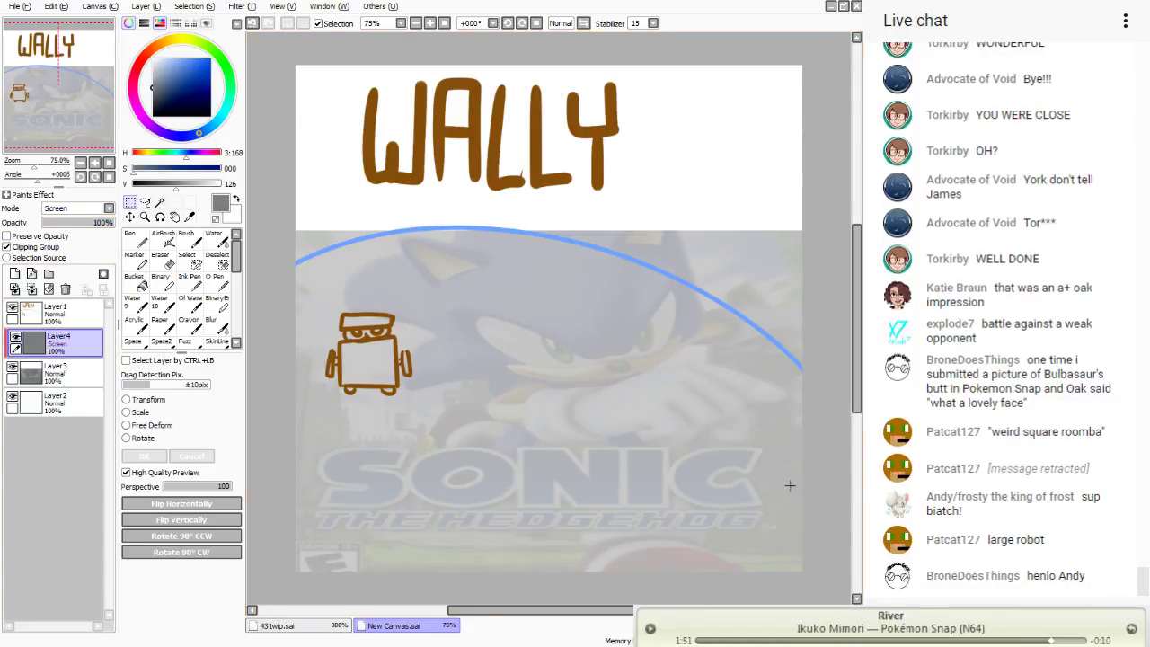
left_click(31, 290)
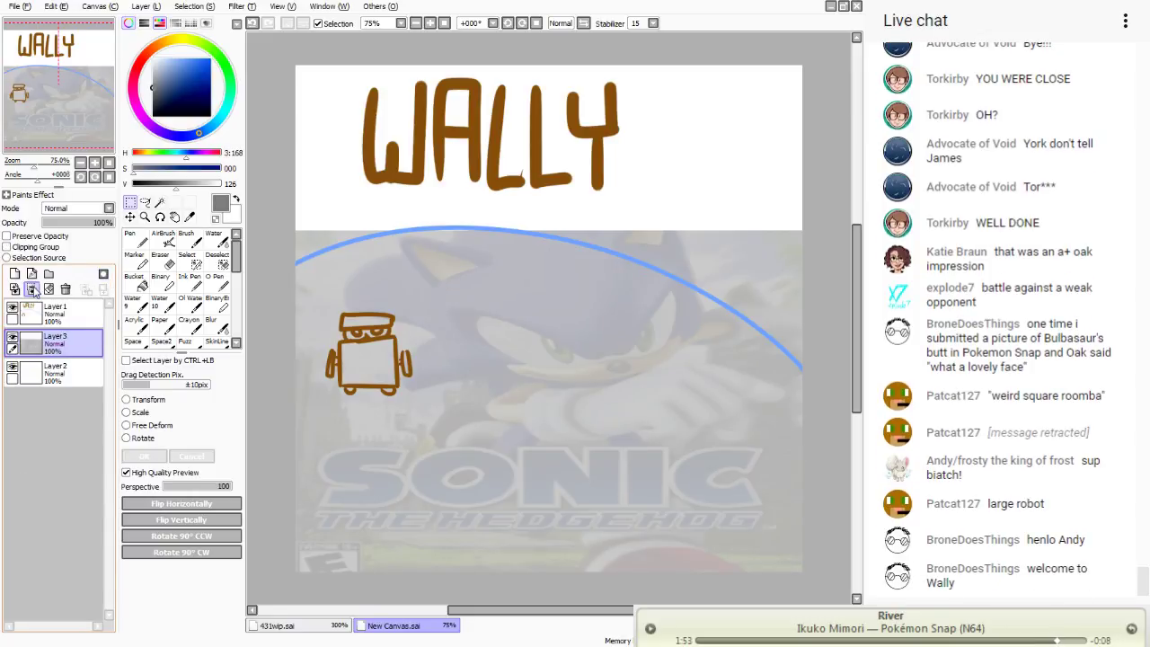
- Erase the faded image outside the blue arc, starting from its left end, with the eraser at size 5
key("e")
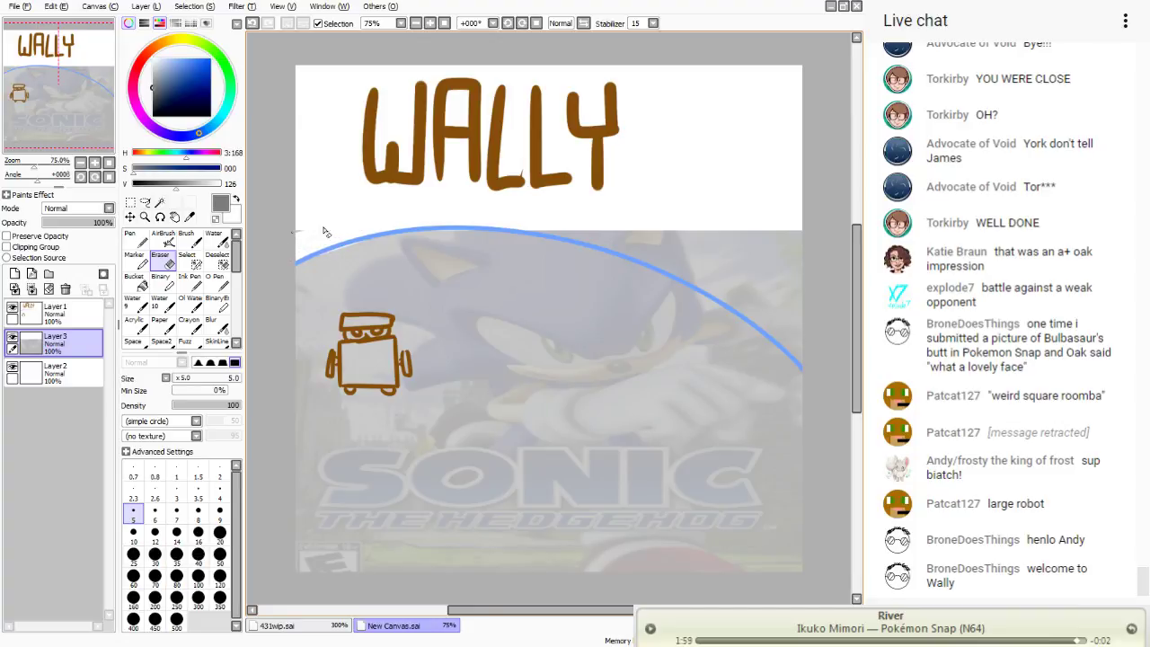
- Erase the faded picture outside the blue ground curve with a size 25 eraser
left_click(133, 553)
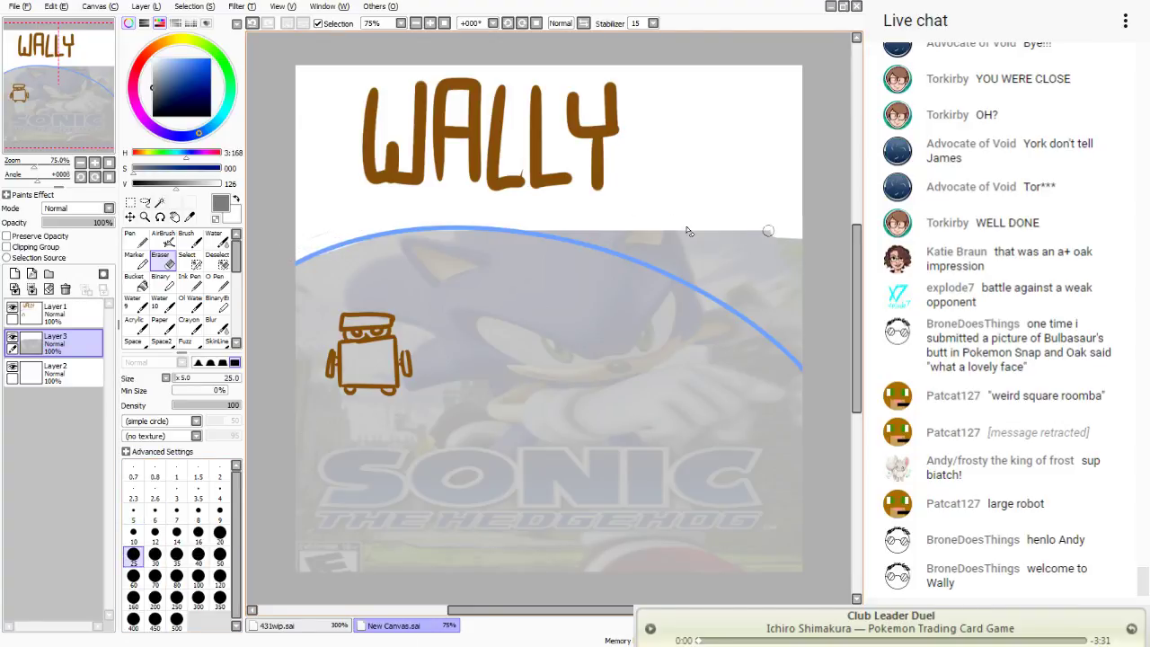
mouse_move(539, 225)
left_mouse_down()
mouse_move(604, 238)
mouse_move(516, 218)
mouse_move(642, 242)
mouse_move(650, 225)
mouse_move(799, 246)
mouse_move(588, 235)
mouse_move(720, 282)
mouse_move(616, 246)
mouse_move(754, 308)
mouse_move(649, 250)
mouse_move(764, 316)
mouse_move(806, 361)
mouse_move(712, 271)
mouse_move(812, 322)
mouse_move(744, 246)
mouse_move(787, 275)
mouse_move(800, 335)
mouse_move(789, 294)
mouse_move(757, 287)
mouse_move(773, 310)
mouse_move(674, 253)
left_mouse_up()
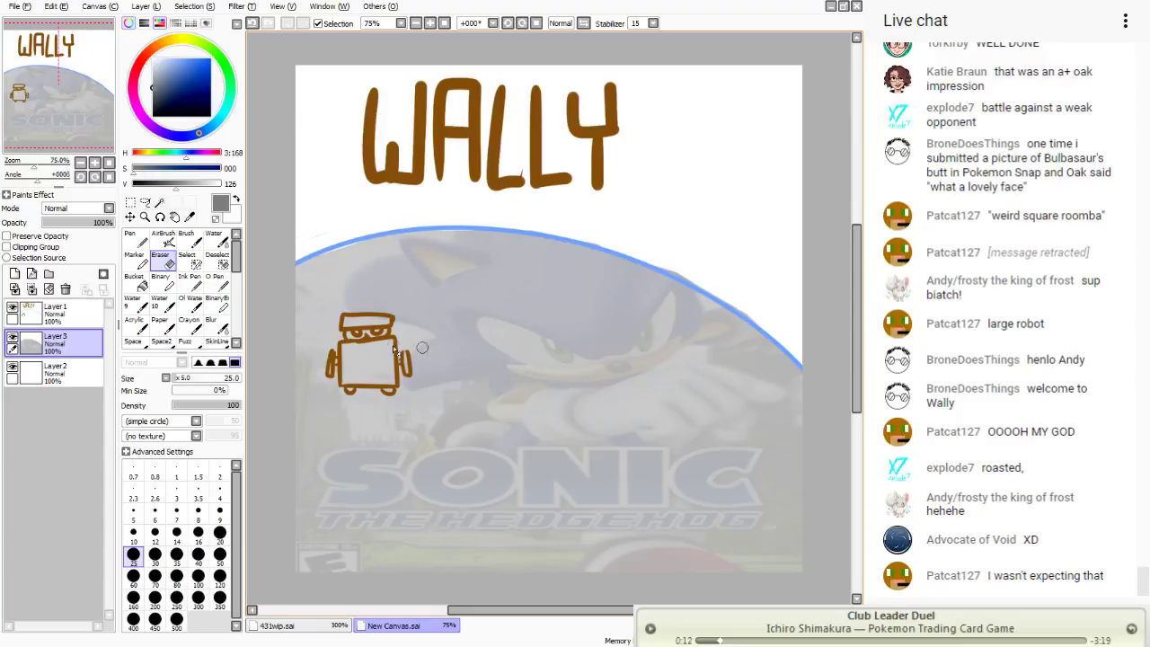
- Add a new layer clipped to the faded picture layer and fill it with light grey
left_click(14, 273)
left_click(7, 246)
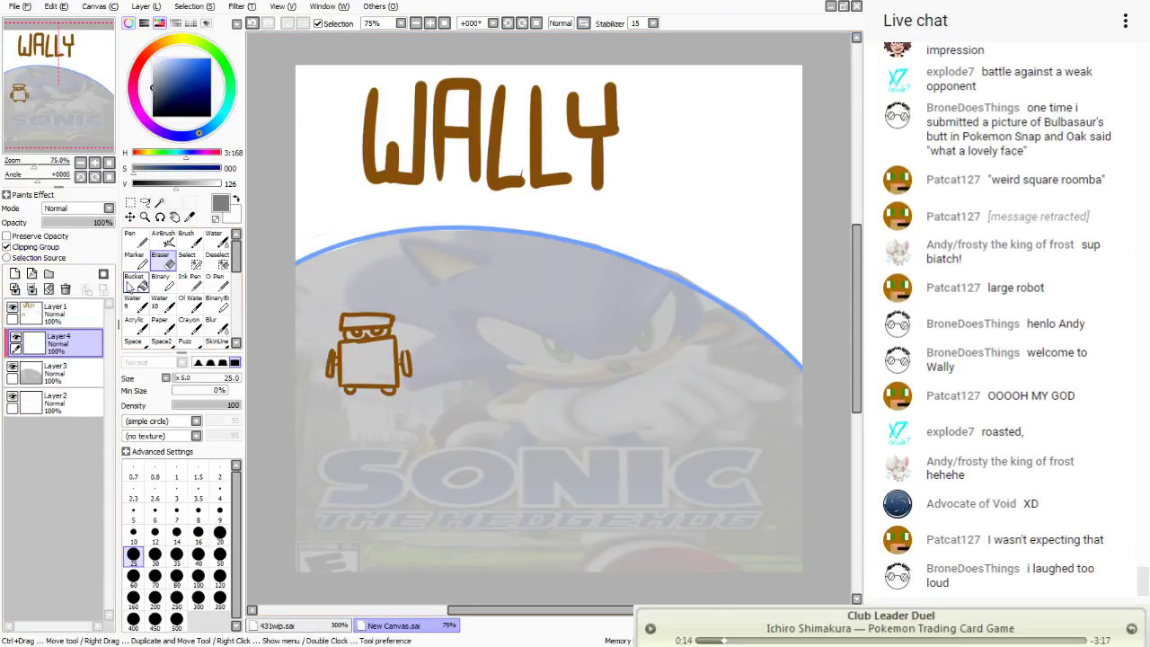
left_click(133, 284)
left_click(153, 74)
left_click(539, 431)
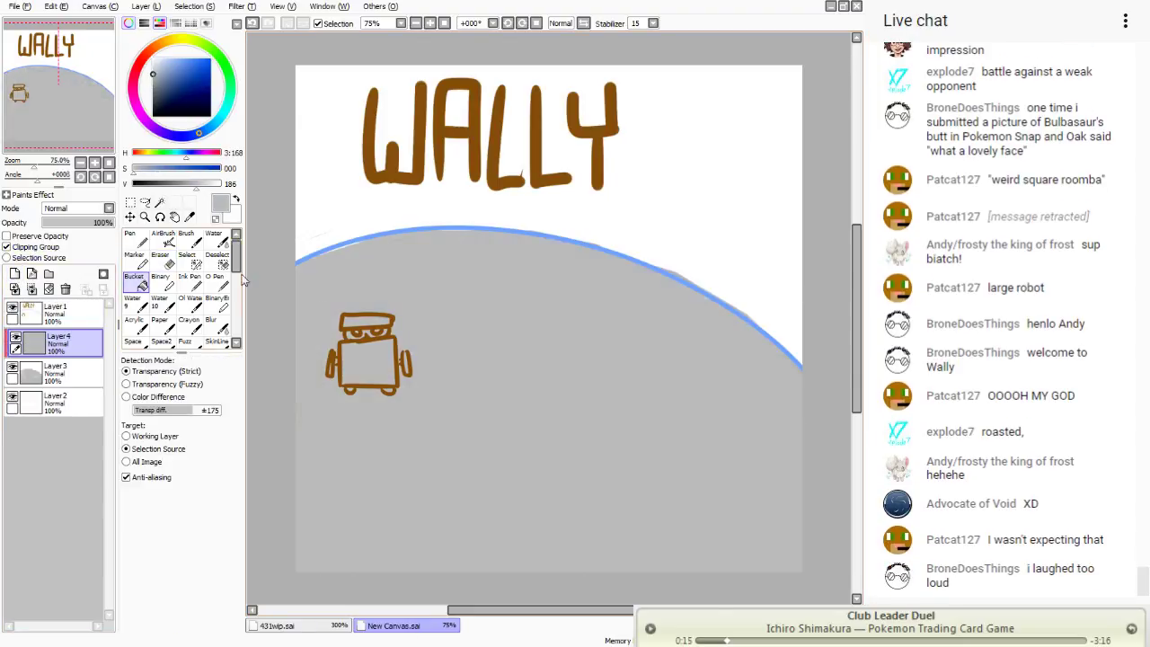
- Set the clipped grey layer to Screen mode, reduce its opacity and merge it into the picture layer below
left_click(67, 222)
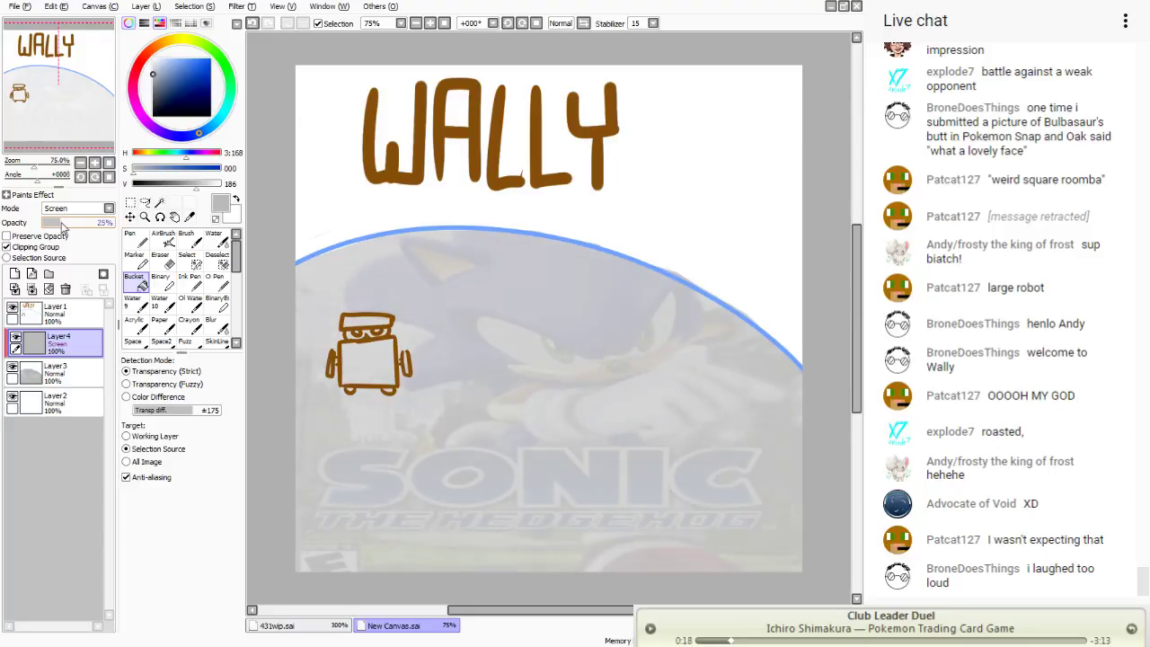
left_click_drag(62, 225, 75, 227)
left_click(31, 288)
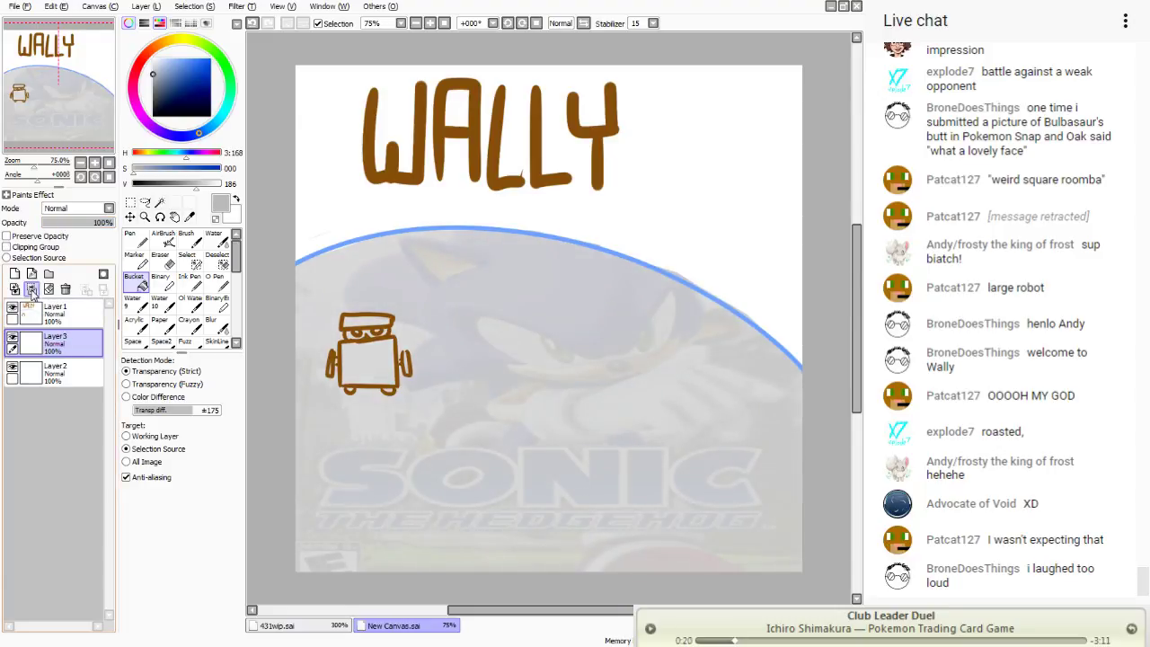
- Select the robot on Layer1 and move it right to the middle of the ground
left_click(55, 313)
left_click(145, 202)
mouse_move(396, 274)
left_mouse_down()
mouse_move(380, 454)
mouse_move(395, 274)
left_mouse_up()
left_click_drag(368, 359, 561, 377)
- Draw a stack of three dark grey boxes on the ground's left side with a size 5 pen
mouse_move(178, 76)
left_mouse_down()
mouse_move(149, 109)
mouse_move(143, 90)
mouse_move(151, 108)
left_mouse_up()
left_click(131, 216)
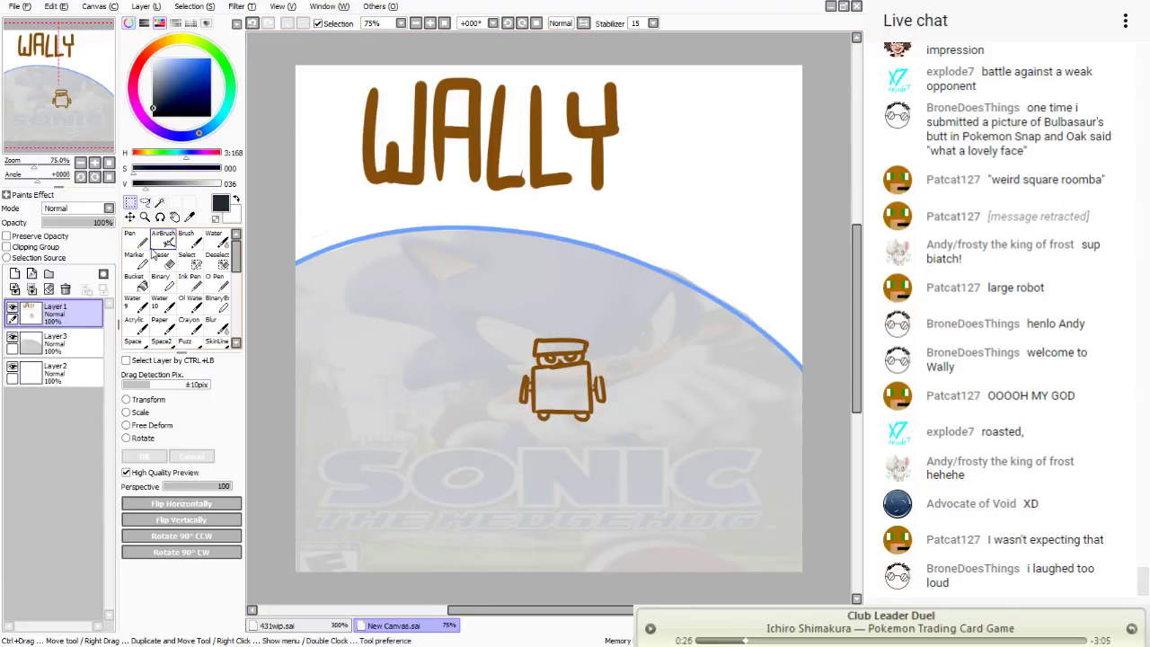
left_click(134, 236)
left_click(133, 512)
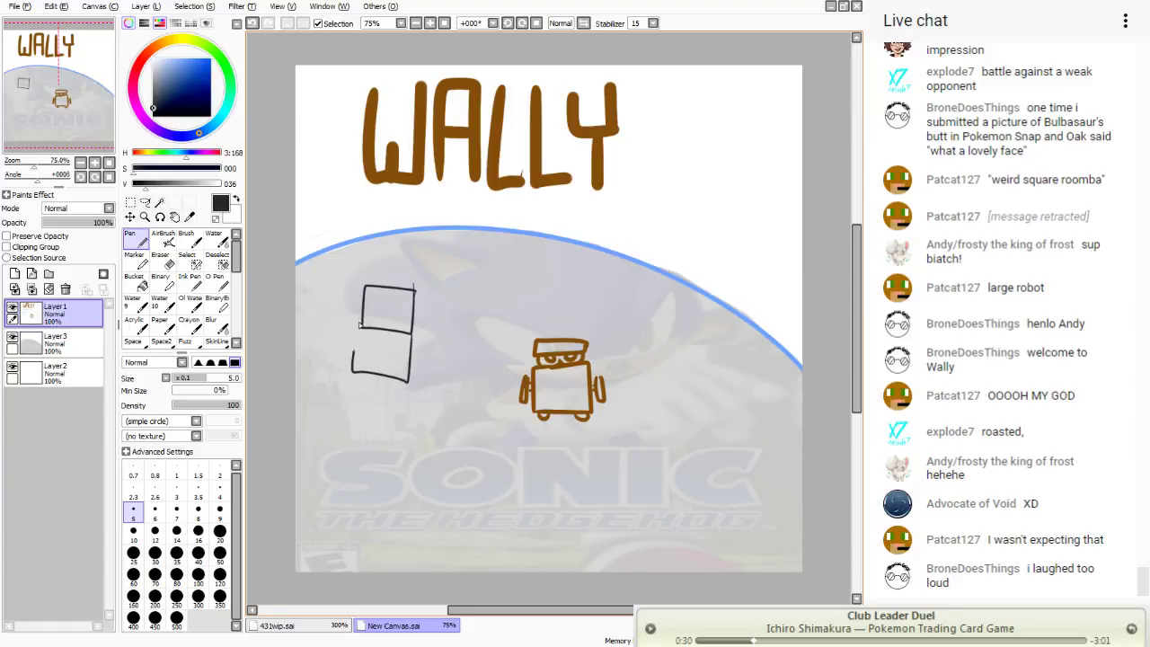
- Select the robot and move it left so it stands beside the stack of boxes
left_click(131, 204)
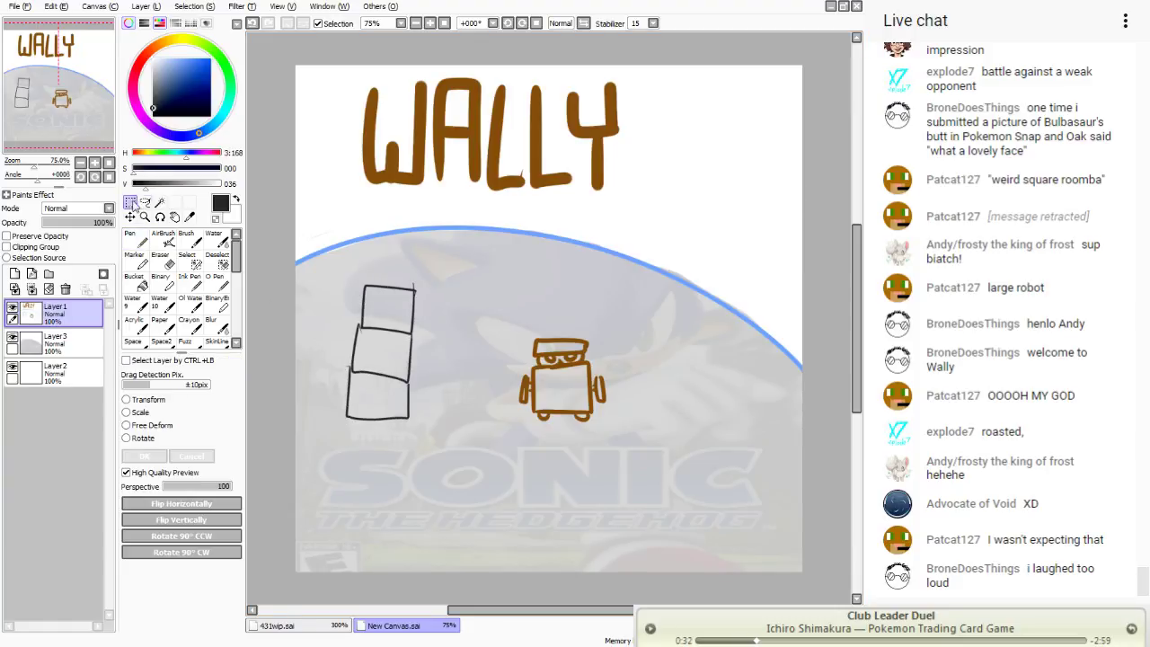
left_click_drag(634, 333, 470, 437)
left_click_drag(557, 395, 470, 390)
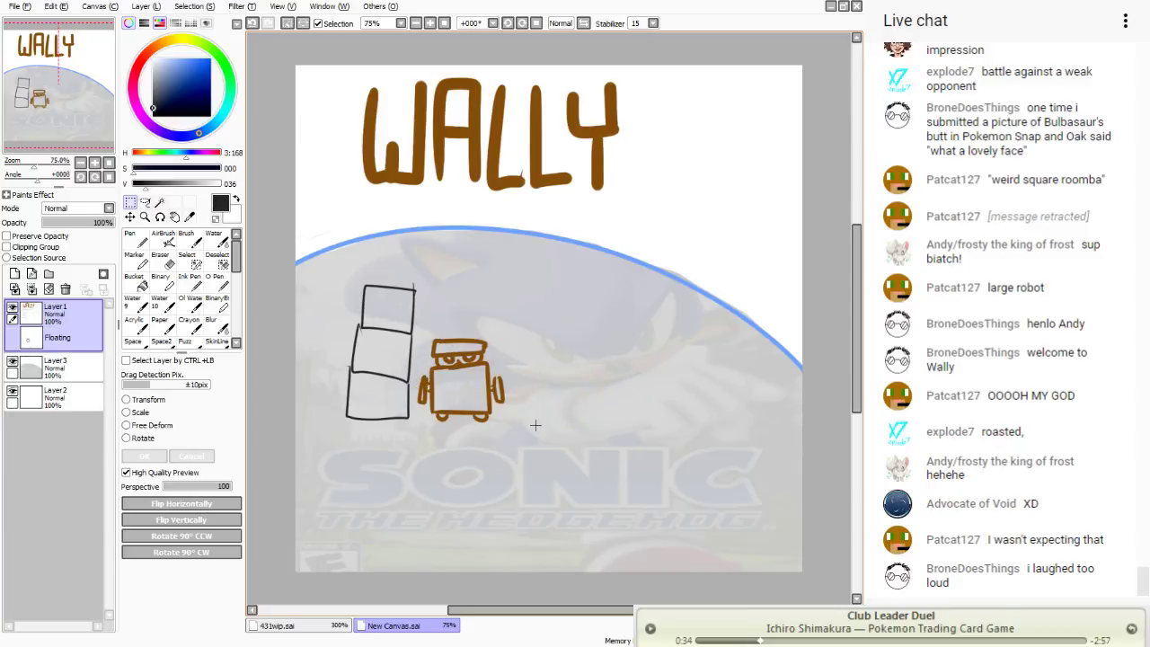
- Draw a black egg-shaped oval beside the WALLY title with a size 10 pen
left_click(126, 236)
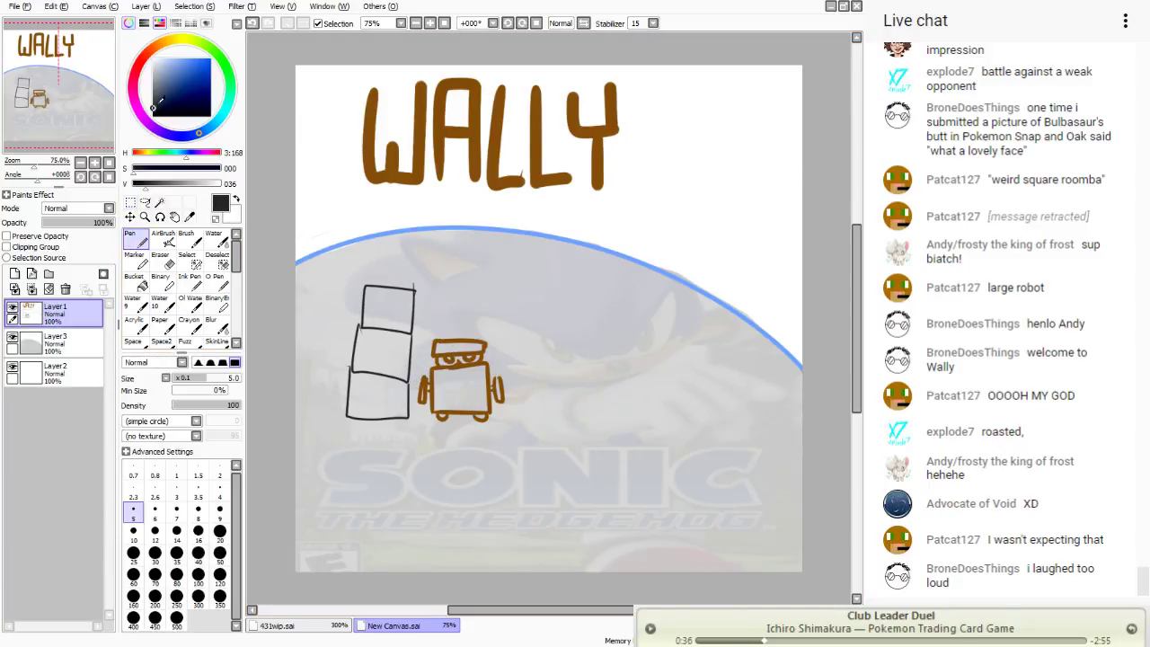
left_click(133, 530)
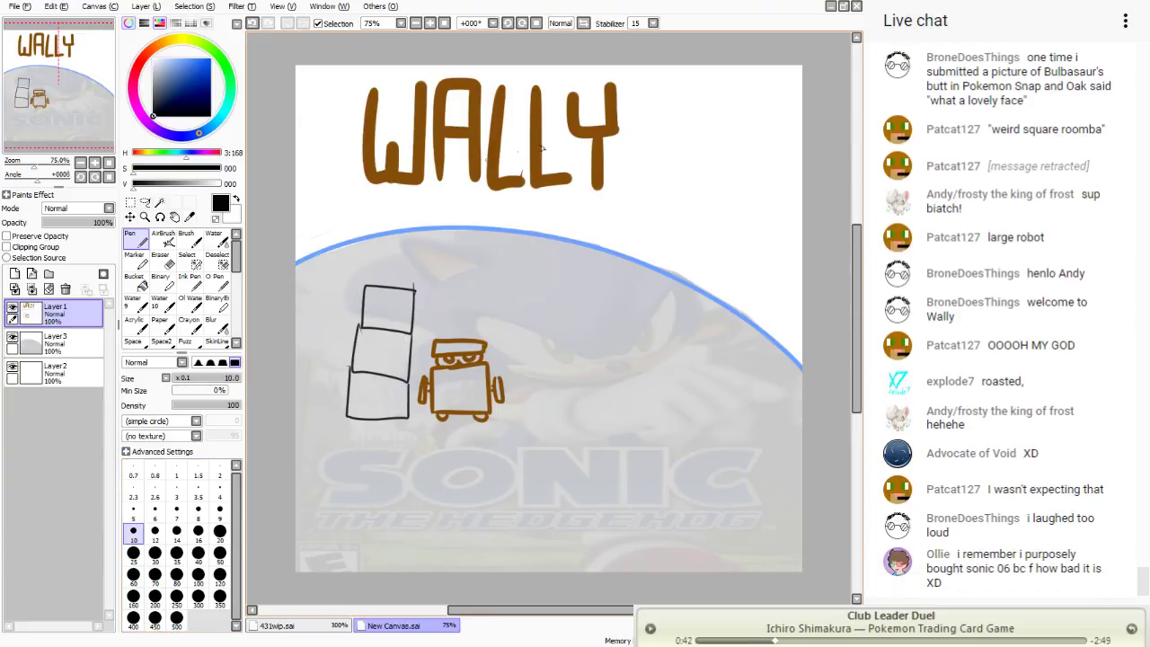
left_click_drag(746, 139, 723, 124)
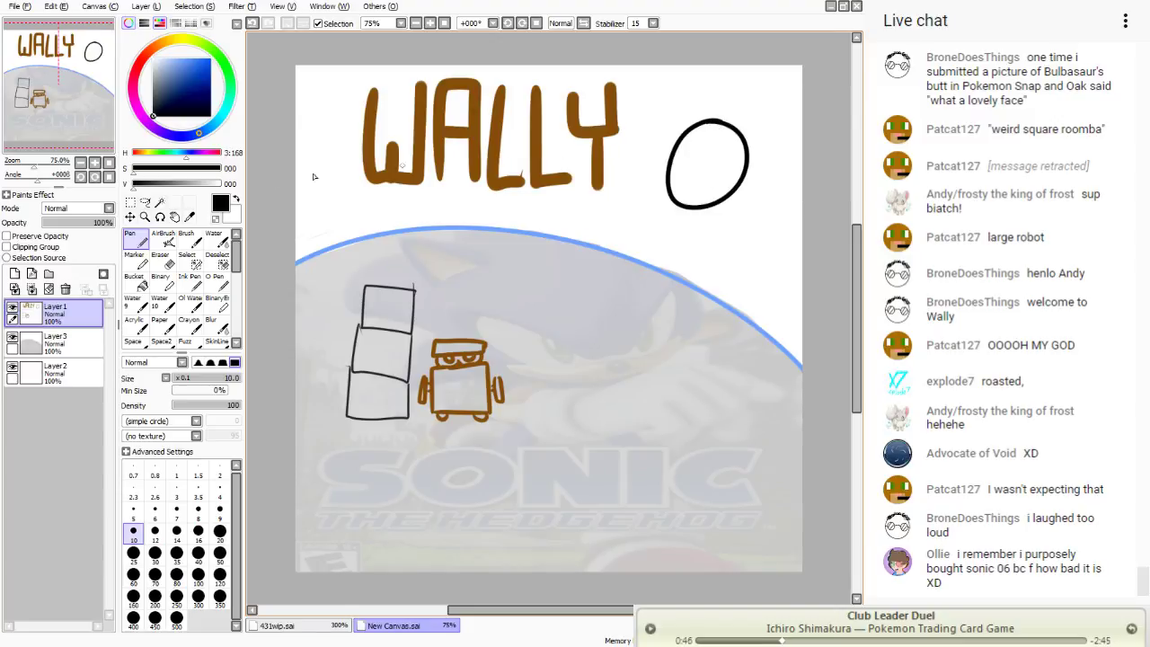
- Lasso the black oval, move it down onto the ground to the right of the robot, and deselect it
left_click(145, 203)
mouse_move(654, 95)
left_mouse_down()
mouse_move(638, 238)
mouse_move(629, 157)
left_mouse_up()
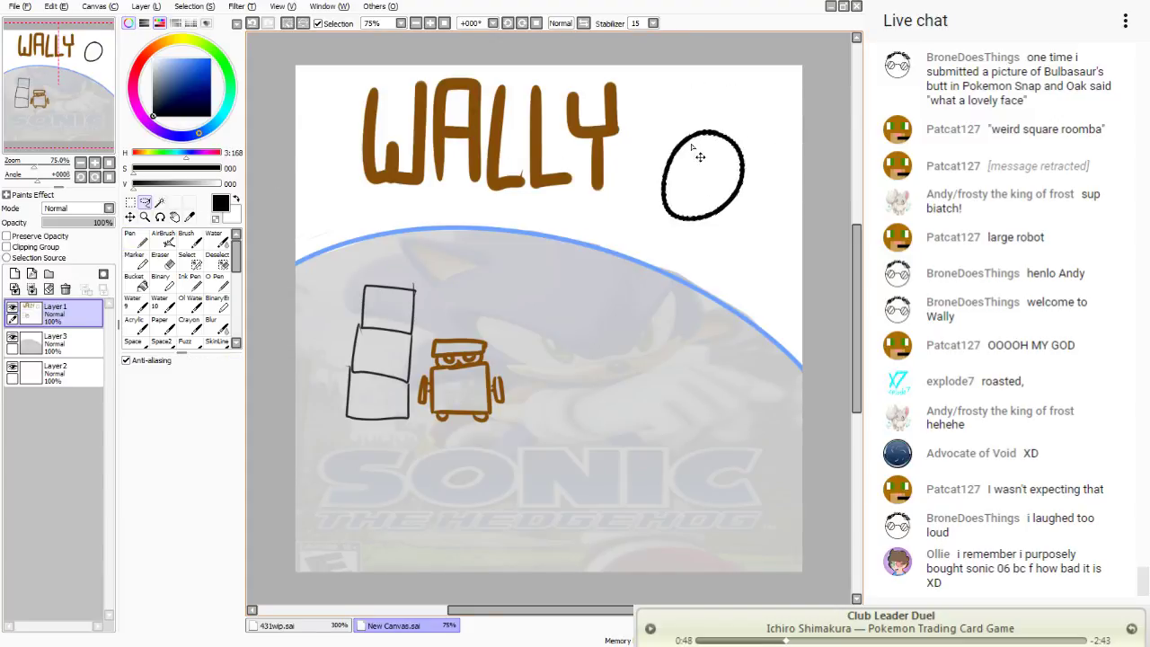
left_click_drag(704, 149, 586, 365)
key("ctrl+d")
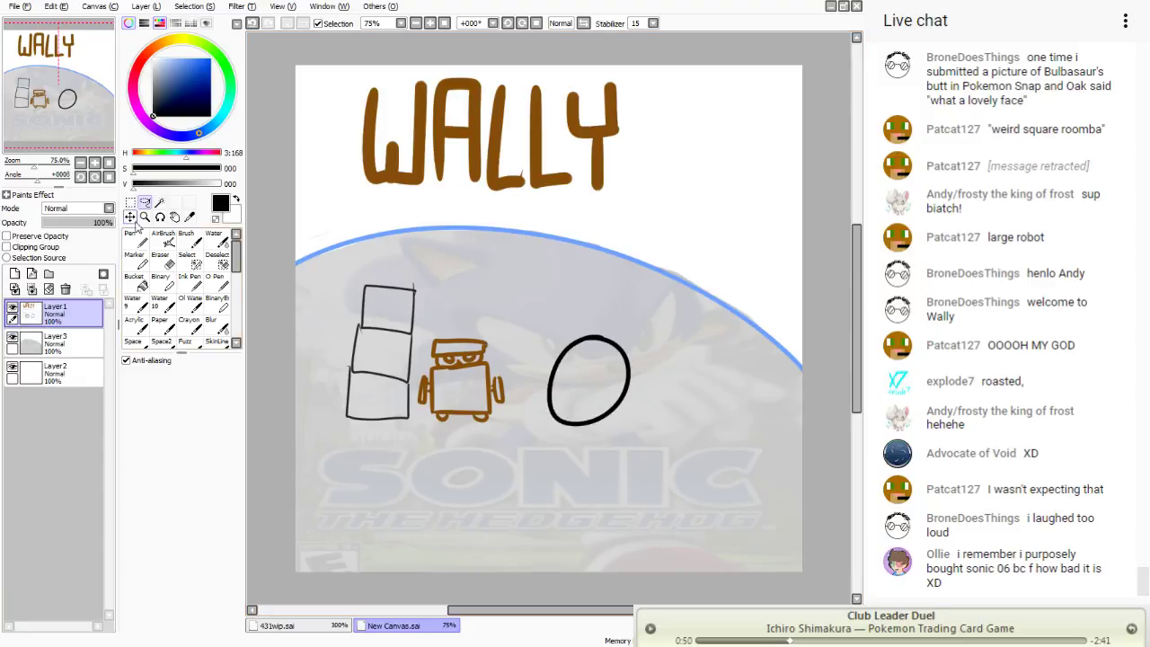
- Fill the inside of the black oval with white, undoing a misplaced fill on the robot
key("x")
left_click(136, 280)
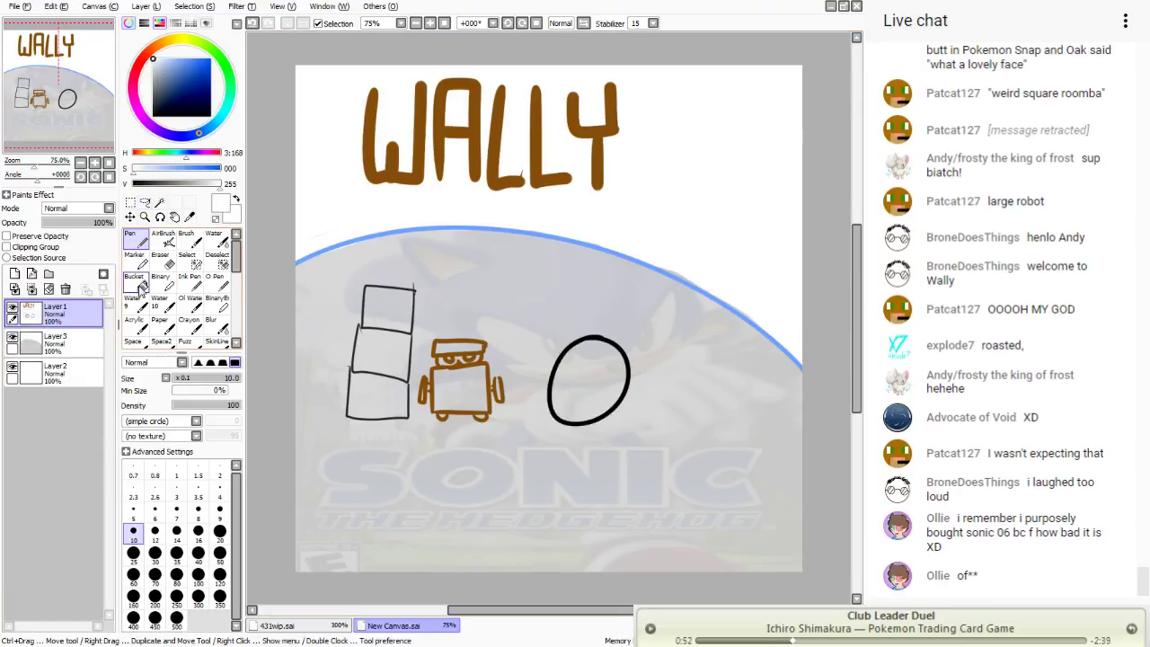
left_click(464, 362)
key("ctrl+z")
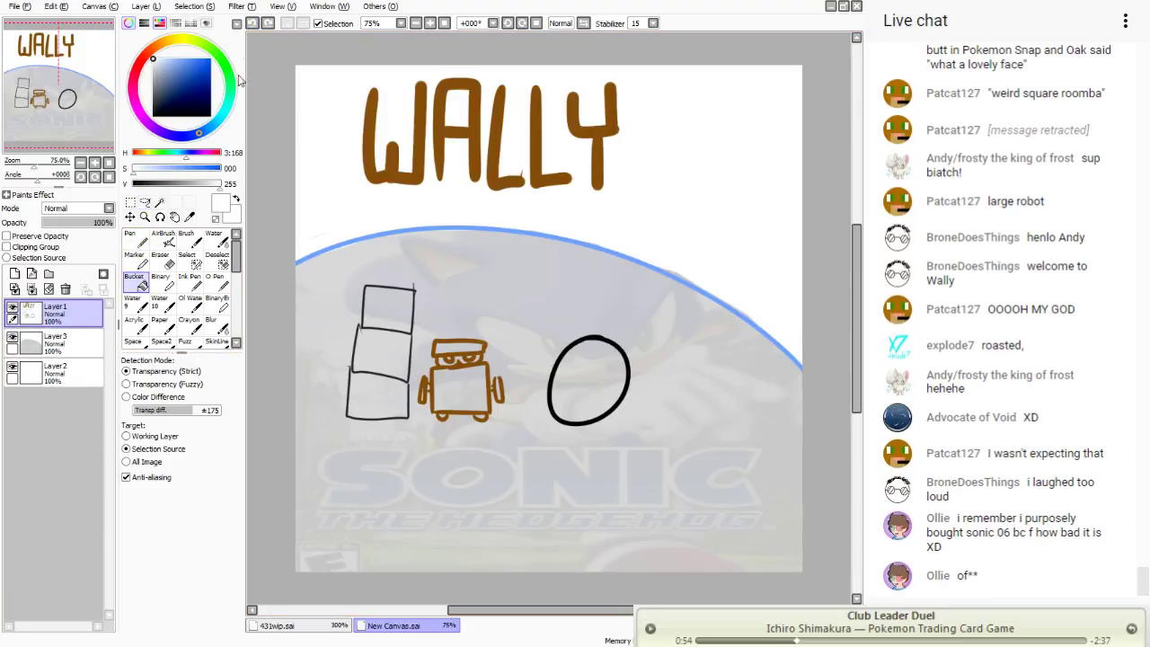
left_click(36, 259)
left_click(616, 404)
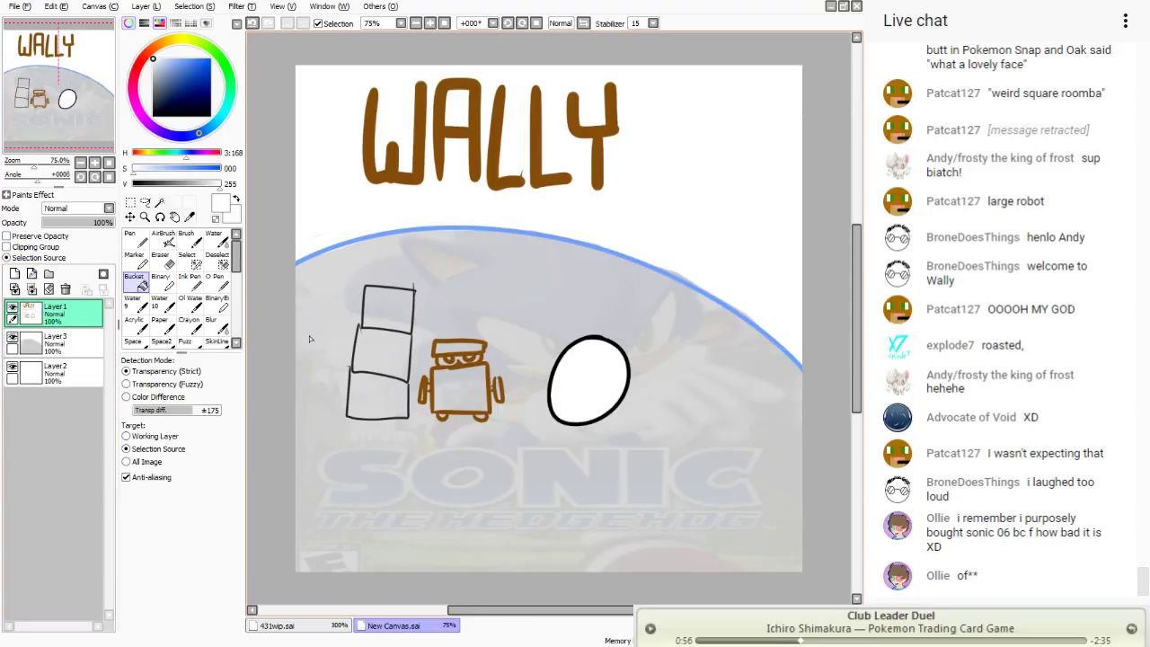
left_click(27, 259)
- Lasso and reposition the robot and the egg repeatedly, leaving the robot on the left end of the blue curve
left_click(145, 203)
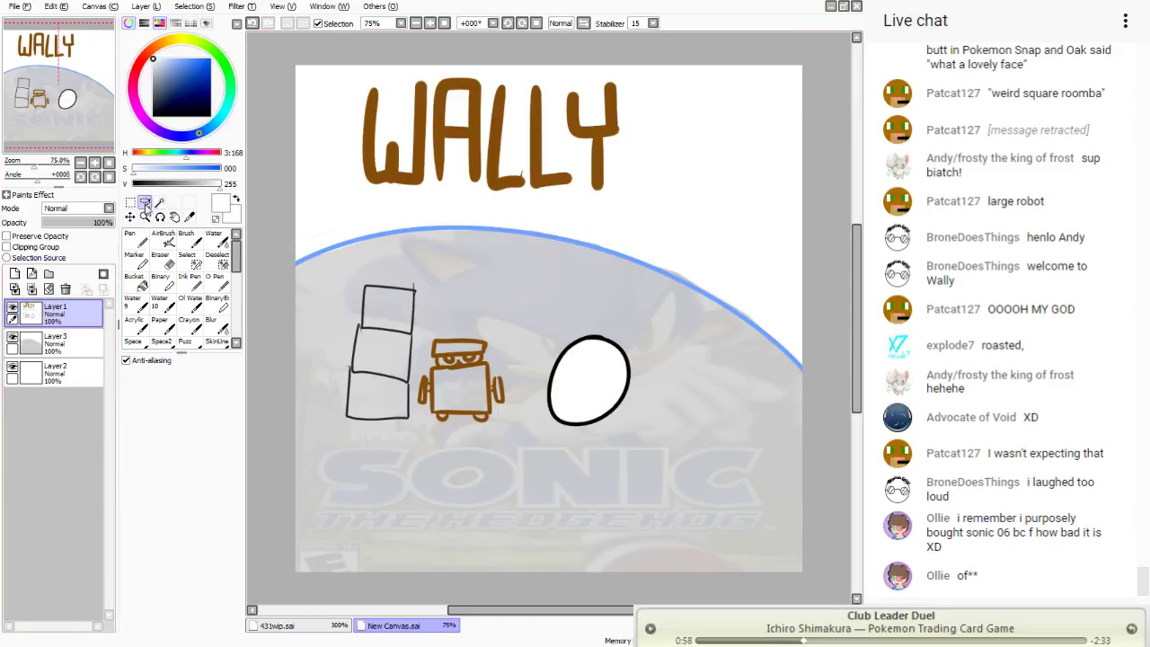
mouse_move(644, 307)
left_mouse_down()
mouse_move(618, 474)
mouse_move(404, 451)
left_mouse_up()
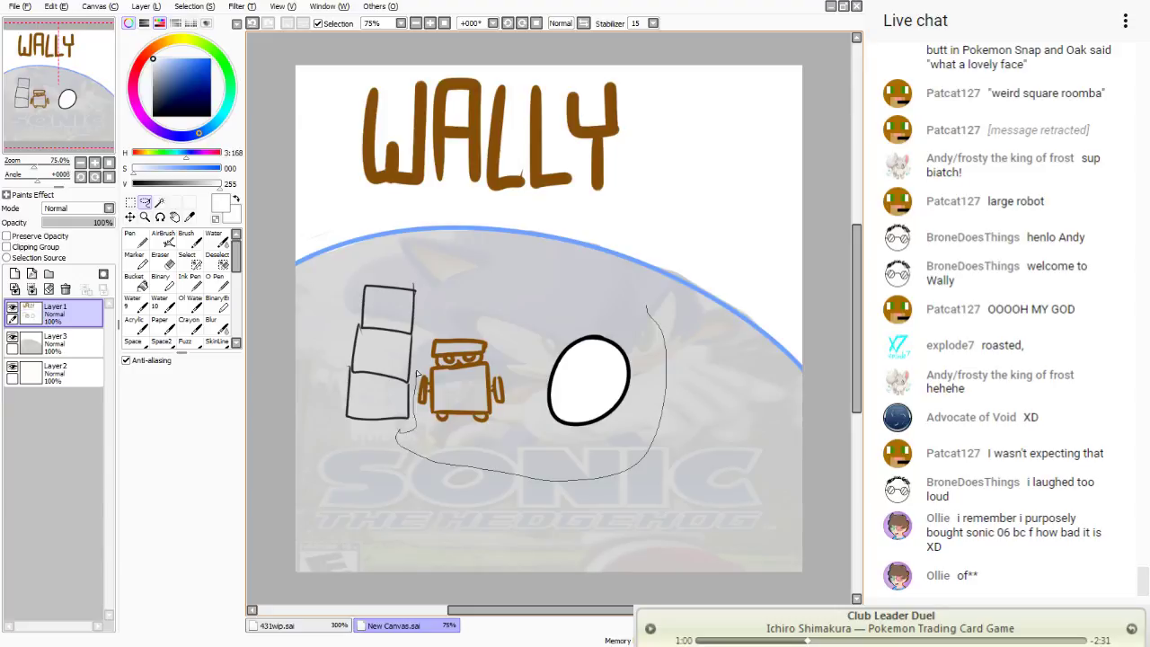
left_click_drag(417, 373, 440, 323)
left_click_drag(527, 383, 577, 413)
mouse_move(669, 356)
left_mouse_down()
mouse_move(591, 357)
mouse_move(620, 350)
left_mouse_up()
left_click_drag(662, 387, 737, 155)
mouse_move(606, 321)
left_mouse_down()
mouse_move(605, 398)
mouse_move(454, 547)
left_mouse_up()
mouse_move(503, 331)
left_mouse_down()
mouse_move(589, 380)
mouse_move(492, 340)
left_mouse_up()
mouse_move(521, 409)
left_mouse_down()
mouse_move(499, 317)
mouse_move(345, 228)
mouse_move(356, 228)
left_mouse_up()
- Move the egg to the ground's lower right, place the robot just to its right, and deselect
mouse_move(683, 99)
left_mouse_down()
mouse_move(688, 270)
mouse_move(683, 100)
left_mouse_up()
mouse_move(721, 166)
left_mouse_down()
mouse_move(735, 231)
mouse_move(668, 444)
mouse_move(688, 406)
left_mouse_up()
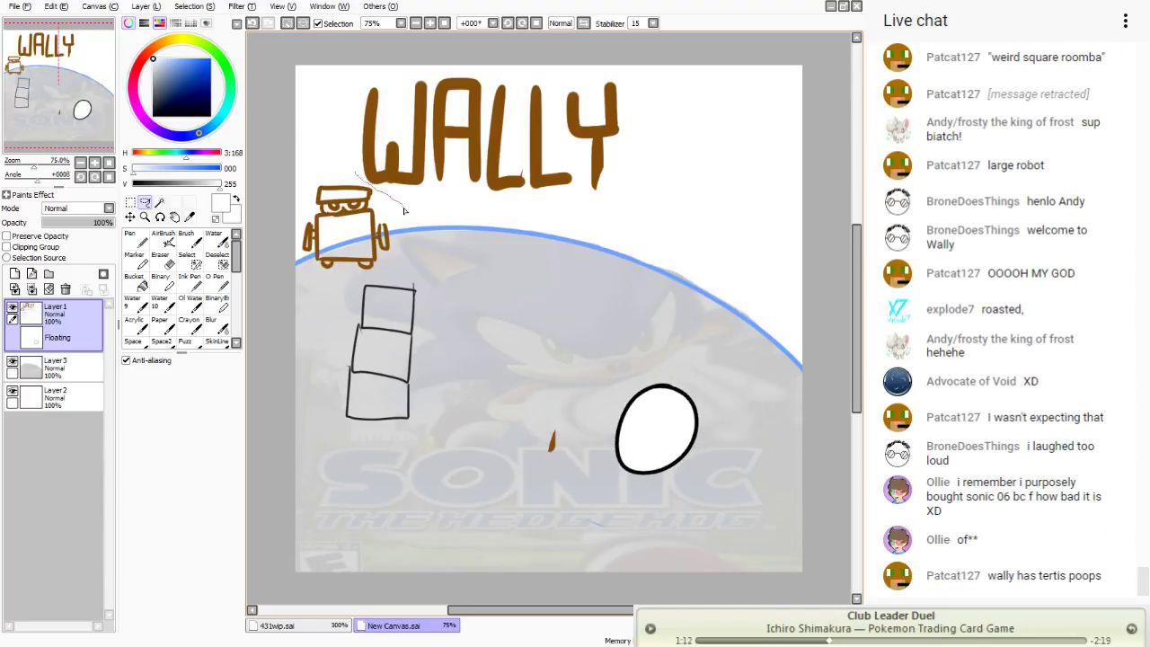
mouse_move(346, 220)
left_mouse_down()
mouse_move(596, 279)
mouse_move(749, 449)
mouse_move(738, 468)
left_mouse_up()
key("ctrl+d")
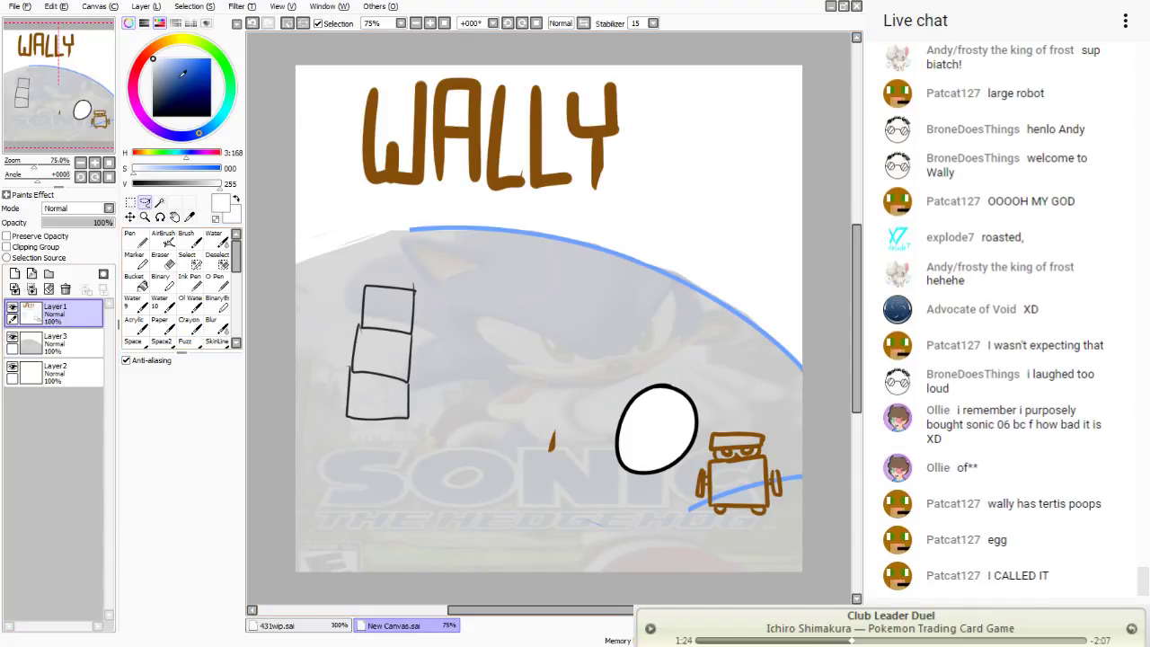
- Draw a light green sprout with two leaves and a stem above the middle of the ground with the size 10 pen
left_click(206, 45)
left_click(187, 59)
left_click(129, 216)
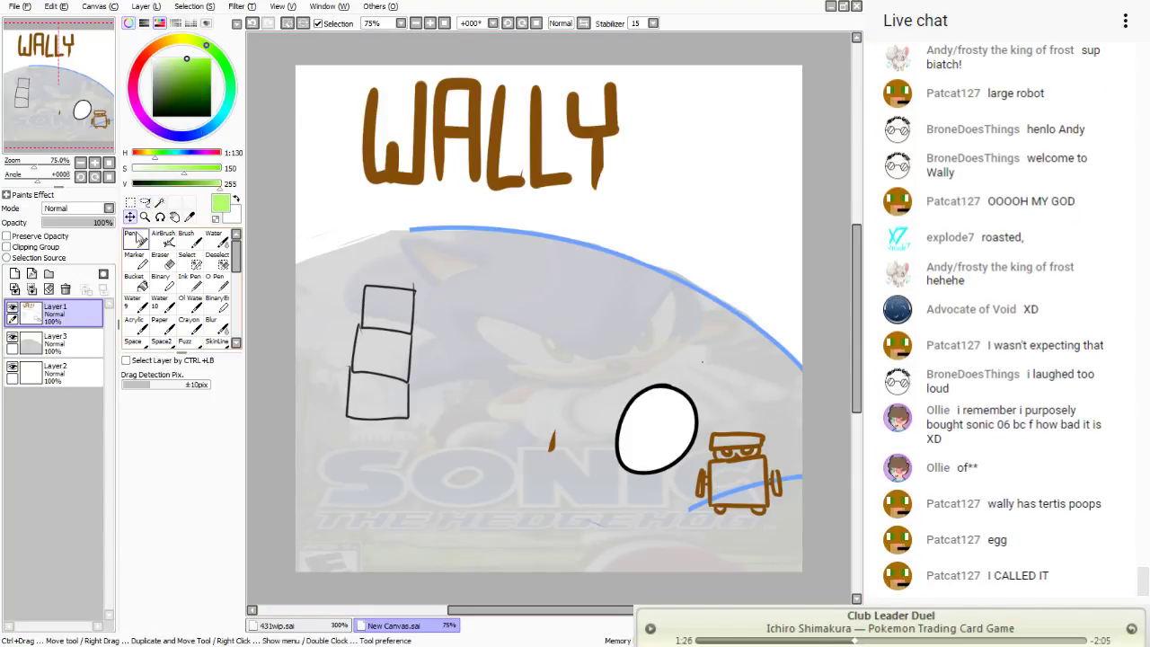
left_click(134, 237)
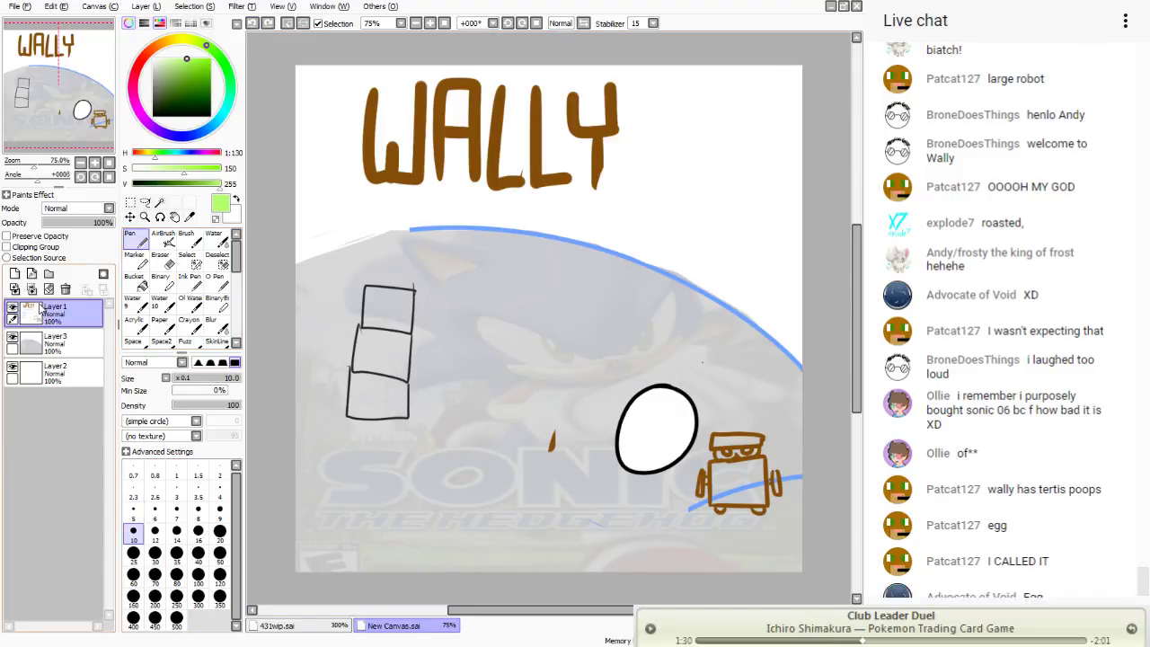
left_click(130, 217)
left_click(134, 237)
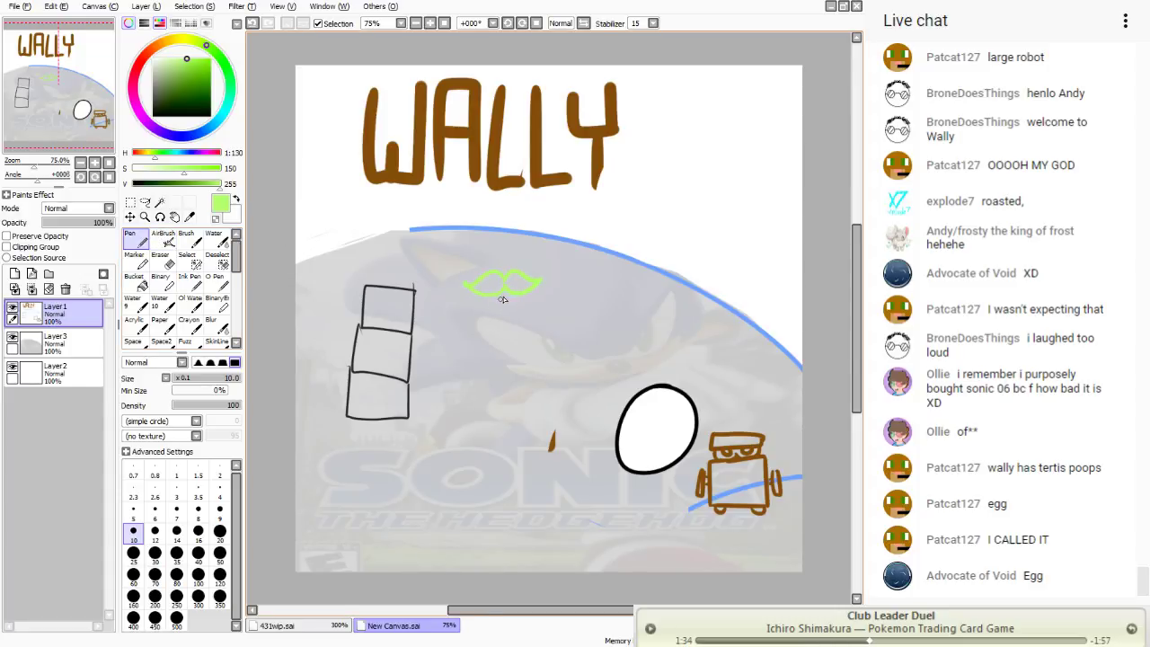
- Draw a greyish-brown boot directly beneath the green sprout's stem
left_click(173, 88)
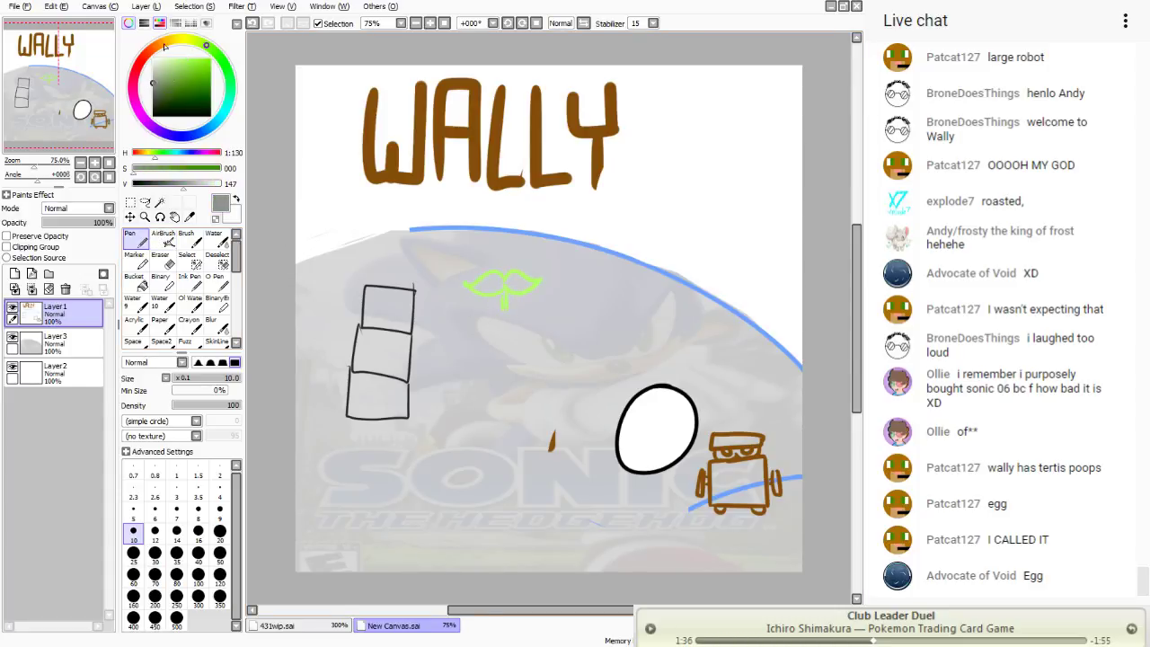
left_click(157, 45)
left_click(162, 89)
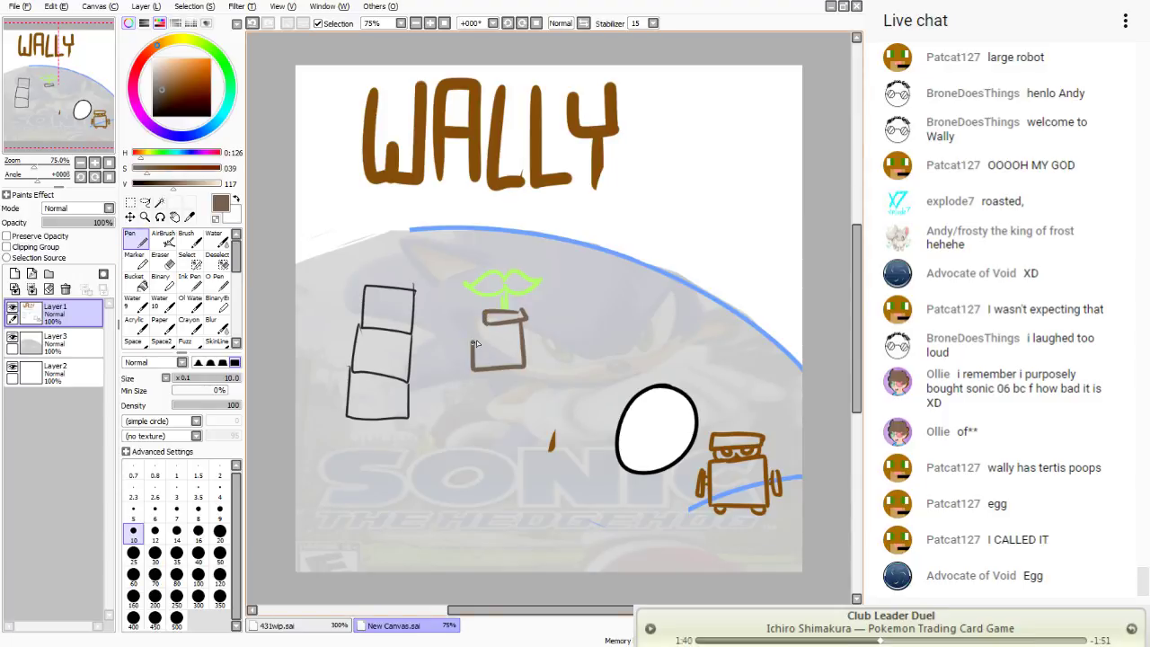
- Select the sprout and boot, then shrink and tilt them with Transform so they fit inside the white egg
left_click(131, 203)
left_click_drag(566, 253, 440, 393)
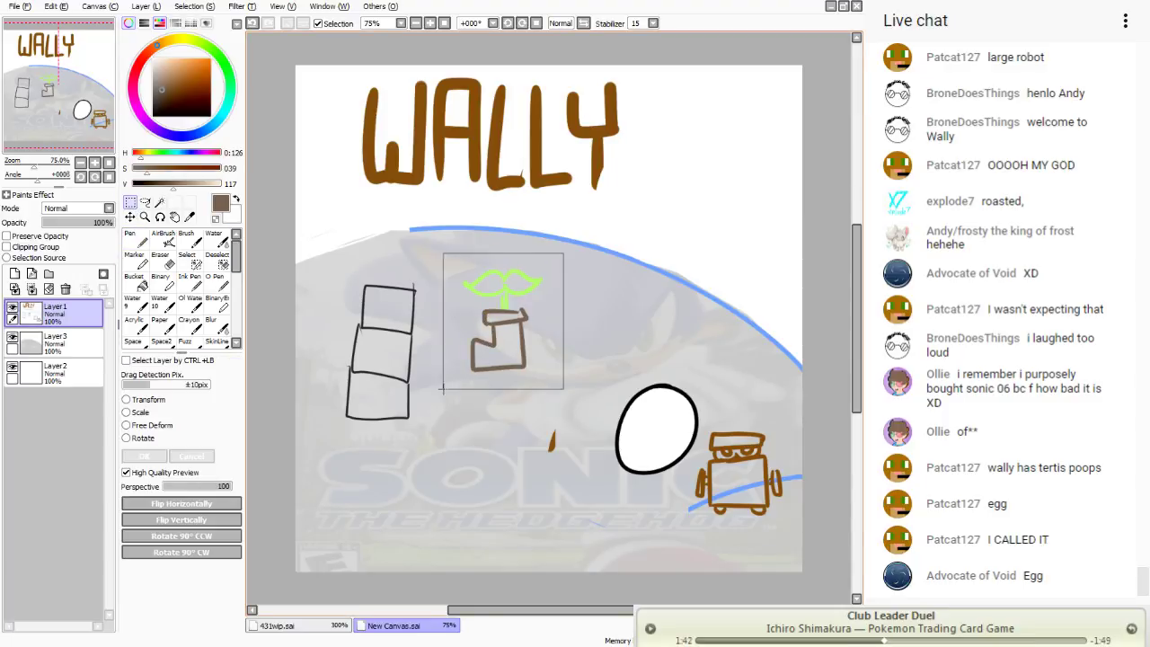
left_click_drag(516, 343, 544, 358)
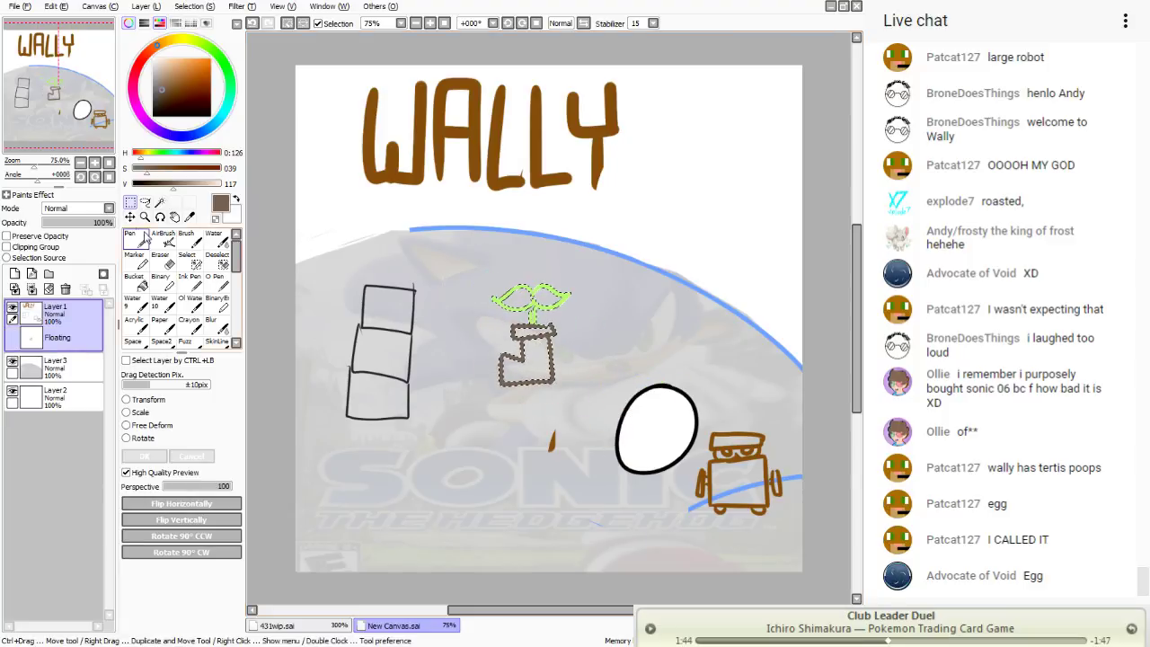
left_click(142, 400)
left_click_drag(574, 283, 681, 435)
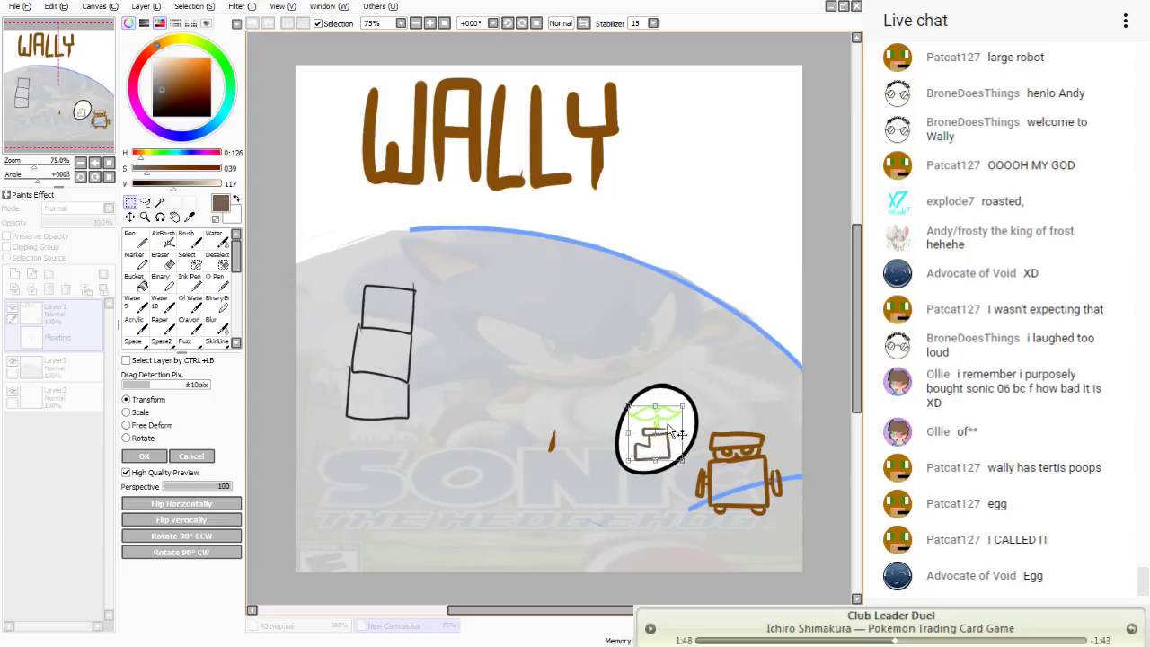
left_click_drag(690, 396, 695, 419)
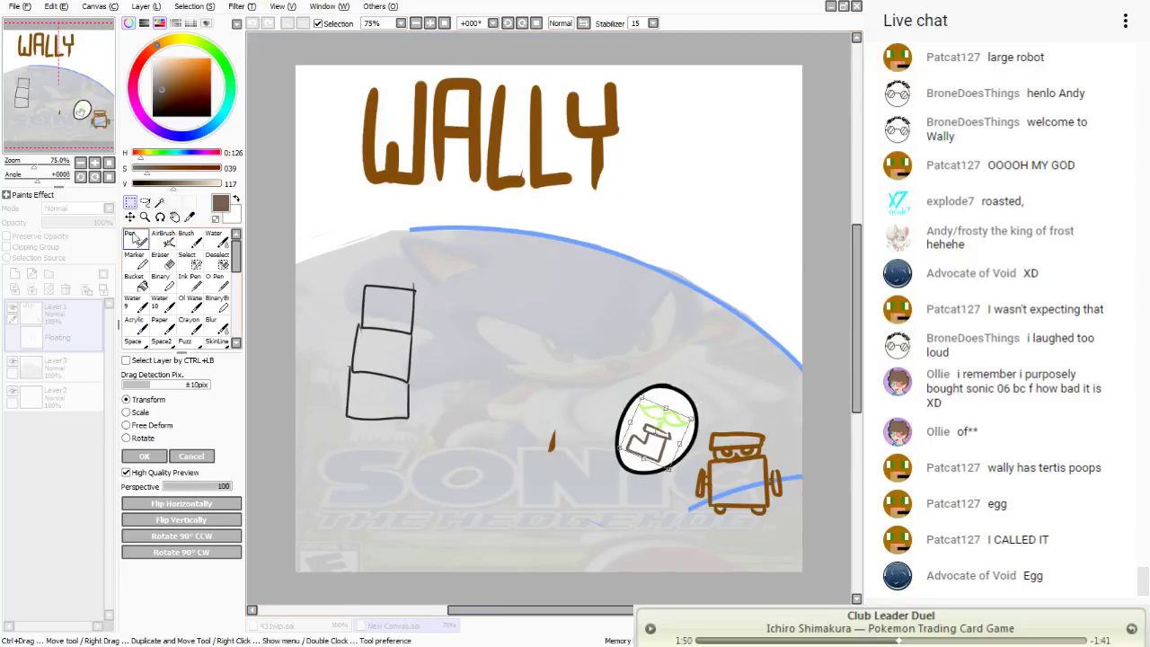
left_click(143, 455)
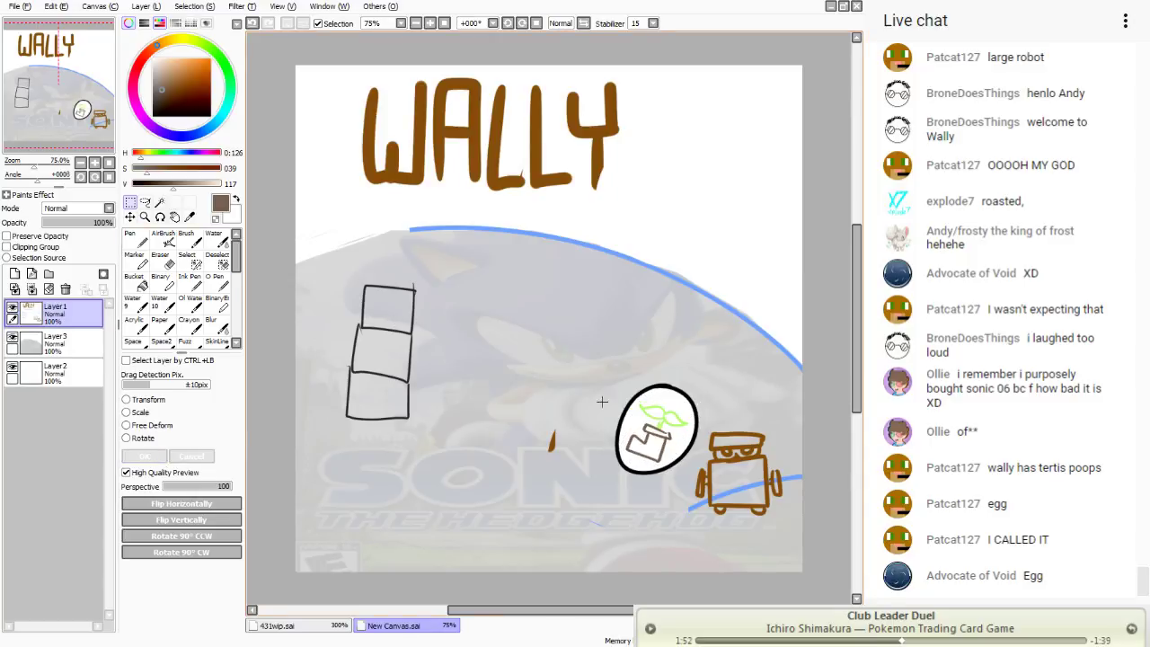
- Lasso the egg with its plant drawing and move it up to the right of the WALLY title
left_click(145, 202)
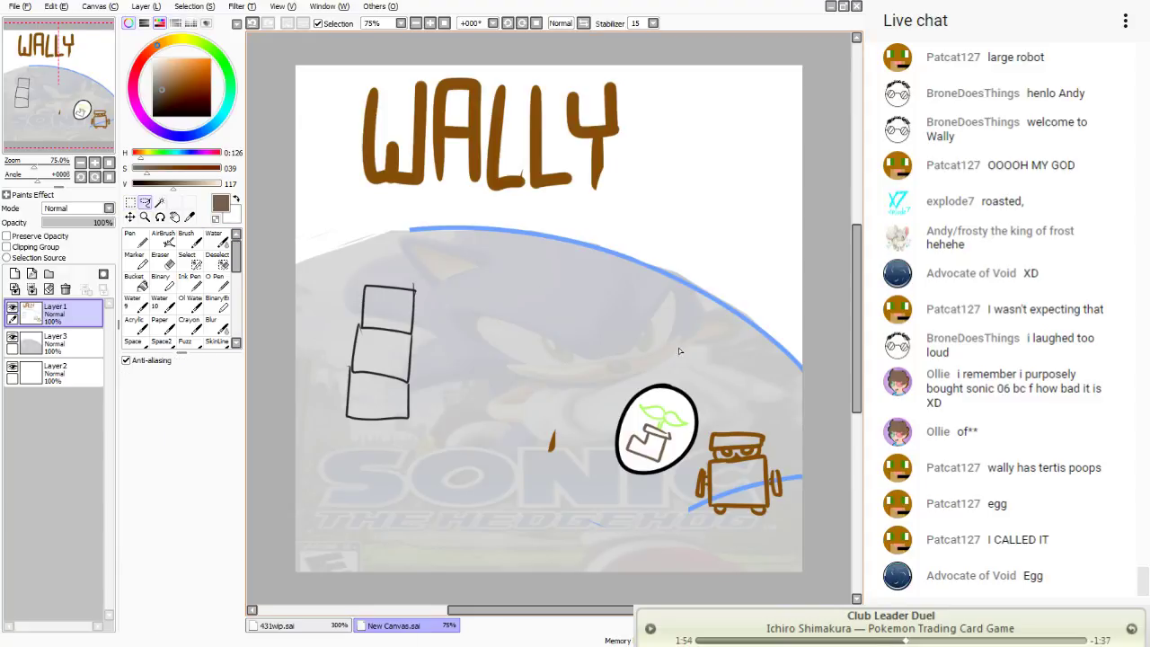
left_click_drag(707, 429, 681, 353)
mouse_move(663, 428)
left_mouse_down()
mouse_move(647, 370)
mouse_move(677, 254)
mouse_move(743, 135)
left_mouse_up()
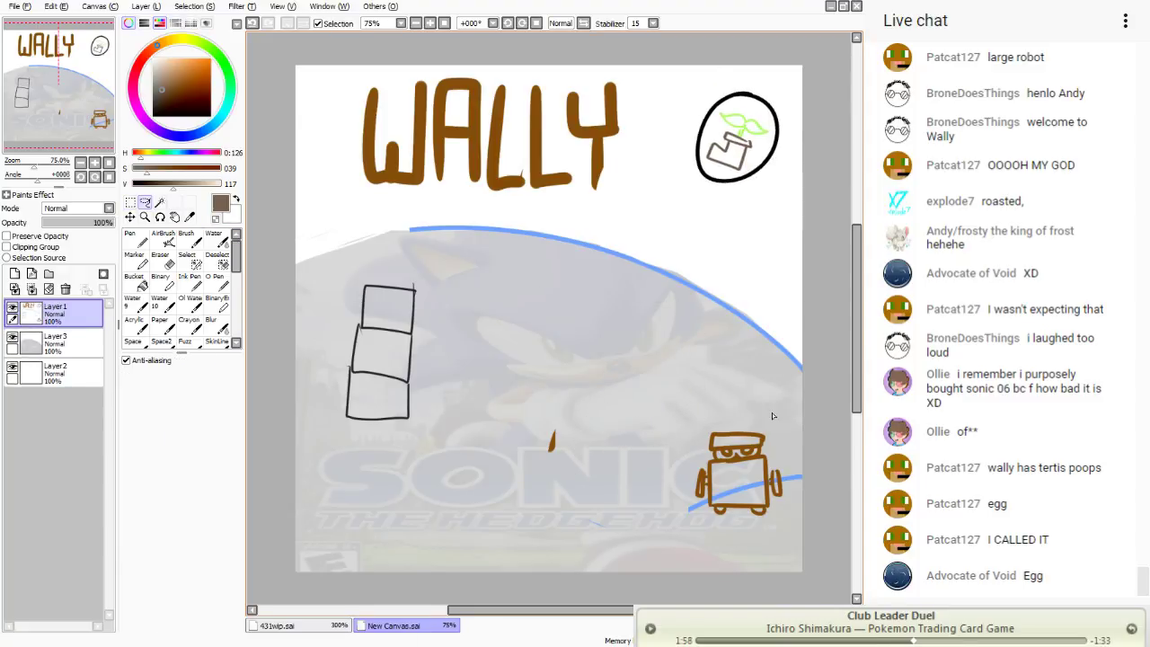
- Lasso the robot and move it up onto the white area beneath the egg
mouse_move(772, 415)
left_mouse_down()
mouse_move(687, 431)
mouse_move(755, 414)
left_mouse_up()
mouse_move(731, 473)
left_mouse_down()
mouse_move(653, 458)
mouse_move(632, 345)
mouse_move(628, 400)
mouse_move(620, 332)
mouse_move(611, 351)
mouse_move(591, 349)
mouse_move(743, 247)
left_mouse_up()
- Lasso the whole planet ground, delete Layer3, and clear the blue arc and stacked boxes inside the selection on Layer1
left_click_drag(796, 347, 777, 335)
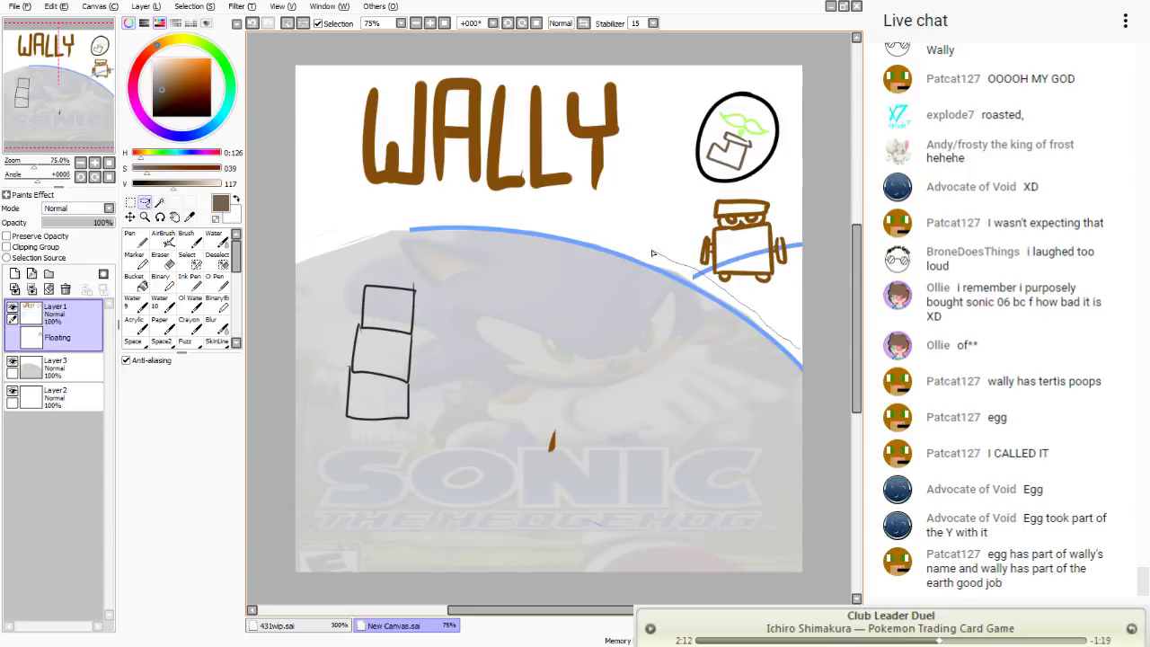
mouse_move(653, 253)
left_mouse_down()
mouse_move(530, 223)
mouse_move(392, 227)
left_mouse_up()
left_click_drag(824, 356, 798, 348)
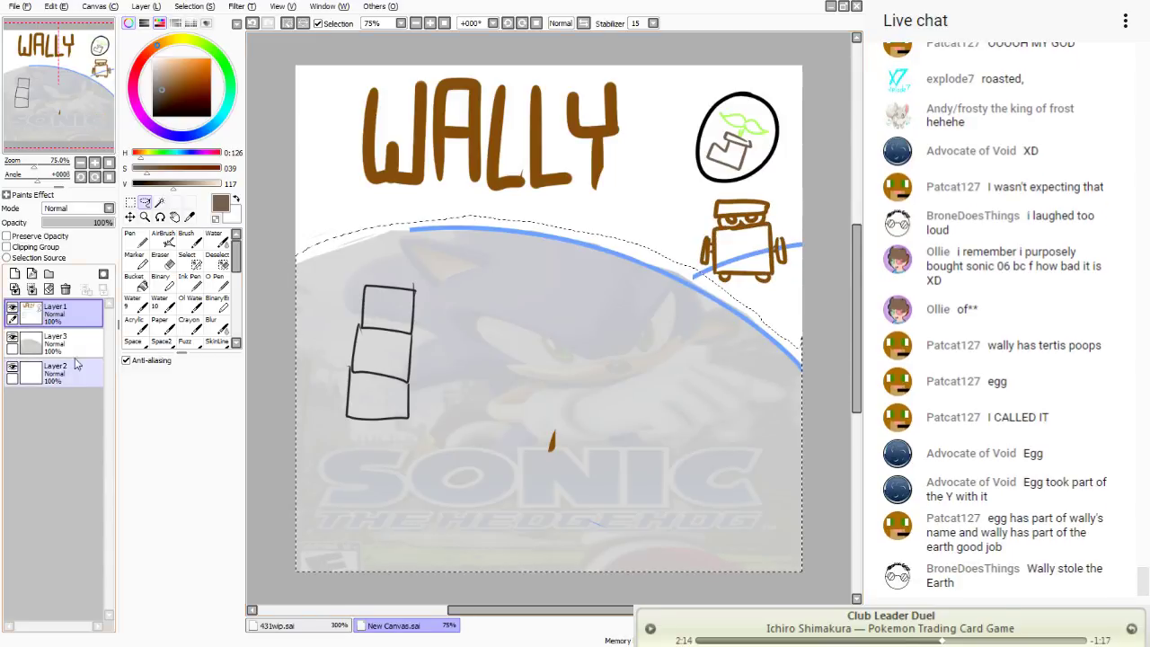
left_click(54, 339)
left_click(65, 289)
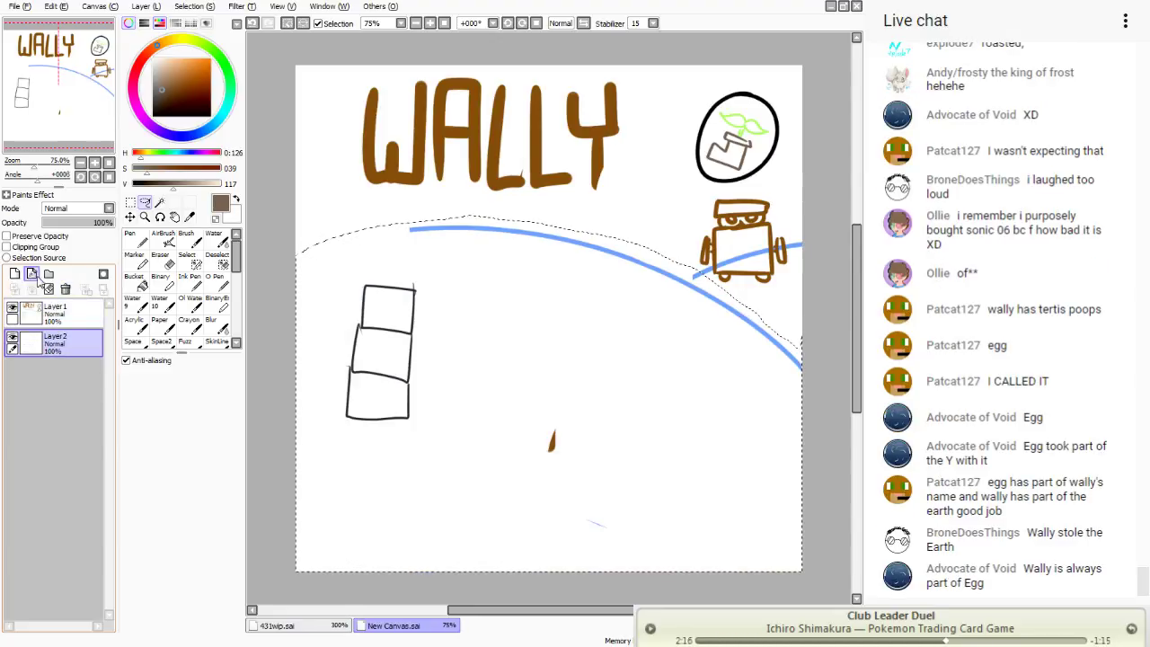
left_click(49, 310)
key("Delete")
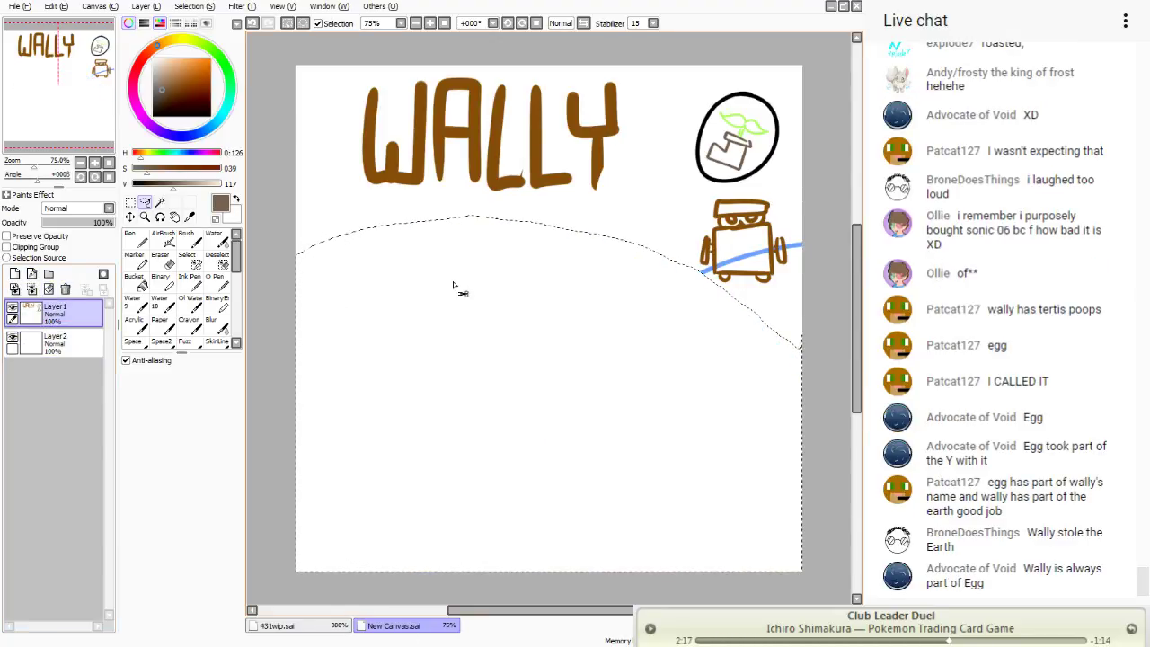
key("ctrl+d")
- Draw a black ground line with a raised wall at each end across the lower canvas, using the size 10 pen
left_click(133, 168)
left_click(130, 180)
left_click(130, 202)
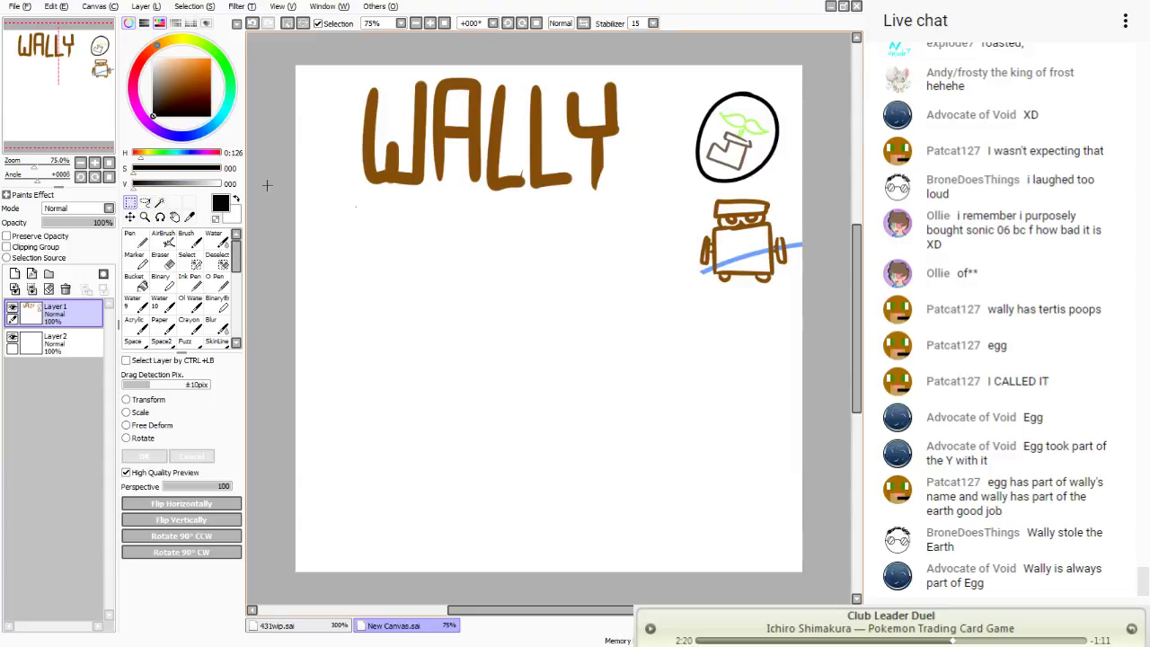
left_click(135, 238)
mouse_move(817, 397)
left_mouse_down()
mouse_move(737, 396)
mouse_move(744, 507)
mouse_move(299, 502)
mouse_move(311, 375)
mouse_move(295, 382)
mouse_move(312, 428)
mouse_move(313, 508)
left_mouse_up()
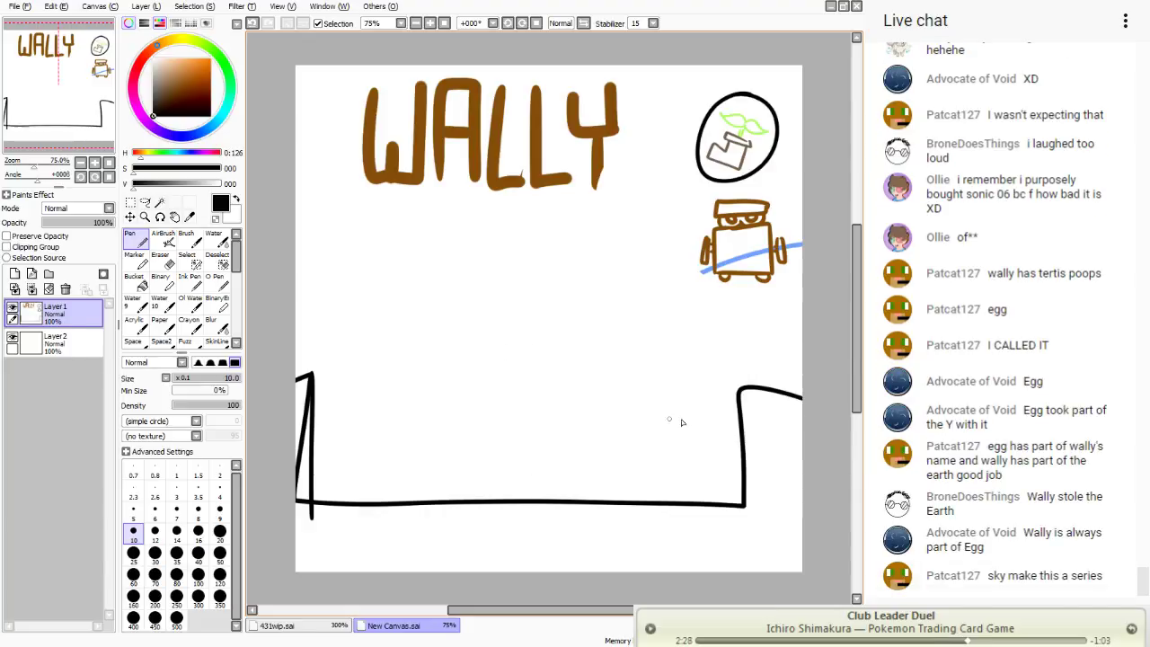
- Draw two round black figures with small heads and stubby limbs between the walls, the larger one near the right wall
left_click_drag(658, 416, 668, 408)
left_click_drag(701, 475, 653, 413)
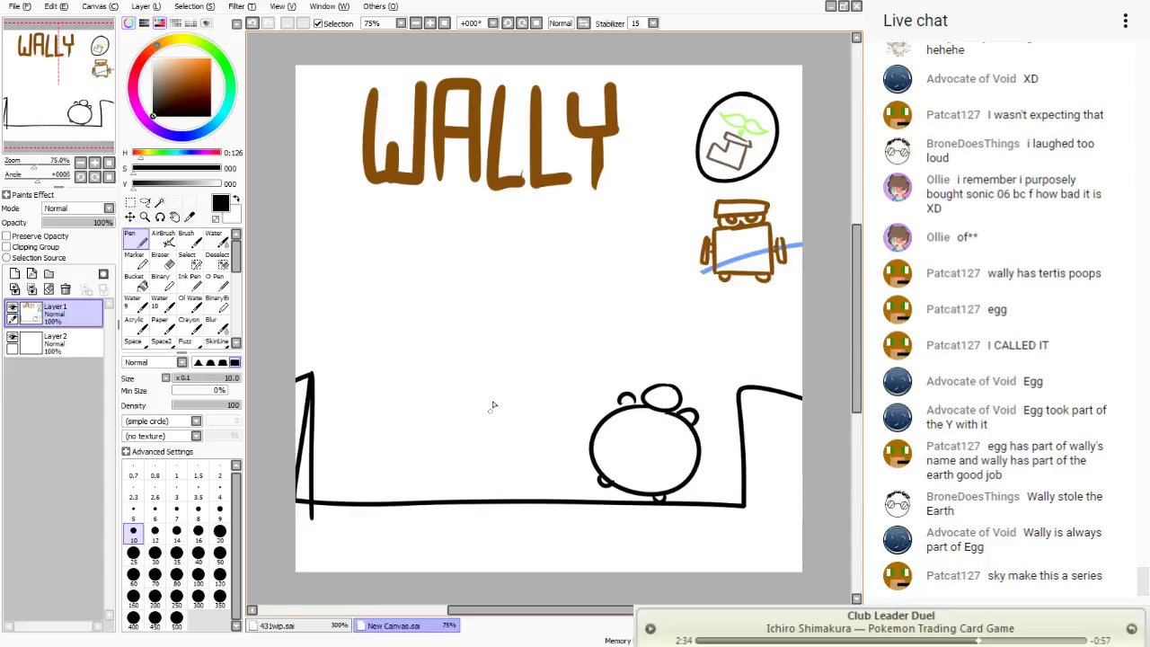
mouse_move(500, 392)
left_mouse_down()
mouse_move(450, 442)
mouse_move(468, 403)
mouse_move(453, 425)
left_mouse_up()
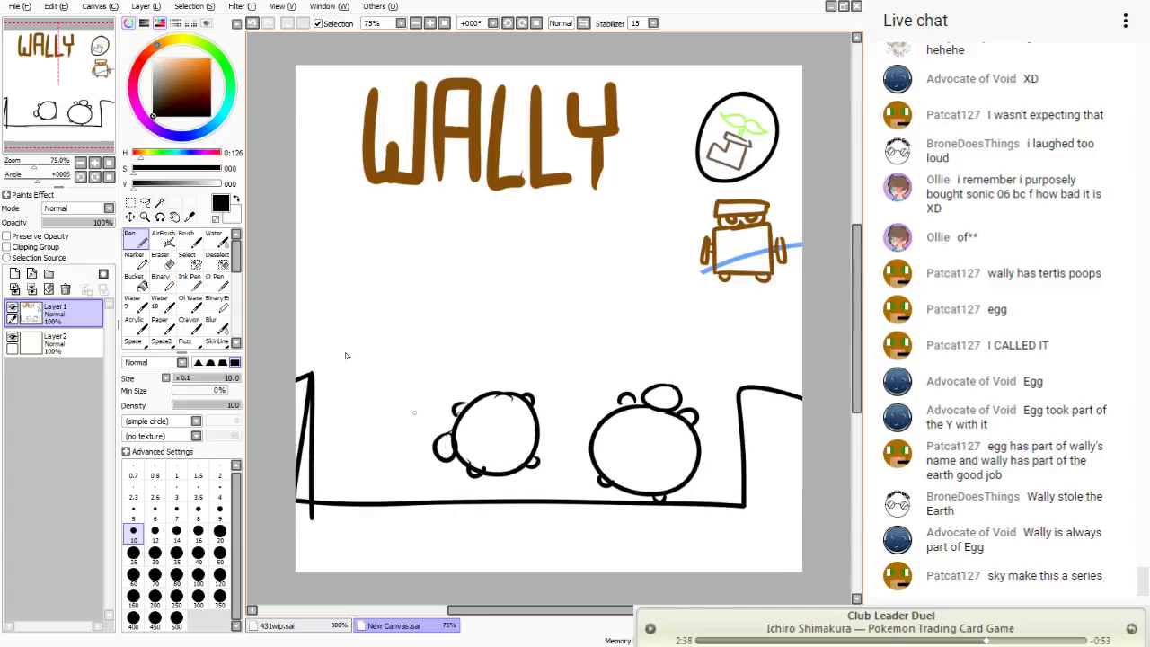
- Lasso the smaller round figure and move it down onto the ground line against the larger one
left_click(144, 204)
left_click_drag(530, 350, 496, 332)
mouse_move(434, 368)
left_mouse_down()
mouse_move(530, 395)
mouse_move(493, 392)
left_mouse_up()
key("ctrl+d")
- Draw a third round black figure with a scribbled-hair head against the left wall
left_click(135, 238)
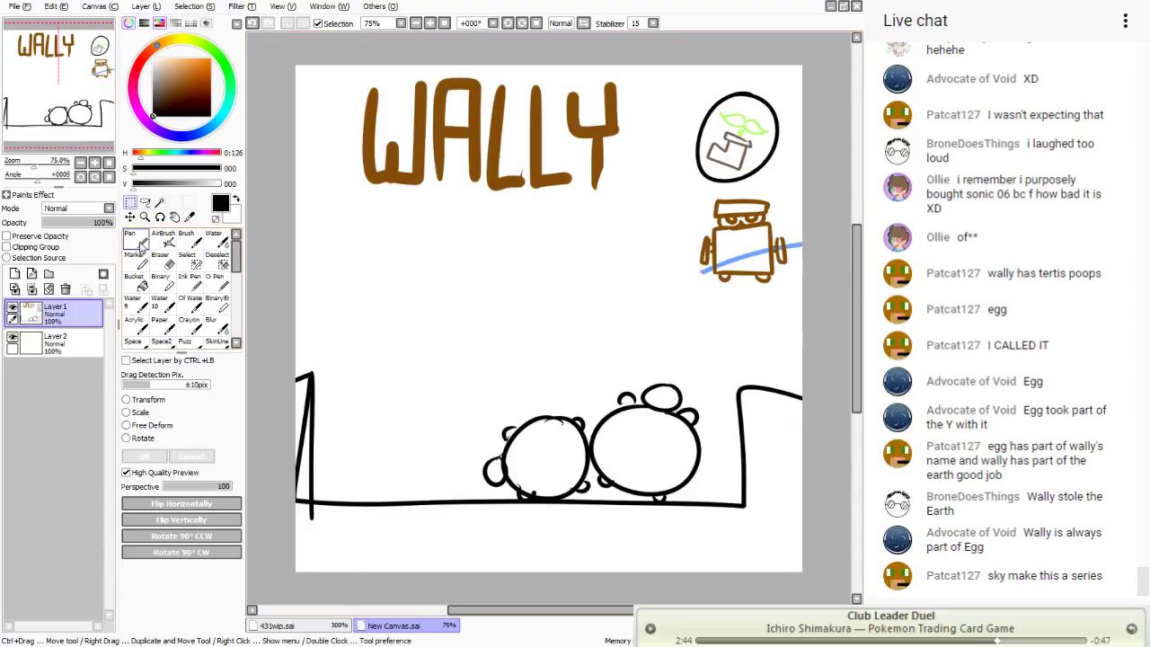
mouse_move(354, 388)
left_mouse_down()
mouse_move(425, 460)
mouse_move(318, 395)
mouse_move(385, 384)
left_mouse_up()
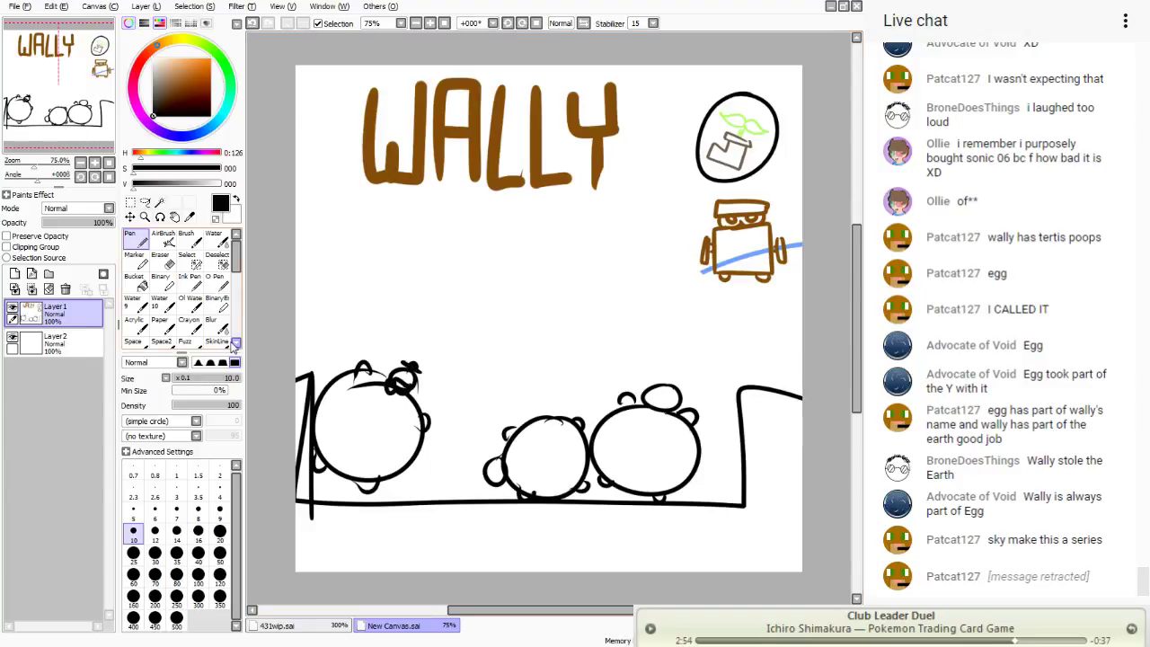
- Lasso the egg with the plant and move it down onto the ground line beside the left round figure
left_click(144, 202)
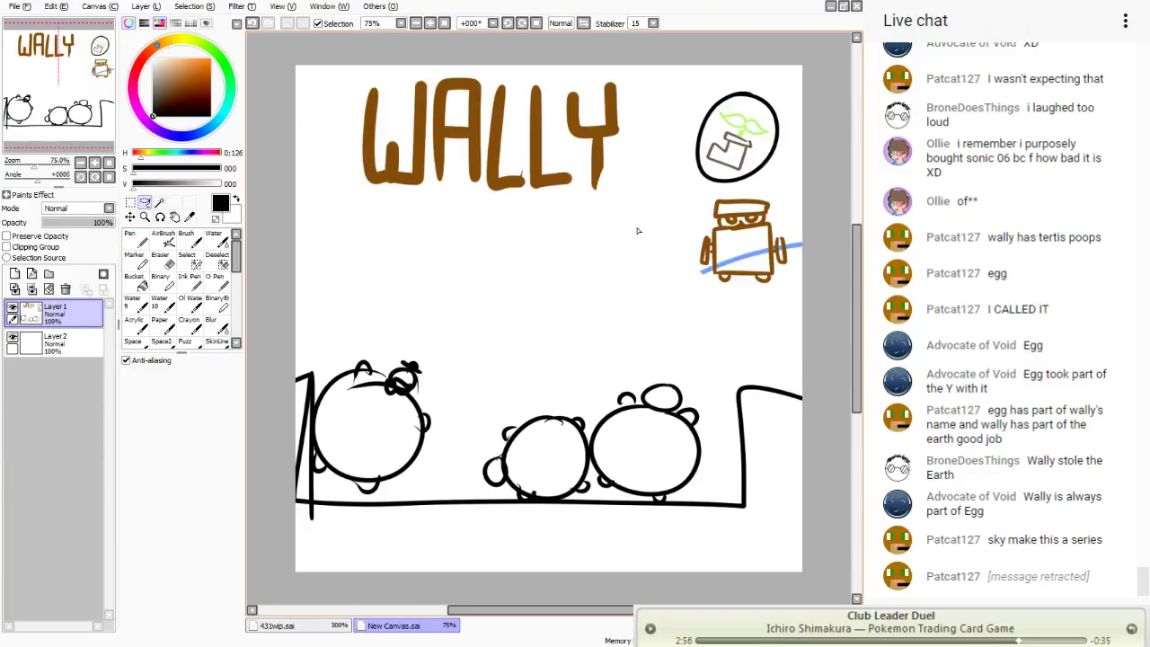
mouse_move(774, 81)
left_mouse_down()
mouse_move(768, 180)
mouse_move(715, 54)
mouse_move(775, 80)
left_mouse_up()
mouse_move(744, 142)
left_mouse_down()
mouse_move(603, 206)
mouse_move(493, 341)
mouse_move(469, 468)
mouse_move(446, 480)
left_mouse_up()
key("ctrl+d")
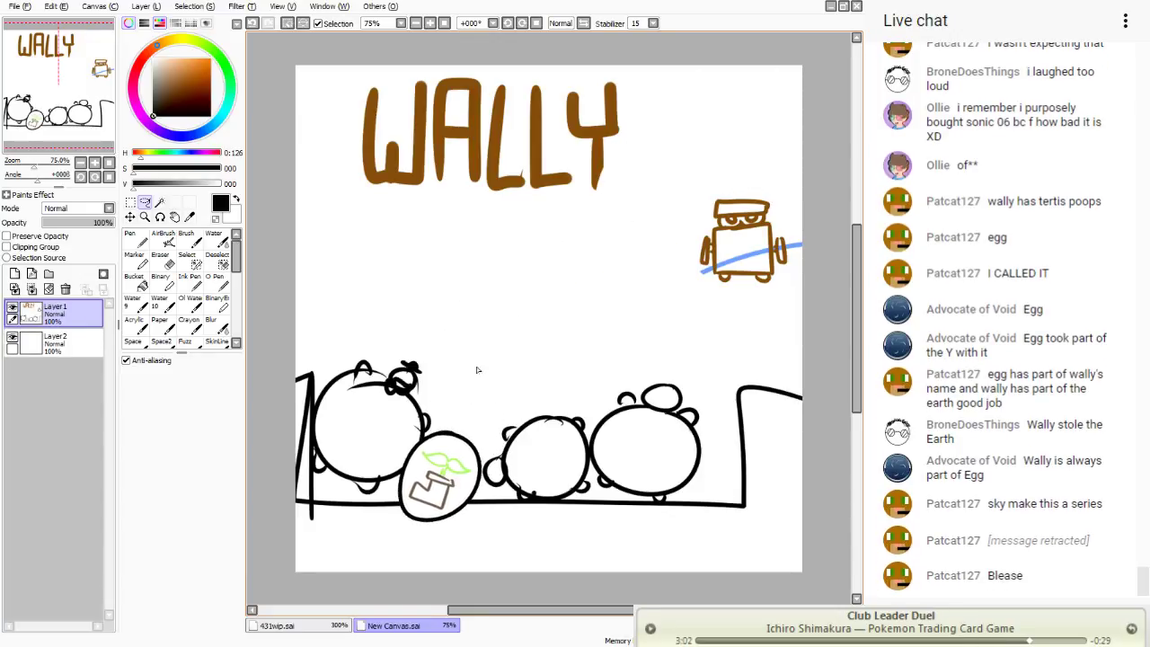
- Lasso the robot and move it left to beneath the Y of the WALLY title
left_click_drag(766, 190, 764, 185)
mouse_move(742, 241)
left_mouse_down()
mouse_move(764, 360)
mouse_move(596, 258)
left_mouse_up()
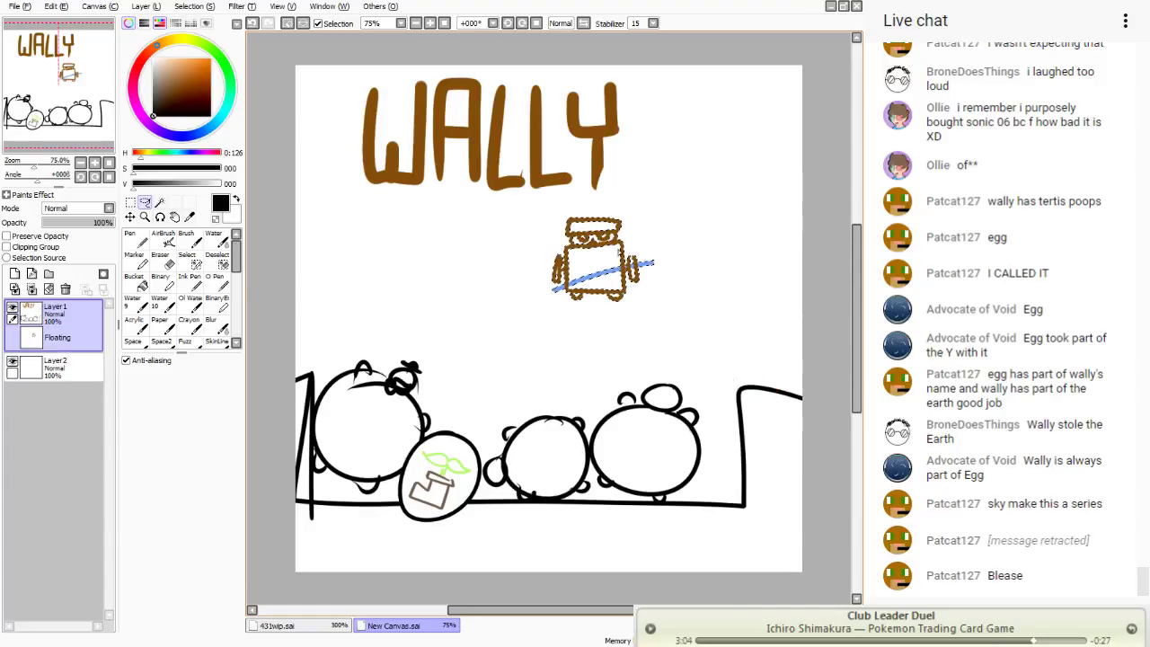
key("ctrl+d")
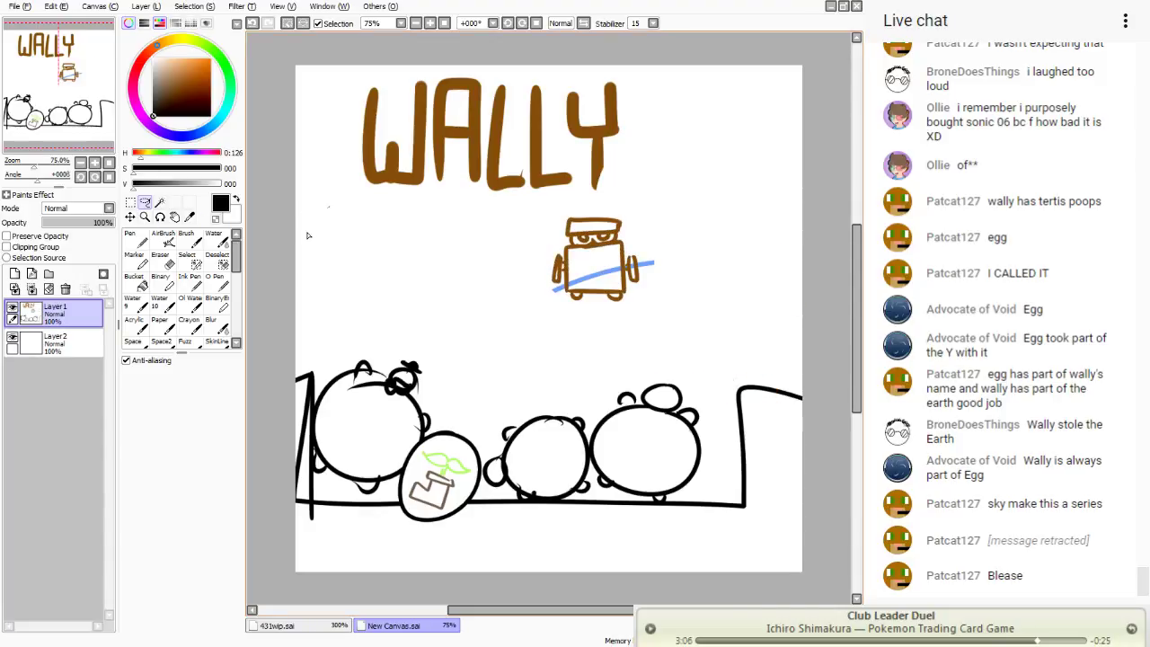
- Draw a small black mushroom-like shape to the left of the WALLY title
left_click(137, 239)
left_click_drag(715, 241, 690, 218)
- Lasso the robot and move it slightly down, closer to the round figures
left_click(145, 201)
mouse_move(715, 281)
left_mouse_down()
mouse_move(665, 488)
mouse_move(354, 556)
mouse_move(684, 500)
mouse_move(401, 257)
mouse_move(460, 133)
mouse_move(340, 149)
left_mouse_up()
mouse_move(492, 287)
left_mouse_down()
mouse_move(603, 347)
mouse_move(500, 290)
left_mouse_up()
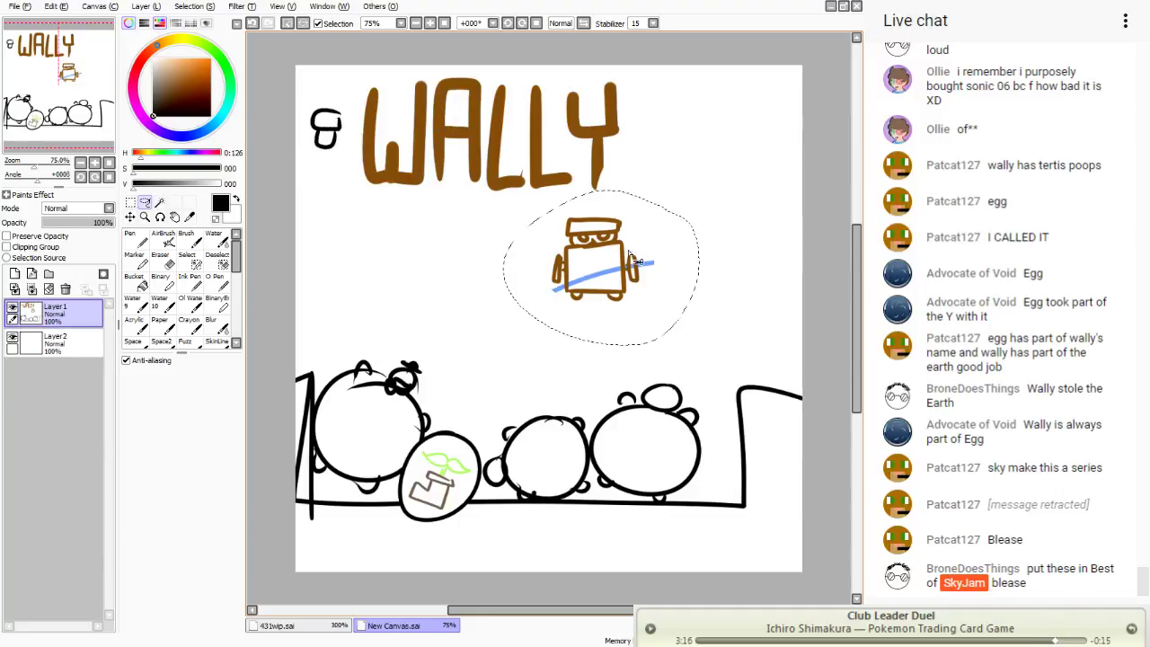
mouse_move(611, 262)
left_mouse_down()
mouse_move(644, 277)
mouse_move(621, 274)
mouse_move(600, 315)
left_mouse_up()
key("ctrl+d")
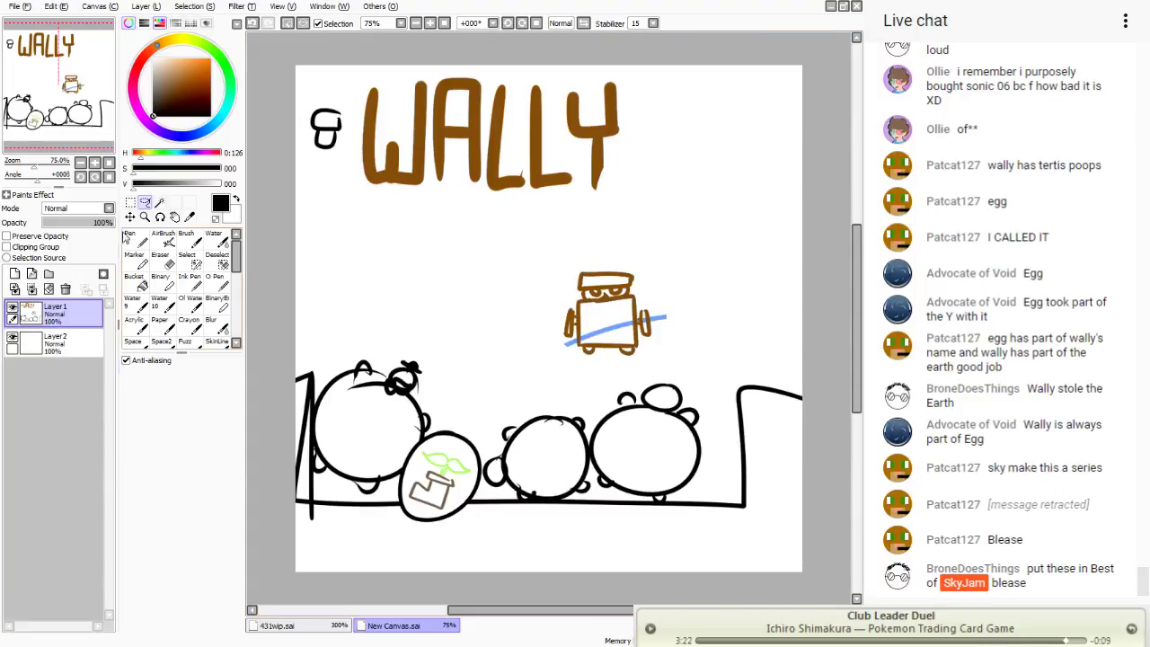
- Draw four square boxes in muted brown, two left of the robot, one right of it and one at its upper right
key("n")
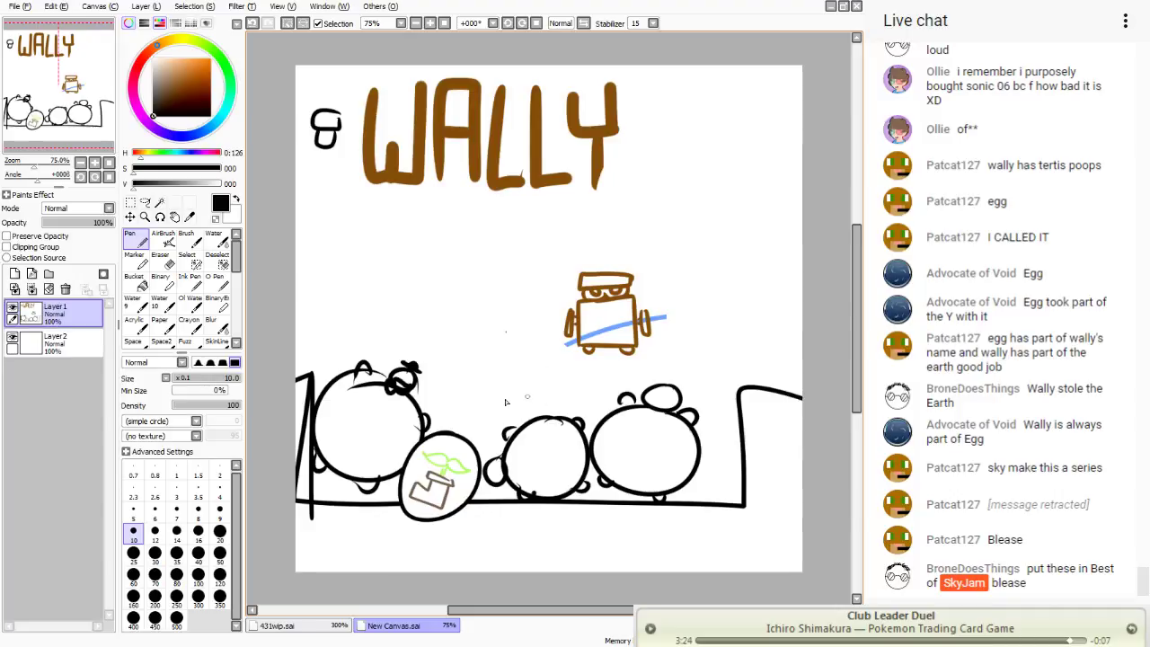
key("m")
left_click(176, 58)
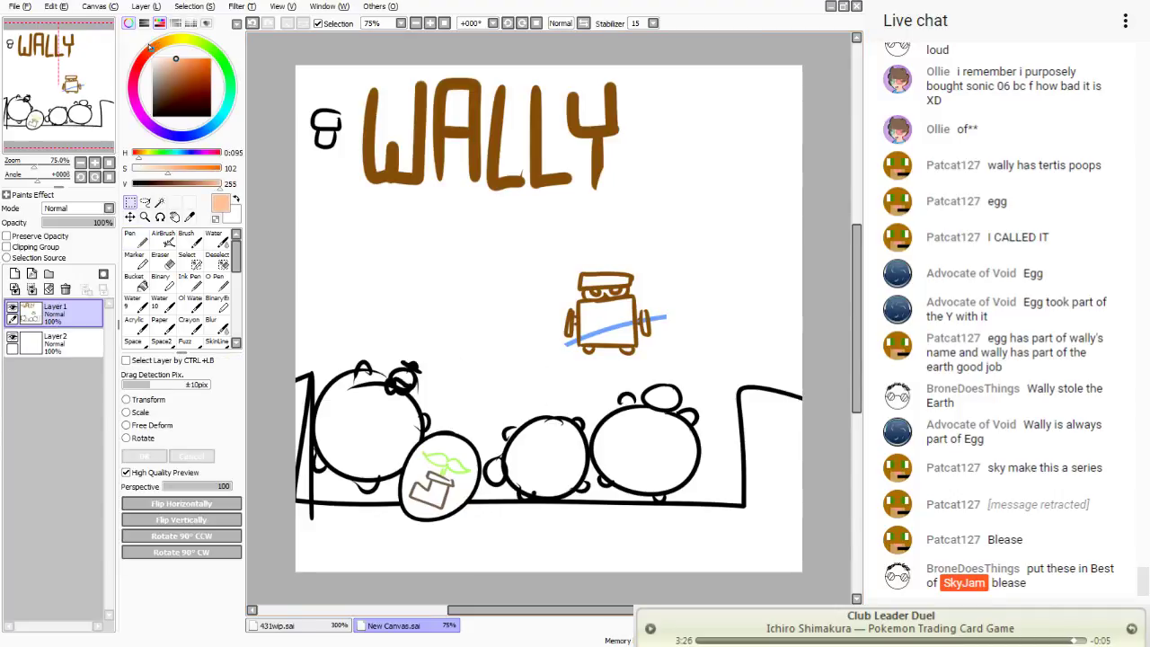
left_click(150, 47)
left_click(170, 81)
left_click(136, 238)
mouse_move(536, 324)
left_mouse_down()
mouse_move(478, 375)
mouse_move(477, 316)
mouse_move(538, 315)
left_mouse_up()
mouse_move(742, 308)
left_mouse_down()
mouse_move(700, 364)
mouse_move(688, 310)
left_mouse_up()
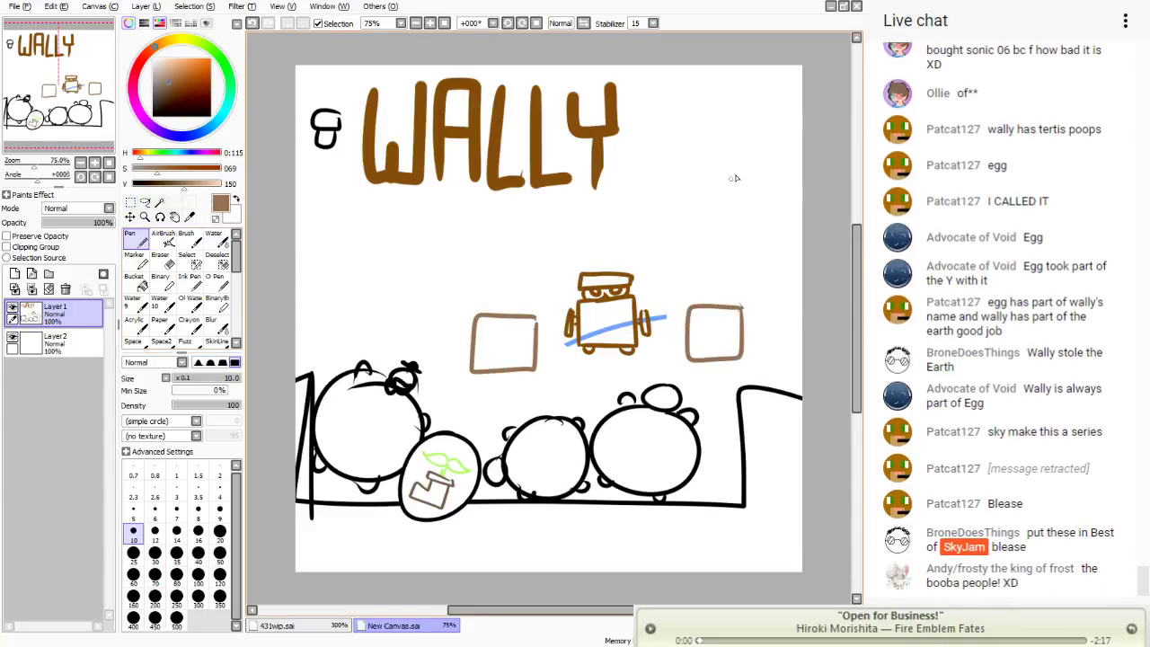
mouse_move(735, 178)
left_mouse_down()
mouse_move(678, 216)
mouse_move(705, 178)
mouse_move(733, 177)
left_mouse_up()
mouse_move(465, 290)
left_mouse_down()
mouse_move(453, 342)
mouse_move(400, 336)
mouse_move(469, 281)
left_mouse_up()
- Nudge the rightmost round figure slightly down, and move the left figure's scribbled head up beneath the WALLY title
left_click(145, 201)
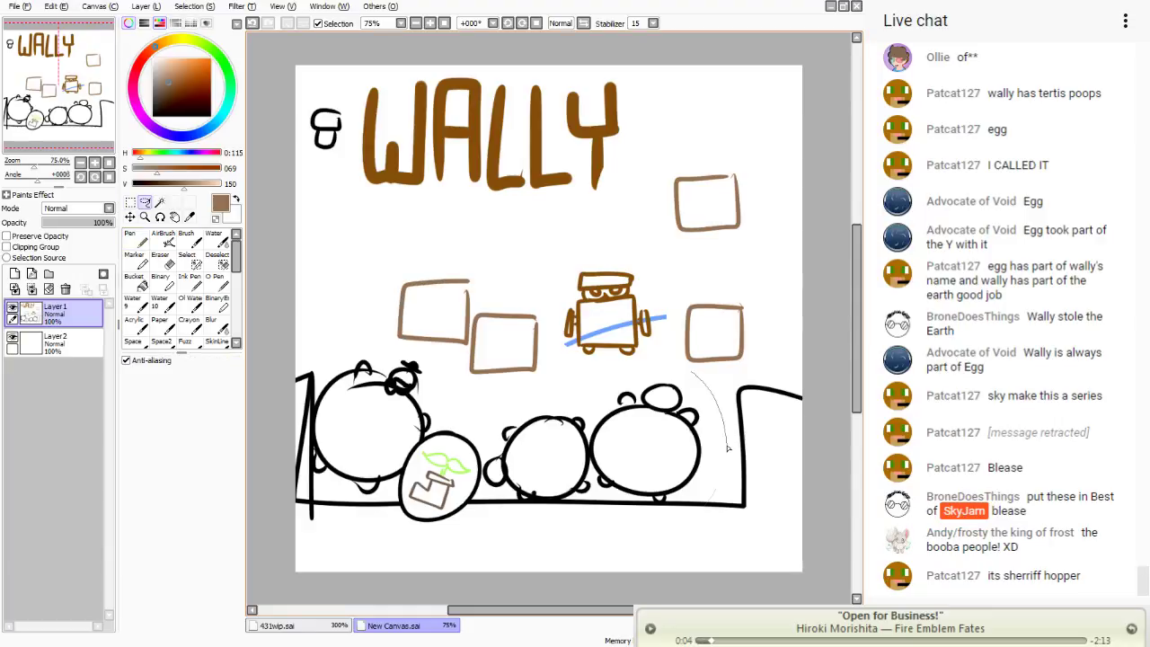
left_click_drag(728, 447, 690, 376)
mouse_move(660, 422)
left_mouse_down()
mouse_move(679, 404)
mouse_move(640, 446)
mouse_move(629, 497)
mouse_move(599, 469)
mouse_move(613, 474)
mouse_move(616, 422)
mouse_move(661, 432)
left_mouse_up()
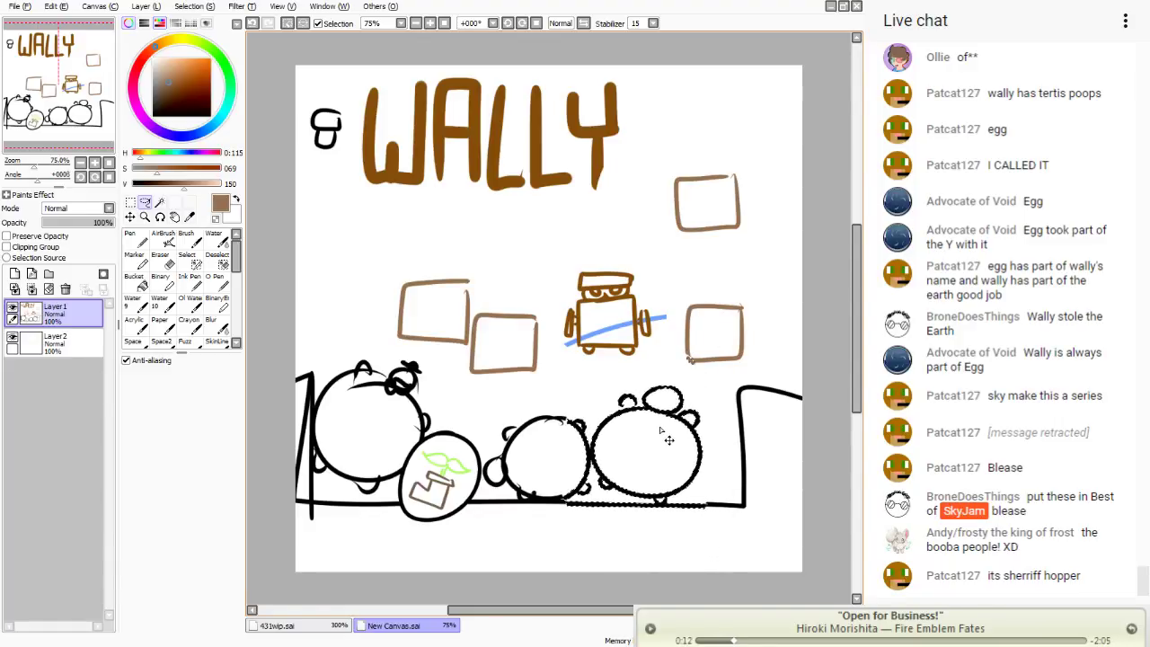
key("ctrl+d")
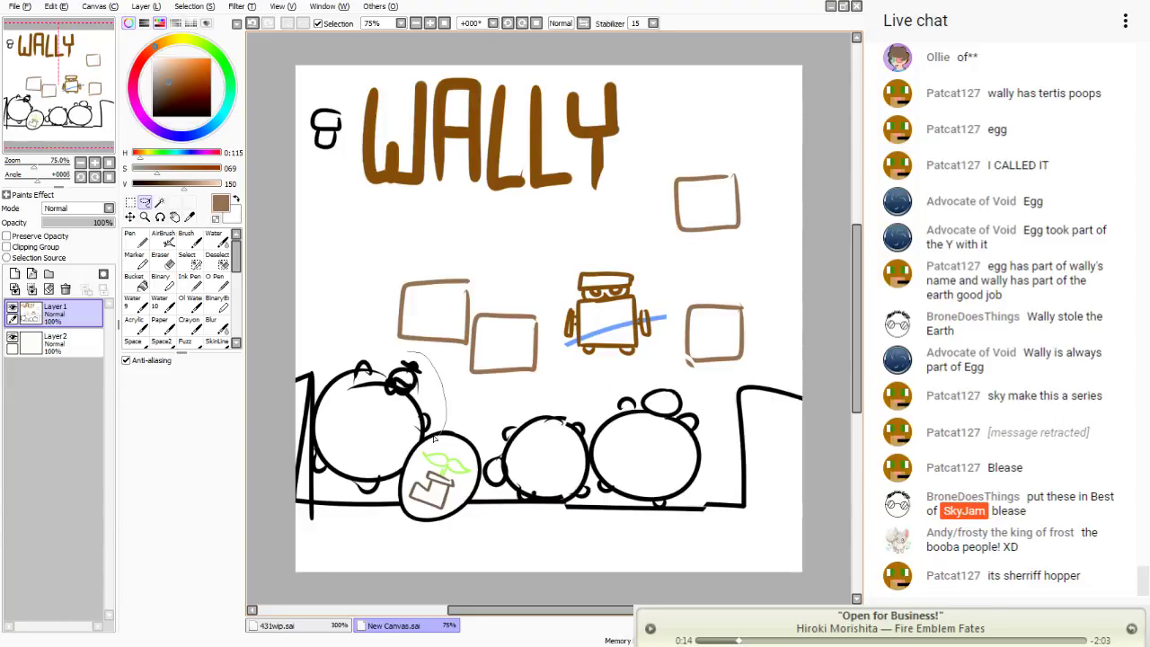
mouse_move(434, 438)
left_mouse_down()
mouse_move(393, 361)
mouse_move(422, 359)
mouse_move(553, 236)
mouse_move(493, 241)
mouse_move(526, 251)
mouse_move(507, 263)
mouse_move(538, 310)
mouse_move(509, 241)
left_mouse_up()
- Draw a light green wavy line across the upper part of each of the four brown boxes
left_click(205, 46)
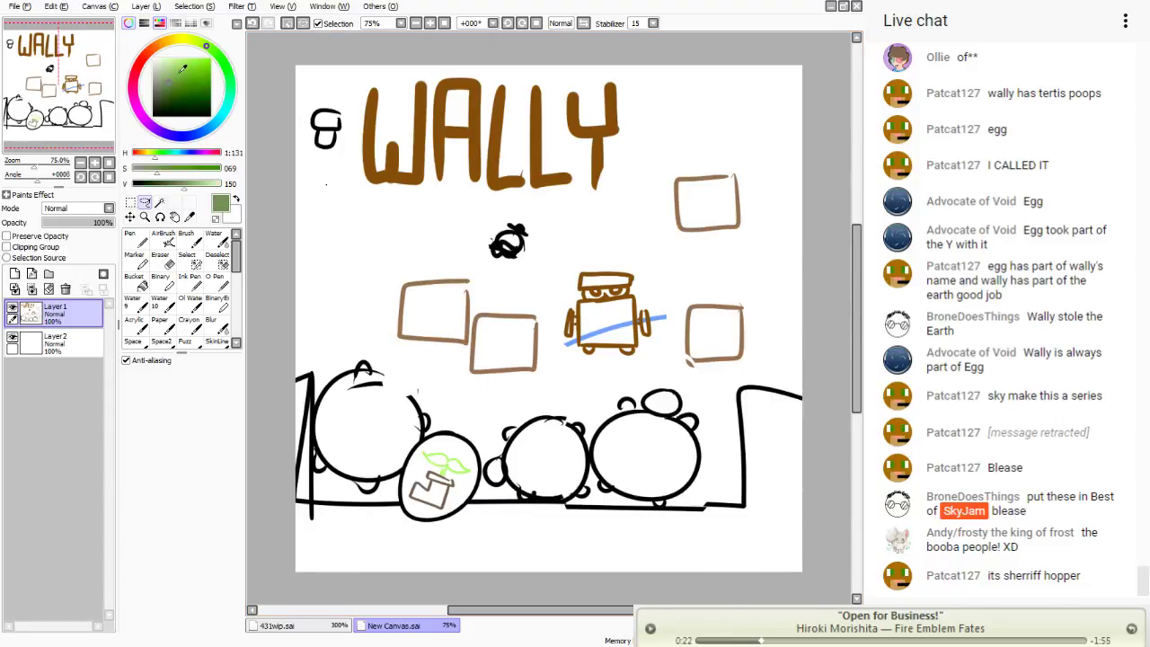
left_click(185, 59)
left_click(137, 239)
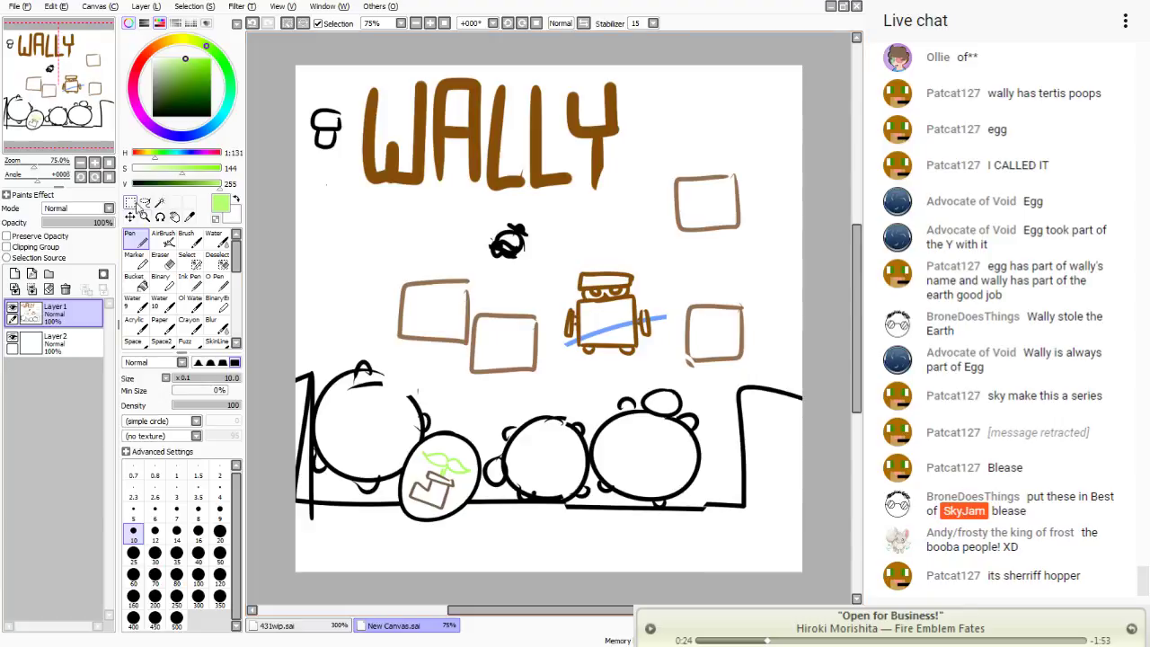
key("ctrl")
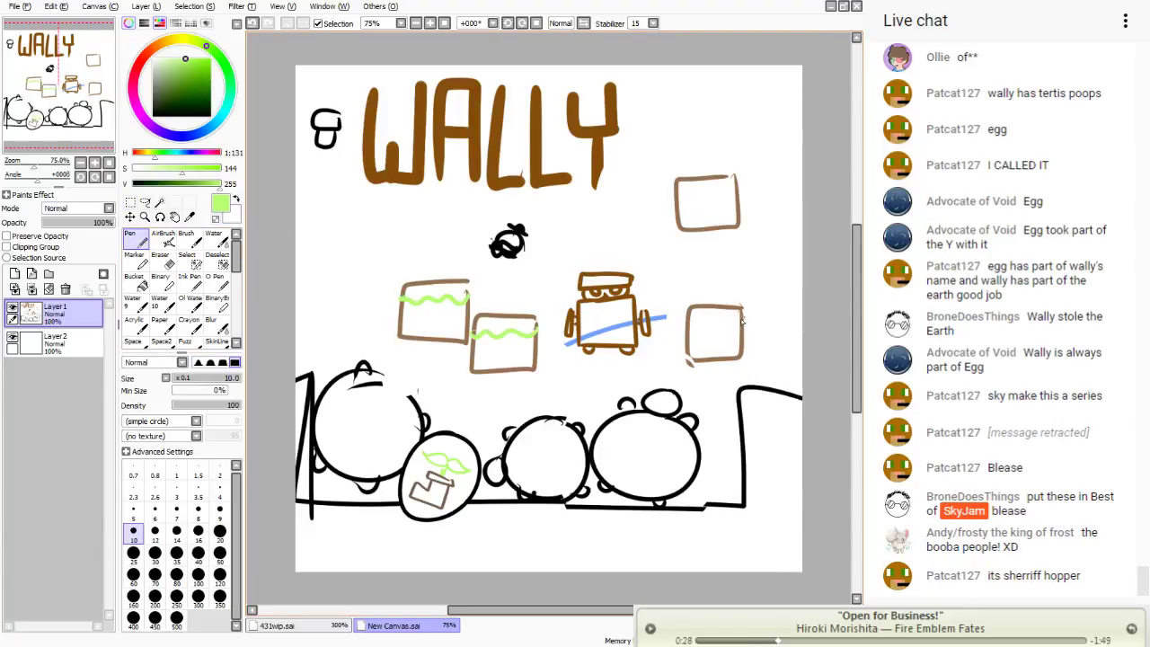
left_click_drag(737, 187, 677, 192)
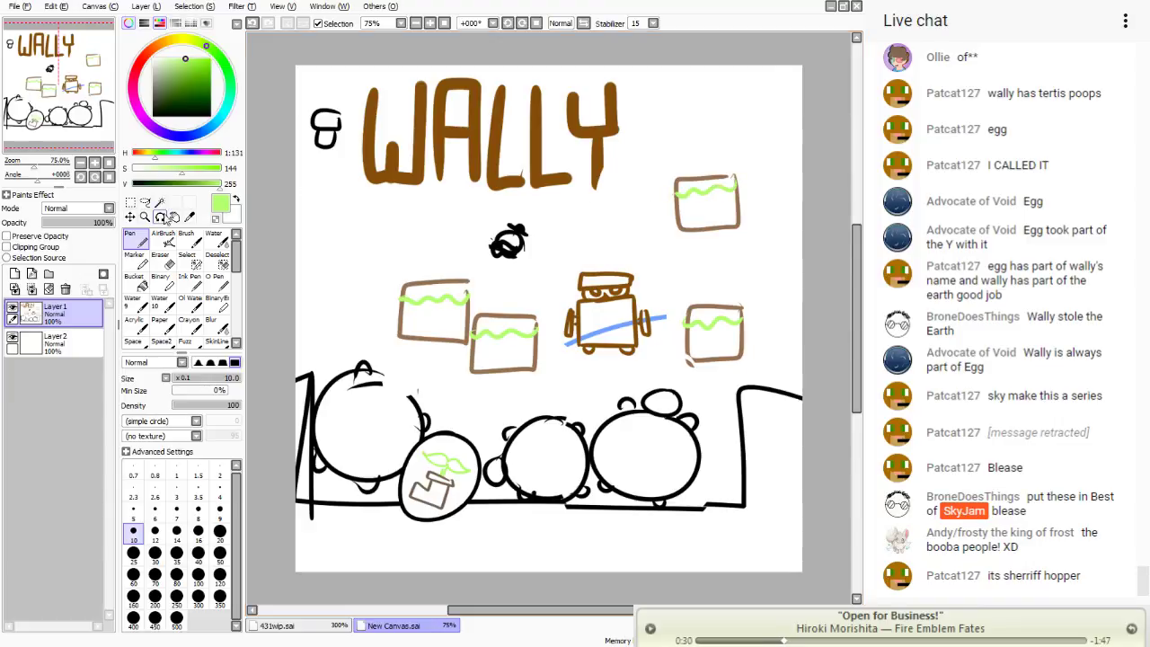
- Lasso the scribbled head and move it right to just above the robot
left_click(145, 201)
left_click_drag(531, 227, 596, 230)
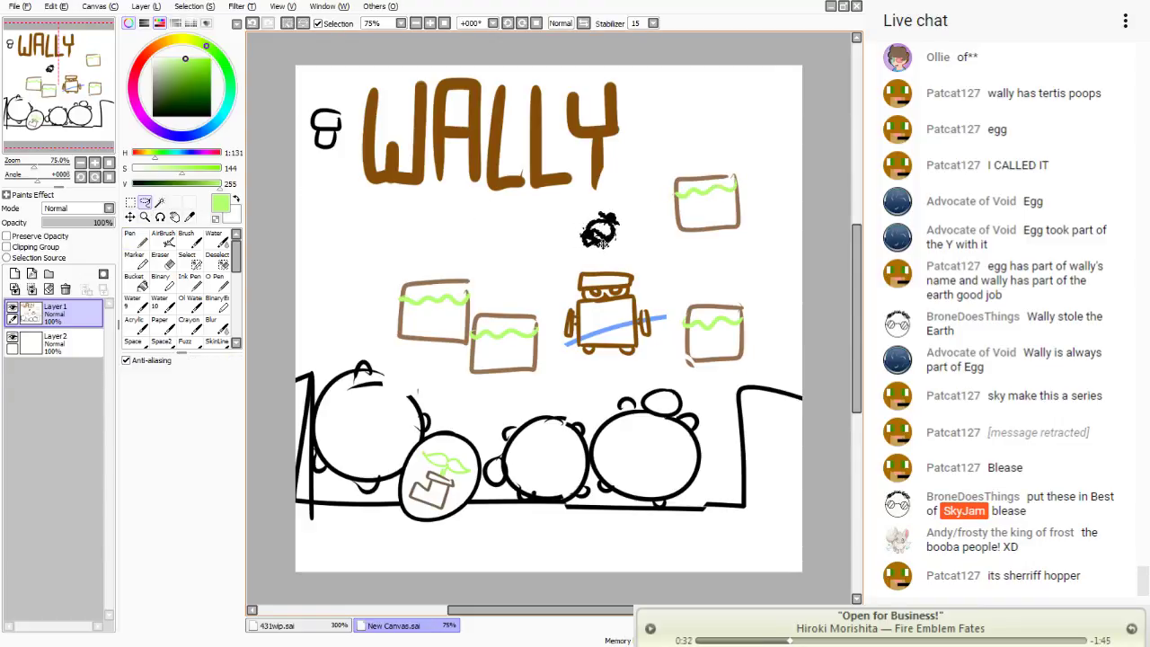
- Move the brown boxes together into a J-shaped stack beneath the WALLY title, three high with one at the lower left
mouse_move(552, 288)
left_mouse_down()
mouse_move(528, 384)
mouse_move(472, 370)
left_mouse_up()
left_click_drag(474, 307, 550, 291)
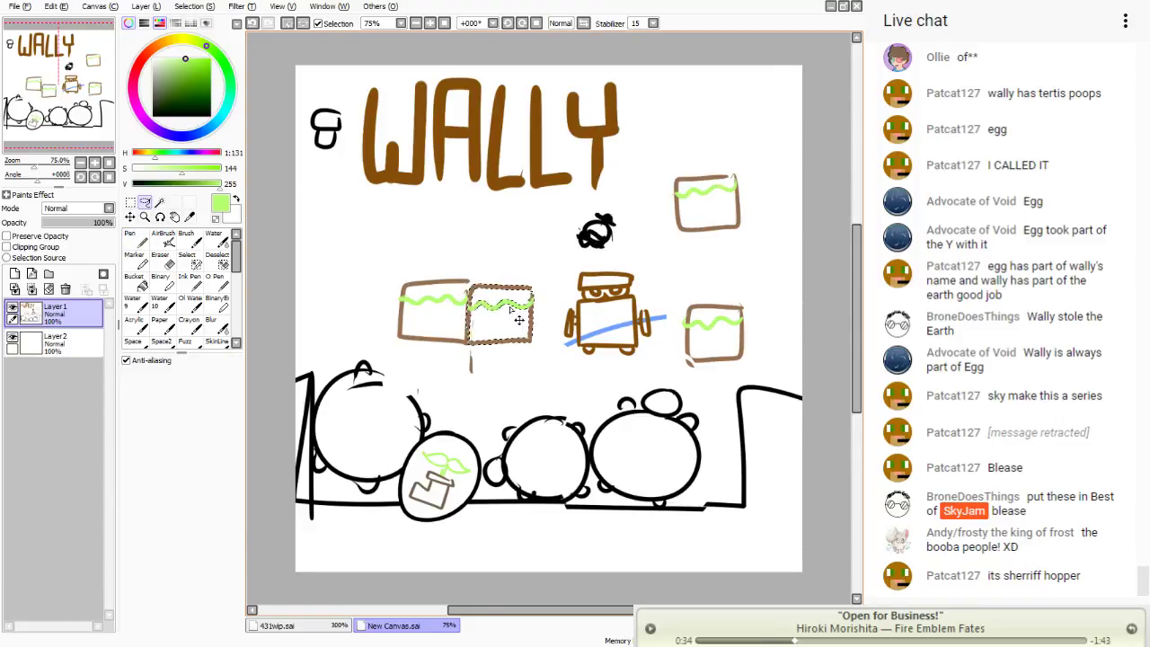
left_click_drag(503, 334, 439, 250)
mouse_move(742, 151)
left_mouse_down()
mouse_move(681, 141)
mouse_move(740, 149)
left_mouse_up()
mouse_move(707, 205)
left_mouse_down()
mouse_move(440, 194)
mouse_move(441, 214)
left_mouse_up()
mouse_move(702, 266)
left_mouse_down()
mouse_move(759, 359)
mouse_move(692, 267)
left_mouse_up()
left_click_drag(740, 335, 397, 310)
- Move the egg with the plant to the left of the box stack and the robot against the stack's right side
mouse_move(447, 421)
left_mouse_down()
mouse_move(476, 534)
mouse_move(447, 415)
left_mouse_up()
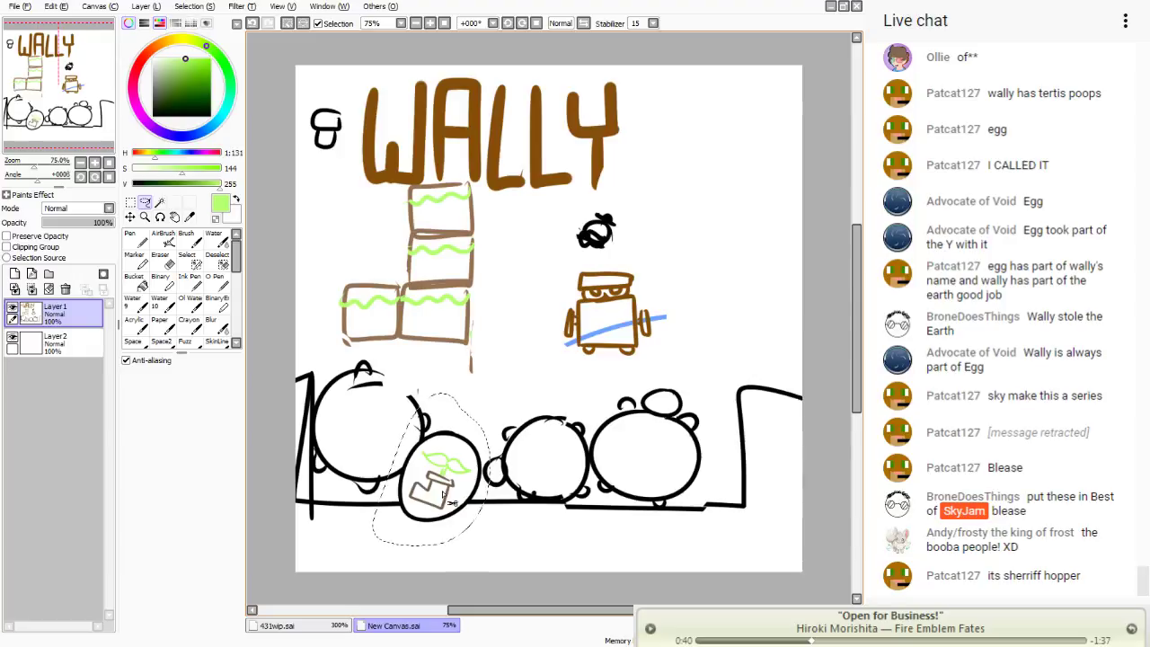
mouse_move(442, 490)
left_mouse_down()
mouse_move(346, 239)
mouse_move(358, 234)
left_mouse_up()
left_click(453, 466)
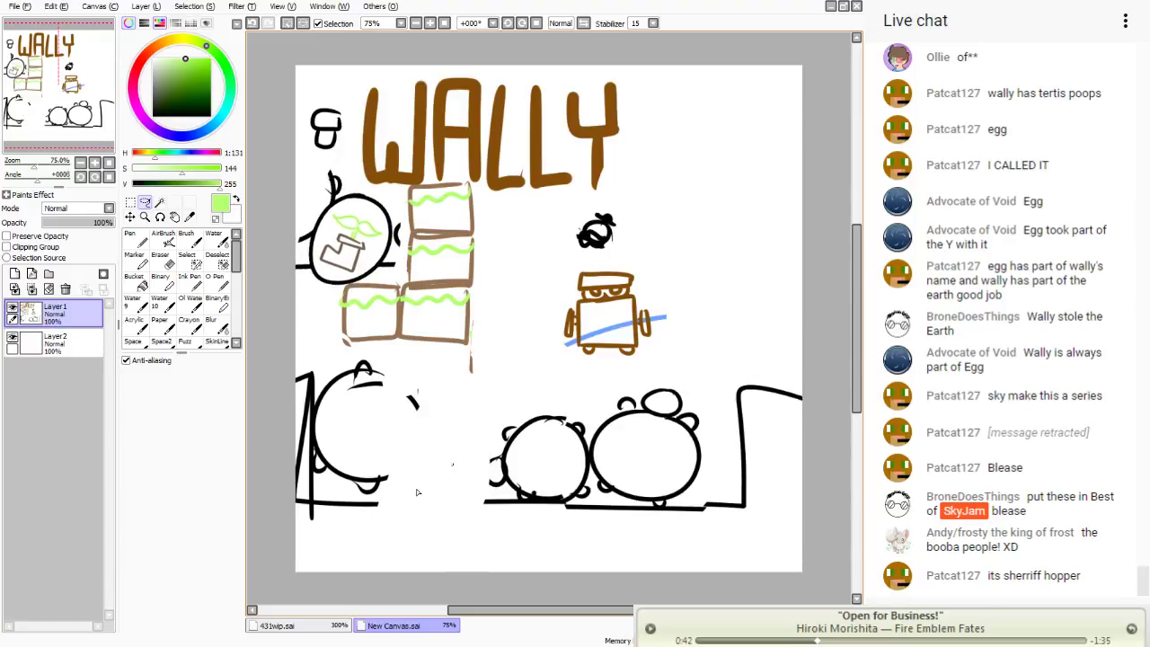
mouse_move(635, 280)
left_mouse_down()
mouse_move(561, 360)
mouse_move(651, 274)
mouse_move(556, 272)
left_mouse_up()
left_click(589, 292)
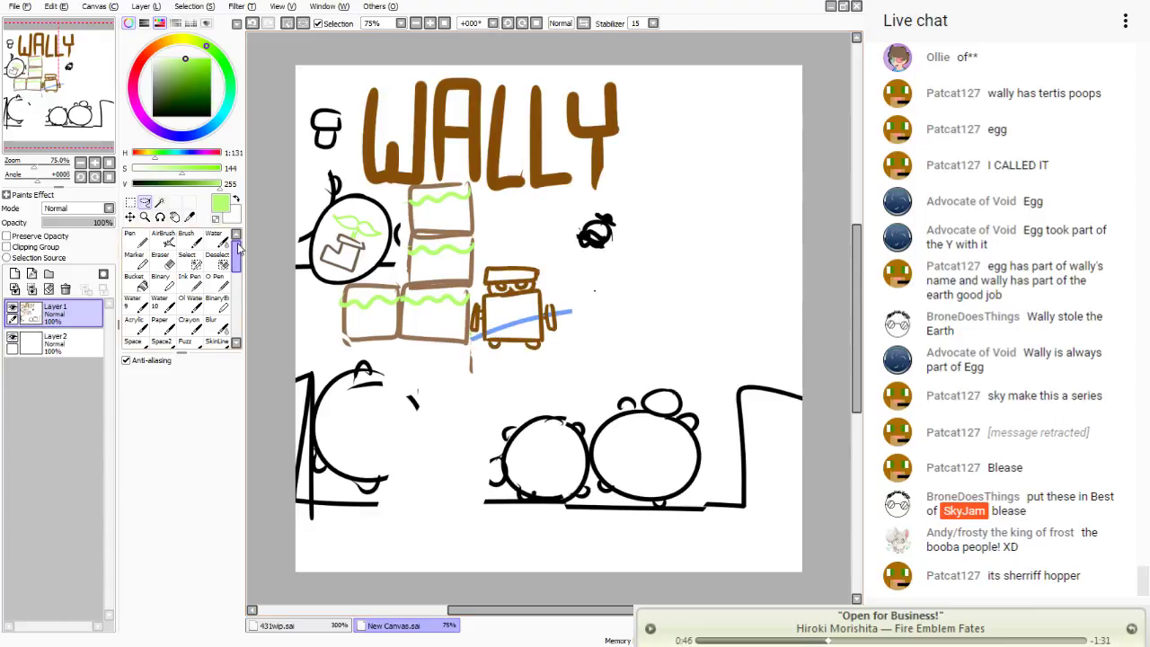
- Draw a tilted dark grey rectangular frame below the robot with the size 25 pen
left_click(135, 238)
left_click(154, 98)
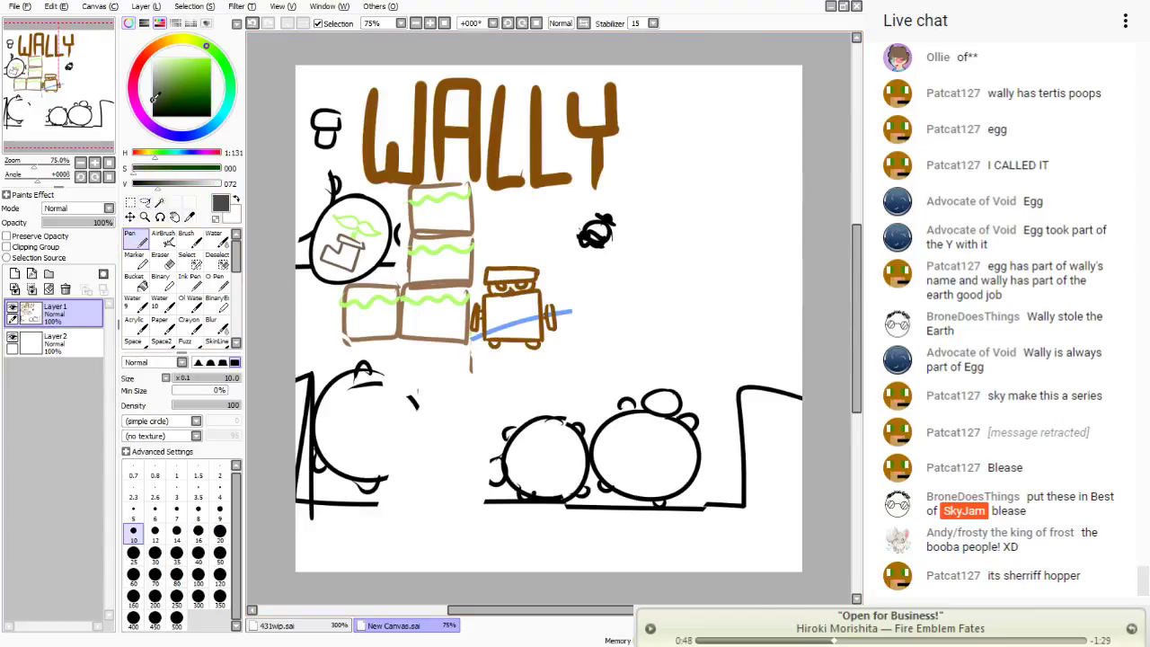
left_click(133, 553)
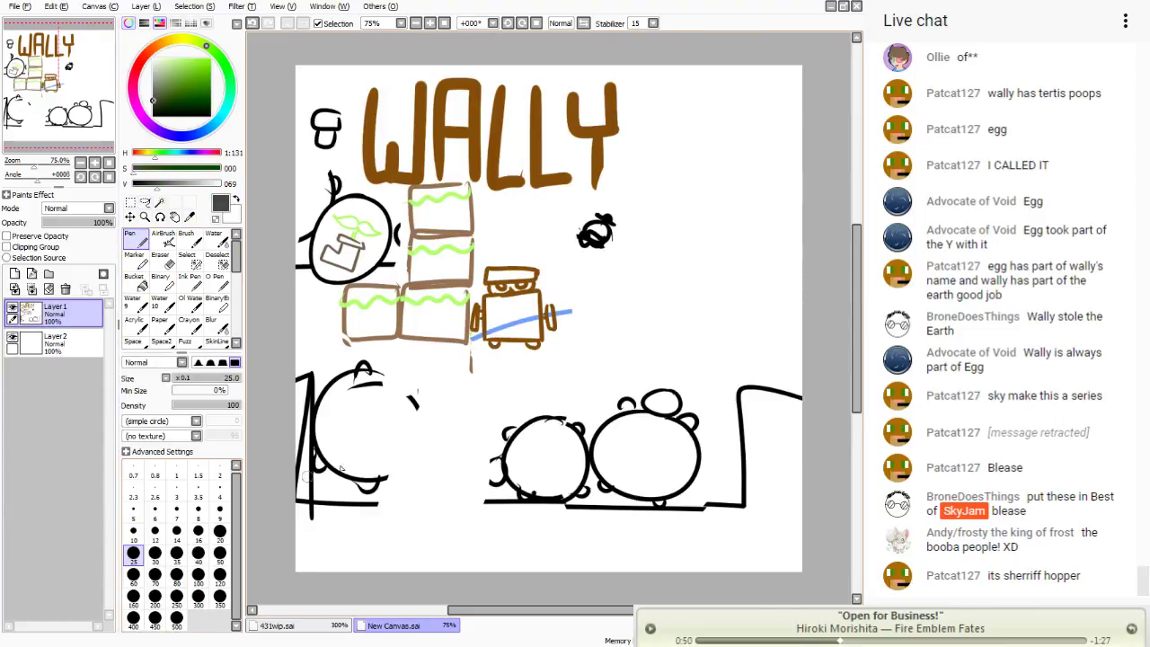
left_click_drag(526, 369, 508, 411)
mouse_move(483, 477)
left_mouse_down()
mouse_move(463, 341)
mouse_move(525, 358)
left_mouse_up()
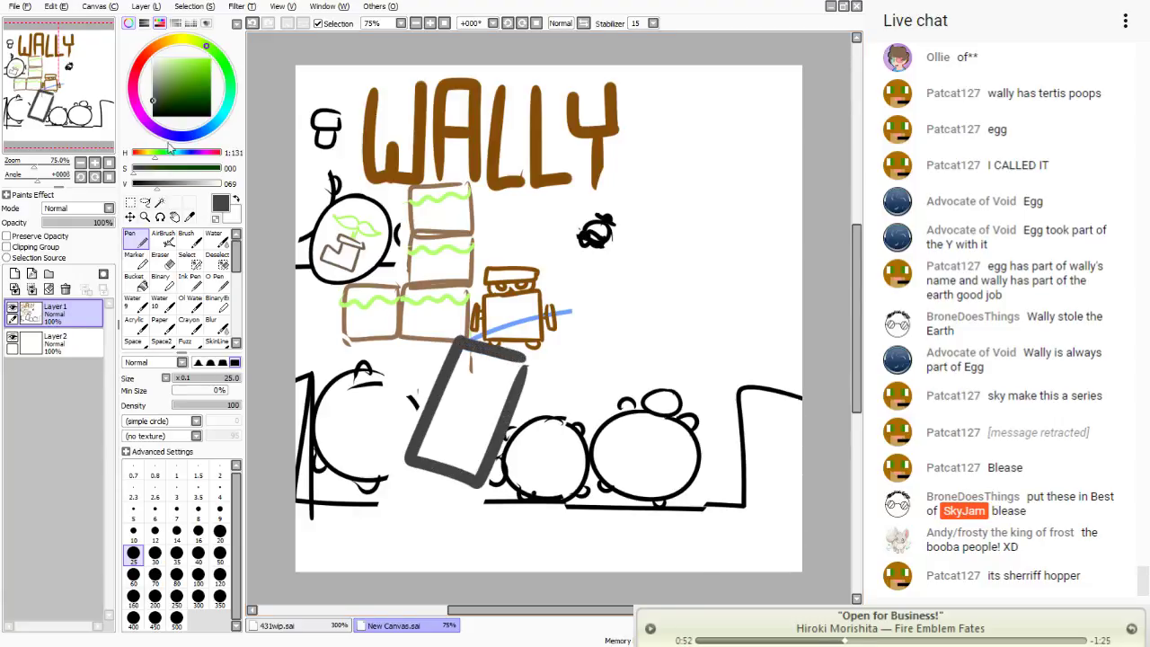
- Scribble a light pink-purple zigzag inside the tilted grey frame with the size 25 pen
left_click(145, 118)
left_click(181, 58)
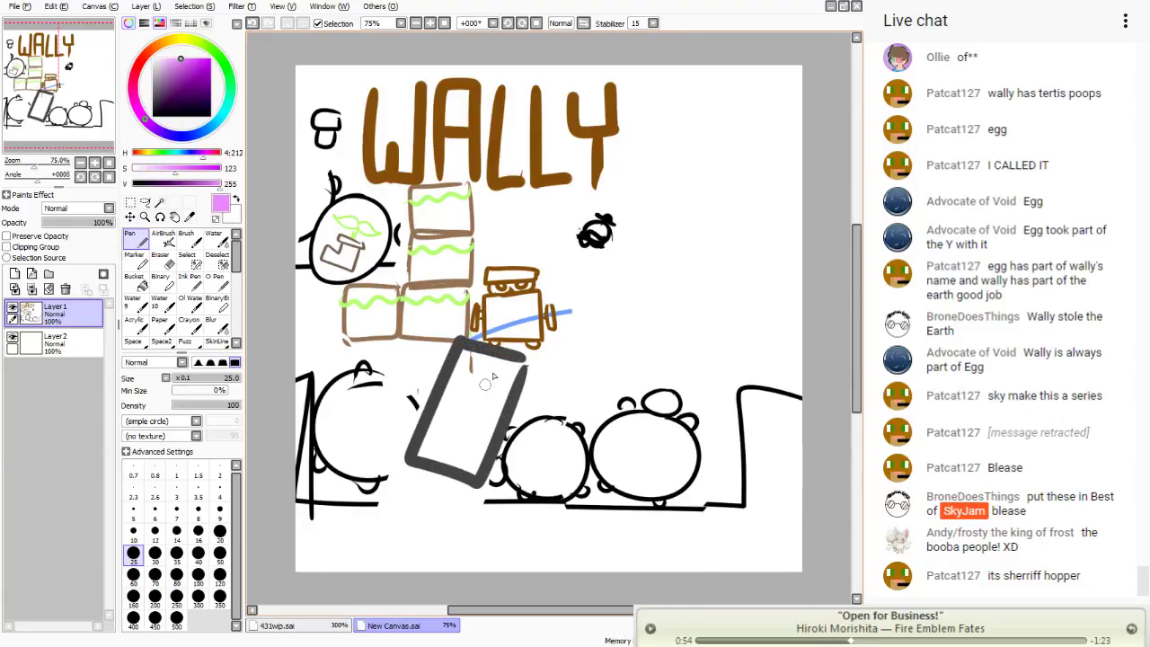
mouse_move(492, 377)
left_mouse_down()
mouse_move(496, 407)
mouse_move(458, 422)
mouse_move(434, 472)
left_mouse_up()
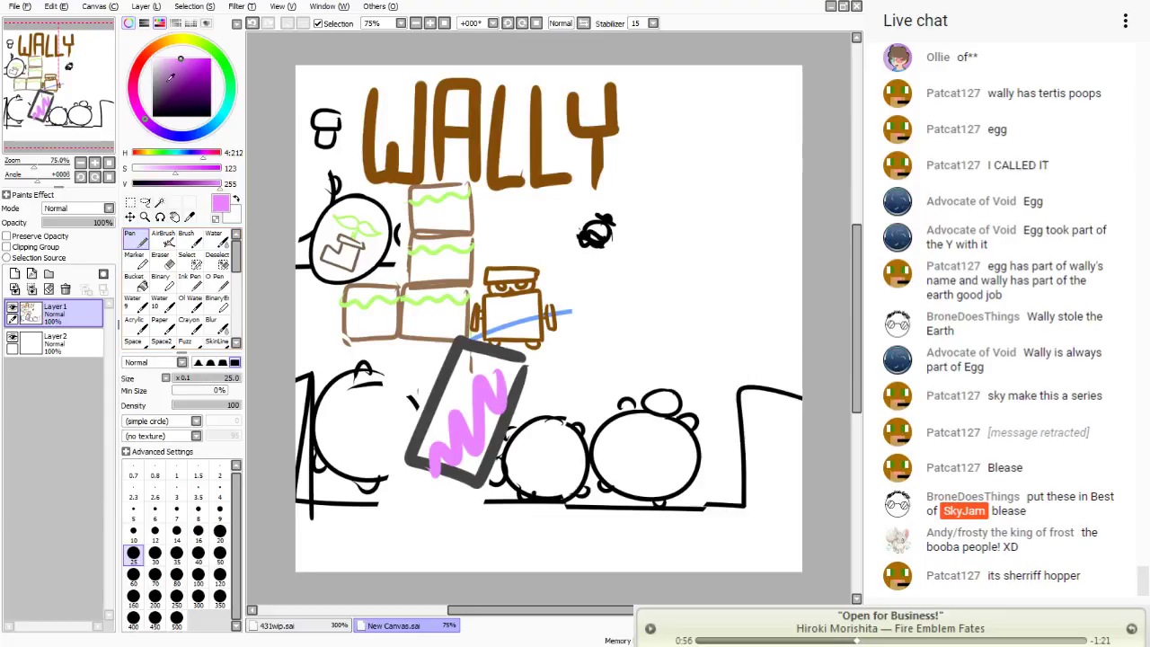
- Draw a black winged stick figure with a ring-shaped head and small horns to the right of the WALLY title
left_click(154, 116)
mouse_move(688, 186)
left_mouse_down()
mouse_move(681, 229)
mouse_move(689, 175)
mouse_move(720, 167)
mouse_move(665, 159)
mouse_move(629, 184)
left_mouse_up()
left_click_drag(732, 169, 762, 203)
left_click_drag(705, 235, 698, 228)
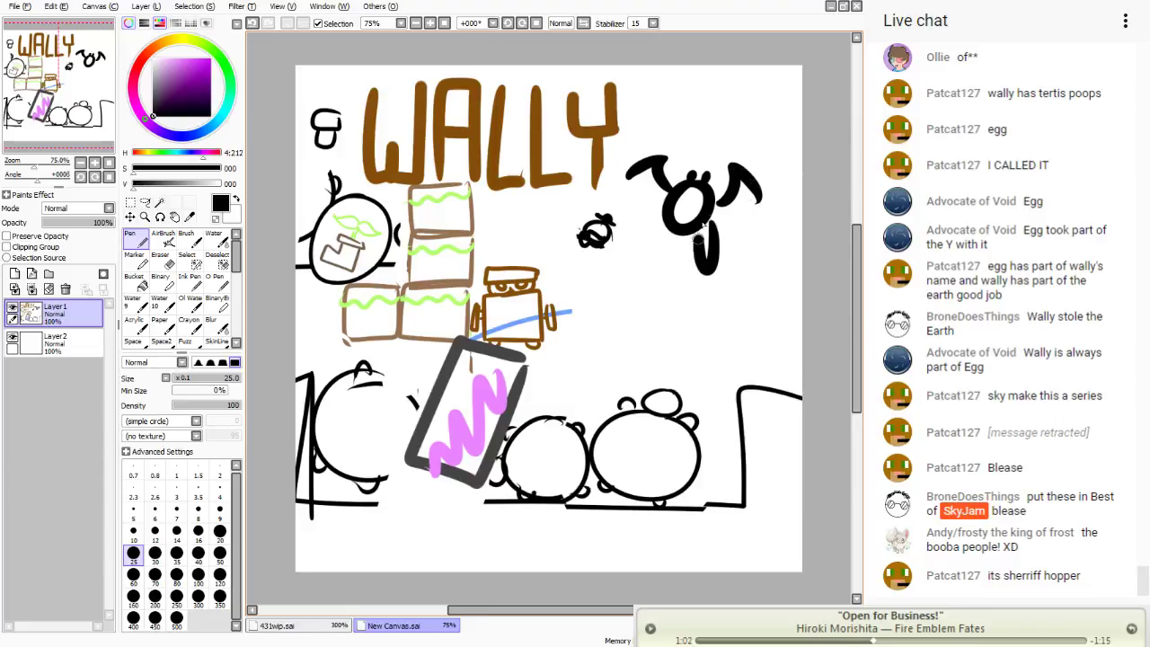
left_click_drag(709, 274, 706, 303)
left_click_drag(715, 224, 726, 264)
- Lasso and move the scribbled head up beside the title's Y, and shift the winged figure slightly lower beneath it
left_click(144, 201)
mouse_move(682, 148)
left_mouse_down()
mouse_move(746, 337)
mouse_move(665, 153)
left_mouse_up()
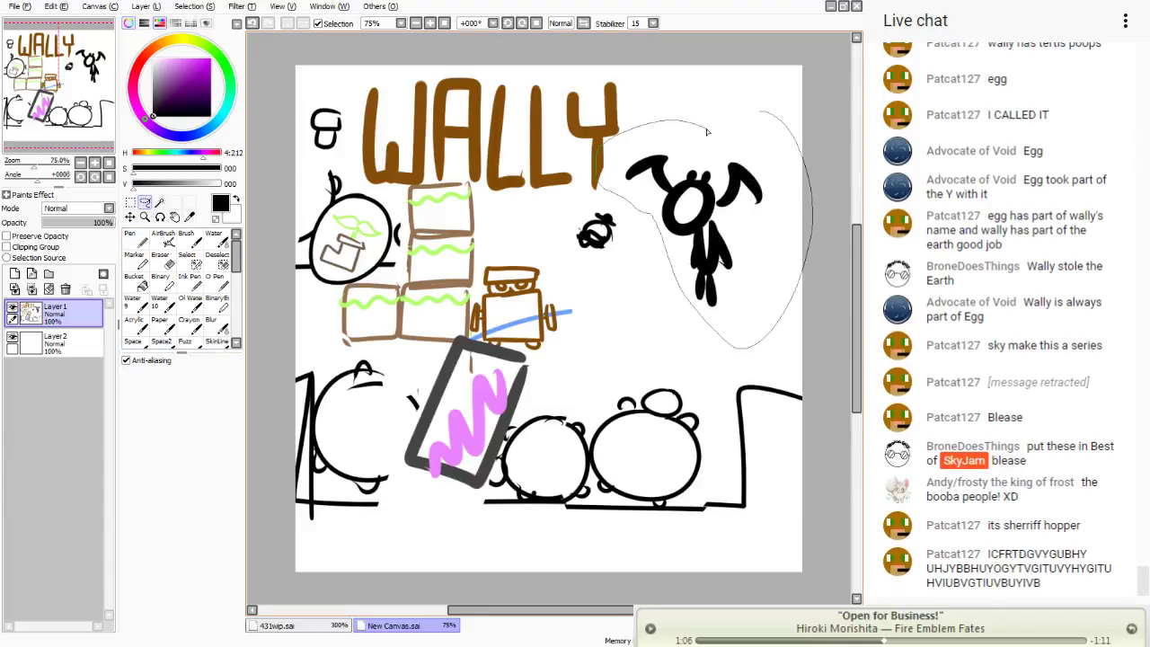
mouse_move(735, 194)
left_mouse_down()
mouse_move(712, 216)
mouse_move(779, 415)
mouse_move(758, 415)
mouse_move(817, 300)
mouse_move(784, 221)
left_mouse_up()
mouse_move(615, 203)
left_mouse_down()
mouse_move(590, 109)
mouse_move(661, 94)
left_mouse_up()
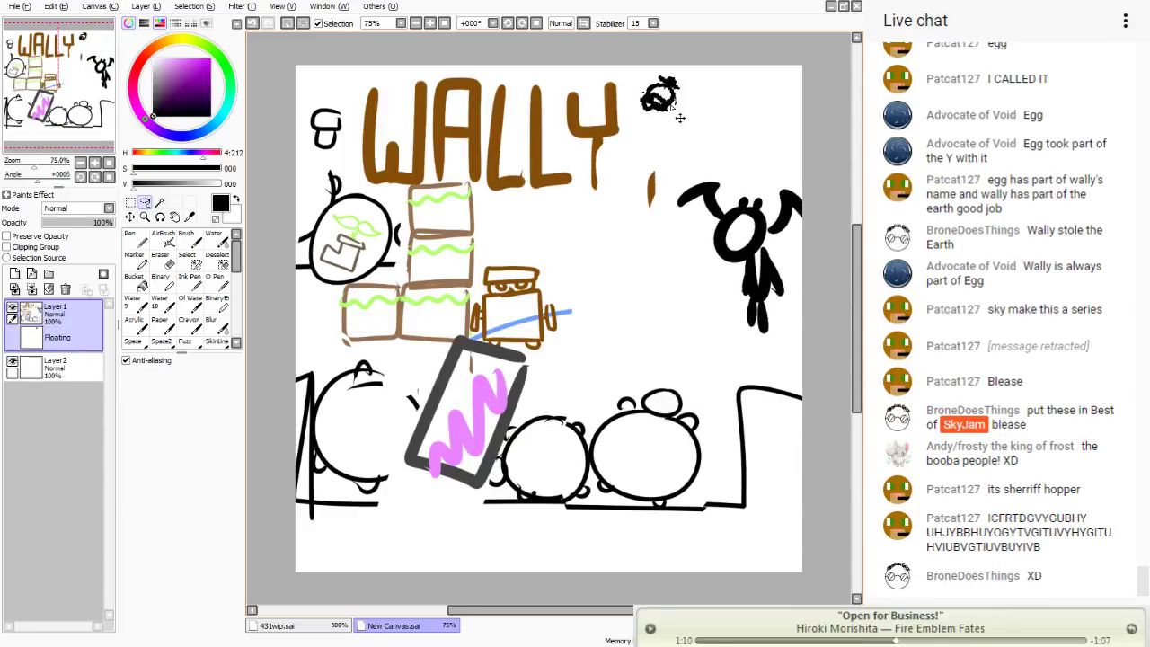
mouse_move(746, 135)
left_mouse_down()
mouse_move(840, 247)
mouse_move(719, 148)
left_mouse_up()
mouse_move(736, 252)
left_mouse_down()
mouse_move(750, 256)
mouse_move(678, 261)
left_mouse_up()
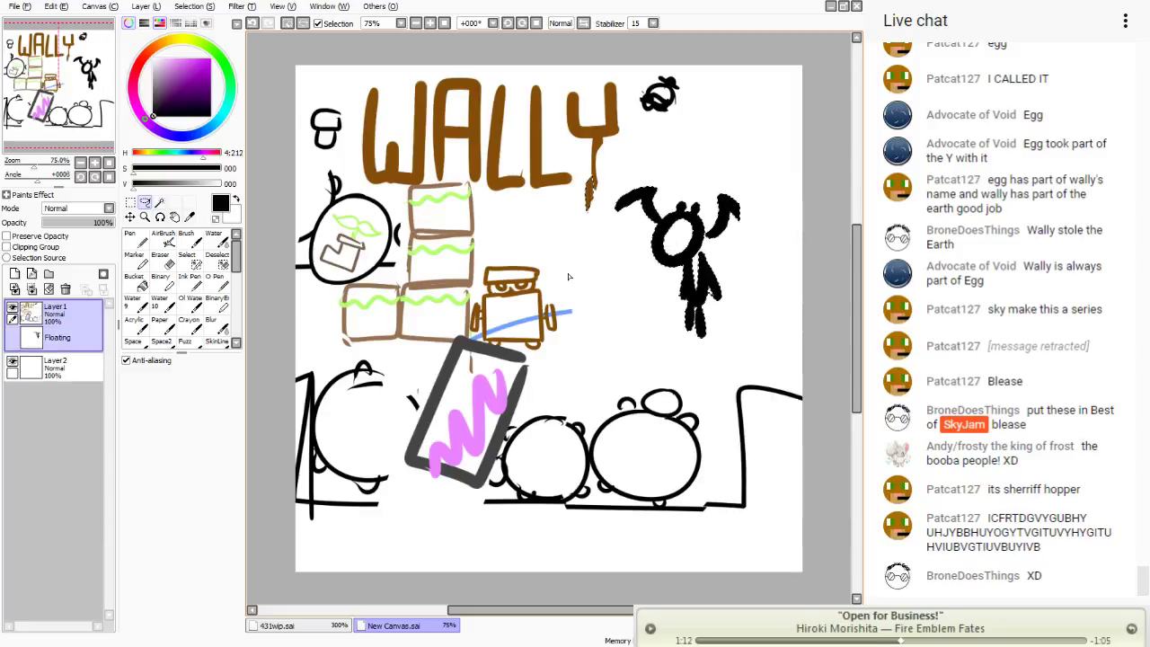
- Lasso the robot with its blue line and move it slightly down and left onto the grey frame's upper edge
mouse_move(584, 253)
left_mouse_down()
mouse_move(455, 342)
mouse_move(532, 236)
left_mouse_up()
mouse_move(539, 292)
left_mouse_down()
mouse_move(598, 295)
mouse_move(517, 308)
left_mouse_up()
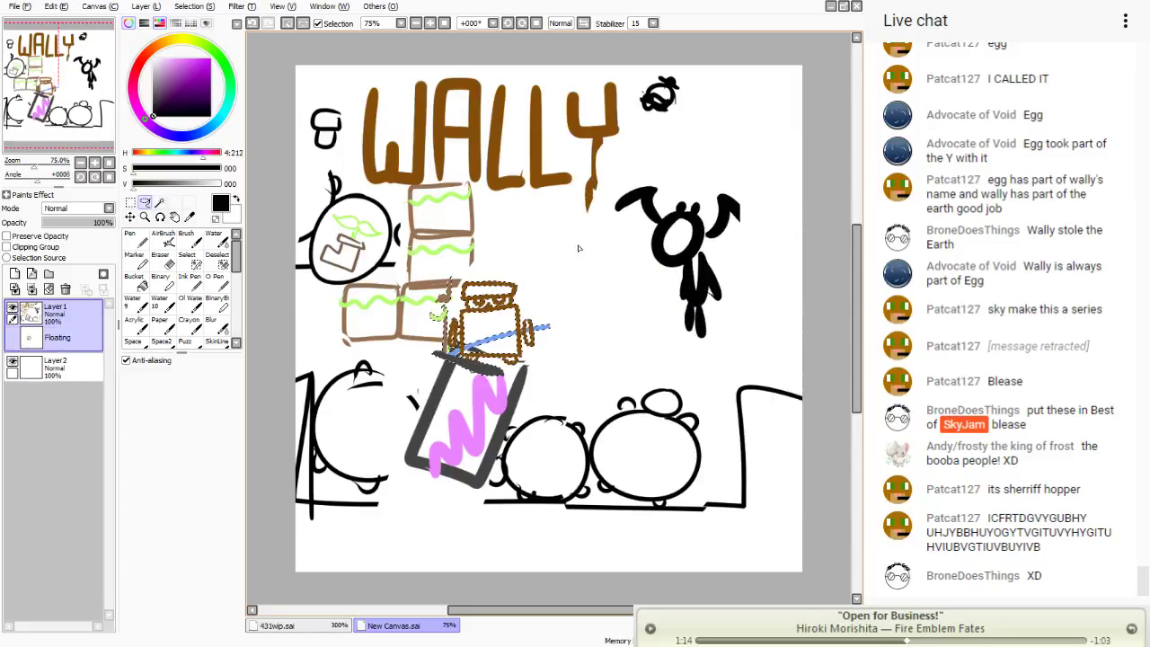
key("ctrl+d")
- Lasso the small head off the largest round figure and place it on the black winged figure's body
mouse_move(706, 444)
left_mouse_down()
mouse_move(670, 385)
mouse_move(667, 395)
mouse_move(692, 260)
mouse_move(707, 437)
mouse_move(710, 285)
left_mouse_up()
left_click_drag(620, 416, 688, 256)
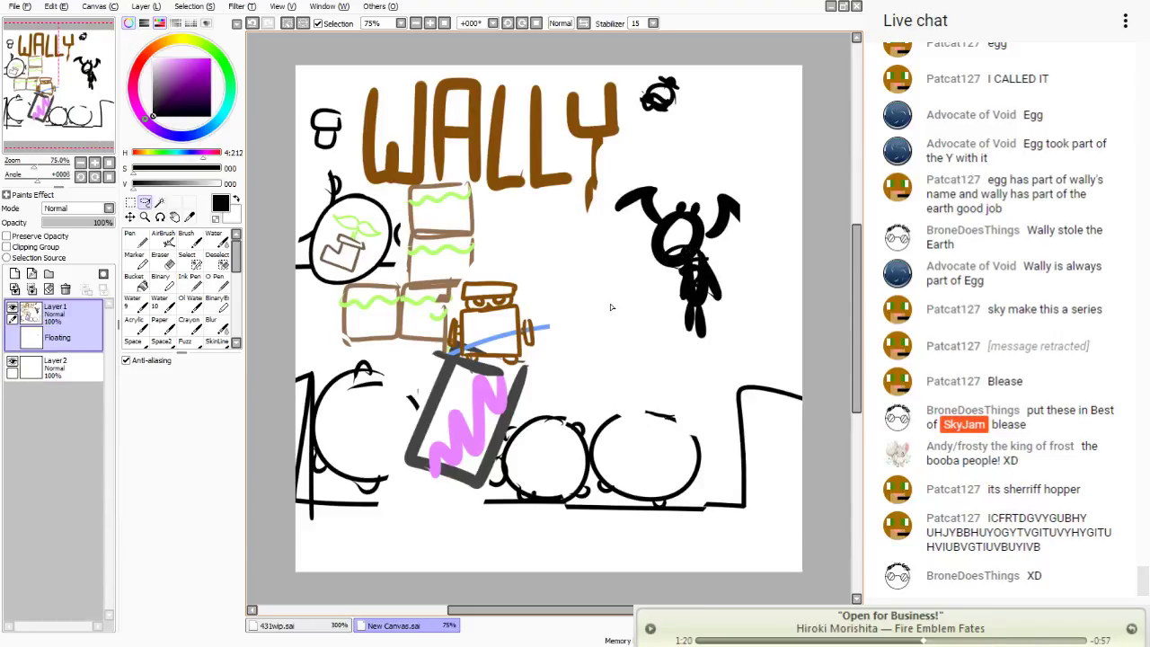
key("ctrl+d")
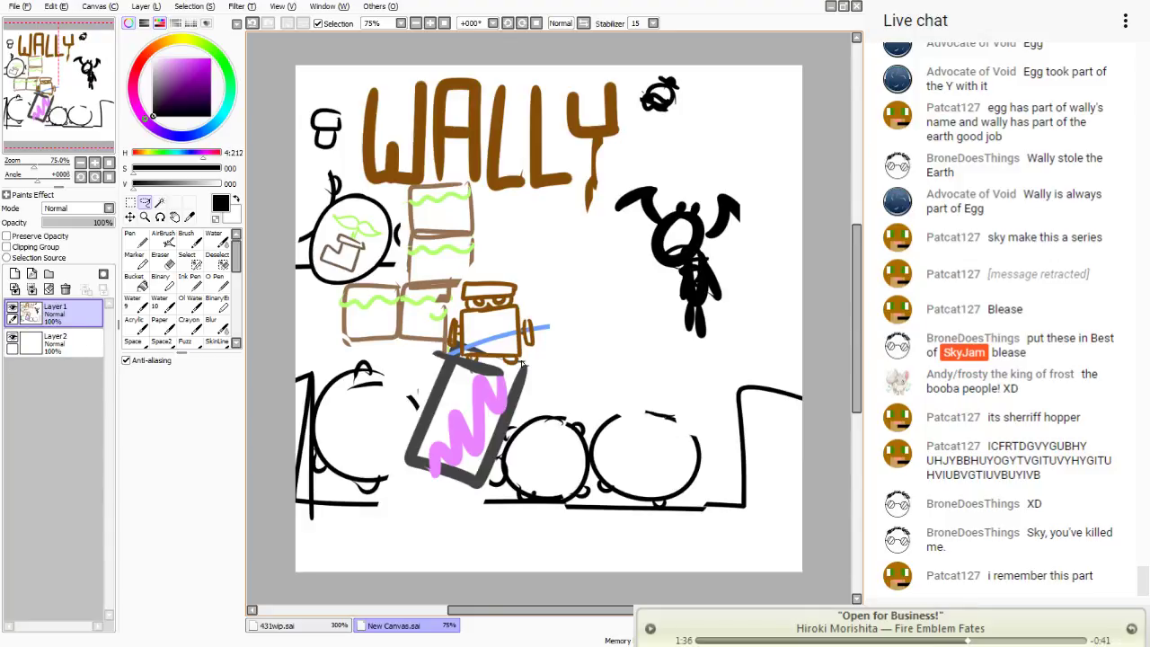
- Draw a large orange-red circle over the robot and frame with the pen and fill it solid with the Bucket
left_click(146, 54)
left_click(208, 59)
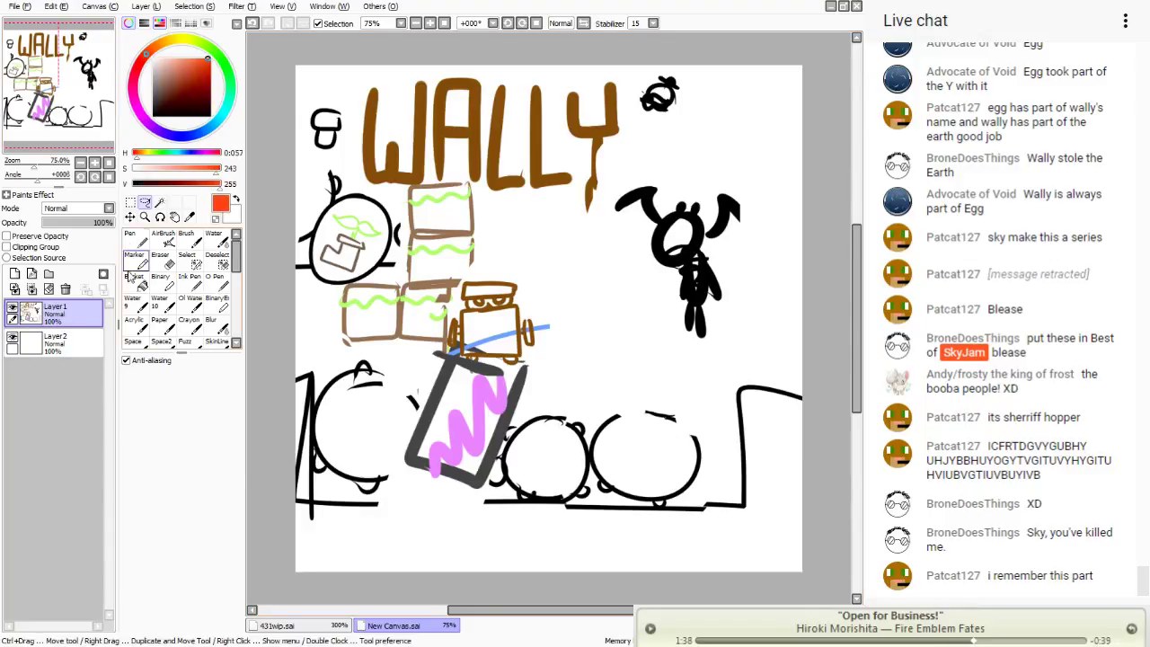
left_click(135, 235)
left_click_drag(522, 235, 394, 305)
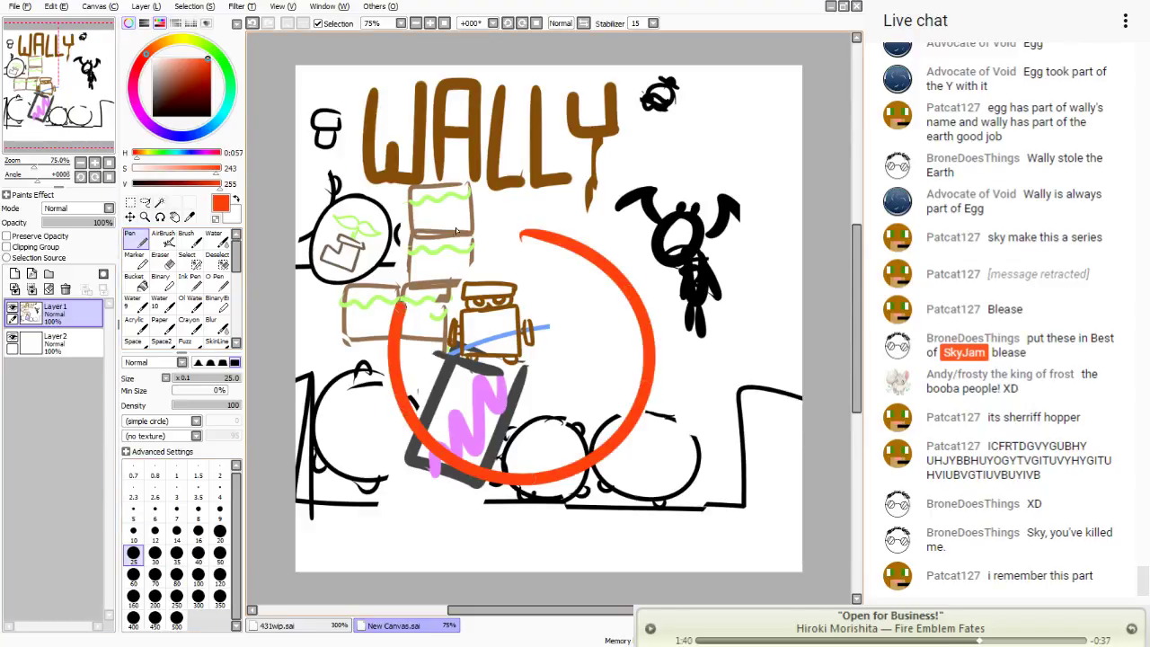
mouse_move(457, 231)
left_mouse_down()
mouse_move(396, 405)
mouse_move(575, 463)
mouse_move(367, 301)
left_mouse_up()
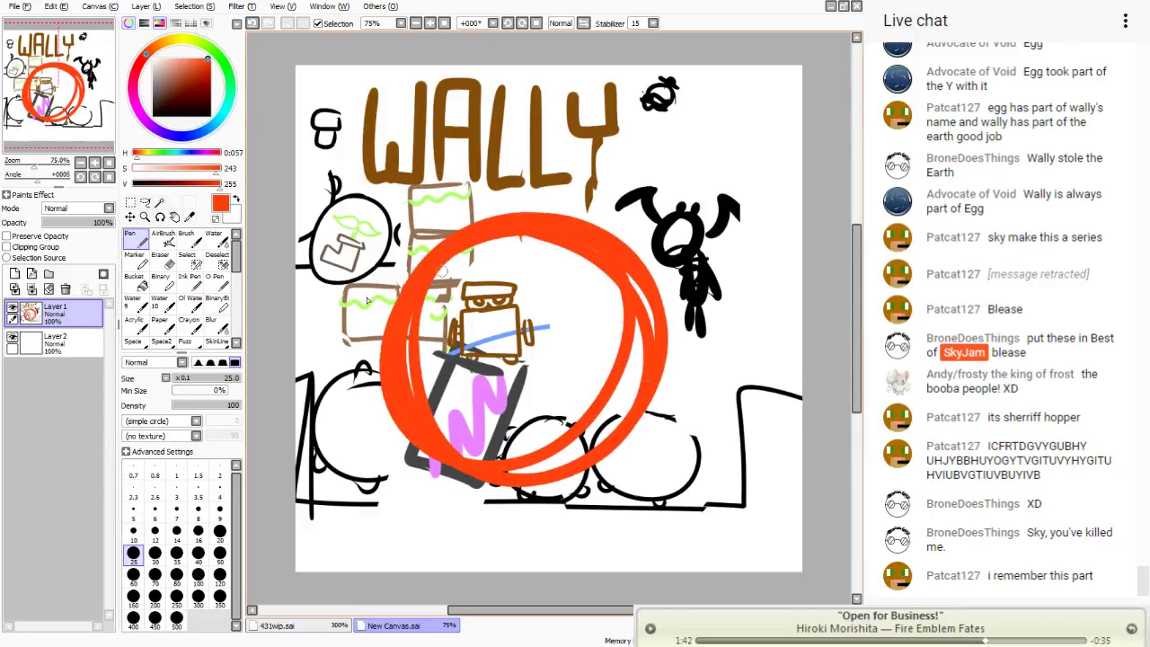
key("b")
left_click(512, 350)
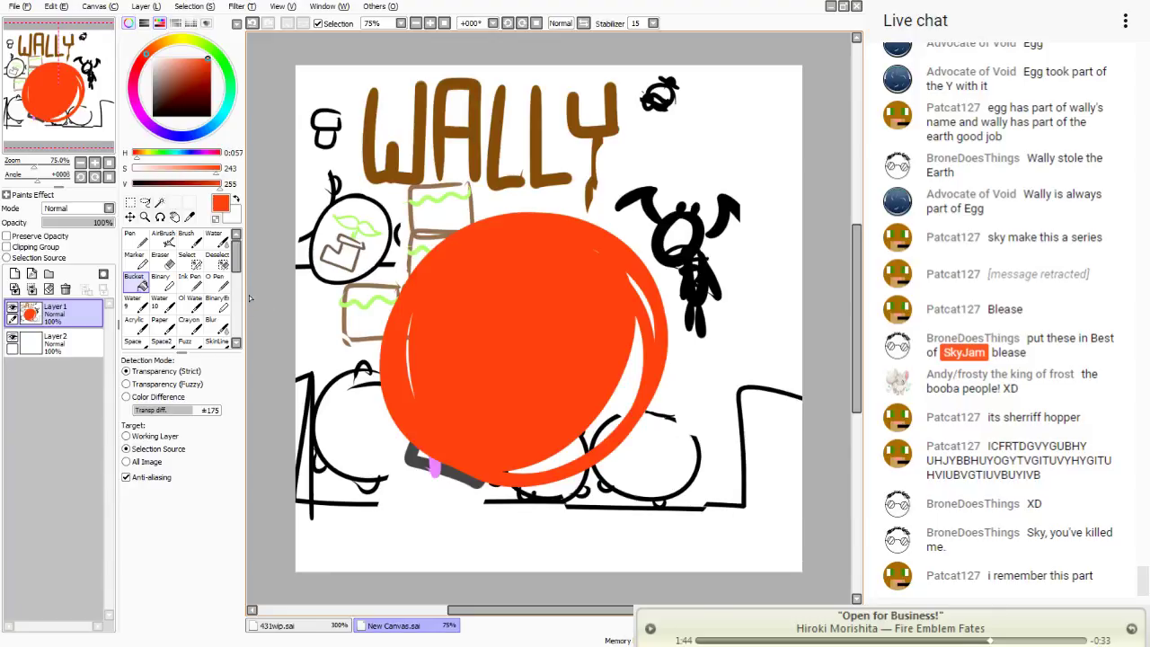
- Erase slanted eyebrows, dot eyes and a small smile into the orange-red disc at size 25, and close the WALLY canvas
key("n")
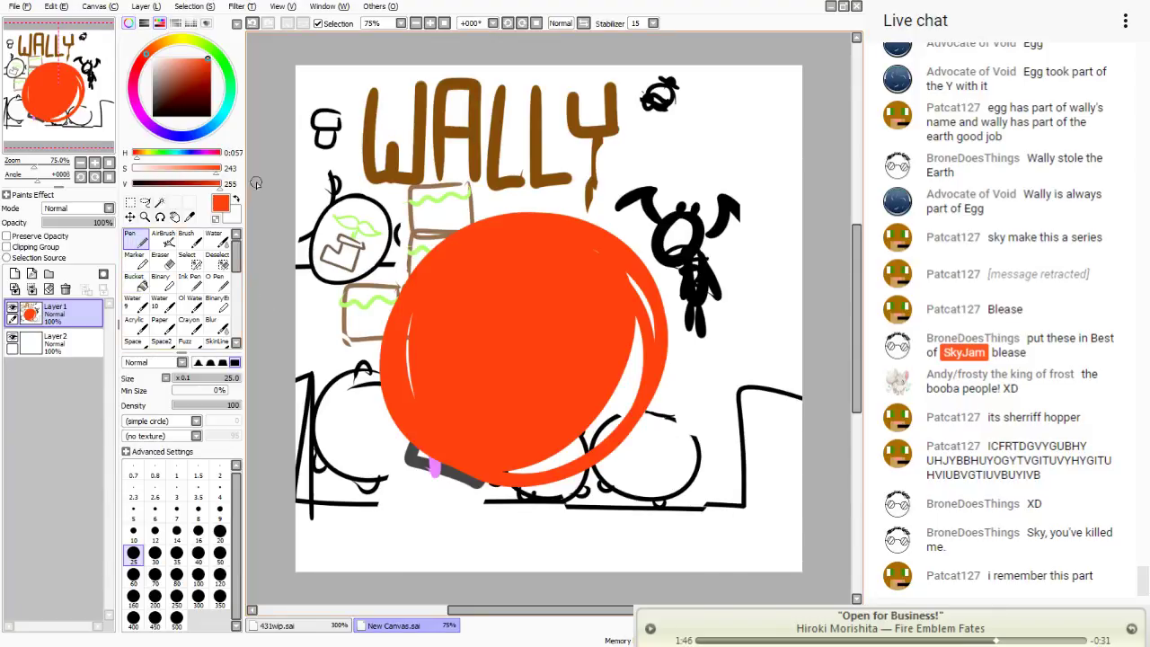
left_click(160, 258)
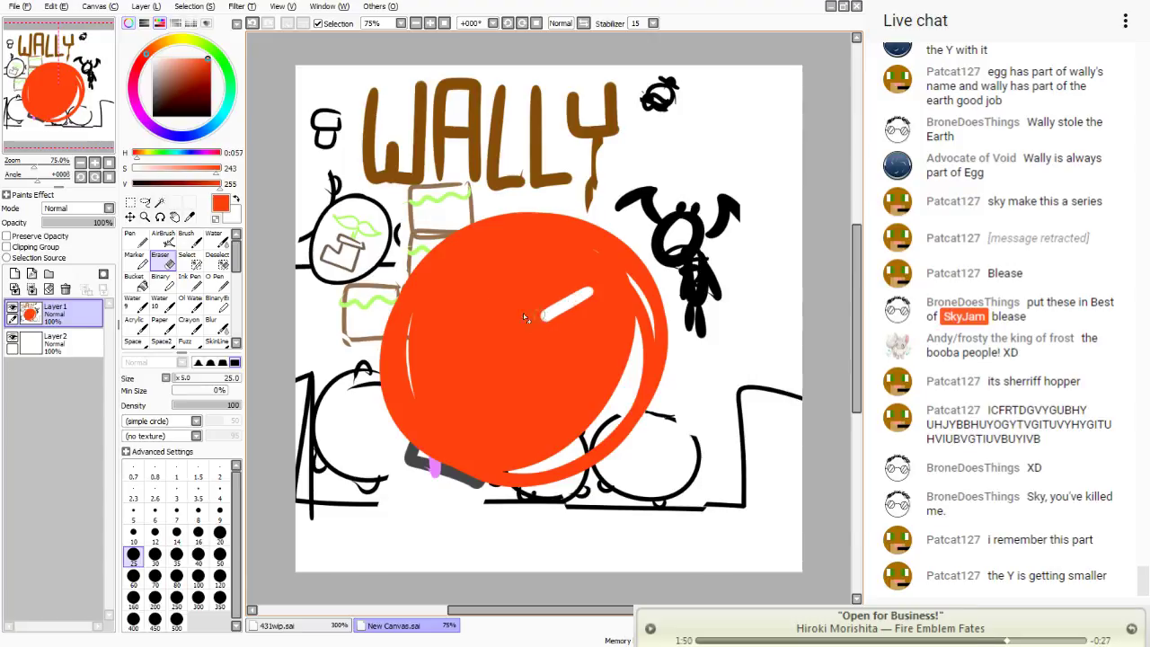
left_click_drag(501, 302, 489, 298)
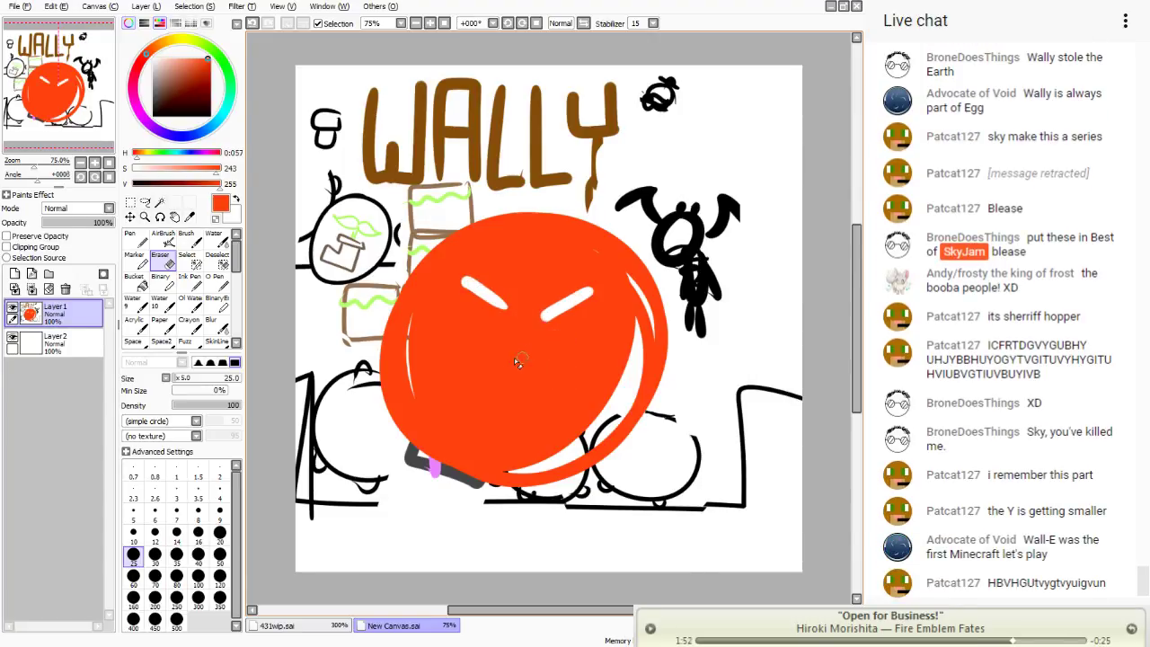
left_click(440, 346)
mouse_move(457, 377)
left_mouse_down()
mouse_move(489, 378)
mouse_move(469, 388)
left_mouse_up()
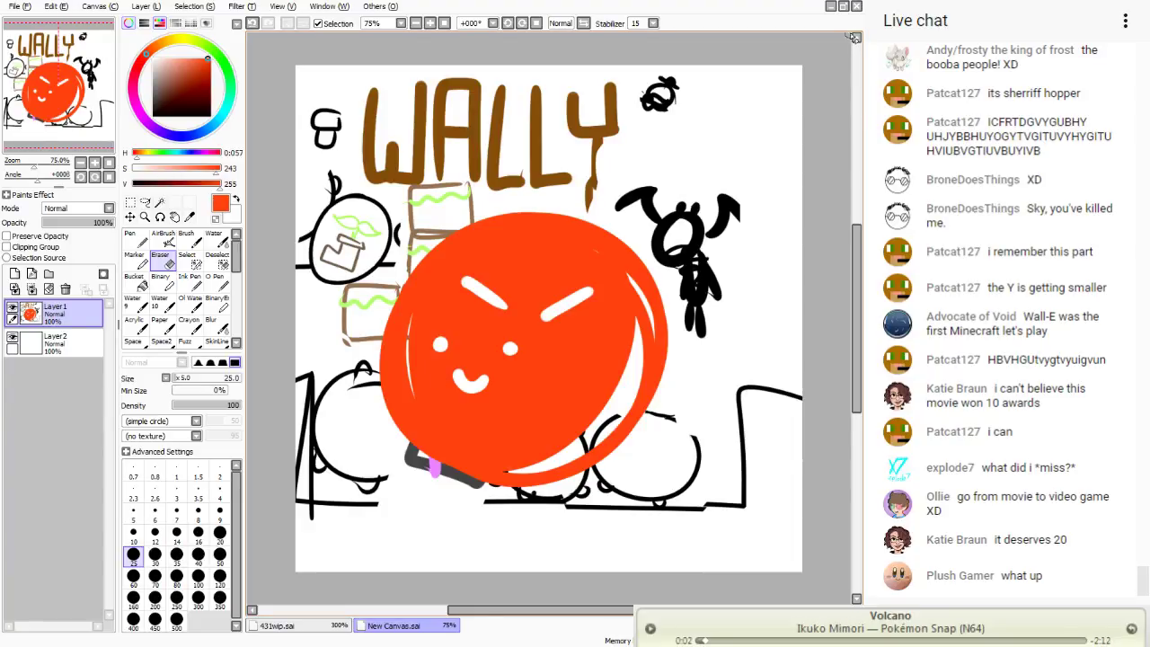
left_click(859, 8)
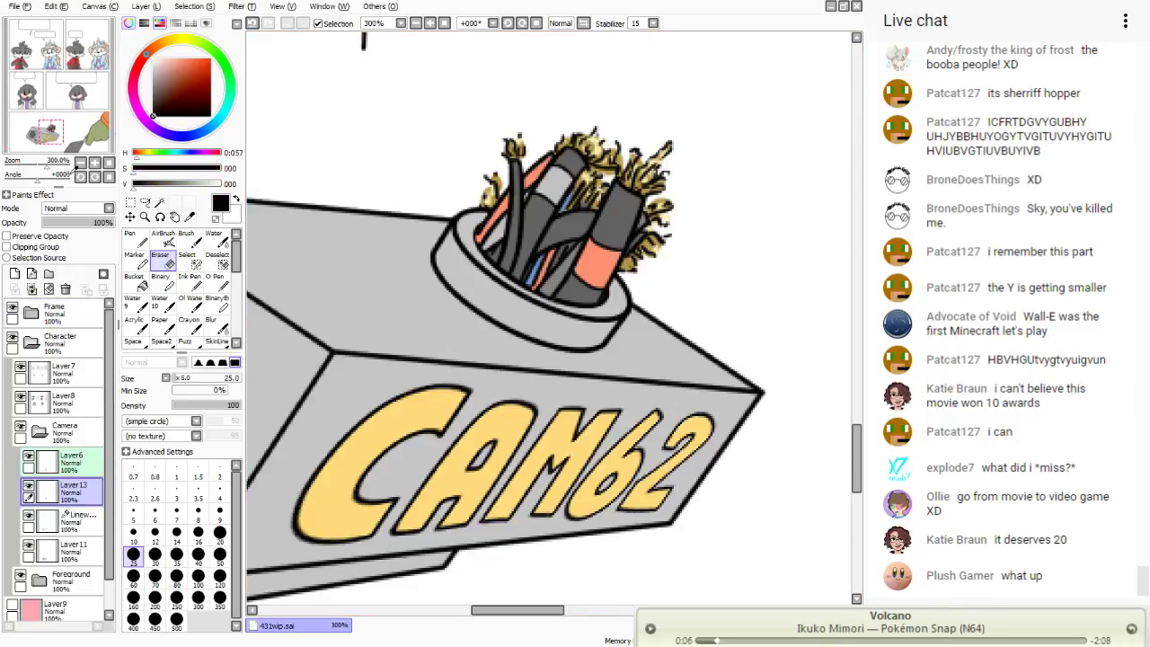
- Add a layer directly above Layer8 in the Character folder, clipped to it, in Multiply mode at 33% opacity
left_click_drag(79, 127, 48, 47)
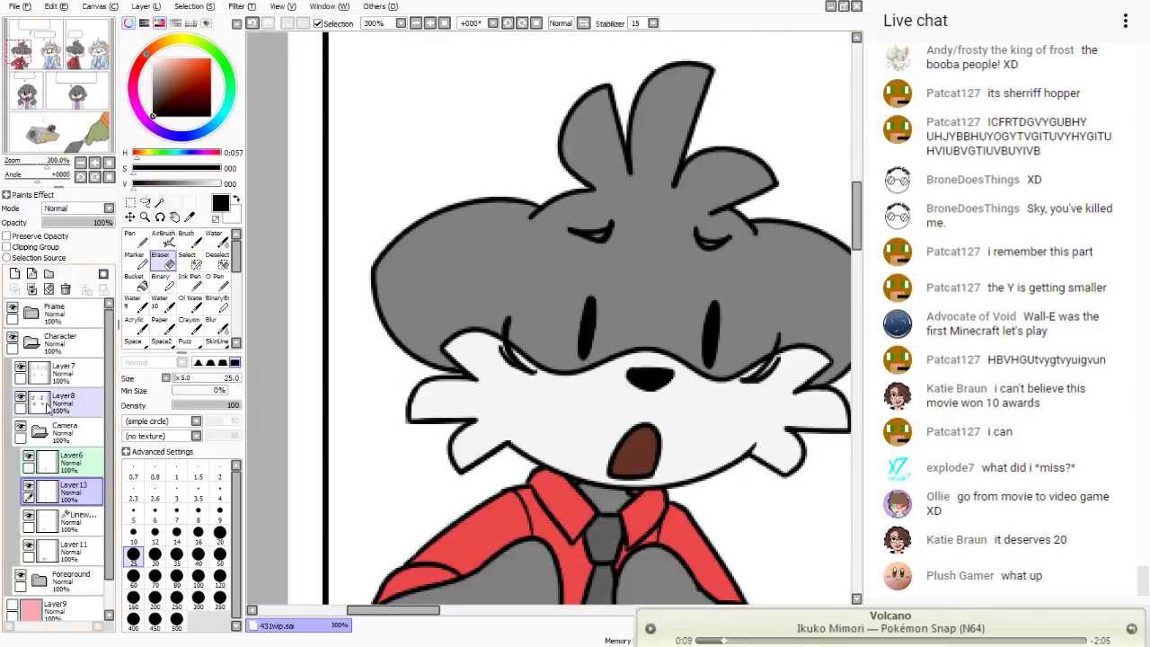
left_click(39, 432)
left_click(38, 463)
left_click(40, 406)
left_click(43, 381)
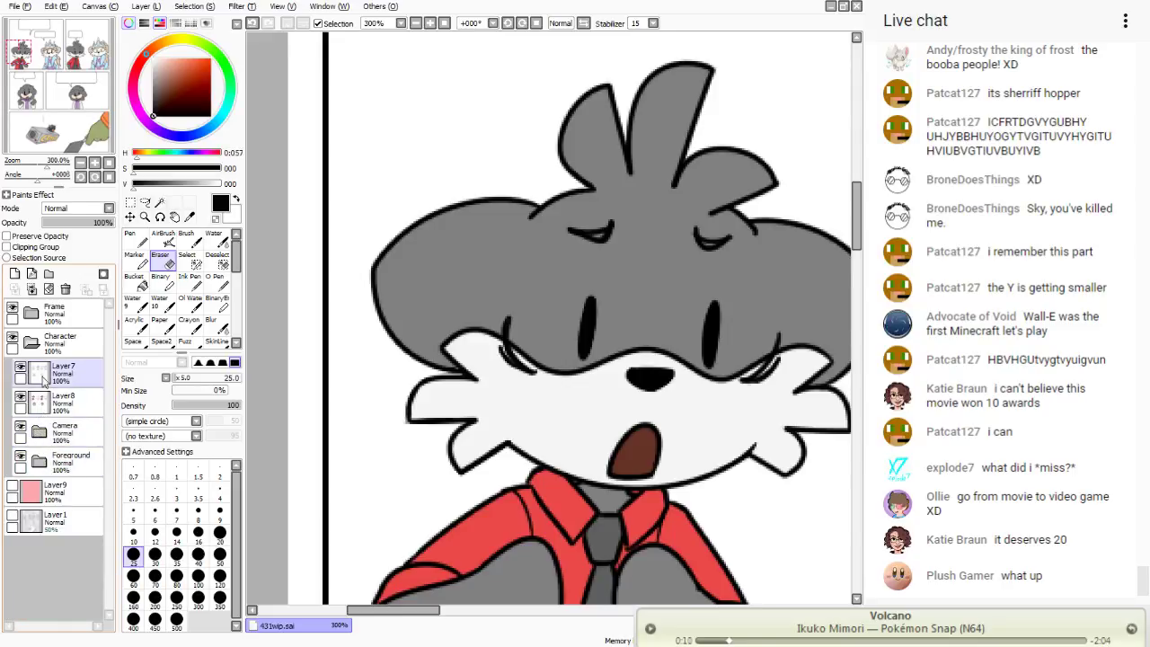
left_click(41, 403)
left_click(15, 273)
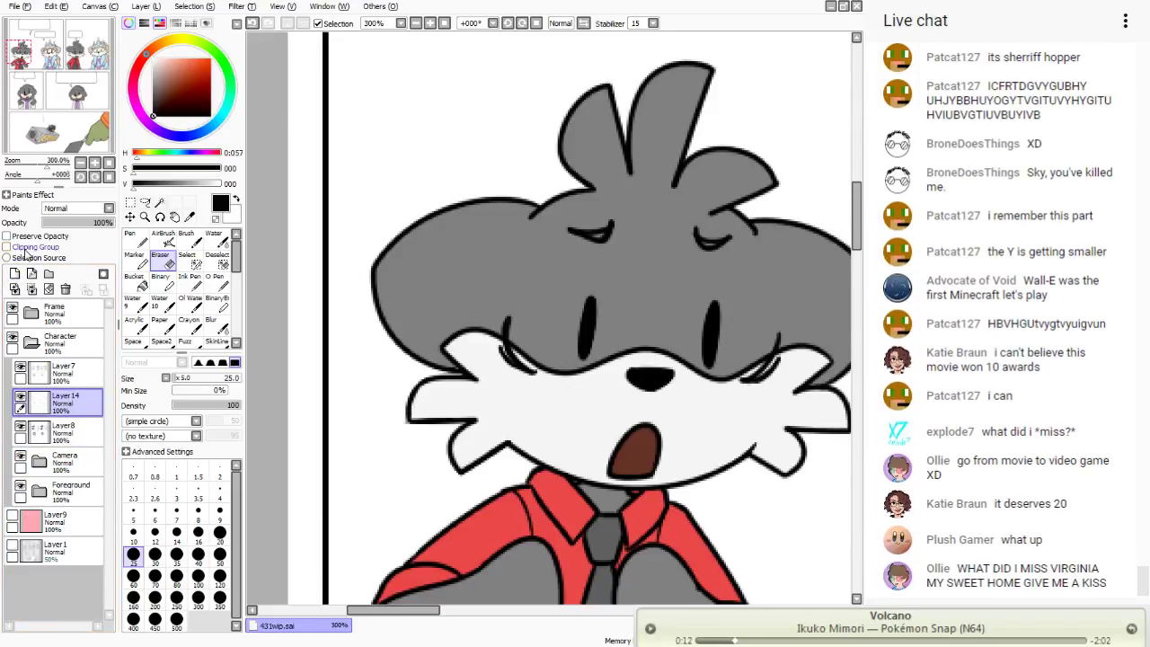
left_click(8, 246)
scroll(77, 208, "down", 1)
left_click(66, 223)
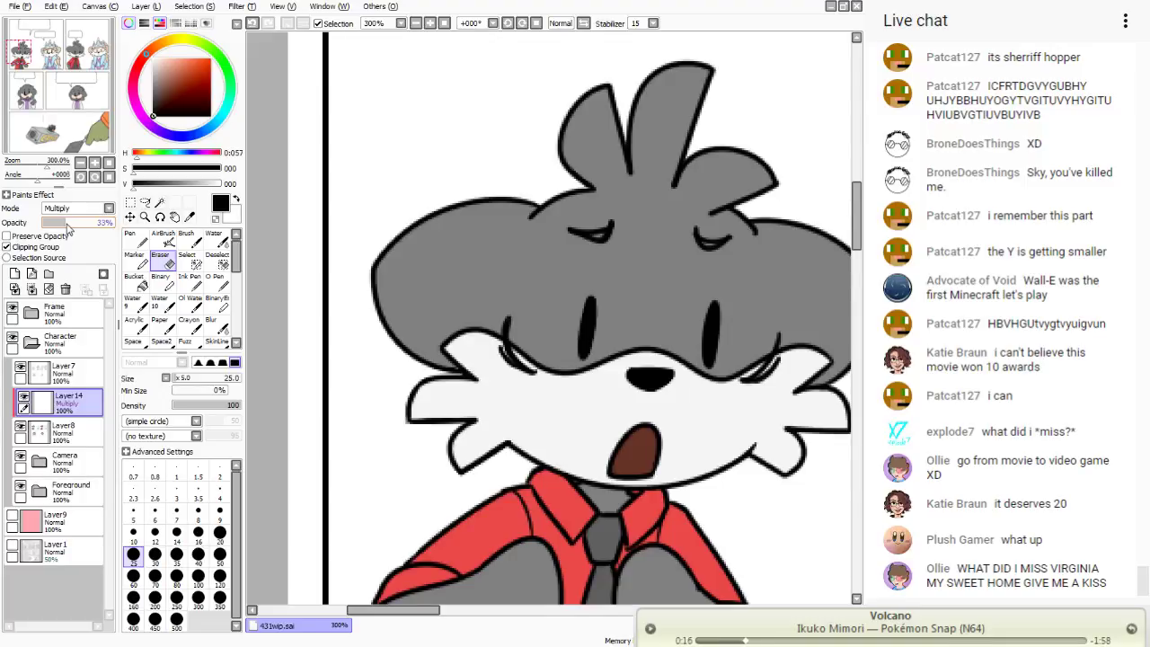
- Show Layer9, fill it with a very dark purple, and set its opacity to 16%
mouse_move(146, 66)
left_mouse_down()
mouse_move(133, 101)
mouse_move(146, 120)
left_mouse_up()
left_click(164, 106)
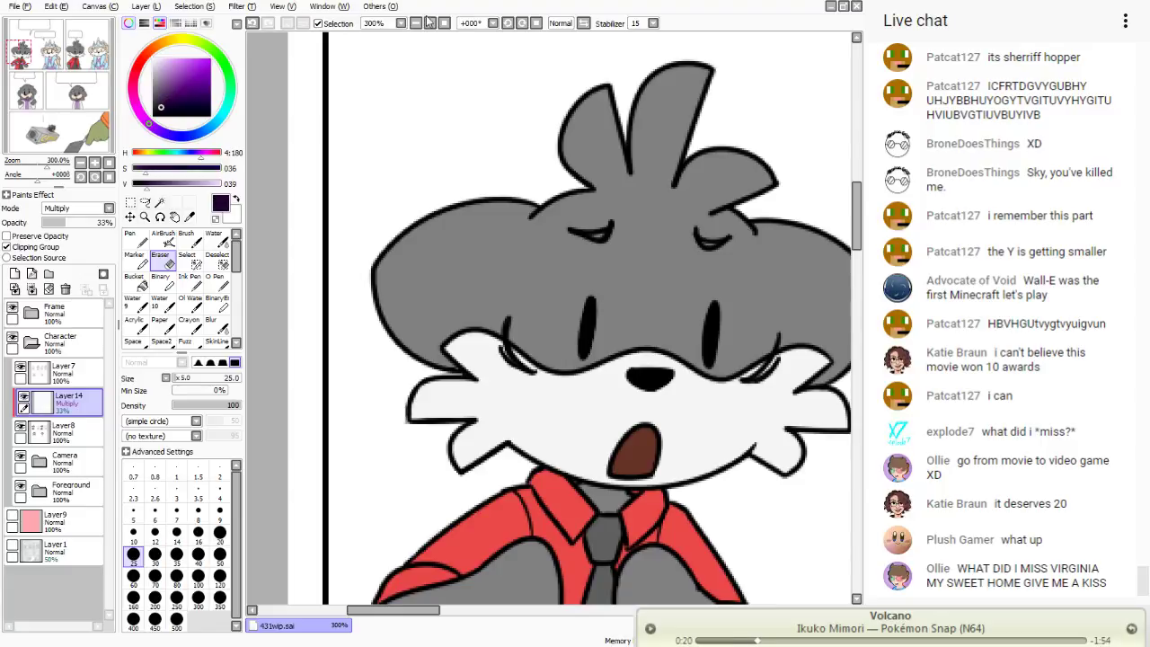
left_click(430, 22)
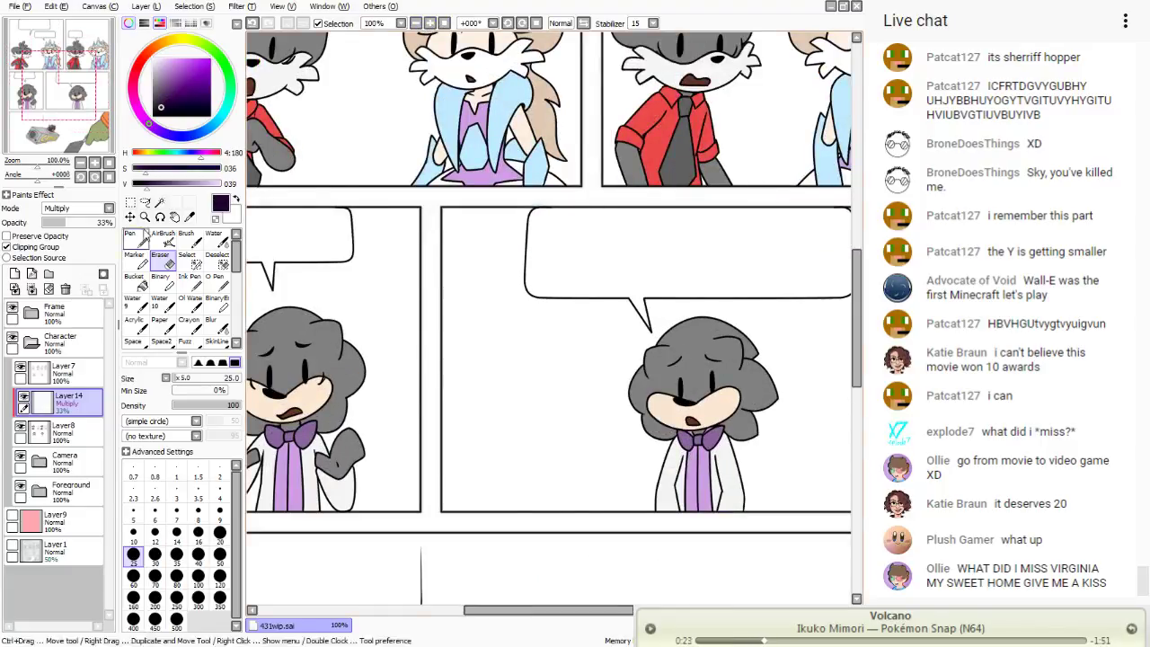
left_click(56, 519)
left_click(13, 516)
left_click(134, 281)
left_click(467, 336)
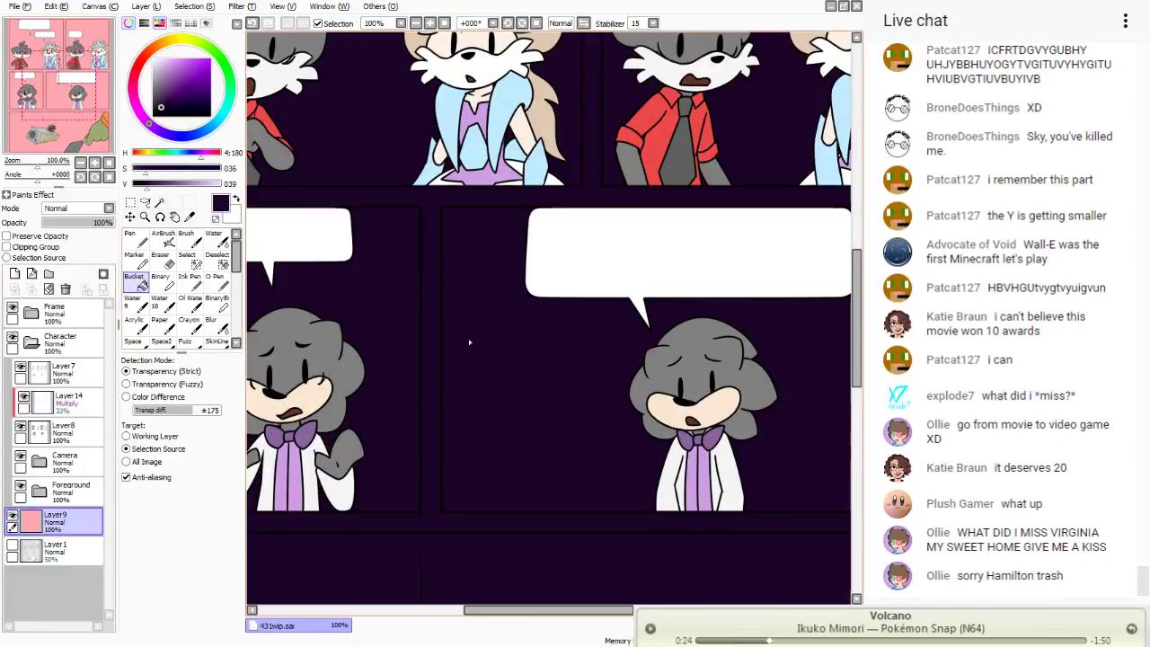
left_click(52, 223)
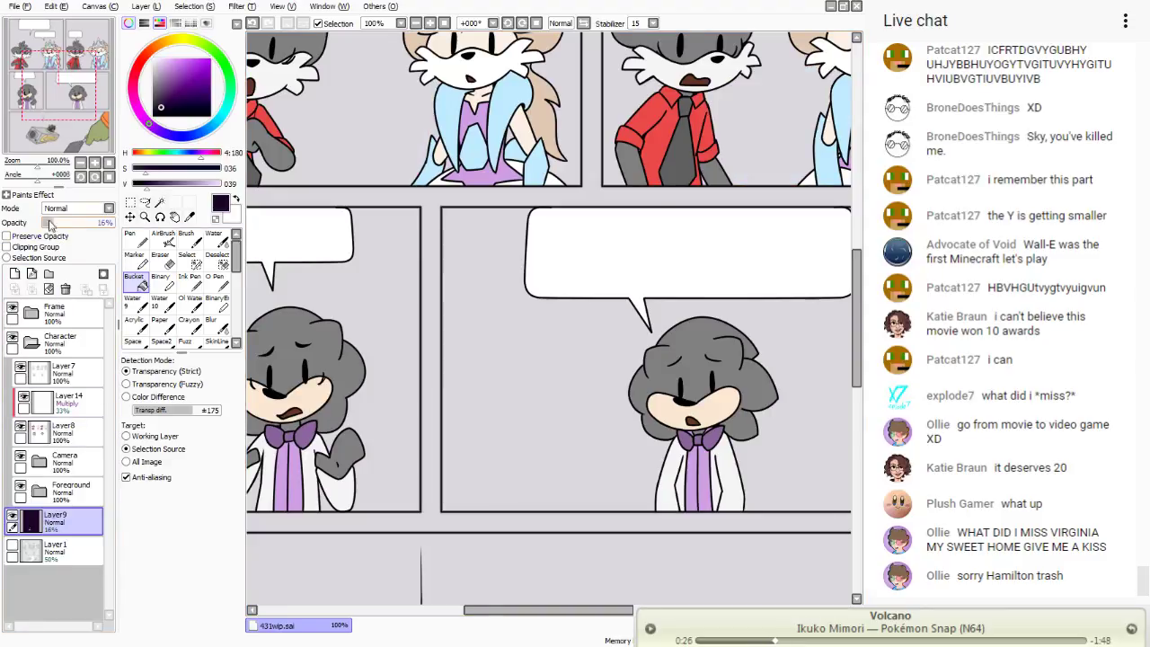
- Shade the first panel character's red collar and the tie beneath the chin on Layer14, using the pen at size 10
left_click(77, 414)
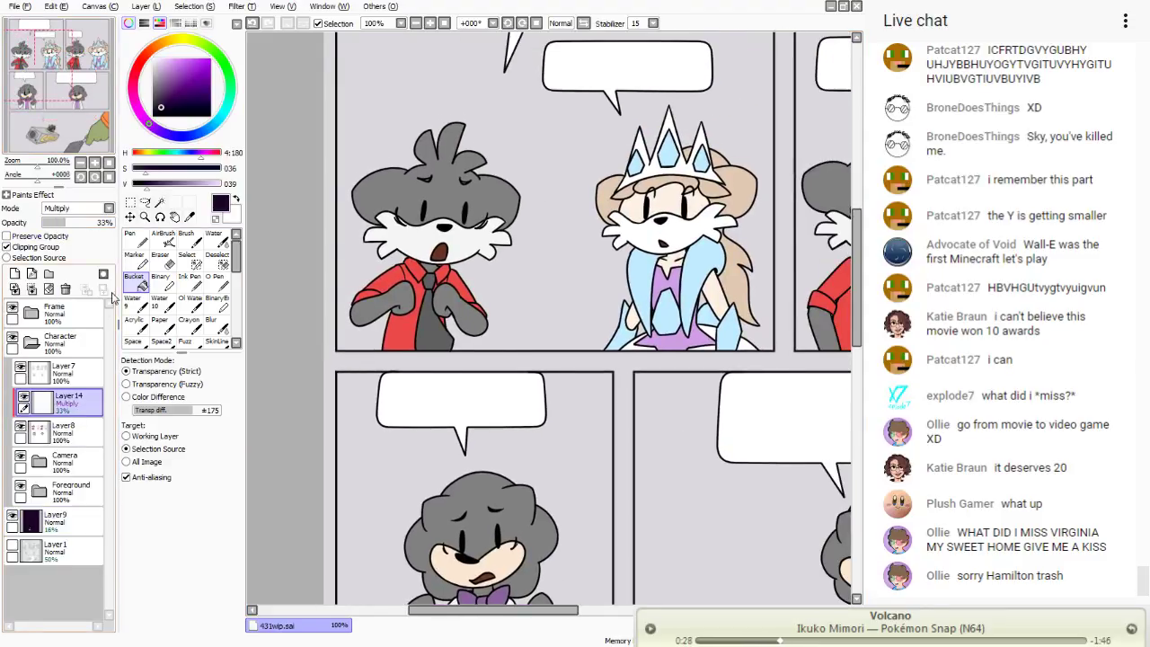
left_click(135, 238)
left_click(431, 24)
left_click(430, 23)
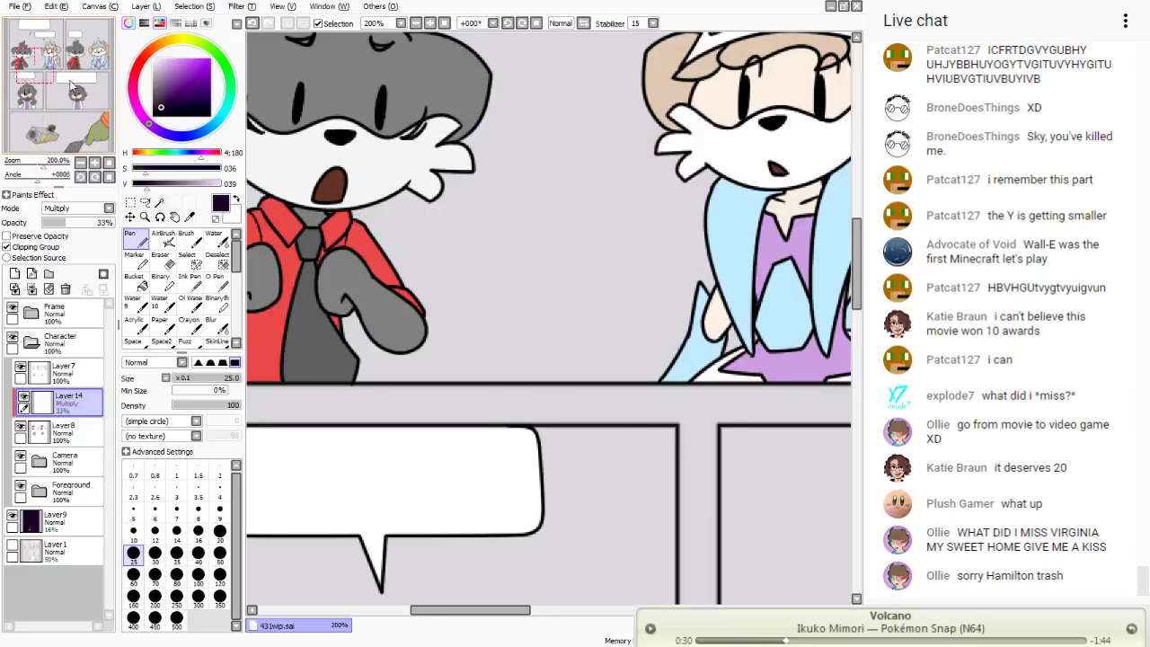
left_click_drag(68, 79, 65, 83)
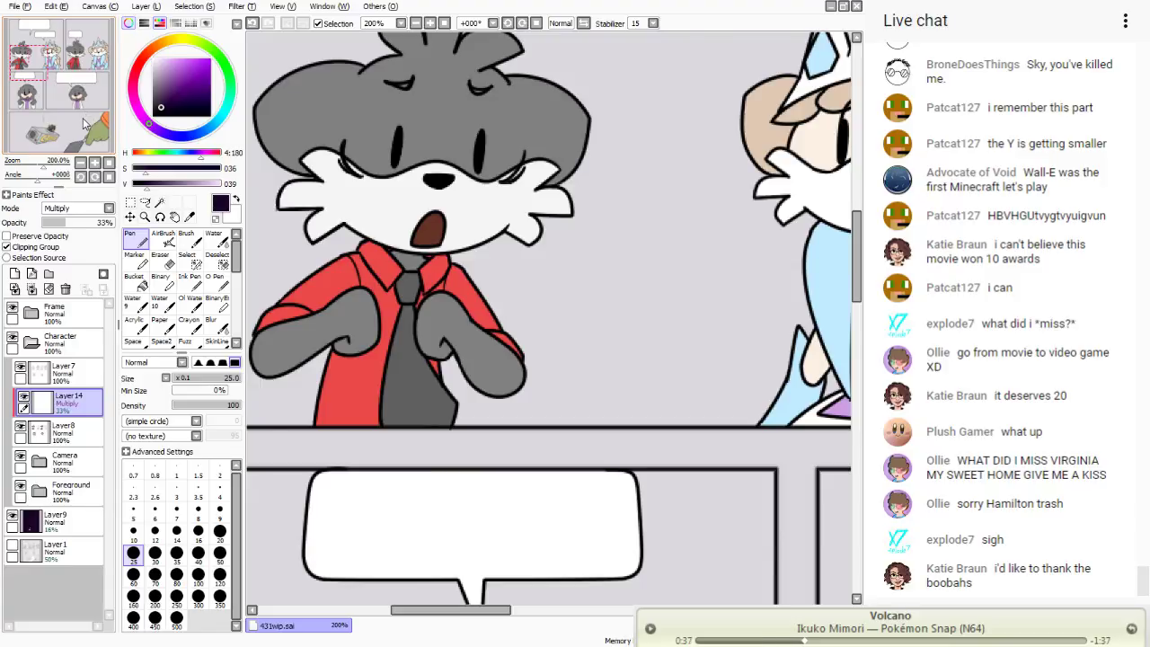
left_click(133, 533)
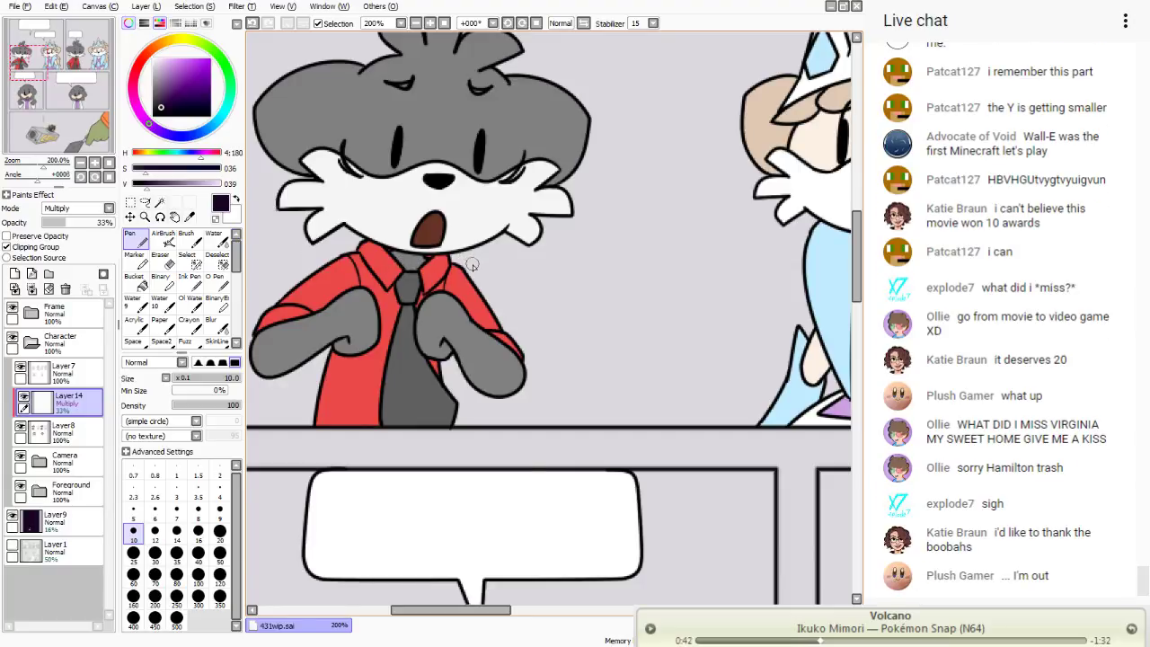
mouse_move(465, 266)
left_mouse_down()
mouse_move(429, 280)
mouse_move(359, 241)
mouse_move(420, 274)
mouse_move(465, 267)
mouse_move(406, 264)
mouse_move(448, 263)
mouse_move(357, 238)
left_mouse_up()
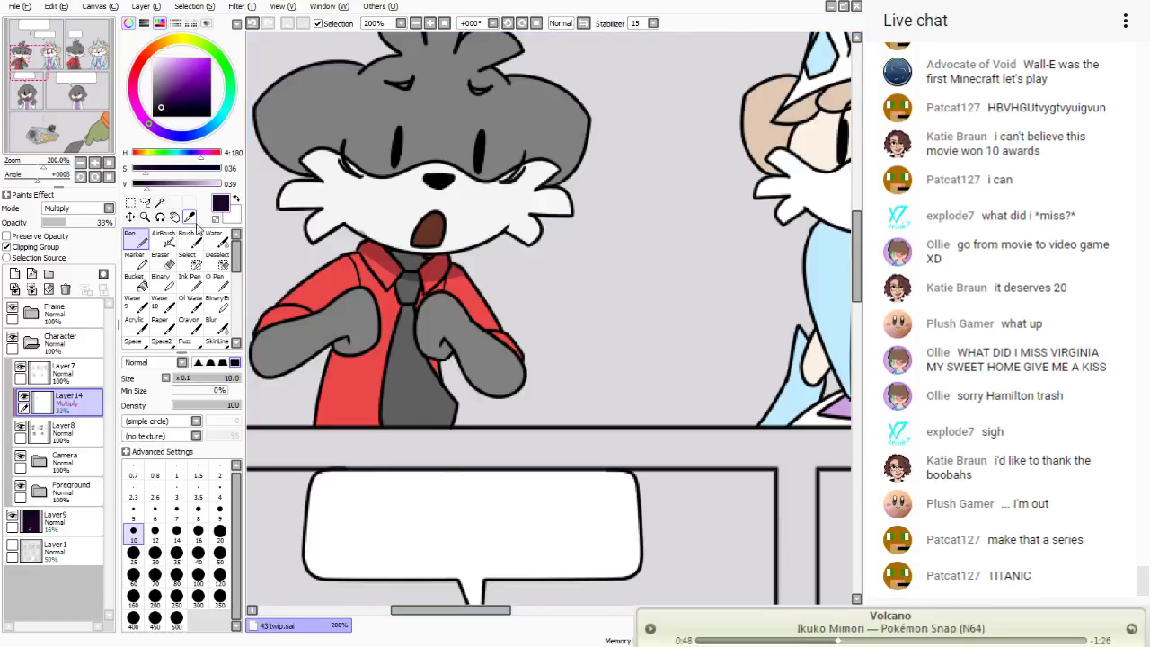
key("ctrl+z")
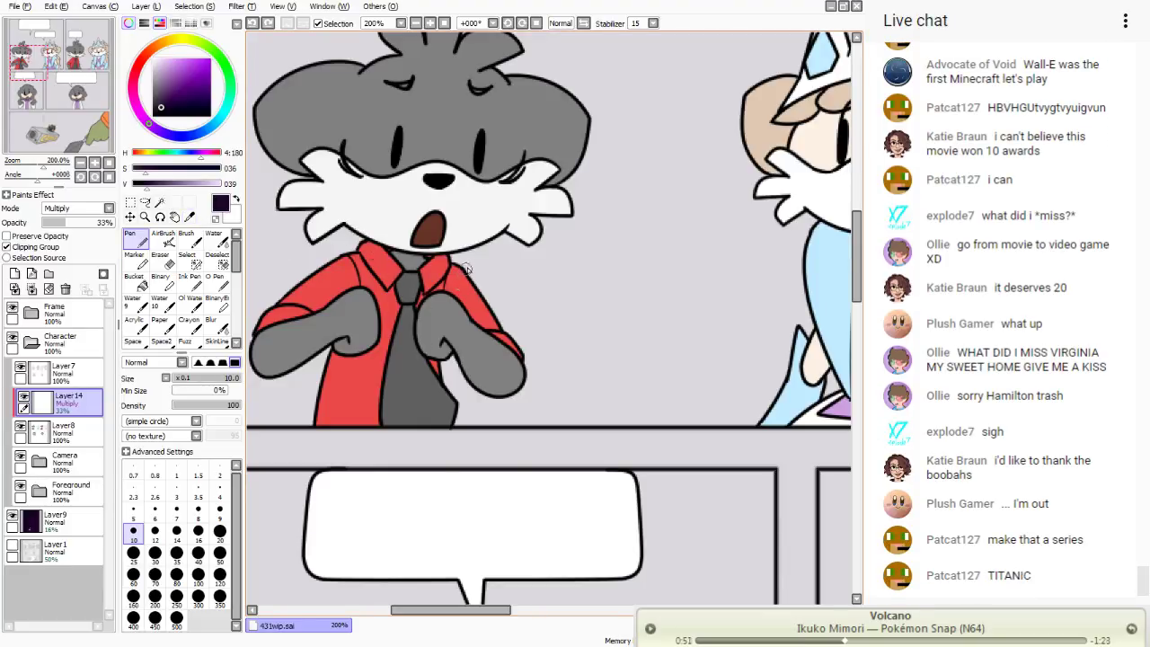
mouse_move(465, 268)
left_mouse_down()
mouse_move(393, 274)
mouse_move(347, 239)
mouse_move(453, 259)
left_mouse_up()
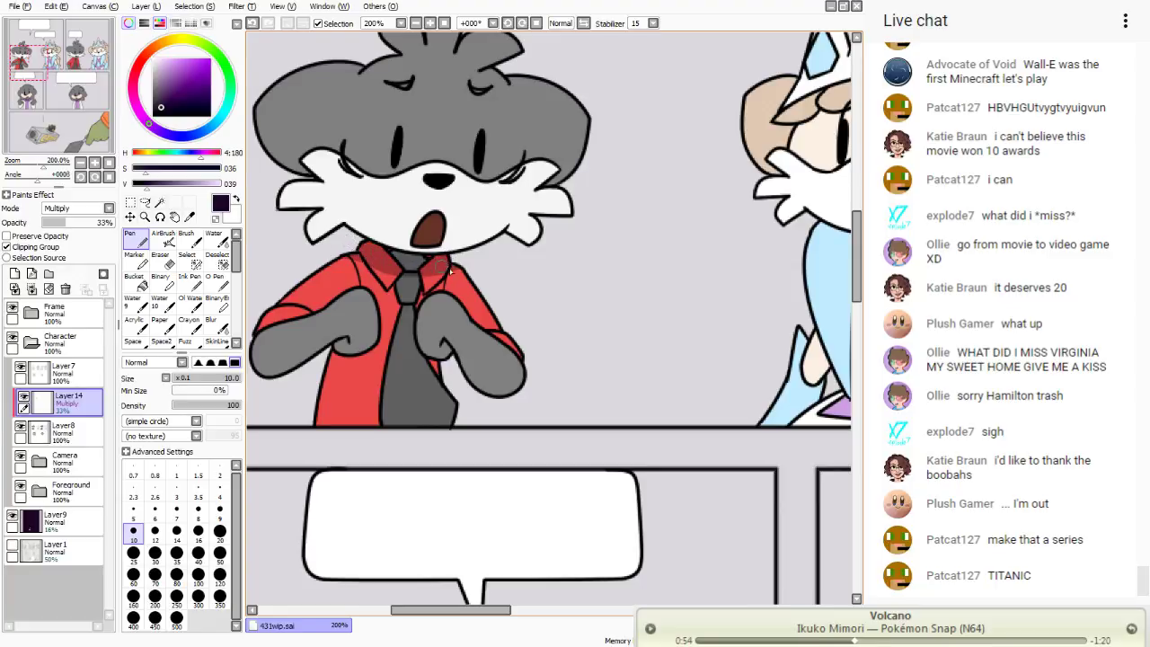
mouse_move(449, 269)
left_mouse_down()
mouse_move(359, 249)
mouse_move(457, 266)
left_mouse_up()
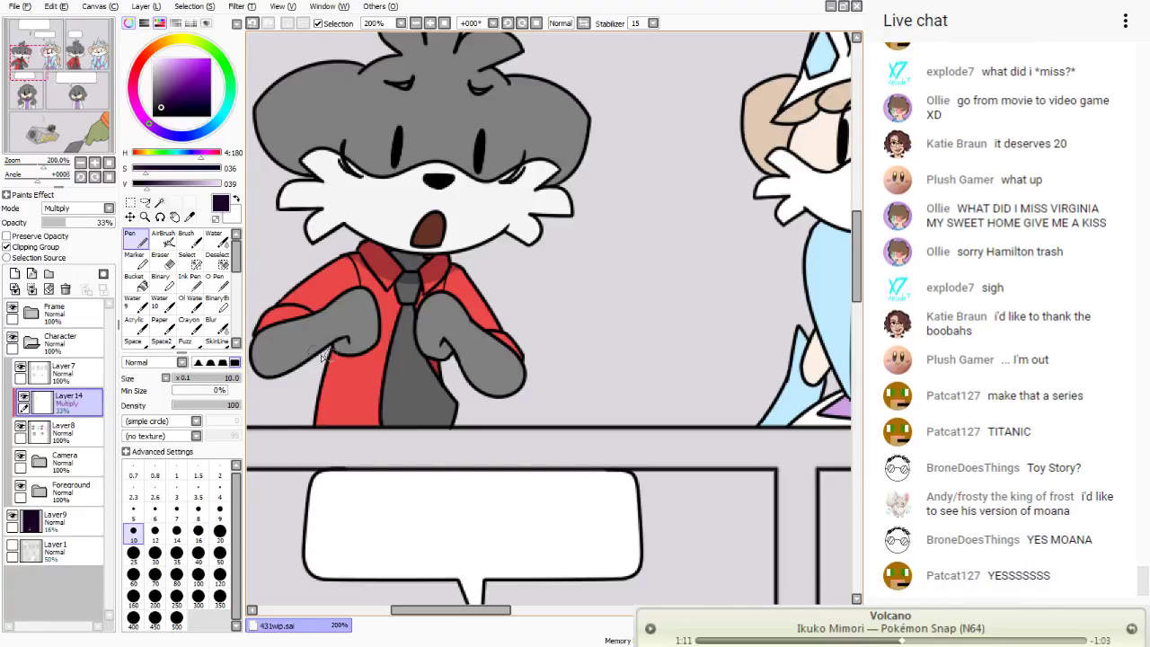
- Shade the lower edges of both ears on the grey character in the red shirt and trim the shading with the size 10 eraser
left_click_drag(79, 112, 77, 107)
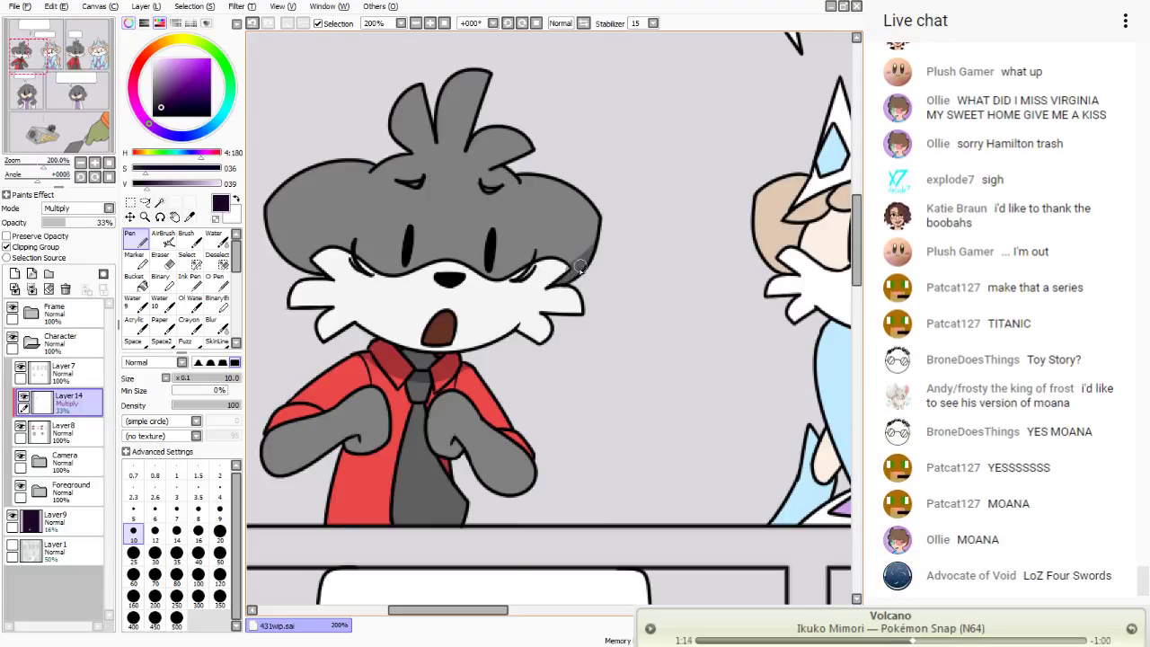
left_click_drag(585, 260, 544, 286)
left_click_drag(259, 203, 325, 271)
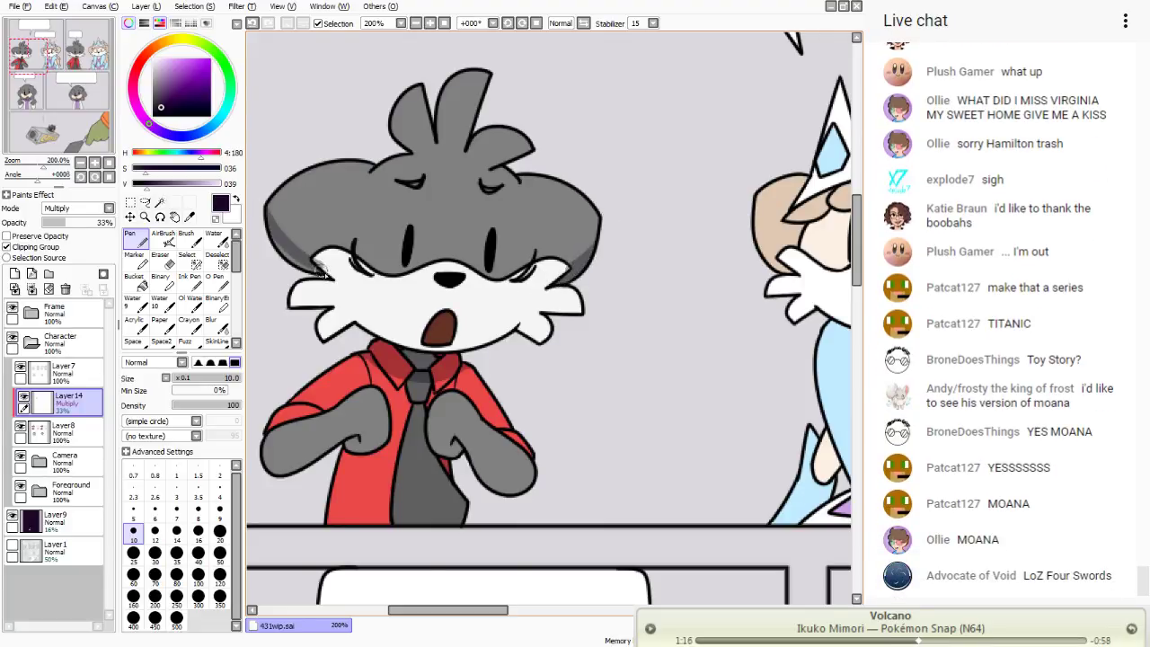
left_click_drag(263, 224, 327, 277)
left_click(162, 260)
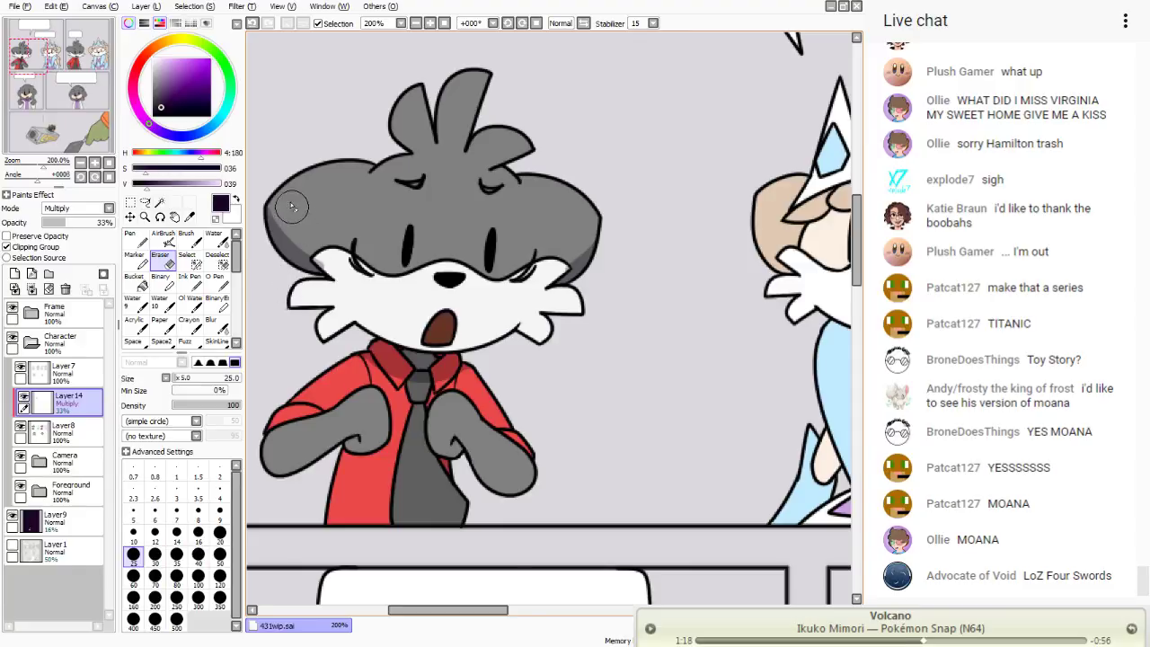
left_click(133, 533)
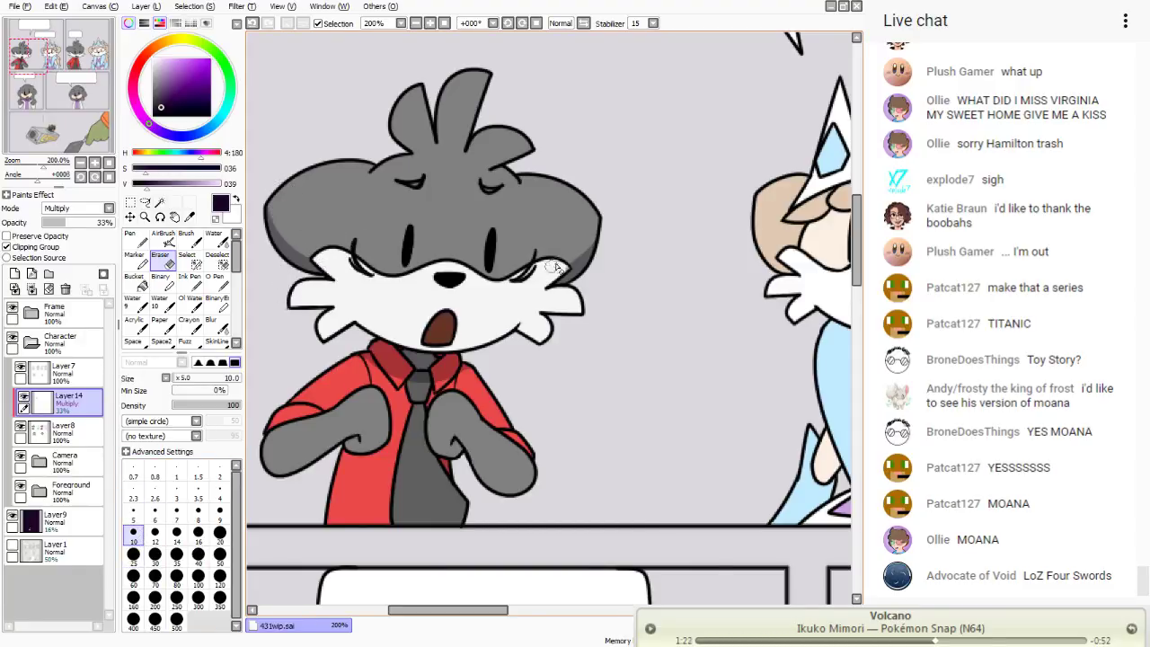
left_click(135, 237)
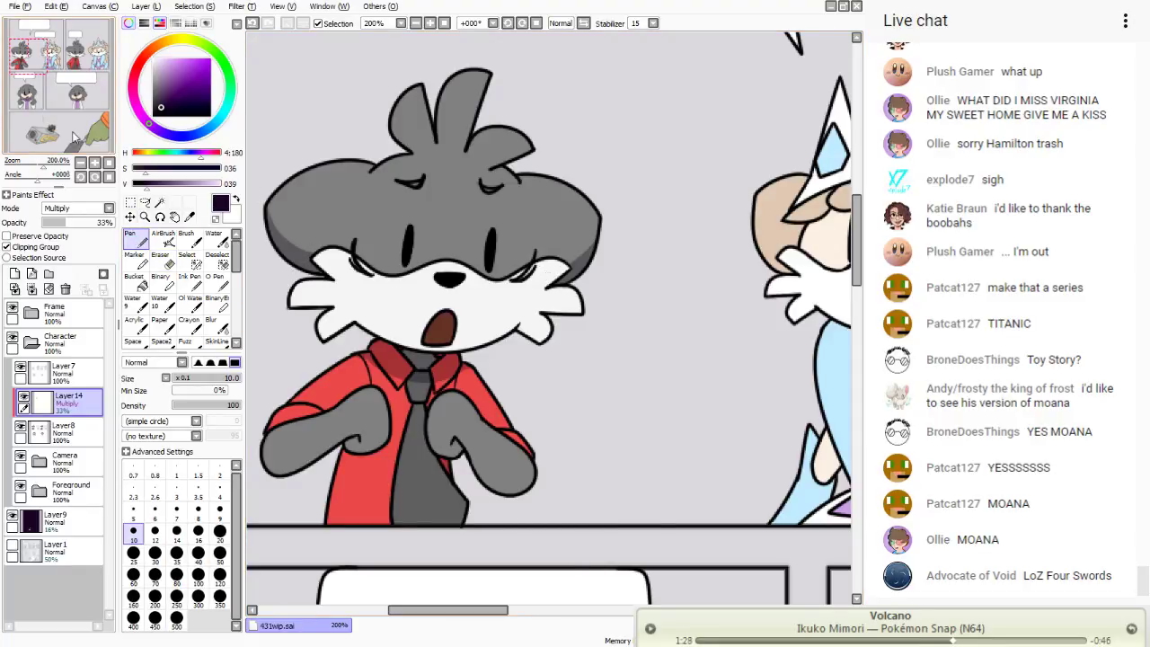
left_click_drag(43, 63, 36, 78)
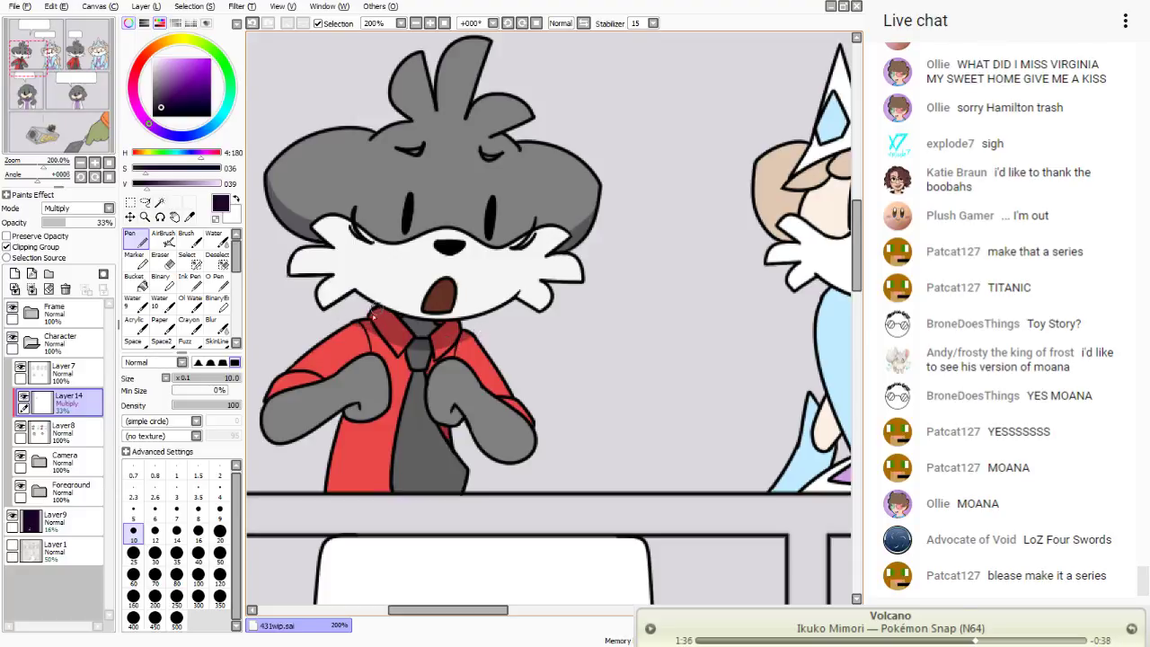
- Shade the crowned character's ponytail below the ear and the outer fold of her blue drape, trimming the drape's shadow with the eraser
left_click_drag(50, 114, 78, 113)
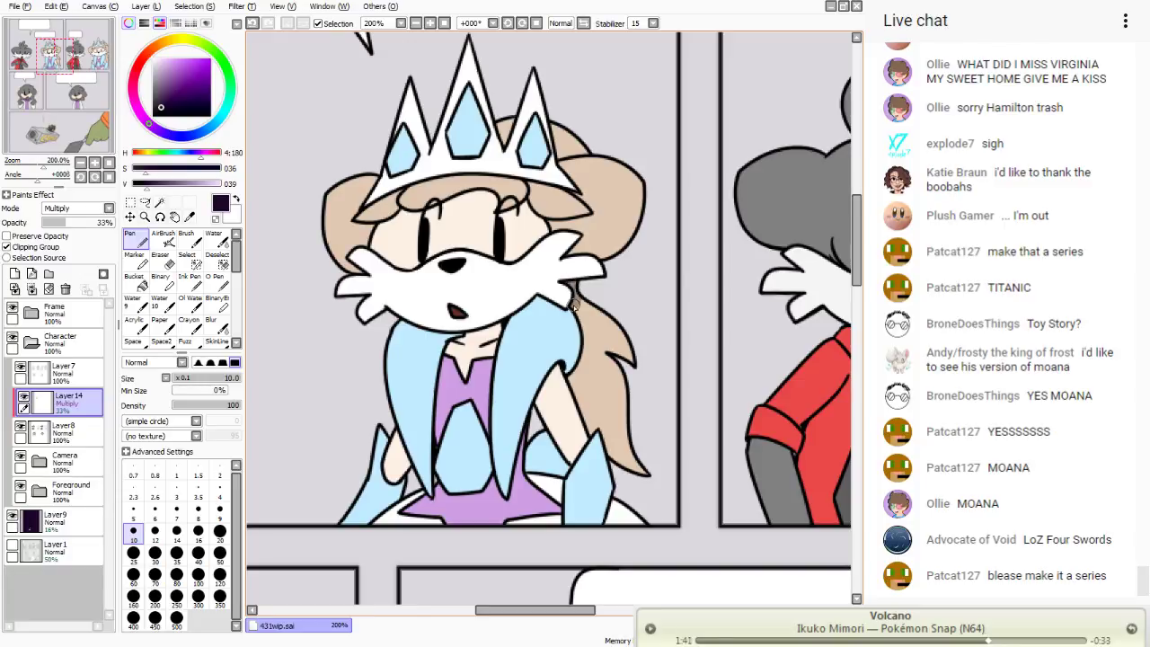
mouse_move(584, 308)
left_mouse_down()
mouse_move(568, 372)
mouse_move(566, 356)
mouse_move(536, 382)
mouse_move(573, 355)
mouse_move(541, 369)
mouse_move(518, 411)
left_mouse_up()
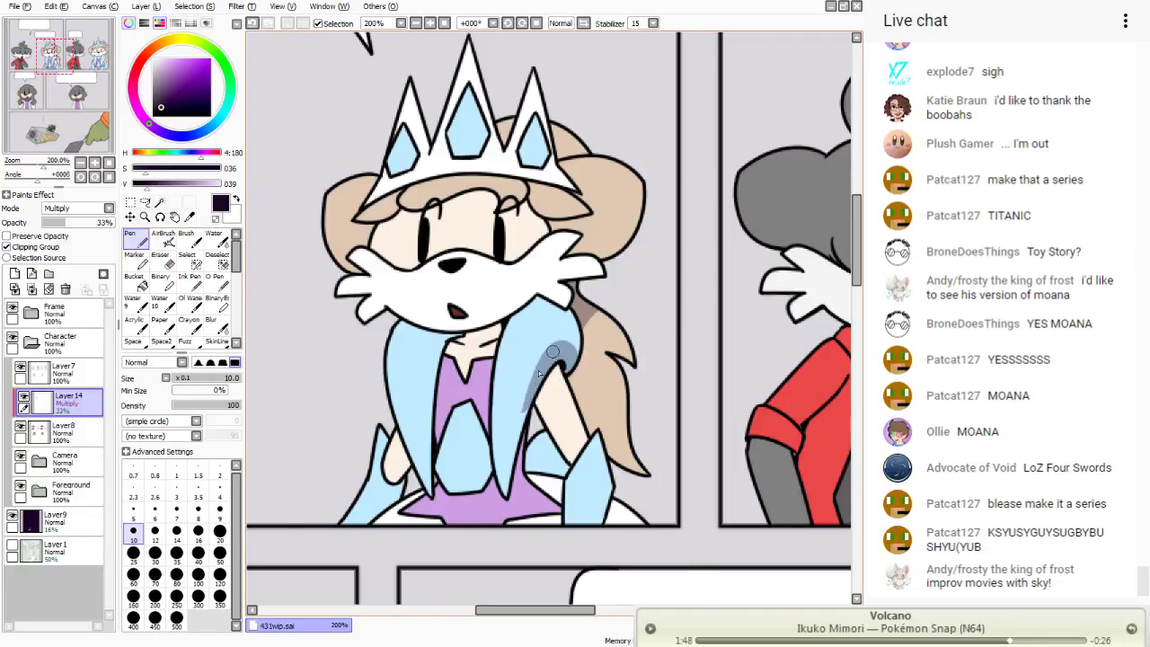
left_click_drag(550, 358, 507, 435)
key("e")
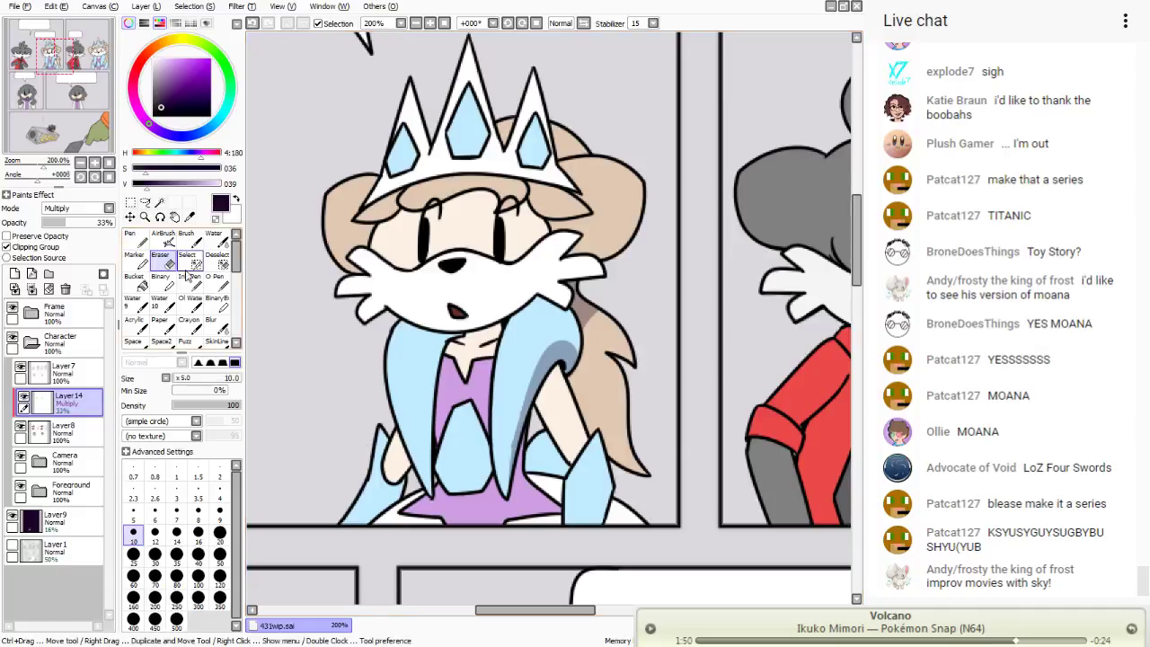
left_click_drag(526, 354, 497, 503)
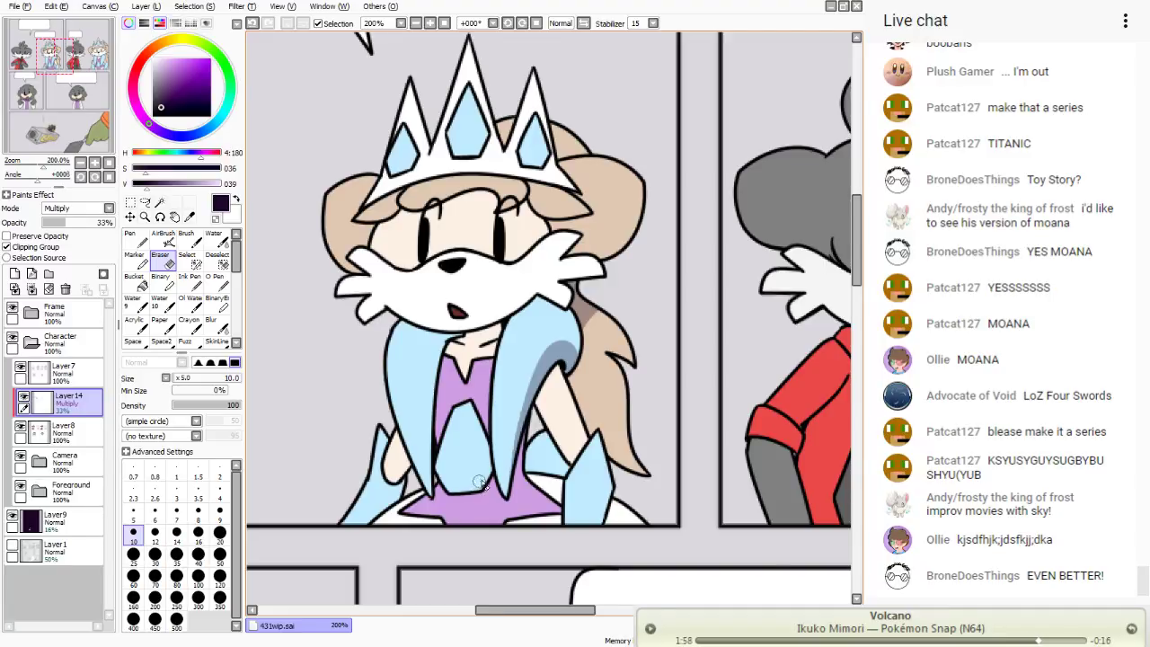
- Paint the shadow under the crowned character's chin across her neck and the tops of both blue drapes, then clean it up
left_click(135, 237)
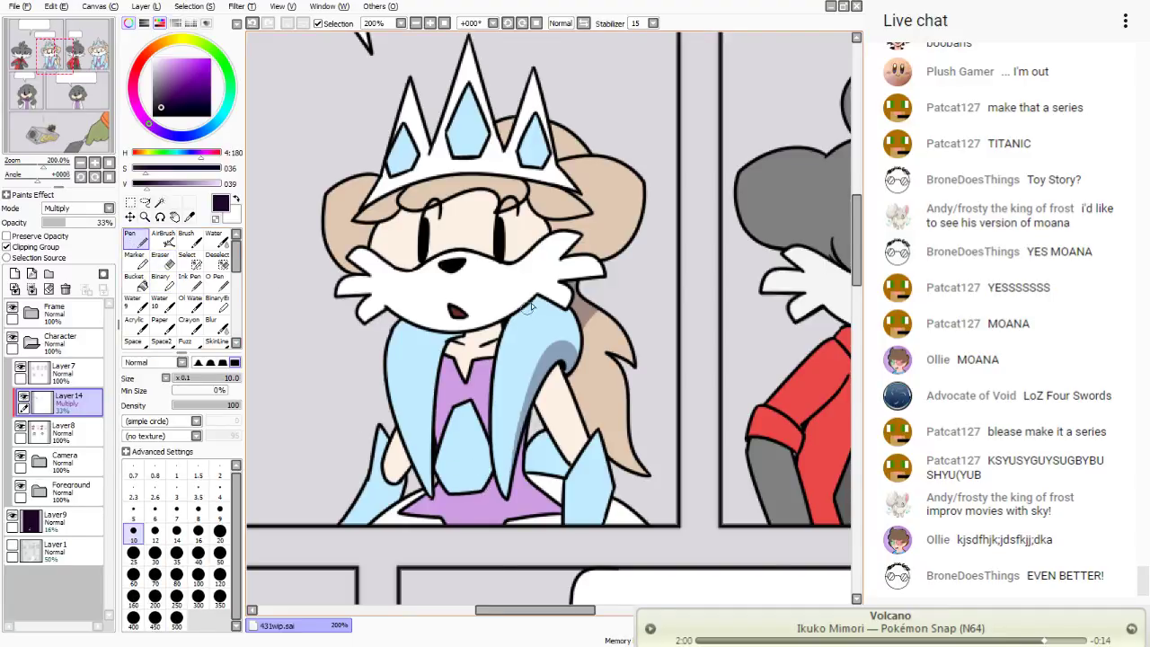
left_click_drag(547, 304, 449, 349)
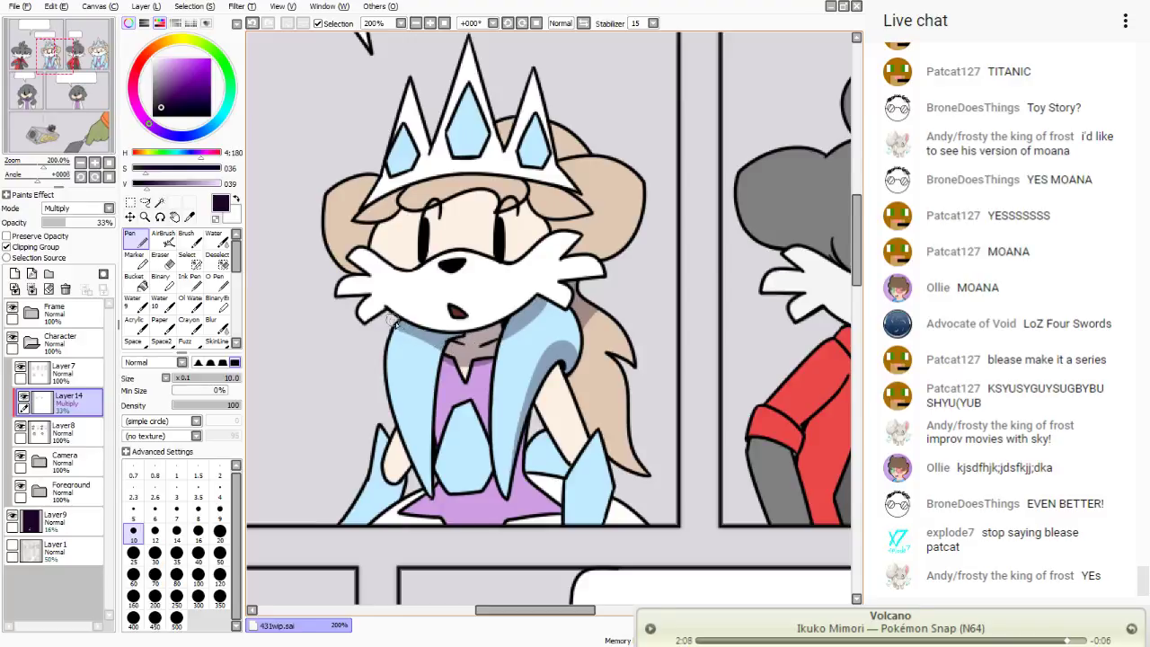
left_click(160, 256)
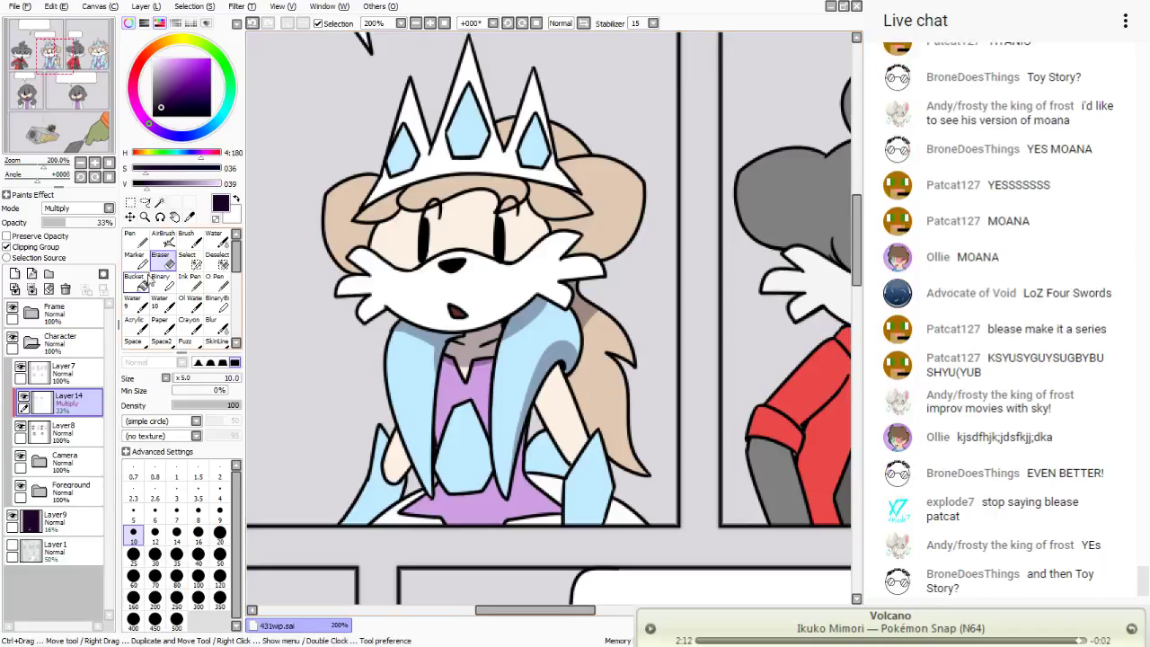
key("n")
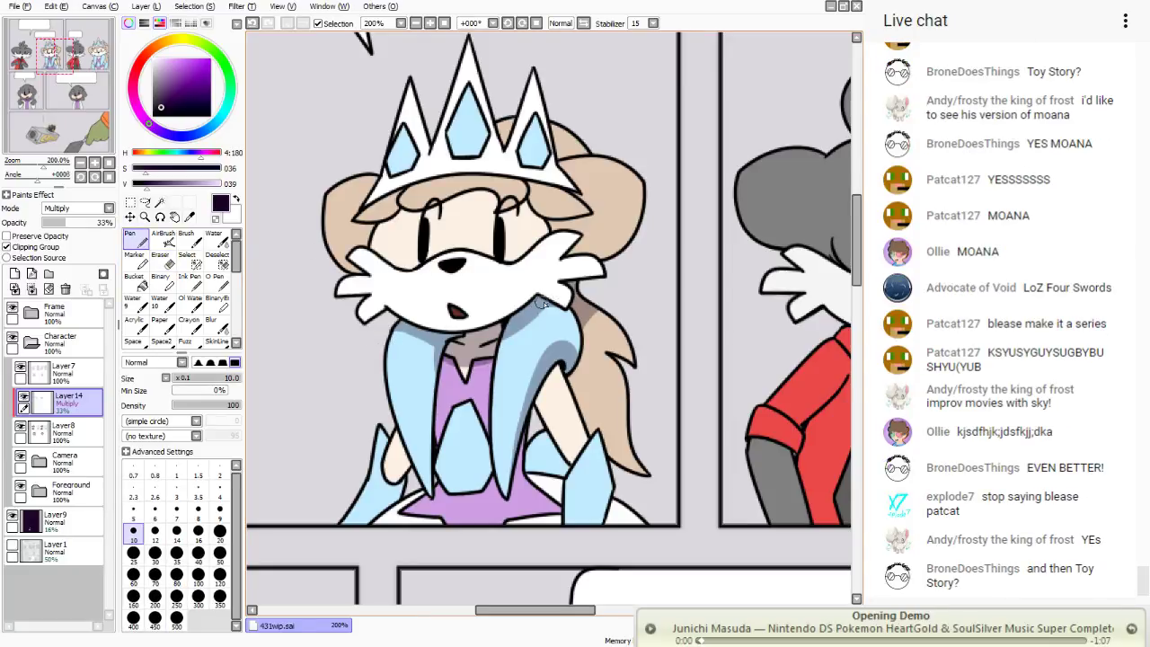
- Shade the lower edges of both ears on the crowned character and tidy the shadows with the eraser
mouse_move(651, 183)
left_mouse_down()
mouse_move(567, 243)
mouse_move(567, 254)
mouse_move(639, 227)
mouse_move(601, 255)
left_mouse_up()
left_click(160, 258)
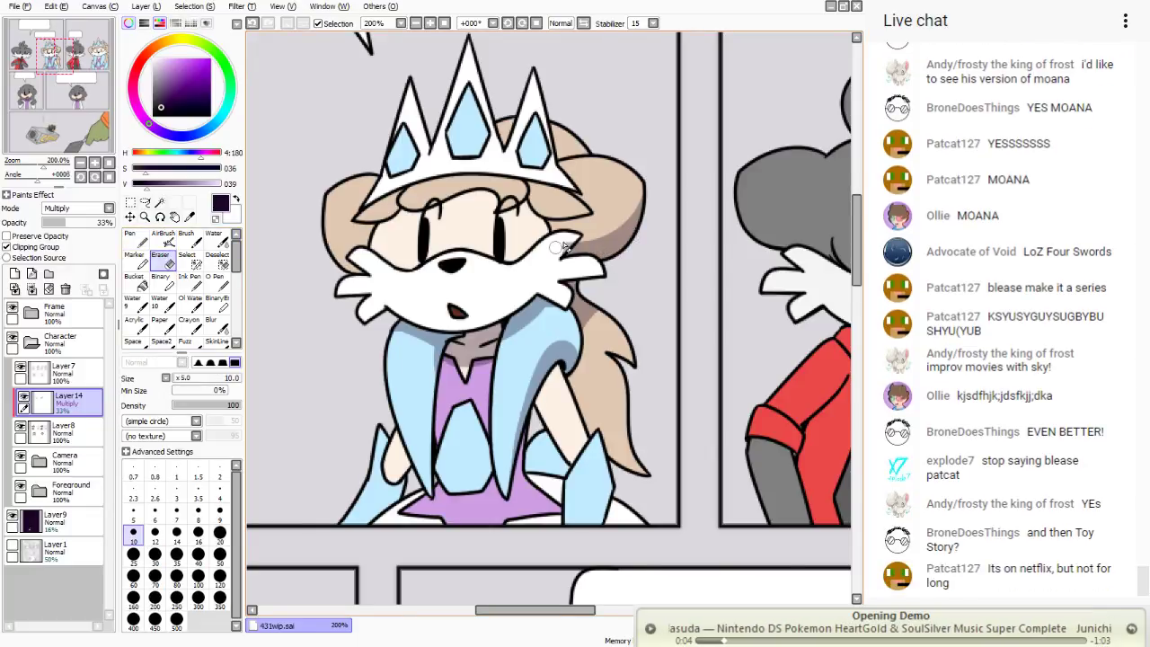
left_click(133, 237)
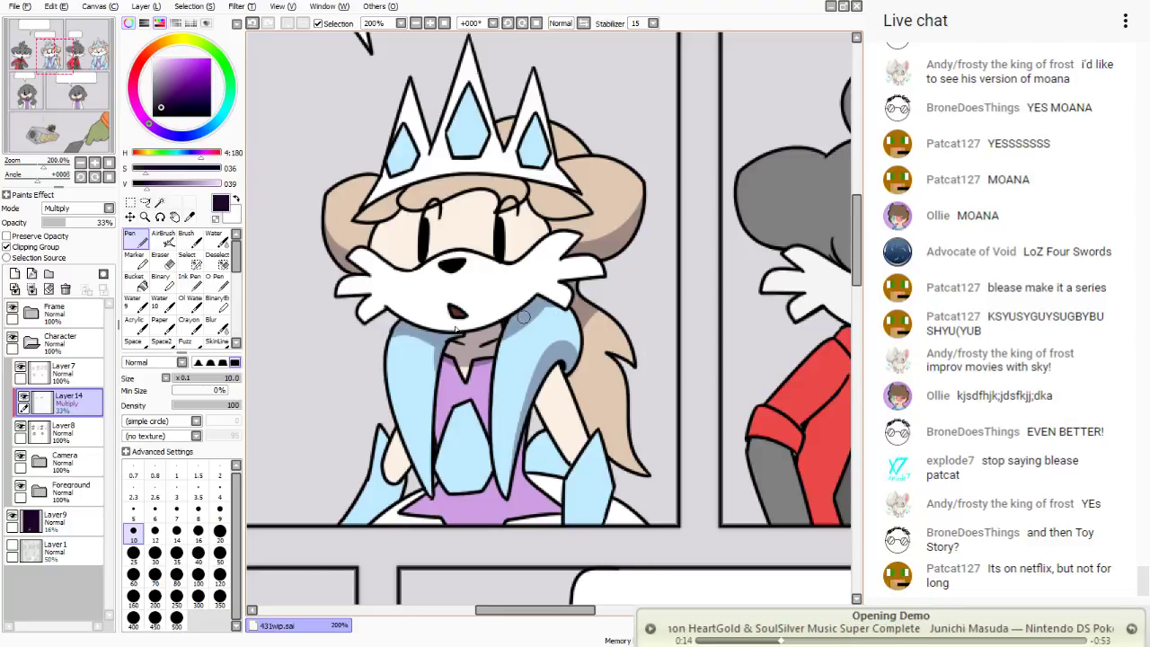
key("e")
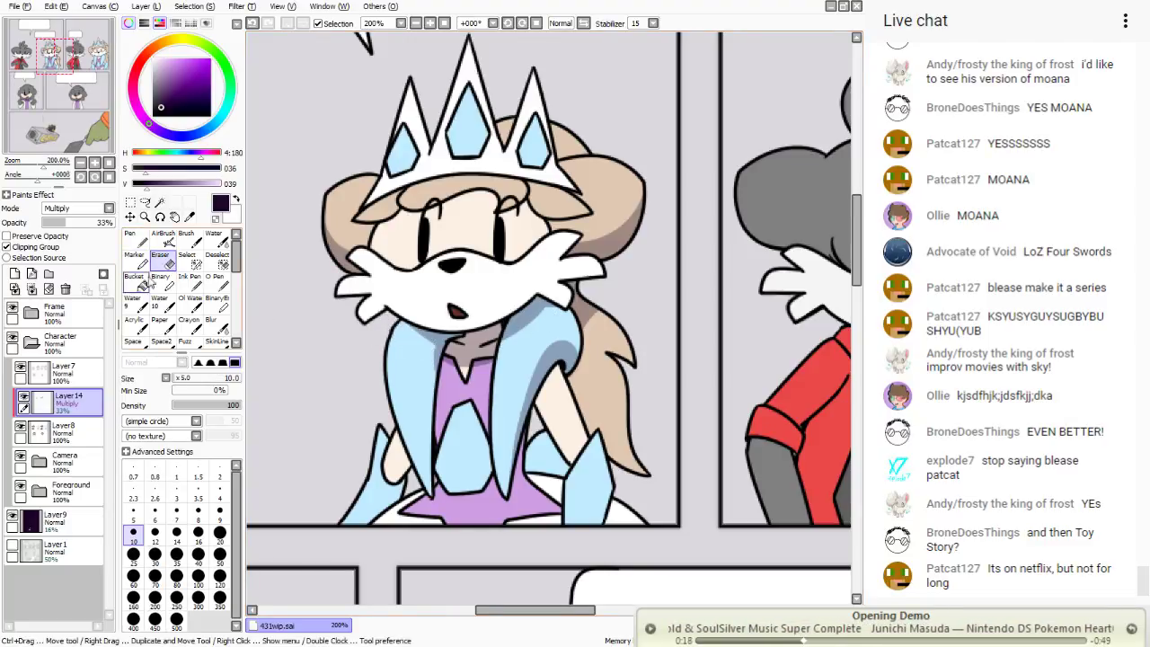
key("n")
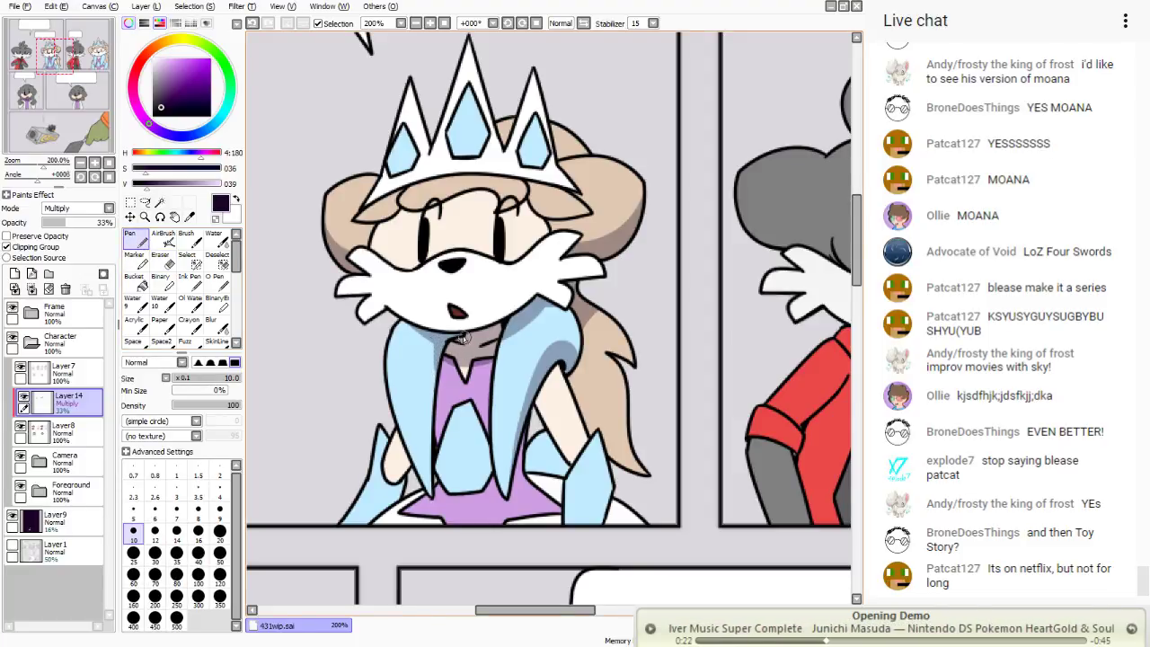
- Switch the colour to white and add a clipped layer in Luminosity mode directly above Layer8
key("x")
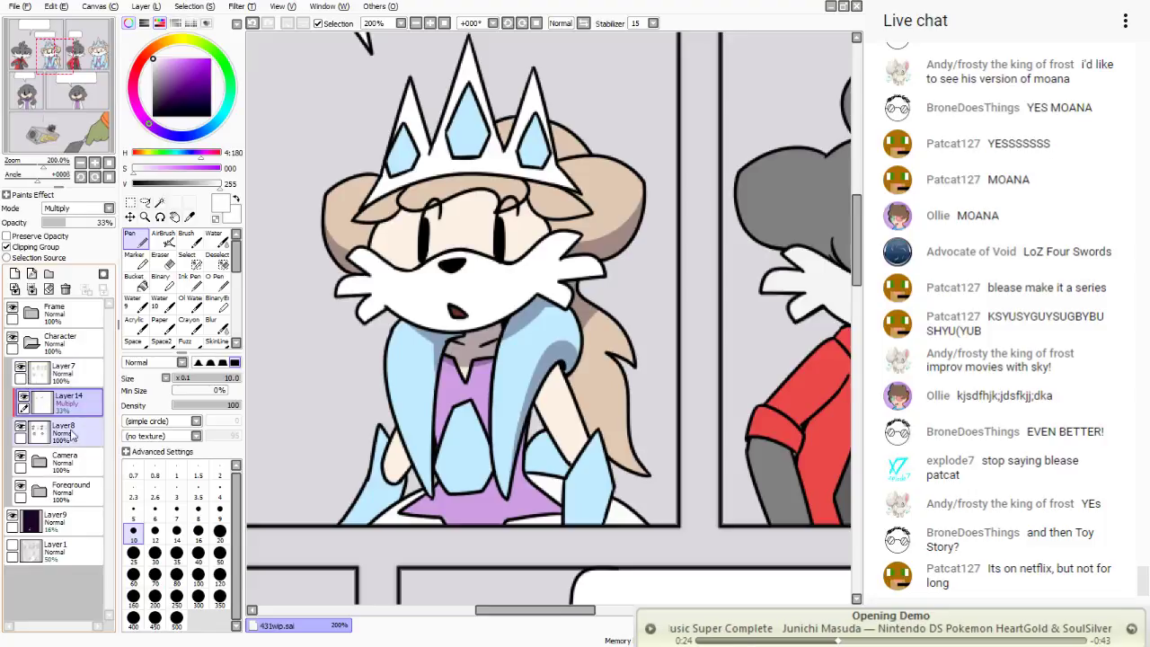
left_click(15, 274)
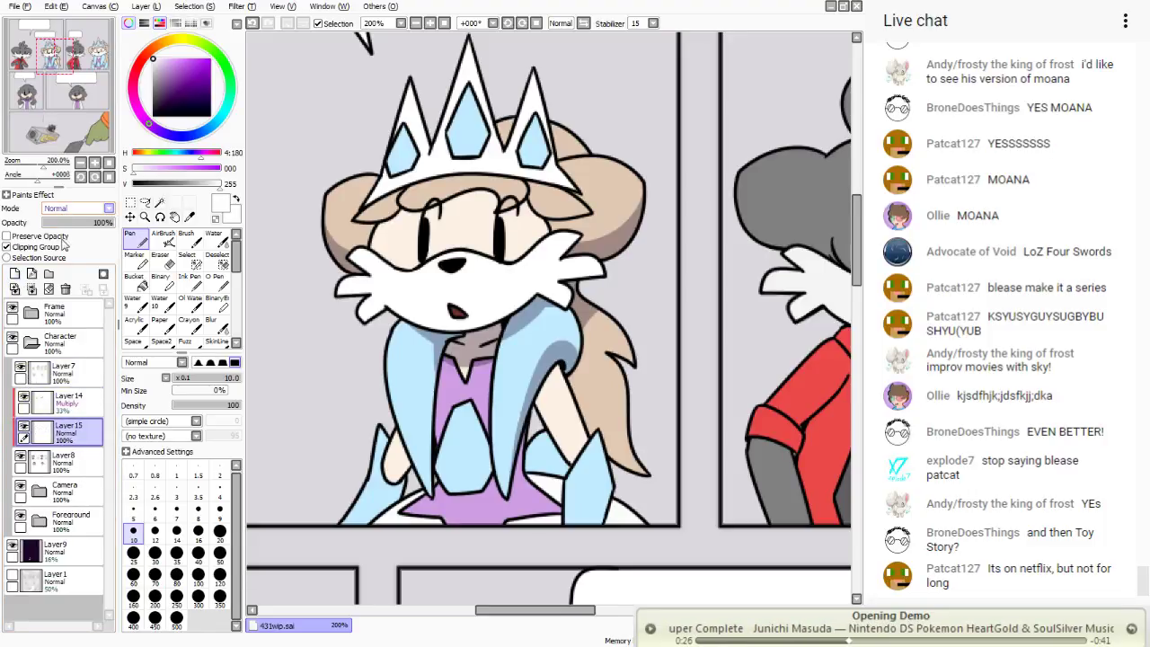
left_click(76, 208)
left_click(58, 265)
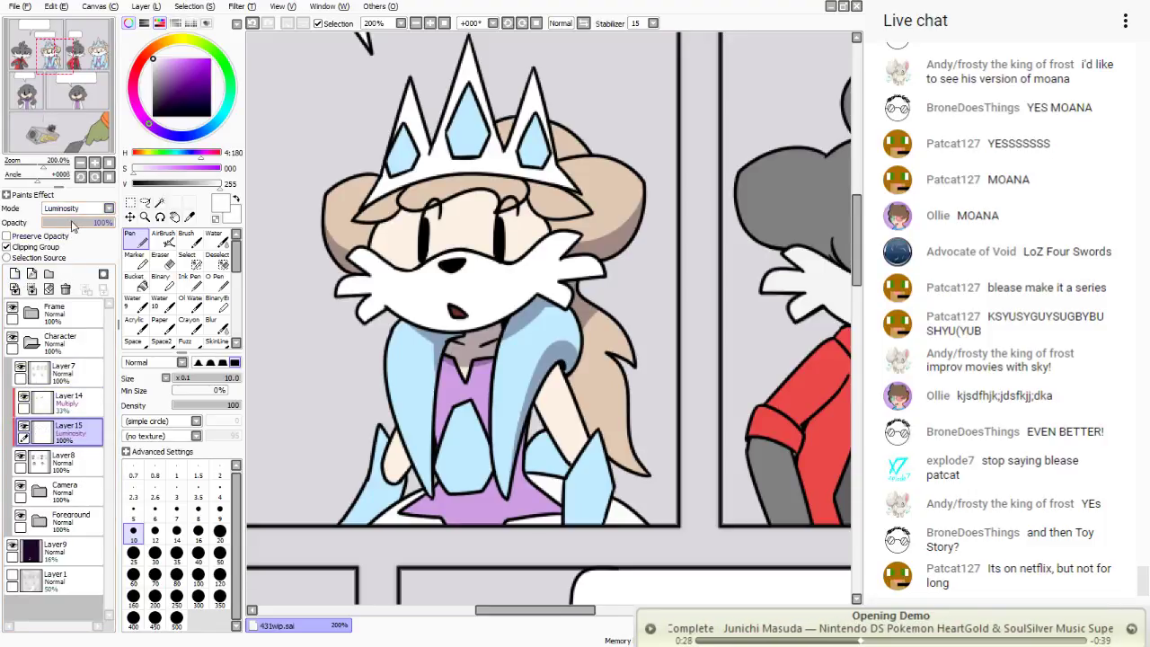
- Paint white glints in the three blue crown gems with the pen at size 3 and touch them up with the eraser
left_click(133, 509)
mouse_move(72, 112)
left_mouse_down()
mouse_move(66, 99)
mouse_move(44, 112)
left_mouse_up()
left_click(176, 492)
left_click(430, 23)
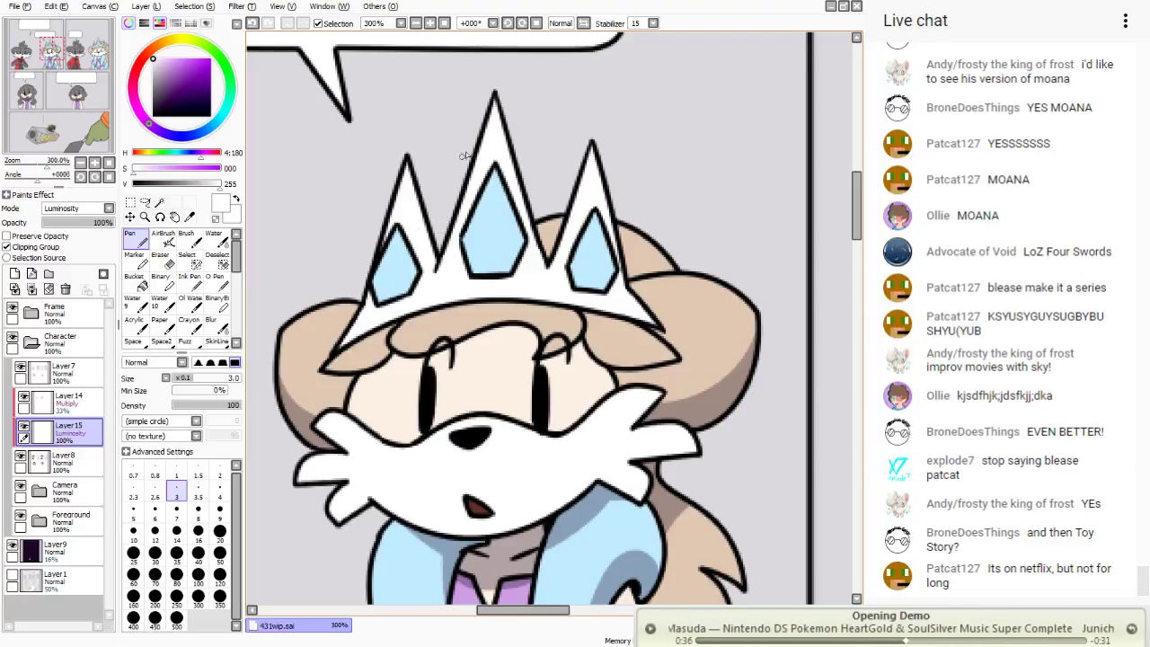
left_click_drag(495, 171, 485, 247)
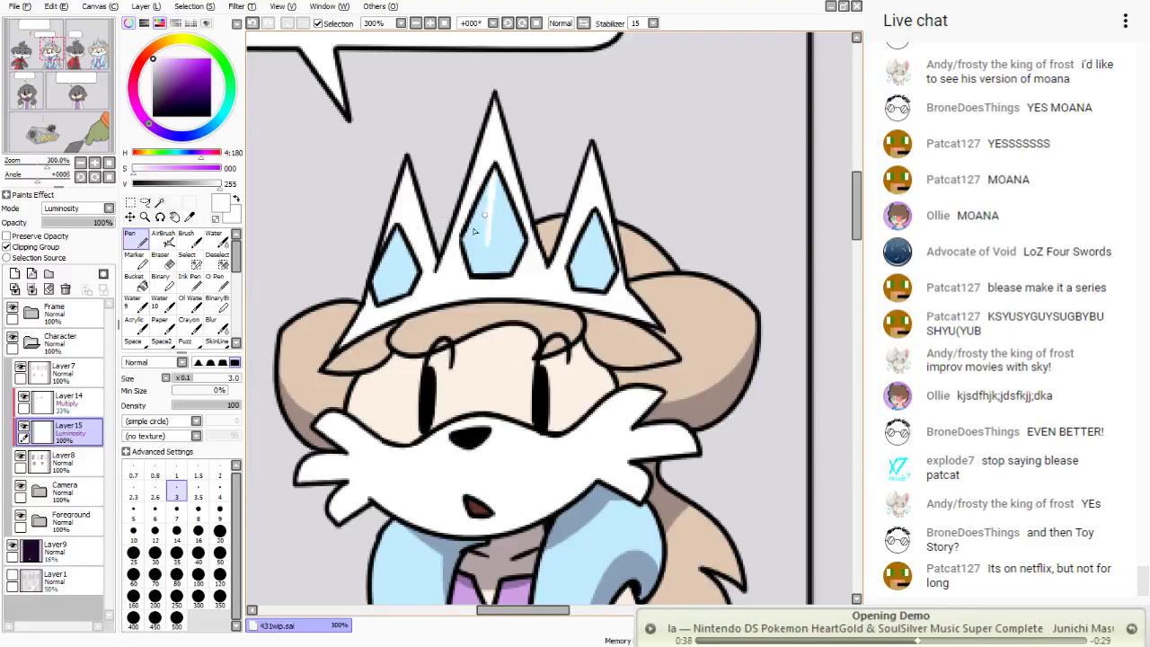
left_click_drag(494, 183, 477, 225)
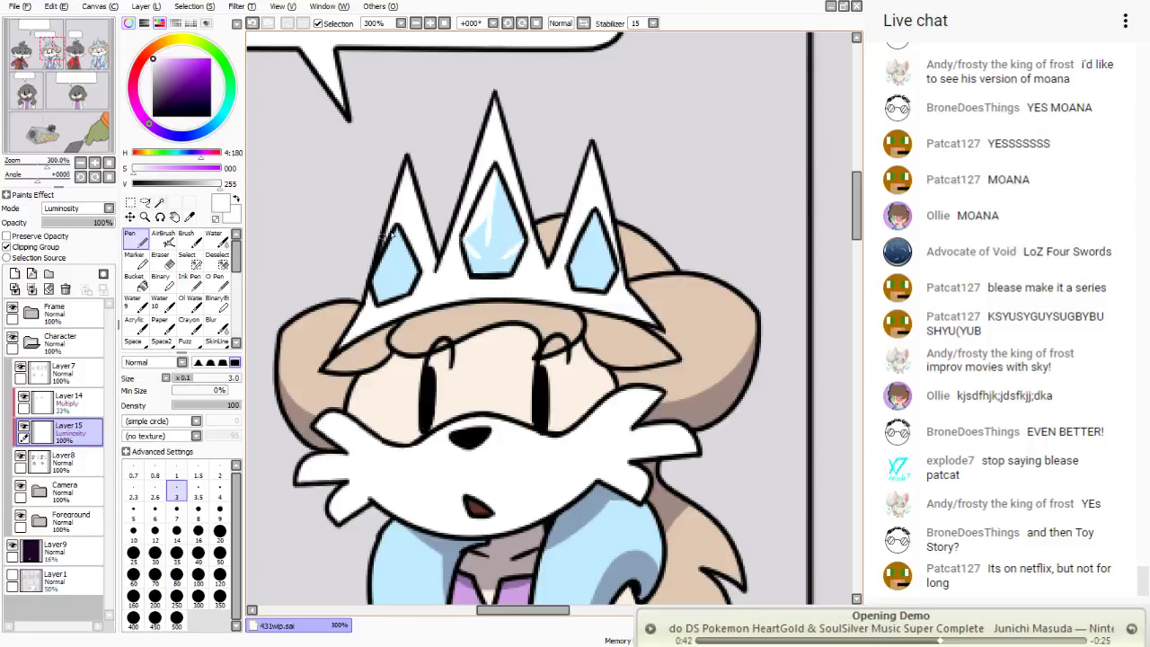
mouse_move(395, 229)
left_mouse_down()
mouse_move(390, 272)
mouse_move(390, 258)
mouse_move(371, 281)
left_mouse_up()
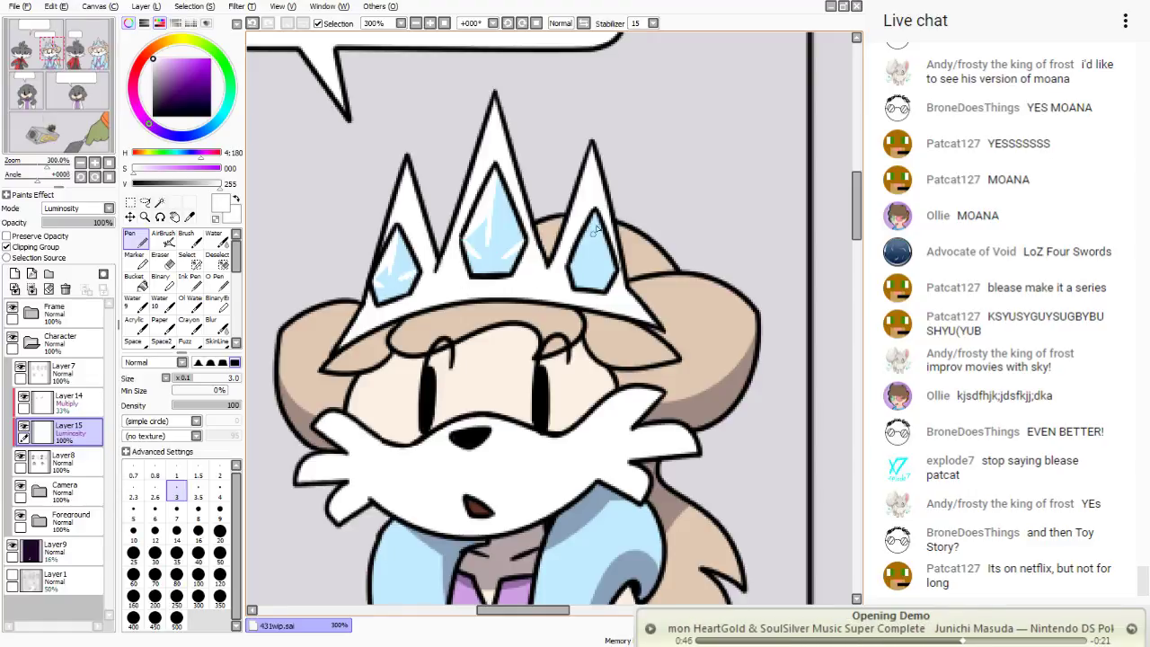
left_click_drag(594, 235, 594, 262)
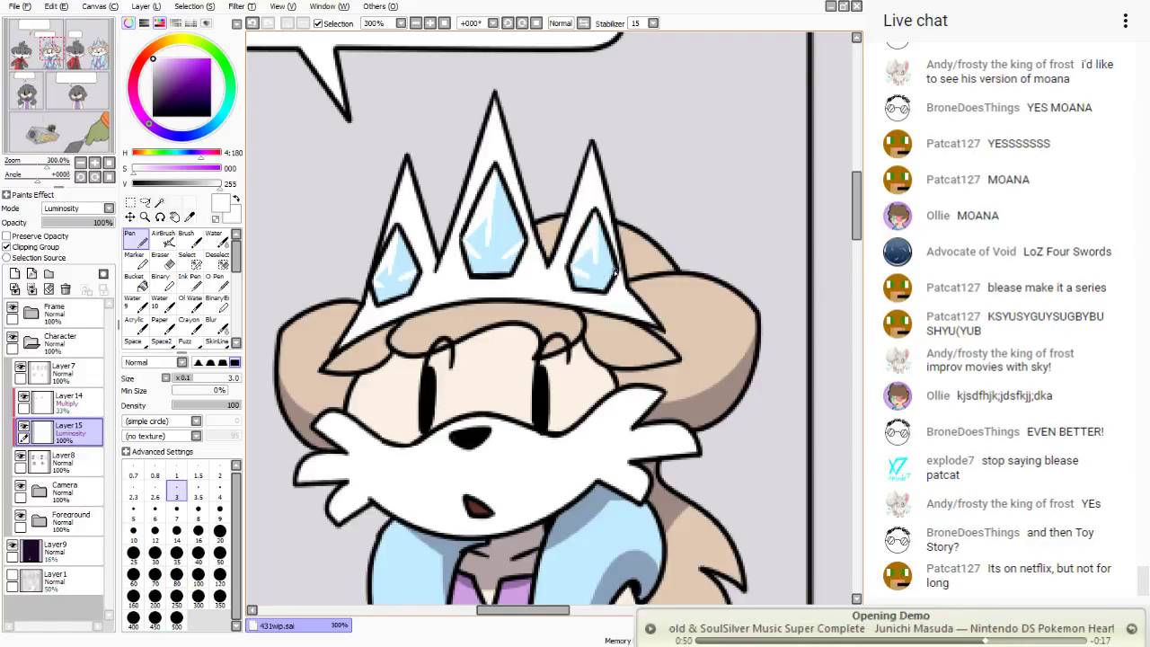
left_click(160, 255)
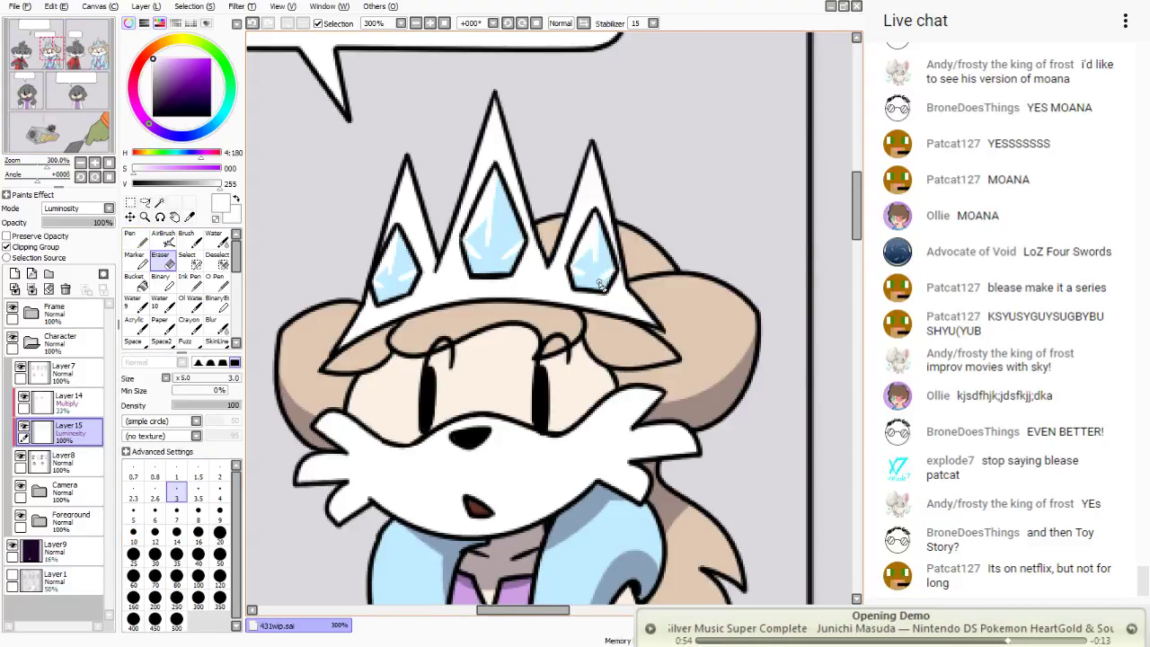
- Paint white glints in the large chest gem of the crowned character in the second group, retouching them with the eraser
key("n")
scroll(405, 245, "down", 10)
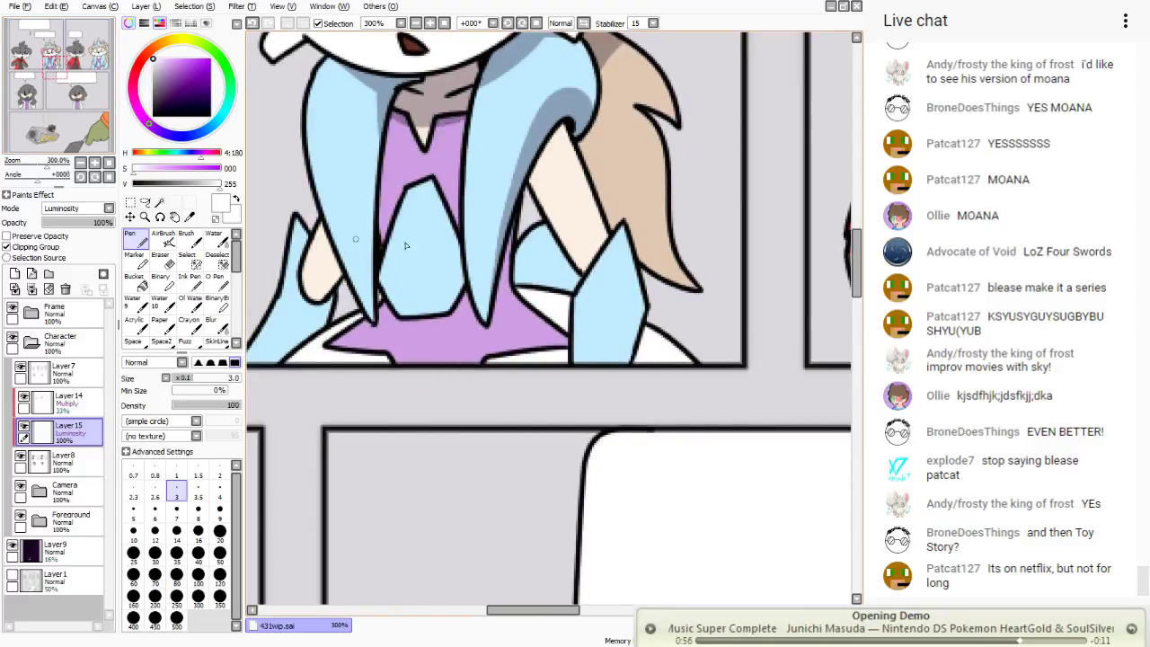
left_click_drag(429, 184, 380, 257)
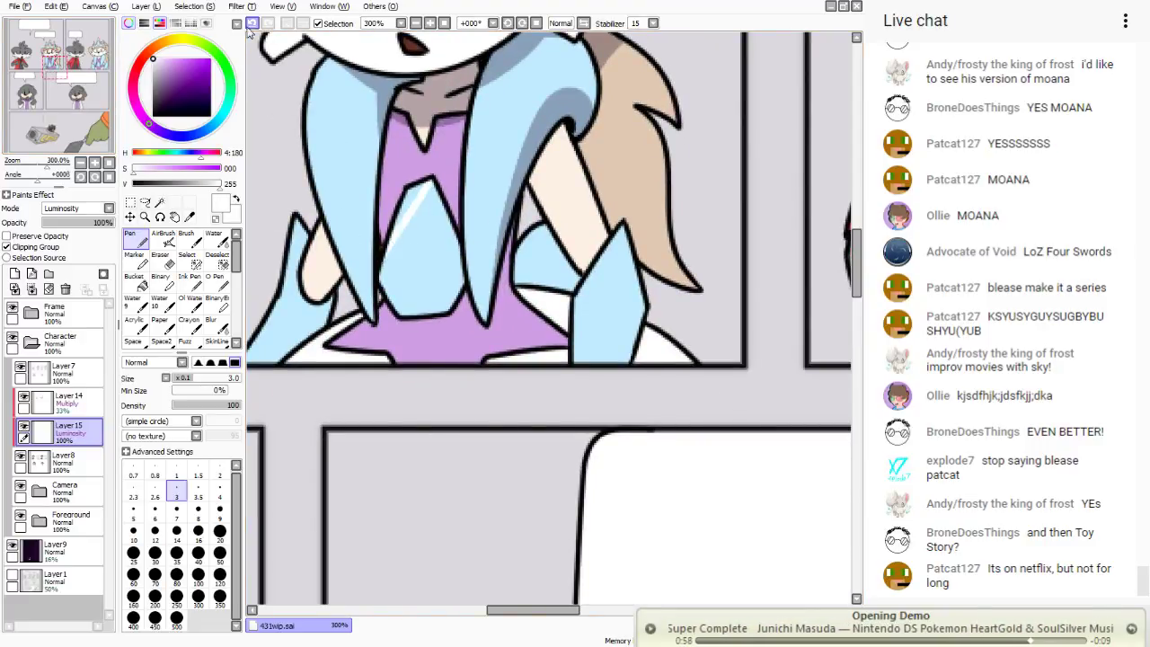
key("ctrl+z")
left_click_drag(429, 182, 381, 268)
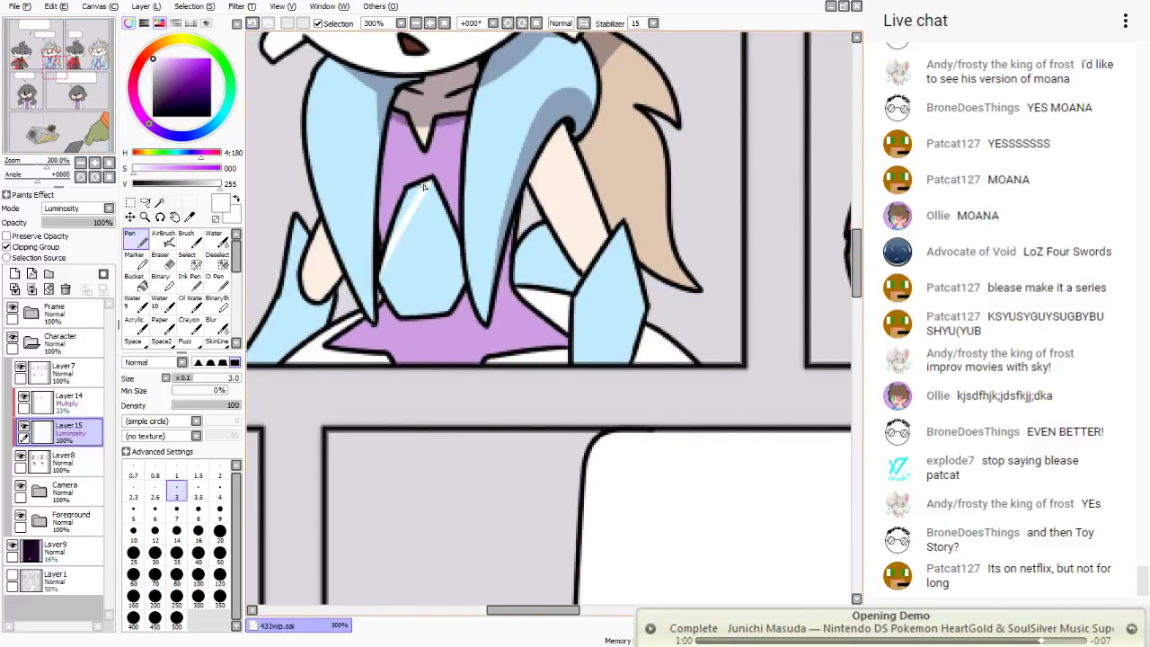
mouse_move(424, 186)
left_mouse_down()
mouse_move(407, 193)
mouse_move(411, 253)
left_mouse_up()
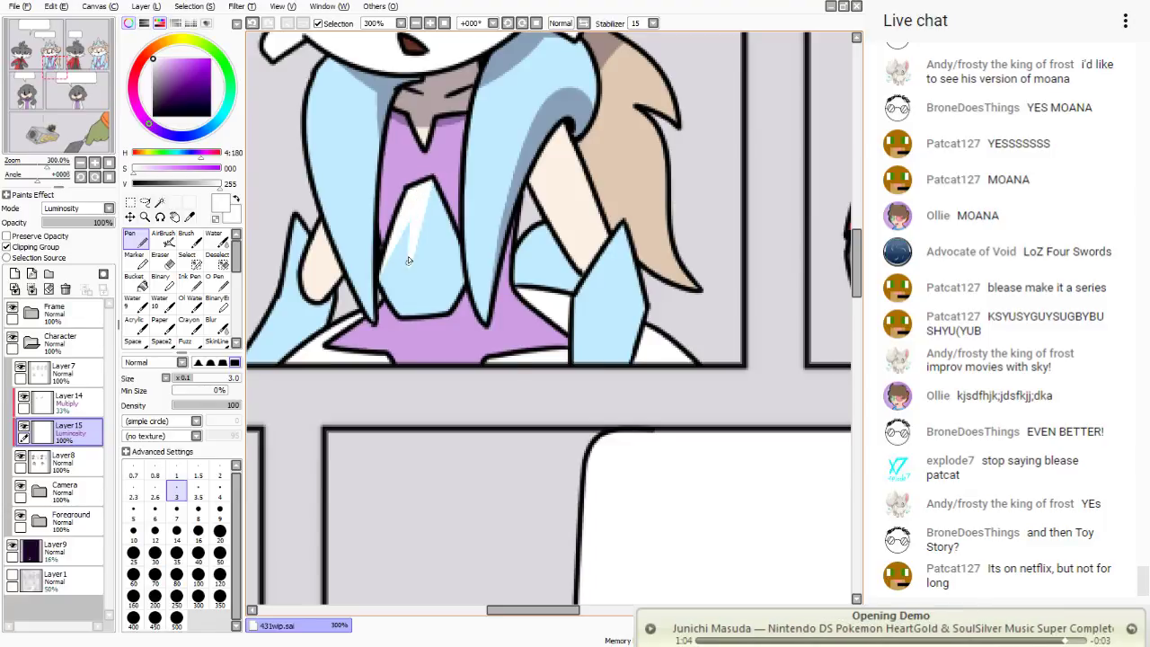
key("e")
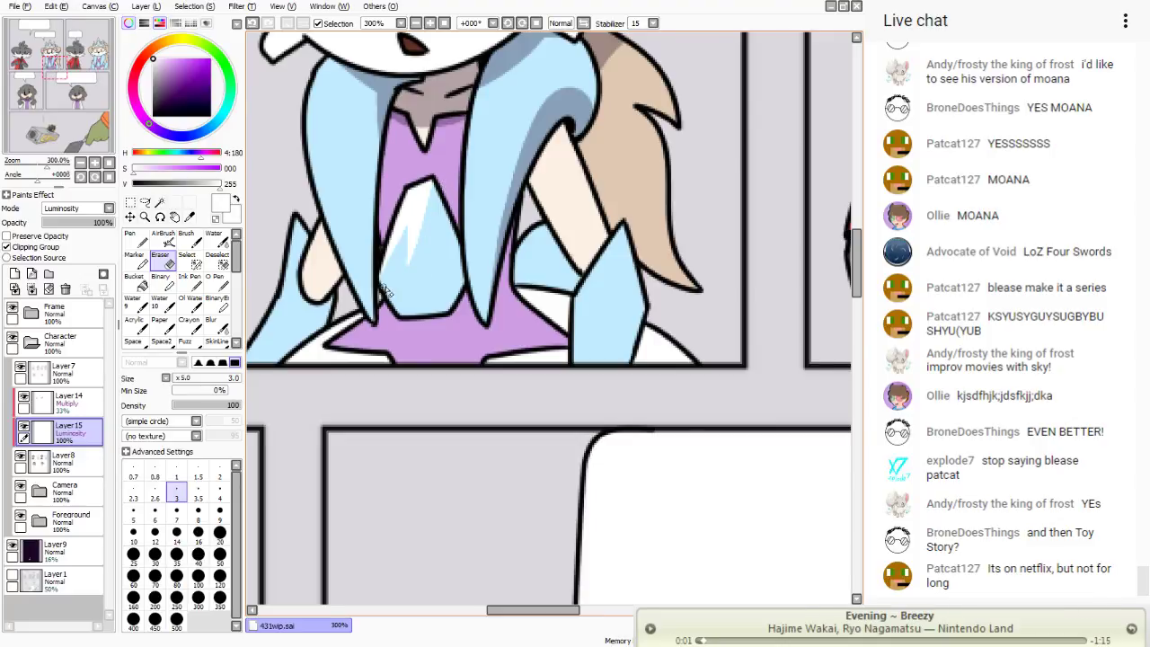
key("n")
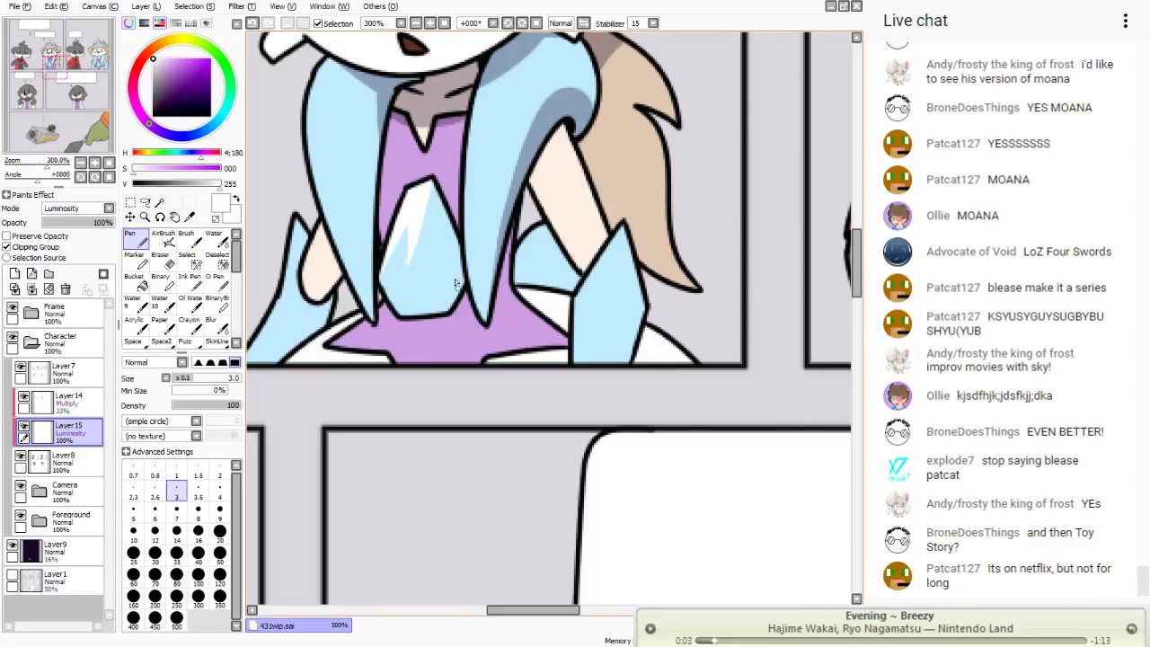
left_click_drag(462, 274, 442, 285)
key("e")
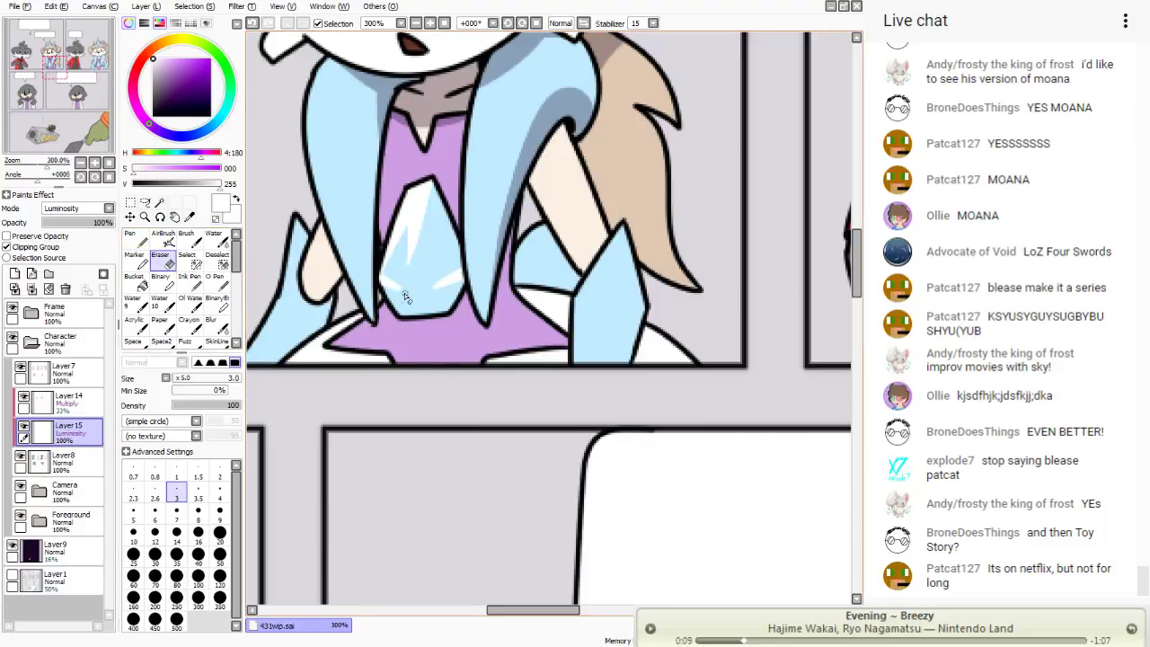
- Paint white glints in the three blue crown gems of the last crowned character and clean them up with the eraser
left_click(138, 241)
left_click_drag(93, 67, 100, 49)
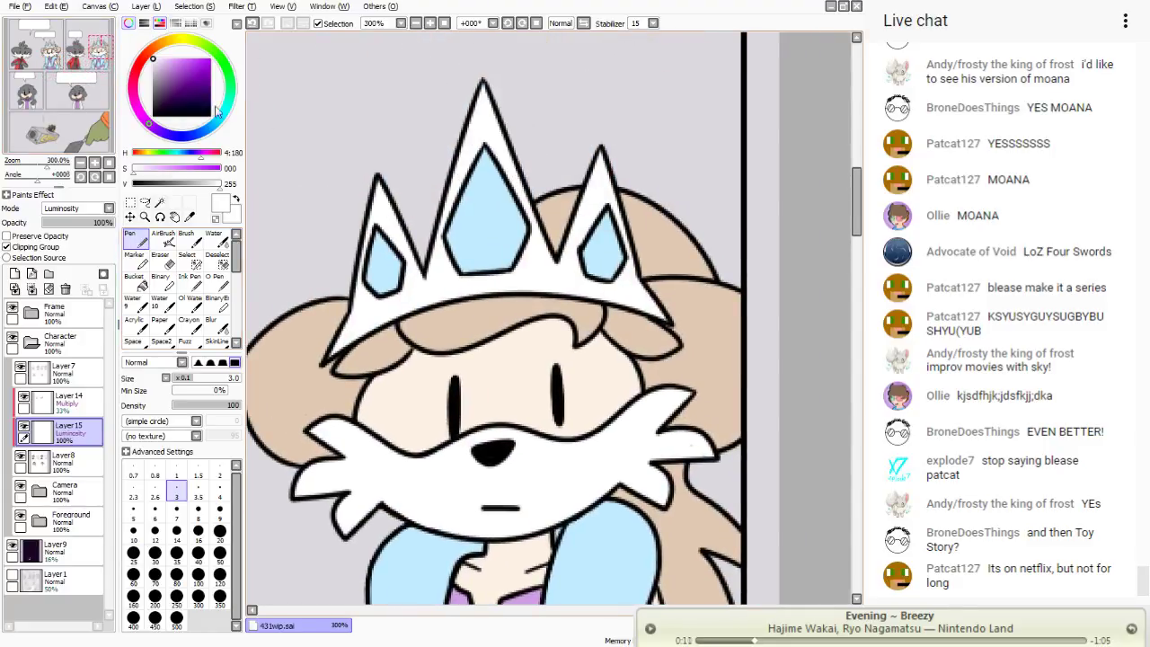
mouse_move(486, 146)
left_mouse_down()
mouse_move(482, 218)
mouse_move(482, 184)
mouse_move(453, 232)
mouse_move(478, 194)
left_mouse_up()
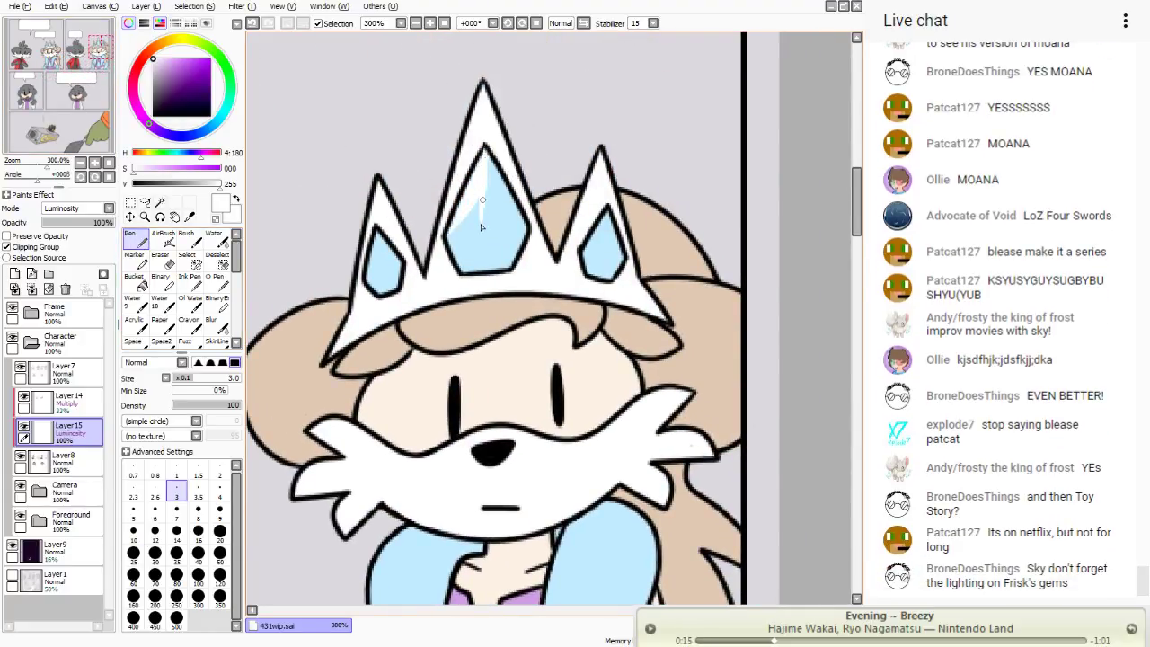
mouse_move(449, 239)
left_mouse_down()
mouse_move(524, 232)
mouse_move(500, 252)
left_mouse_up()
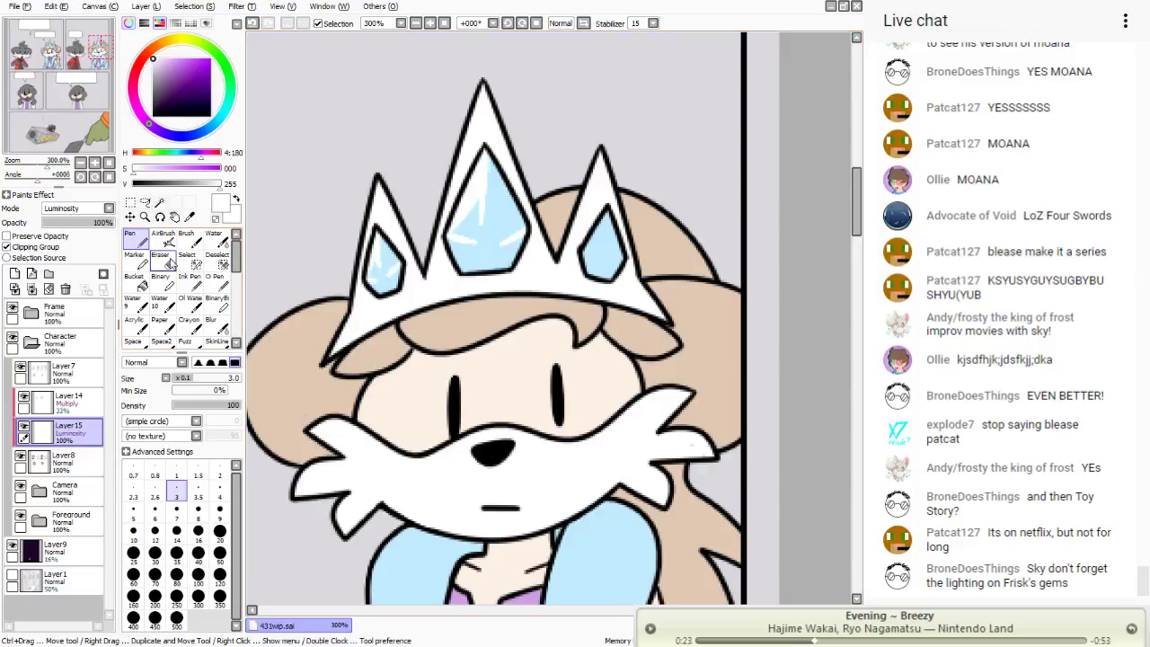
key("e")
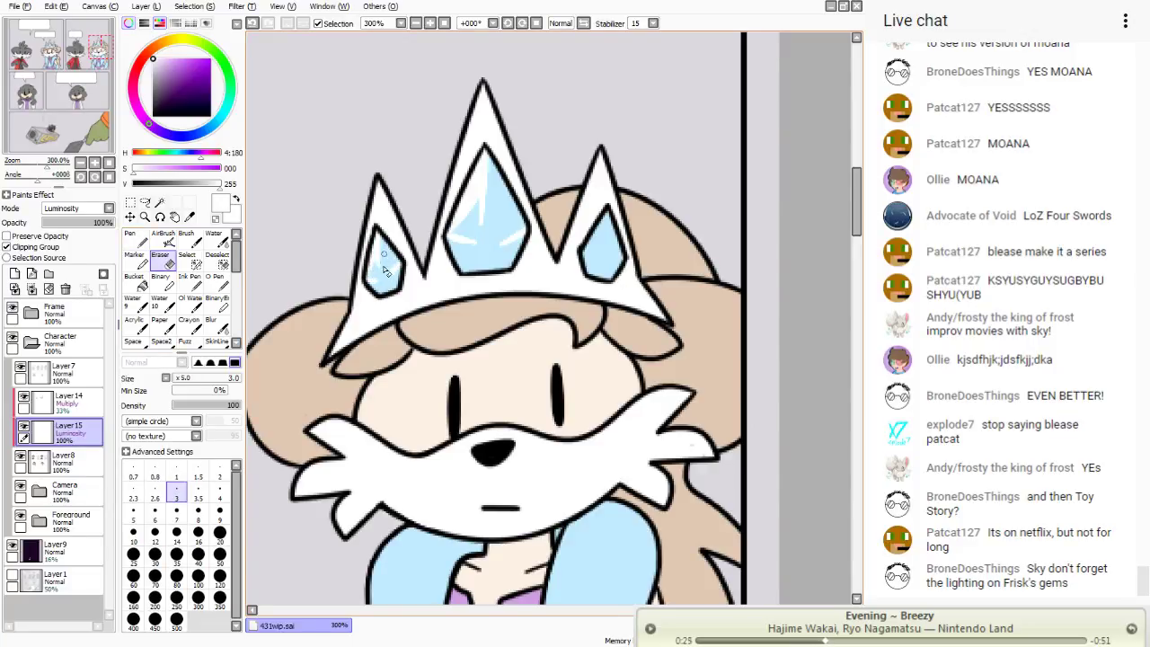
key("n")
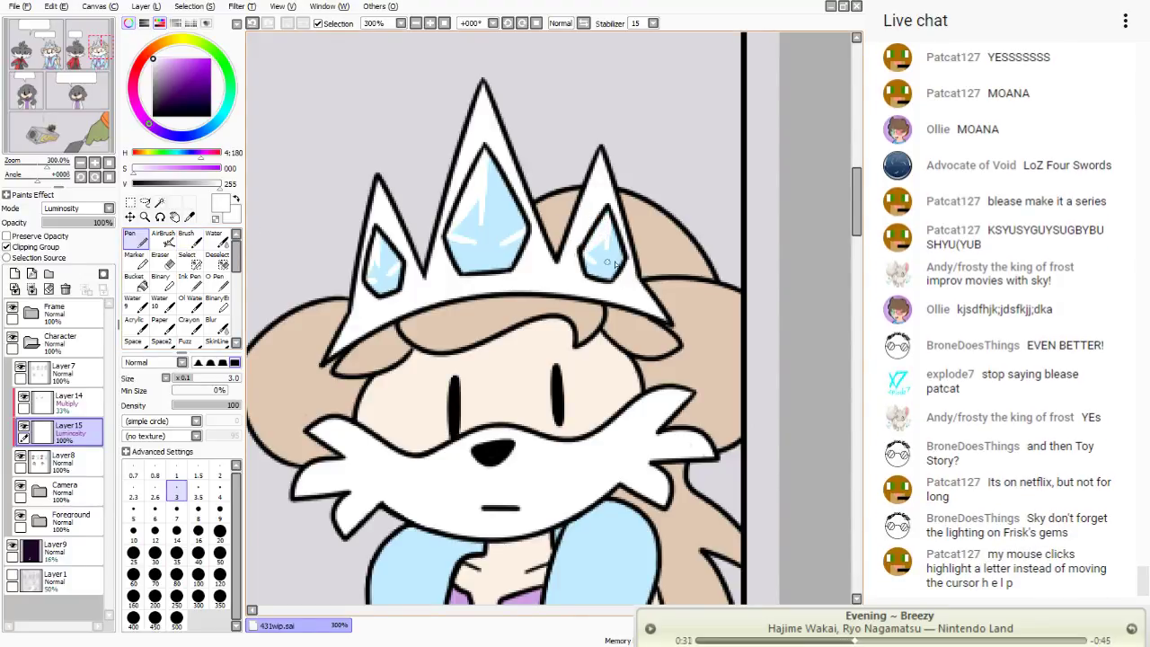
key("e")
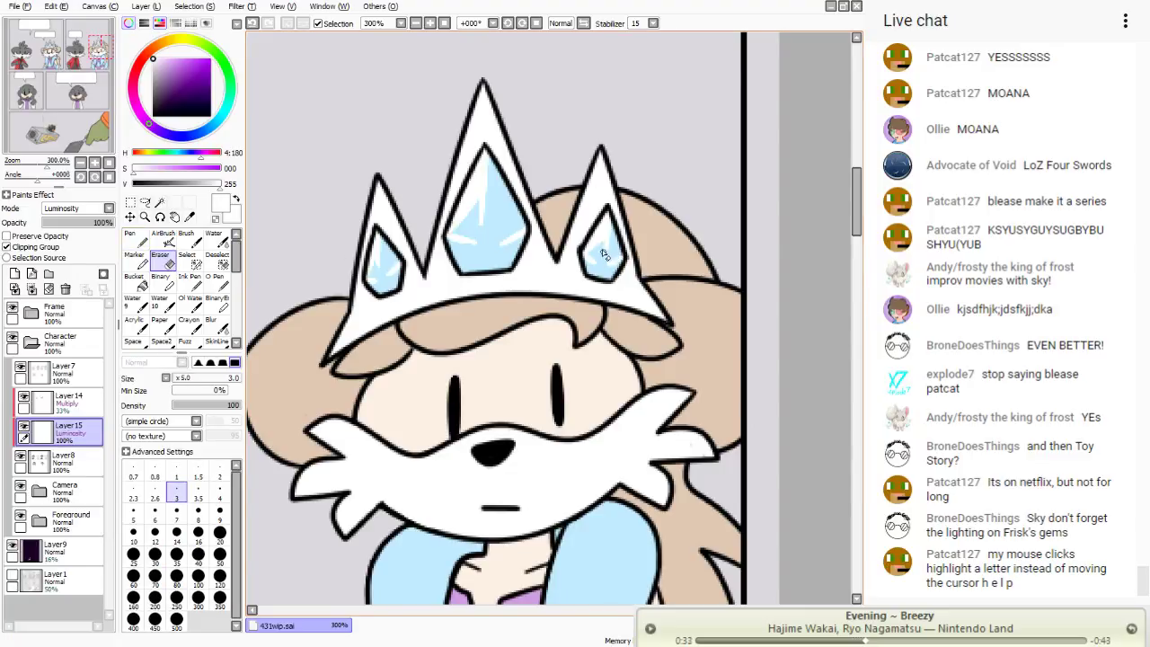
mouse_move(616, 216)
left_mouse_down()
mouse_move(614, 240)
mouse_move(579, 266)
mouse_move(582, 241)
left_mouse_up()
left_click(135, 237)
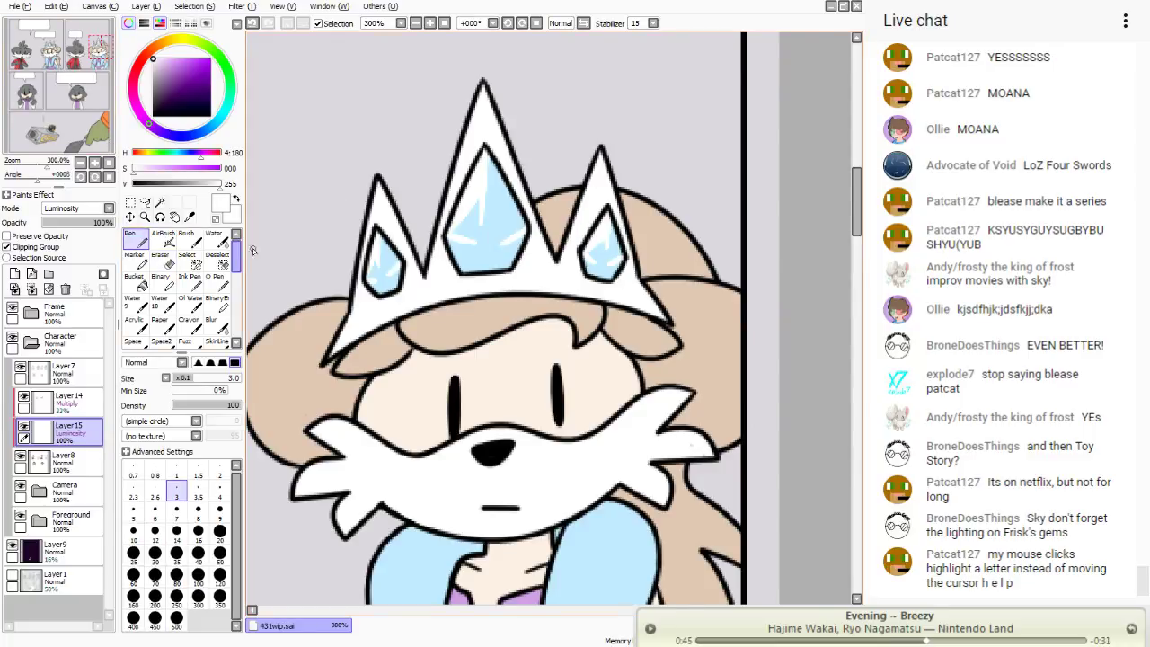
left_click(160, 260)
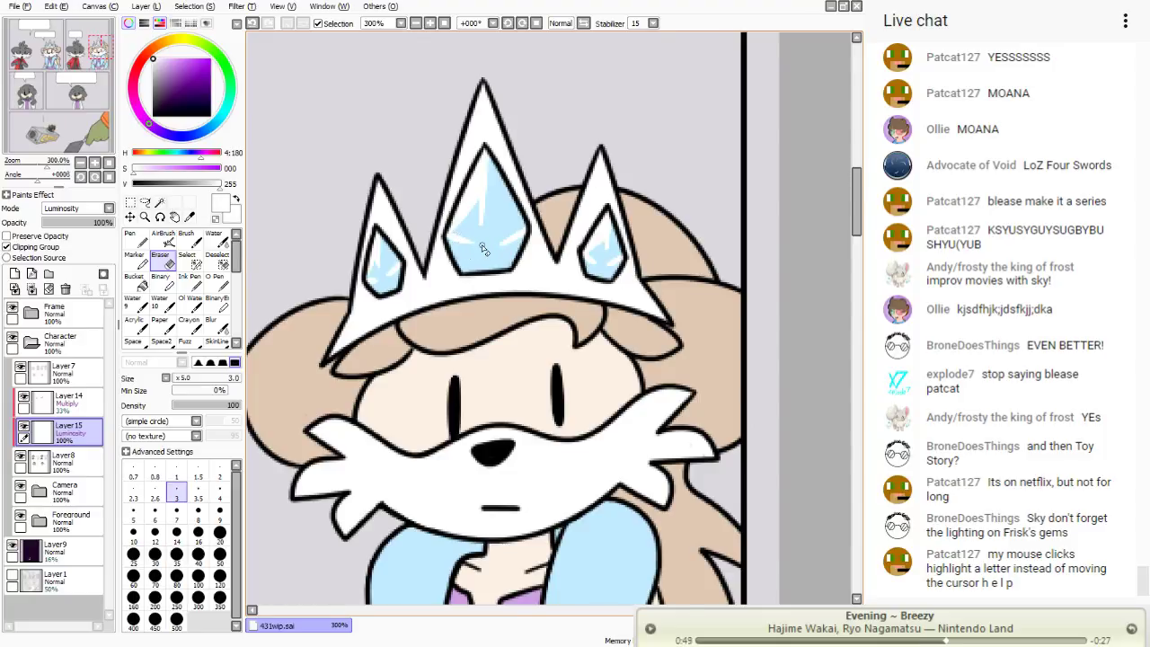
left_click(135, 237)
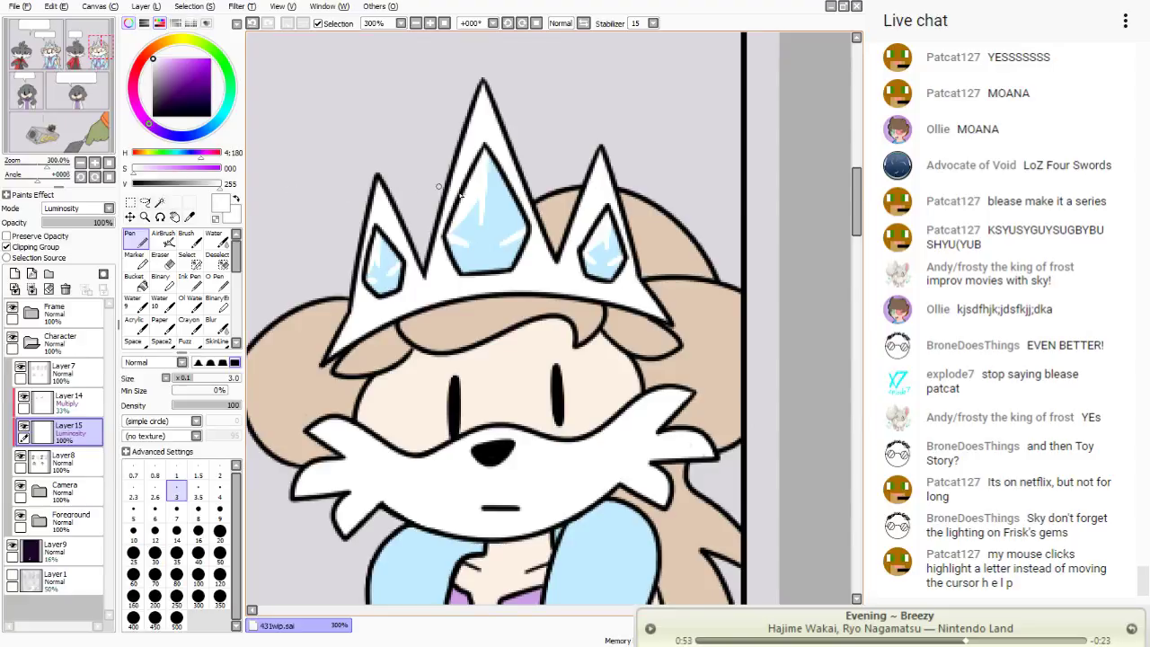
- Paint white glints along the upper facet and lower corners of the last crowned character's chest gem, trimming them with the eraser
scroll(431, 185, "down", 5)
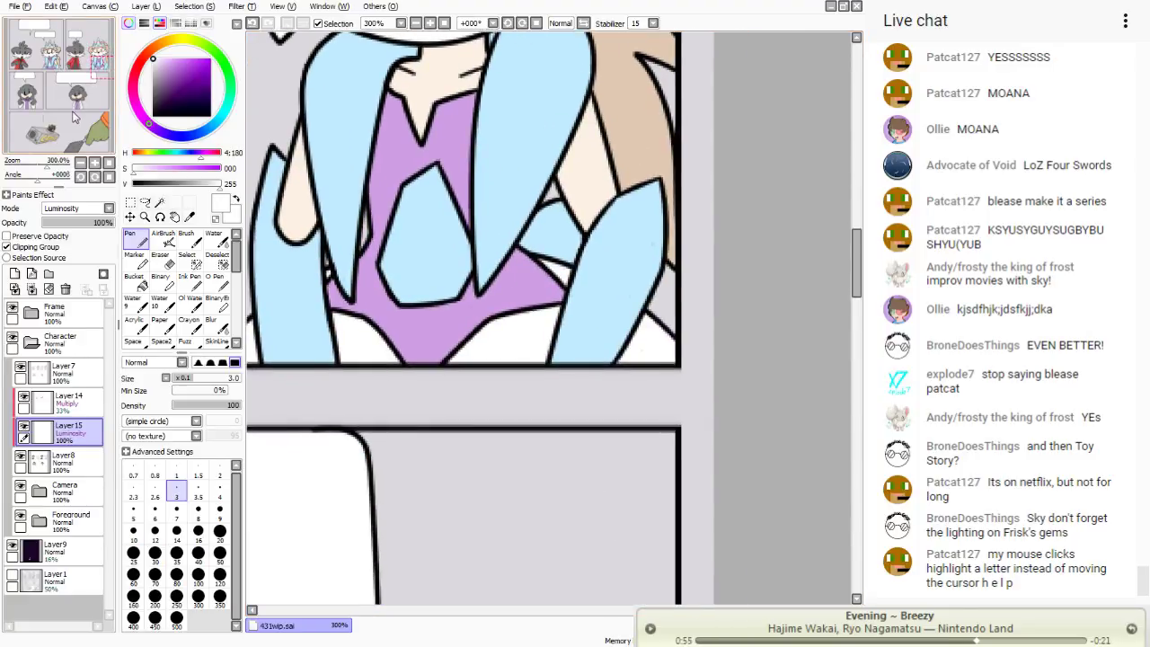
left_click_drag(409, 184, 385, 255)
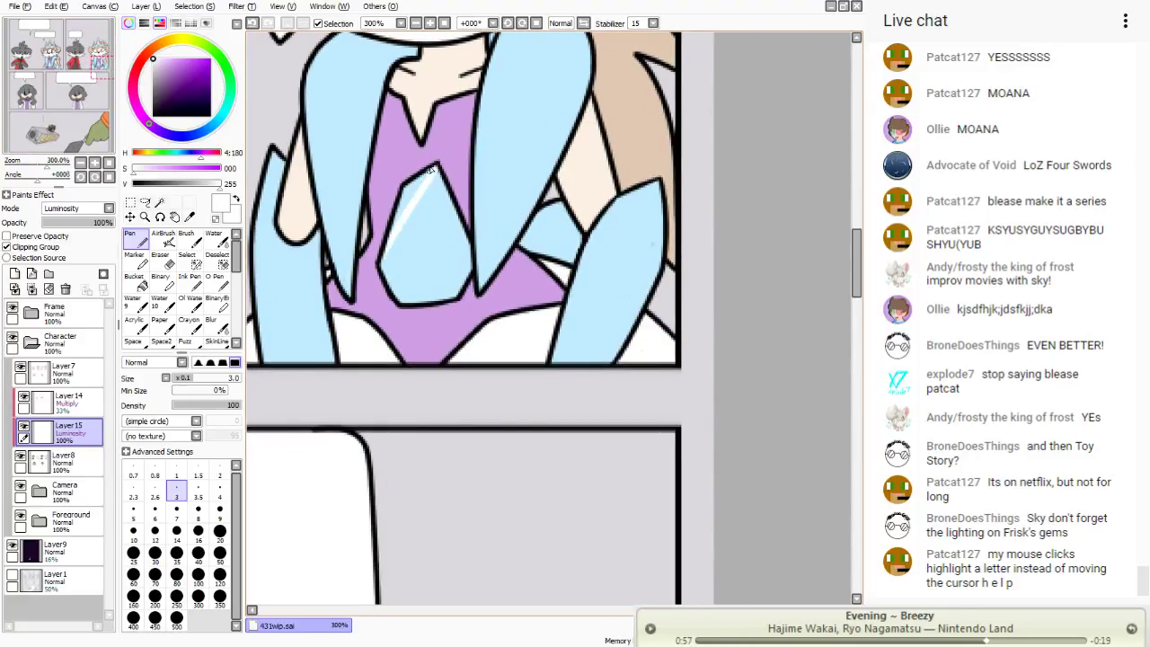
left_click_drag(430, 177, 416, 253)
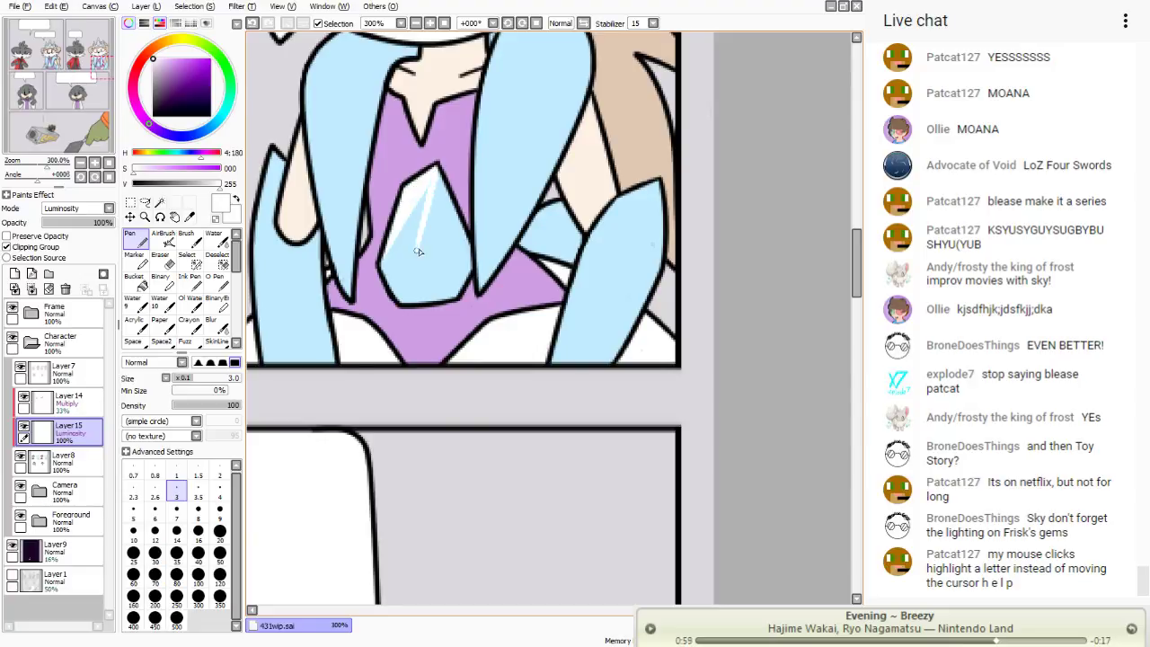
left_click_drag(414, 203, 415, 244)
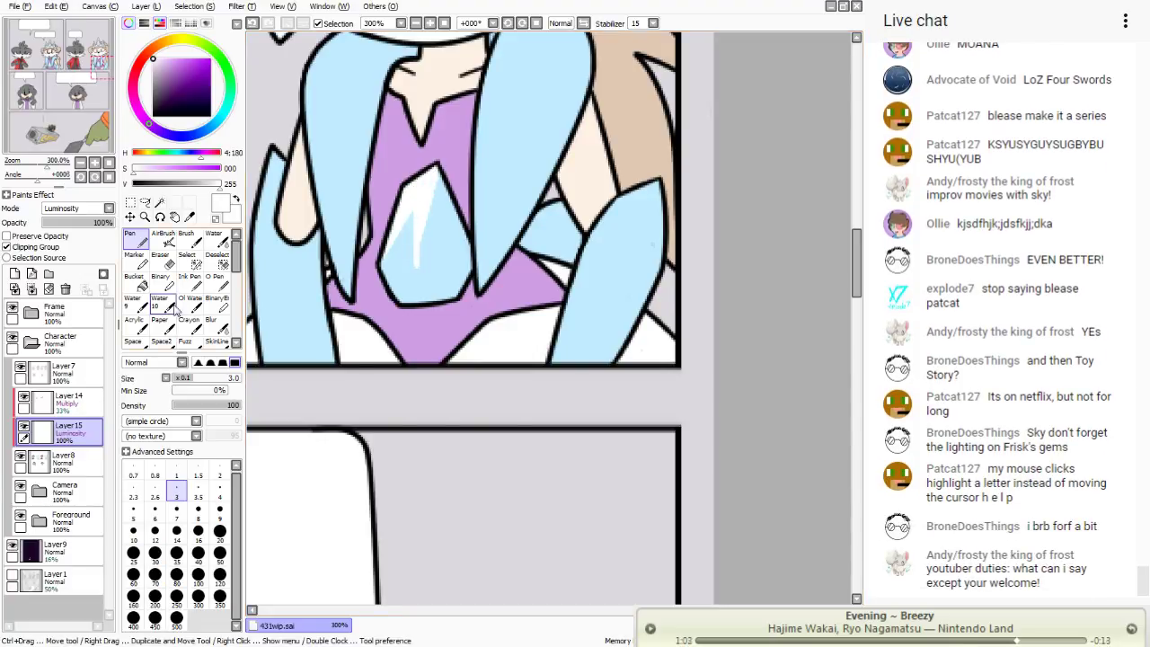
key("e")
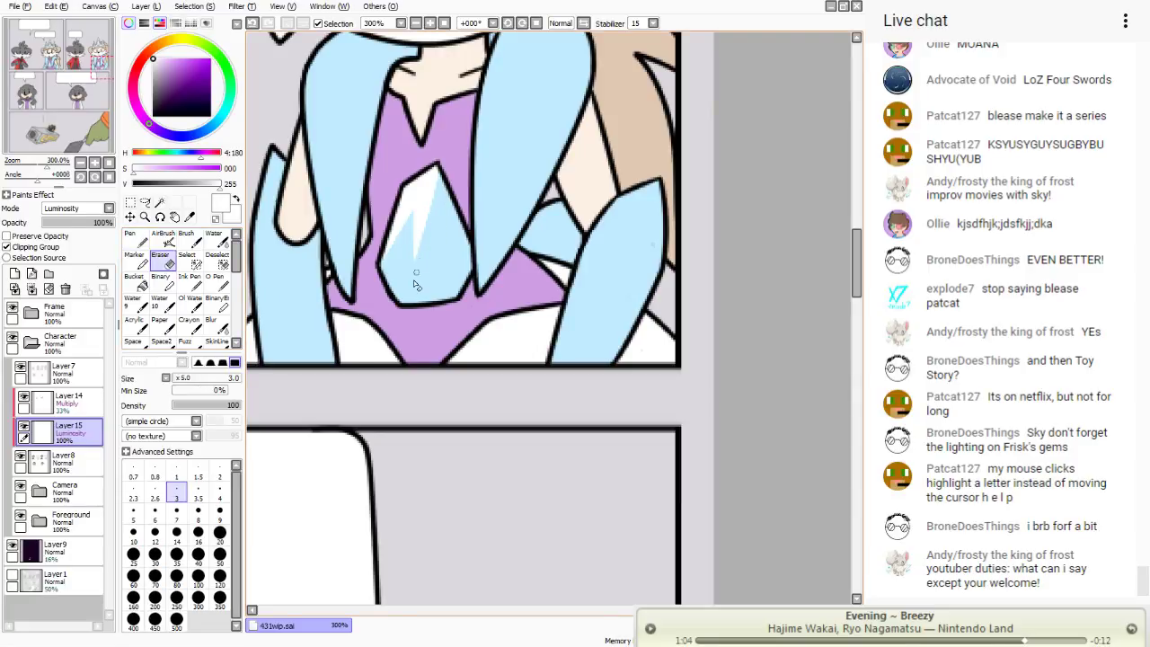
left_click(140, 245)
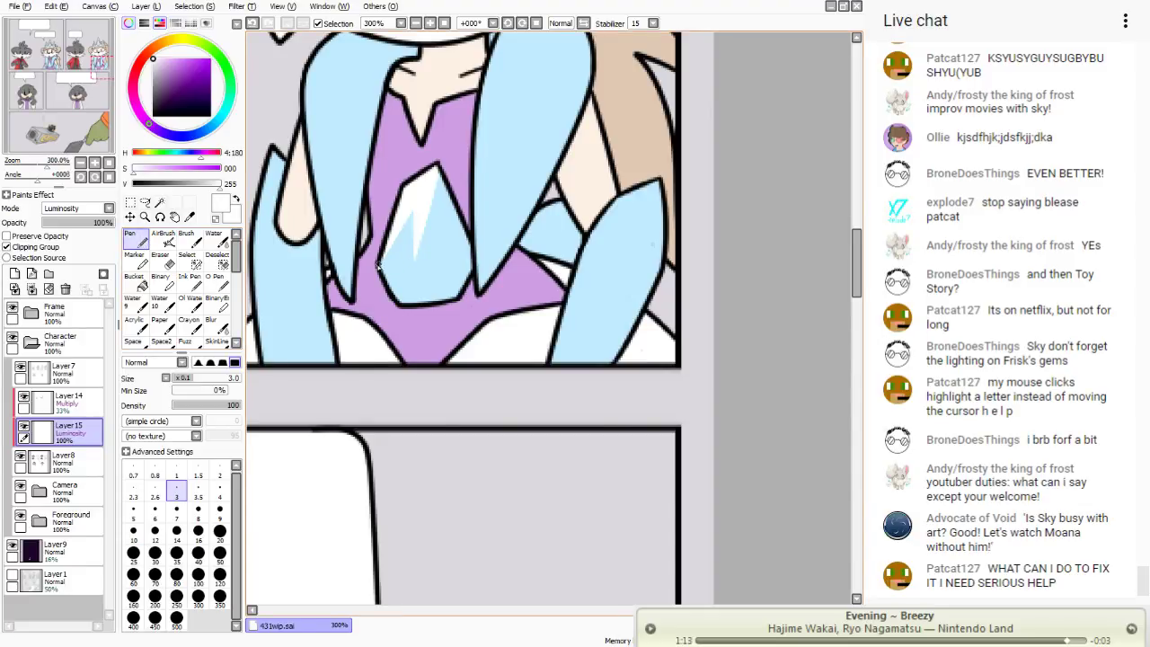
left_click_drag(378, 266, 412, 272)
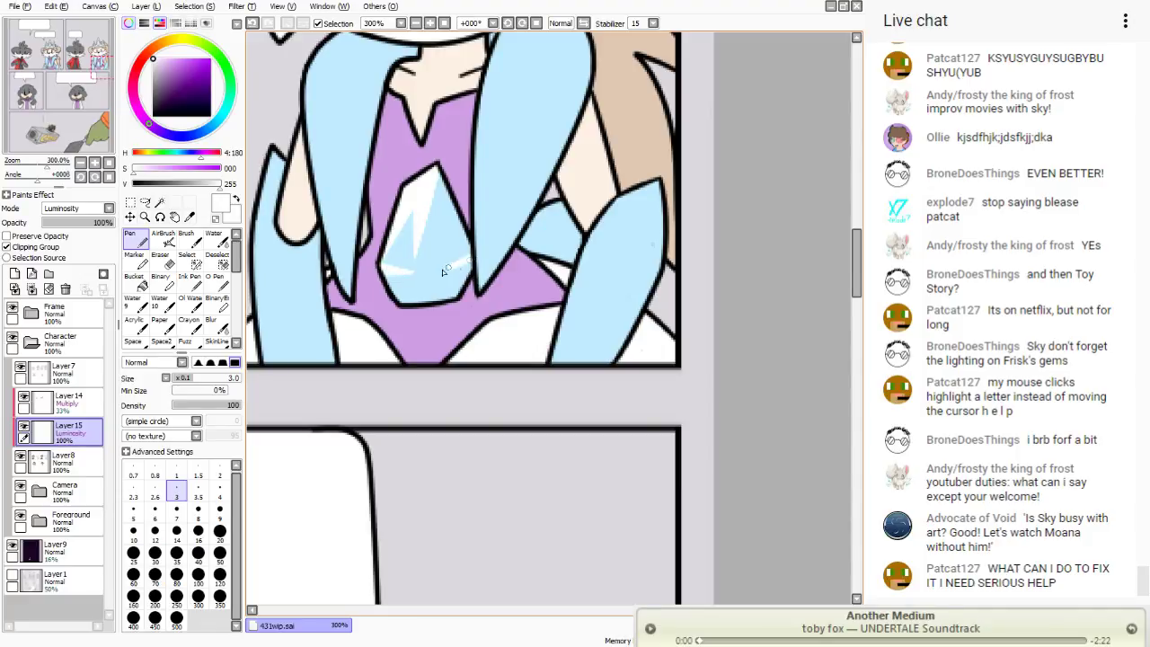
left_click(160, 259)
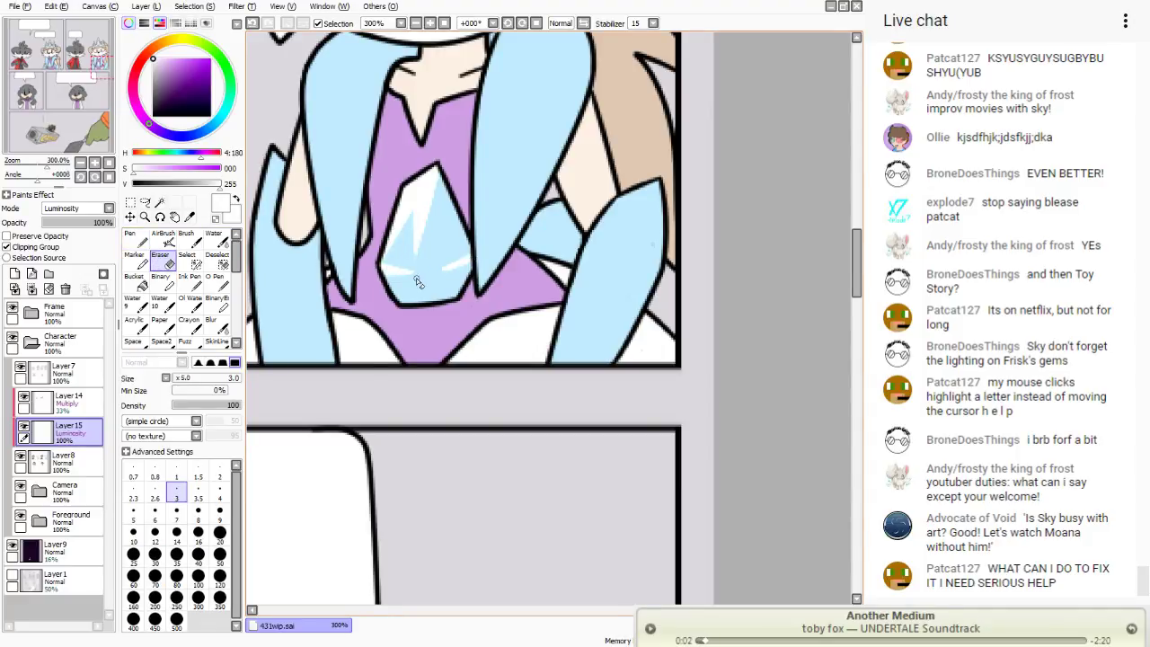
left_click(135, 238)
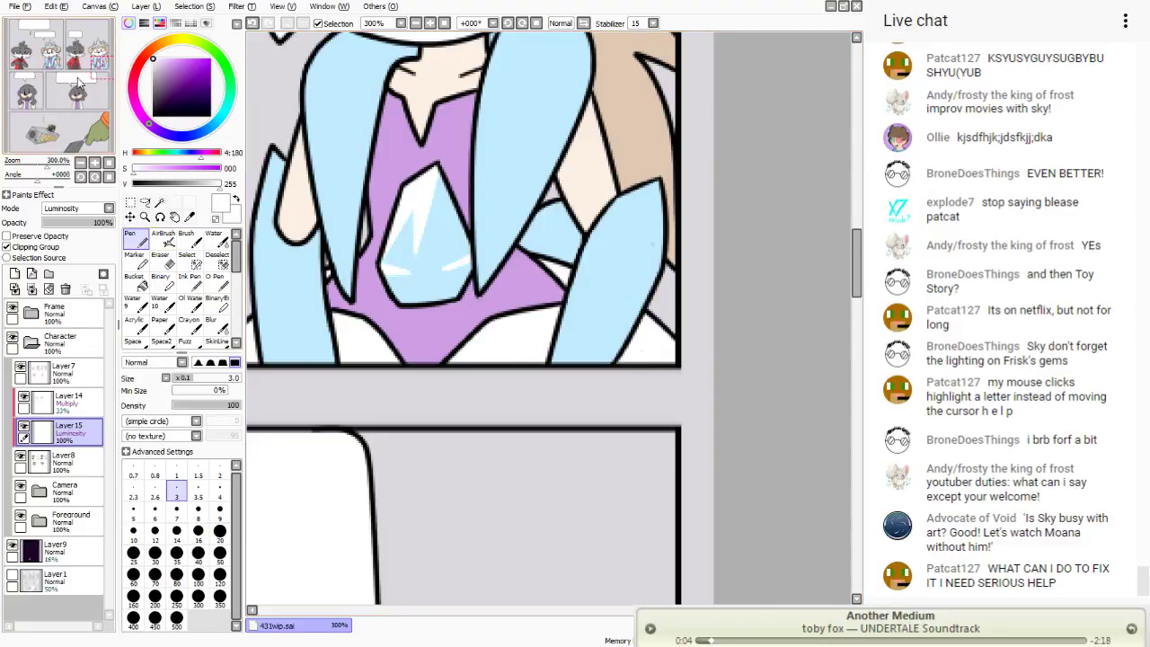
- Raise Layer9 to 100% opacity and sample its dark purple as the drawing colour
mouse_move(79, 81)
left_mouse_down()
mouse_move(81, 100)
mouse_move(78, 62)
left_mouse_up()
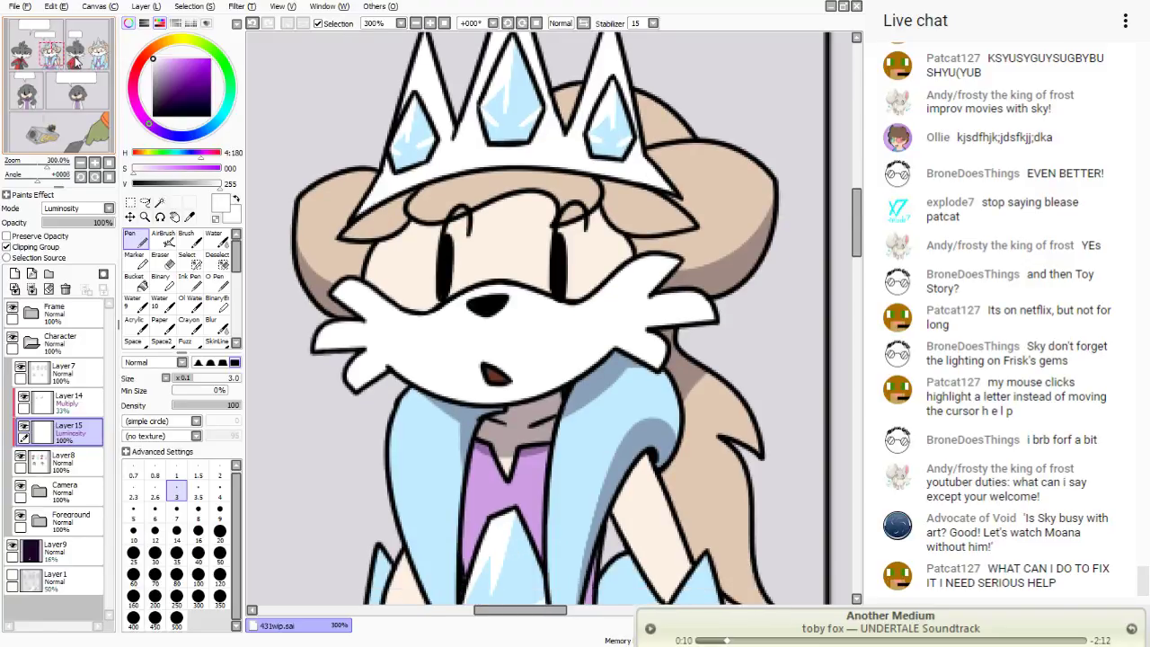
left_click(189, 216)
left_click(63, 550)
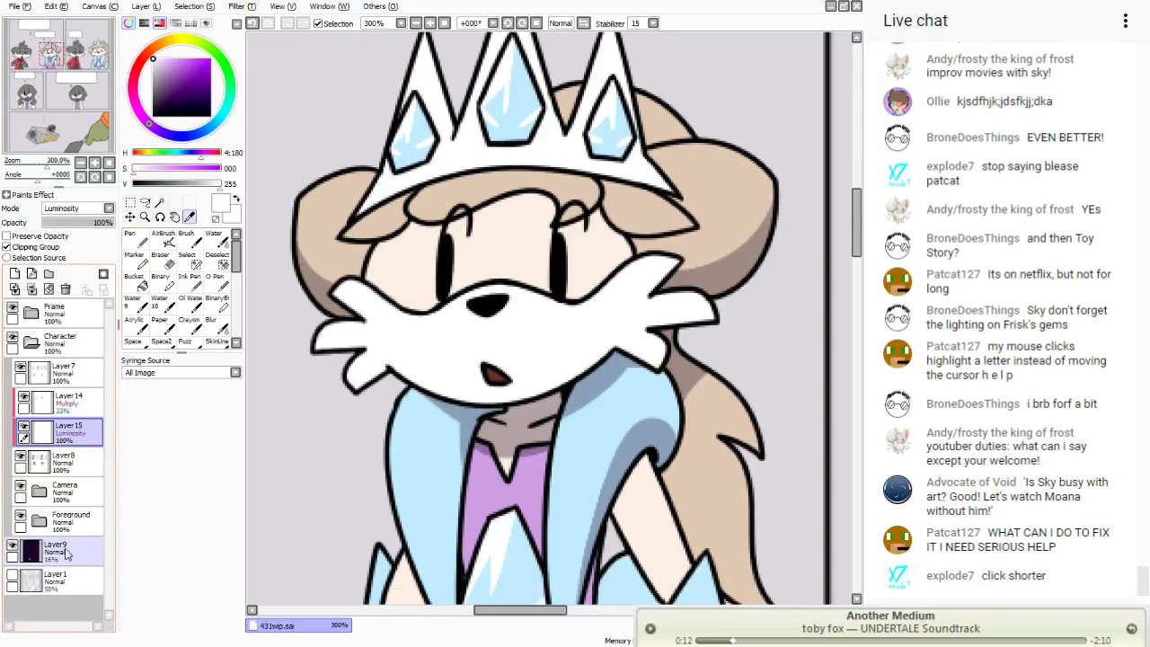
left_click_drag(54, 223, 126, 232)
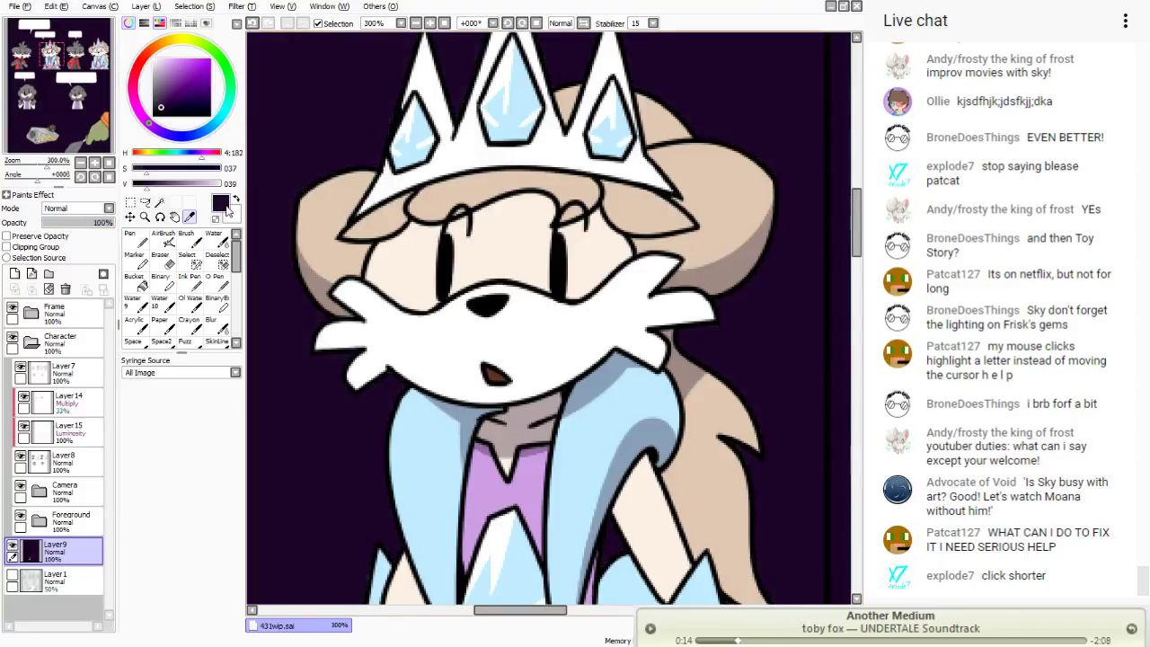
- Clear Layer9, refill it with the sampled dark purple and set its opacity to 19%
left_click(48, 288)
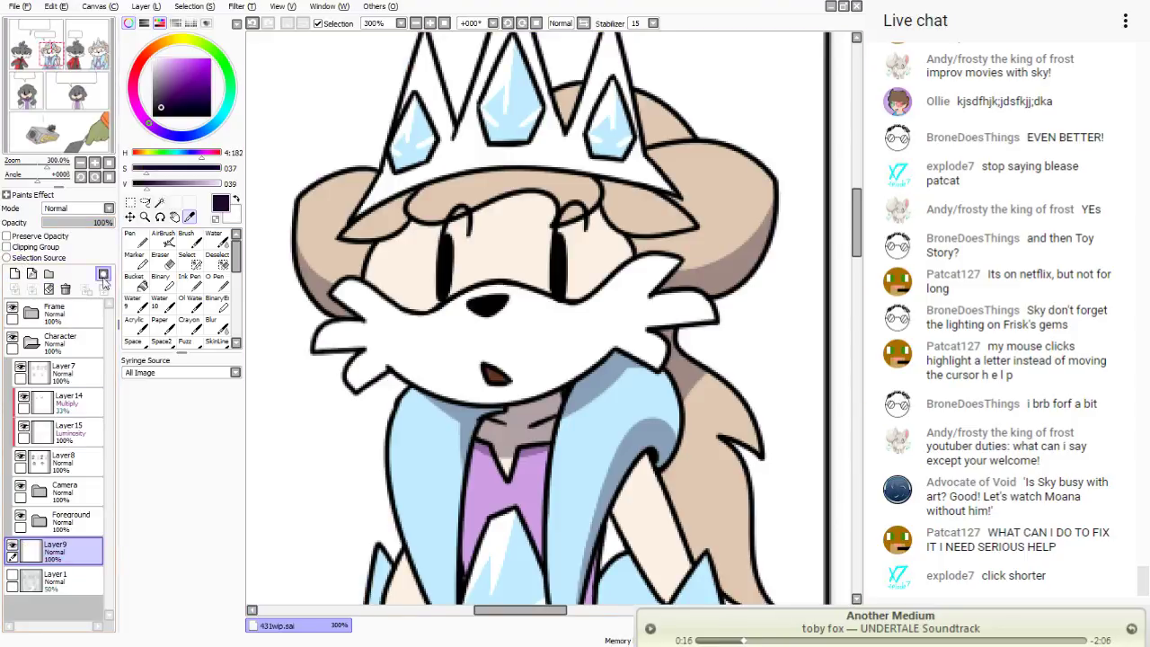
left_click(134, 278)
left_click(283, 240)
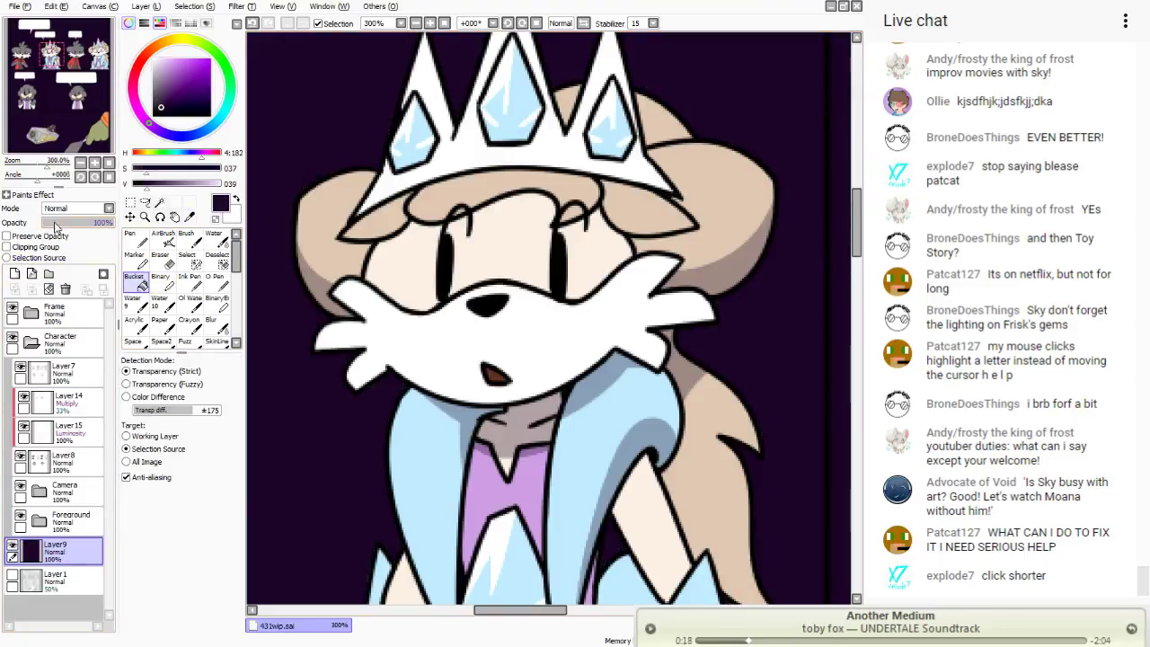
left_click(57, 223)
- On Layer14, shade the first crowned character's upper arm, the dress edge and the blue cloth behind the arm with the pen at size 10
left_click(70, 400)
left_click(135, 238)
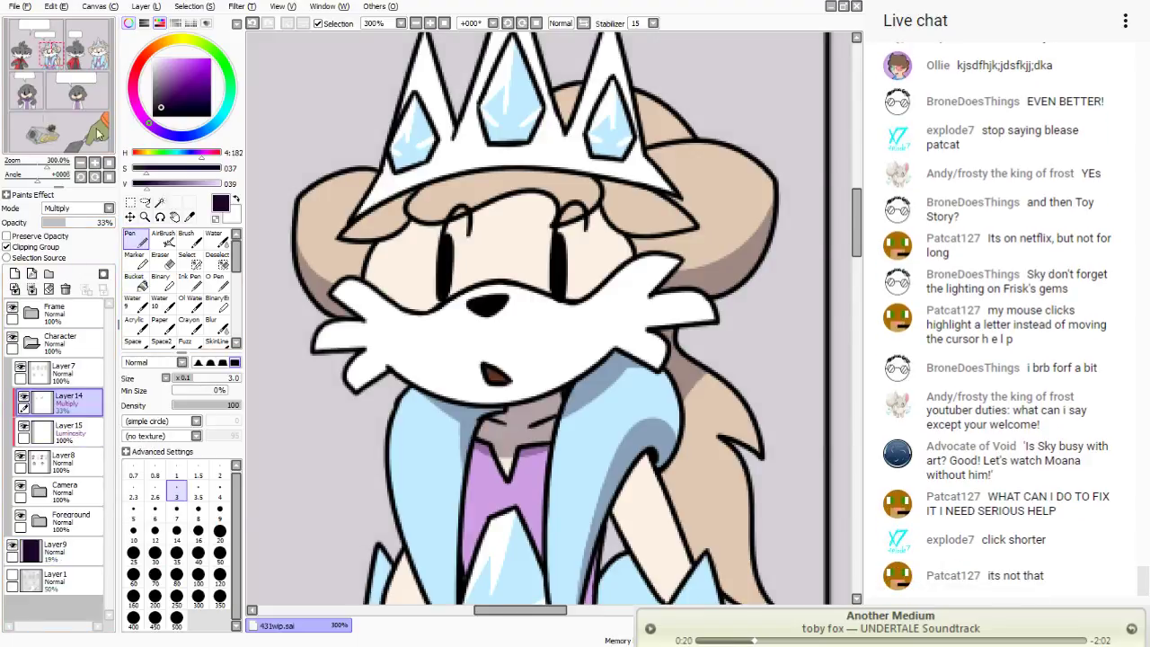
left_click_drag(83, 111, 86, 117)
left_click(133, 530)
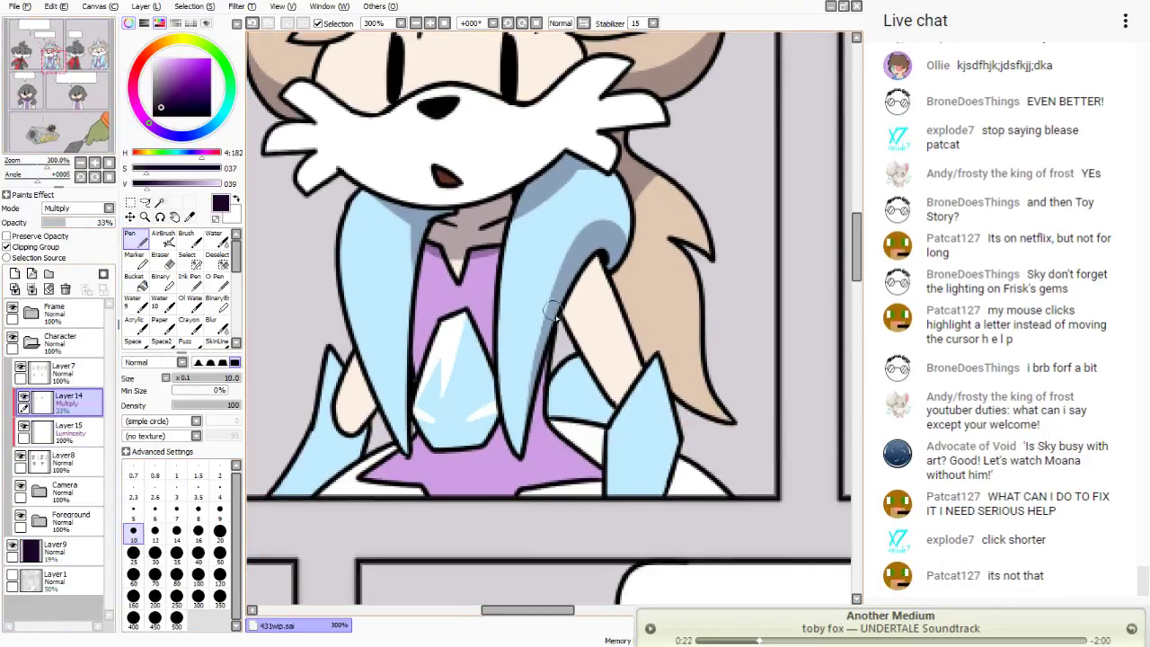
mouse_move(553, 352)
left_mouse_down()
mouse_move(535, 418)
mouse_move(587, 426)
mouse_move(611, 408)
mouse_move(585, 422)
mouse_move(571, 411)
mouse_move(594, 398)
mouse_move(563, 374)
mouse_move(574, 363)
mouse_move(584, 381)
mouse_move(568, 377)
mouse_move(550, 411)
mouse_move(598, 459)
mouse_move(575, 430)
left_mouse_up()
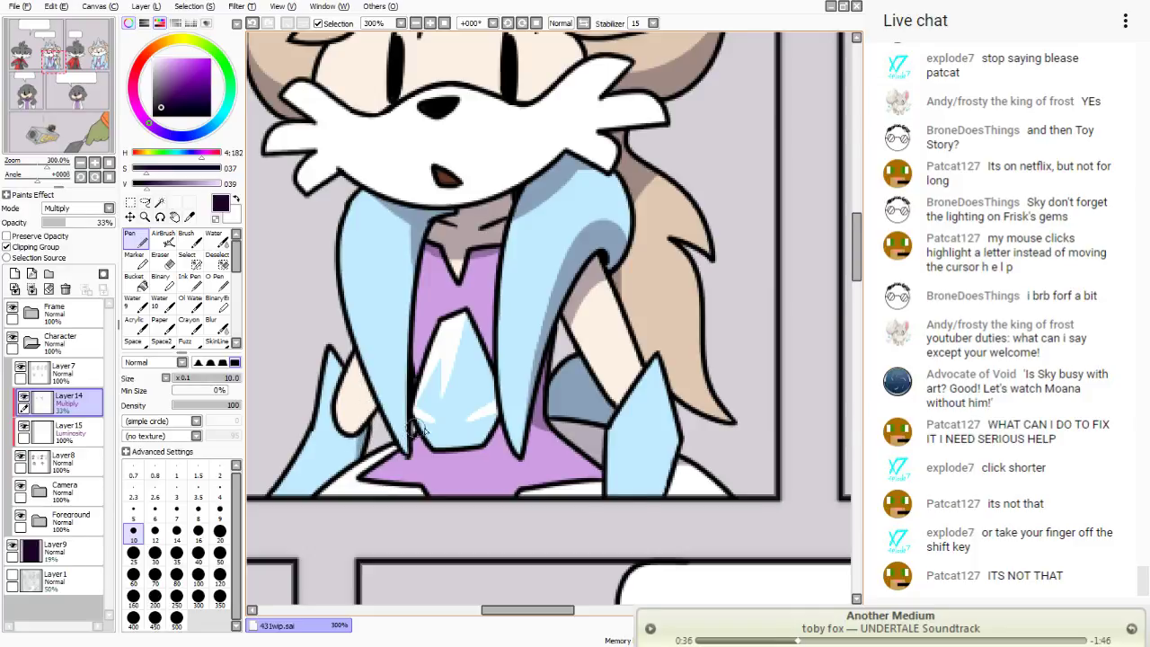
- Draw a thin vertical shadow line down the centre of the purple dress, above and below the gem, with the pen at size 3
left_click(176, 489)
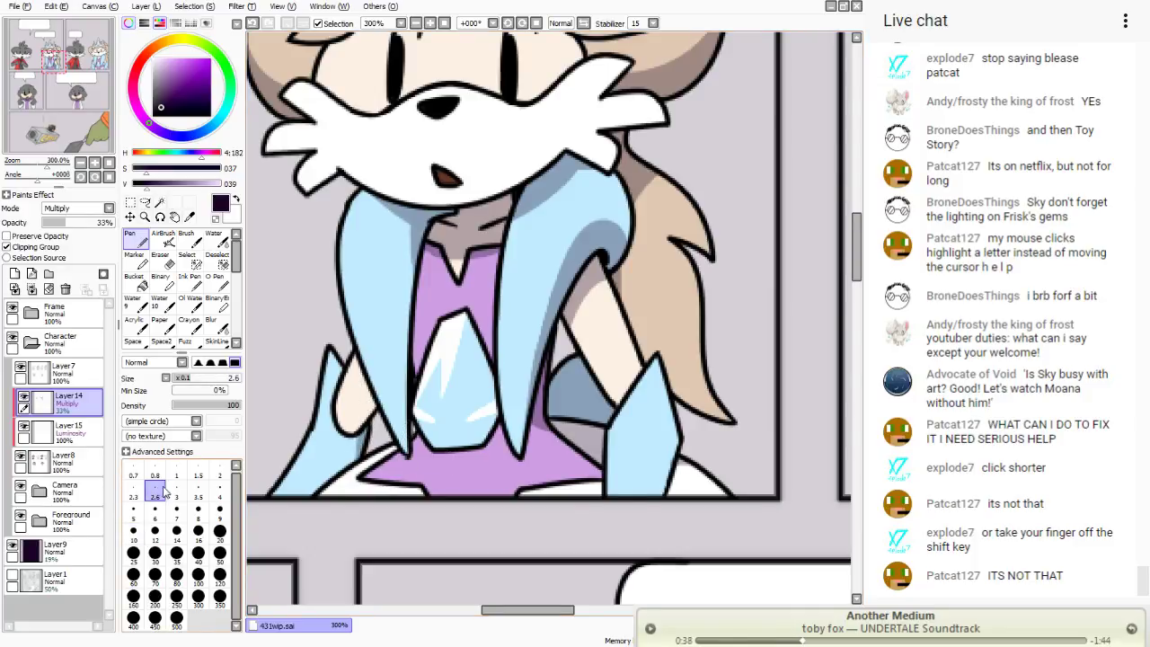
left_click_drag(458, 449, 457, 496)
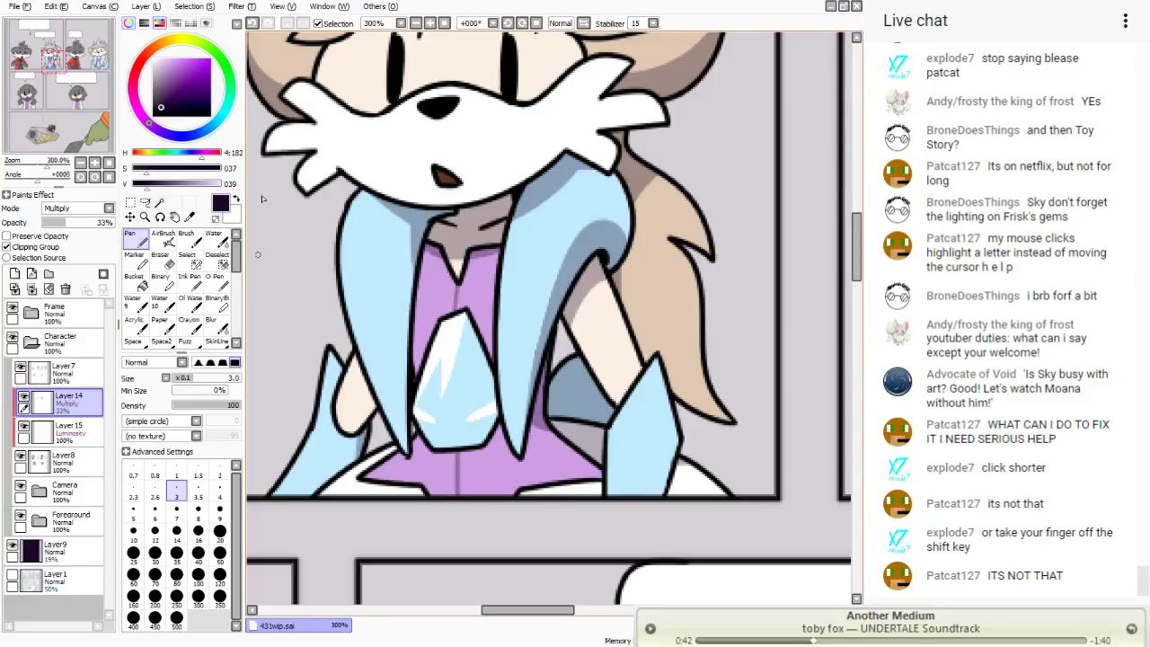
- On Layer14, shade the edge of the first crowned character's purple dress along the blue drape with the pen at size 5
left_click(254, 23)
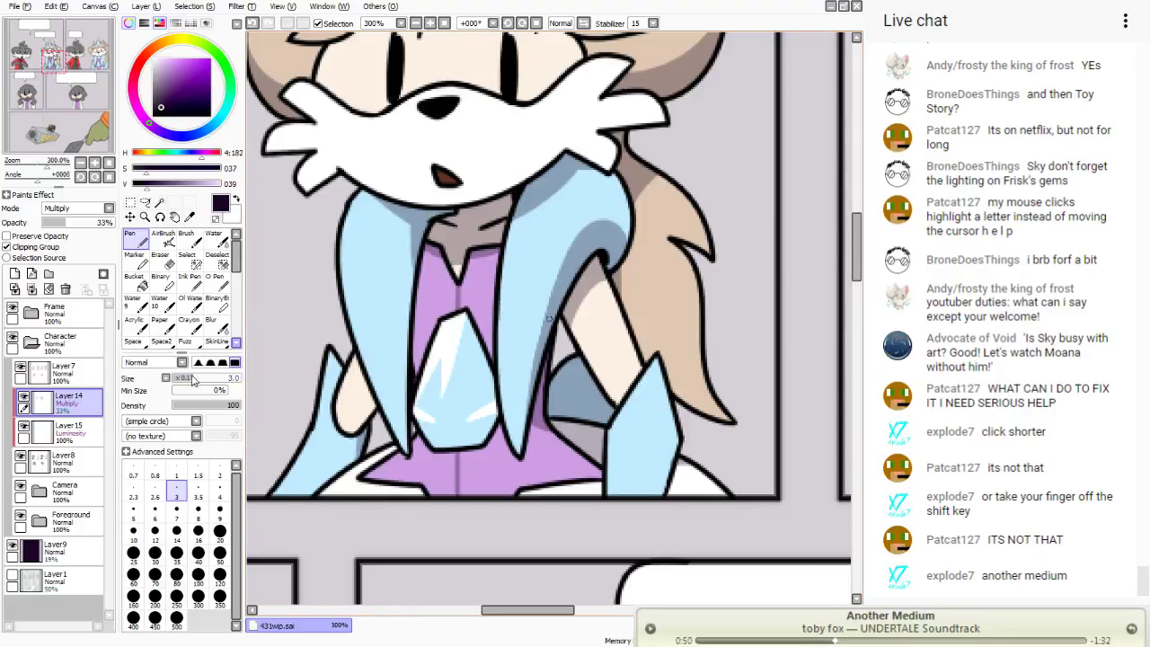
left_click(133, 509)
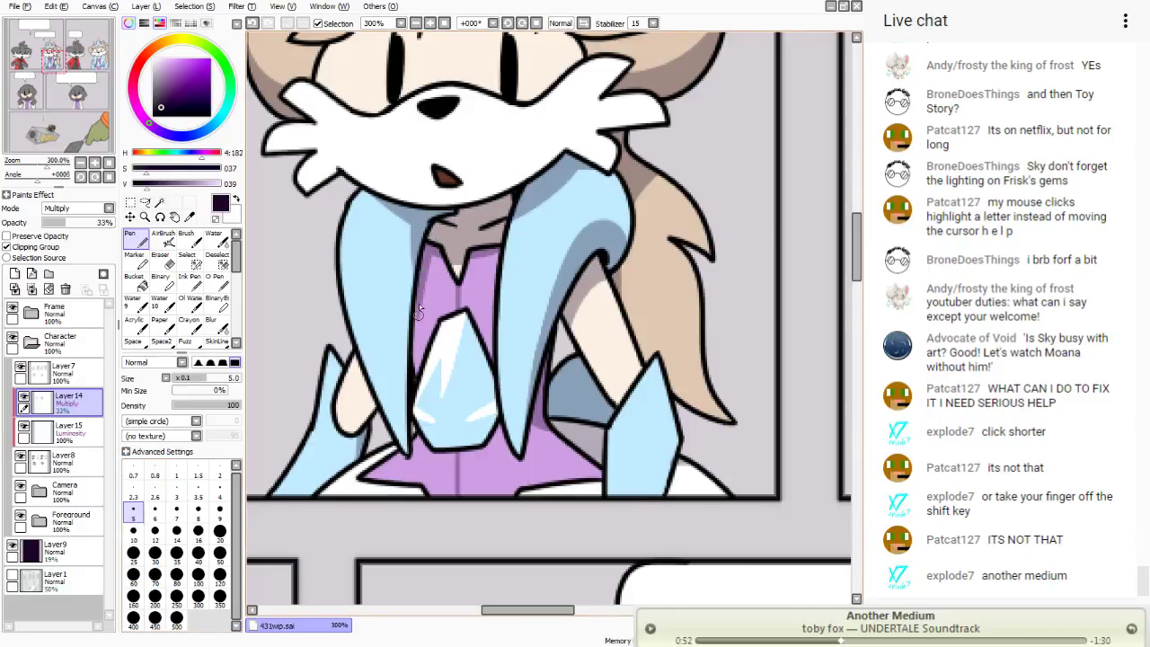
left_click_drag(439, 244, 409, 359)
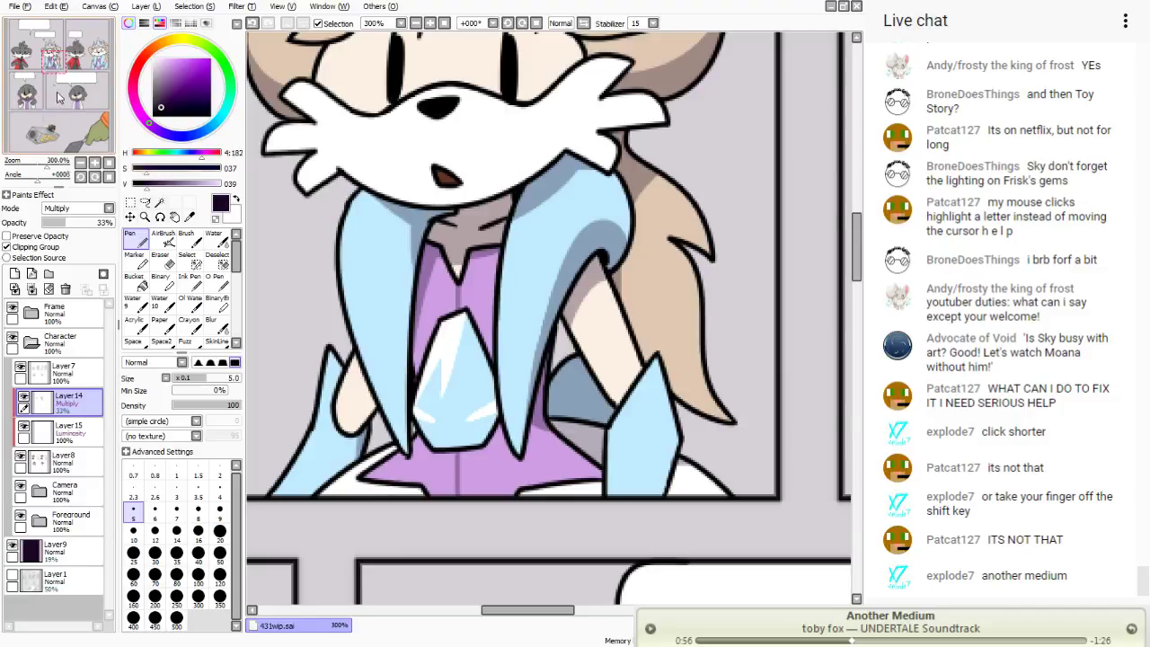
left_click_drag(372, 406, 351, 419)
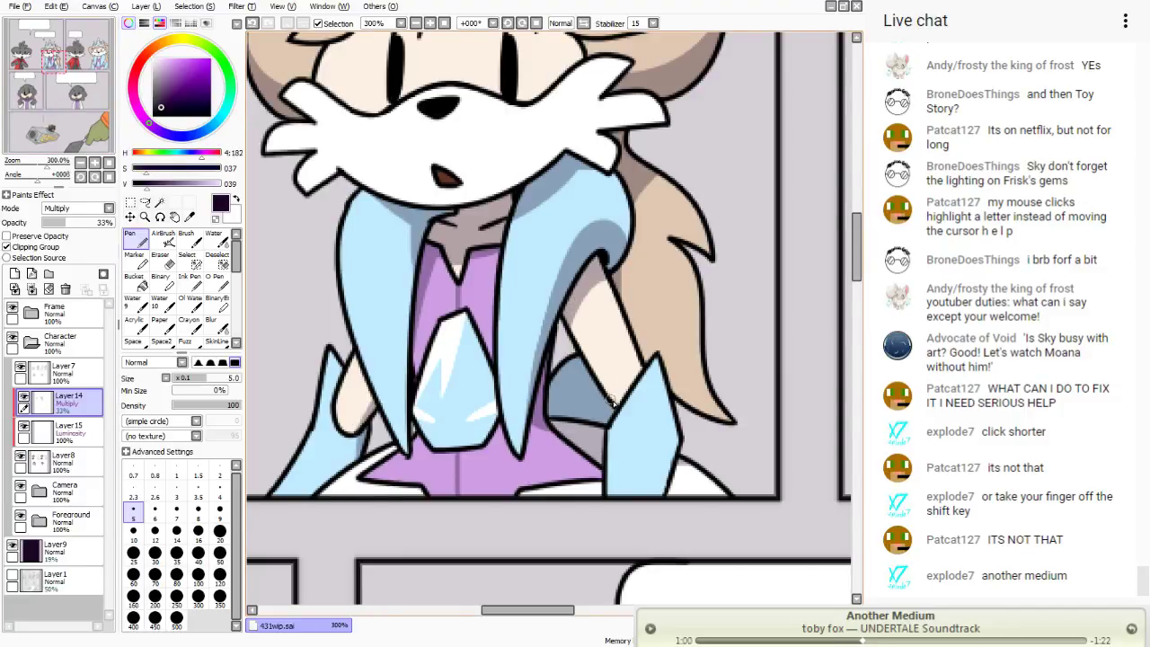
- Shade the red-shirted grey character's collar, neck and tie beneath the chin with the pen at size 10
mouse_move(56, 95)
left_mouse_down()
mouse_move(54, 72)
mouse_move(69, 56)
left_mouse_up()
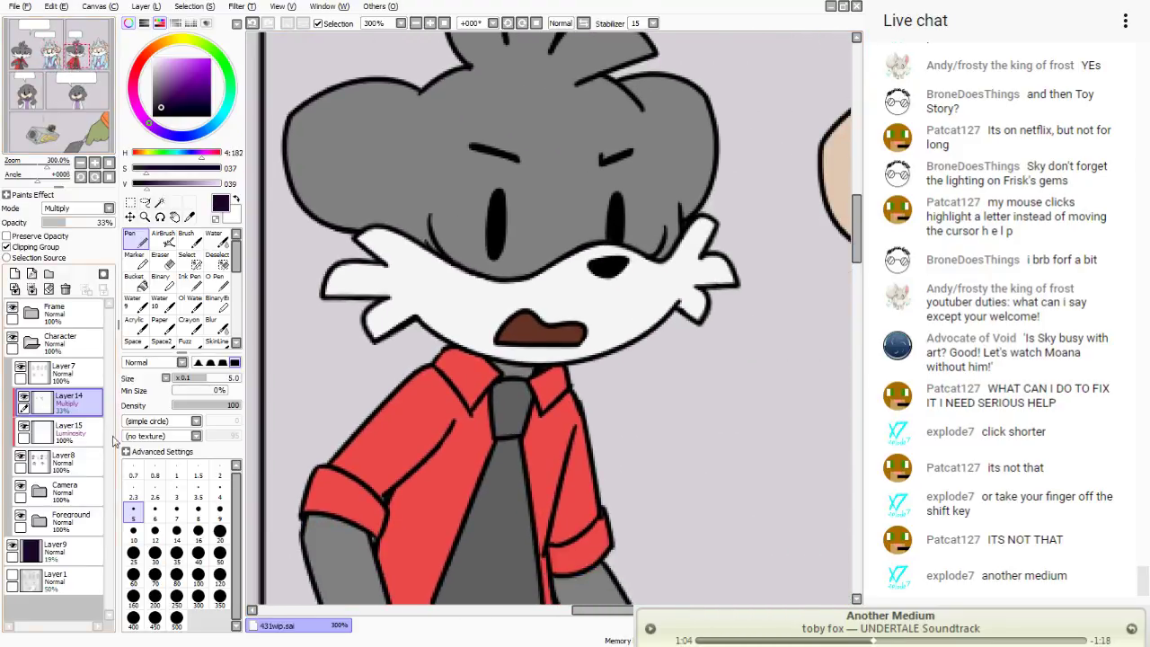
left_click(133, 530)
mouse_move(575, 373)
left_mouse_down()
mouse_move(418, 346)
mouse_move(500, 369)
mouse_move(492, 374)
mouse_move(579, 378)
mouse_move(498, 367)
mouse_move(477, 399)
left_mouse_up()
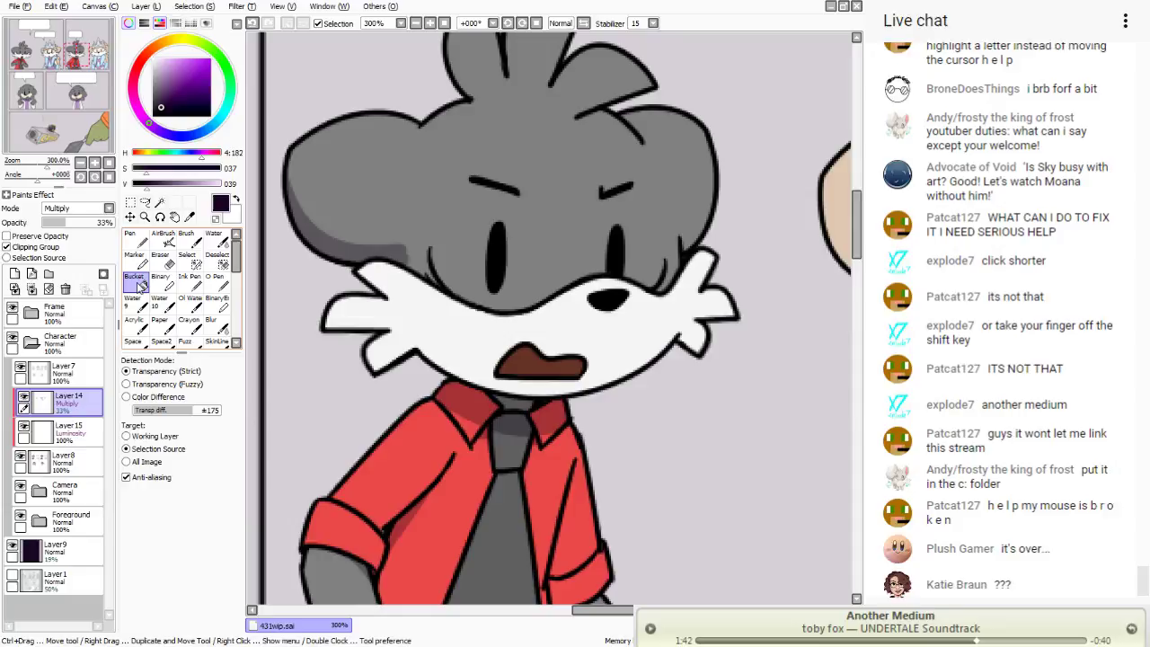
- Refine the shadows along the lower edges of the red-shirted character's ears, trimming them with the eraser and redrawing with the pen
key("e")
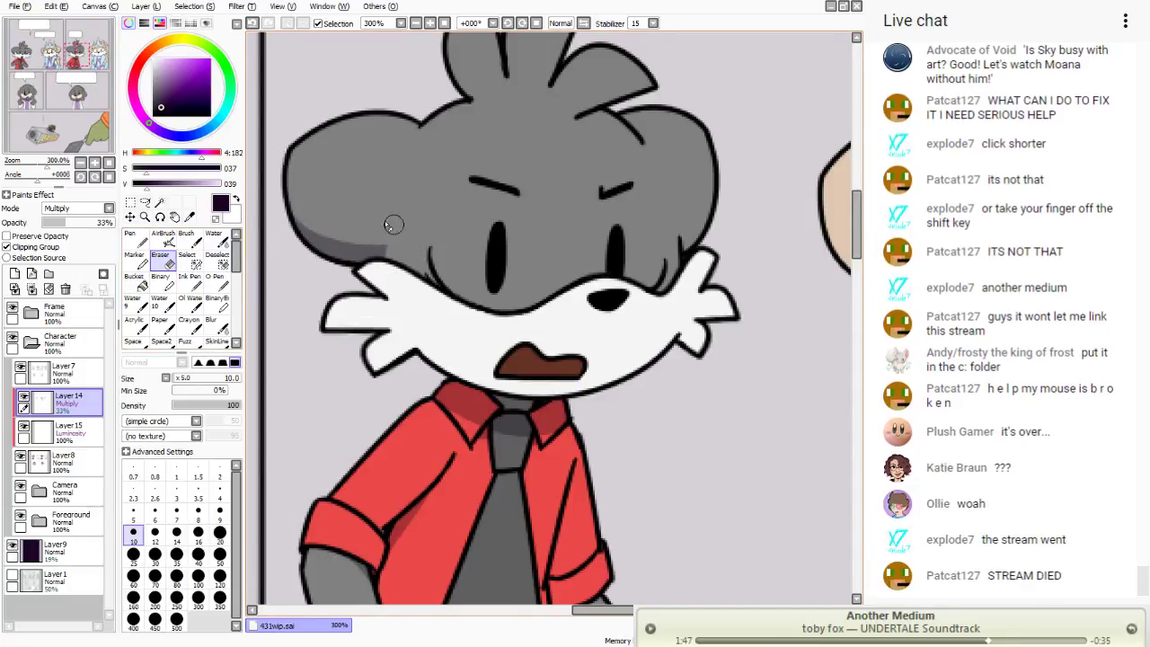
key("n")
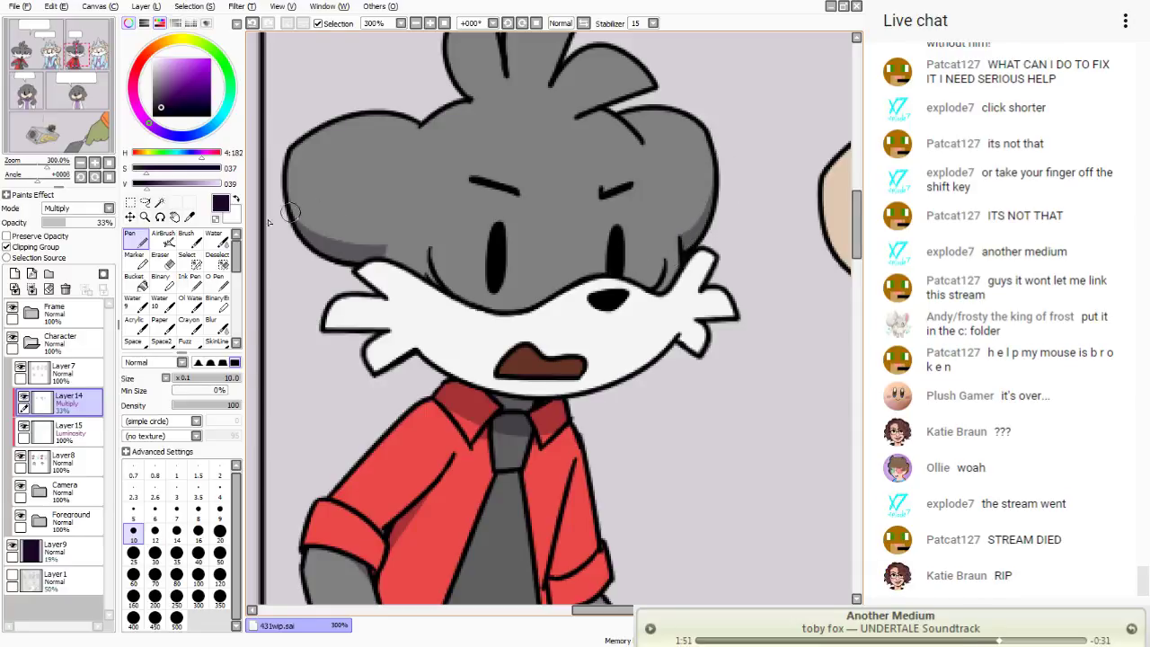
key("e")
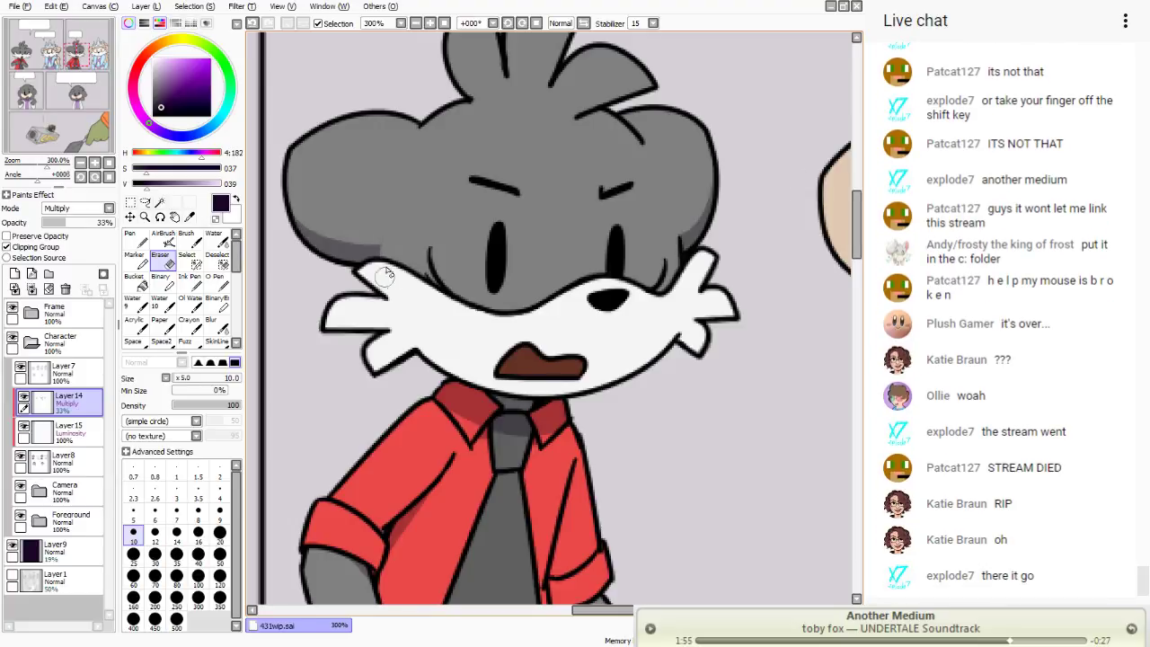
key("n")
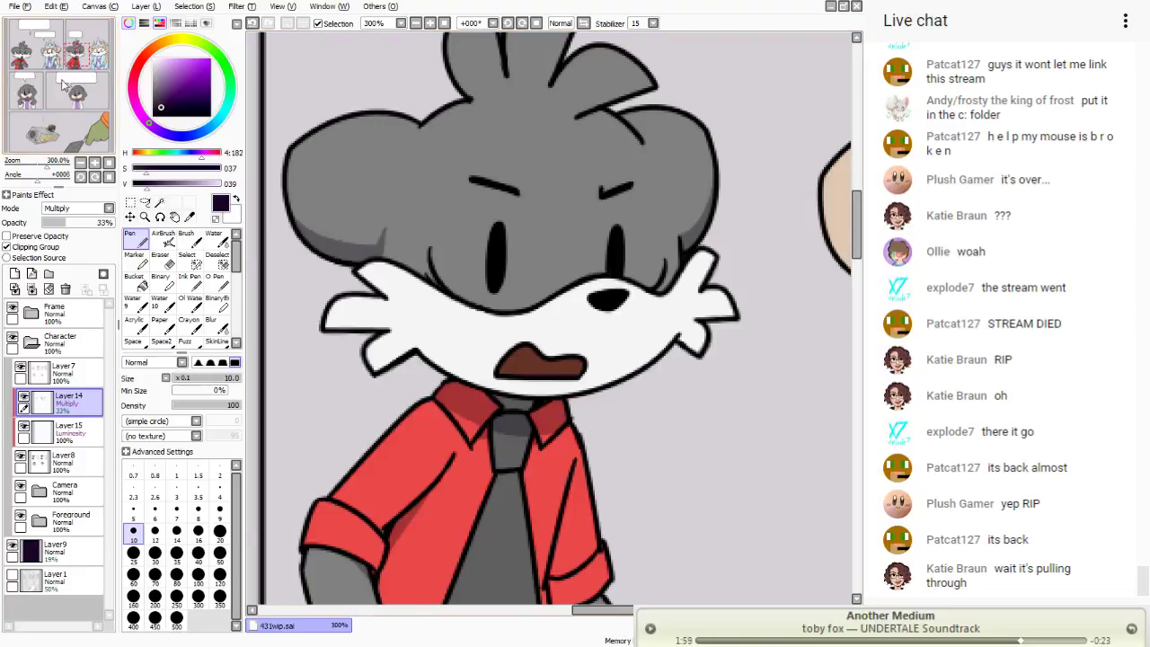
- Shade the second crowned character's neck and the tops of both blue drapes beneath the chin with the pen at size 10
mouse_move(66, 86)
left_mouse_down()
mouse_move(56, 72)
mouse_move(75, 89)
mouse_move(73, 104)
mouse_move(79, 90)
left_mouse_up()
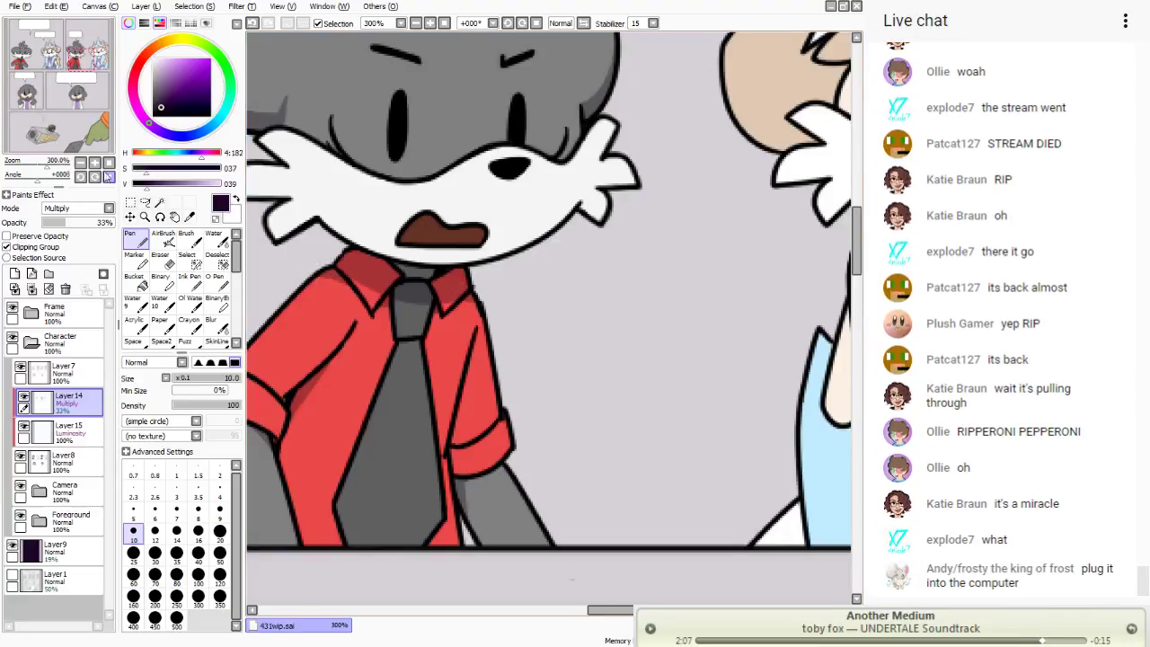
left_click_drag(43, 61, 61, 56)
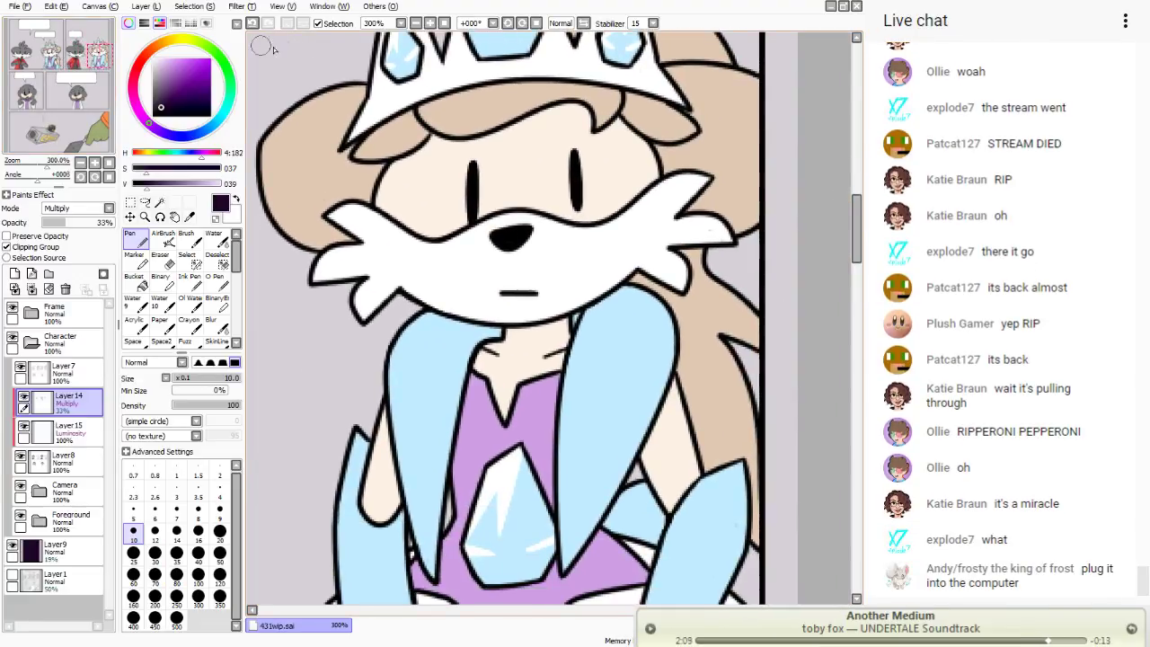
left_click(416, 22)
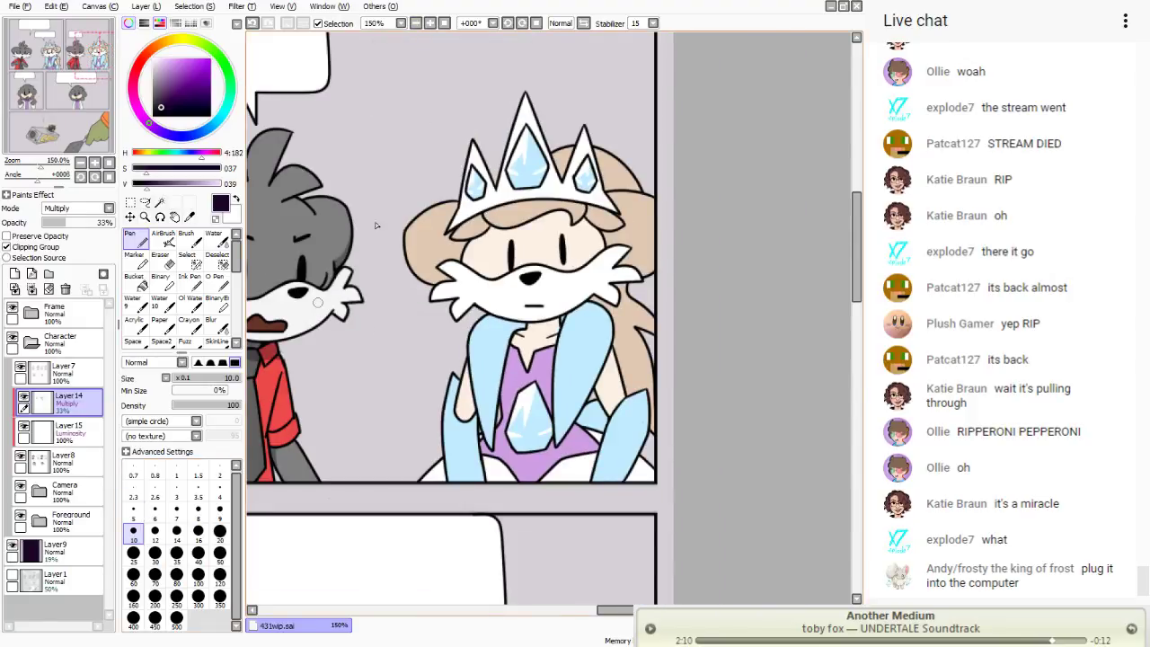
left_click(431, 22)
mouse_move(604, 297)
left_mouse_down()
mouse_move(578, 329)
mouse_move(490, 342)
left_mouse_up()
mouse_move(594, 301)
left_mouse_down()
mouse_move(511, 330)
mouse_move(520, 338)
left_mouse_up()
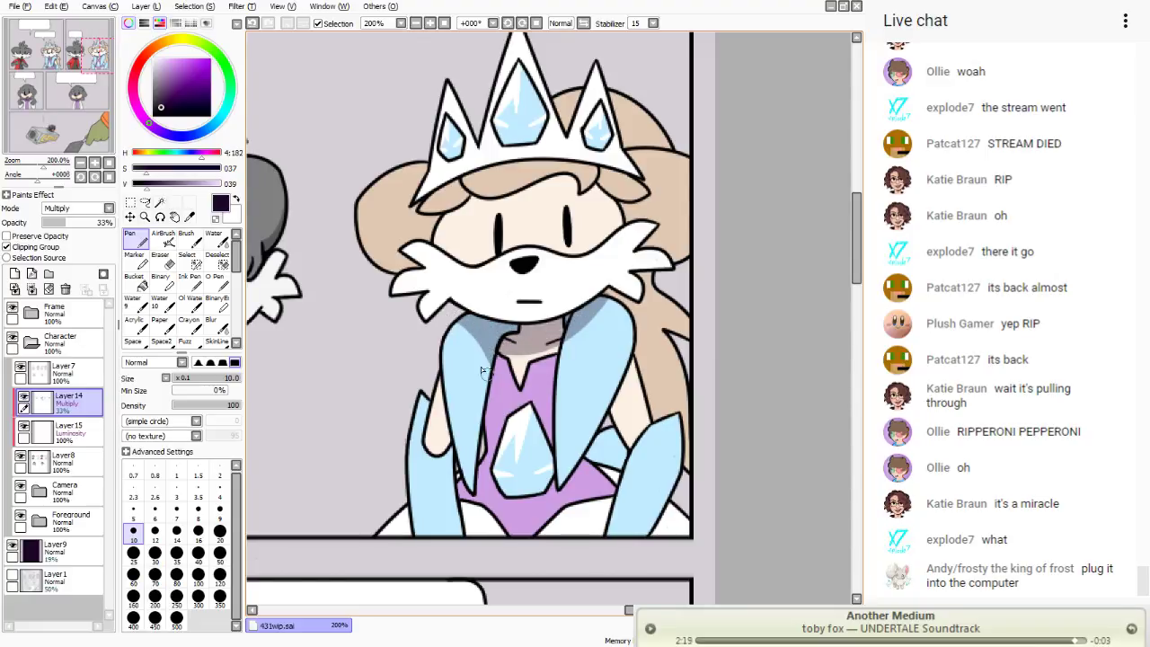
- Shade the inner edge of the second crowned character's left blue drape, trim it with the eraser, and extend the neck shadow to the neckline
left_click_drag(486, 340, 479, 429)
left_click_drag(485, 346, 478, 439)
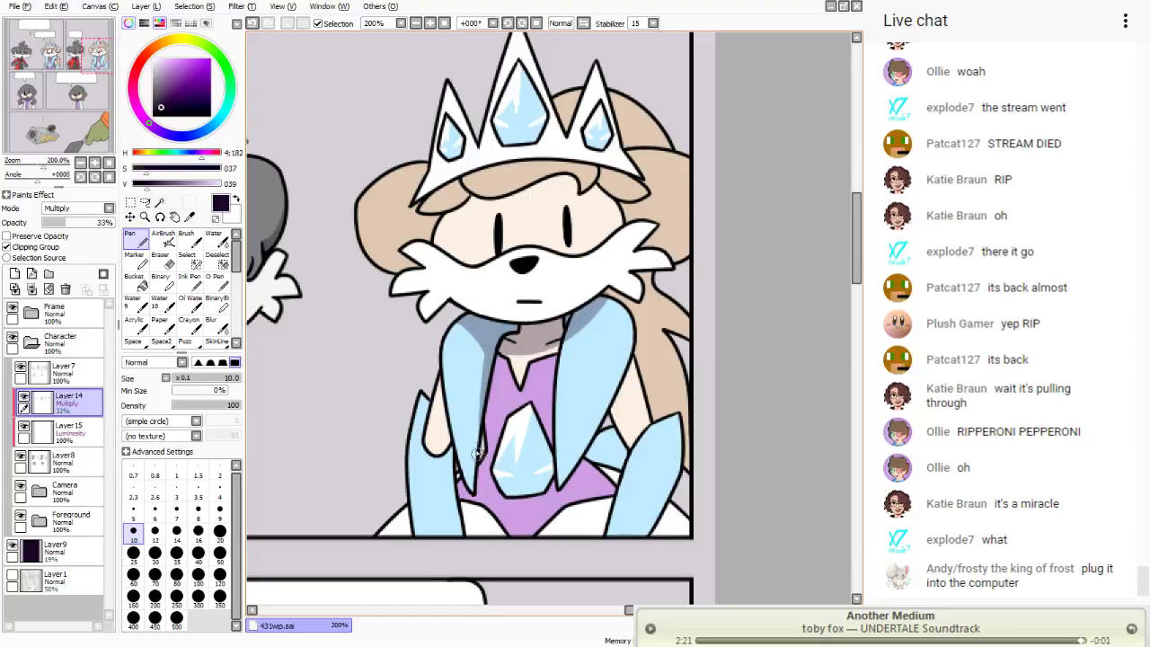
key("e")
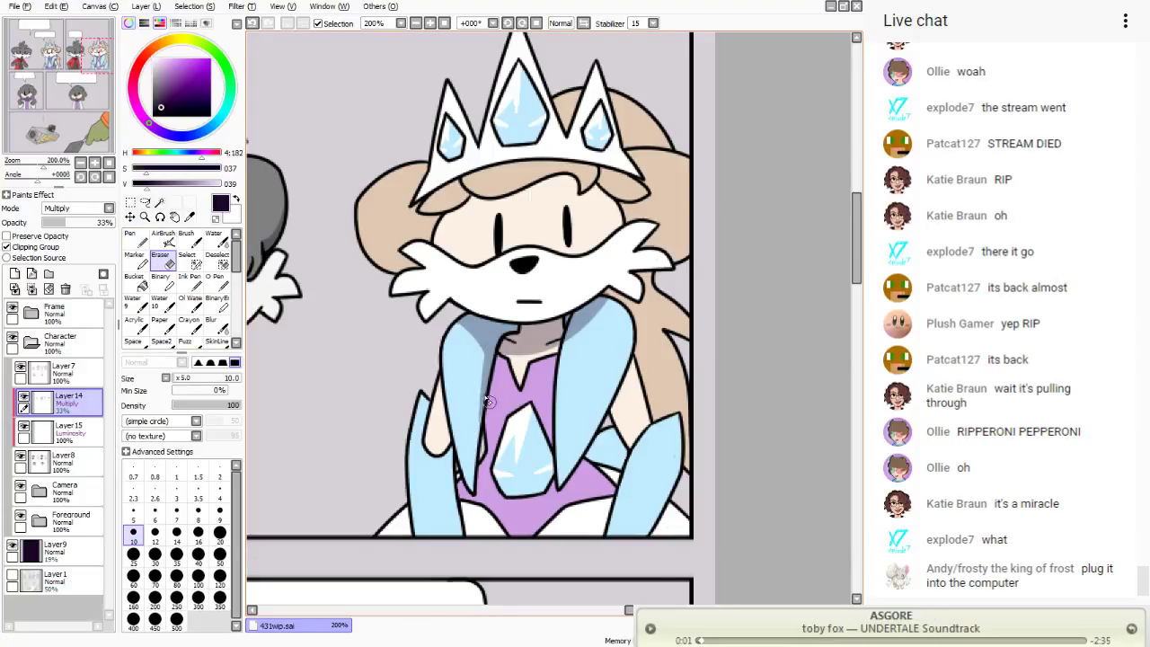
key("n")
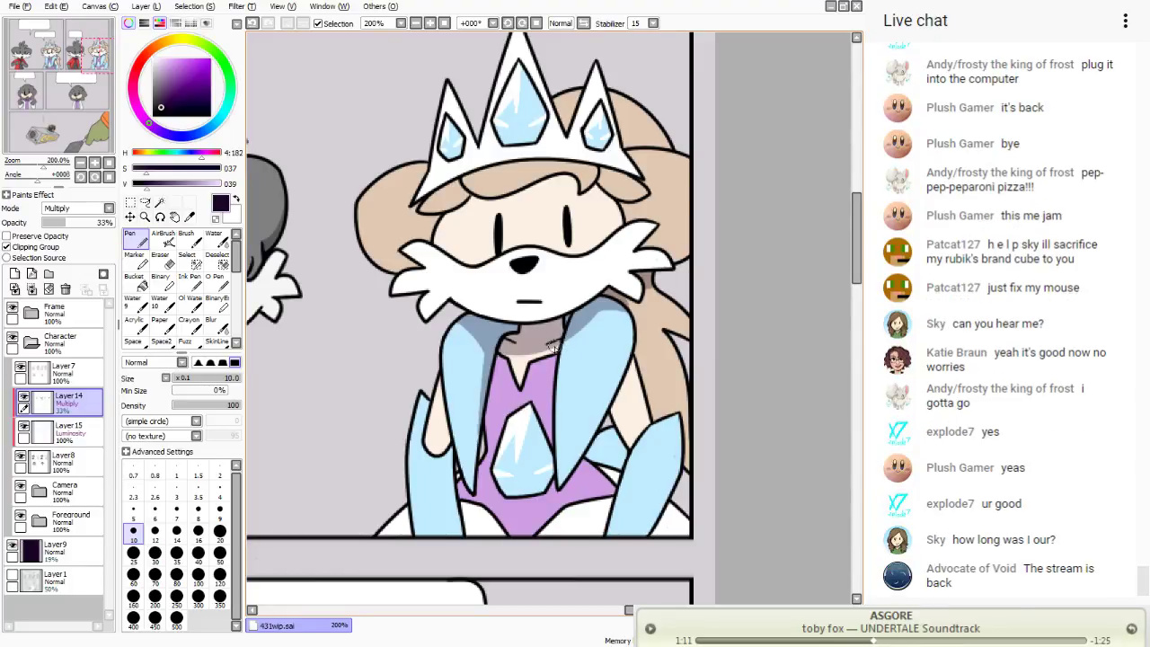
left_click_drag(555, 346, 503, 344)
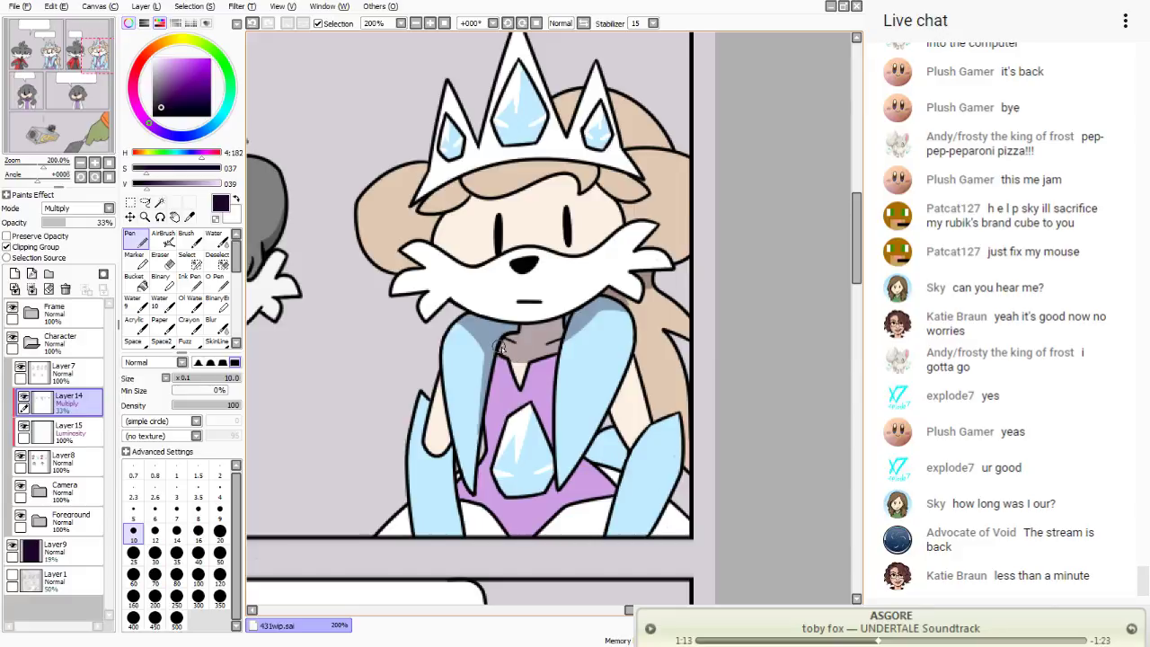
- Add a size 3 centre line to the purple dress, then shade its edge and the blue cloth behind the arm at size 5
left_click(176, 489)
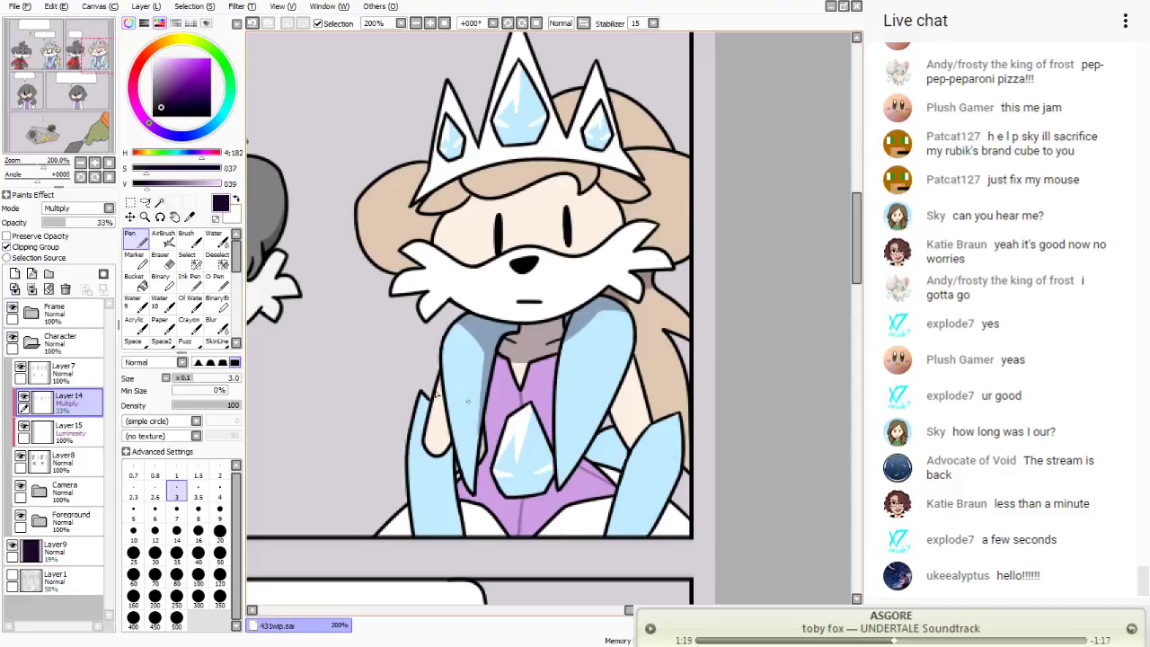
left_click(133, 508)
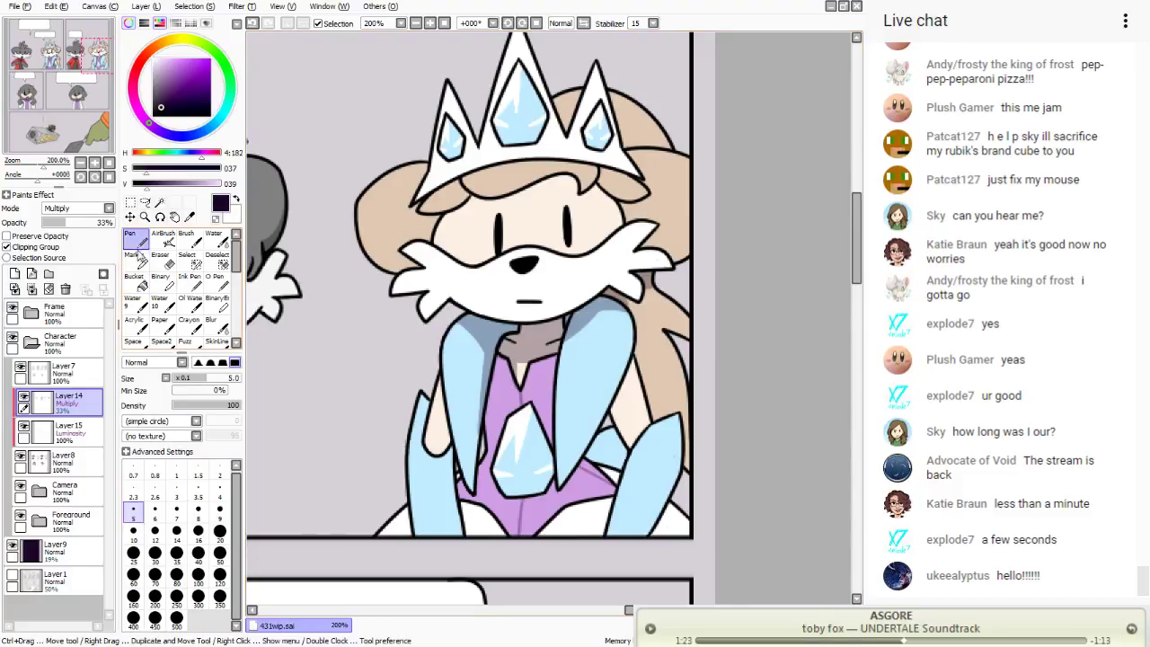
left_click_drag(504, 352, 485, 438)
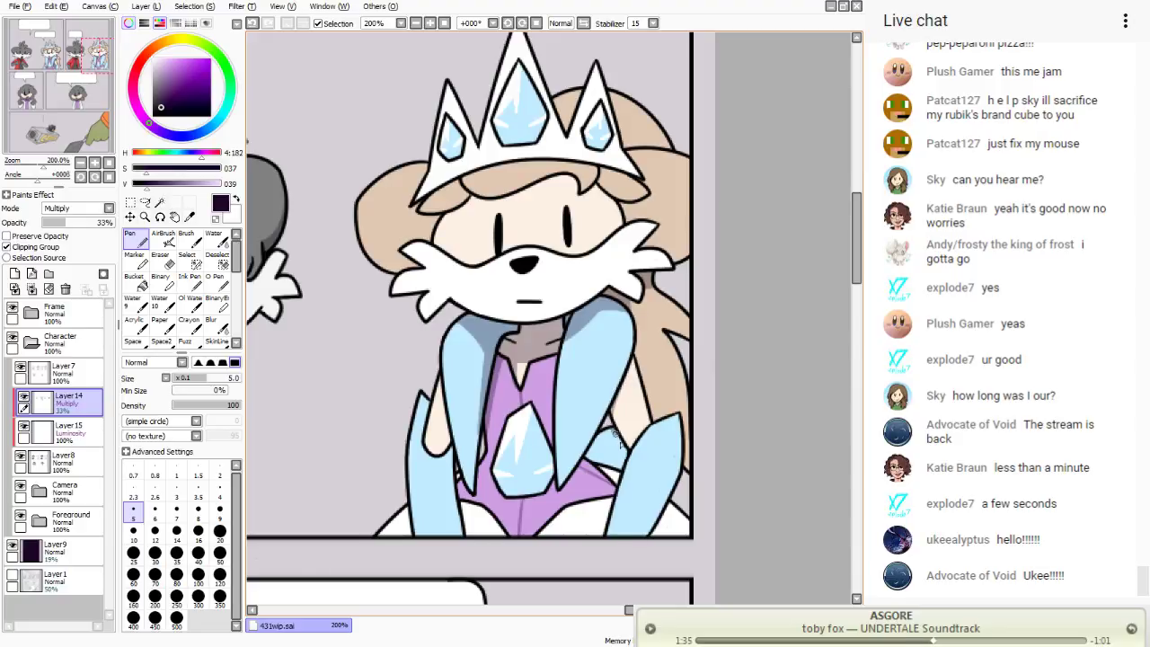
mouse_move(616, 436)
left_mouse_down()
mouse_move(614, 472)
mouse_move(615, 443)
mouse_move(594, 453)
mouse_move(607, 455)
mouse_move(614, 398)
mouse_move(609, 444)
left_mouse_up()
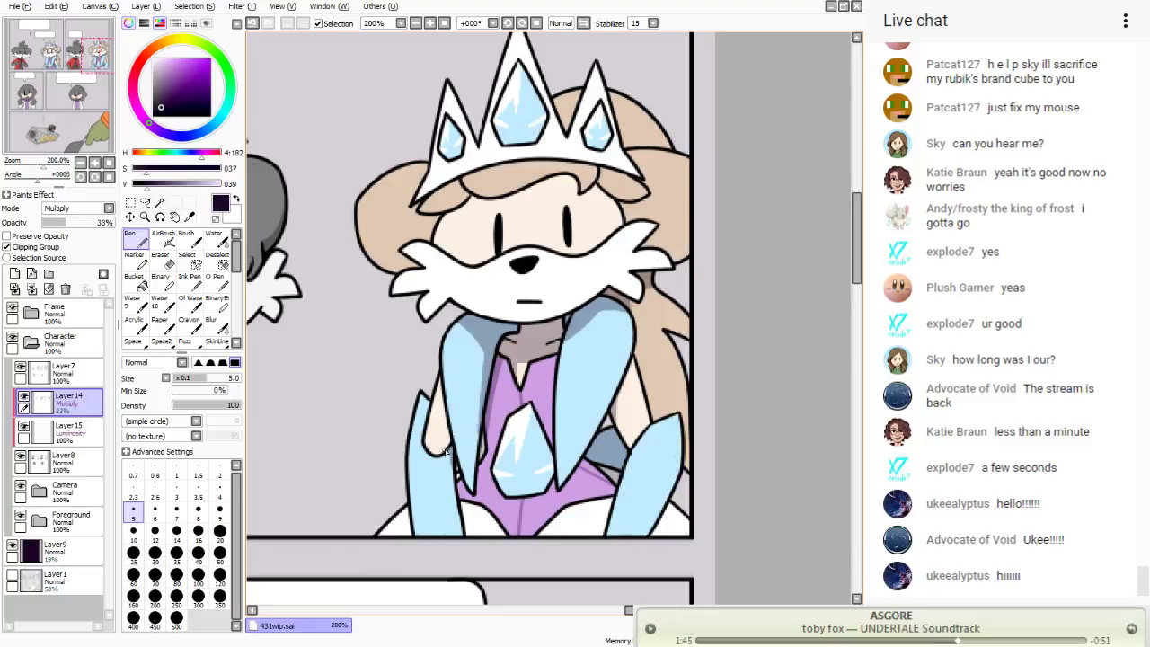
- Shade the lower parts of the second crowned character's ears with the pen at size 10 and clean up with the eraser
left_click(132, 530)
mouse_move(415, 265)
left_mouse_down()
mouse_move(356, 233)
mouse_move(359, 214)
mouse_move(402, 265)
mouse_move(360, 249)
left_mouse_up()
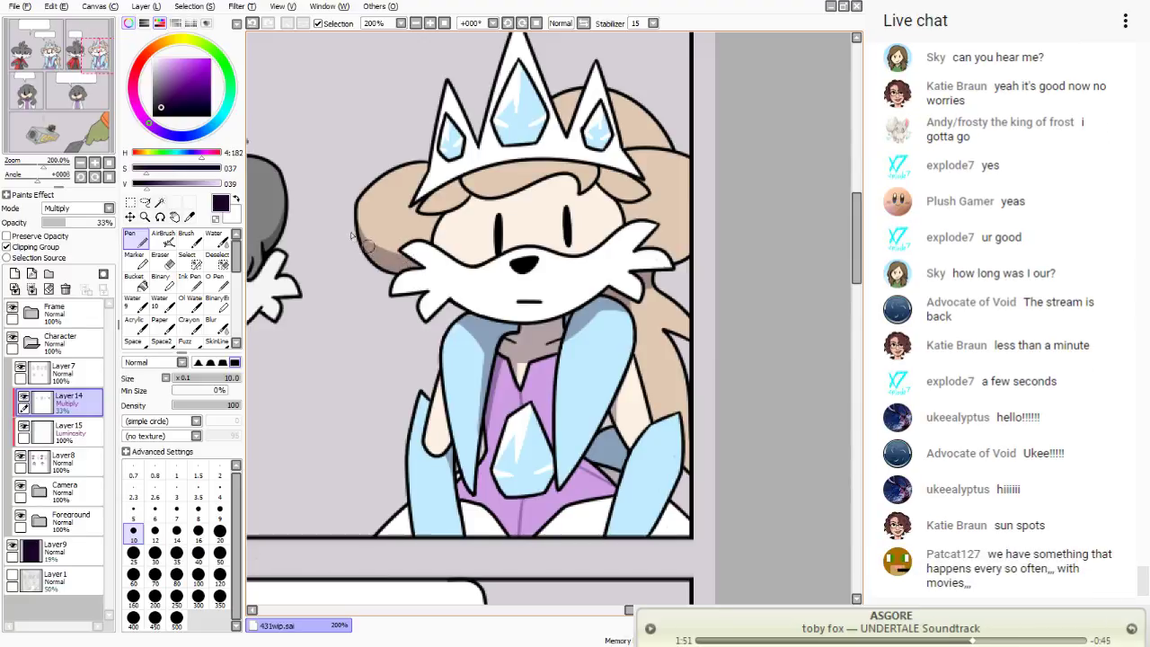
mouse_move(692, 226)
left_mouse_down()
mouse_move(645, 241)
mouse_move(674, 239)
left_mouse_up()
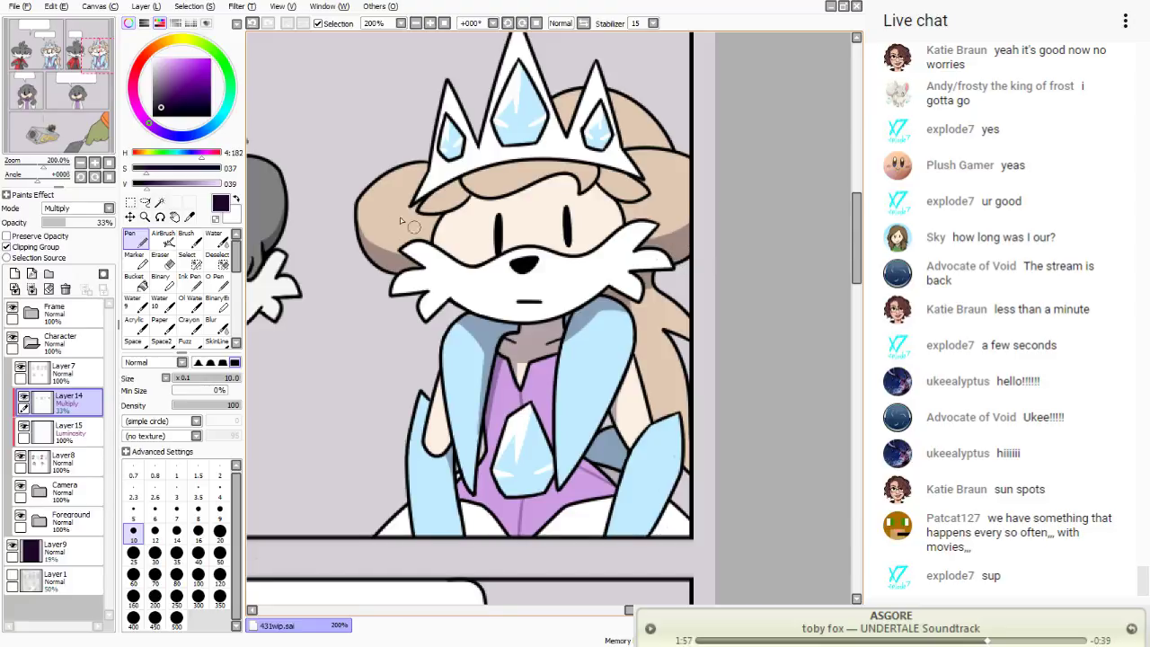
key("e")
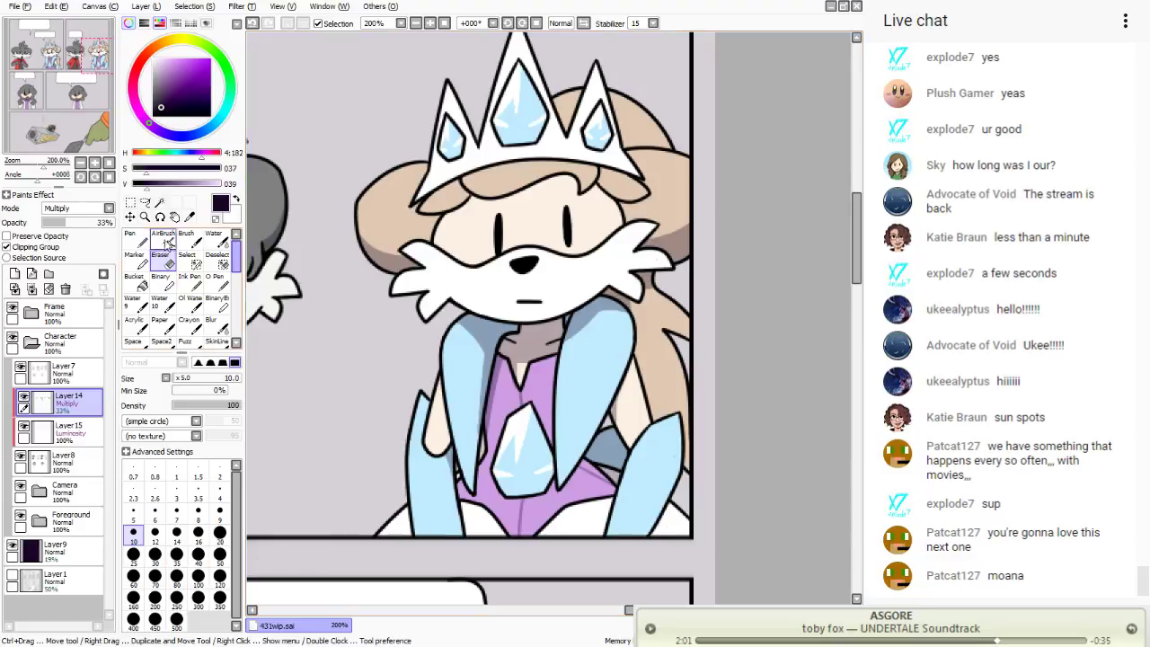
left_click(136, 238)
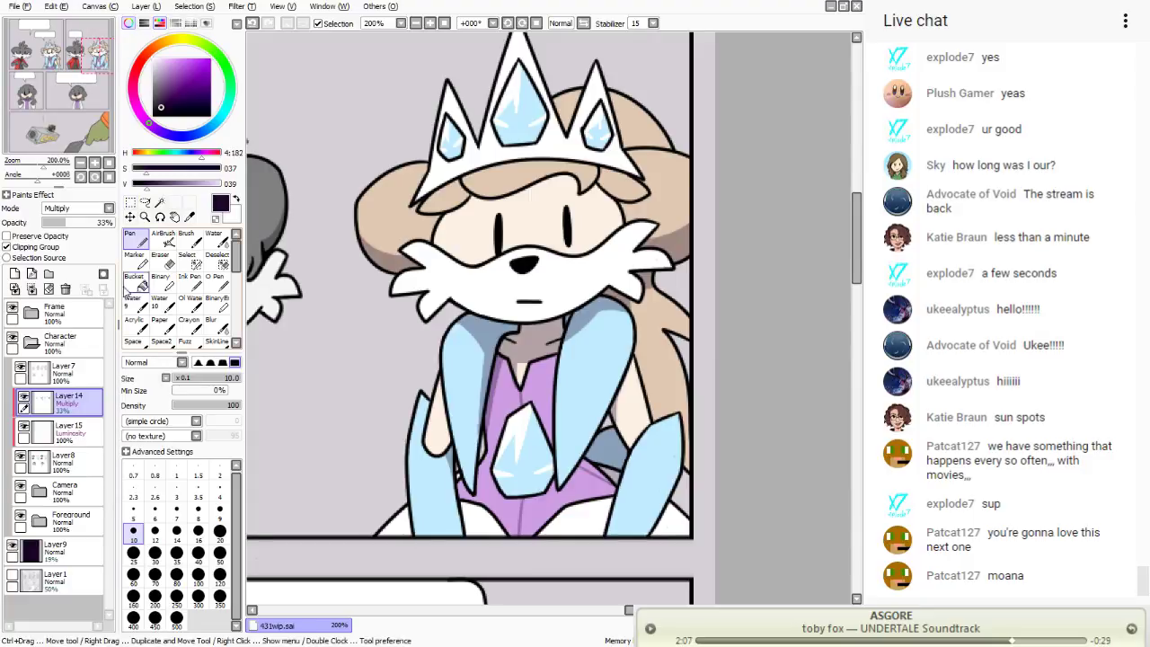
- Shade the white-coated grey character's hair, bow tie and purple shirt beneath the chin, trimming the shadow edges with the eraser
left_click_drag(66, 79, 68, 84)
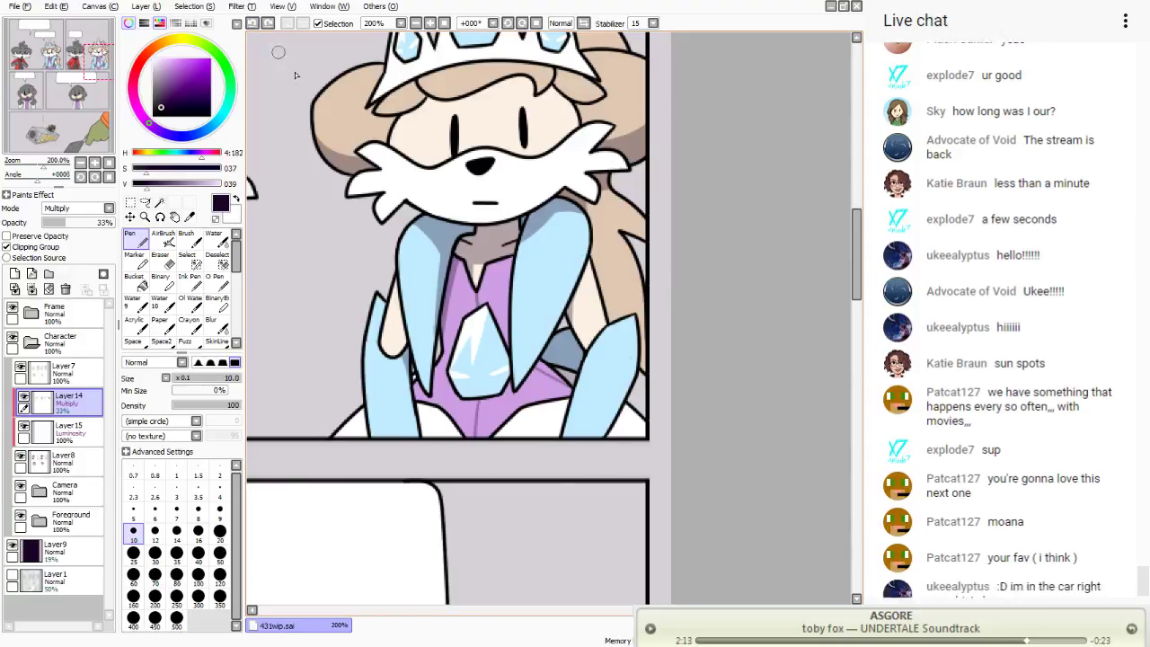
left_click_drag(97, 124, 29, 96)
mouse_move(582, 341)
left_mouse_down()
mouse_move(543, 306)
mouse_move(547, 317)
mouse_move(557, 330)
mouse_move(558, 299)
mouse_move(482, 325)
mouse_move(542, 325)
mouse_move(552, 323)
mouse_move(477, 336)
mouse_move(466, 325)
mouse_move(540, 322)
mouse_move(434, 325)
mouse_move(466, 313)
mouse_move(447, 309)
mouse_move(444, 323)
mouse_move(410, 333)
mouse_move(436, 345)
left_mouse_up()
key("e")
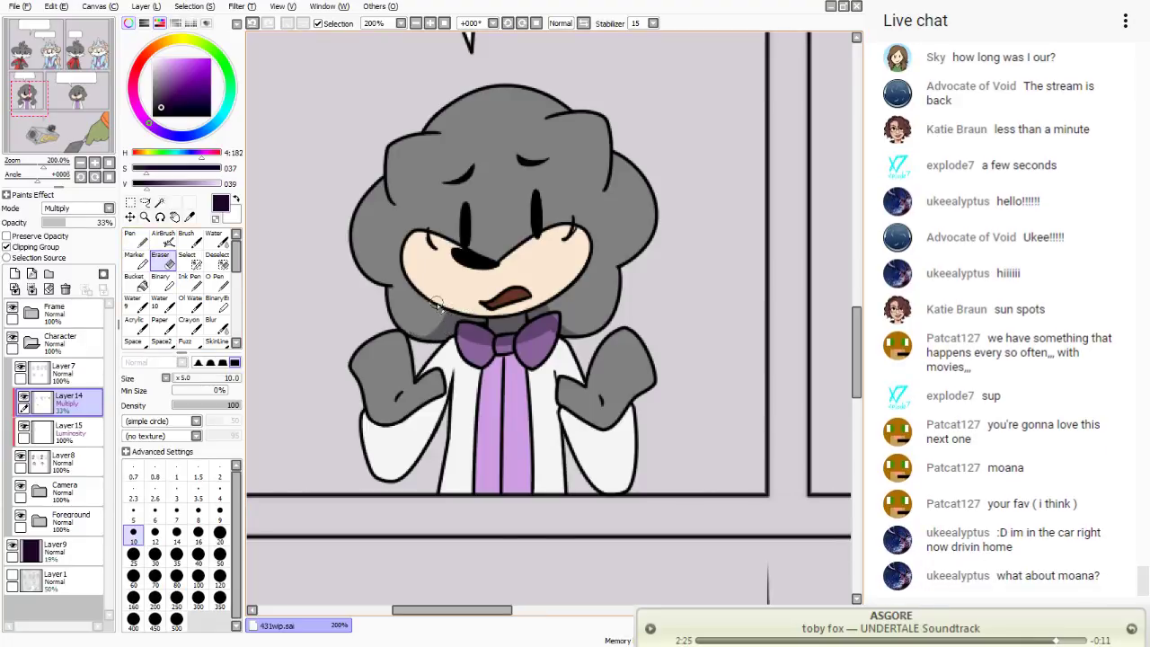
key("n")
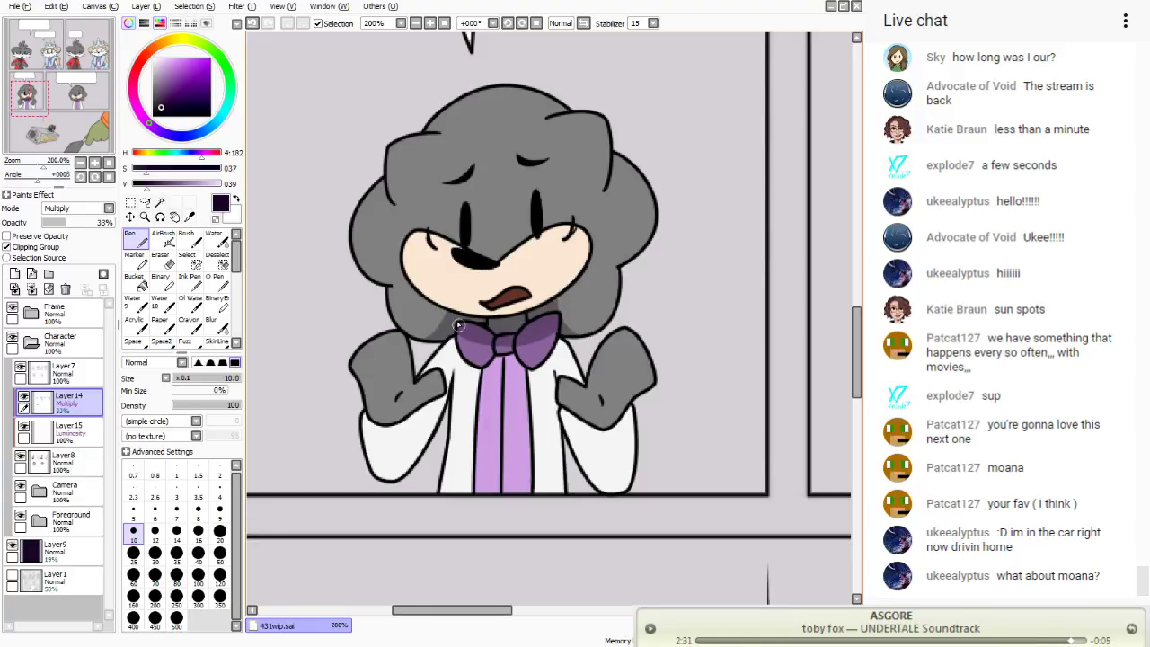
left_click_drag(431, 349, 554, 333)
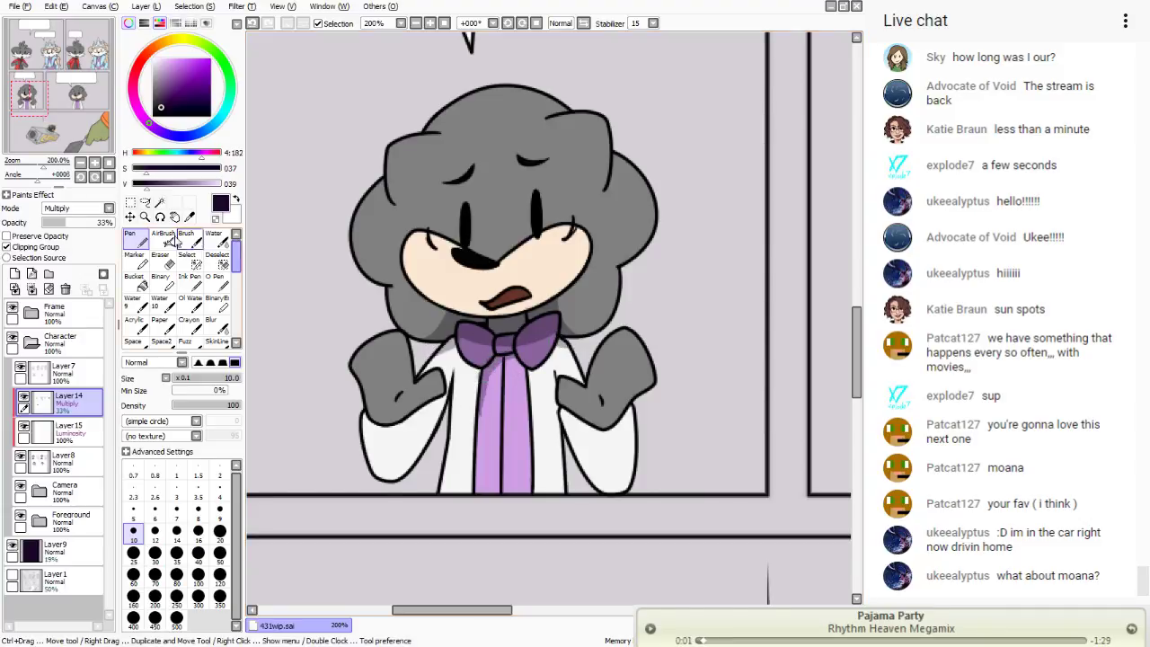
key("e")
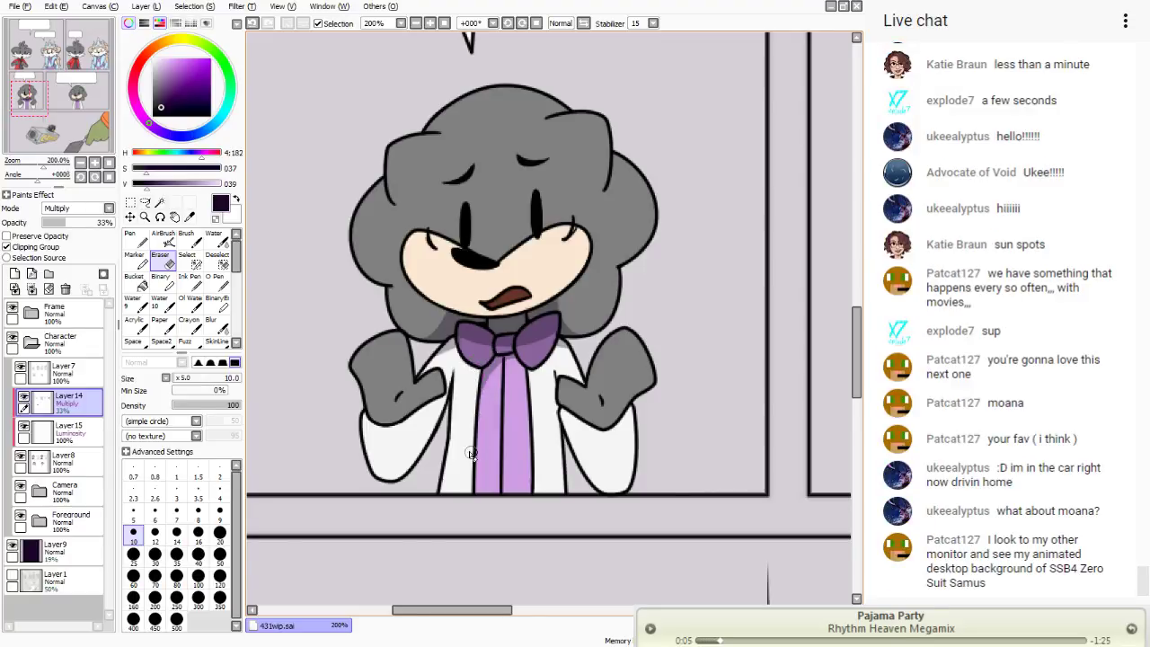
- Shade the white coat's shoulders below the bow tie and the sleeve beneath the raised hand with the size 10 pen
left_click(135, 237)
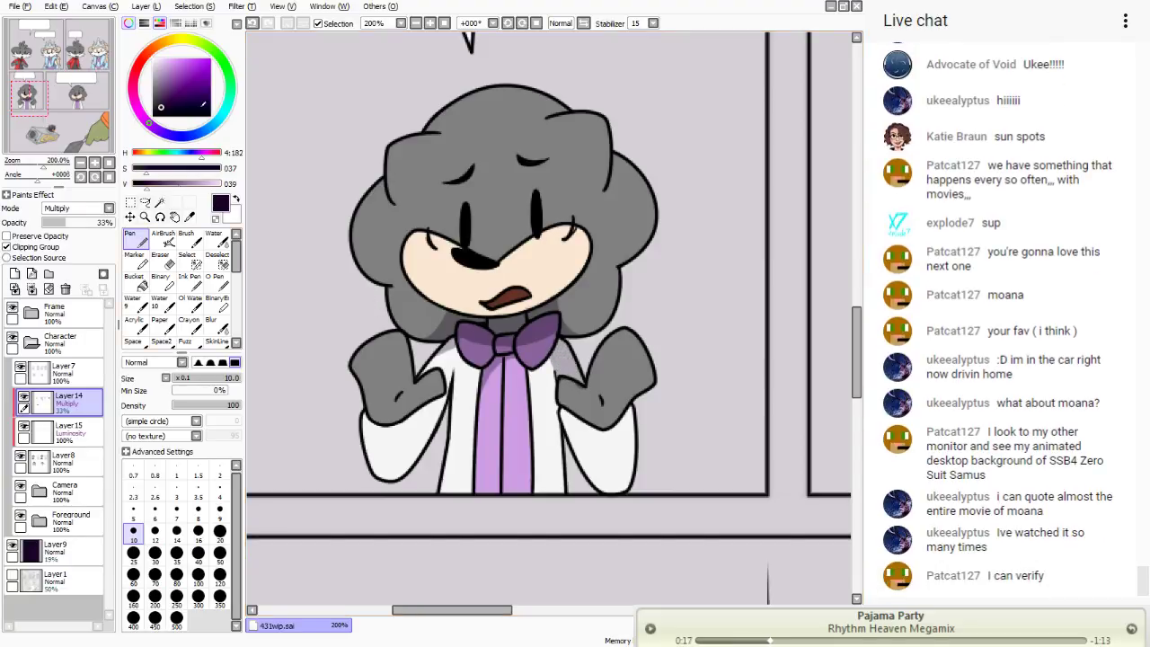
mouse_move(457, 388)
left_mouse_down()
mouse_move(457, 355)
mouse_move(440, 358)
left_mouse_up()
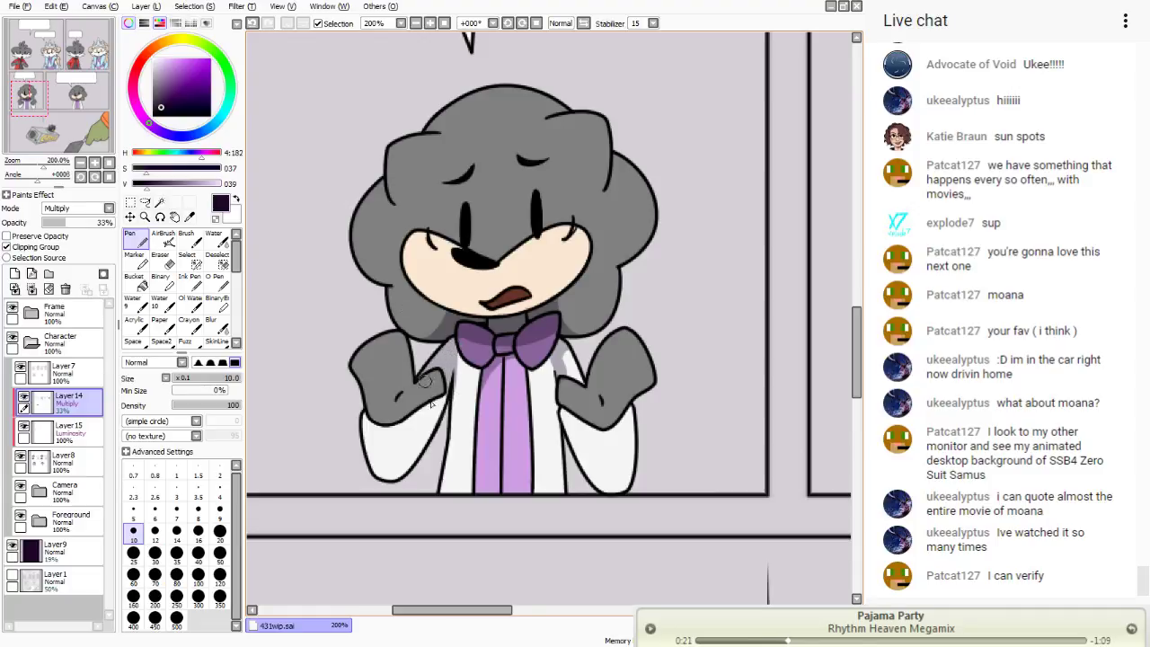
mouse_move(432, 402)
left_mouse_down()
mouse_move(415, 483)
mouse_move(428, 413)
mouse_move(443, 400)
mouse_move(437, 435)
mouse_move(442, 402)
mouse_move(421, 408)
mouse_move(417, 457)
left_mouse_up()
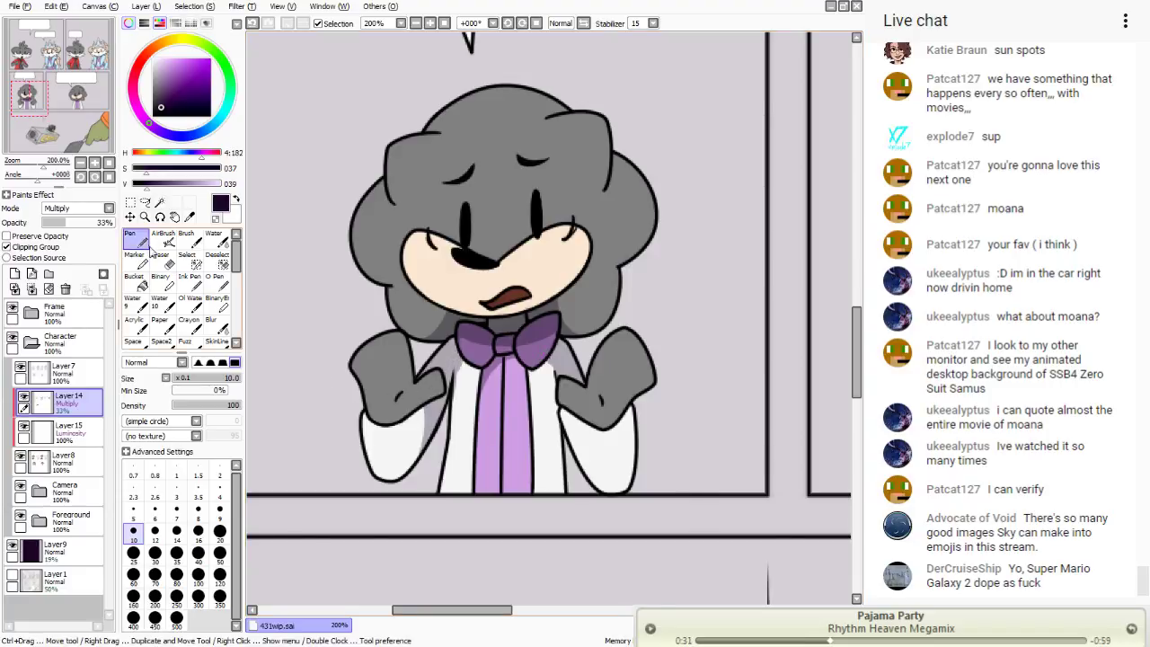
left_click_drag(476, 334, 477, 336)
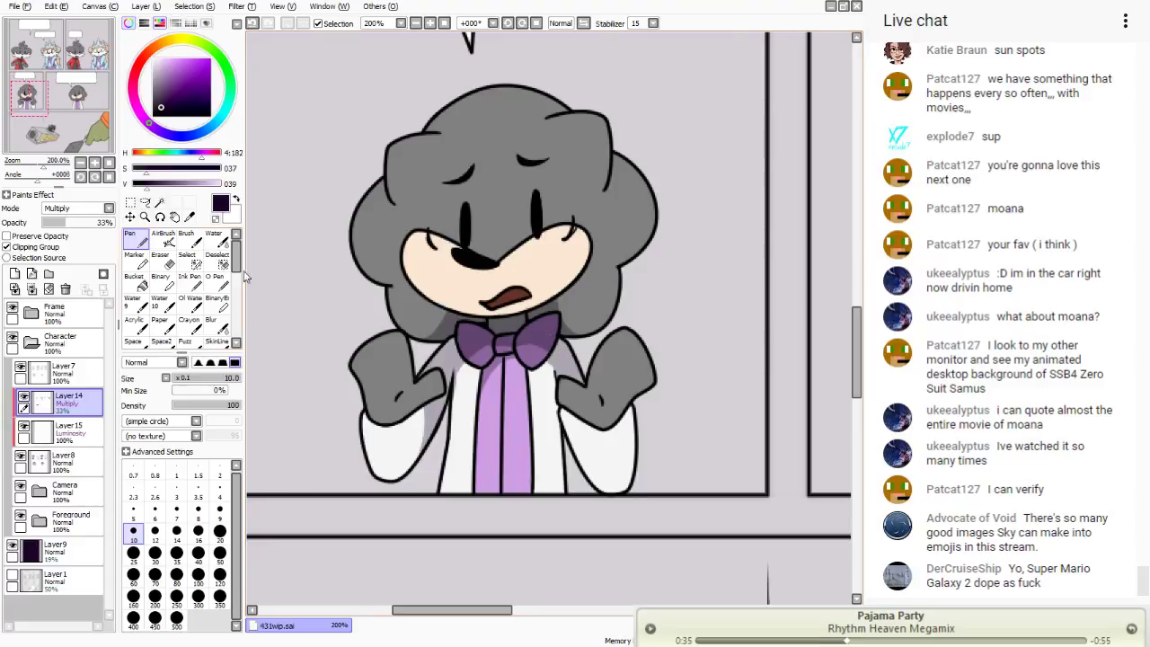
- Shade the fourth panel's grey character's hair, bow tie, coat and purple shirt beneath the chin at size 10, cleaning the muzzle edge with the eraser
left_click_drag(69, 116, 77, 94)
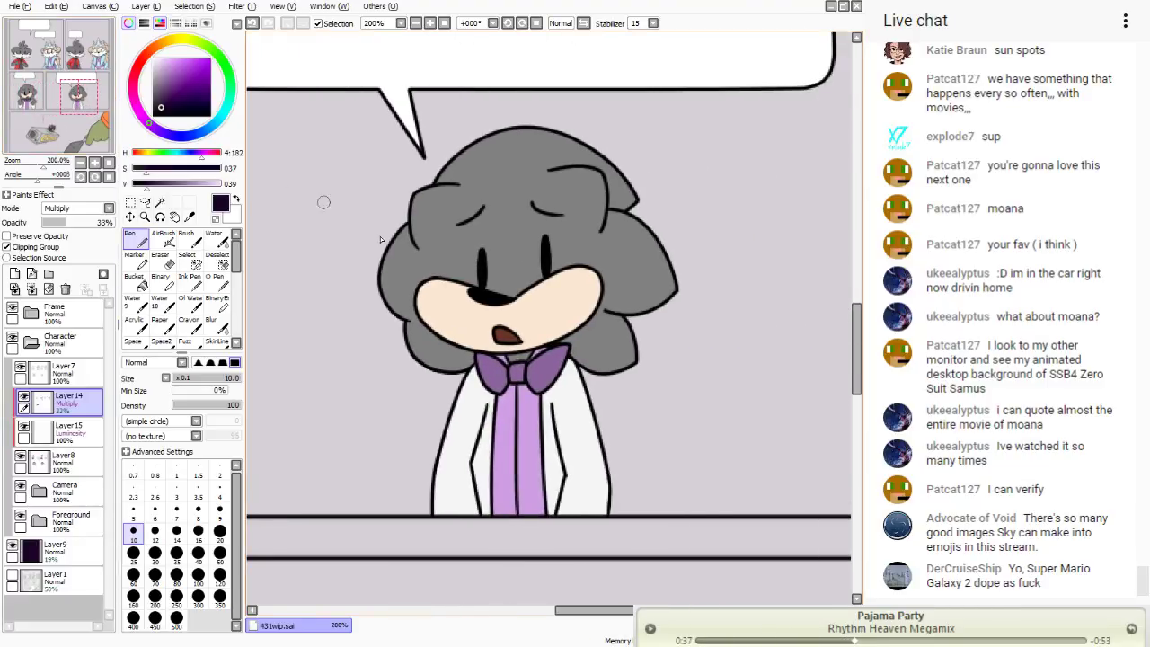
mouse_move(563, 352)
left_mouse_down()
mouse_move(532, 372)
mouse_move(473, 359)
mouse_move(492, 359)
left_mouse_up()
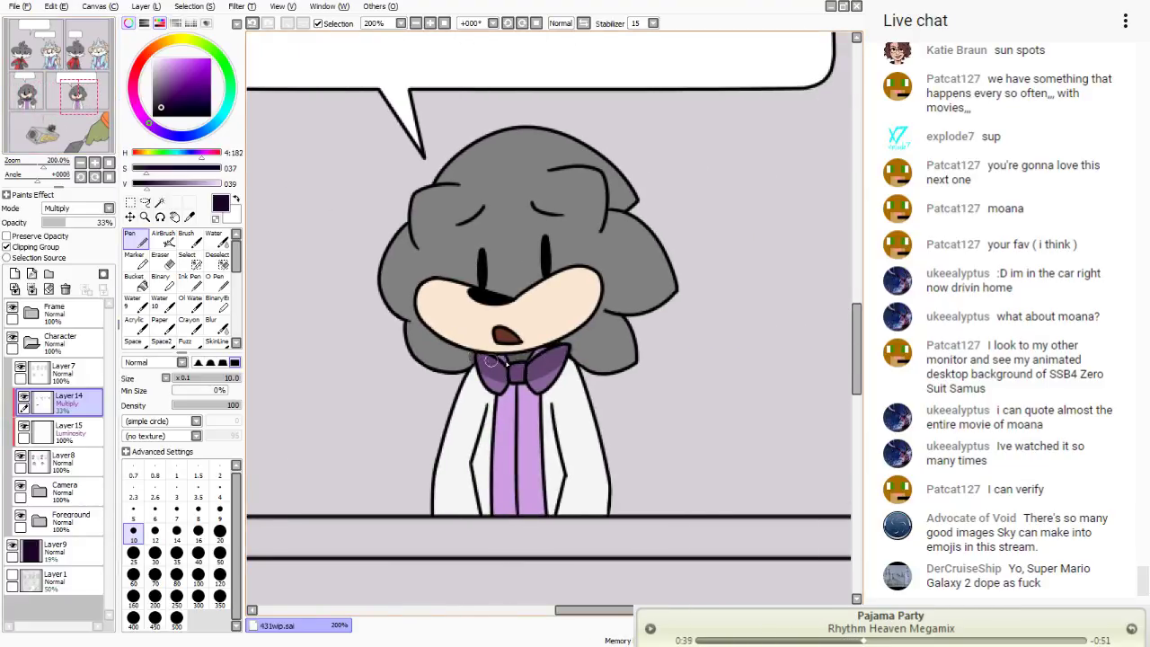
left_click_drag(569, 340, 611, 370)
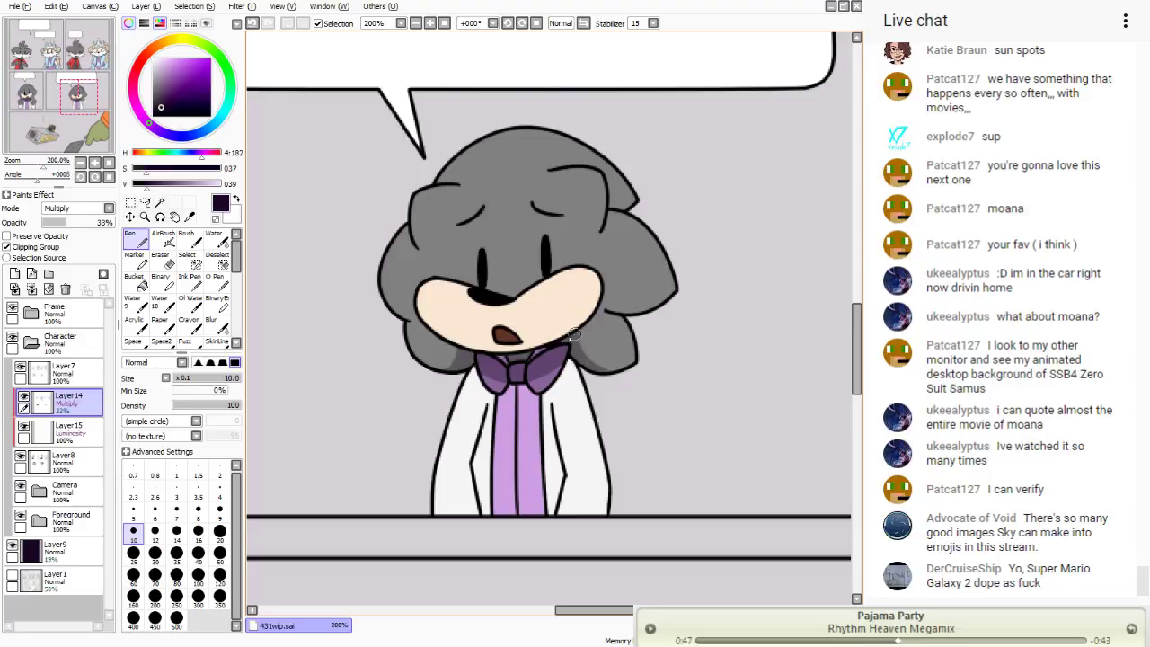
key("e")
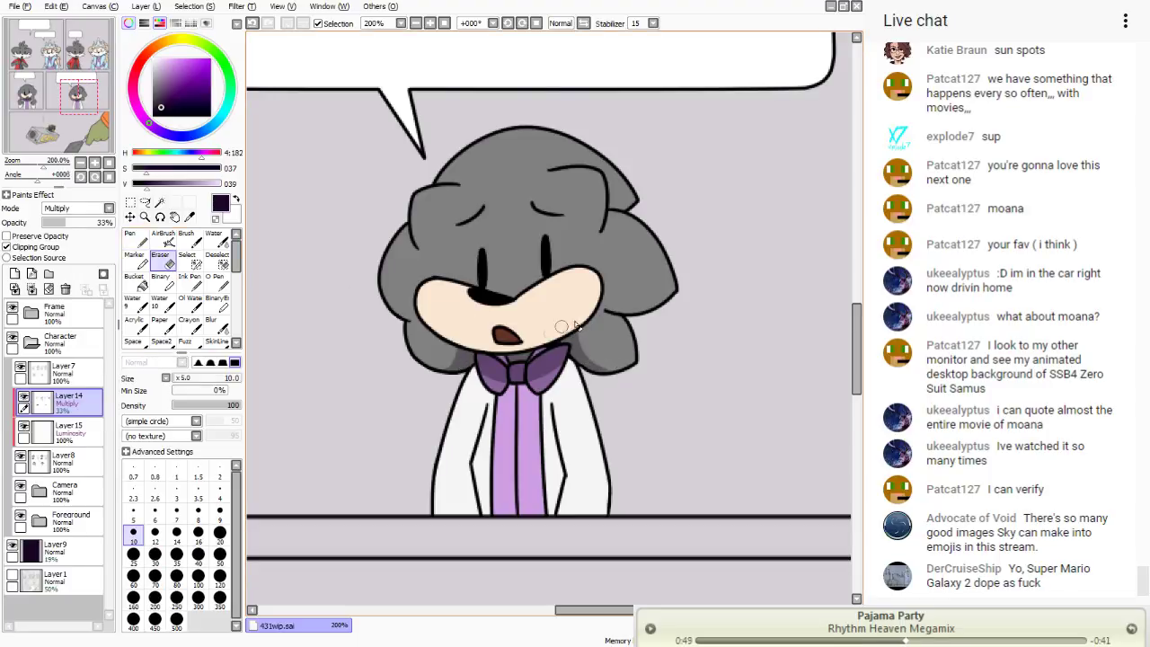
key("n")
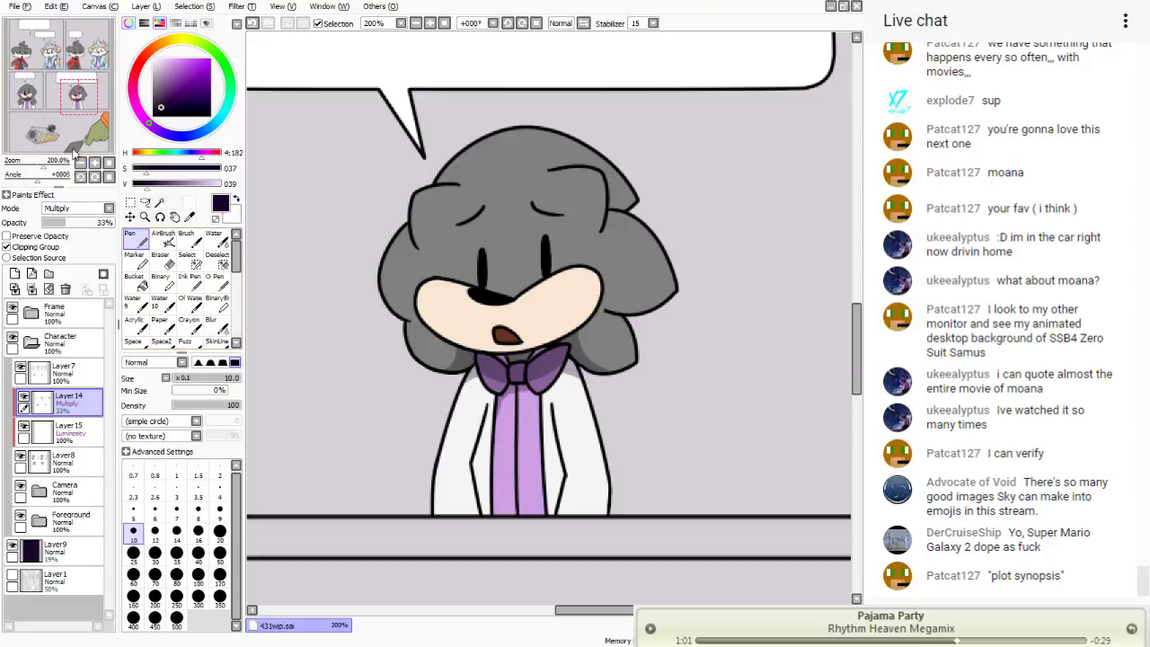
- Expand the Camera folder and add a clipped Multiply layer at 33% opacity directly above Layer13
left_click_drag(78, 97, 48, 135)
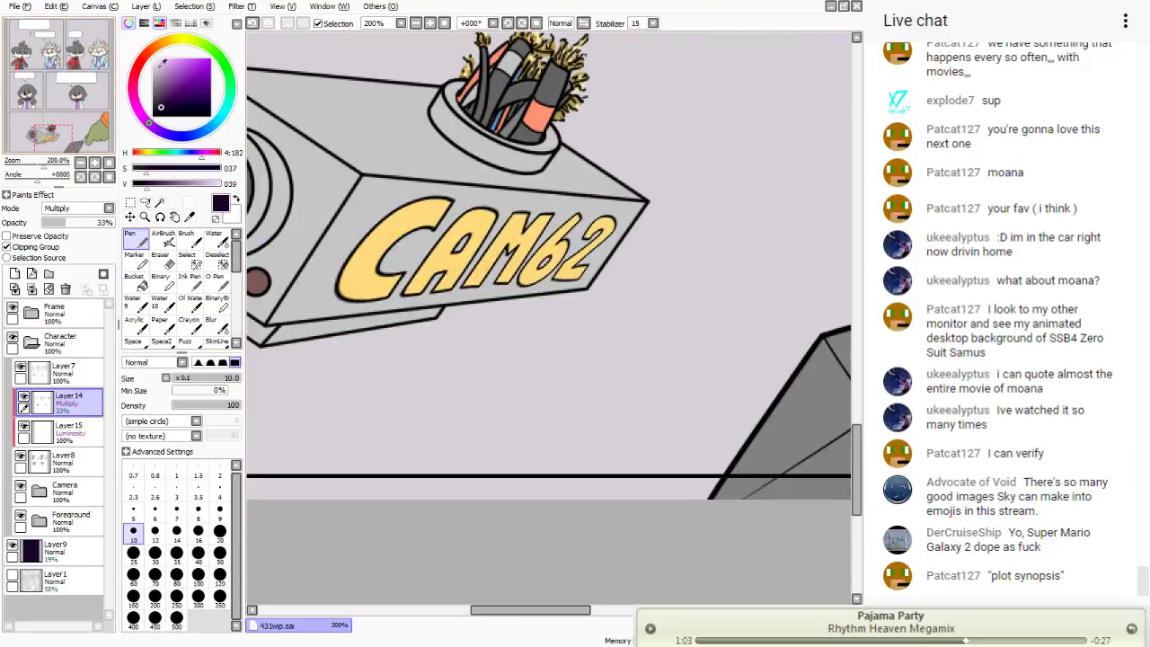
left_click(444, 24)
left_click(431, 23)
left_click(430, 23)
mouse_move(62, 86)
left_mouse_down()
mouse_move(51, 116)
mouse_move(49, 83)
left_mouse_up()
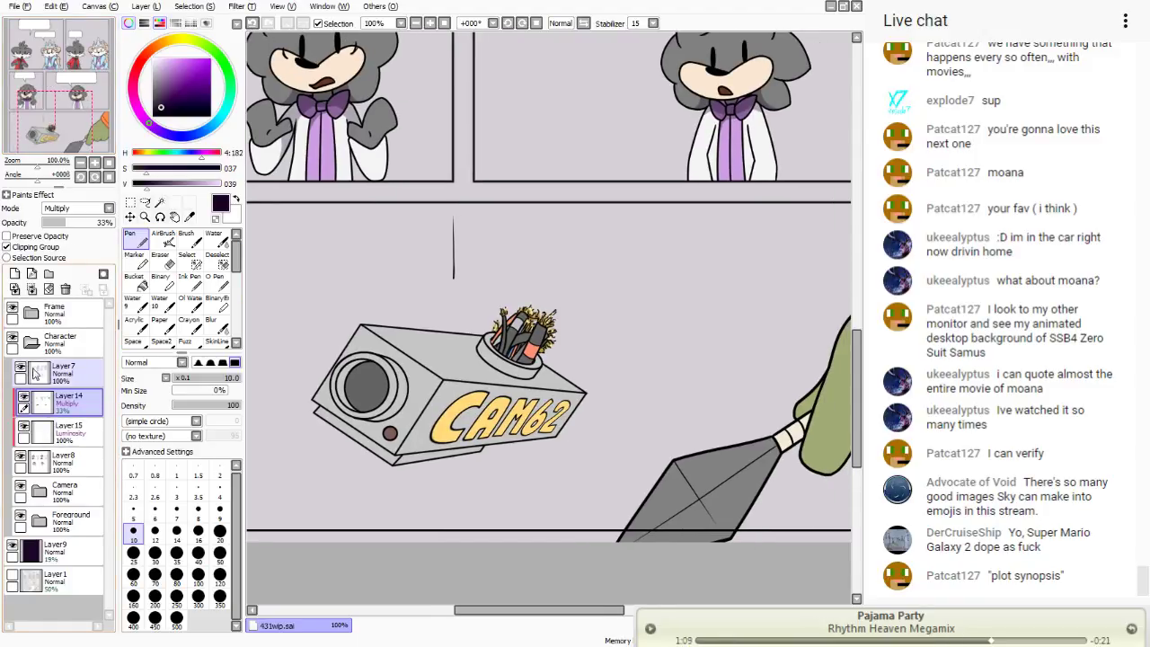
left_click(31, 342)
left_click(32, 342)
left_click(39, 491)
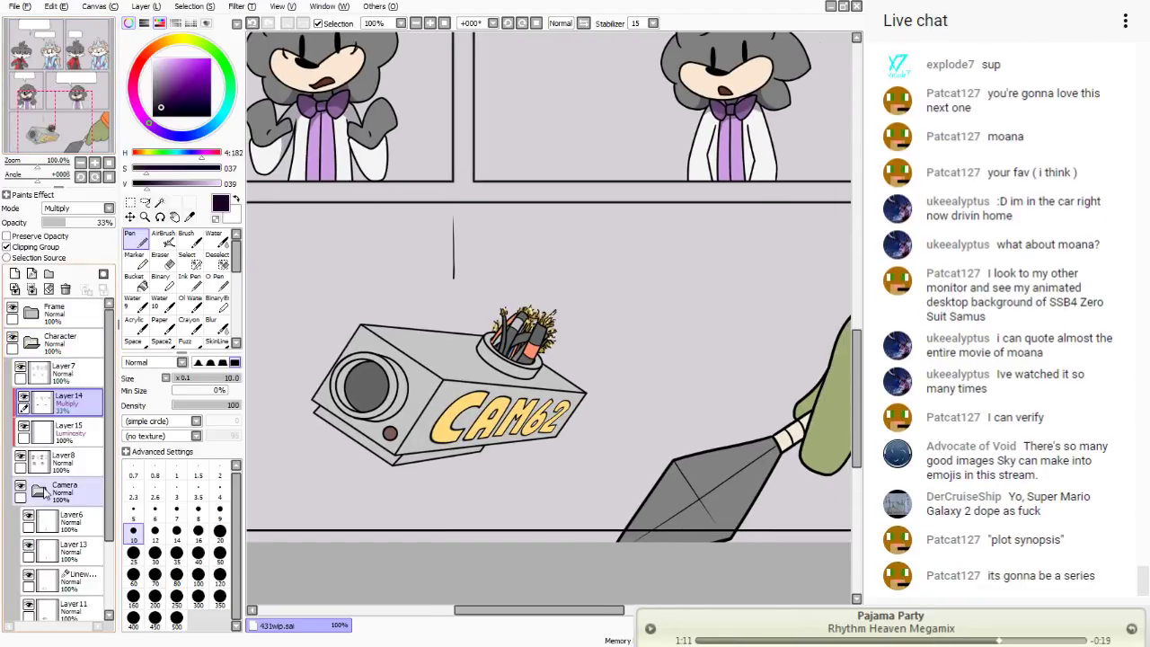
left_click(75, 550)
scroll(90, 494, "down", 3)
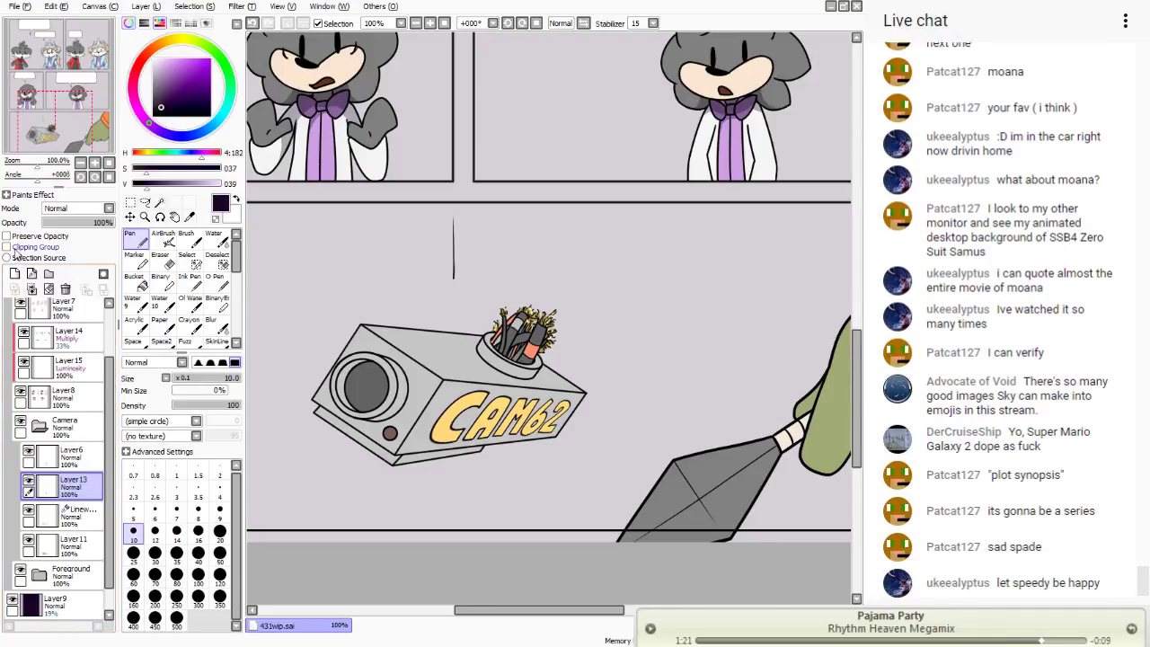
left_click(14, 273)
left_click(7, 246)
scroll(76, 207, "down", 1)
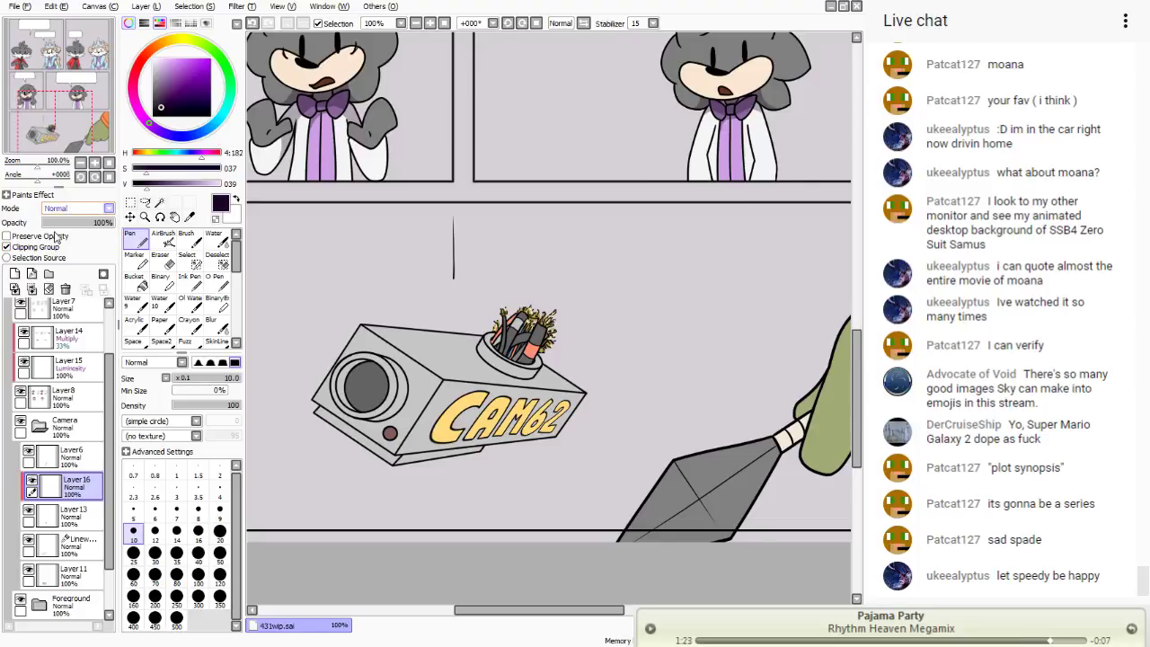
left_click(63, 222)
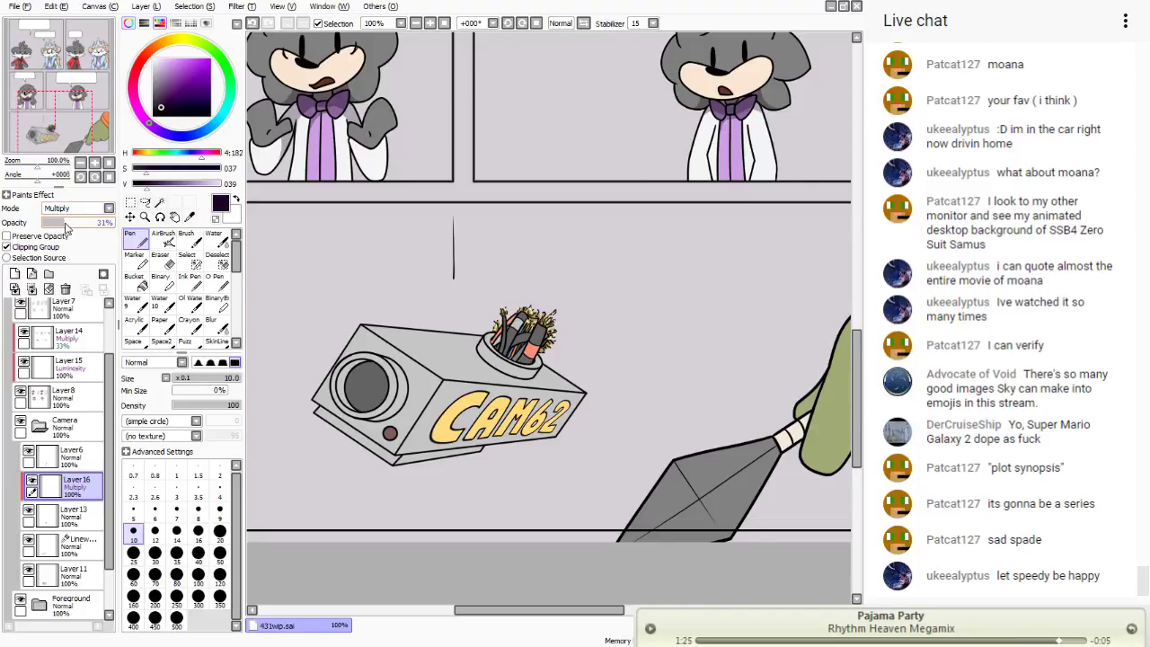
left_click_drag(69, 228, 67, 224)
- Shade the cables and frayed wire ends sticking out of the camera with the size 10 pen, trimming with the eraser
left_click(430, 24)
left_click(430, 23)
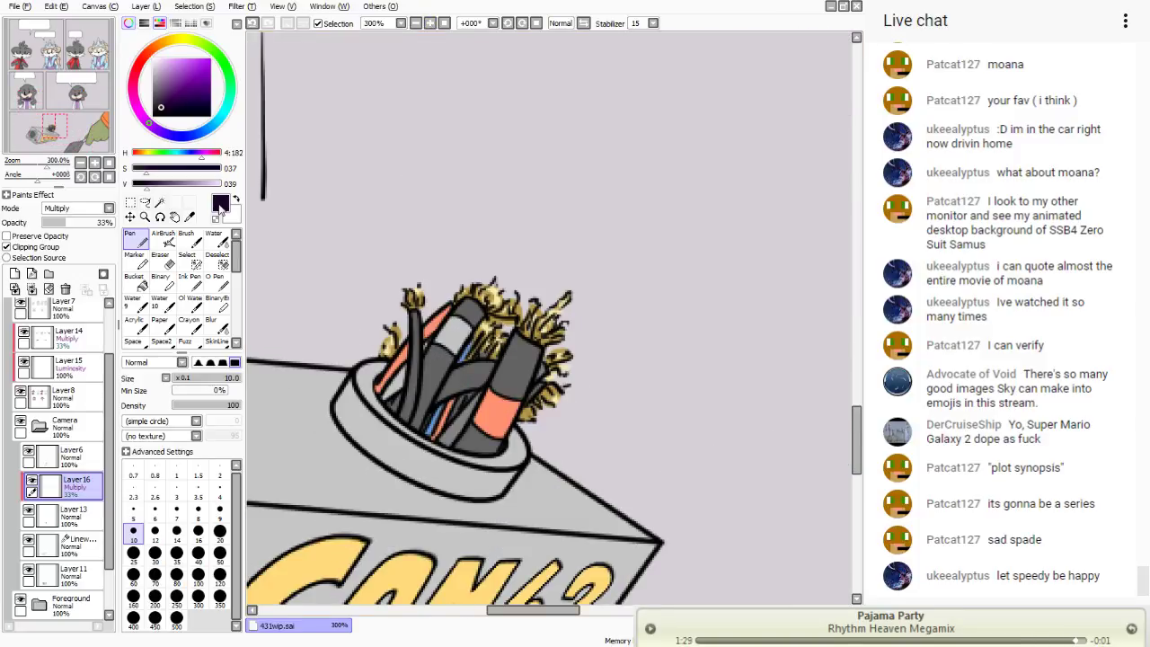
mouse_move(414, 383)
left_mouse_down()
mouse_move(441, 405)
mouse_move(467, 397)
mouse_move(423, 425)
mouse_move(450, 387)
mouse_move(481, 381)
mouse_move(440, 401)
left_mouse_up()
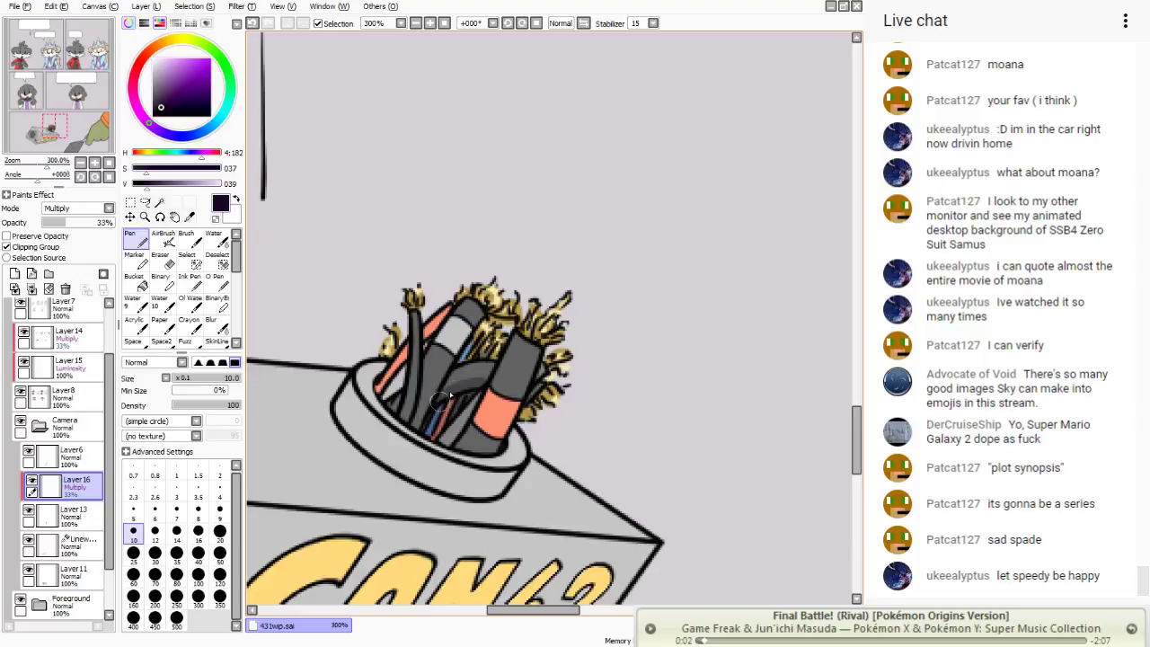
mouse_move(467, 362)
left_mouse_down()
mouse_move(429, 395)
mouse_move(455, 415)
mouse_move(480, 388)
mouse_move(457, 429)
mouse_move(439, 437)
mouse_move(433, 403)
mouse_move(393, 388)
left_mouse_up()
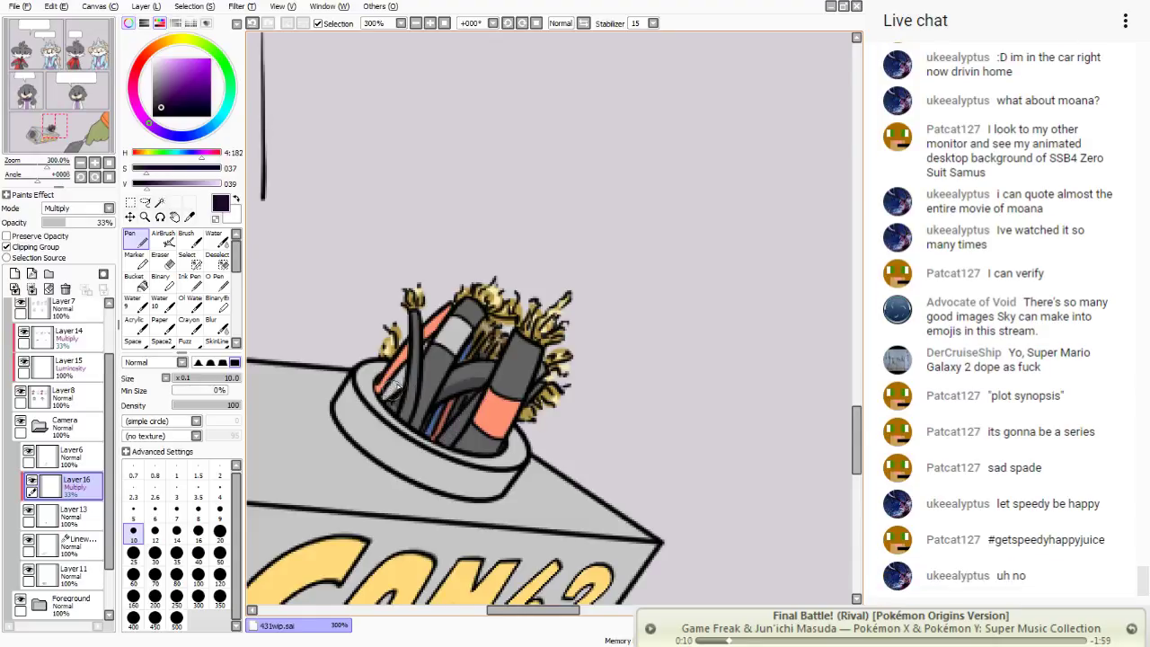
mouse_move(524, 363)
left_mouse_down()
mouse_move(541, 385)
mouse_move(485, 406)
left_mouse_up()
key("e")
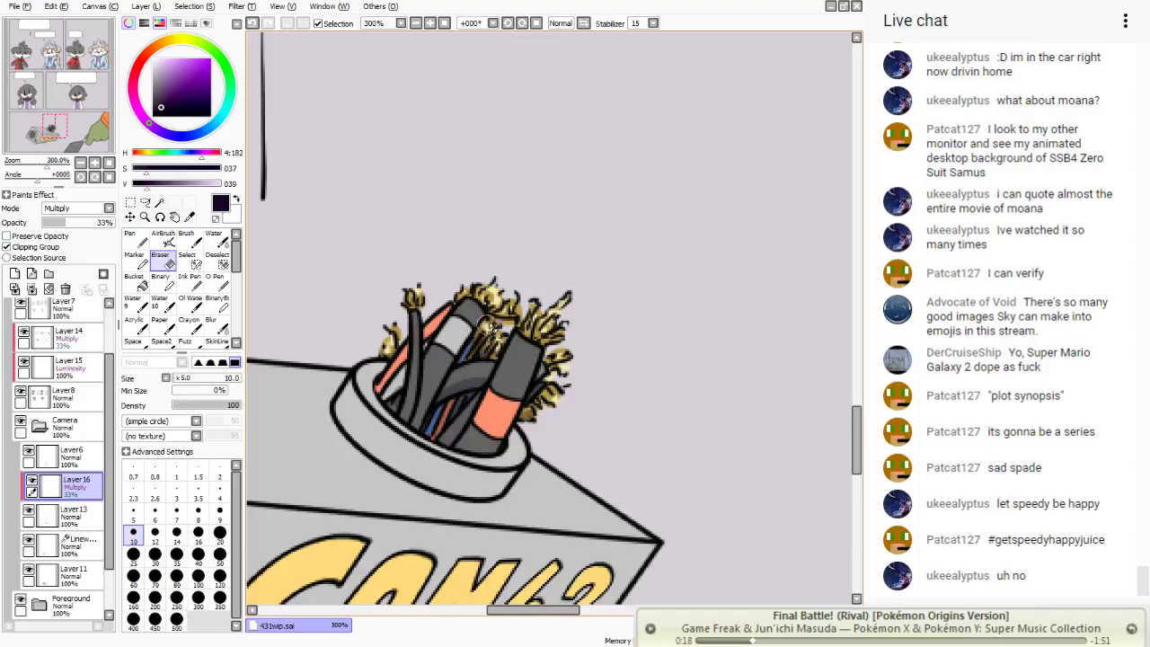
key("n")
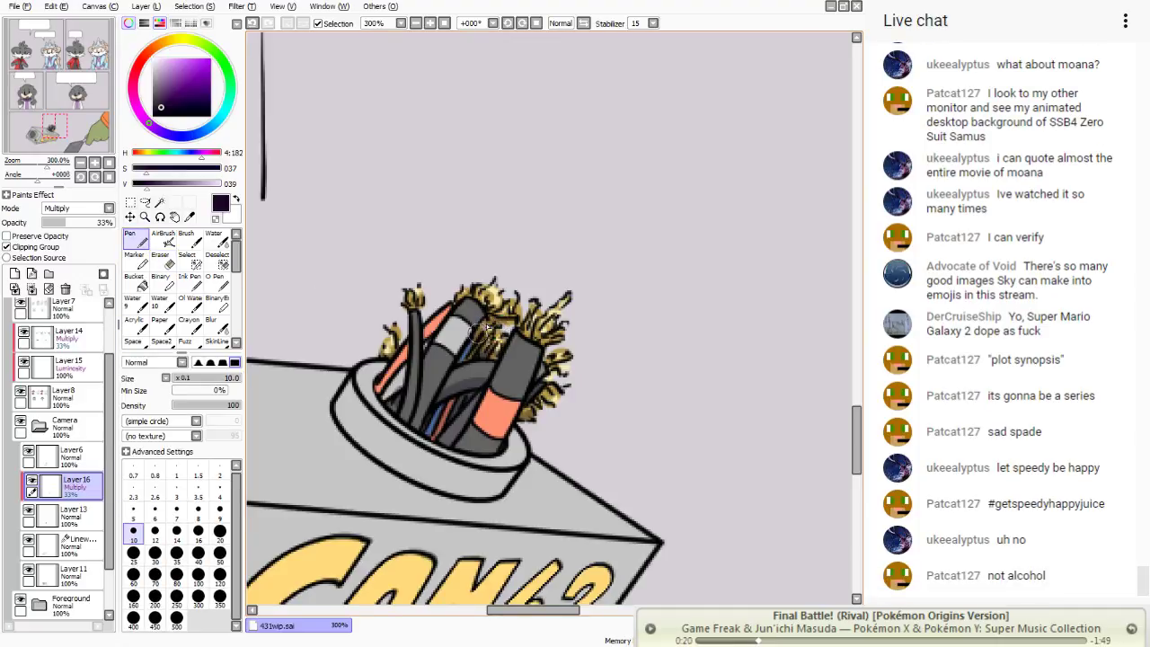
left_click_drag(543, 322, 566, 335)
left_click_drag(561, 293, 556, 310)
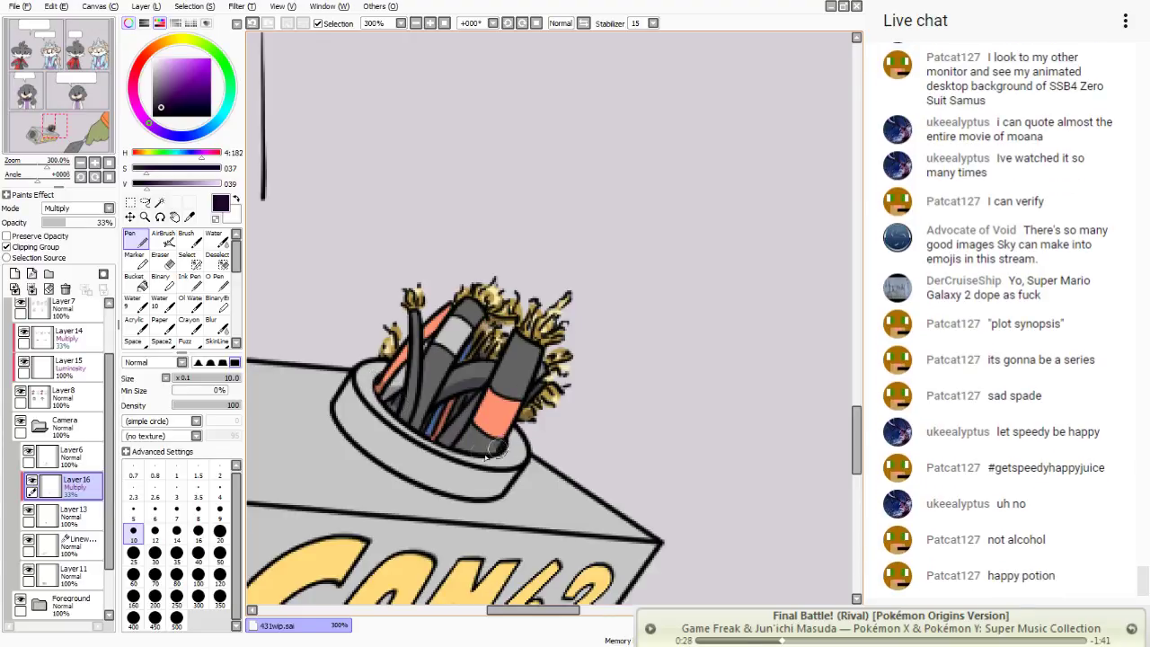
- Add a clipped Multiply layer at 33% opacity directly above Layer11 in the Camera folder
left_click(77, 543)
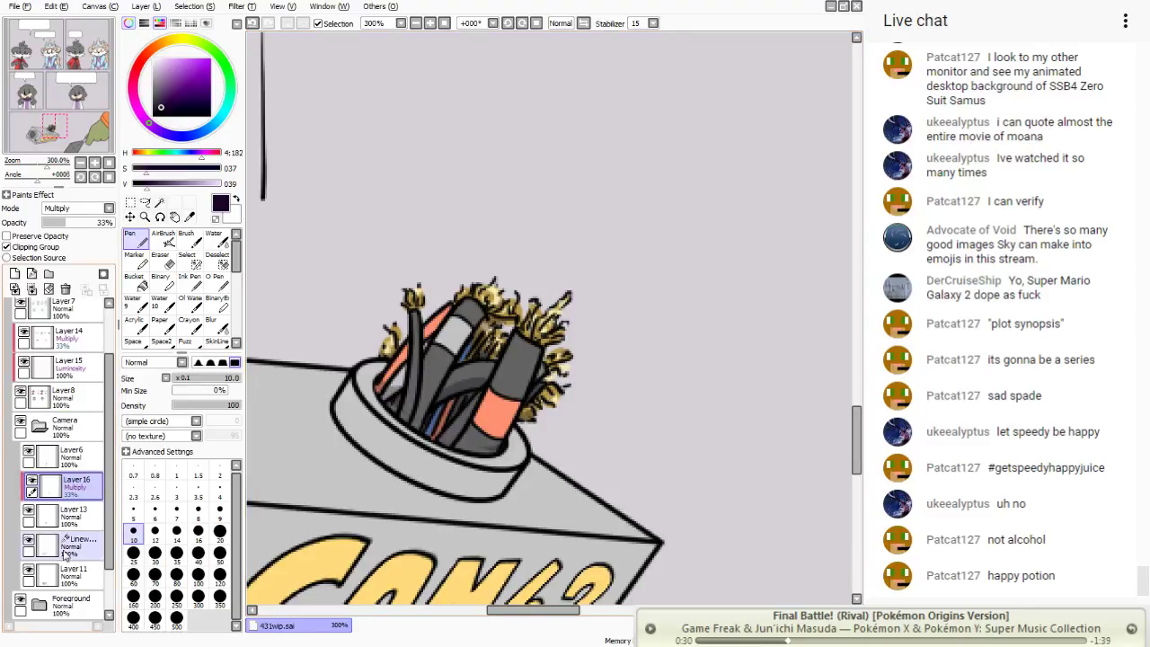
left_click(68, 572)
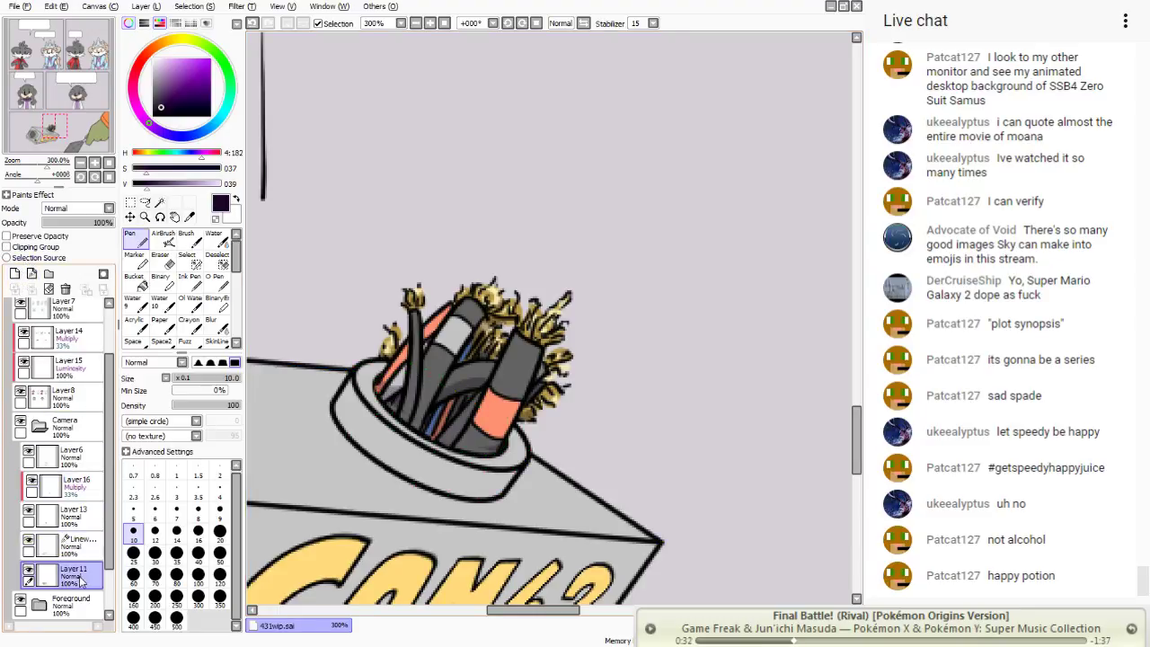
left_click(14, 274)
left_click(6, 246)
scroll(54, 209, "down", 1)
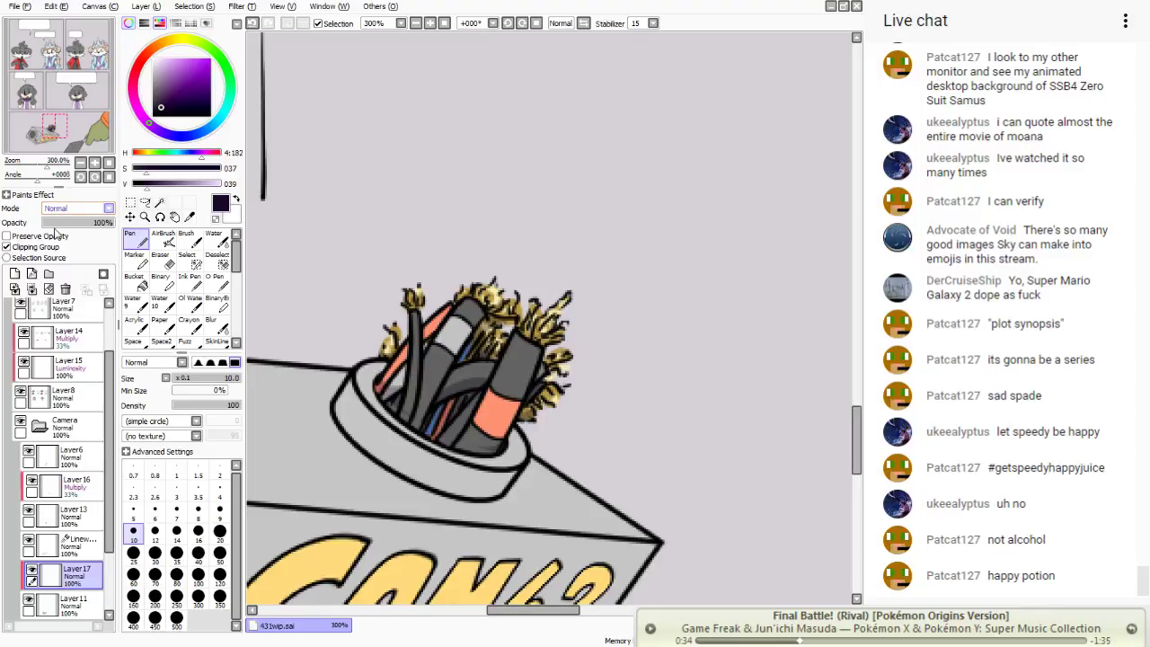
left_click(64, 223)
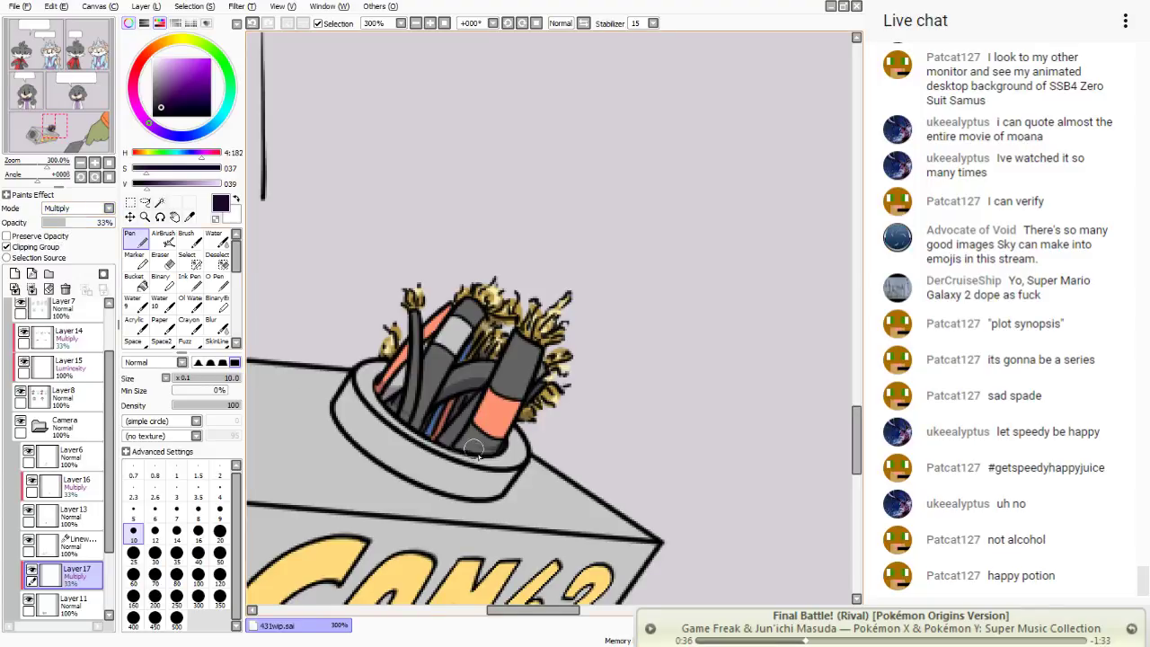
- Shade the outer rim of the round cable socket on top of the camera, cleaning up with the eraser
mouse_move(422, 427)
left_mouse_down()
mouse_move(506, 479)
mouse_move(409, 469)
mouse_move(422, 463)
mouse_move(395, 452)
mouse_move(343, 395)
mouse_move(349, 380)
mouse_move(321, 406)
mouse_move(221, 129)
mouse_move(608, 93)
mouse_move(77, 86)
left_mouse_up()
key("e")
key("n")
- Shade the camera's CAM62 side face and the base below it with the pen at size 25, refining the edges at size 10
mouse_move(797, 285)
left_mouse_down()
mouse_move(750, 319)
mouse_move(784, 314)
mouse_move(751, 326)
mouse_move(611, 447)
mouse_move(647, 452)
left_mouse_up()
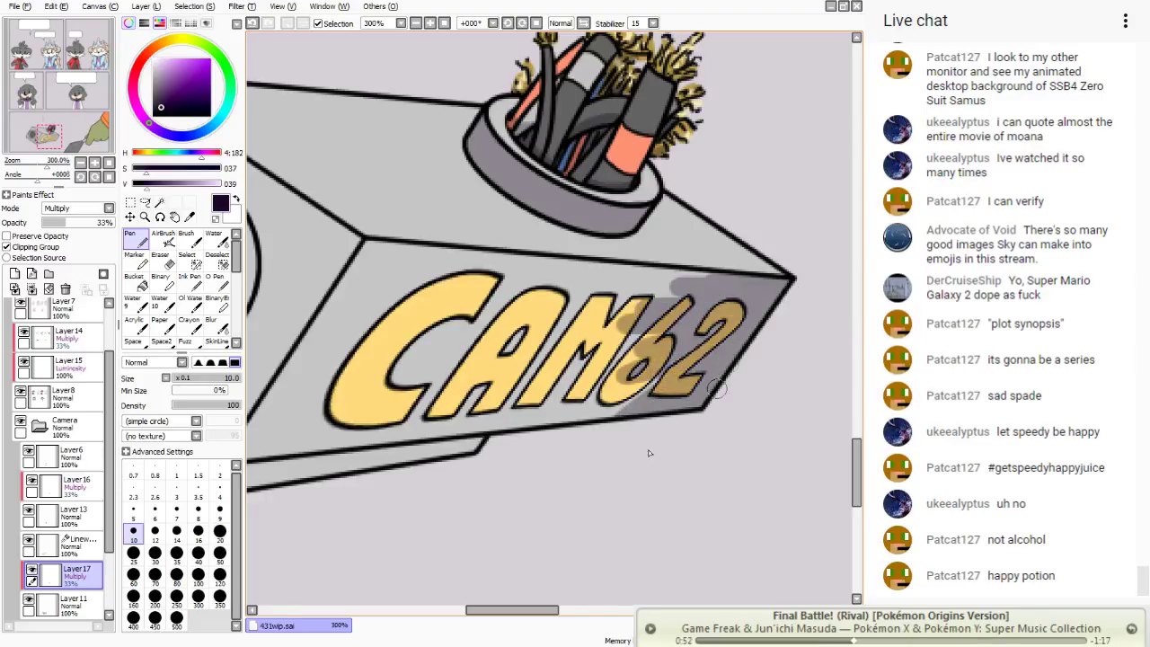
left_click(134, 552)
mouse_move(712, 338)
left_mouse_down()
mouse_move(552, 442)
mouse_move(574, 403)
mouse_move(637, 344)
mouse_move(370, 499)
mouse_move(536, 361)
mouse_move(359, 455)
mouse_move(420, 388)
mouse_move(347, 446)
mouse_move(393, 409)
mouse_move(367, 439)
mouse_move(382, 396)
mouse_move(303, 486)
mouse_move(412, 267)
mouse_move(324, 415)
mouse_move(453, 359)
mouse_move(501, 306)
mouse_move(523, 311)
mouse_move(465, 331)
mouse_move(673, 311)
mouse_move(473, 340)
mouse_move(652, 302)
mouse_move(720, 301)
mouse_move(468, 289)
left_mouse_up()
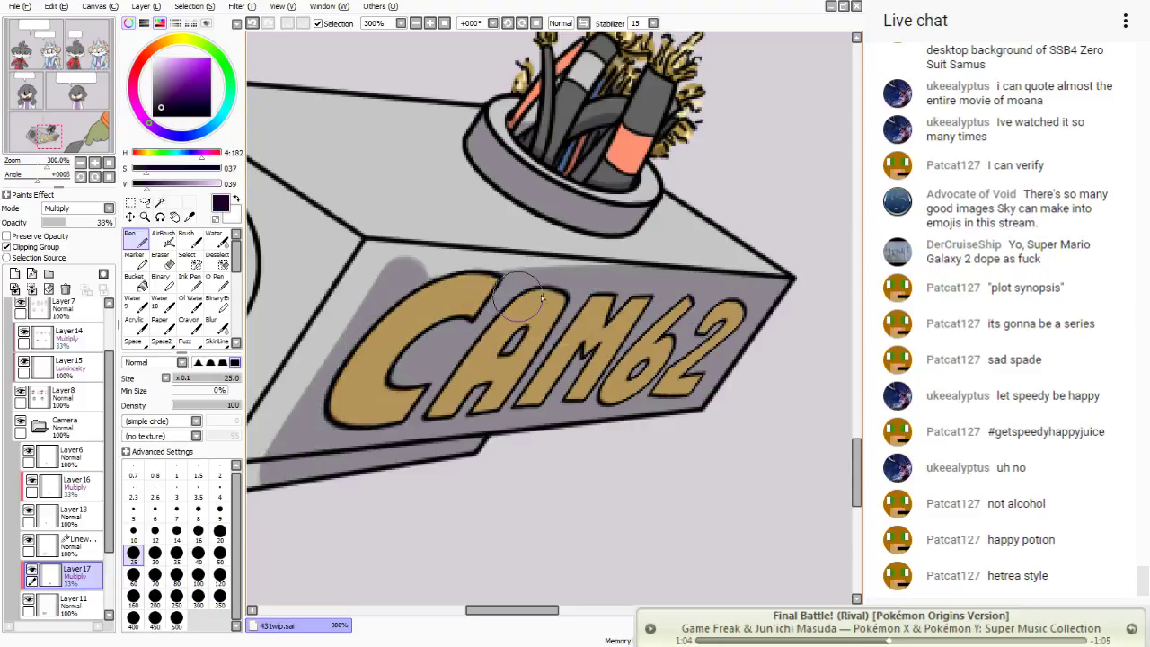
left_click(133, 530)
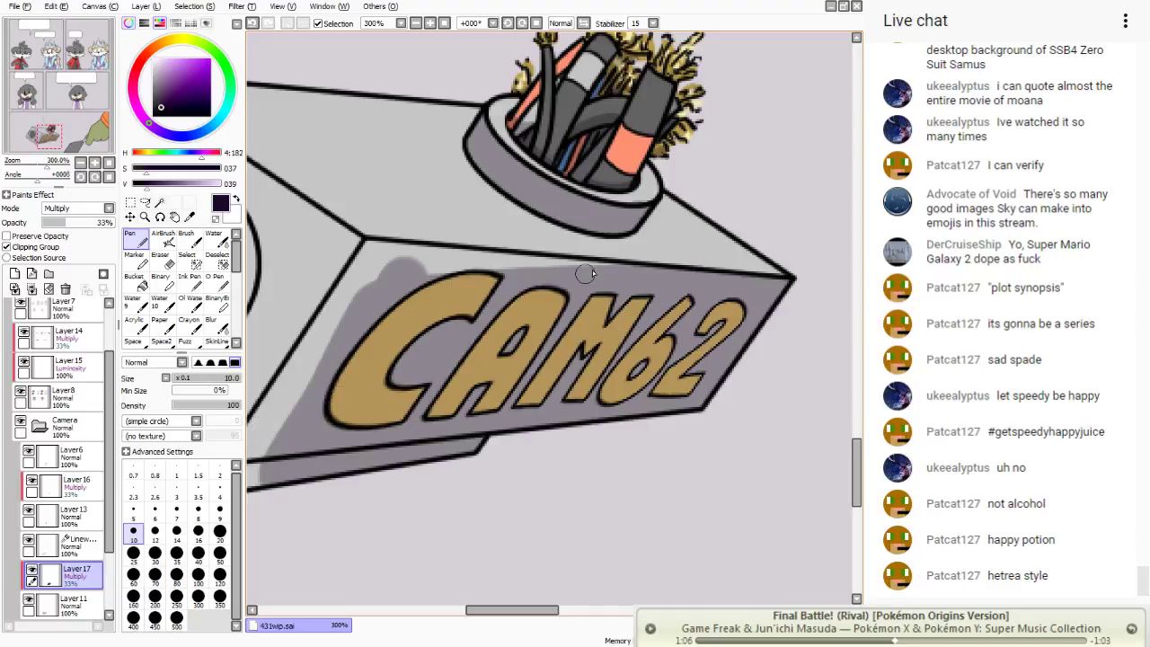
mouse_move(492, 269)
left_mouse_down()
mouse_move(416, 256)
mouse_move(497, 261)
mouse_move(368, 250)
mouse_move(375, 167)
left_mouse_up()
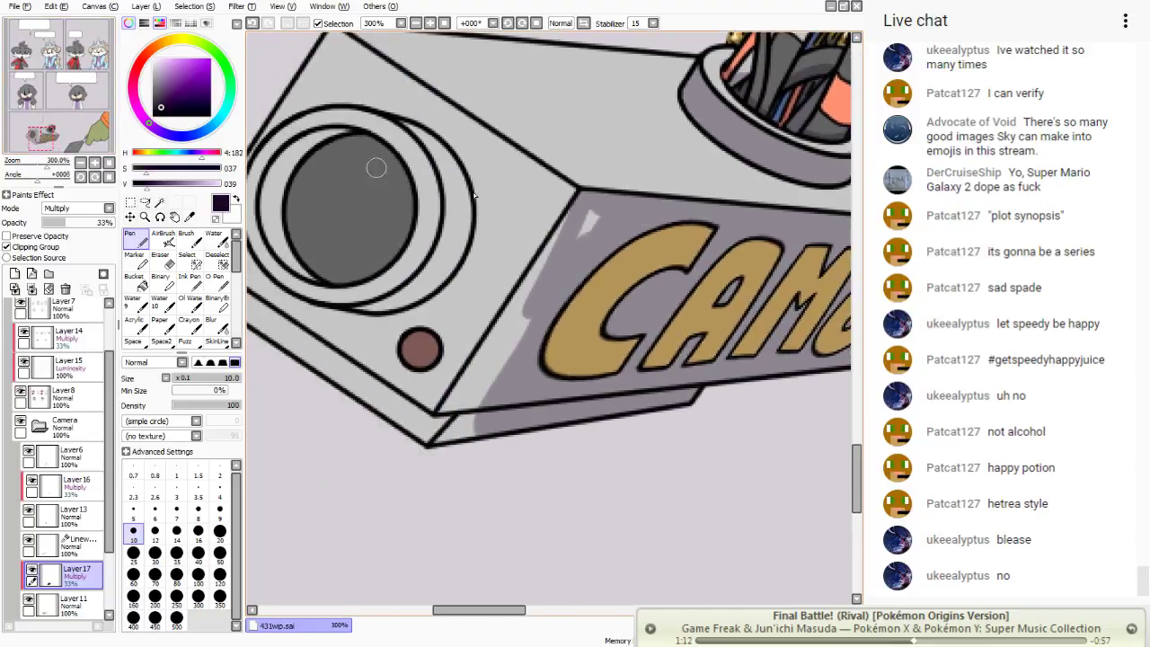
- Finish the side face's front edge and shade a strip along the base beneath the lens face, reshaping it with the eraser
mouse_move(548, 261)
left_mouse_down()
mouse_move(445, 405)
mouse_move(521, 329)
mouse_move(428, 454)
mouse_move(390, 432)
mouse_move(436, 426)
mouse_move(284, 343)
left_mouse_up()
key("ctrl+z")
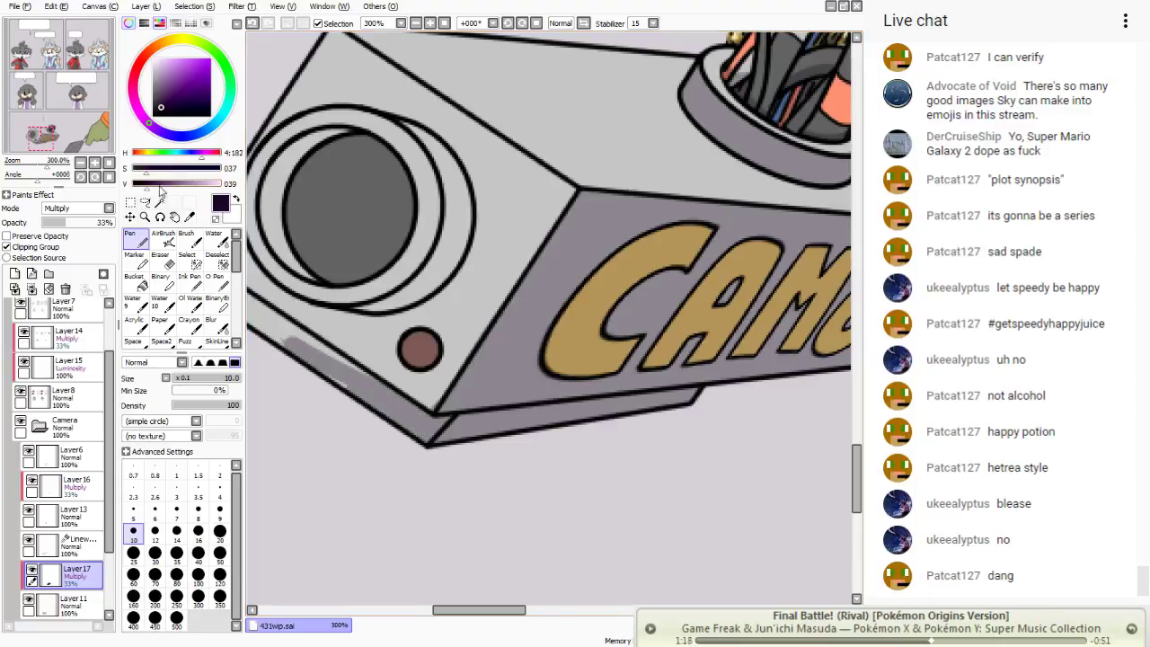
left_click_drag(66, 94, 63, 94)
mouse_move(409, 267)
left_mouse_down()
mouse_move(584, 376)
mouse_move(496, 336)
left_mouse_up()
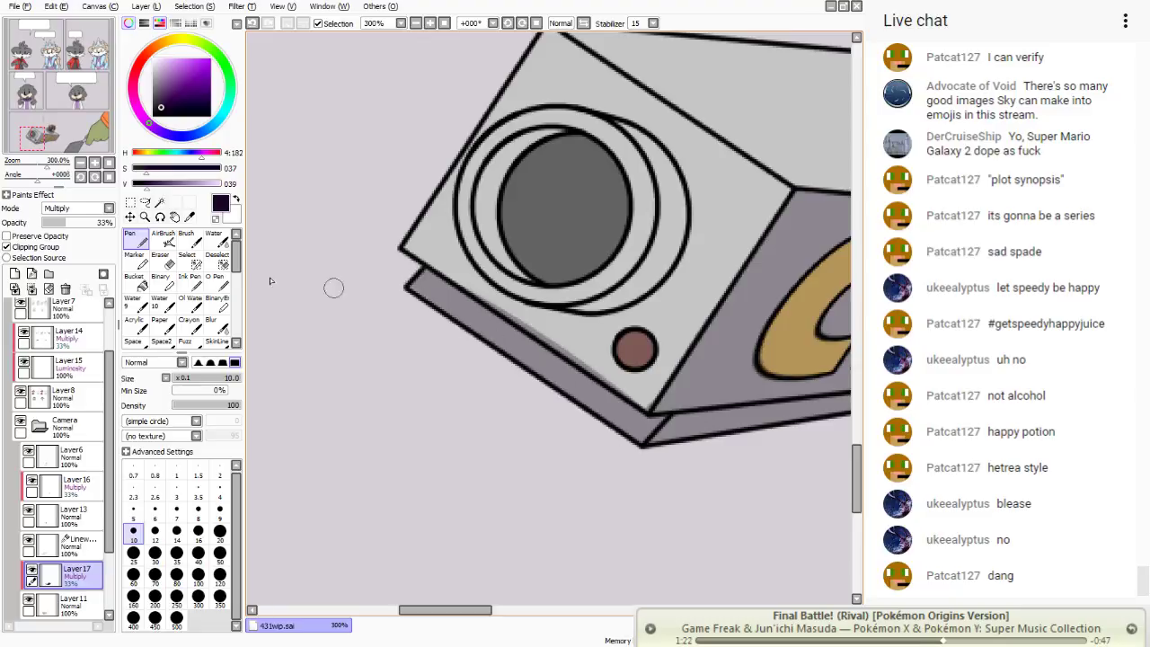
key("e")
mouse_move(466, 274)
left_mouse_down()
mouse_move(649, 400)
mouse_move(518, 303)
mouse_move(598, 377)
mouse_move(456, 266)
mouse_move(401, 281)
mouse_move(662, 476)
left_mouse_up()
mouse_move(402, 279)
left_mouse_down()
mouse_move(618, 437)
mouse_move(648, 438)
mouse_move(608, 418)
left_mouse_up()
key("n")
mouse_move(447, 283)
left_mouse_down()
mouse_move(419, 276)
mouse_move(639, 426)
left_mouse_up()
- Shade the camera's small red light with the pen and erase part of the shadow inside it
mouse_move(634, 347)
left_mouse_down()
mouse_move(626, 358)
mouse_move(644, 334)
mouse_move(618, 357)
left_mouse_up()
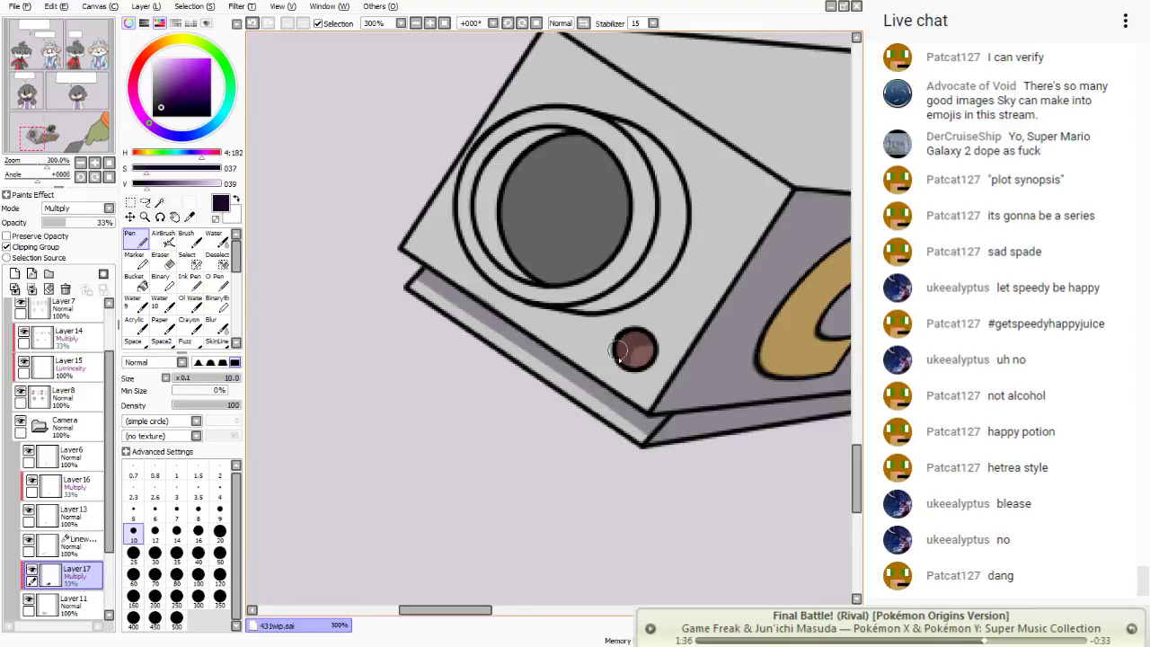
key("e")
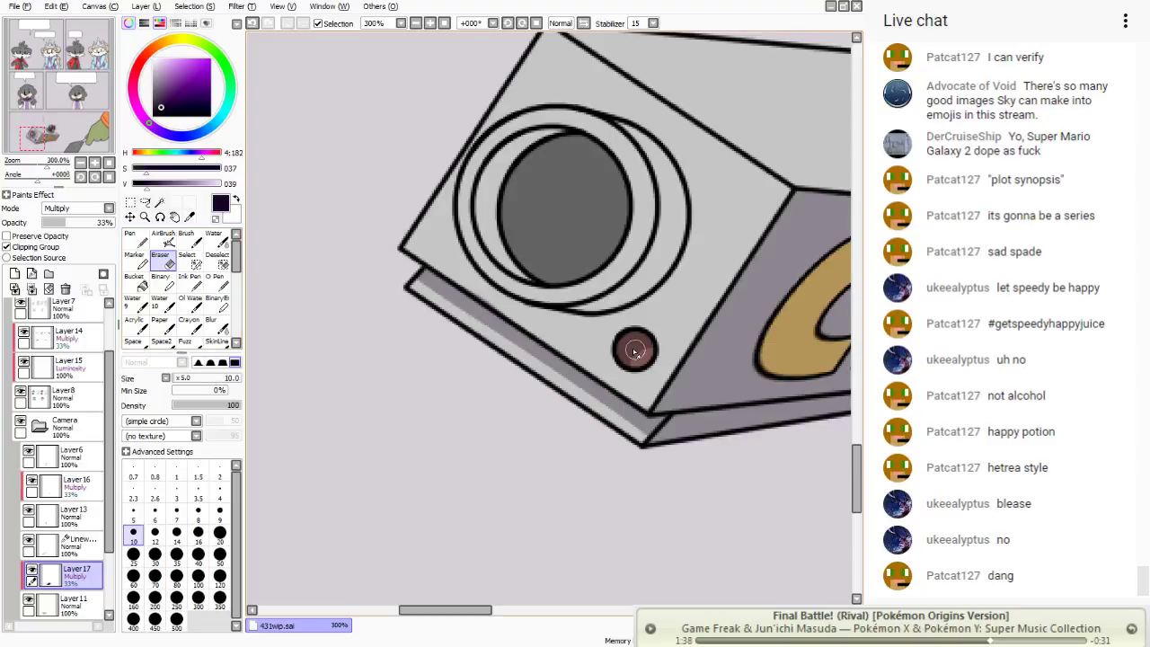
mouse_move(636, 359)
left_mouse_down()
mouse_move(640, 348)
mouse_move(627, 362)
left_mouse_up()
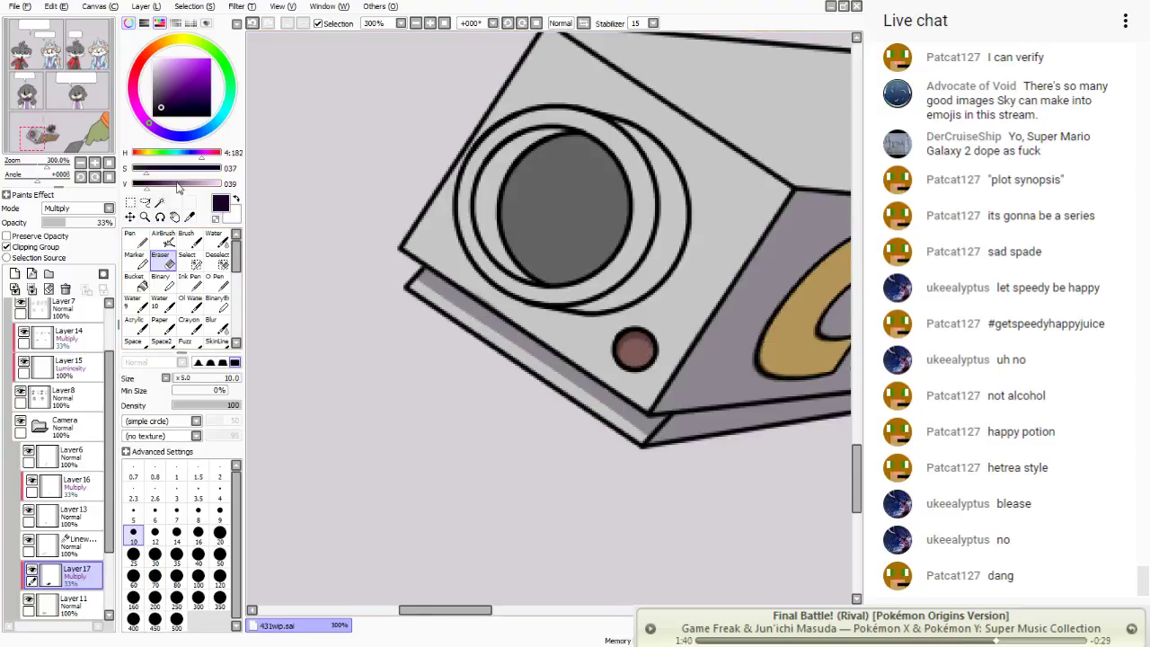
- Shade the upper half of the lens glass, the inner ring beside it and the lower part of the lens barrel at size 10
left_click(138, 239)
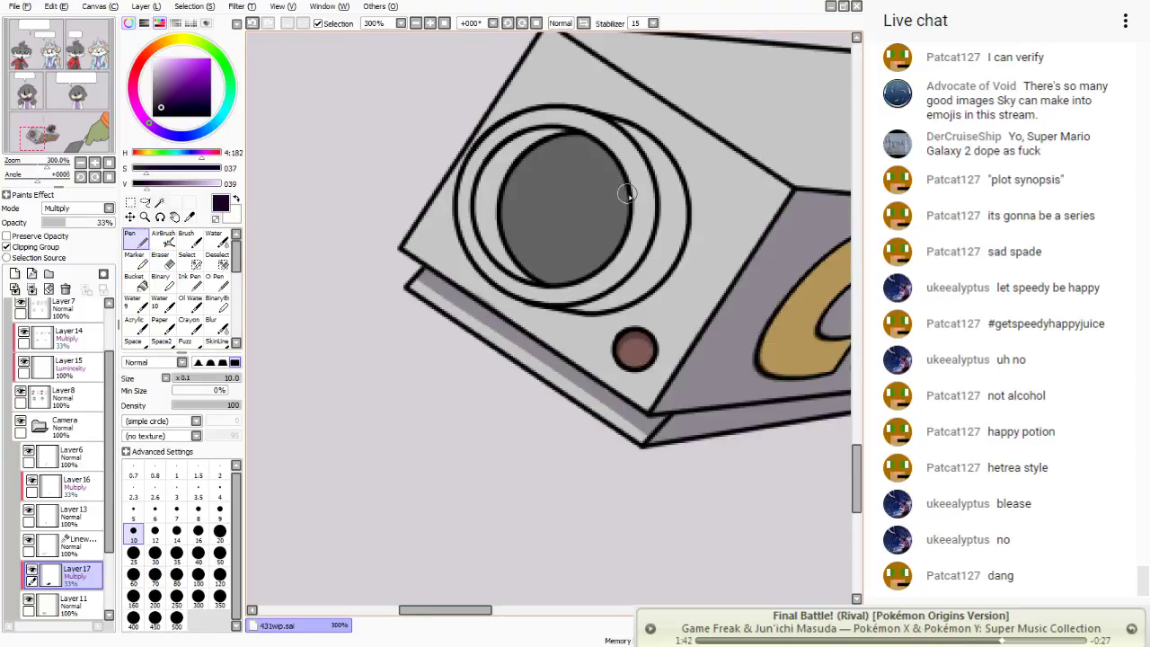
left_click_drag(628, 195, 490, 223)
mouse_move(614, 188)
left_mouse_down()
mouse_move(483, 207)
mouse_move(485, 184)
mouse_move(555, 139)
mouse_move(516, 177)
mouse_move(565, 148)
mouse_move(527, 167)
mouse_move(603, 185)
left_mouse_up()
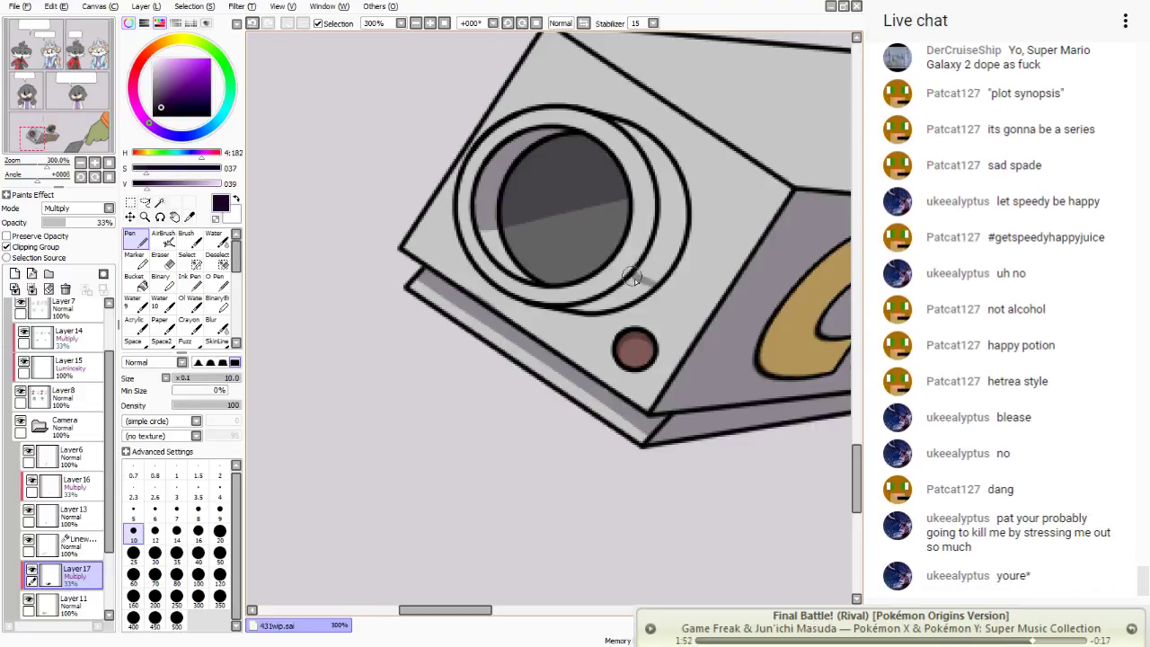
mouse_move(666, 278)
left_mouse_down()
mouse_move(649, 275)
mouse_move(607, 309)
mouse_move(575, 307)
mouse_move(618, 294)
left_mouse_up()
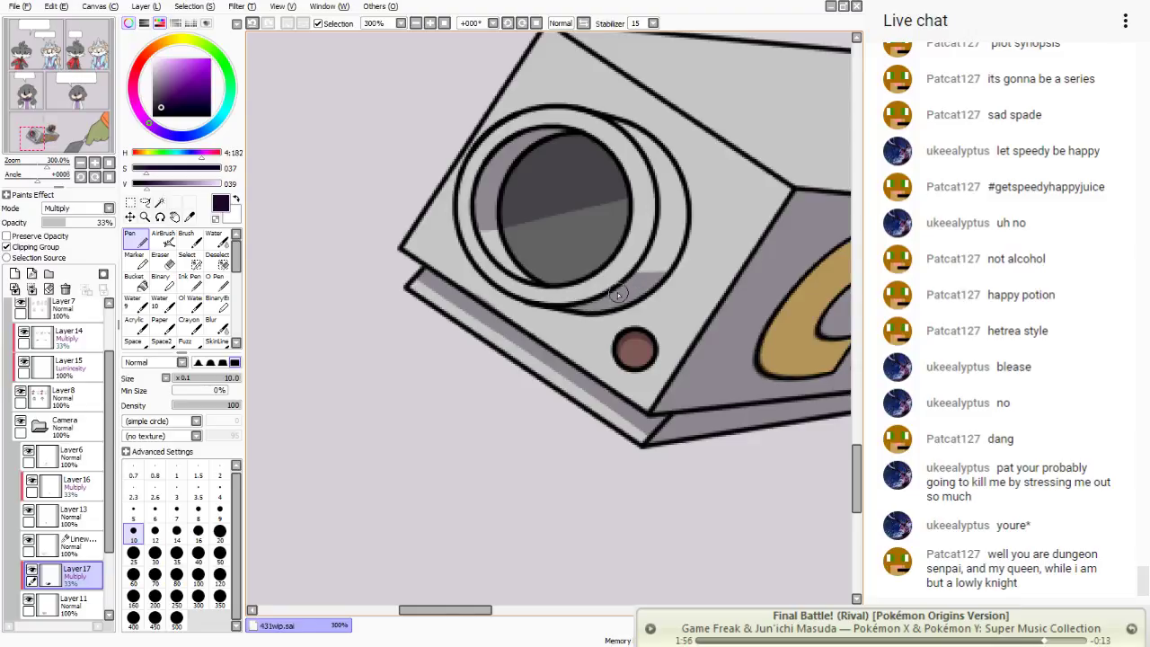
left_click_drag(673, 262, 636, 264)
left_click(252, 23)
left_click_drag(666, 276, 620, 275)
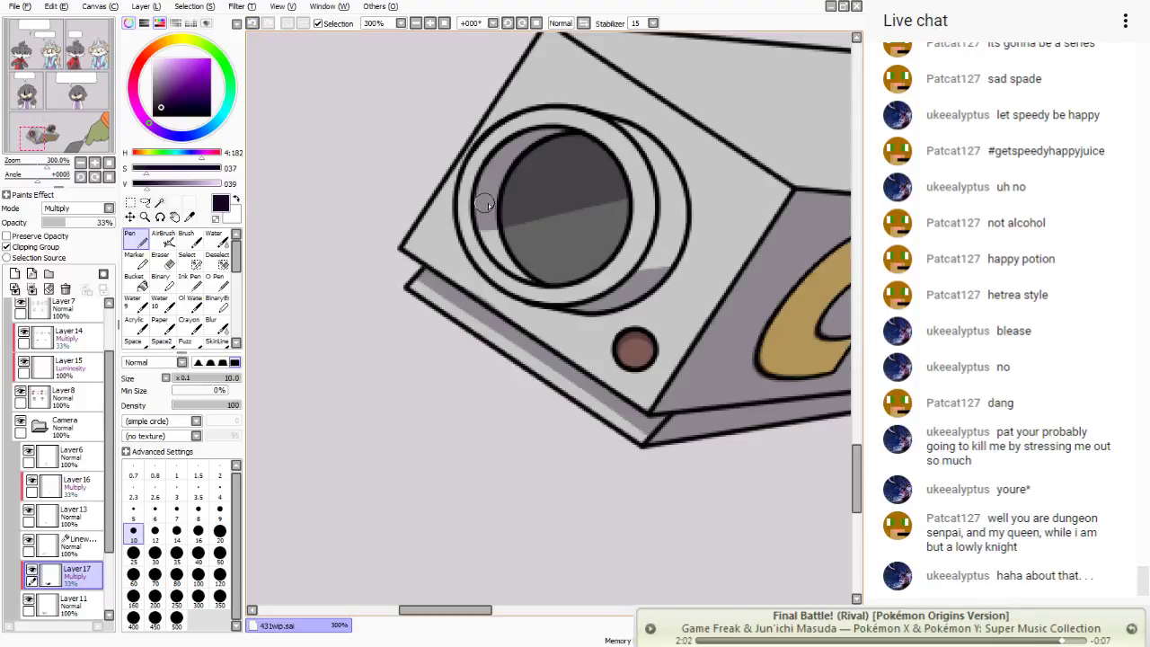
mouse_move(490, 213)
left_mouse_down()
mouse_move(547, 266)
mouse_move(576, 263)
mouse_move(614, 237)
mouse_move(565, 264)
mouse_move(532, 255)
mouse_move(617, 242)
mouse_move(623, 199)
mouse_move(608, 245)
mouse_move(621, 205)
mouse_move(529, 248)
mouse_move(514, 247)
mouse_move(568, 223)
mouse_move(500, 220)
left_mouse_up()
left_click(444, 24)
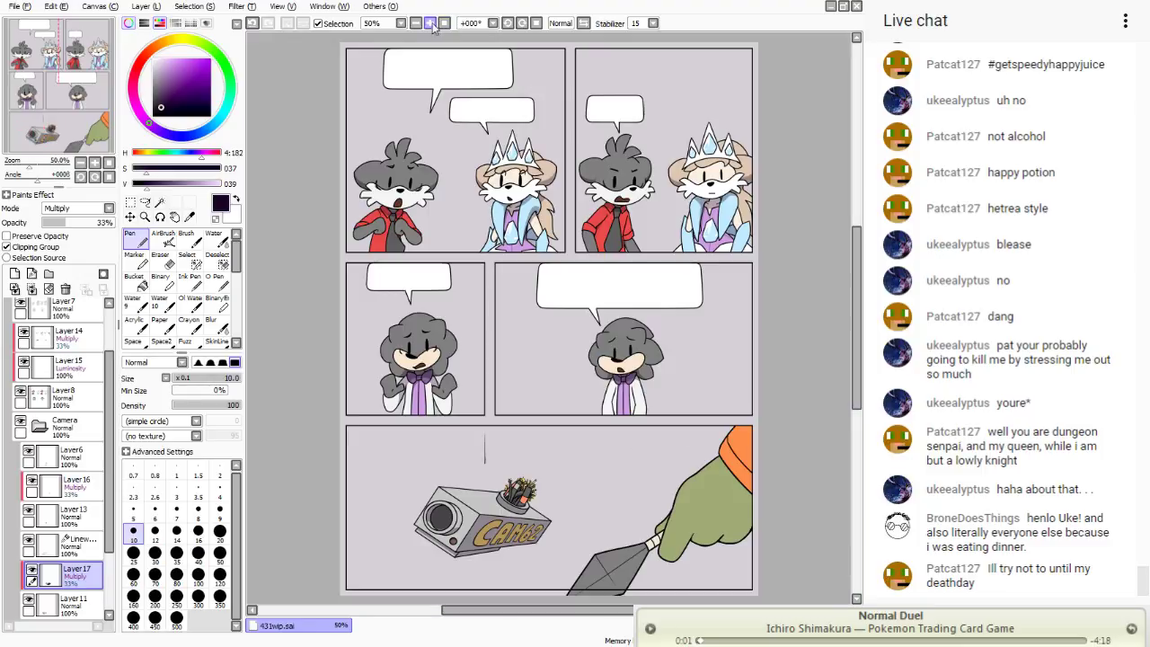
- Erase two thin, near-vertical reflection streaks out of the shadow on the camera's lens glass at size 10
left_click(432, 24)
left_click(431, 24)
left_click(431, 24)
left_click(431, 24)
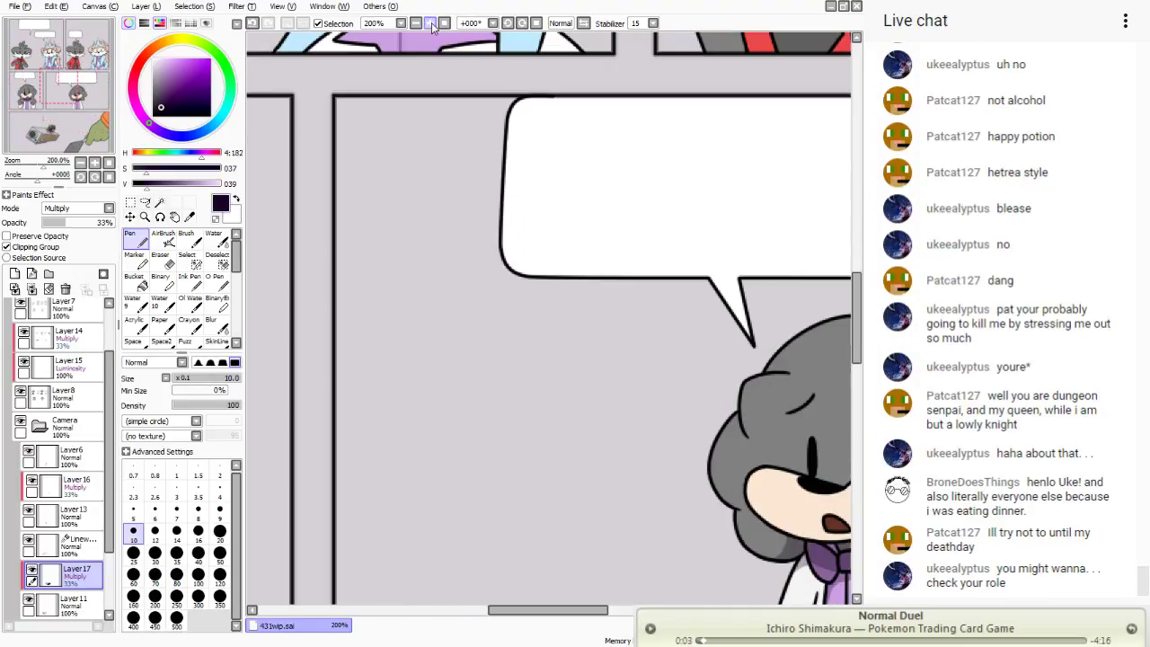
left_click_drag(70, 90, 41, 133)
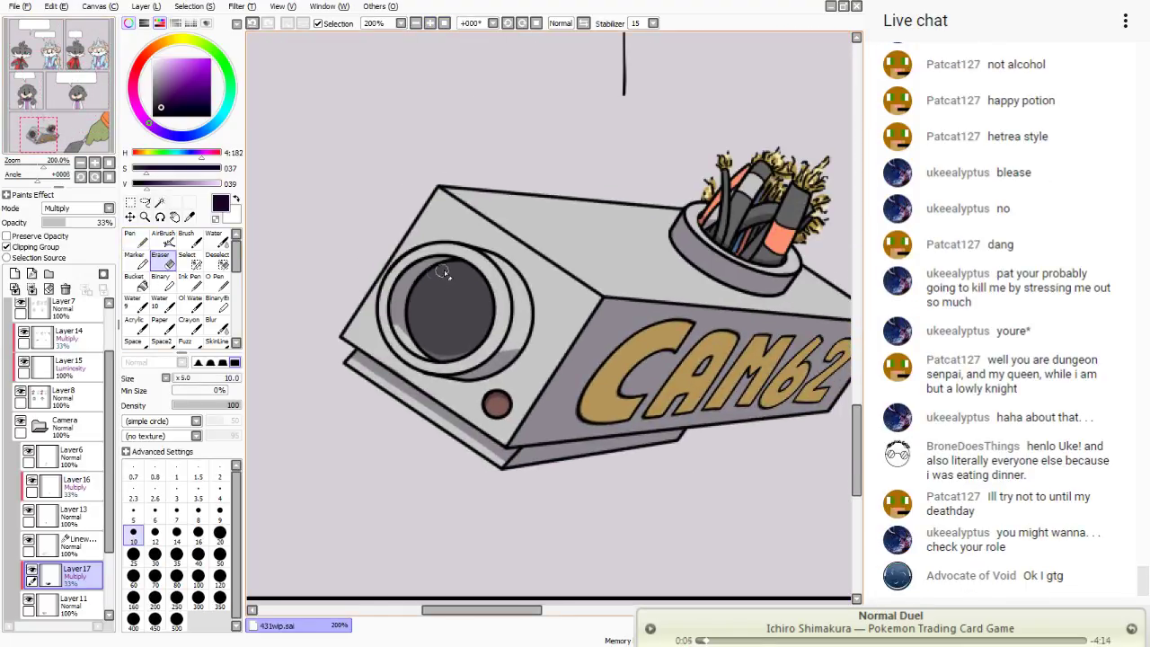
left_click_drag(448, 261, 458, 353)
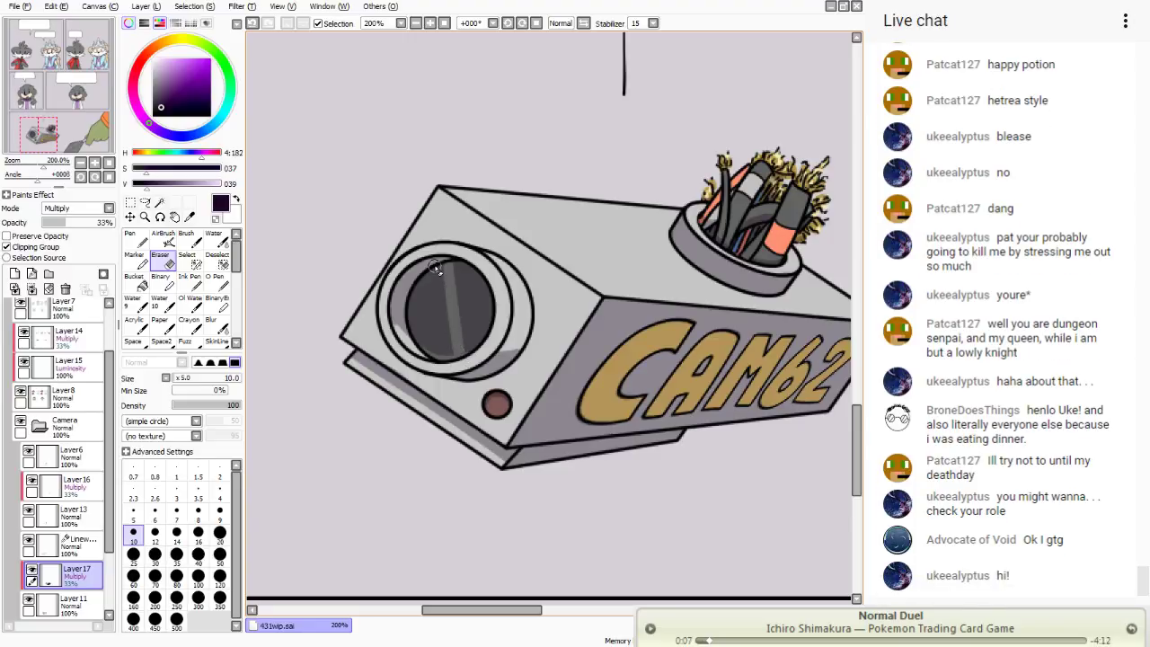
left_click_drag(441, 263, 444, 357)
left_click_drag(51, 77, 56, 54)
left_click(134, 259)
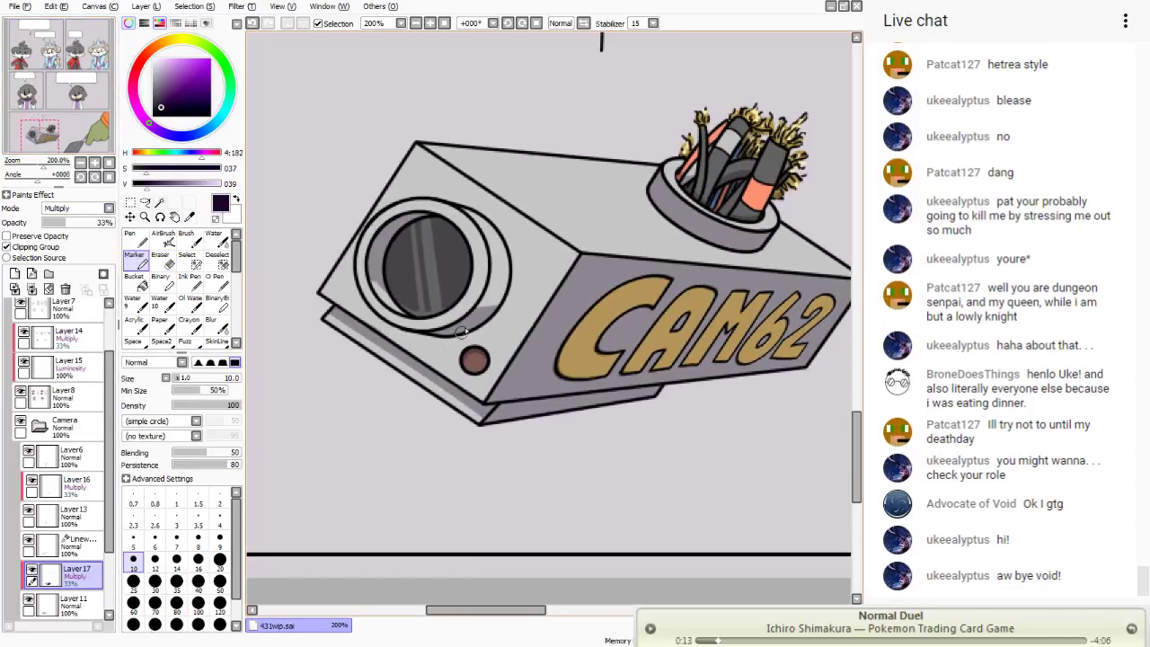
mouse_move(463, 333)
left_mouse_down()
mouse_move(476, 320)
mouse_move(442, 356)
mouse_move(464, 335)
left_mouse_up()
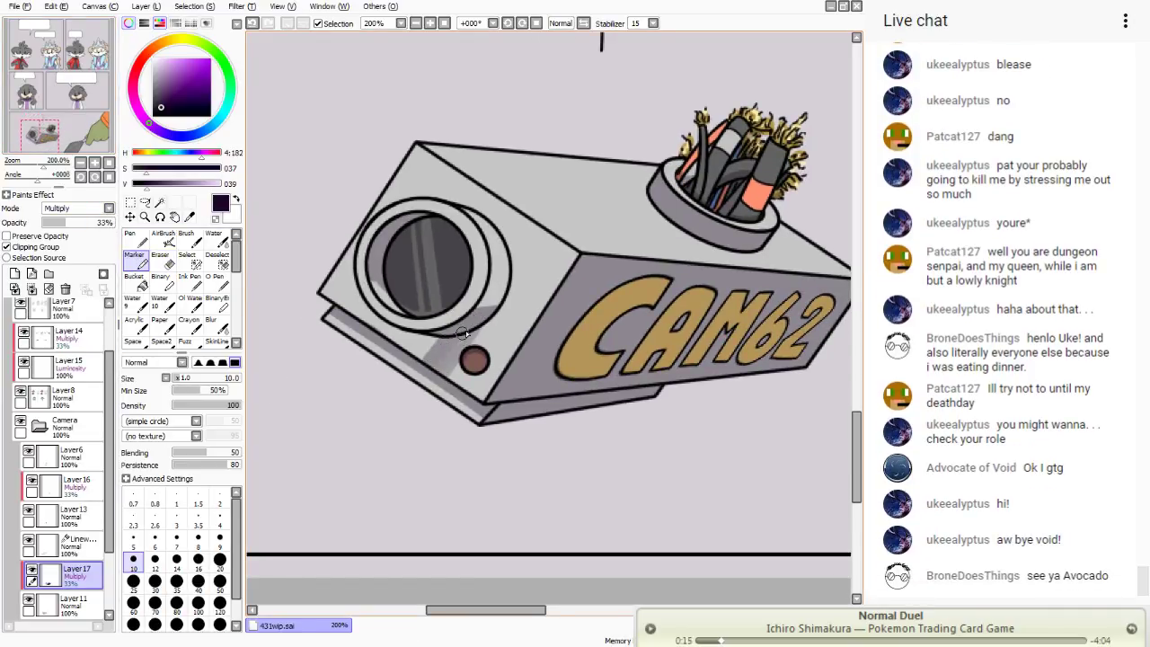
left_click(135, 237)
left_click(253, 23)
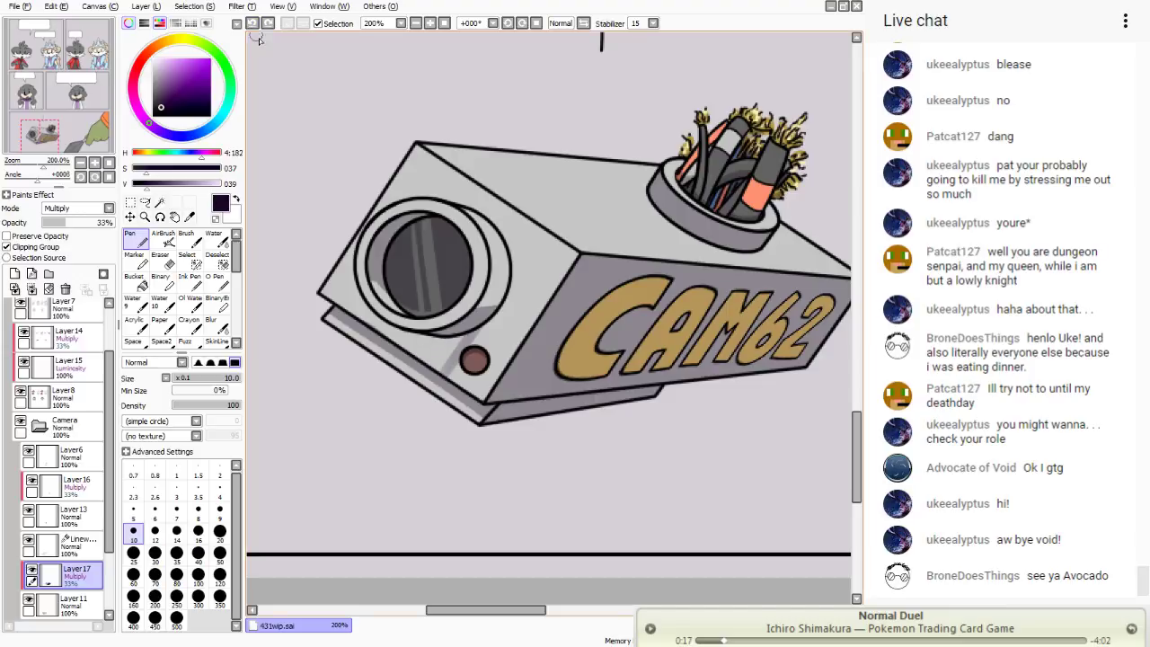
left_click(252, 23)
- Shade the camera's front face beneath the lens with the size 10 pen and trim the shadow's edge with the eraser
mouse_move(483, 313)
left_mouse_down()
mouse_move(444, 369)
mouse_move(434, 343)
left_mouse_up()
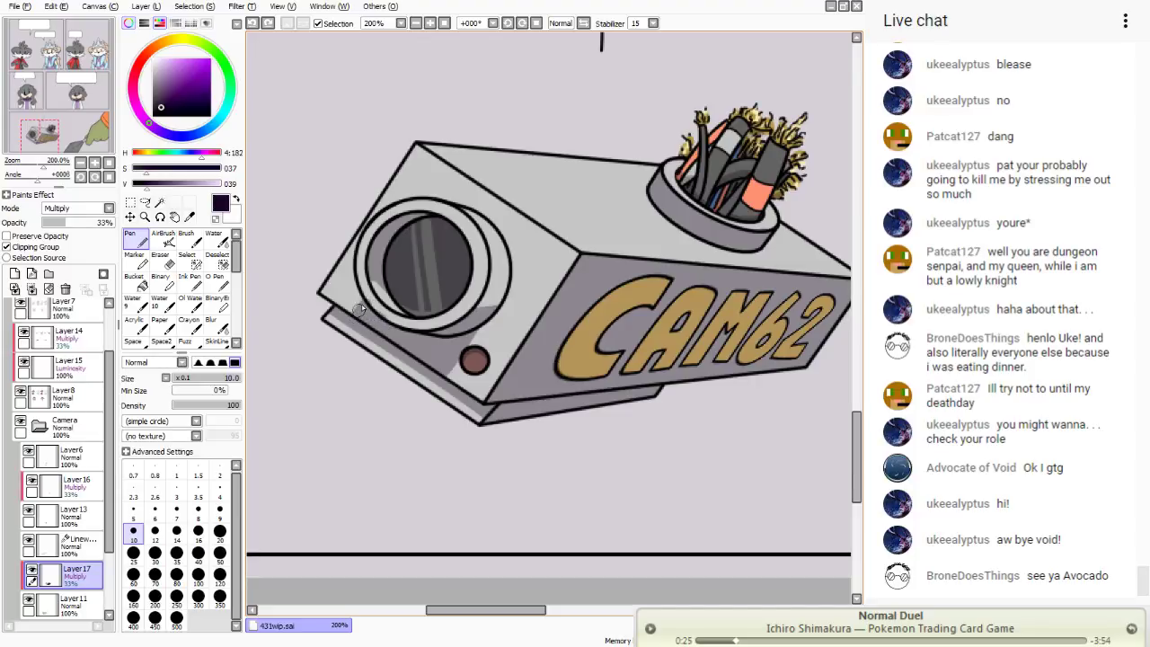
key("e")
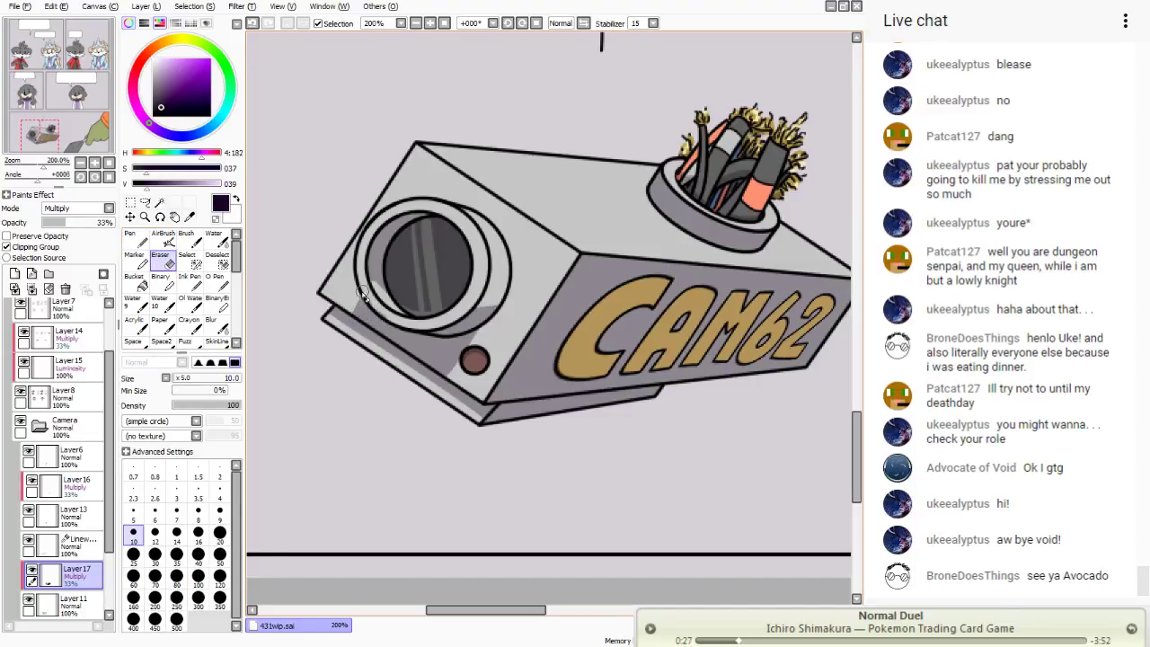
mouse_move(364, 294)
left_mouse_down()
mouse_move(397, 321)
mouse_move(382, 312)
left_mouse_up()
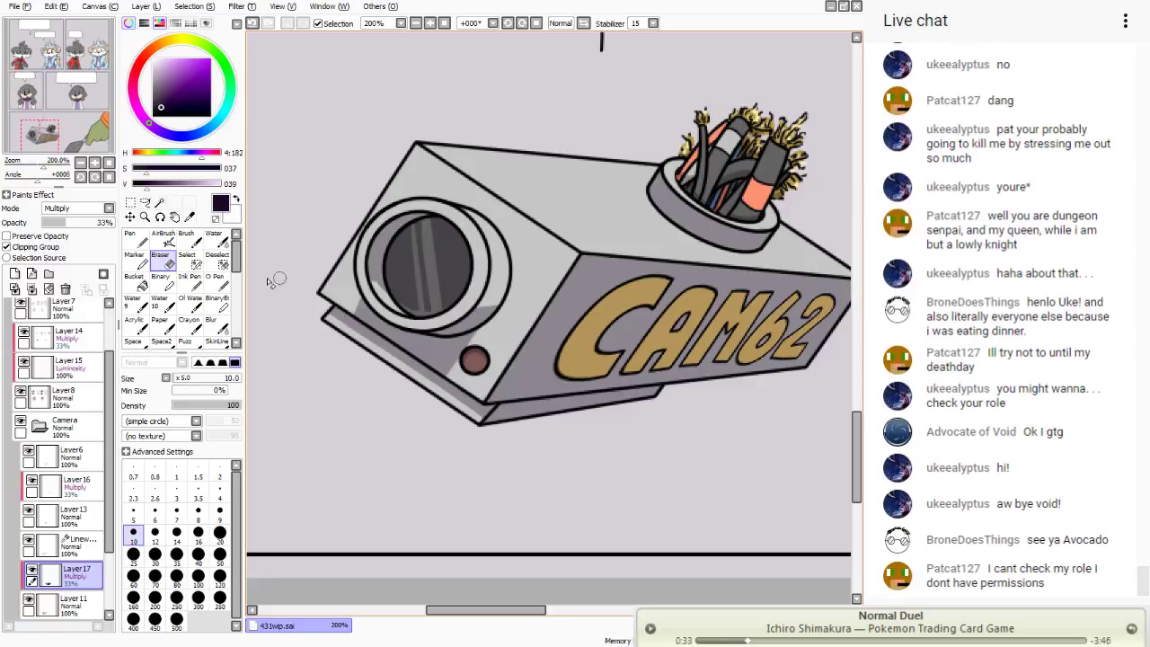
key("n")
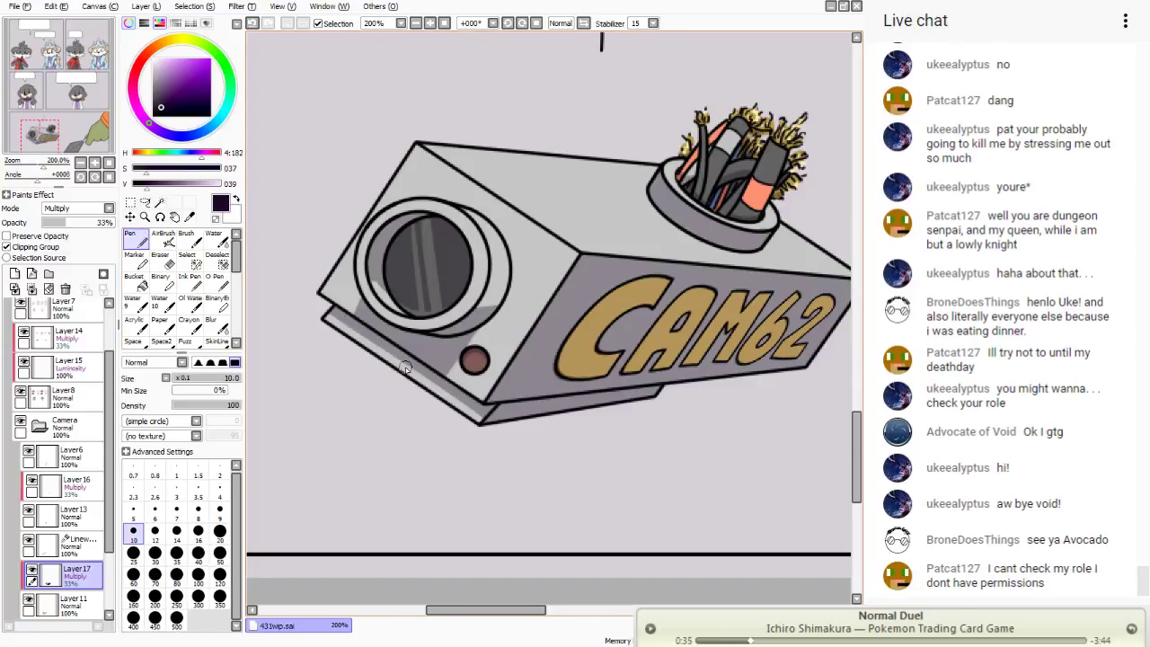
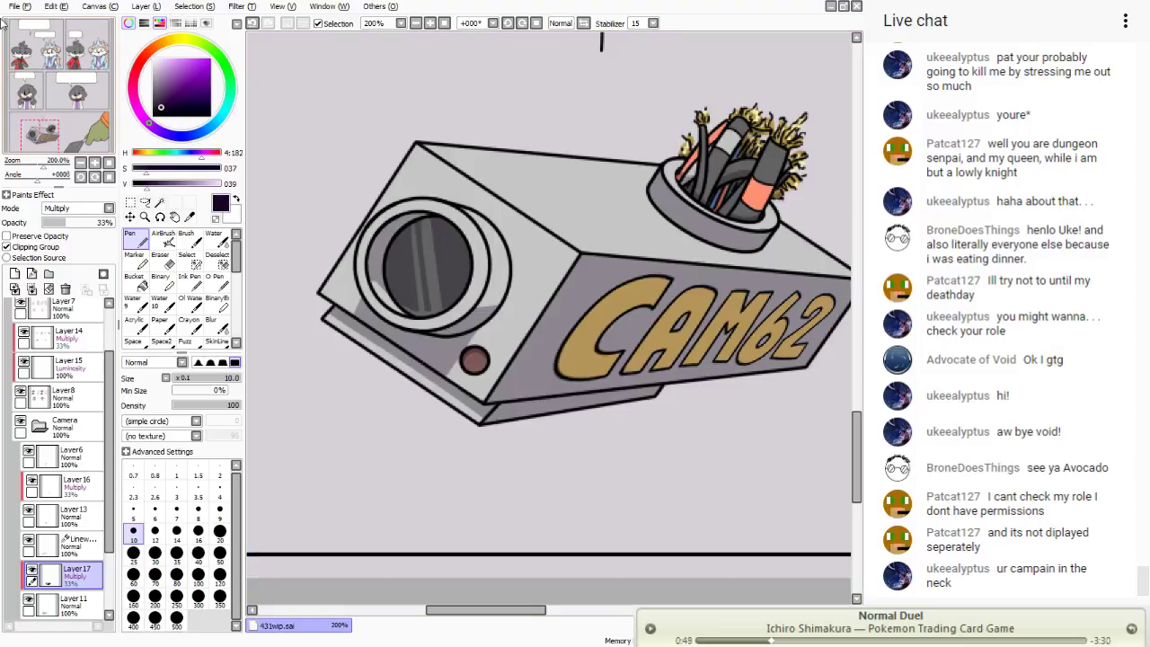
- Add a clipped Multiply layer at 33% opacity directly above Layer10 in the Foreground folder
left_click(79, 117)
left_click(401, 22)
left_click(401, 23)
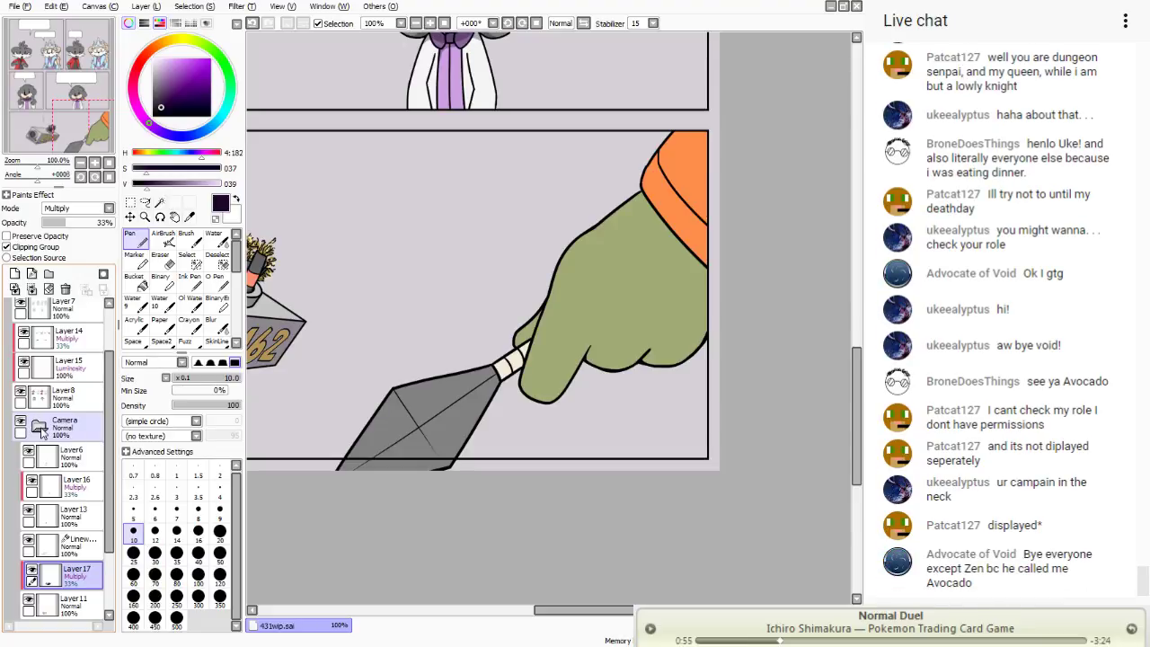
left_click(38, 455)
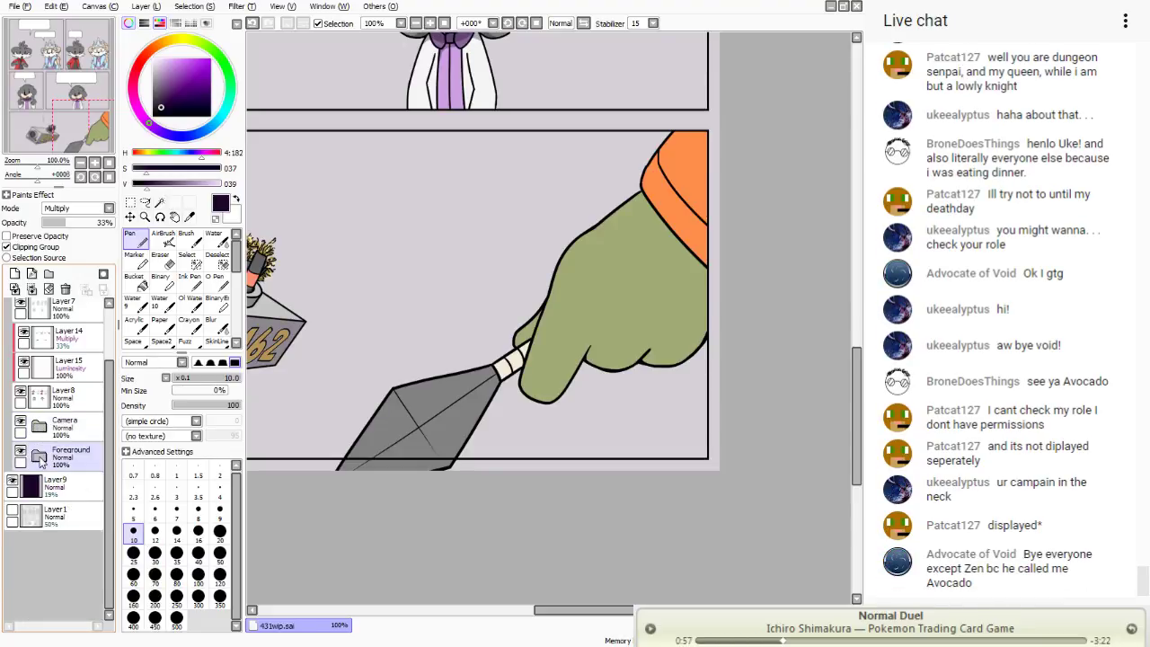
left_click(54, 517)
left_click(14, 274)
left_click(35, 246)
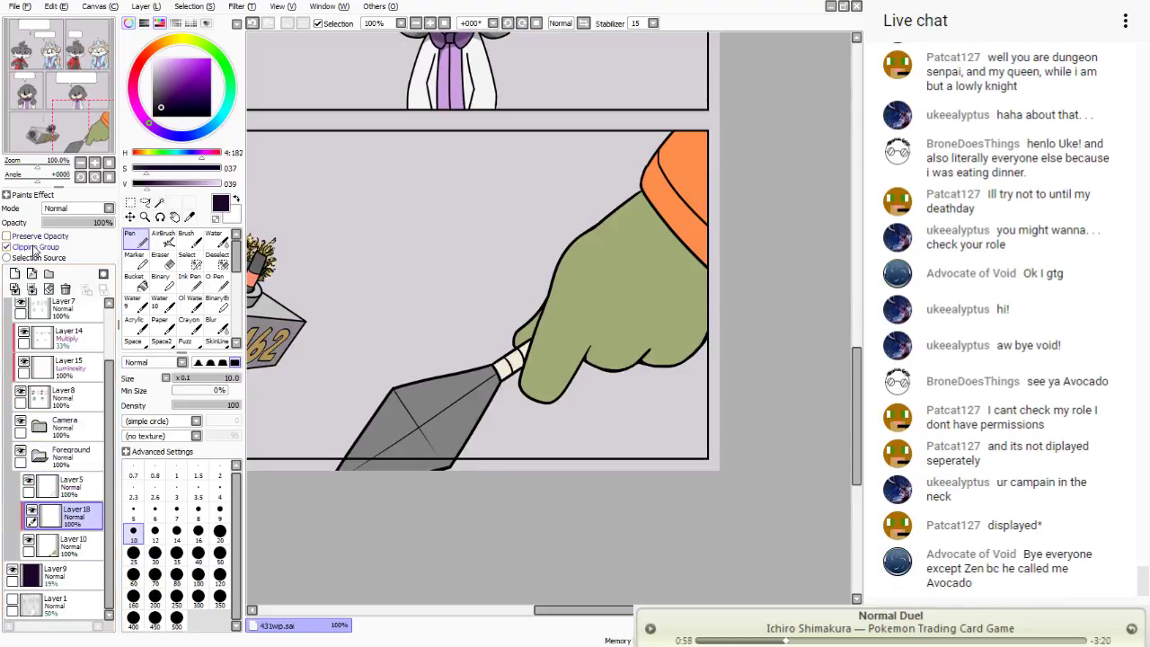
left_click(58, 211)
left_click(60, 231)
left_click(61, 225)
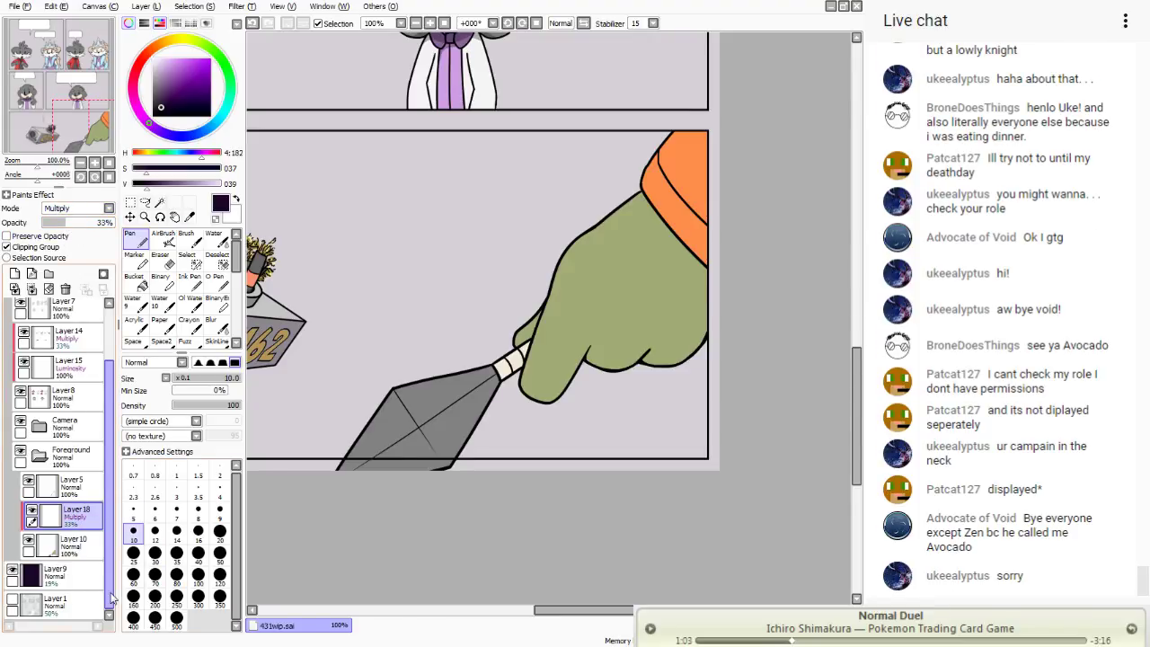
- Shade the lower half of the trowel blade and the underside of its handle with the pen at size 25
left_click(133, 551)
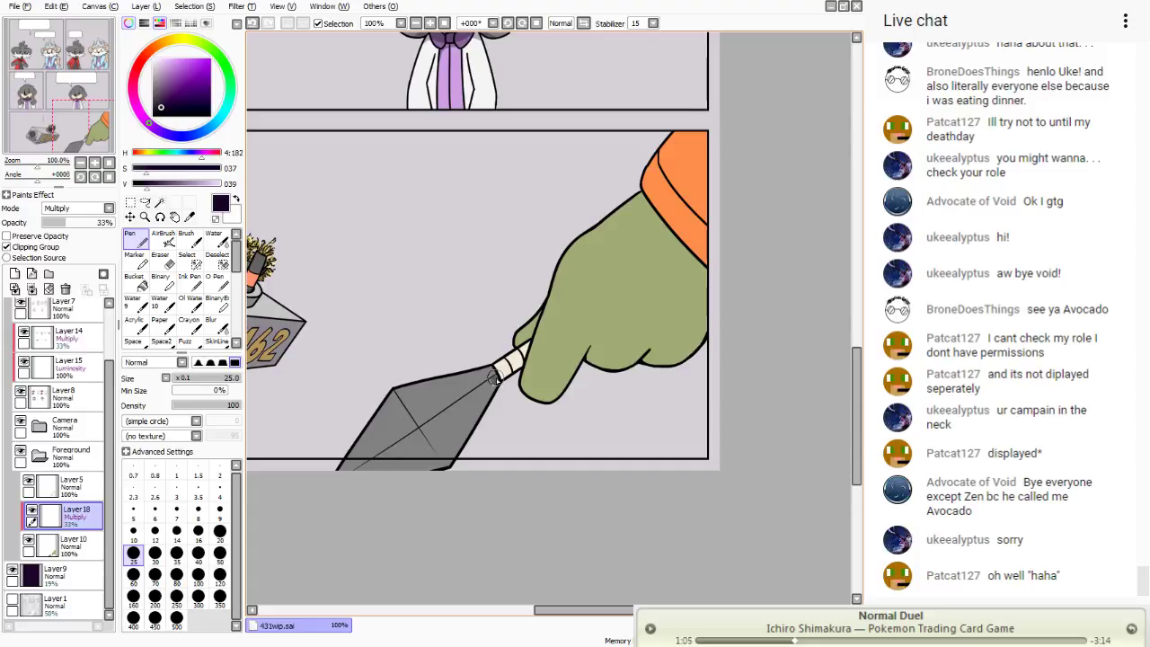
left_click_drag(485, 387, 371, 458)
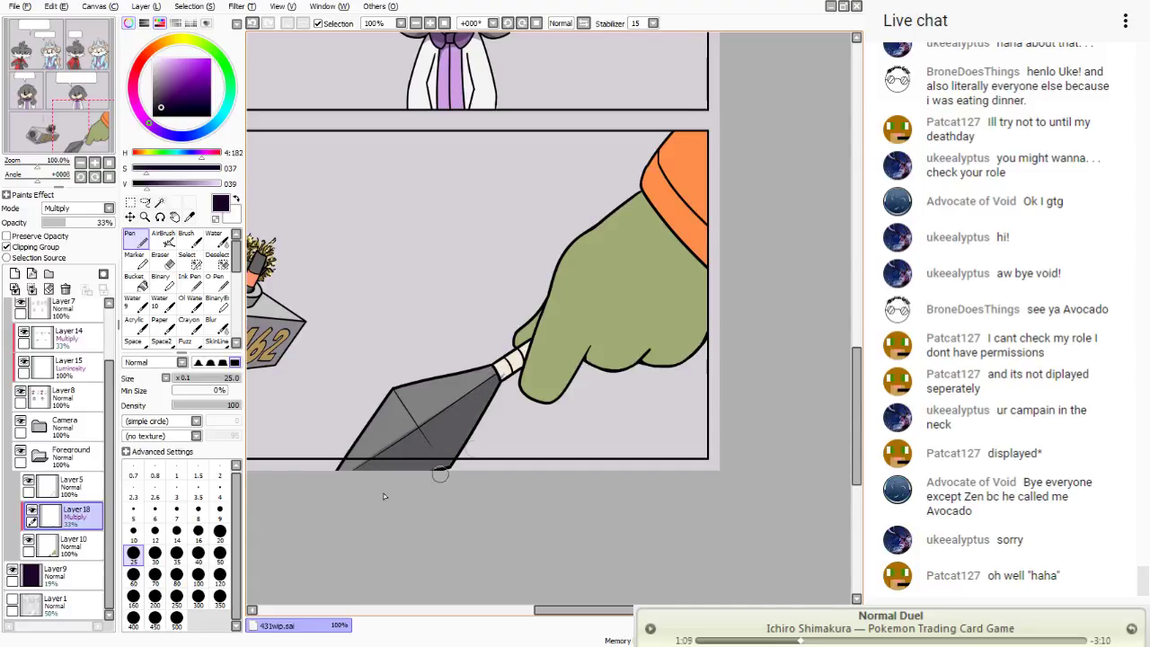
key("e")
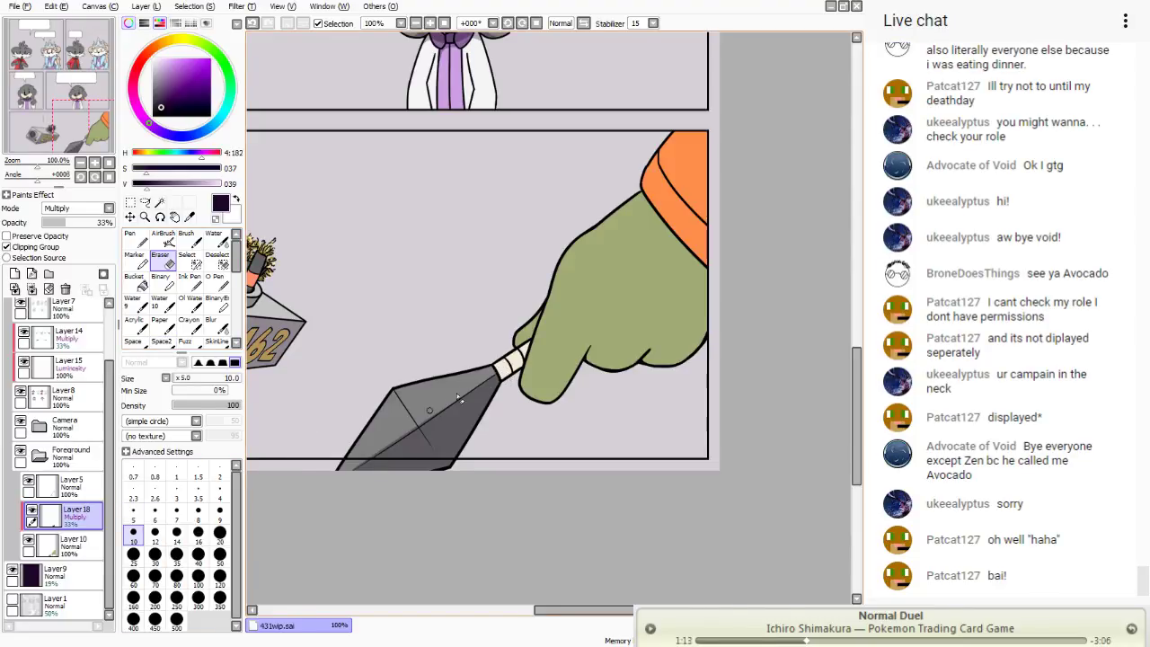
left_click(431, 25)
left_click(431, 25)
key("n")
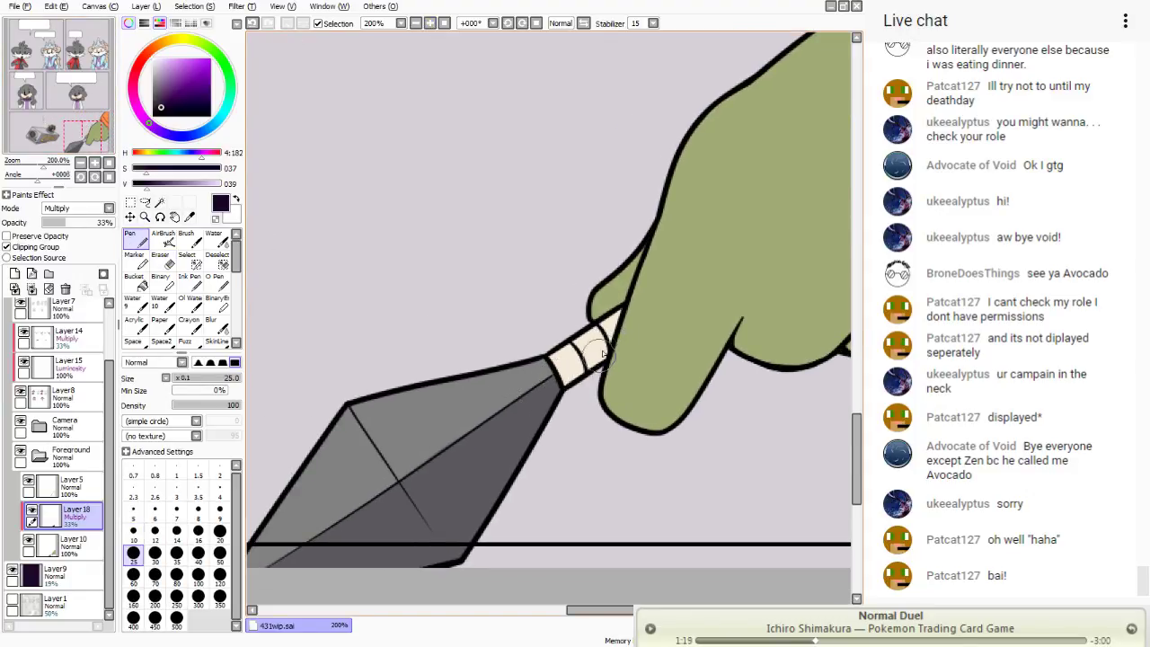
mouse_move(604, 353)
left_mouse_down()
mouse_move(561, 373)
mouse_move(618, 330)
mouse_move(553, 373)
left_mouse_up()
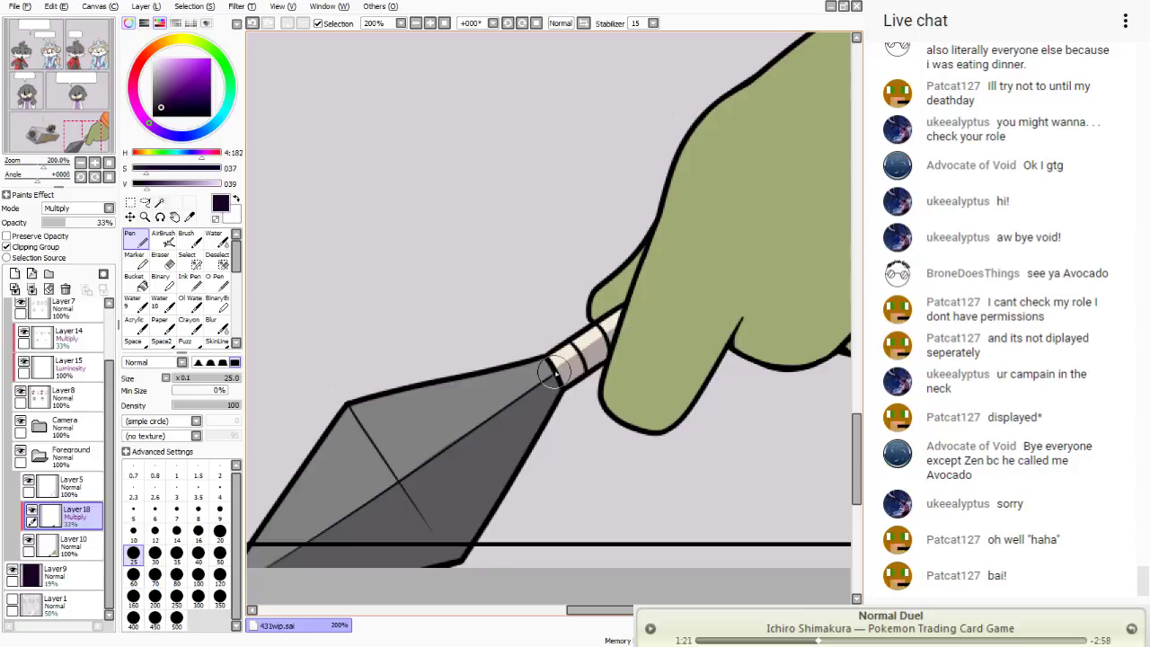
- Shade the green hand and the orange sleeve with the pen, leaving a lit strip along their upper edge
left_click_drag(59, 119, 79, 115)
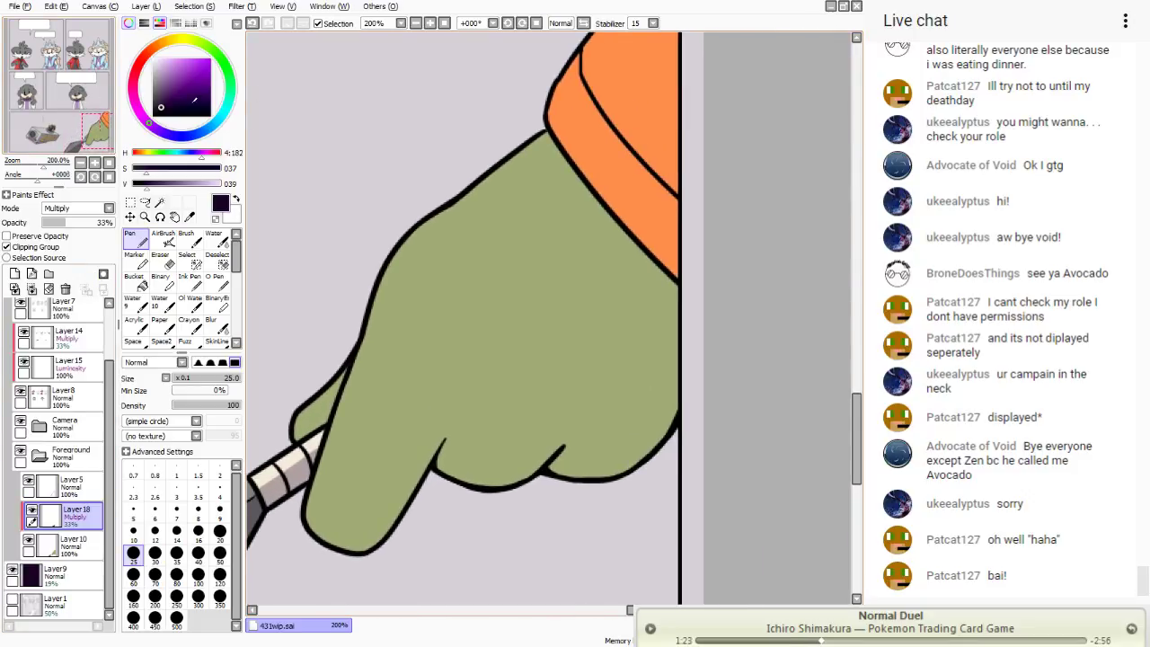
mouse_move(575, 146)
left_mouse_down()
mouse_move(459, 249)
mouse_move(351, 548)
left_mouse_up()
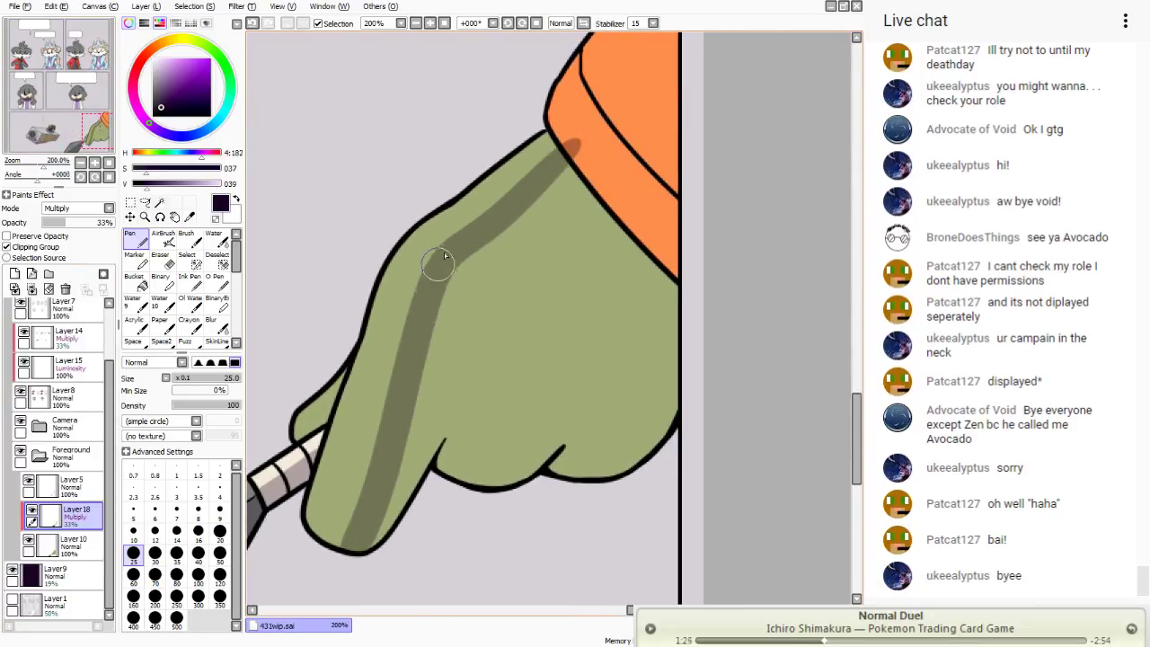
mouse_move(438, 264)
left_mouse_down()
mouse_move(323, 566)
mouse_move(404, 421)
mouse_move(462, 259)
mouse_move(434, 338)
mouse_move(476, 292)
mouse_move(392, 505)
mouse_move(395, 578)
mouse_move(499, 294)
mouse_move(489, 254)
mouse_move(458, 396)
mouse_move(472, 502)
mouse_move(496, 443)
mouse_move(522, 289)
mouse_move(544, 315)
mouse_move(569, 306)
mouse_move(558, 376)
mouse_move(580, 376)
mouse_move(577, 443)
mouse_move(603, 424)
mouse_move(592, 445)
mouse_move(627, 368)
mouse_move(639, 429)
left_mouse_up()
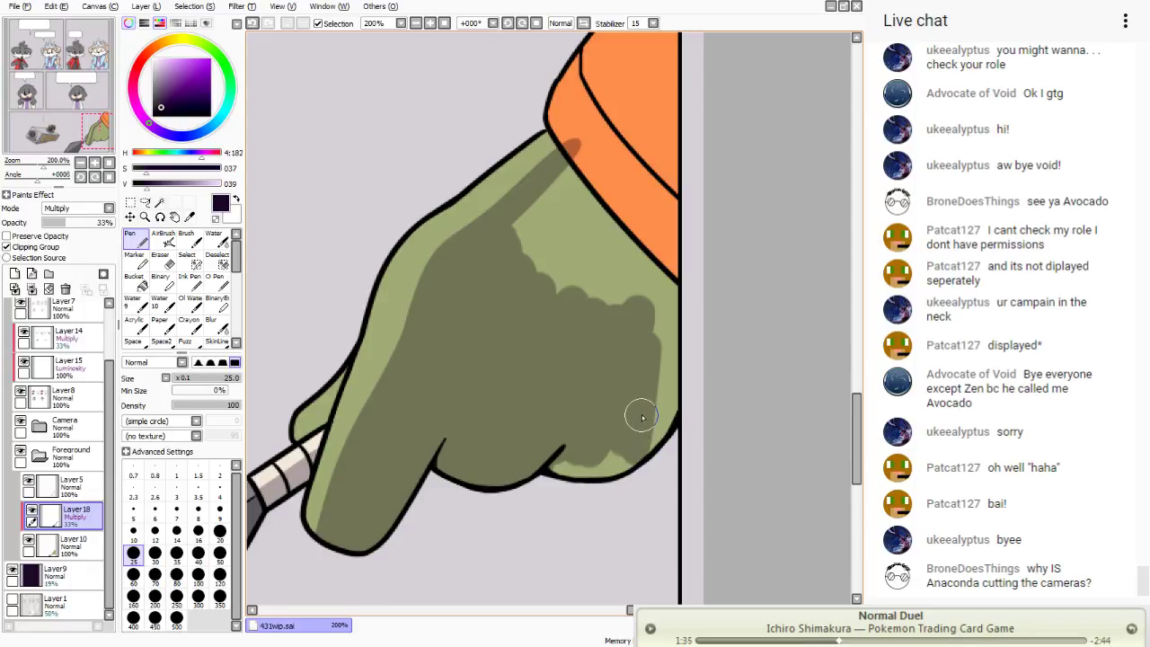
mouse_move(644, 385)
left_mouse_down()
mouse_move(669, 299)
mouse_move(678, 345)
mouse_move(573, 512)
mouse_move(666, 432)
mouse_move(645, 410)
mouse_move(598, 424)
mouse_move(648, 381)
mouse_move(698, 256)
mouse_move(579, 357)
mouse_move(694, 194)
mouse_move(566, 299)
mouse_move(672, 142)
mouse_move(545, 262)
mouse_move(614, 157)
mouse_move(540, 203)
left_mouse_up()
left_click_drag(75, 117, 76, 107)
mouse_move(489, 316)
left_mouse_down()
mouse_move(604, 163)
mouse_move(553, 326)
mouse_move(583, 214)
left_mouse_up()
- Shade the finger behind the trowel handle and the handle section next to the hand at size 10, redoing the first attempt
left_click(133, 534)
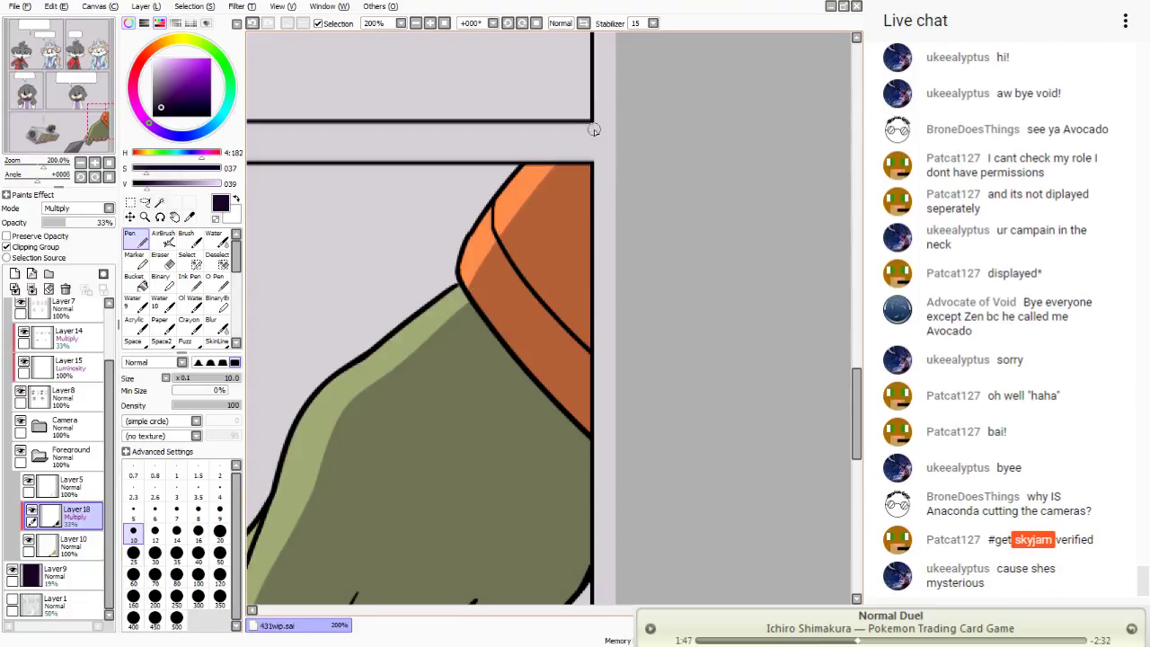
left_click_drag(79, 88, 93, 132)
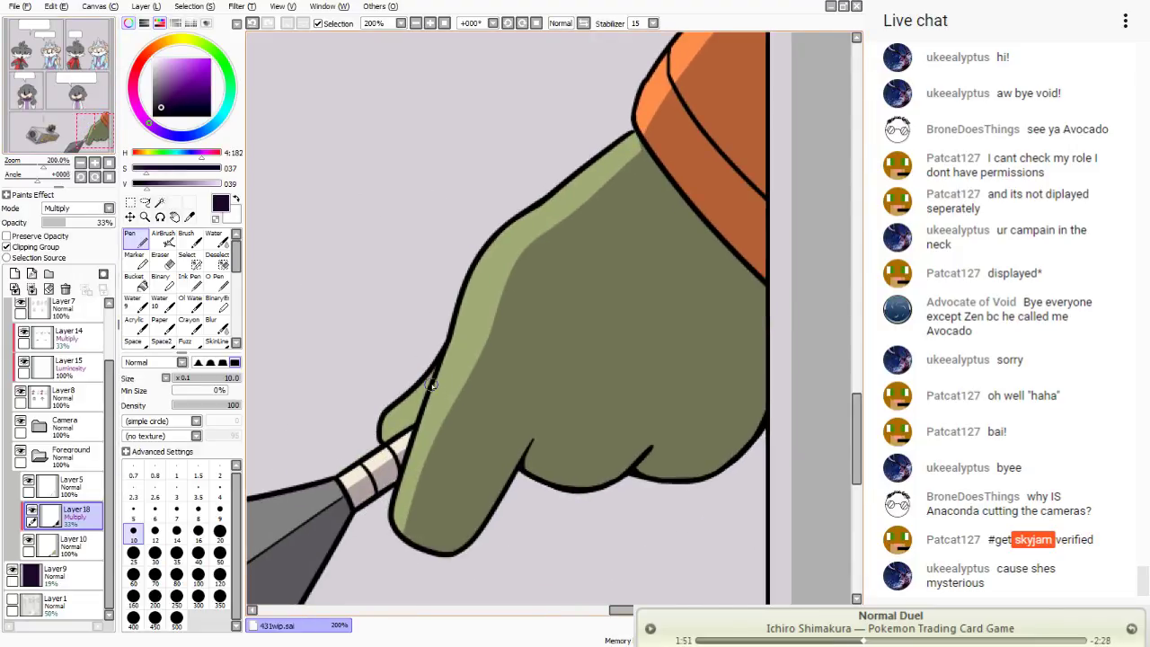
mouse_move(432, 385)
left_mouse_down()
mouse_move(388, 429)
mouse_move(416, 416)
left_mouse_up()
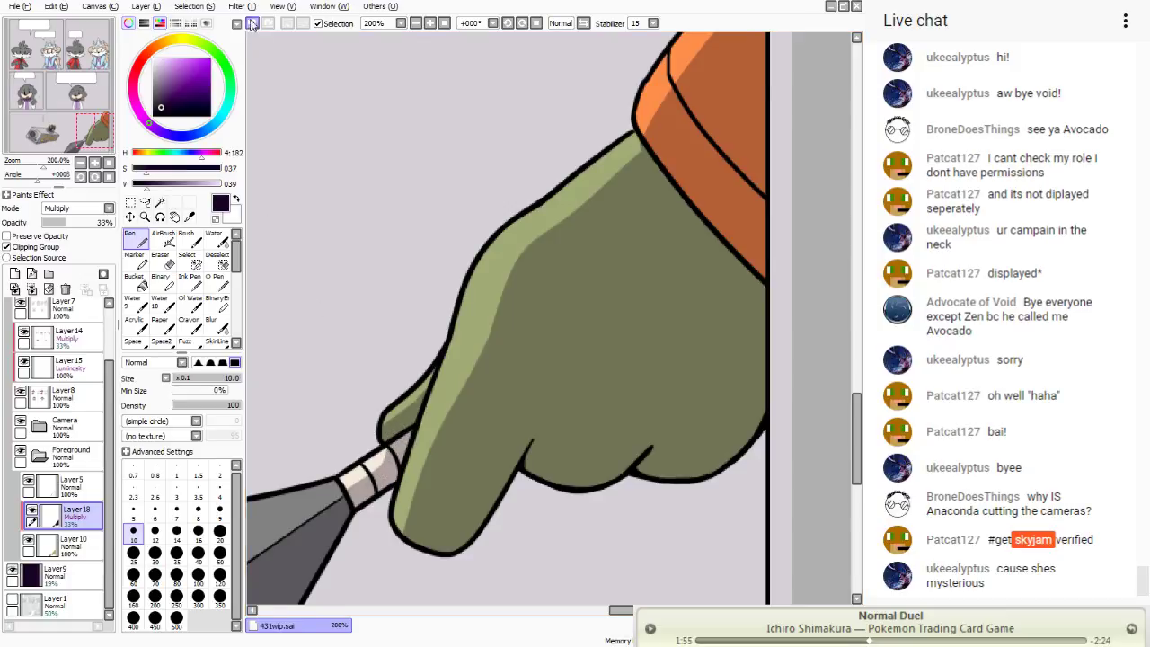
key("ctrl+z")
mouse_move(430, 386)
left_mouse_down()
mouse_move(382, 445)
mouse_move(410, 418)
mouse_move(403, 448)
mouse_move(361, 445)
left_mouse_up()
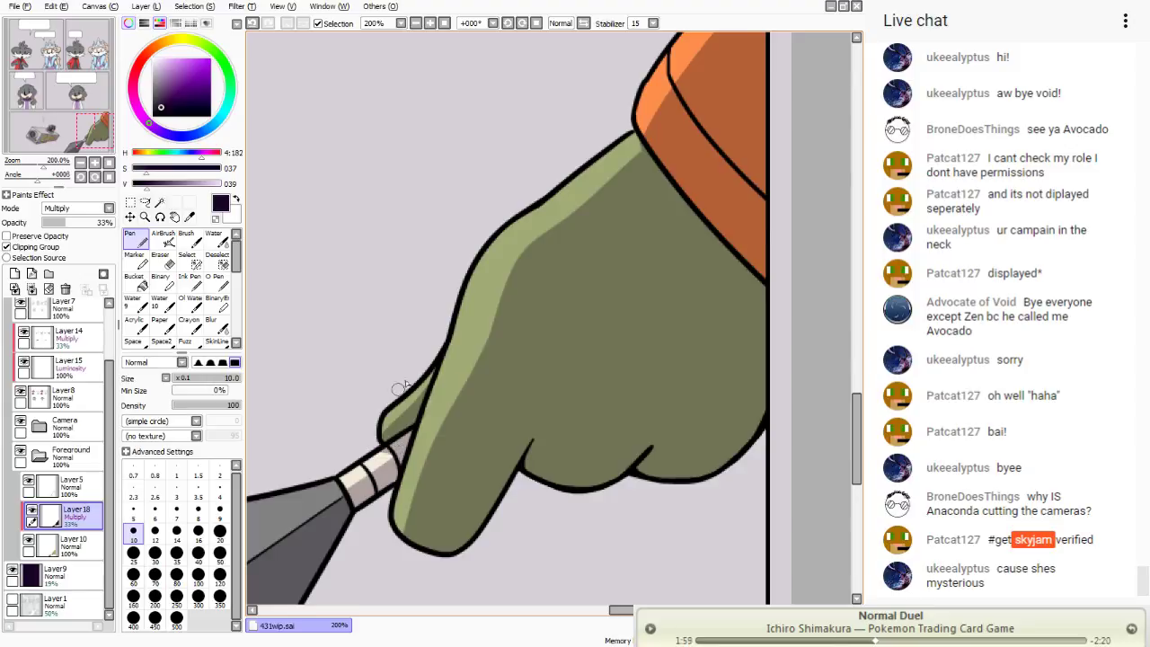
- Raise the foreground shading layer's opacity to 50% while checking the whole page
left_click(443, 23)
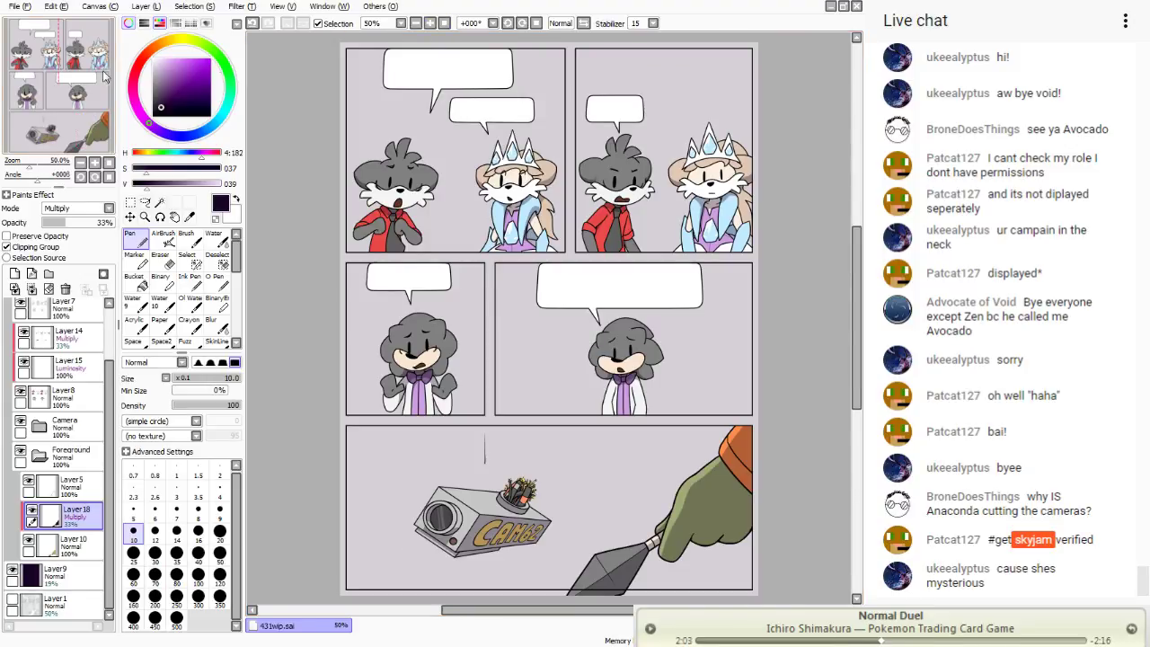
left_click_drag(107, 78, 113, 90)
left_click_drag(67, 222, 80, 231)
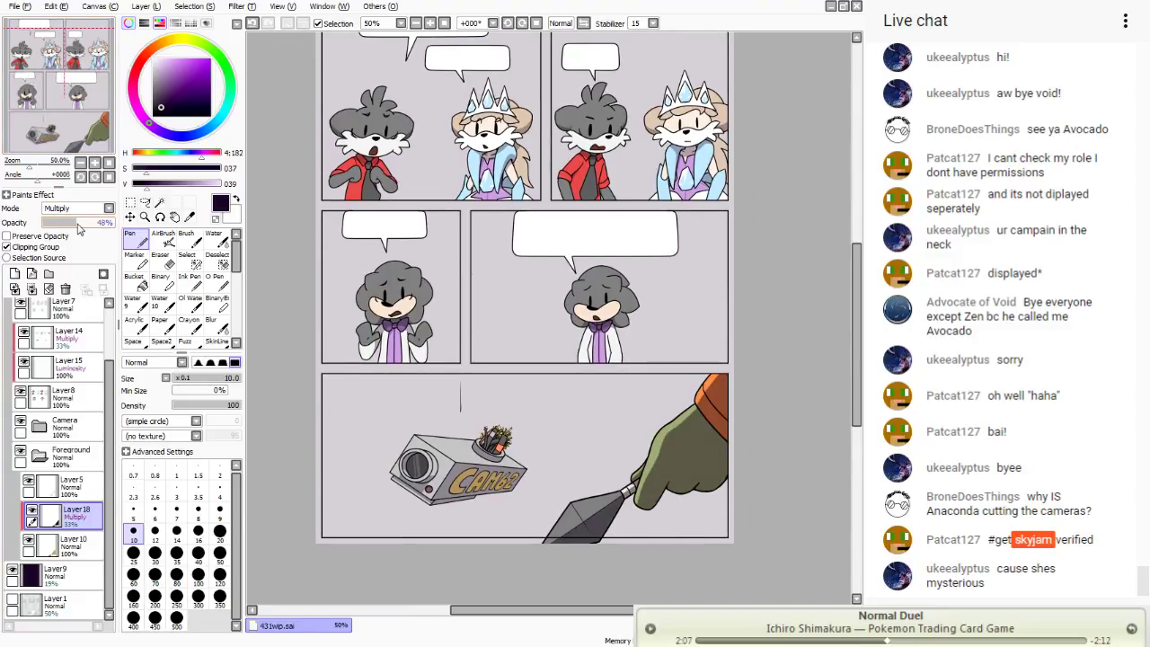
left_click_drag(77, 229, 81, 229)
left_click_drag(80, 222, 79, 221)
left_click_drag(49, 82, 49, 69)
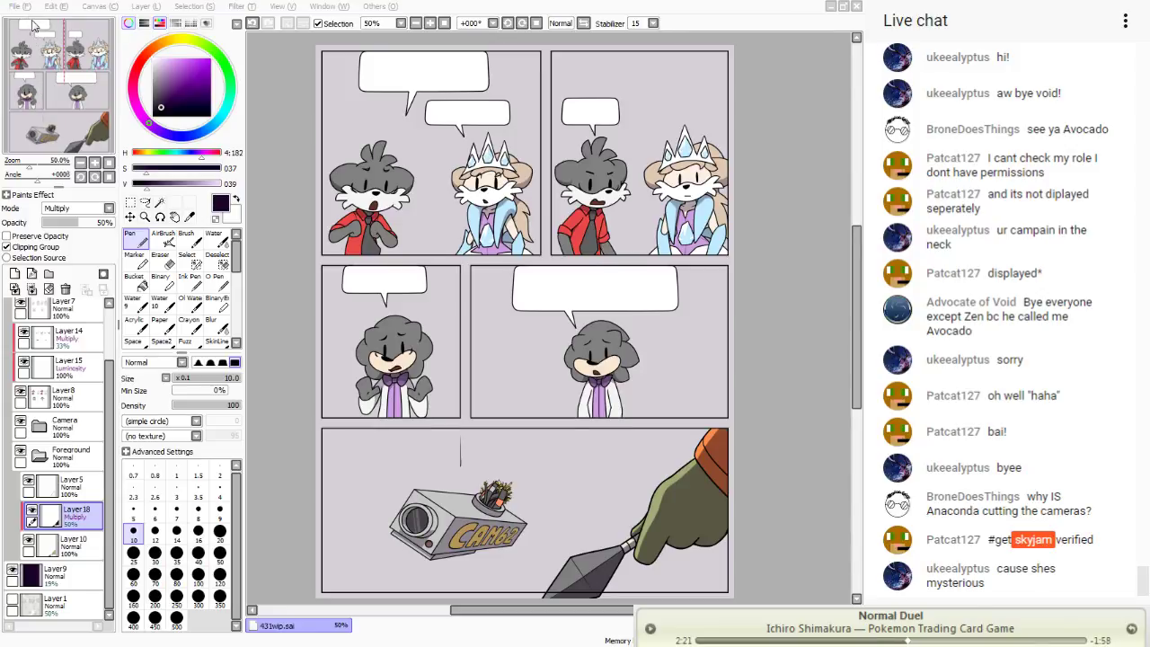
- Create a new canvas with the default settings and choose a light blue drawing colour
key("ctrl+n")
key("Return")
left_click(209, 132)
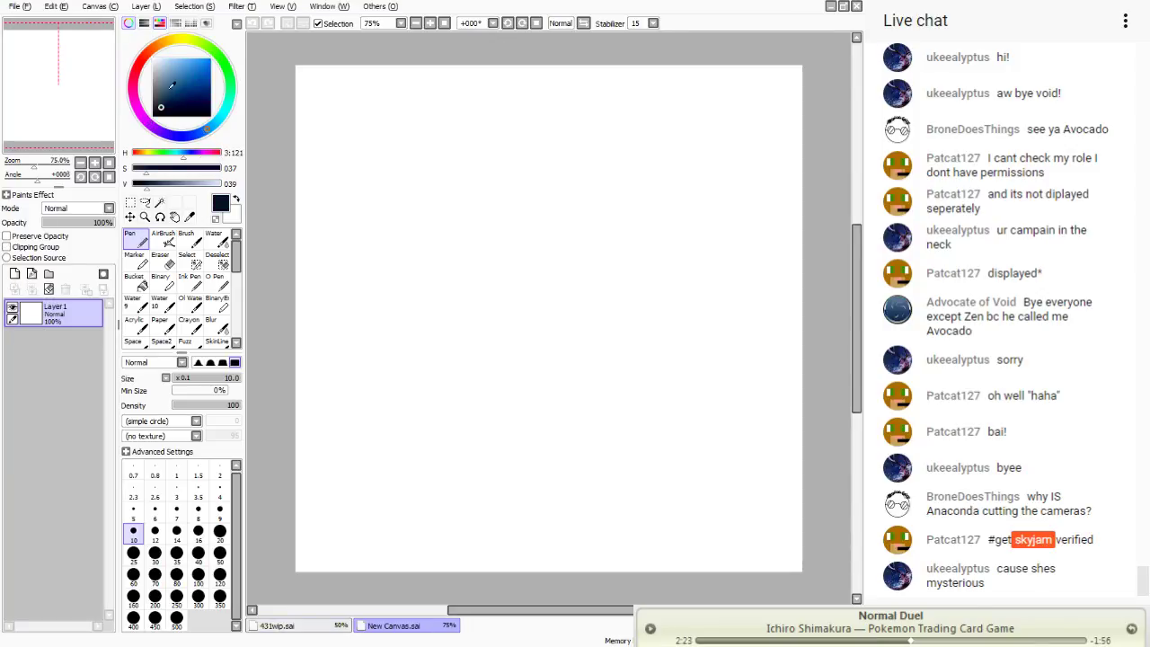
left_click_drag(172, 84, 184, 59)
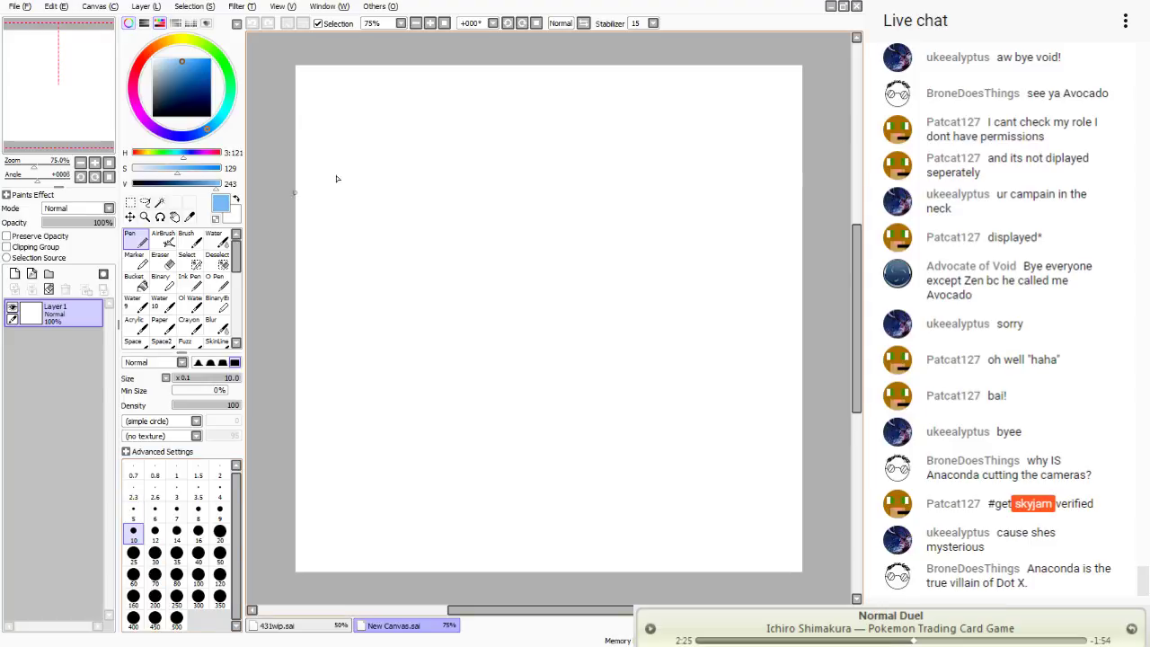
- Hand-letter the word MOANA in light blue outlined capitals across the top of the new canvas
left_click_drag(346, 88, 347, 181)
mouse_move(377, 109)
left_mouse_down()
mouse_move(413, 145)
mouse_move(395, 177)
mouse_move(390, 119)
mouse_move(371, 130)
mouse_move(371, 176)
left_mouse_up()
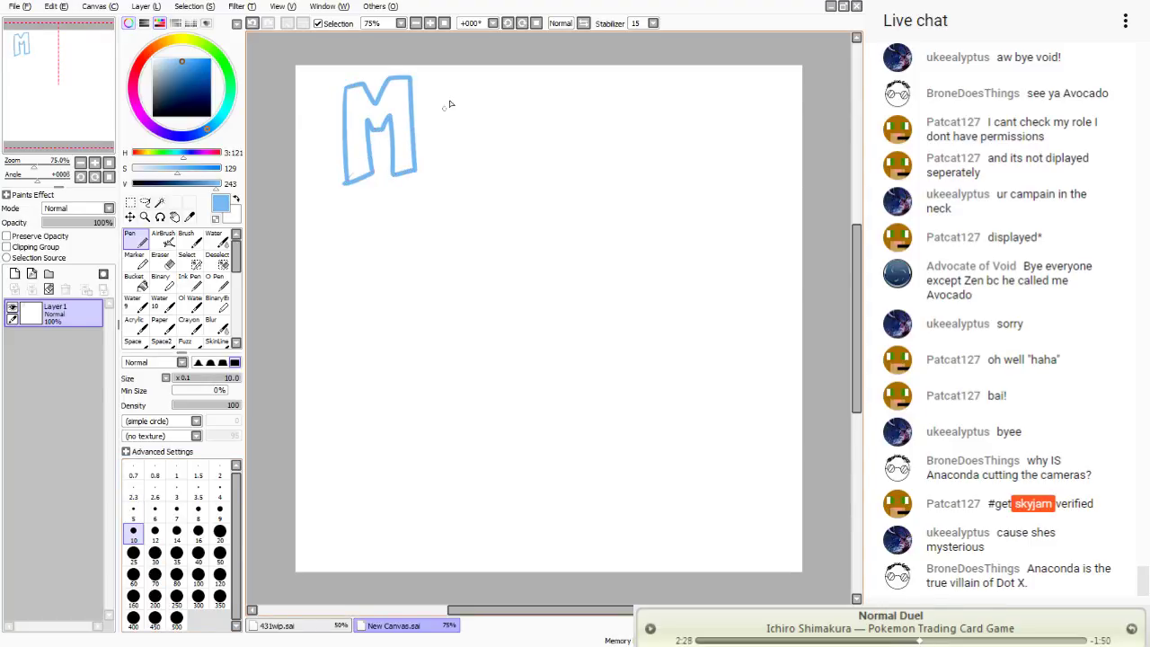
mouse_move(451, 105)
left_mouse_down()
mouse_move(441, 171)
mouse_move(454, 90)
mouse_move(450, 112)
left_mouse_up()
mouse_move(485, 170)
left_mouse_down()
mouse_move(532, 97)
mouse_move(527, 155)
mouse_move(514, 142)
mouse_move(500, 161)
mouse_move(506, 112)
mouse_move(499, 125)
mouse_move(571, 85)
mouse_move(579, 106)
mouse_move(609, 89)
mouse_move(600, 168)
left_mouse_up()
left_click_drag(574, 130, 541, 167)
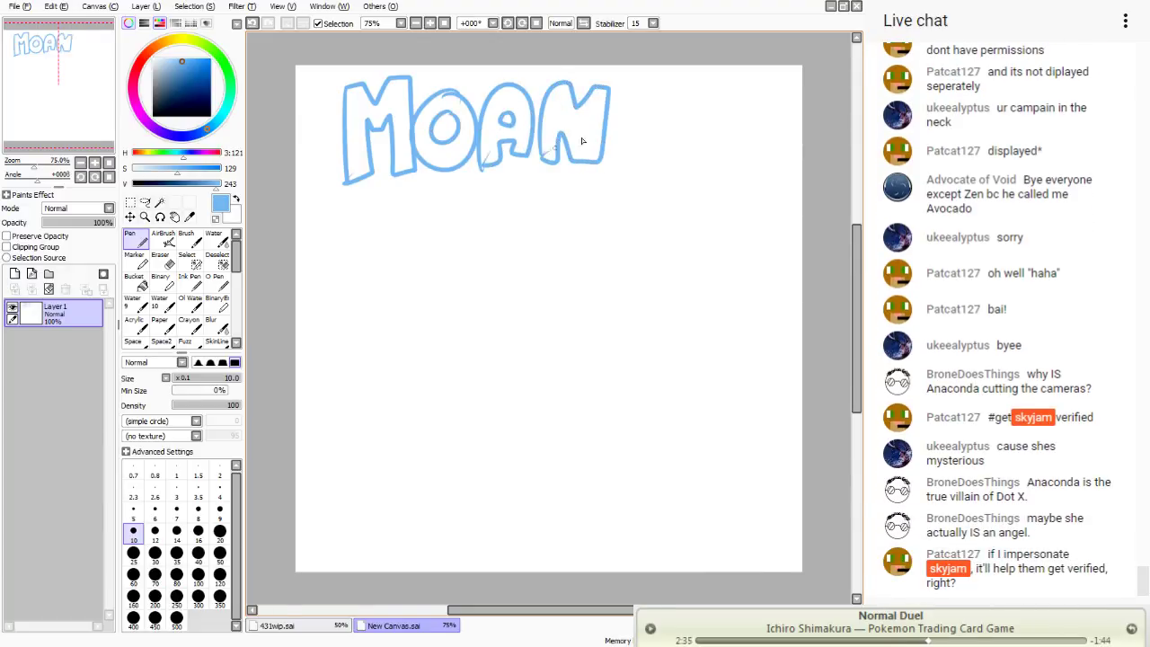
mouse_move(627, 160)
left_mouse_down()
mouse_move(643, 153)
mouse_move(617, 165)
left_mouse_up()
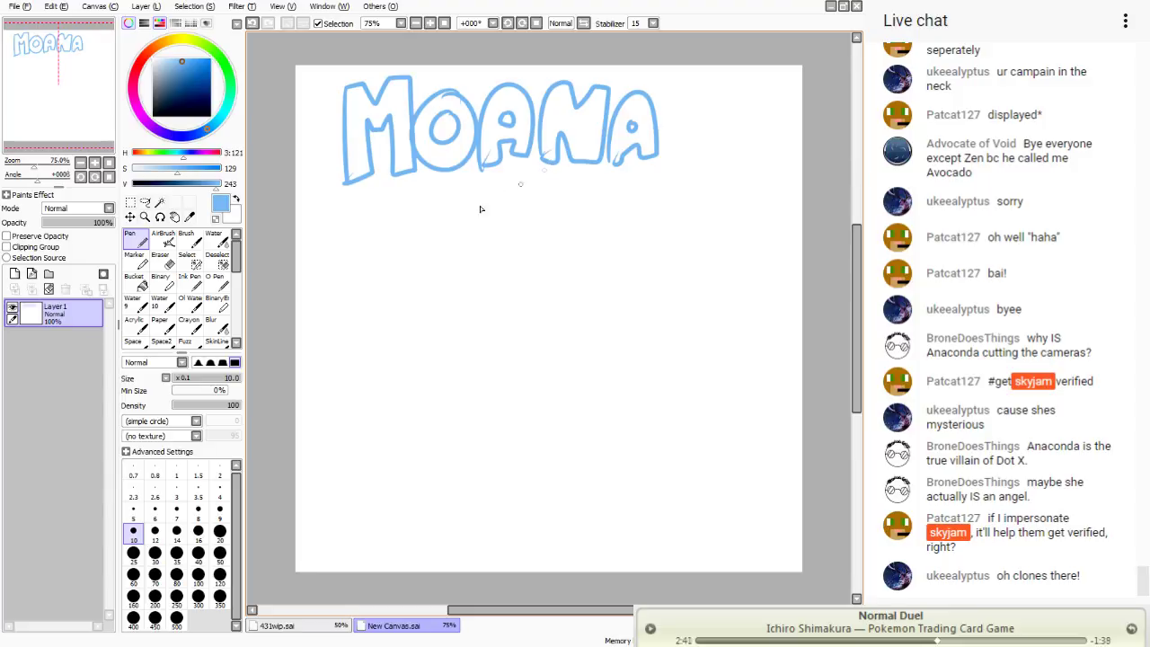
- Paint a soft light cyan sky across the canvas's upper half with the size 500 Brush, on a new layer beneath the MOANA lettering
left_click(15, 273)
left_click_drag(54, 308, 54, 346)
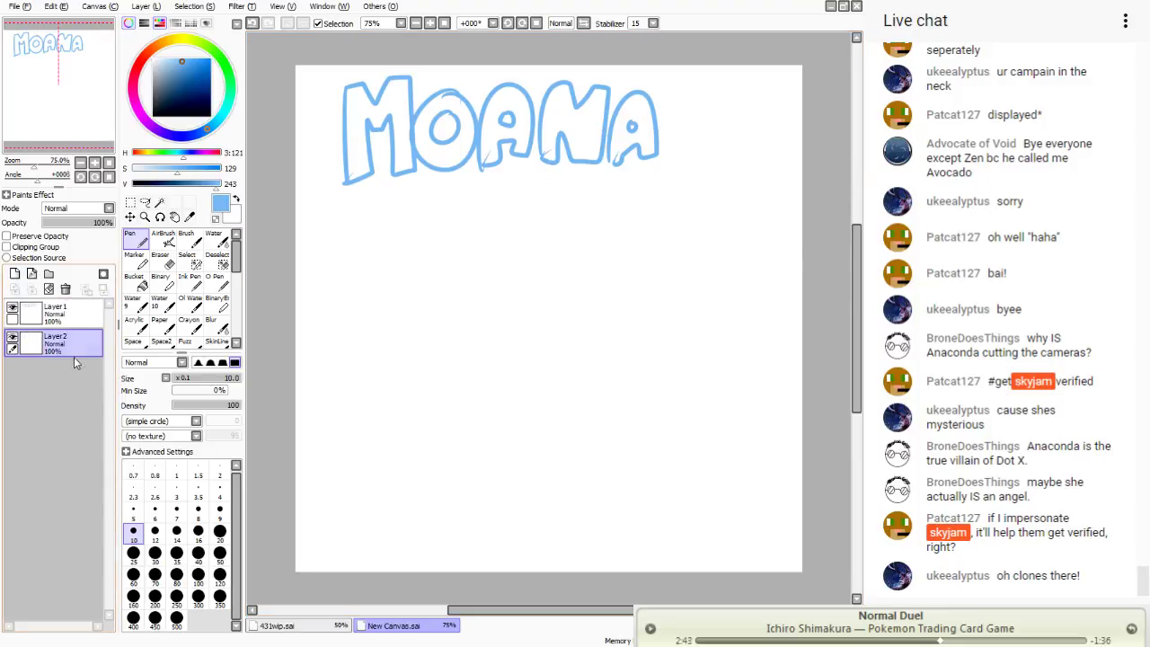
left_click(173, 58)
left_click(217, 125)
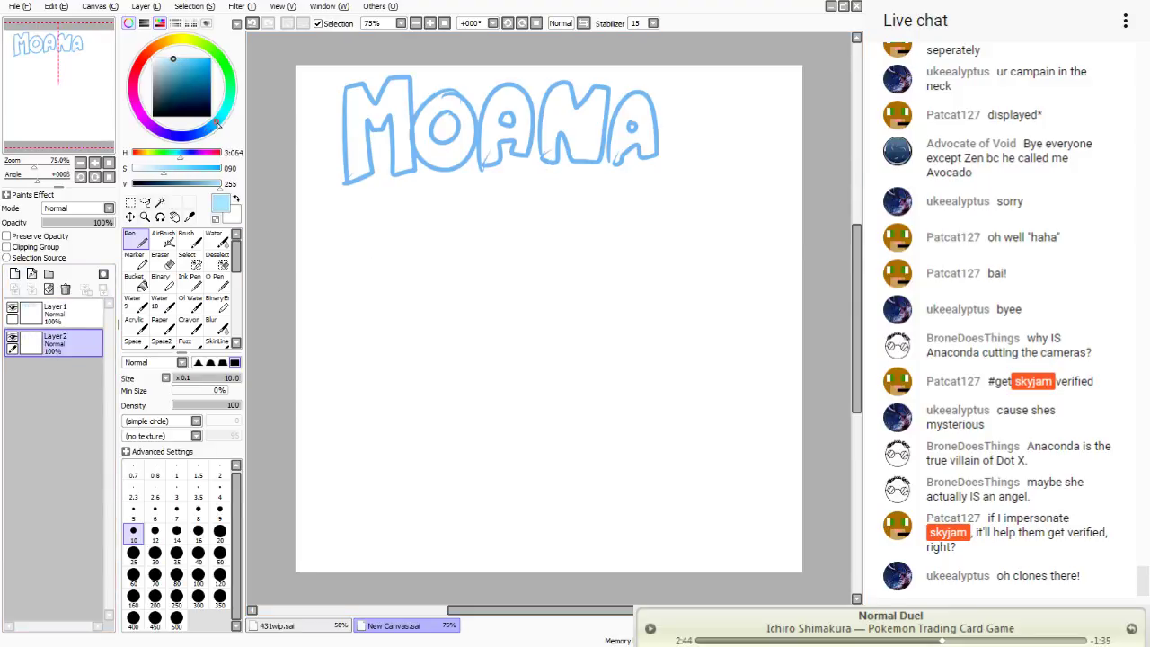
left_click(186, 234)
left_click(747, 99)
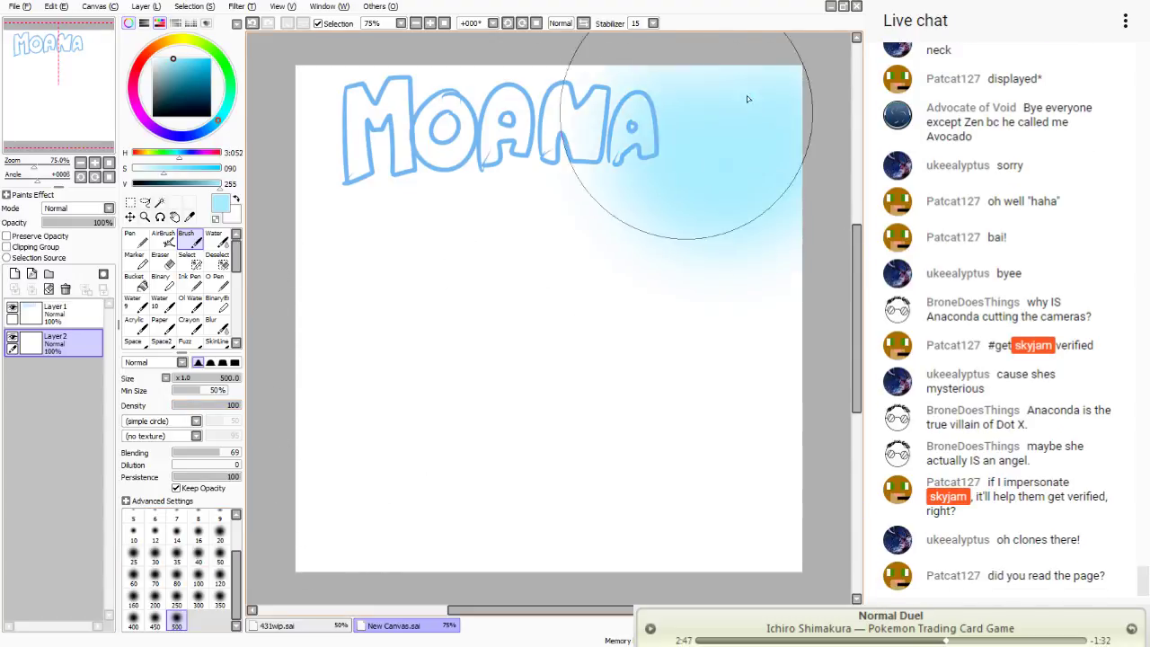
mouse_move(685, 112)
left_mouse_down()
mouse_move(488, 136)
mouse_move(611, 218)
mouse_move(783, 141)
mouse_move(270, 255)
left_mouse_up()
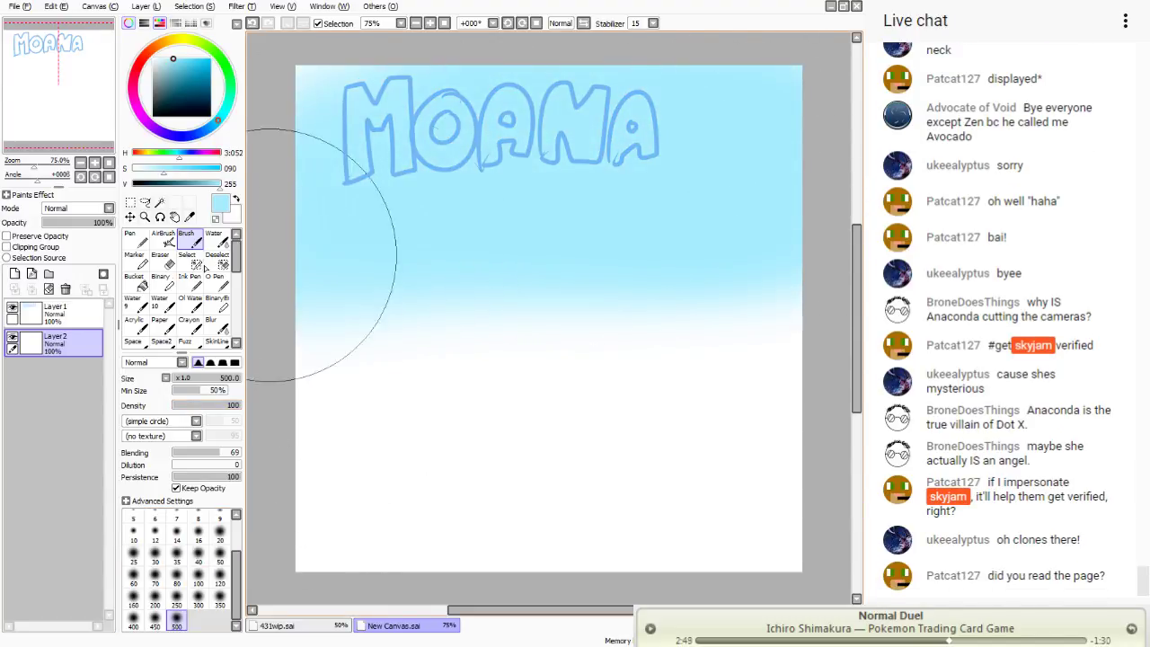
- Paint pale orange sand across the canvas's lower half on a new layer, and merge it into the sky layer
left_click(162, 44)
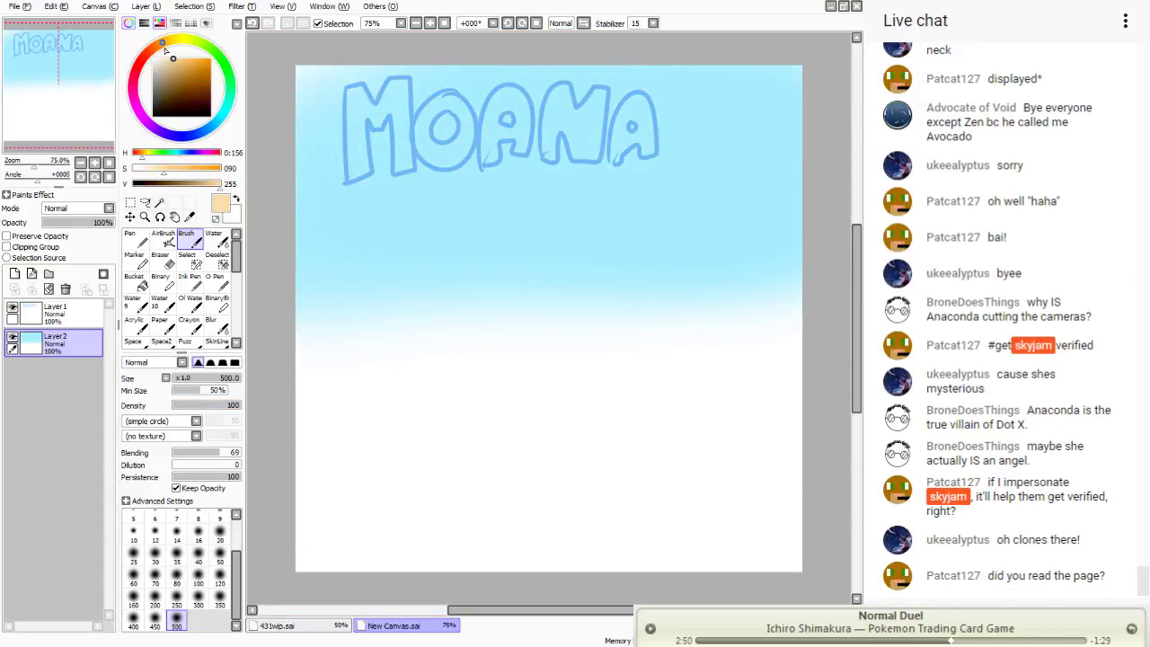
left_click(174, 58)
left_click(14, 273)
mouse_move(683, 467)
left_mouse_down()
mouse_move(398, 422)
mouse_move(257, 575)
left_mouse_up()
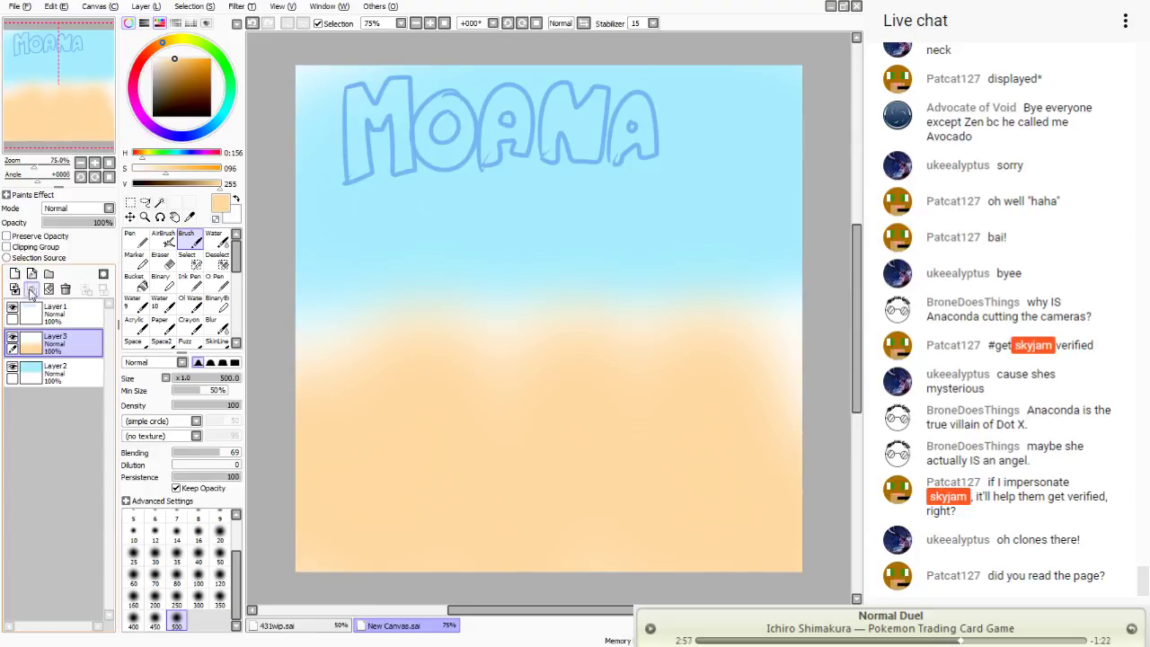
left_click(31, 289)
- Draw a girl's round head, dress outline and curly fringe in dusty maroon with the size 10 Pen, on a new layer above the background
left_click(155, 104)
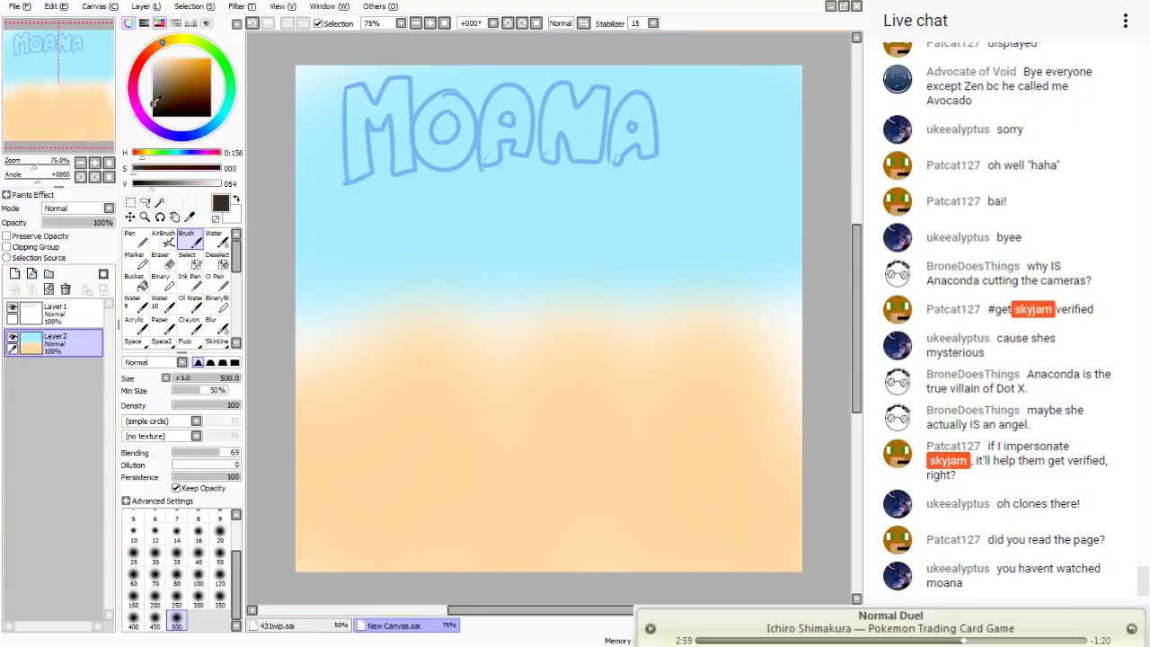
left_click(14, 273)
left_click(138, 68)
left_click(168, 87)
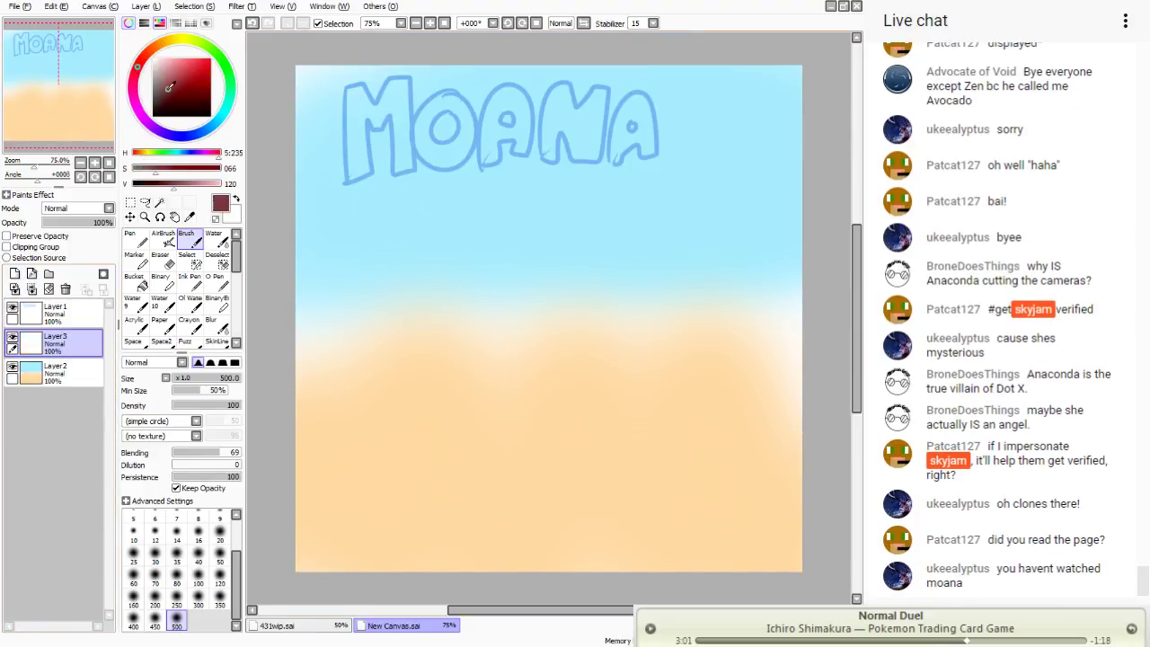
left_click_drag(168, 87, 165, 81)
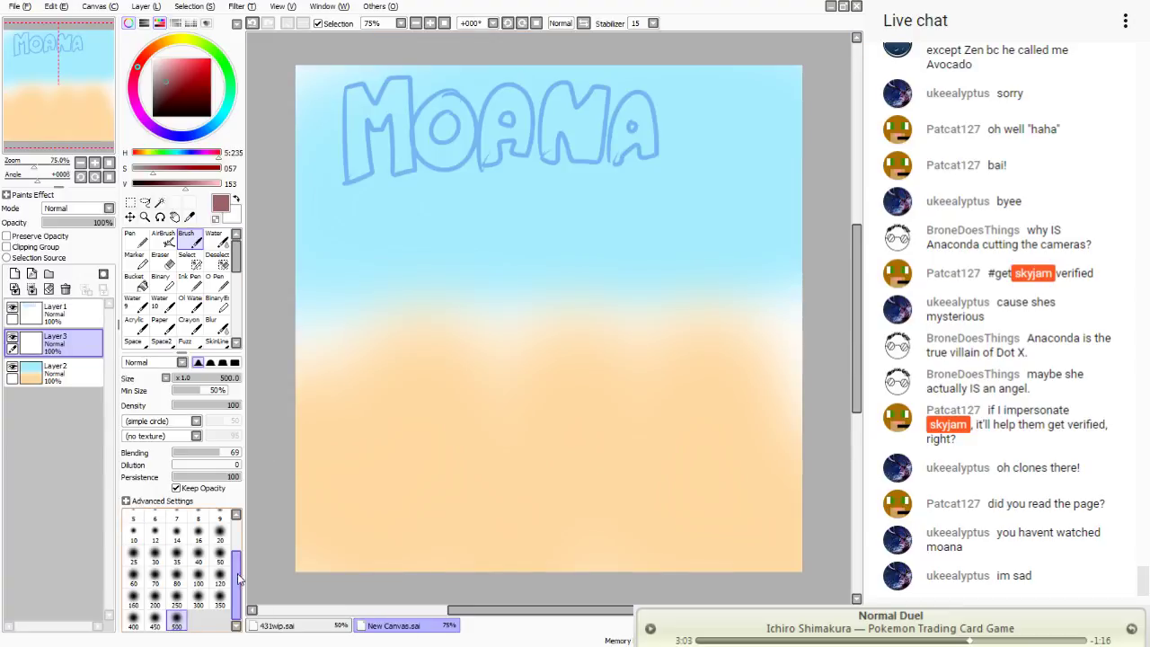
left_click(135, 238)
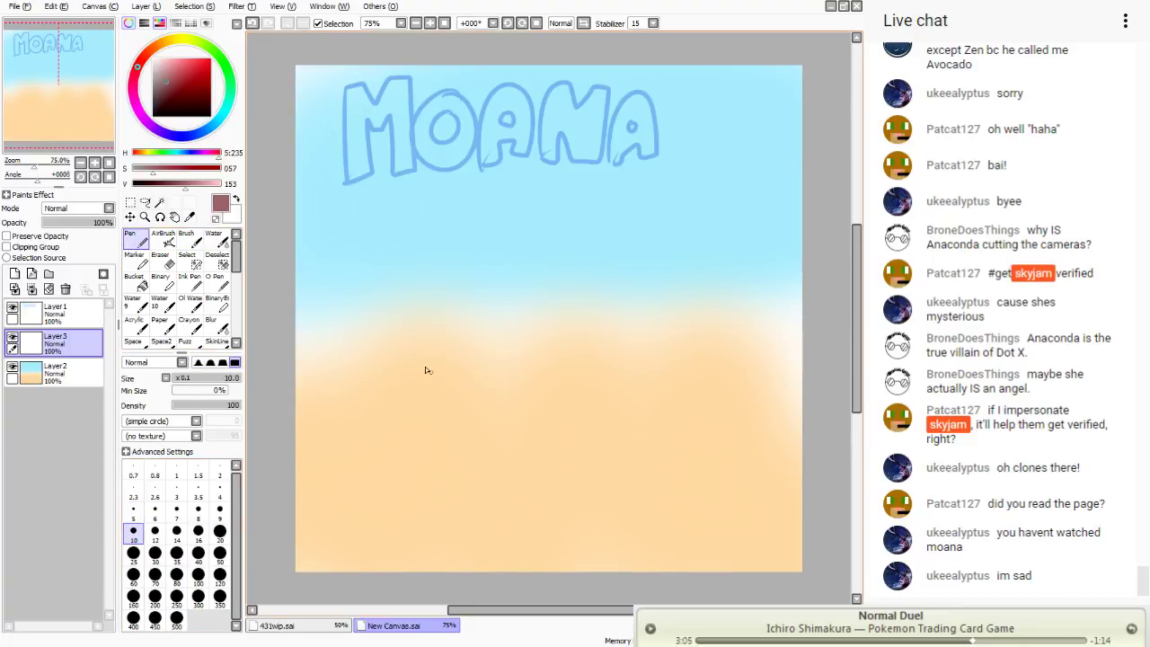
left_click(430, 22)
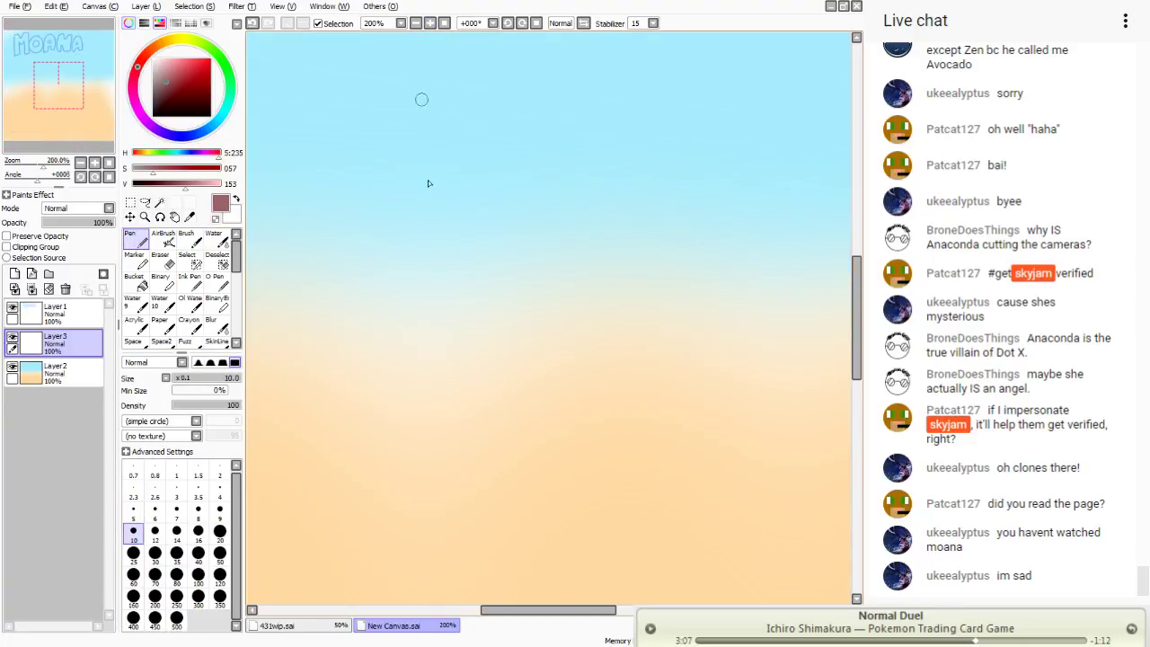
left_click_drag(427, 243, 454, 268)
left_click_drag(426, 333, 429, 426)
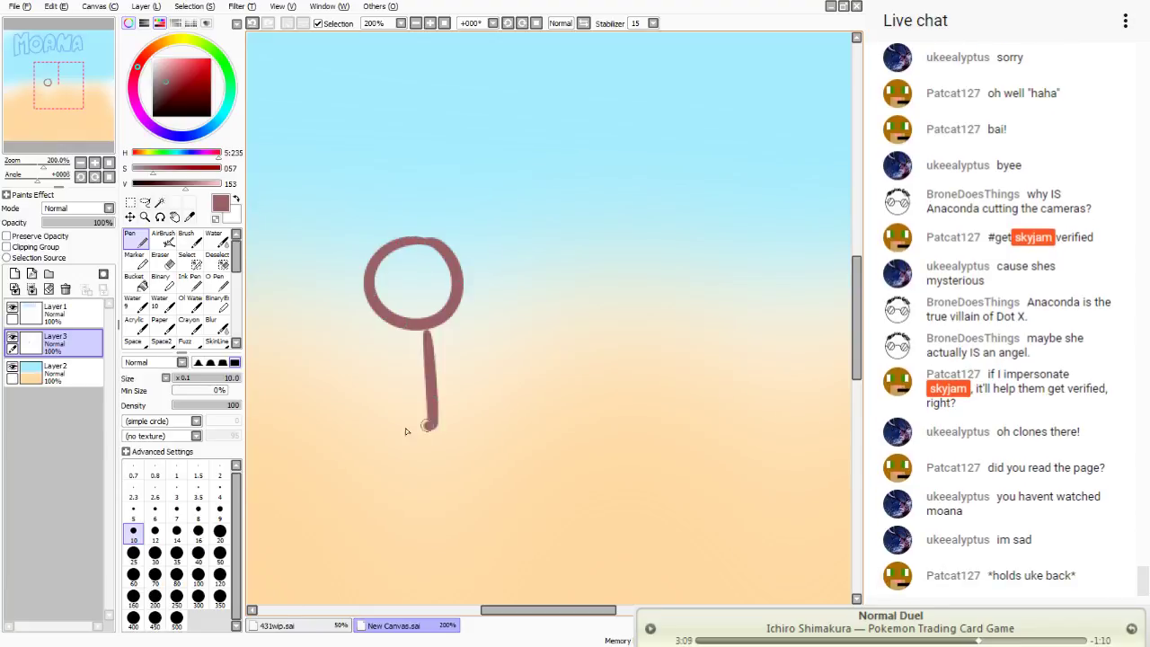
left_click_drag(399, 340, 400, 395)
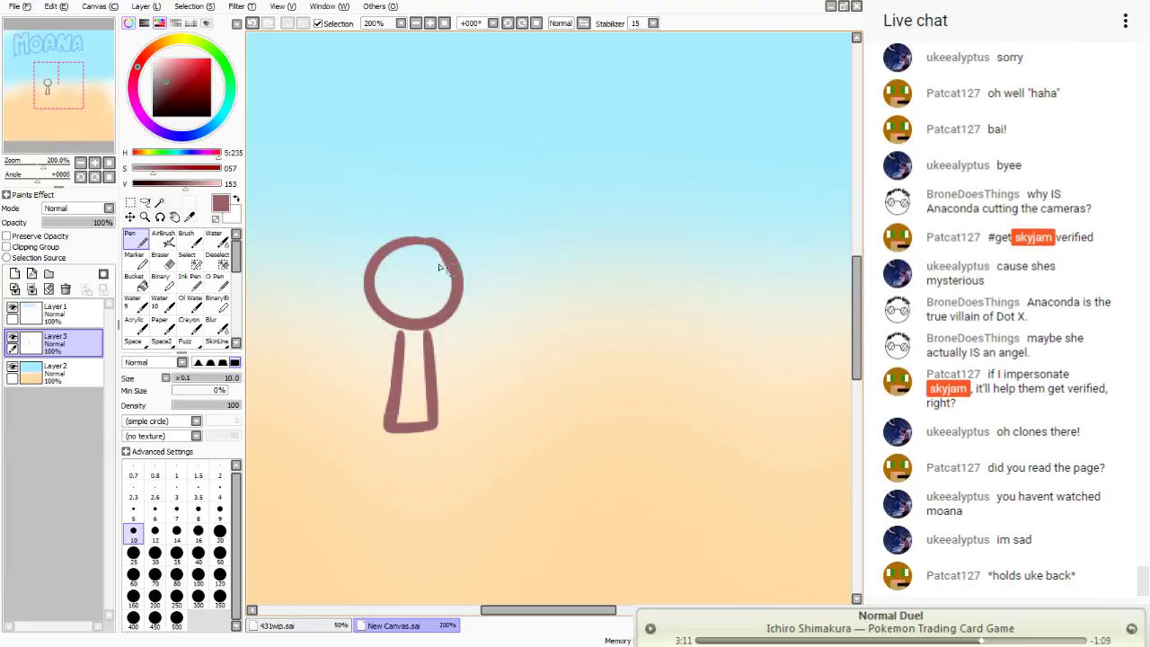
mouse_move(440, 267)
left_mouse_down()
mouse_move(400, 239)
mouse_move(386, 279)
mouse_move(376, 257)
mouse_move(460, 269)
left_mouse_up()
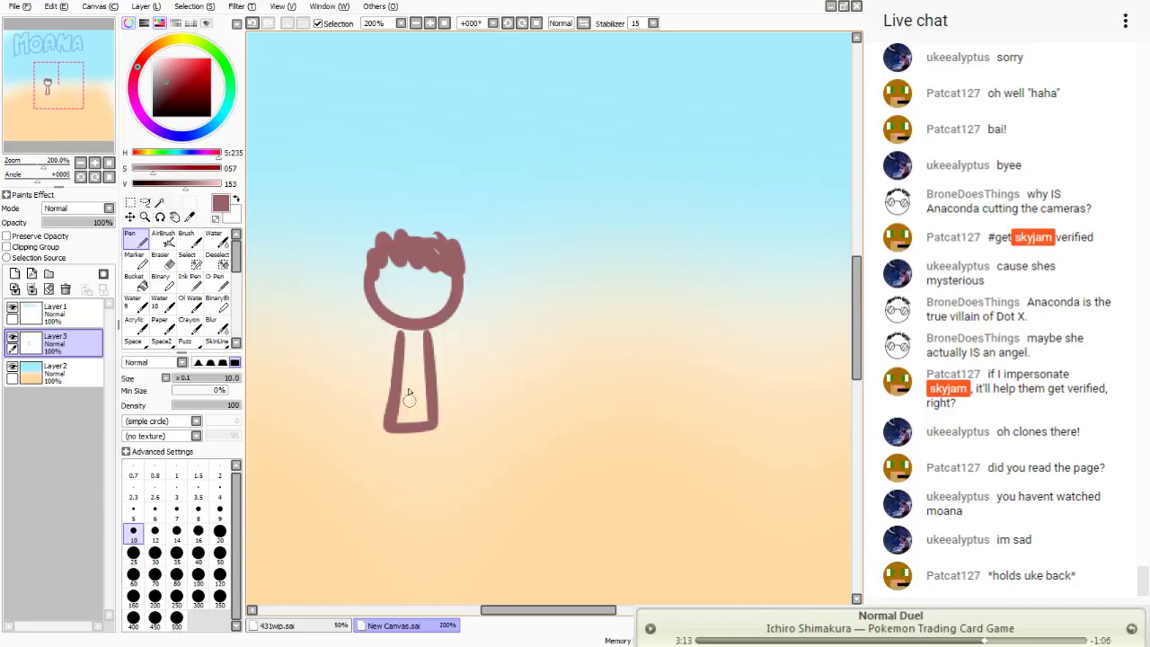
- Fill in the girl's dress and add two stick legs, outstretched arms and a smiling face
mouse_move(414, 347)
left_mouse_down()
mouse_move(428, 415)
mouse_move(399, 408)
mouse_move(401, 431)
mouse_move(424, 421)
mouse_move(423, 493)
left_mouse_up()
left_click_drag(406, 433, 392, 494)
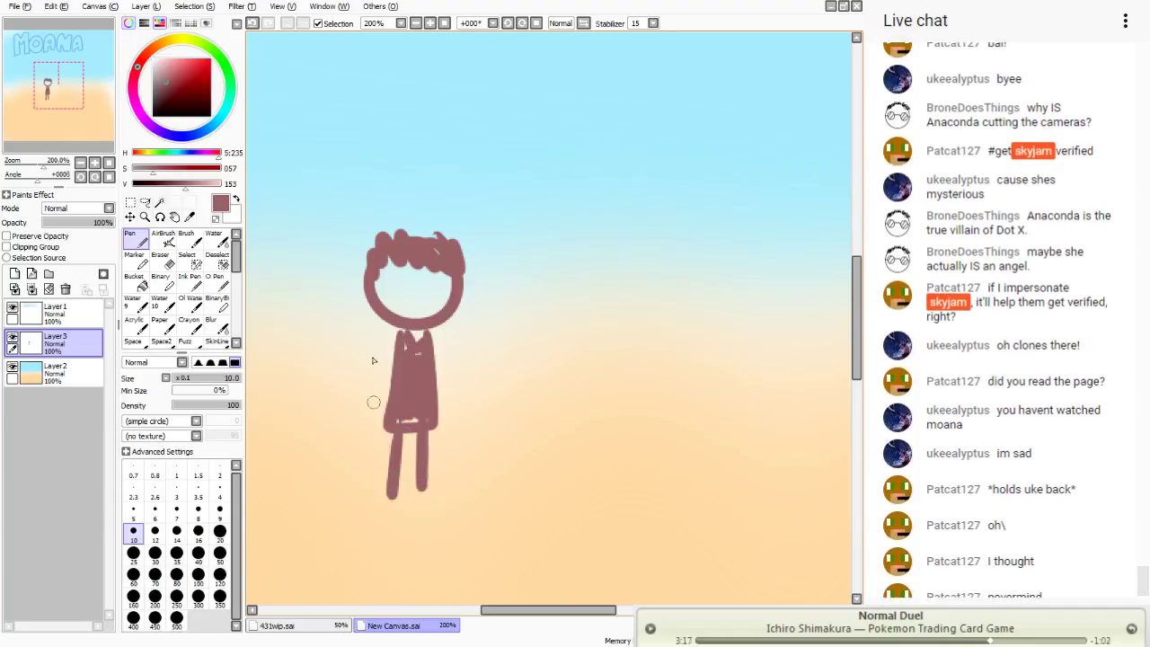
left_click_drag(399, 334, 323, 333)
left_click_drag(426, 335, 485, 332)
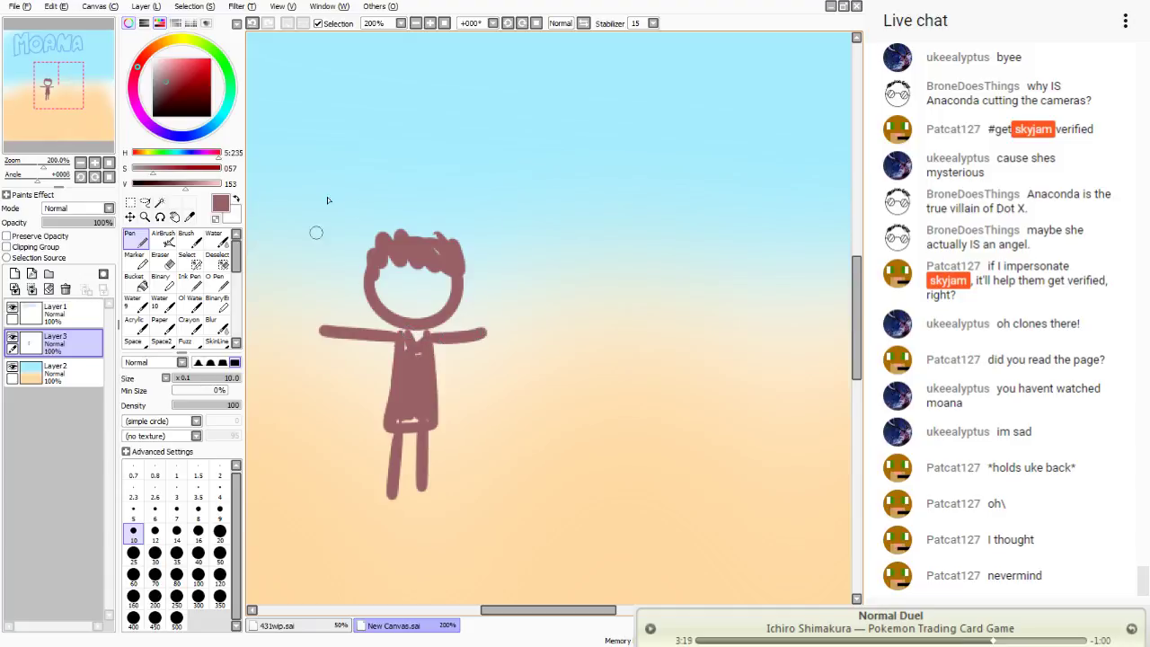
left_click(403, 285)
left_click(425, 285)
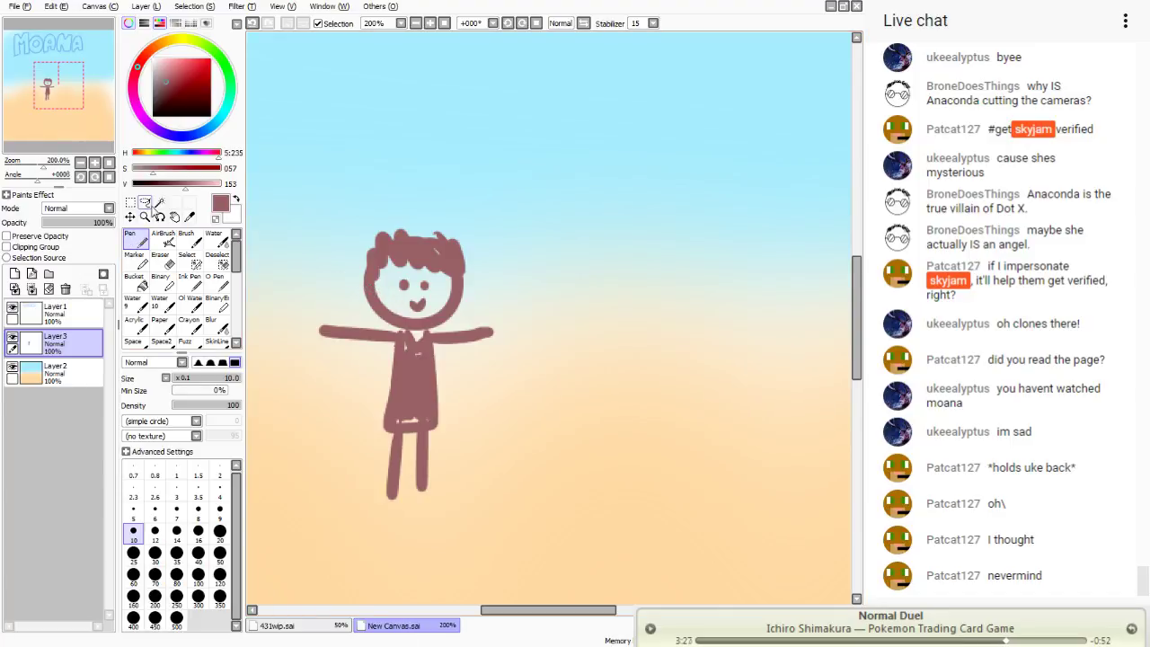
- Try bunched pigtails on both sides of the girl's head, and undo them
left_click_drag(347, 243, 324, 306)
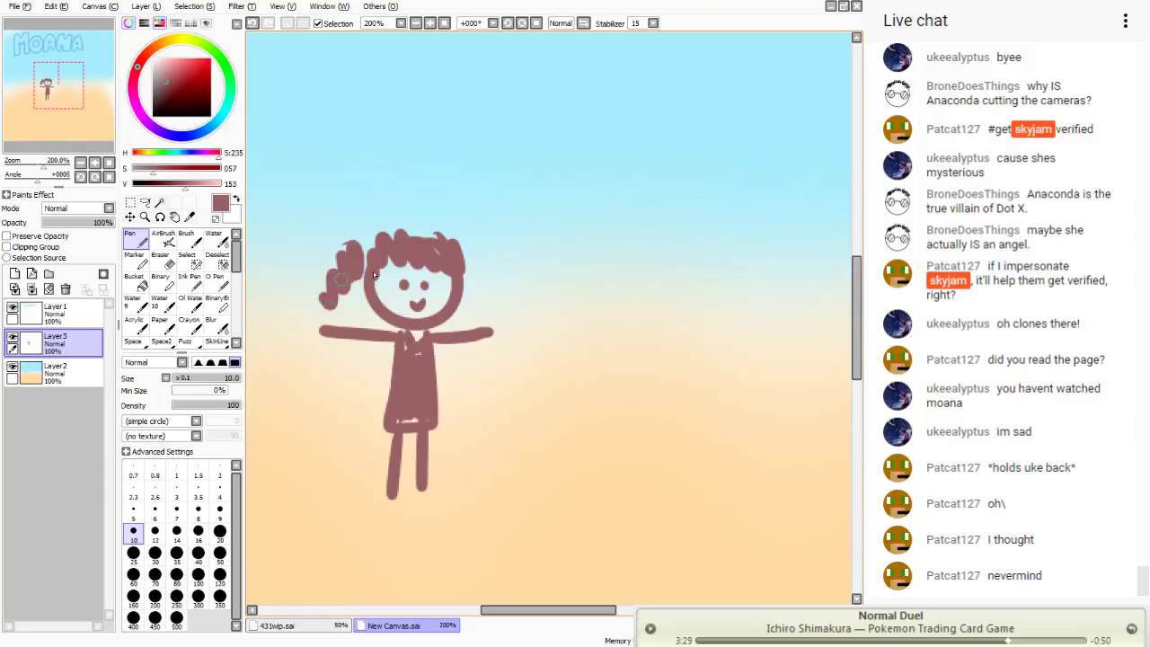
left_click_drag(476, 262, 503, 315)
left_click(252, 22)
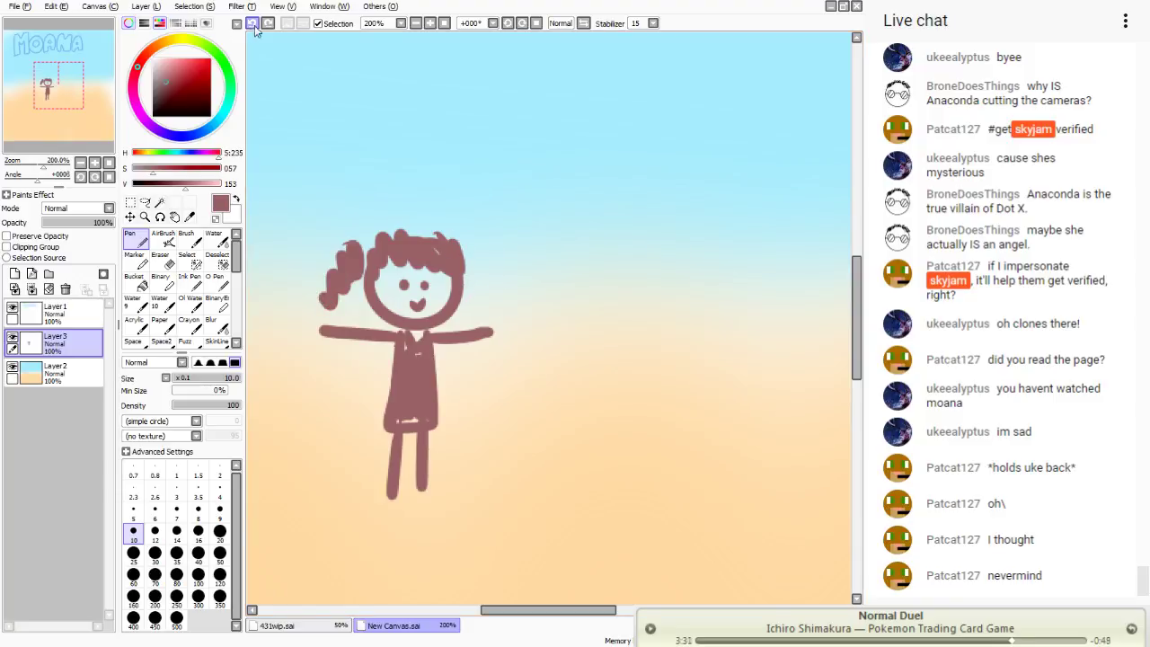
left_click(253, 23)
left_click(252, 22)
left_click(268, 22)
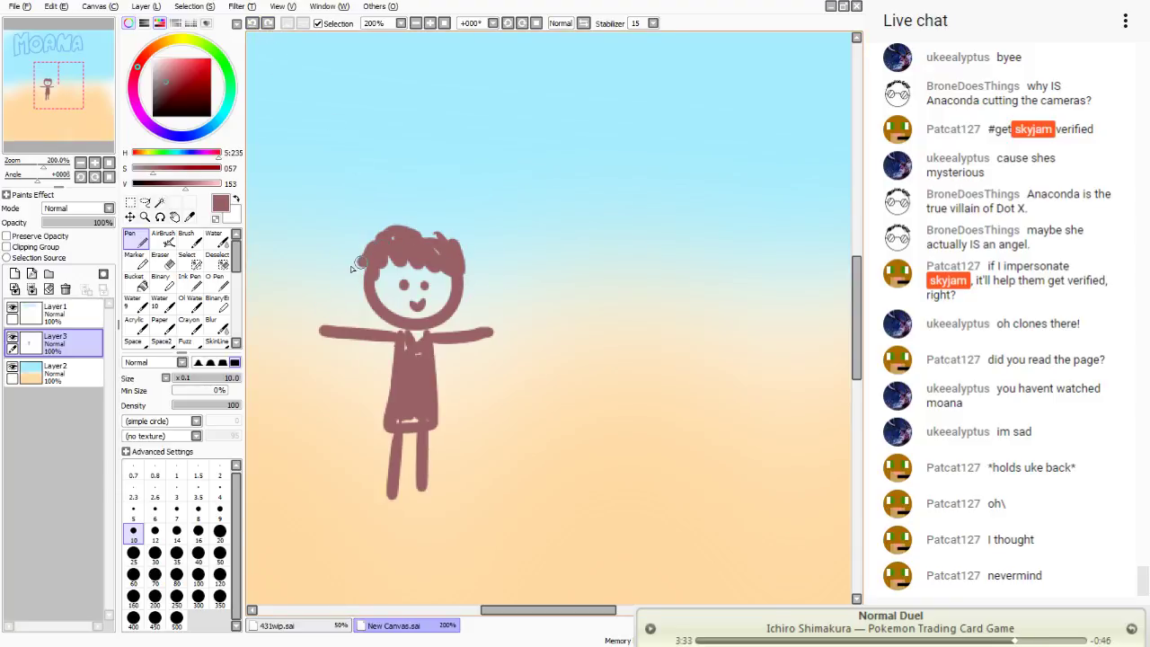
- Draw long wavy hair down both sides of the girl's head, and move the lassoed figure to the canvas's left side below the M
left_click_drag(359, 262, 346, 384)
left_click_drag(460, 261, 467, 395)
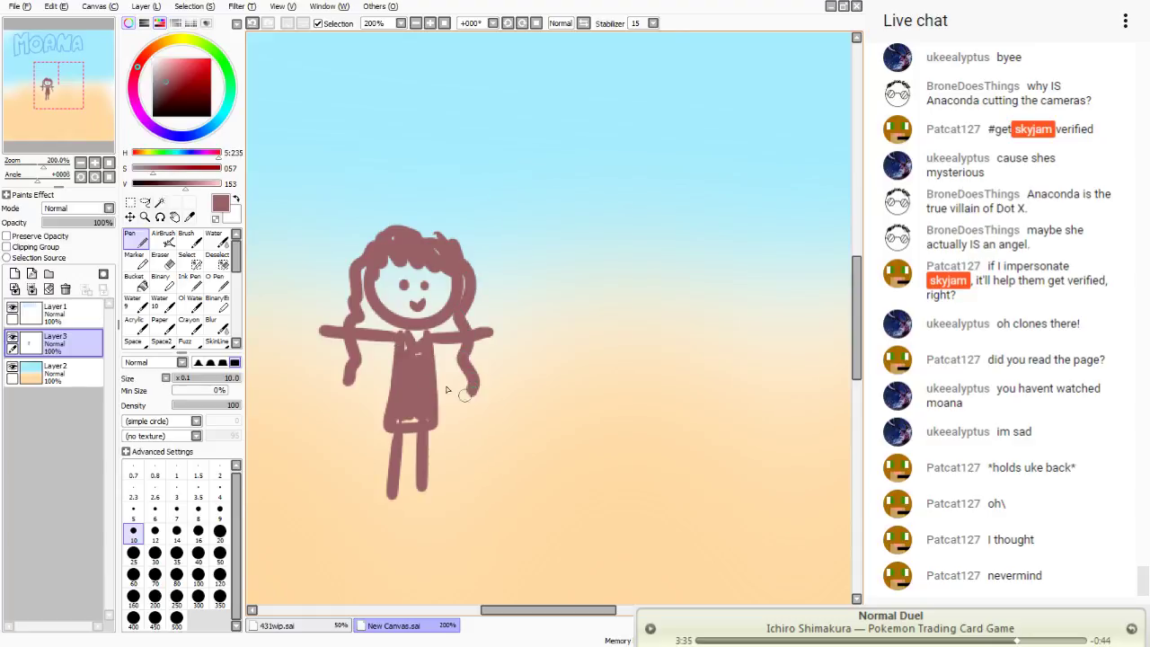
left_click(144, 202)
mouse_move(337, 190)
left_mouse_down()
mouse_move(562, 449)
mouse_move(340, 224)
left_mouse_up()
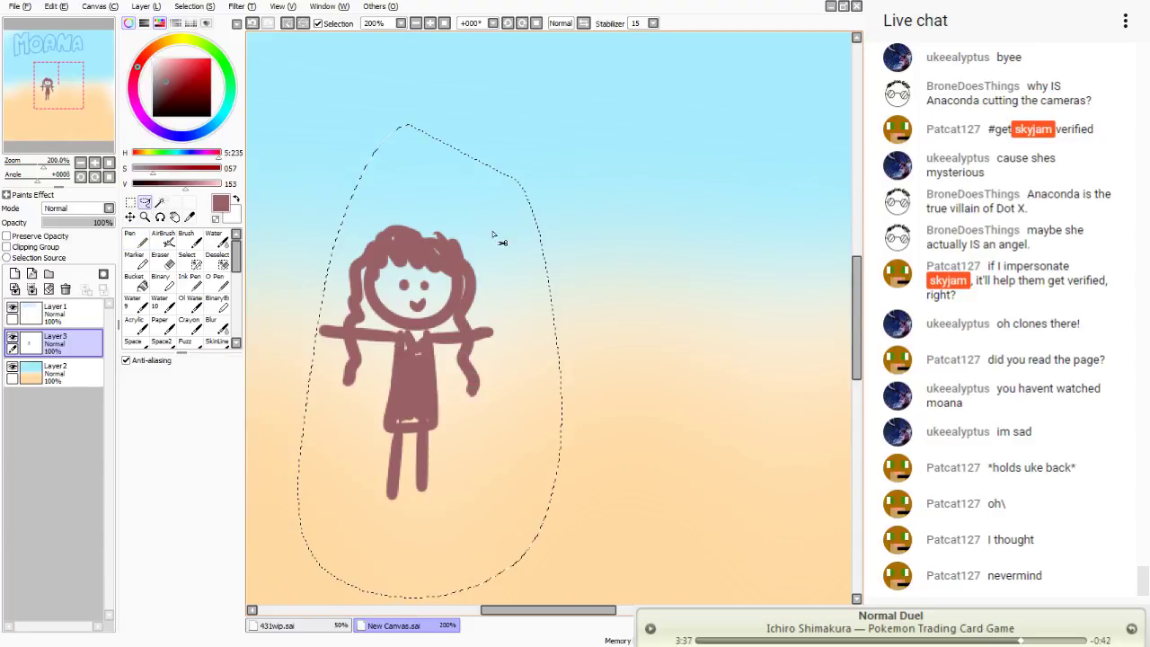
mouse_move(454, 253)
left_mouse_down()
mouse_move(422, 202)
mouse_move(422, 216)
left_mouse_up()
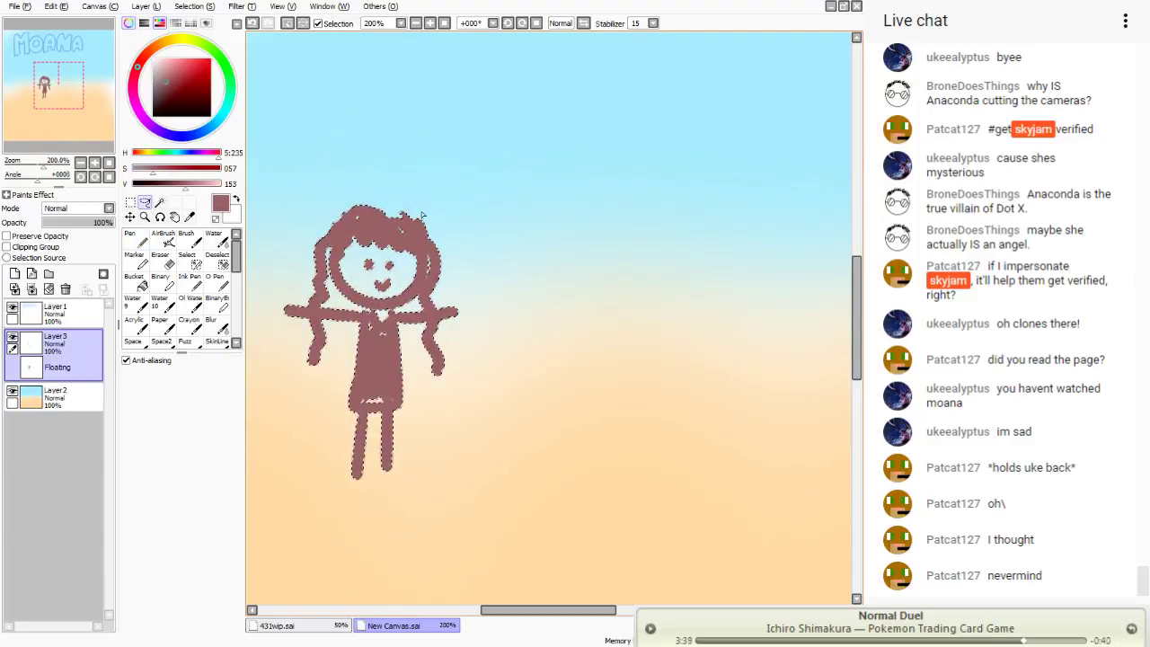
left_click(415, 23)
left_click_drag(516, 329, 422, 327)
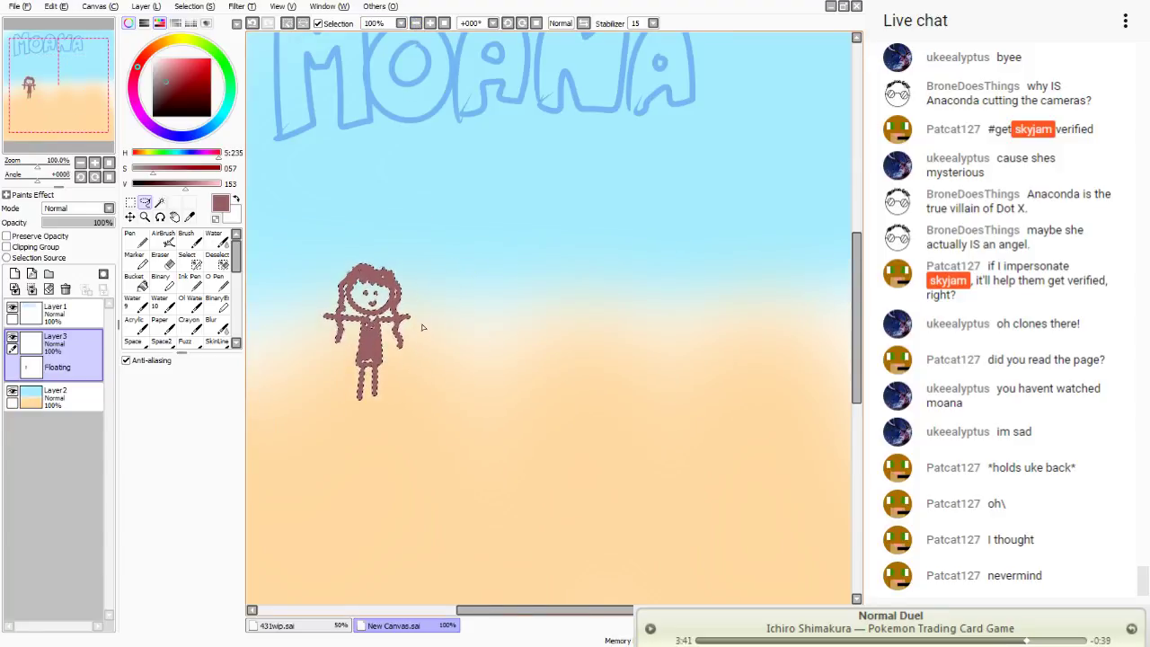
key("ctrl+d")
- Draw a small light pink pig with upright ears, a face and a striped body beside the girl, using the size 10 Pen
left_click(167, 94)
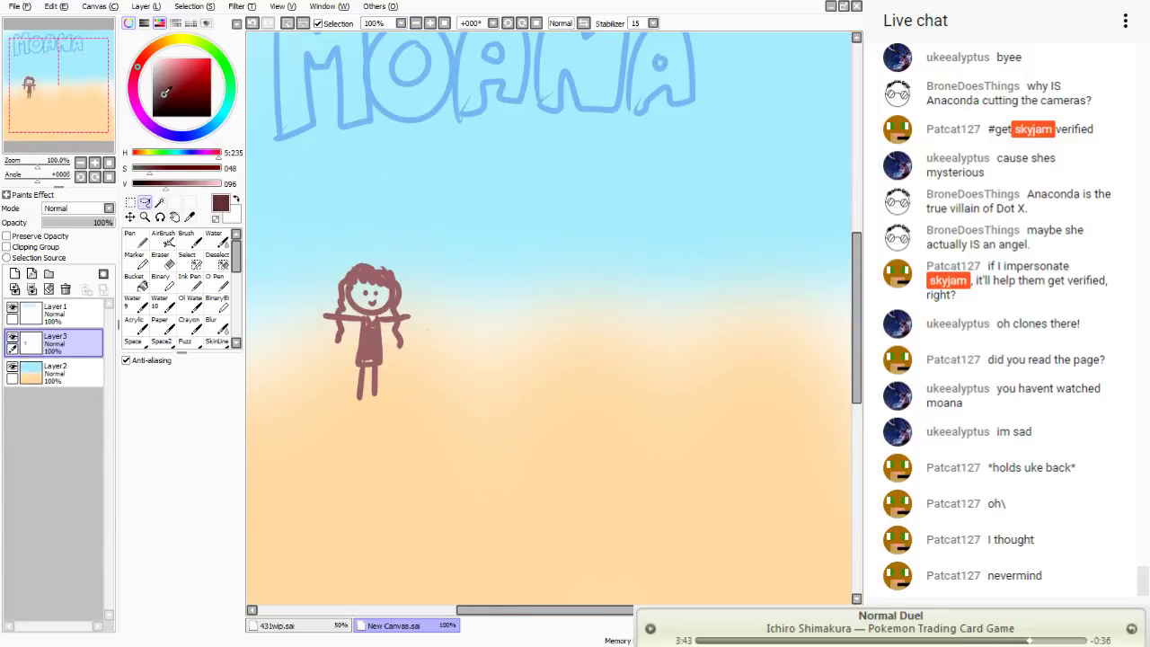
left_click_drag(165, 93, 172, 59)
left_click(136, 239)
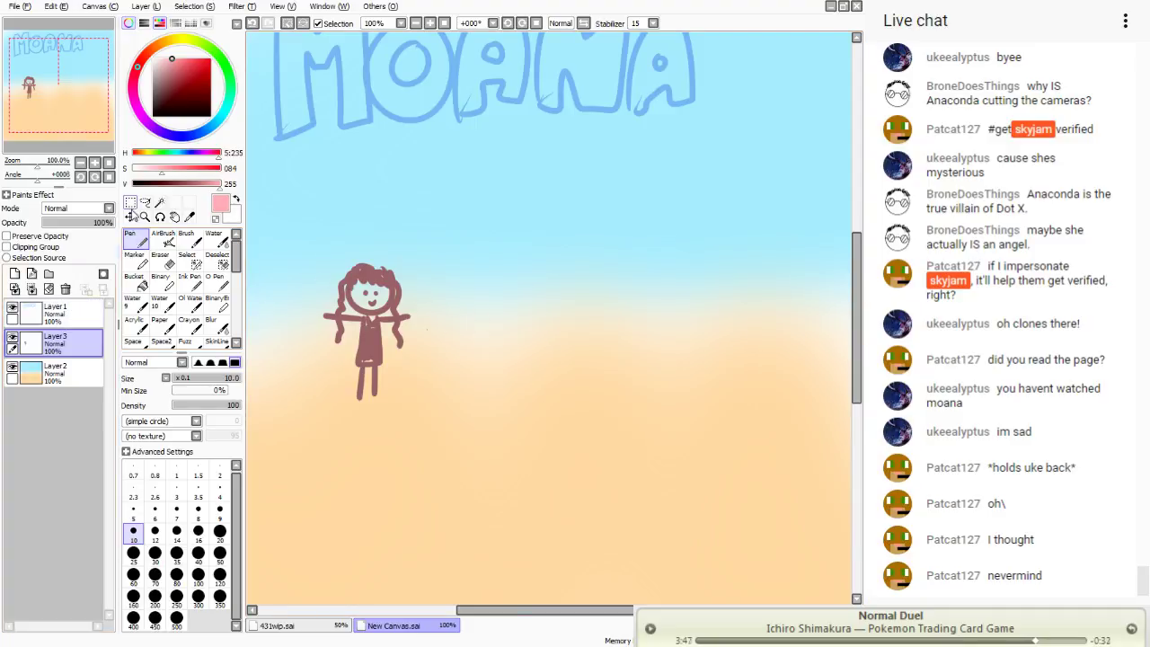
left_click(130, 203)
key("n")
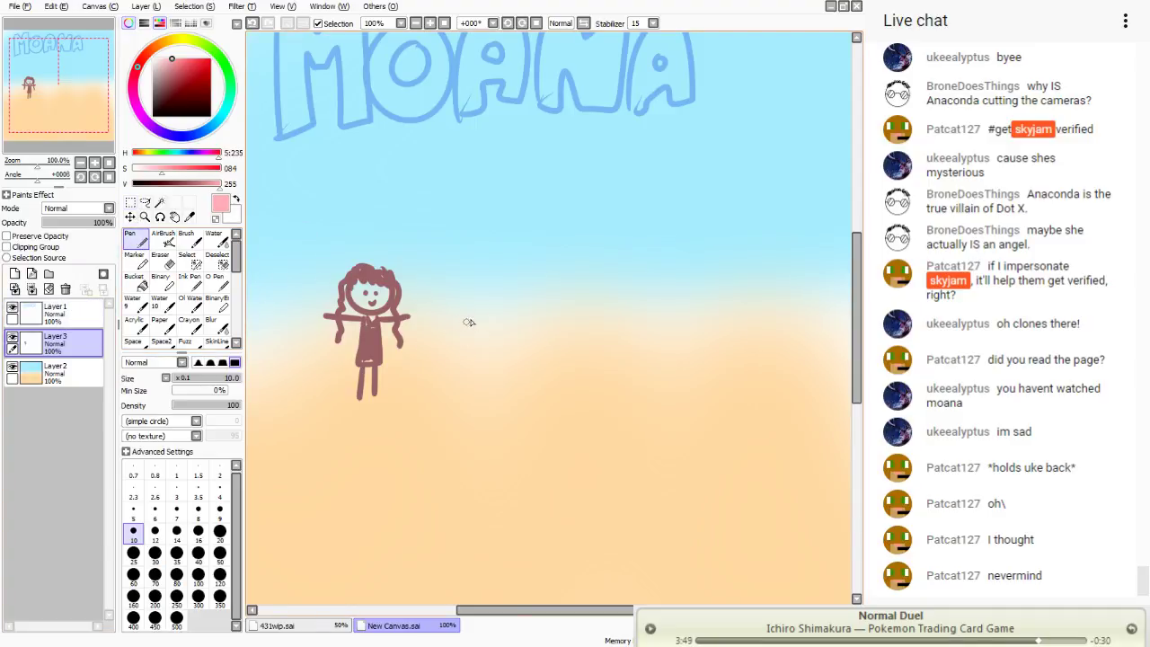
left_click_drag(469, 322, 449, 317)
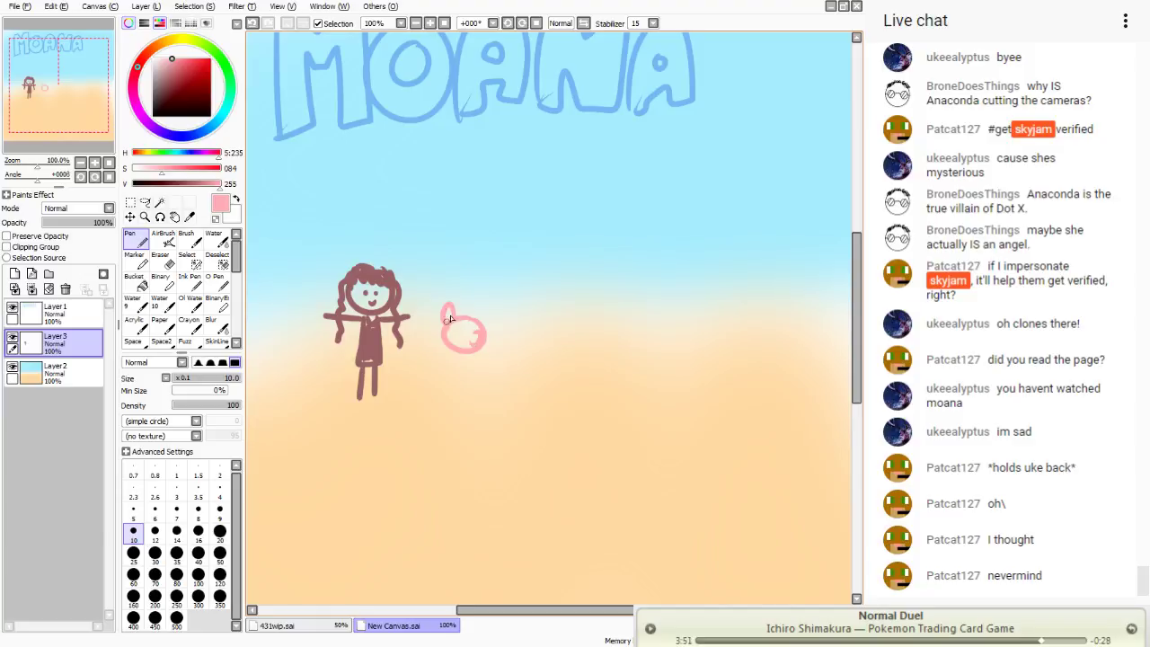
left_click_drag(467, 361, 458, 363)
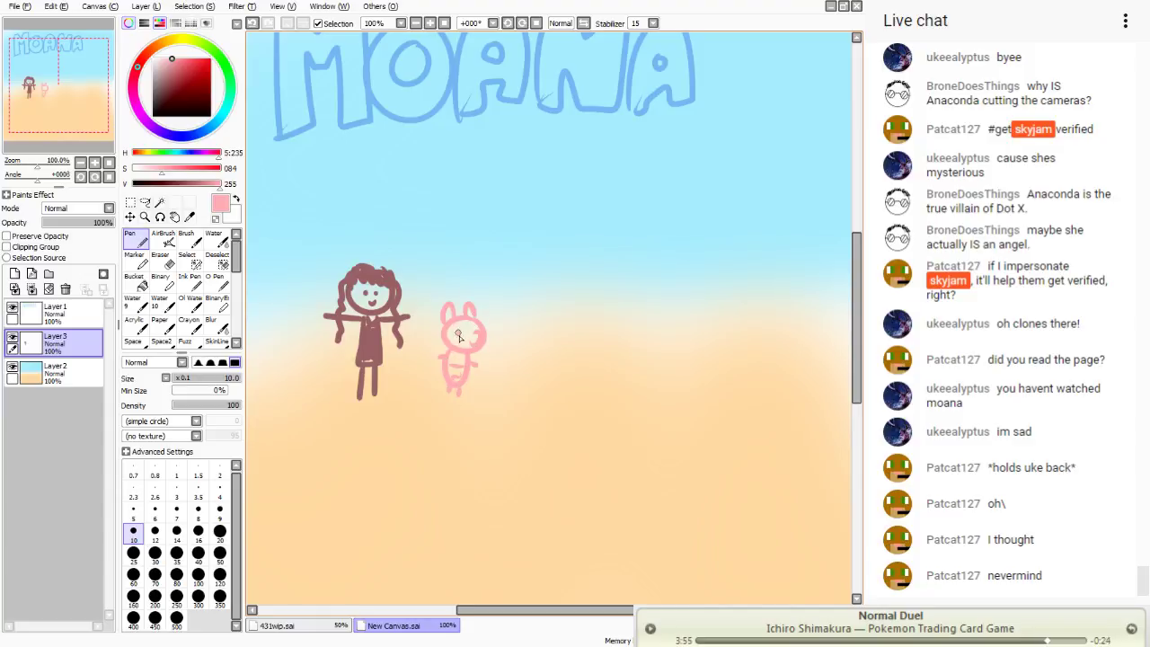
- Outline a large brown man's oval face with a wide grin, bulging chest and rounded torso to the right of the pig
mouse_move(168, 78)
left_mouse_down()
mouse_move(162, 87)
mouse_move(148, 55)
mouse_move(165, 84)
left_mouse_up()
mouse_move(611, 204)
left_mouse_down()
mouse_move(557, 254)
mouse_move(598, 237)
mouse_move(562, 236)
mouse_move(608, 233)
mouse_move(583, 230)
left_mouse_up()
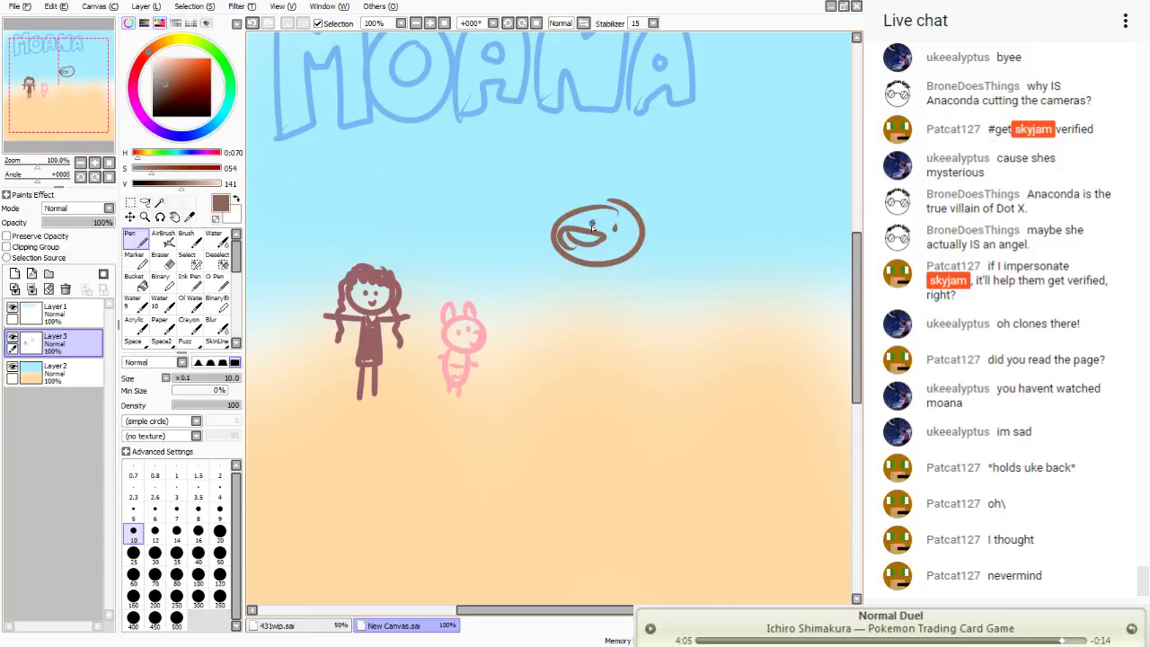
mouse_move(613, 269)
left_mouse_down()
mouse_move(624, 331)
mouse_move(559, 262)
left_mouse_up()
left_click_drag(632, 334, 561, 340)
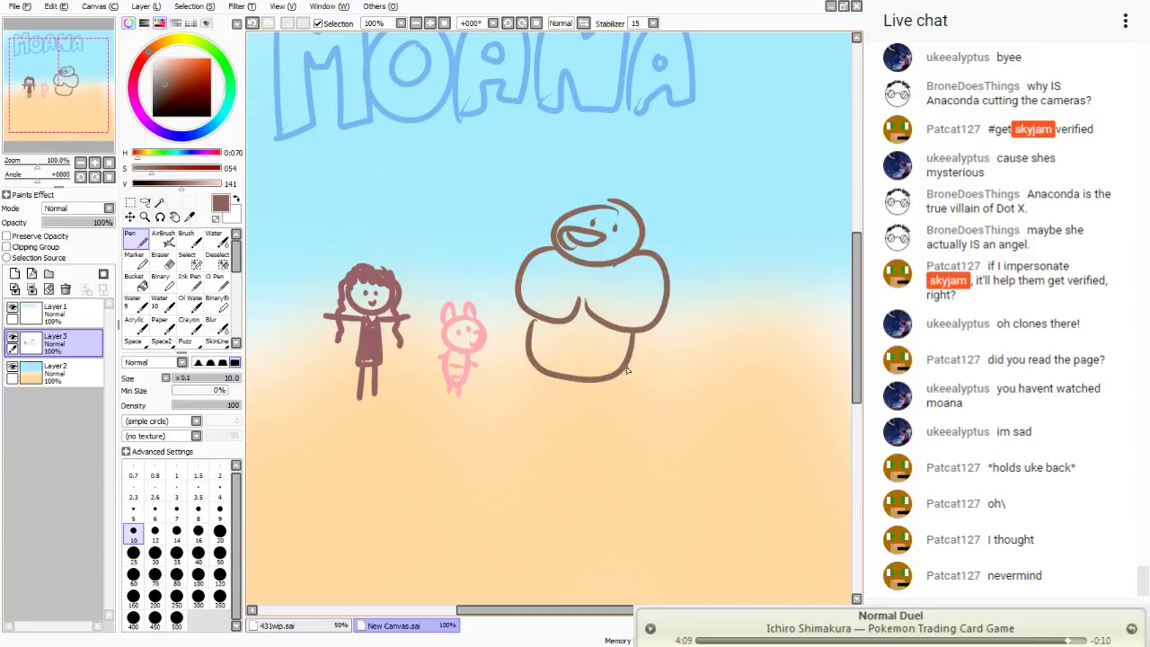
- Add short bent legs, thick curved arms, eyebrows and a swept-up tuft of hair to the large brown man
left_click_drag(628, 370, 636, 402)
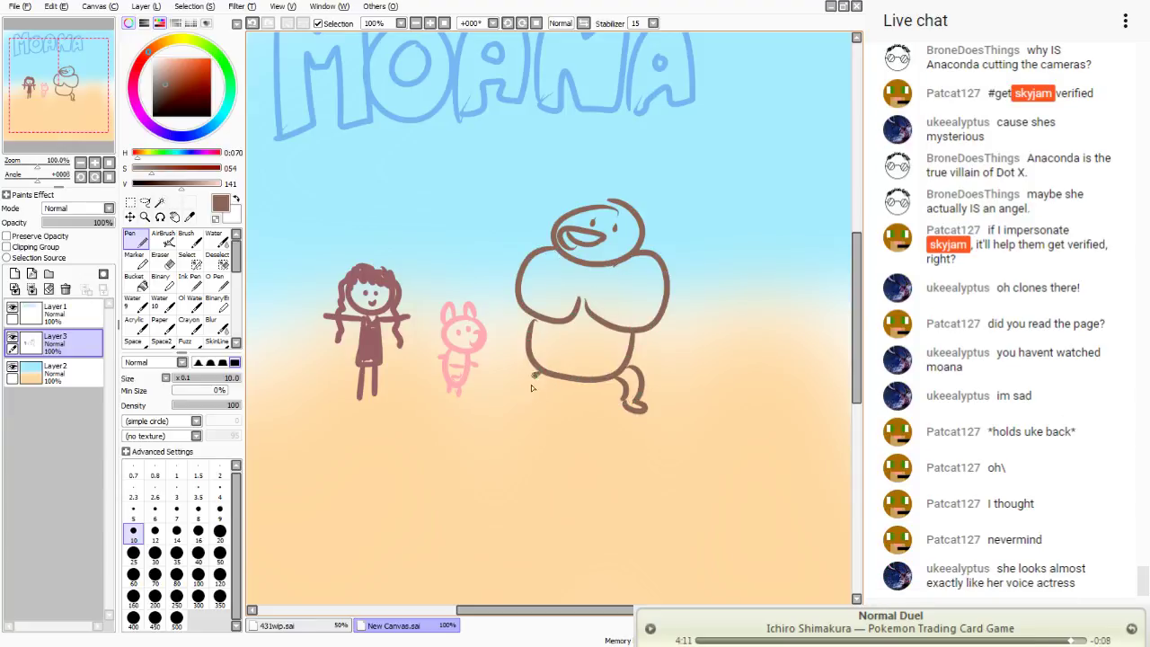
left_click_drag(525, 394, 519, 397)
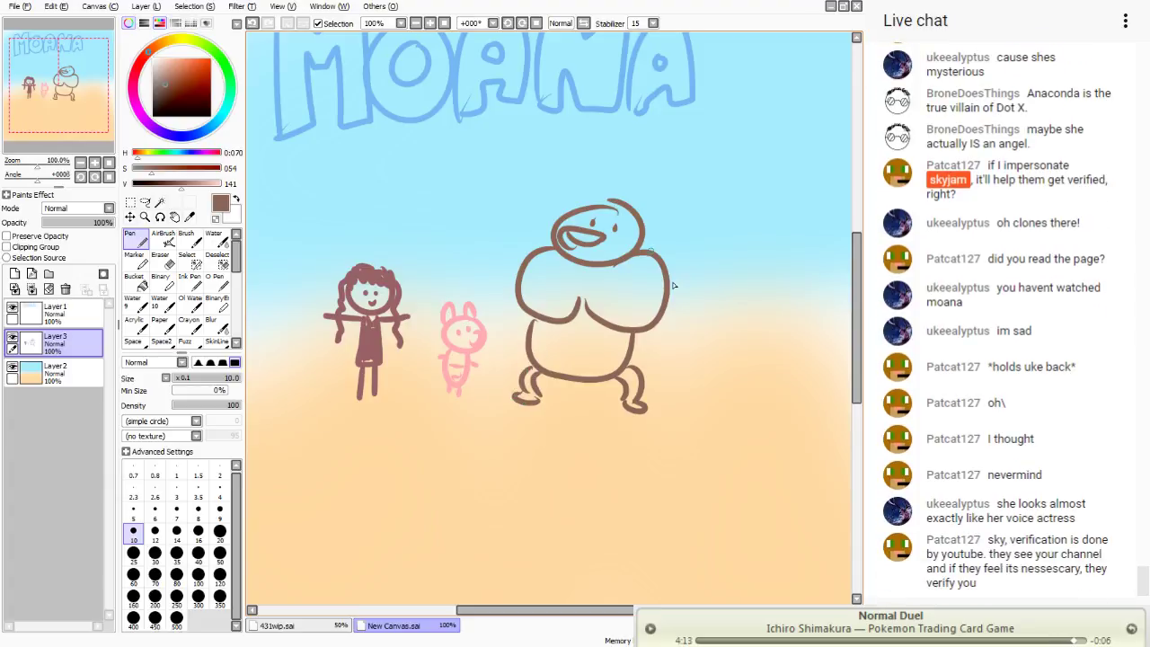
mouse_move(657, 254)
left_mouse_down()
mouse_move(706, 271)
mouse_move(697, 333)
mouse_move(666, 285)
left_mouse_up()
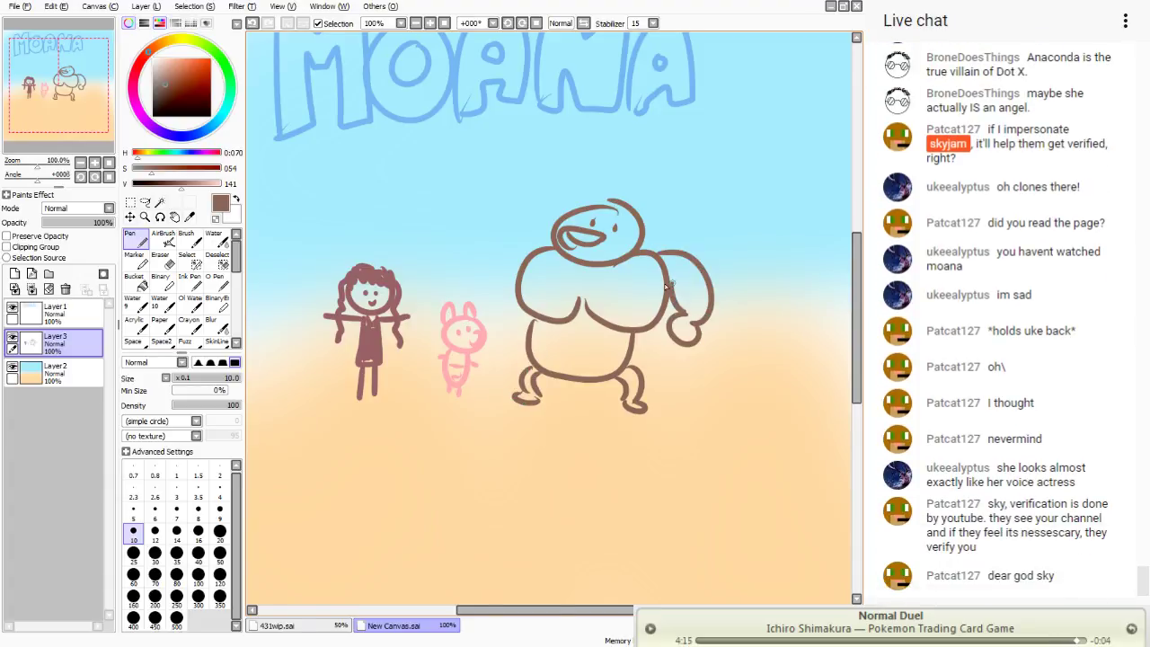
left_click_drag(534, 246, 514, 311)
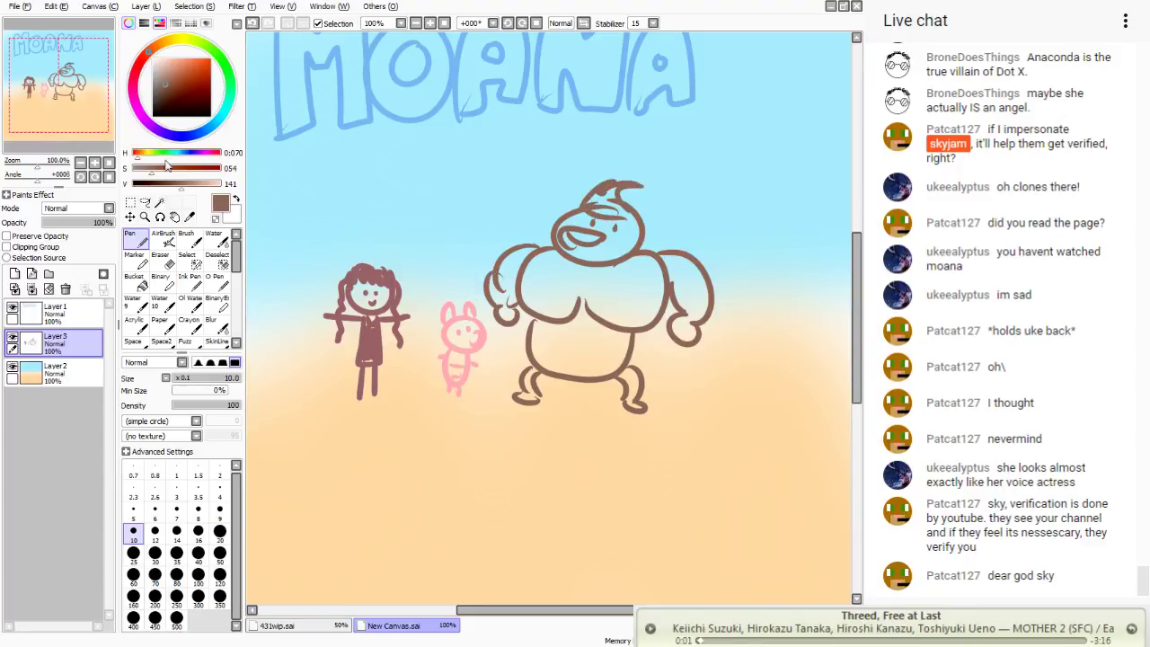
- Draw a red necktie down the large man's chest, and move the three lassoed characters up and slightly left
left_click_drag(154, 56, 190, 59)
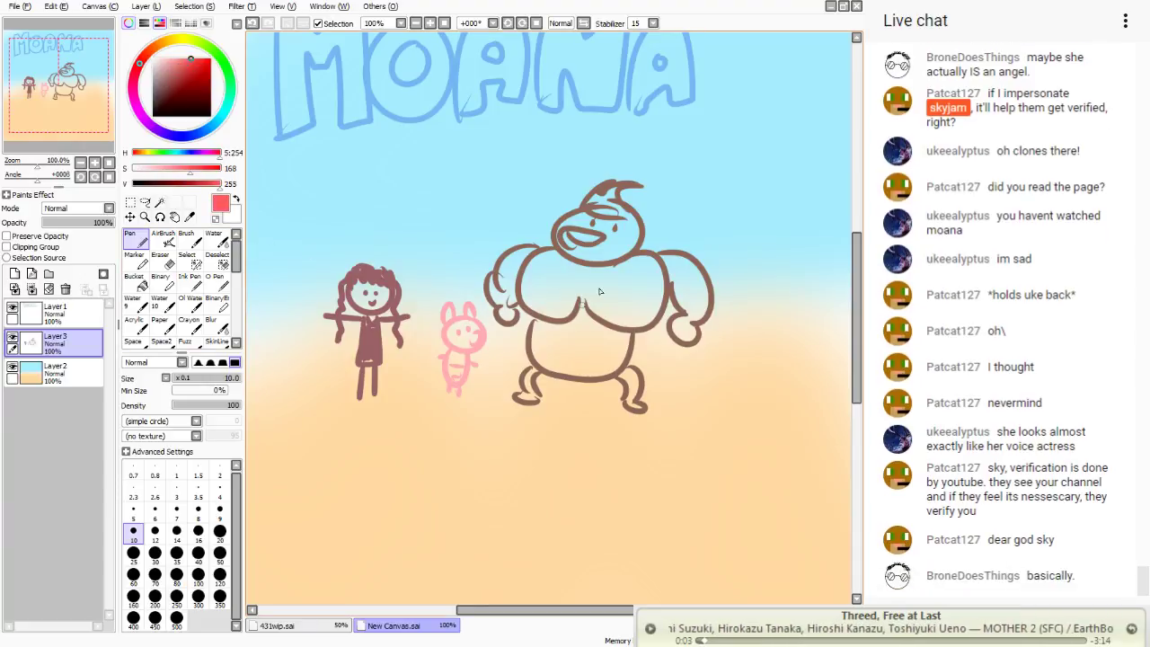
left_click_drag(585, 292, 582, 369)
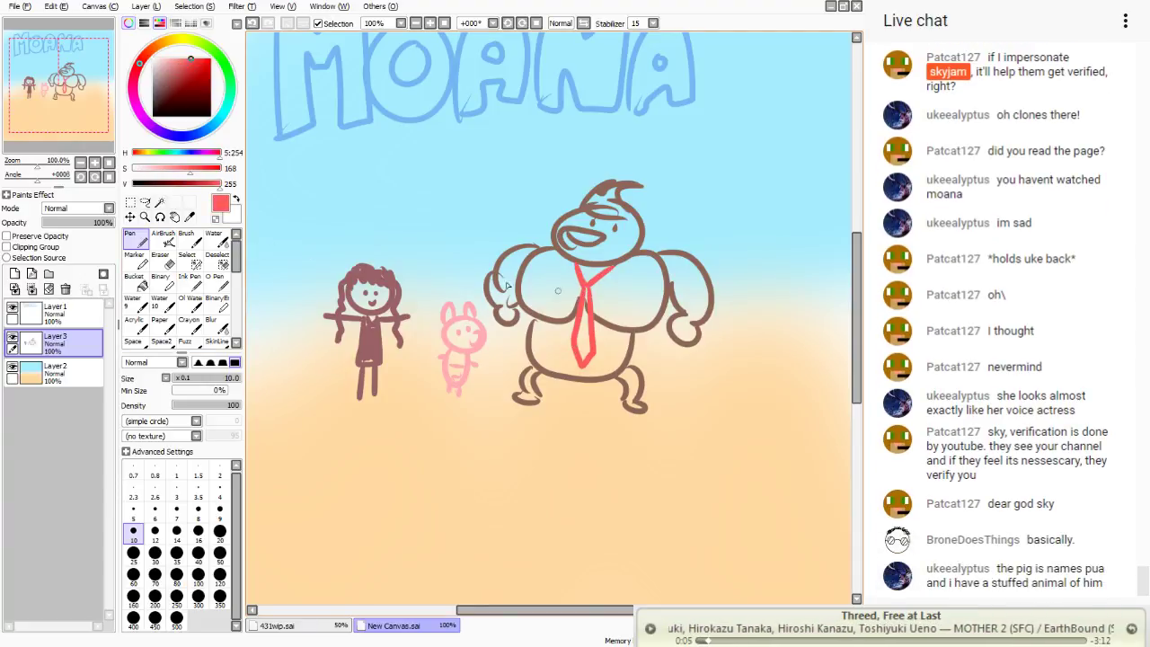
key("a")
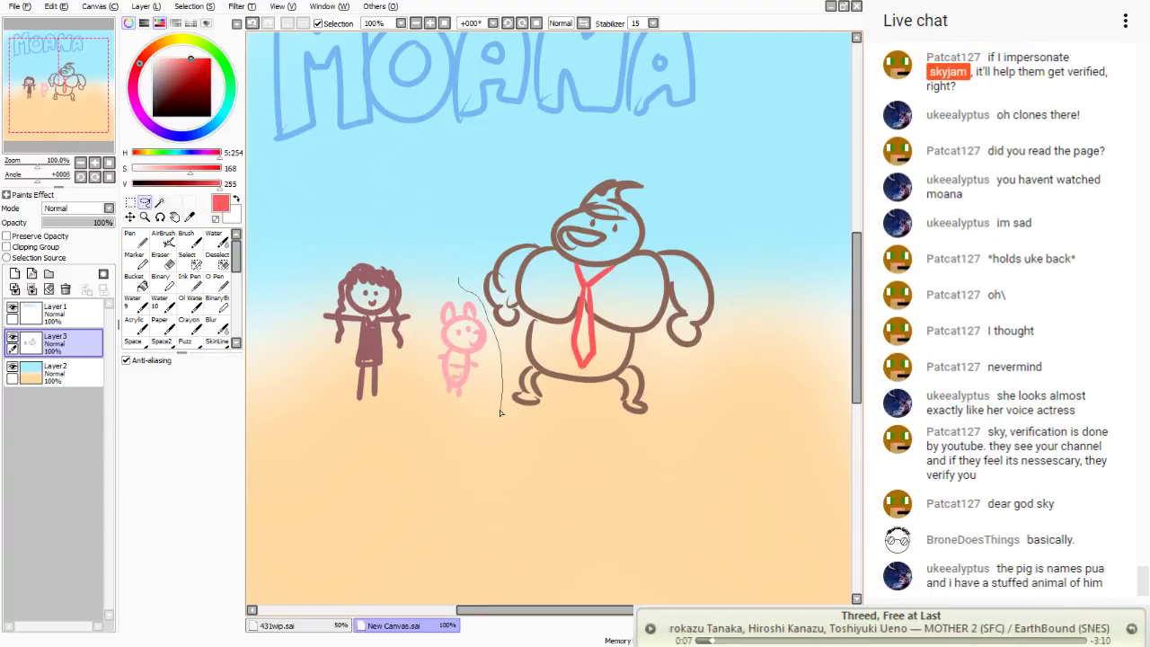
mouse_move(500, 413)
left_mouse_down()
mouse_move(564, 150)
mouse_move(778, 295)
mouse_move(536, 512)
mouse_move(231, 367)
mouse_move(435, 197)
mouse_move(459, 364)
mouse_move(426, 210)
mouse_move(444, 377)
mouse_move(440, 214)
left_mouse_up()
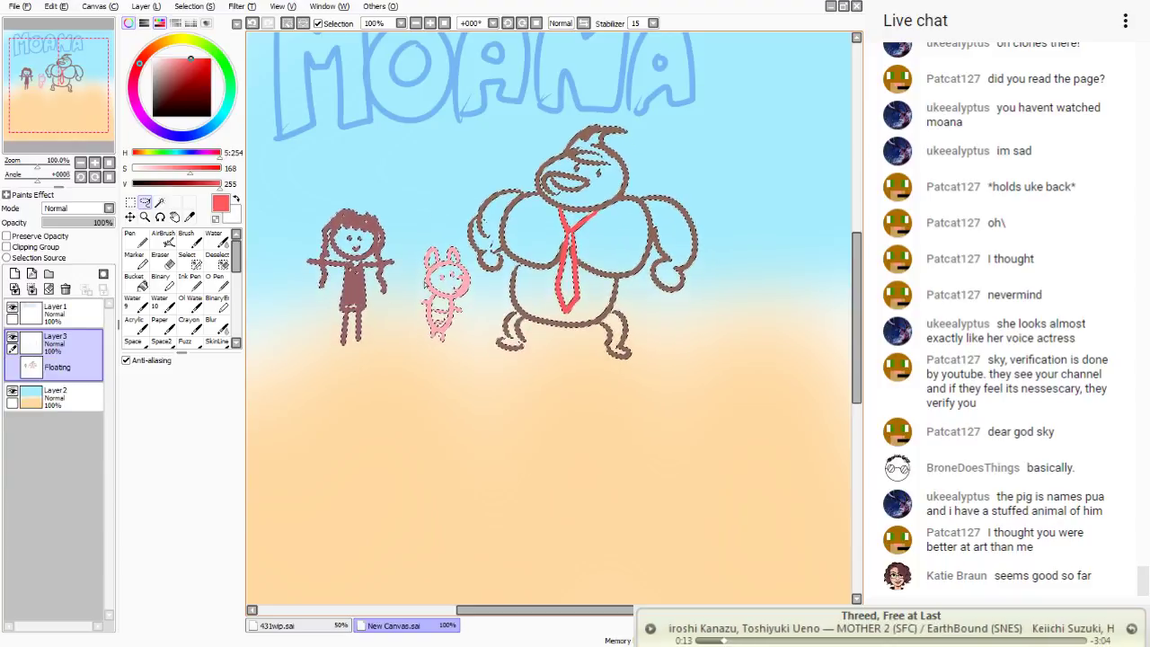
key("ctrl+d")
- Draw a small dark green stone with an erased swirl inside it, and move the lassoed stone to the sky below the lettering's final A
left_click(219, 59)
left_click_drag(171, 69, 180, 57)
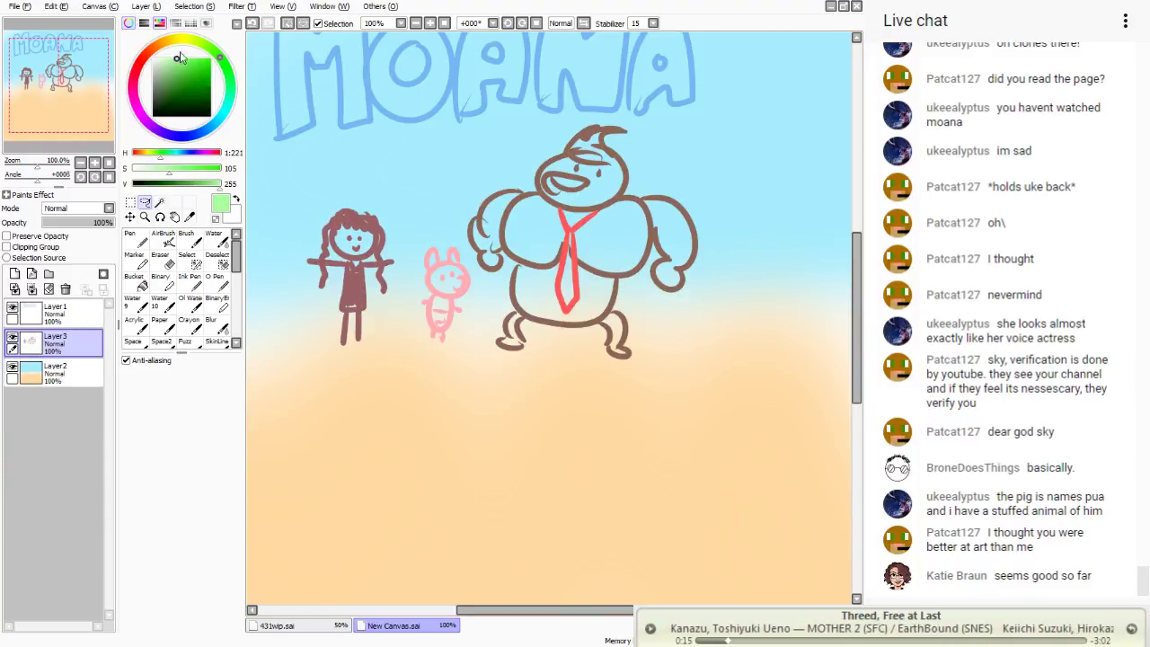
key("n")
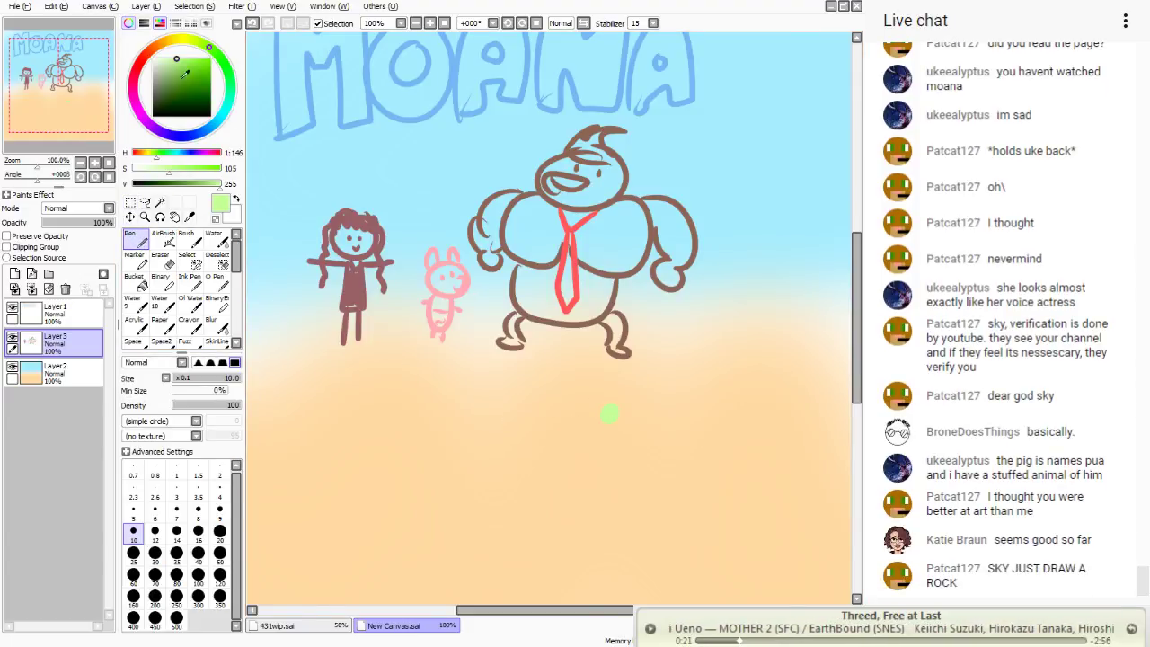
left_click_drag(186, 73, 183, 84)
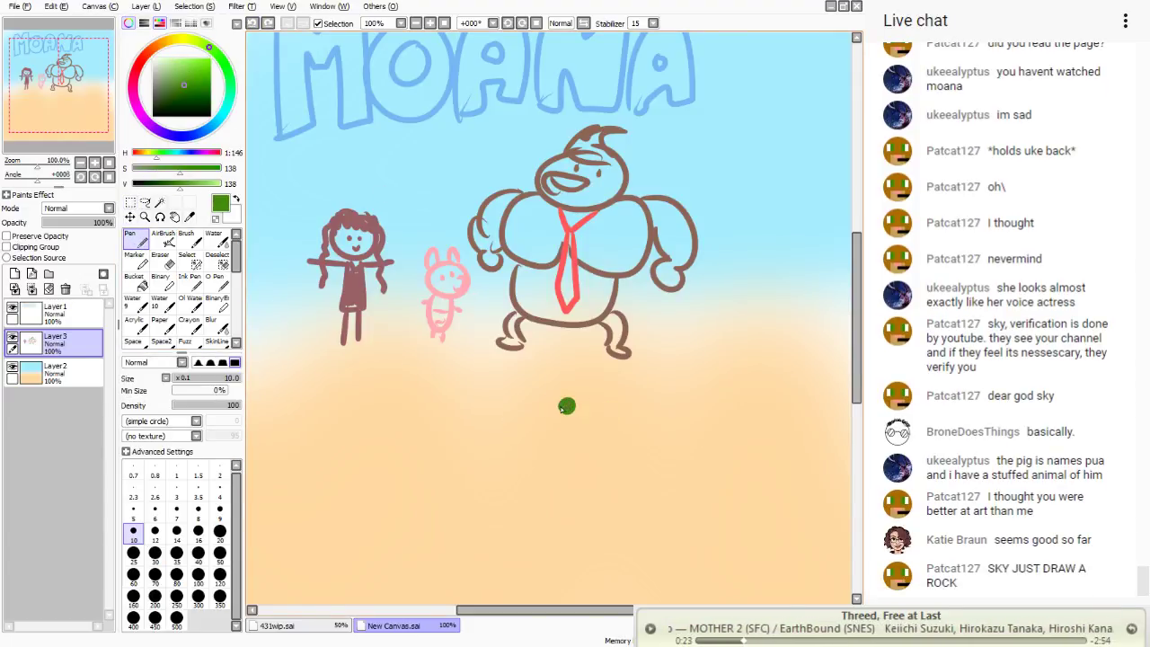
key("e")
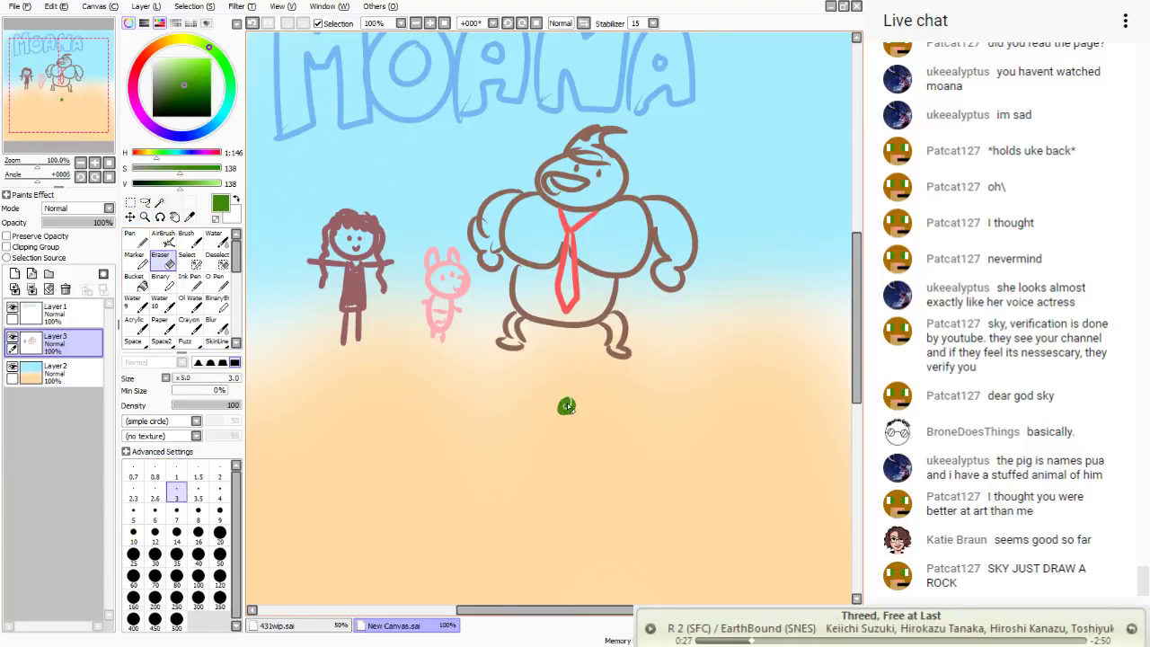
left_click(143, 201)
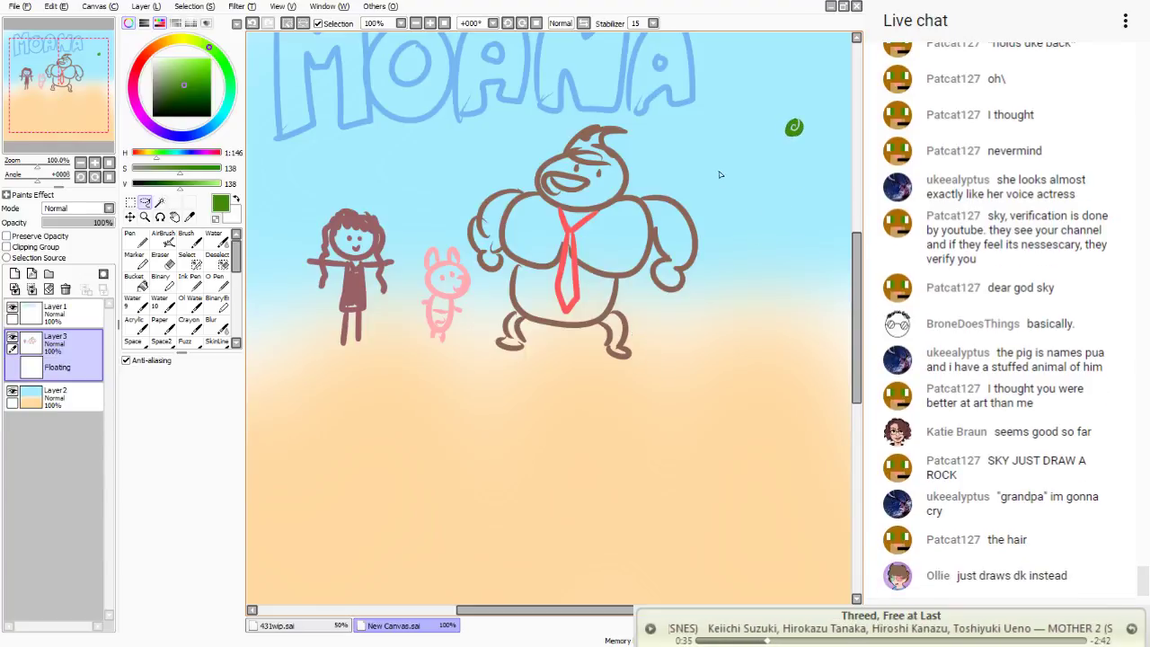
- Lasso the girl, pig and large man together and move them down onto the sand
mouse_move(623, 105)
left_mouse_down()
mouse_move(705, 130)
mouse_move(322, 424)
mouse_move(527, 59)
mouse_move(622, 106)
left_mouse_up()
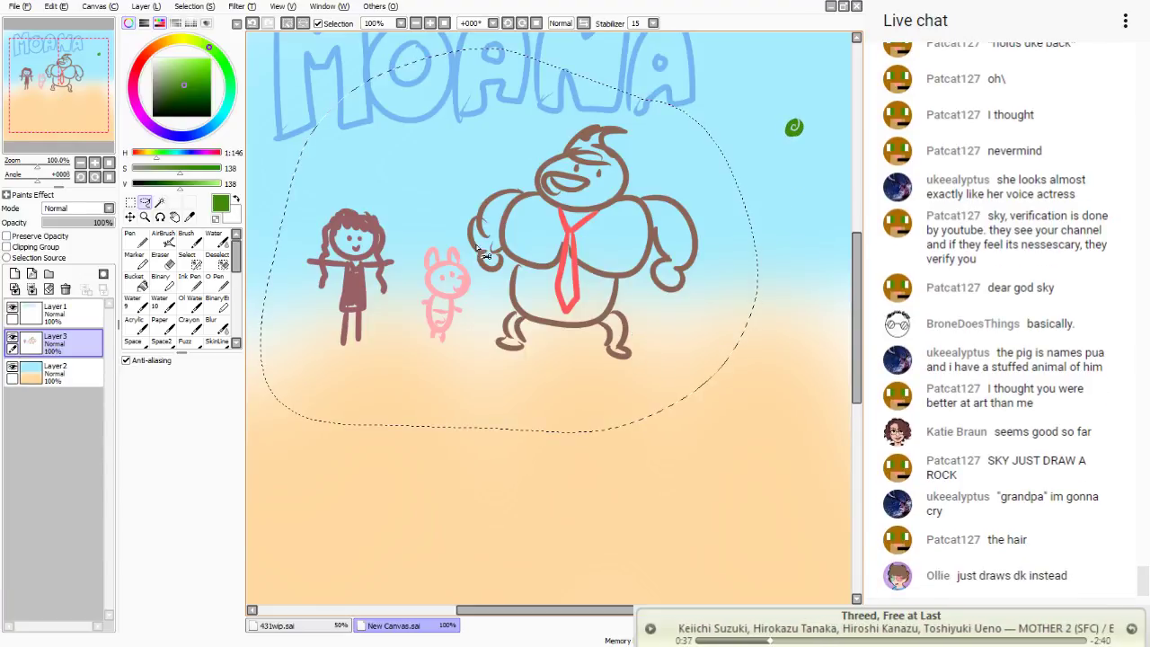
mouse_move(482, 267)
left_mouse_down()
mouse_move(419, 275)
mouse_move(483, 357)
mouse_move(483, 325)
left_mouse_up()
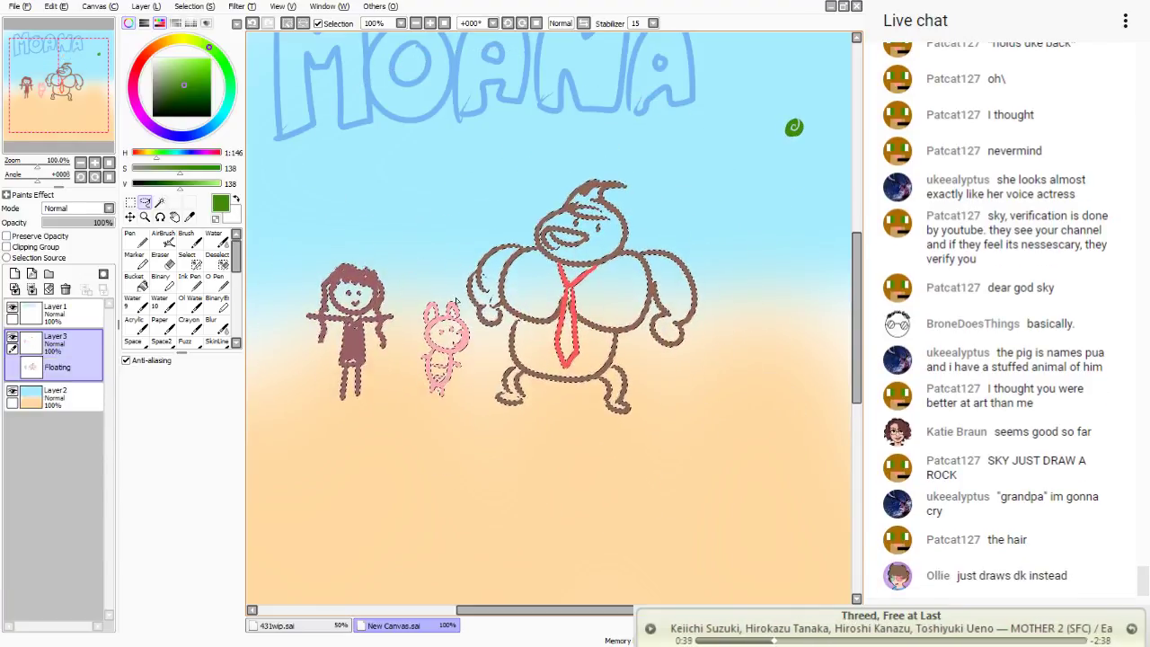
key("ctrl+d")
- Move the lassoed pig to the far right of the large man, and shift the lassoed girl slightly up and right
mouse_move(478, 372)
left_mouse_down()
mouse_move(429, 289)
mouse_move(449, 400)
mouse_move(444, 354)
mouse_move(446, 377)
mouse_move(446, 359)
mouse_move(670, 442)
mouse_move(799, 390)
left_mouse_up()
mouse_move(358, 236)
left_mouse_down()
mouse_move(398, 500)
mouse_move(359, 238)
left_mouse_up()
mouse_move(355, 341)
left_mouse_down()
mouse_move(351, 270)
mouse_move(353, 321)
mouse_move(354, 305)
mouse_move(366, 323)
left_mouse_up()
key("ctrl+d")
- Outline a blue wavy water shape on the sand below the girl, from the canvas's left edge, using the size 10 Pen
left_click(205, 131)
left_click(173, 67)
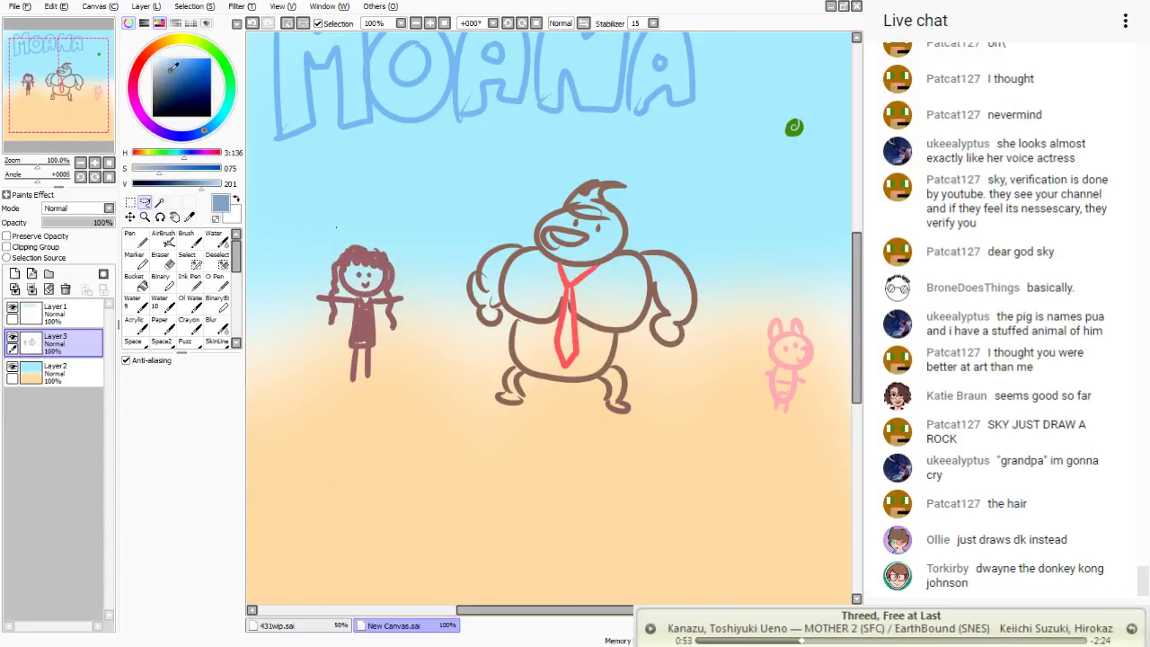
left_click(136, 239)
left_click_drag(233, 381, 331, 367)
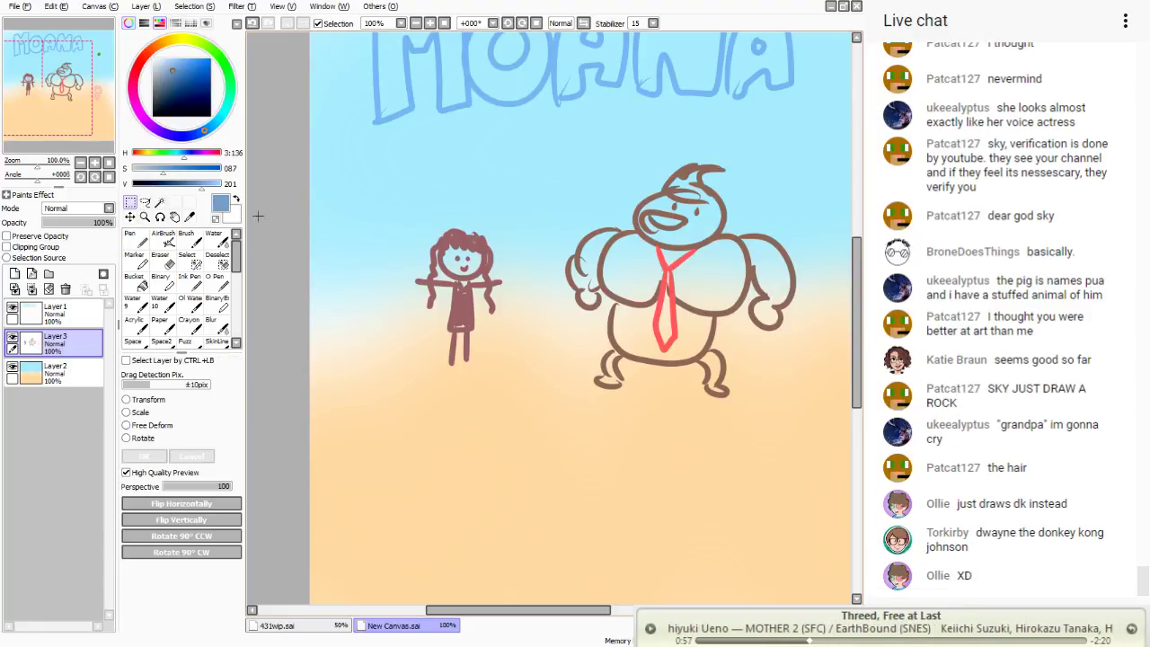
mouse_move(343, 358)
left_mouse_down()
mouse_move(532, 412)
mouse_move(450, 438)
mouse_move(595, 512)
mouse_move(323, 466)
left_mouse_up()
left_click_drag(310, 405, 311, 373)
- Lasso the blue wavy shape and move it up off the top of the canvas
left_click(145, 201)
left_click_drag(386, 364, 418, 387)
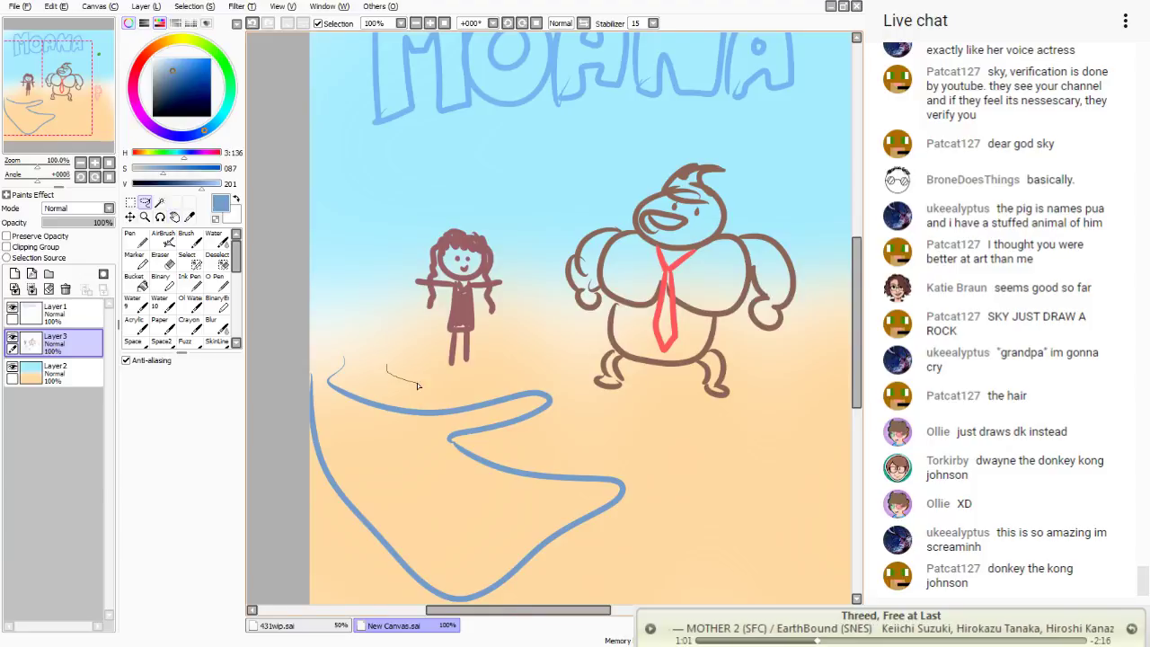
left_click_drag(617, 441, 672, 507)
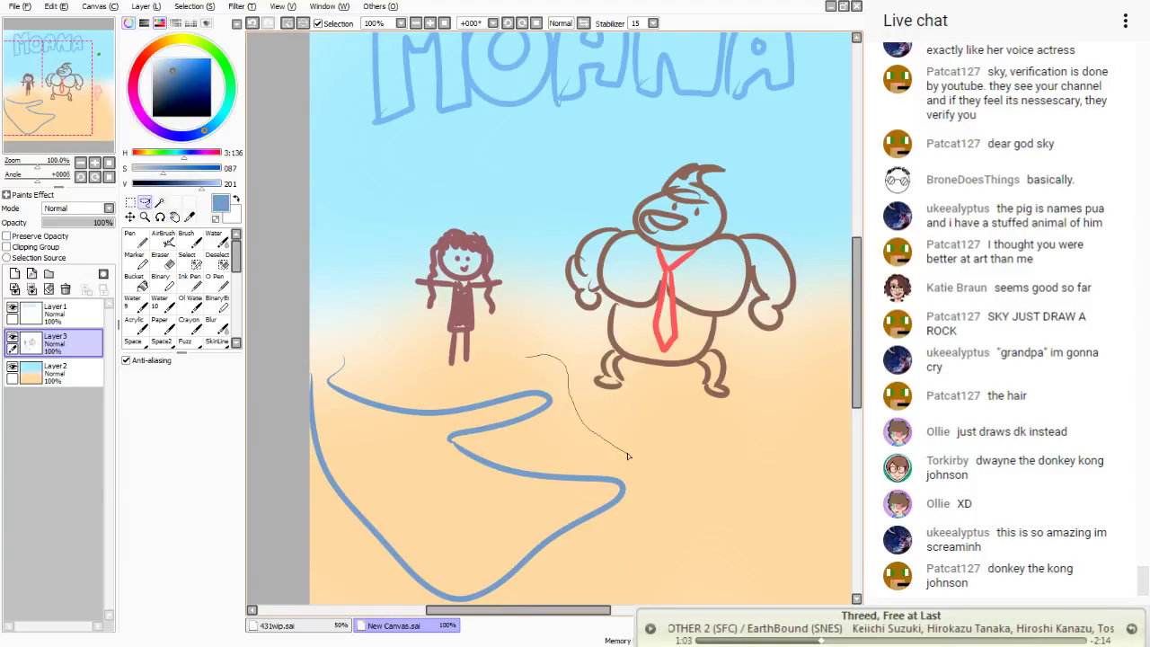
mouse_move(492, 372)
left_mouse_down()
mouse_move(415, 416)
mouse_move(392, 63)
mouse_move(400, 27)
left_mouse_up()
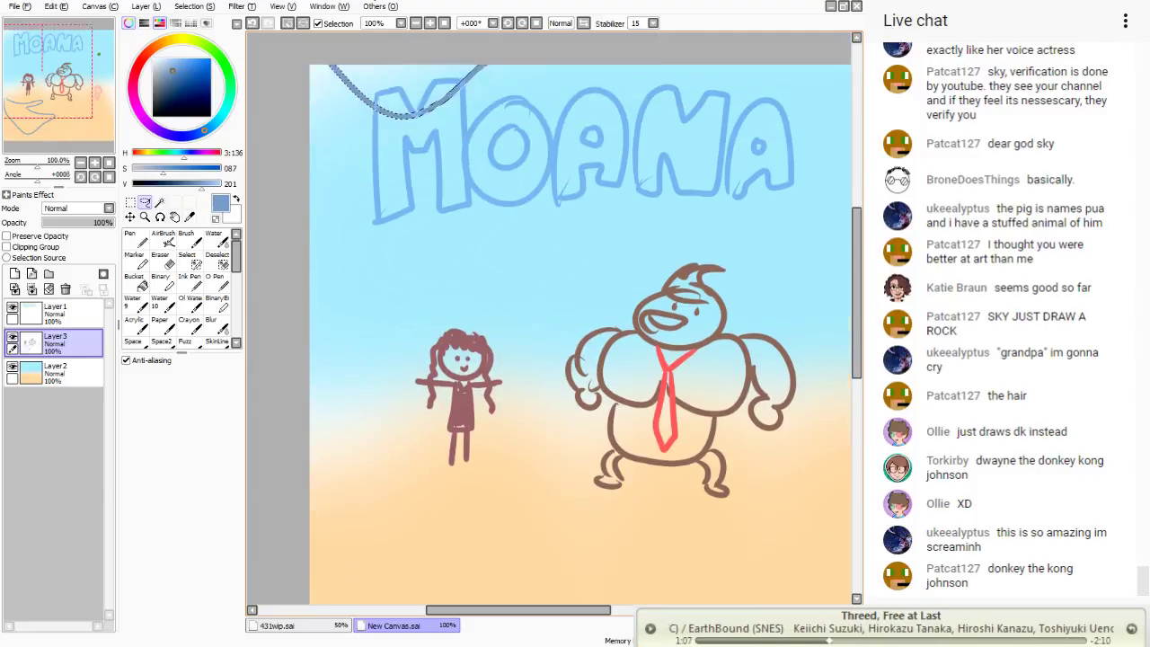
left_click(75, 105)
left_click_drag(75, 105, 82, 120)
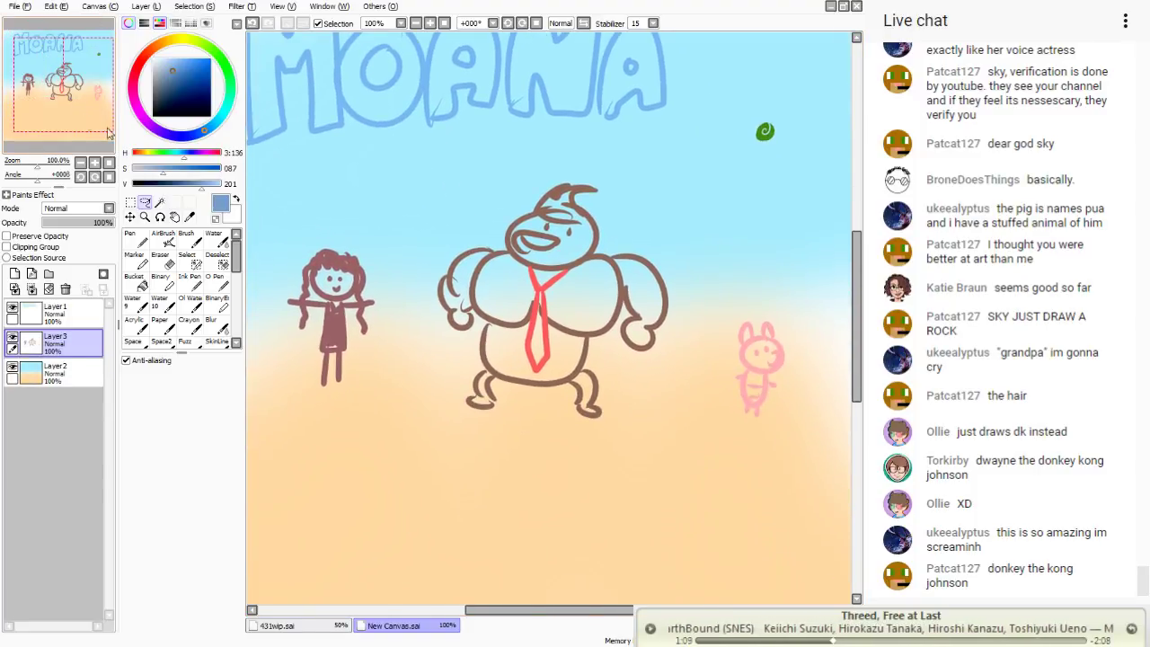
- Nudge the lassoed large man up and left, and draw dark grey curly hair down both sides of his head with the size 10 Pen
mouse_move(628, 168)
left_mouse_down()
mouse_move(646, 448)
mouse_move(425, 444)
mouse_move(434, 178)
mouse_move(622, 167)
left_mouse_up()
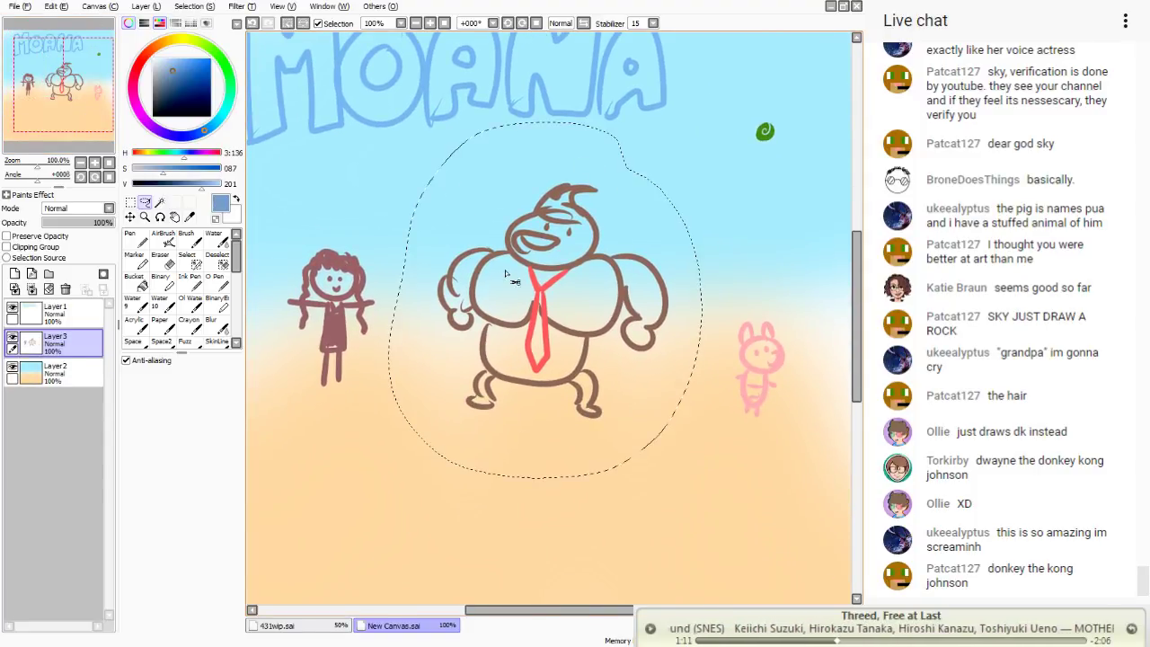
mouse_move(491, 280)
left_mouse_down()
mouse_move(506, 293)
mouse_move(513, 262)
mouse_move(490, 250)
mouse_move(498, 278)
left_mouse_up()
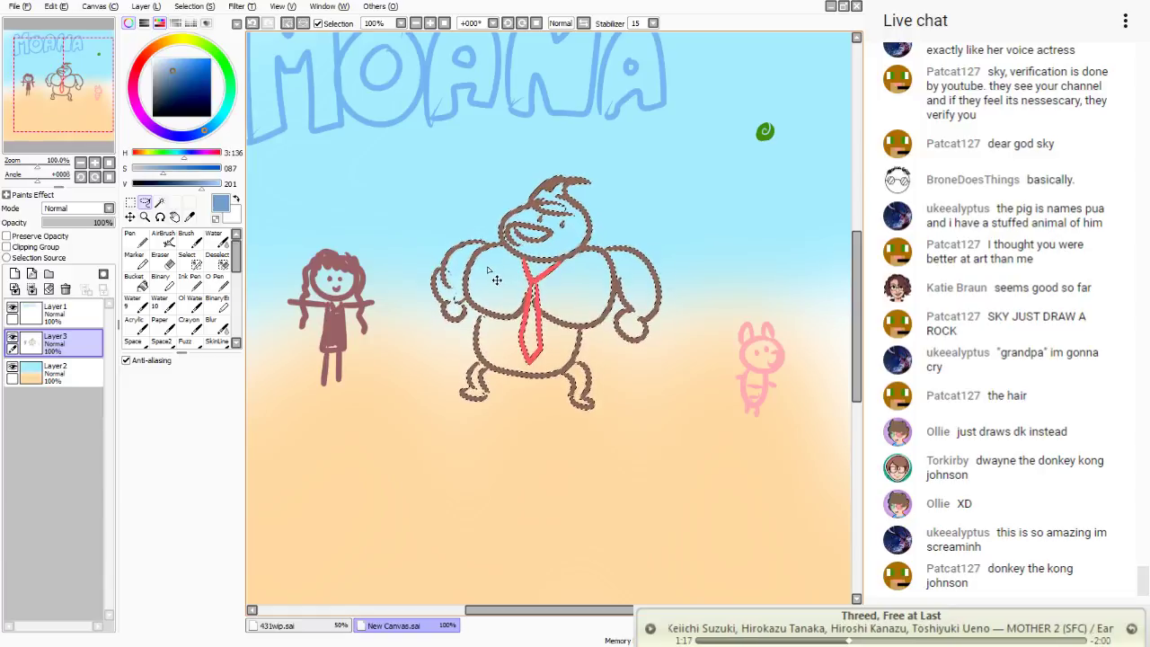
key("ctrl+d")
left_click_drag(168, 92, 151, 99)
left_click(138, 239)
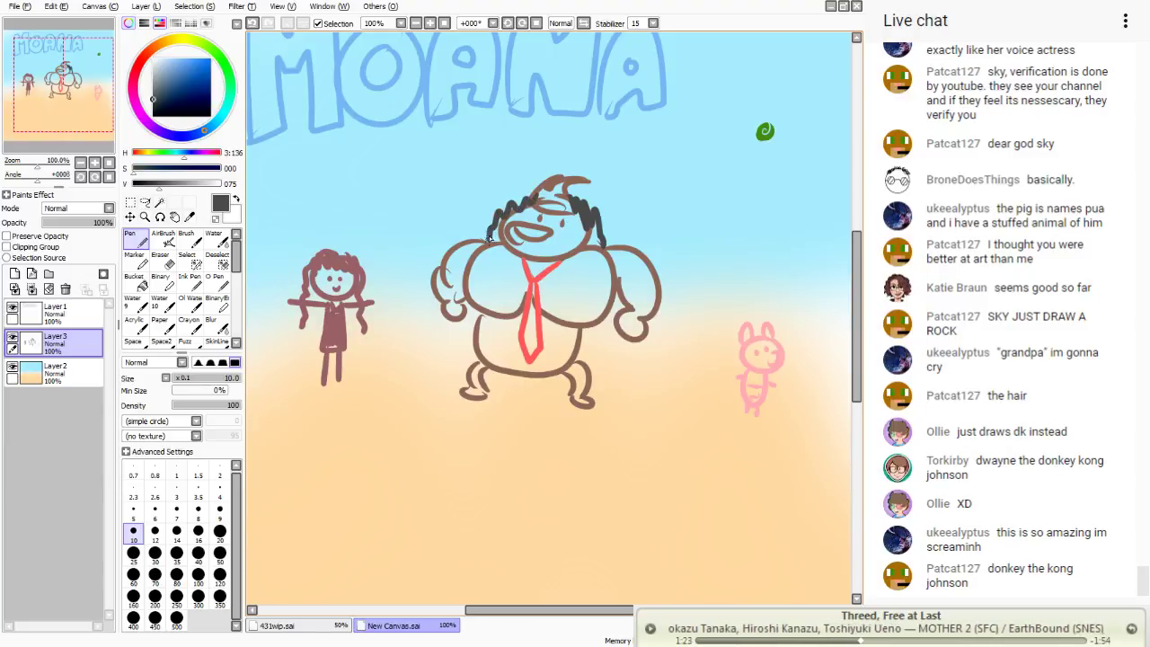
- Lasso the large man with his new dark hair and move him up and slightly right
left_click(144, 203)
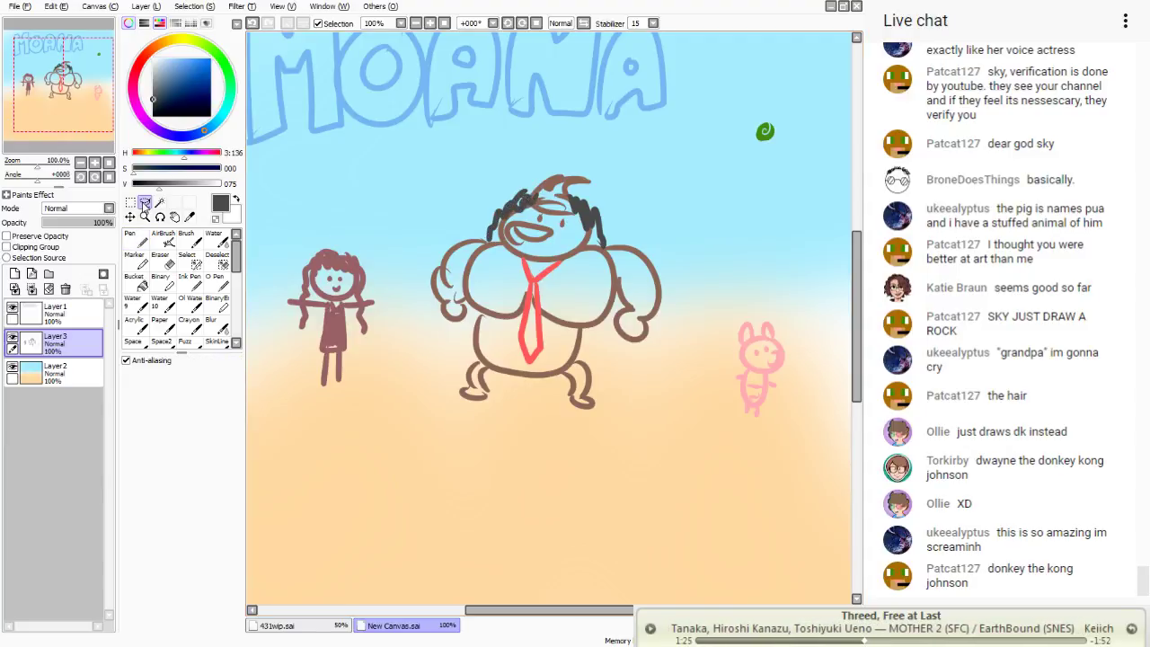
mouse_move(624, 154)
left_mouse_down()
mouse_move(692, 285)
mouse_move(504, 491)
left_mouse_up()
left_click_drag(531, 139, 584, 144)
mouse_move(521, 271)
left_mouse_down()
mouse_move(527, 296)
mouse_move(528, 241)
mouse_move(584, 223)
mouse_move(573, 242)
mouse_move(544, 227)
mouse_move(548, 269)
mouse_move(532, 251)
left_mouse_up()
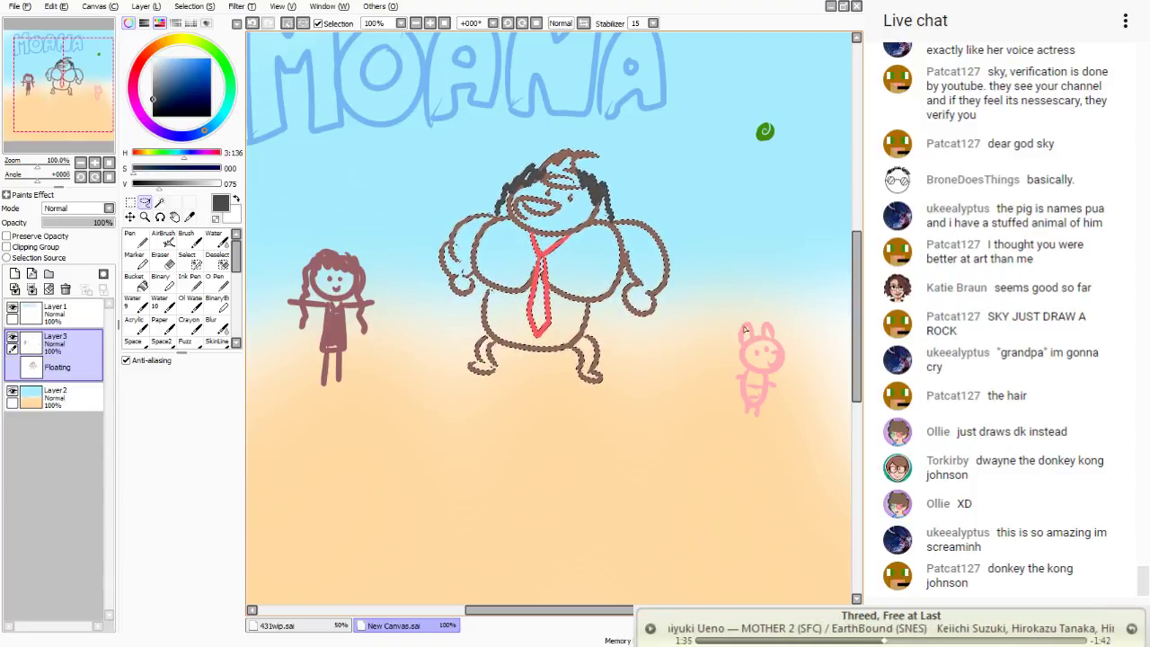
- Move the lassoed pig slightly closer to the large man, and move the lassoed man back down
mouse_move(745, 323)
left_mouse_down()
mouse_move(772, 444)
mouse_move(751, 422)
left_mouse_up()
mouse_move(764, 377)
left_mouse_down()
mouse_move(685, 316)
mouse_move(396, 211)
mouse_move(745, 351)
mouse_move(741, 367)
left_mouse_up()
key("ctrl+d")
key("ctrl+d")
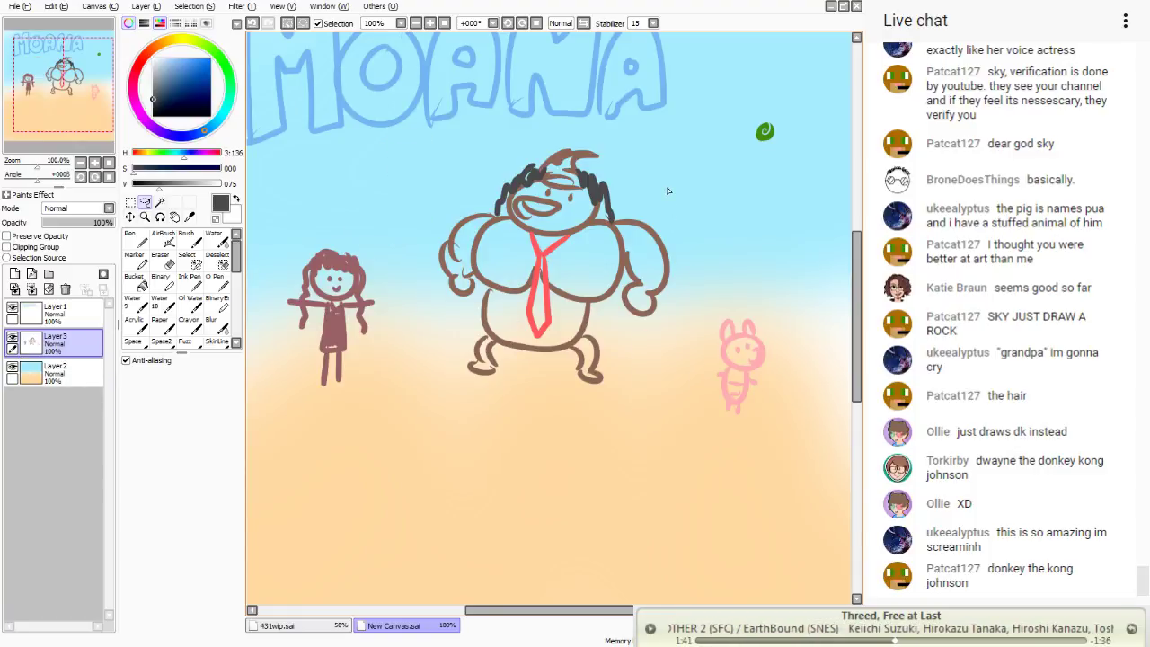
left_click_drag(530, 145, 647, 164)
left_click_drag(573, 253, 575, 283)
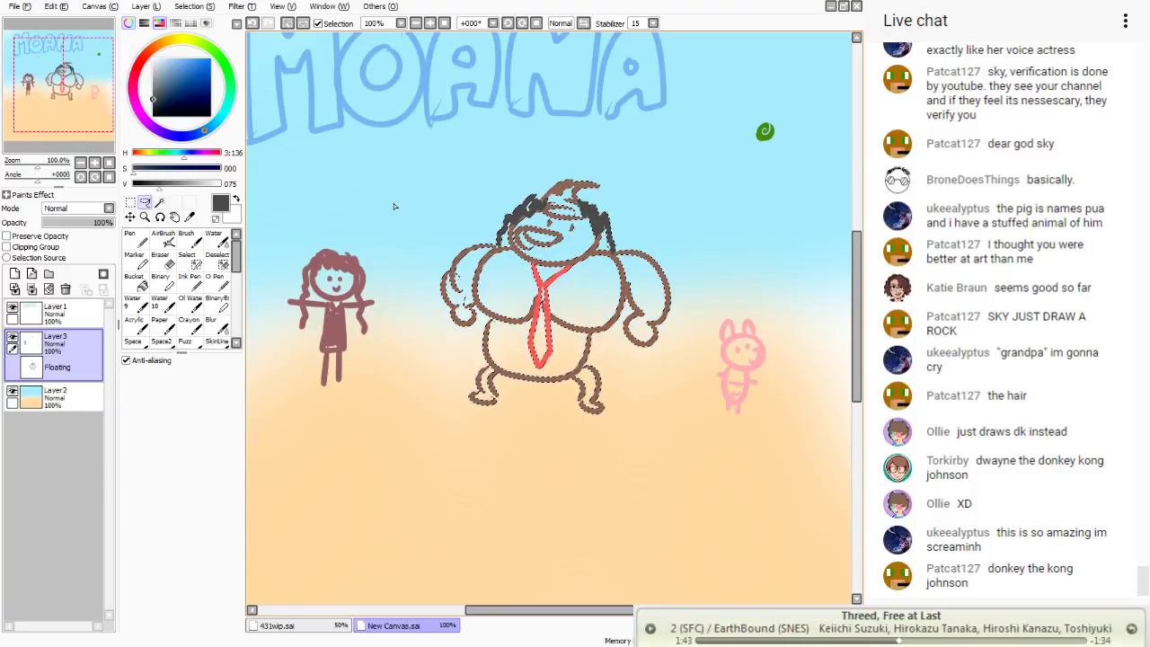
- Draw a tiny dark grey creature with a curled tail and a cap beside the tie on the large man's chest, using the size 3 Pen
left_click(397, 206)
left_click(136, 239)
key("ctrl+plus")
key("ctrl+plus")
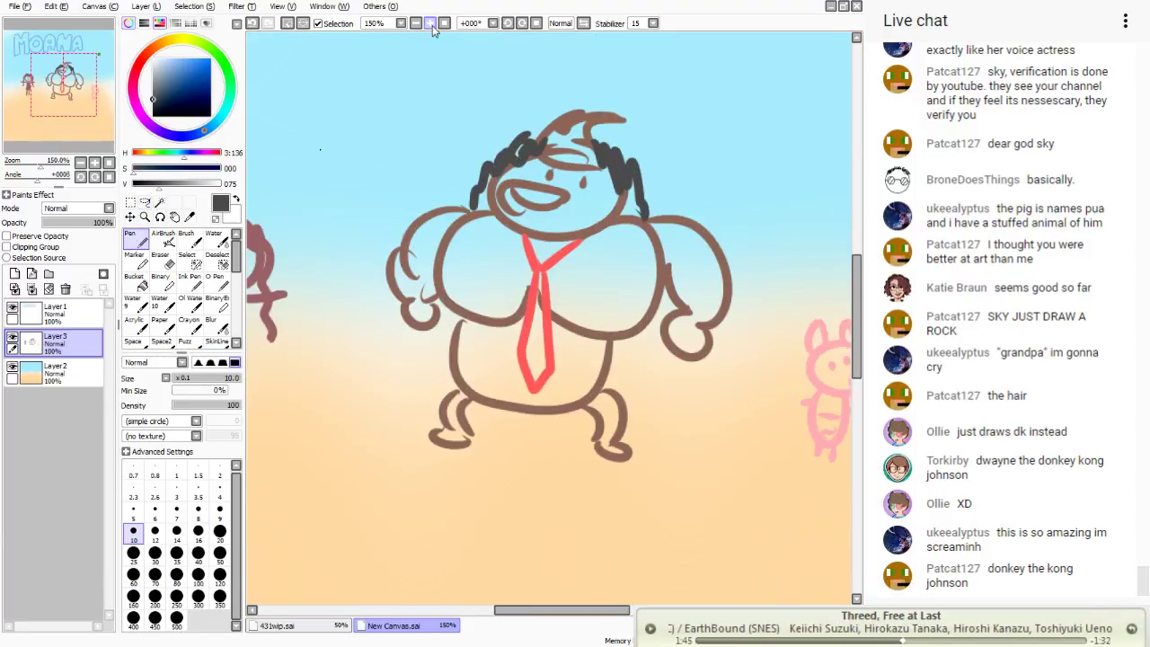
left_click(146, 200)
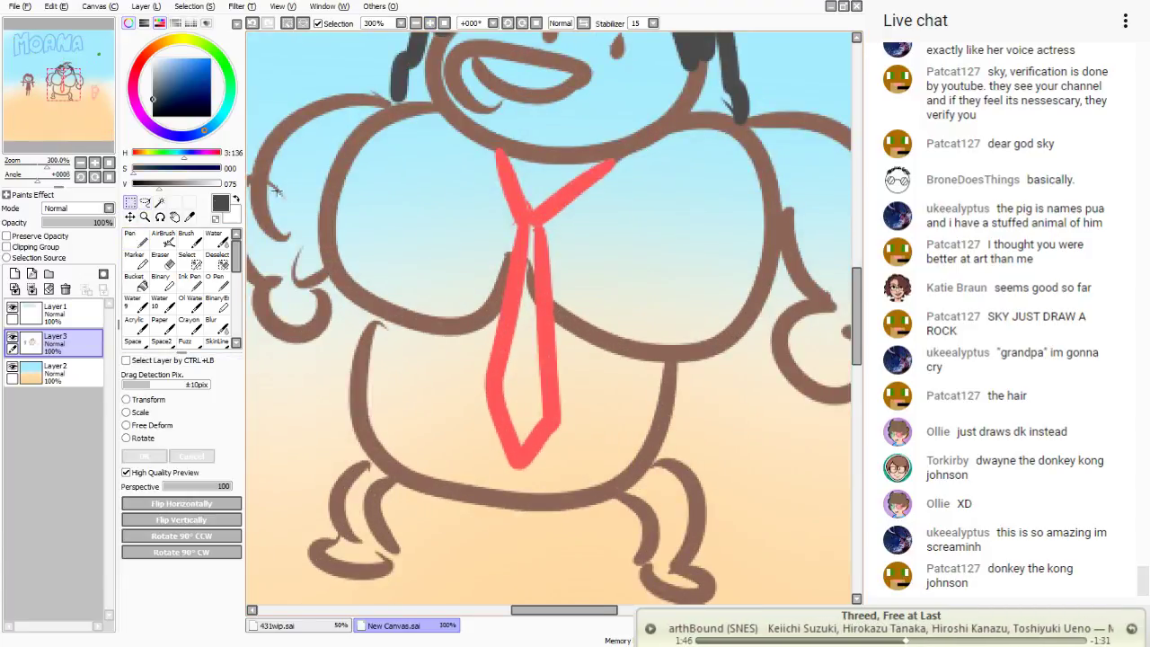
left_click(137, 239)
left_click(176, 490)
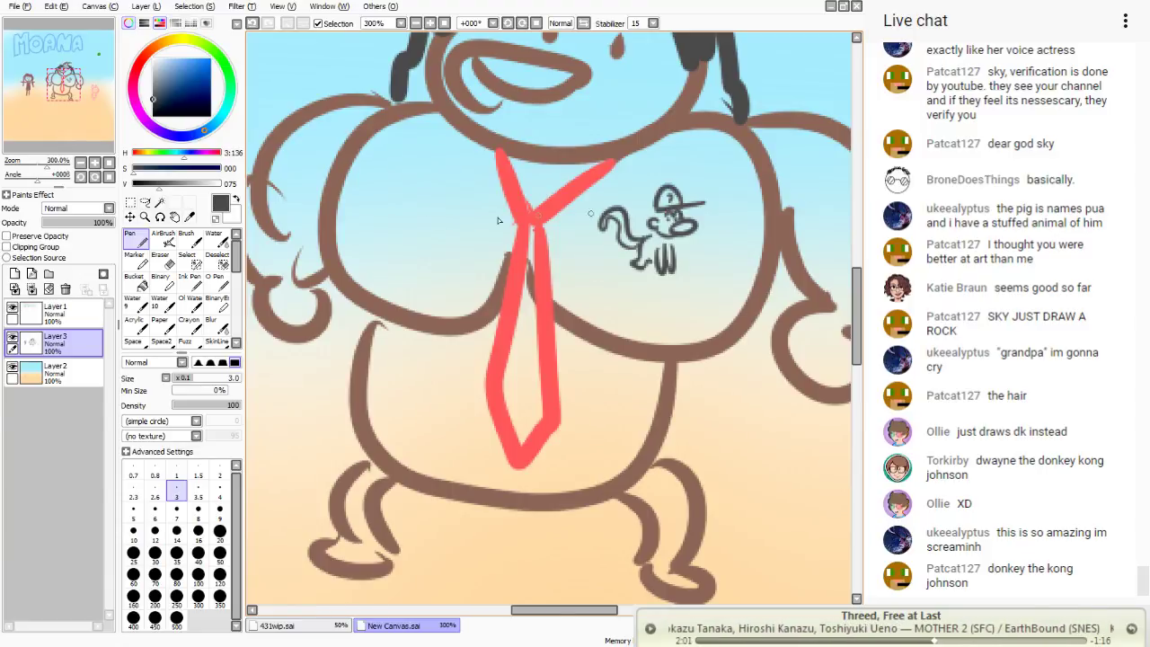
- Lasso the tiny capped creature and nudge it down and right on the large man's chest
key("a")
left_click(416, 23)
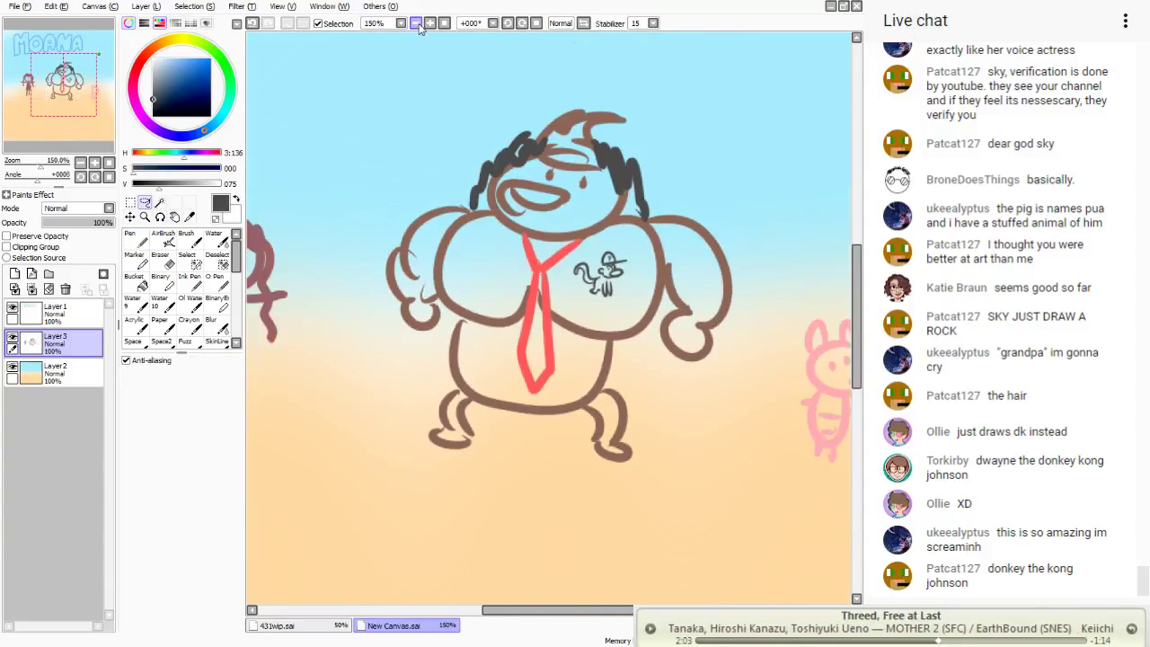
left_click(416, 23)
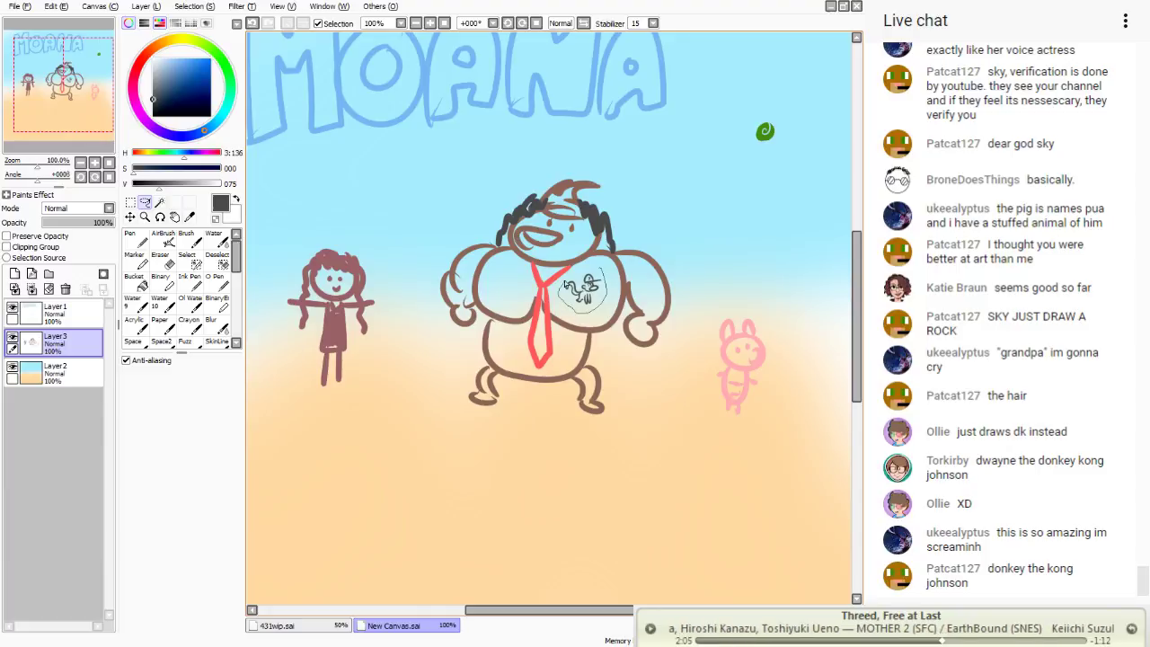
mouse_move(566, 284)
left_mouse_down()
mouse_move(579, 270)
mouse_move(508, 286)
mouse_move(516, 362)
mouse_move(647, 301)
mouse_move(598, 307)
left_mouse_up()
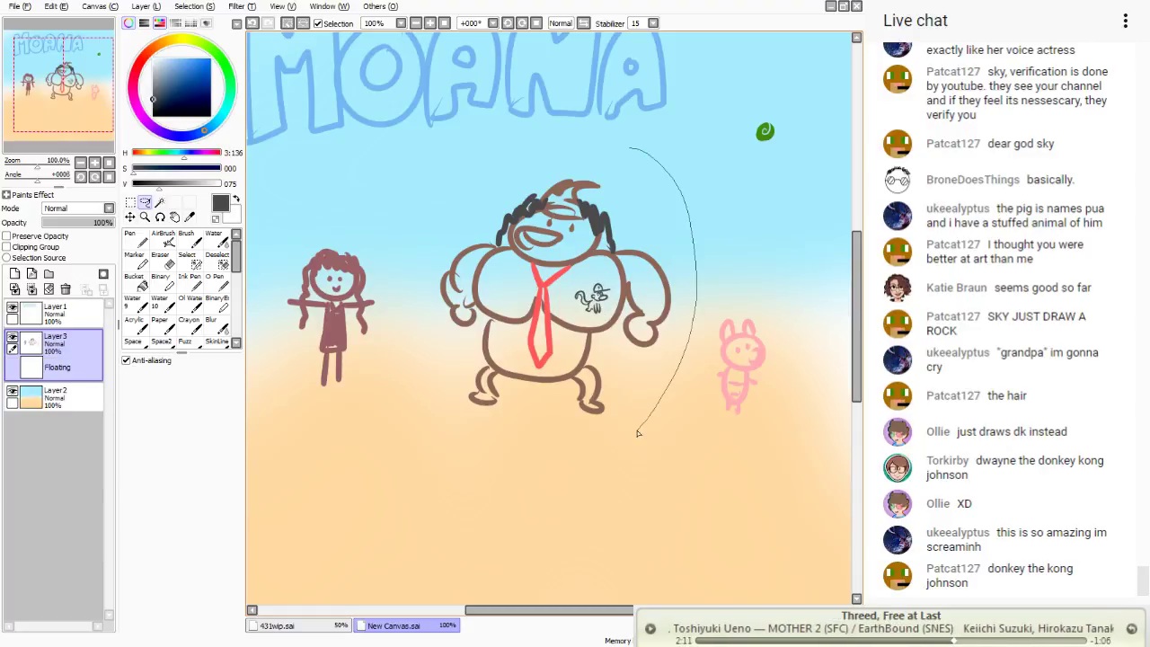
- Lasso the large man together with his chest tattoo and move him slightly up and left
left_click_drag(510, 138, 620, 145)
mouse_move(561, 290)
left_mouse_down()
mouse_move(548, 202)
mouse_move(537, 294)
mouse_move(556, 272)
left_mouse_up()
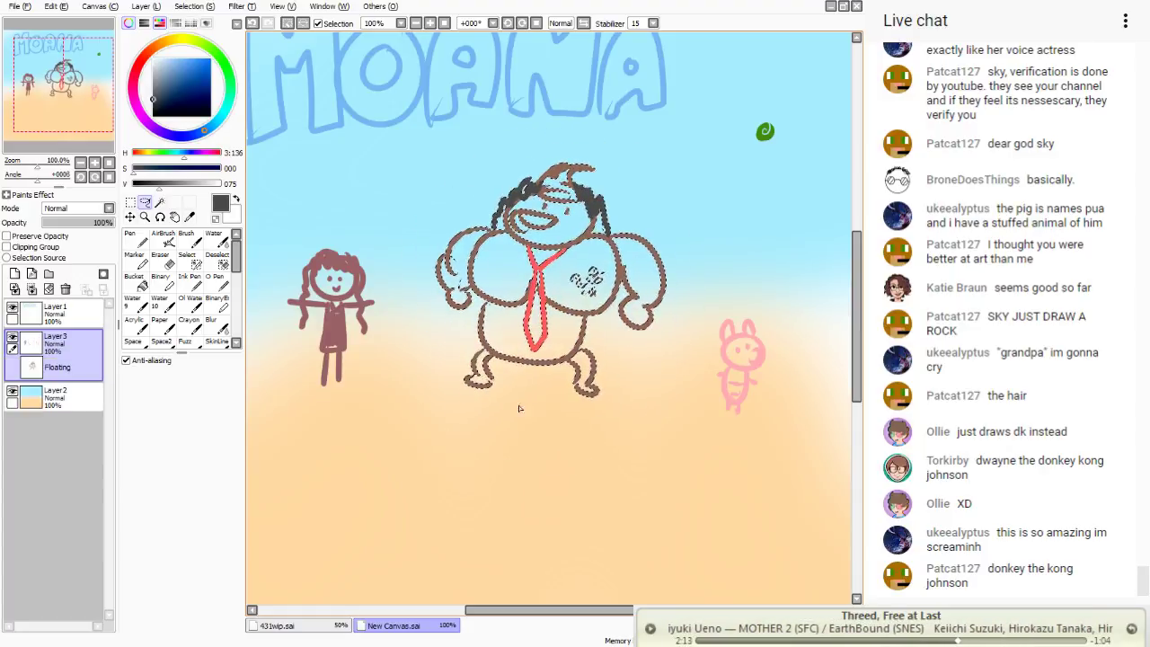
key("ctrl+d")
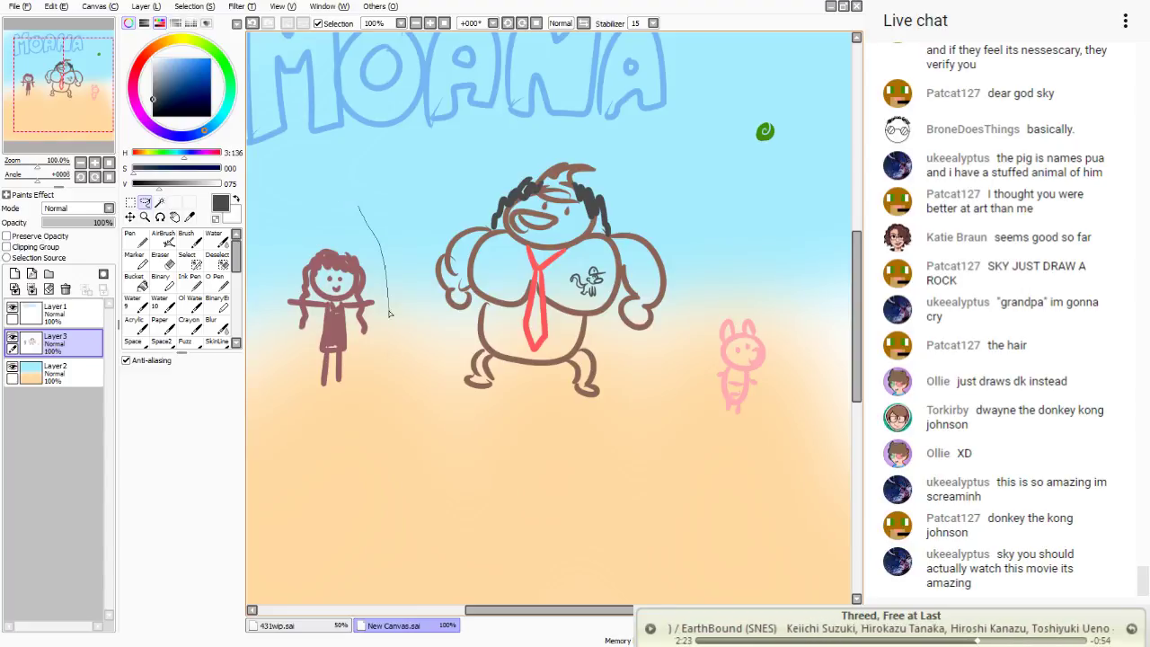
- Move the lassoed girl slightly down and right, and shift all three characters together to the right
left_click_drag(389, 312, 357, 209)
left_click_drag(334, 315, 350, 328)
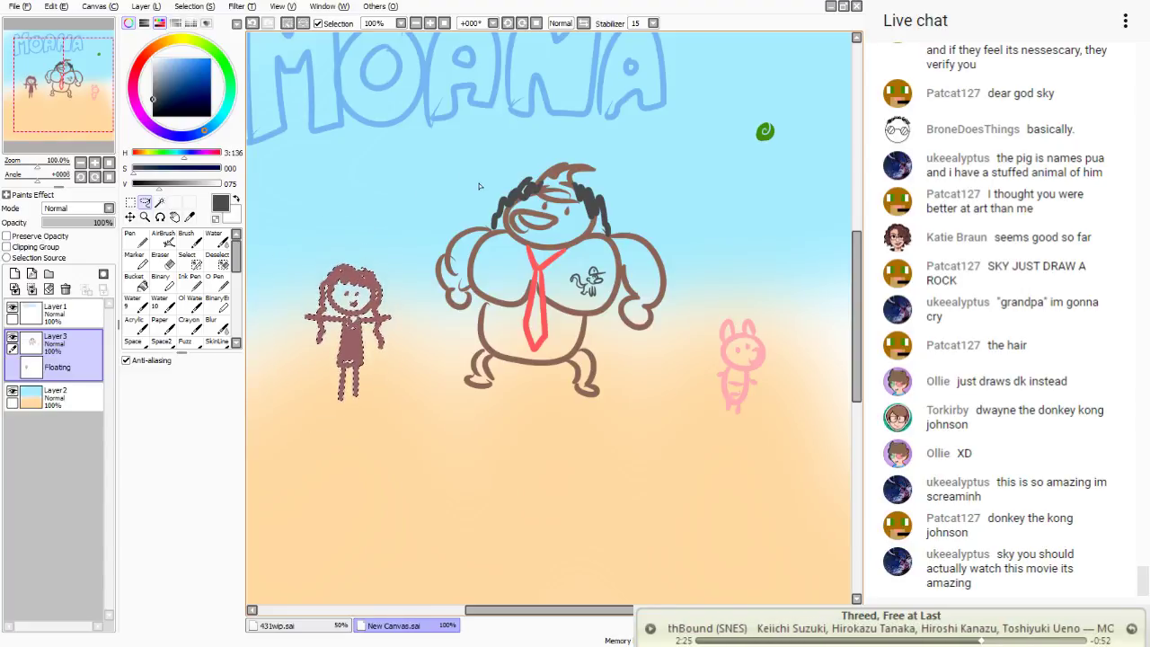
mouse_move(703, 189)
left_mouse_down()
mouse_move(757, 469)
mouse_move(319, 238)
mouse_move(453, 151)
left_mouse_up()
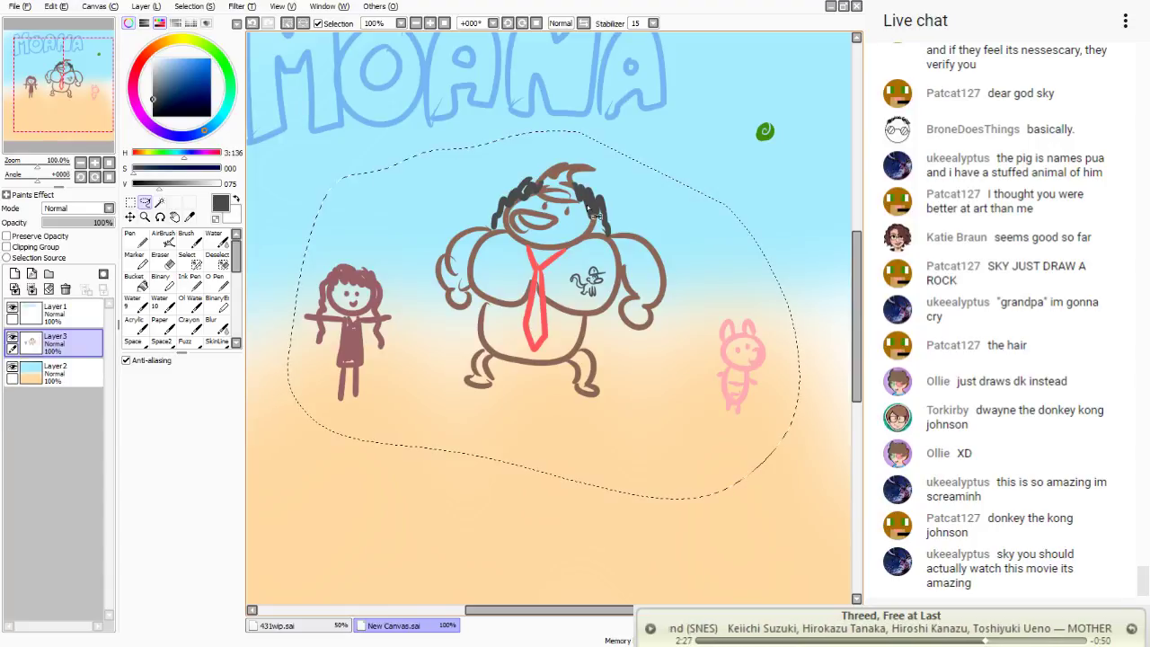
mouse_move(570, 270)
left_mouse_down()
mouse_move(555, 411)
mouse_move(596, 273)
left_mouse_up()
mouse_move(393, 219)
left_mouse_down()
mouse_move(310, 336)
mouse_move(373, 209)
left_mouse_up()
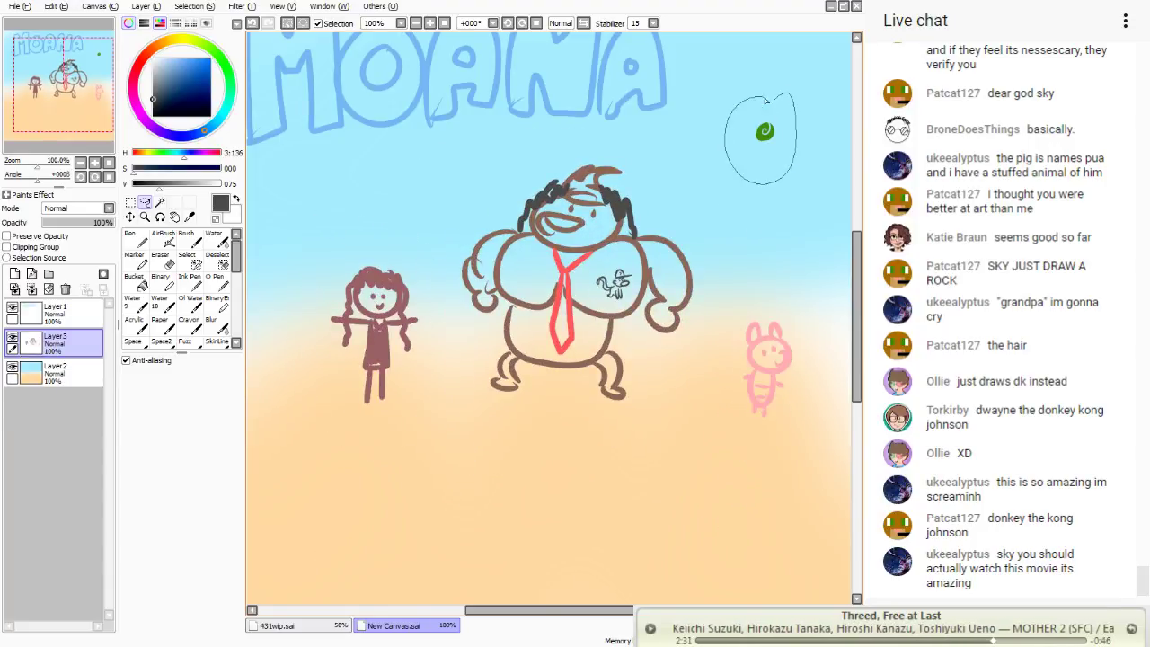
- Move the green swirl stone to just below the lettering's first A, and move the lassoed girl to the lower left of the beach
mouse_move(766, 101)
left_mouse_down()
mouse_move(437, 96)
mouse_move(379, 35)
mouse_move(368, 329)
mouse_move(464, 158)
left_mouse_up()
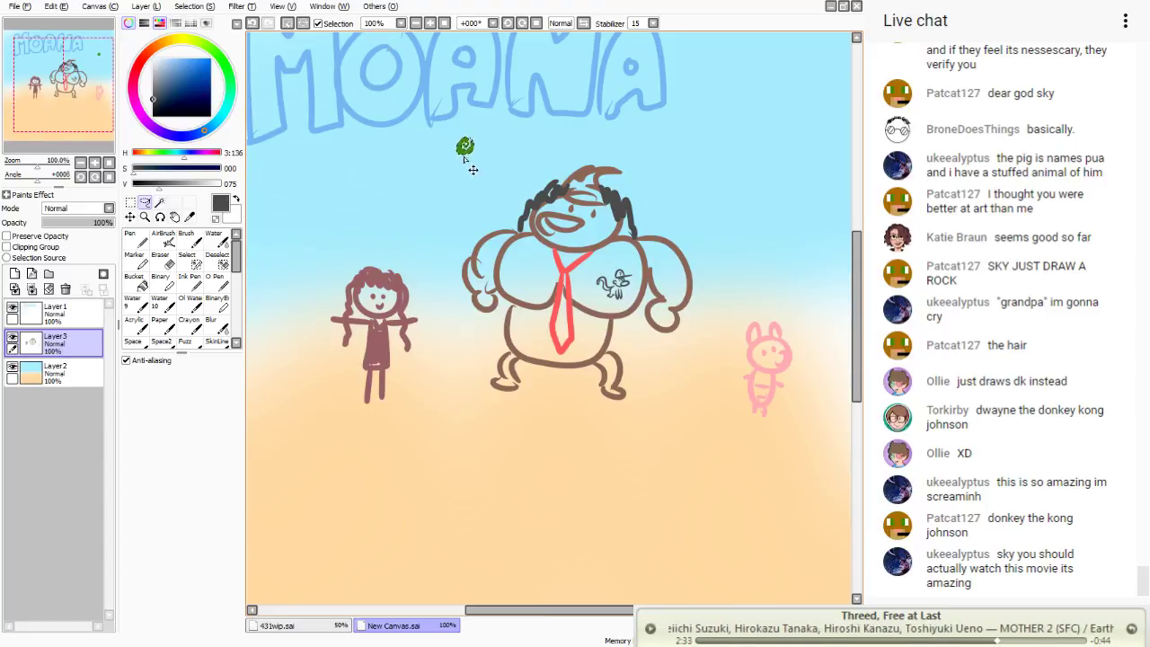
mouse_move(429, 220)
left_mouse_down()
mouse_move(433, 323)
mouse_move(422, 216)
left_mouse_up()
mouse_move(368, 301)
left_mouse_down()
mouse_move(471, 292)
mouse_move(352, 337)
mouse_move(282, 413)
left_mouse_up()
- Lasso the large man and move him straight down so he stands lower on the sand
left_click_drag(517, 173, 671, 147)
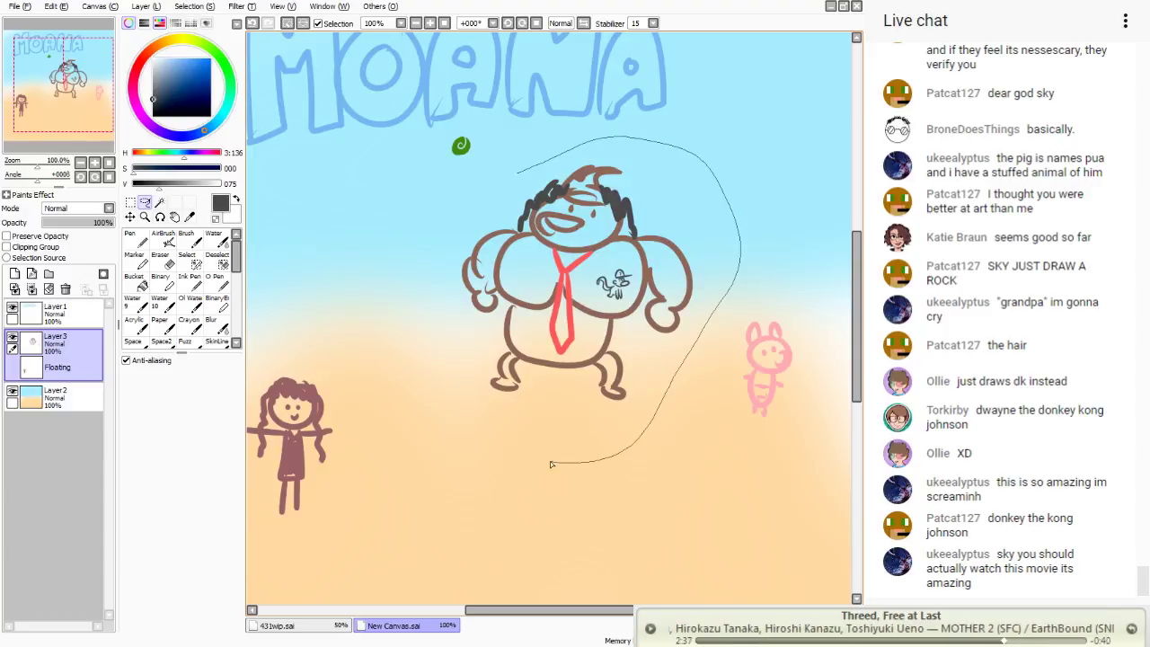
left_click_drag(551, 464, 465, 214)
left_click_drag(536, 247, 530, 321)
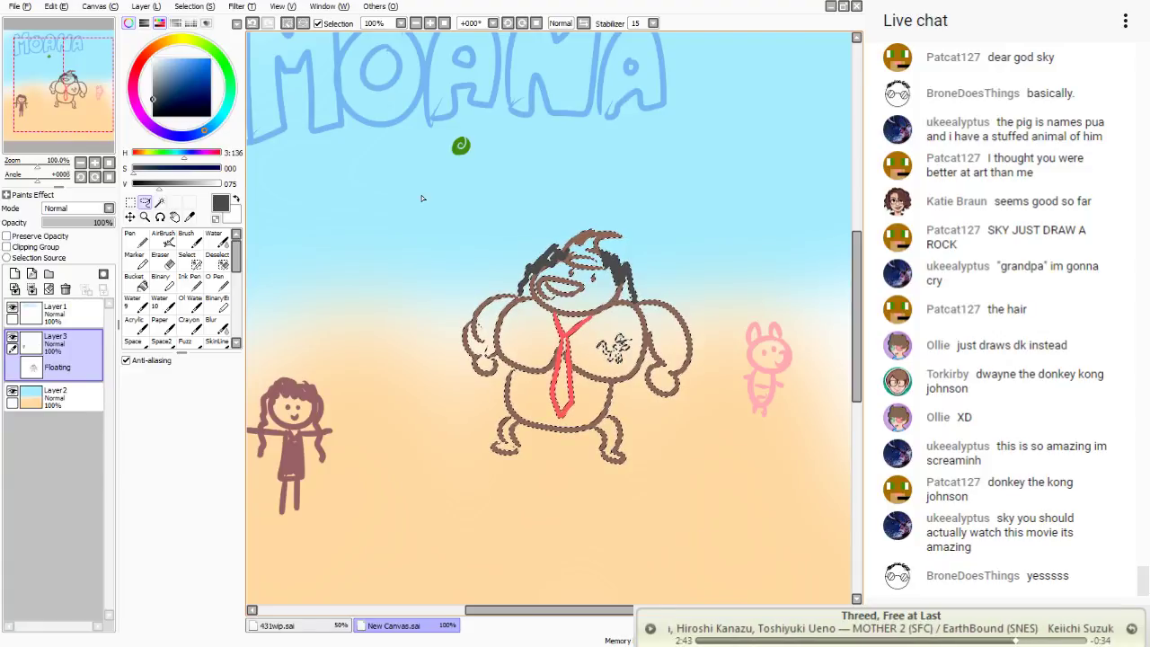
mouse_move(575, 350)
left_mouse_down()
mouse_move(550, 316)
mouse_move(566, 355)
mouse_move(559, 343)
mouse_move(558, 315)
mouse_move(474, 288)
mouse_move(450, 301)
mouse_move(481, 274)
mouse_move(596, 349)
mouse_move(632, 277)
mouse_move(435, 310)
mouse_move(499, 289)
mouse_move(525, 348)
mouse_move(644, 336)
mouse_move(773, 285)
mouse_move(847, 301)
mouse_move(800, 336)
mouse_move(288, 162)
mouse_move(46, 226)
mouse_move(709, 476)
mouse_move(814, 272)
mouse_move(692, 363)
mouse_move(575, 372)
left_mouse_up()
key("ctrl+d")
- Choose a dark reddish-brown drawing colour for the Pen
left_click_drag(18, 103, 87, 118)
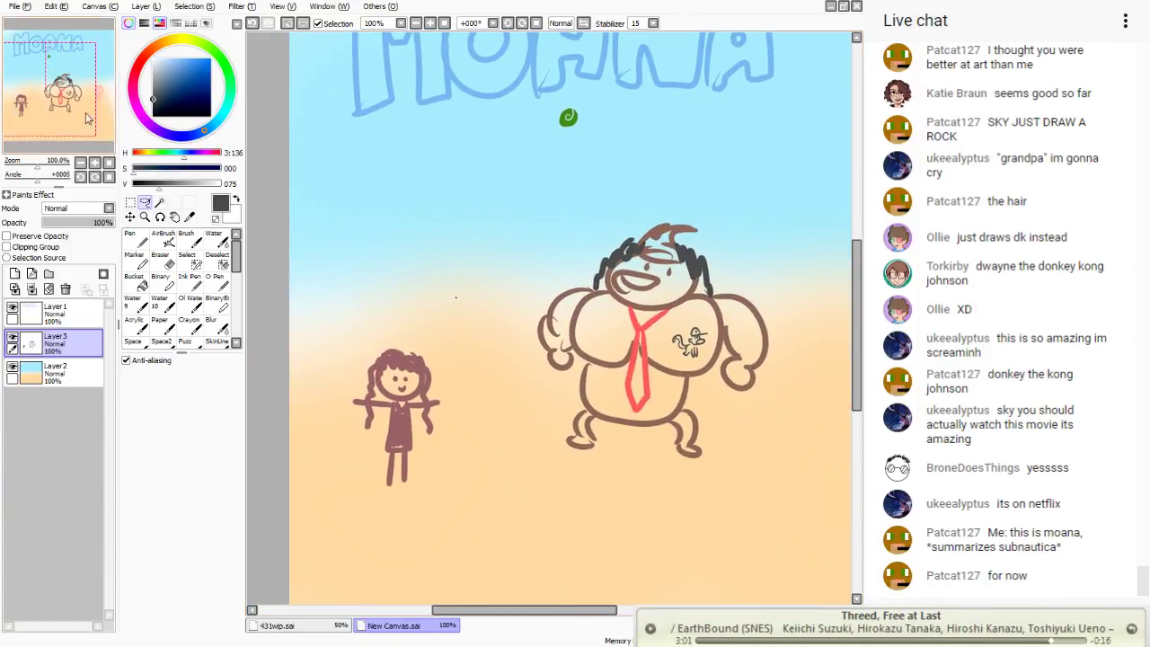
left_click(166, 94)
key("n")
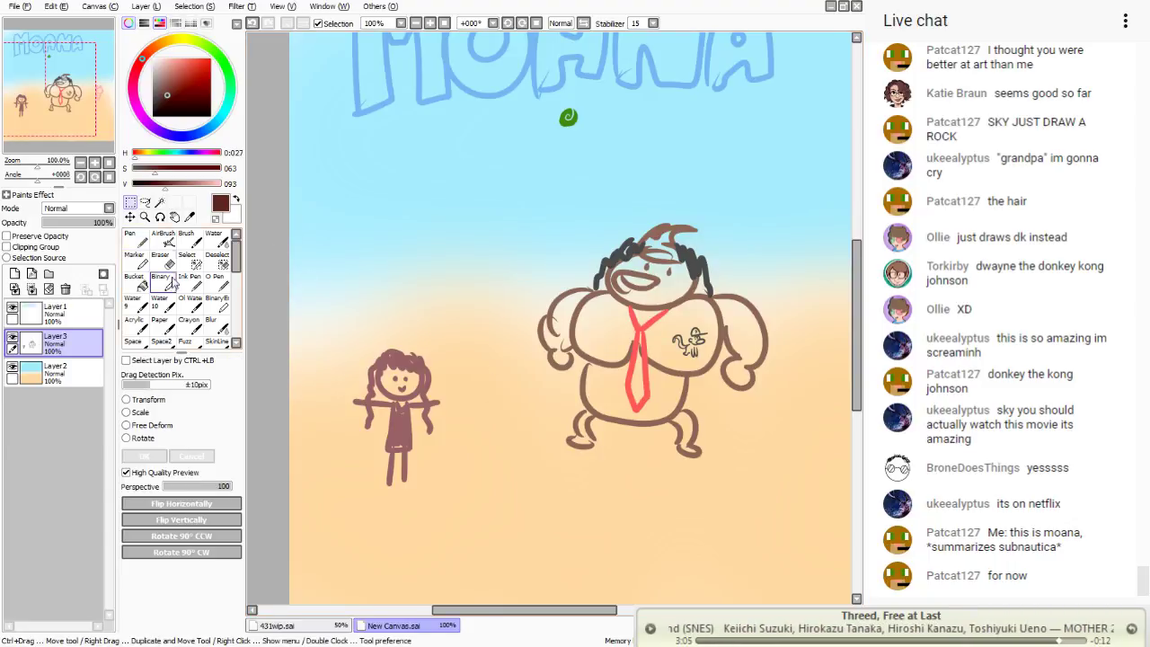
- Draw two nested cave-like rock outlines around the girl with the size 3 pen in dark brown
left_click_drag(289, 296, 481, 402)
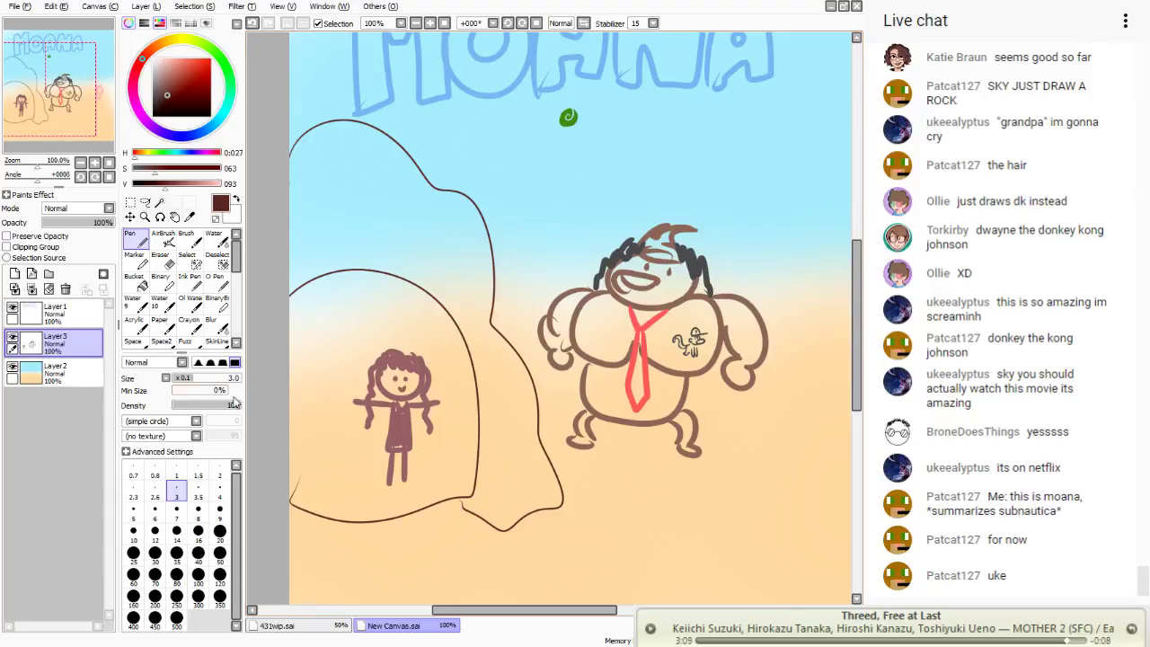
- Move the muscular man with the red tie further right and slightly down, away from the rock outline
key("l")
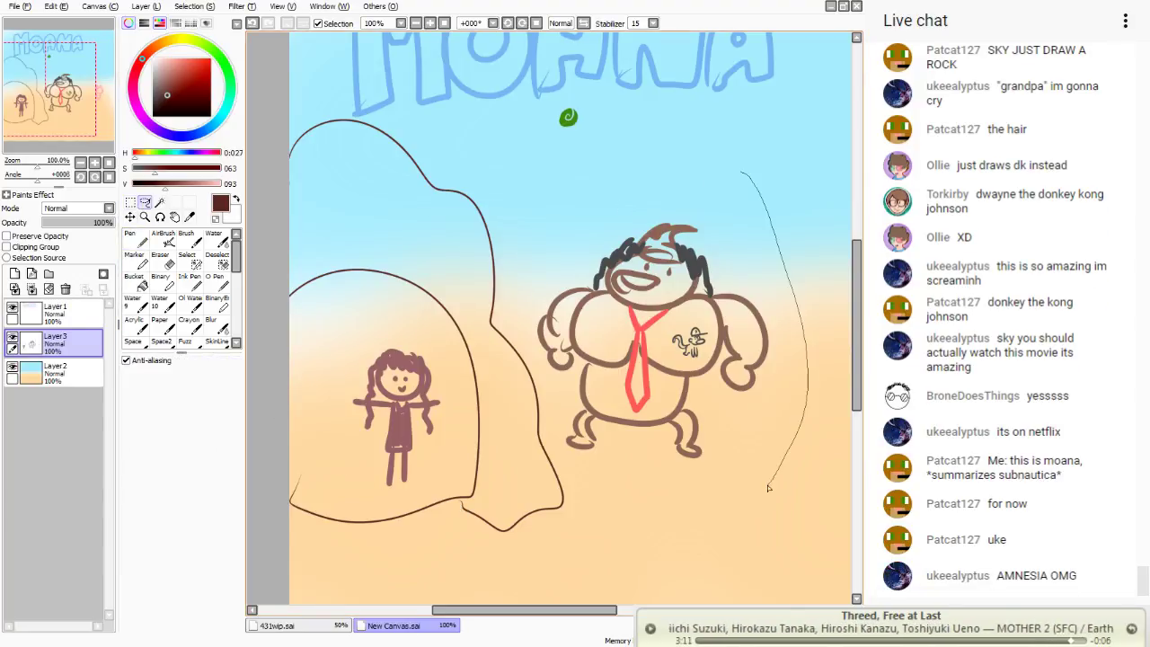
left_click_drag(527, 333, 629, 178)
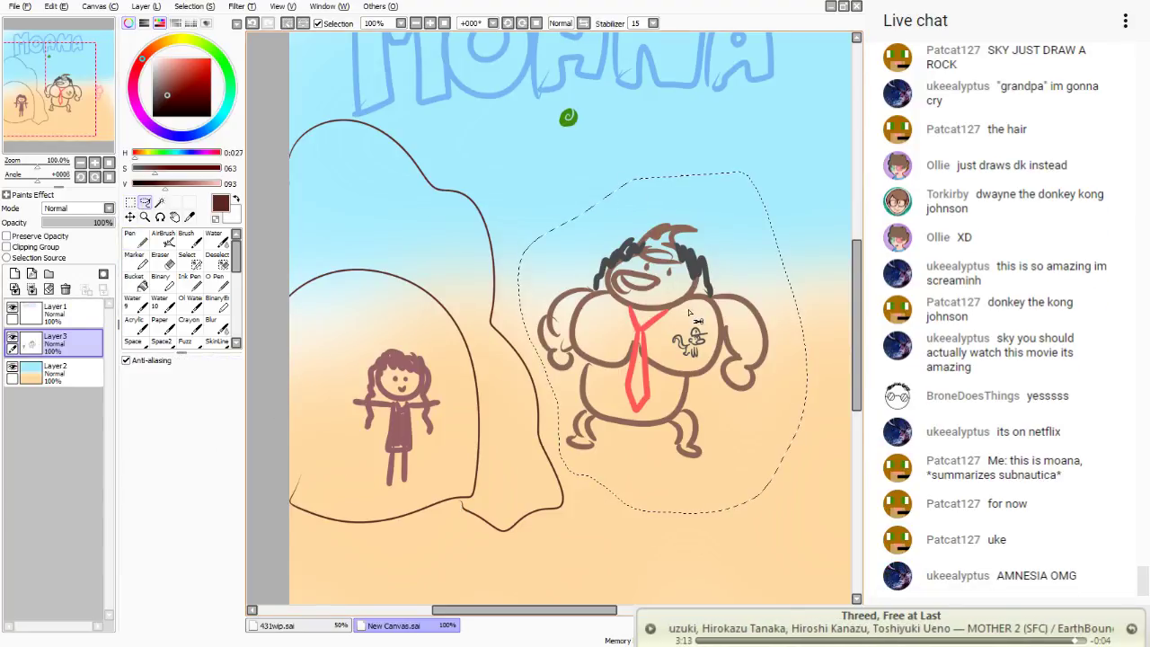
mouse_move(689, 313)
left_mouse_down()
mouse_move(754, 297)
mouse_move(650, 332)
left_mouse_up()
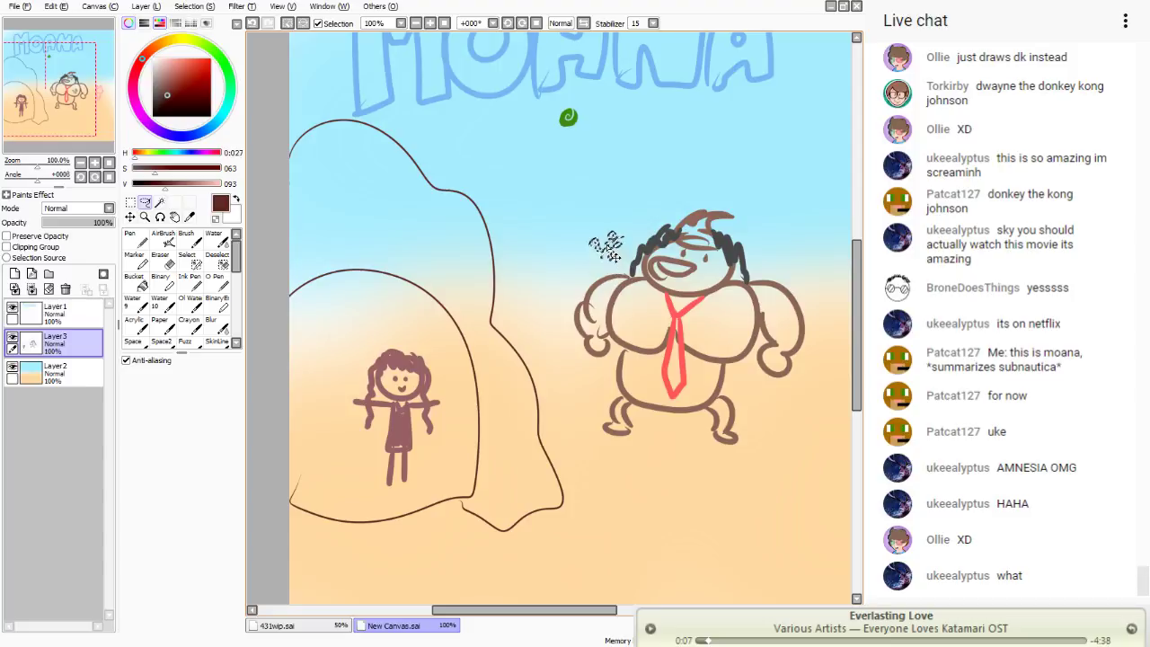
key("ctrl+t")
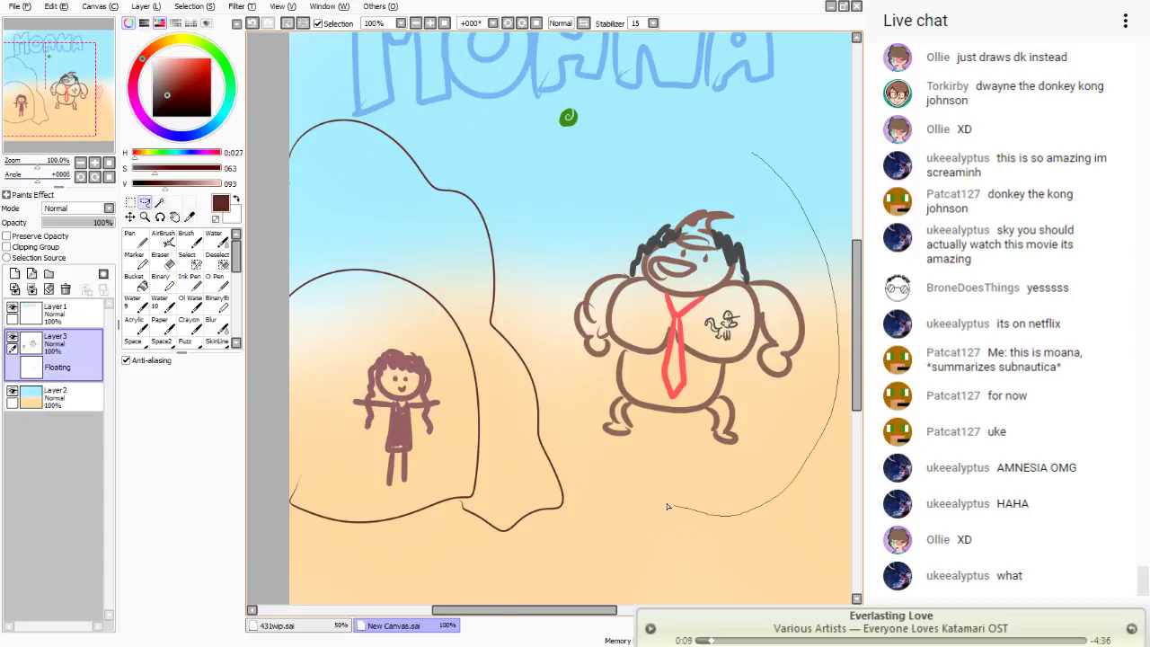
left_click_drag(668, 507, 611, 198)
mouse_move(676, 315)
left_mouse_down()
mouse_move(477, 350)
mouse_move(592, 338)
mouse_move(719, 369)
left_mouse_up()
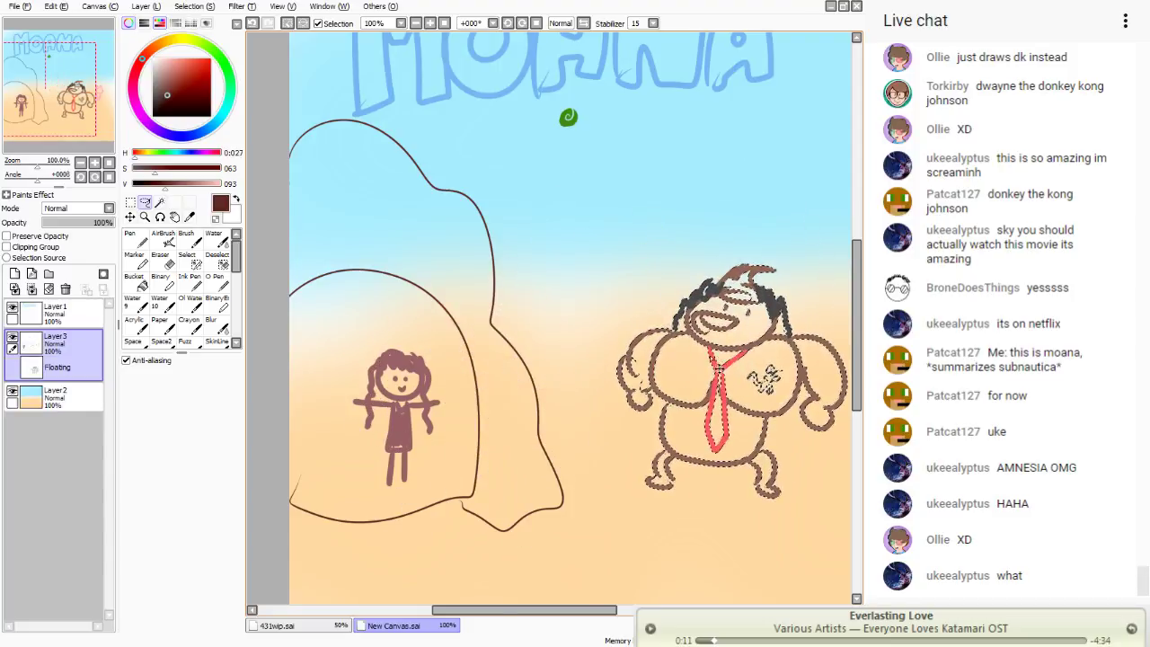
key("Return")
- Delete the rock outlines above and beside the girl using a freehand selection
left_click_drag(518, 197, 573, 301)
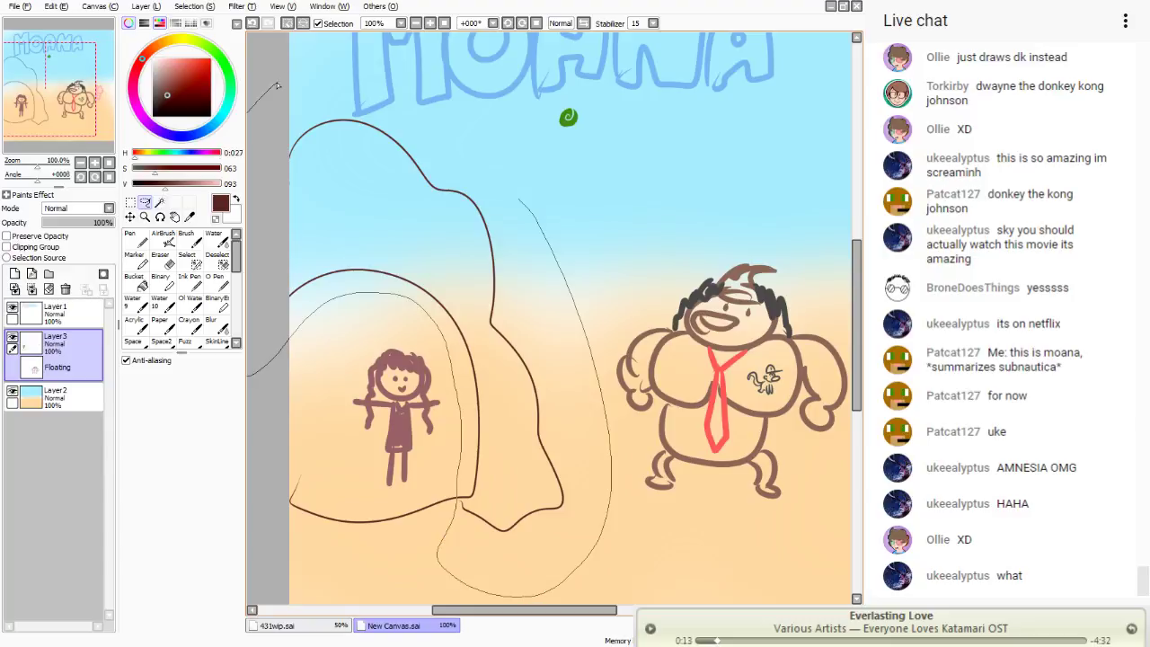
left_click_drag(277, 86, 518, 196)
key("Delete")
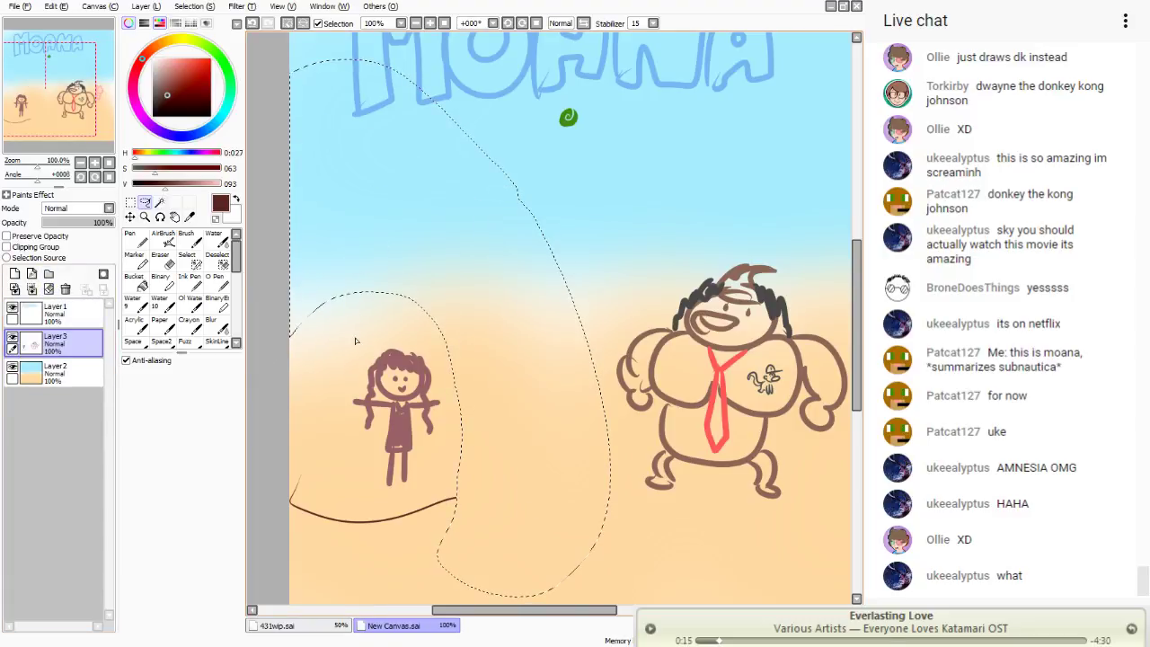
key("ctrl+d")
- Move the small green spiral to the left of the MOANA title and clear the selection
mouse_move(571, 141)
left_mouse_down()
mouse_move(345, 94)
mouse_move(332, 106)
mouse_move(315, 64)
mouse_move(332, 90)
left_mouse_up()
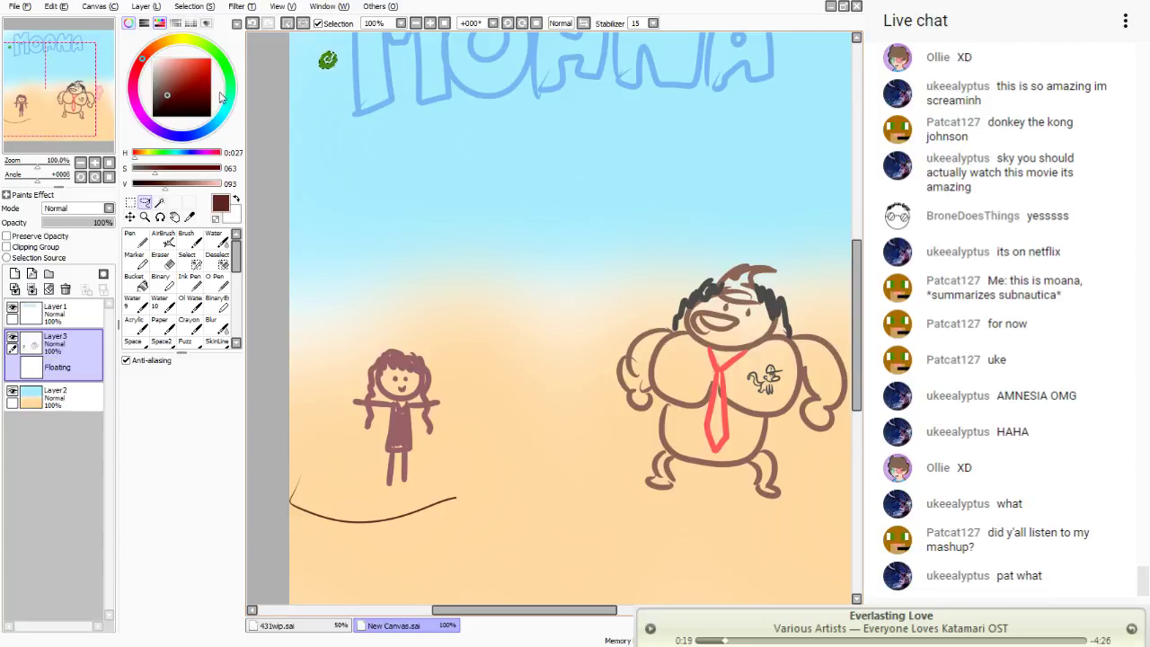
mouse_move(77, 102)
left_mouse_down()
mouse_move(109, 114)
mouse_move(88, 115)
left_mouse_up()
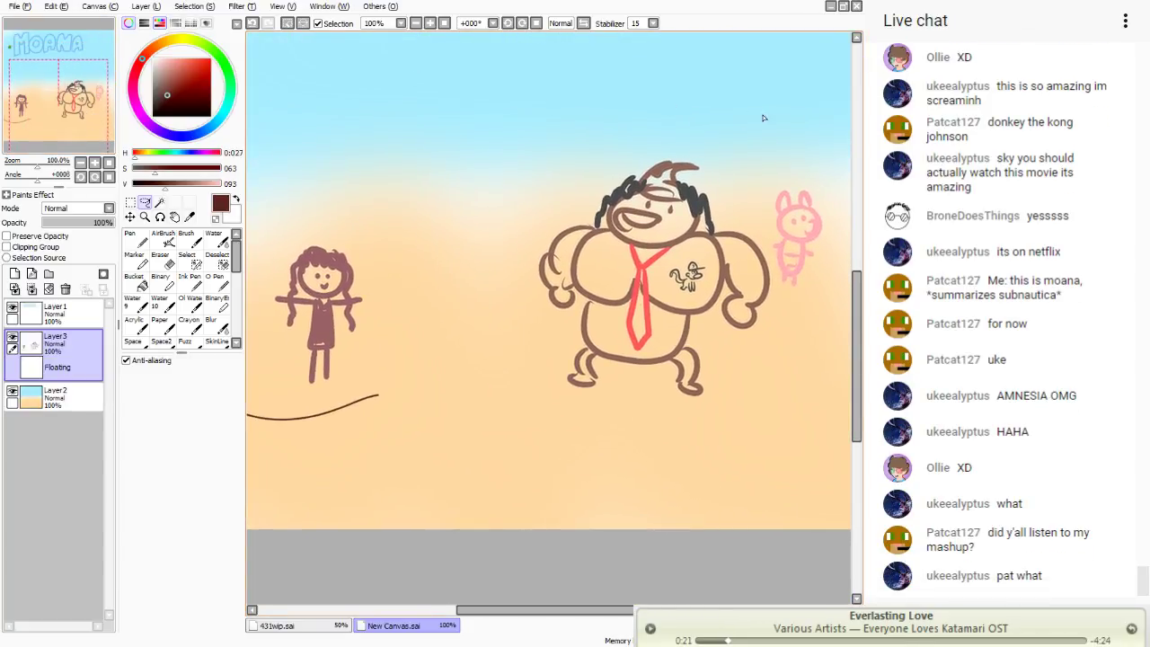
left_click_drag(764, 118, 855, 229)
left_click(416, 22)
left_click(416, 22)
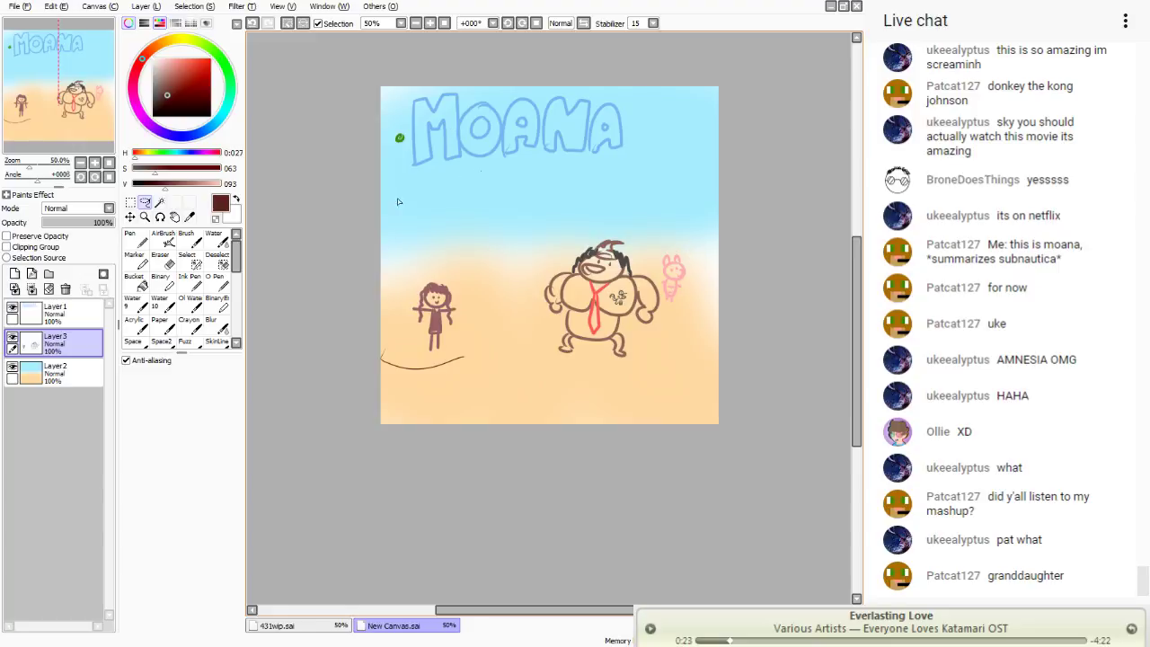
key("ctrl+d")
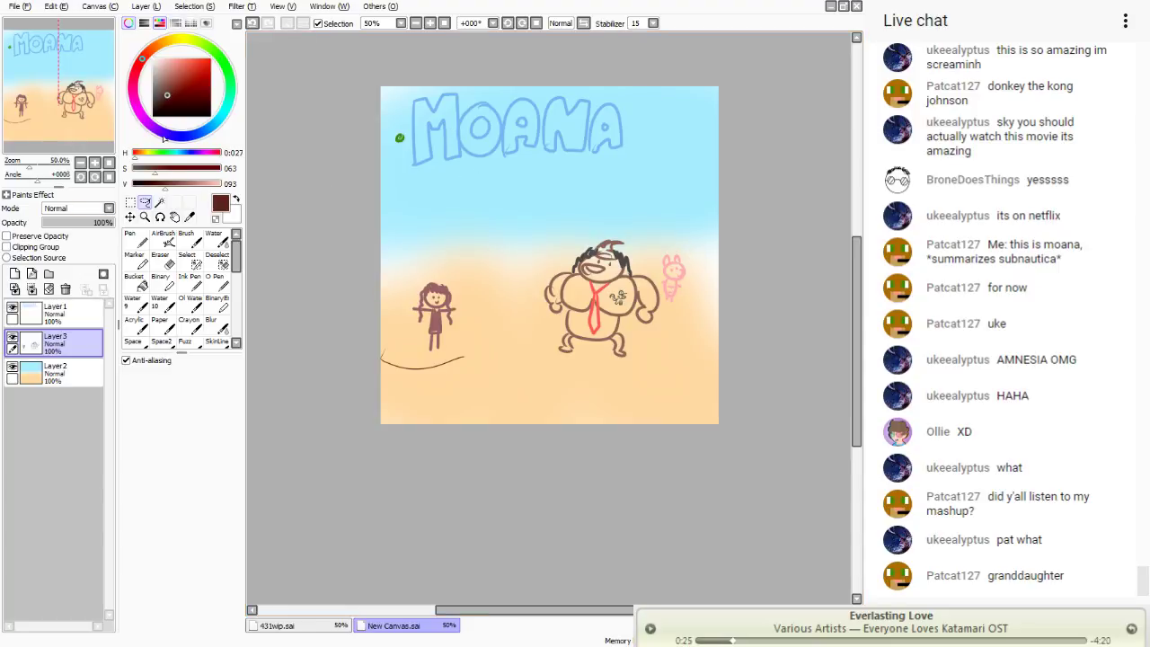
- Draw a leaf-shaped boat outline below the characters with the size 3 pen in greyish purple
left_click(165, 135)
left_click(160, 79)
left_click(130, 236)
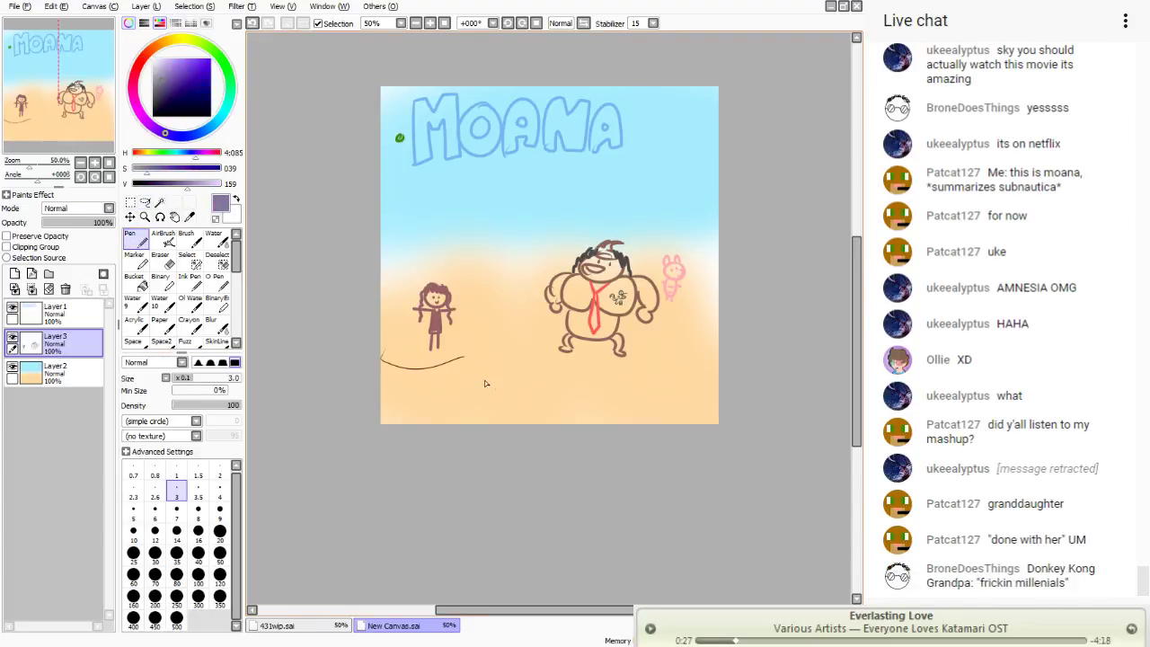
mouse_move(452, 384)
left_mouse_down()
mouse_move(554, 376)
mouse_move(454, 381)
left_mouse_up()
left_click(429, 23)
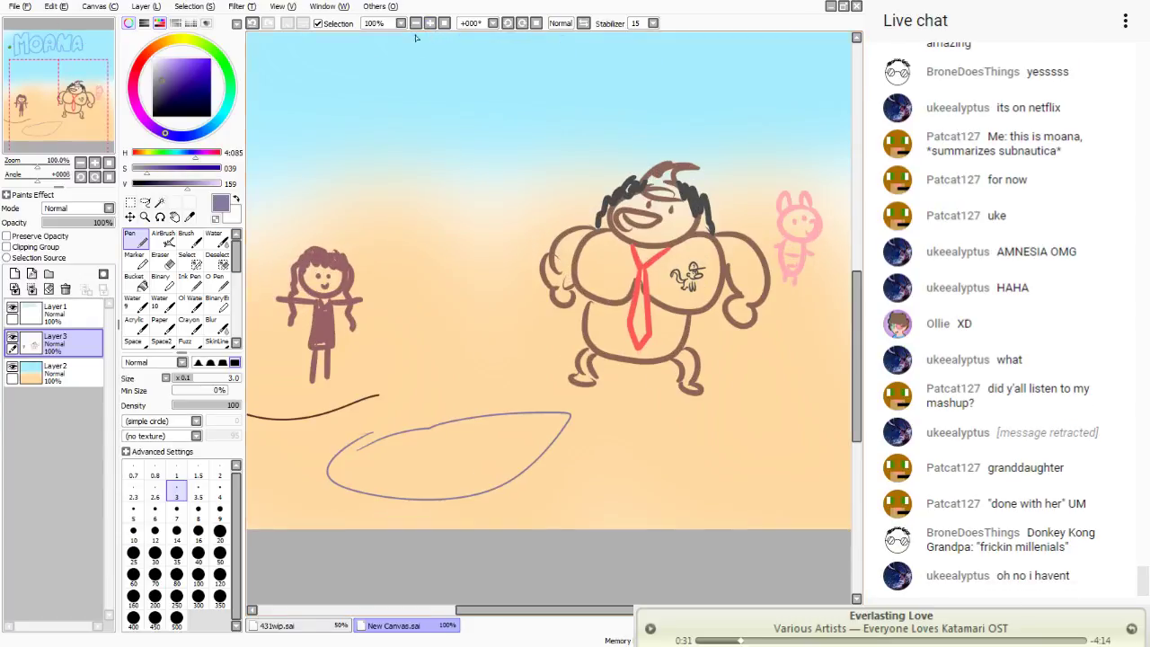
- Move the girl right and down so she stands on the boat outline
left_click(145, 201)
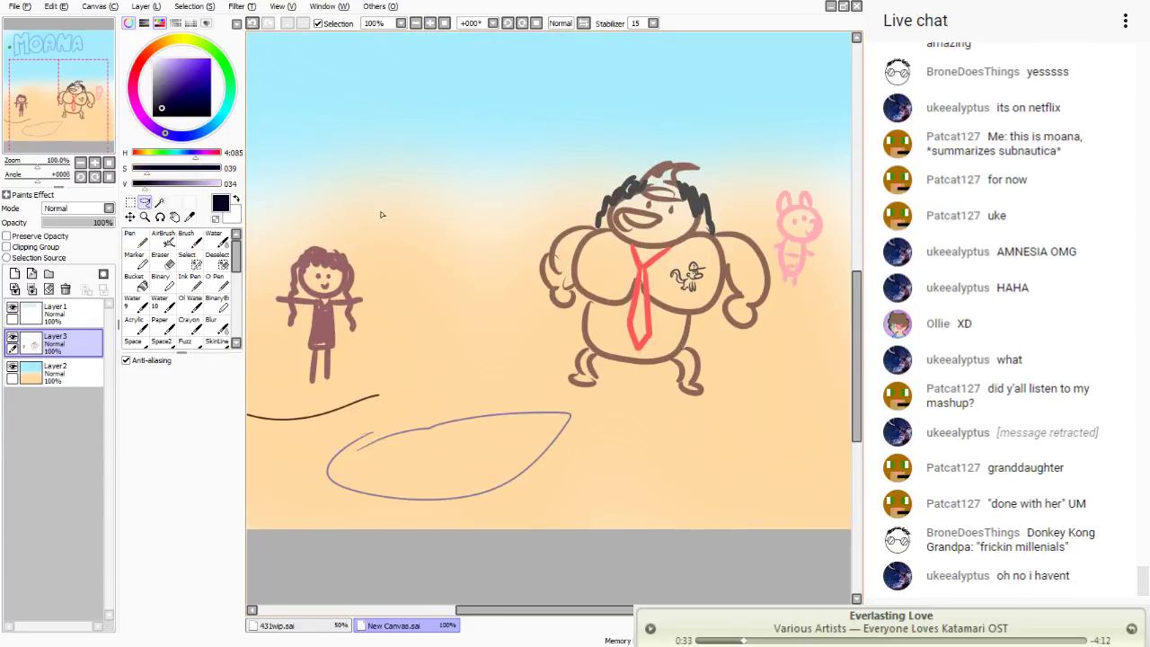
left_click_drag(275, 388, 265, 214)
mouse_move(336, 325)
left_mouse_down()
mouse_move(400, 337)
mouse_move(426, 362)
left_mouse_up()
- Move the muscular man and the pink pig together to the left, closer to the girl and the boat
left_click_drag(607, 132, 738, 130)
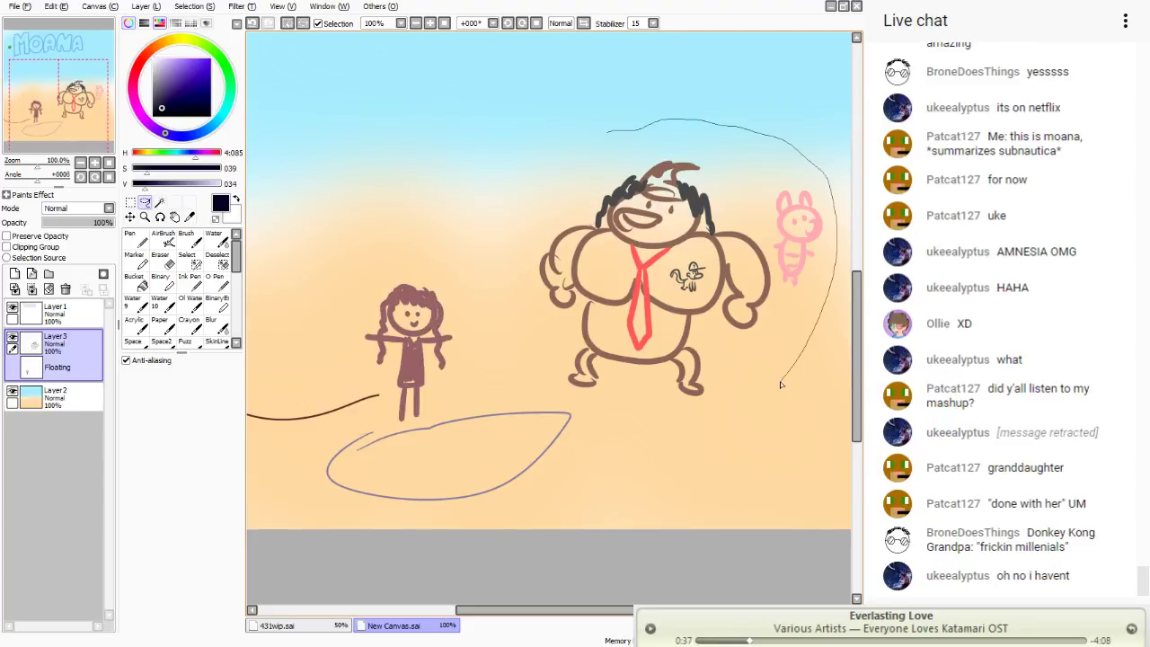
left_click_drag(551, 384, 535, 381)
left_click_drag(516, 166, 813, 166)
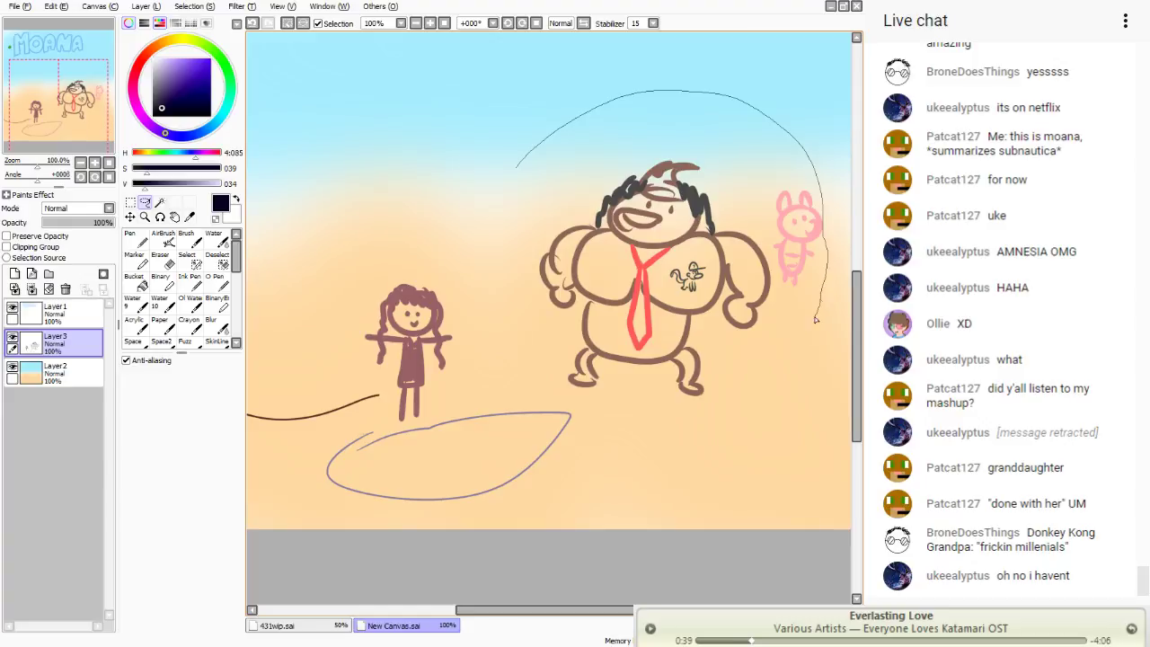
left_click_drag(815, 319, 816, 319)
left_click_drag(770, 66, 779, 79)
left_click_drag(540, 388, 541, 390)
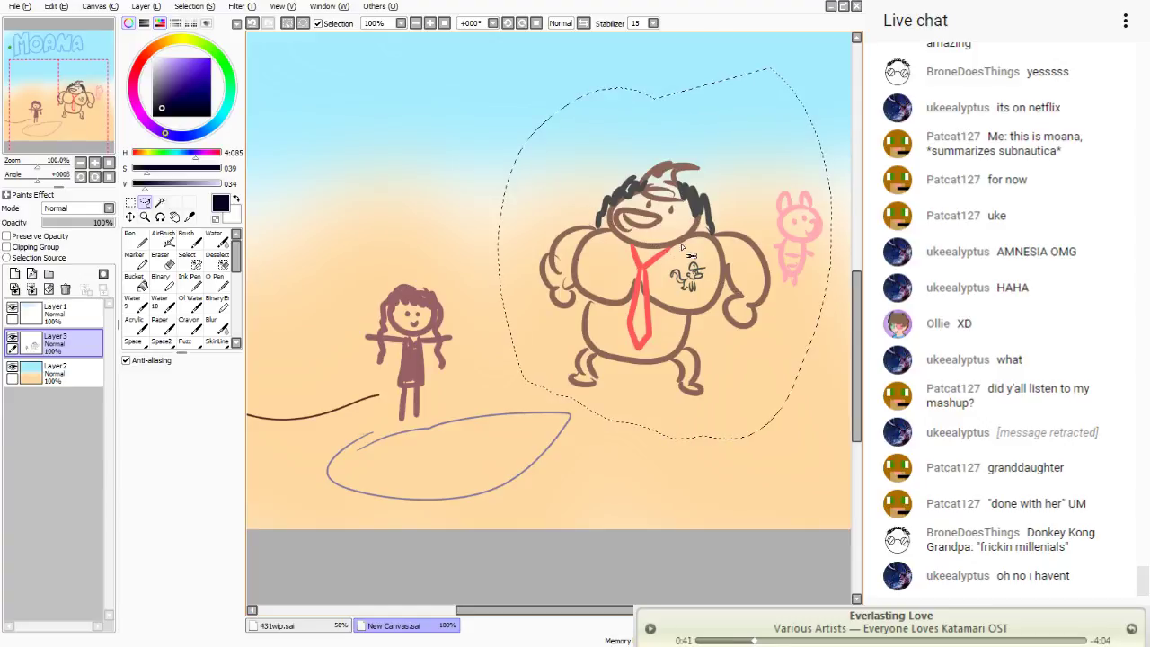
left_click_drag(647, 269, 568, 278)
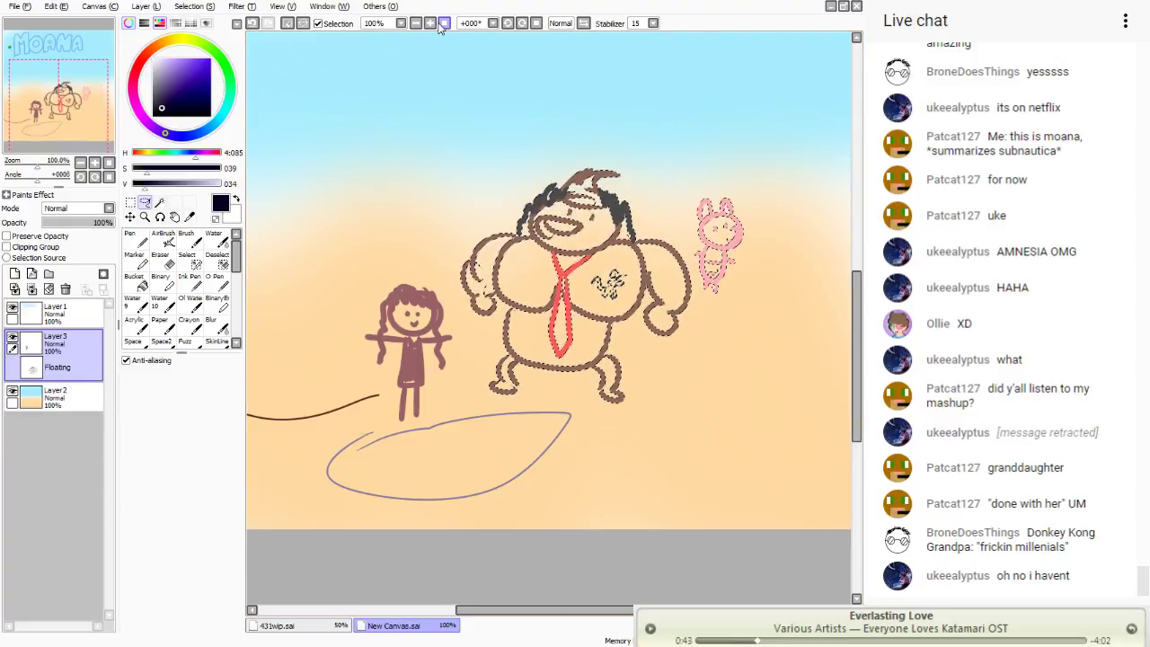
- Delete the leftover dark curved line beside the boat and clear the selection
key("ctrl+minus")
key("ctrl+d")
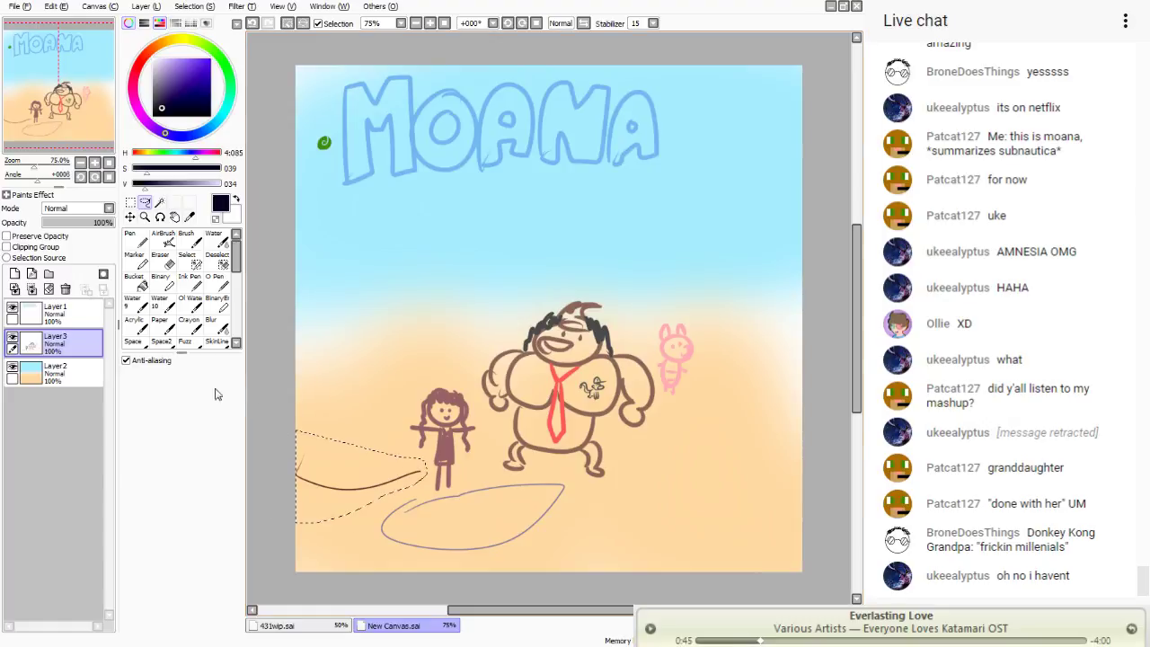
key("Delete")
key("ctrl+d")
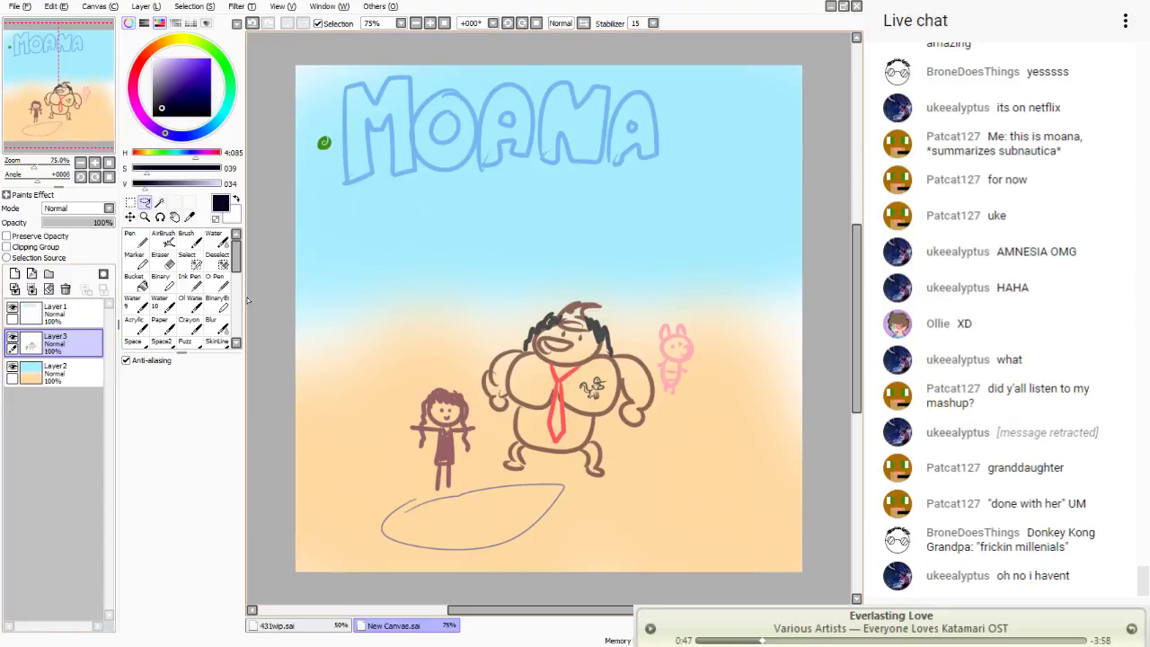
- Stretch the Layer2 background downward past the canvas edge so the blue sky fills nearly the whole picture
left_click(60, 378)
key("v")
key("ctrl+t")
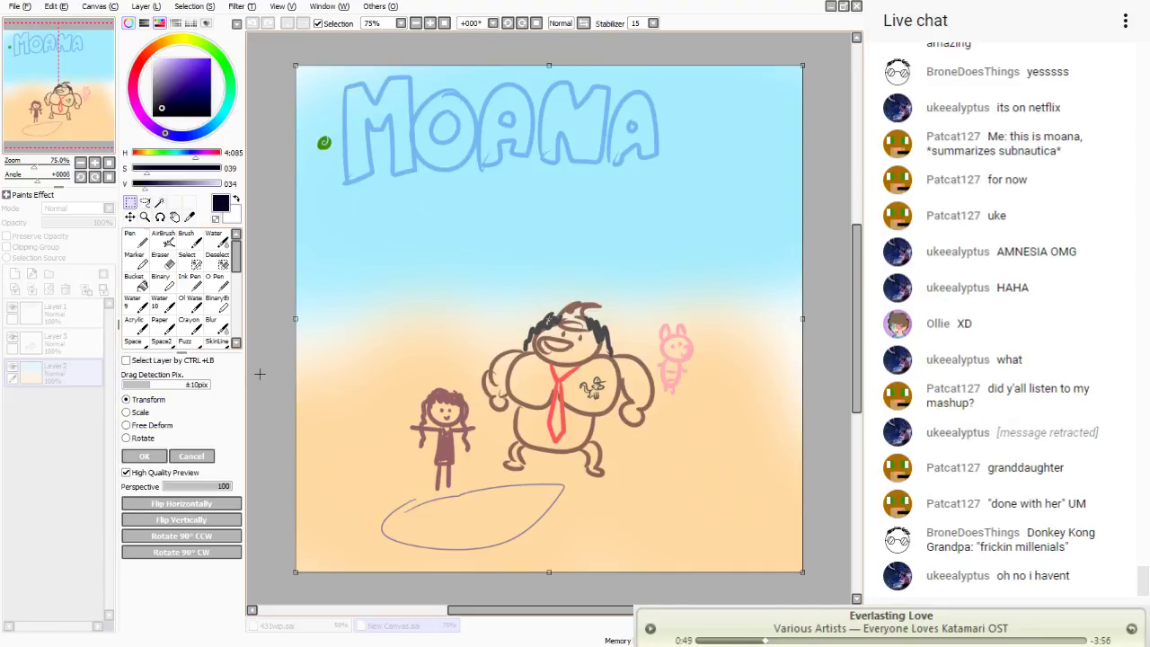
left_click_drag(546, 571, 548, 646)
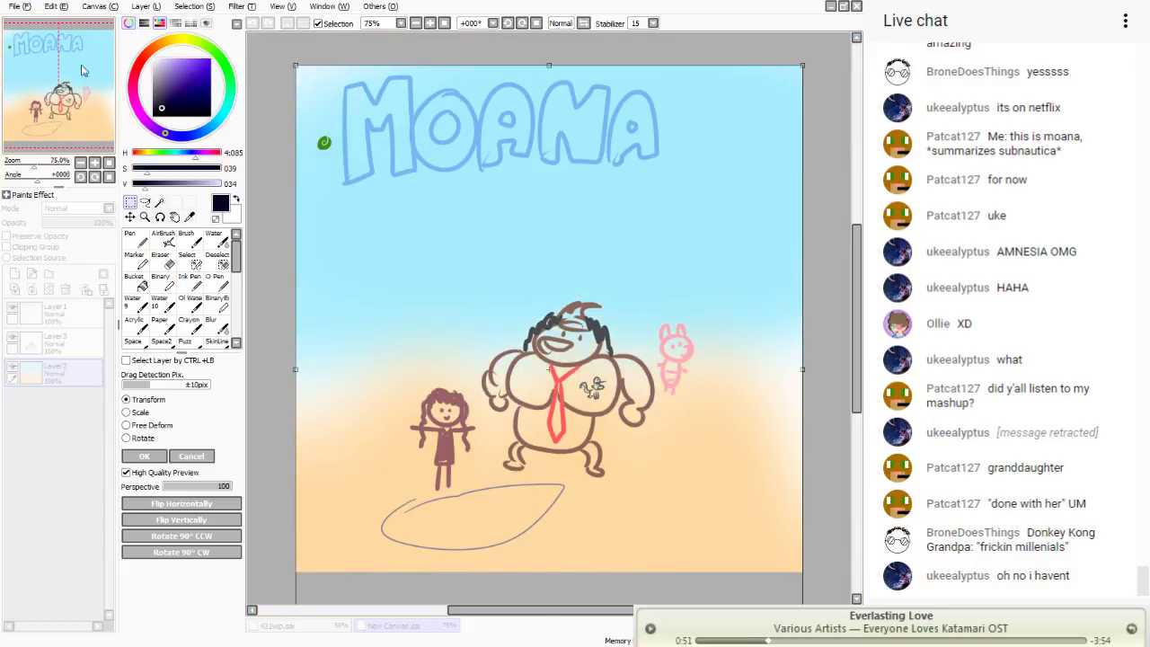
left_click(417, 25)
left_click(417, 25)
left_click_drag(548, 476, 548, 646)
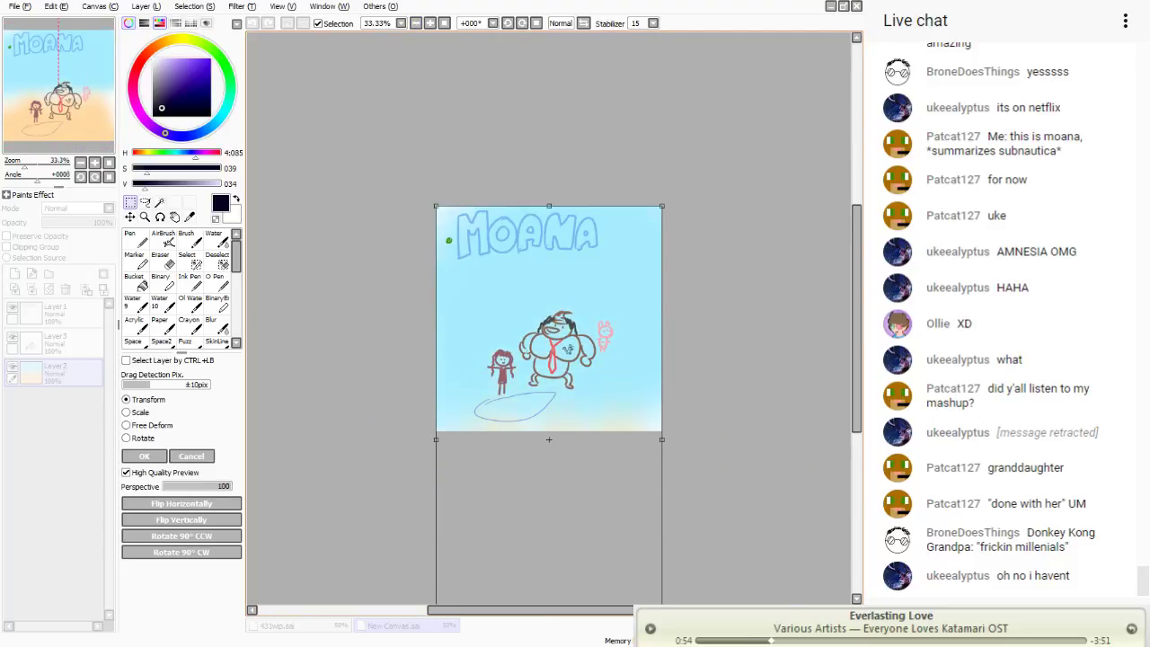
left_click(144, 455)
- Shift a large rectangular section of the Layer2 background to the right and clear the selection
scroll(359, 268, "up", 2)
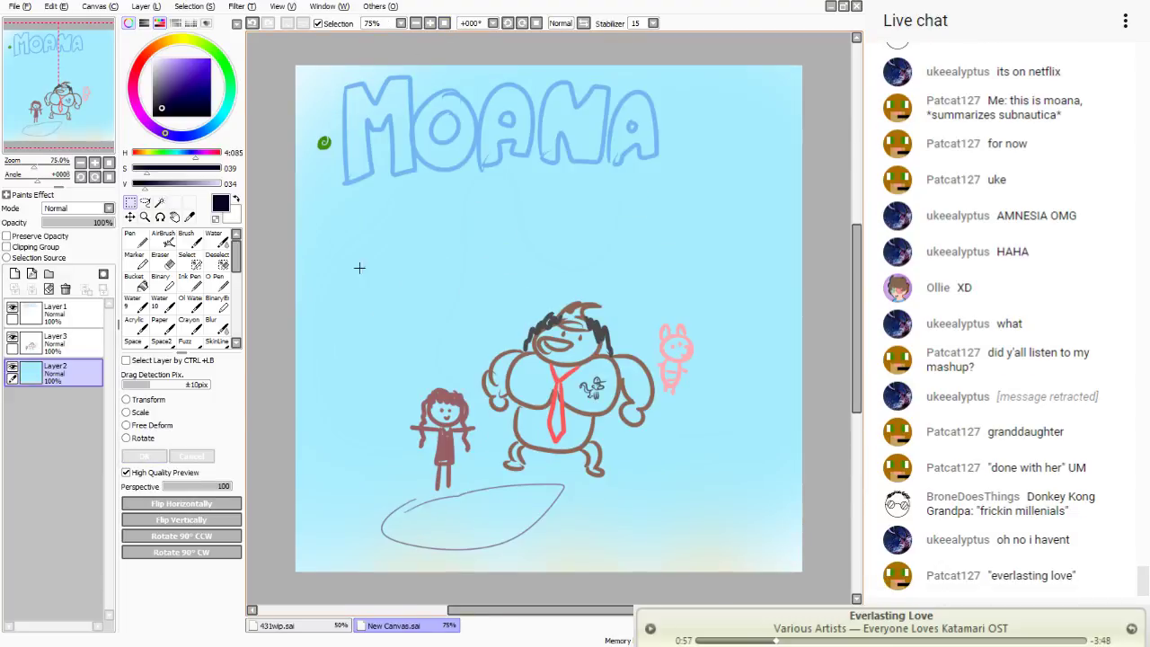
left_click_drag(737, 241, 277, 600)
left_click_drag(465, 377, 546, 375)
key("ctrl+d")
- Move the girl, muscular man, pig and boat on Layer3 together to the right
left_click(54, 341)
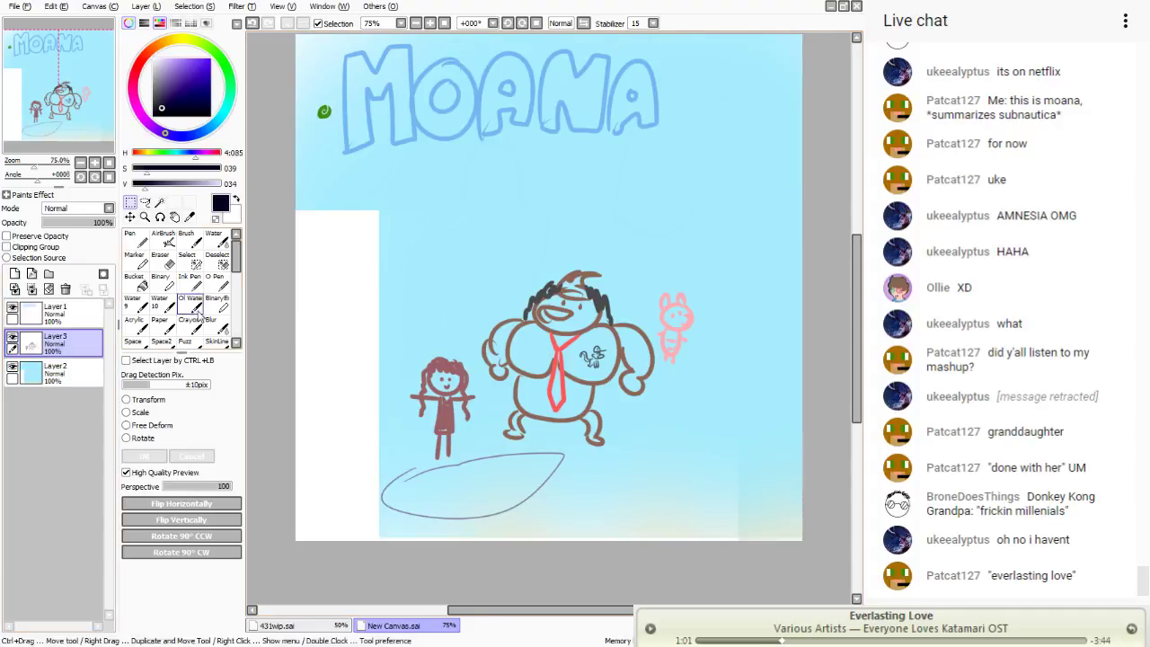
left_click_drag(721, 254, 297, 557)
left_click_drag(445, 398, 537, 401)
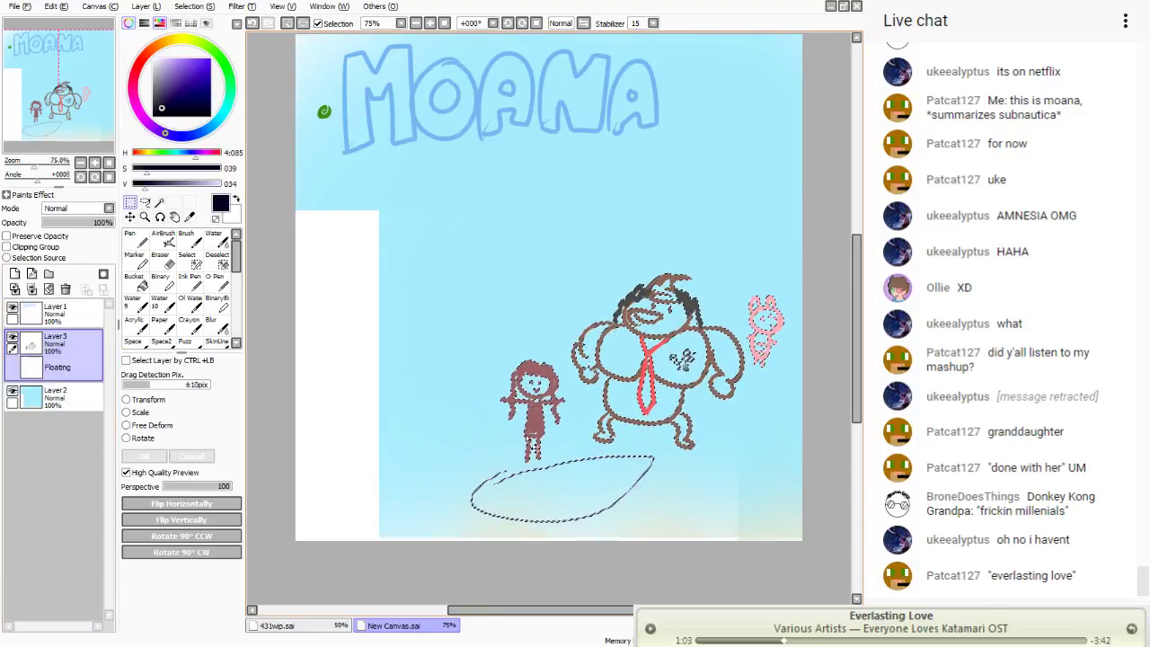
key("ctrl+d")
- Add a layer above Layer2 and draw a grinning head with two eye stalks below the title, using a size 10 blue-purple pen
left_click(145, 202)
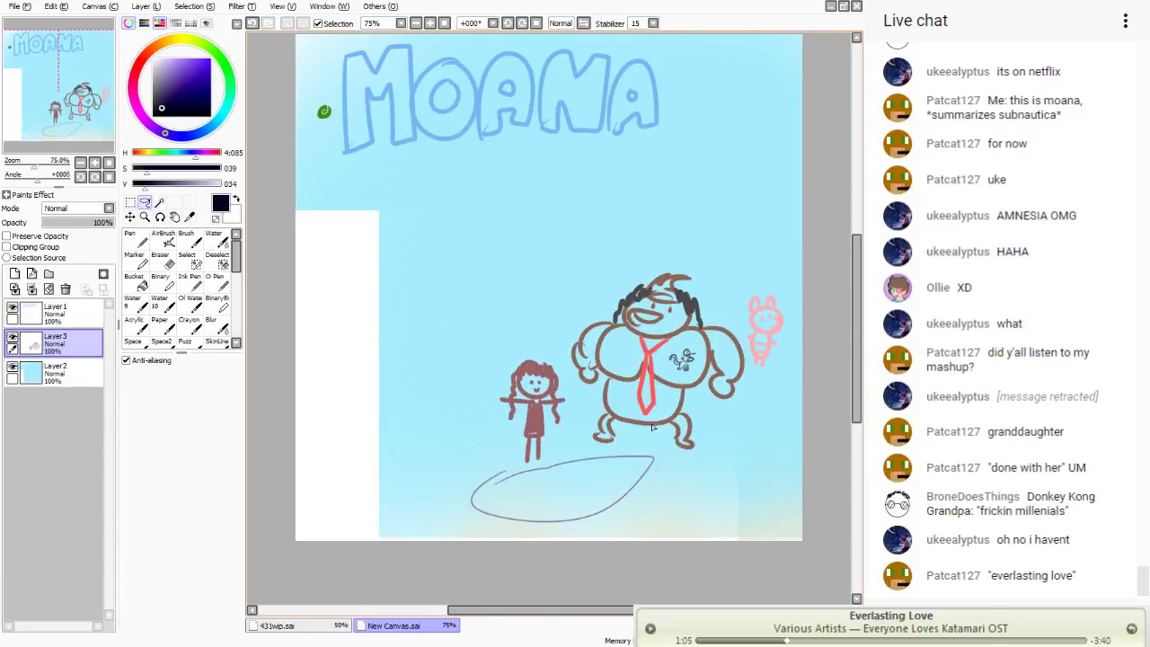
left_click(54, 370)
left_click(14, 273)
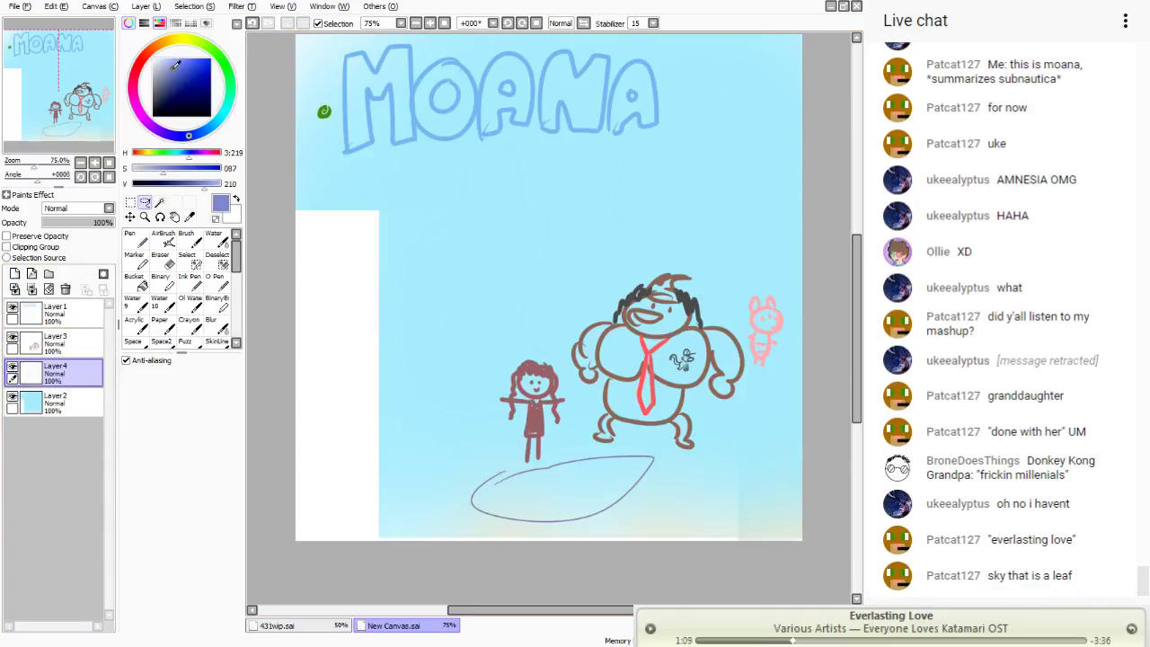
left_click(133, 238)
left_click(133, 530)
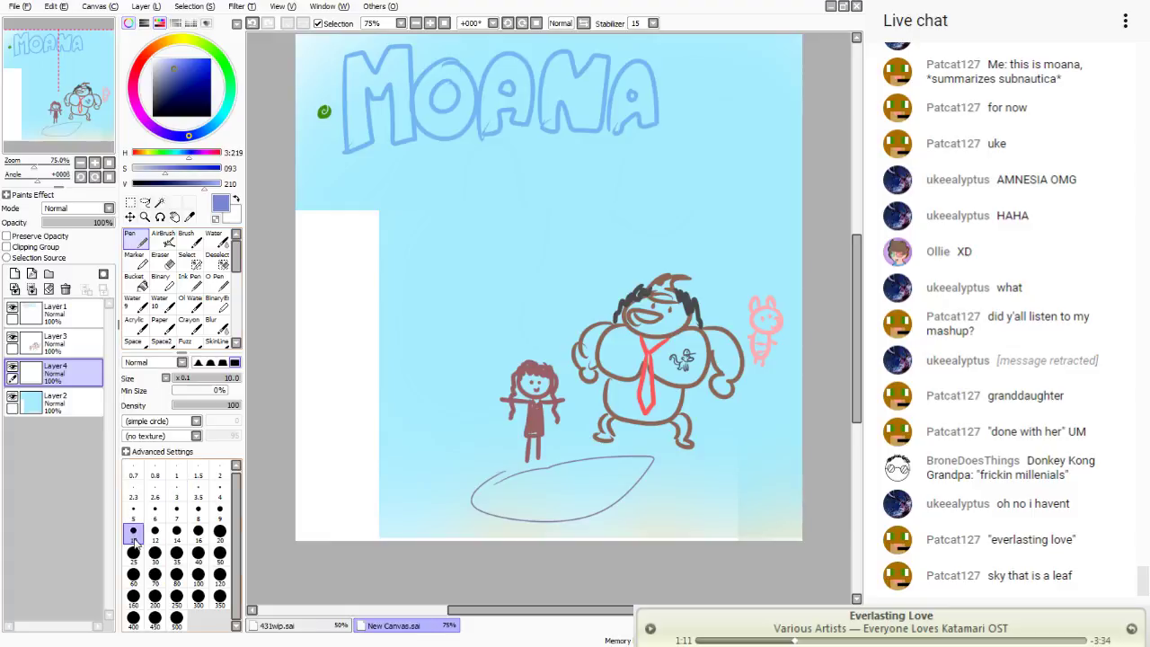
left_click_drag(510, 284, 421, 201)
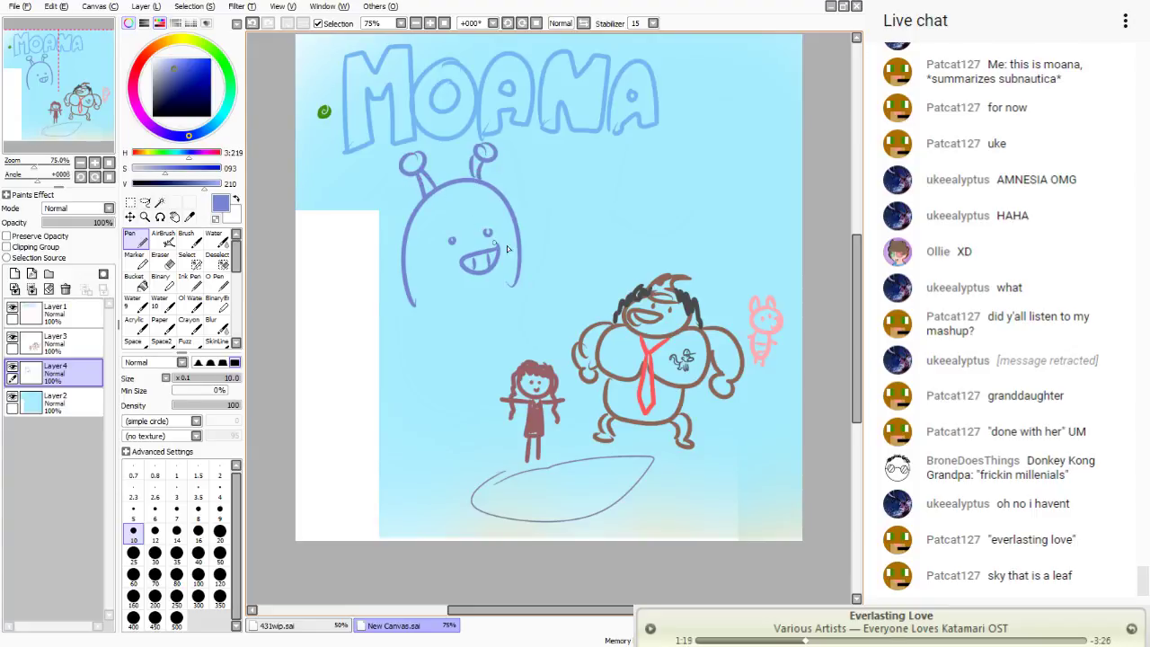
- Flip the eyes and mouth of the stalk-eyed head vertically
key("a")
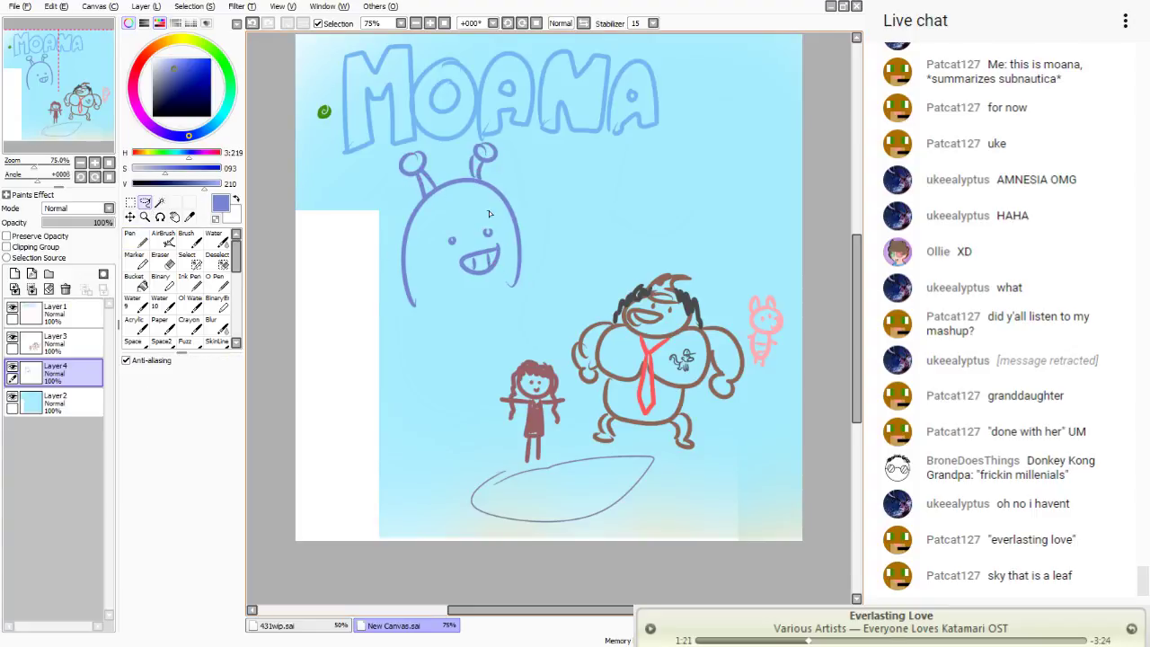
left_click_drag(414, 272, 445, 215)
key("ctrl+t")
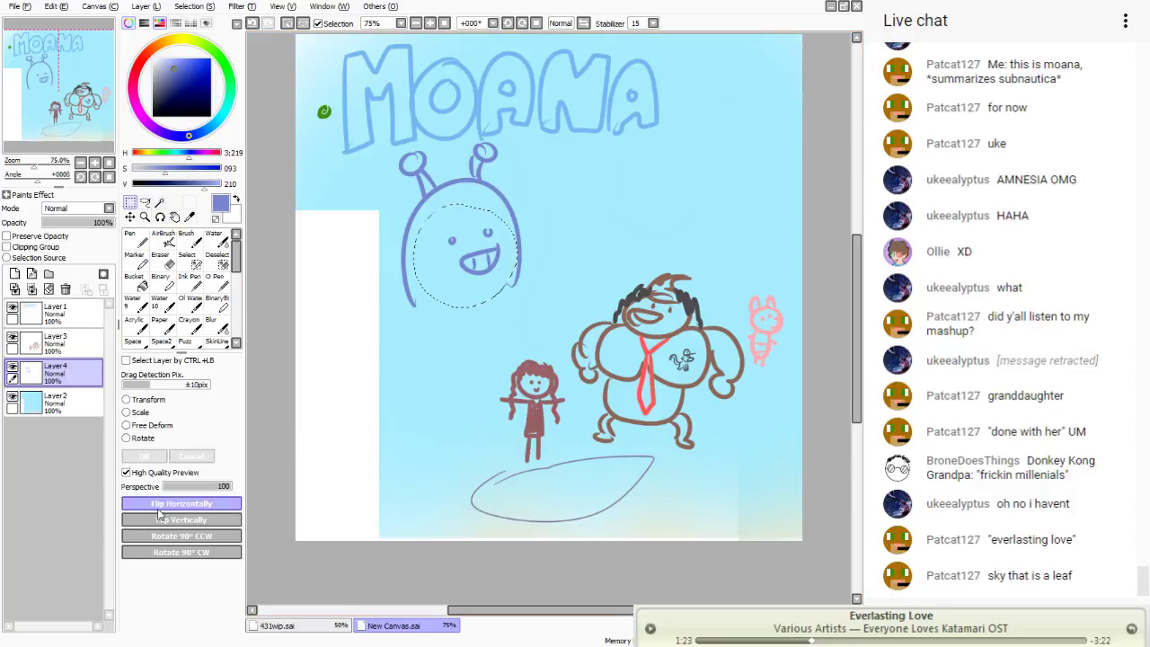
left_click(182, 519)
key("Return")
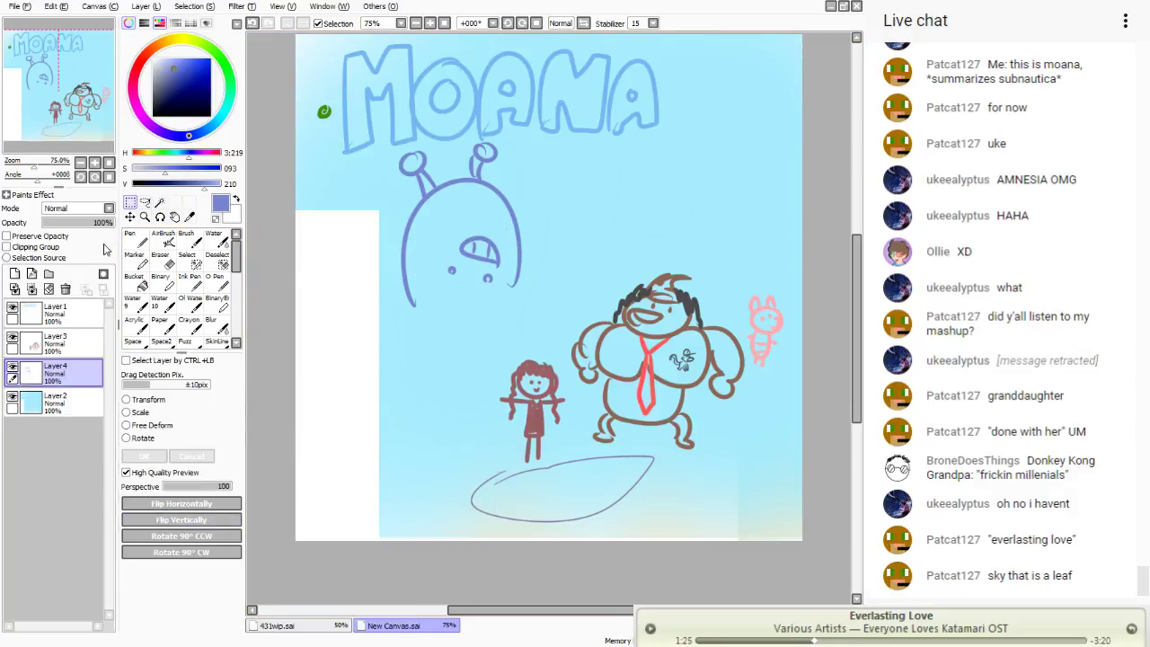
- Draw two large pointed oval claws below and on both sides of the stalk-eyed head, using the size 10 blue-purple pen
key("n")
left_click_drag(410, 286, 366, 345)
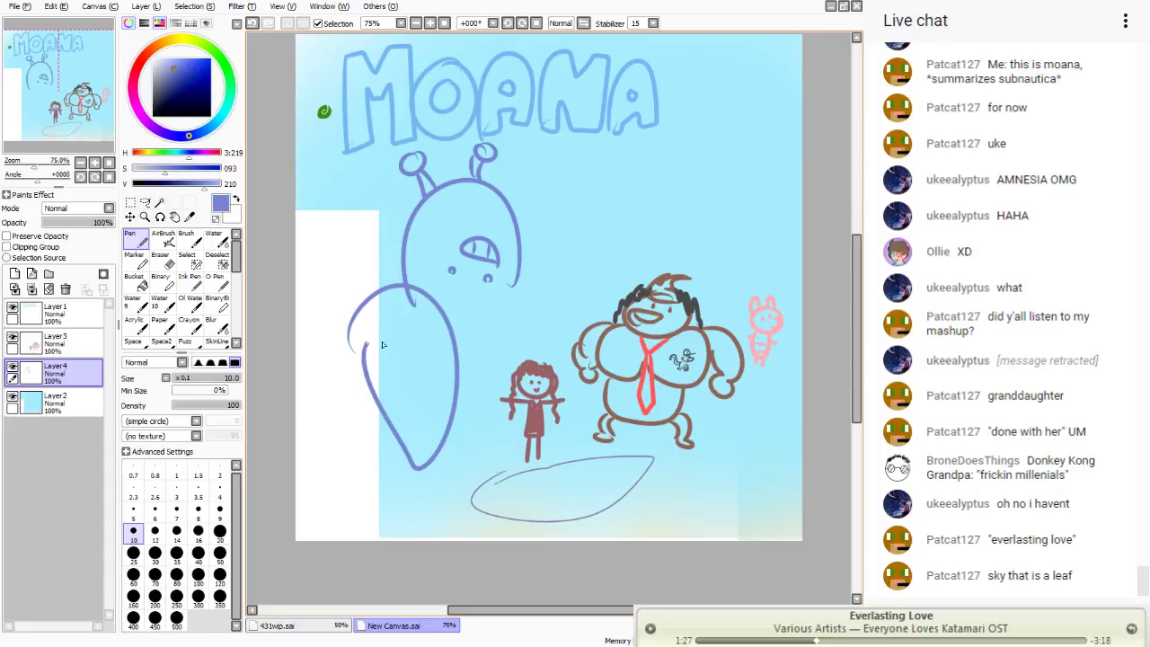
left_click_drag(575, 246, 559, 406)
left_click_drag(527, 281, 525, 359)
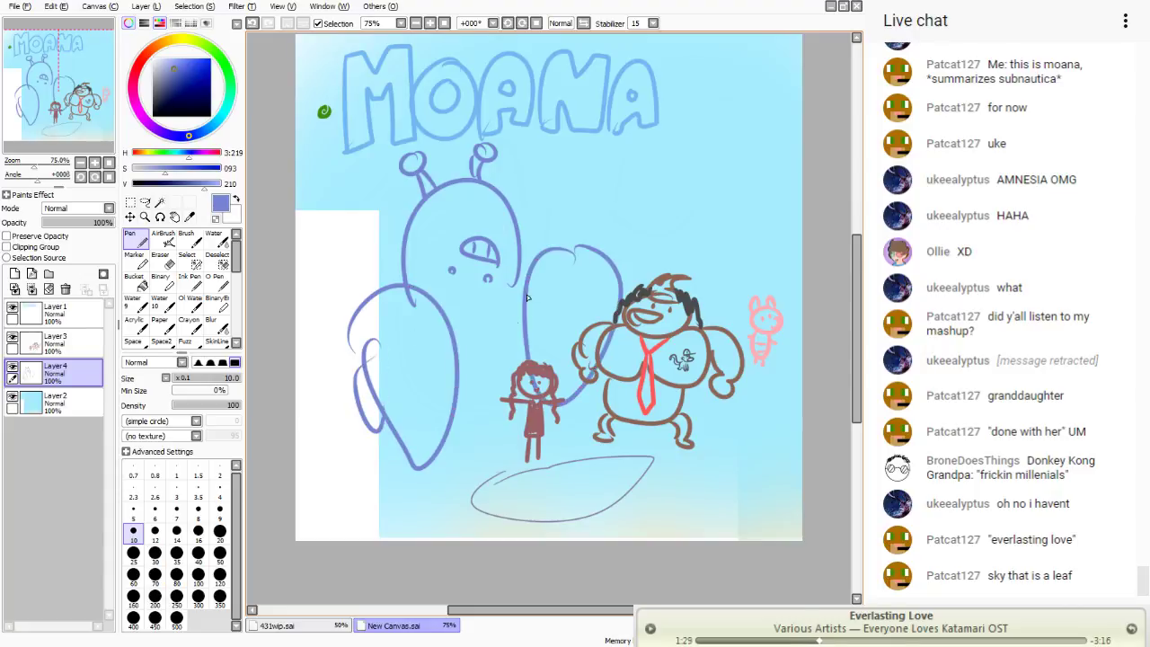
- Lasso the stalk-eyed creature on Layer4, move it right and slightly down, and clear the selection
key("a")
mouse_move(532, 102)
left_mouse_down()
mouse_move(595, 144)
mouse_move(265, 272)
mouse_move(342, 144)
left_mouse_up()
left_click_drag(405, 289, 503, 308)
key("ctrl+d")
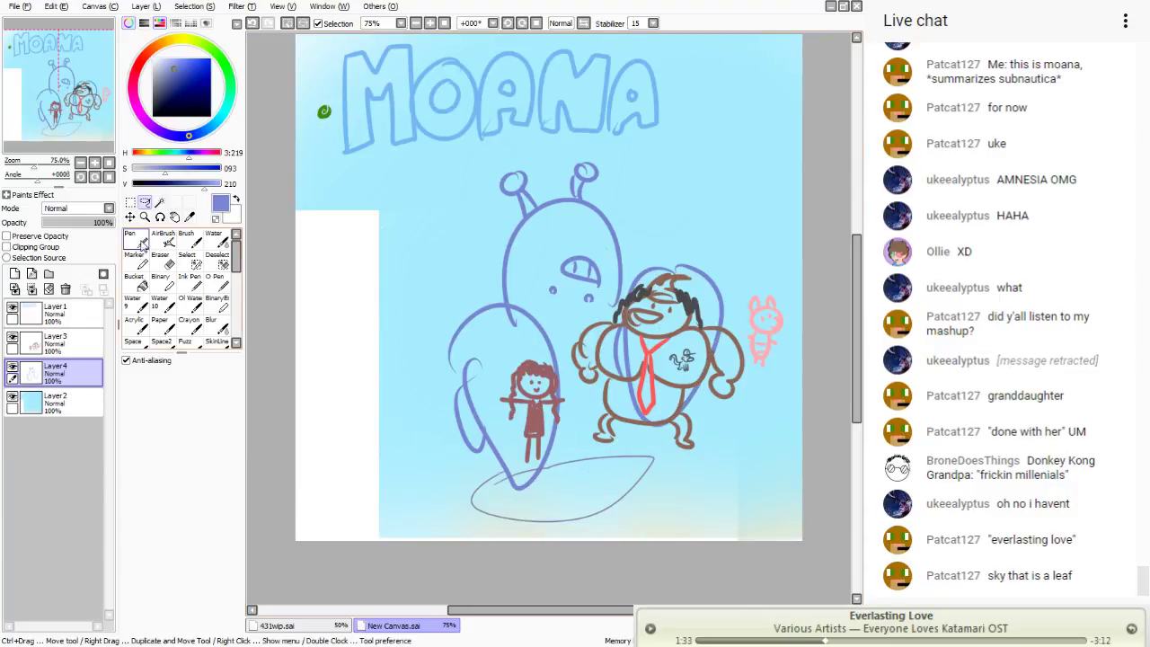
key("n")
key("a")
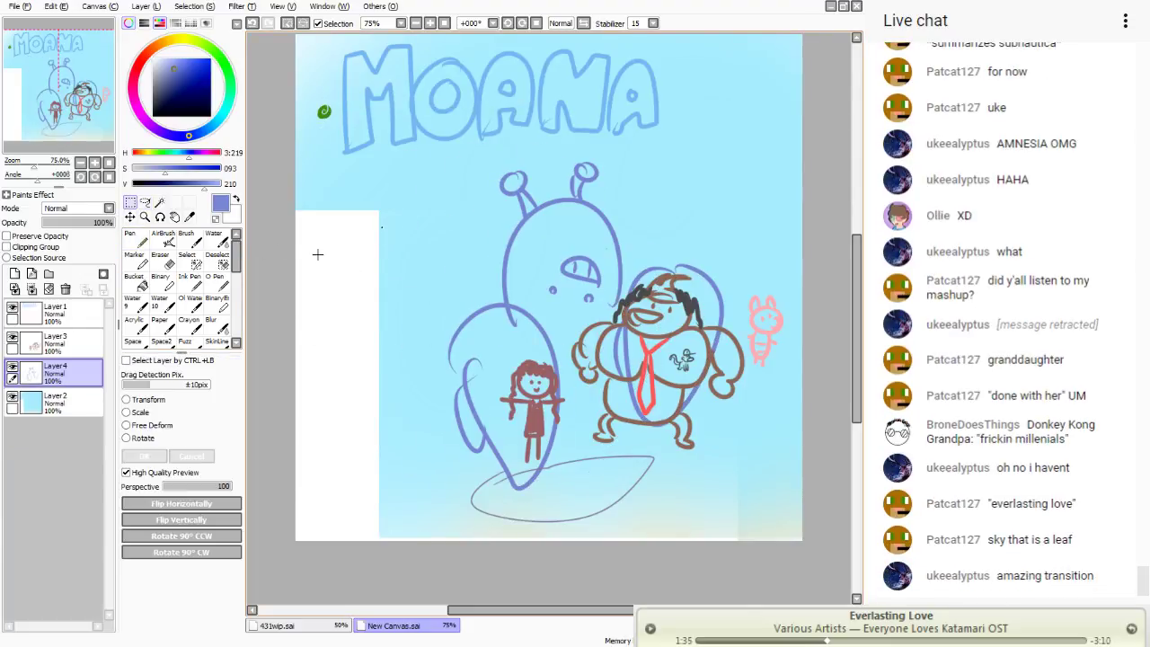
- Draw the creature's joint above its right claw, a long swept-back tail, an underbelly and two narrow rear legs with the blue-purple pen
key("n")
mouse_move(499, 298)
left_mouse_down()
mouse_move(338, 292)
mouse_move(456, 358)
left_mouse_up()
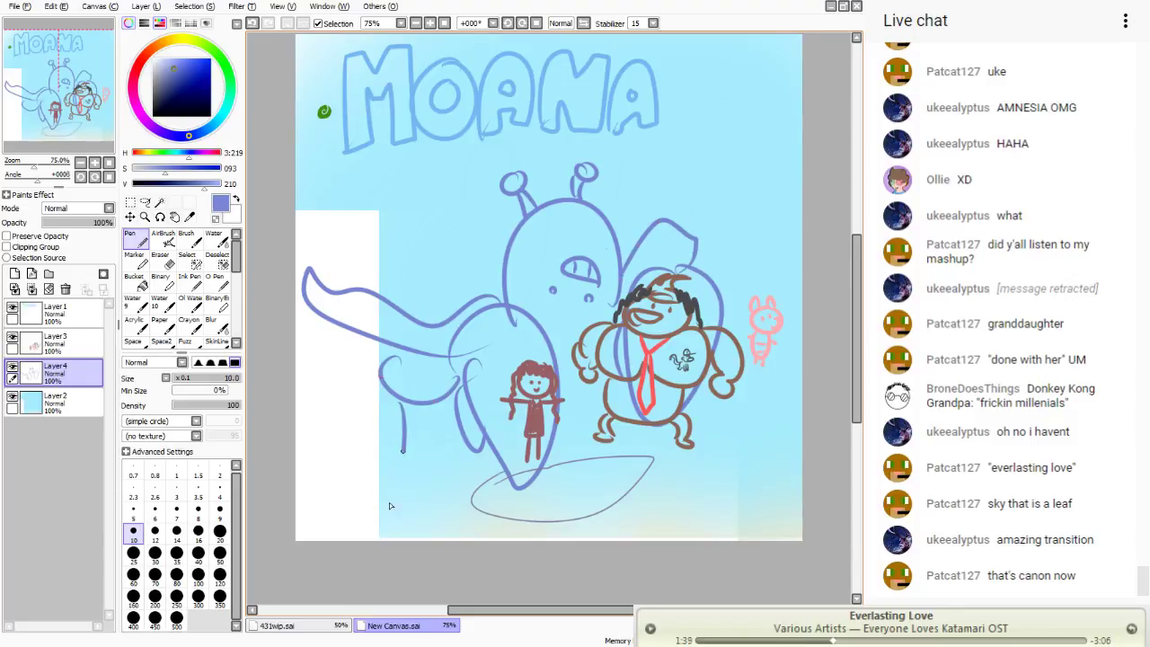
mouse_move(390, 506)
left_mouse_down()
mouse_move(385, 386)
mouse_move(319, 357)
left_mouse_up()
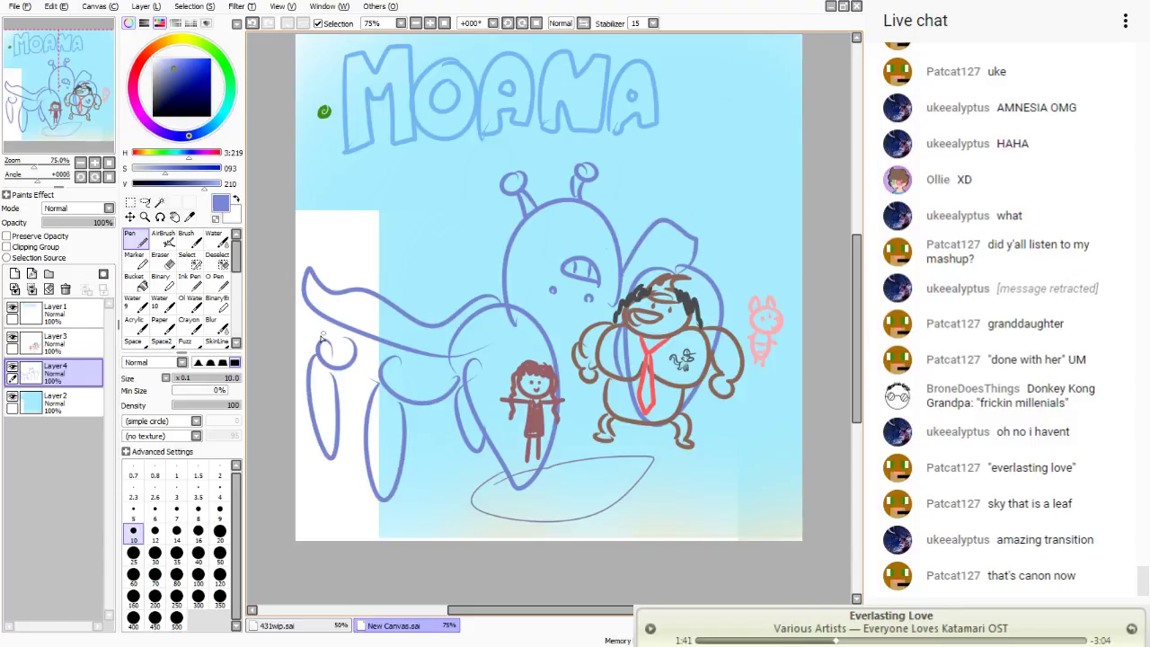
left_click_drag(309, 298, 418, 331)
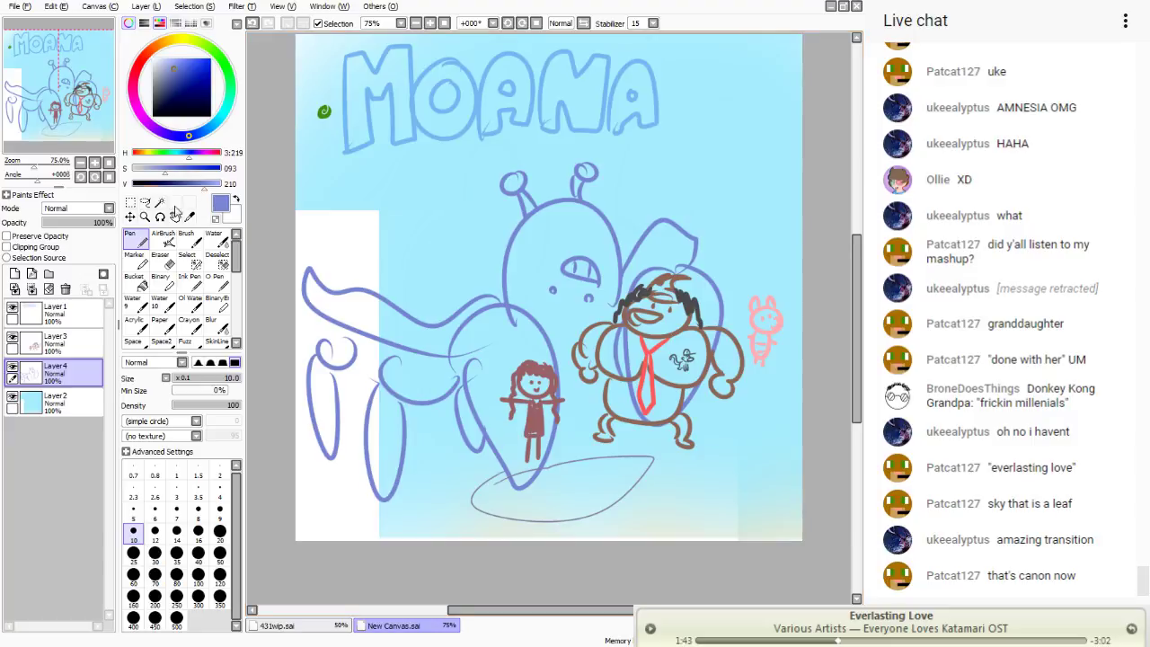
- Draw a large dark navy head with an eye, an ear and a gaping toothed jaw behind the stalk-eyed creature
left_click_drag(172, 82, 175, 89)
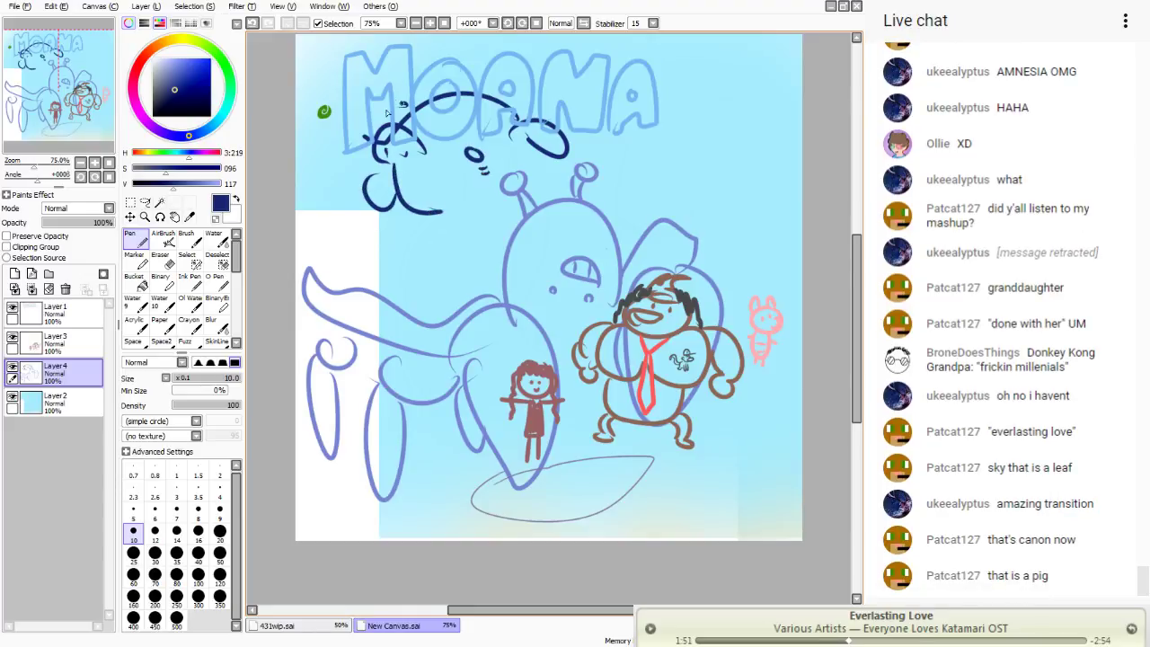
left_click_drag(378, 274, 474, 297)
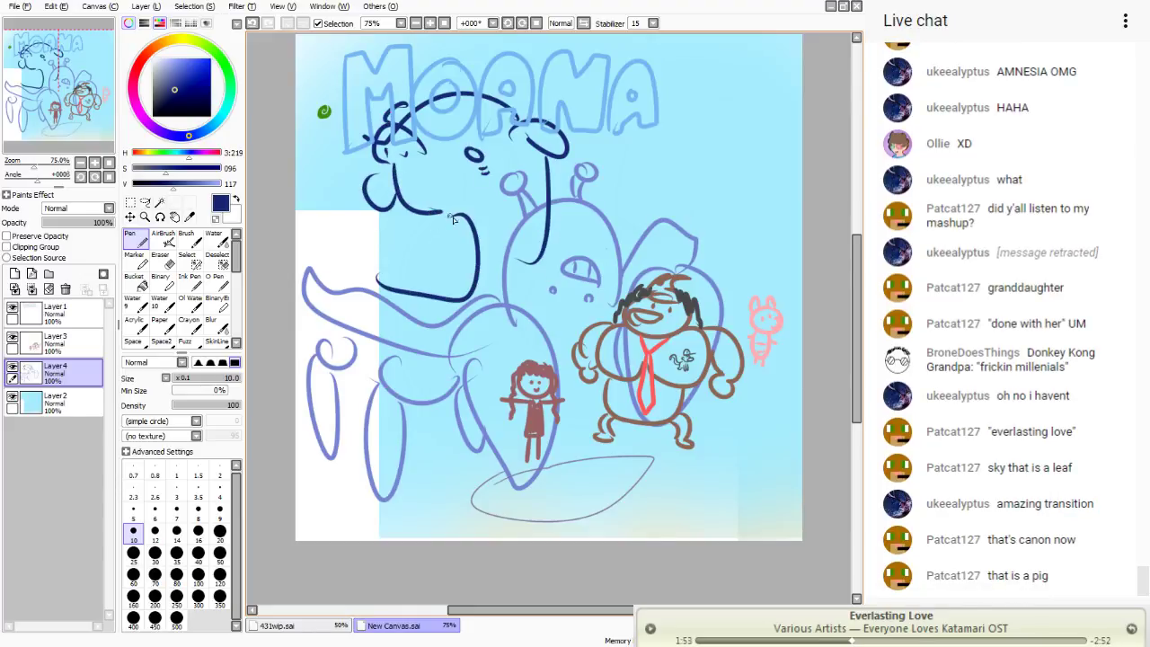
- Scribble light orange patches over the gaping mouth and the creature's head and limb joints with a size 25 pen
left_click(167, 41)
left_click(184, 58)
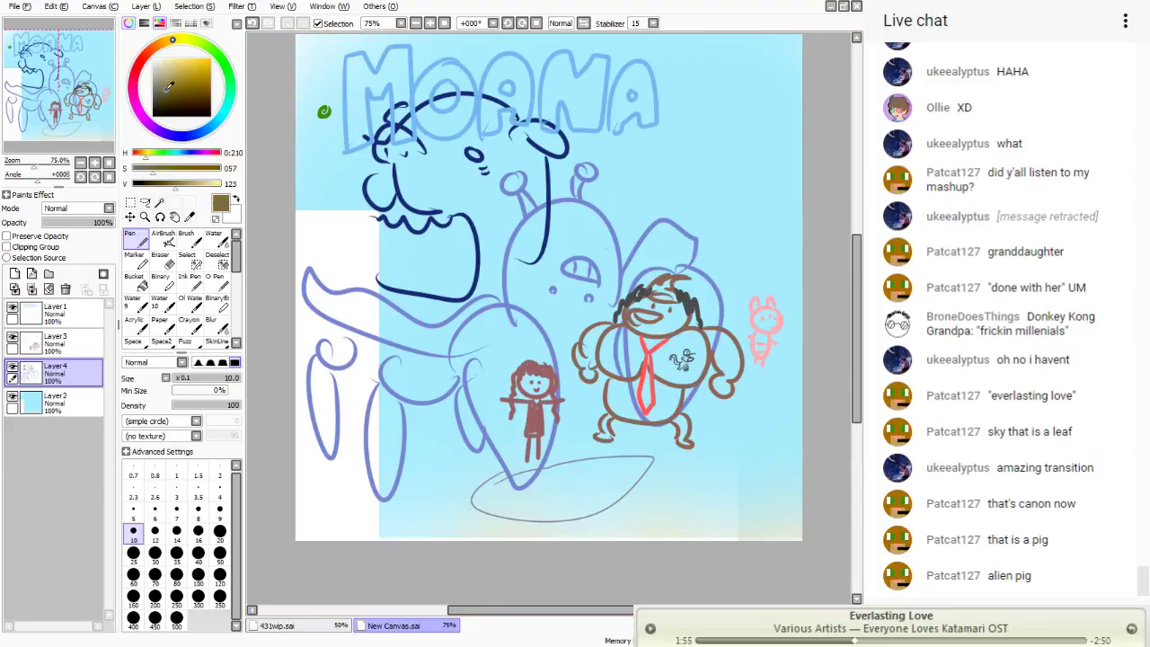
left_click(163, 43)
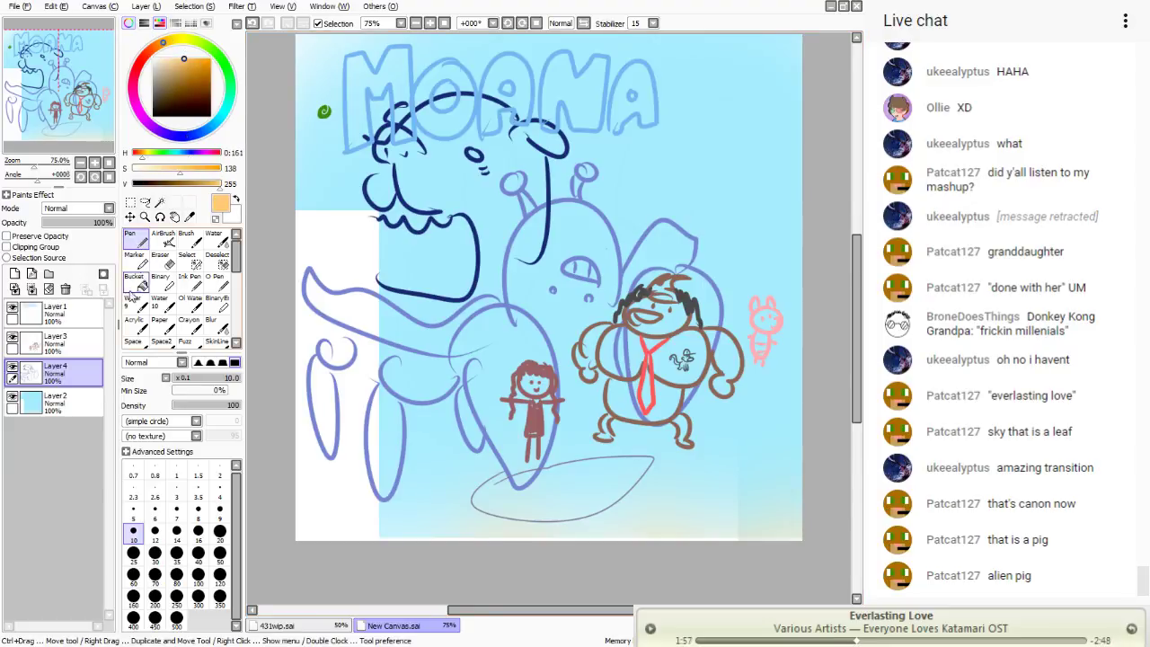
left_click(133, 551)
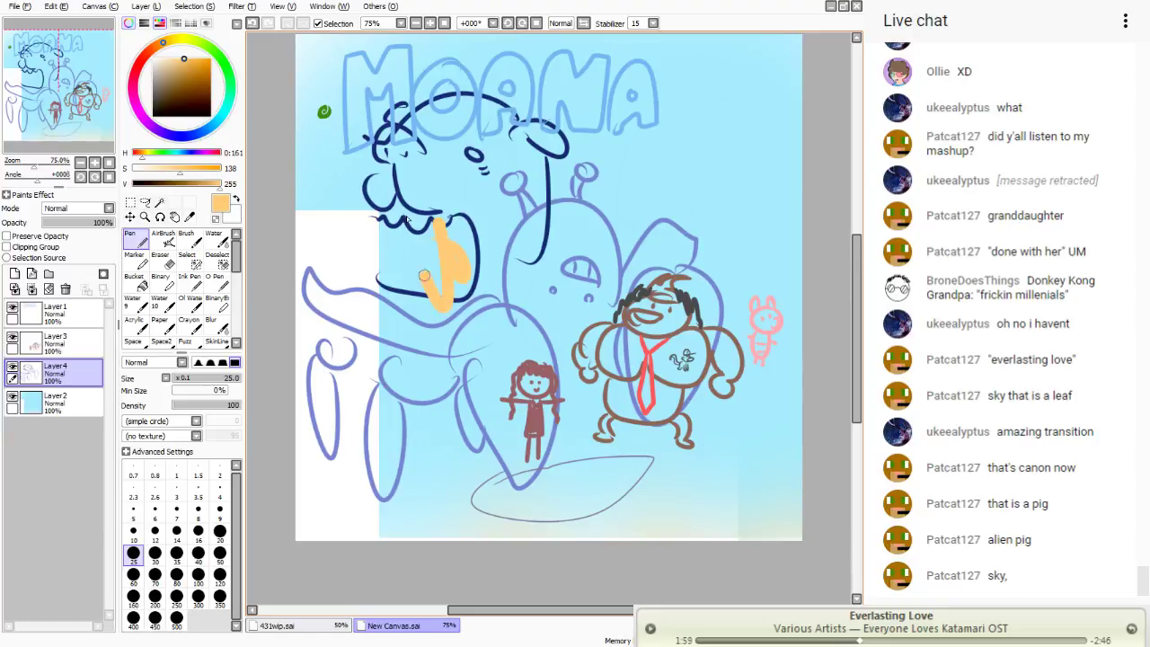
mouse_move(423, 275)
left_mouse_down()
mouse_move(356, 229)
mouse_move(320, 234)
left_mouse_up()
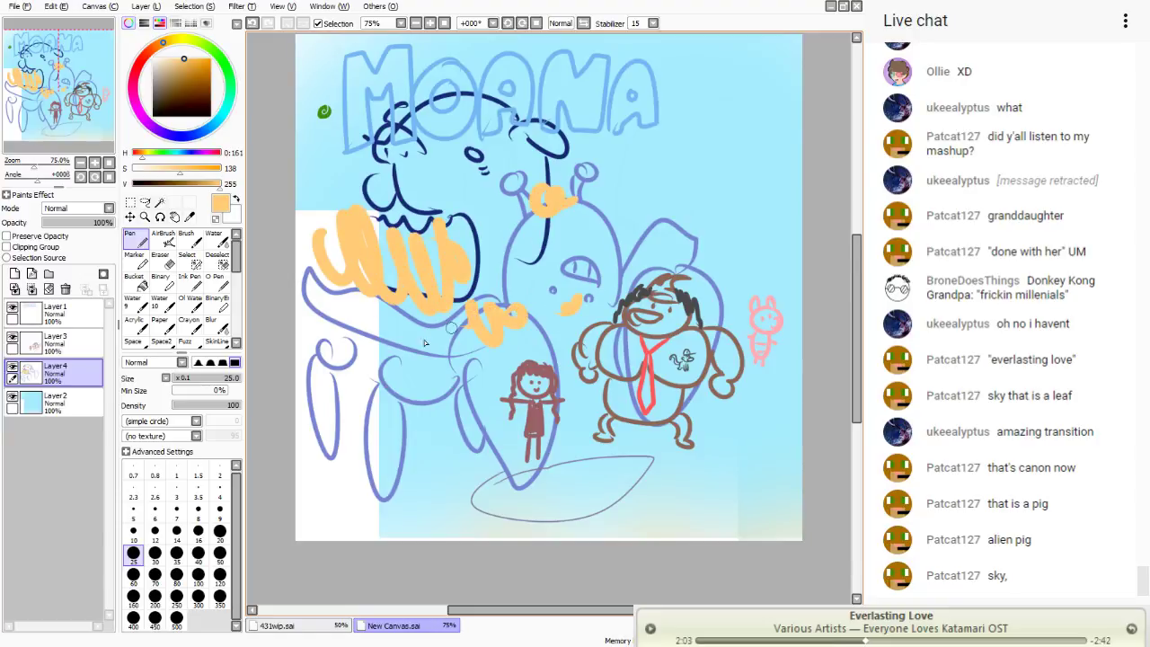
left_click_drag(387, 362, 369, 310)
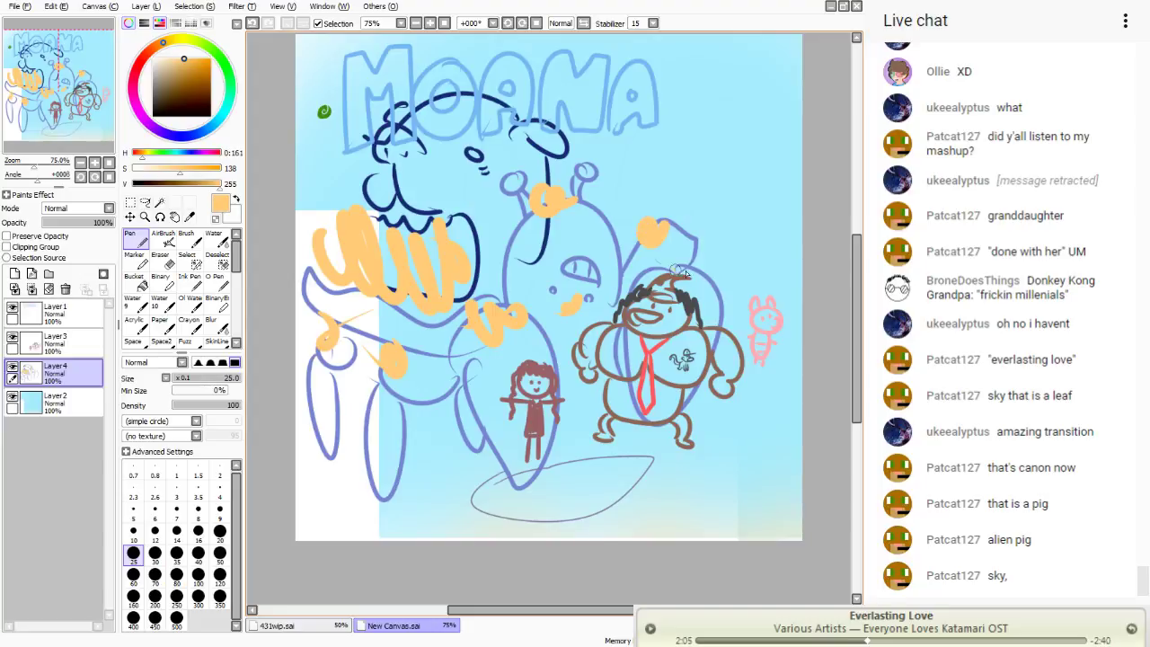
- Lasso the whole creature drawing on Layer4, move it up and slightly right, and clear the selection
left_click(145, 201)
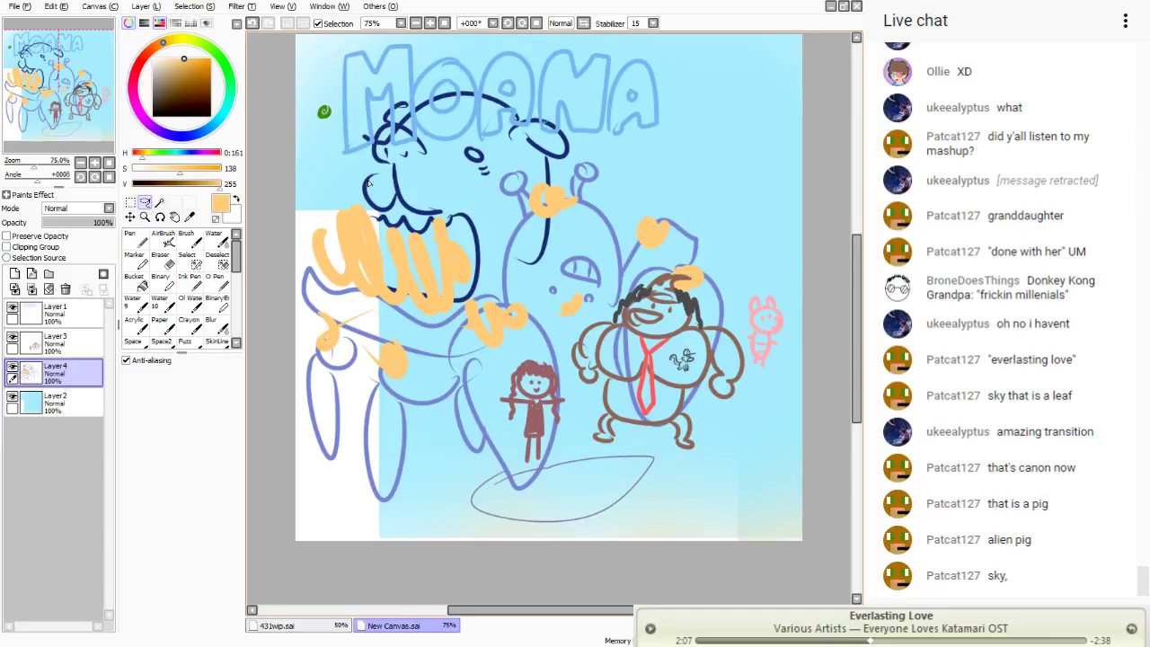
left_click_drag(542, 54, 644, 595)
left_click_drag(349, 44, 355, 44)
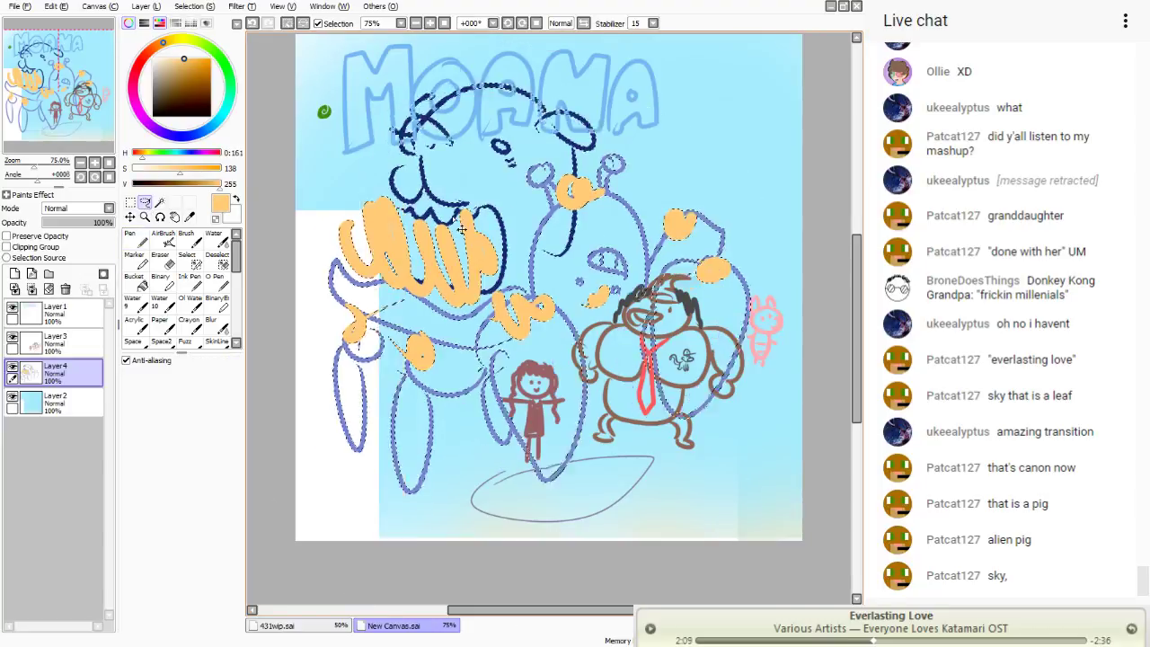
mouse_move(425, 256)
left_mouse_down()
mouse_move(422, 269)
mouse_move(436, 247)
mouse_move(461, 301)
mouse_move(395, 252)
mouse_move(449, 201)
mouse_move(385, 201)
mouse_move(432, 157)
mouse_move(424, 204)
mouse_move(438, 218)
mouse_move(483, 184)
mouse_move(459, 162)
mouse_move(449, 216)
mouse_move(429, 144)
mouse_move(449, 238)
mouse_move(437, 205)
left_mouse_up()
key("ctrl+d")
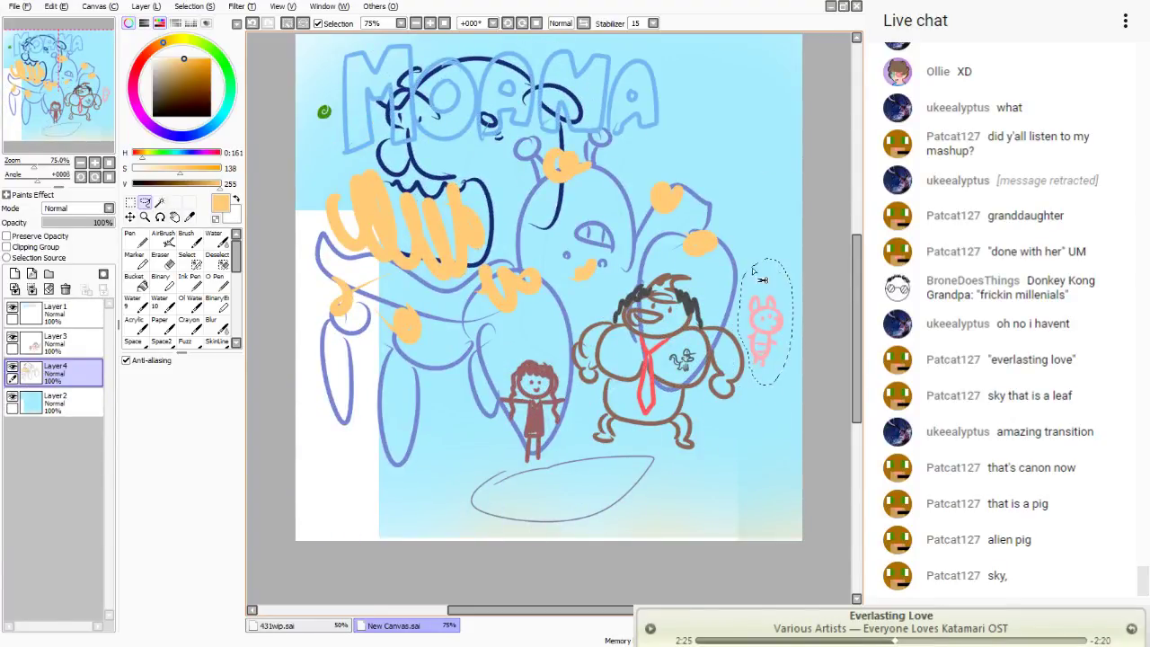
- Remove the selected pink pig from Layer3
left_click(54, 342)
key("ctrl+t")
left_click_drag(763, 325, 804, 335)
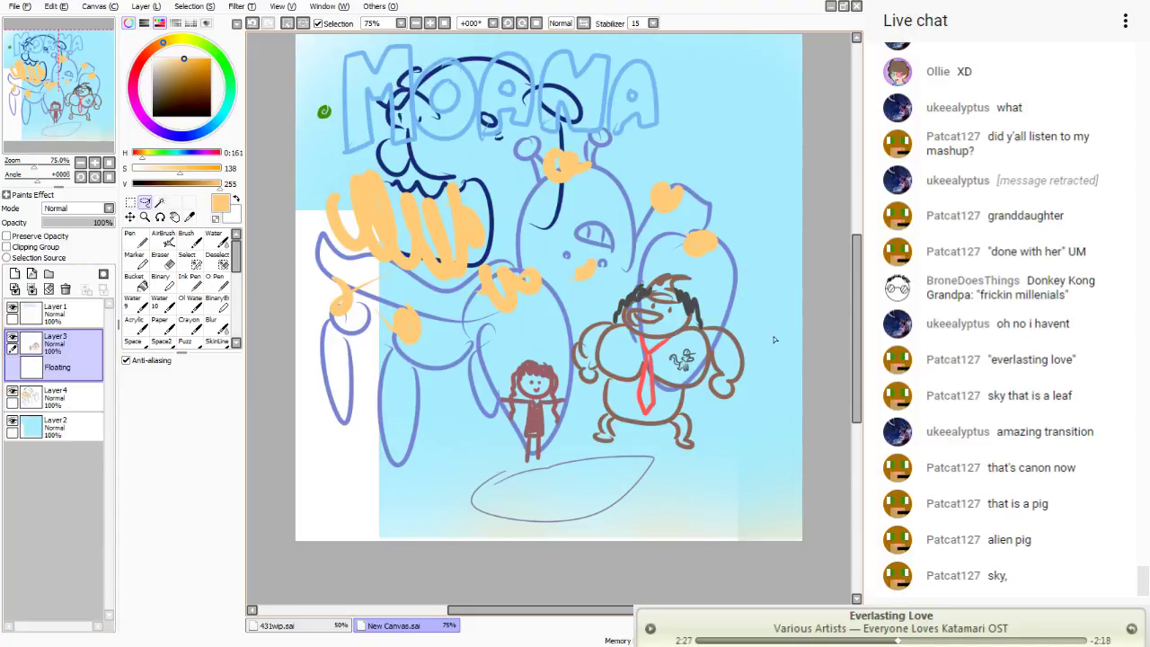
key("Return")
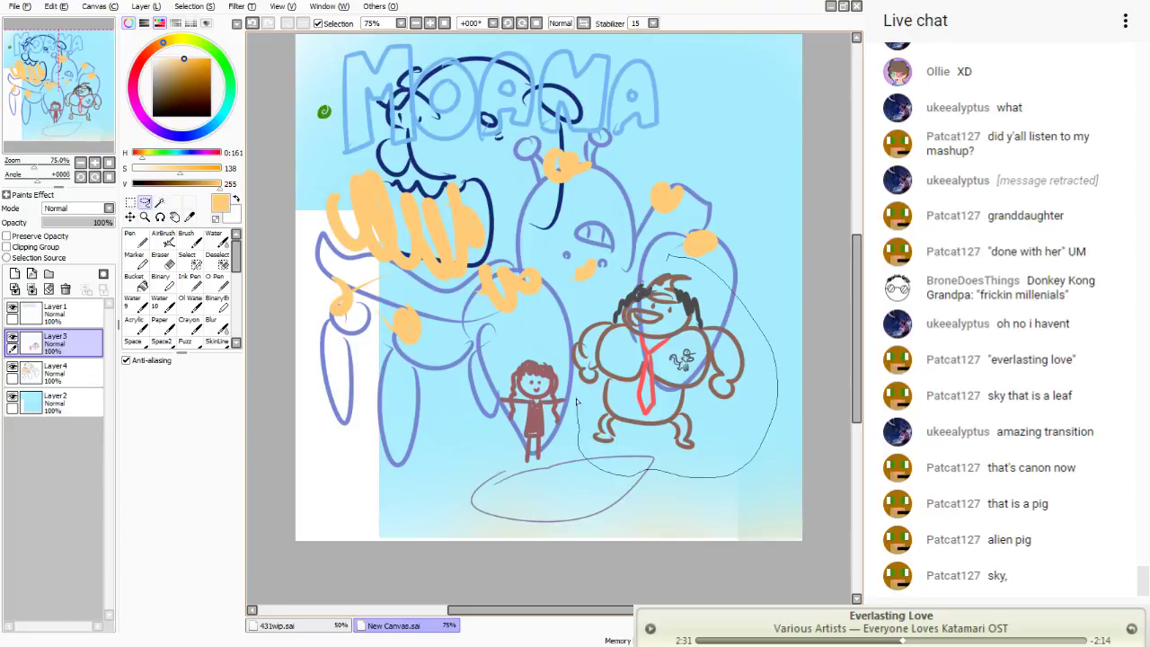
- Lasso the muscular man on Layer3, move him to the canvas's upper right beside the title, and clear the selection
left_click_drag(577, 402, 578, 409)
mouse_move(630, 361)
left_mouse_down()
mouse_move(696, 100)
mouse_move(682, 125)
left_mouse_up()
left_click_drag(589, 110, 596, 146)
key("ctrl+d")
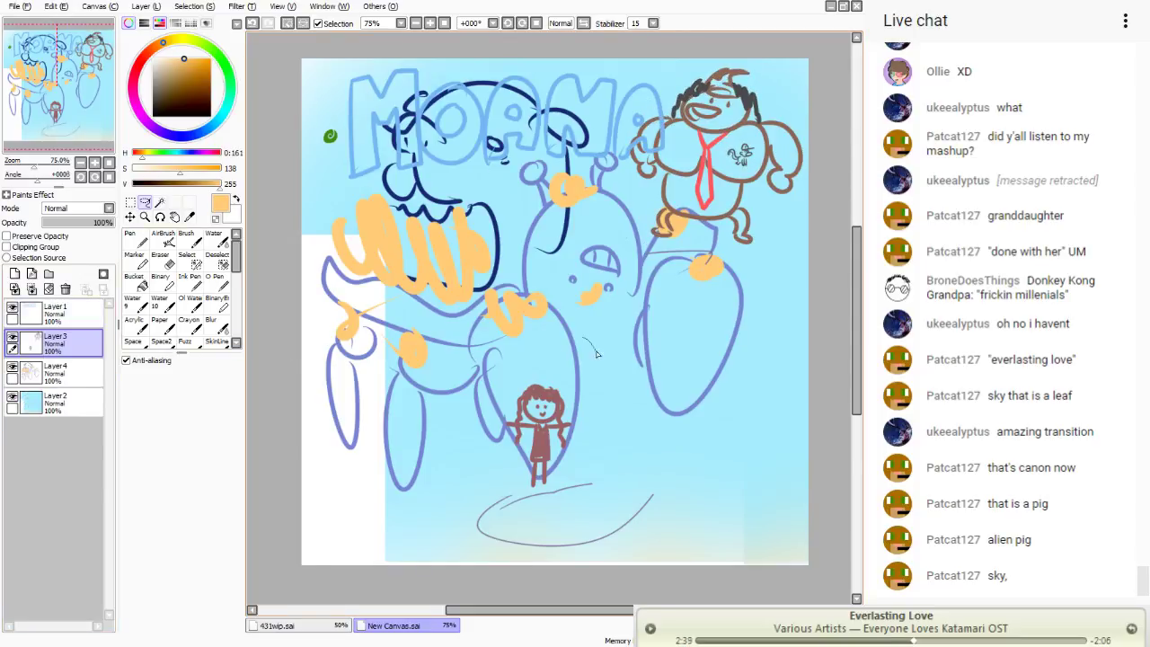
- Move the girl to the canvas's lower right corner and draw light orange curved strokes on both sides of her
left_click_drag(596, 353, 807, 407)
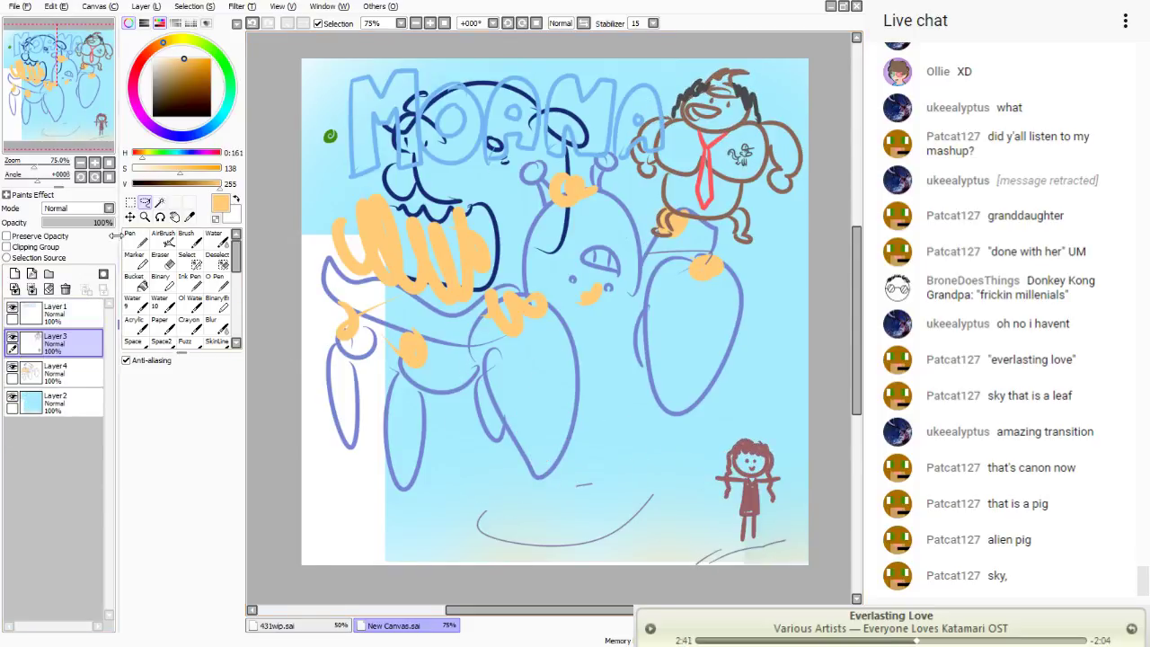
left_click(132, 238)
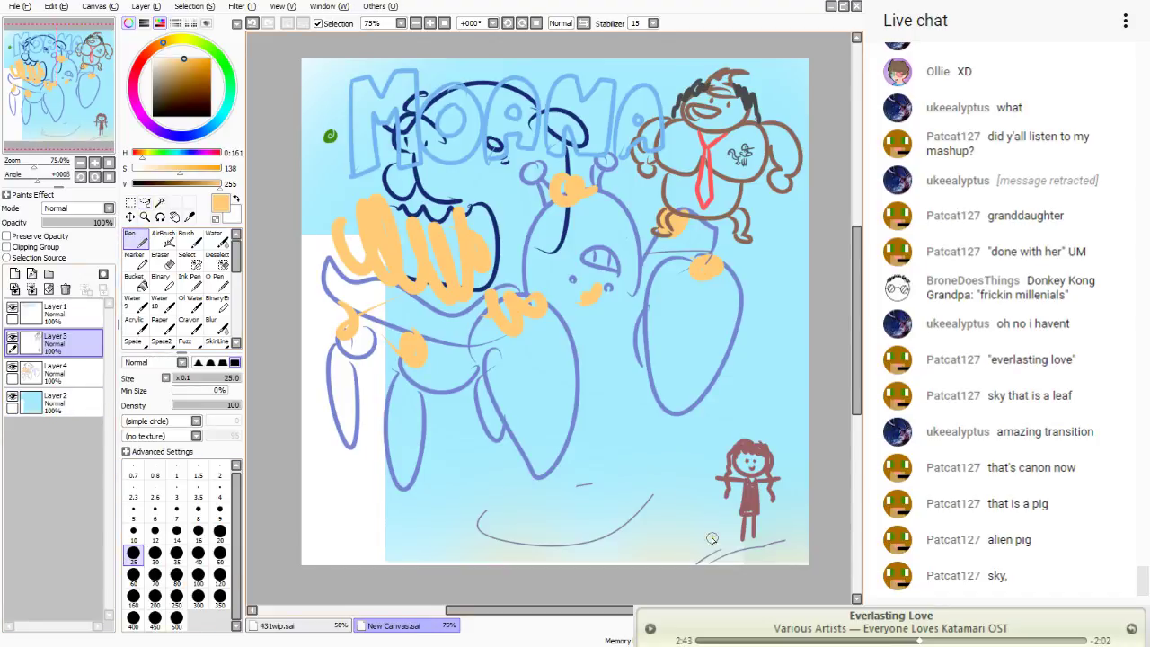
left_click_drag(712, 539, 701, 442)
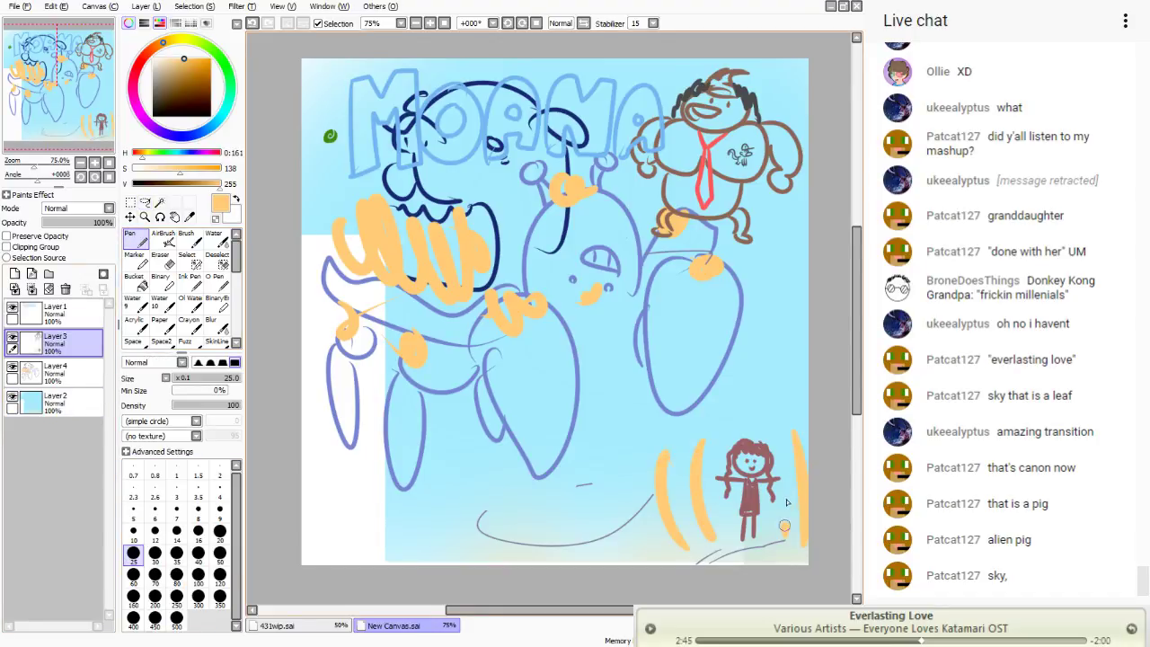
- Transform the Layer4 creature drawing to shift it straight down, below most of the title
key("a")
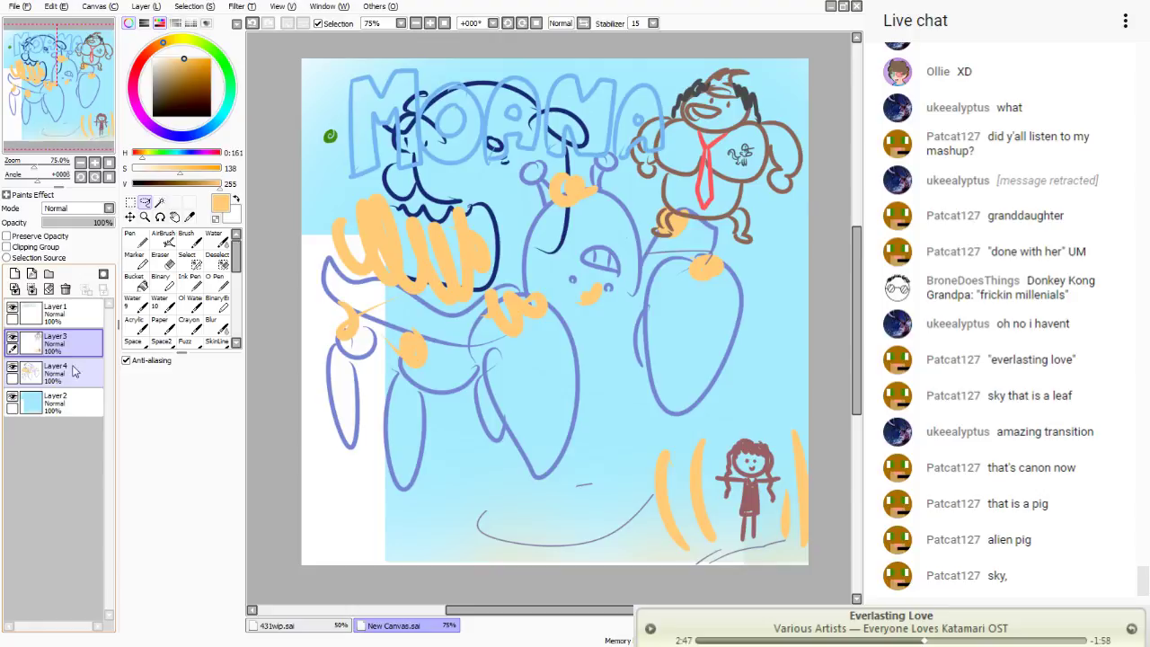
left_click(69, 376)
left_click(130, 216)
left_click(144, 400)
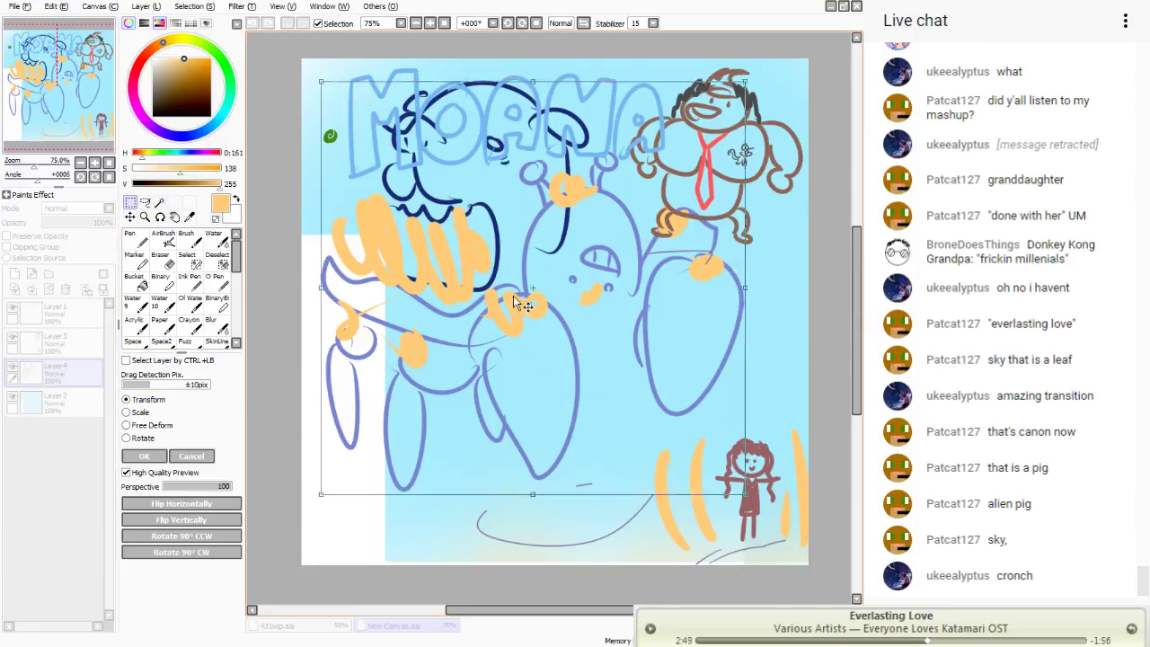
left_click_drag(513, 295, 510, 358)
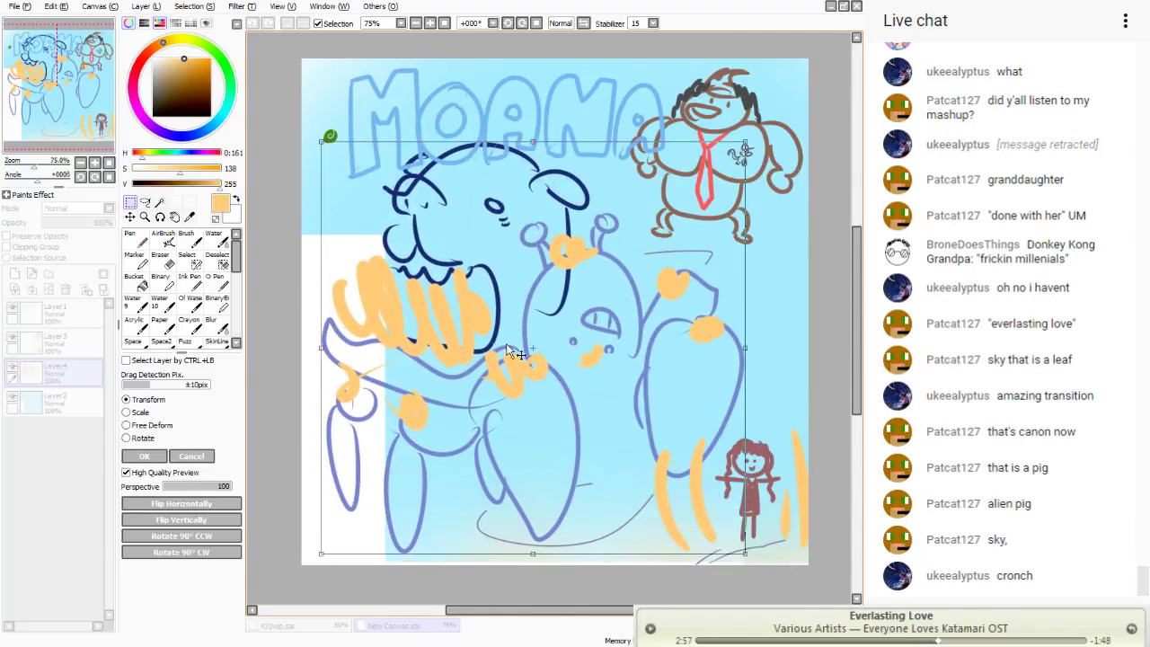
left_click(144, 456)
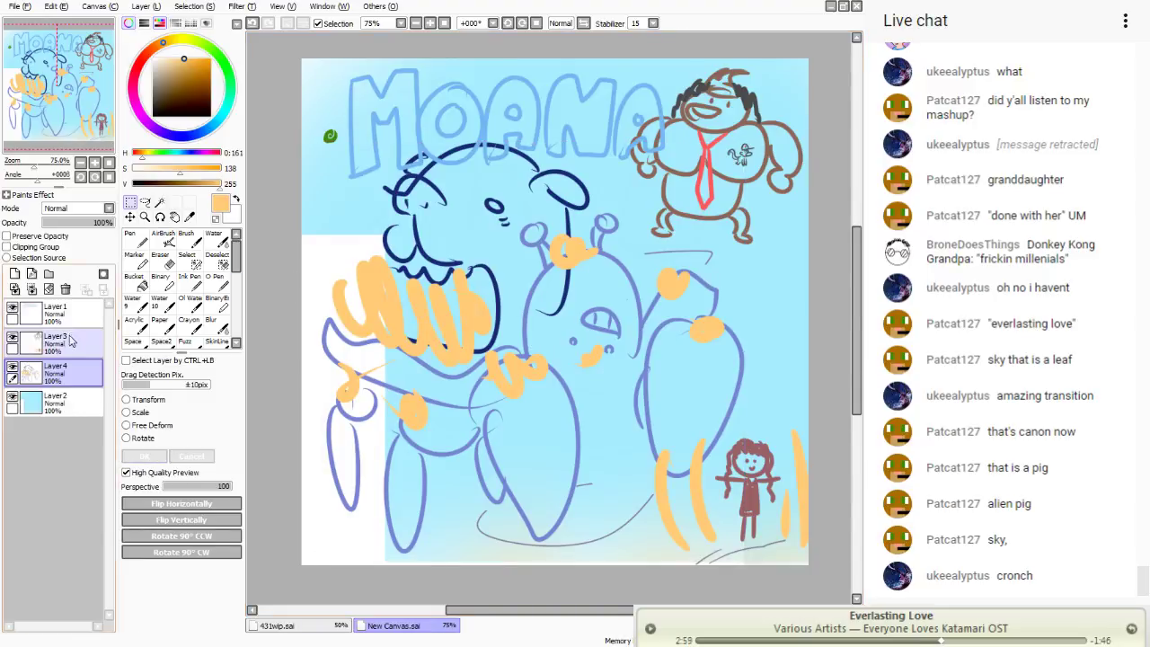
- Select the muscular man on Layer3, move him down and slightly left below the end of the title, and clear the selection
left_click_drag(822, 66, 622, 250)
left_click_drag(706, 189, 675, 243)
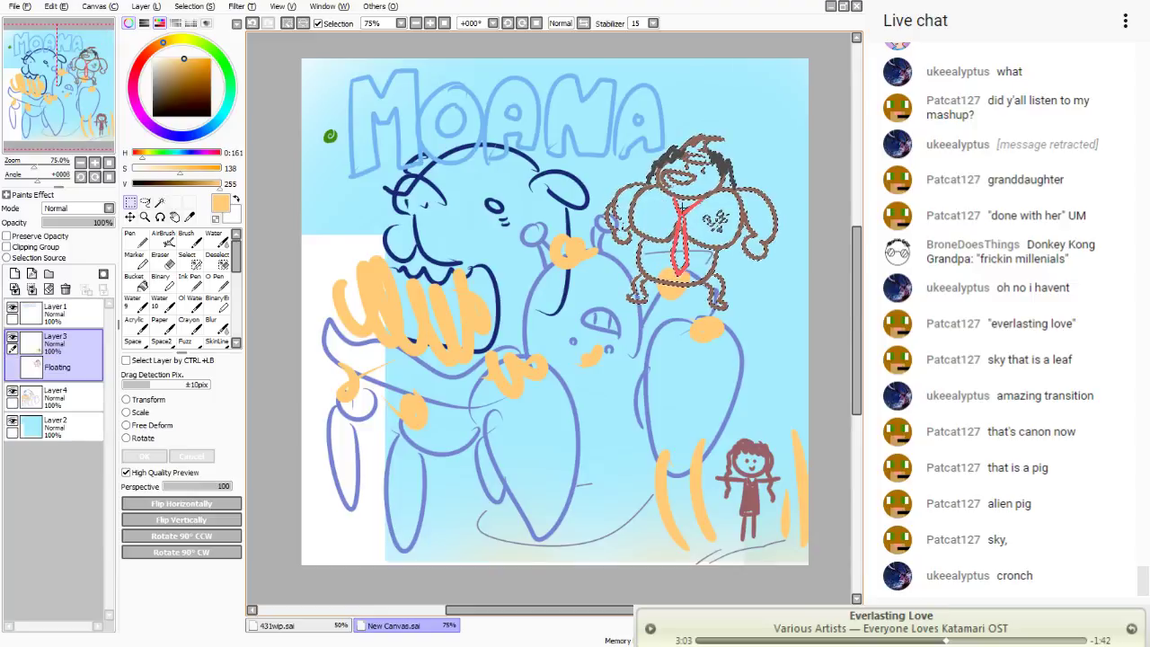
mouse_move(676, 201)
left_mouse_down()
mouse_move(530, 292)
mouse_move(698, 233)
left_mouse_up()
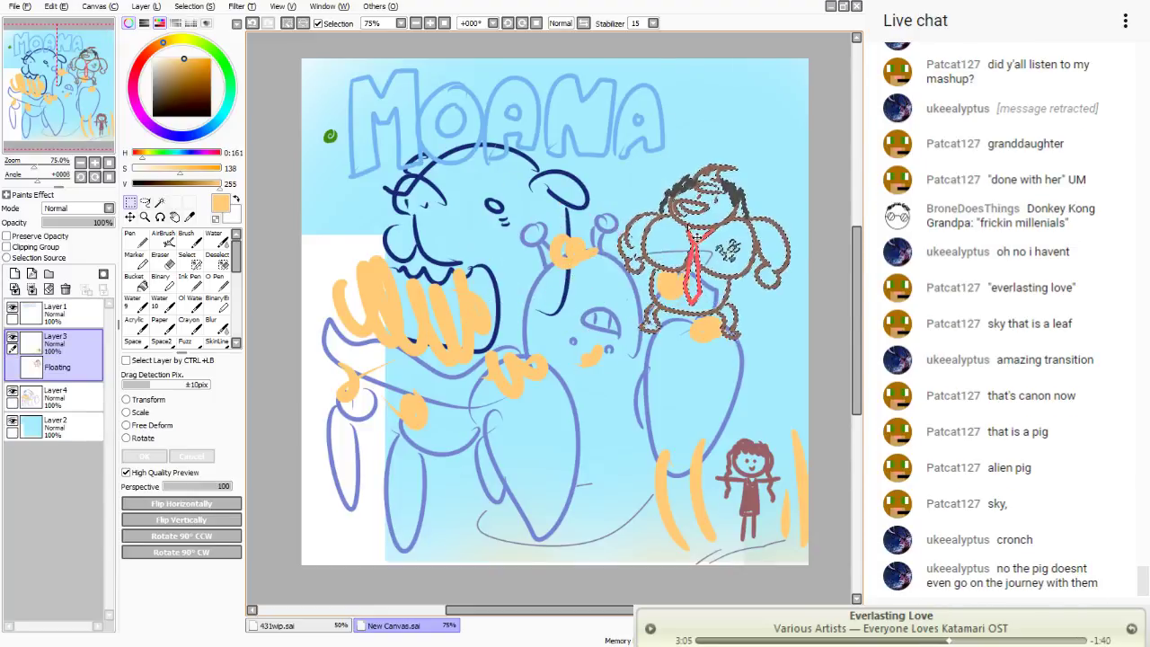
key("ctrl+d")
- Nudge the muscular man up and left, and move his tattoo to the other side of his chest
left_click_drag(822, 149, 600, 352)
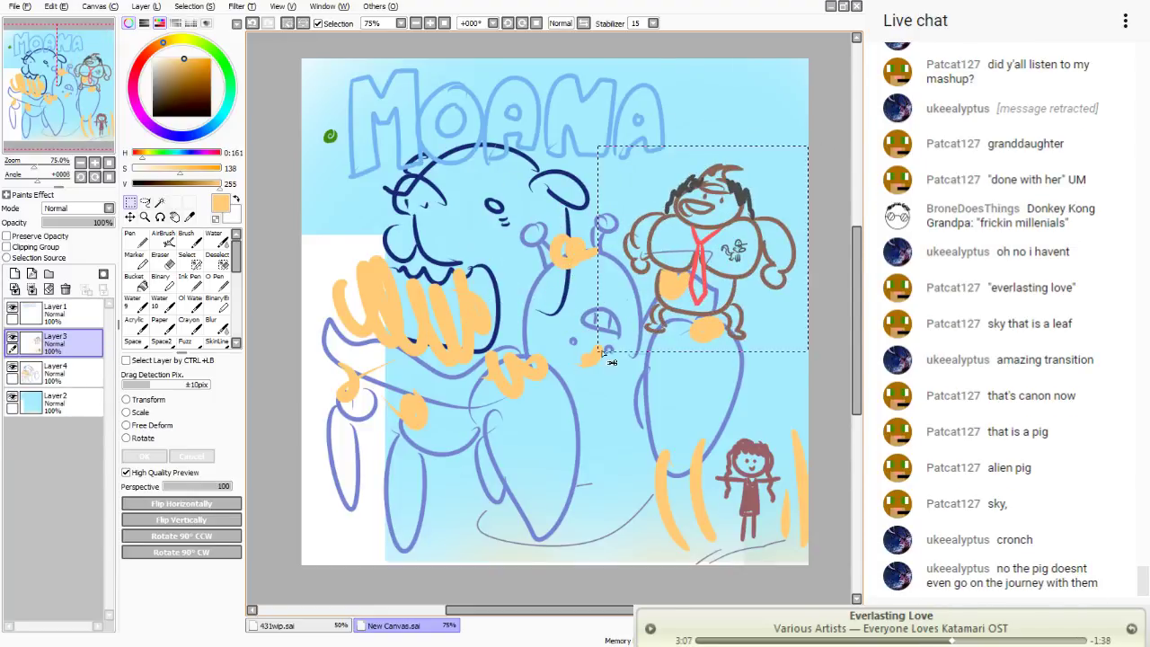
mouse_move(703, 235)
left_mouse_down()
mouse_move(710, 224)
mouse_move(723, 235)
mouse_move(697, 240)
mouse_move(711, 232)
left_mouse_up()
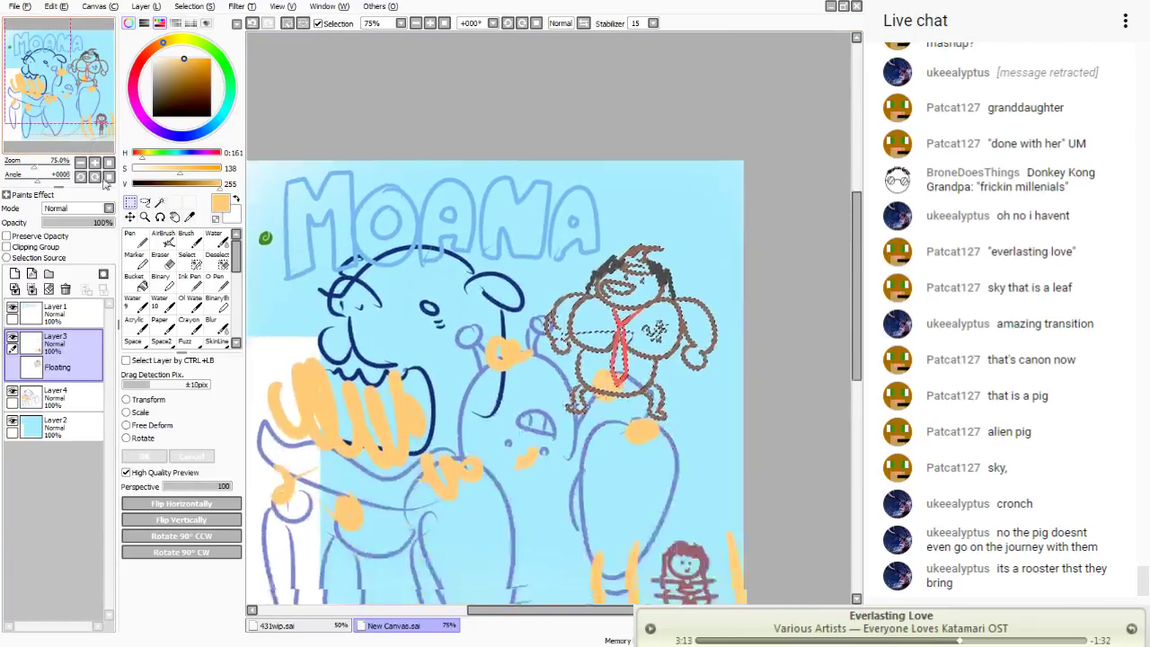
key("ctrl+d")
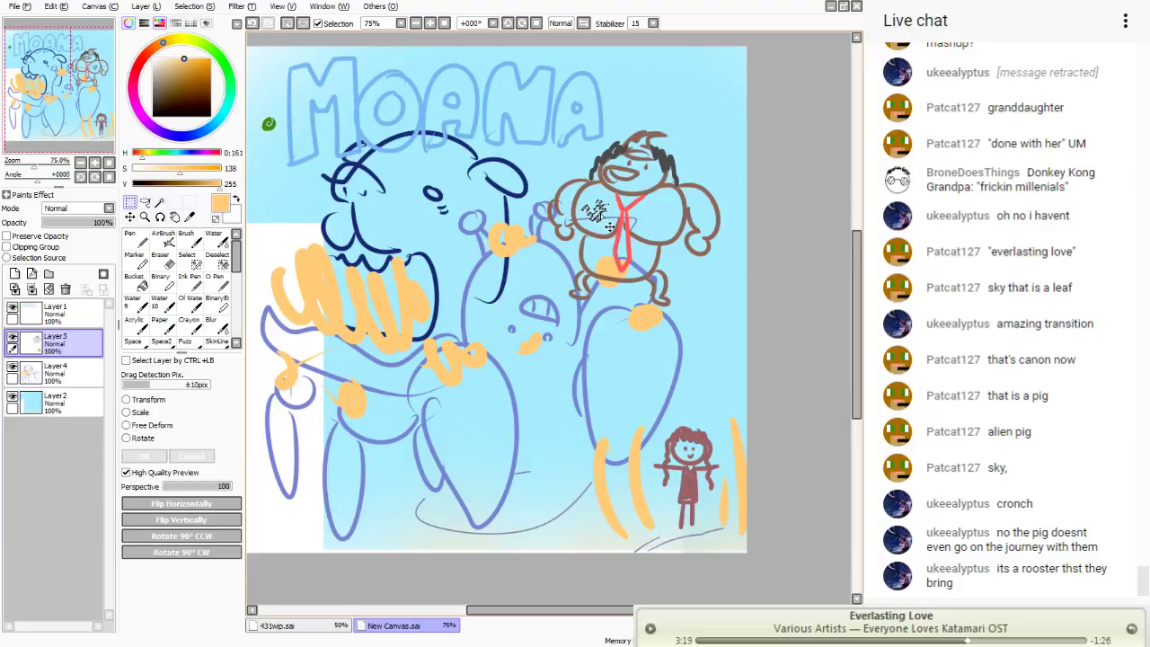
- Move the muscular man left and down over the creature's head, and hide Layer4
key("ctrl+t")
left_click_drag(746, 116, 507, 341)
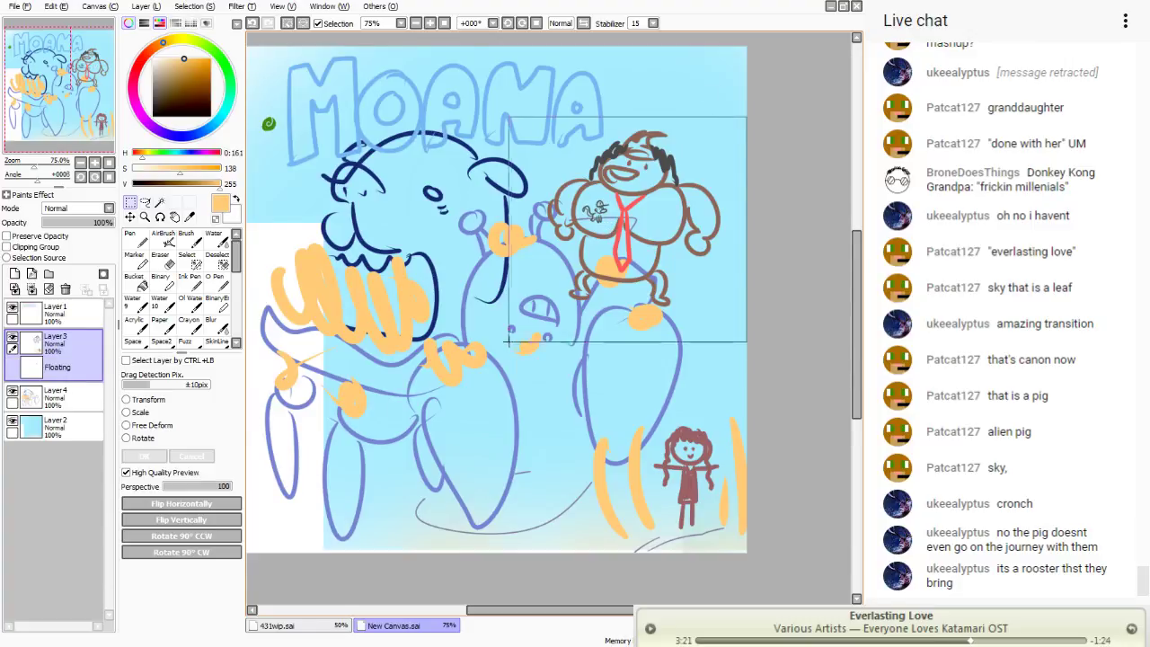
left_click_drag(608, 247, 466, 299)
left_click(59, 377)
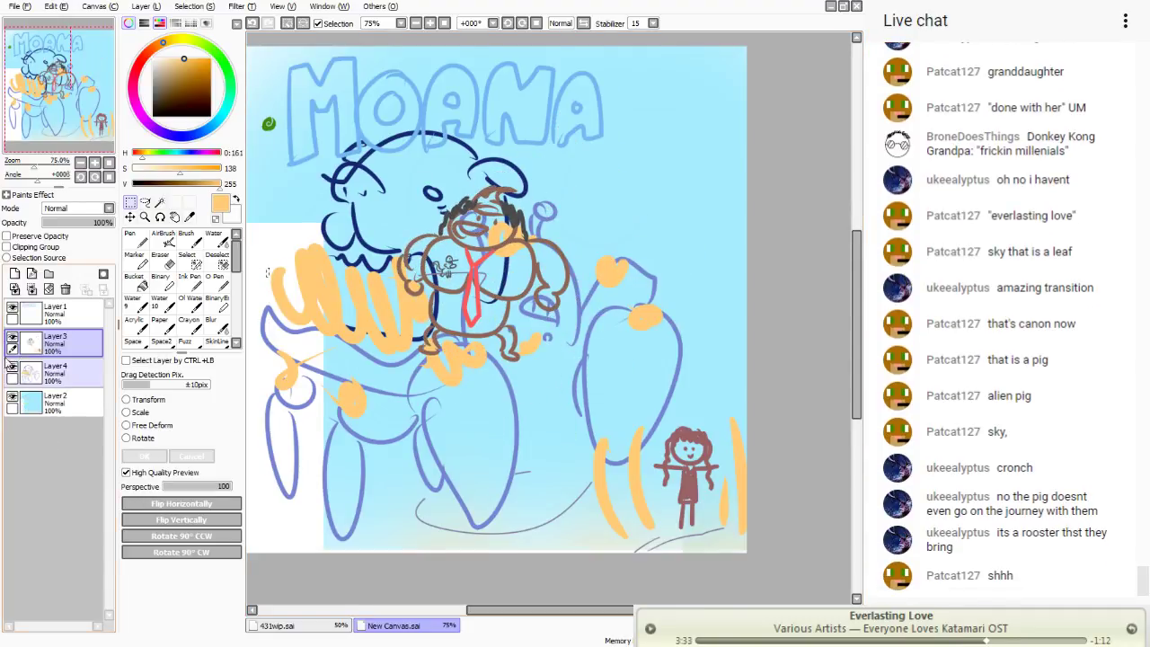
left_click(11, 368)
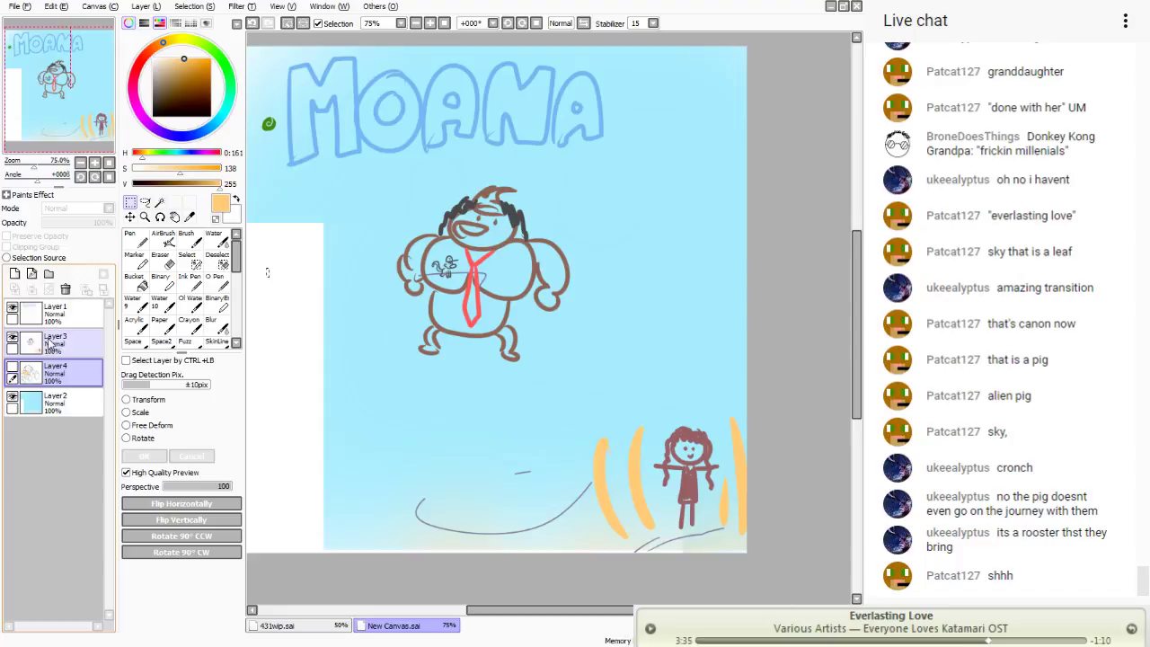
- Add a new layer above Layer4 and draw a thick dark blue toothed bar above the muscular man's head with the size 25 Pen
left_click(14, 273)
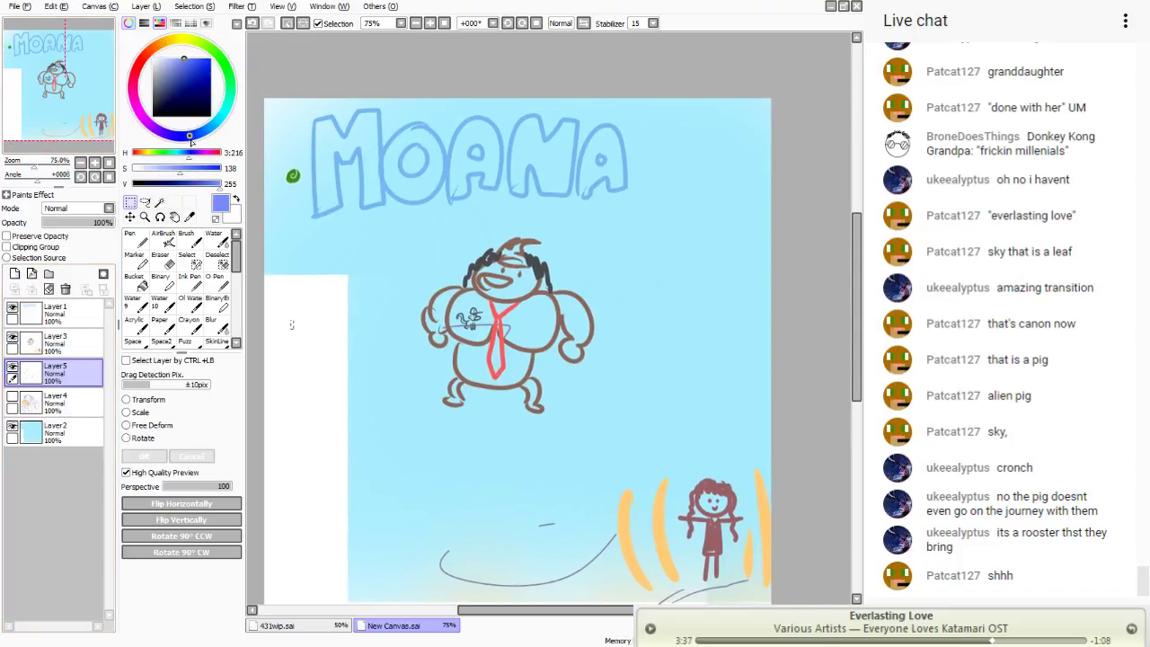
left_click(135, 258)
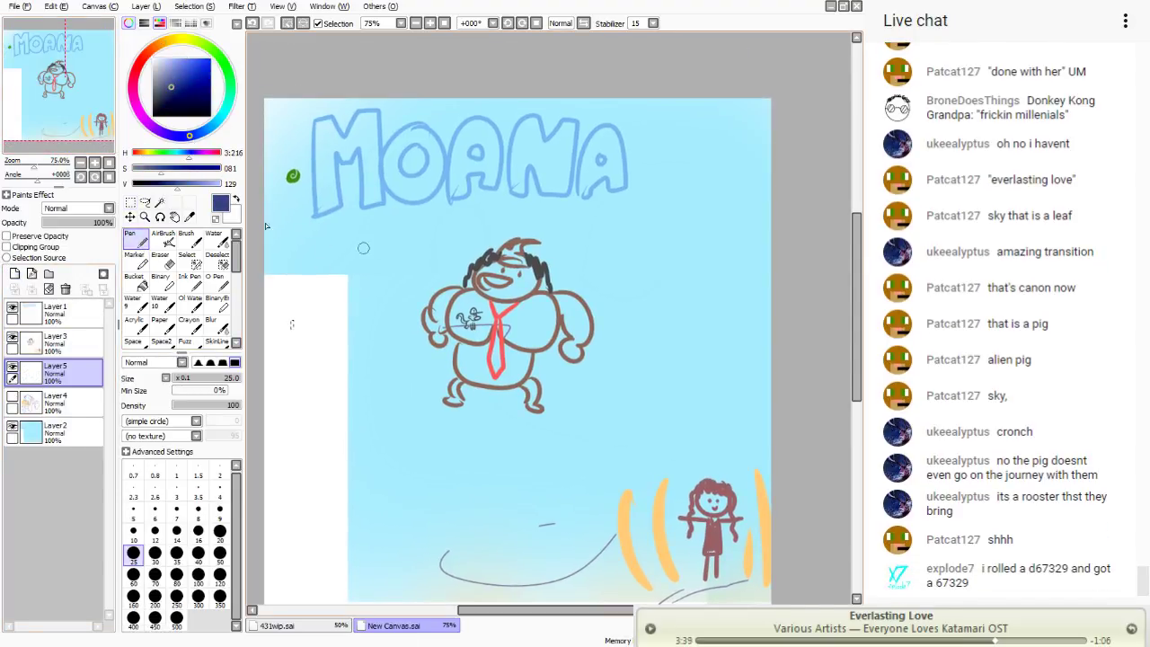
key("ctrl+t")
left_click(131, 235)
mouse_move(575, 205)
left_mouse_down()
mouse_move(413, 221)
mouse_move(424, 191)
left_mouse_up()
left_click_drag(540, 203, 540, 224)
mouse_move(492, 205)
left_mouse_down()
mouse_move(493, 226)
mouse_move(456, 223)
left_mouse_up()
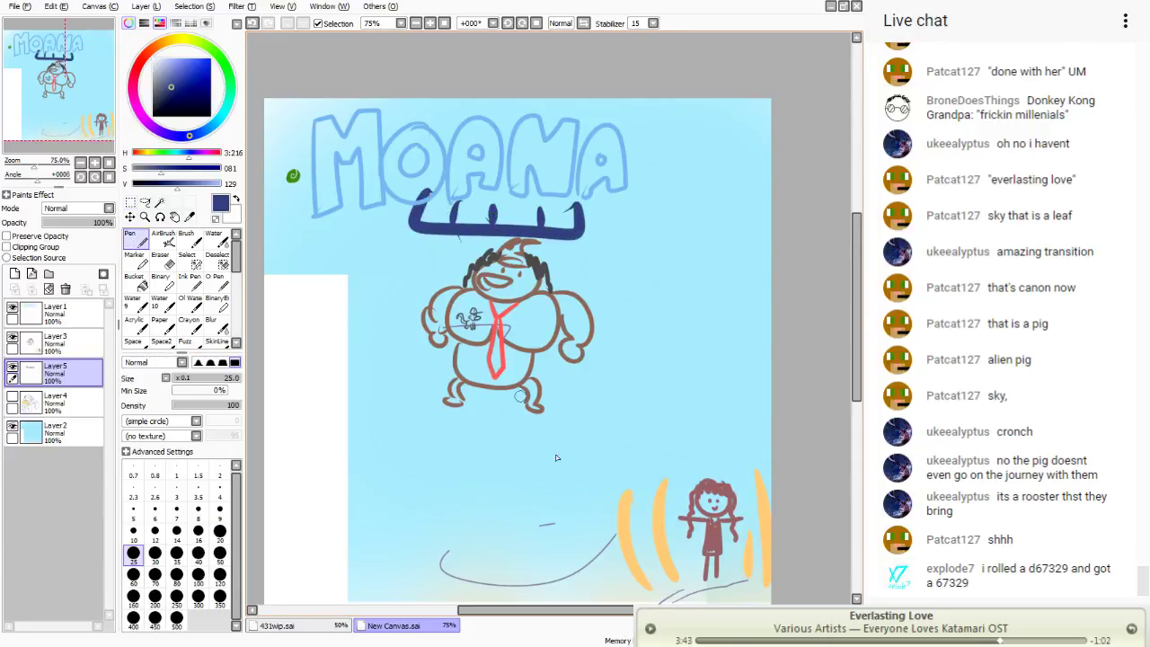
- Draw a matching toothed bar with downward teeth beneath the man's feet and curled posts on both sides of his head
mouse_move(591, 450)
left_mouse_down()
mouse_move(451, 404)
mouse_move(423, 442)
left_mouse_up()
left_click_drag(531, 428, 532, 446)
mouse_move(485, 413)
left_mouse_down()
mouse_move(486, 440)
mouse_move(440, 449)
left_mouse_up()
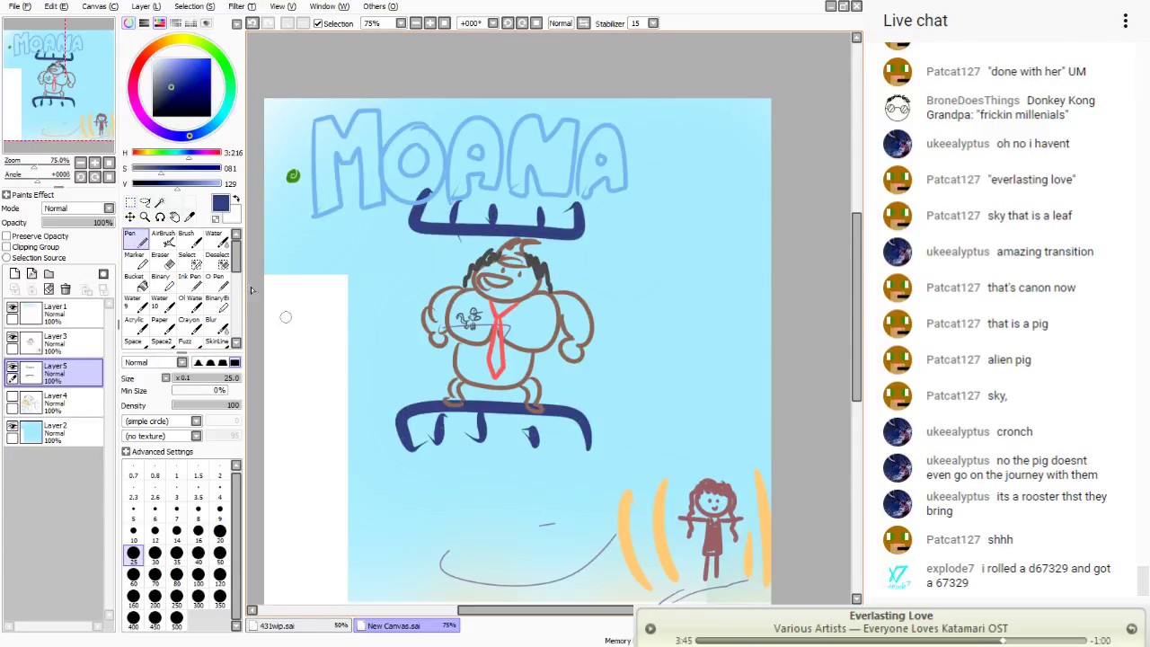
mouse_move(454, 271)
left_mouse_down()
mouse_move(421, 294)
mouse_move(418, 230)
left_mouse_up()
mouse_move(565, 306)
left_mouse_down()
mouse_move(552, 293)
mouse_move(585, 270)
mouse_move(562, 233)
left_mouse_up()
- Lasso the dark blue toothed frame, shift it slightly to the right, and clear the selection
left_click(145, 202)
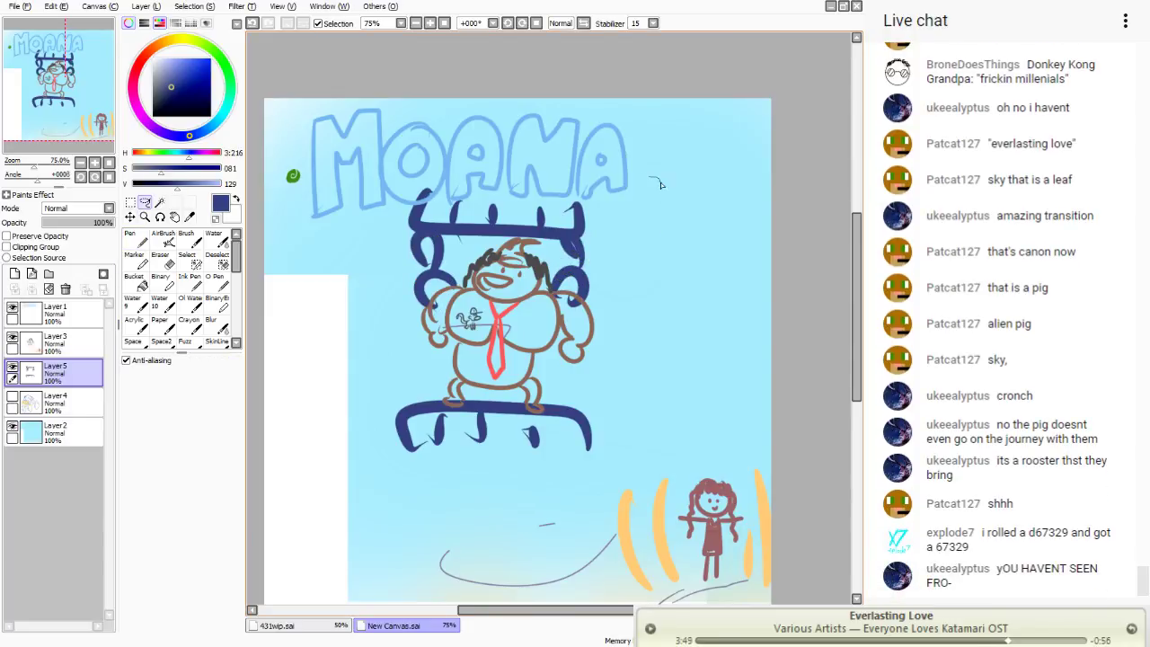
mouse_move(467, 182)
left_mouse_down()
mouse_move(393, 186)
mouse_move(460, 180)
left_mouse_up()
mouse_move(528, 270)
left_mouse_down()
mouse_move(532, 281)
mouse_move(532, 267)
left_mouse_up()
key("ctrl+d")
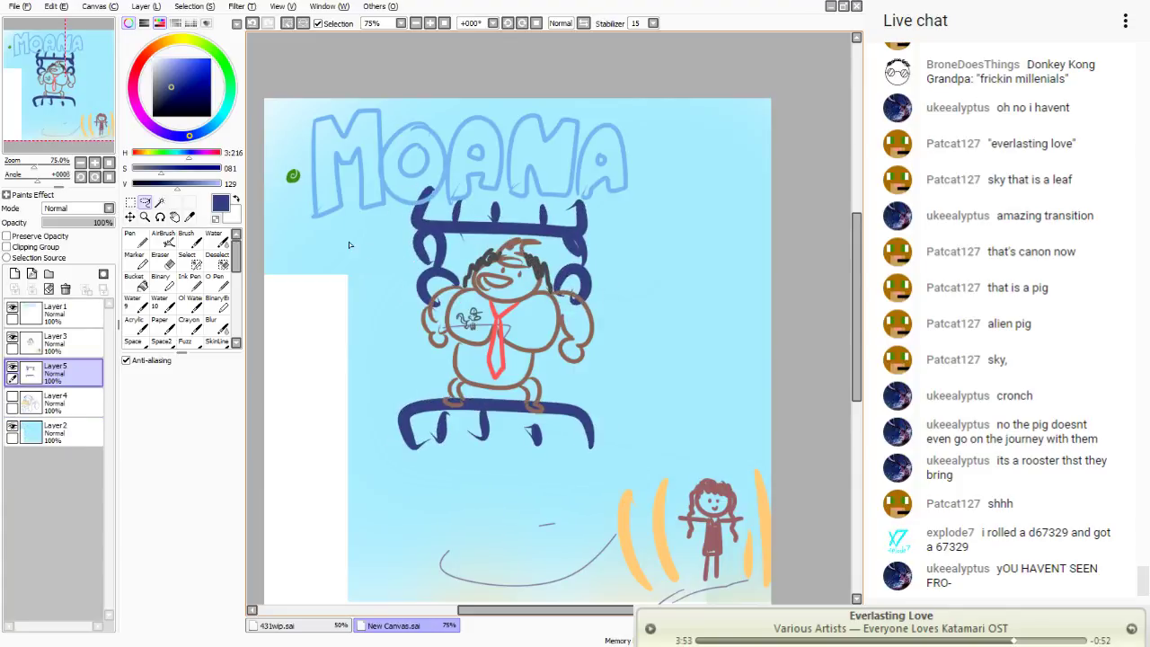
- On Layer3, move the green swirl beside the title to the girl's hand, and move the girl with it straight up
left_click_drag(750, 472, 678, 478)
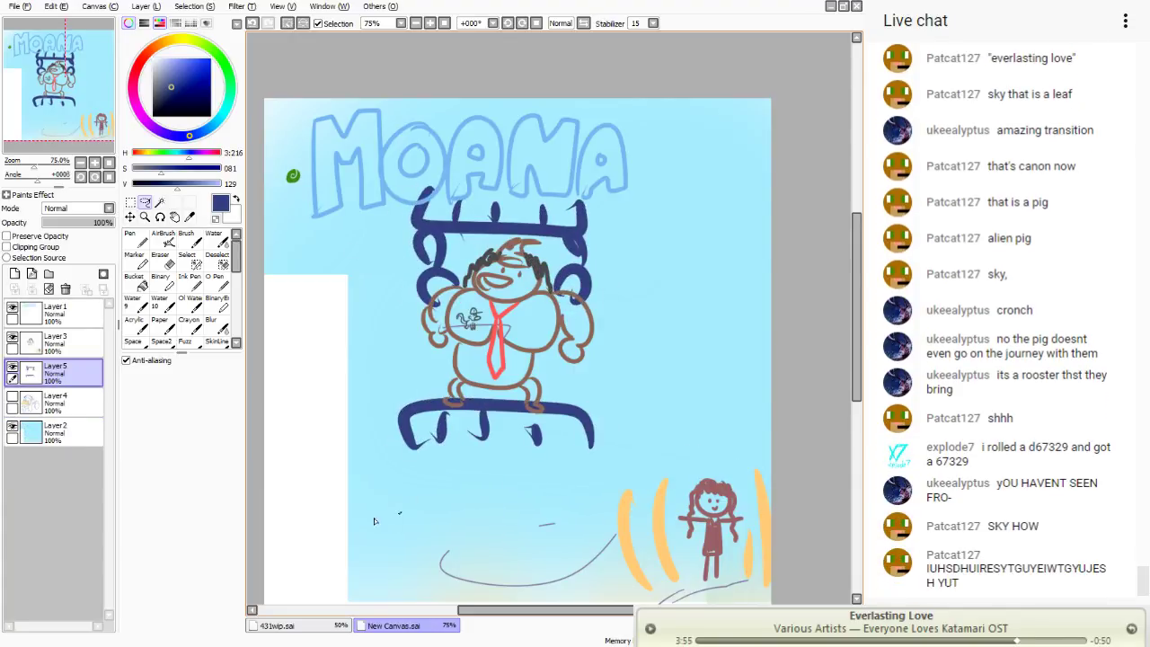
left_click(54, 341)
mouse_move(301, 177)
left_mouse_down()
mouse_move(303, 142)
mouse_move(278, 193)
left_mouse_up()
mouse_move(279, 193)
left_mouse_down()
mouse_move(630, 564)
mouse_move(668, 539)
mouse_move(661, 530)
left_mouse_up()
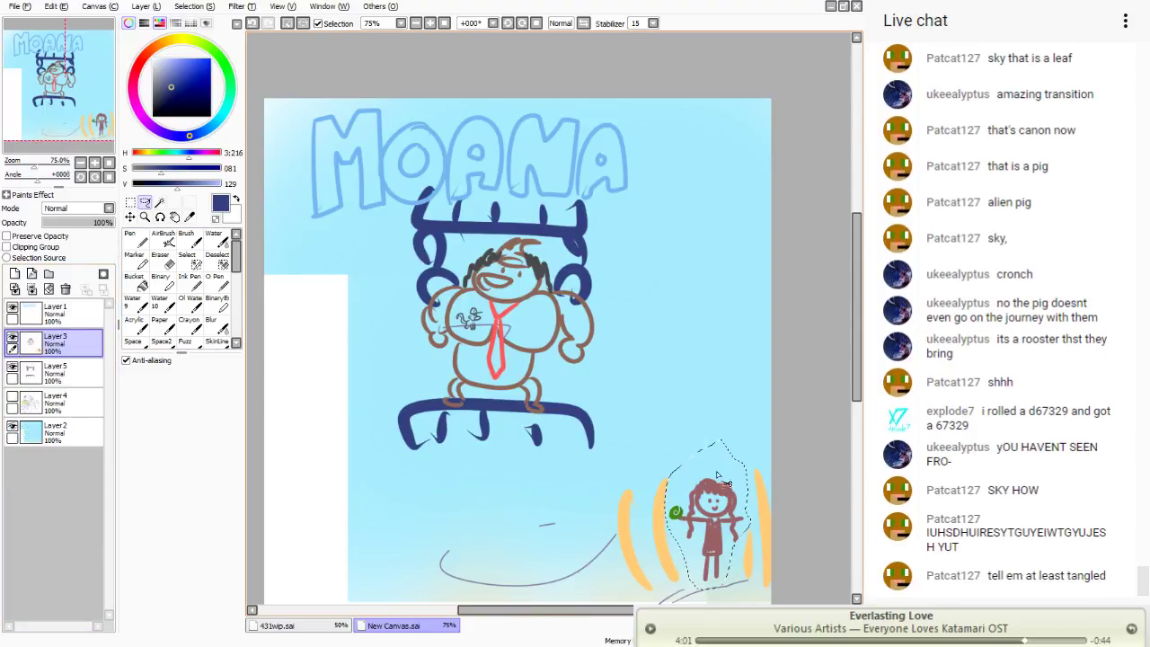
mouse_move(710, 514)
left_mouse_down()
mouse_move(703, 299)
mouse_move(724, 401)
left_mouse_up()
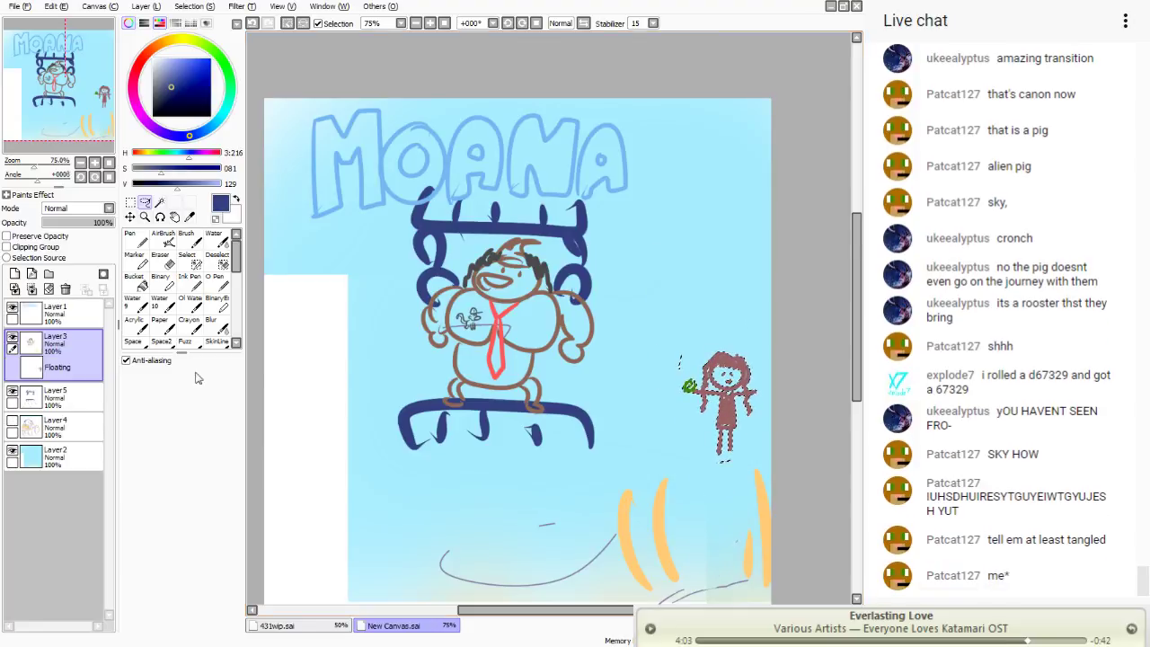
- Remove the toothed frame's layer and move the Layer4 creatures left and slightly up
key("ctrl+z")
key("ctrl+z")
key("ctrl+z")
key("ctrl+z")
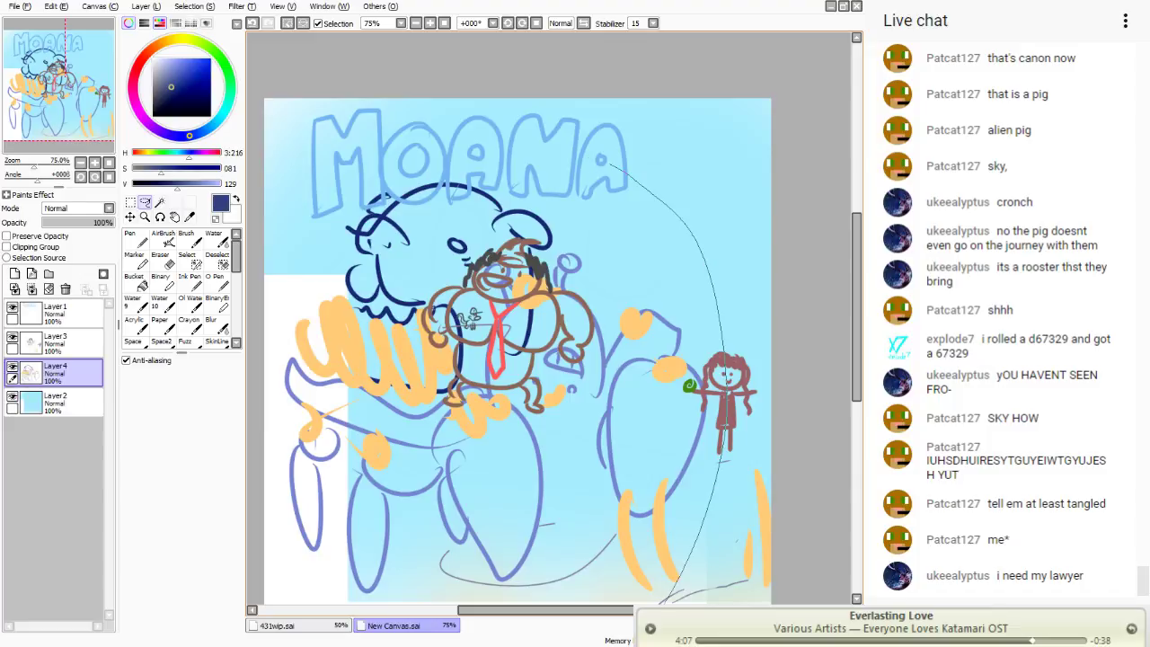
mouse_move(539, 337)
left_mouse_down()
mouse_move(460, 349)
mouse_move(467, 369)
mouse_move(450, 312)
left_mouse_up()
- On Layer3, move the muscular man up and right above the girl, and place his tattoo with the green swirl on his chest
left_click(76, 344)
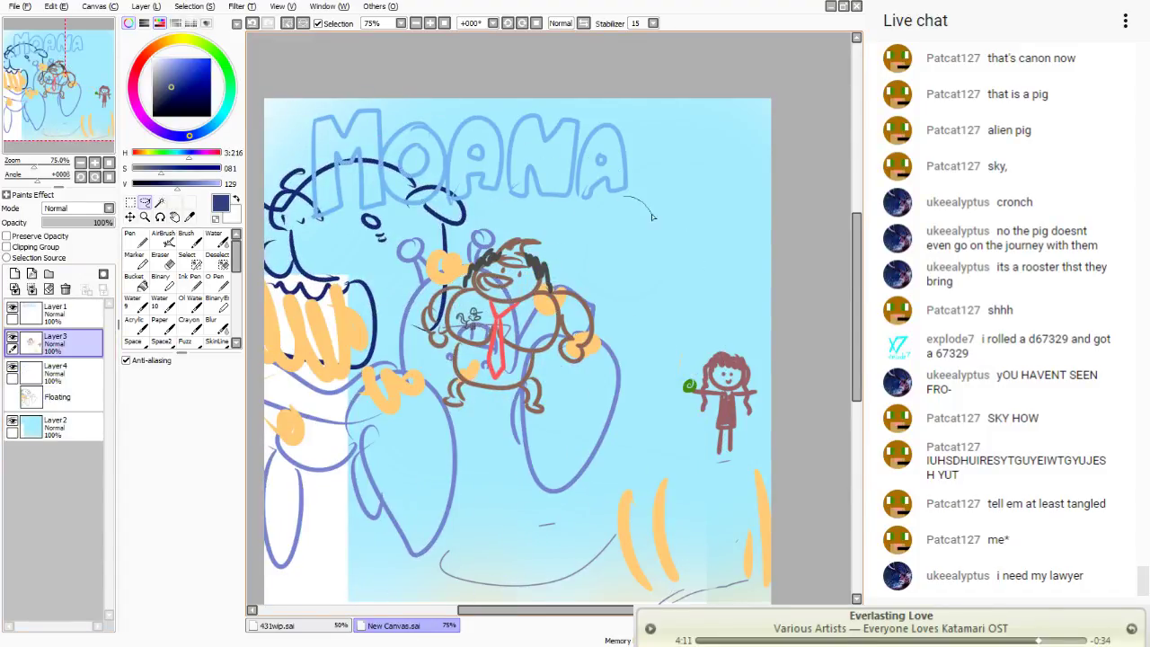
left_click_drag(333, 332, 497, 240)
key("ctrl+d")
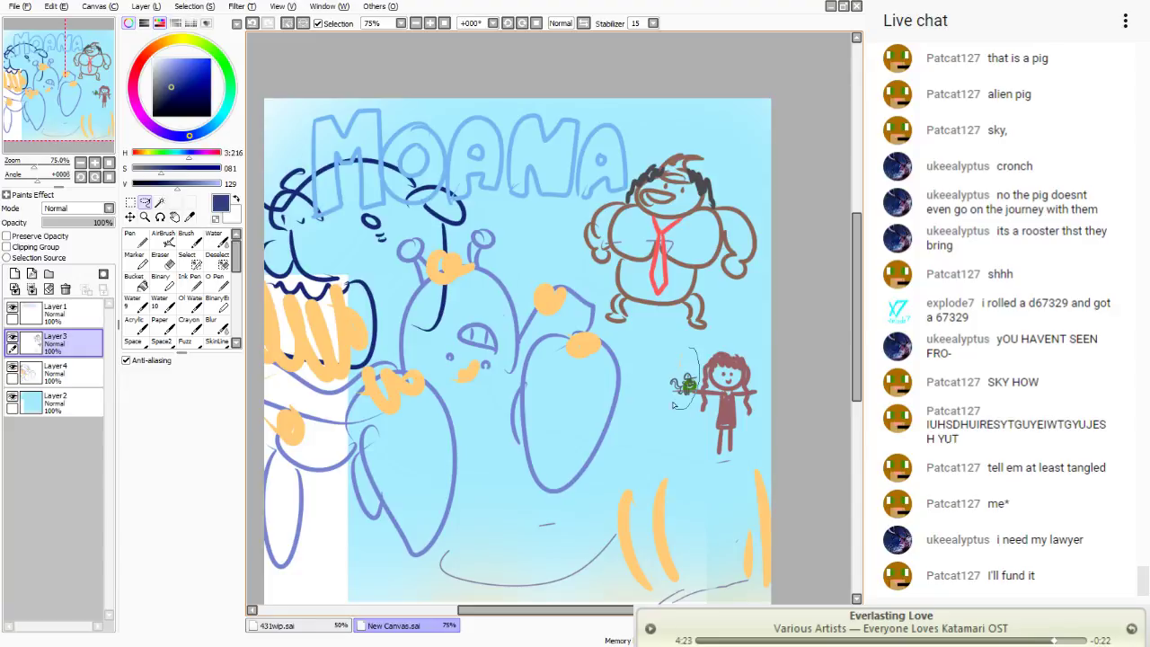
left_click_drag(672, 405, 660, 258)
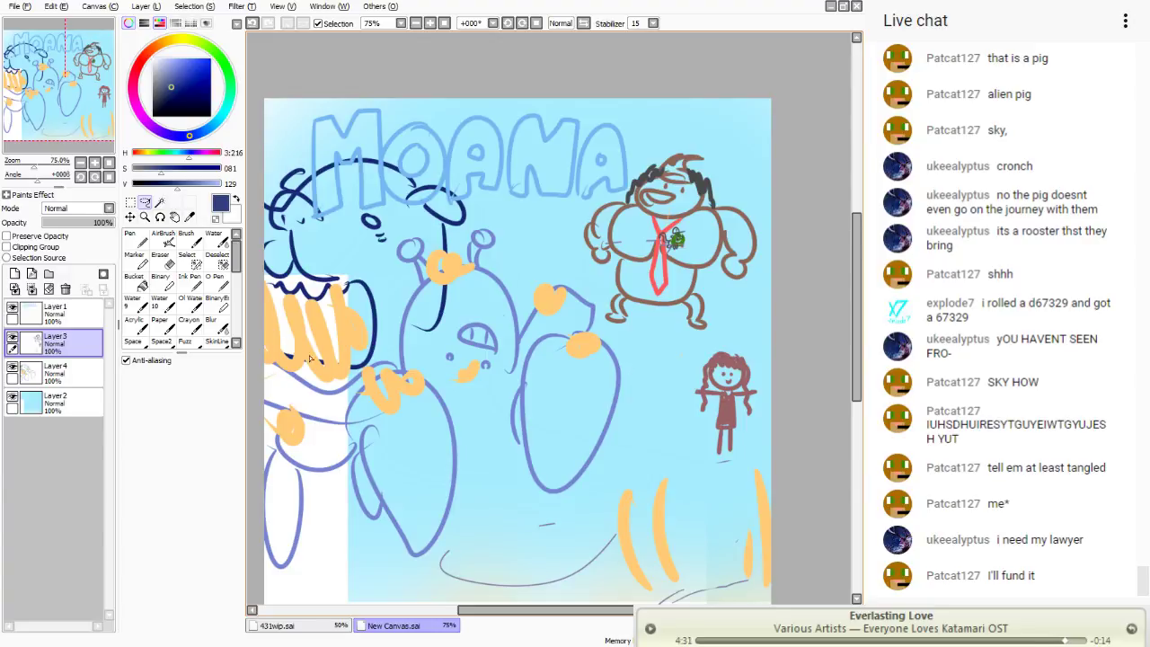
- Transform the creature drawing on Layer4 to shift it straight up over the title
left_click(54, 370)
key("ctrl+t")
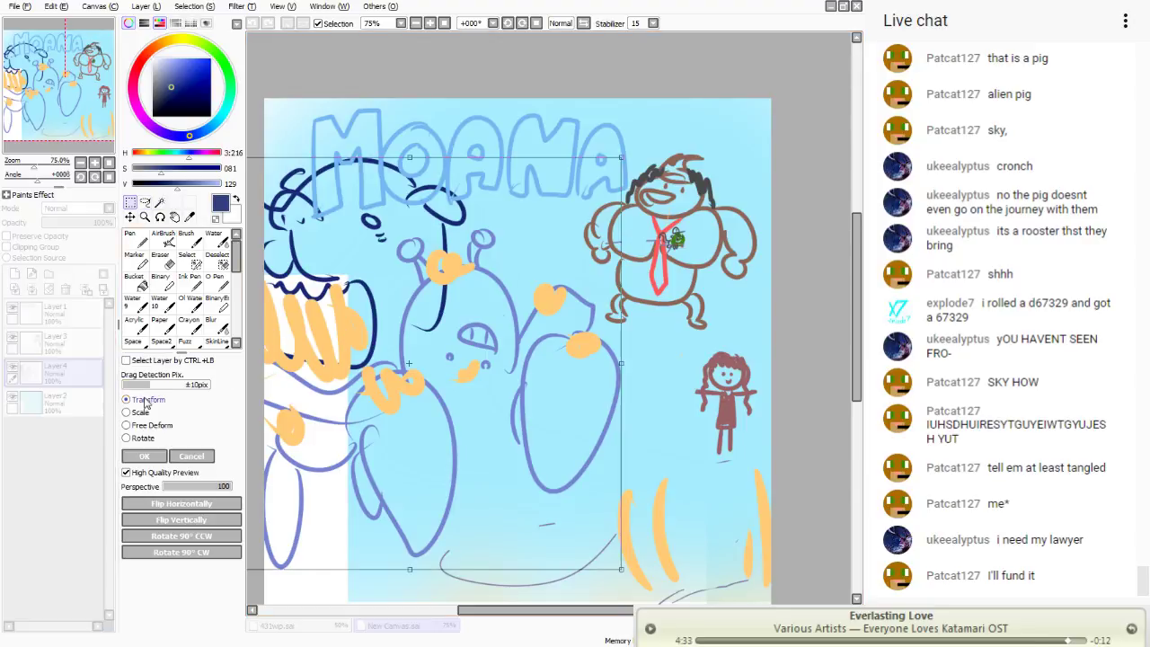
mouse_move(396, 401)
left_mouse_down()
mouse_move(395, 368)
mouse_move(411, 437)
mouse_move(390, 314)
mouse_move(413, 461)
mouse_move(390, 312)
left_mouse_up()
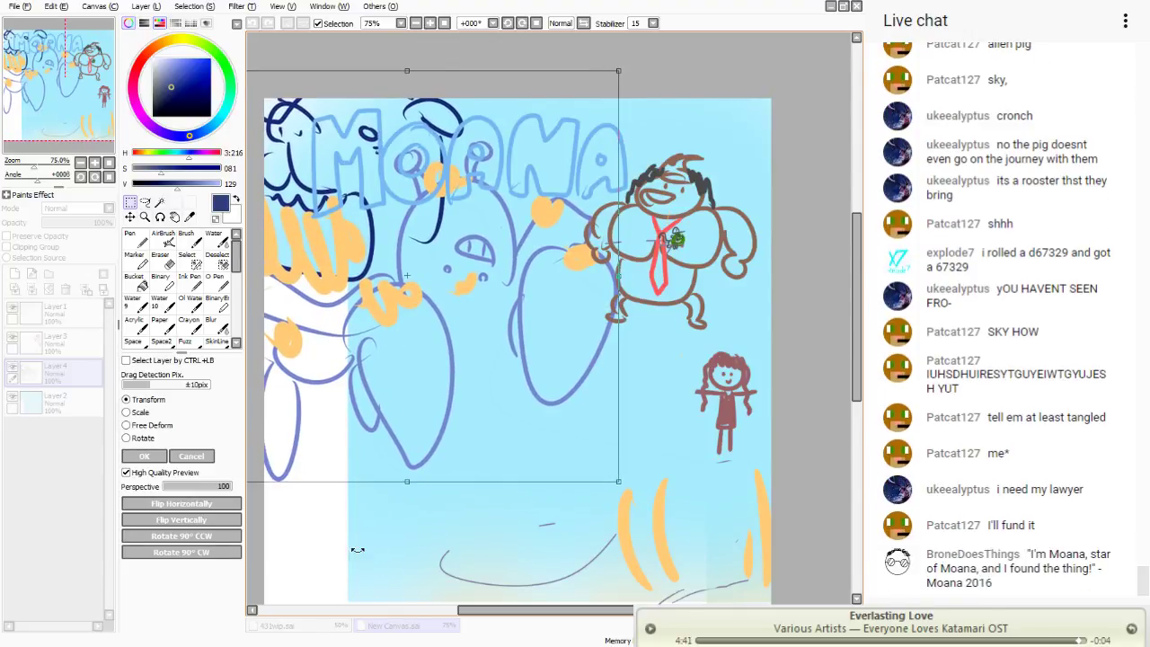
key("Return")
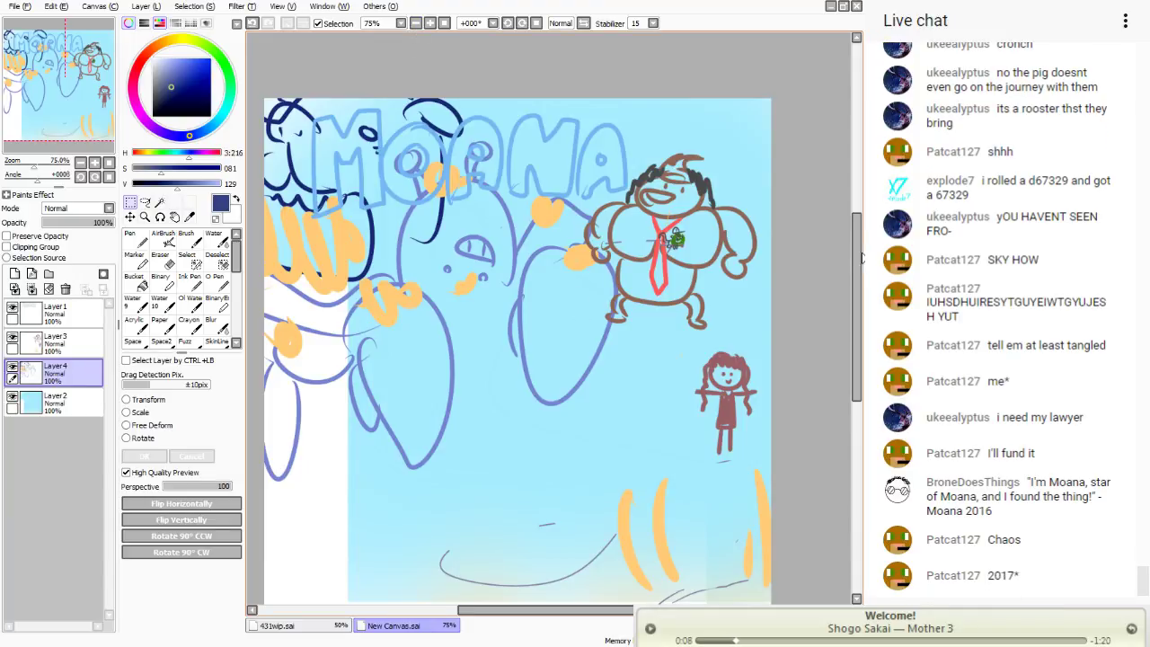
- Close the Moana canvas and make Layer2 in the Frame folder of the 431wip.sai comic page active
left_click_drag(859, 259, 842, 273)
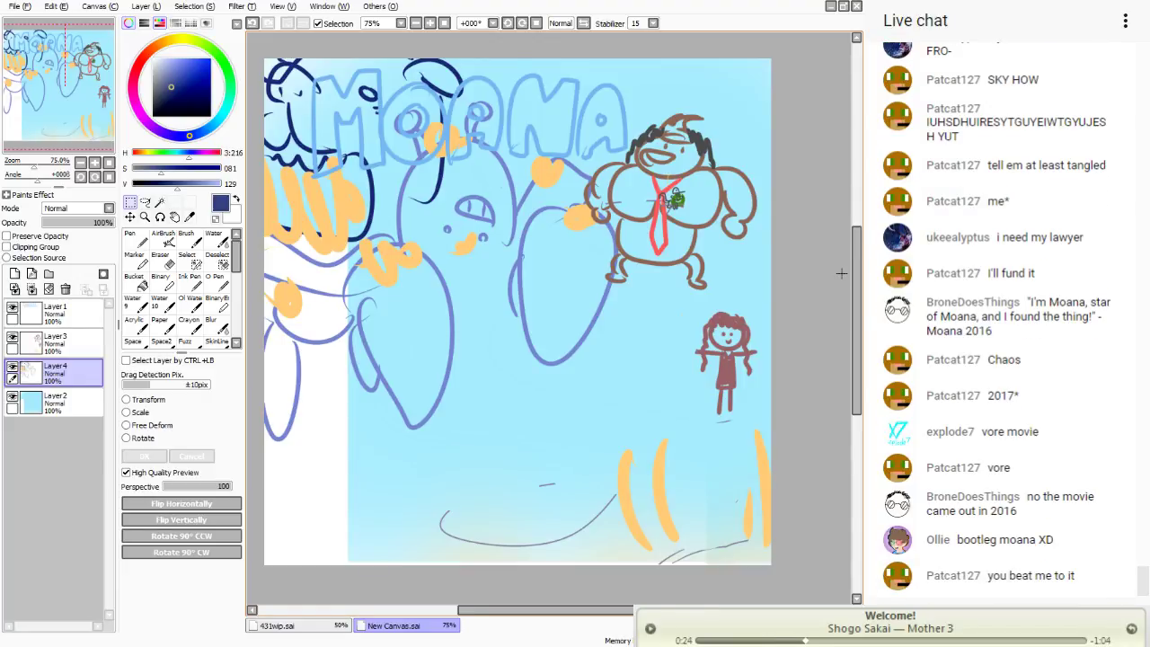
left_click(437, 374)
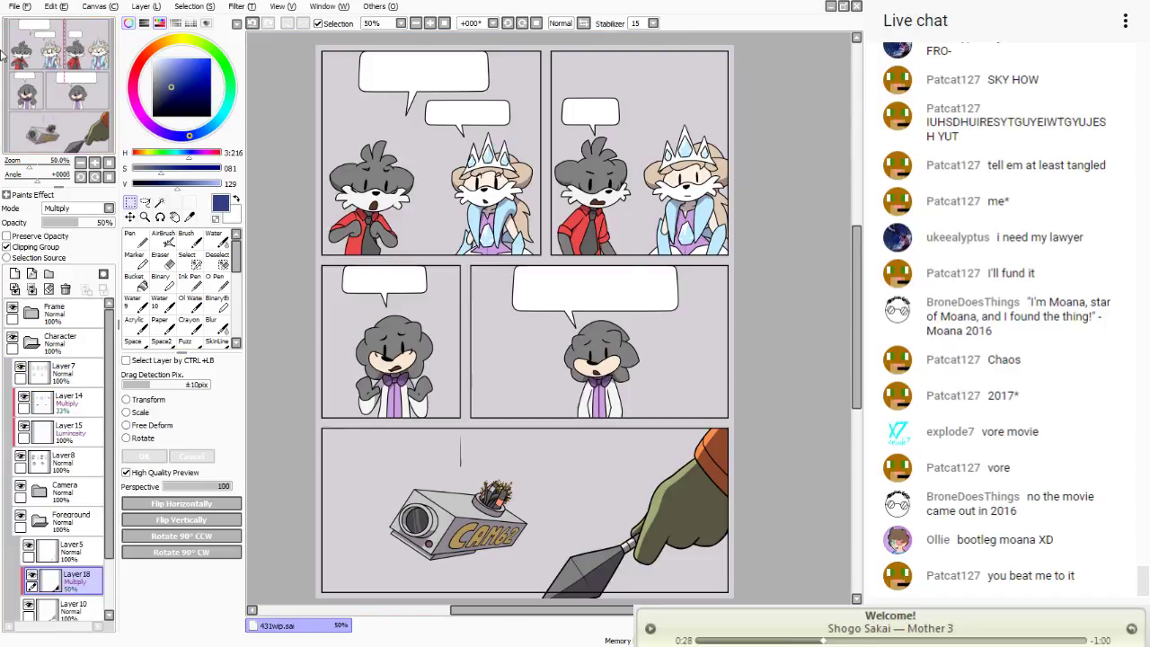
left_click(32, 342)
left_click(31, 311)
left_click(63, 399)
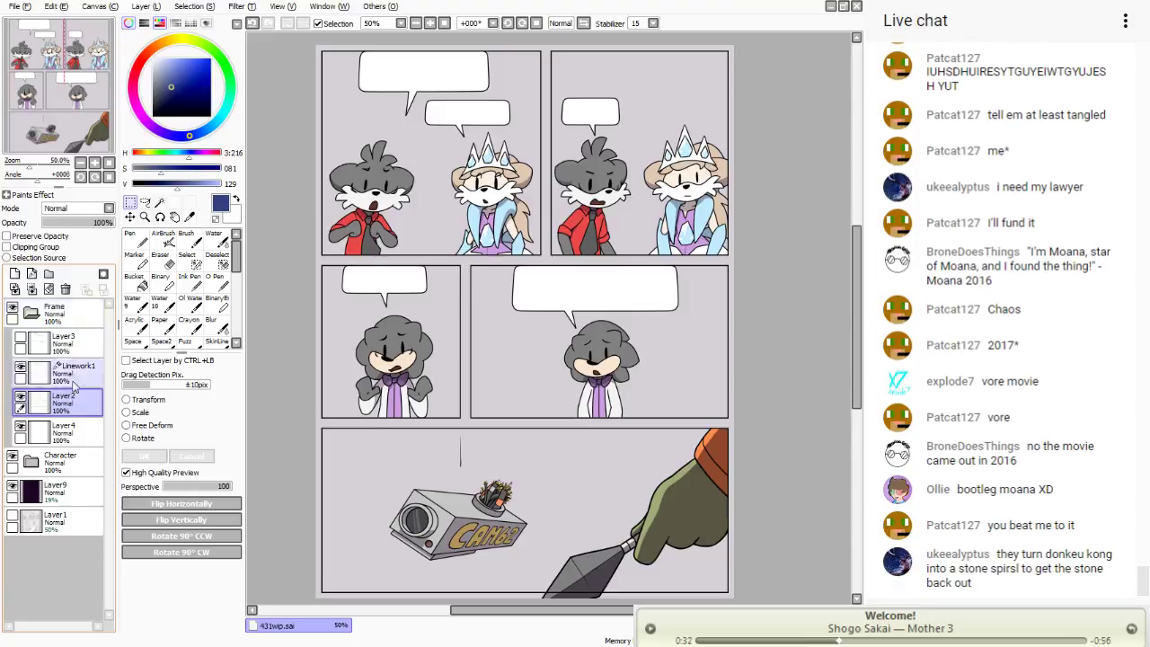
- Select the interiors of all five comic panels with the Magic Wand
left_click(160, 203)
left_click(341, 99)
left_click(701, 90)
left_click(701, 377)
left_click(440, 288)
left_click(408, 519)
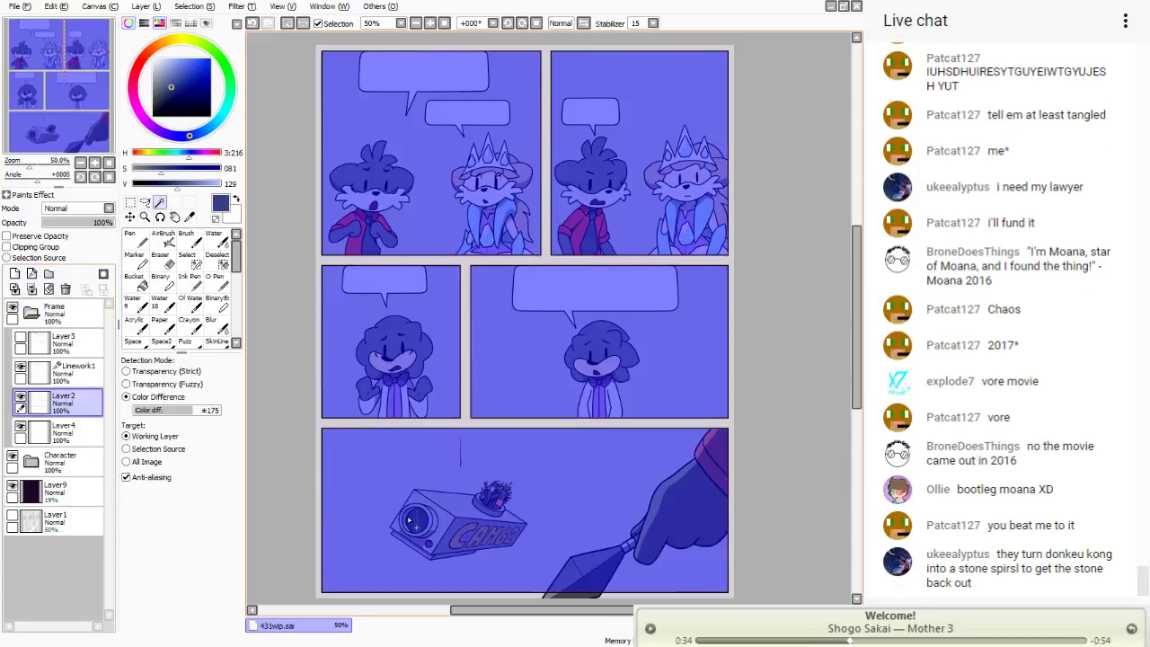
- Choose a light red (H 2, S 153, V 255) and create a folder named BG above Layer9 with a new layer inside
left_click(140, 62)
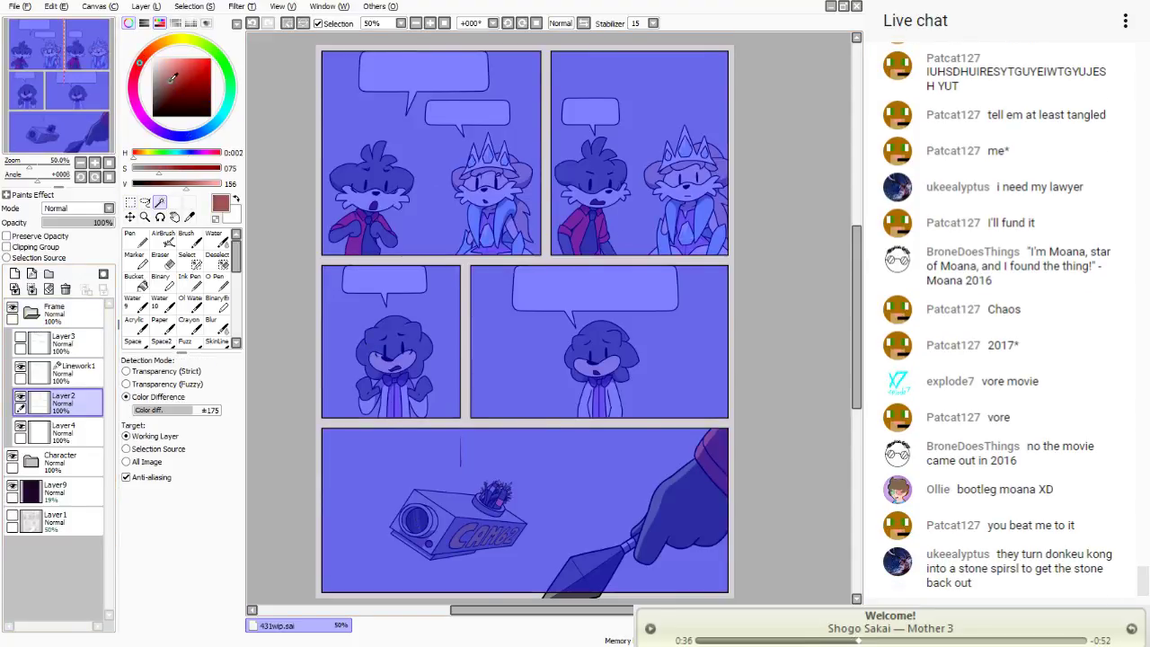
left_click_drag(192, 69, 187, 59)
left_click(76, 505)
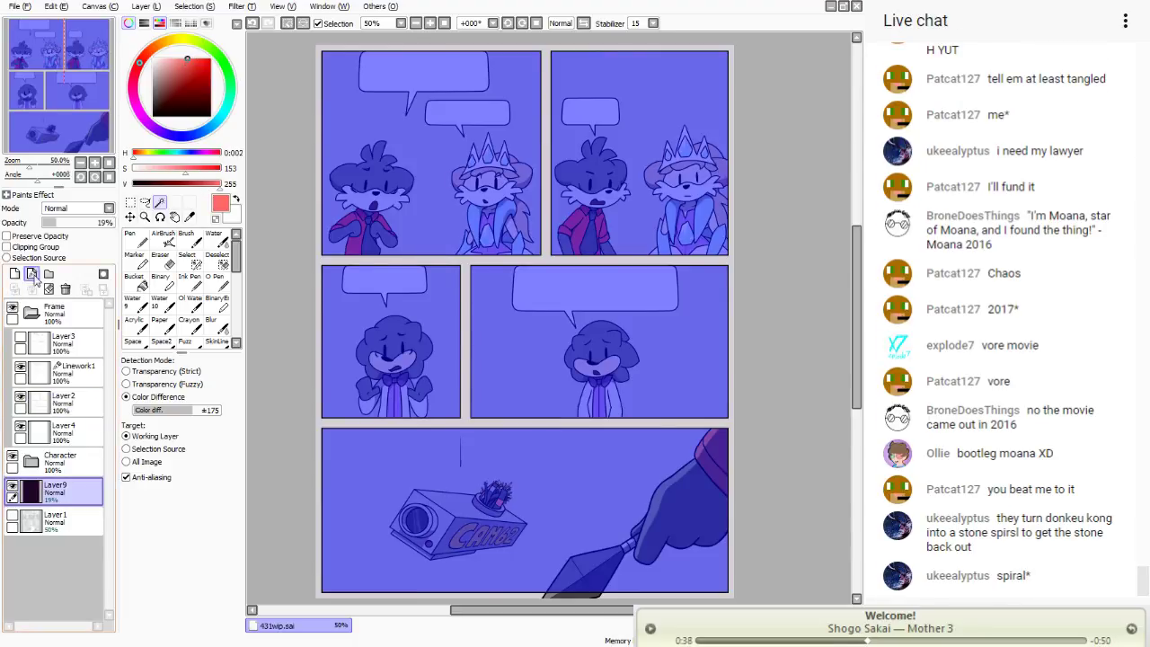
left_click(48, 273)
double_click(76, 497)
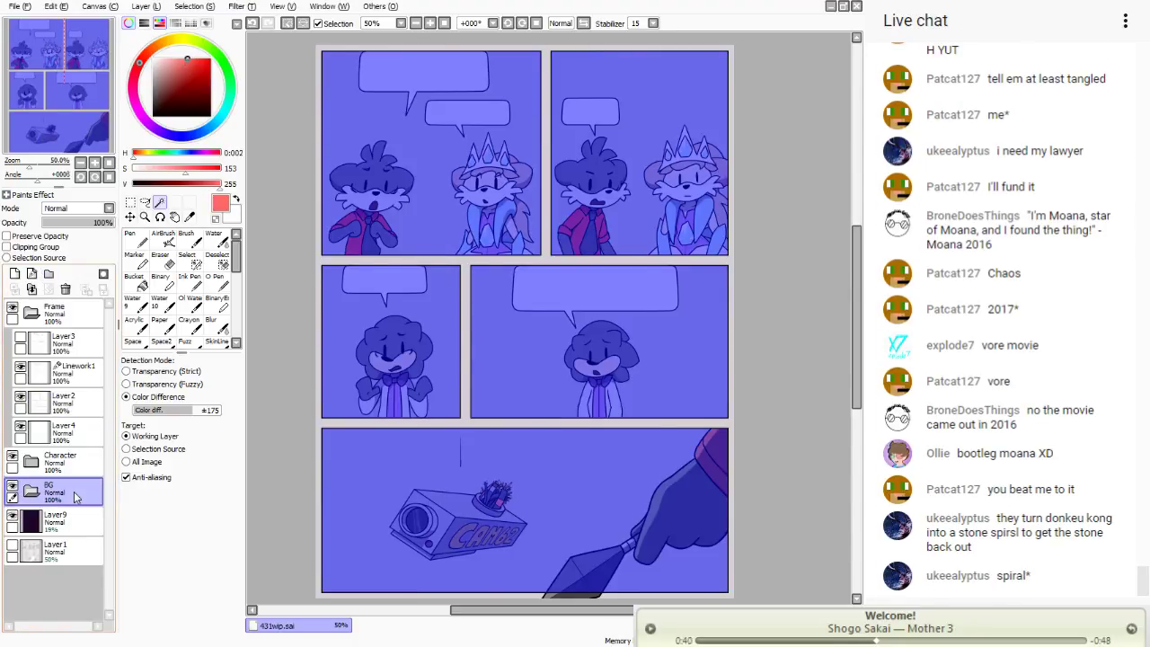
type("BG")
key("Return")
left_click(15, 273)
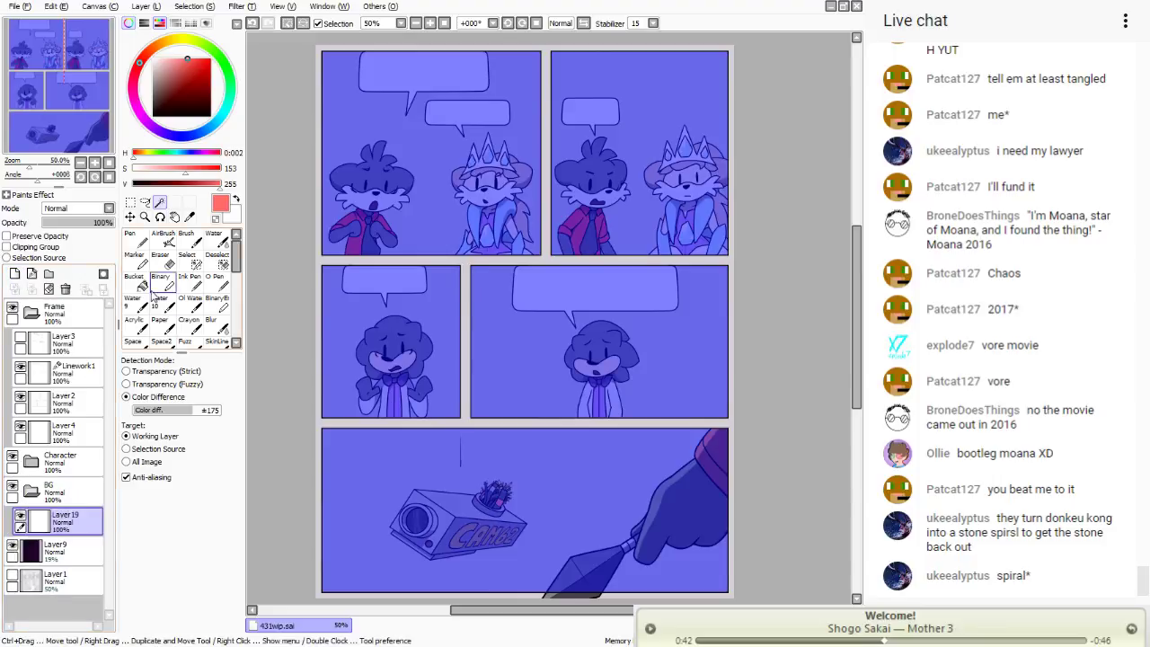
- Bucket-fill all five selected panels with the light red on Layer19 and clear the selection
left_click(134, 280)
left_click(341, 90)
left_click(710, 90)
left_click(701, 297)
left_click(441, 297)
left_click(429, 464)
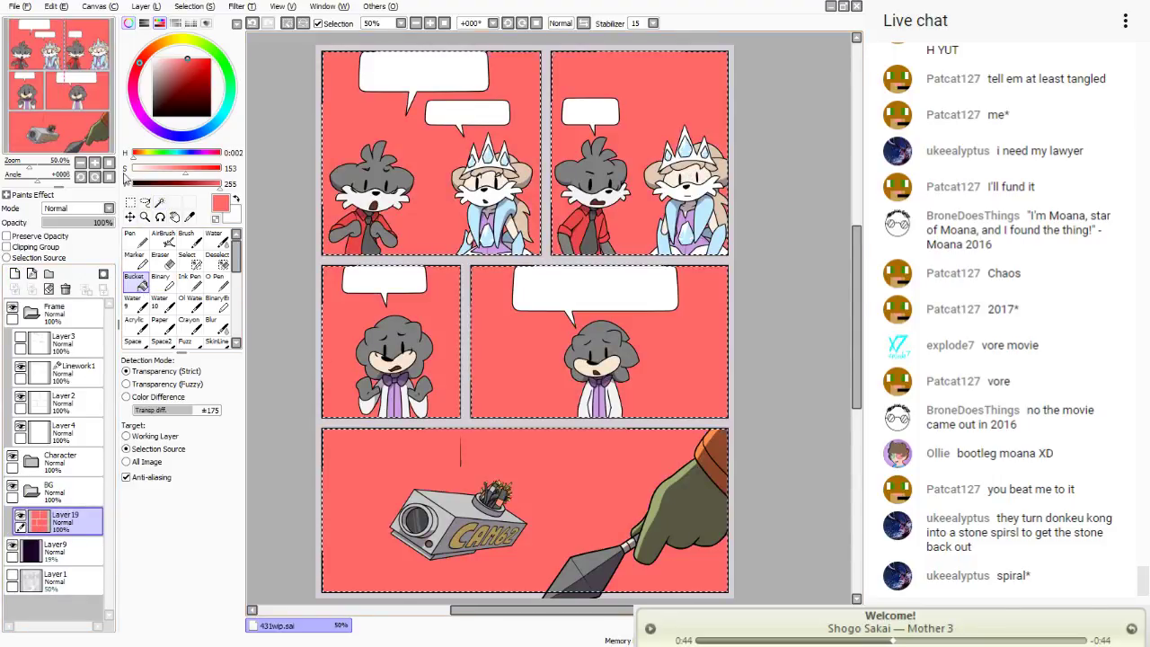
left_click(130, 217)
key("ctrl+d")
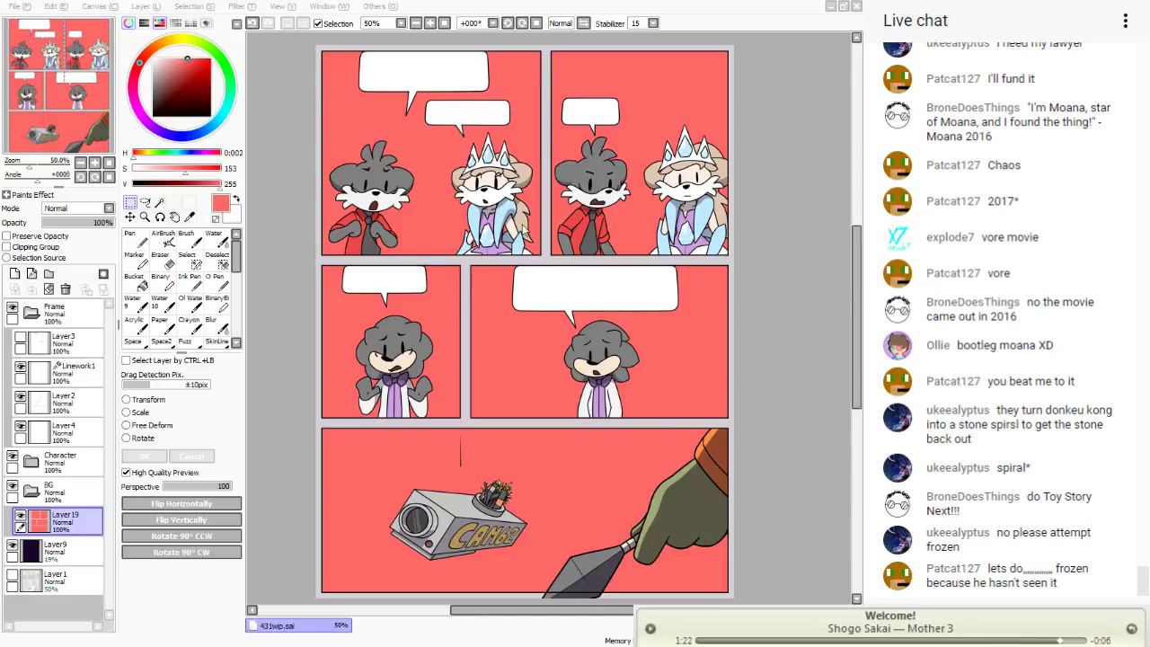
- Open Ballroom3.png and copy the whole ballroom image
double_click(262, 218)
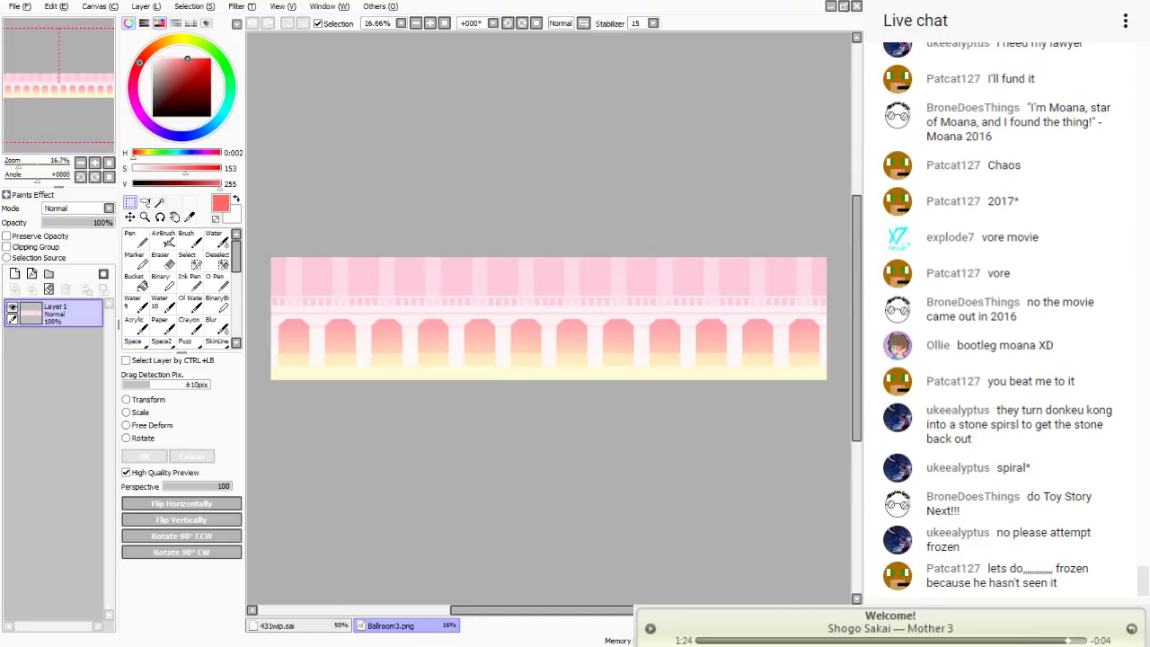
left_click_drag(264, 246, 859, 422)
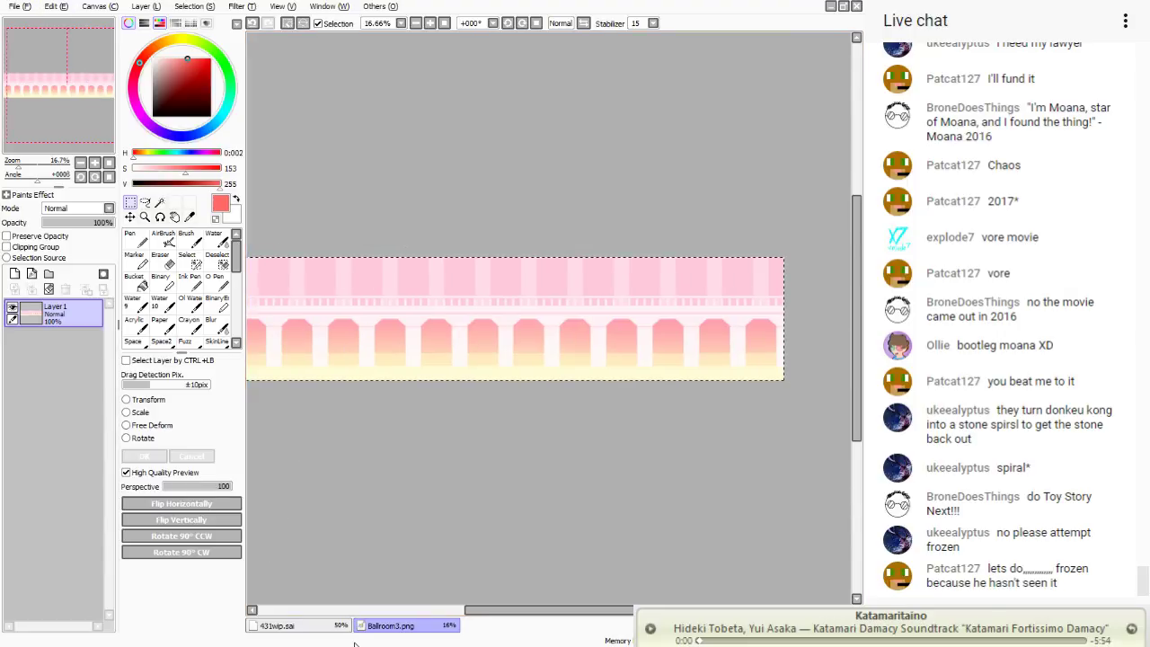
- In 431wip.sai, move Layer19 out below the BG folder and turn on Clipping Group for the folder
left_click(276, 626)
left_click(56, 487)
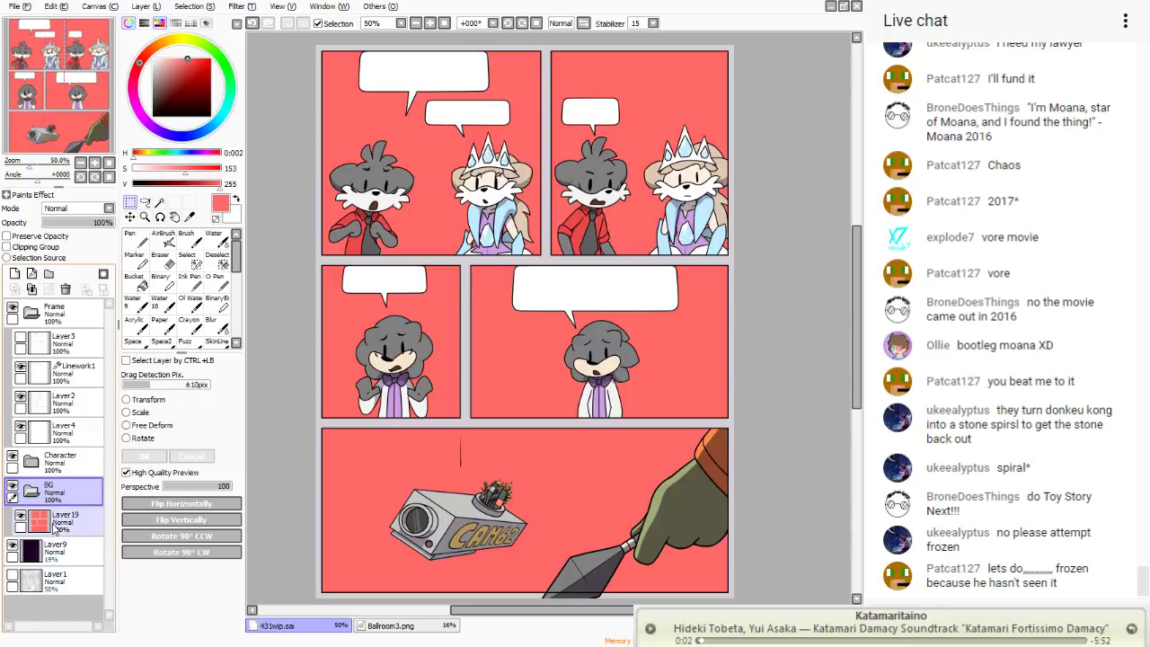
left_click(25, 246)
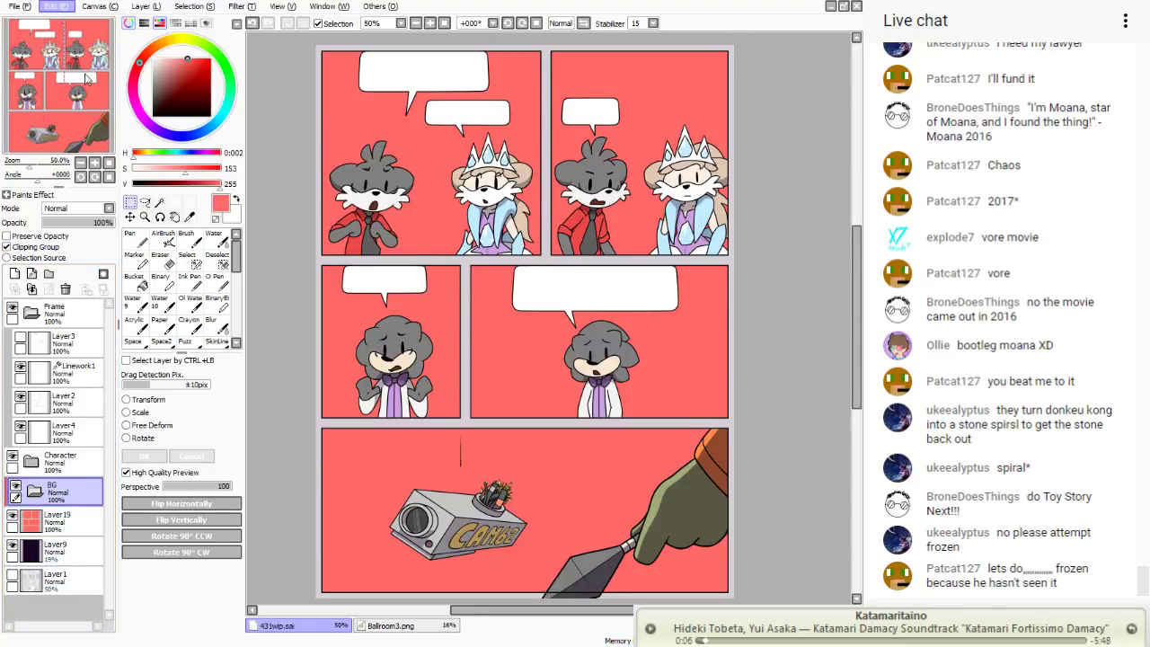
- Paste the ballroom image into the BG folder, scale it down, and position it as a band behind the characters in the top two panels
key("ctrl+v")
key("ctrl+t")
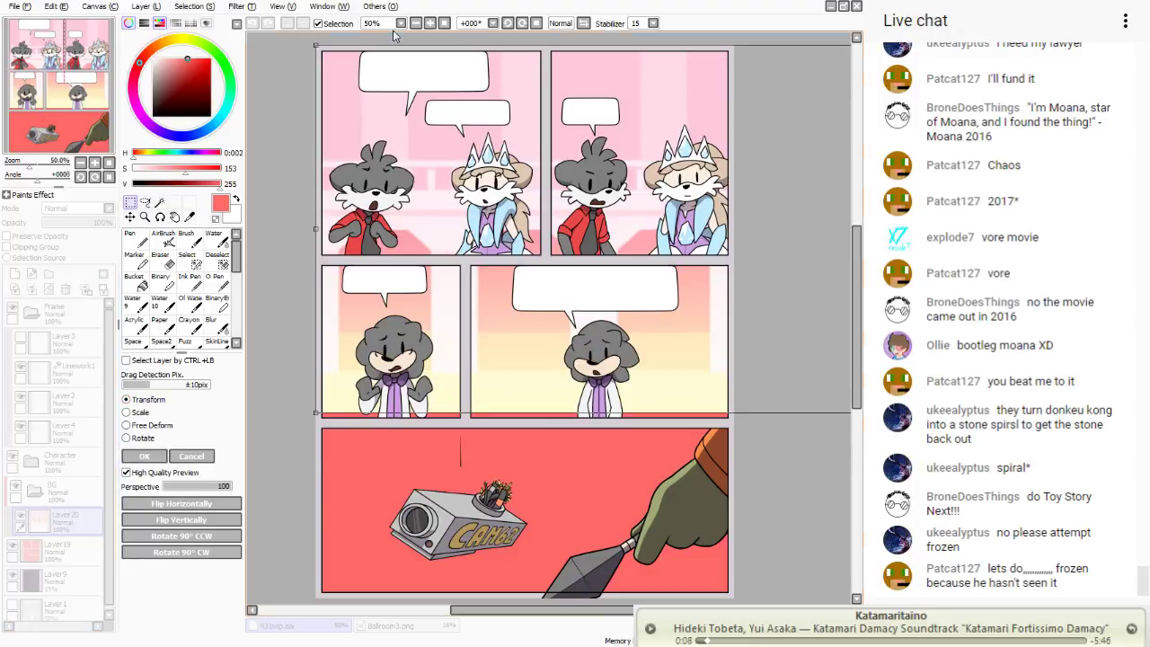
left_click_drag(316, 48, 794, 252)
left_click_drag(809, 263, 421, 166)
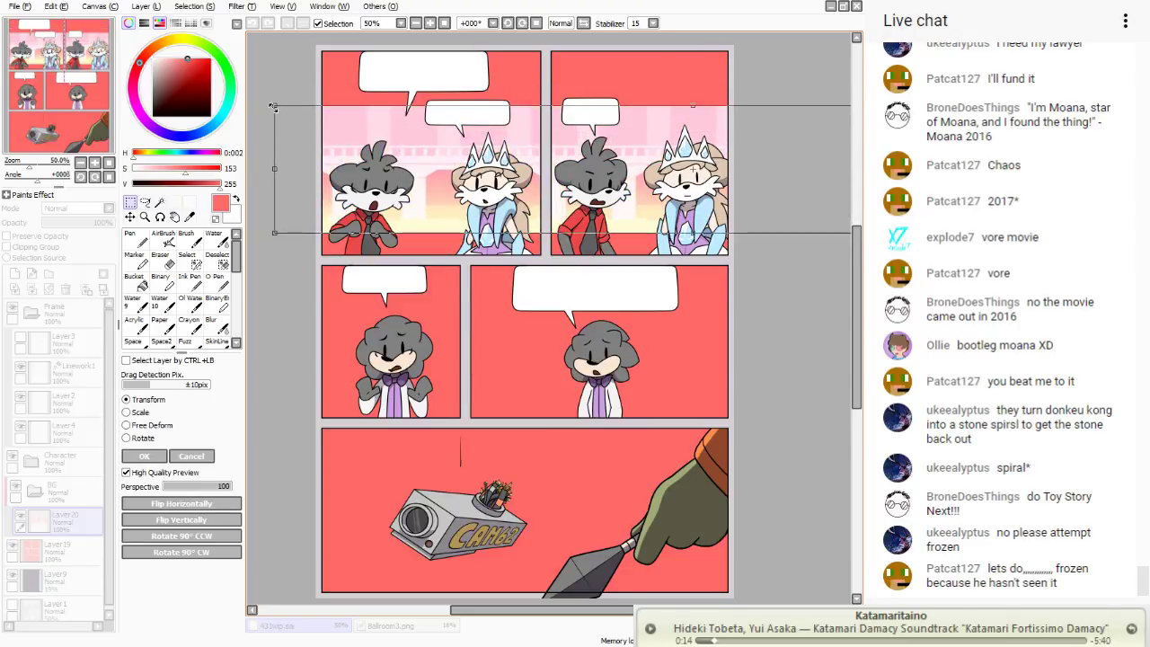
left_click_drag(324, 103, 301, 167)
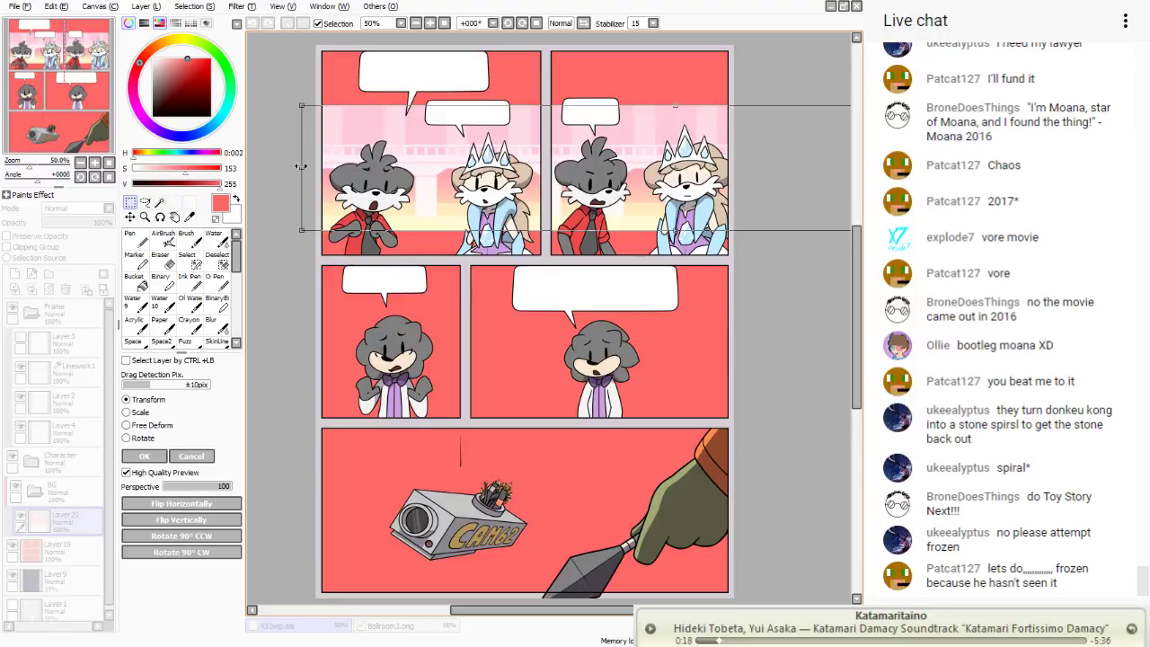
mouse_move(400, 184)
left_mouse_down()
mouse_move(385, 186)
mouse_move(419, 189)
left_mouse_up()
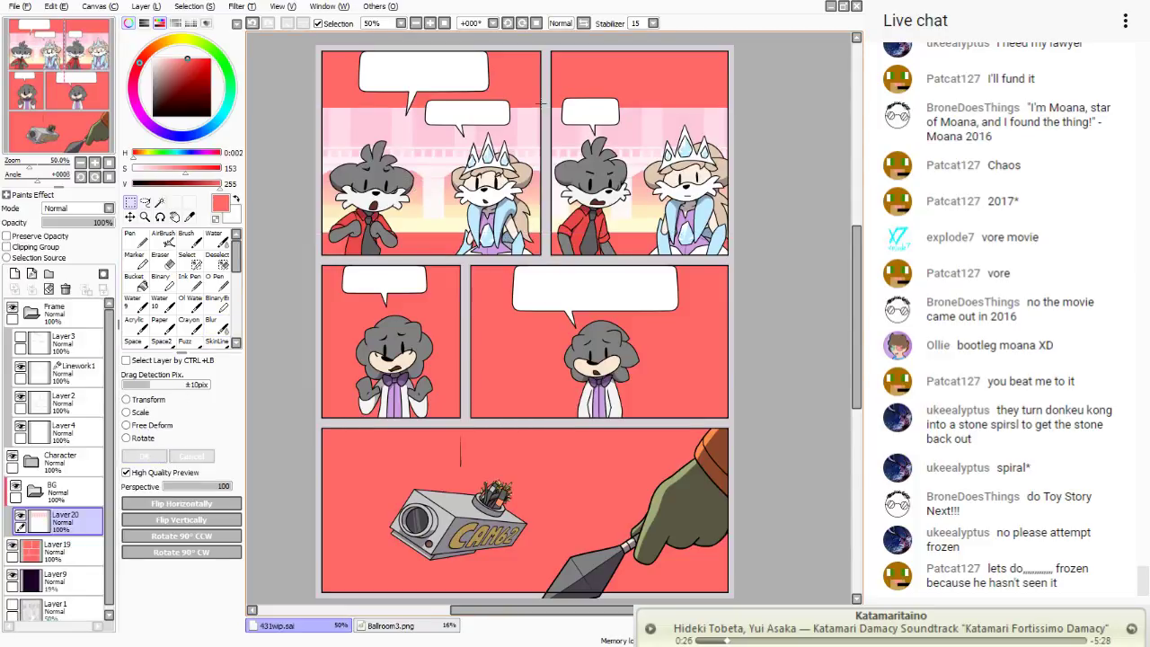
- Shift the ballroom section in the upper-right panel slightly right, and overlay it with a copy of the upper-left panel's section on a new layer
left_click_drag(566, 127, 811, 258)
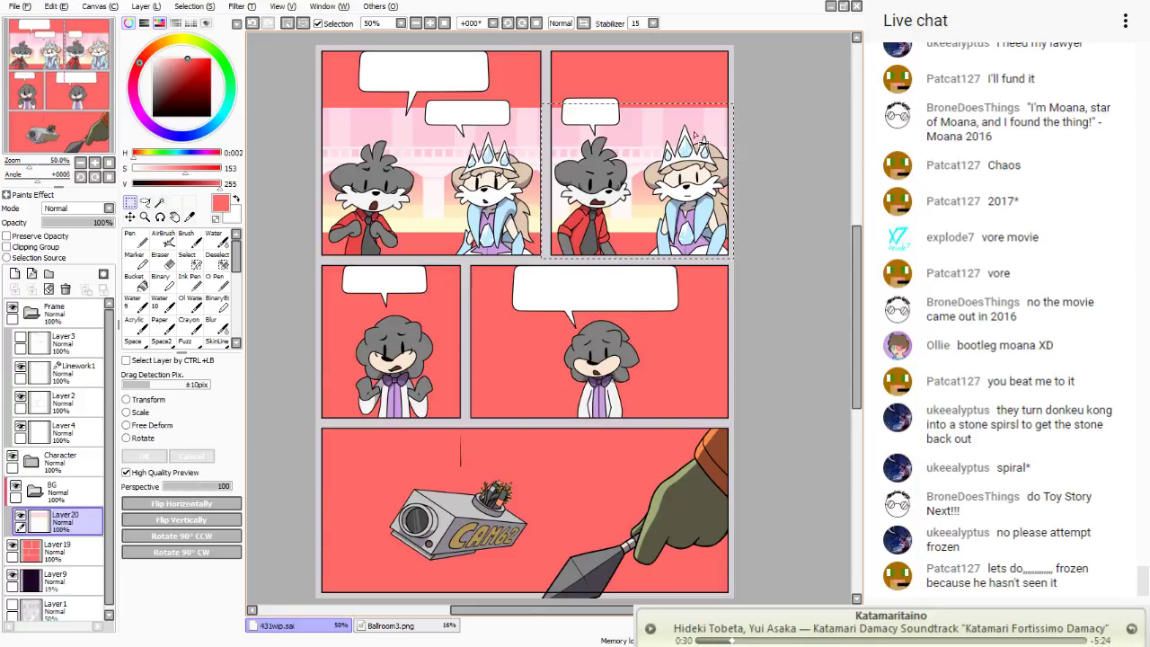
left_click_drag(667, 174, 676, 174)
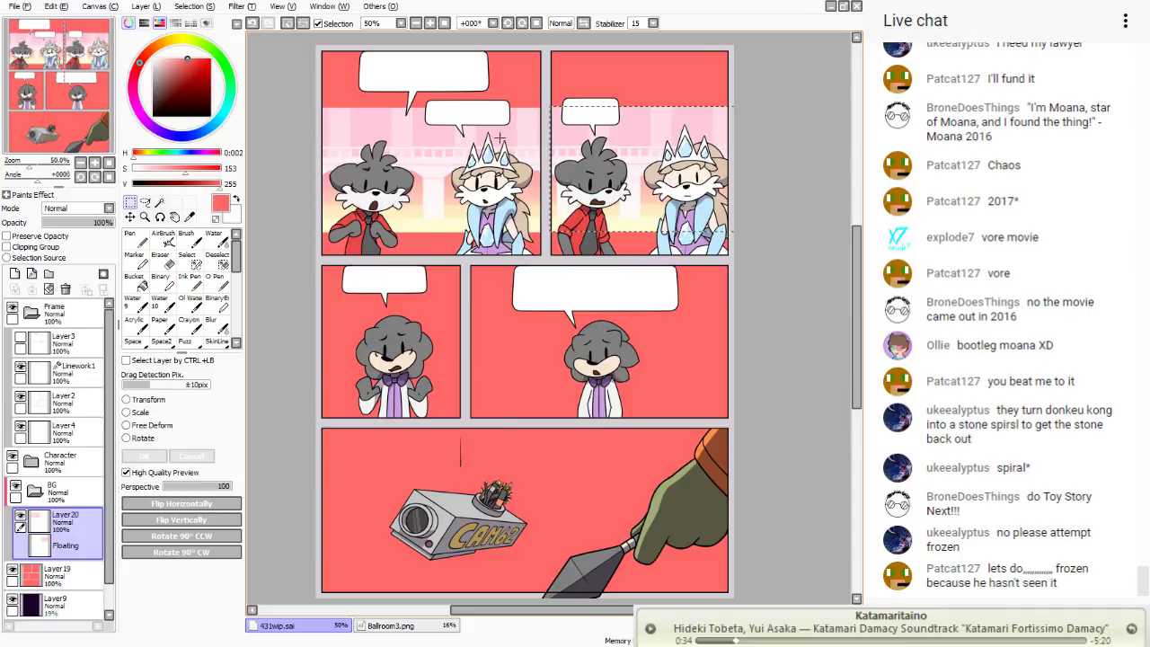
left_click_drag(541, 102, 316, 236)
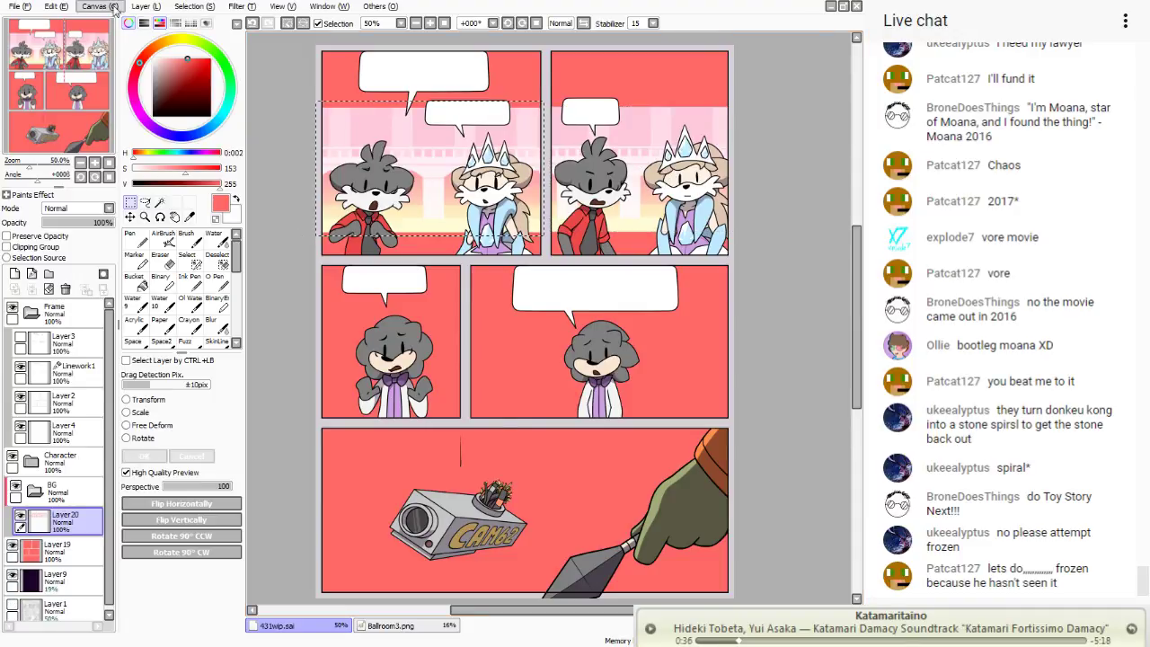
left_click(63, 79)
key("ctrl+t")
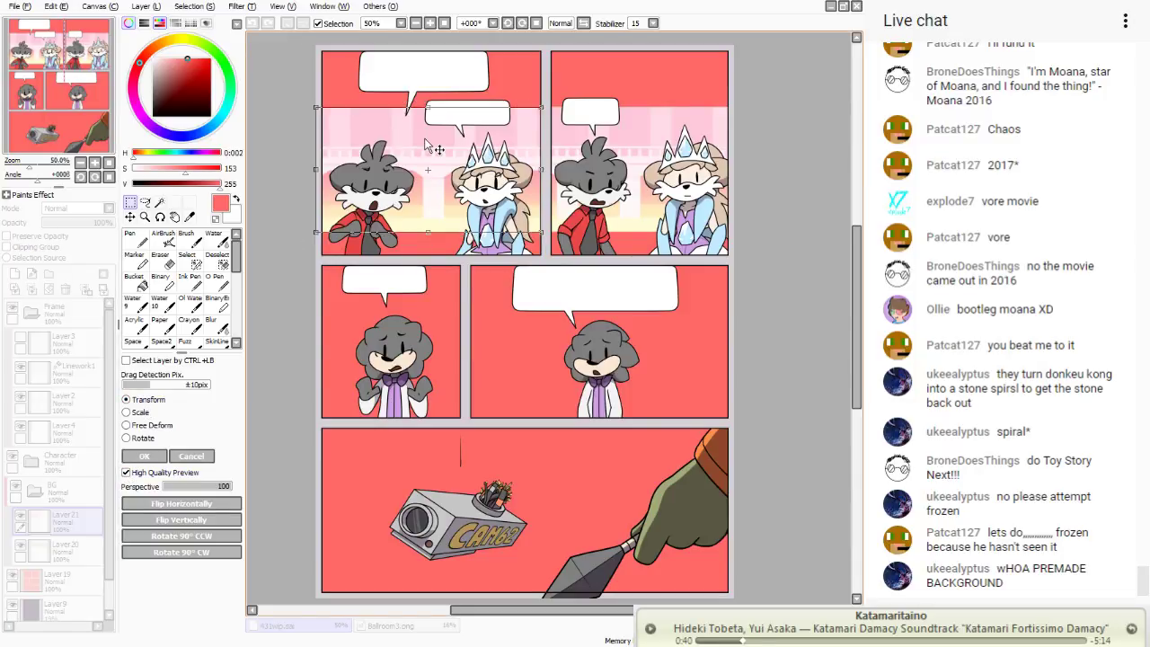
left_click_drag(428, 146, 655, 146)
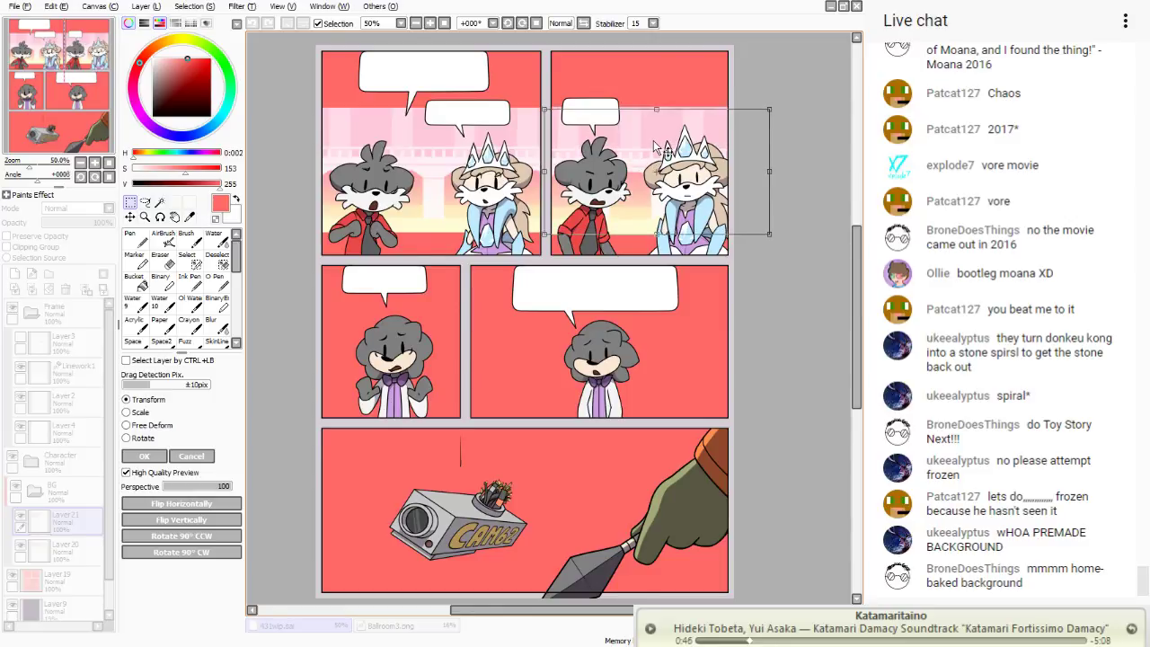
key("Return")
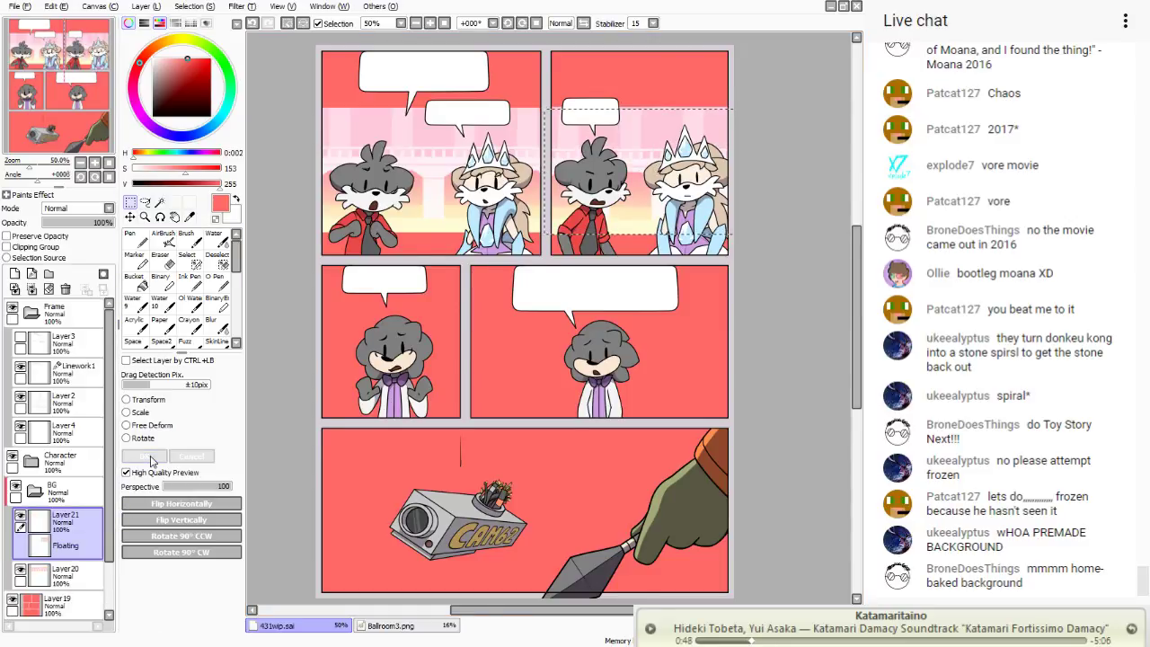
key("ctrl+d")
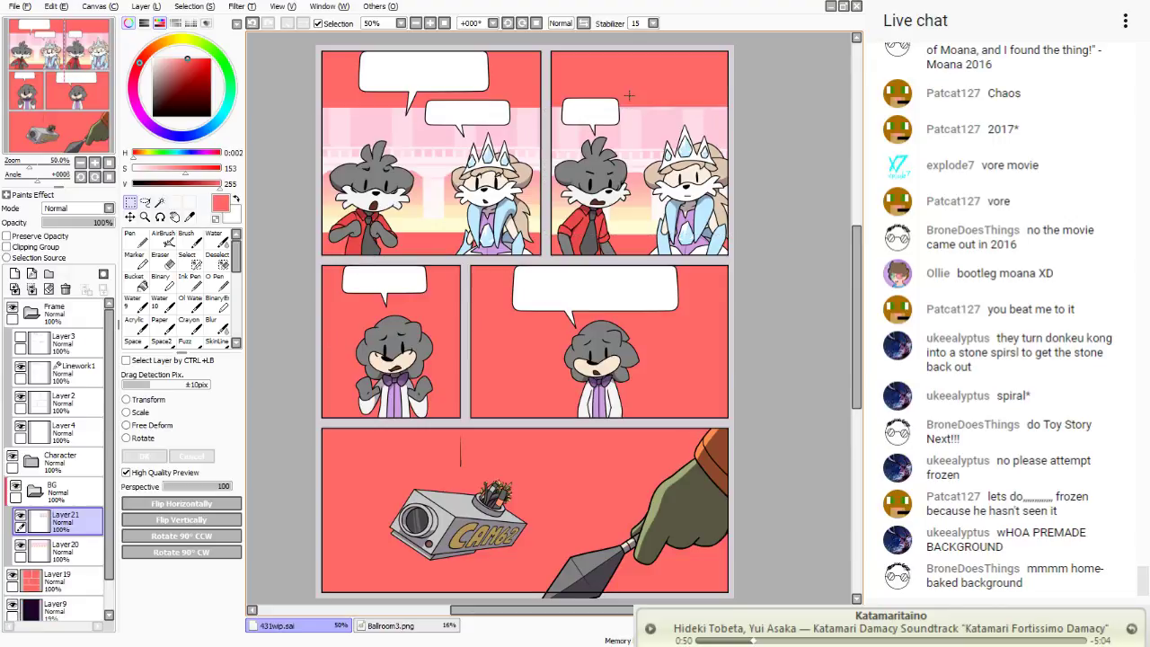
- Stretch the upper strip of the ballroom in the second top panel upward past the panel's upper edge
key("ctrl+z")
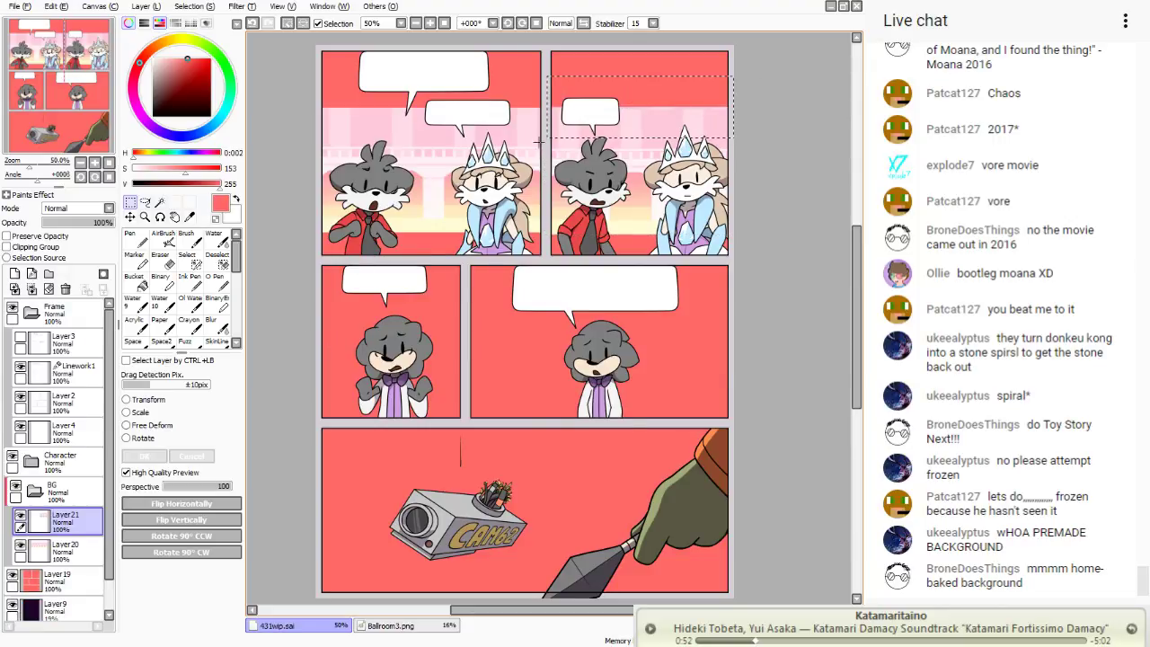
left_click(127, 398)
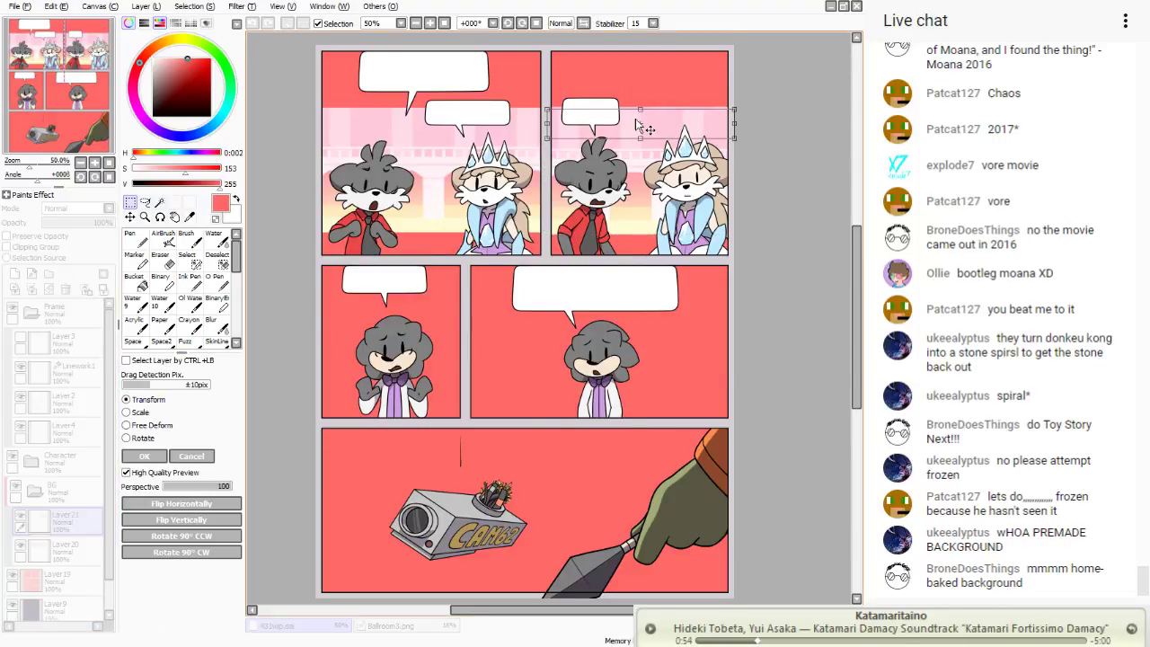
left_click_drag(638, 113, 620, 41)
left_click(144, 456)
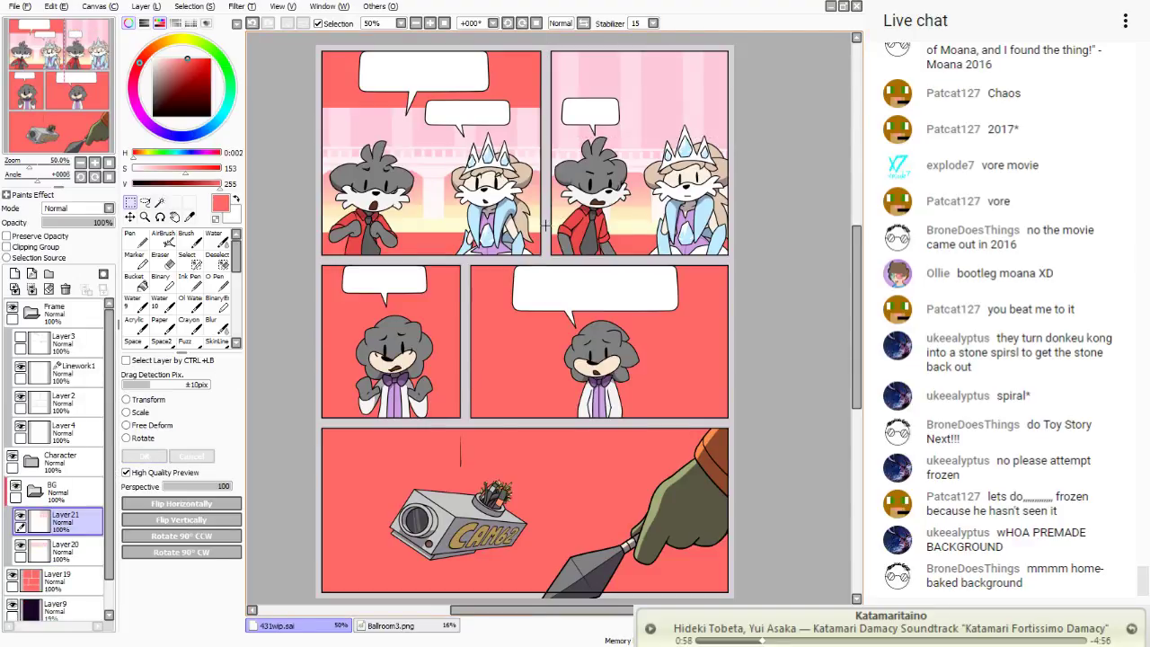
- Stretch the ballroom's pale yellow floor strip down past the second top panel's lower edge and merge Layer21 into Layer20
left_click_drag(545, 225, 734, 235)
left_click(143, 399)
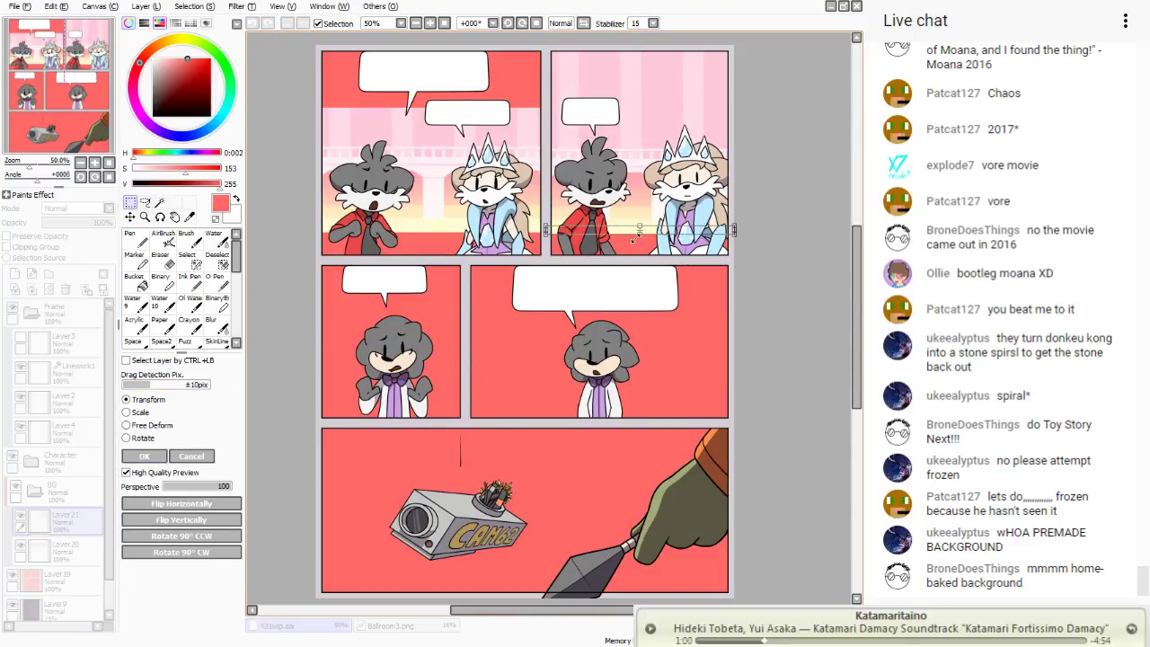
left_click_drag(640, 235, 640, 383)
left_click(144, 455)
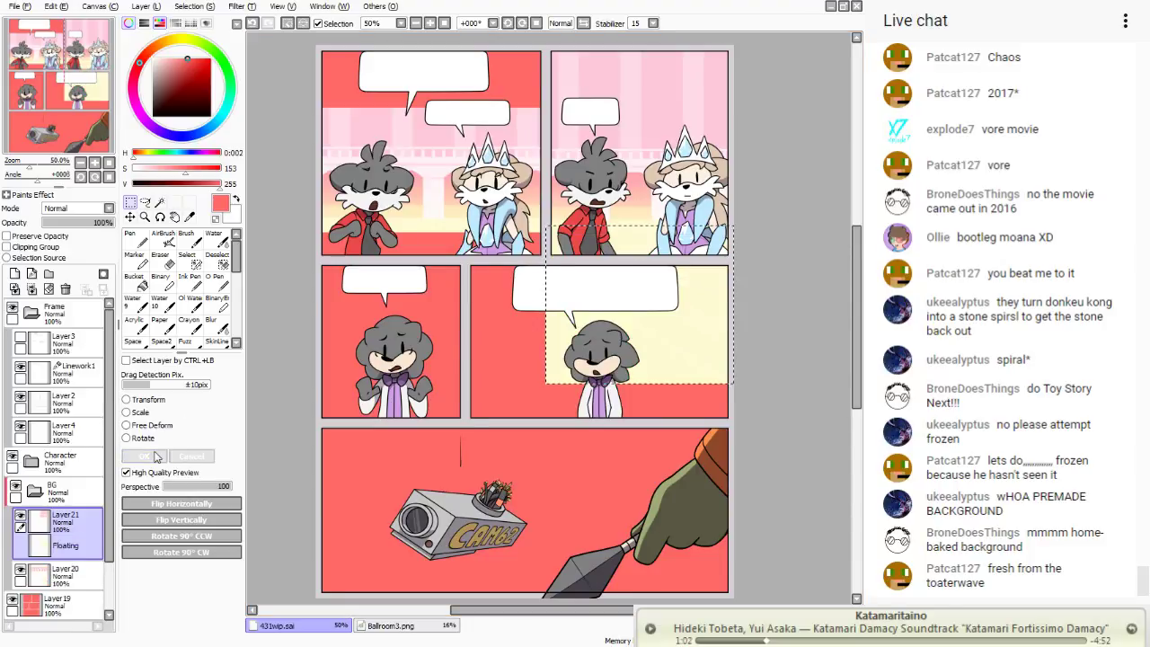
left_click(32, 291)
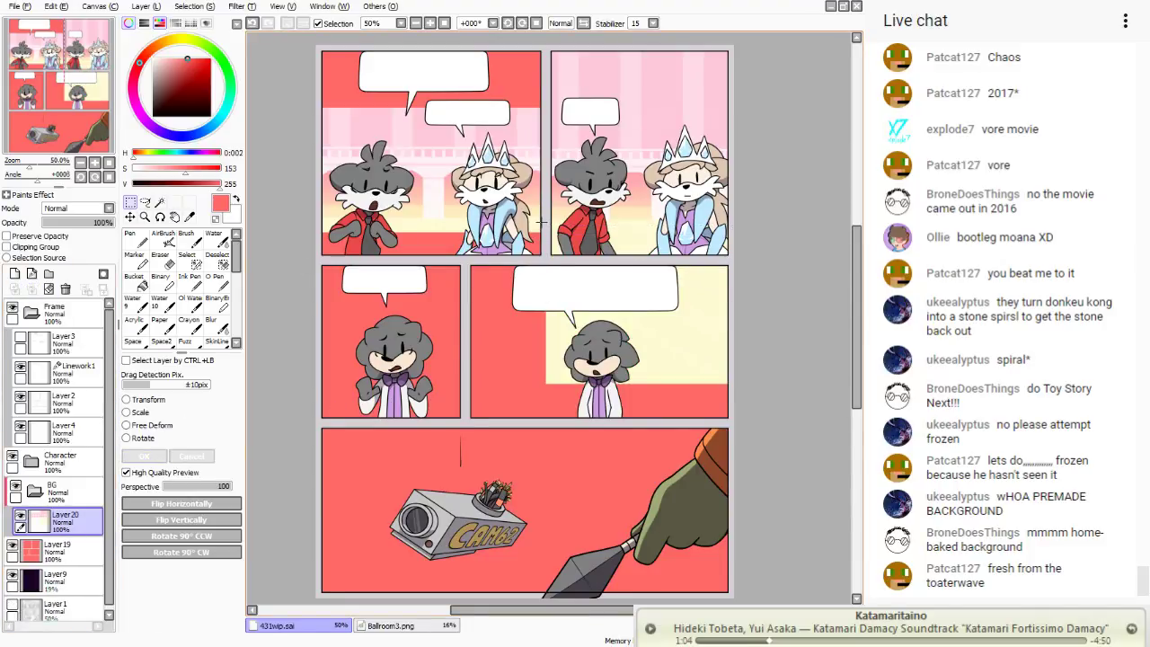
- Stretch the ballroom's floor strip downward and its wall strip upward to fill the whole height of the first top panel
left_click_drag(541, 221, 316, 232)
key("ctrl+t")
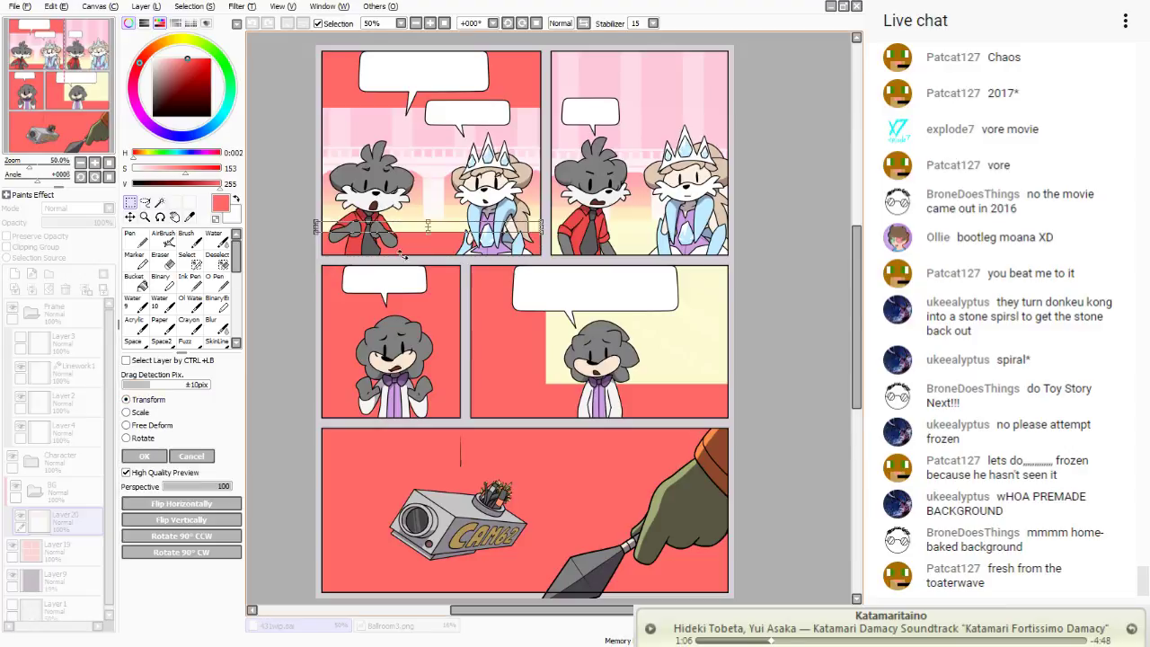
left_click_drag(427, 232, 428, 304)
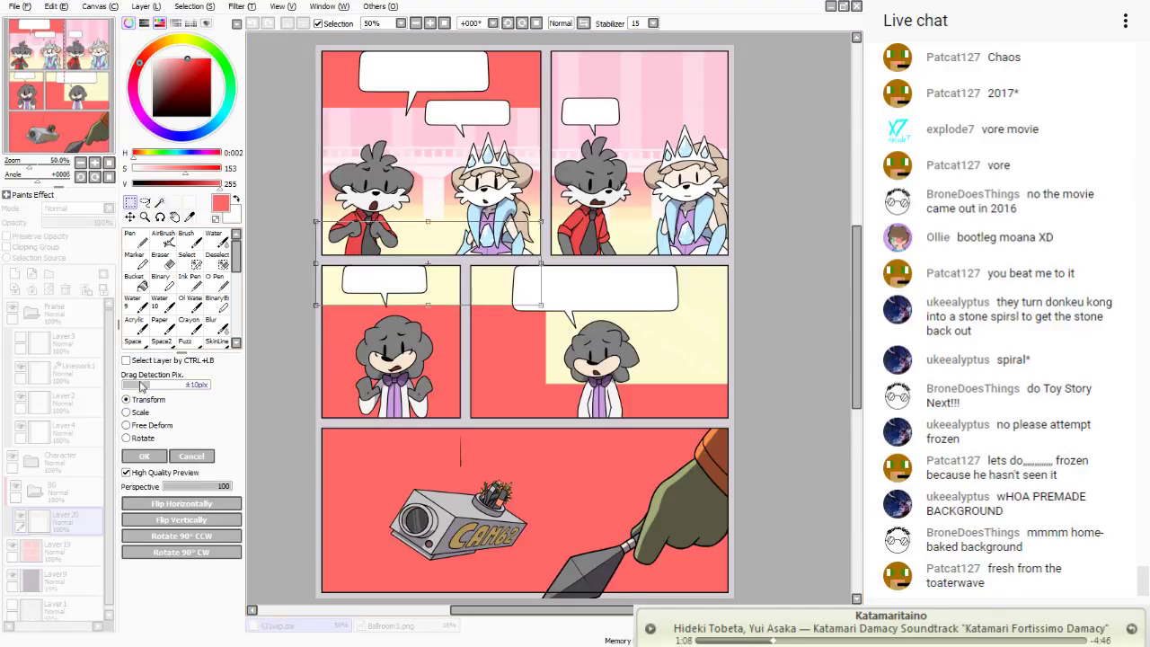
left_click(145, 456)
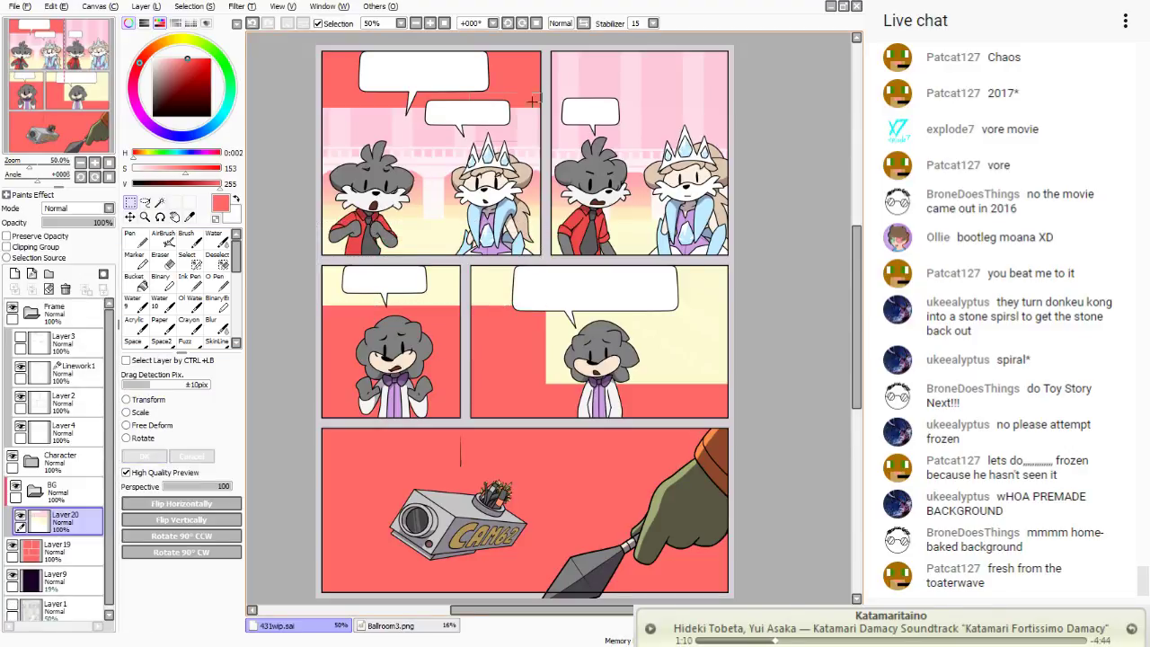
left_click_drag(542, 108, 317, 142)
left_click(139, 400)
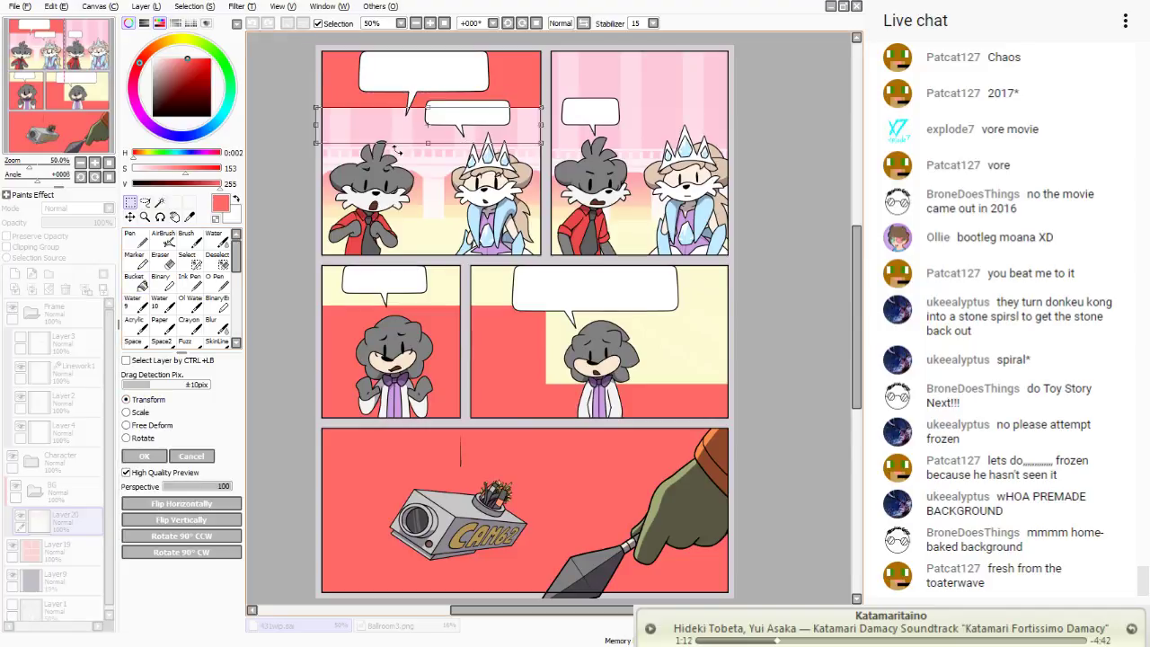
left_click_drag(428, 108, 428, 38)
left_click(143, 457)
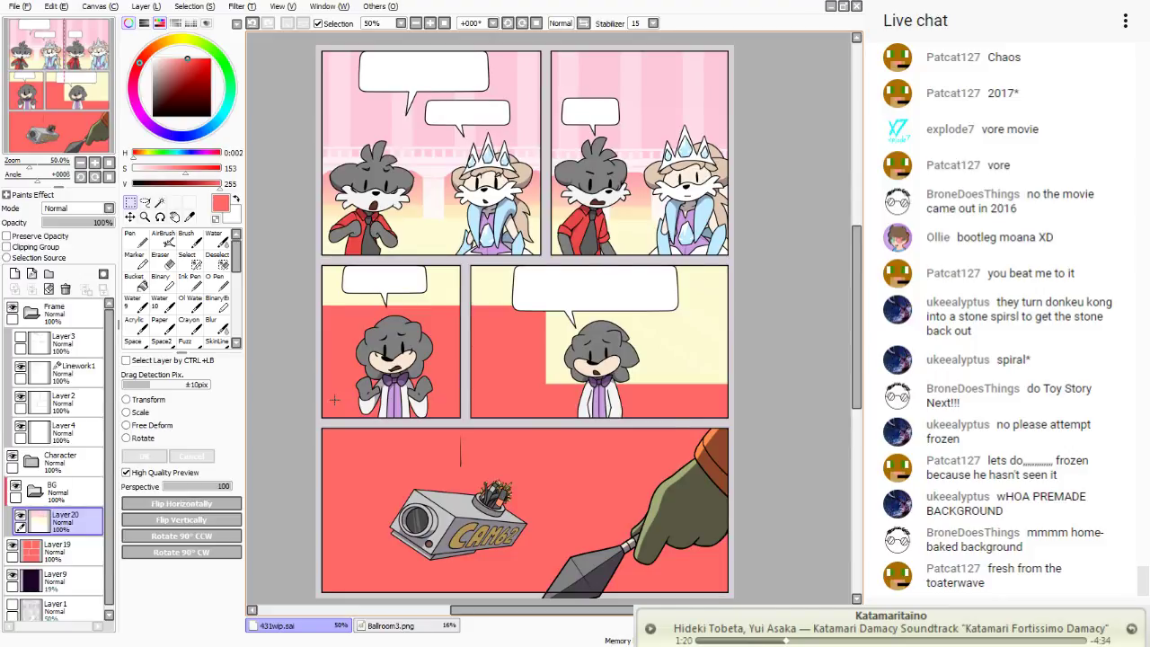
- Select the top two panels from Layer19, invert the selection, erase the overflowing ballroom art on Layer20, and deselect
left_click(159, 202)
left_click(56, 549)
left_click(536, 154)
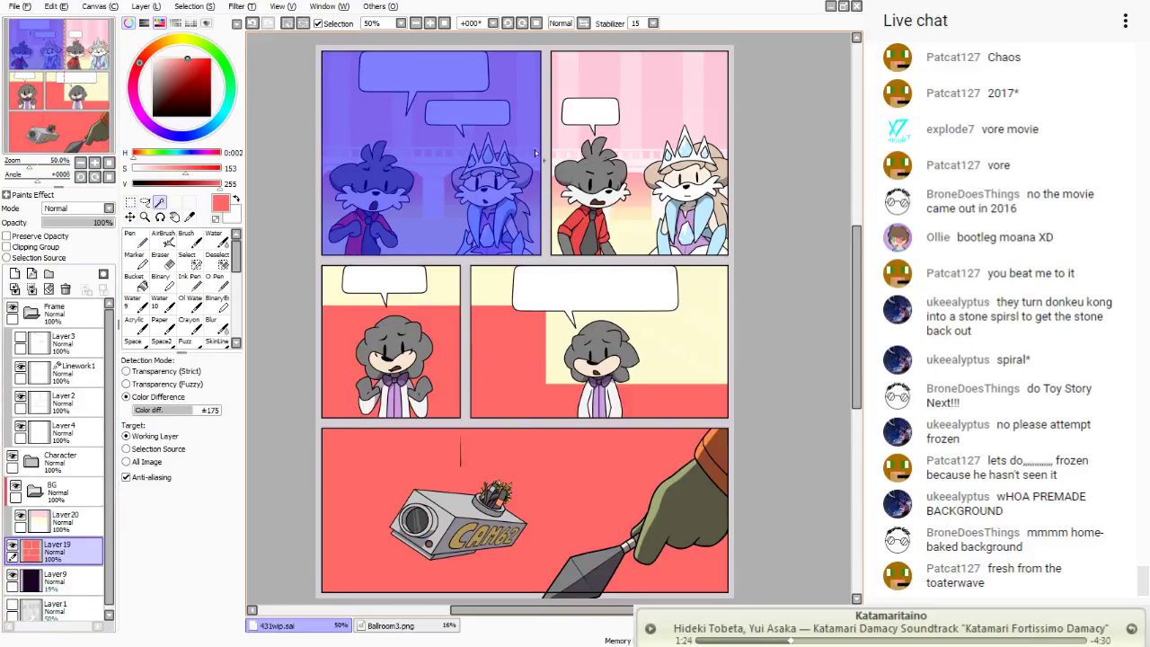
left_click(566, 129)
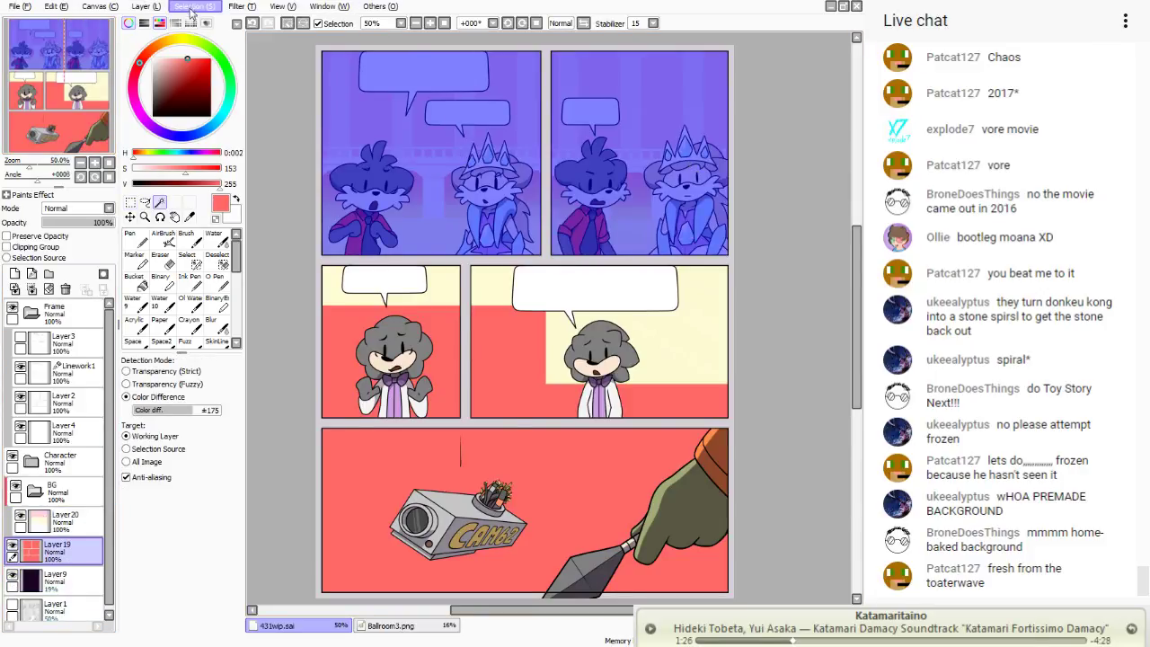
left_click(201, 43)
left_click(57, 519)
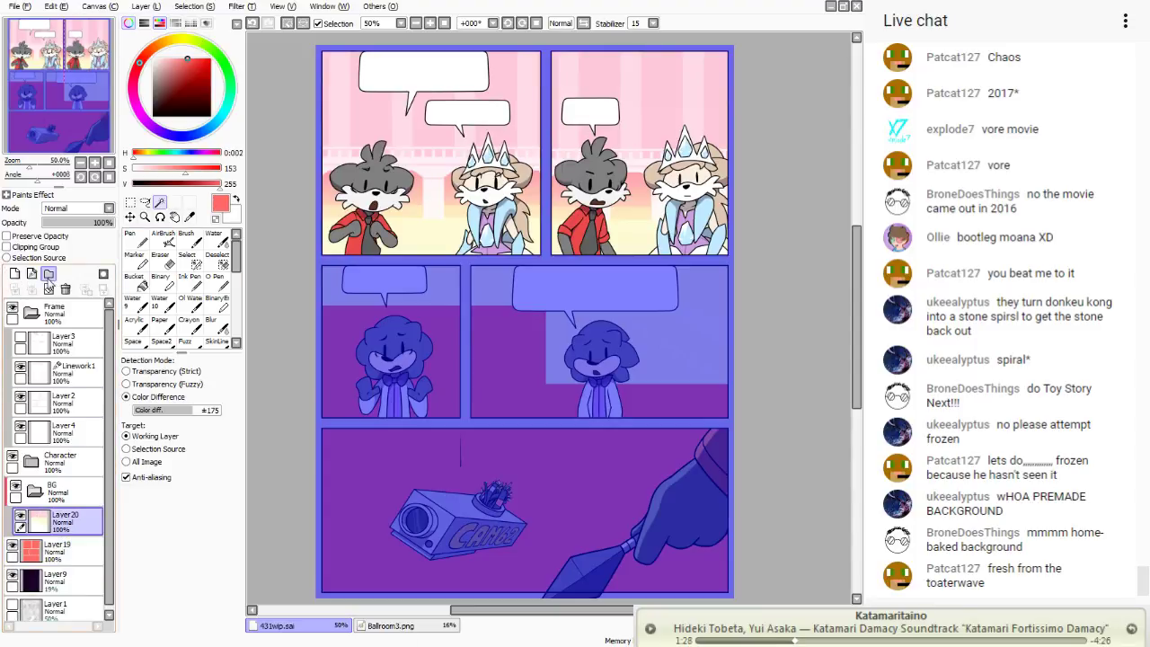
left_click(131, 216)
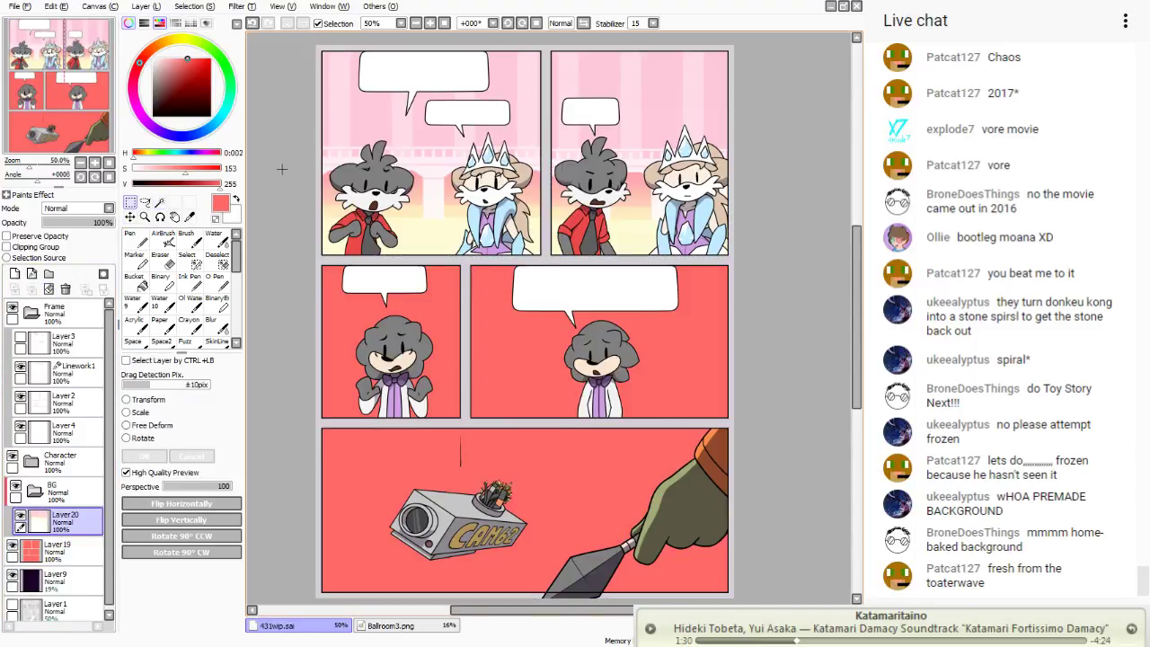
- Paste the ballroom image into 431wip.sai again, scale it down, and position it as a band behind the two middle panels
left_click(385, 626)
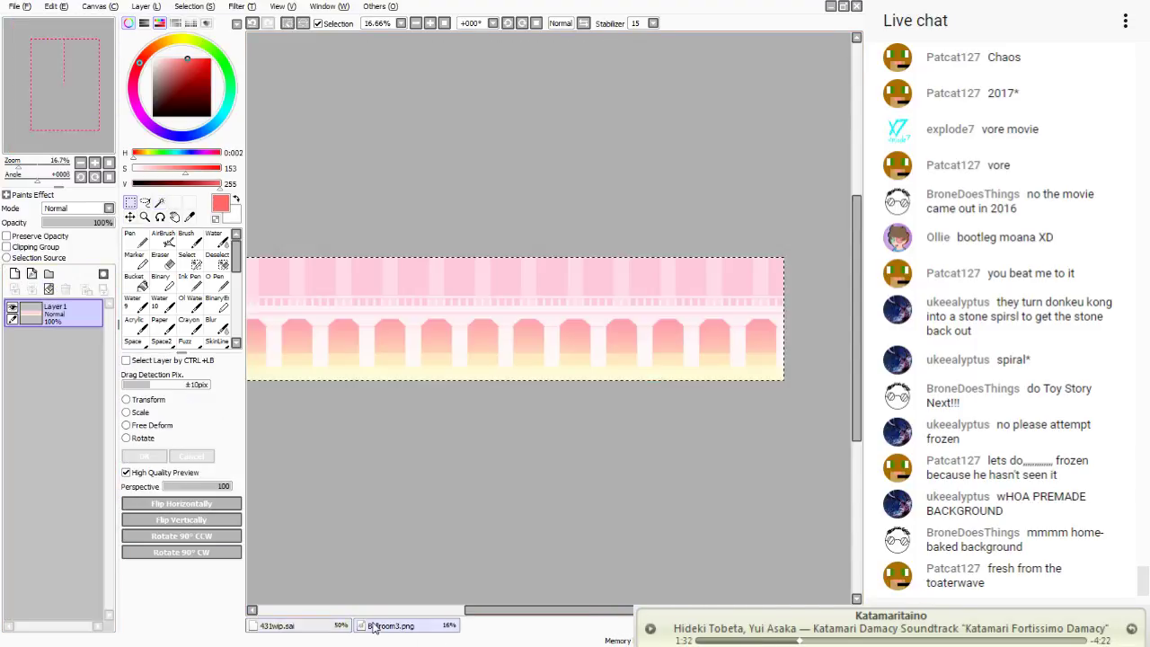
key("ctrl+Tab")
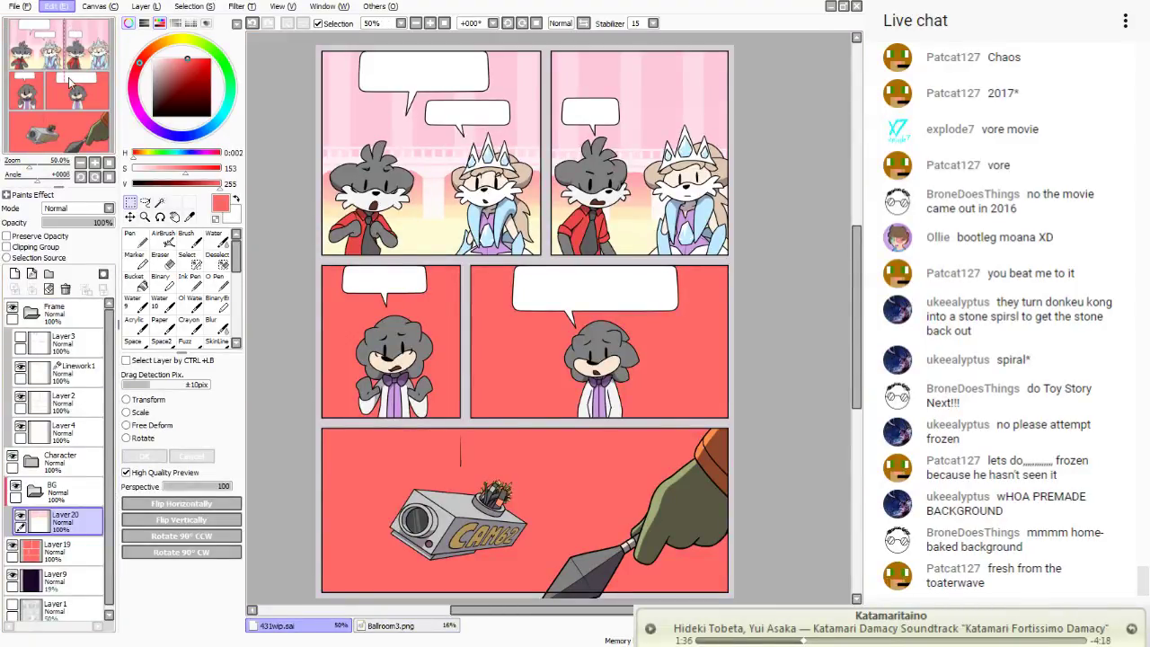
key("ctrl+v")
key("ctrl+t")
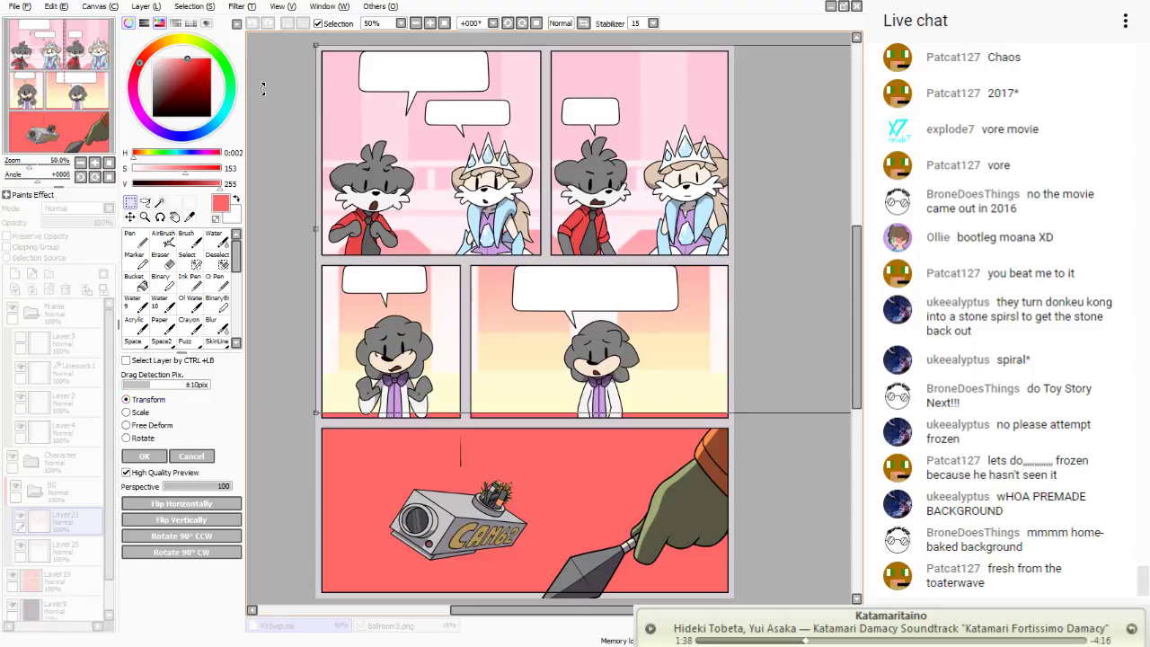
left_click_drag(330, 62, 411, 353)
left_click(144, 455)
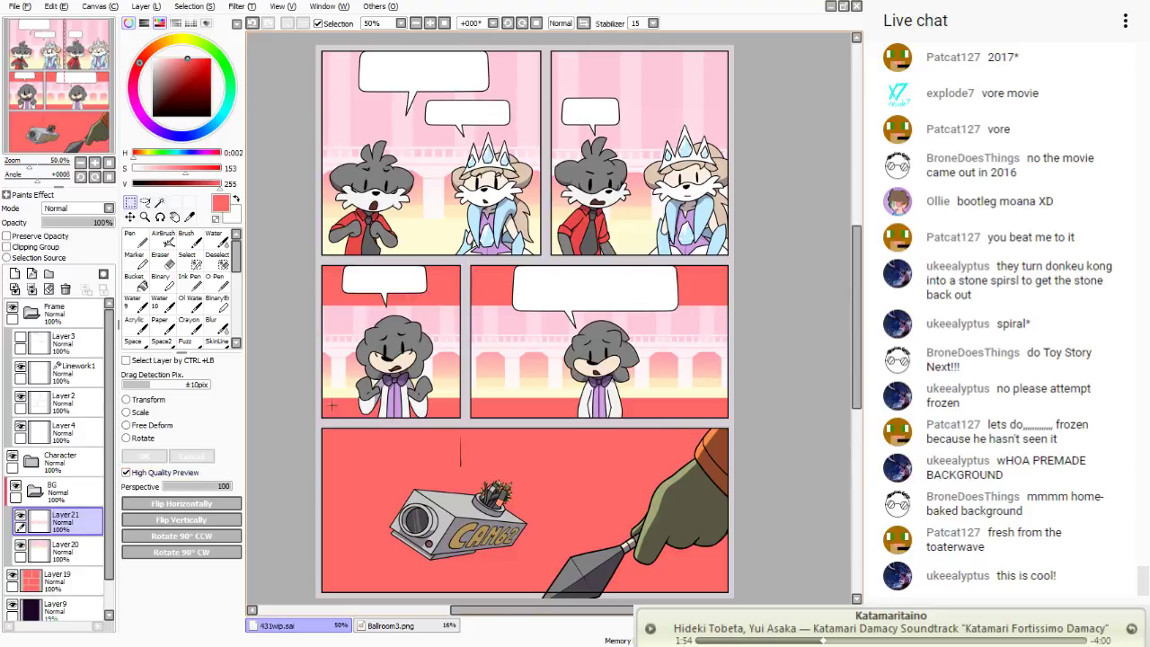
- Select the ballroom section in the first middle panel and adjust its placement behind the character
scroll(497, 392, "left", 3)
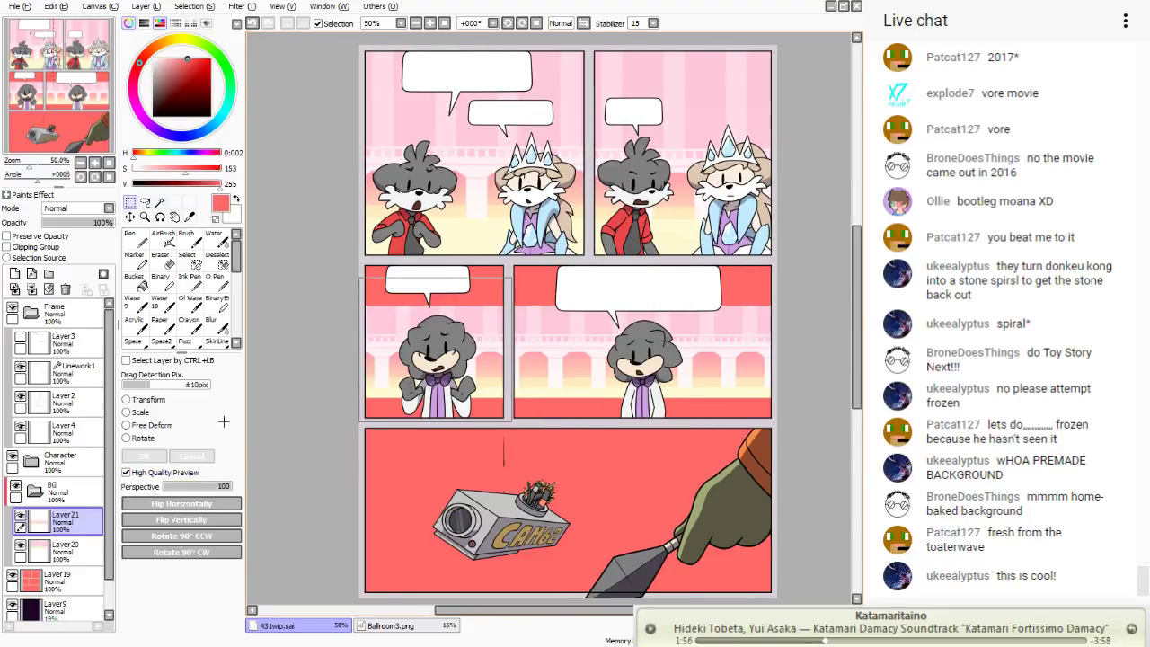
left_click_drag(387, 310, 496, 367)
key("ctrl+d")
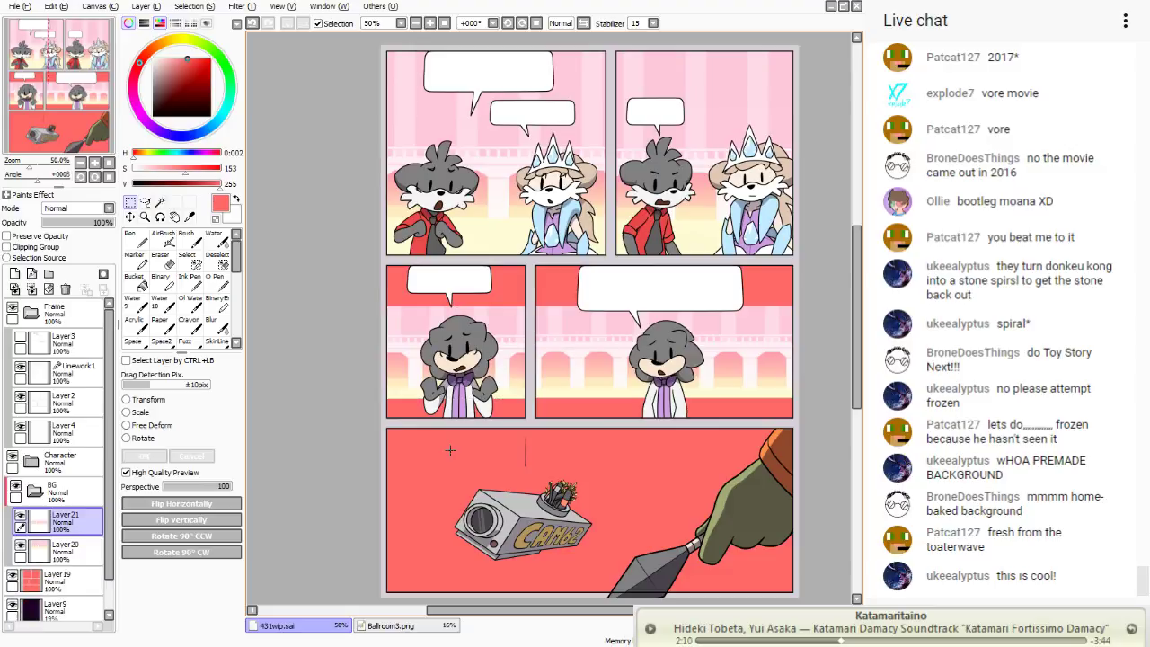
left_click_drag(529, 300, 269, 434)
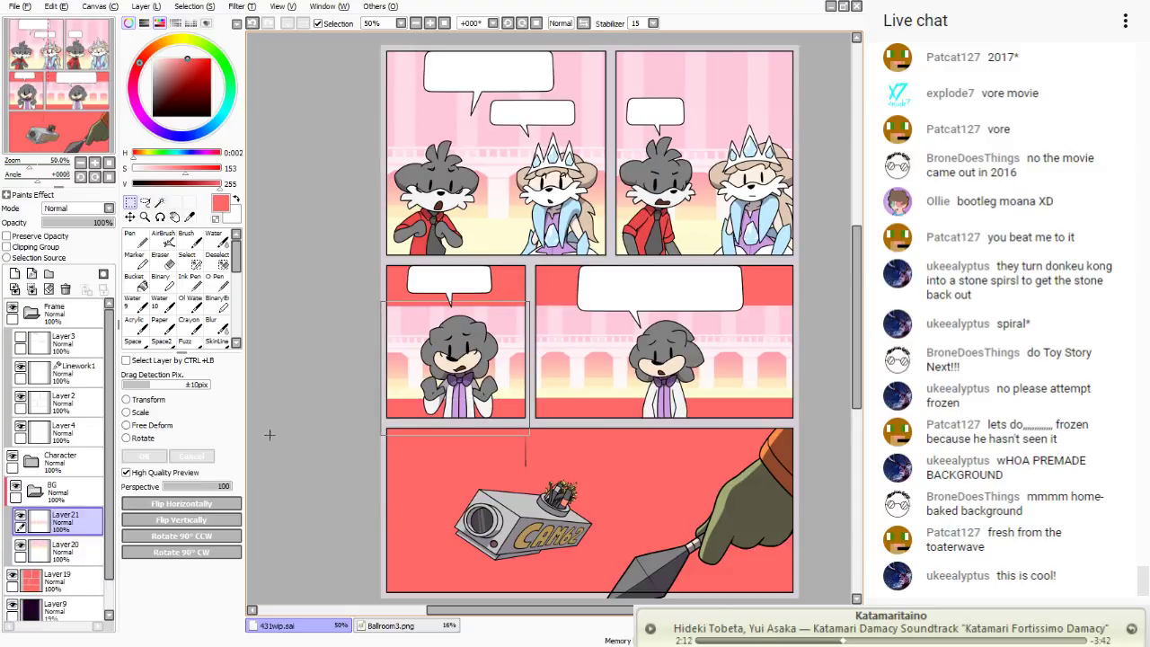
- Select the ballroom section in the second middle panel, scale it down slightly, and fit it between the panel's side edges
left_click_drag(536, 286, 771, 418)
key("ctrl+t")
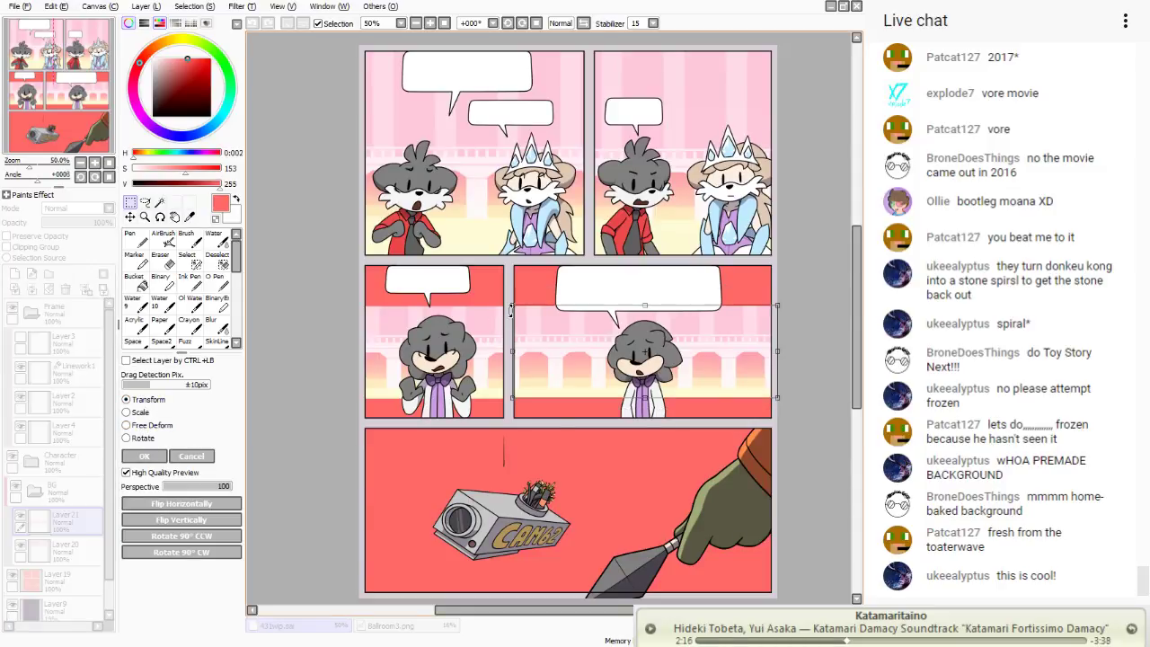
mouse_move(510, 310)
left_mouse_down()
mouse_move(580, 369)
mouse_move(522, 308)
left_mouse_up()
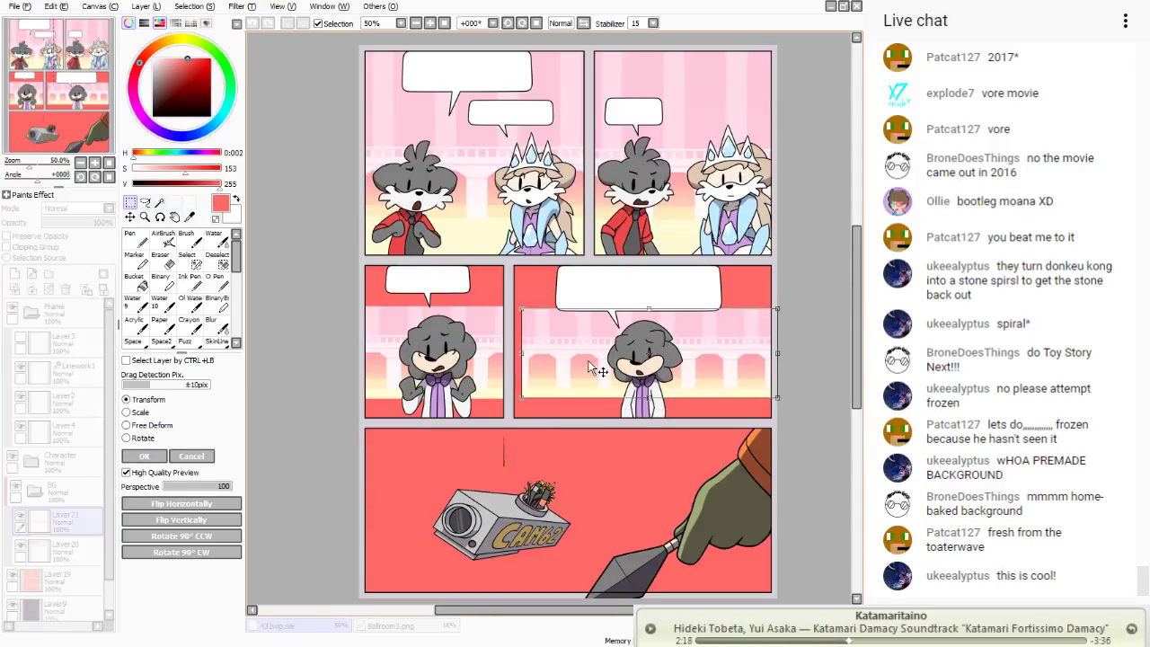
left_click_drag(588, 363, 585, 363)
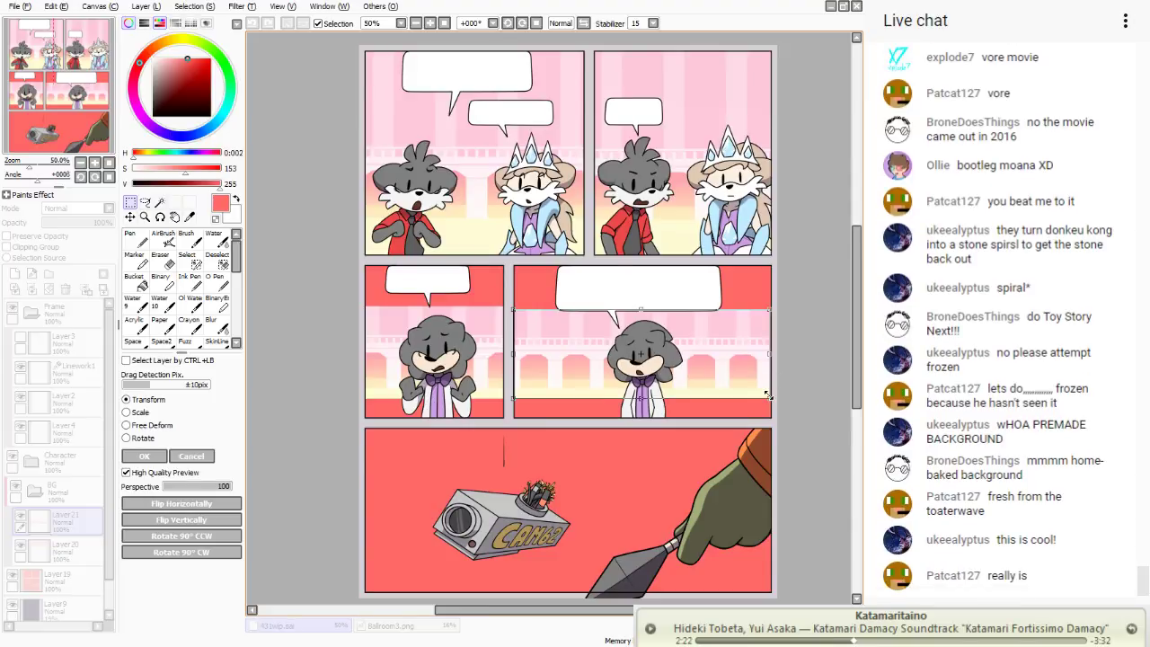
left_click_drag(768, 396, 770, 399)
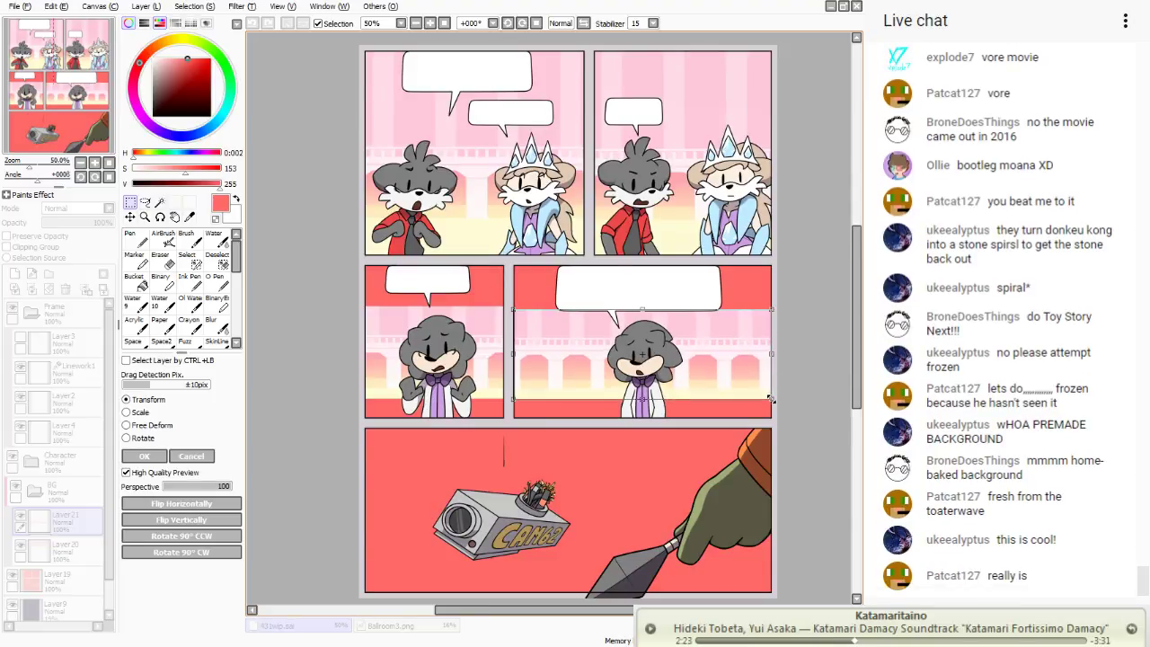
left_click(161, 457)
- Select a thin strip near the top of the ballroom art on Layer21 and stretch it upward to fill the middle panels' upper areas
left_click(430, 23)
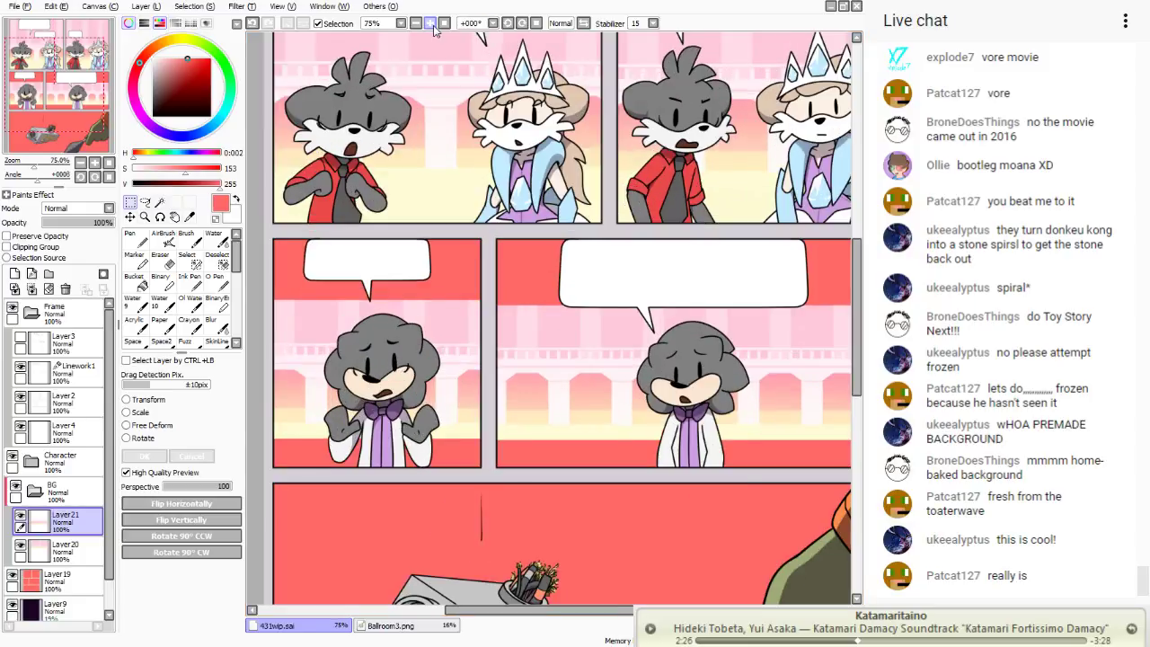
left_click(431, 23)
left_click_drag(79, 93, 112, 103)
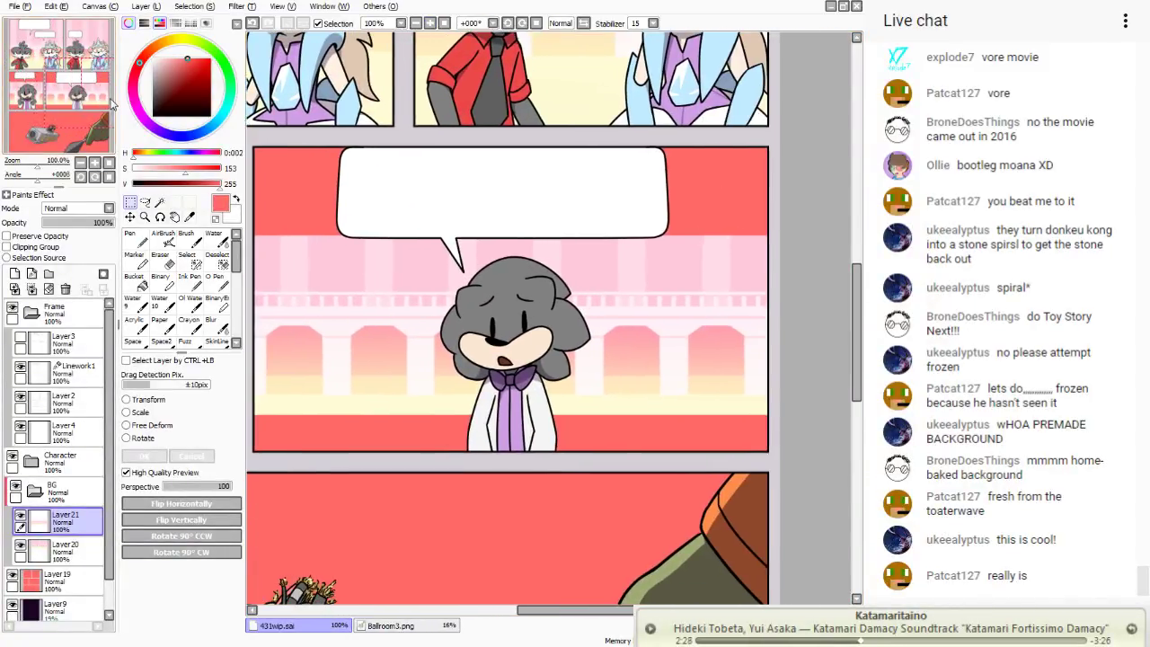
left_click(444, 23)
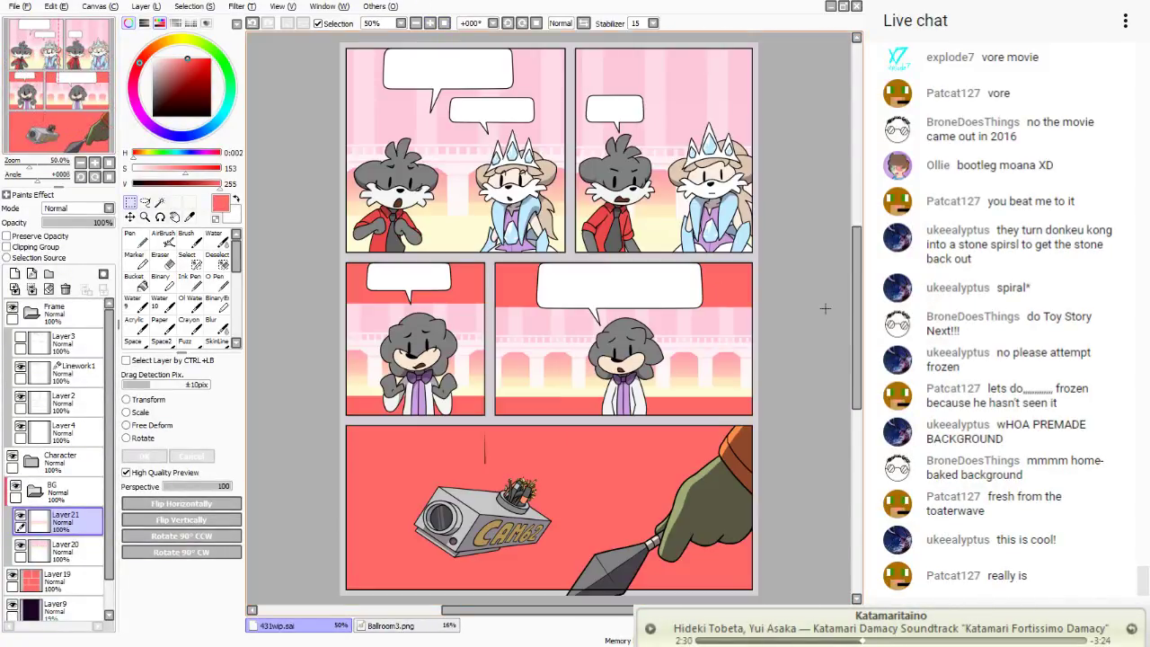
left_click_drag(63, 86, 27, 95)
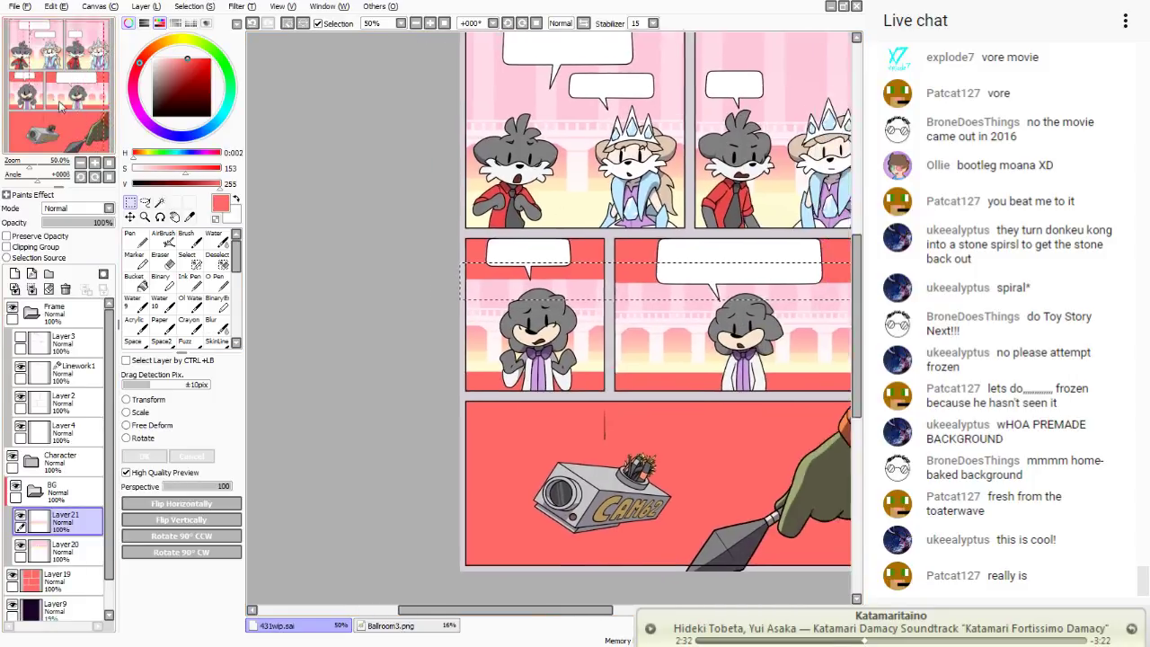
left_click(153, 401)
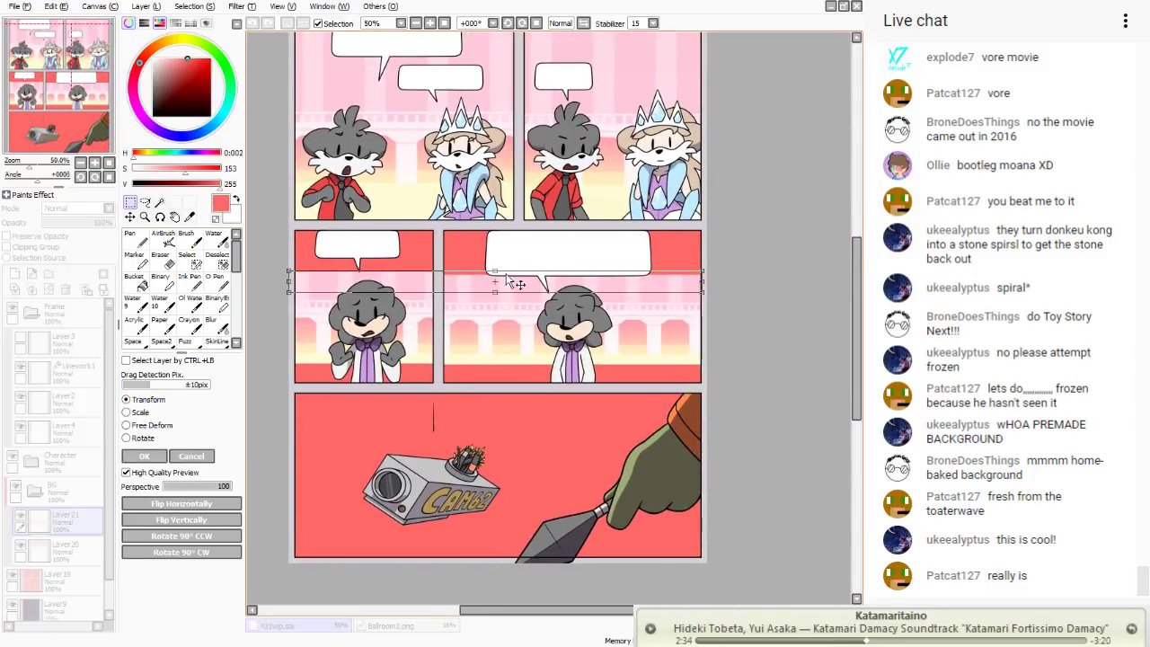
left_click_drag(494, 269, 494, 56)
left_click(135, 454)
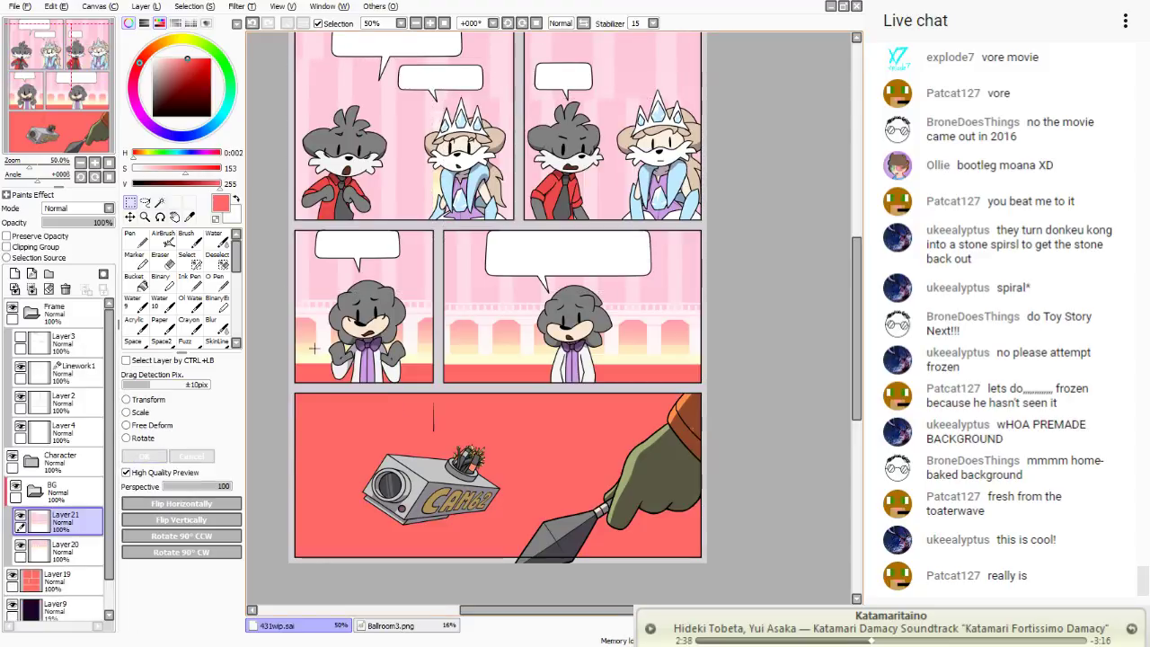
- Select the lower strip of the ballroom floor on Layer21 and stretch it downward past the bottom edges of the middle panels
scroll(290, 357, "right", 3)
key("ctrl+t")
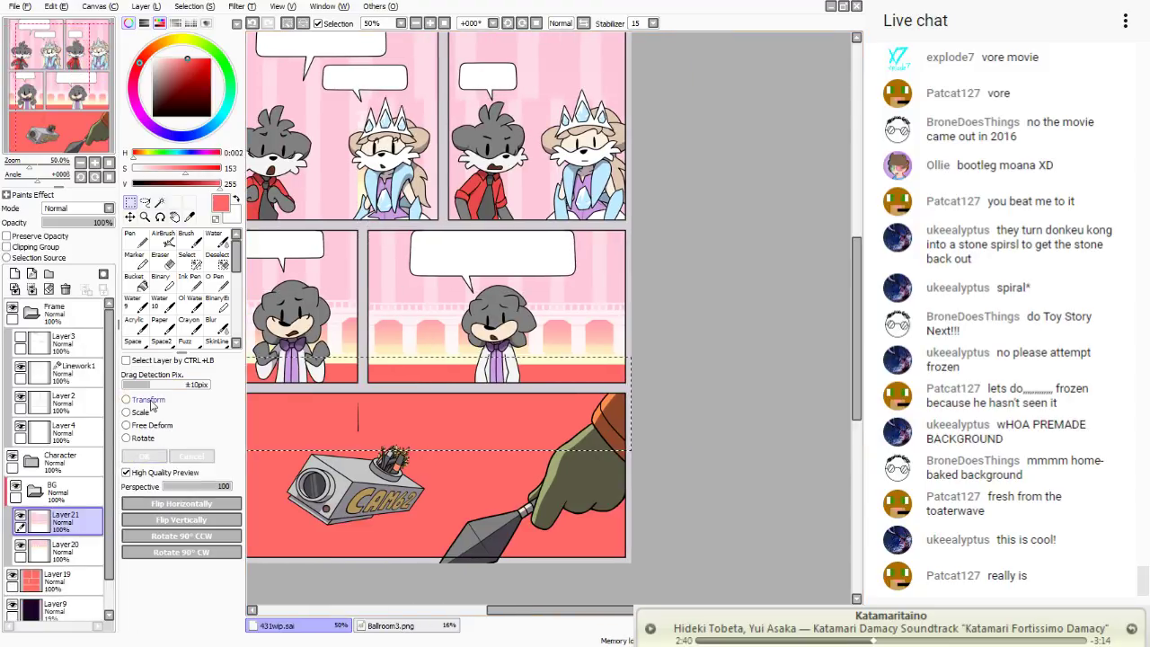
left_click_drag(419, 362, 411, 557)
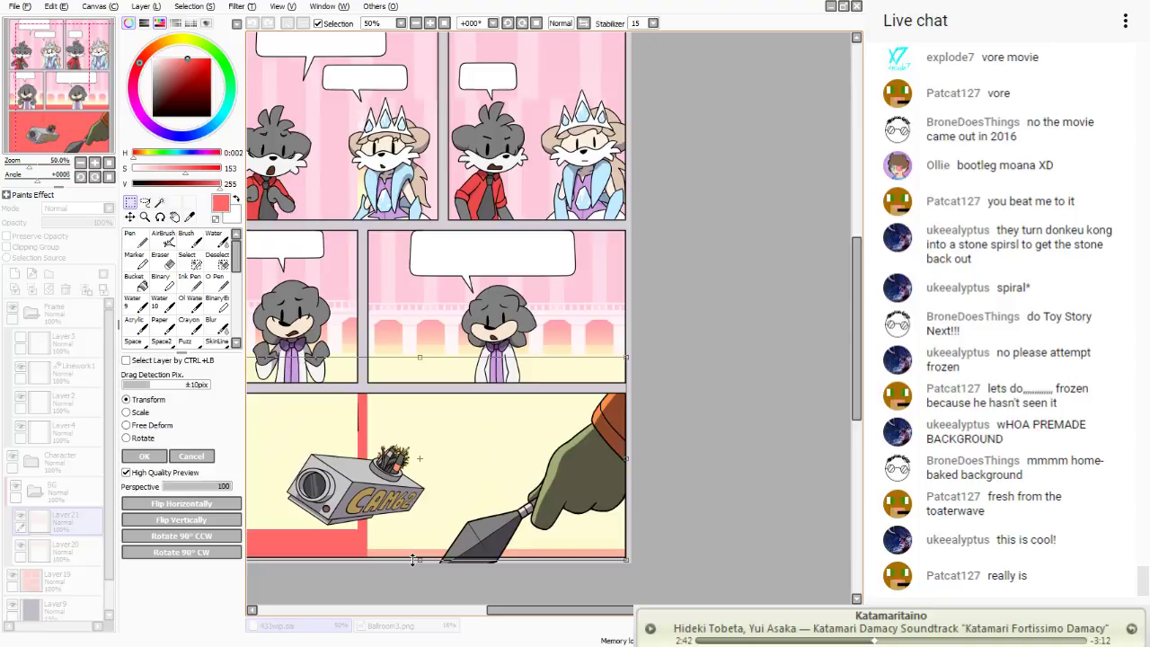
left_click(144, 455)
- Select the two middle panels from Layer19, invert the selection, erase the overflowing ballroom art on Layer21, and deselect
scroll(446, 253, "left", 3)
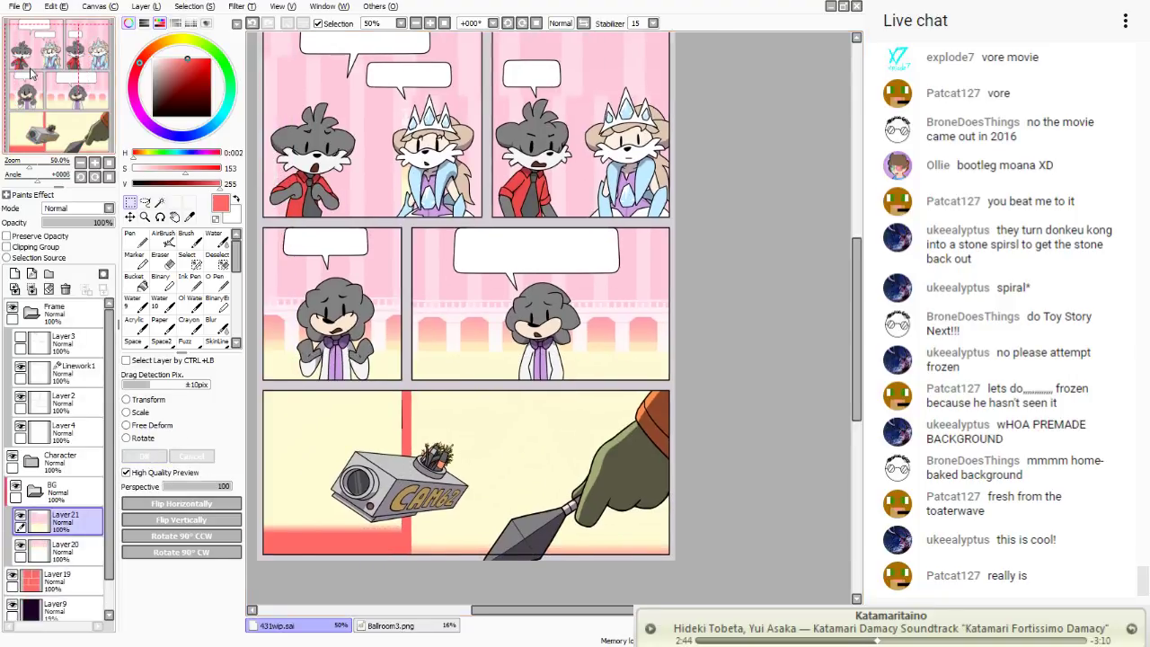
left_click(160, 202)
left_click(57, 579)
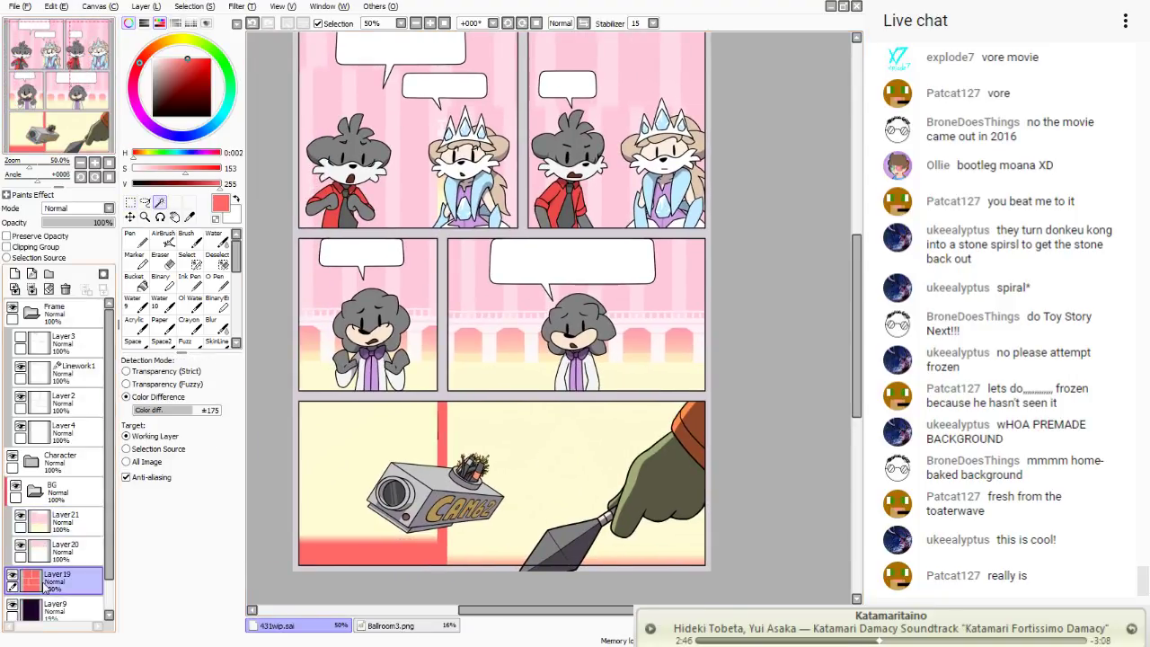
left_click(377, 359)
left_click(575, 359, "shift")
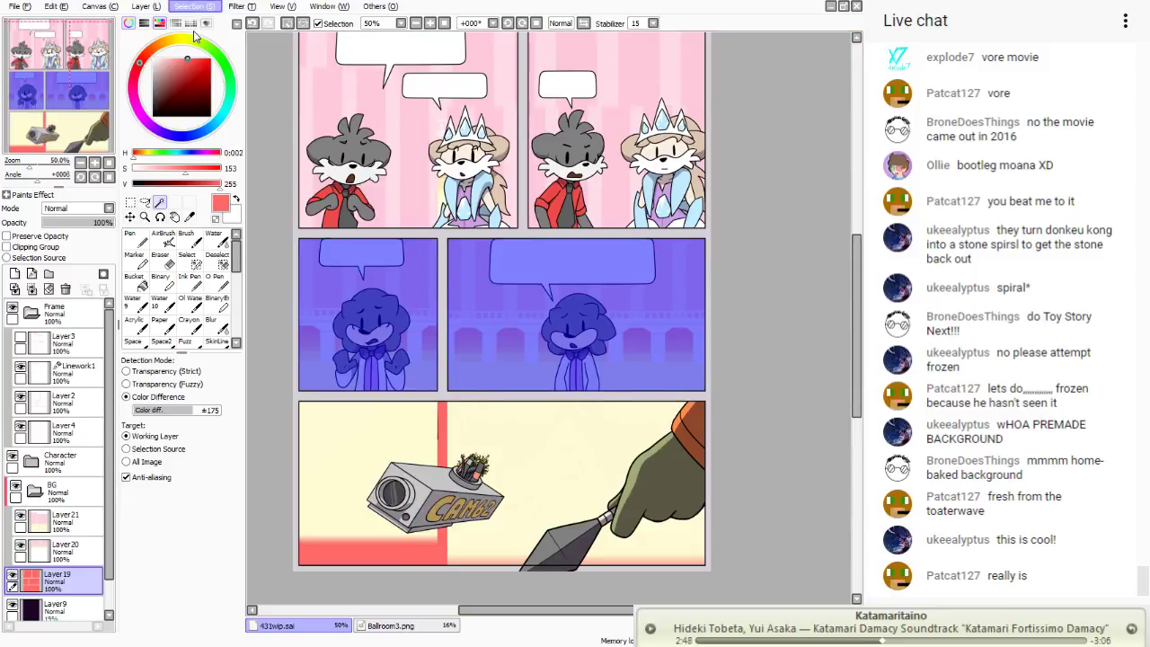
key("ctrl+i")
left_click(58, 520)
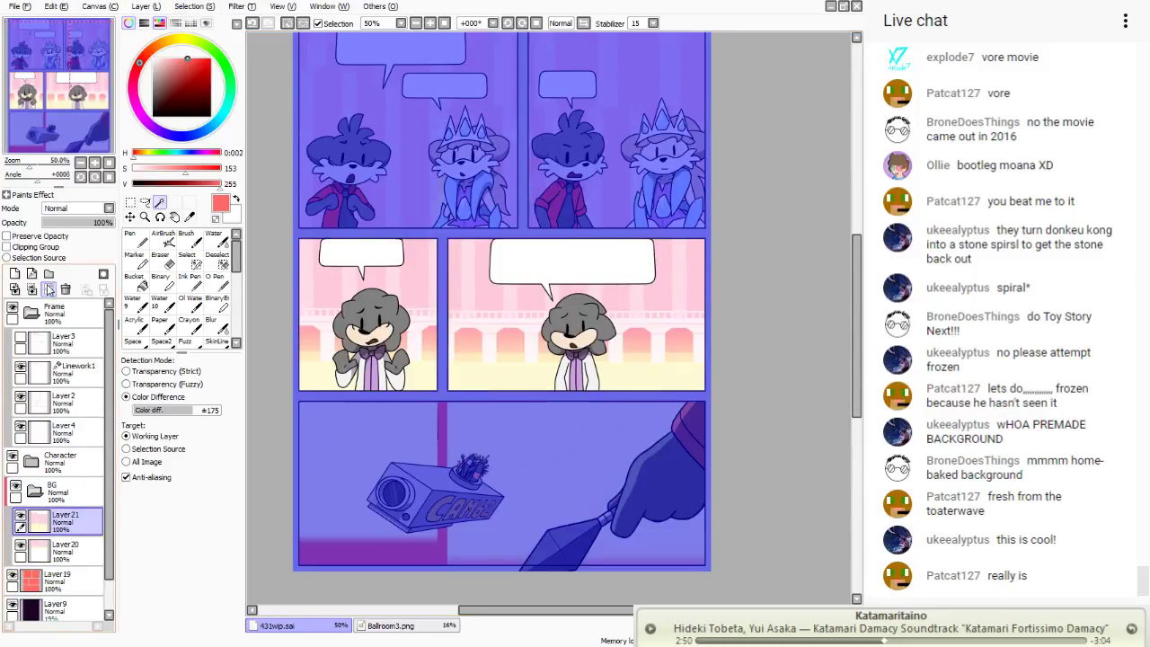
key("m")
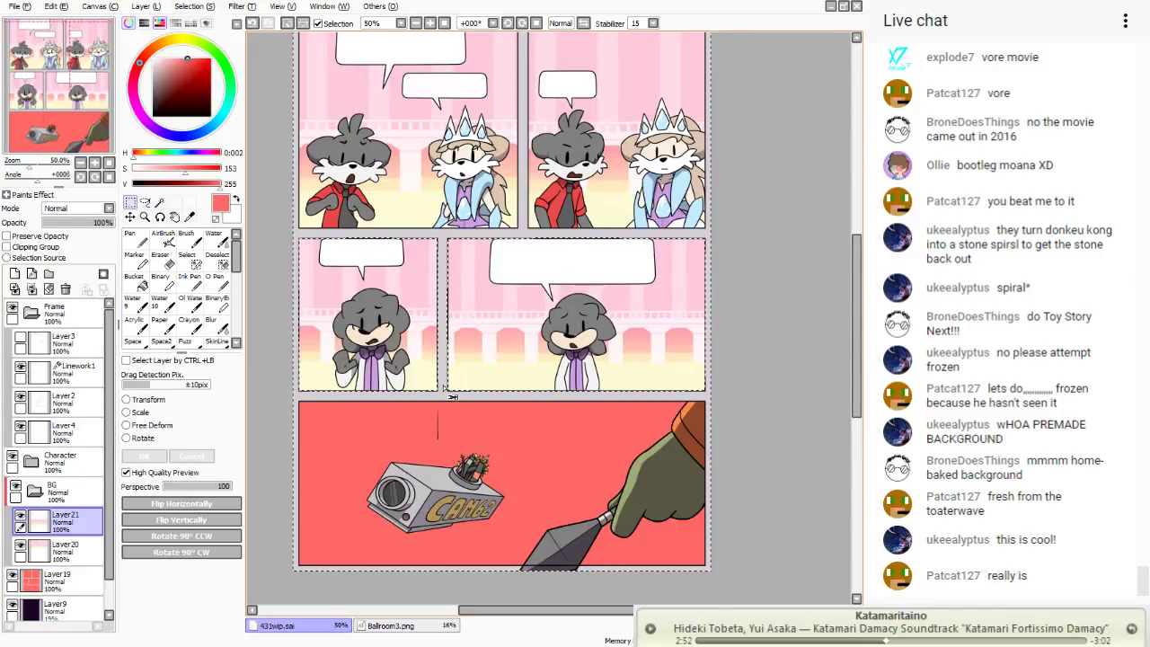
key("ctrl+d")
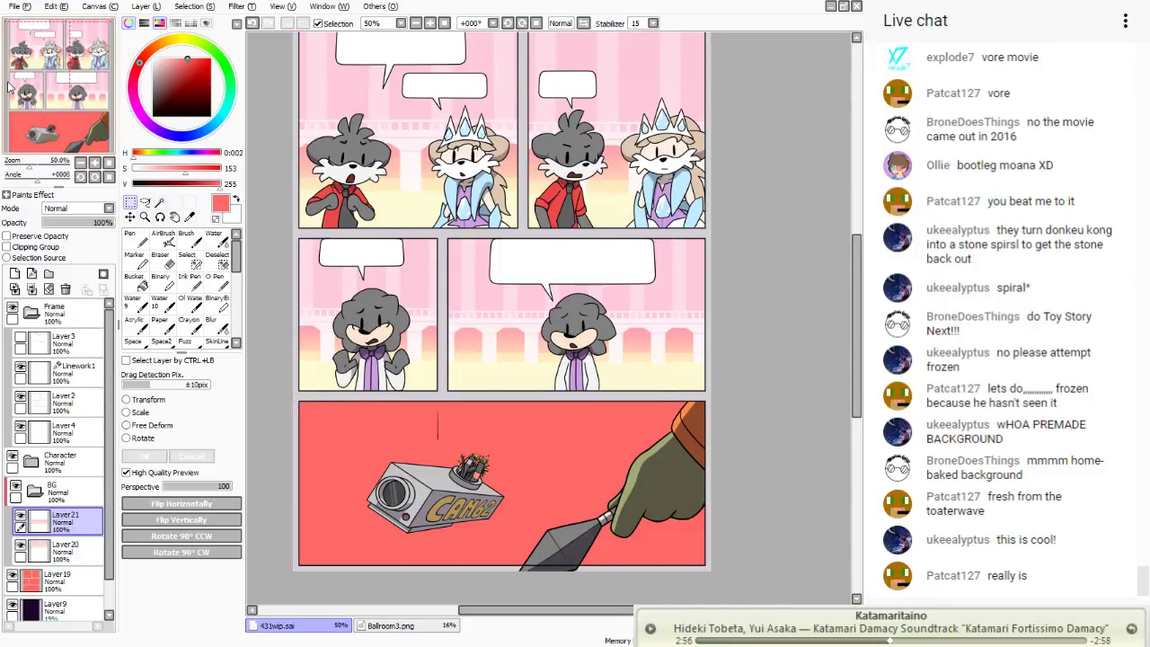
left_click_drag(8, 82, 7, 77)
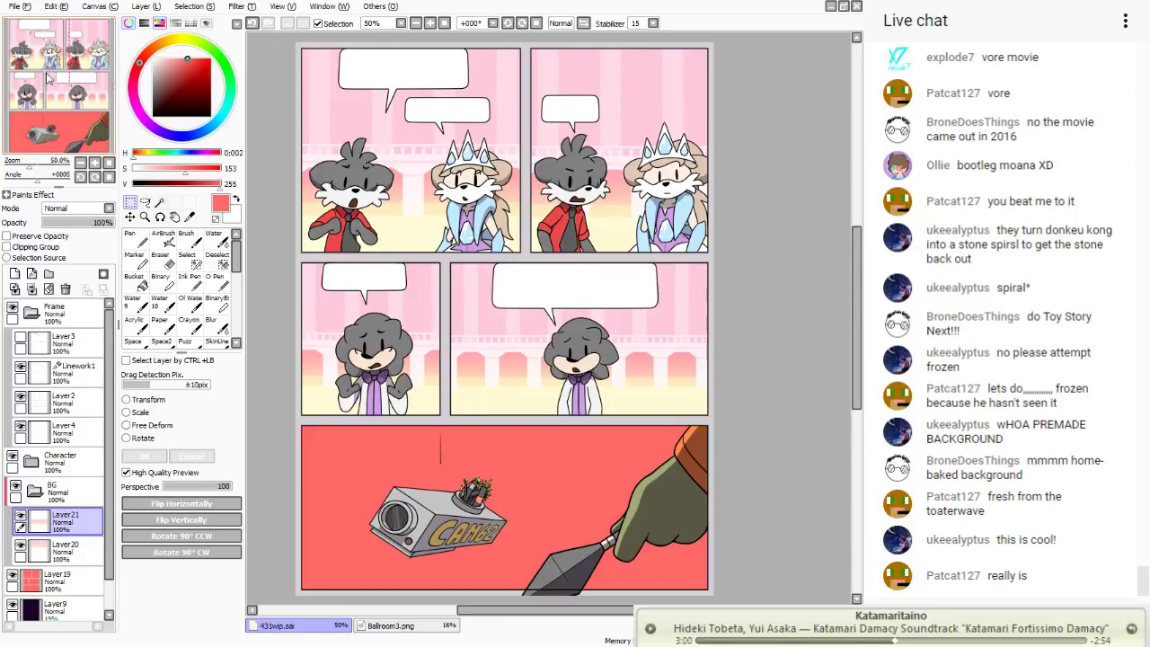
left_click(63, 550)
left_click_drag(299, 120, 712, 236)
key("ctrl+t")
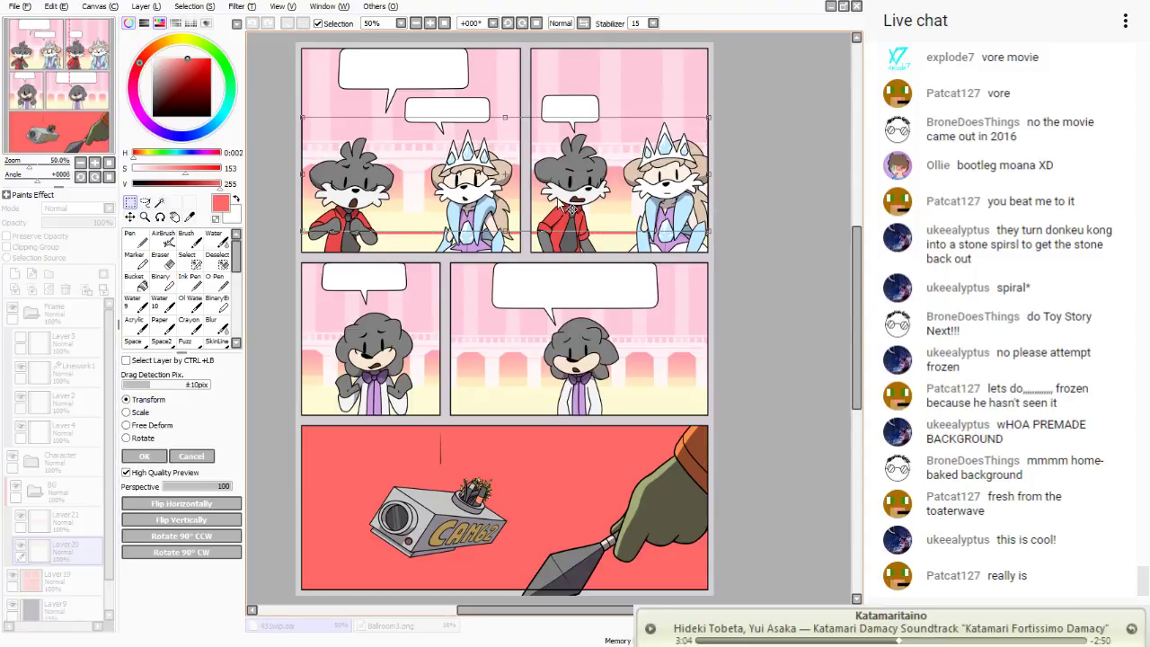
left_click_drag(570, 209, 566, 201)
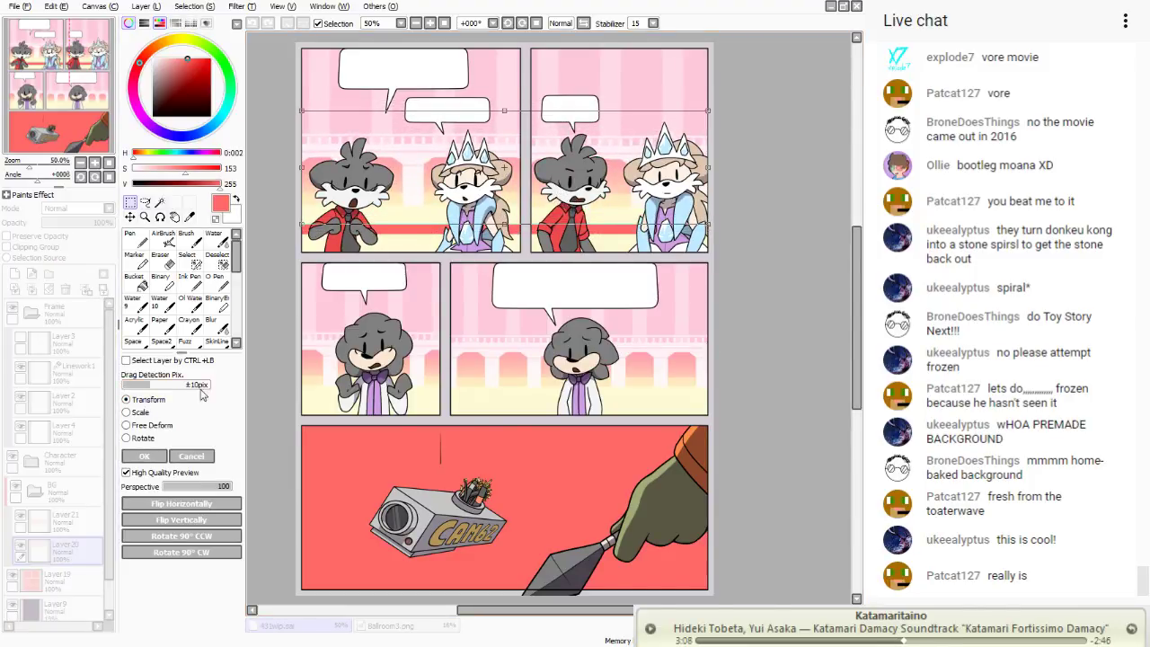
key("Return")
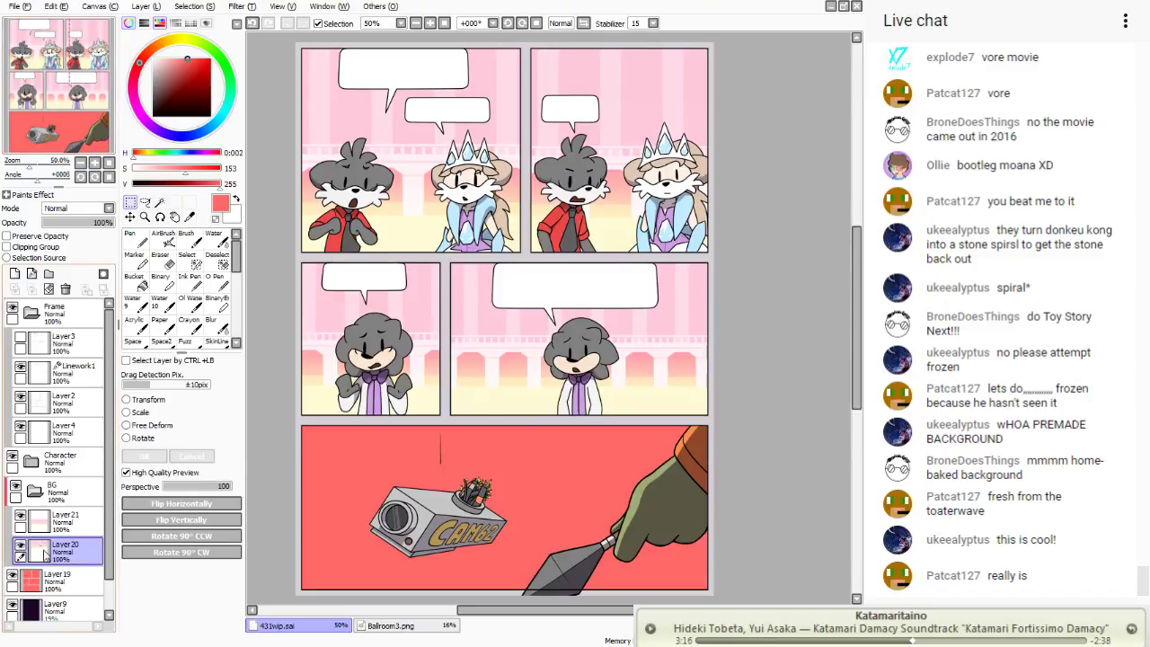
- Merge Layer21 down into Layer20, and fill the selected bottom panel area with white on a new layer
left_click(74, 522)
left_click(32, 290)
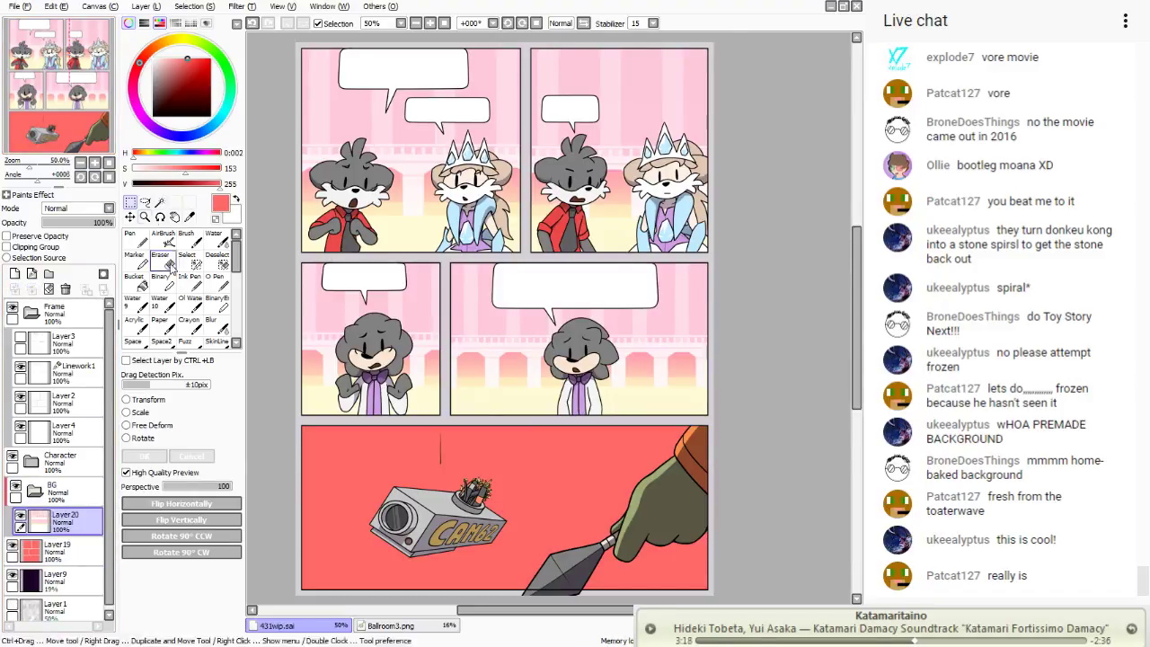
scroll(300, 433, "down", 5)
scroll(300, 433, "down", 1)
left_click_drag(722, 164, 285, 359)
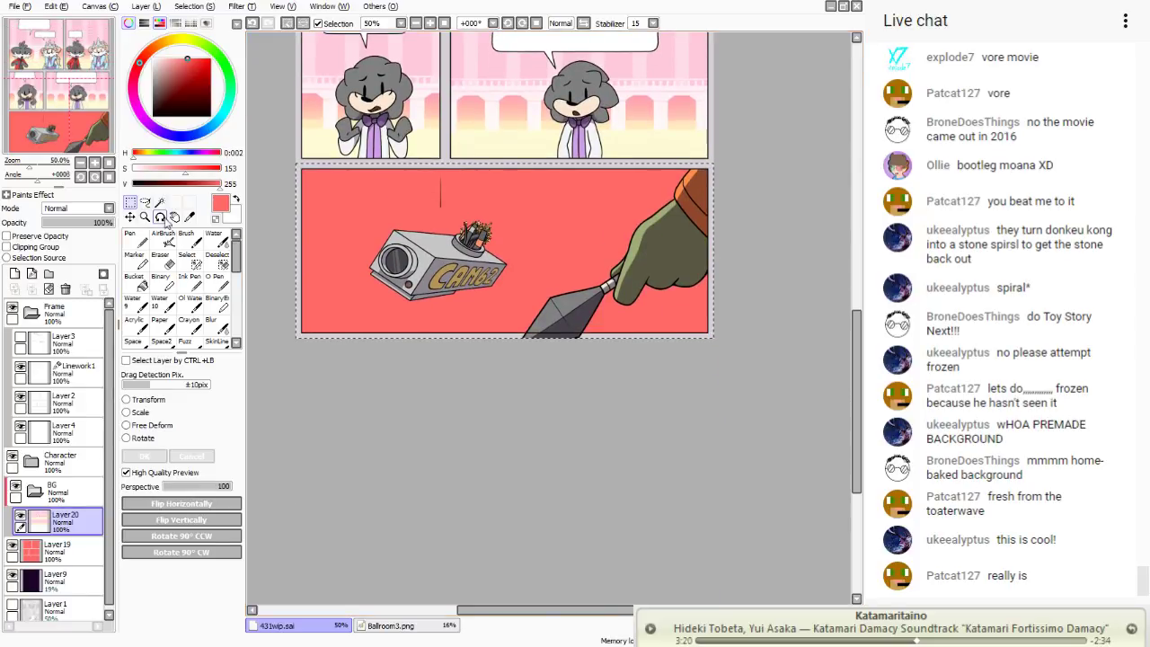
left_click(134, 169)
left_click(137, 283)
left_click(15, 273)
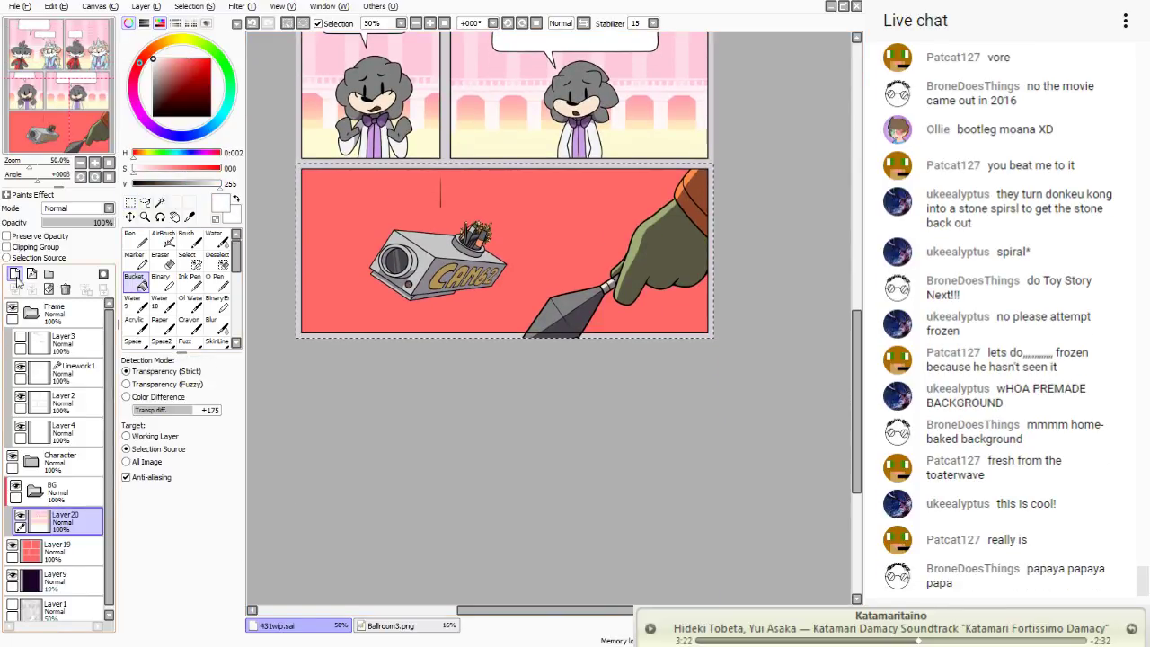
left_click(310, 269)
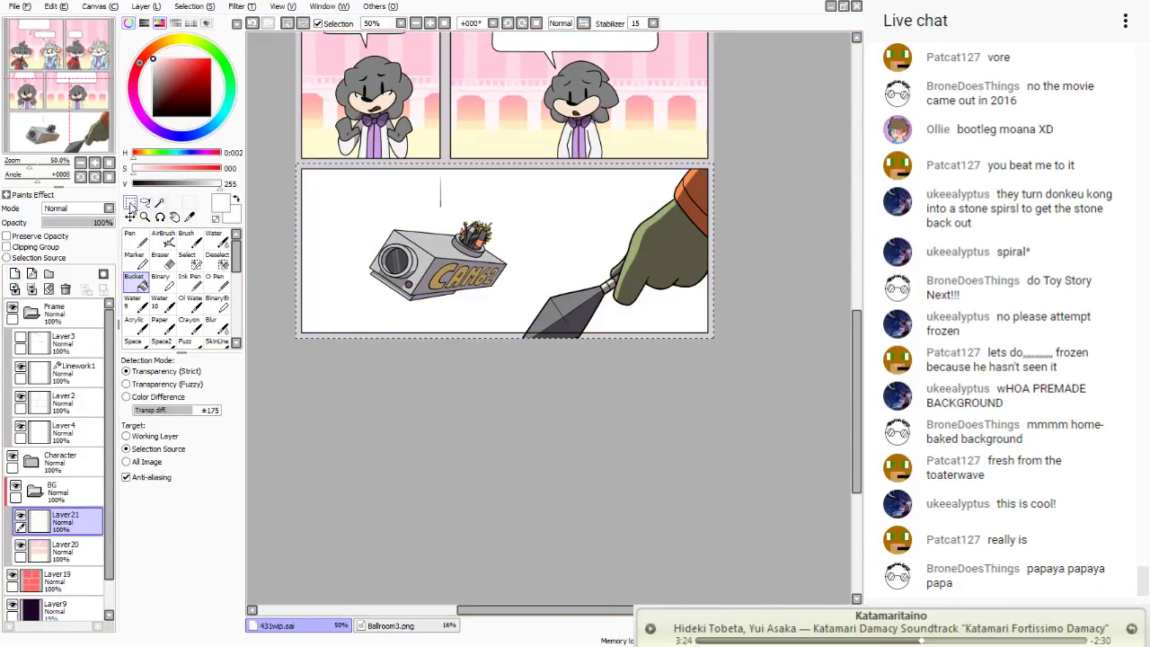
- Compare the bottom panel with the white fill hidden and shown, and merge the fill layer down into Layer20
left_click(130, 203)
left_click(20, 518)
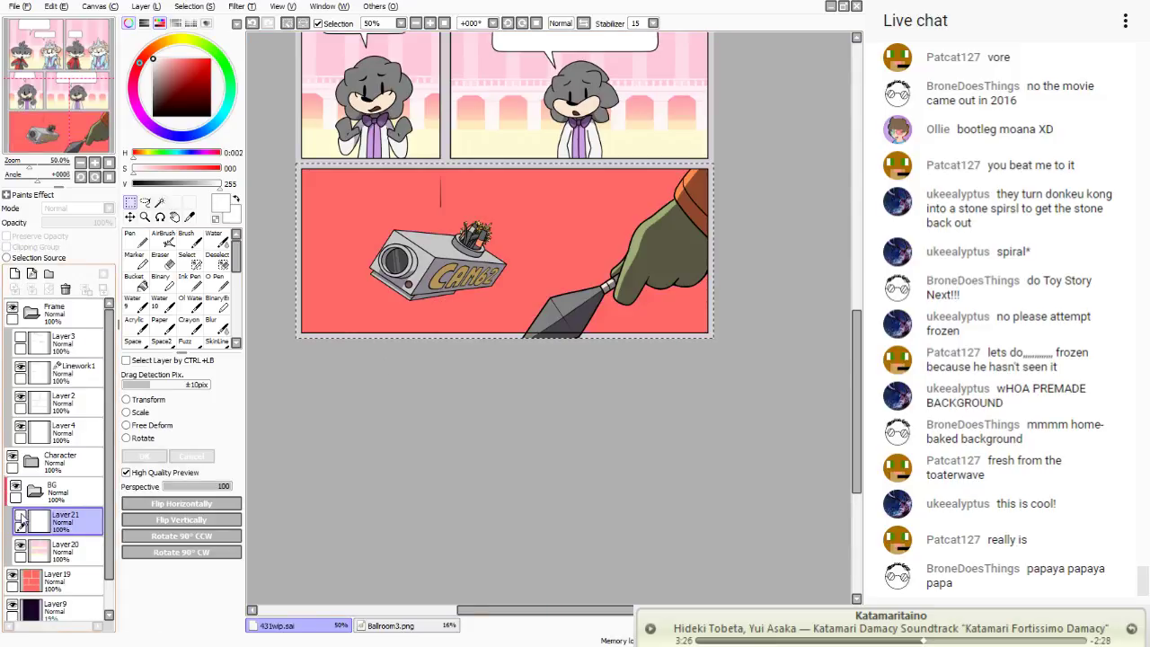
left_click(20, 518)
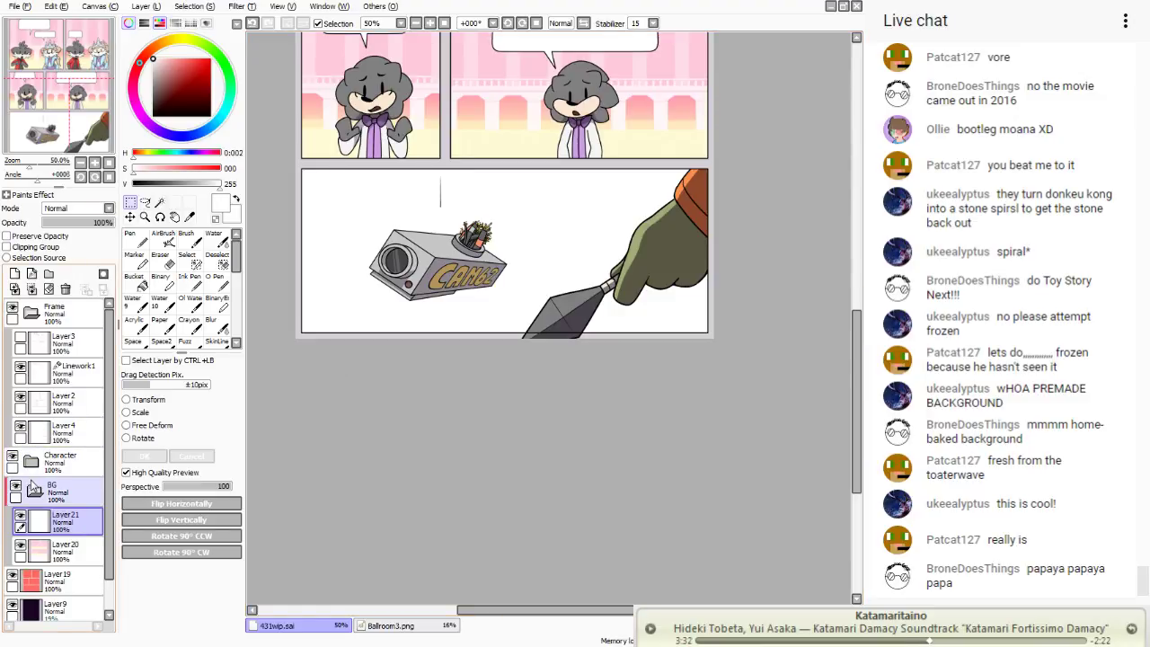
left_click(32, 288)
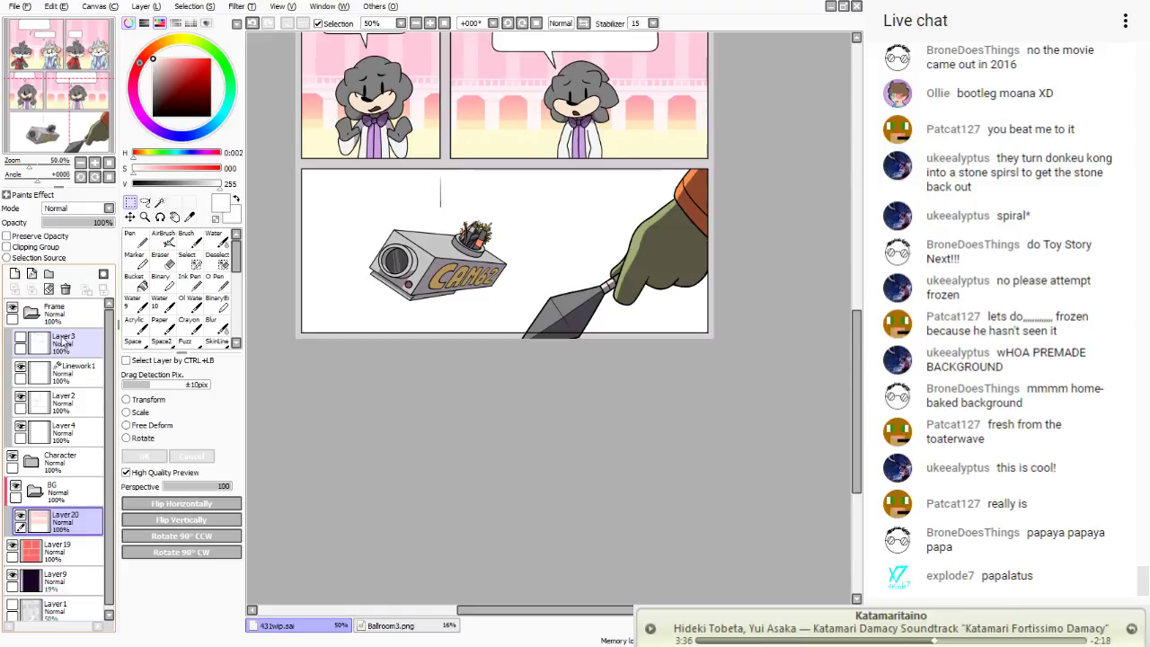
- Create a Clipping Group layer above the Foreground folder and softly brush white over the hand and trowel at size 500
left_click_drag(59, 112, 59, 80)
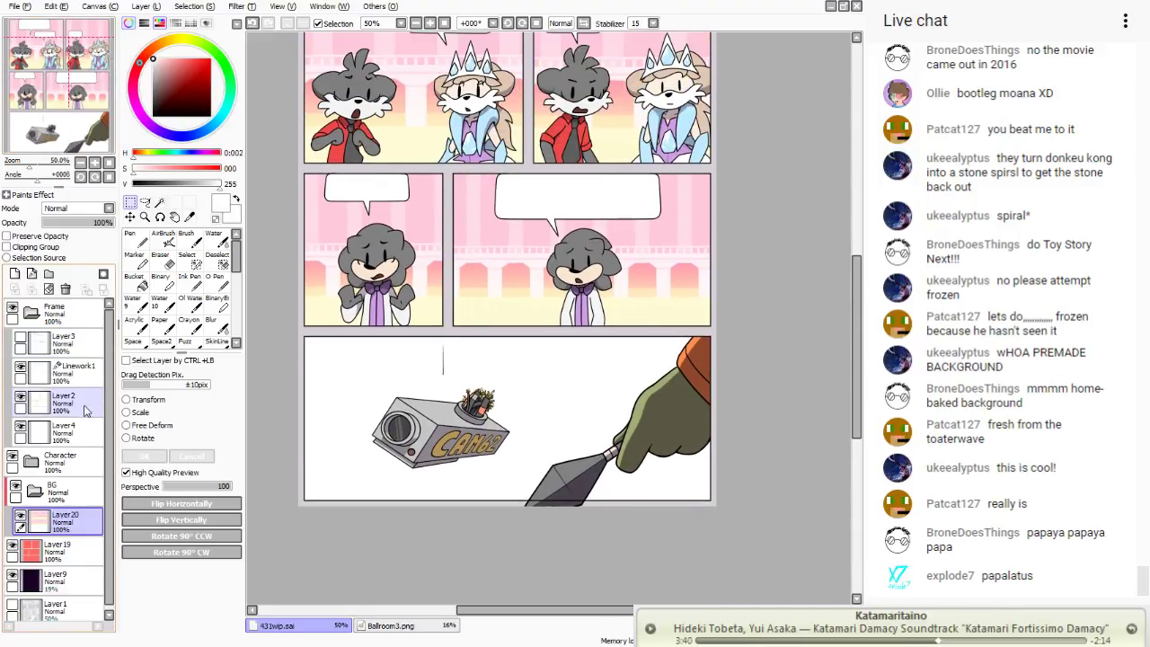
left_click(32, 460)
scroll(83, 555, "down", 3)
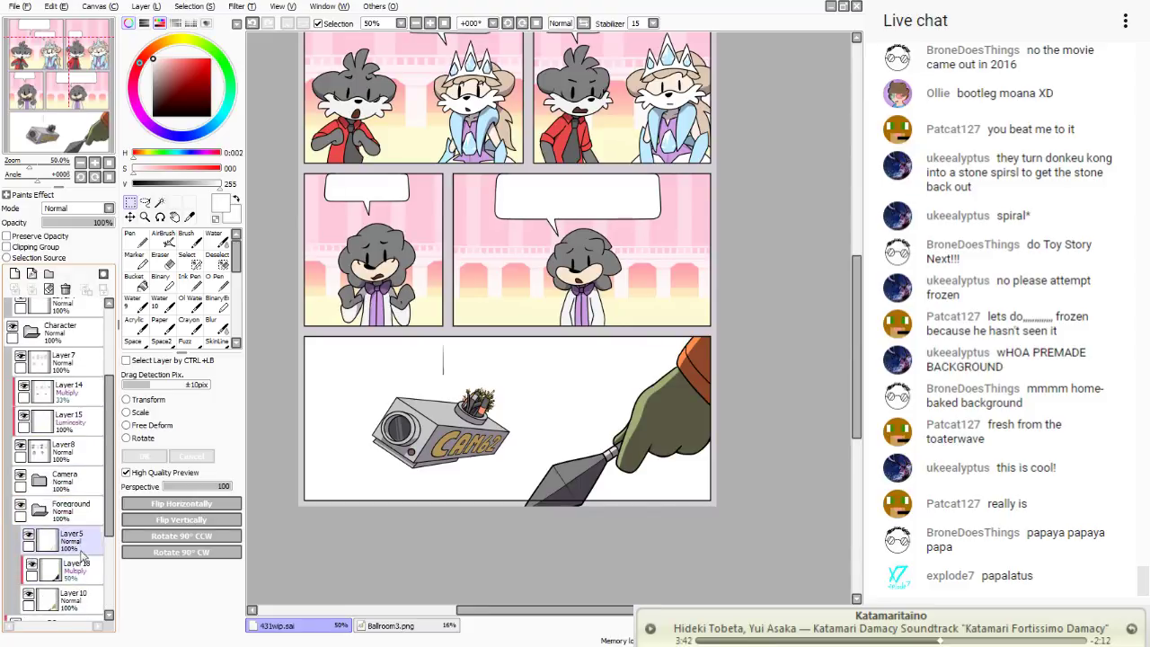
left_click(38, 510)
left_click(16, 274)
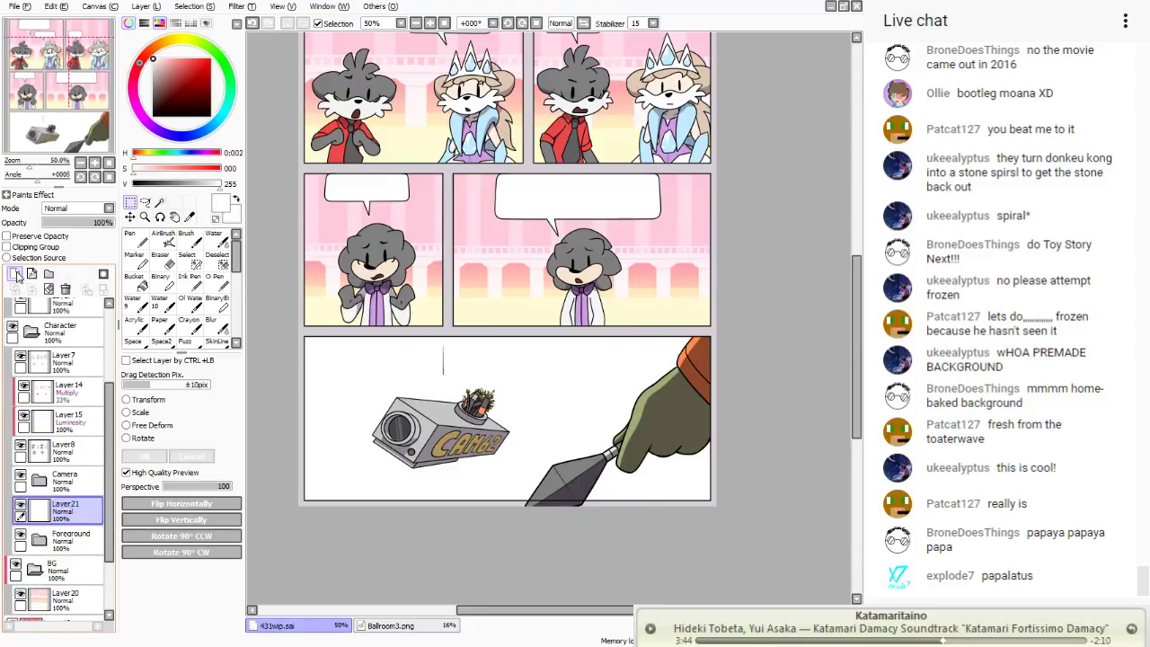
left_click(7, 246)
left_click(188, 237)
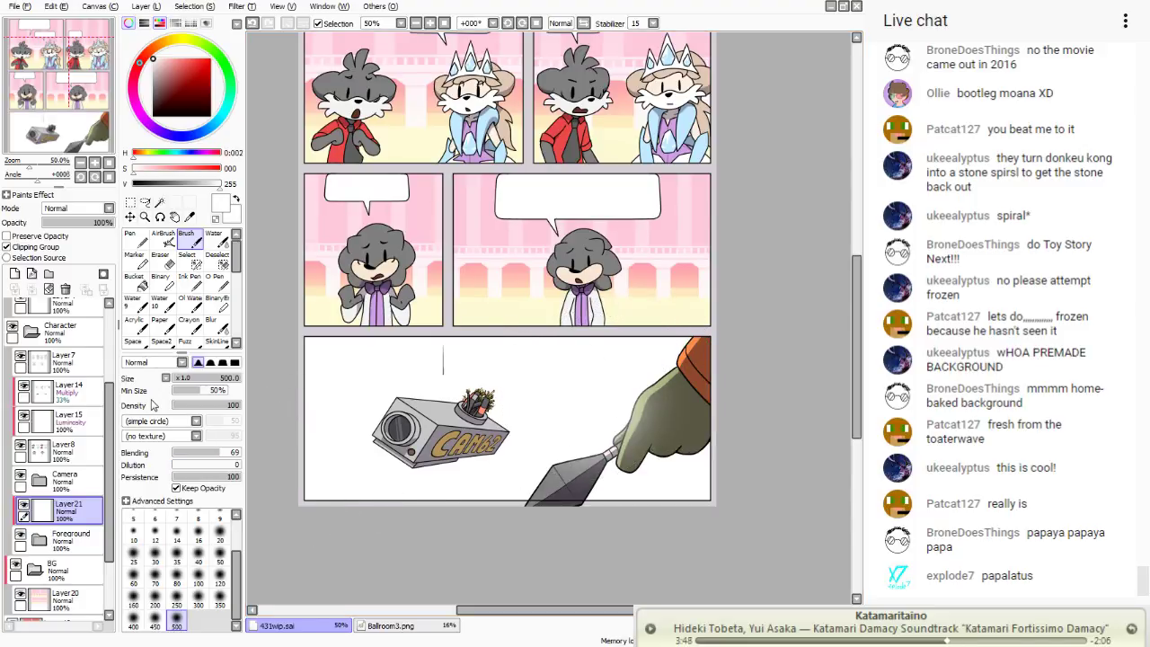
- Create a Clipping Group layer above the Camera folder and softly brush white over the camera's exposed wires
left_click(73, 478)
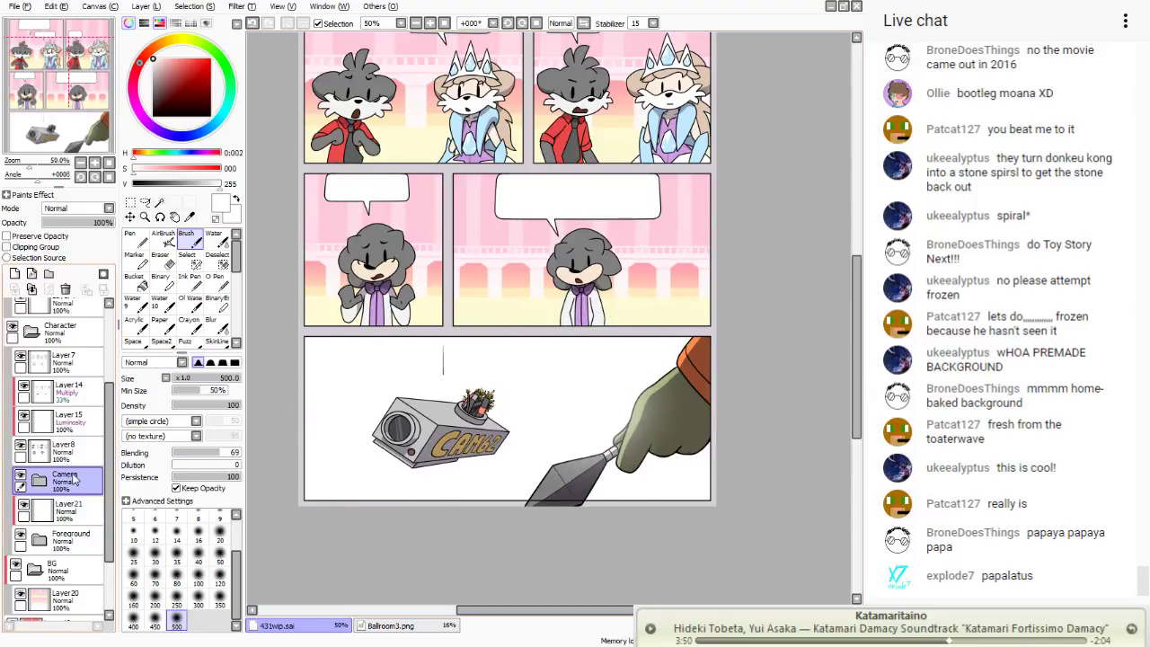
left_click(14, 274)
left_click(6, 247)
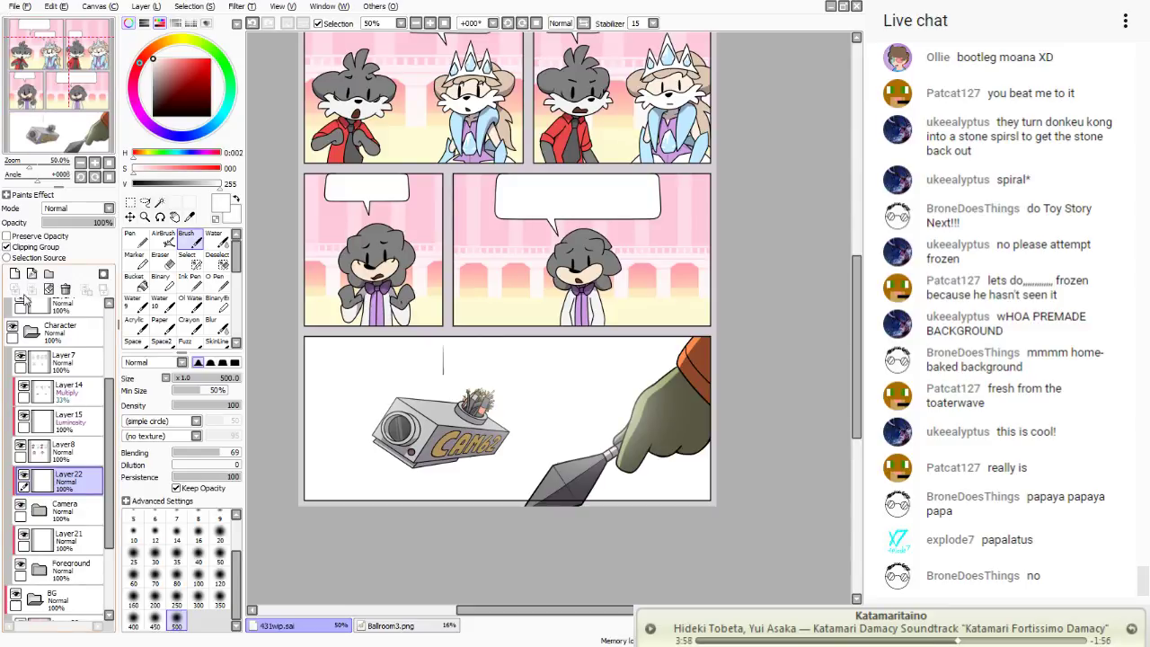
- Lasso the bottom panel's border line where it crosses the trowel blade on Layer2, and erase it there
left_click_drag(52, 59, 54, 66)
left_click(430, 23)
left_click(429, 22)
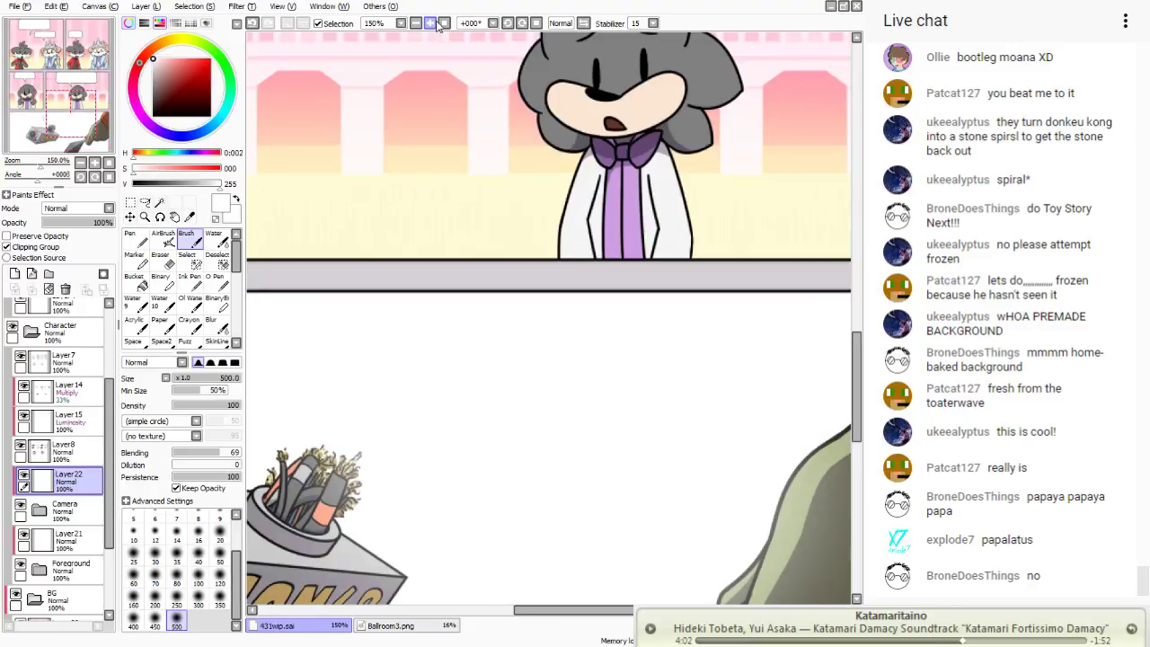
left_click(429, 22)
left_click(80, 153)
left_click_drag(79, 153, 79, 136)
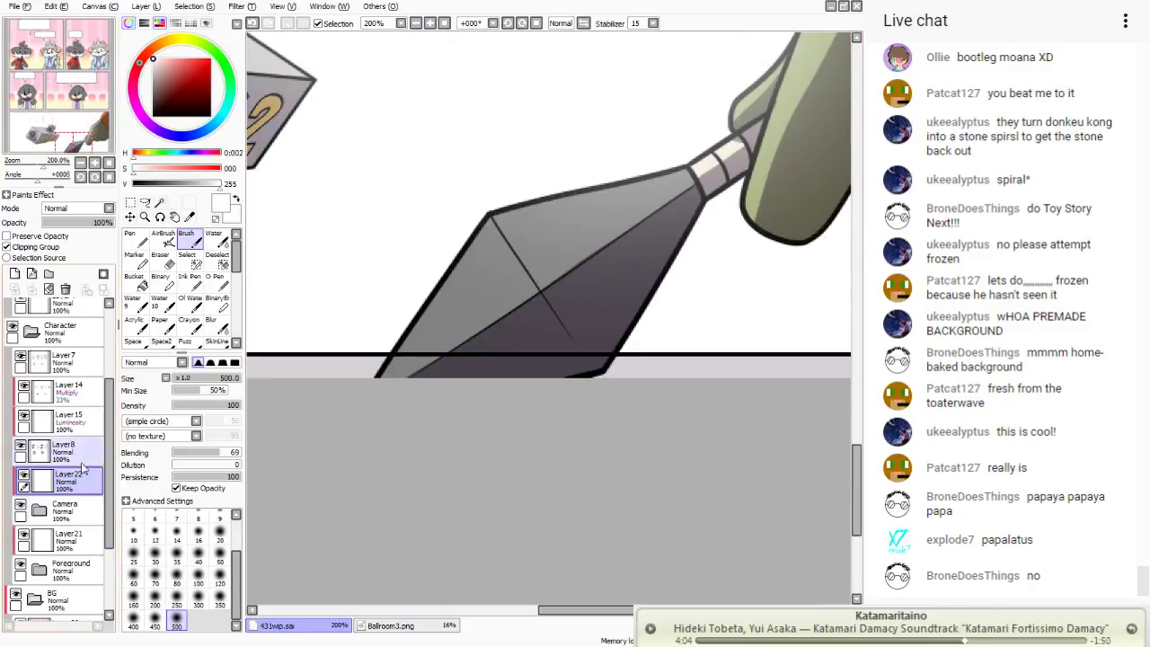
scroll(31, 439, "up", 3)
left_click(31, 439)
left_click(63, 378)
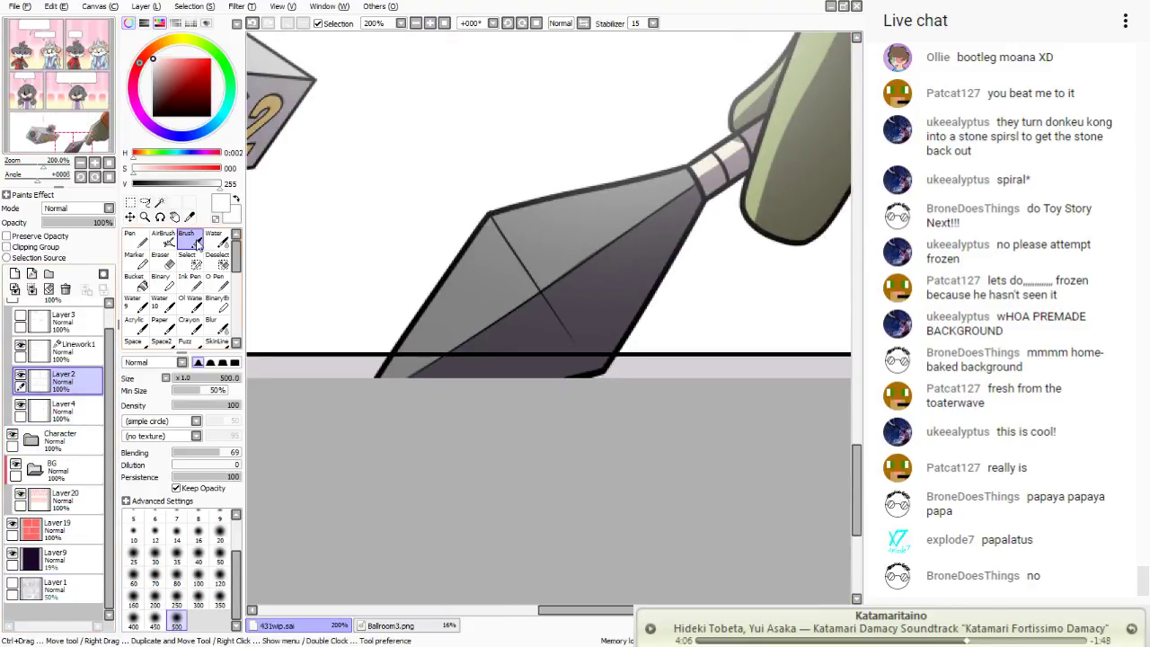
left_click(144, 201)
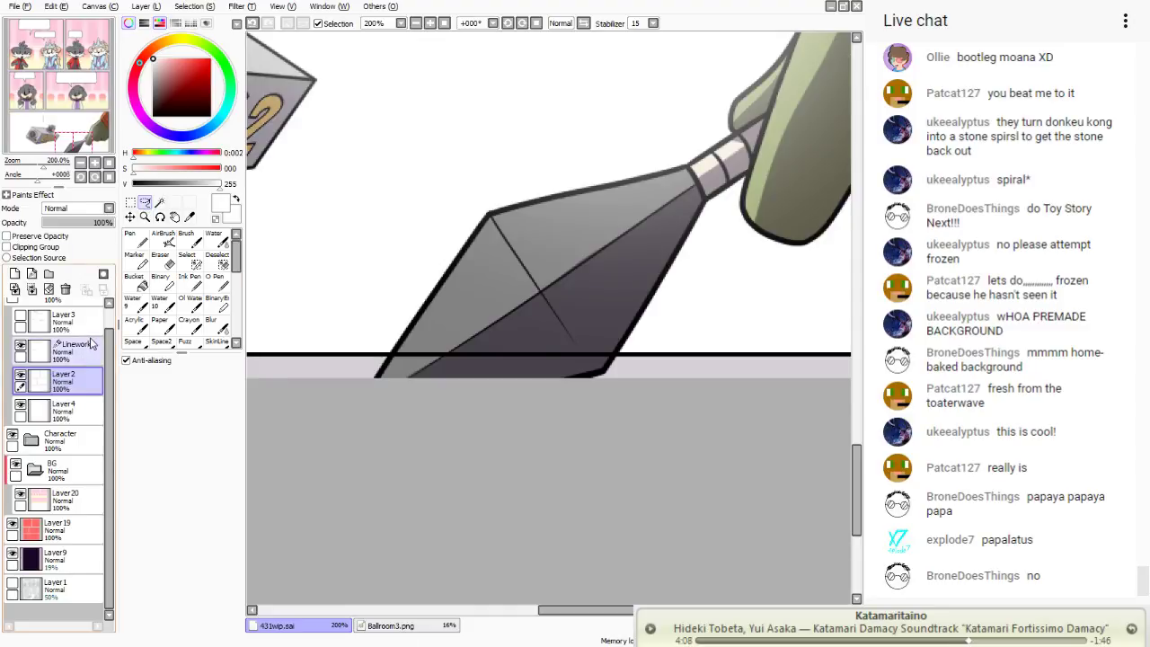
mouse_move(612, 357)
left_mouse_down()
mouse_move(555, 394)
mouse_move(420, 404)
mouse_move(392, 385)
mouse_move(399, 348)
left_mouse_up()
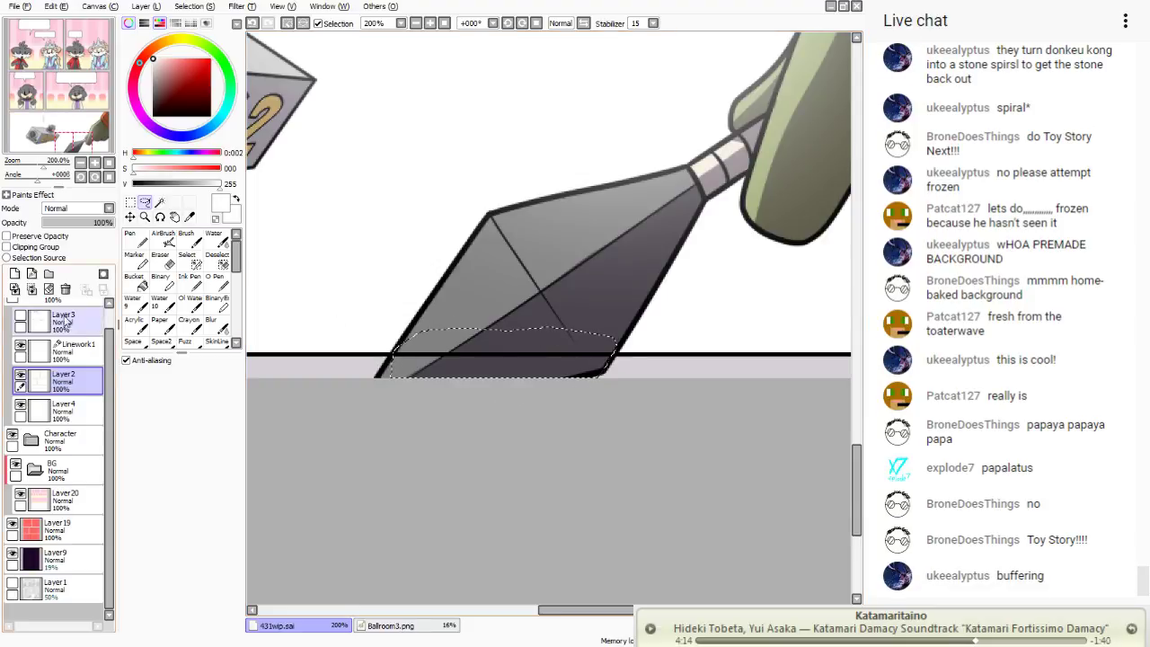
key("ctrl+d")
left_click(444, 22)
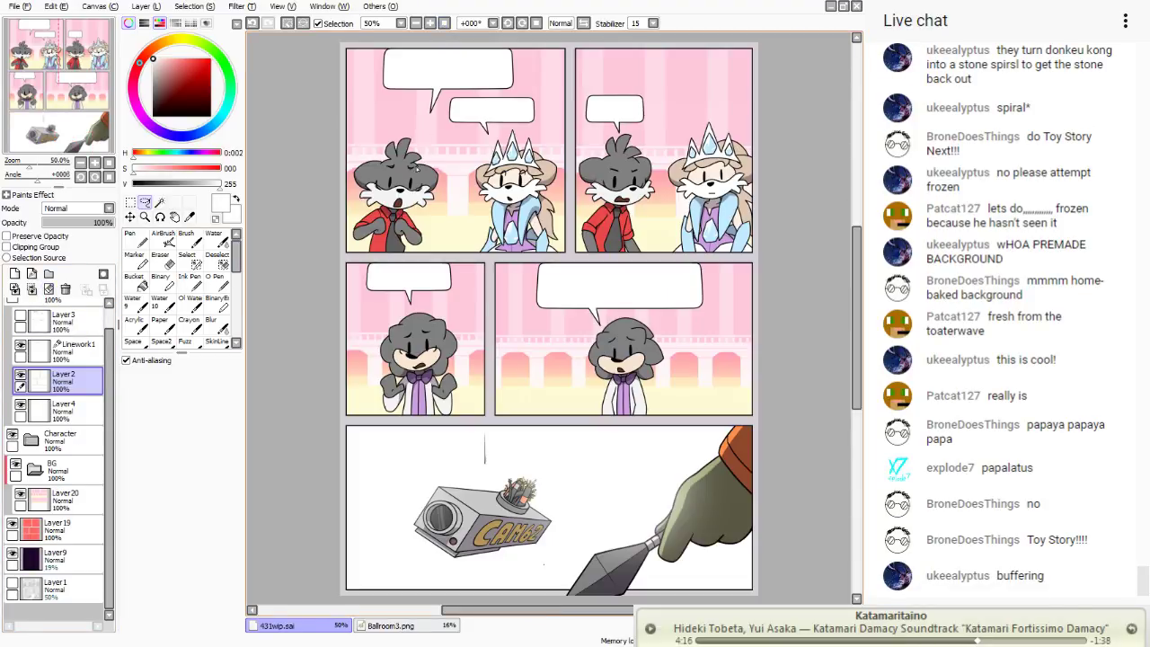
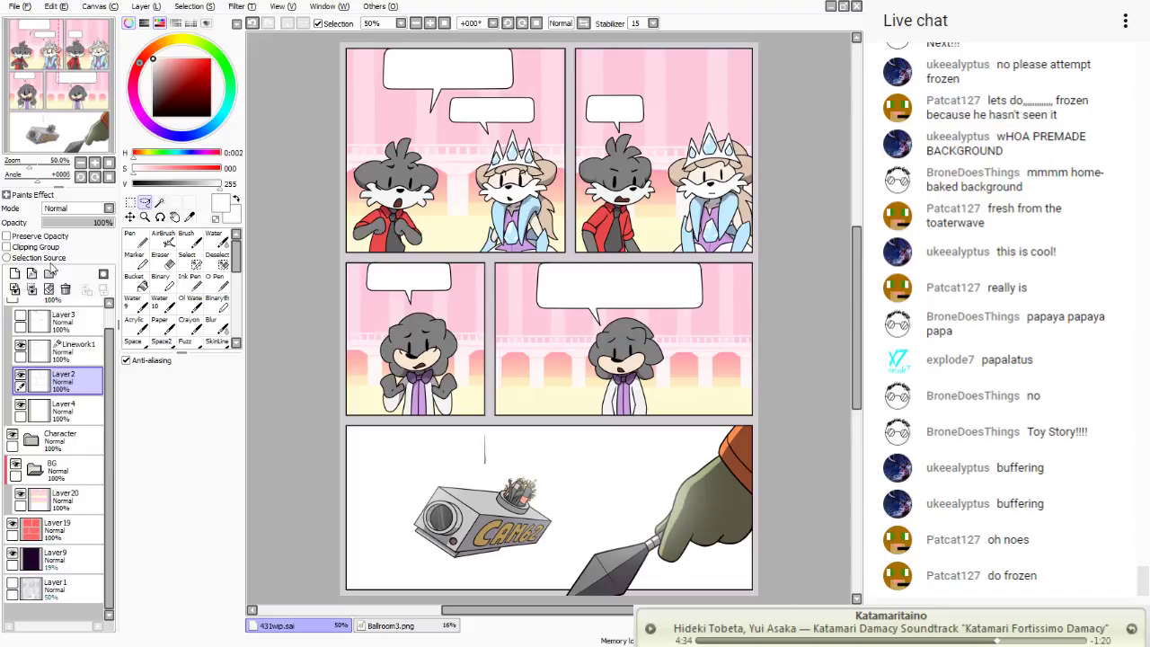
- Save the comic page and open 425wip.sai
left_click(158, 645)
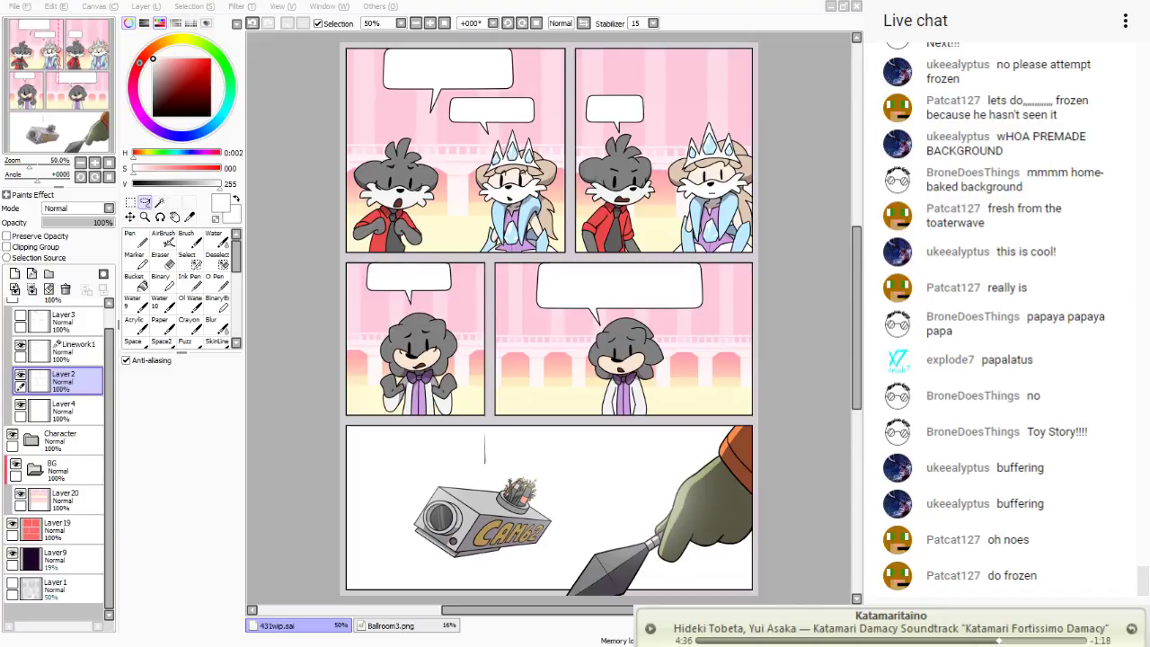
left_click(293, 449)
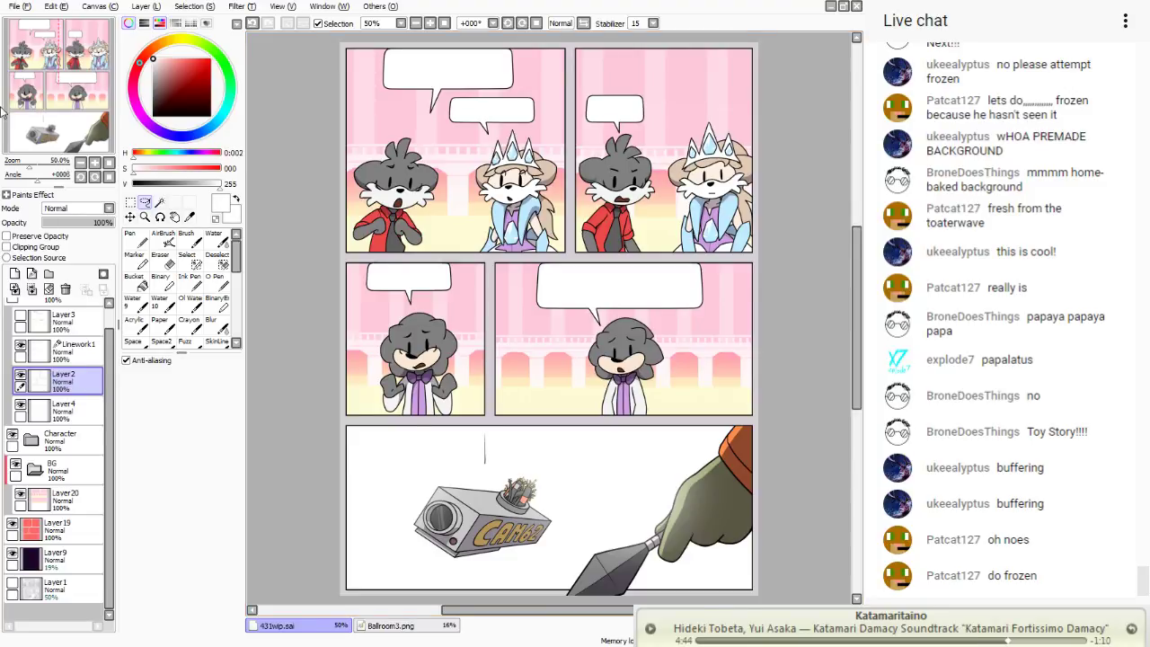
key("ctrl+s")
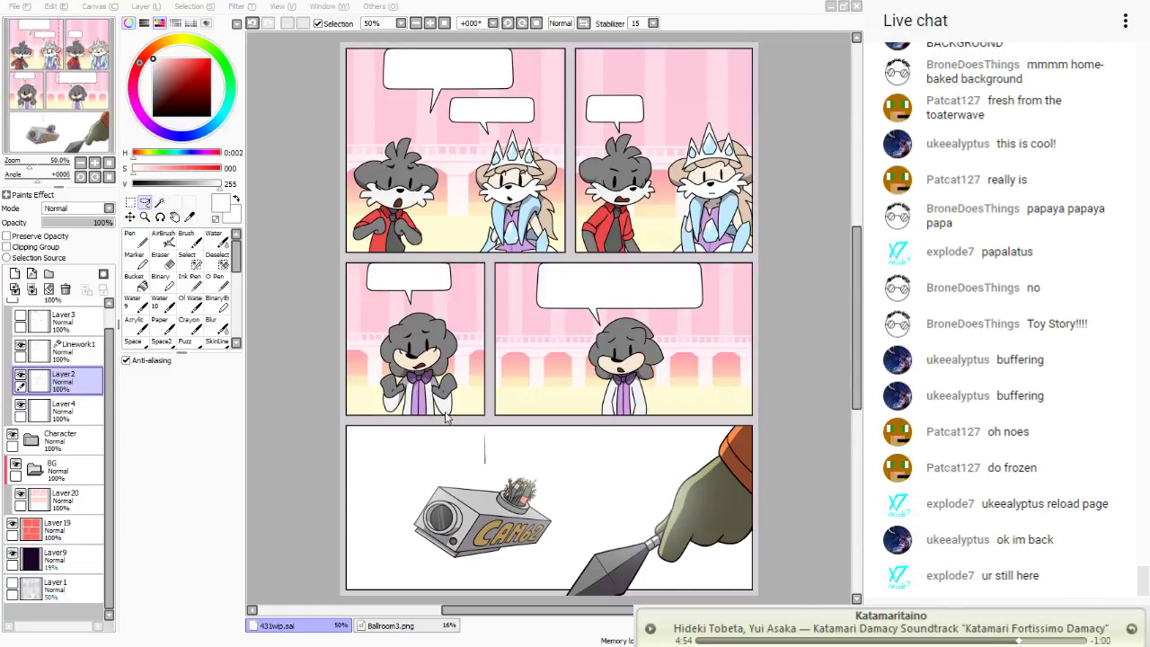
double_click(539, 274)
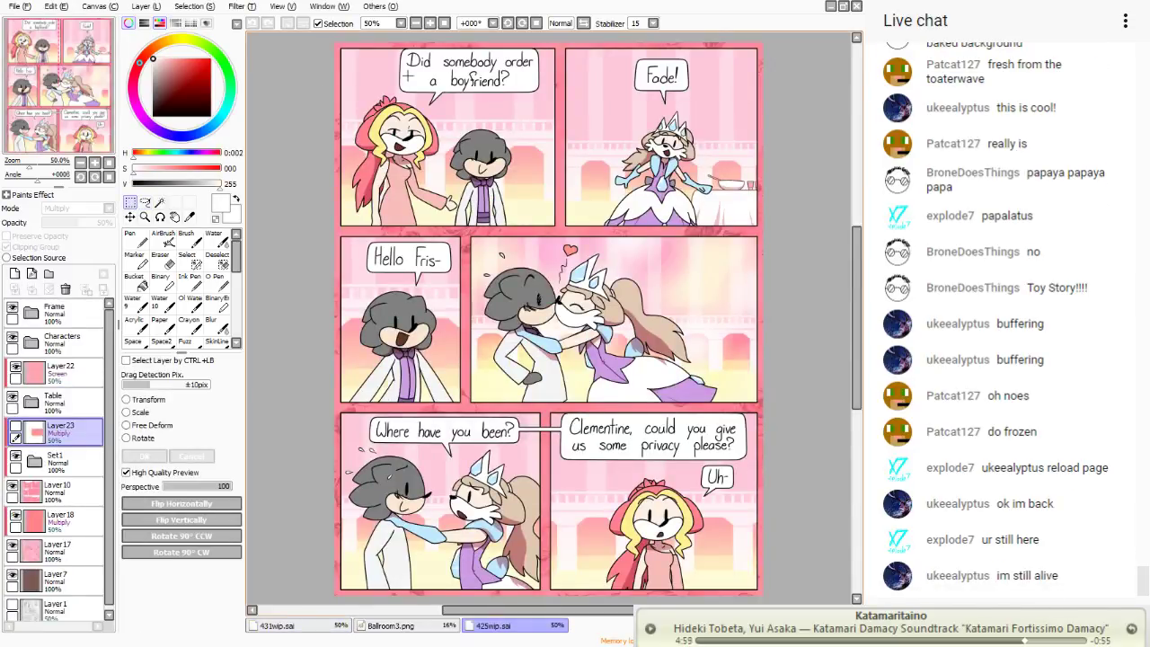
- Copy the rose-patterned border texture on Layer17 of 425wip.sai into 431wip.sai above Layer9, closing the source file
left_click_drag(329, 34, 836, 602)
left_click(47, 550)
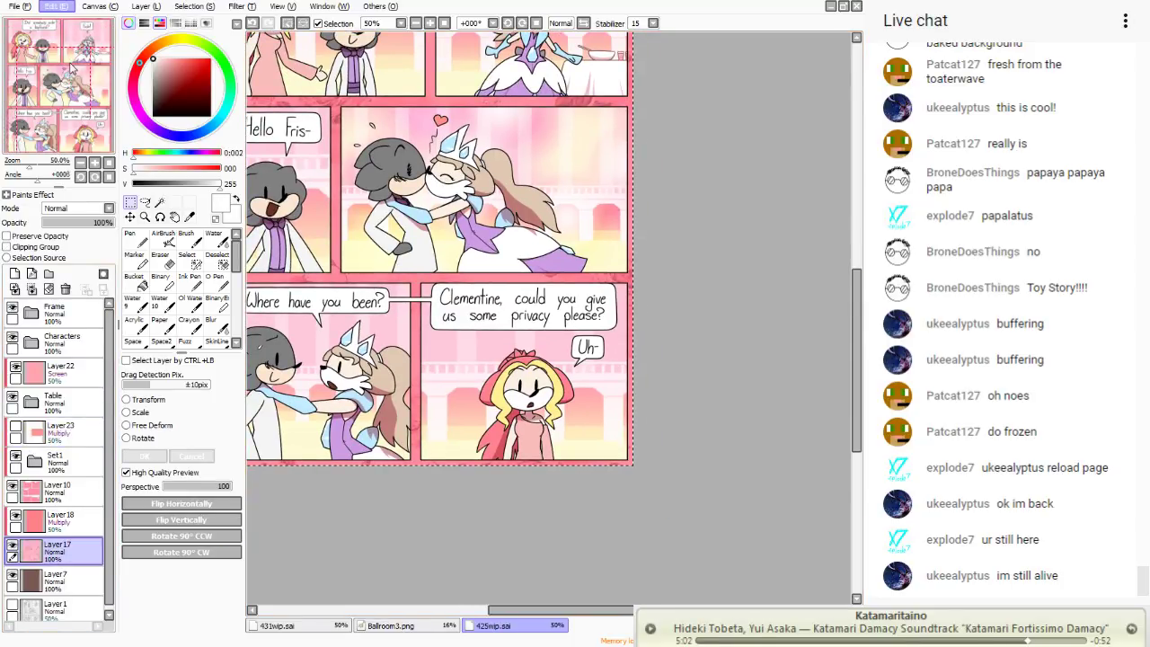
left_click(856, 7)
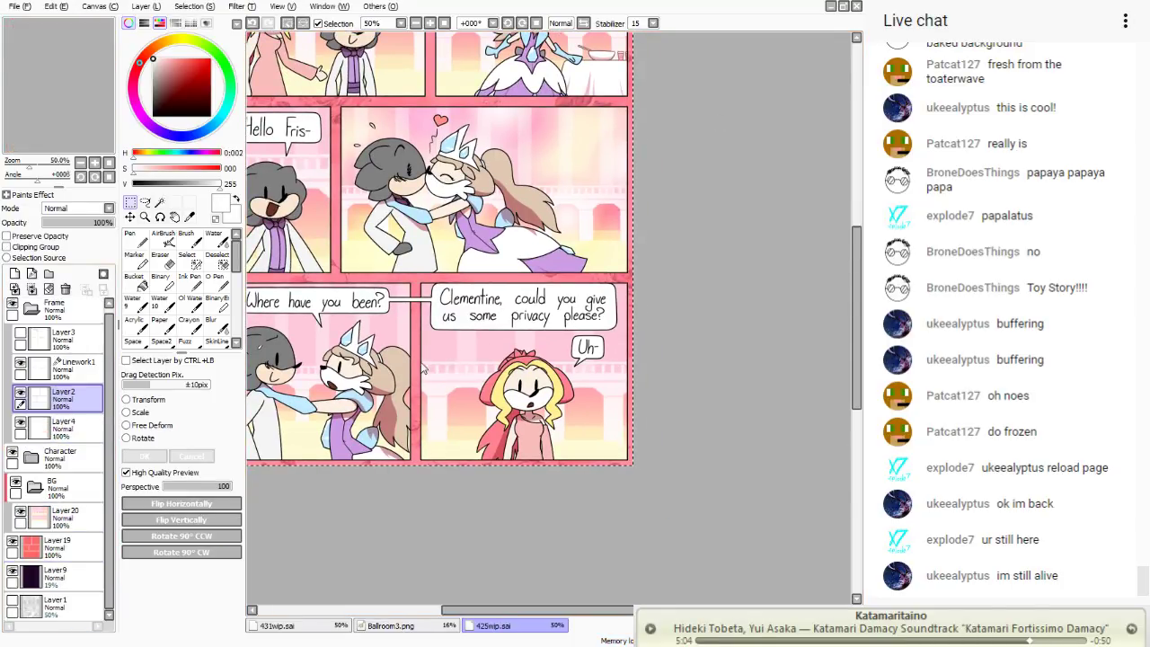
left_click(74, 577)
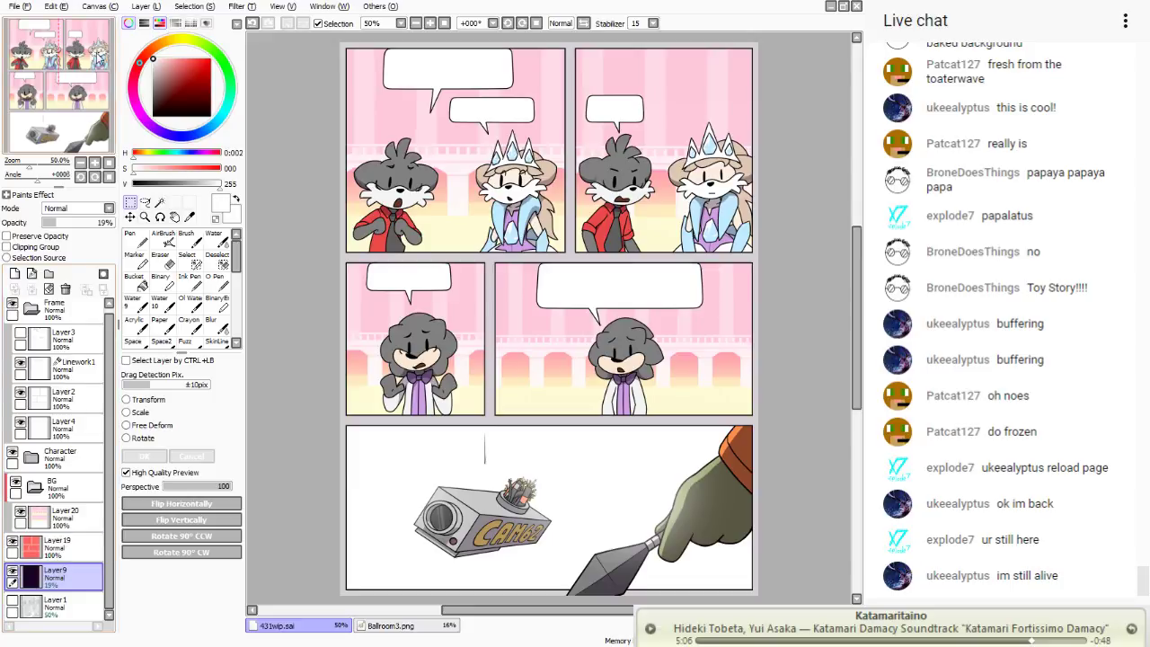
key("ctrl+v")
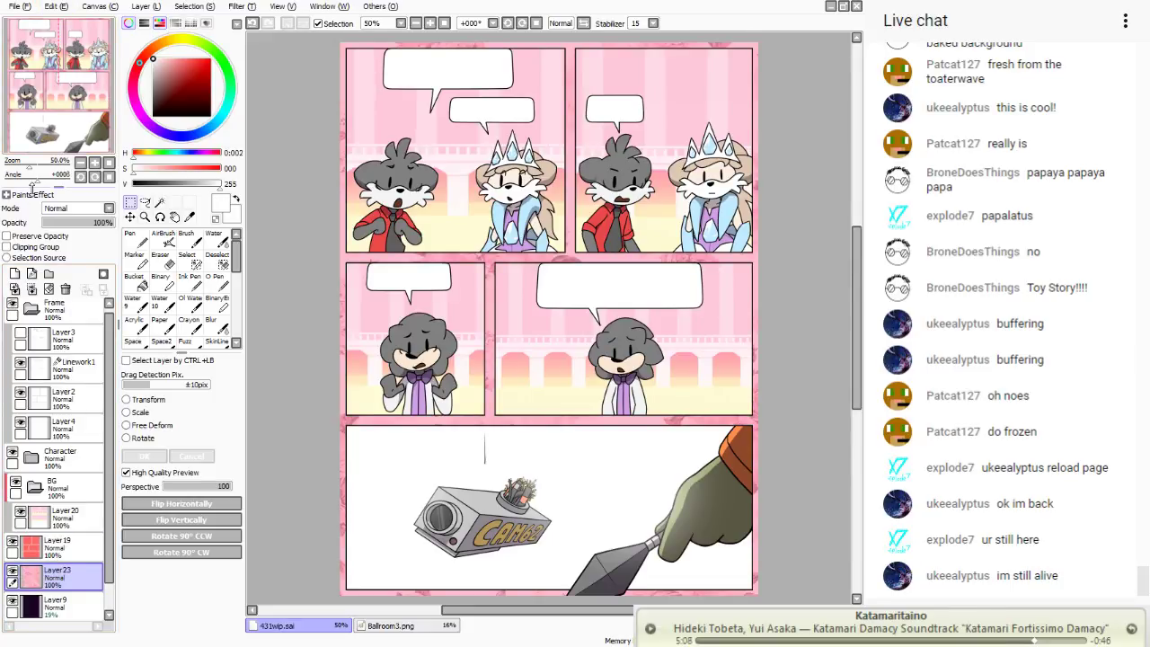
- Fill a new Clipping Group layer above the rose texture with muted green, and set its blending mode to Overlay
left_click(214, 51)
left_click(169, 80)
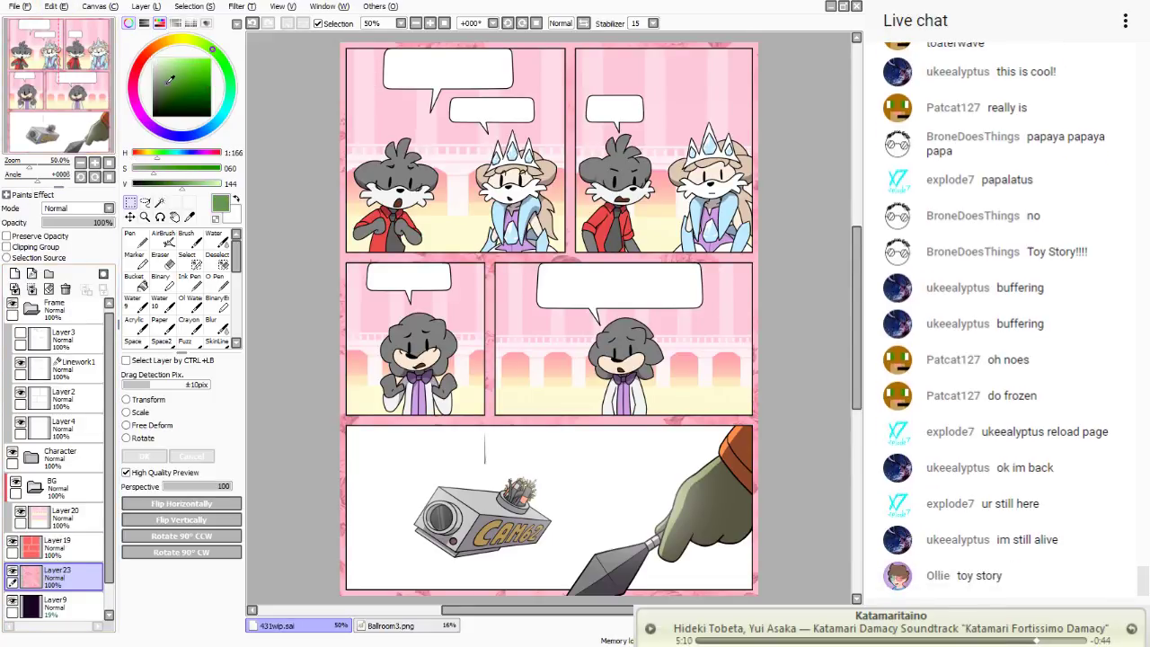
left_click(135, 280)
left_click(15, 273)
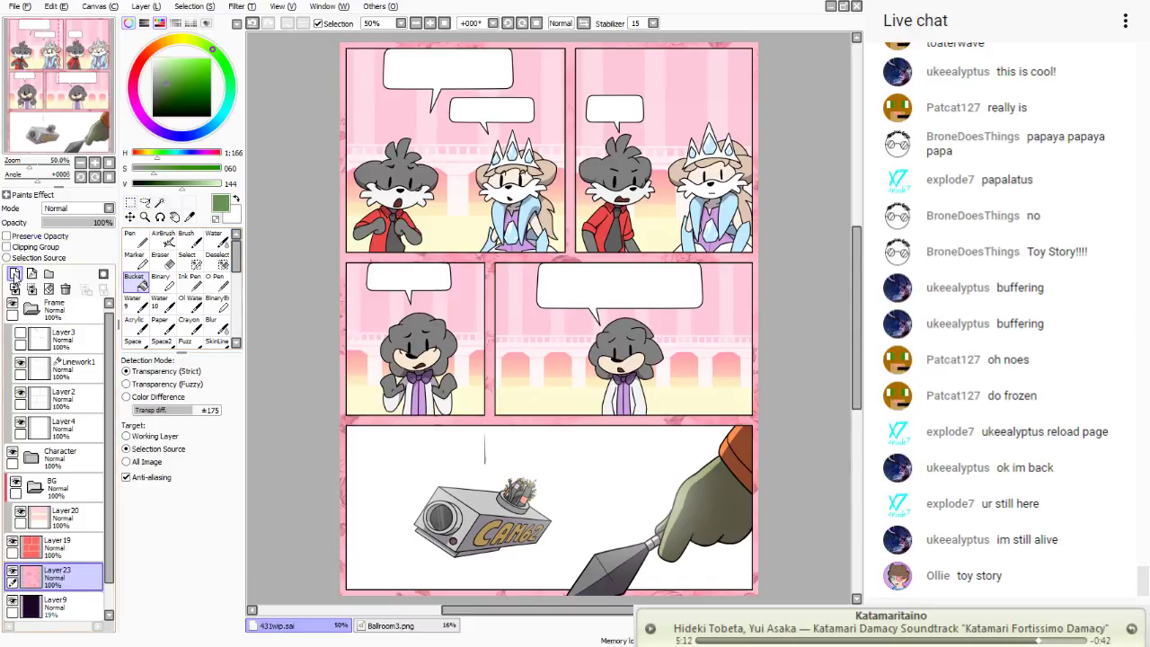
left_click(7, 246)
left_click(509, 333)
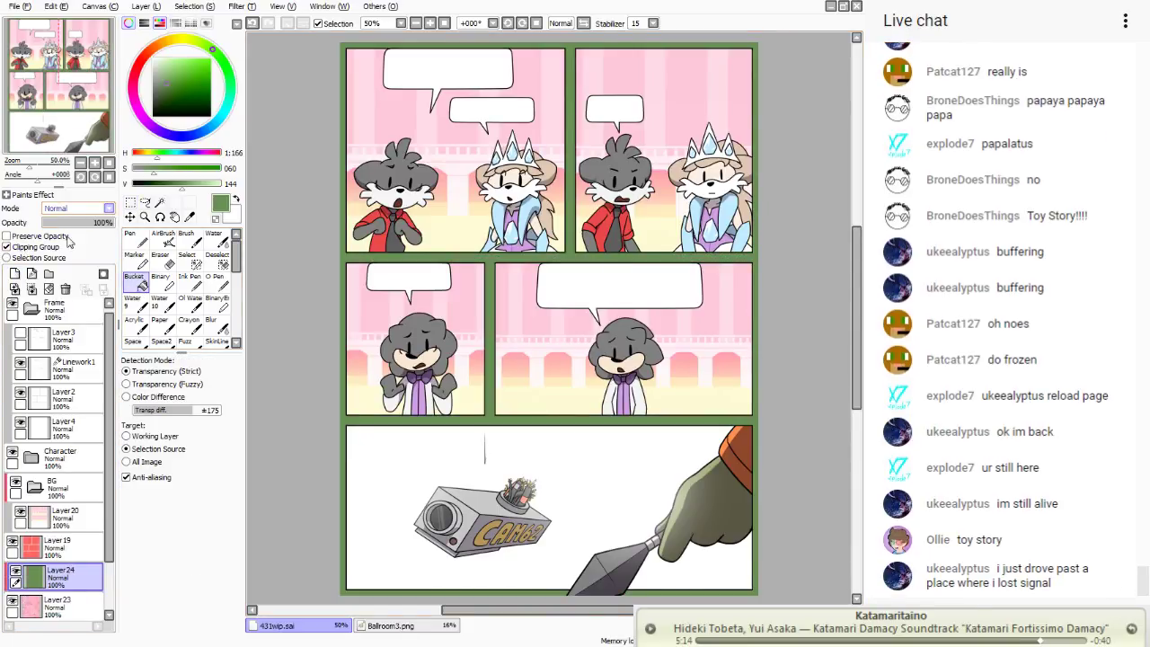
scroll(72, 209, "down", 3)
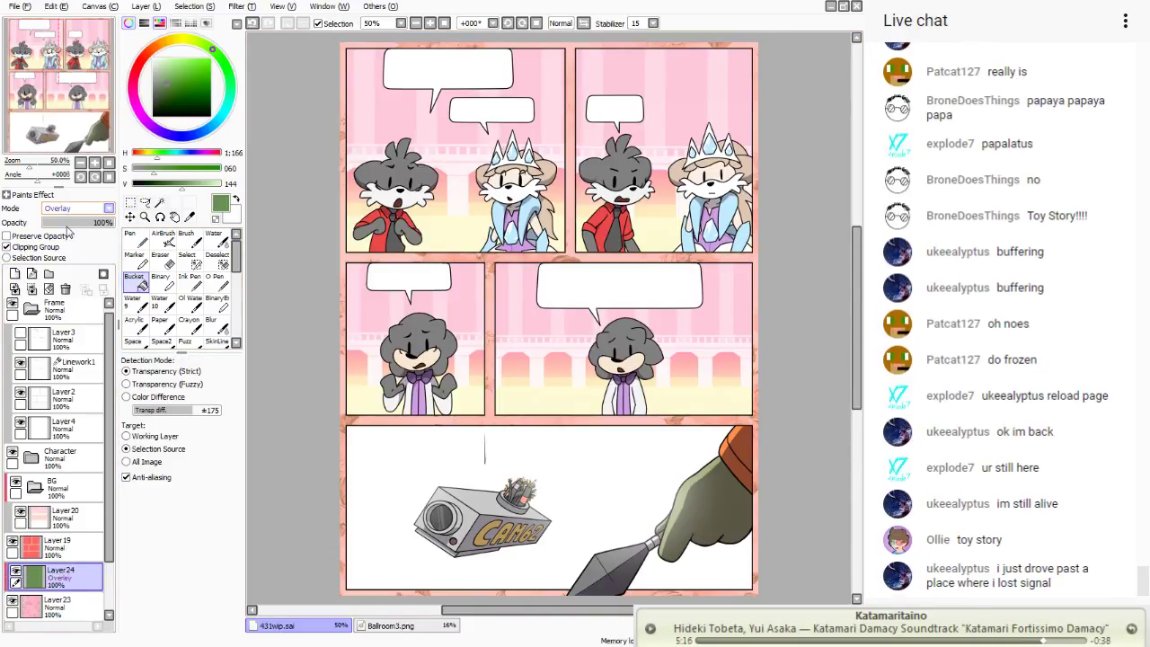
- Hide the green fill on Layer24 and shift the rose texture's hue on Layer23 from pink to light green
left_click(14, 579)
left_click(63, 604)
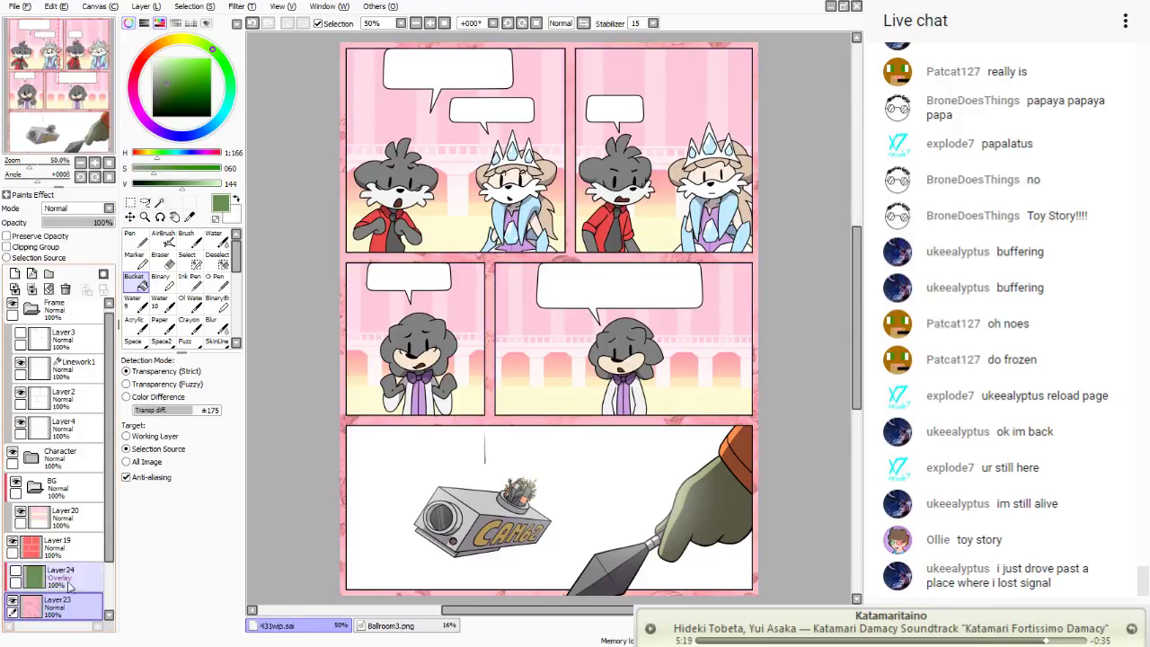
left_click(261, 27)
left_click_drag(173, 58, 249, 60)
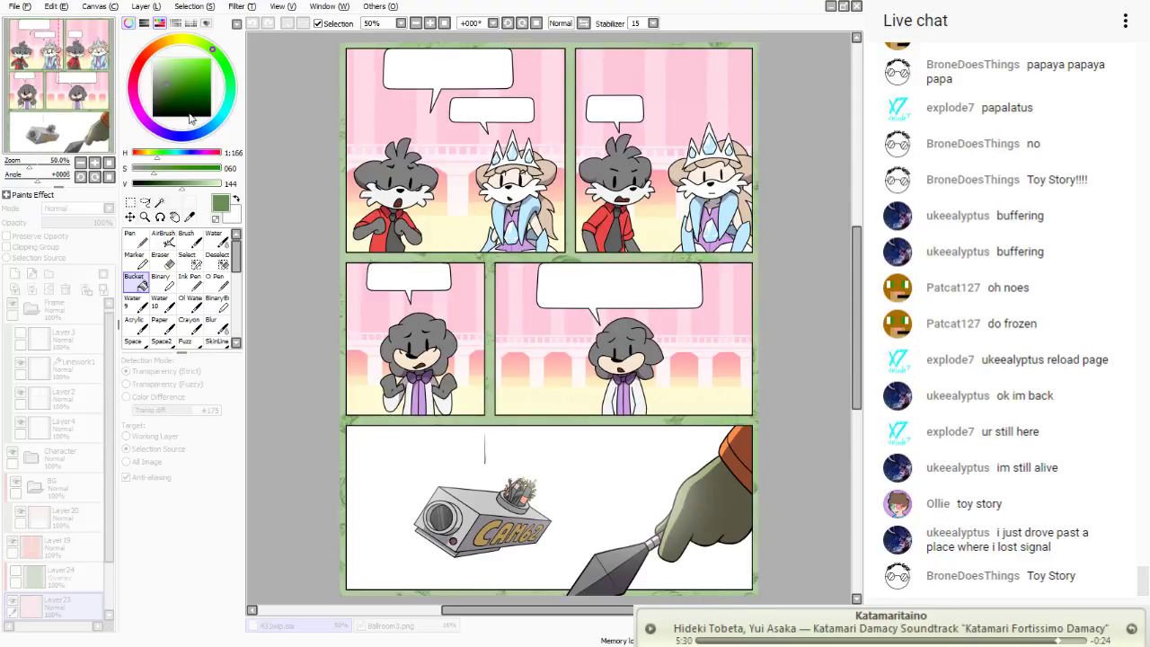
- Show Layer24's green fill again and set it to Multiply at 50% opacity
left_click(45, 580)
left_click(79, 224)
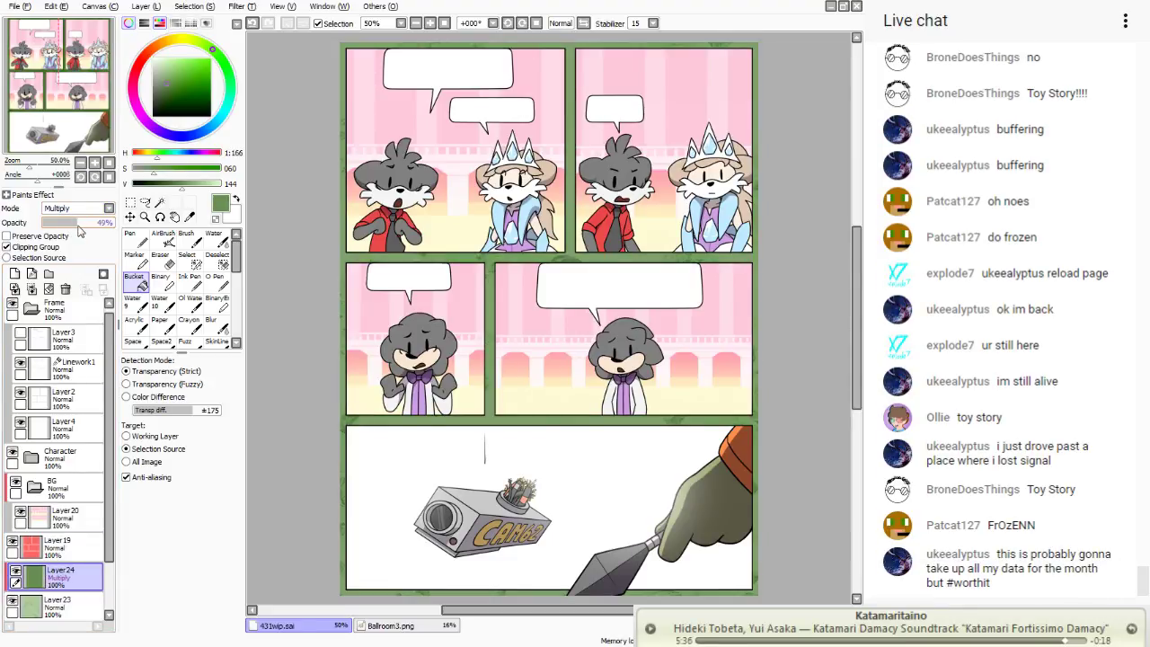
left_click_drag(79, 231, 80, 233)
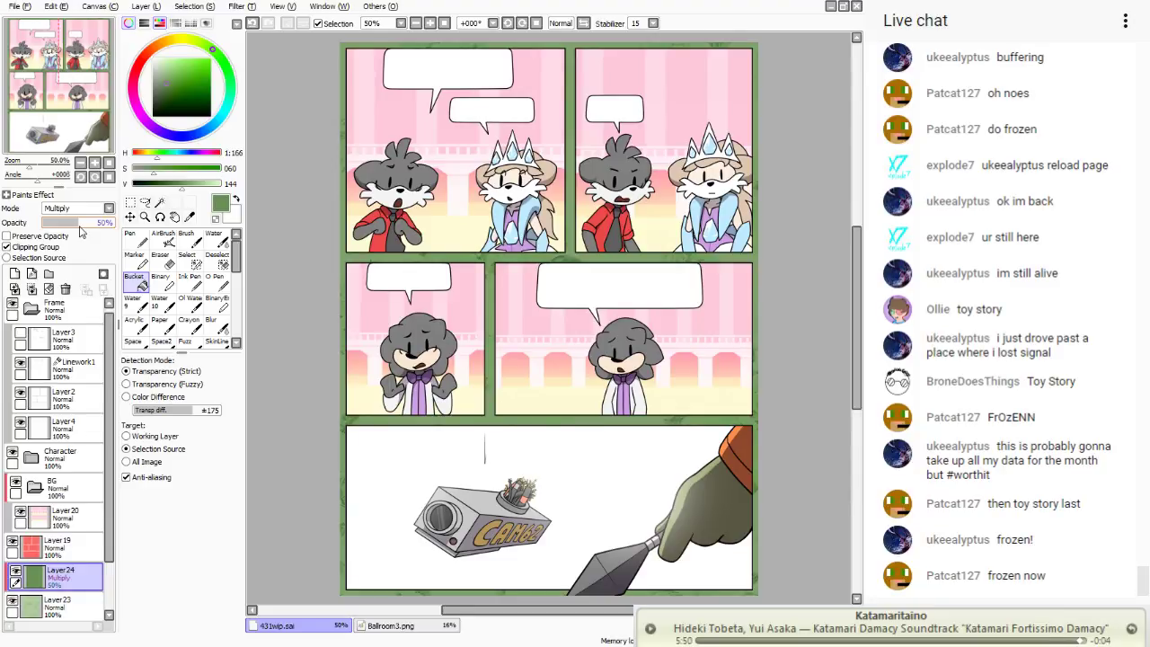
- Try a yellow-green clipped fill above Layer24 in Multiply, Screen and Overlay modes, and delete that layer
left_click(170, 77)
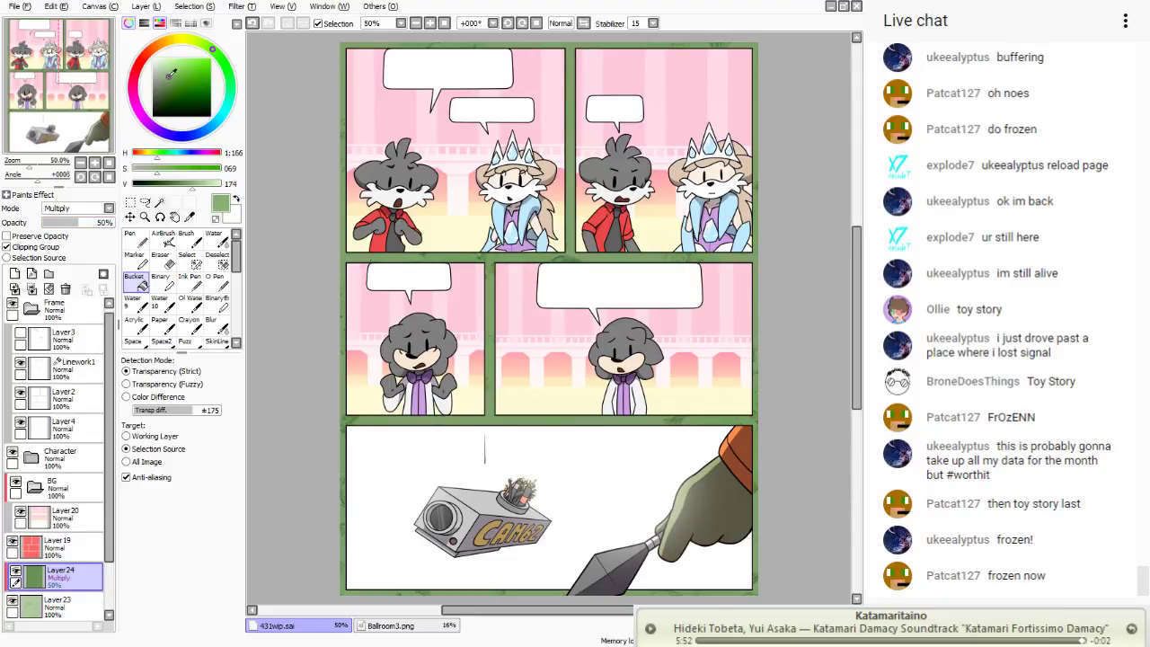
left_click(199, 43)
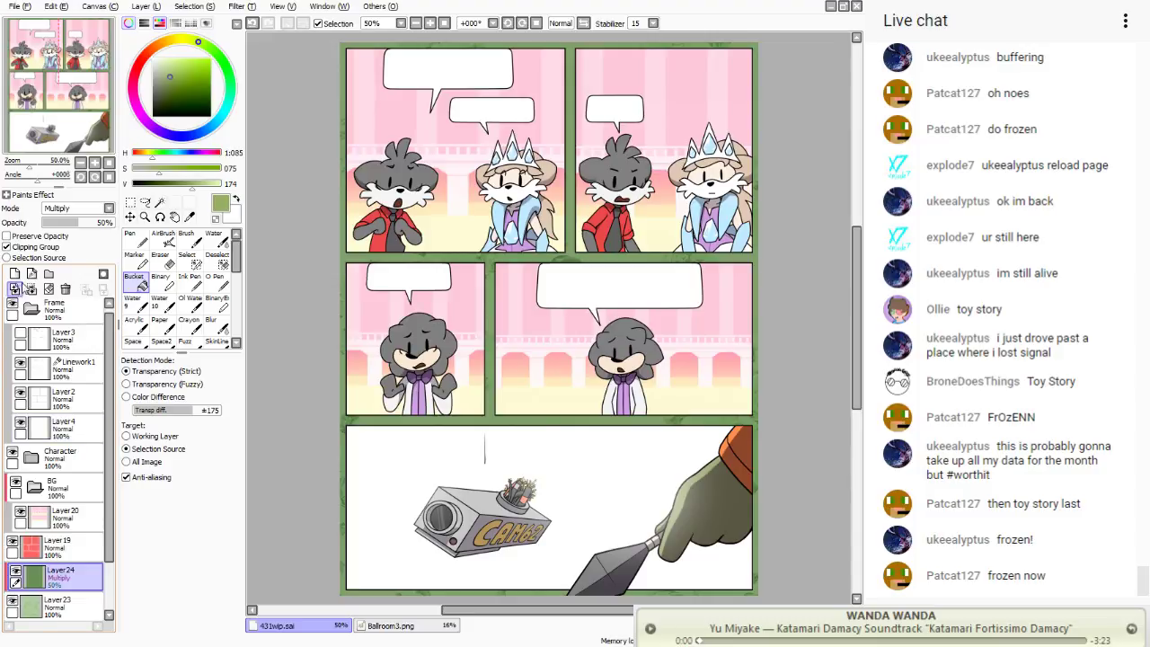
left_click(14, 288)
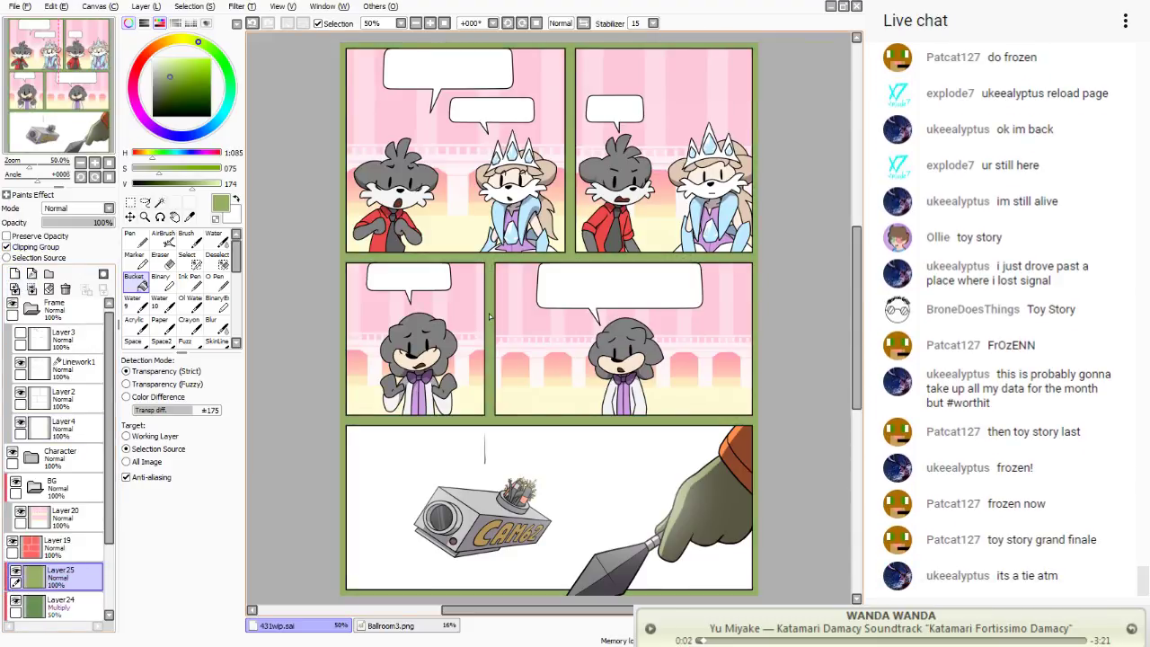
scroll(78, 208, "down", 1)
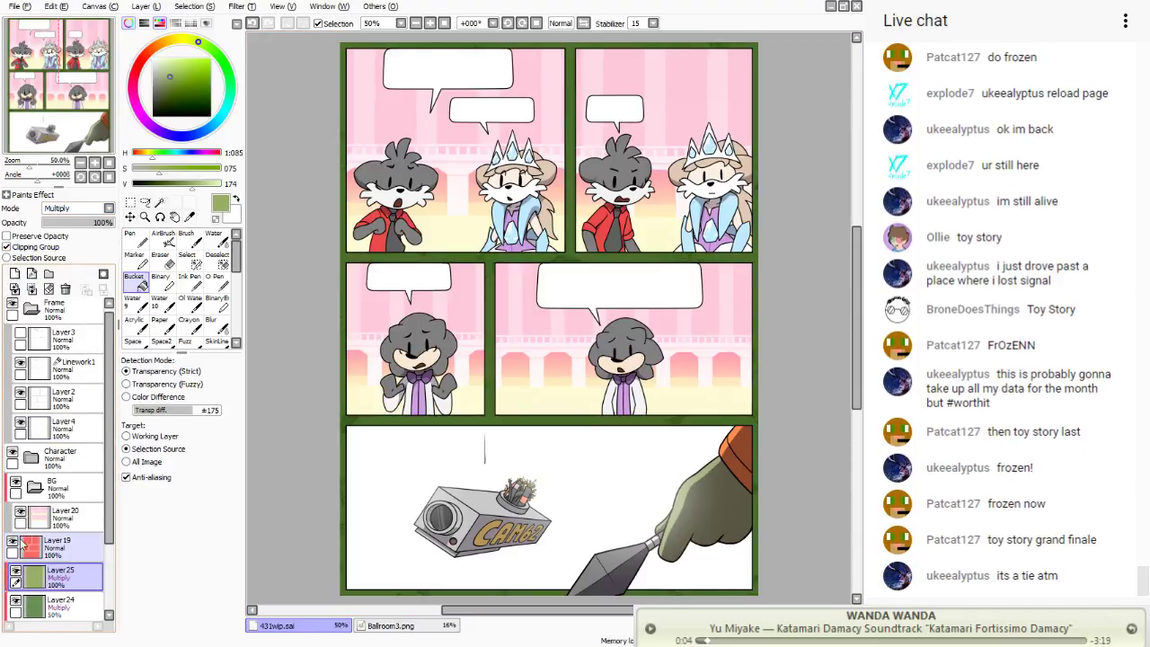
left_click(16, 601)
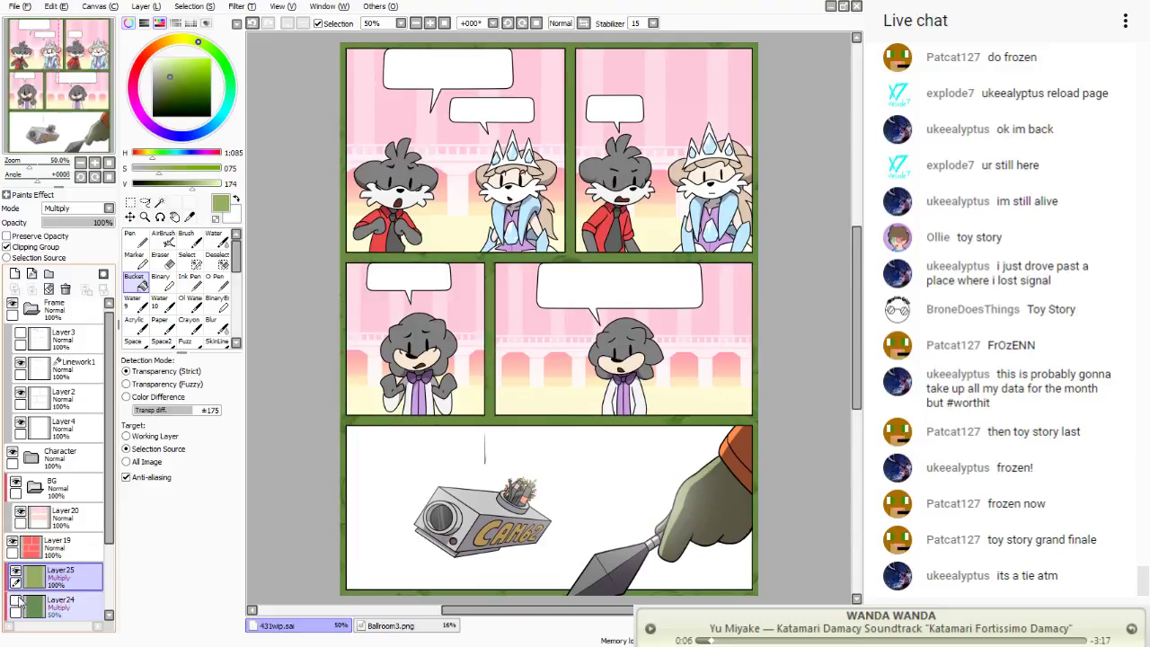
left_click(15, 602)
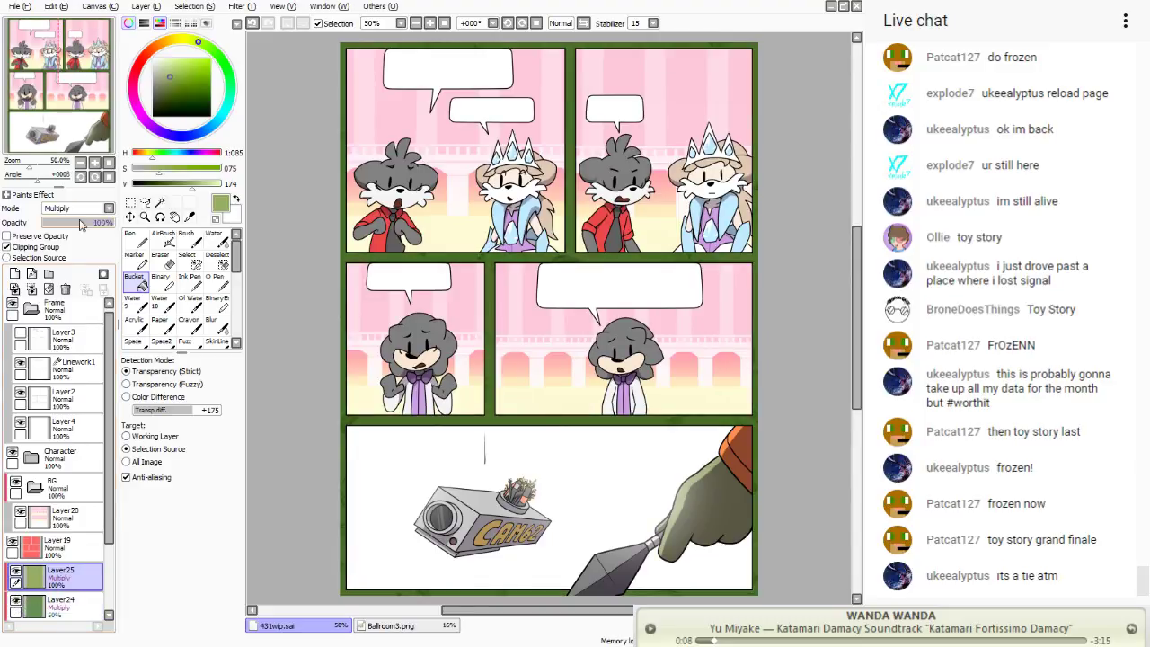
scroll(81, 210, "down", 1)
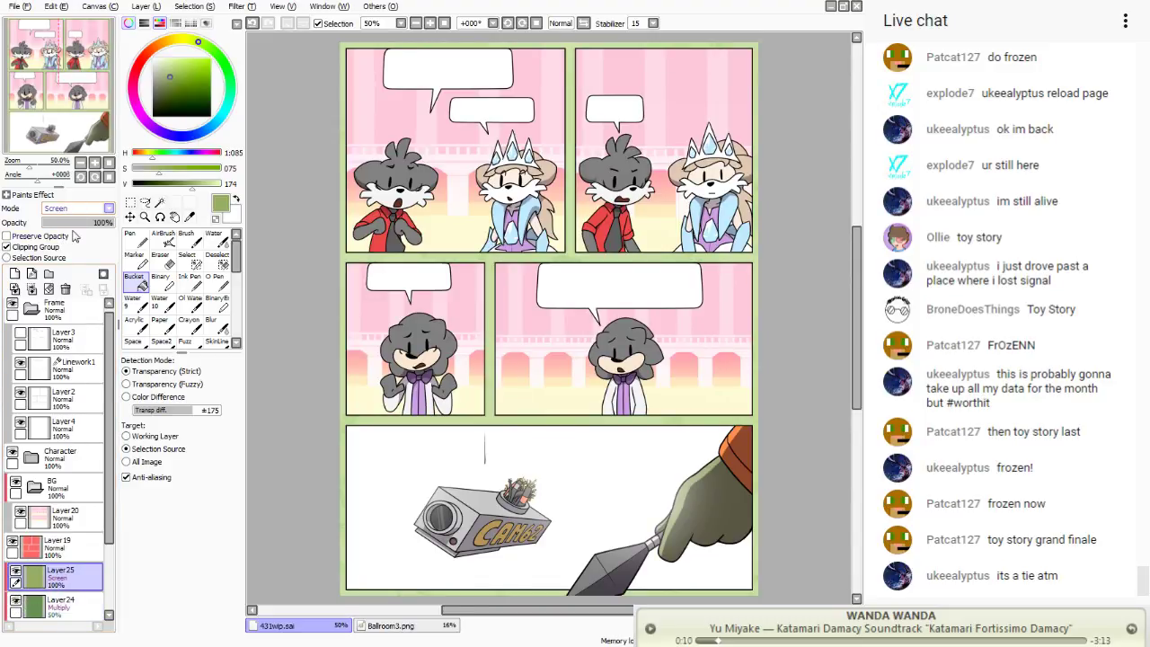
key("Down")
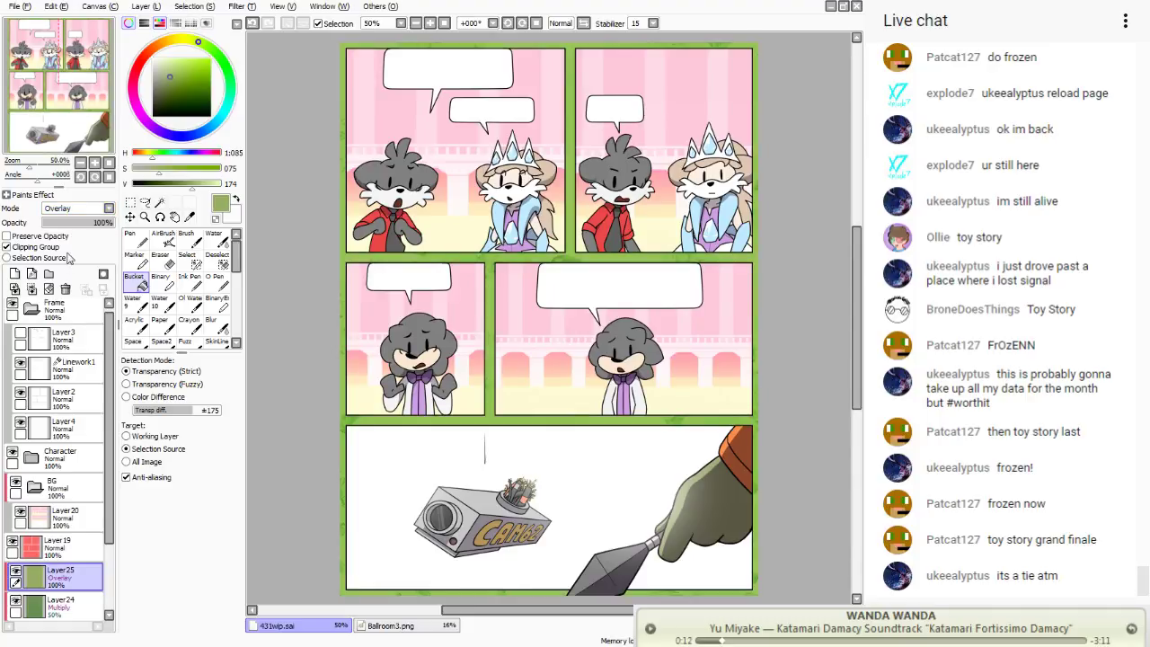
left_click(65, 288)
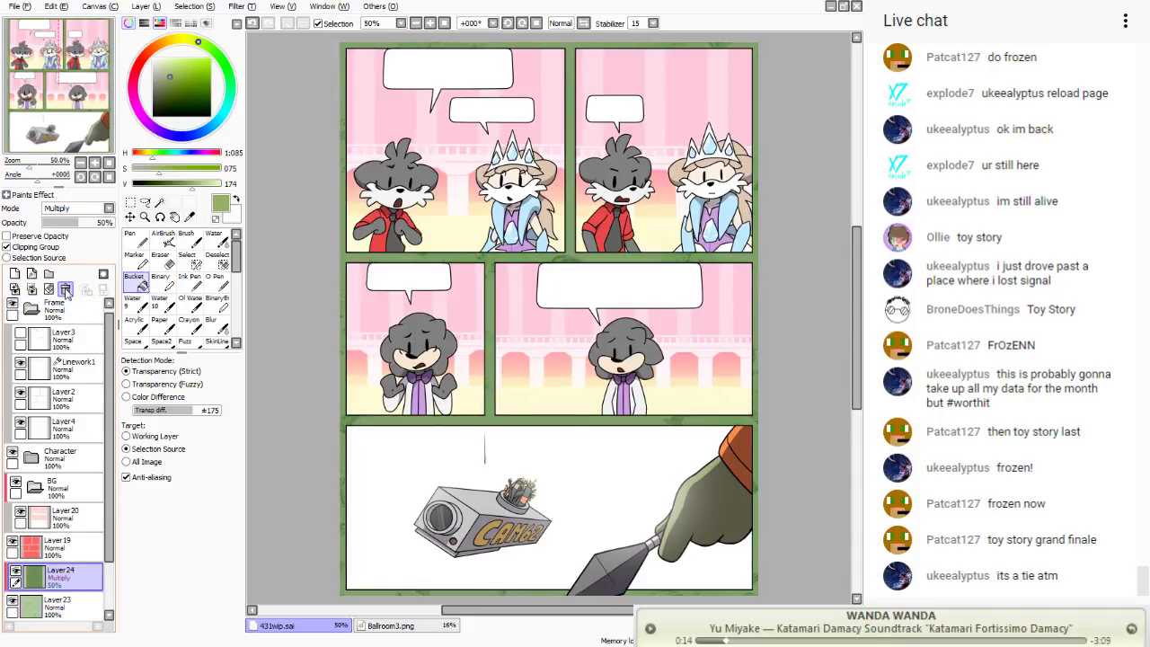
- Shift Layer24's fill to olive green, and softly brush salmon pink over the border around the upper panels on a new Clipping Group layer
left_click(239, 23)
left_click(14, 273)
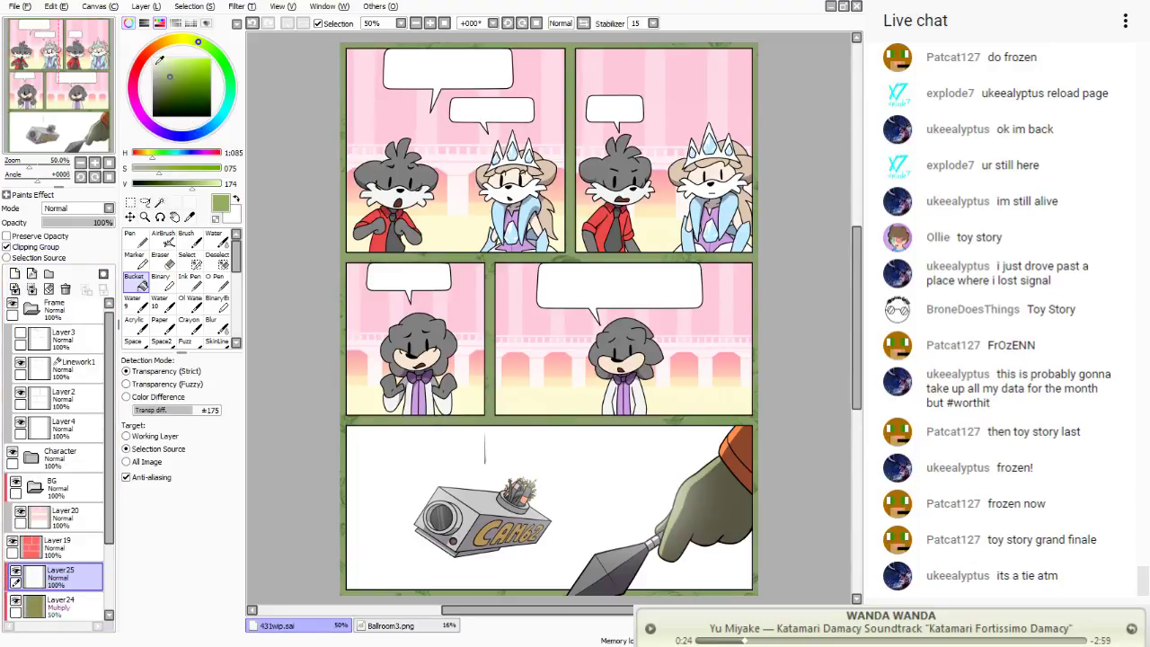
left_click(133, 82)
left_click_drag(156, 63, 180, 59)
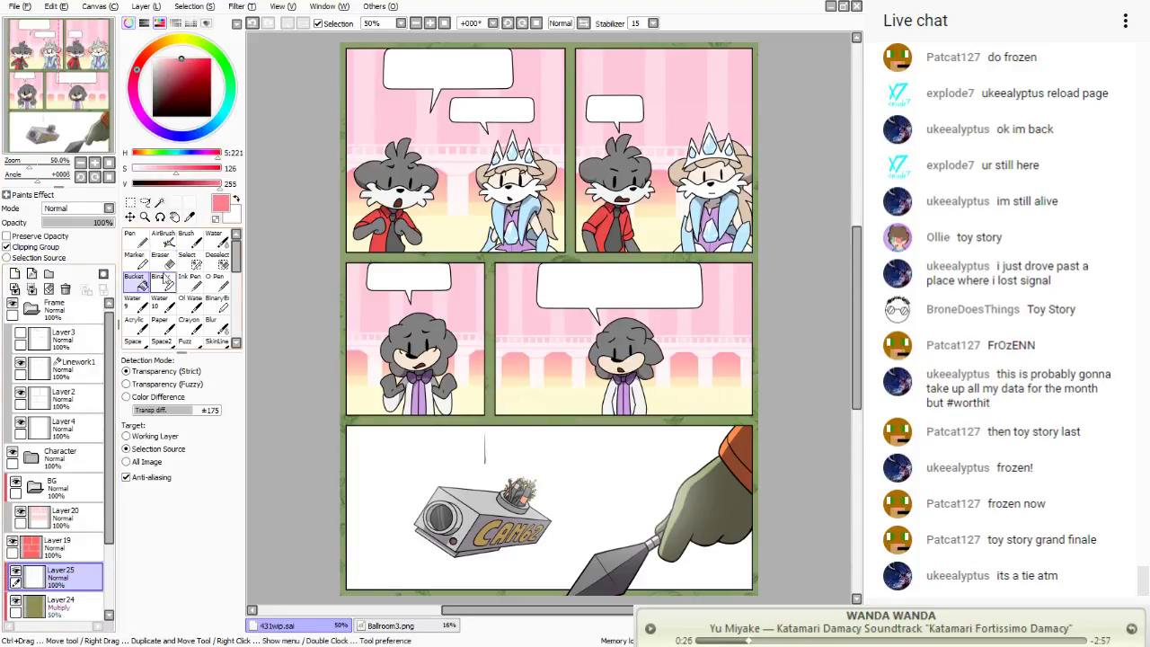
left_click(186, 238)
mouse_move(395, 103)
left_mouse_down()
mouse_move(665, 108)
mouse_move(431, 180)
mouse_move(813, 177)
mouse_move(781, 205)
mouse_move(334, 208)
mouse_move(863, 276)
left_mouse_up()
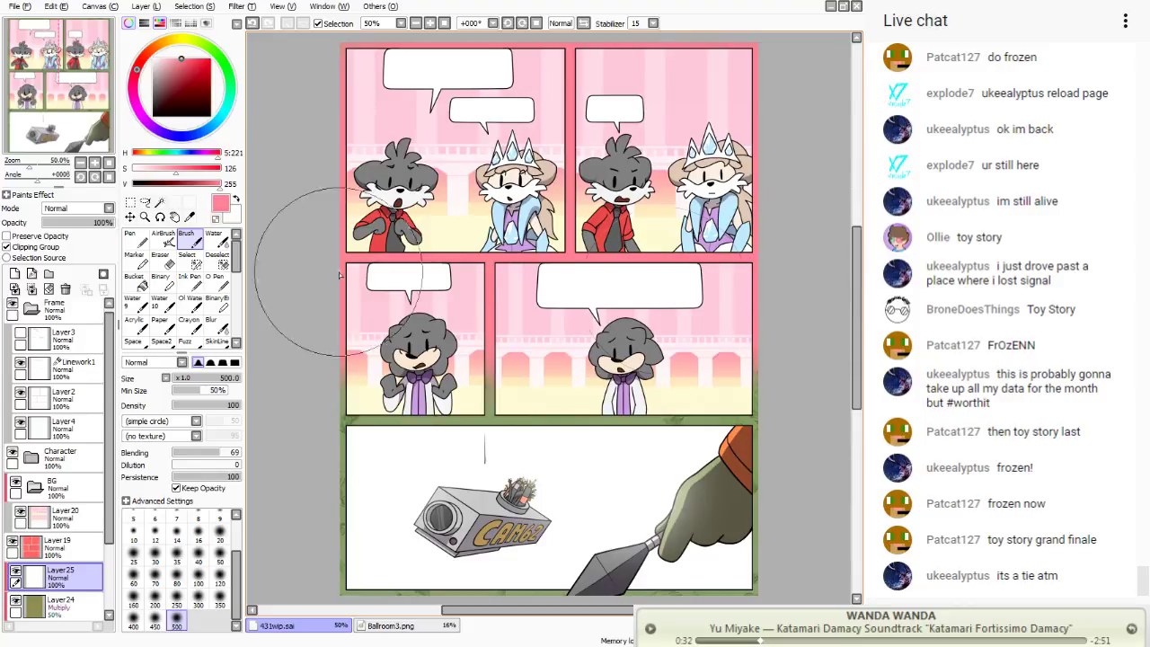
- Smooth the salmon pink fade on Layer25 with the Blur brush and set the layer to Overlay
left_click(193, 322)
left_click(210, 321)
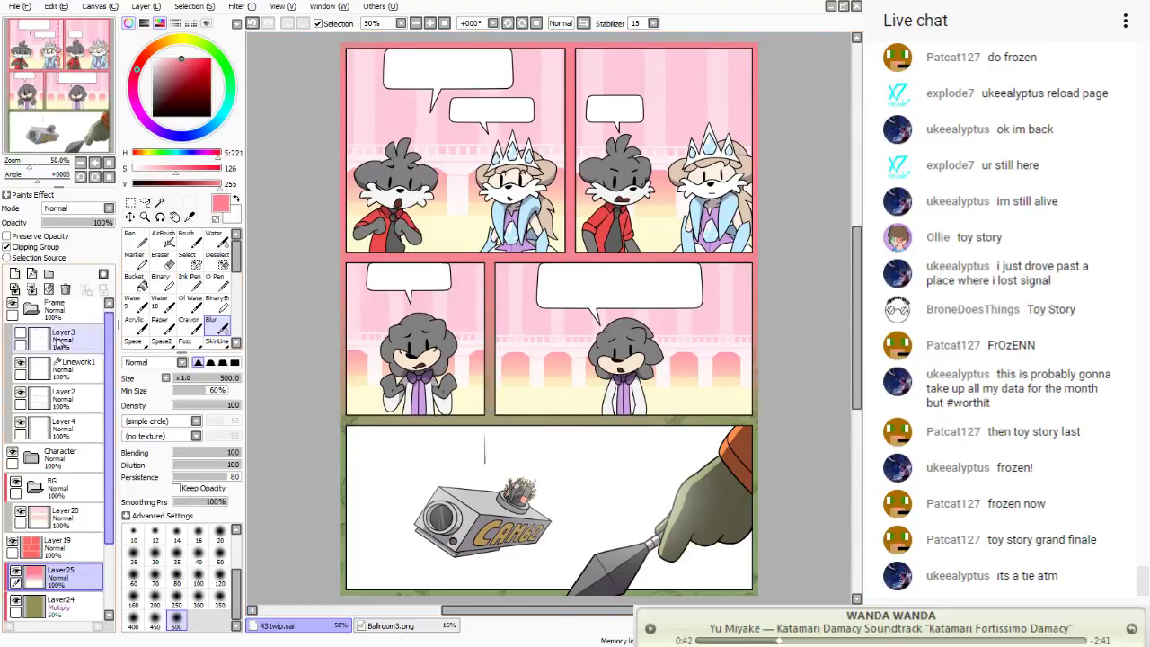
left_click(62, 209)
left_click(65, 251)
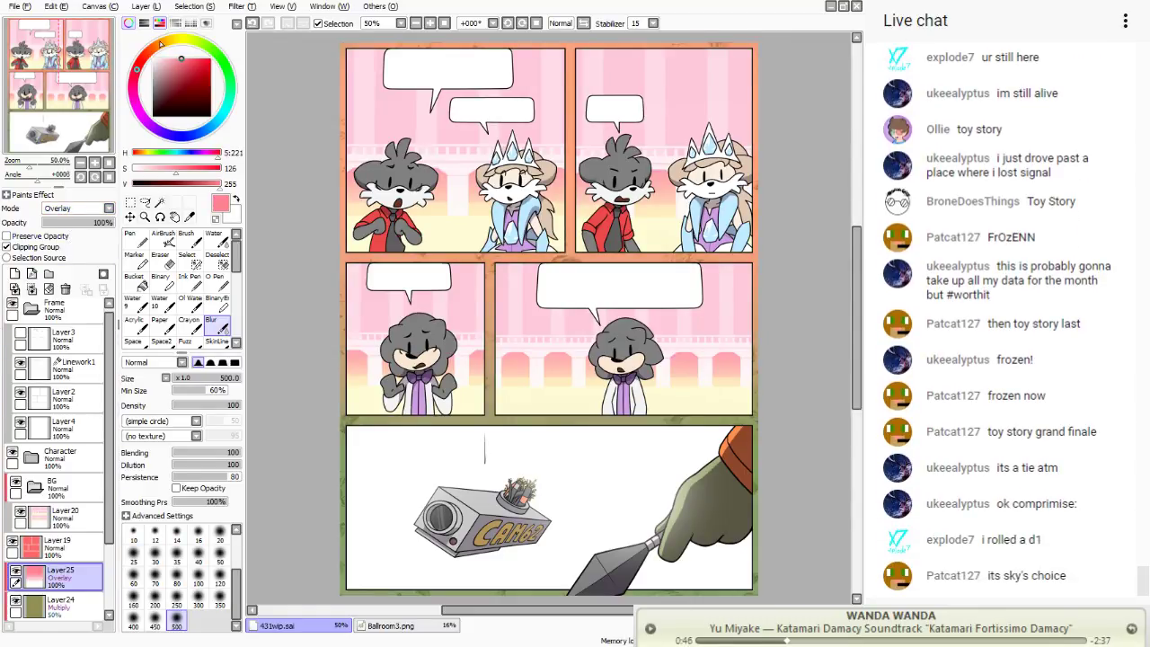
- Add a Clipping Group layer in Overlay mode above Layer25 and brush light orange over the border around the upper panels
left_click(161, 42)
left_click(175, 58)
left_click(14, 273)
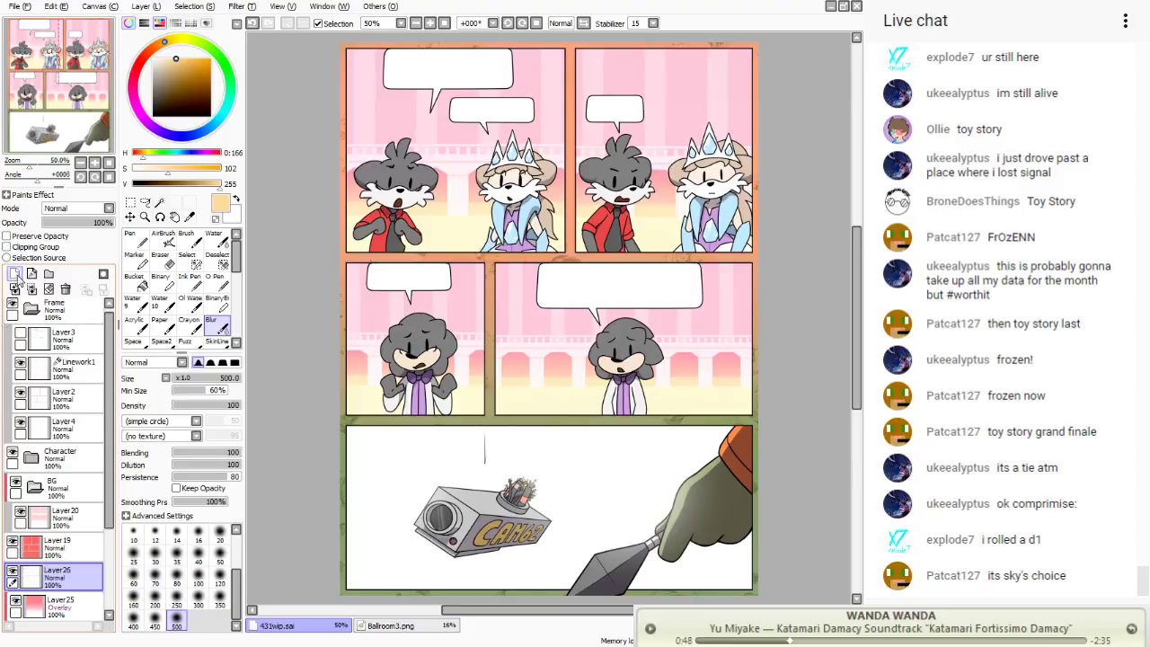
left_click(63, 209)
left_click(65, 251)
left_click(7, 247)
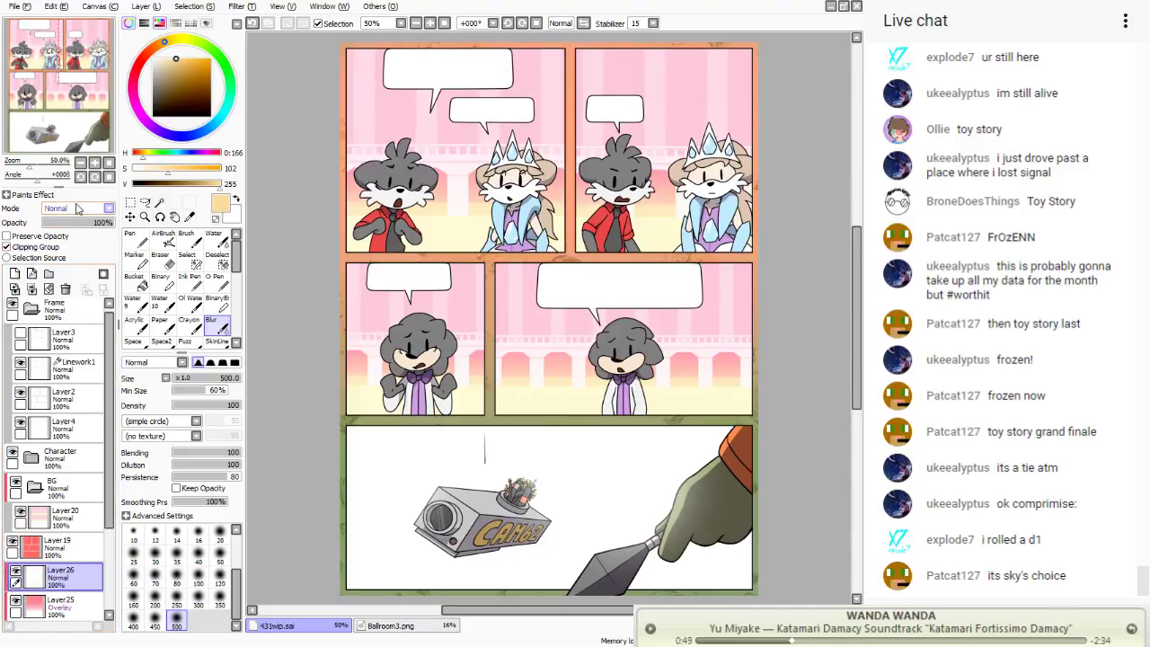
left_click(186, 234)
left_click_drag(314, 99, 719, 90)
left_click_drag(387, 173, 864, 239)
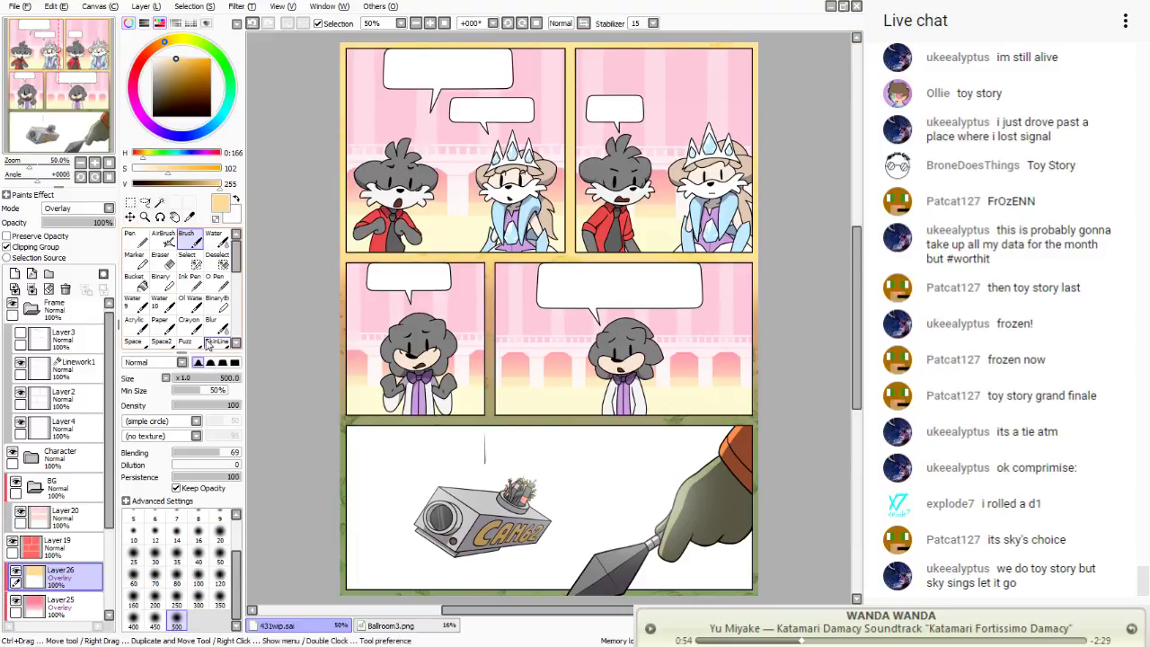
- Blur the lower edge of Layer26's light orange and set the layer to Screen at 50% opacity
left_click(211, 323)
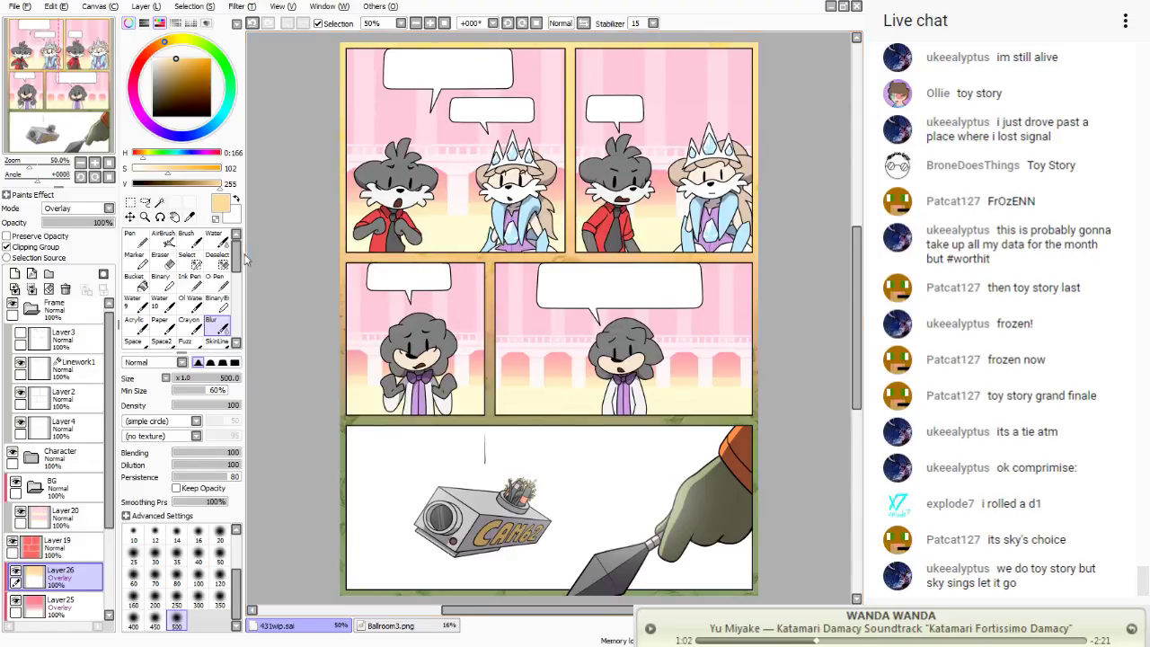
scroll(76, 208, "up", 1)
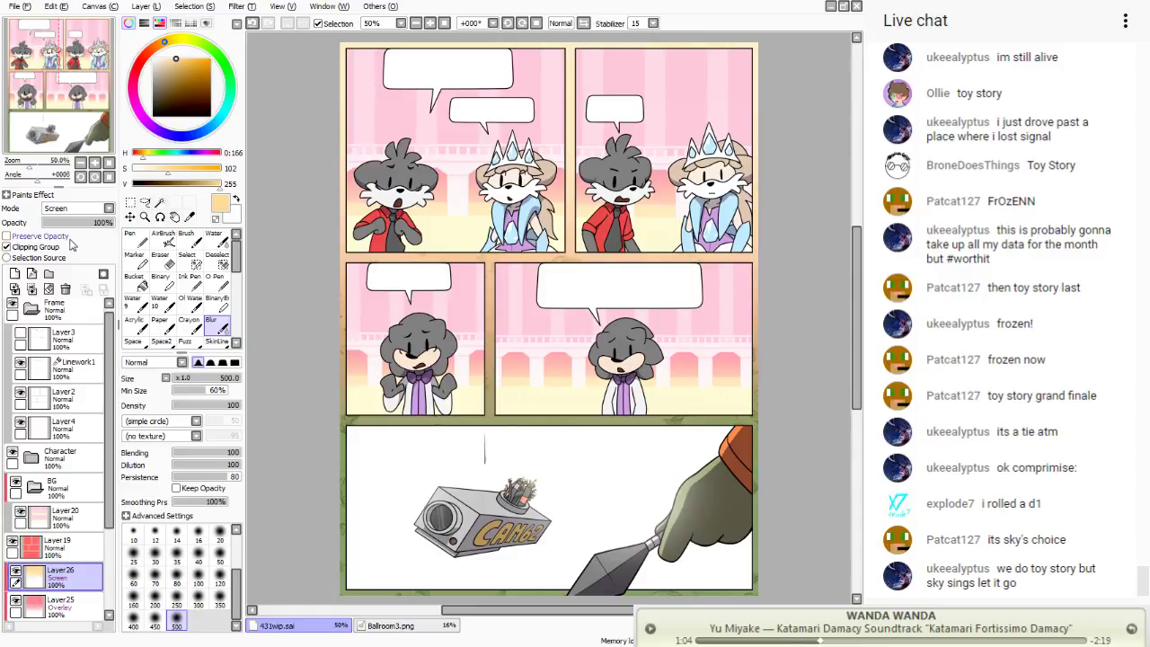
left_click(78, 223)
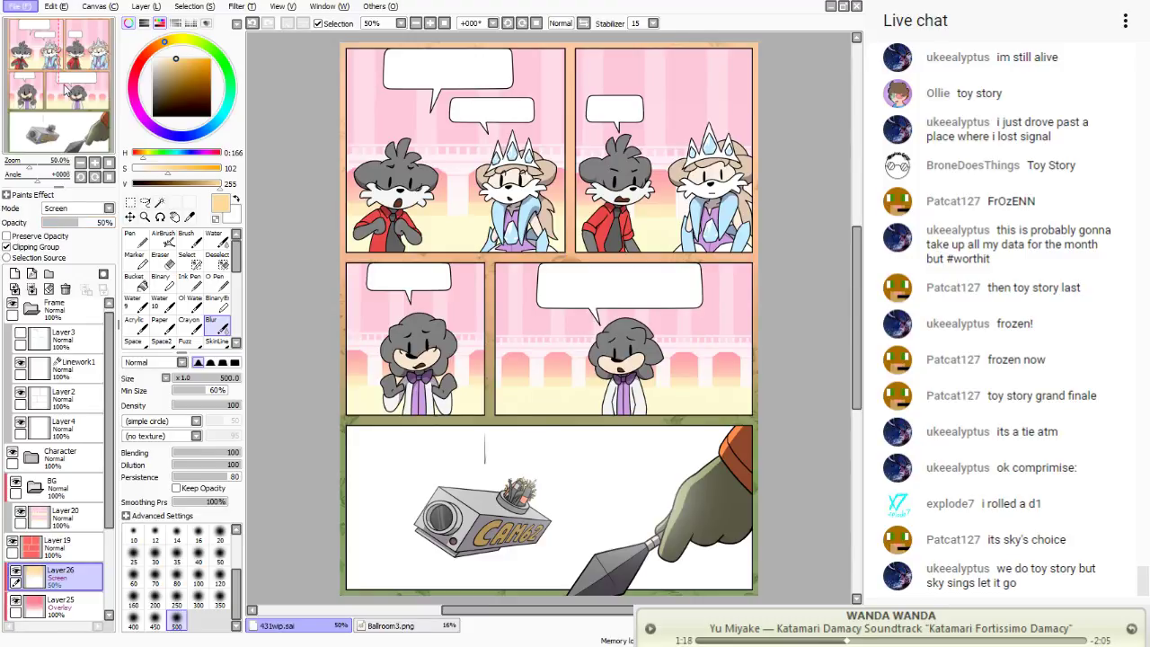
- Save the 431wip.sai comic page and close the Ballroom3.png image
key("ctrl+s")
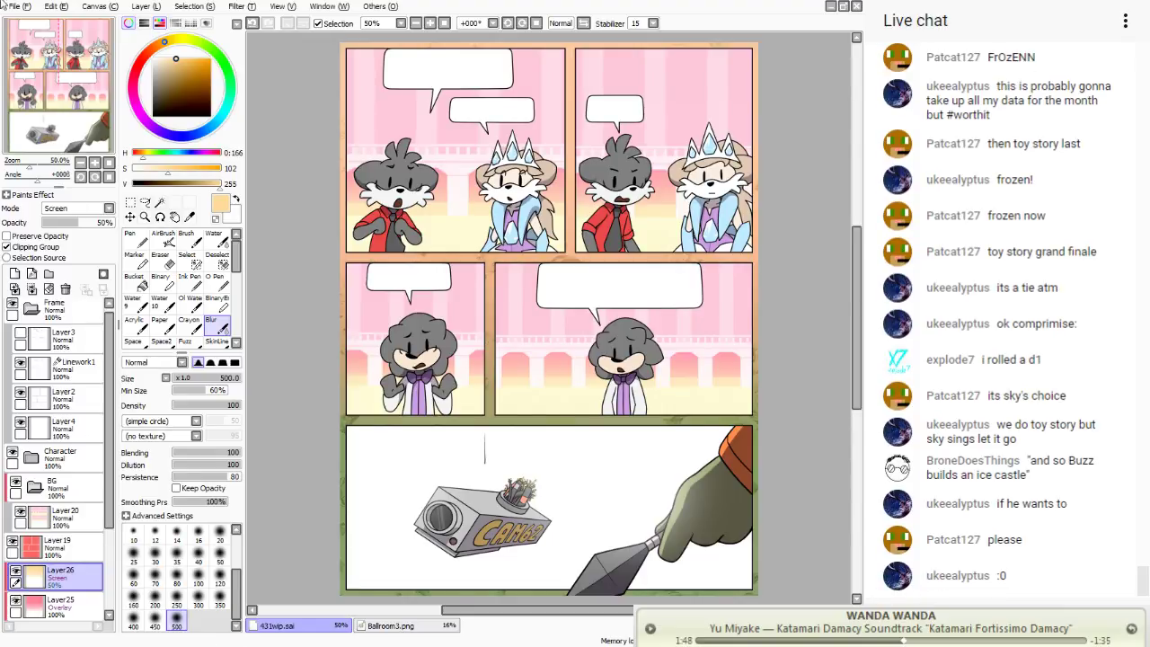
key("alt")
key("Left")
key("Right")
key("Right")
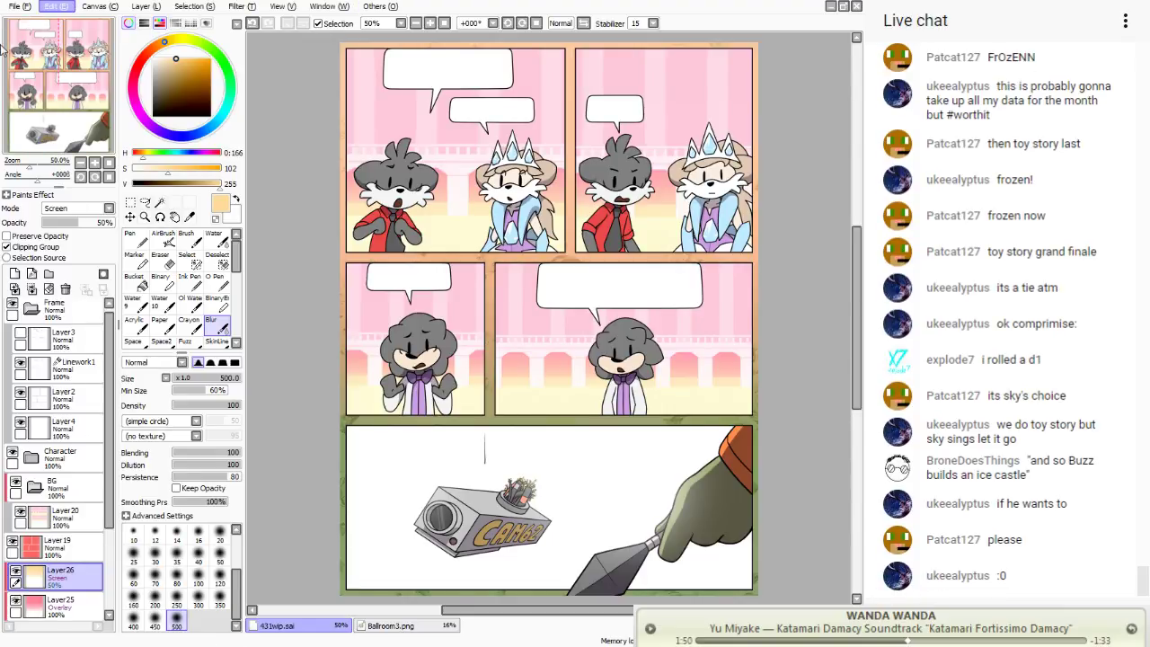
key("Escape")
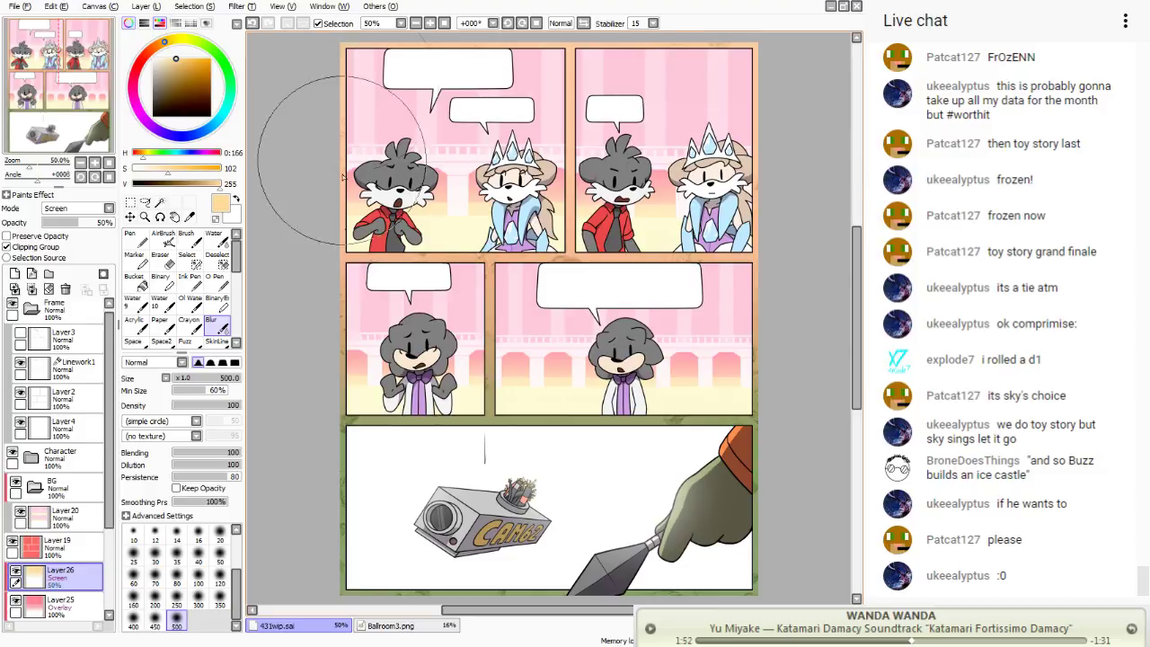
left_click(390, 626)
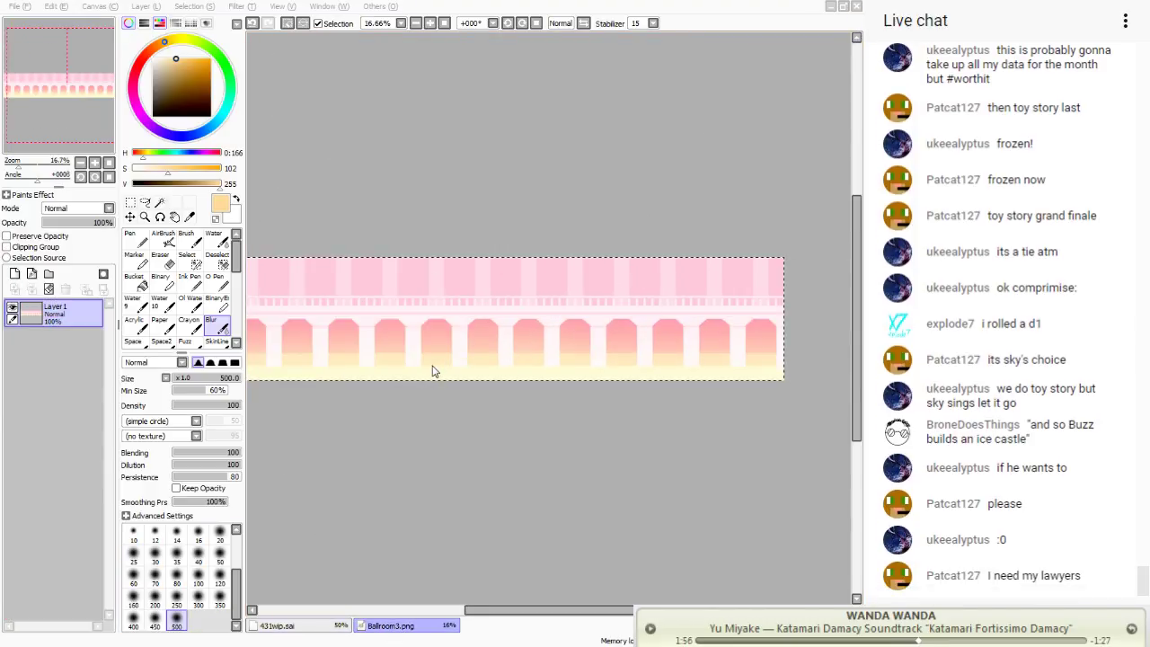
key("ctrl+w")
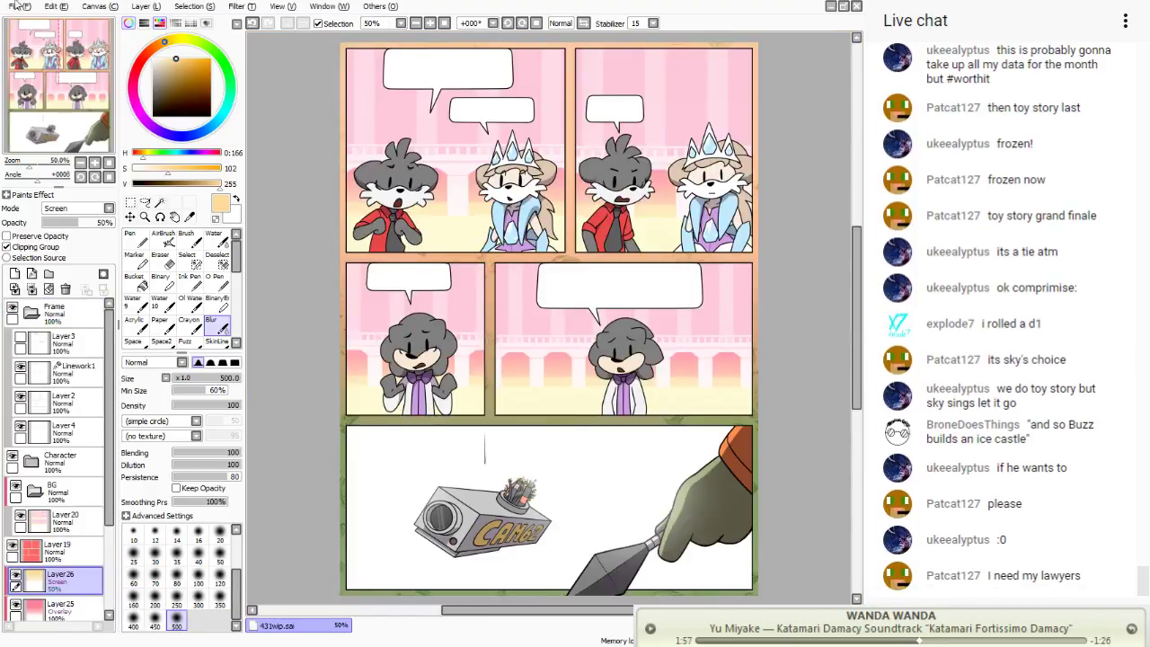
- Create a new blank canvas and prepare a black Pen at size 10
key("ctrl+n")
key("Return")
left_click(153, 115)
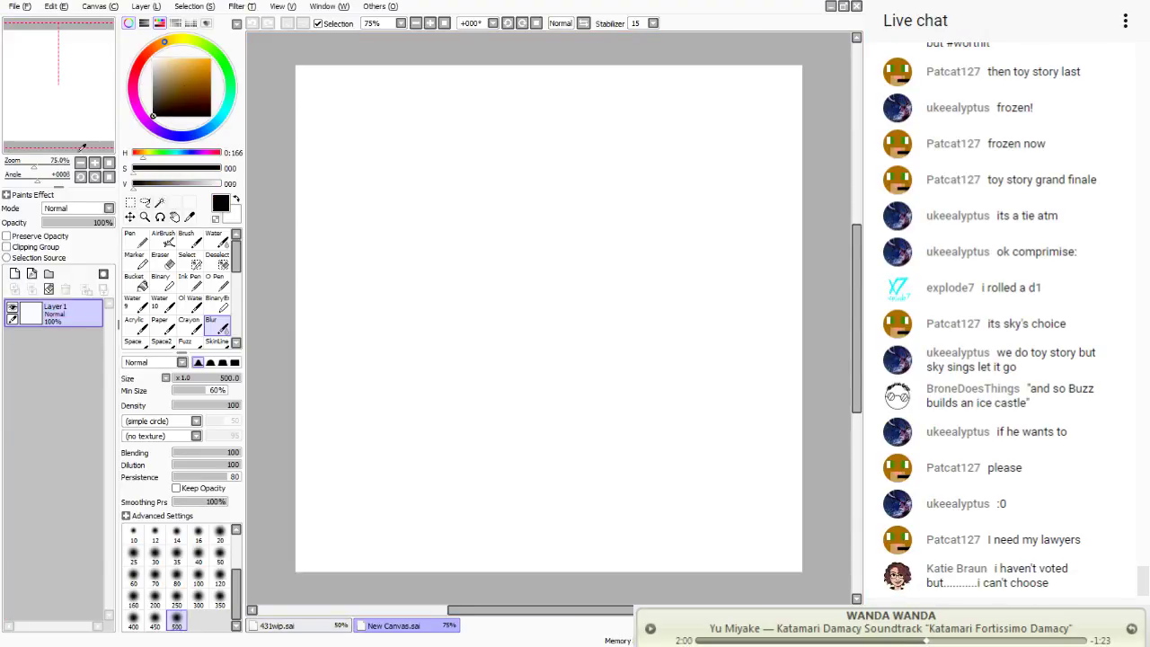
left_click(135, 239)
left_click(133, 552)
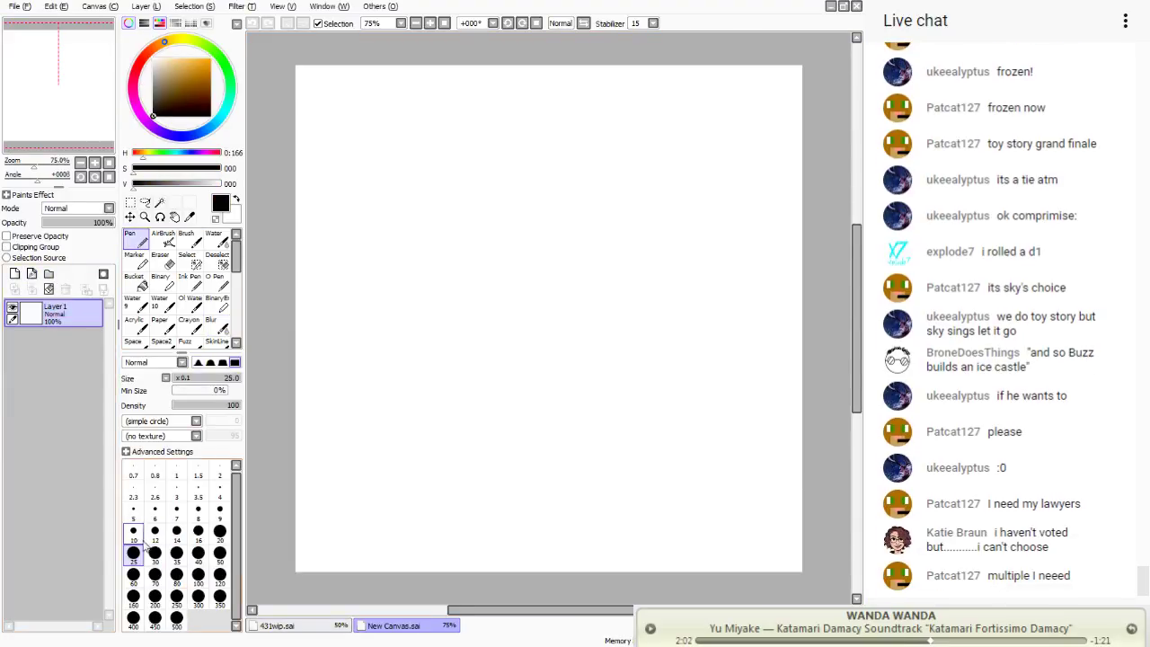
left_click(135, 532)
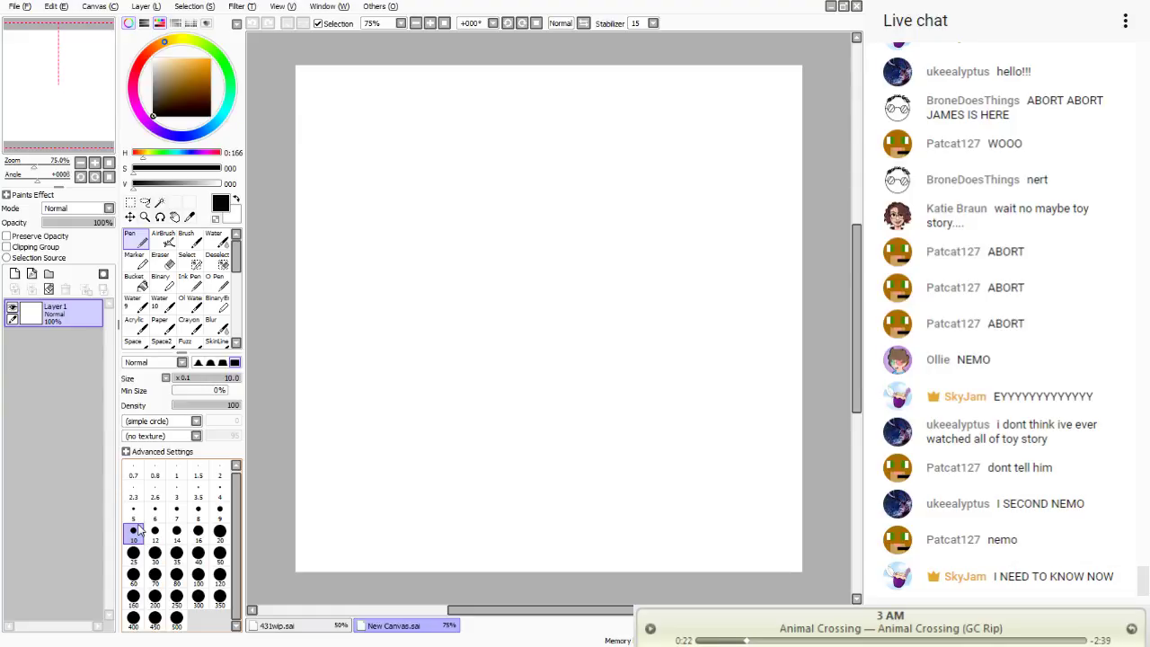
left_click(293, 625)
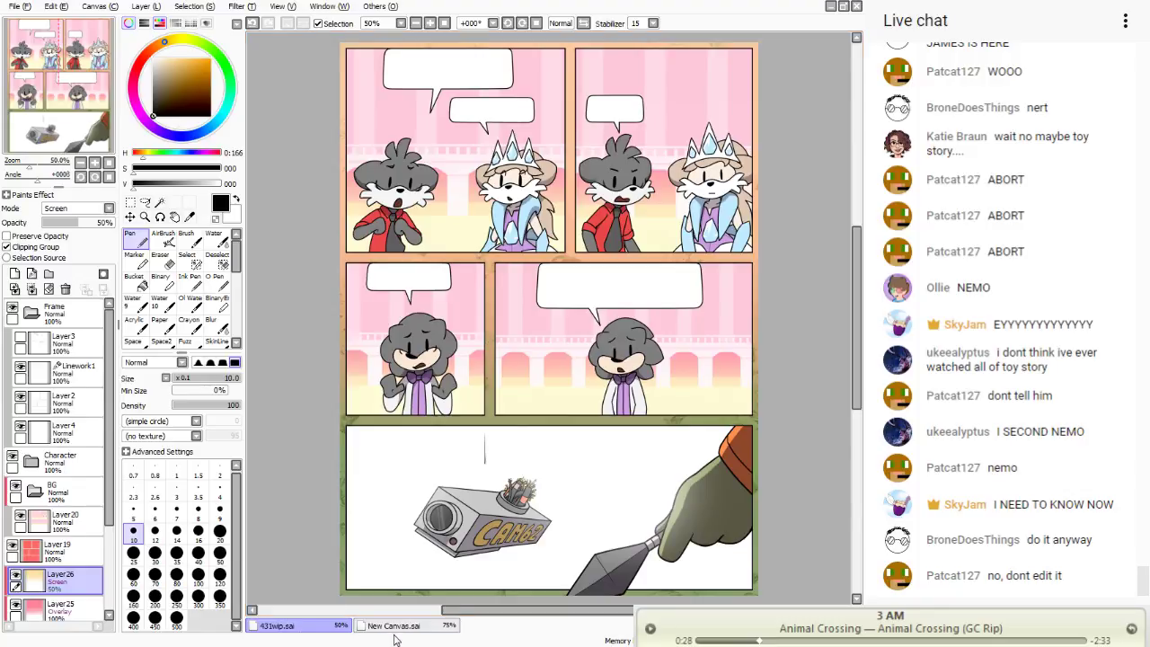
left_click(129, 217)
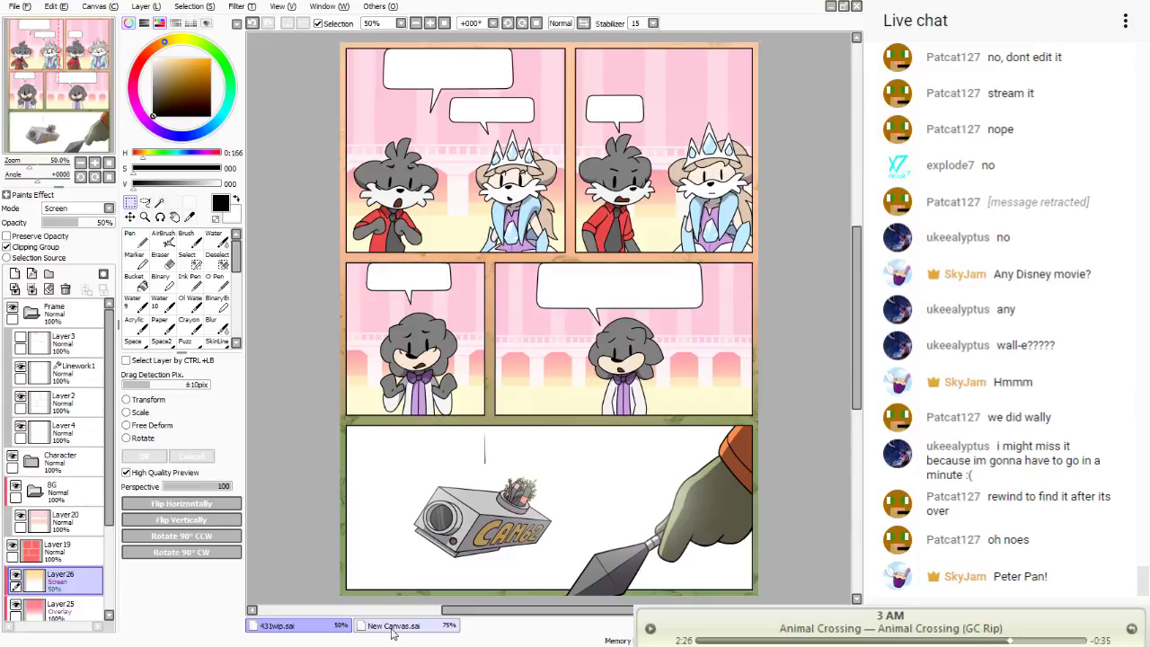
left_click(391, 629)
- Handwrite the title "Peter Pan" in green with the Pen across the canvas's upper part, with a long wavy line beneath it
left_click(218, 55)
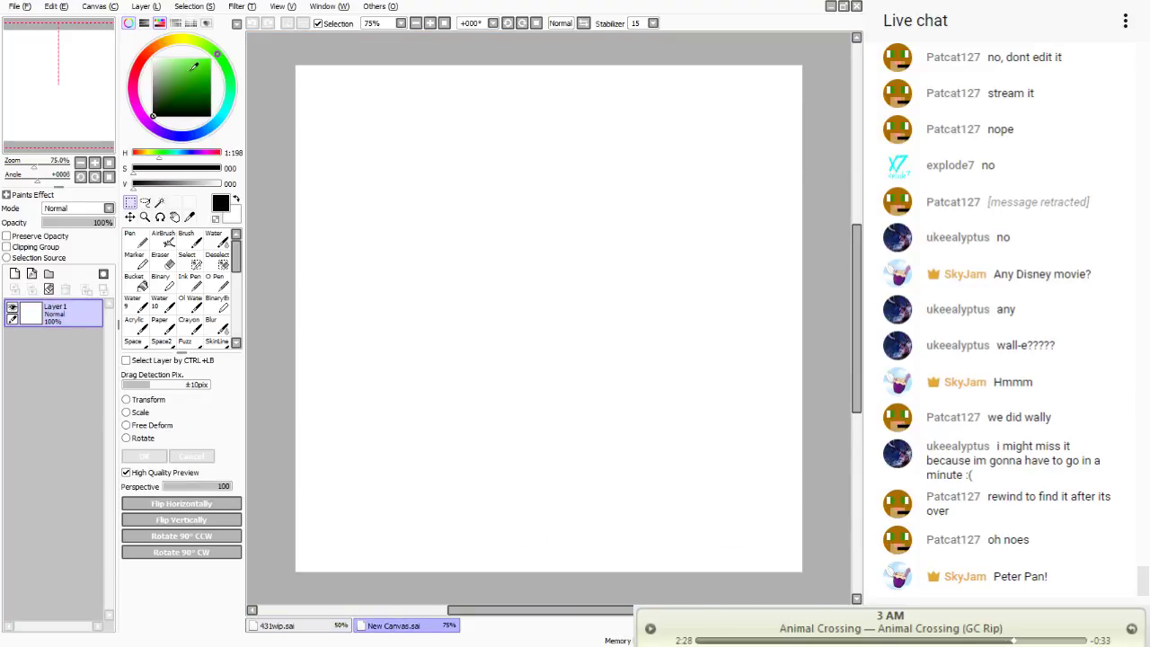
left_click(180, 74)
left_click(173, 74)
left_click(135, 238)
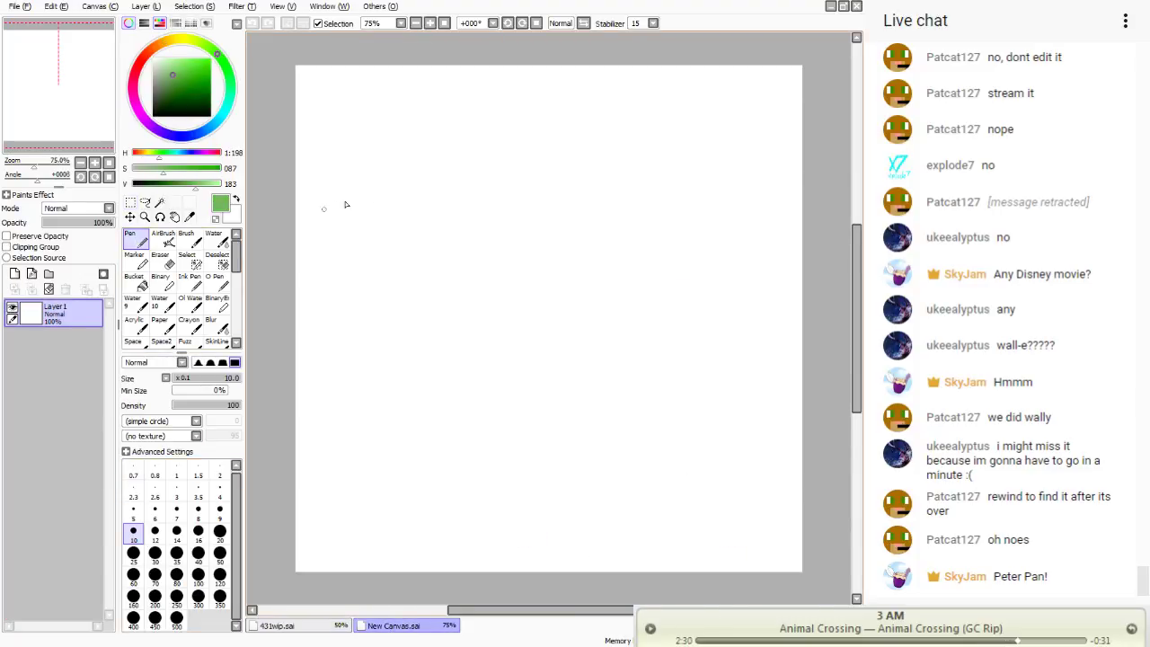
left_click_drag(380, 107, 387, 146)
mouse_move(385, 187)
left_mouse_down()
mouse_move(427, 108)
mouse_move(431, 170)
left_mouse_up()
left_click_drag(441, 86, 450, 166)
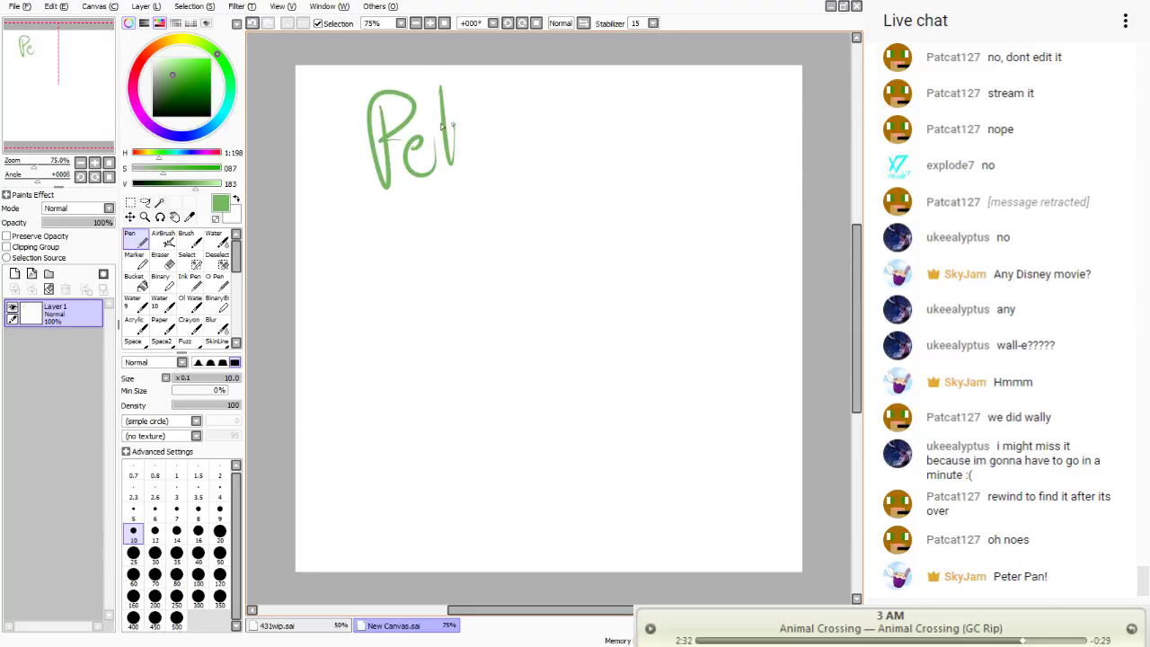
left_click_drag(427, 127, 462, 122)
mouse_move(458, 135)
left_mouse_down()
mouse_move(474, 133)
mouse_move(487, 156)
left_mouse_up()
mouse_move(480, 155)
left_mouse_down()
mouse_move(494, 107)
mouse_move(541, 154)
left_mouse_up()
mouse_move(543, 90)
left_mouse_down()
mouse_move(578, 130)
mouse_move(597, 115)
mouse_move(604, 169)
left_mouse_up()
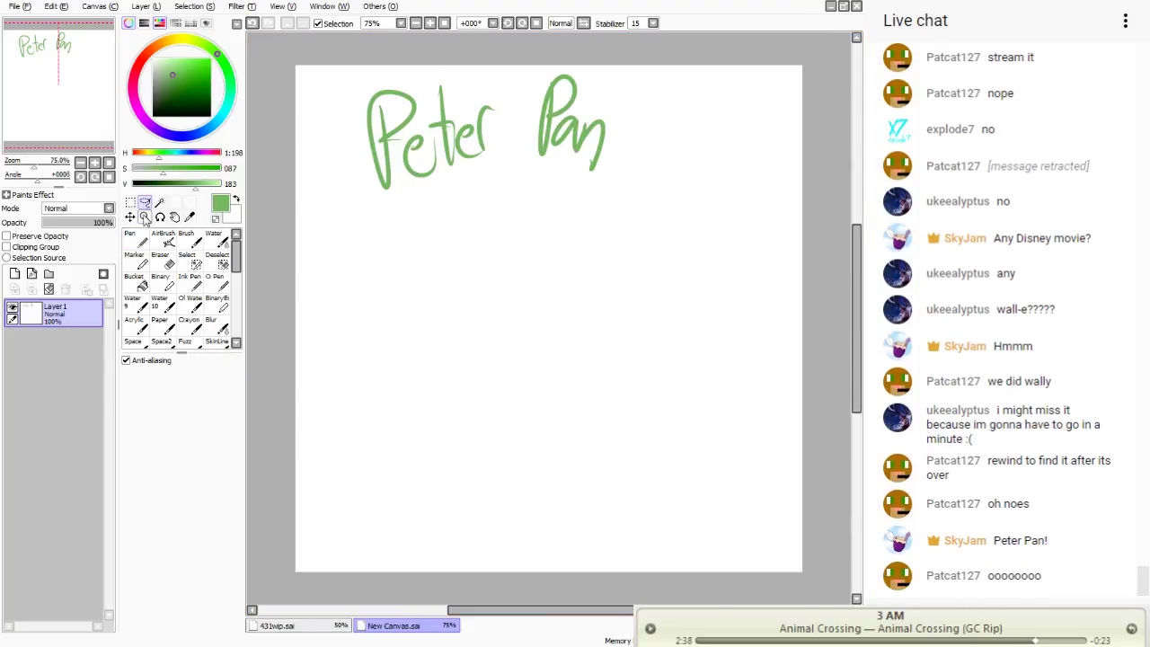
left_click_drag(641, 128, 297, 194)
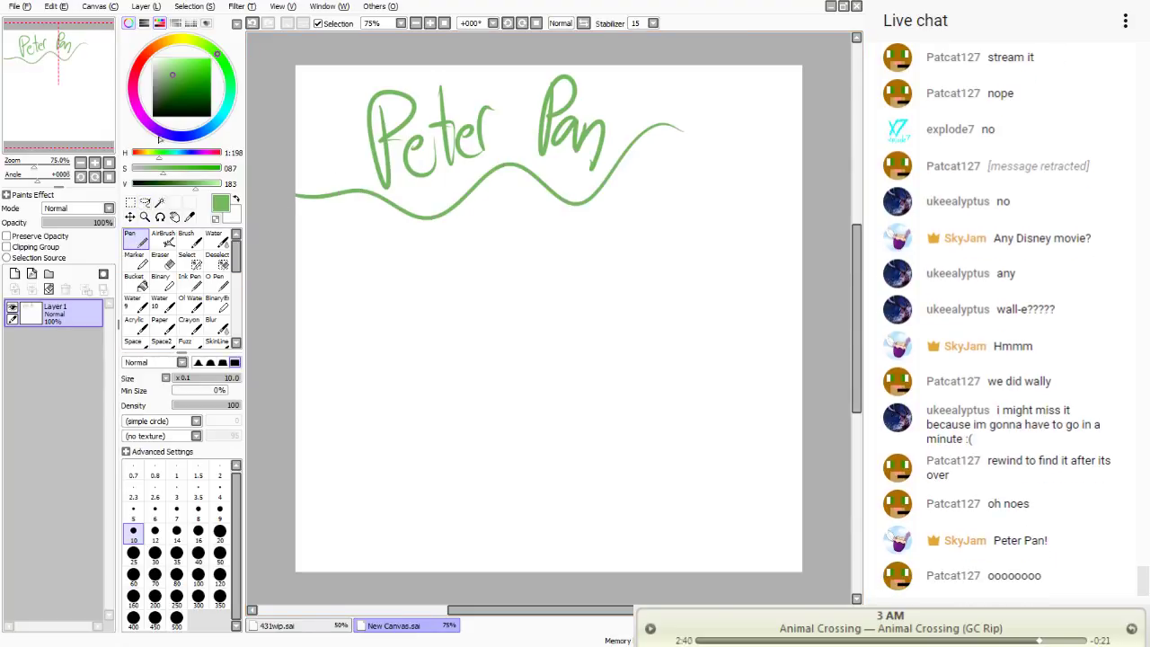
- Try sketching a small fairy in pale yellow beside the title, and undo its strokes
left_click(177, 40)
left_click(174, 63)
left_click(177, 58)
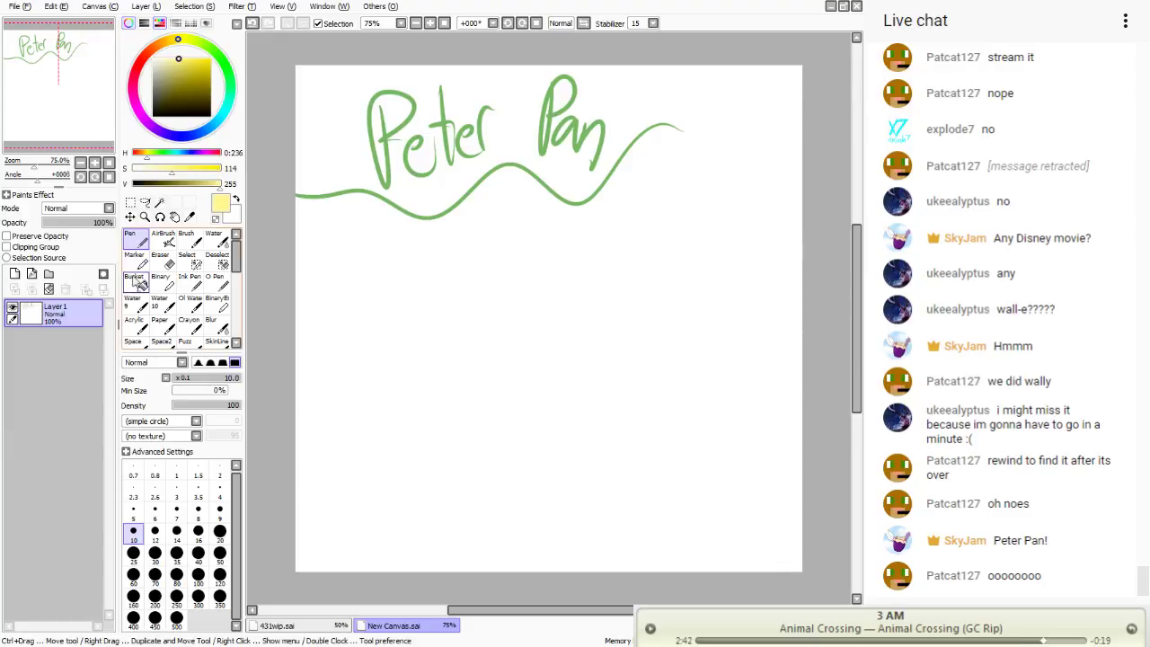
mouse_move(746, 159)
left_mouse_down()
mouse_move(735, 166)
mouse_move(745, 159)
mouse_move(738, 203)
mouse_move(748, 175)
left_mouse_up()
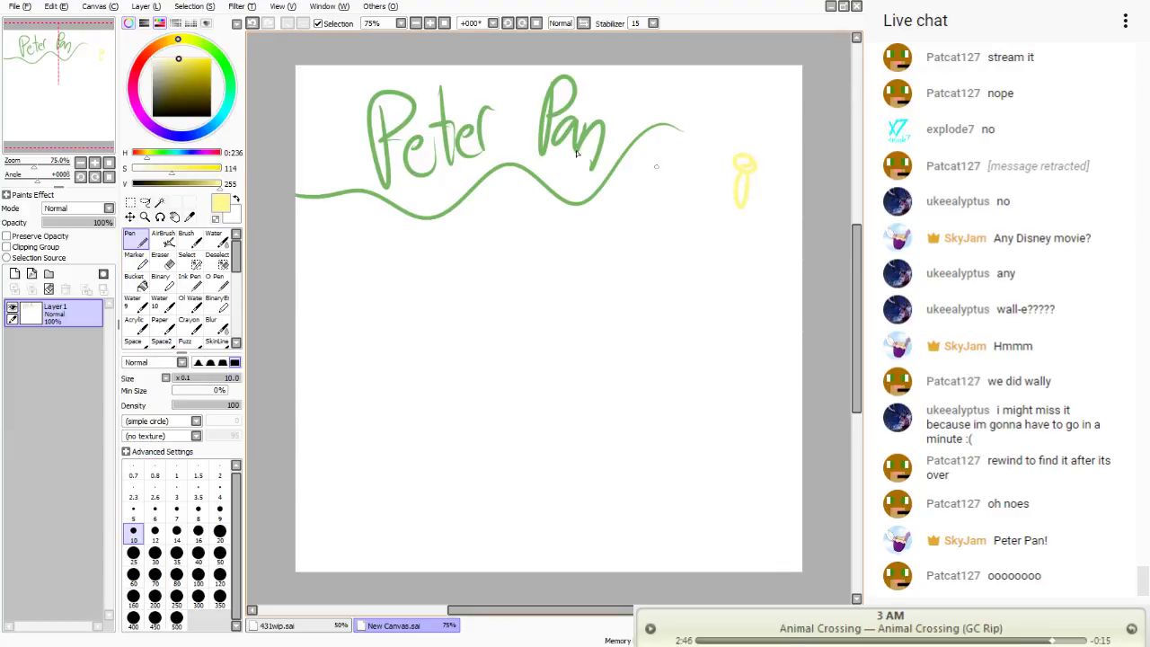
key("ctrl+z")
key("ctrl+z")
key("ctrl+z")
key("ctrl+z")
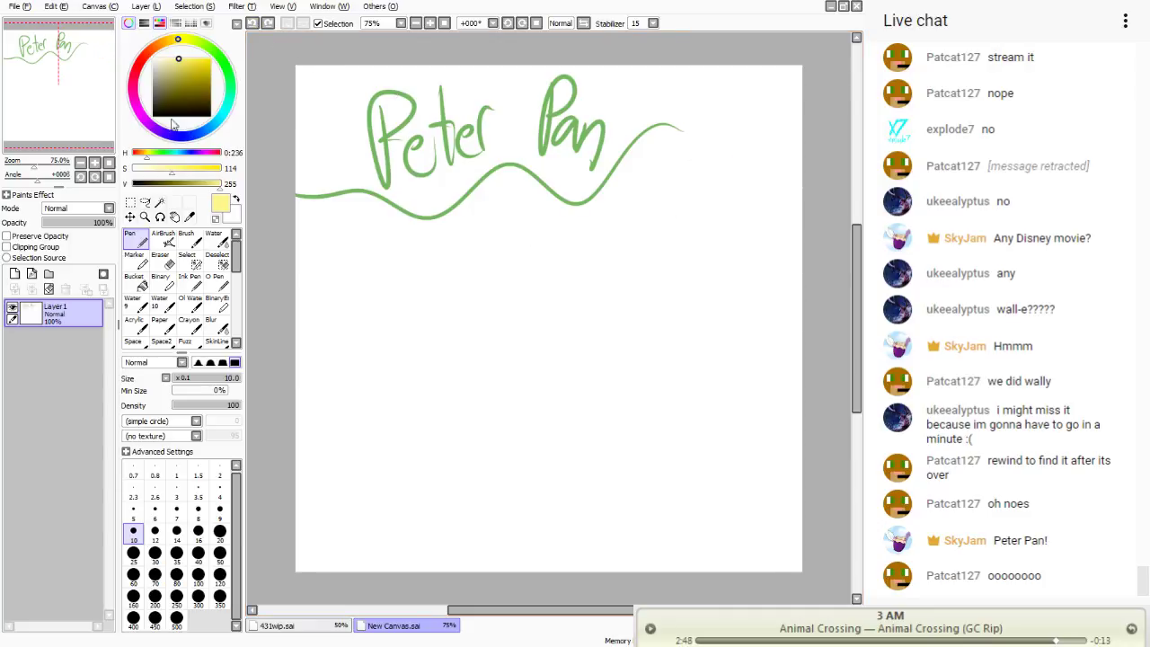
- Draw a small winged fairy in golden tan beside the Peter Pan title and color its dress lime green
left_click(179, 62)
left_click(168, 42)
left_click(176, 63)
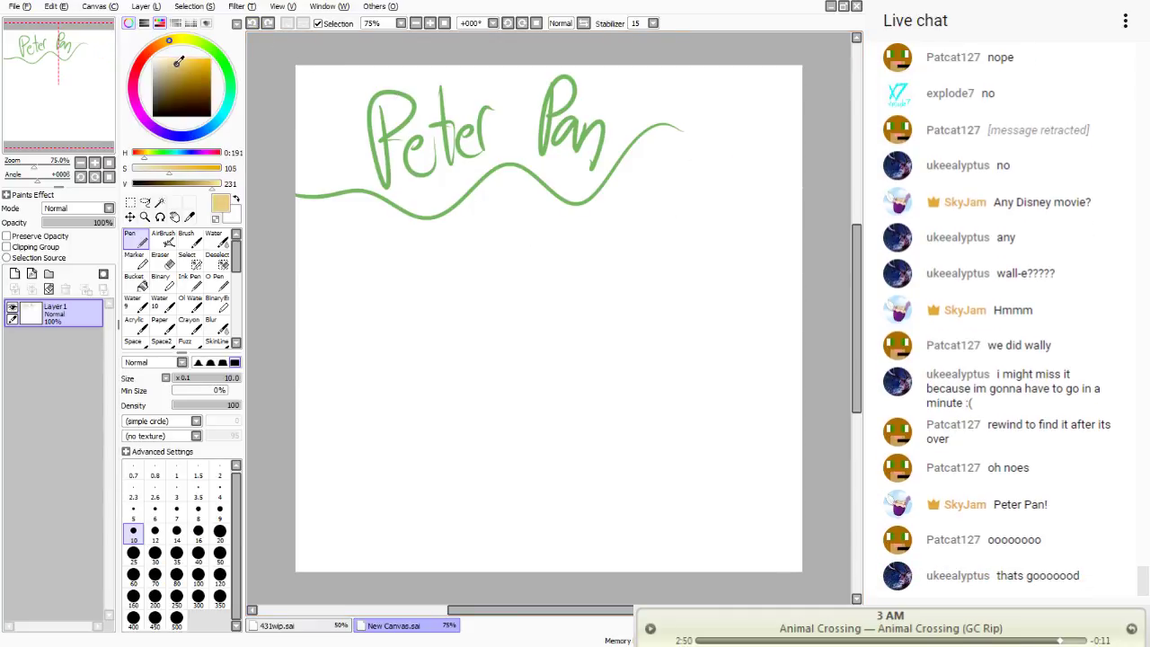
mouse_move(744, 167)
left_mouse_down()
mouse_move(740, 209)
mouse_move(741, 179)
mouse_move(727, 181)
mouse_move(752, 173)
mouse_move(756, 199)
mouse_move(730, 189)
mouse_move(726, 174)
mouse_move(721, 190)
mouse_move(712, 167)
mouse_move(731, 199)
left_mouse_up()
left_click(201, 45)
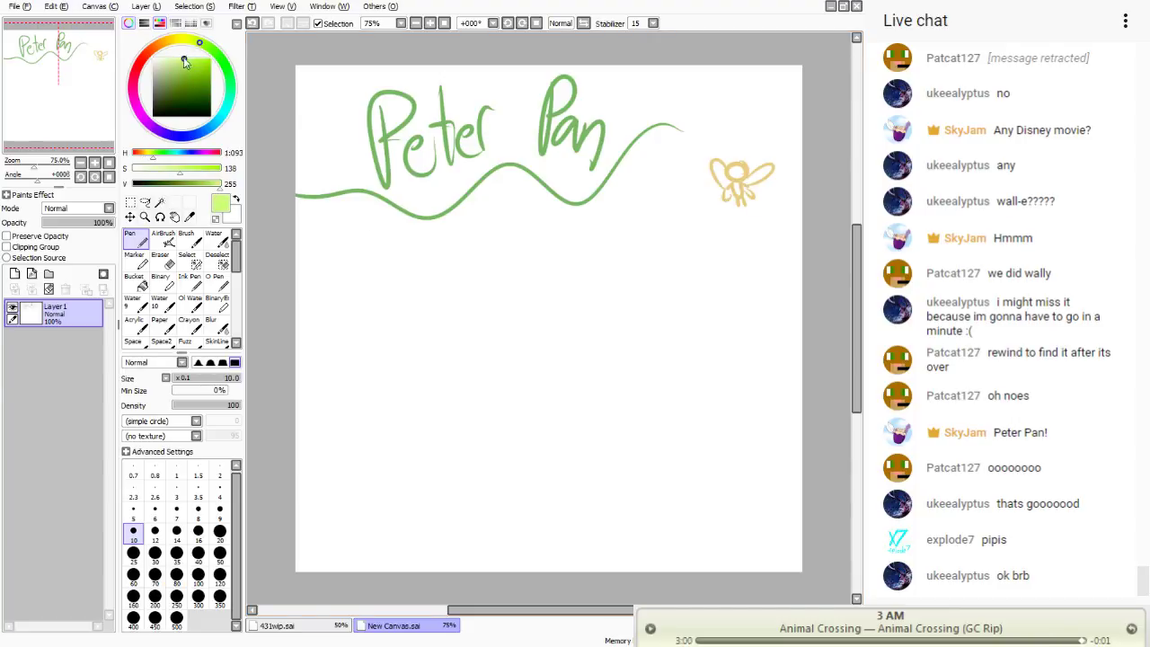
left_click(183, 58)
mouse_move(741, 186)
left_mouse_down()
mouse_move(739, 202)
mouse_move(732, 189)
left_mouse_up()
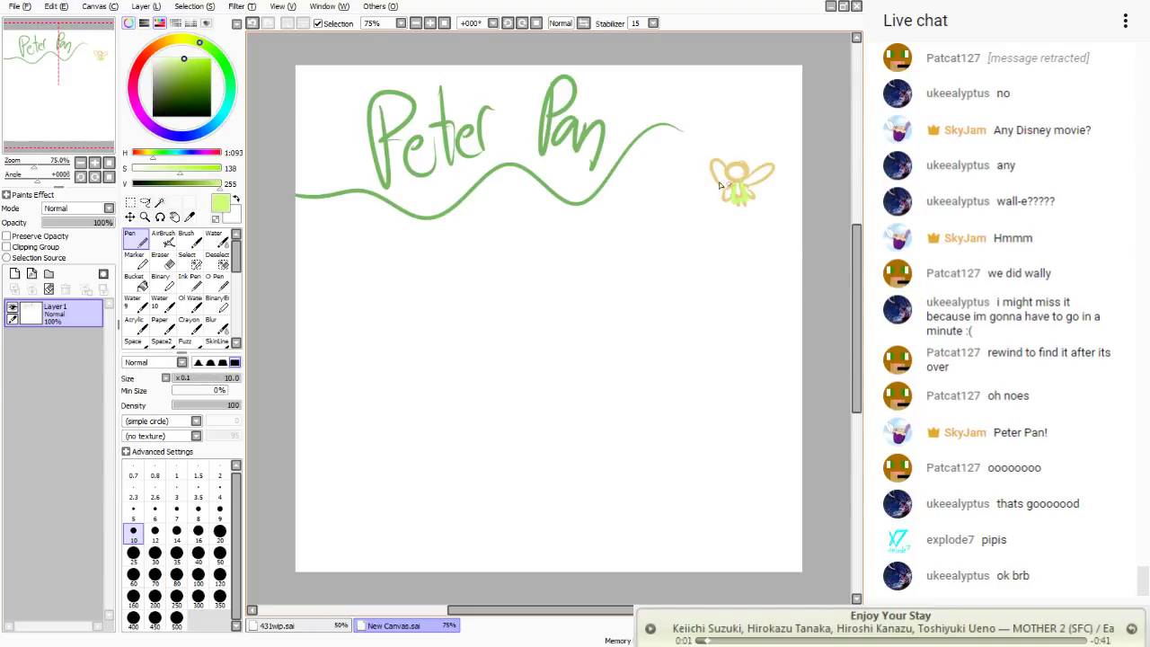
- Lasso the fairy and move it up to just above the end of the wavy line, clearing the selection
left_click(160, 201)
left_click(144, 201)
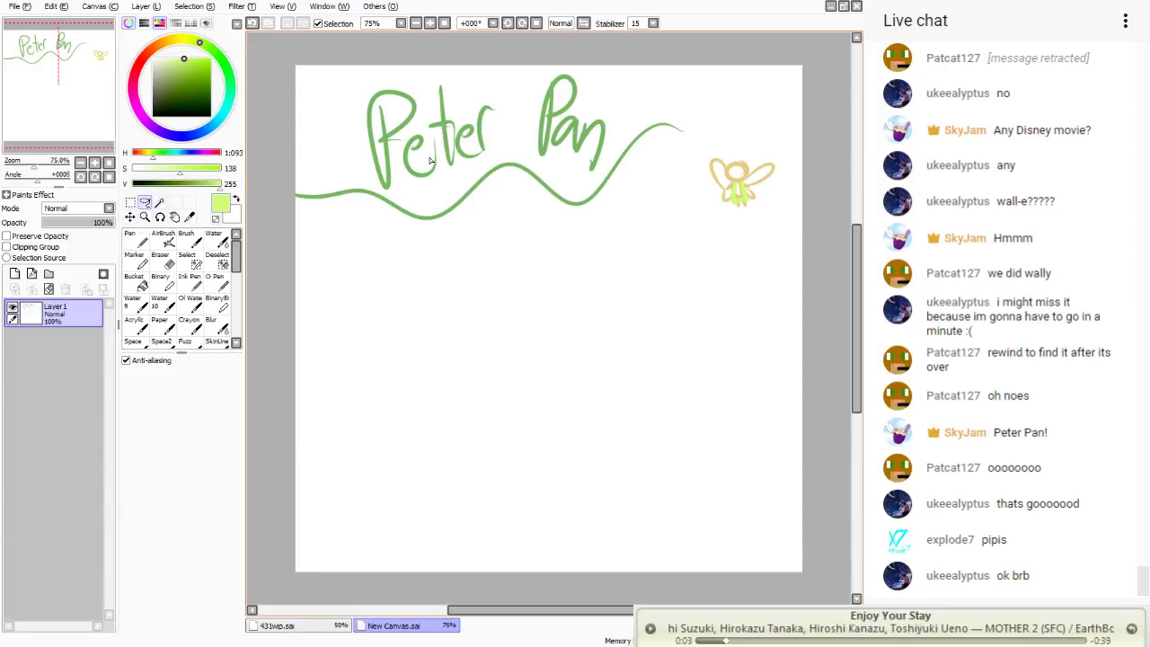
mouse_move(759, 132)
left_mouse_down()
mouse_move(791, 213)
mouse_move(714, 131)
left_mouse_up()
left_click_drag(754, 186, 769, 185)
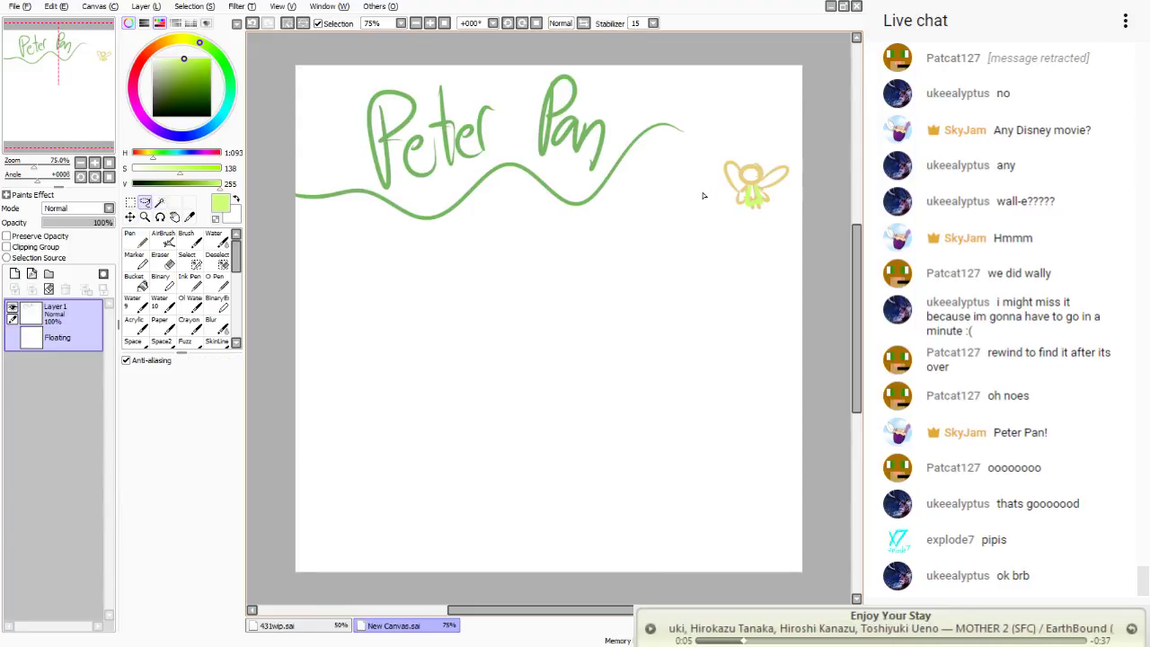
key("ctrl+d")
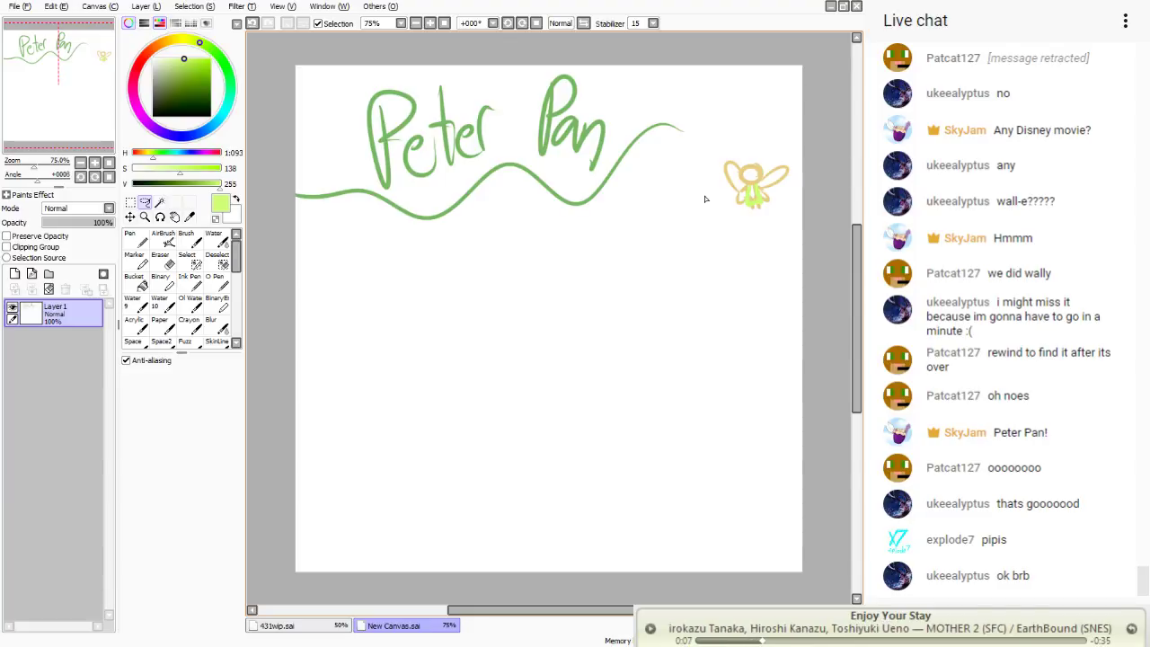
left_click_drag(796, 141, 793, 145)
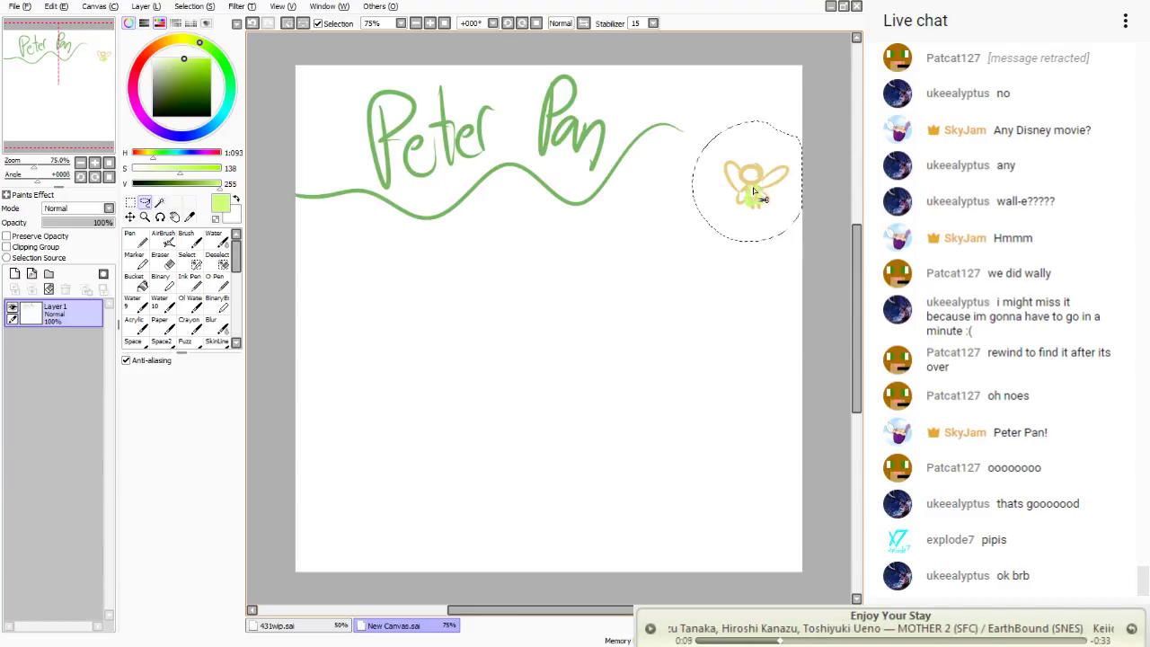
left_click_drag(753, 184, 719, 101)
key("ctrl+d")
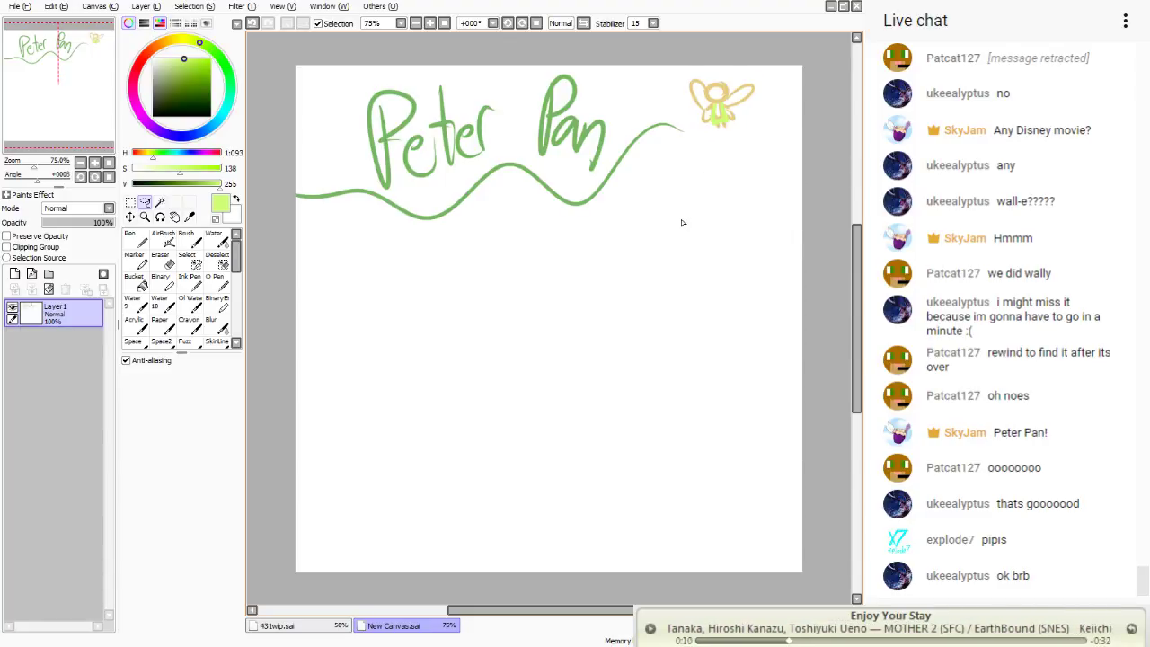
- Draw a clock tower in dark olive with the Pen, with a pointed roof and round clock face, along the canvas's left side below the title
left_click(160, 88)
left_click(137, 238)
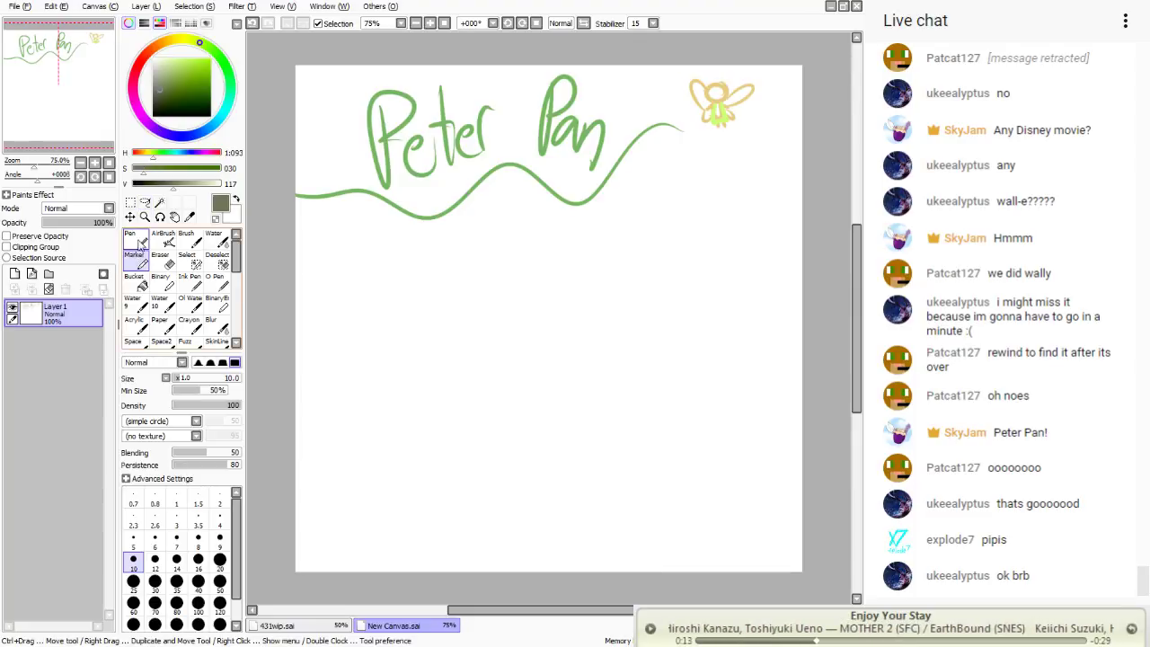
mouse_move(381, 285)
left_mouse_down()
mouse_move(338, 346)
mouse_move(386, 295)
mouse_move(387, 358)
left_mouse_up()
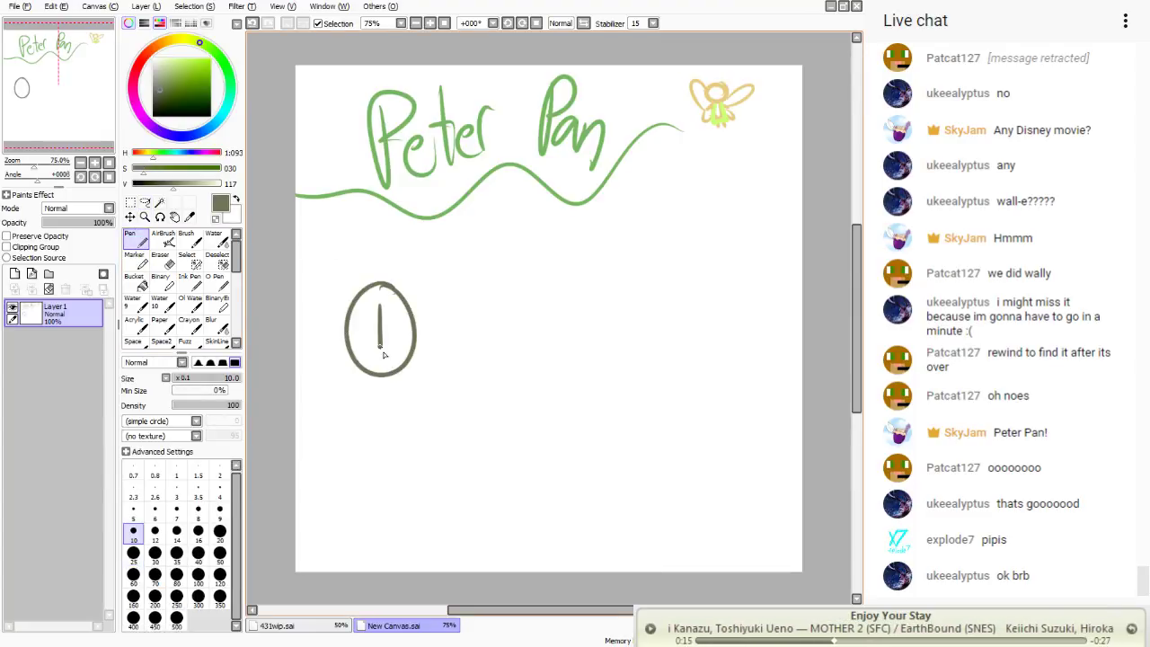
mouse_move(401, 261)
left_mouse_down()
mouse_move(435, 366)
mouse_move(340, 271)
mouse_move(428, 262)
mouse_move(336, 269)
left_mouse_up()
left_click_drag(415, 391, 423, 512)
left_click_drag(430, 600, 429, 604)
left_click_drag(358, 415, 364, 593)
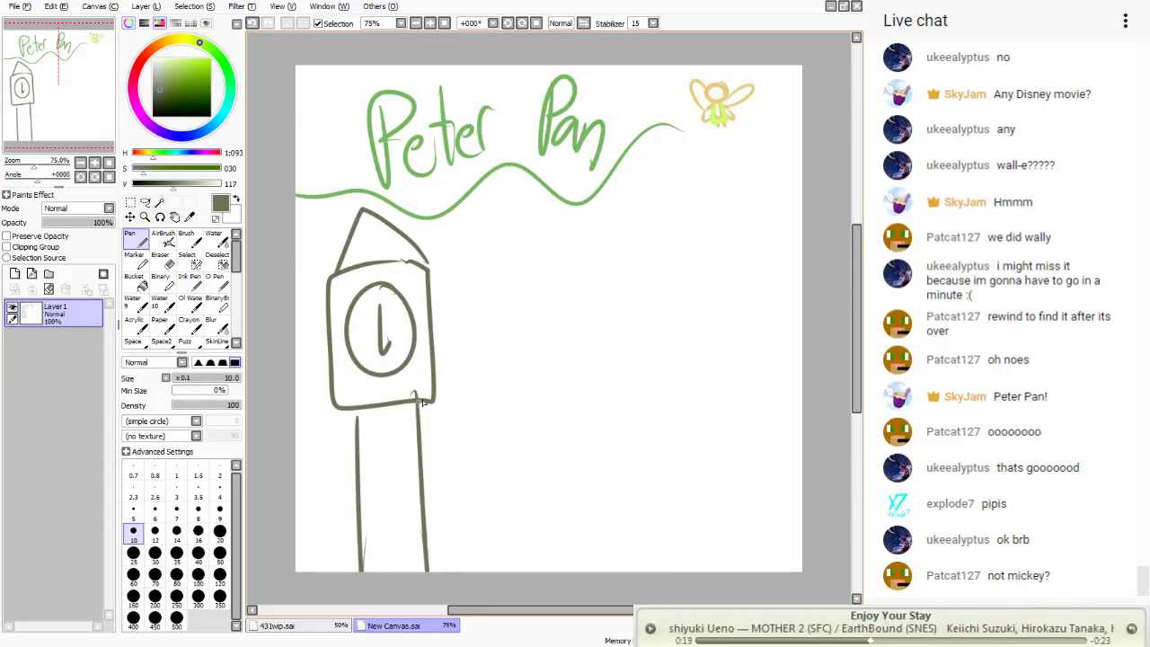
mouse_move(424, 404)
left_mouse_down()
mouse_move(357, 417)
mouse_move(300, 384)
left_mouse_up()
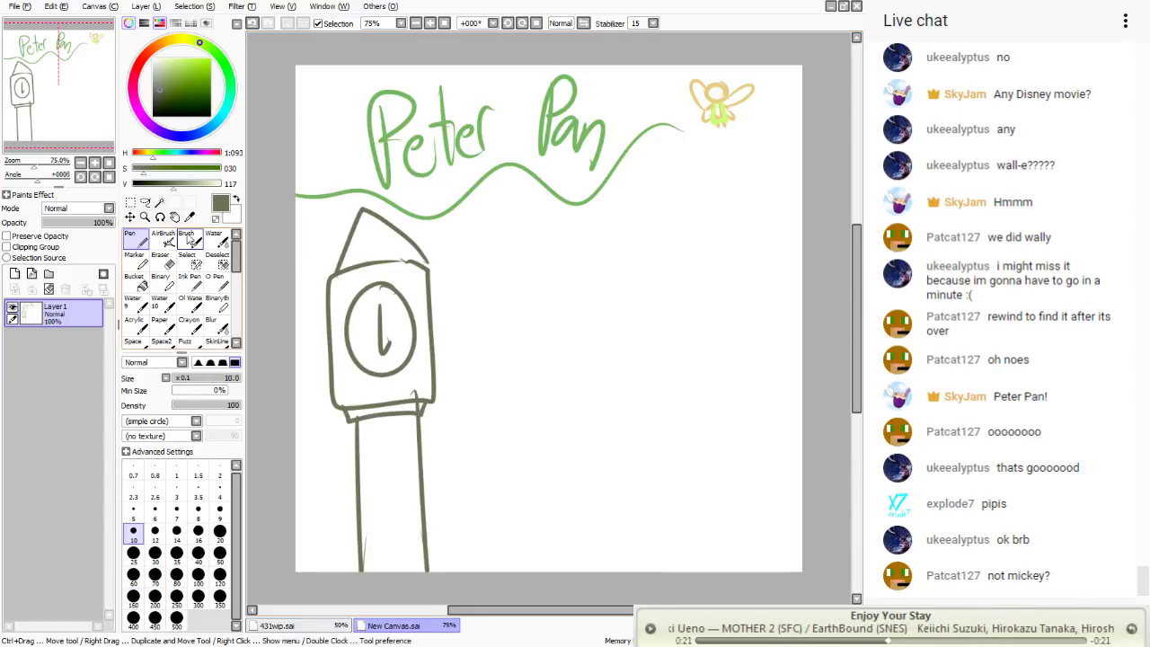
- Draw a small girl in a dress in light blue, standing apart from the clock tower, and give her pale yellow hair
left_click(207, 131)
left_click(176, 62)
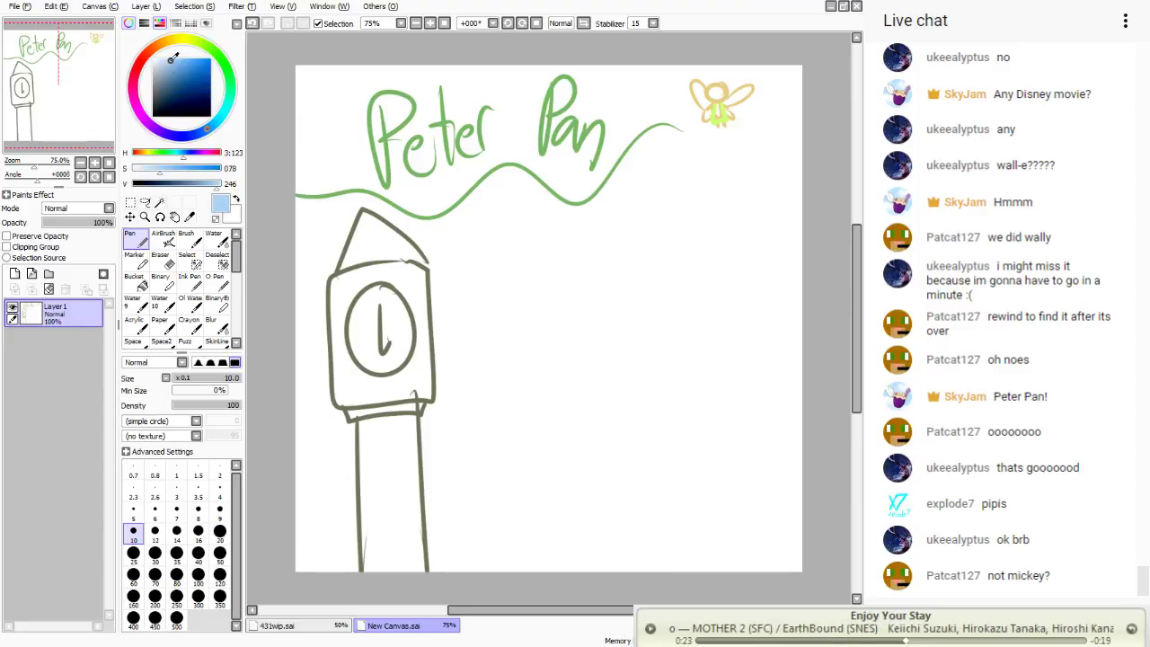
mouse_move(611, 386)
left_mouse_down()
mouse_move(583, 401)
mouse_move(618, 394)
left_mouse_up()
mouse_move(602, 416)
left_mouse_down()
mouse_move(610, 469)
mouse_move(593, 422)
mouse_move(620, 482)
mouse_move(597, 503)
mouse_move(600, 458)
mouse_move(620, 446)
mouse_move(575, 446)
left_mouse_up()
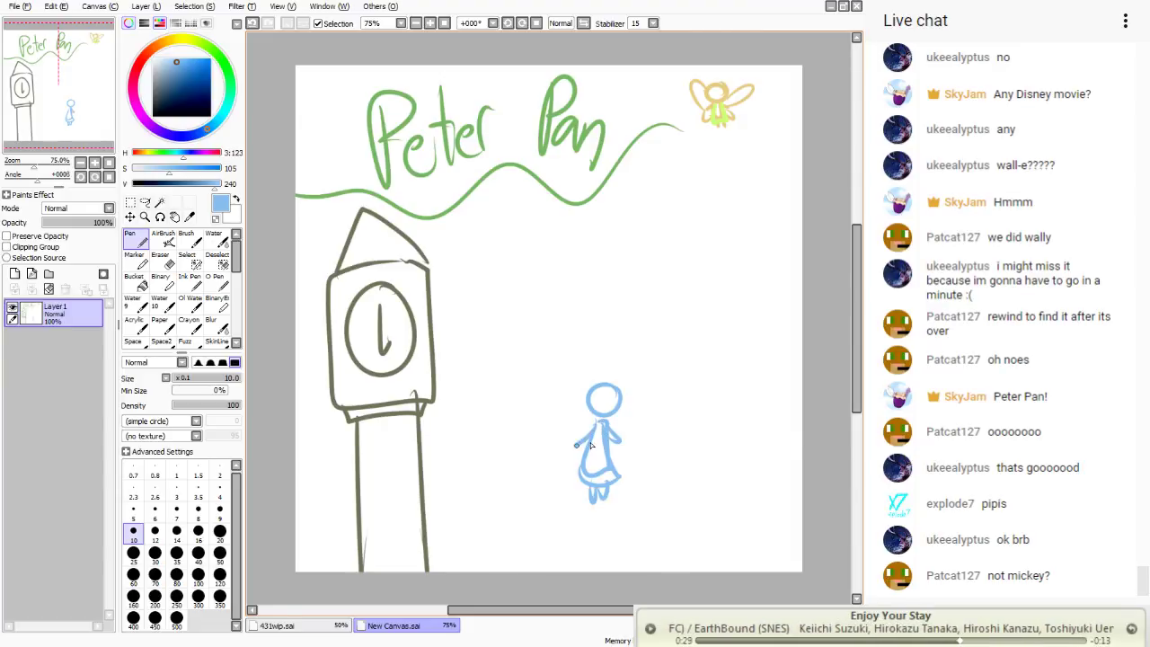
left_click(176, 45)
left_click(177, 58)
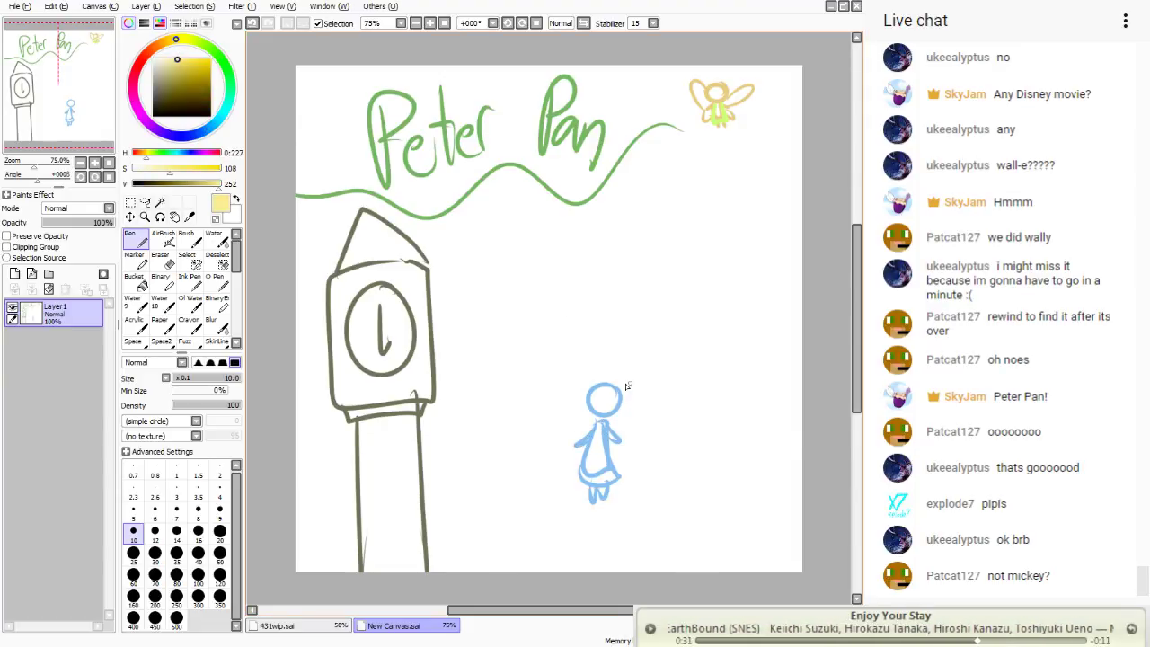
mouse_move(613, 383)
left_mouse_down()
mouse_move(629, 417)
mouse_move(596, 384)
mouse_move(578, 414)
mouse_move(579, 399)
mouse_move(595, 418)
mouse_move(630, 404)
mouse_move(633, 422)
mouse_move(641, 365)
left_mouse_up()
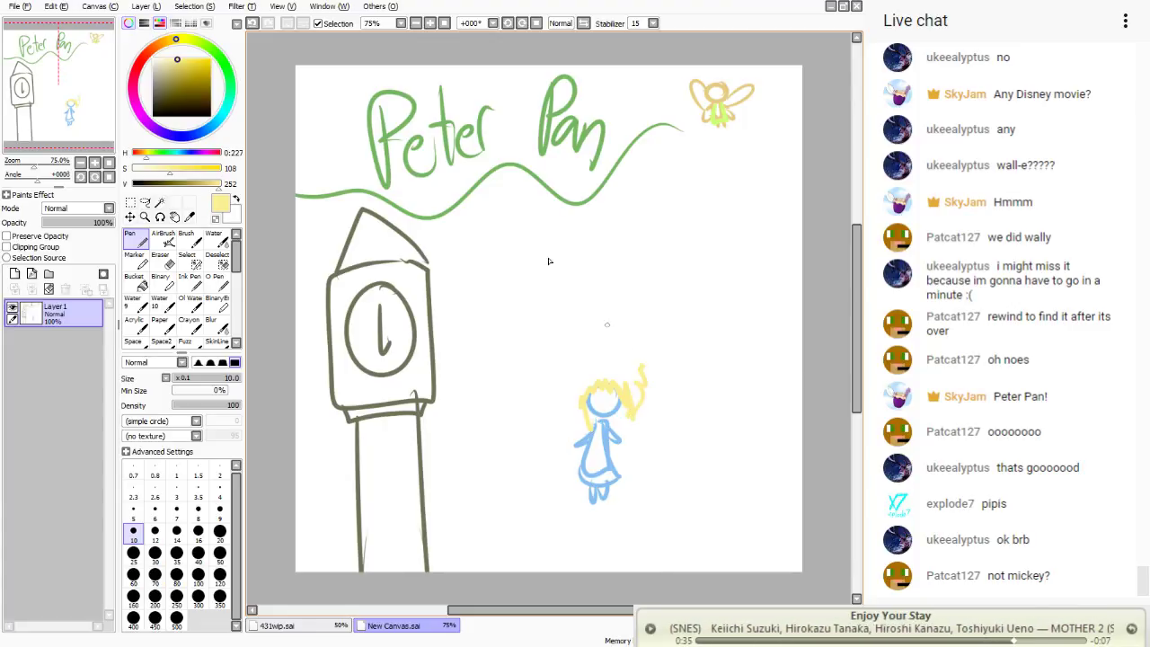
- Draw two eyes and a smile on the girl's face in dark olive with the Pen
left_click(430, 22)
scroll(276, 57, "down", 2)
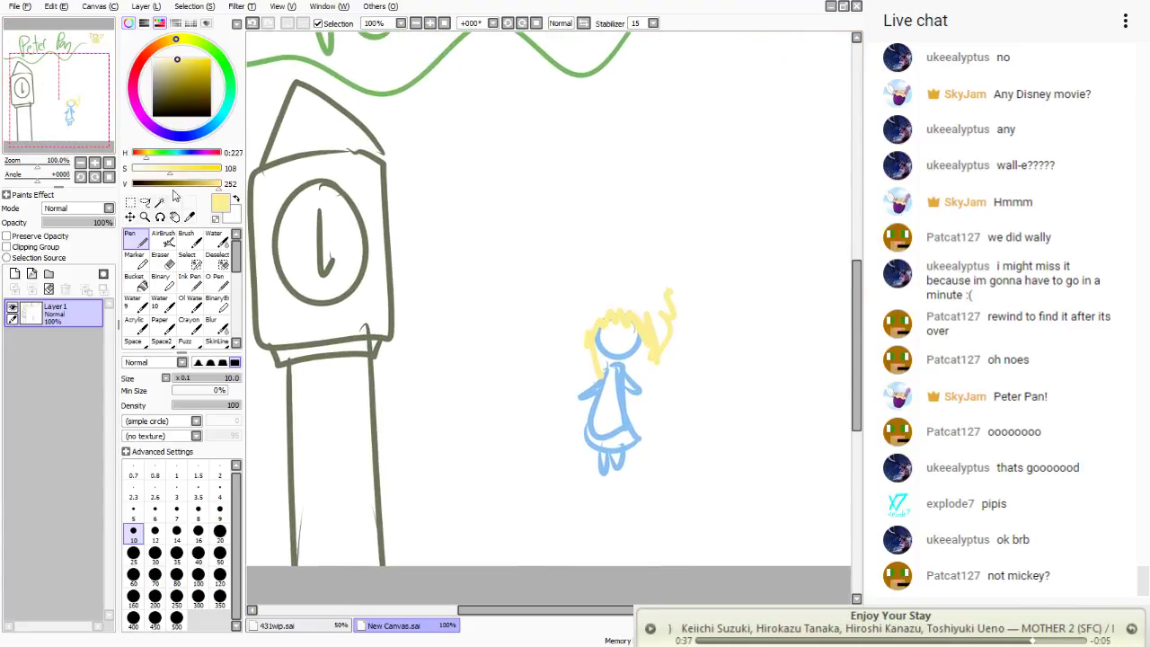
left_click(189, 216)
left_click(168, 88)
left_click(135, 238)
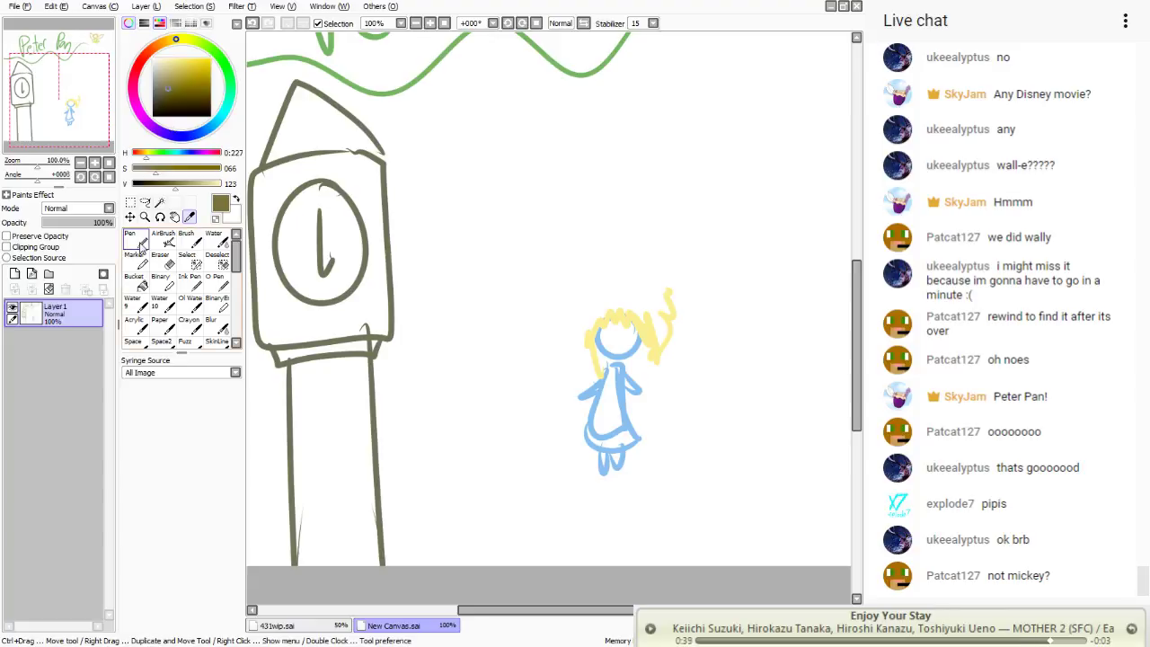
left_click(625, 335)
left_click(616, 335)
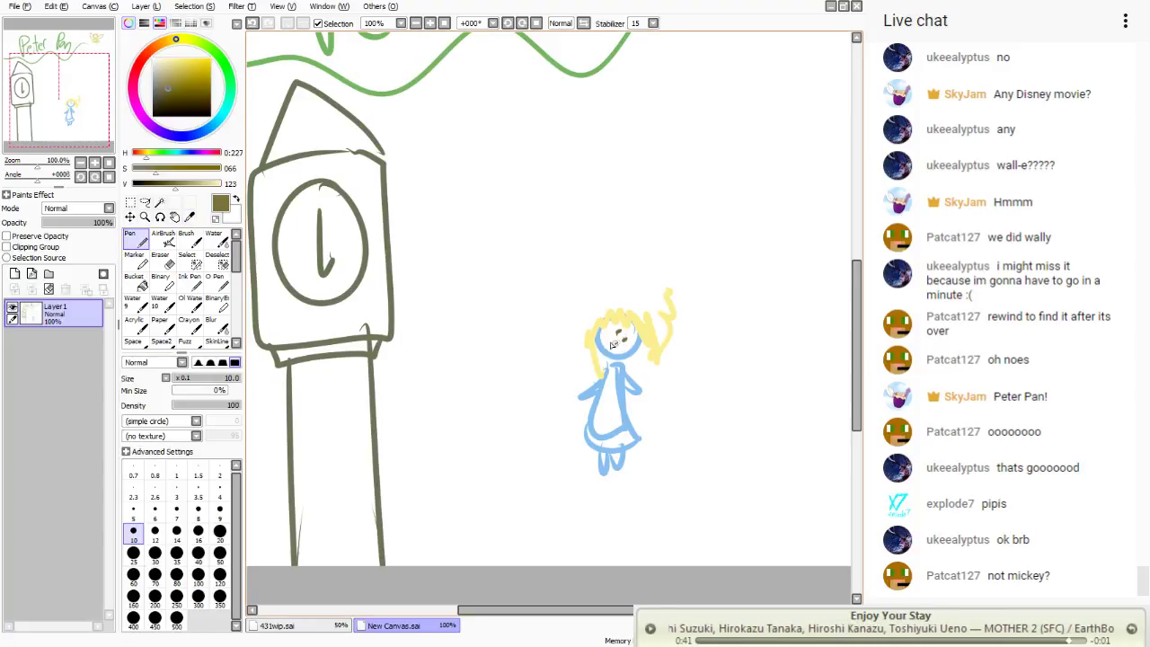
left_click_drag(609, 339, 622, 342)
- Lasso the girl and move her down beside the clock tower's base, clearing the selection
left_click(144, 202)
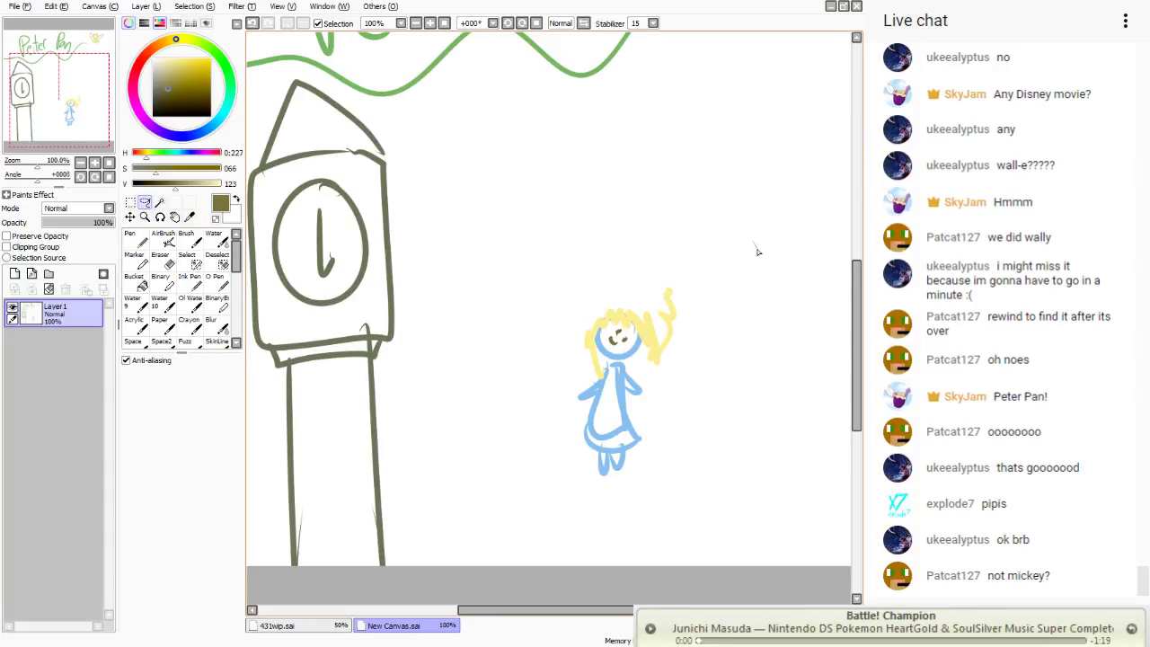
mouse_move(757, 252)
left_mouse_down()
mouse_move(732, 274)
mouse_move(758, 255)
left_mouse_up()
mouse_move(635, 419)
left_mouse_down()
mouse_move(584, 426)
mouse_move(436, 499)
mouse_move(334, 490)
mouse_move(455, 472)
mouse_move(467, 492)
left_mouse_up()
key("ctrl+d")
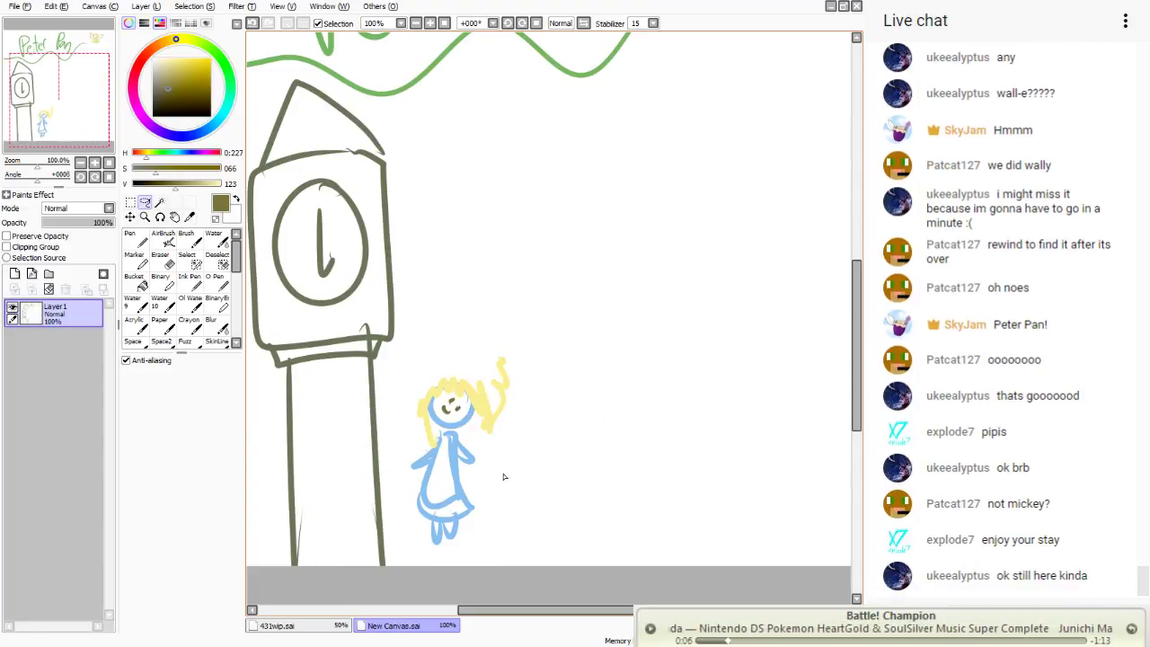
- Draw a group of seven small brick-red figures beside the girl, with a large question mark over them
left_click(143, 56)
left_click(176, 76)
key("n")
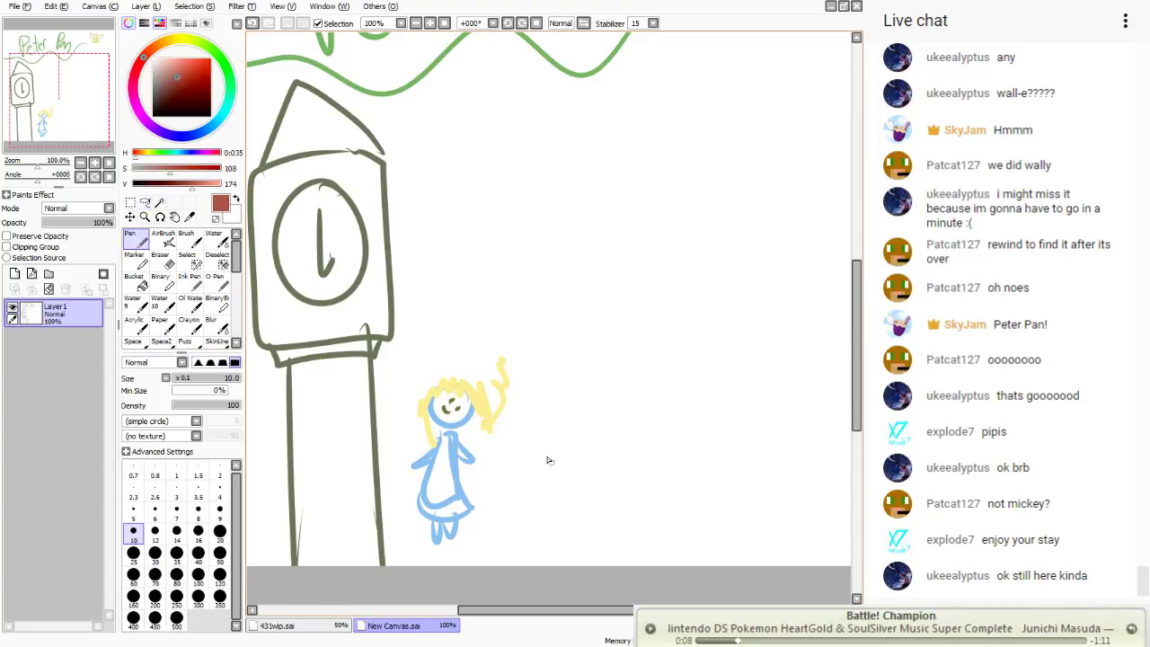
mouse_move(545, 460)
left_mouse_down()
mouse_move(536, 474)
mouse_move(548, 459)
left_mouse_up()
left_click_drag(548, 485, 532, 524)
left_click_drag(602, 480, 580, 538)
mouse_move(636, 486)
left_mouse_down()
mouse_move(656, 483)
mouse_move(640, 495)
left_mouse_up()
mouse_move(643, 500)
left_mouse_down()
mouse_move(631, 523)
mouse_move(638, 539)
left_mouse_up()
left_click_drag(705, 462, 693, 527)
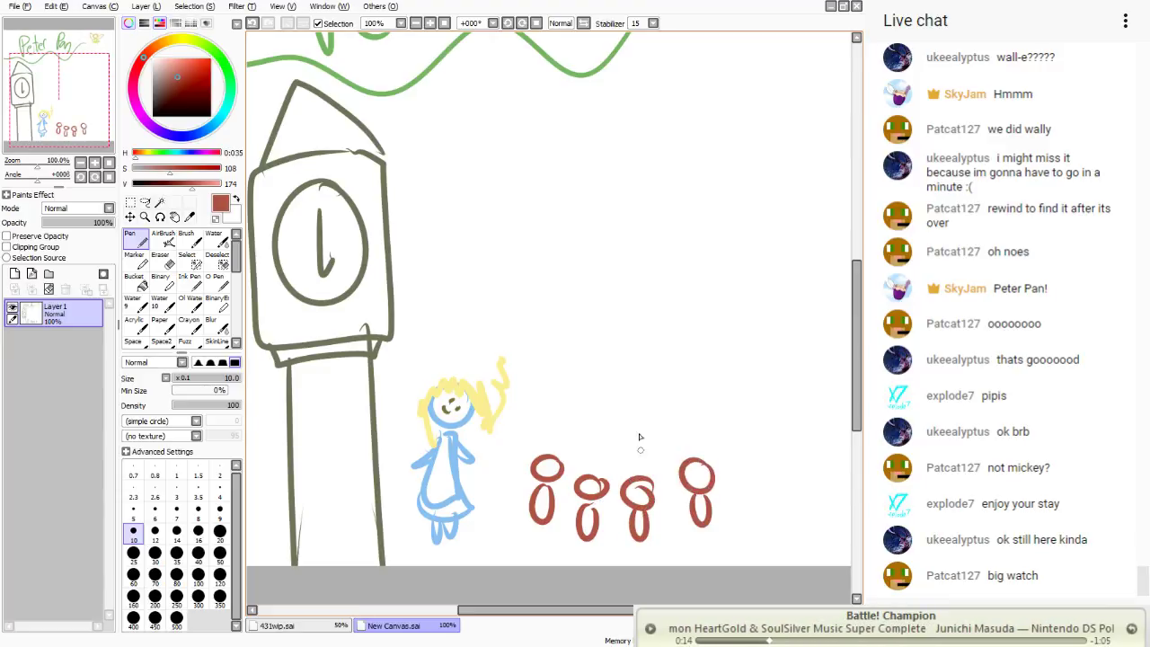
left_click_drag(660, 411, 661, 464)
mouse_move(613, 409)
left_mouse_down()
mouse_move(620, 456)
mouse_move(561, 420)
mouse_move(584, 415)
left_mouse_up()
mouse_move(579, 435)
left_mouse_down()
mouse_move(589, 451)
mouse_move(575, 446)
left_mouse_up()
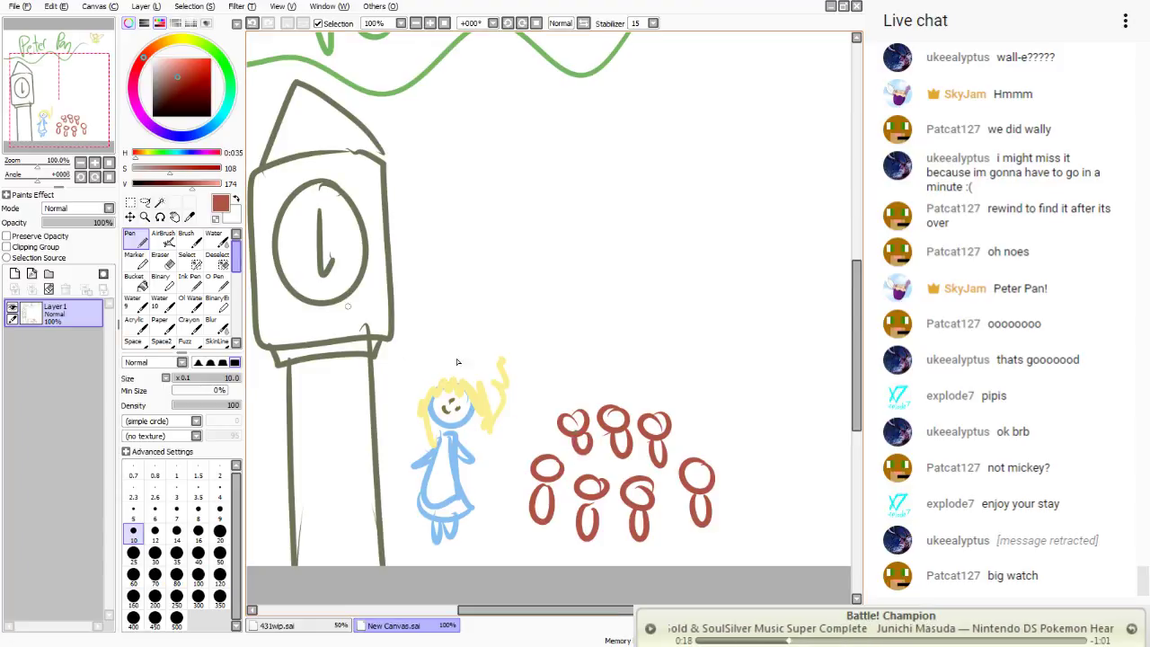
left_click_drag(616, 365, 620, 436)
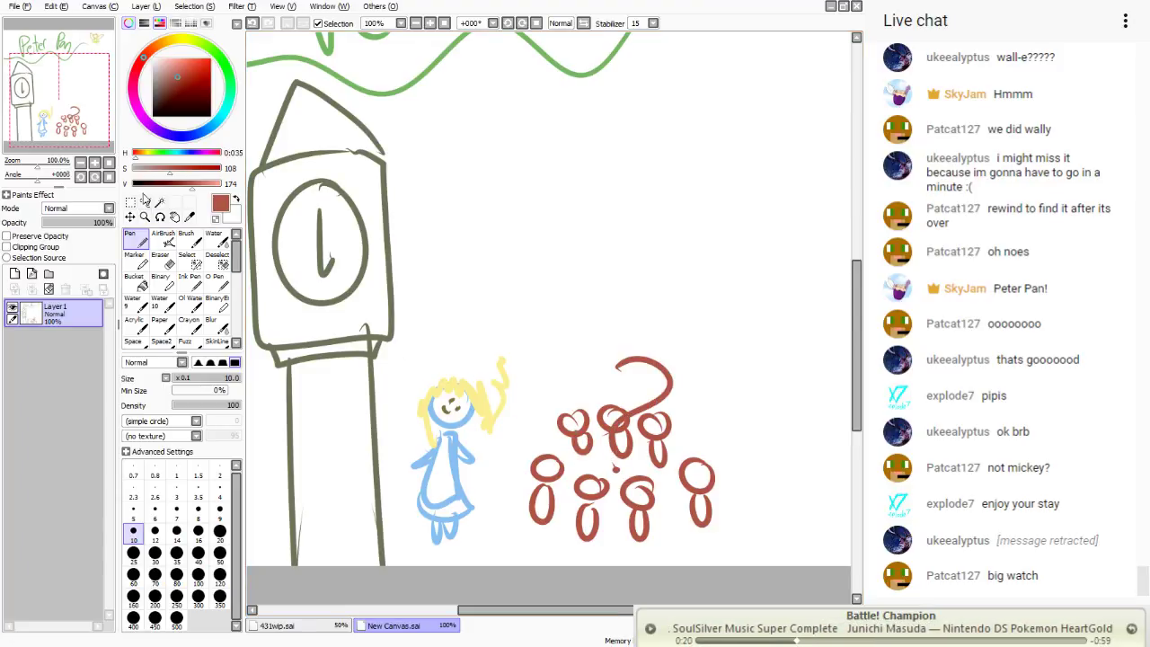
- Lasso the girl and nudge her slightly away from the clock tower toward the red figures, clearing the selection
left_click(145, 201)
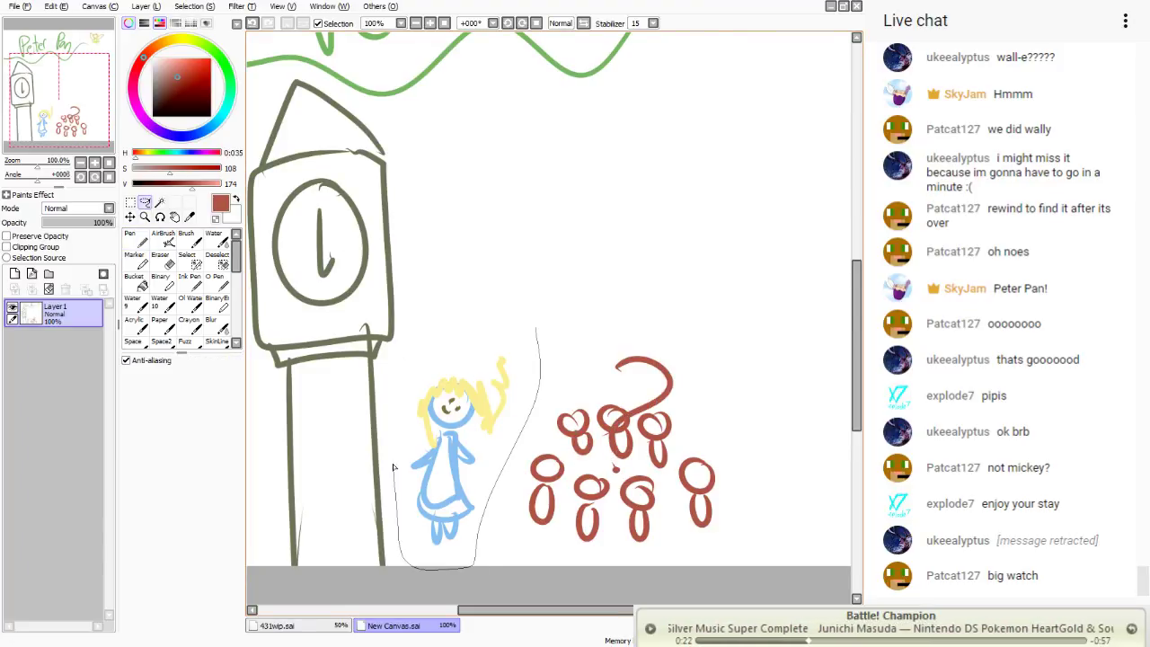
left_click_drag(393, 467, 395, 360)
mouse_move(467, 431)
left_mouse_down()
mouse_move(499, 411)
mouse_move(512, 358)
mouse_move(504, 421)
mouse_move(430, 356)
mouse_move(426, 456)
mouse_move(419, 387)
mouse_move(406, 389)
mouse_move(451, 347)
mouse_move(487, 419)
left_mouse_up()
key("ctrl+d")
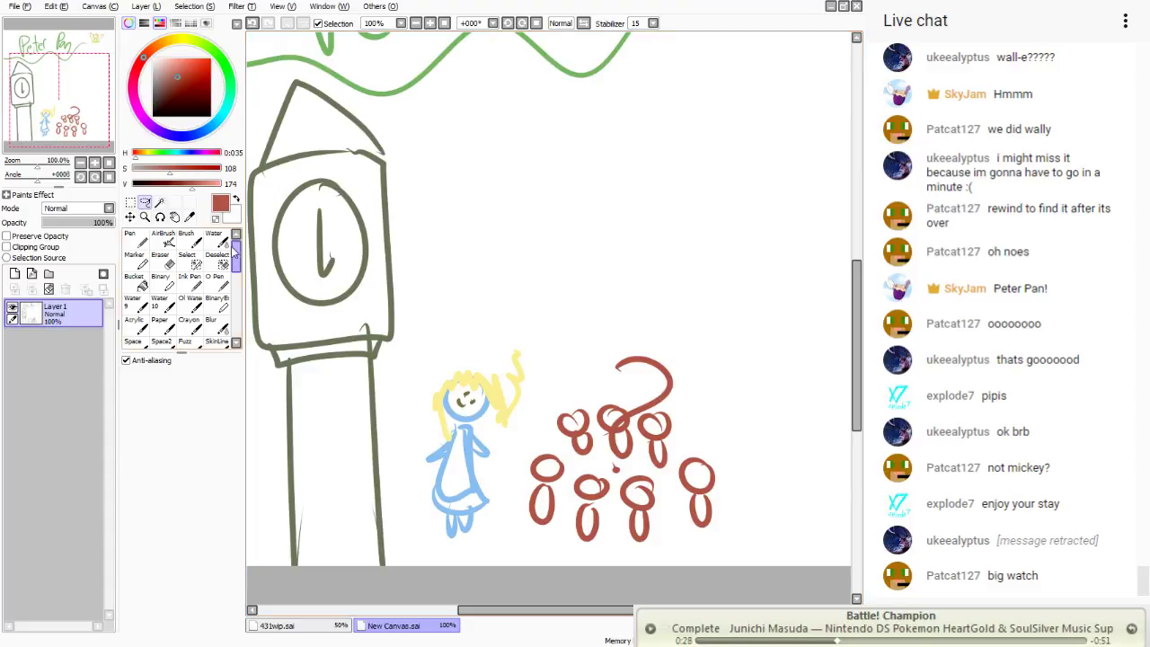
- Draw a flying Peter Pan in green with the Pen beside the clock tower's roof, and give him salmon-orange hair
left_click(221, 62)
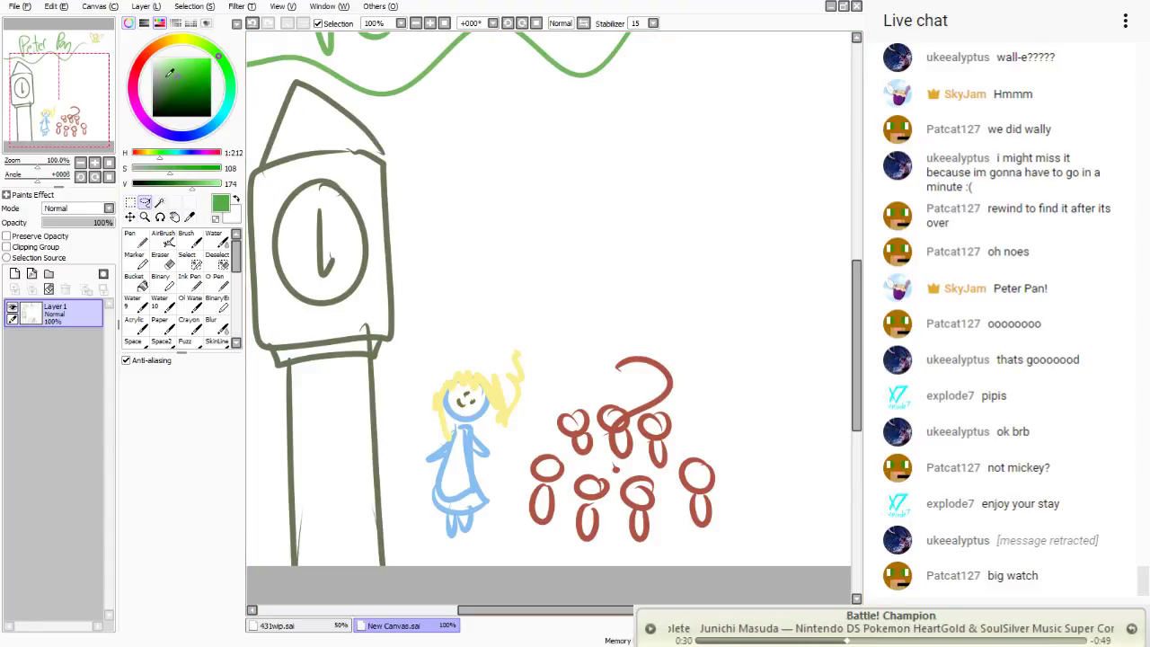
left_click(133, 238)
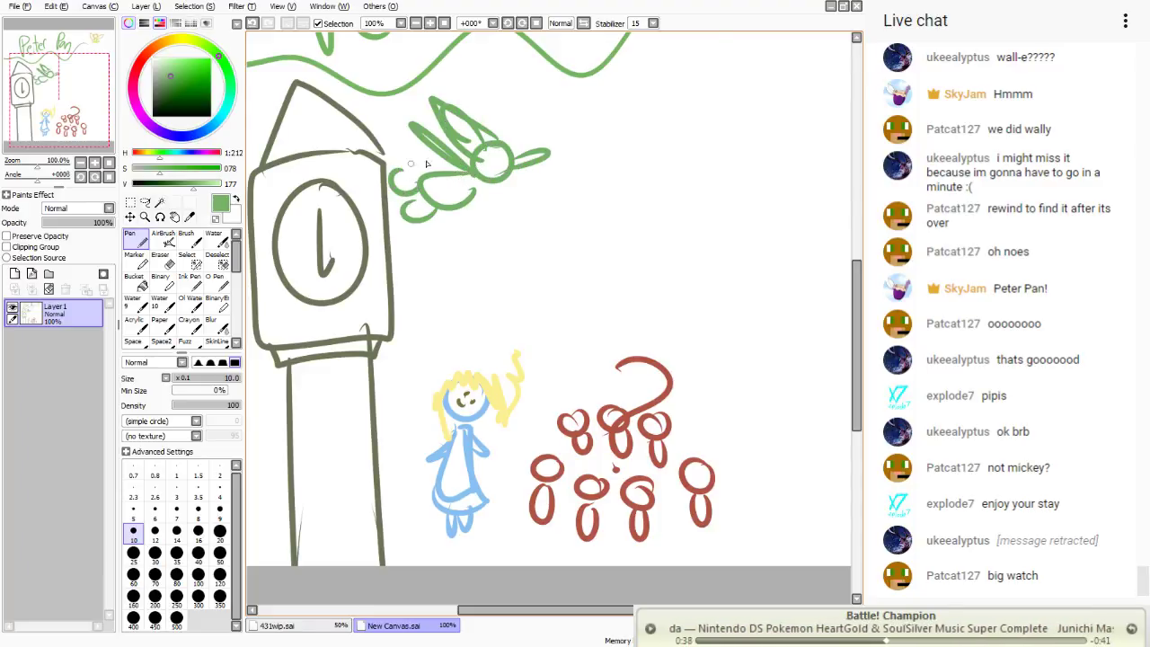
left_click(178, 41)
left_click(183, 56)
left_click(145, 54)
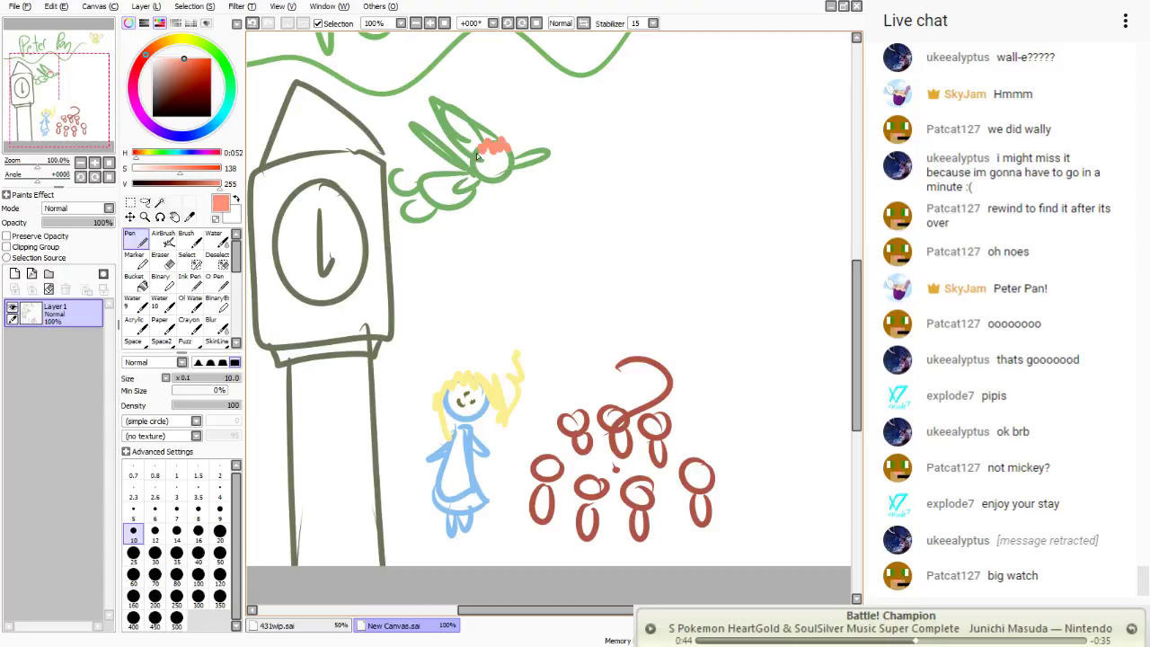
- Lasso the flying Peter Pan and move him down and right, away from the clock tower
left_click(144, 201)
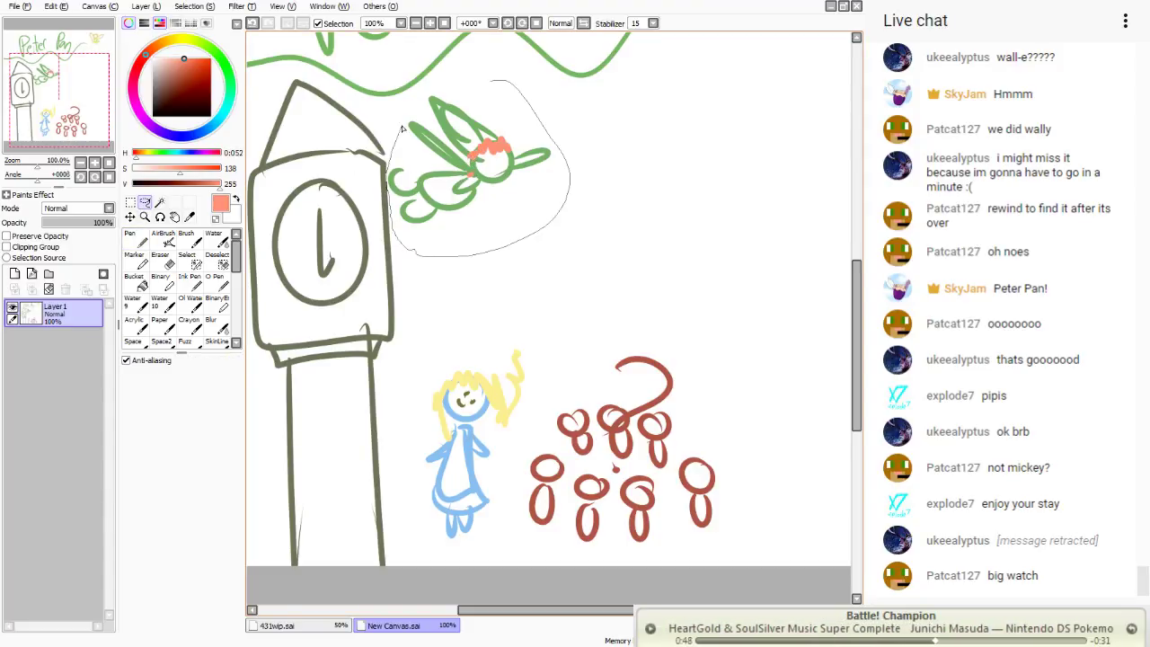
left_click_drag(402, 129, 457, 82)
mouse_move(501, 135)
left_mouse_down()
mouse_move(600, 233)
mouse_move(572, 203)
left_mouse_up()
left_click(566, 139)
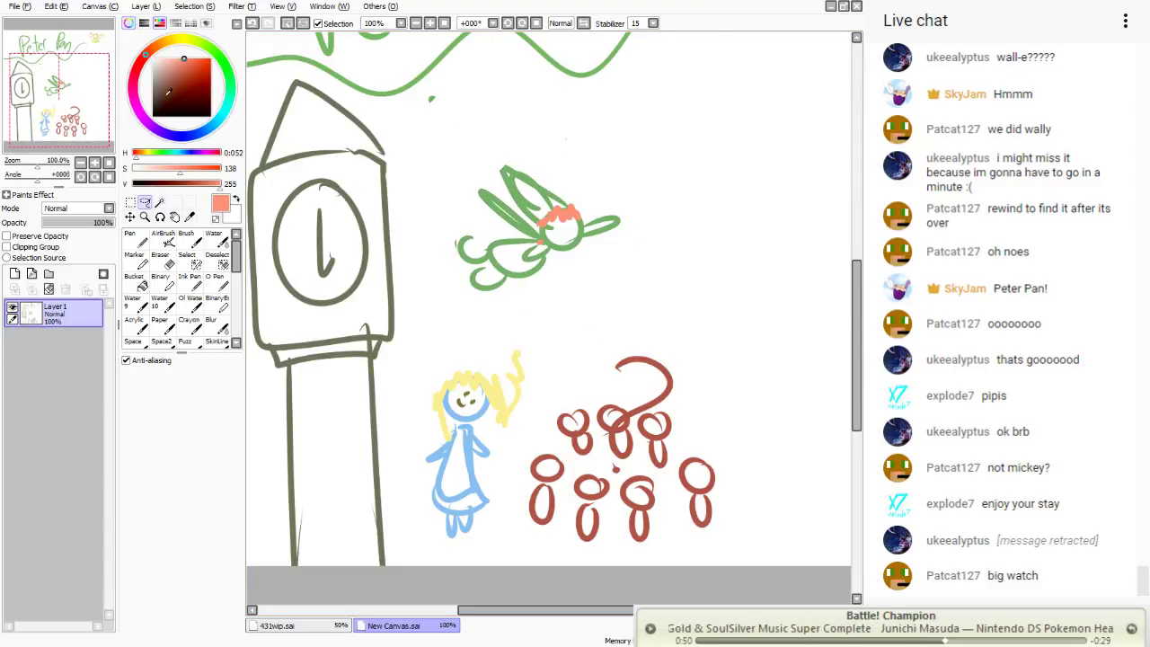
- Draw a tiny winged fairy in light cyan just above Peter Pan's head with the Pen, clearing the previous selection
left_click(218, 118)
left_click(175, 64)
left_click(135, 237)
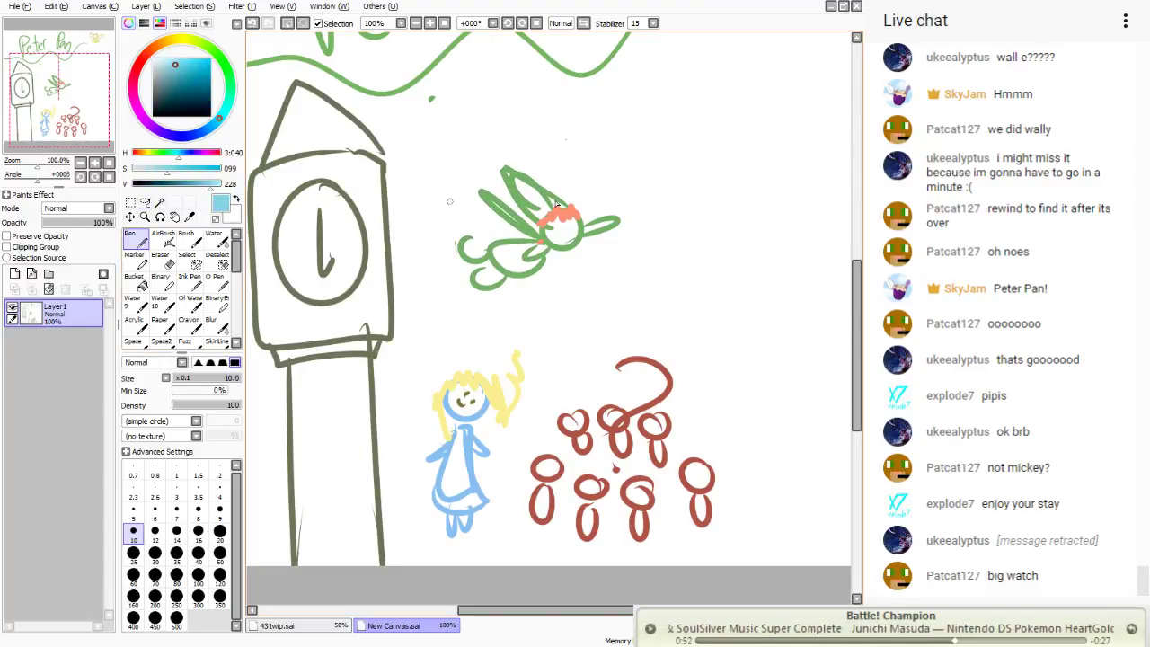
key("ctrl+d")
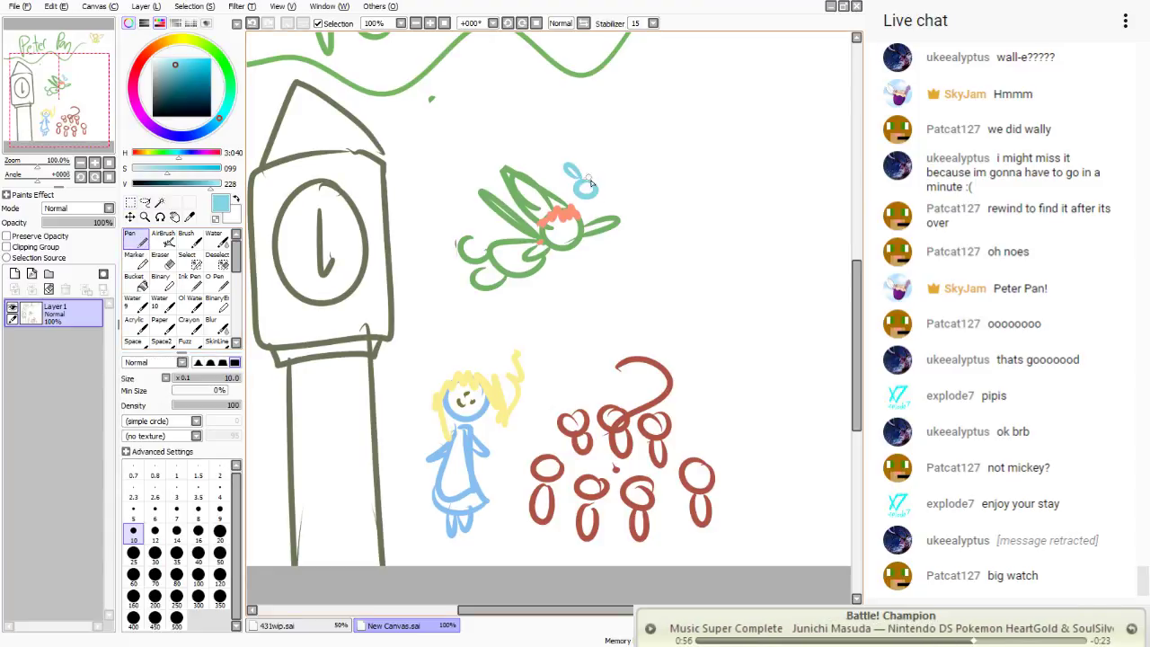
- Lasso Peter Pan with the cyan fairy and move them up and right, and move the girl to the canvas's right side ahead of them
left_click(147, 201)
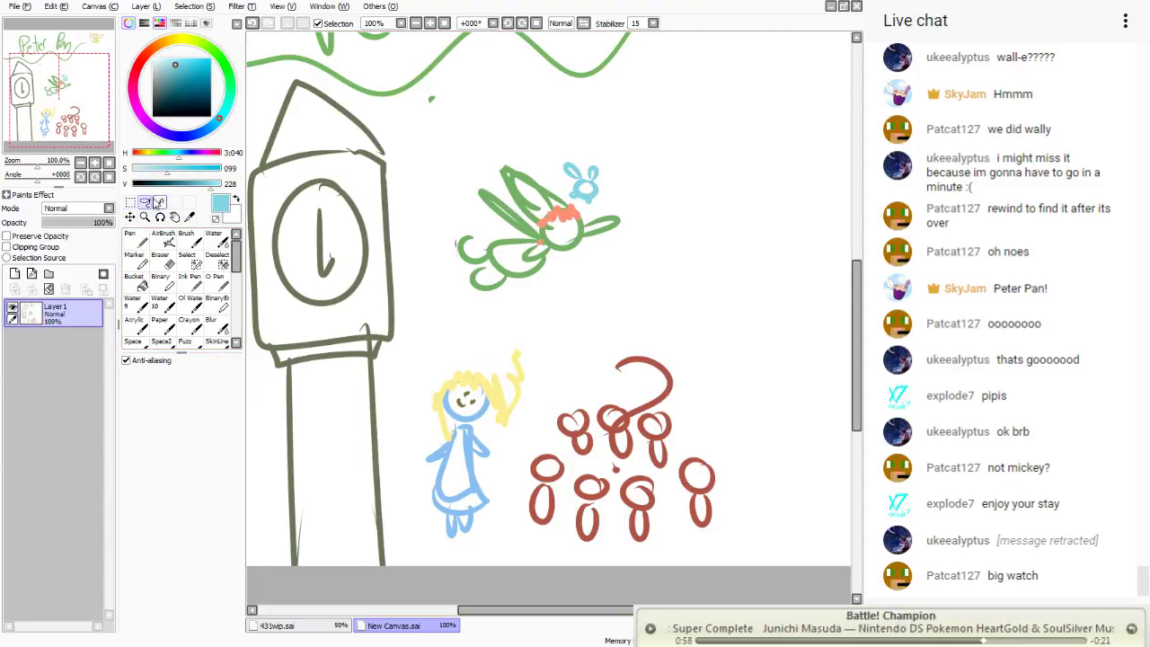
left_click_drag(562, 97, 555, 92)
mouse_move(556, 238)
left_mouse_down()
mouse_move(525, 151)
mouse_move(558, 336)
mouse_move(450, 261)
mouse_move(407, 251)
mouse_move(379, 263)
mouse_move(405, 277)
mouse_move(361, 238)
mouse_move(434, 320)
mouse_move(421, 310)
mouse_move(457, 278)
mouse_move(433, 248)
mouse_move(495, 205)
mouse_move(635, 185)
left_mouse_up()
mouse_move(519, 334)
left_mouse_down()
mouse_move(541, 423)
mouse_move(485, 323)
mouse_move(504, 526)
mouse_move(456, 292)
left_mouse_up()
mouse_move(480, 420)
left_mouse_down()
mouse_move(501, 340)
mouse_move(753, 263)
mouse_move(739, 199)
mouse_move(672, 322)
mouse_move(742, 203)
mouse_move(770, 191)
left_mouse_up()
- Lasso Peter Pan and the cyan fairy again and shift them slightly down toward the girl's level
left_click(695, 91)
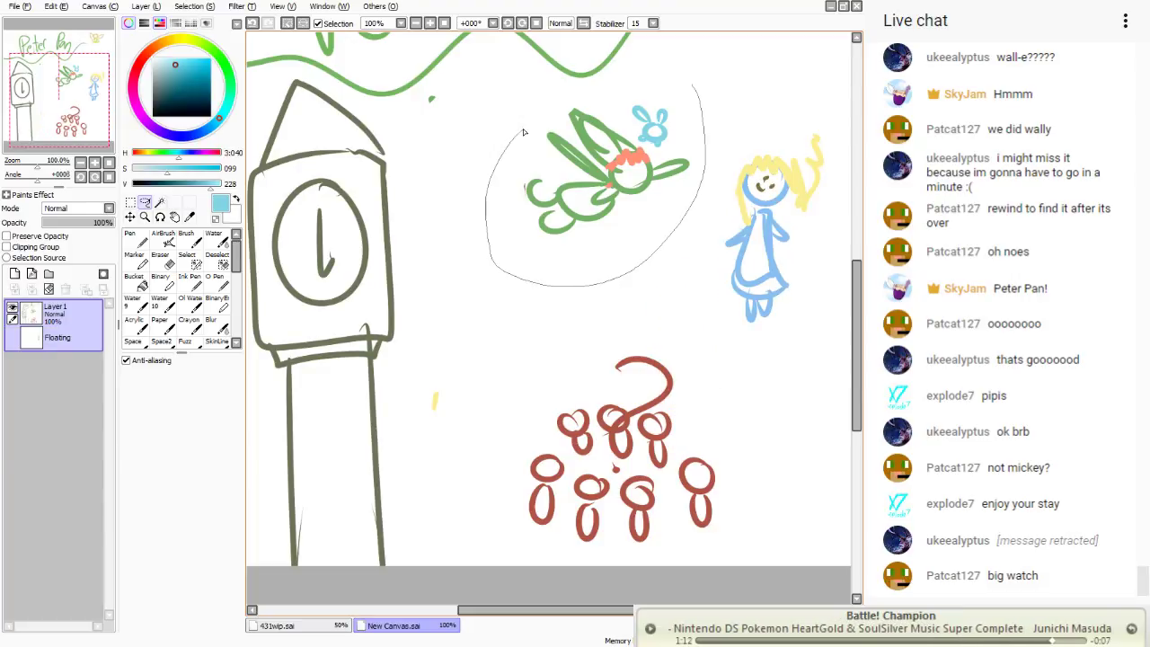
left_click_drag(524, 132, 557, 98)
mouse_move(622, 187)
left_mouse_down()
mouse_move(574, 160)
mouse_move(606, 140)
mouse_move(631, 212)
left_mouse_up()
- Examine the flying Peter Pan, the cyan fairy and the girl up close at several magnifications
left_click(429, 22)
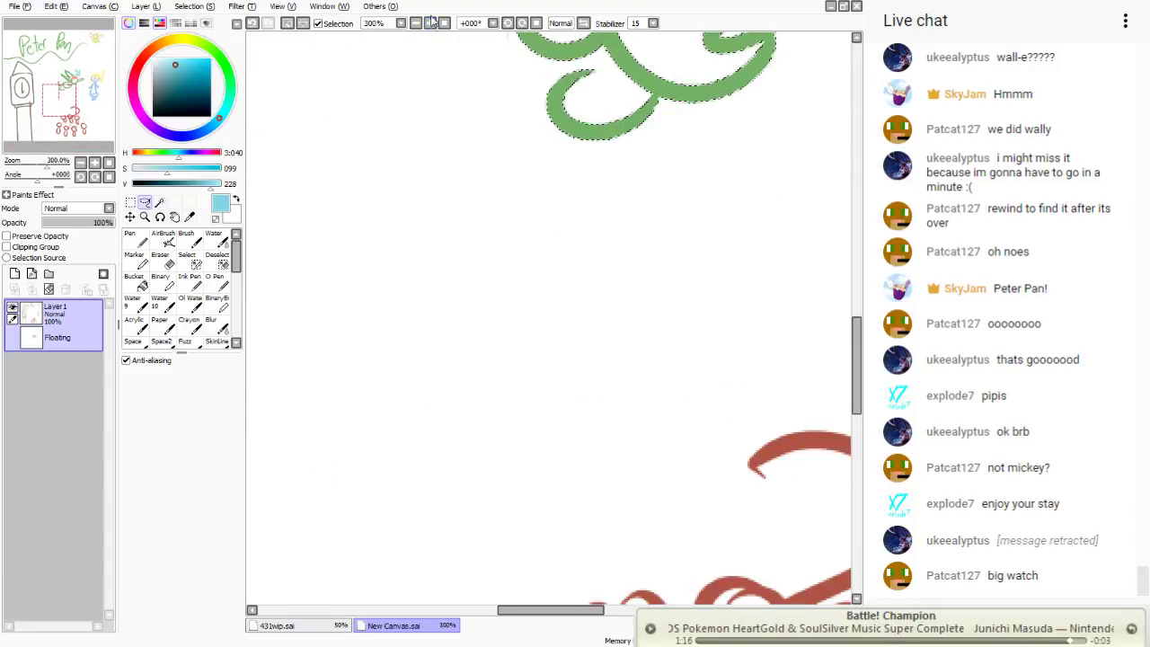
left_click(430, 22)
left_click_drag(85, 99, 111, 67)
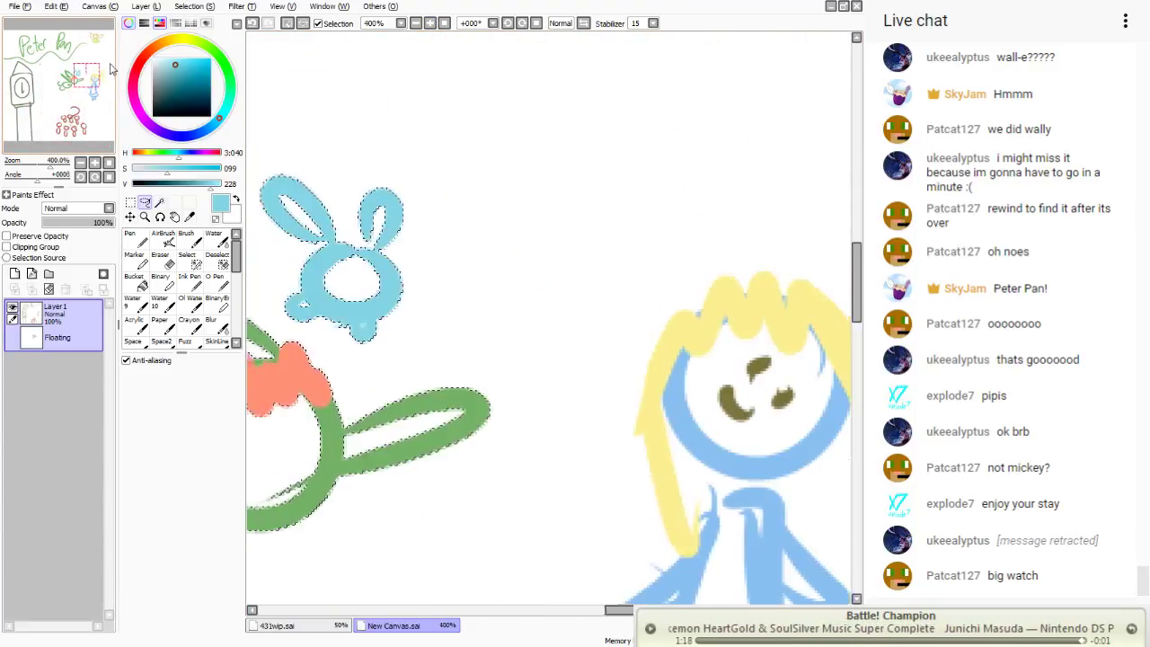
left_click(430, 23)
left_click(430, 23)
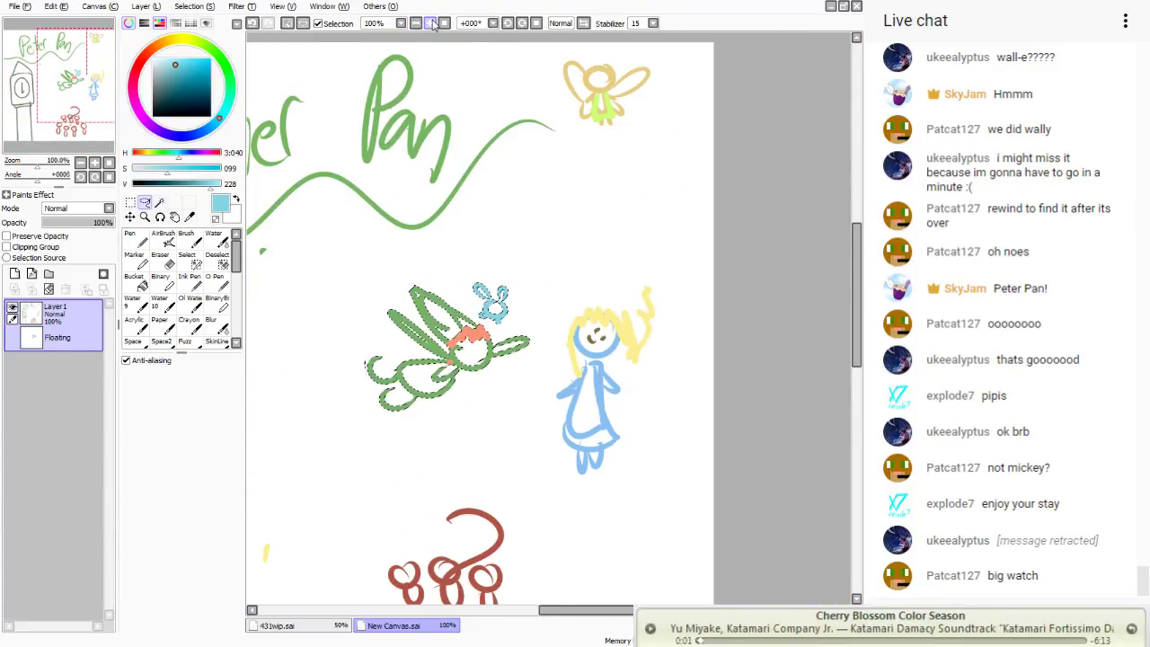
left_click(430, 22)
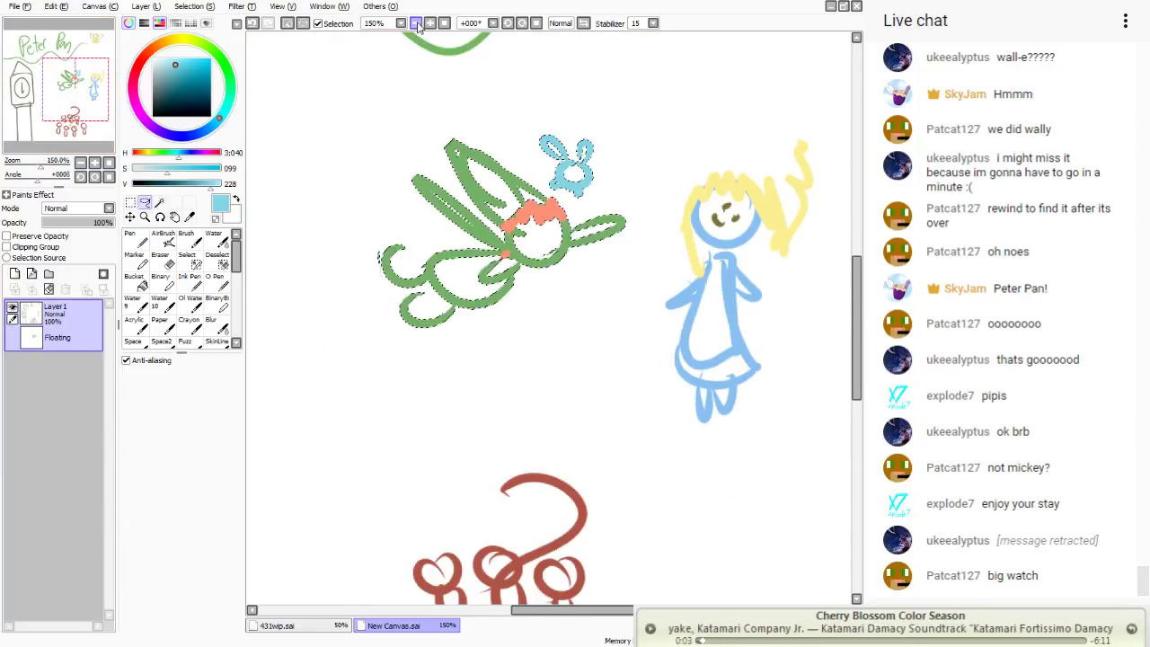
left_click(417, 24)
left_click_drag(72, 83, 52, 105)
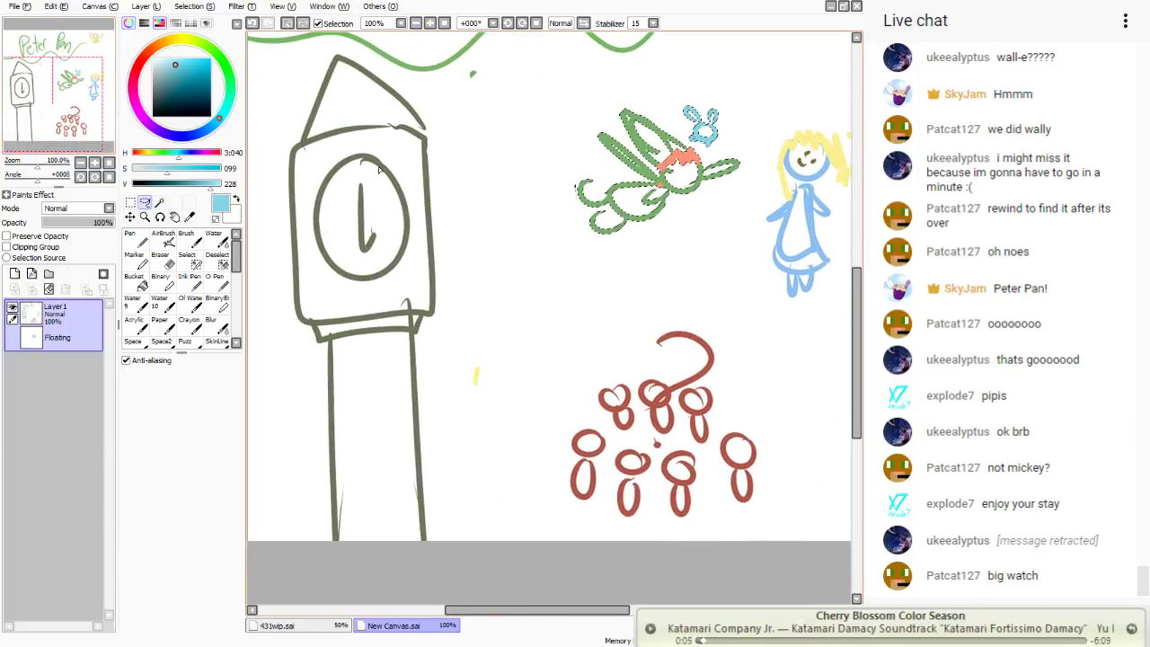
- Clear the selection and use the lasso to remove the clock's hand and the whole clock tower from the canvas
key("ctrl+d")
mouse_move(363, 199)
left_mouse_down()
mouse_move(361, 310)
mouse_move(313, 533)
left_mouse_up()
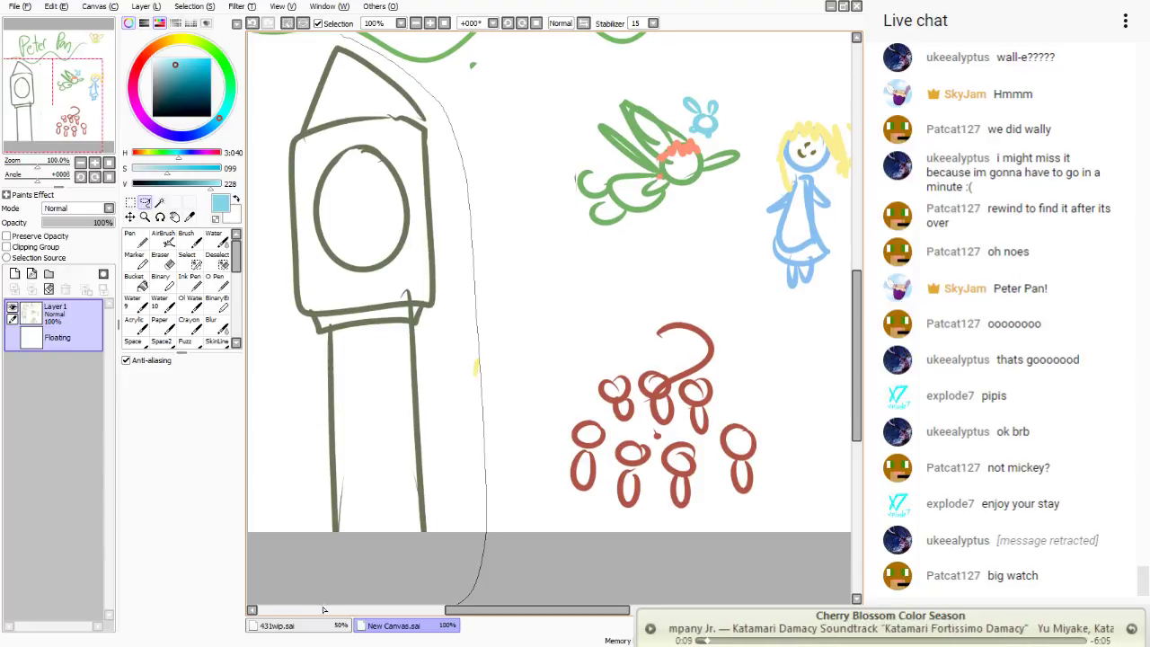
left_click_drag(323, 610, 310, 557)
mouse_move(323, 167)
left_mouse_down()
mouse_move(628, 157)
mouse_move(488, 398)
mouse_move(858, 242)
mouse_move(862, 260)
left_mouse_up()
left_click(417, 23)
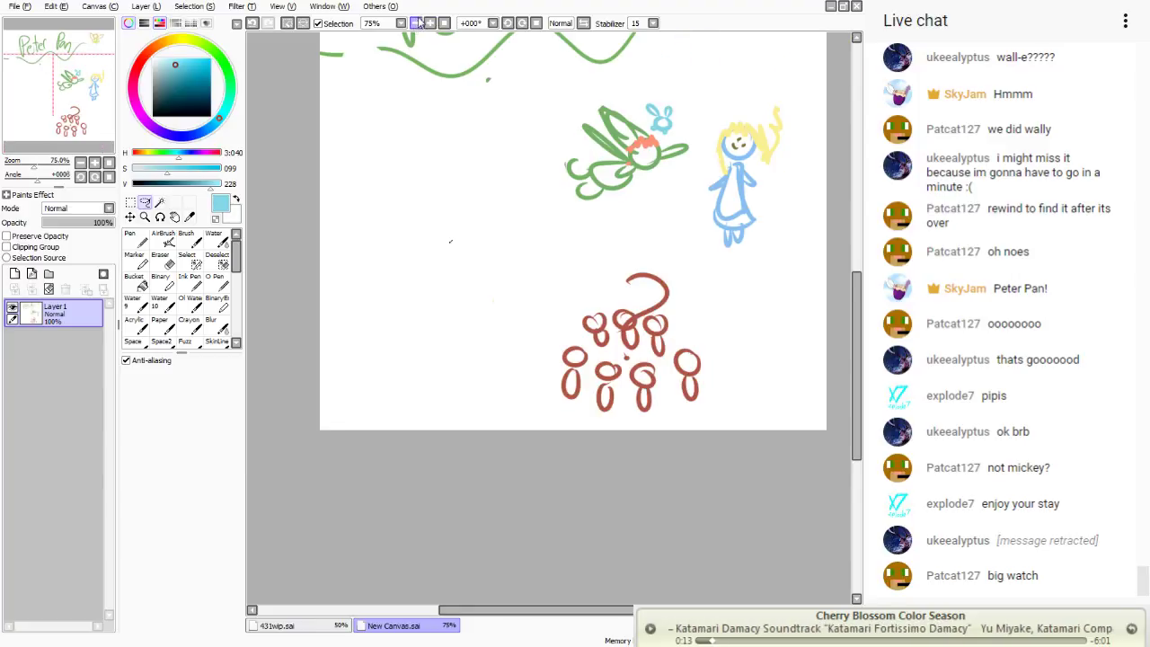
- Lasso the middle of the wavy green line below the title and move it down off the canvas's lower edge
left_click(430, 22)
left_click_drag(95, 103, 97, 81)
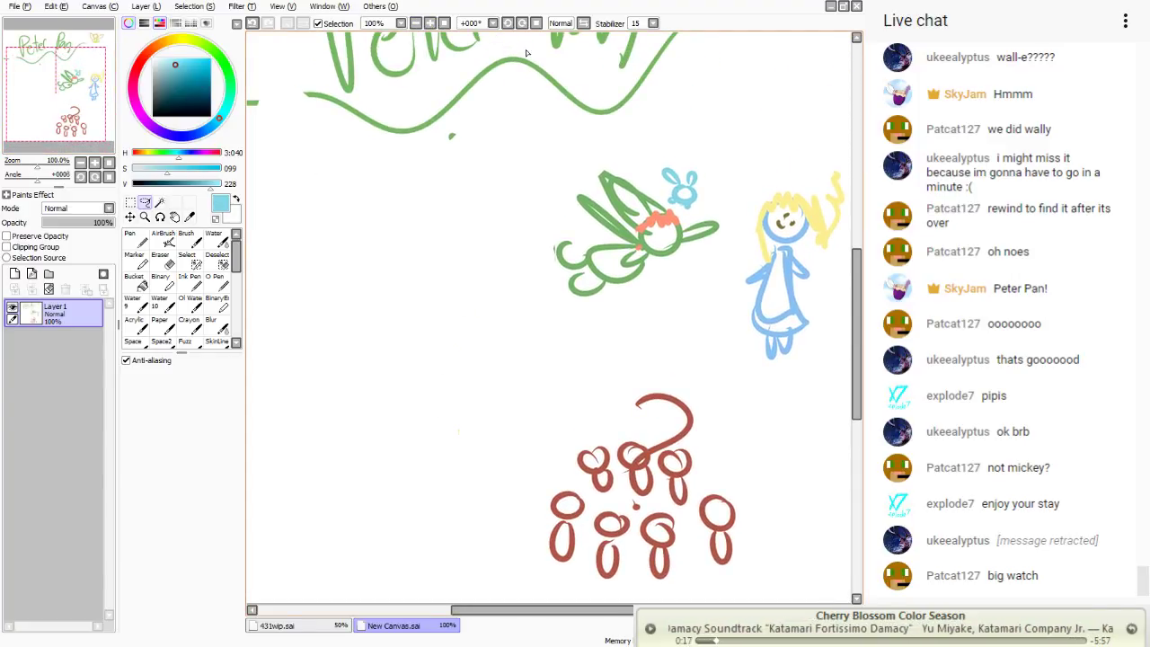
left_click_drag(453, 186, 459, 184)
left_click_drag(507, 91, 390, 405)
key("ctrl+d")
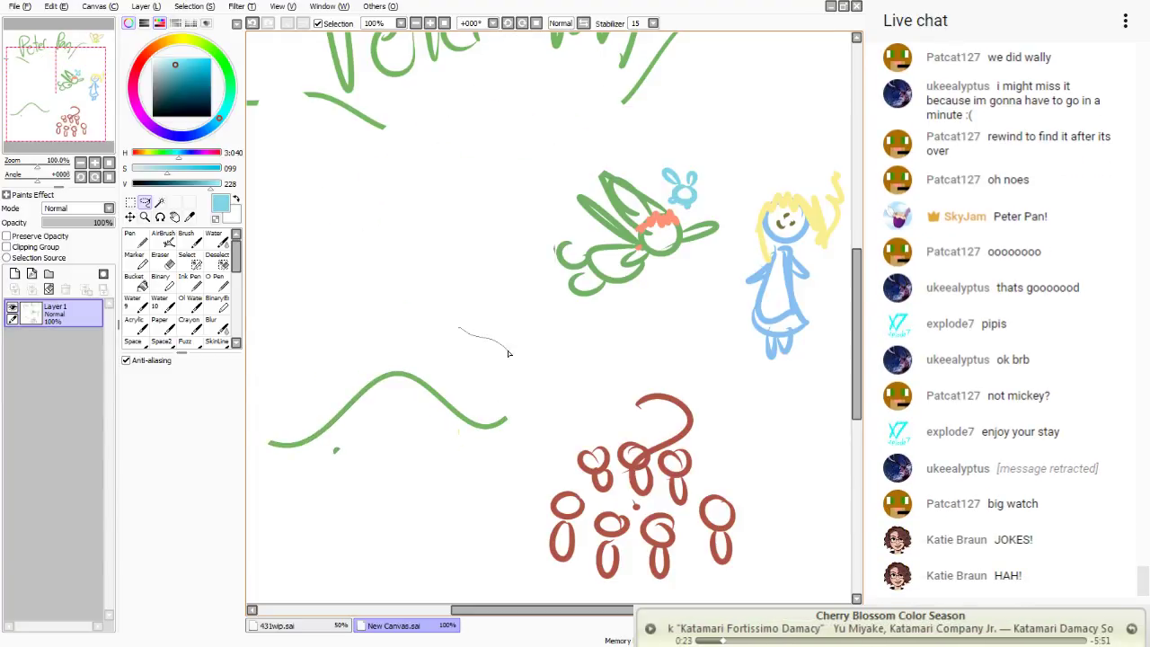
left_click_drag(257, 409, 431, 305)
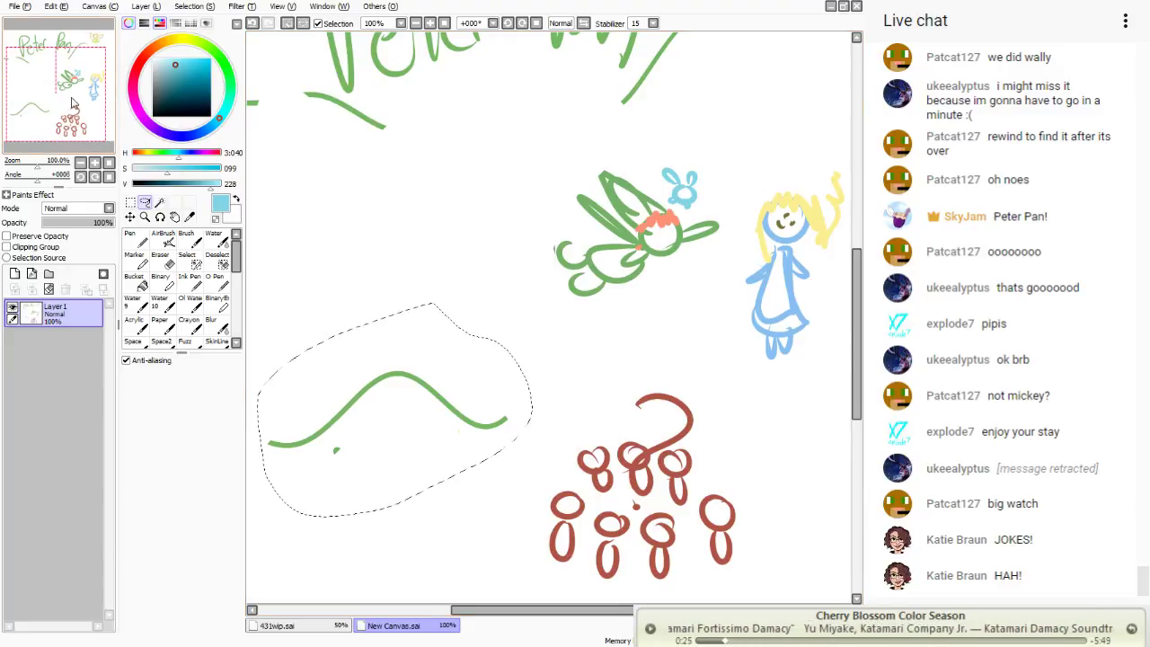
left_click_drag(73, 104, 65, 107)
mouse_move(470, 393)
left_mouse_down()
mouse_move(474, 578)
mouse_move(450, 627)
left_mouse_up()
left_click_drag(81, 81, 98, 70)
left_click(372, 224)
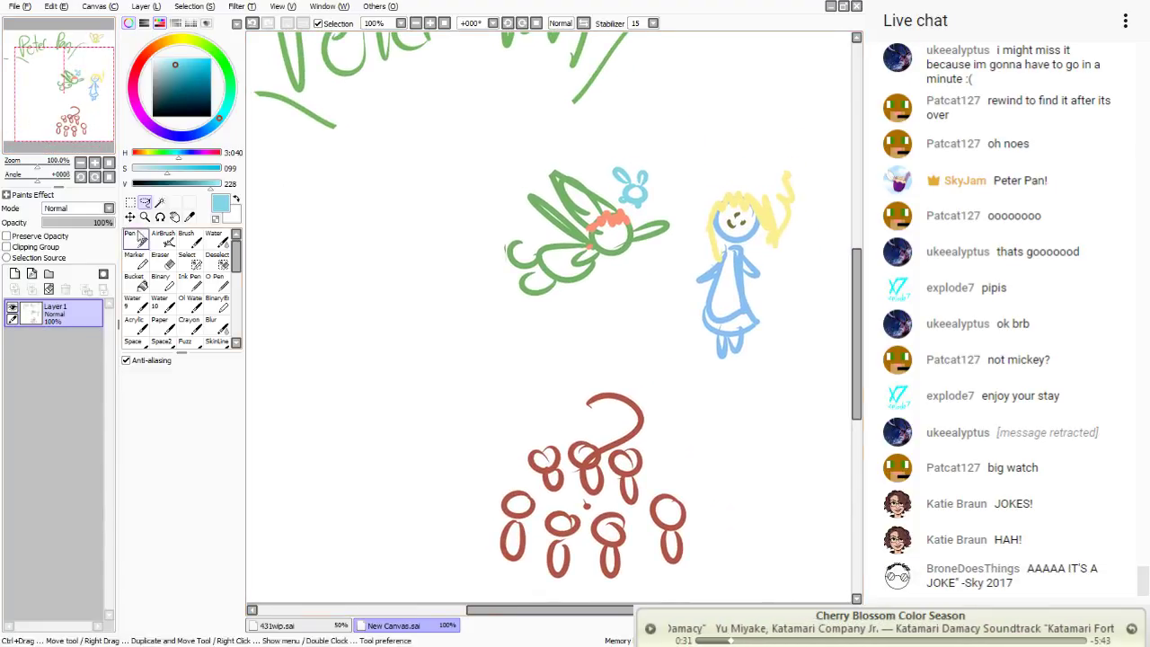
- Draw a ship's hull in dark brown with the size 10 Pen in the empty area beside the red figures
left_click_drag(174, 85, 153, 48)
left_click(192, 136)
left_click(134, 238)
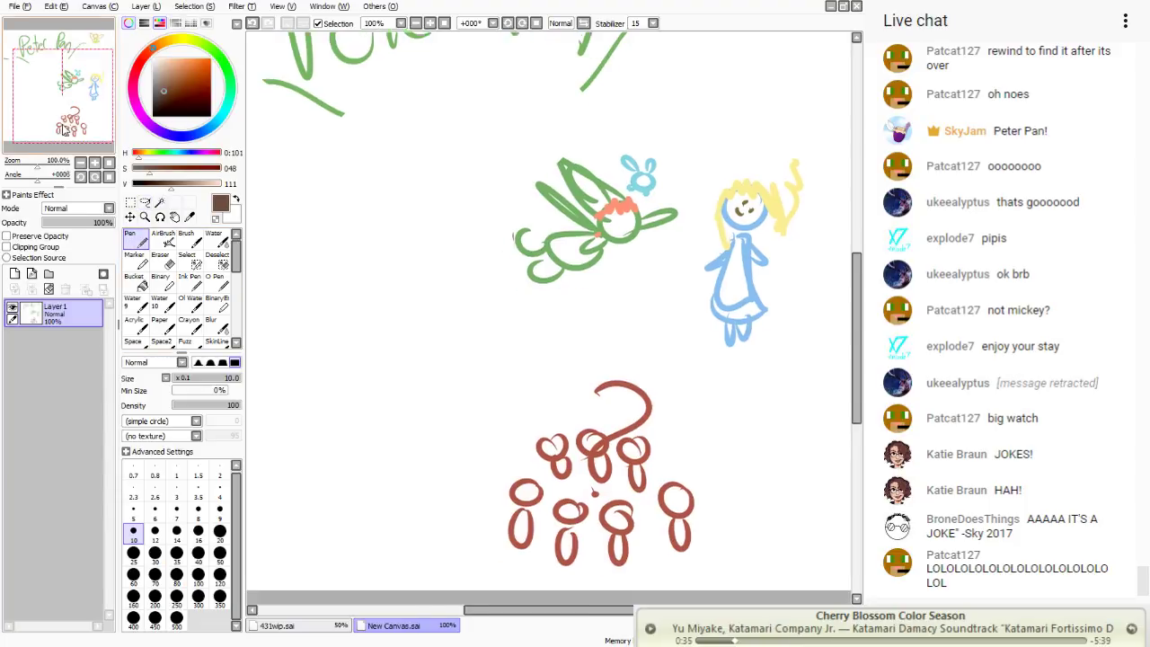
left_click_drag(239, 297, 358, 285)
mouse_move(426, 388)
left_mouse_down()
mouse_move(603, 334)
mouse_move(302, 408)
left_mouse_up()
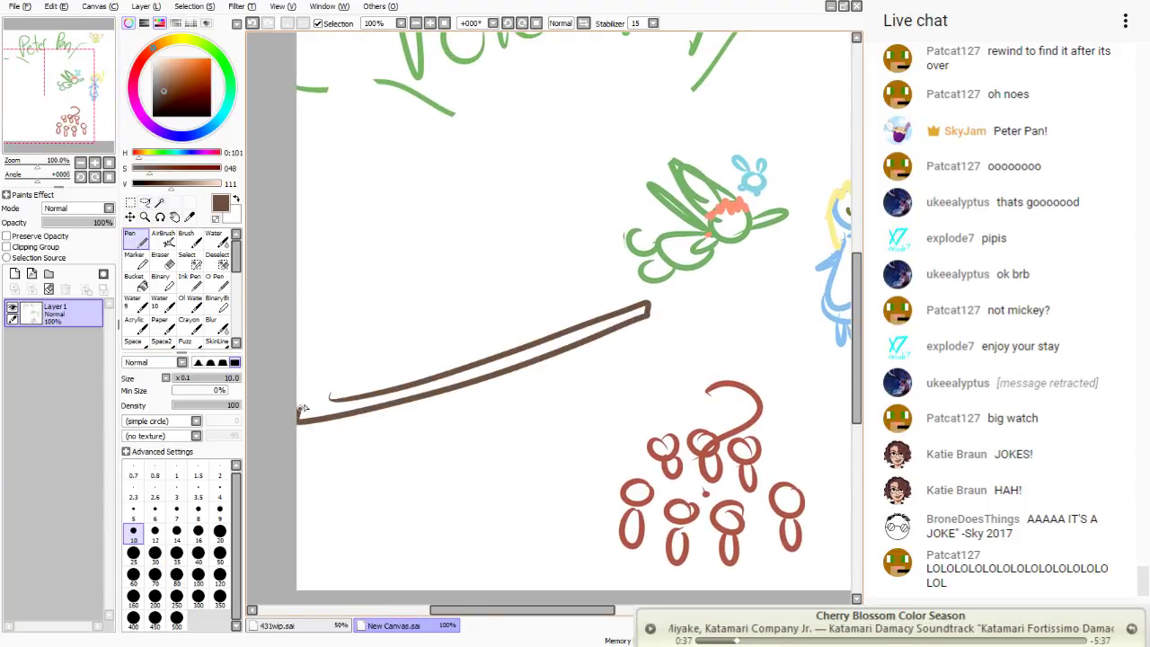
left_click_drag(607, 330, 299, 521)
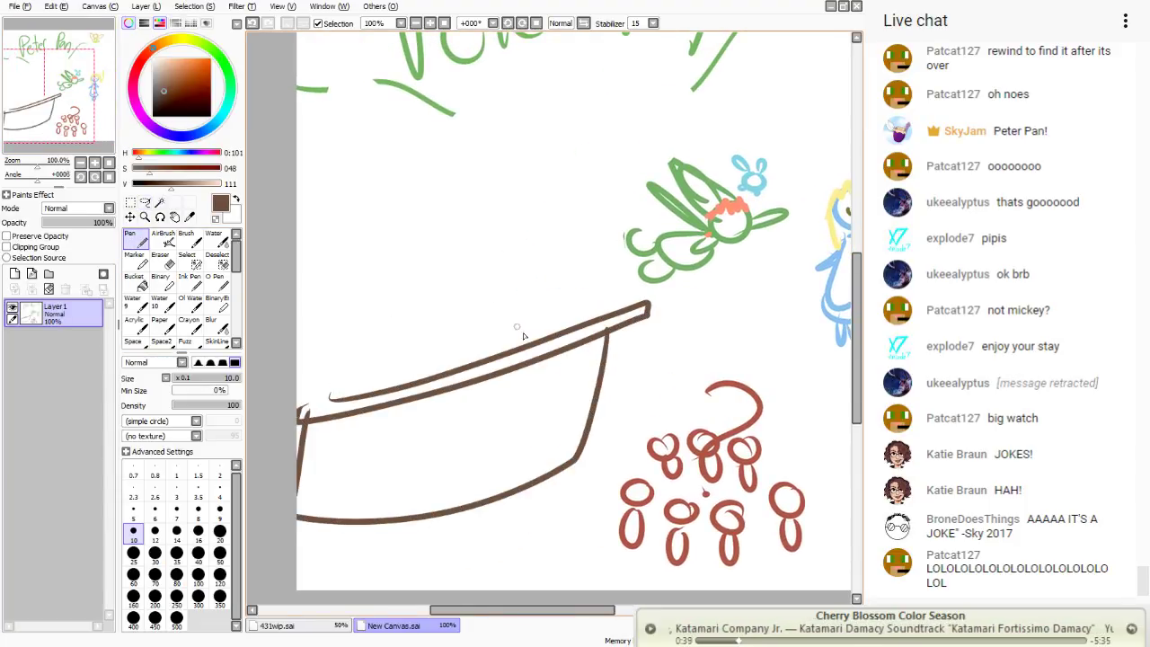
- Draw two masts with rounded, billowing sails rising from the brown ship's deck
mouse_move(508, 345)
left_mouse_down()
mouse_move(471, 117)
mouse_move(512, 347)
left_mouse_up()
left_click_drag(592, 162, 499, 250)
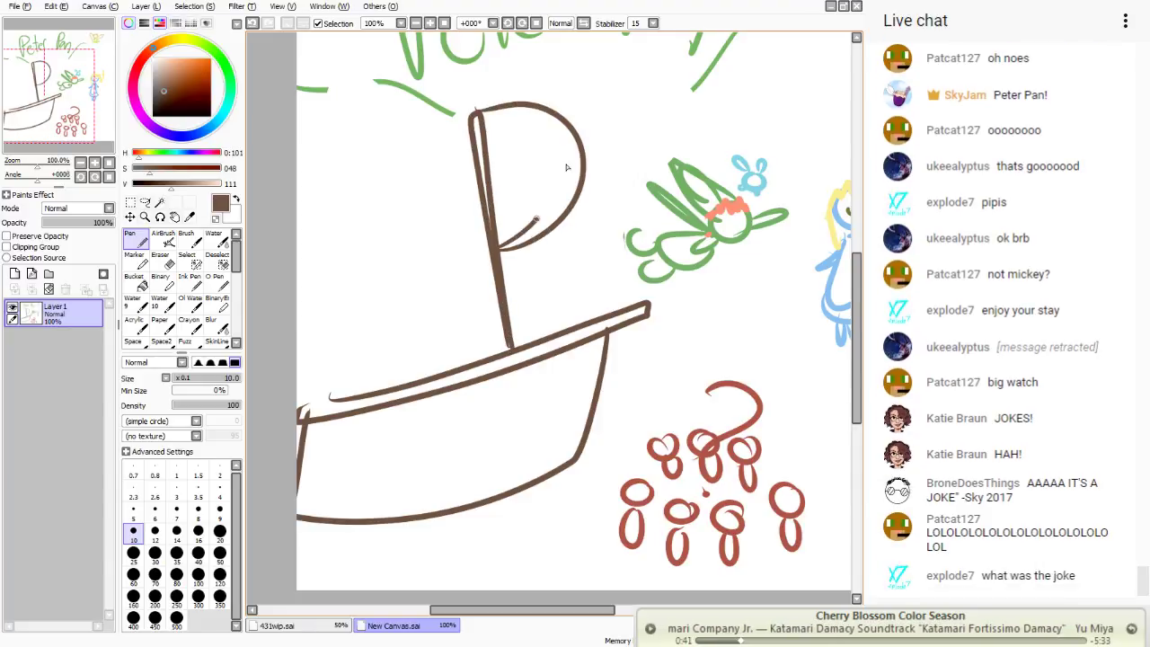
mouse_move(342, 144)
left_mouse_down()
mouse_move(378, 396)
mouse_move(363, 376)
mouse_move(336, 144)
mouse_move(348, 134)
mouse_move(400, 240)
mouse_move(363, 253)
left_mouse_up()
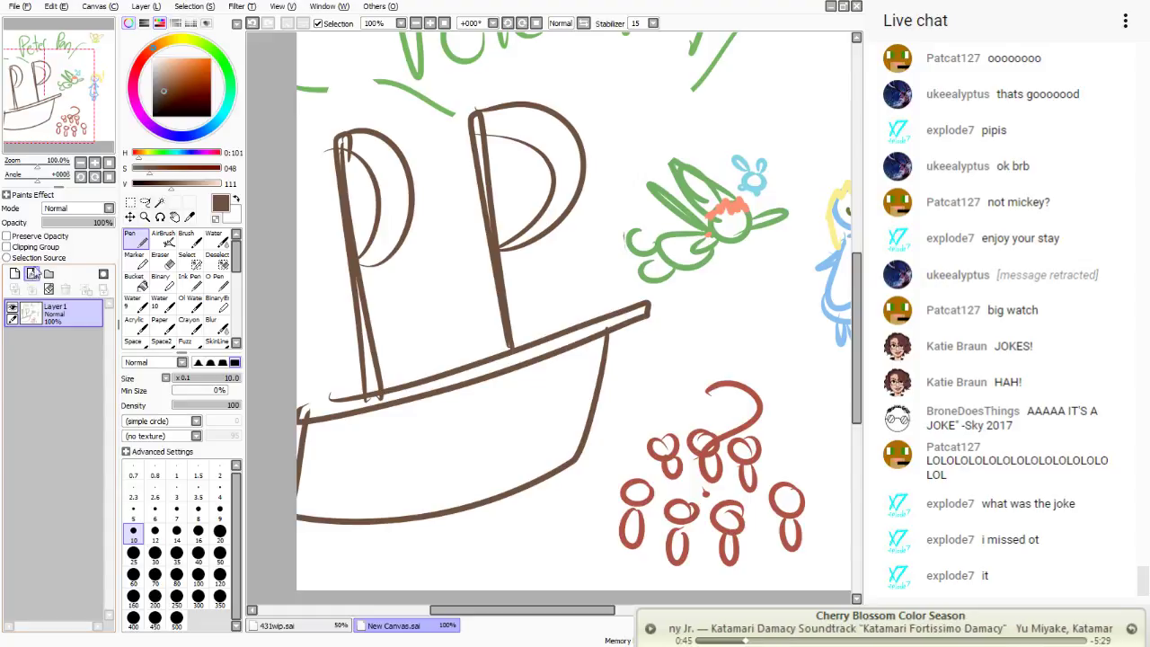
- Lasso the whole ship, cut it from Layer1 and paste it as Layer2, placed beneath Layer1
left_click(146, 202)
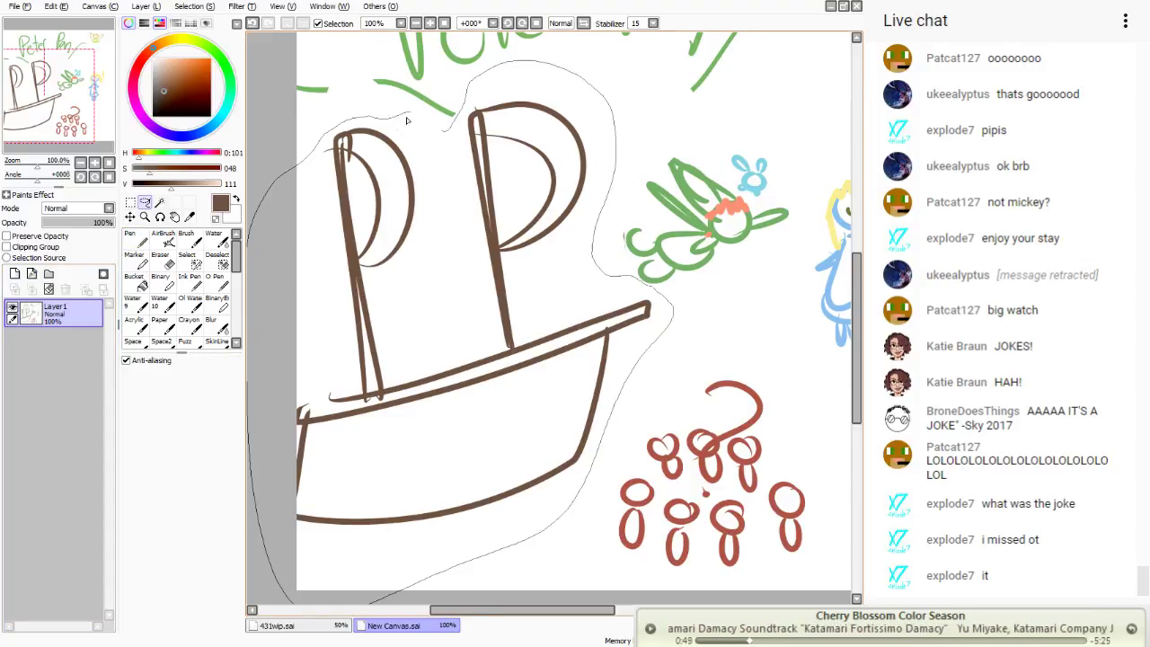
left_click_drag(406, 119, 410, 118)
key("Delete")
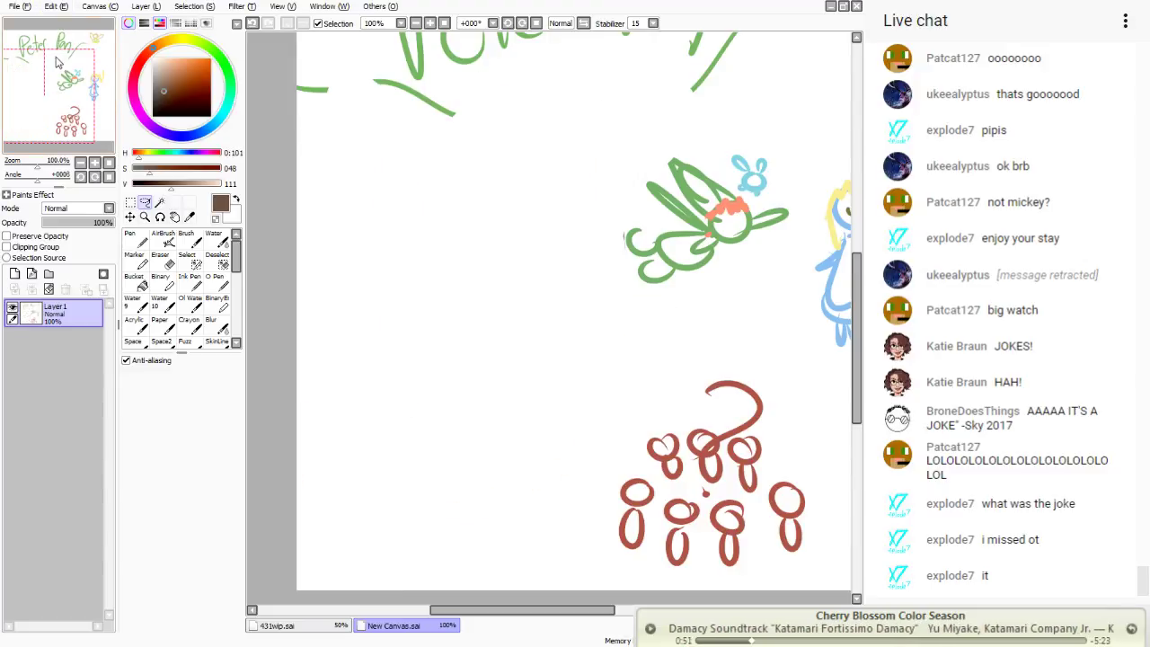
key("ctrl+v")
left_click_drag(70, 330, 69, 369)
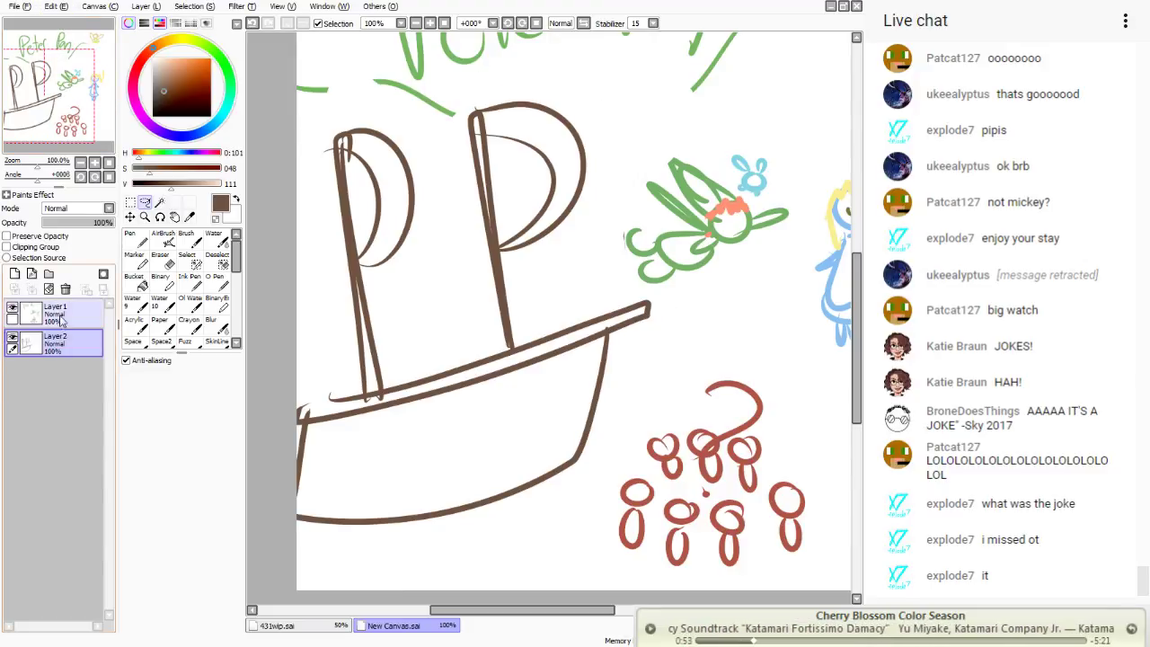
- On Layer1, draw a large hook with a base in light red with the Pen, on the deck between the masts
left_click(132, 237)
left_click(139, 61)
left_click_drag(171, 79, 180, 63)
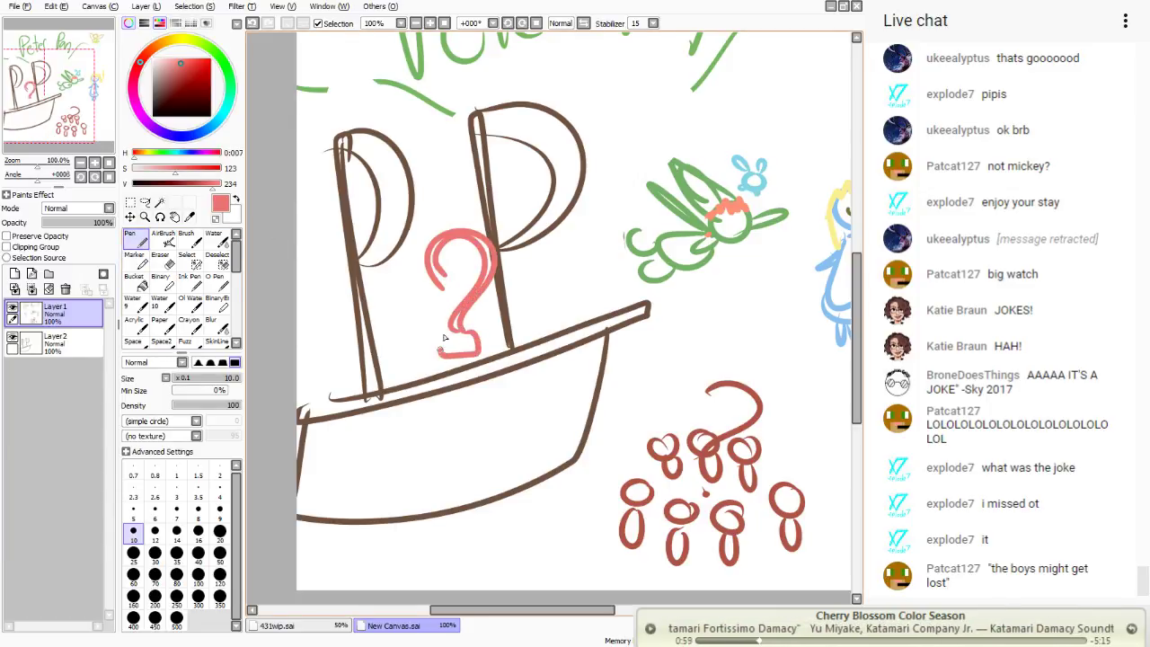
- Lasso the red hook, nudge it slightly down and left on the deck, and clear the selection
left_click(147, 200)
left_click_drag(517, 375, 486, 216)
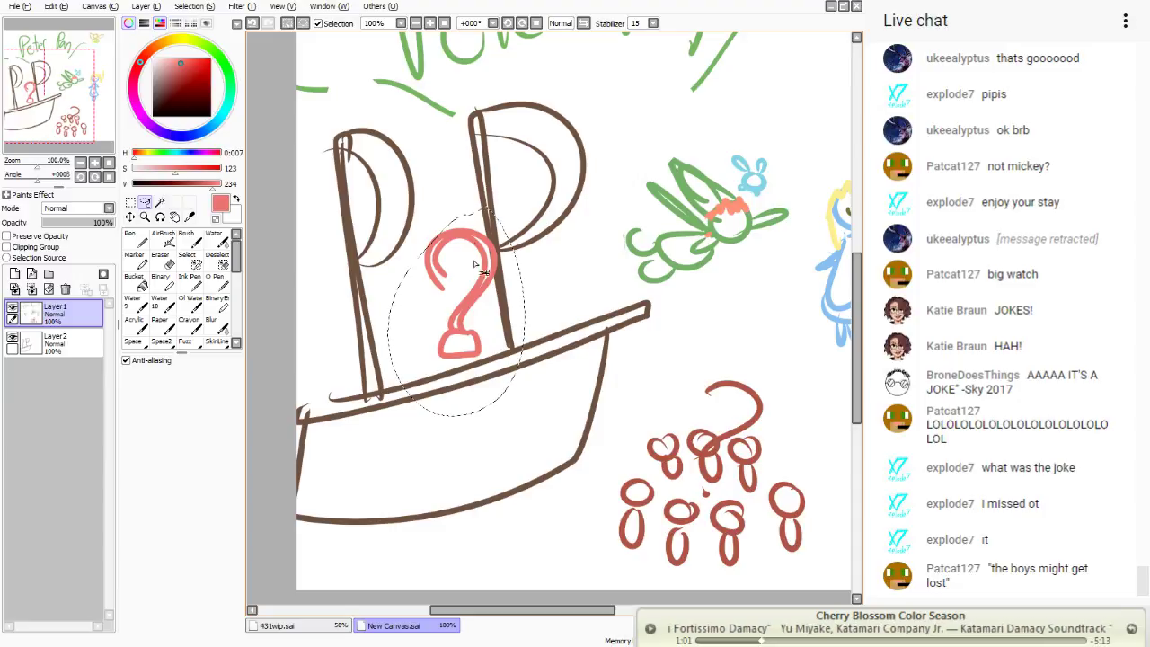
mouse_move(461, 282)
left_mouse_down()
mouse_move(433, 314)
mouse_move(454, 285)
mouse_move(448, 293)
left_mouse_up()
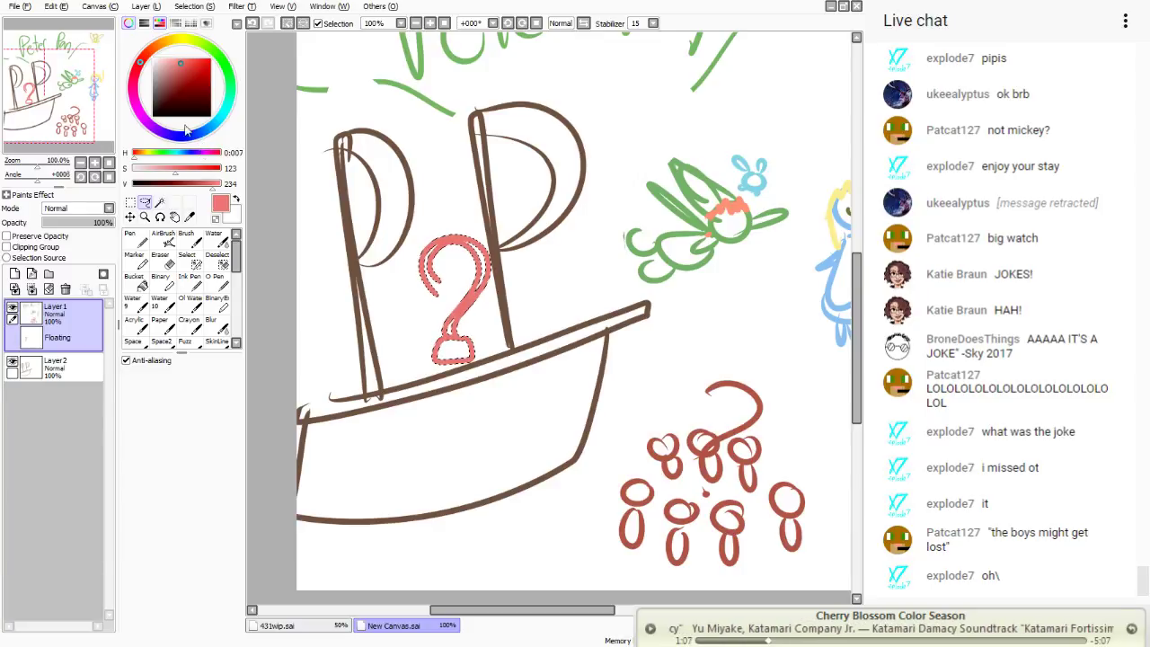
left_click_drag(44, 95, 51, 97)
key("ctrl+d")
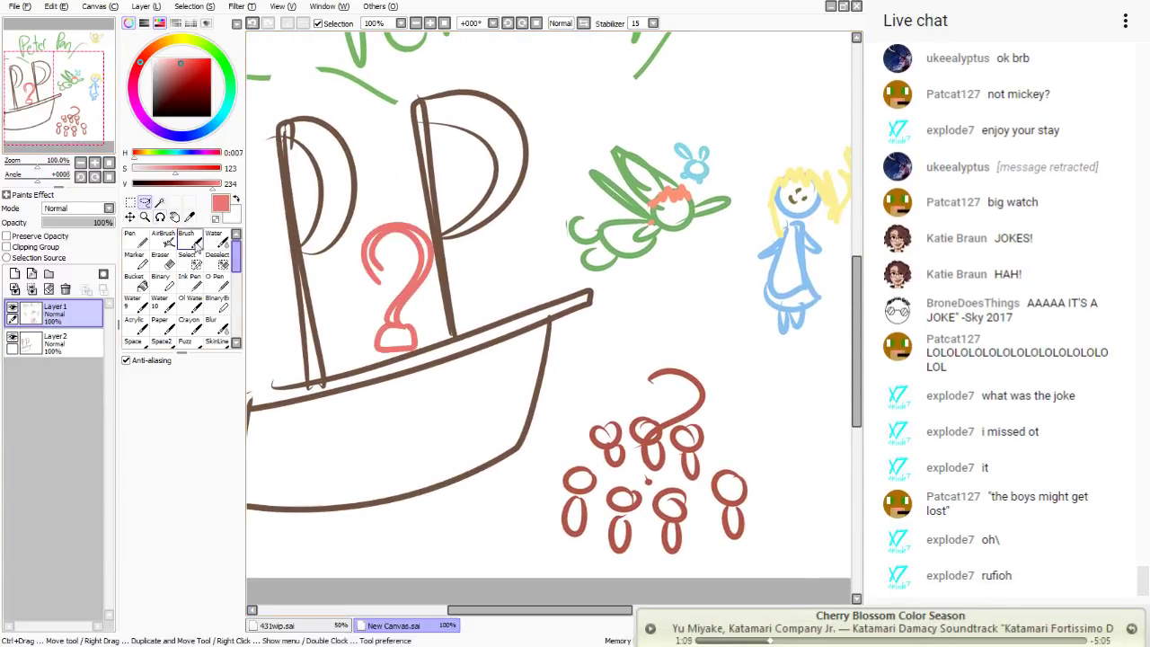
- Draw a small yellow-green figure with a round head and oval body beside the red hook
left_click(134, 237)
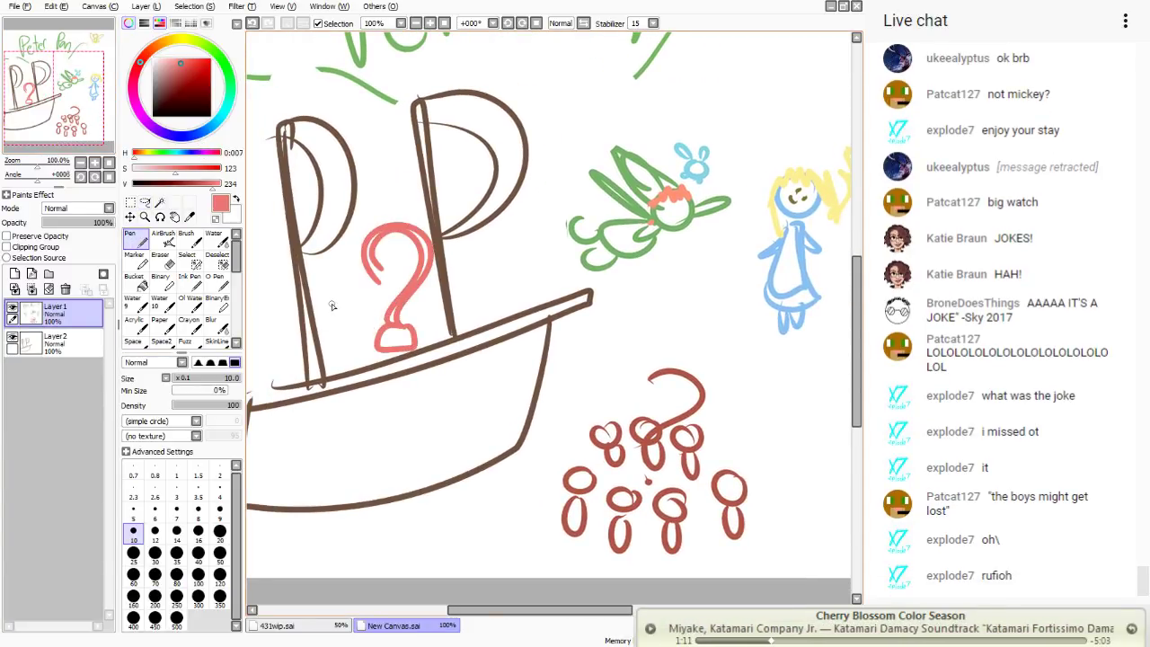
left_click_drag(175, 36, 194, 40)
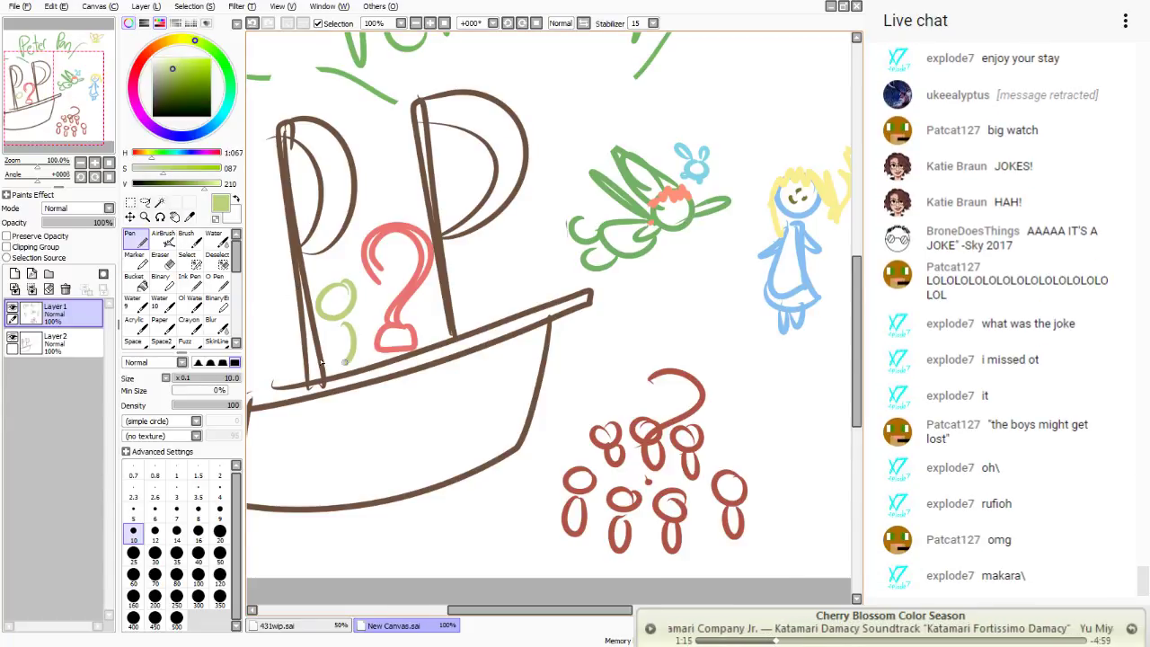
left_click_drag(344, 363, 340, 310)
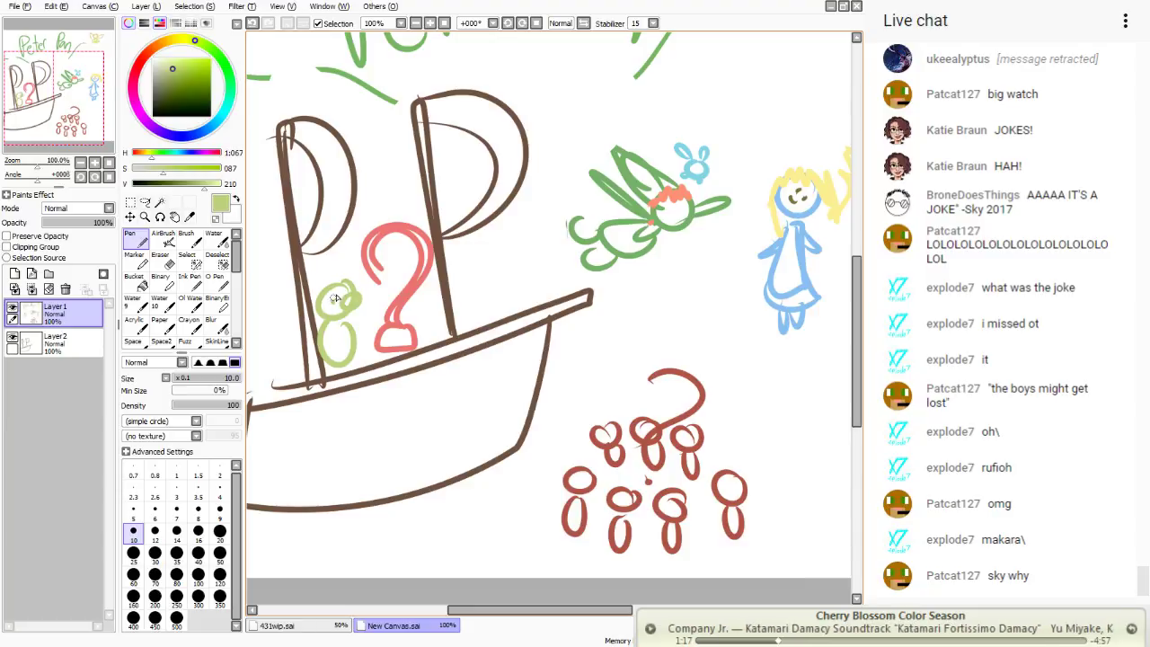
- Lasso the red hook with the yellow-green figure and move both right, toward the front mast
left_click(145, 201)
mouse_move(289, 160)
left_mouse_down()
mouse_move(269, 433)
mouse_move(248, 270)
left_mouse_up()
mouse_move(344, 304)
left_mouse_down()
mouse_move(367, 270)
mouse_move(375, 310)
mouse_move(414, 285)
mouse_move(388, 336)
mouse_move(477, 260)
mouse_move(453, 303)
mouse_move(397, 330)
left_mouse_up()
left_click(369, 250)
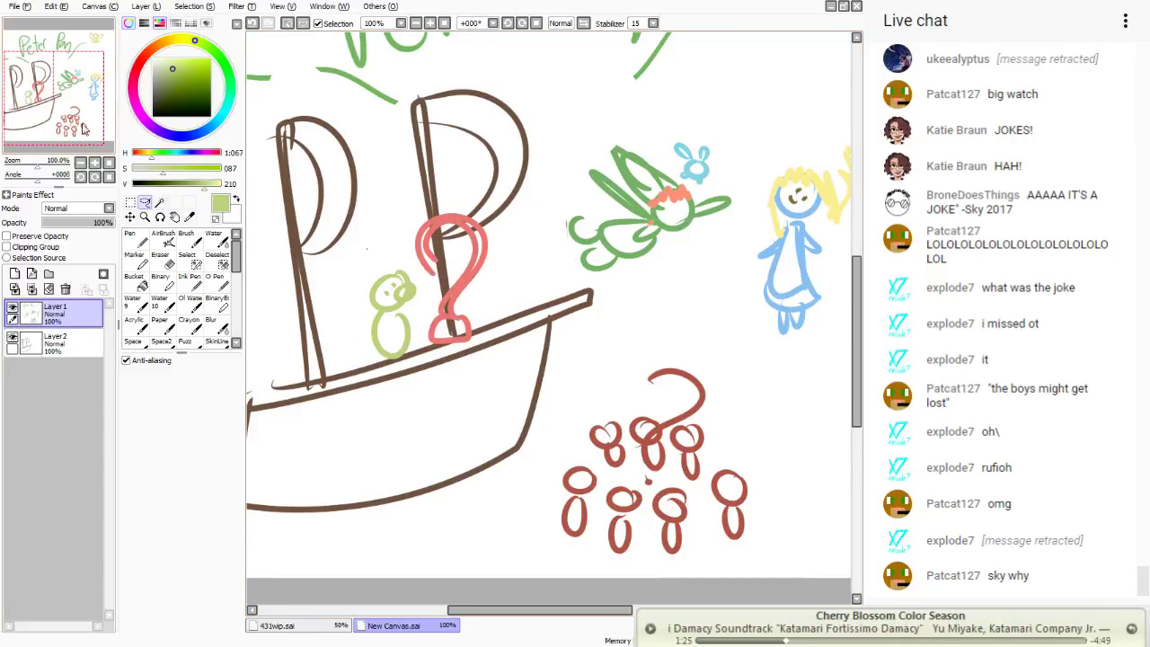
- Move the lassoed girl down beside Peter Pan, and shift the hook and yellow-green figure left toward the rear mast
left_click_drag(73, 94, 78, 94)
mouse_move(810, 144)
left_mouse_down()
mouse_move(733, 270)
mouse_move(813, 134)
left_mouse_up()
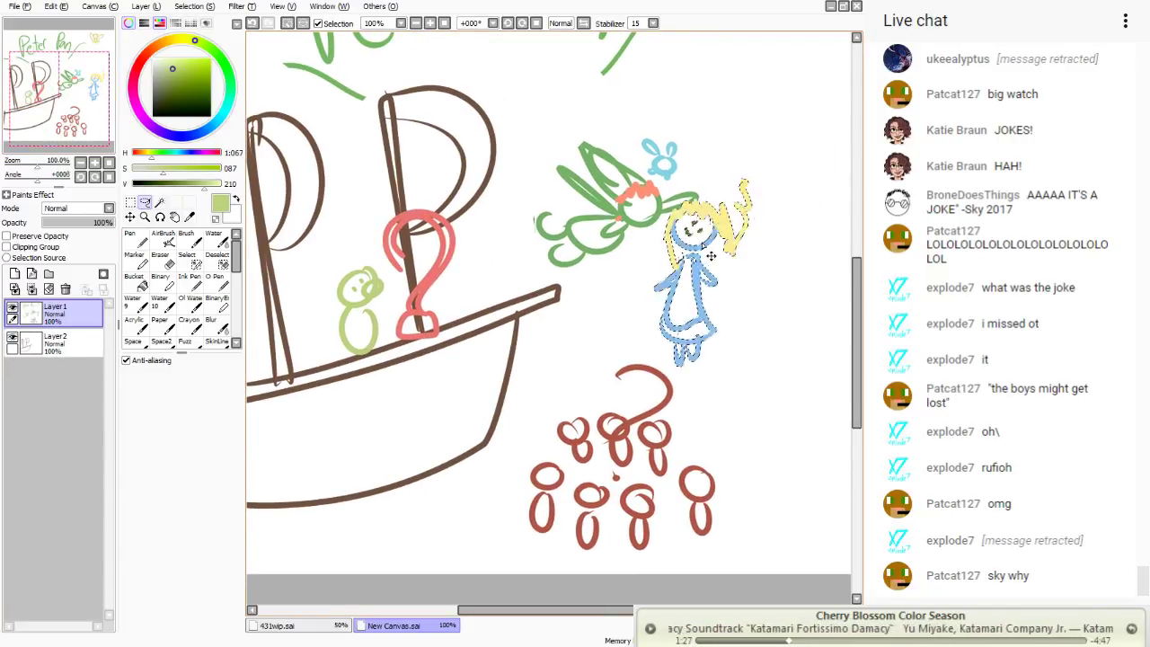
left_click_drag(773, 224, 791, 288)
mouse_move(377, 207)
left_mouse_down()
mouse_move(305, 395)
mouse_move(472, 216)
left_mouse_up()
mouse_move(436, 265)
left_mouse_down()
mouse_move(449, 283)
mouse_move(387, 223)
mouse_move(433, 324)
mouse_move(359, 254)
left_mouse_up()
- Lasso the group of small dark red figures and move them down past the canvas's lower edge
mouse_move(678, 323)
left_mouse_down()
mouse_move(764, 557)
mouse_move(581, 341)
mouse_move(676, 325)
left_mouse_up()
mouse_move(640, 462)
left_mouse_down()
mouse_move(653, 412)
mouse_move(639, 457)
left_mouse_up()
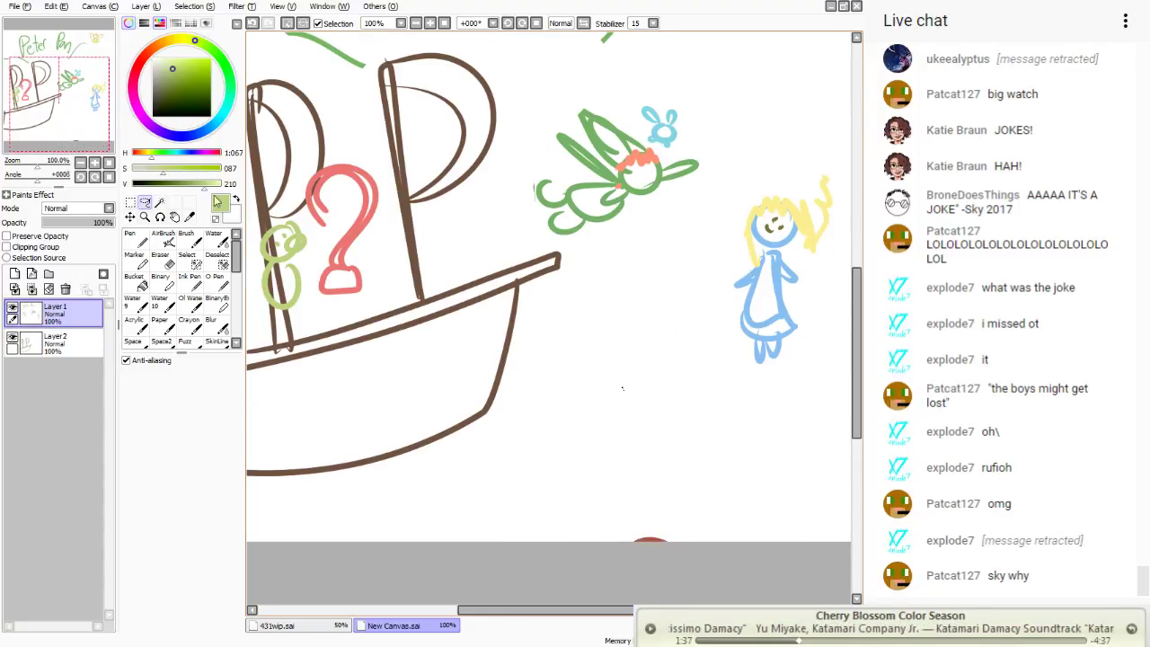
left_click(102, 103)
- Lower Peter Pan with the fairy and the girl separately, and lasso them together to raise them beside the ship's sails
mouse_move(742, 185)
left_mouse_down()
mouse_move(635, 334)
mouse_move(523, 256)
mouse_move(739, 189)
left_mouse_up()
left_click_drag(685, 260, 694, 490)
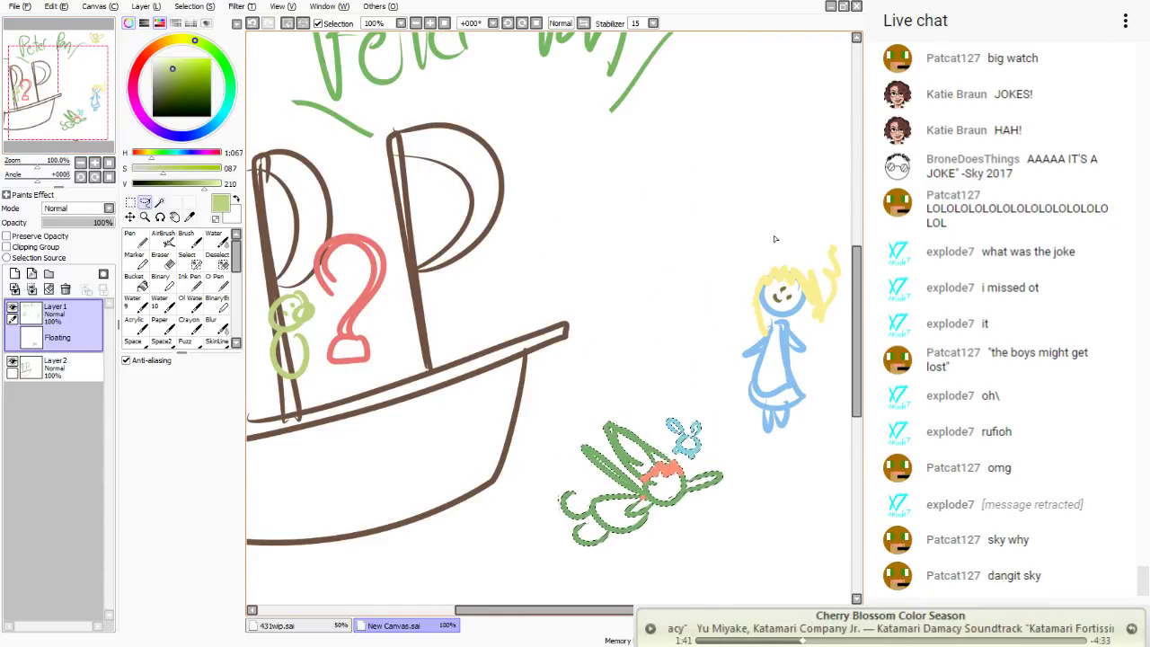
mouse_move(777, 229)
left_mouse_down()
mouse_move(836, 439)
mouse_move(705, 299)
mouse_move(763, 236)
left_mouse_up()
left_click_drag(851, 243, 858, 391)
mouse_move(611, 607)
left_mouse_down()
mouse_move(575, 404)
mouse_move(603, 359)
left_mouse_up()
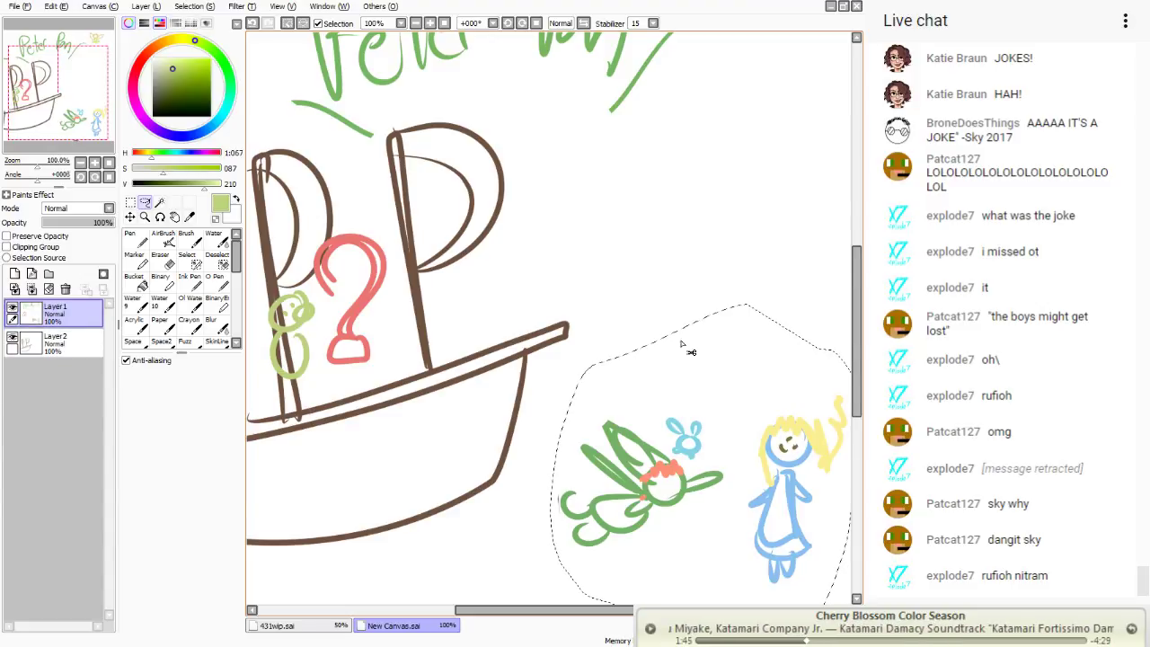
mouse_move(706, 419)
left_mouse_down()
mouse_move(728, 137)
mouse_move(720, 162)
left_mouse_up()
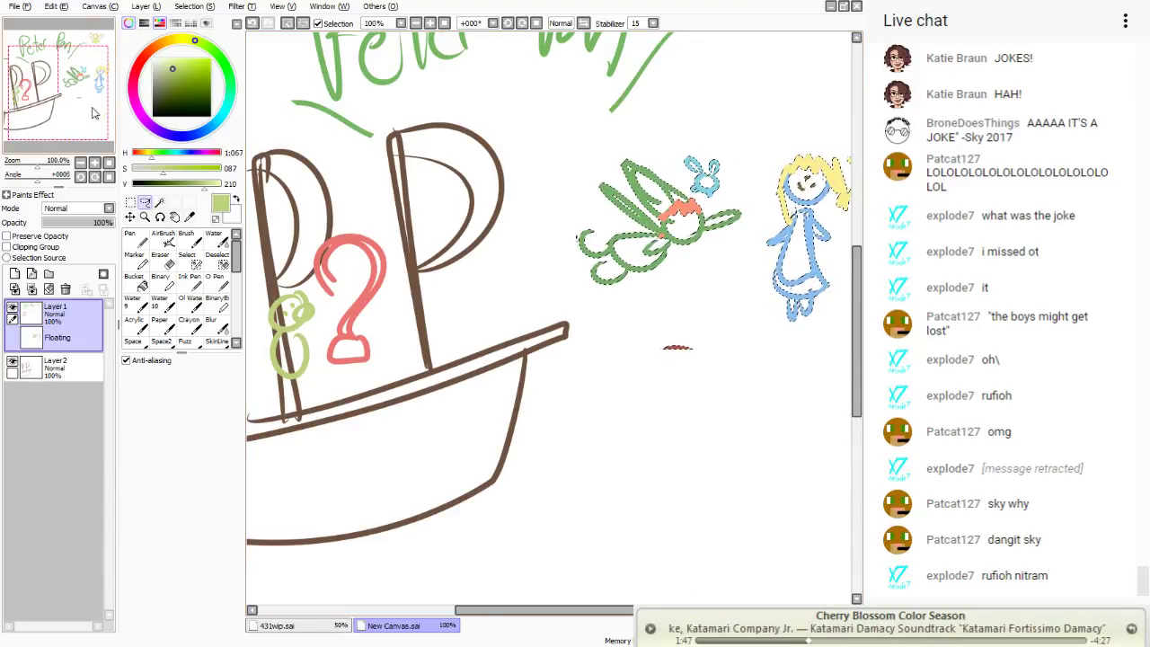
- Lasso the cyan fairy above Peter Pan, move it onto the ship in front of the front mast, and clear the selection
left_click_drag(726, 90, 639, 126)
left_click(637, 190)
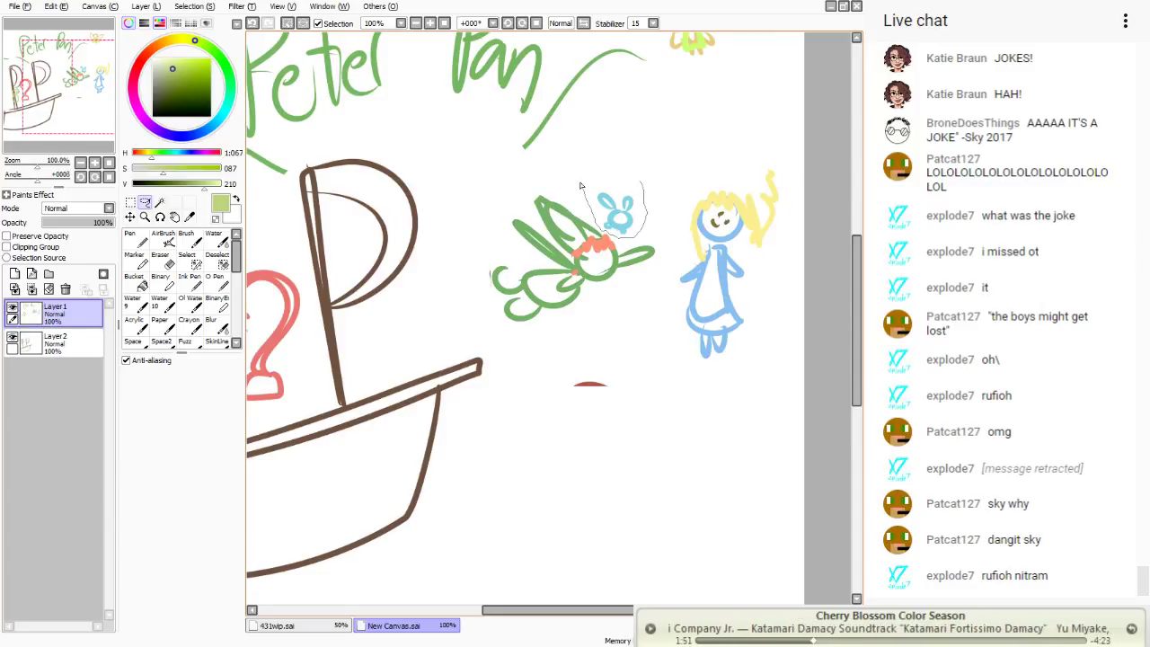
mouse_move(626, 213)
left_mouse_down()
mouse_move(615, 254)
mouse_move(544, 110)
mouse_move(681, 294)
mouse_move(732, 266)
mouse_move(716, 235)
mouse_move(573, 310)
mouse_move(641, 229)
mouse_move(614, 328)
mouse_move(544, 324)
mouse_move(598, 360)
mouse_move(620, 320)
mouse_move(604, 218)
mouse_move(575, 190)
mouse_move(552, 245)
mouse_move(264, 352)
mouse_move(45, 232)
left_mouse_up()
left_click(430, 23)
left_click(430, 23)
left_click_drag(38, 93, 26, 93)
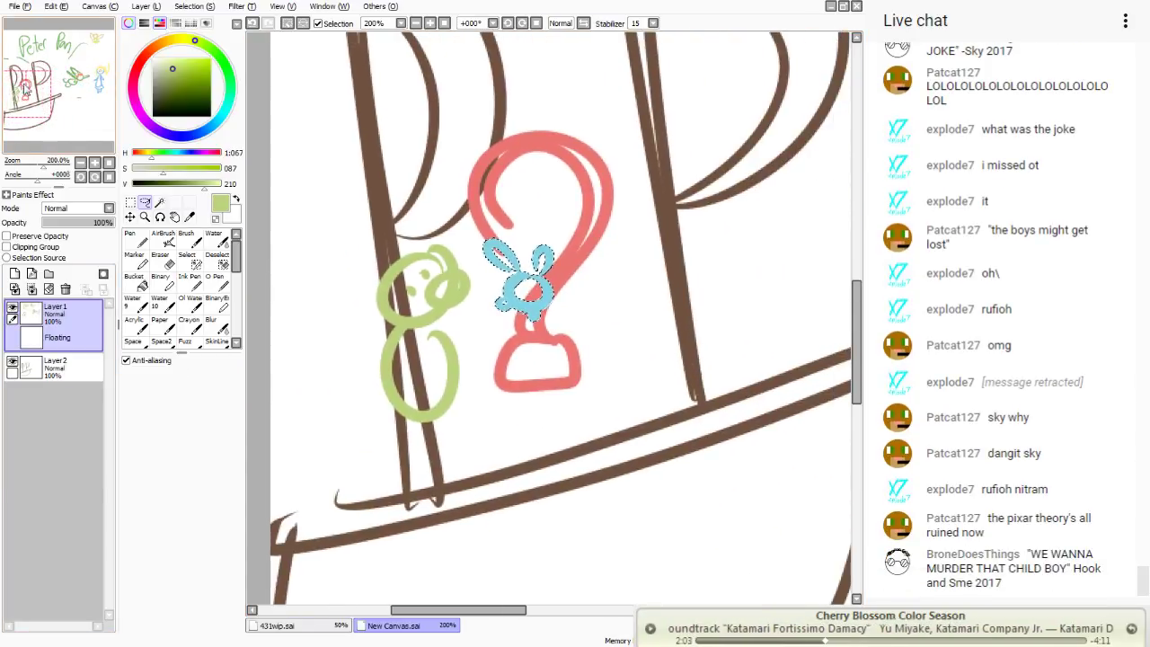
left_click_drag(526, 289, 755, 281)
key("ctrl+d")
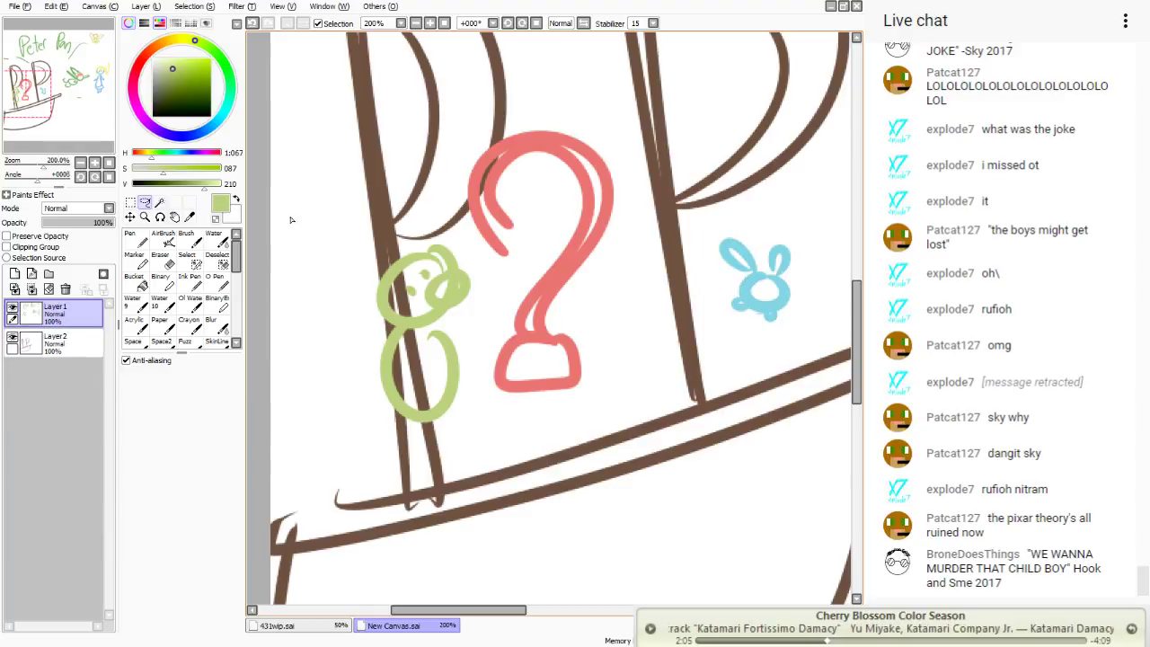
- Draw a yellow lantern with a small cap around the cyan fairy on the ship with the Pen
left_click(132, 237)
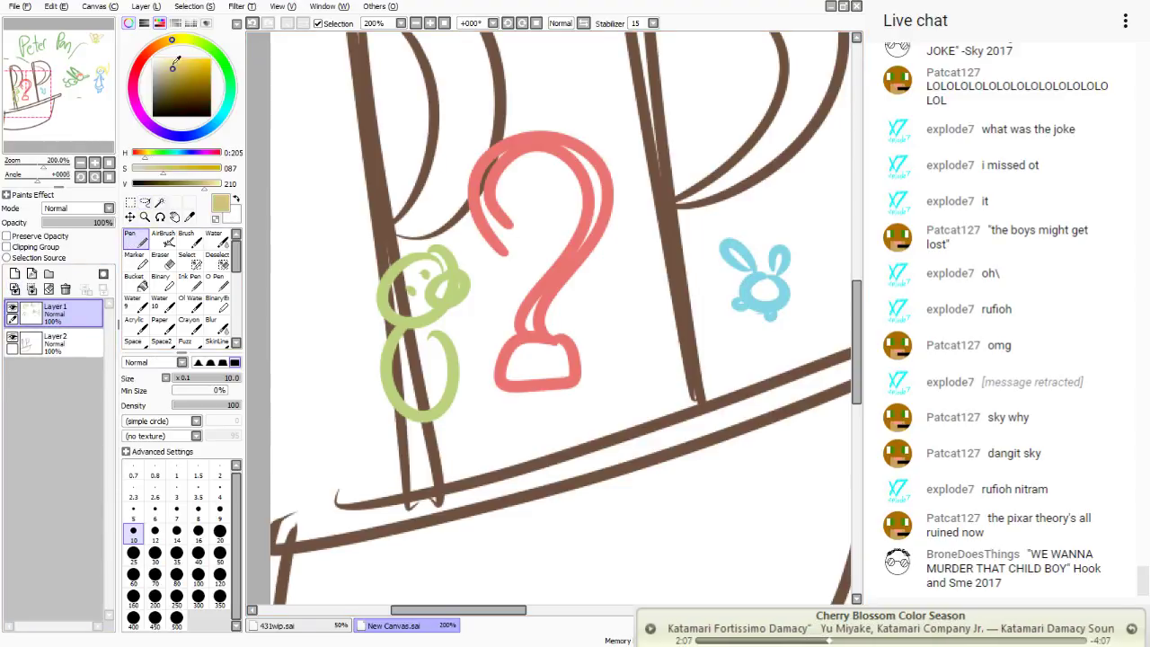
left_click(182, 59)
mouse_move(771, 221)
left_mouse_down()
mouse_move(804, 337)
mouse_move(715, 220)
mouse_move(785, 204)
left_mouse_up()
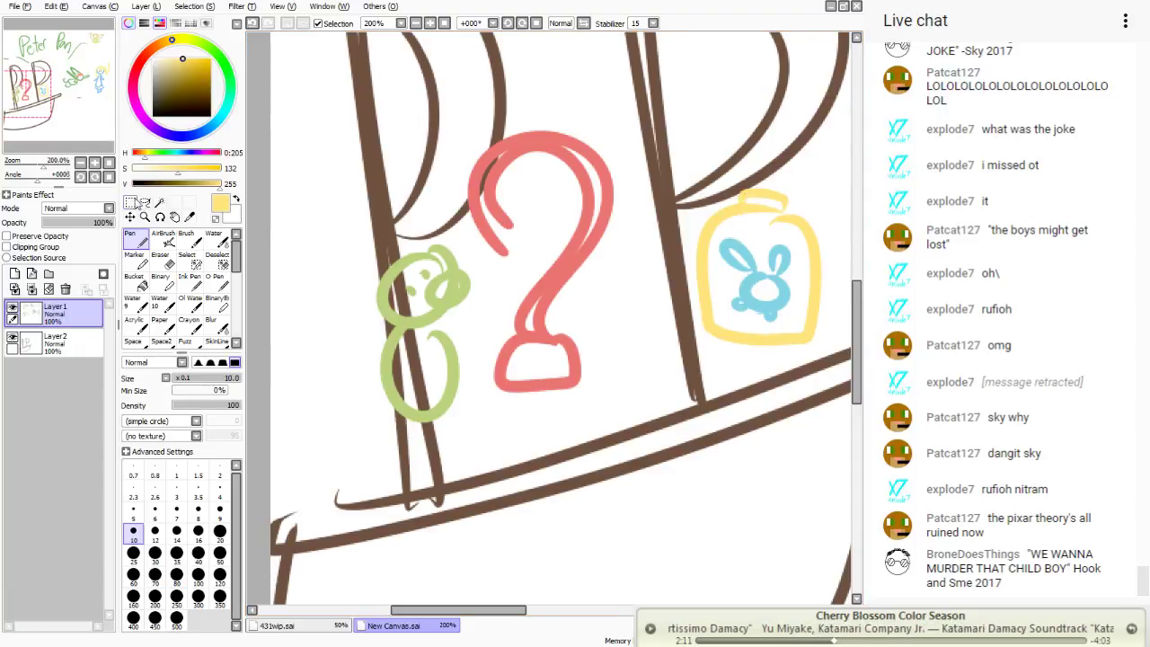
- Lasso the red hook and yellow-green figure together, move them slightly down and right, and clear the selection
left_click(145, 201)
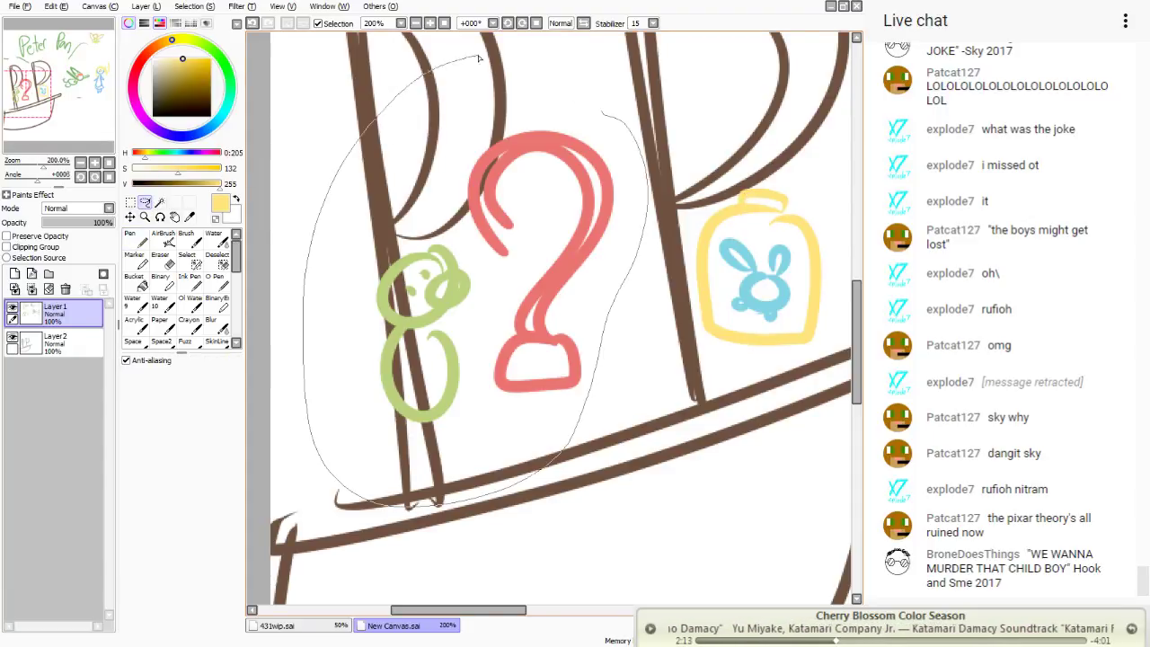
left_click_drag(478, 58, 476, 57)
left_click_drag(508, 131, 534, 161)
key("ctrl+d")
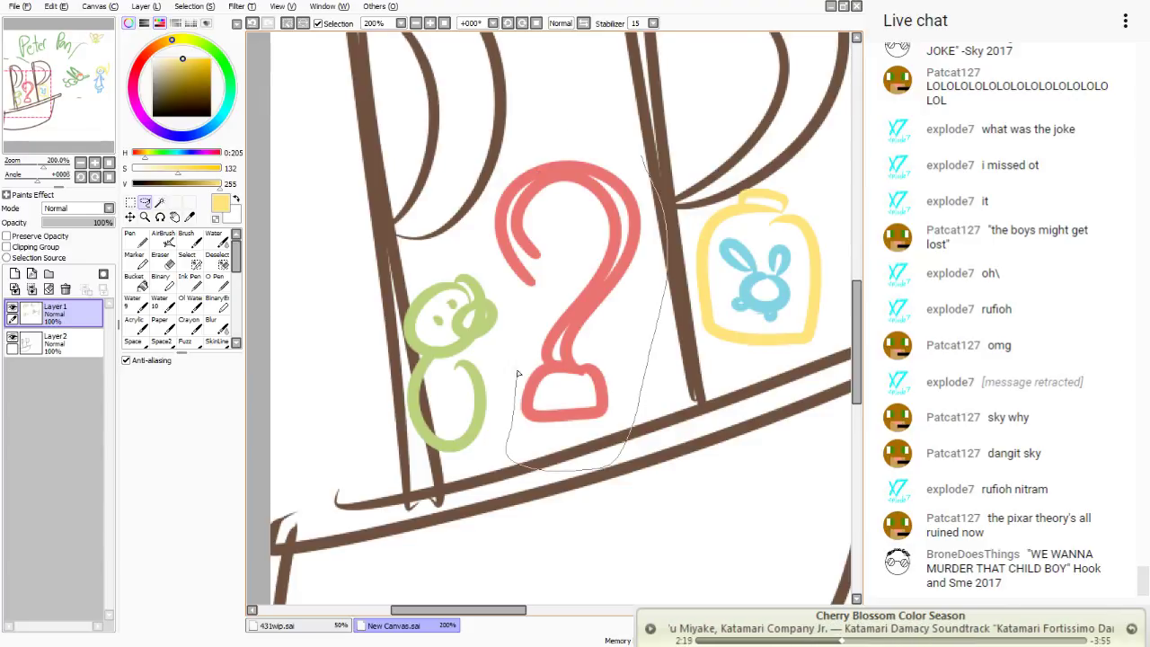
- Lasso the red hook alone and shift it slightly up and right between the masts
left_click_drag(592, 114, 575, 99)
left_click_drag(604, 225, 631, 219)
left_click_drag(670, 269, 606, 191)
- Center the cyan fairy inside the yellow lantern, and move the yellow-green figure slightly up beside the hook
mouse_move(785, 243)
left_mouse_down()
mouse_move(804, 268)
mouse_move(775, 331)
left_mouse_up()
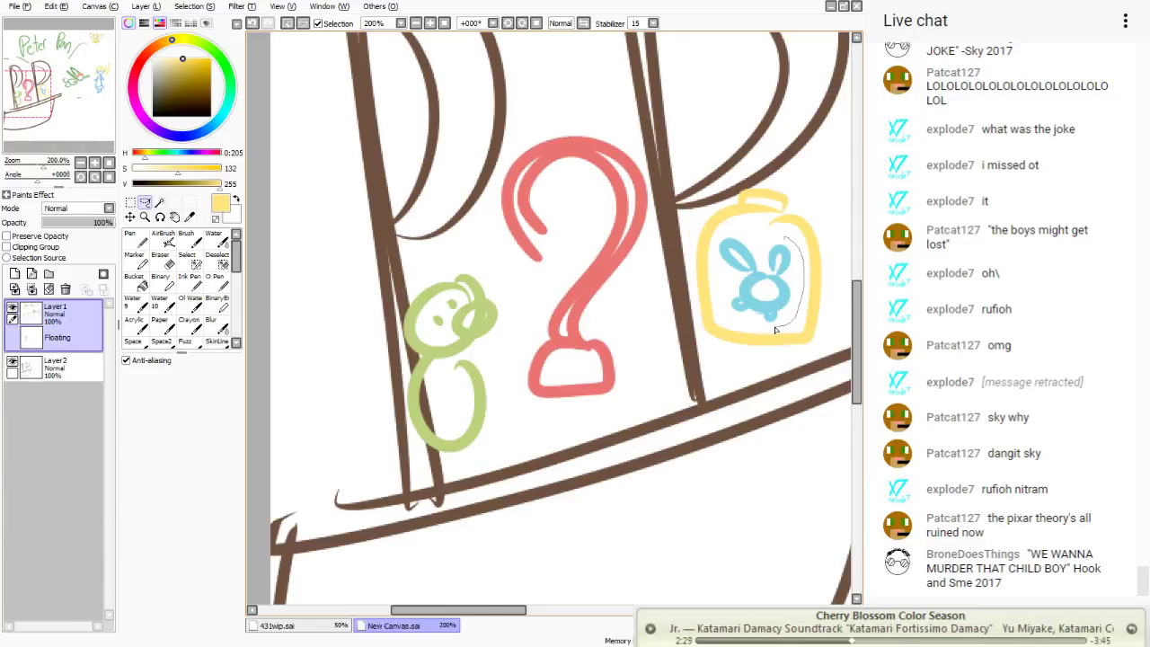
mouse_move(713, 296)
left_mouse_down()
mouse_move(783, 232)
mouse_move(770, 262)
mouse_move(783, 262)
left_mouse_up()
mouse_move(480, 254)
left_mouse_down()
mouse_move(511, 297)
mouse_move(469, 253)
left_mouse_up()
mouse_move(456, 336)
left_mouse_down()
mouse_move(468, 278)
mouse_move(450, 299)
mouse_move(460, 307)
left_mouse_up()
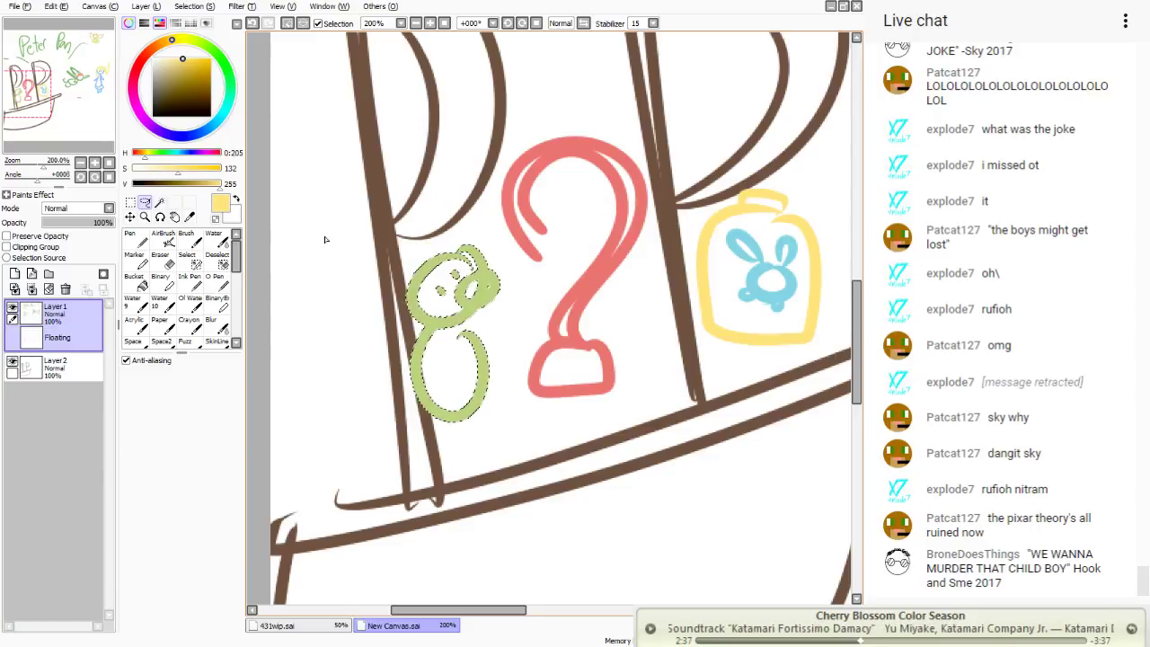
- Lasso the red hook between the masts and move it off the ship, just beyond the bow
mouse_move(75, 91)
left_mouse_down()
mouse_move(105, 72)
mouse_move(79, 83)
left_mouse_up()
left_click(133, 77)
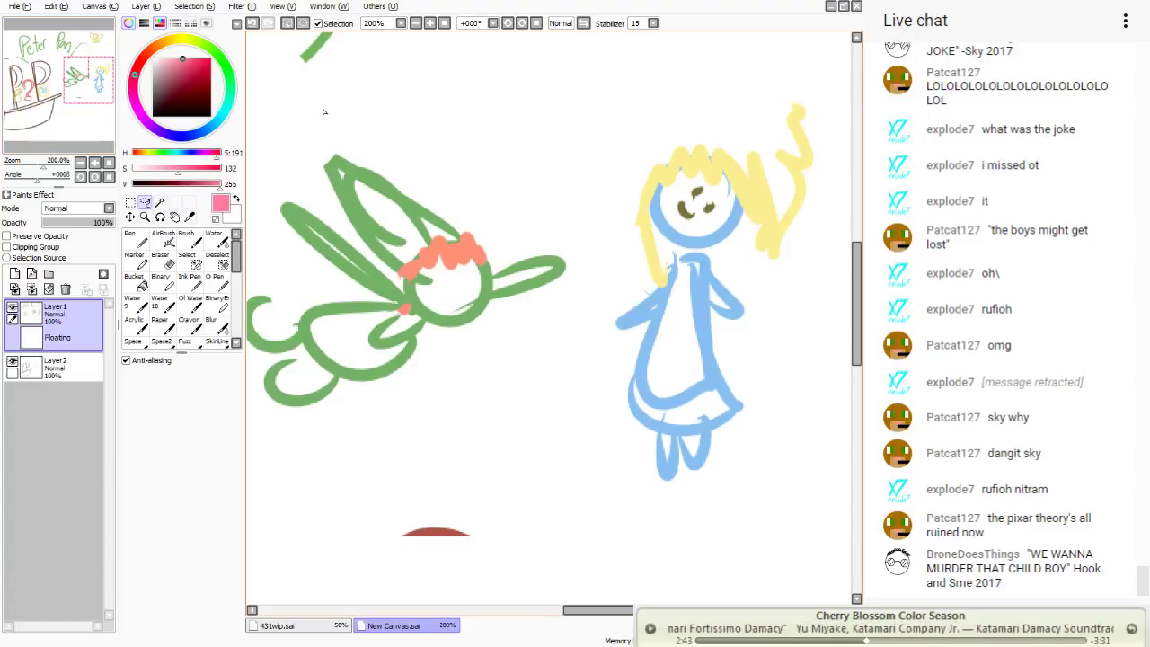
left_click(416, 23)
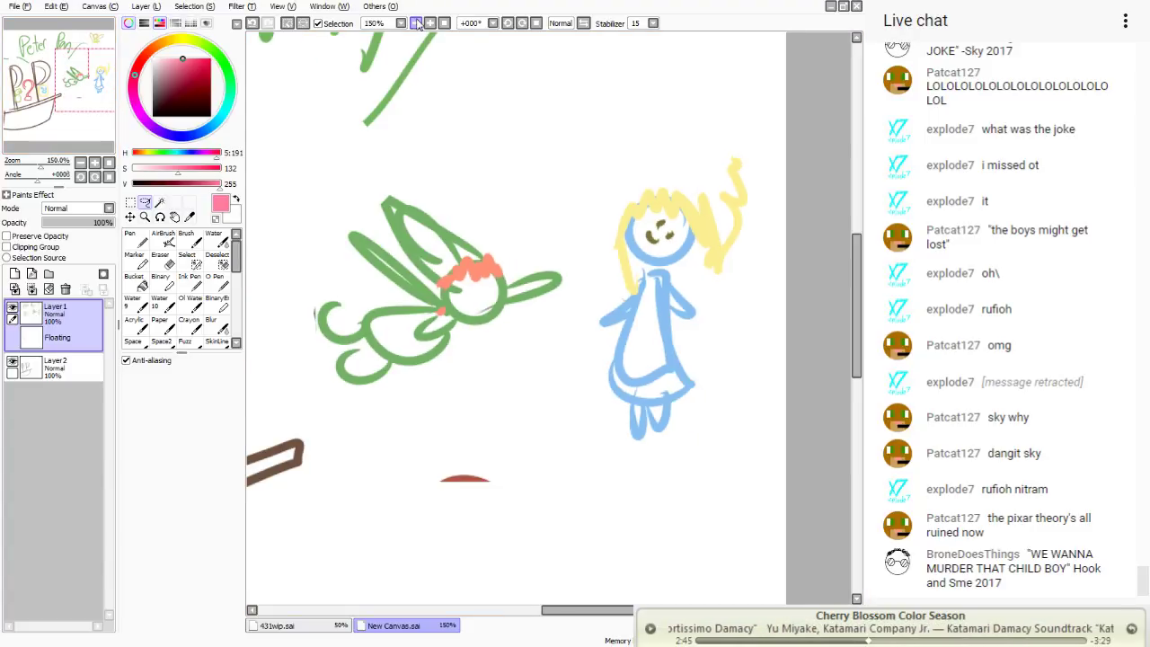
left_click(416, 22)
left_click_drag(64, 91, 22, 91)
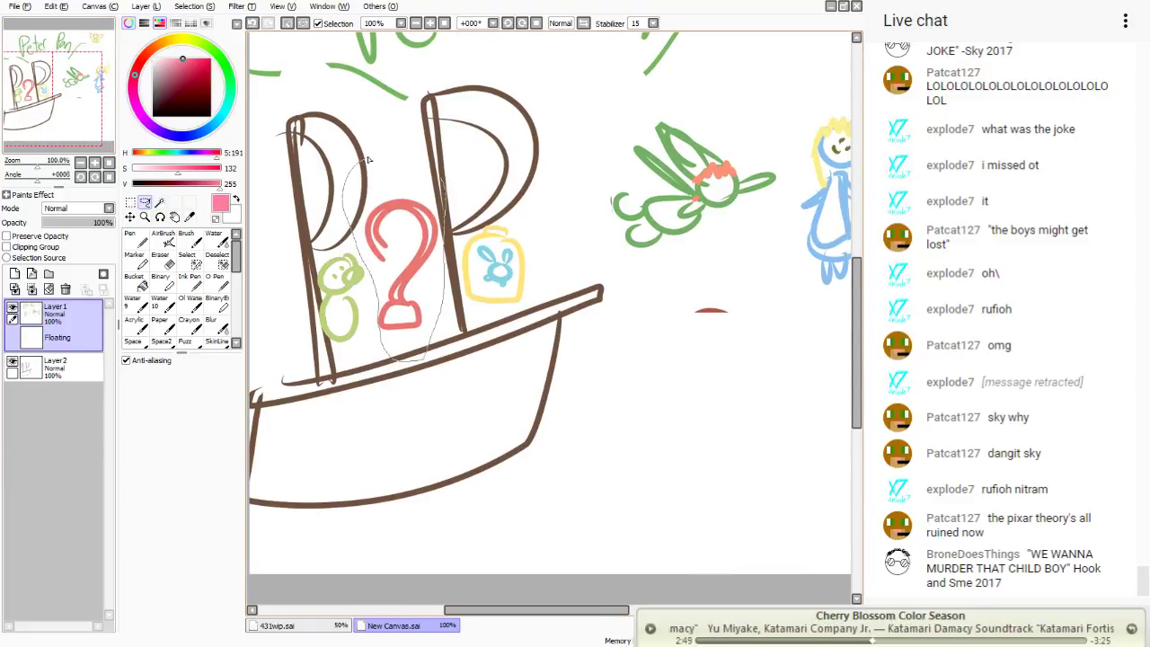
mouse_move(367, 160)
left_mouse_down()
mouse_move(422, 235)
mouse_move(415, 280)
mouse_move(406, 249)
mouse_move(411, 278)
mouse_move(475, 195)
mouse_move(538, 252)
mouse_move(599, 86)
mouse_move(713, 210)
mouse_move(721, 251)
mouse_move(672, 331)
left_mouse_up()
- Lasso the green Peter Pan figure, rotate it clockwise with Transform, place it on the ship's hull, and clear the selection
left_click_drag(644, 124, 608, 123)
mouse_move(697, 158)
left_mouse_down()
mouse_move(744, 332)
mouse_move(619, 109)
mouse_move(780, 297)
mouse_move(644, 191)
mouse_move(762, 285)
mouse_move(791, 468)
mouse_move(708, 478)
left_mouse_up()
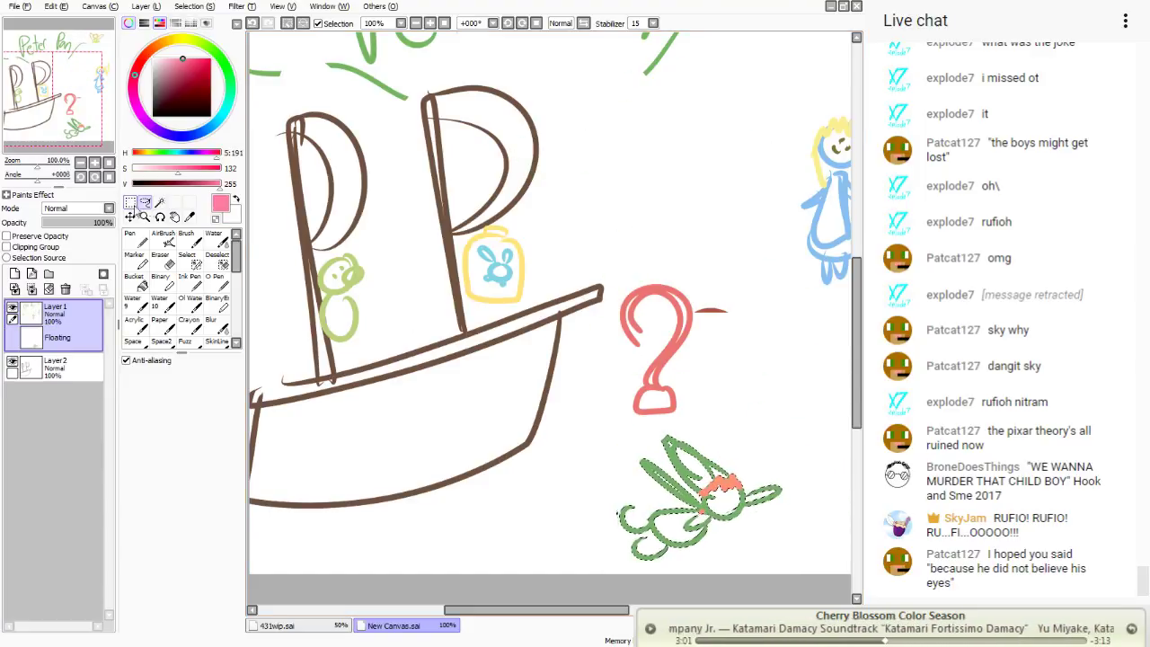
key("ctrl+t")
left_click_drag(791, 395, 820, 445)
left_click_drag(652, 551, 396, 352)
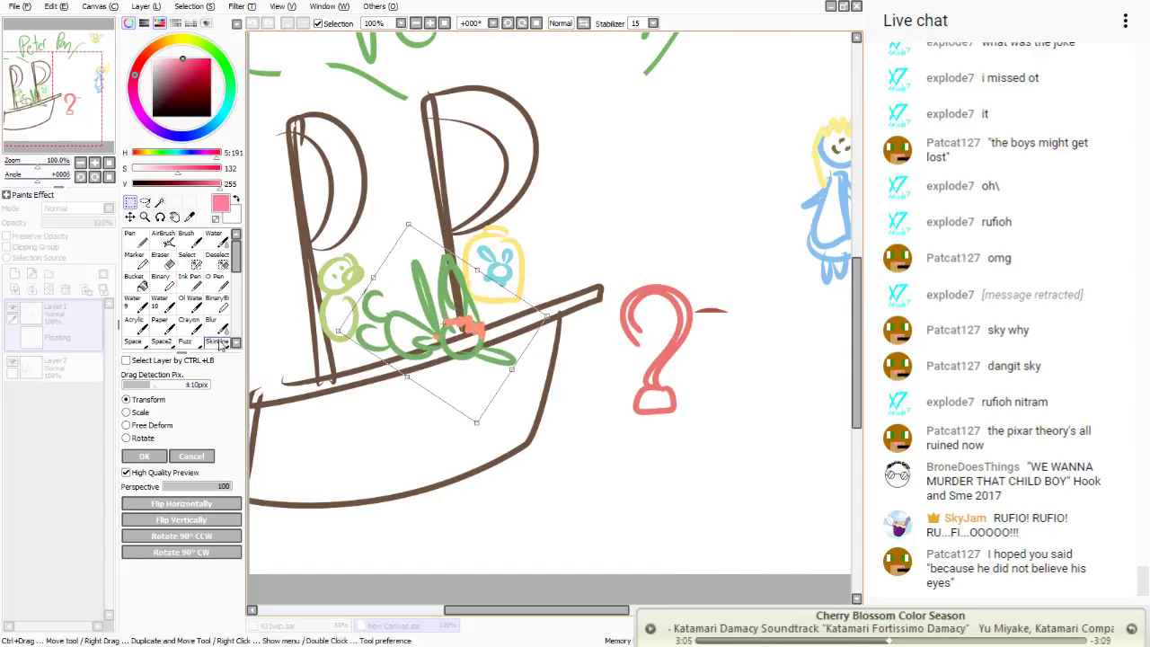
left_click_drag(450, 325, 463, 526)
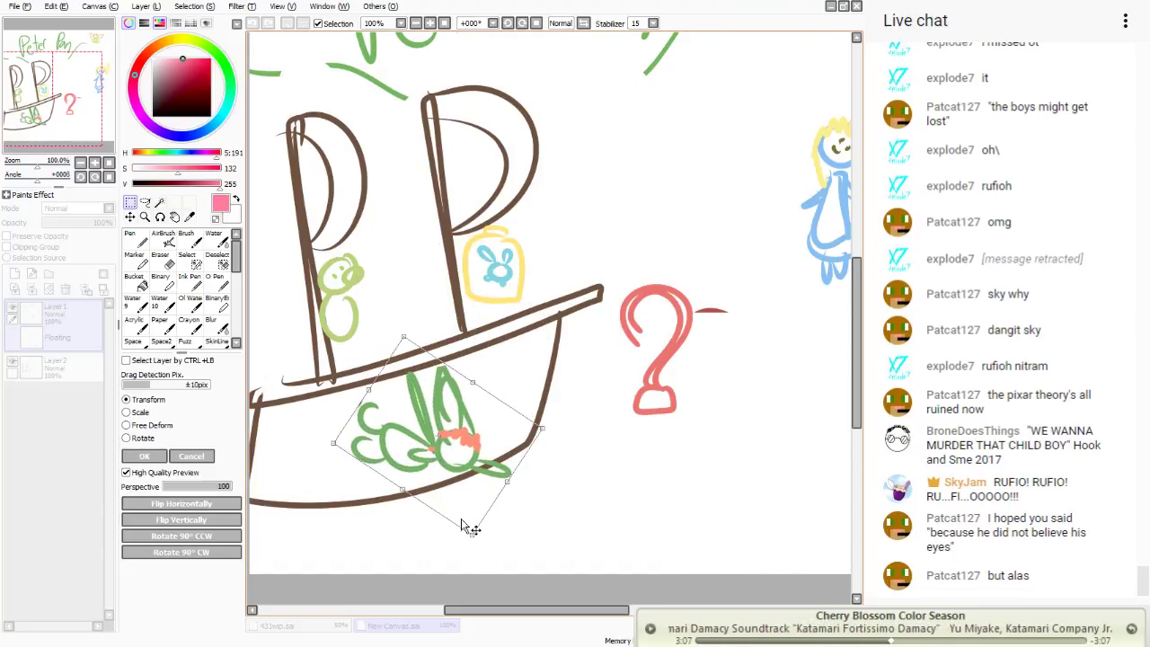
left_click(143, 455)
key("ctrl+d")
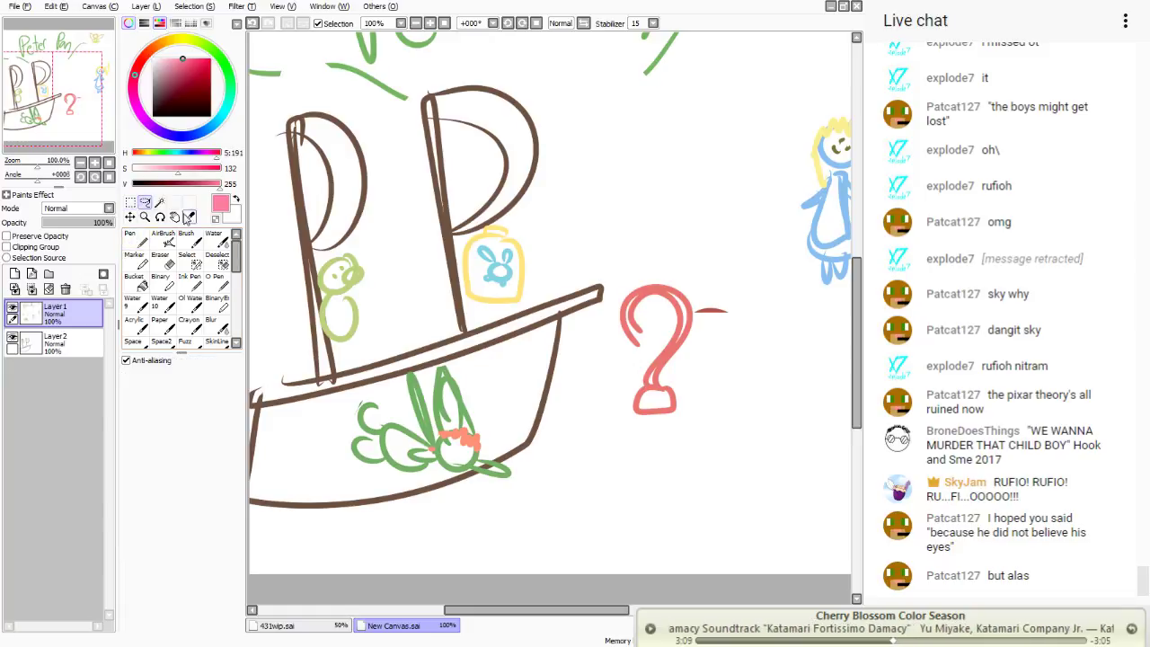
- Move the yellow lantern with the fairy into the hull behind Peter Pan, and the red hook above the ship's bow
left_click_drag(457, 230, 458, 232)
left_click_drag(494, 270, 306, 453)
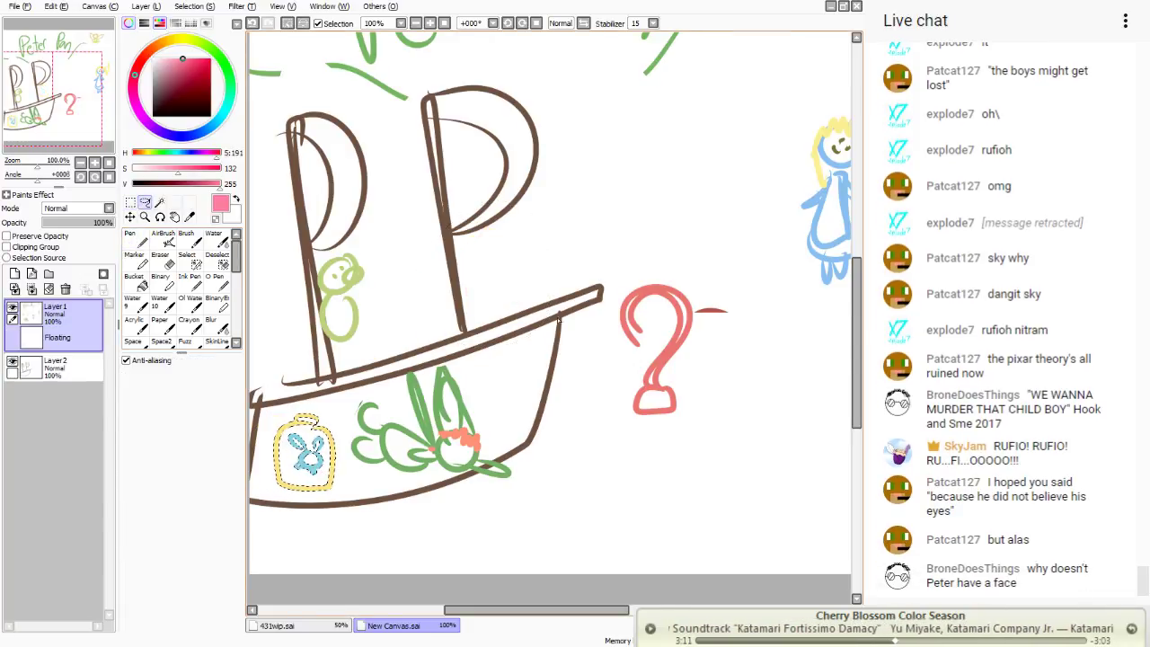
mouse_move(714, 301)
left_mouse_down()
mouse_move(657, 470)
mouse_move(712, 289)
left_mouse_up()
mouse_move(679, 357)
left_mouse_down()
mouse_move(677, 210)
mouse_move(653, 212)
mouse_move(655, 262)
mouse_move(655, 214)
mouse_move(702, 221)
left_mouse_up()
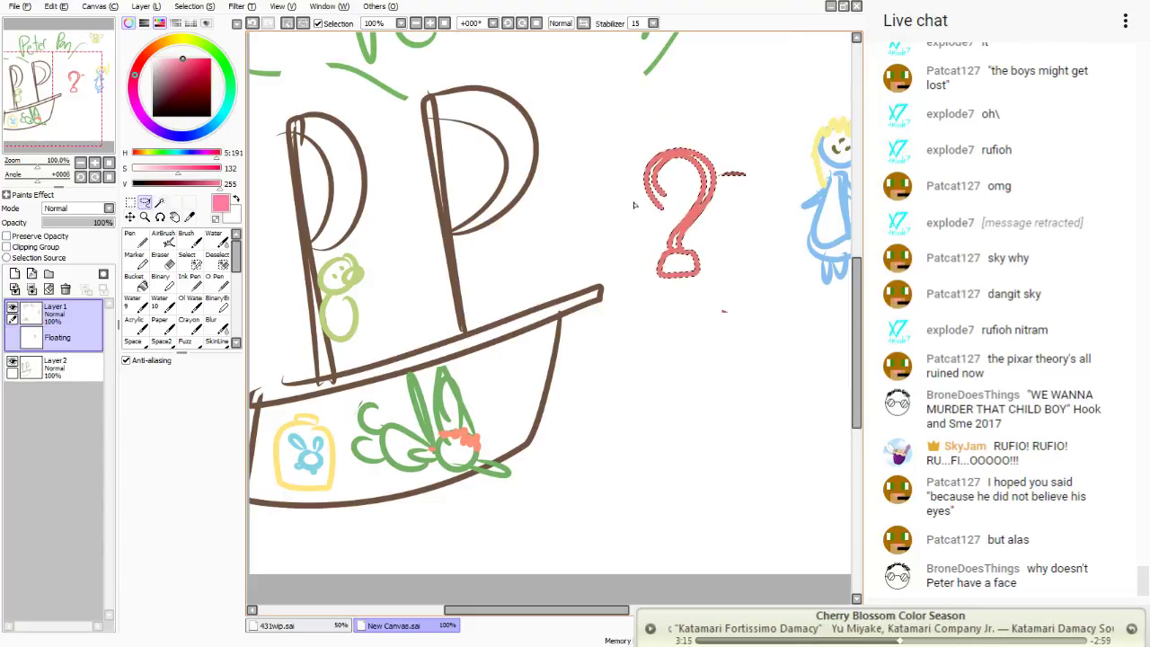
left_click_drag(481, 158, 363, 181)
mouse_move(576, 247)
left_mouse_down()
mouse_move(607, 223)
mouse_move(599, 243)
mouse_move(614, 243)
mouse_move(552, 301)
mouse_move(464, 257)
left_mouse_up()
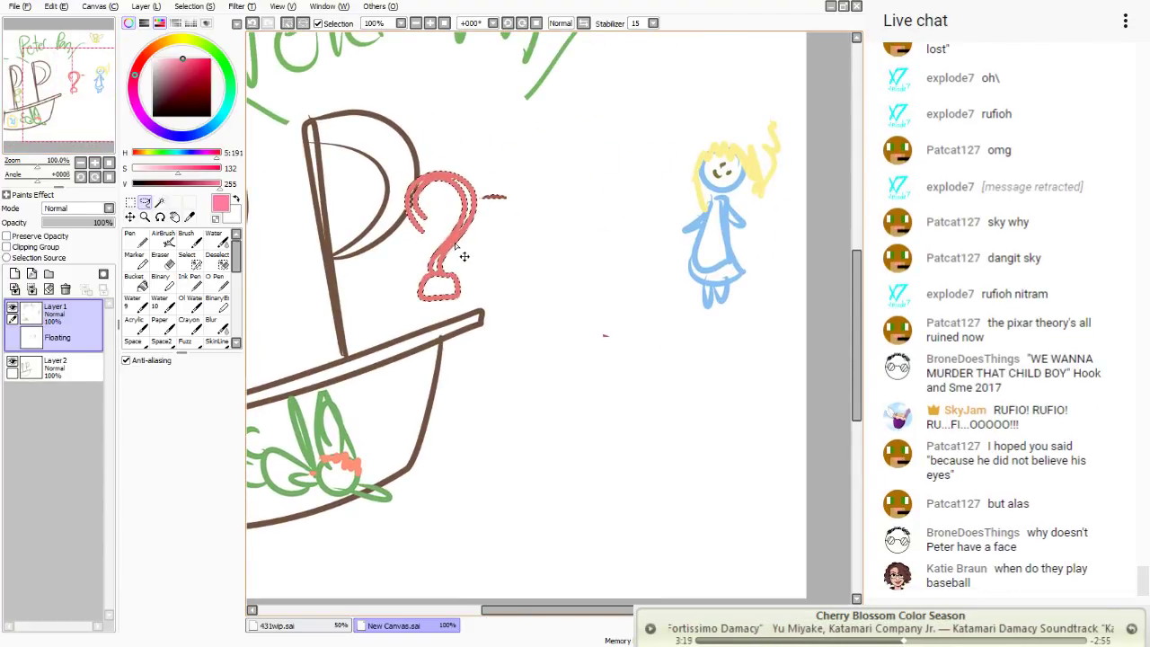
- Merge Layer1 down into Layer2 and clear the stray selection
left_click_drag(45, 103, 32, 105)
left_click(58, 325)
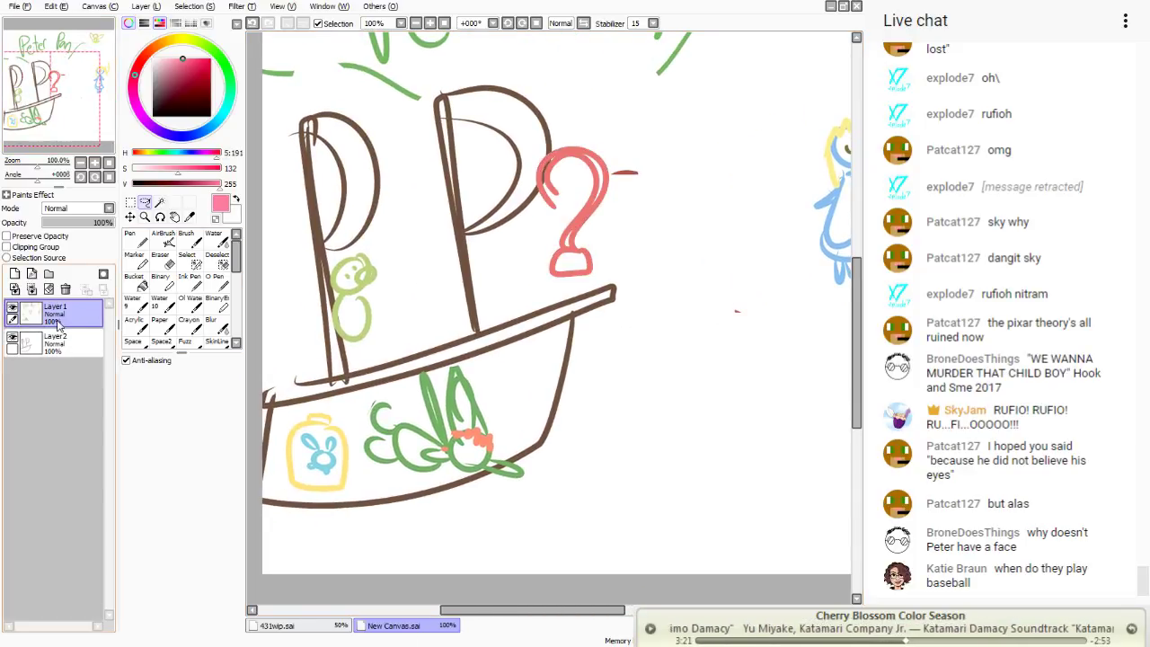
left_click(32, 288)
left_click_drag(505, 62, 563, 97)
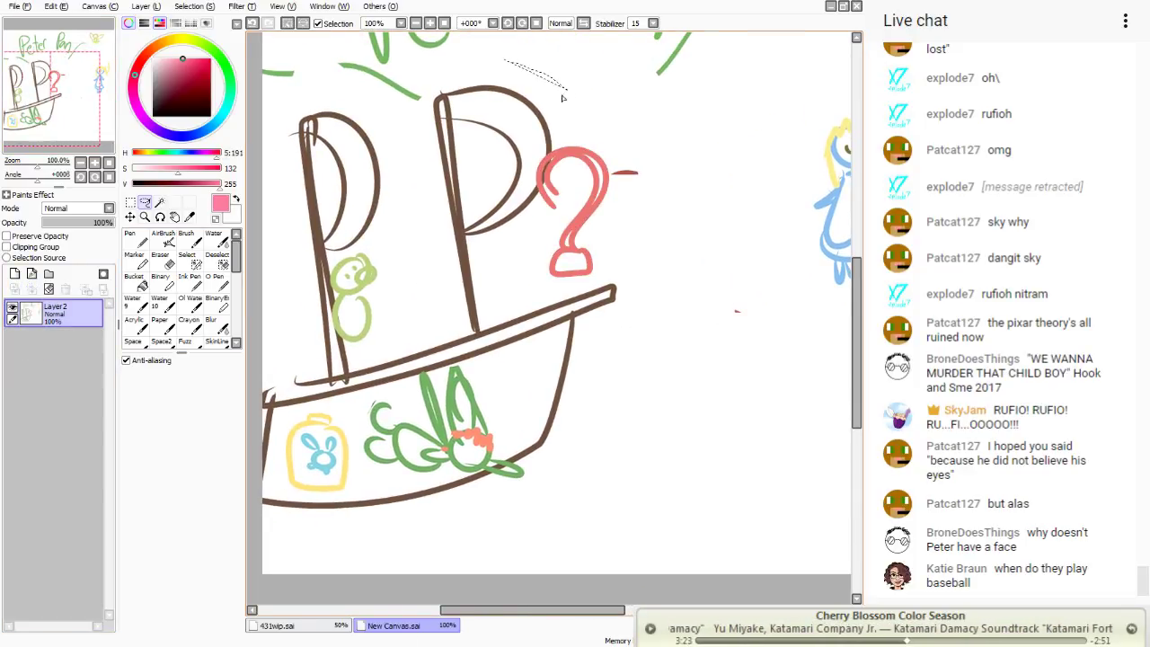
key("ctrl+d")
- Draw a medium green crocodile with open jaws and a clock in its mouth below the blue-dressed girl, using the Pen at size 10
left_click_drag(65, 131, 85, 141)
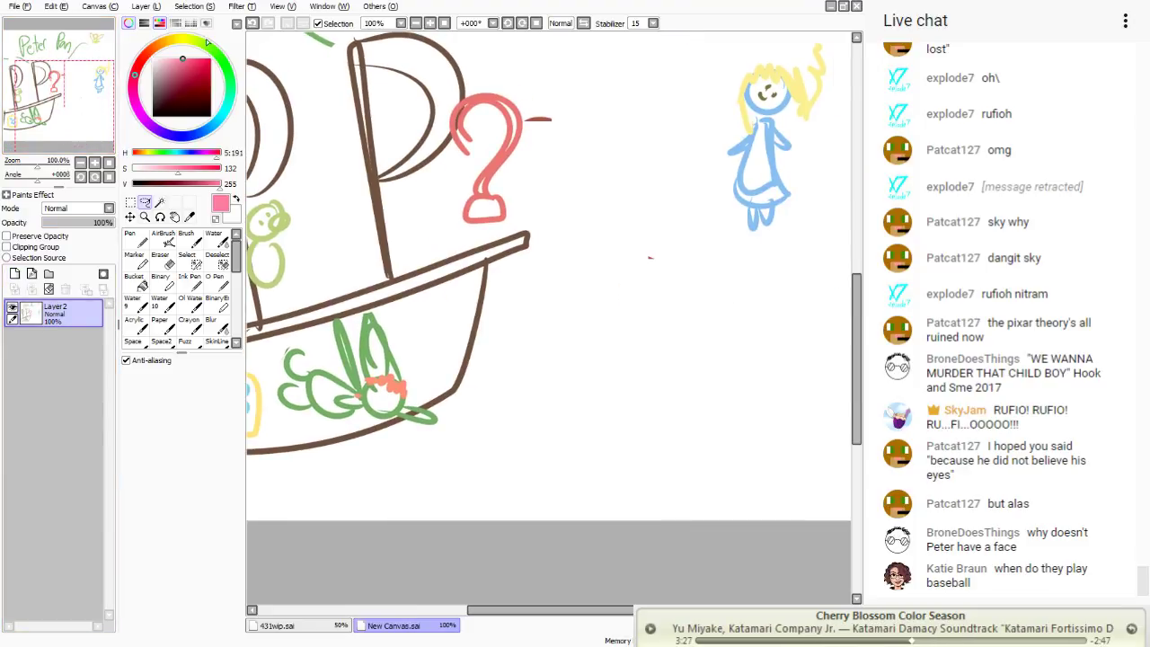
left_click(205, 43)
left_click(170, 88)
left_click(190, 72)
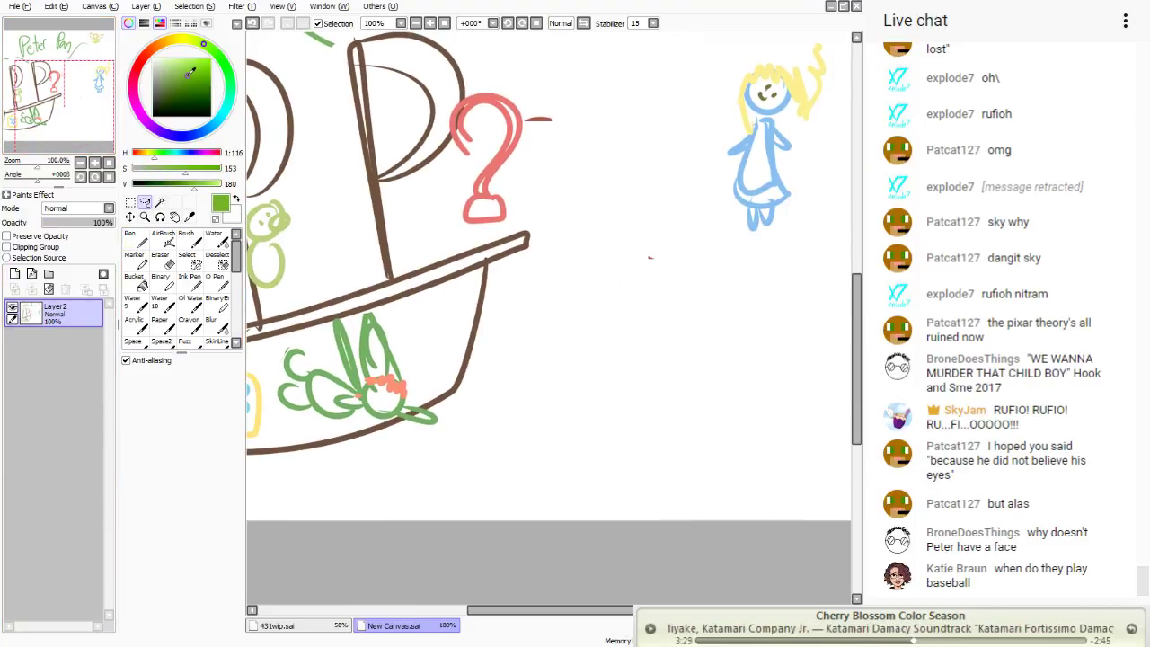
left_click(180, 76)
key("n")
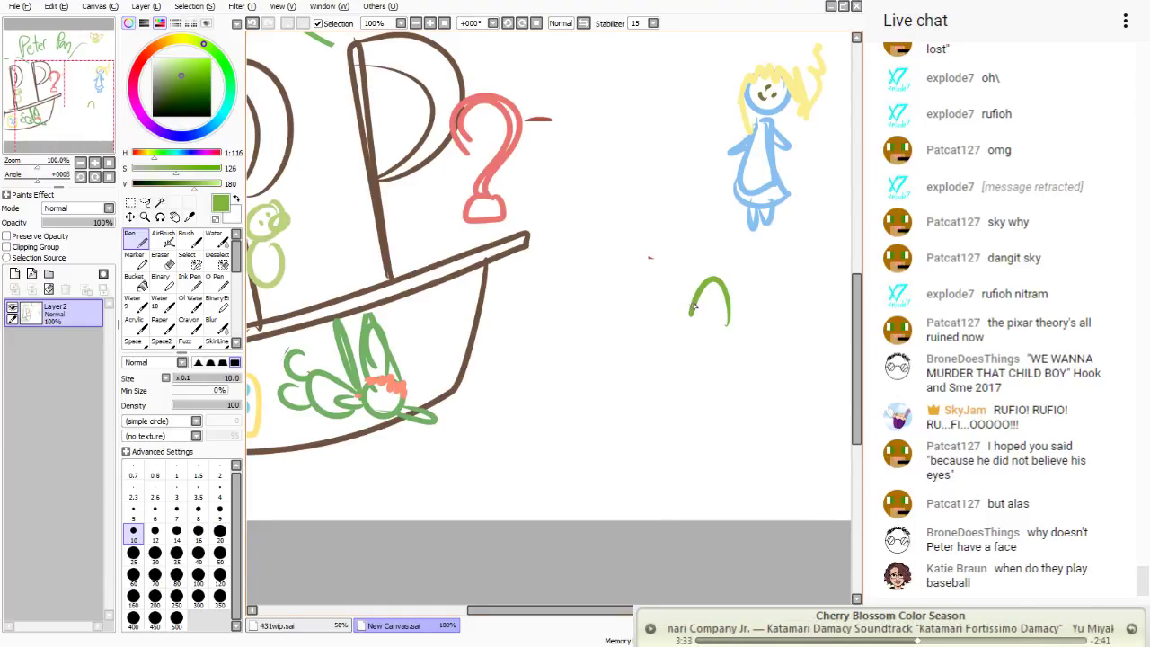
left_click_drag(693, 308, 665, 315)
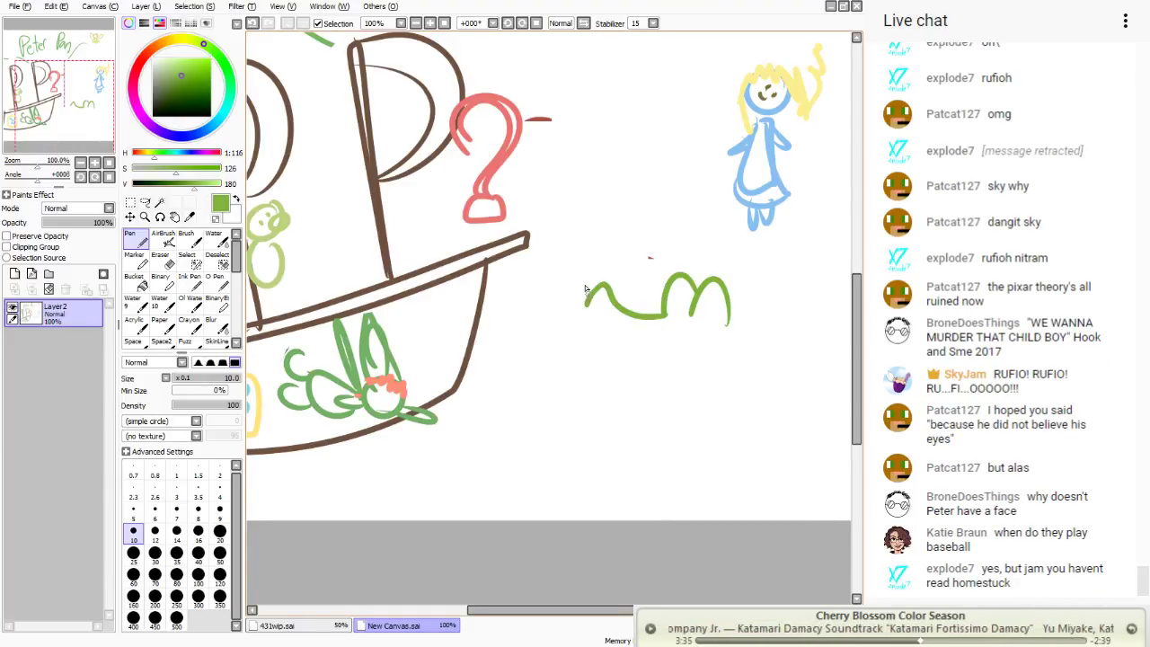
mouse_move(639, 356)
left_mouse_down()
mouse_move(683, 351)
mouse_move(690, 438)
left_mouse_up()
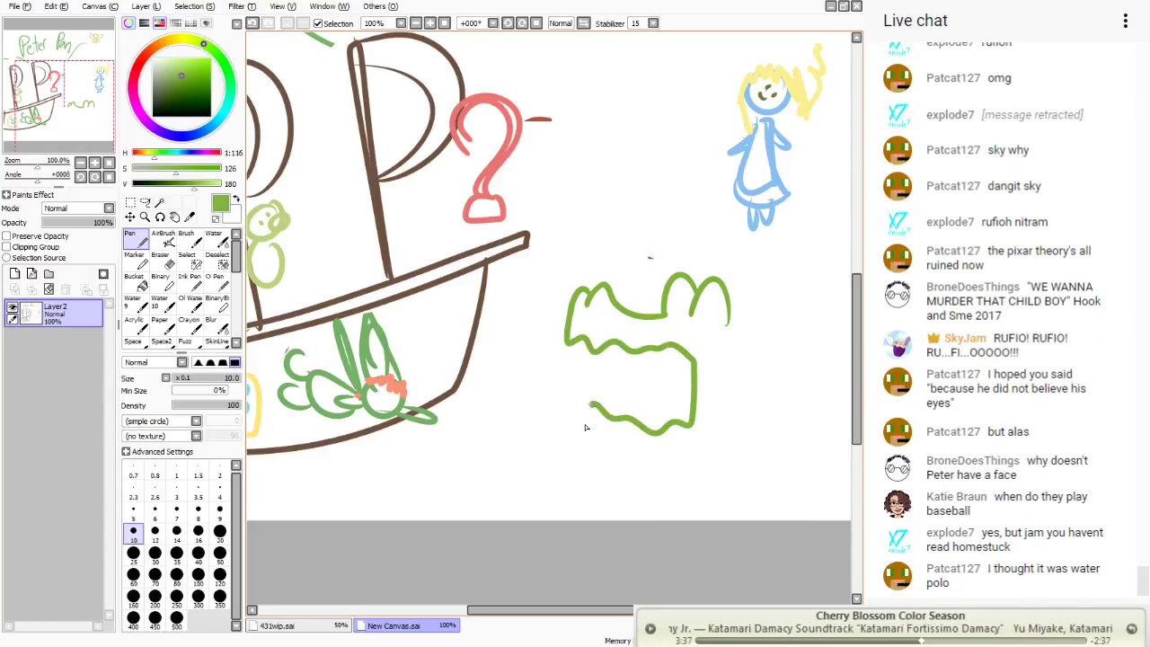
mouse_move(590, 407)
left_mouse_down()
mouse_move(743, 402)
mouse_move(738, 302)
left_mouse_up()
left_click_drag(620, 371, 684, 357)
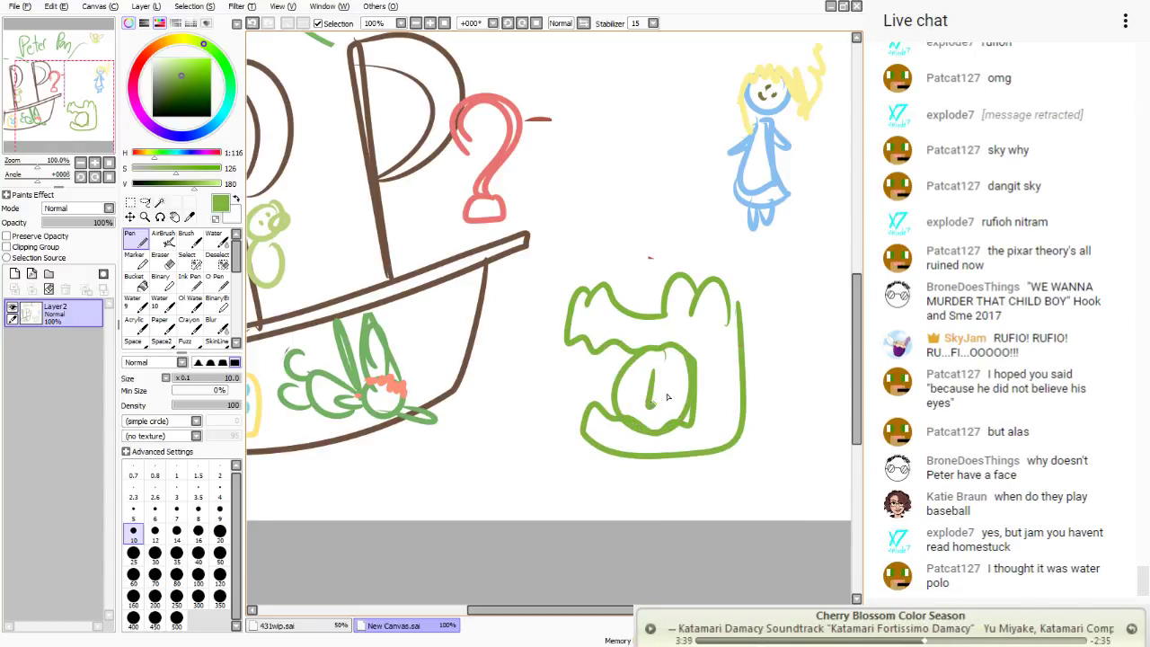
- Add a small green mark to Peter Pan's empty face with the Pen
left_click(144, 201)
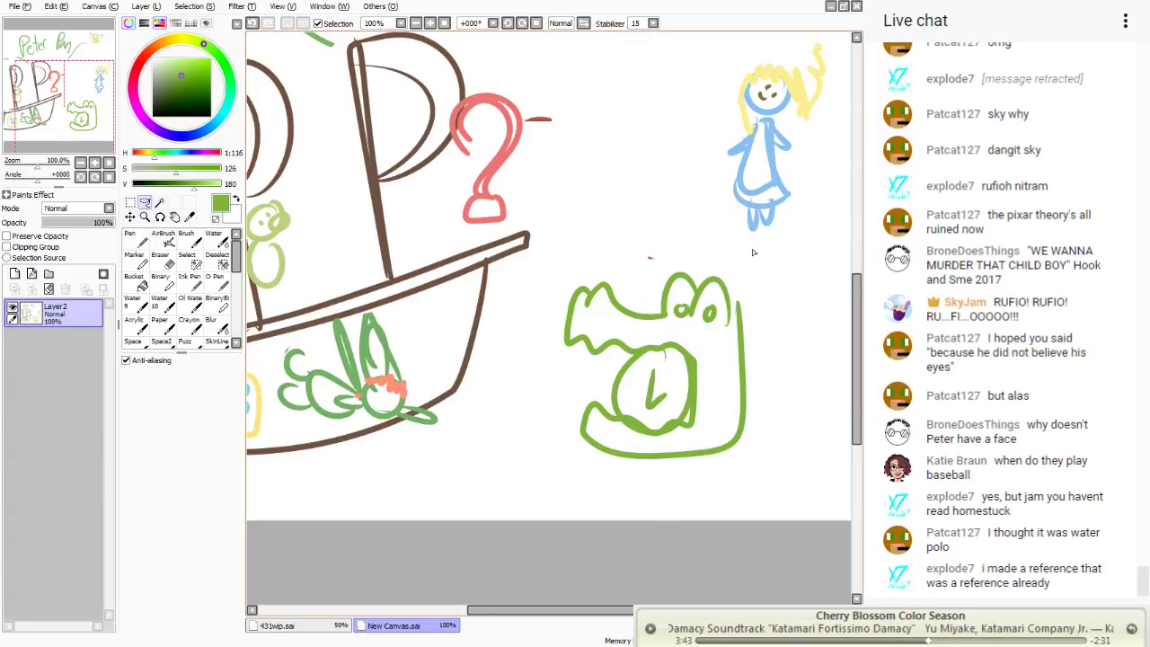
left_click_drag(63, 108, 59, 109)
left_click(135, 238)
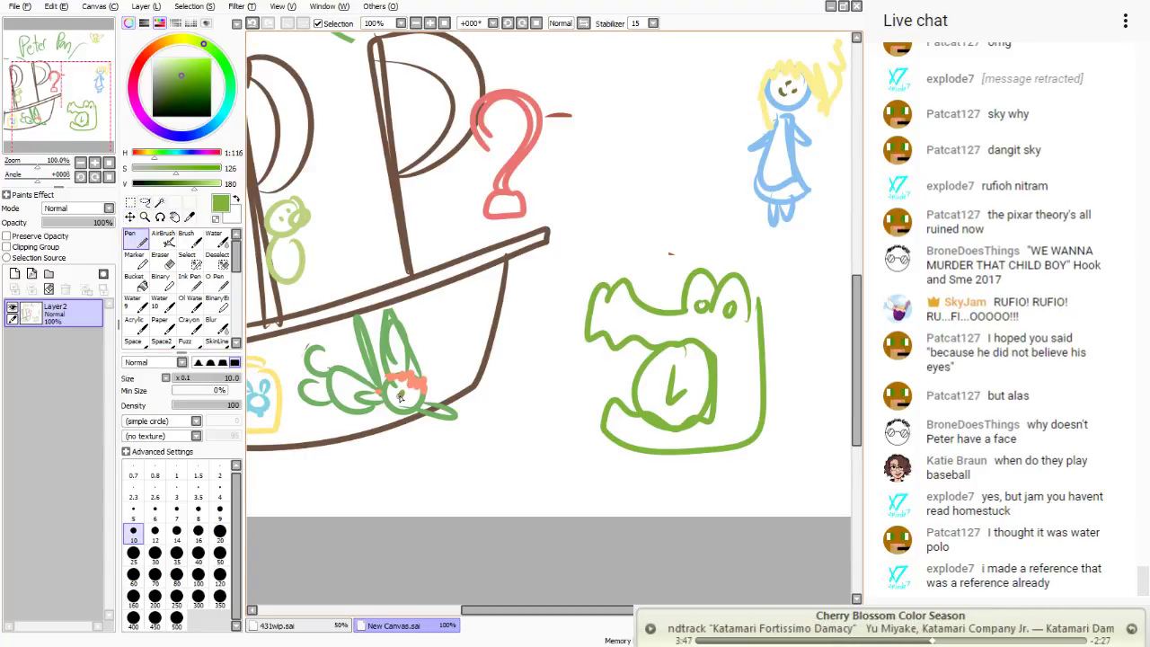
- Lasso the crocodile and move it slightly down and away from the ship
left_click(145, 202)
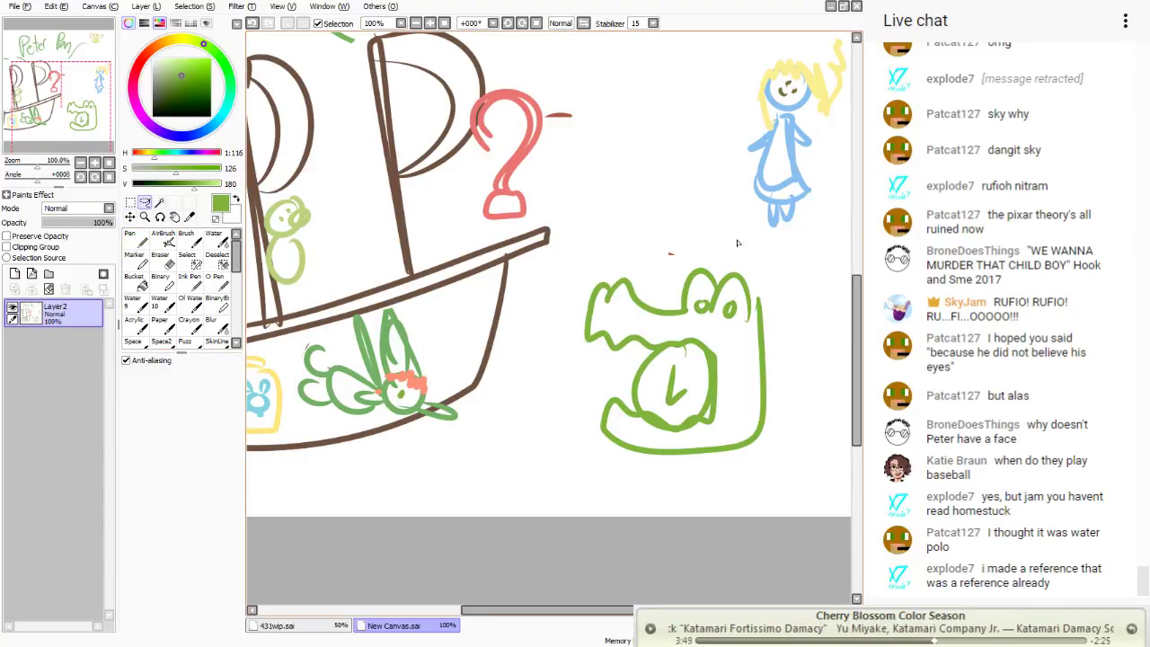
mouse_move(737, 242)
left_mouse_down()
mouse_move(553, 472)
mouse_move(732, 241)
left_mouse_up()
mouse_move(675, 367)
left_mouse_down()
mouse_move(678, 338)
mouse_move(705, 393)
mouse_move(712, 449)
mouse_move(693, 313)
mouse_move(744, 173)
mouse_move(808, 405)
mouse_move(698, 382)
mouse_move(732, 366)
mouse_move(729, 400)
mouse_move(640, 256)
mouse_move(730, 391)
left_mouse_up()
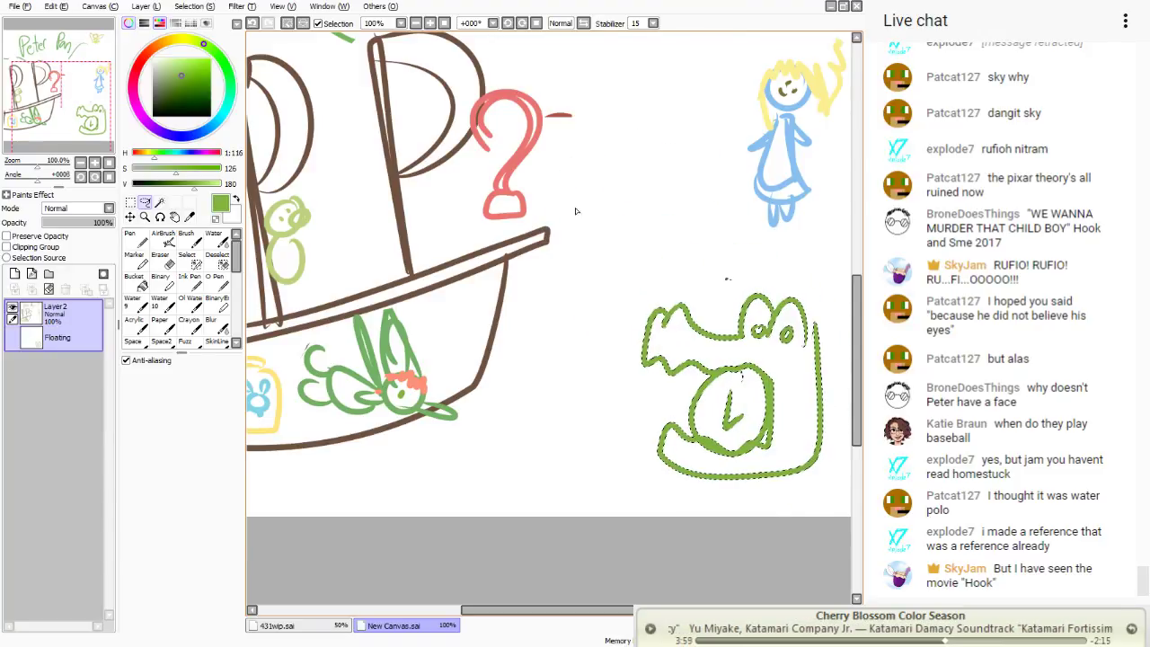
- Nudge the crocodile slightly up and left, and lasso the red hook with nearby ship lines to move it down past the bow
mouse_move(576, 211)
left_mouse_down()
mouse_move(552, 55)
mouse_move(575, 238)
left_mouse_up()
mouse_move(545, 152)
left_mouse_down()
mouse_move(572, 189)
mouse_move(554, 185)
mouse_move(570, 155)
mouse_move(585, 221)
mouse_move(617, 197)
mouse_move(555, 149)
mouse_move(595, 200)
mouse_move(524, 130)
mouse_move(545, 152)
left_mouse_up()
mouse_move(780, 240)
left_mouse_down()
mouse_move(841, 299)
mouse_move(620, 296)
mouse_move(780, 241)
left_mouse_up()
mouse_move(759, 386)
left_mouse_down()
mouse_move(733, 323)
mouse_move(755, 377)
left_mouse_up()
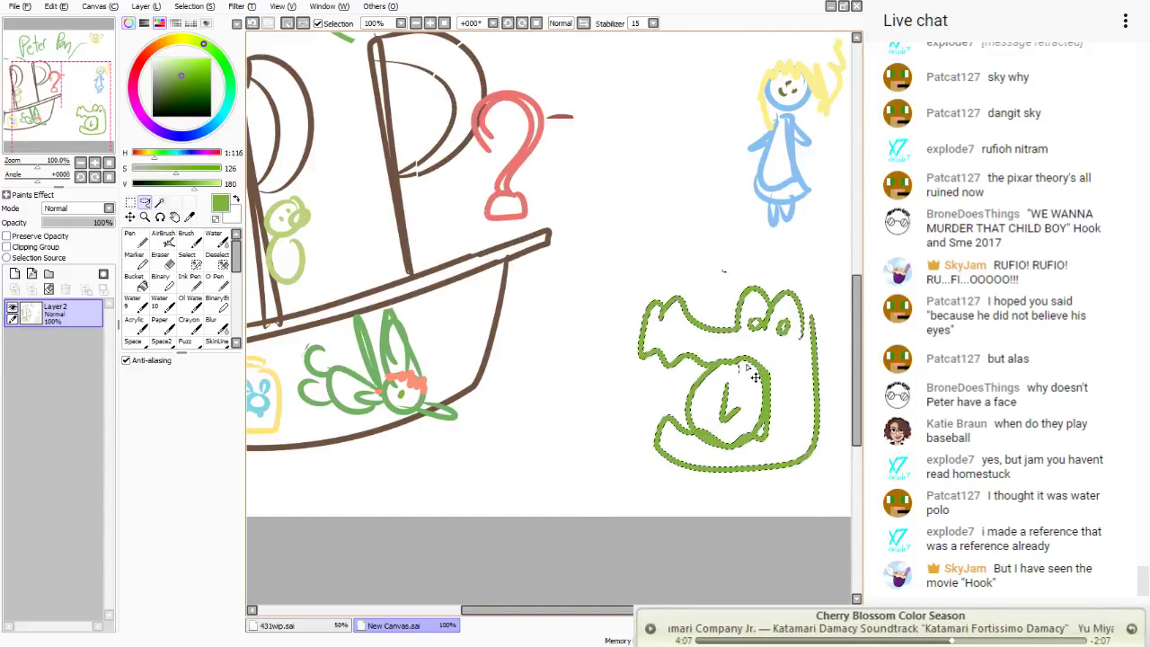
mouse_move(572, 71)
left_mouse_down()
mouse_move(612, 131)
mouse_move(570, 72)
left_mouse_up()
mouse_move(539, 160)
left_mouse_down()
mouse_move(606, 279)
mouse_move(573, 276)
left_mouse_up()
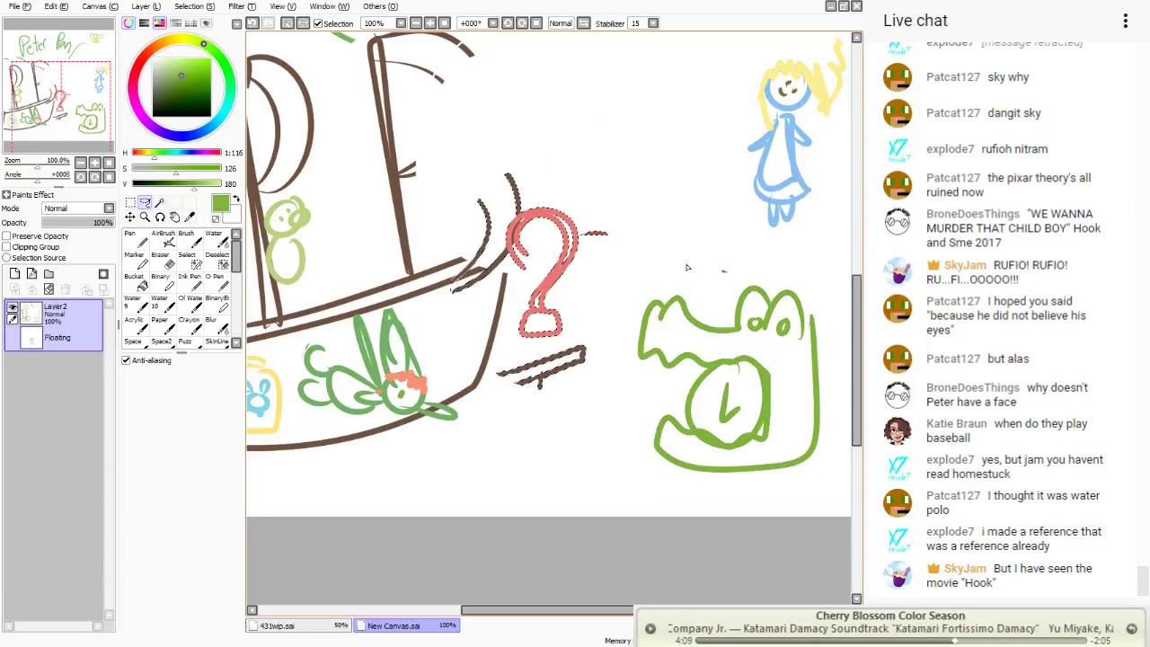
- Lasso and shift the crocodile slightly up and right, and the red hook slightly down and right
mouse_move(781, 256)
left_mouse_down()
mouse_move(760, 553)
mouse_move(754, 232)
mouse_move(786, 259)
left_mouse_up()
left_click_drag(70, 114, 81, 97)
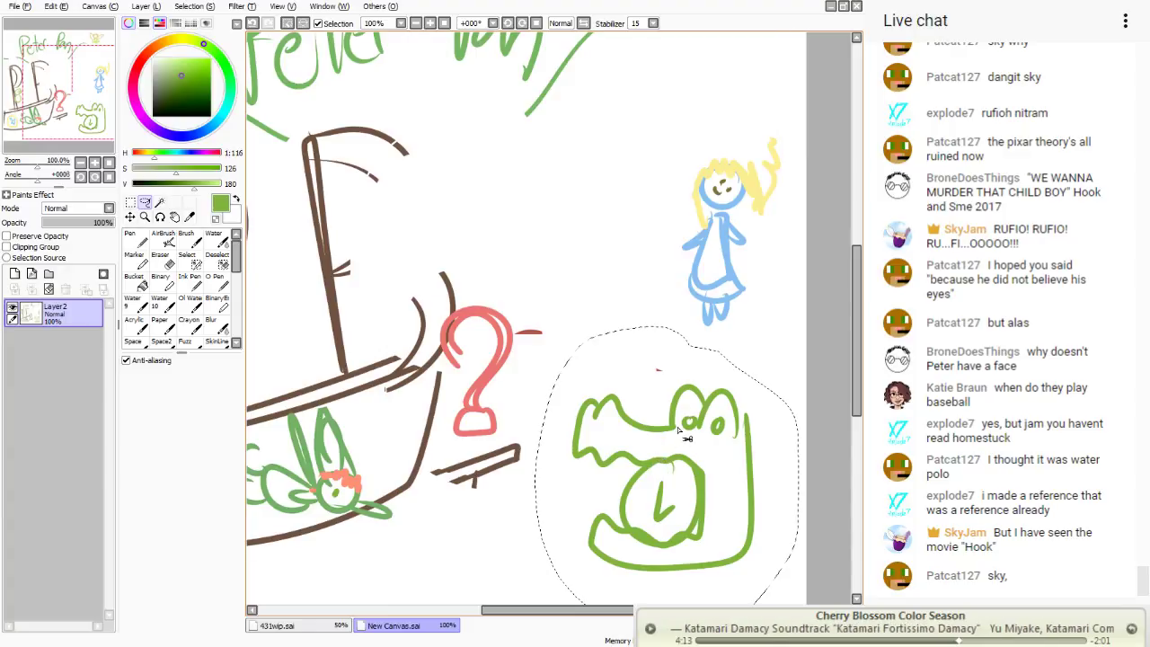
mouse_move(676, 465)
left_mouse_down()
mouse_move(631, 389)
mouse_move(679, 464)
mouse_move(676, 429)
mouse_move(544, 382)
mouse_move(604, 298)
mouse_move(581, 297)
mouse_move(568, 271)
mouse_move(584, 334)
mouse_move(646, 402)
mouse_move(526, 253)
mouse_move(620, 355)
mouse_move(620, 390)
mouse_move(705, 463)
left_mouse_up()
mouse_move(534, 265)
left_mouse_down()
mouse_move(500, 507)
mouse_move(532, 270)
left_mouse_up()
mouse_move(487, 346)
left_mouse_down()
mouse_move(523, 368)
mouse_move(477, 390)
mouse_move(505, 349)
mouse_move(497, 365)
mouse_move(519, 396)
mouse_move(491, 403)
mouse_move(502, 371)
left_mouse_up()
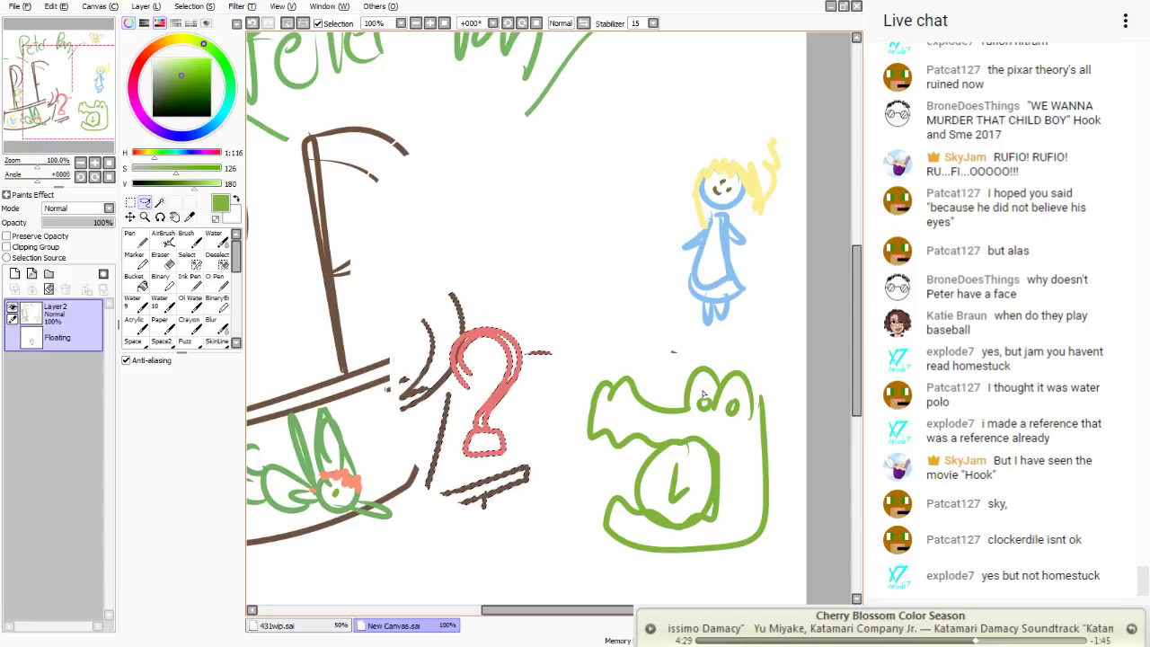
- Lasso the crocodile and place it over the red hook, and move both together up beneath the title
left_click_drag(778, 357, 783, 553)
left_click_drag(580, 412, 771, 378)
mouse_move(763, 441)
left_mouse_down()
mouse_move(654, 240)
mouse_move(557, 365)
left_mouse_up()
key("ctrl+d")
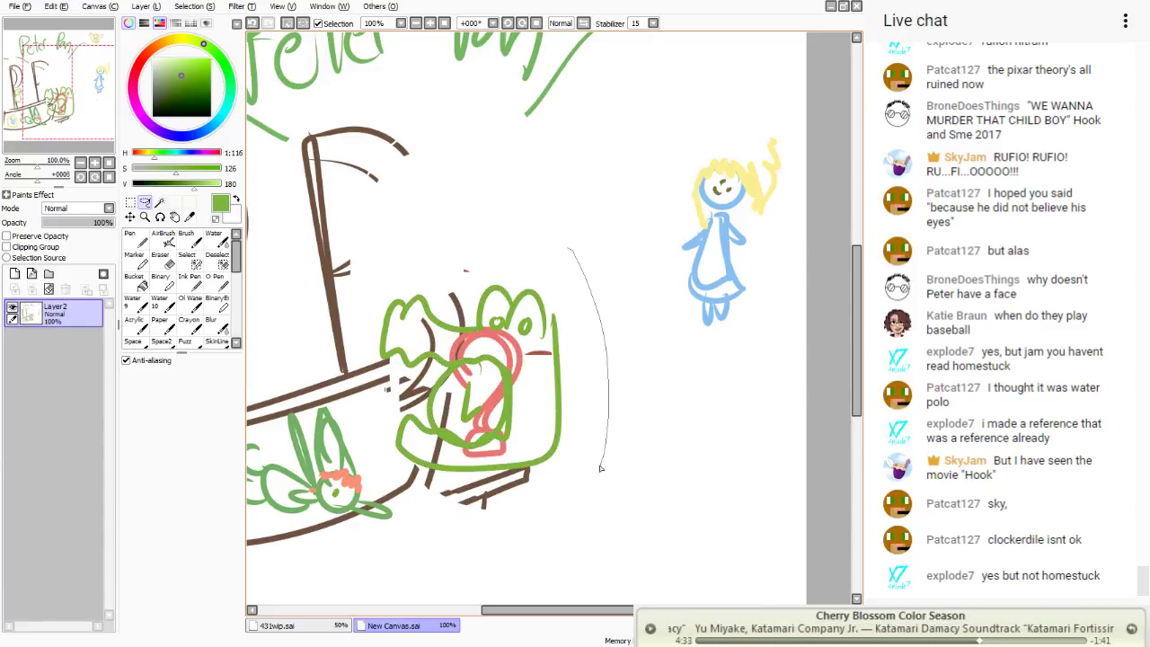
left_click_drag(385, 260, 503, 255)
left_click_drag(472, 387, 489, 193)
- Lasso Peter Pan with the surrounding hull lines, move him far right below the blue-dressed girl, and clear the selection
mouse_move(323, 430)
left_mouse_down()
mouse_move(403, 367)
mouse_move(307, 523)
left_mouse_up()
left_click_drag(321, 461, 410, 346)
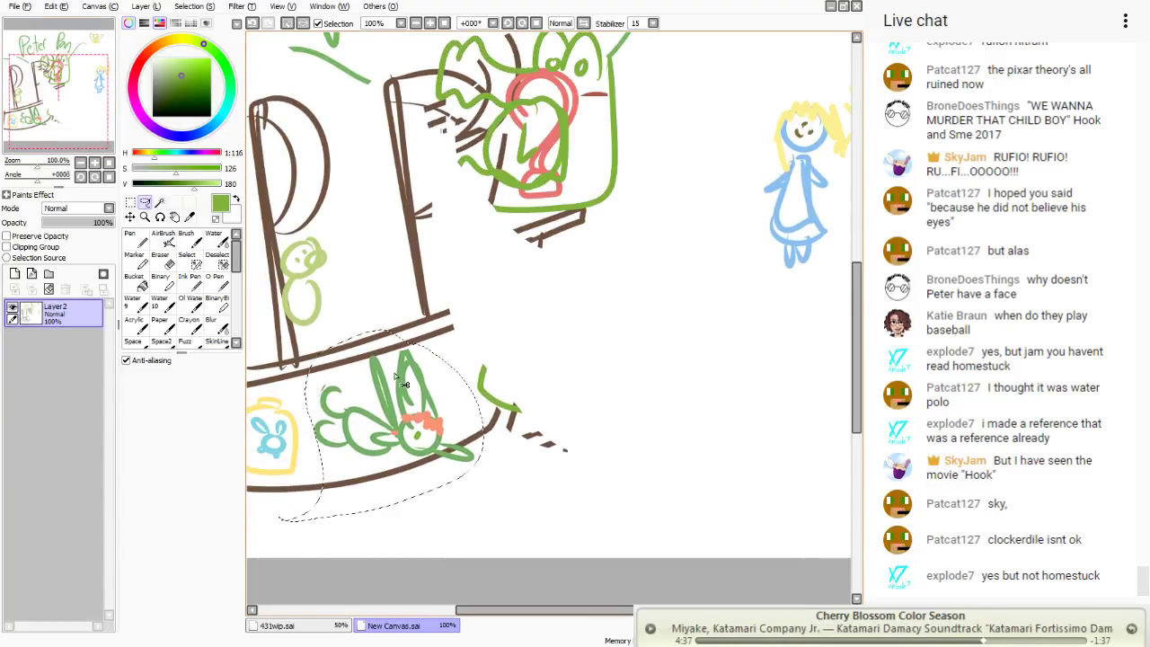
left_click_drag(396, 422, 741, 368)
key("ctrl+d")
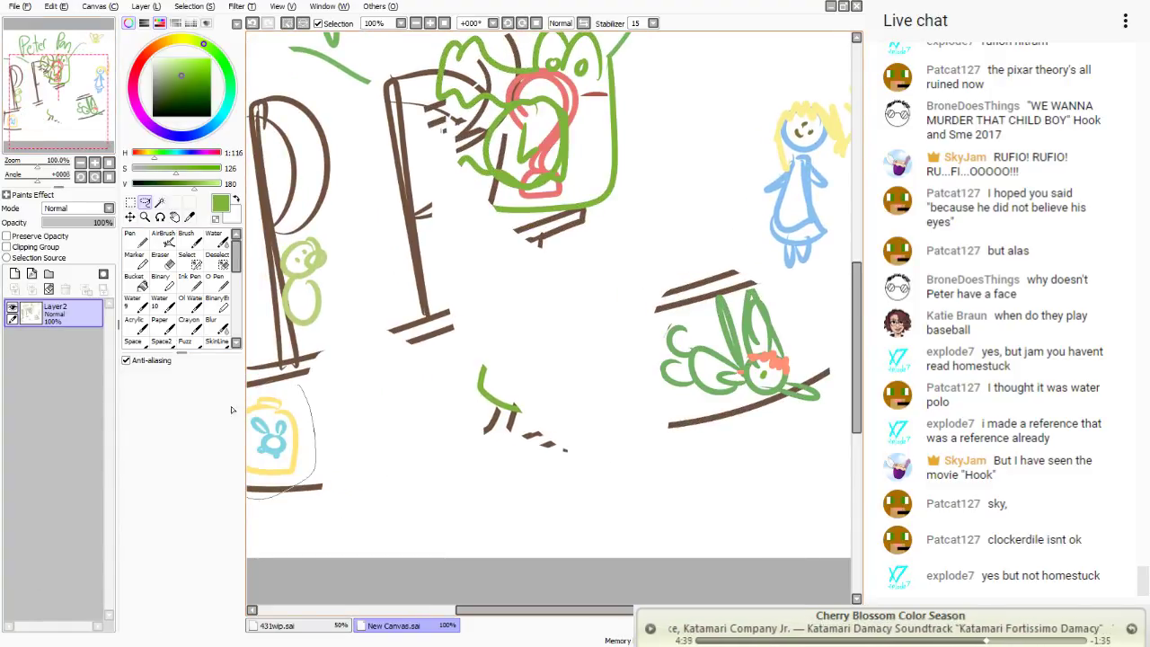
- Move the yellow lantern right beside Peter Pan, and the yellow-green figure right between the crocodile and the girl
left_click_drag(231, 410, 269, 382)
mouse_move(274, 441)
left_mouse_down()
mouse_move(544, 352)
mouse_move(580, 355)
left_mouse_up()
mouse_move(323, 225)
left_mouse_down()
mouse_move(296, 342)
mouse_move(278, 229)
left_mouse_up()
mouse_move(350, 262)
left_mouse_down()
mouse_move(680, 217)
mouse_move(714, 178)
left_mouse_up()
- Shift the blue-dressed girl slightly up and the orange fairy slightly down and right, clearing the selection after each move
mouse_move(844, 50)
left_mouse_down()
mouse_move(712, 136)
mouse_move(629, 369)
mouse_move(656, 130)
left_mouse_up()
left_click_drag(552, 286, 545, 250)
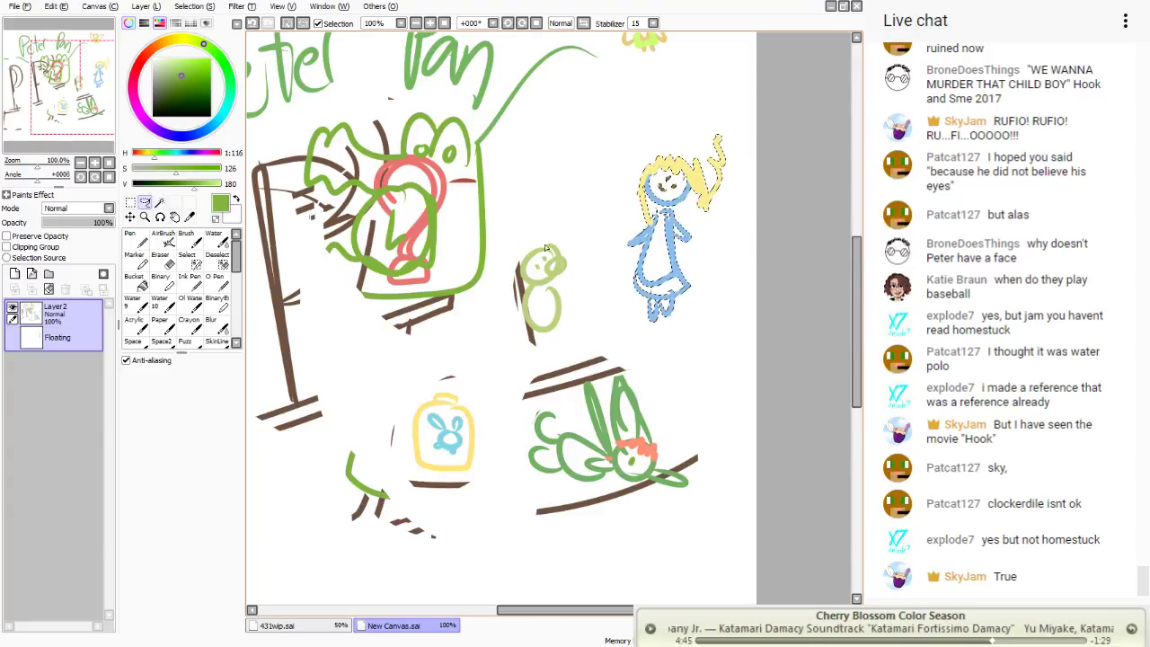
key("ctrl+d")
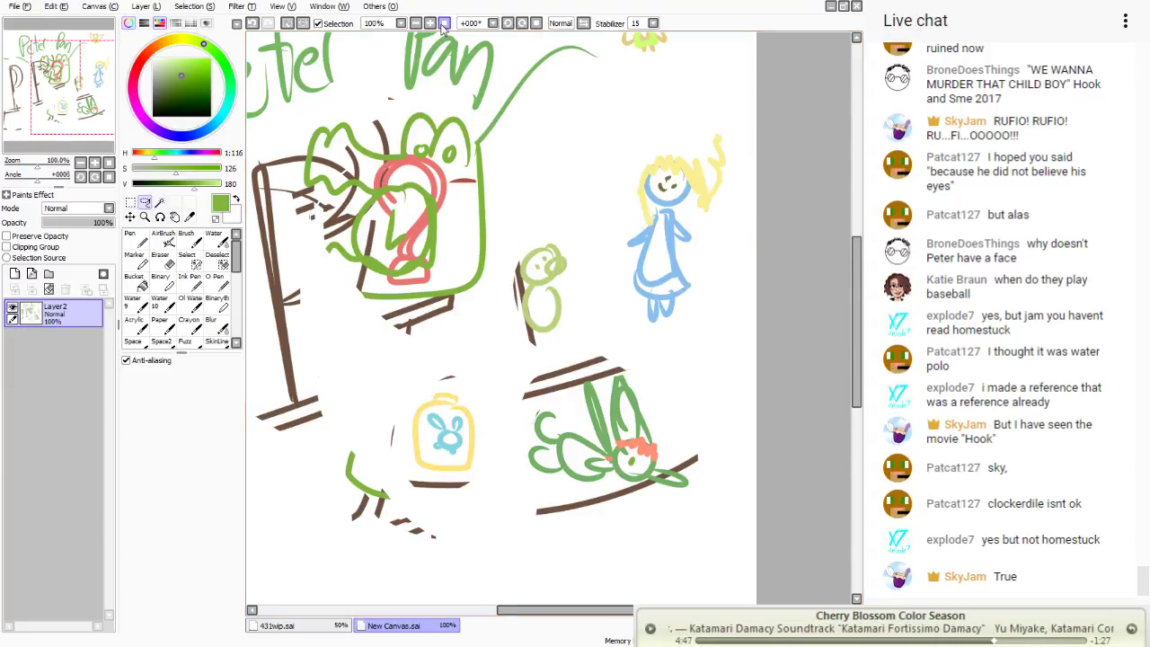
scroll(488, 74, "down", 1)
left_click_drag(733, 105, 742, 123)
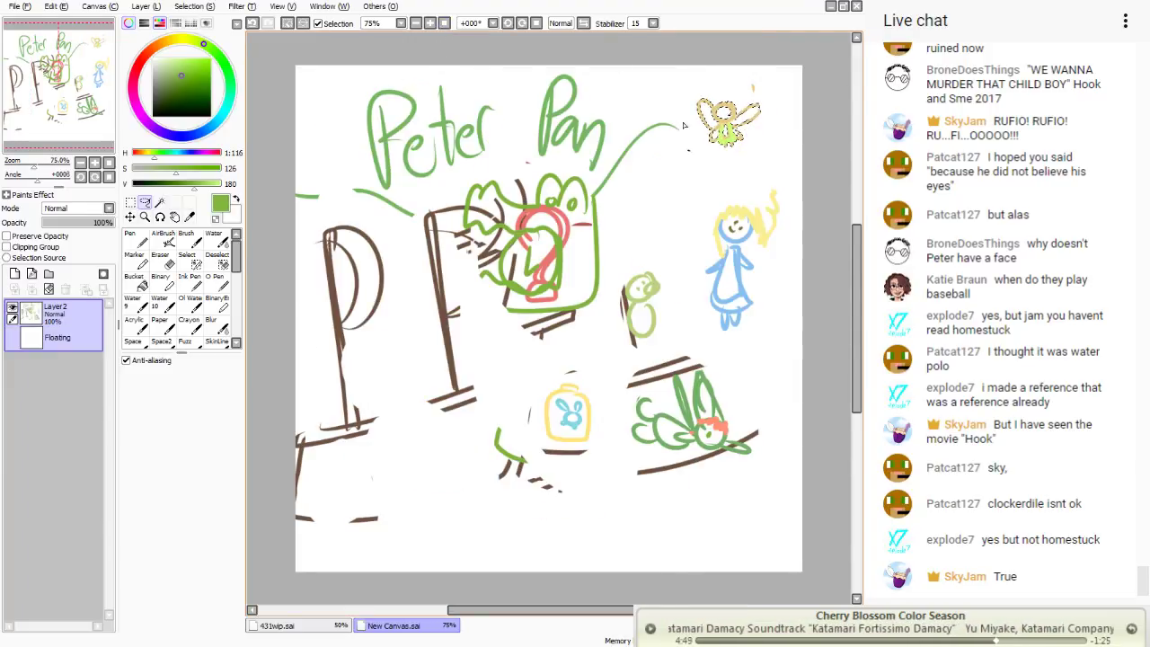
key("ctrl+d")
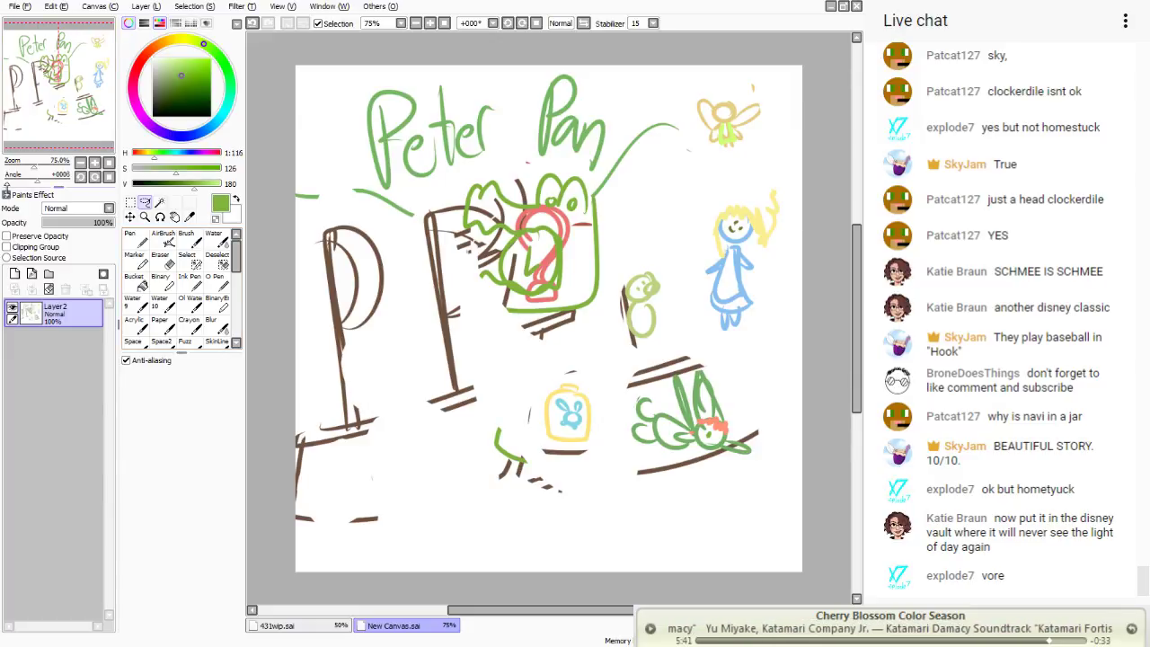
- On a new layer, draw a large grey head circle with an inner circle and a small wedge, using the Pen at size 25
left_click(14, 273)
left_click(175, 71)
left_click_drag(176, 71, 152, 75)
left_click(135, 238)
left_click(133, 553)
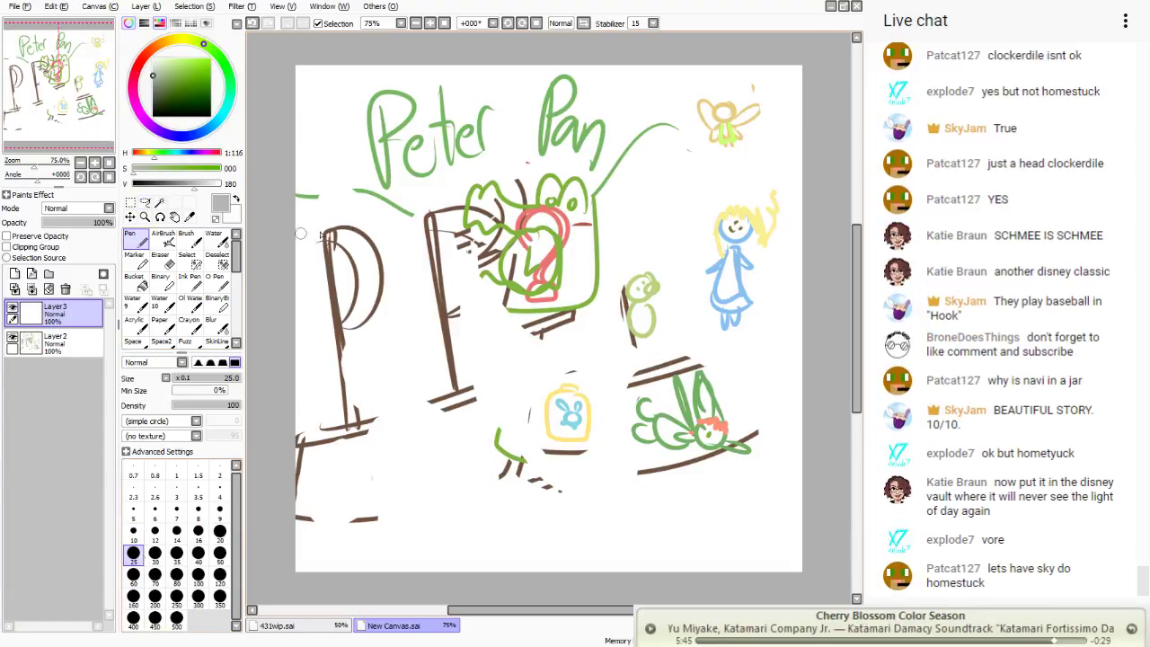
mouse_move(476, 185)
left_mouse_down()
mouse_move(699, 396)
mouse_move(456, 227)
left_mouse_up()
mouse_move(521, 212)
left_mouse_down()
mouse_move(591, 320)
mouse_move(433, 366)
mouse_move(584, 323)
left_mouse_up()
left_click_drag(666, 376, 666, 381)
- Add two round grey ears with inner rings on top of the large head circle
mouse_move(685, 142)
left_mouse_down()
mouse_move(738, 211)
mouse_move(687, 138)
left_mouse_up()
mouse_move(404, 134)
left_mouse_down()
mouse_move(461, 229)
mouse_move(418, 115)
left_mouse_up()
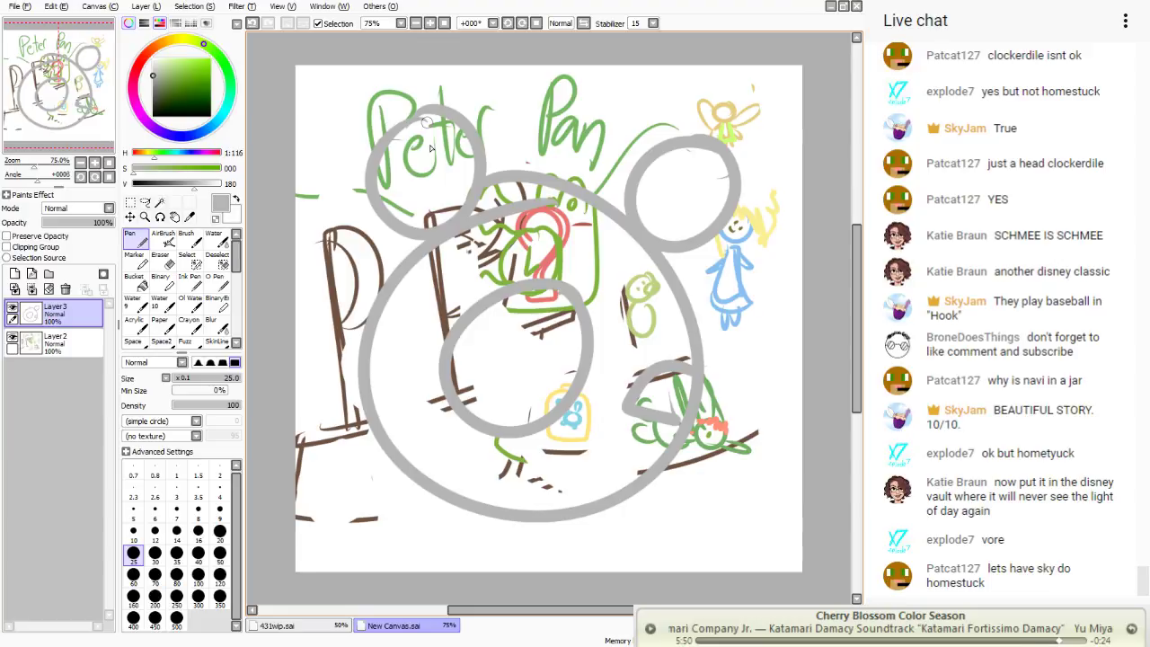
left_click_drag(431, 148, 422, 146)
left_click_drag(682, 157, 676, 159)
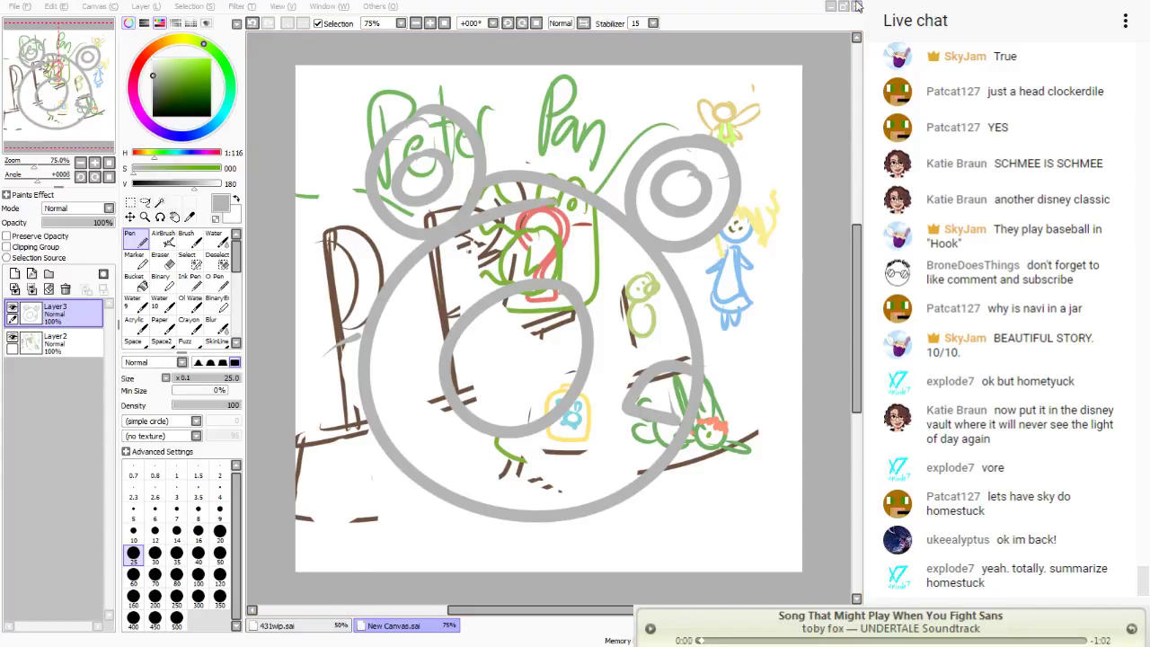
- Close the New Canvas doodle and activate the rectangular Selection tool on the 431wip.sai page
left_click(452, 371)
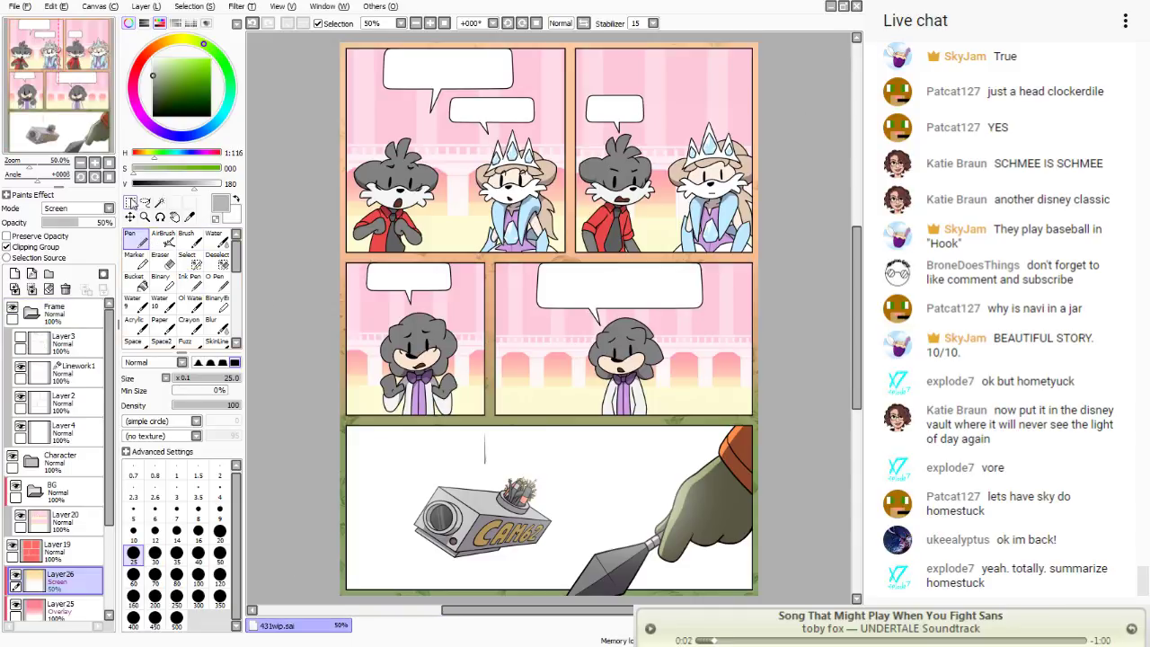
left_click(130, 202)
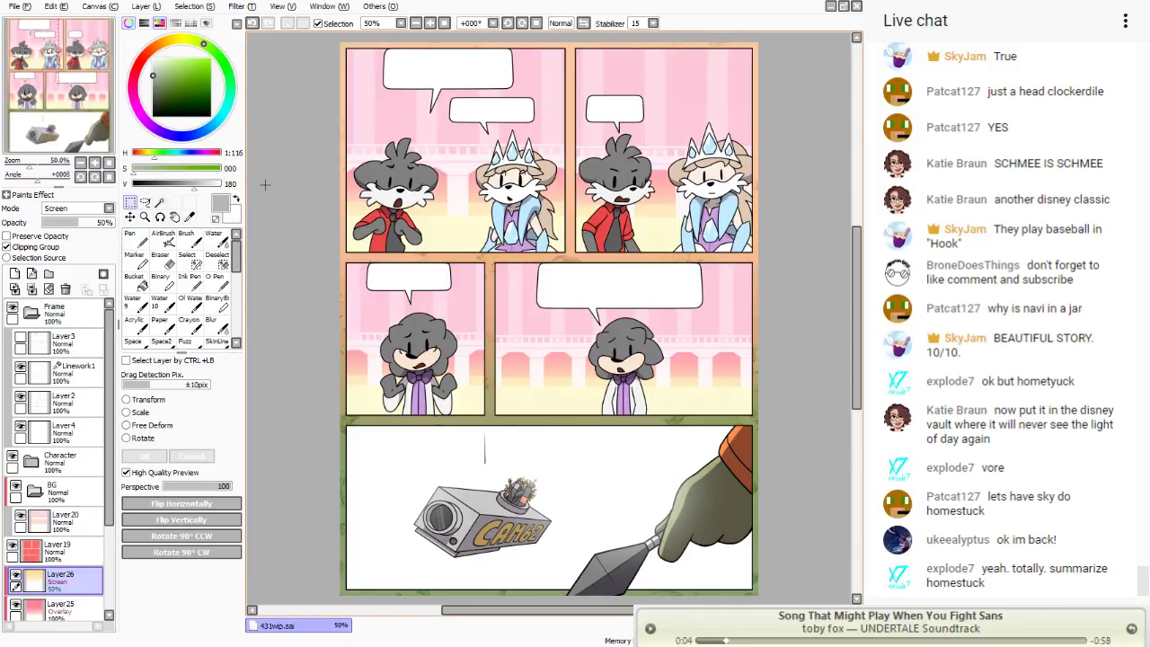